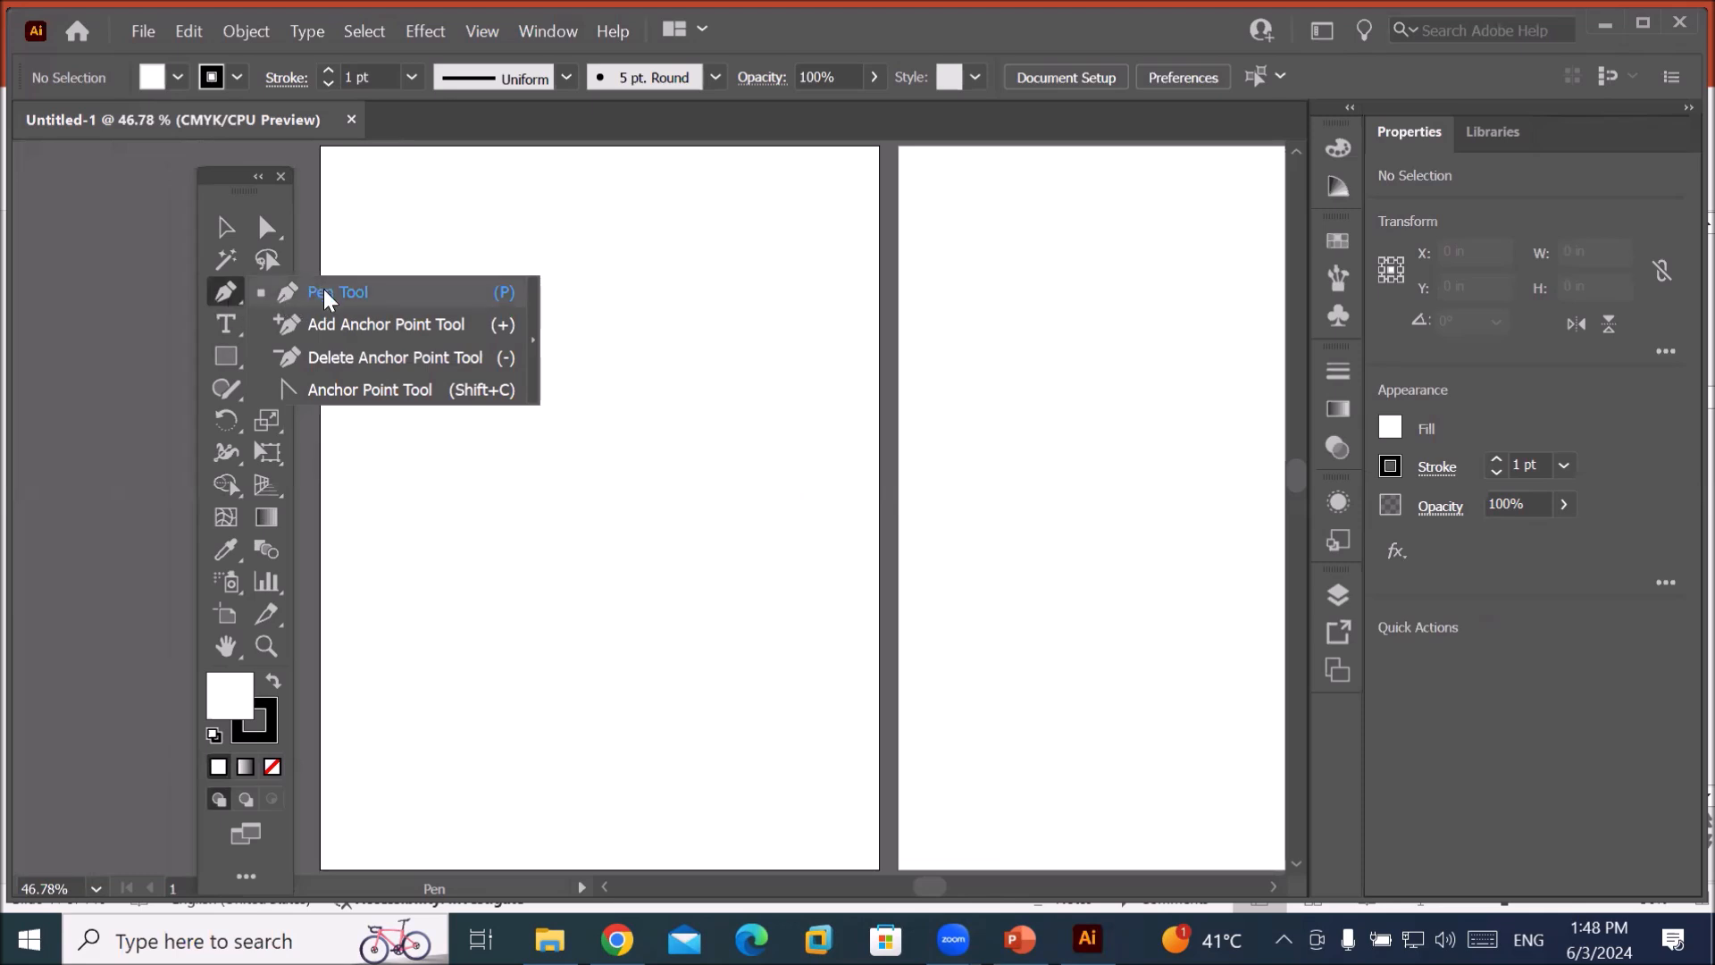
# Draw a rectangle about 4.98 in wide and 5.68 in high in the middle of the first artboard.
pyautogui.click(223, 355)
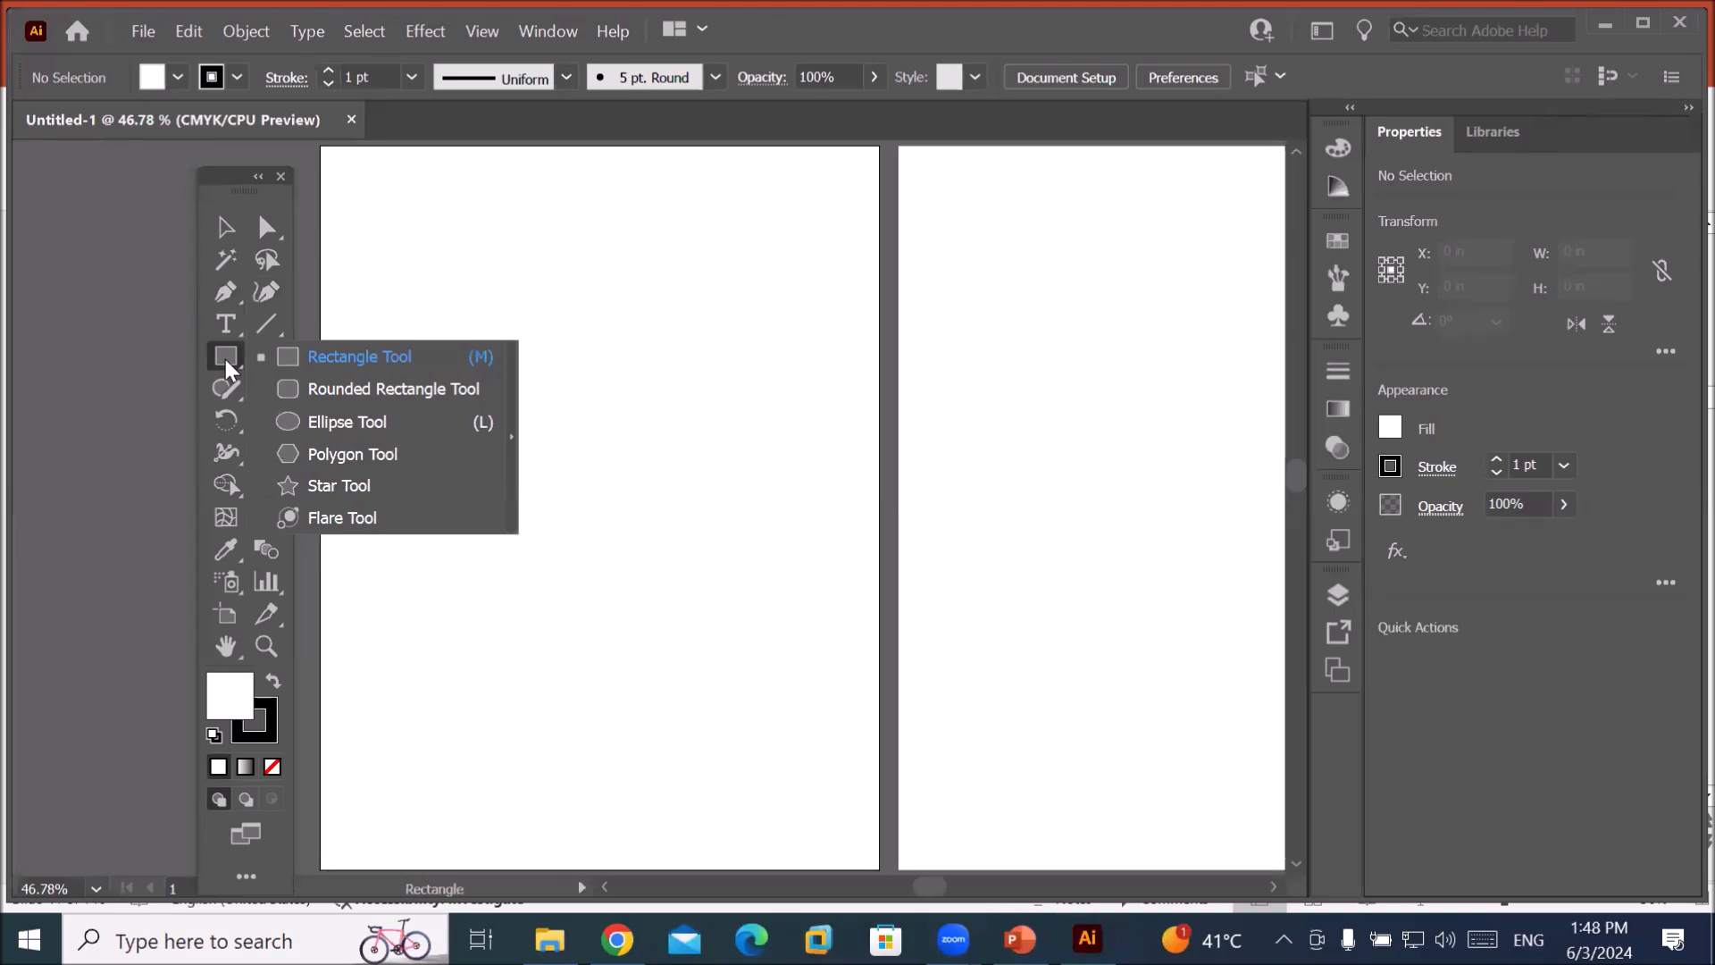
pyautogui.click(264, 327)
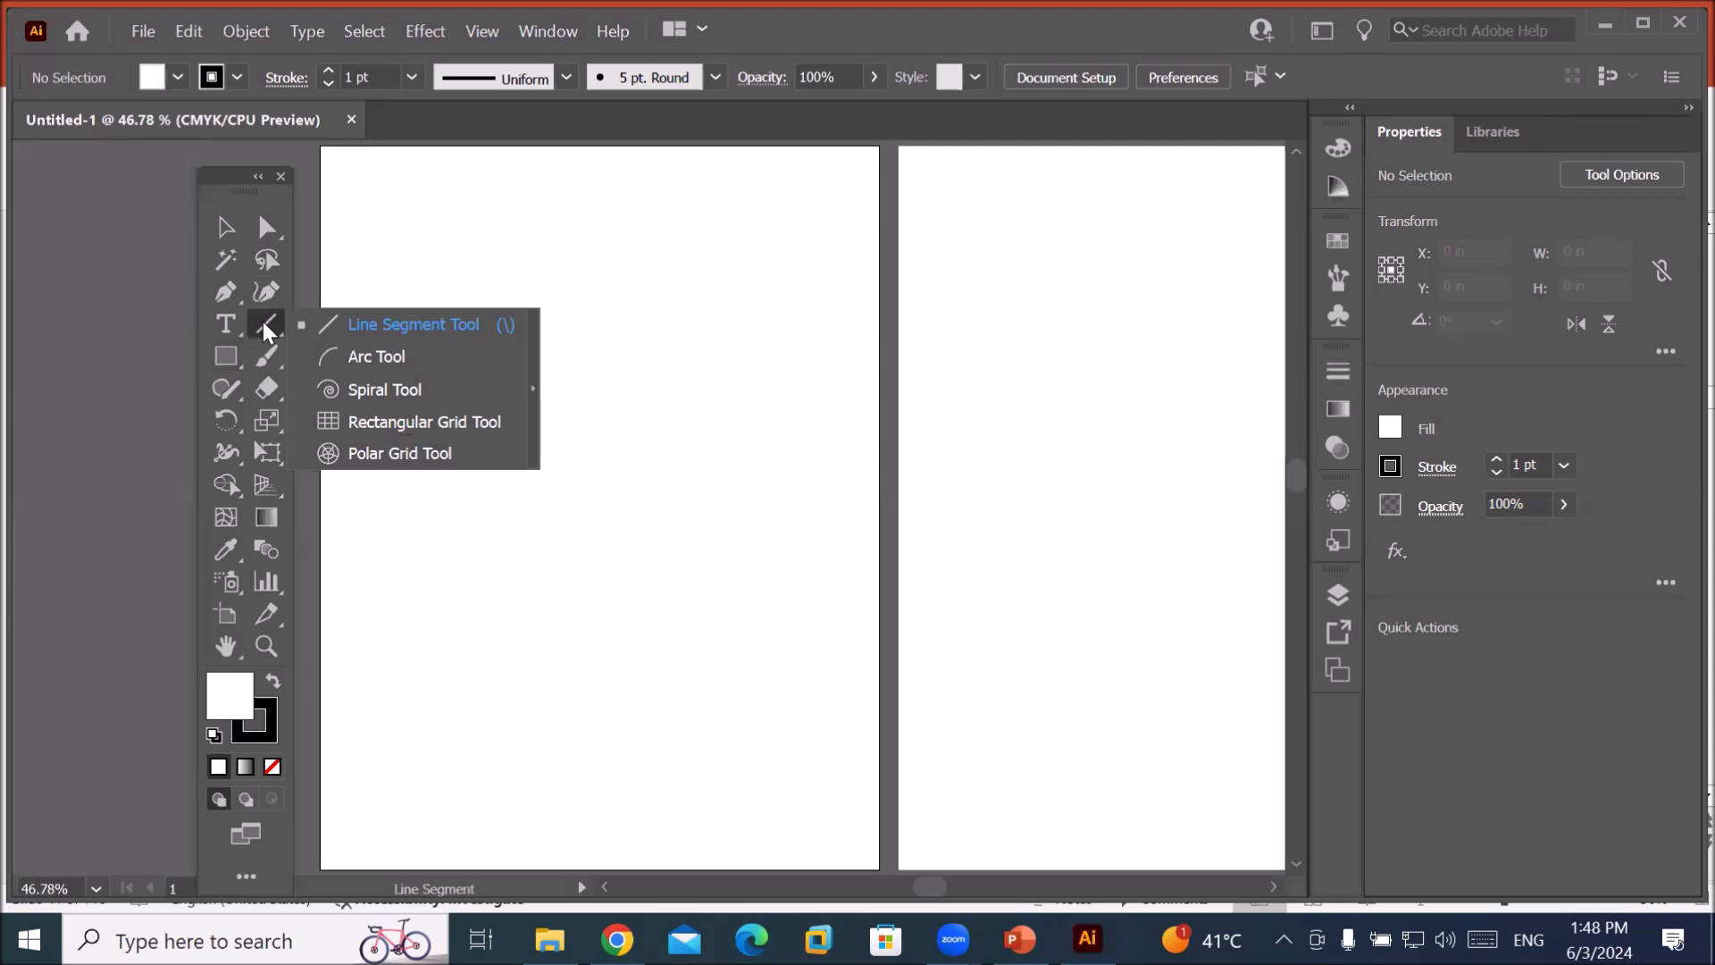
pyautogui.click(217, 358)
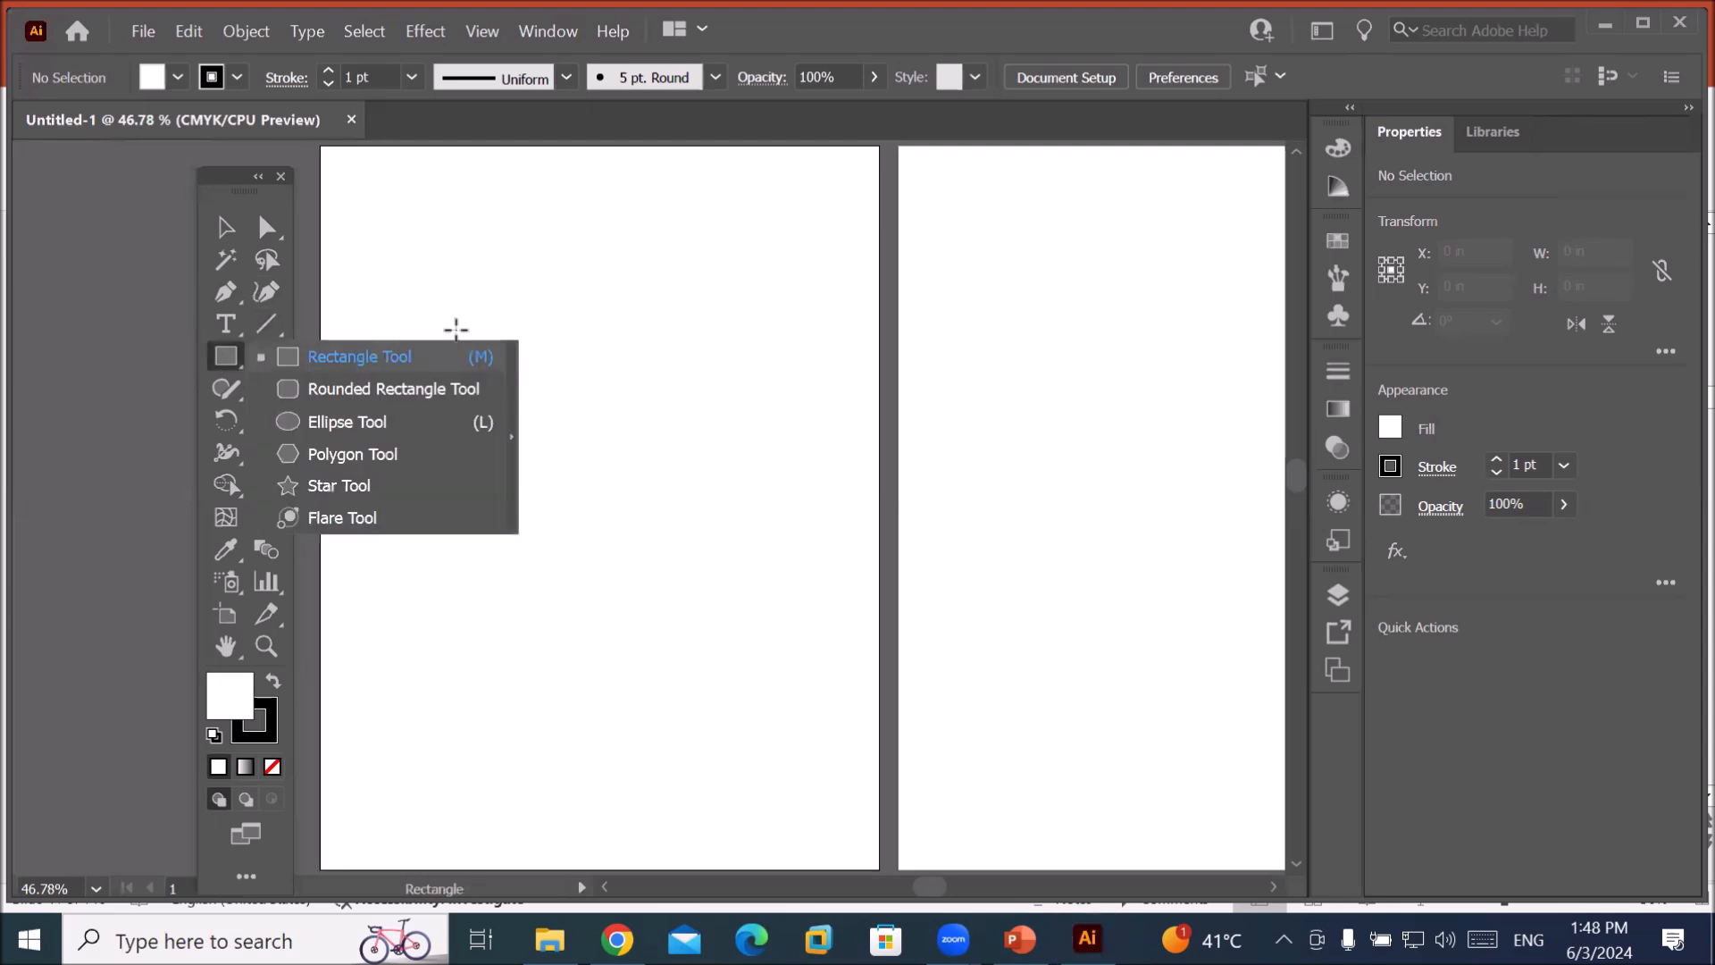
pyautogui.click(384, 350)
pyautogui.moveTo(429, 261); pyautogui.dragTo(757, 635)
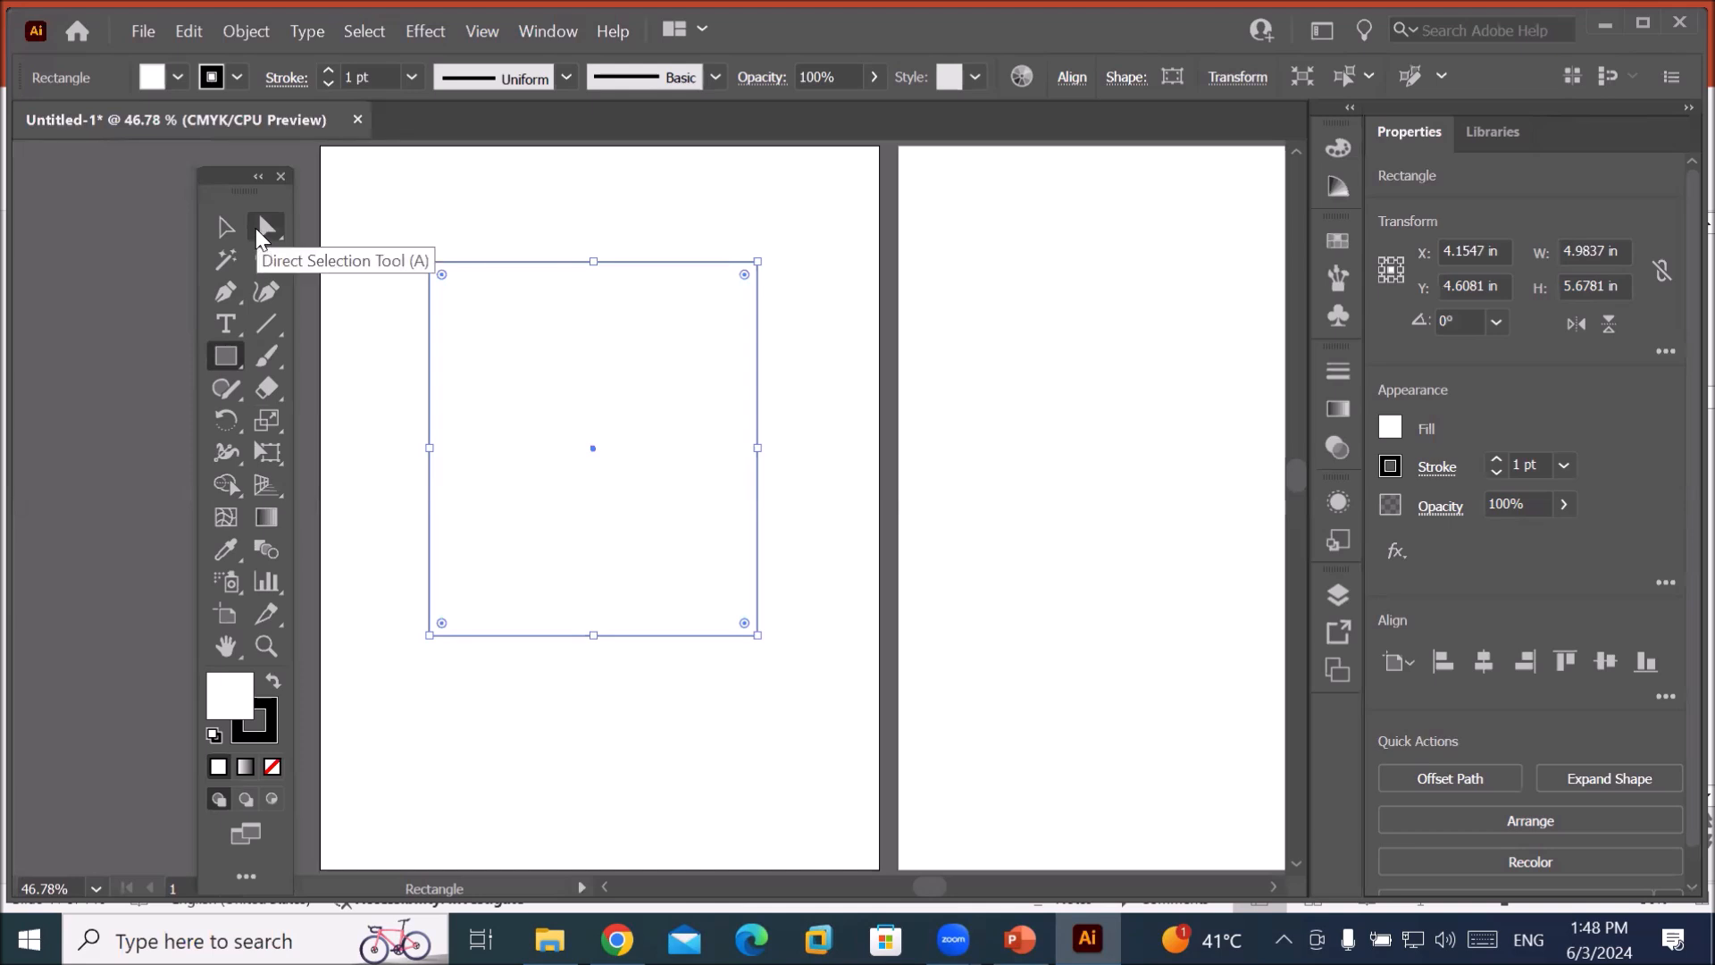
# Delete the rectangle's upper-left anchor point with the Pen tool to make a right triangle.
pyautogui.click(224, 293)
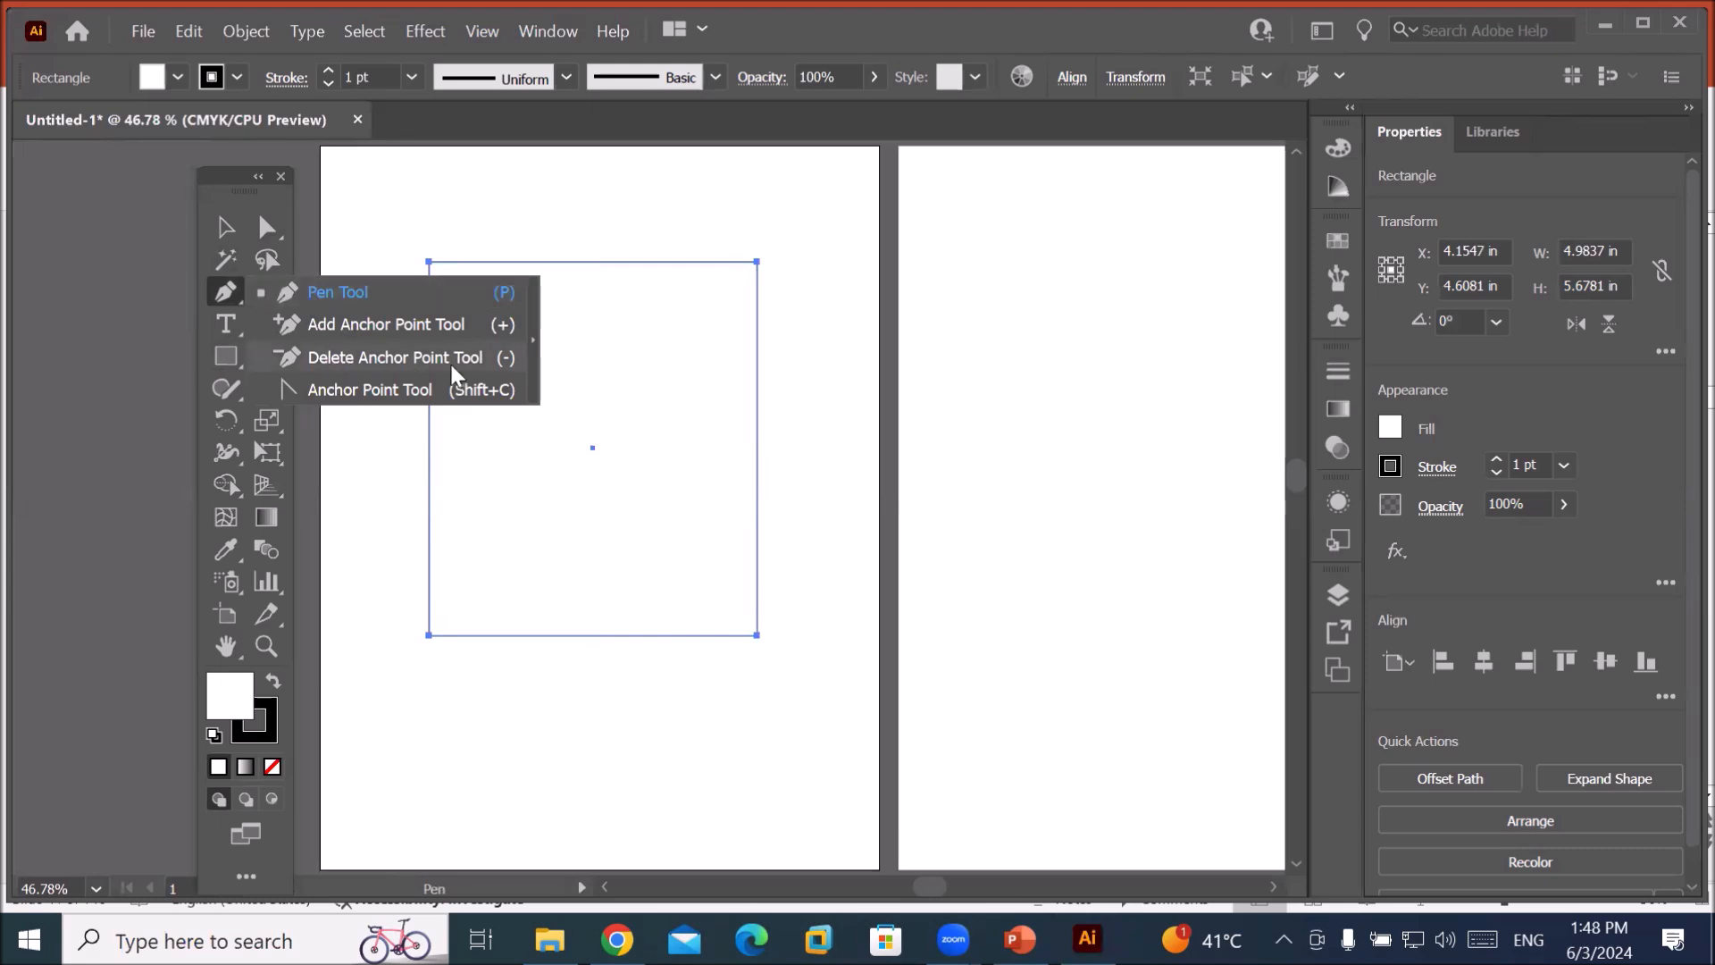
pyautogui.click(327, 291)
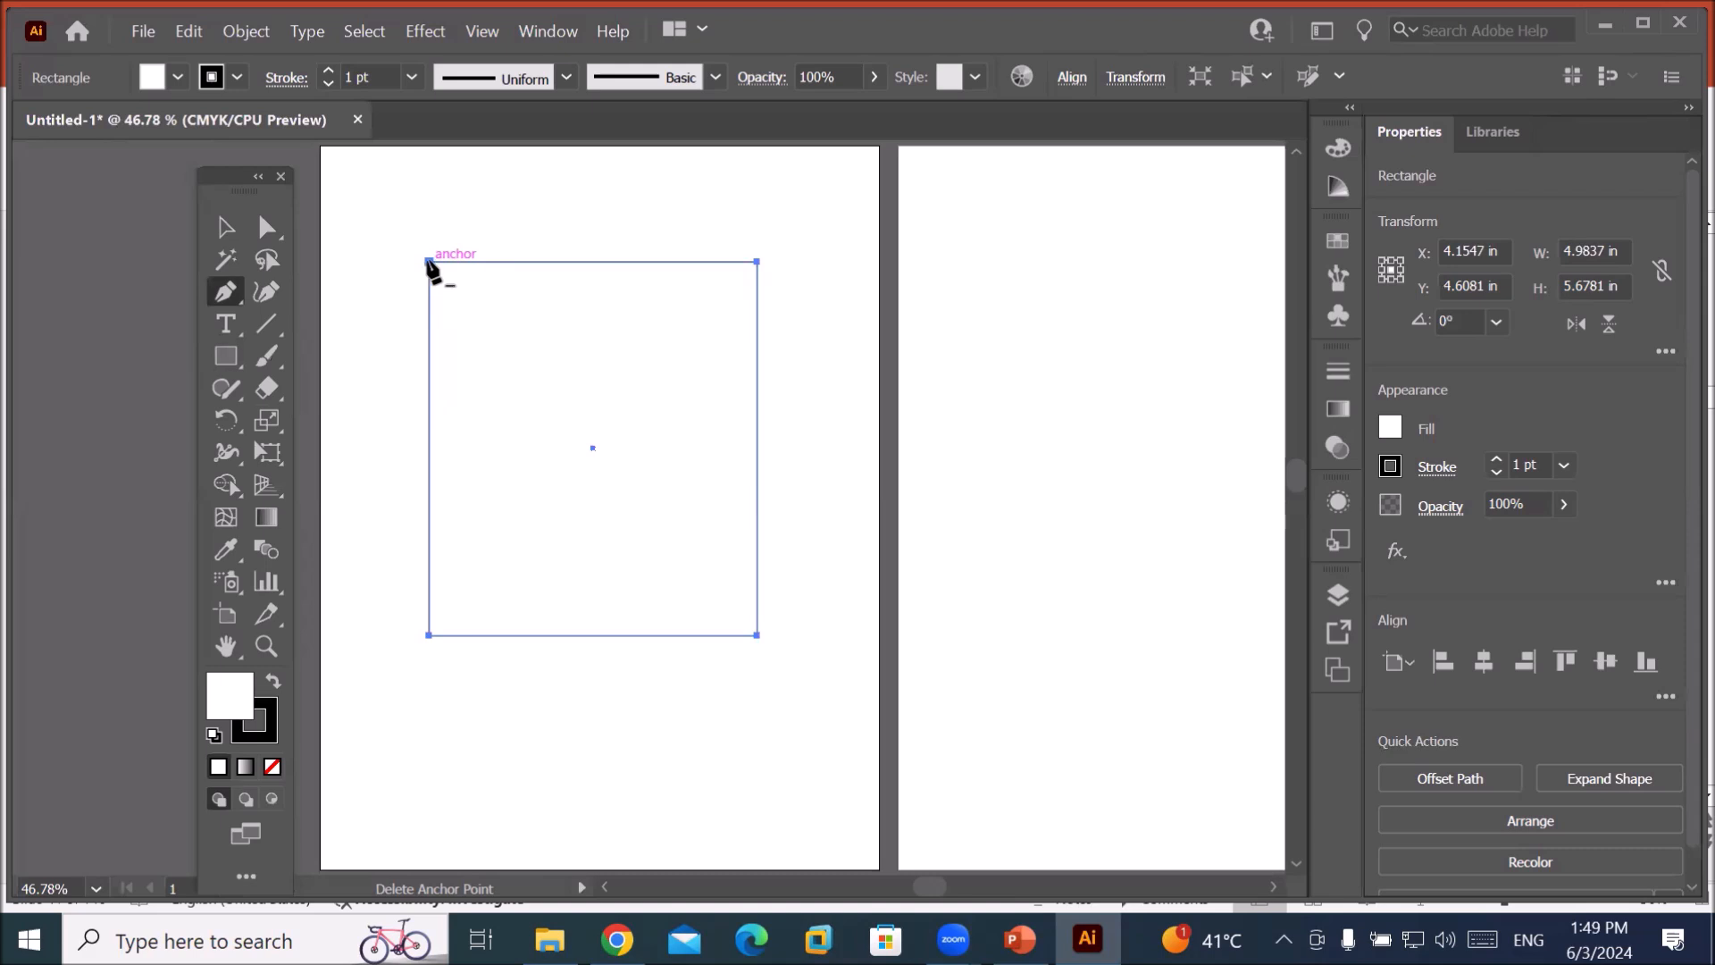
pyautogui.click(428, 261)
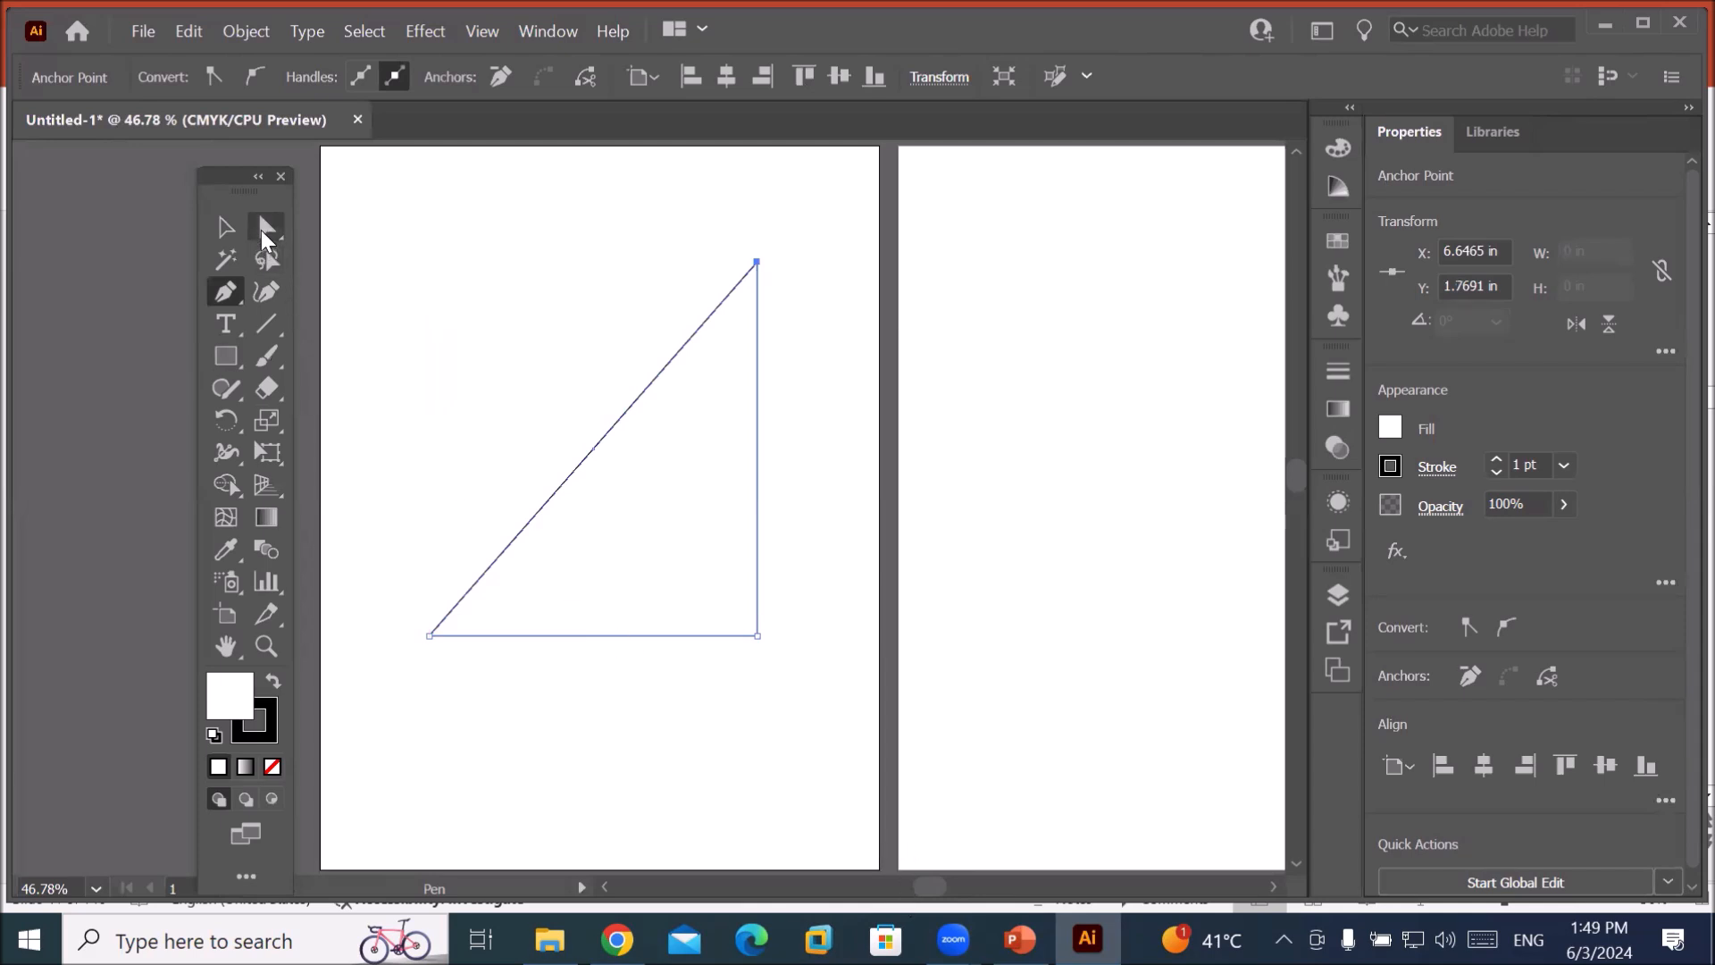
pyautogui.click(264, 236)
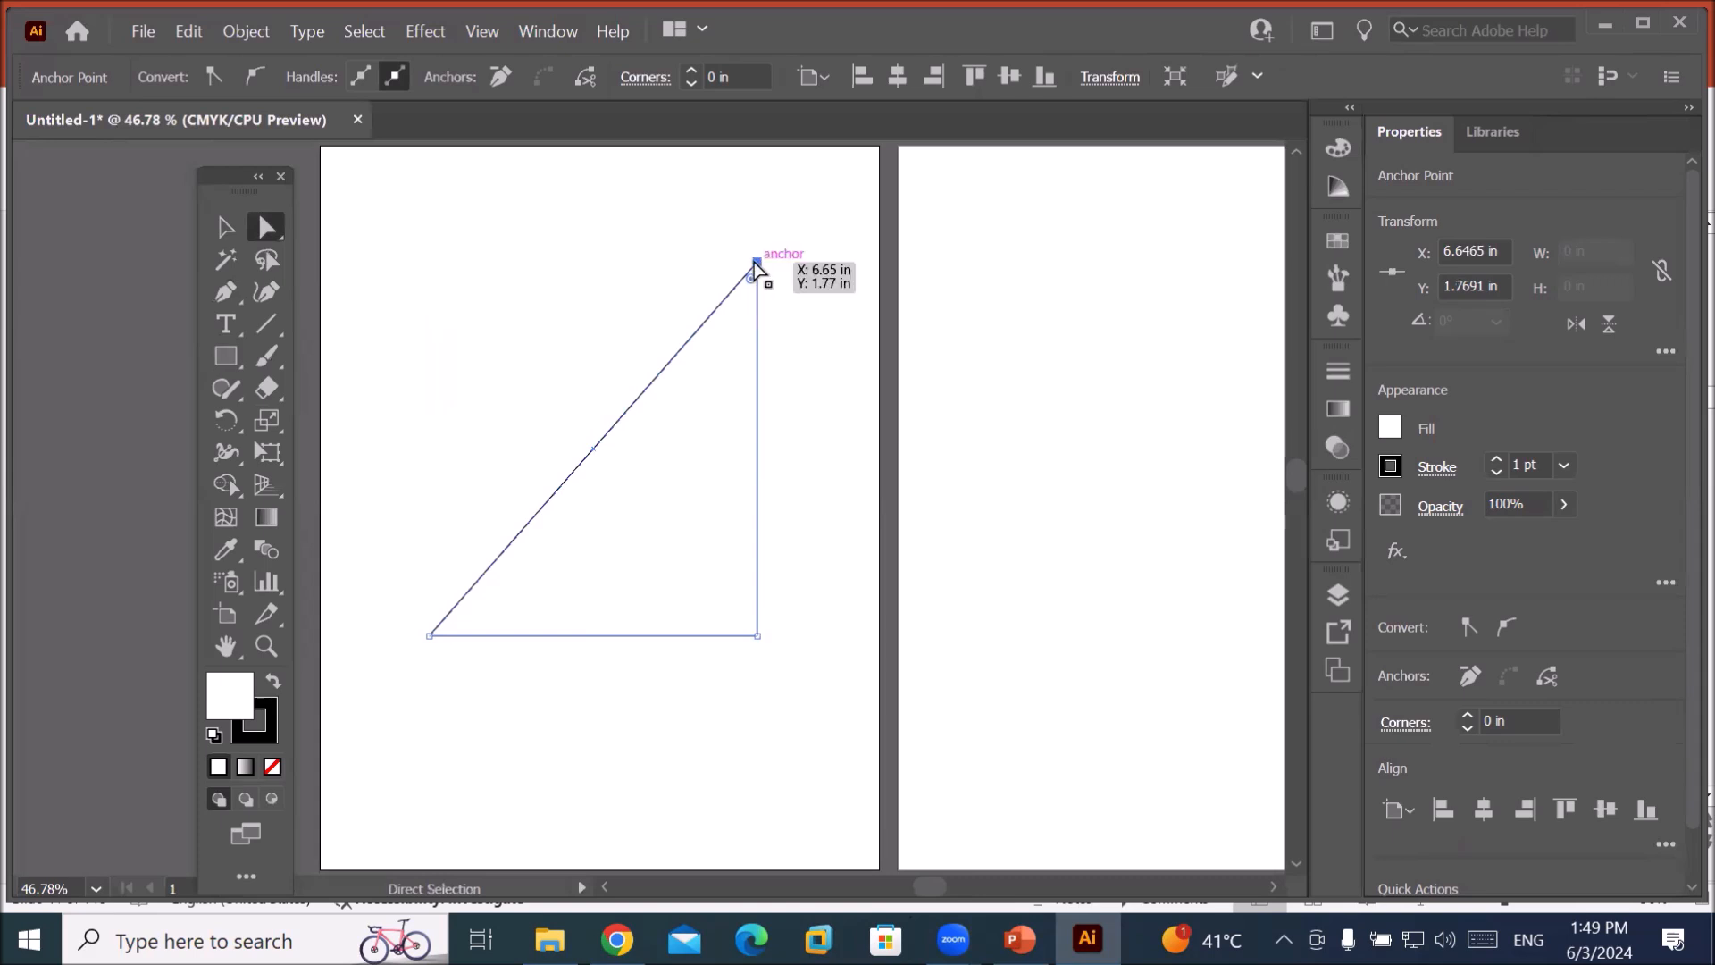
pyautogui.moveTo(759, 295); pyautogui.dragTo(662, 512)
pyautogui.moveTo(616, 940)
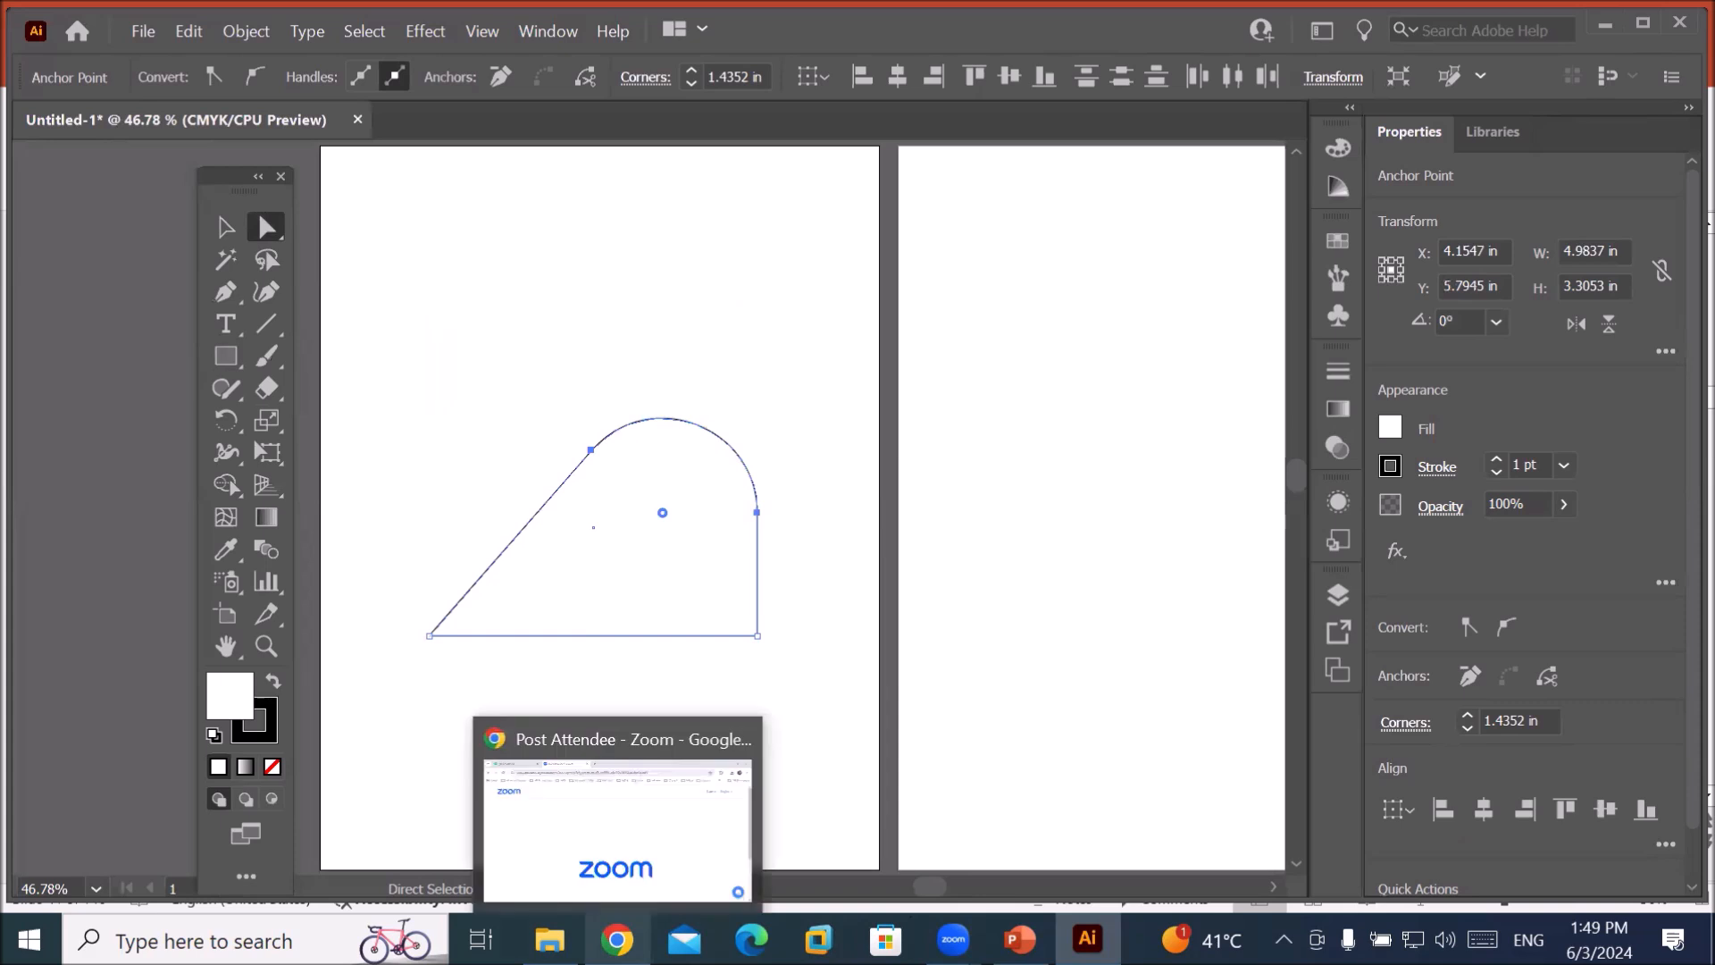
pyautogui.hotkey('ctrl', 'z')
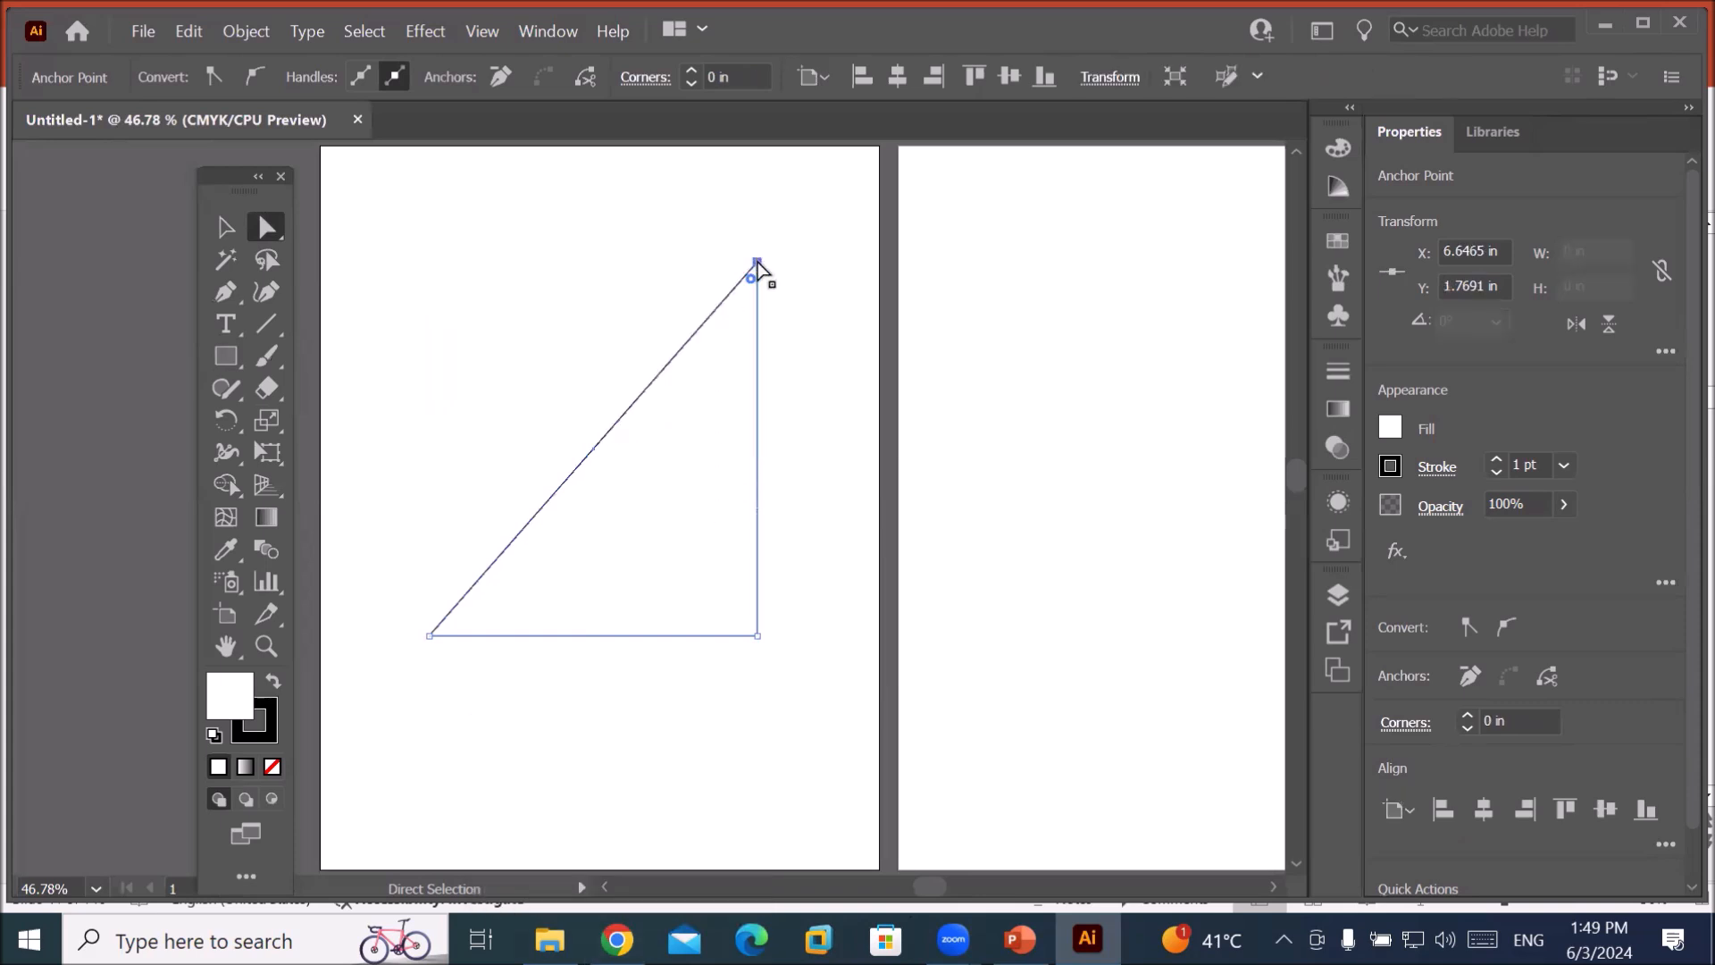
# Move the triangle's upper anchor point above the middle of the base, to about X 4.25 in, Y 1.52 in.
pyautogui.moveTo(757, 262)
pyautogui.mouseDown()
pyautogui.moveTo(601, 275)
pyautogui.moveTo(625, 308)
pyautogui.moveTo(601, 270)
pyautogui.moveTo(593, 533)
pyautogui.moveTo(590, 276)
pyautogui.mouseUp()
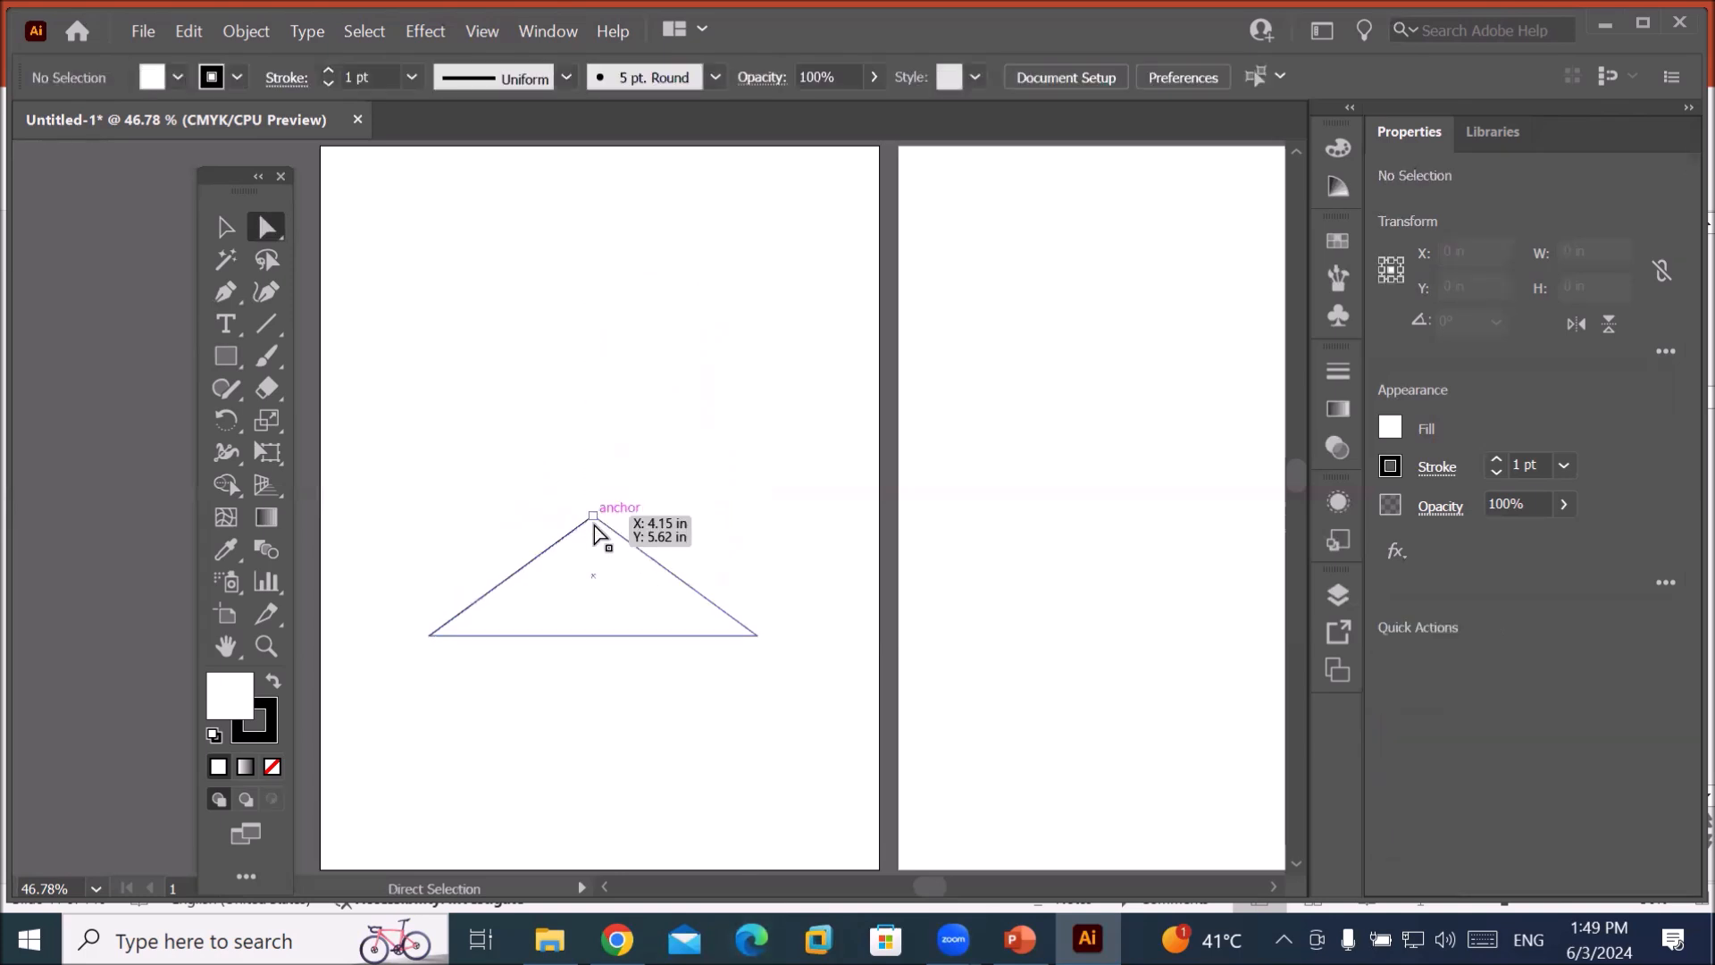
pyautogui.moveTo(594, 518); pyautogui.dragTo(599, 246)
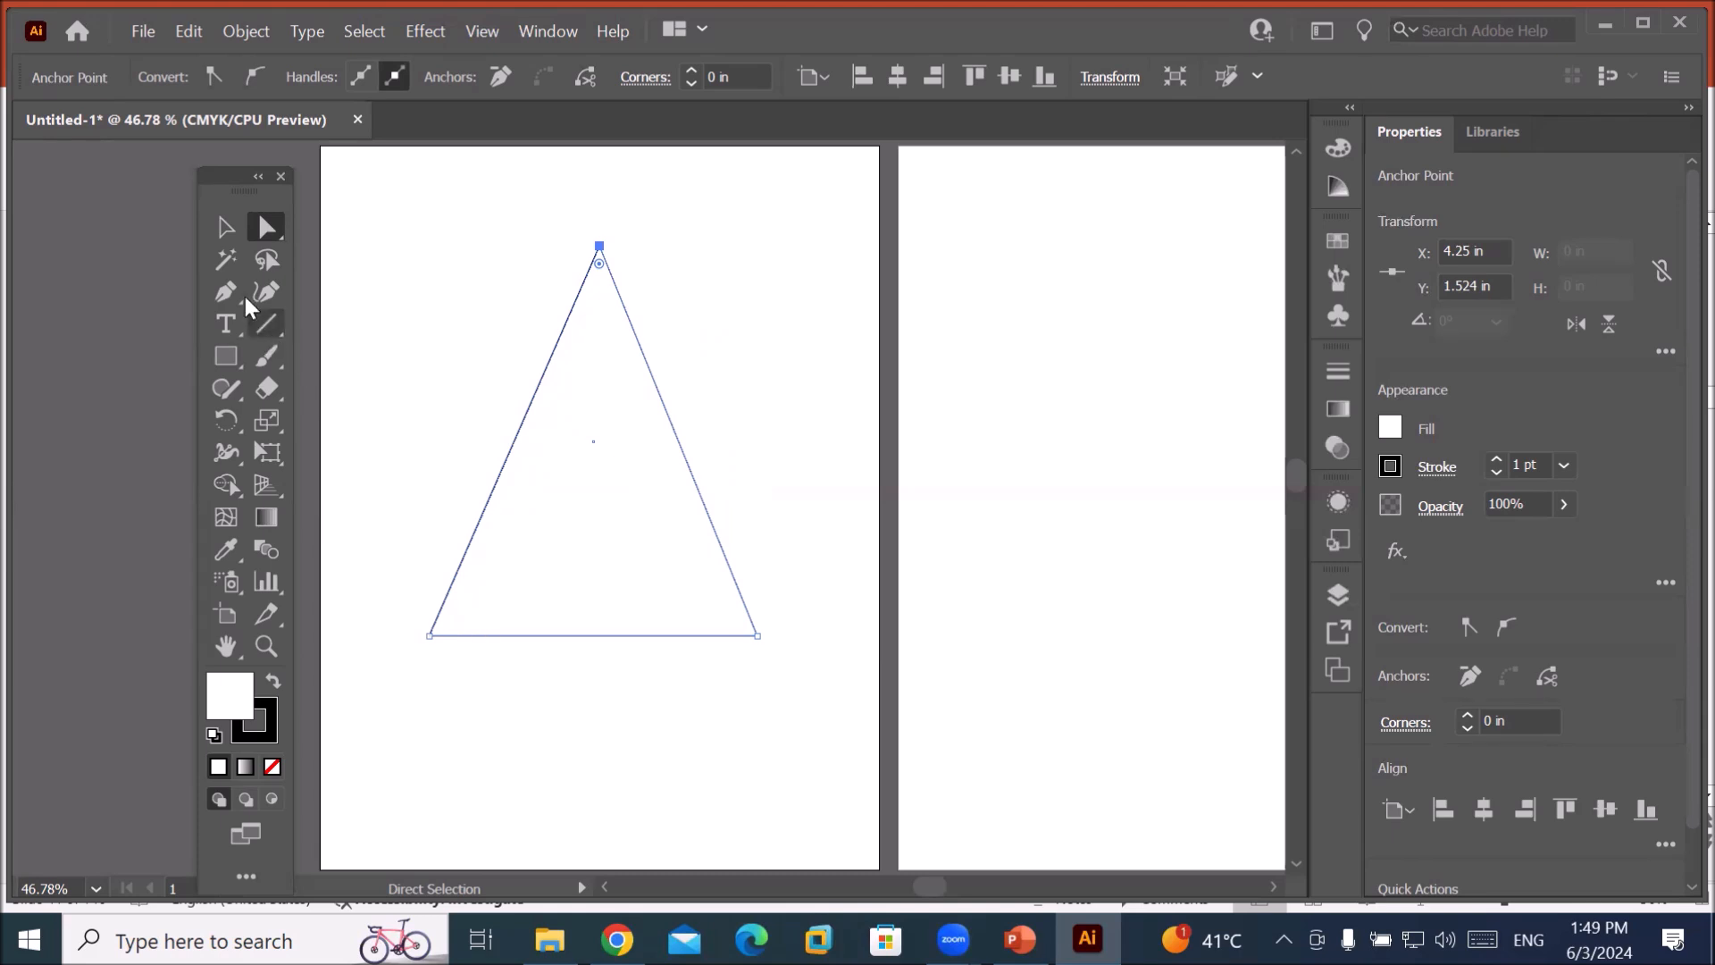
# Add an anchor point on the triangle's left edge and move it and the apex to form a trapezoid with a narrow top.
pyautogui.moveTo(227, 288)
pyautogui.mouseDown()
pyautogui.moveTo(297, 323)
pyautogui.moveTo(225, 292)
pyautogui.mouseUp()
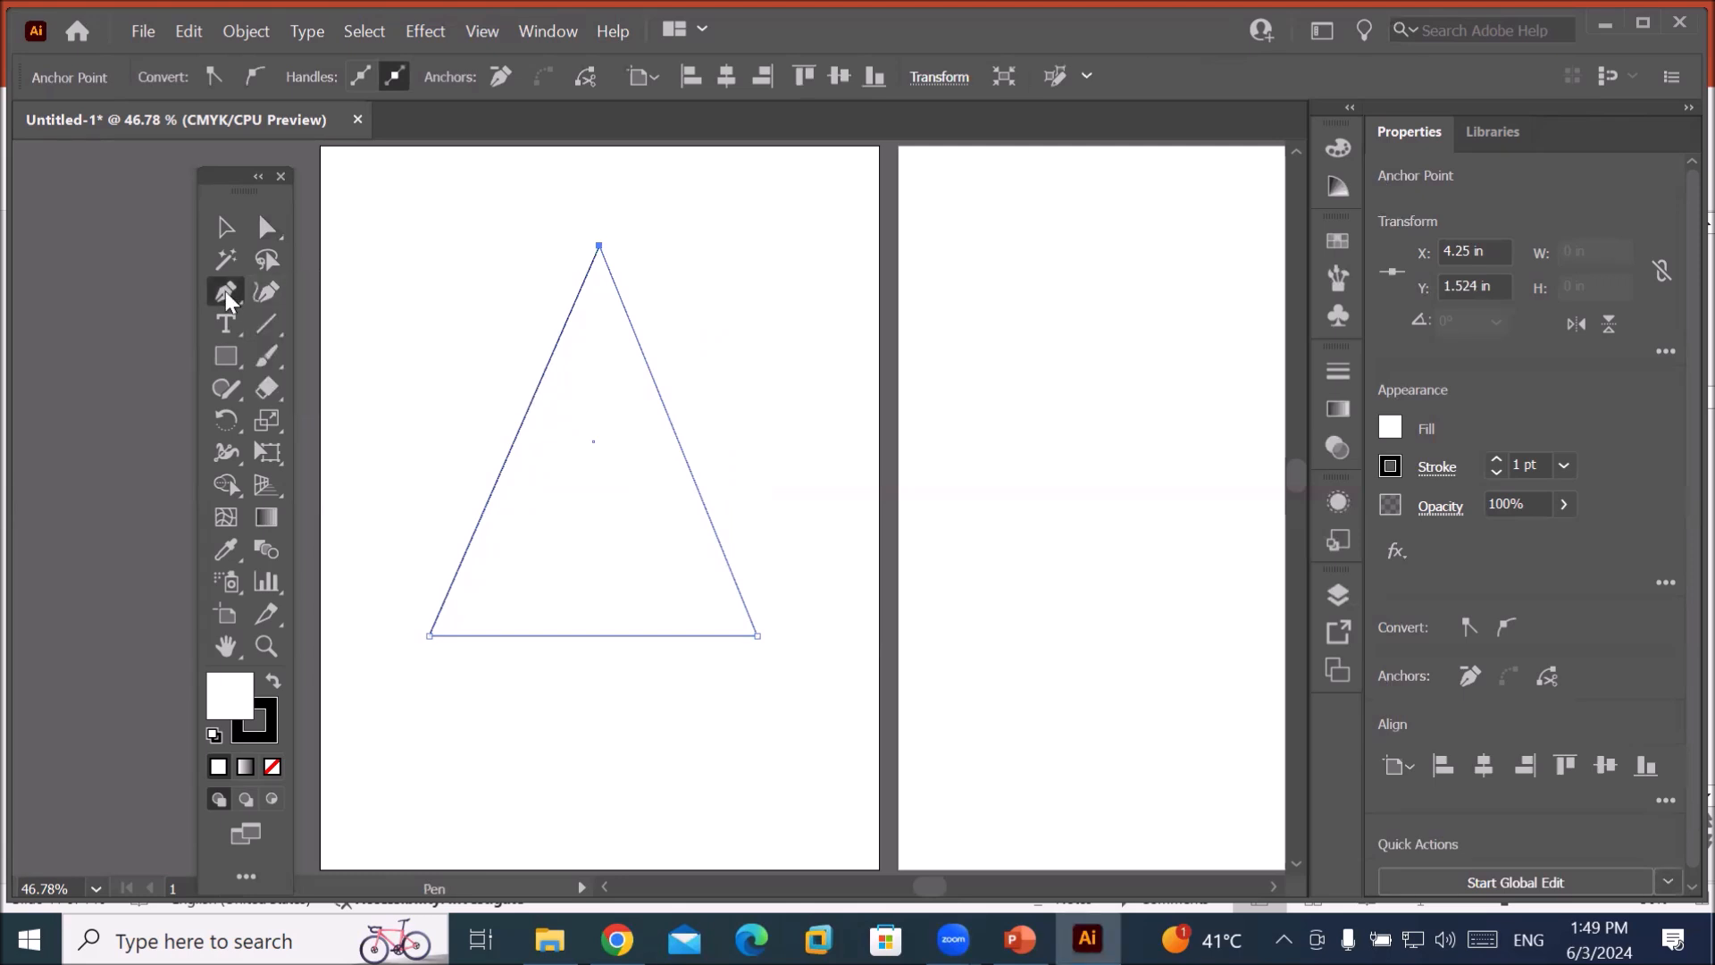
pyautogui.click(515, 436)
pyautogui.click(266, 233)
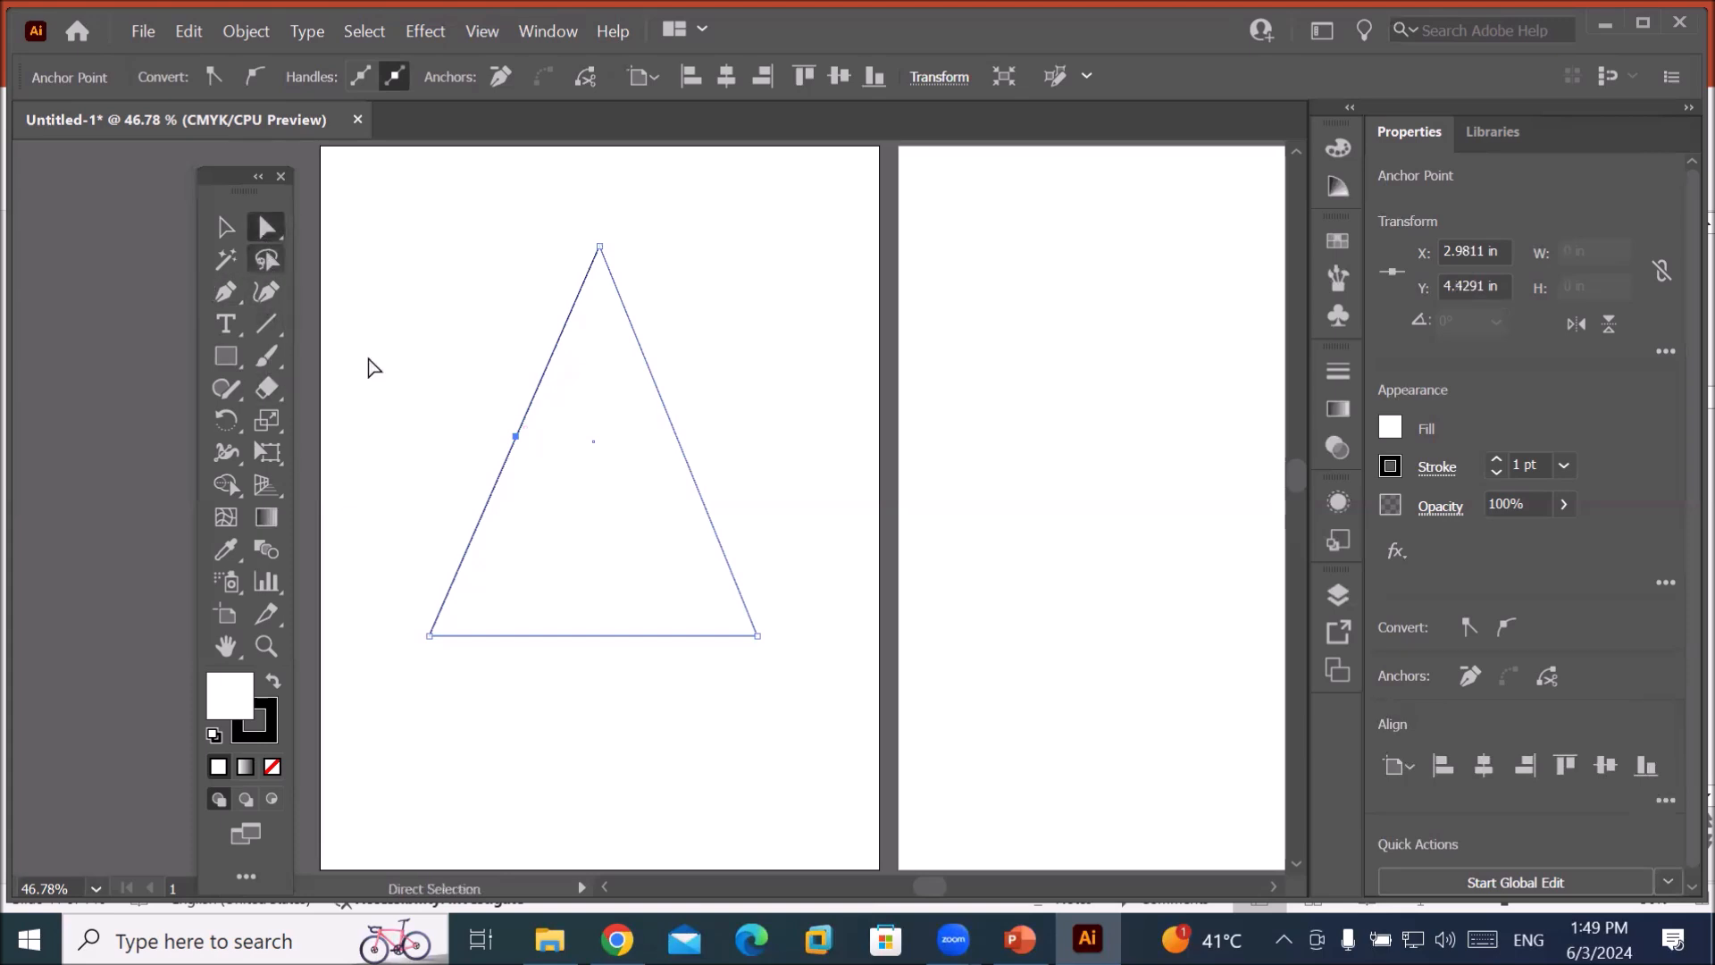
pyautogui.moveTo(515, 436); pyautogui.dragTo(481, 254)
pyautogui.moveTo(604, 255); pyautogui.dragTo(661, 245)
pyautogui.moveTo(481, 255); pyautogui.dragTo(619, 248)
# Swap the trapezoid's fill and stroke colors and restore the default white fill and black stroke.
pyautogui.click(271, 686)
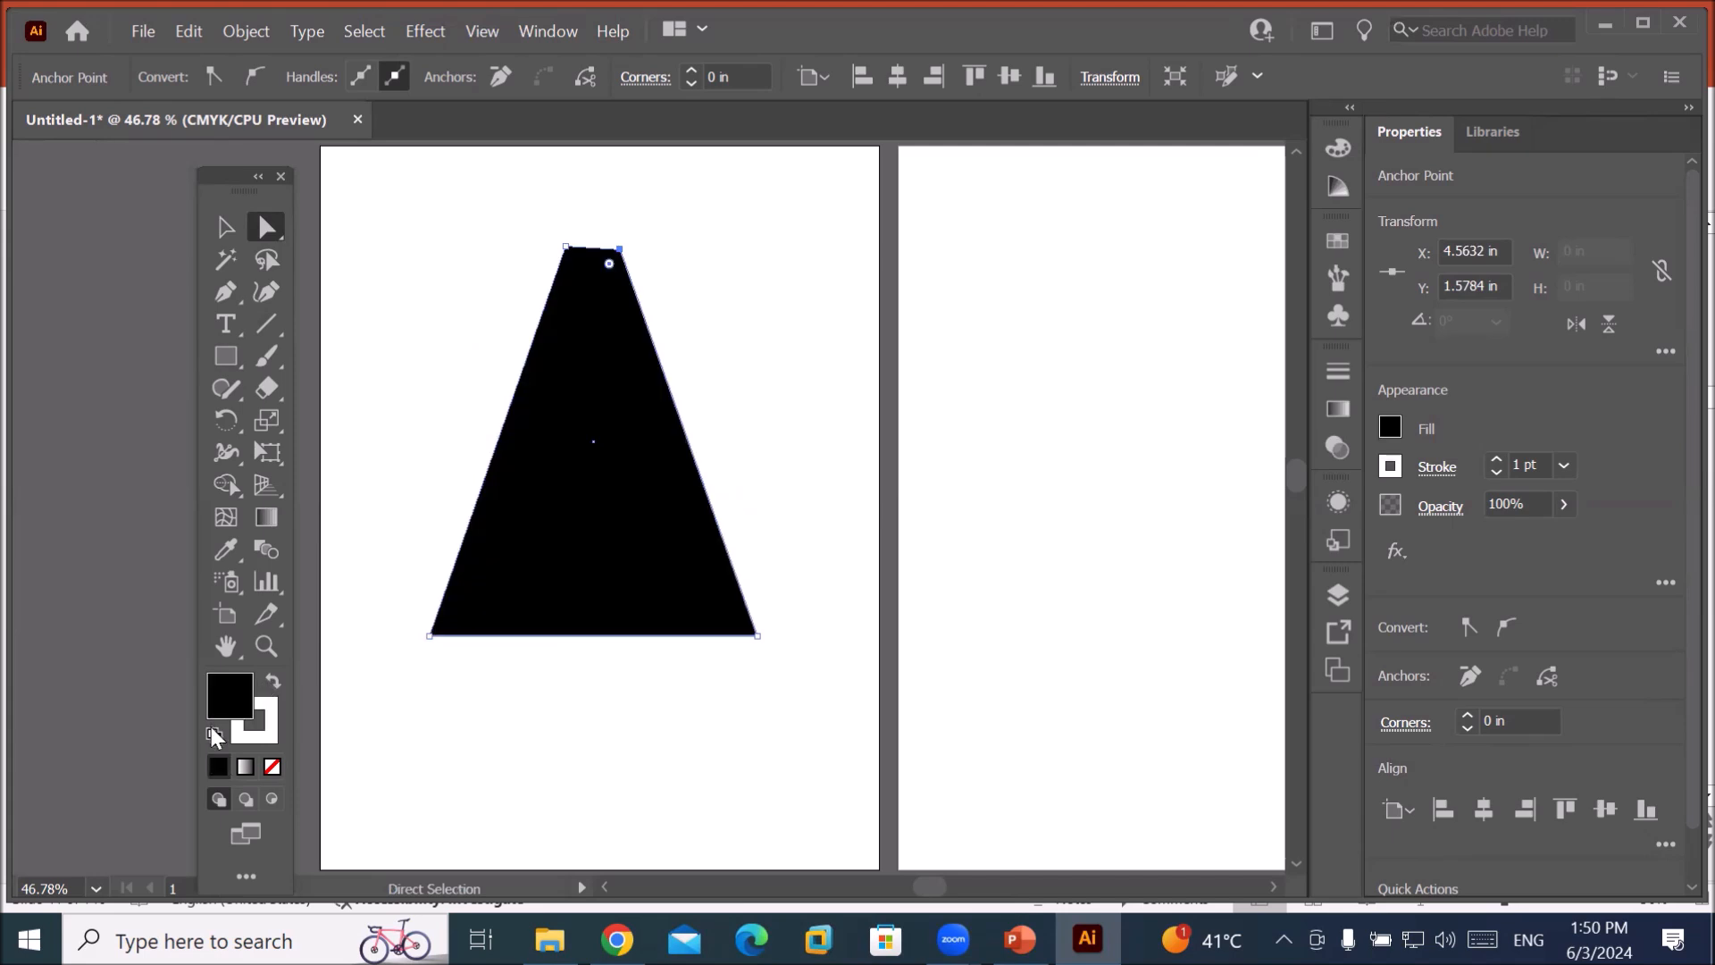
pyautogui.click(214, 734)
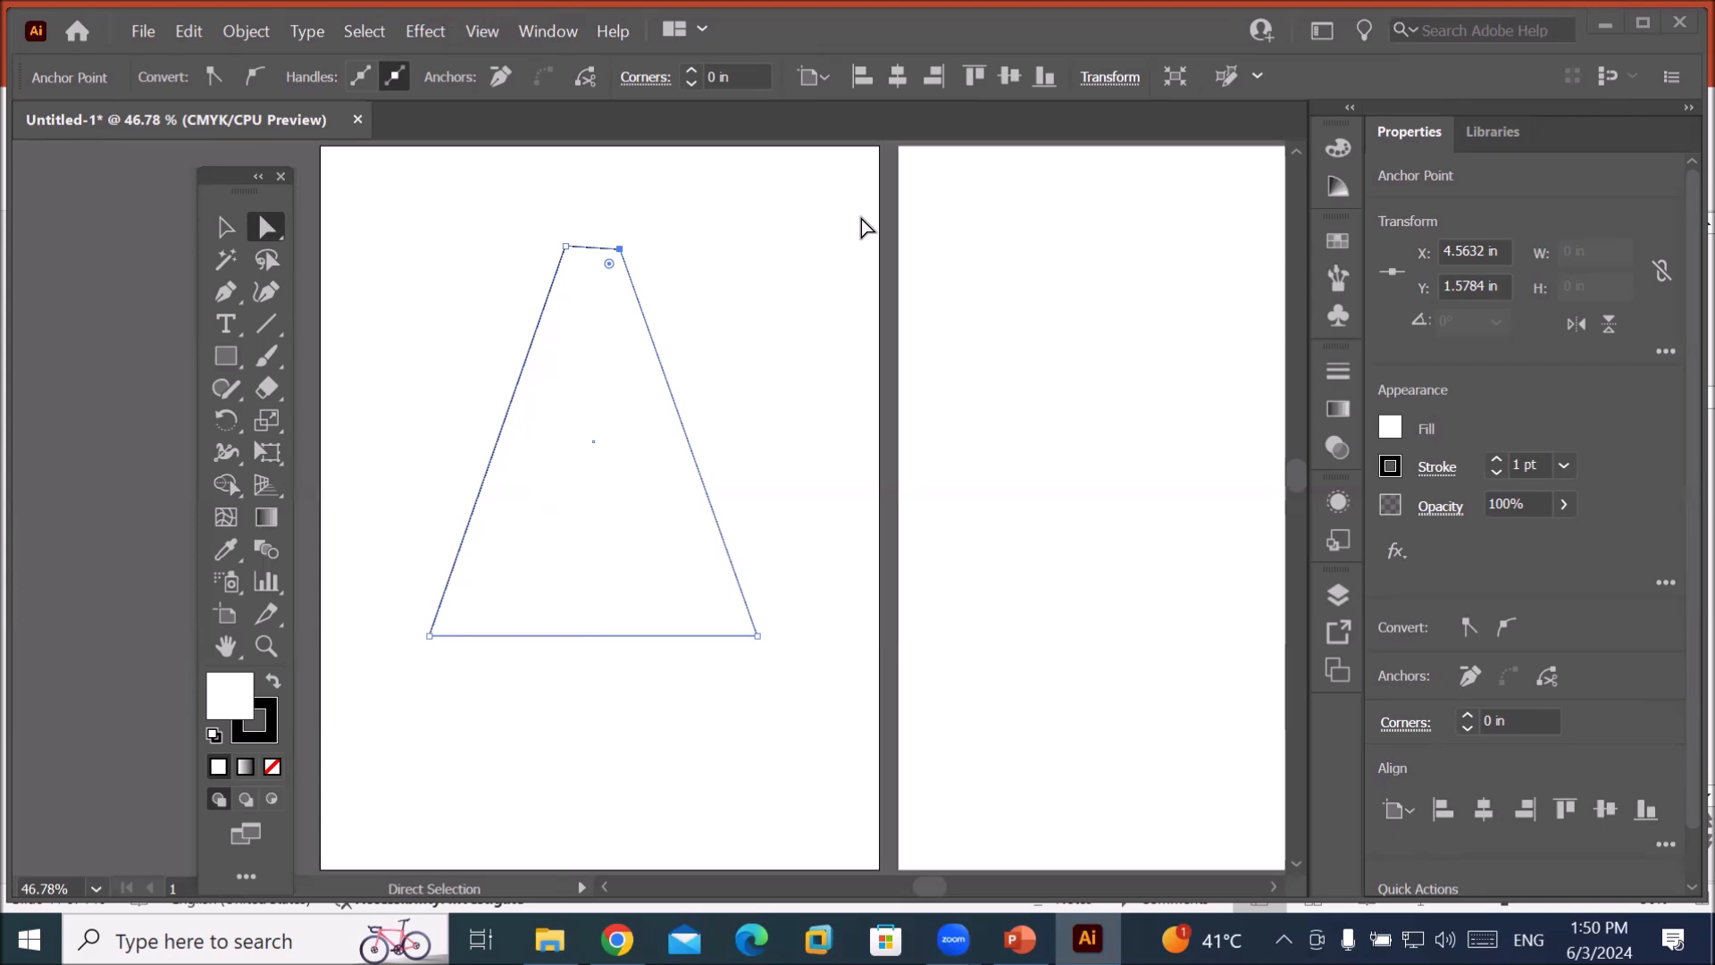
# Draw a closed trapezoid on the second artboard with the Pen tool, with a base about 2.5 in wide and a height of about 4.6 in.
pyautogui.click(226, 296)
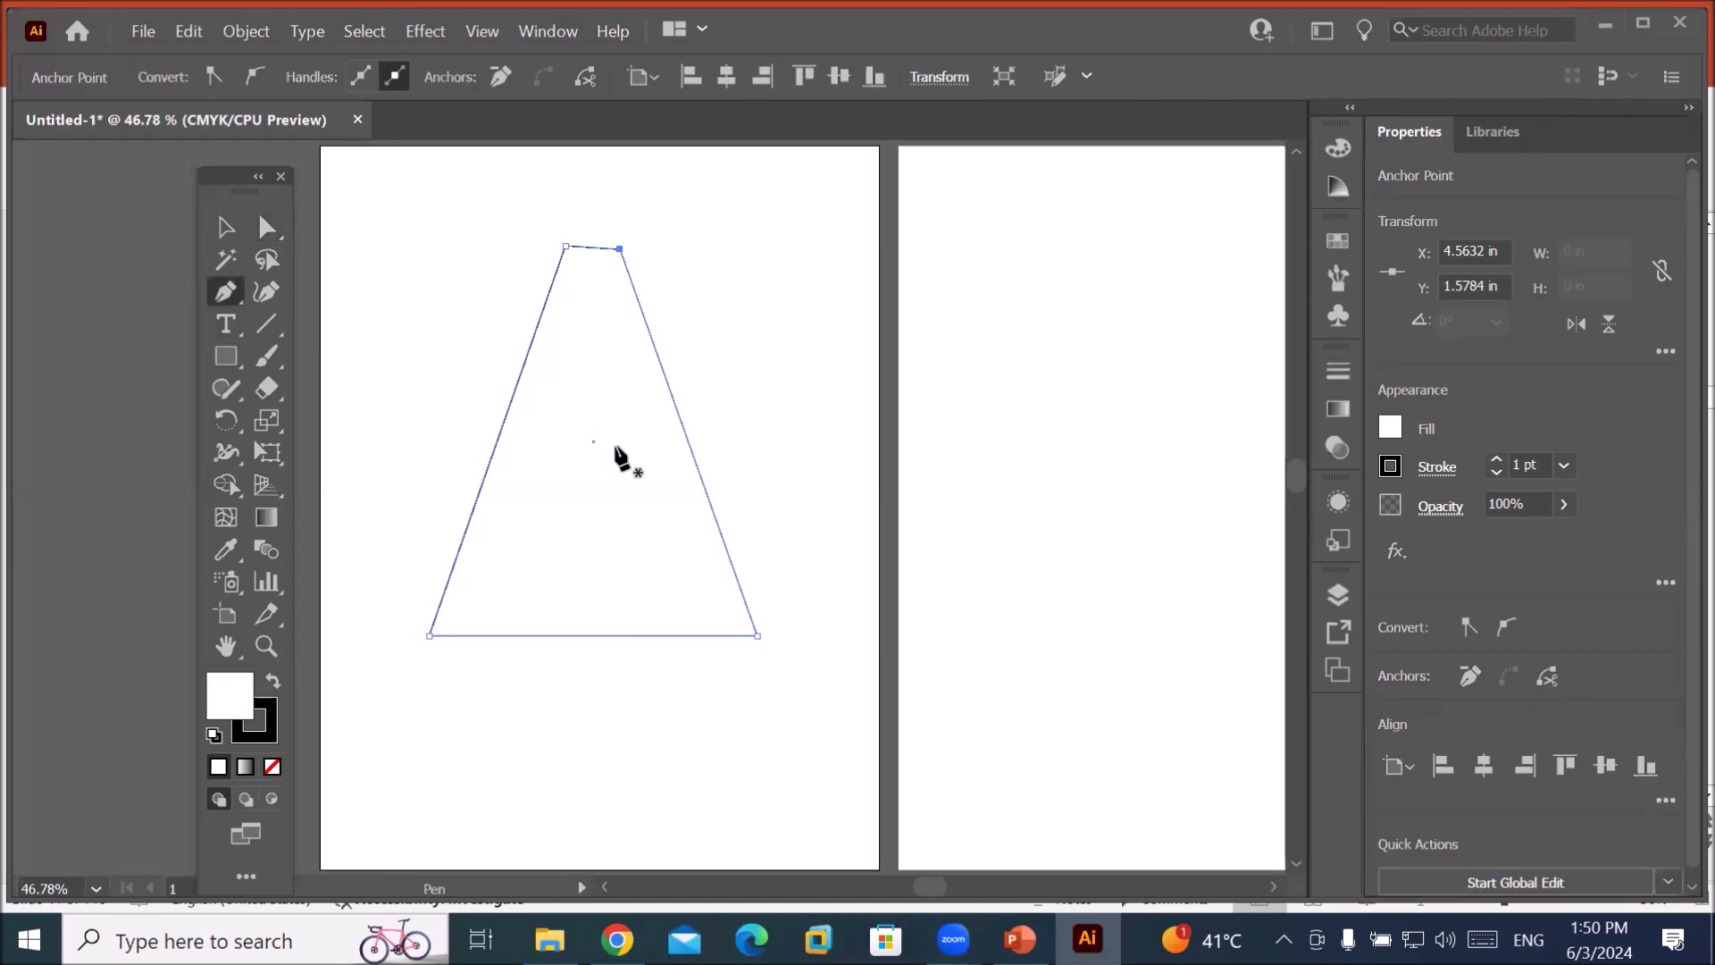
pyautogui.click(1038, 579)
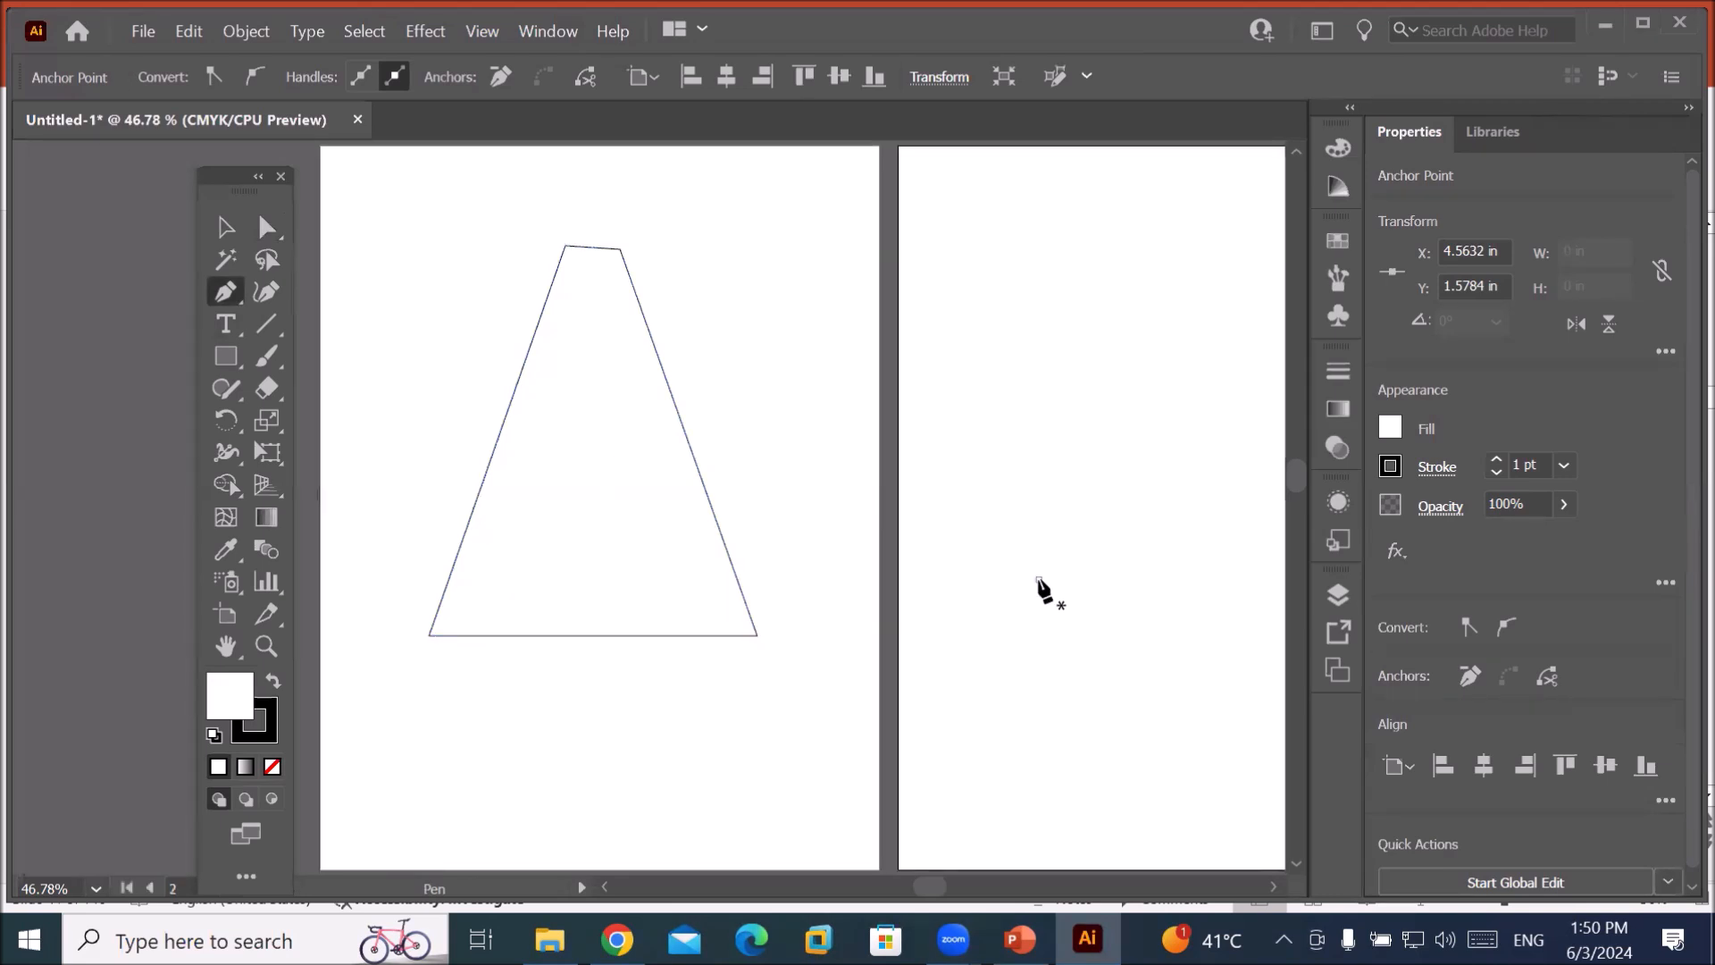
pyautogui.click(1201, 580)
pyautogui.click(1160, 278)
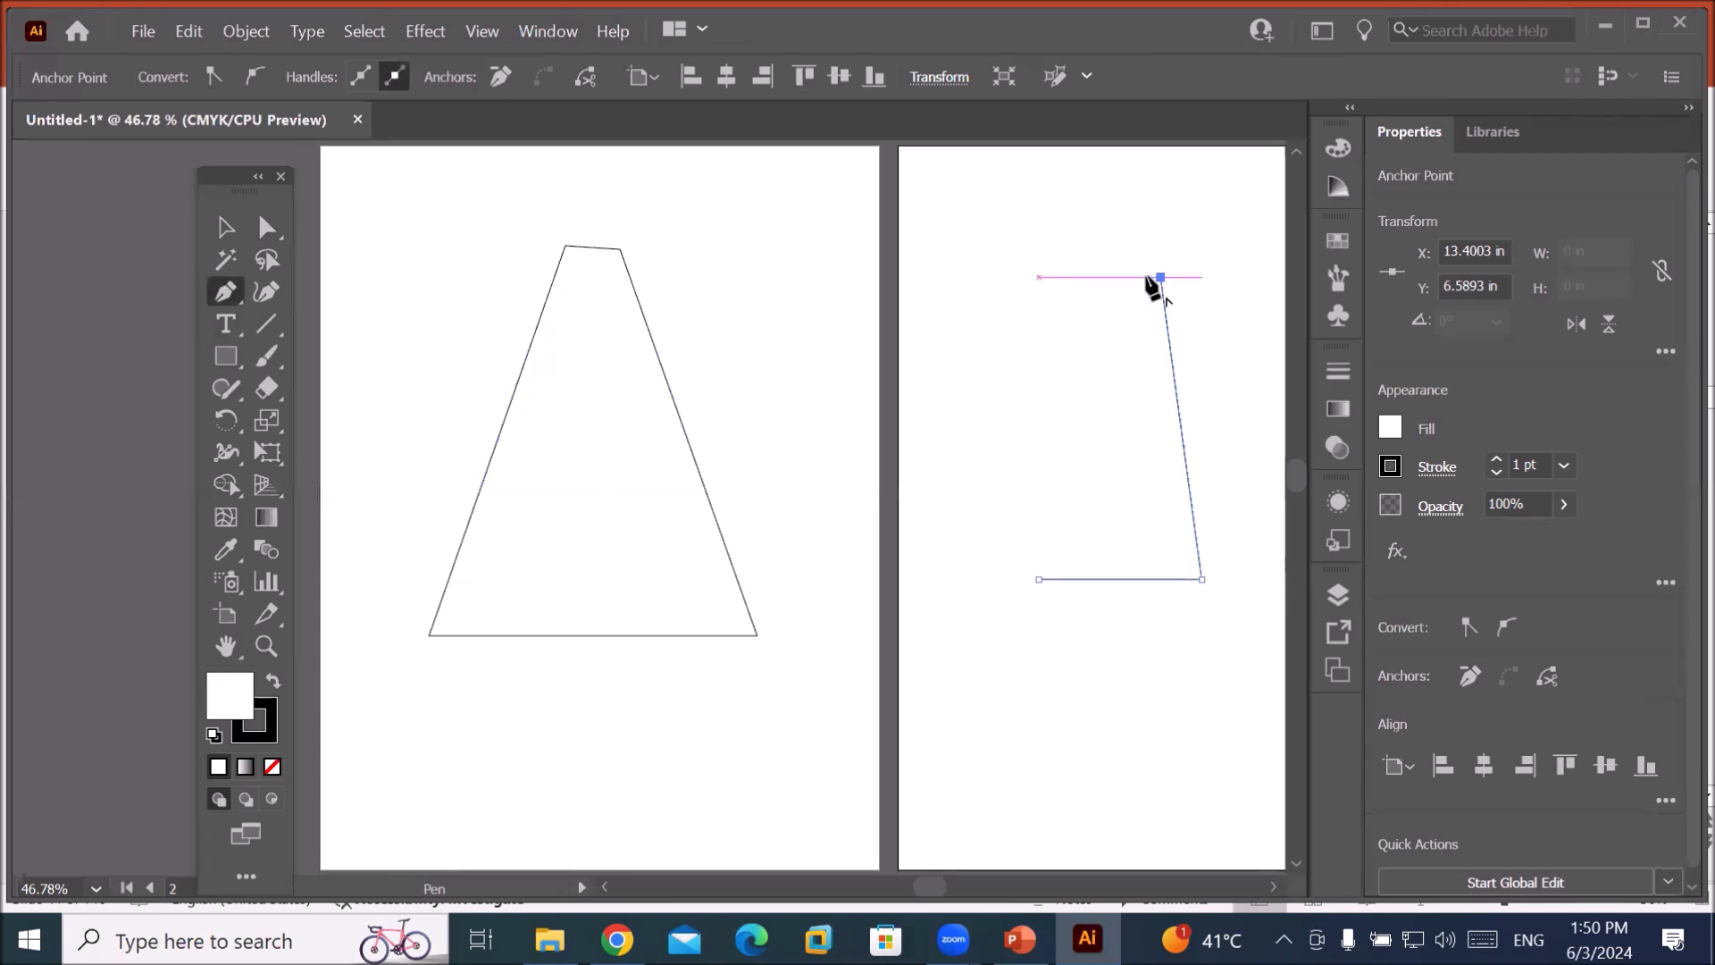
pyautogui.click(1095, 278)
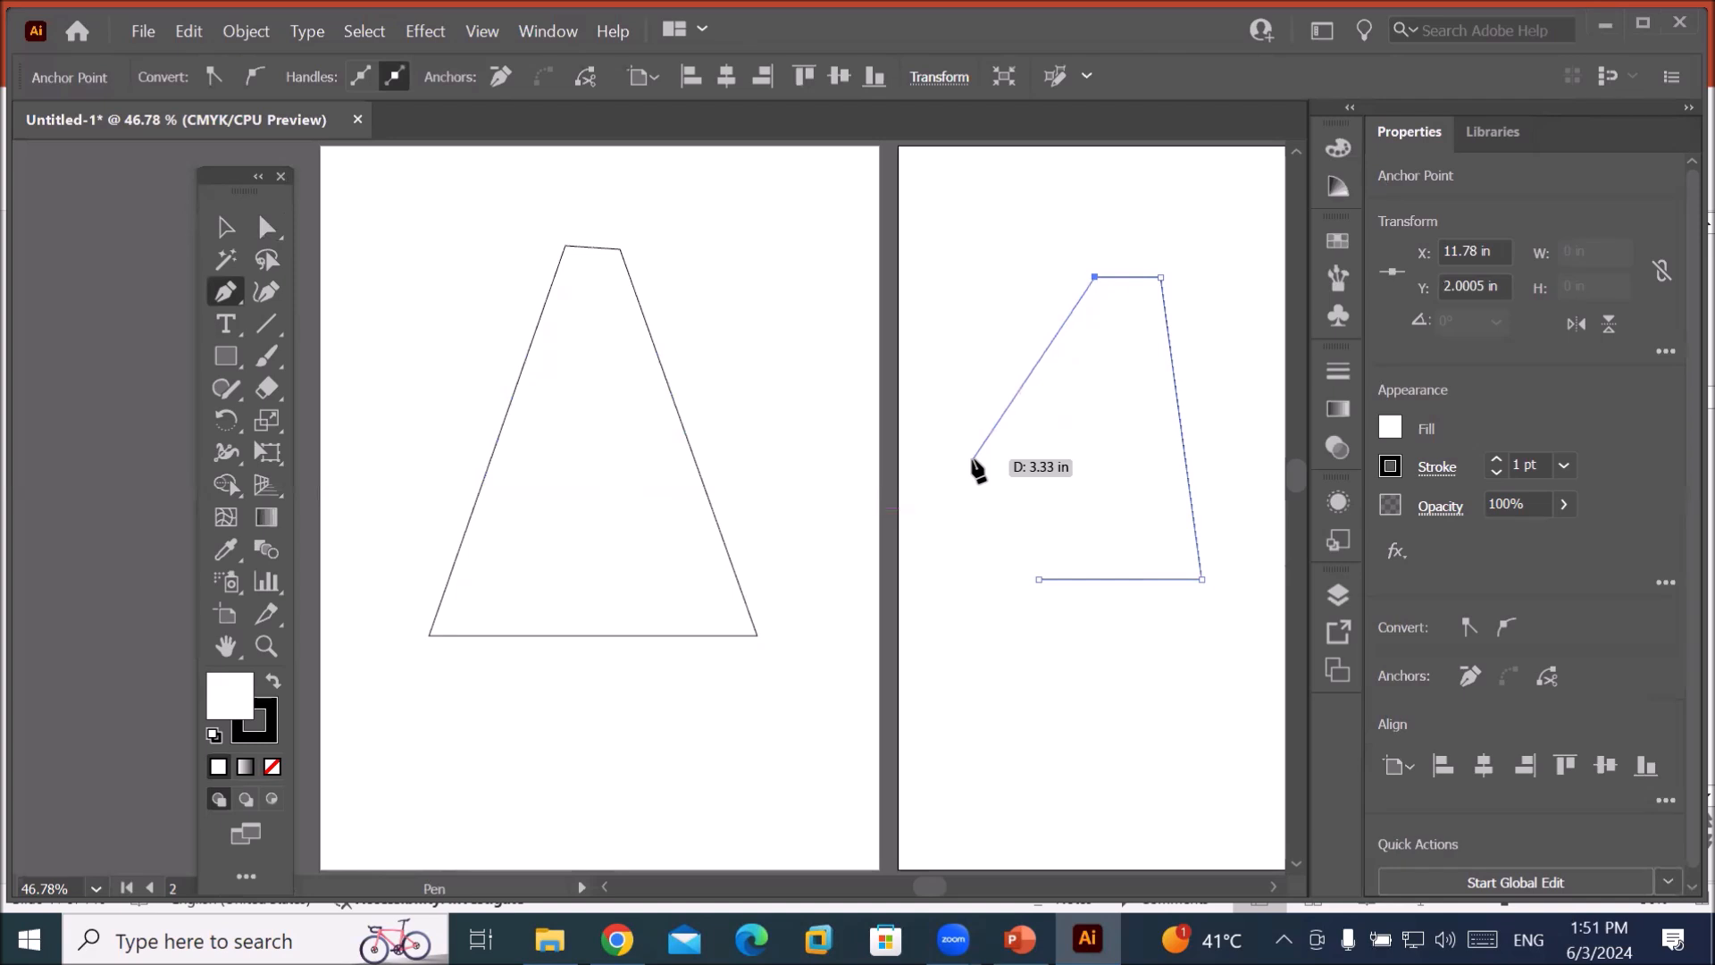
pyautogui.click(1039, 579)
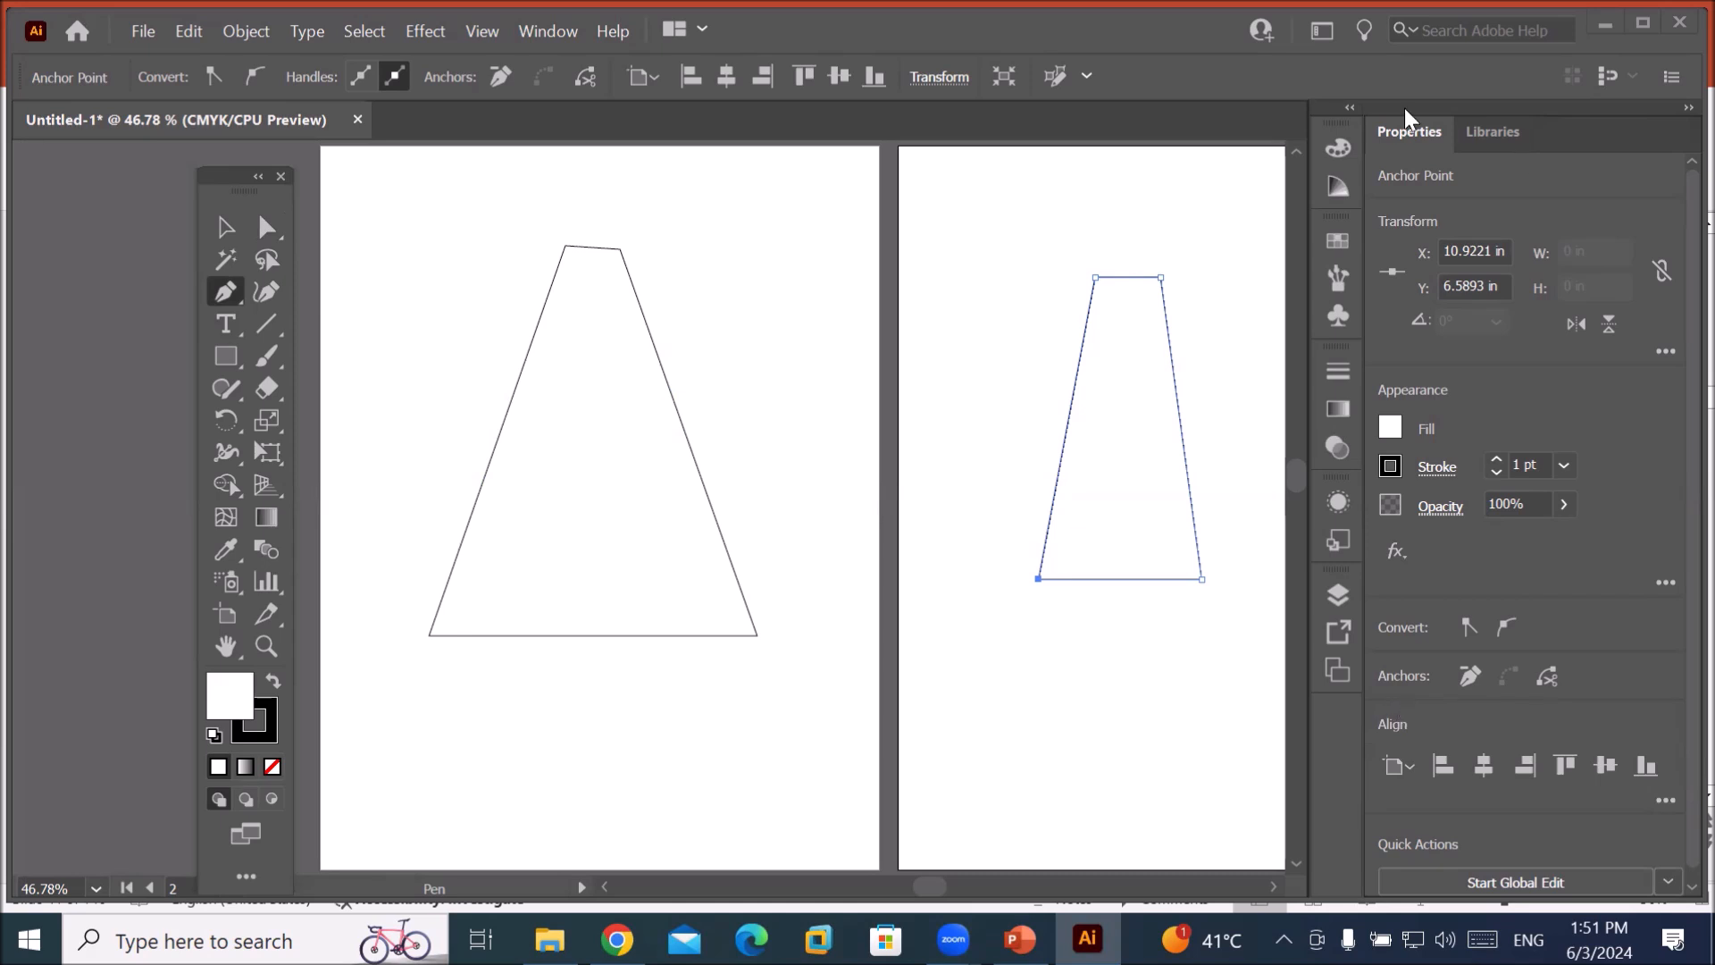
# Float the Properties panel over the artwork and set the second trapezoid's stroke weight to 12 pt.
pyautogui.moveTo(1390, 126); pyautogui.dragTo(841, 190)
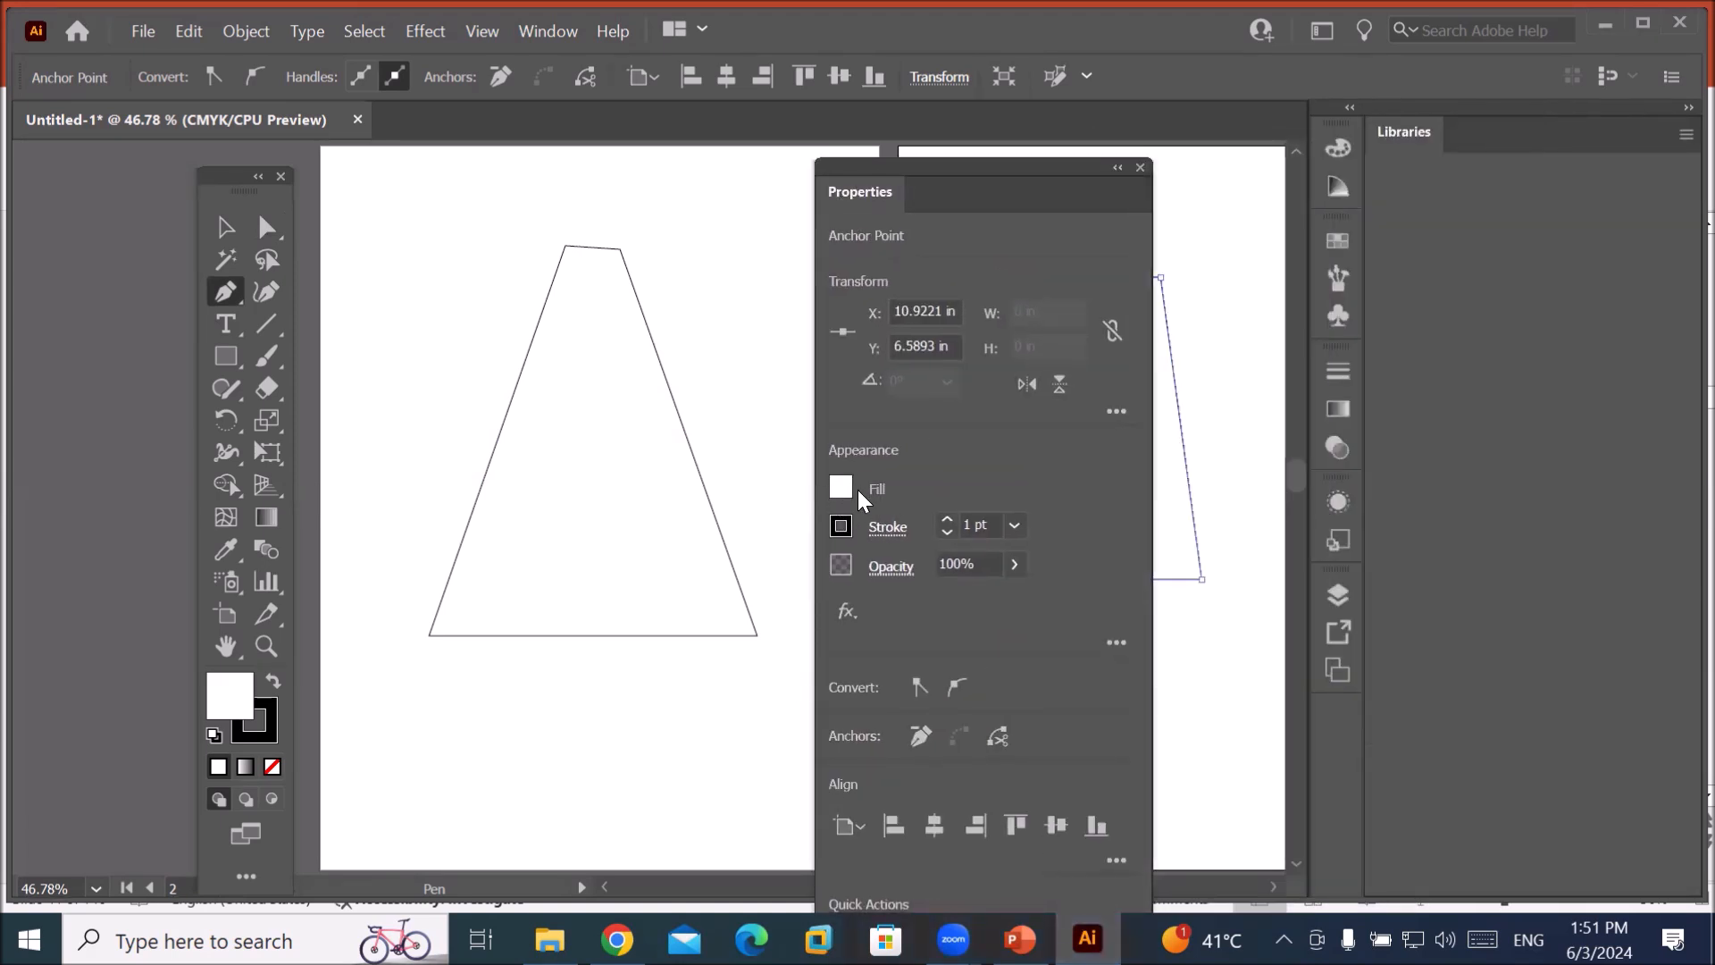
pyautogui.click(947, 518)
pyautogui.click(947, 519)
pyautogui.click(949, 517)
pyautogui.click(949, 518)
pyautogui.click(948, 518)
pyautogui.click(948, 518)
pyautogui.click(948, 518)
pyautogui.click(948, 518)
pyautogui.click(948, 518)
pyautogui.click(948, 518)
pyautogui.click(948, 518)
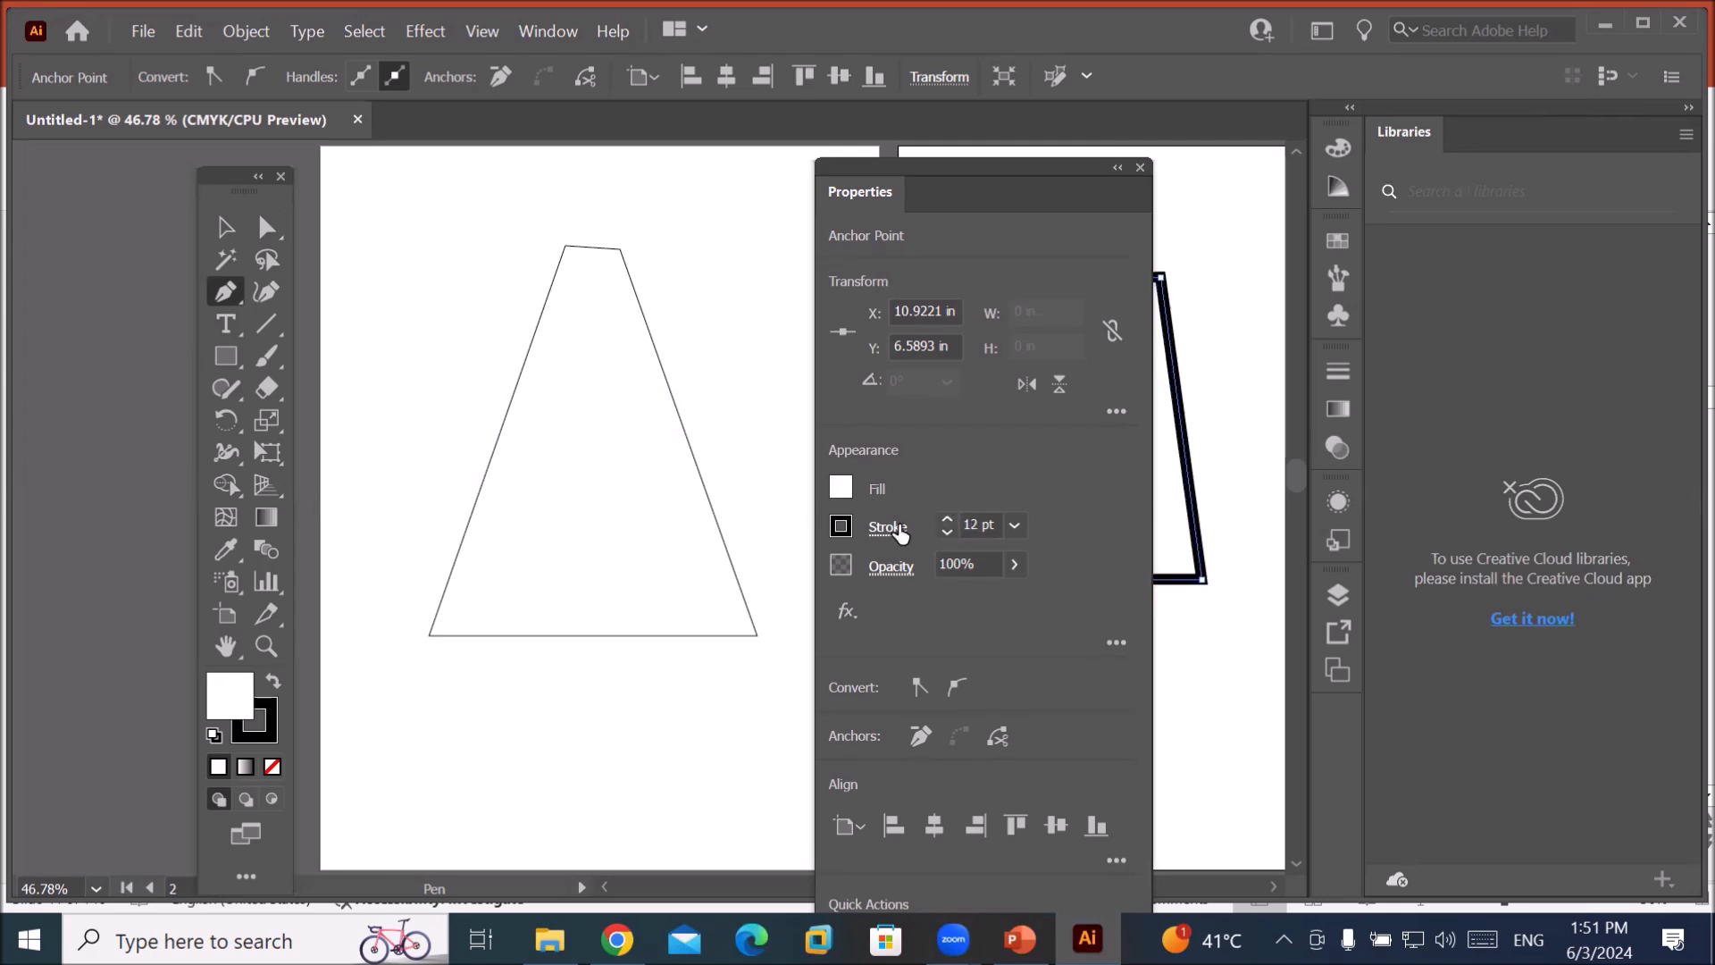
# Review the detailed stroke options and move the floating Properties panel clear of the second trapezoid.
pyautogui.click(889, 527)
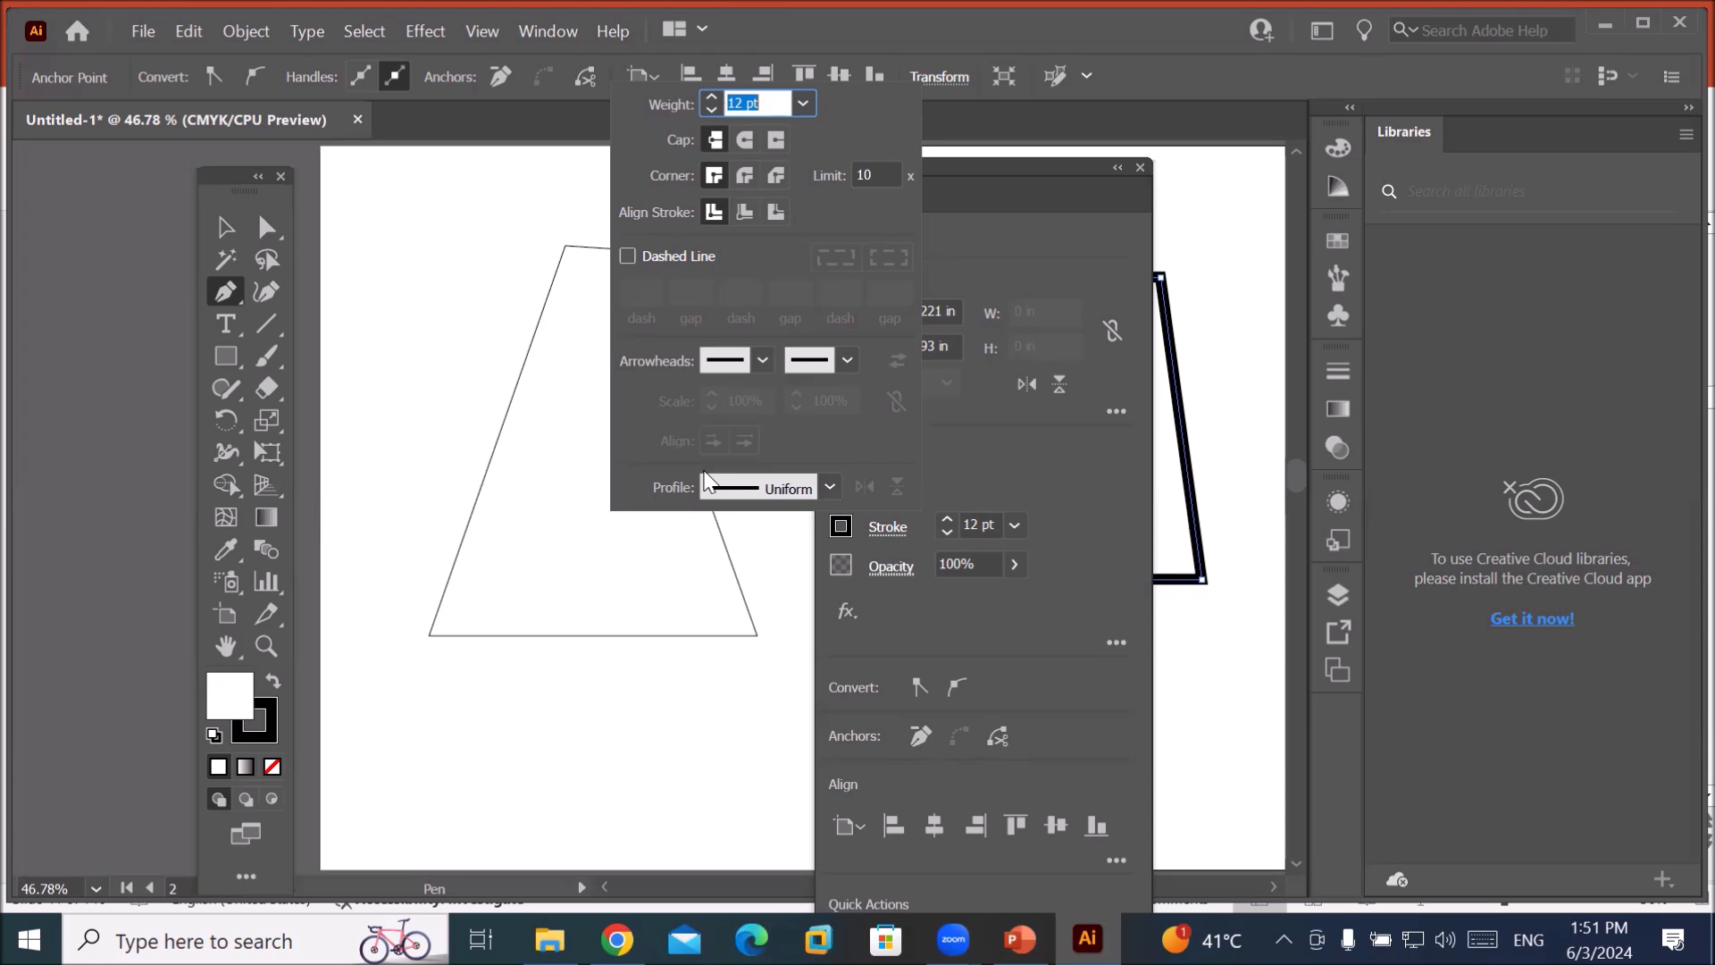
pyautogui.click(1032, 175)
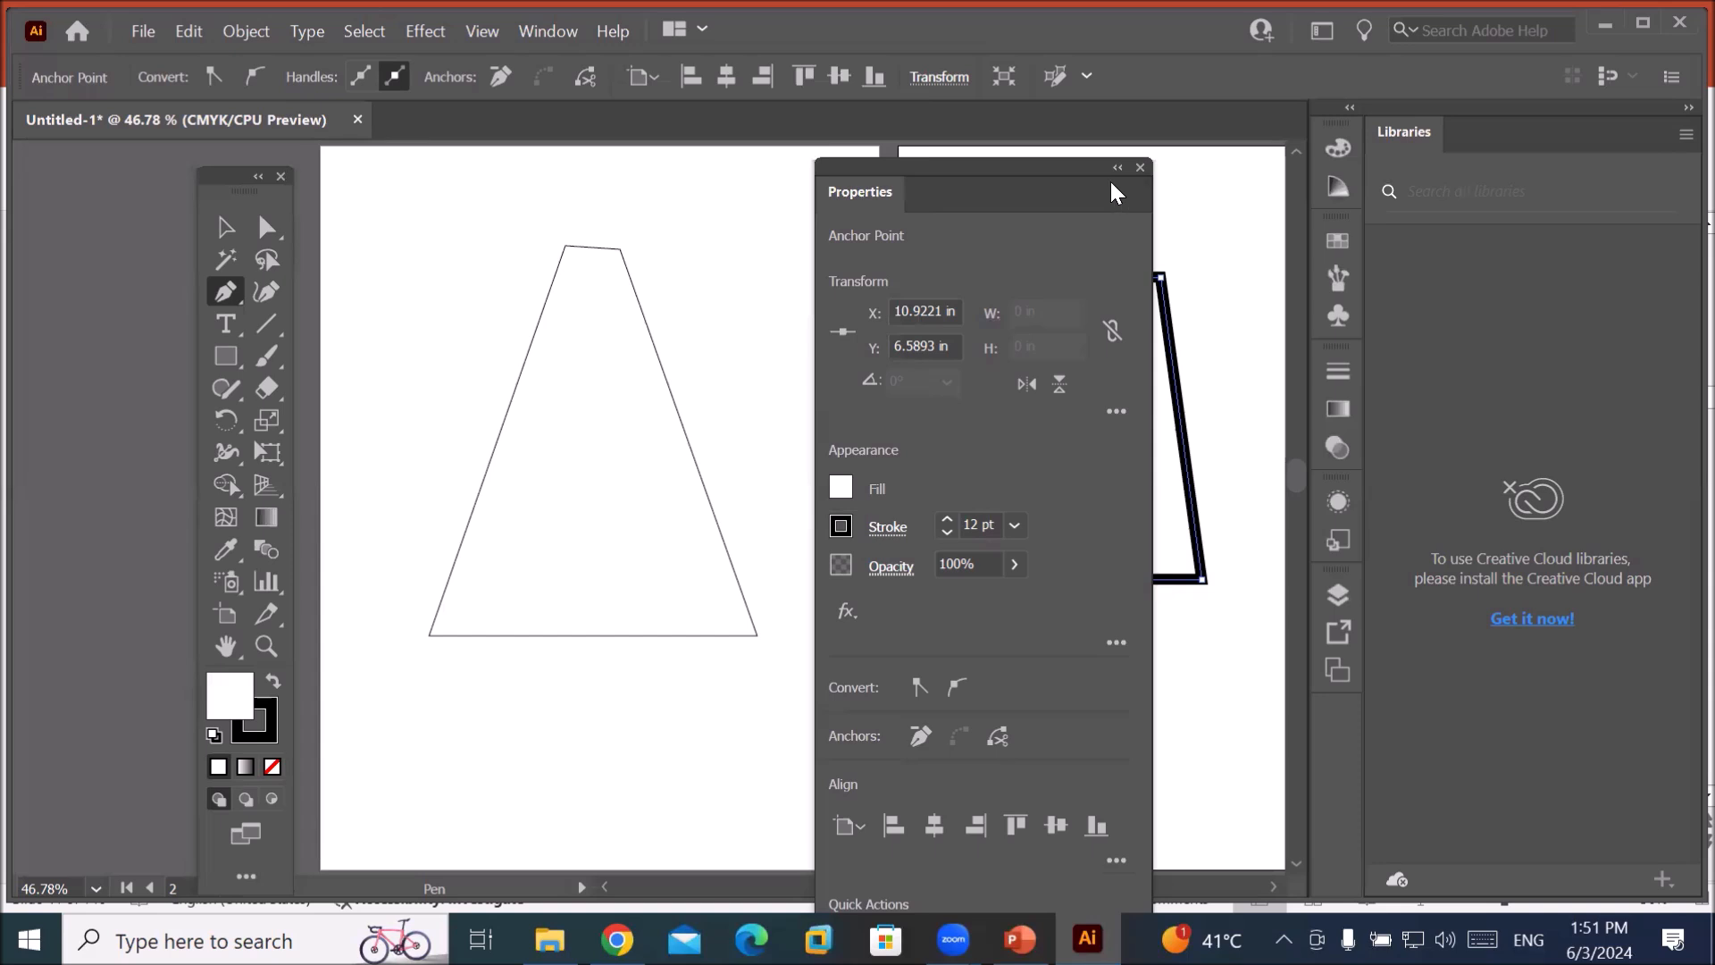
pyautogui.moveTo(1004, 173); pyautogui.dragTo(1272, 471)
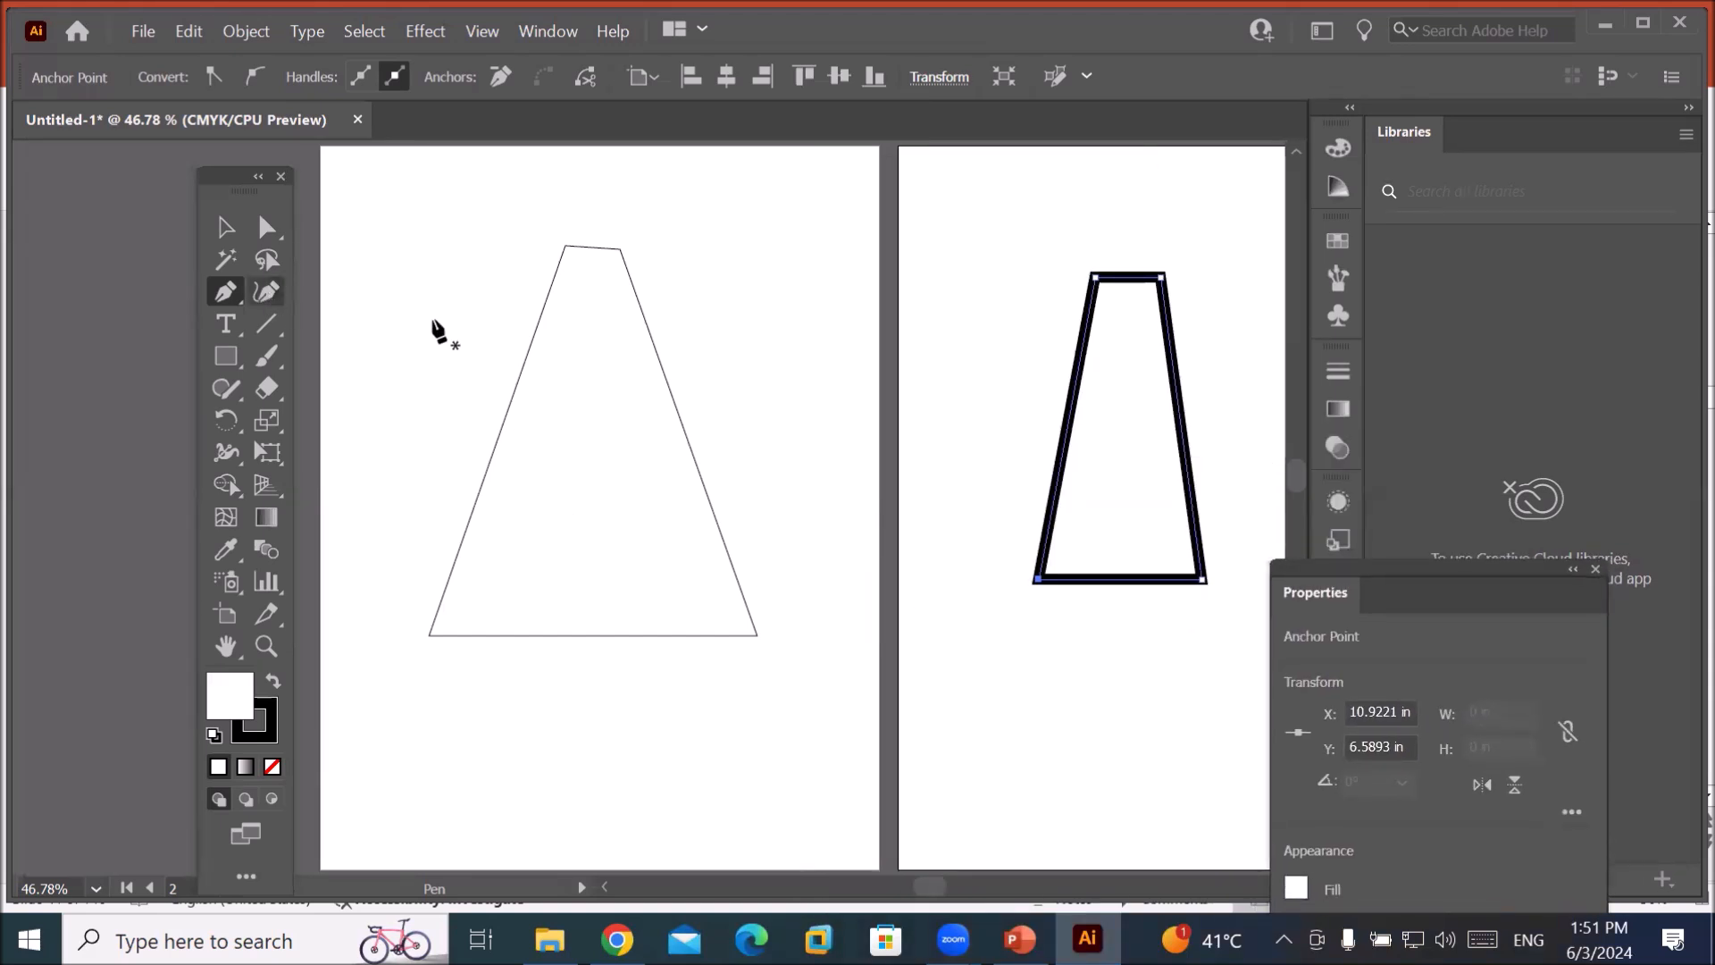
# Draw a closed rectangle about 8.4 by 2.3 in across the top of the blank third artboard with the Pen tool.
pyautogui.click(217, 232)
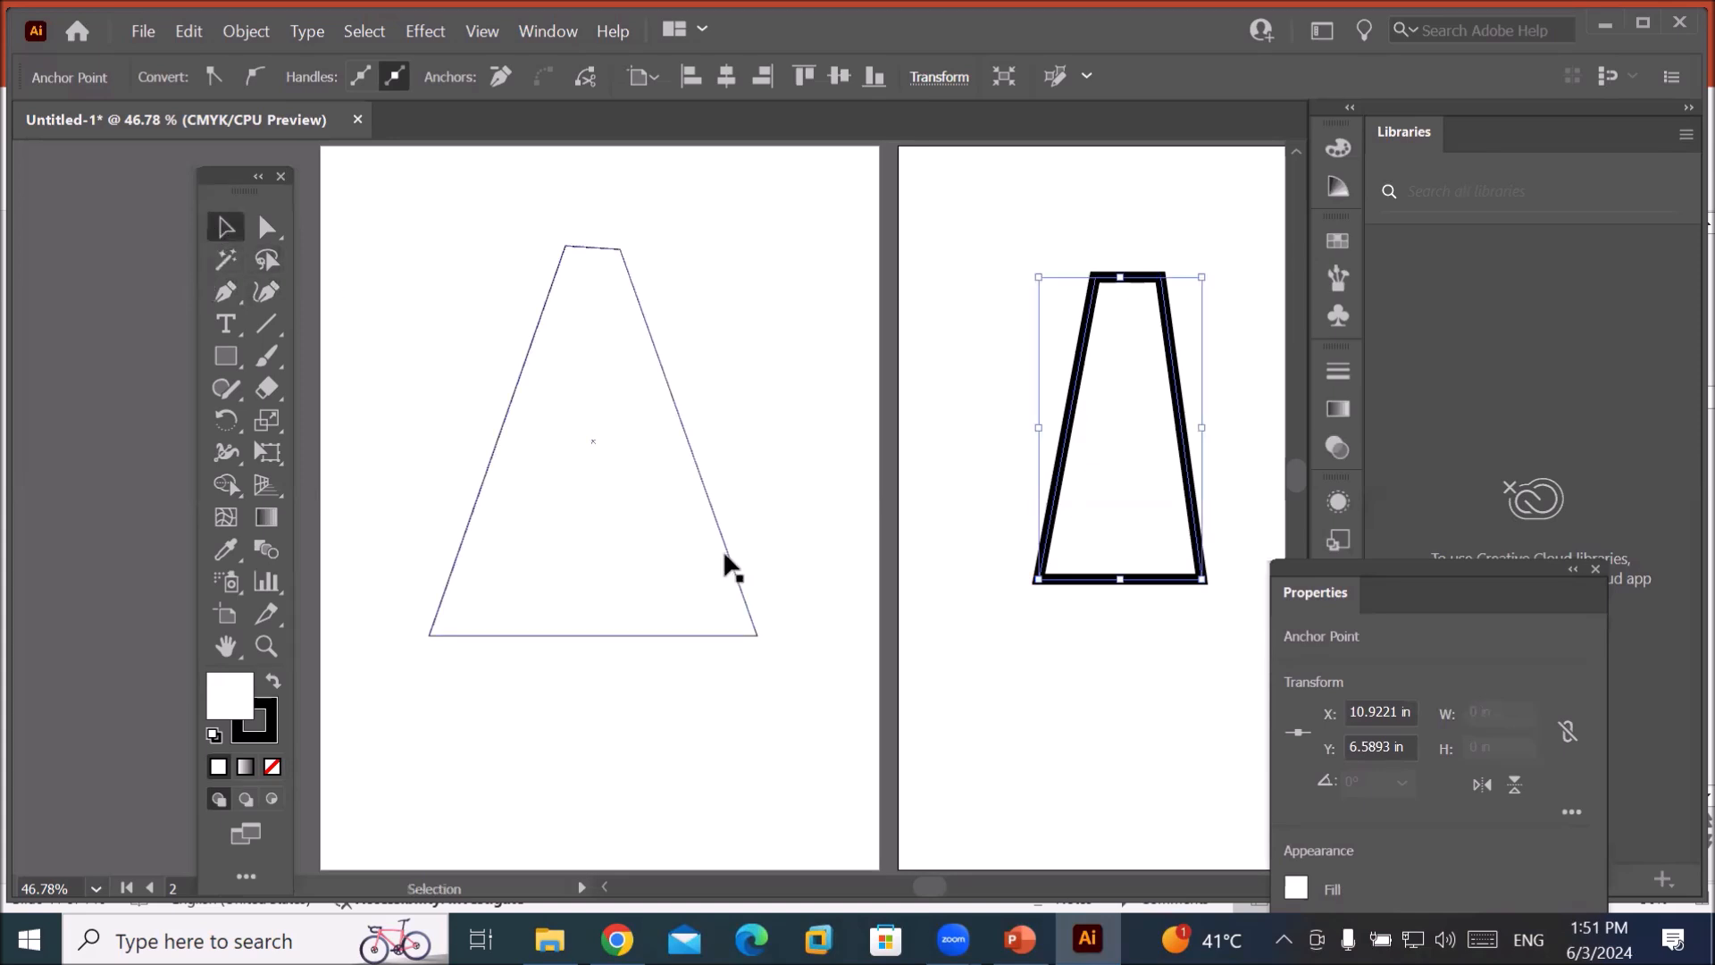
pyautogui.click(723, 652)
pyautogui.moveTo(712, 666); pyautogui.dragTo(704, 203)
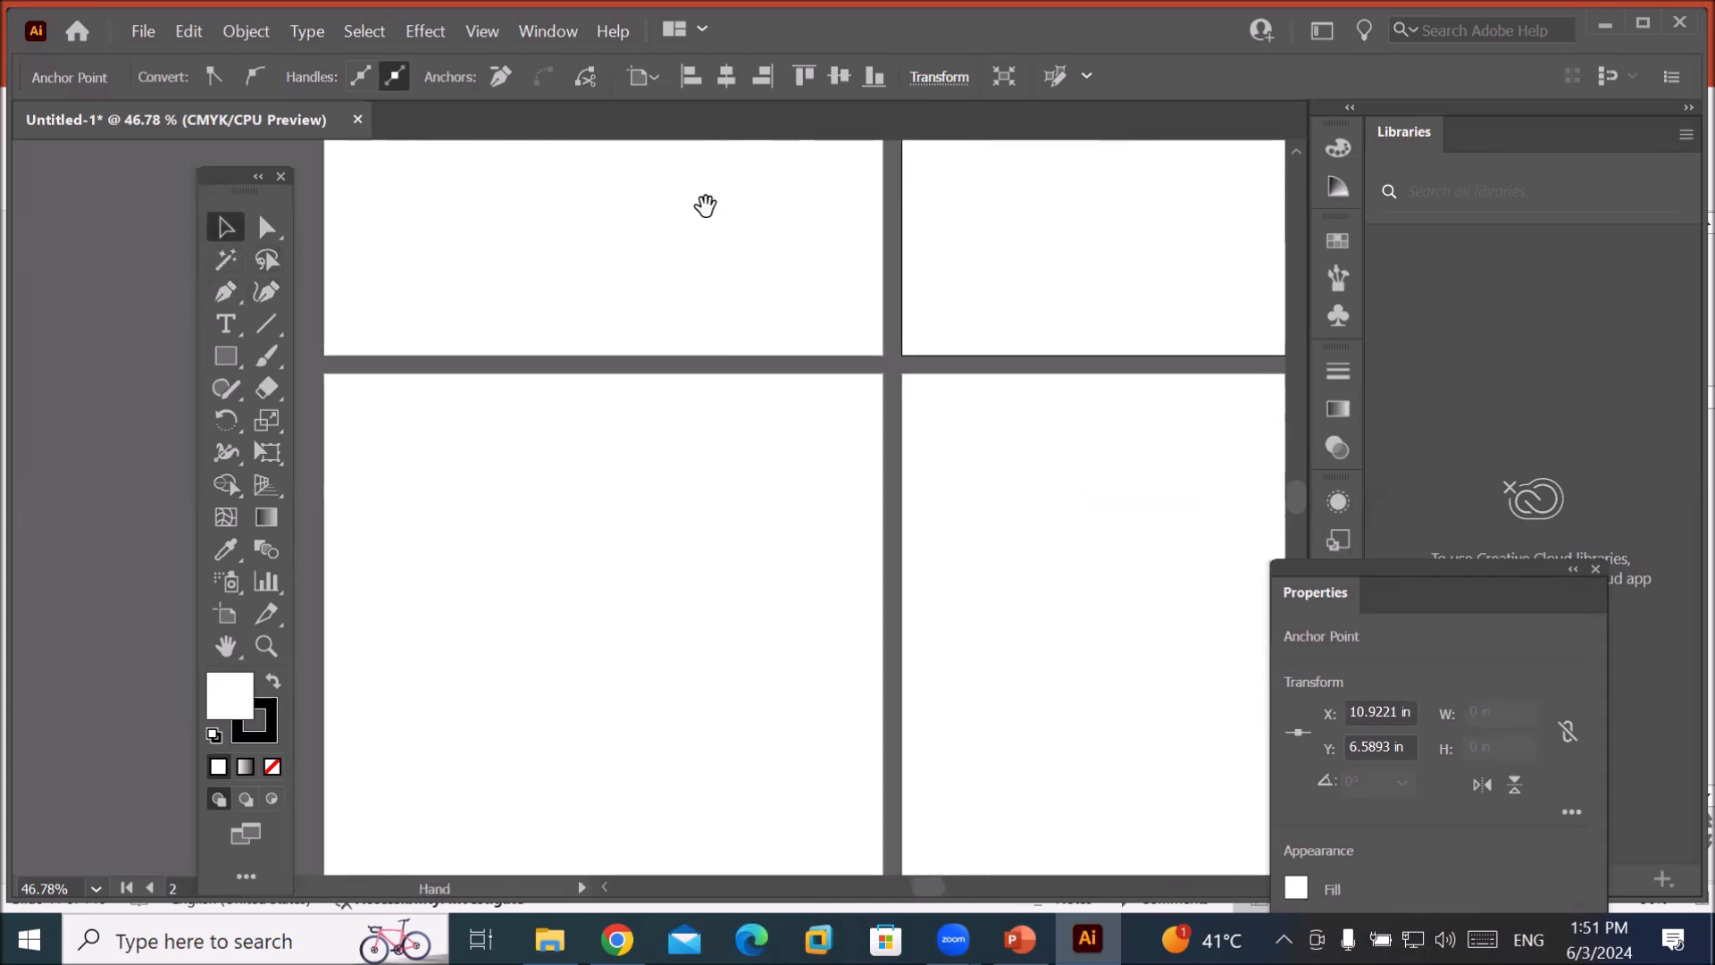
pyautogui.moveTo(736, 489); pyautogui.dragTo(789, 497)
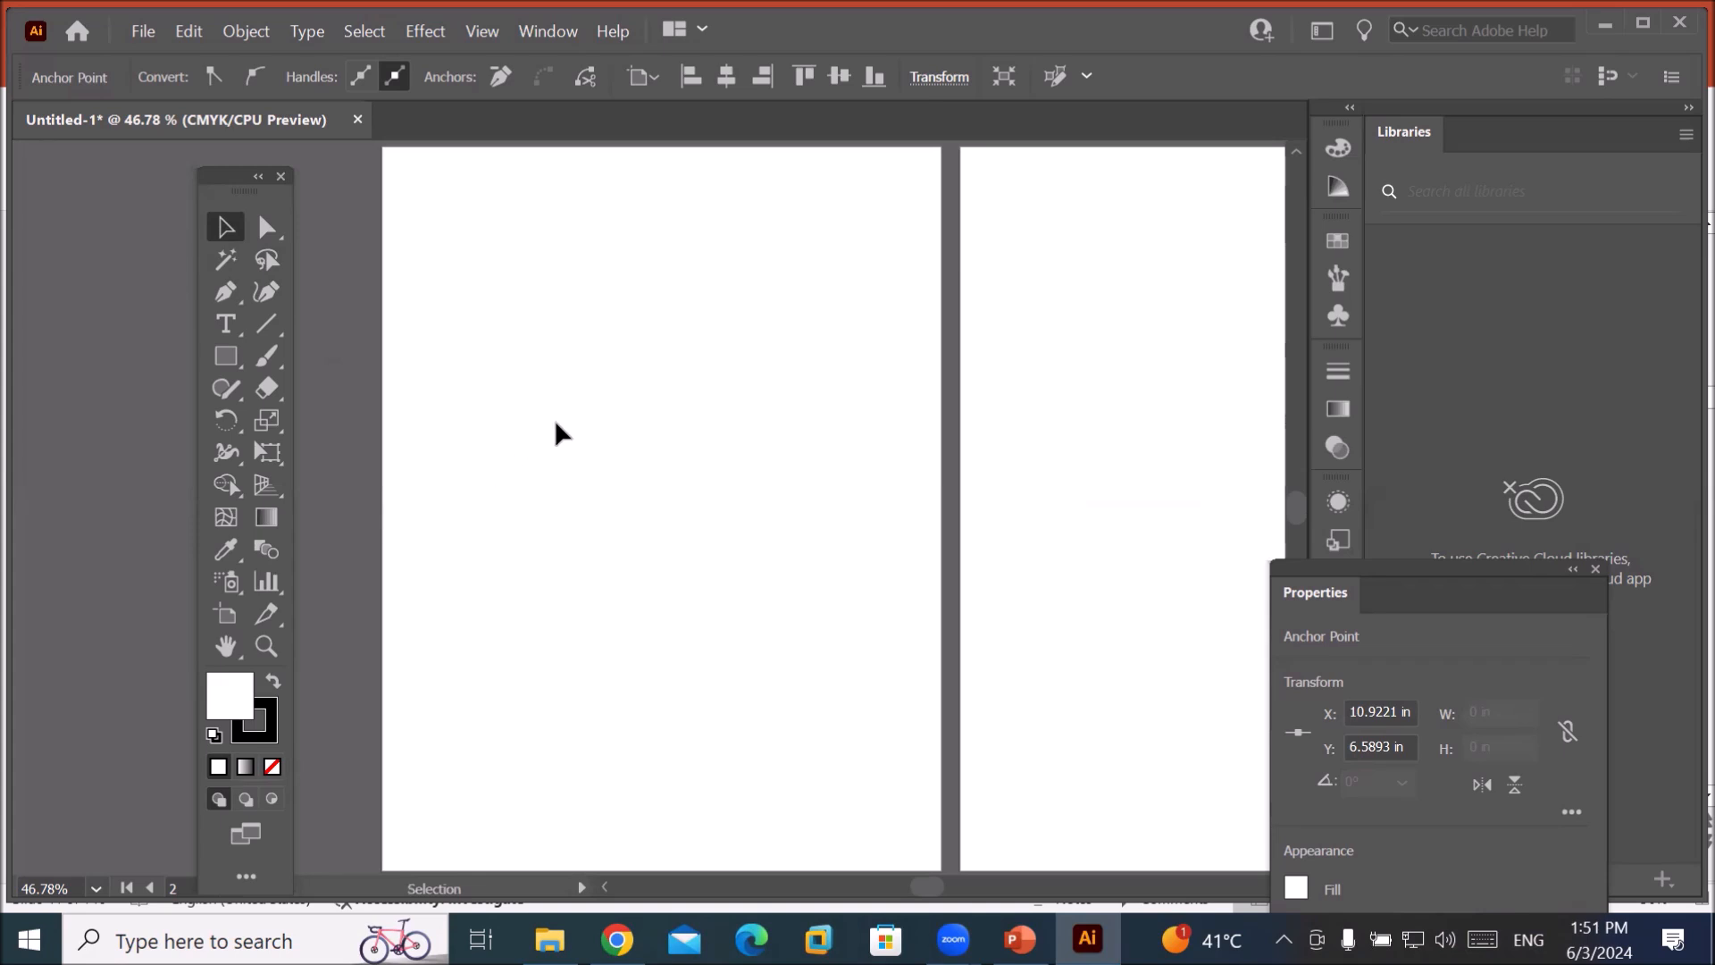
pyautogui.moveTo(555, 429); pyautogui.dragTo(536, 425)
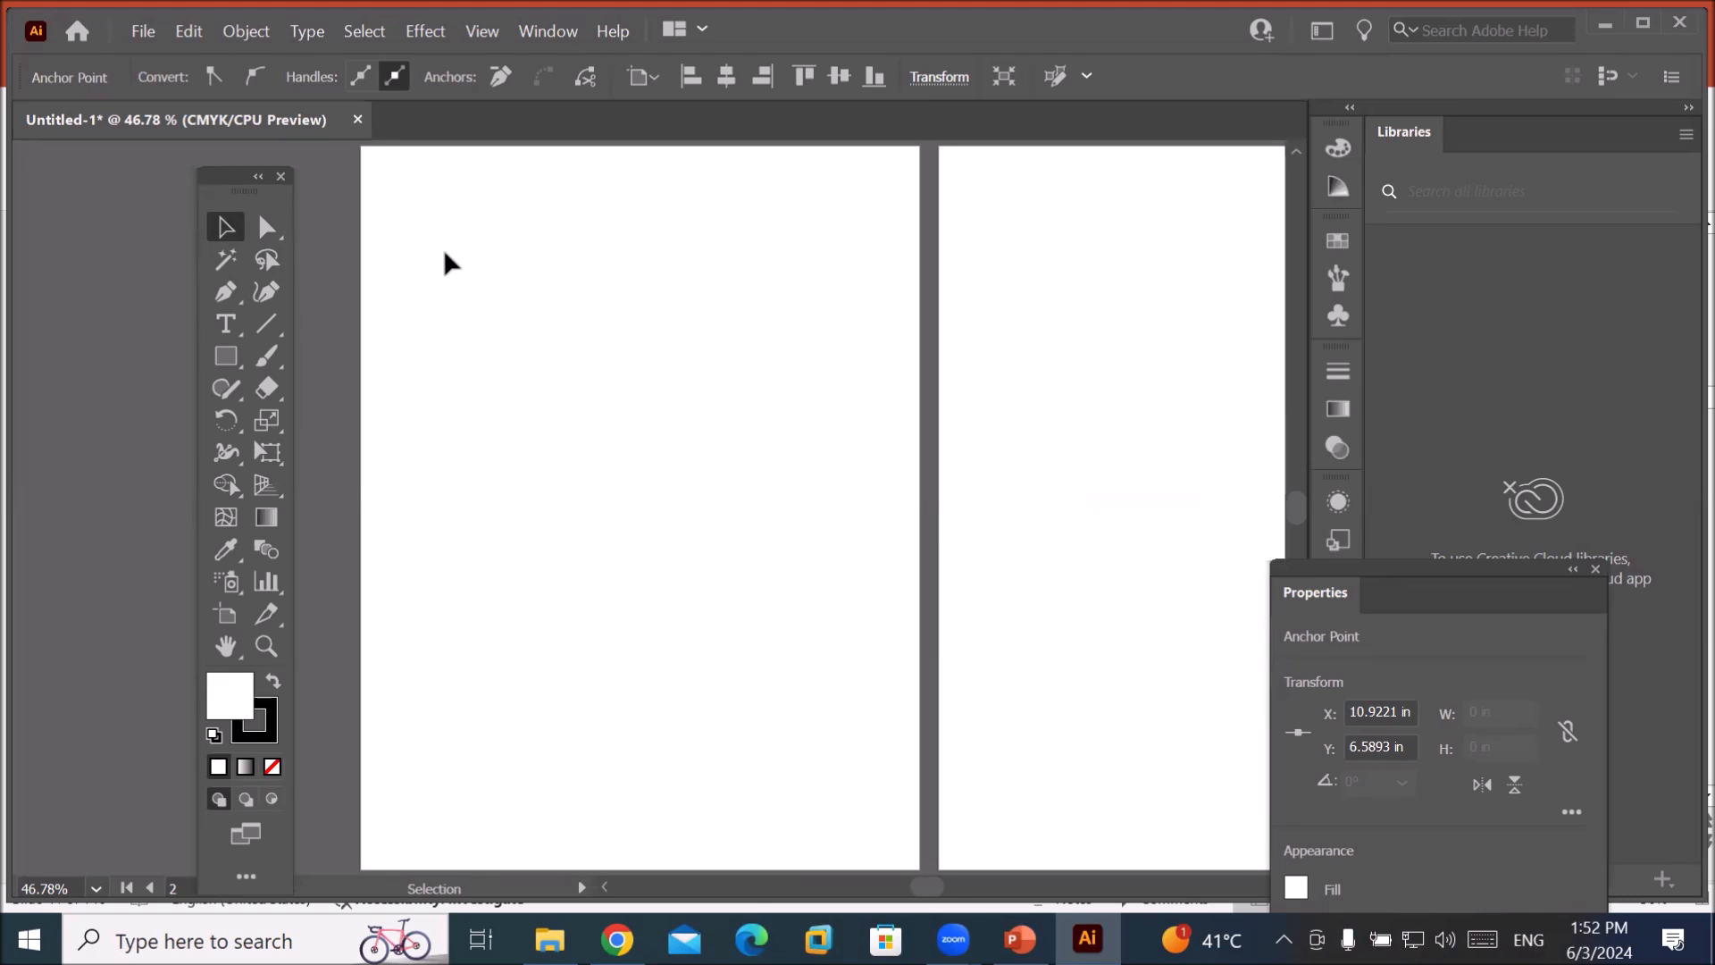
pyautogui.click(227, 293)
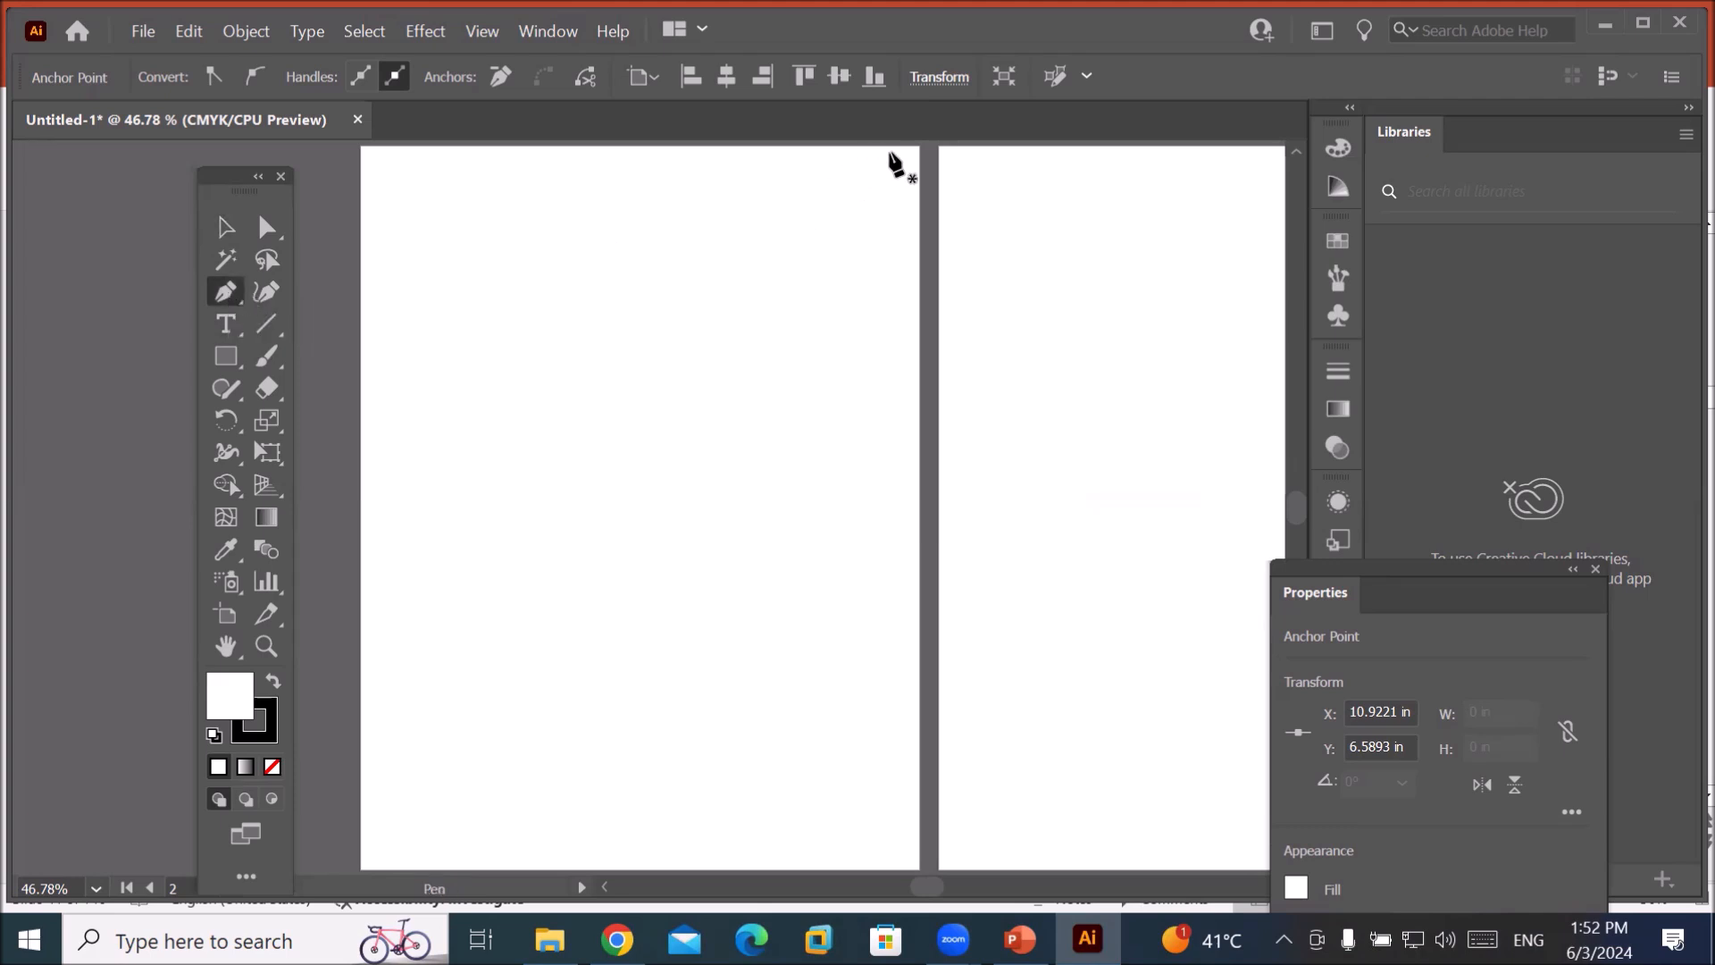
pyautogui.click(915, 146)
pyautogui.scroll(1, 918, 151)
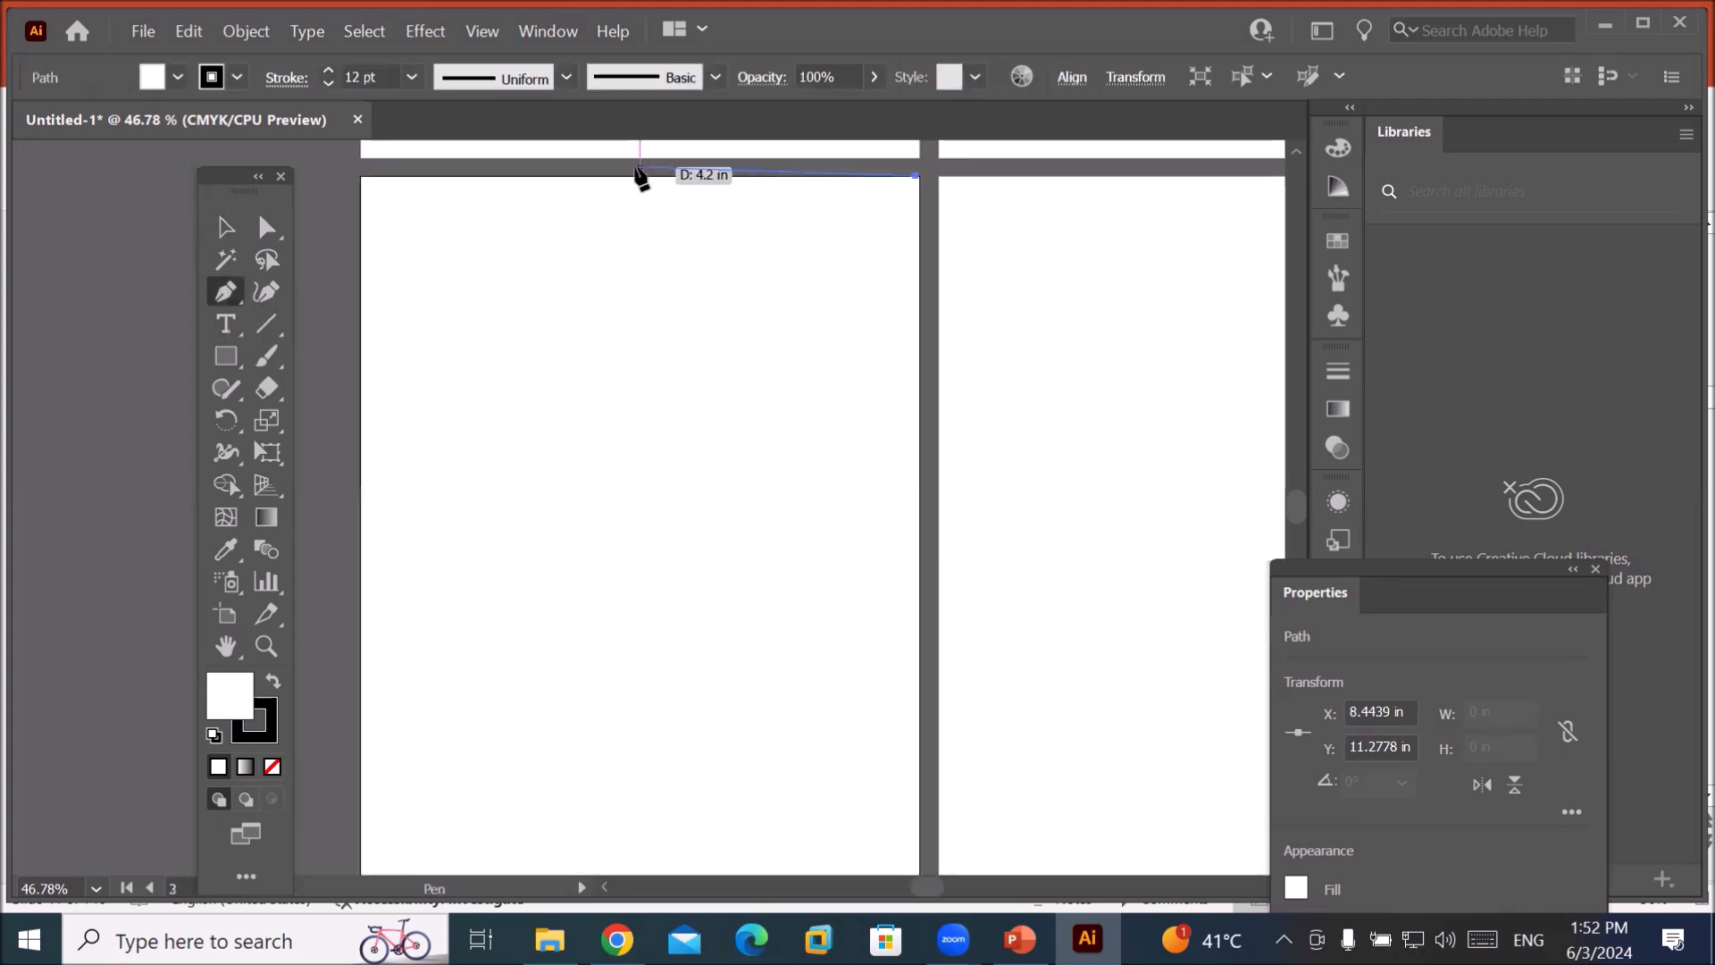
pyautogui.click(360, 175)
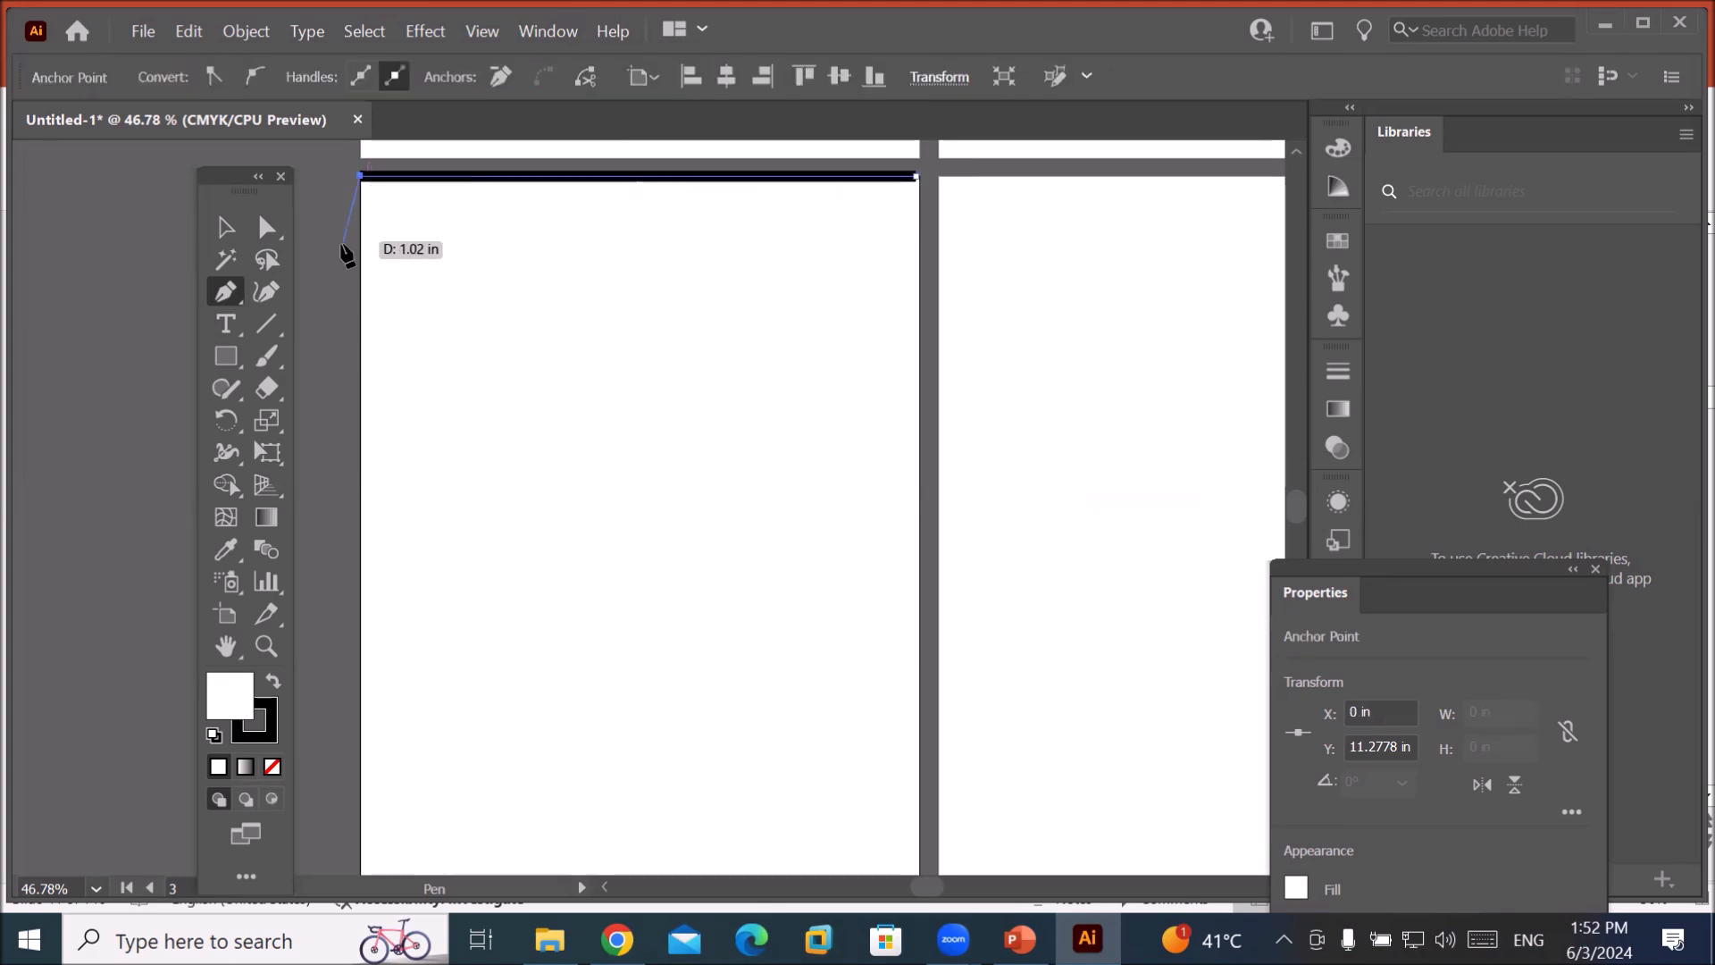
pyautogui.click(361, 326)
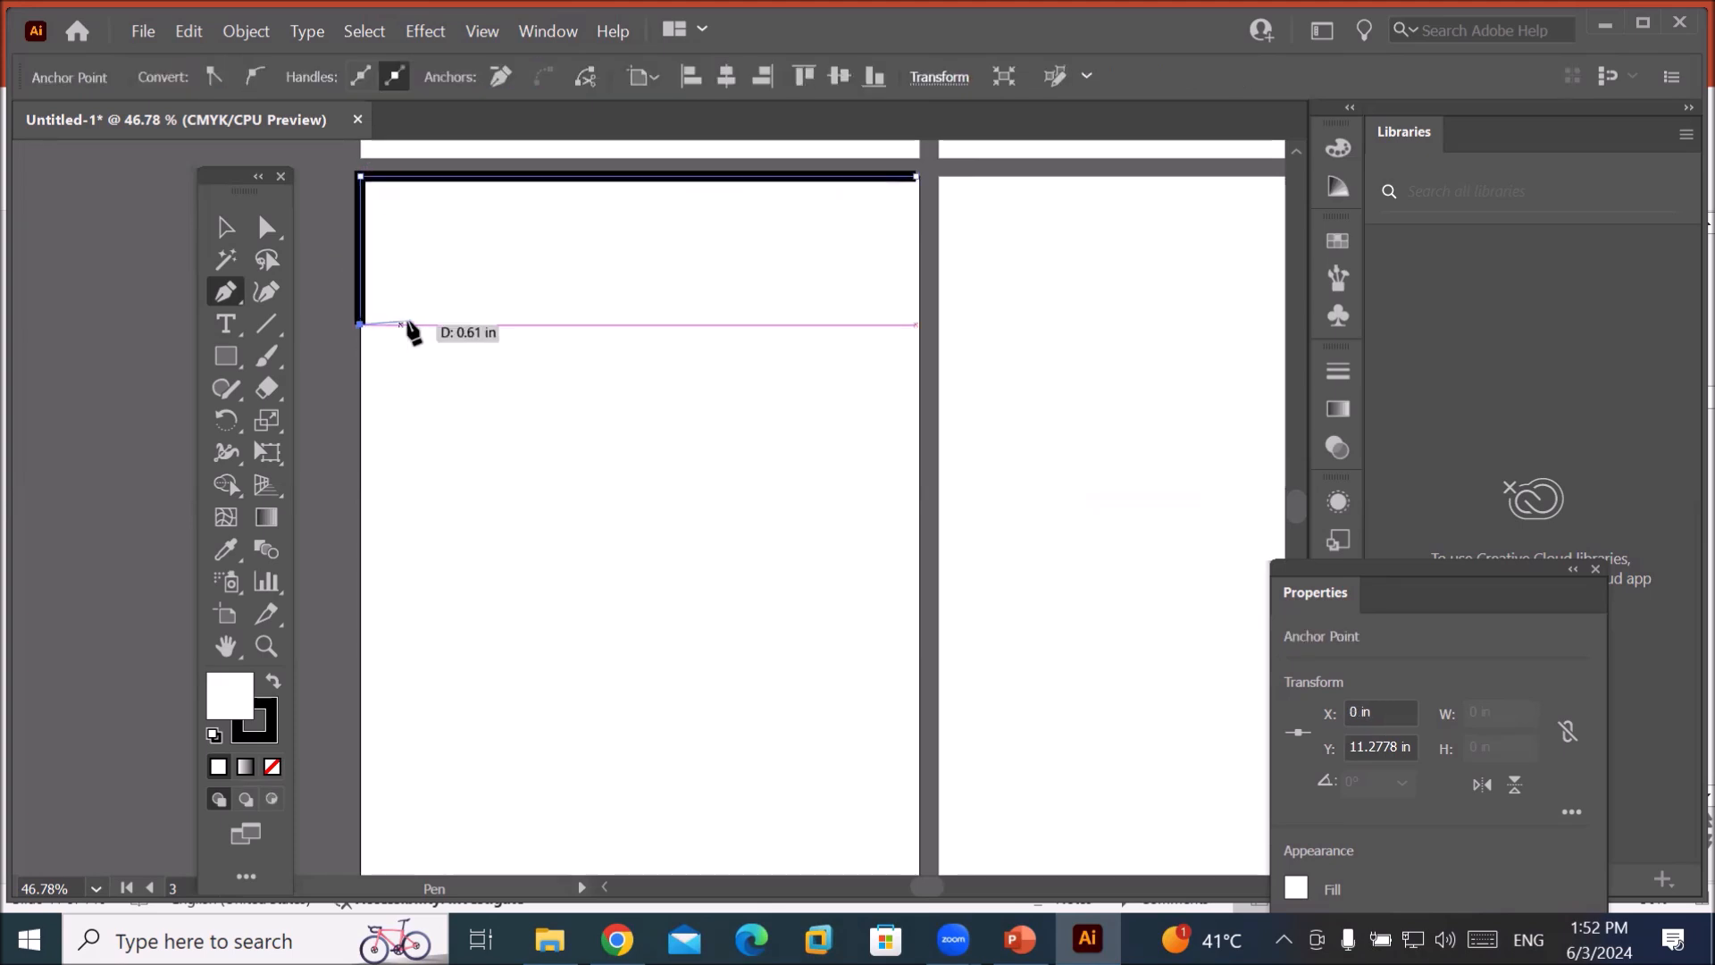
pyautogui.click(916, 324)
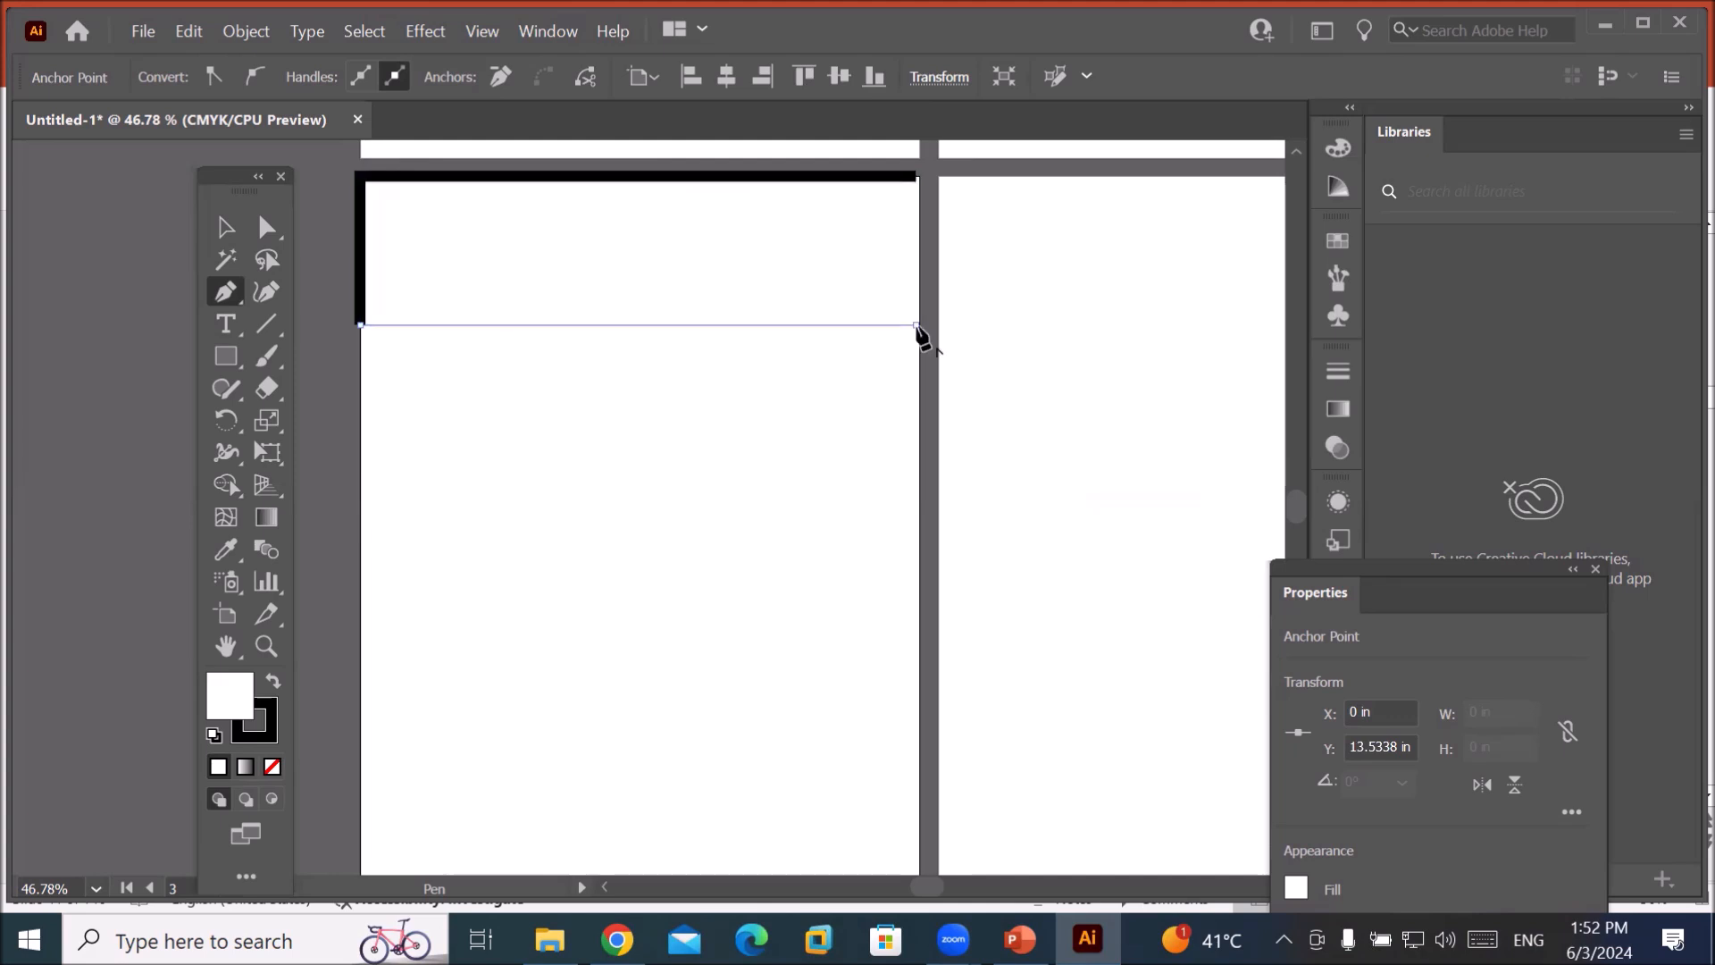
pyautogui.click(916, 177)
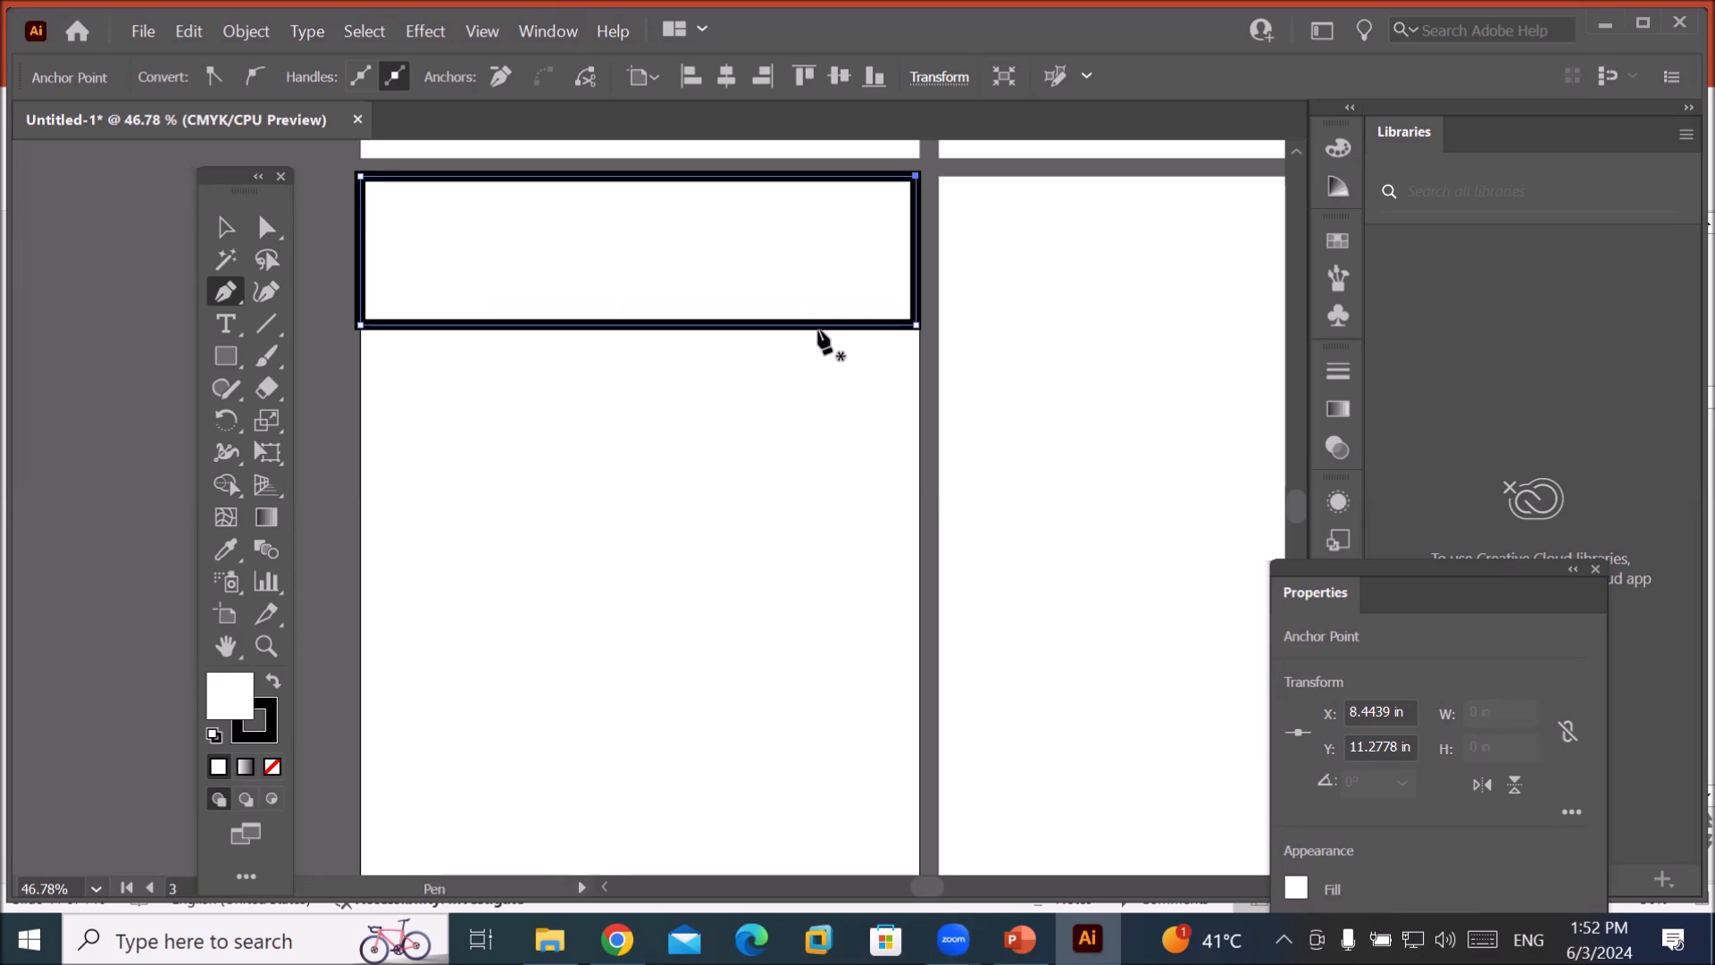
# Bend the band's top and bottom edges downward and both of its sides inward with the Curvature tool.
pyautogui.click(267, 293)
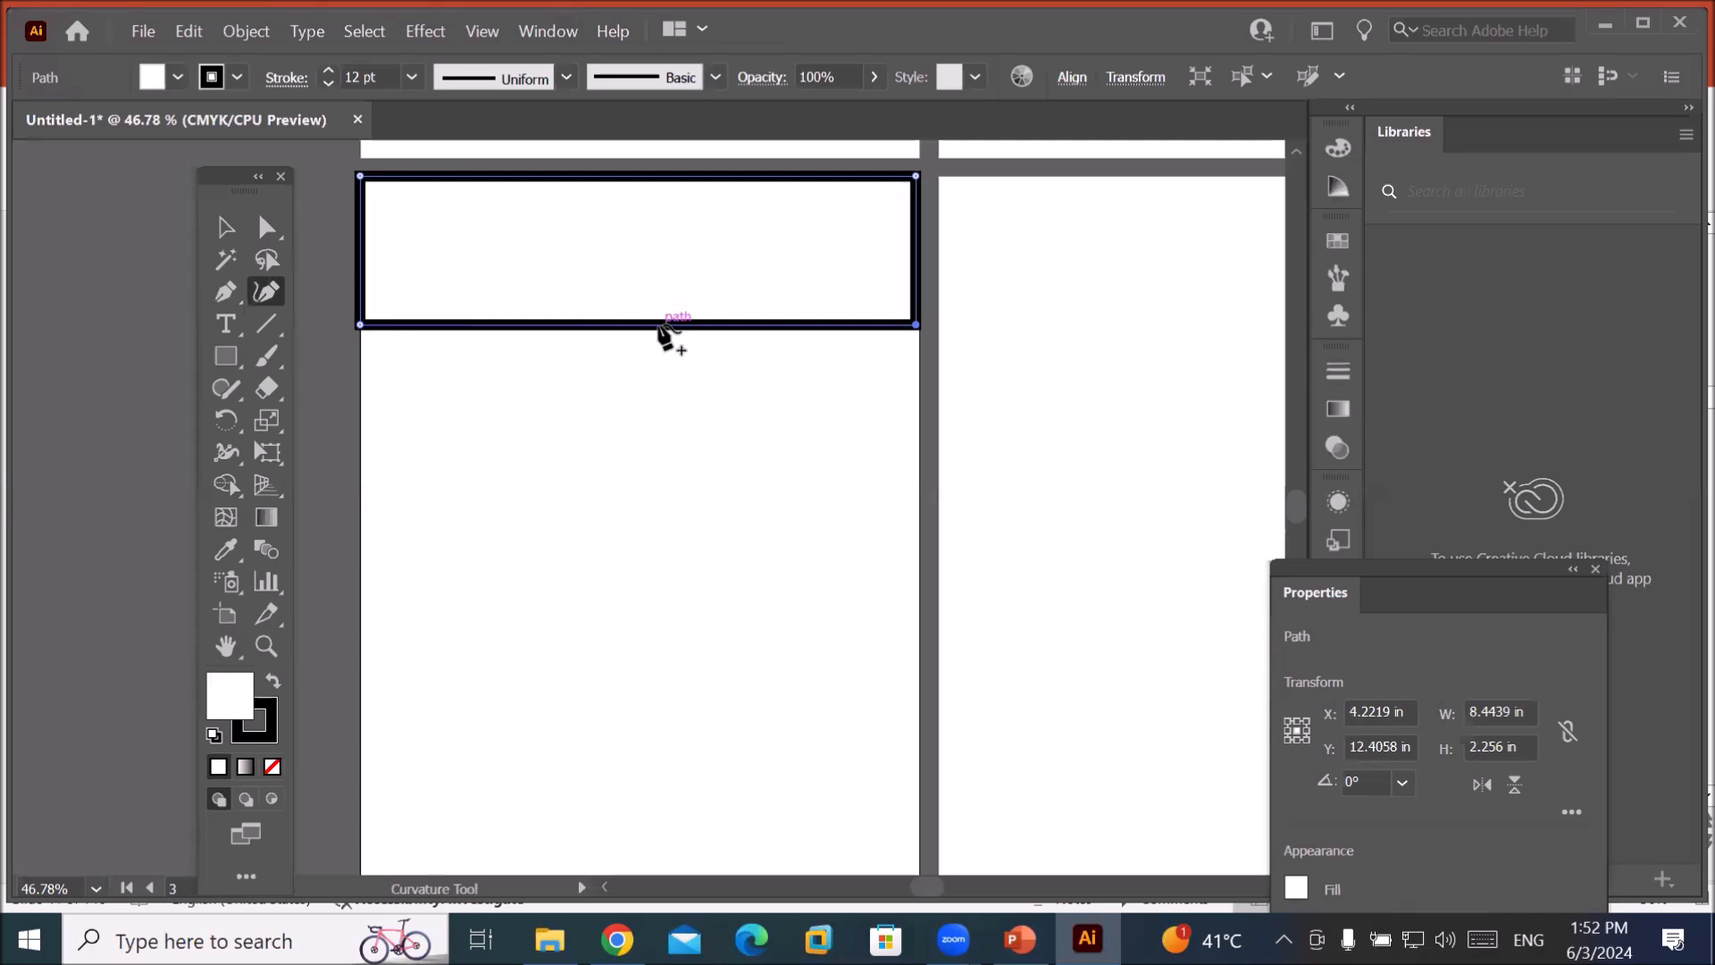
pyautogui.moveTo(659, 326); pyautogui.dragTo(656, 420)
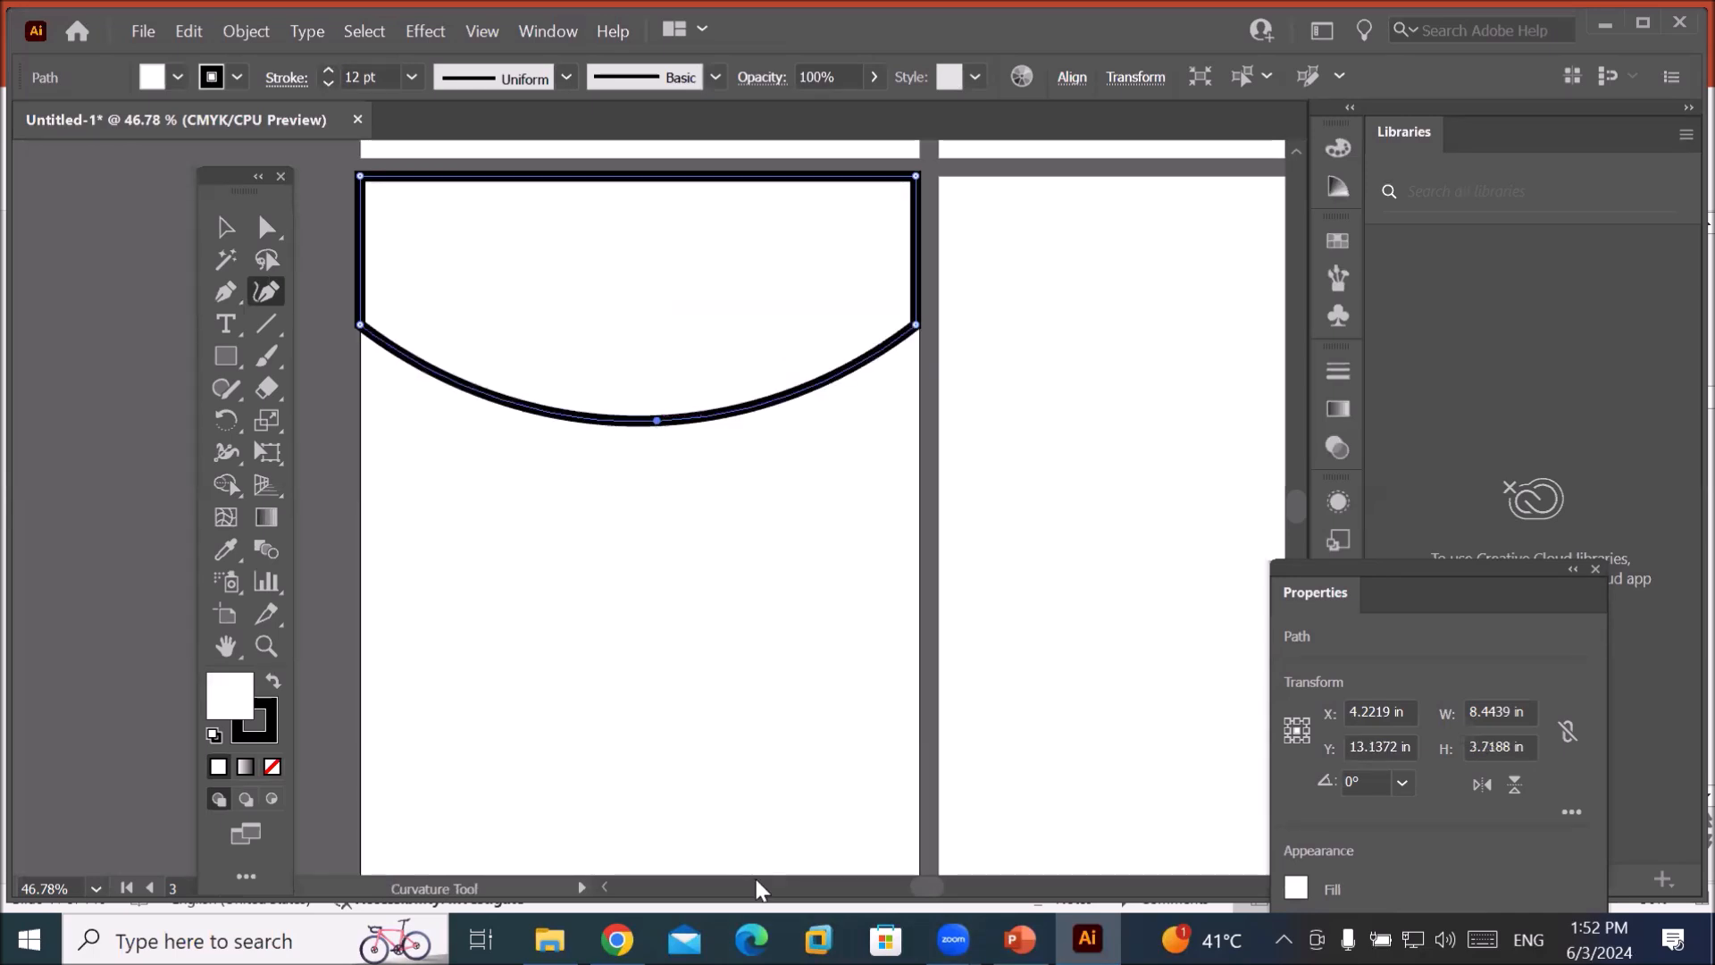
pyautogui.moveTo(669, 177); pyautogui.dragTo(668, 259)
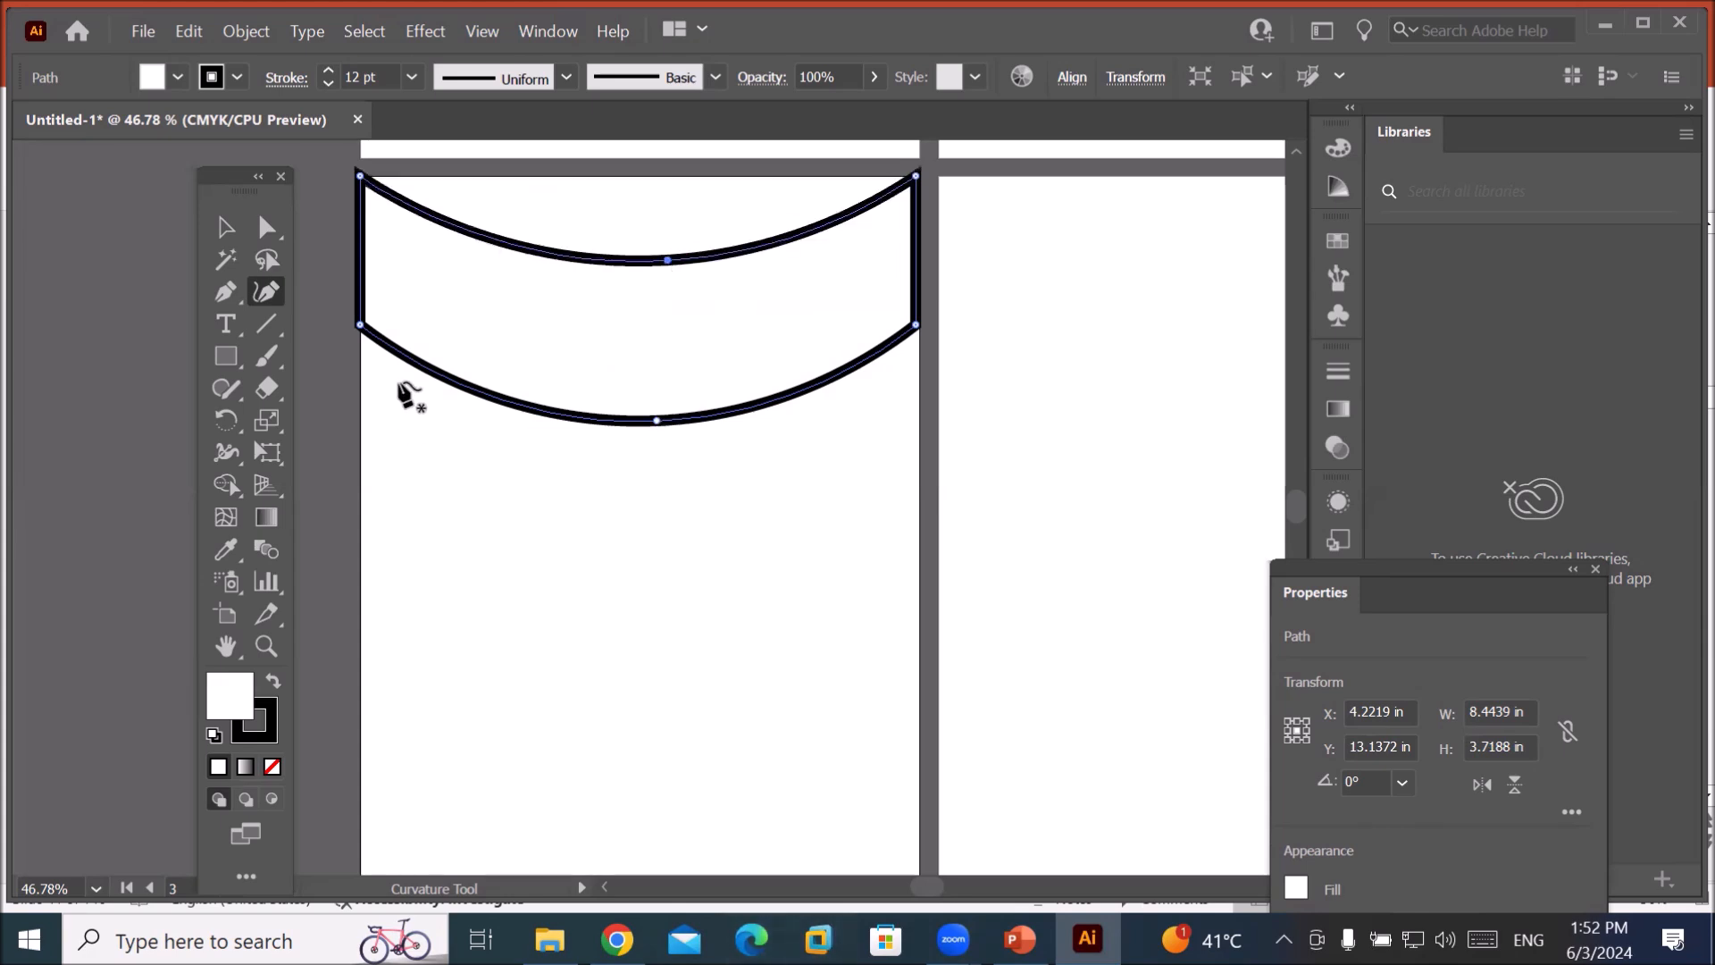
pyautogui.moveTo(369, 263); pyautogui.dragTo(409, 261)
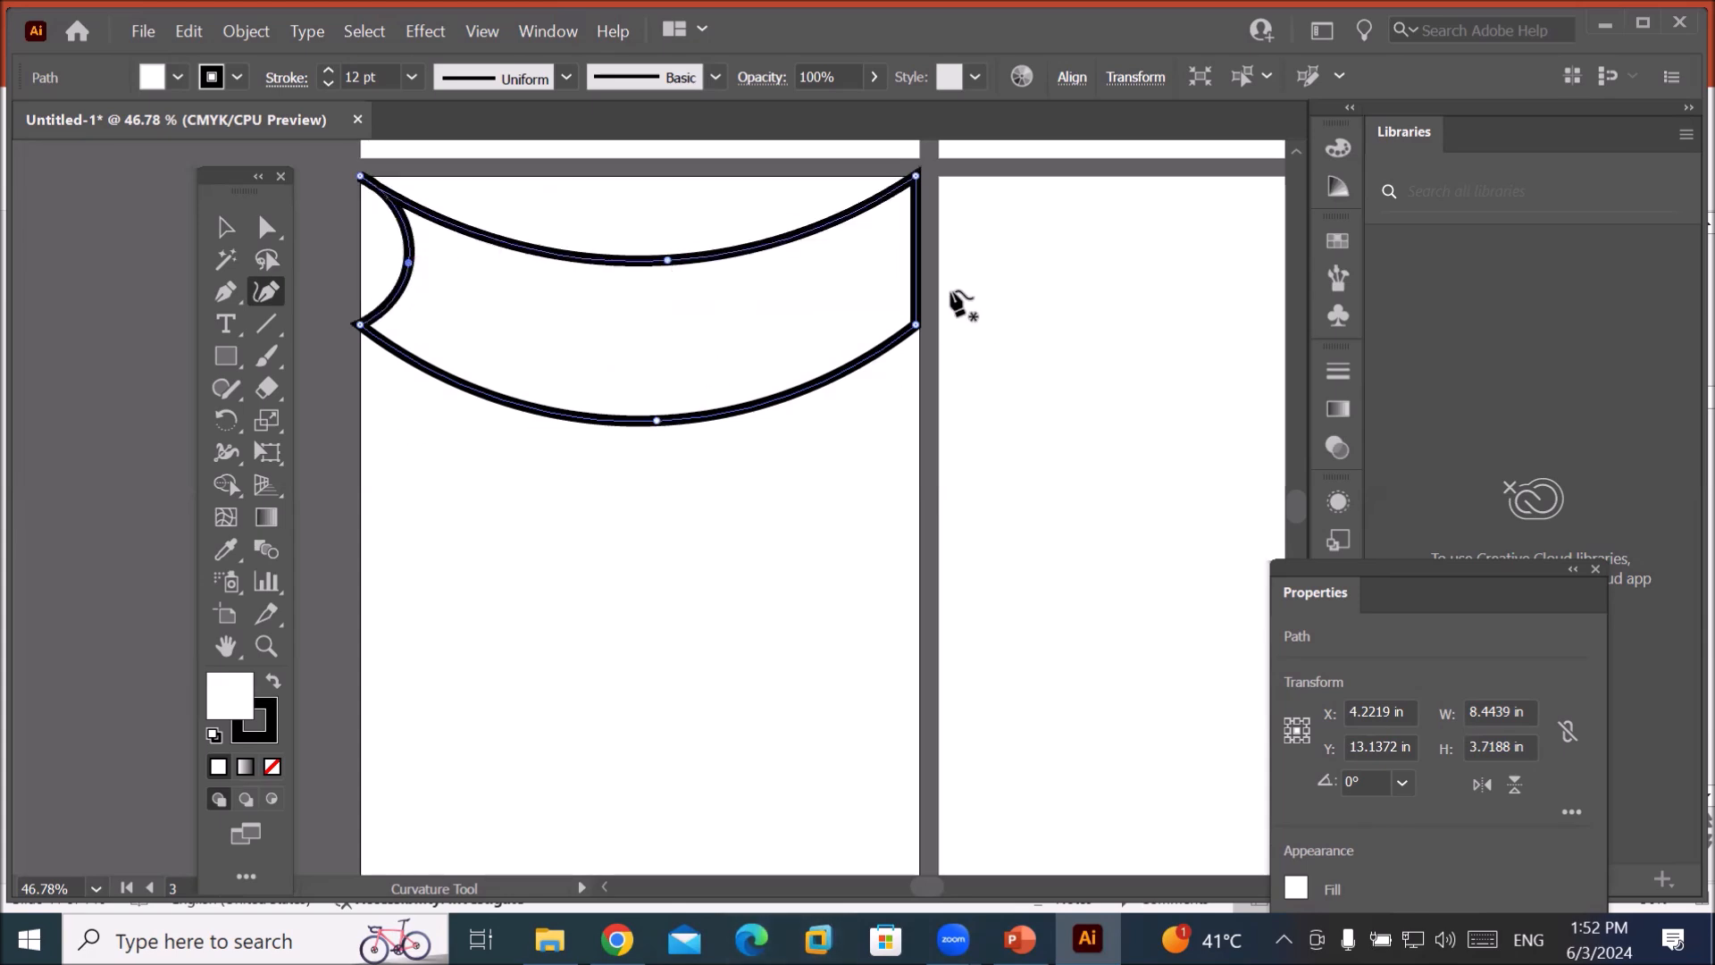
pyautogui.moveTo(916, 268); pyautogui.dragTo(868, 277)
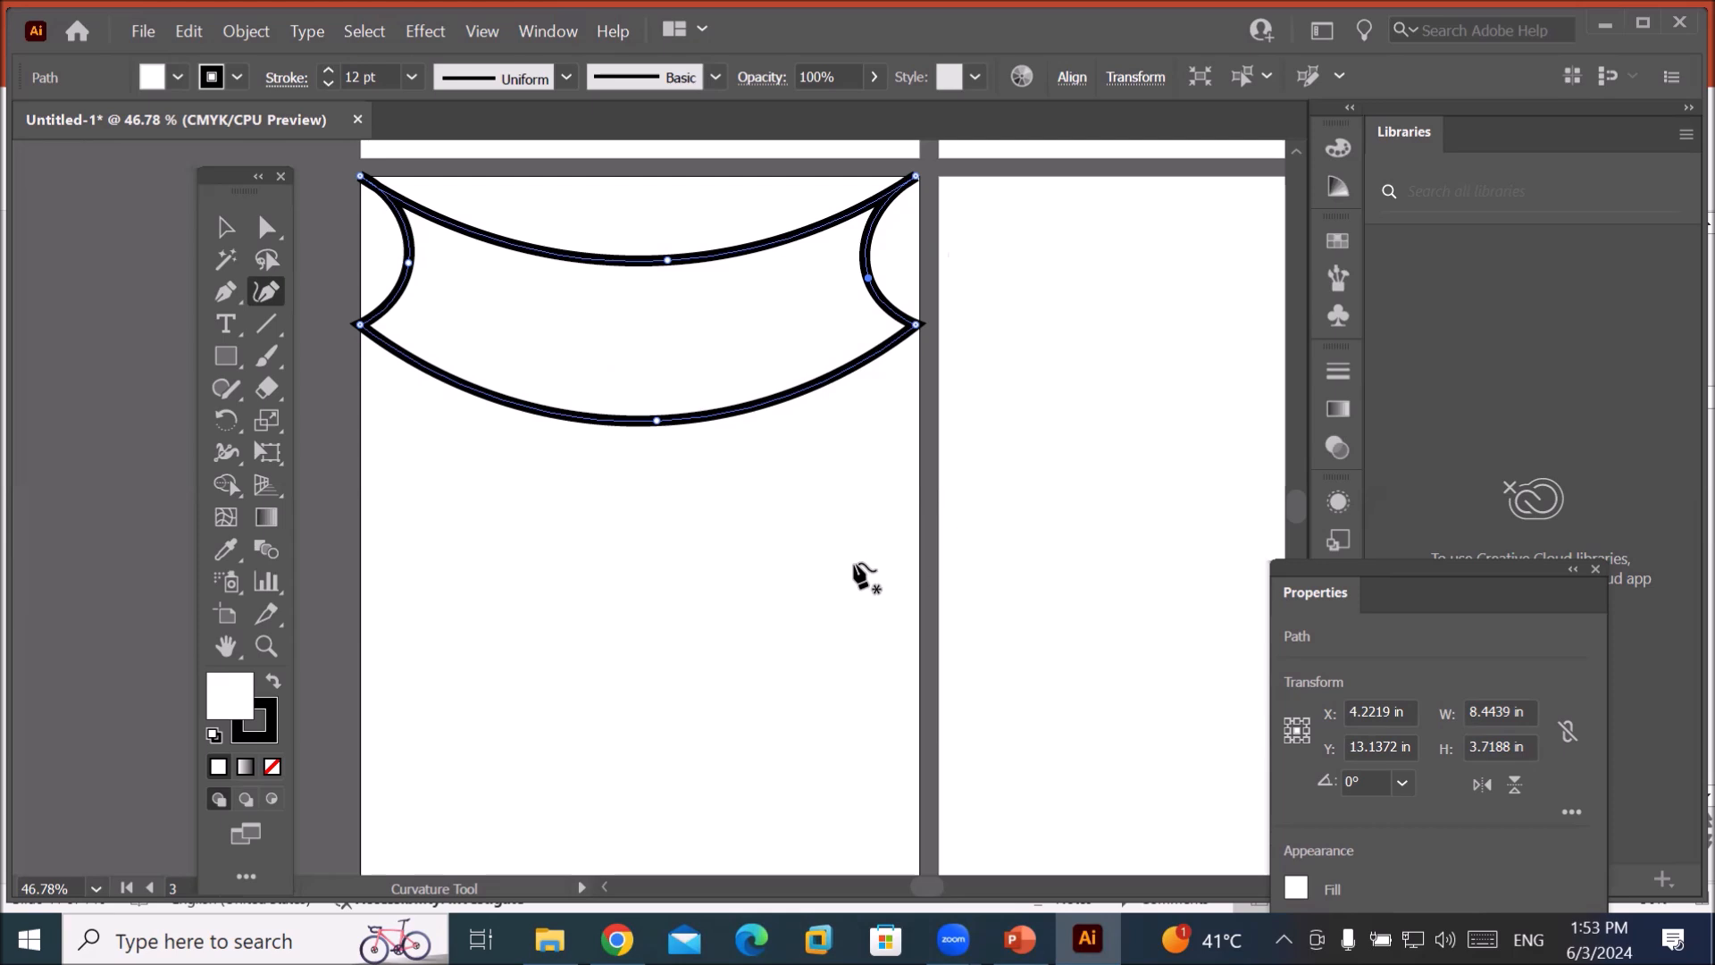
# Fill the curved band with red and set its stroke to none.
pyautogui.click(266, 683)
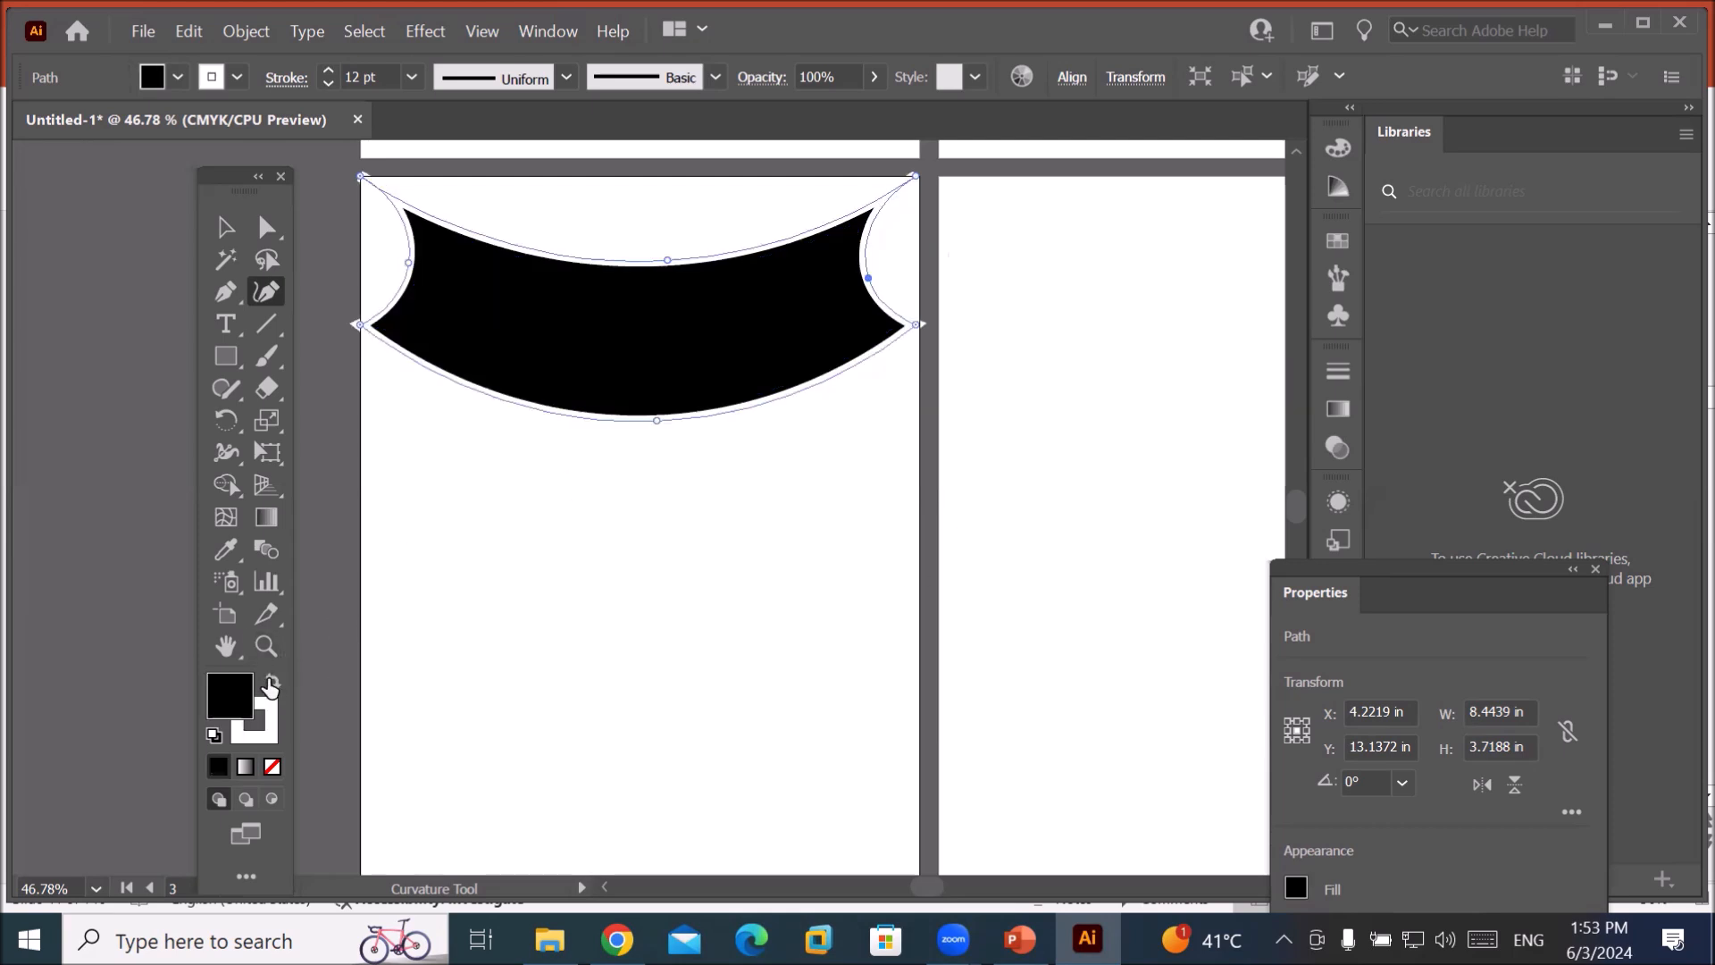
pyautogui.click(270, 684)
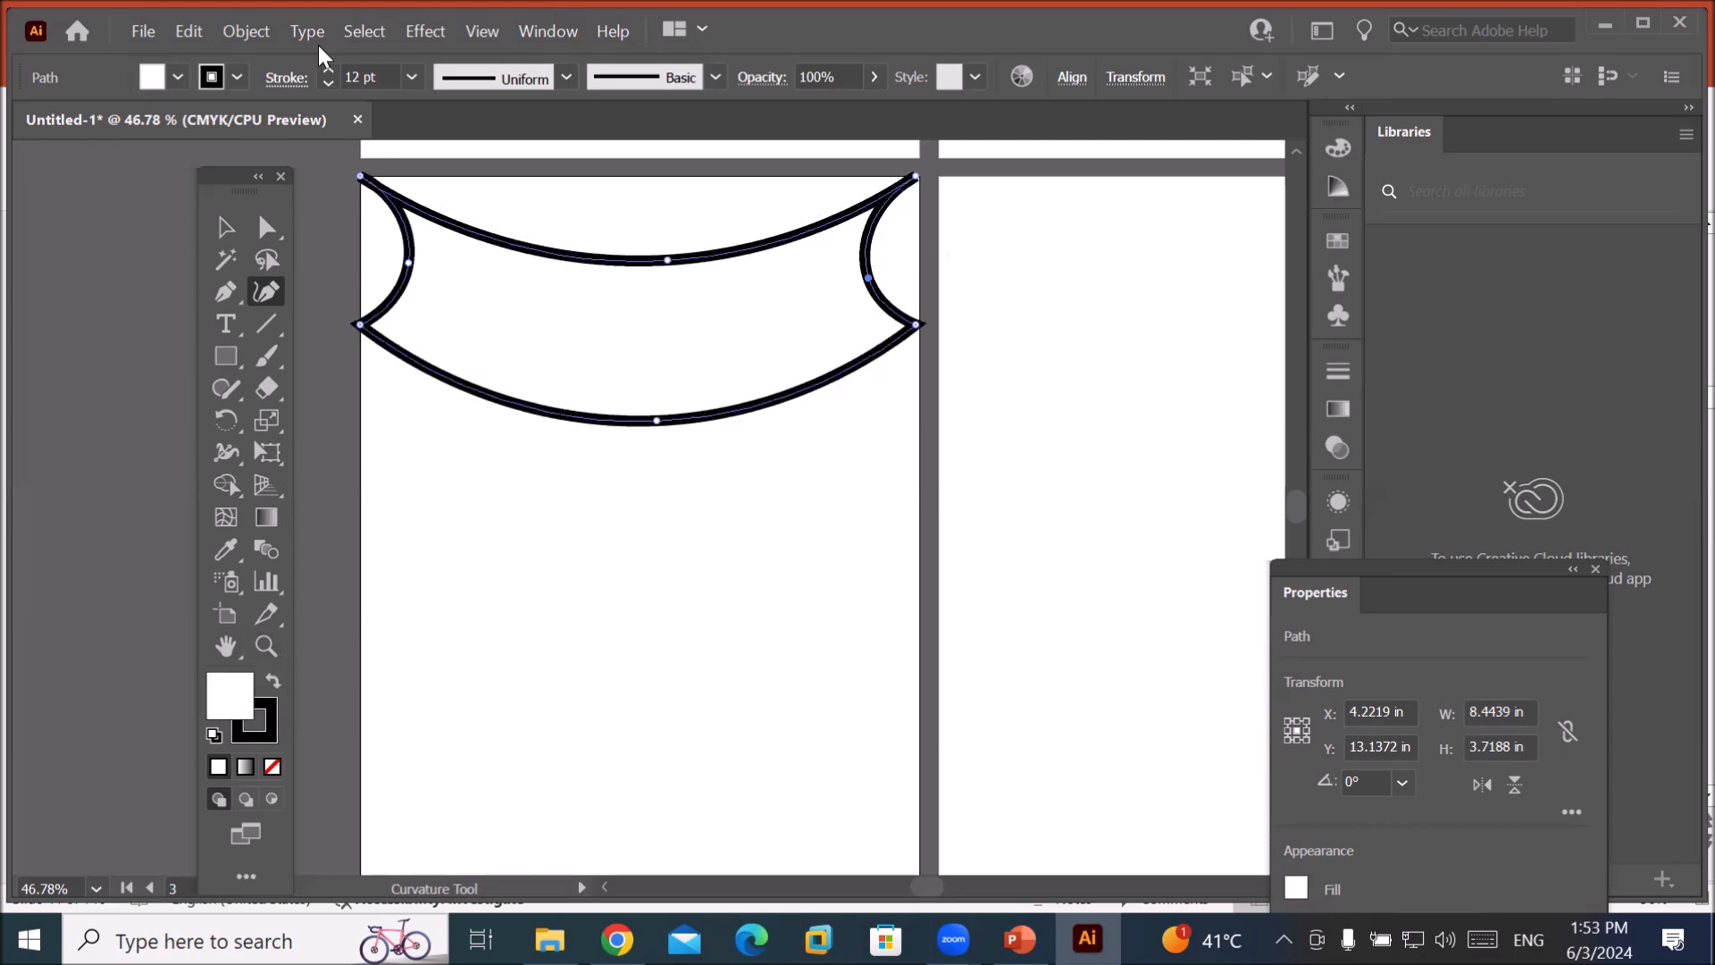
pyautogui.click(177, 78)
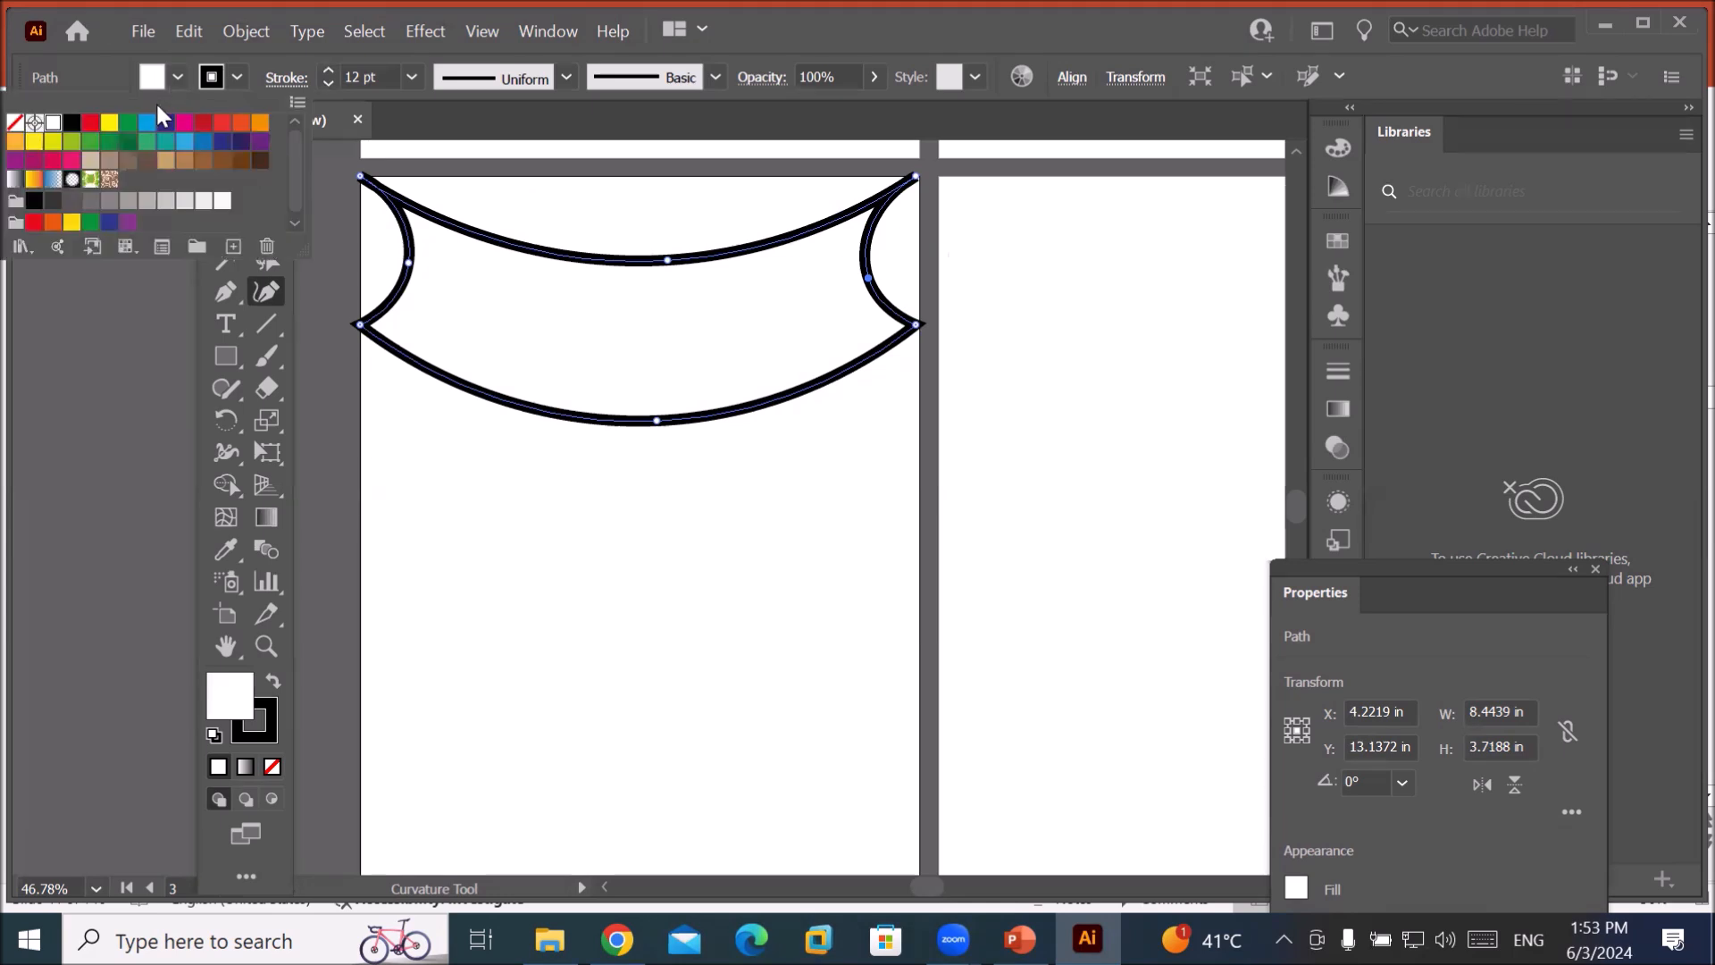
pyautogui.click(90, 122)
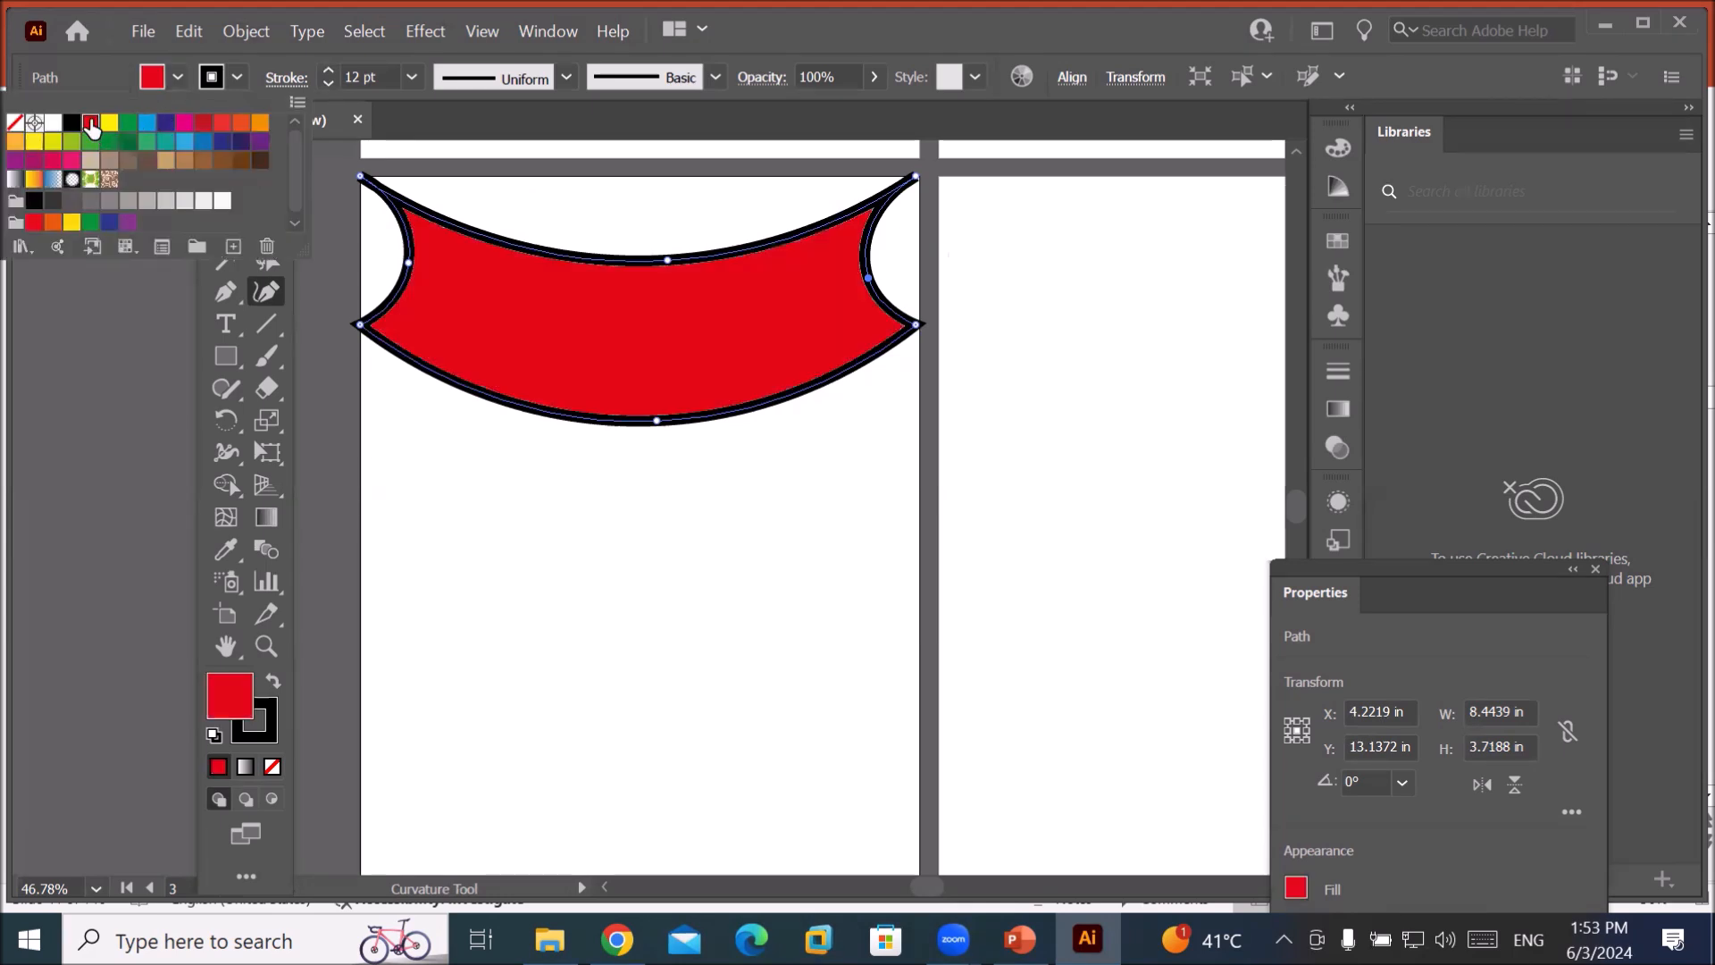
pyautogui.click(236, 75)
pyautogui.click(236, 78)
pyautogui.click(15, 123)
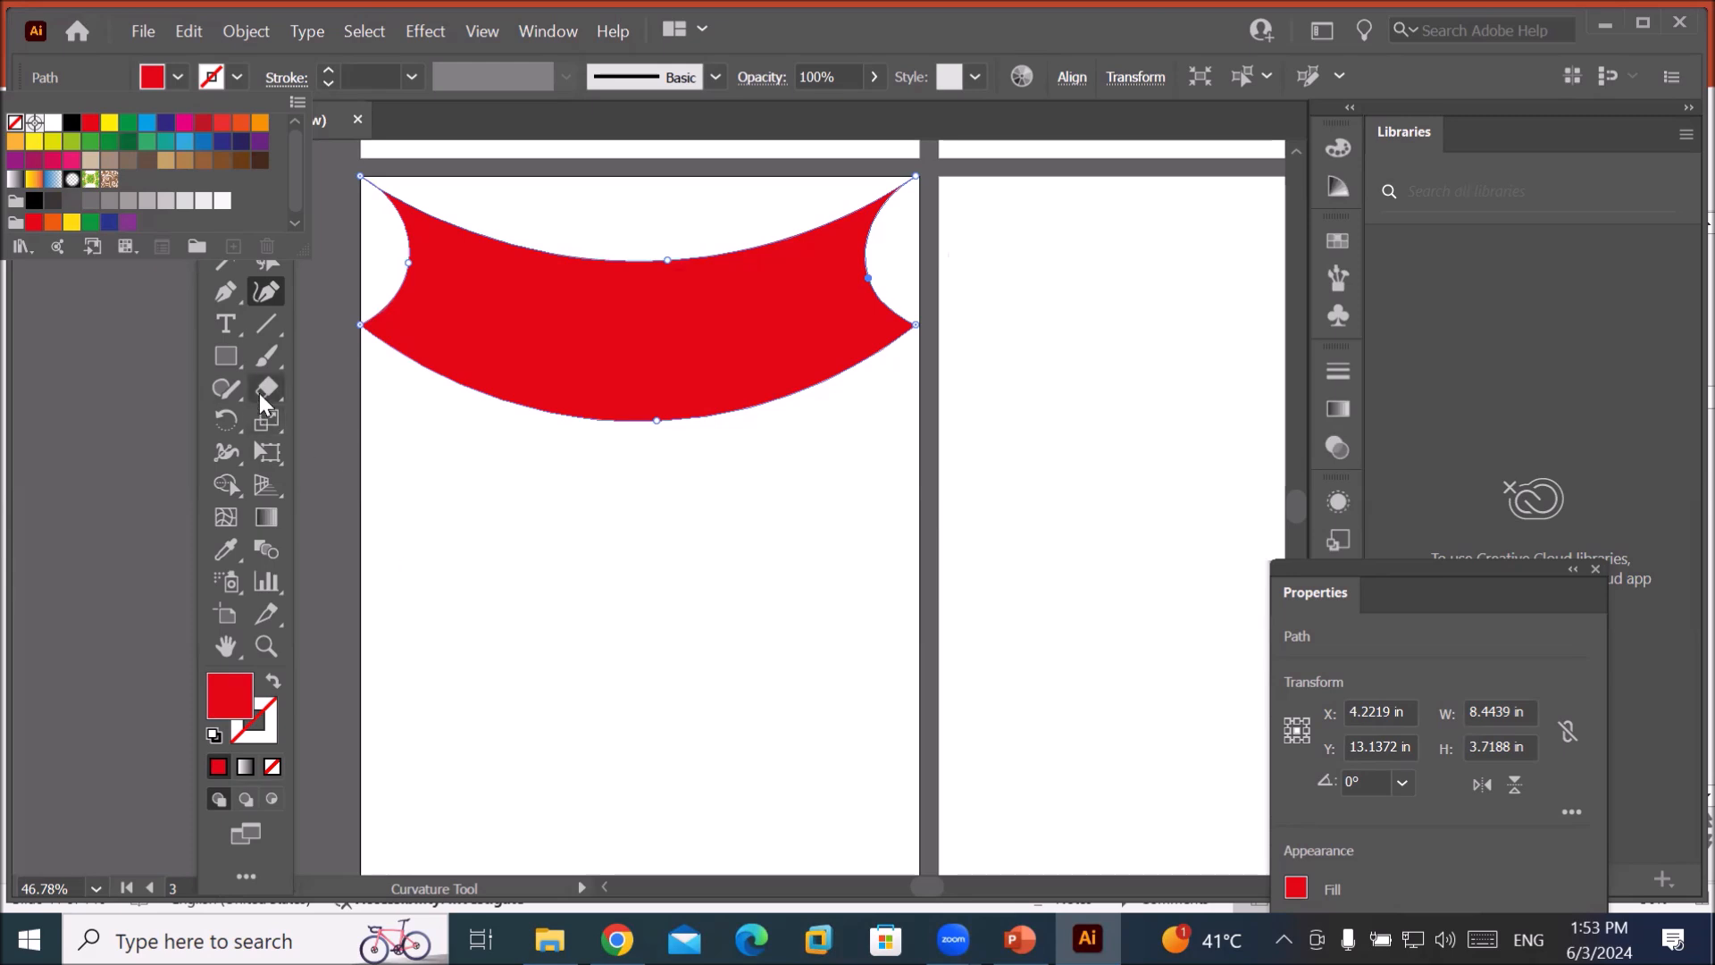
pyautogui.click(229, 295)
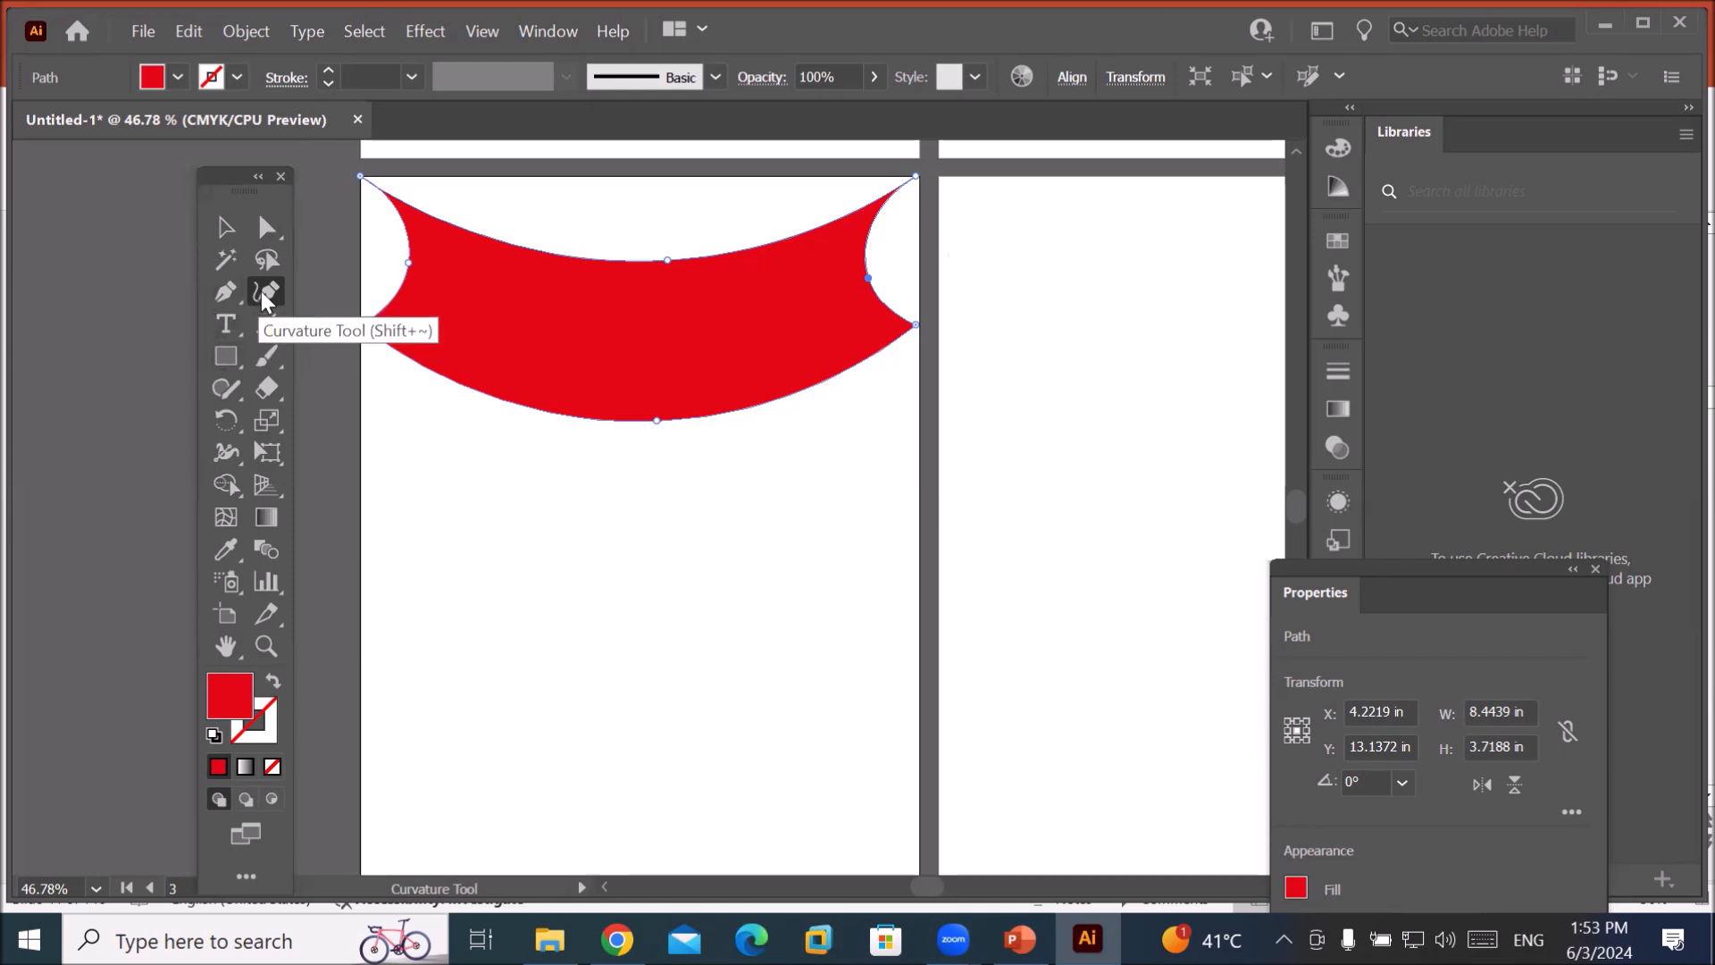
# Draw a red rectangle about 8.5 by 1.6 in across the artboard's lower end and arch its two long edges upward with the Curvature tool.
pyautogui.click(229, 354)
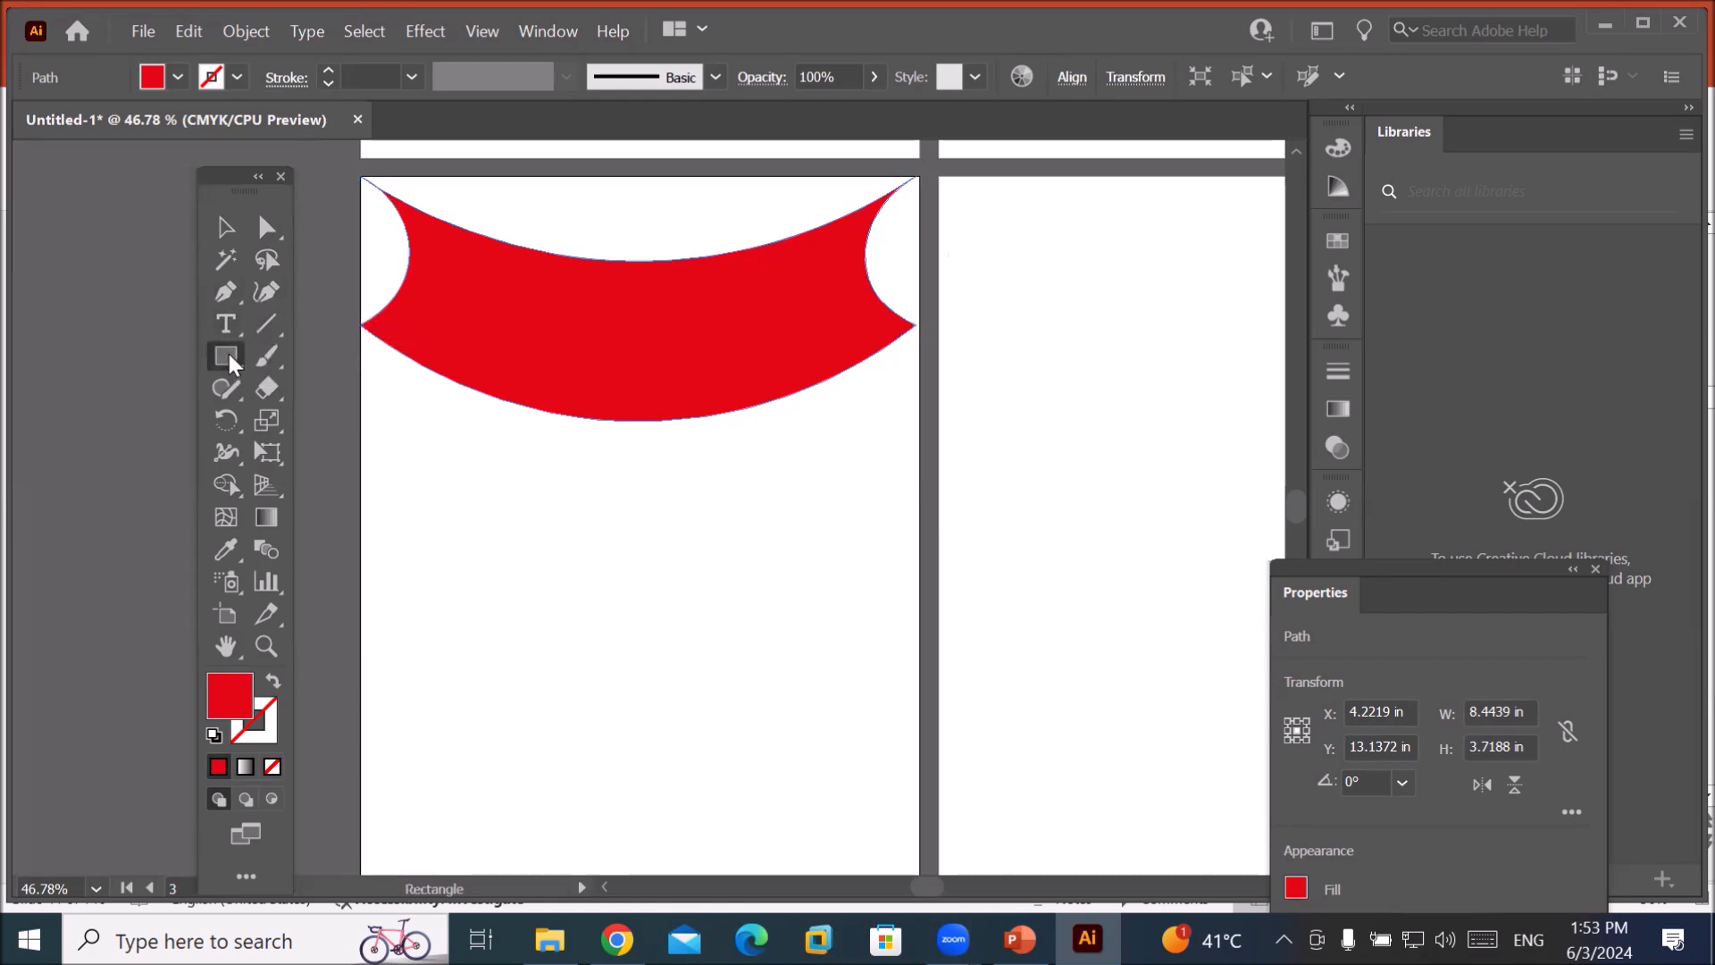
pyautogui.moveTo(360, 769); pyautogui.dragTo(919, 873)
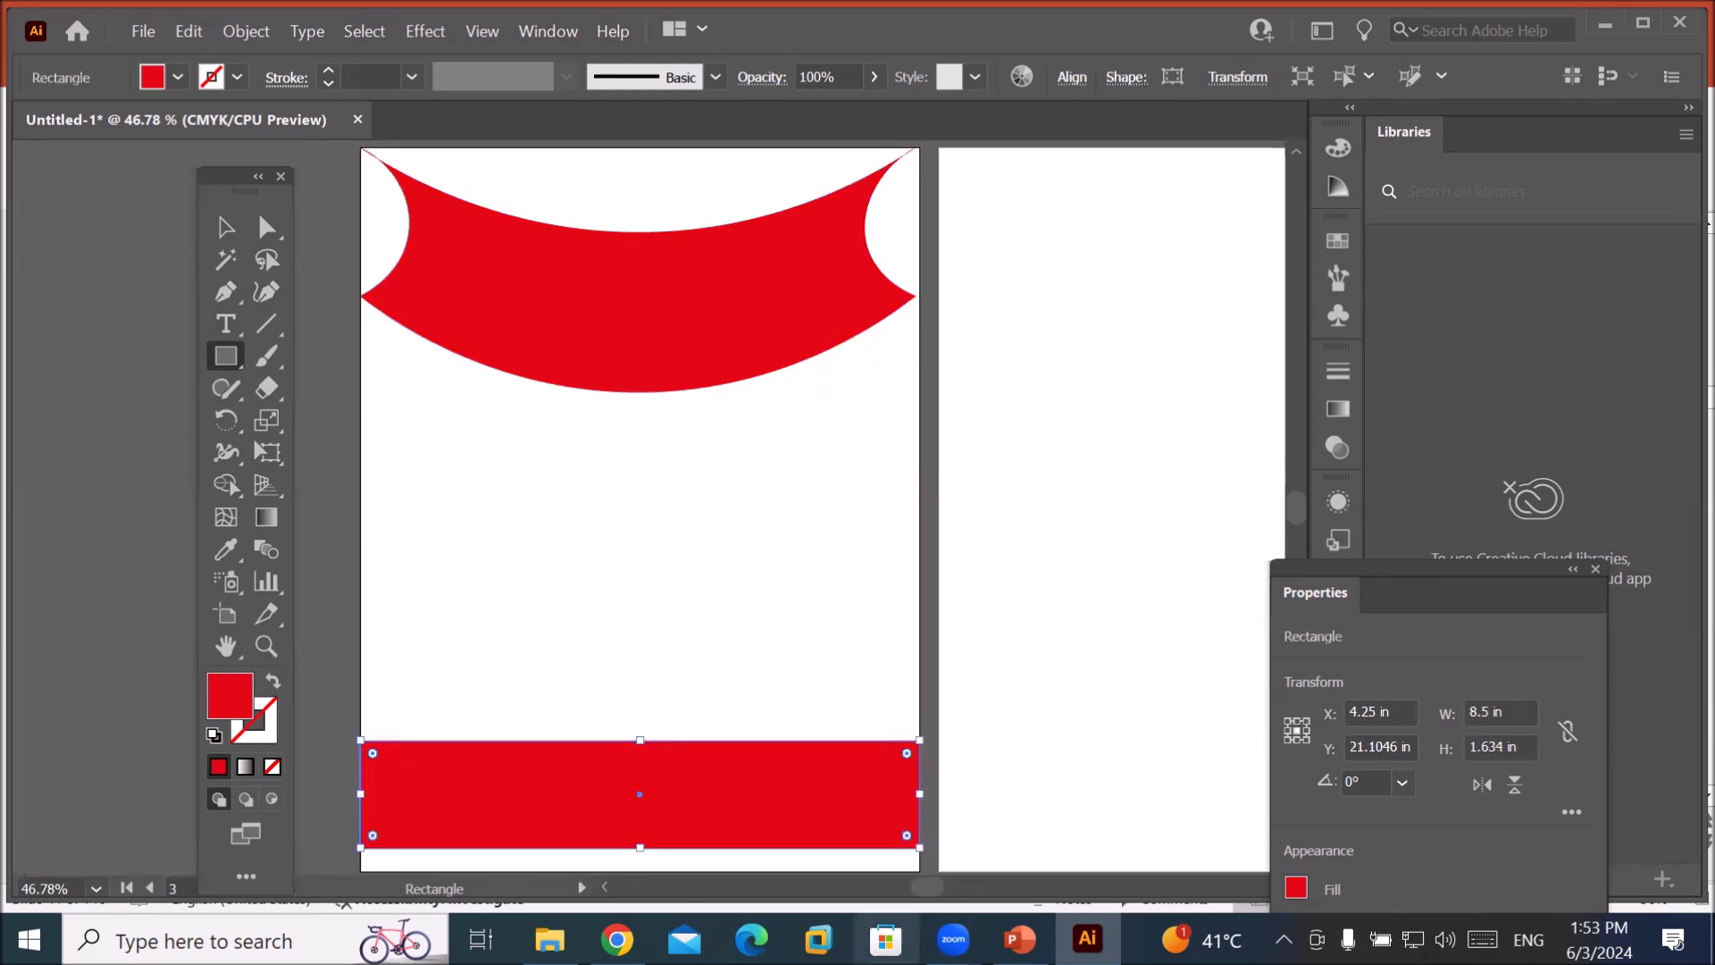
pyautogui.click(266, 291)
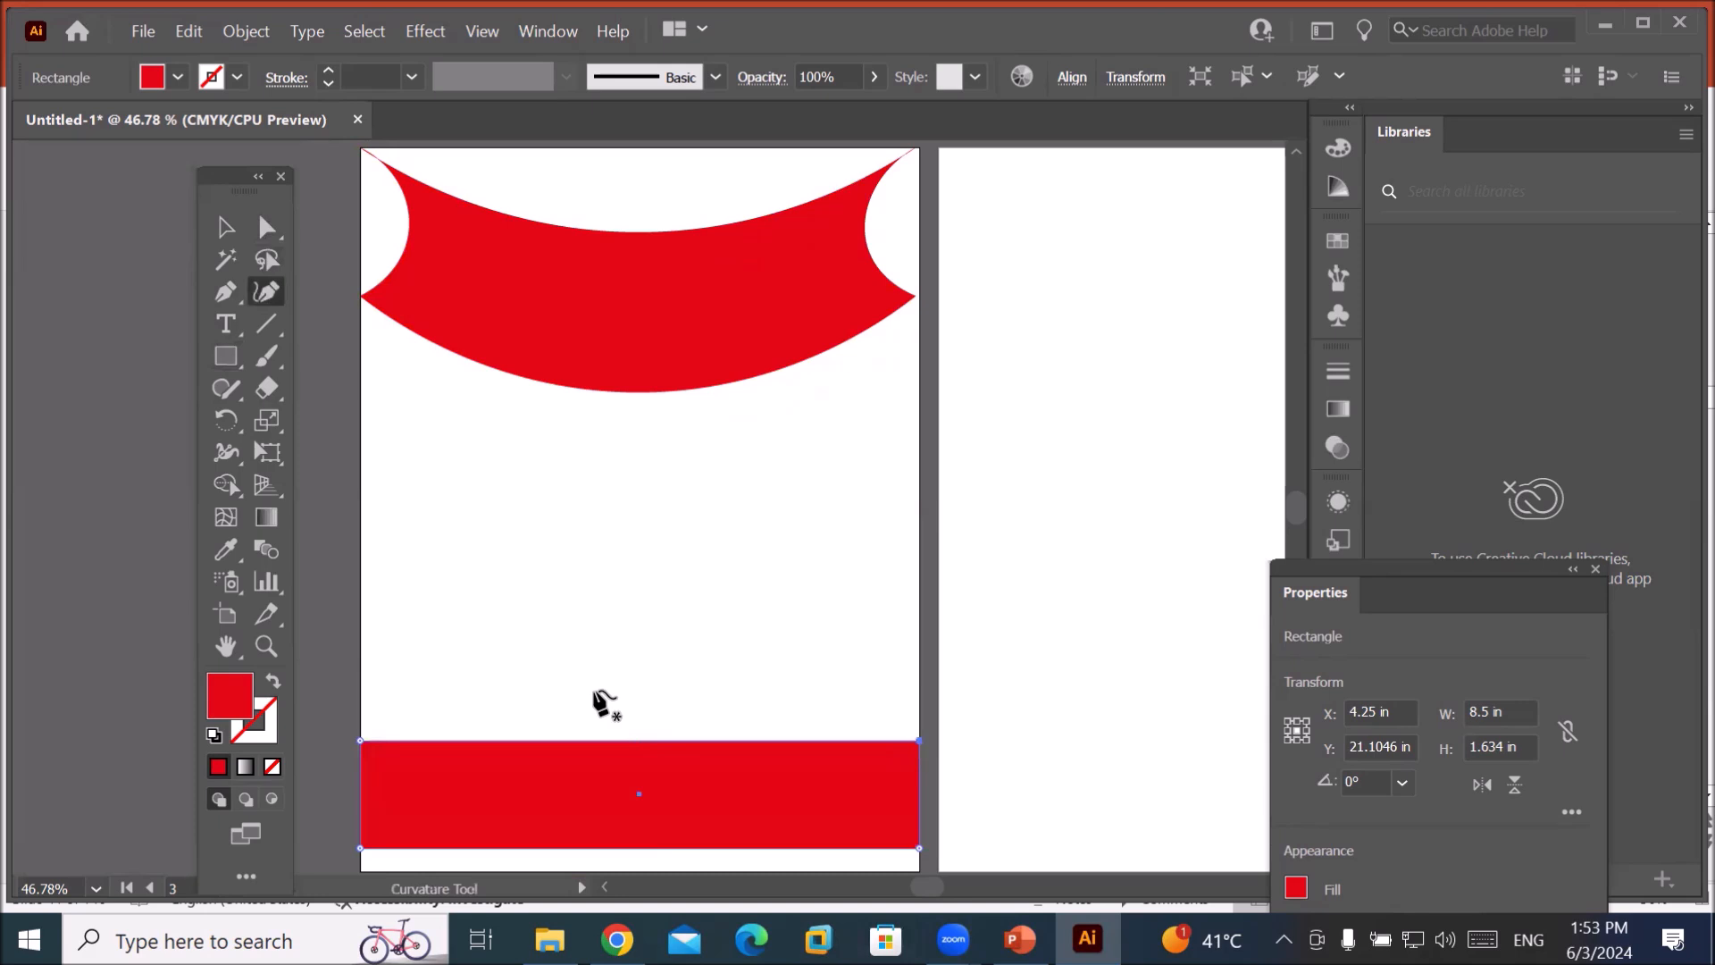
pyautogui.moveTo(640, 739); pyautogui.dragTo(636, 639)
pyautogui.moveTo(1019, 939)
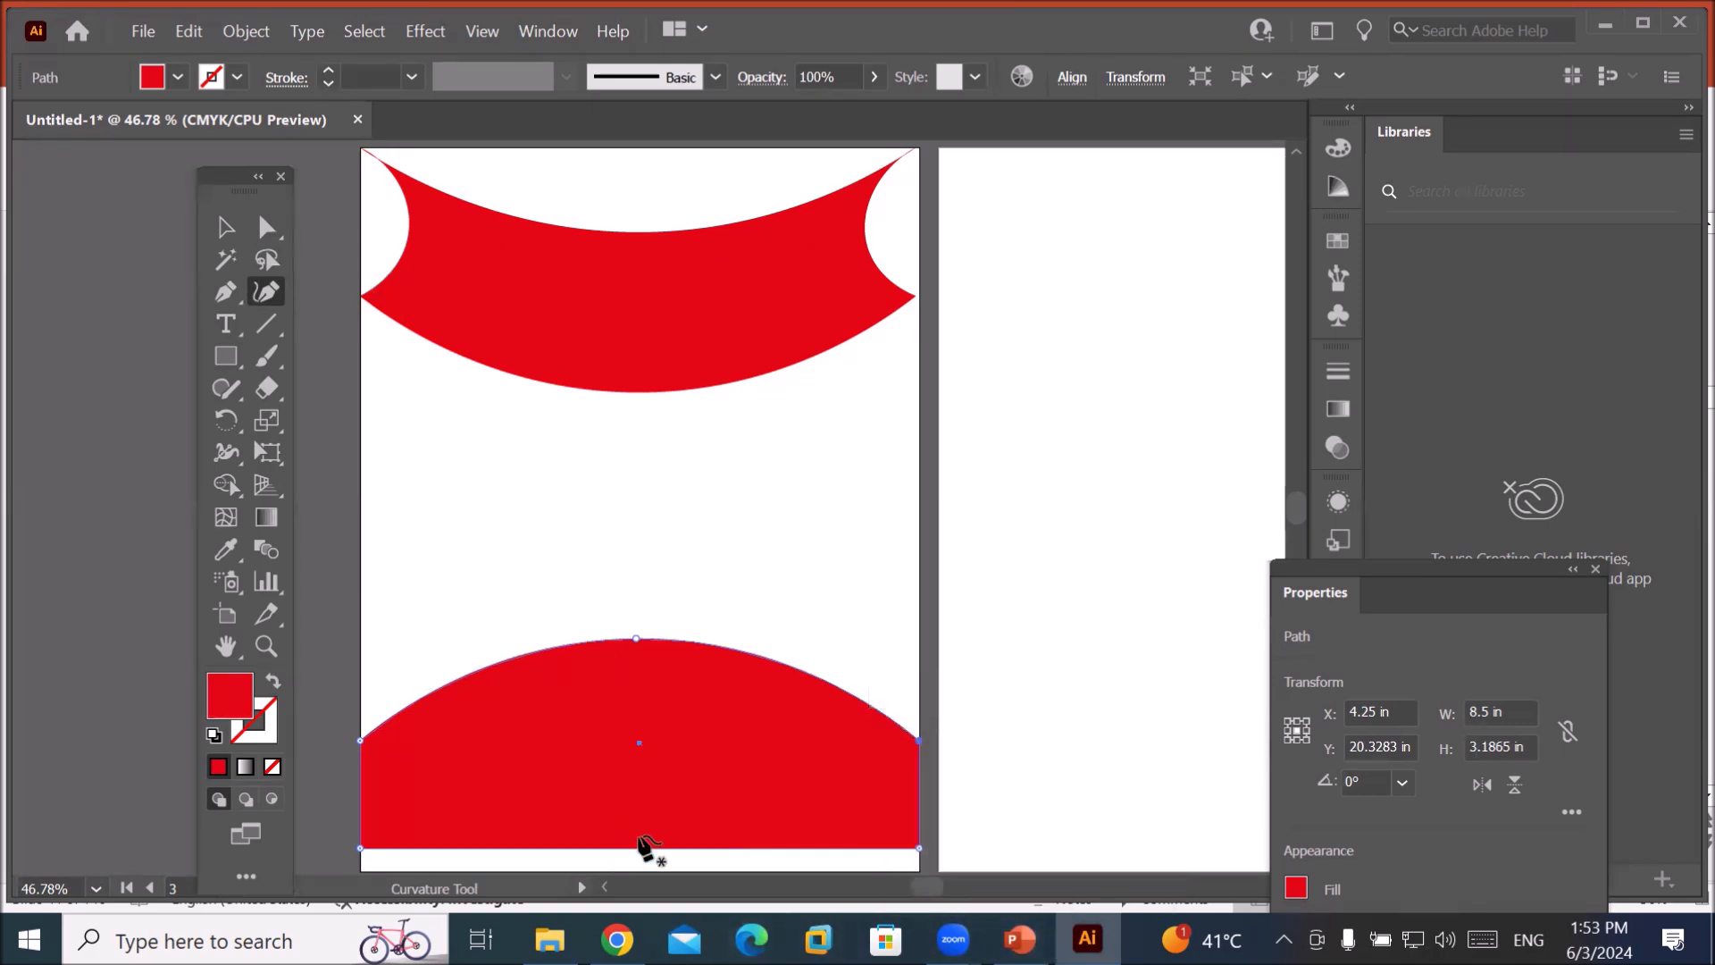
pyautogui.moveTo(643, 845); pyautogui.dragTo(639, 735)
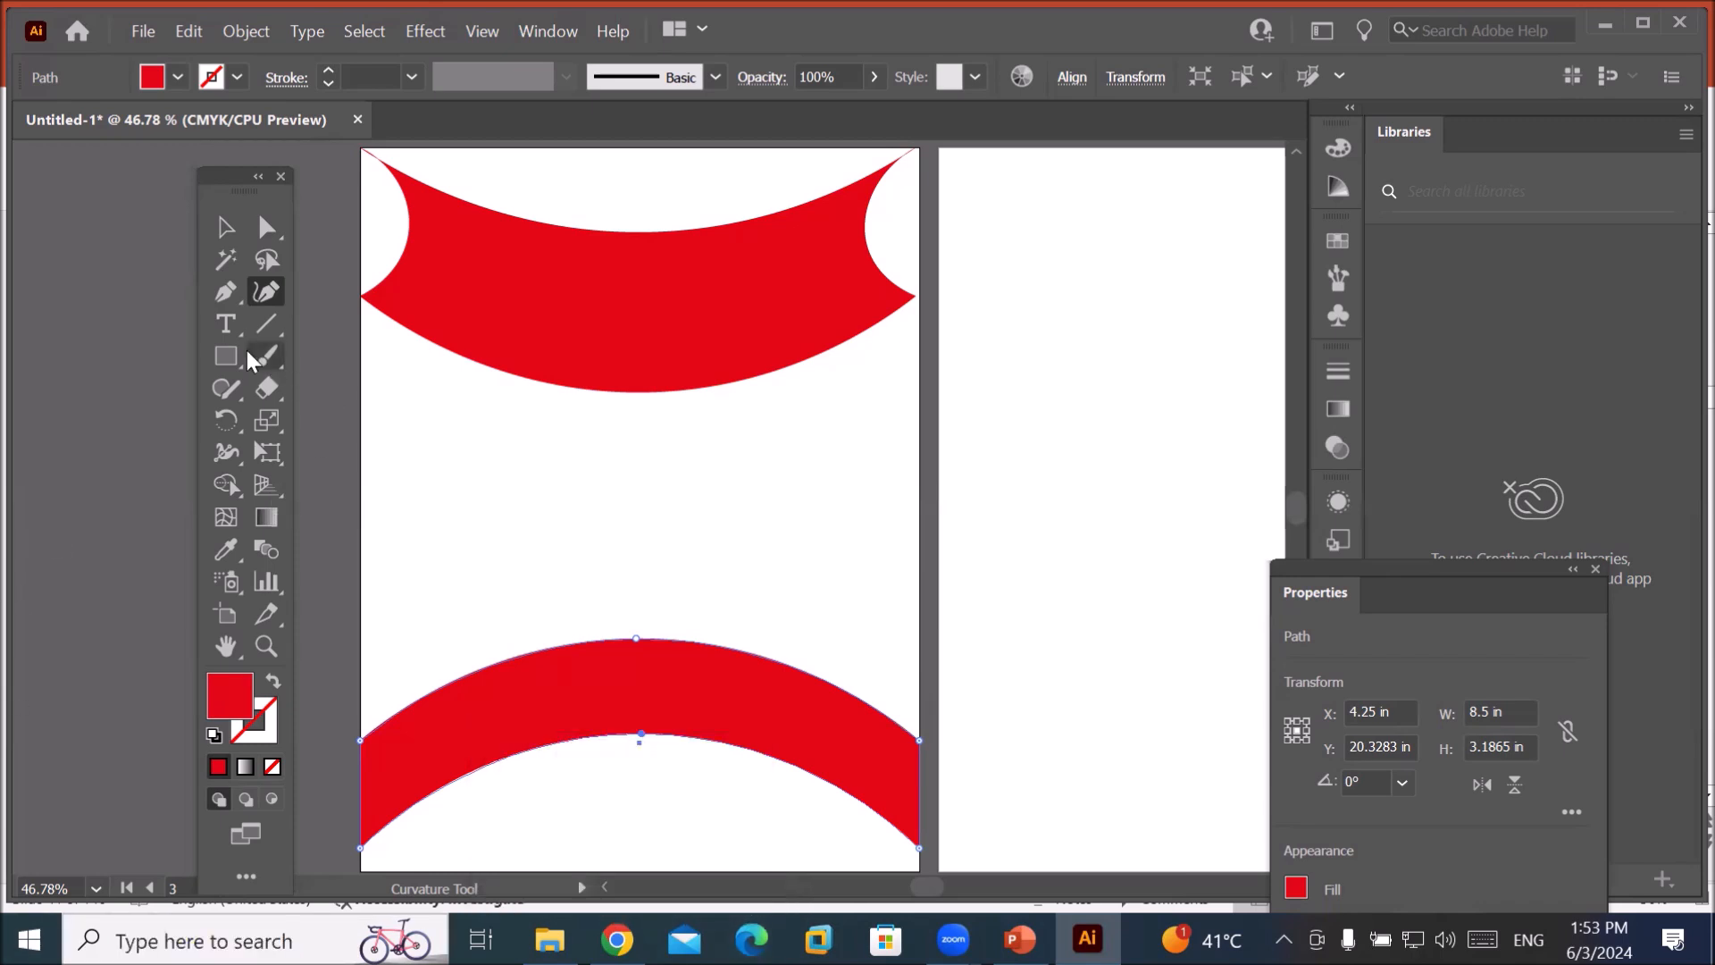
# Draw a five-pointed star about 4.7 in wide, apply the default white fill and black stroke, and place it between the red bands.
pyautogui.moveTo(225, 355); pyautogui.dragTo(332, 475)
pyautogui.moveTo(554, 432); pyautogui.dragTo(647, 572)
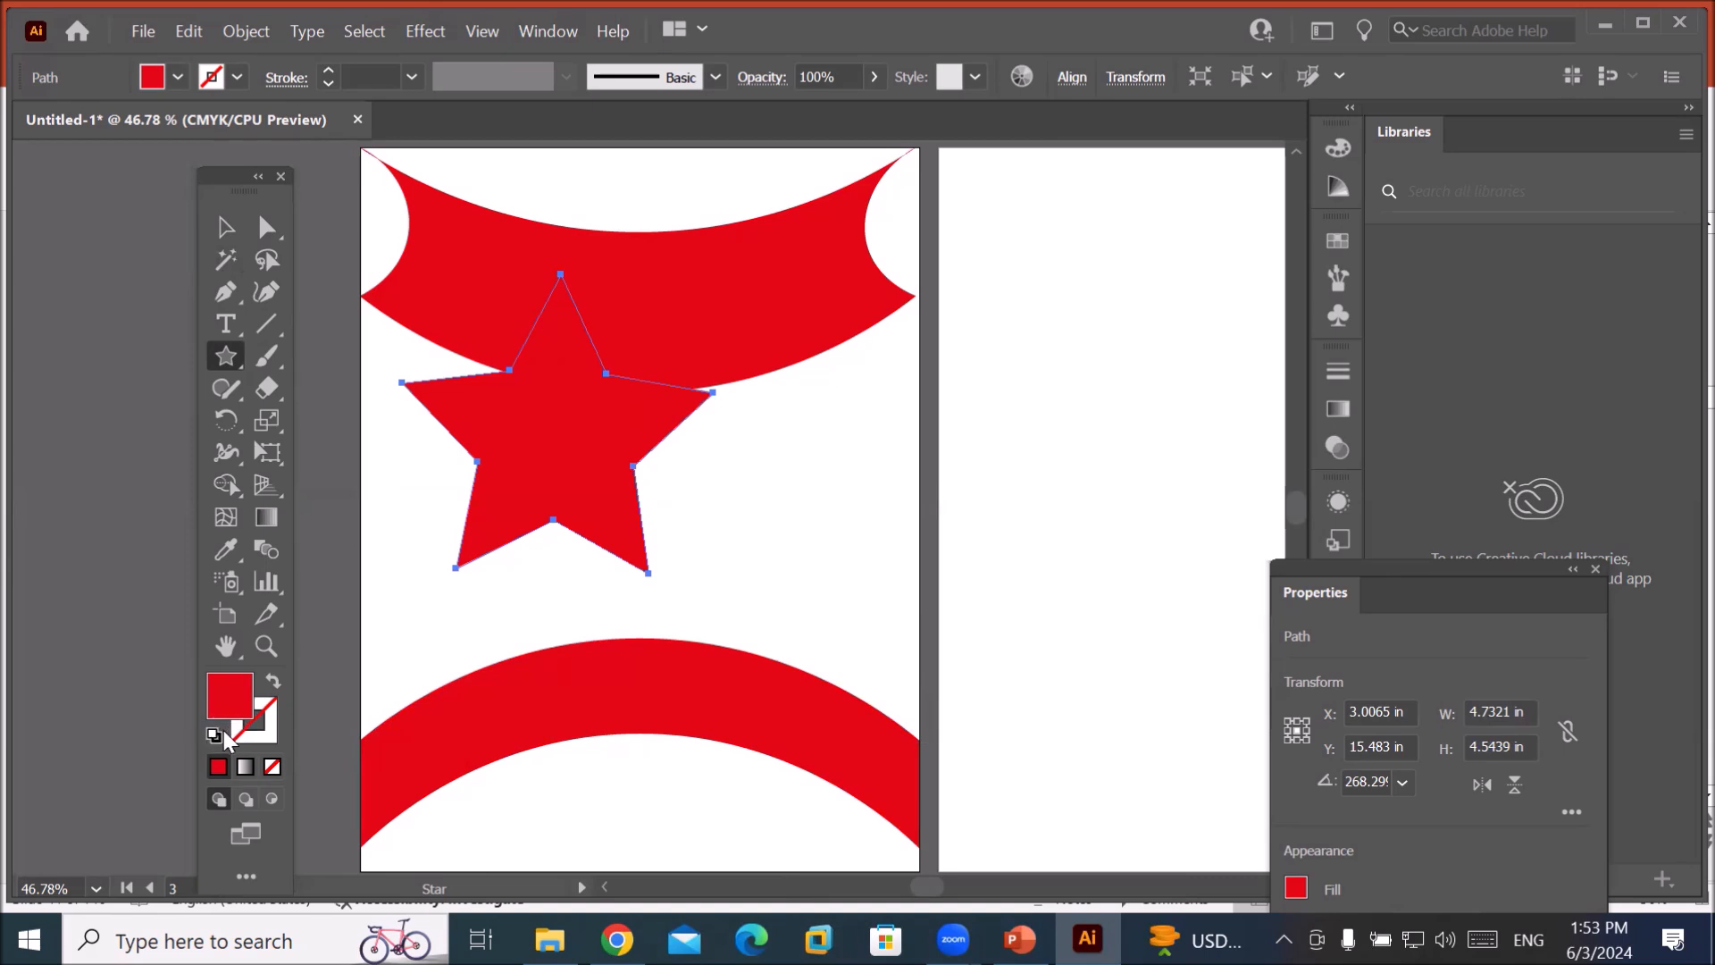
pyautogui.click(211, 736)
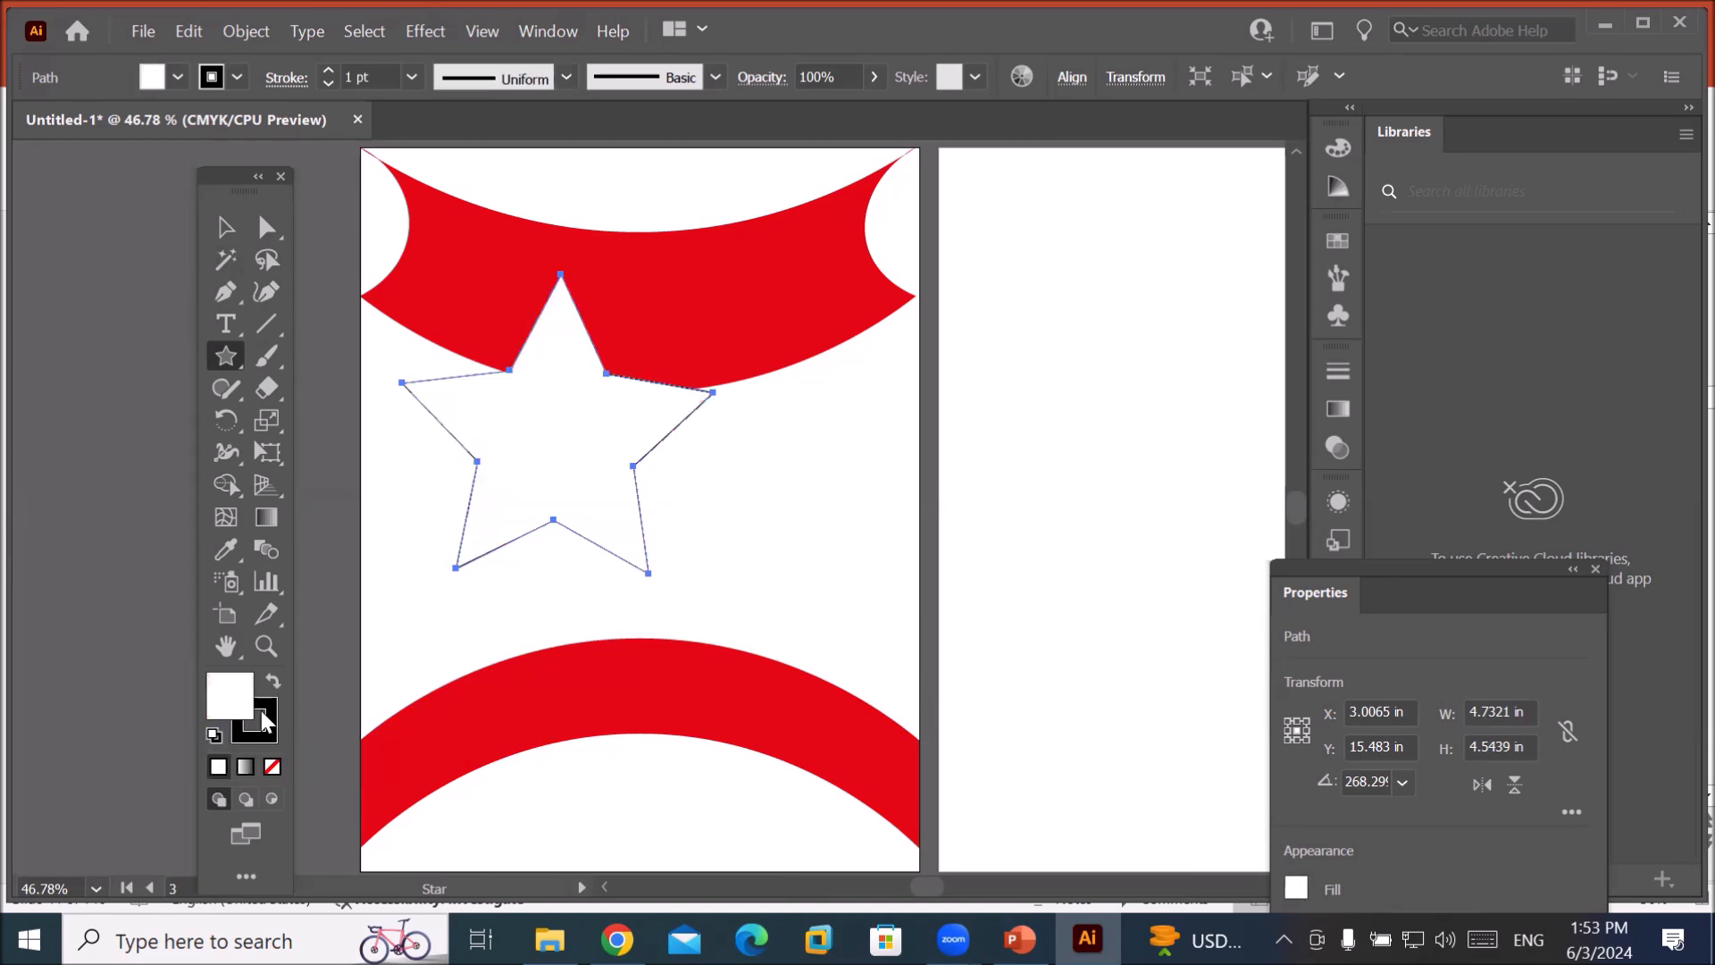
pyautogui.click(226, 227)
pyautogui.moveTo(602, 494); pyautogui.dragTo(706, 580)
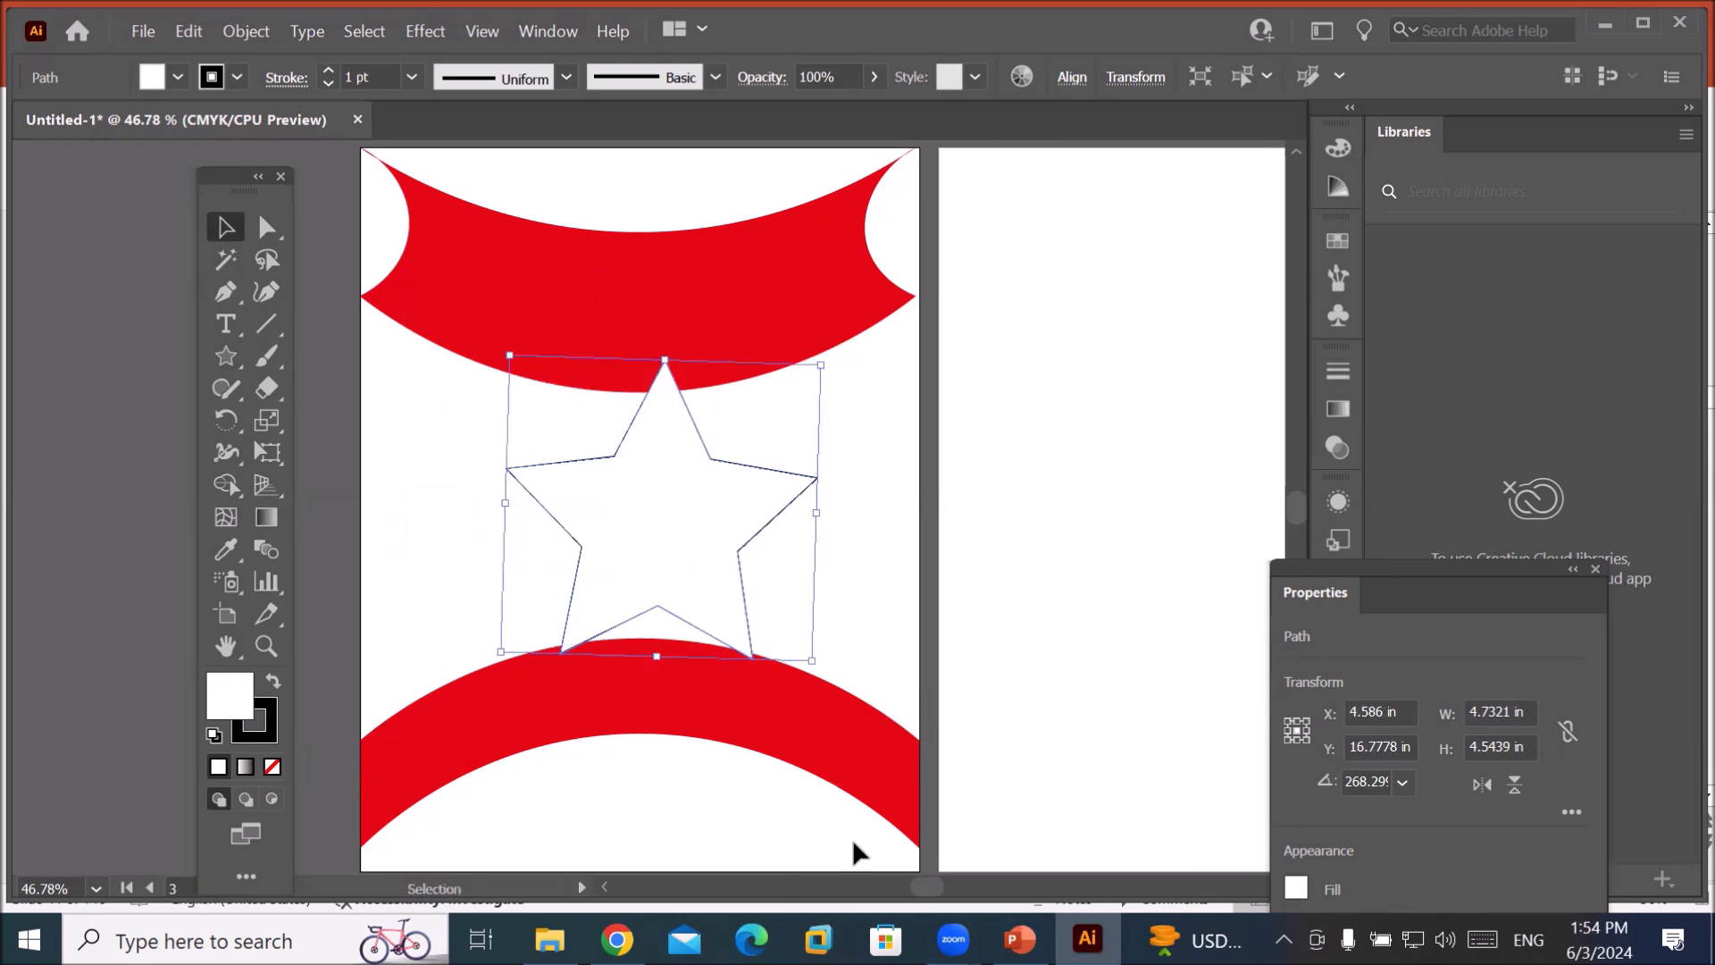
# Curve the top point's left edge, the lower edges of both side arms and the outer edges of both legs inward with the Curvature tool.
pyautogui.scroll(2, 731, 334)
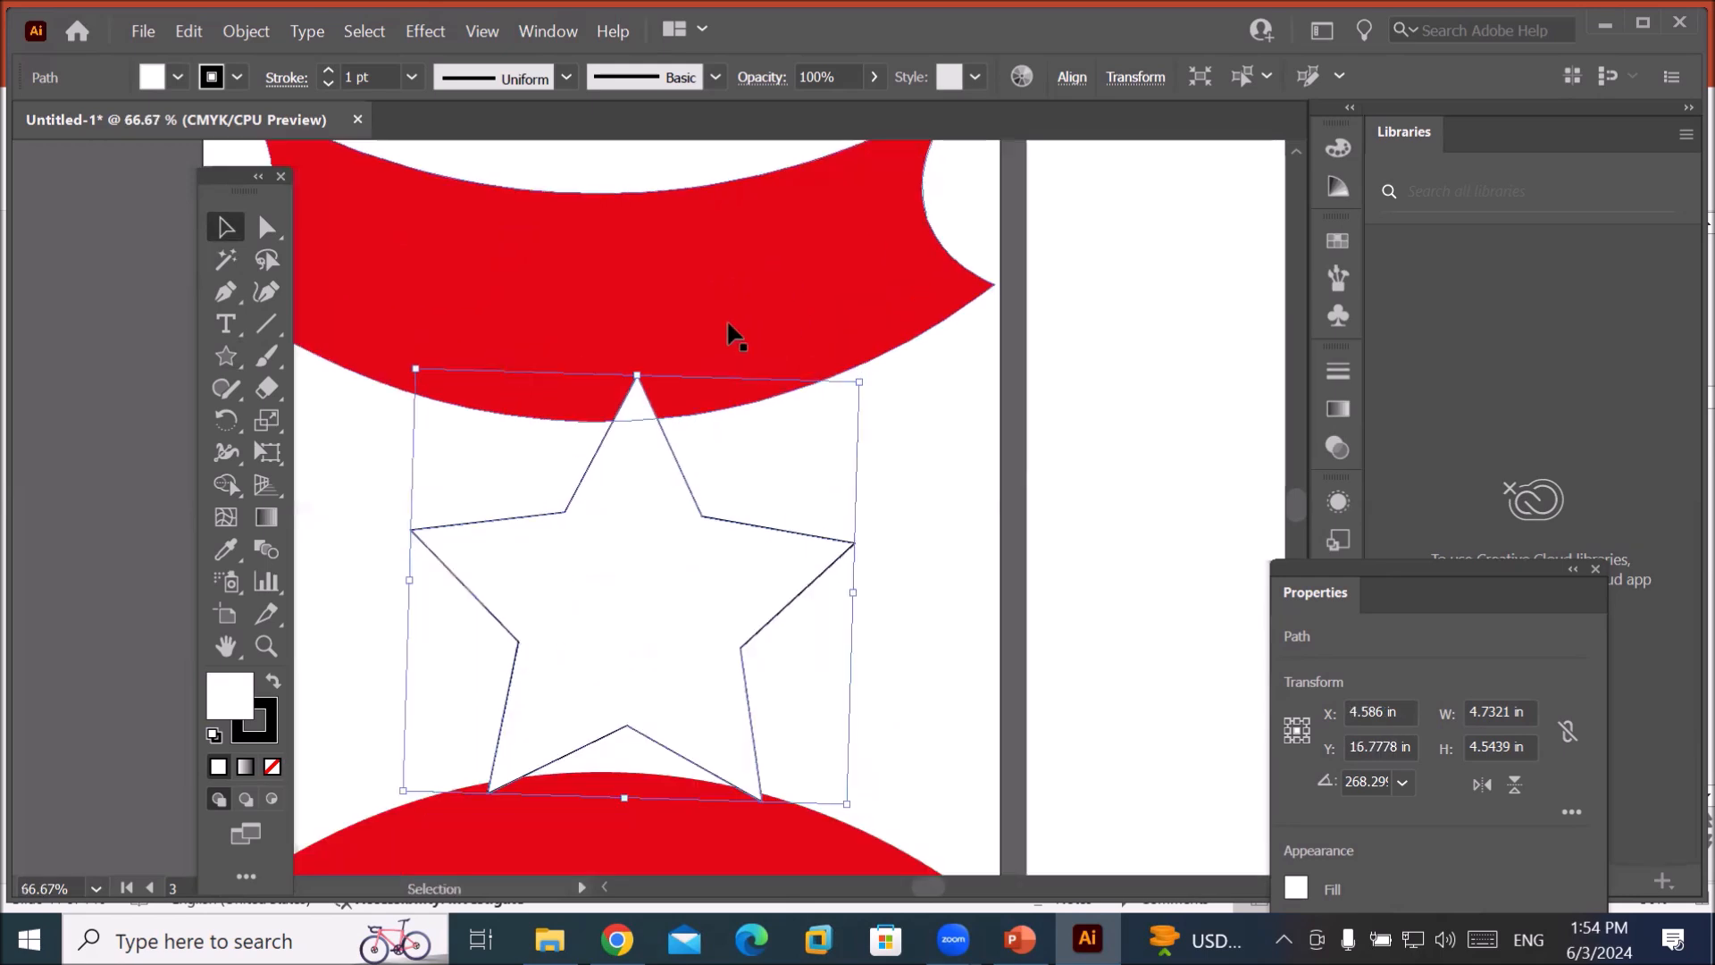
pyautogui.click(267, 292)
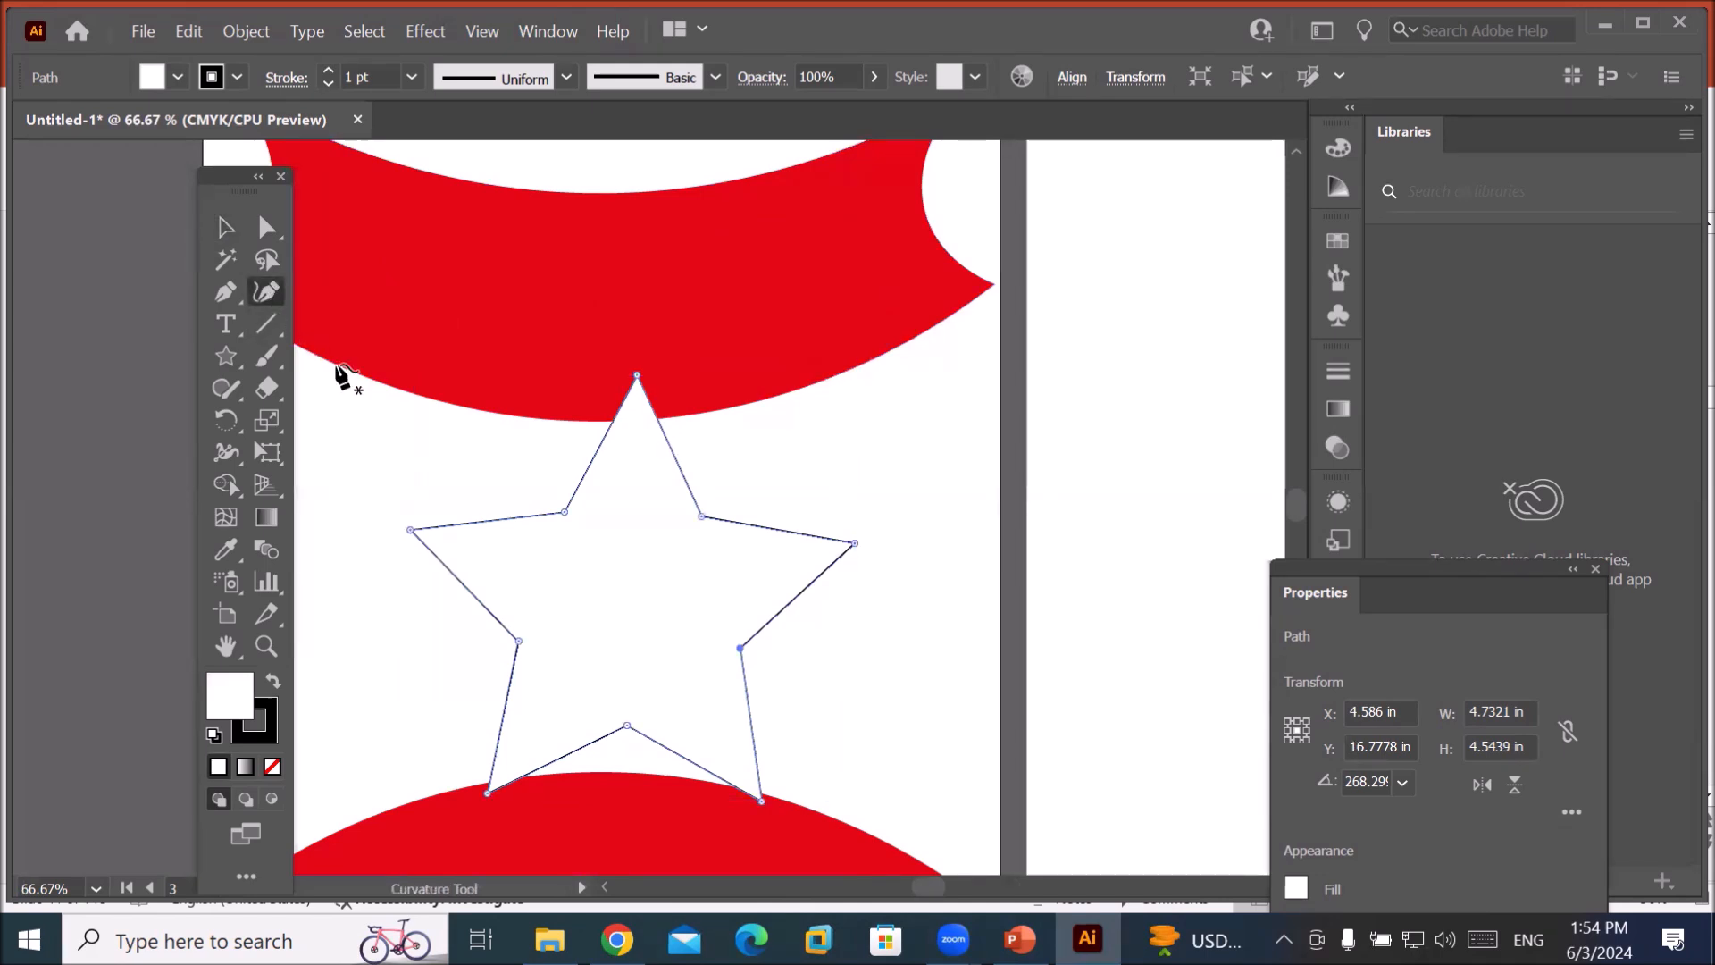
pyautogui.moveTo(594, 457); pyautogui.dragTo(618, 456)
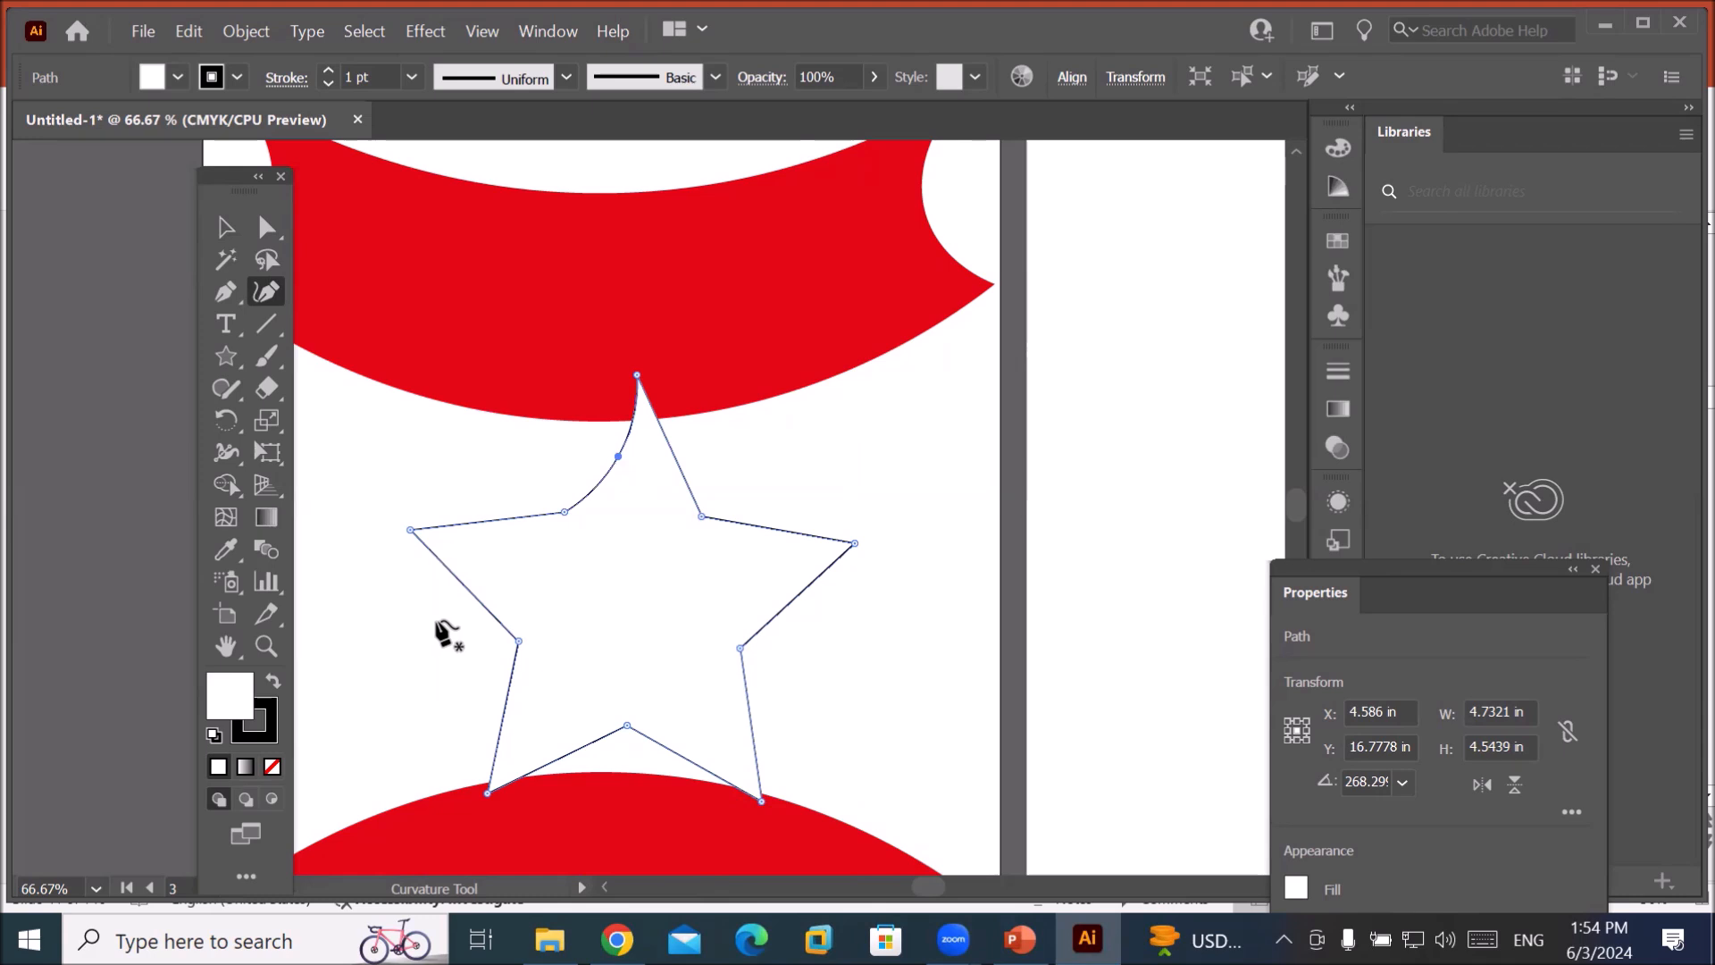
pyautogui.moveTo(468, 588); pyautogui.dragTo(489, 575)
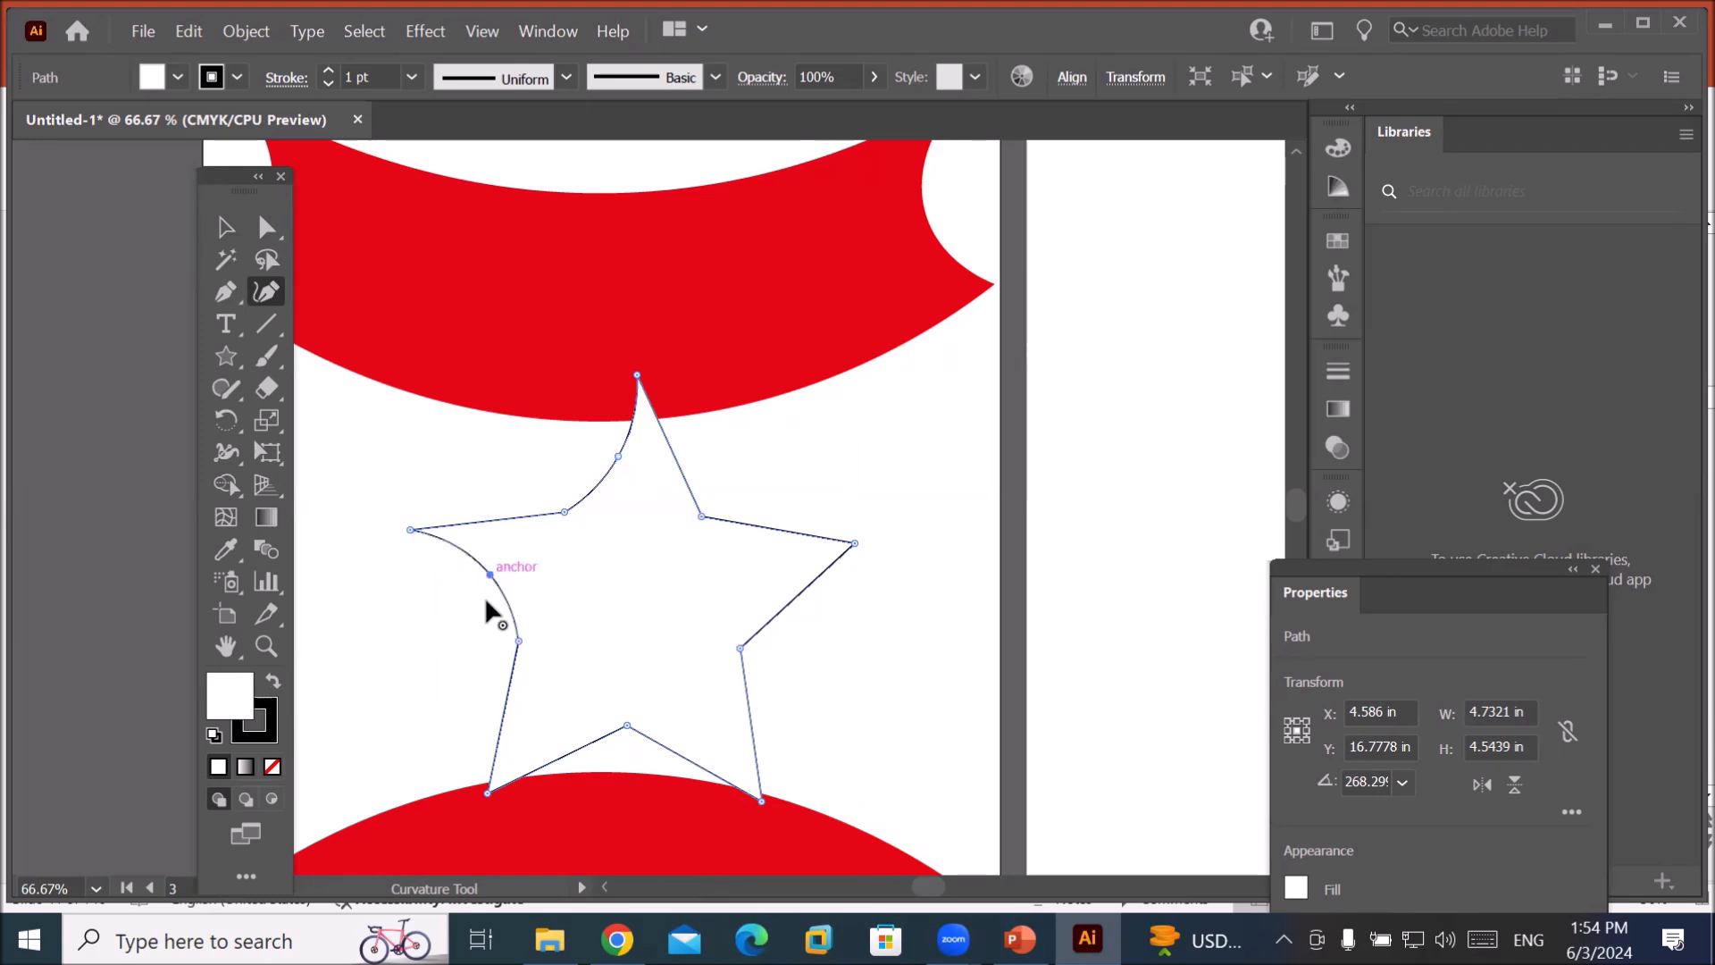
pyautogui.moveTo(784, 604); pyautogui.dragTo(770, 586)
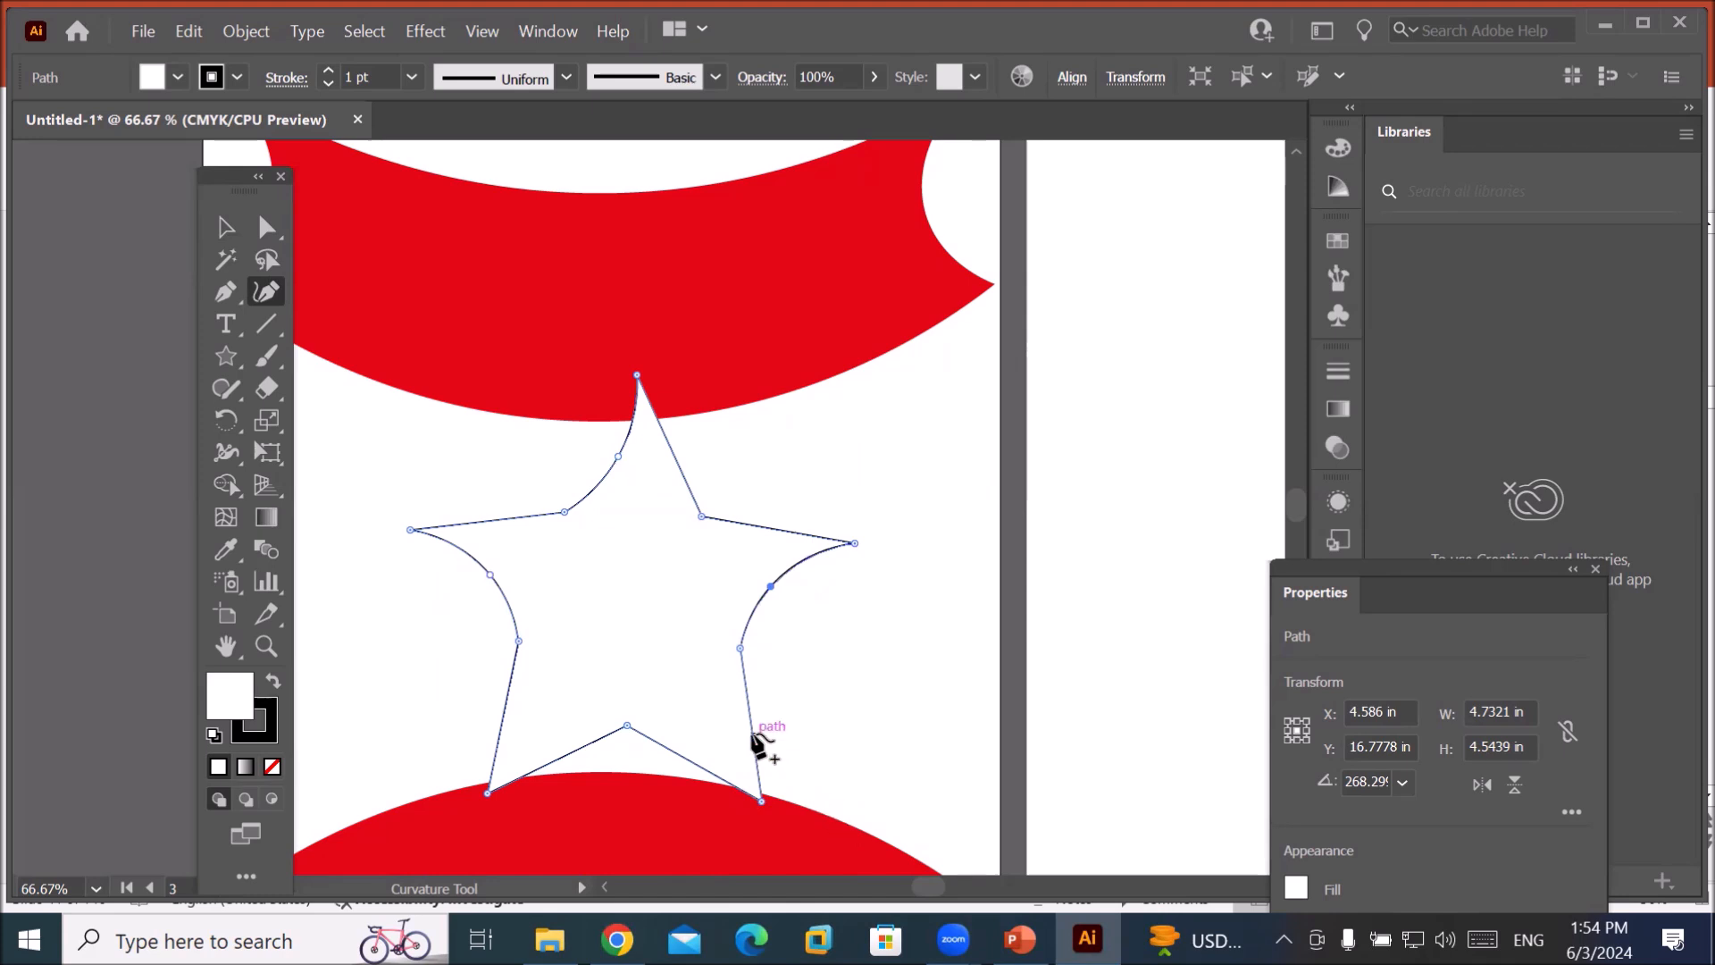
pyautogui.moveTo(749, 737); pyautogui.dragTo(697, 701)
pyautogui.moveTo(501, 720); pyautogui.dragTo(549, 716)
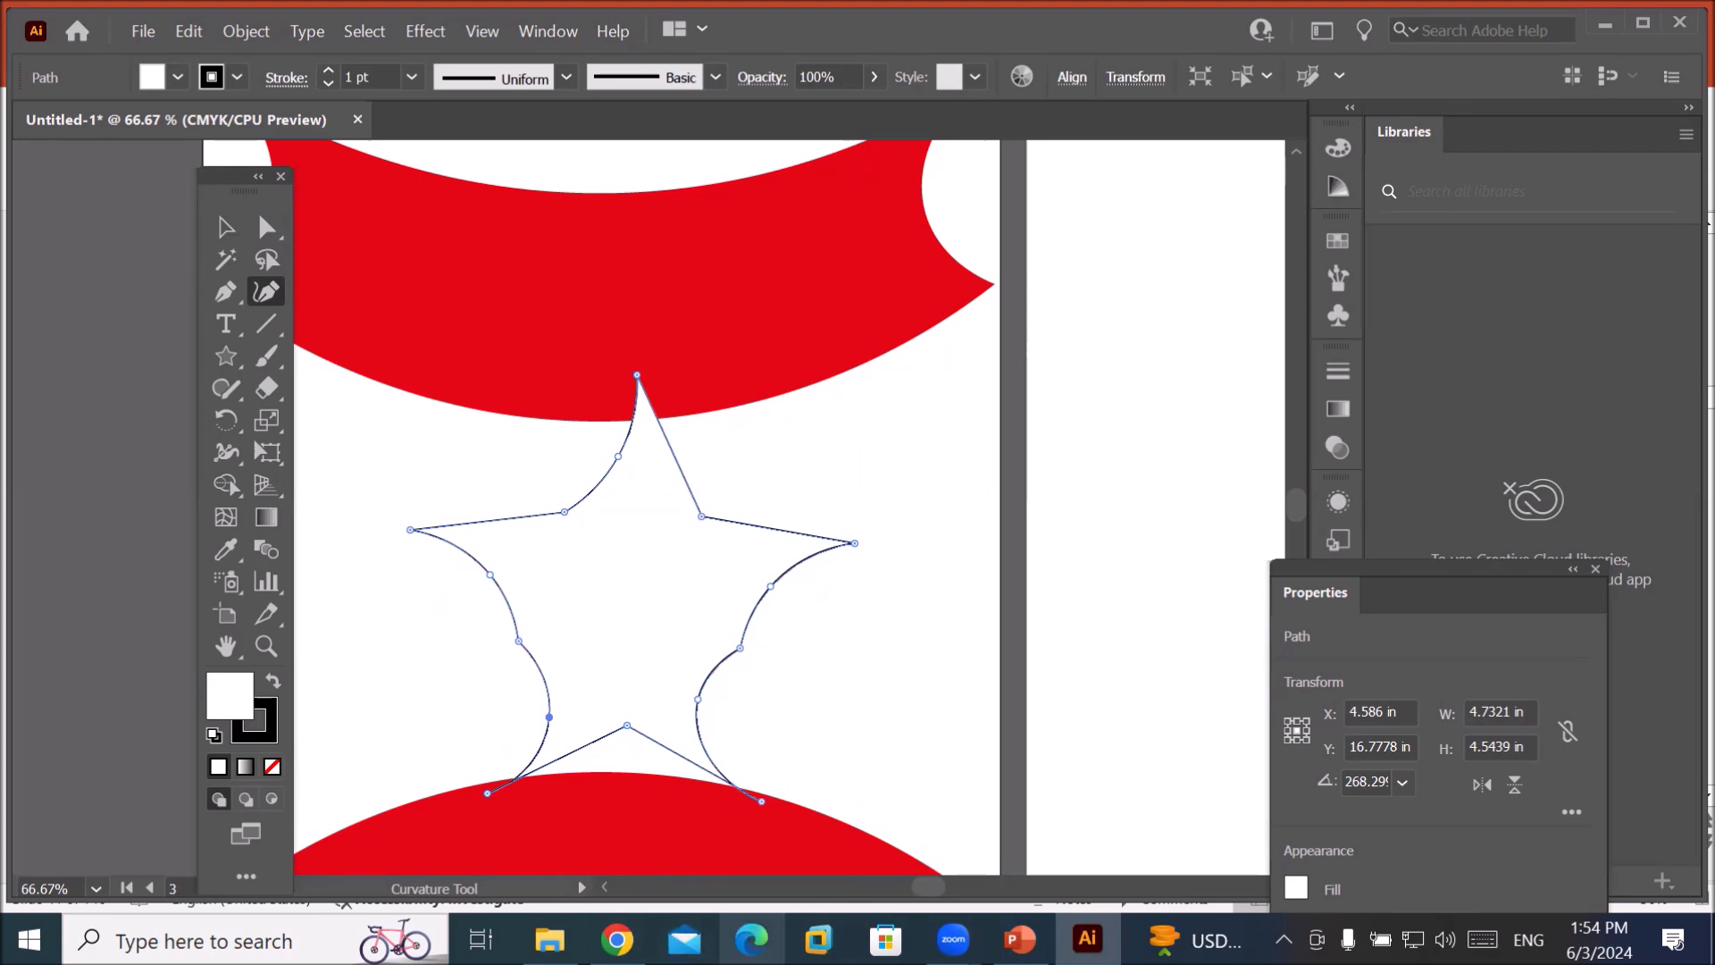
# Curve the top point's right edge inward, and undo all the curves made on the star's edges.
pyautogui.moveTo(654, 479); pyautogui.dragTo(648, 474)
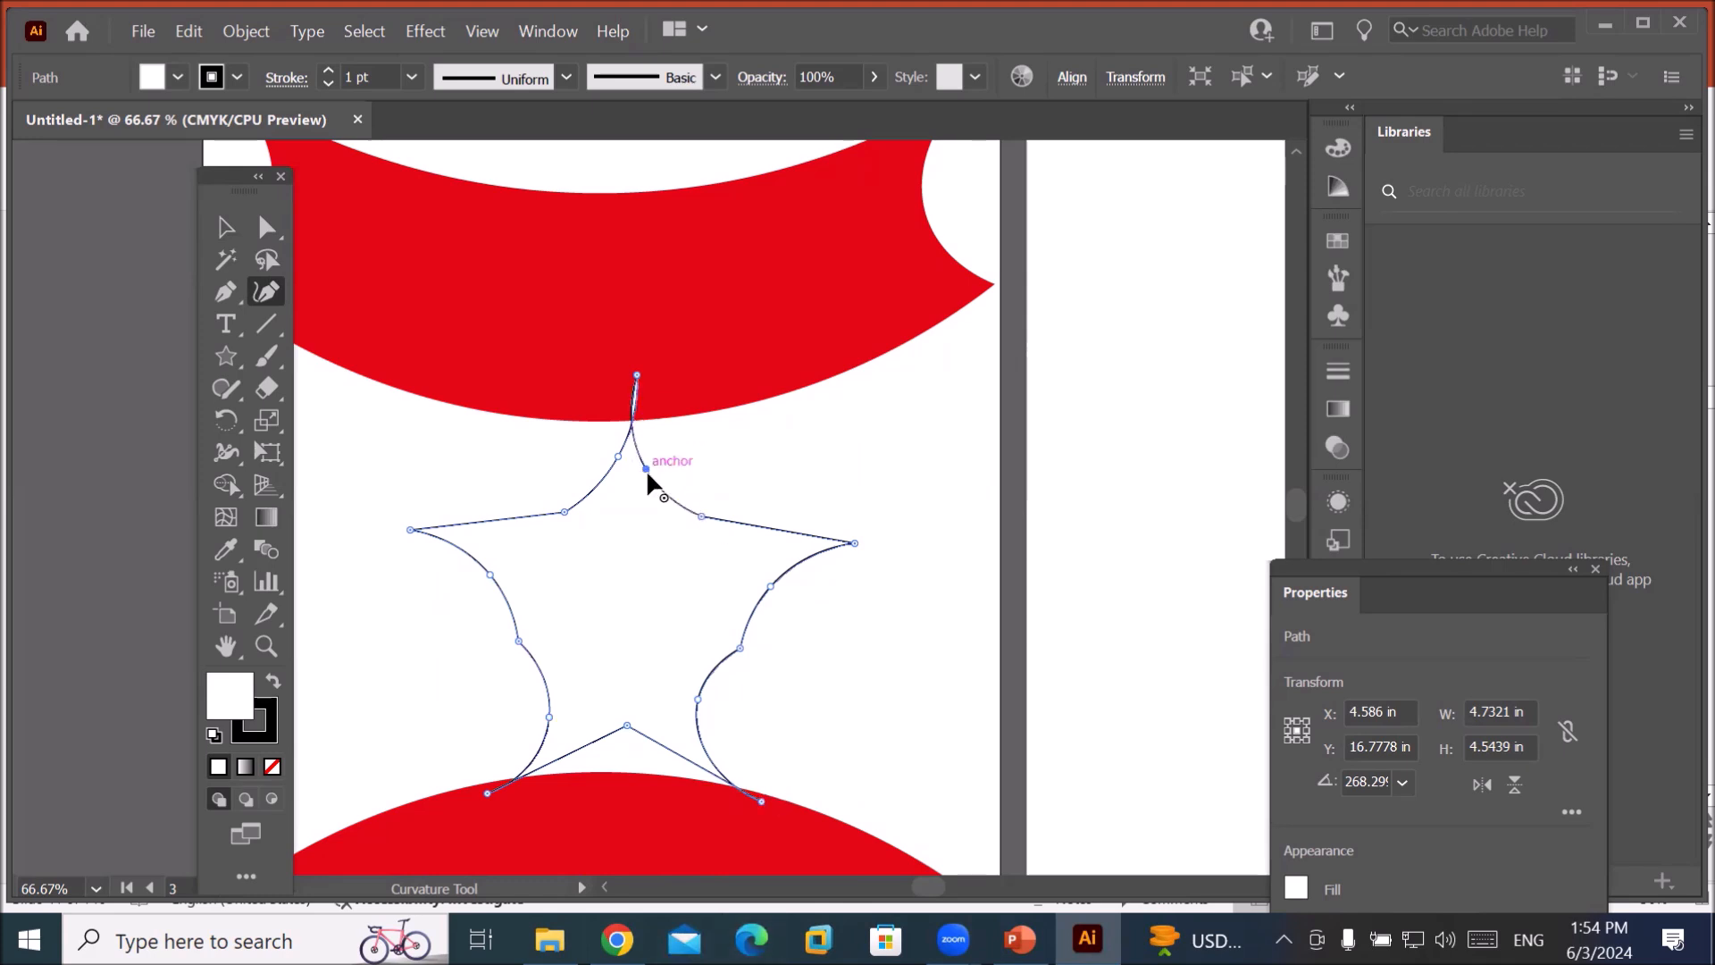
pyautogui.press('ctrl')
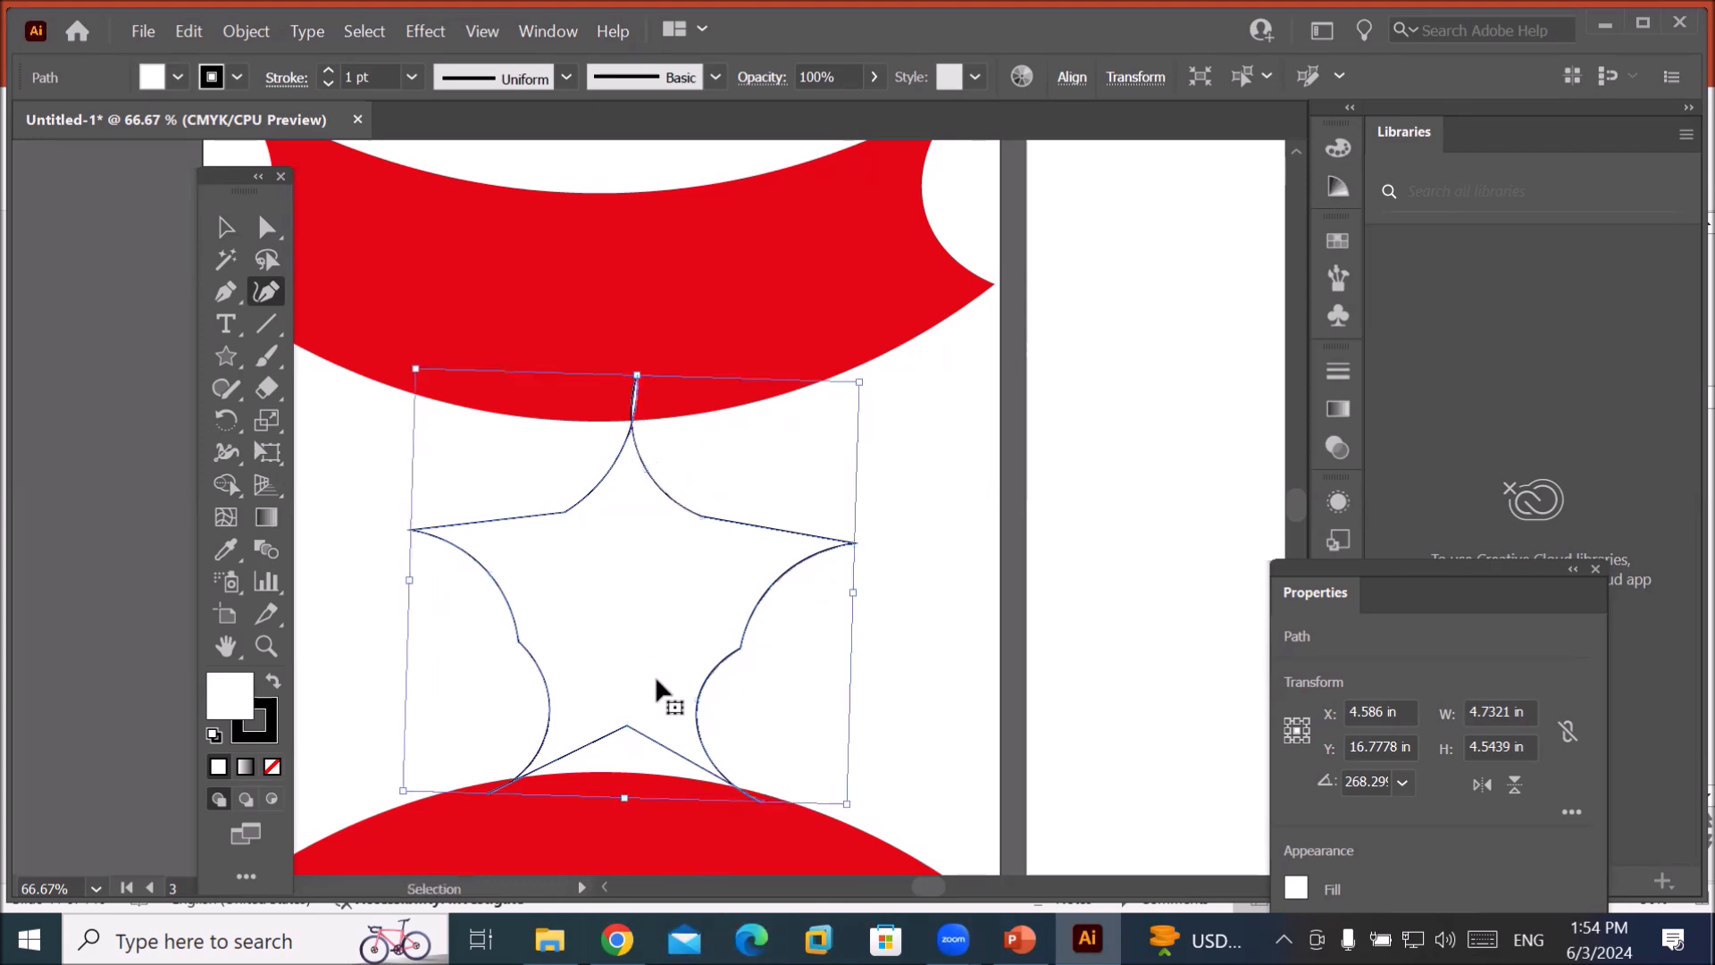
pyautogui.hotkey('ctrl', 'z')
pyautogui.hotkey('ctrl', 'z')
pyautogui.hotkey('ctrl', 'z')
pyautogui.hotkey('ctrl', 'z')
pyautogui.hotkey('ctrl', 'z')
pyautogui.hotkey('ctrl', 'z')
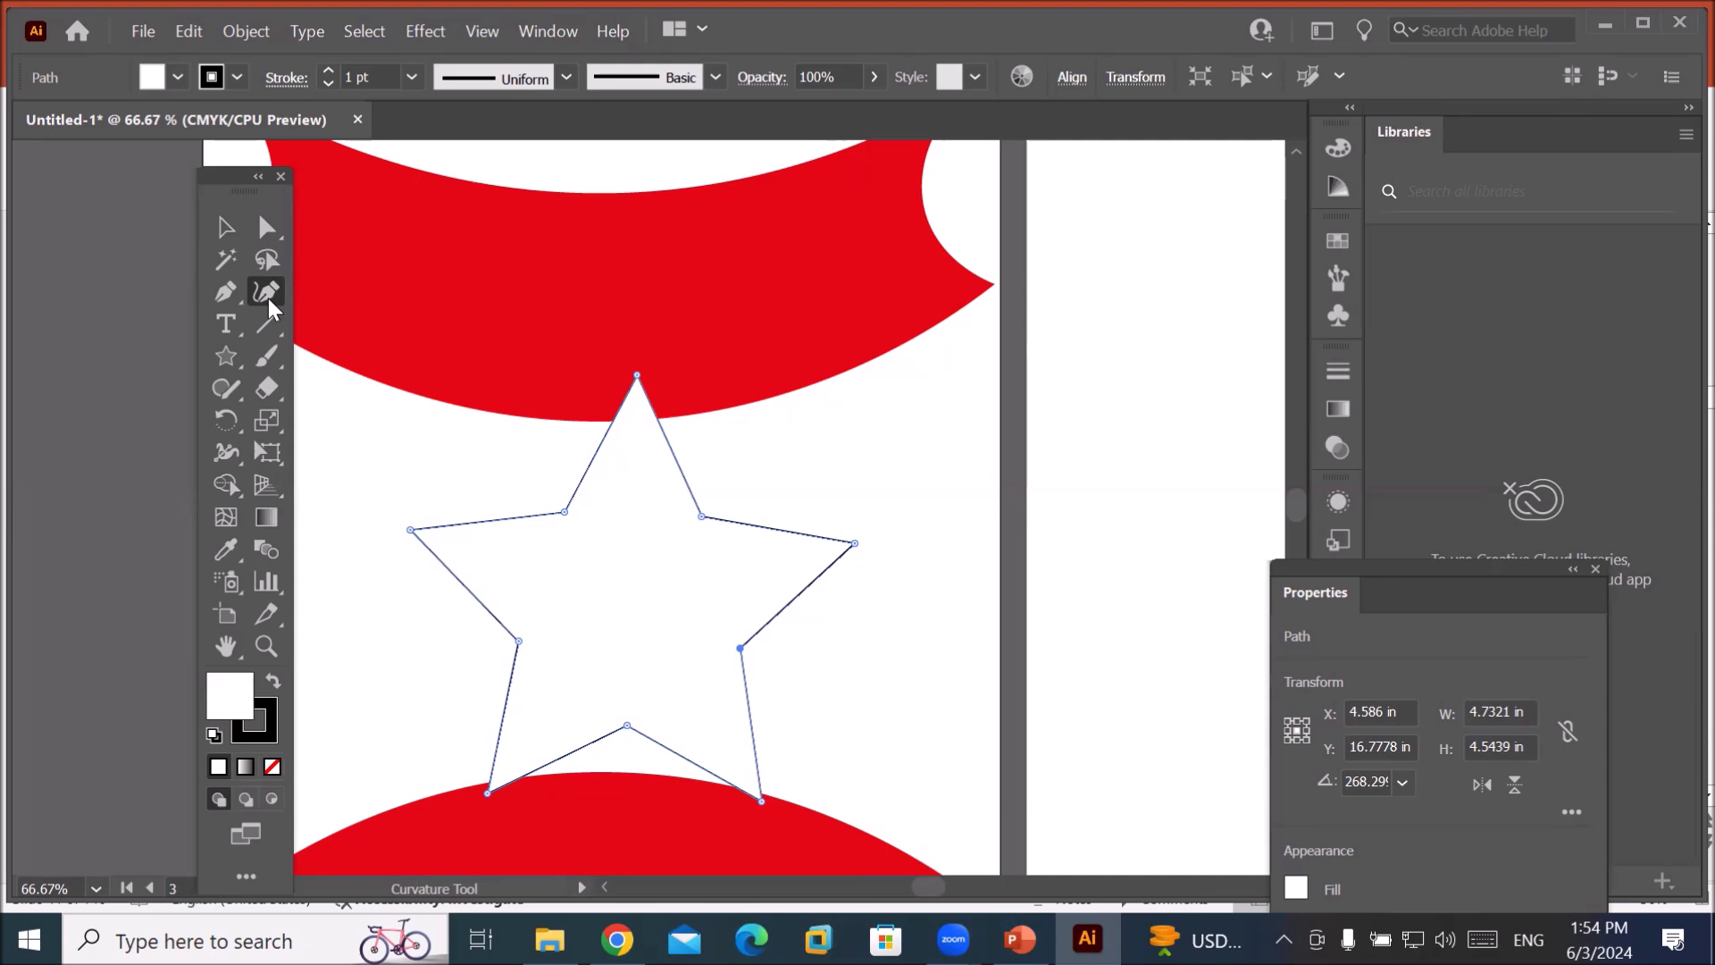
# Draw a circle about 1.6 in across in the middle of the star with the Ellipse tool.
pyautogui.click(226, 357)
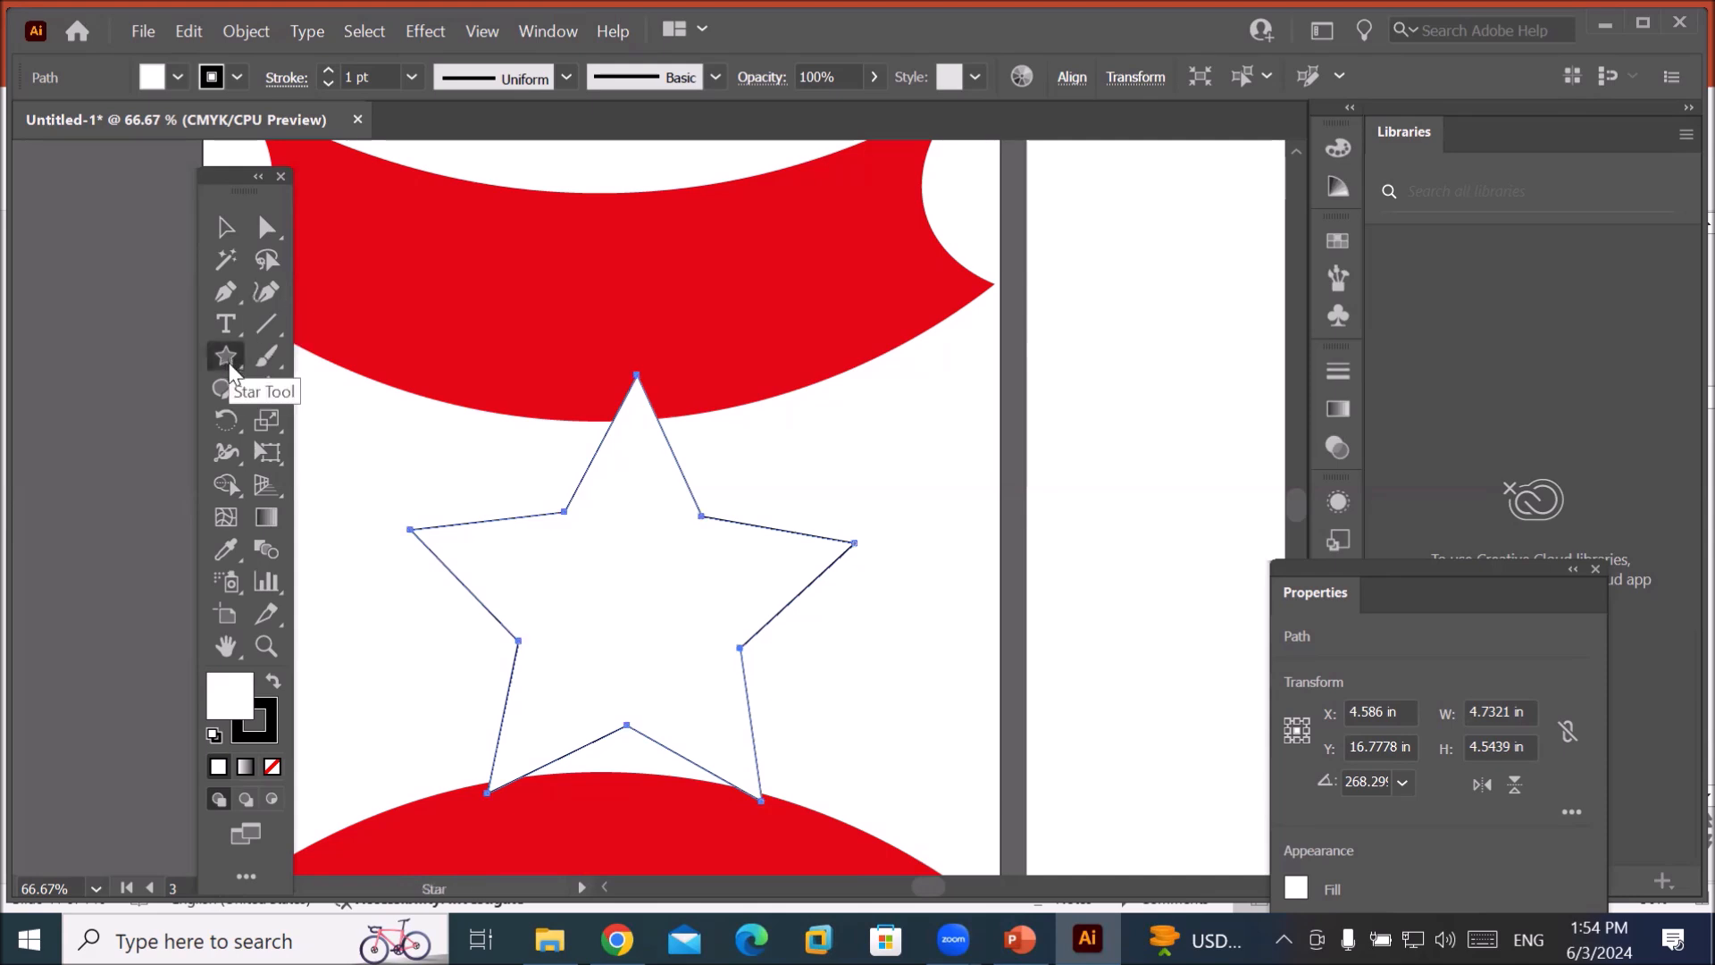
pyautogui.click(230, 362)
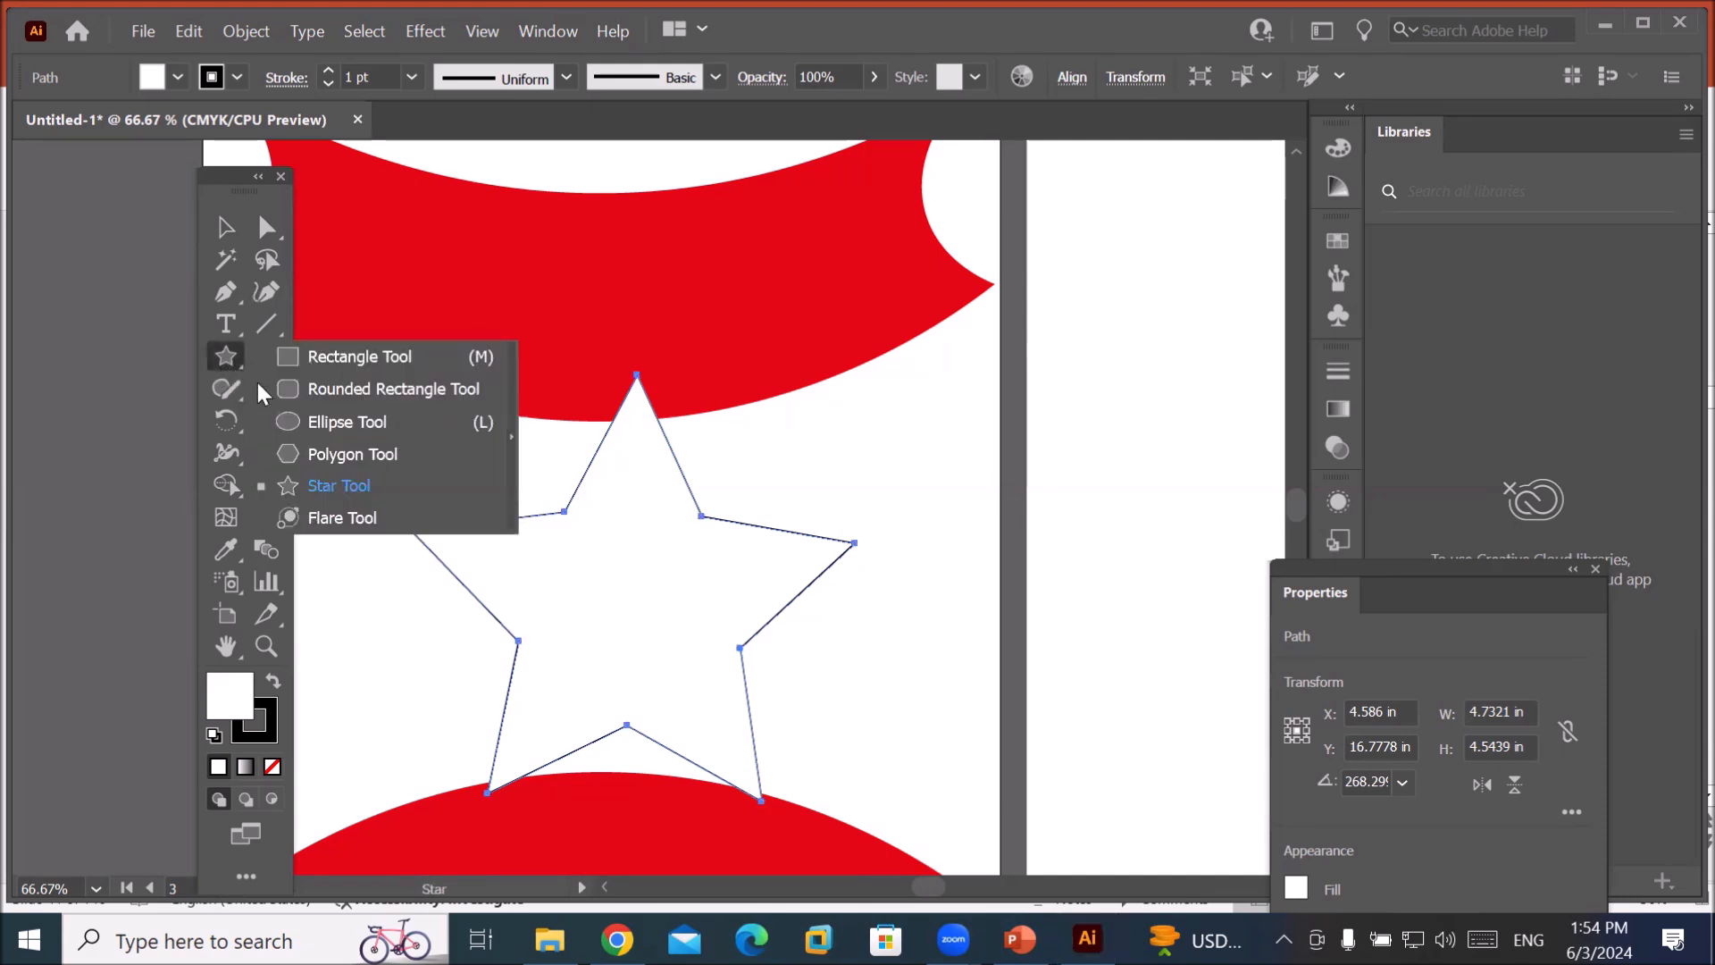
pyautogui.click(355, 421)
pyautogui.moveTo(554, 538); pyautogui.dragTo(703, 687)
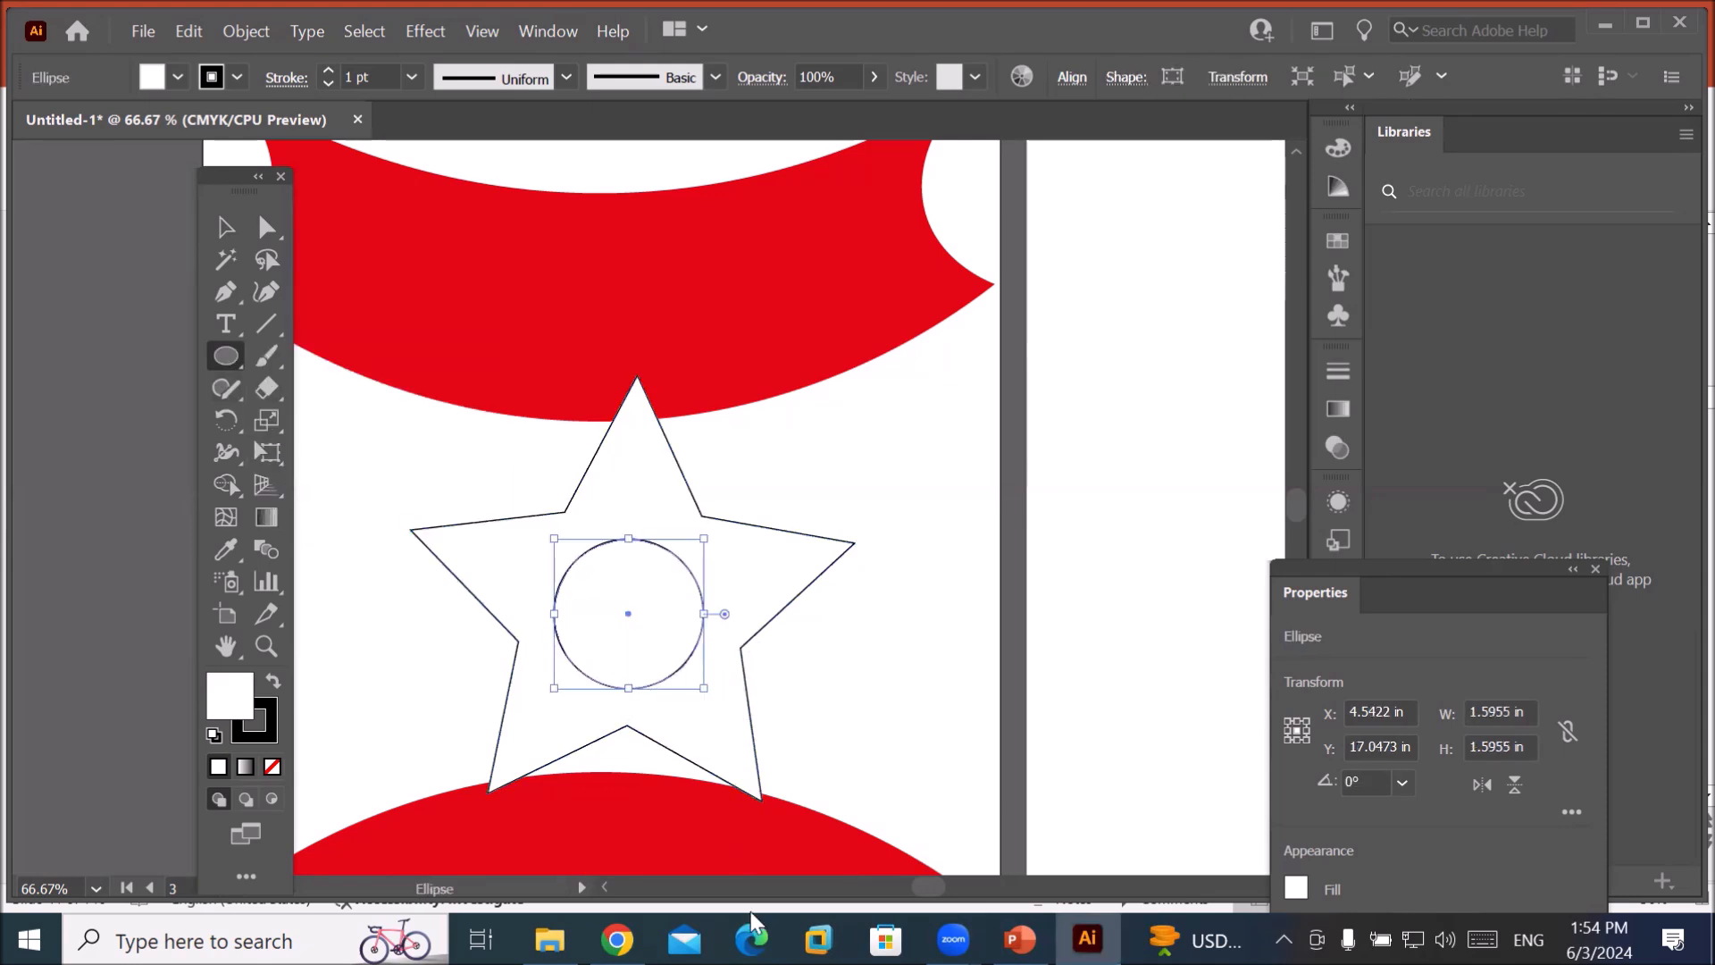
# Bend the circle's upper-right and upper-left arcs inward with the Curvature tool to form a pointed top.
pyautogui.click(272, 294)
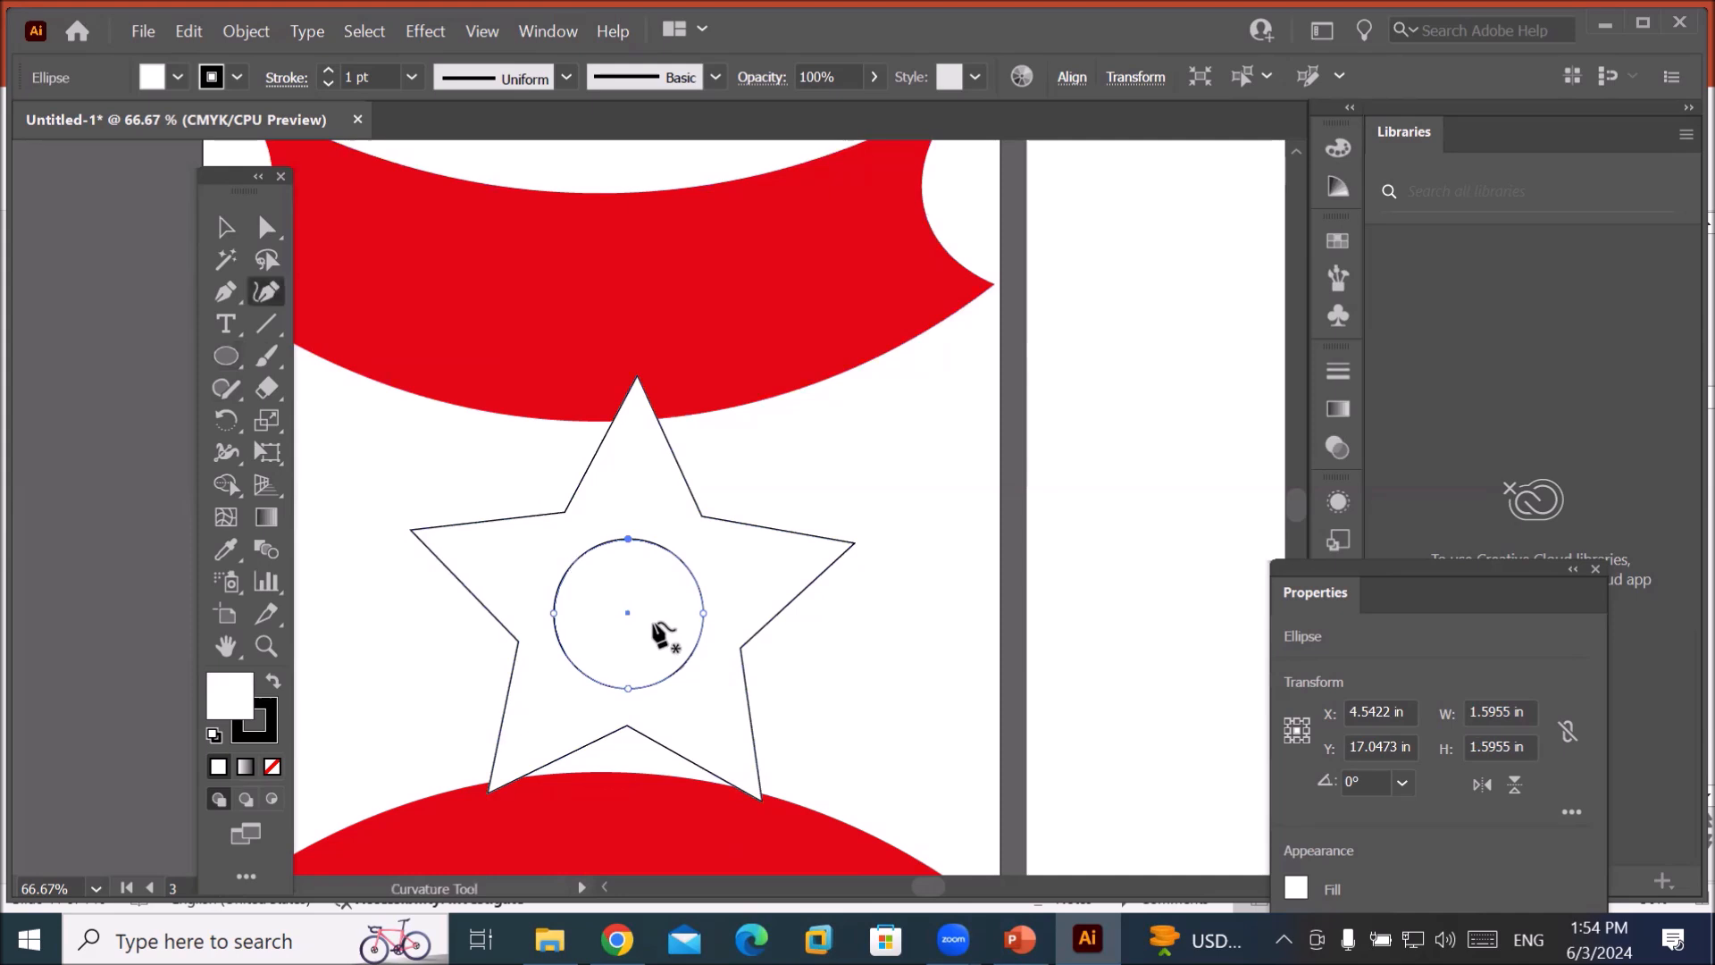
pyautogui.moveTo(686, 565); pyautogui.dragTo(653, 590)
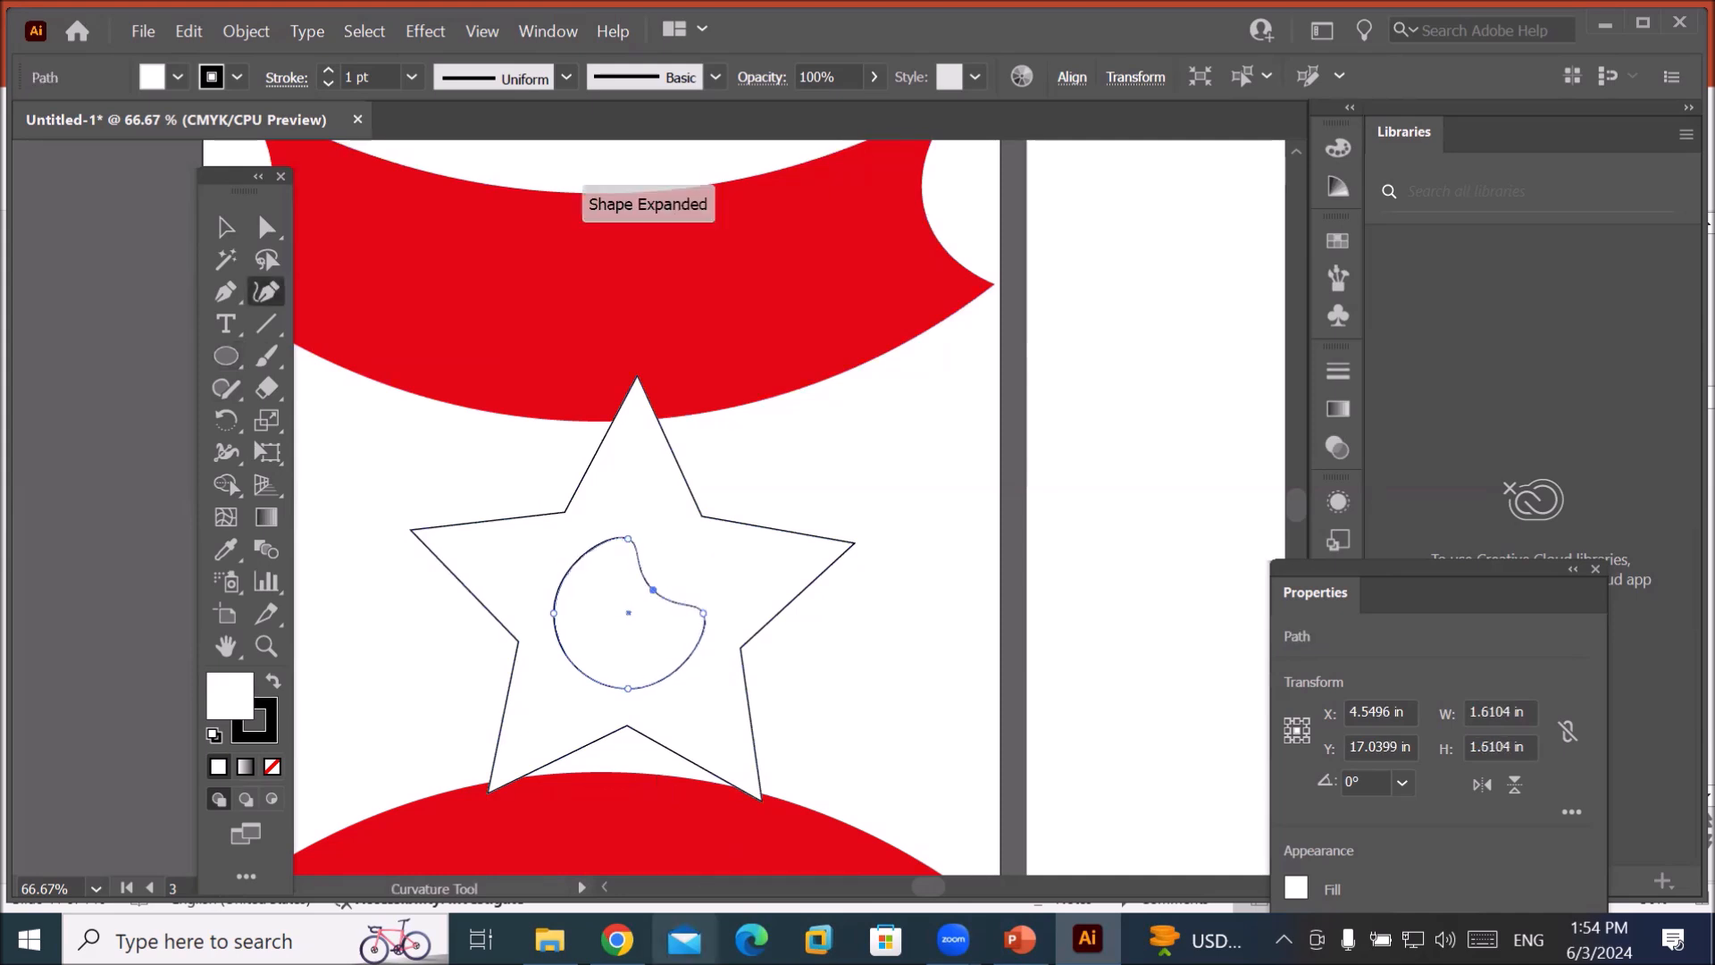
pyautogui.click(577, 573)
pyautogui.moveTo(577, 572); pyautogui.dragTo(607, 591)
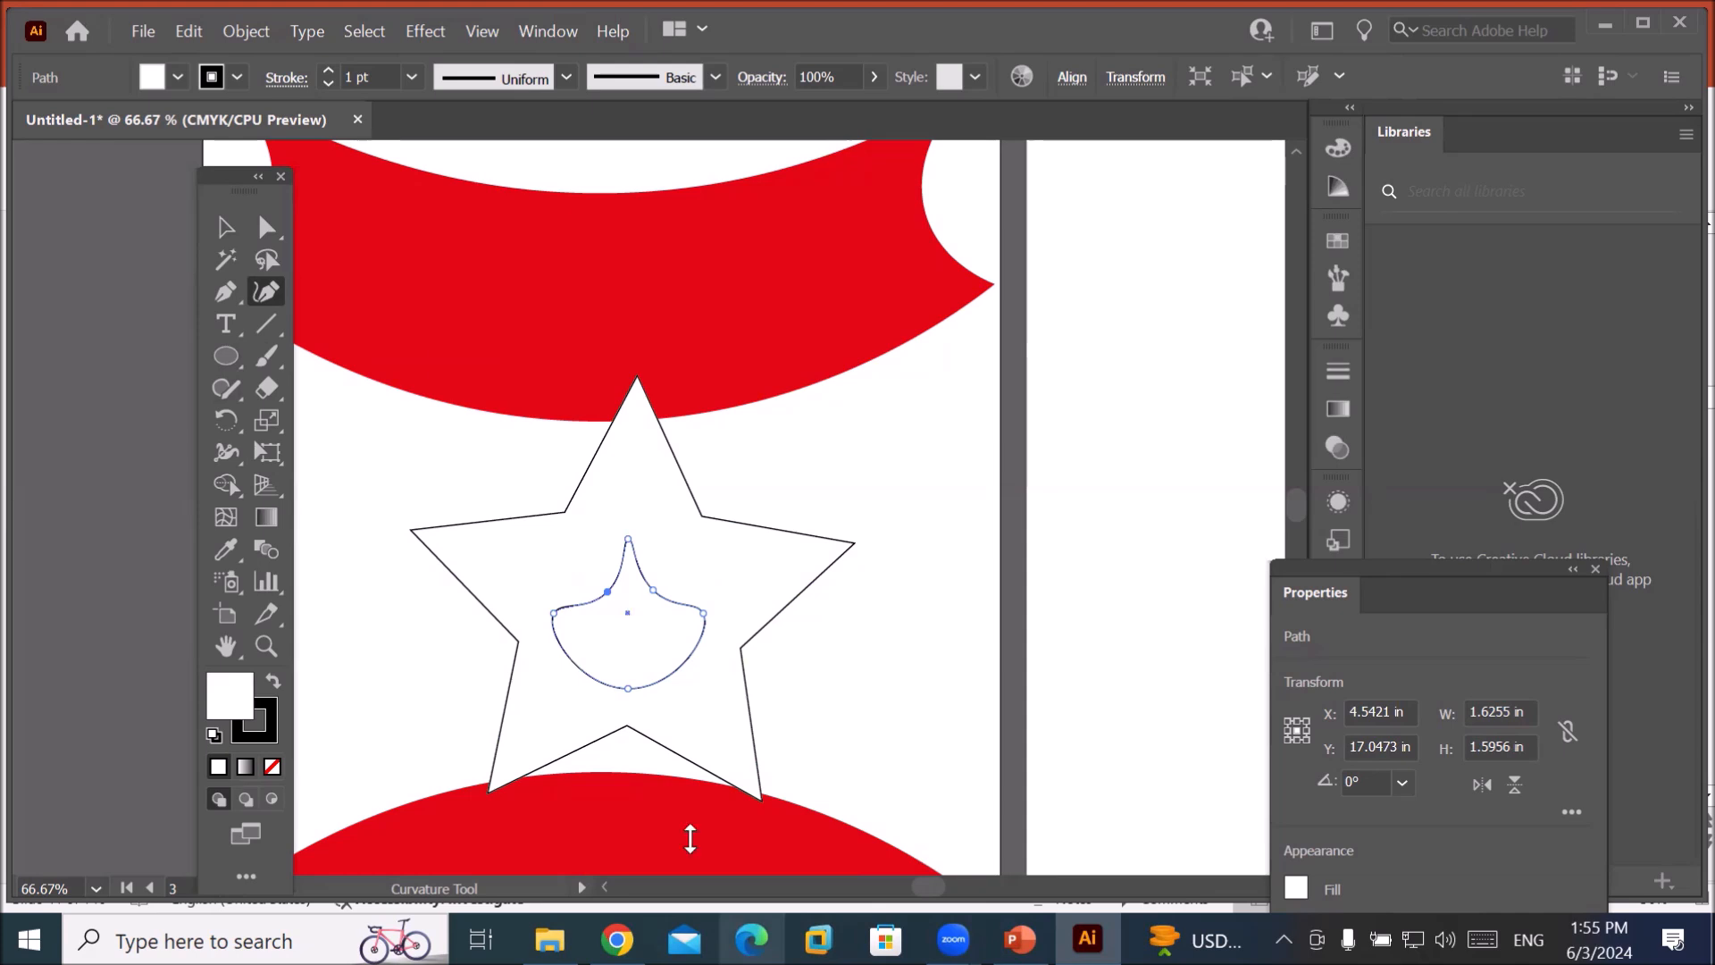
# Fill the reshaped circle with green.
pyautogui.click(212, 77)
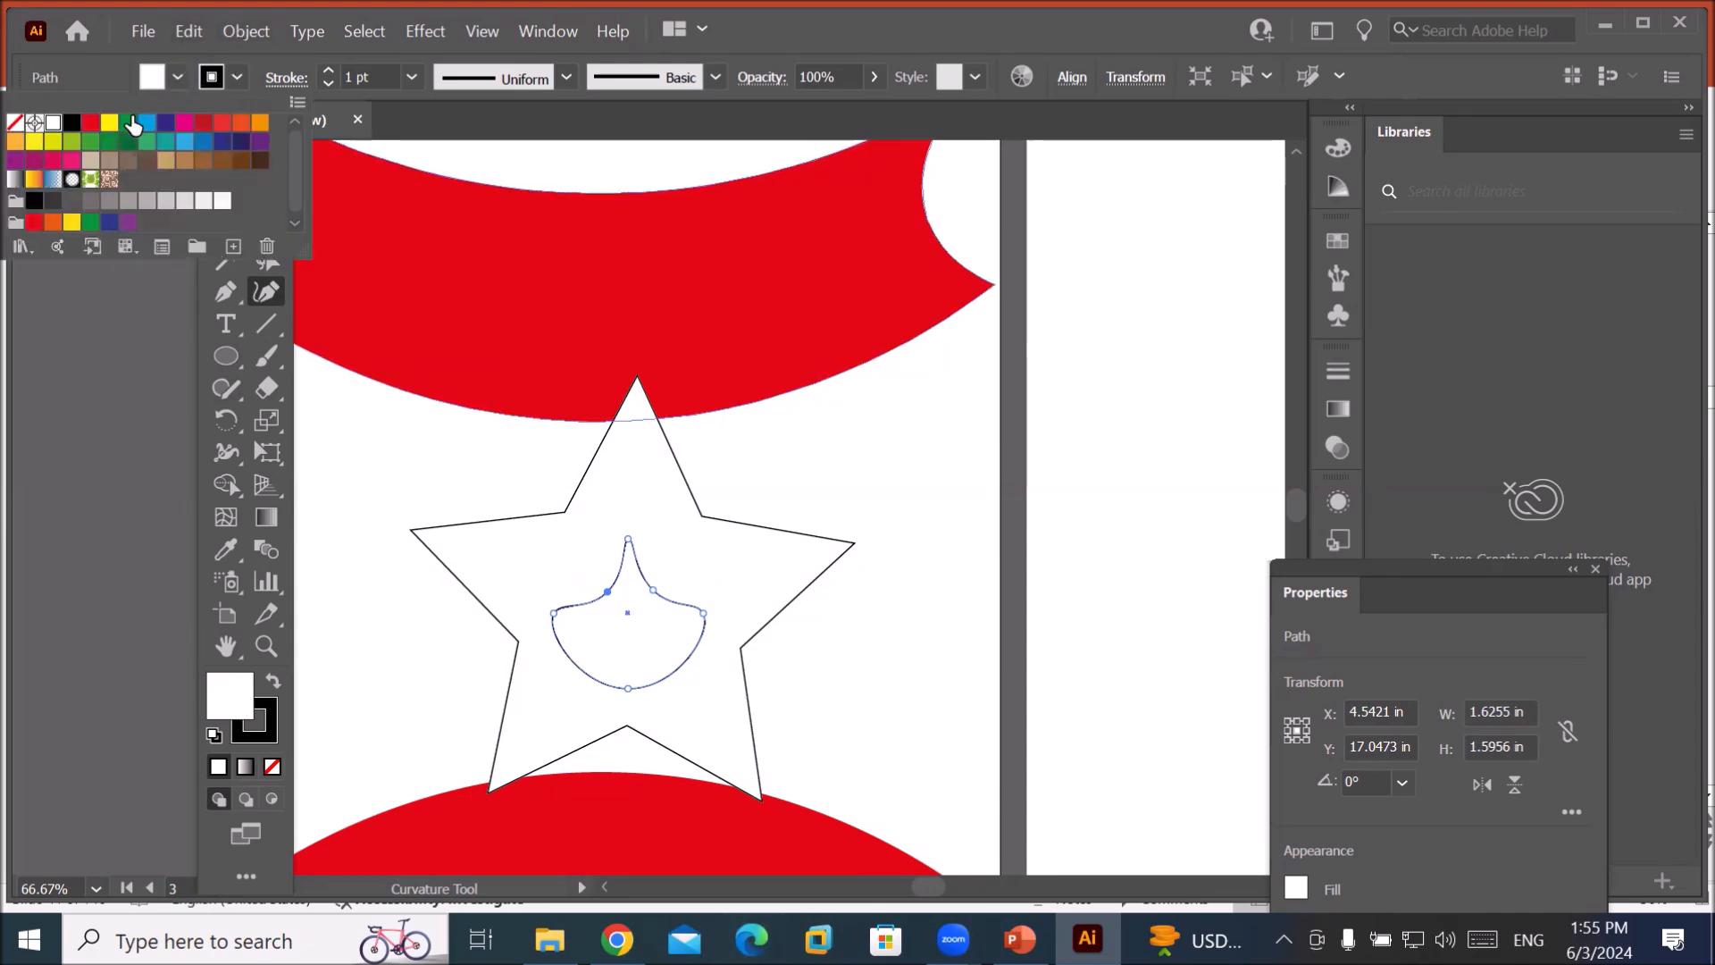
pyautogui.click(109, 125)
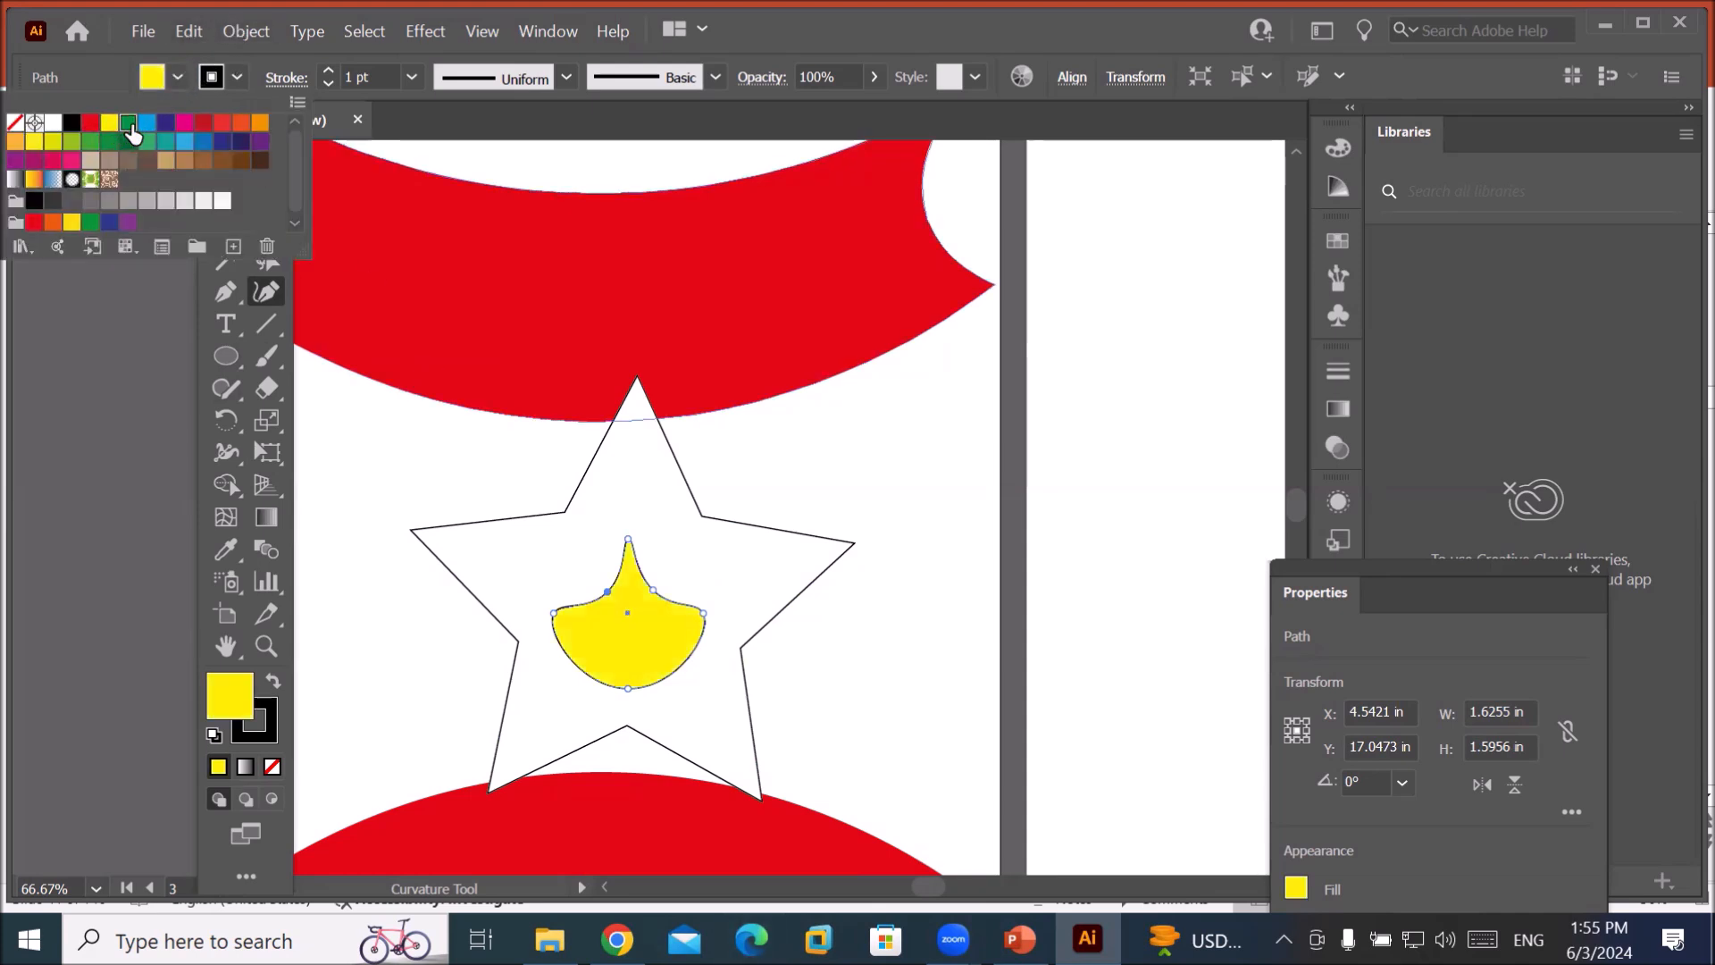
pyautogui.click(127, 123)
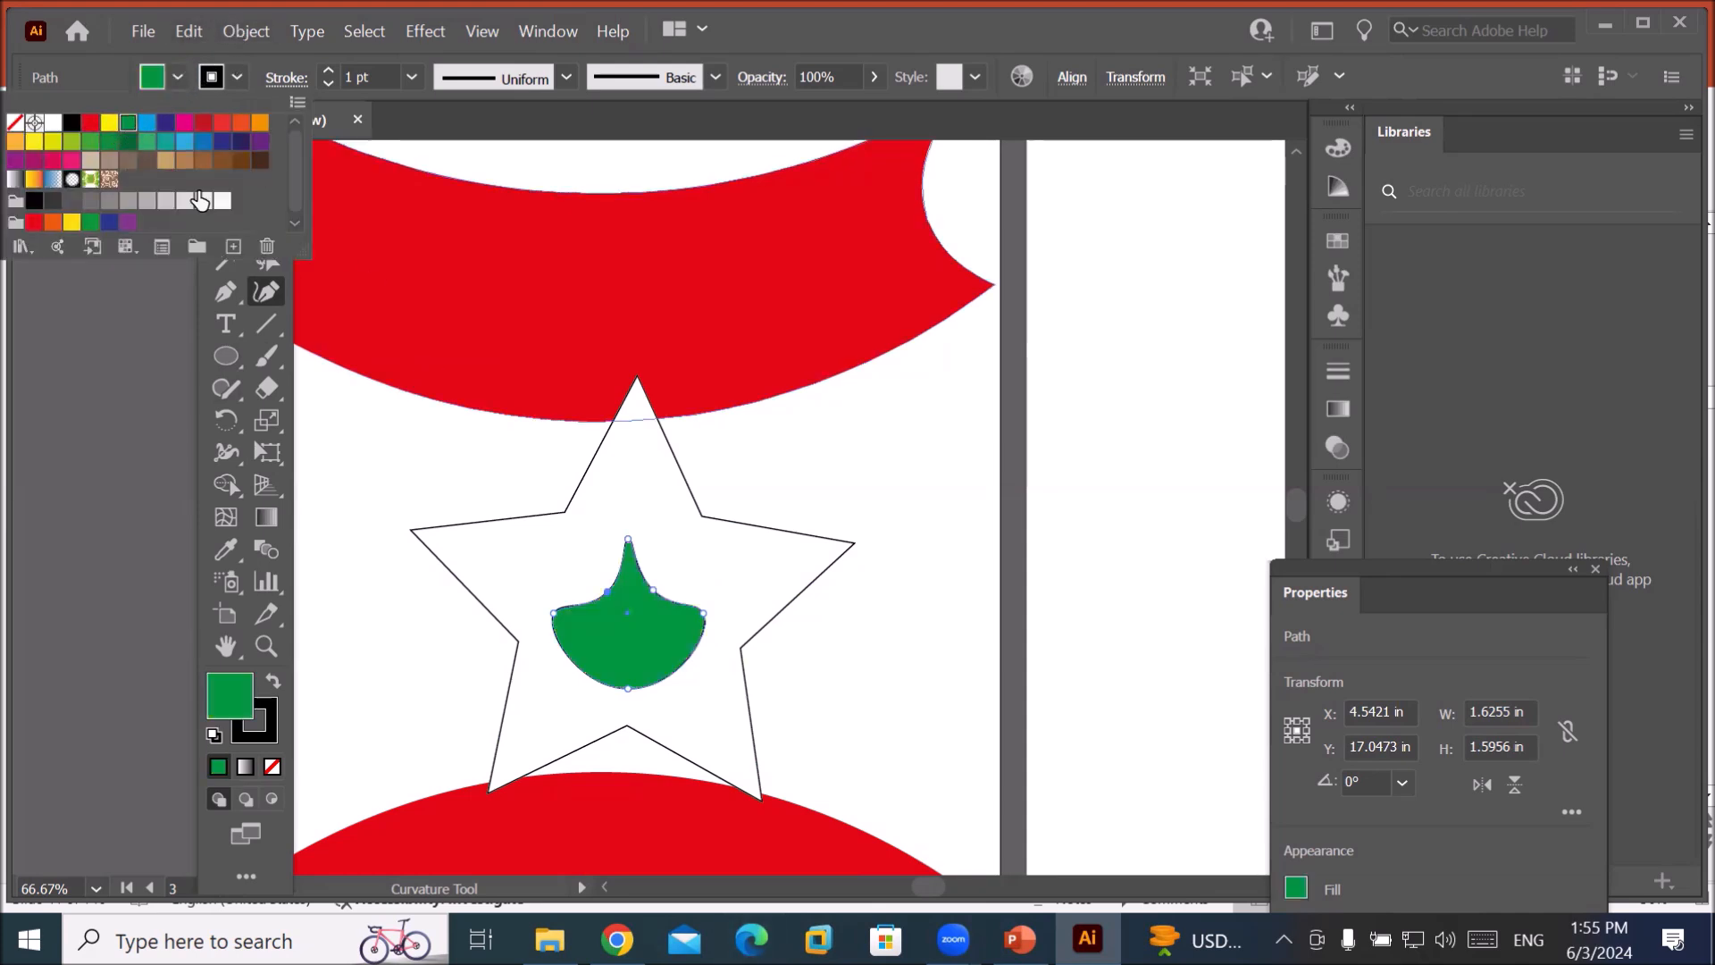
pyautogui.click(239, 695)
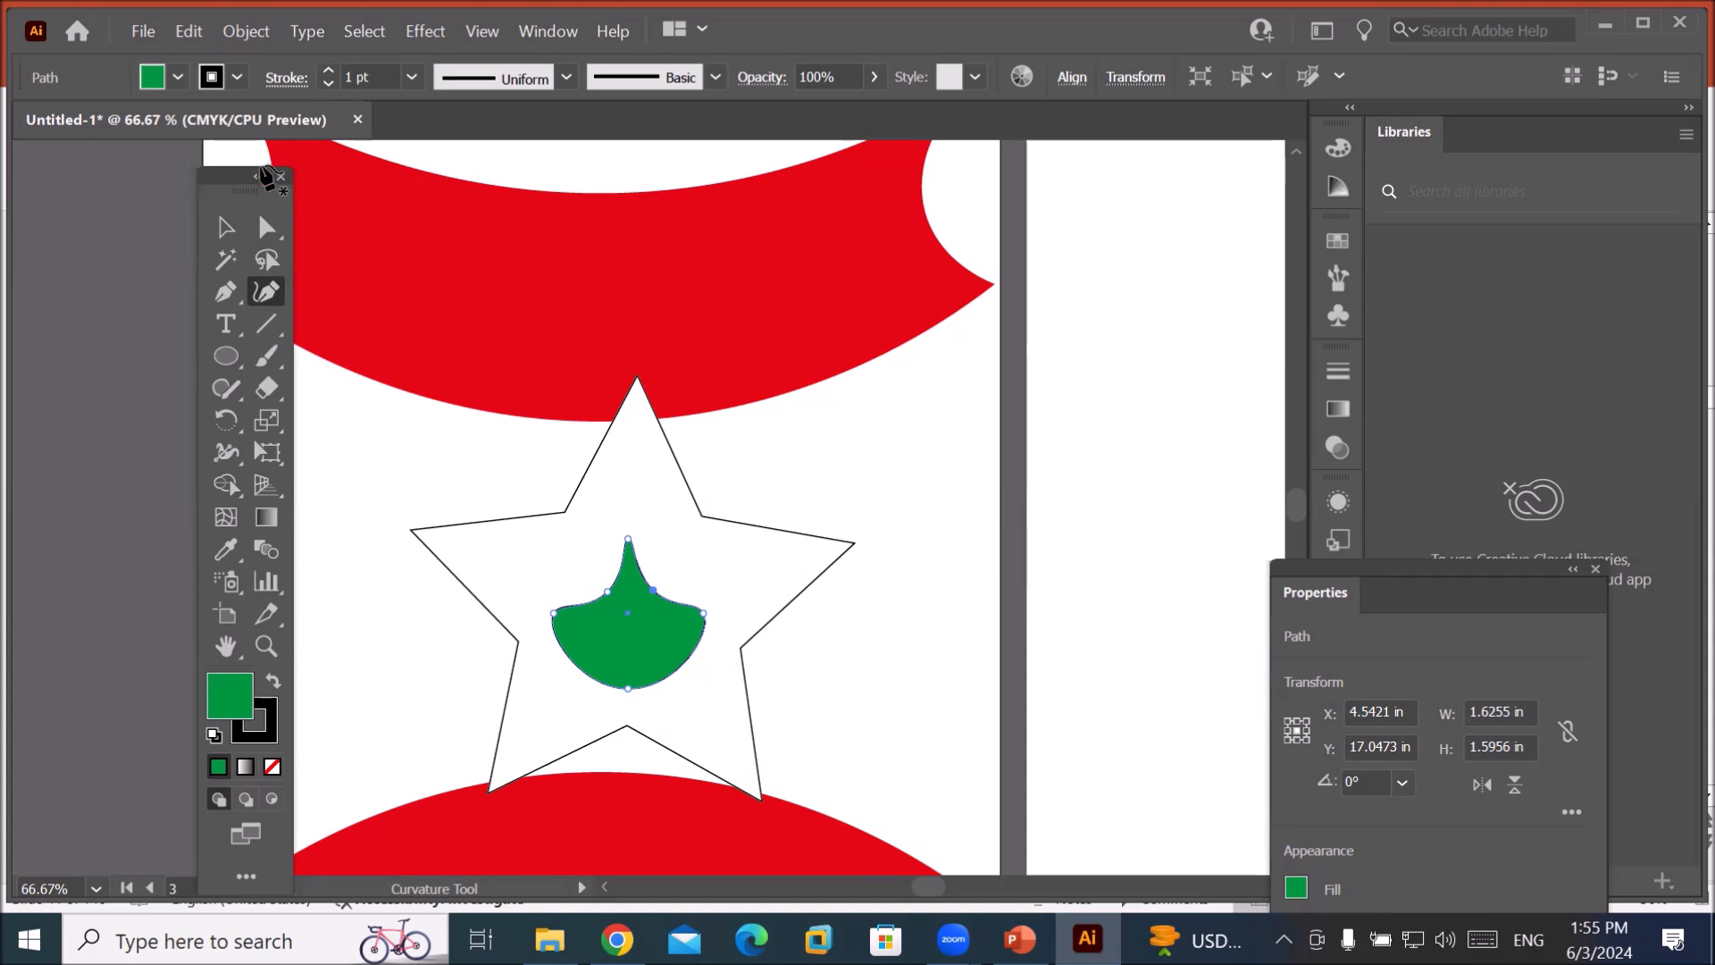
# Bend both edges of the star's top point outward and the upper edges of both side arms inward with the Curvature tool.
pyautogui.press('v')
pyautogui.click(789, 528)
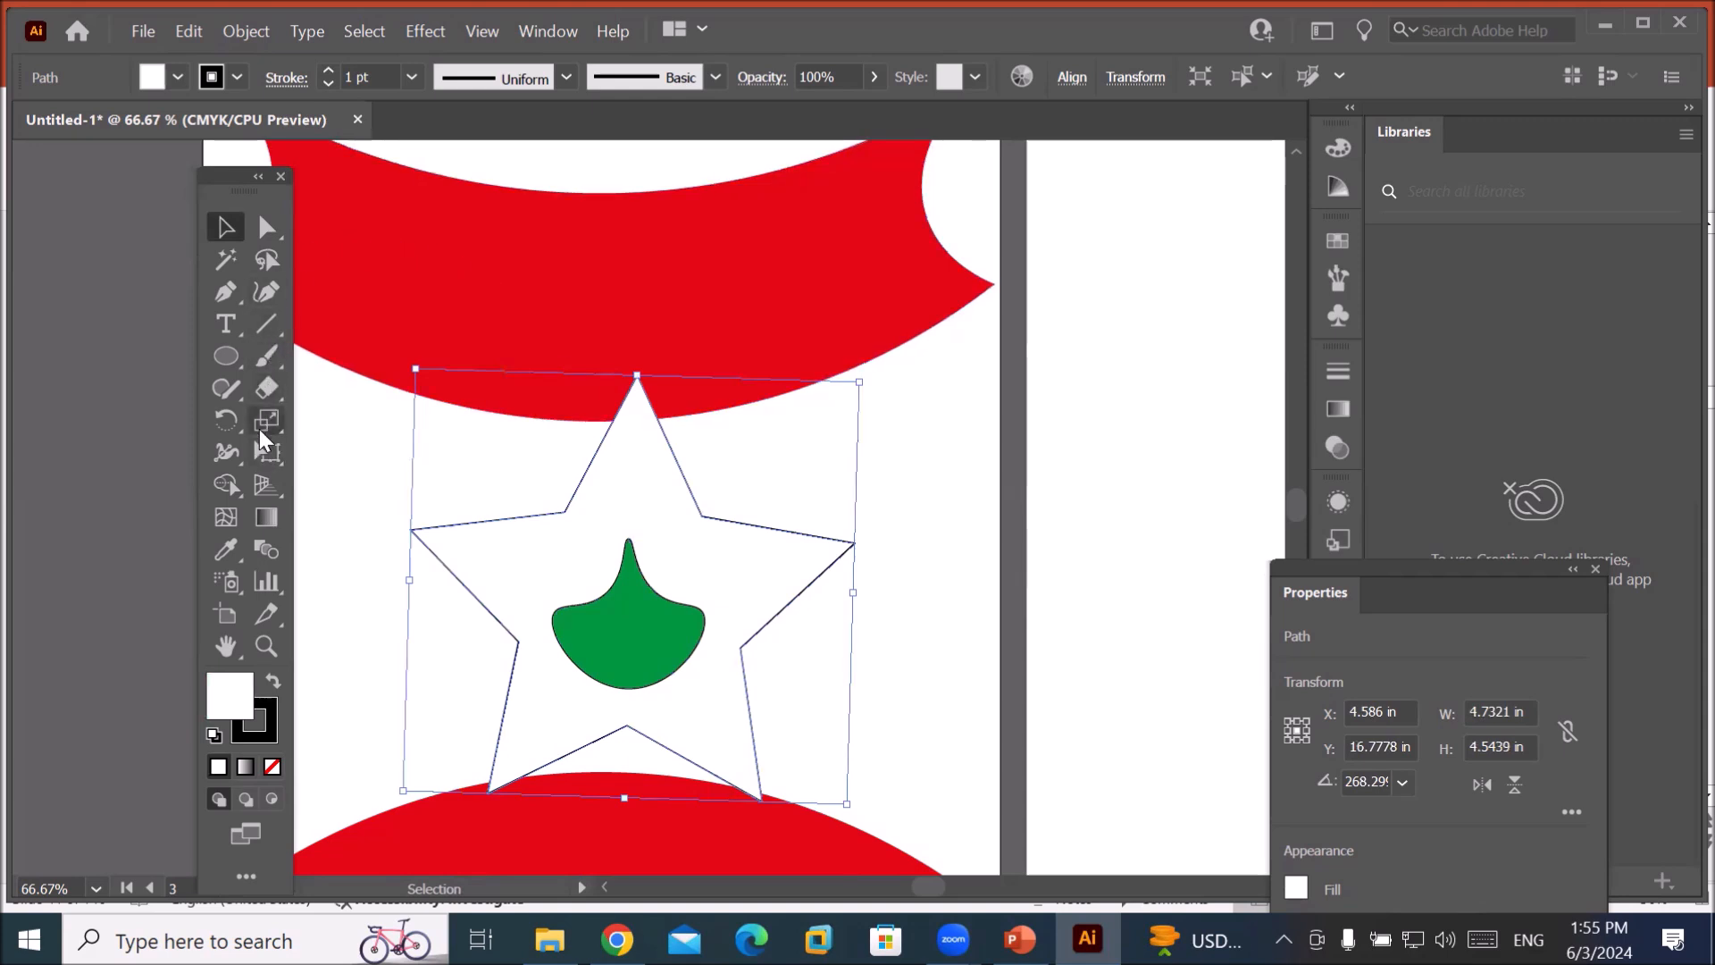
pyautogui.click(259, 300)
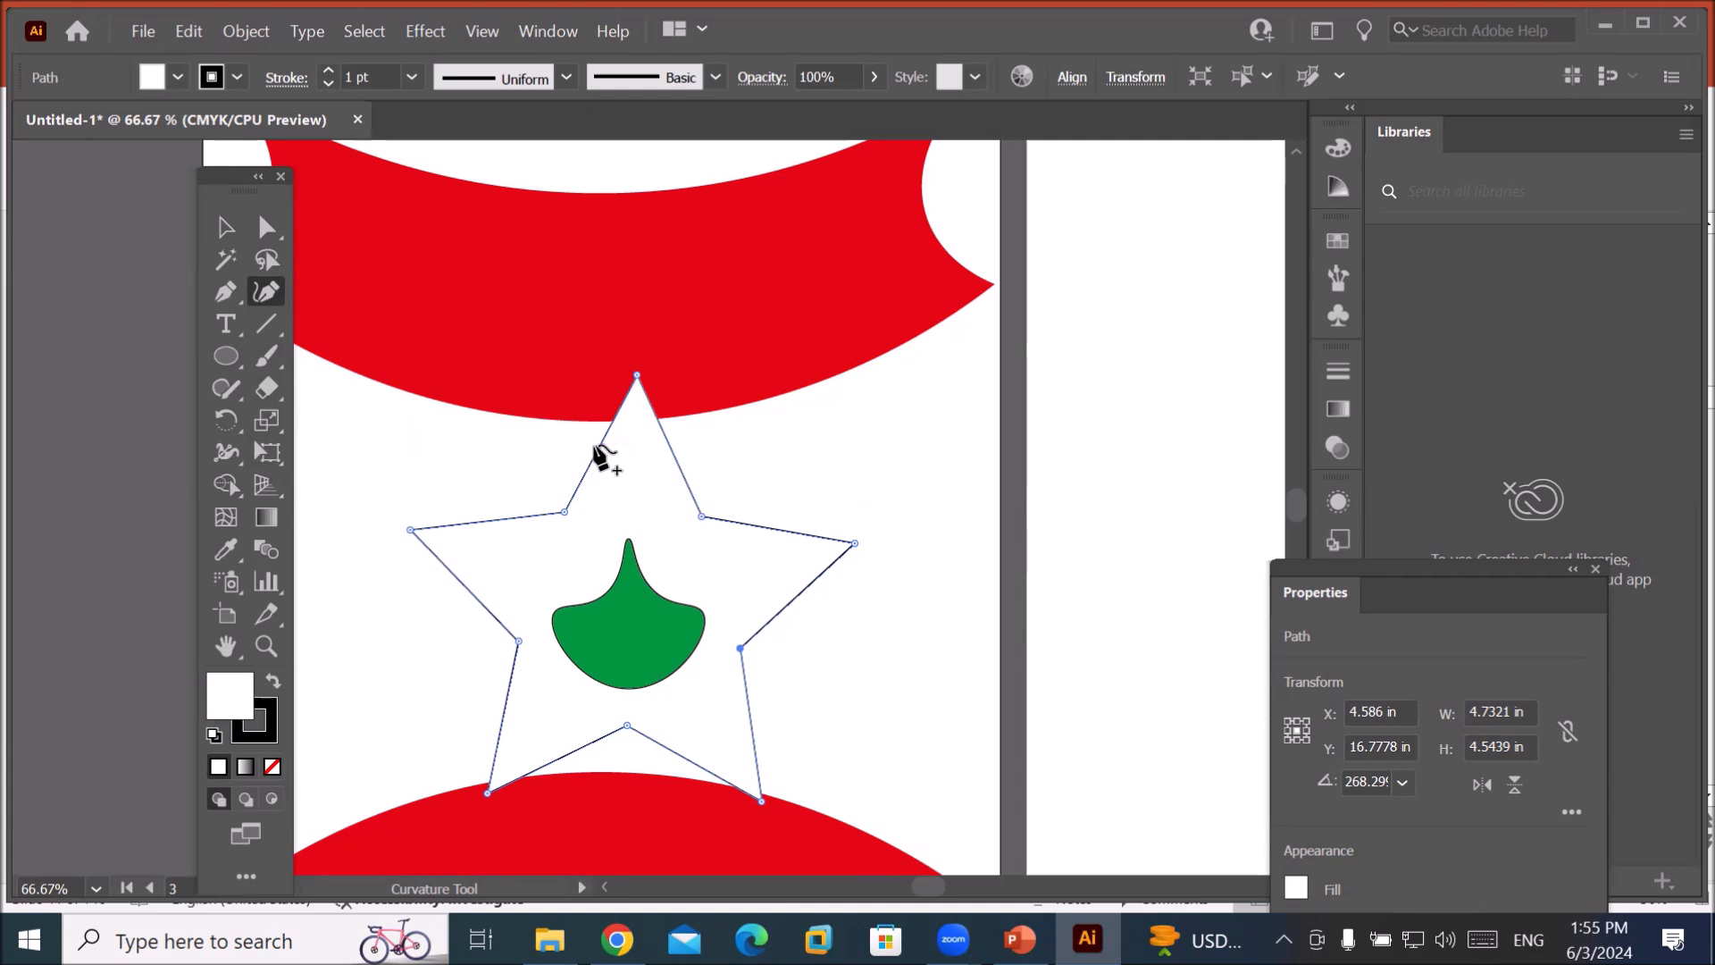
pyautogui.moveTo(597, 446); pyautogui.dragTo(567, 444)
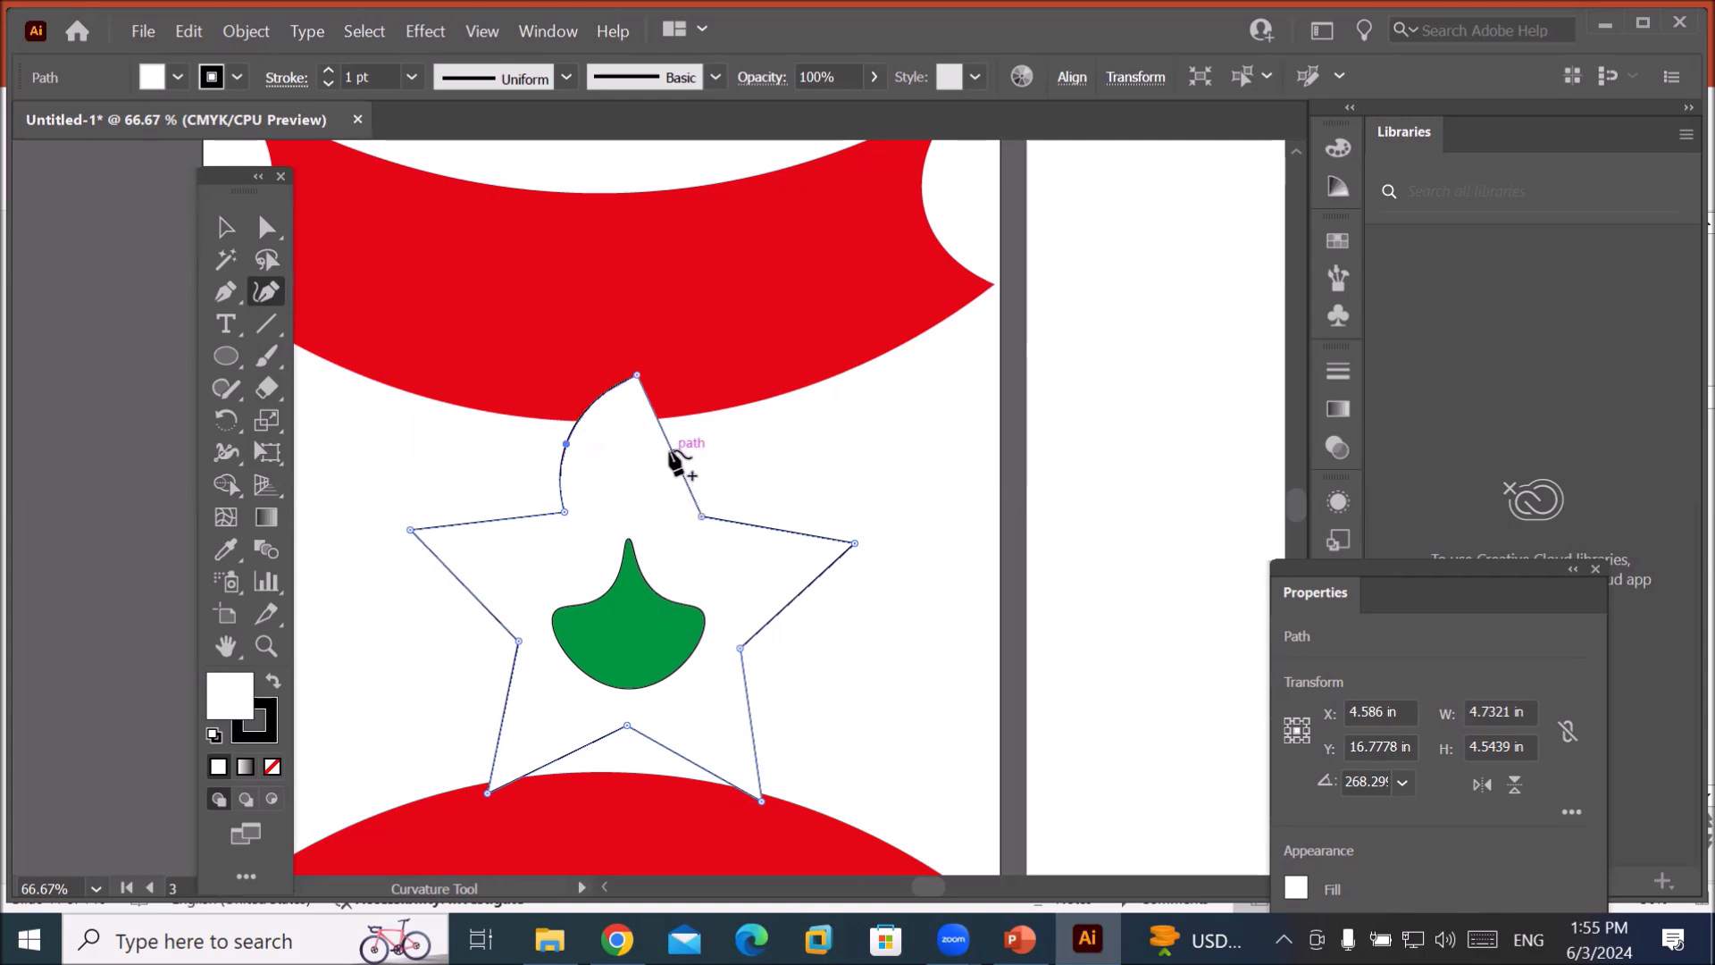
pyautogui.moveTo(677, 463); pyautogui.dragTo(696, 437)
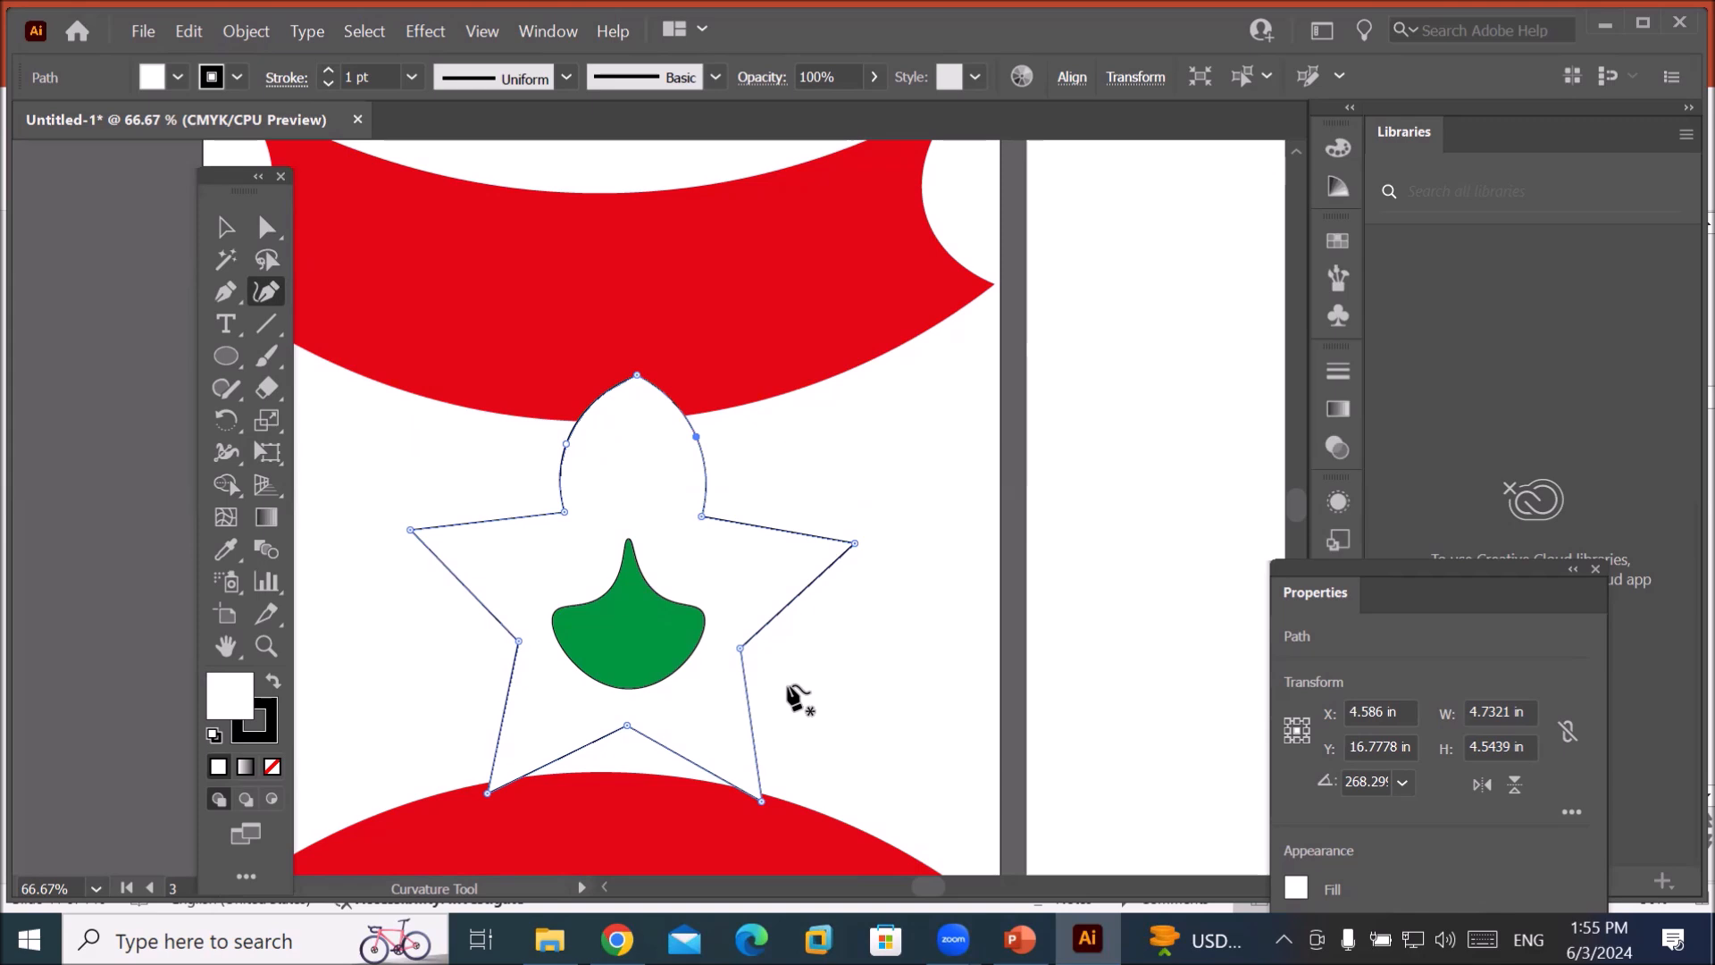
pyautogui.moveTo(768, 528); pyautogui.dragTo(764, 542)
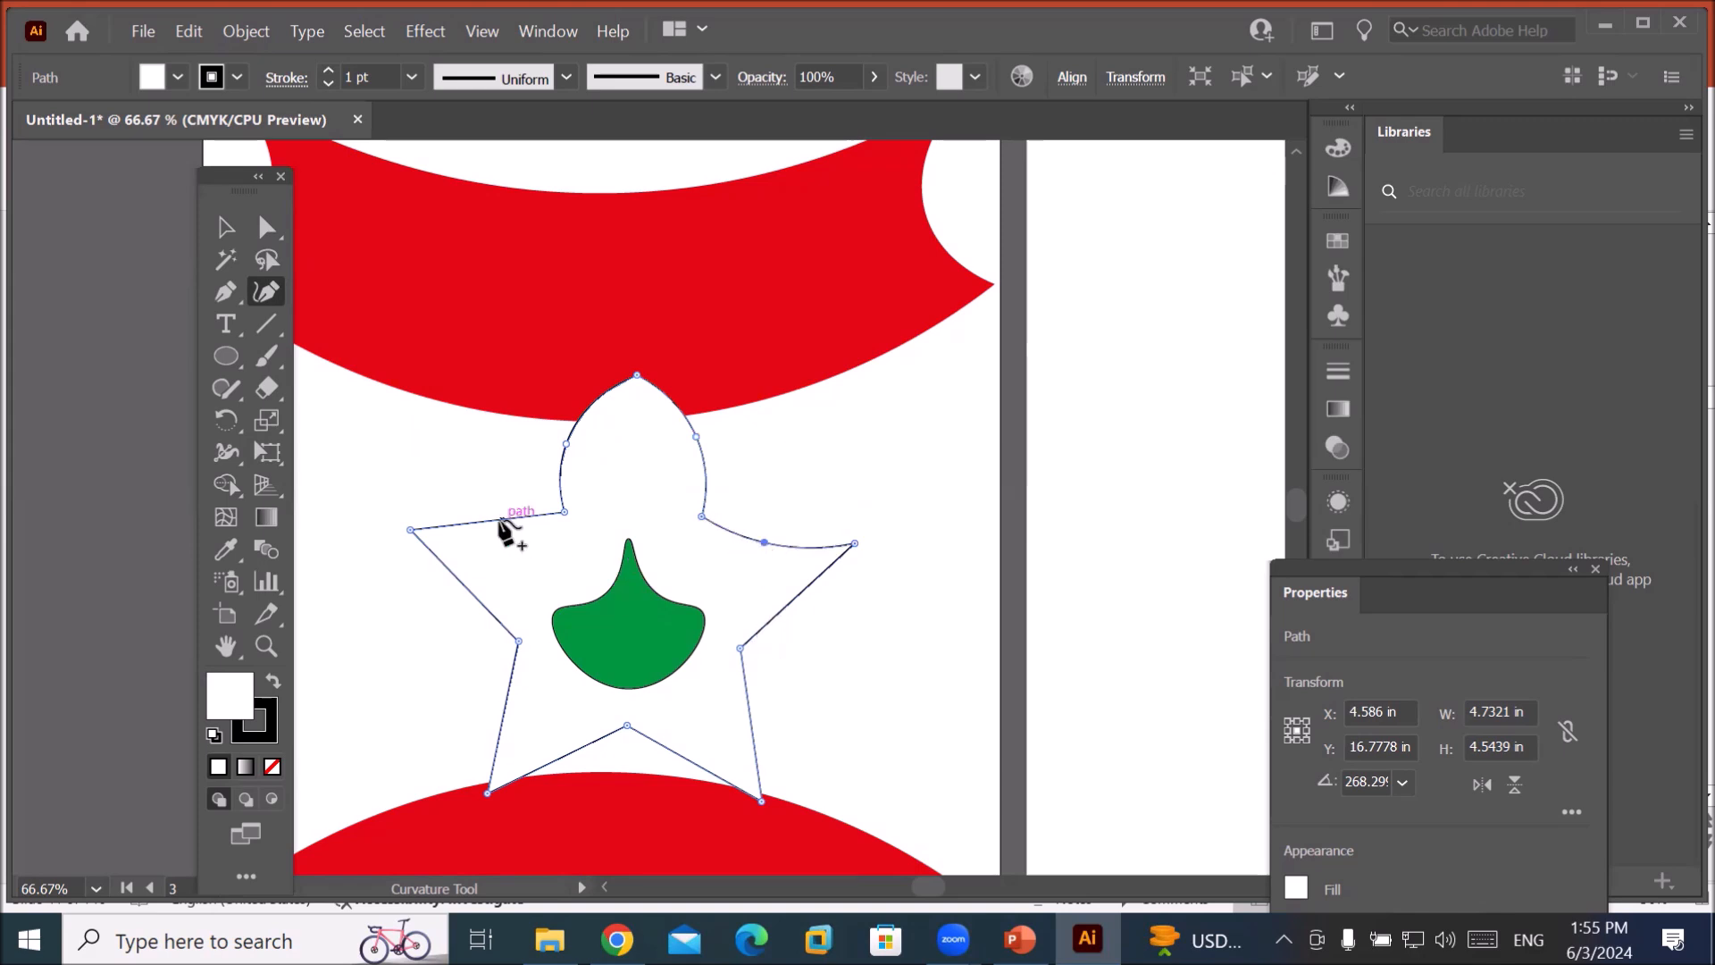
pyautogui.moveTo(506, 524); pyautogui.dragTo(516, 537)
pyautogui.click(226, 227)
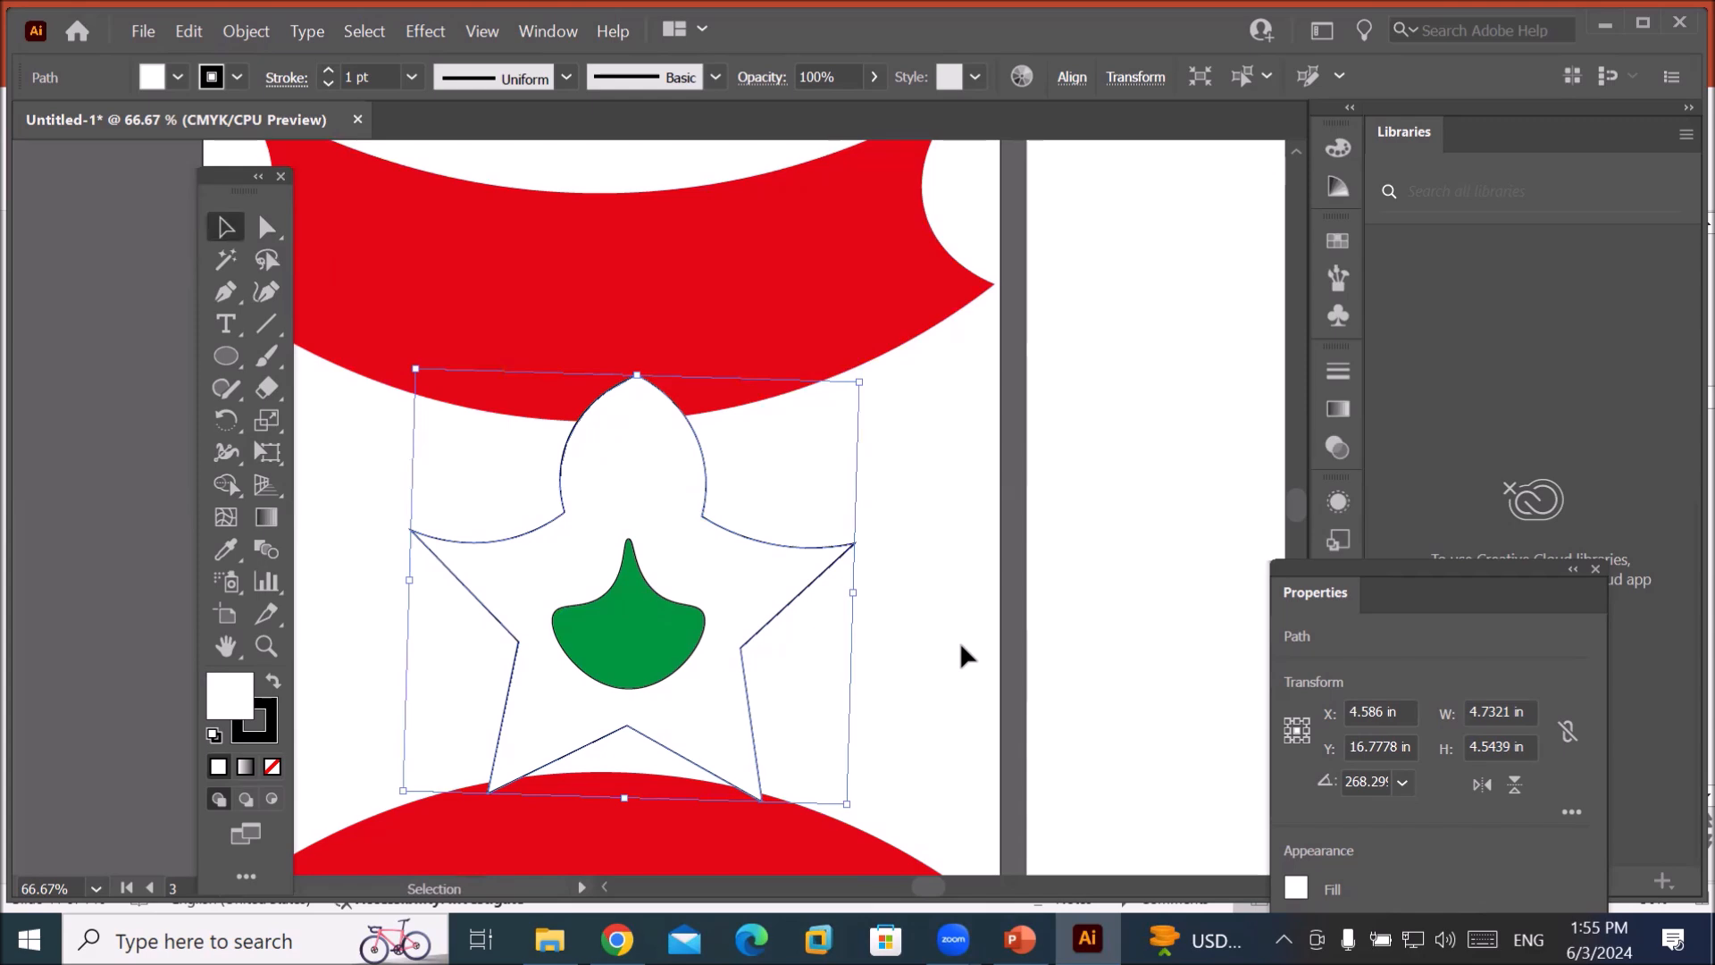
# Add the letter "H" as point text on the empty artboard beside the star.
pyautogui.press('space')
pyautogui.moveTo(1027, 575); pyautogui.dragTo(640, 604)
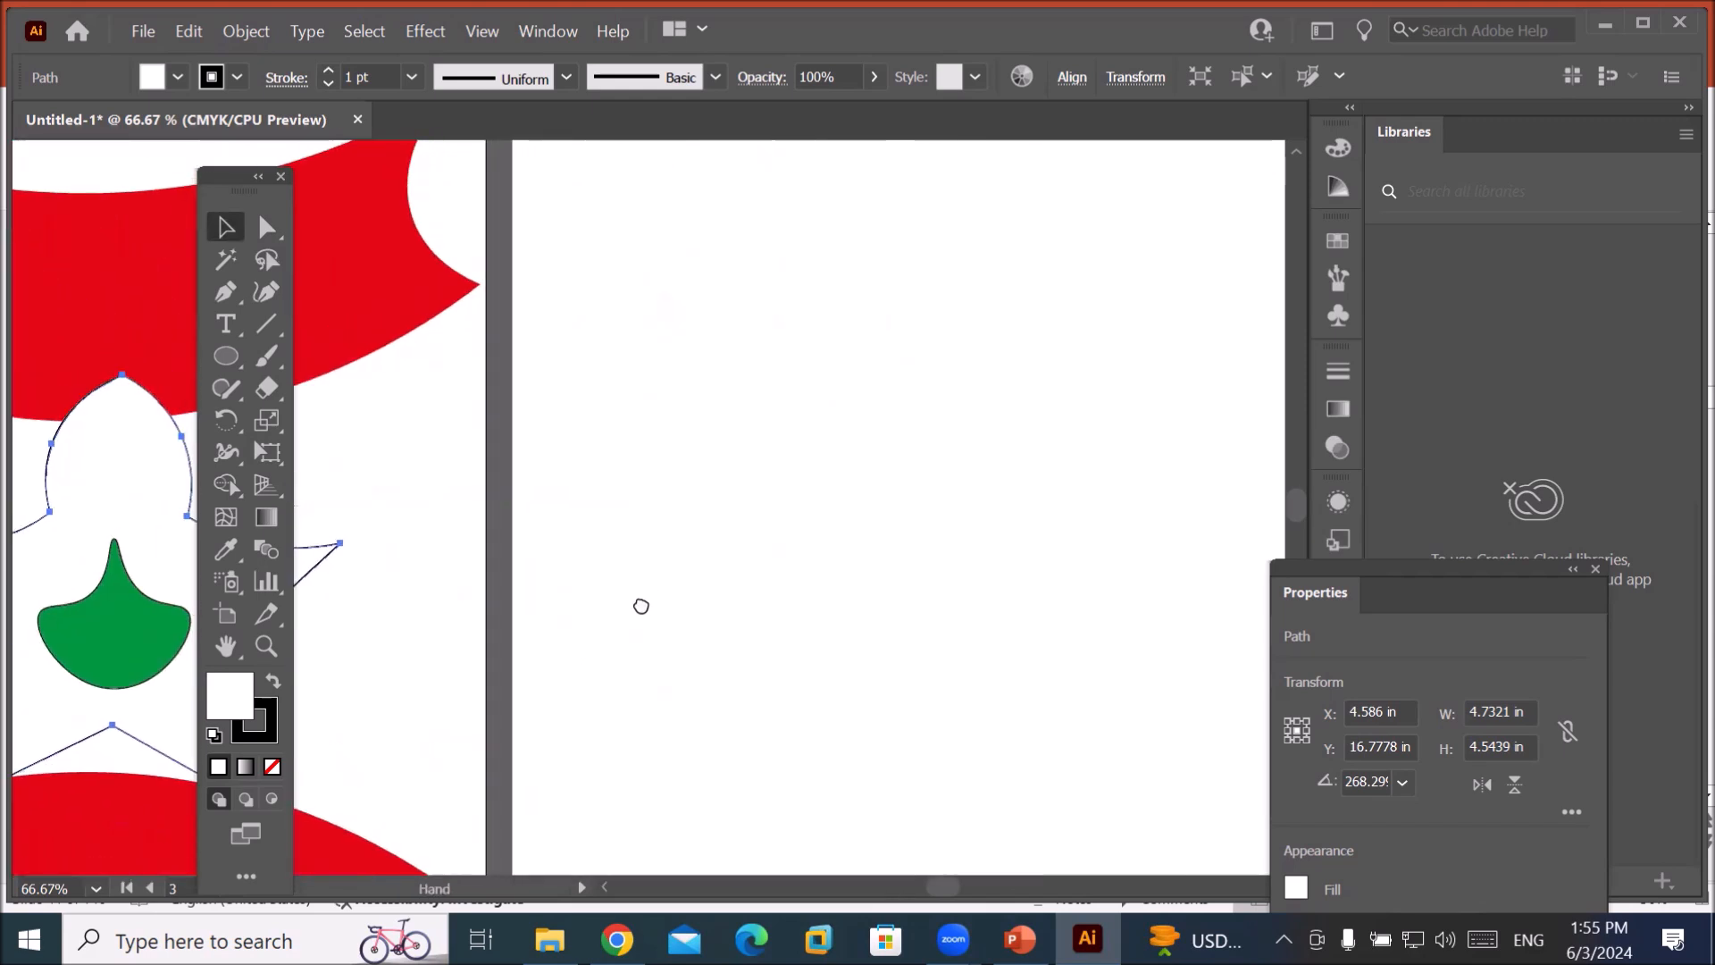
pyautogui.click(238, 325)
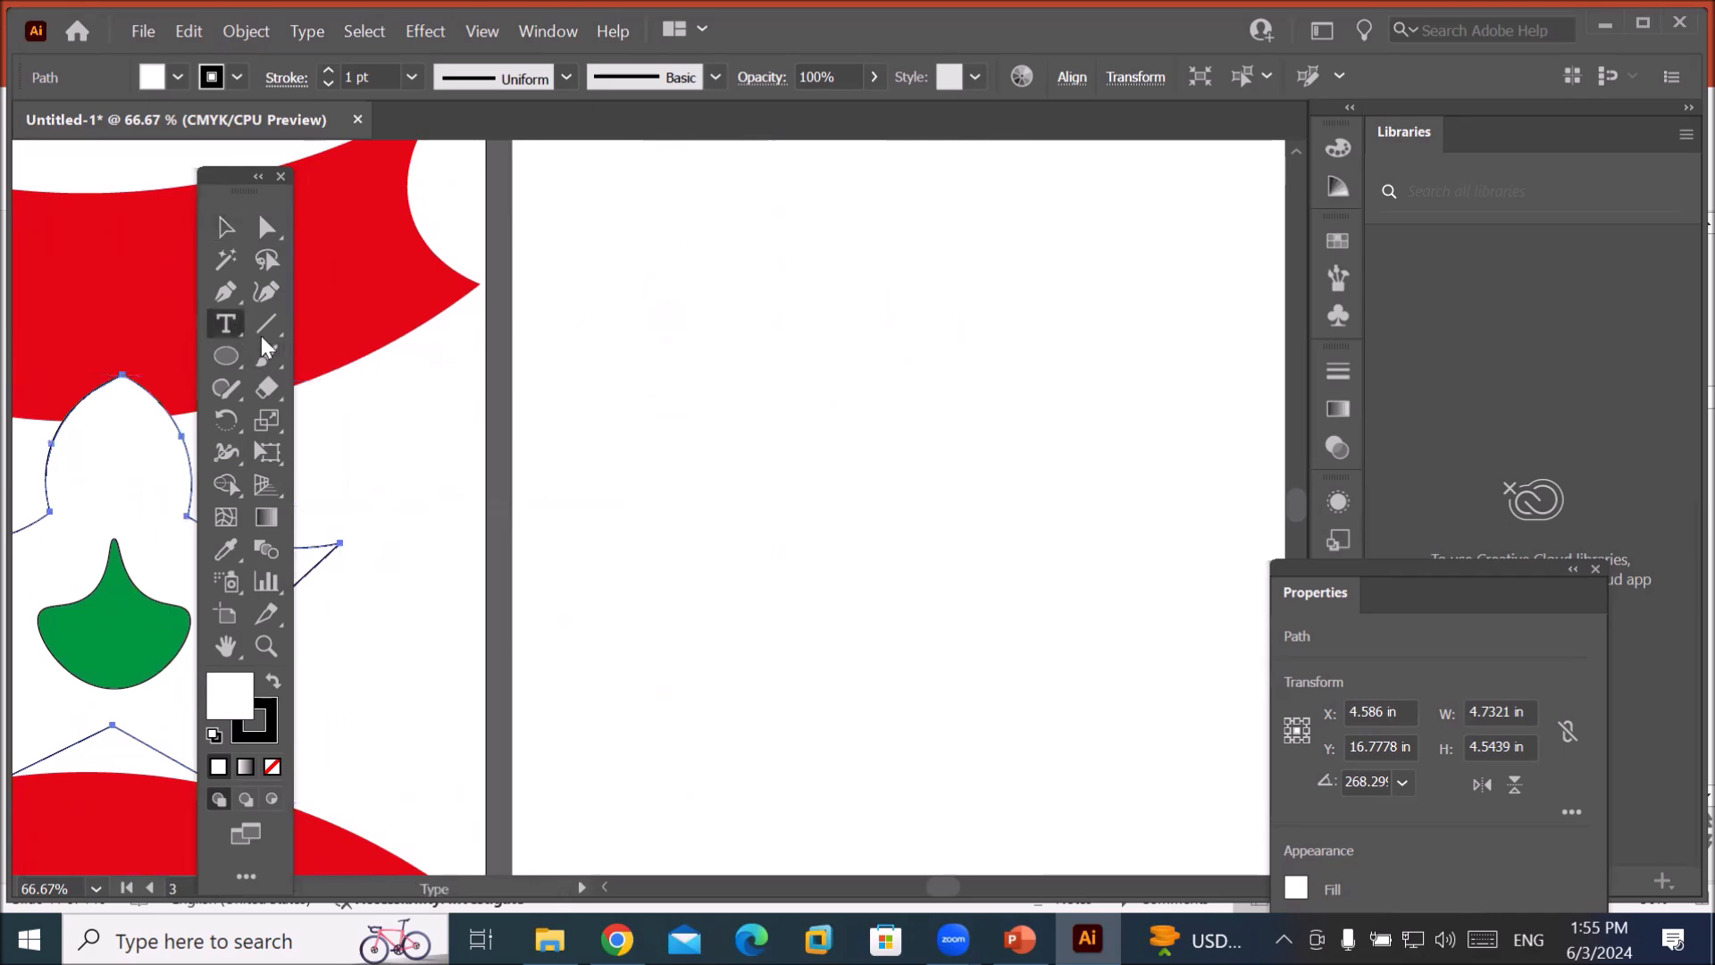
pyautogui.click(1033, 540)
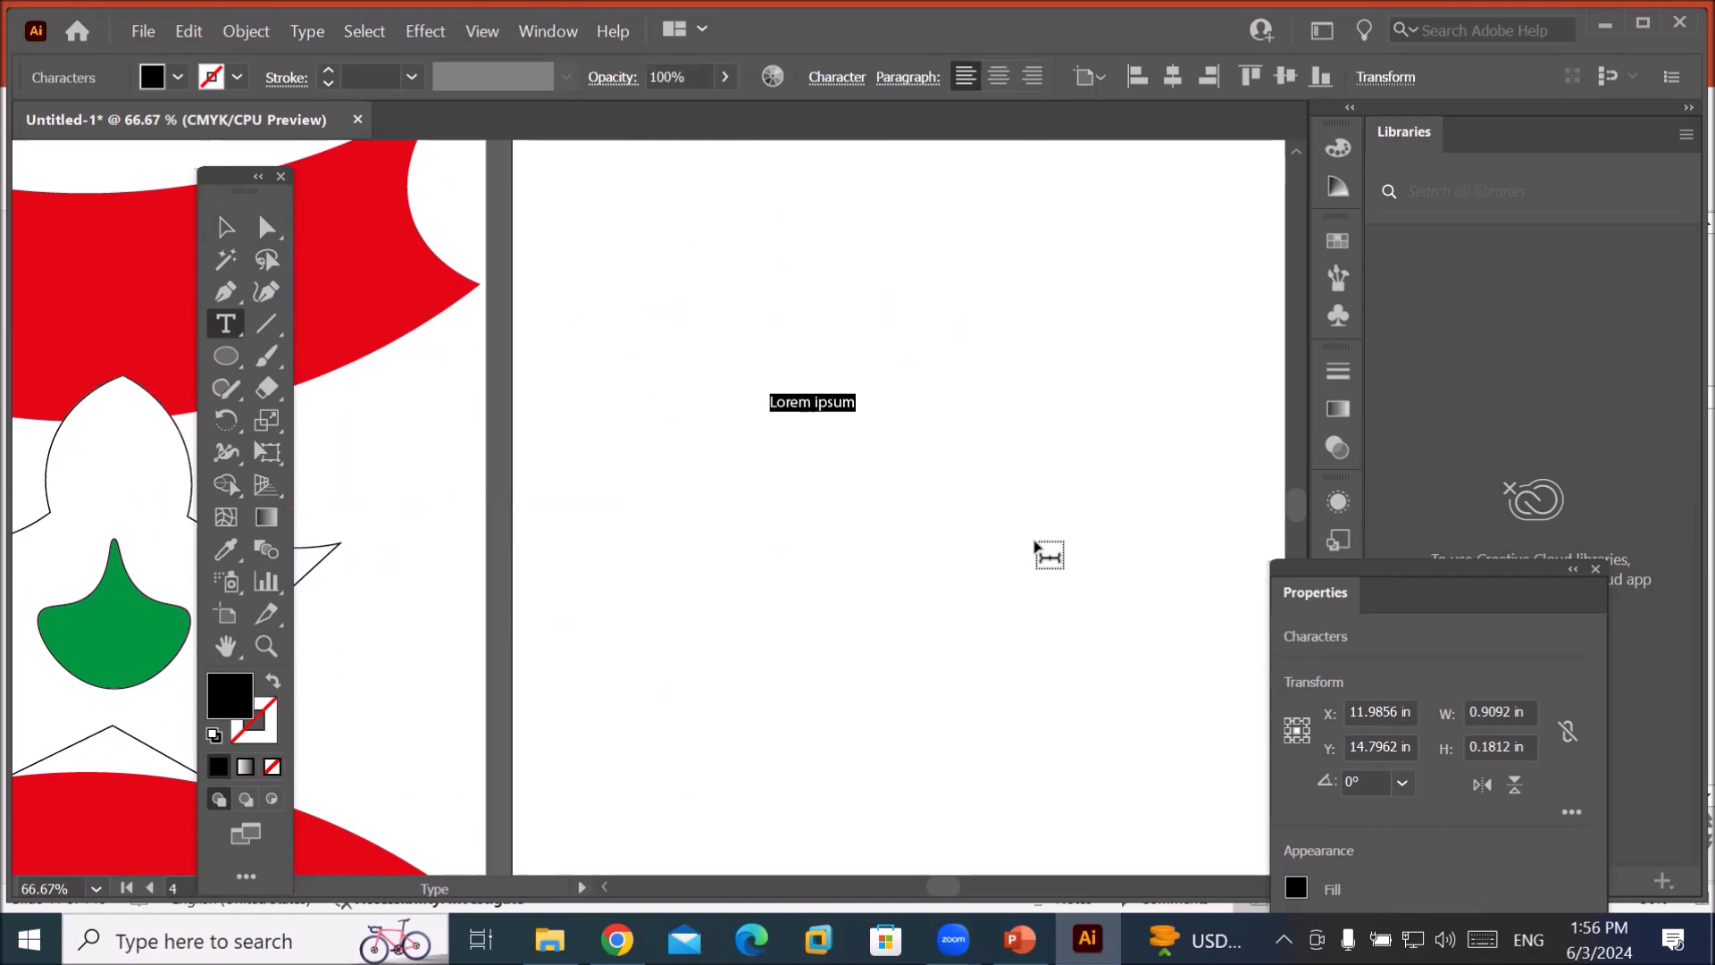
pyautogui.write('H')
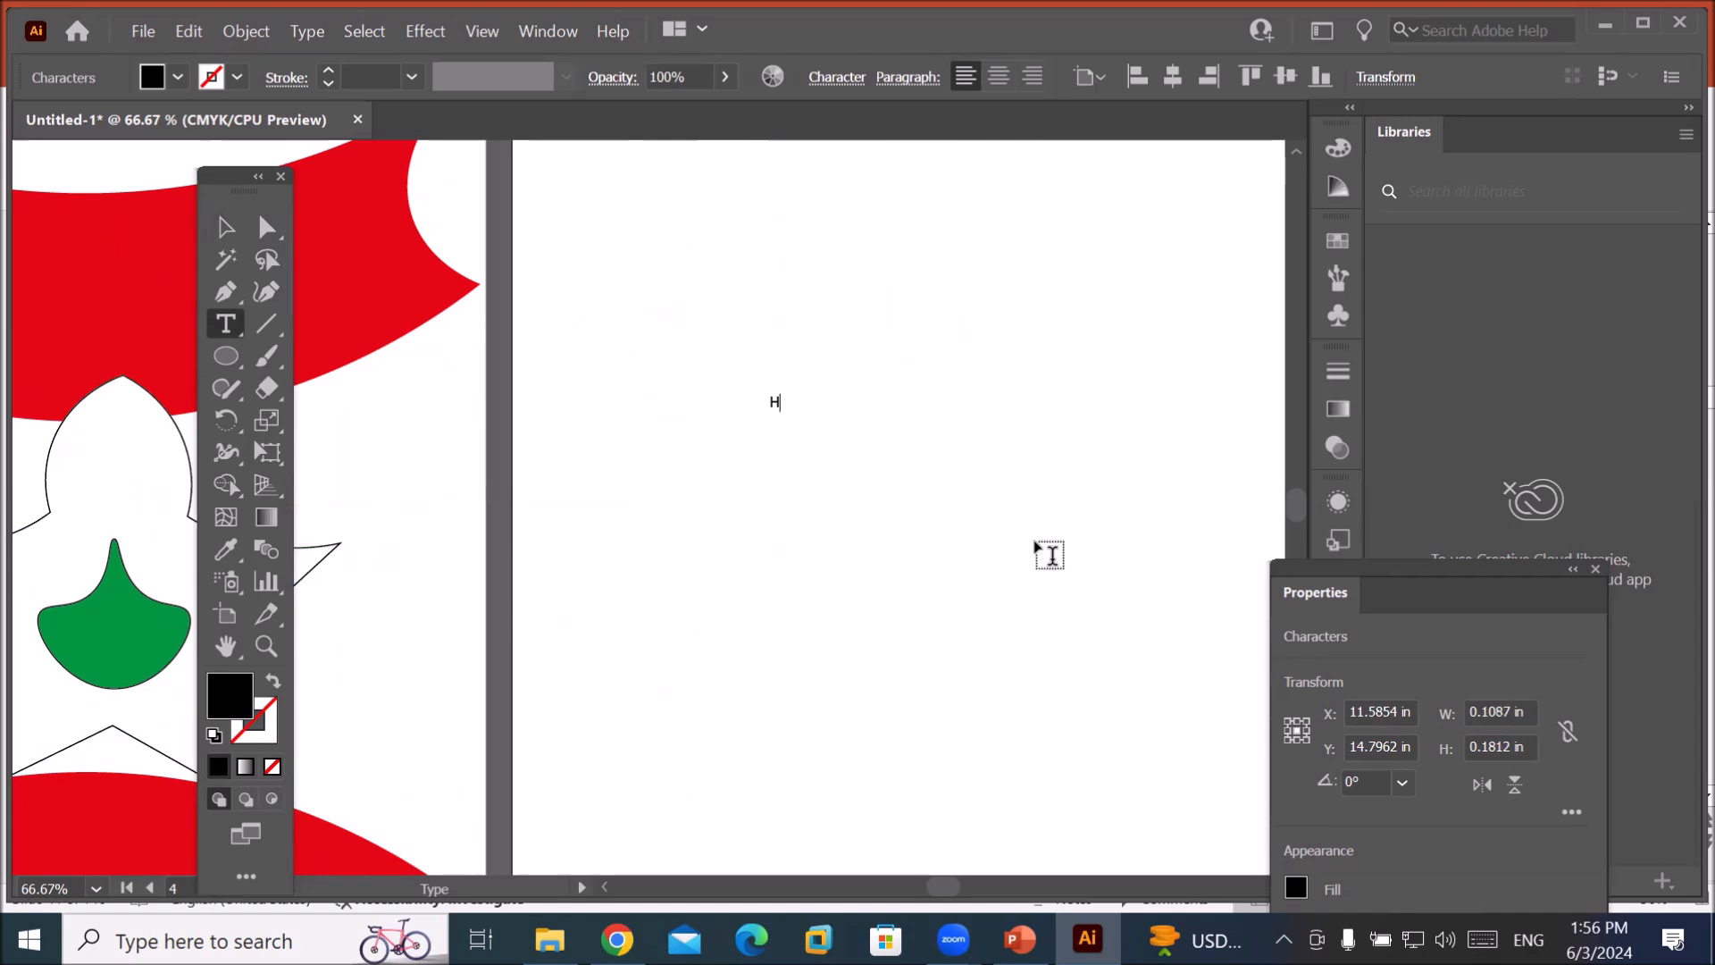
# Enlarge the letter H to about 3.4 by 5.7 in and apply the default white fill and black stroke.
pyautogui.click(222, 223)
pyautogui.moveTo(789, 409); pyautogui.dragTo(1249, 670)
pyautogui.moveTo(883, 447); pyautogui.dragTo(1034, 507)
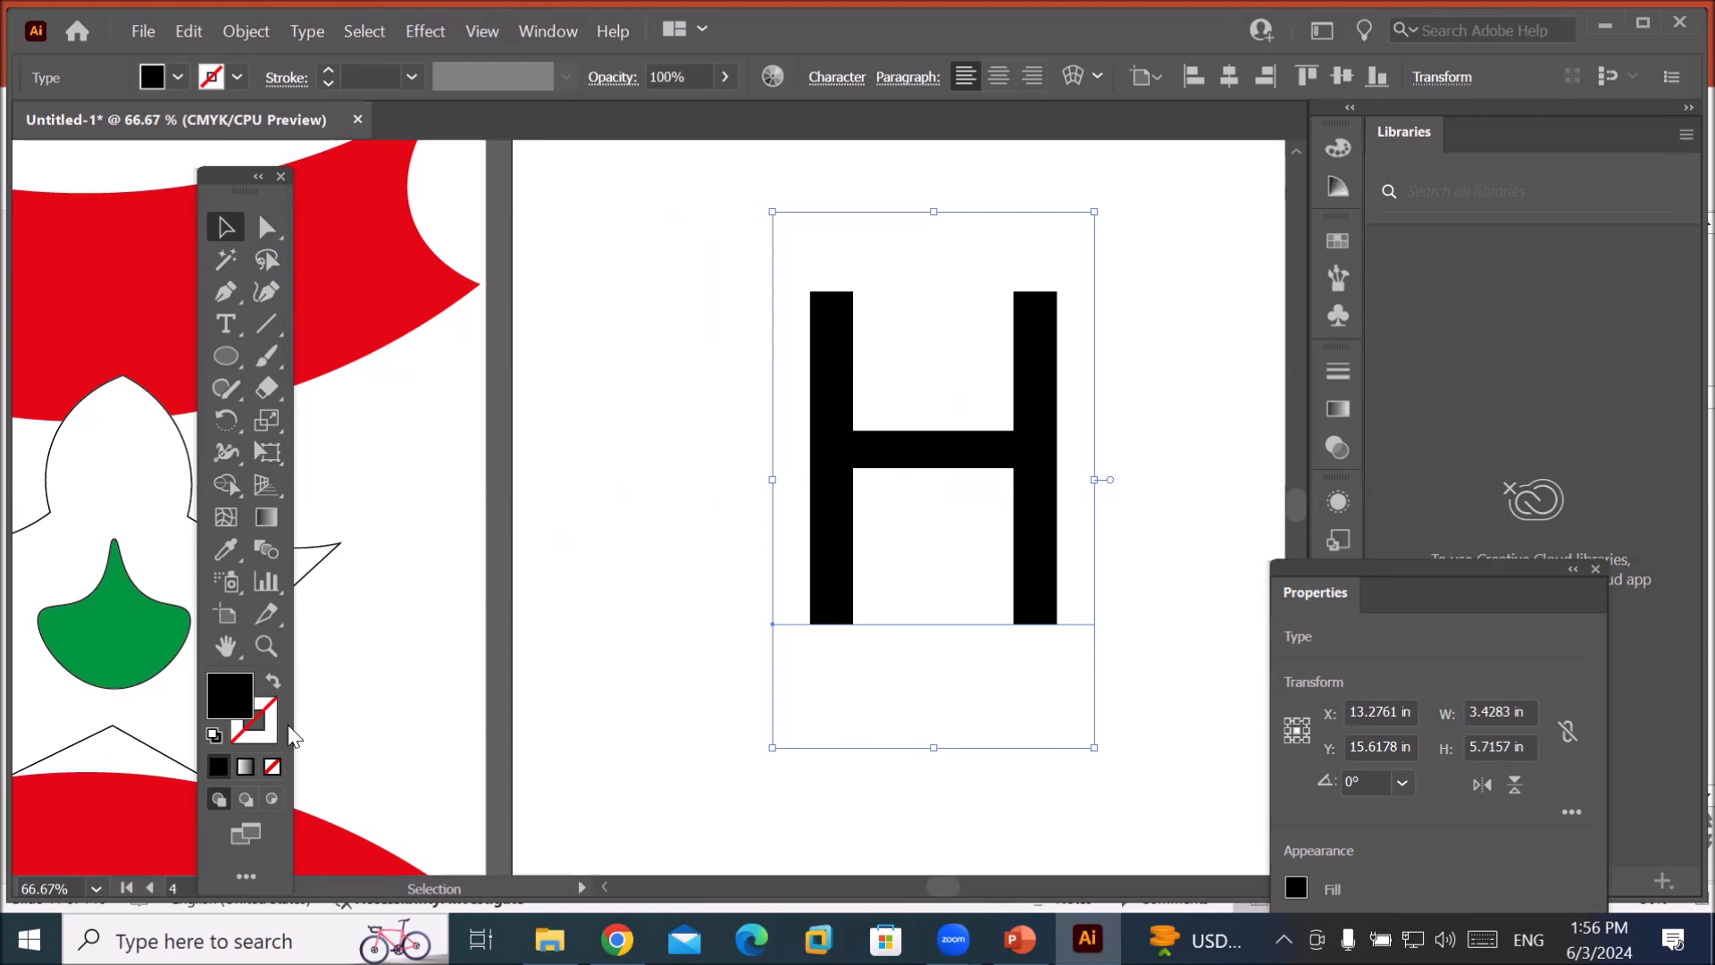
pyautogui.click(215, 735)
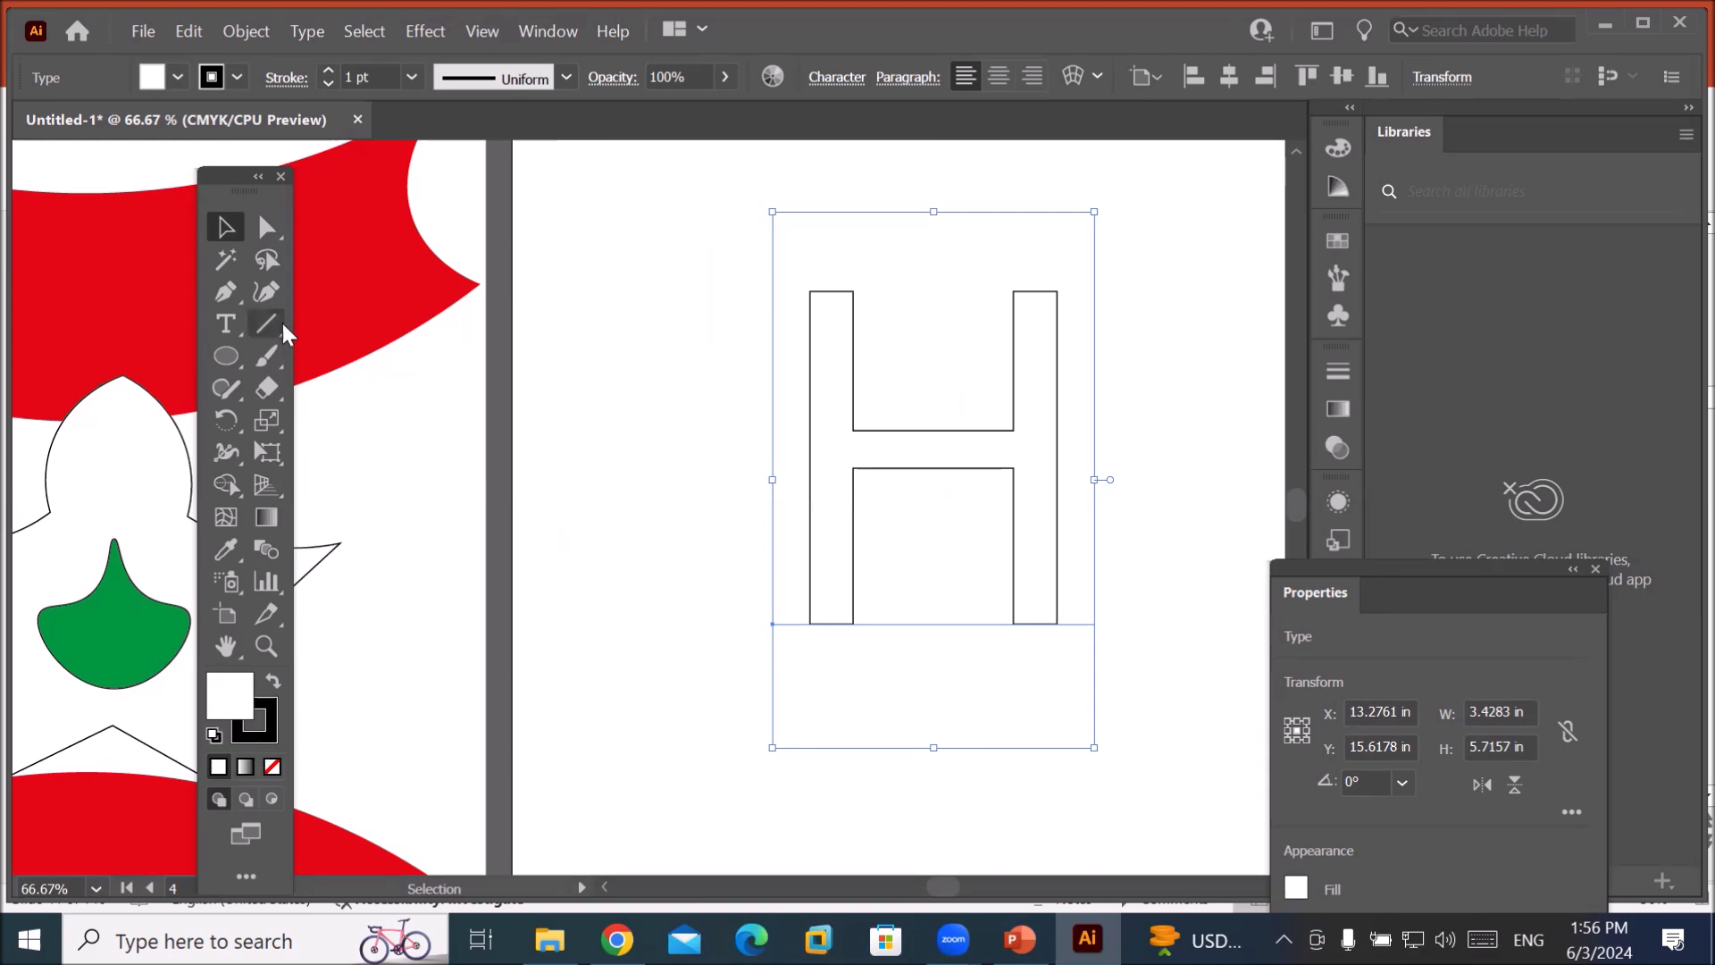
# Try to bend the outer vertical edges of the live-text letter H with the Curvature tool.
pyautogui.click(266, 295)
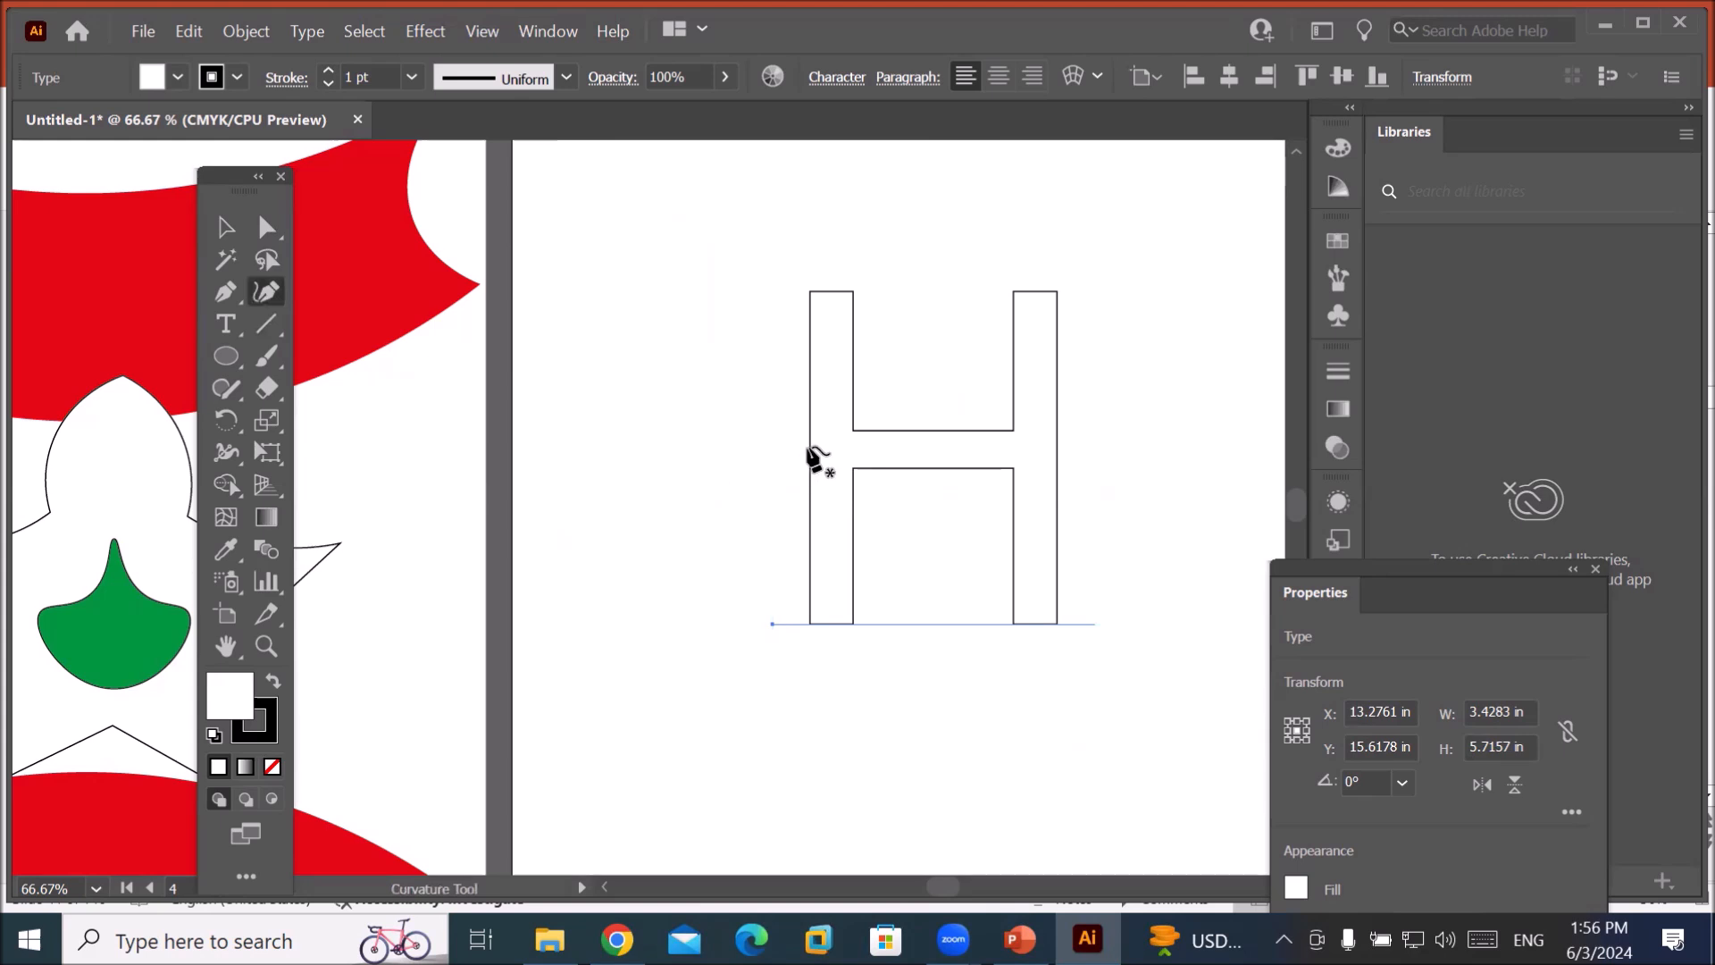
pyautogui.click(785, 447)
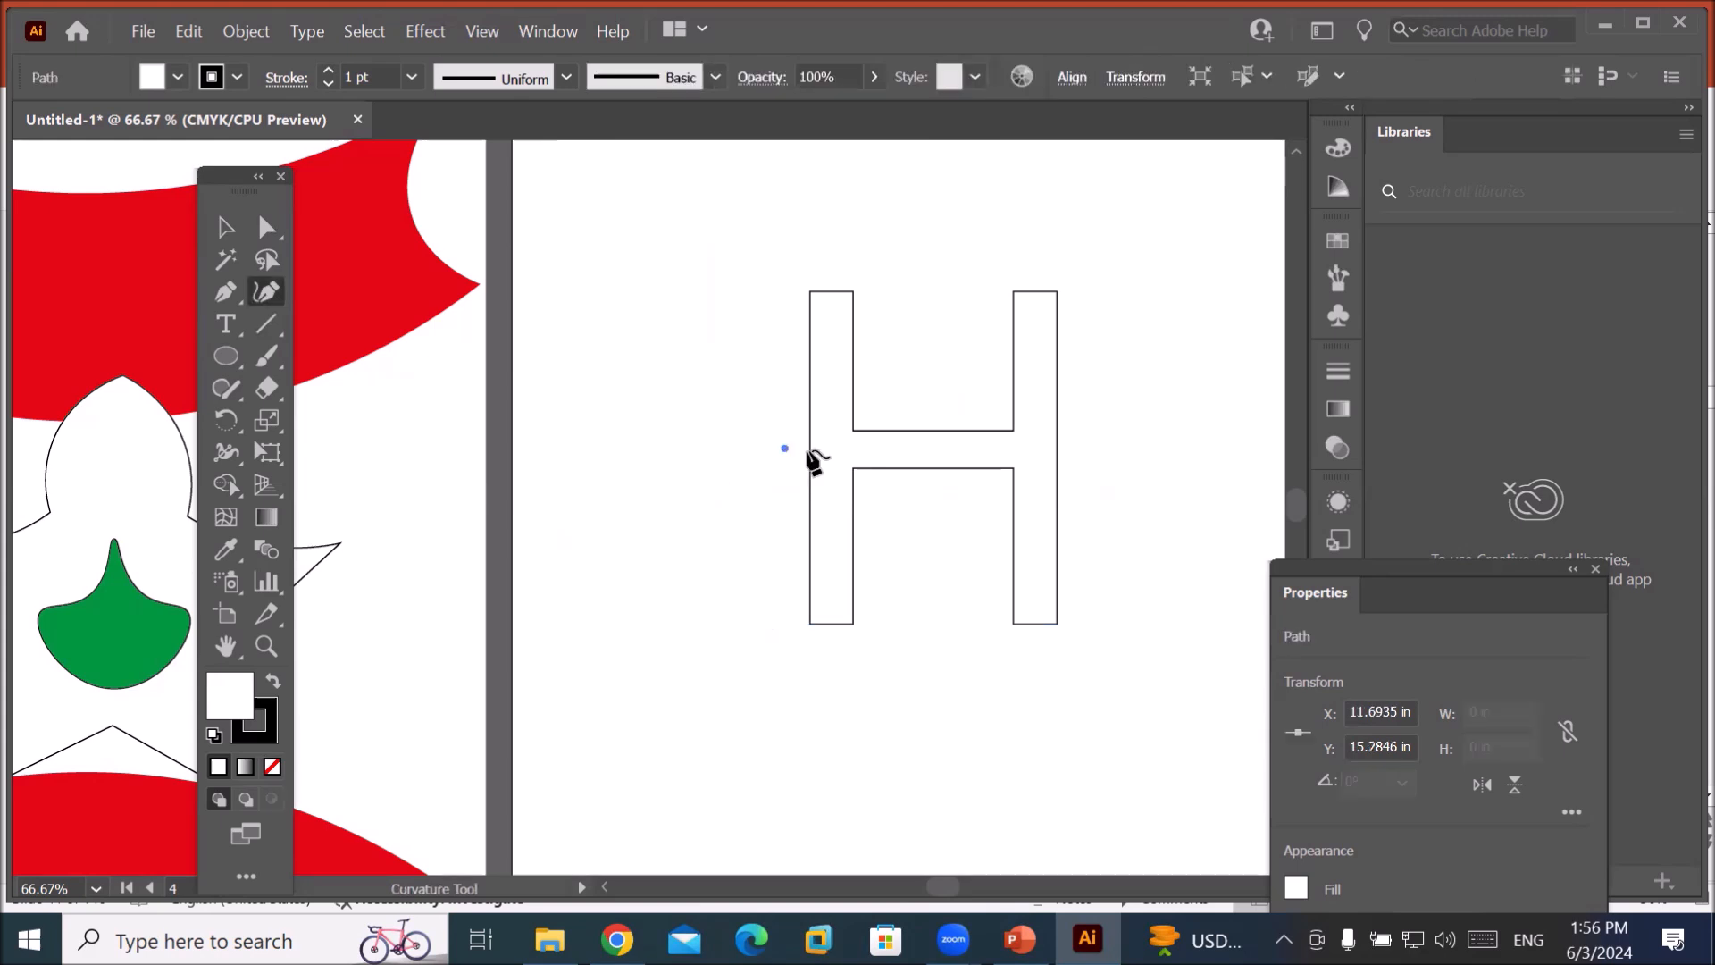
pyautogui.hotkey('ctrl', 'z')
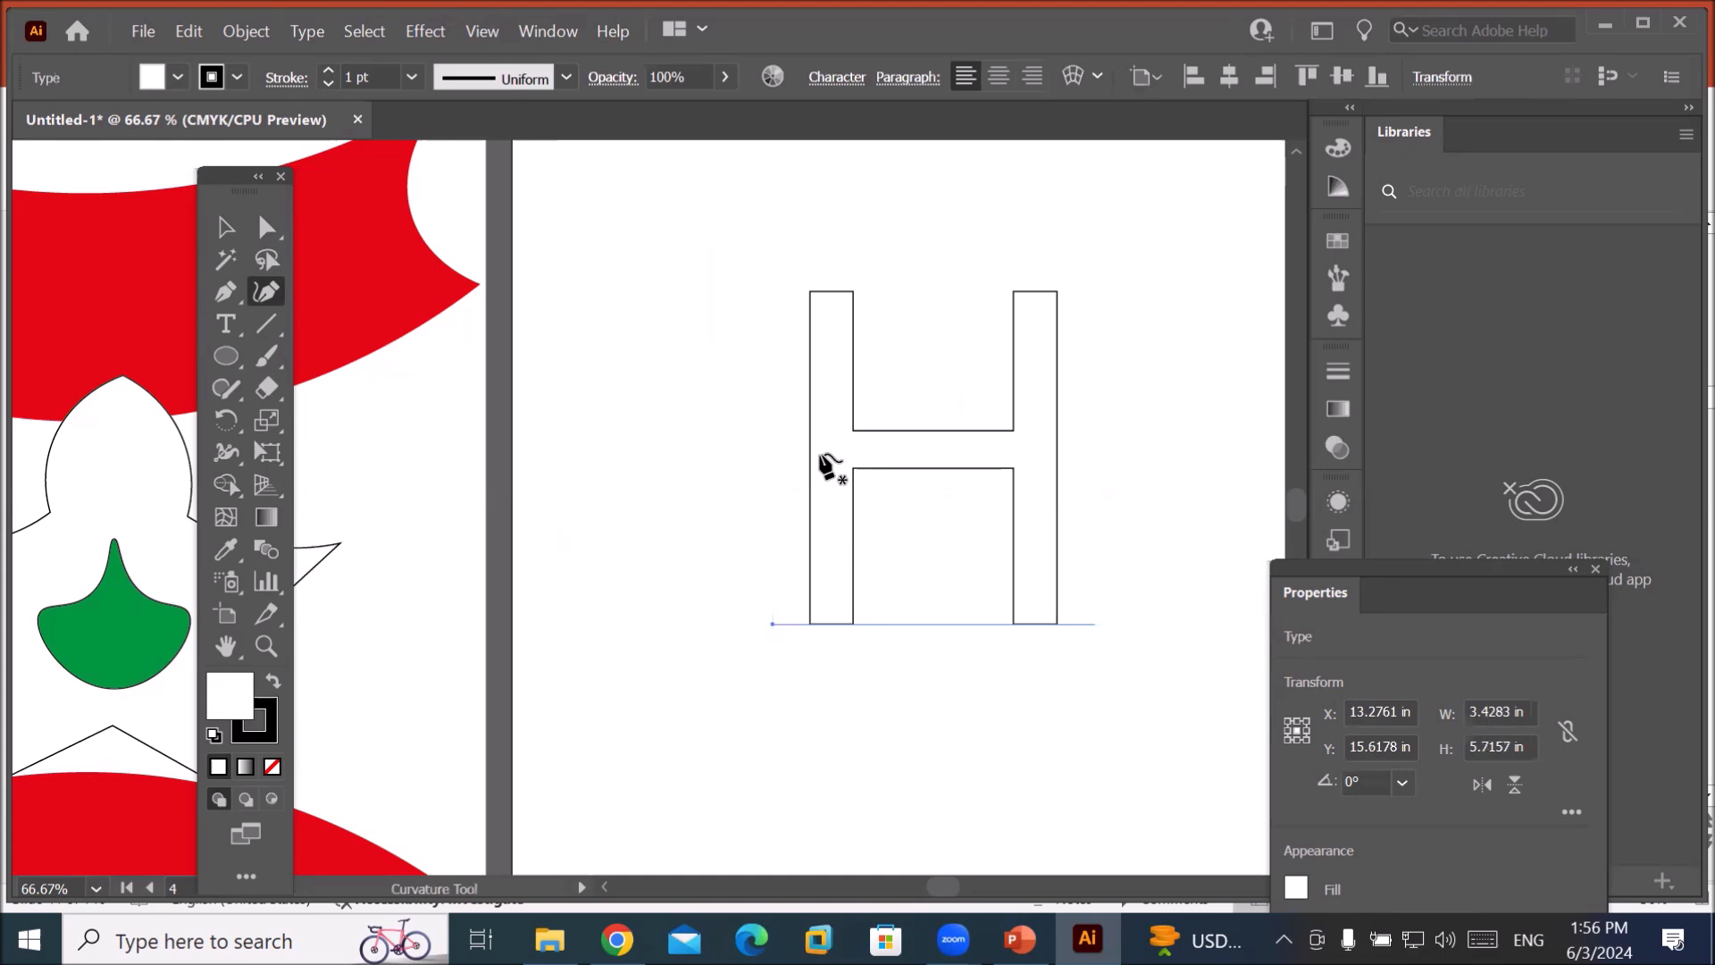
pyautogui.click(1060, 437)
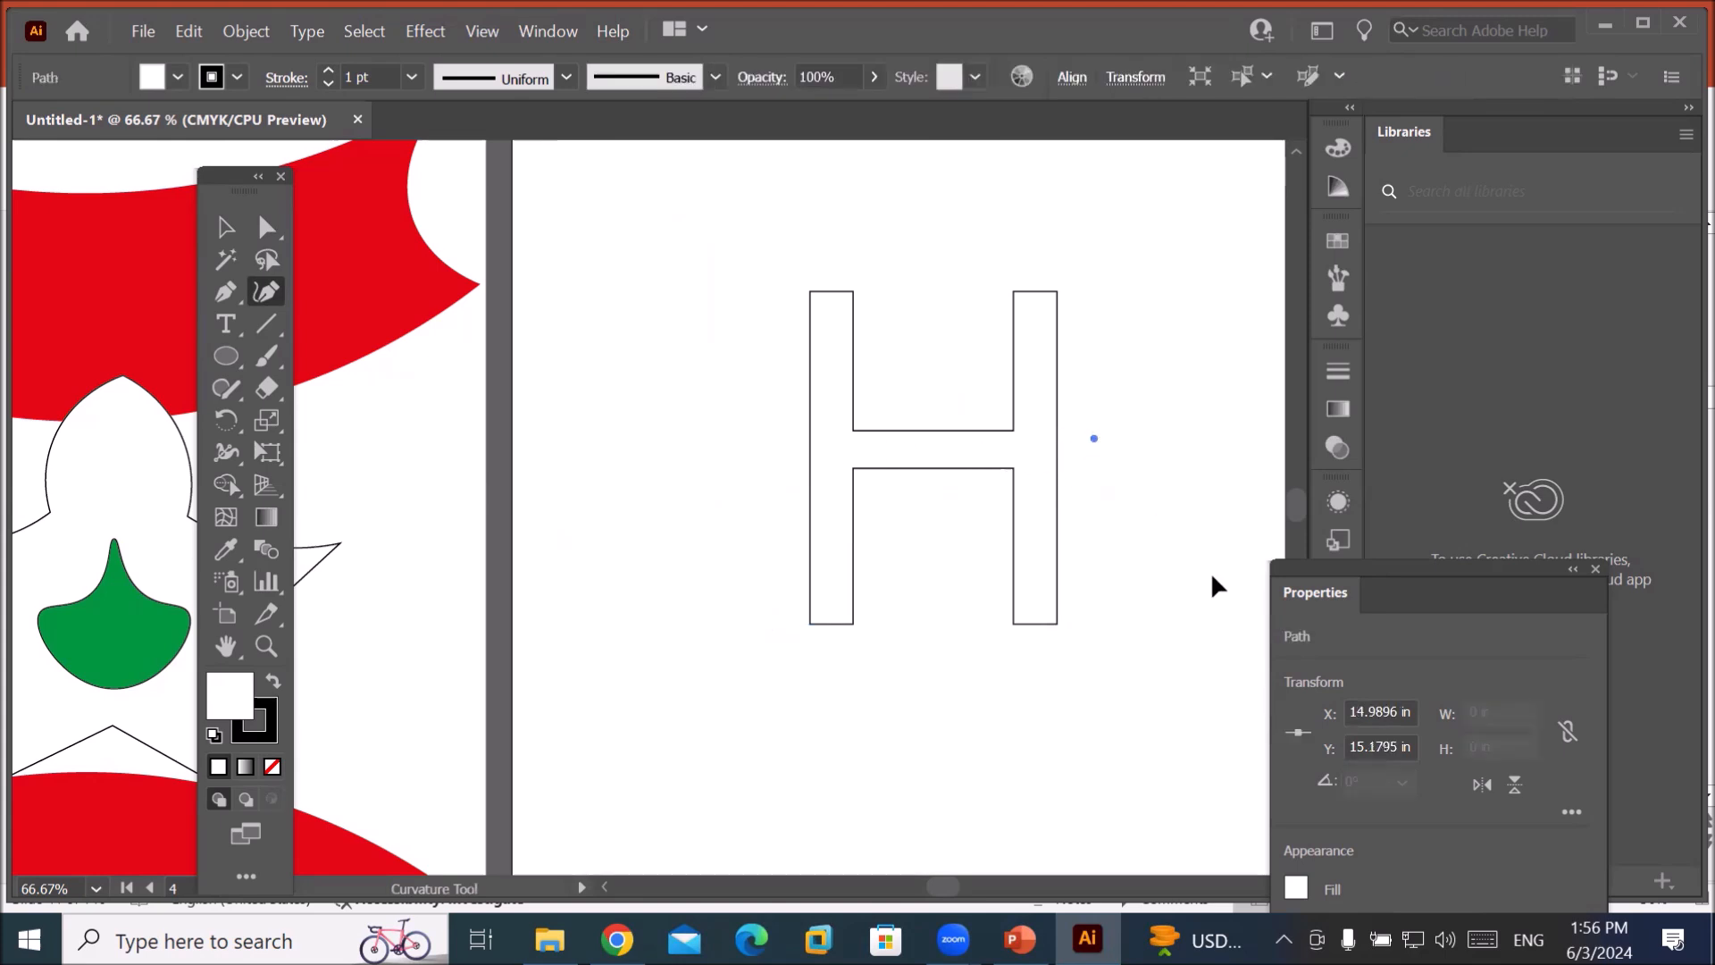
pyautogui.hotkey('ctrl', 'z')
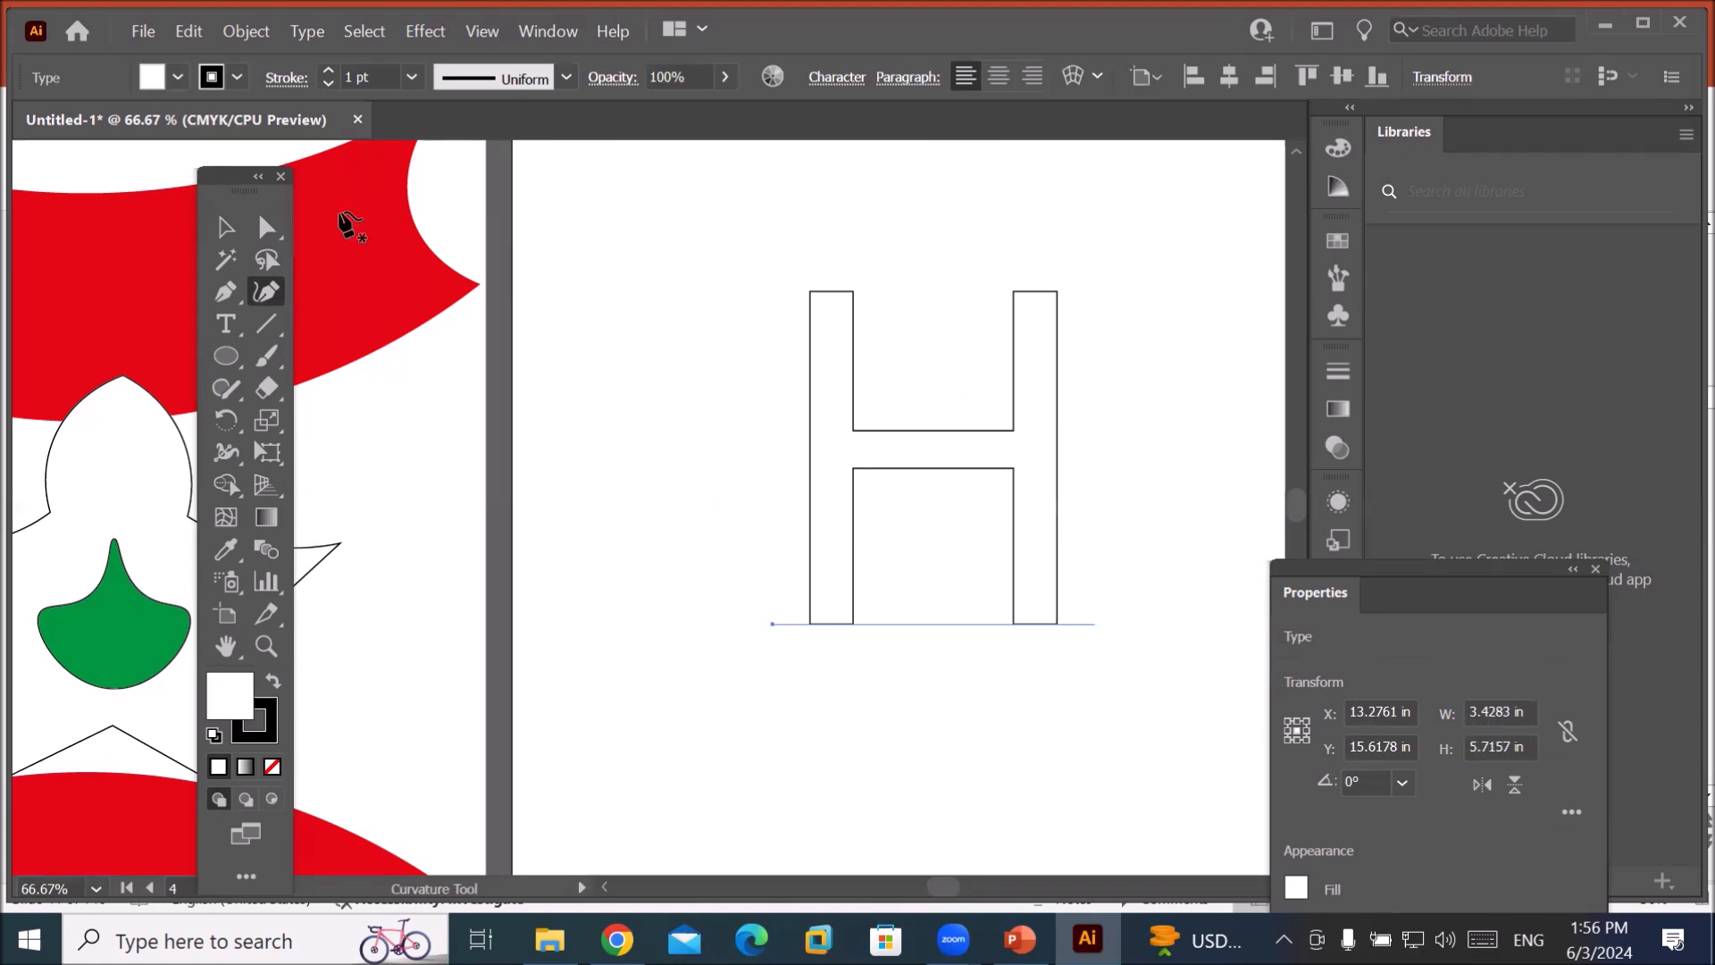
# Convert the letter H to outlines and activate the Curvature tool on its path.
pyautogui.click(218, 232)
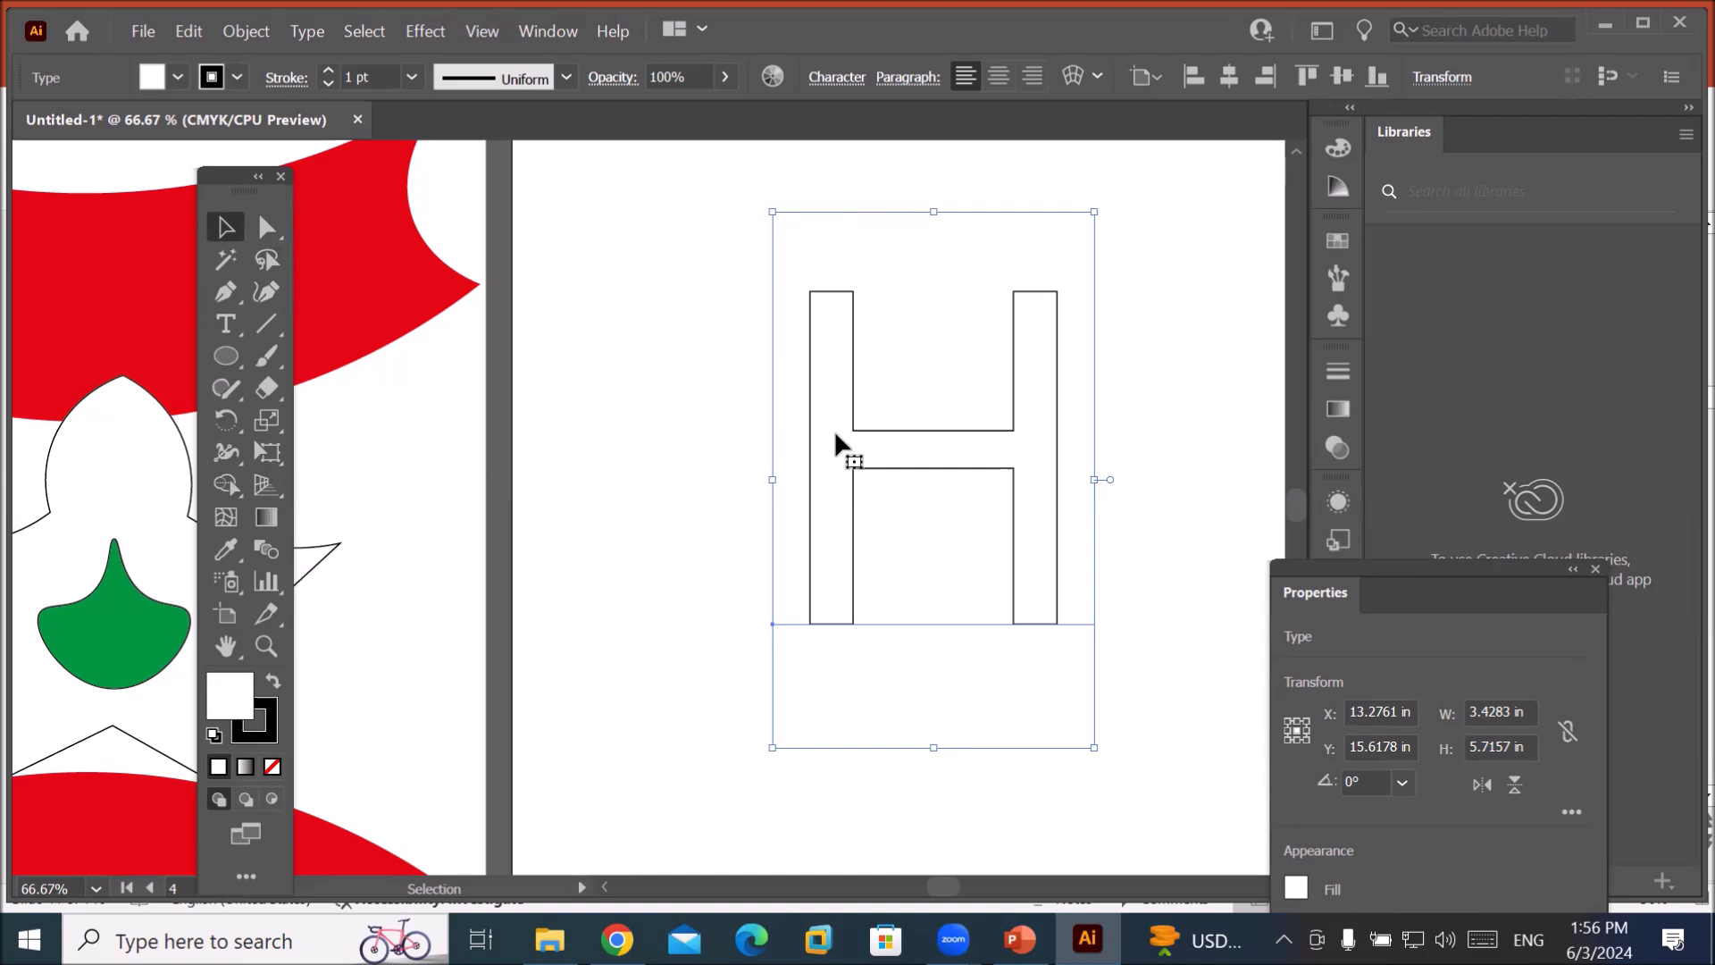
pyautogui.rightClick(850, 451)
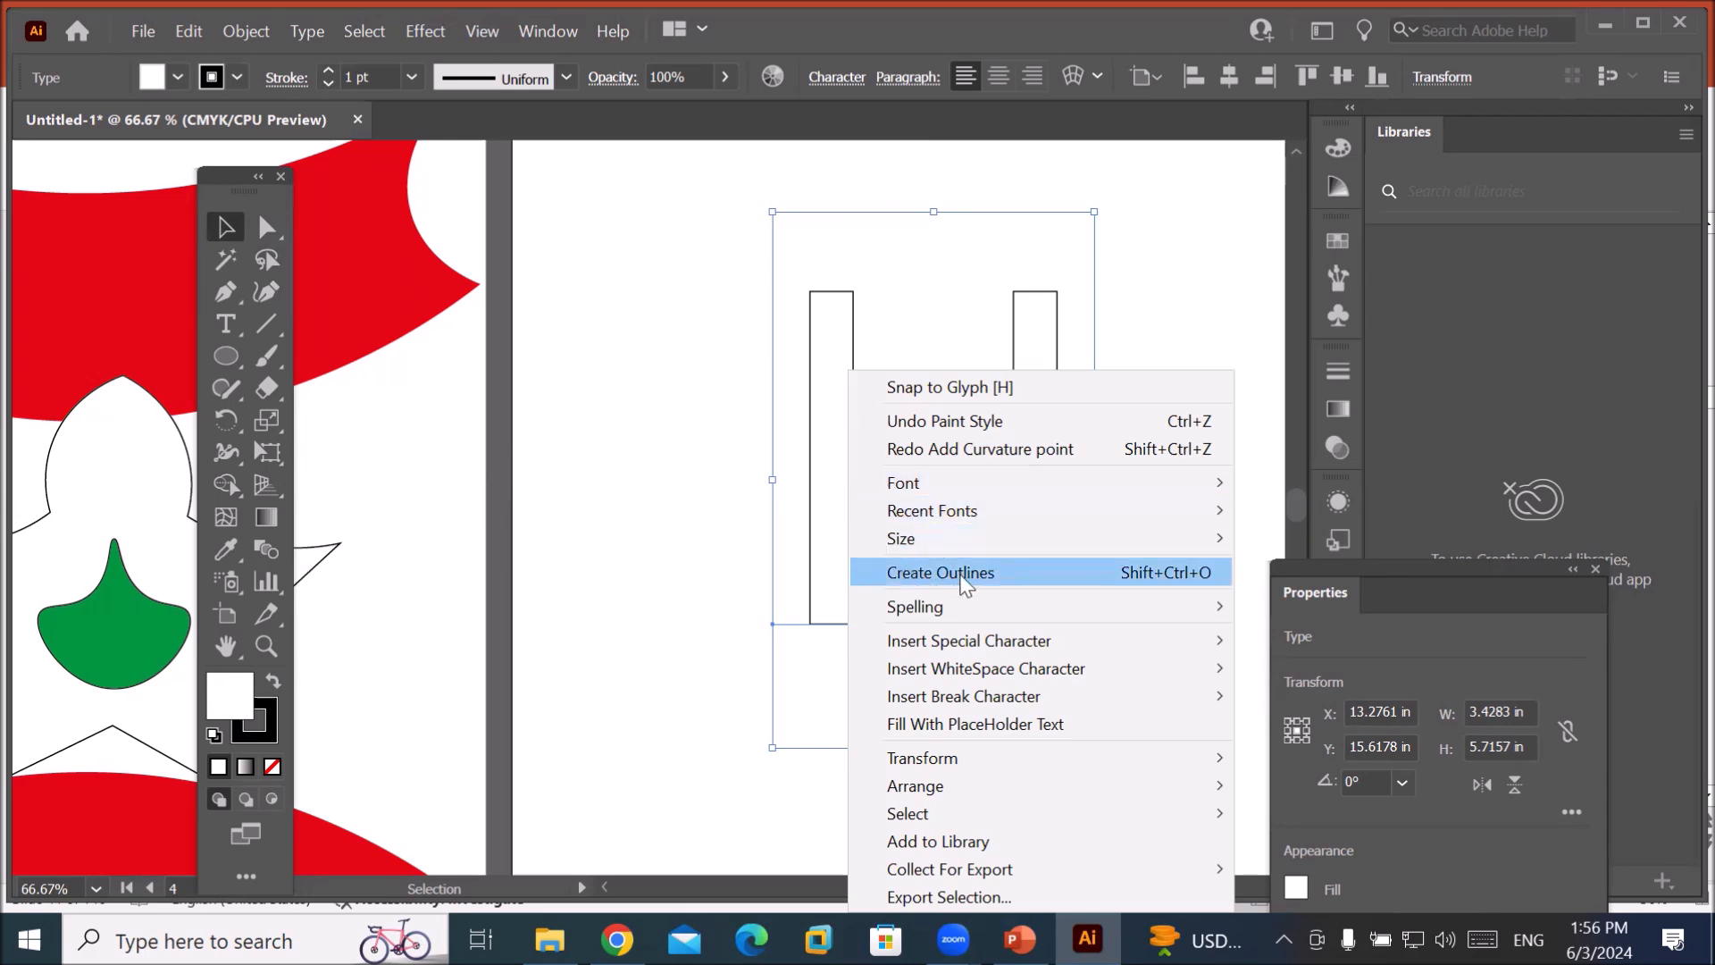
pyautogui.moveTo(972, 607)
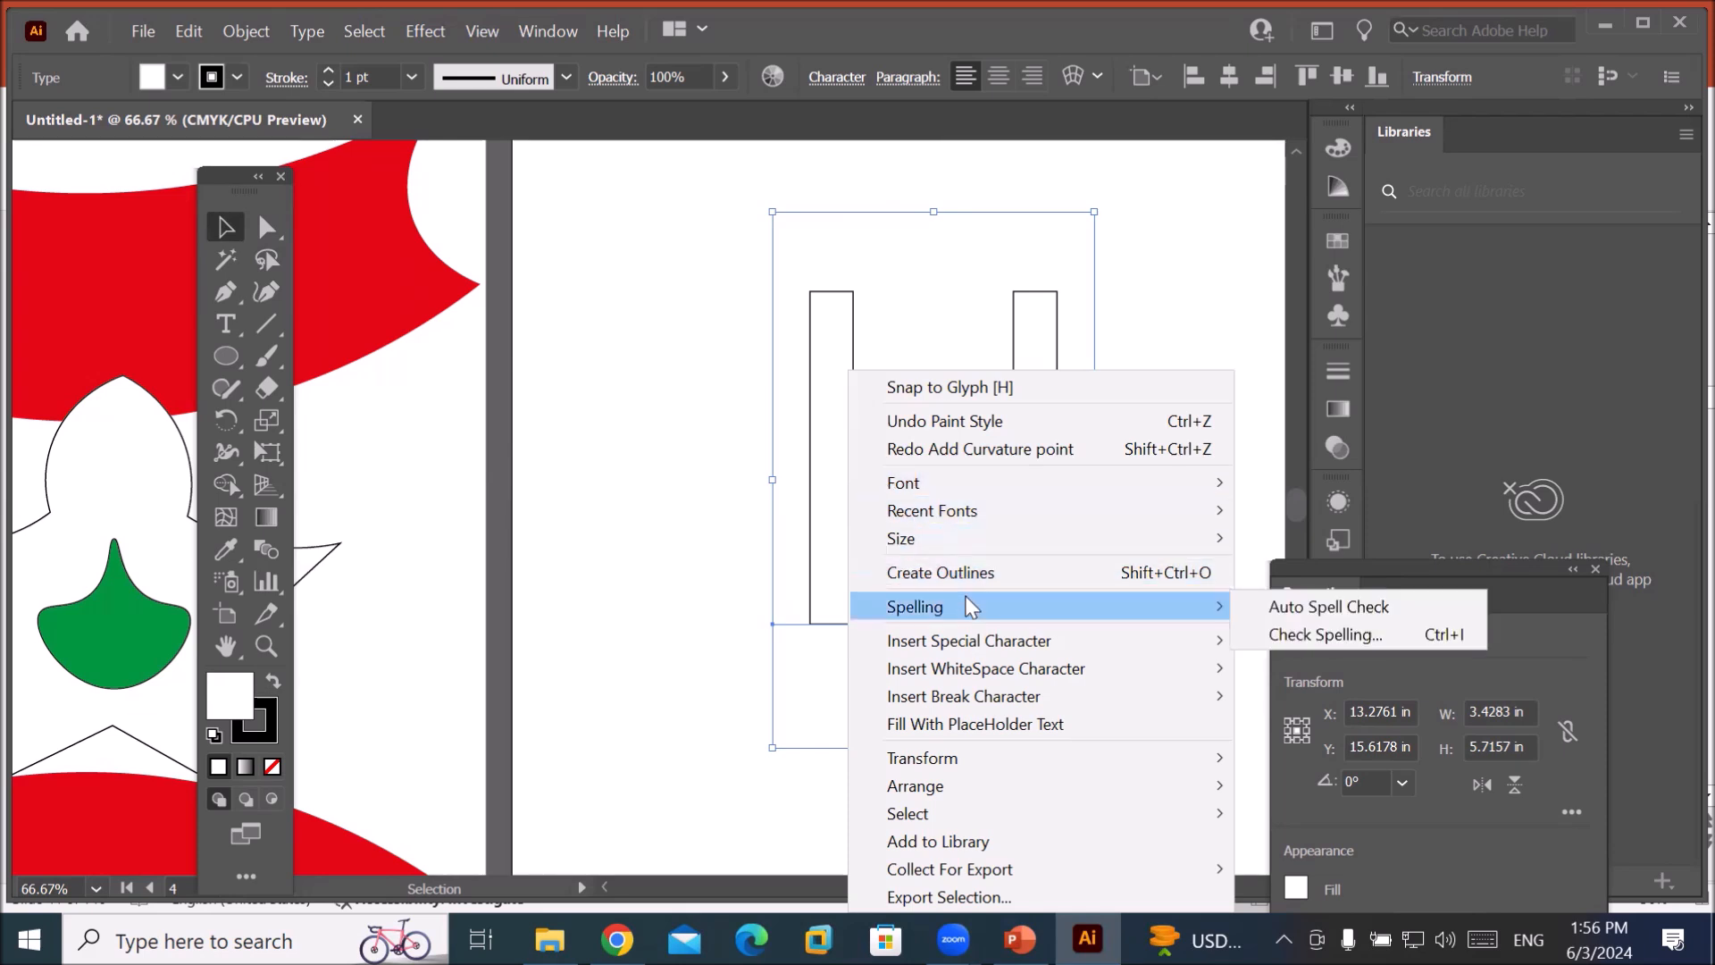
pyautogui.click(1036, 571)
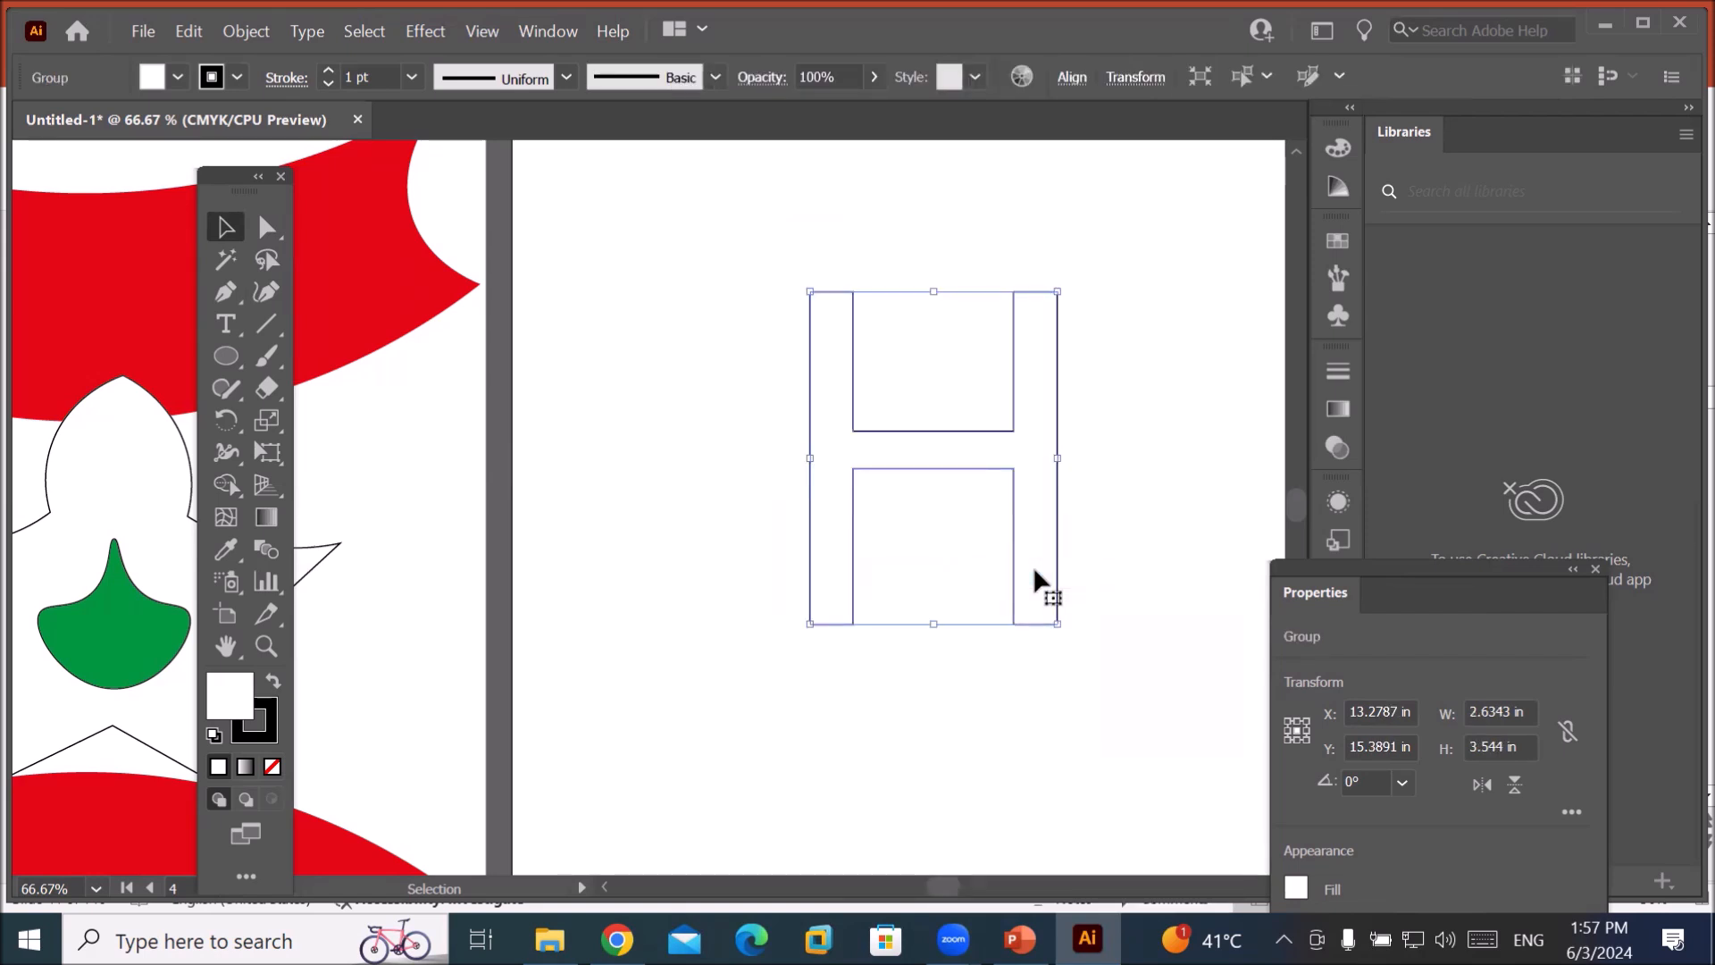
pyautogui.click(267, 292)
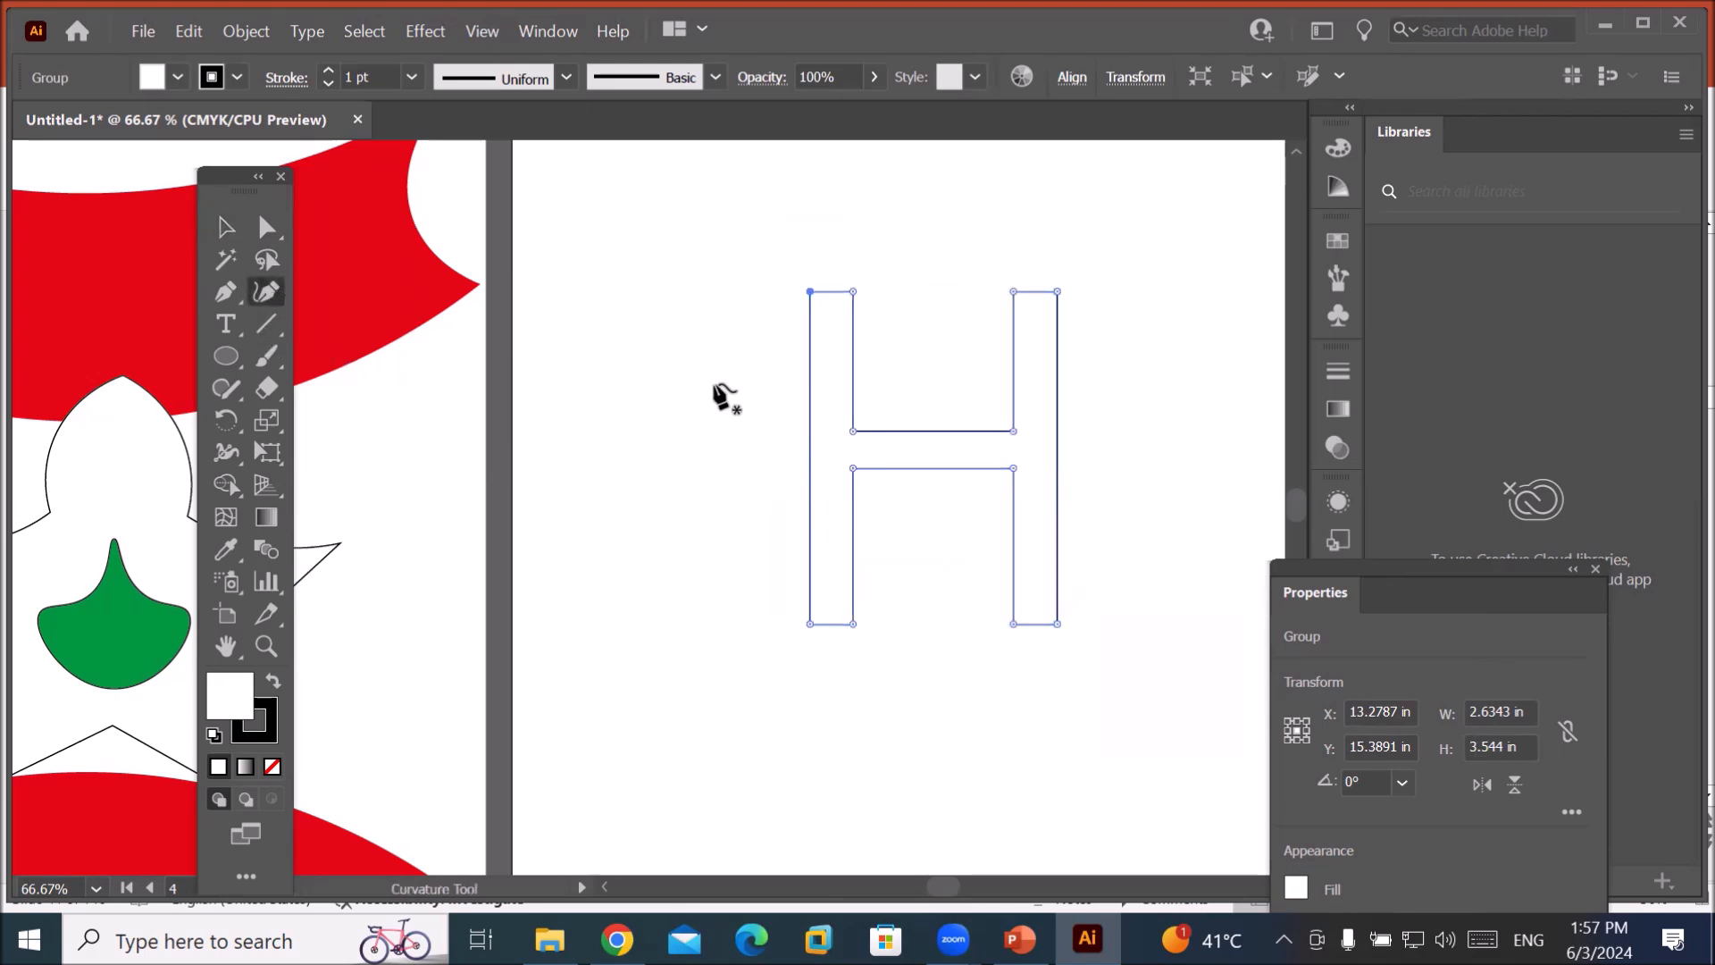
# Bow the outlined H's outer stem edges outward and both crossbar edges upward with the Curvature tool.
pyautogui.moveTo(810, 452); pyautogui.dragTo(792, 448)
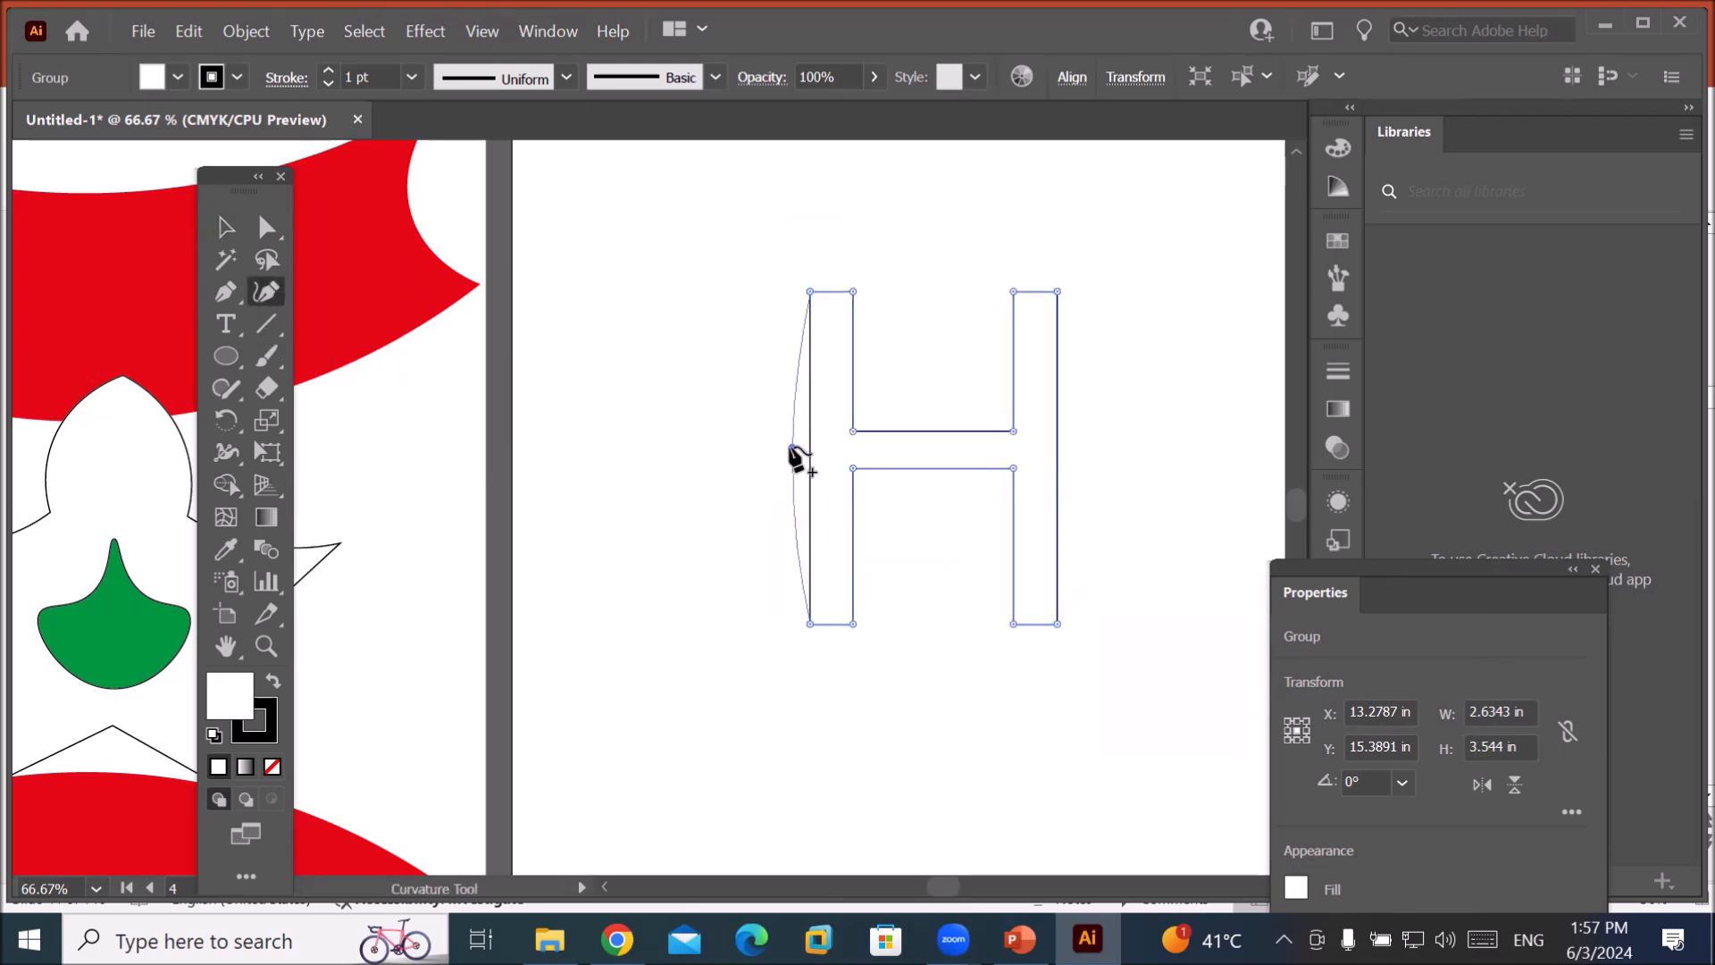
pyautogui.moveTo(1060, 447); pyautogui.dragTo(1074, 443)
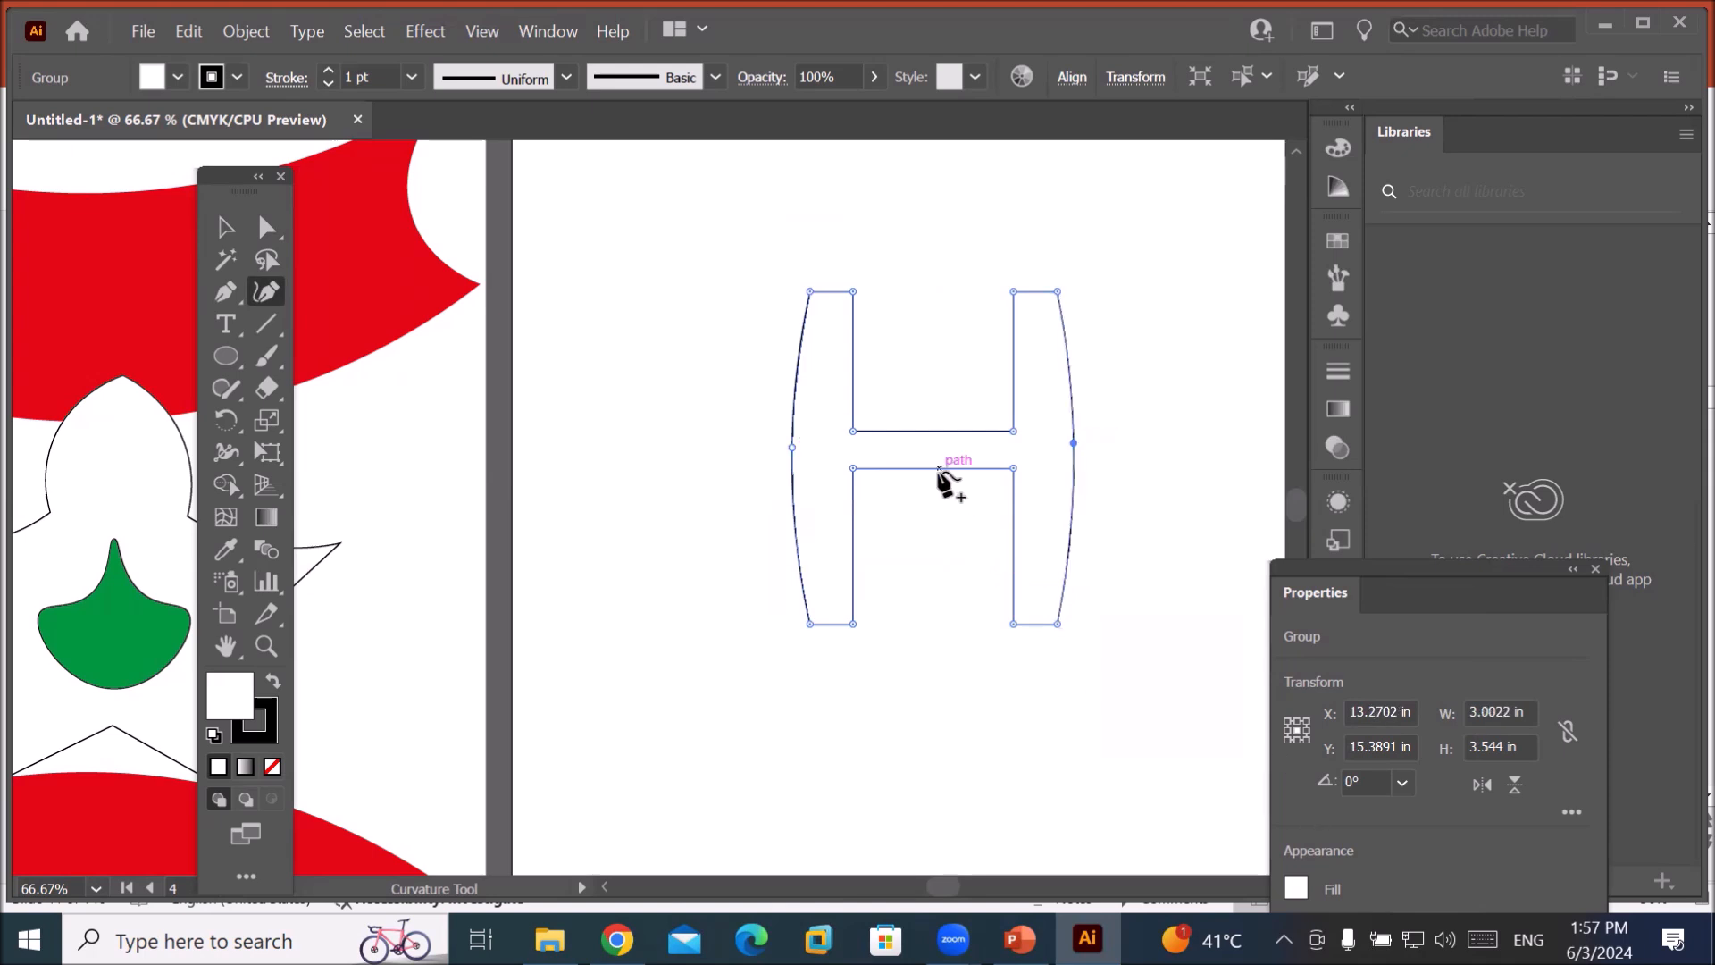
pyautogui.moveTo(940, 468); pyautogui.dragTo(928, 417)
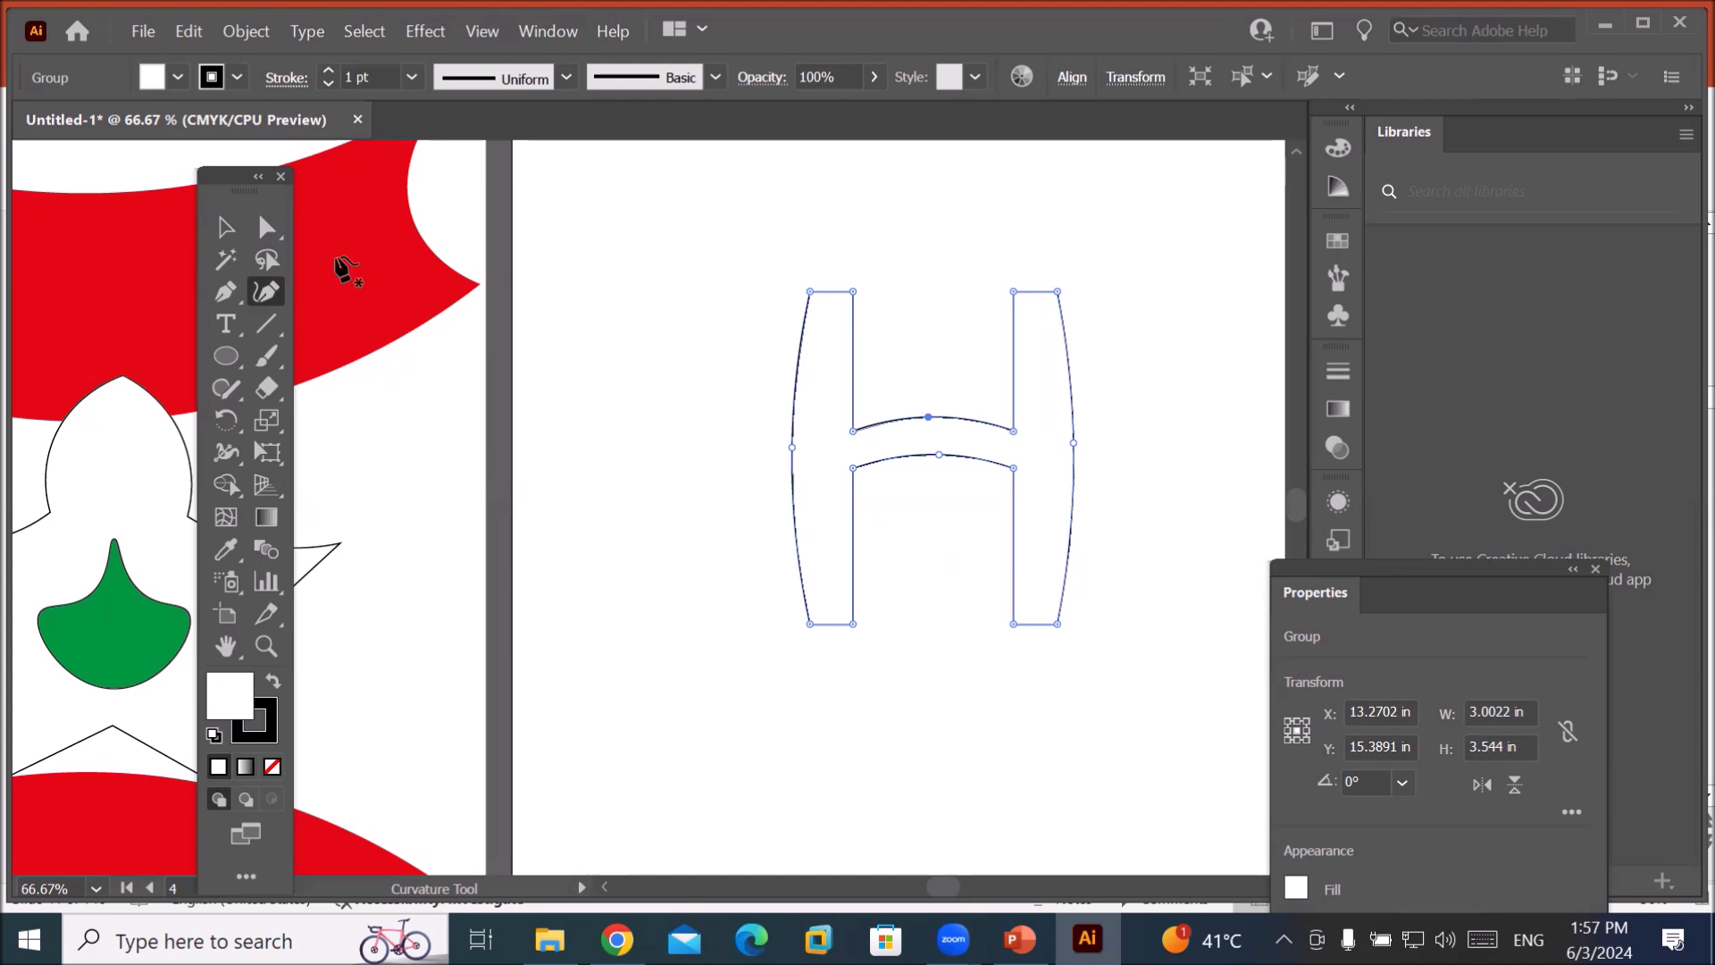
# Extend the top of the H's left stem upward and the bottom of its right stem downward, to about 5.2 in overall height.
pyautogui.click(256, 230)
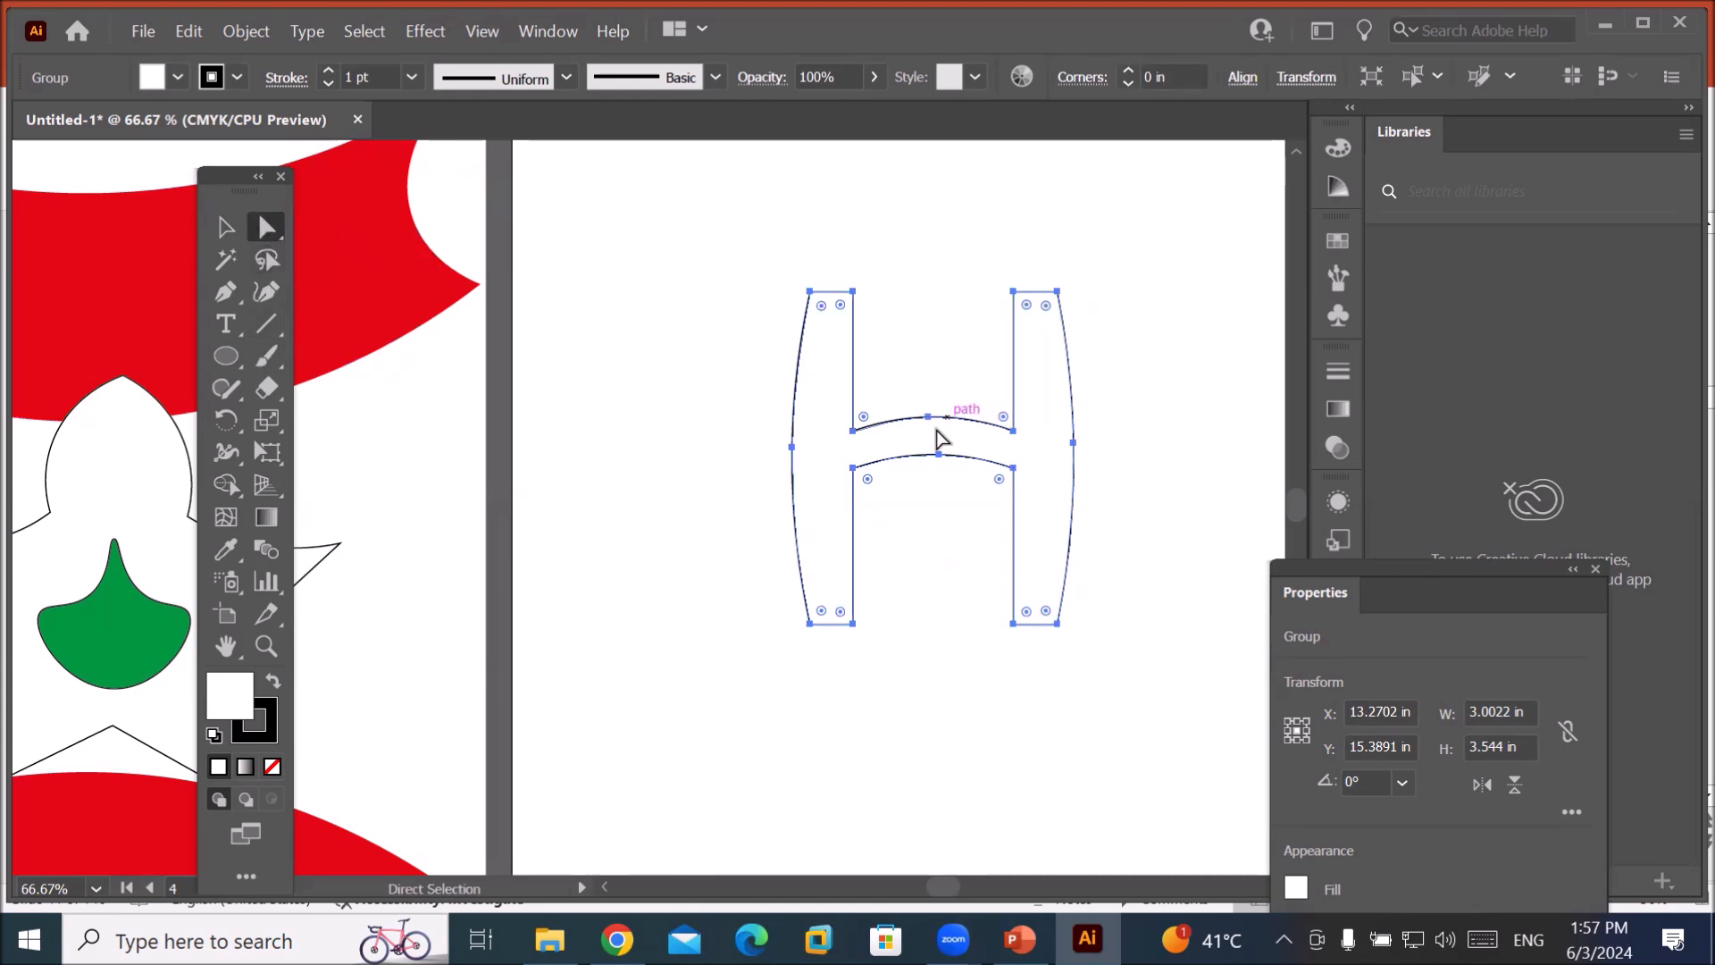
pyautogui.click(810, 292)
pyautogui.moveTo(786, 278); pyautogui.dragTo(859, 217)
pyautogui.moveTo(982, 600); pyautogui.dragTo(1104, 650)
pyautogui.moveTo(1058, 624); pyautogui.dragTo(1048, 705)
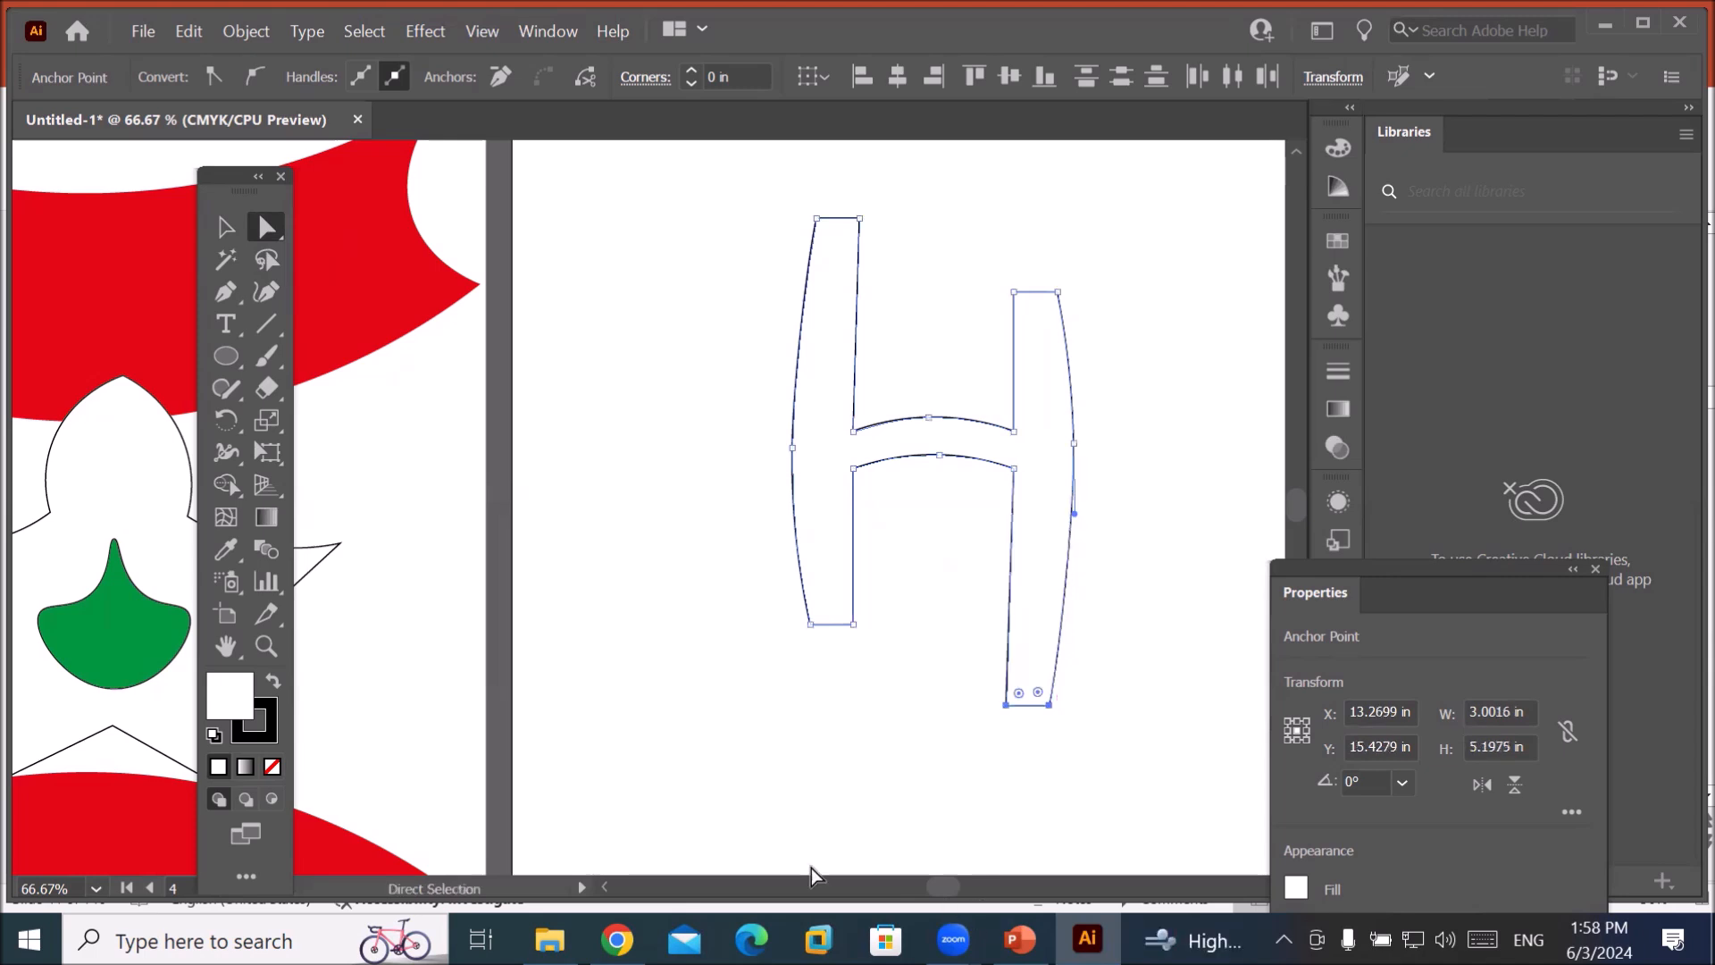
# Pull the H's crossbar midpoints down into a dip and shift the lower ends of the left stem leftward and right stem rightward.
pyautogui.moveTo(913, 396); pyautogui.dragTo(936, 512)
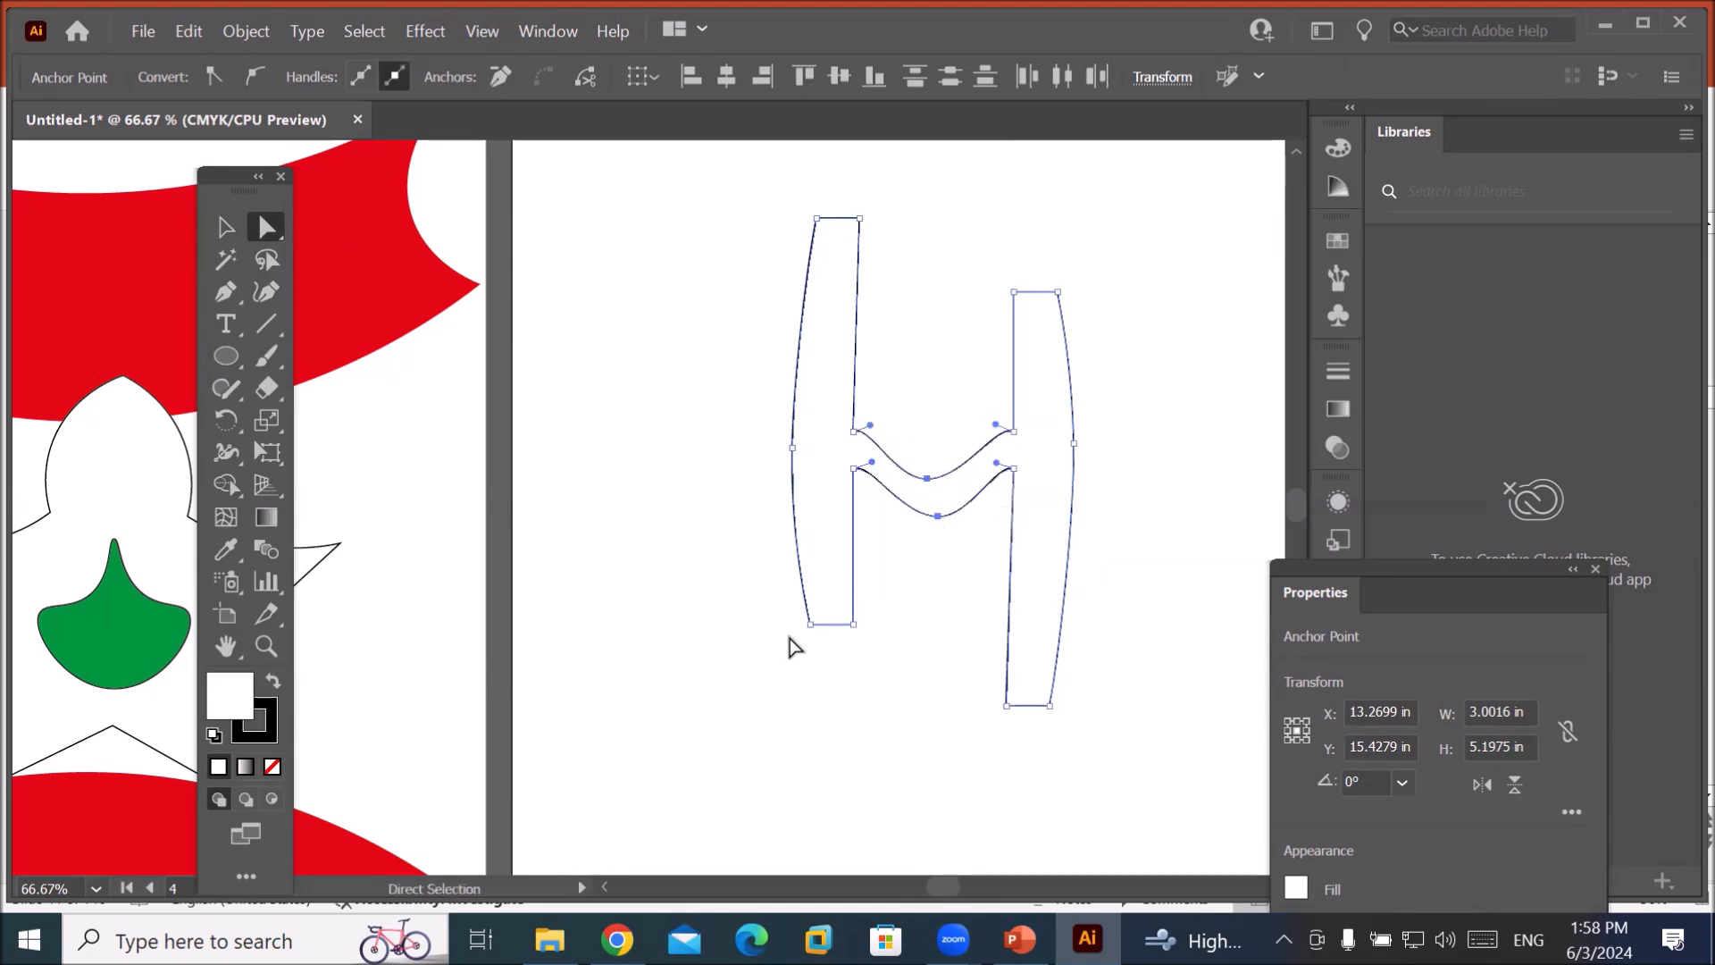
pyautogui.moveTo(792, 621)
pyautogui.mouseDown()
pyautogui.moveTo(881, 651)
pyautogui.moveTo(843, 626)
pyautogui.moveTo(786, 633)
pyautogui.mouseUp()
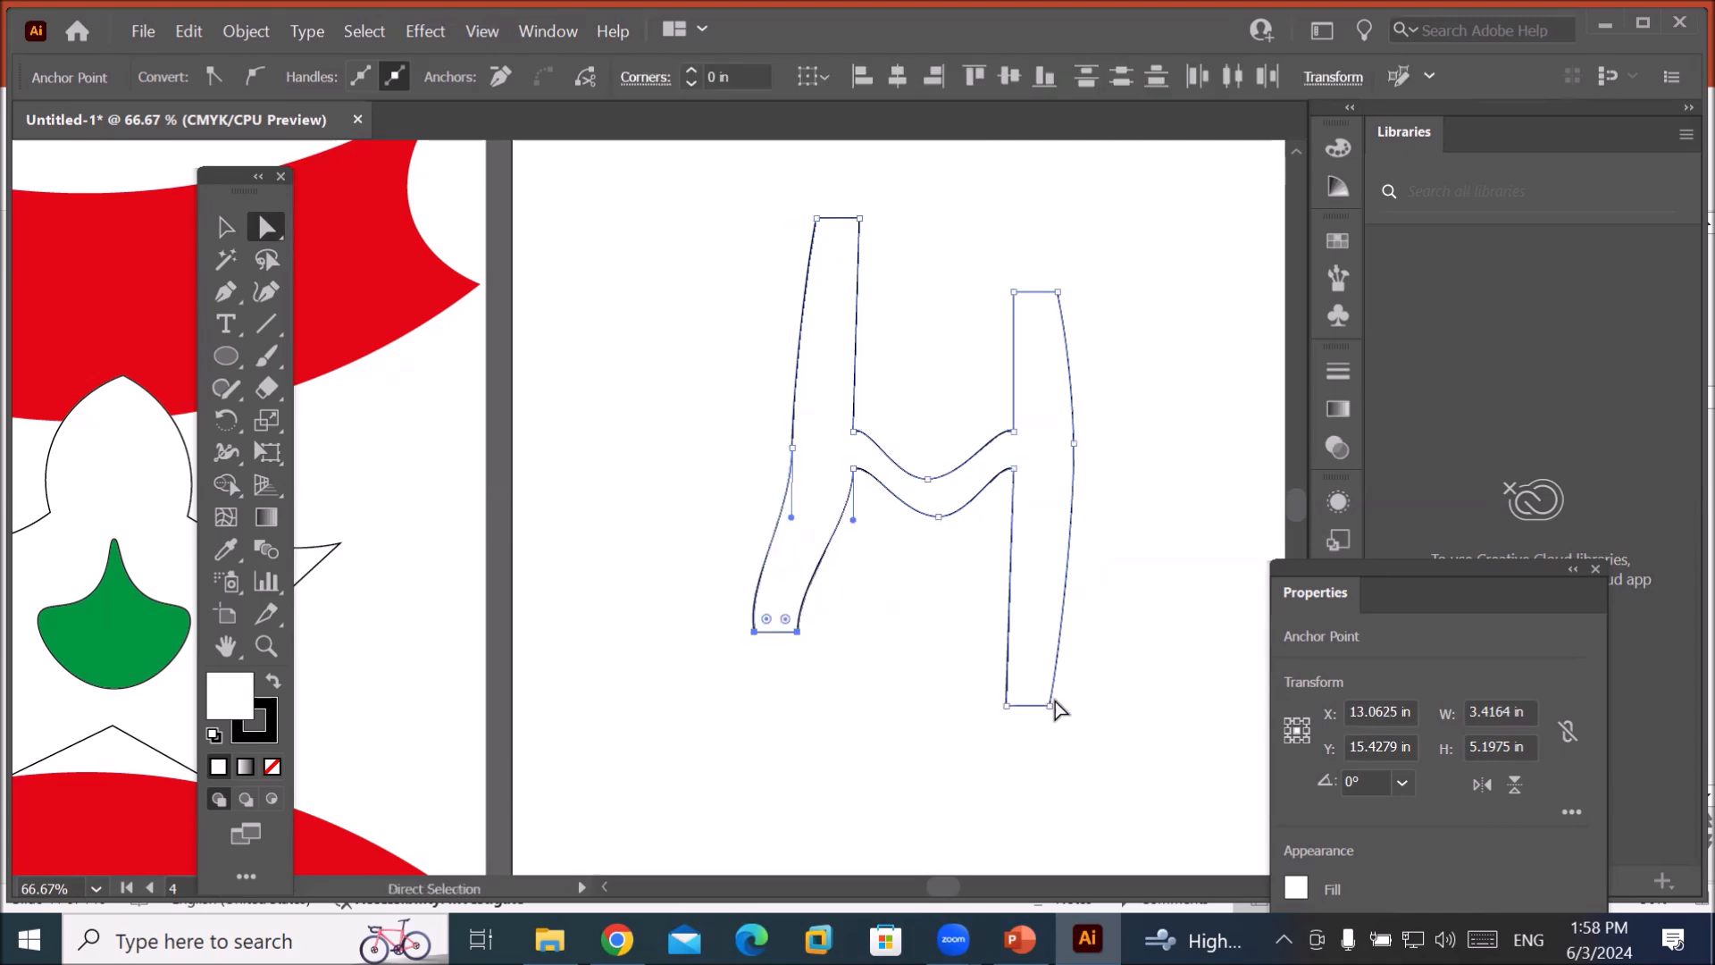
pyautogui.moveTo(982, 698); pyautogui.dragTo(1063, 720)
pyautogui.click(999, 758)
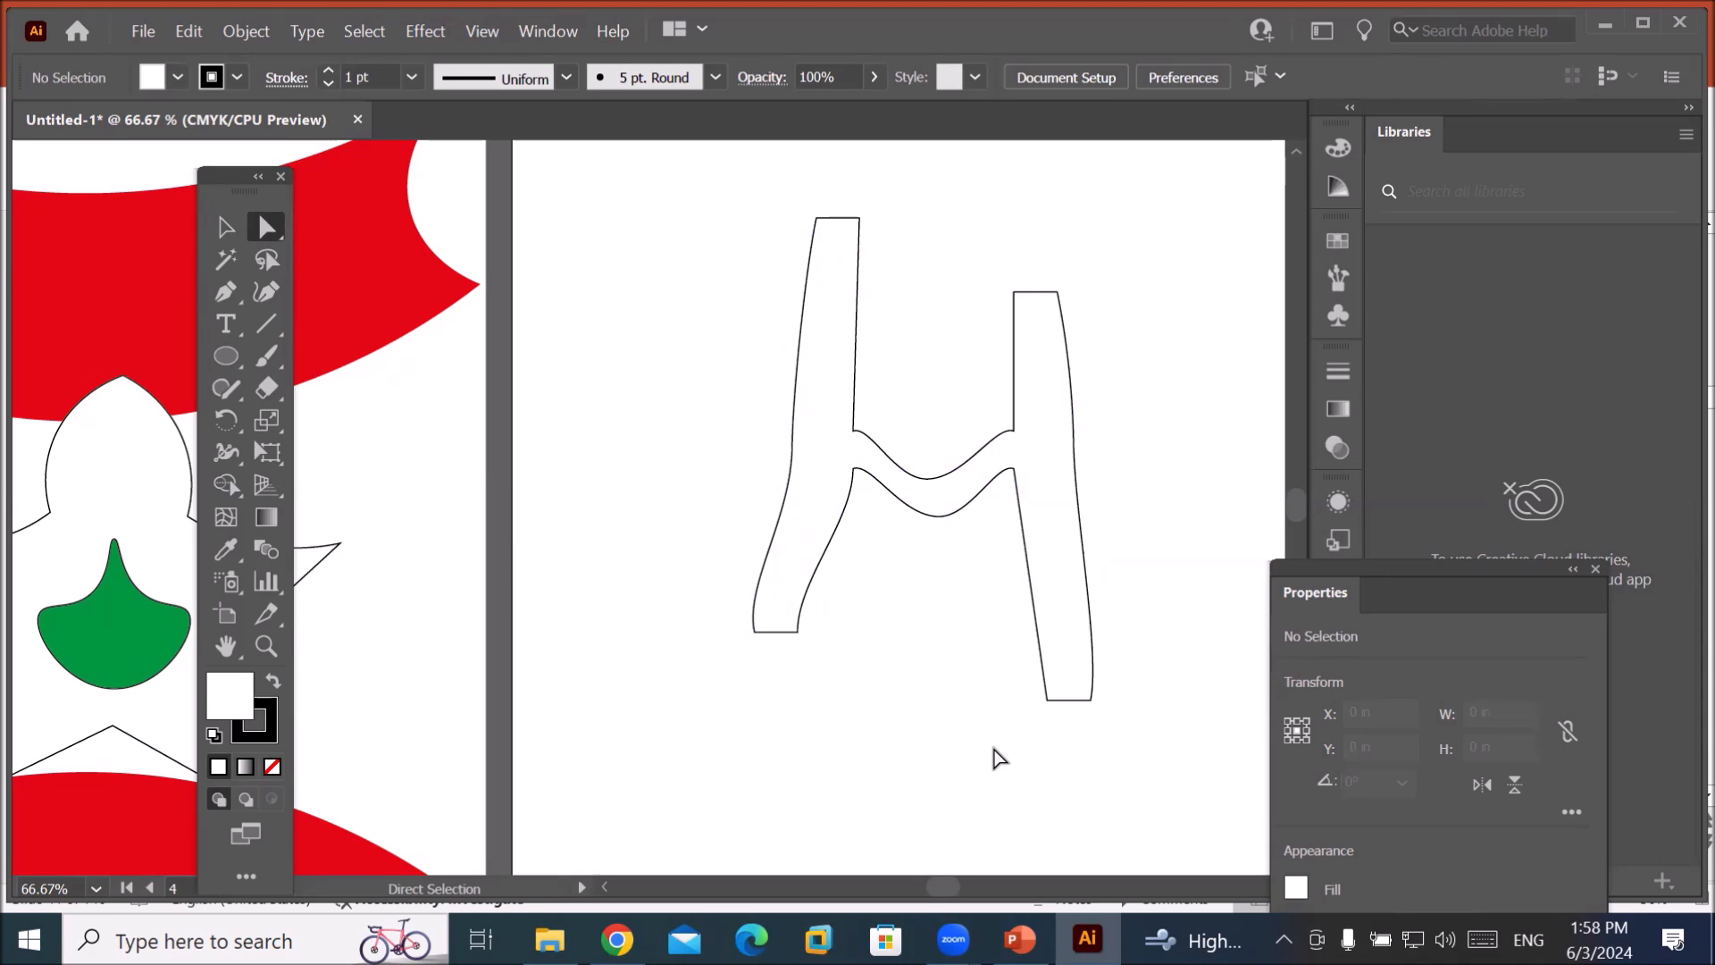
# Add the point text "ICT" on the empty artboard below the red bands.
pyautogui.scroll(-5, 932, 730)
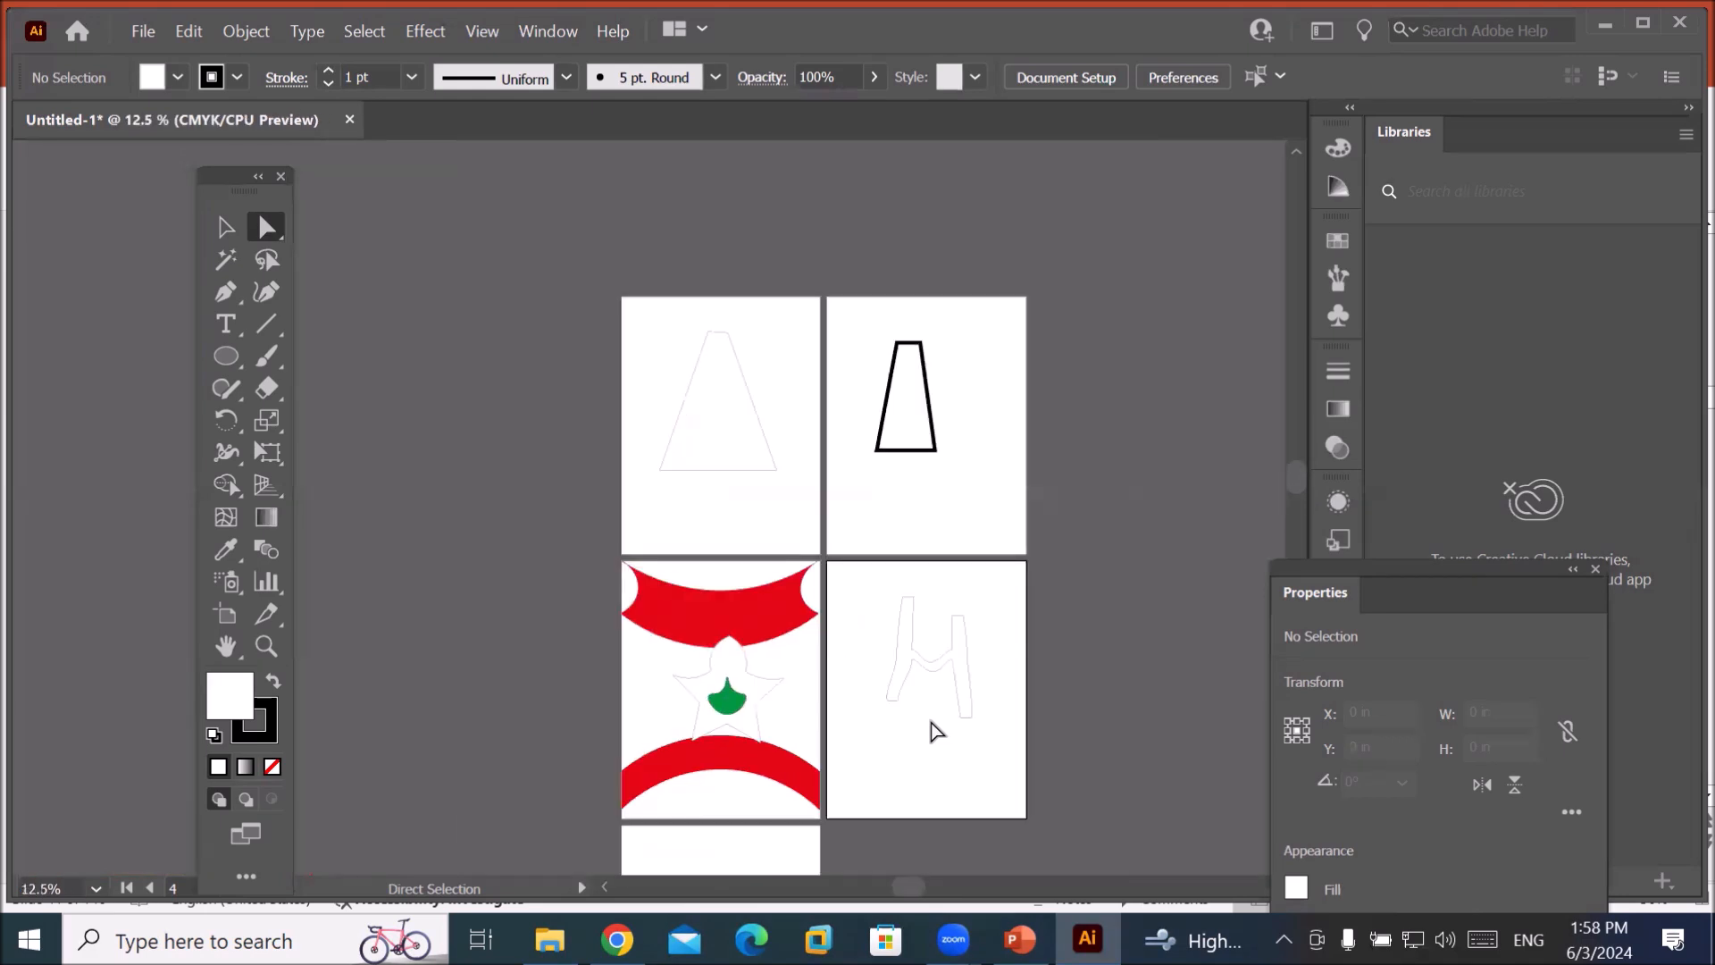
pyautogui.scroll(-1, 931, 731)
pyautogui.moveTo(892, 776); pyautogui.dragTo(846, 548)
pyautogui.scroll(3, 842, 574)
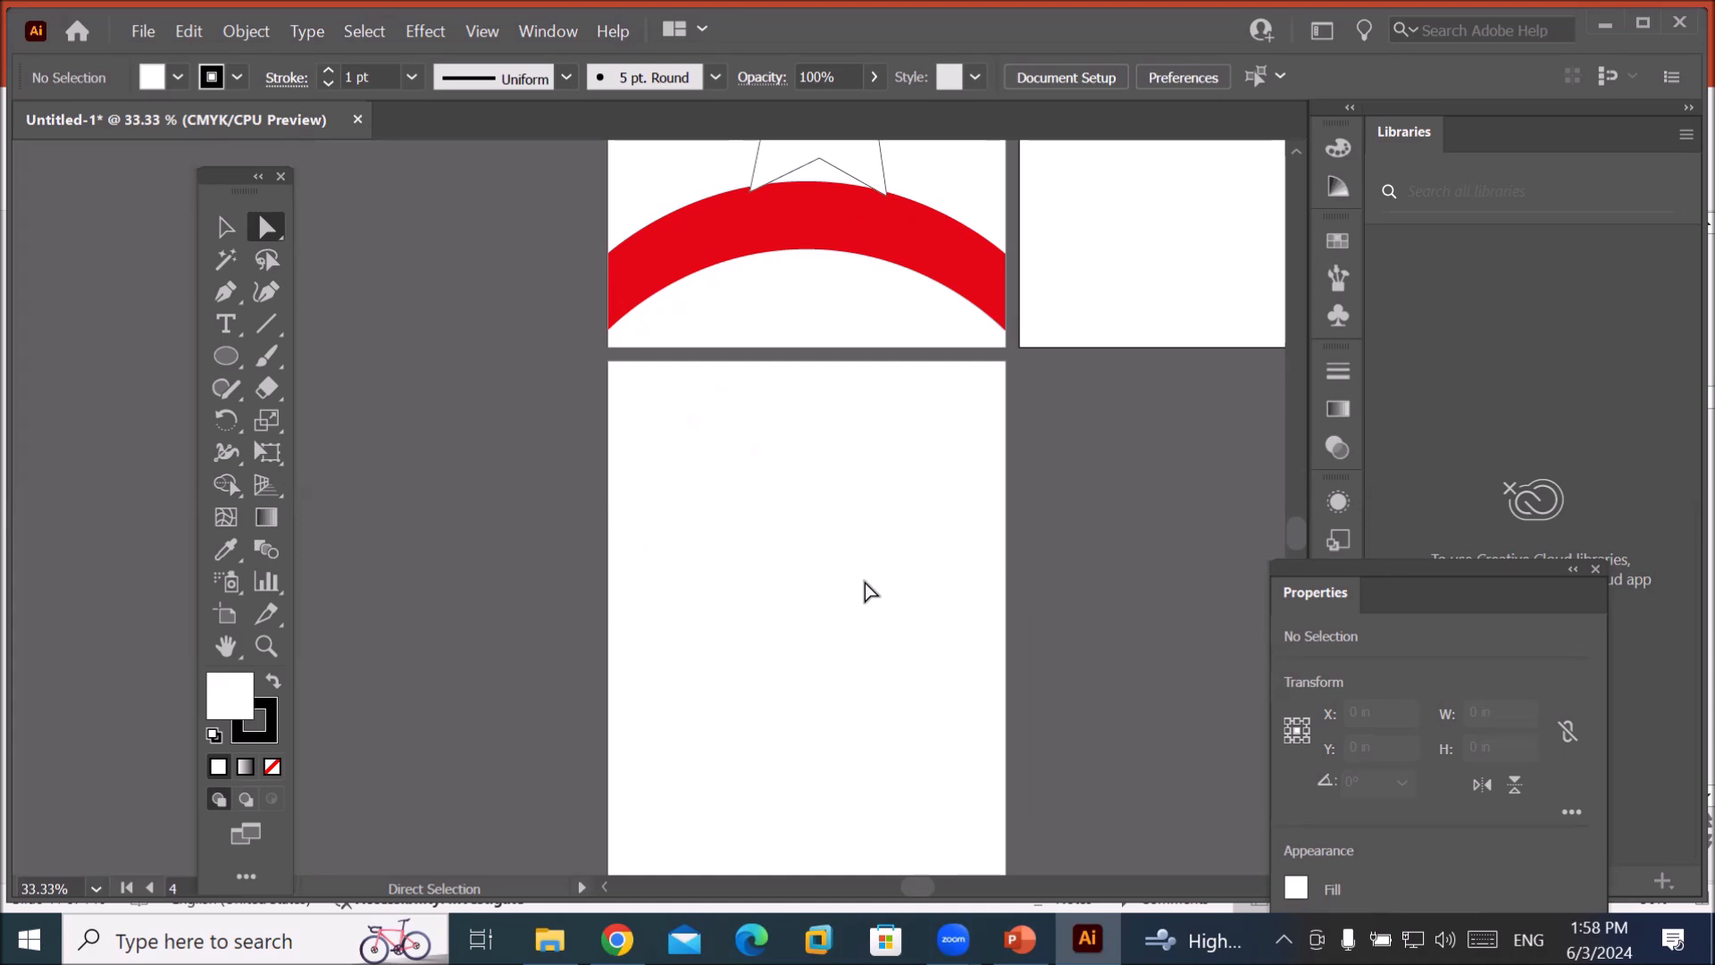
pyautogui.click(234, 328)
pyautogui.click(814, 599)
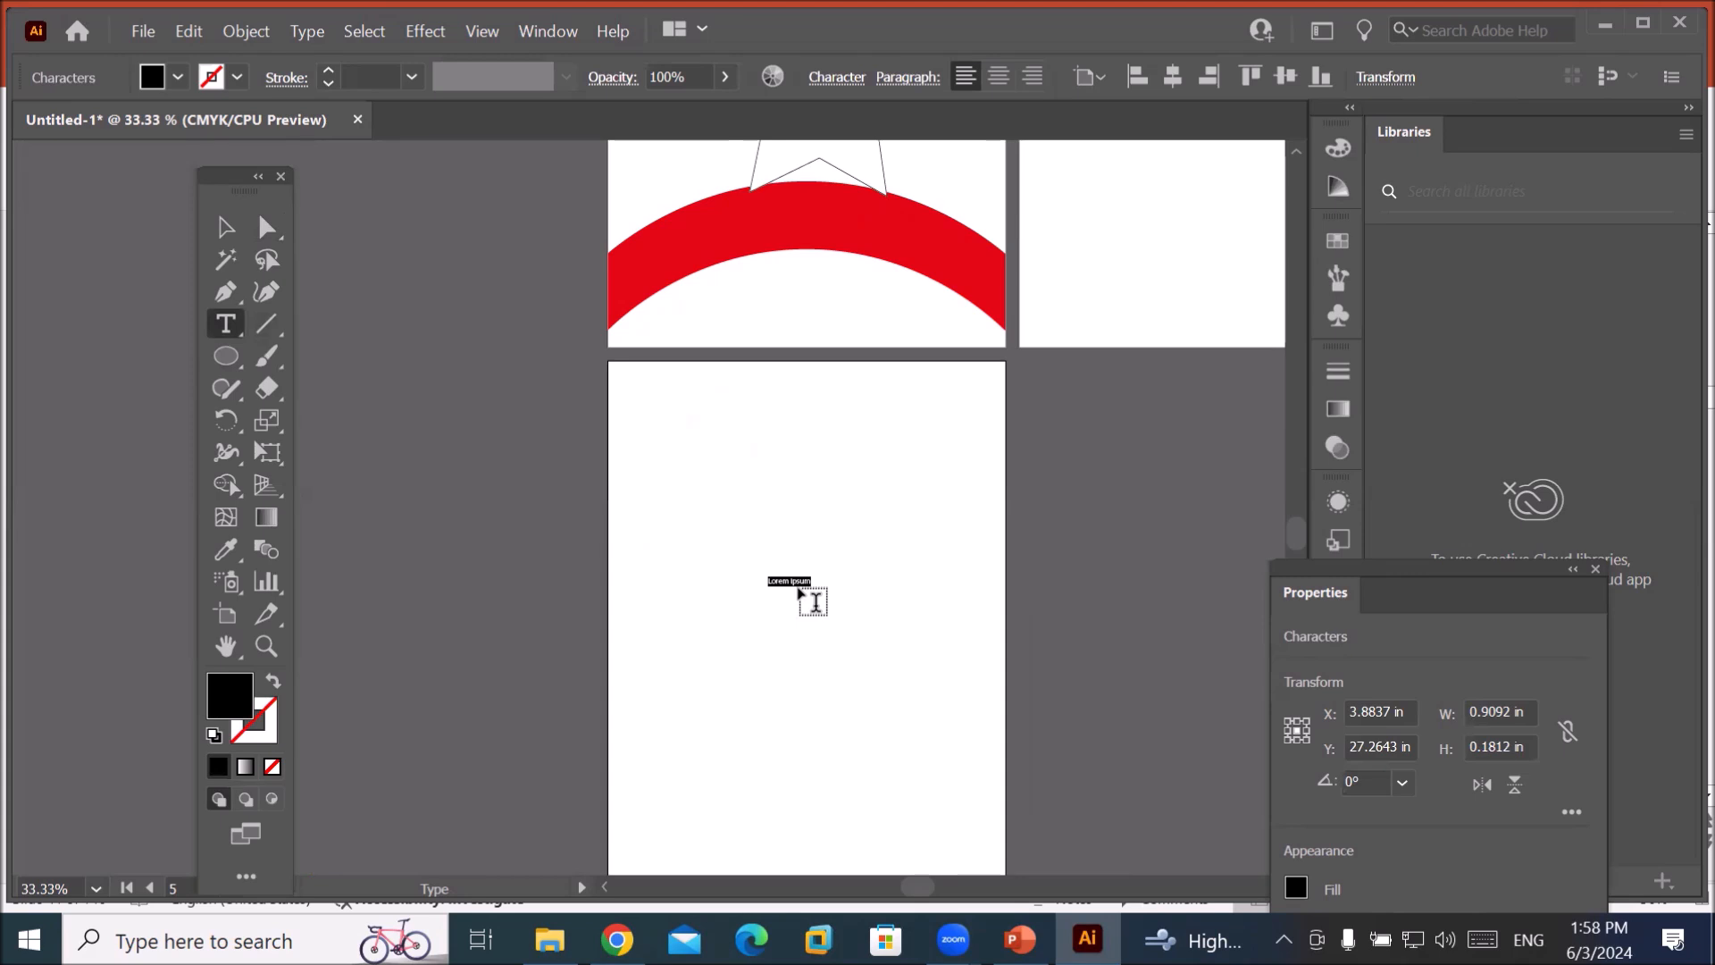
pyautogui.write('ICT')
# Enlarge the ICT text to about 5.4 by 4.3 in and position it in the middle of the artboard.
pyautogui.click(225, 228)
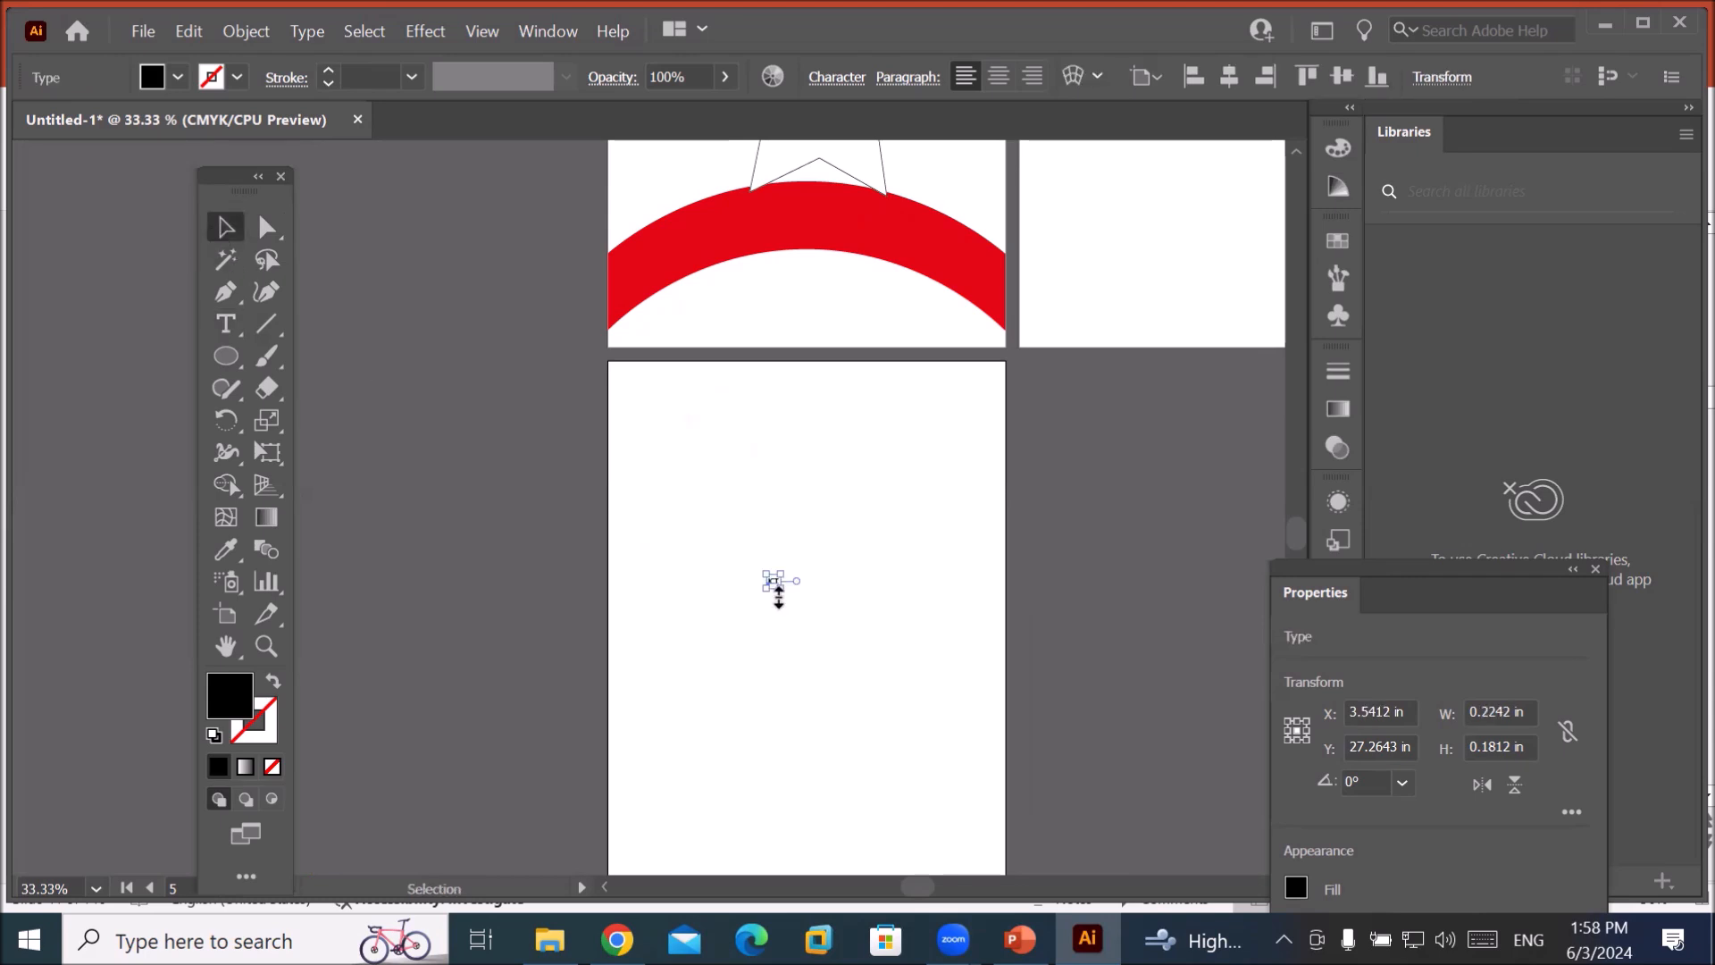
pyautogui.moveTo(783, 594); pyautogui.dragTo(898, 682)
pyautogui.moveTo(855, 597); pyautogui.dragTo(893, 609)
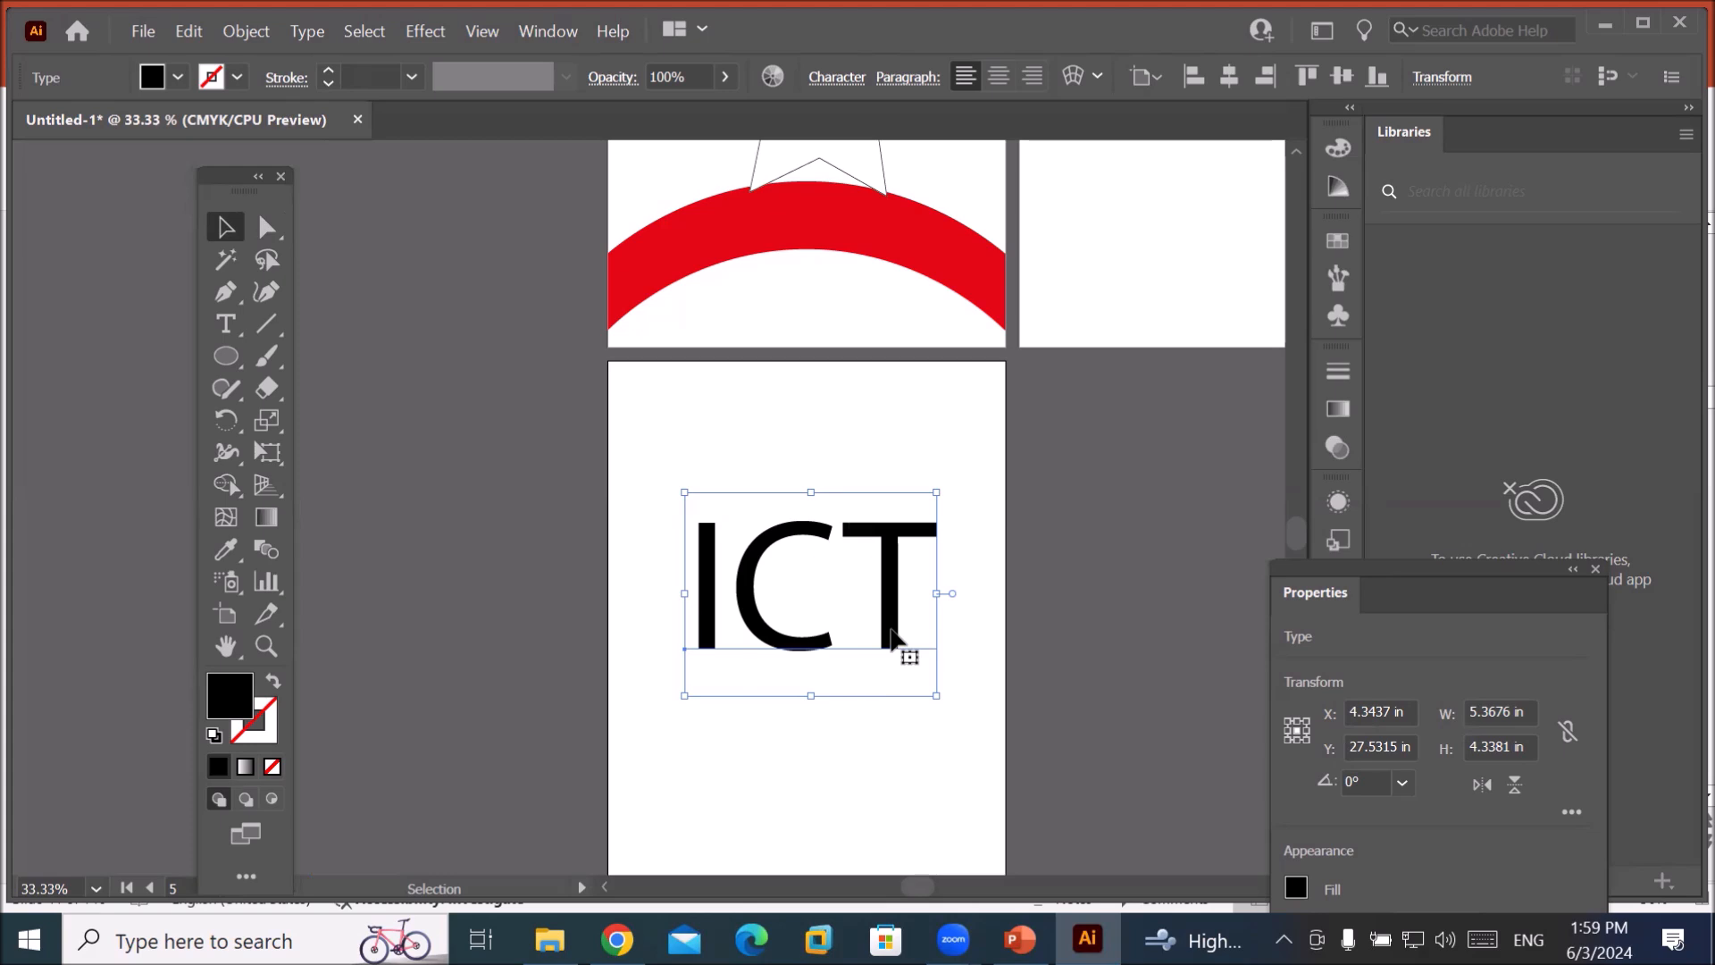
# Change the font of the ICT text to Goudy Stout.
pyautogui.click(834, 79)
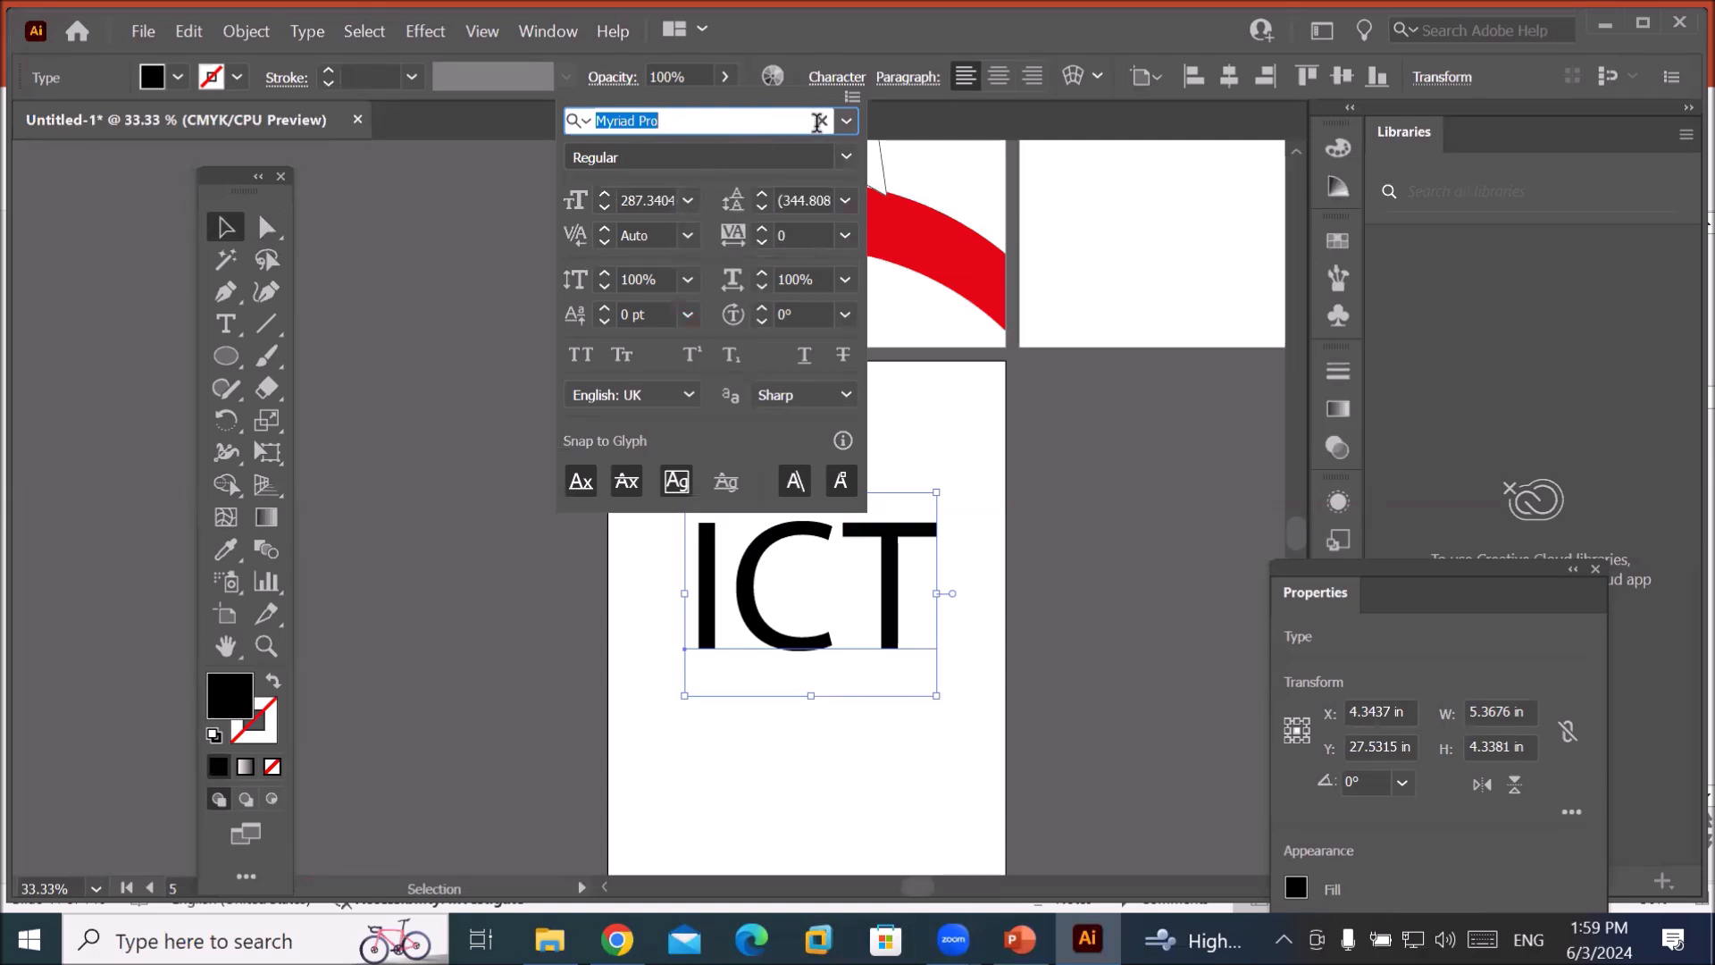
pyautogui.click(846, 125)
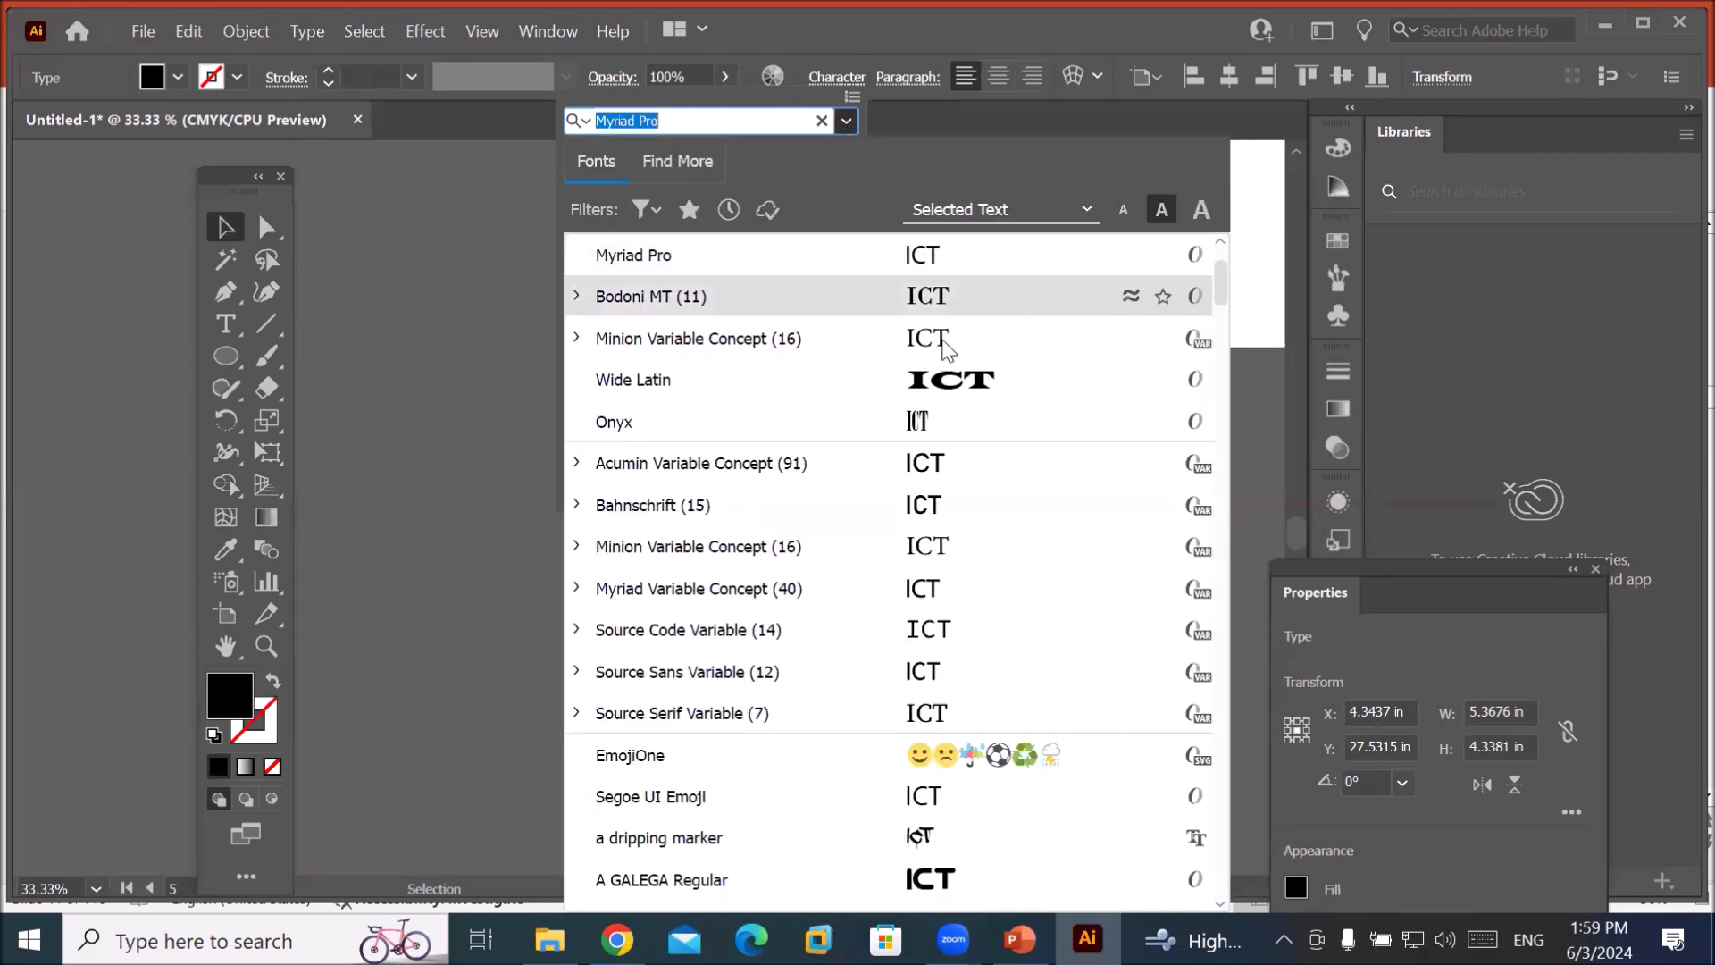
pyautogui.scroll(-7, 995, 844)
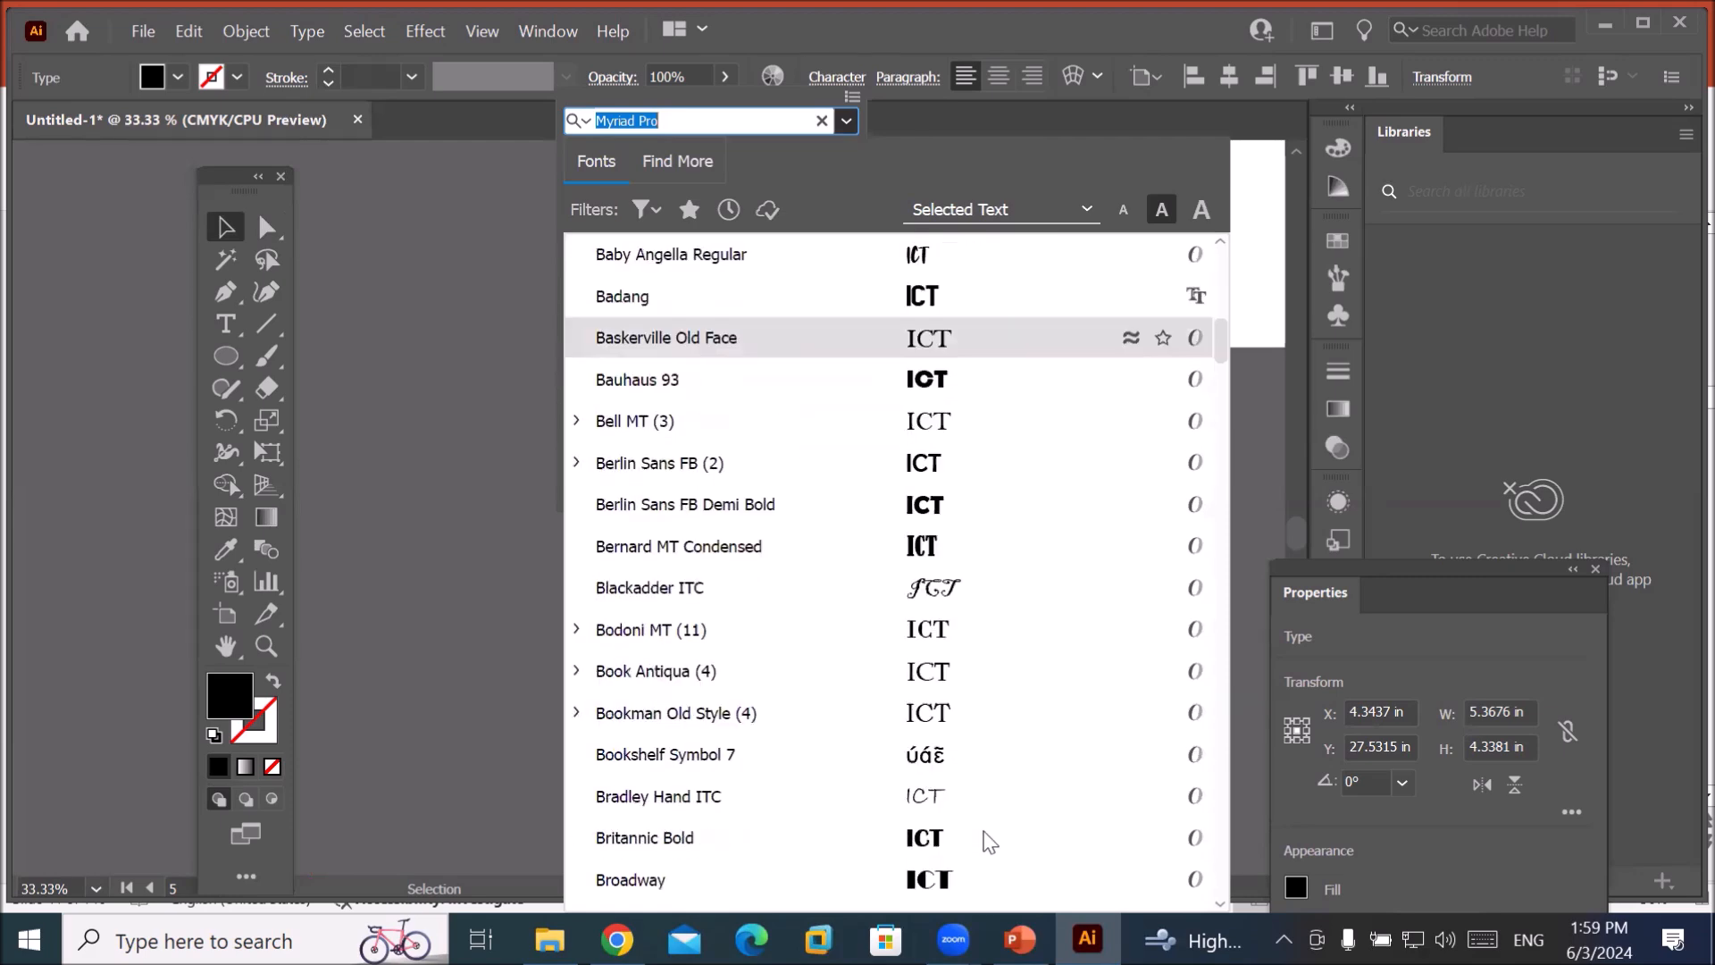
pyautogui.scroll(-7, 987, 837)
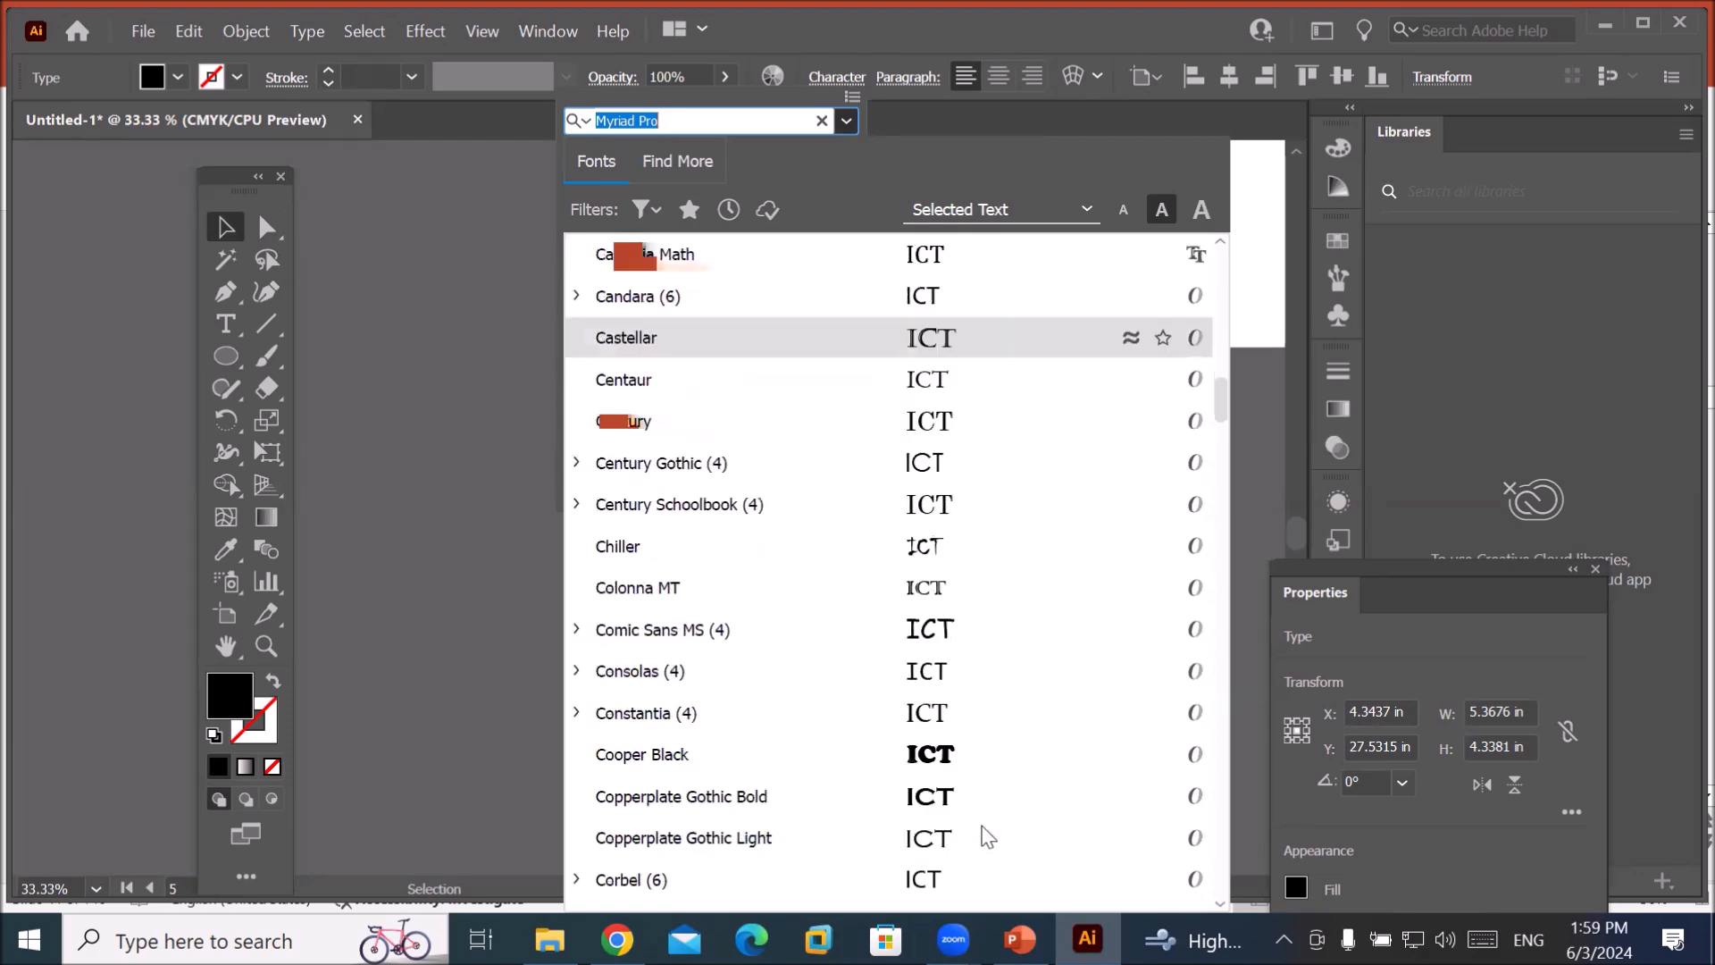
pyautogui.scroll(-3, 987, 836)
pyautogui.scroll(-3, 987, 835)
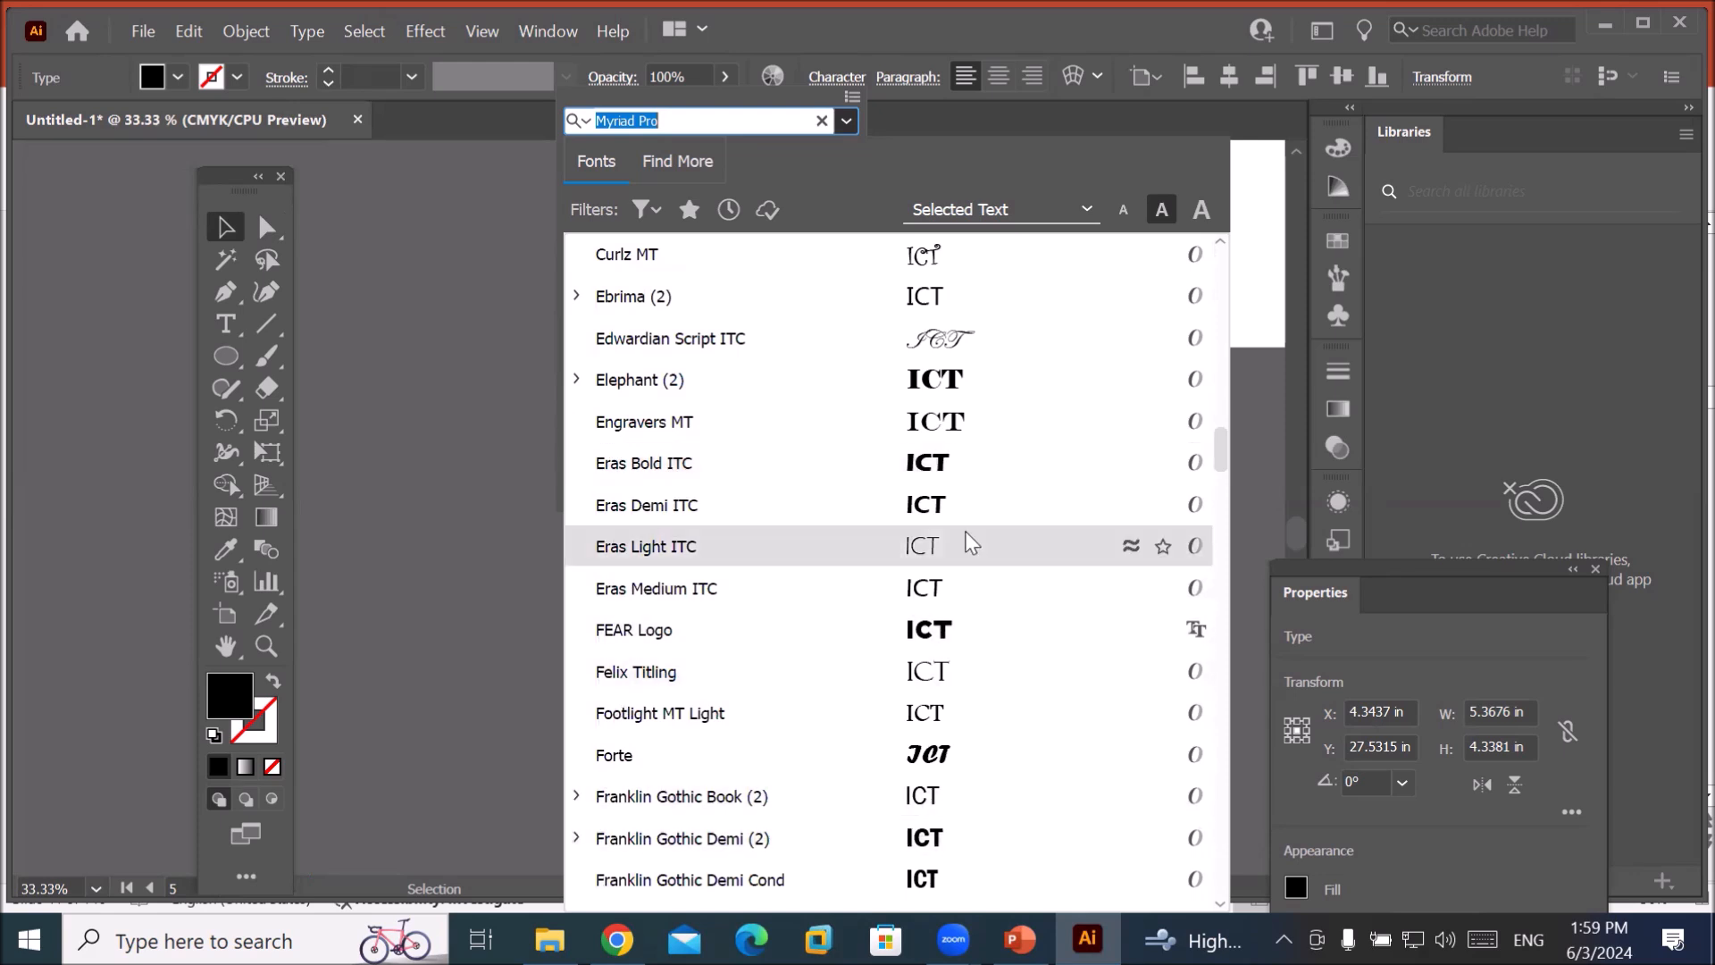
pyautogui.scroll(-2, 974, 572)
pyautogui.scroll(-6, 974, 580)
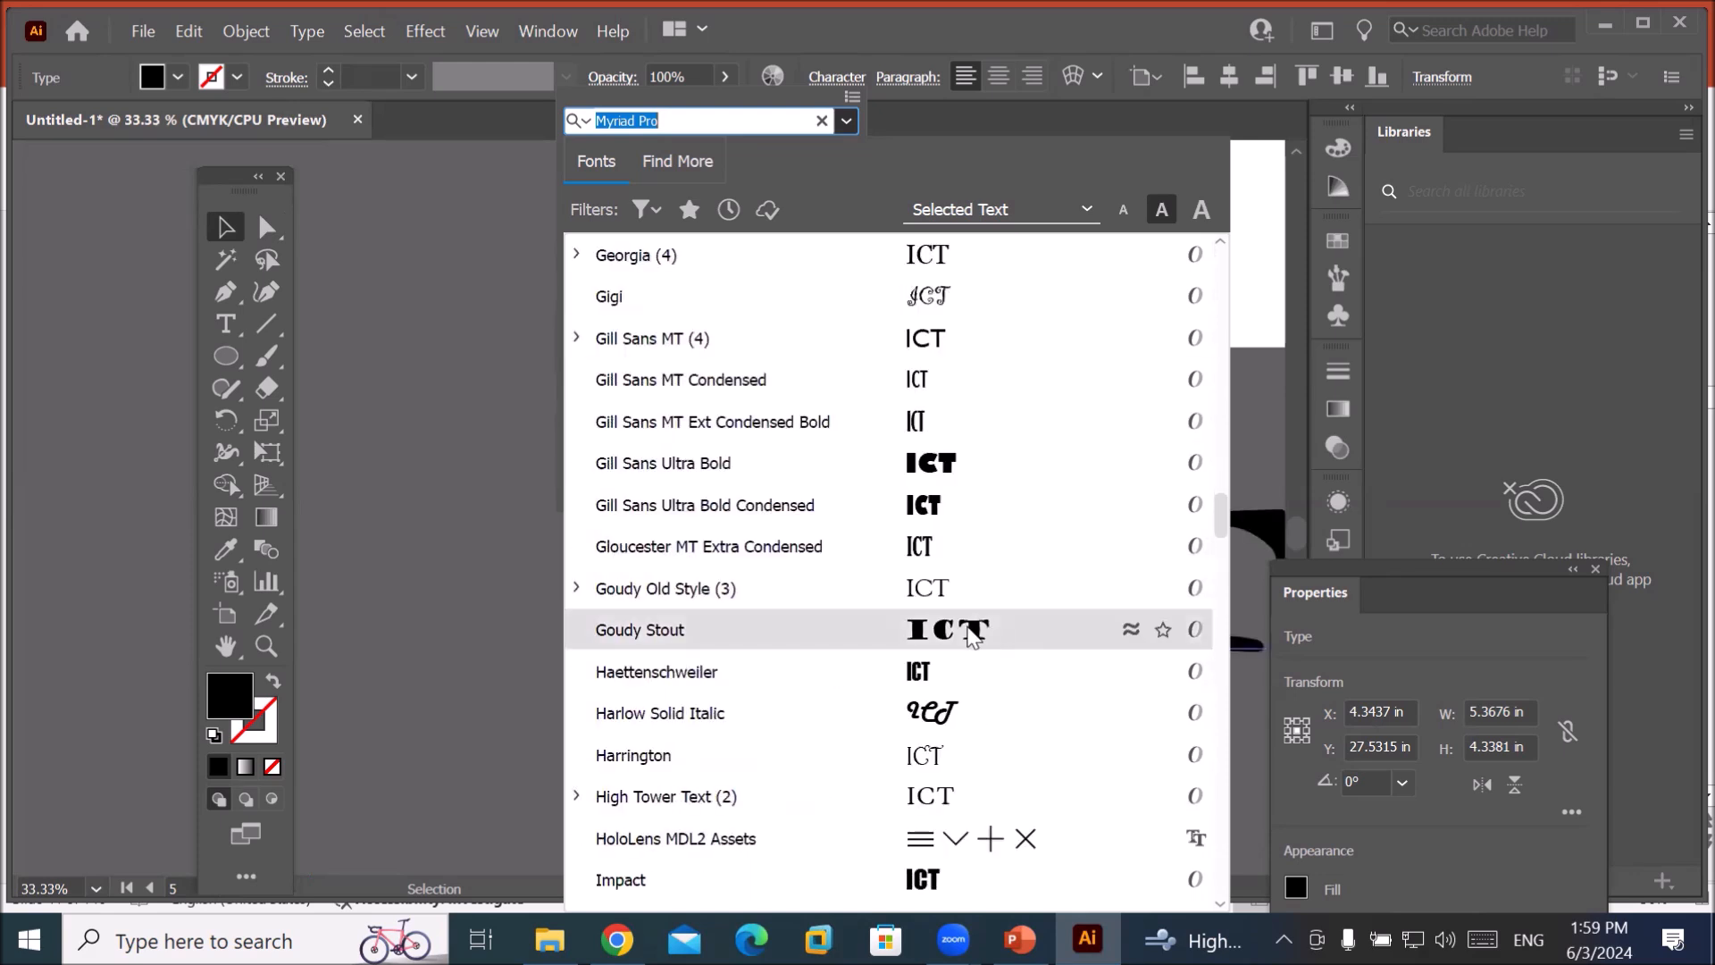
pyautogui.click(969, 629)
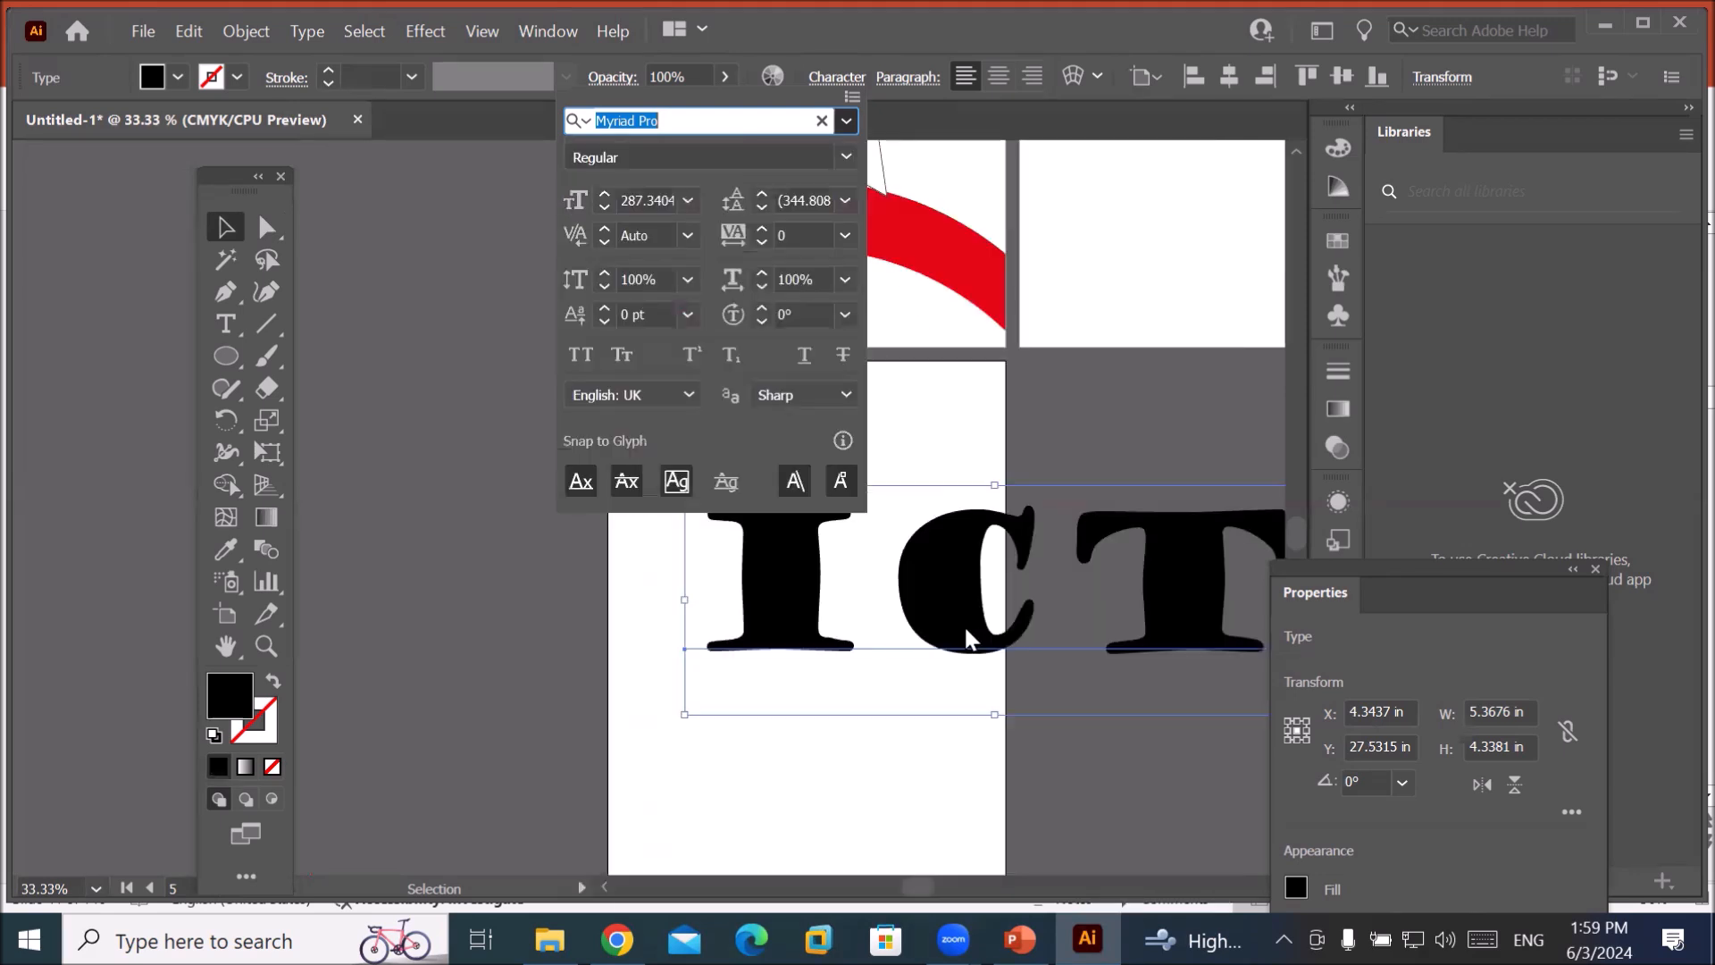
# Move the ICT text and scale it down to about 7.5 by 2.8 in so it fits the artboard width.
pyautogui.click(219, 235)
pyautogui.moveTo(925, 601); pyautogui.dragTo(758, 605)
pyautogui.moveTo(518, 720); pyautogui.dragTo(651, 668)
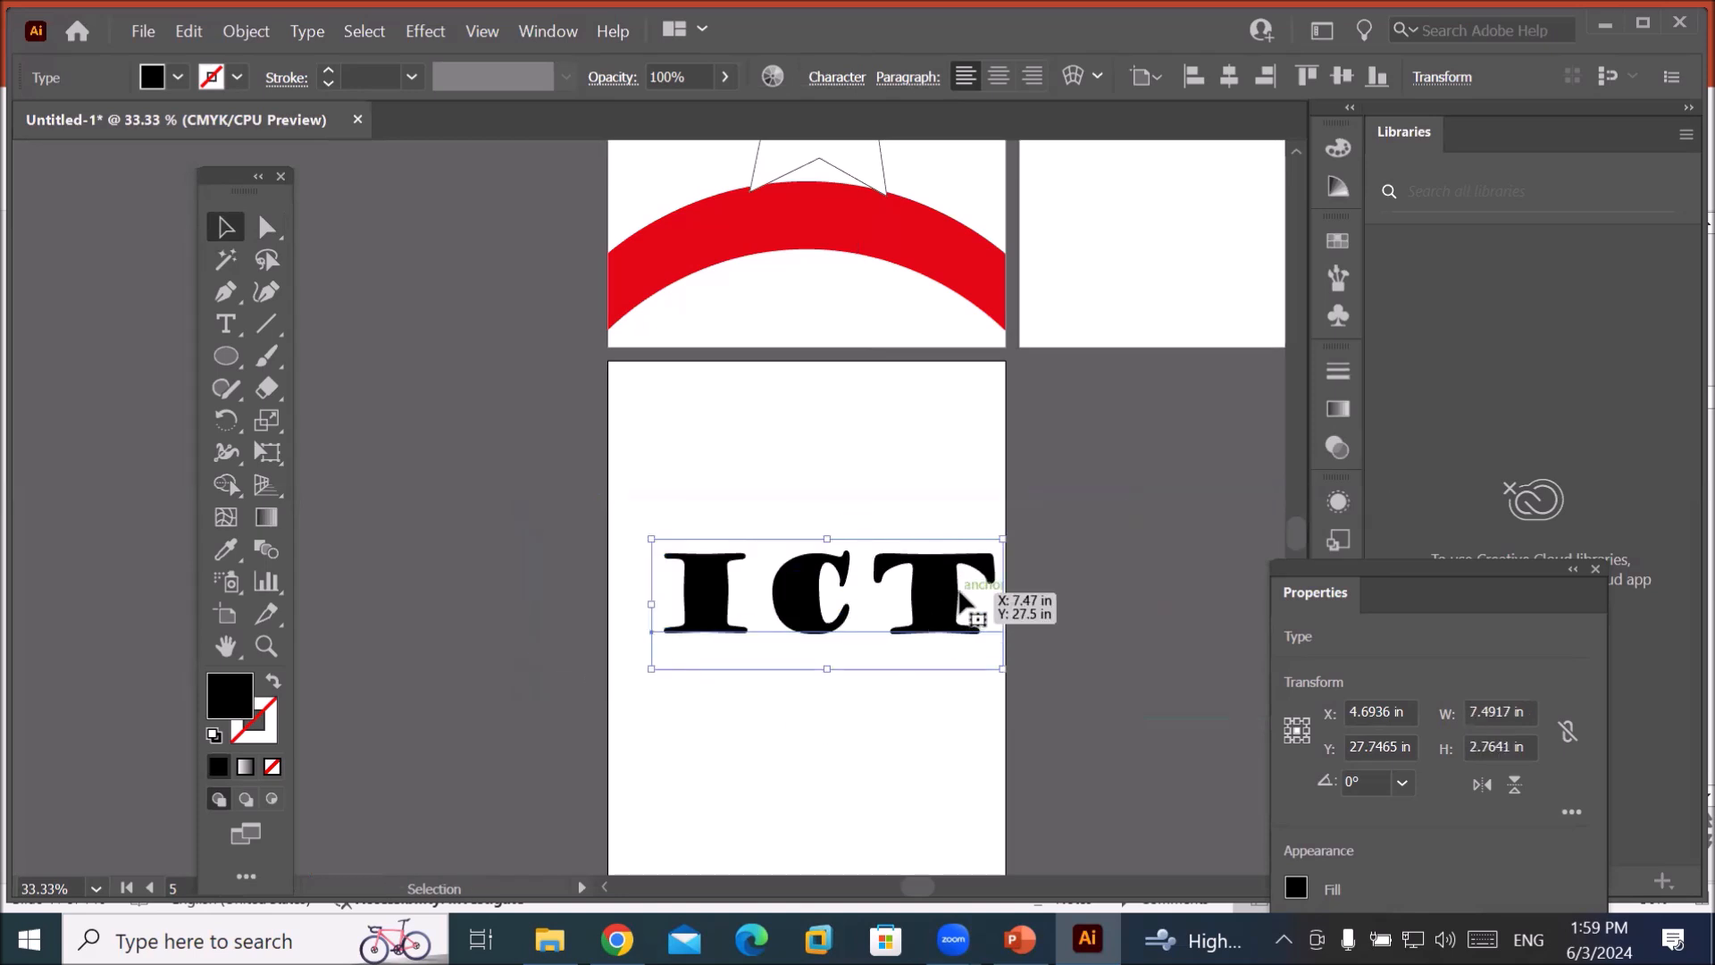
pyautogui.scroll(2, 976, 604)
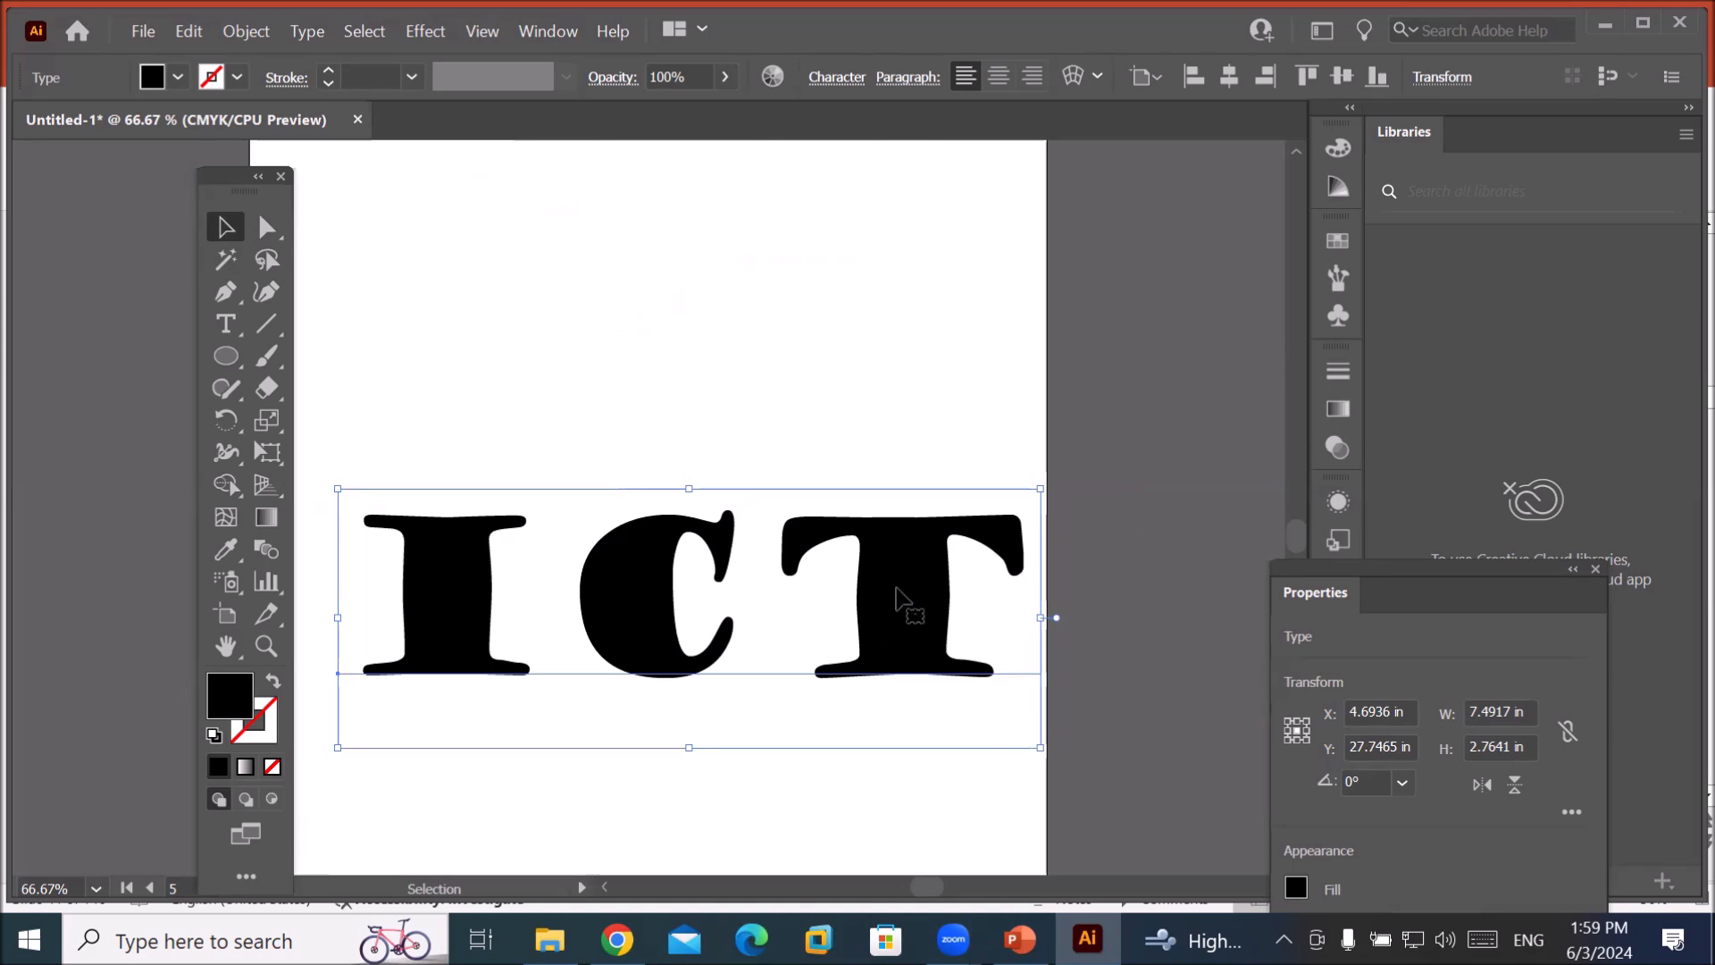
pyautogui.rightClick(902, 596)
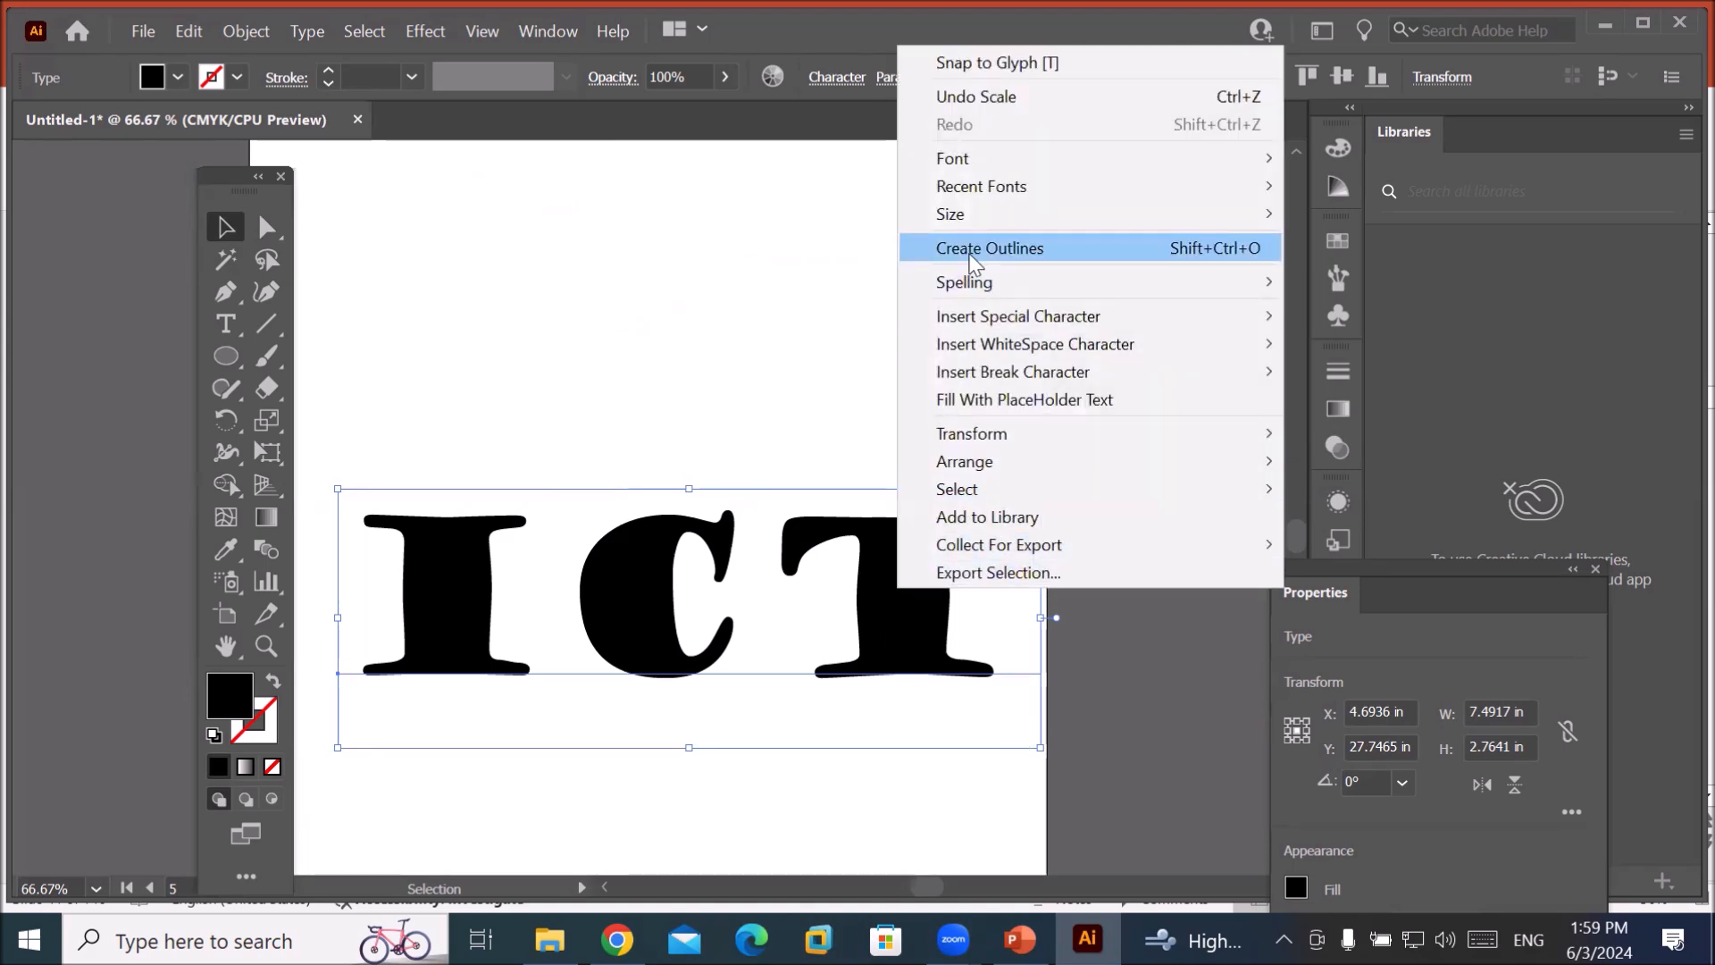
pyautogui.click(626, 610)
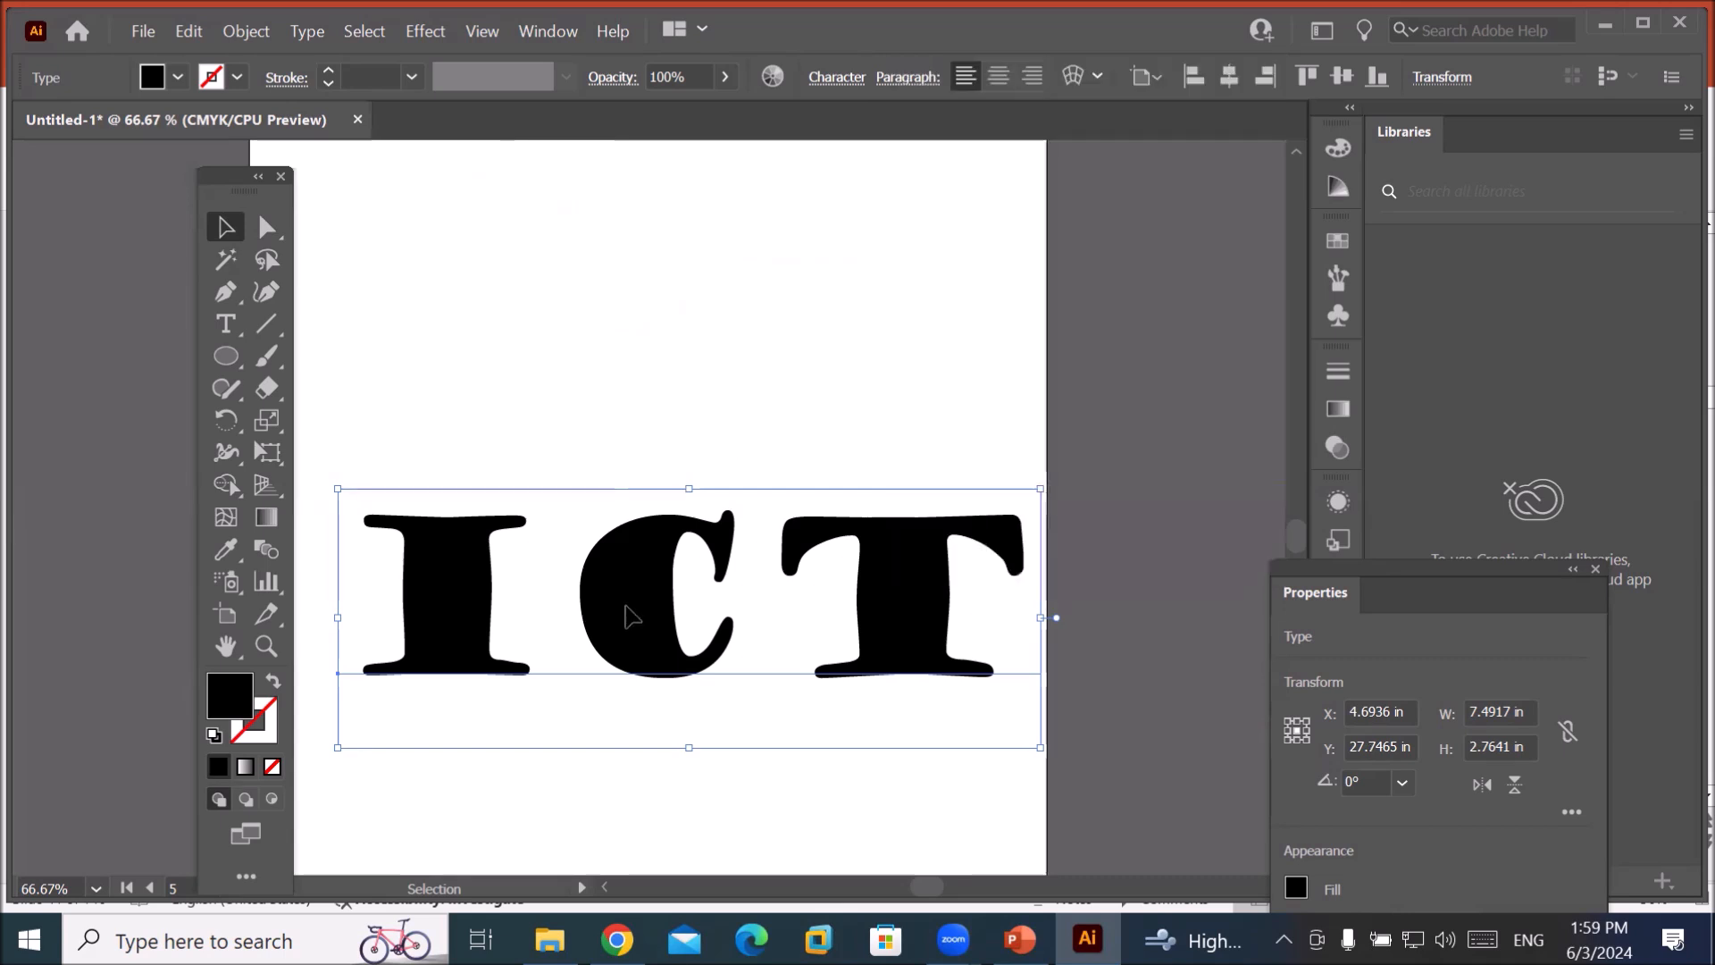
pyautogui.click(268, 229)
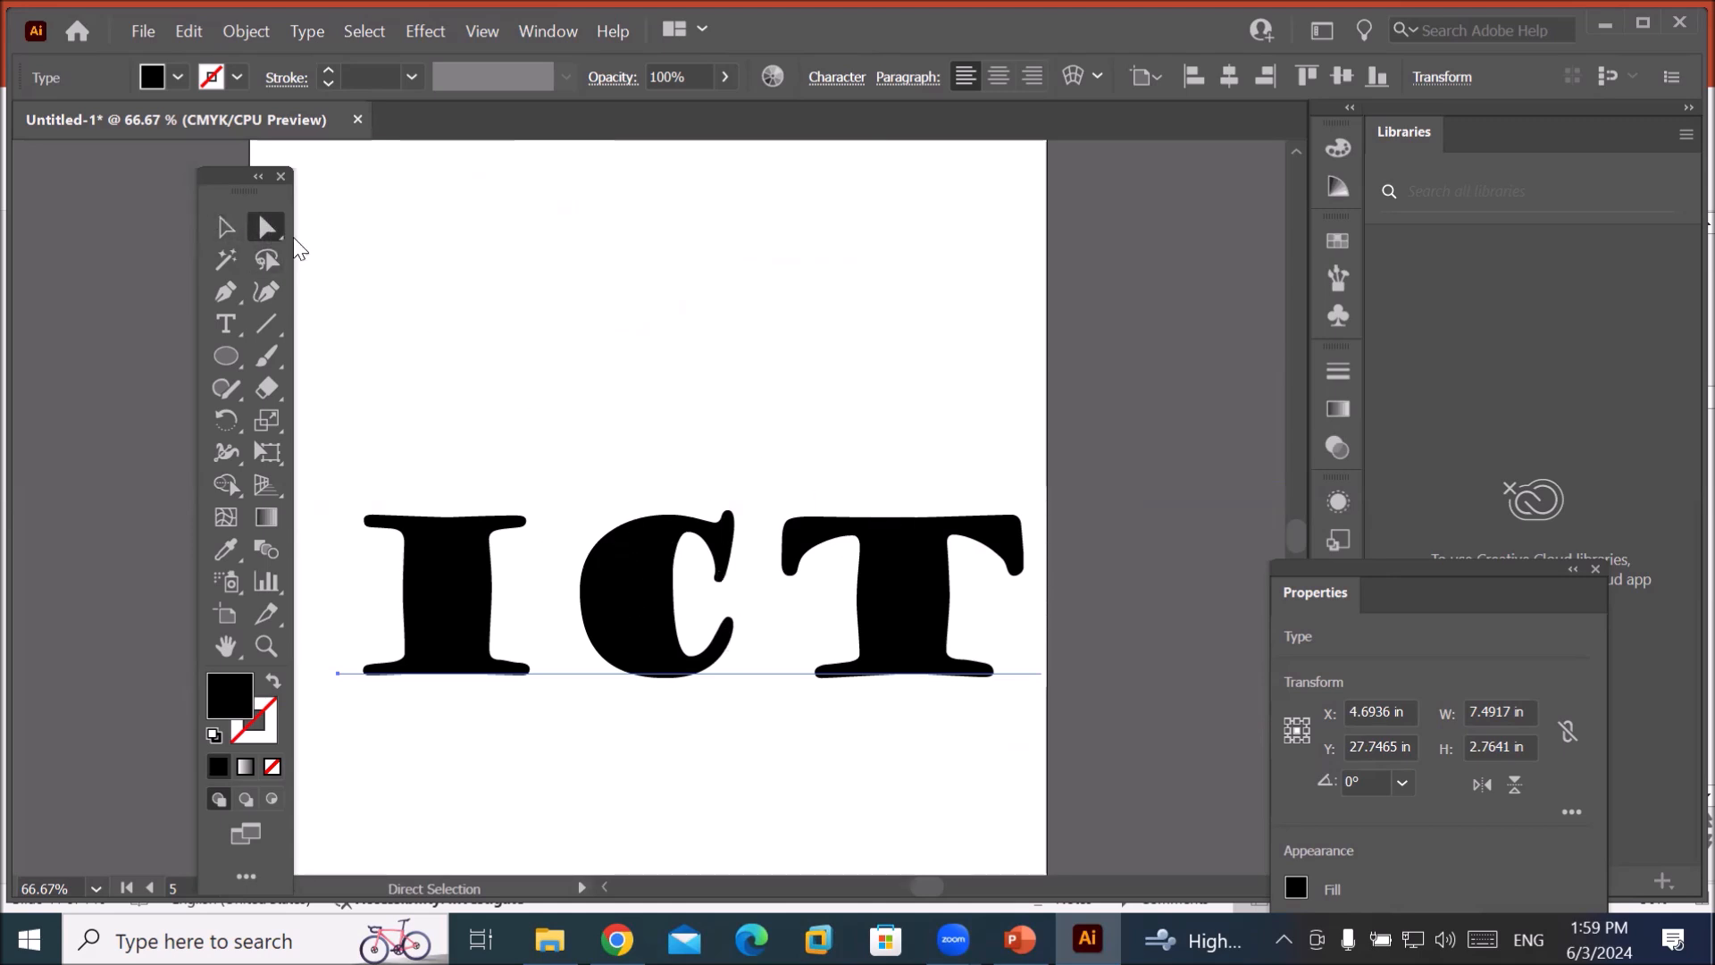
pyautogui.click(226, 227)
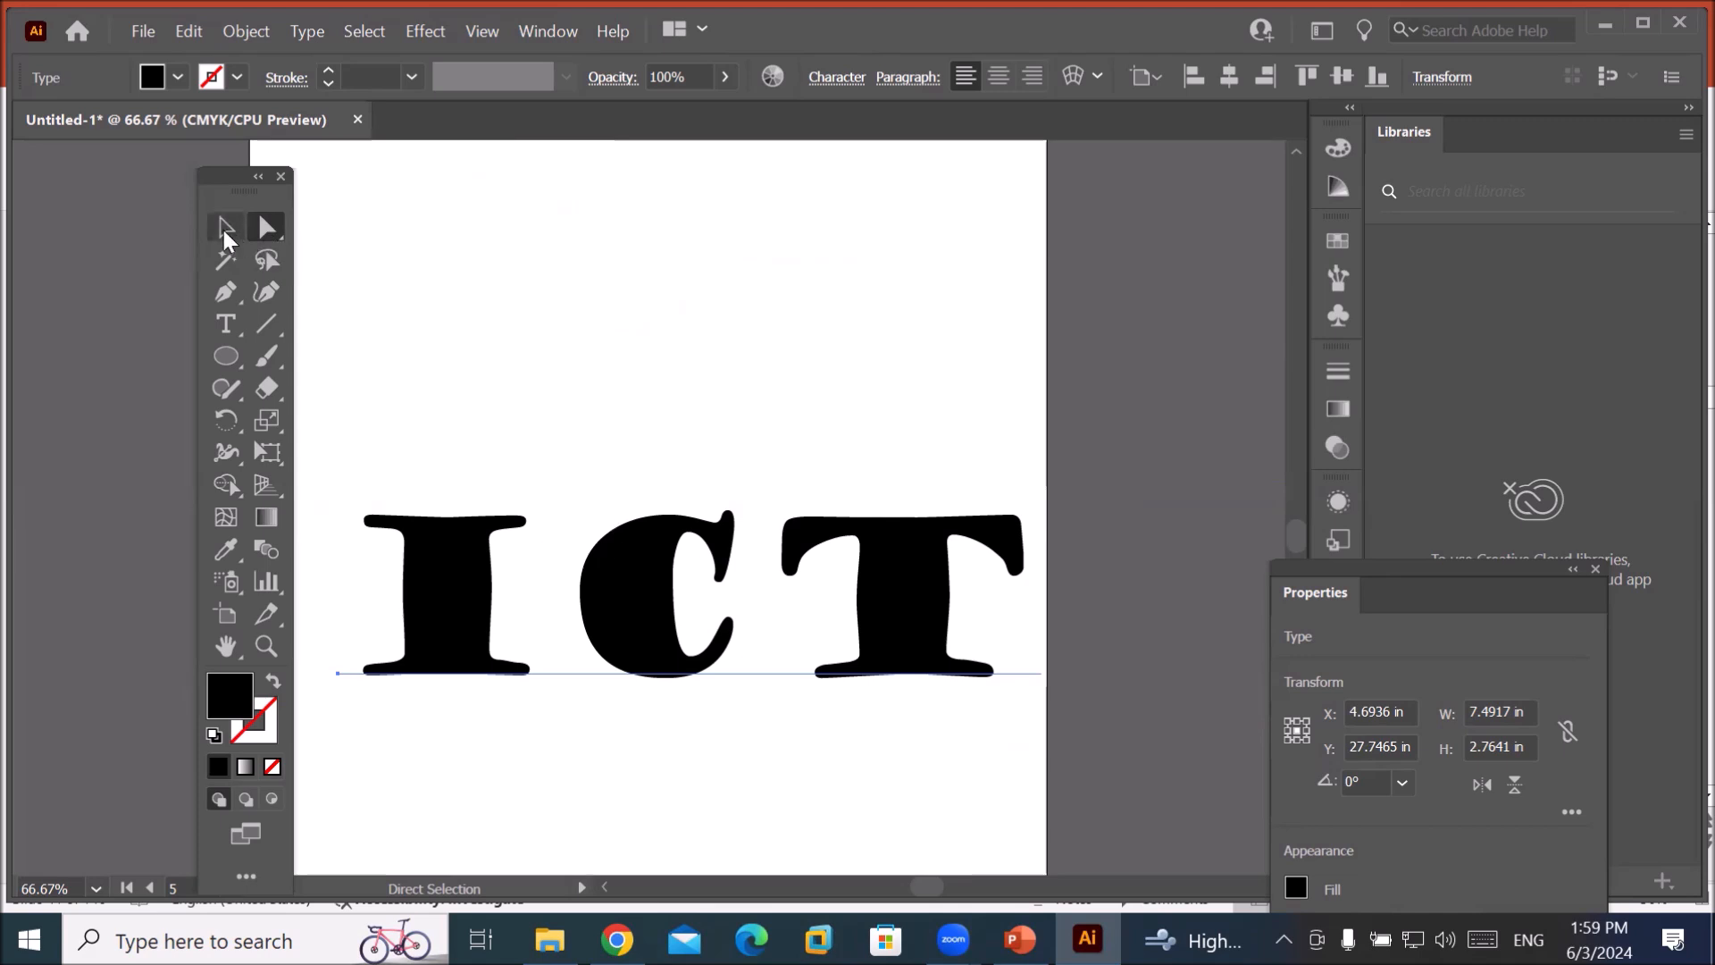
# Move the ICT text up the artboard and rotate it clockwise to about 348.56°.
pyautogui.click(674, 590)
pyautogui.moveTo(639, 589); pyautogui.dragTo(625, 388)
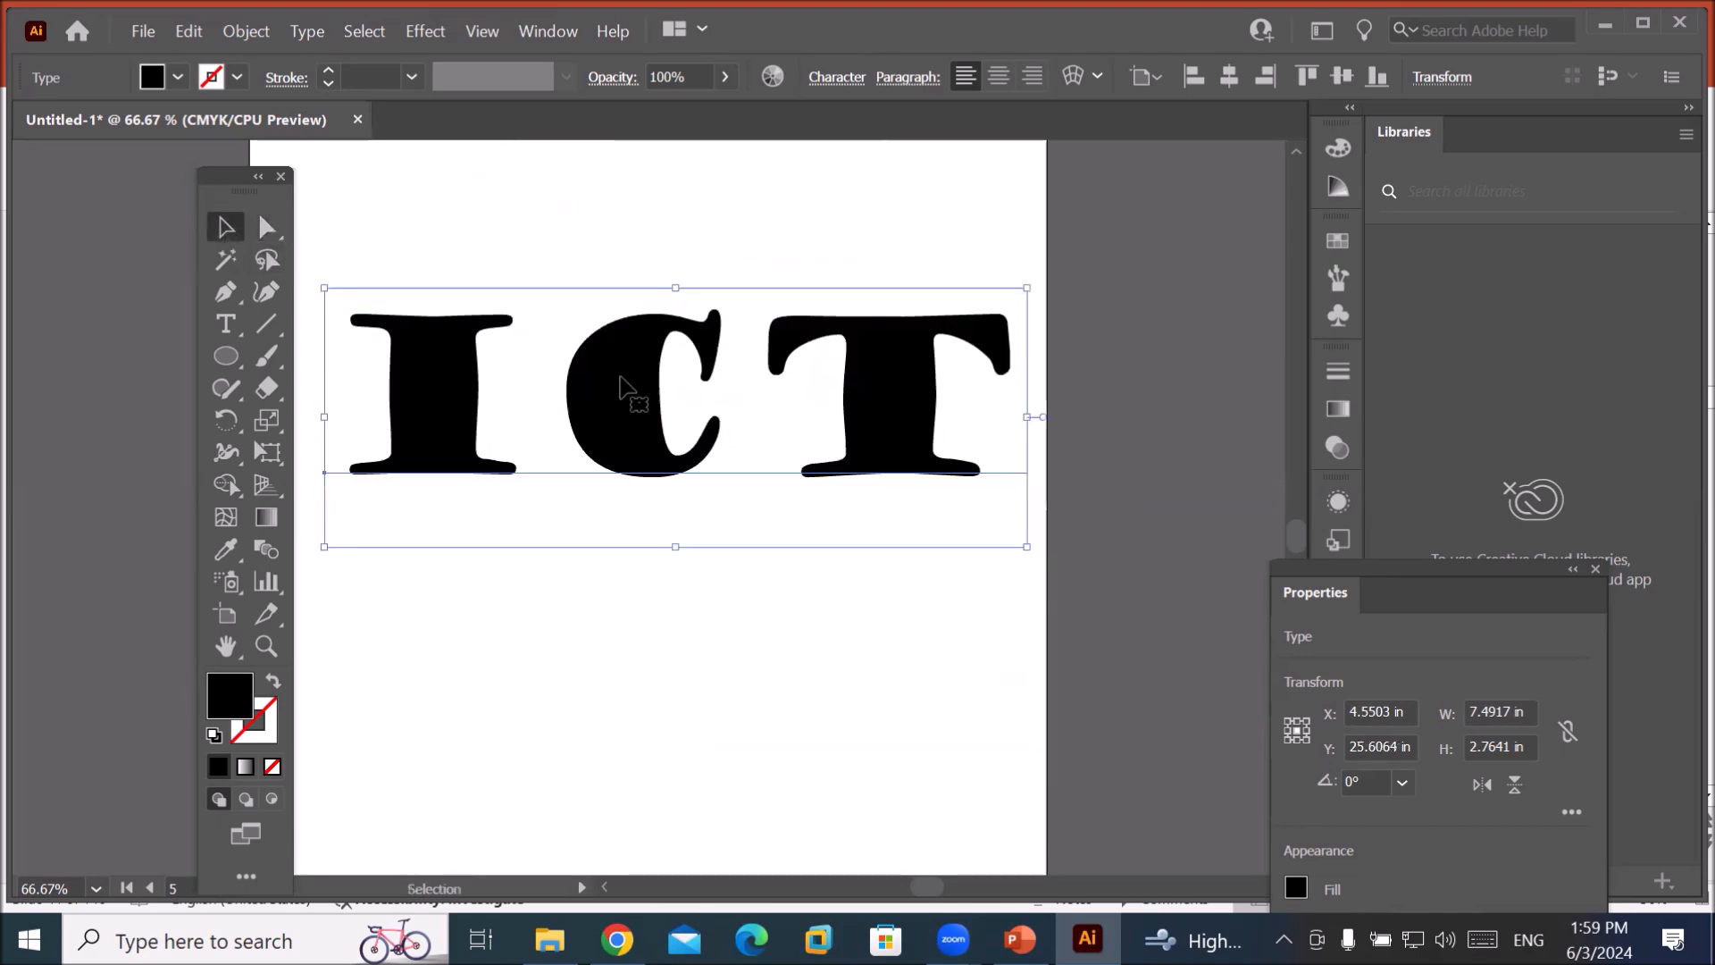
pyautogui.moveTo(1032, 271); pyautogui.dragTo(1036, 343)
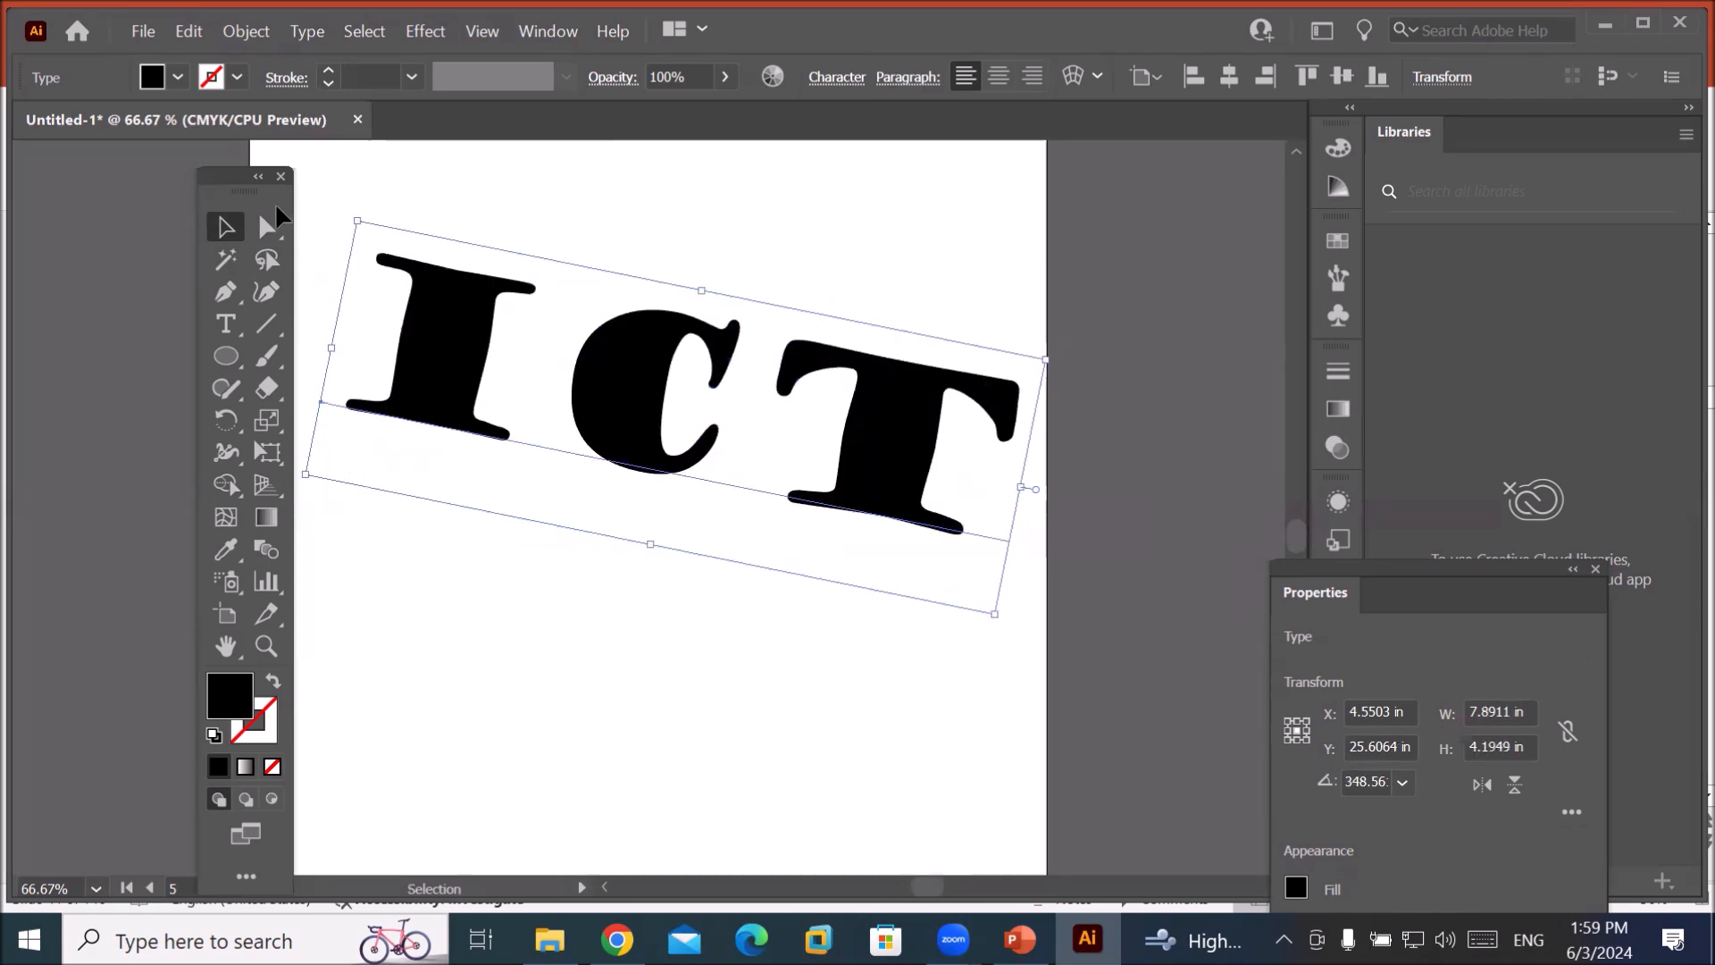
# Convert the rotated ICT text to outlines.
pyautogui.click(268, 229)
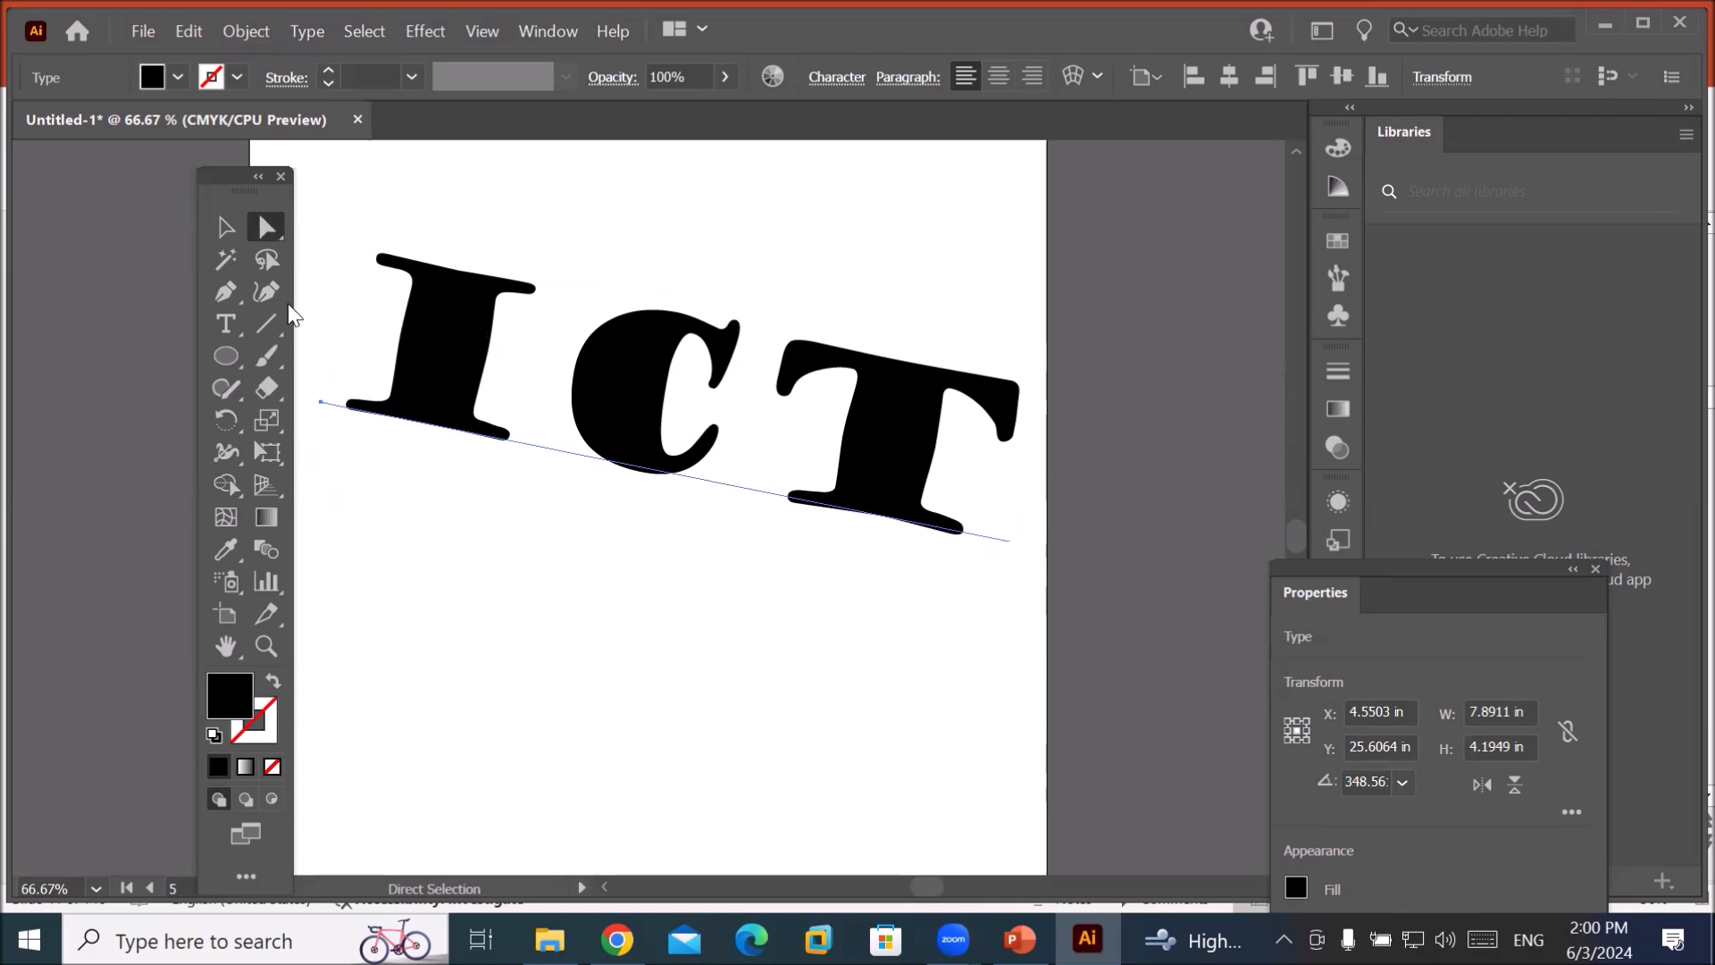
pyautogui.rightClick(452, 354)
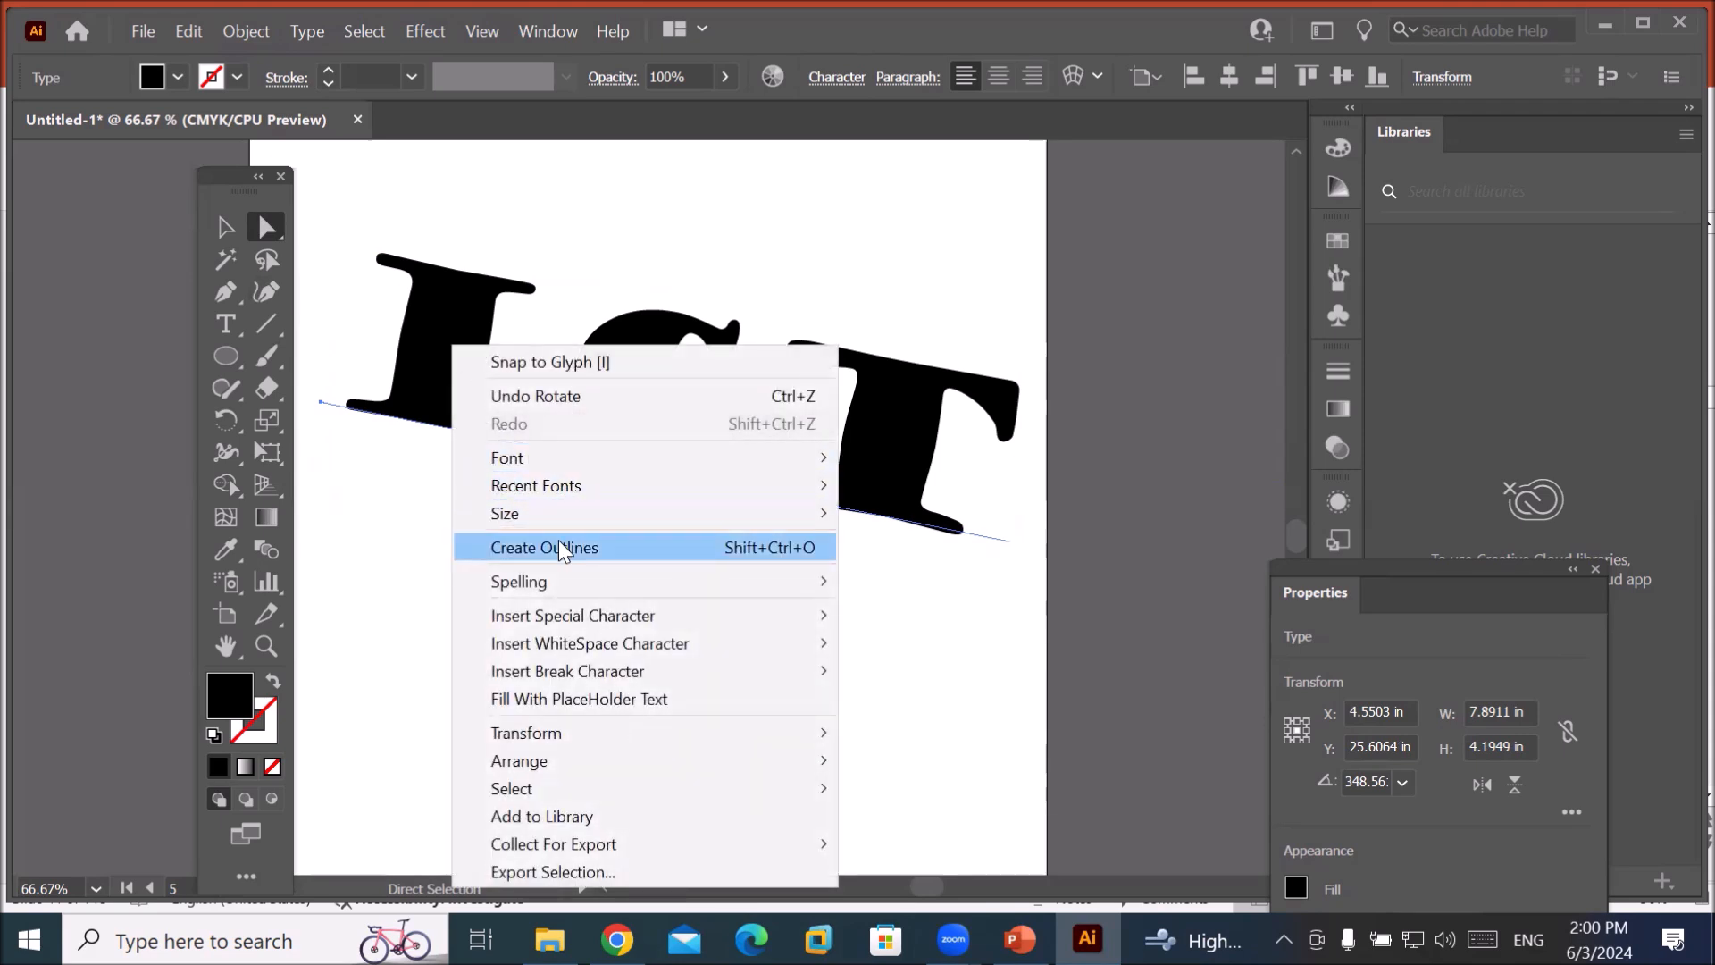
pyautogui.click(306, 31)
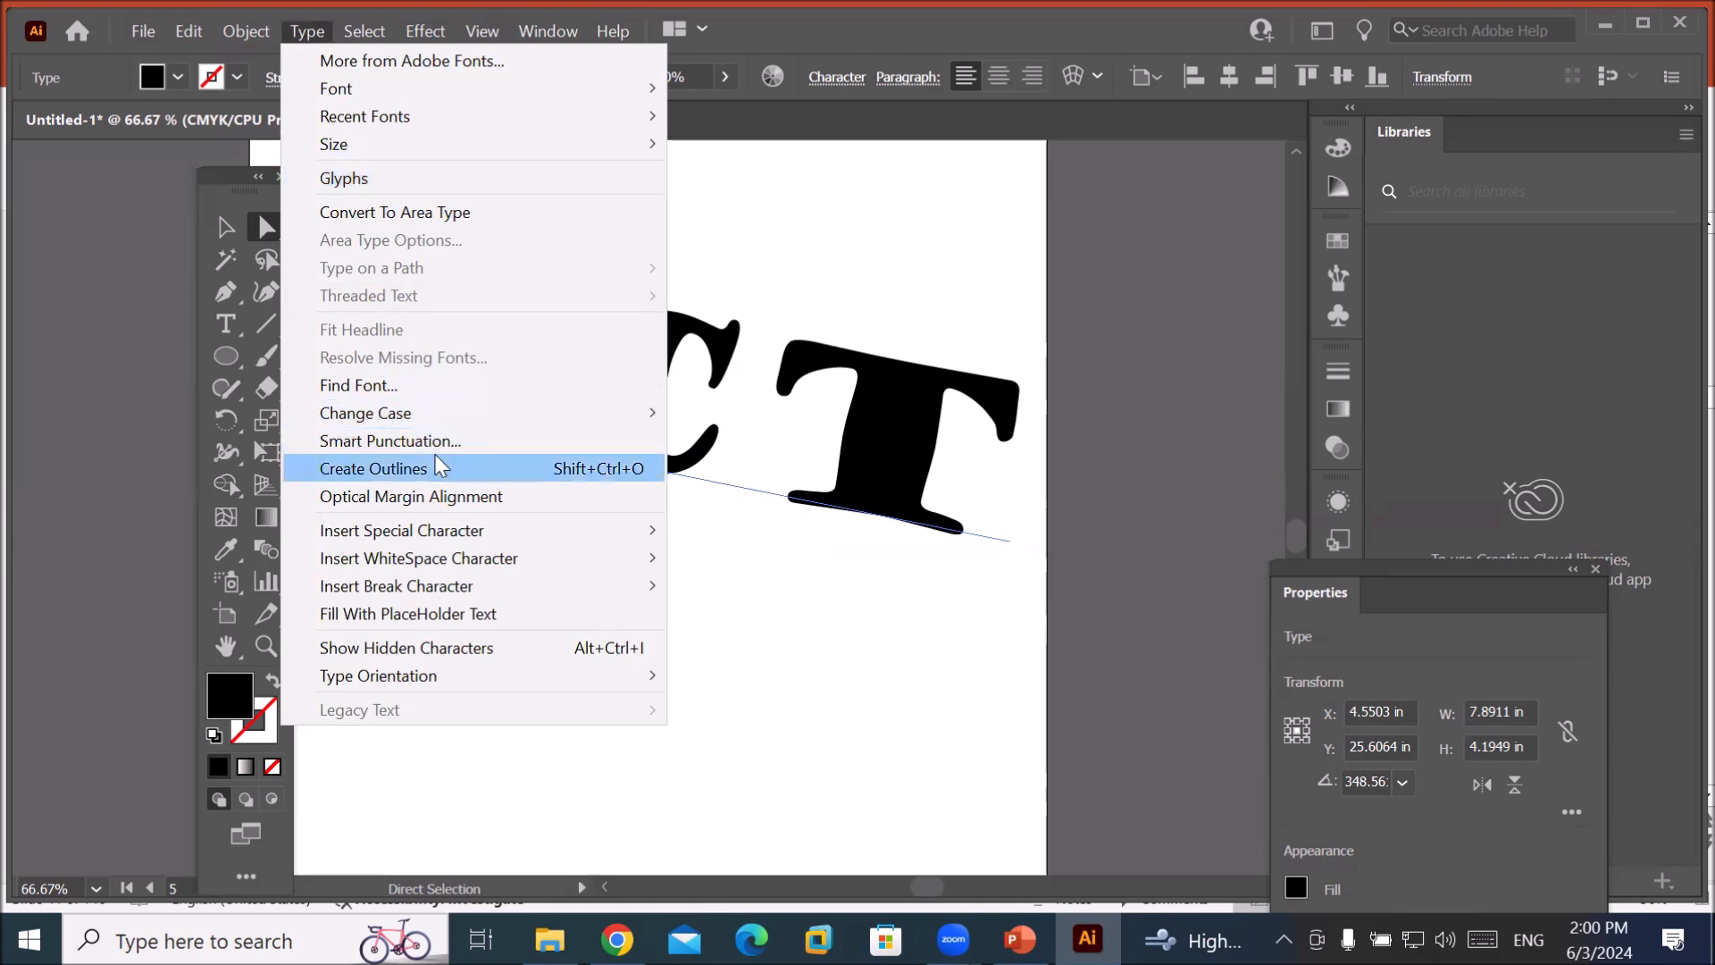
pyautogui.click(547, 473)
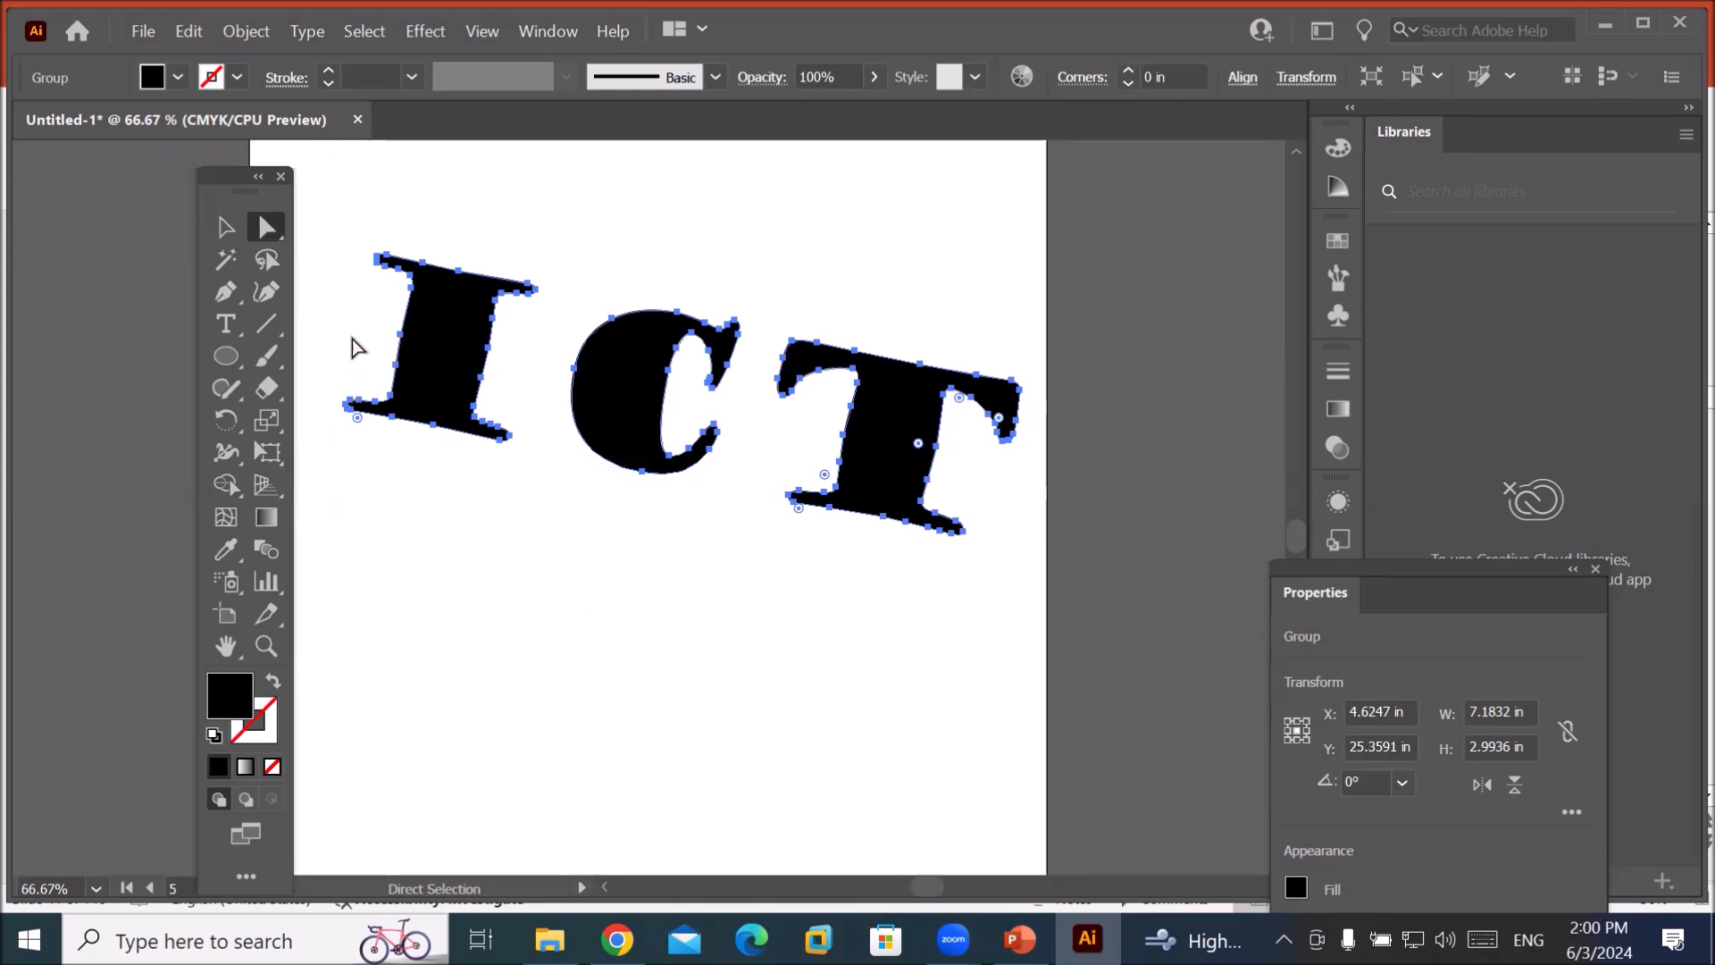
# Reset the outlined ICT lettering to the default white fill and black 1 pt stroke.
pyautogui.scroll(1, 351, 257)
pyautogui.scroll(-1, 641, 451)
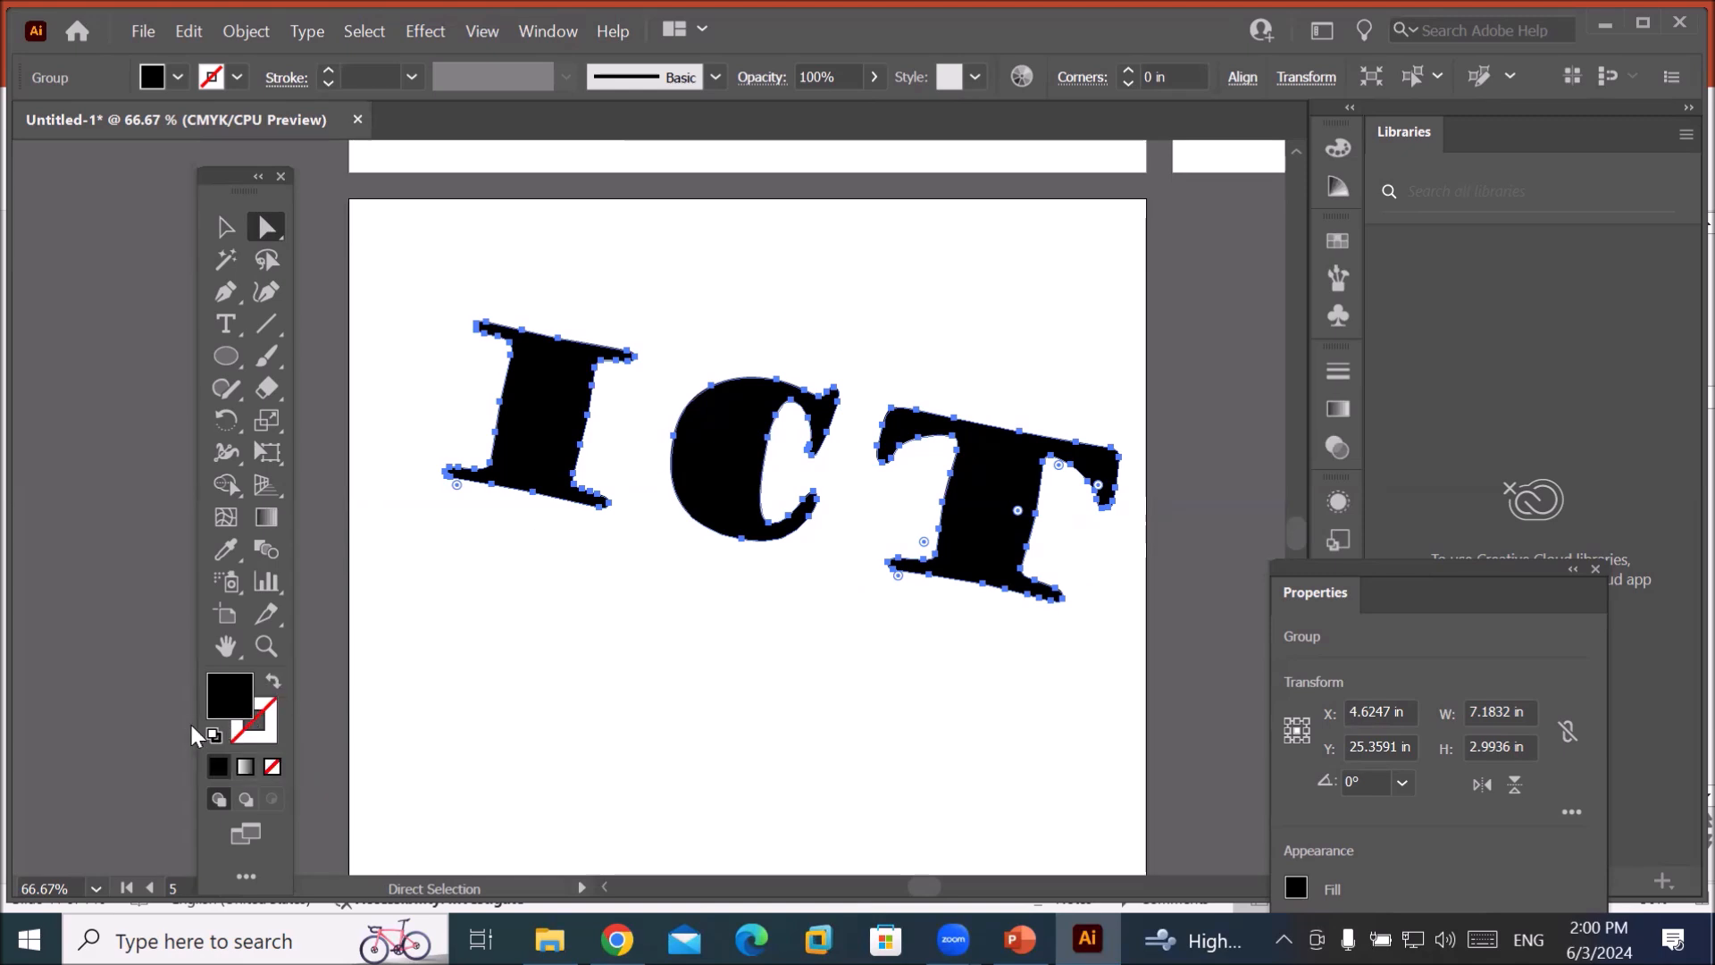
pyautogui.click(212, 735)
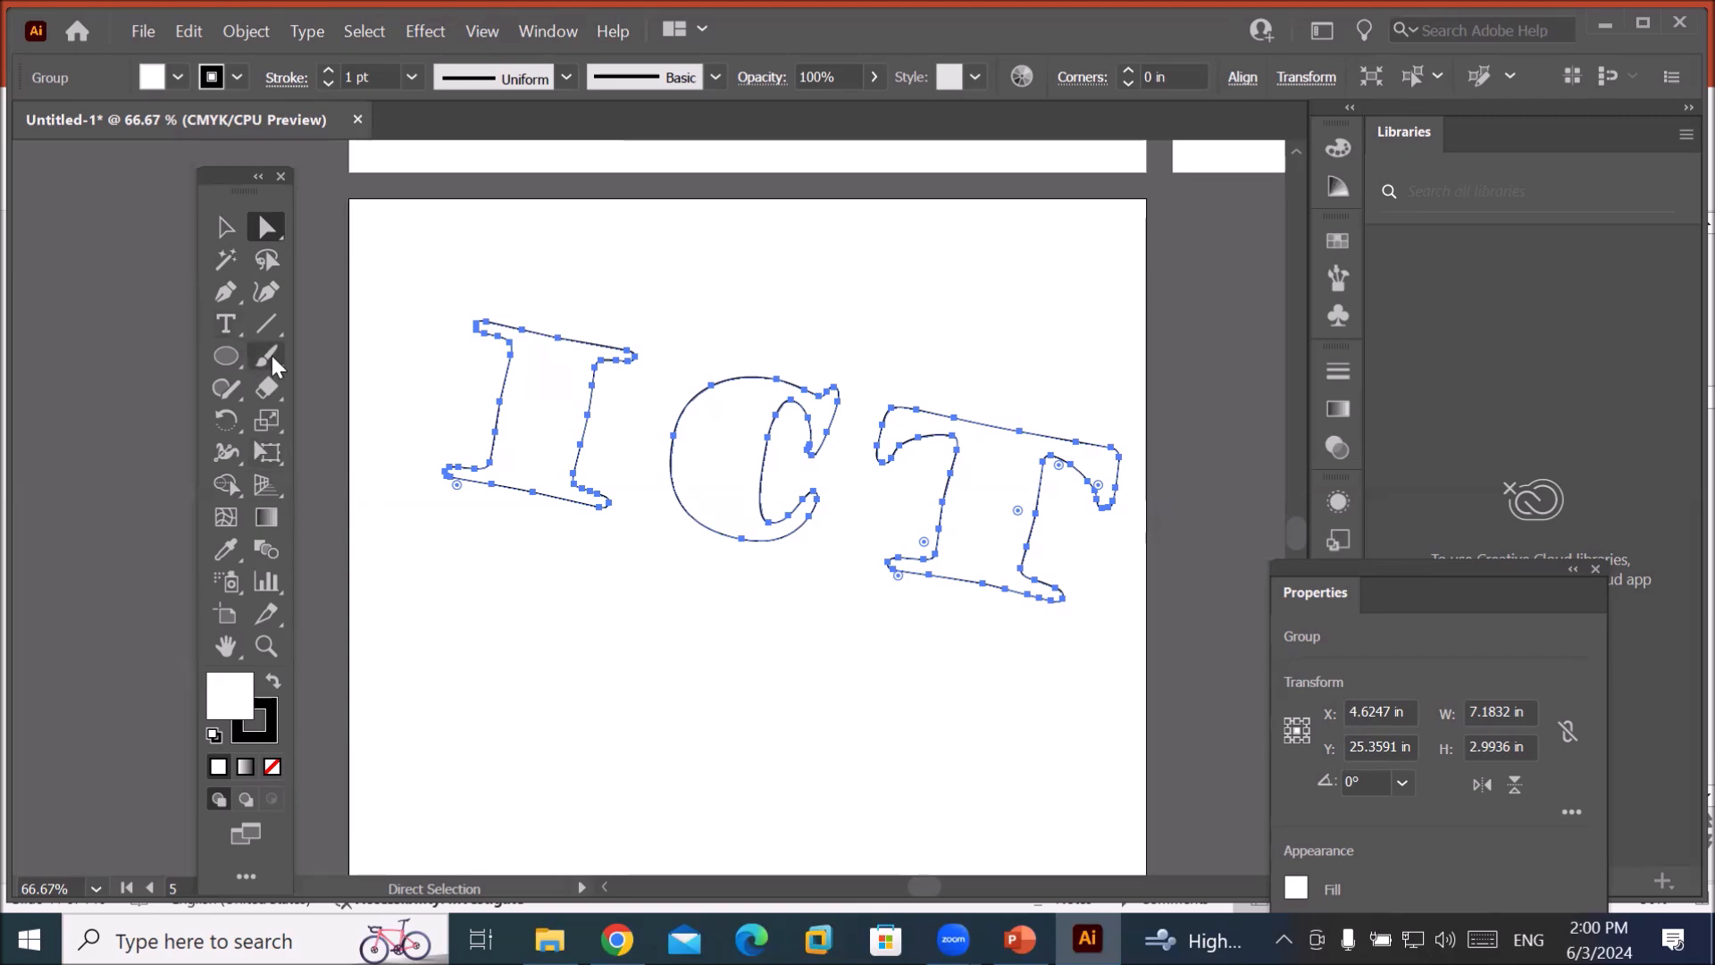
# Remove the two middle anchor points along the bottom edge of the letter I with the Pen tool.
pyautogui.click(226, 291)
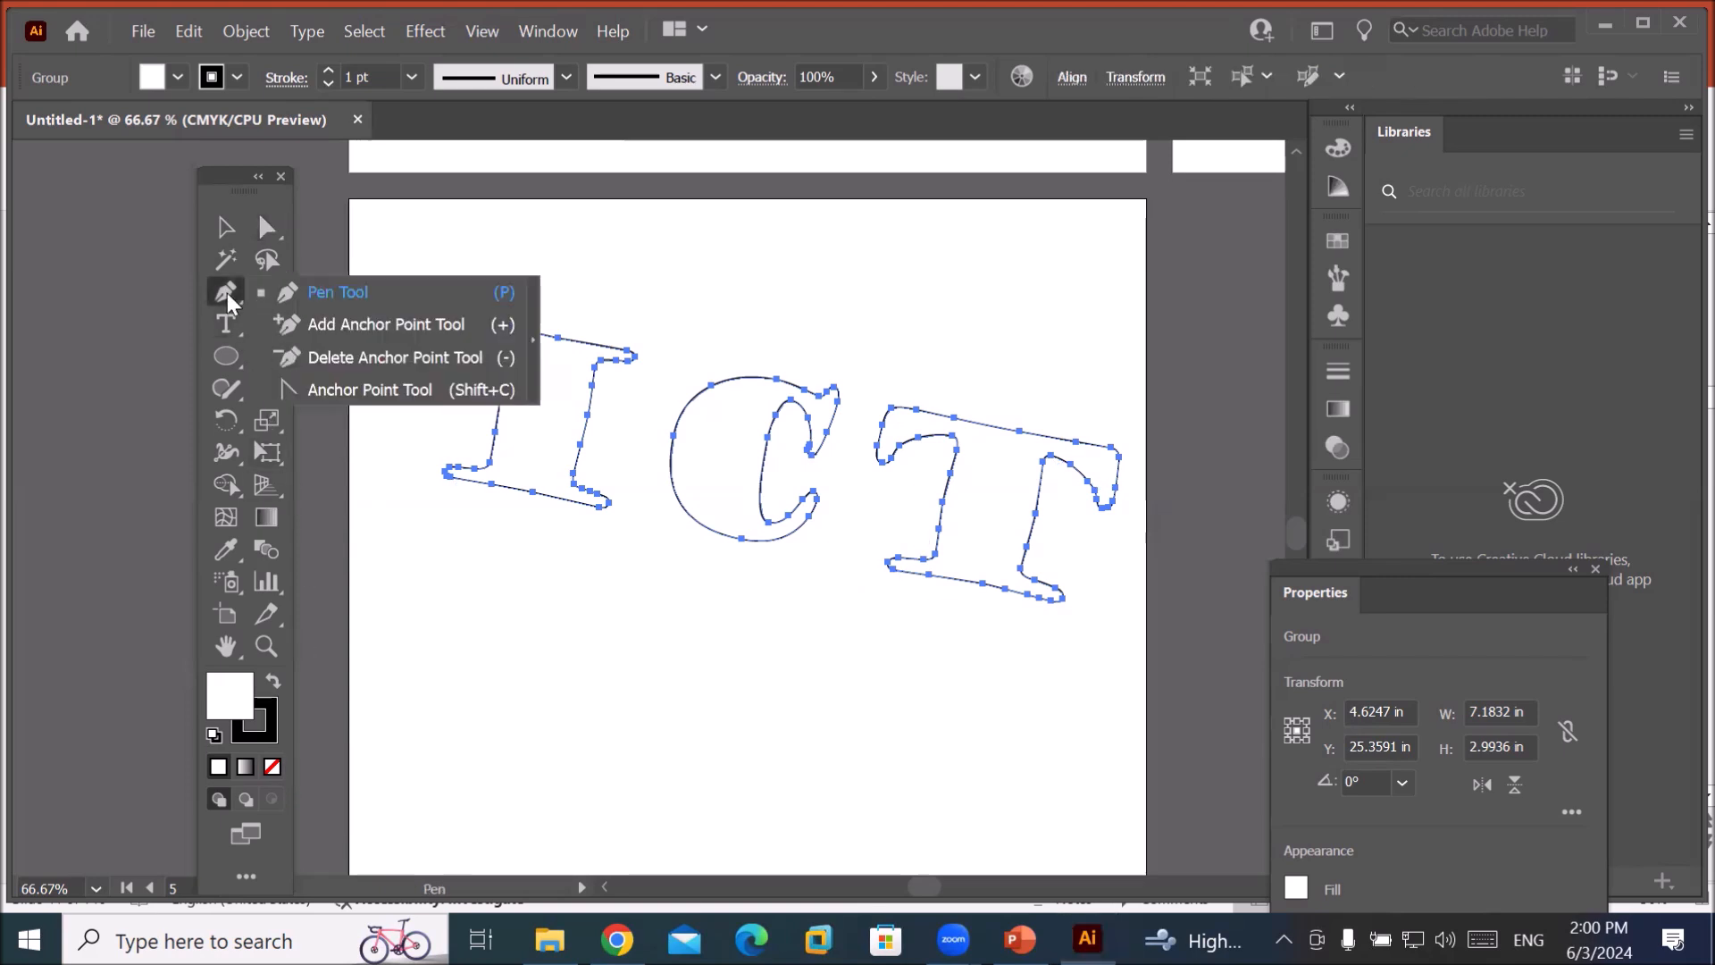
pyautogui.click(321, 299)
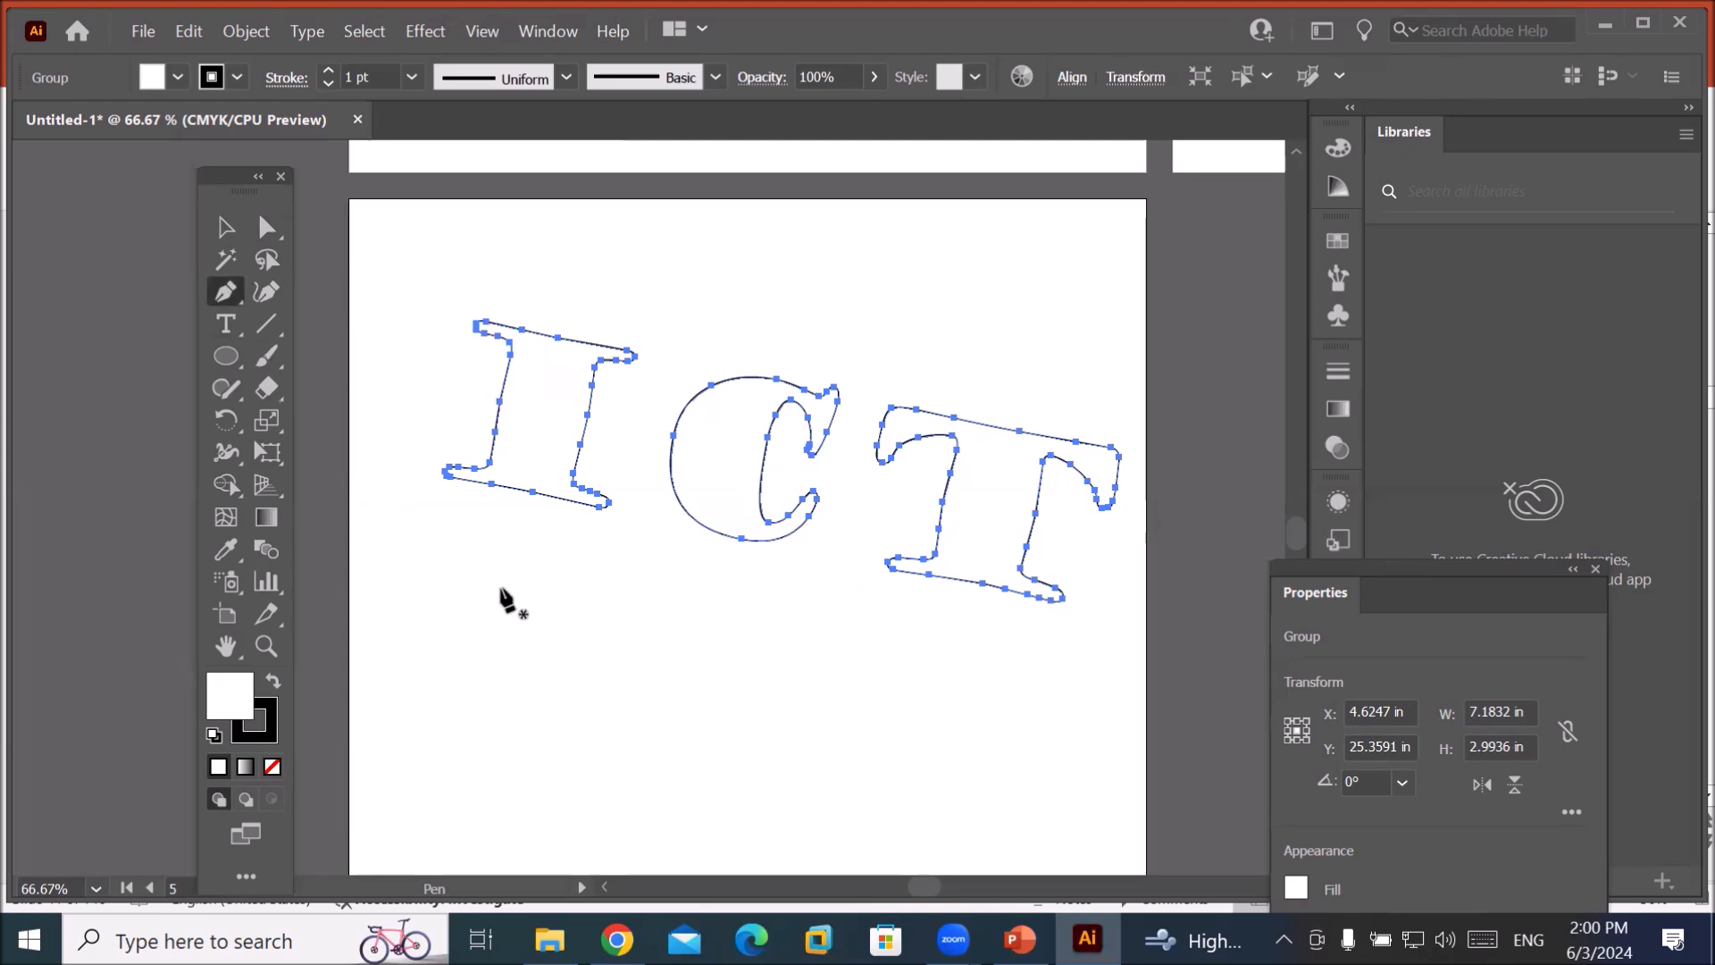
pyautogui.scroll(2, 511, 471)
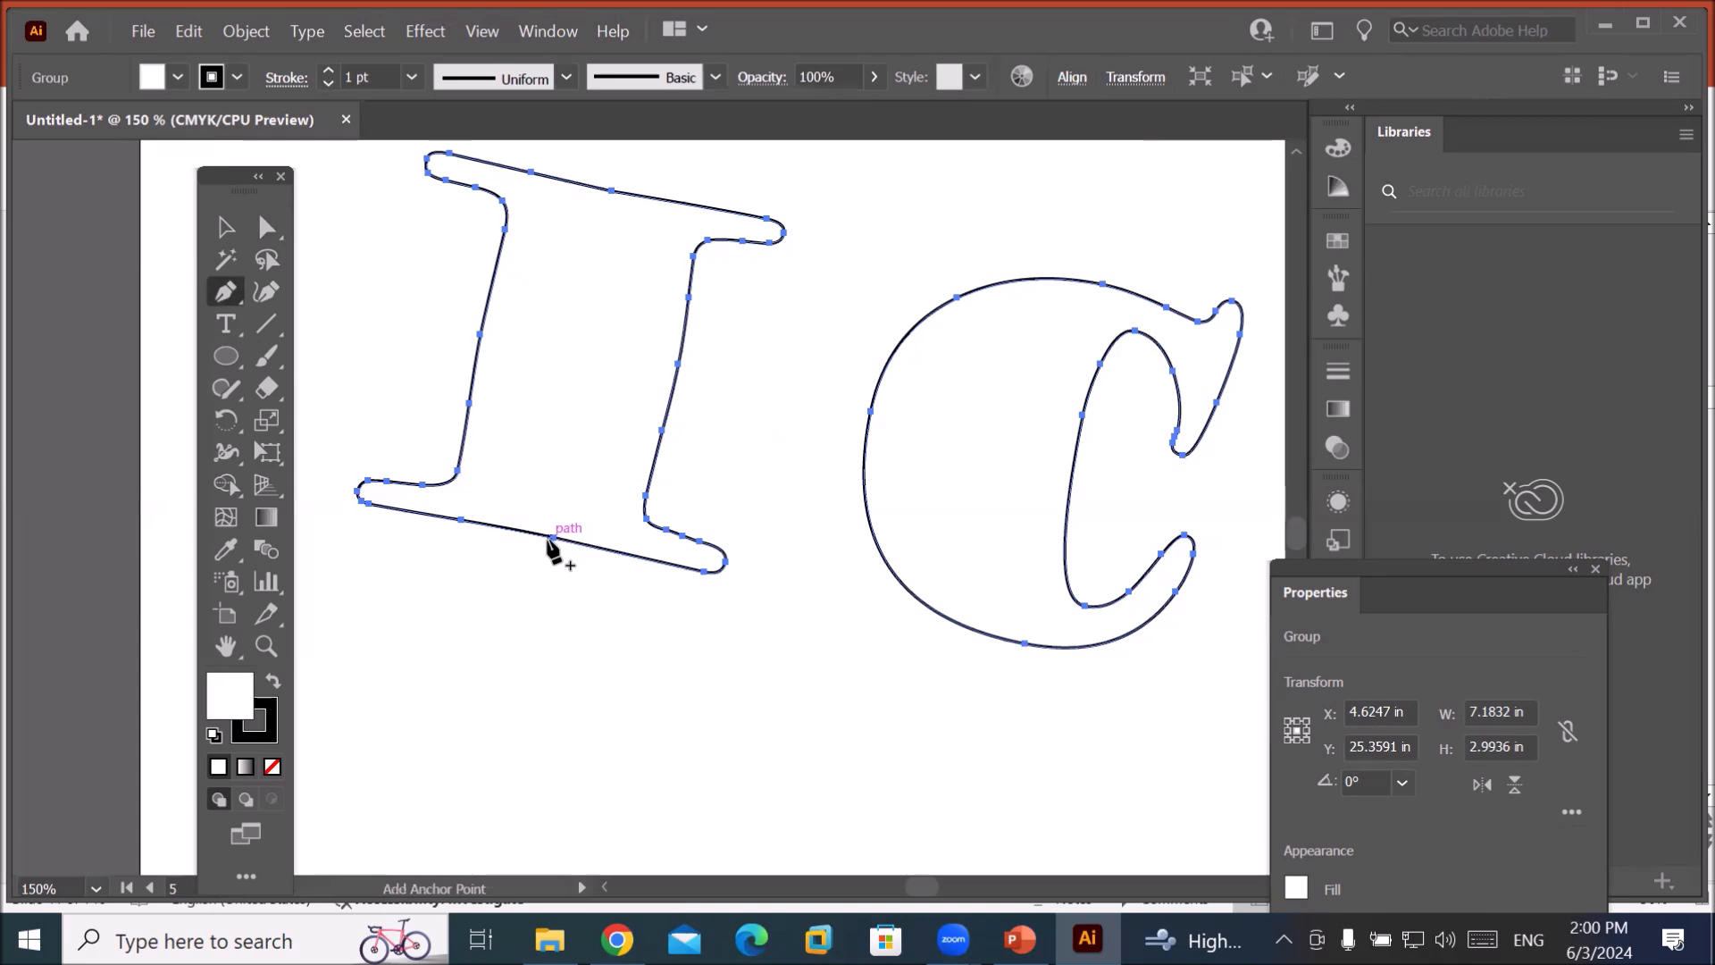
pyautogui.click(553, 538)
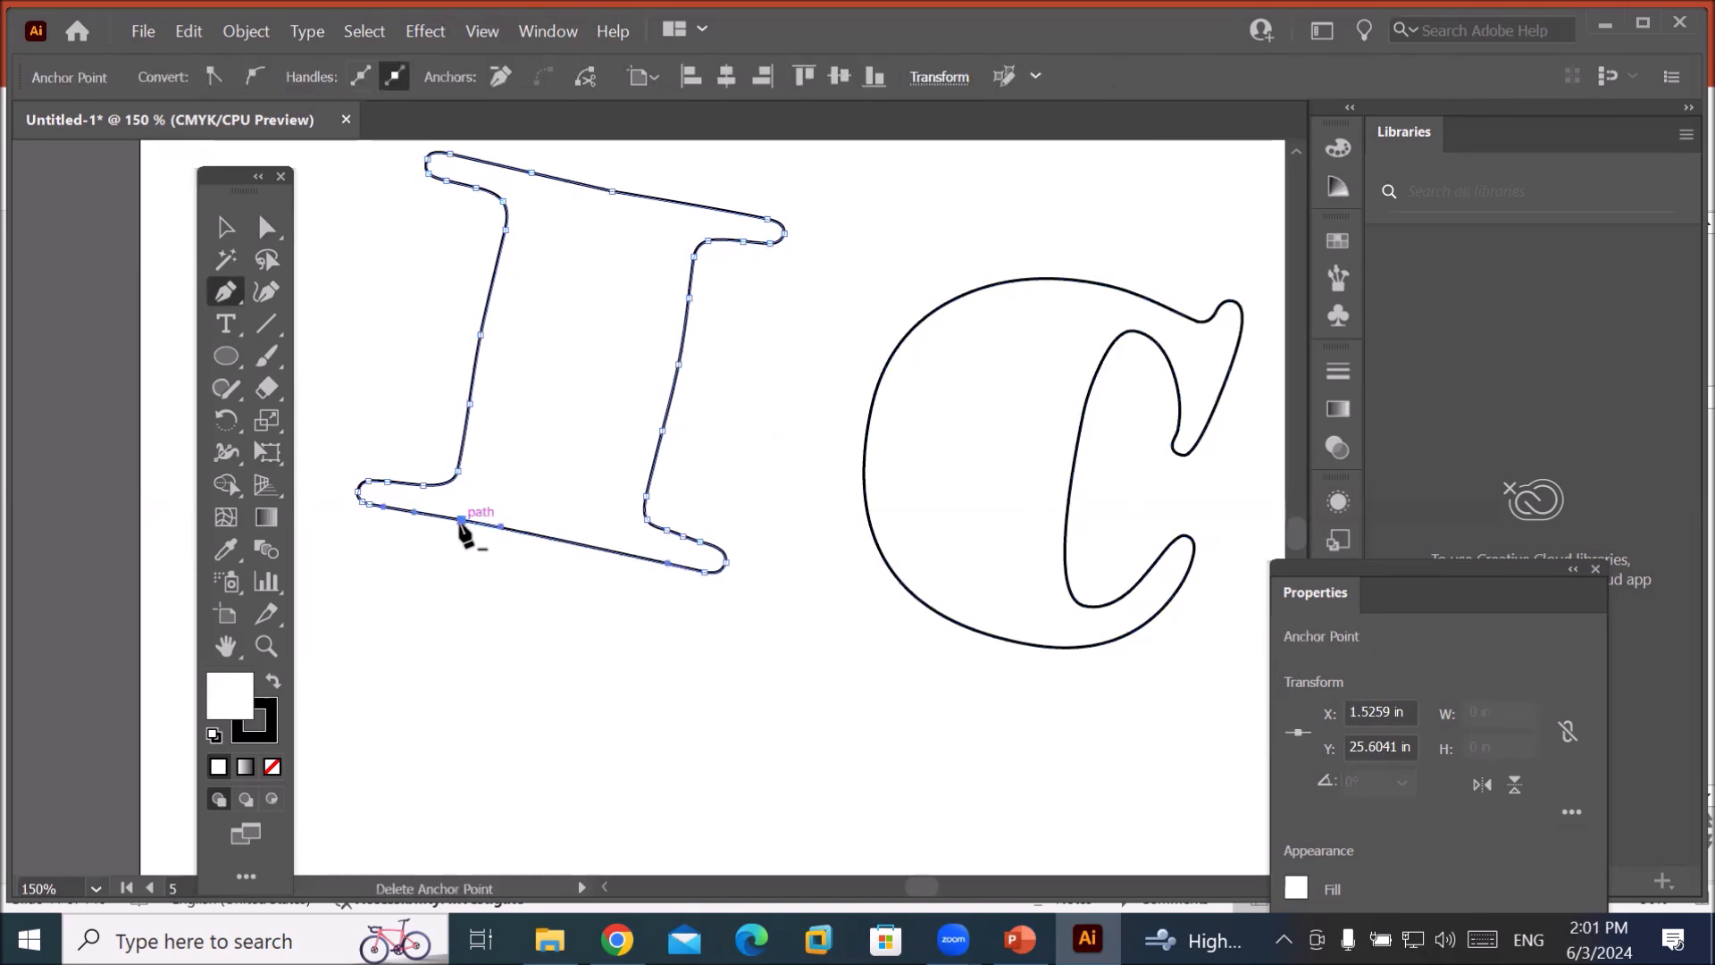
pyautogui.click(461, 519)
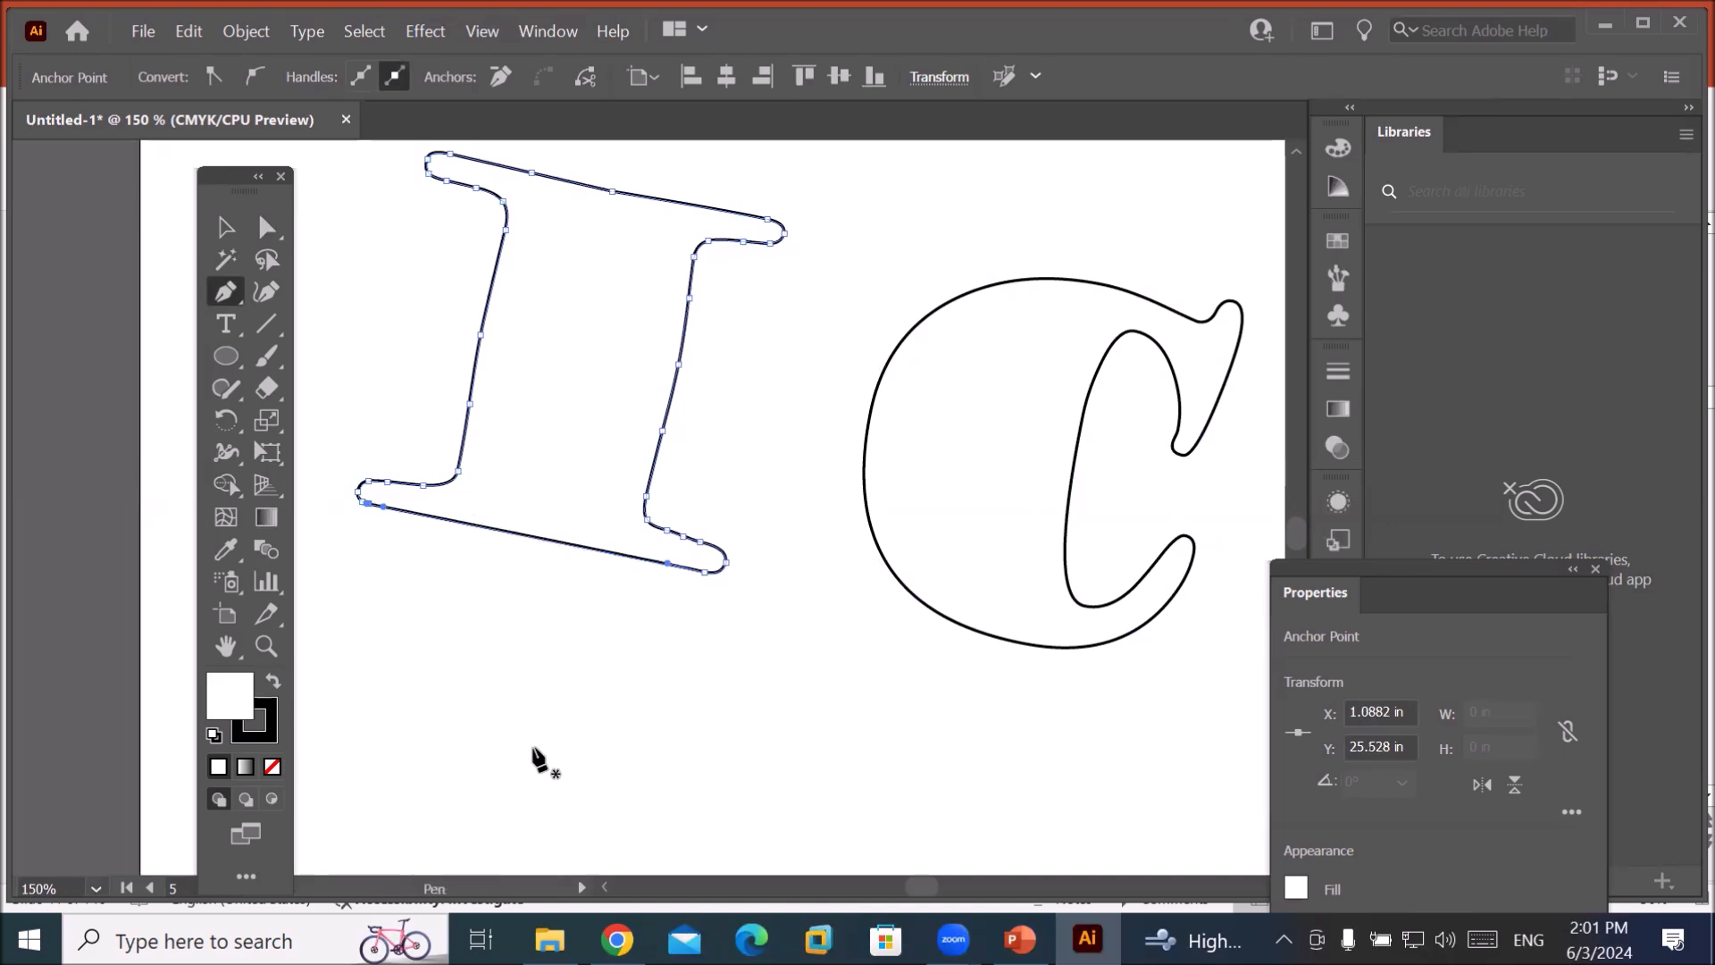
# Remove the two middle anchor points along the top edge of the letter I with the Pen tool.
pyautogui.press('space')
pyautogui.scroll(3, 657, 157)
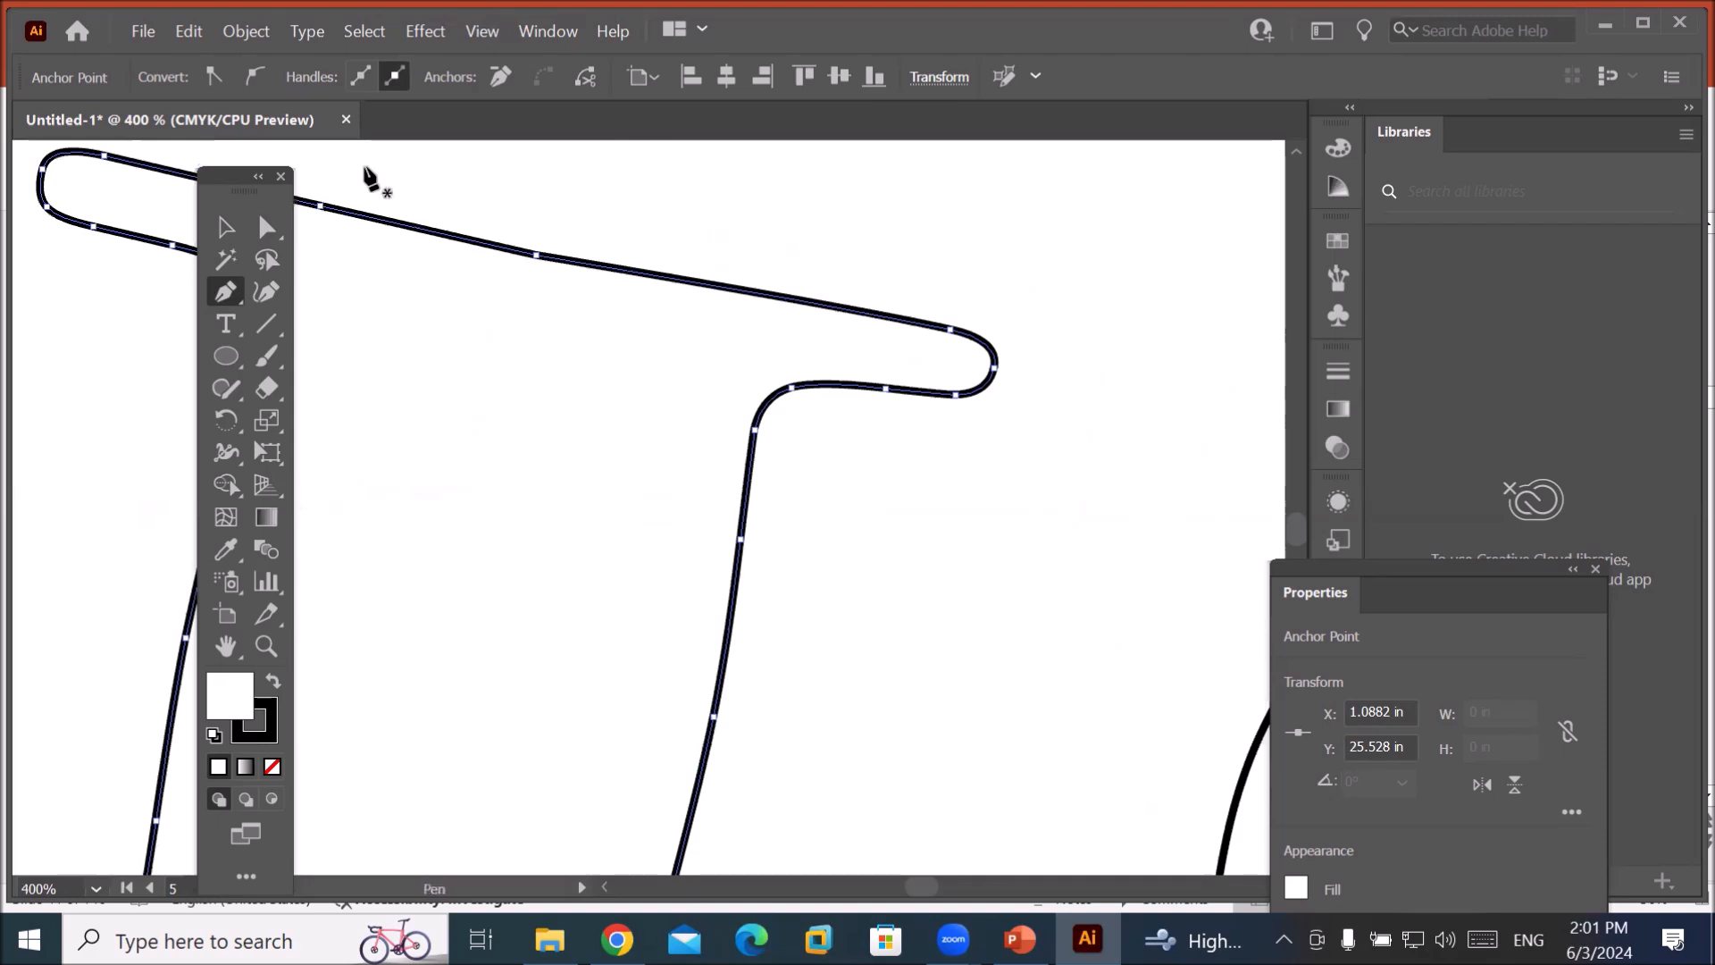
pyautogui.moveTo(239, 185); pyautogui.dragTo(195, 326)
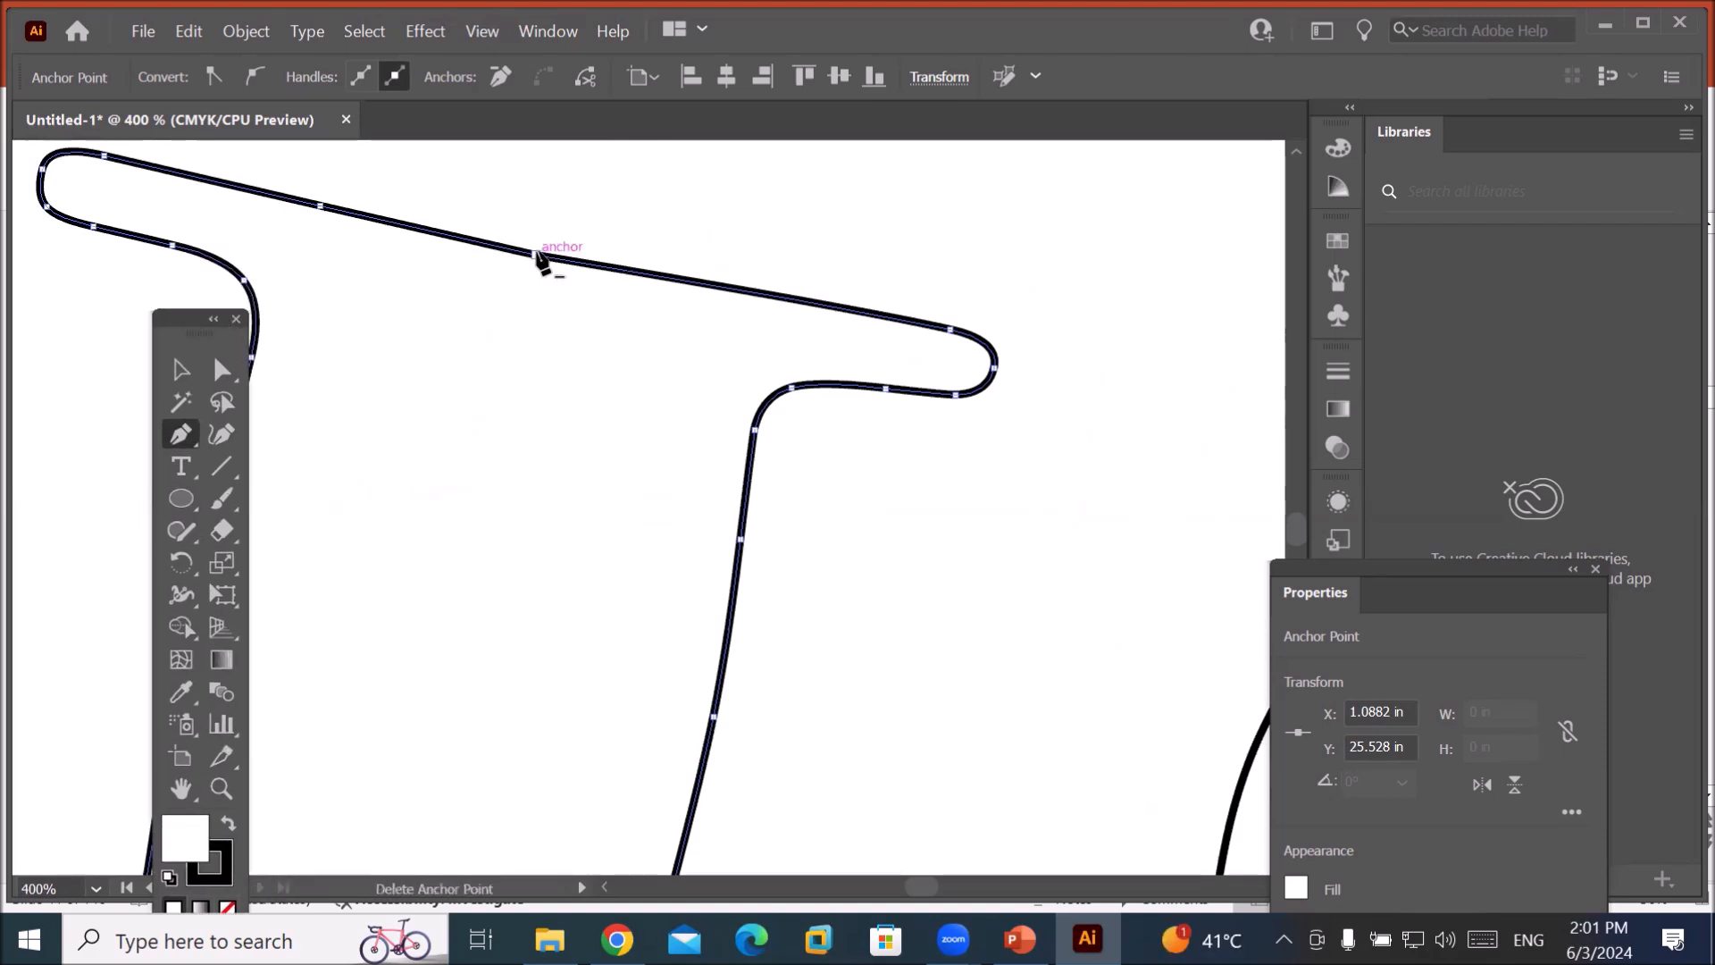
pyautogui.click(537, 256)
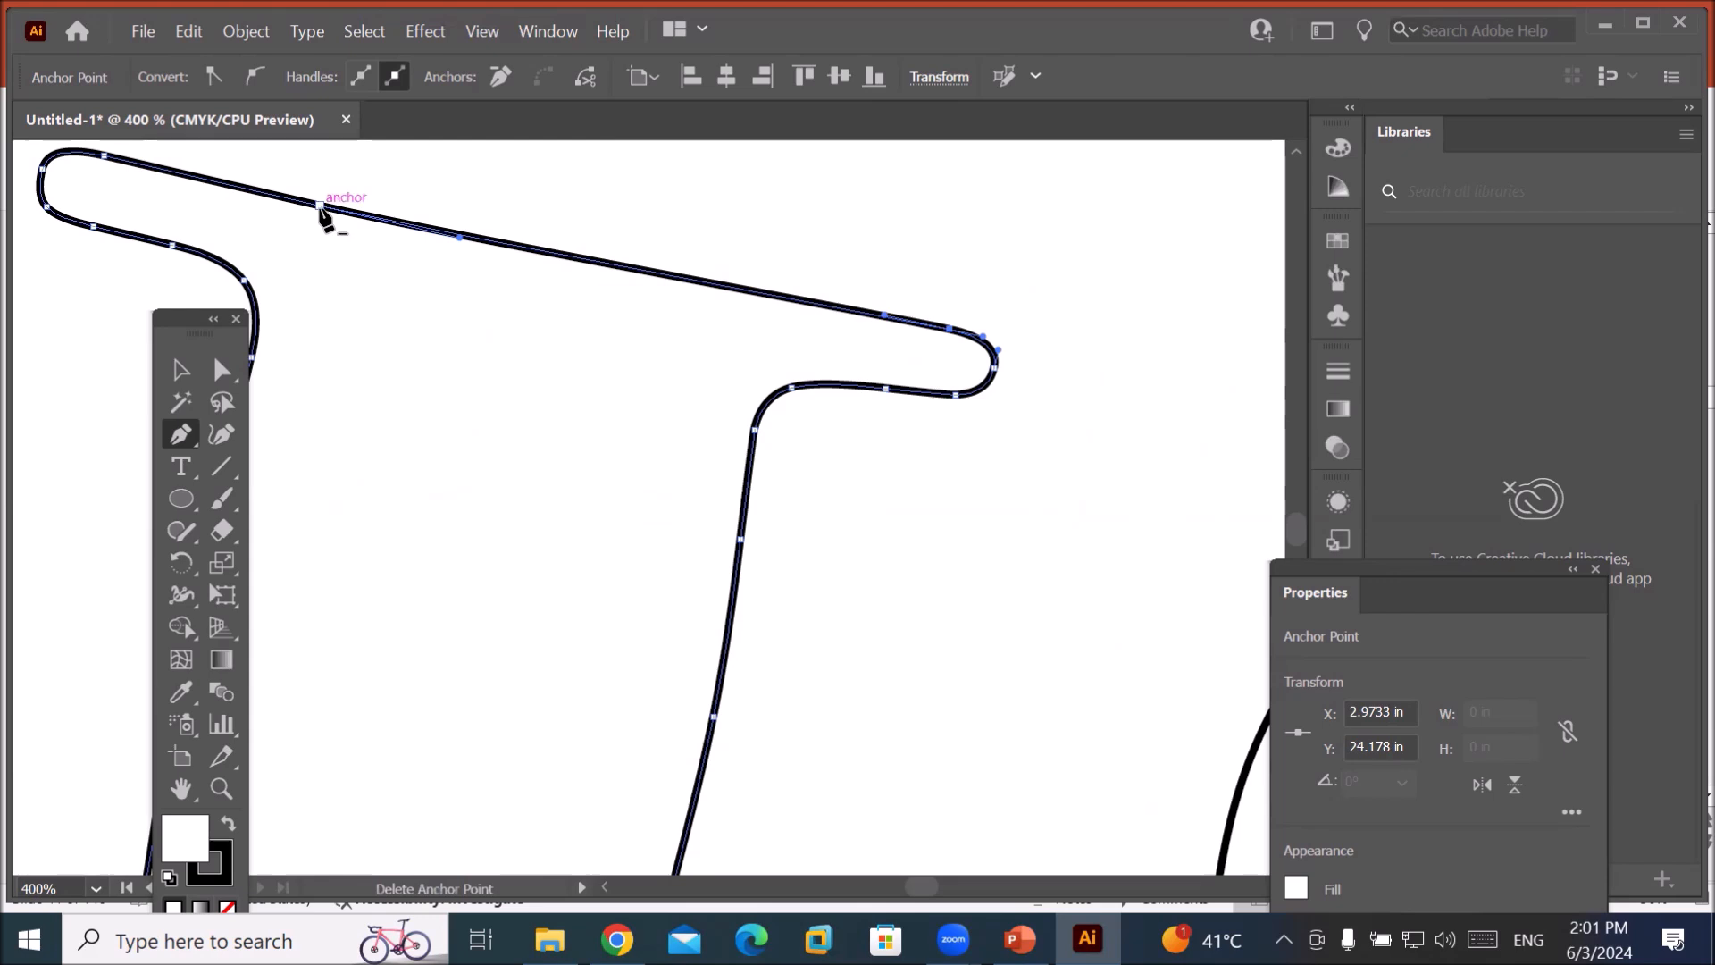
pyautogui.click(320, 206)
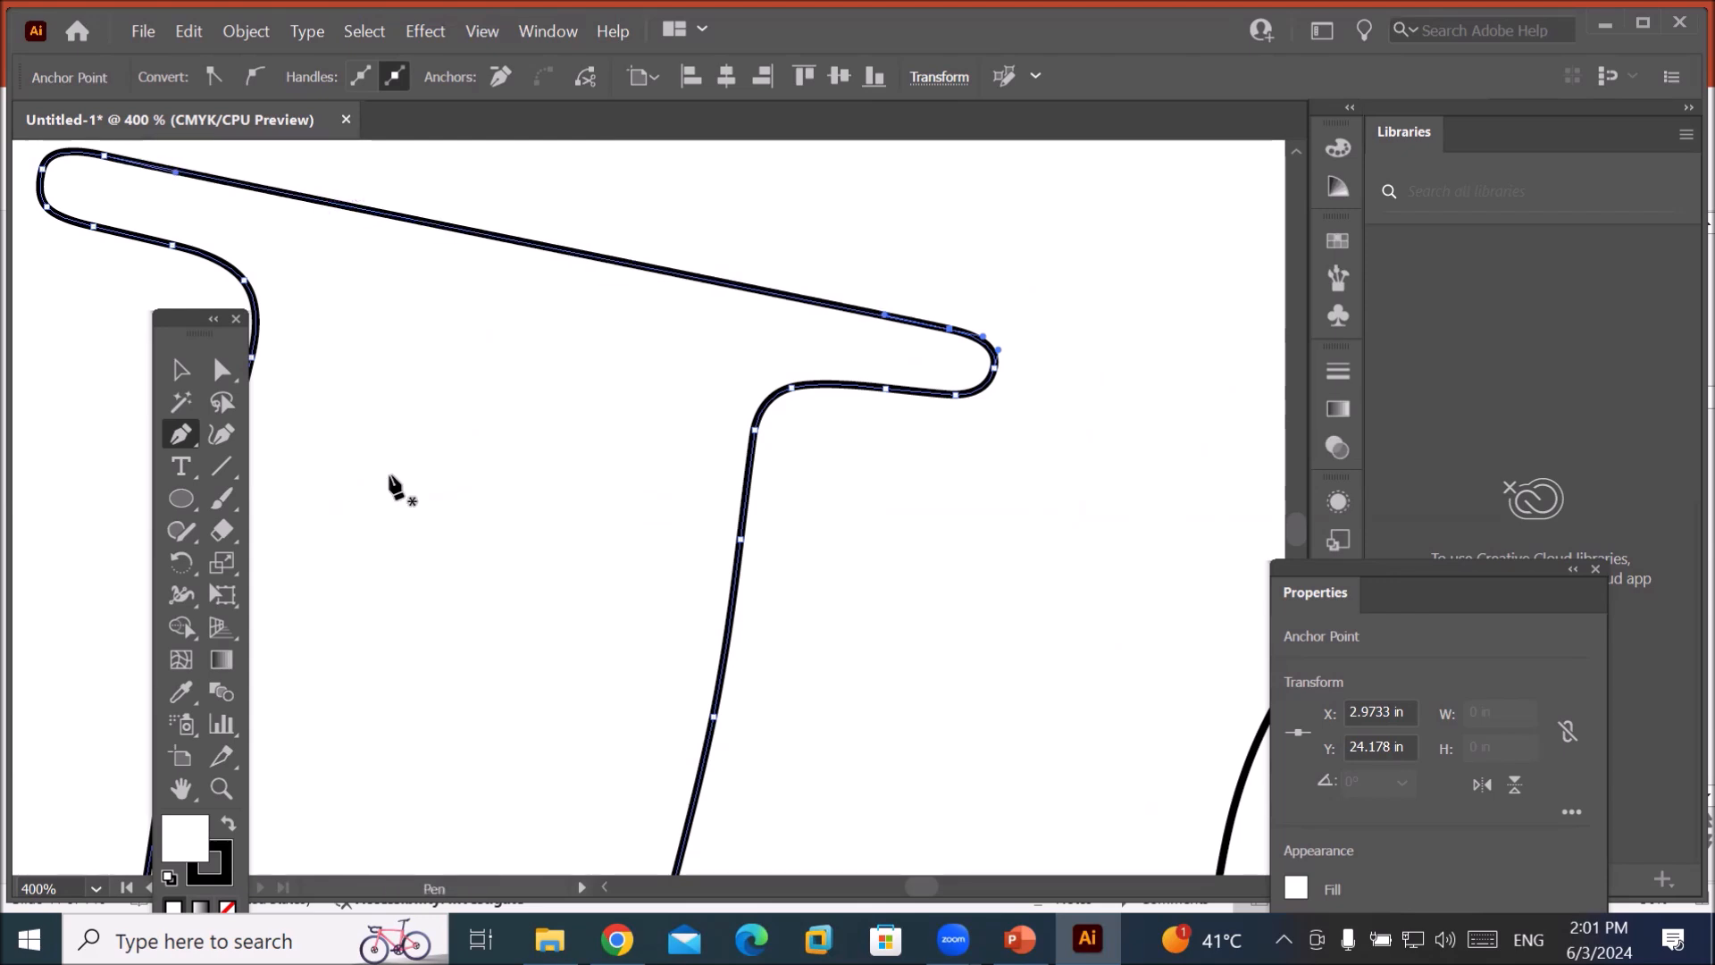
# Delete the anchor points around the upper-right serif of the letter I until the serif is cut away.
pyautogui.click(992, 371)
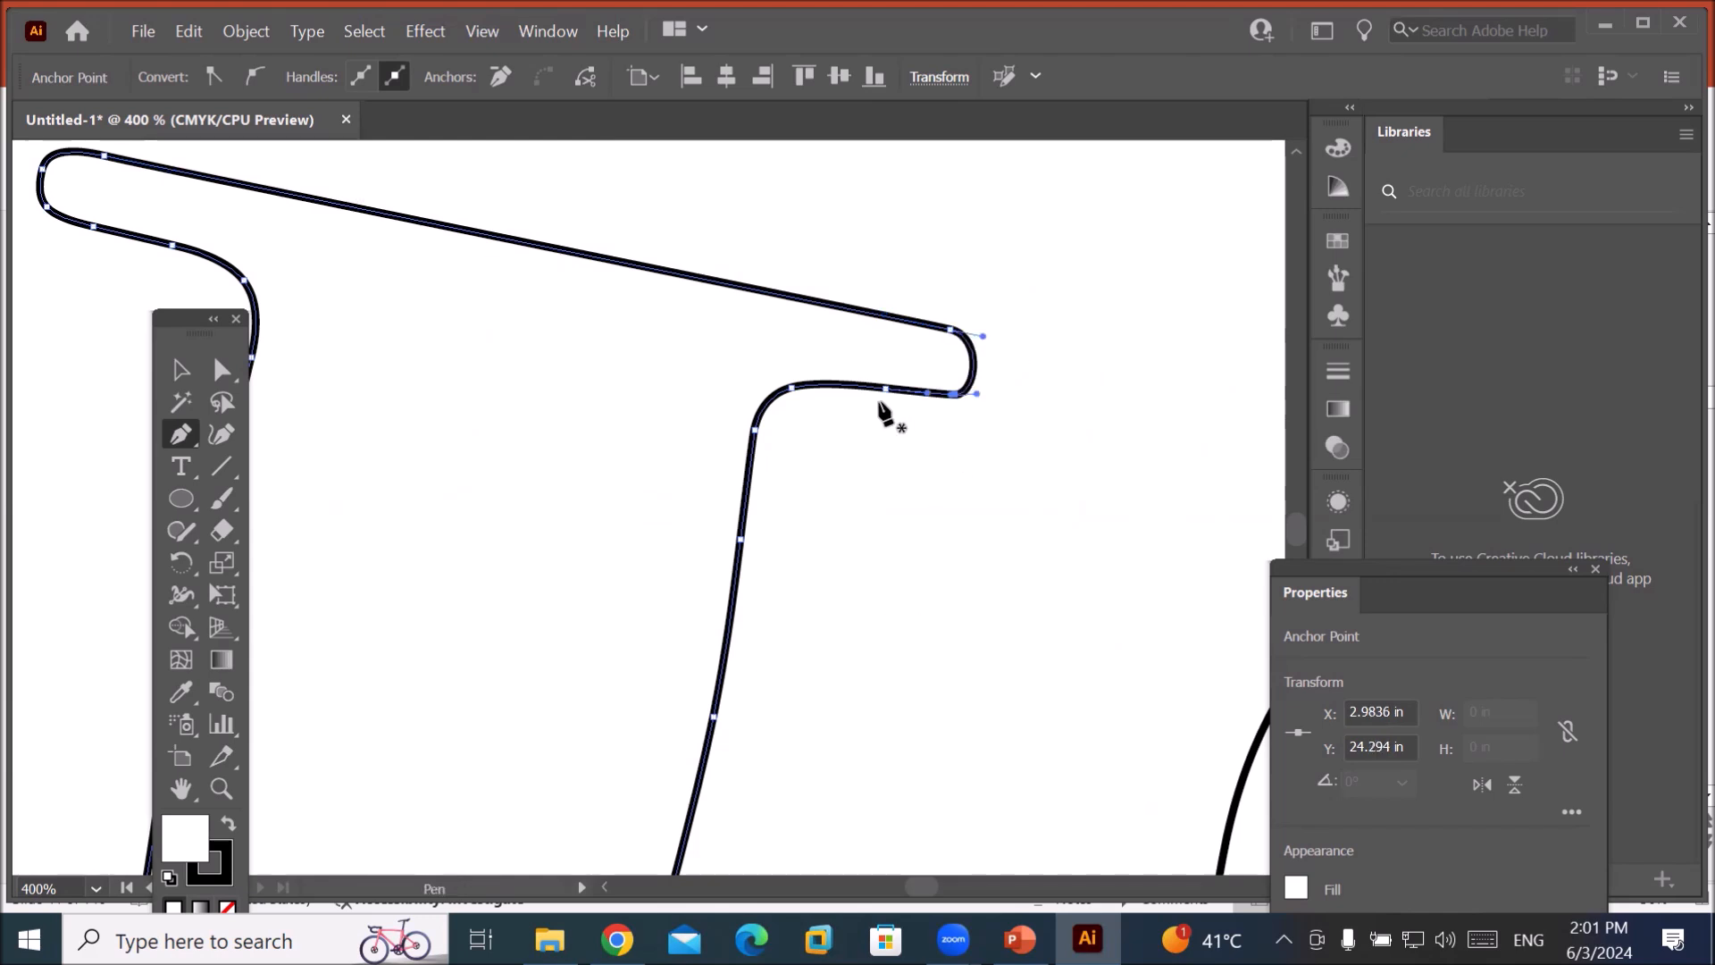
pyautogui.click(883, 391)
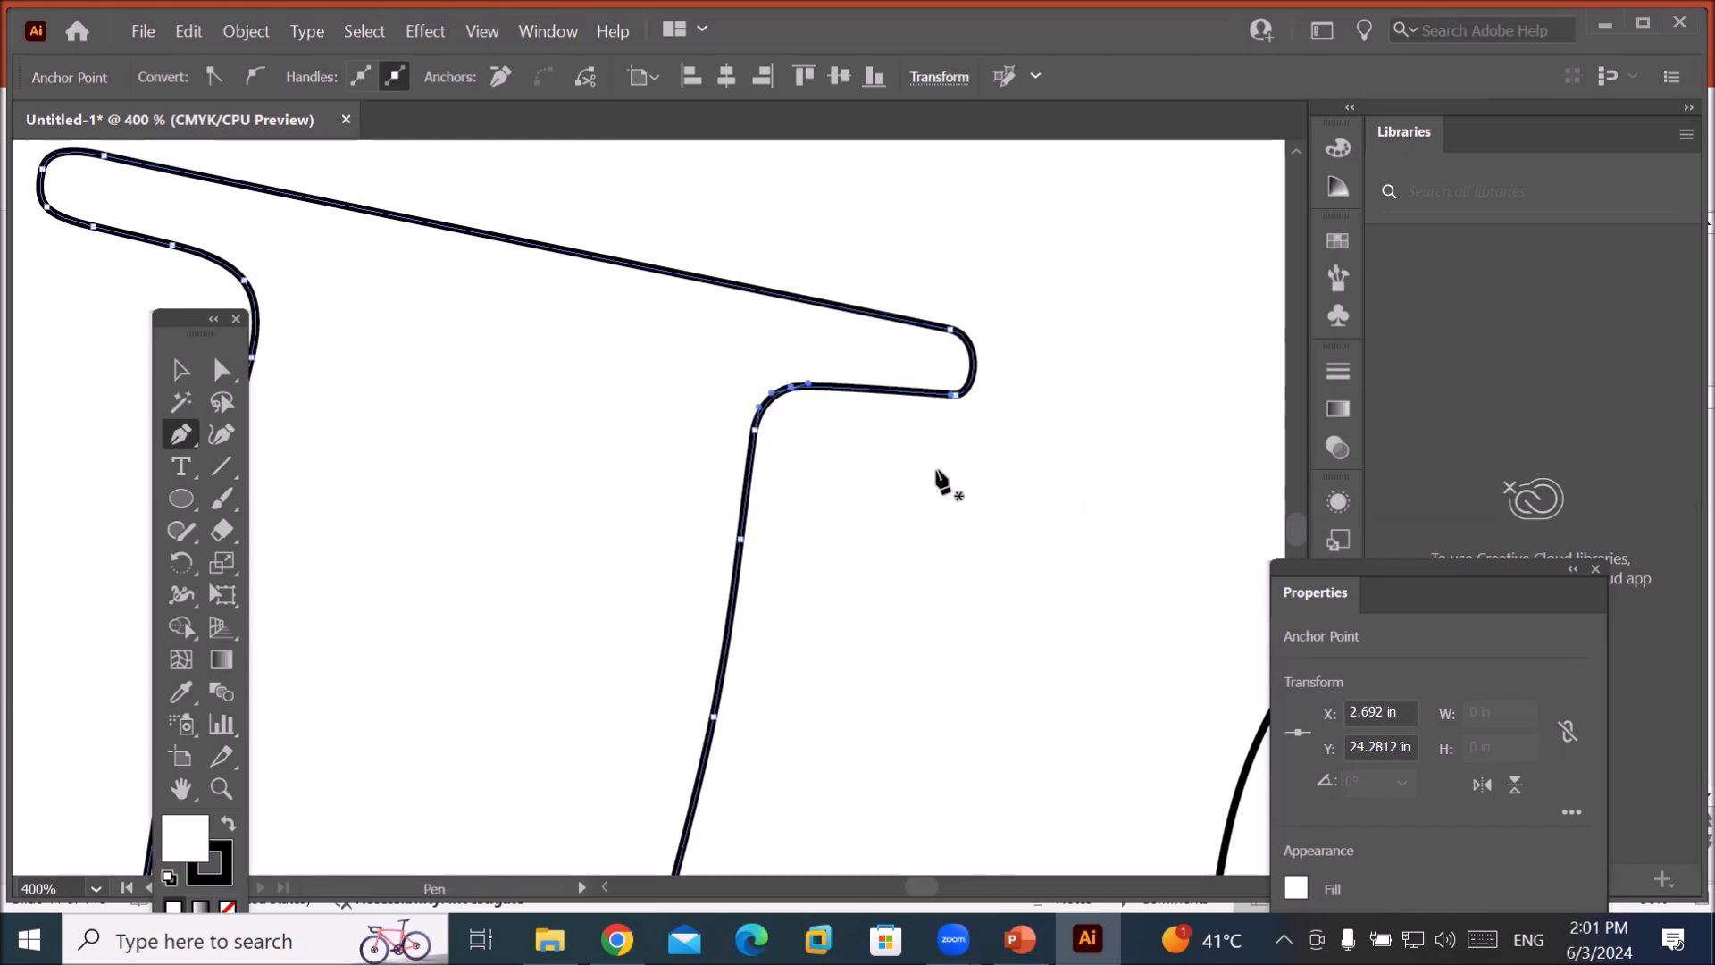
pyautogui.click(955, 394)
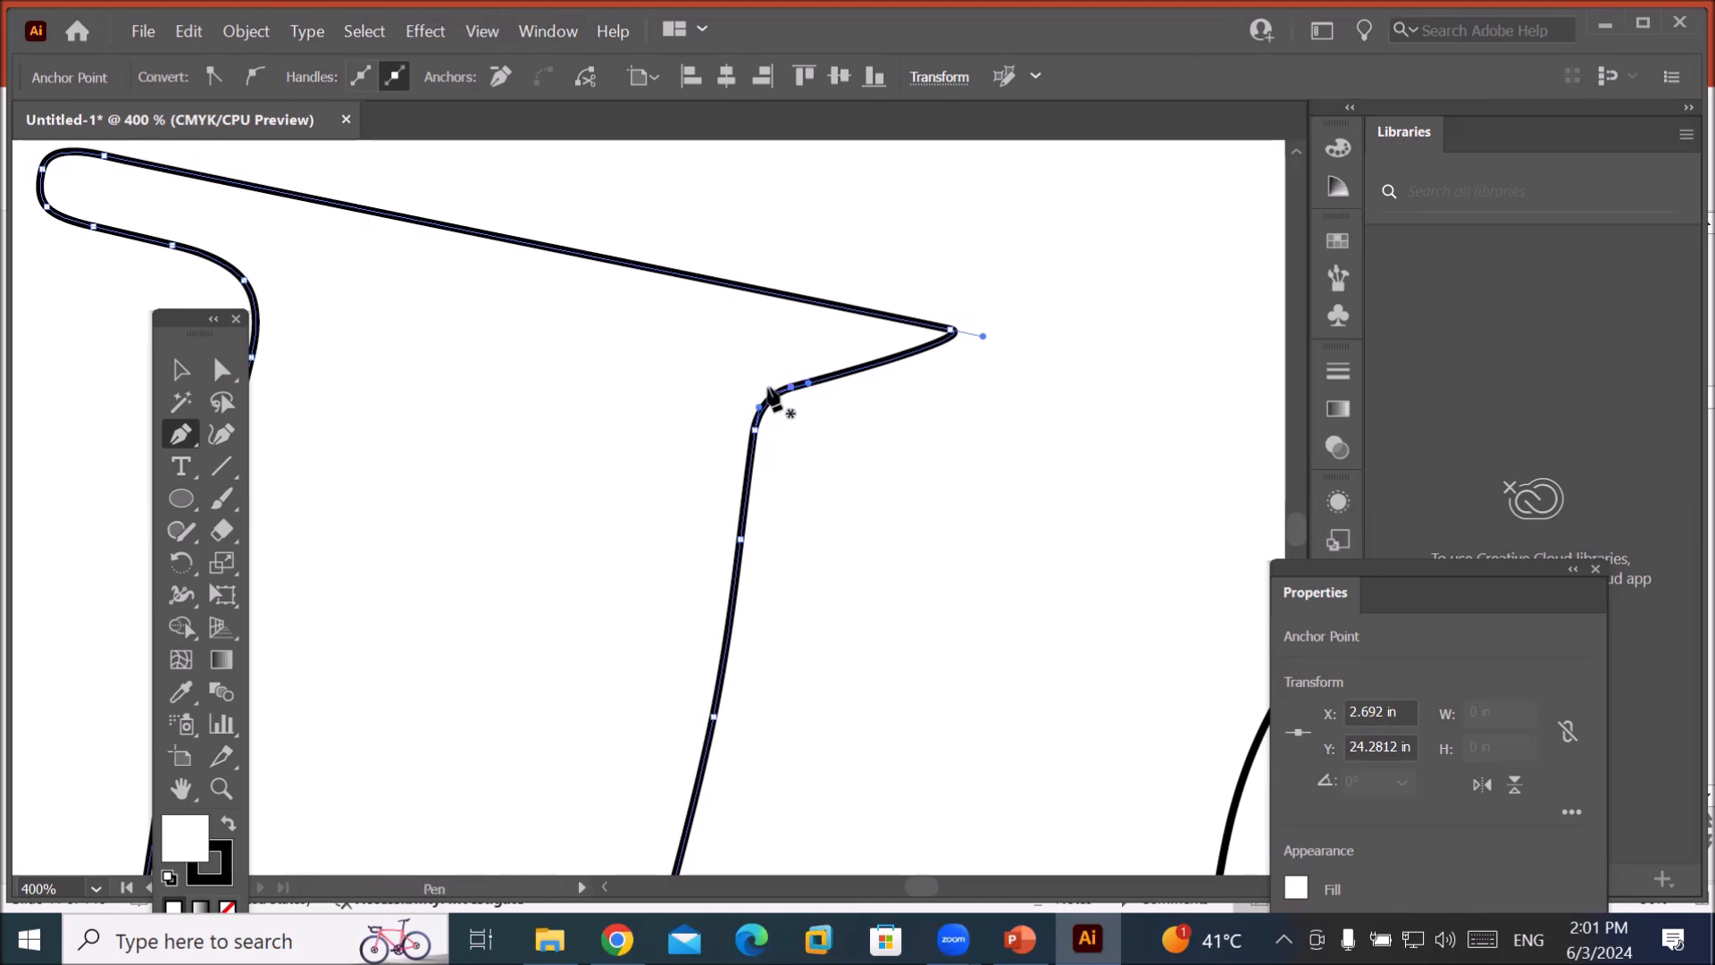
pyautogui.click(950, 340)
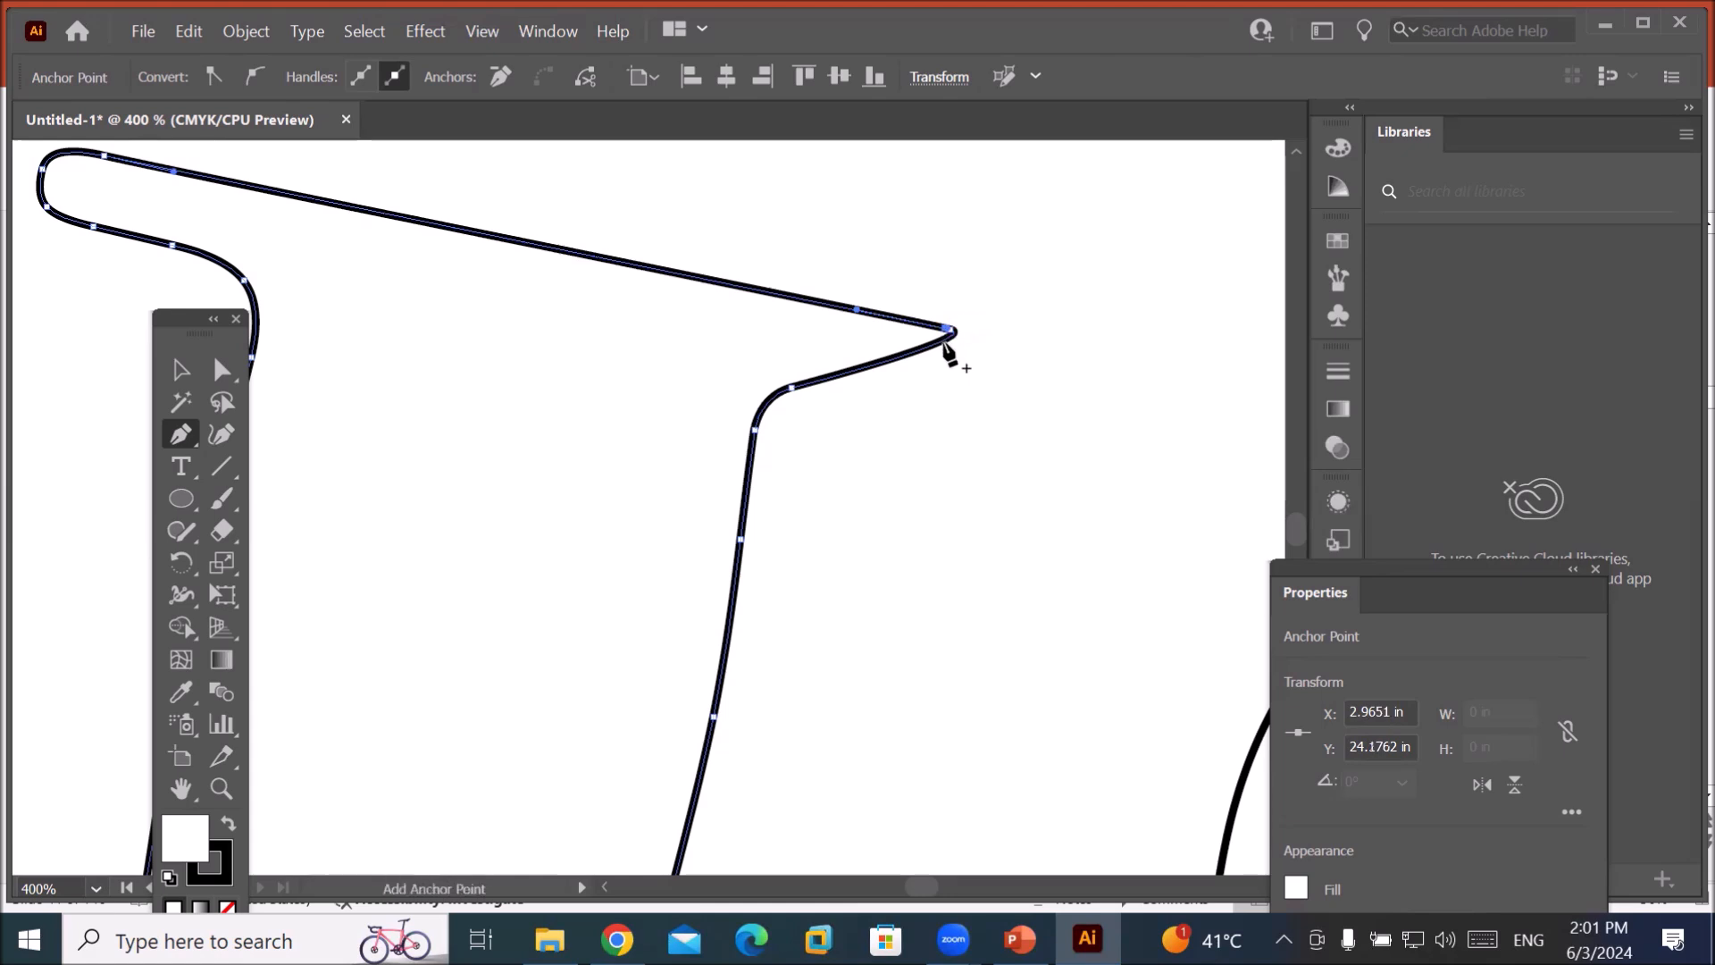
pyautogui.click(950, 332)
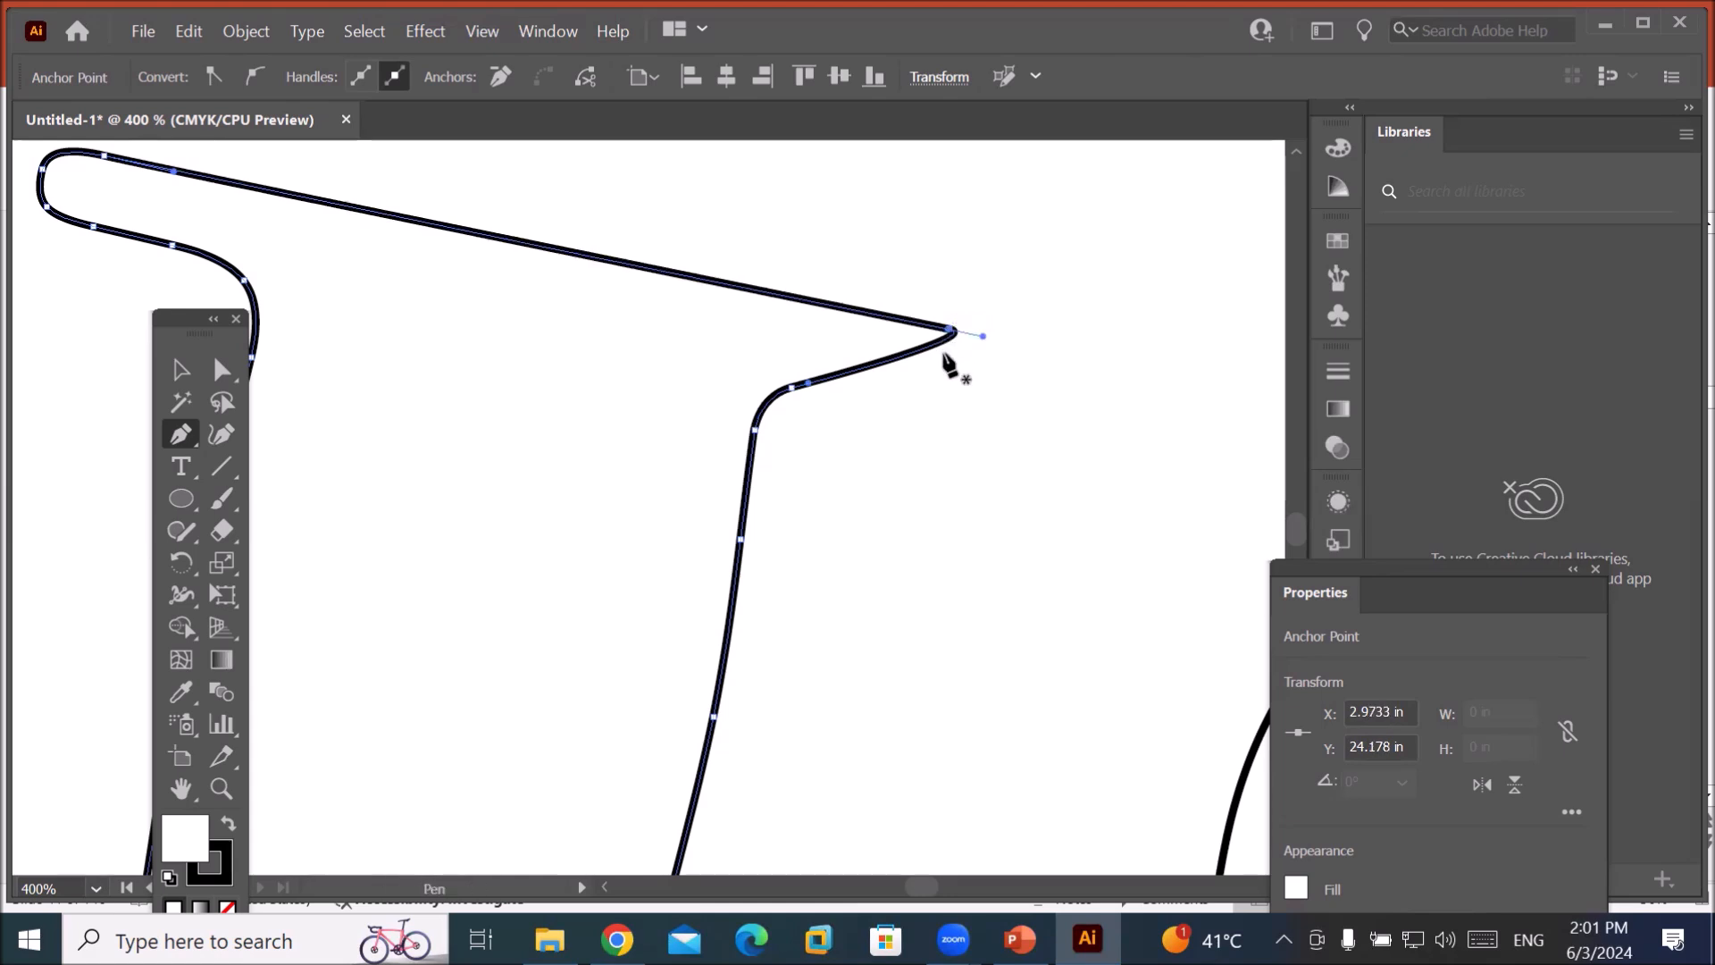
pyautogui.click(950, 332)
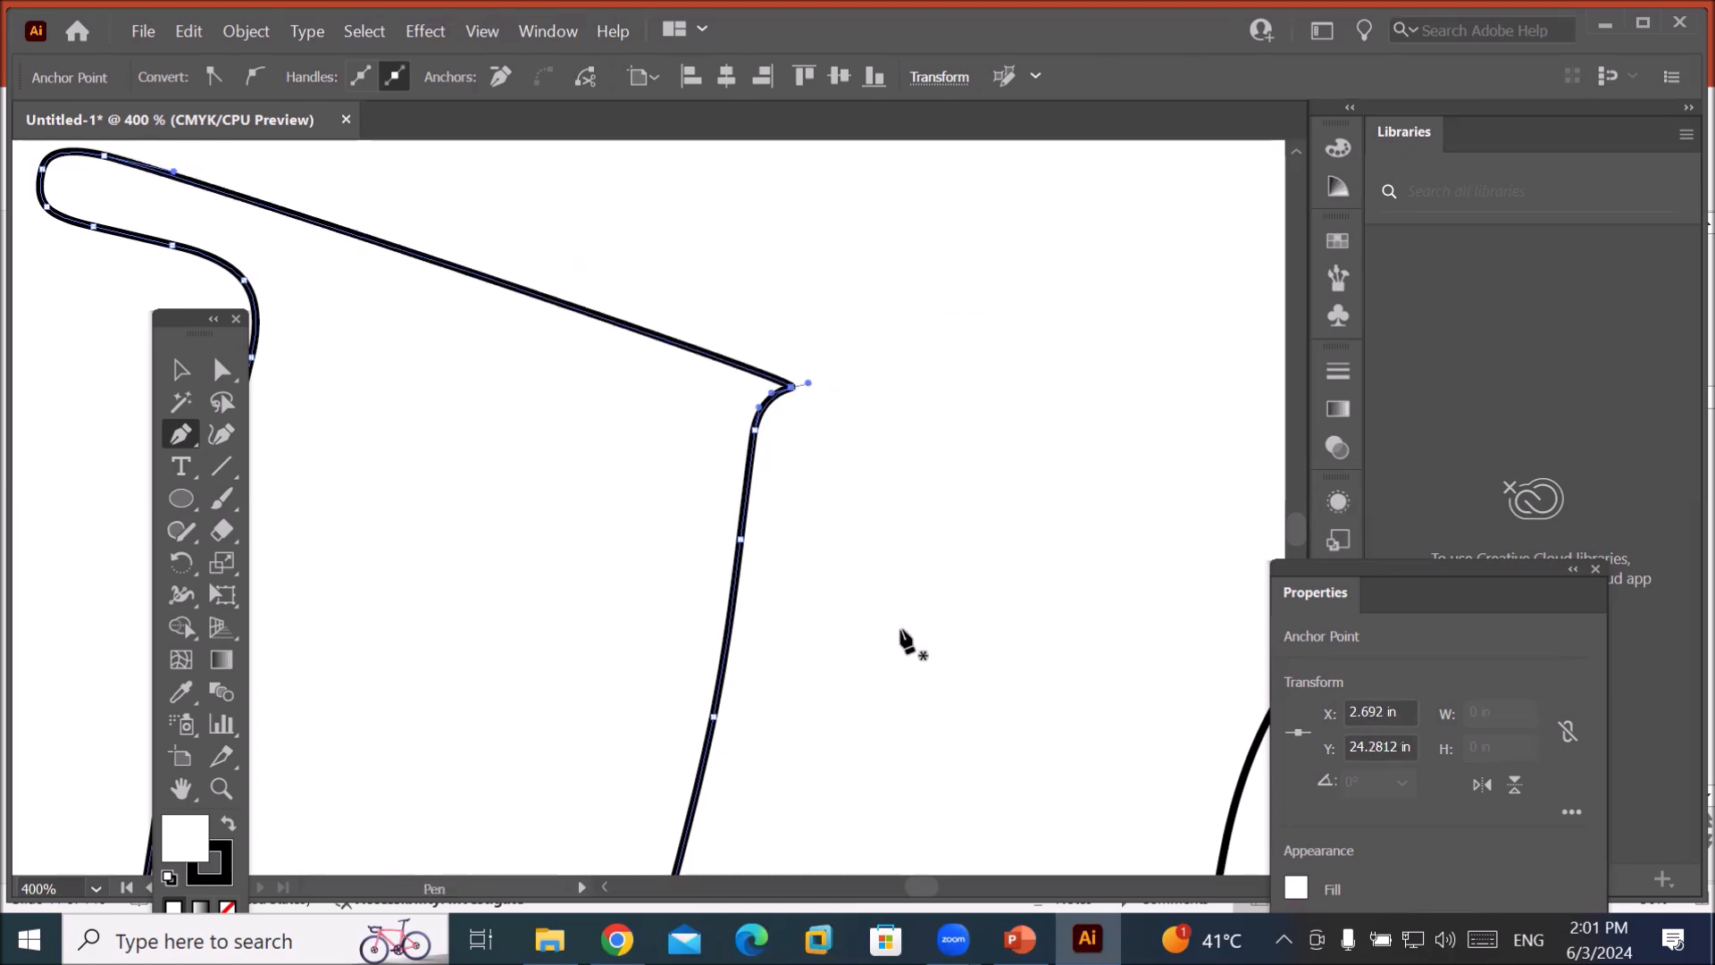
# Select the anchor points around the upper tip of the letter C with the Lasso tool.
pyautogui.scroll(-3, 753, 616)
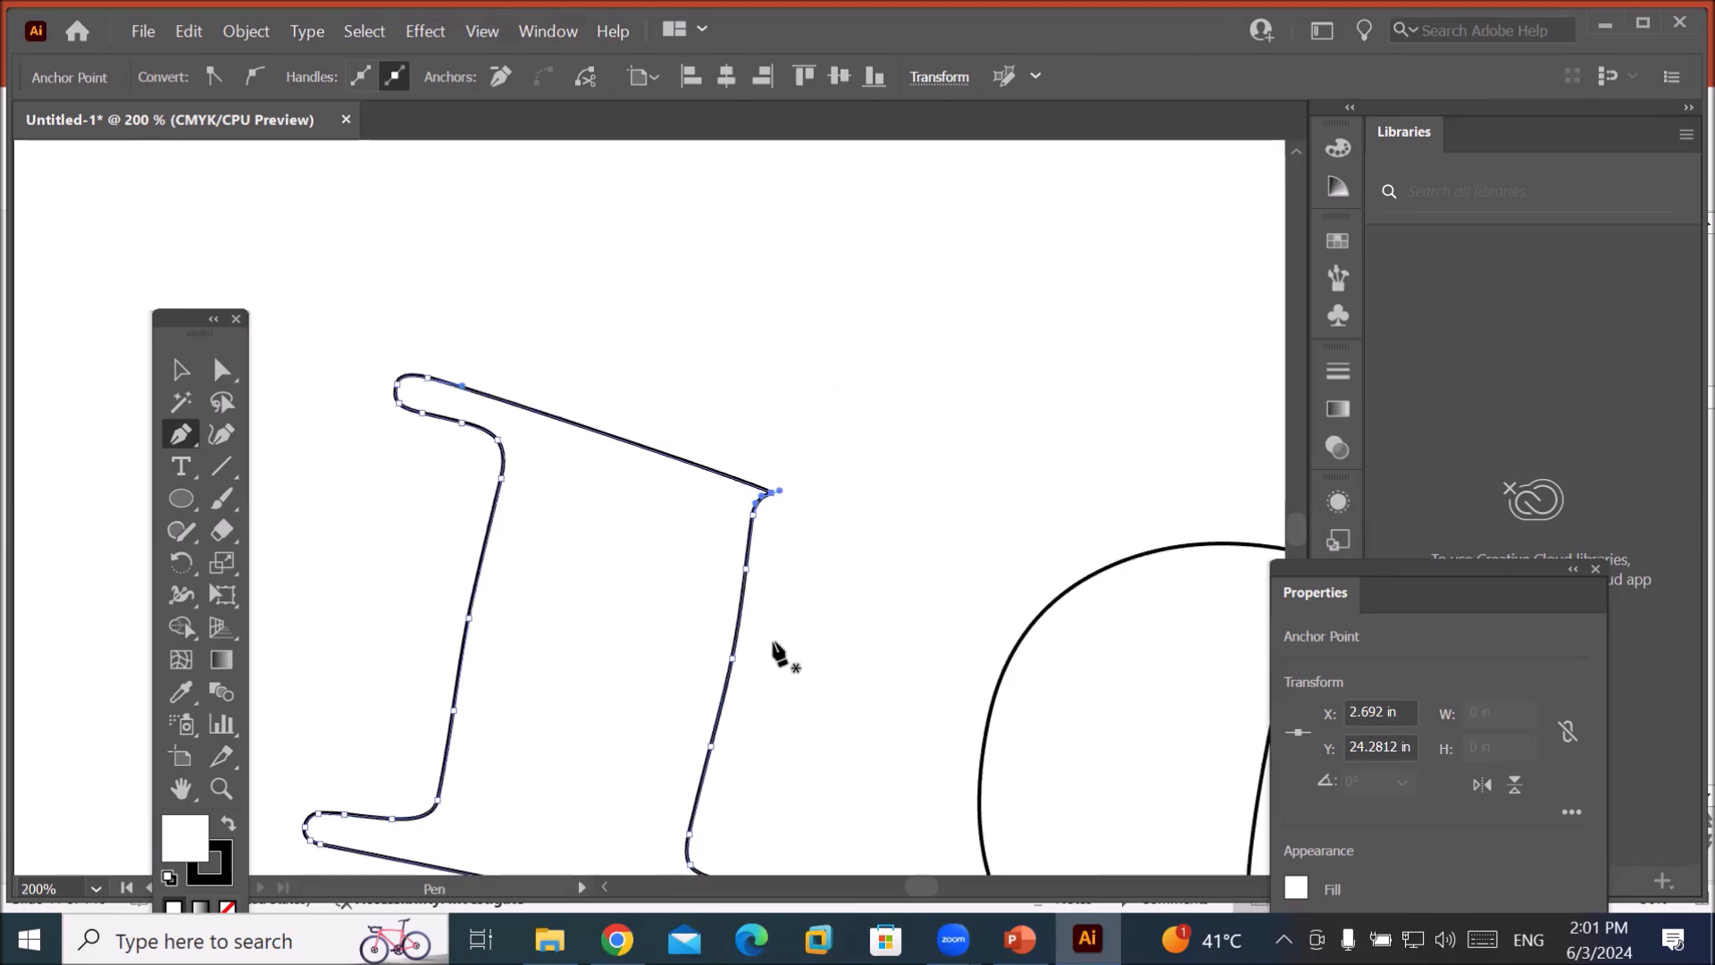
pyautogui.scroll(-2, 778, 651)
pyautogui.scroll(3, 1003, 712)
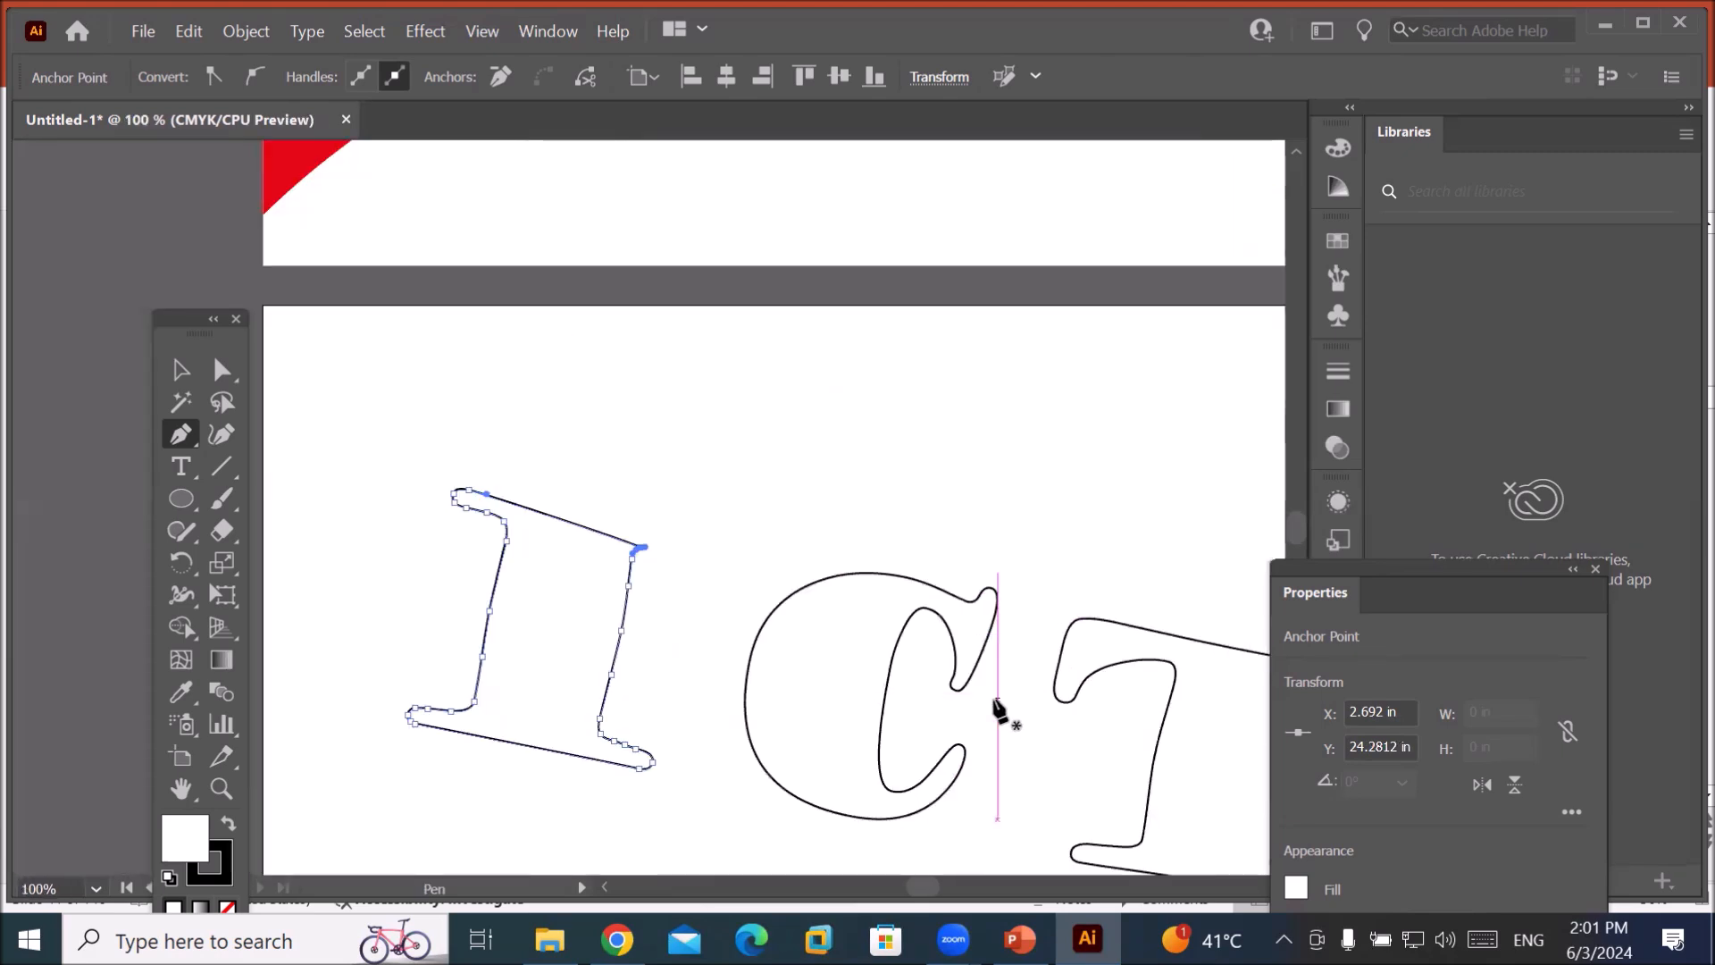
pyautogui.click(222, 369)
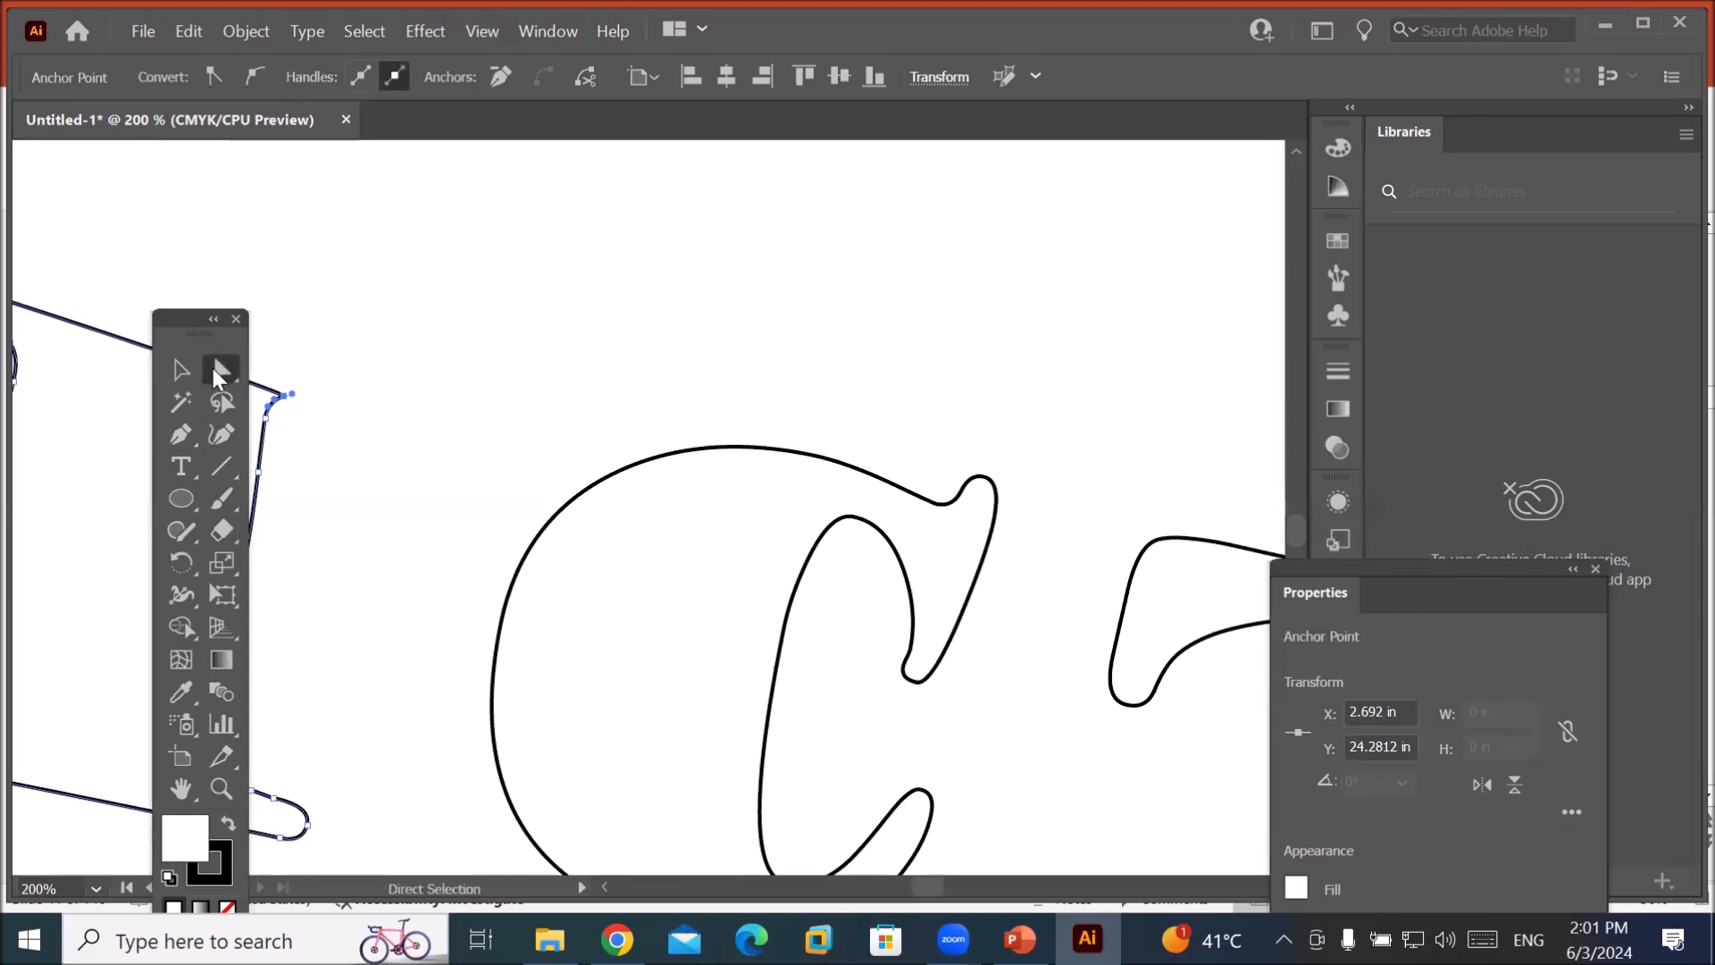
pyautogui.click(890, 494)
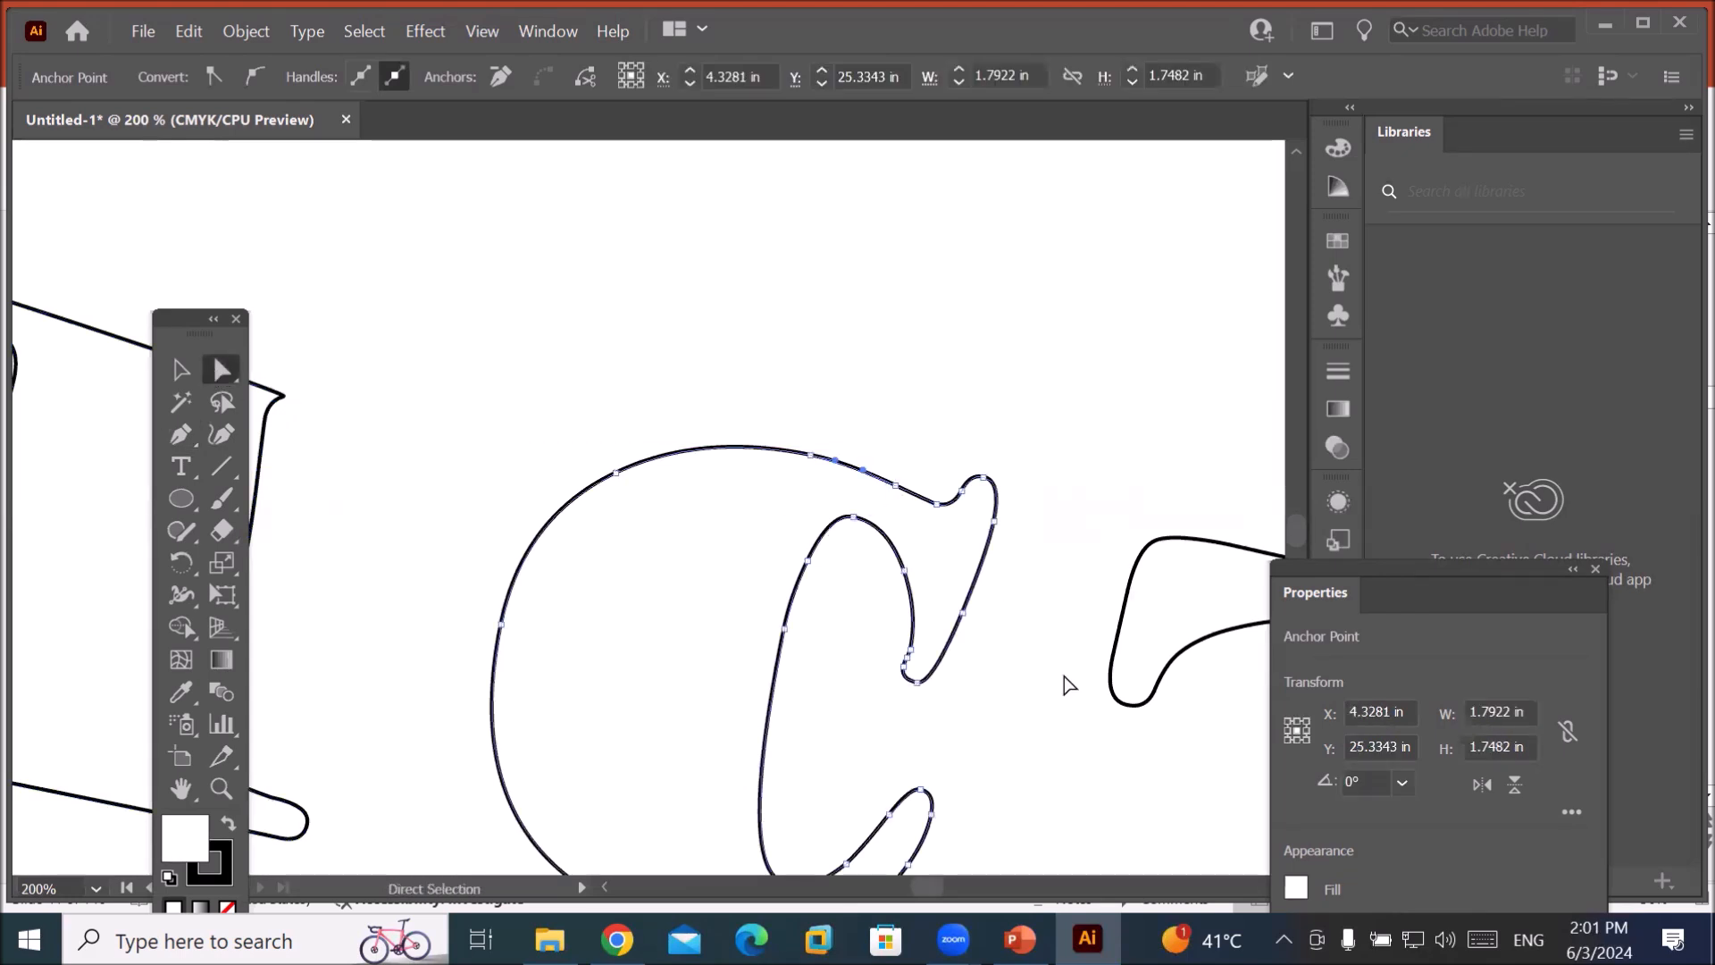
pyautogui.scroll(3, 1014, 594)
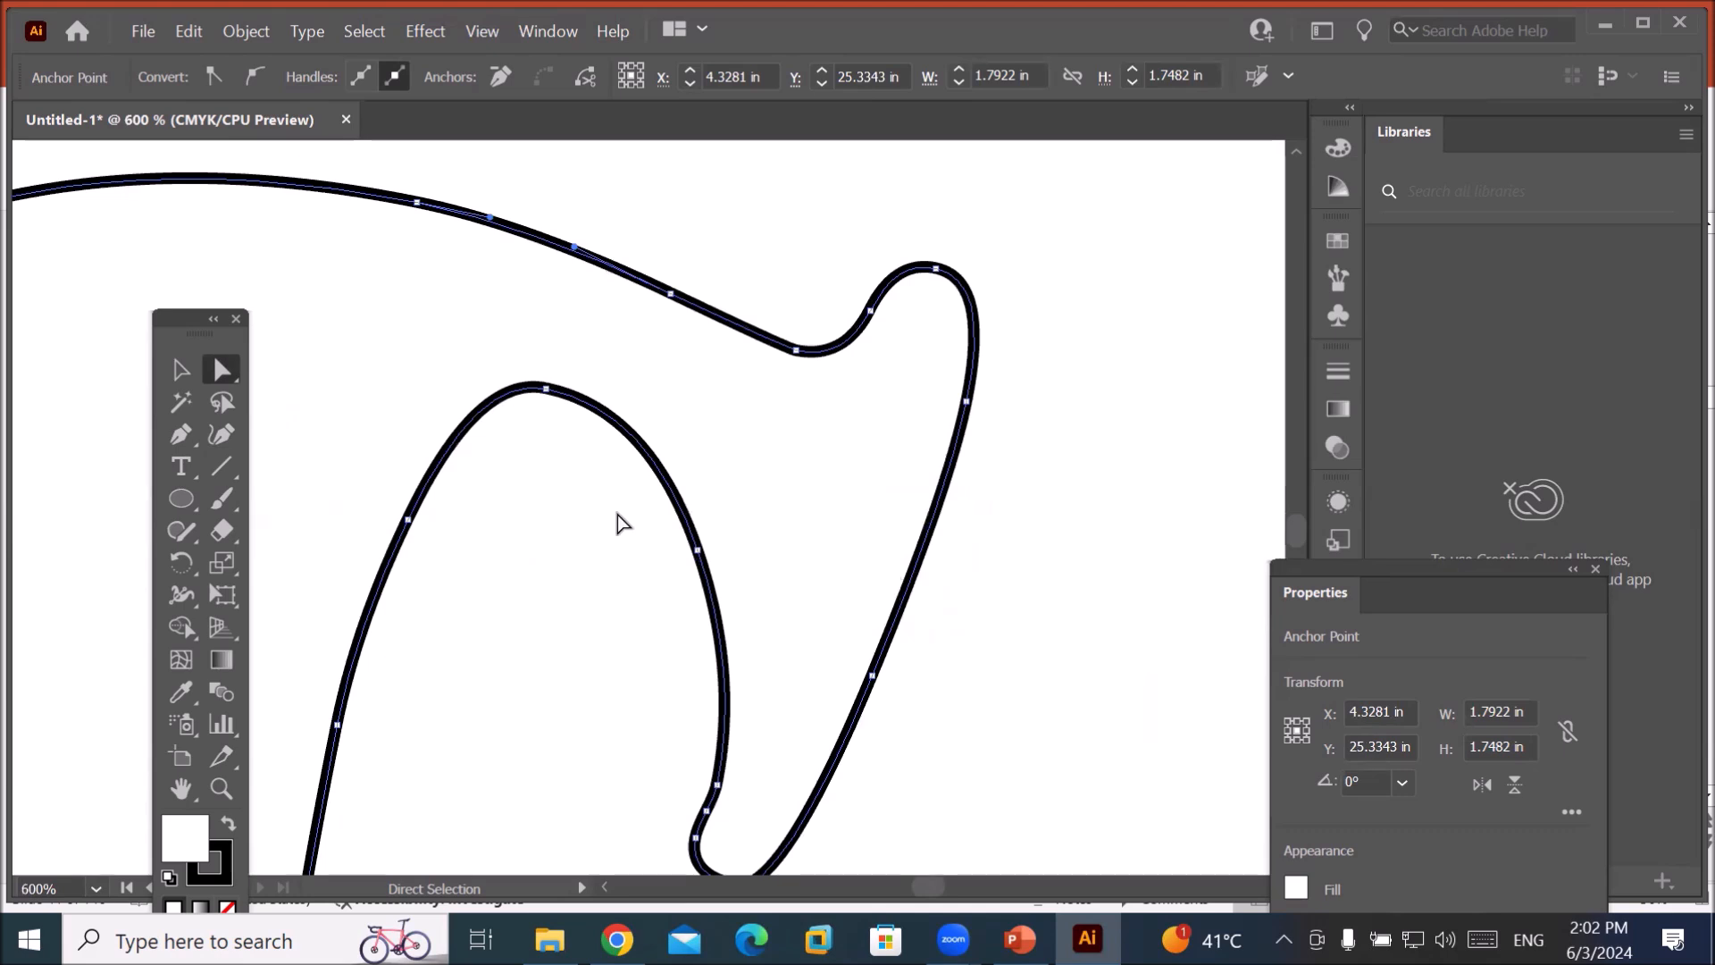
pyautogui.click(220, 403)
pyautogui.moveTo(904, 189)
pyautogui.mouseDown()
pyautogui.moveTo(790, 350)
pyautogui.moveTo(908, 435)
pyautogui.moveTo(1036, 296)
pyautogui.moveTo(901, 191)
pyautogui.mouseUp()
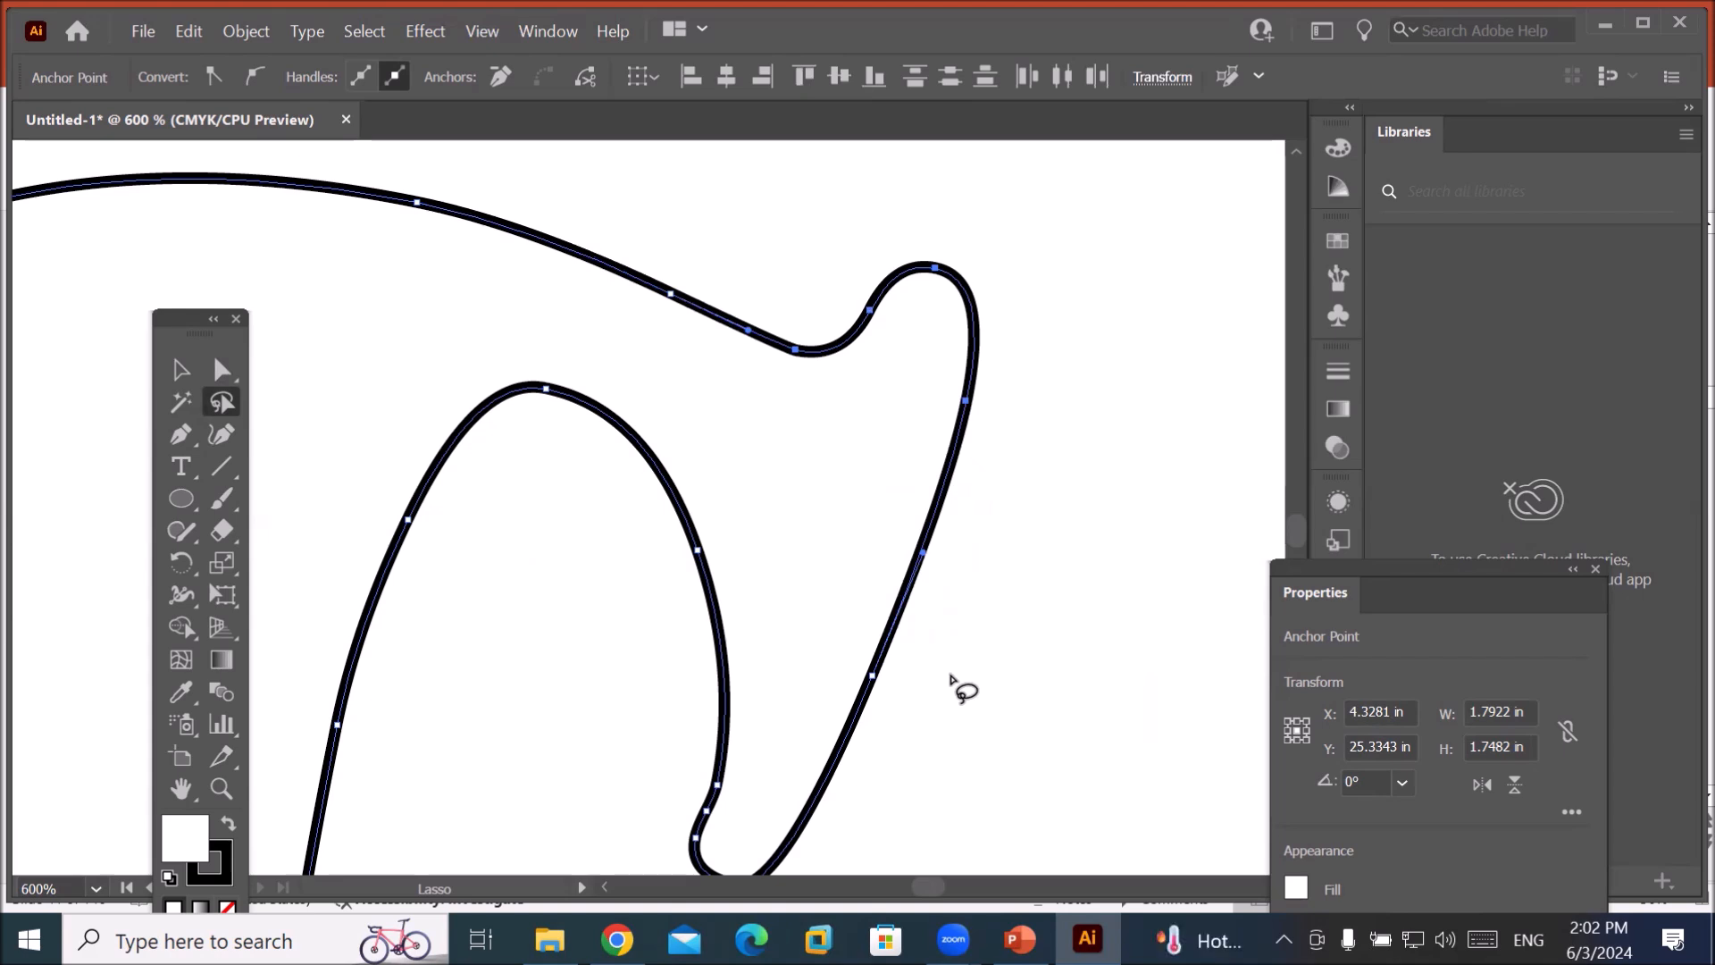
# Delete the selected anchor points at the C's upper tip and undo that deletion.
pyautogui.press('Delete')
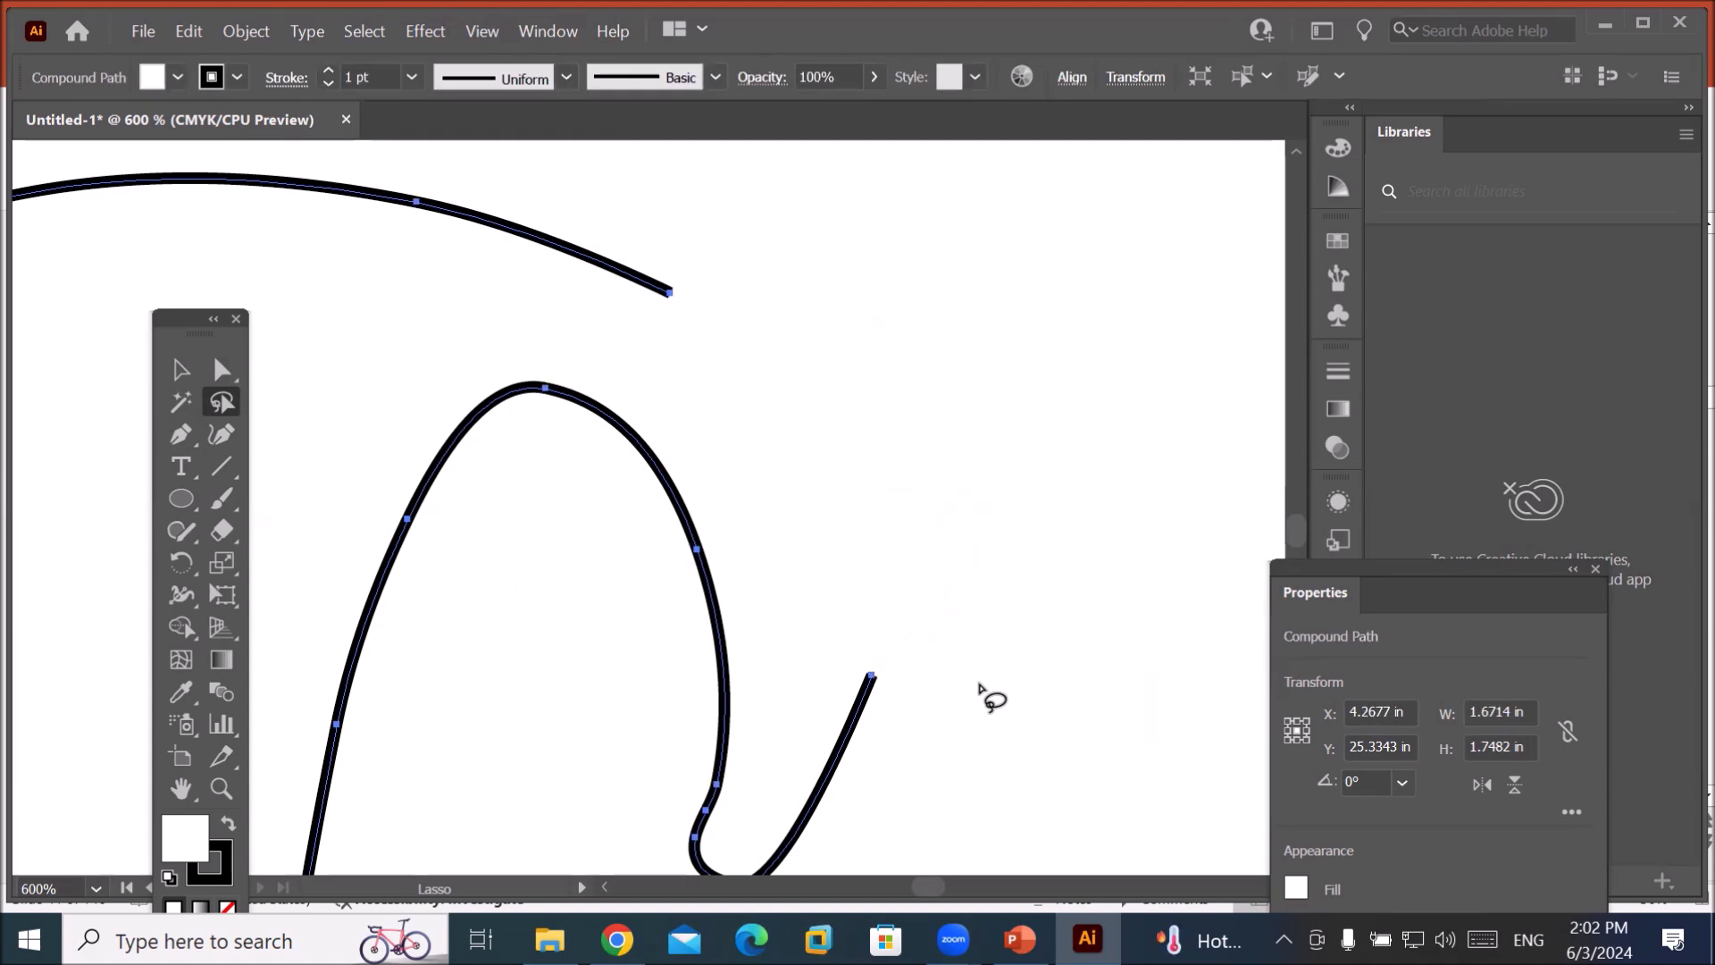
pyautogui.scroll(-2, 1016, 681)
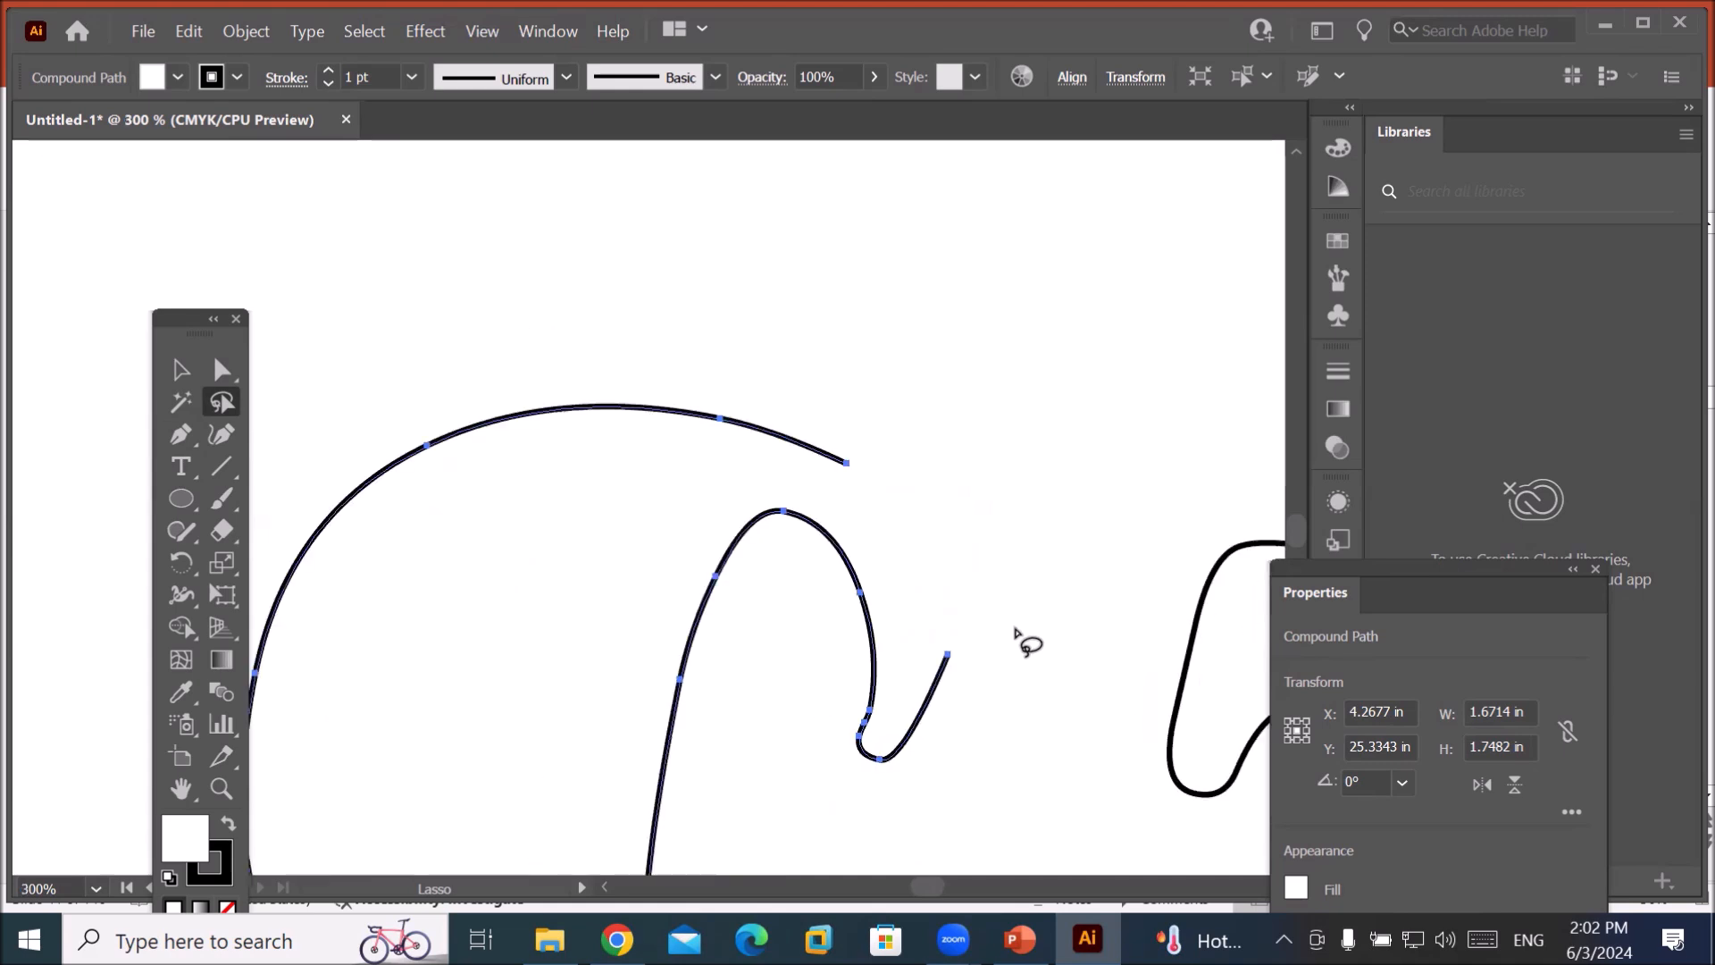
pyautogui.scroll(-2, 1041, 768)
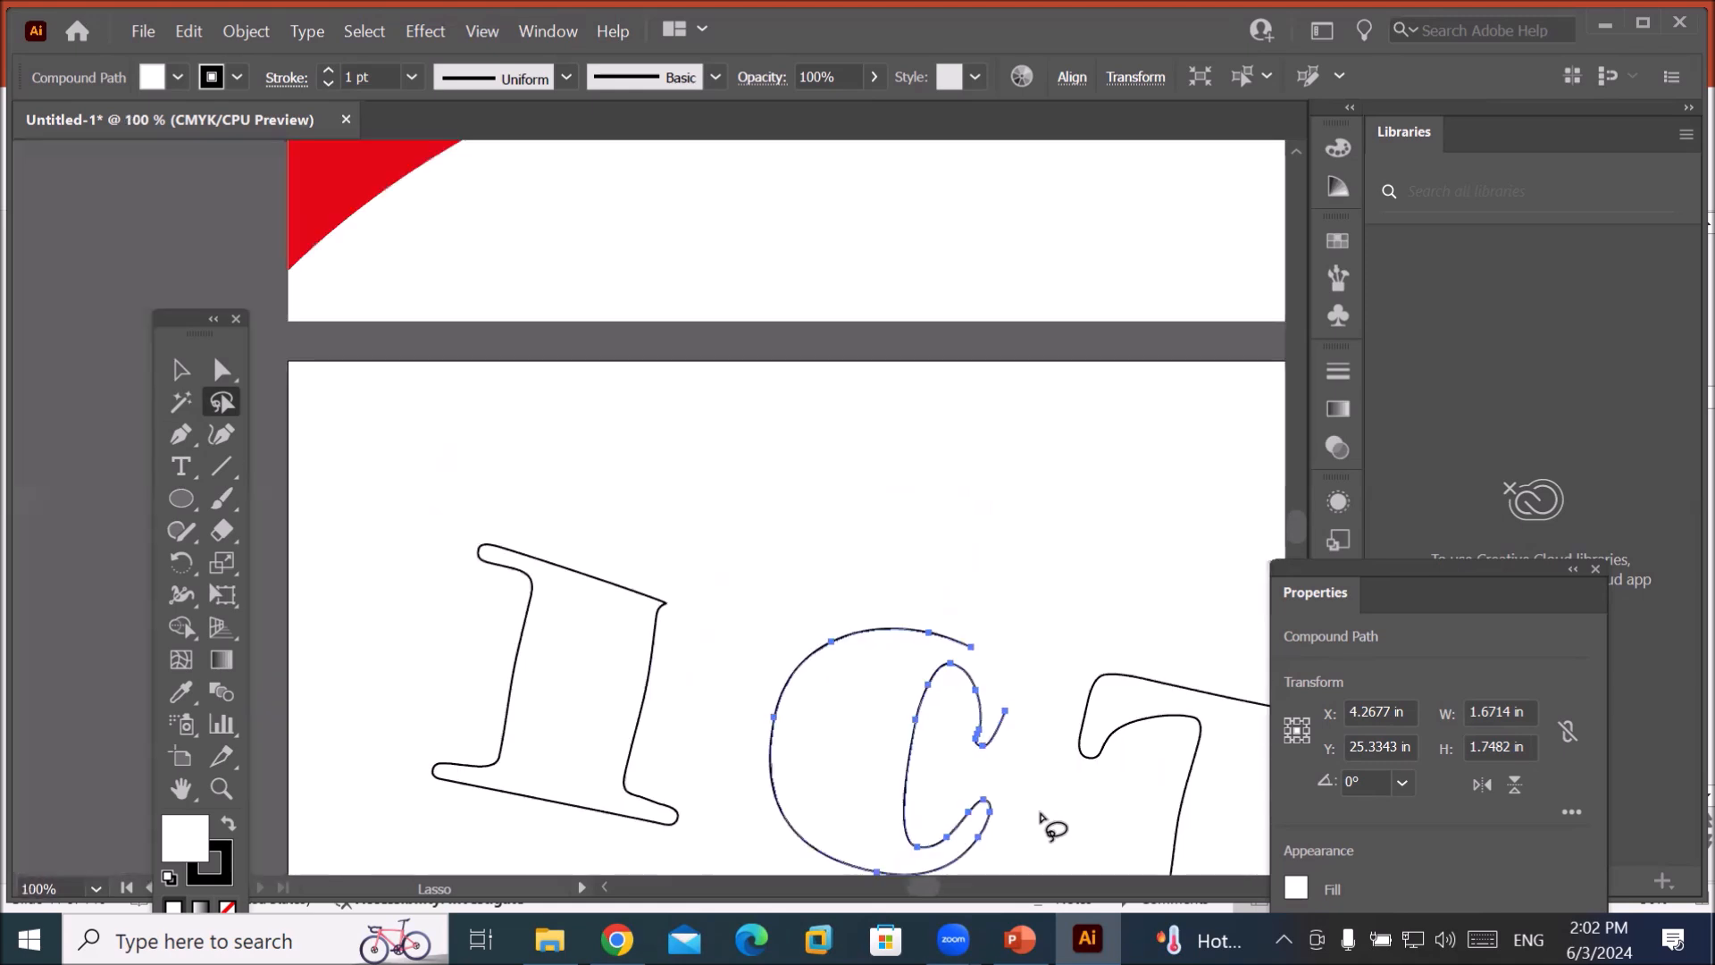
pyautogui.moveTo(1041, 816); pyautogui.dragTo(1049, 823)
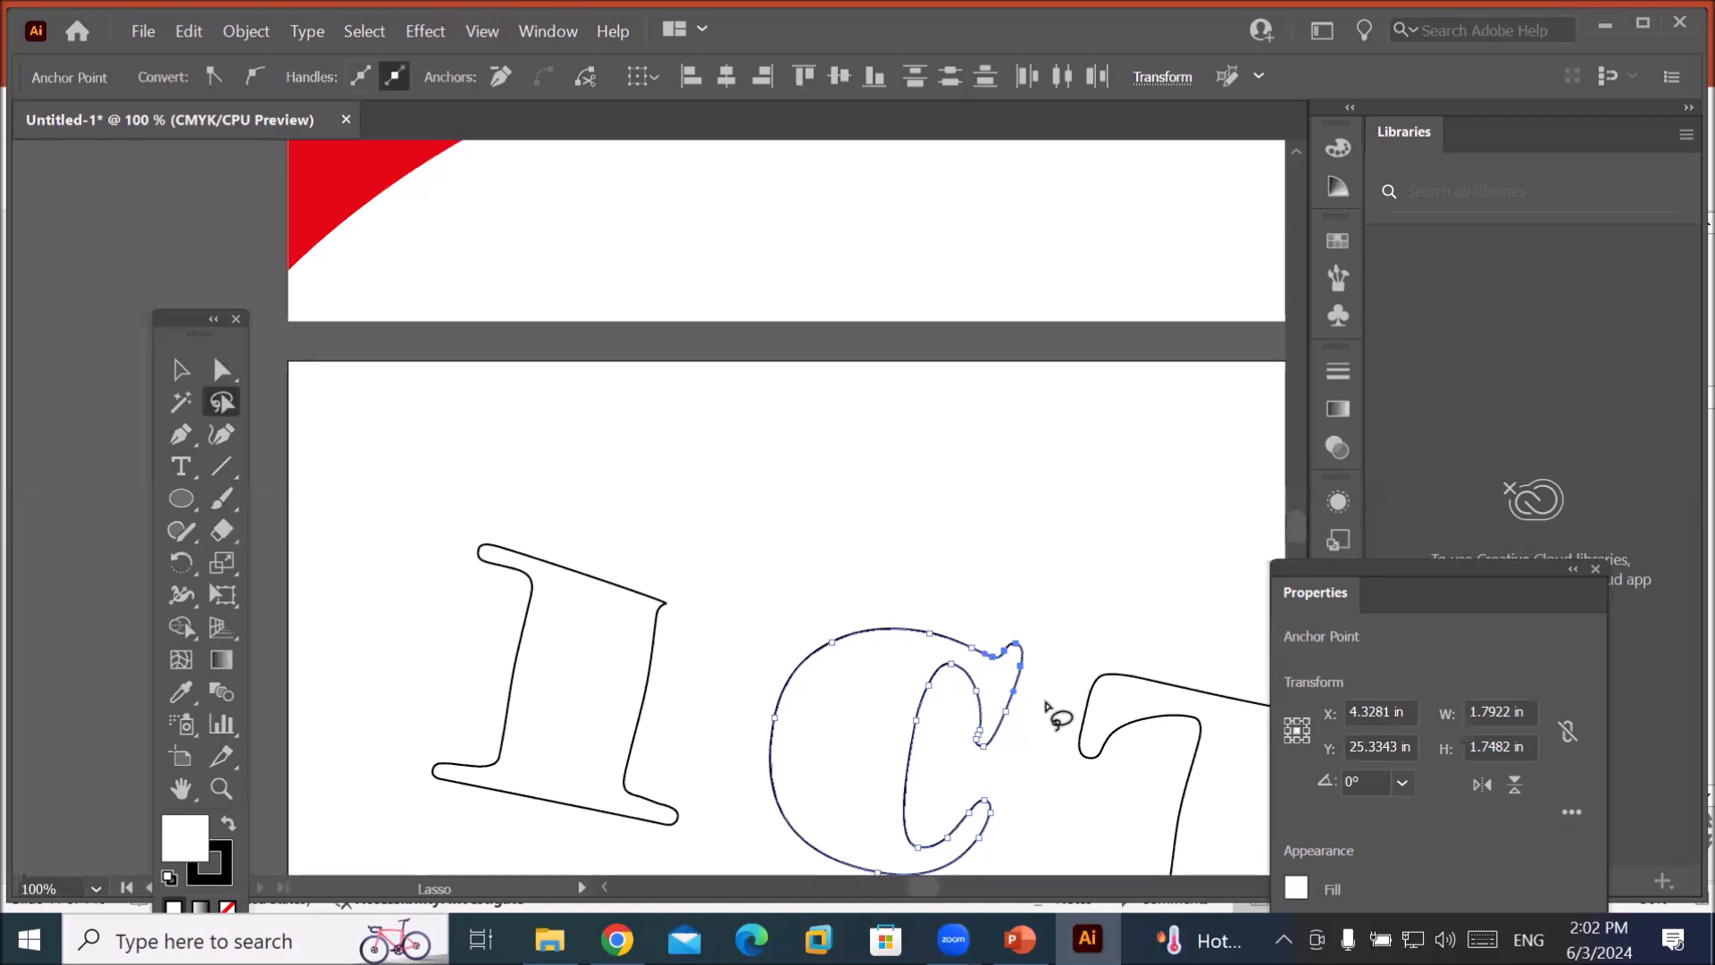
# Pull the C's selected upper-tip points outward above the T with Direct Selection, making the letter about 2.36 in wide.
pyautogui.scroll(3, 1052, 712)
pyautogui.scroll(1, 1053, 712)
pyautogui.click(225, 369)
pyautogui.moveTo(908, 475); pyautogui.dragTo(925, 350)
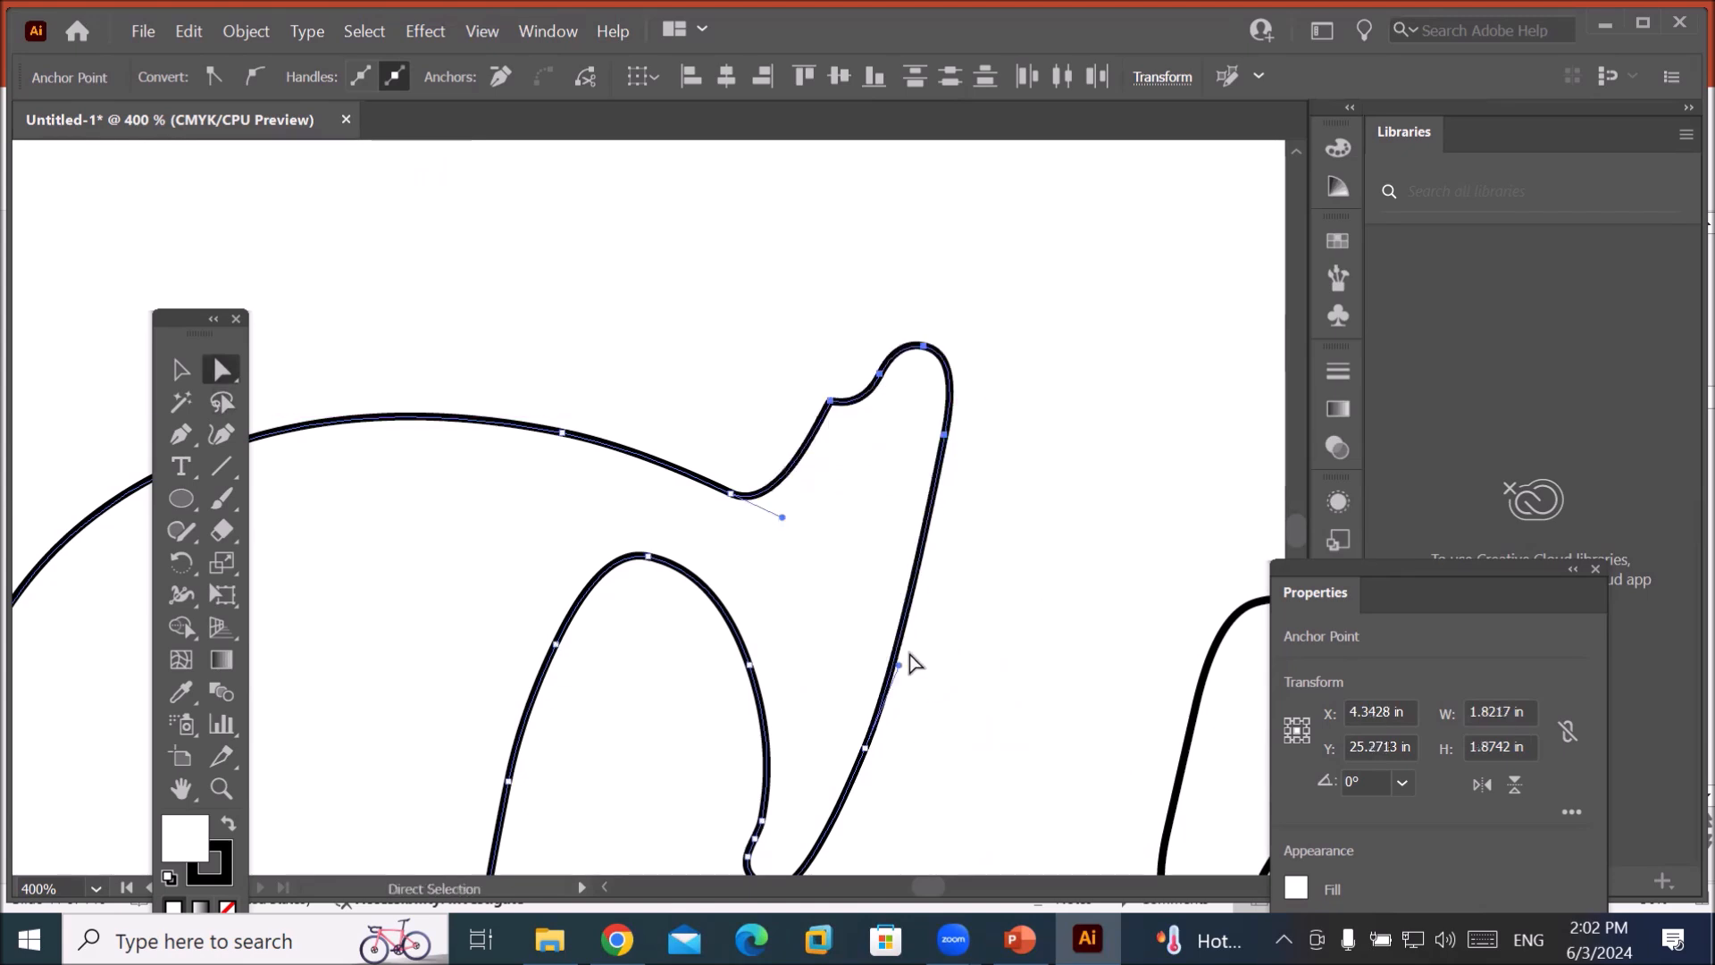
pyautogui.moveTo(947, 449); pyautogui.dragTo(1245, 468)
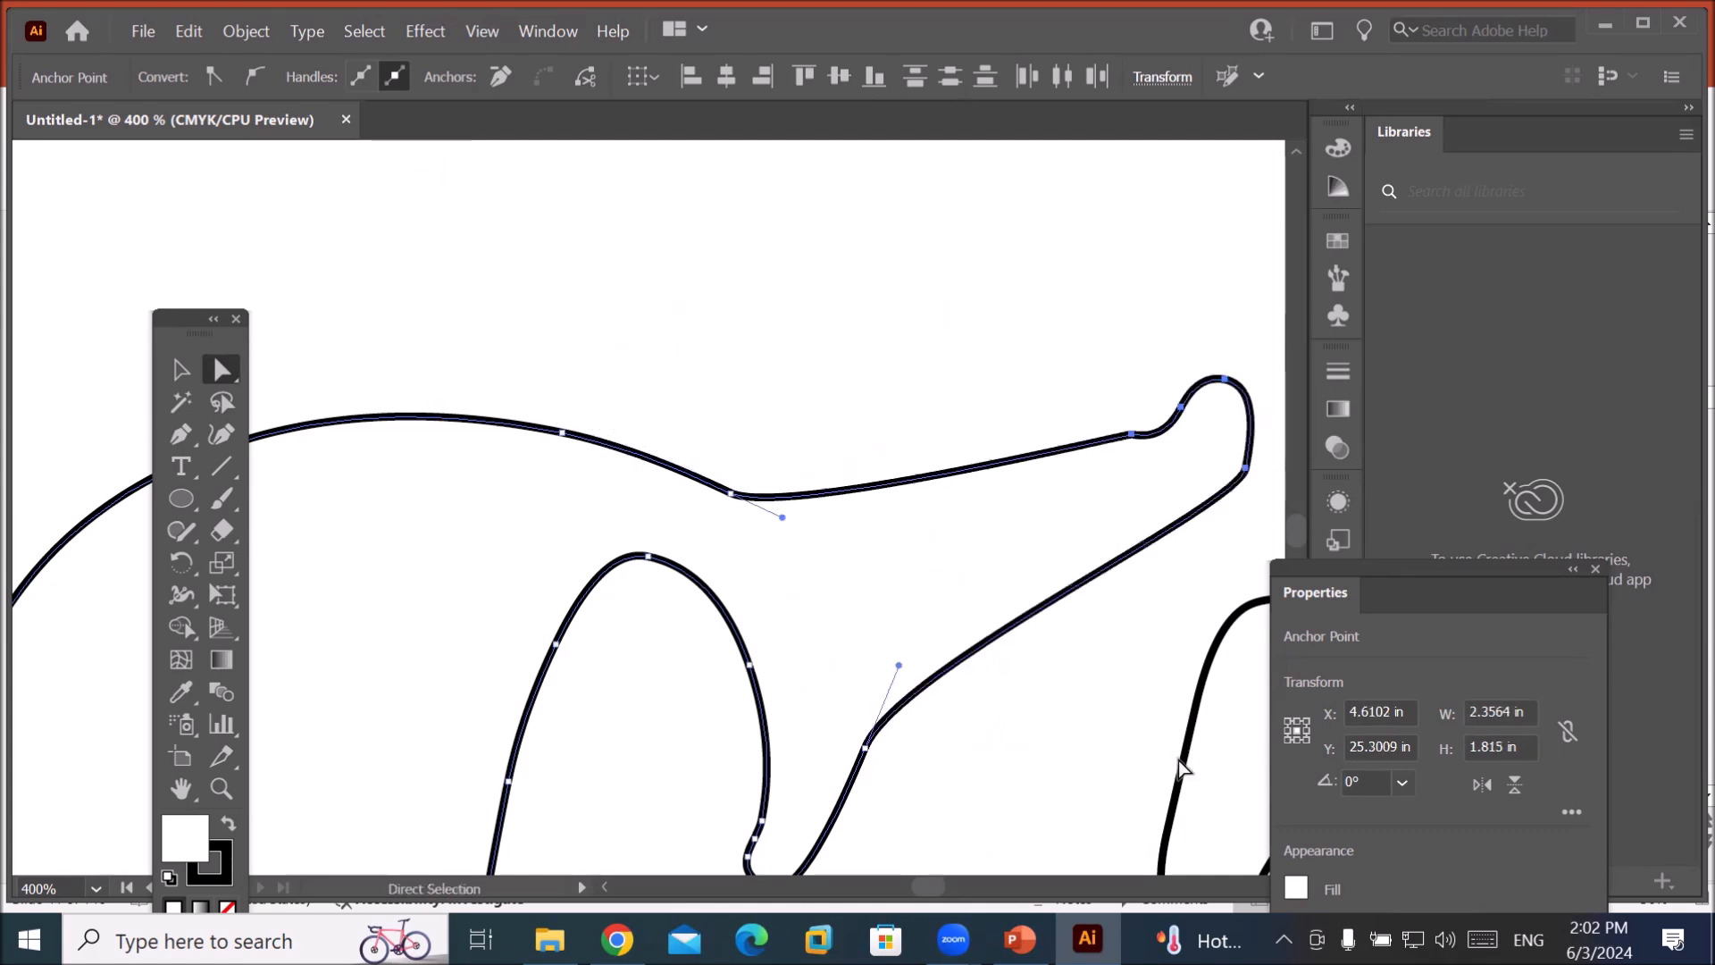
# Stretch the right end of the T's crossbar outward with Direct Selection, making the letter about 2.87 in wide.
pyautogui.scroll(-5, 1182, 768)
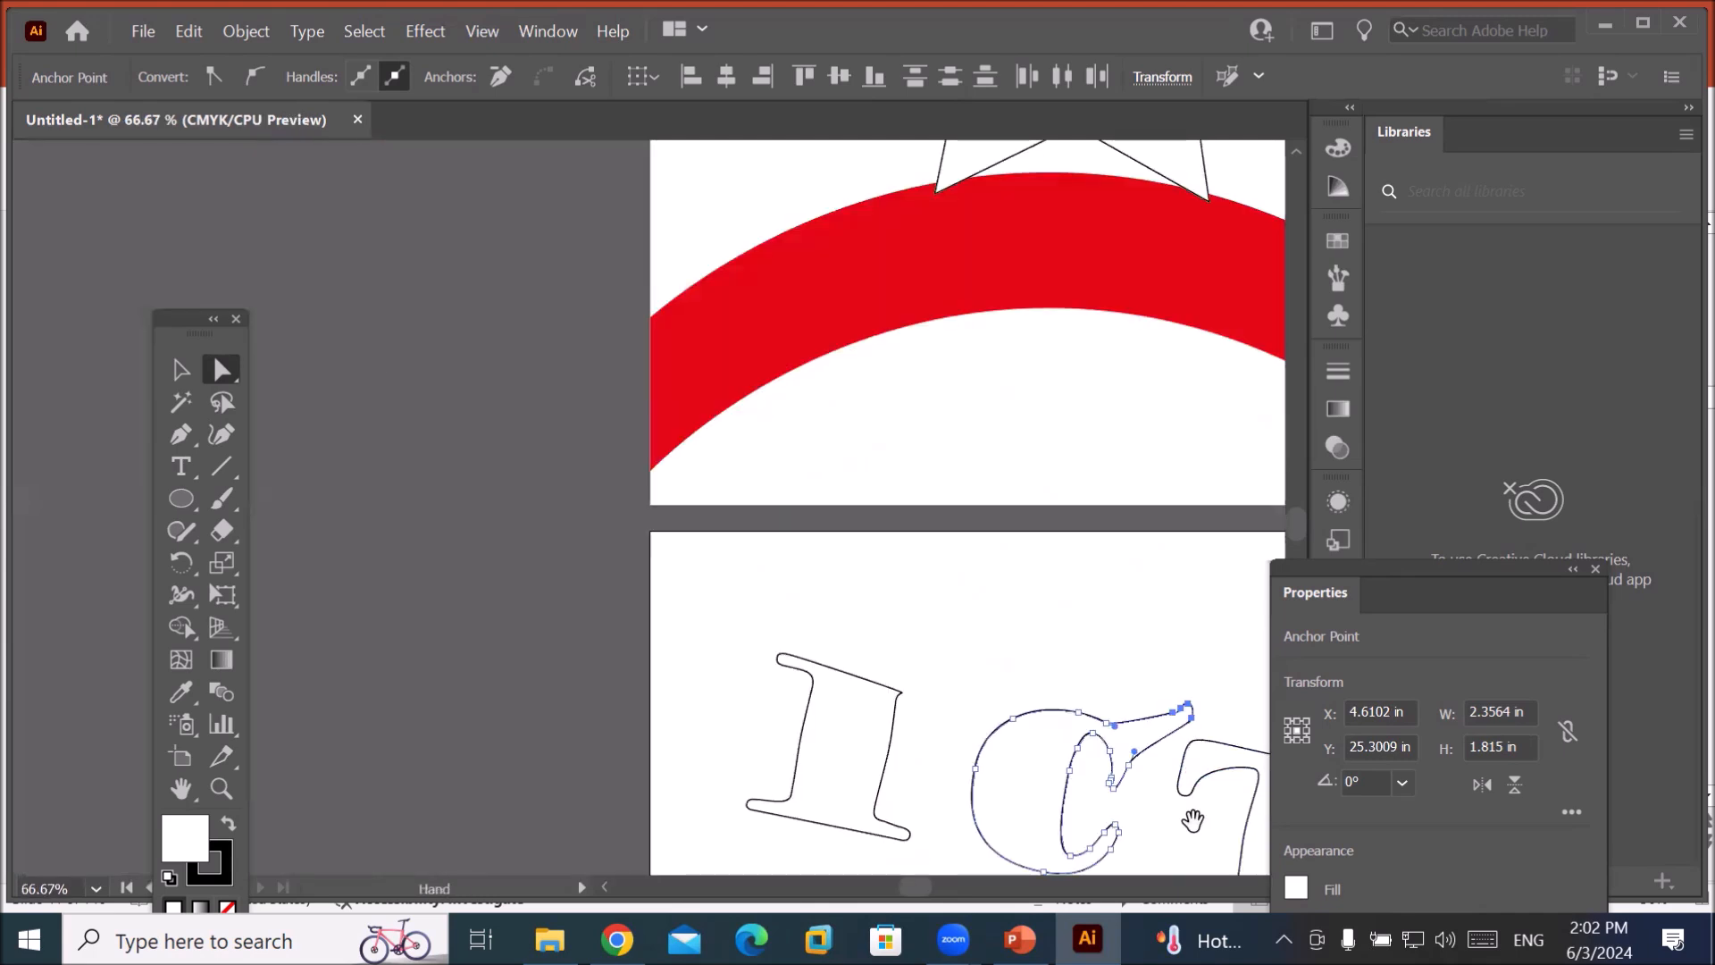
pyautogui.scroll(1, 1205, 812)
pyautogui.scroll(1, 1063, 701)
pyautogui.scroll(1, 1072, 695)
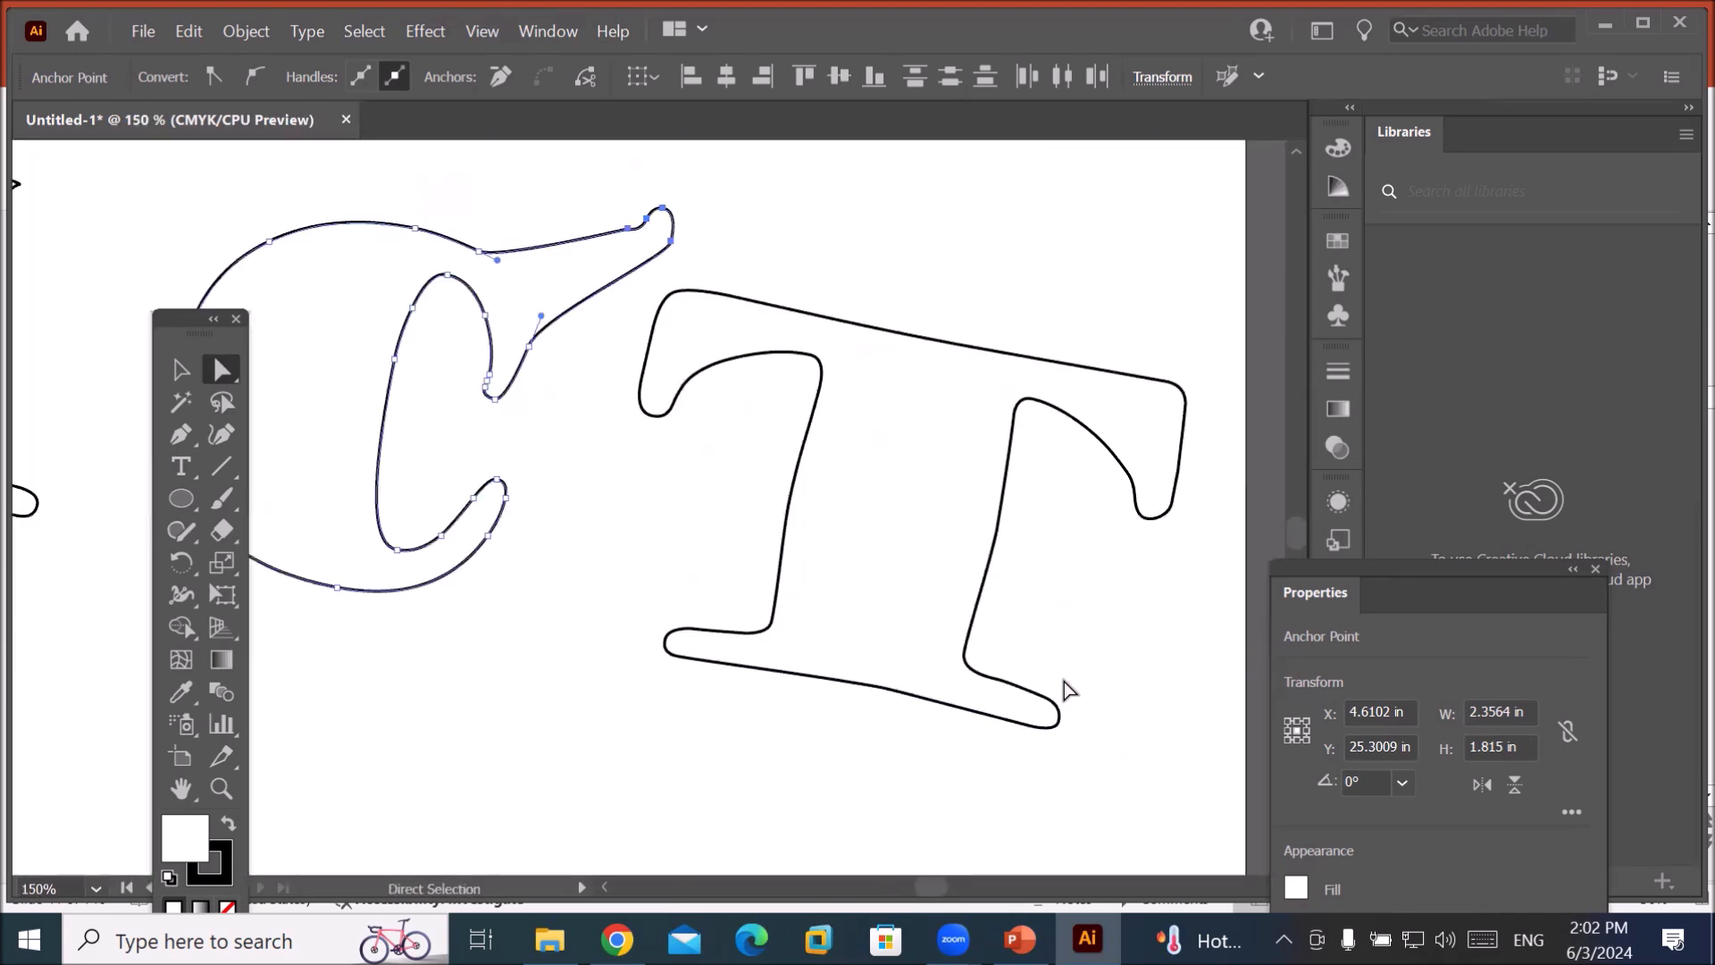
pyautogui.click(822, 363)
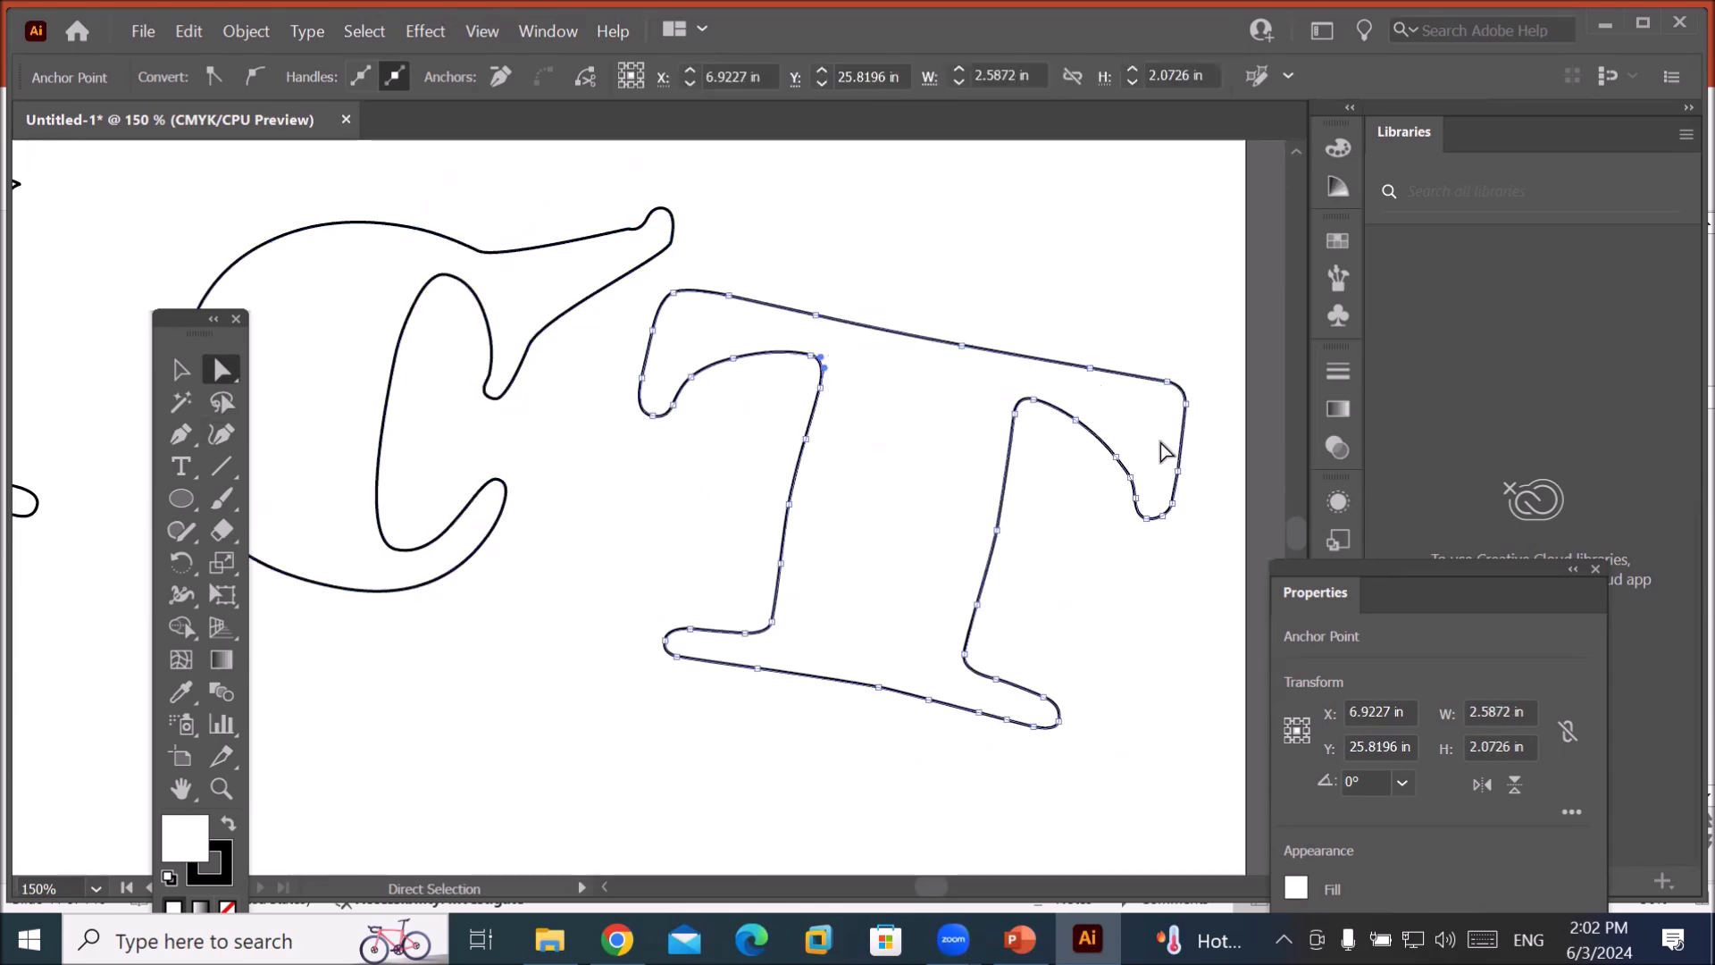
pyautogui.scroll(-1, 1124, 487)
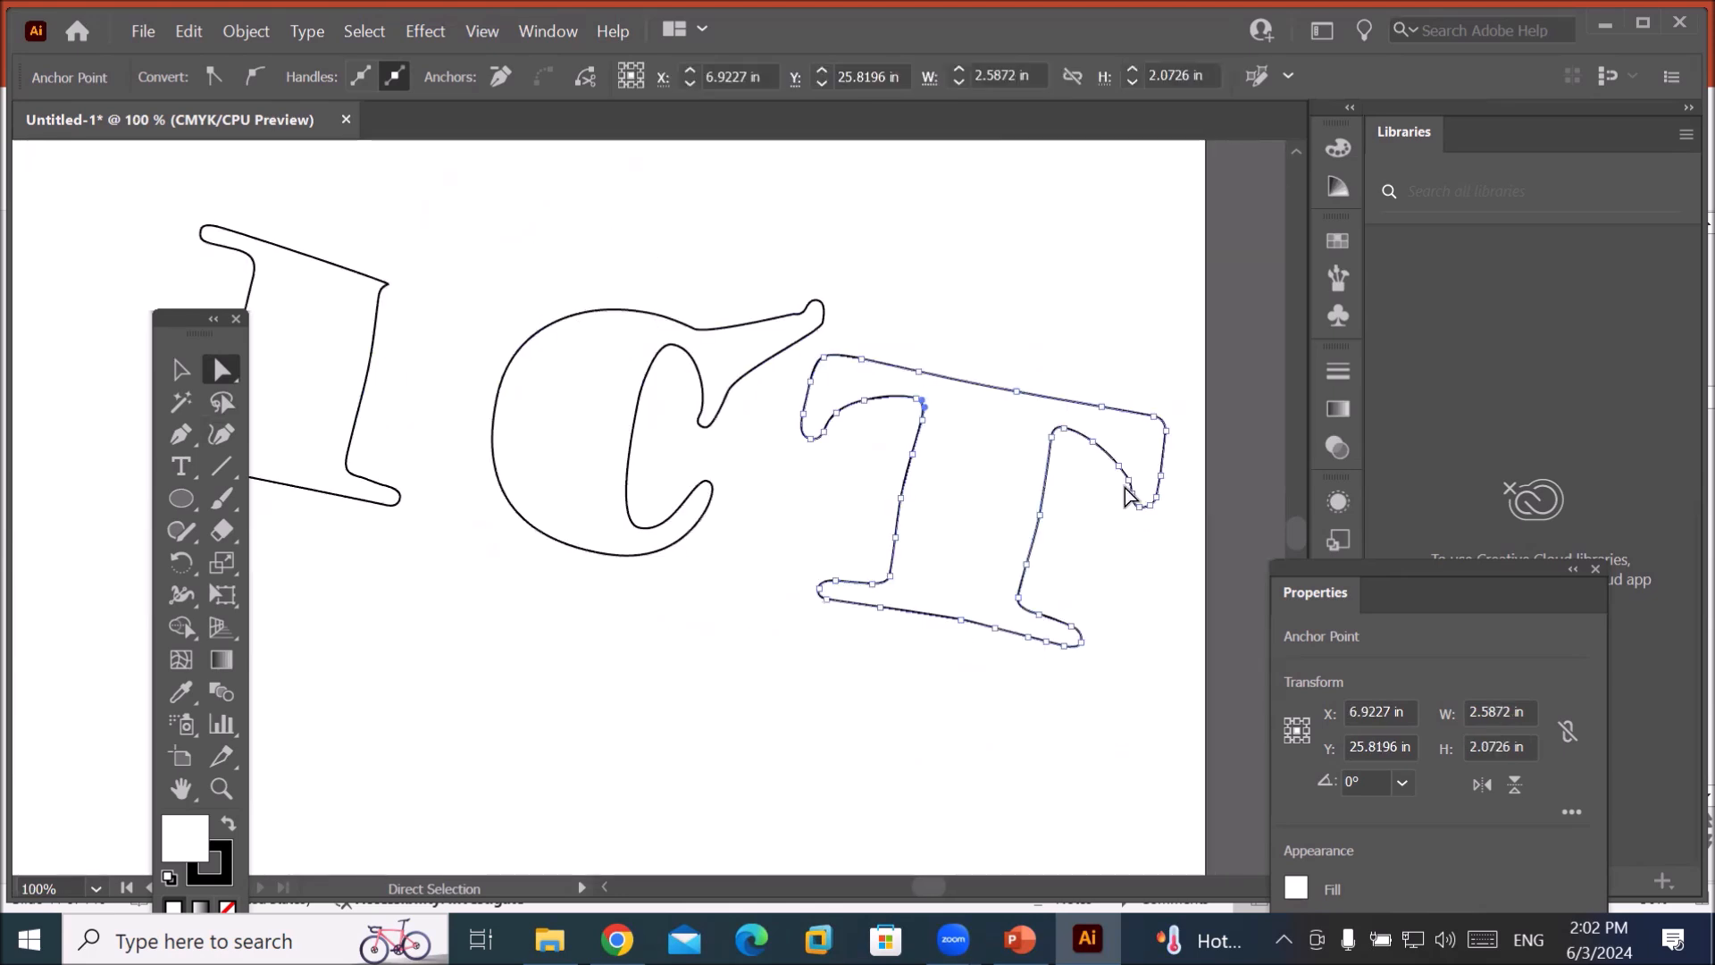
pyautogui.moveTo(1095, 384); pyautogui.dragTo(1193, 547)
pyautogui.moveTo(1163, 477); pyautogui.dragTo(1198, 483)
# Select the anchor points of the T's foot and move them down, making the letter about 2.86 in tall.
pyautogui.moveTo(794, 545); pyautogui.dragTo(1164, 701)
pyautogui.moveTo(1036, 640); pyautogui.dragTo(1030, 749)
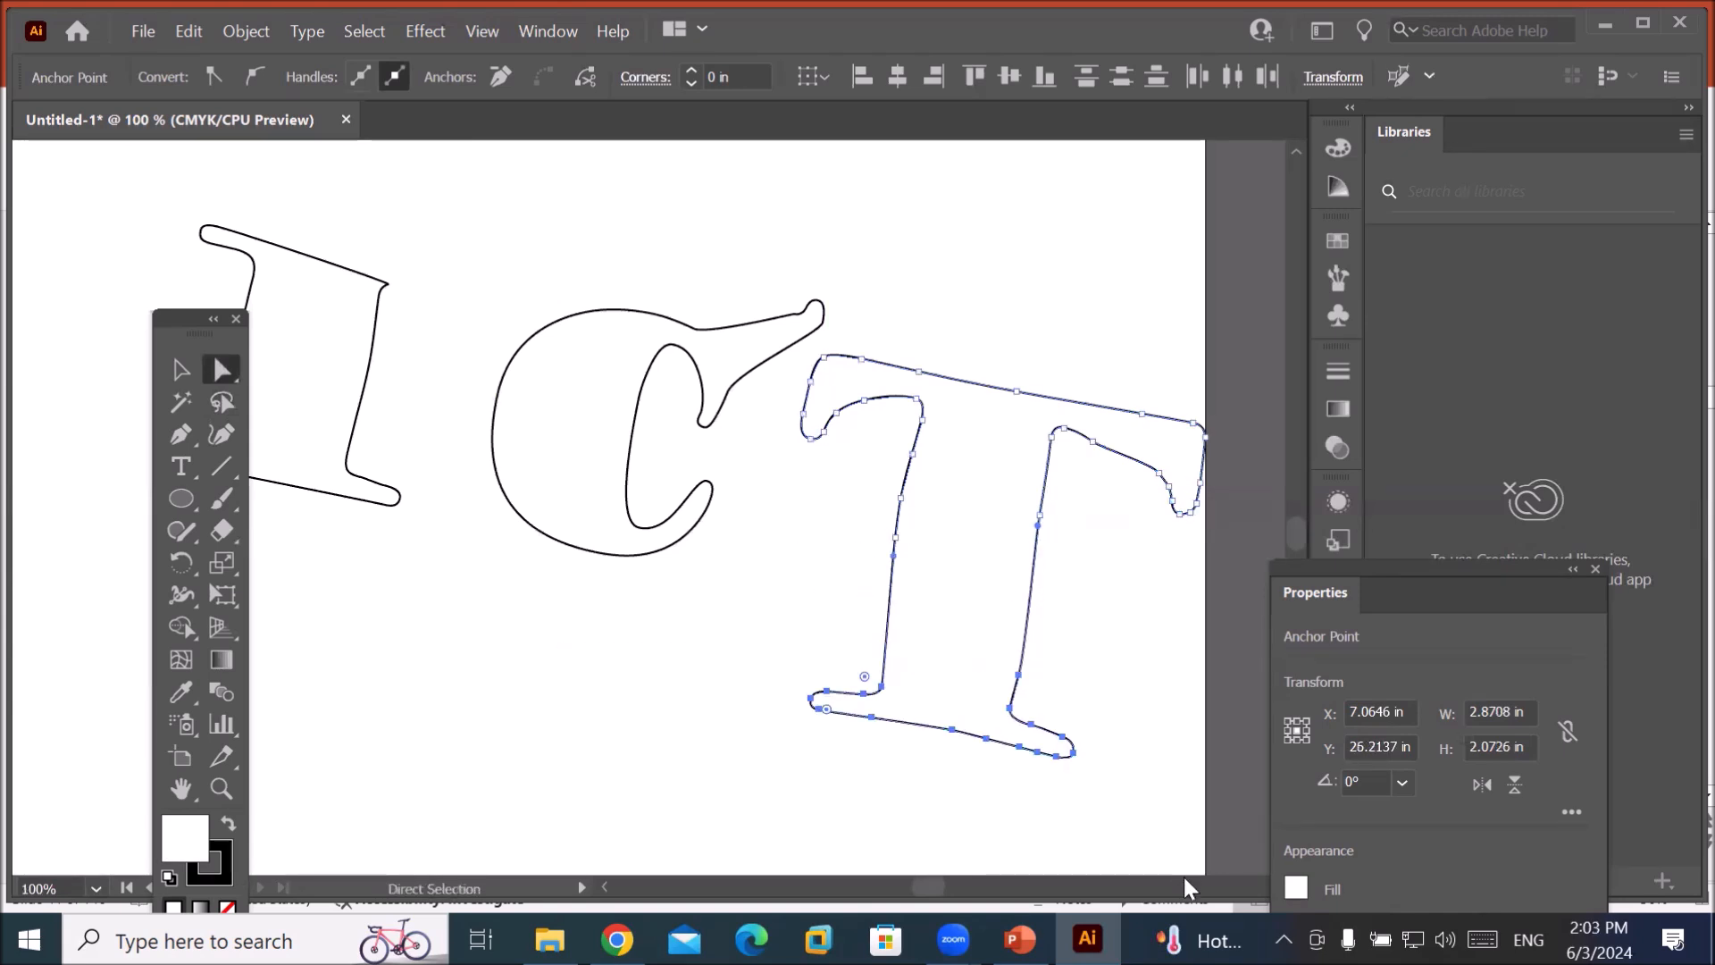
pyautogui.scroll(-3, 785, 716)
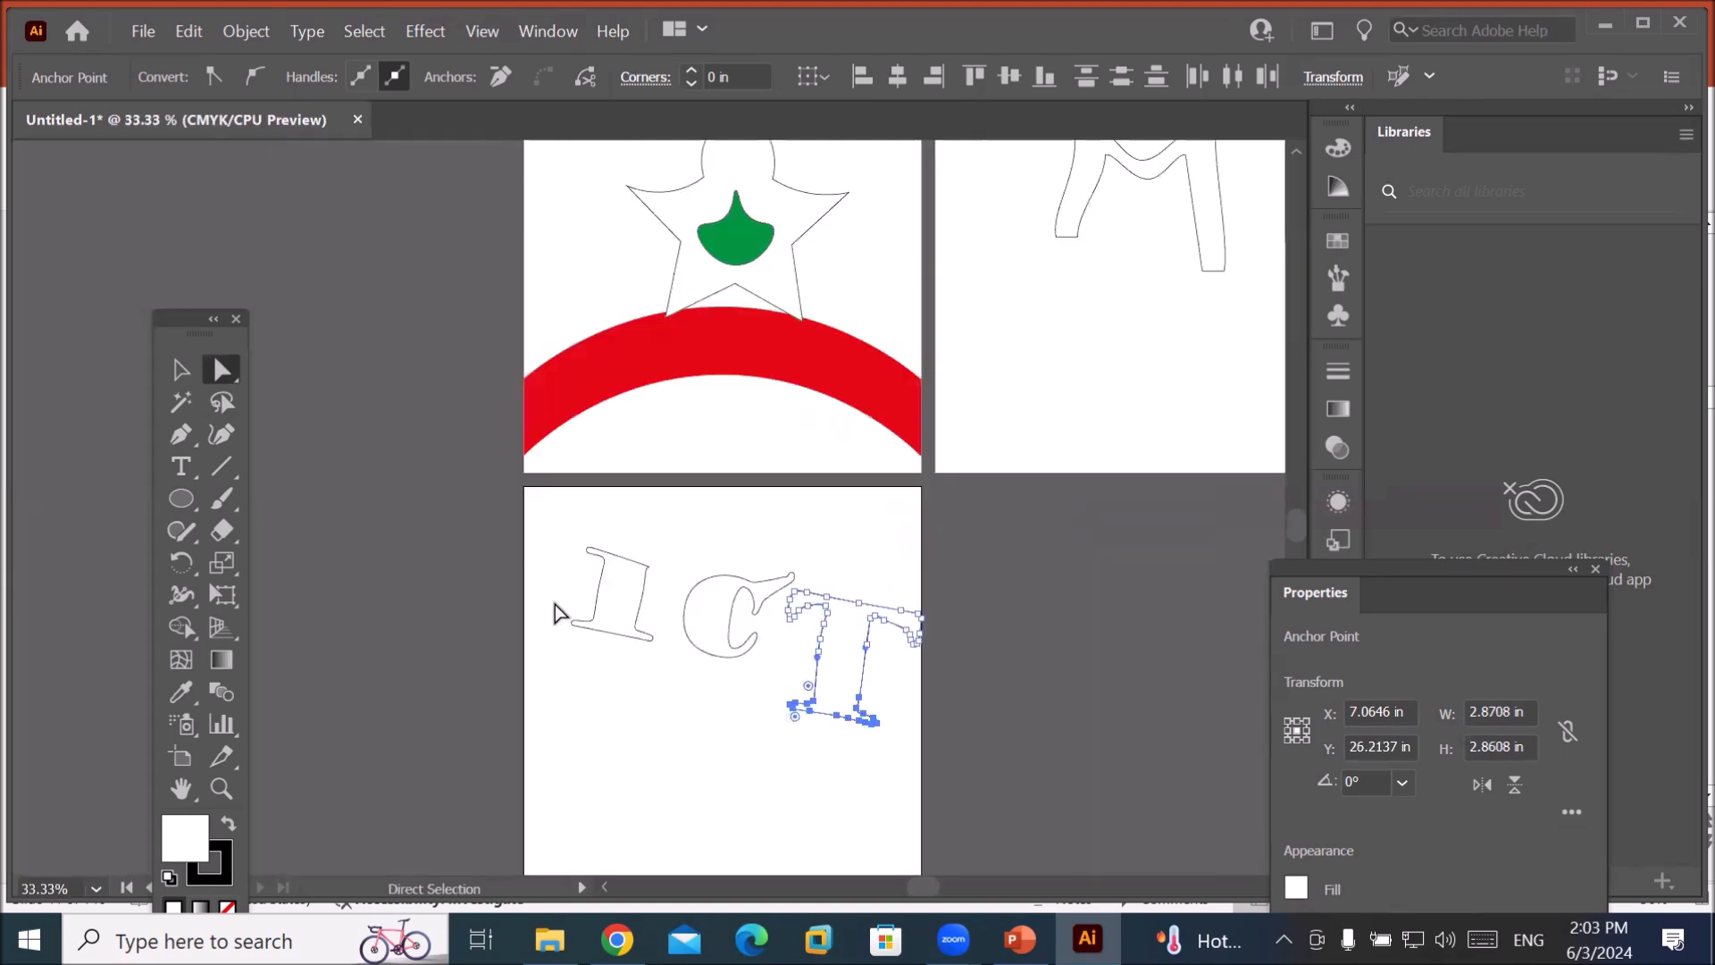
# Select the anchor points of the I's foot and move them down, making the letter about 3.94 in tall.
pyautogui.click(599, 618)
pyautogui.click(586, 605)
pyautogui.moveTo(547, 603); pyautogui.dragTo(629, 720)
pyautogui.click(643, 795)
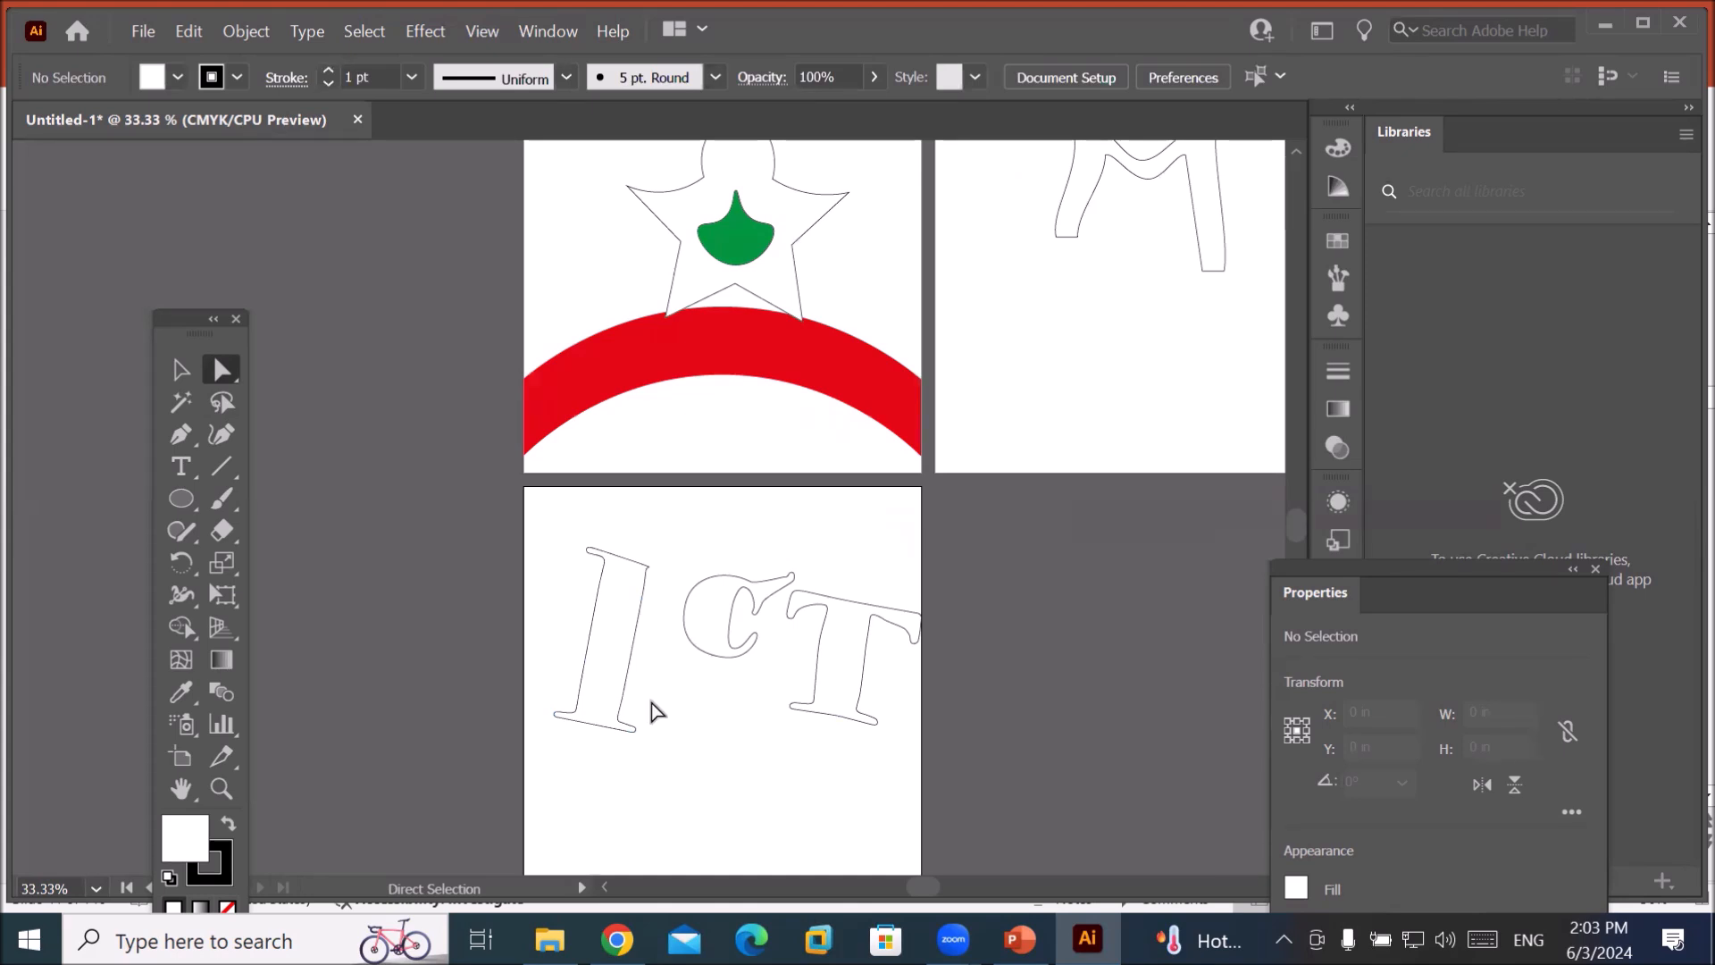
pyautogui.scroll(2, 639, 685)
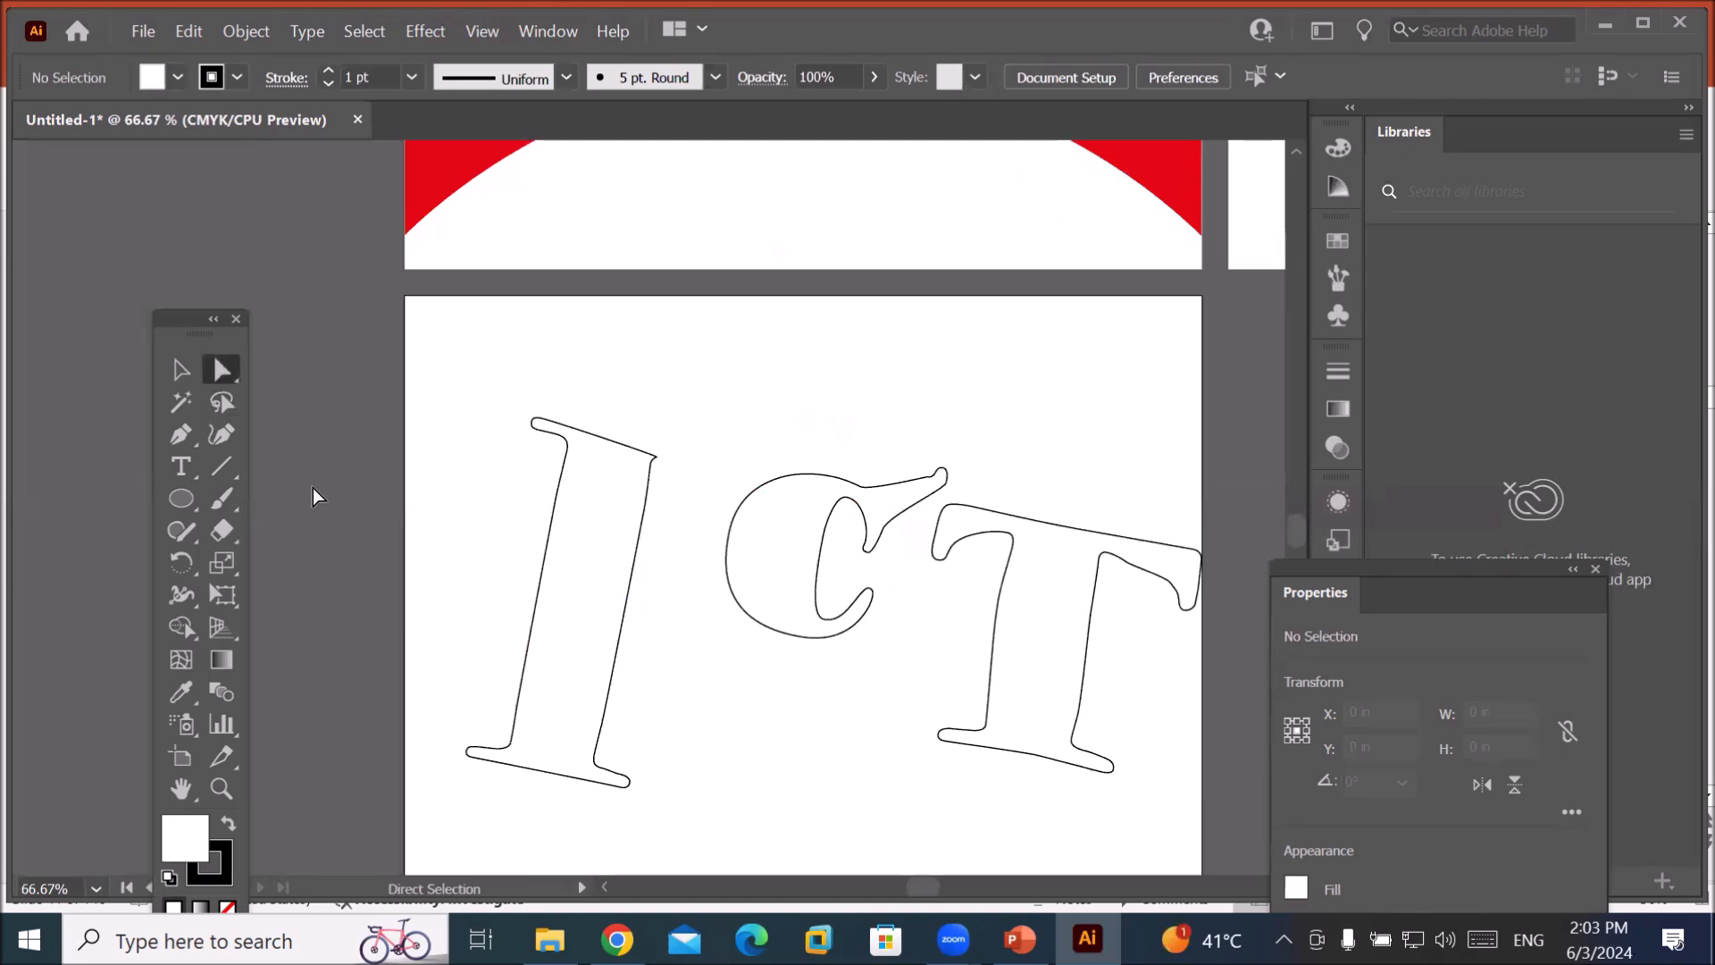
# Bend both long sides of the I's stem leftward at mid-height with the Curvature tool, giving the letter a wavy body.
pyautogui.click(172, 429)
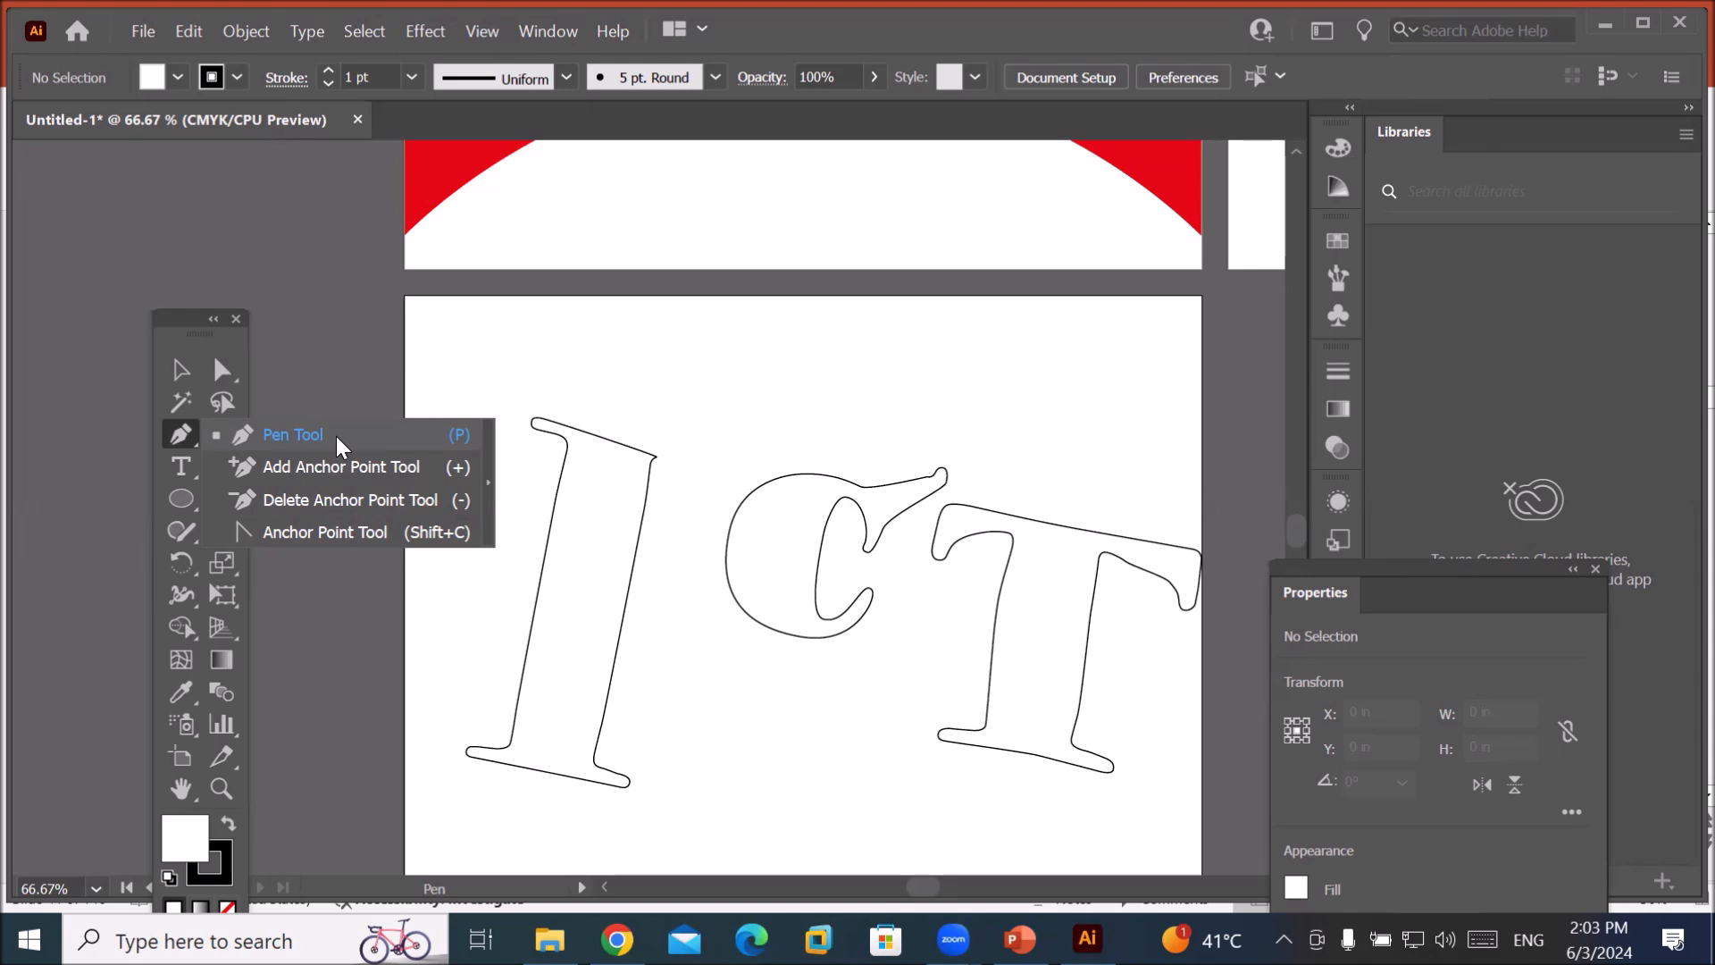
pyautogui.click(221, 434)
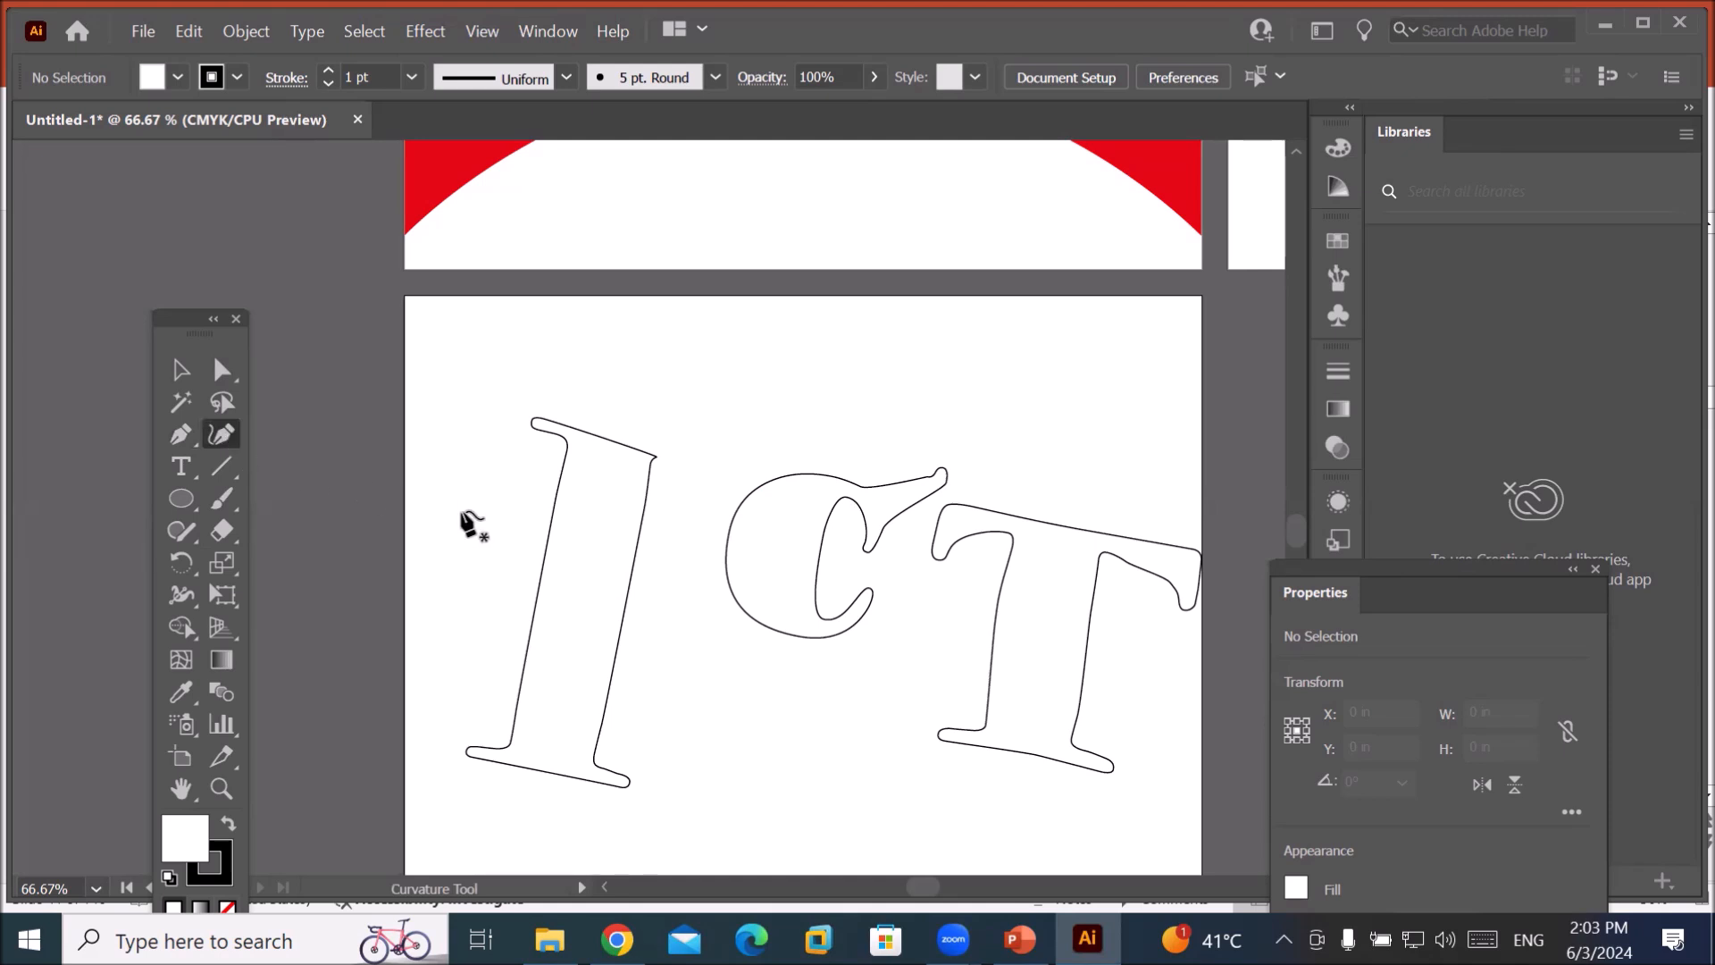
pyautogui.click(541, 576)
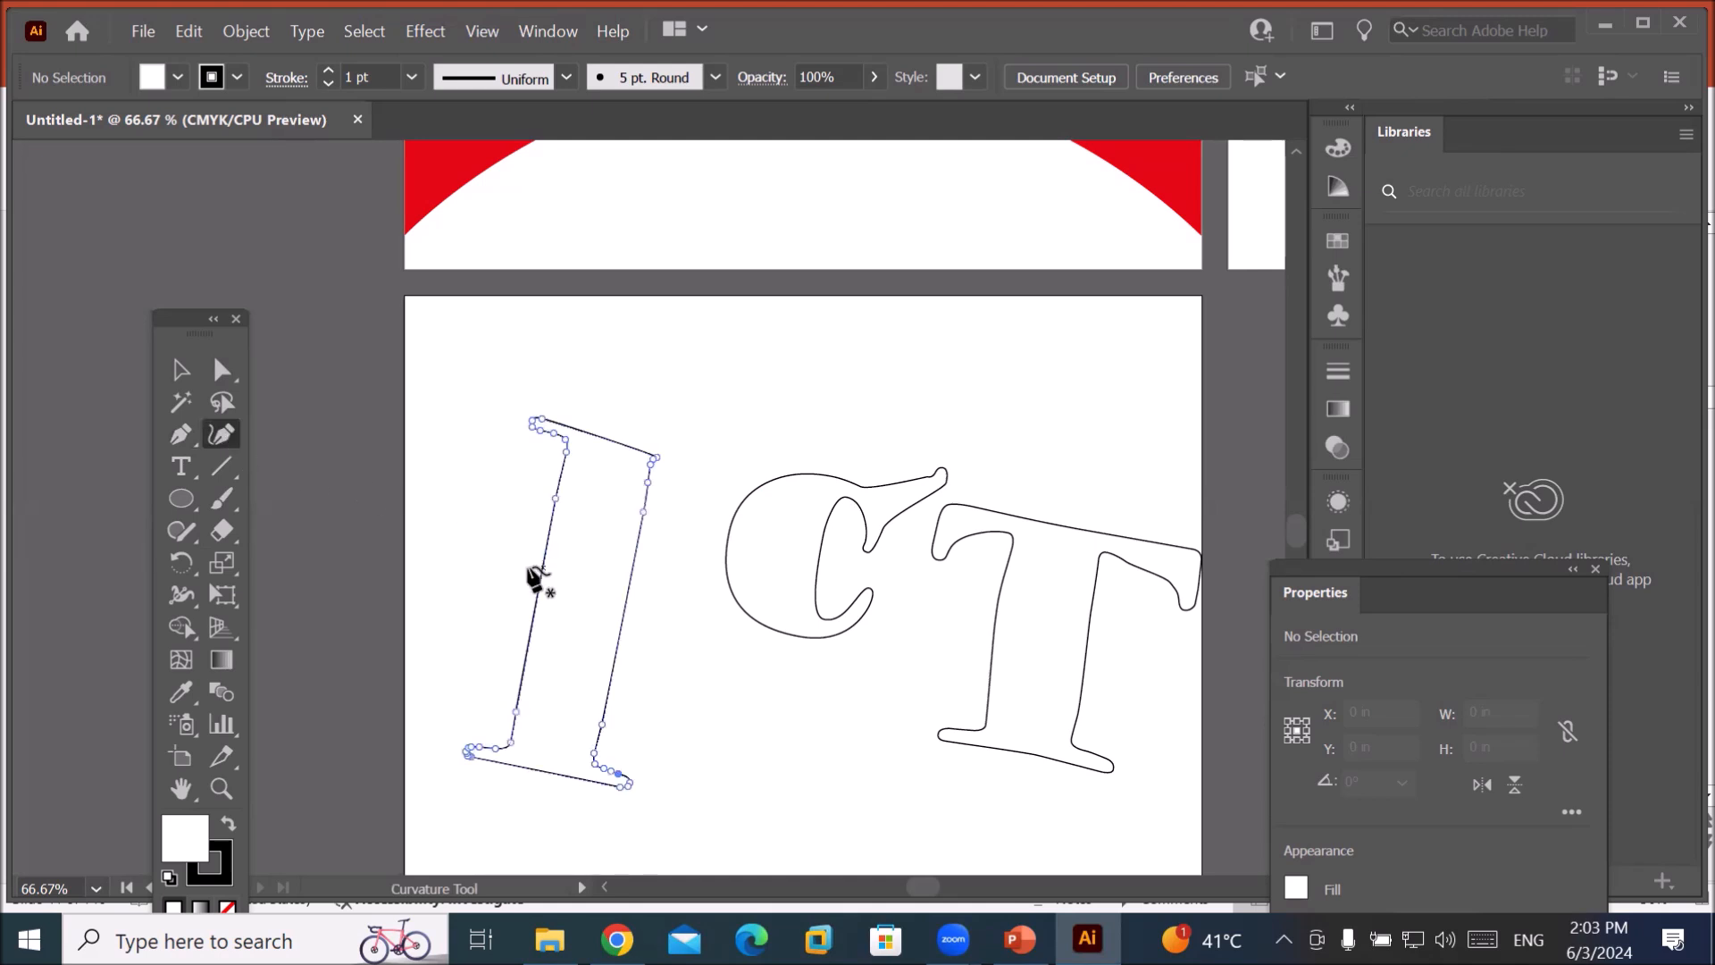
pyautogui.moveTo(542, 573); pyautogui.dragTo(500, 569)
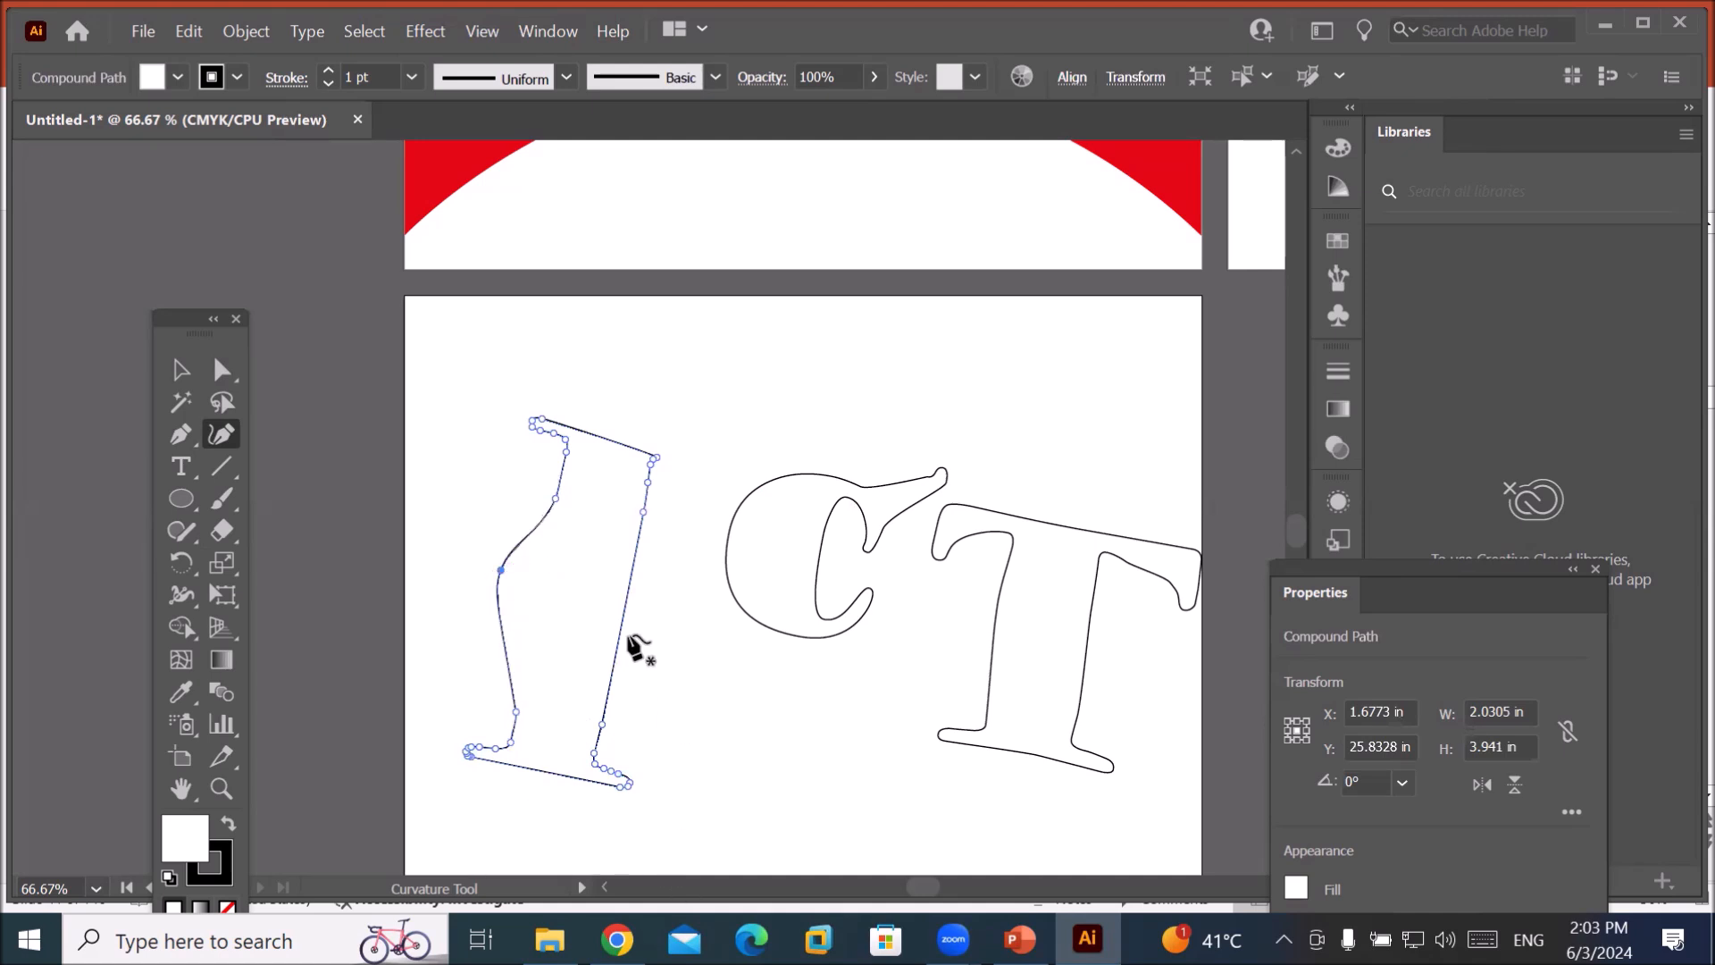
pyautogui.moveTo(626, 607); pyautogui.dragTo(580, 595)
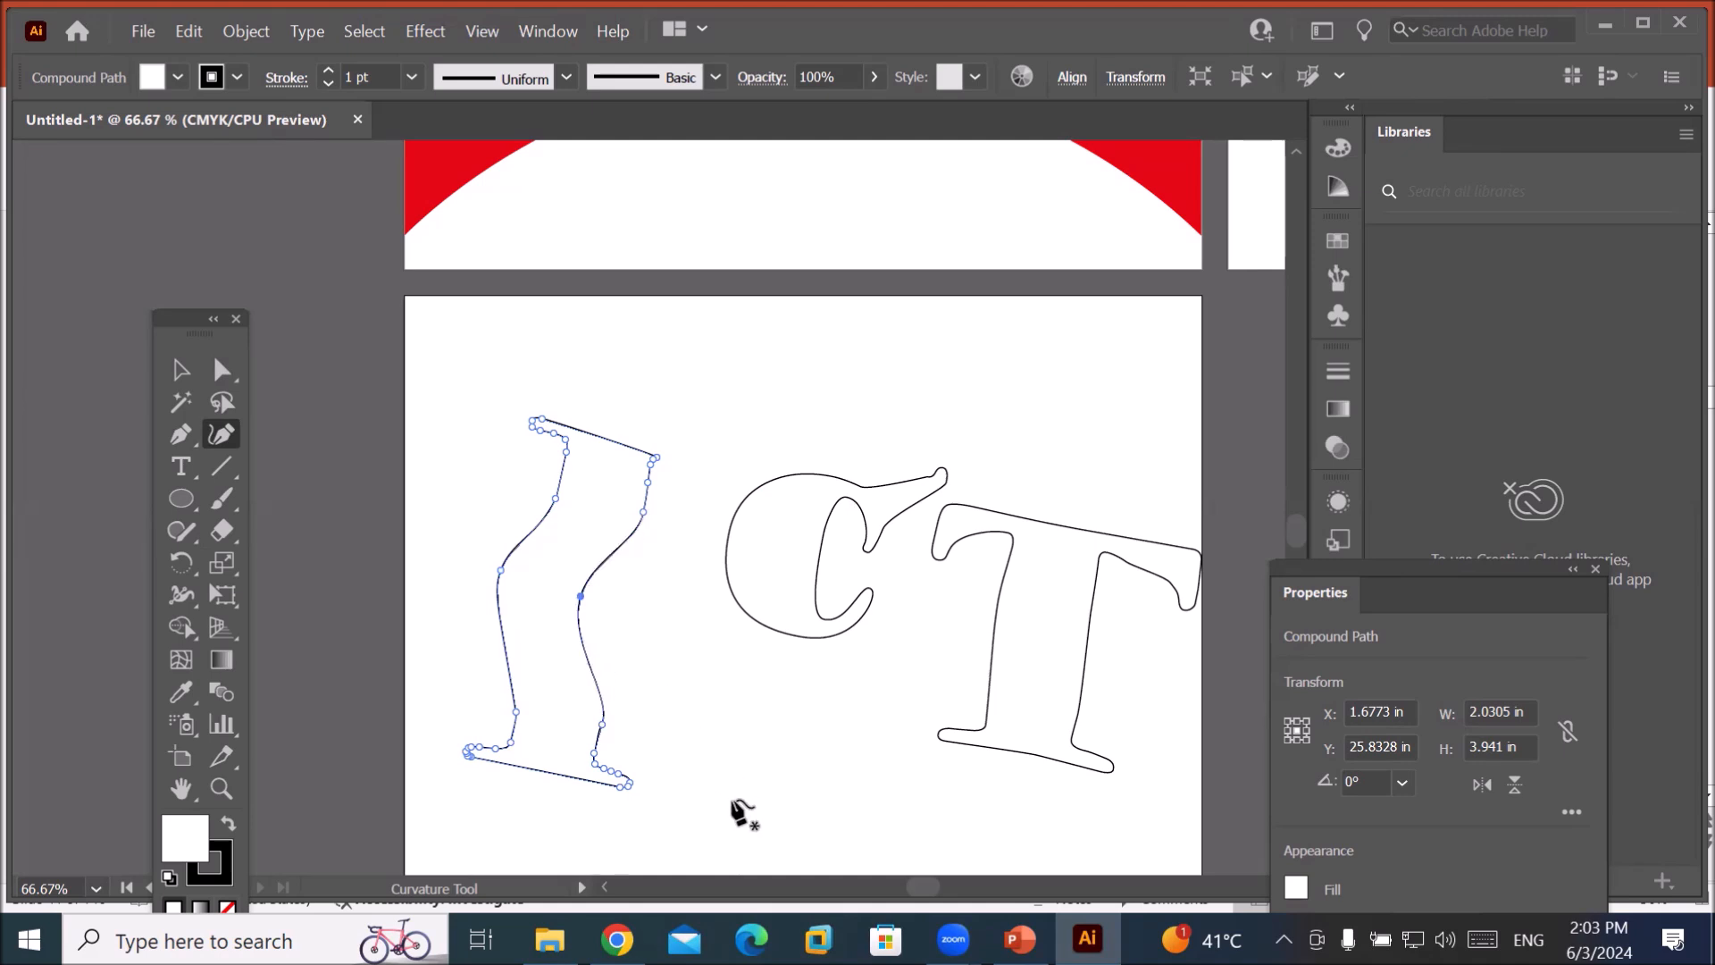
# Push the middle of the C's outer left curve slightly inward with the Curvature tool.
pyautogui.click(725, 528)
pyautogui.moveTo(740, 533); pyautogui.dragTo(756, 541)
pyautogui.scroll(-2, 765, 812)
pyautogui.scroll(-1, 773, 812)
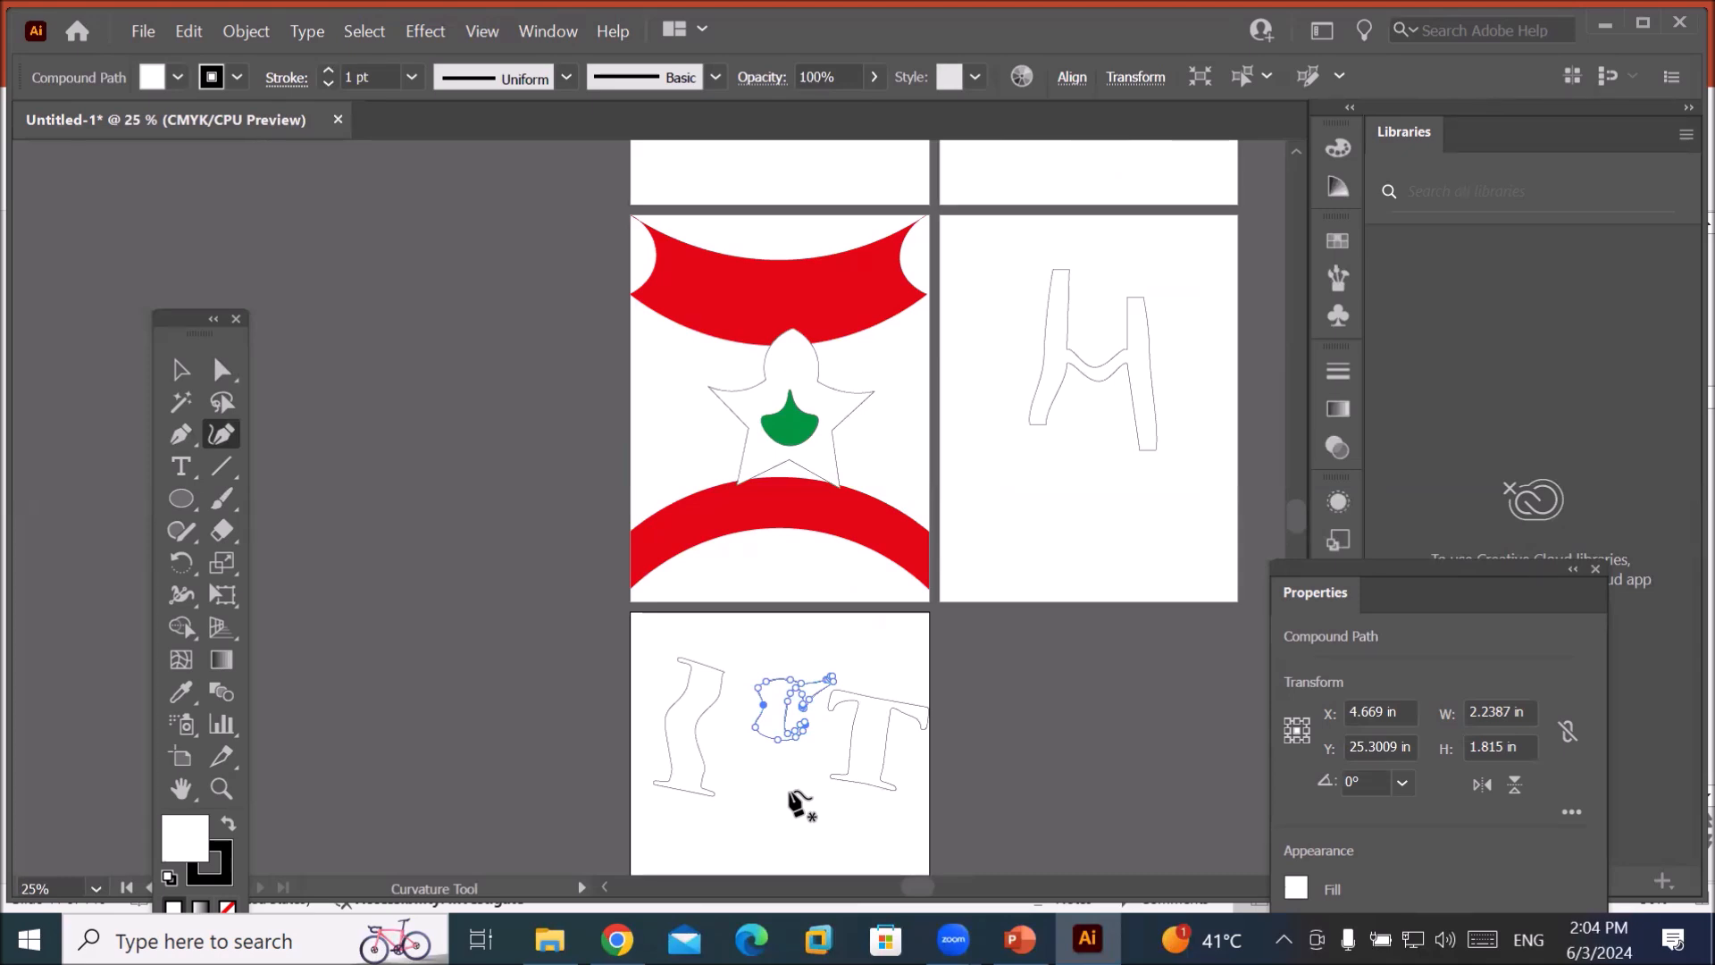
pyautogui.scroll(2, 831, 794)
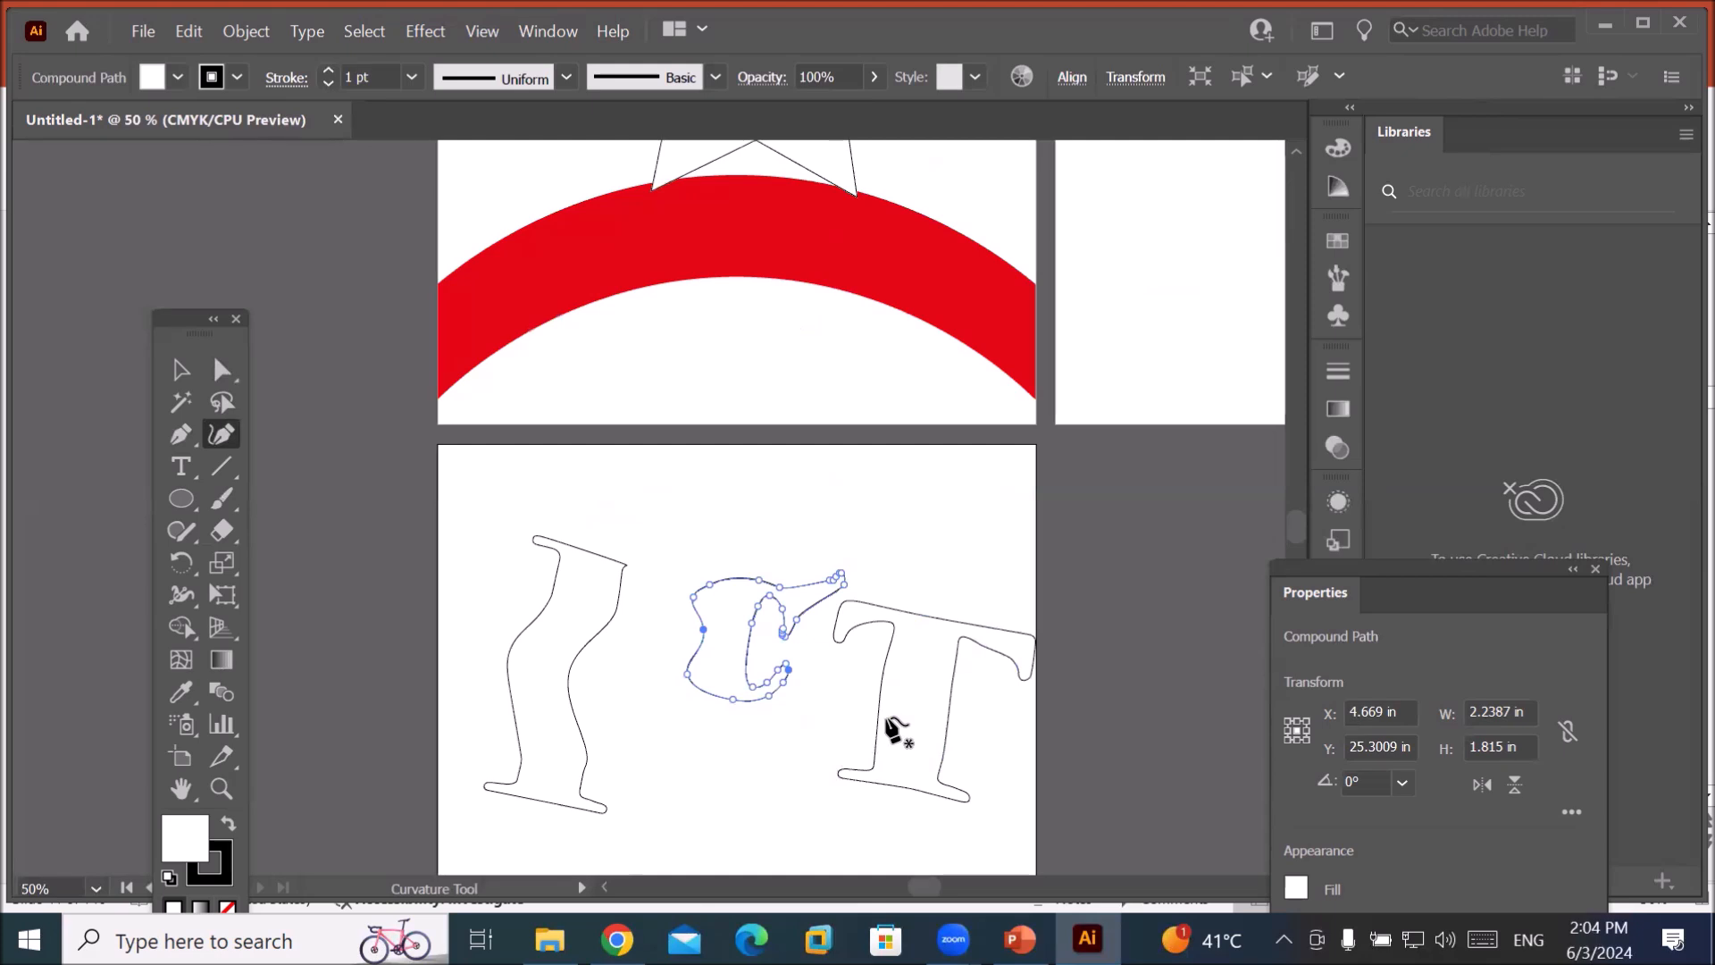
pyautogui.scroll(-2, 888, 712)
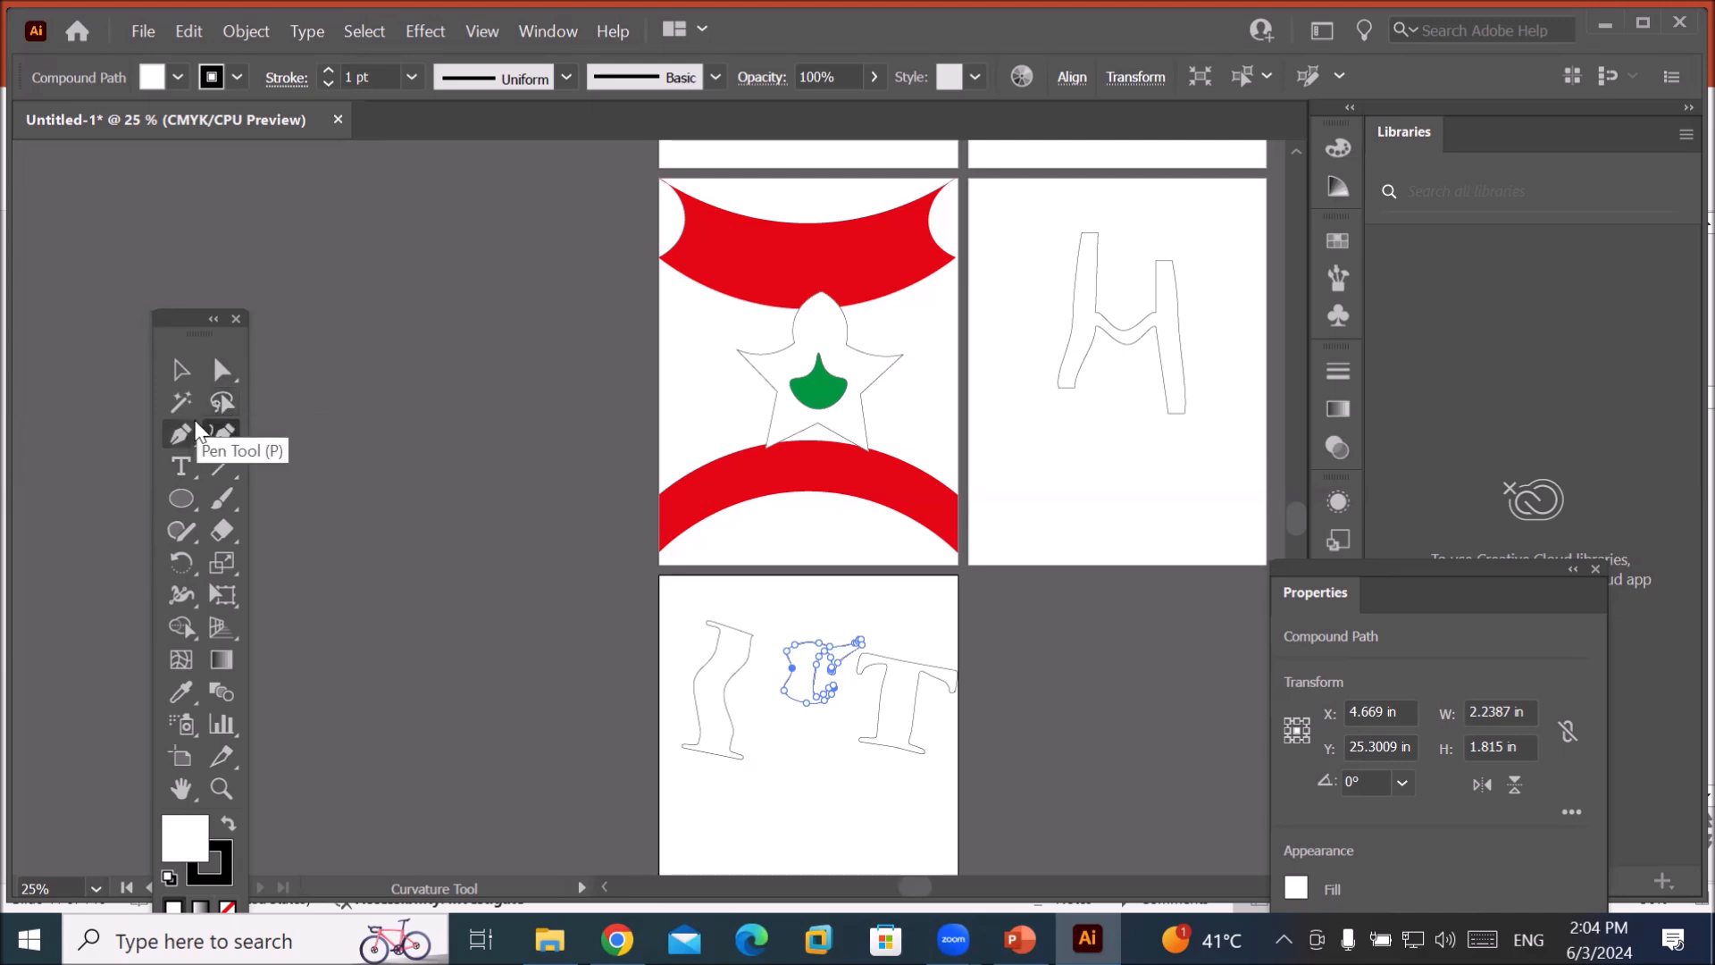
# Delete the outlined H and the ICT lettering group from their artboards.
pyautogui.click(189, 373)
pyautogui.click(1108, 336)
pyautogui.click(1117, 334)
pyautogui.click(897, 712)
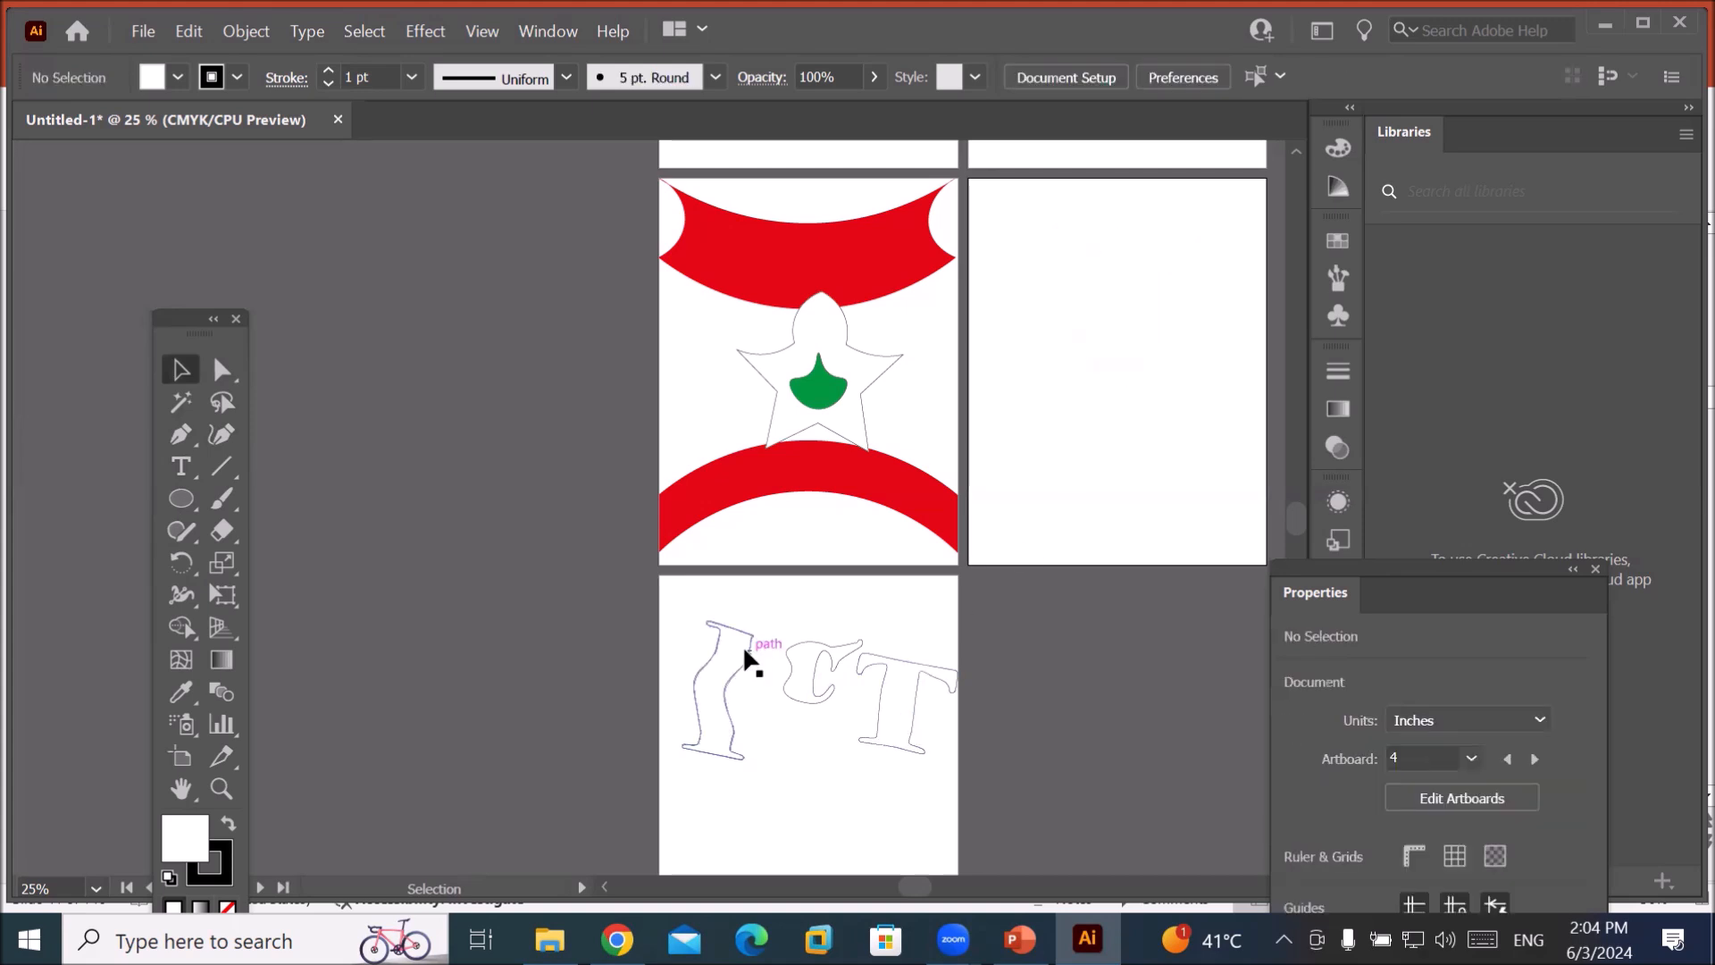
pyautogui.moveTo(684, 602); pyautogui.dragTo(1025, 842)
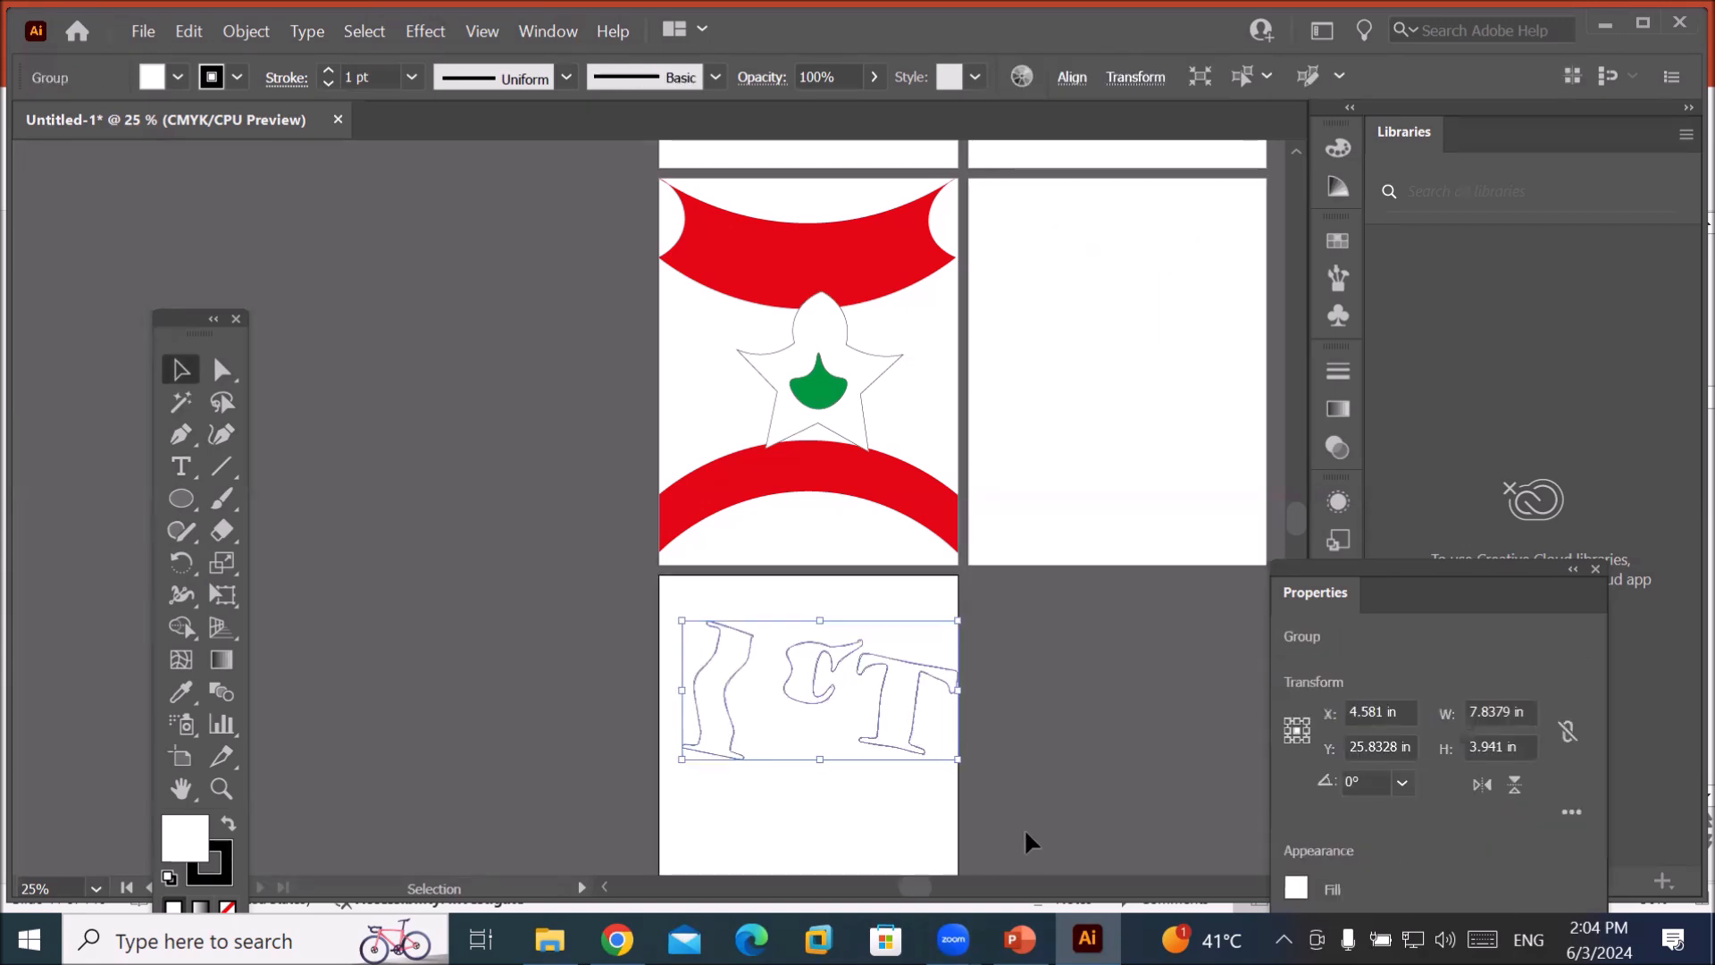
pyautogui.press('Delete')
# Draw a sagging Pen curve about 8.42 in wide across the lower part of the empty artboard beside the flag, from right edge to left.
pyautogui.press('space')
pyautogui.moveTo(1134, 504); pyautogui.dragTo(835, 564)
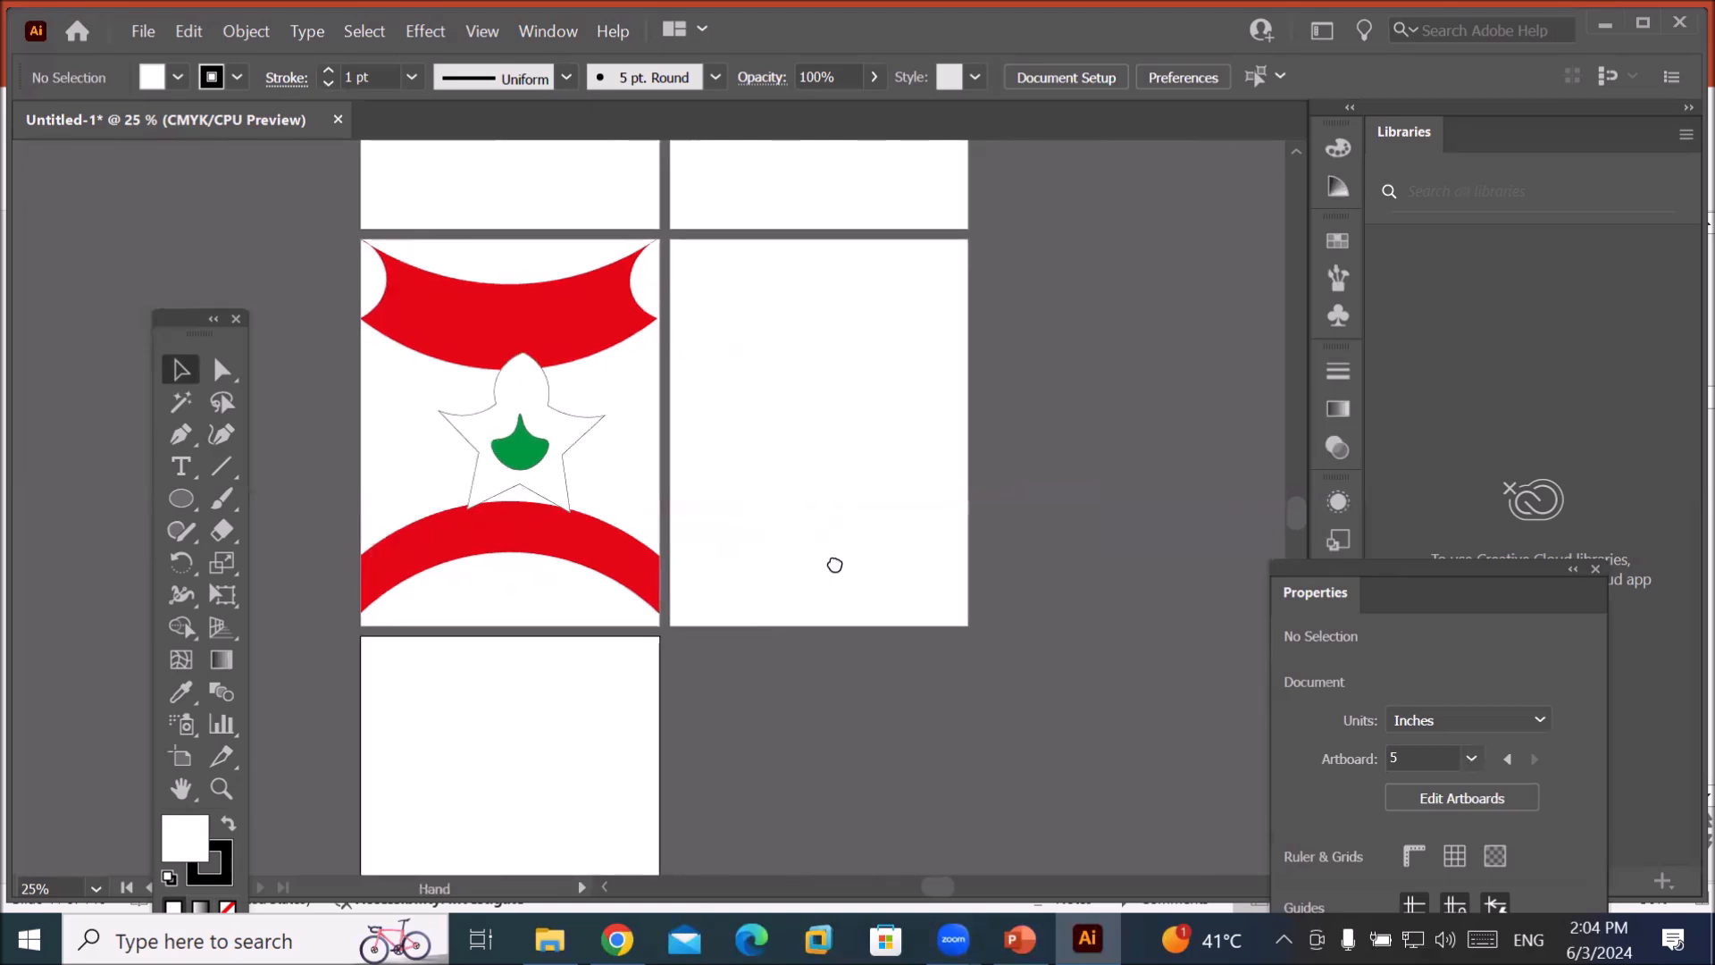
pyautogui.scroll(1, 837, 536)
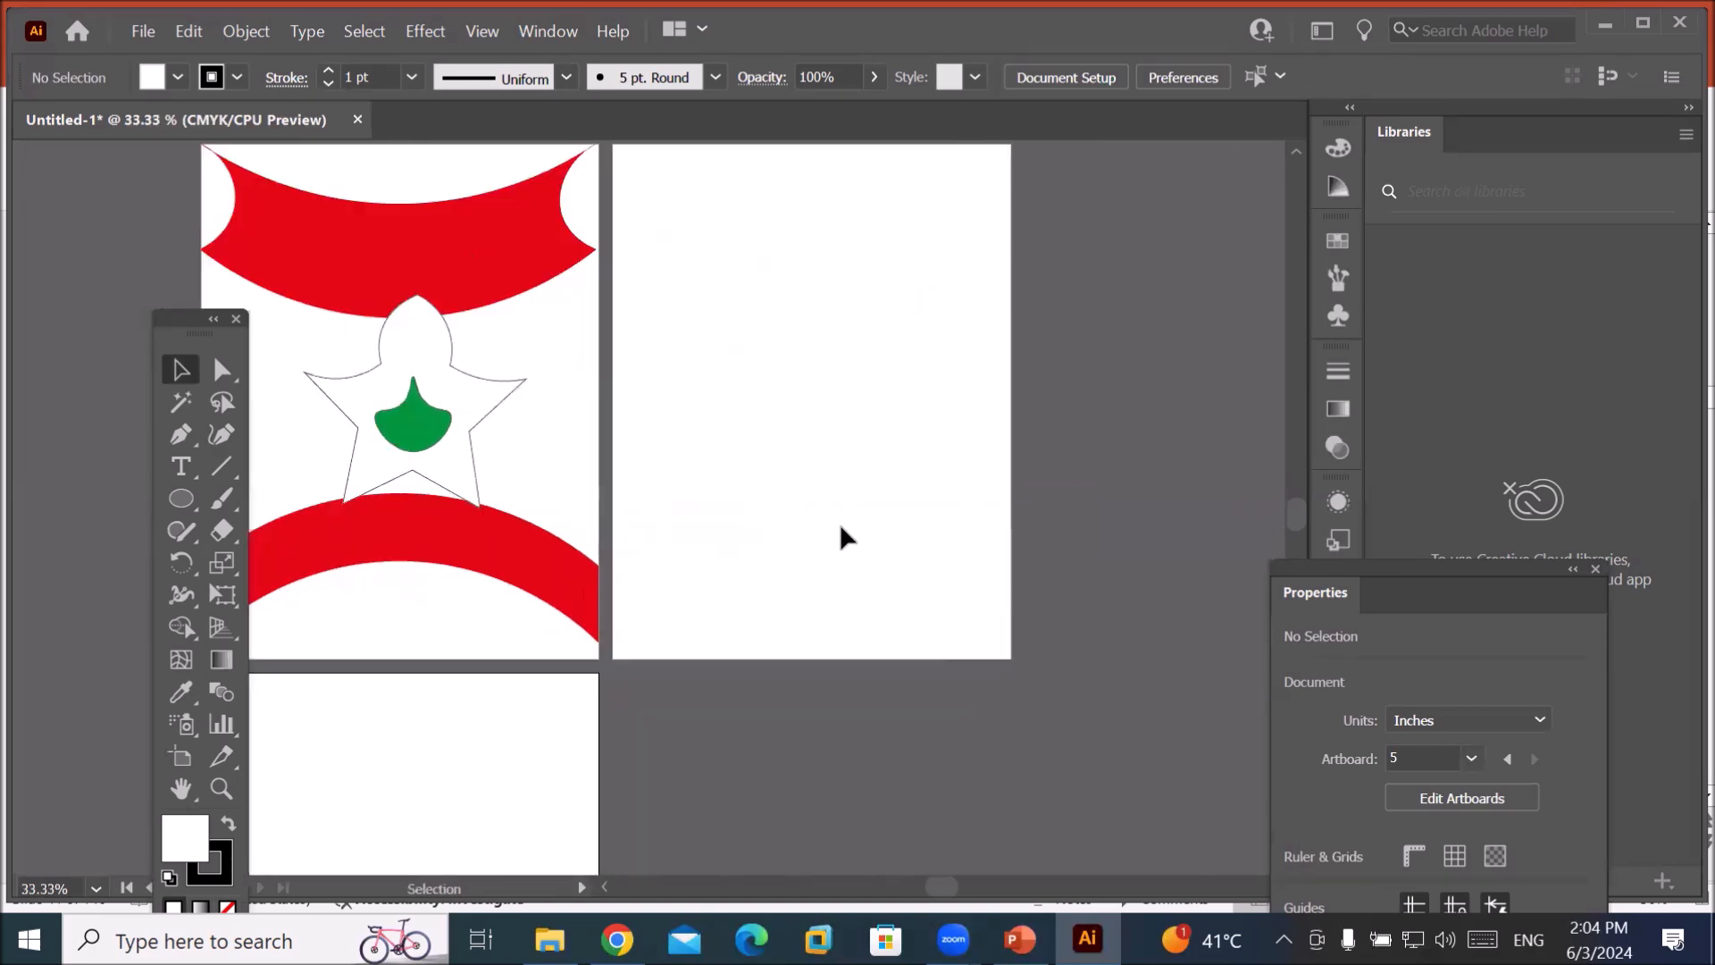
pyautogui.scroll(-1, 844, 536)
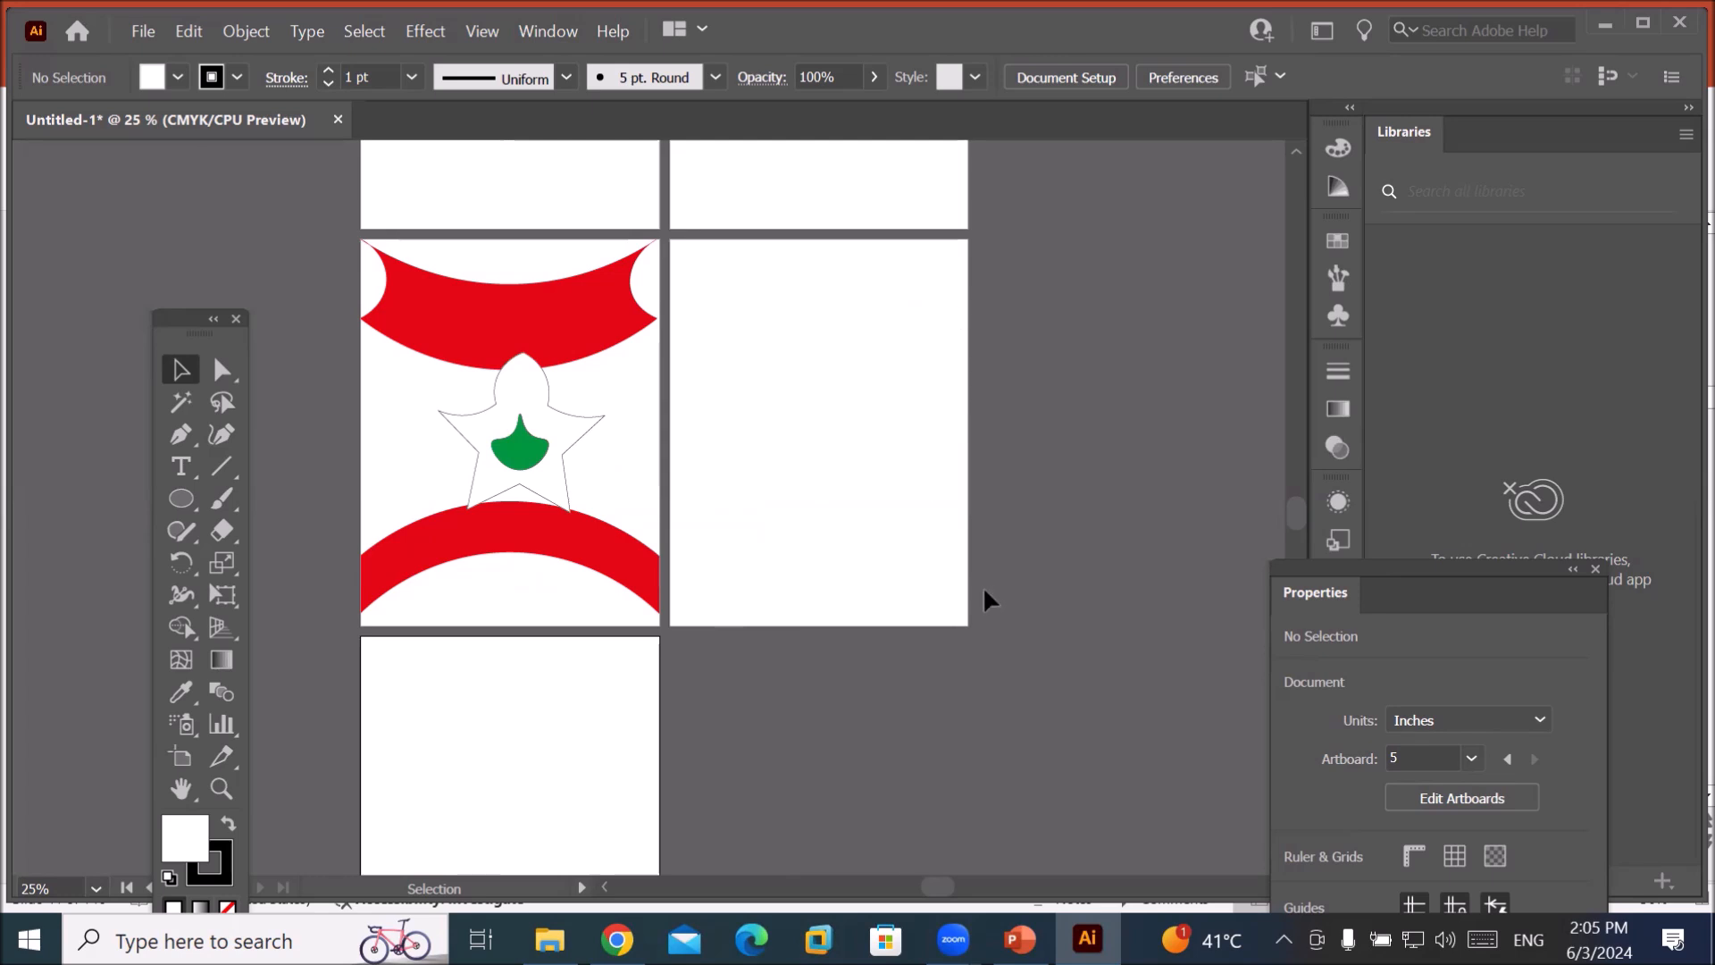
pyautogui.click(179, 436)
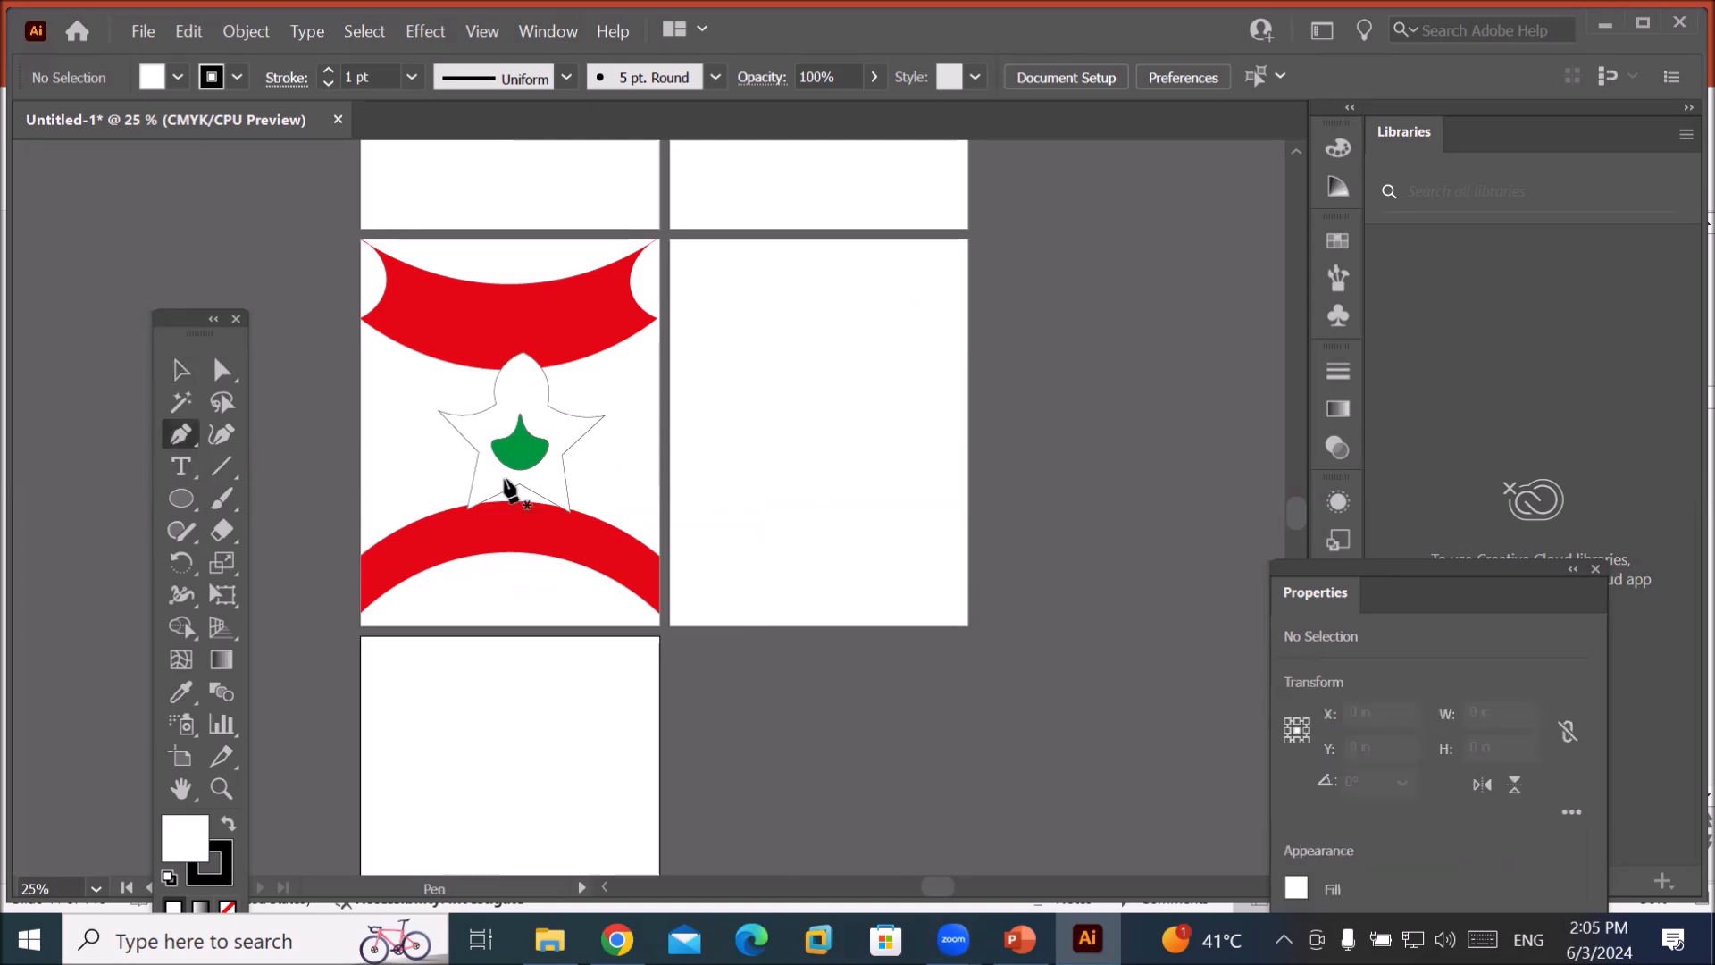
pyautogui.click(965, 557)
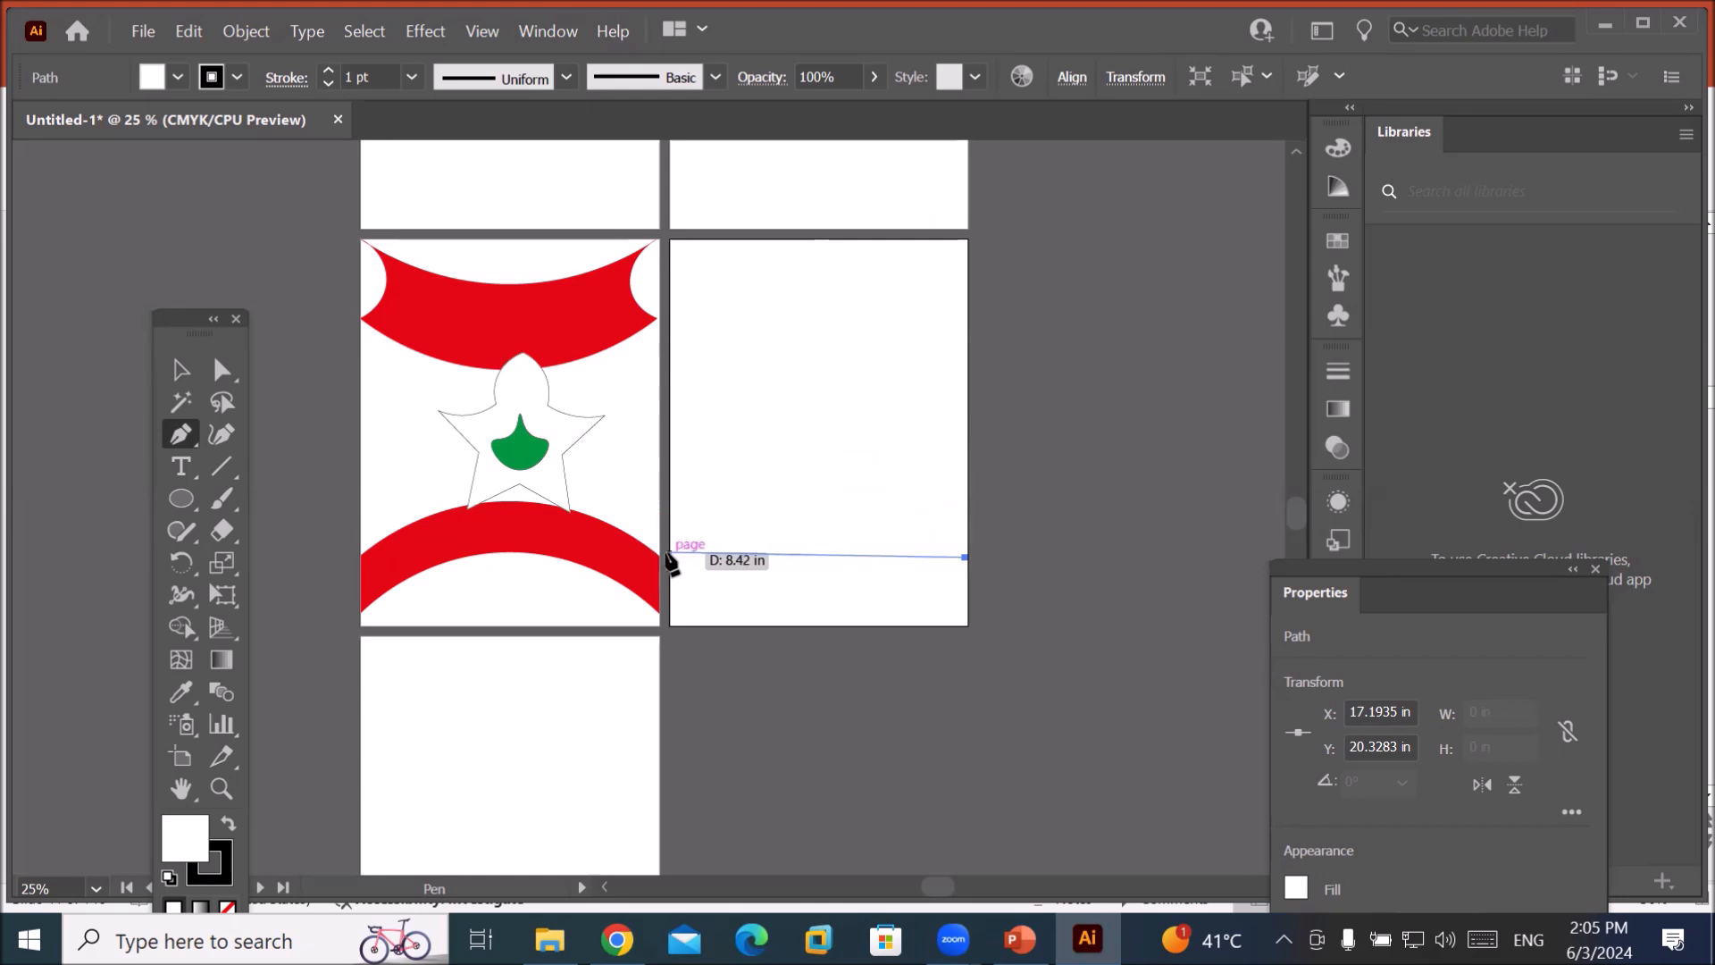
pyautogui.moveTo(670, 556); pyautogui.dragTo(575, 476)
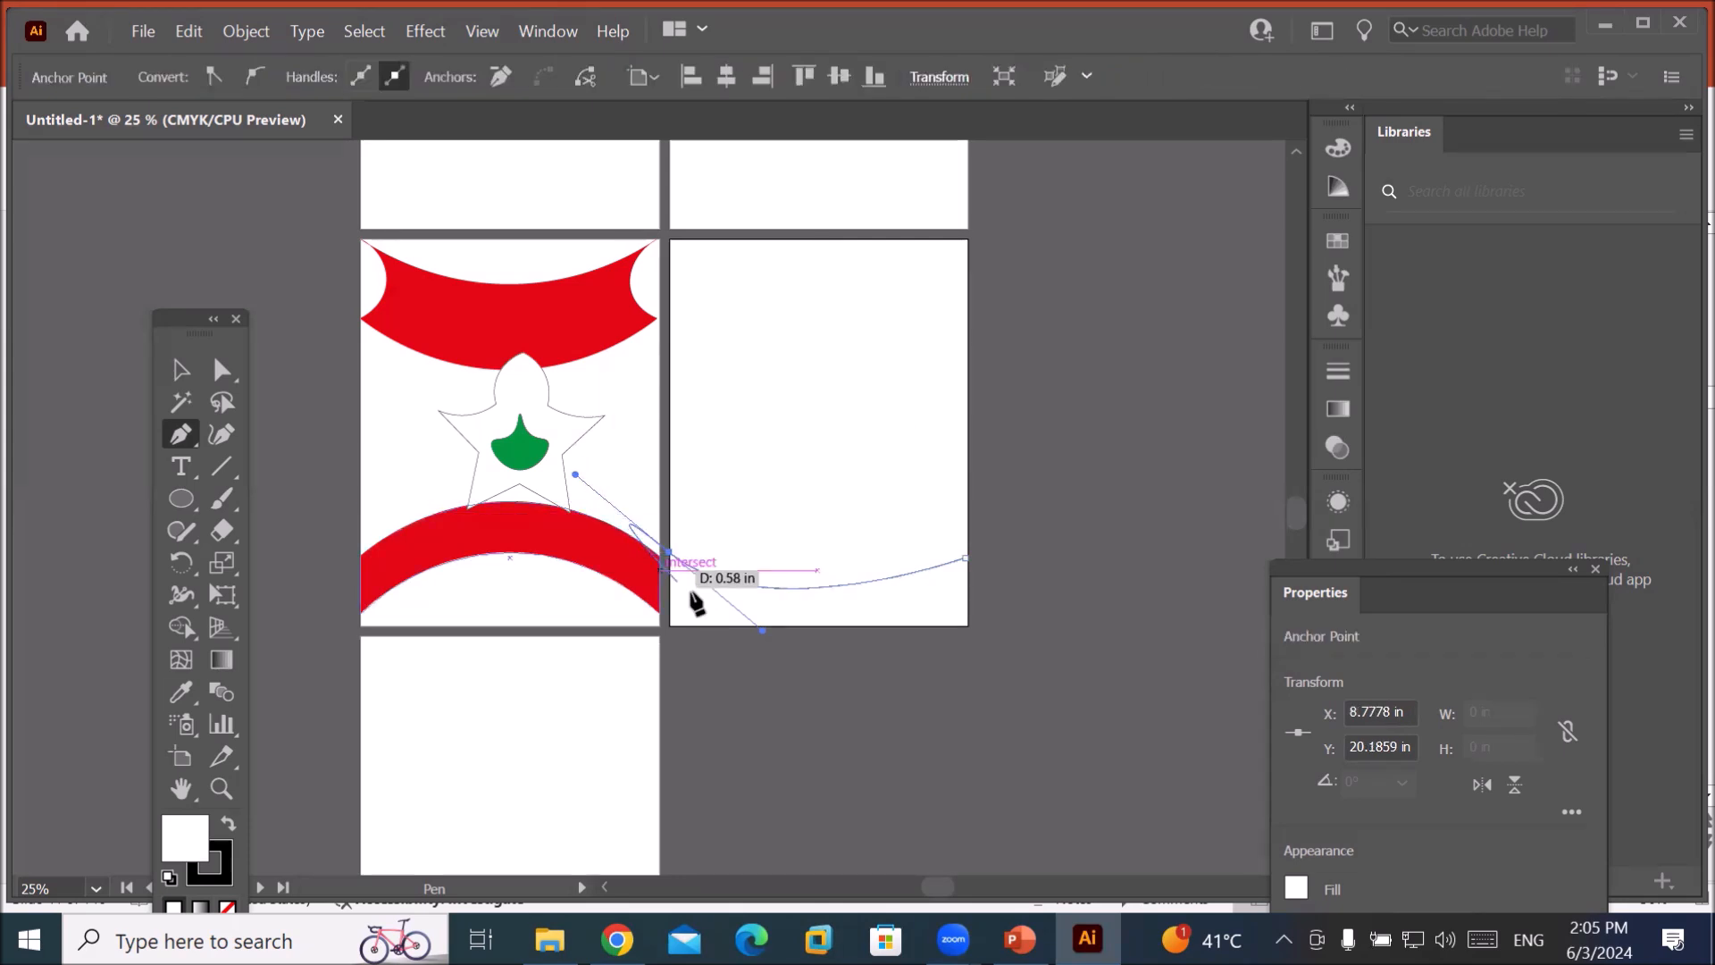
# Remove the curve's outgoing handle at the left end and close the shape with straight segments along the artboard's left, bottom and right edges.
pyautogui.keyDown('alt'); pyautogui.scroll(2, 740, 608); pyautogui.keyUp('alt')
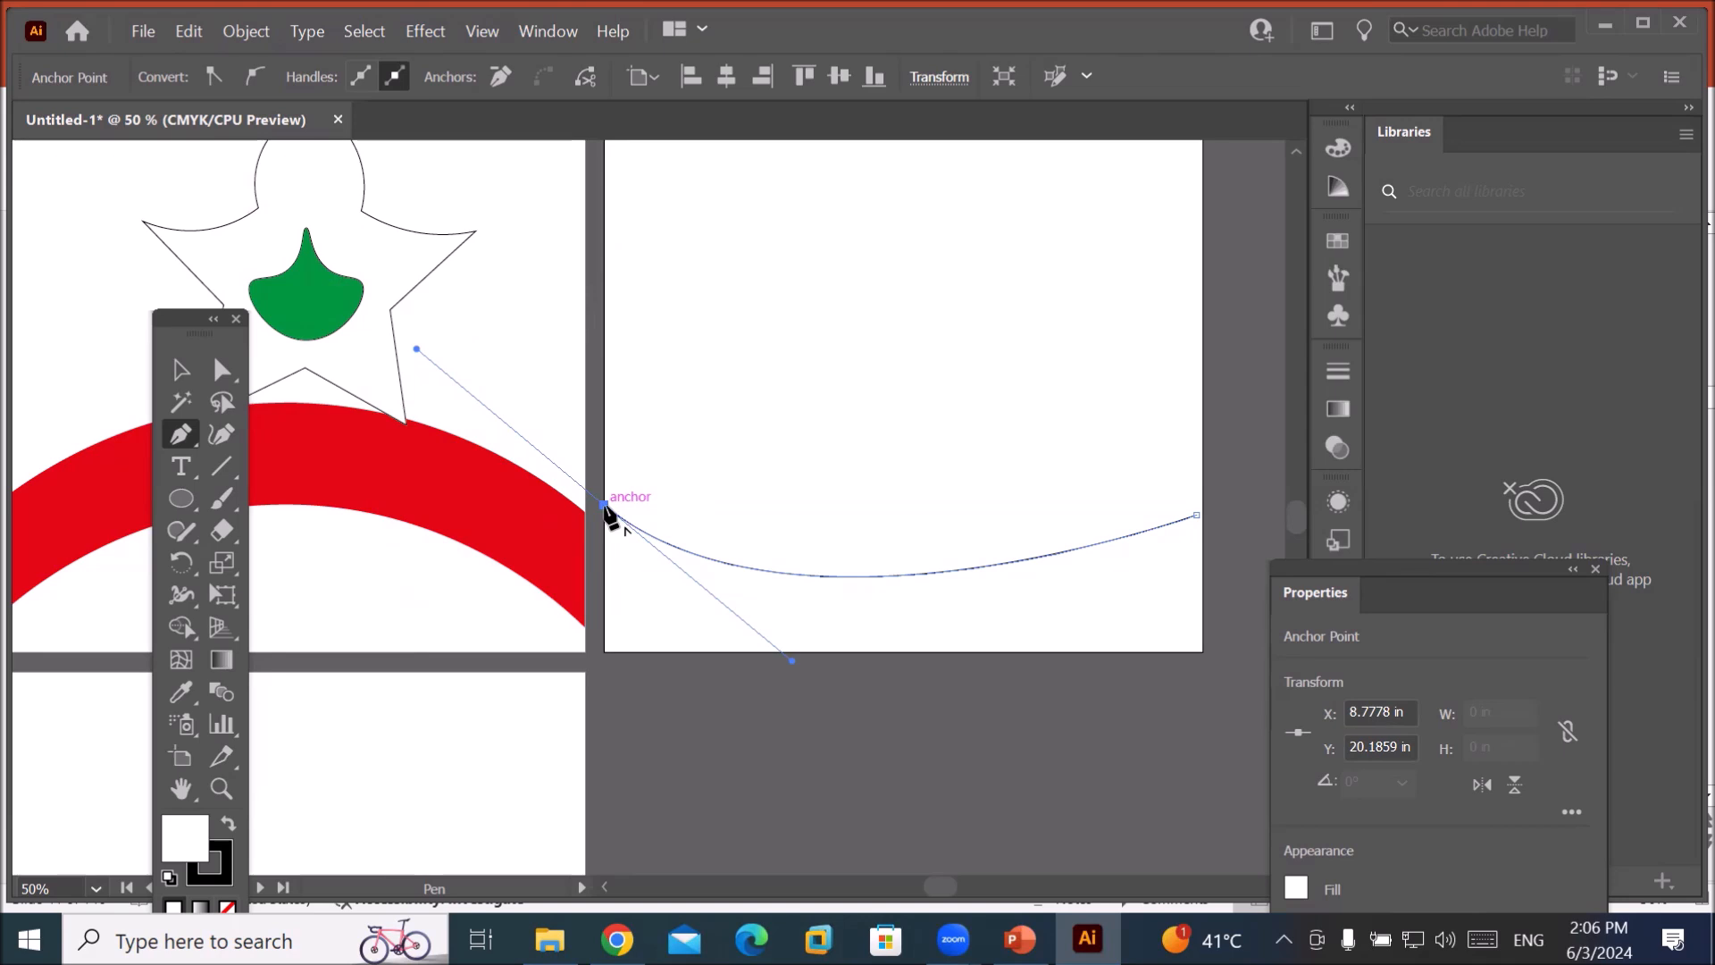
pyautogui.moveTo(604, 506); pyautogui.dragTo(582, 728)
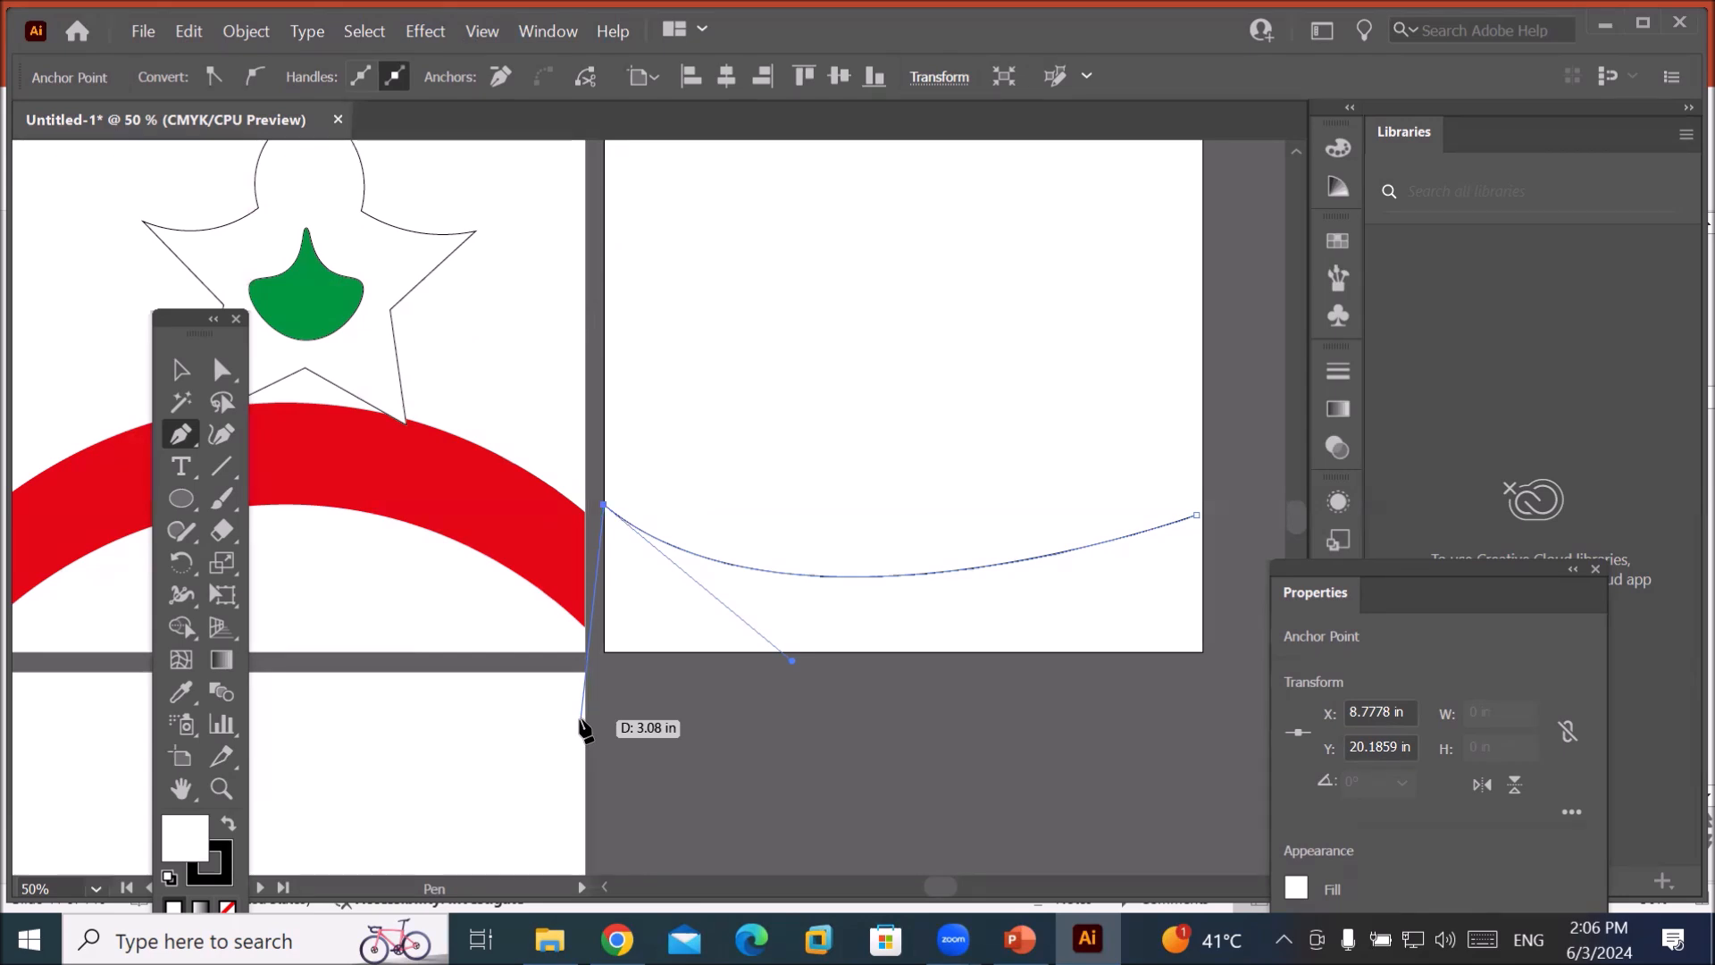
pyautogui.moveTo(582, 728); pyautogui.dragTo(611, 659)
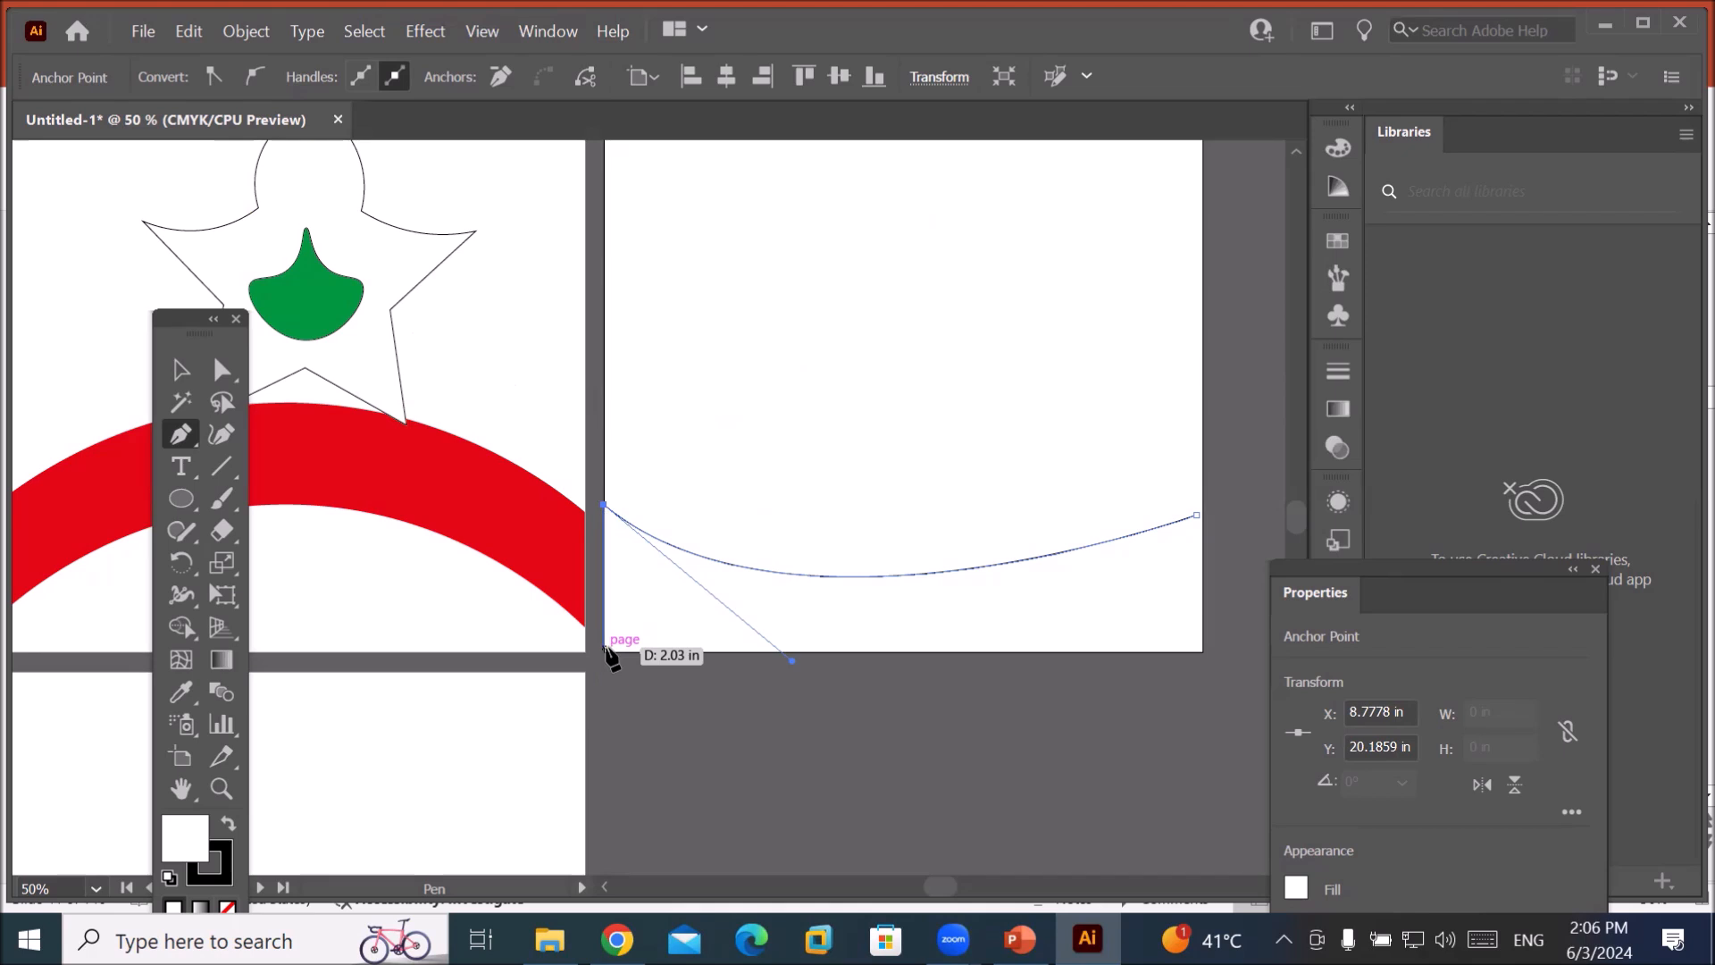
pyautogui.click(606, 648)
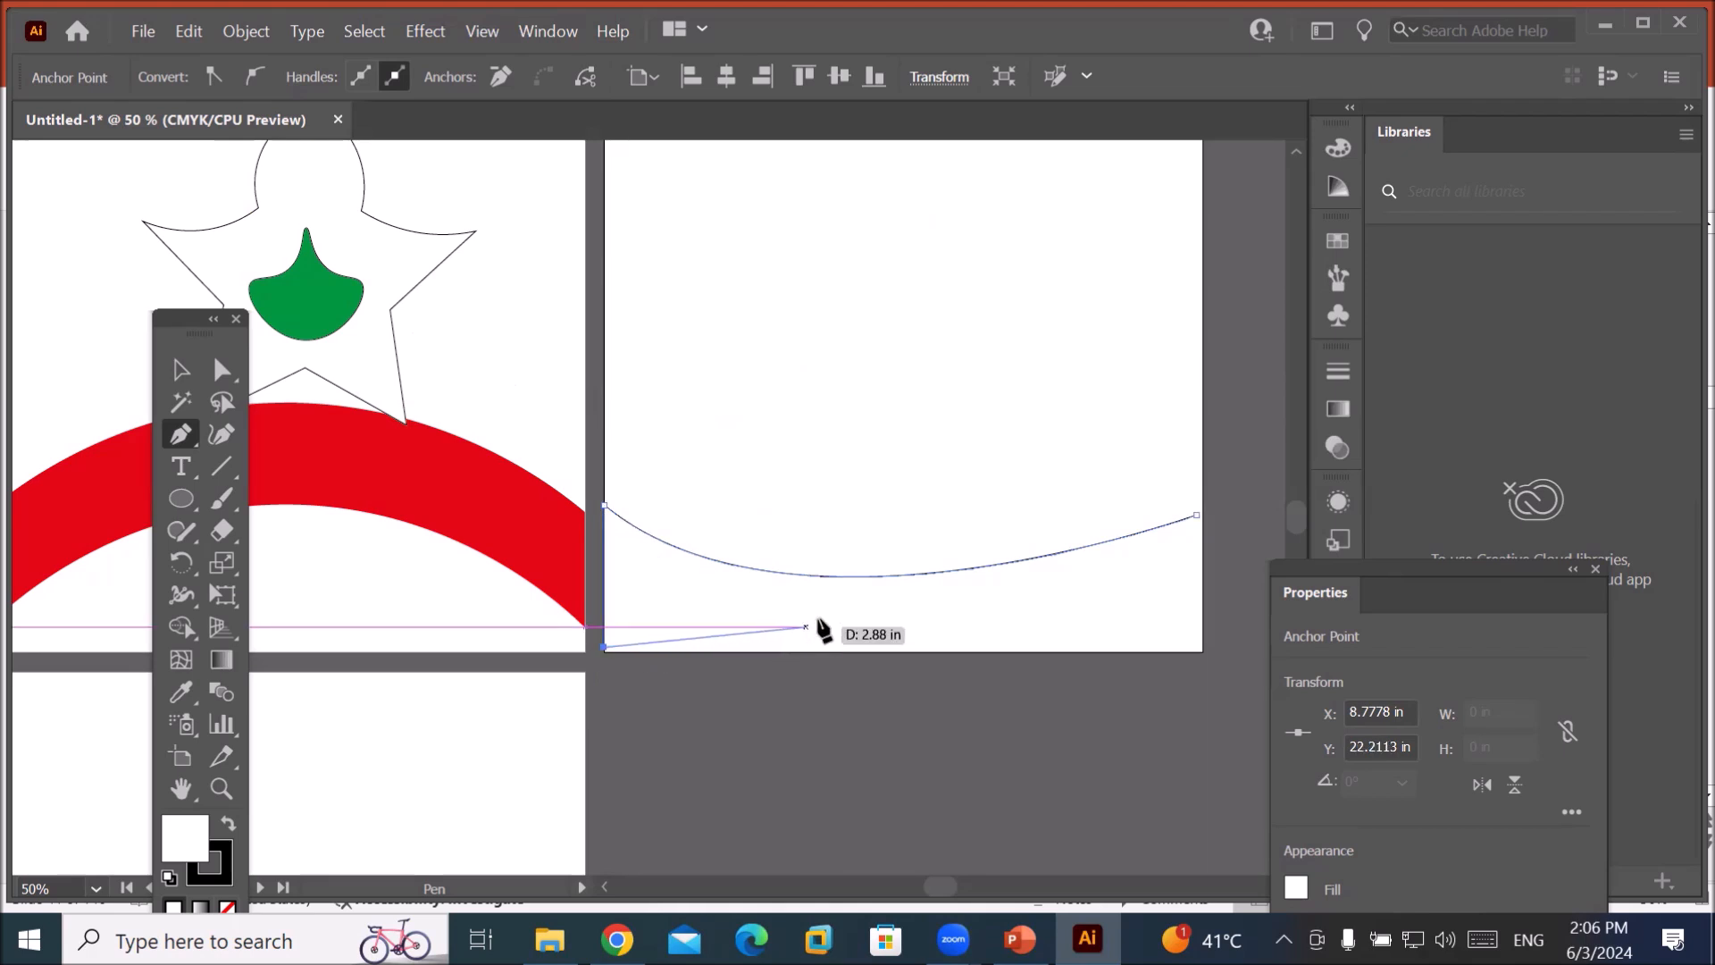
pyautogui.click(1200, 647)
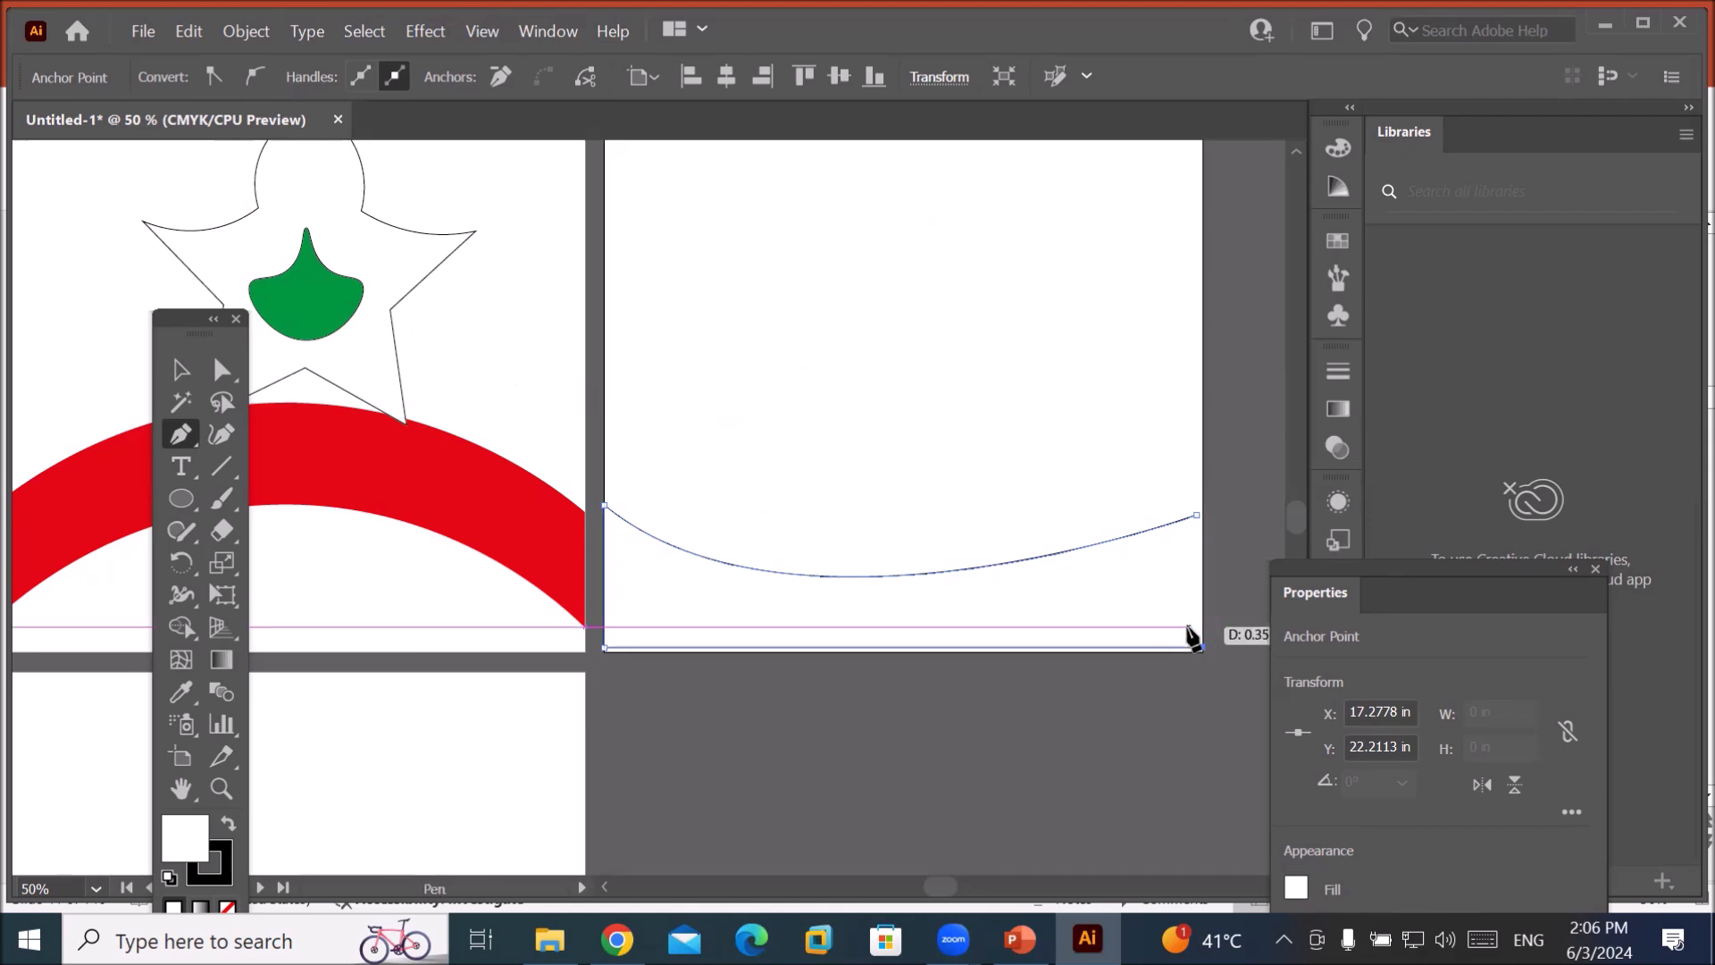
pyautogui.click(1197, 518)
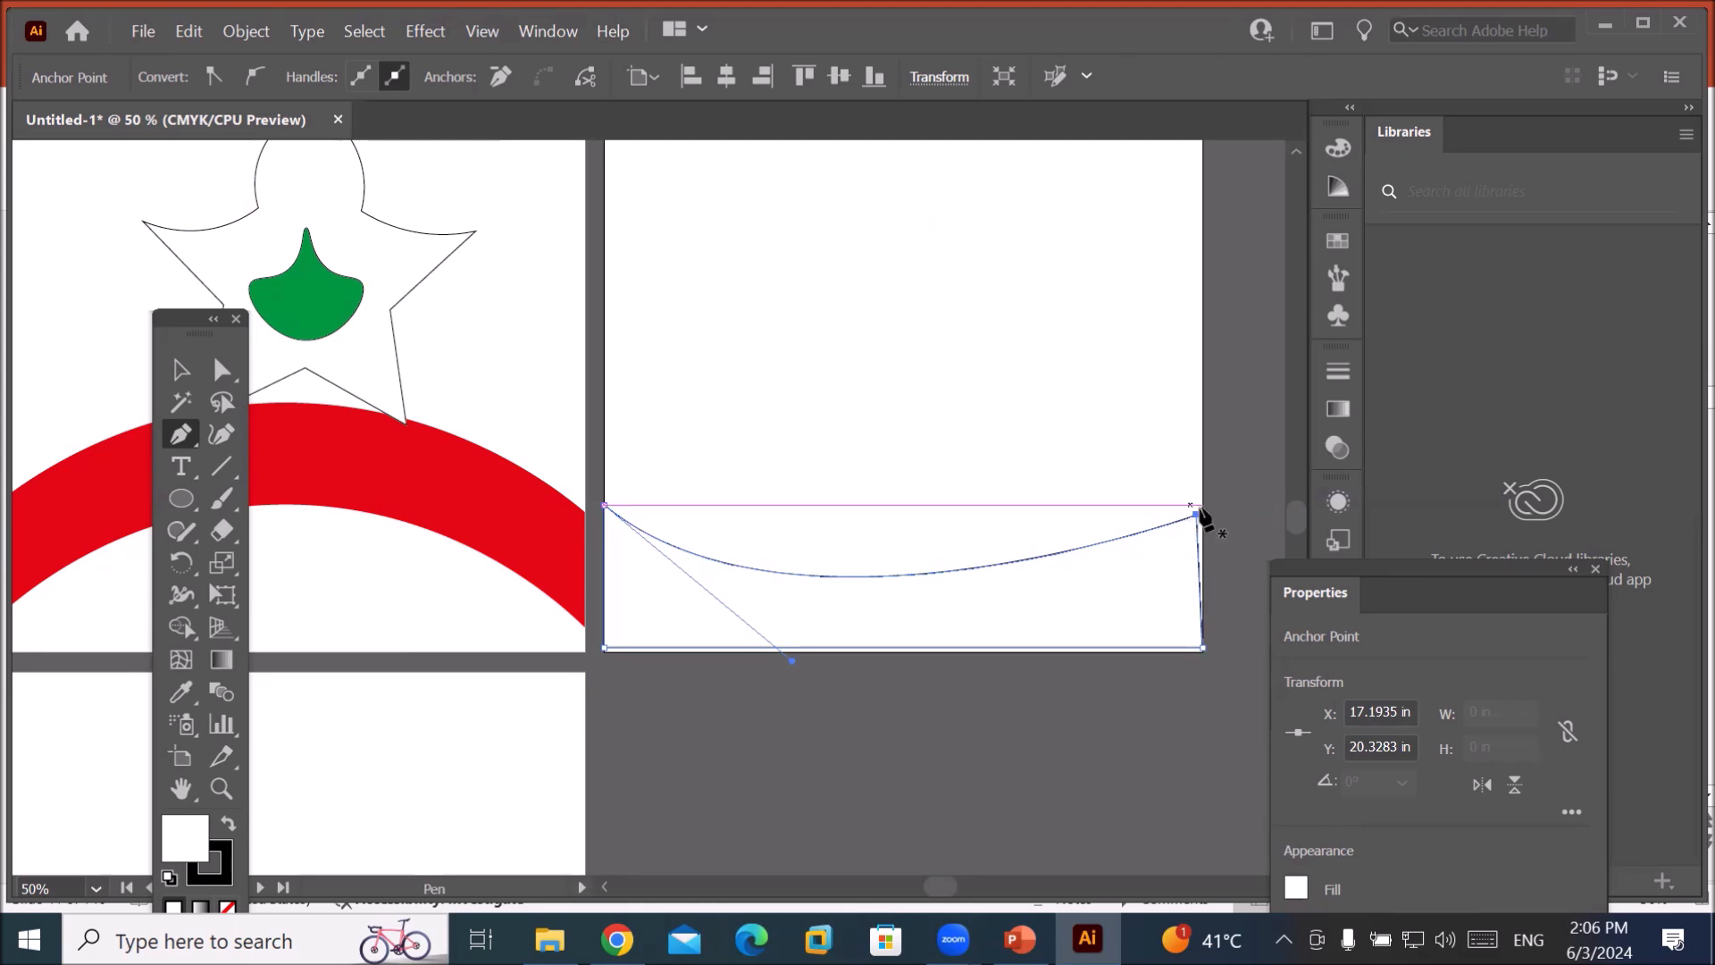
# Move the shape's lower-right anchor onto the artboard corner and its upper-right anchor out to the artboard's right edge with Direct Selection.
pyautogui.scroll(2, 1255, 527)
pyautogui.scroll(-1, 1251, 529)
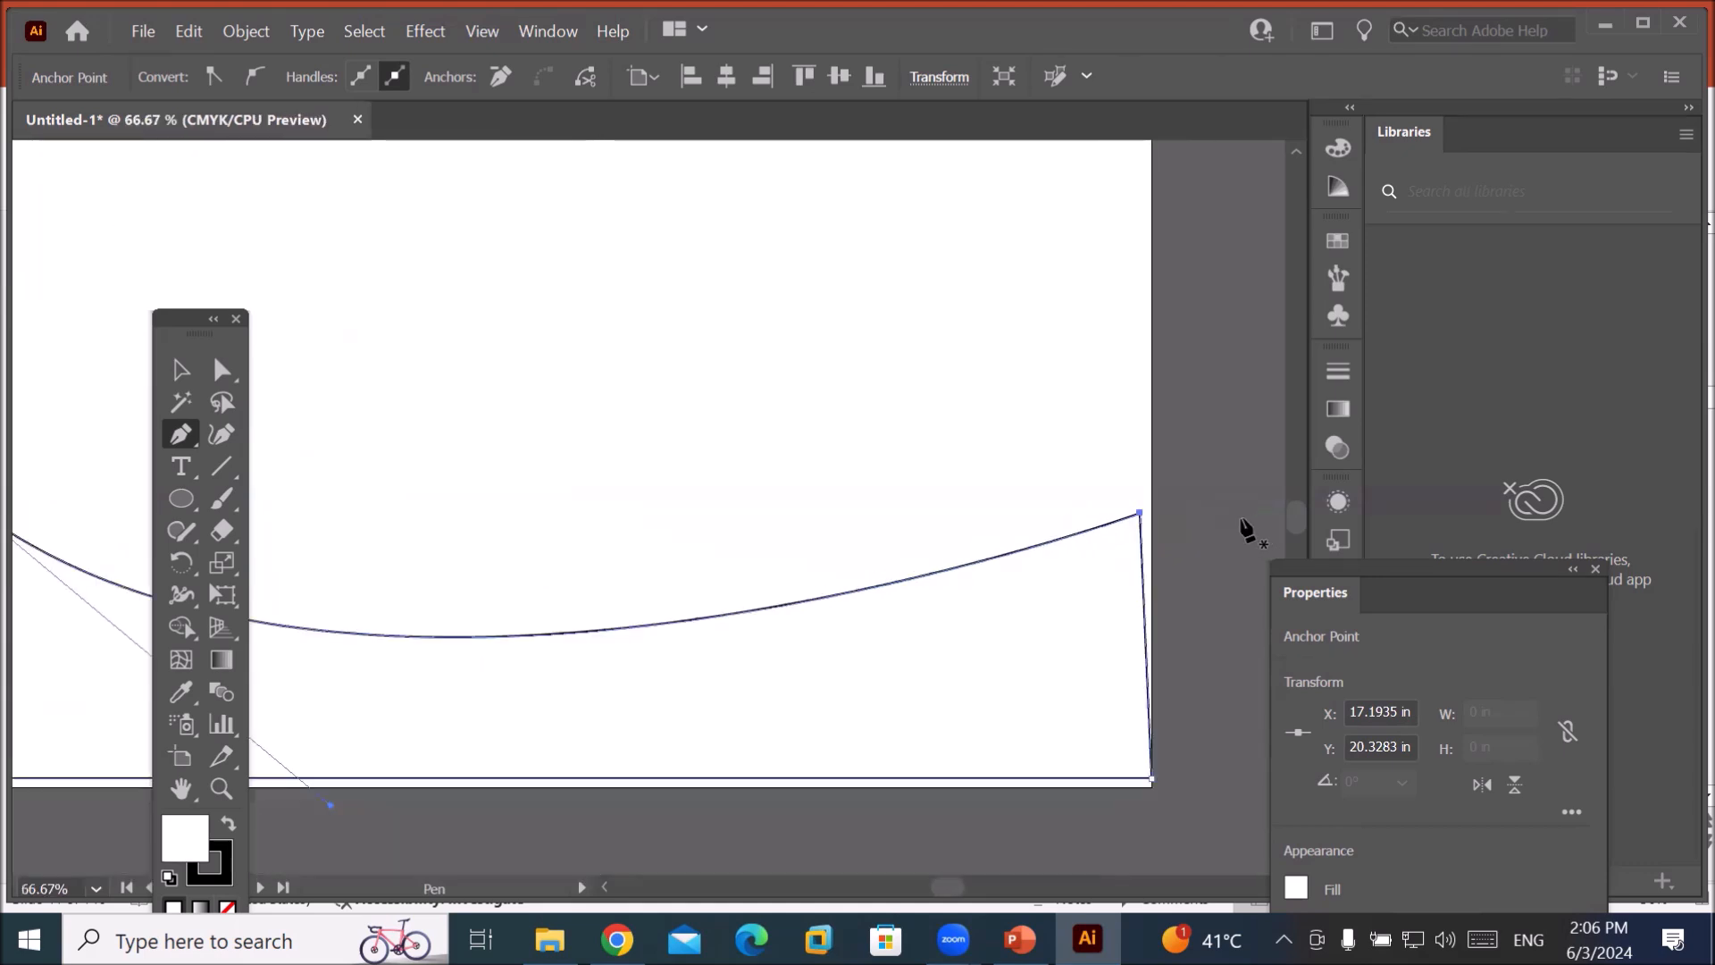
pyautogui.scroll(2, 1227, 703)
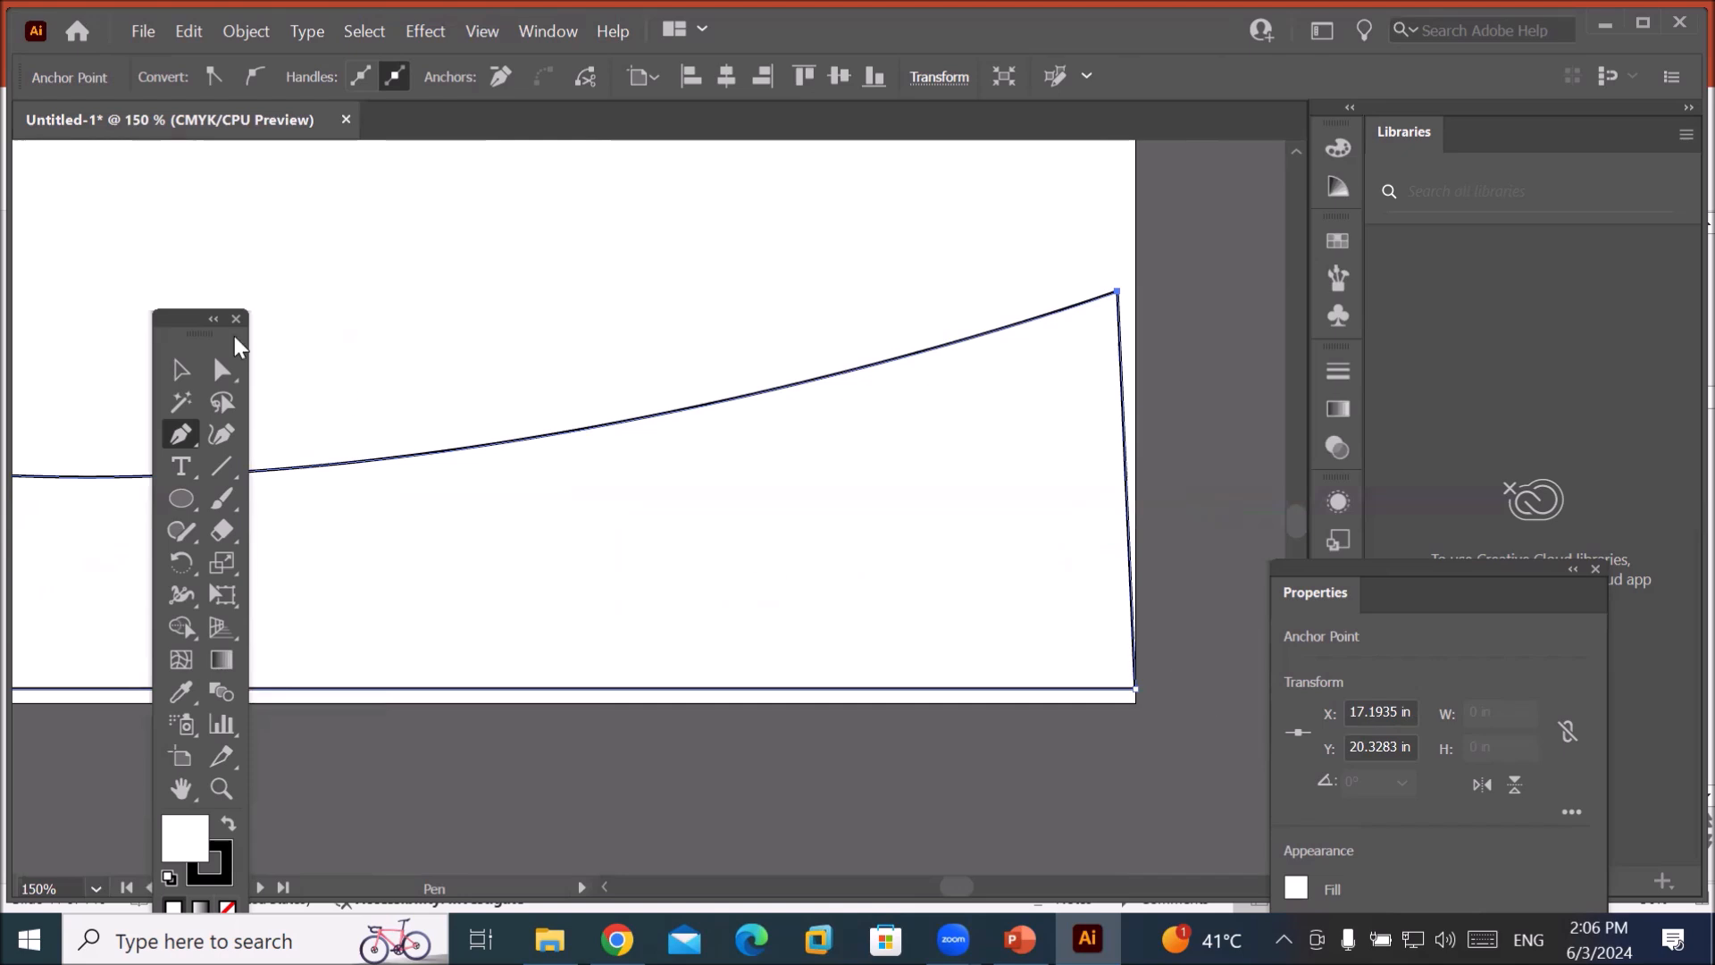
pyautogui.click(221, 371)
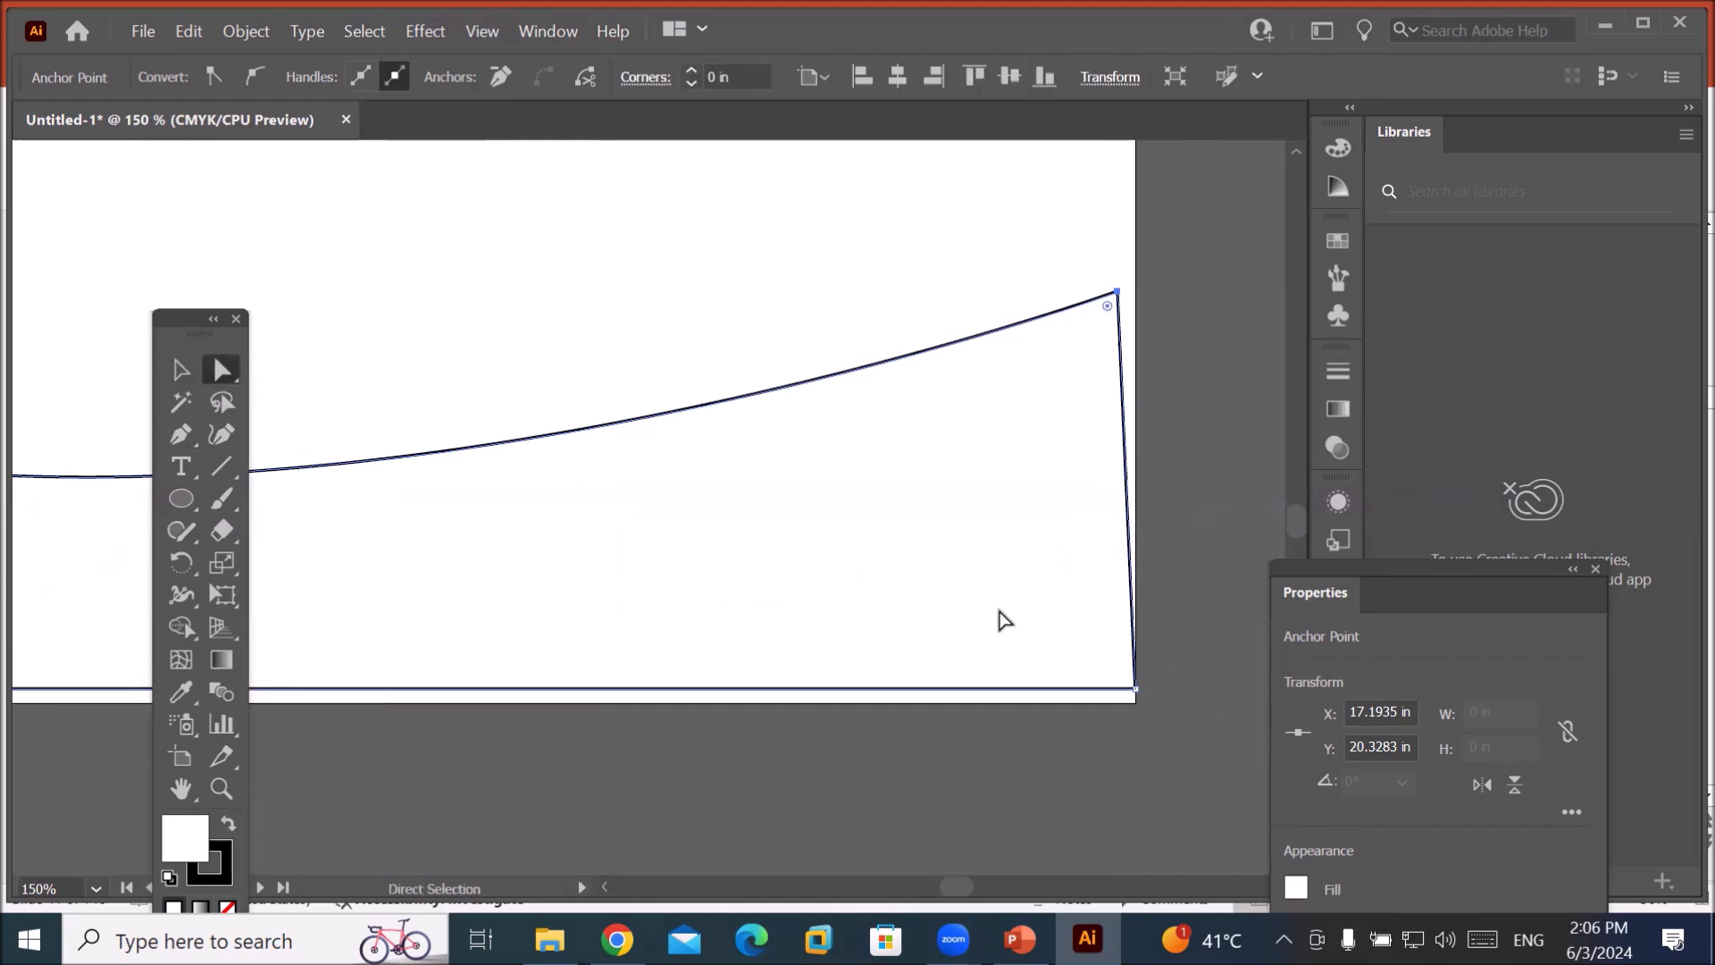
pyautogui.moveTo(1134, 688); pyautogui.dragTo(1134, 702)
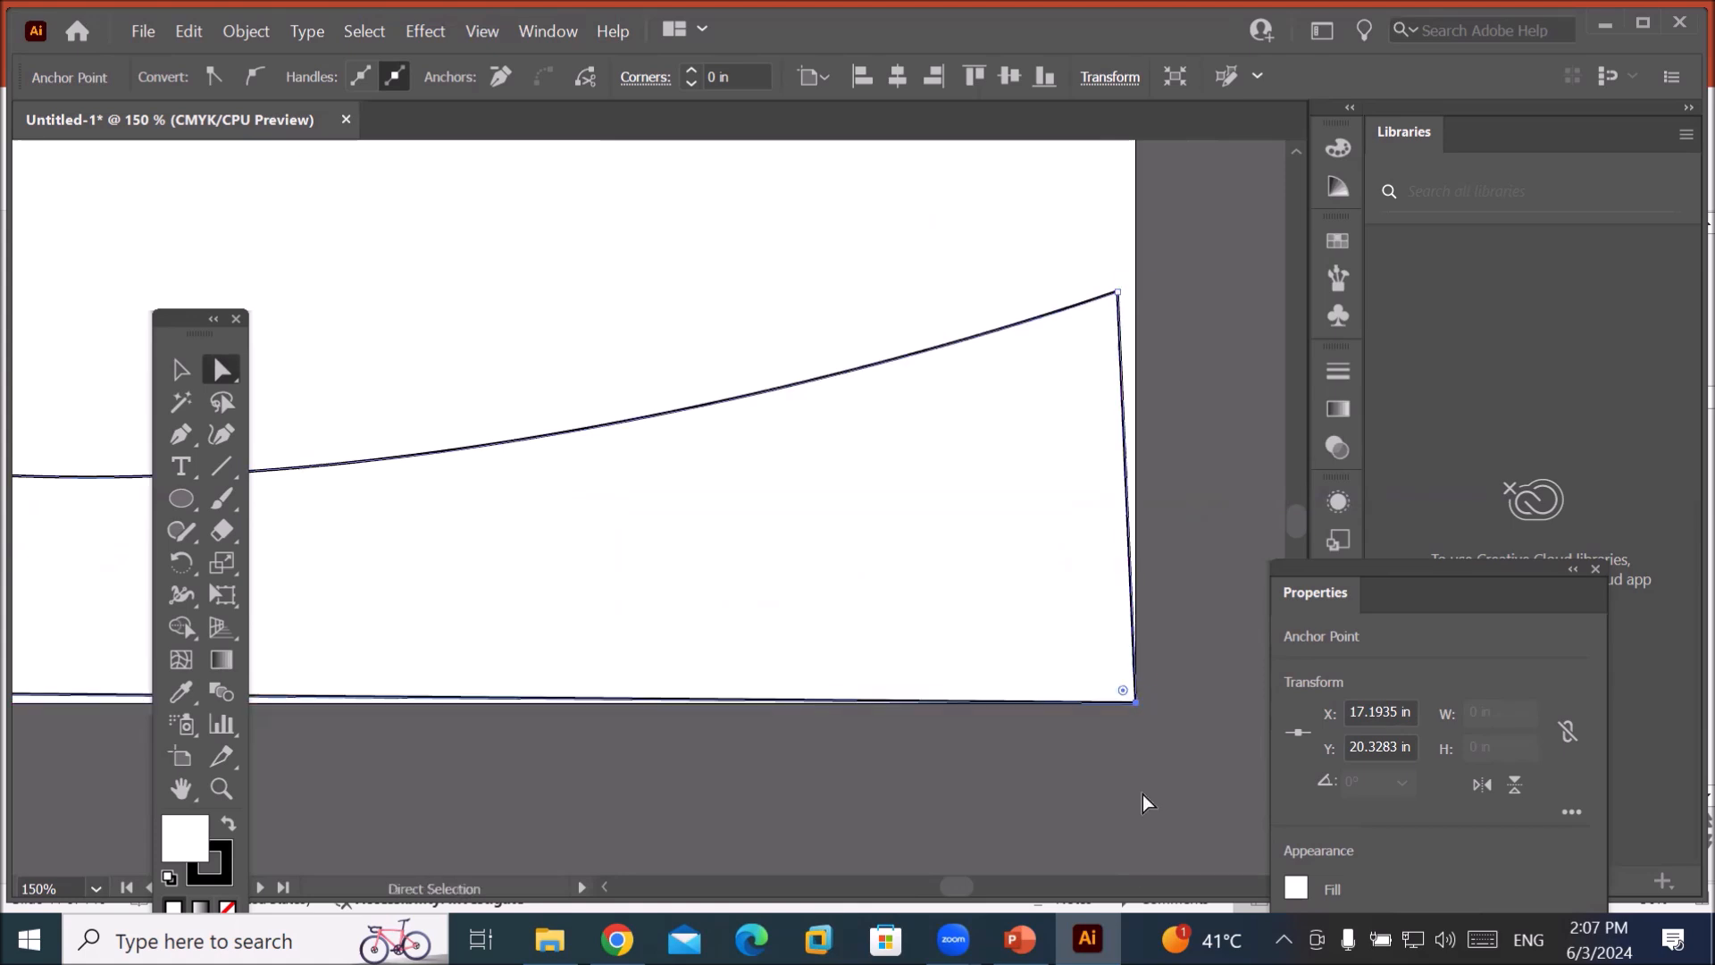
pyautogui.moveTo(1119, 293); pyautogui.dragTo(1134, 291)
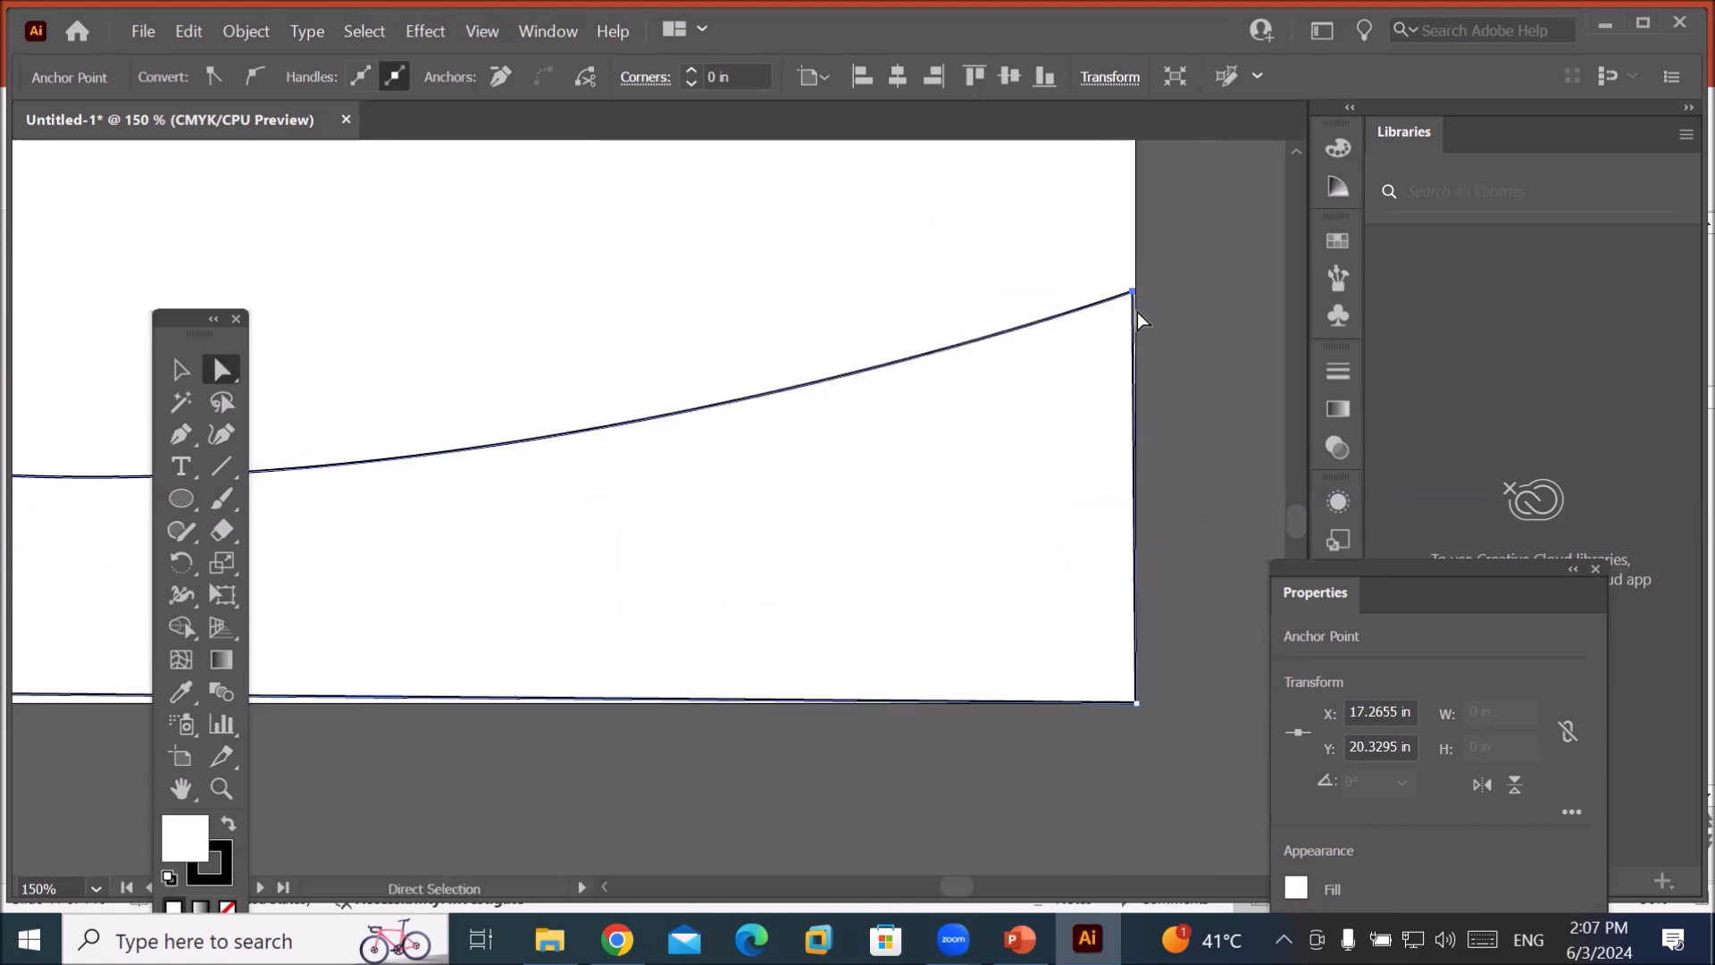
pyautogui.click(1156, 465)
# Move the shape's lower-left anchor point down onto the artboard's bottom-left corner.
pyautogui.press('space')
pyautogui.moveTo(533, 713); pyautogui.dragTo(1101, 468)
pyautogui.moveTo(911, 423); pyautogui.dragTo(876, 459)
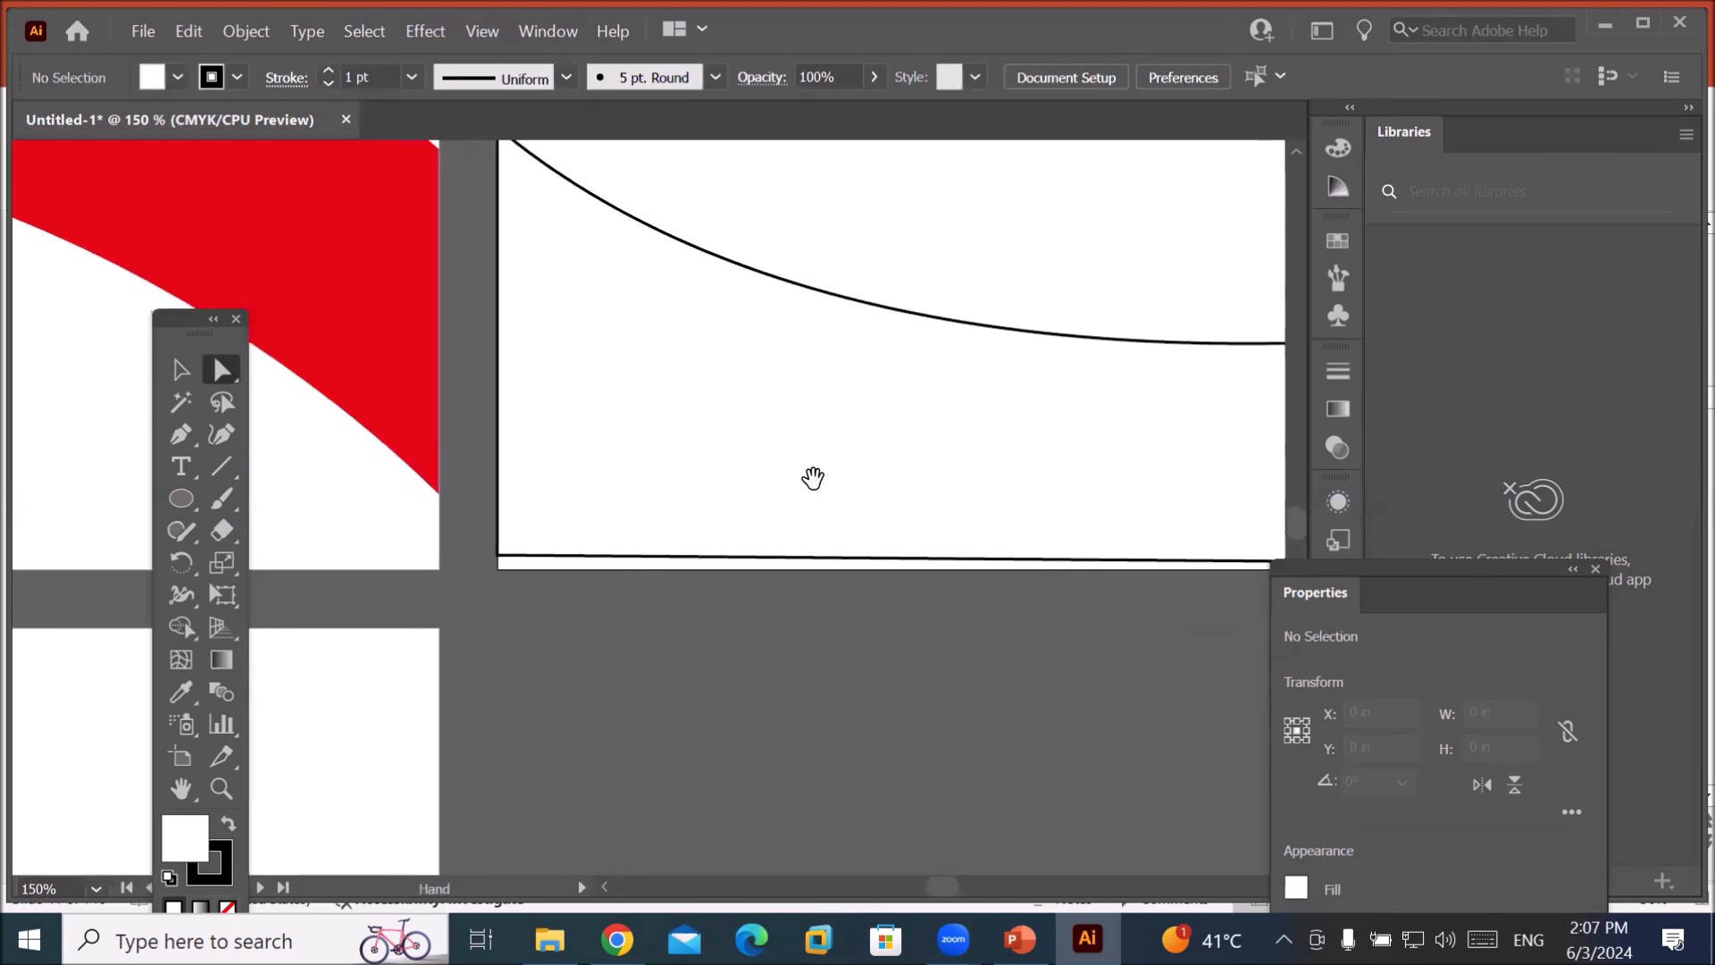
pyautogui.moveTo(503, 562); pyautogui.dragTo(496, 569)
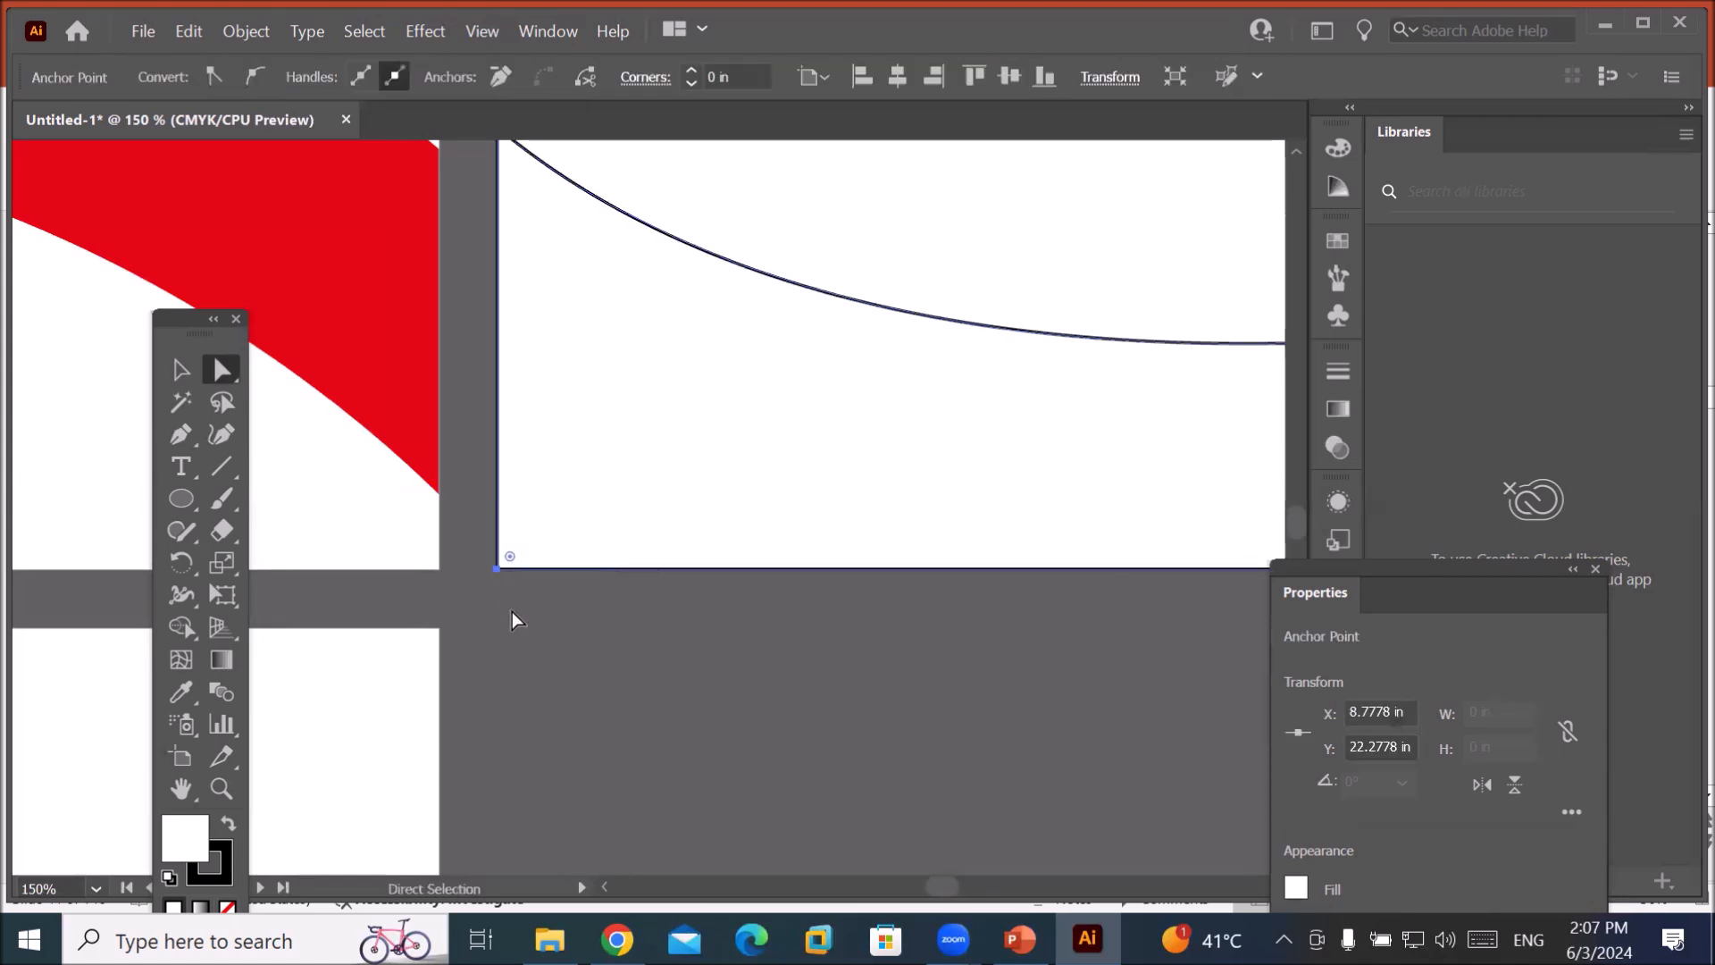
pyautogui.moveTo(647, 325); pyautogui.dragTo(623, 544)
pyautogui.moveTo(961, 601); pyautogui.dragTo(356, 333)
pyautogui.moveTo(980, 375); pyautogui.dragTo(1022, 371)
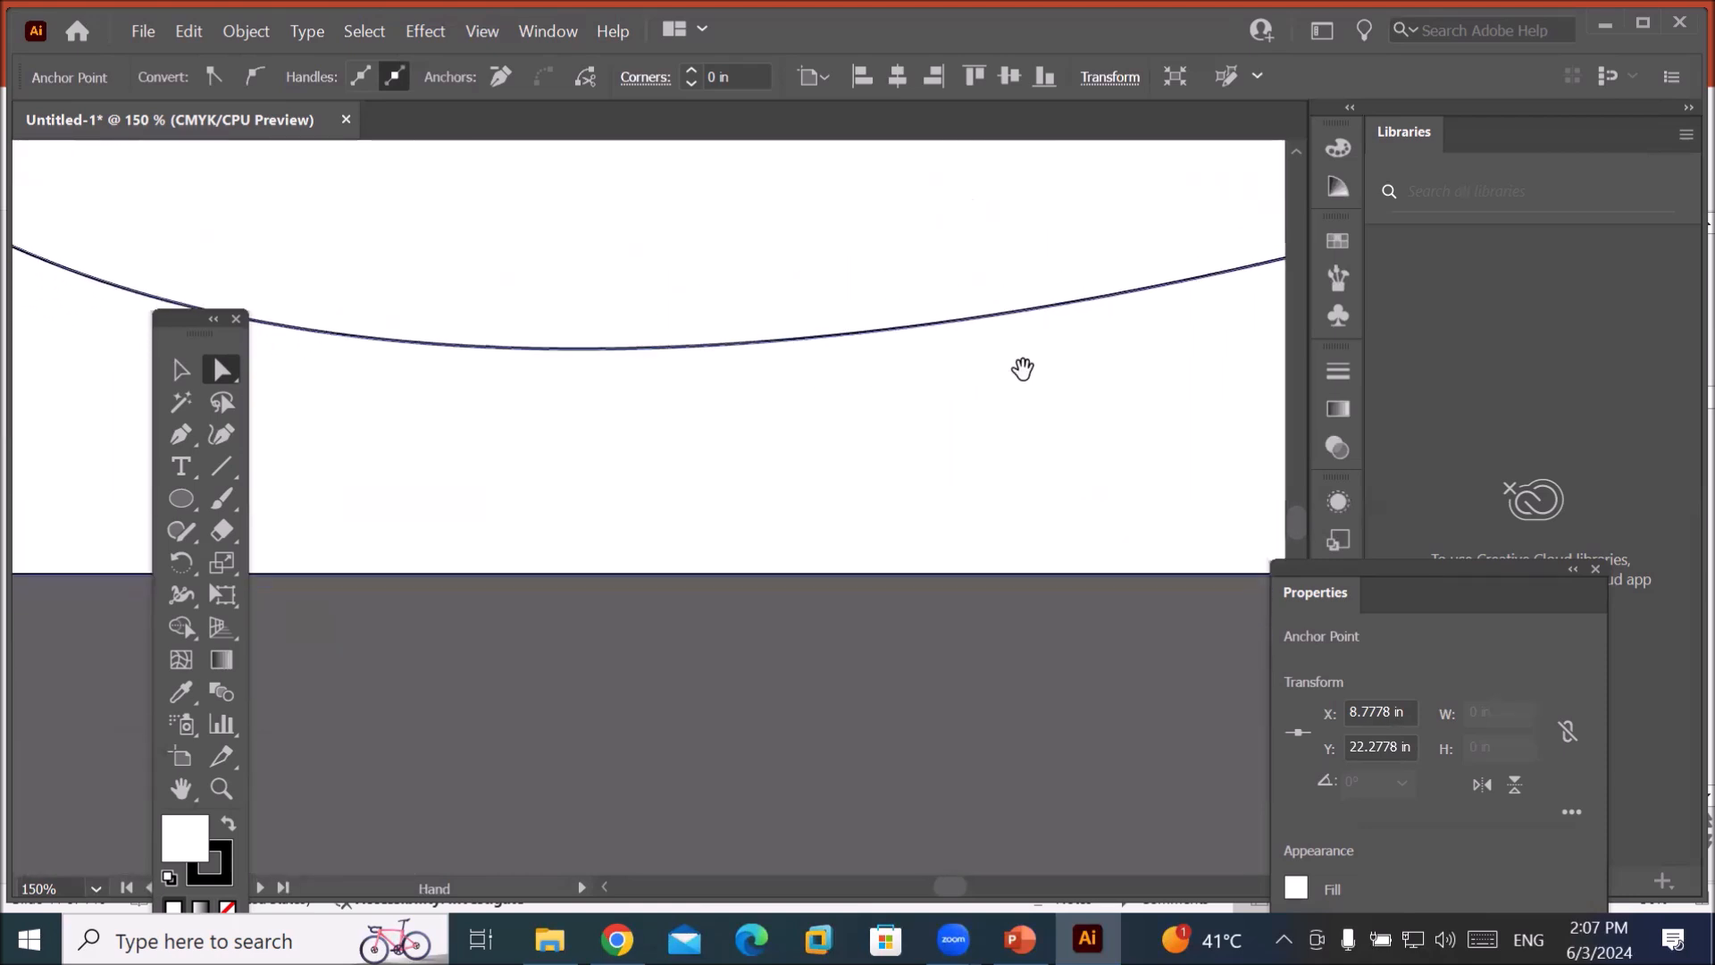
pyautogui.scroll(-2, 686, 350)
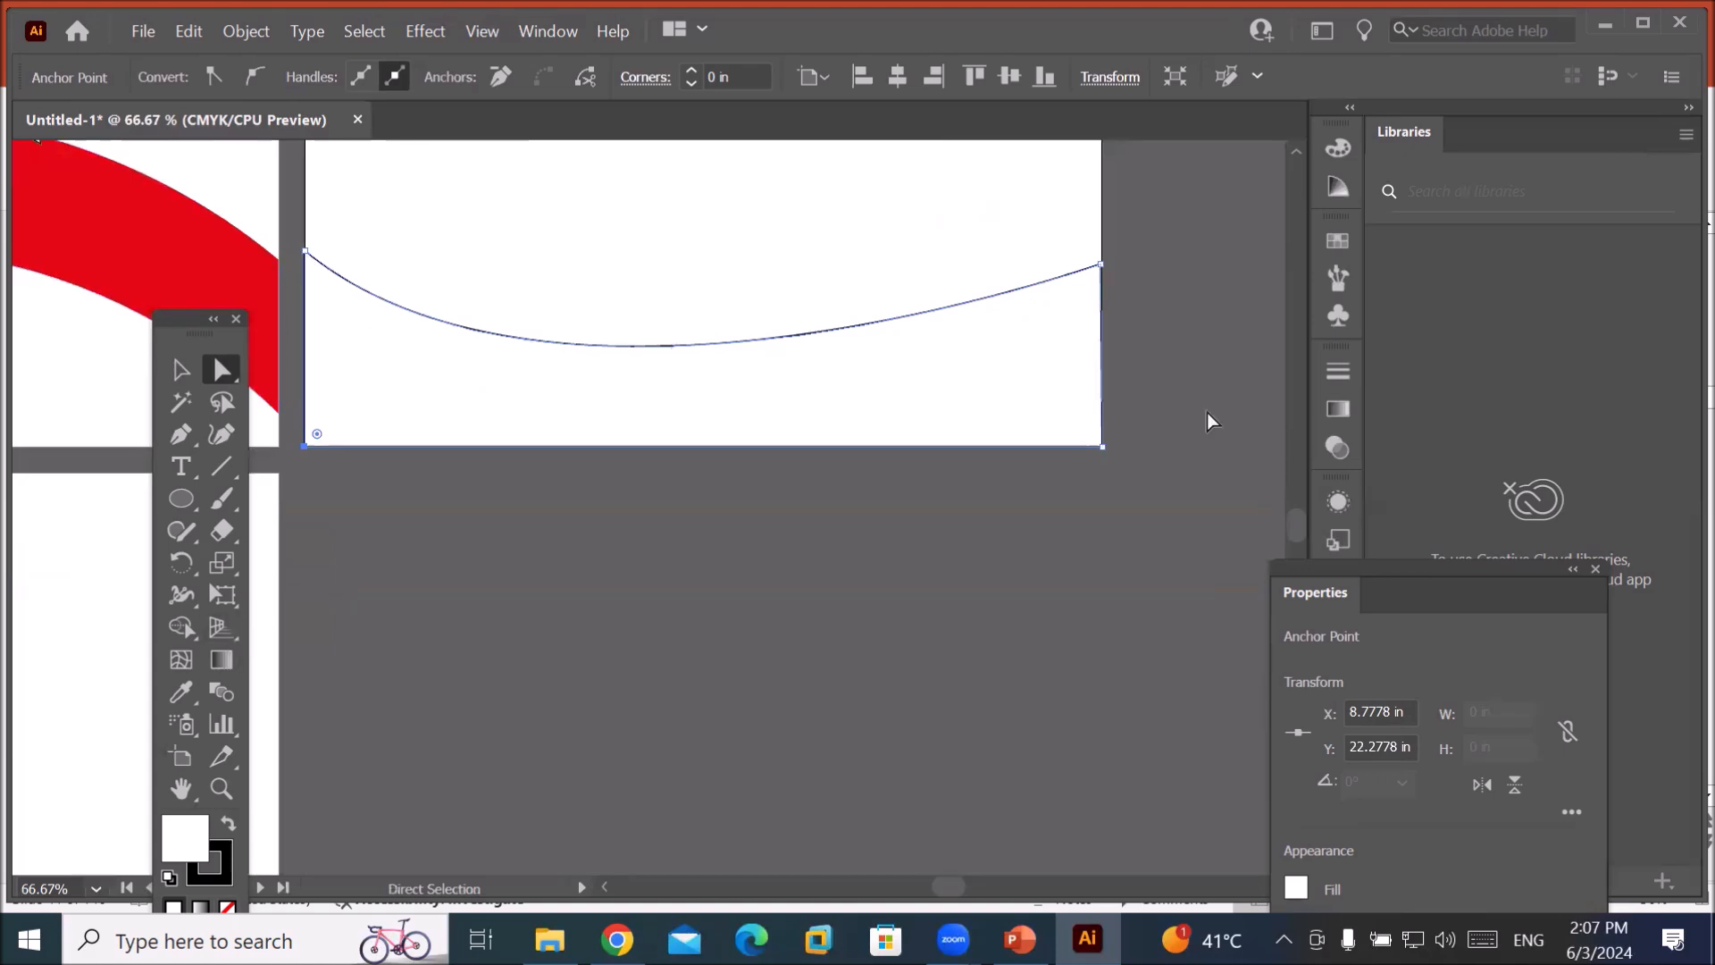
# Fill the closed bottom-border shape with the bright blue swatch.
pyautogui.moveTo(1313, 604); pyautogui.dragTo(1117, 445)
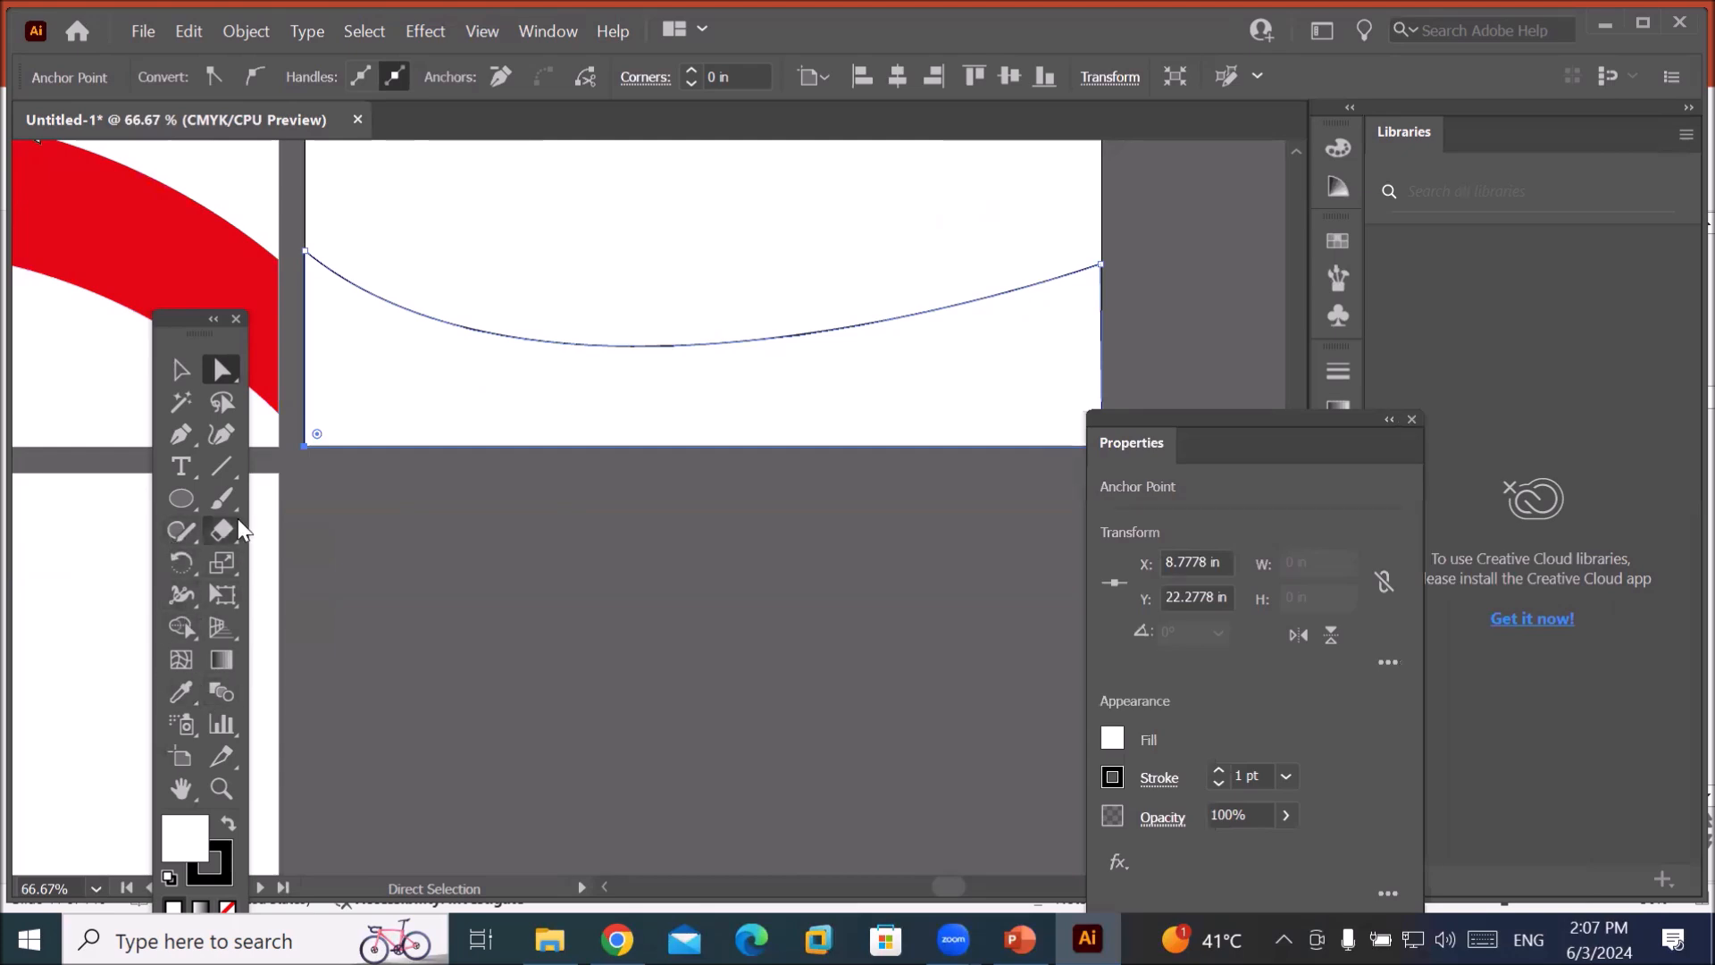
pyautogui.click(180, 496)
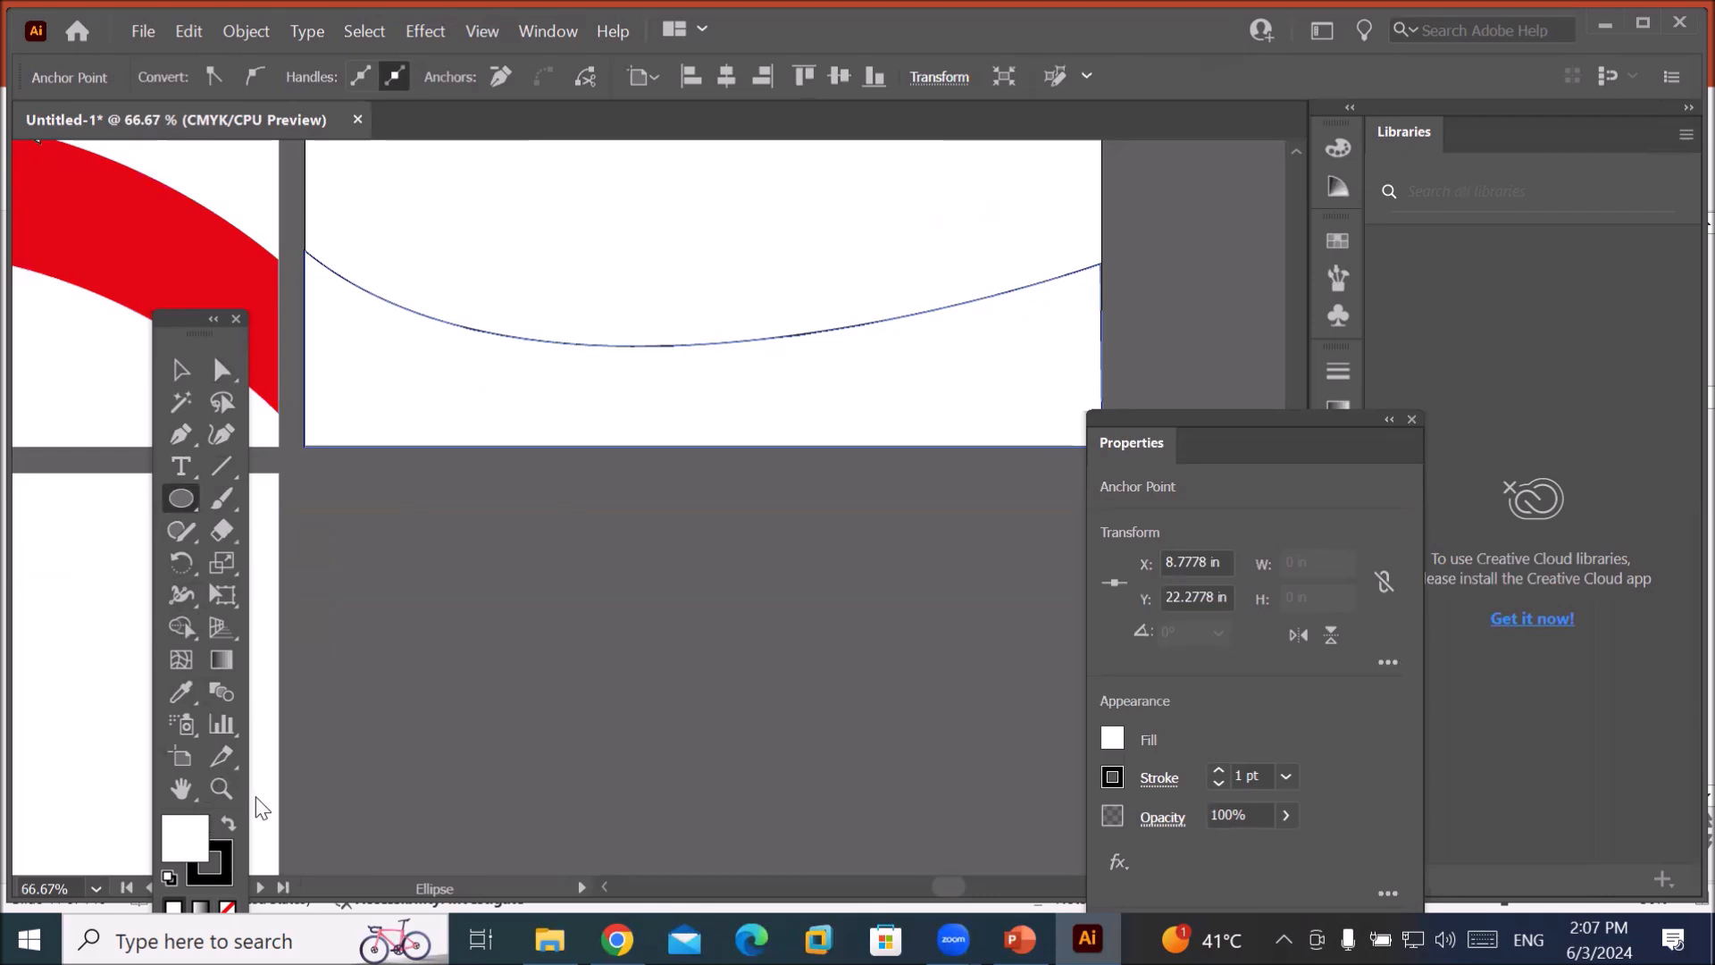
pyautogui.click(1112, 740)
pyautogui.click(951, 491)
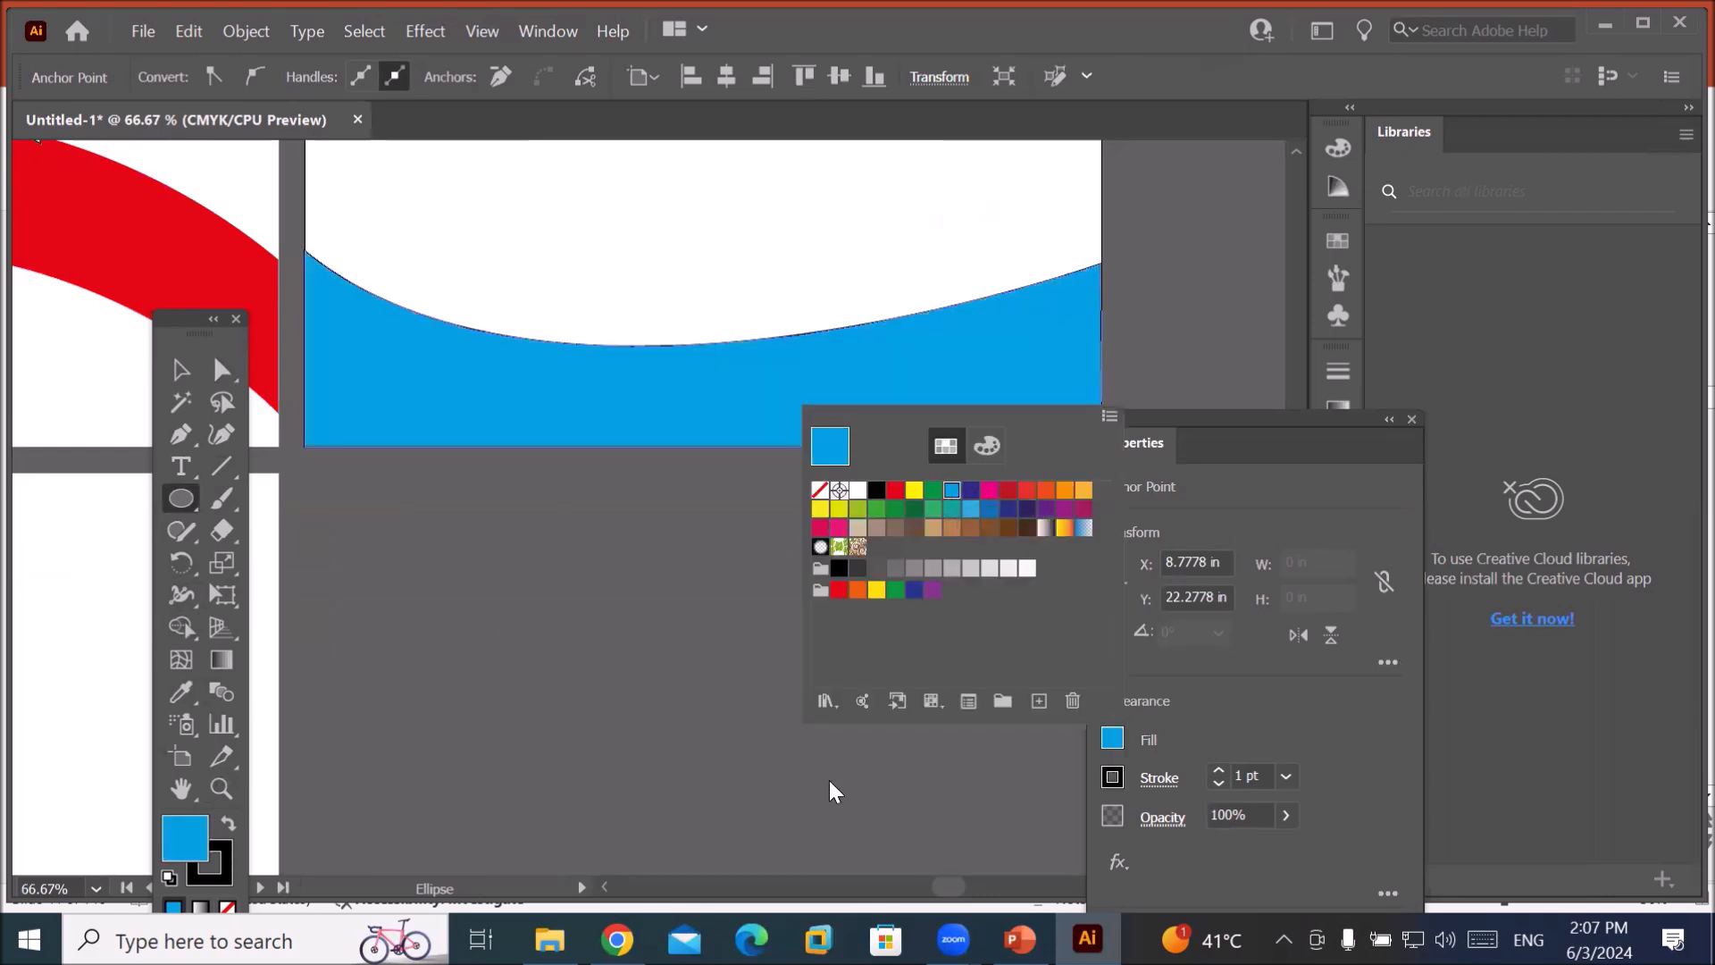
pyautogui.press('Escape')
# Draw a top-border path with the Pen along the artboard's top edge, about 2 in down the left edge, then an arch about 8.34 in wide.
pyautogui.scroll(-3, 759, 282)
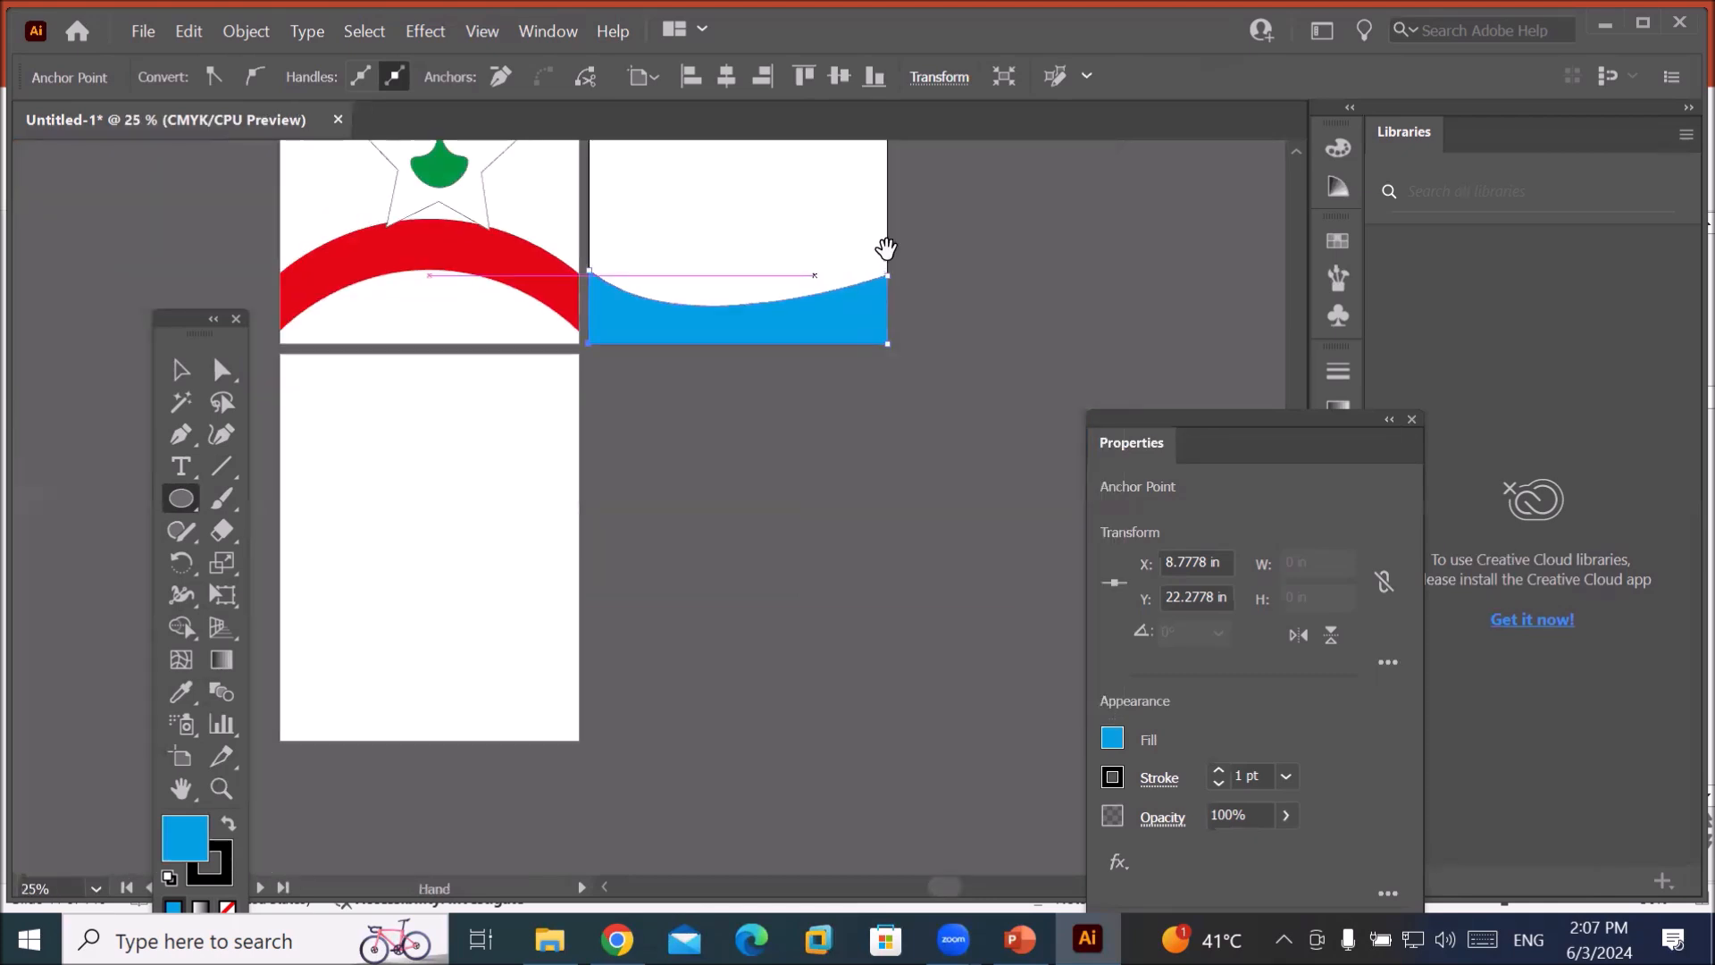
pyautogui.moveTo(876, 226); pyautogui.dragTo(802, 581)
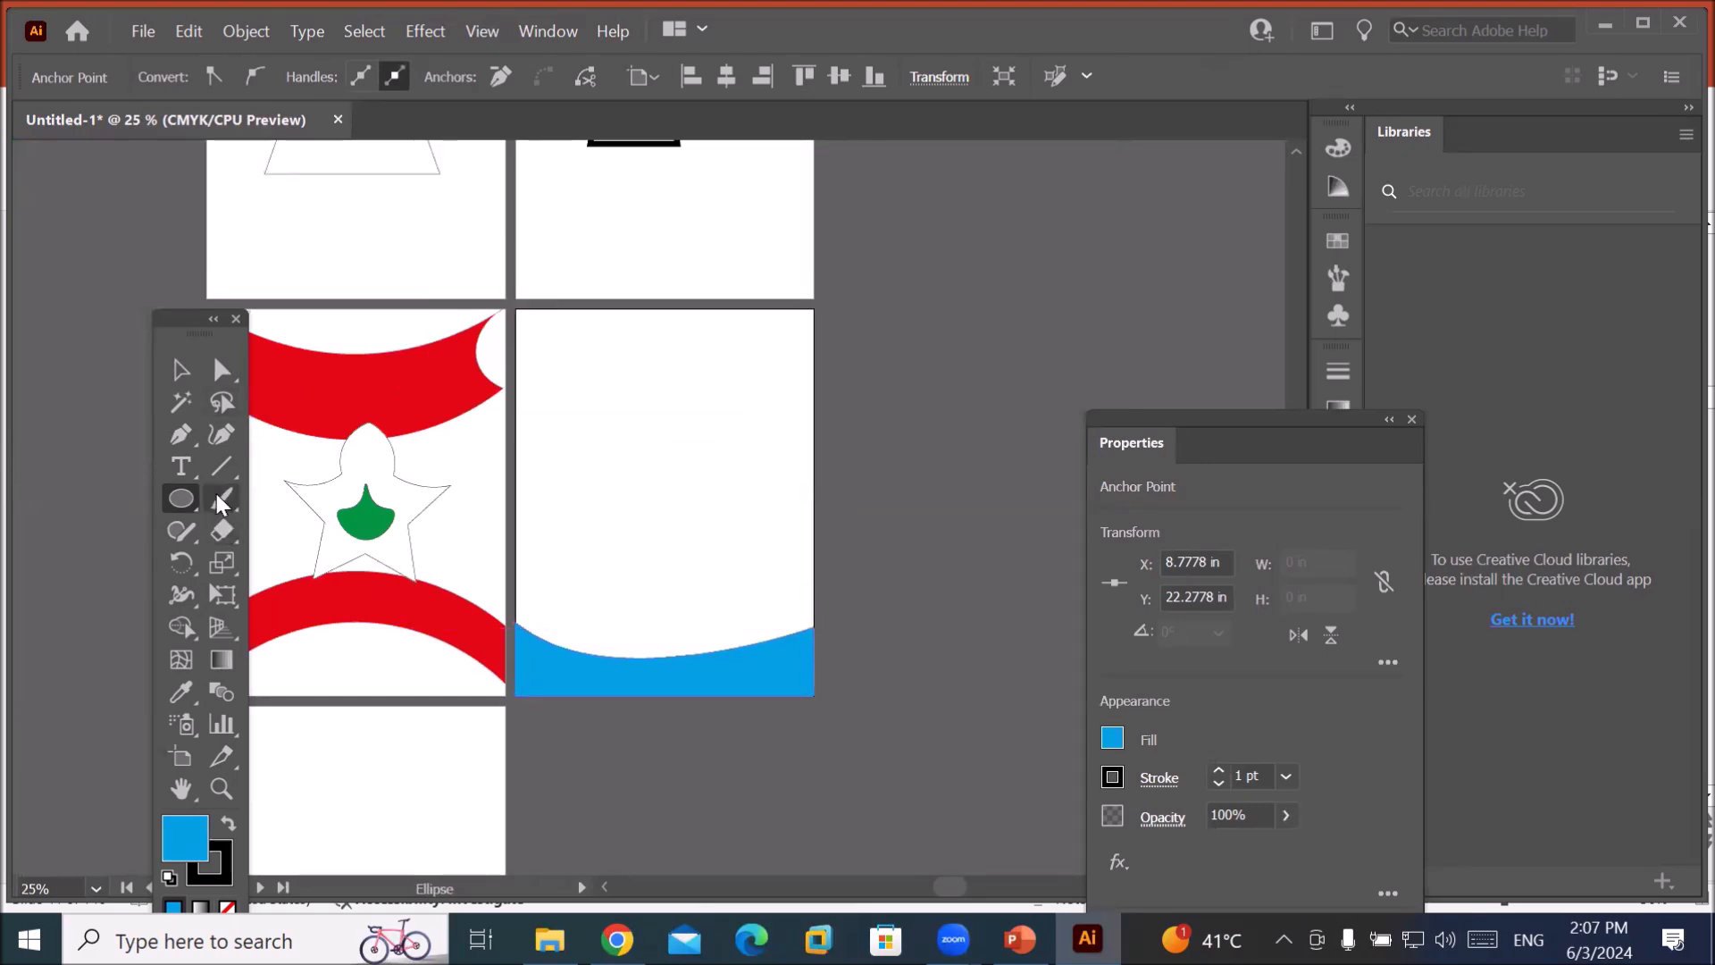
pyautogui.click(182, 435)
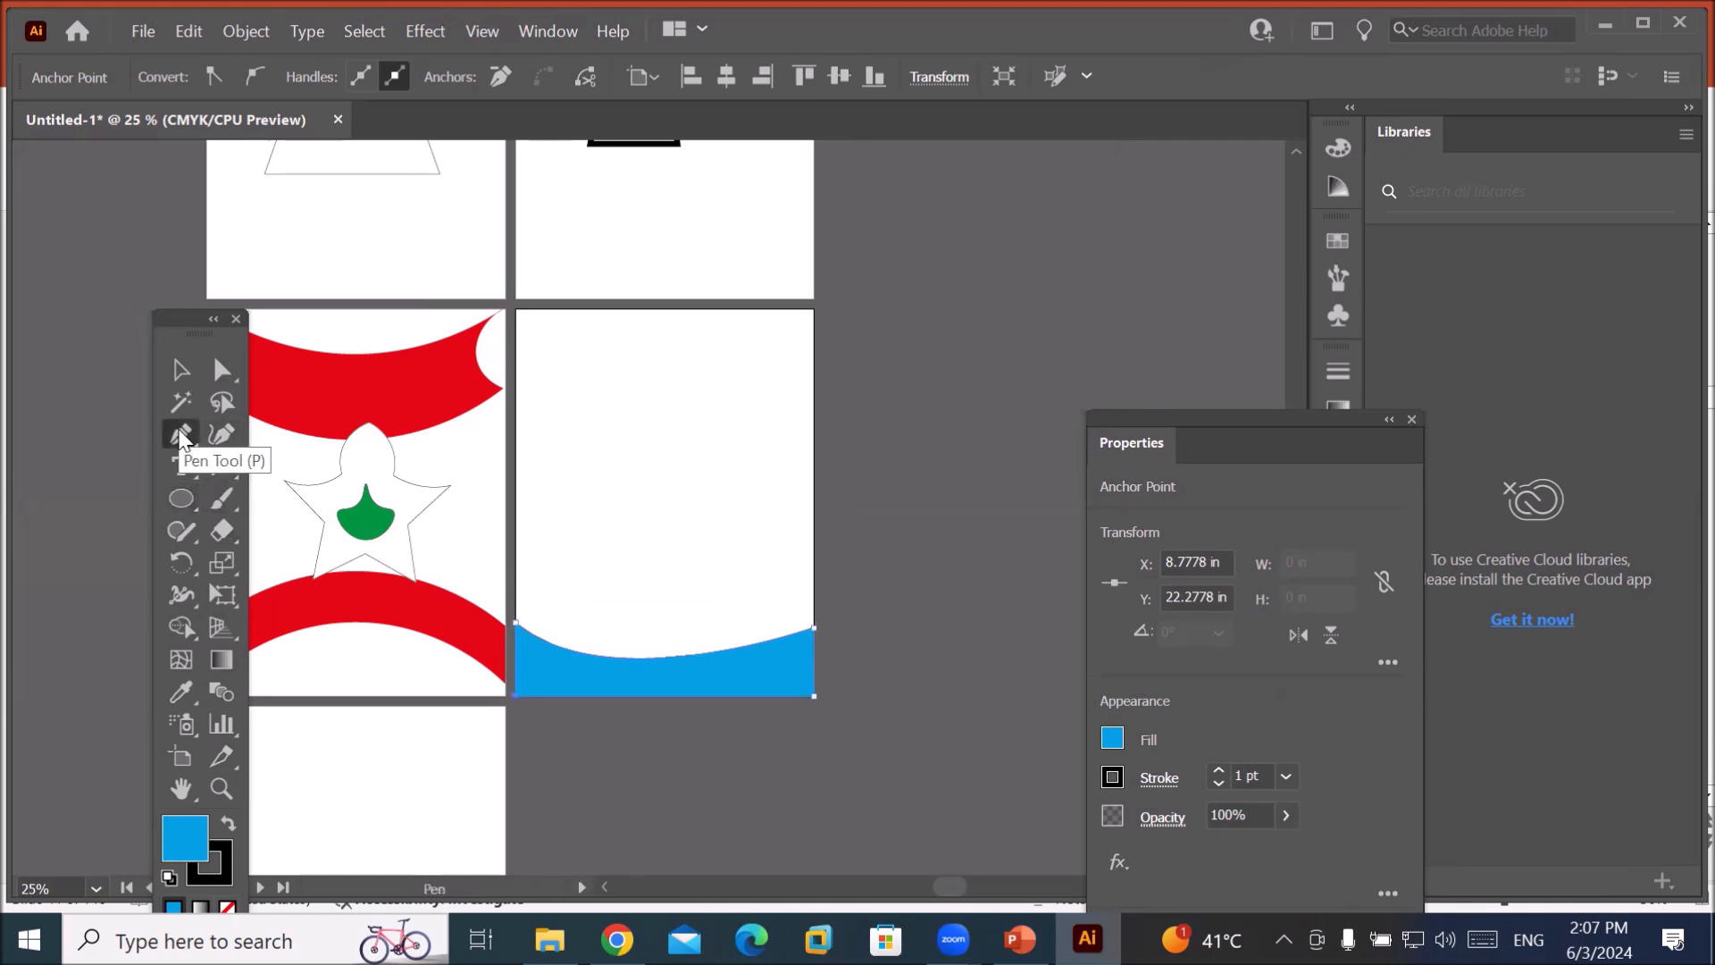
pyautogui.click(812, 310)
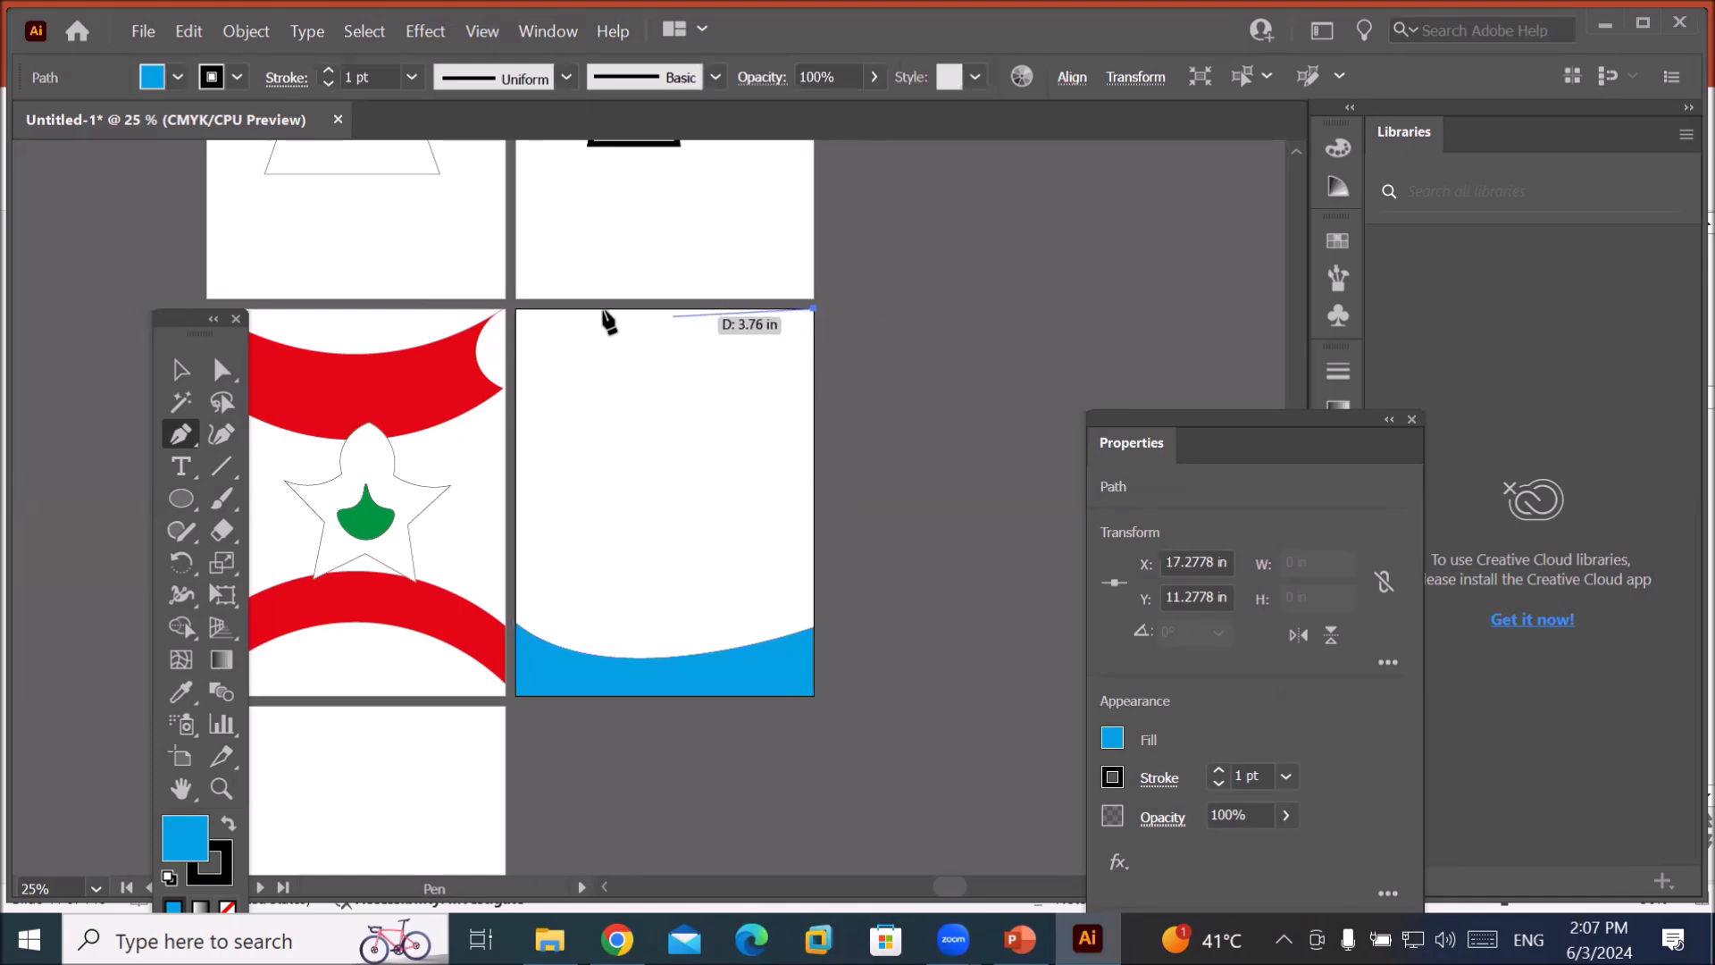
pyautogui.click(515, 310)
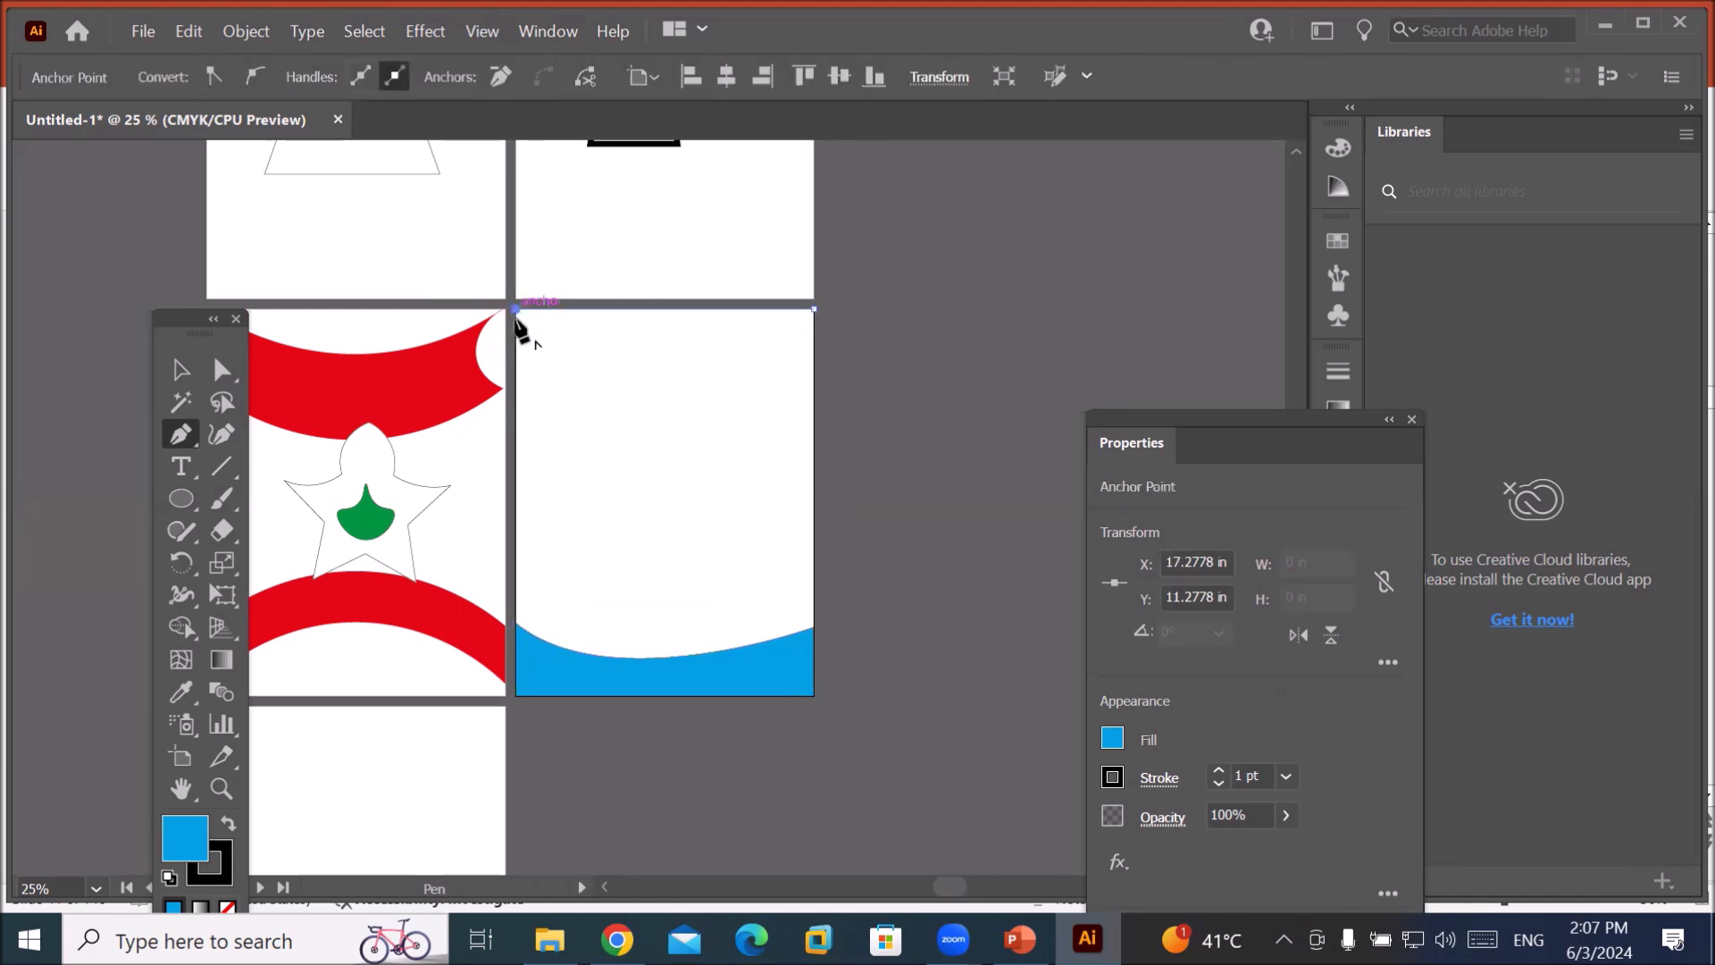
pyautogui.click(515, 377)
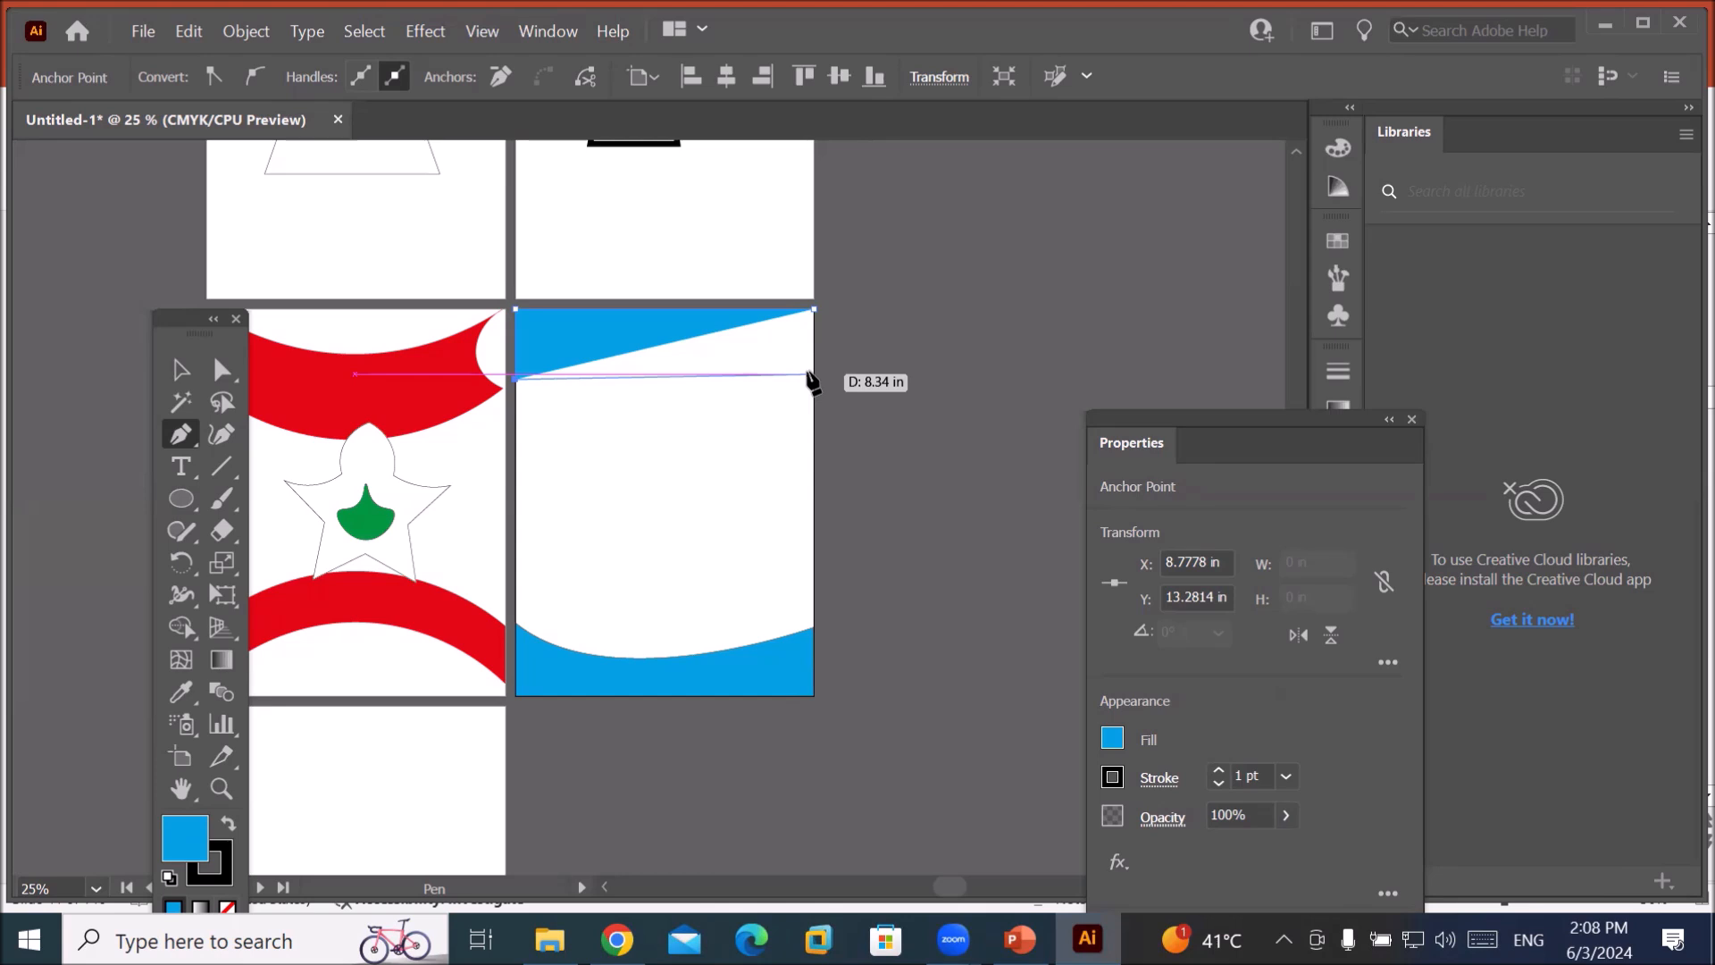
pyautogui.moveTo(809, 374); pyautogui.dragTo(962, 435)
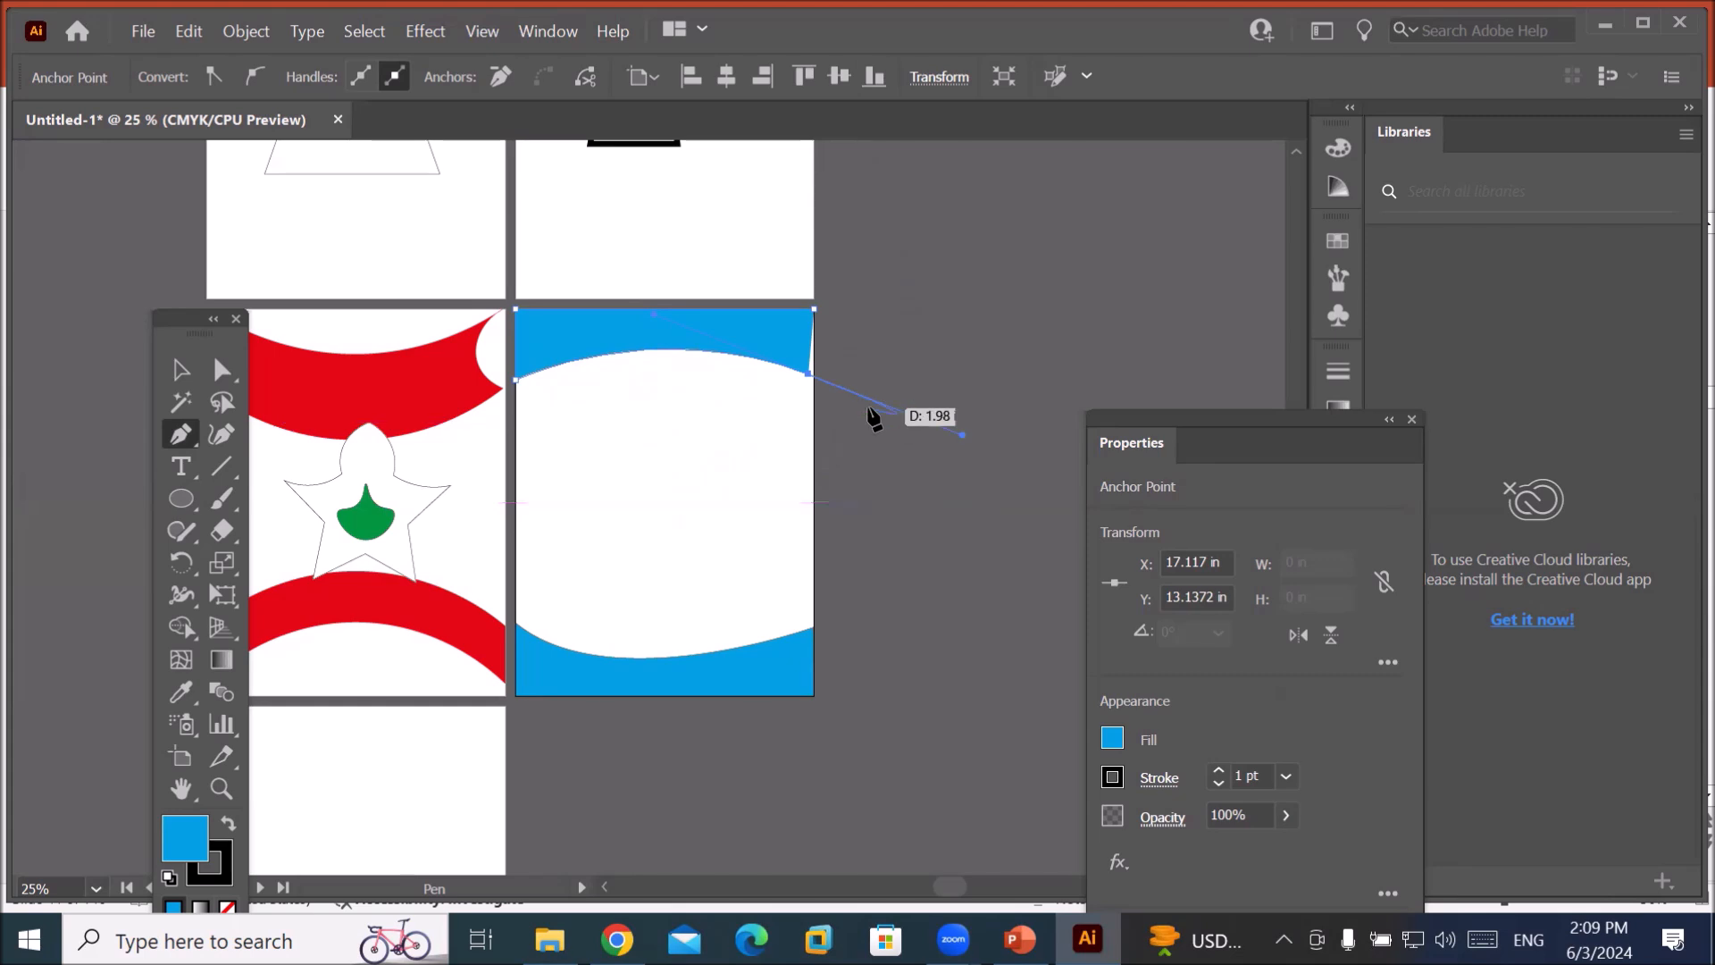
# Remove the arch's outgoing handle at its right end and close the path at the artboard's top-right corner.
pyautogui.scroll(5, 820, 374)
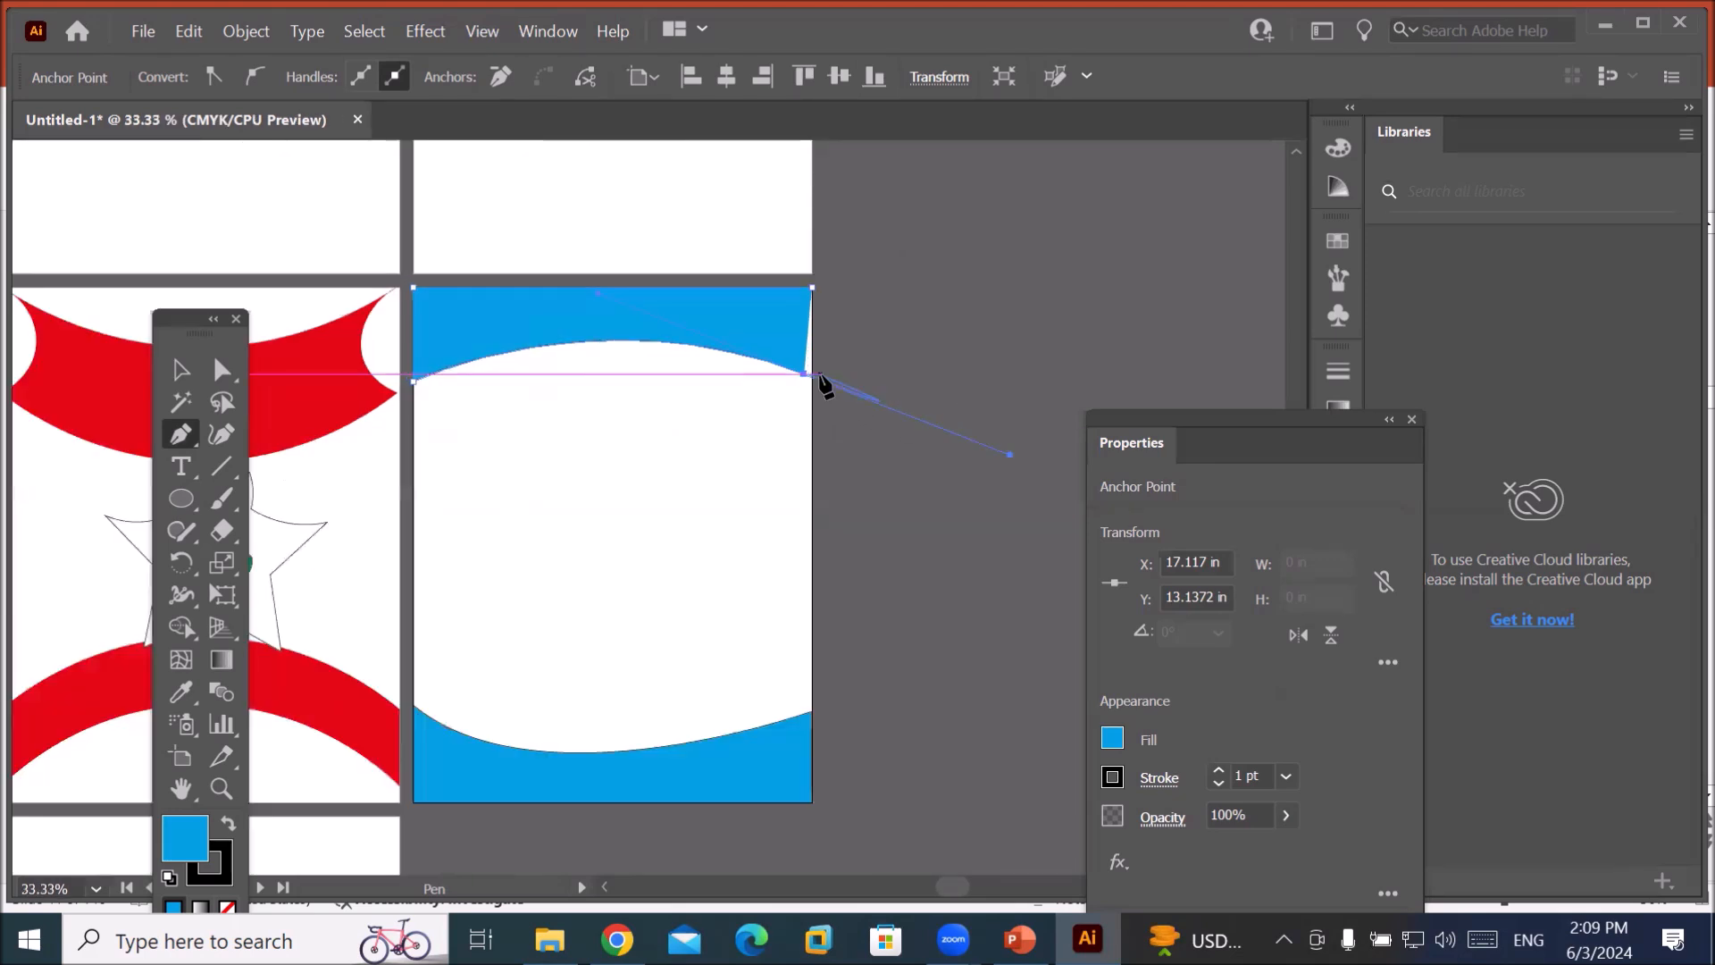
pyautogui.scroll(1, 820, 384)
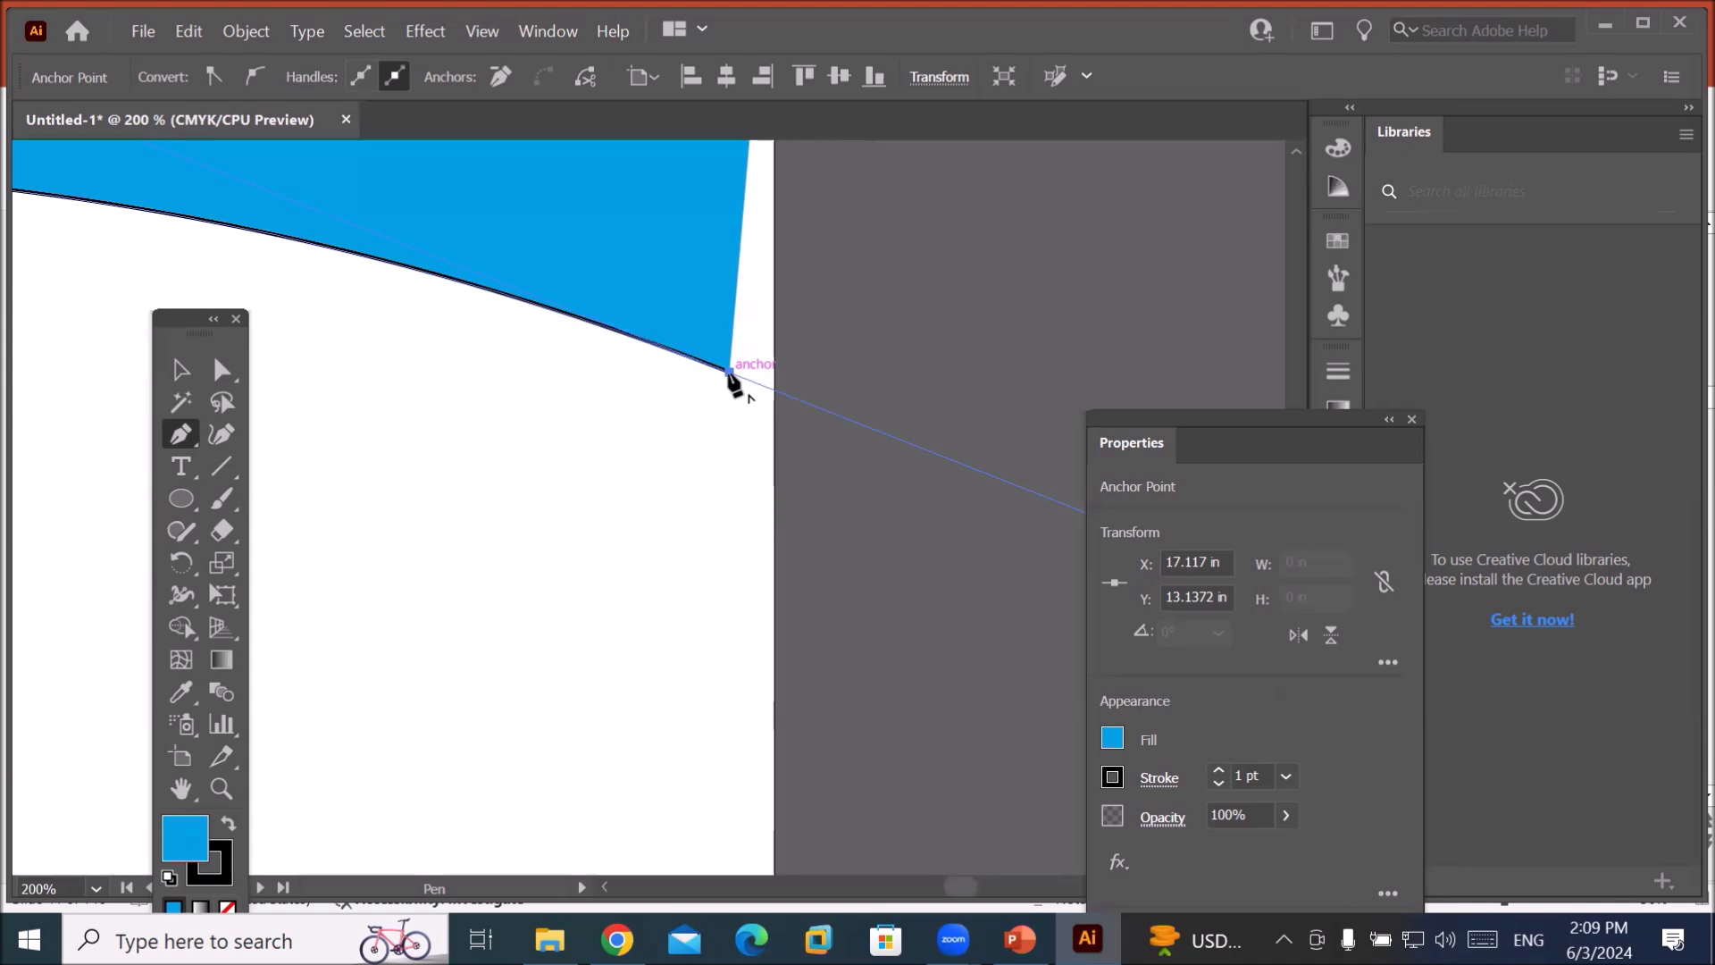
pyautogui.press('alt')
pyautogui.keyDown('alt'); pyautogui.click(731, 374); pyautogui.keyUp('alt')
pyautogui.moveTo(800, 275); pyautogui.dragTo(692, 652)
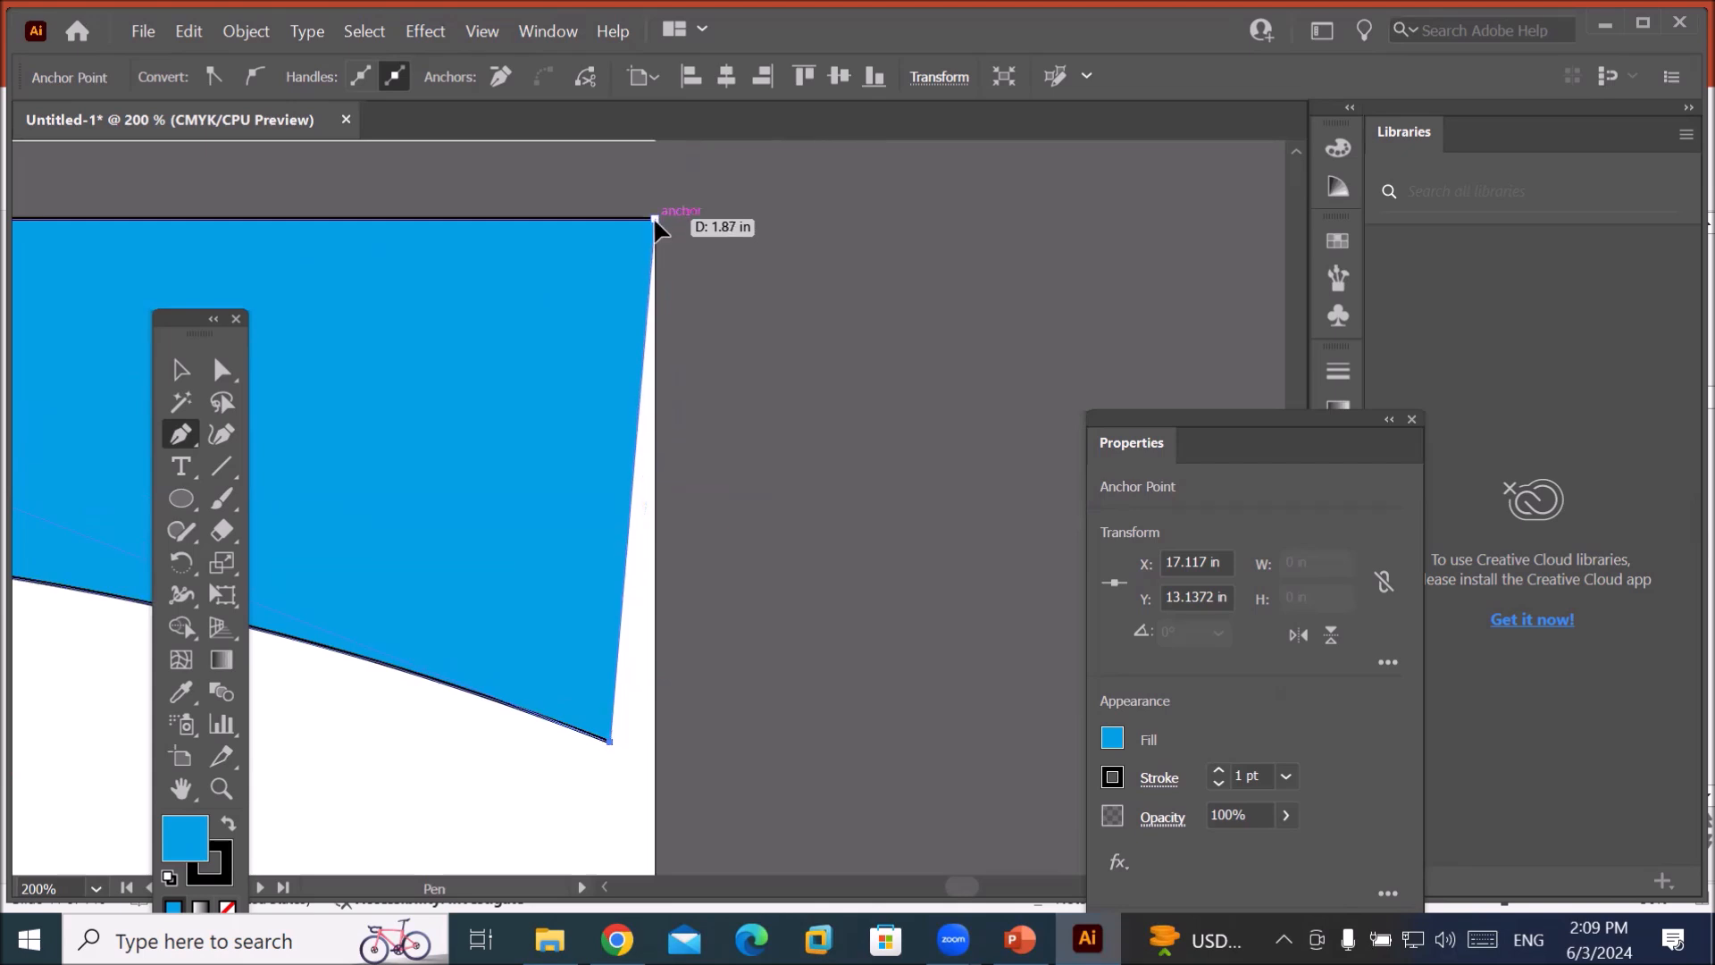
pyautogui.click(654, 219)
# Move the top shape's lower-right anchor point out onto the artboard's right edge with Direct Selection.
pyautogui.hotkey('ctrl', '1')
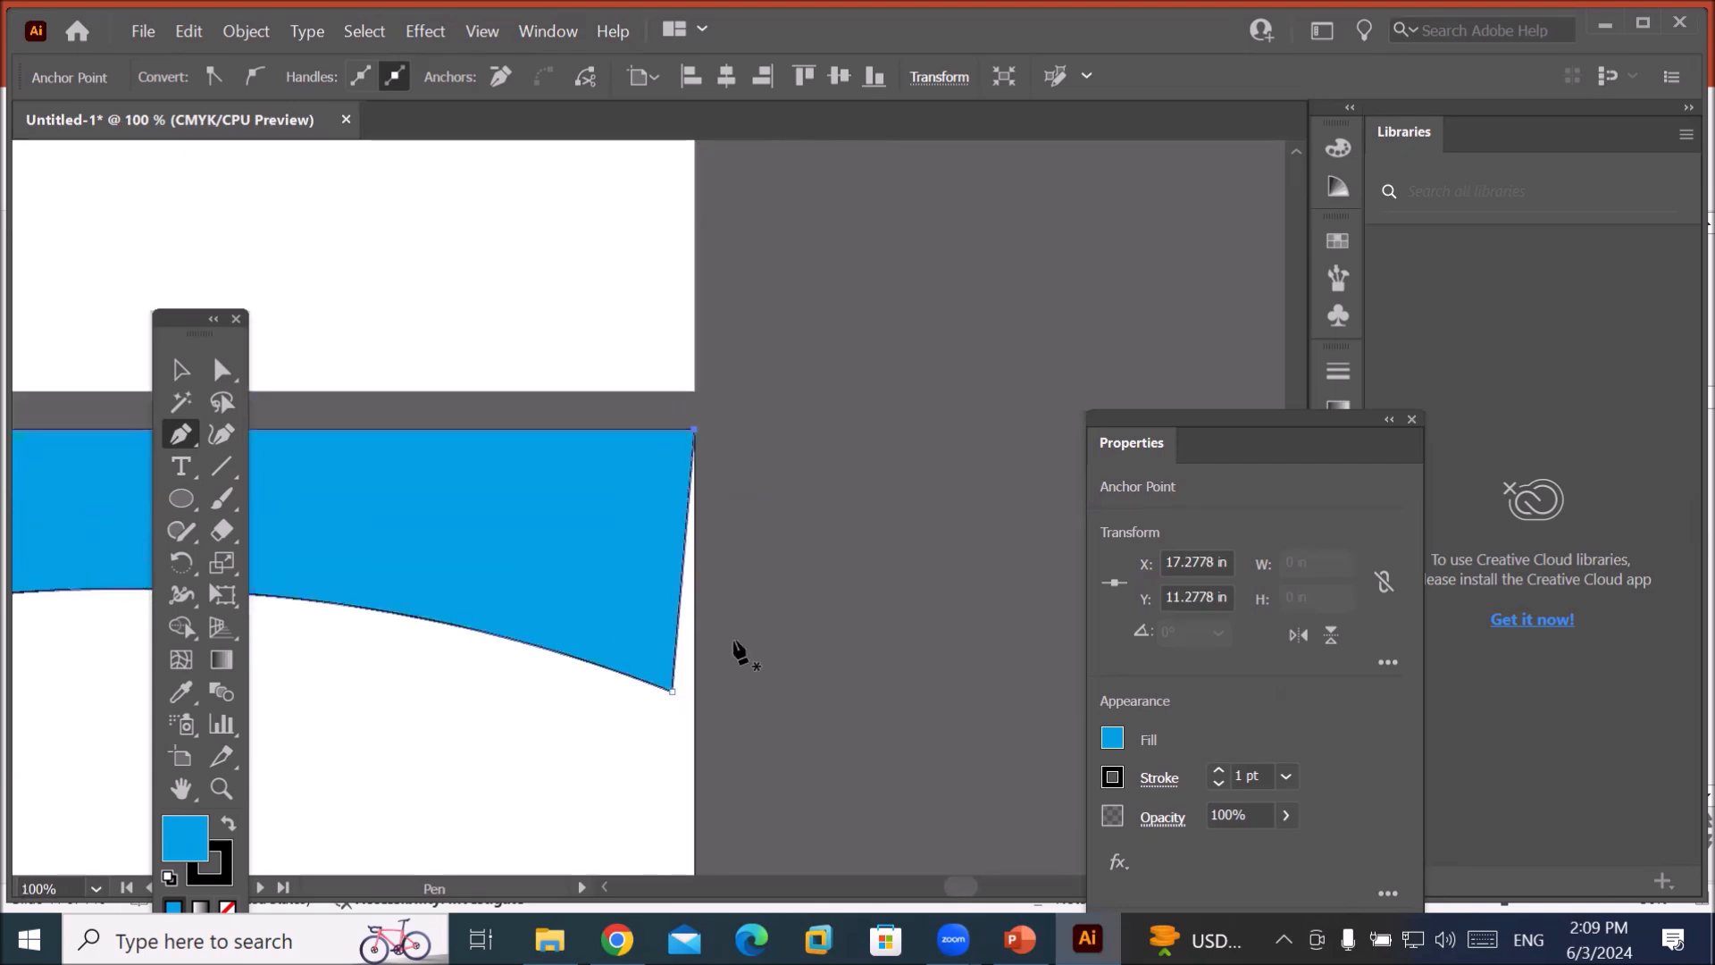
pyautogui.hotkey('ctrl', '-')
pyautogui.hotkey('ctrl', '+')
pyautogui.hotkey('ctrl', '+')
pyautogui.click(221, 369)
pyautogui.moveTo(674, 694); pyautogui.dragTo(695, 697)
# Examine how the top shape meets the artboard edges, selecting its lower-left and lower-right anchor points in turn.
pyautogui.moveTo(602, 757); pyautogui.dragTo(1133, 635)
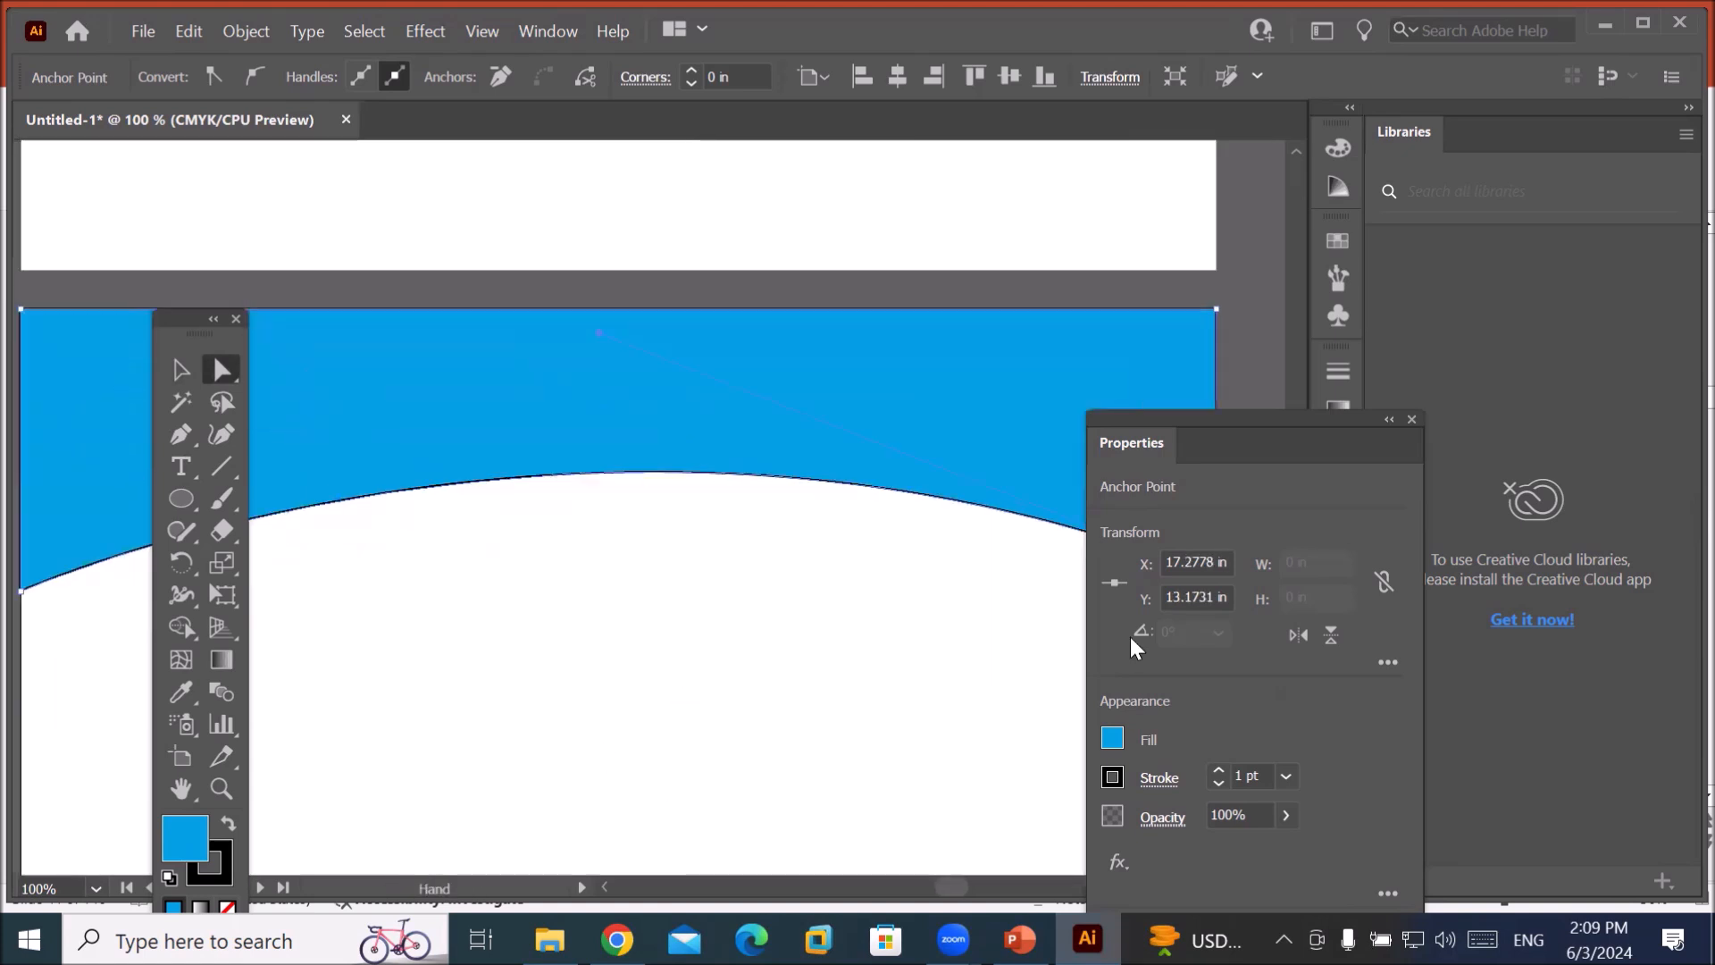
pyautogui.moveTo(421, 498); pyautogui.dragTo(637, 343)
pyautogui.scroll(-4, 637, 343)
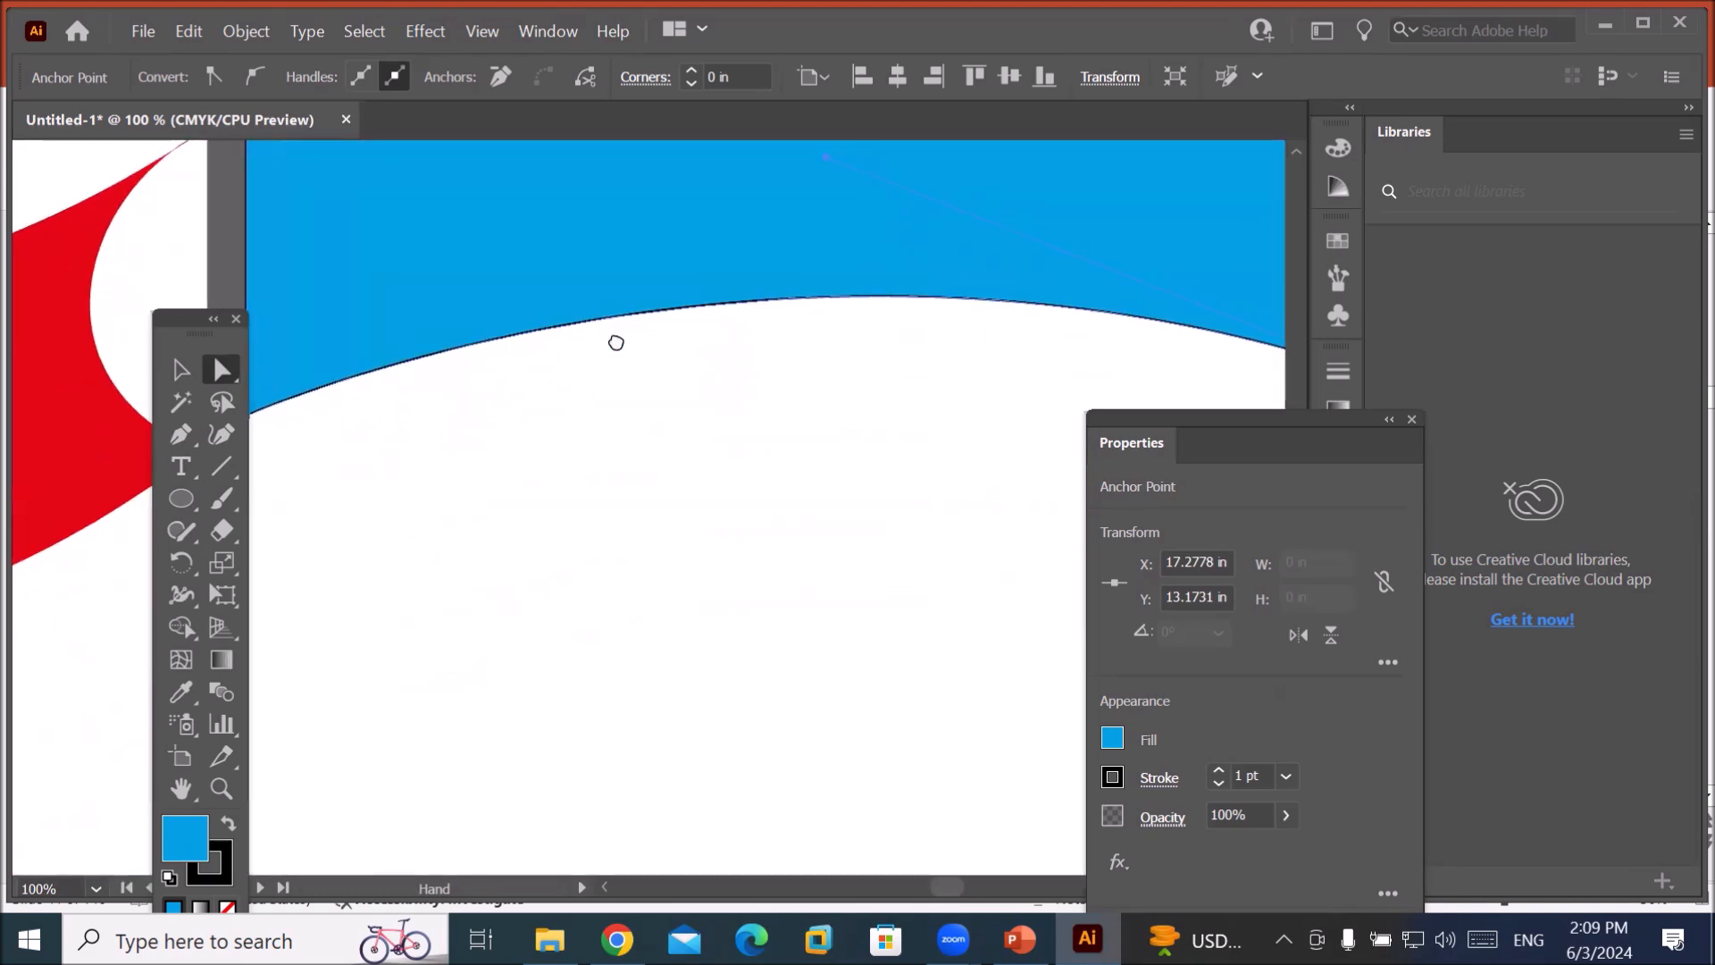
pyautogui.scroll(2, 818, 291)
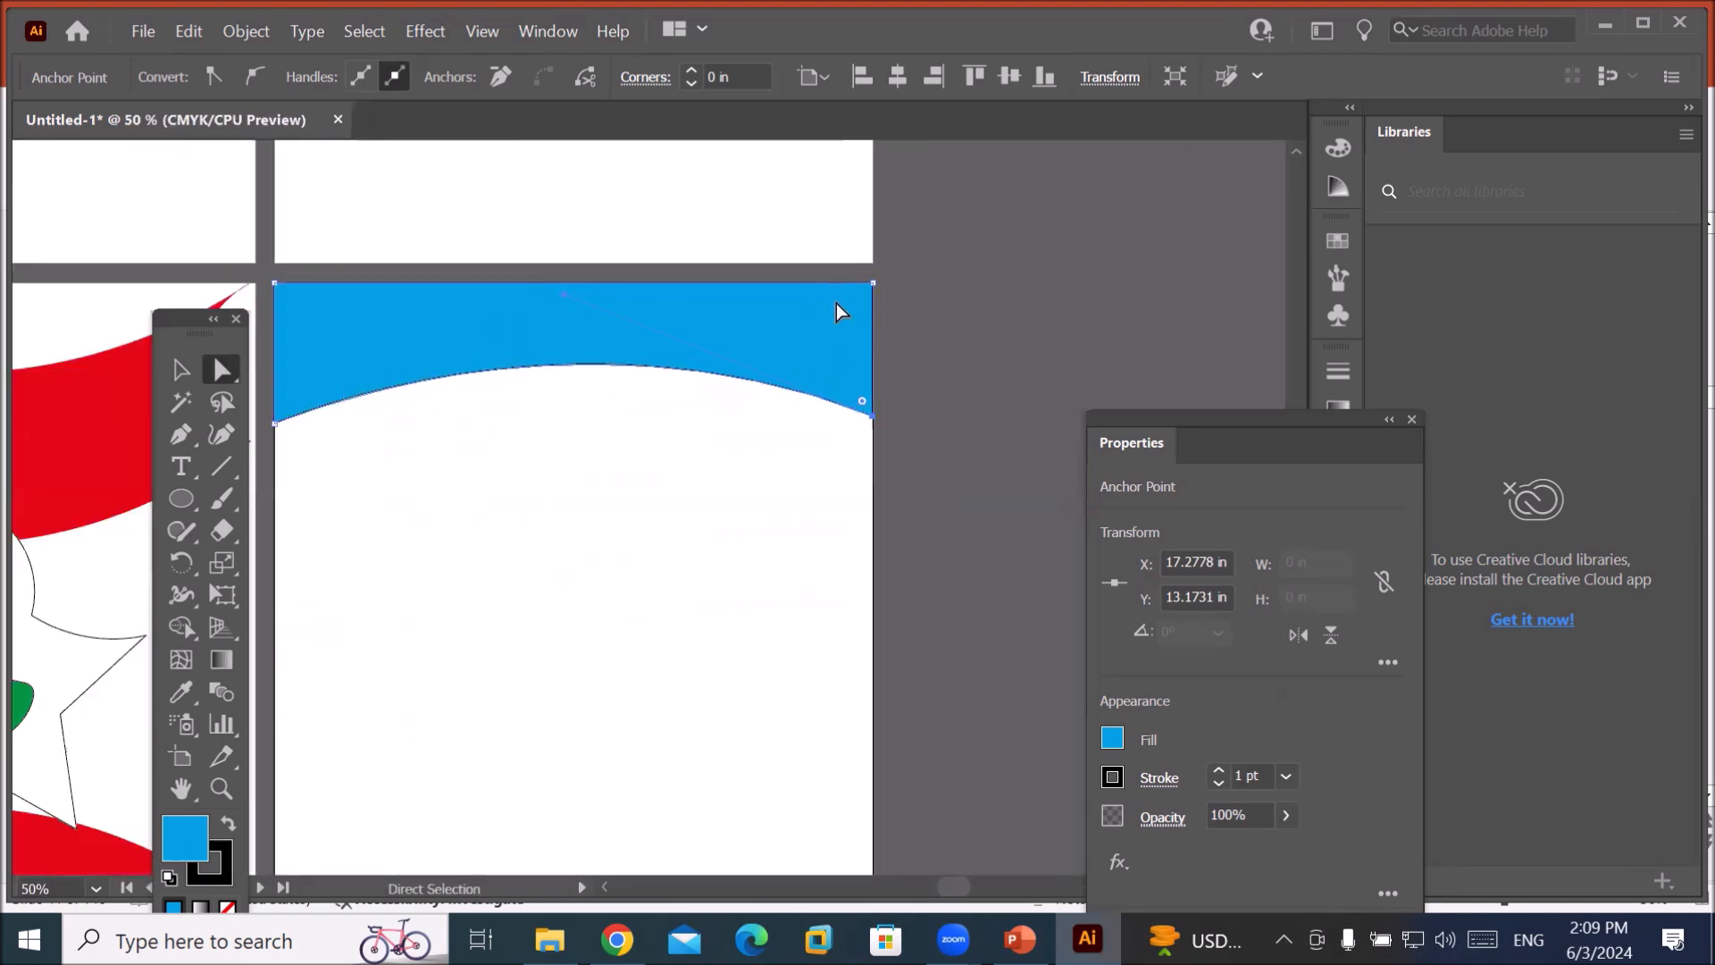
pyautogui.scroll(-1, 782, 377)
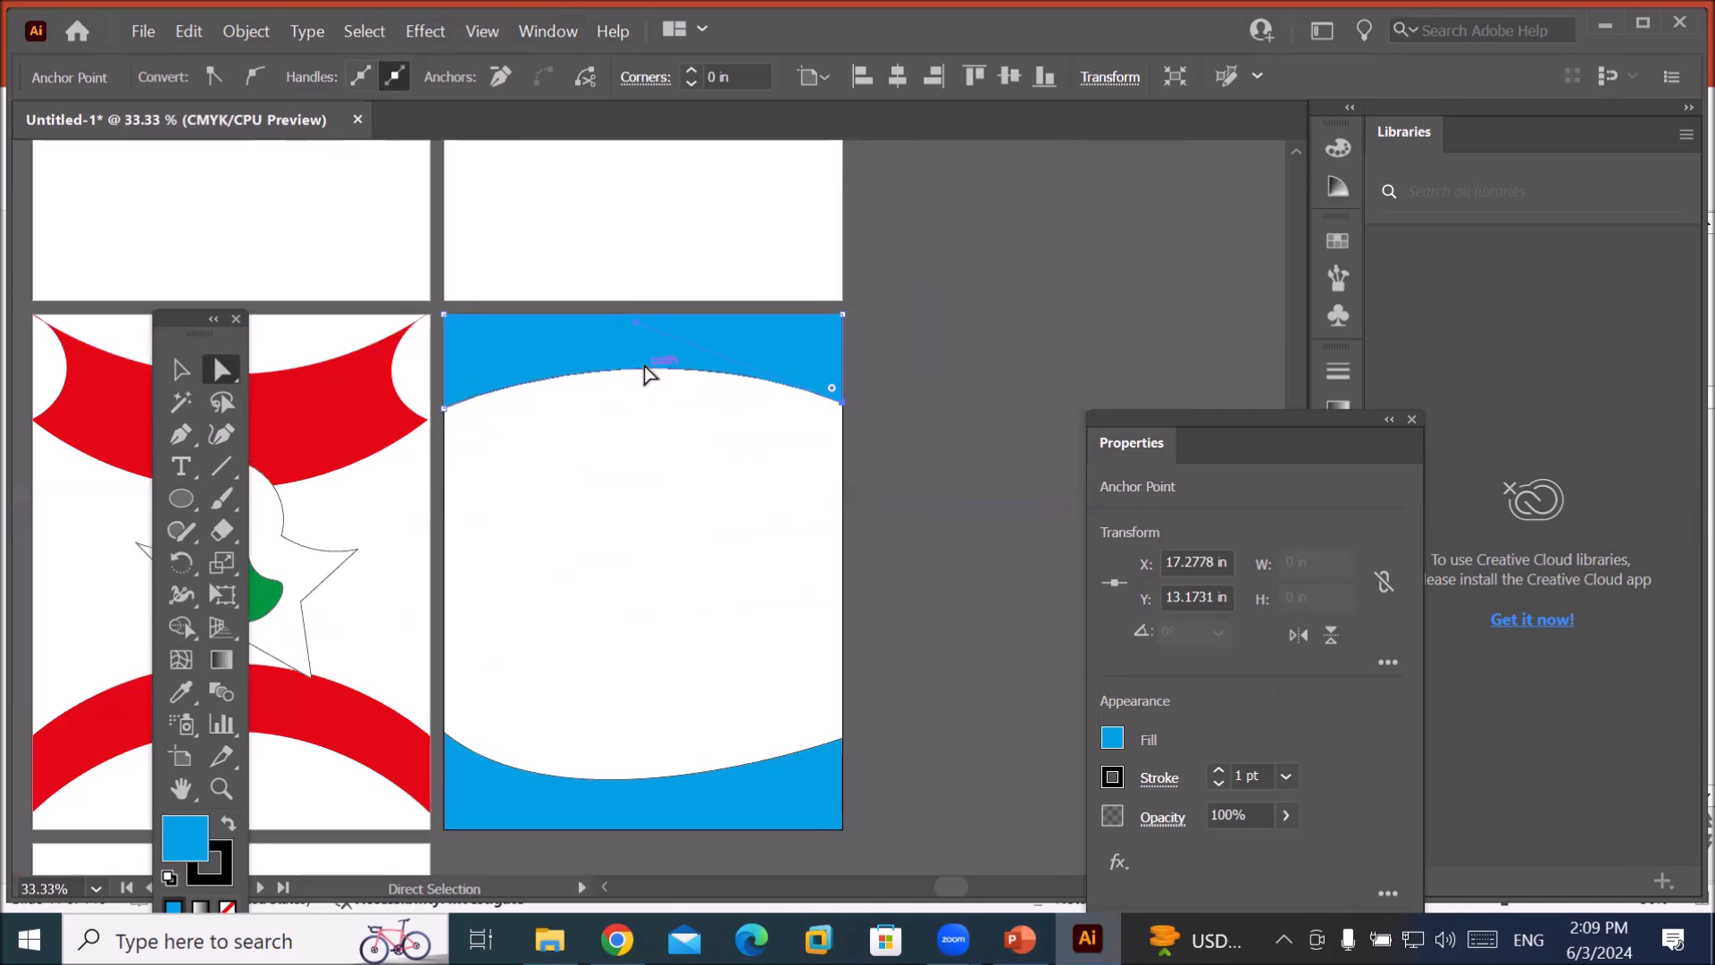
pyautogui.scroll(1, 694, 369)
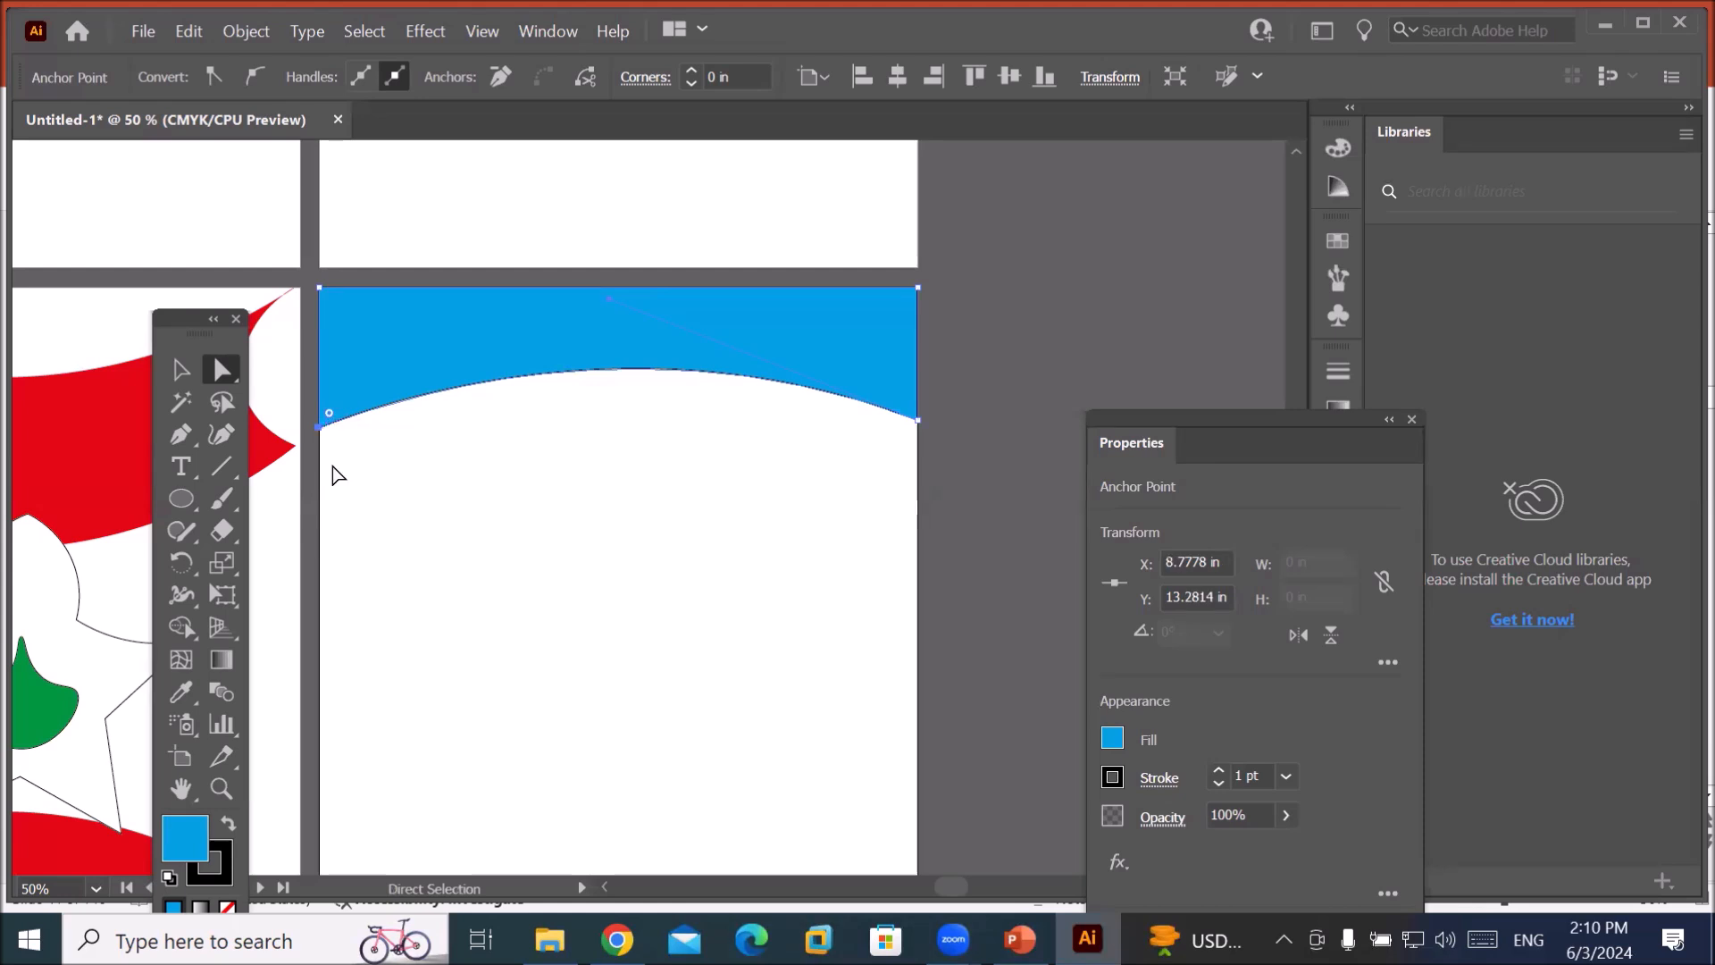
pyautogui.click(321, 430)
pyautogui.scroll(-1, 755, 433)
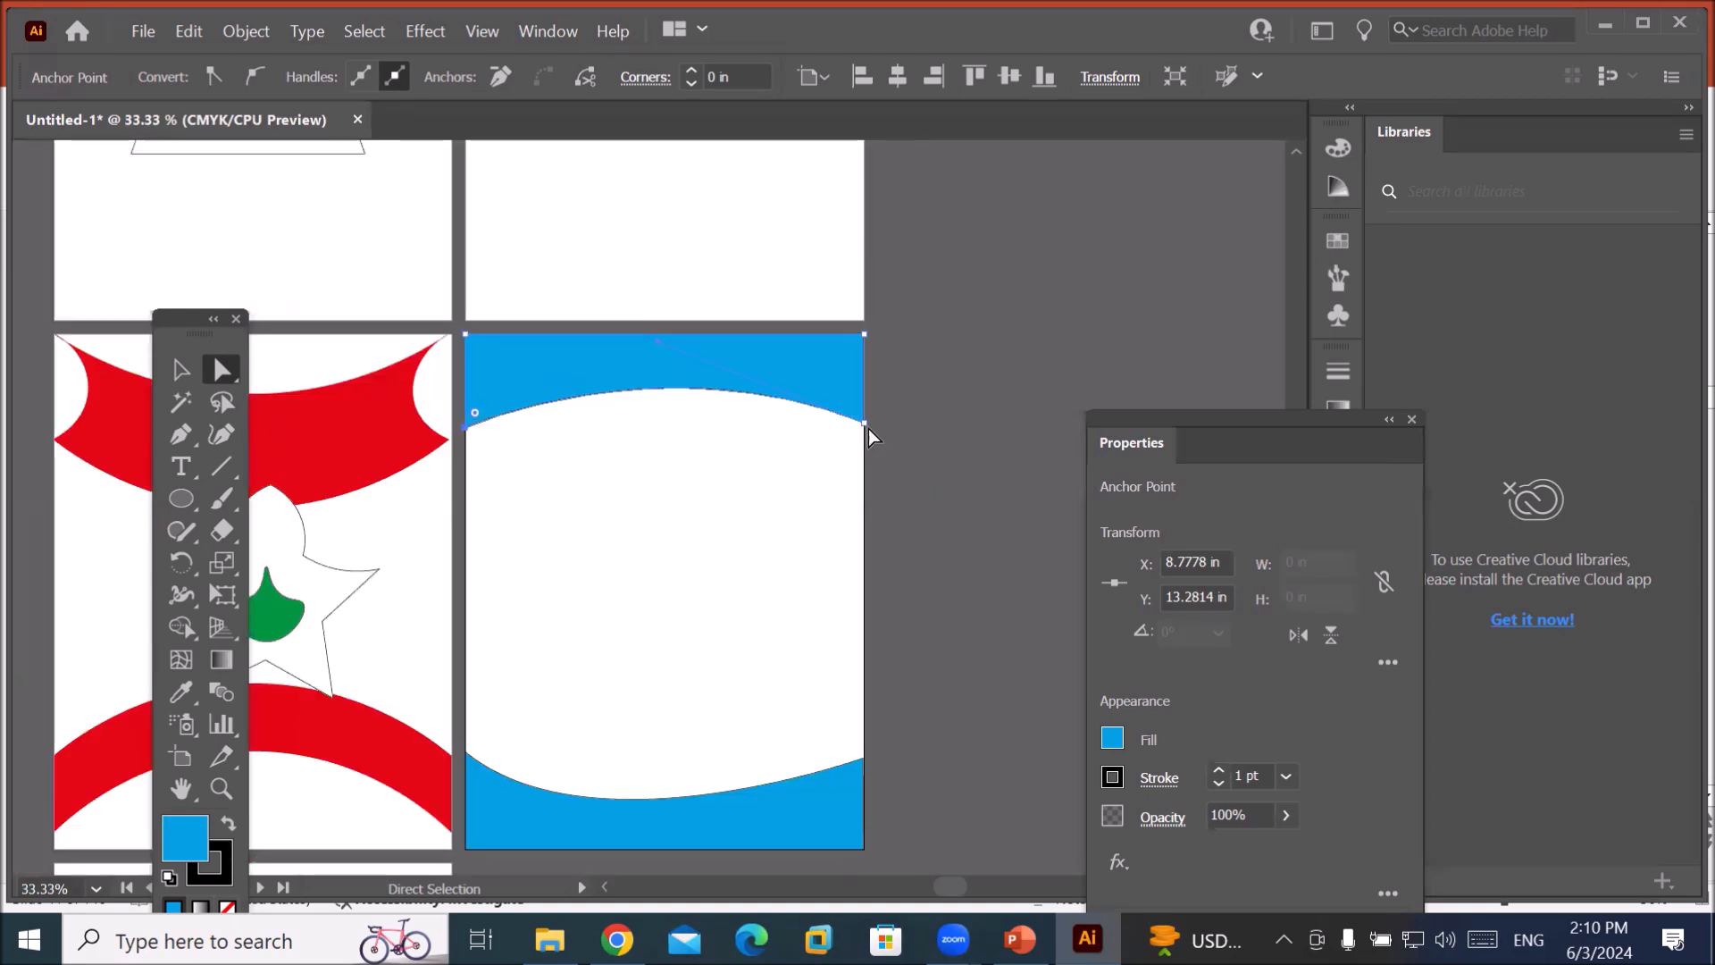
pyautogui.click(863, 425)
pyautogui.scroll(4, 886, 429)
pyautogui.scroll(-3, 886, 428)
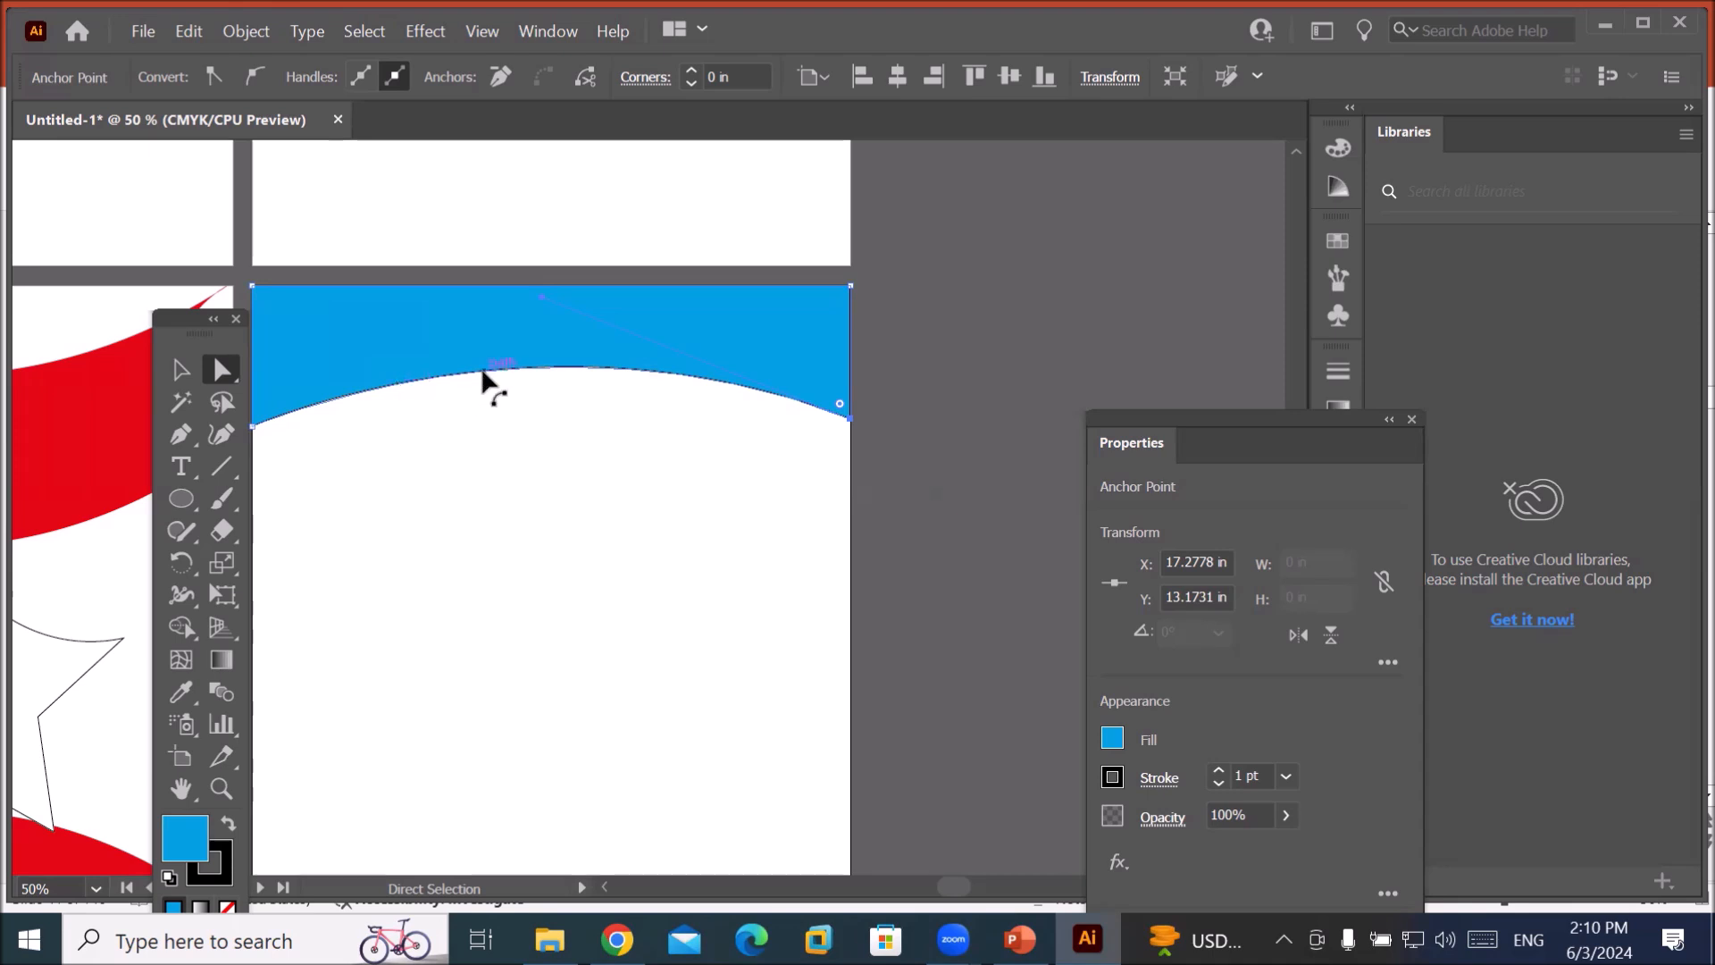
# Reshape the top shape's lower curve into an uneven wave by moving the segment and shortening the lower-right anchor's handle.
pyautogui.moveTo(484, 374); pyautogui.dragTo(444, 427)
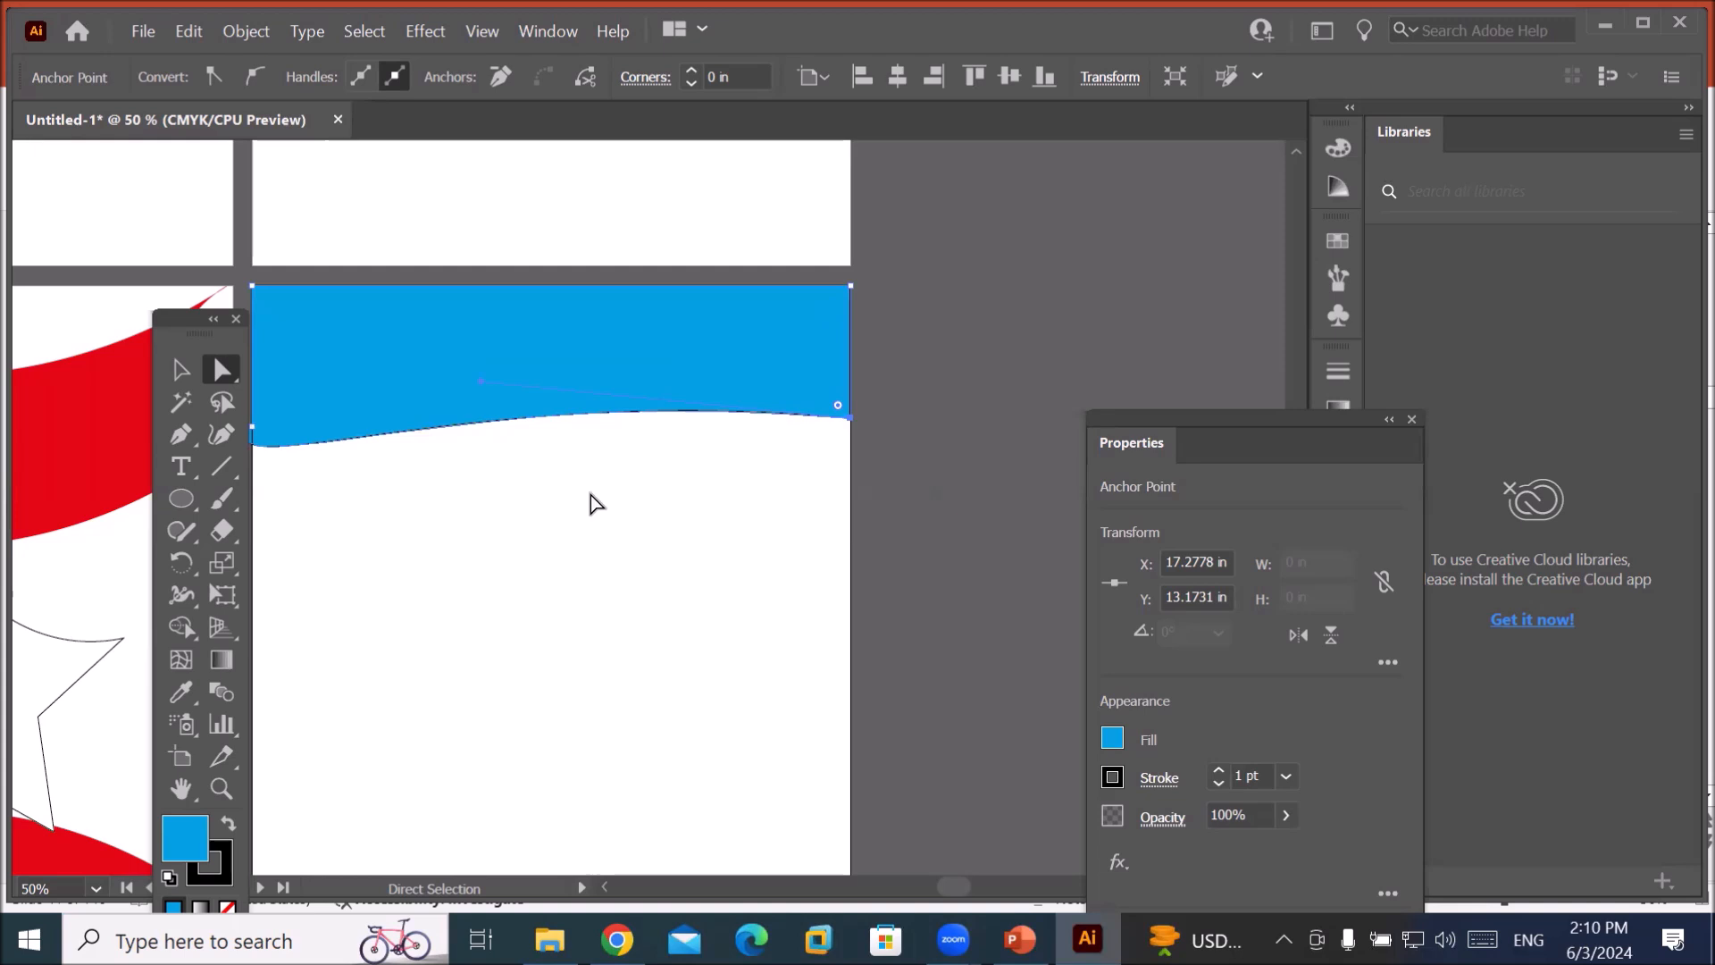
pyautogui.moveTo(170, 313); pyautogui.dragTo(120, 306)
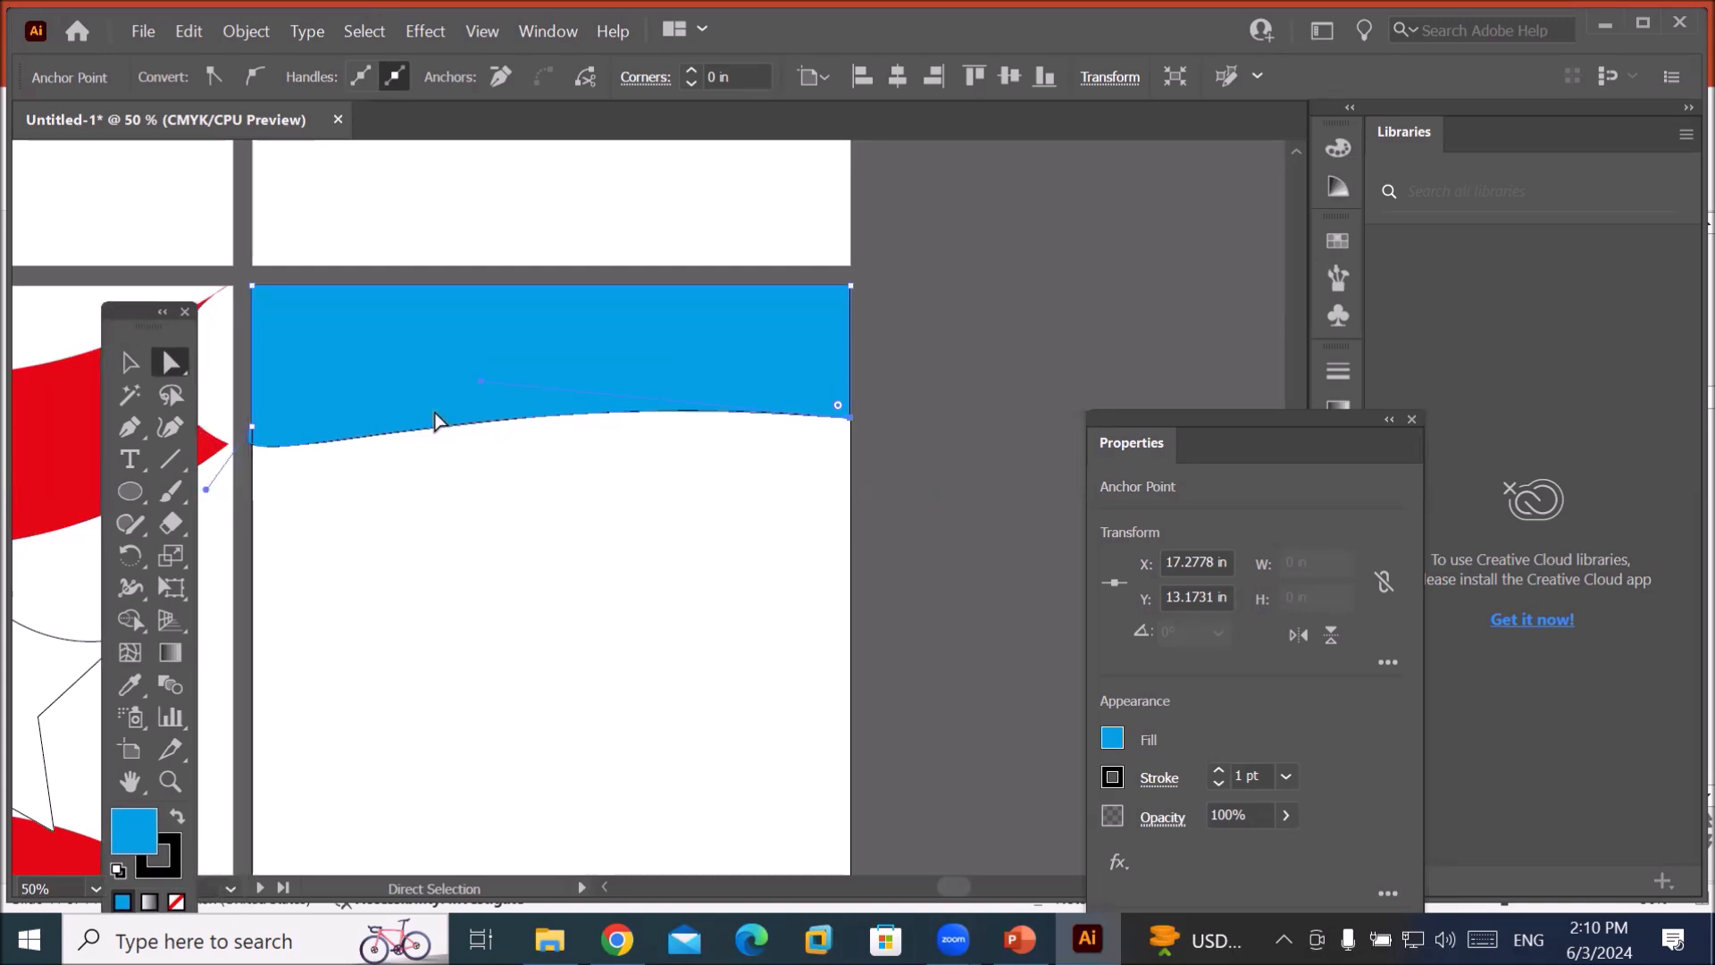
pyautogui.moveTo(548, 418); pyautogui.dragTo(532, 378)
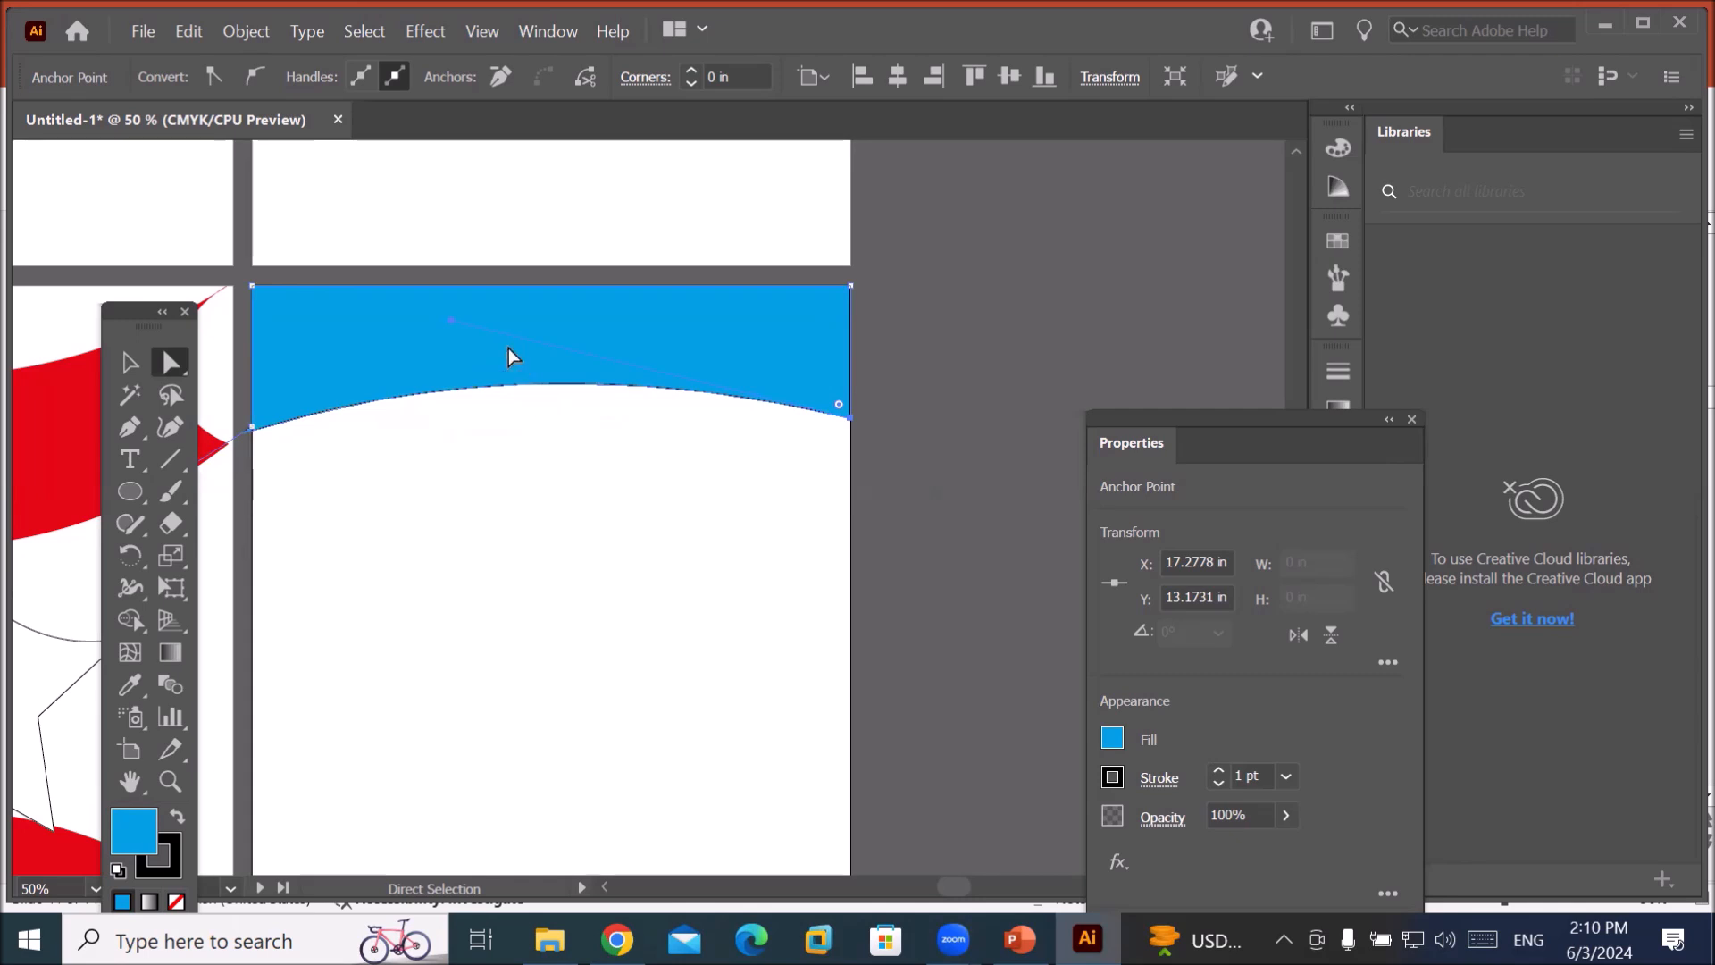
pyautogui.moveTo(451, 320); pyautogui.dragTo(624, 258)
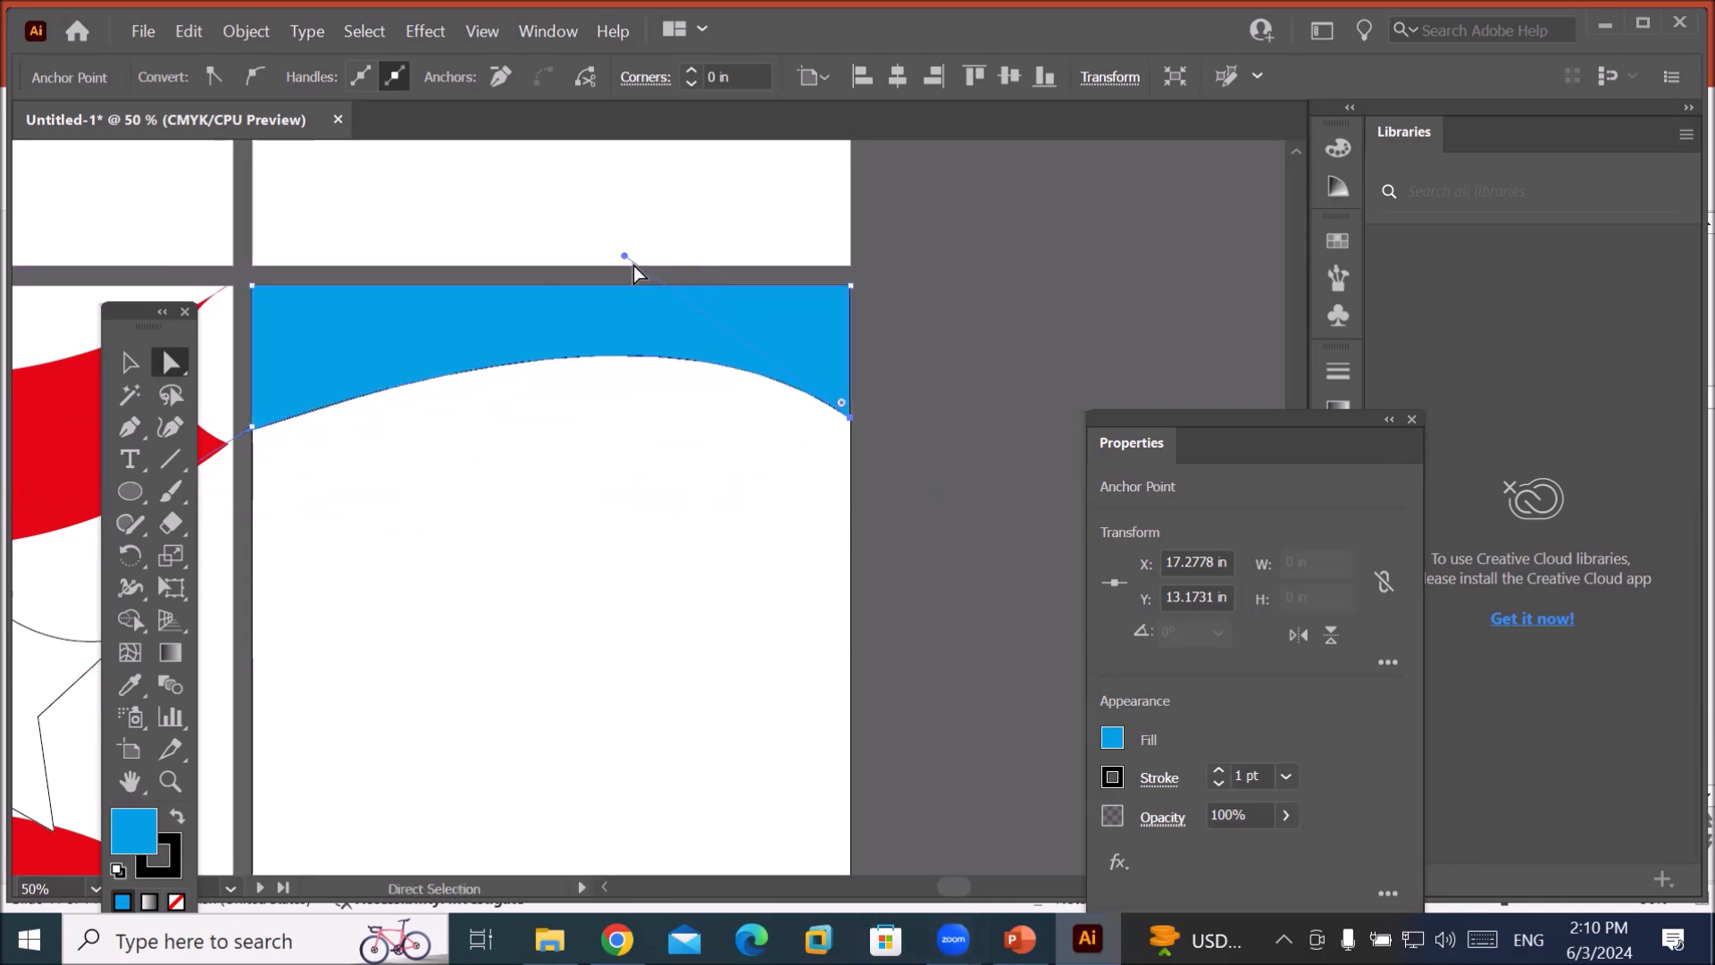
pyautogui.moveTo(625, 259); pyautogui.dragTo(705, 315)
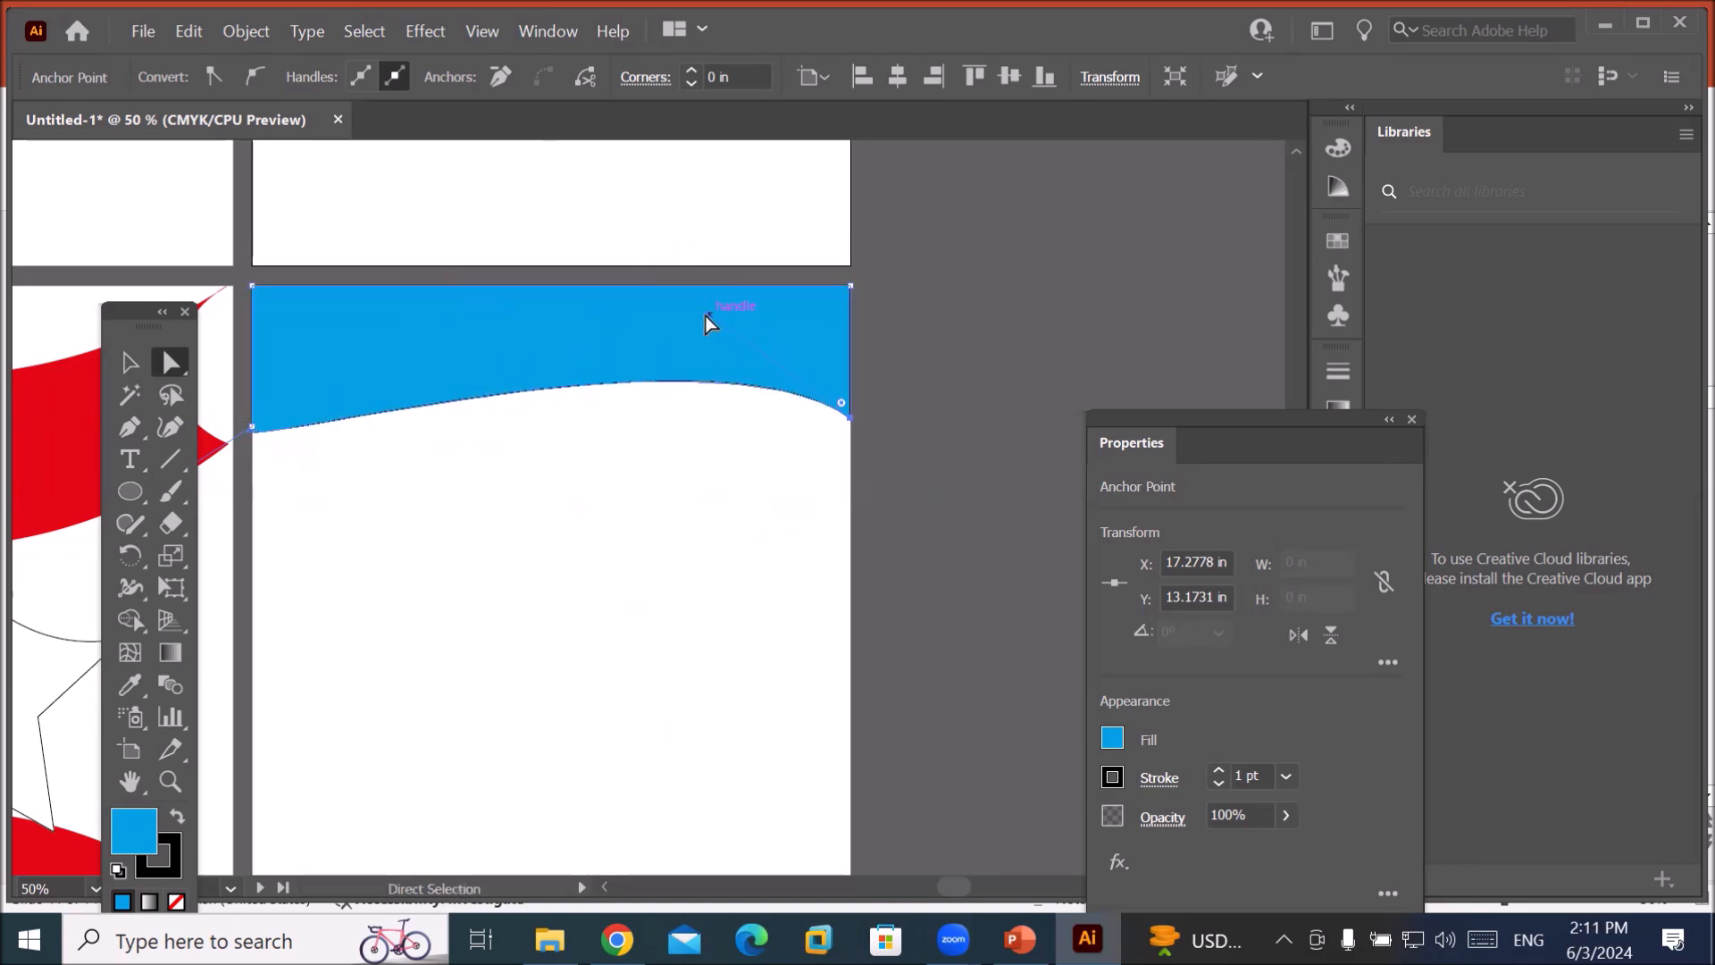
# Fill the top-border shape with the red swatch and deselect it.
pyautogui.scroll(-2, 775, 478)
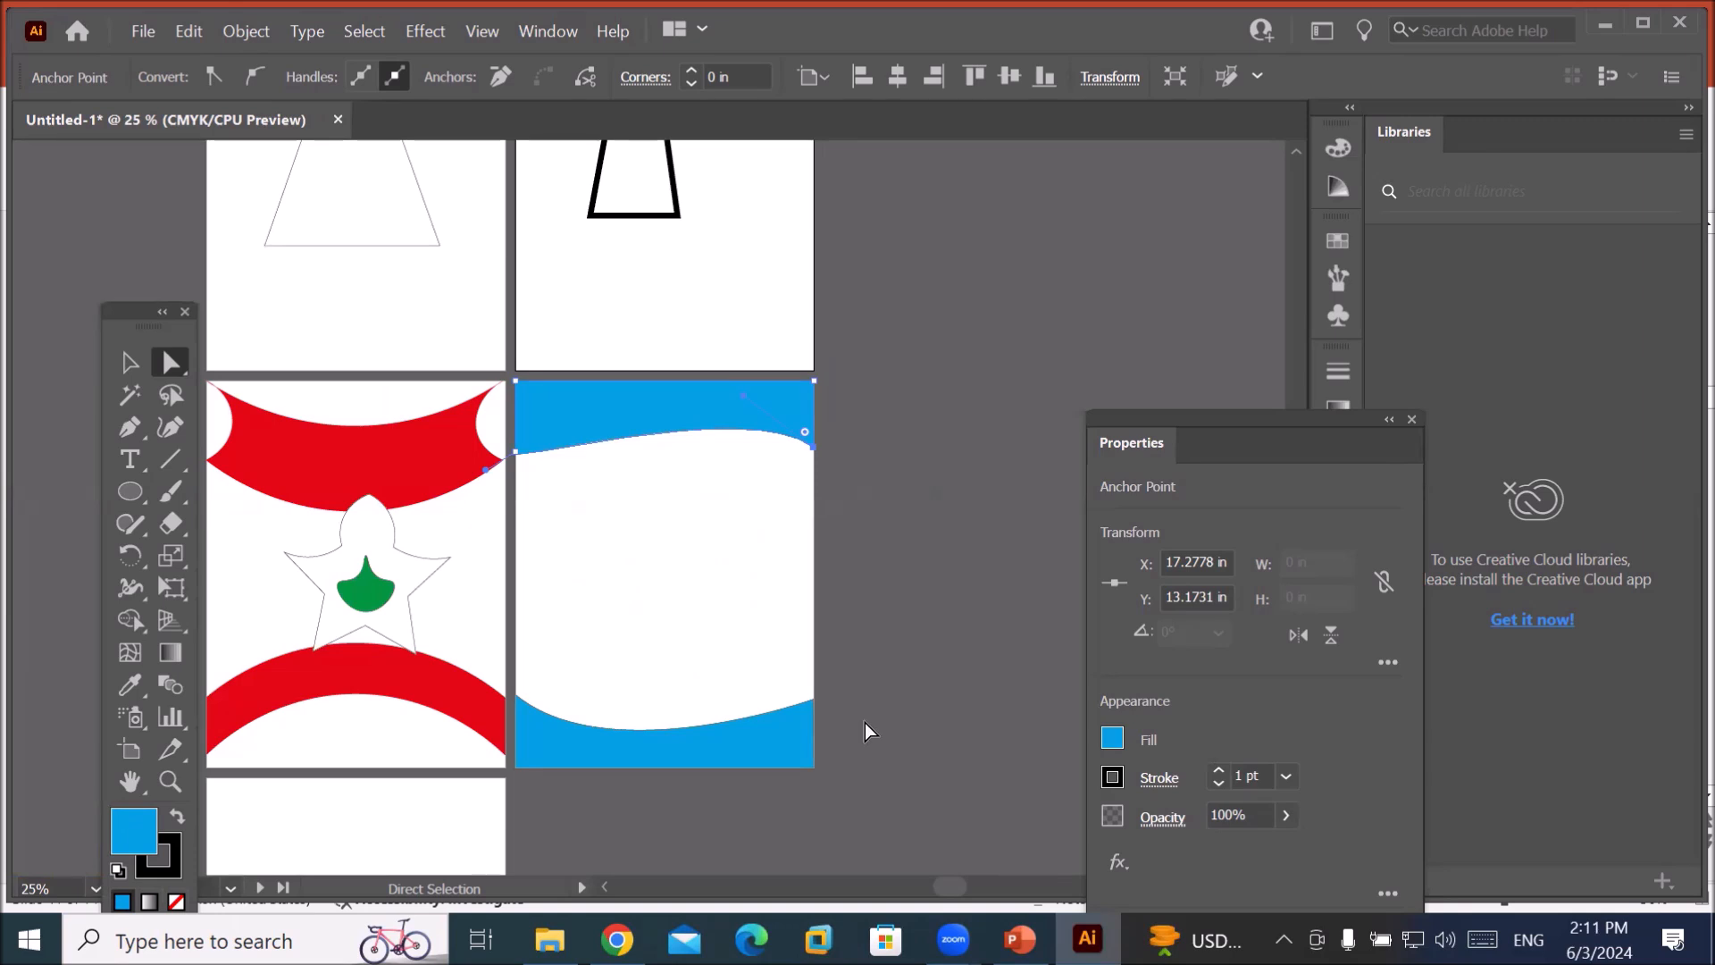
pyautogui.click(1107, 738)
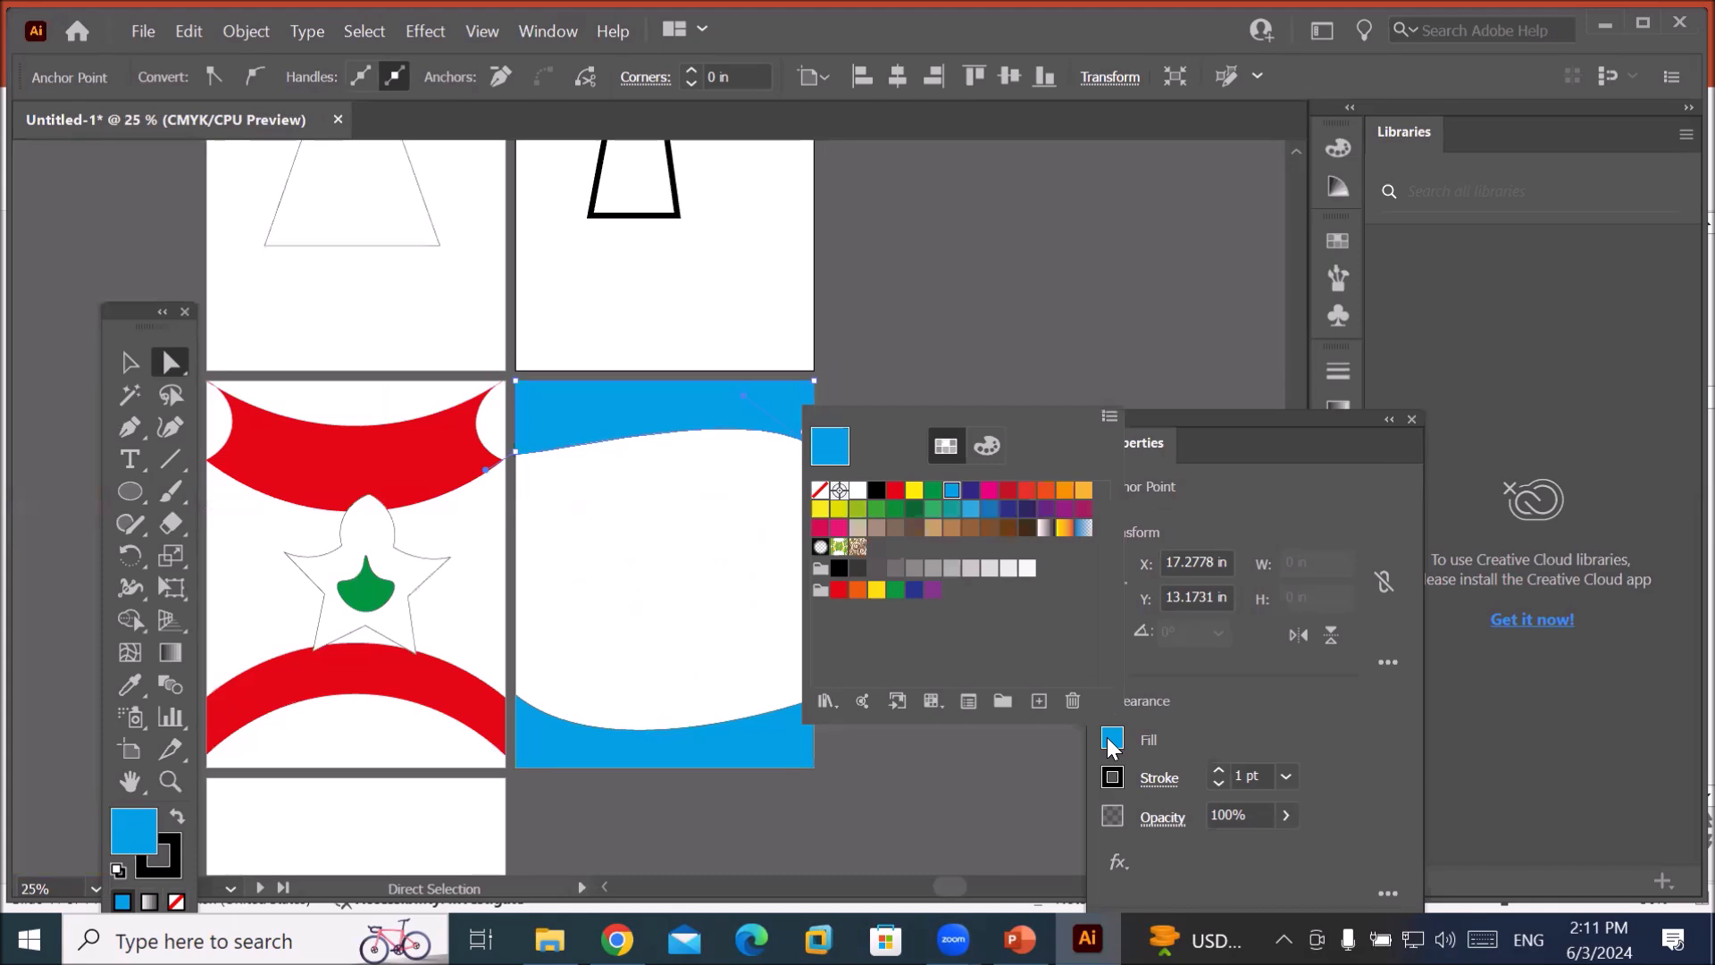
pyautogui.click(895, 490)
pyautogui.press('Escape')
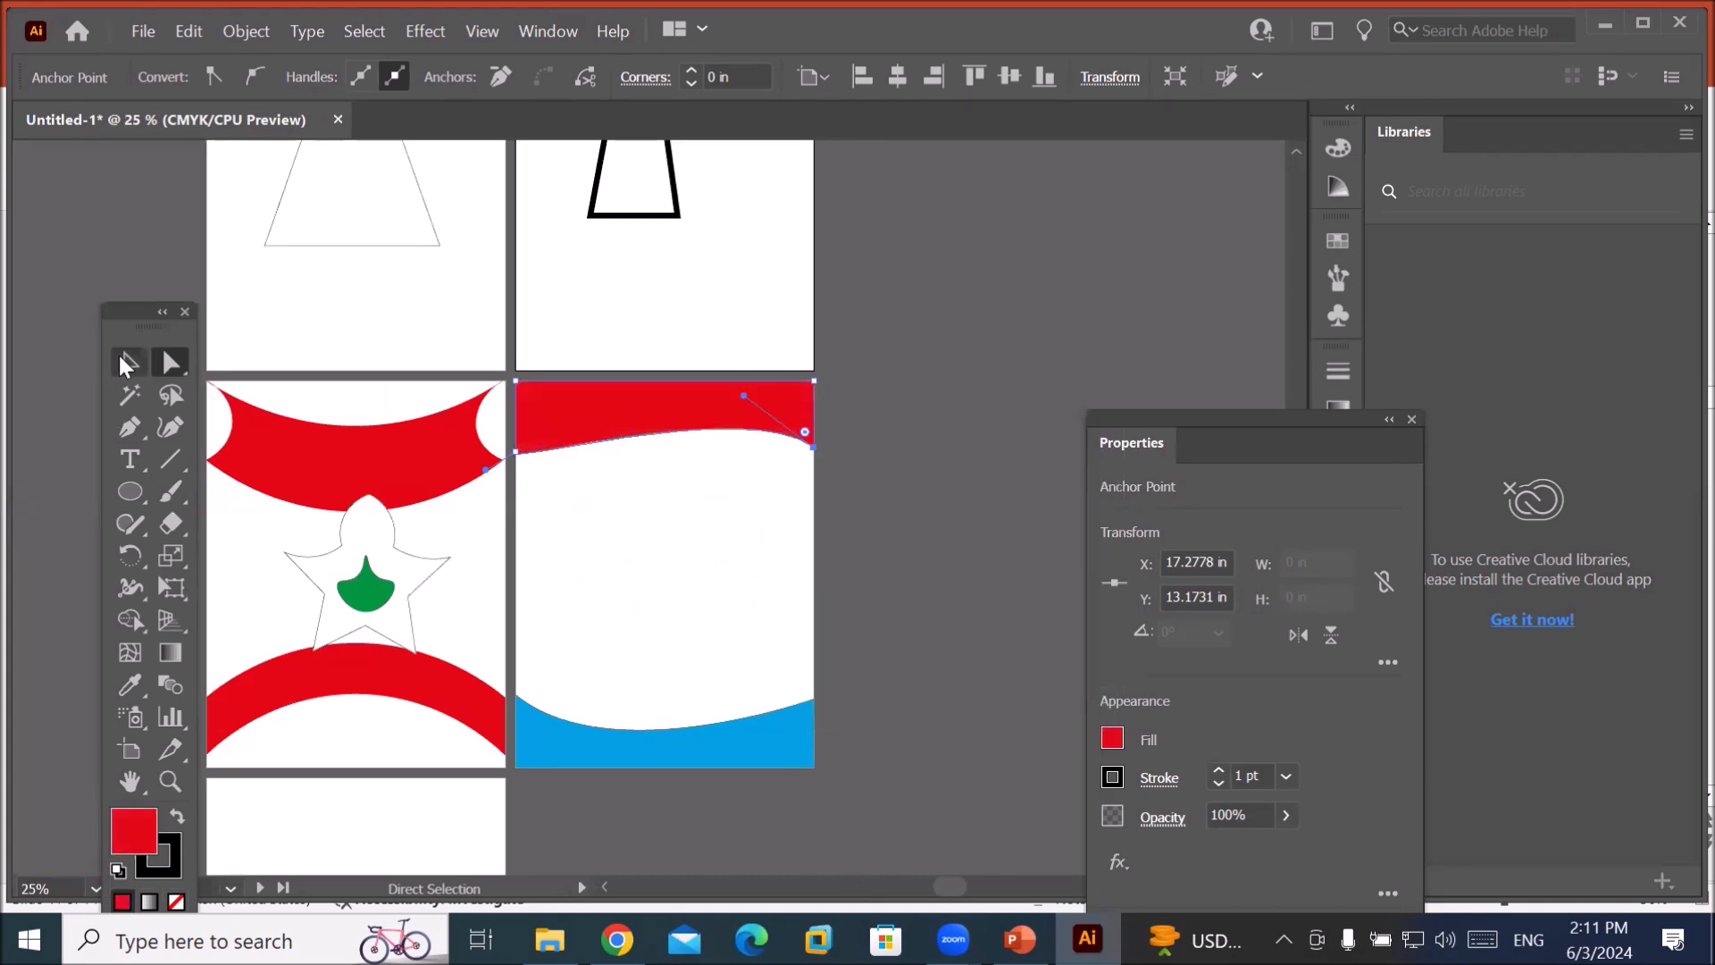
pyautogui.click(954, 726)
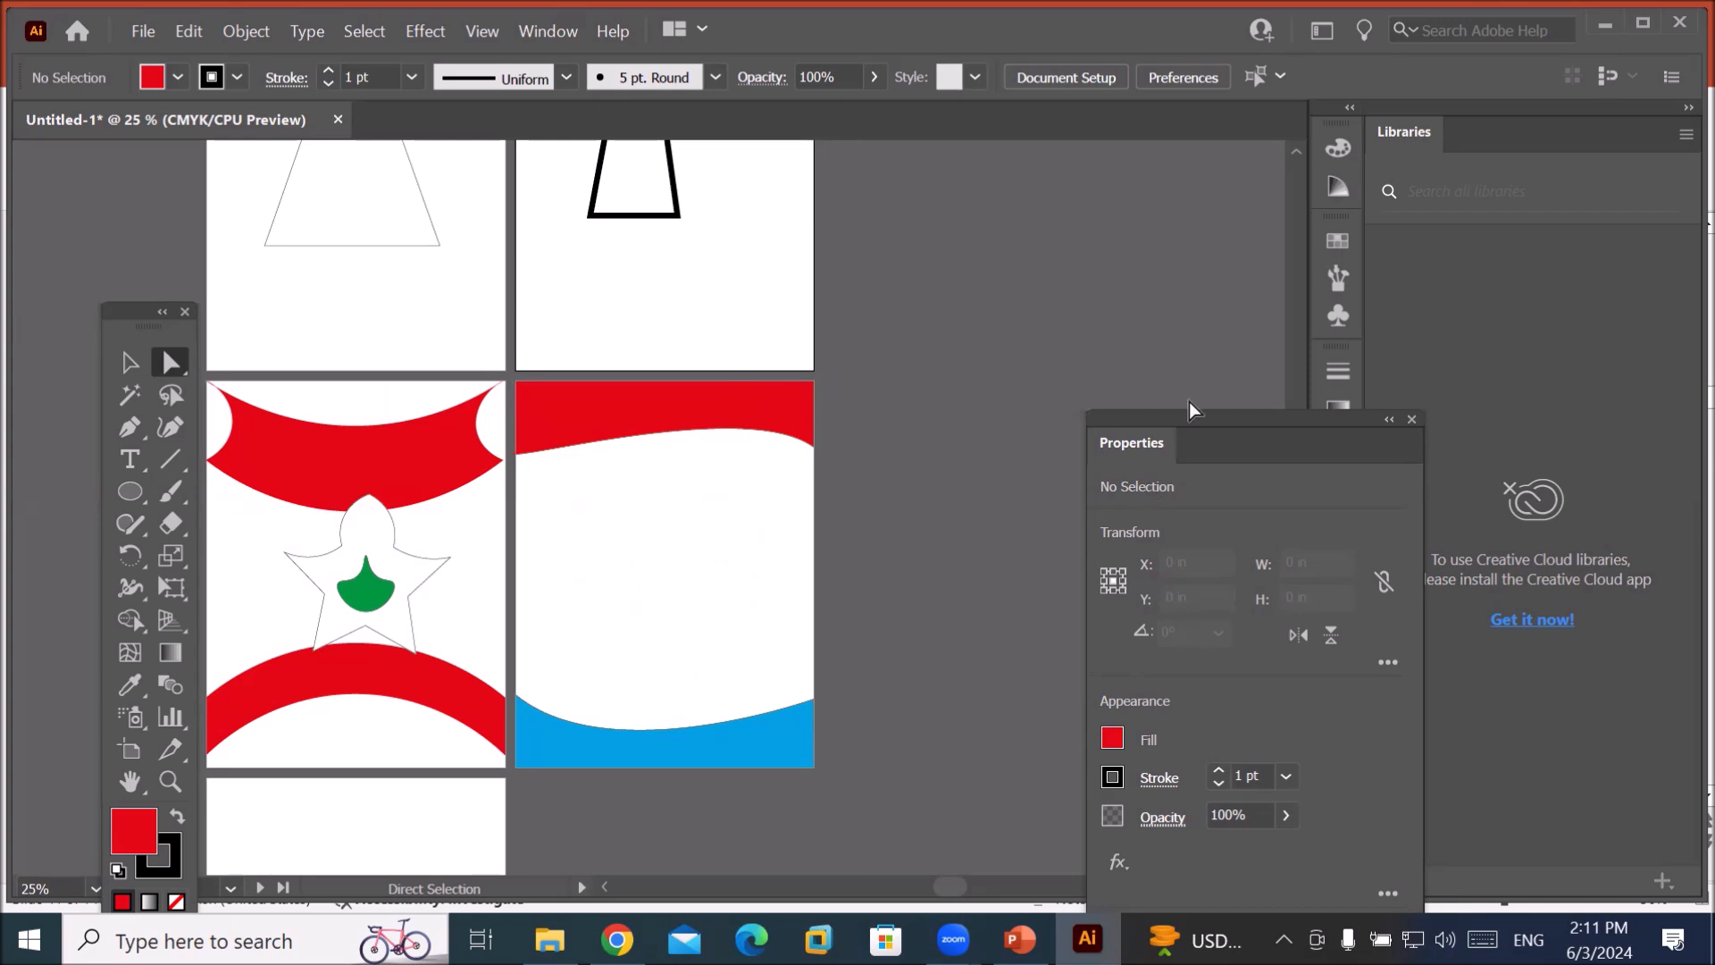
# Show the Layers list as a floating window beside the artwork and expand Layer 1 to list its paths.
pyautogui.moveTo(1197, 418); pyautogui.dragTo(1056, 199)
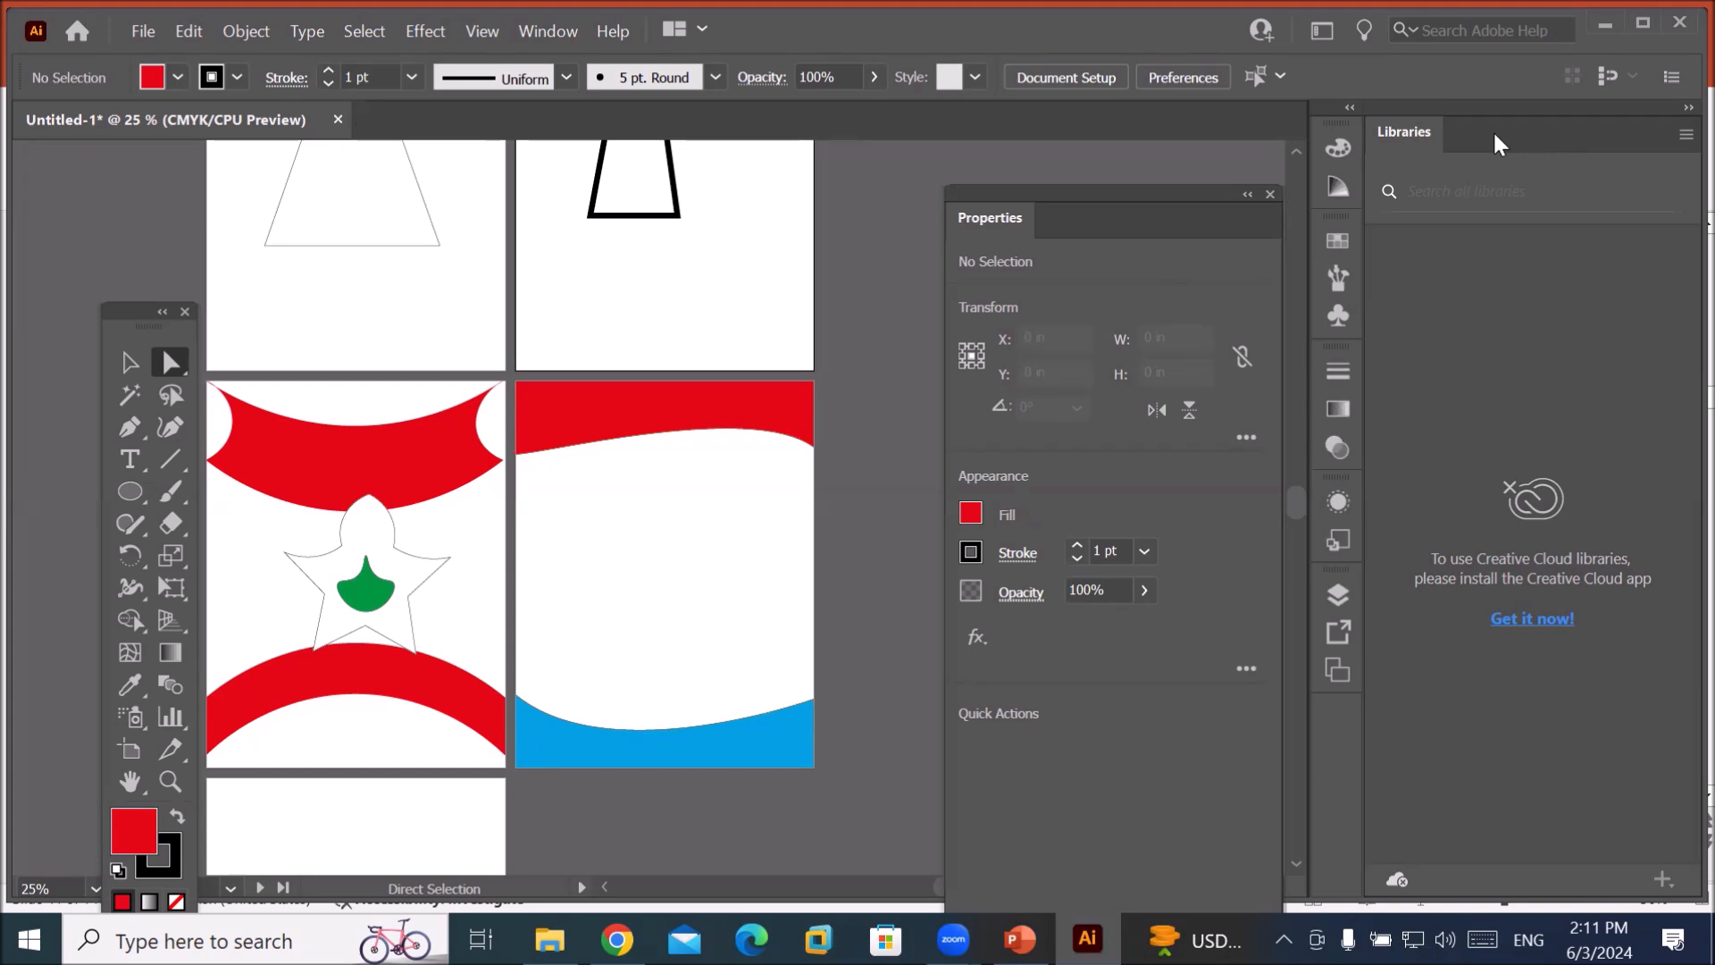
pyautogui.click(1338, 595)
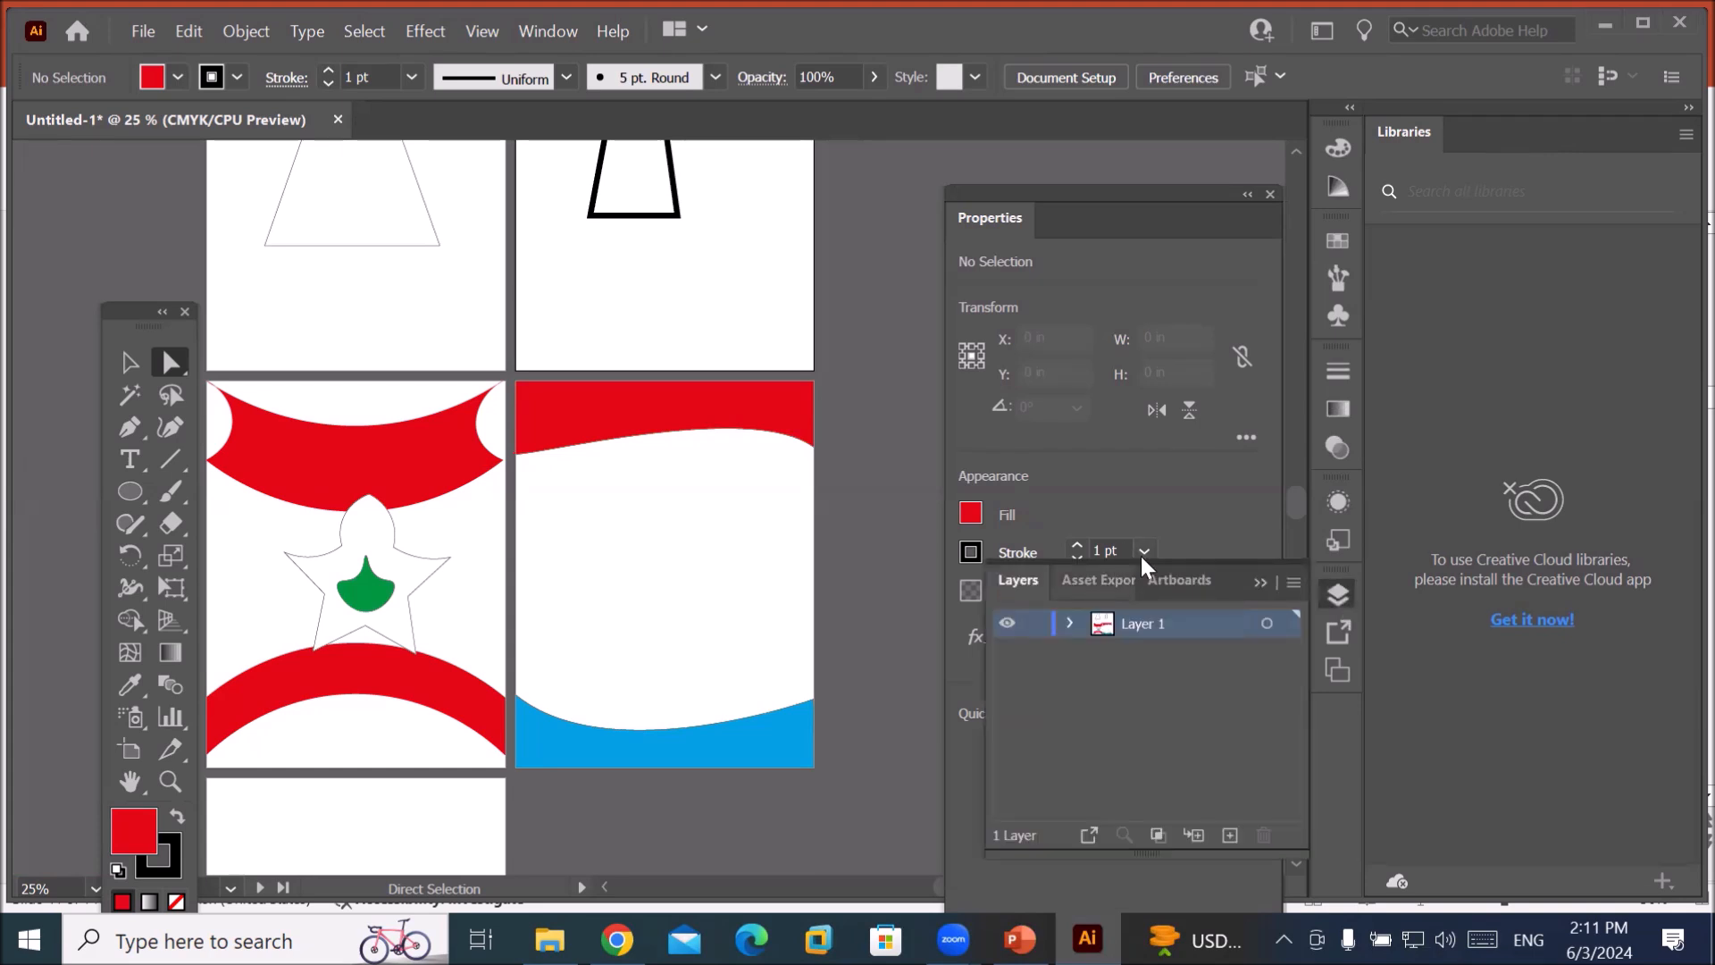
pyautogui.moveTo(1236, 563); pyautogui.dragTo(768, 499)
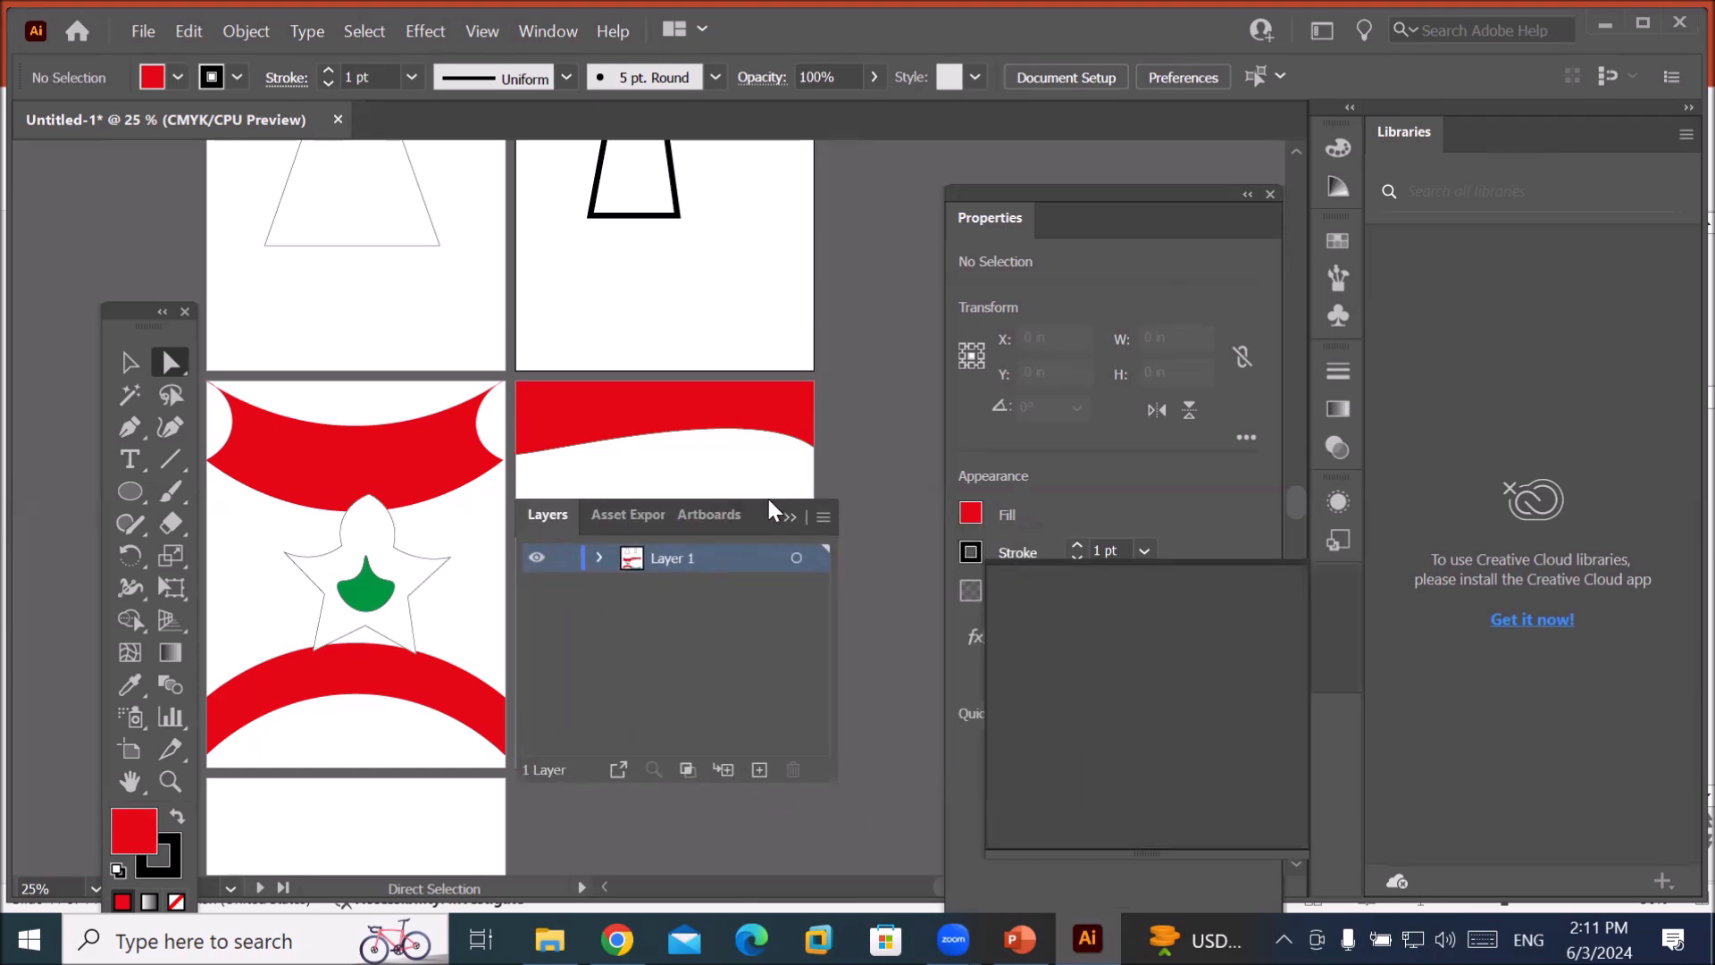
pyautogui.click(600, 558)
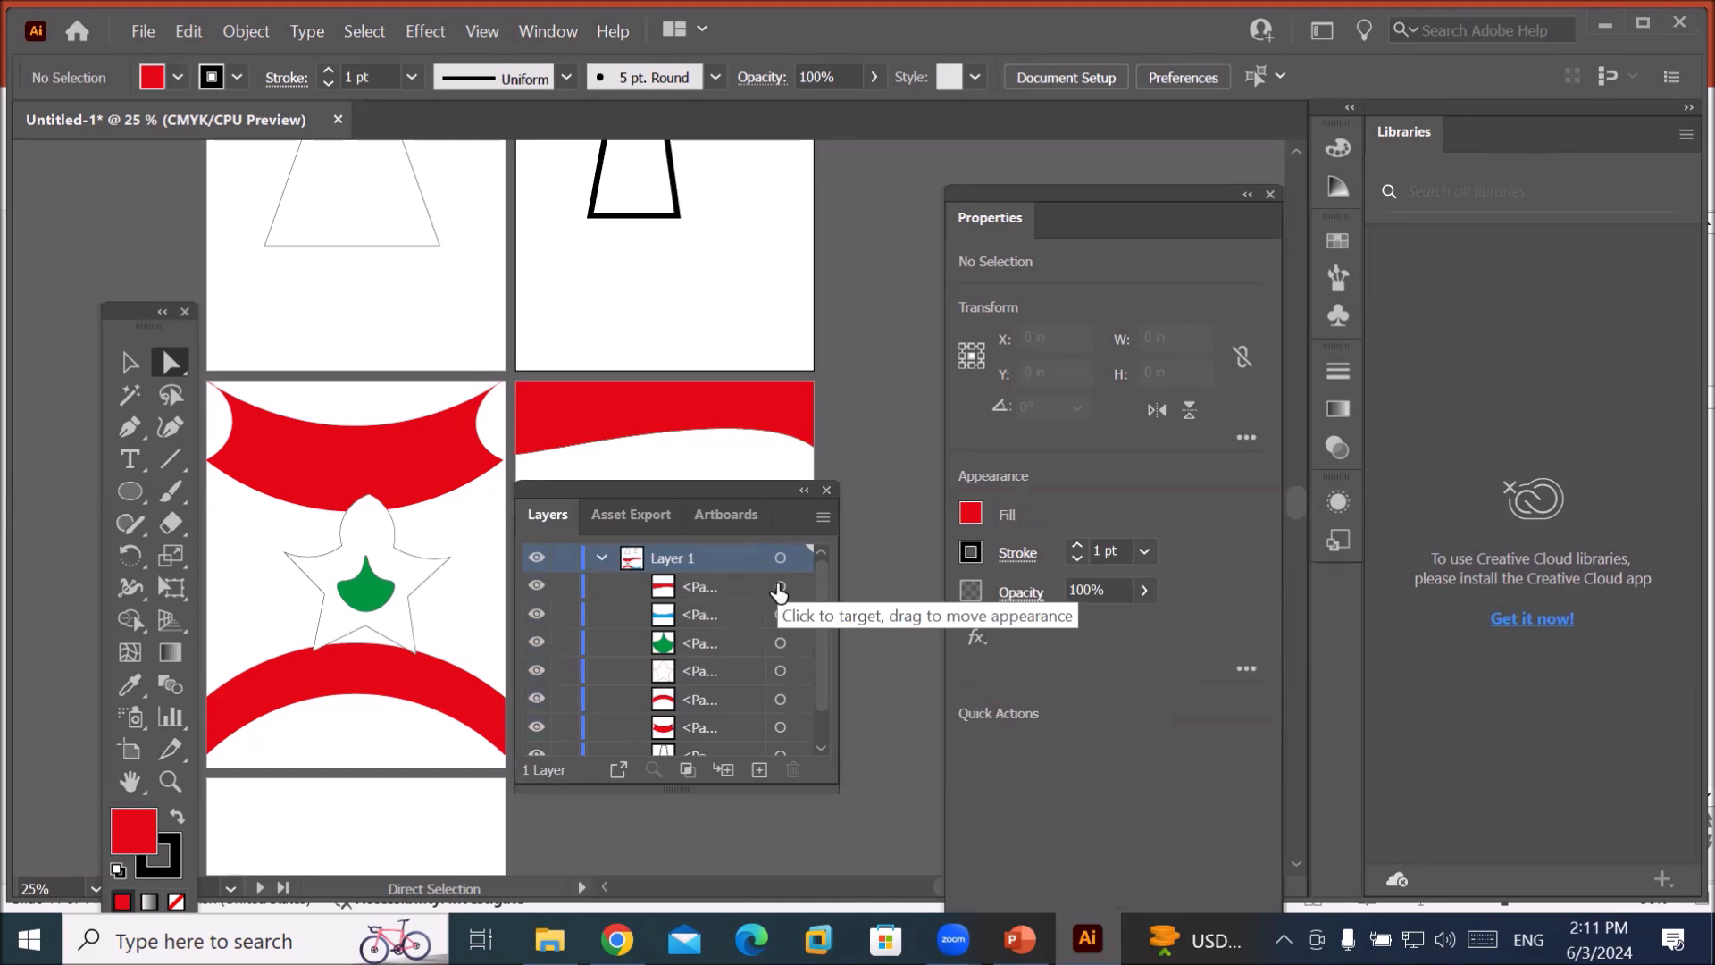
pyautogui.moveTo(764, 488); pyautogui.dragTo(1119, 534)
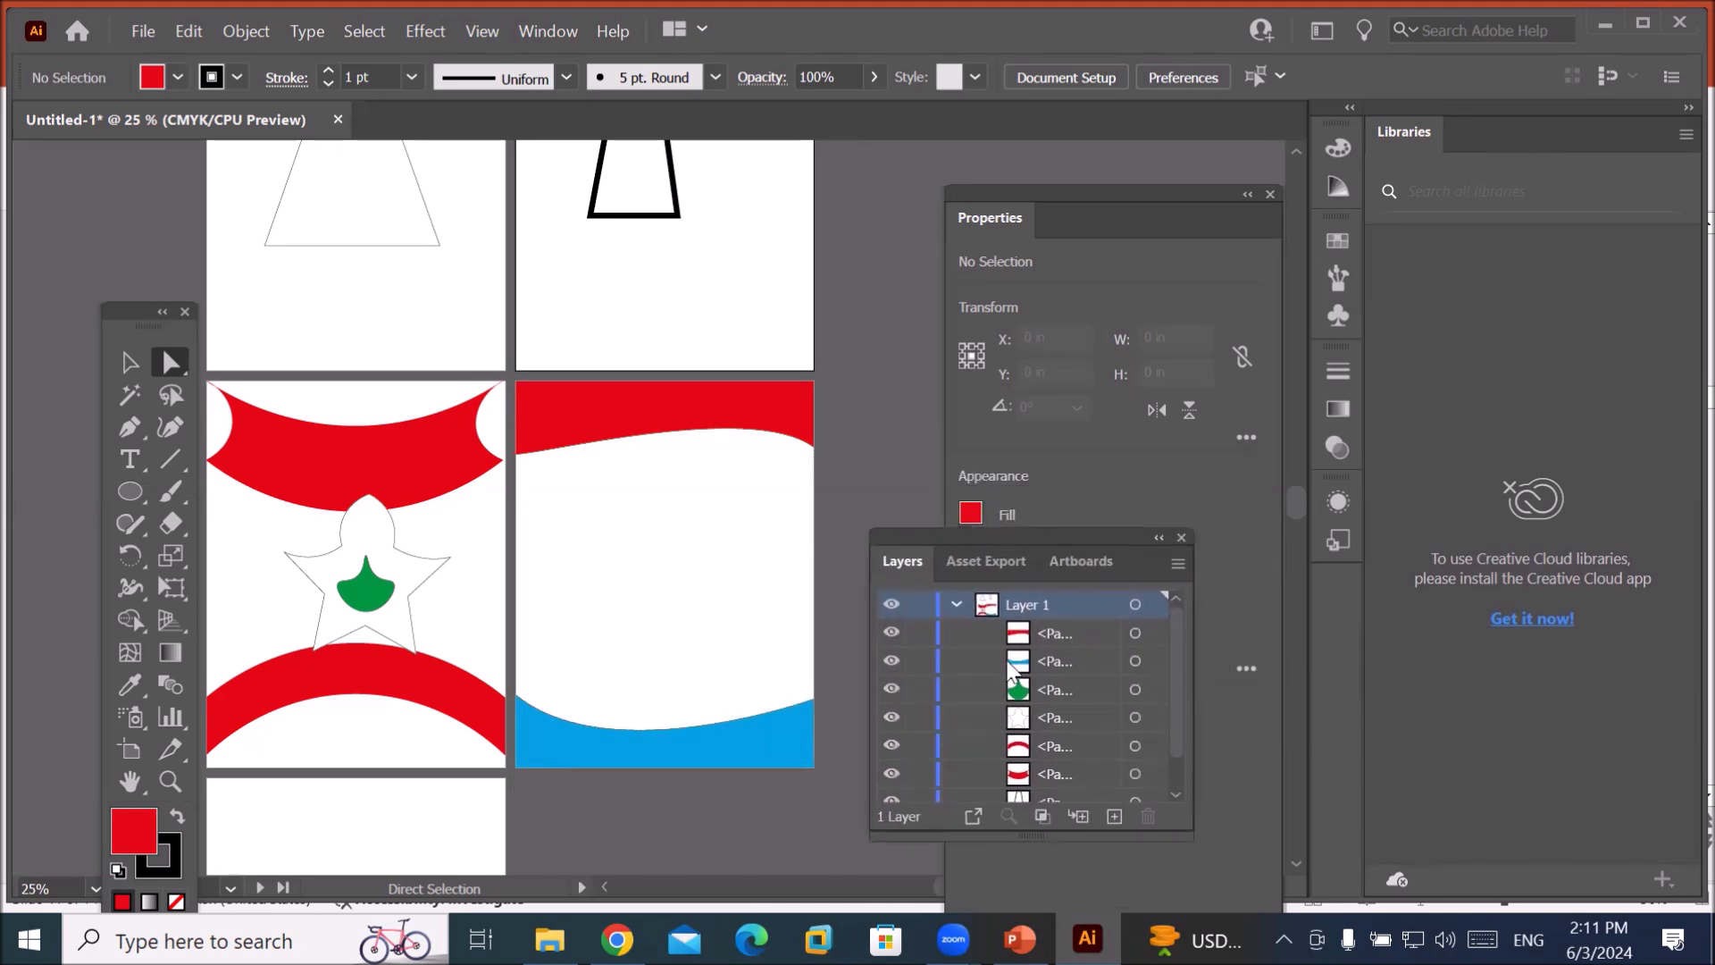
# Identify the red and blue border paths in Layer 1 by toggling the visibility of each off and on.
pyautogui.click(1134, 633)
pyautogui.click(892, 633)
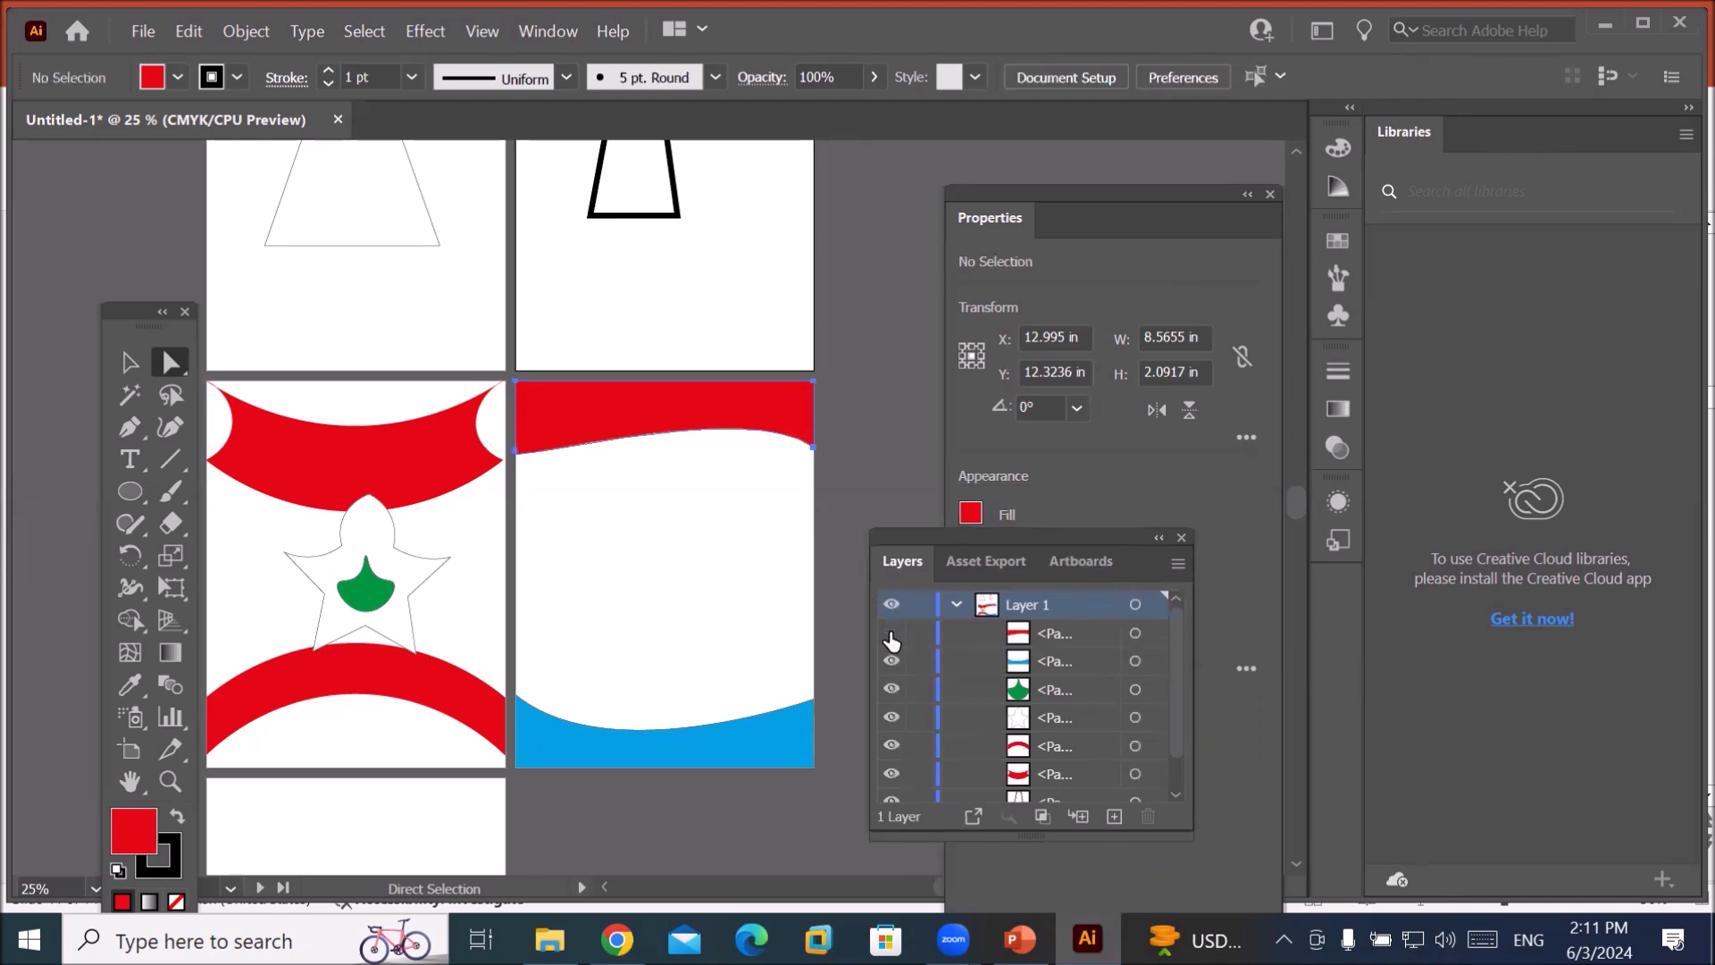
pyautogui.click(892, 633)
pyautogui.click(891, 634)
pyautogui.click(892, 633)
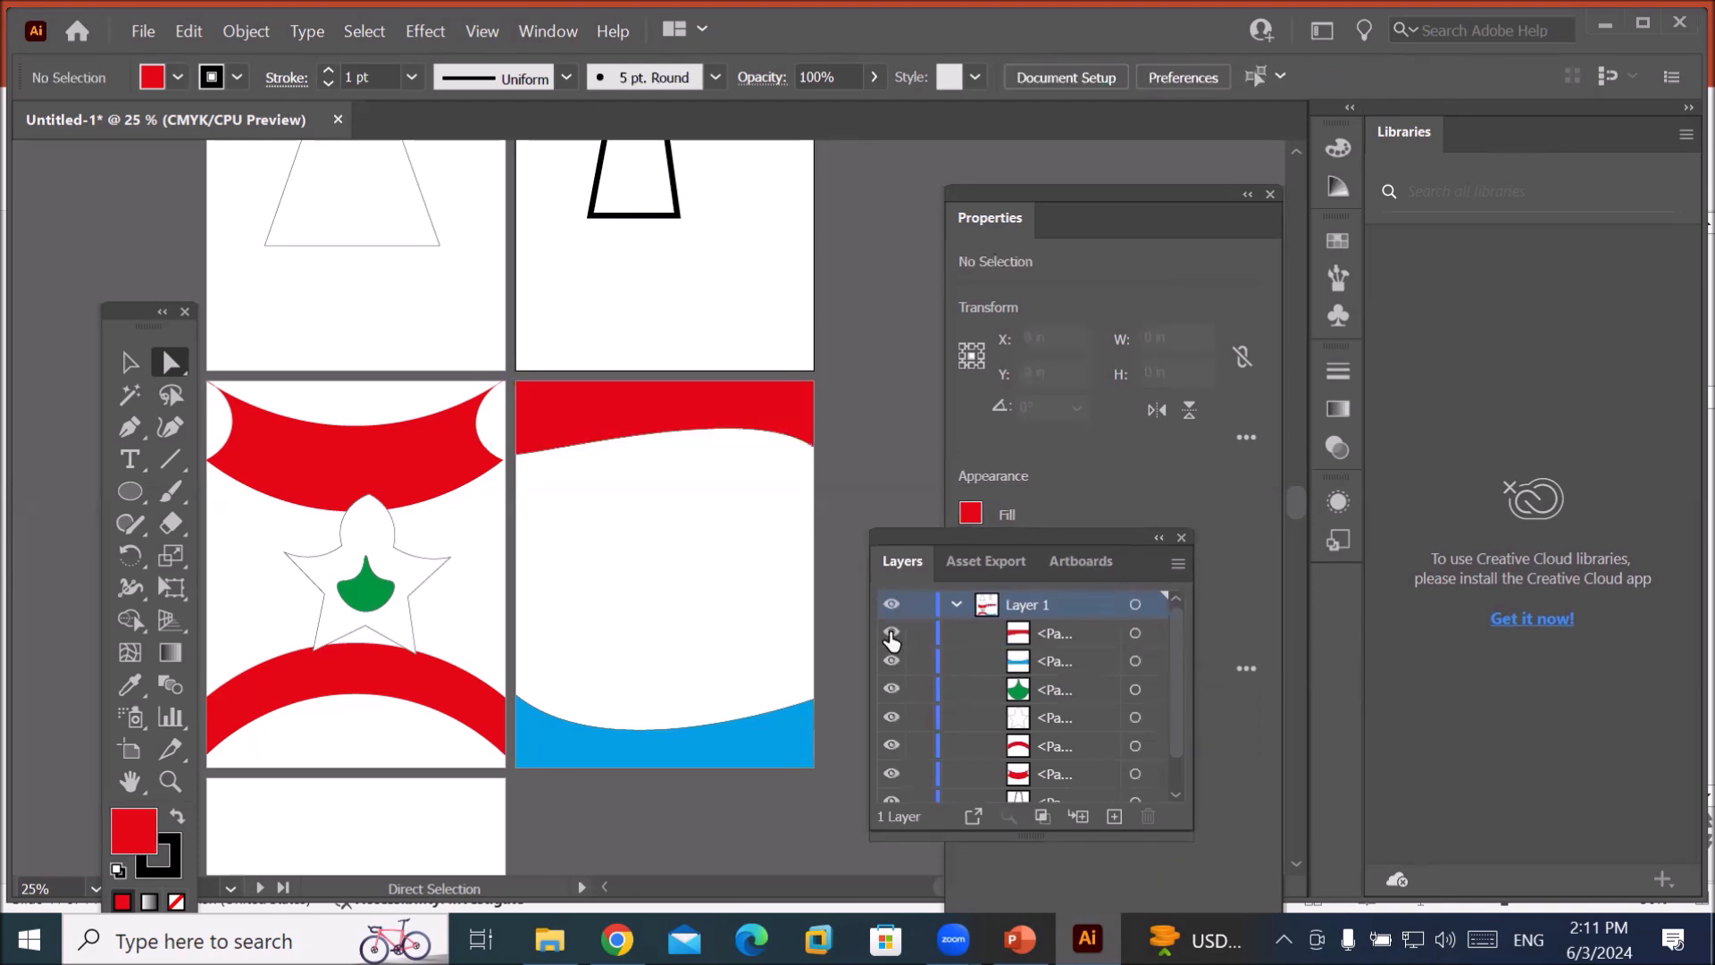
pyautogui.click(890, 662)
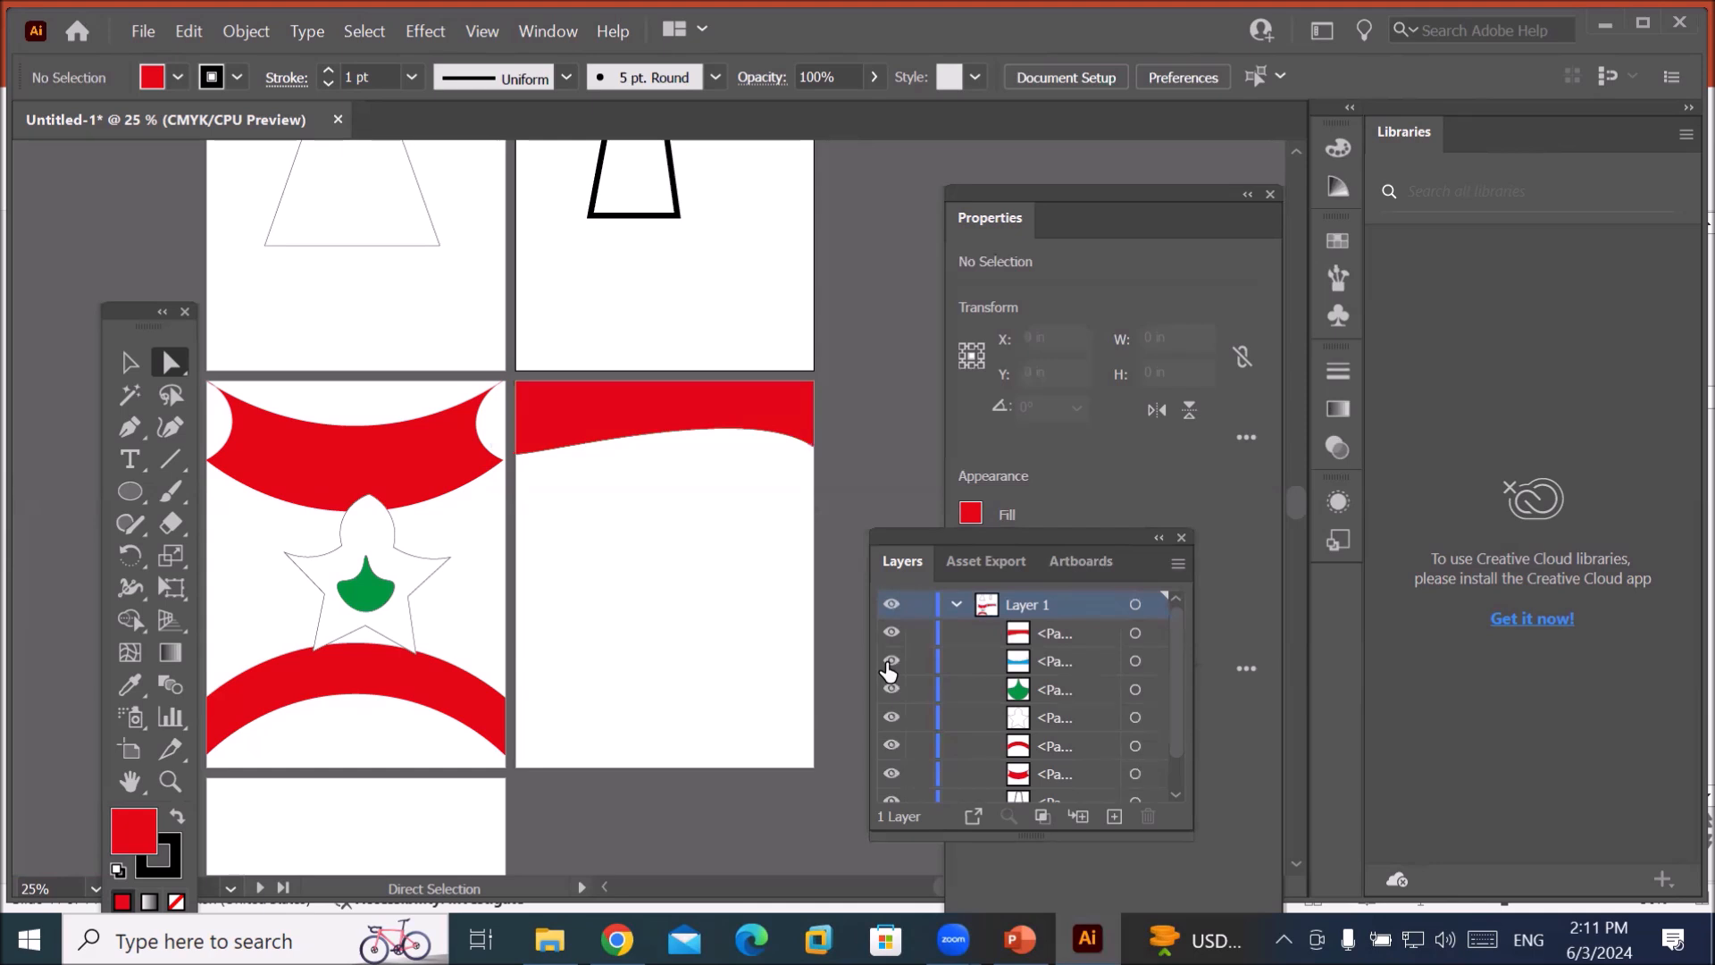
pyautogui.click(890, 662)
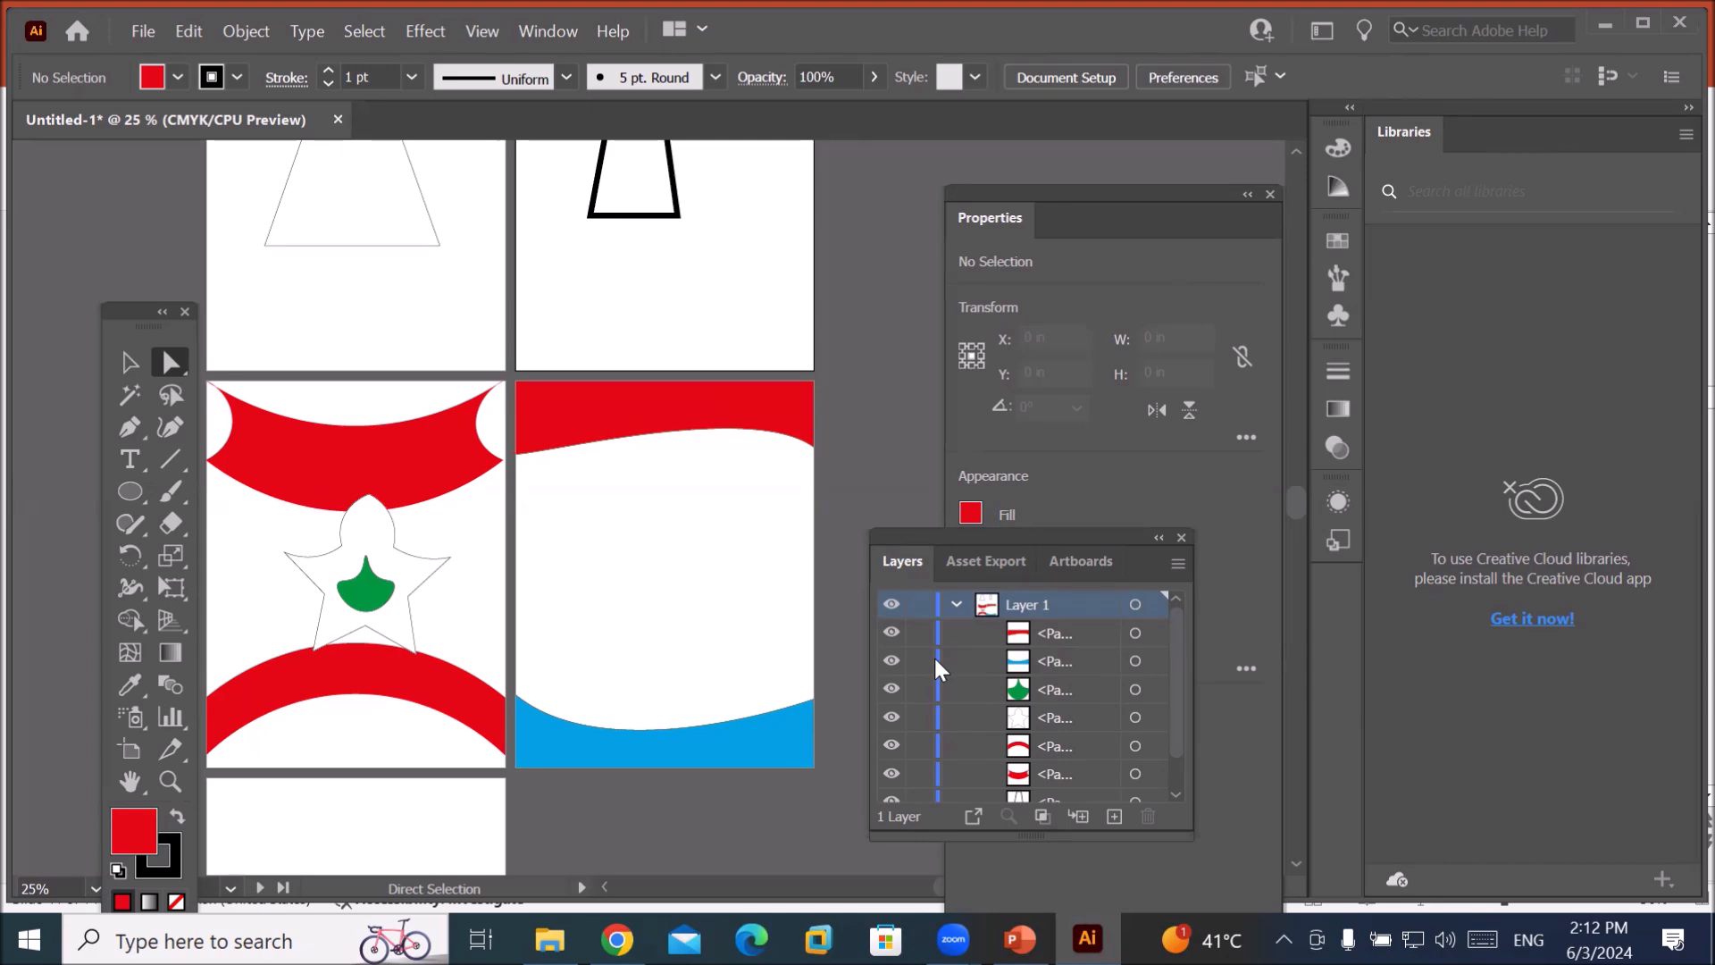
# Create a new layer and name it "Artboard4 Layer".
pyautogui.click(1113, 816)
pyautogui.doubleClick(1037, 613)
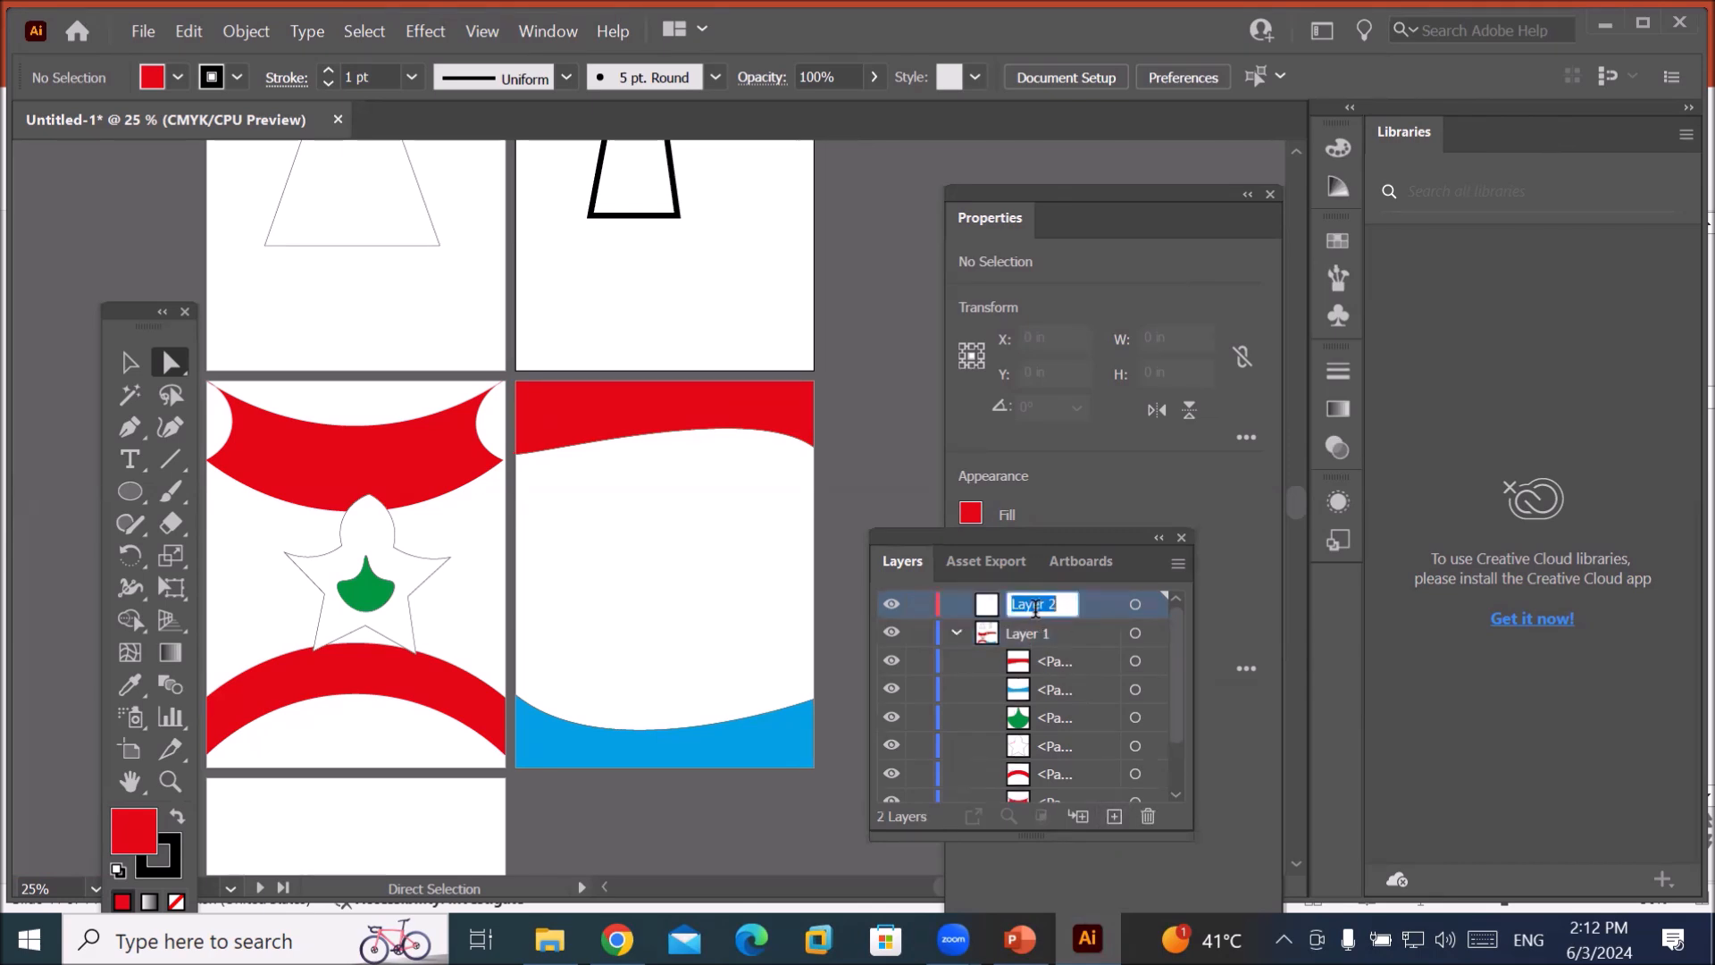
pyautogui.write('Artboard4')
pyautogui.doubleClick(1049, 603)
pyautogui.press('Right')
pyautogui.write('Layer')
pyautogui.press('Return')
# Move the red top and blue bottom border paths from Layer 1 into Artboard4 Layer, and collapse Layer 1.
pyautogui.click(1075, 666)
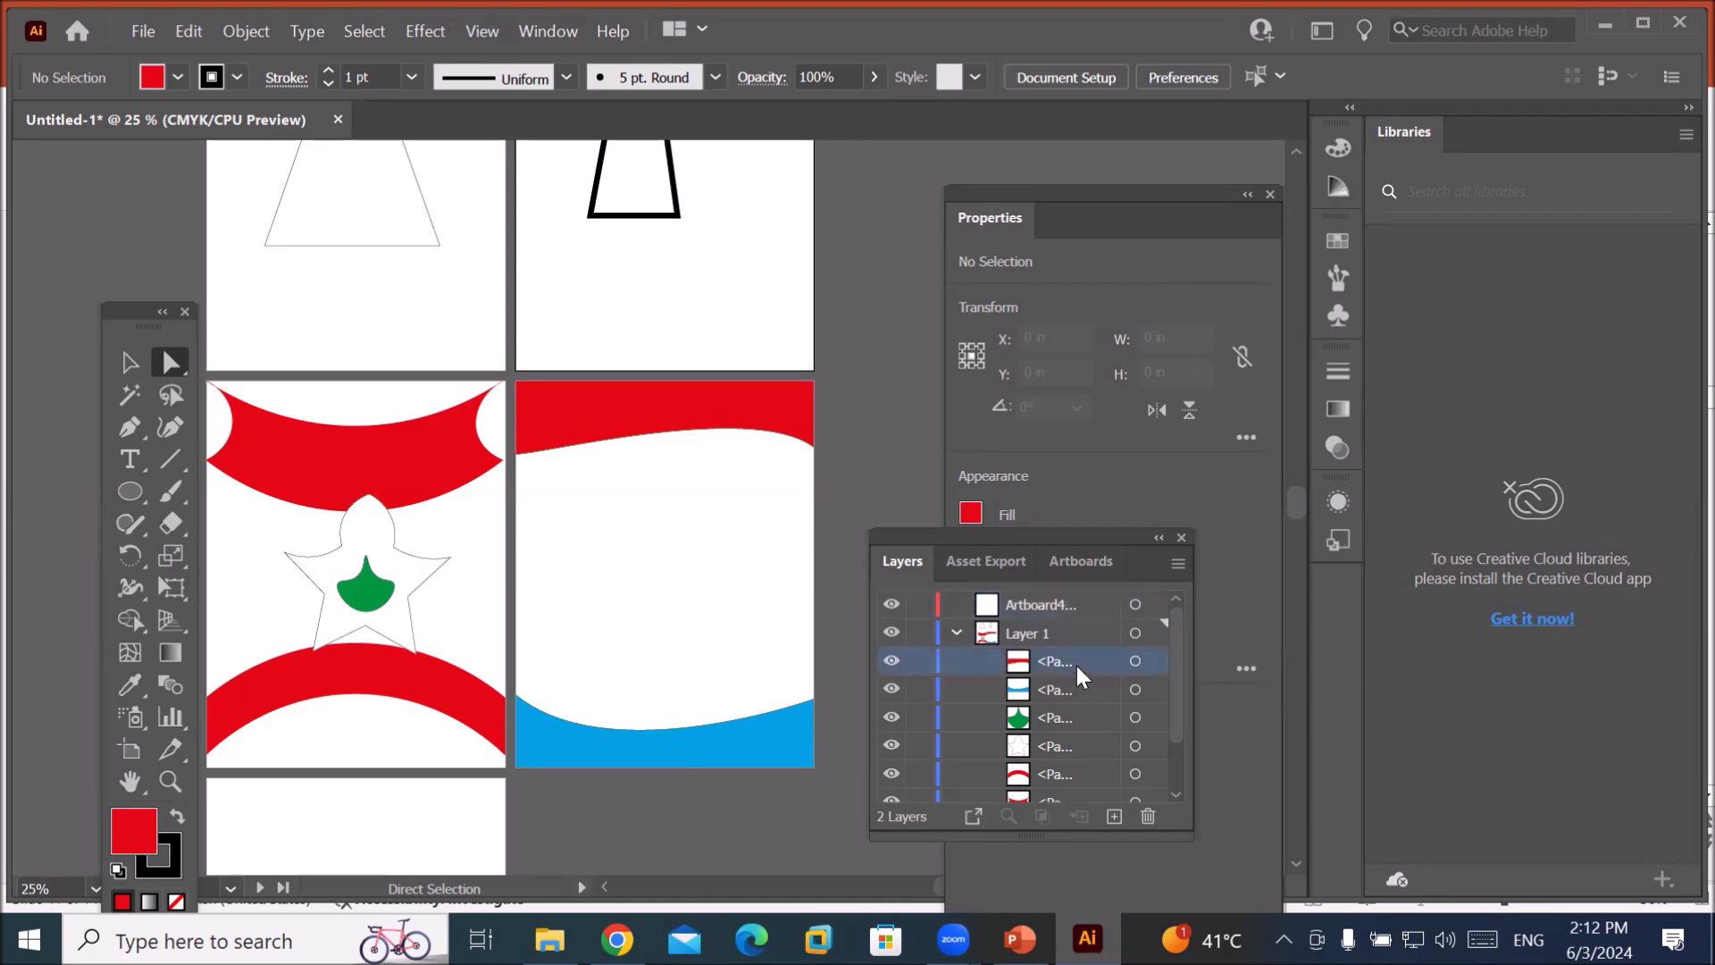
pyautogui.click(1135, 661)
pyautogui.keyDown('shift'); pyautogui.click(1135, 690); pyautogui.keyUp('shift')
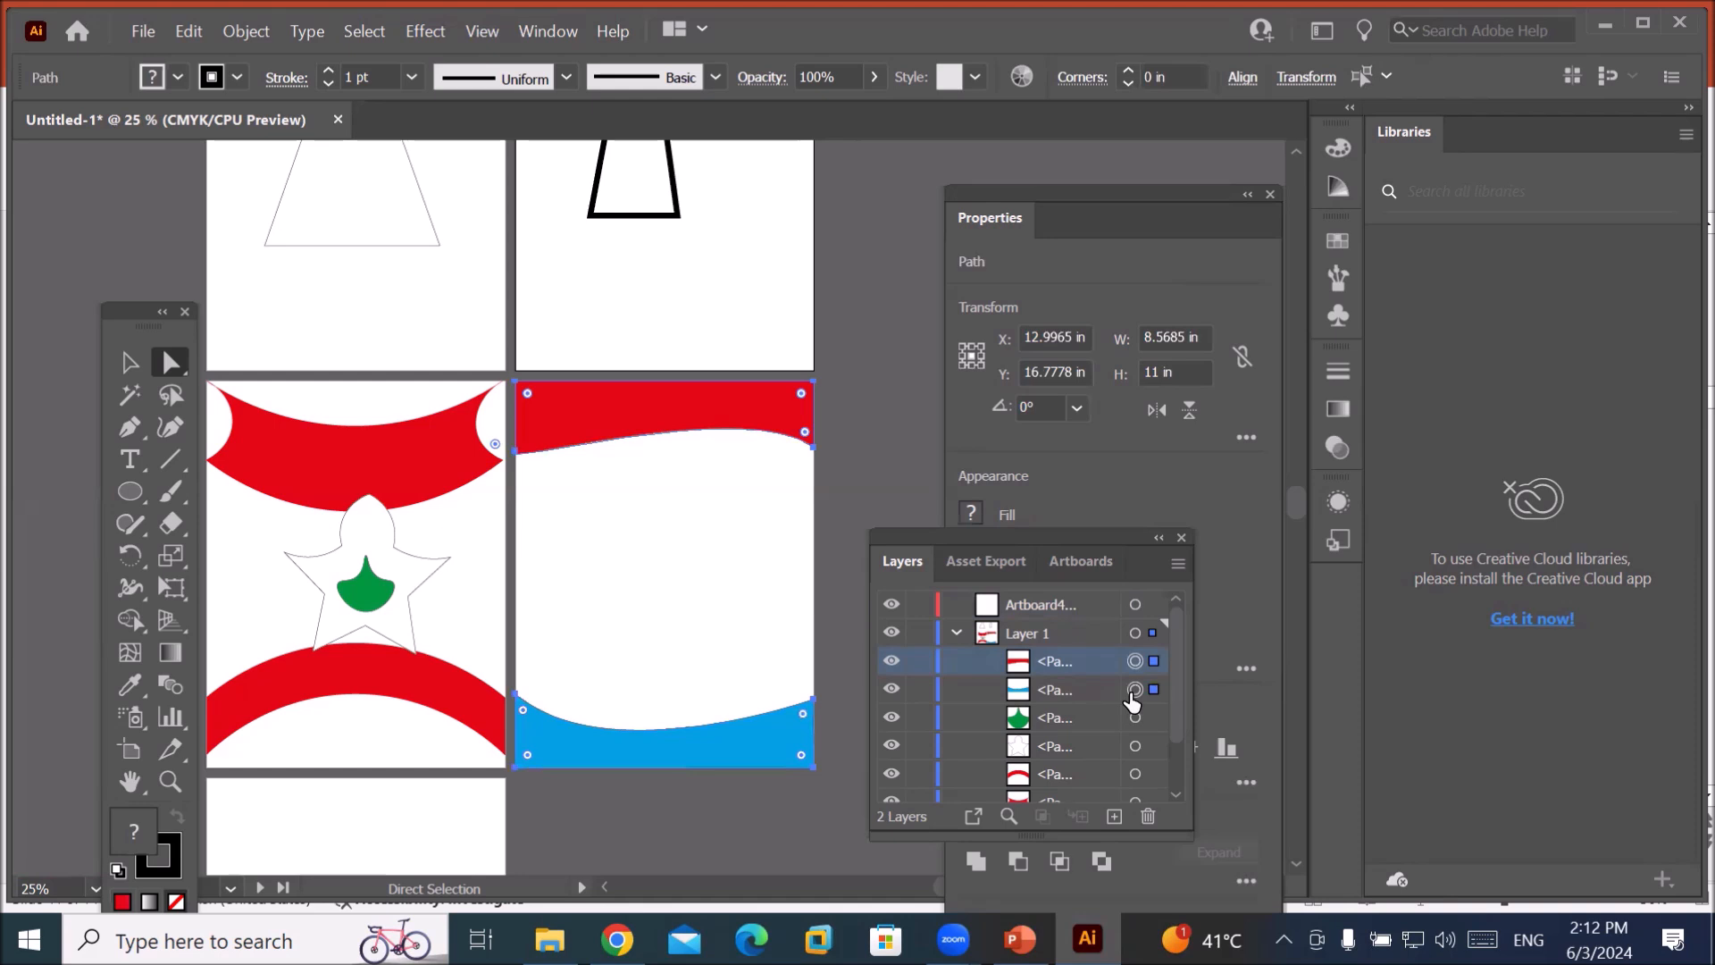
pyautogui.keyDown('shift'); pyautogui.click(1085, 690); pyautogui.keyUp('shift')
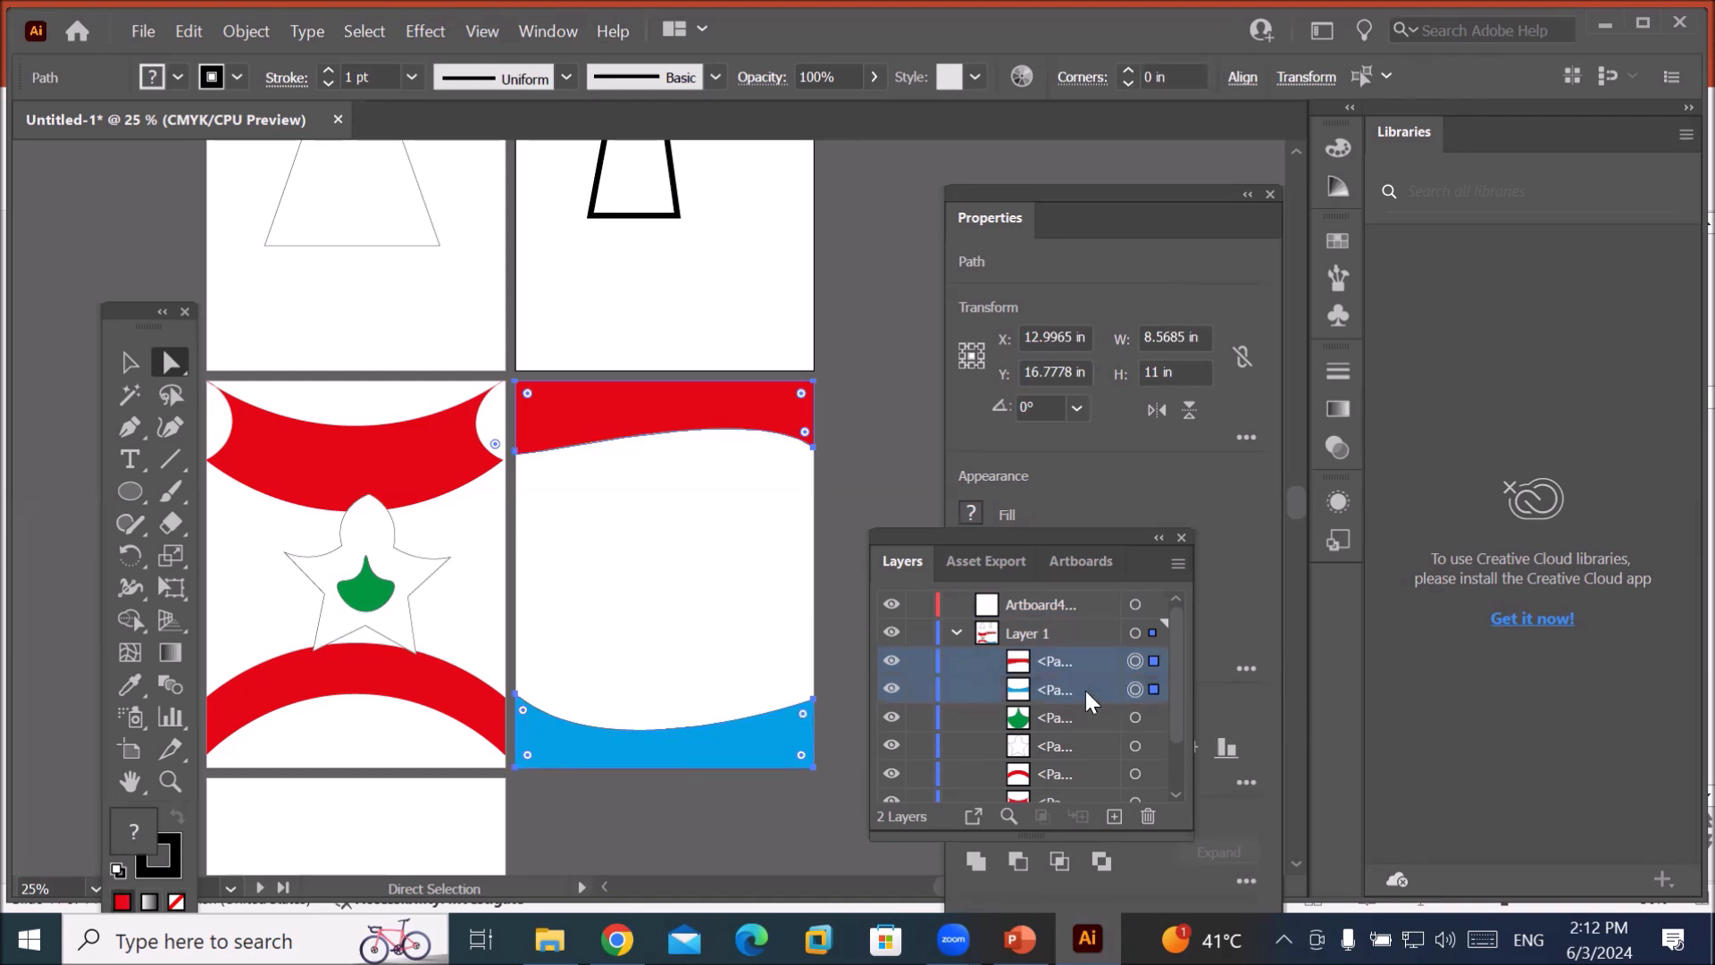
pyautogui.moveTo(1070, 666); pyautogui.dragTo(1054, 607)
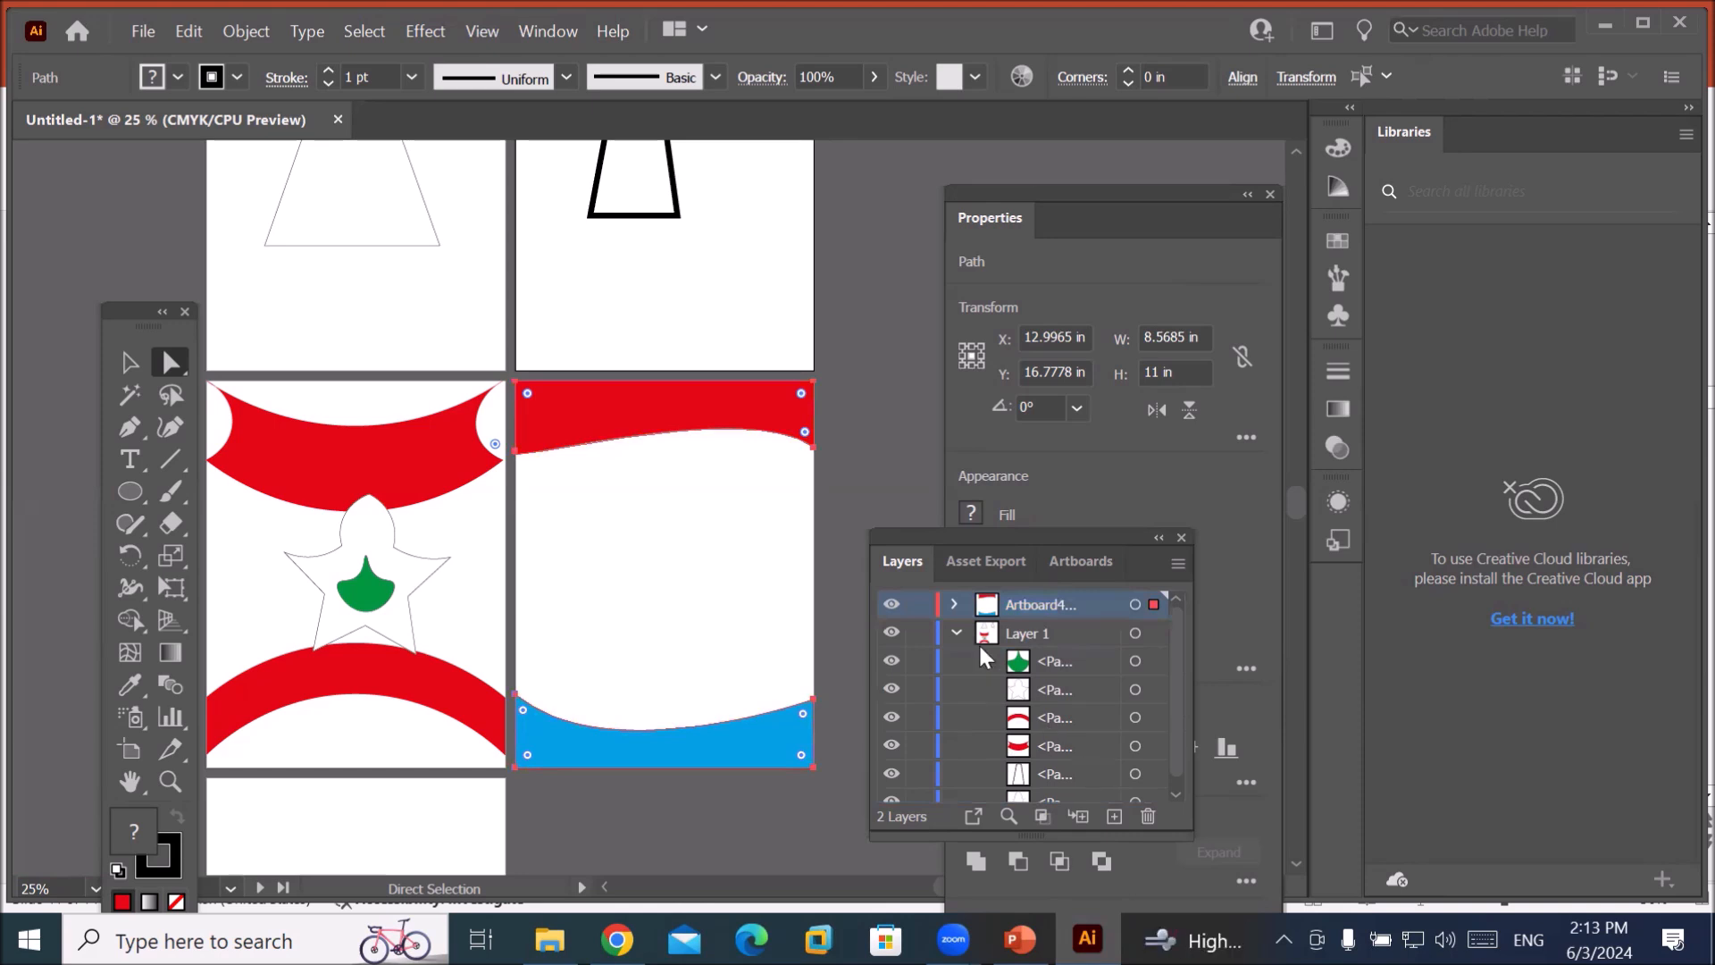
pyautogui.click(955, 632)
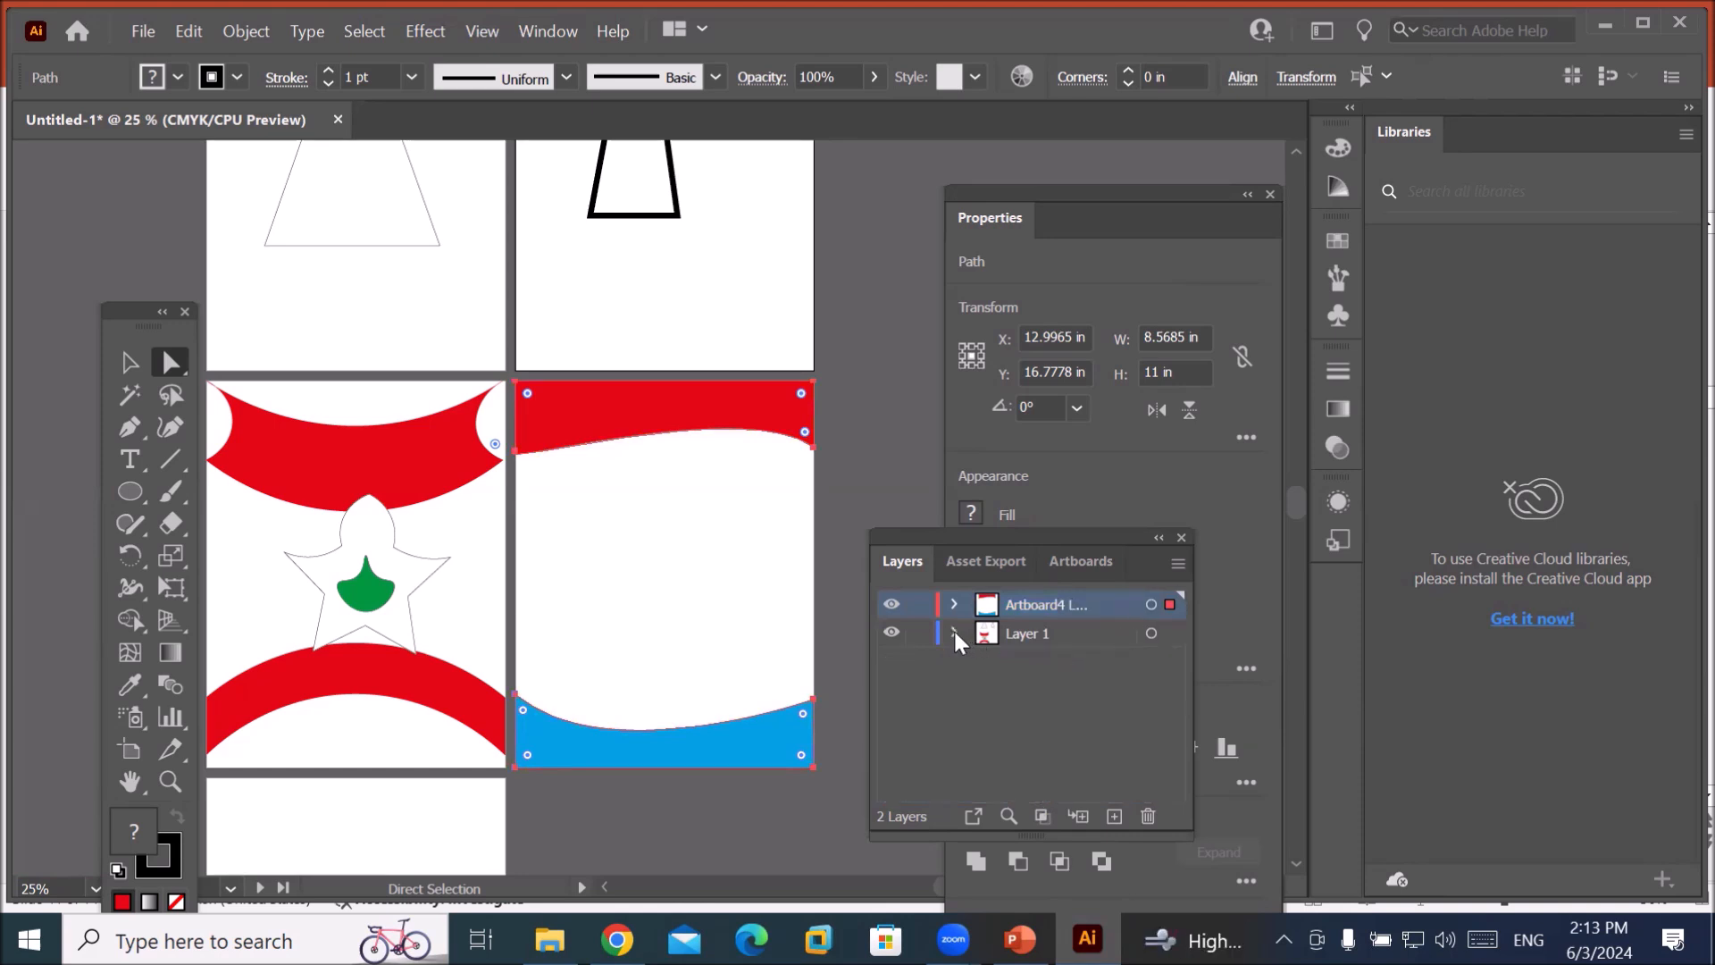
# Check which artwork belongs to Artboard4 Layer by toggling its visibility, and expand it to list its paths.
pyautogui.click(889, 607)
pyautogui.click(889, 607)
pyautogui.click(890, 608)
pyautogui.click(890, 607)
pyautogui.click(889, 607)
pyautogui.click(890, 607)
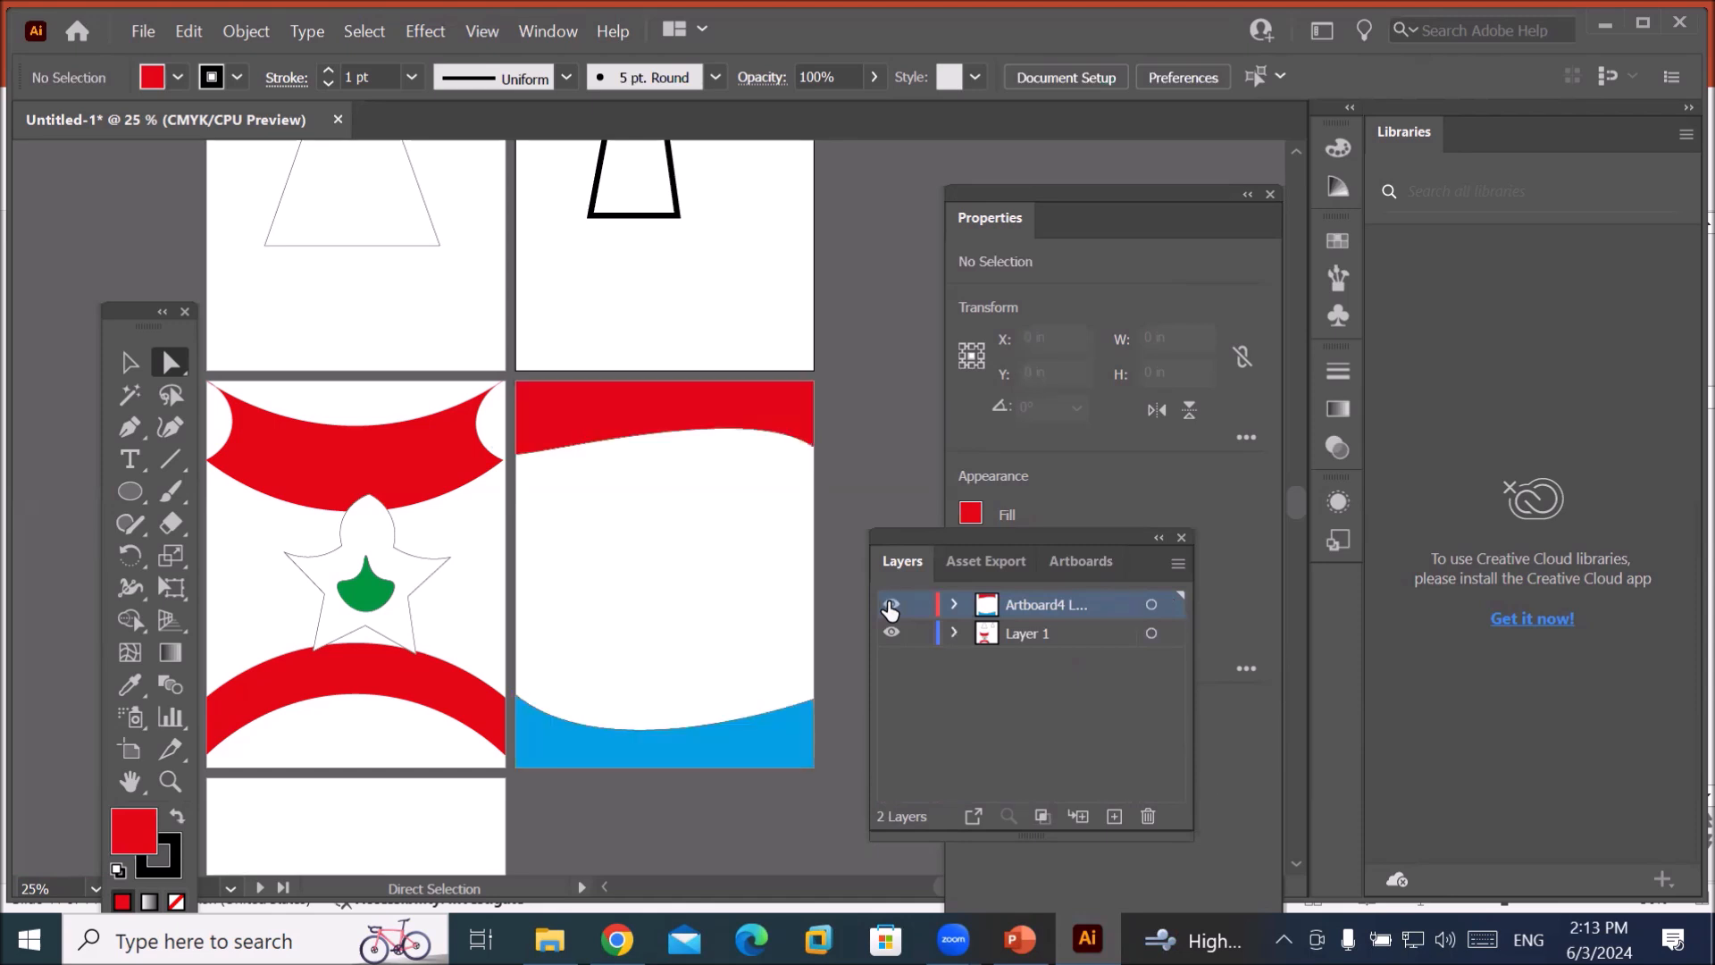
pyautogui.click(954, 604)
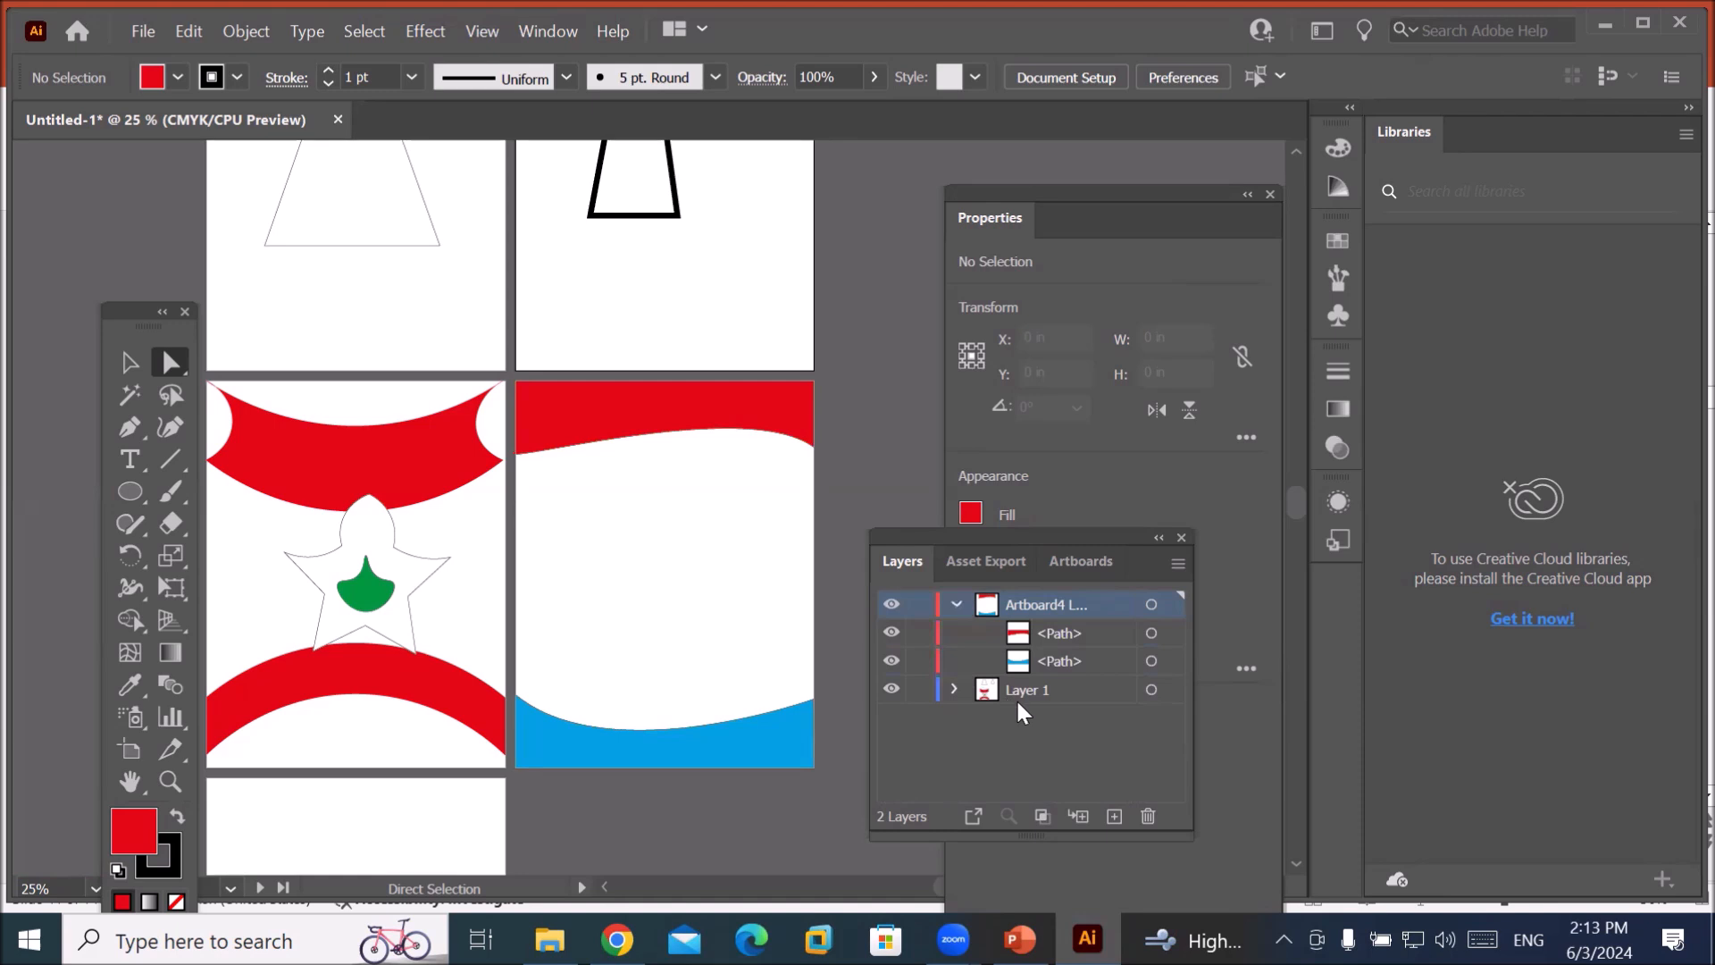
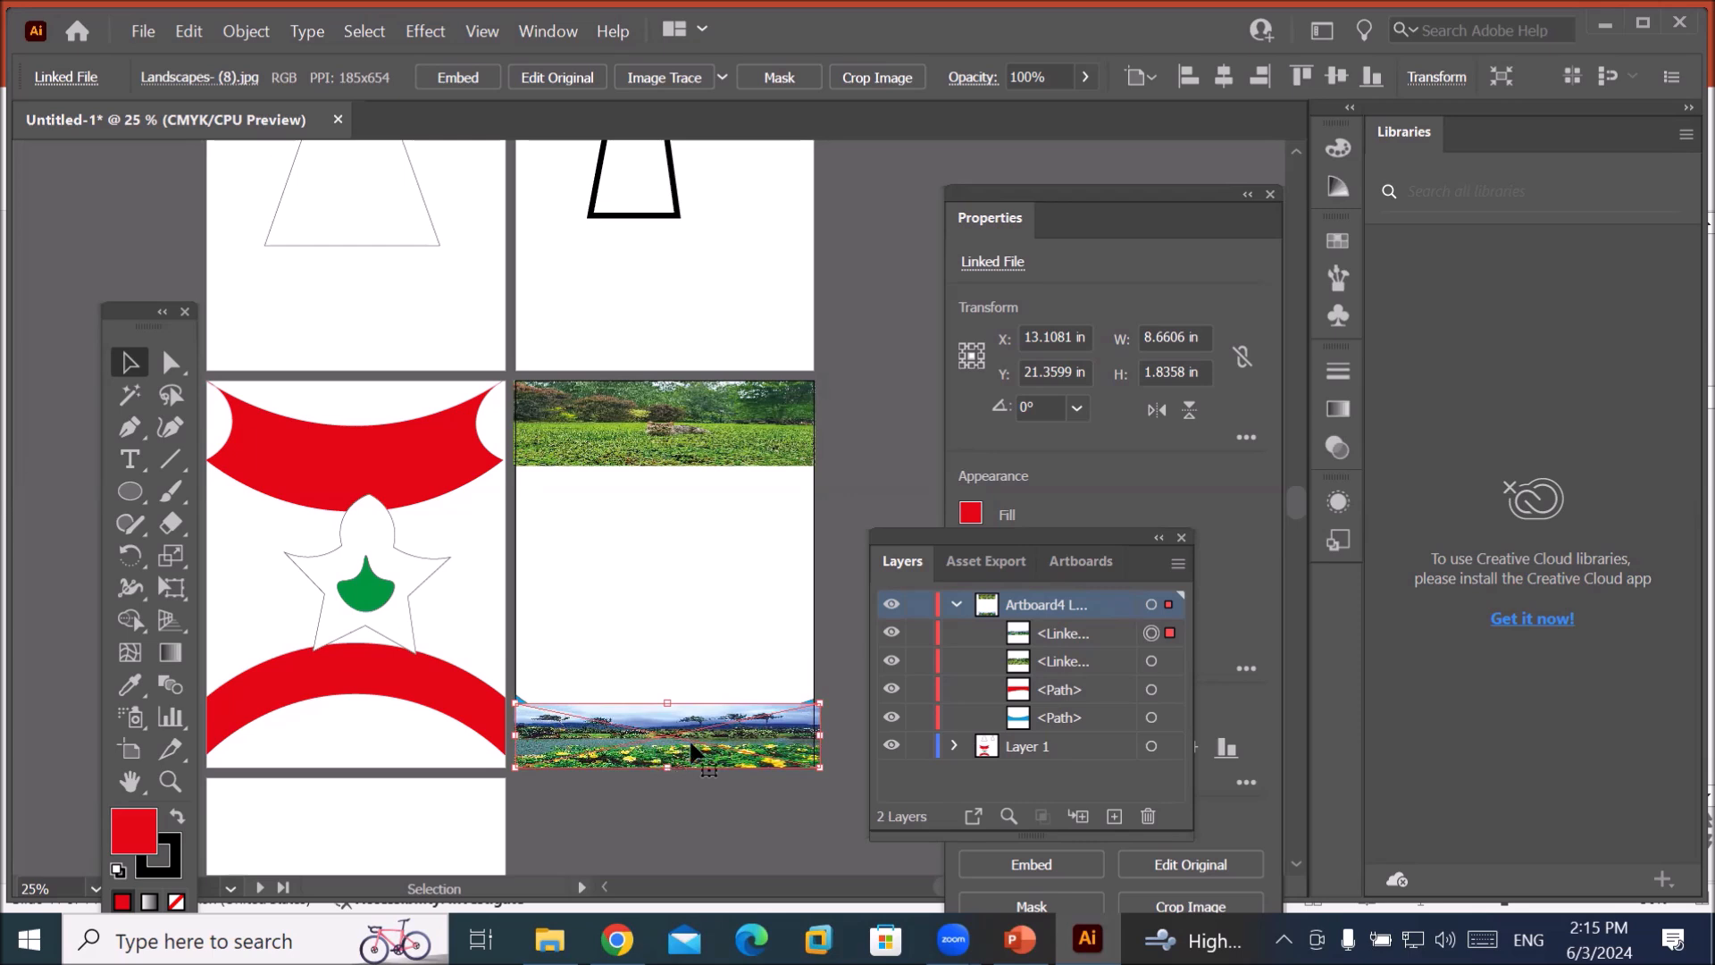
# Identify the two linked pictures among the items of Artboard4 Layer by toggling the visibility of each.
pyautogui.moveTo(1031, 534); pyautogui.dragTo(1042, 468)
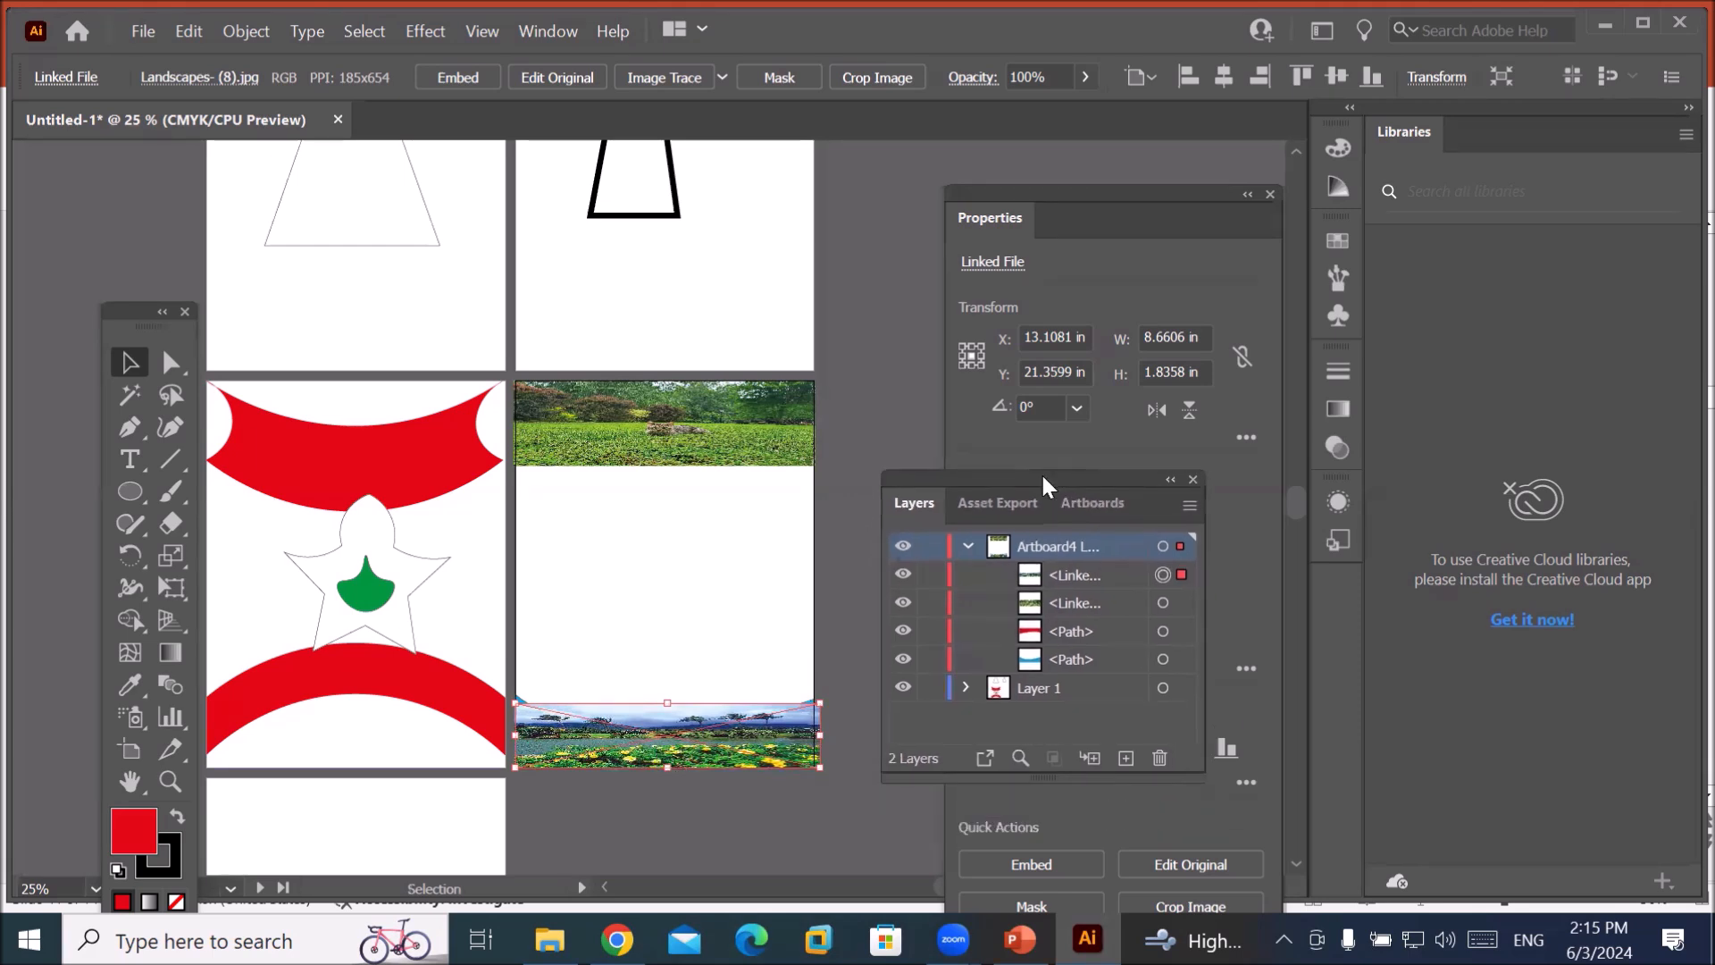
pyautogui.click(1084, 602)
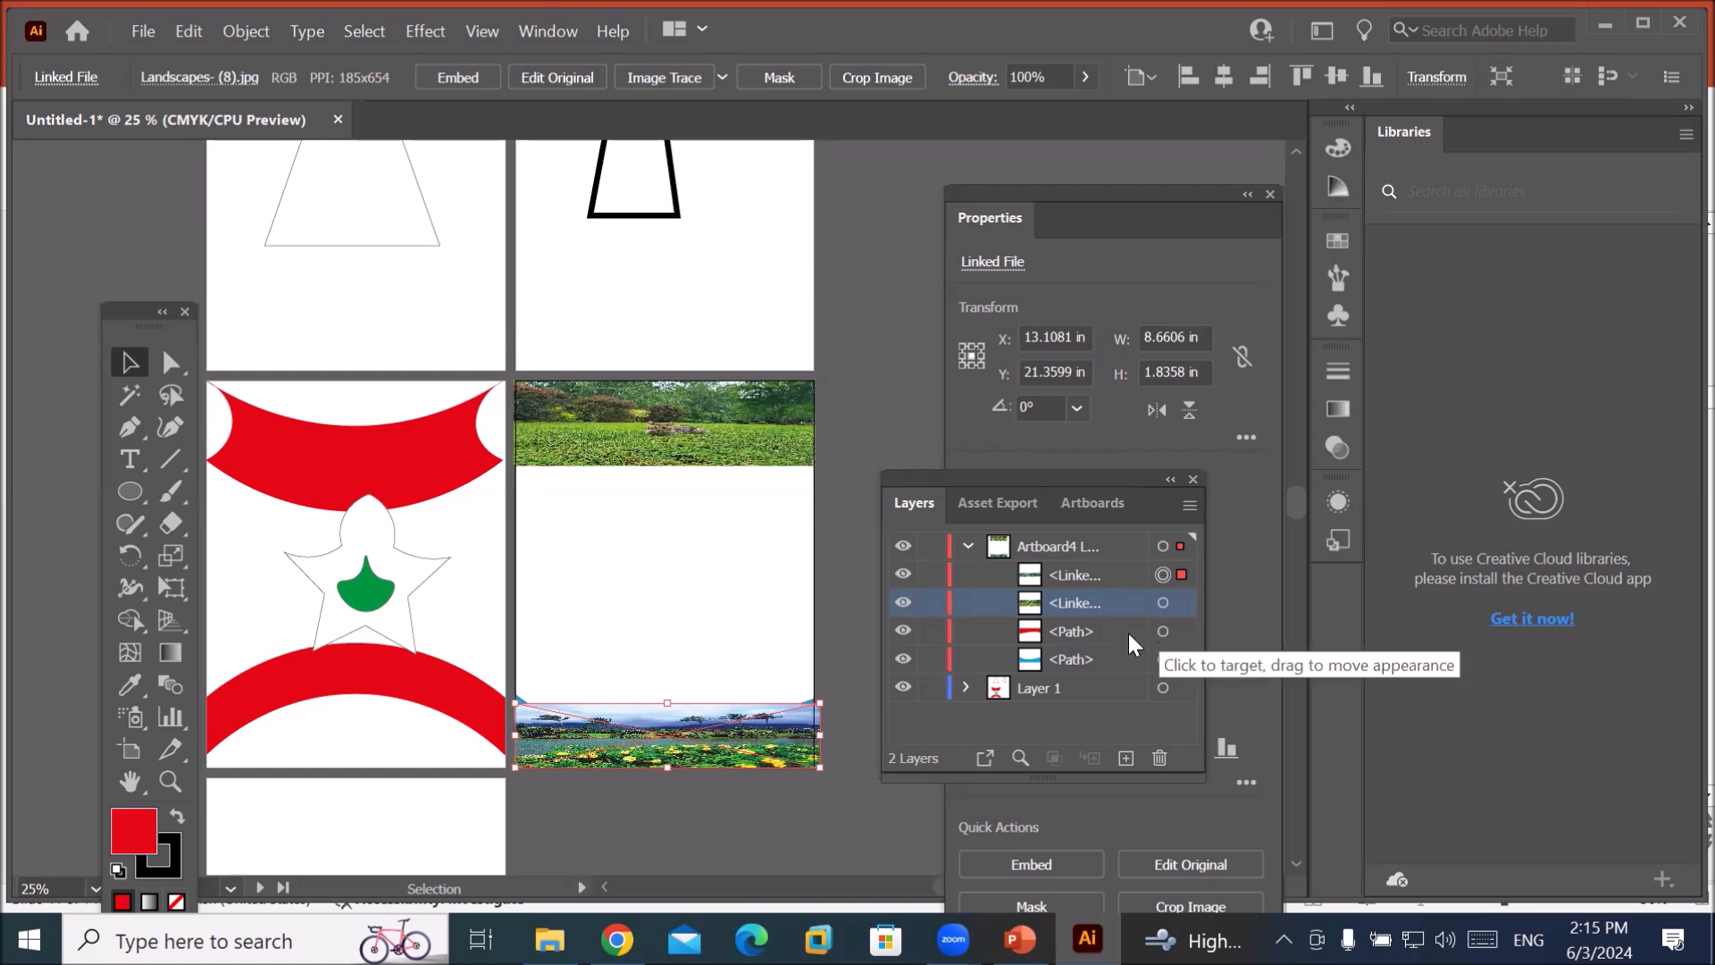
pyautogui.click(1106, 633)
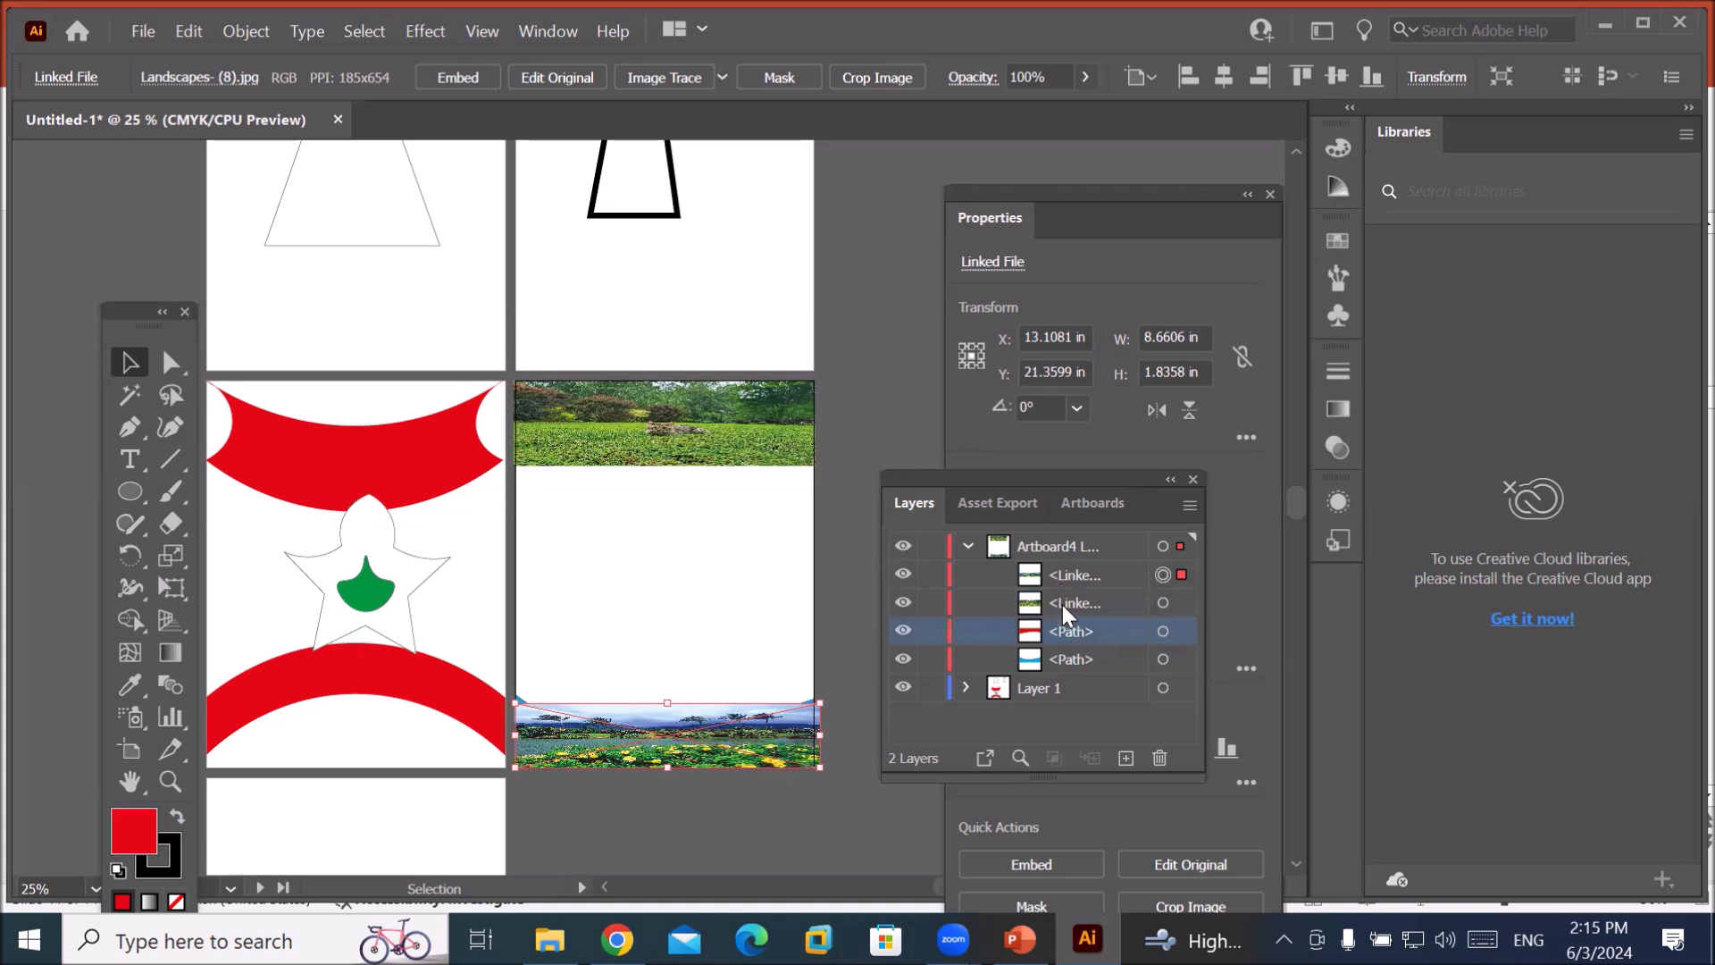
pyautogui.click(903, 603)
pyautogui.click(903, 604)
pyautogui.click(903, 604)
pyautogui.click(903, 604)
pyautogui.click(903, 577)
pyautogui.click(903, 575)
# Place the linked picture Landscapes- (8).jpg directly below the blue bottom path in the stacking order and select it.
pyautogui.moveTo(1075, 576); pyautogui.dragTo(1073, 673)
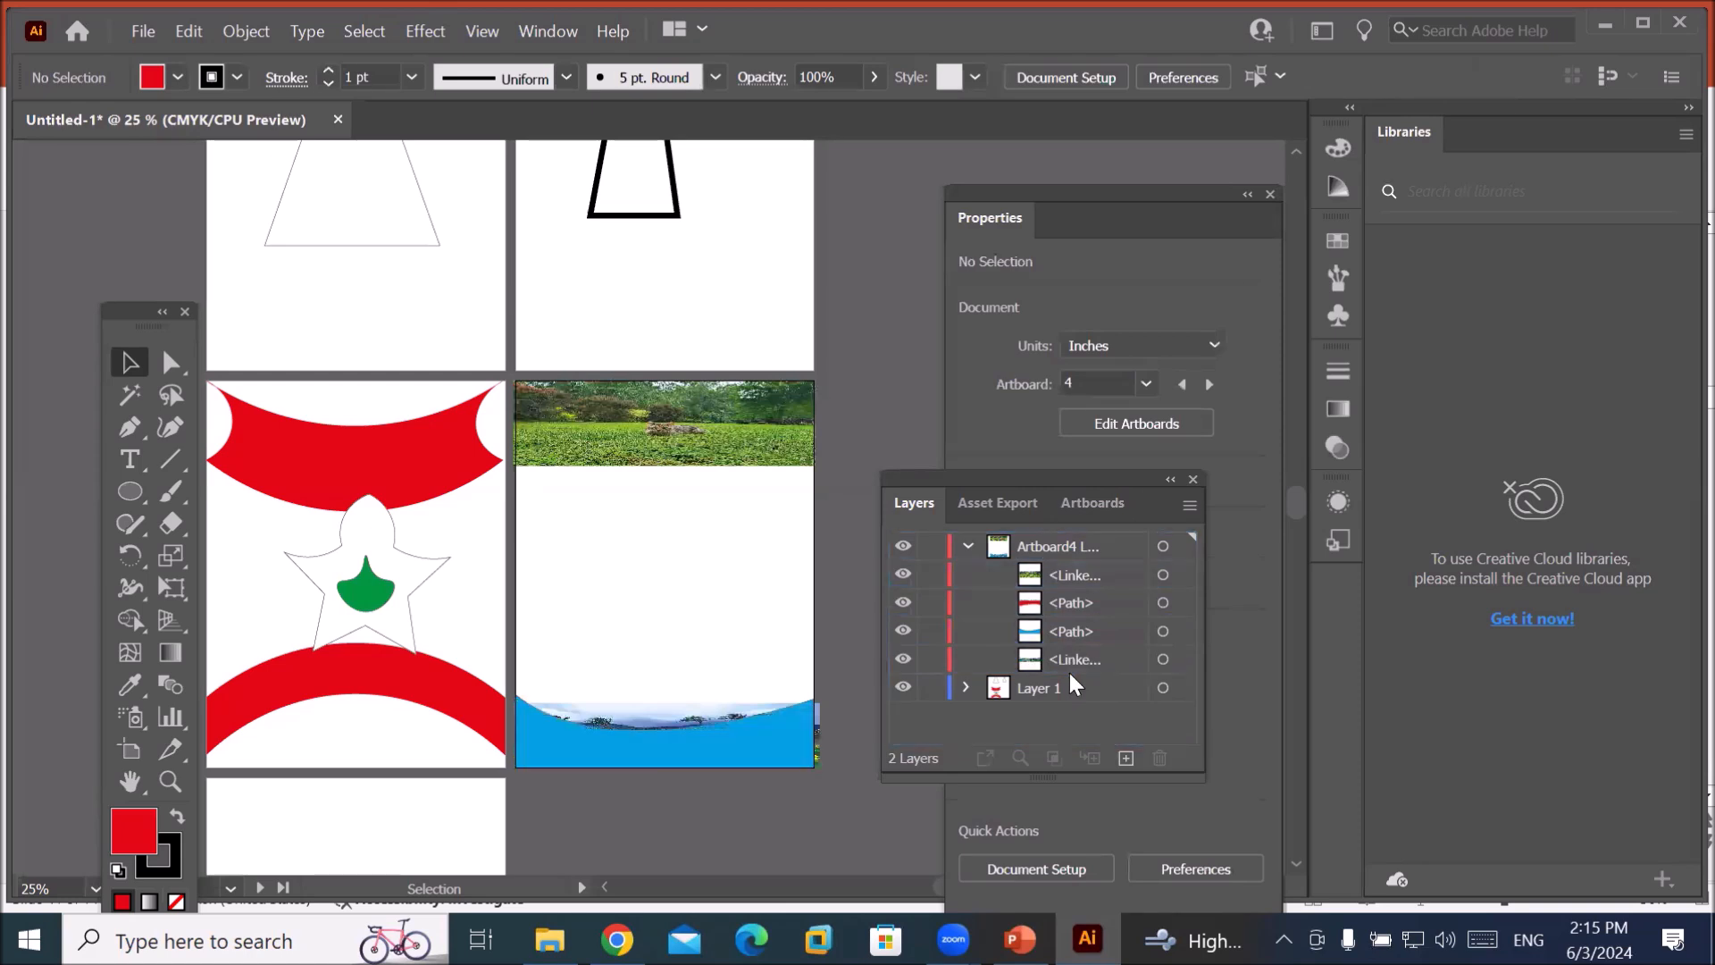
pyautogui.scroll(4, 619, 811)
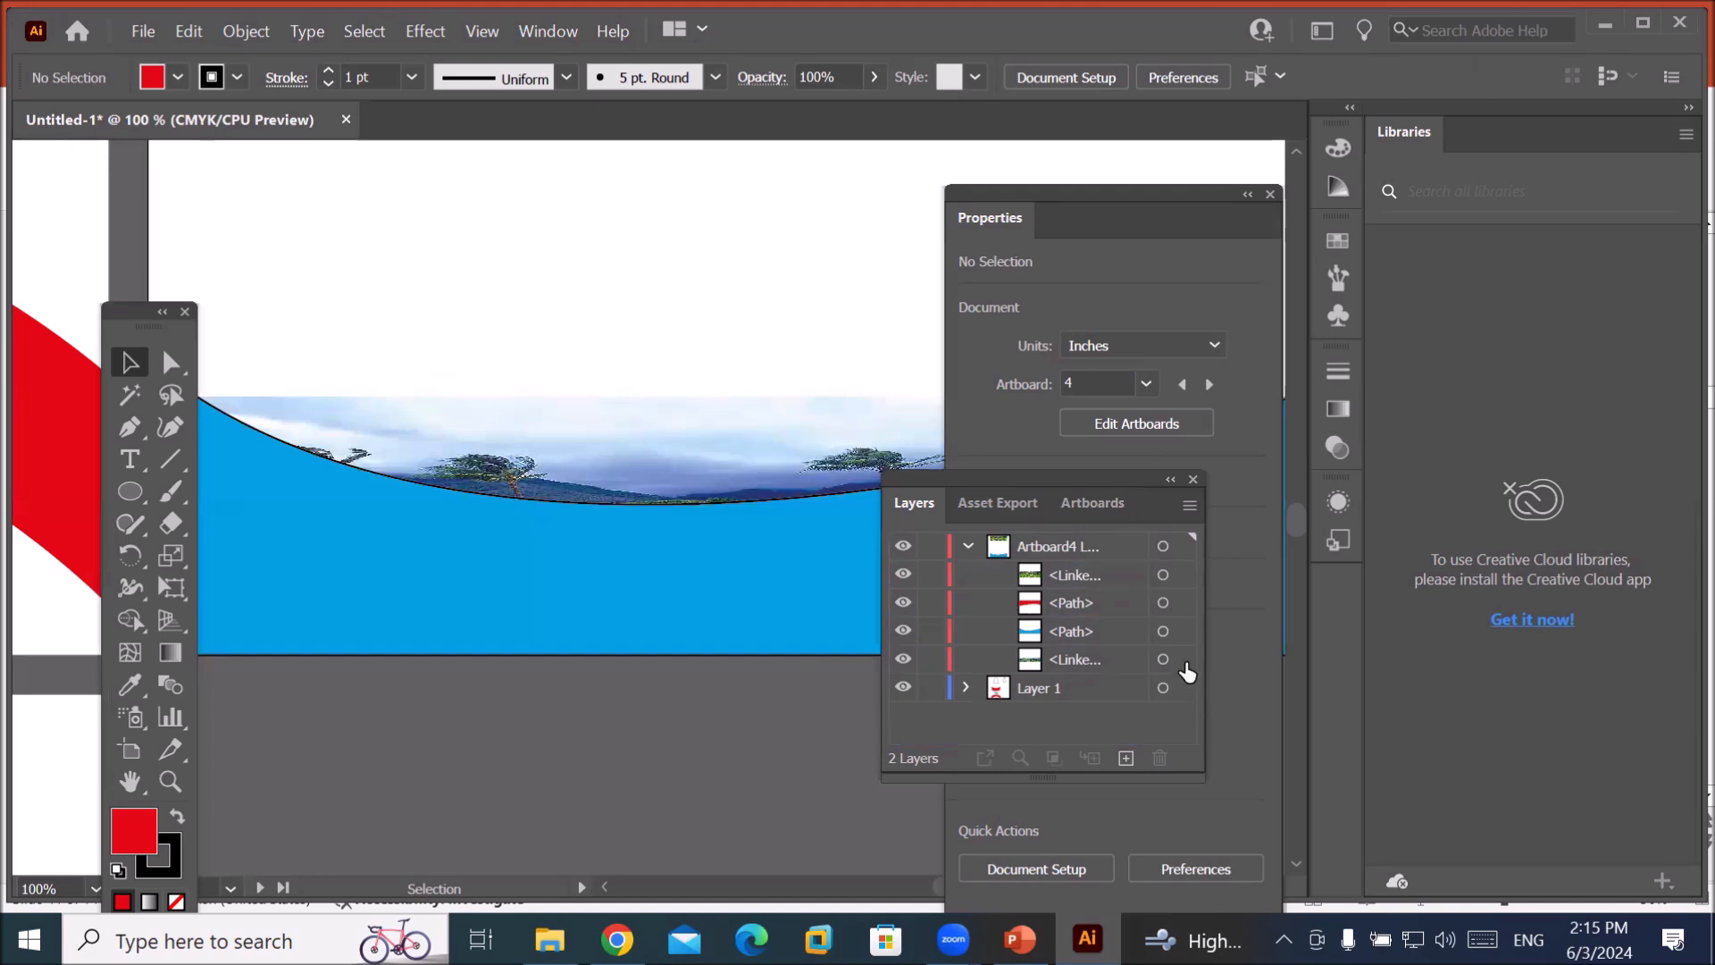
pyautogui.click(1055, 663)
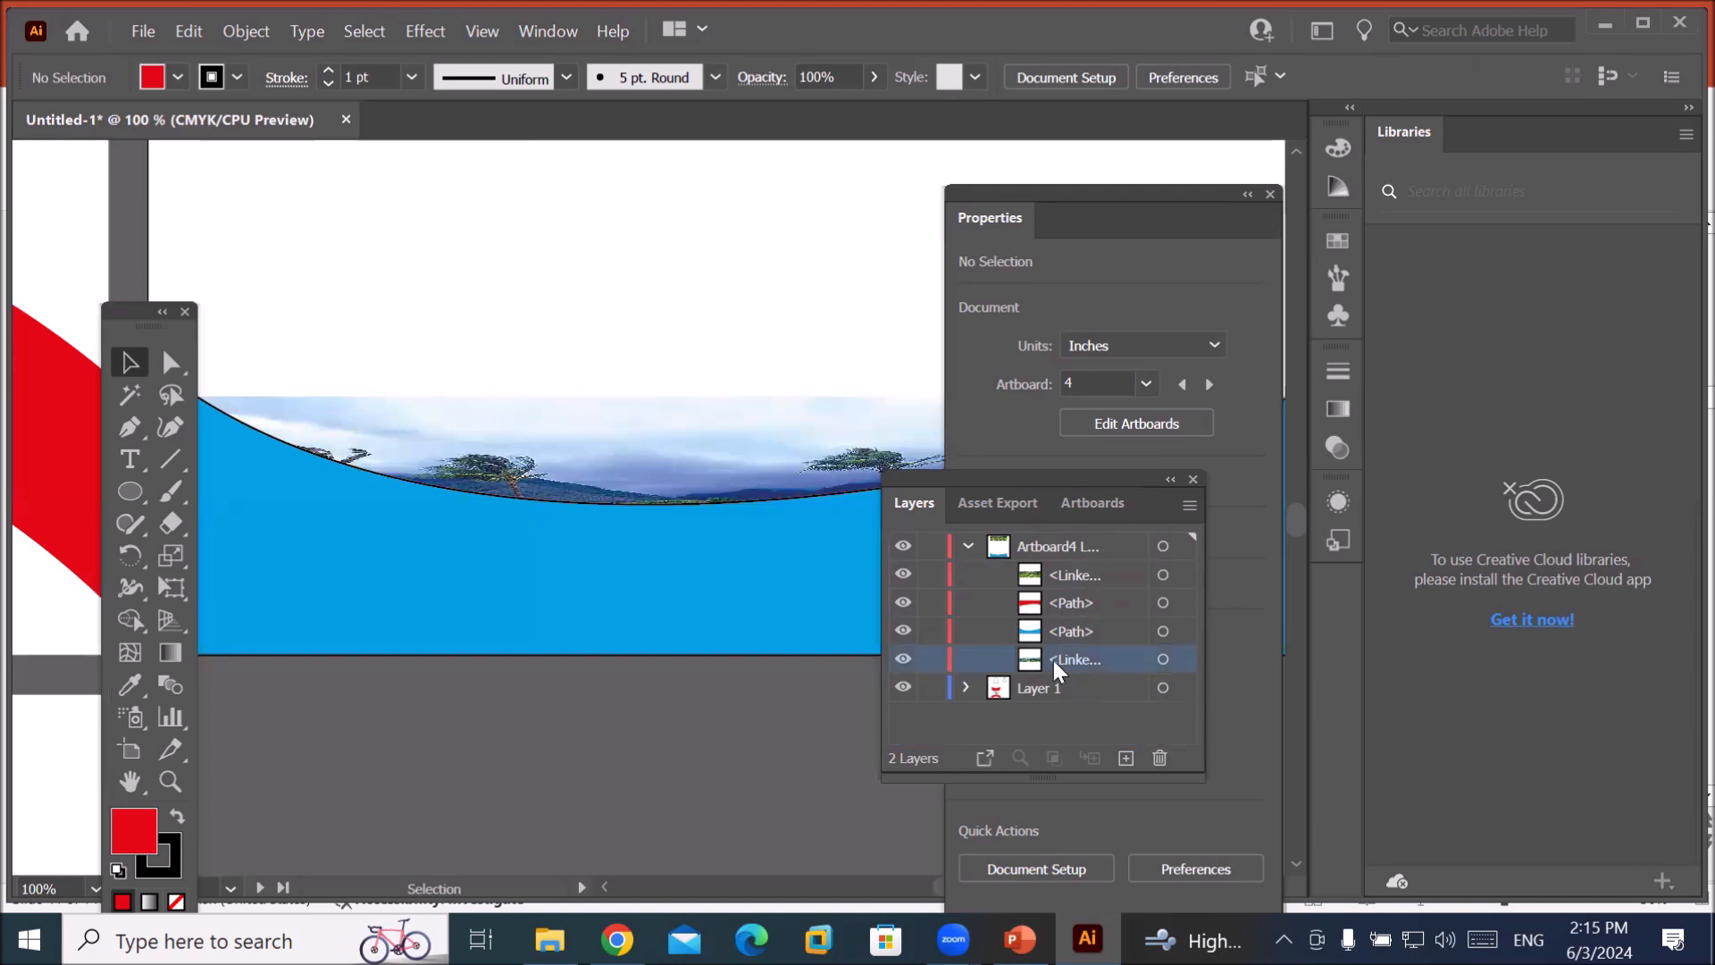
pyautogui.click(1162, 658)
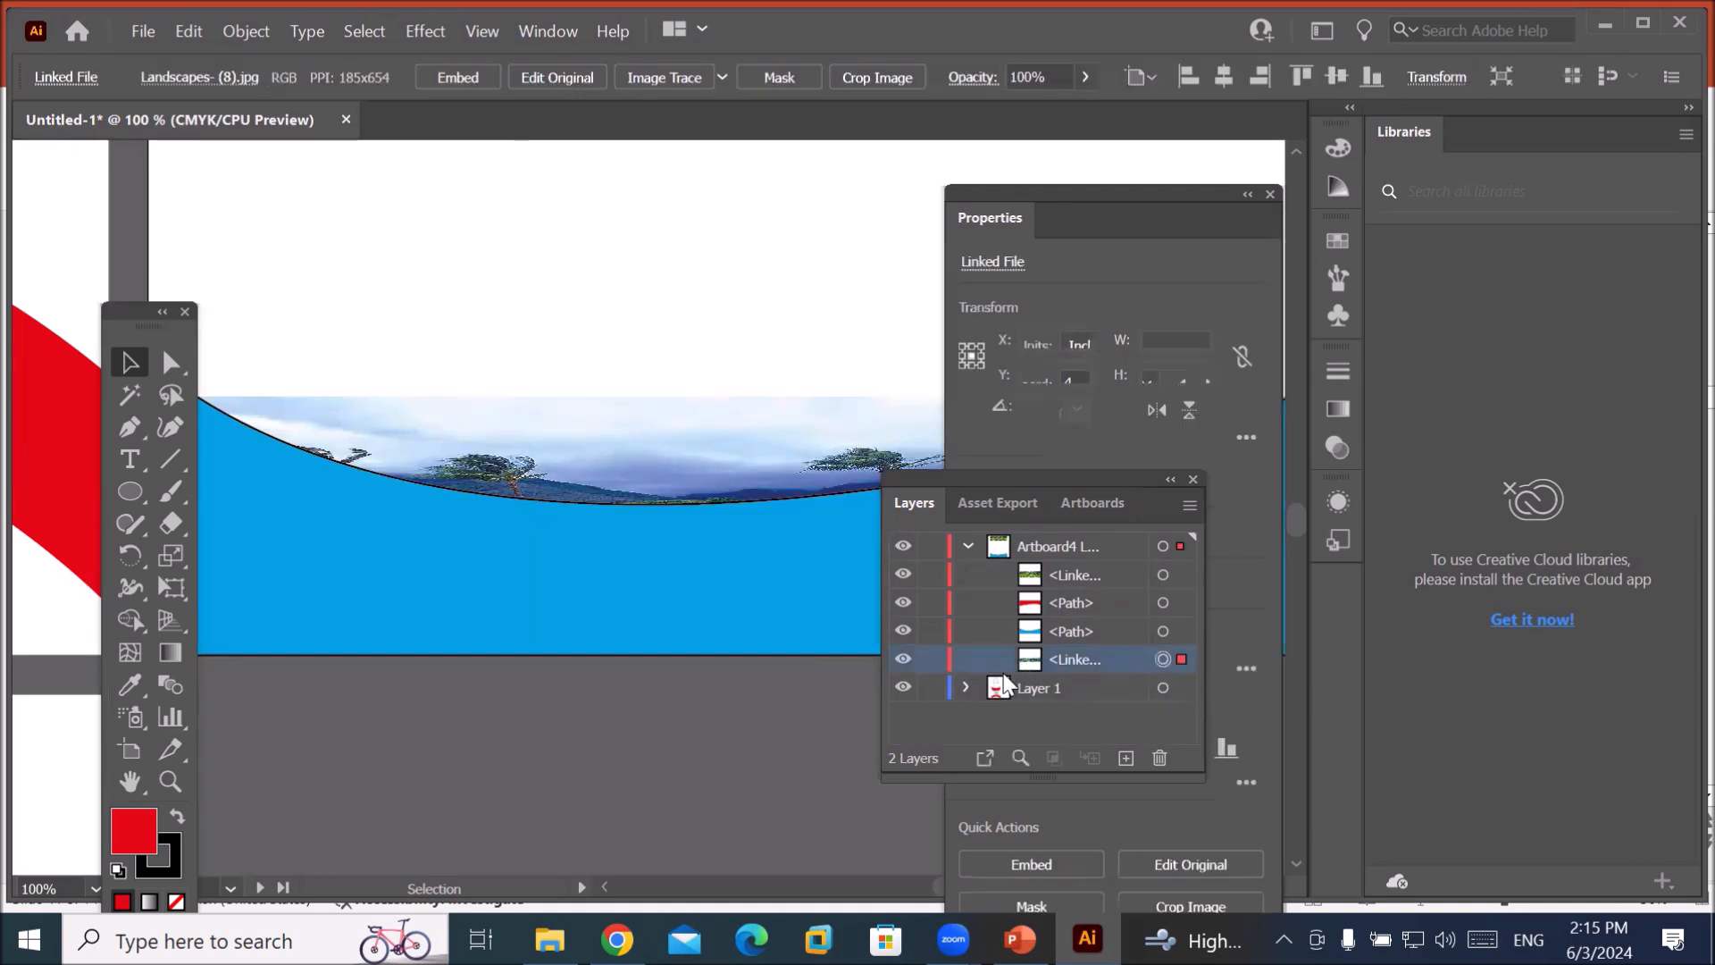
# Compare how the landscape picture and the blue path overlap by toggling the visibility of each in turn.
pyautogui.click(903, 658)
pyautogui.click(903, 658)
pyautogui.click(903, 658)
pyautogui.click(904, 658)
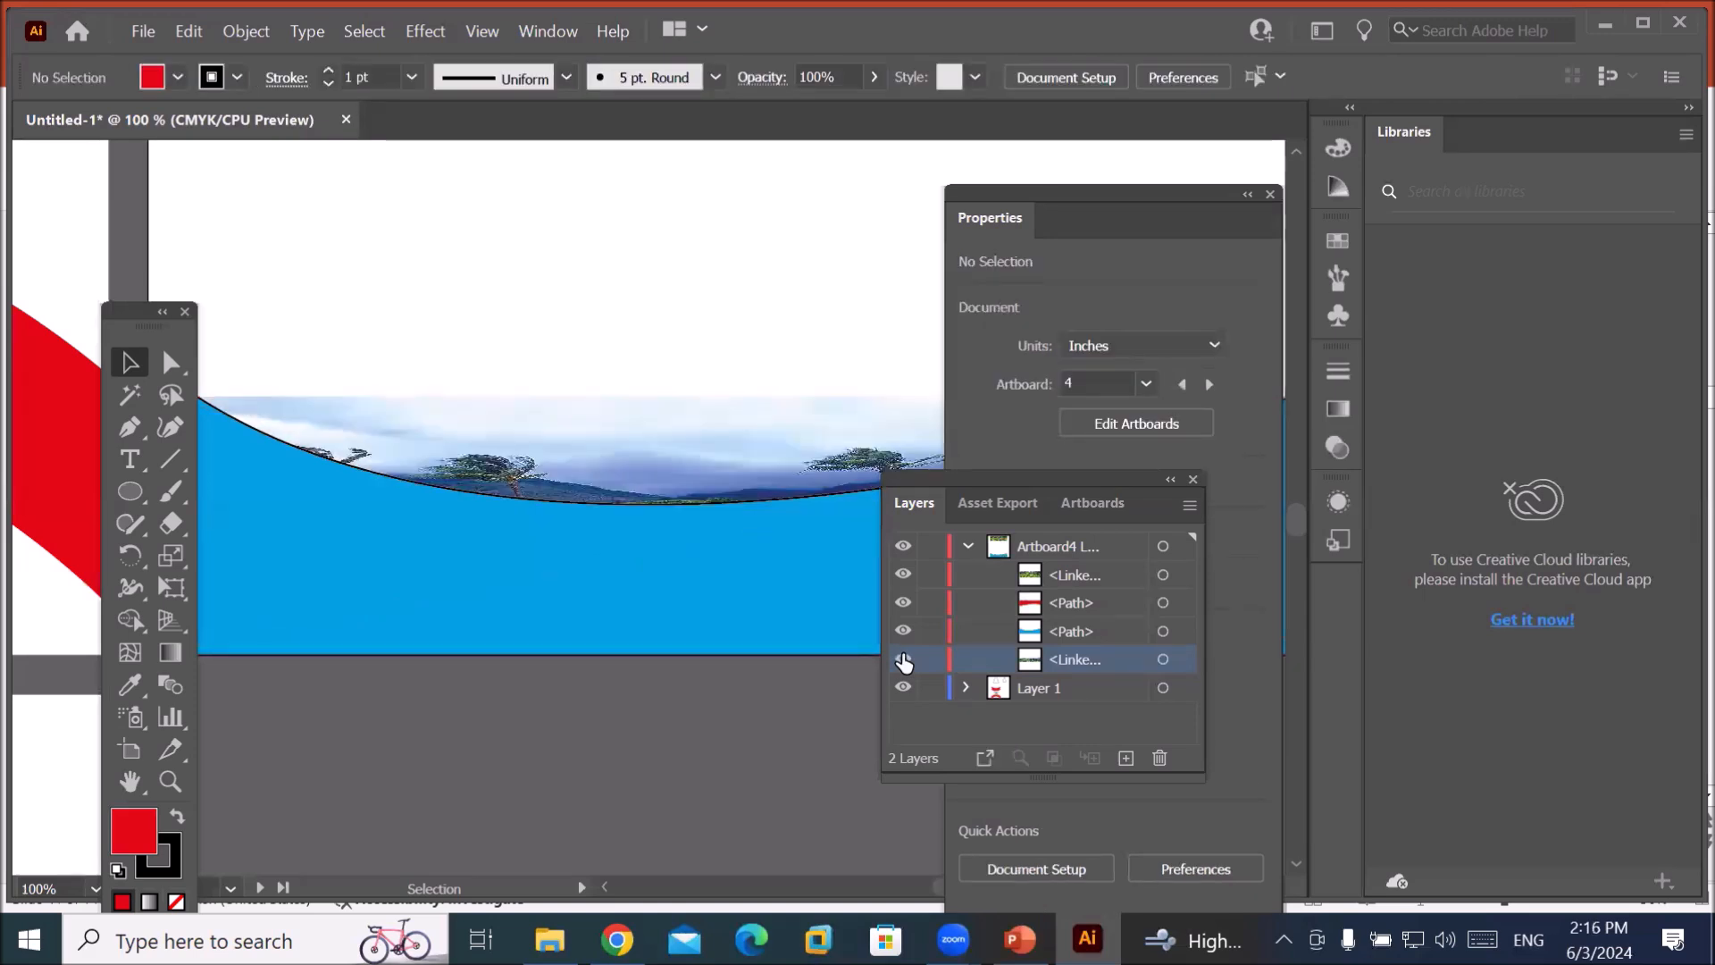
pyautogui.click(902, 631)
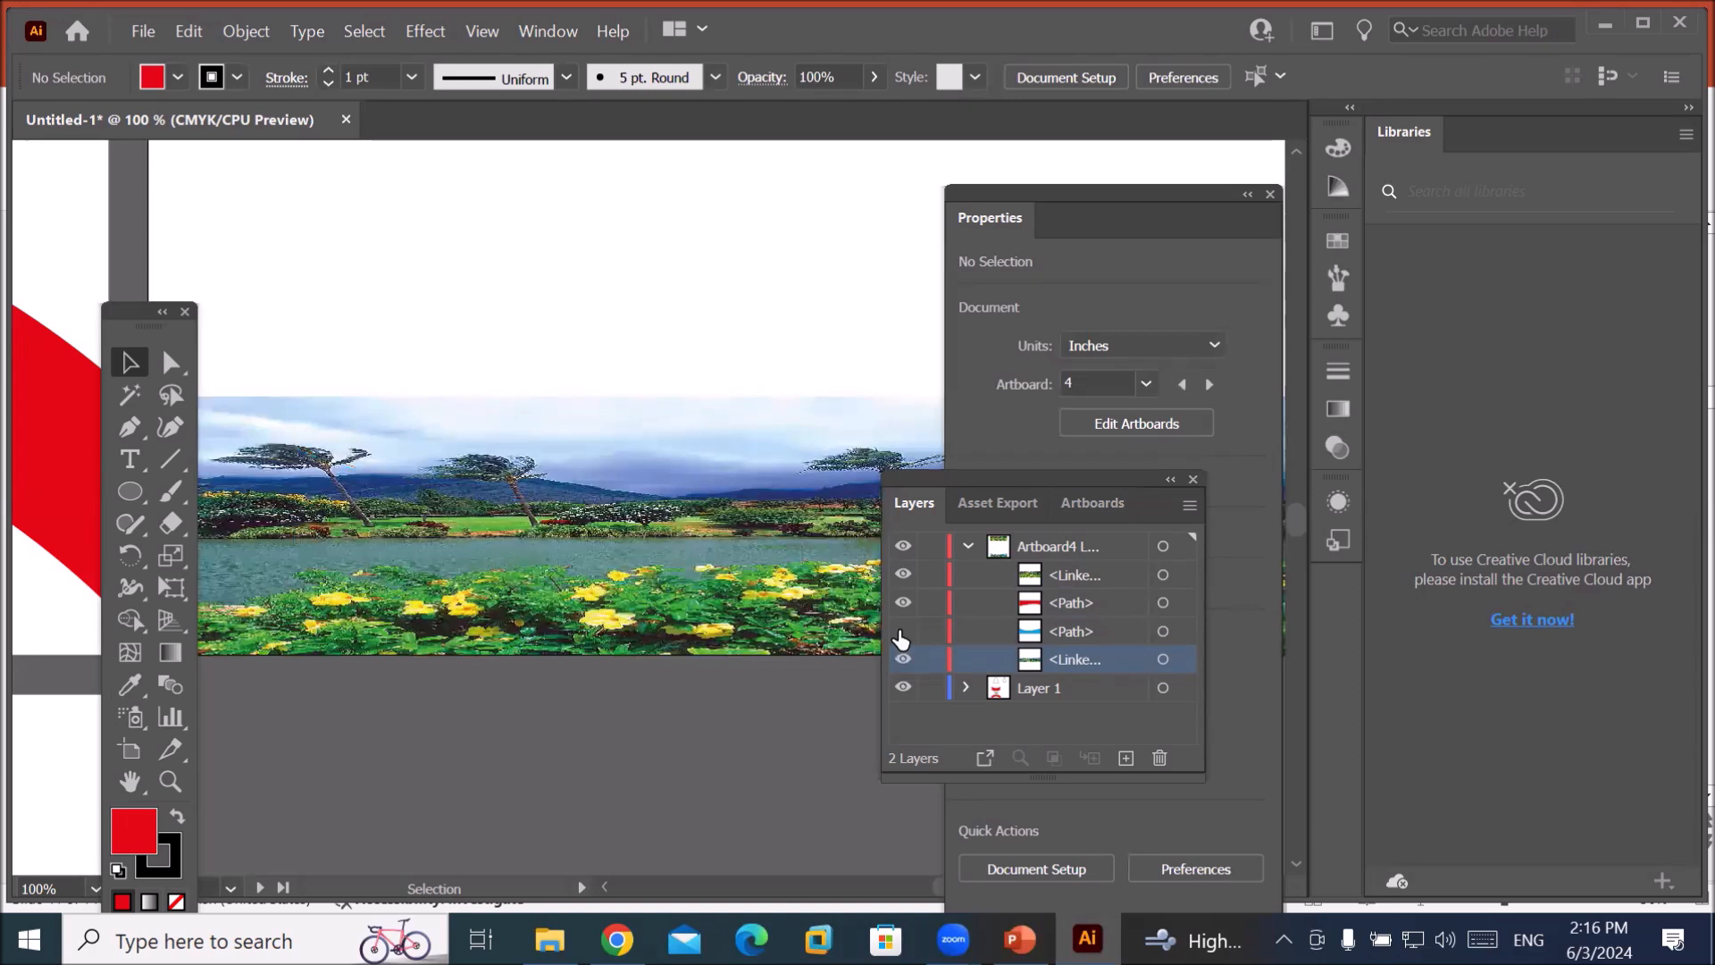
pyautogui.click(903, 631)
pyautogui.click(902, 631)
pyautogui.click(902, 632)
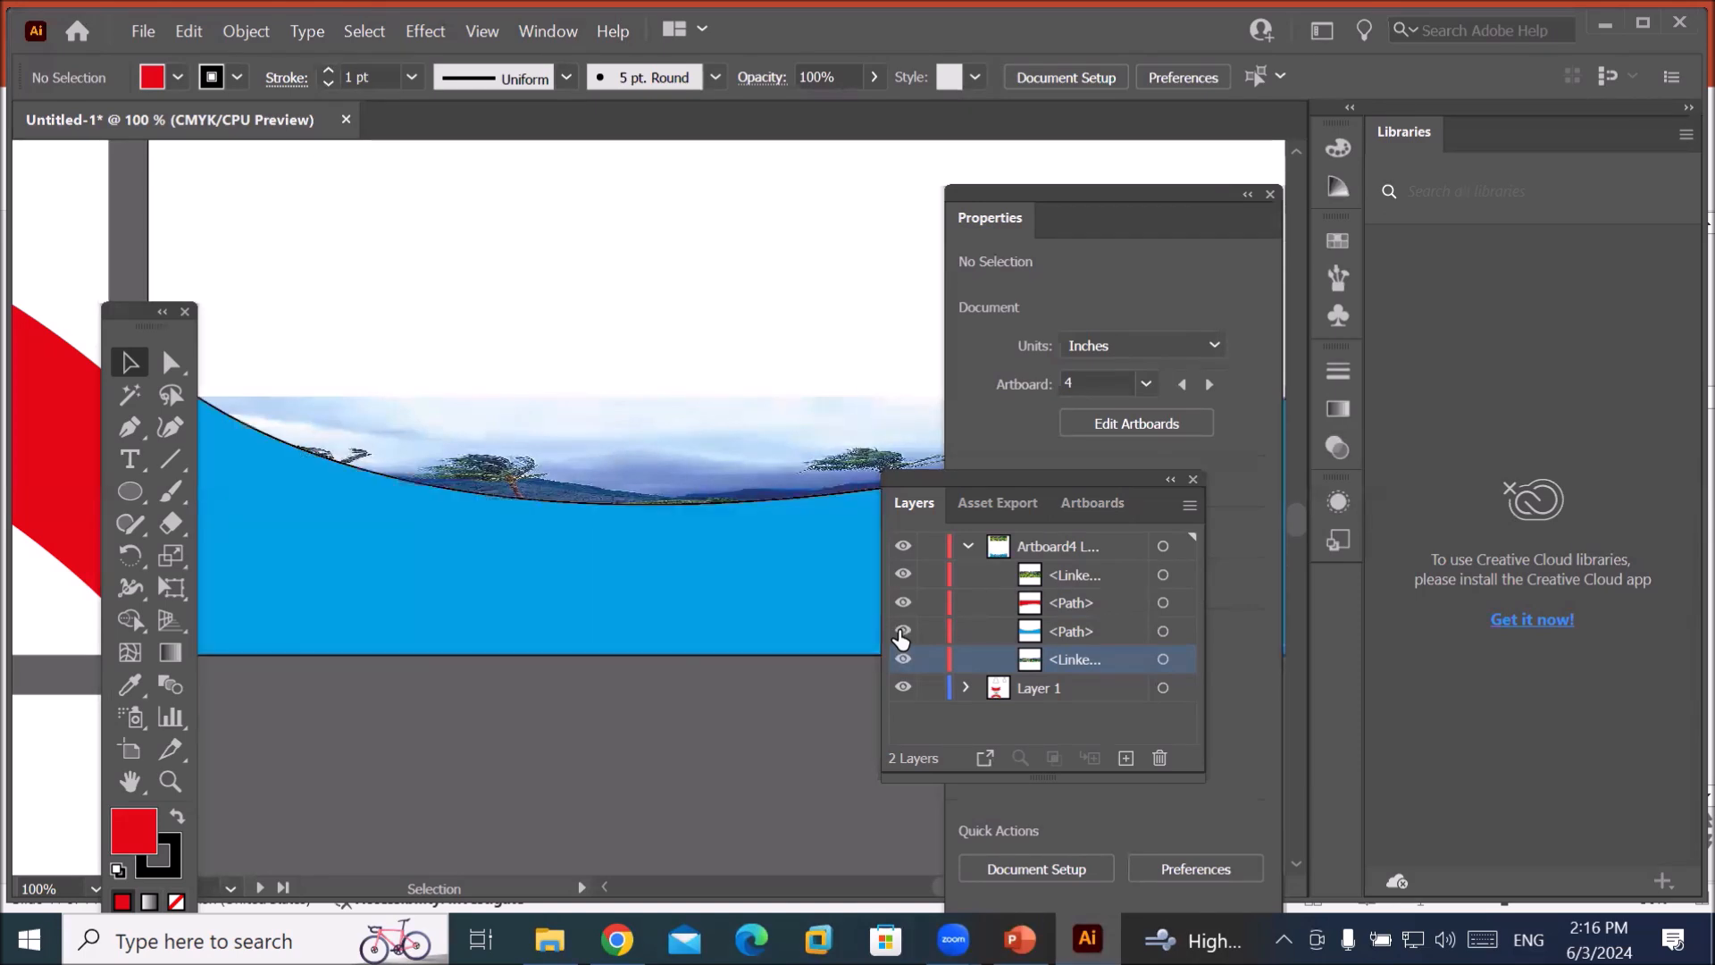
# Select the blue bottom path together with the landscape picture and make a clipping mask from them.
pyautogui.click(1162, 631)
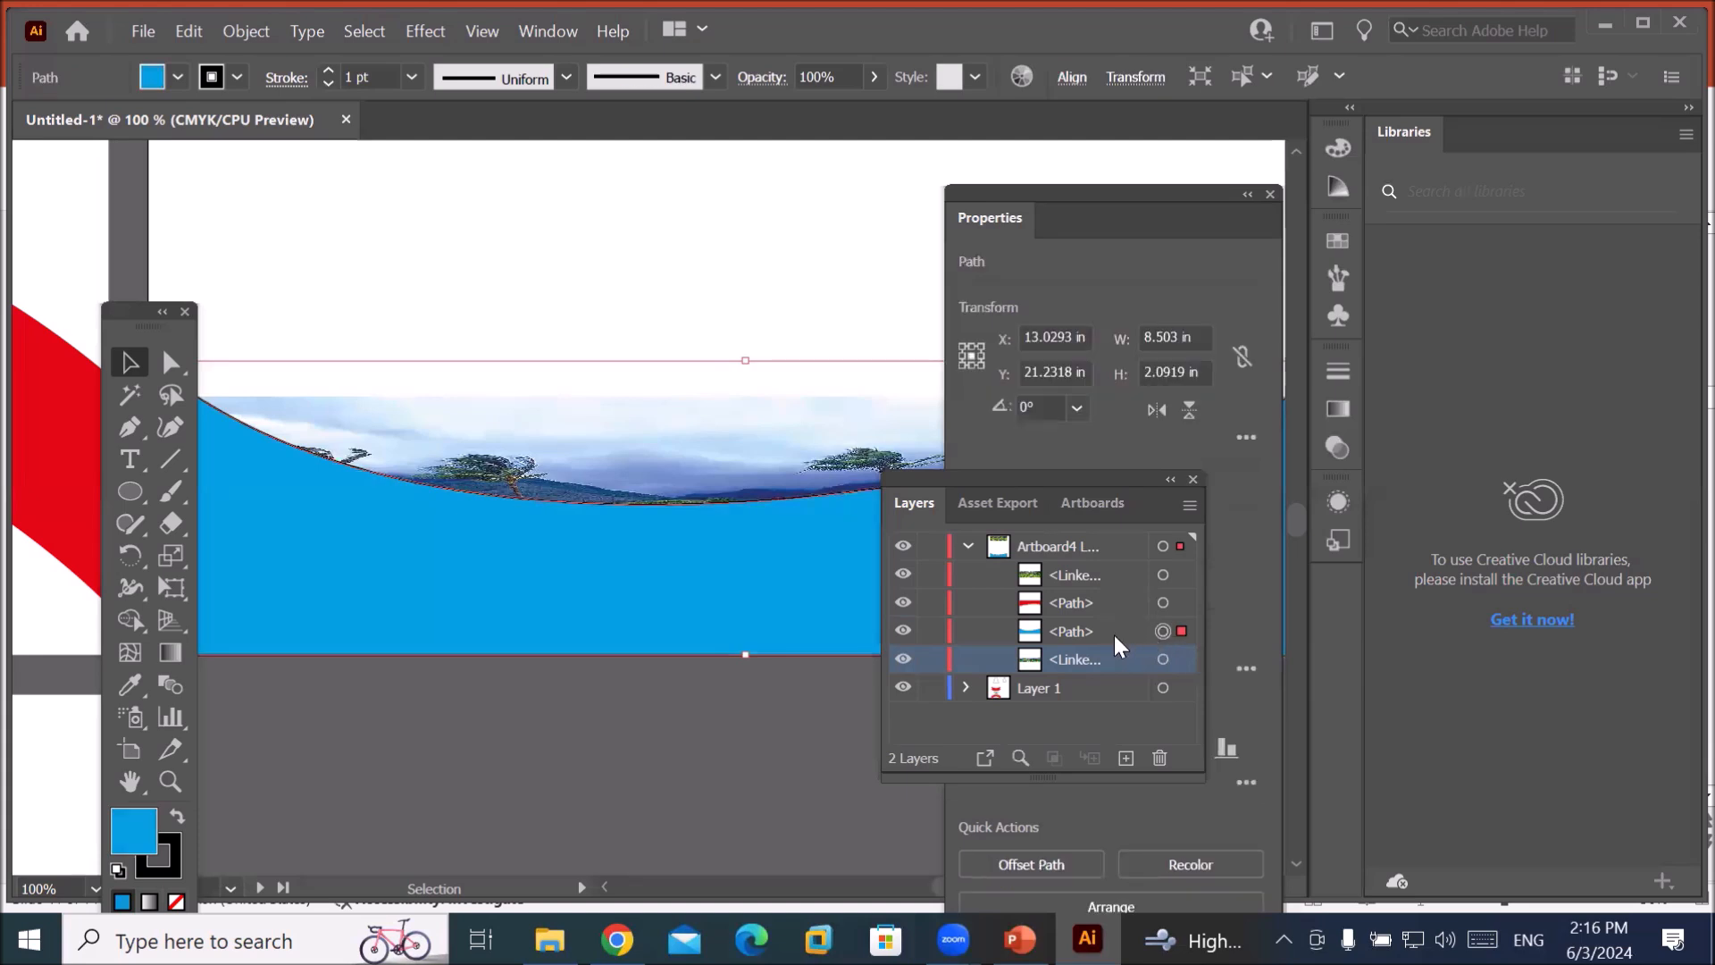
pyautogui.keyDown('shift'); pyautogui.click(1162, 659); pyautogui.keyUp('shift')
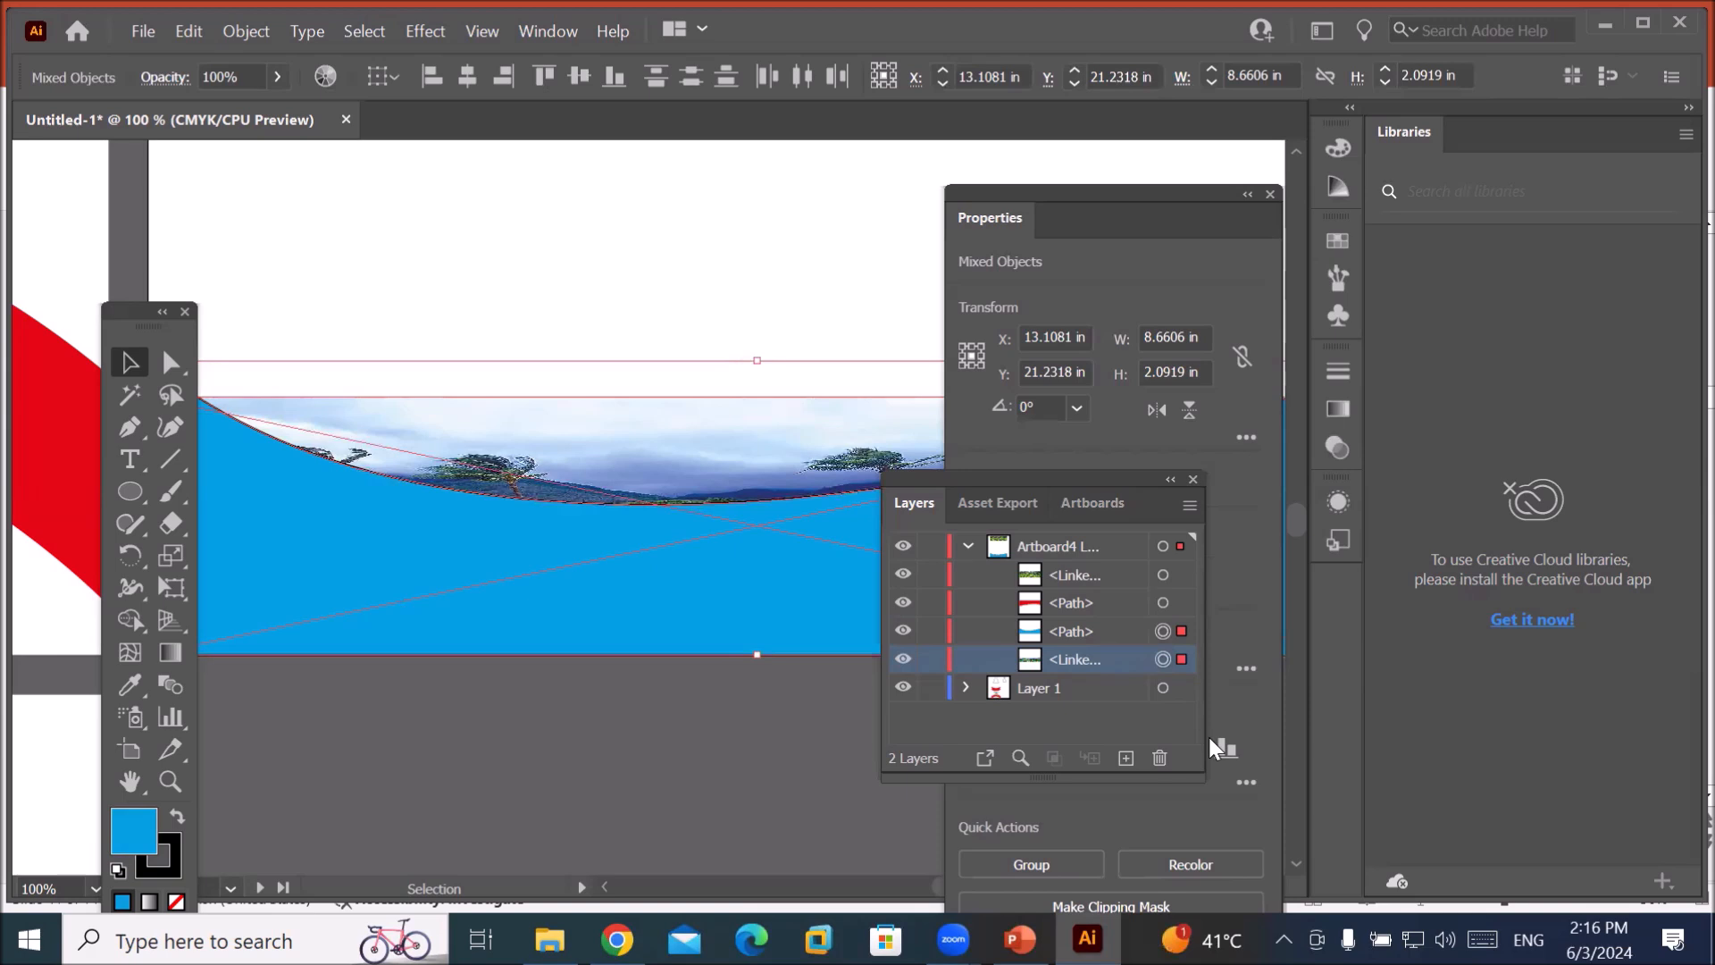
pyautogui.hotkey('ctrl', '7')
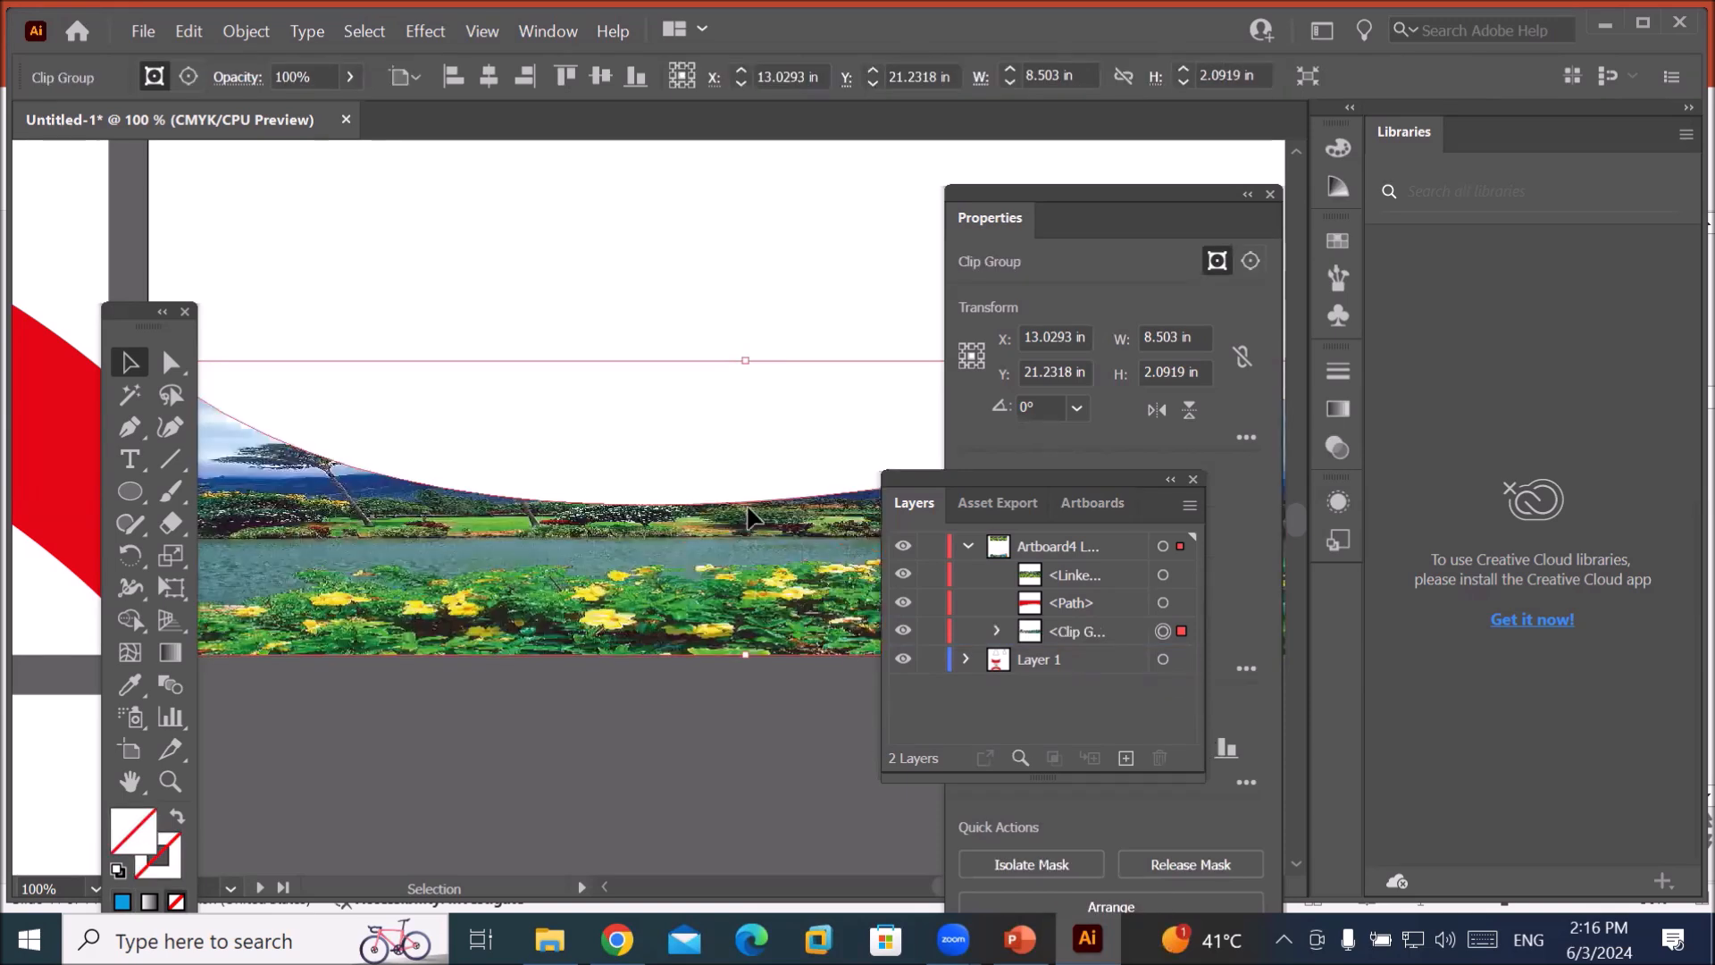
# Examine the contents of the bottom clipping group in the layer list.
pyautogui.scroll(-2, 726, 485)
pyautogui.press('space')
pyautogui.moveTo(765, 380); pyautogui.dragTo(634, 613)
pyautogui.moveTo(662, 447); pyautogui.dragTo(632, 727)
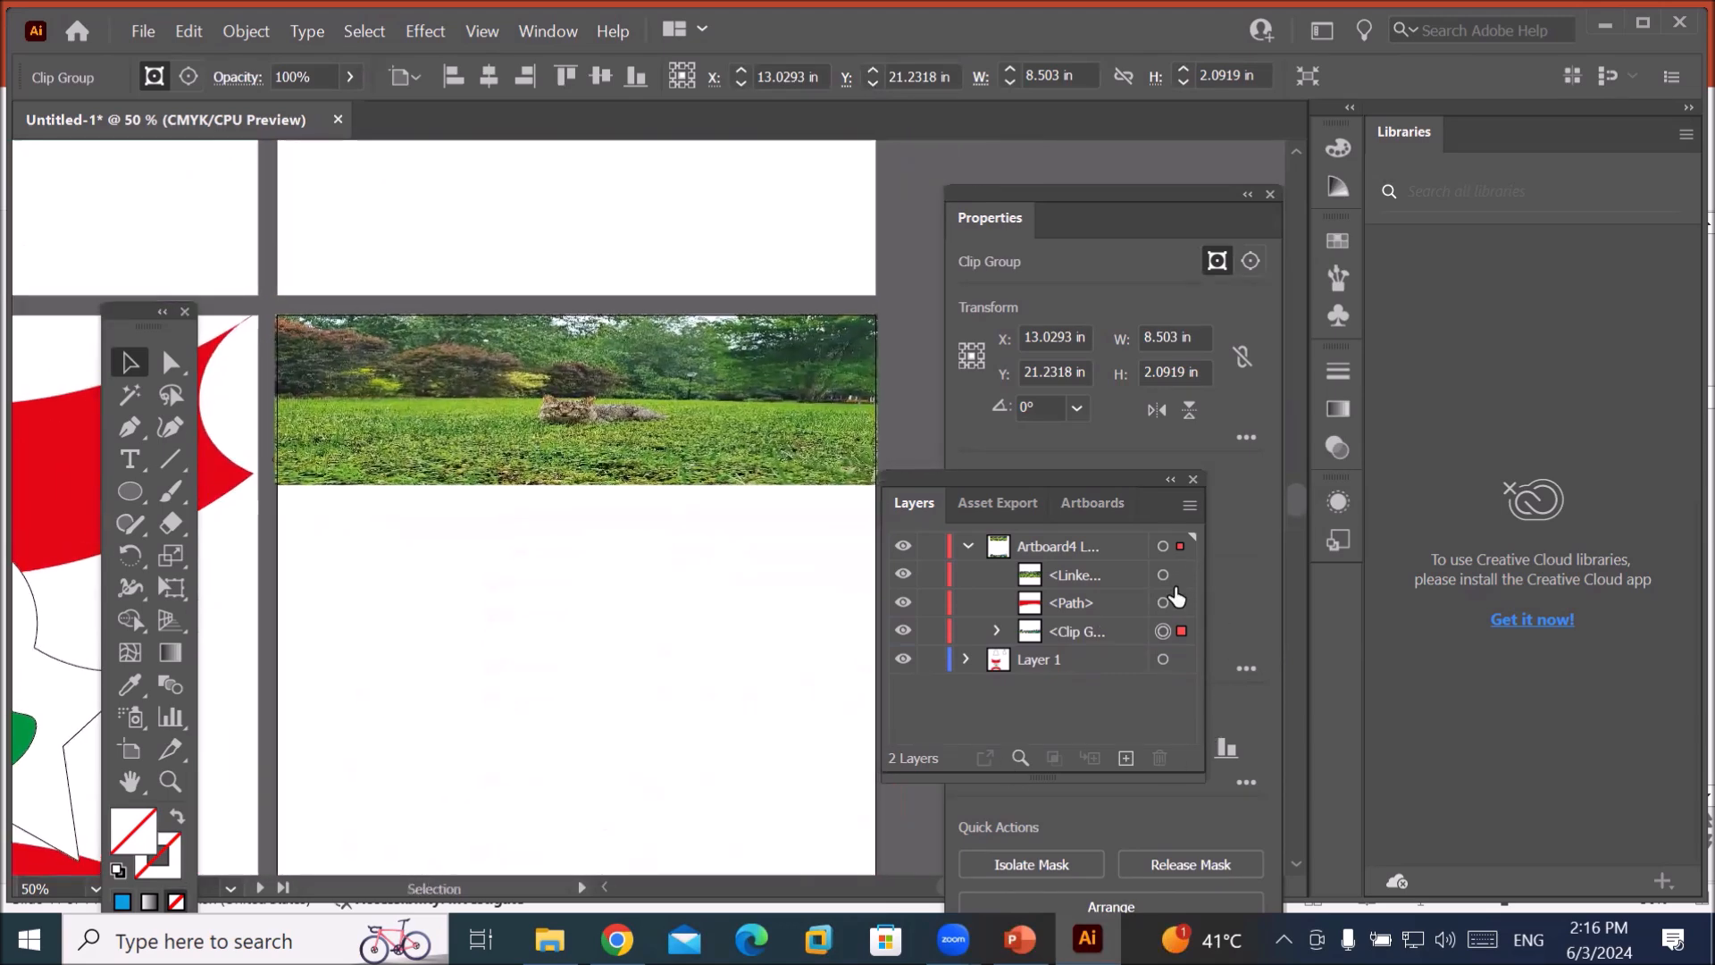
pyautogui.click(997, 630)
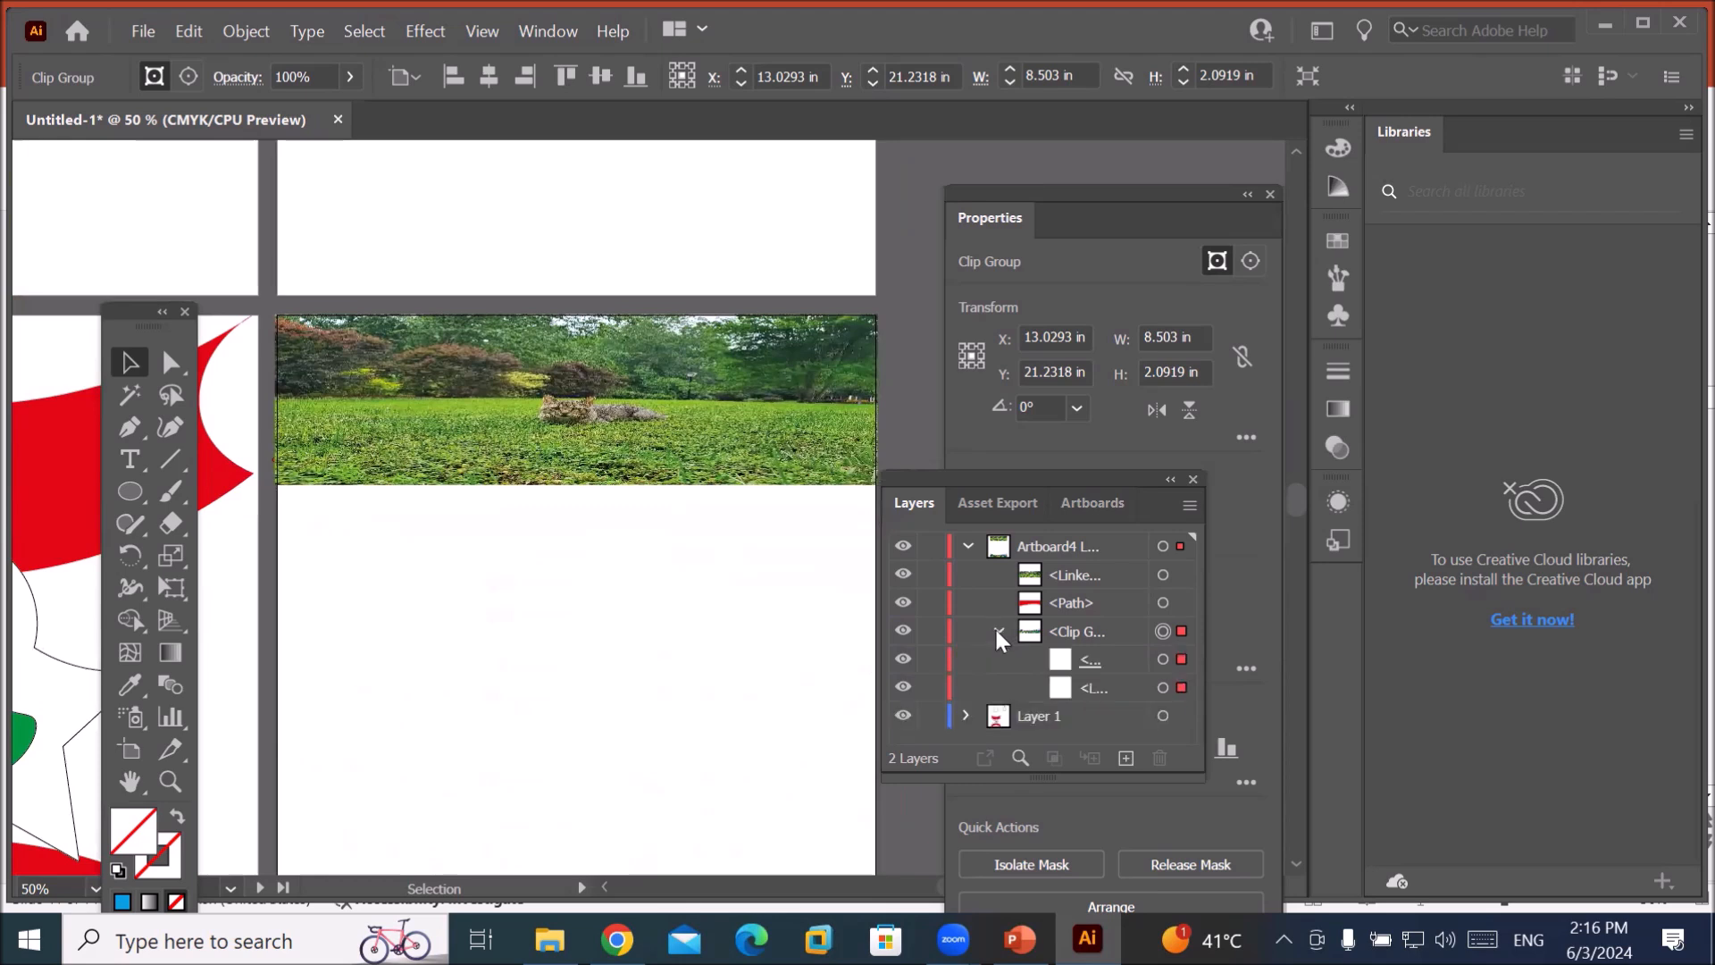
pyautogui.click(997, 630)
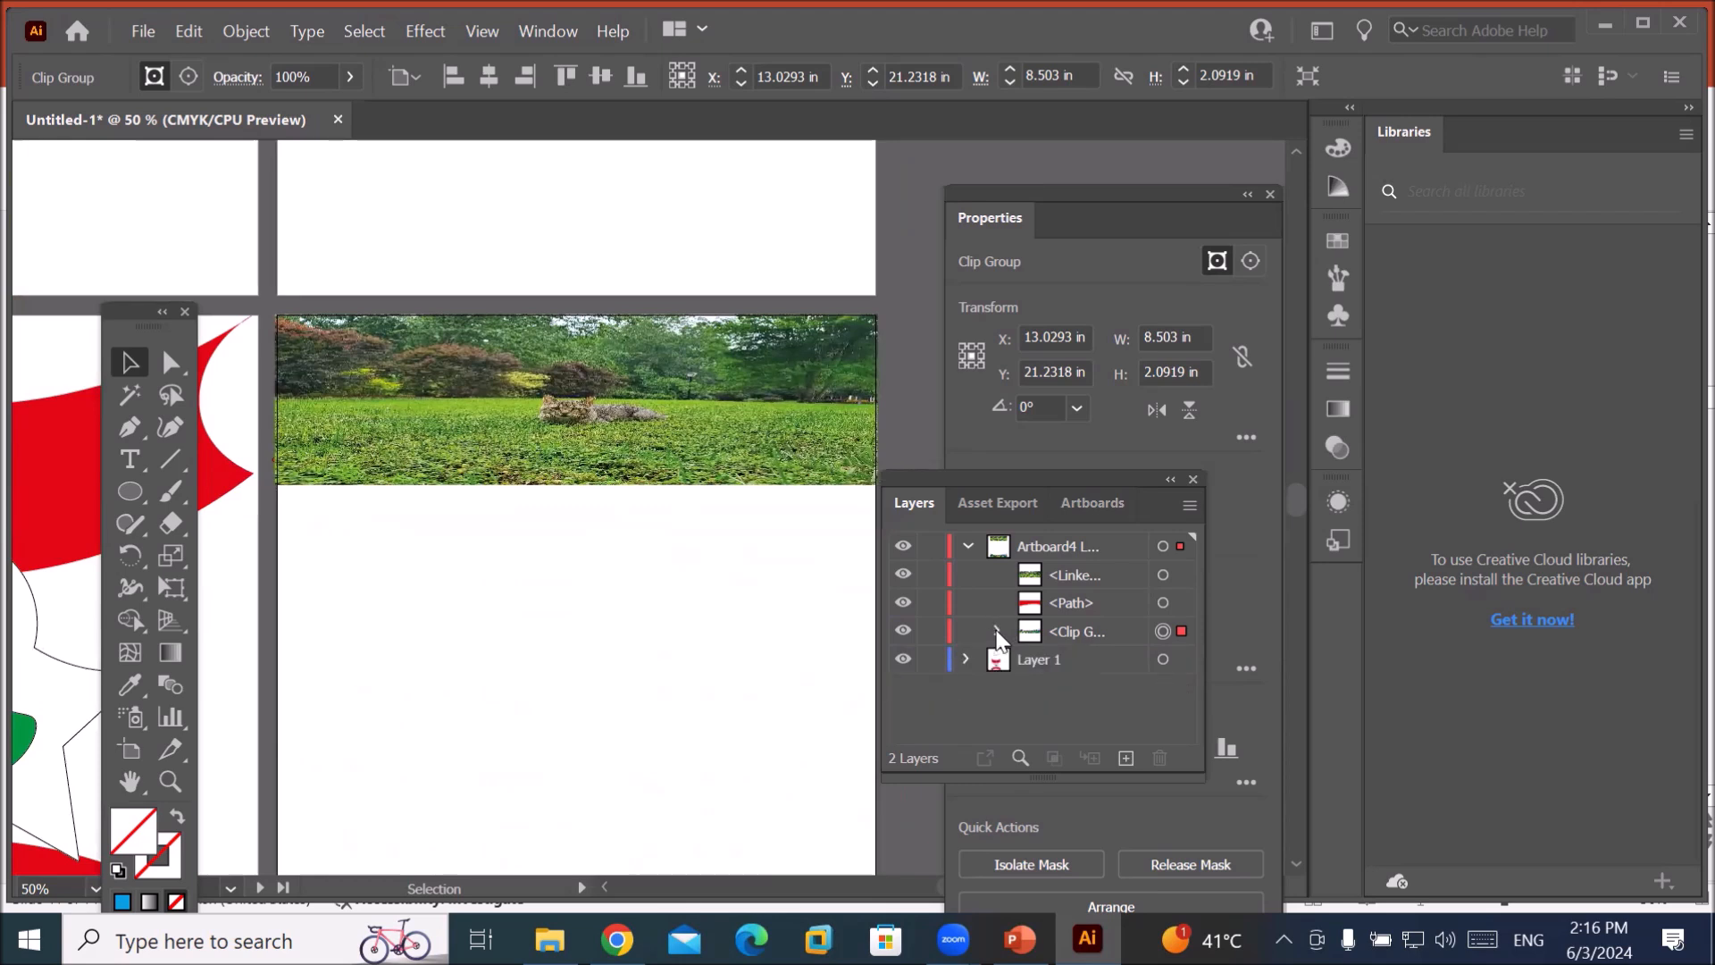
# Place the linked picture grasswithdog.jpg directly below the red top path in the stacking order.
pyautogui.click(1162, 574)
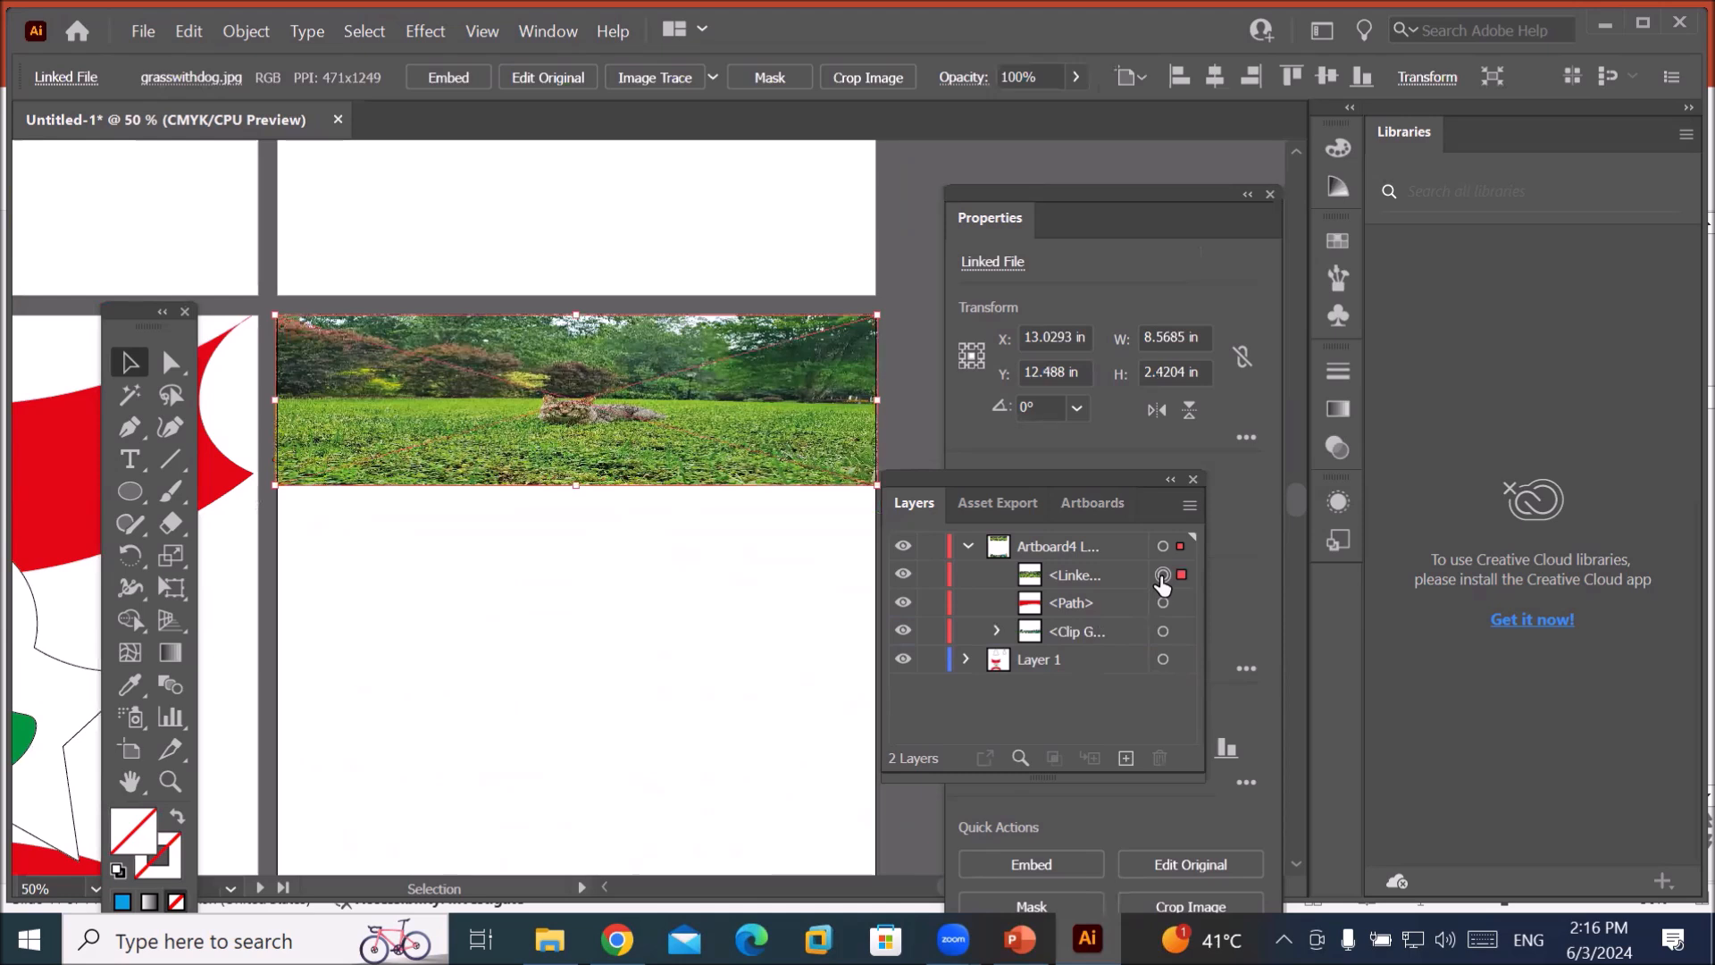
pyautogui.click(1089, 572)
pyautogui.moveTo(1085, 578); pyautogui.dragTo(1083, 609)
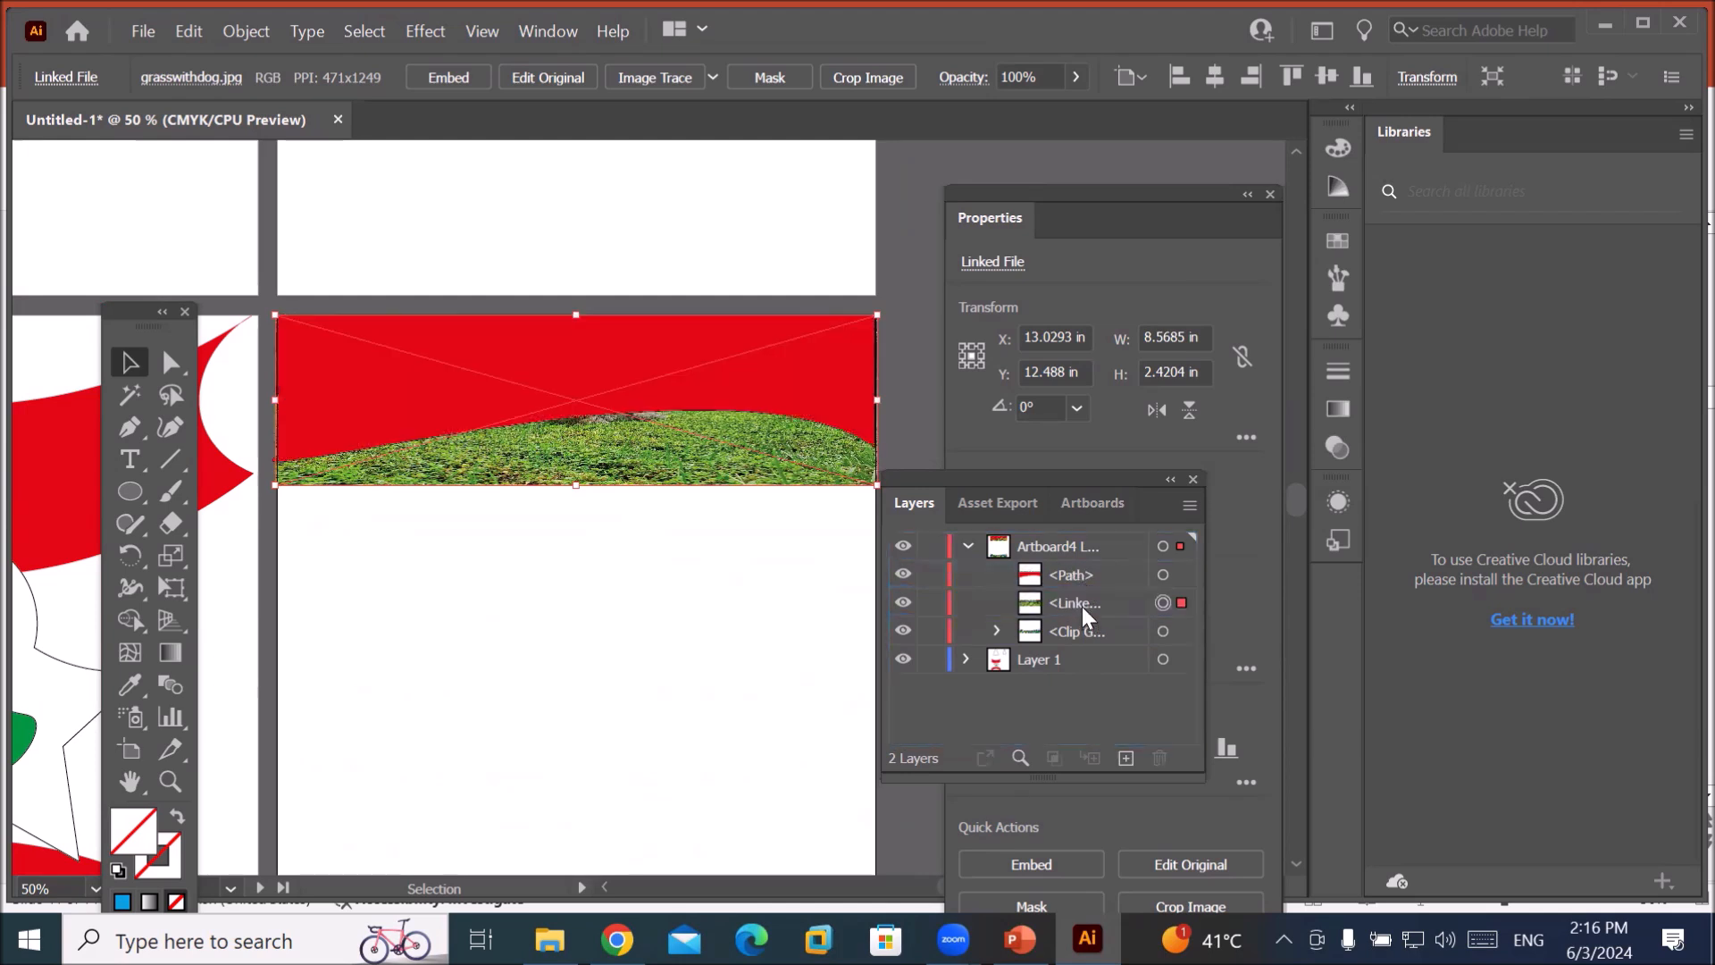
# Make a clipping mask from the red top path and the grass picture, and deselect the result.
pyautogui.click(1179, 576)
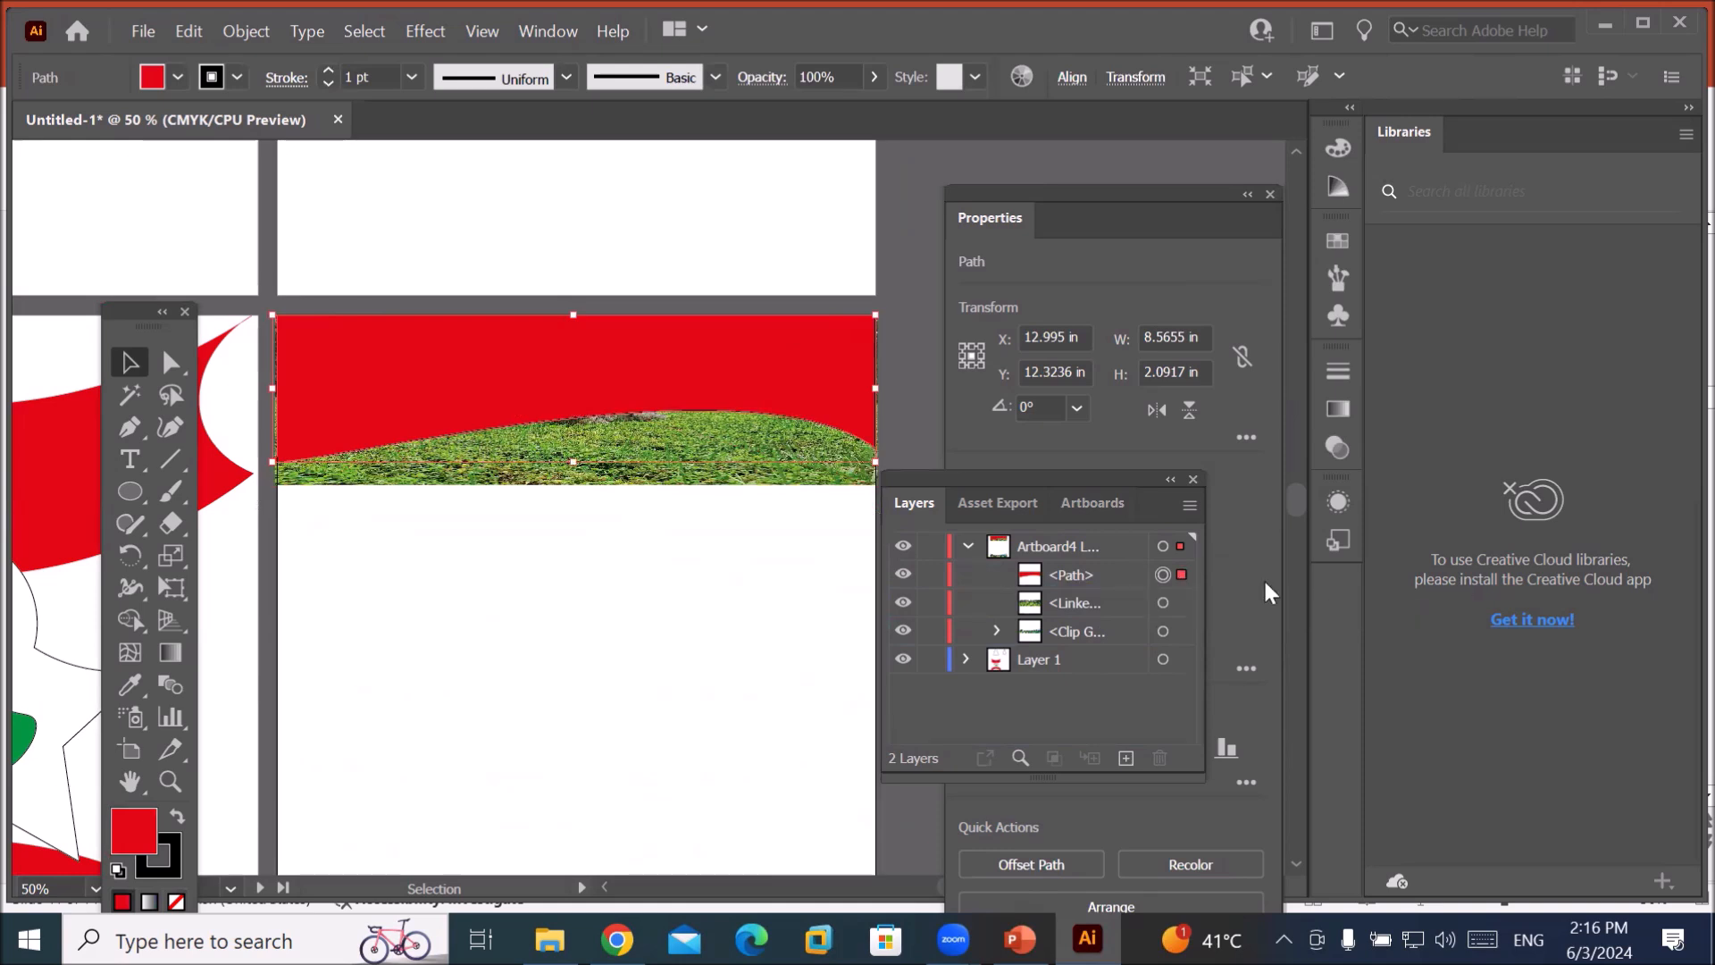
pyautogui.keyDown('shift'); pyautogui.click(1166, 604); pyautogui.keyUp('shift')
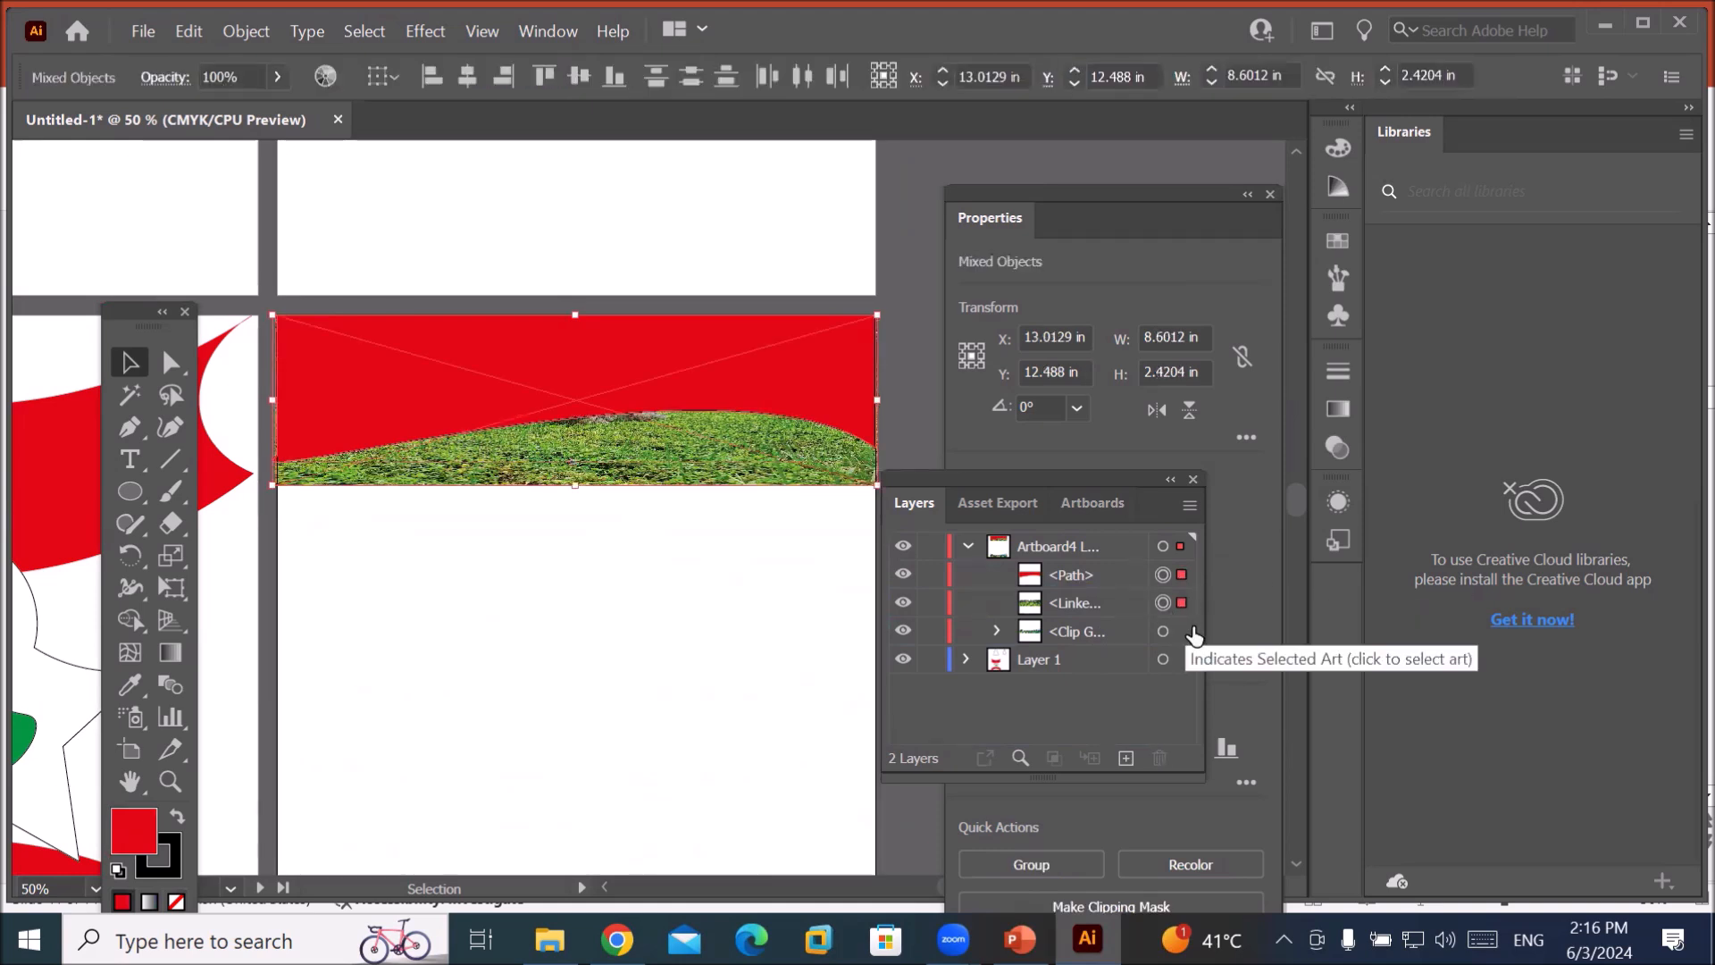
pyautogui.hotkey('ctrl', '7')
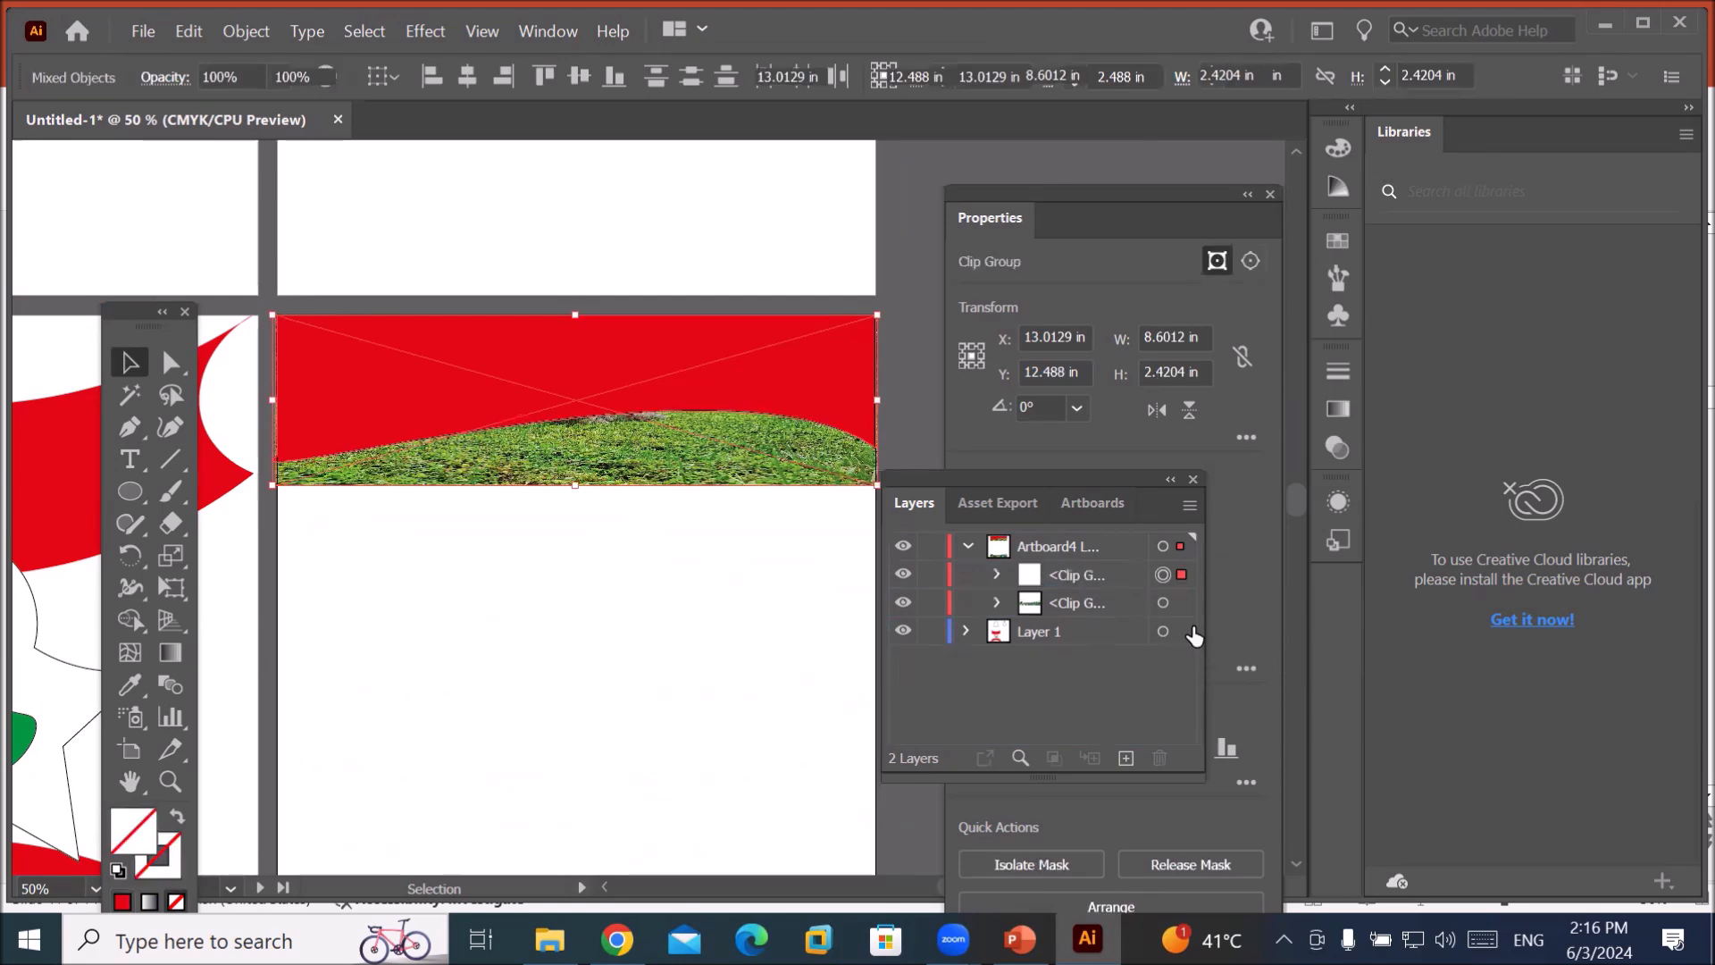
pyautogui.click(630, 554)
pyautogui.scroll(-2, 631, 554)
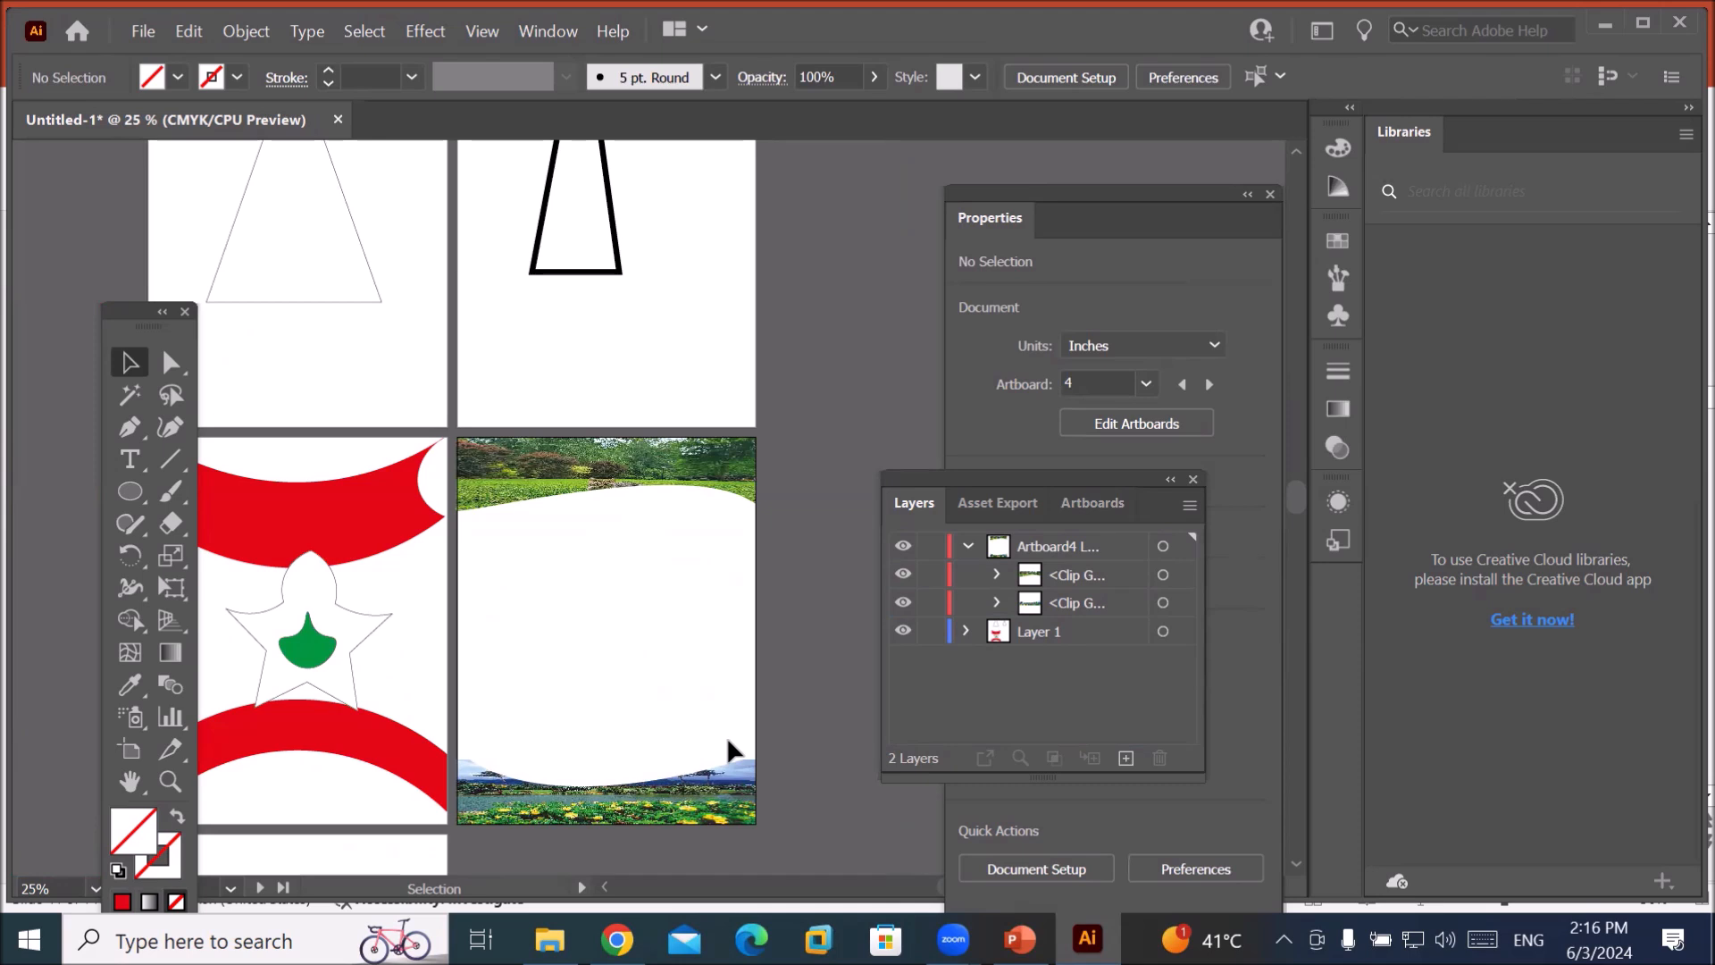
# Draw a circle about 1.62 in across on the left part of the top picture's curved edge, with default white fill and black stroke.
pyautogui.scroll(1, 521, 485)
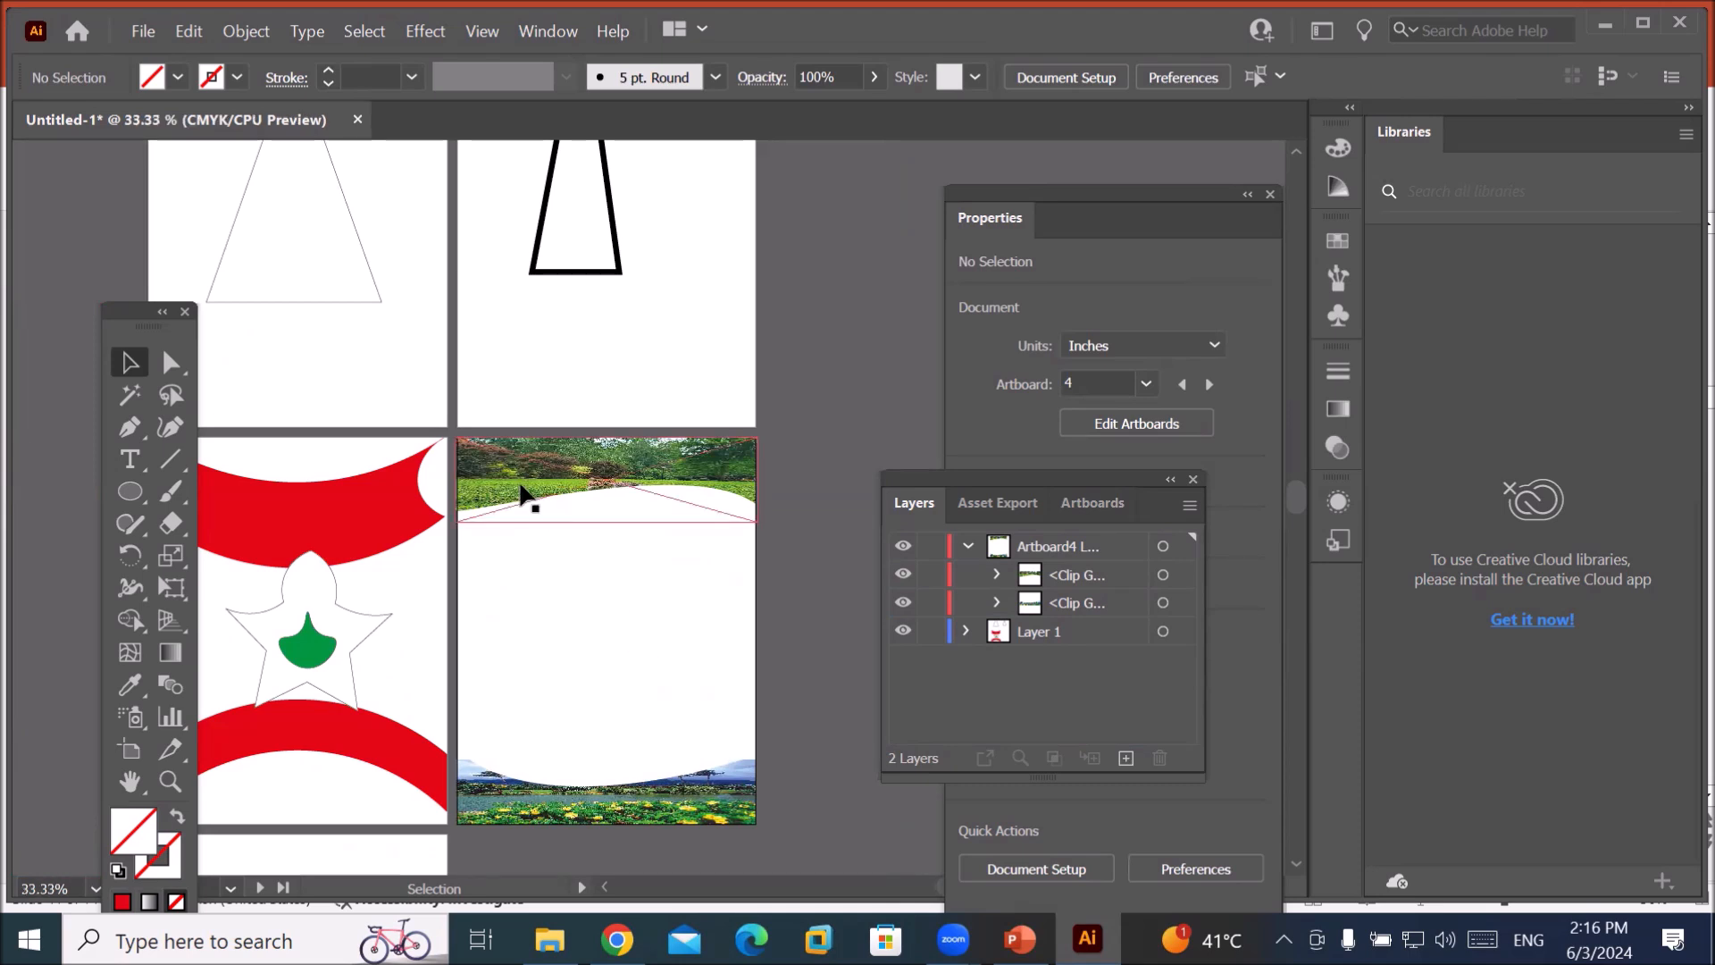
pyautogui.scroll(-1, 520, 485)
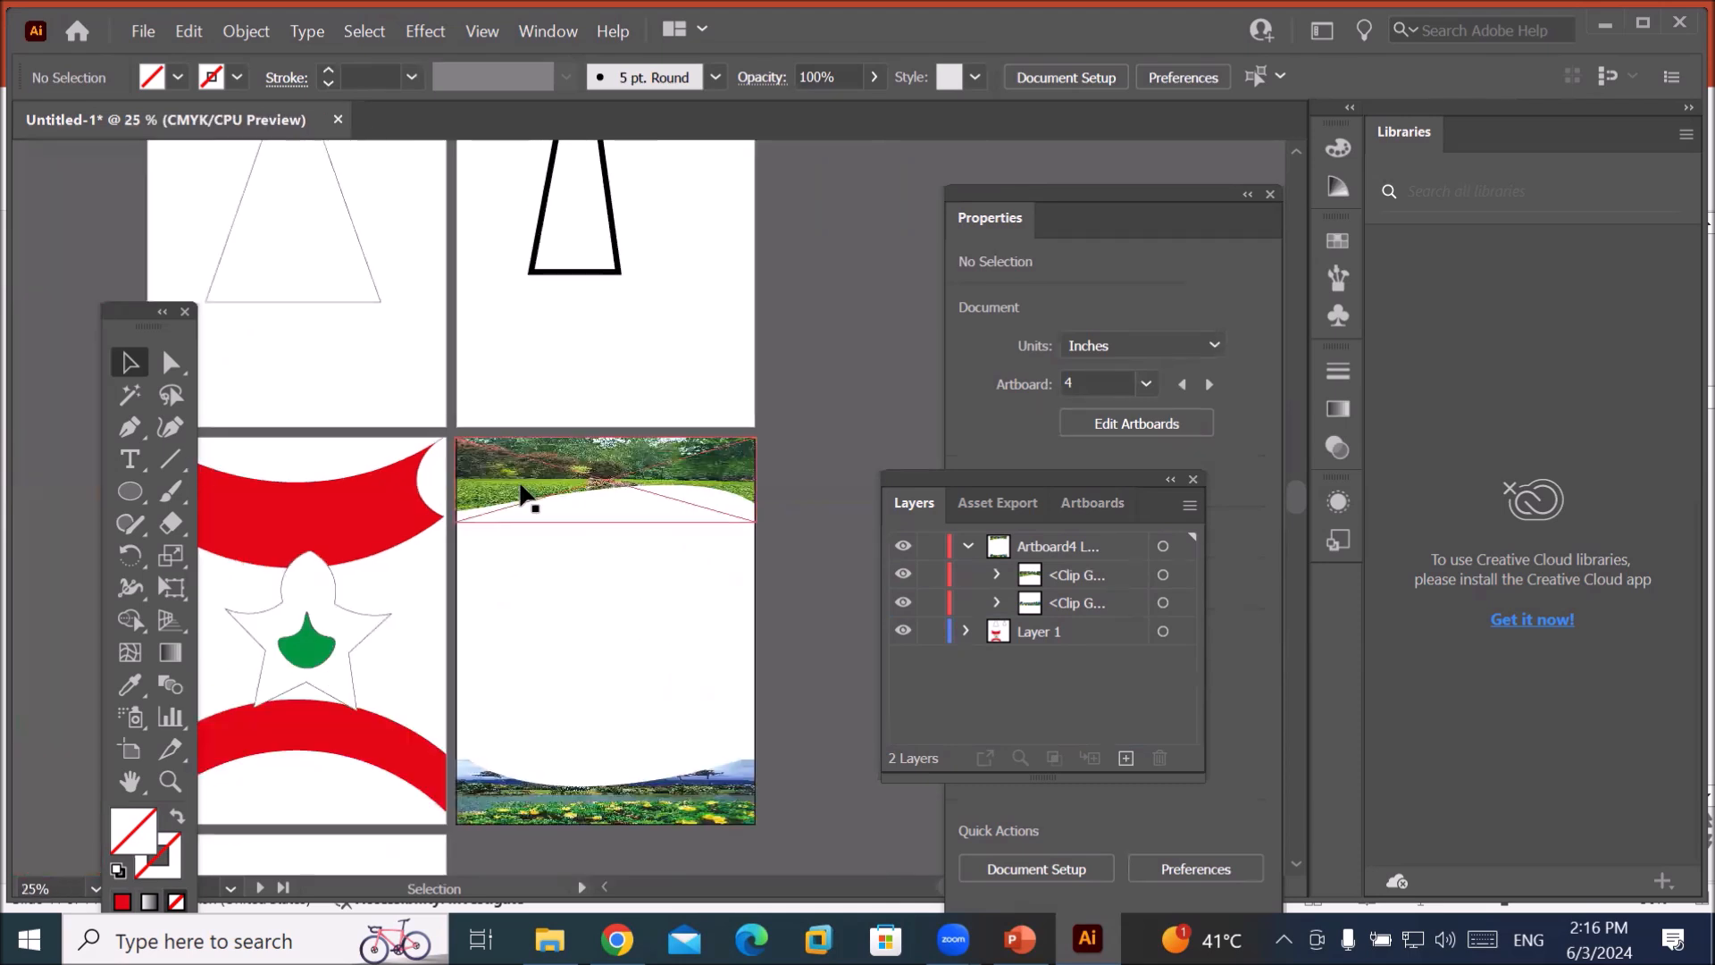
pyautogui.click(127, 490)
pyautogui.moveTo(479, 483); pyautogui.dragTo(535, 540)
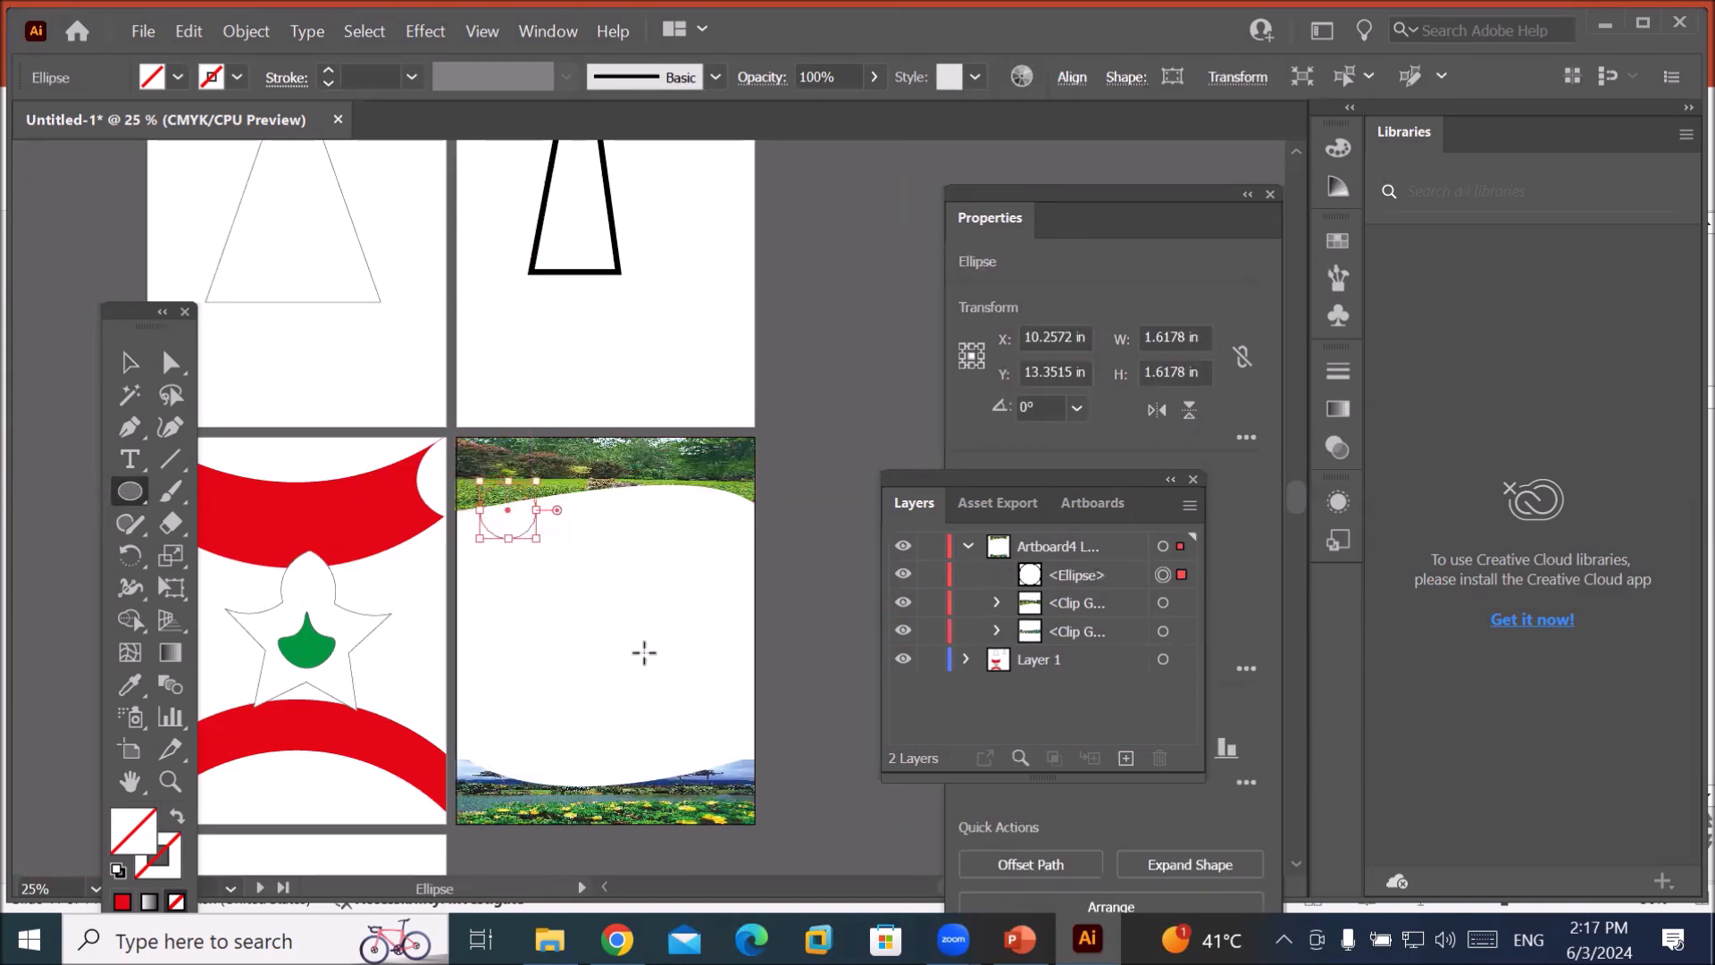
pyautogui.click(1083, 579)
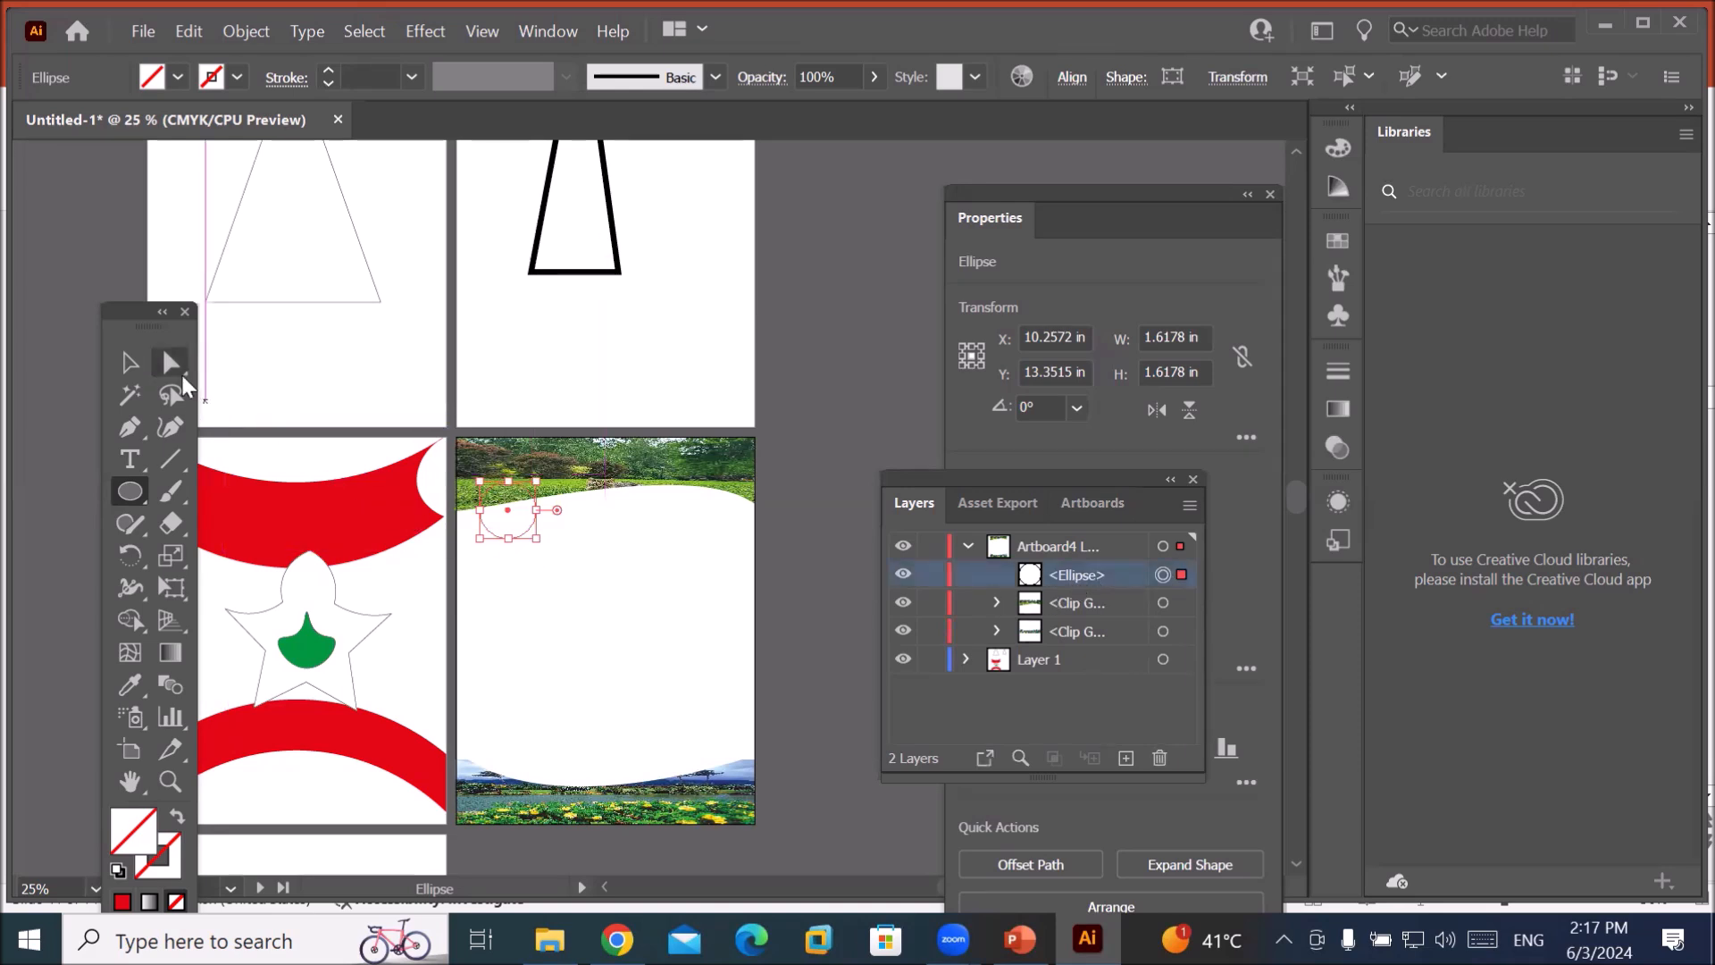
pyautogui.click(118, 871)
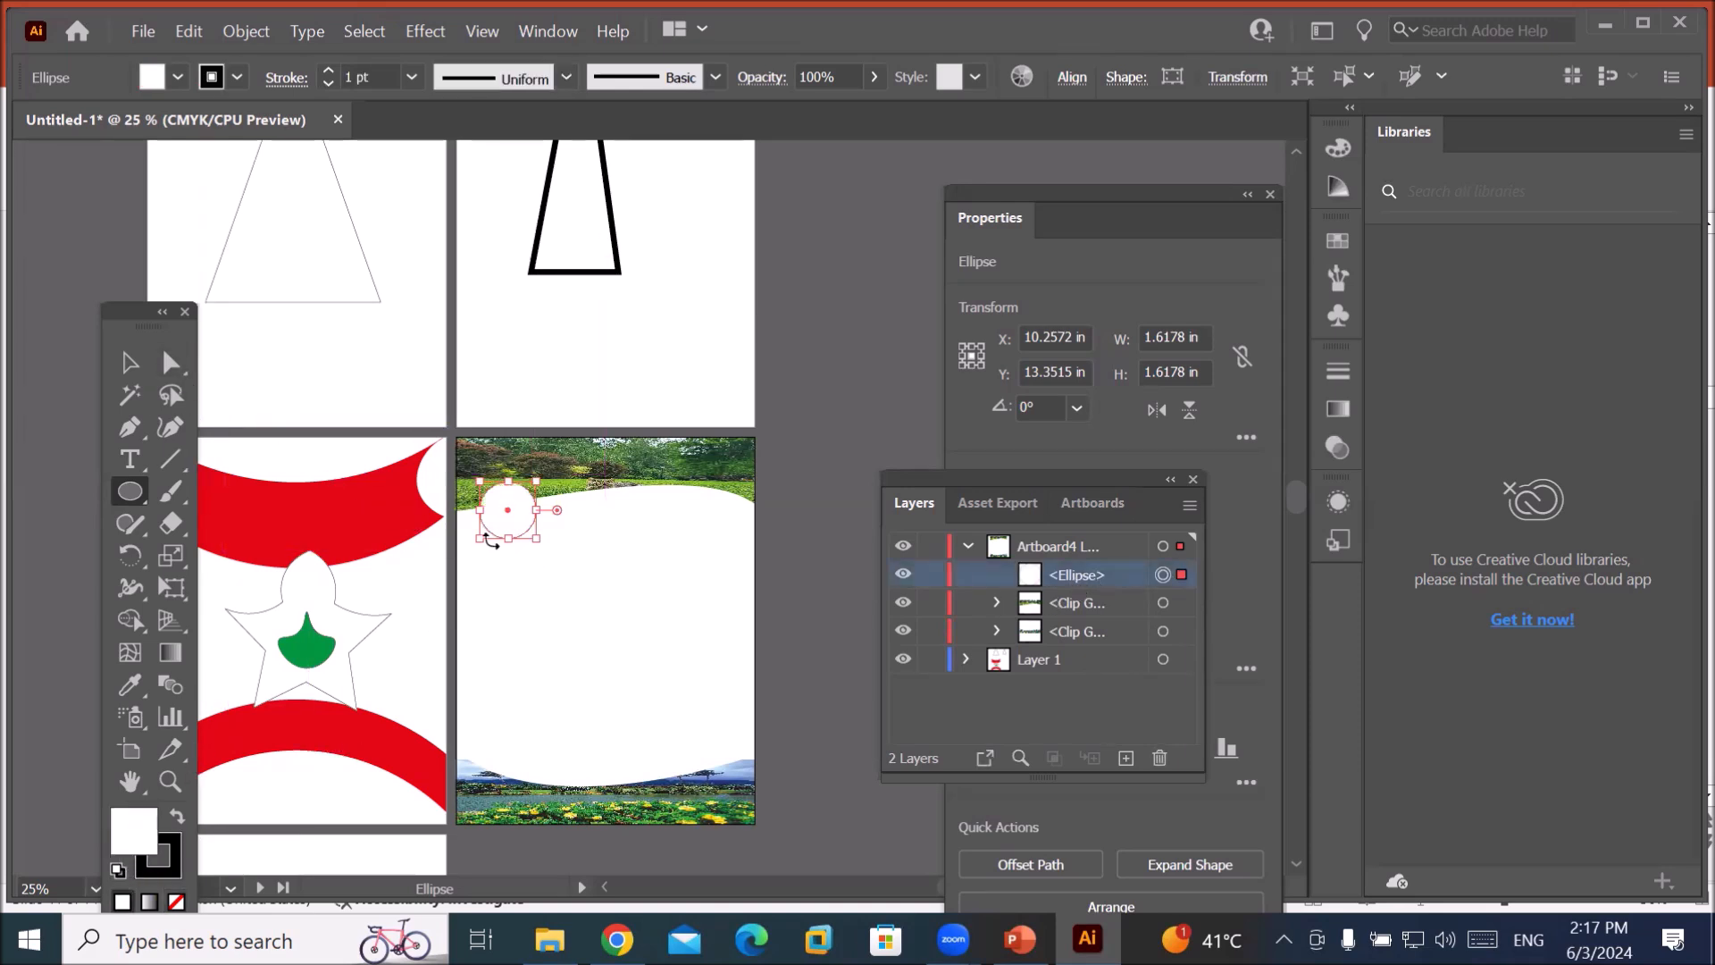
pyautogui.scroll(1, 586, 411)
pyautogui.scroll(-1, 719, 490)
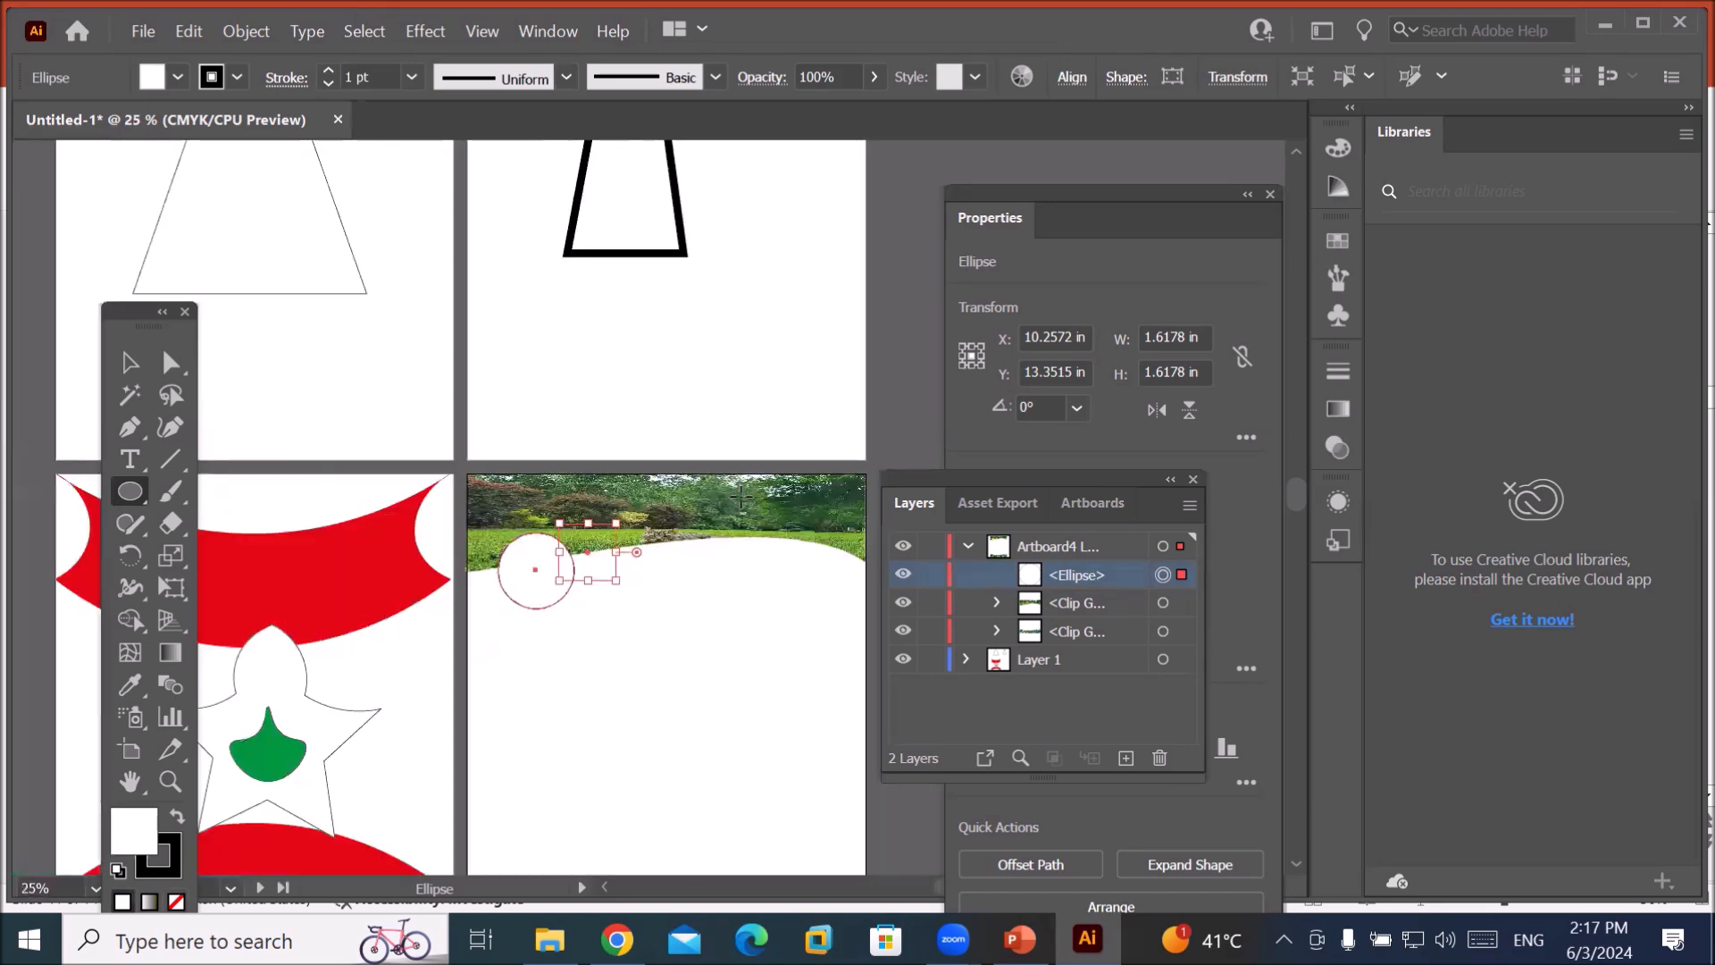
# Duplicate the circle twice along the top picture's curved edge, making each copy smaller towards the right.
pyautogui.click(129, 361)
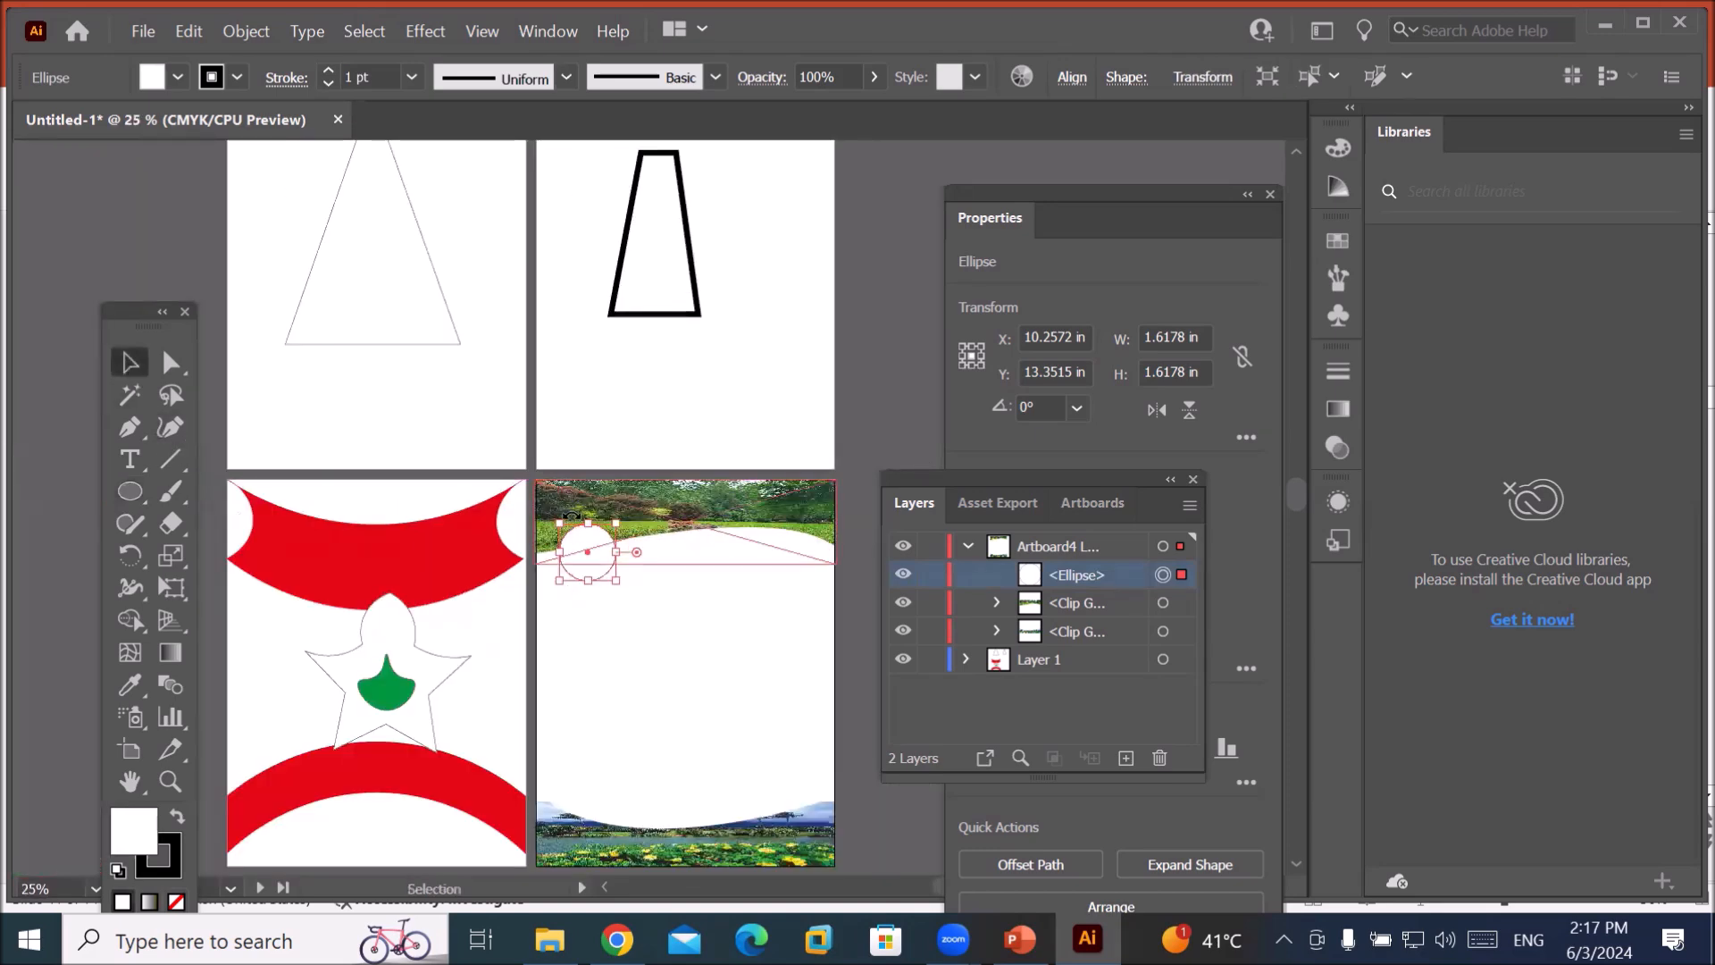
pyautogui.moveTo(608, 550); pyautogui.dragTo(805, 560)
pyautogui.click(800, 617)
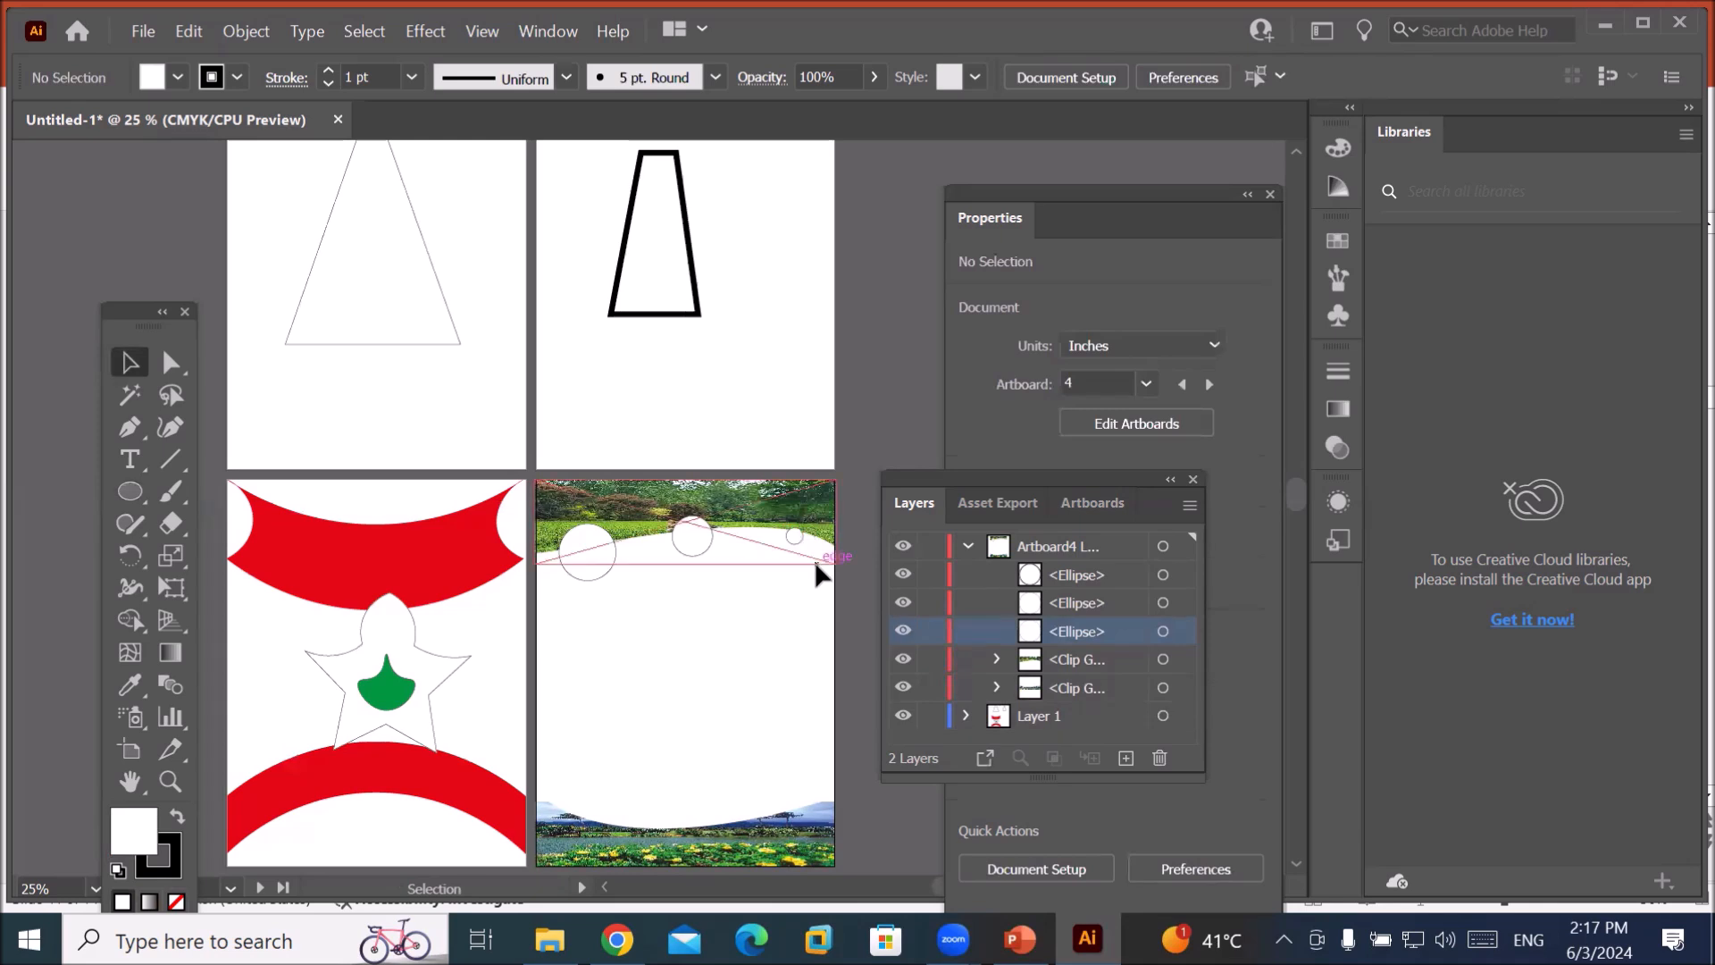
# Reposition the smallest circle and the middle circle slightly up and right along the curved edge, leaving nothing selected.
pyautogui.scroll(2, 822, 532)
pyautogui.scroll(1, 826, 534)
pyautogui.moveTo(766, 540); pyautogui.dragTo(786, 534)
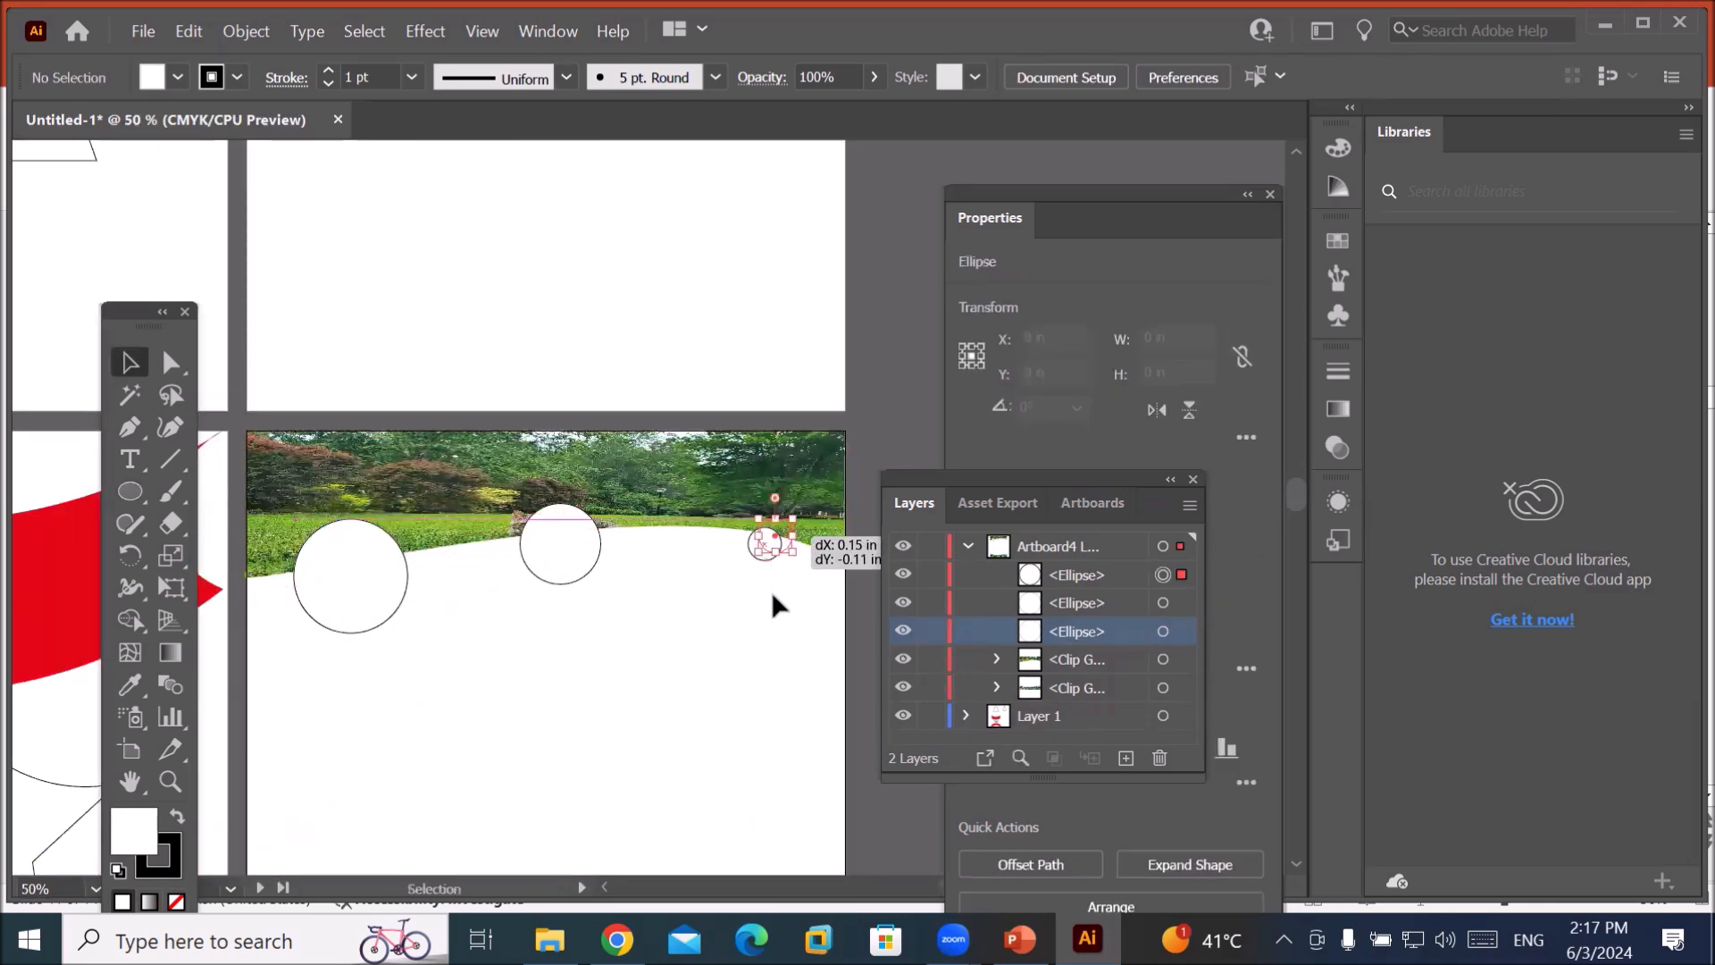
pyautogui.click(769, 592)
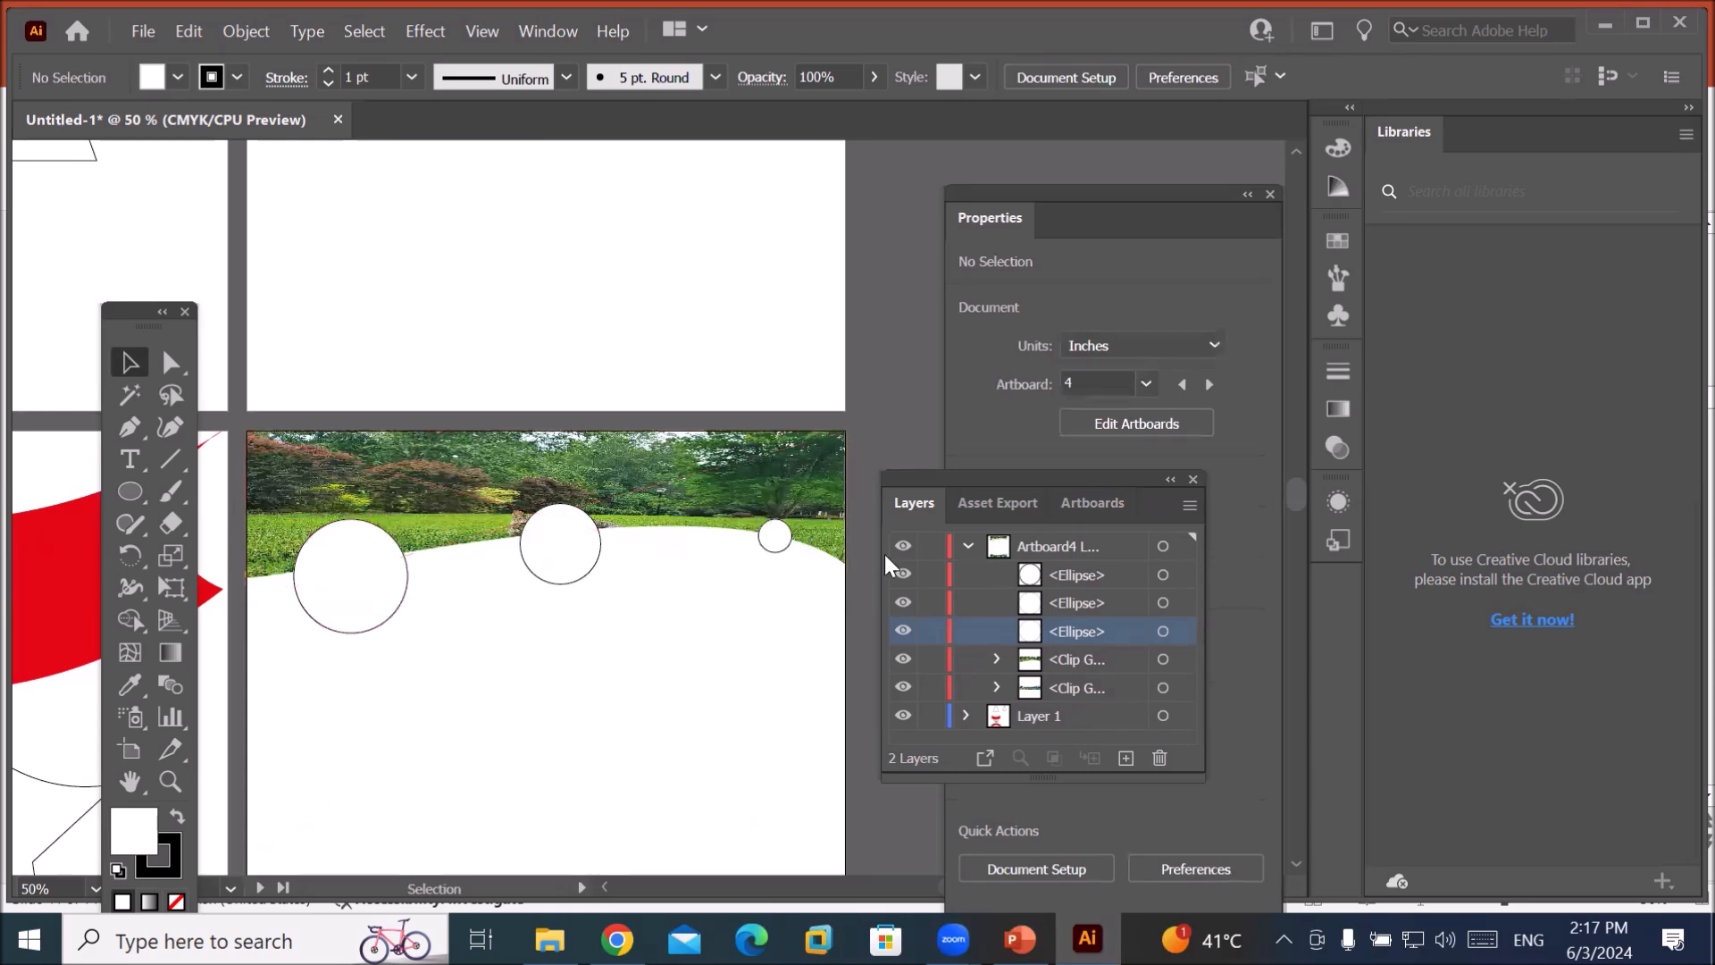
pyautogui.moveTo(549, 561); pyautogui.dragTo(577, 557)
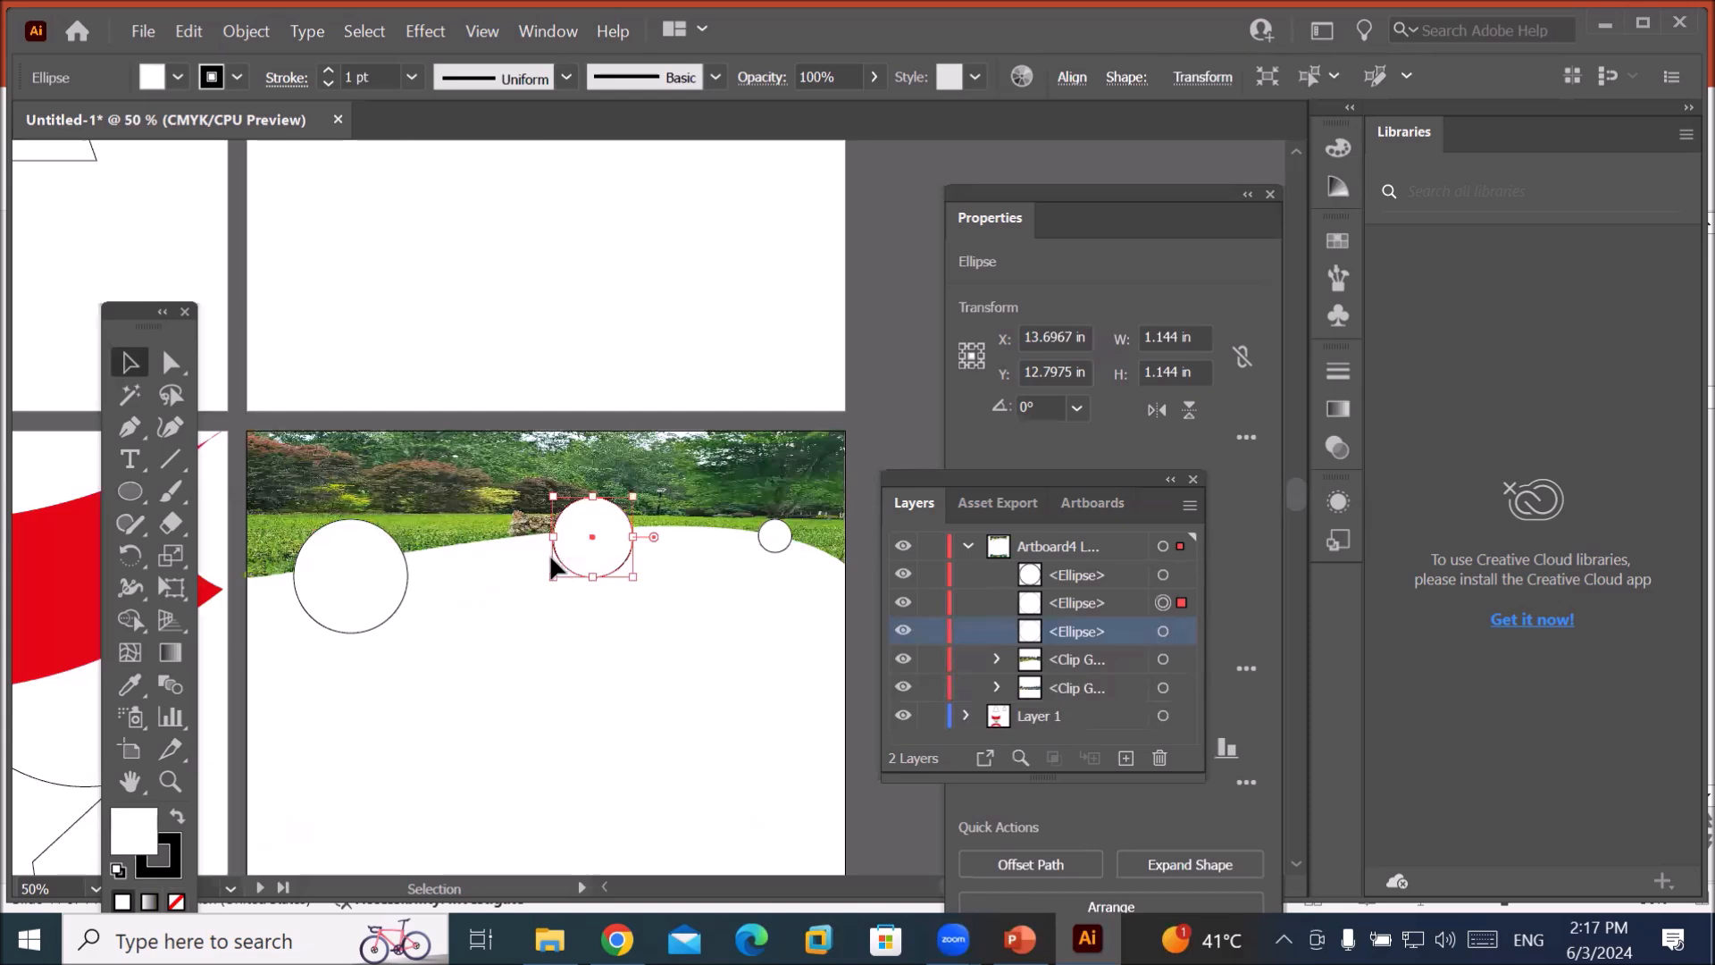
pyautogui.scroll(-2, 604, 602)
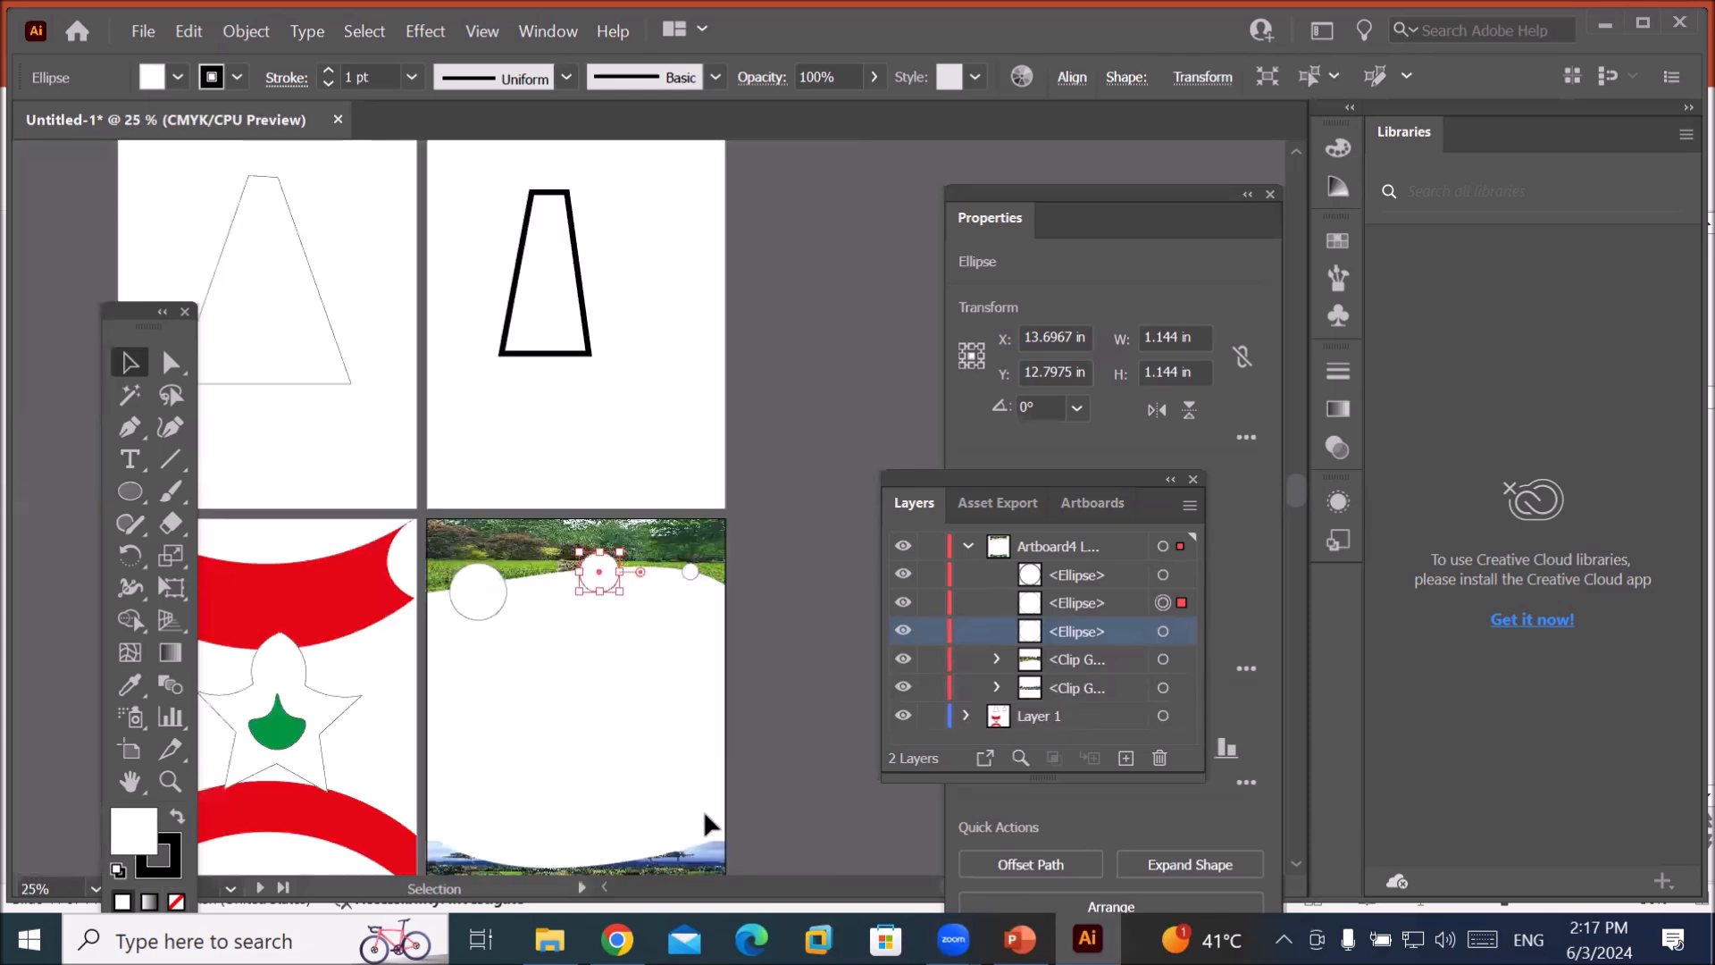
pyautogui.click(479, 595)
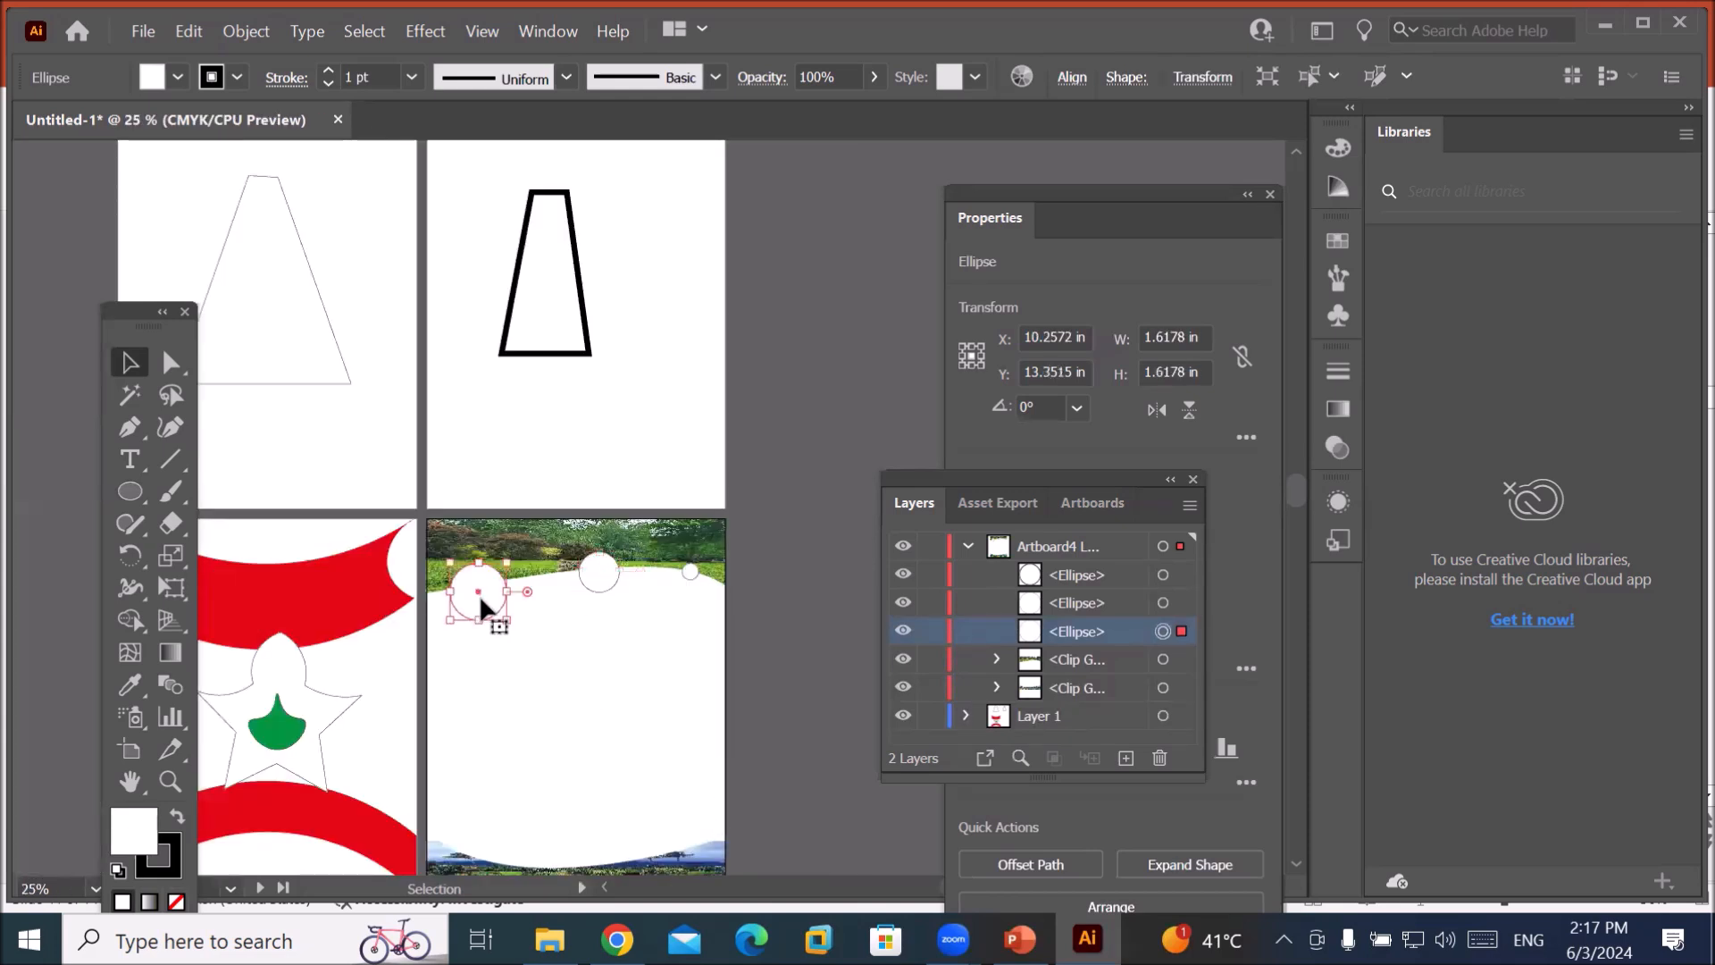
pyautogui.click(538, 677)
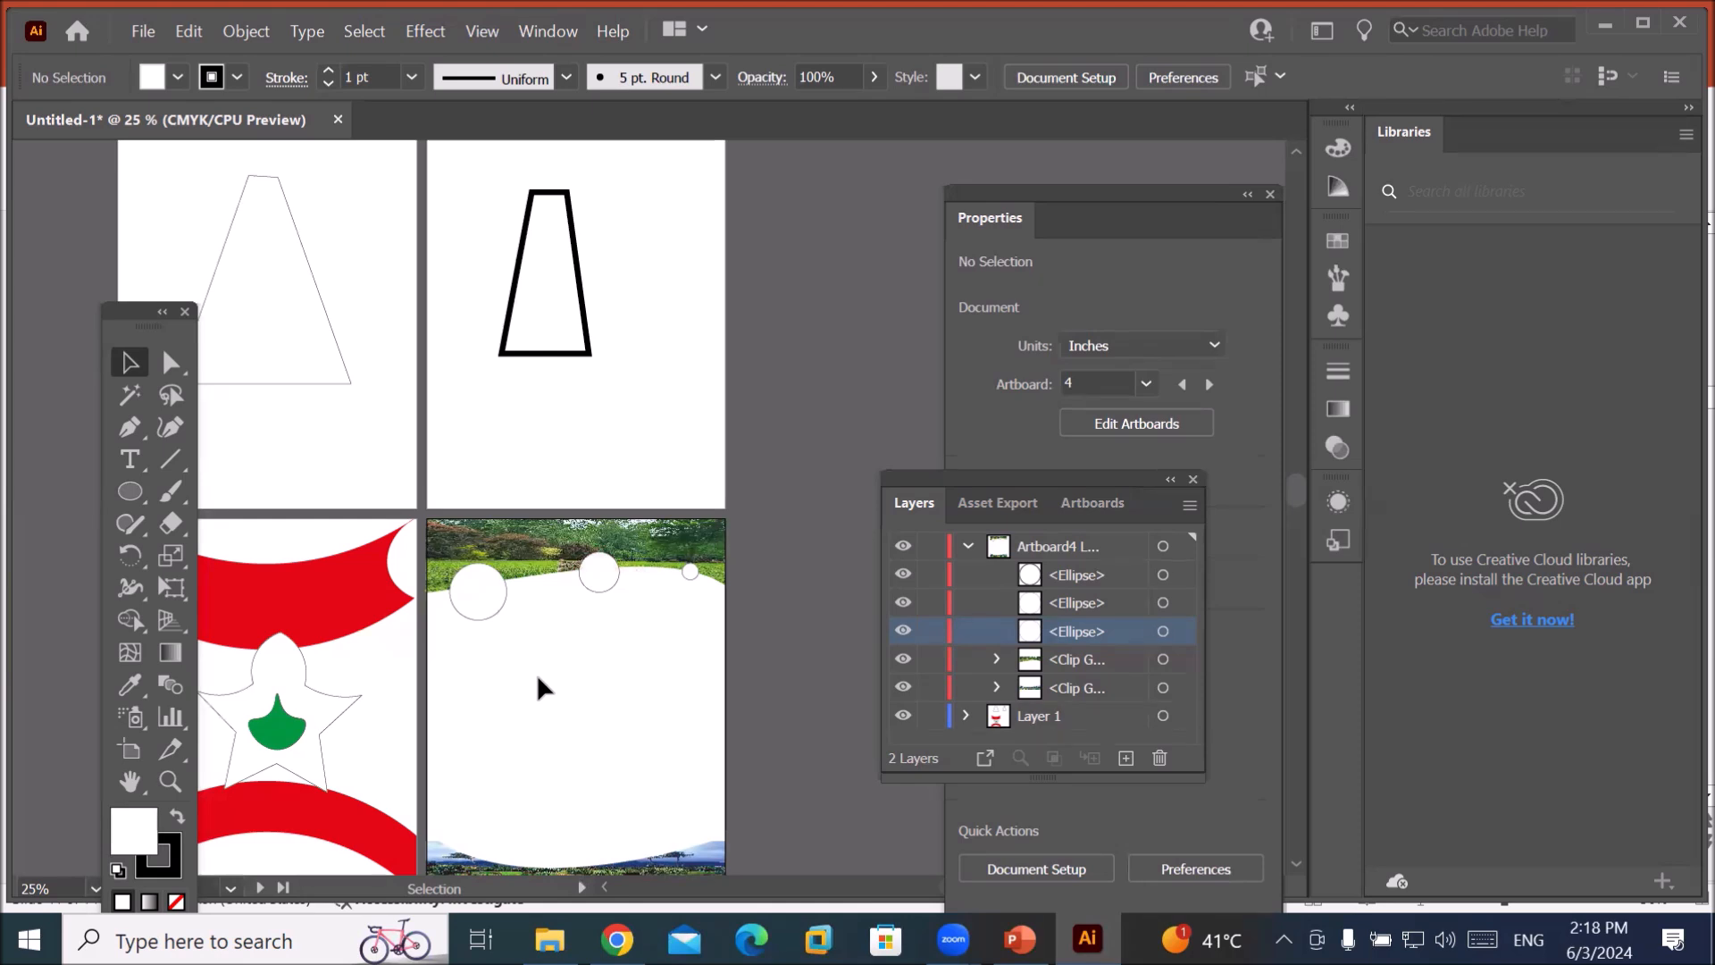
# Add a placeholder text frame about 6.65 by 3.24 in in the white area below the circles.
pyautogui.click(136, 461)
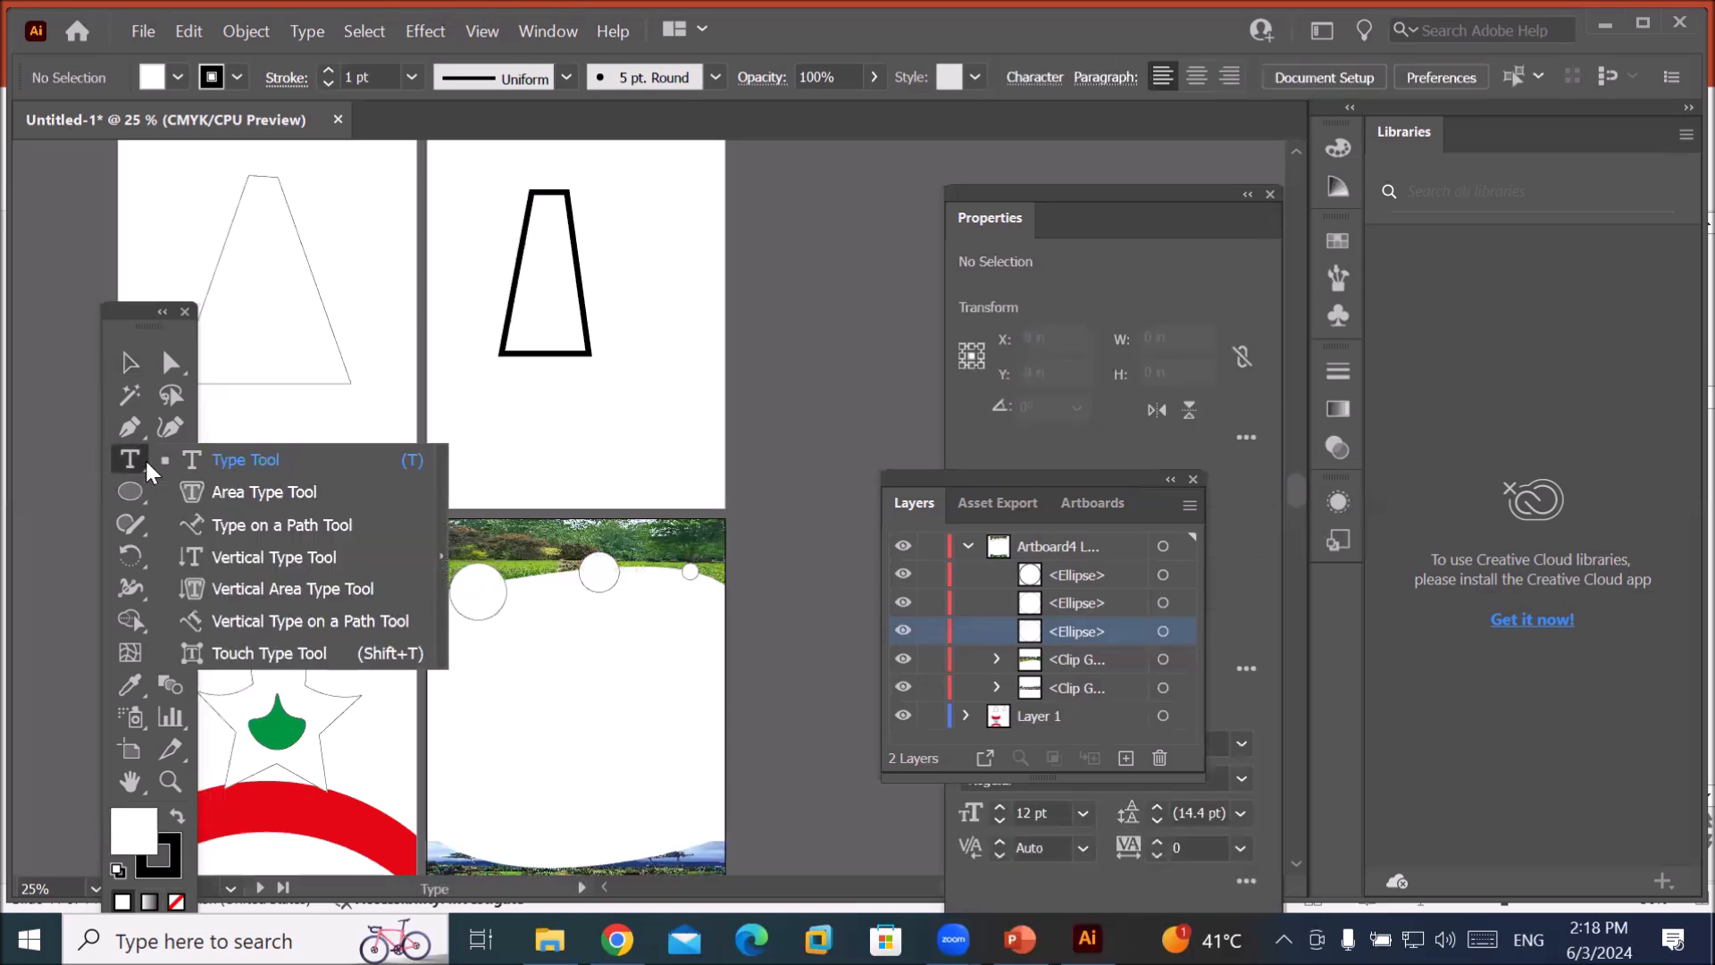
pyautogui.click(324, 471)
pyautogui.moveTo(463, 638); pyautogui.dragTo(697, 752)
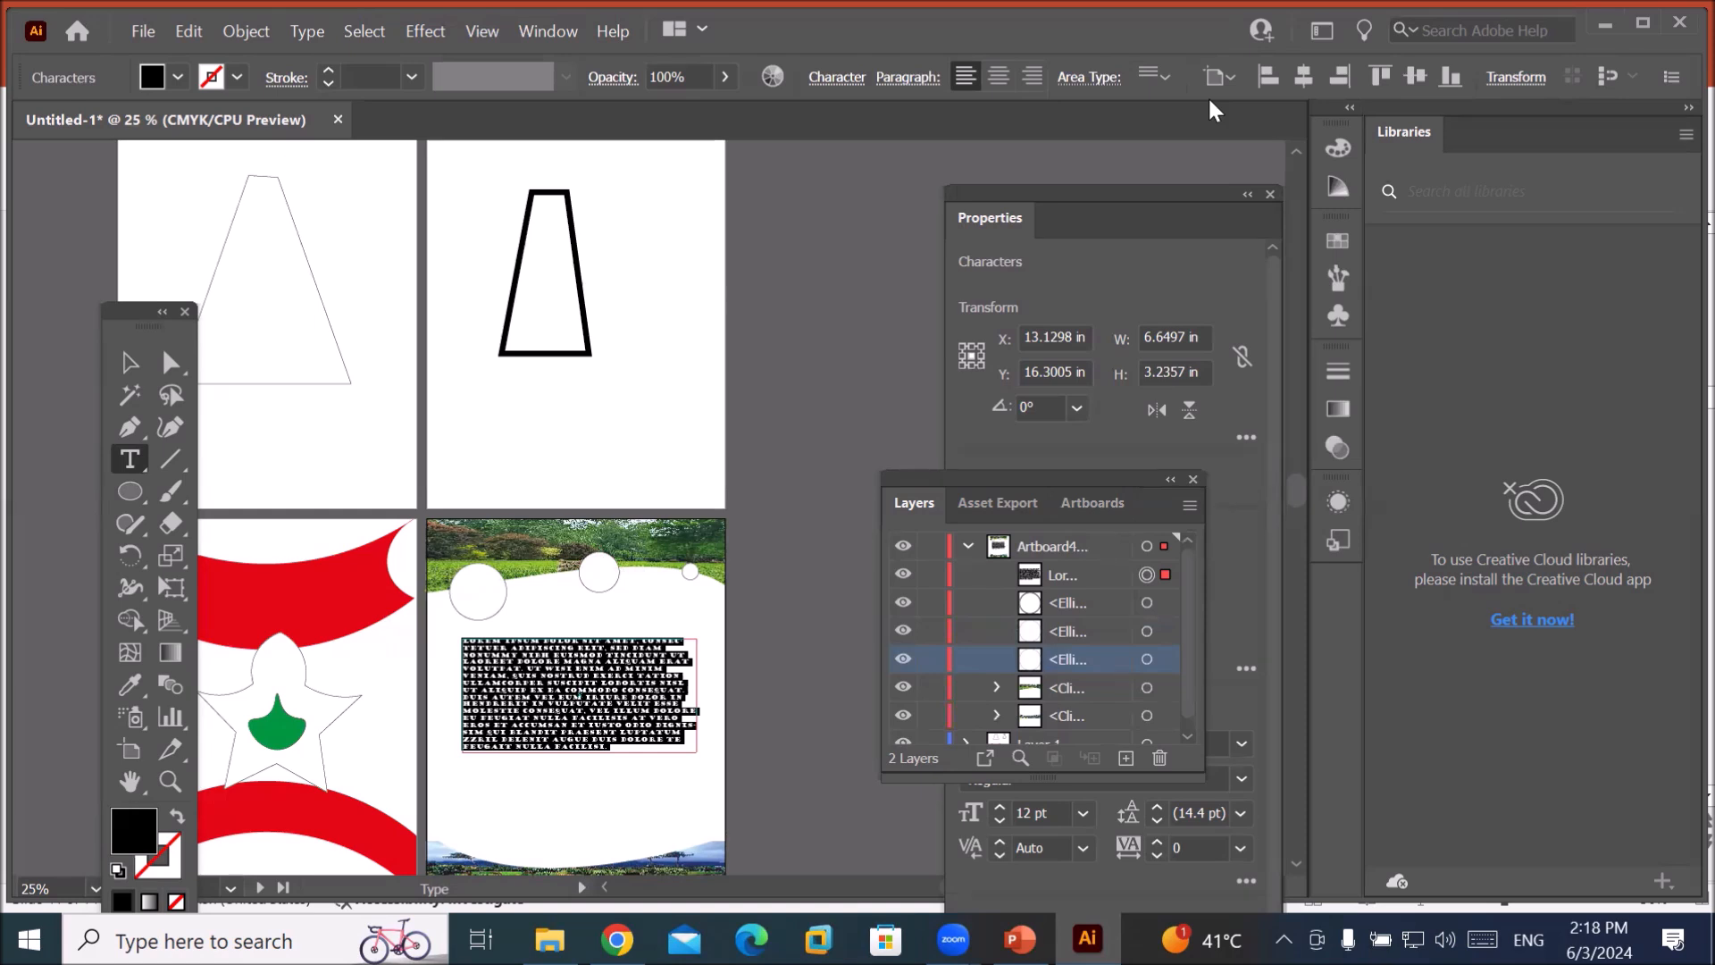
# Increase the placeholder text's font size to 39 pt.
pyautogui.click(845, 71)
pyautogui.click(647, 200)
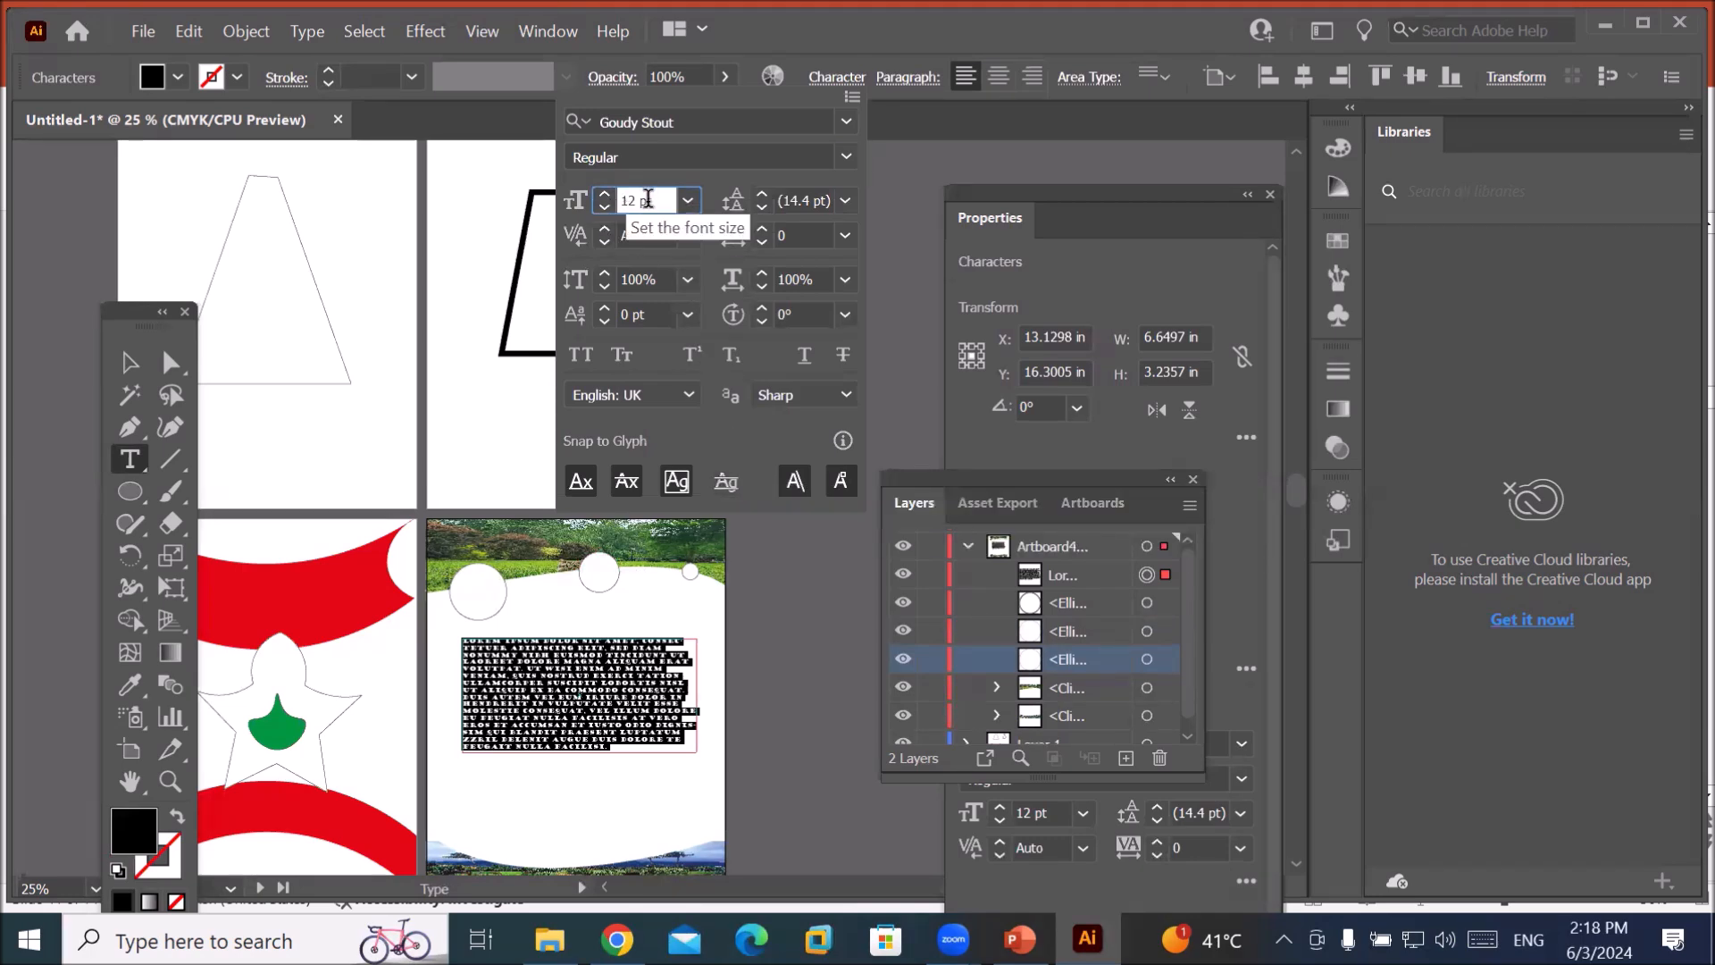
pyautogui.press('Up')
pyautogui.press('Up')
pyautogui.press('Up')
pyautogui.press('Up')
pyautogui.press('Up')
pyautogui.press('Up')
pyautogui.press('Up')
pyautogui.press('Up')
pyautogui.press('Up')
pyautogui.press('Up')
pyautogui.press('Up')
pyautogui.press('Up')
pyautogui.press('Up')
pyautogui.press('Up')
pyautogui.press('Up')
pyautogui.press('Up')
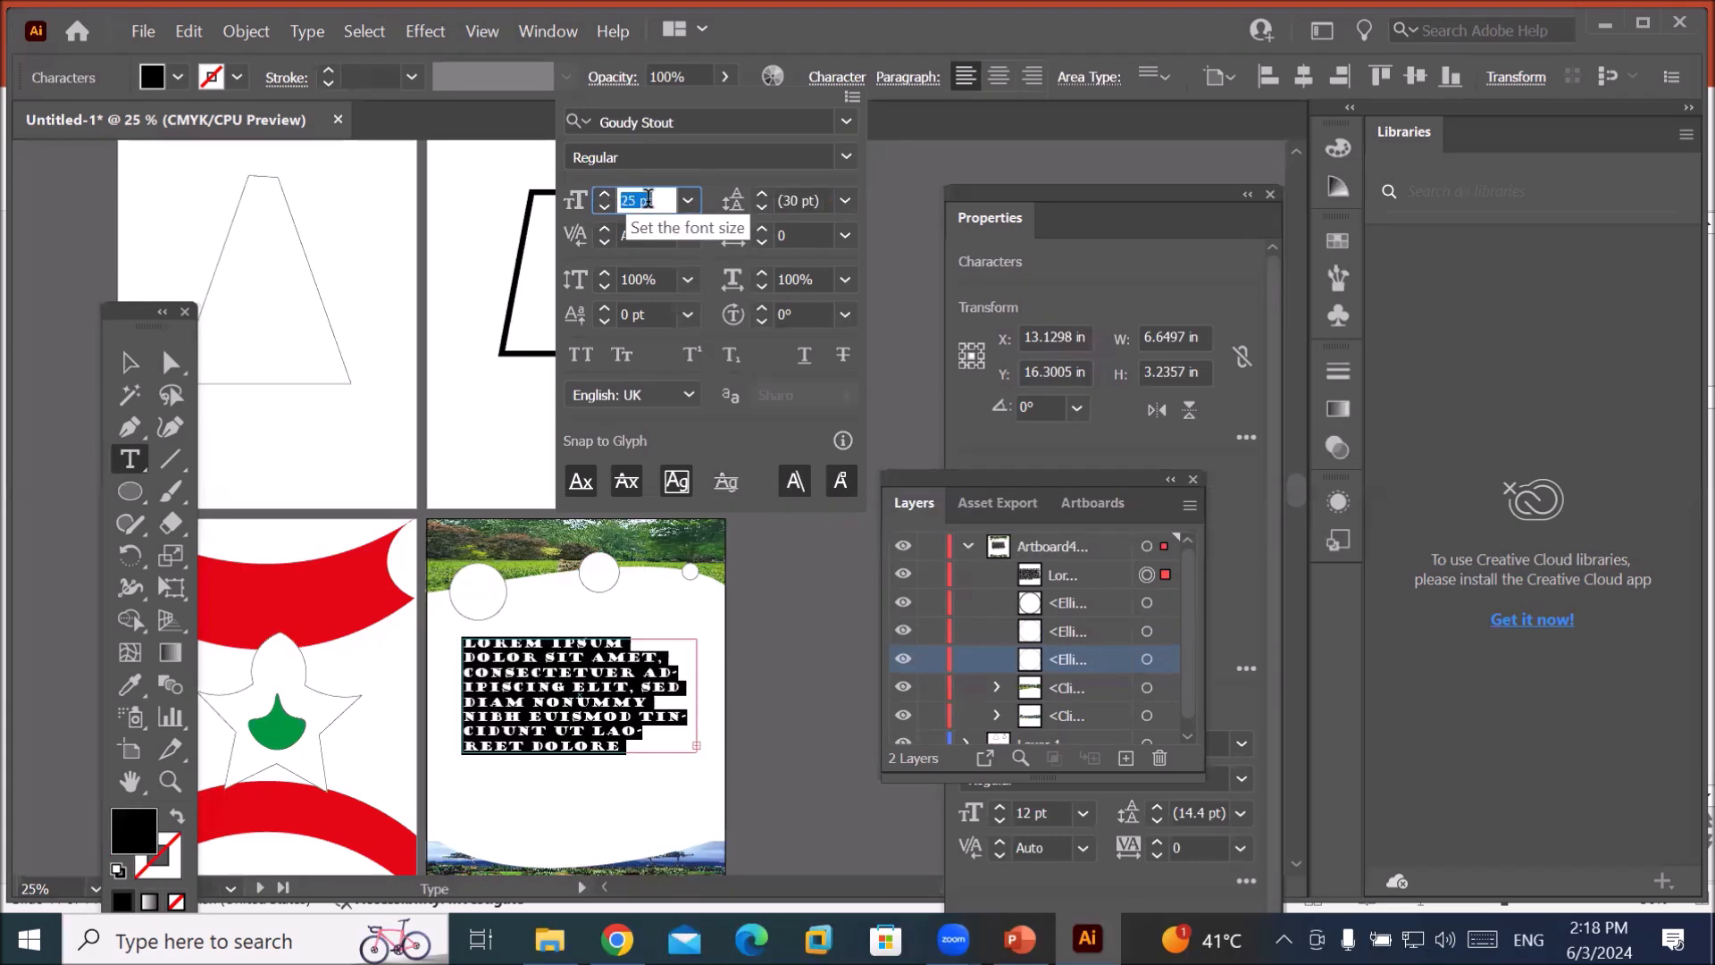
pyautogui.press('Up')
pyautogui.press('Up')
pyautogui.press('Up')
pyautogui.press('Up')
pyautogui.press('Up')
pyautogui.press('Up')
pyautogui.press('Up')
pyautogui.press('Up')
pyautogui.press('Up')
pyautogui.press('Up')
pyautogui.press('Up')
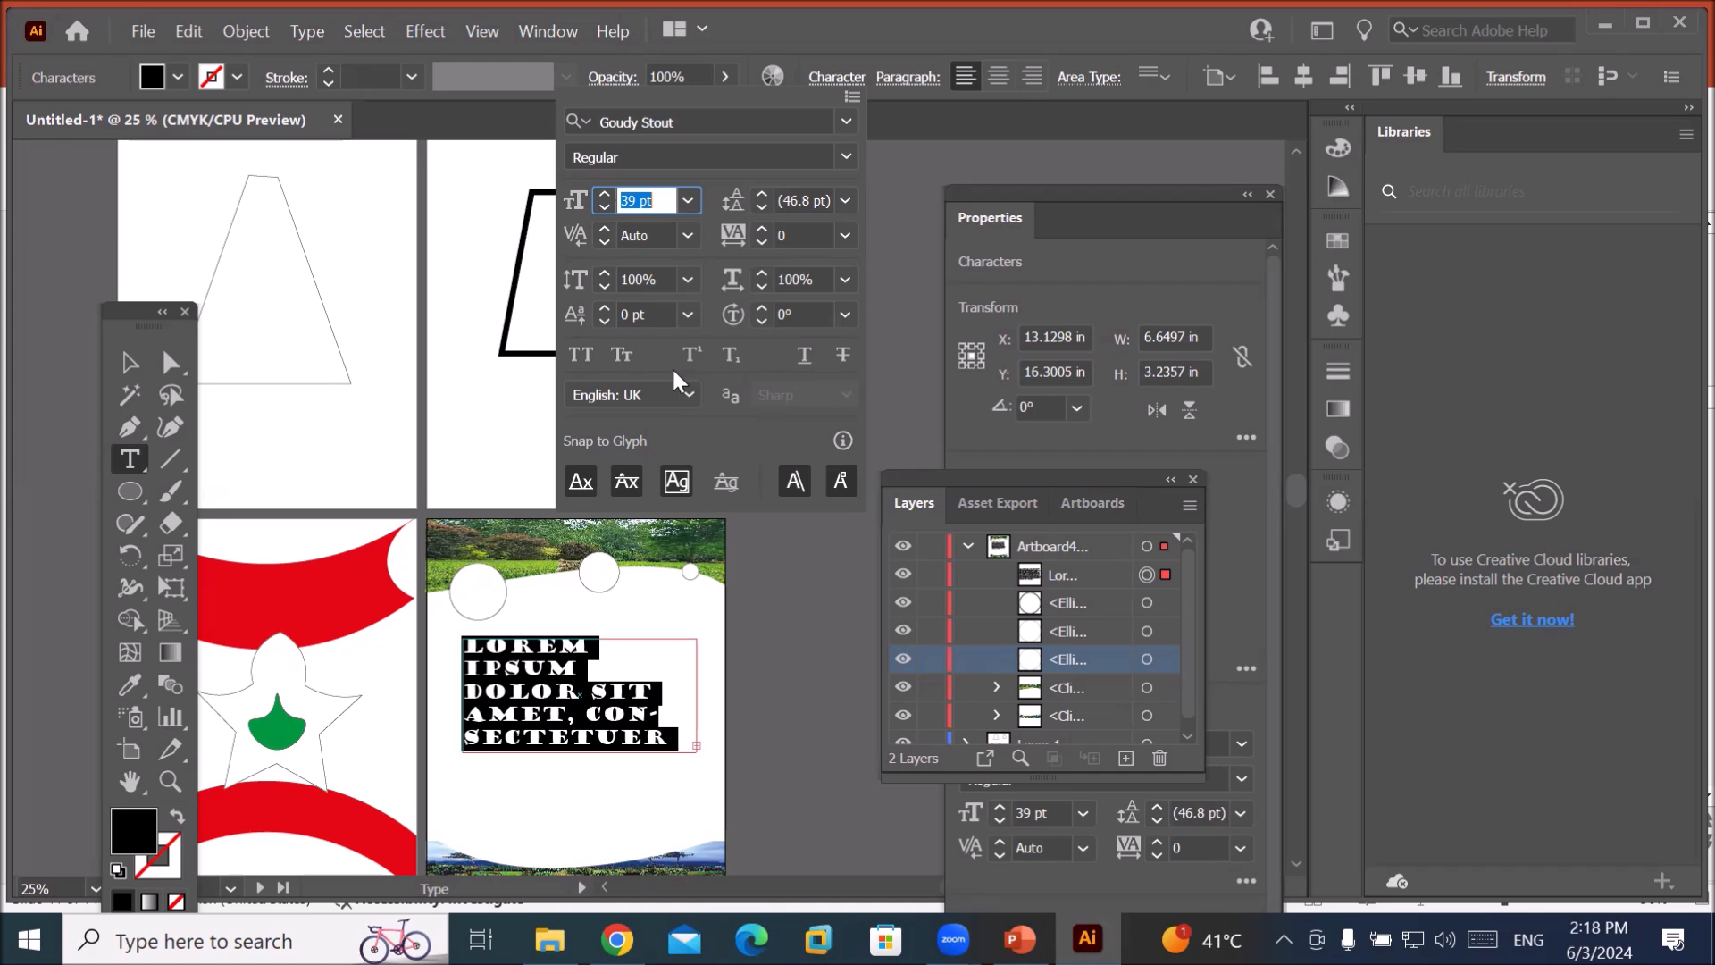
# Reset the placeholder text's character formatting to the defaults and close the character settings.
pyautogui.click(653, 202)
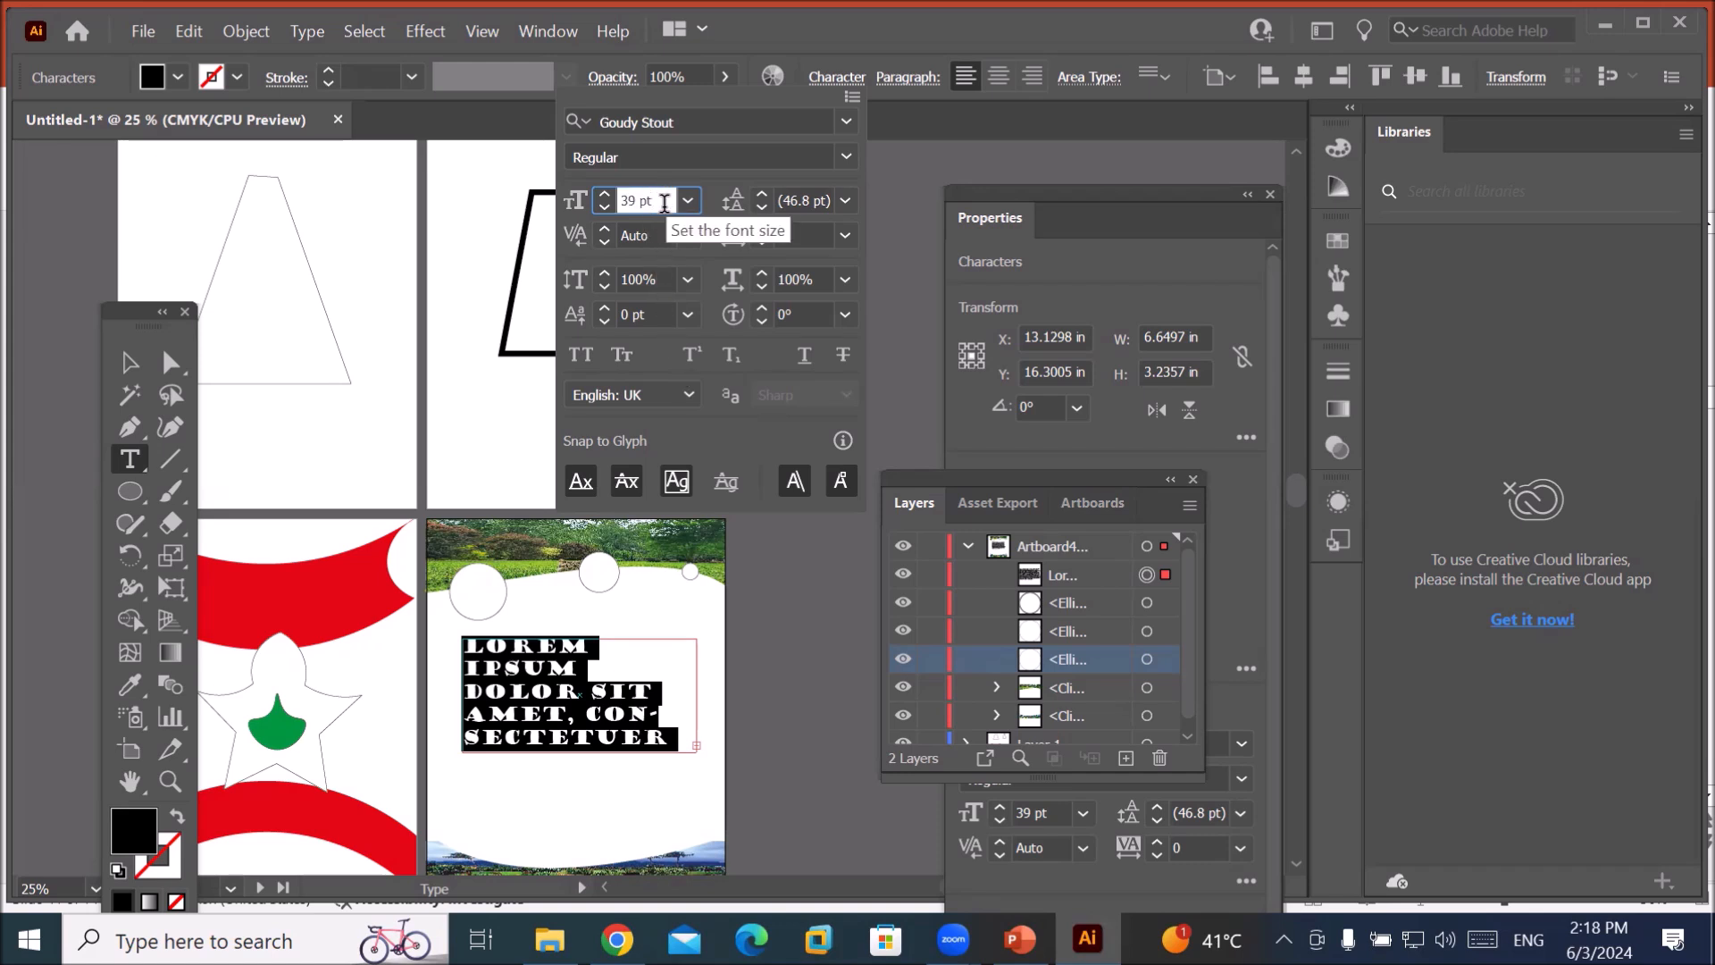
pyautogui.click(848, 95)
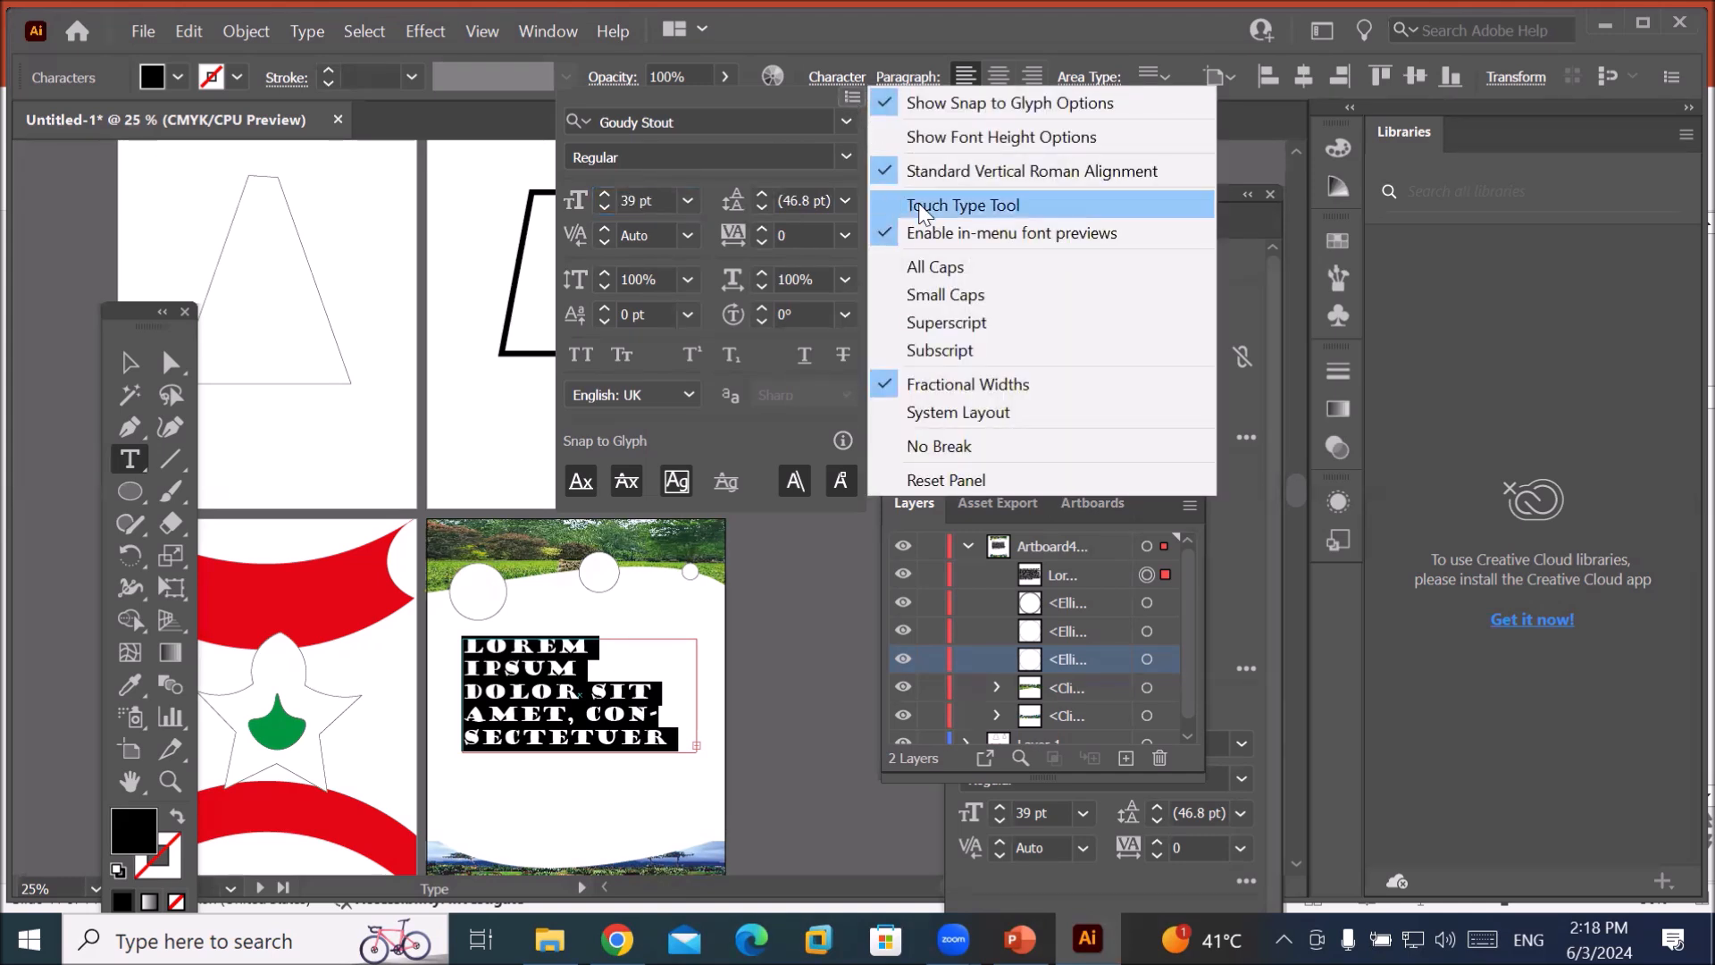
pyautogui.click(1058, 478)
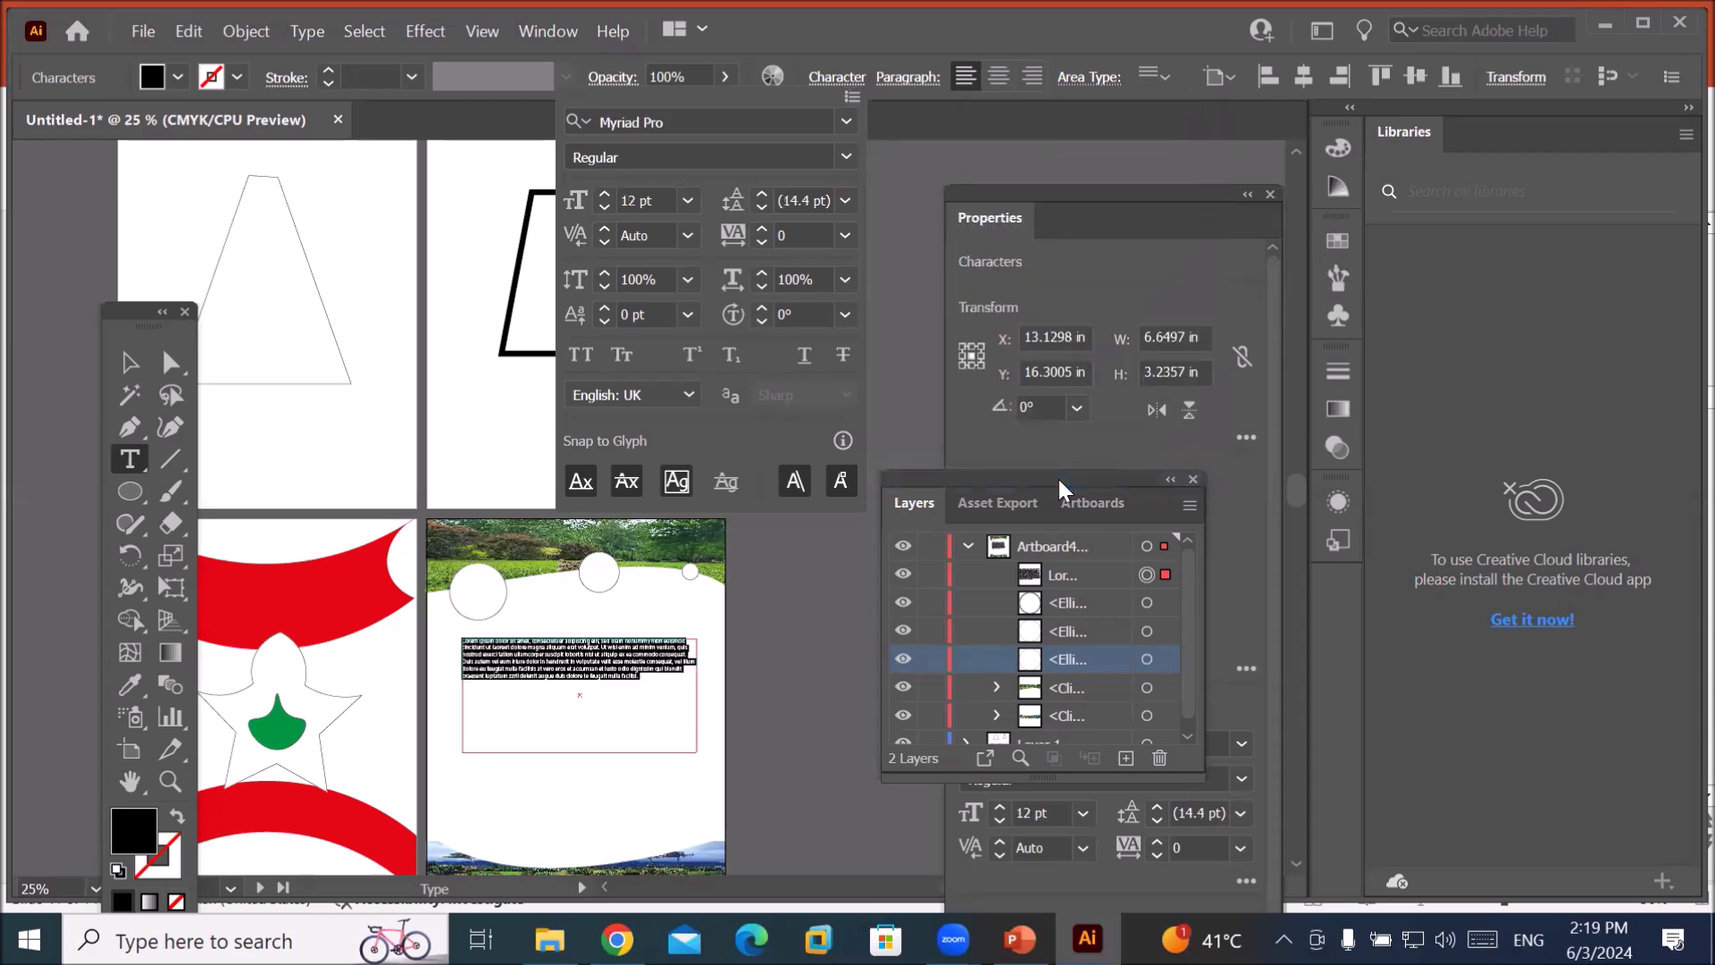
pyautogui.click(648, 200)
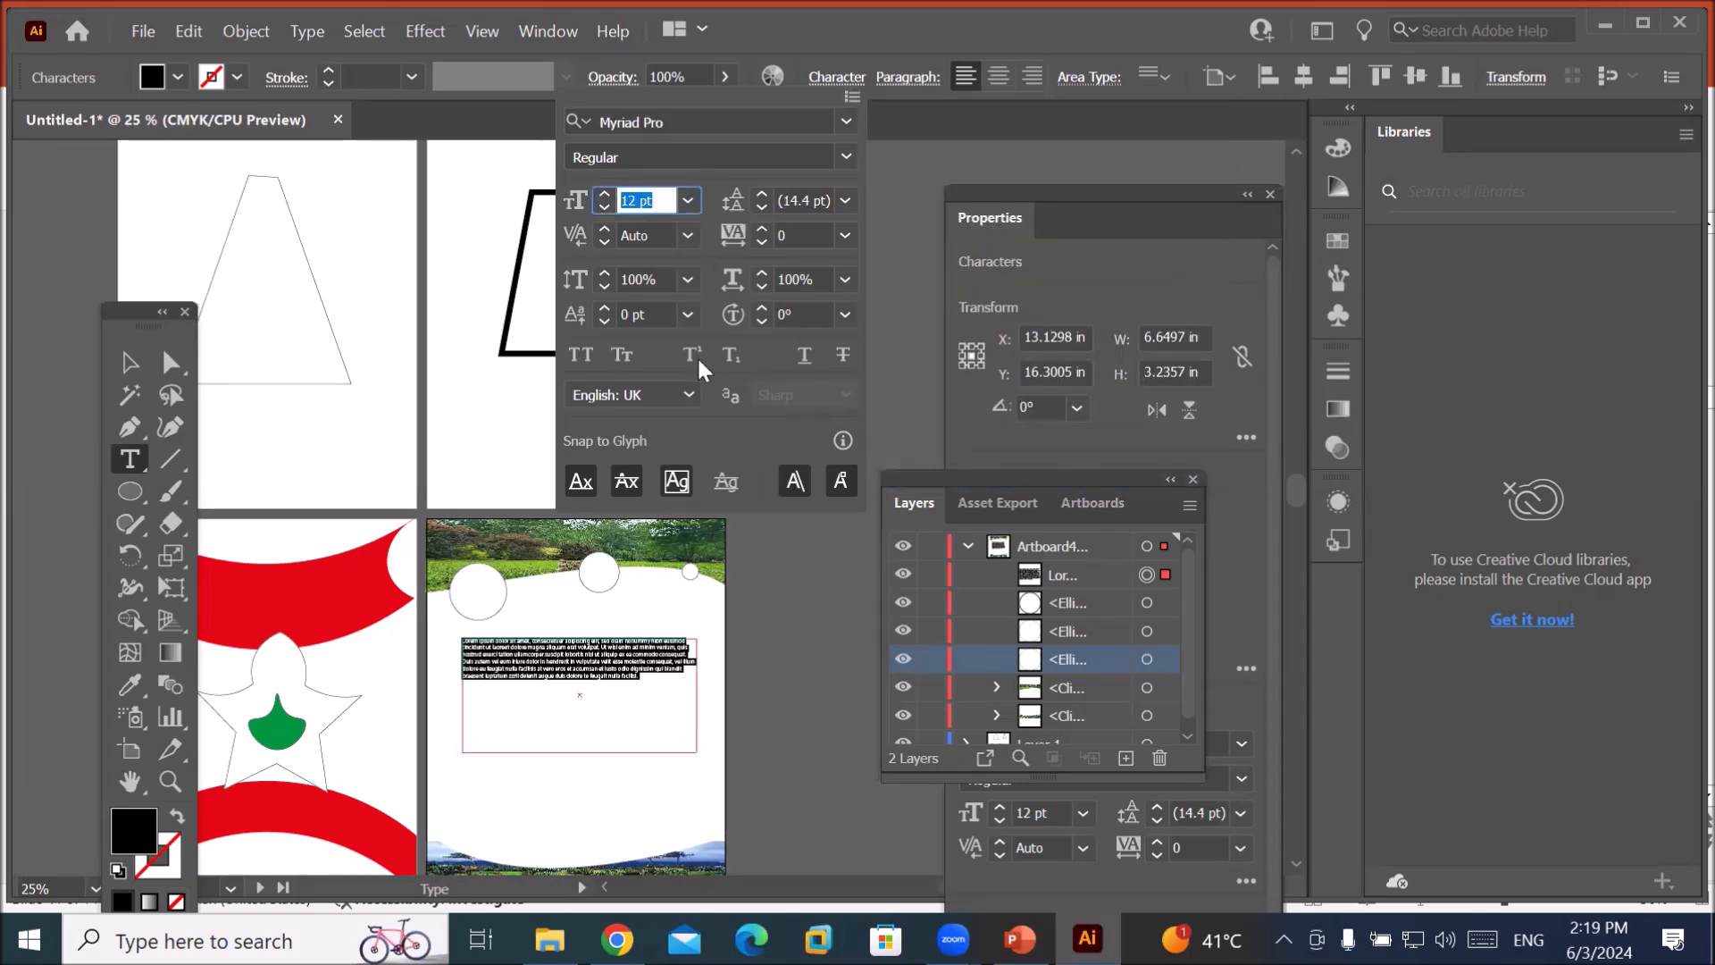
pyautogui.click(649, 192)
pyautogui.click(800, 200)
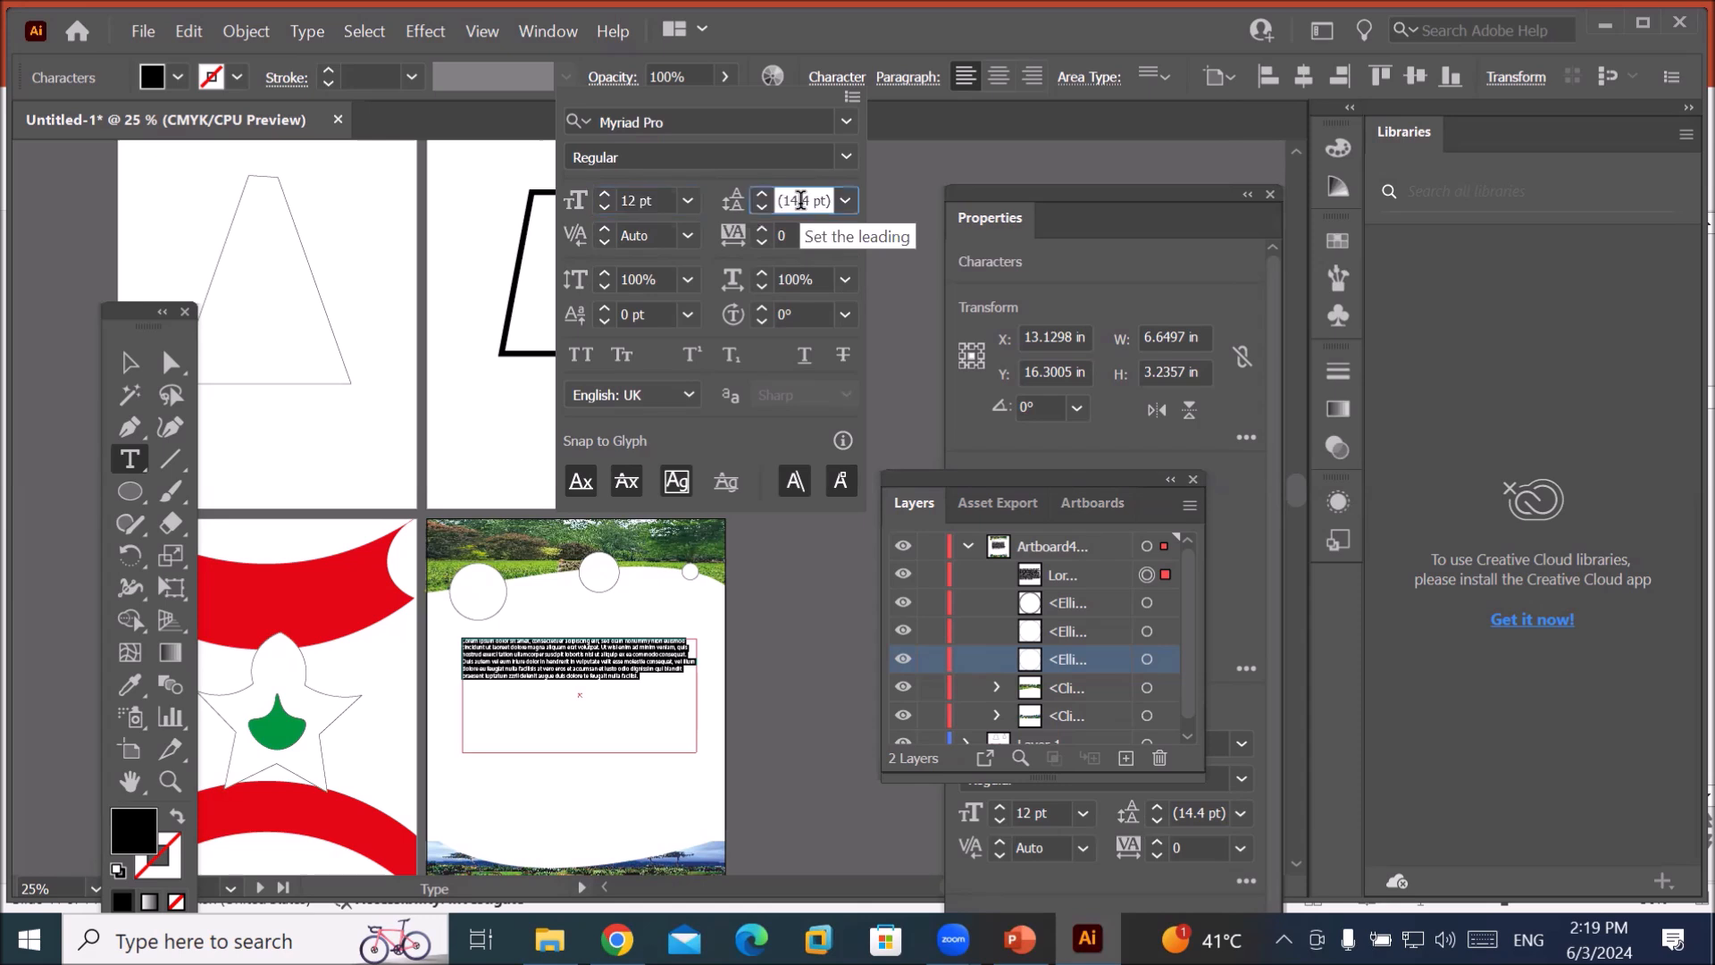
pyautogui.click(796, 278)
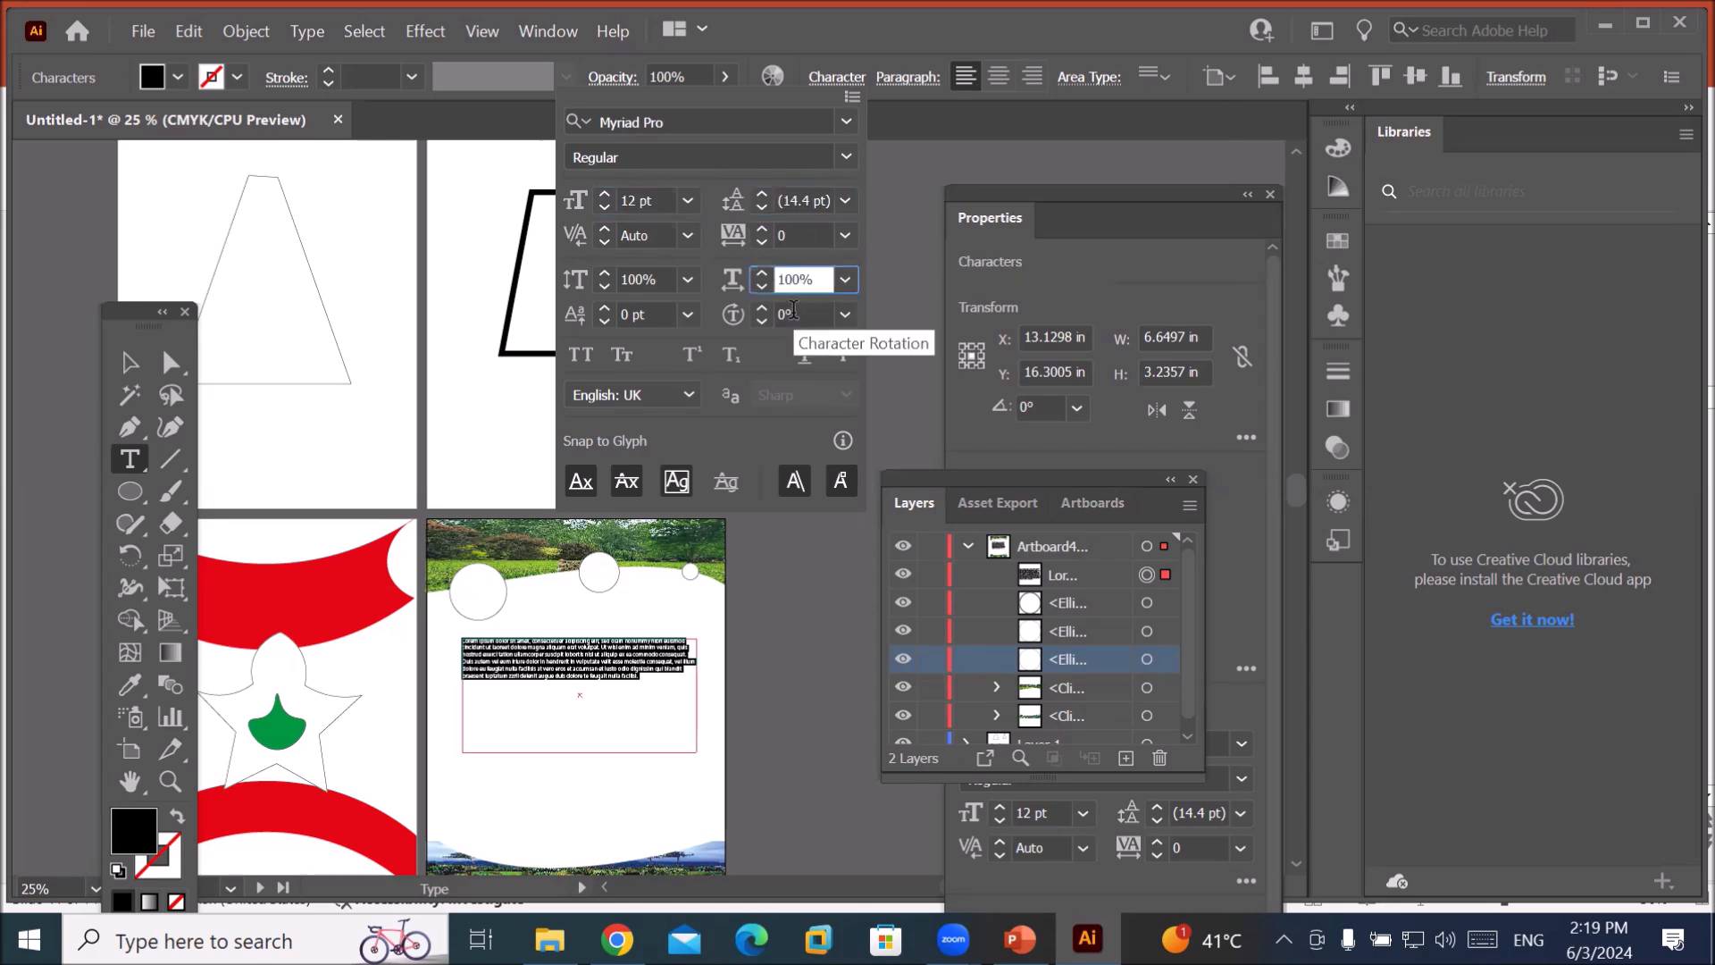
pyautogui.click(793, 314)
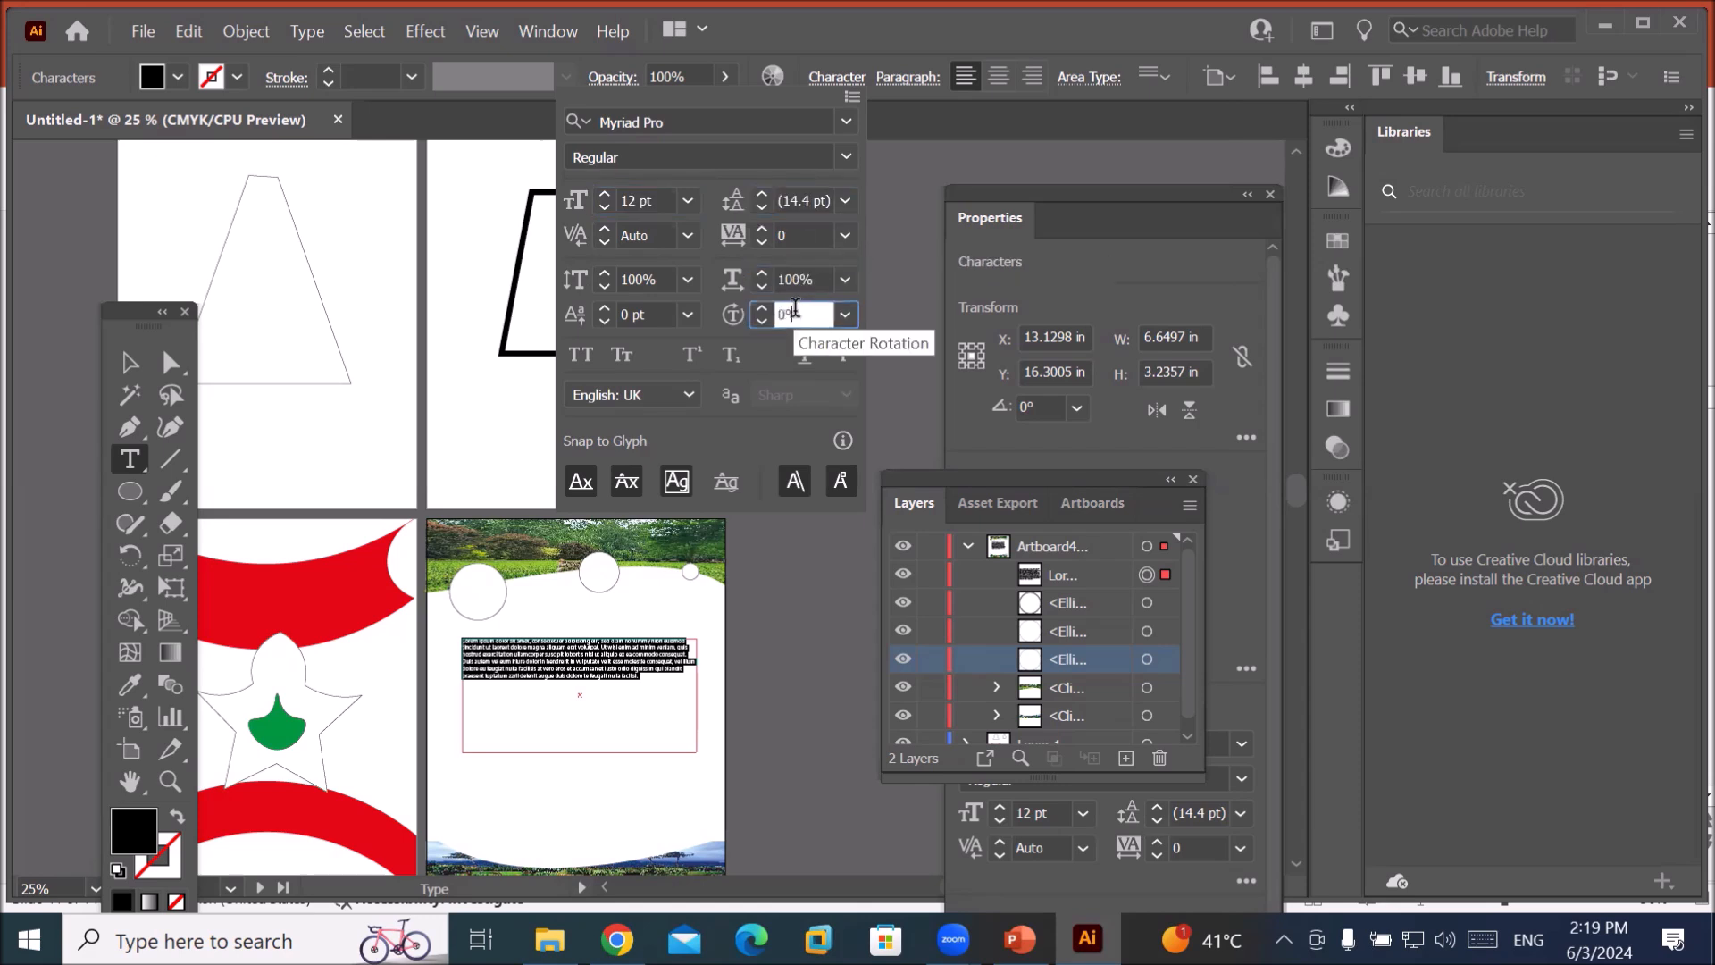
pyautogui.click(852, 96)
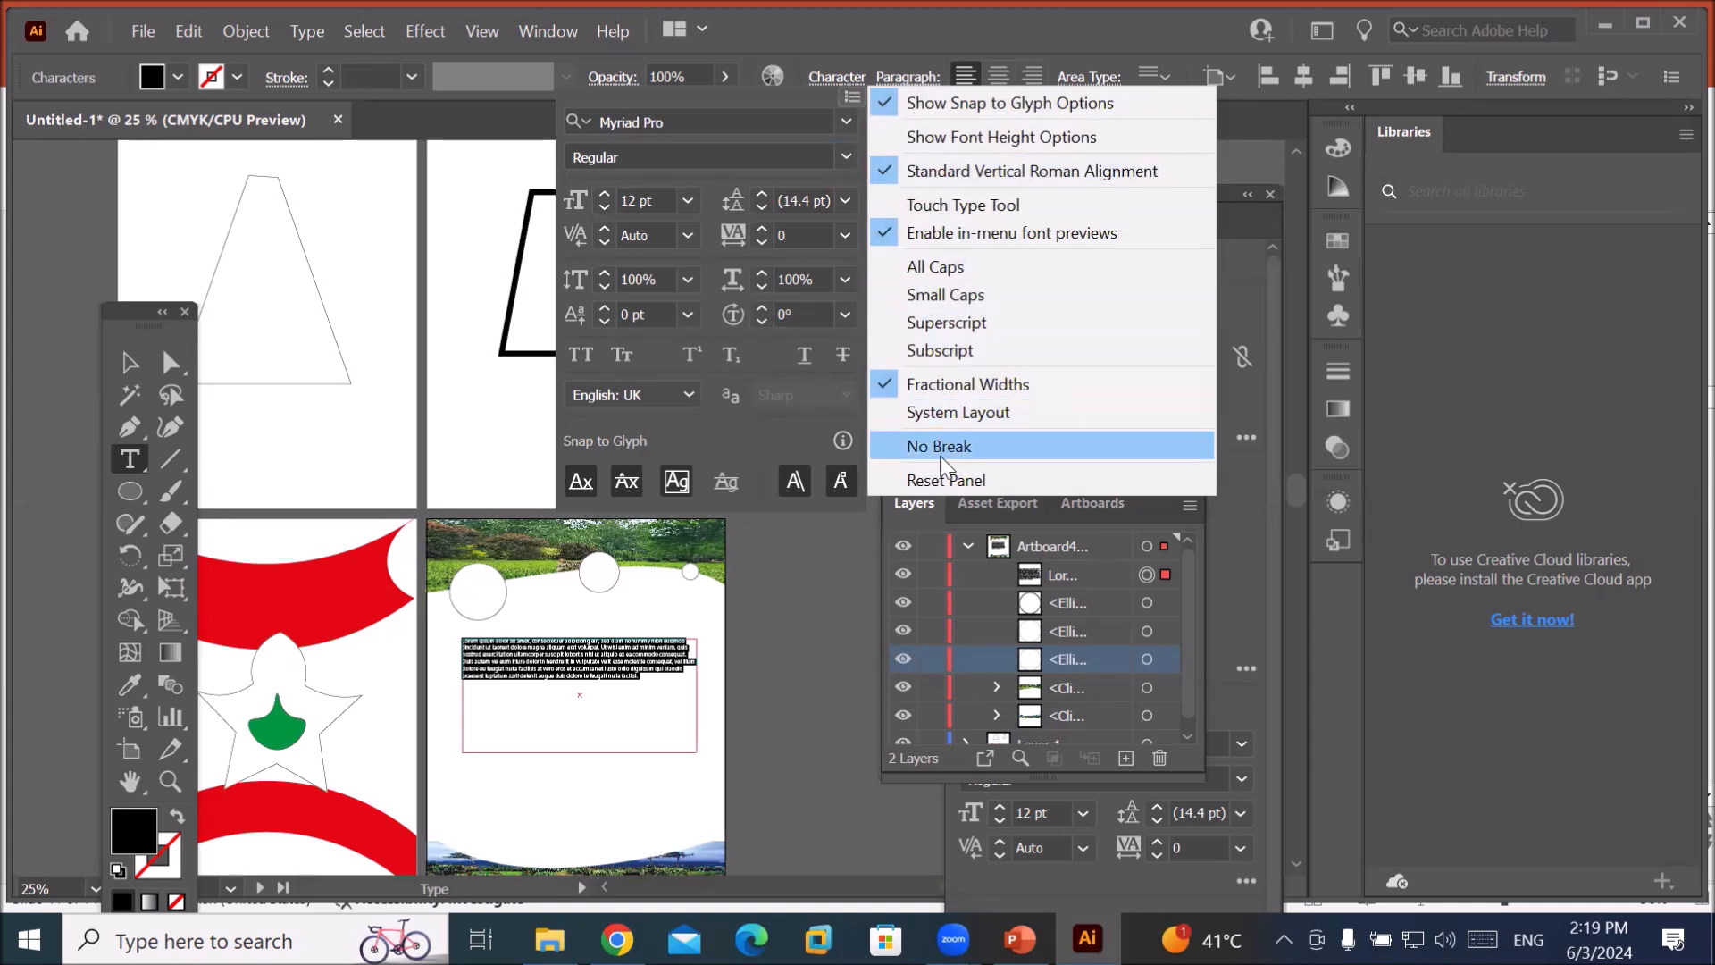
pyautogui.click(931, 478)
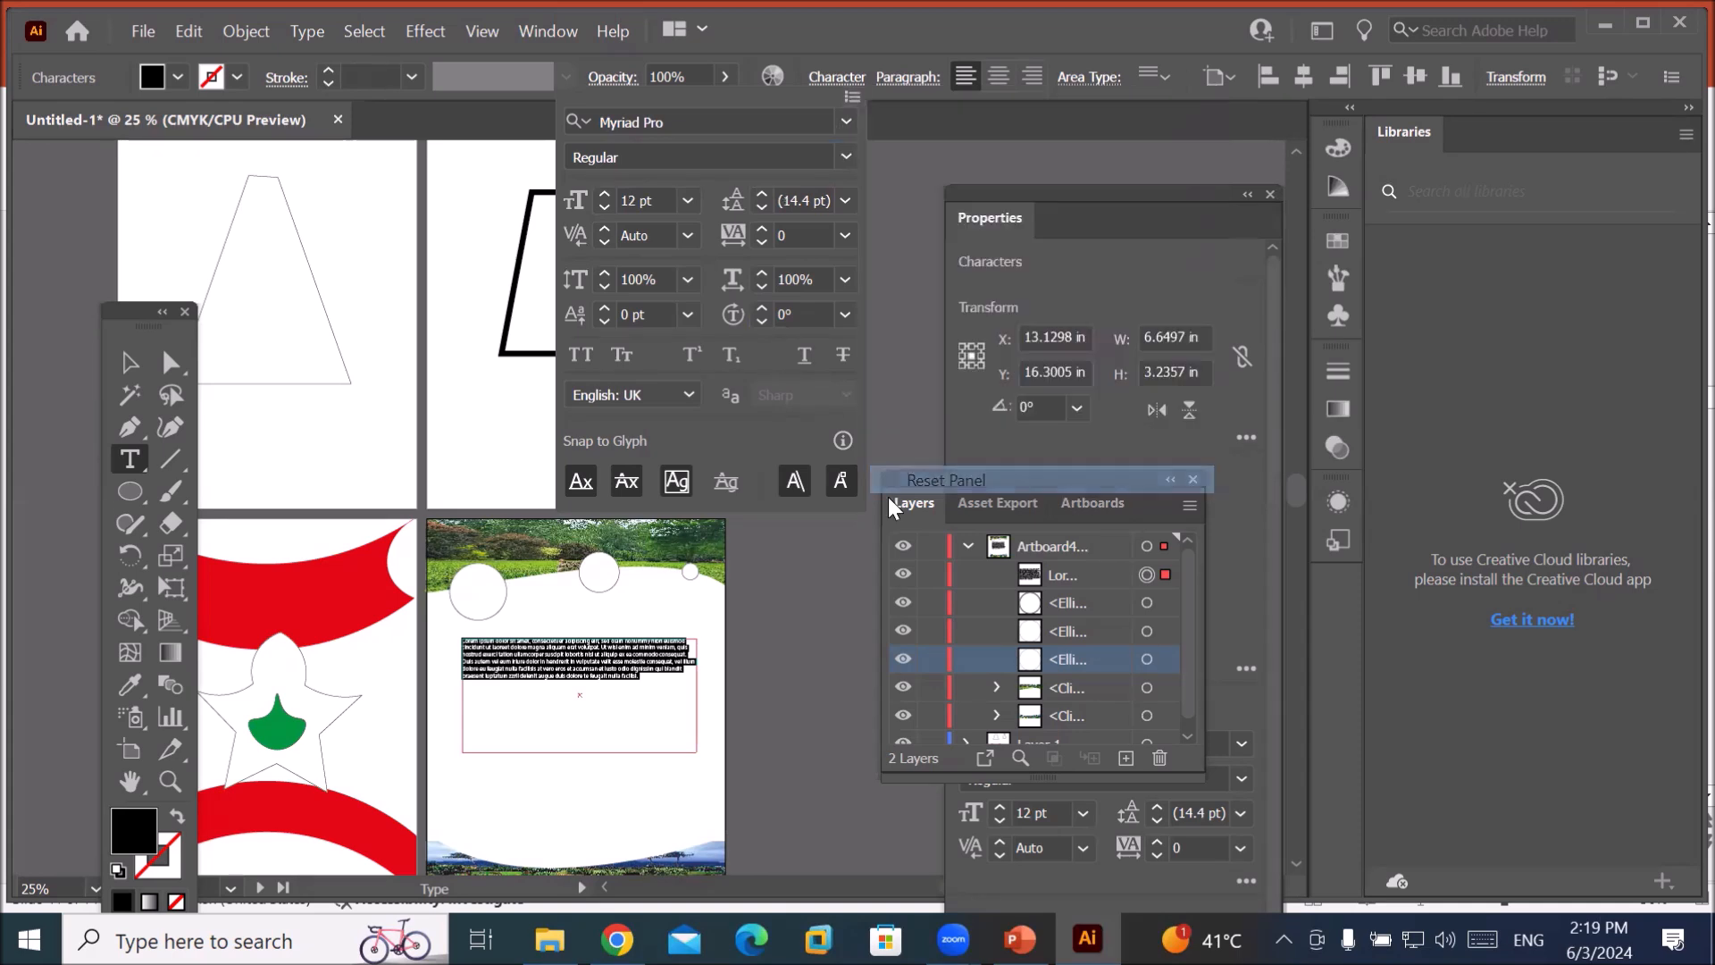
pyautogui.click(623, 652)
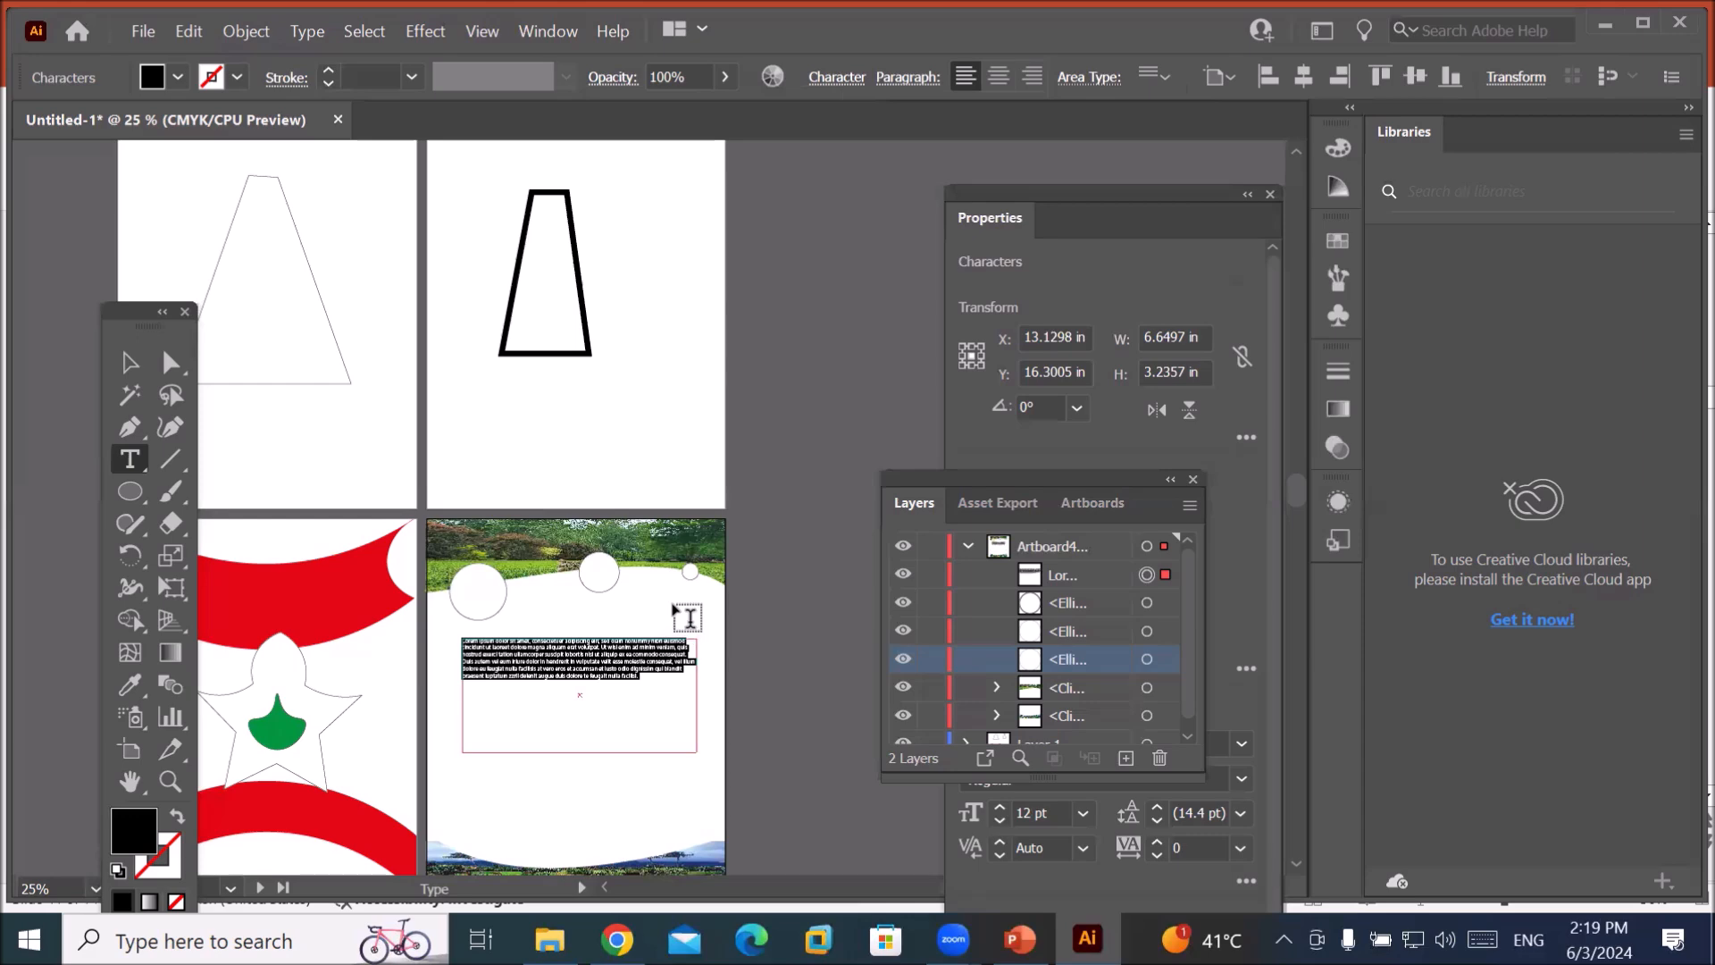
# Move the placeholder text down to just above the bottom picture, shorten its frame to about 1.42 in high, and deselect it.
pyautogui.click(130, 362)
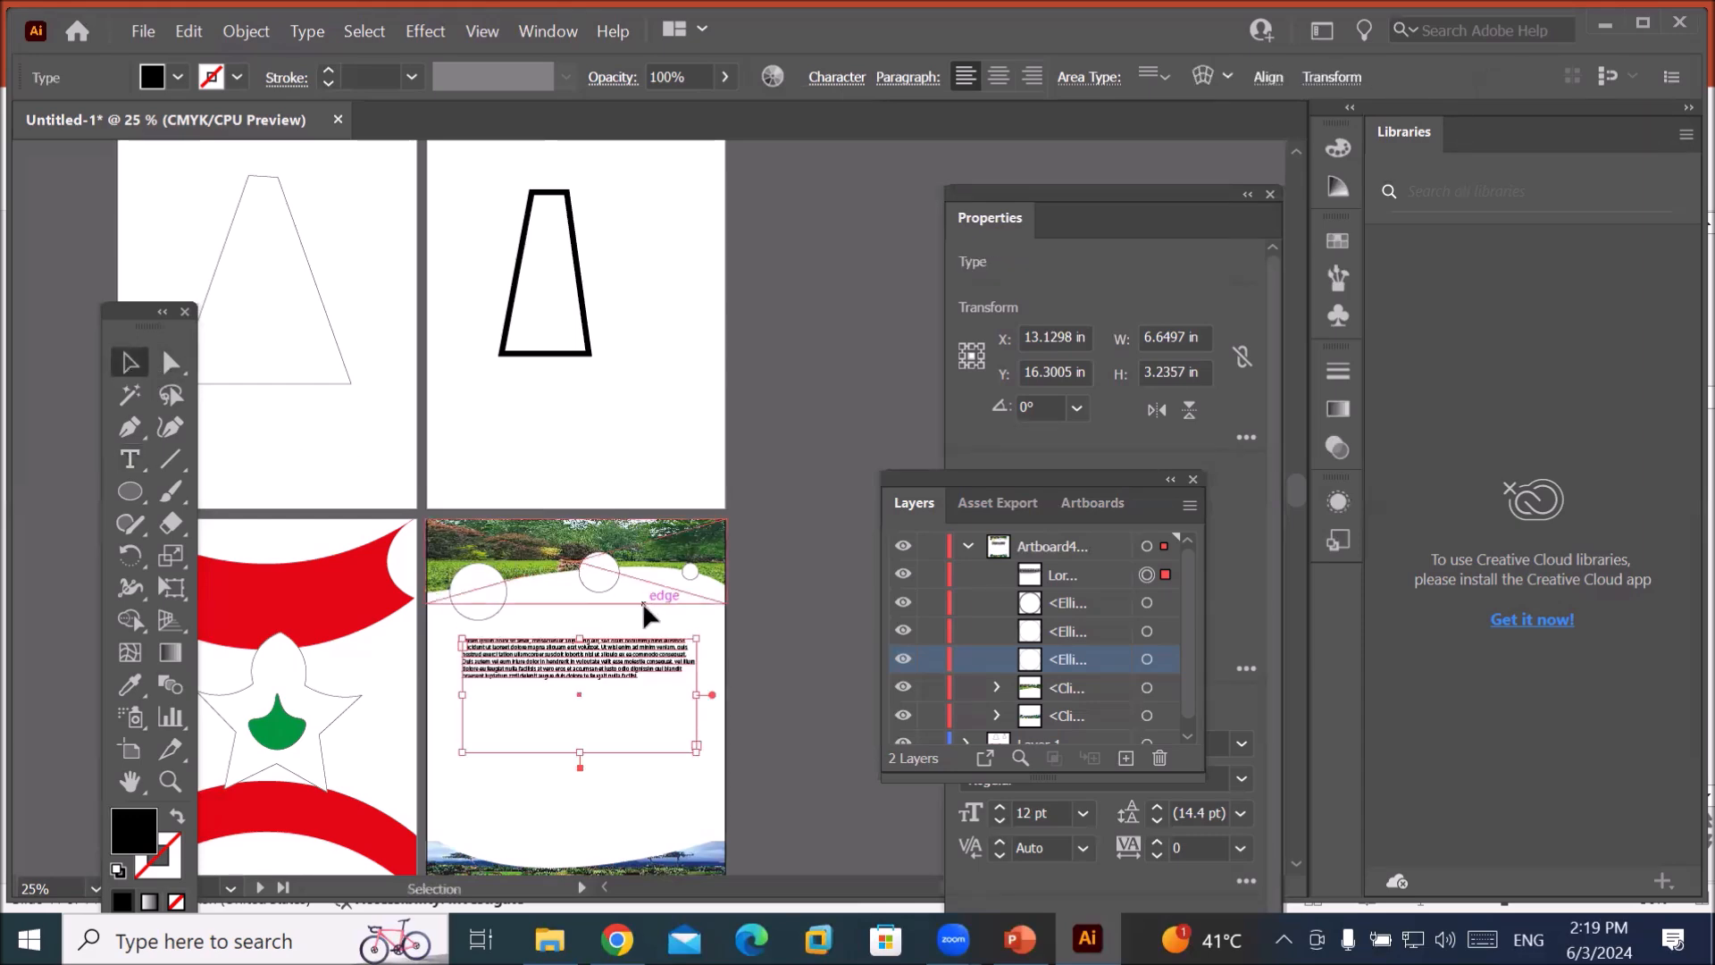
pyautogui.click(704, 657)
pyautogui.scroll(4, 658, 668)
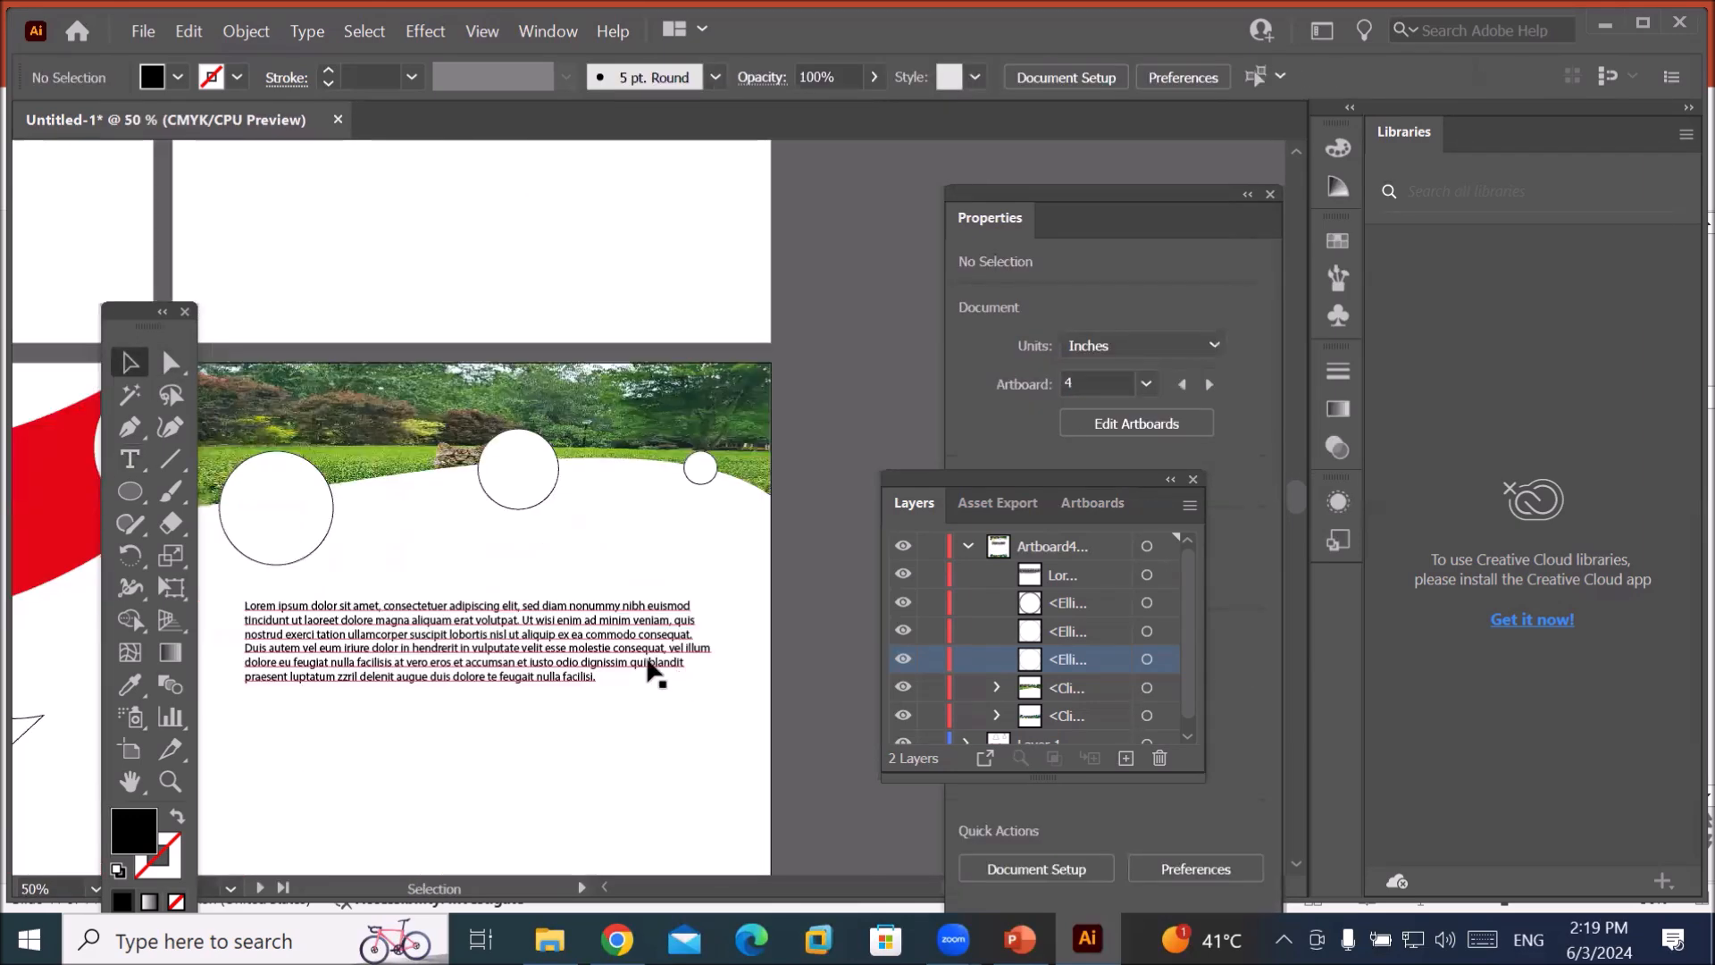
pyautogui.scroll(1, 482, 650)
pyautogui.scroll(-5, 444, 632)
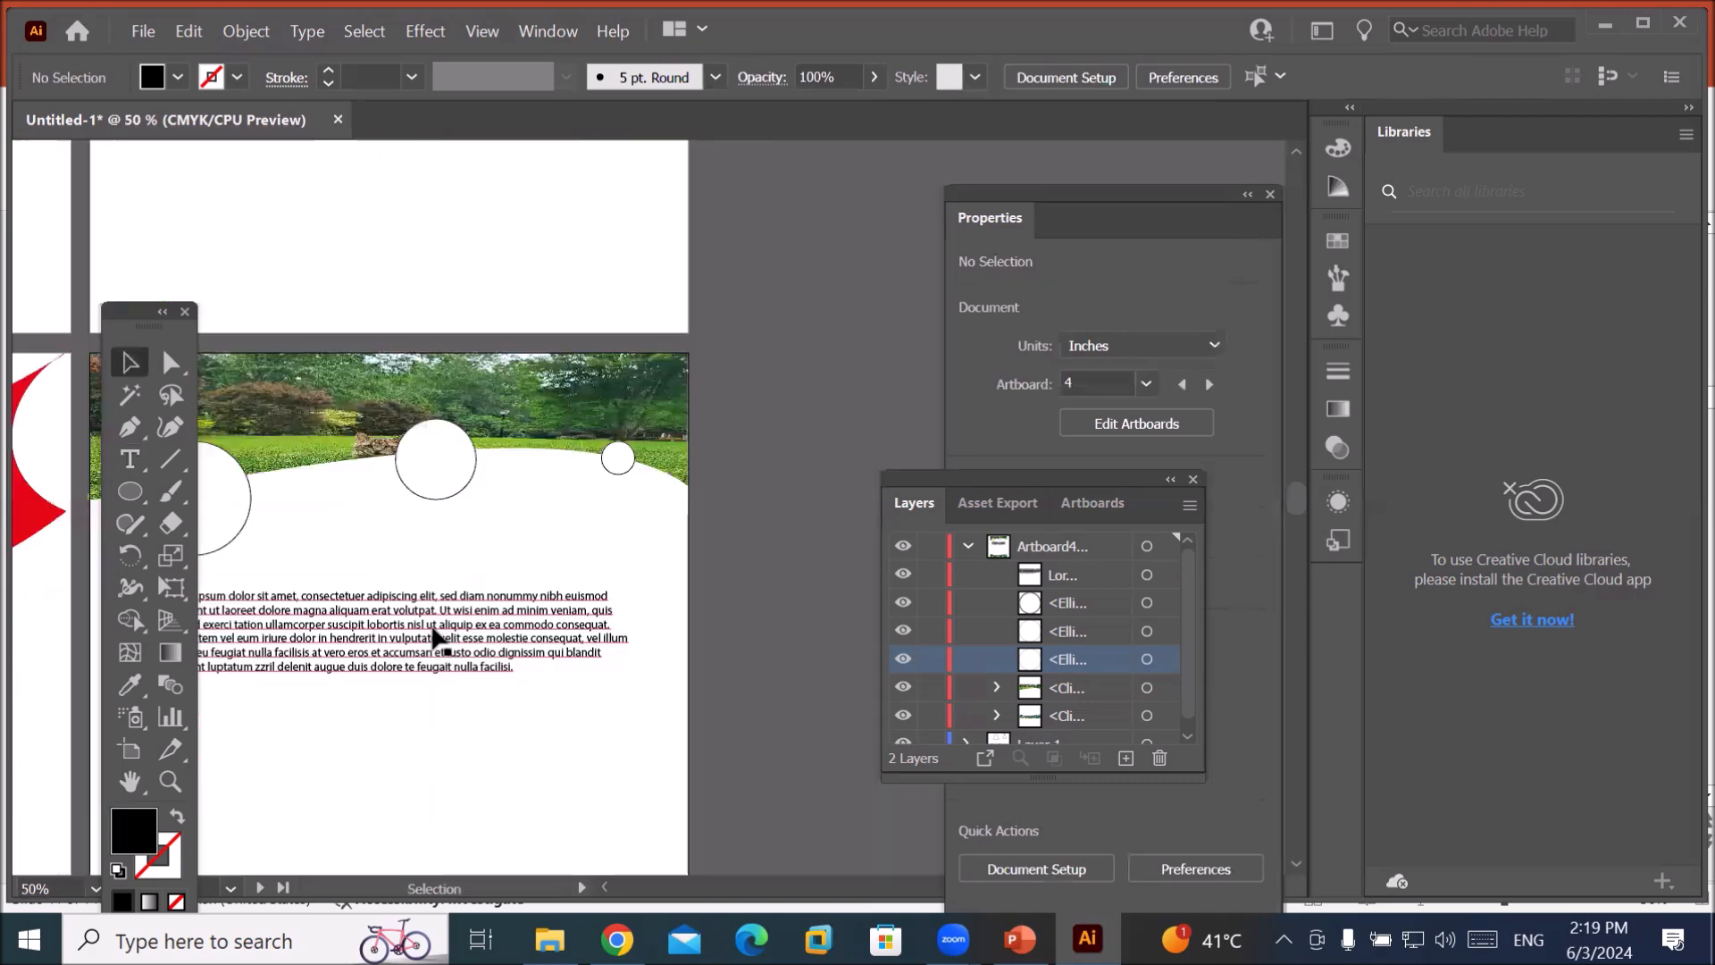
pyautogui.moveTo(412, 634); pyautogui.dragTo(405, 748)
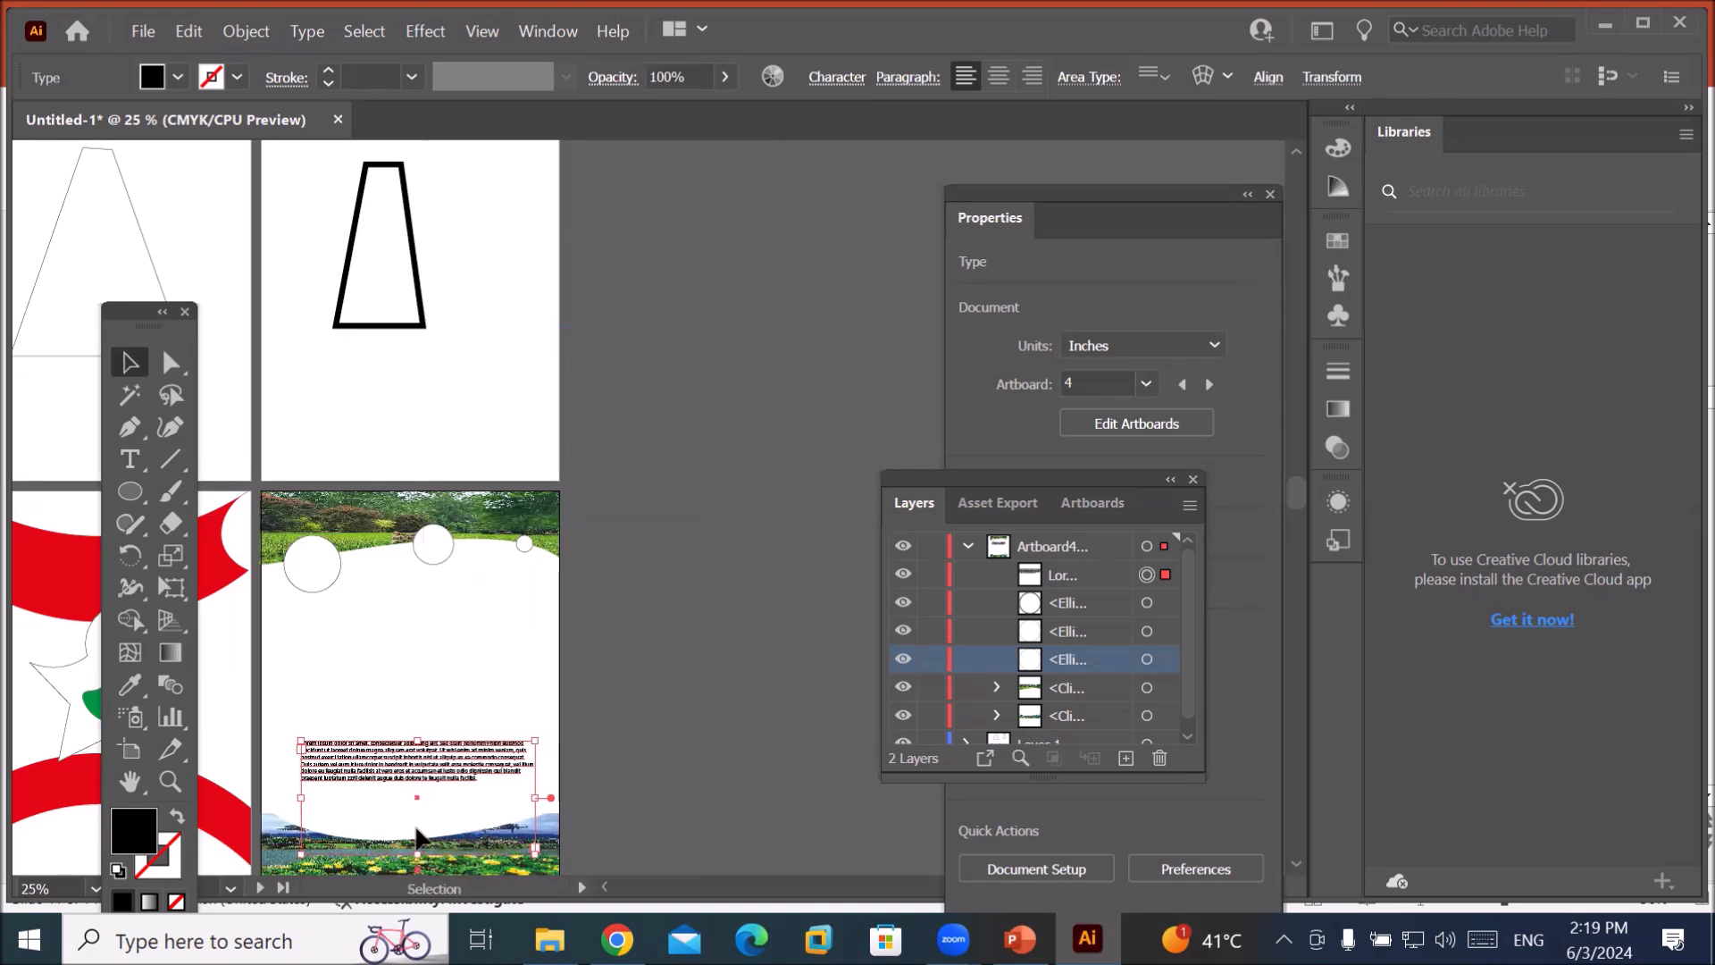
pyautogui.moveTo(411, 853); pyautogui.dragTo(406, 801)
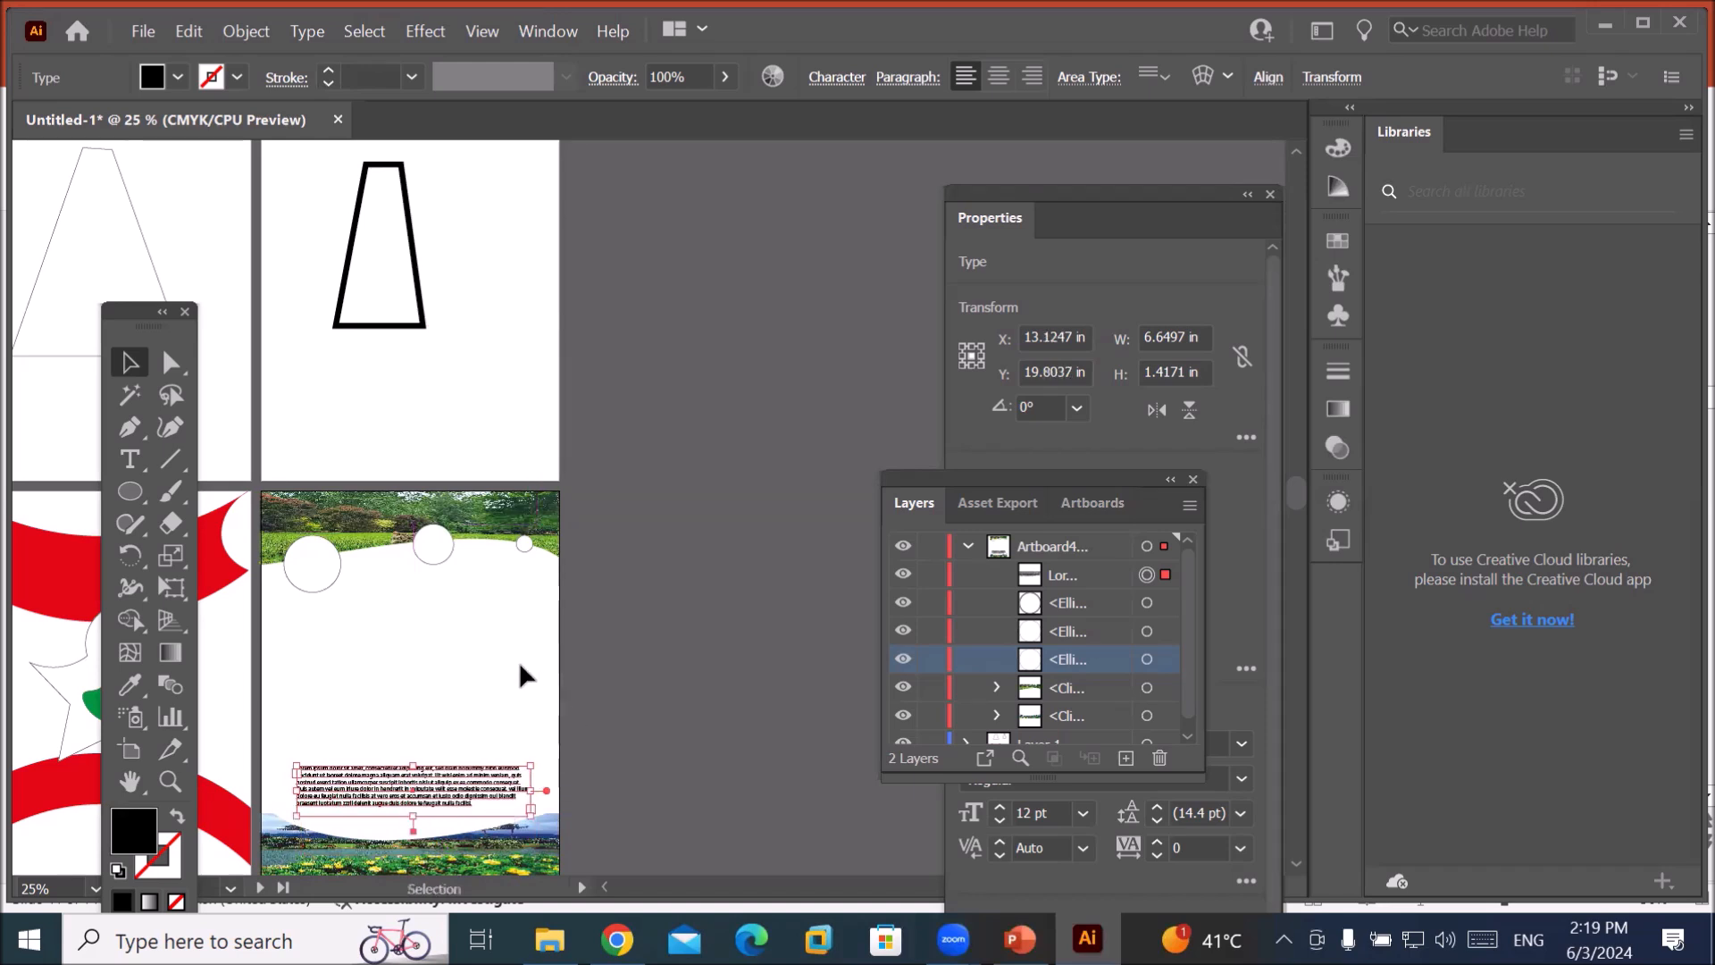
pyautogui.hotkey('ctrl', 'shift', 'a')
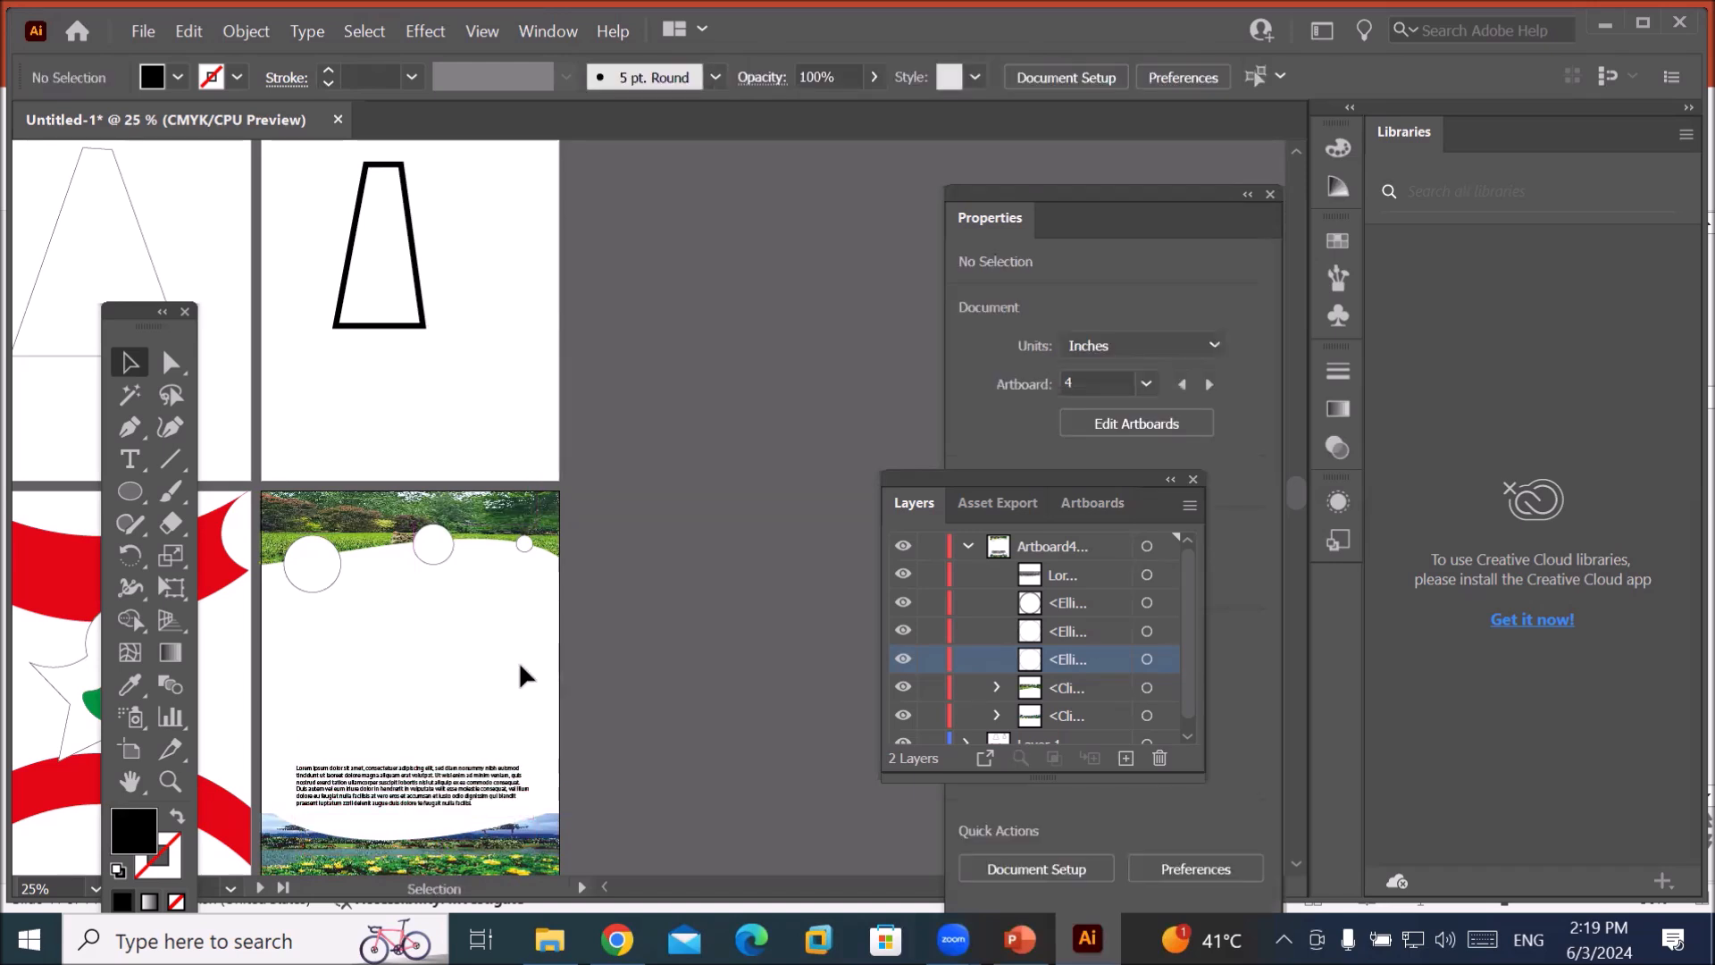
# Bend both slanted sides of the thick-outlined trapezoid on artboard 2 inward with the Curvature tool.
pyautogui.click(131, 430)
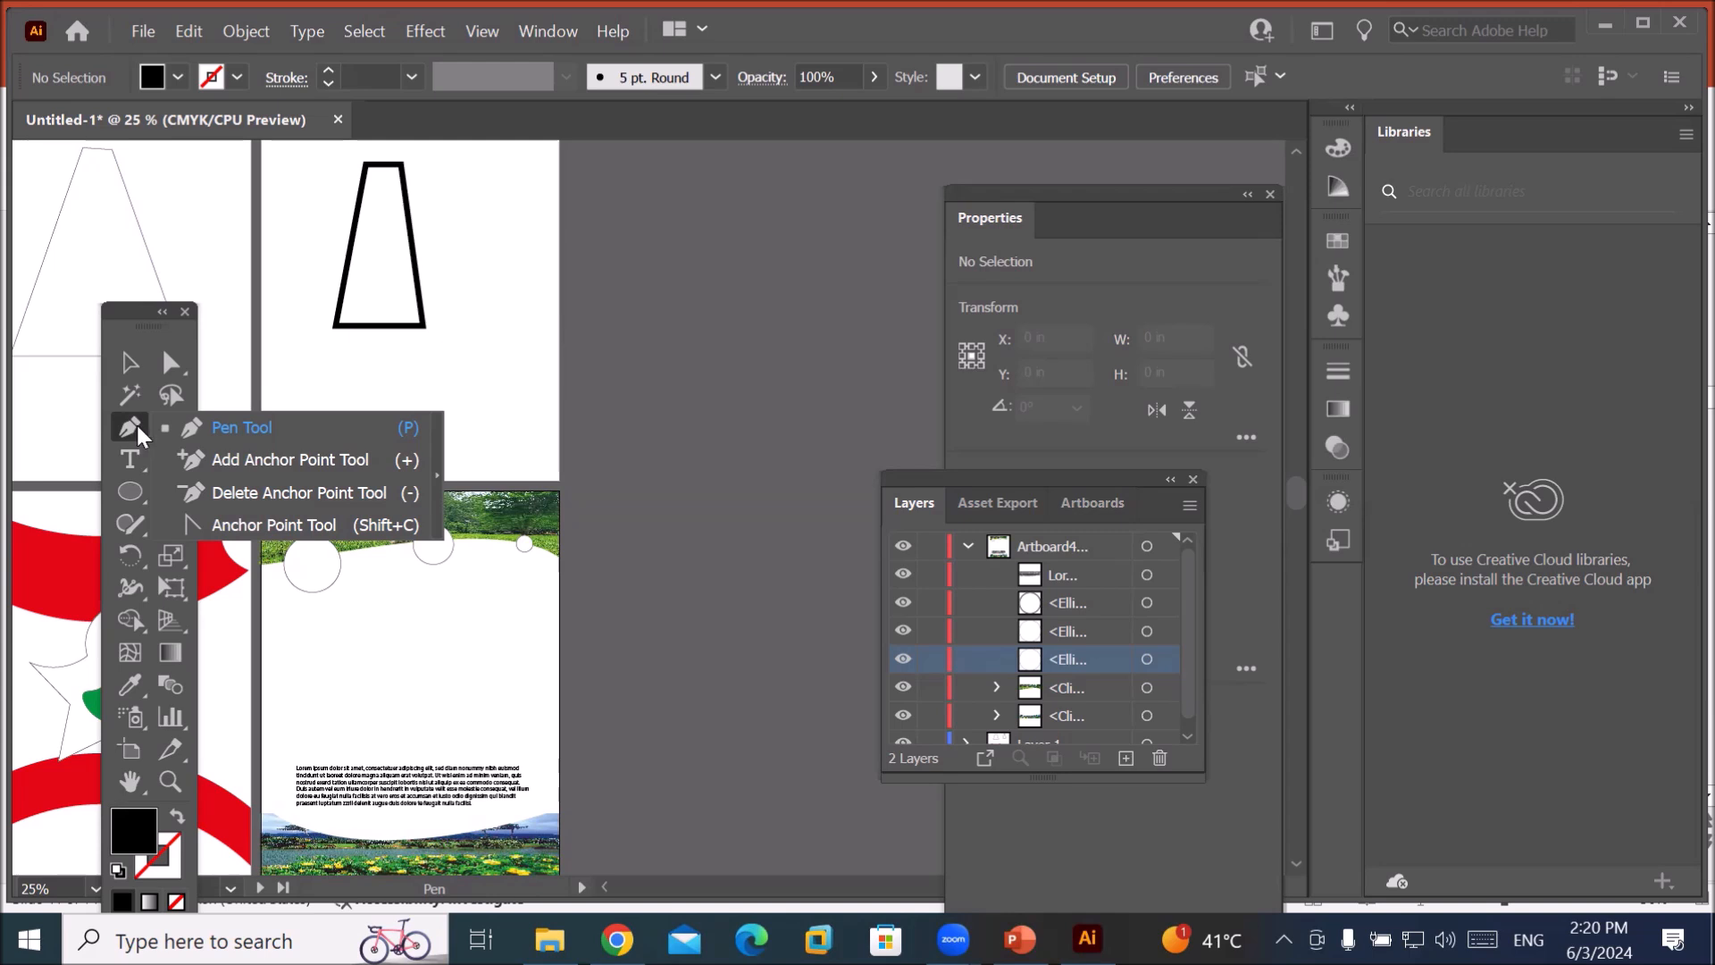
pyautogui.click(136, 423)
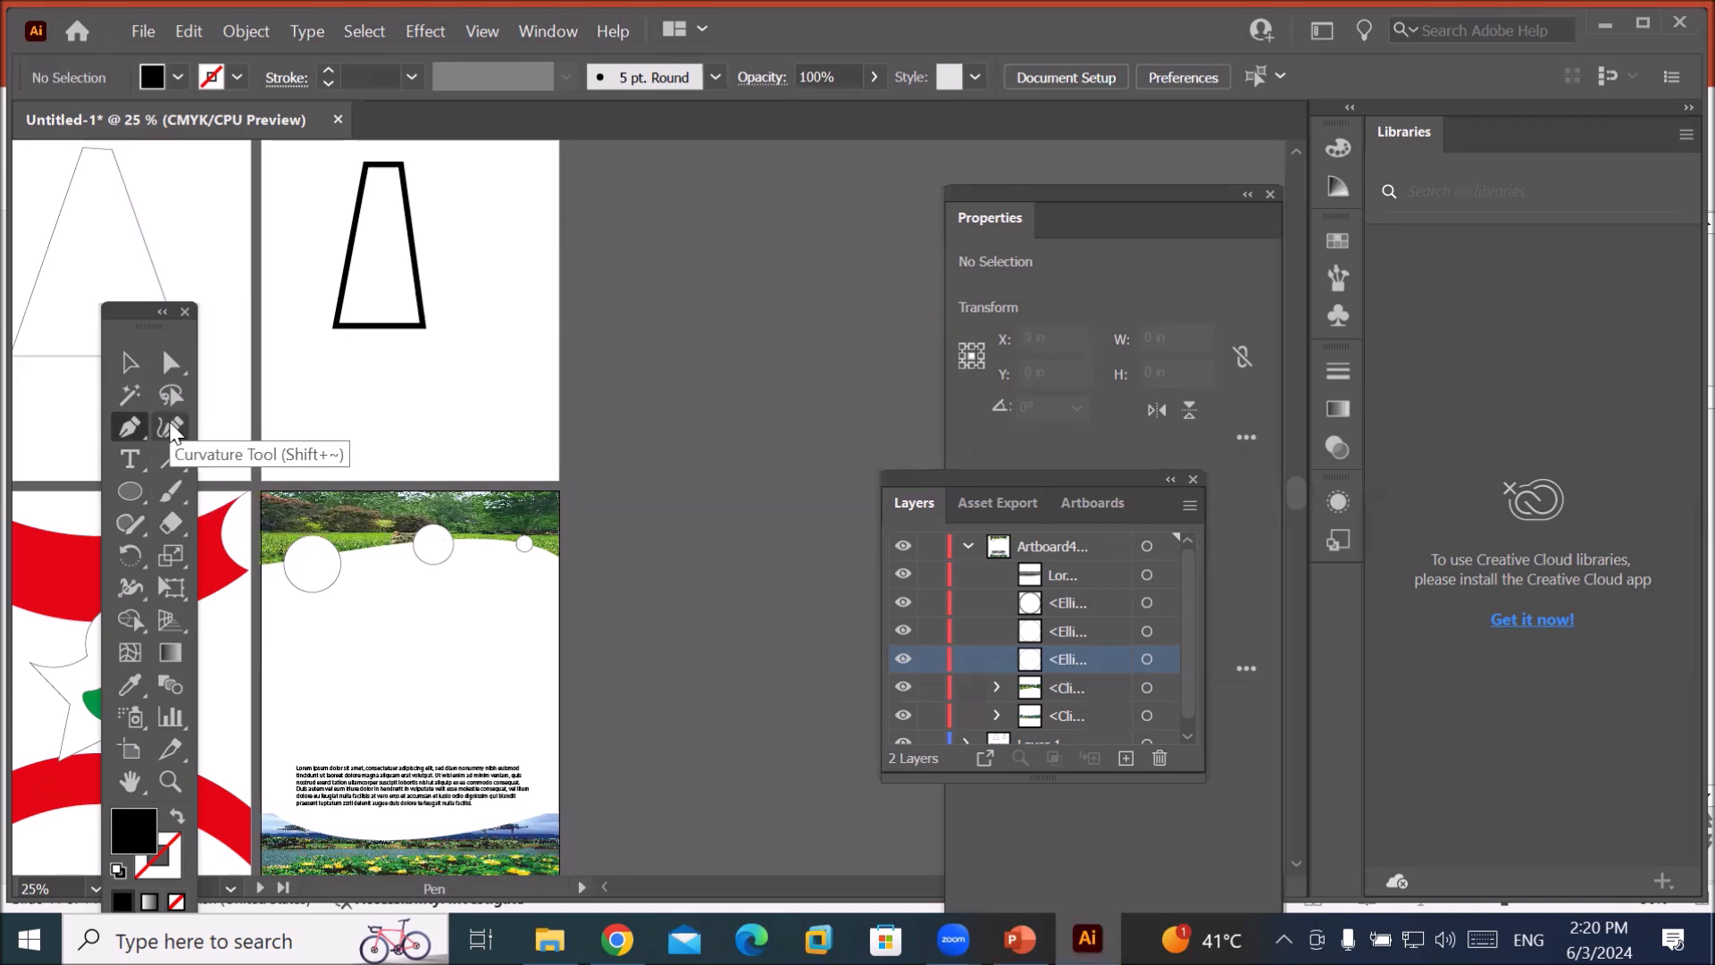
pyautogui.scroll(2, 330, 180)
pyautogui.click(129, 362)
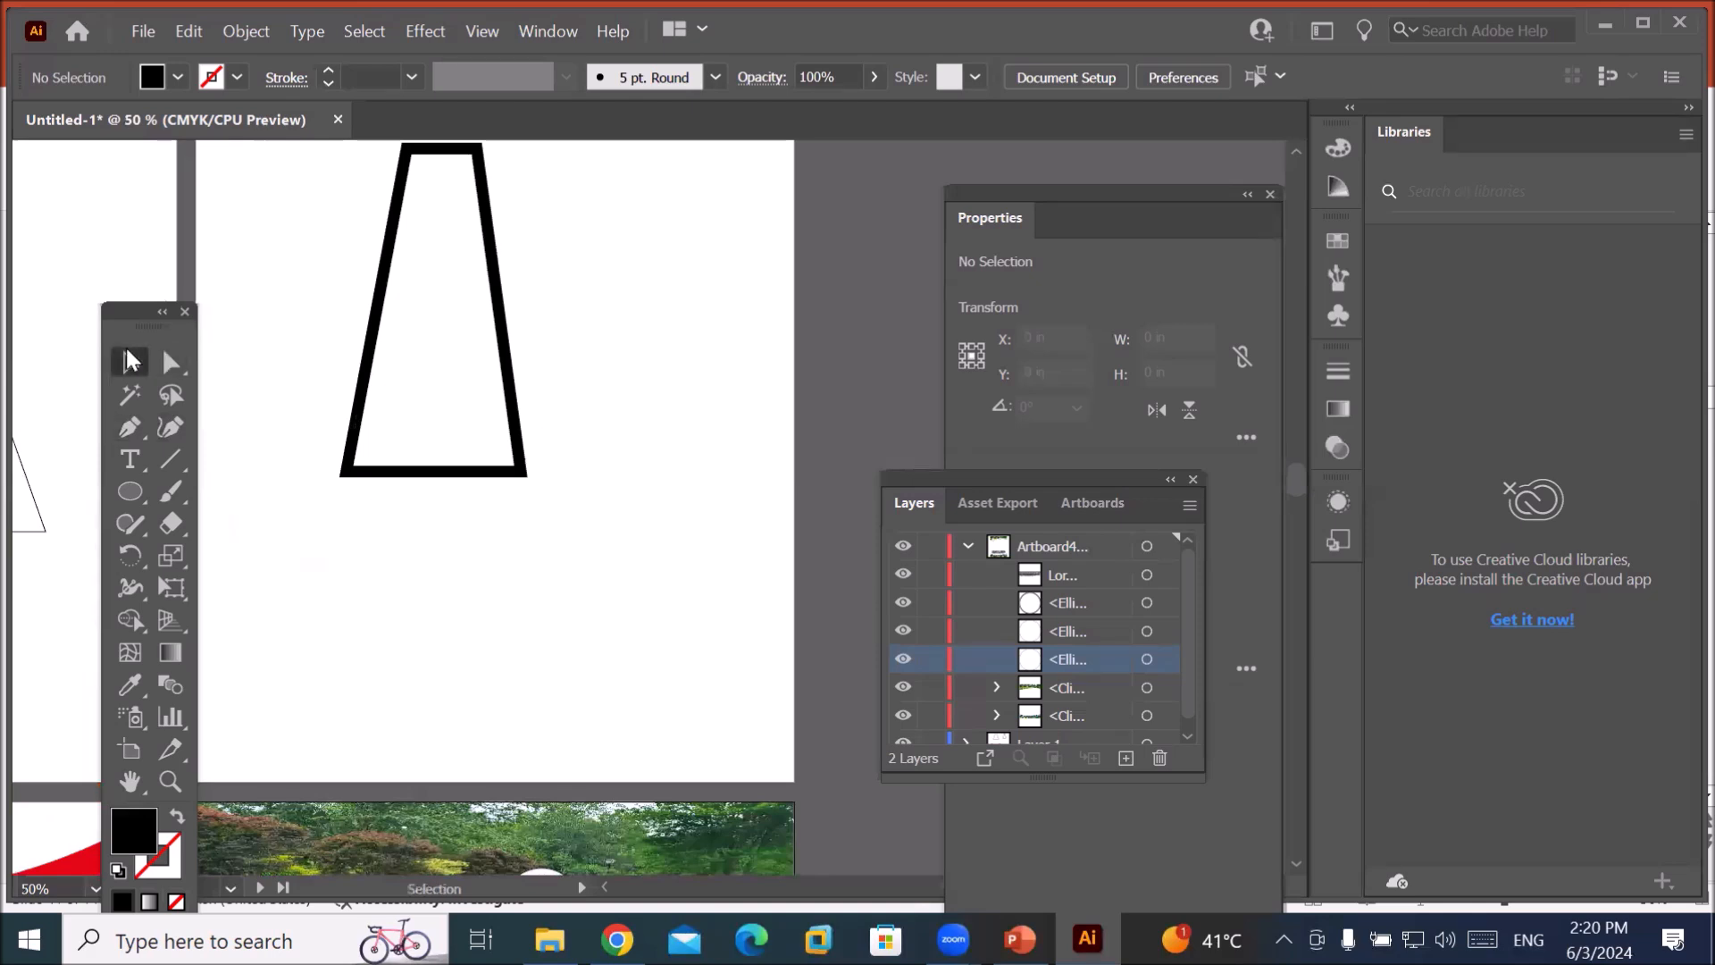
pyautogui.click(373, 318)
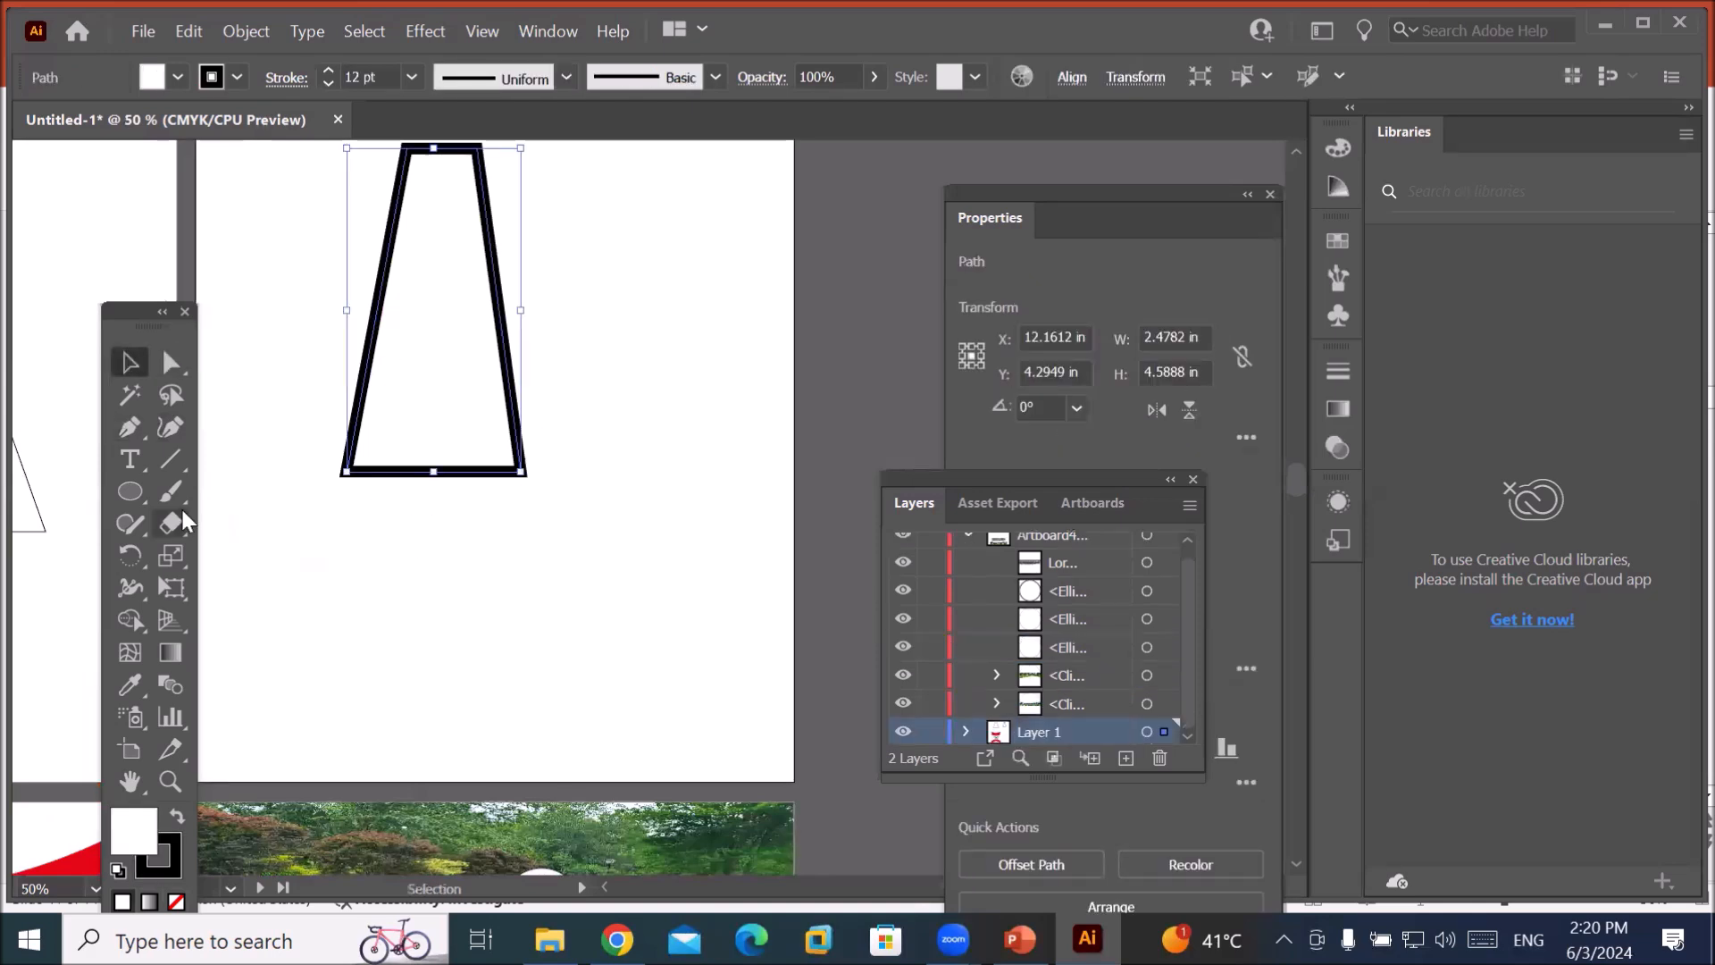
pyautogui.click(170, 429)
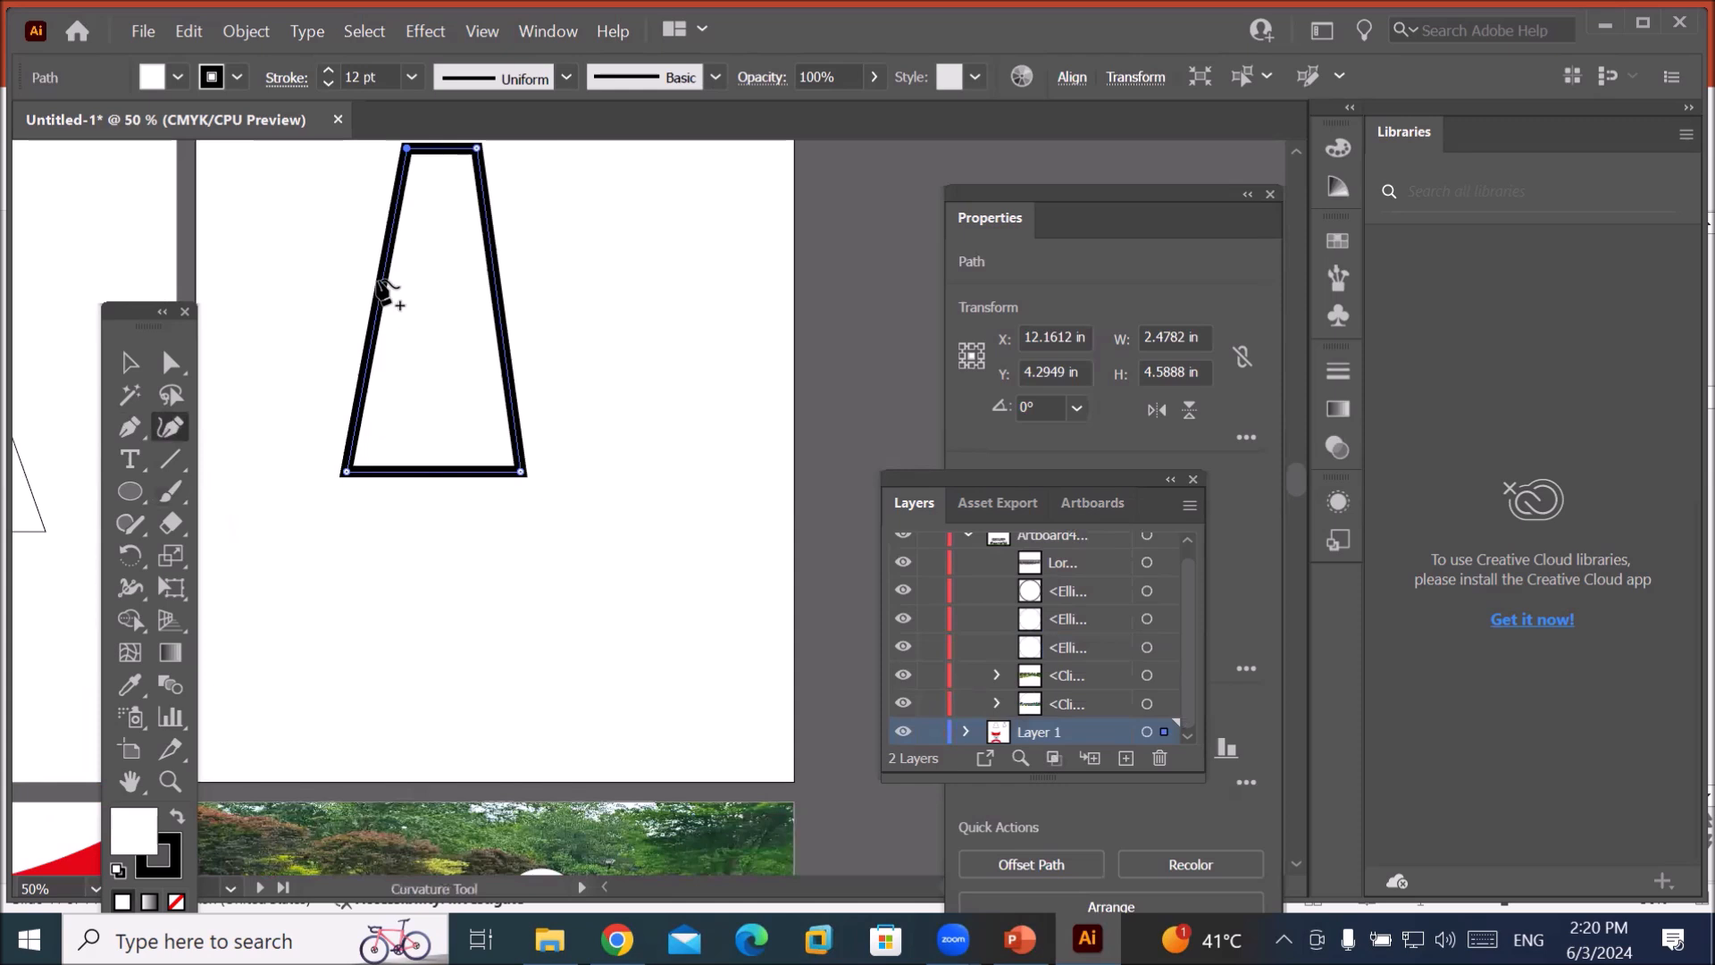
pyautogui.moveTo(384, 287); pyautogui.dragTo(412, 288)
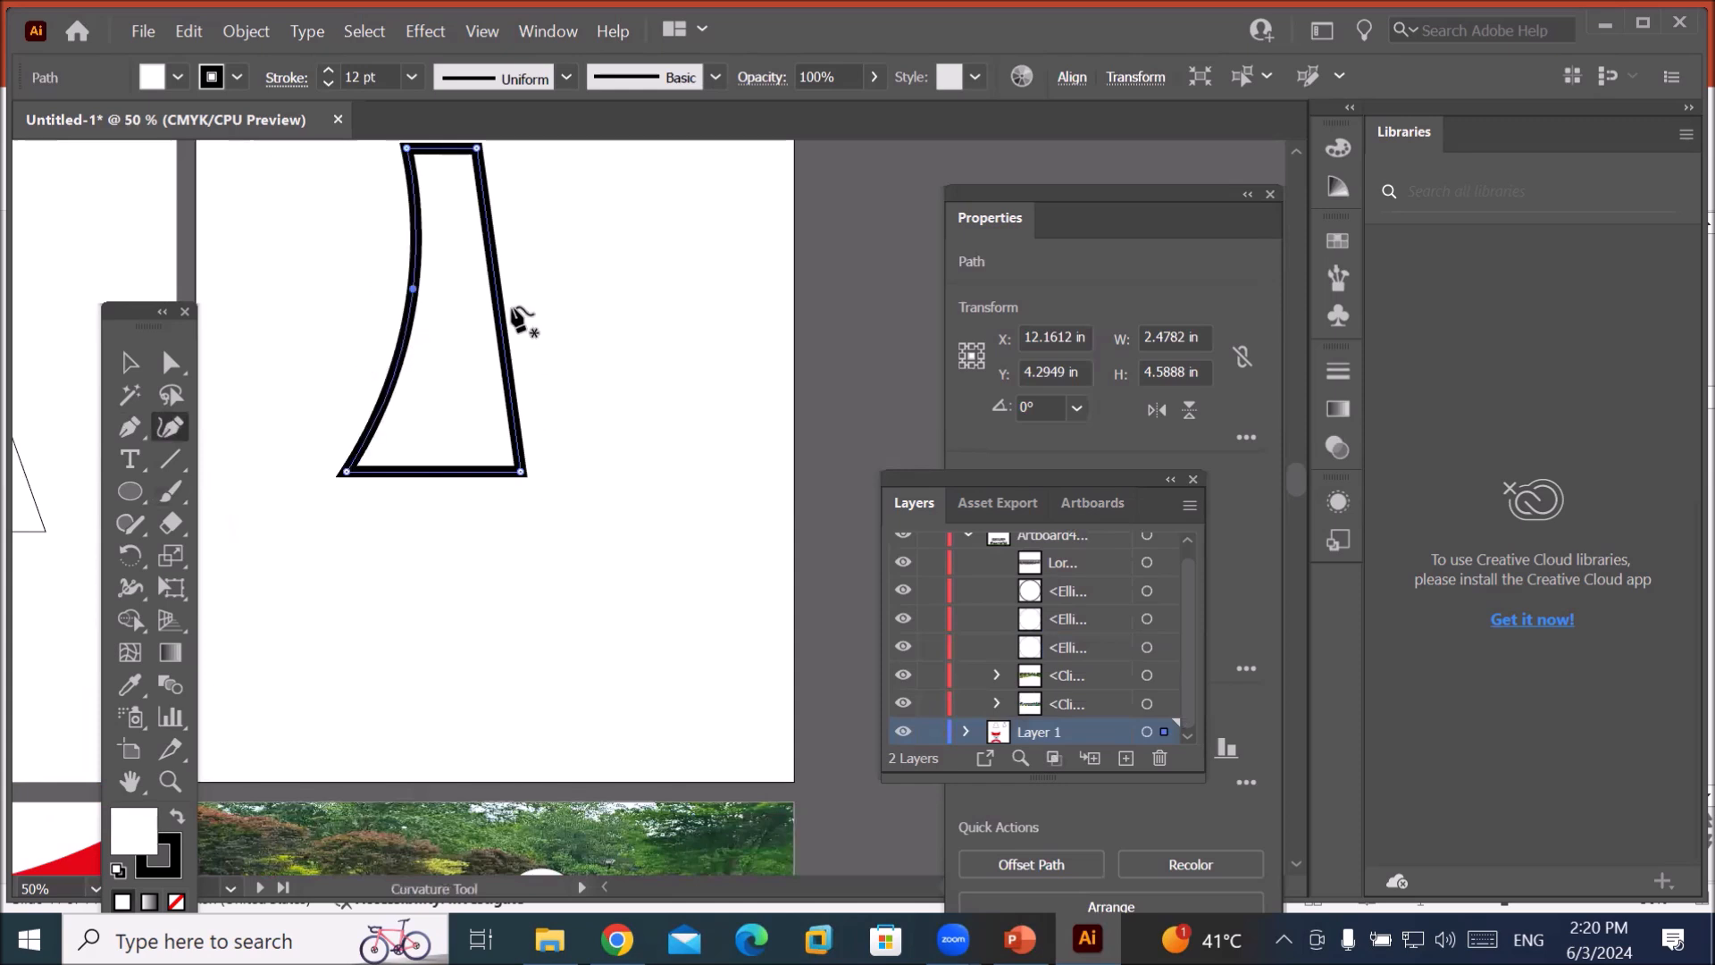
pyautogui.moveTo(506, 277); pyautogui.dragTo(465, 289)
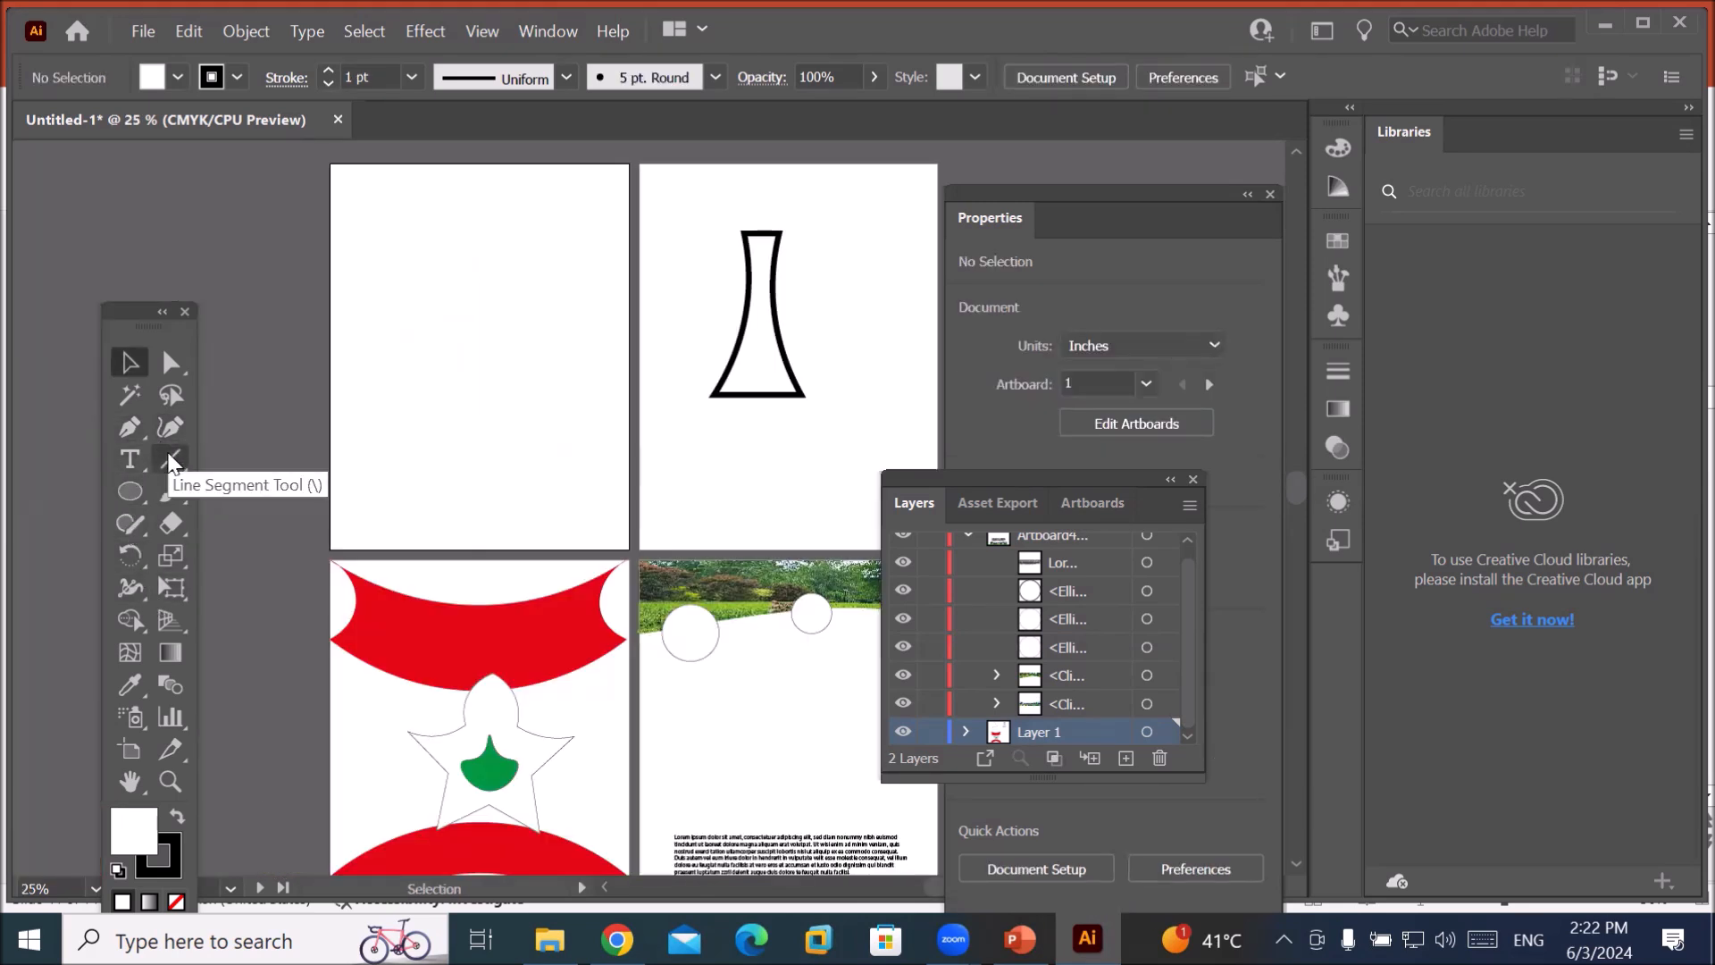
# Draw a straight horizontal line across the lower half of artboard 1 with the Pen tool and end the path.
pyautogui.click(133, 426)
pyautogui.click(397, 379)
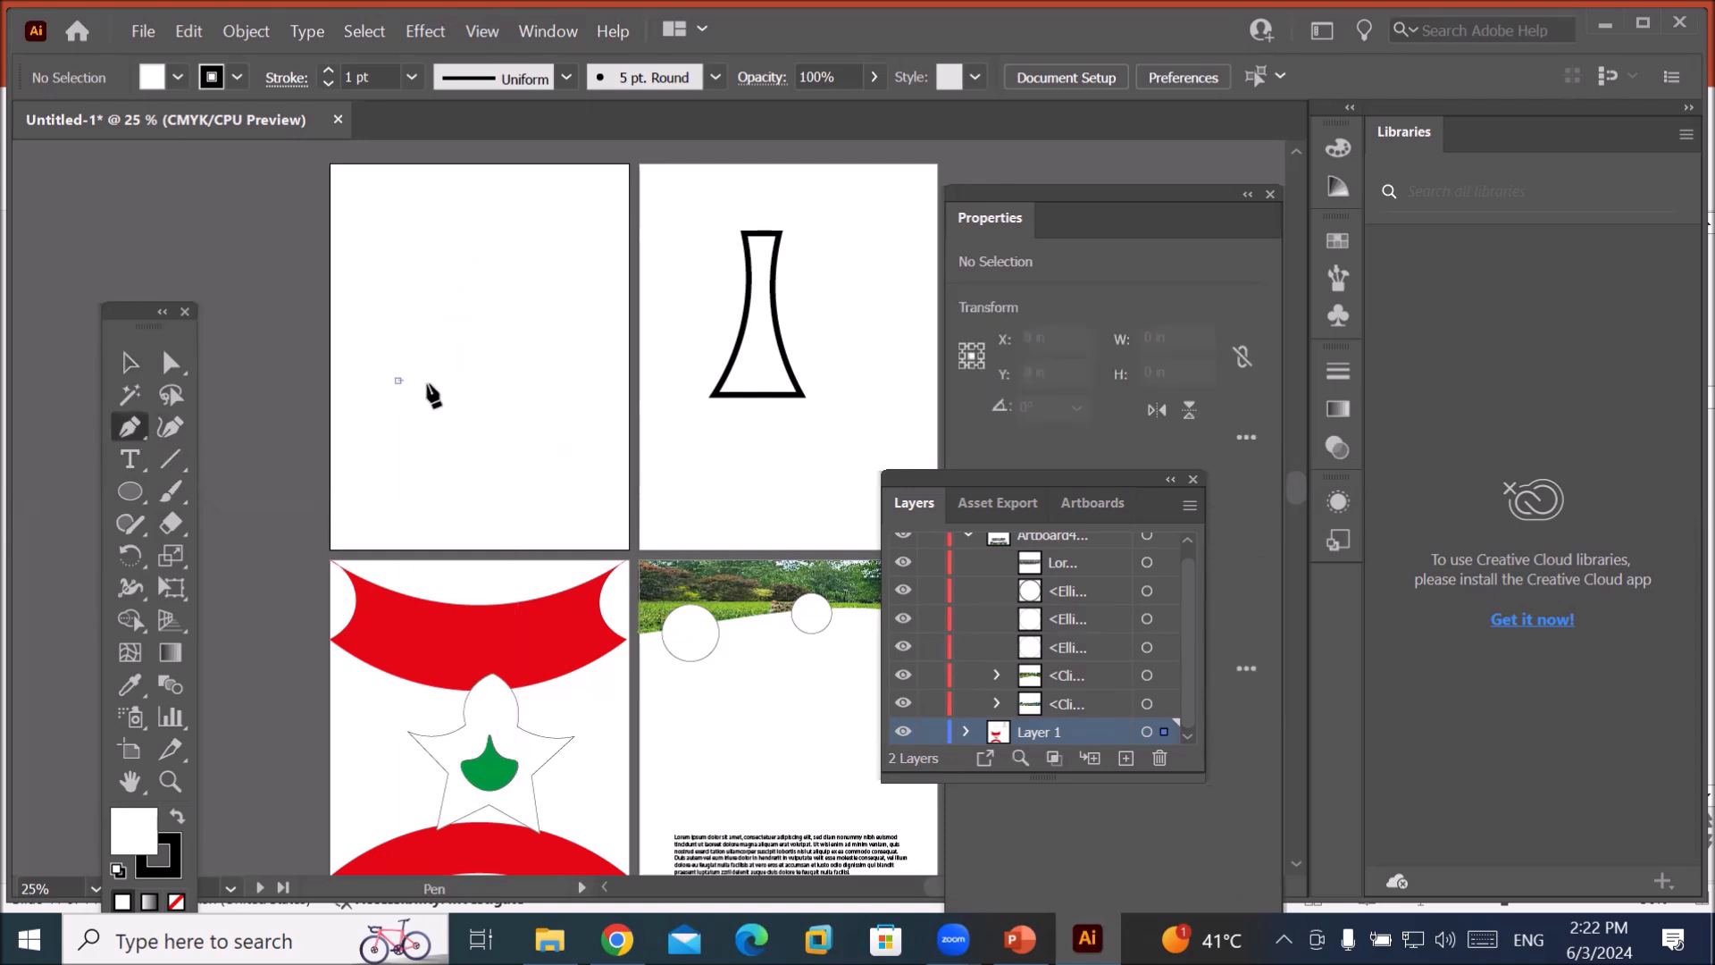
pyautogui.click(577, 380)
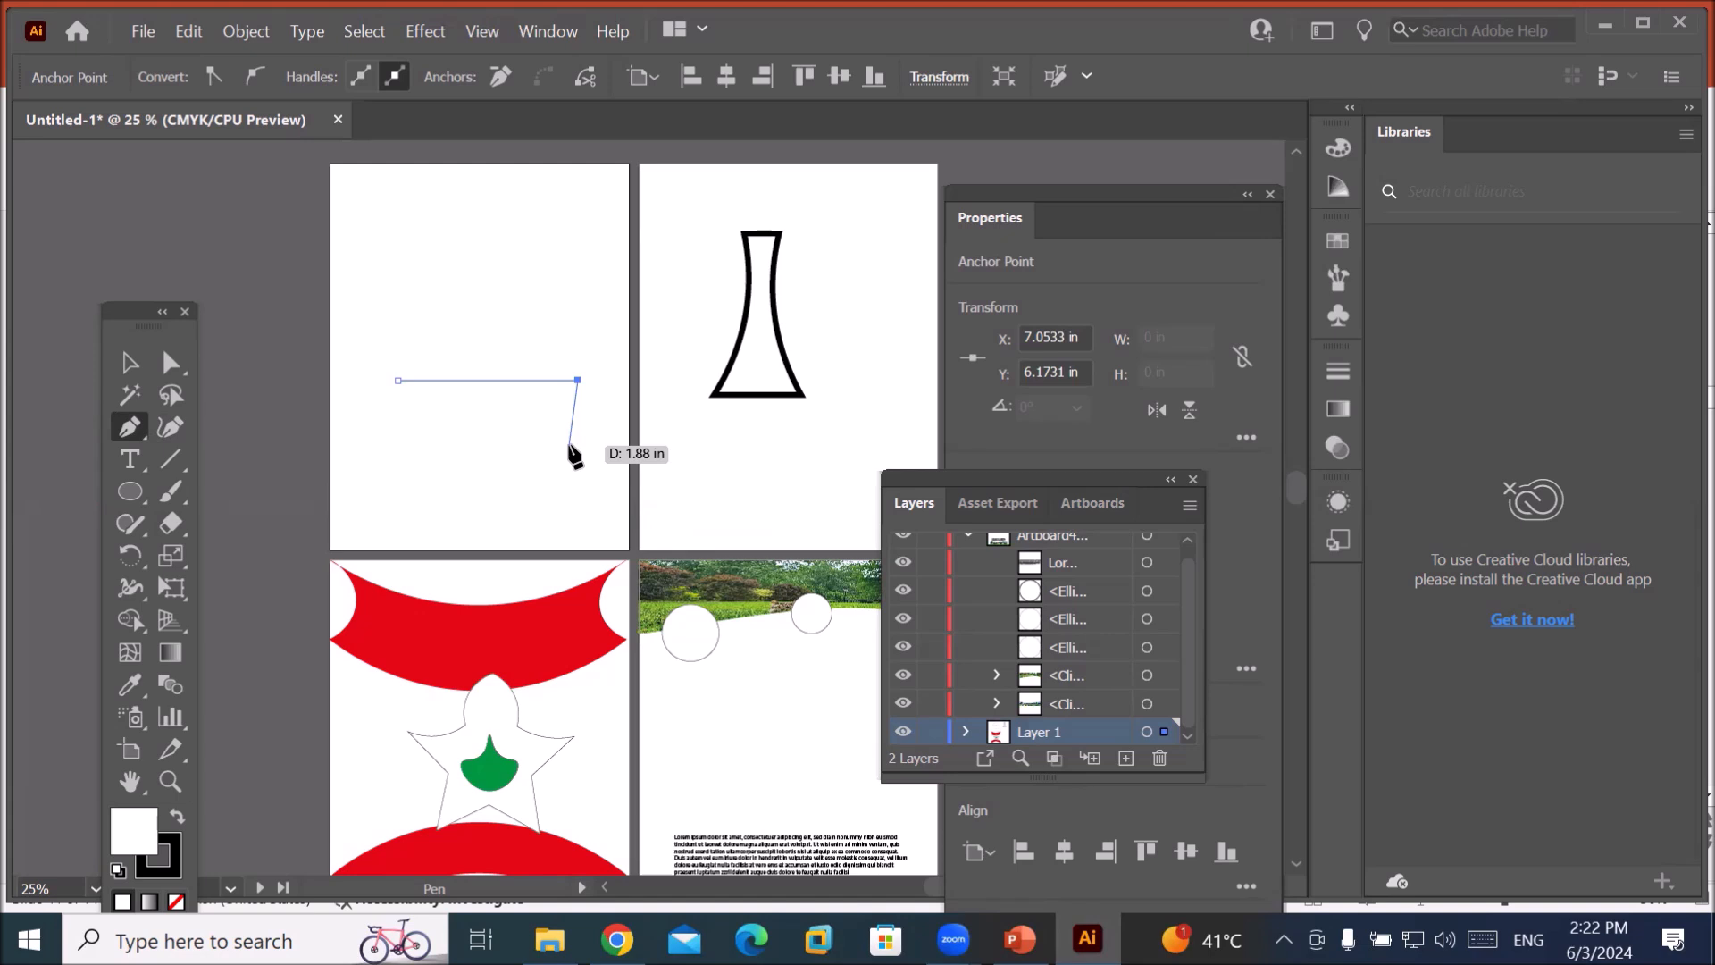
pyautogui.press('Escape')
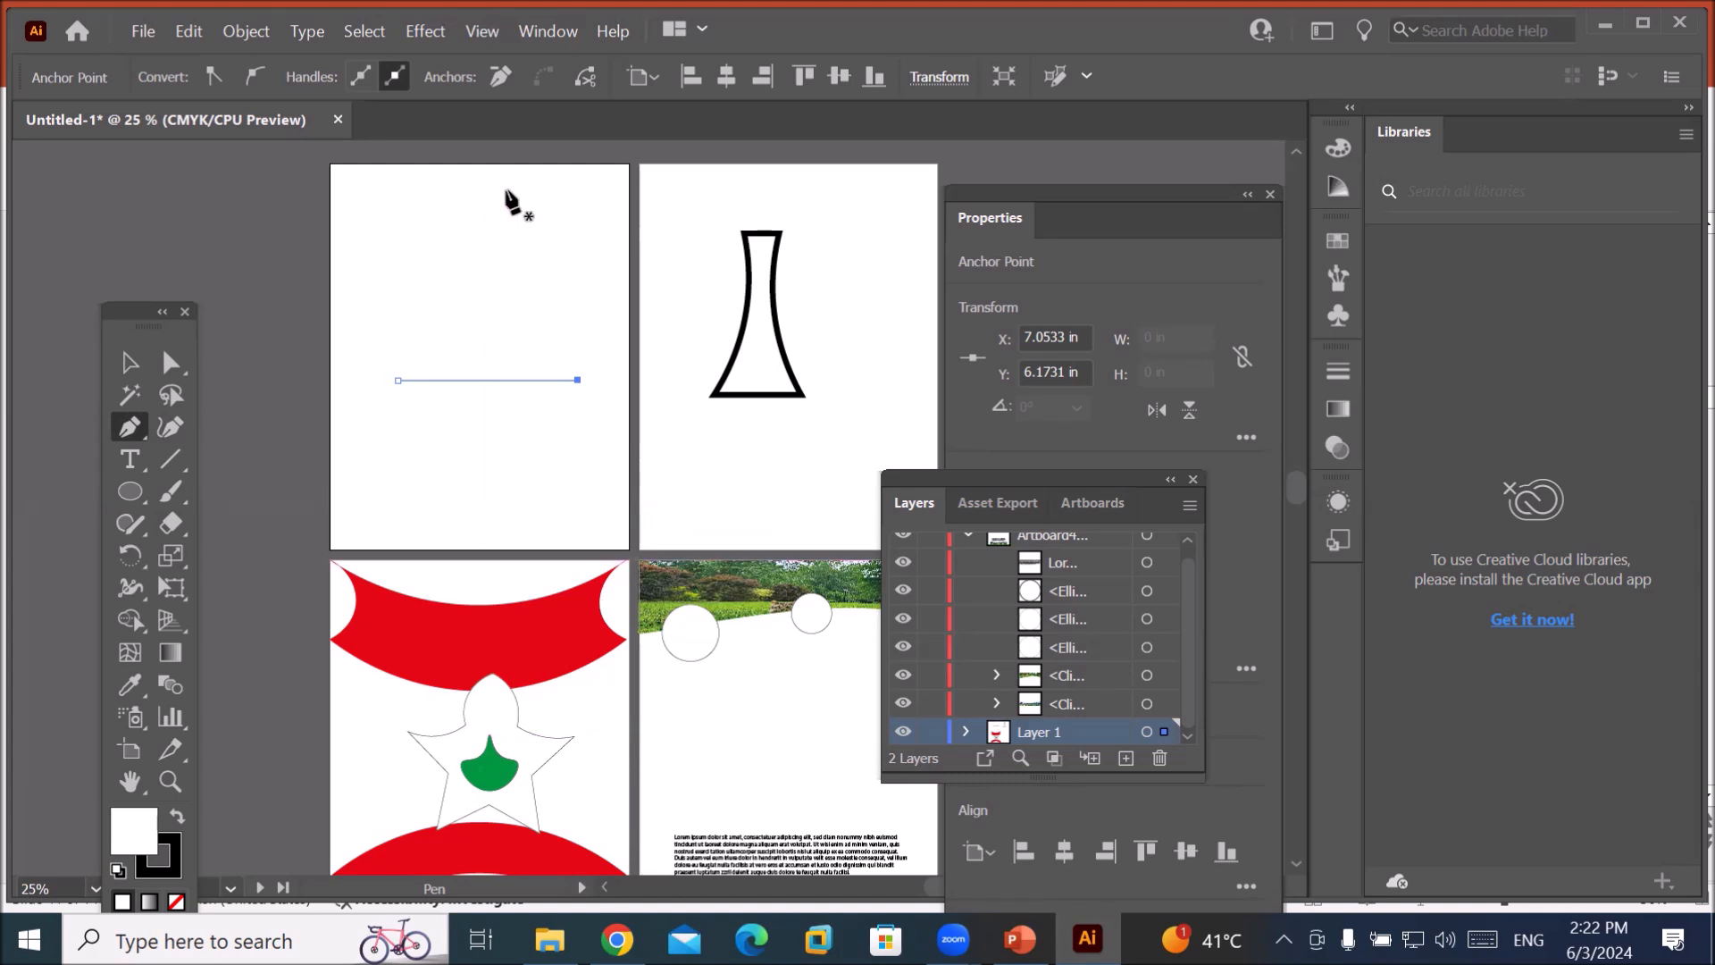
# Draw an open two-segment angle above the line, from the page's upper middle down left, then horizontally right.
pyautogui.click(490, 181)
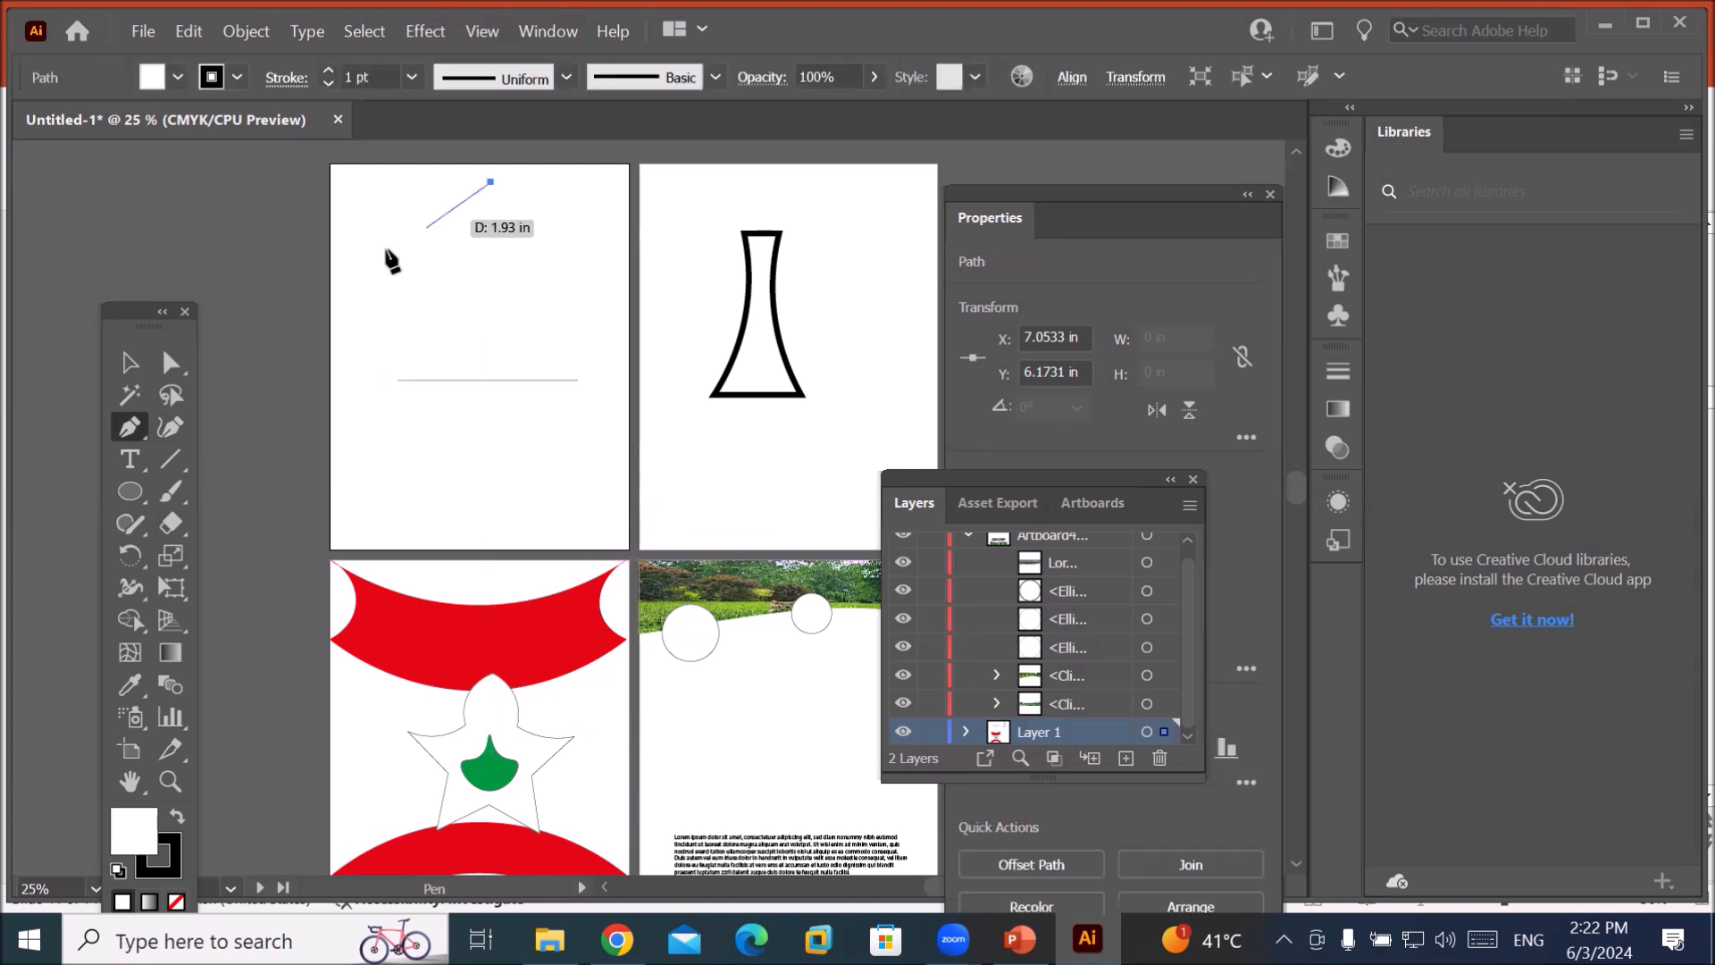
pyautogui.click(385, 319)
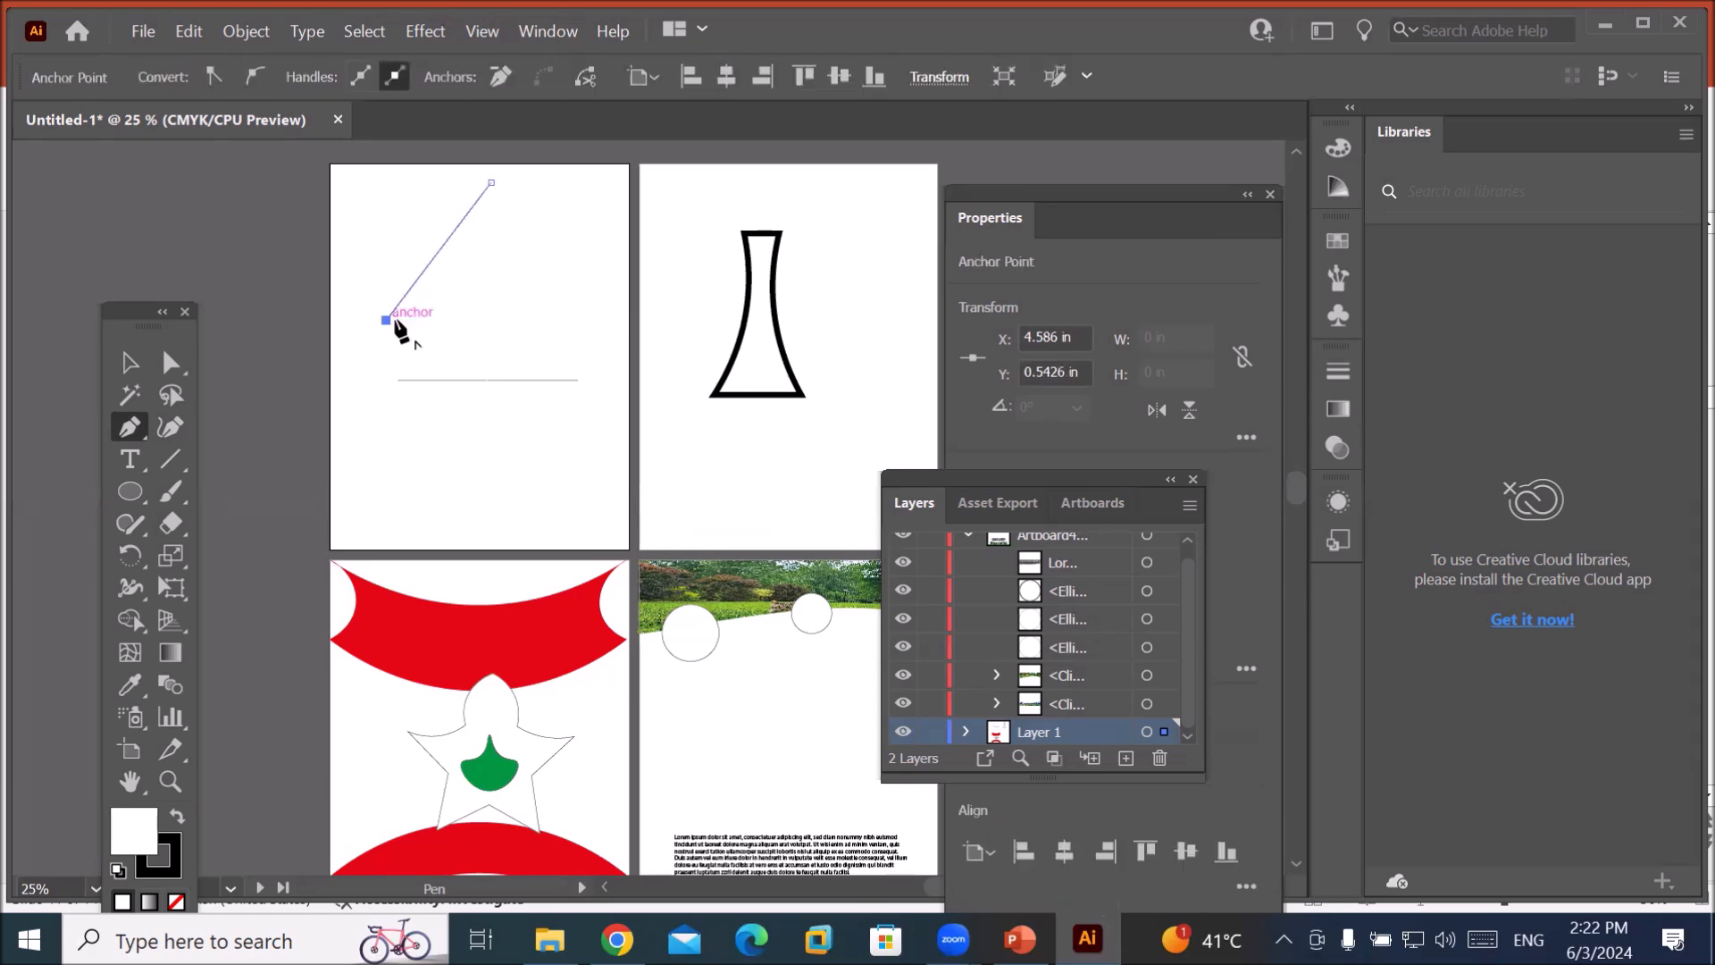
pyautogui.click(586, 320)
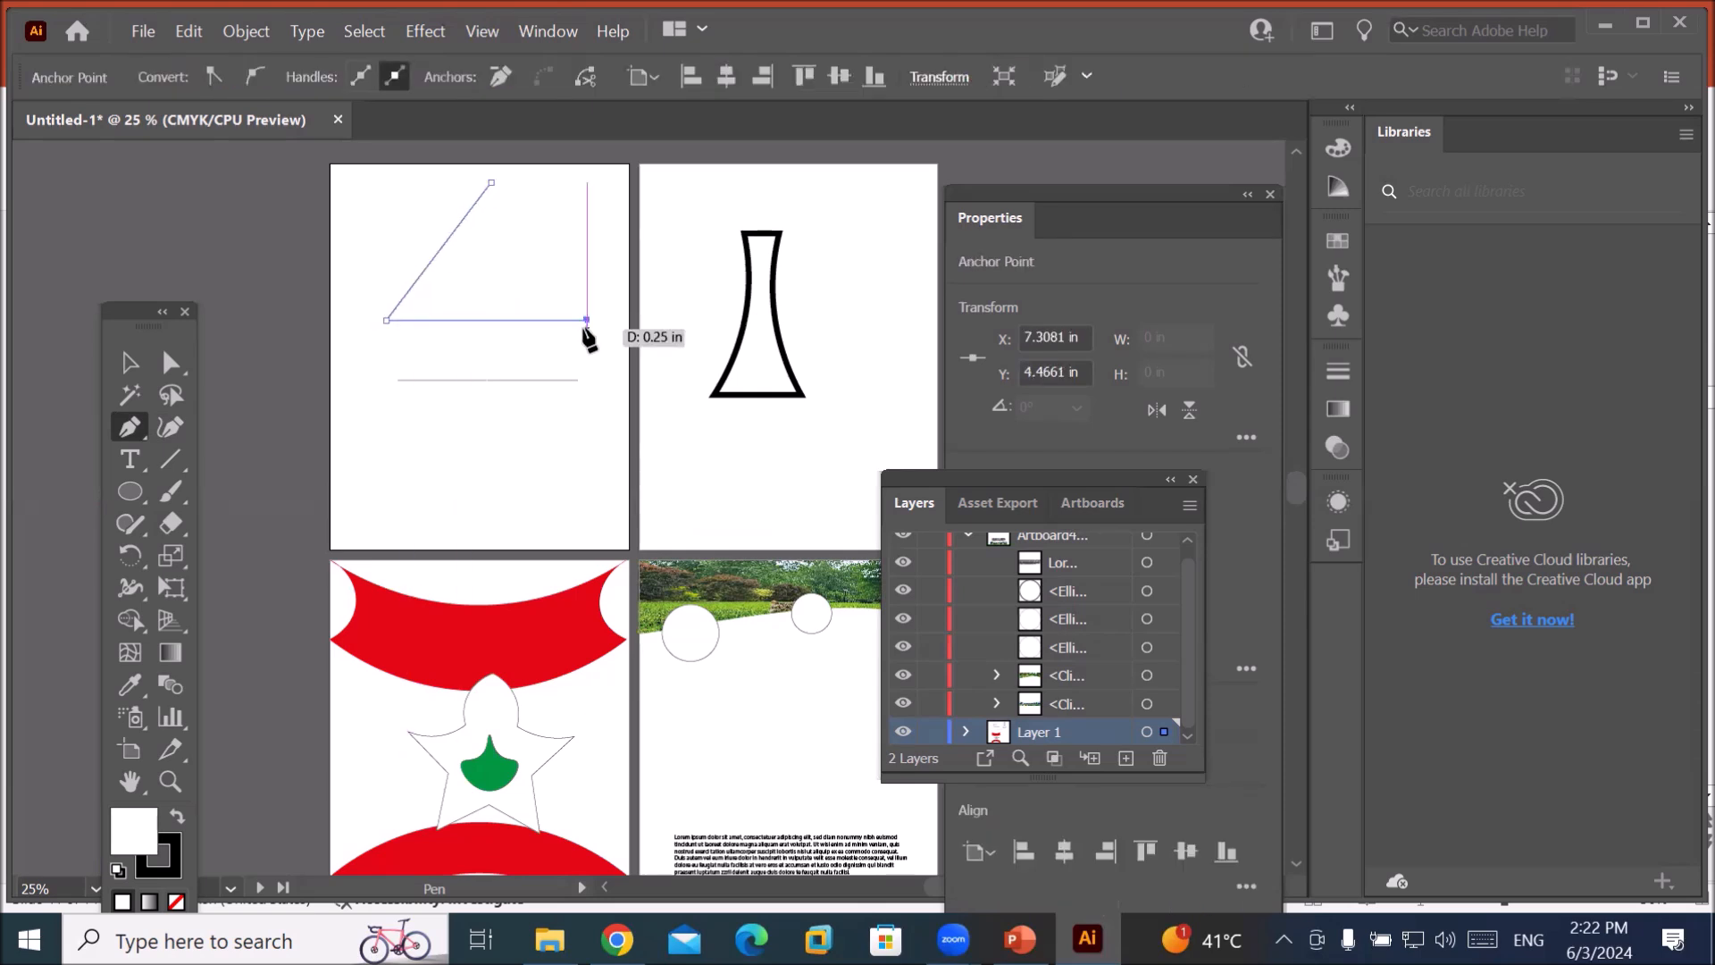
pyautogui.press('Escape')
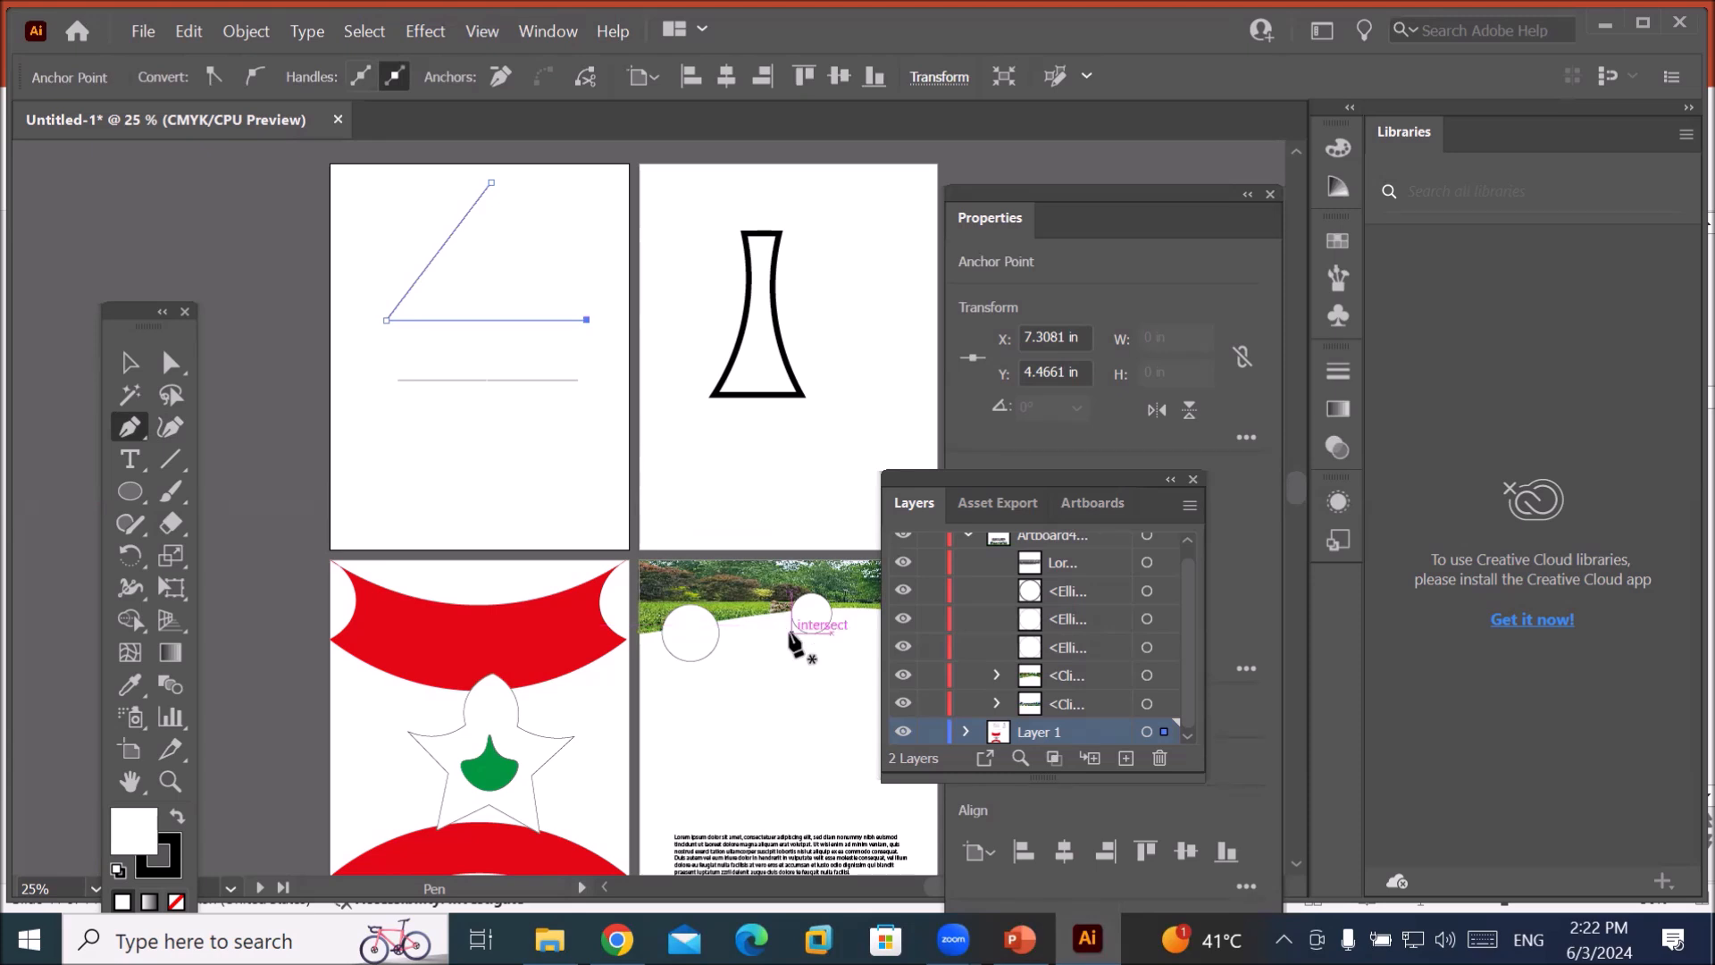
# Fill the open angle path on artboard 1 with CMYK Red.
pyautogui.click(143, 366)
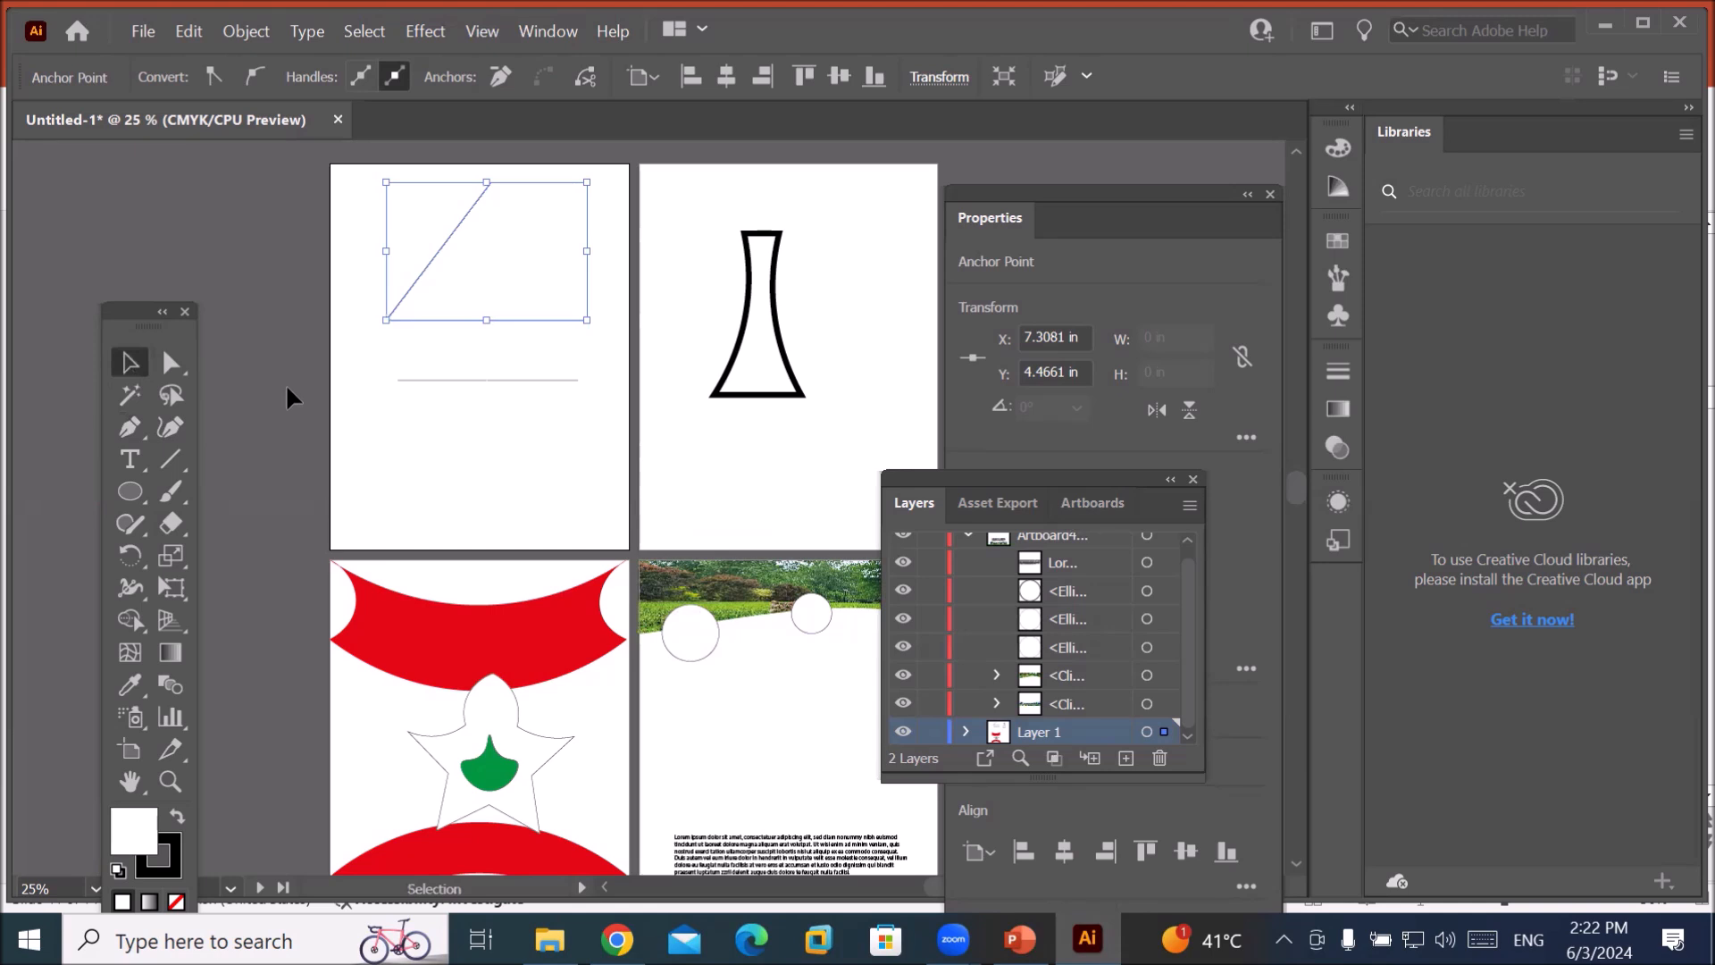
pyautogui.moveTo(966, 475); pyautogui.dragTo(1042, 620)
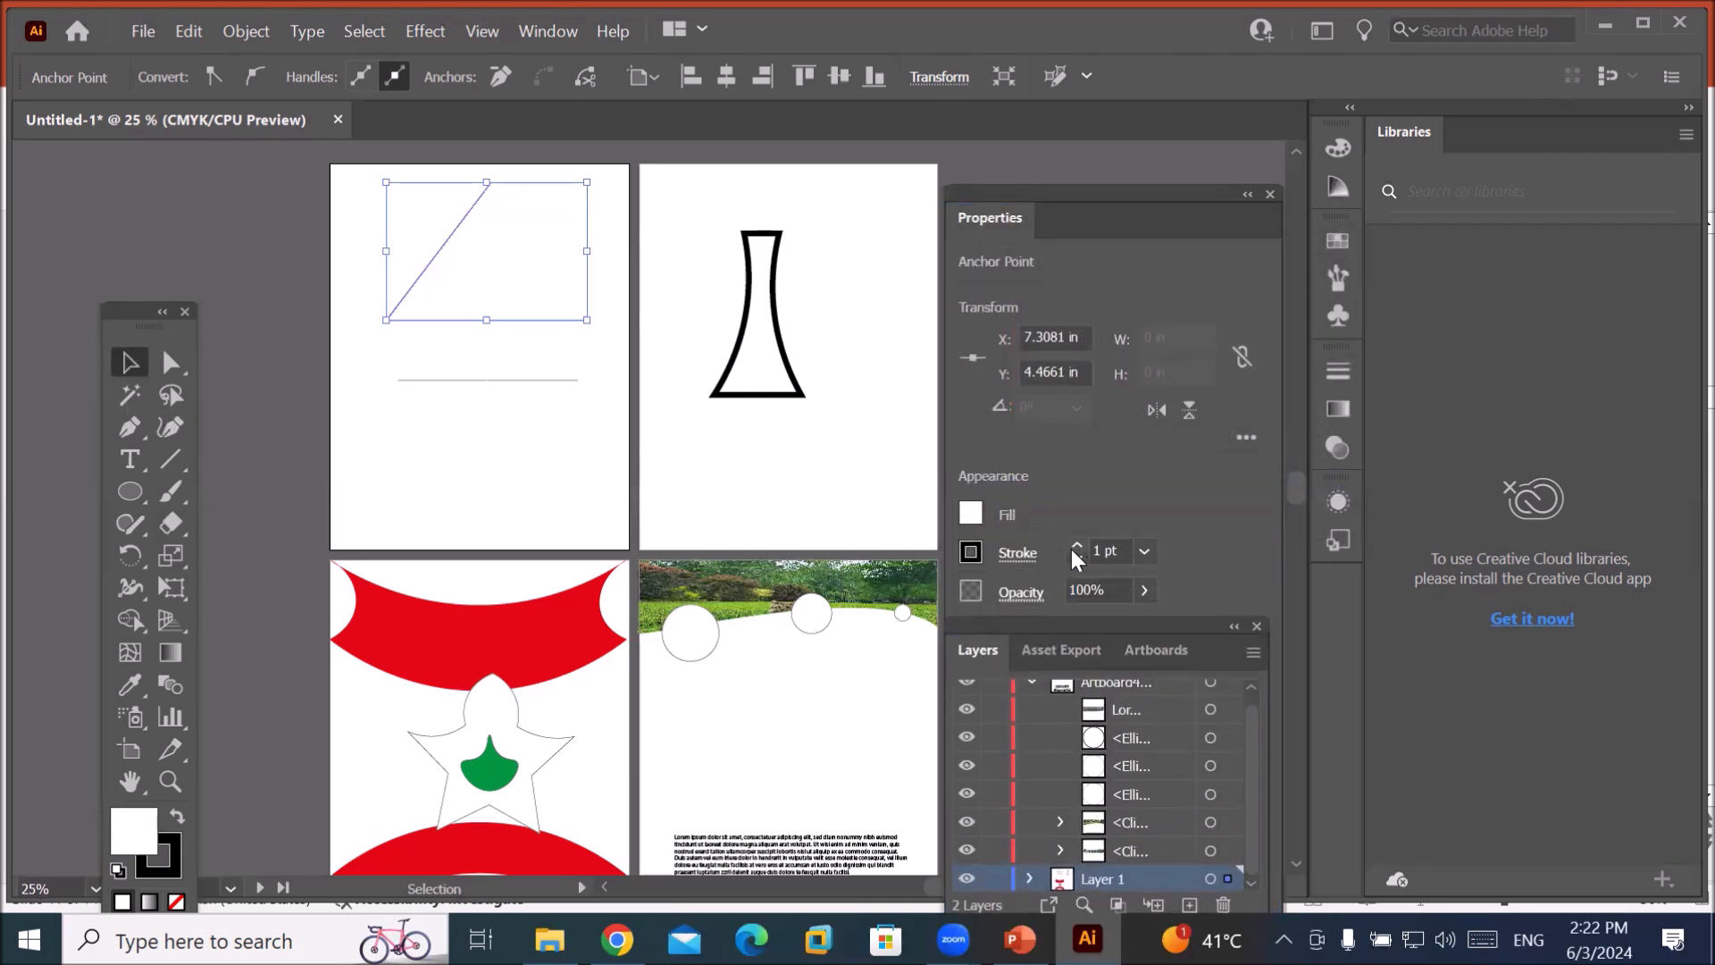
pyautogui.click(973, 514)
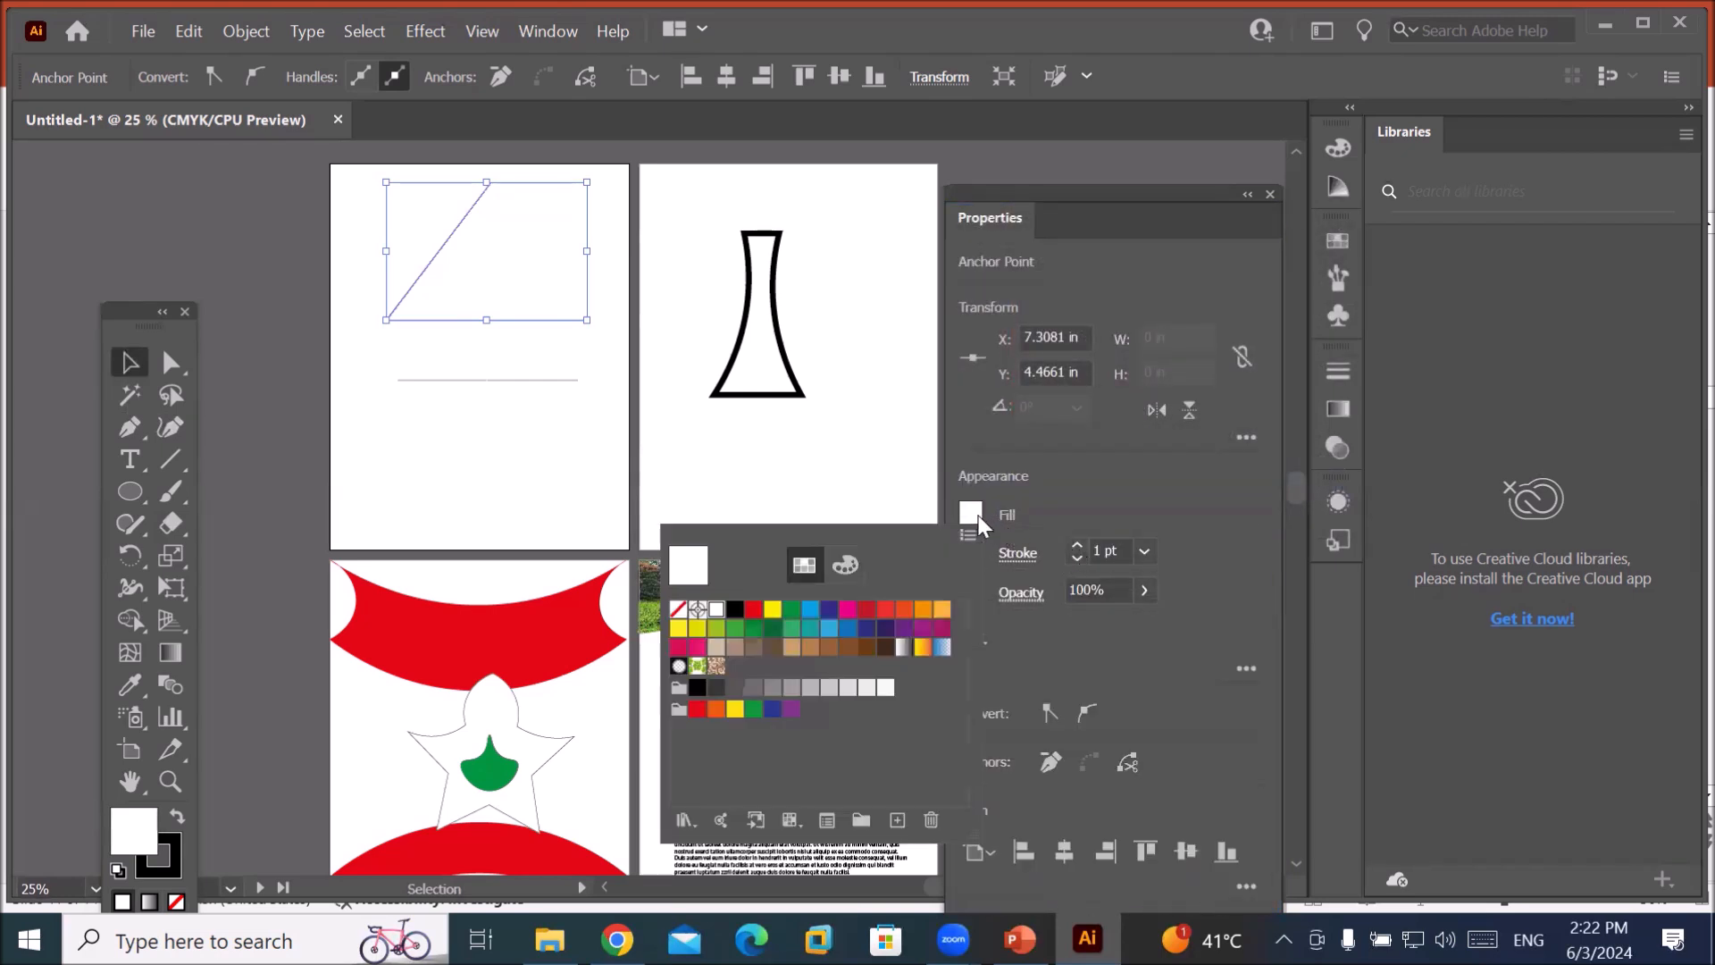
pyautogui.click(752, 613)
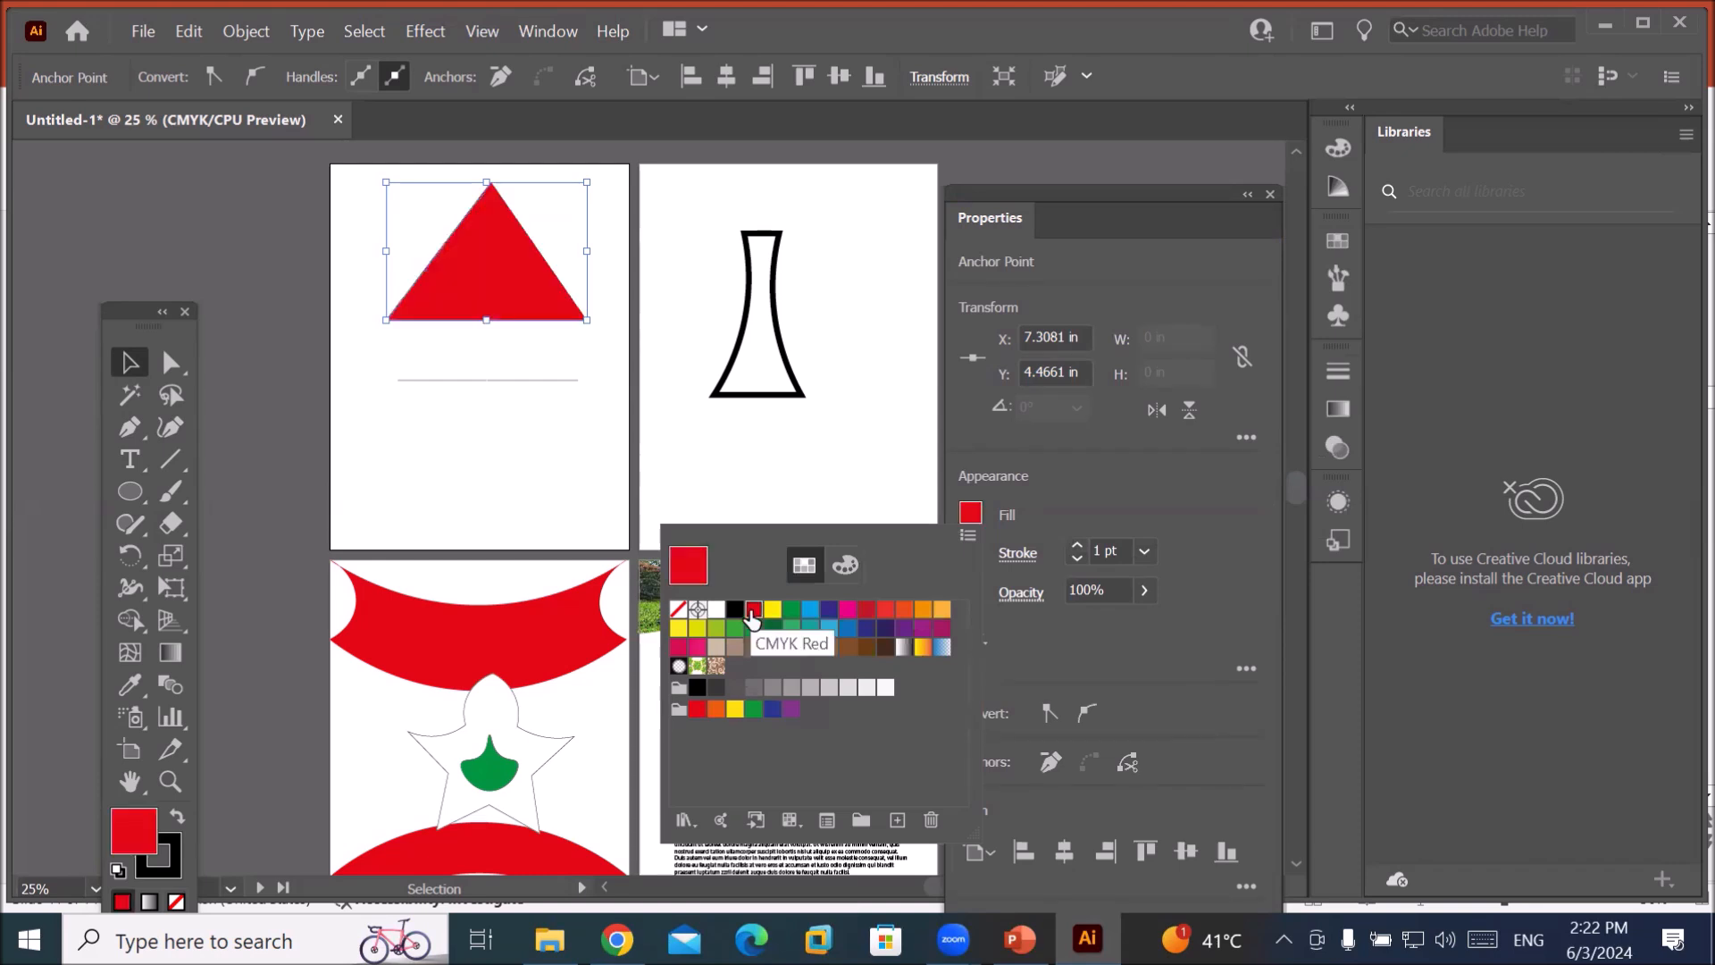
# Increase the angle path's stroke weight to 31 pt and set its fill to none.
pyautogui.click(1081, 542)
pyautogui.click(1080, 542)
pyautogui.click(1081, 542)
pyautogui.click(1081, 543)
pyautogui.click(1081, 543)
pyautogui.click(1079, 544)
pyautogui.click(1079, 543)
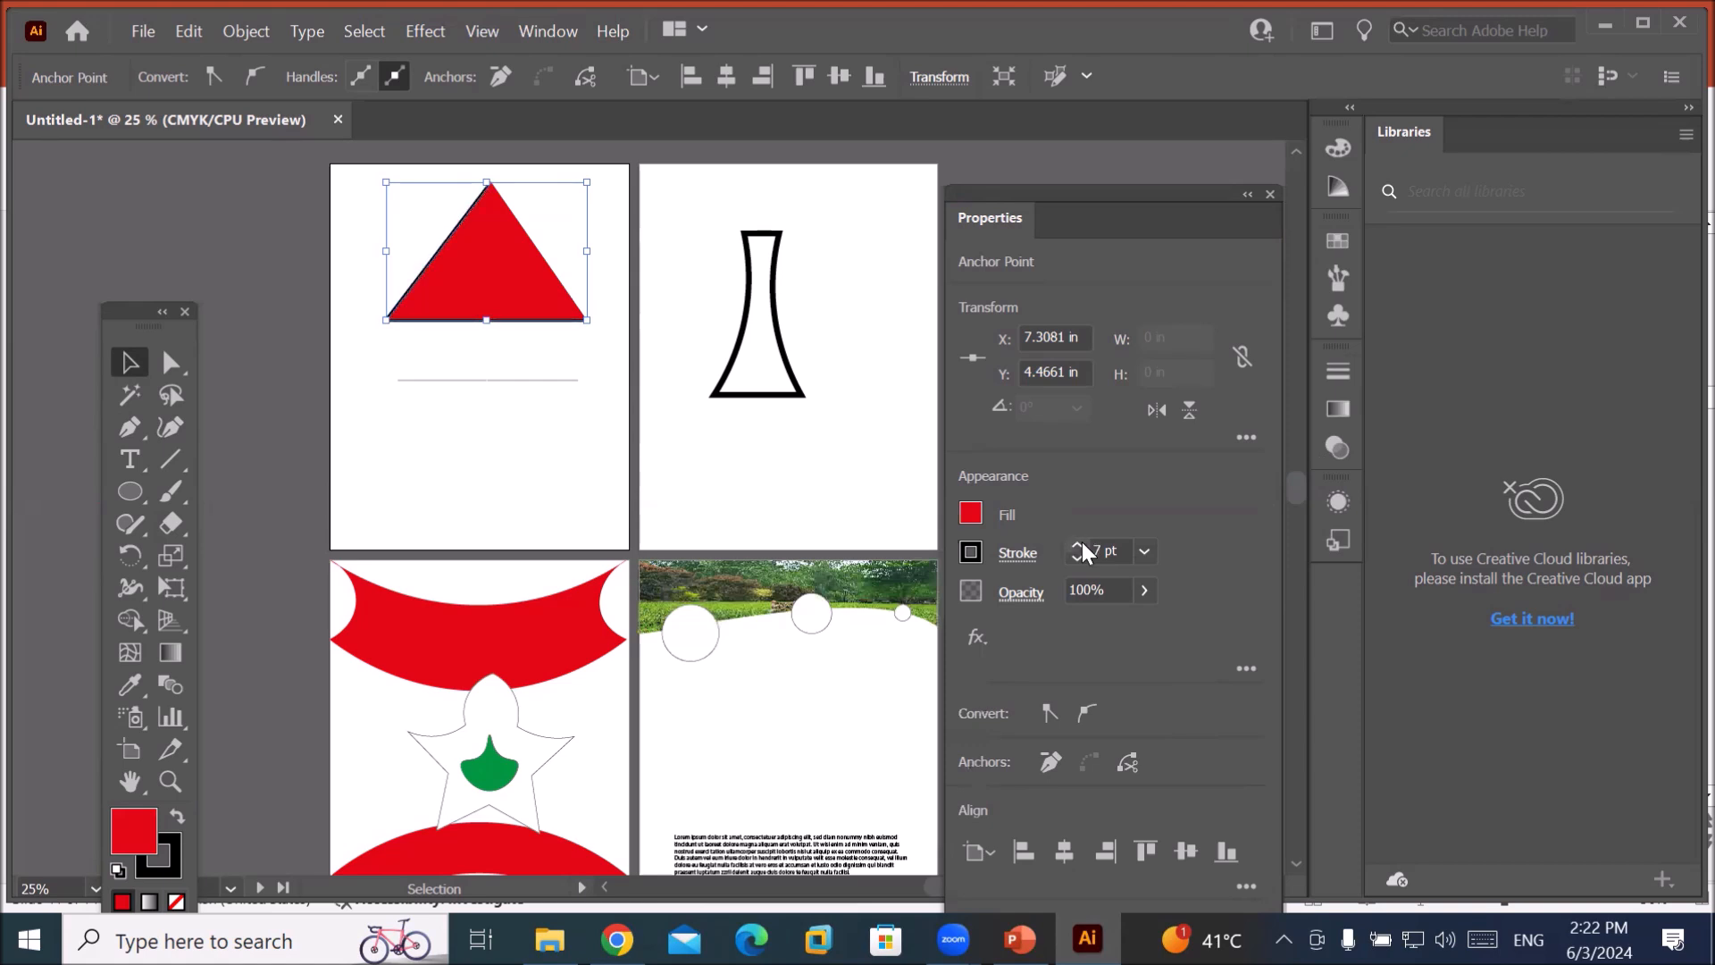
pyautogui.click(1079, 543)
pyautogui.click(1079, 543)
pyautogui.click(1079, 543)
pyautogui.click(1079, 543)
pyautogui.click(1079, 543)
pyautogui.click(1079, 543)
pyautogui.click(1079, 543)
pyautogui.click(1079, 543)
pyautogui.click(1079, 543)
pyautogui.click(1079, 543)
pyautogui.click(1079, 543)
pyautogui.click(1079, 543)
pyautogui.click(1079, 543)
pyautogui.doubleClick(1079, 543)
pyautogui.doubleClick(1079, 543)
pyautogui.click(1079, 543)
pyautogui.doubleClick(1079, 543)
pyautogui.doubleClick(1079, 543)
pyautogui.doubleClick(1079, 543)
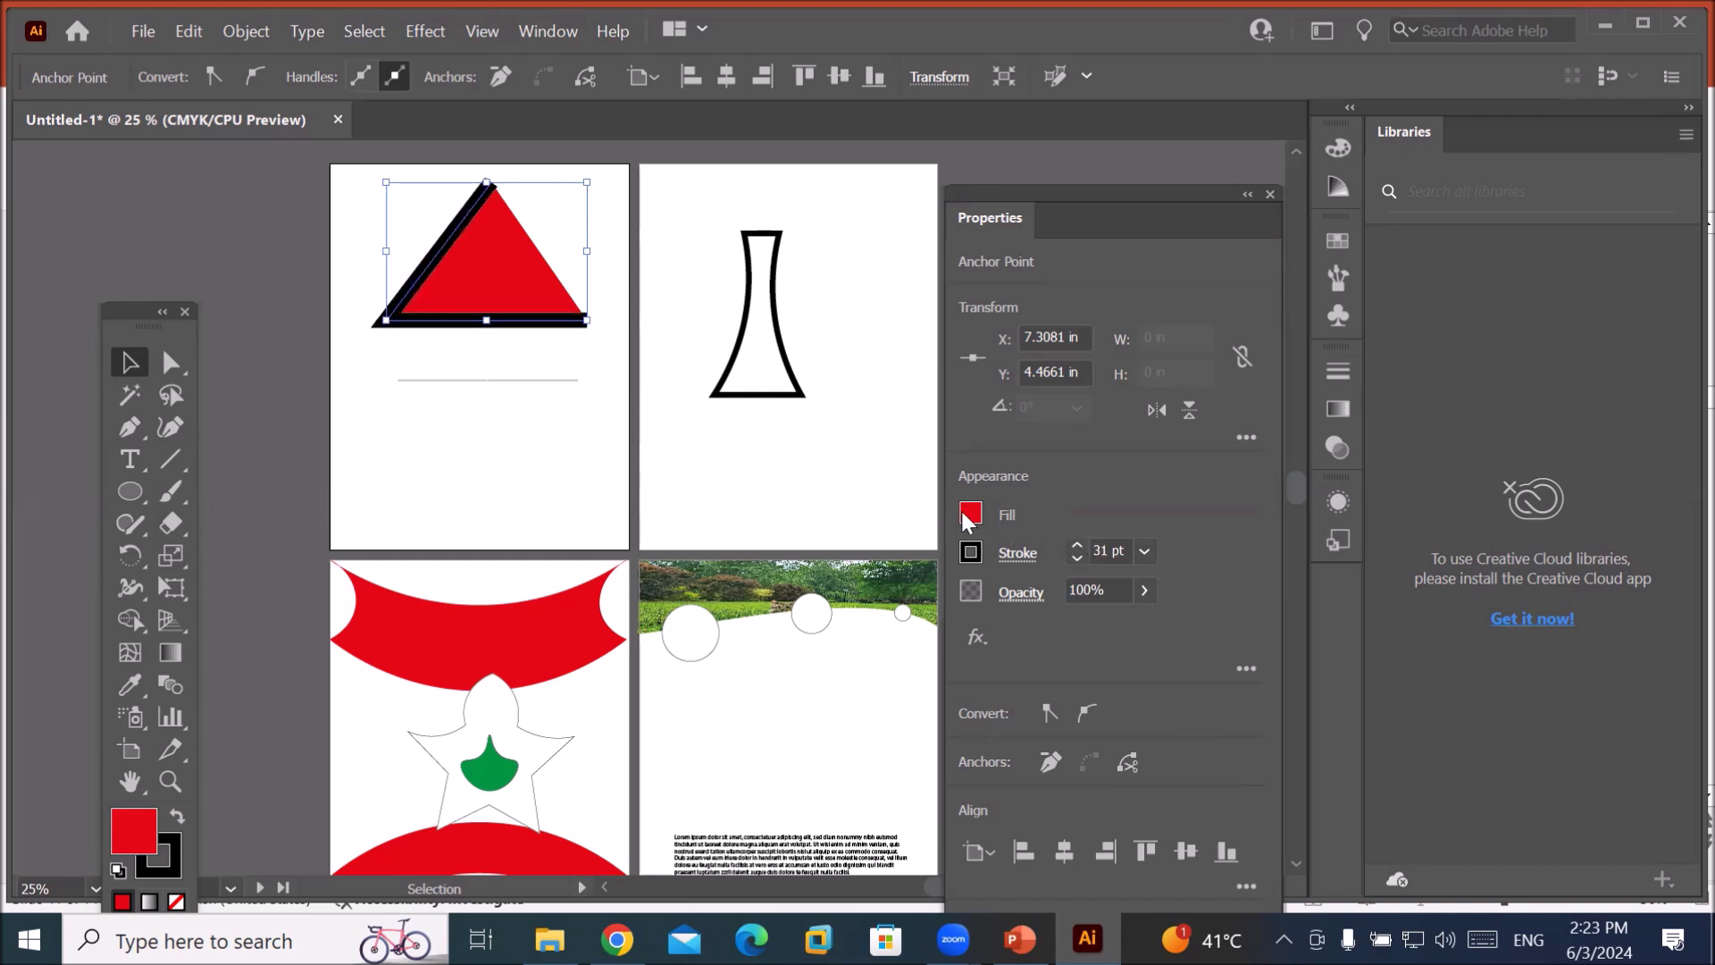
pyautogui.click(969, 514)
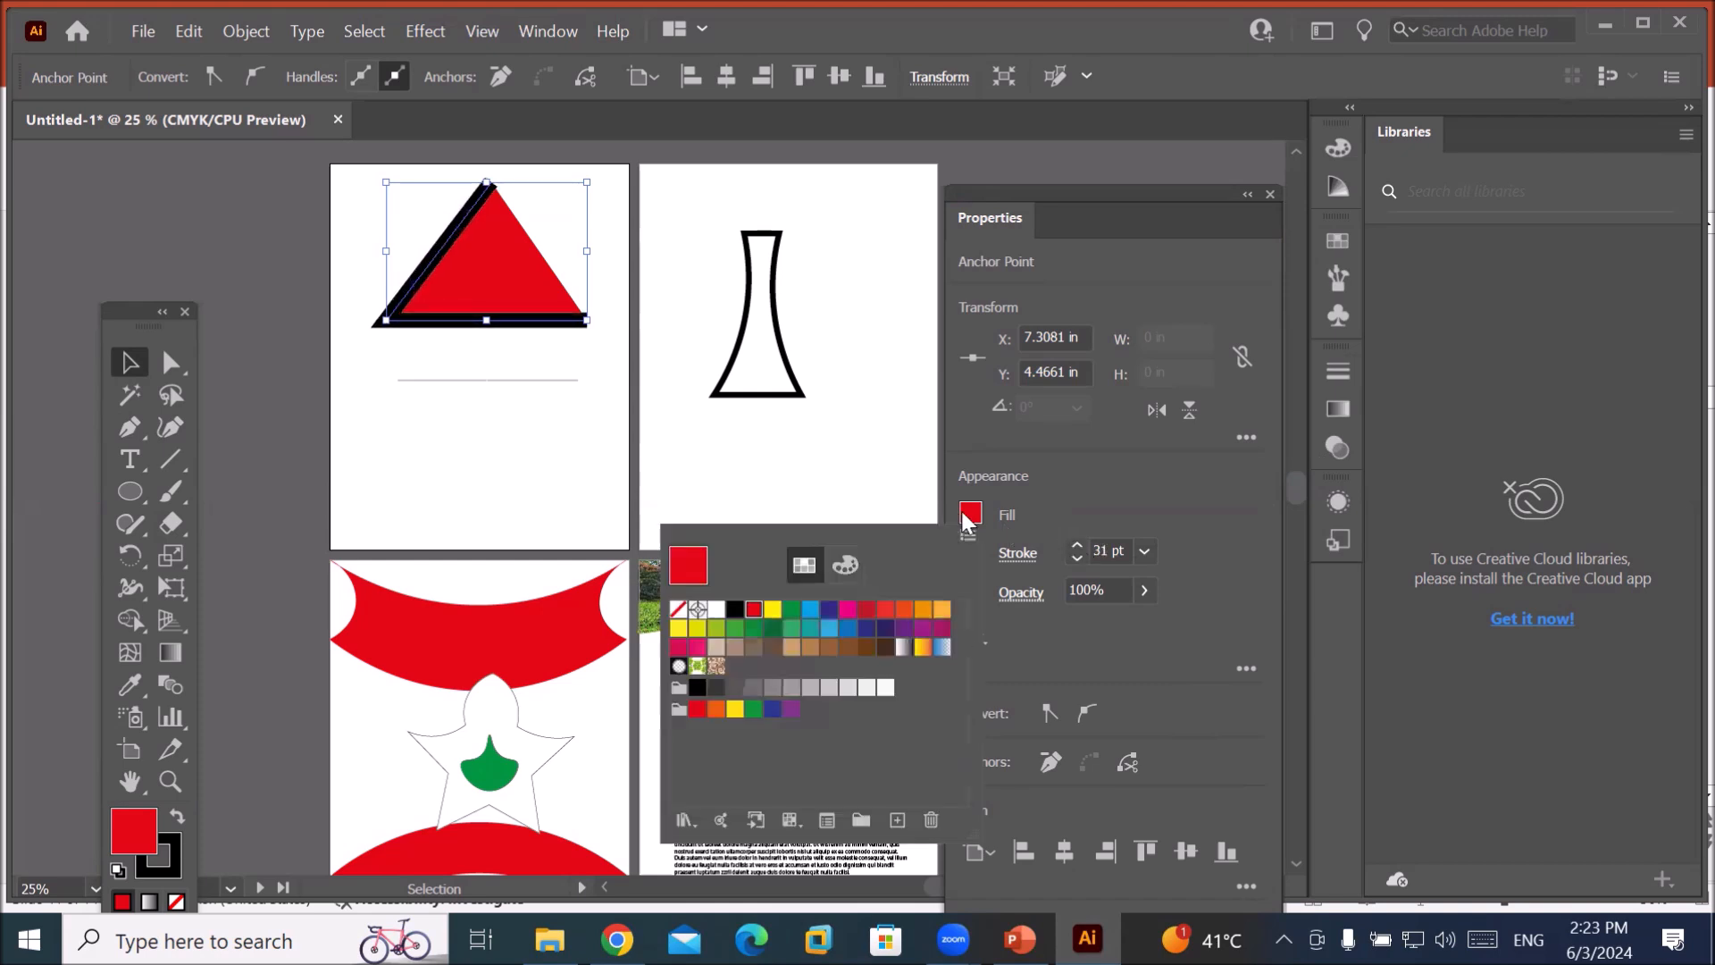
pyautogui.click(678, 609)
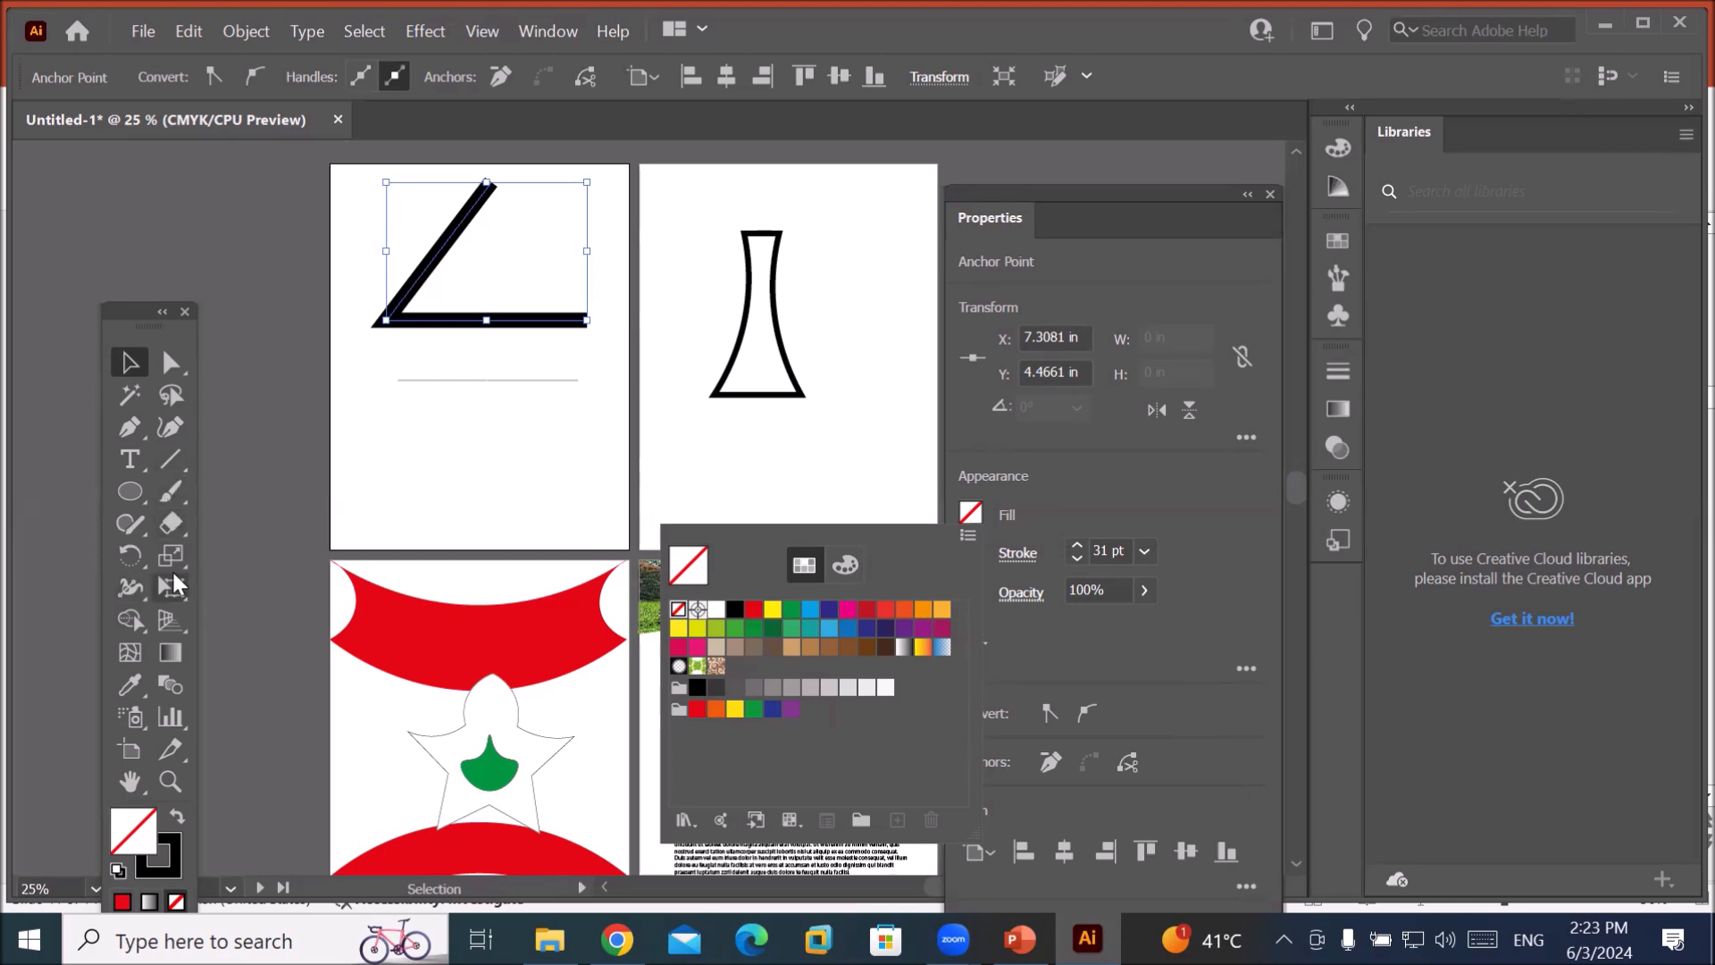
# Remove the angle path's upper and right end anchors with the Delete Anchor Point tool and deselect the path.
pyautogui.click(134, 429)
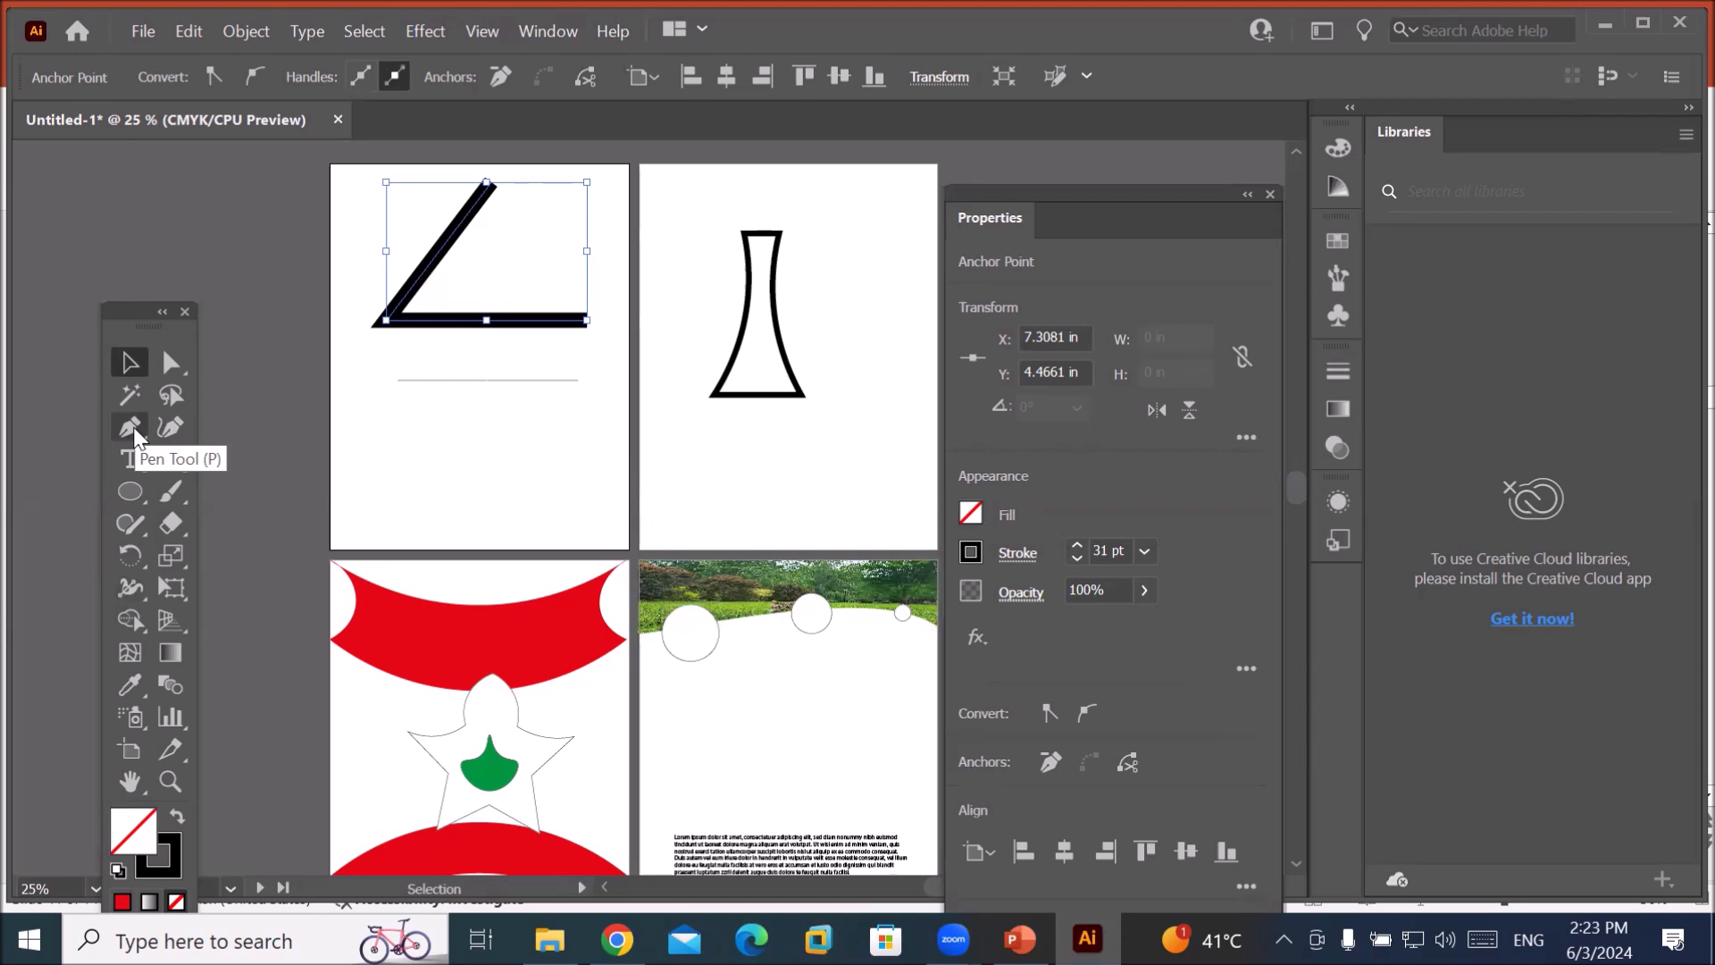
pyautogui.click(132, 428)
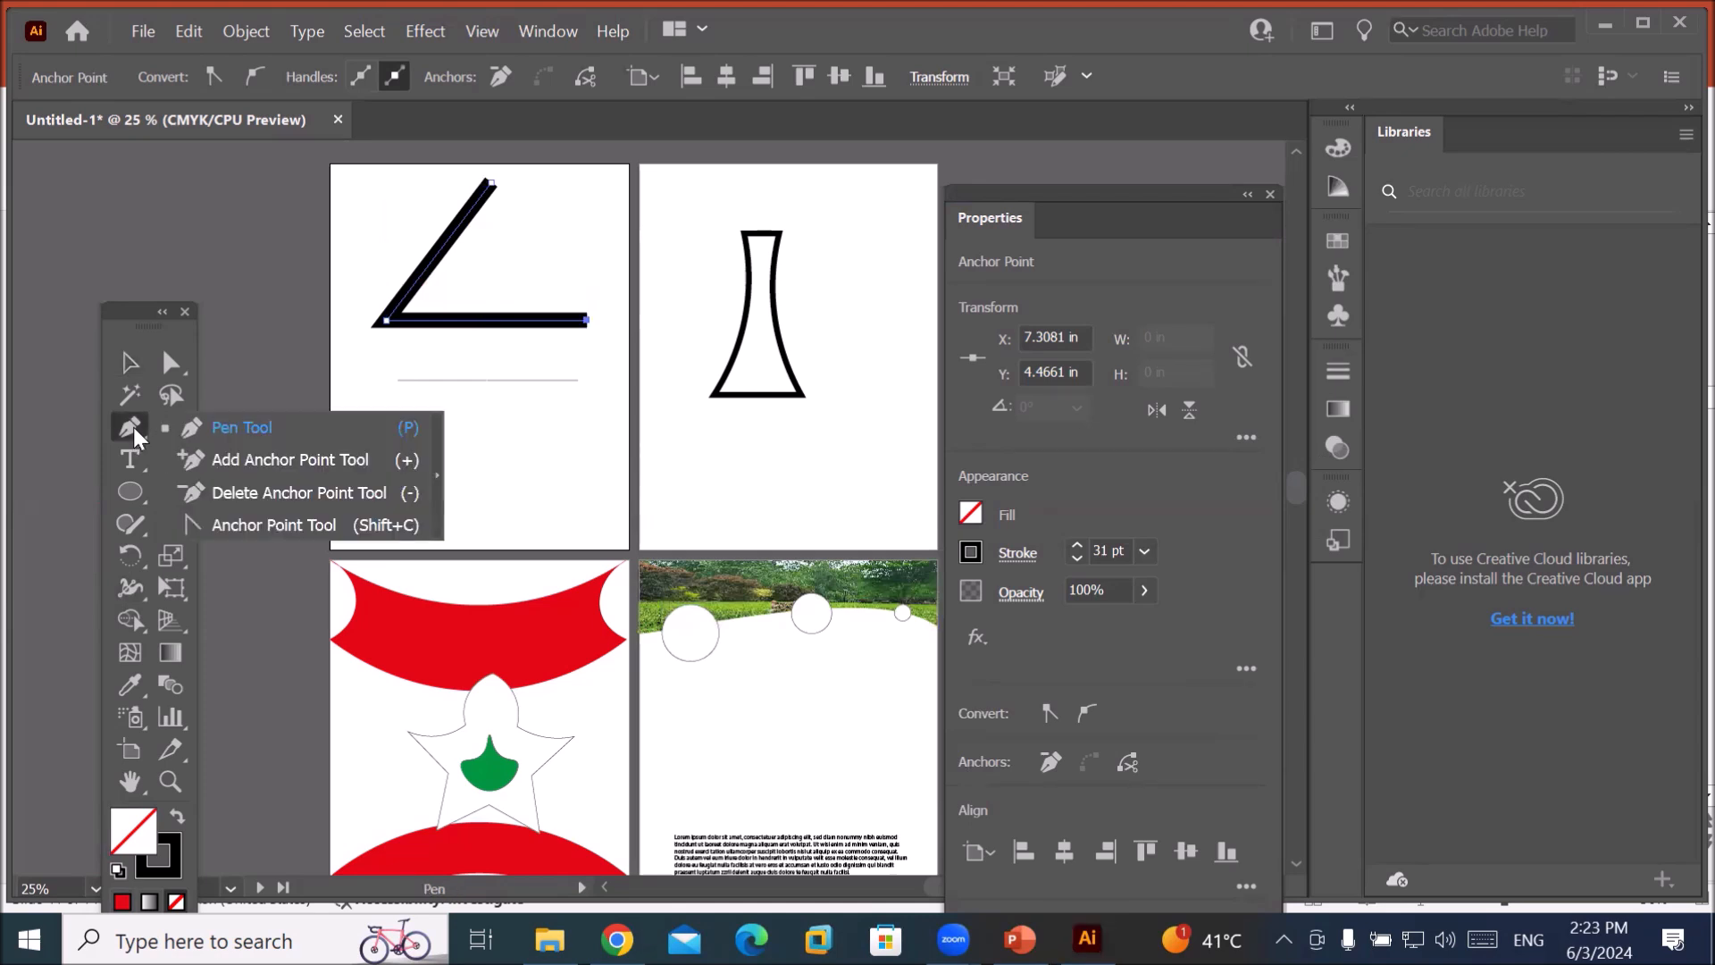
pyautogui.click(259, 492)
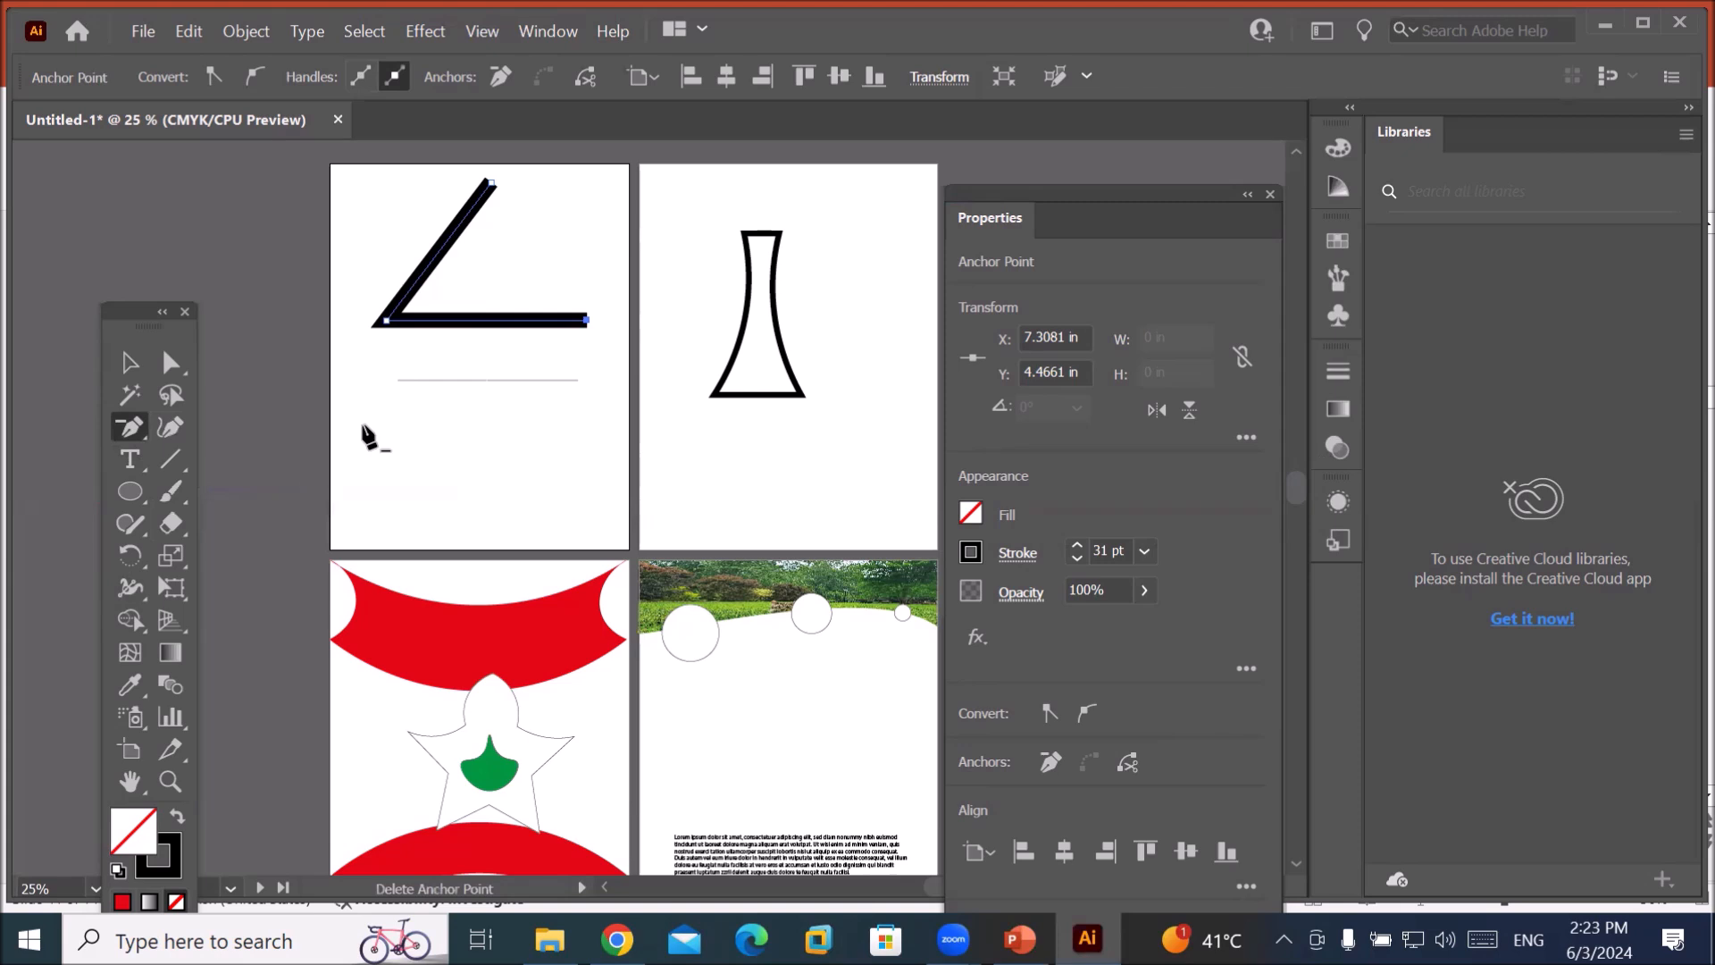
pyautogui.click(490, 182)
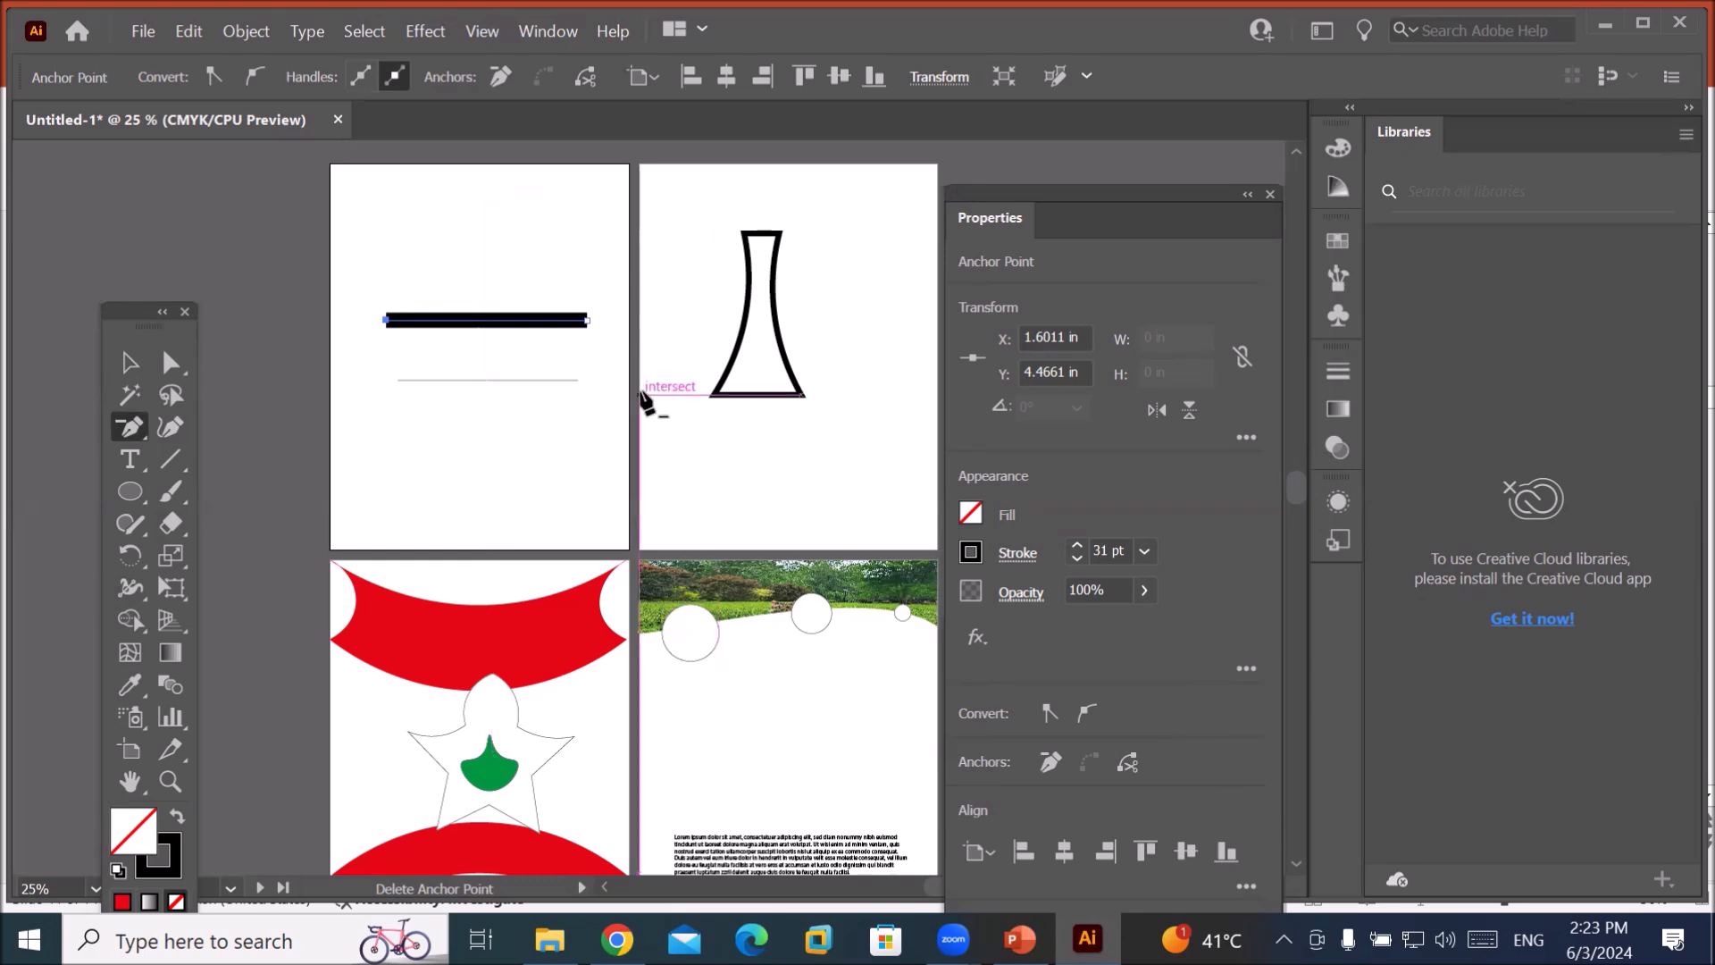
pyautogui.click(585, 319)
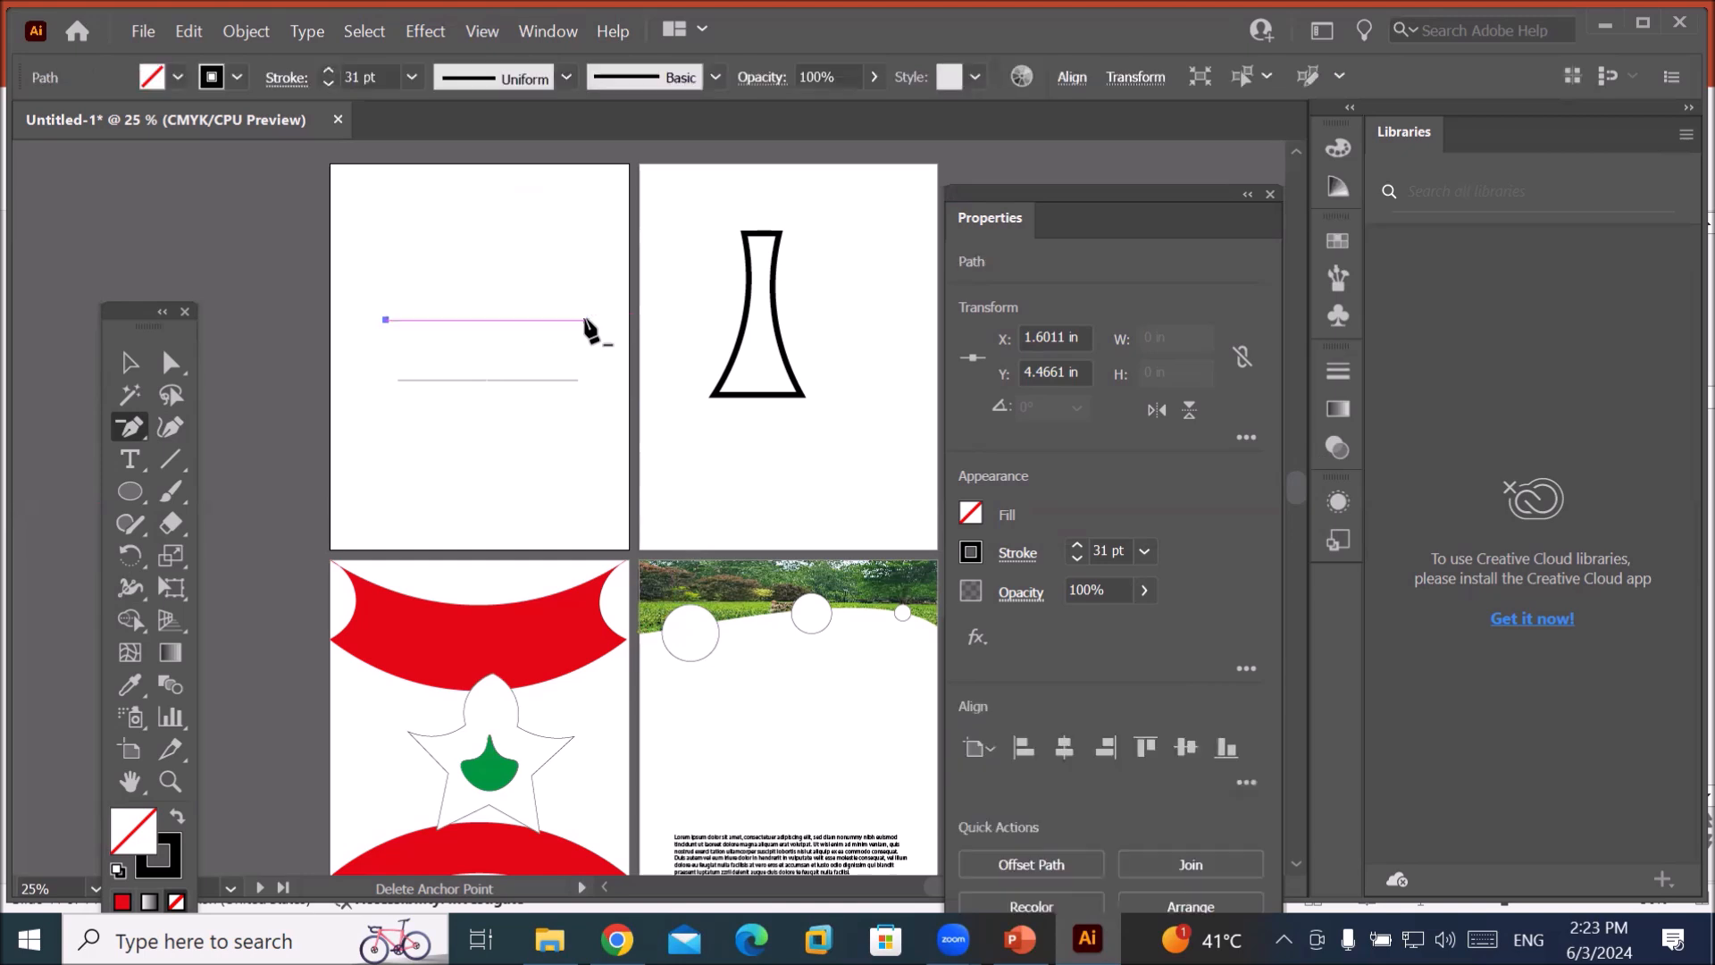
pyautogui.click(129, 362)
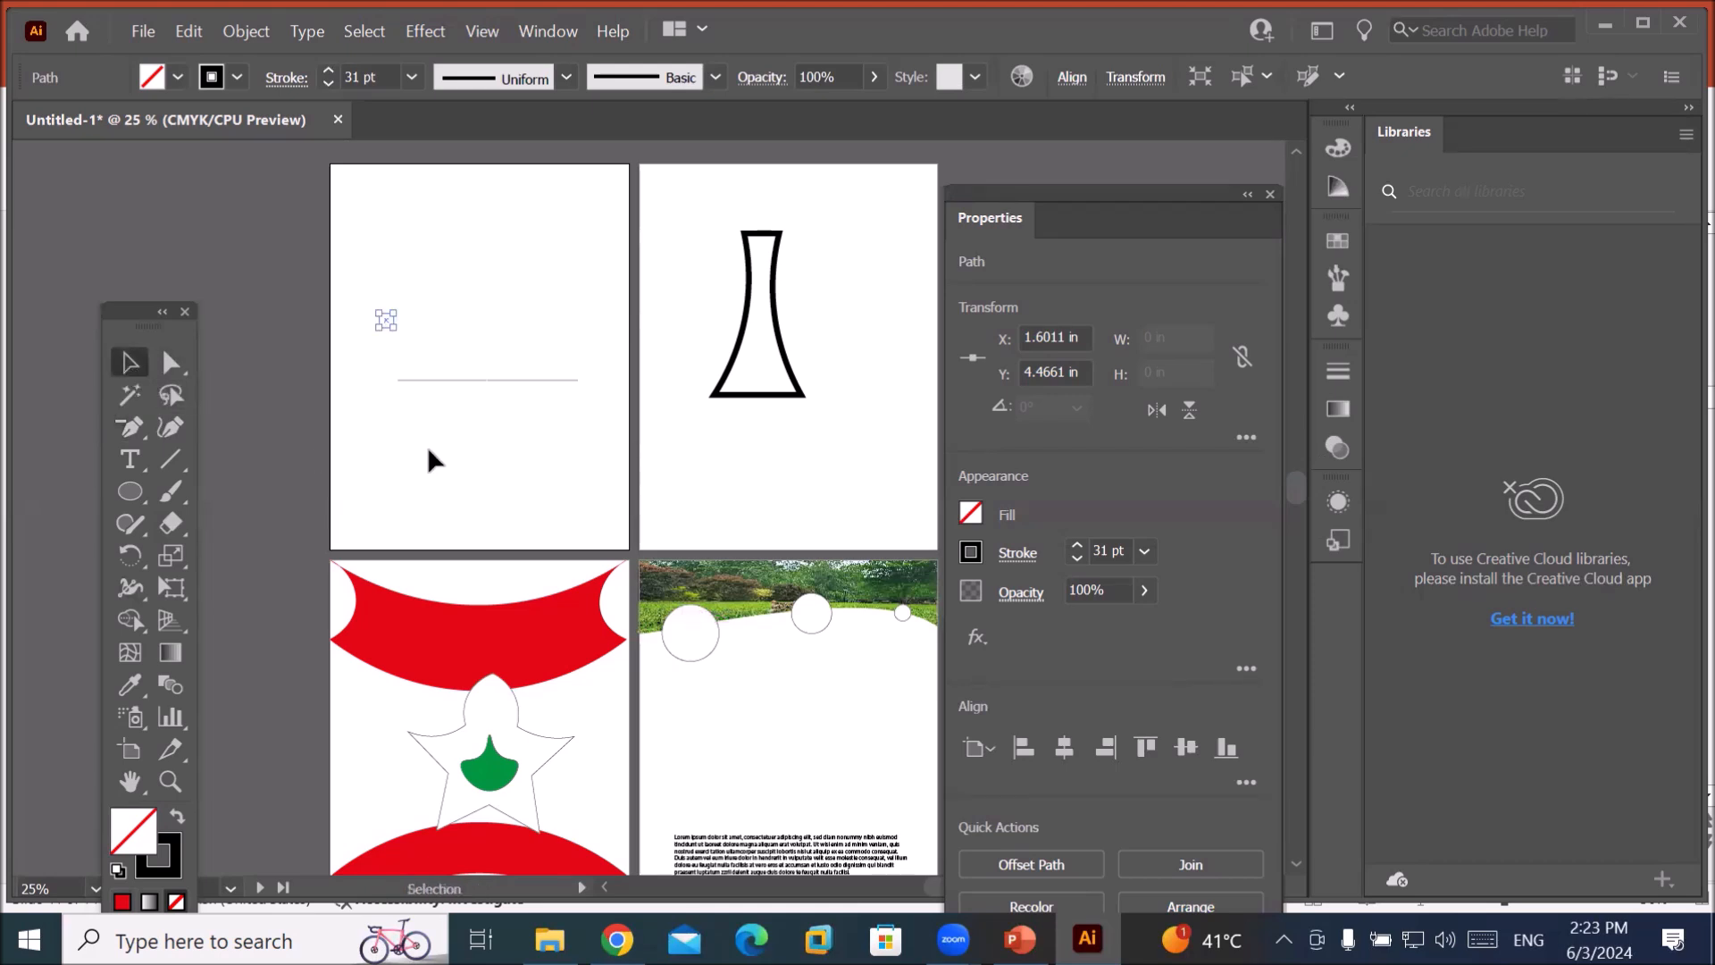
pyautogui.click(552, 479)
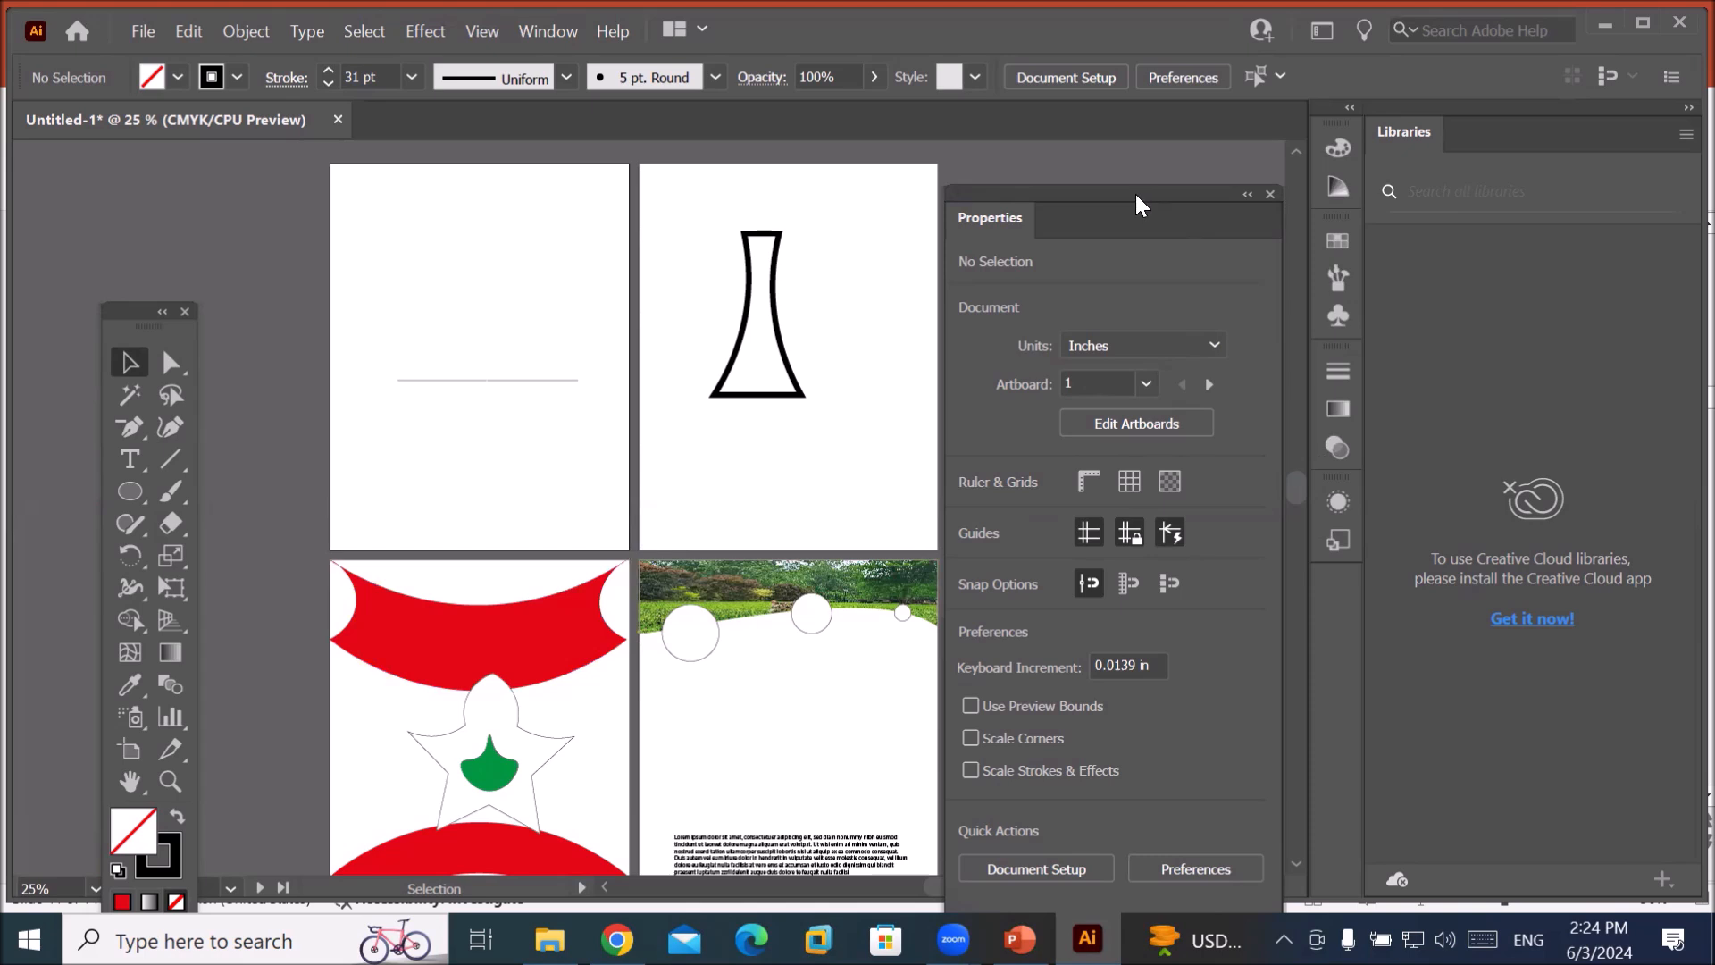
# Collapse the Properties panel, enlarge the Layers panel beside the artboards and expand Layer 1's contents.
pyautogui.click(1249, 195)
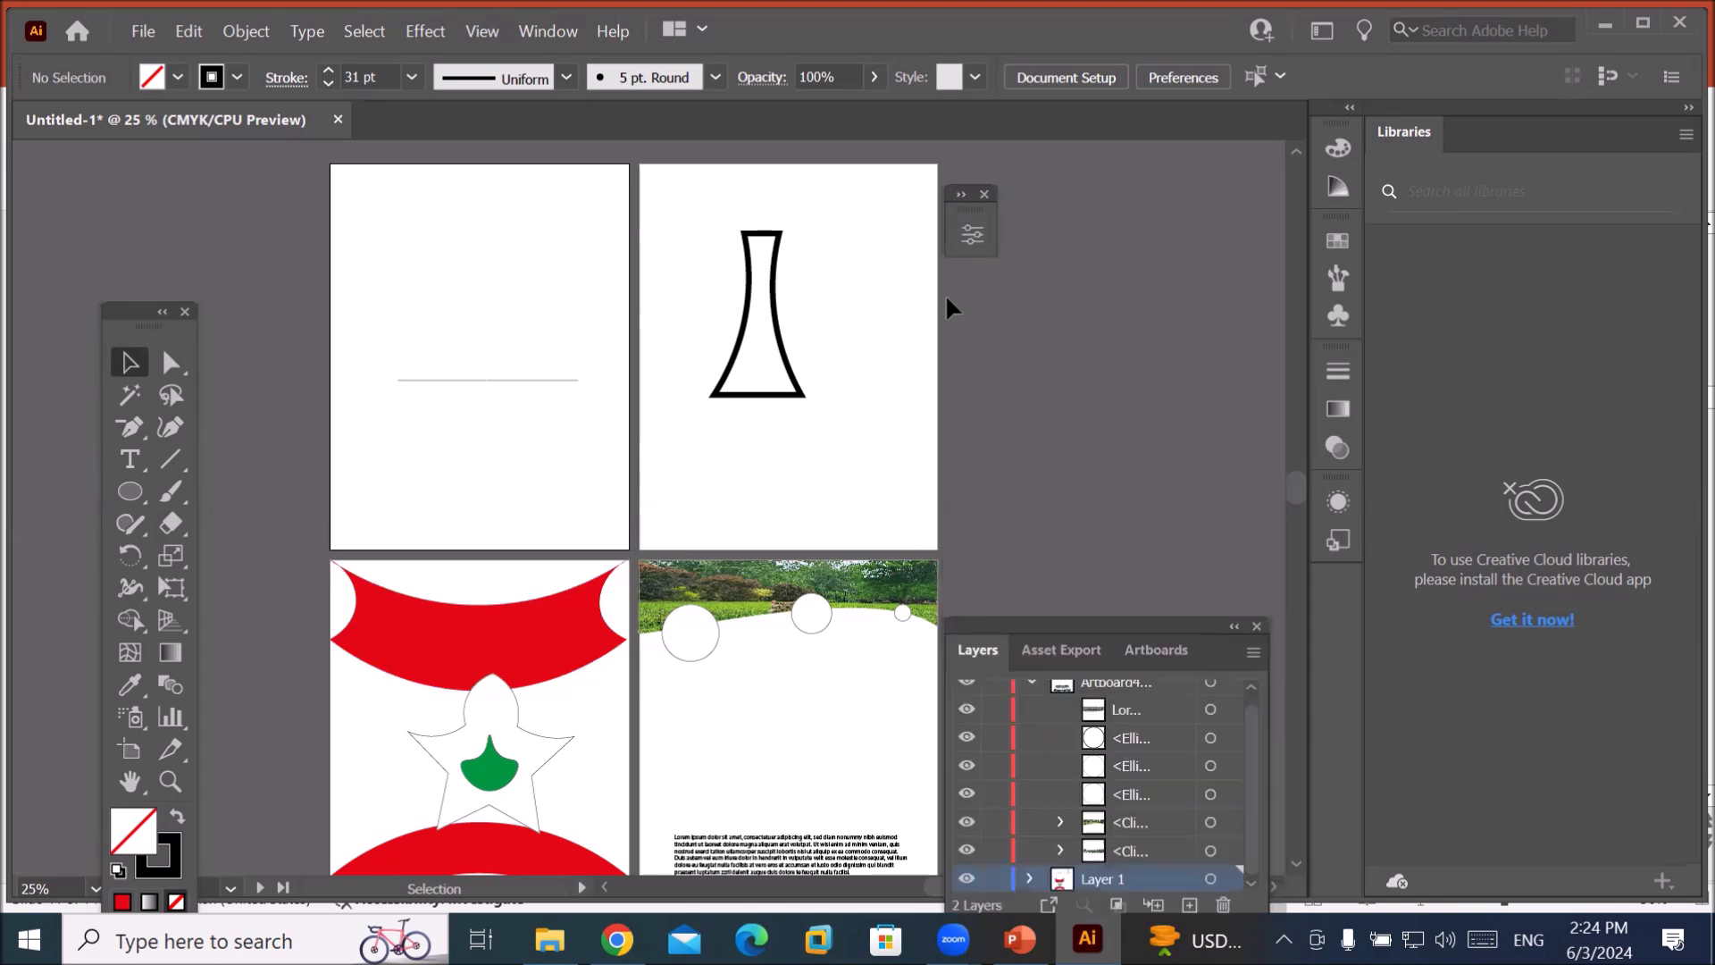
pyautogui.moveTo(1057, 630); pyautogui.dragTo(1058, 297)
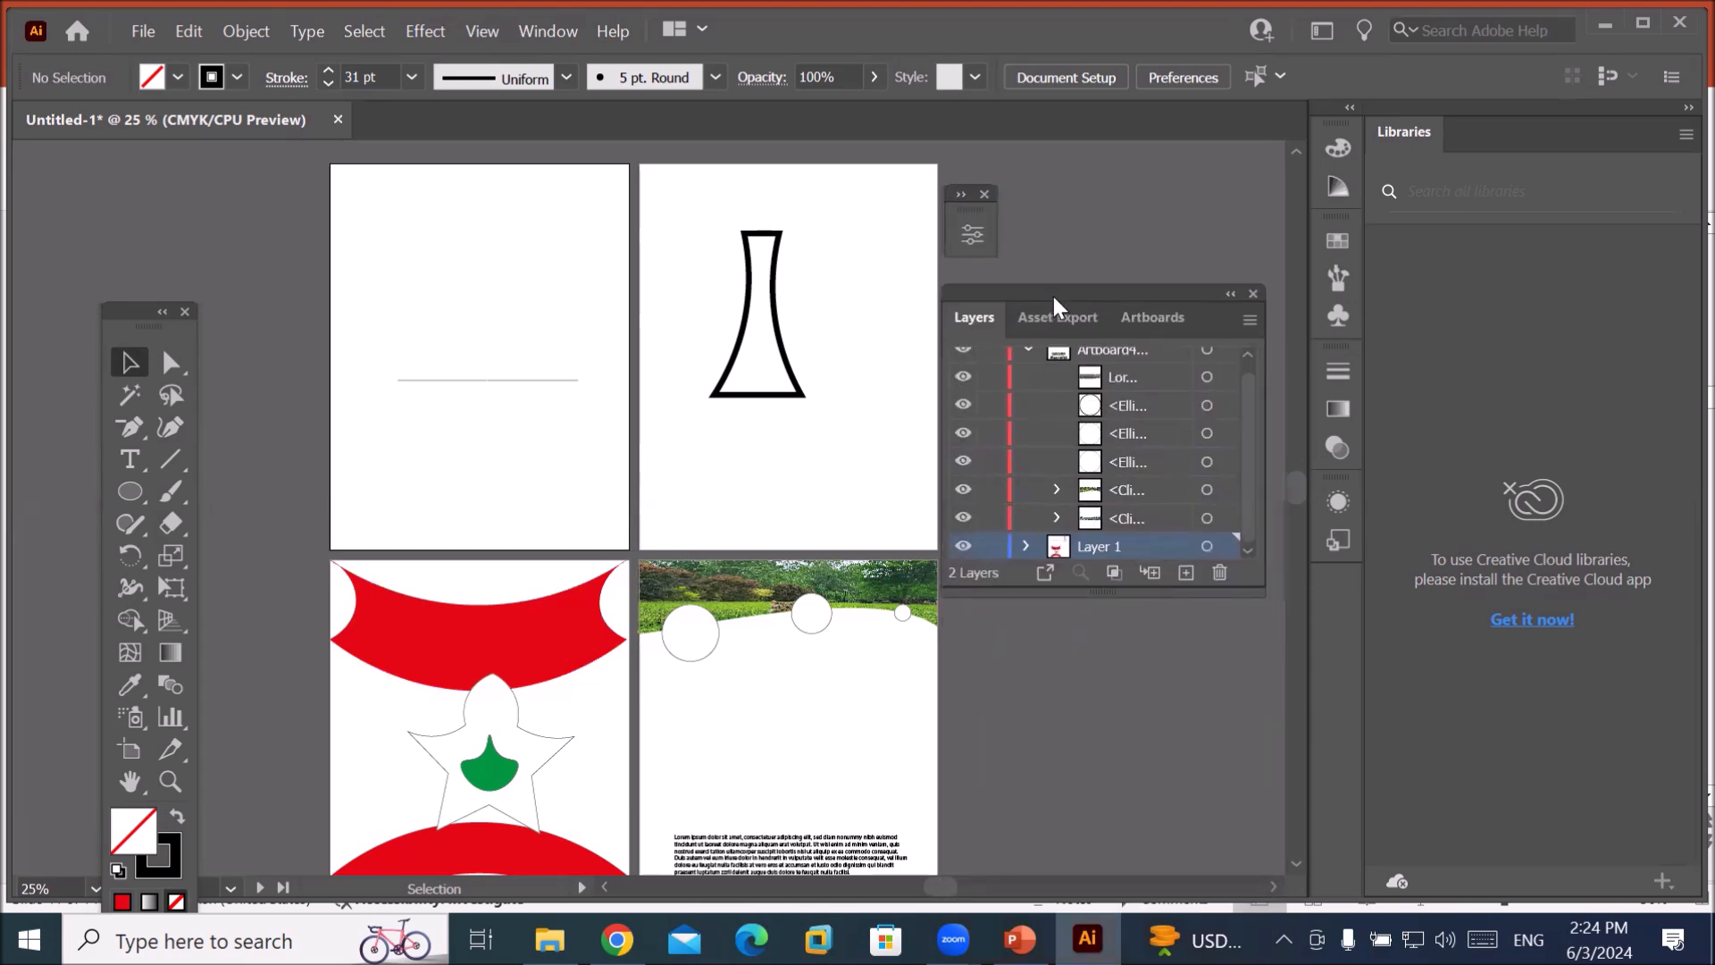
pyautogui.moveTo(1081, 591); pyautogui.dragTo(1085, 766)
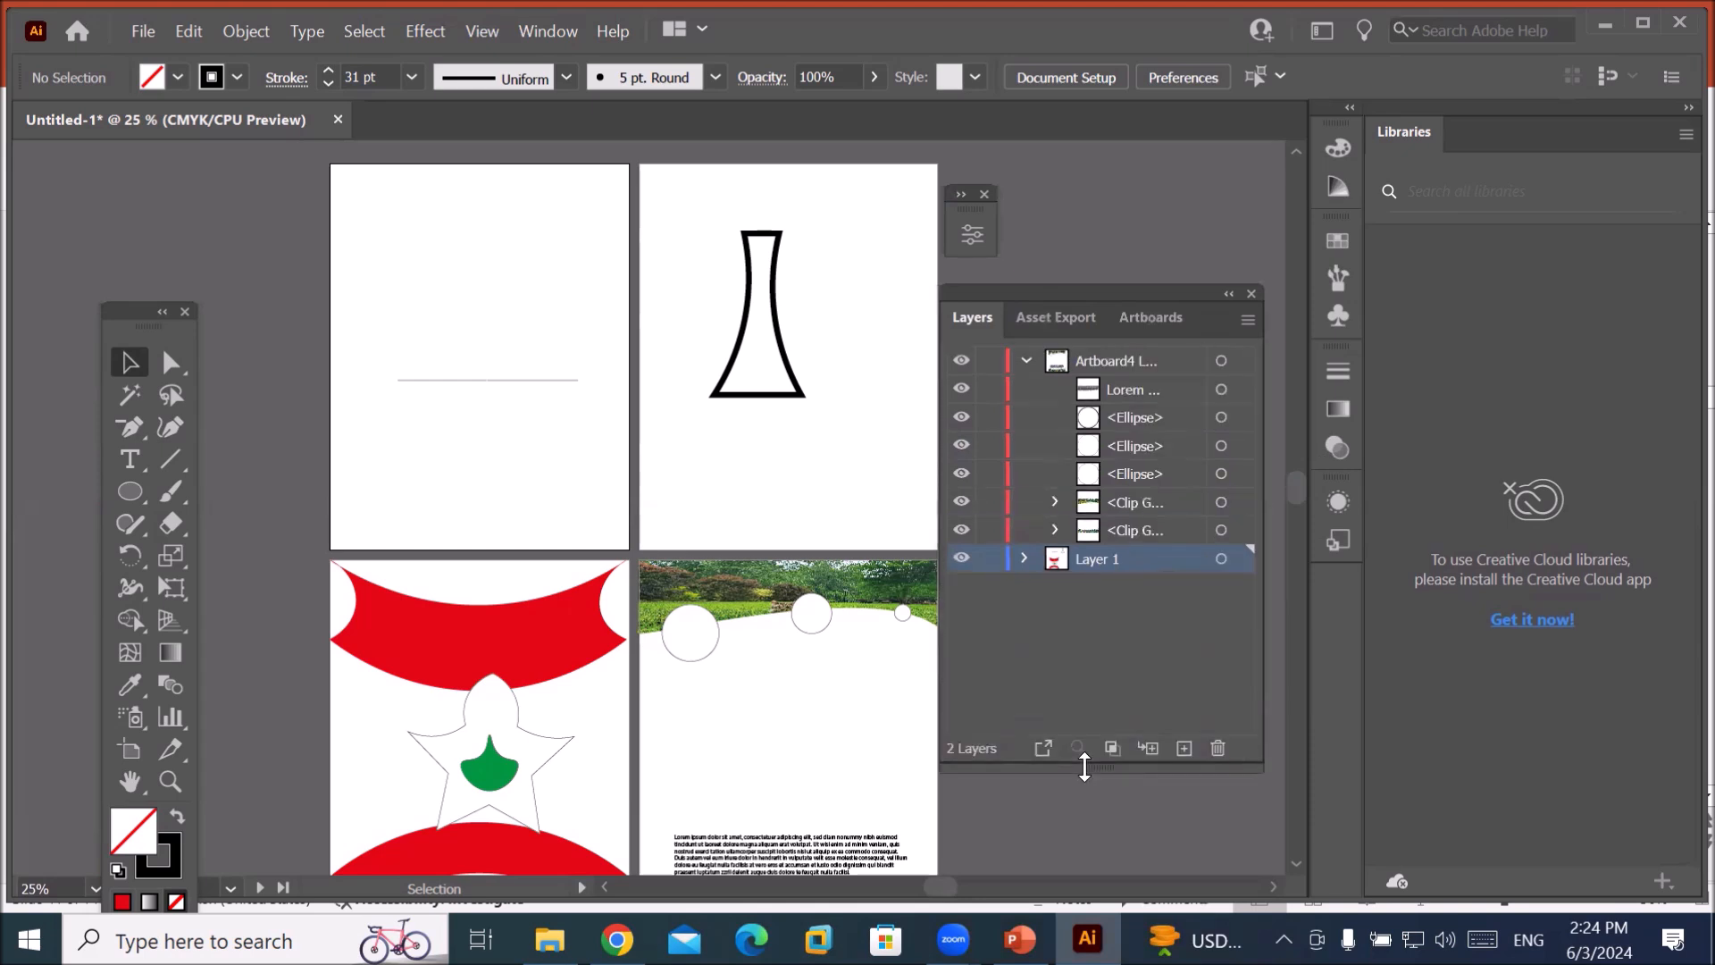
pyautogui.click(1023, 559)
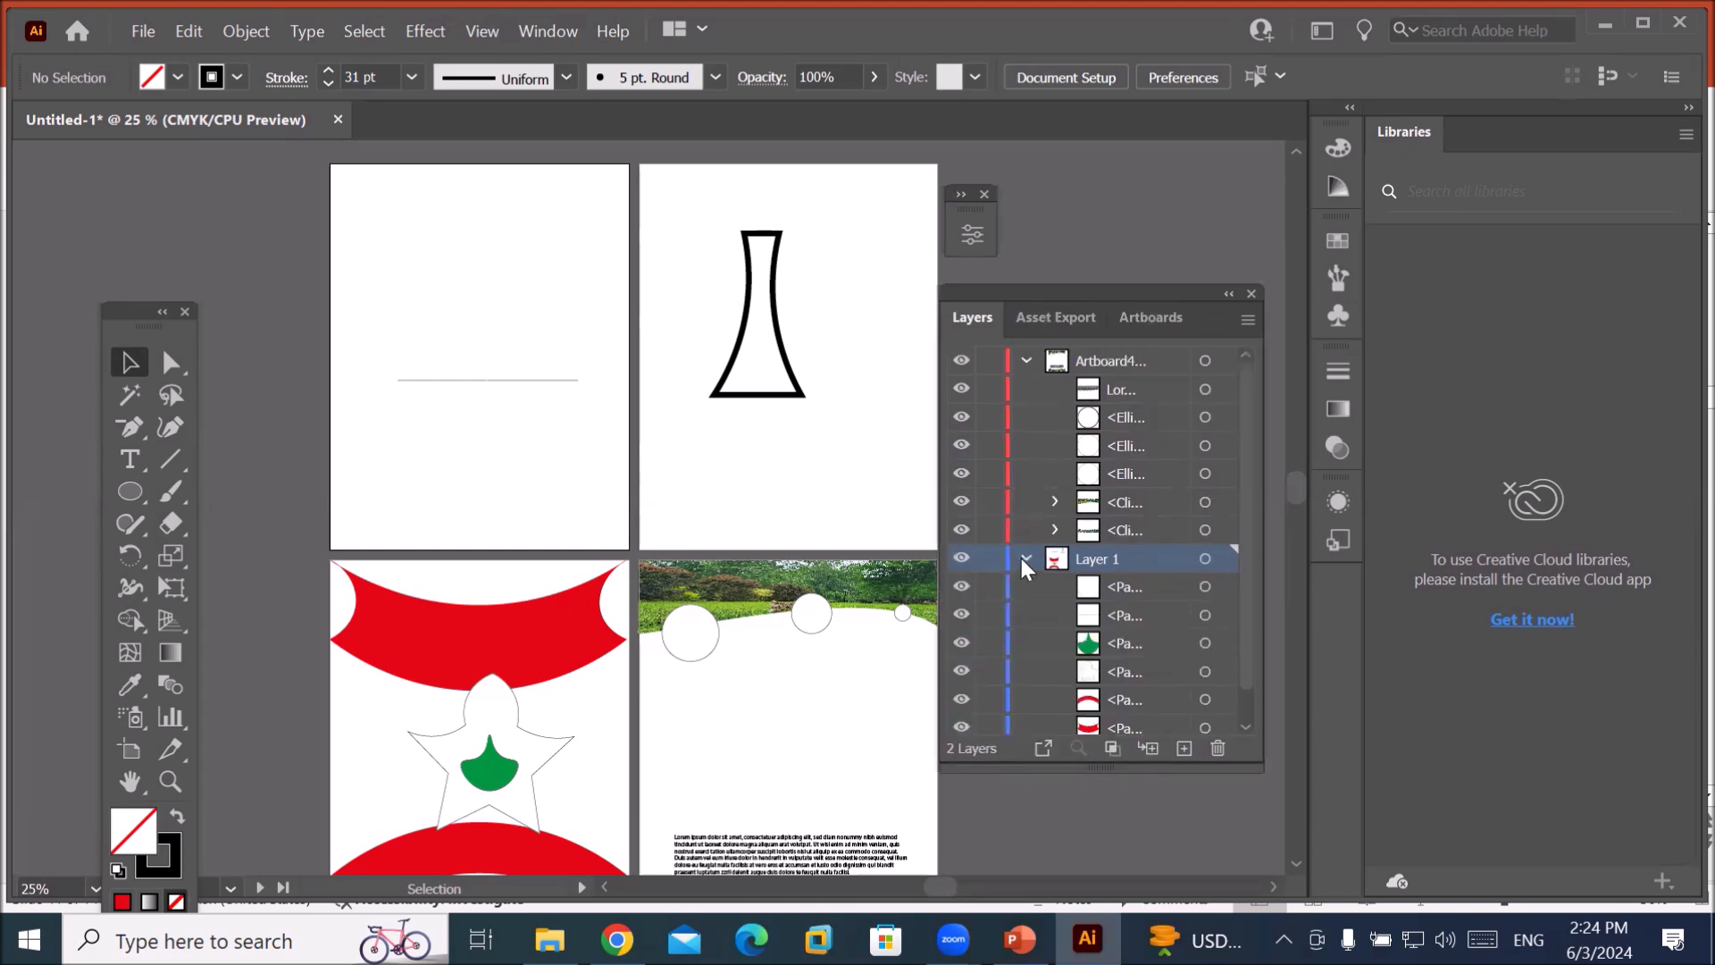
# Locate the topmost path of Layer 1 on the first artboard, comparing its selected and deselected appearance.
pyautogui.click(1205, 586)
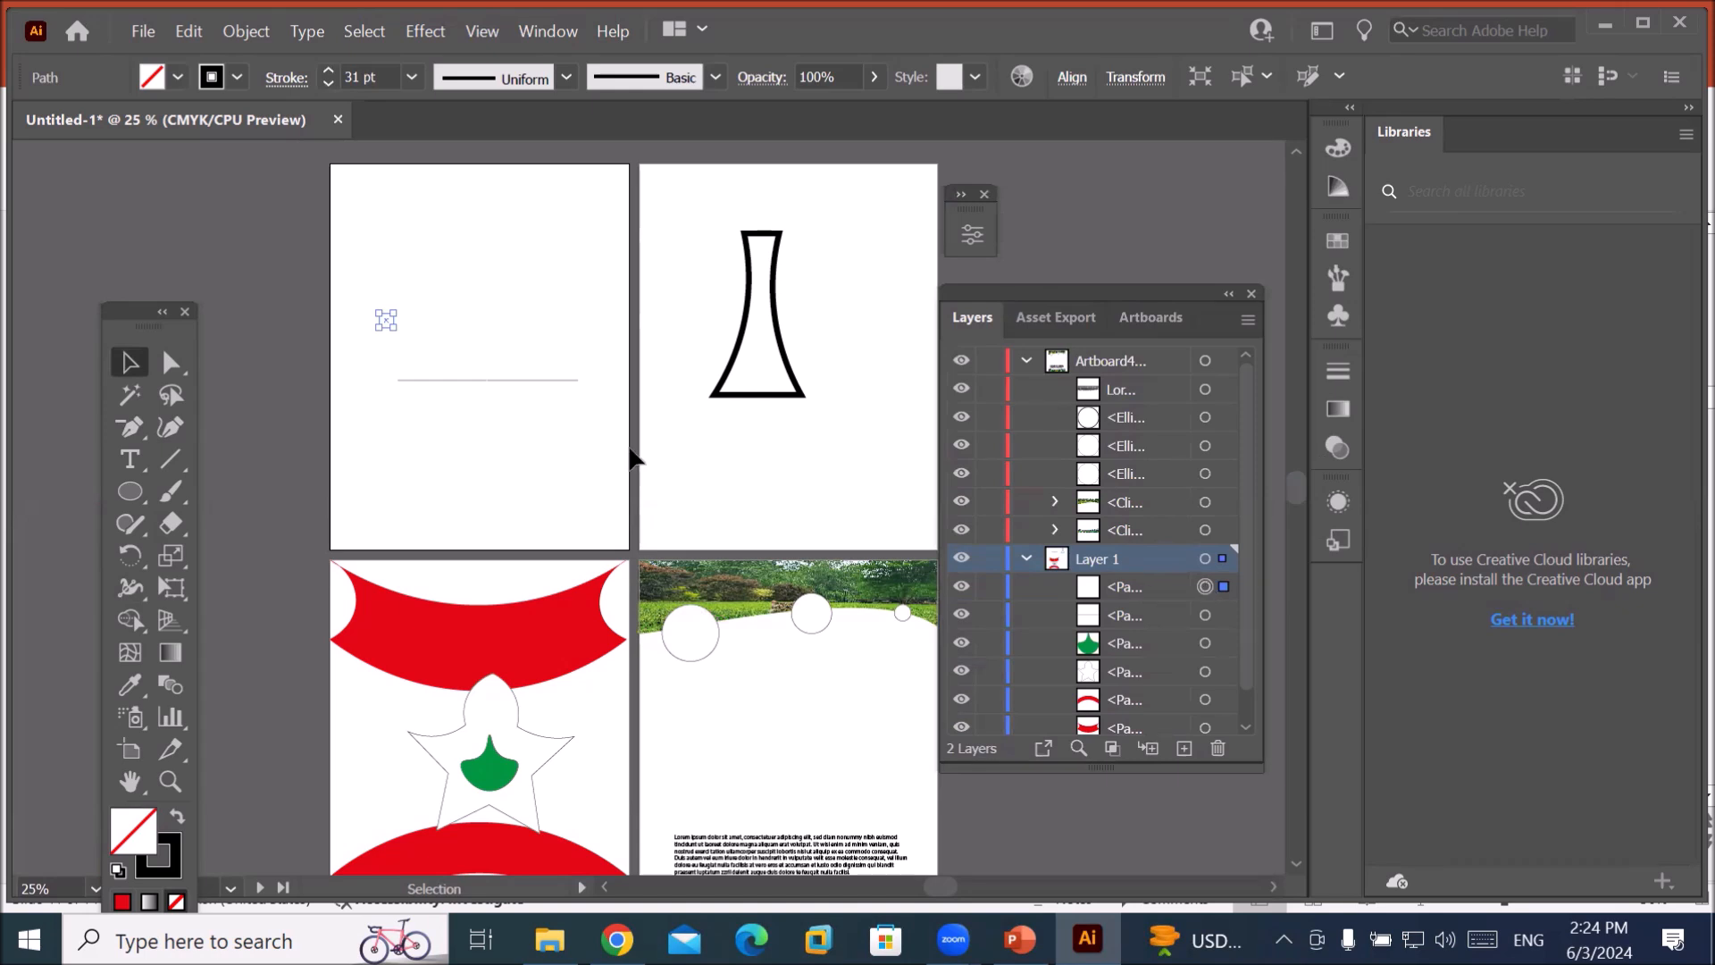
pyautogui.scroll(4, 357, 310)
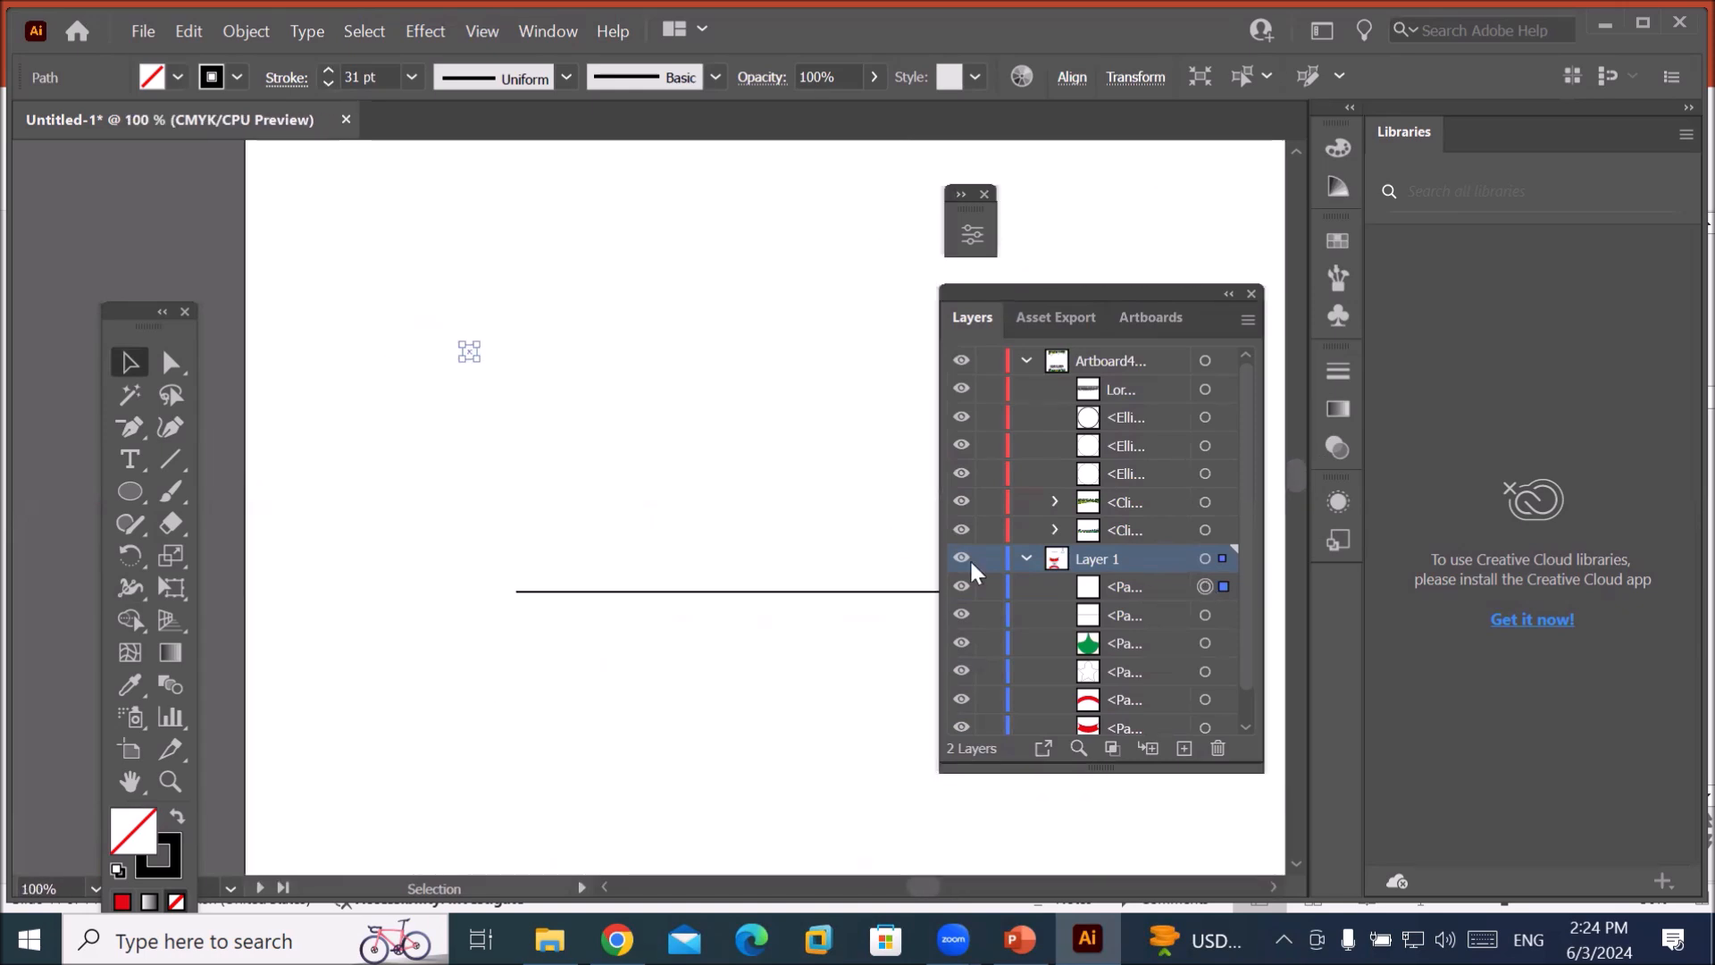
pyautogui.click(1112, 589)
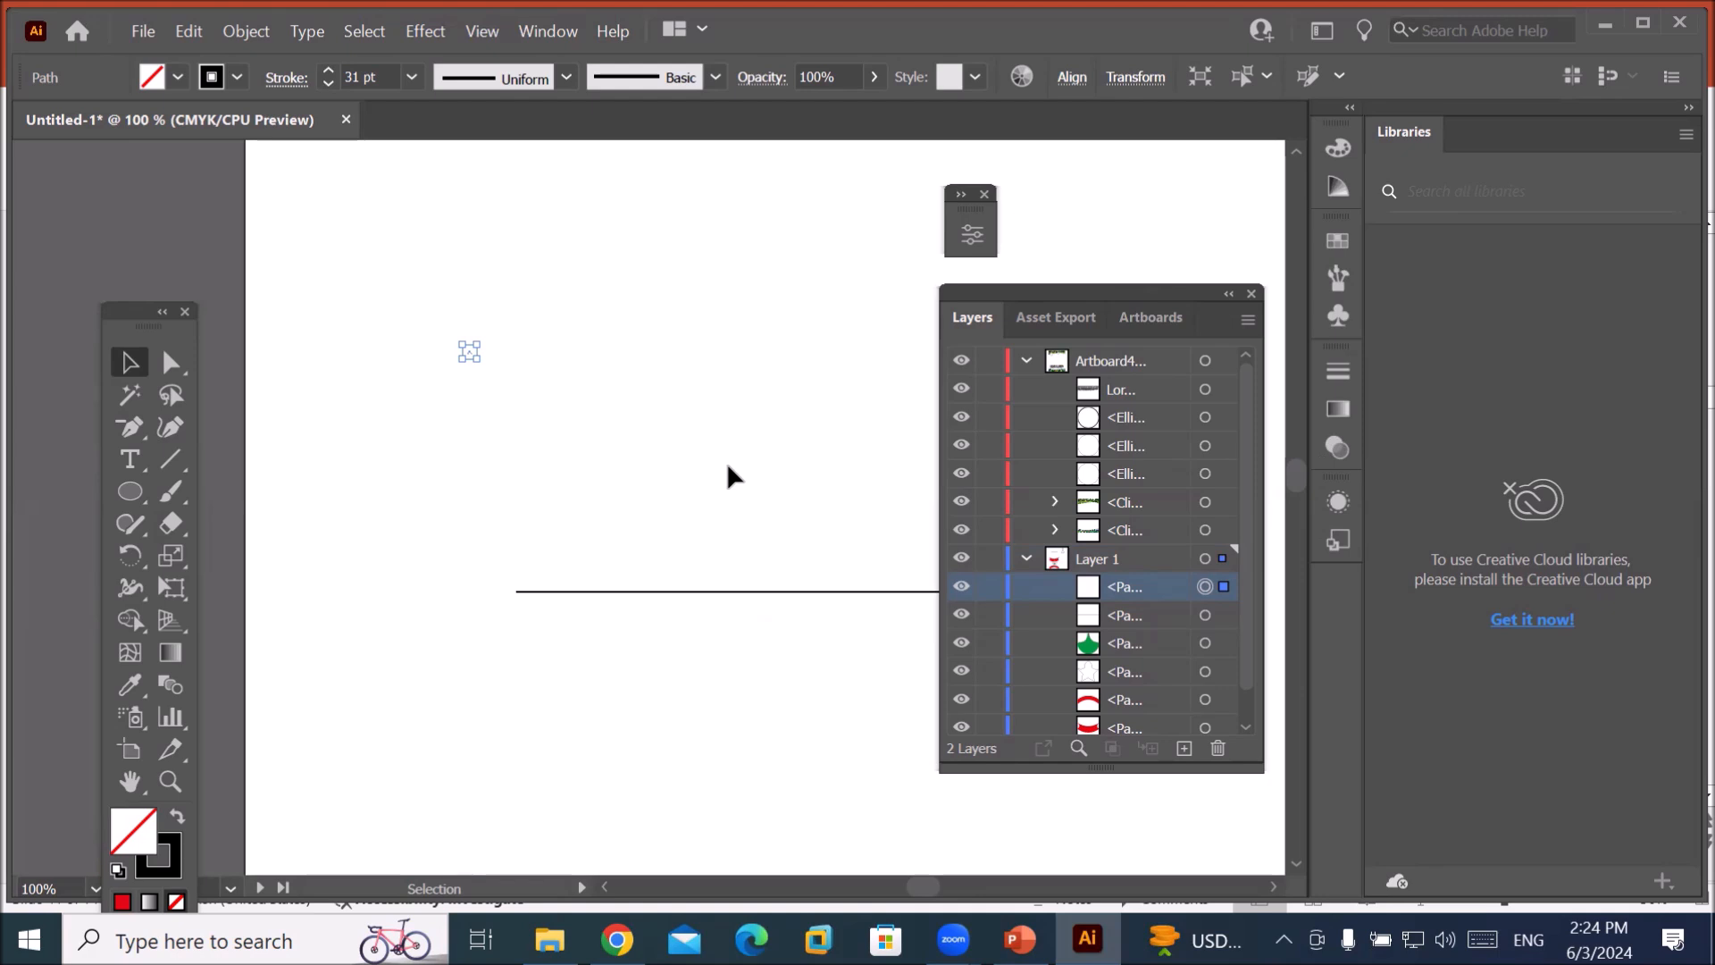
pyautogui.click(726, 463)
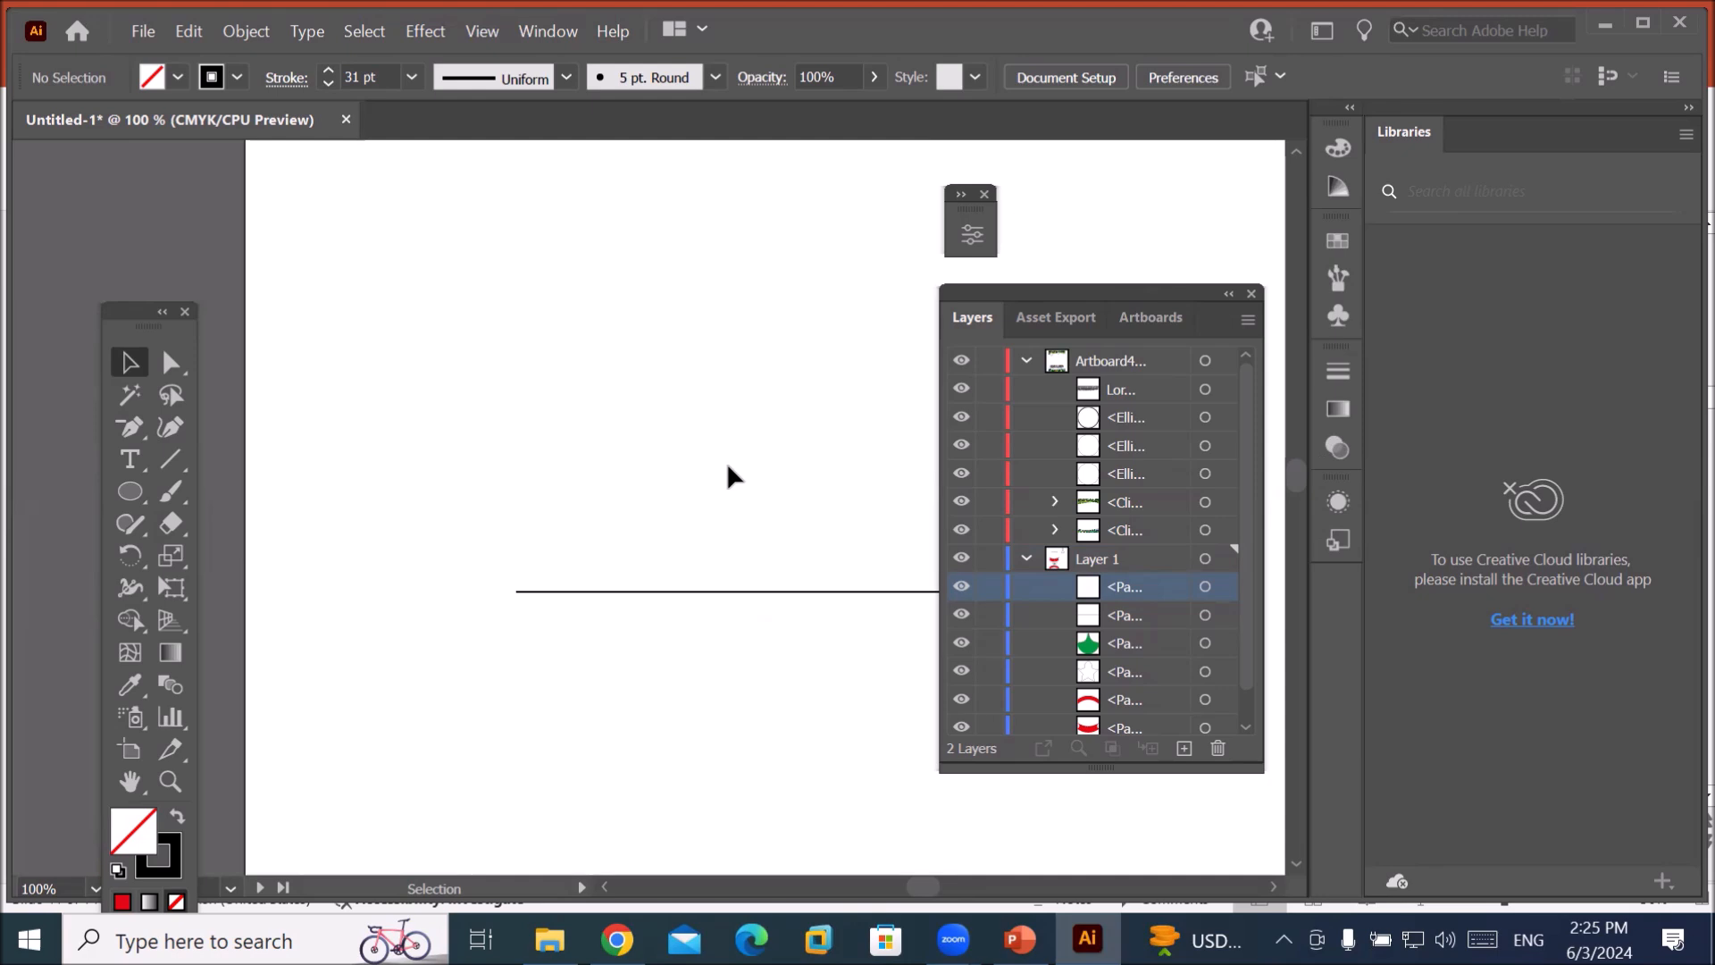
pyautogui.click(1203, 588)
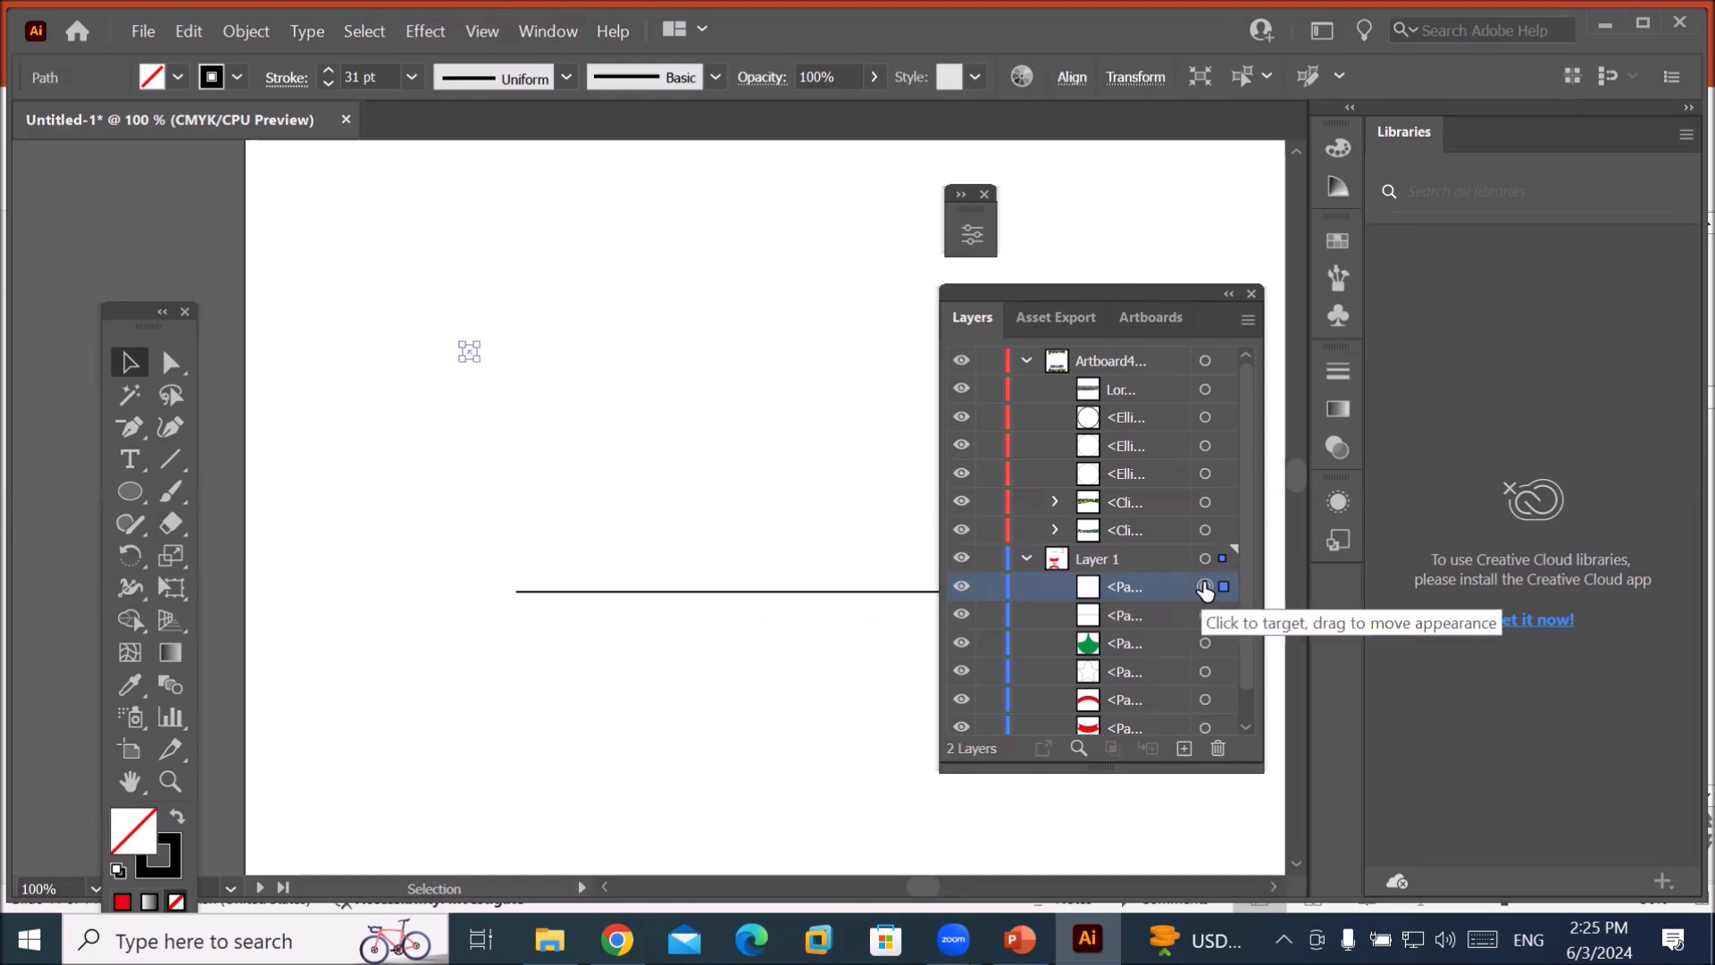
pyautogui.click(448, 432)
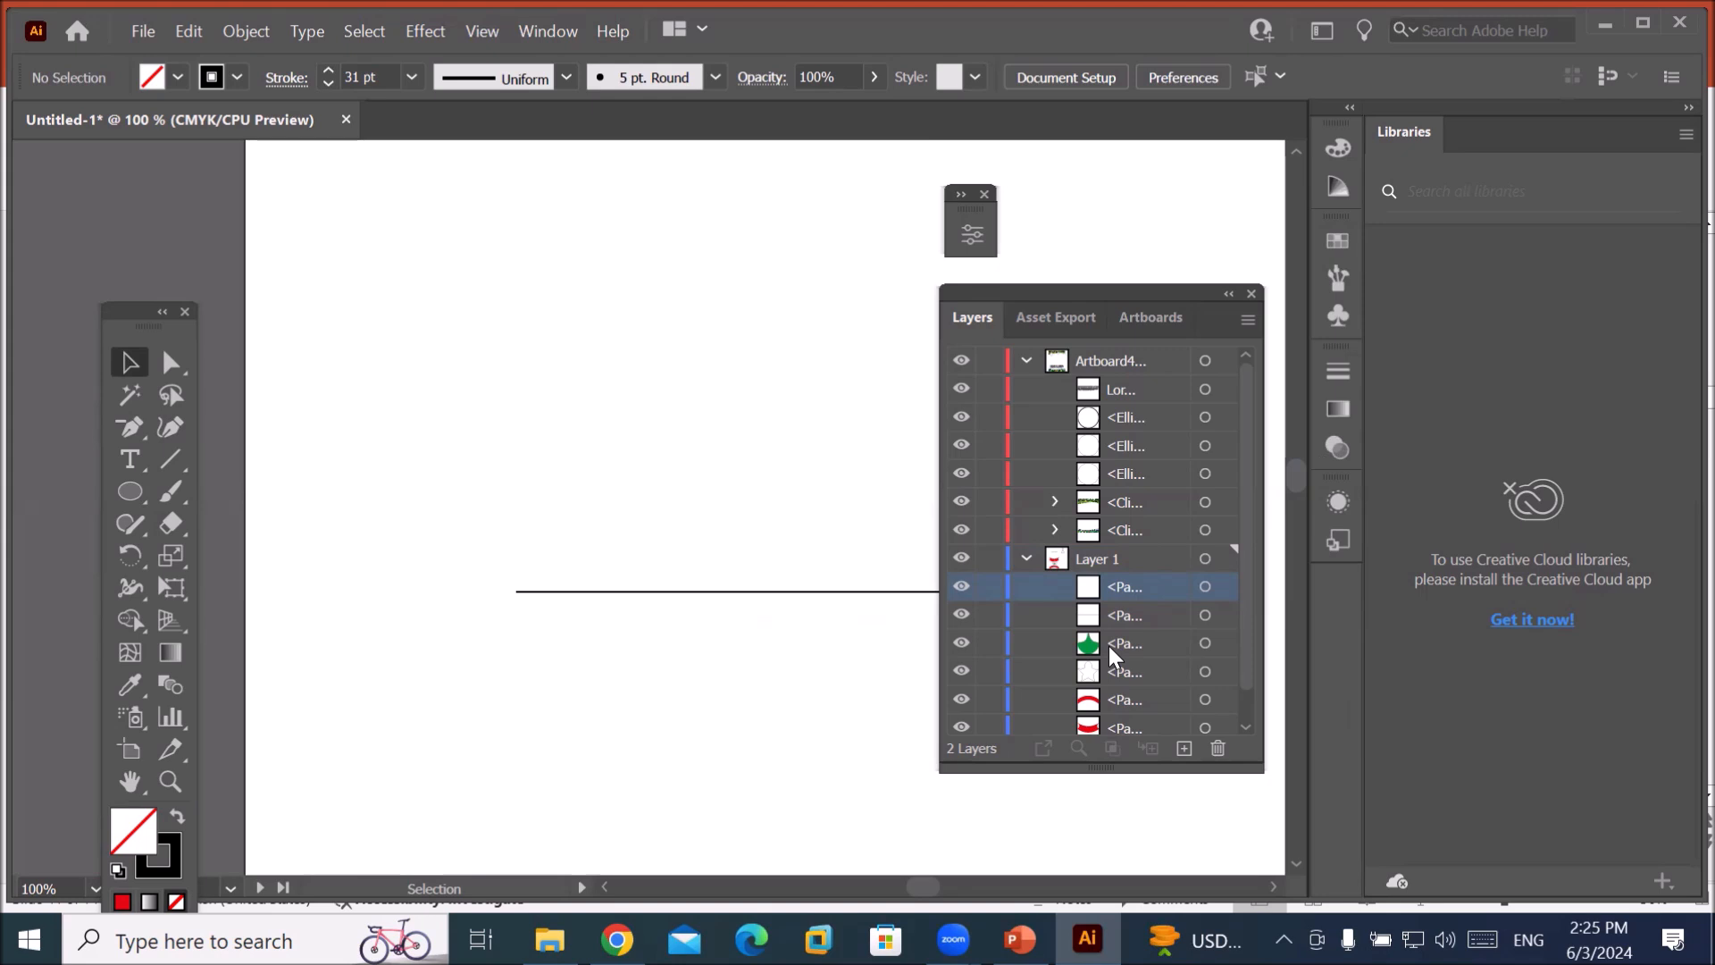
# Draw a rising arc above the horizontal line on the first artboard and give it the default fill and stroke.
pyautogui.click(169, 460)
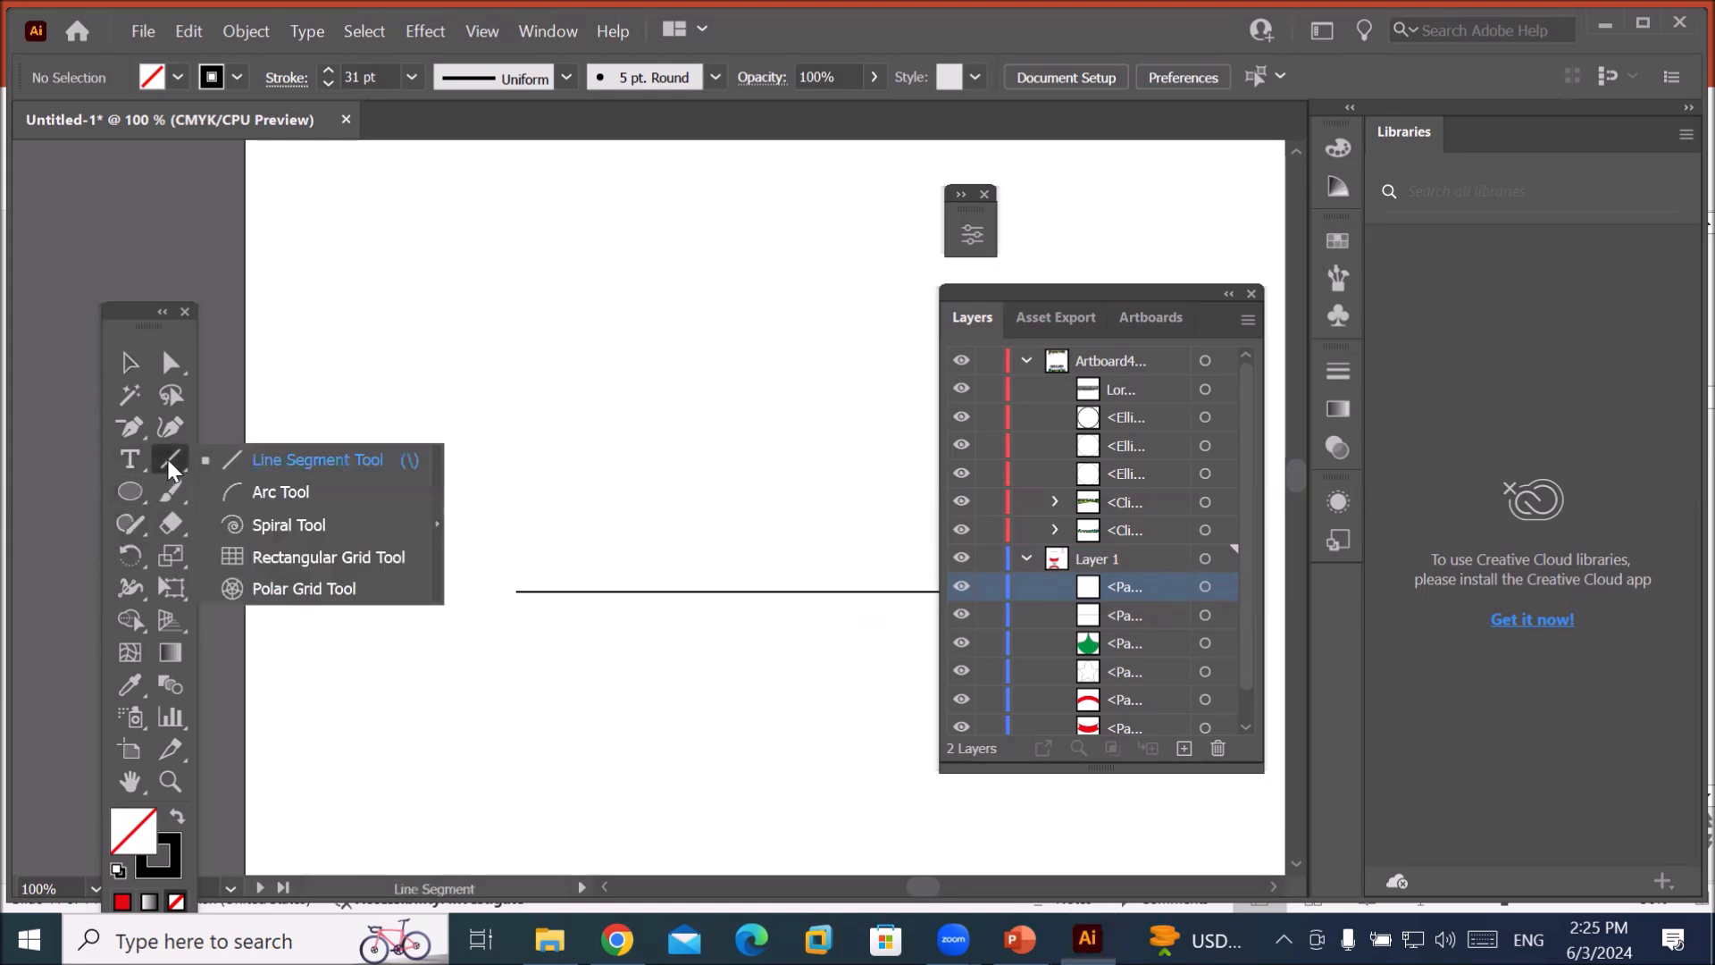
pyautogui.click(229, 492)
pyautogui.moveTo(300, 528); pyautogui.dragTo(661, 382)
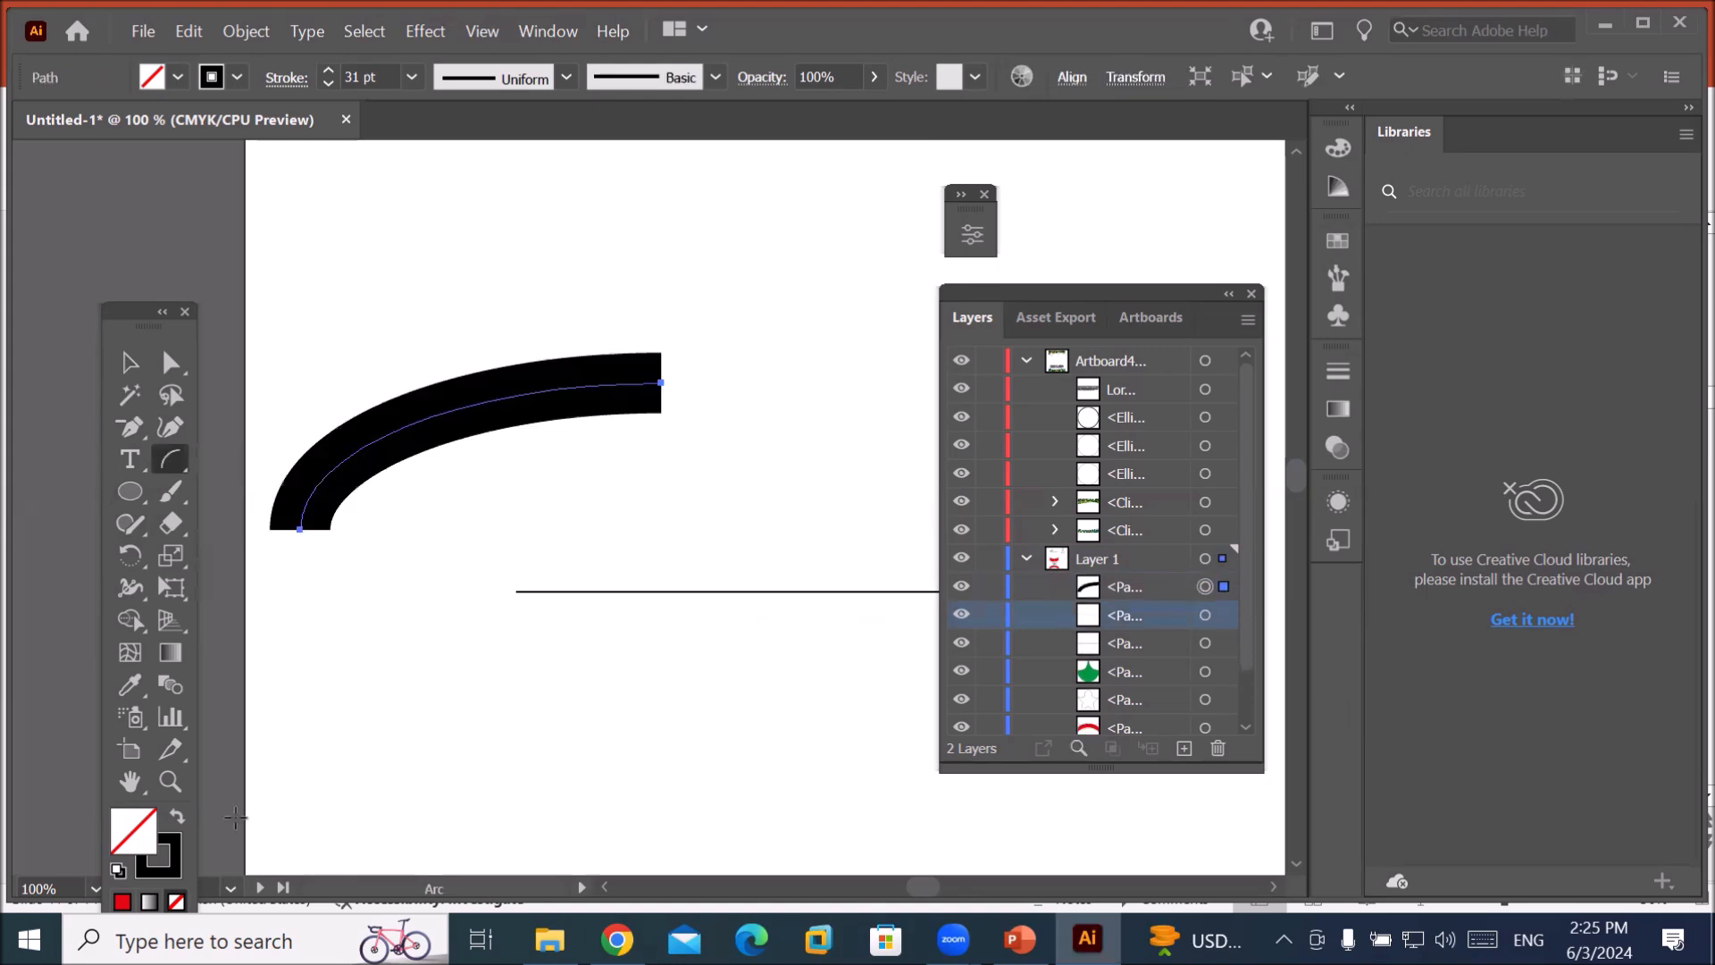
pyautogui.click(117, 869)
# Delete the arc's upper-right end anchor so that only a single stray point is left.
pyautogui.click(132, 432)
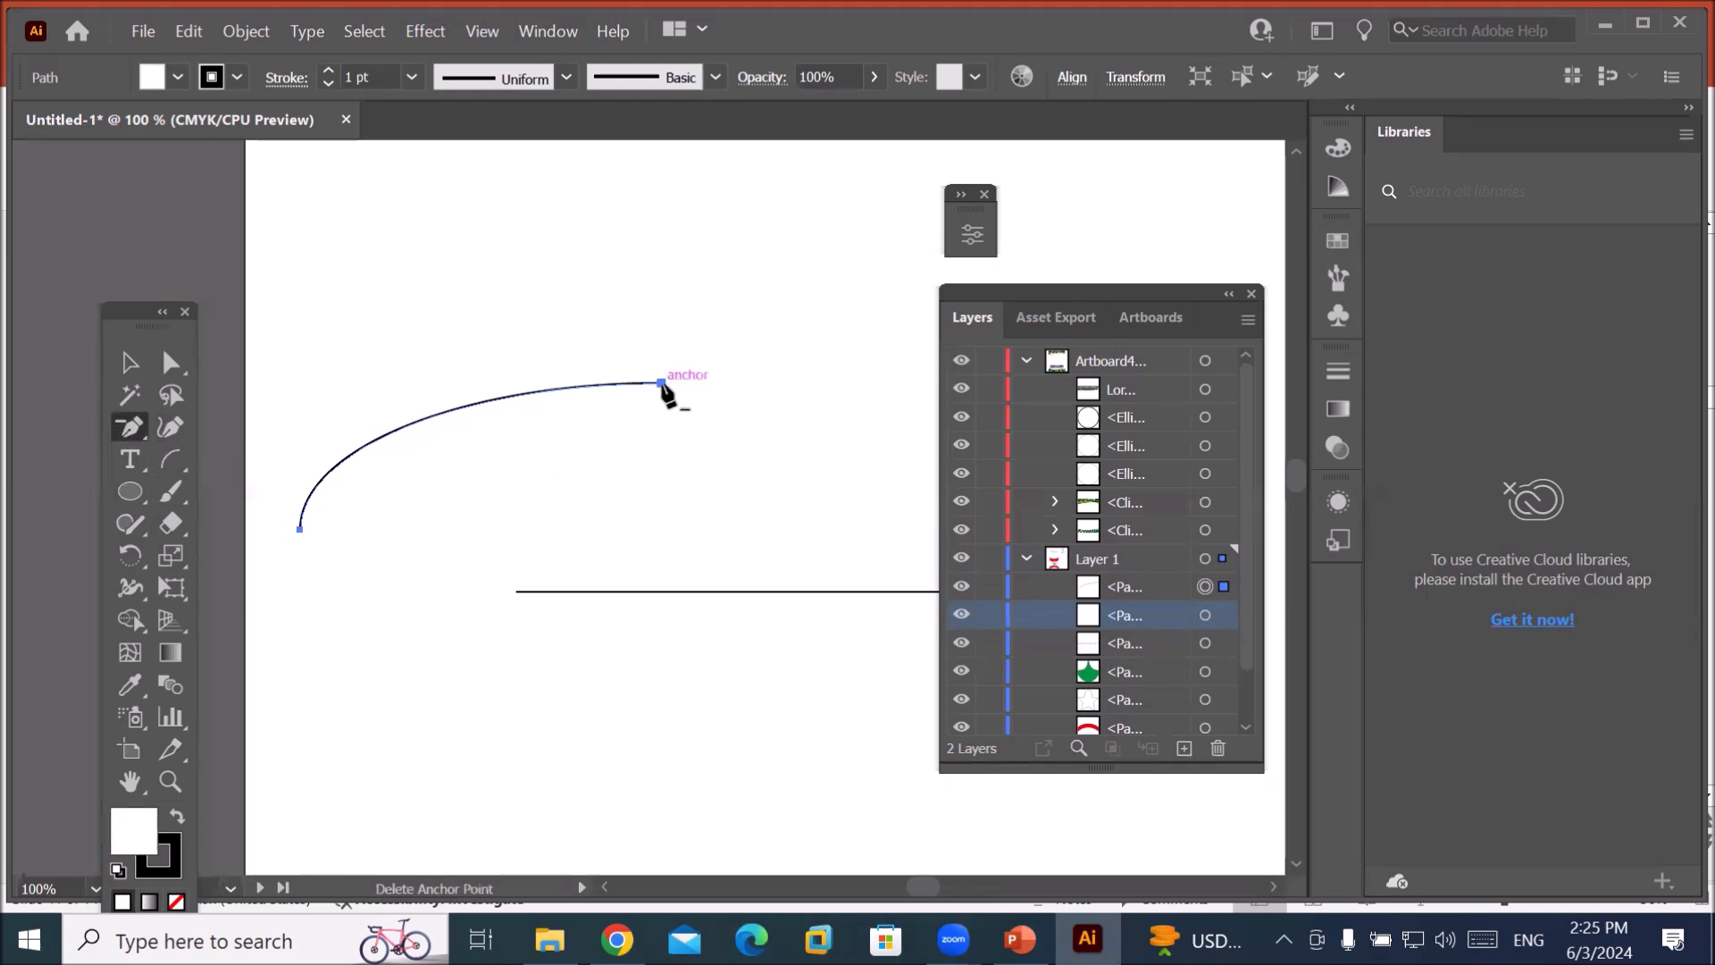
pyautogui.click(660, 382)
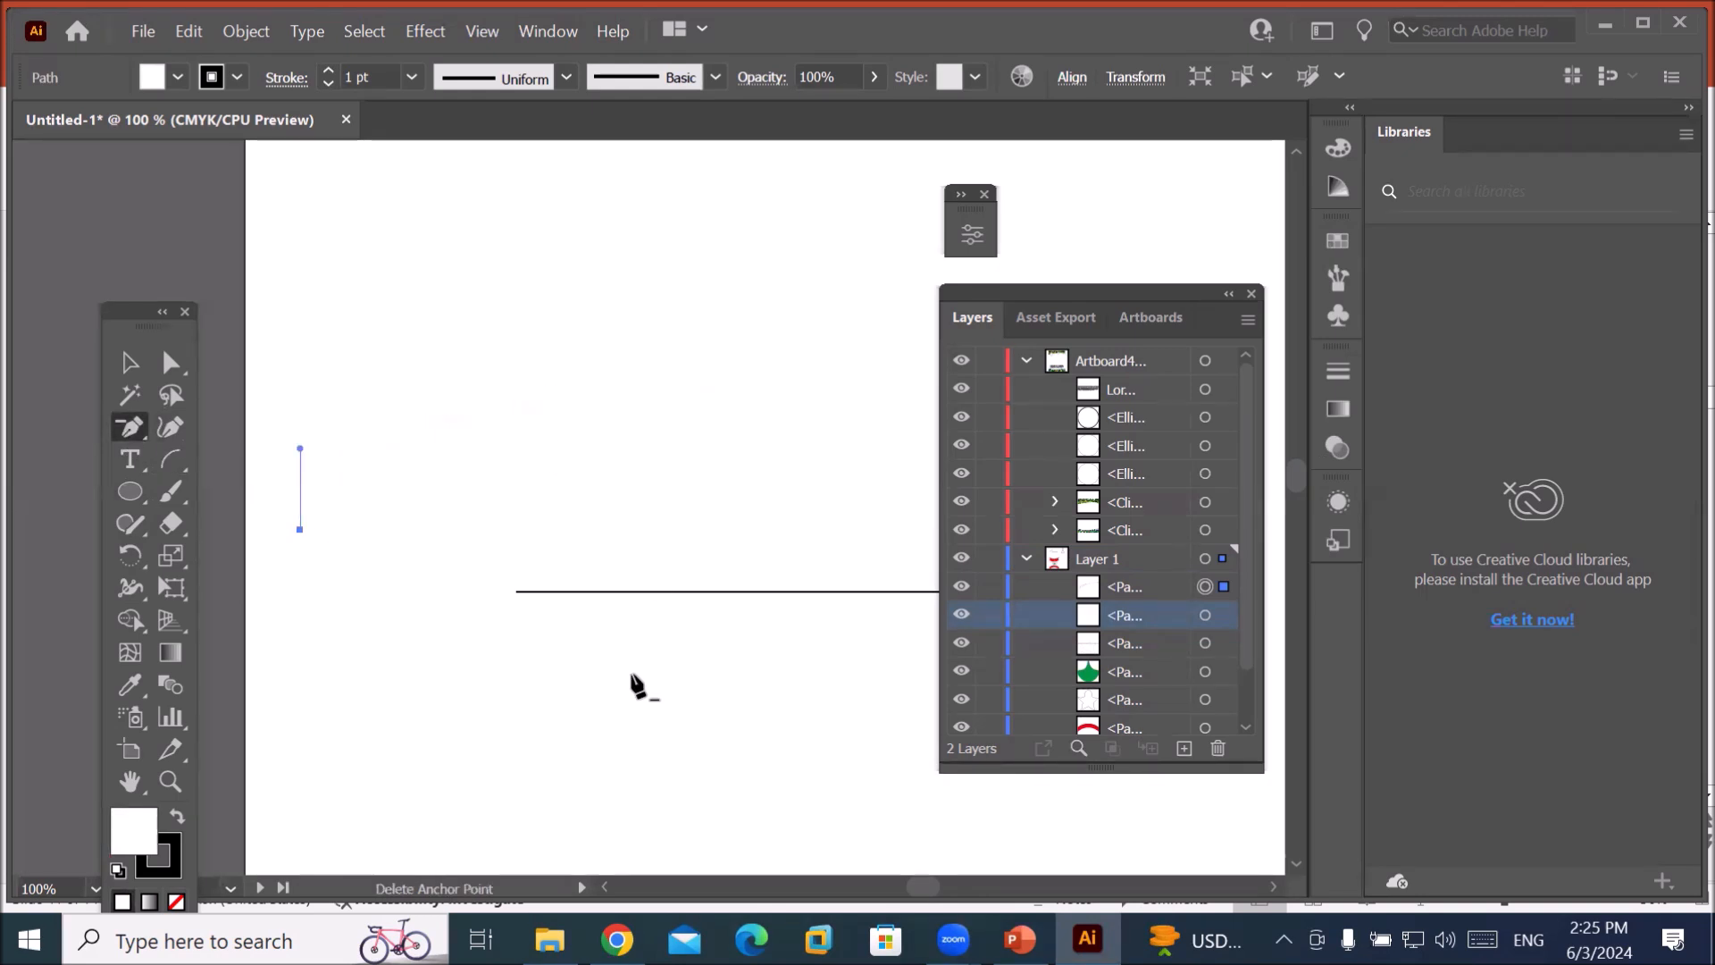
pyautogui.click(125, 366)
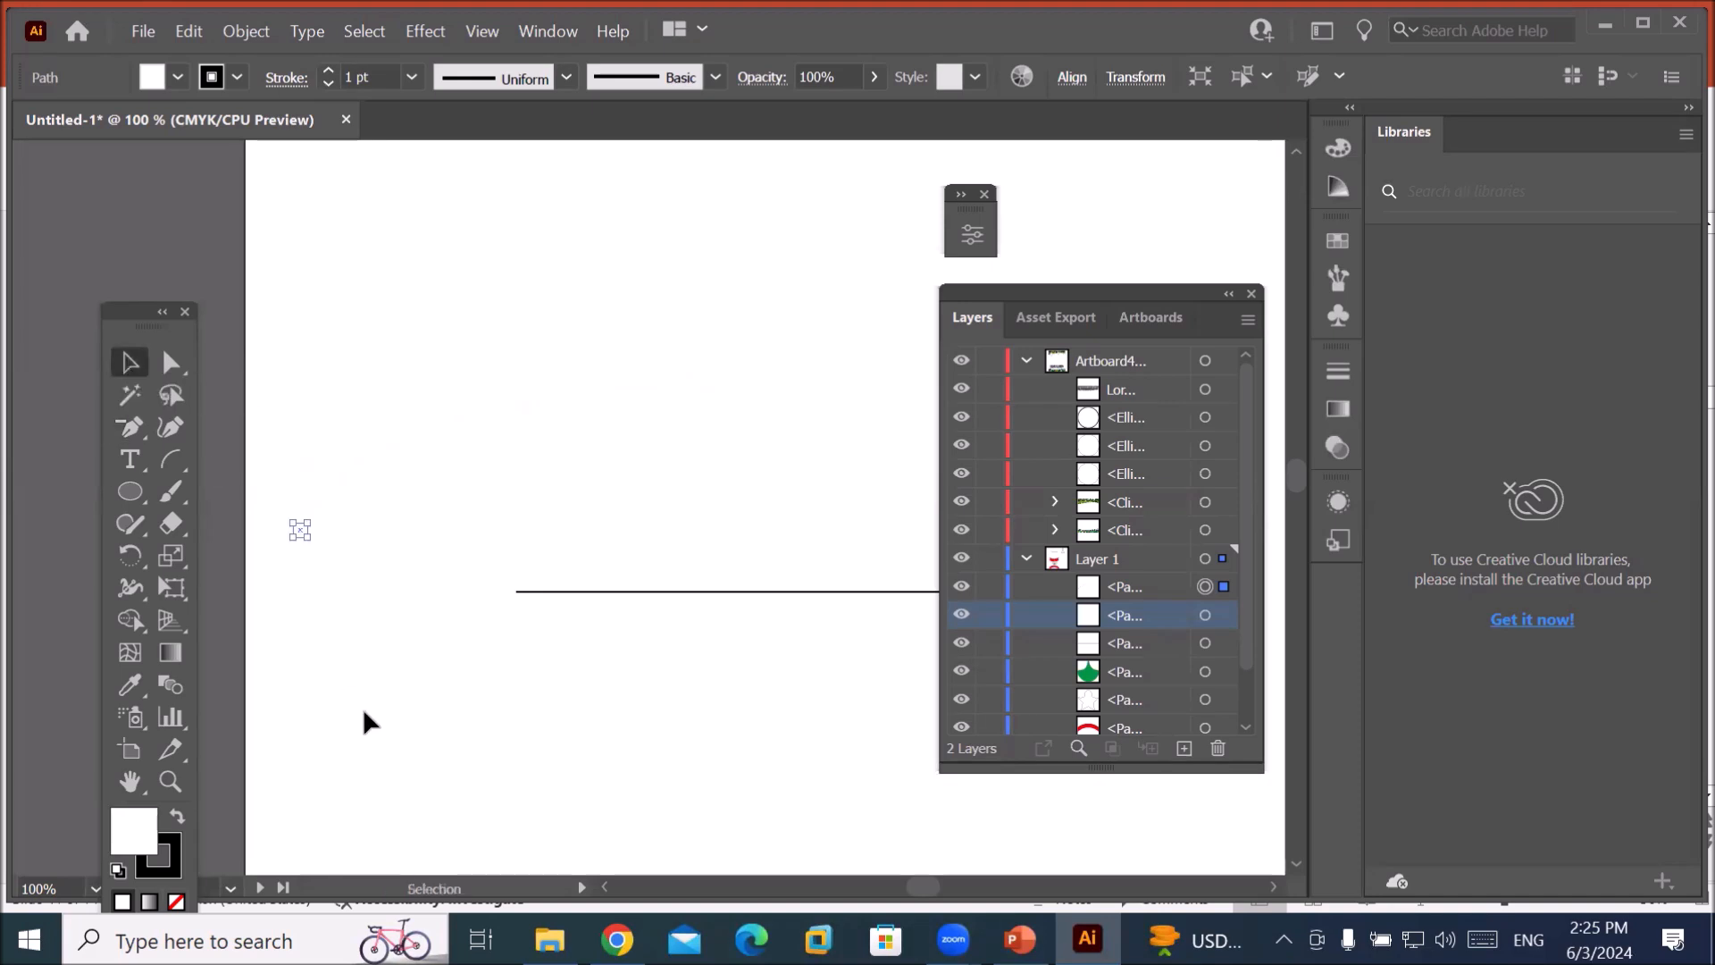
# Target the two topmost paths of Layer 1 in turn to locate both stray points on the artboard.
pyautogui.click(1205, 615)
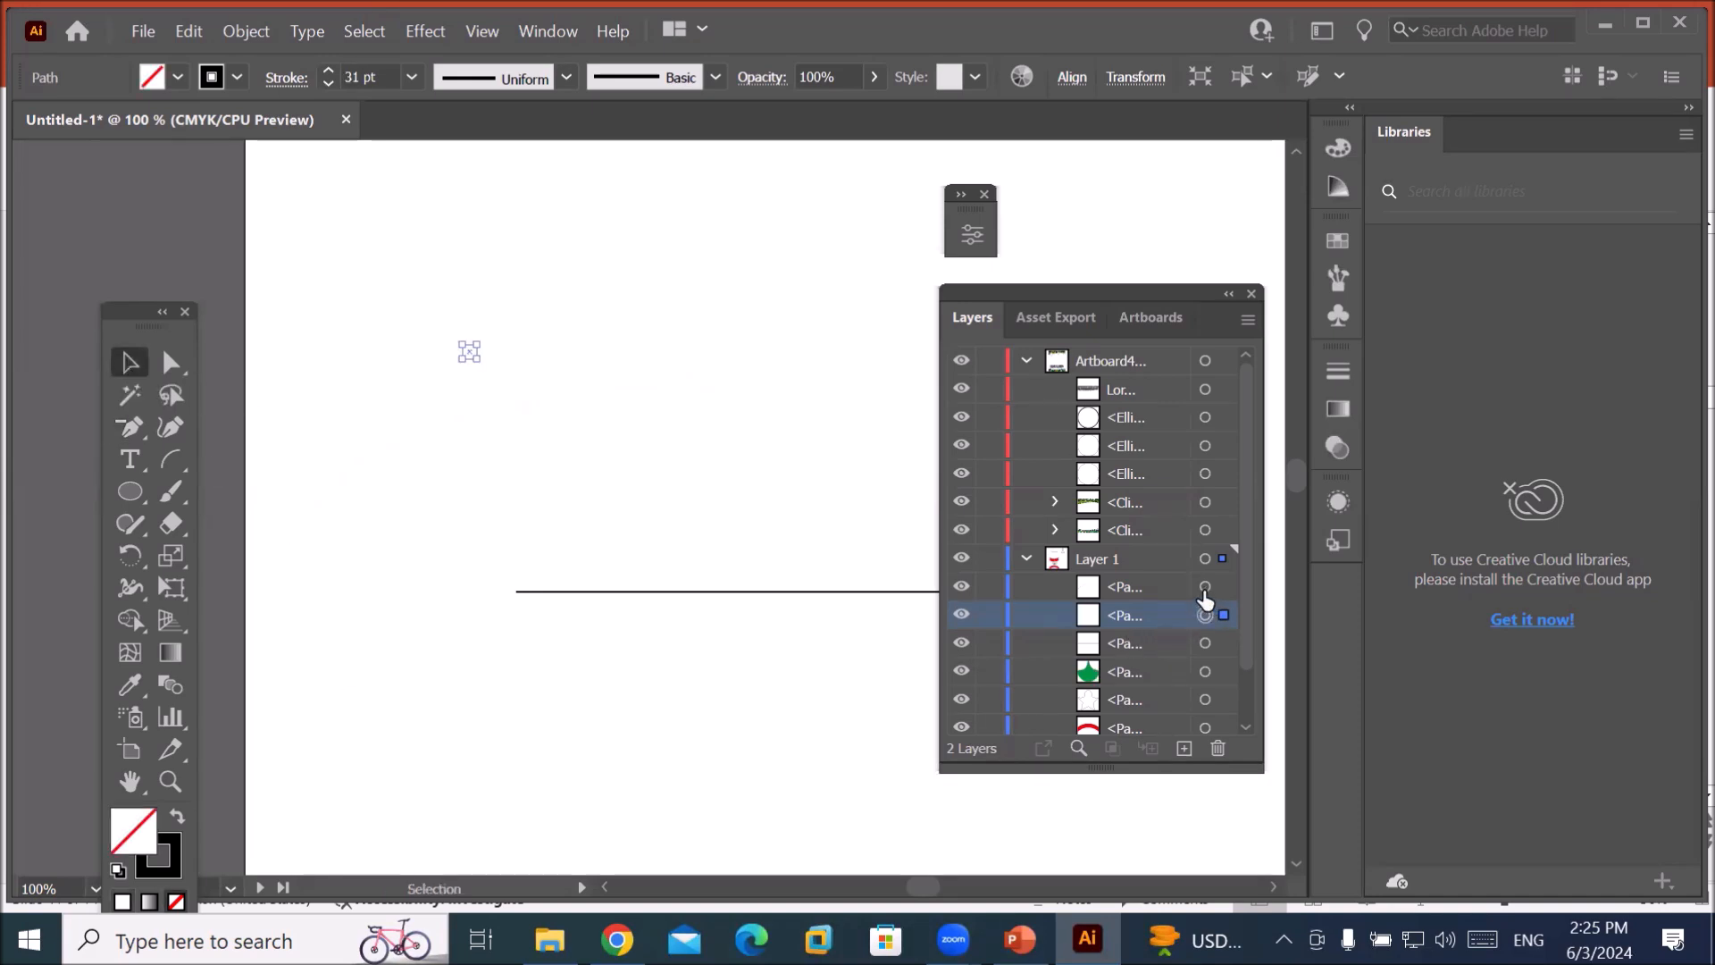
pyautogui.click(1205, 588)
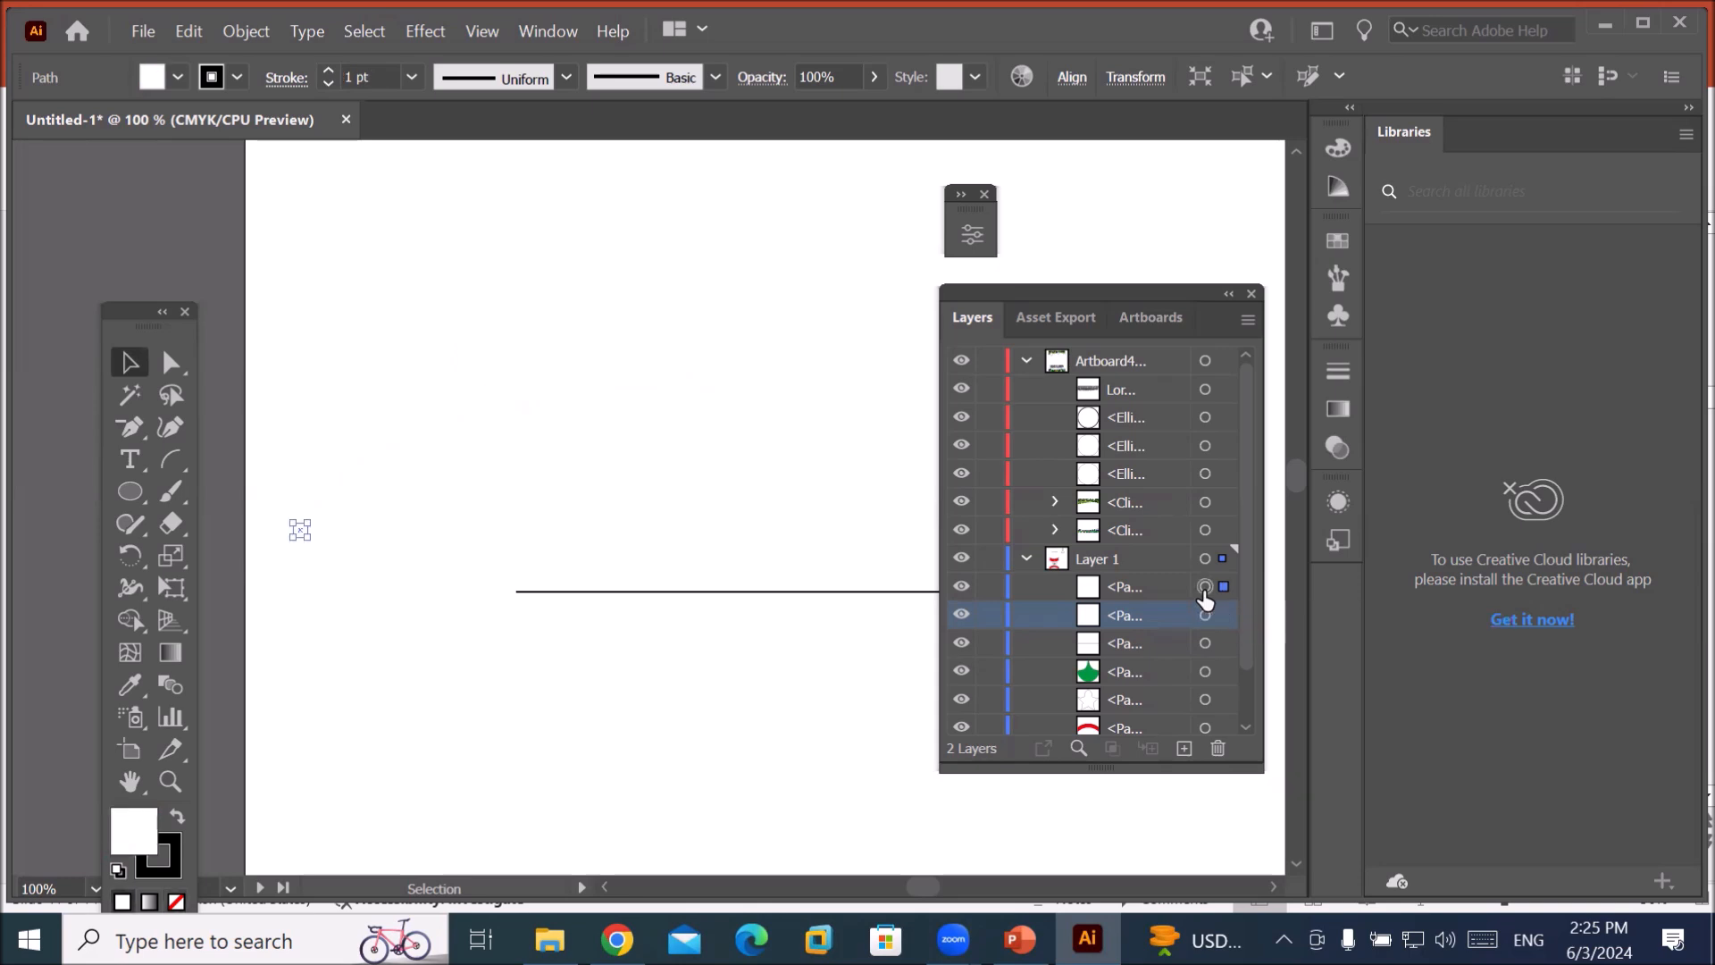
pyautogui.click(566, 530)
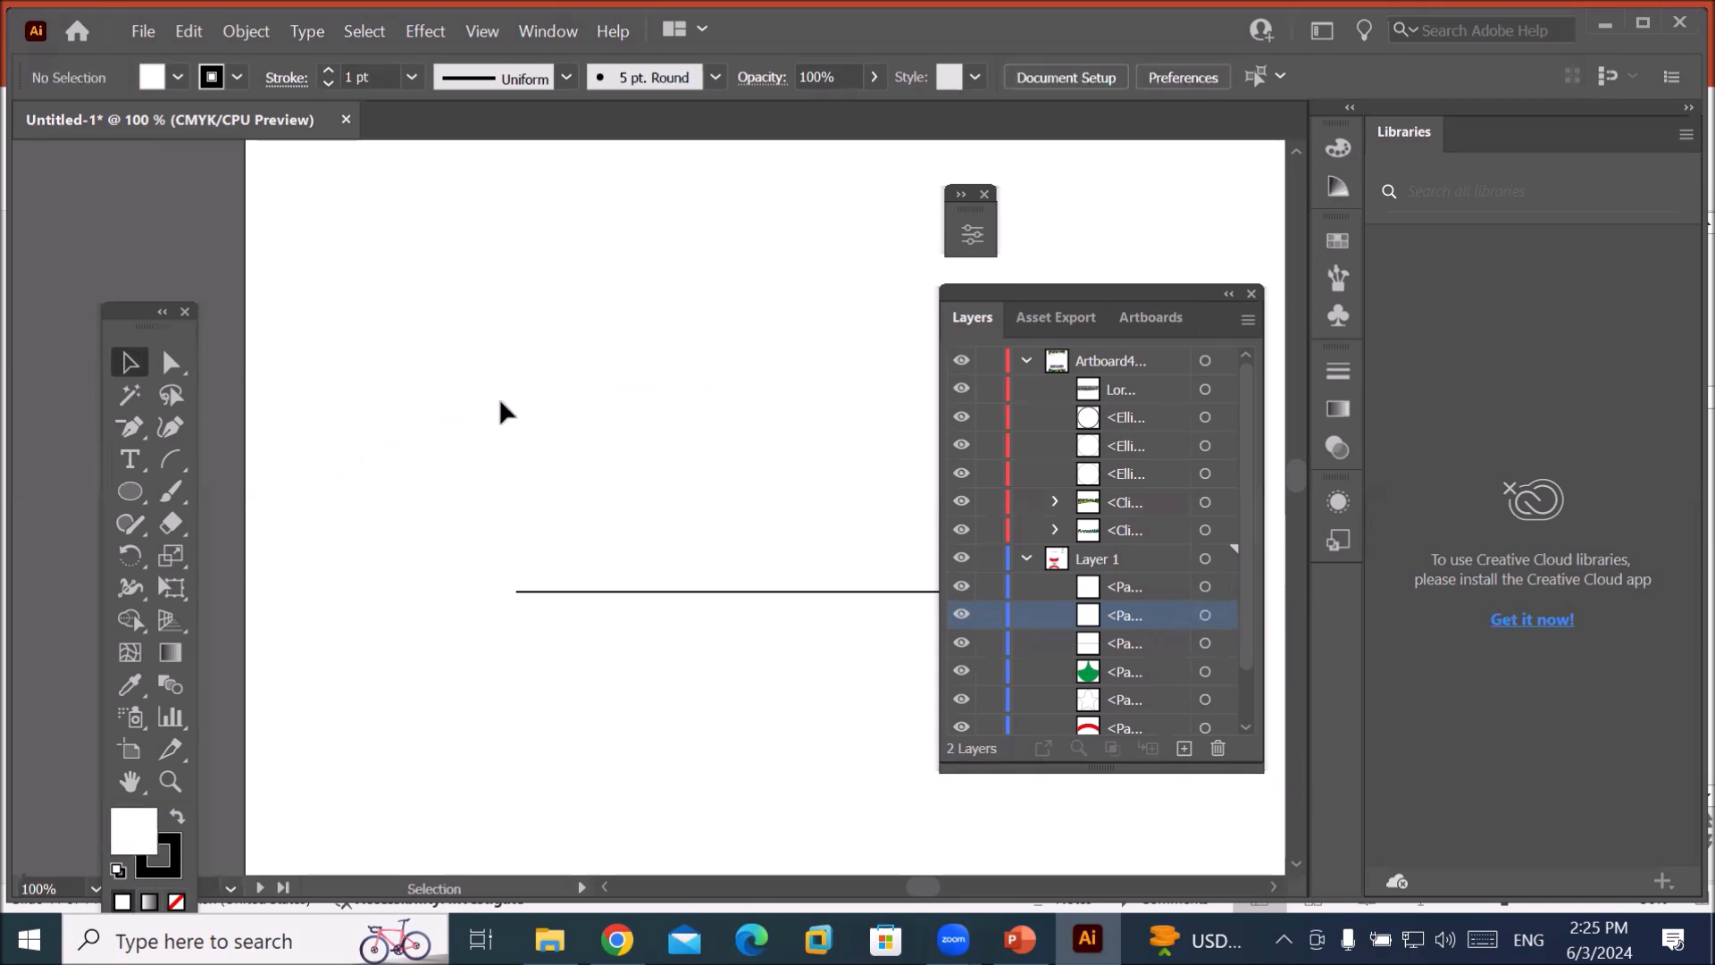
# Clean up the document's paths, deleting stray points, unpainted objects and empty text paths.
pyautogui.click(241, 36)
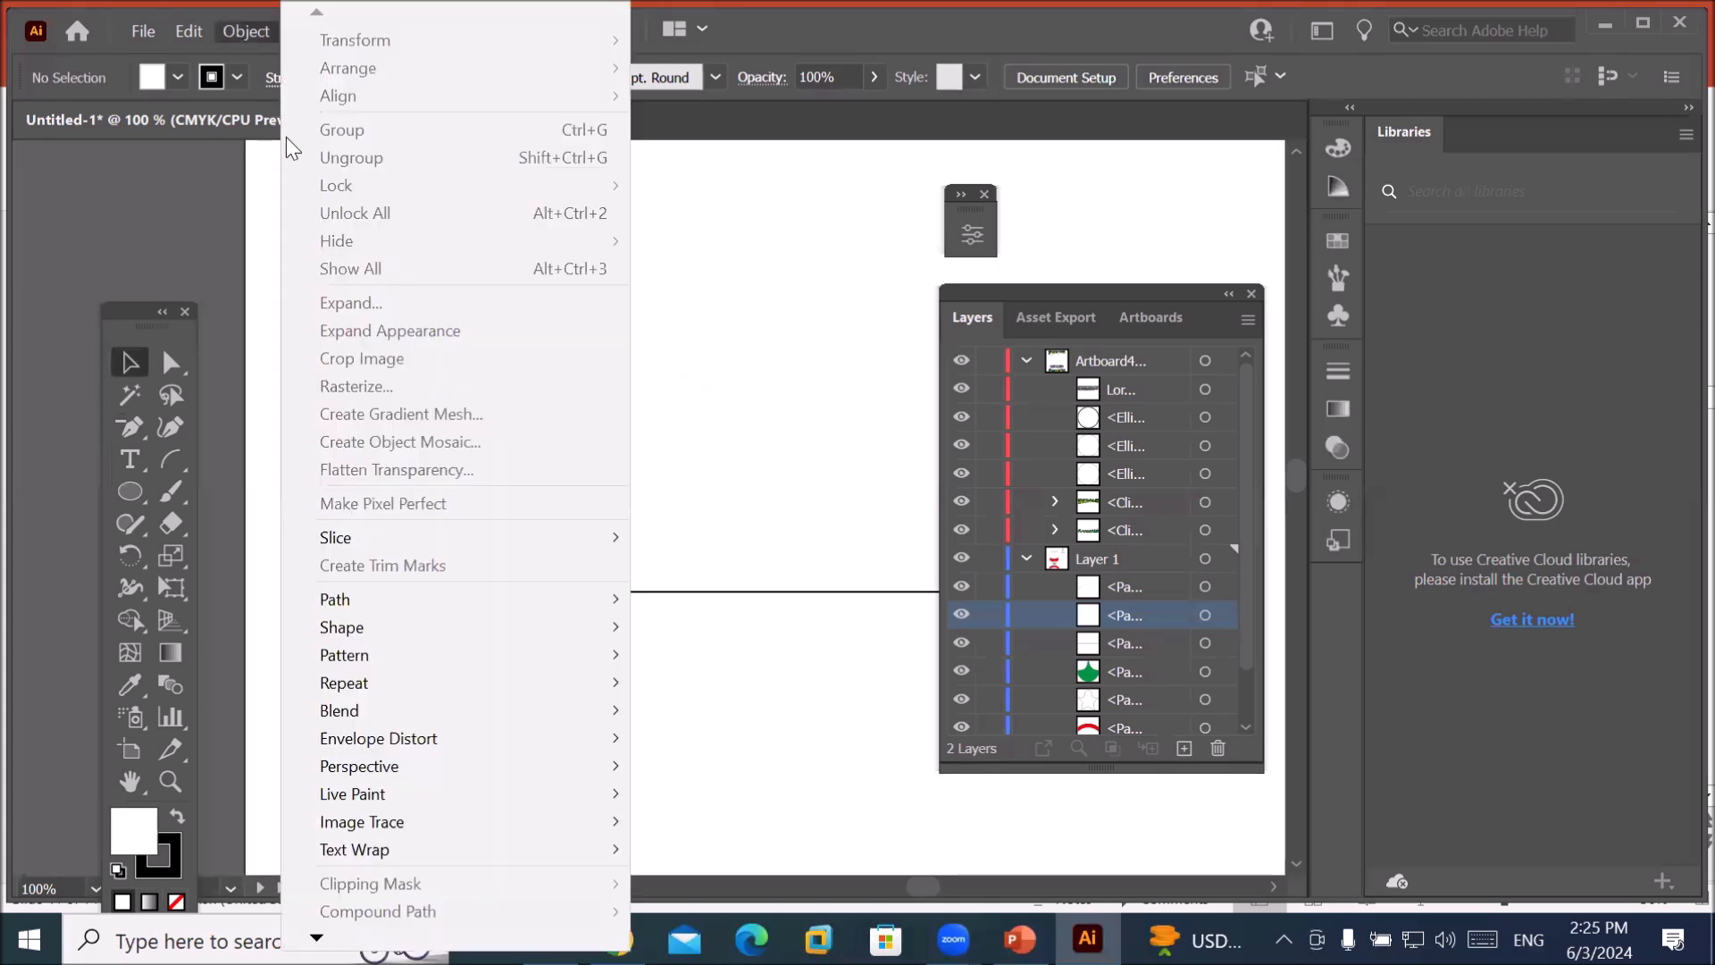
pyautogui.moveTo(375, 589)
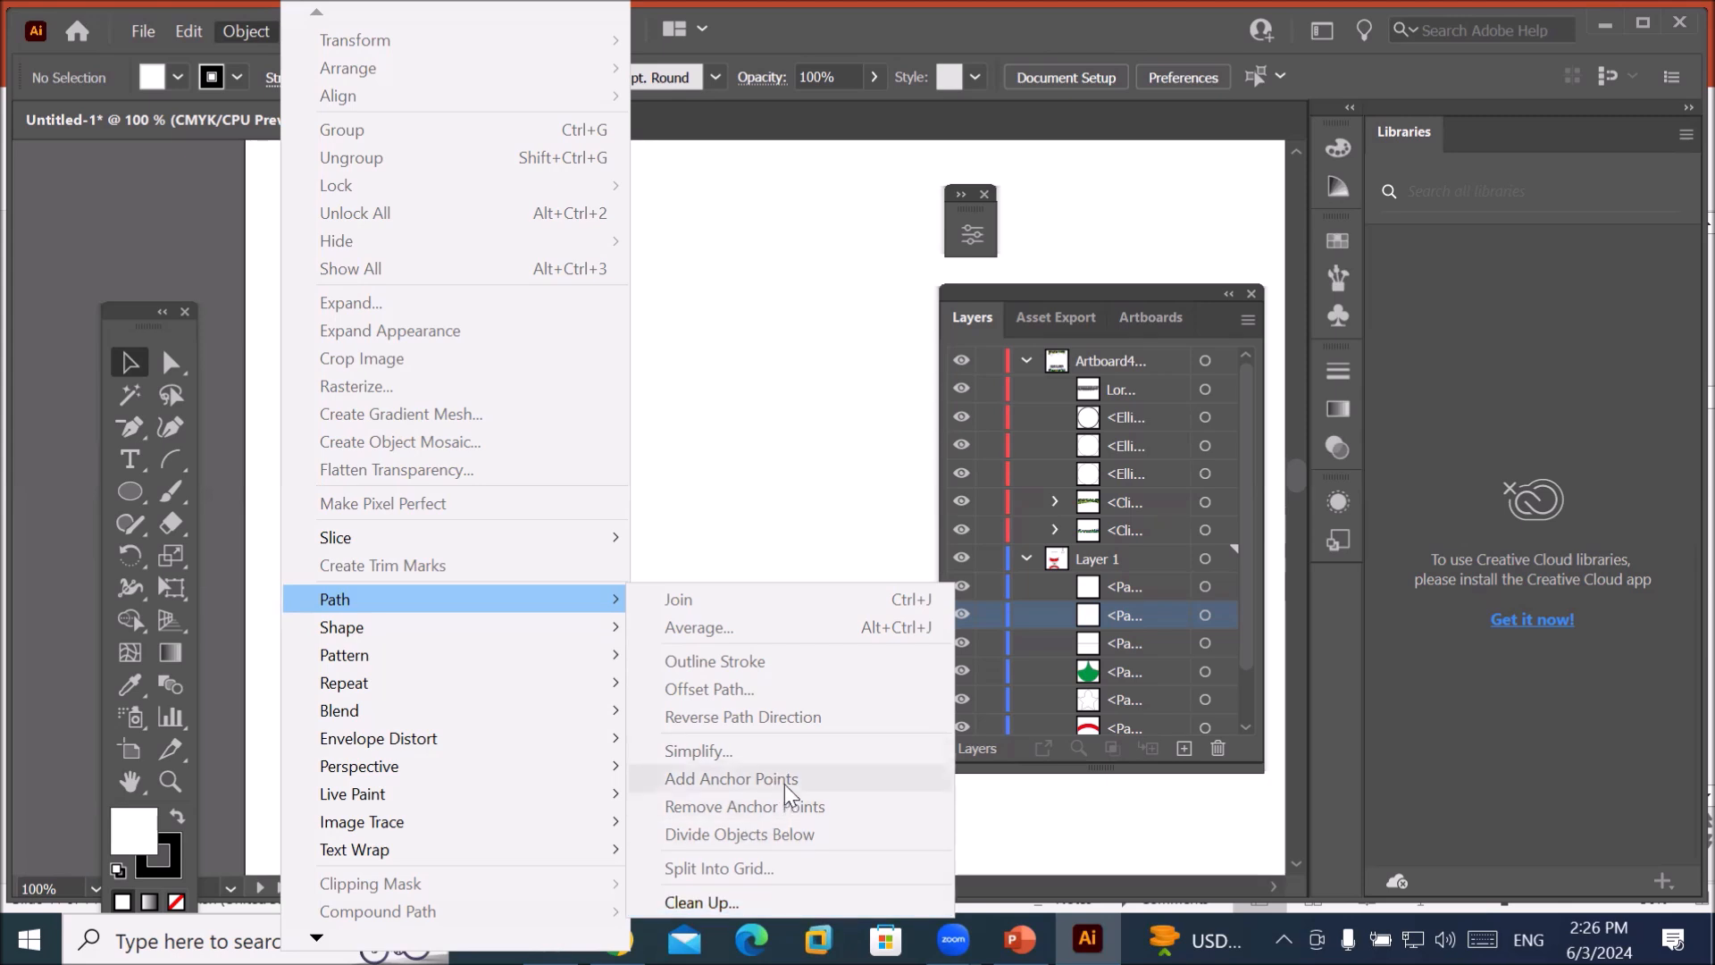
pyautogui.click(772, 898)
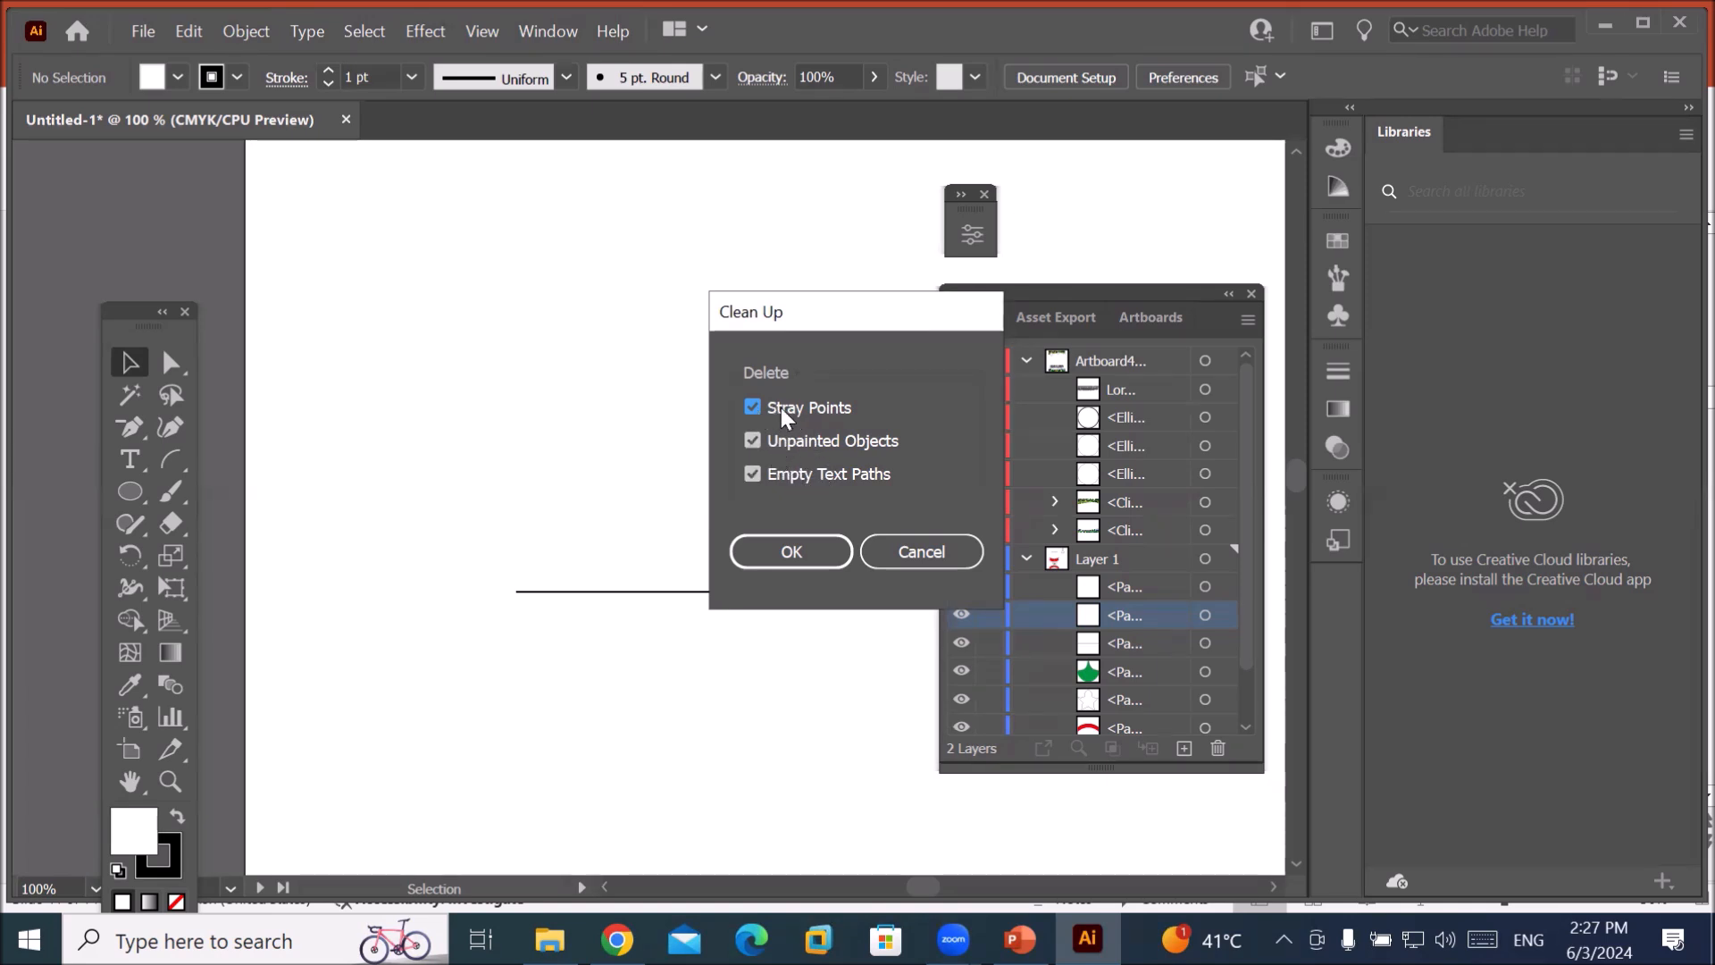
pyautogui.click(791, 552)
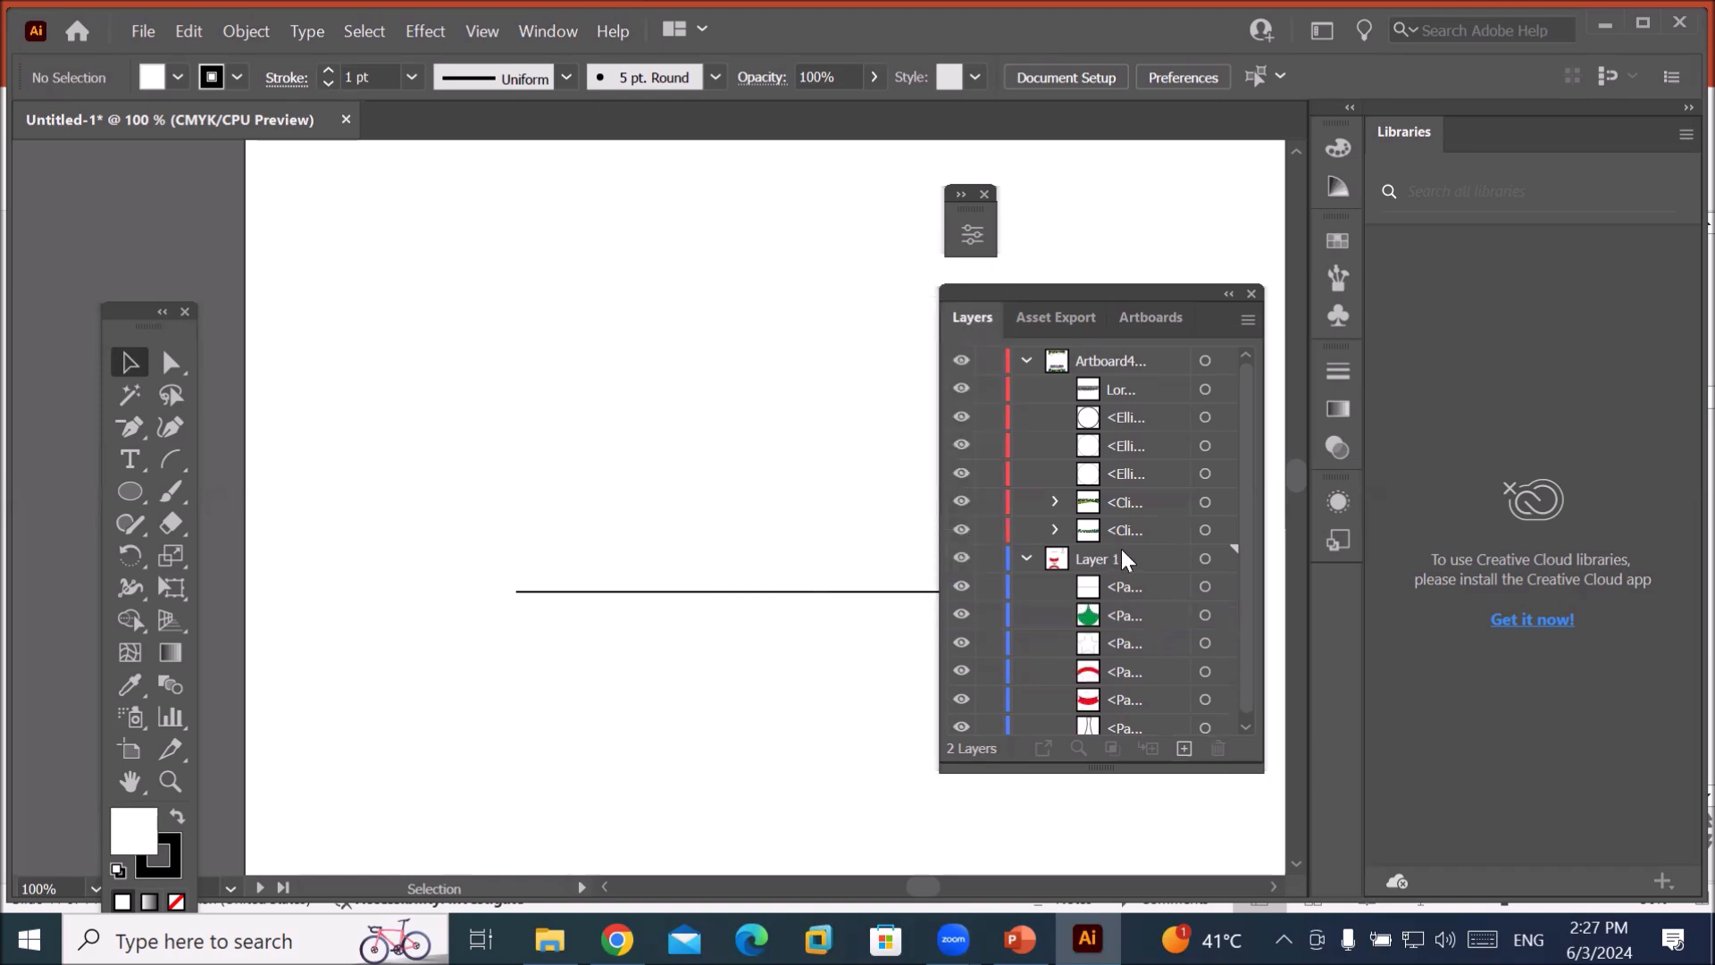
# Target Layer 1's topmost remaining path to check which object it is, then deselect it.
pyautogui.click(1204, 587)
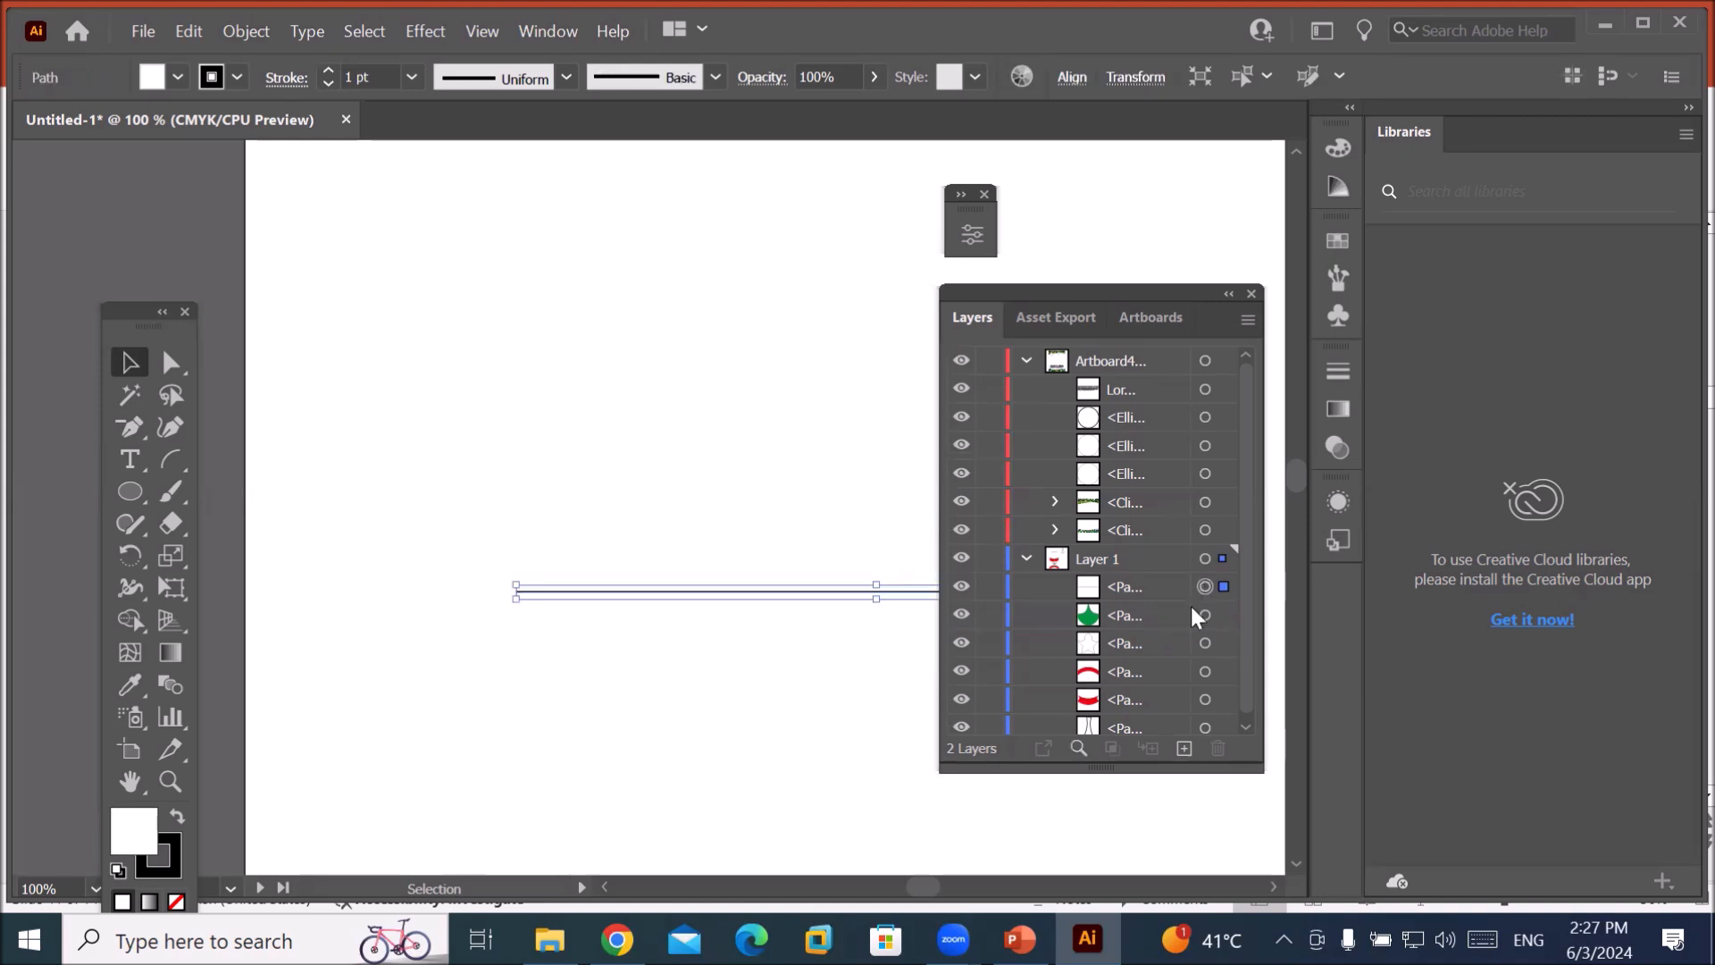
pyautogui.scroll(-2, 631, 538)
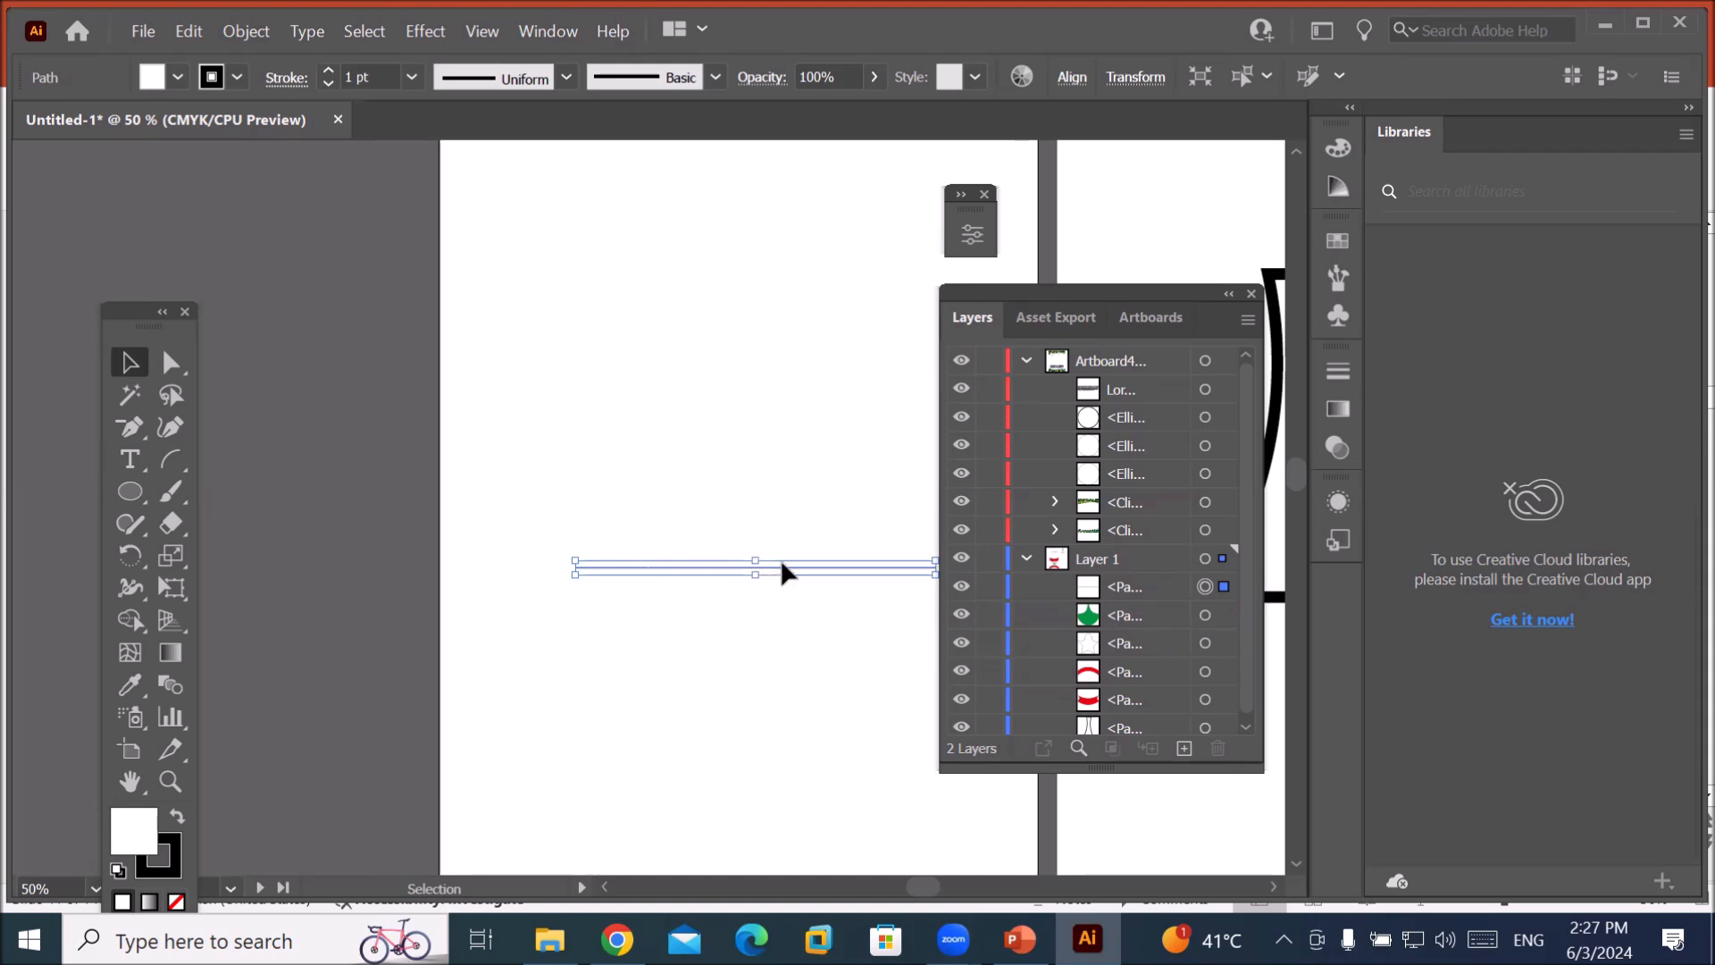
pyautogui.moveTo(784, 564); pyautogui.dragTo(692, 527)
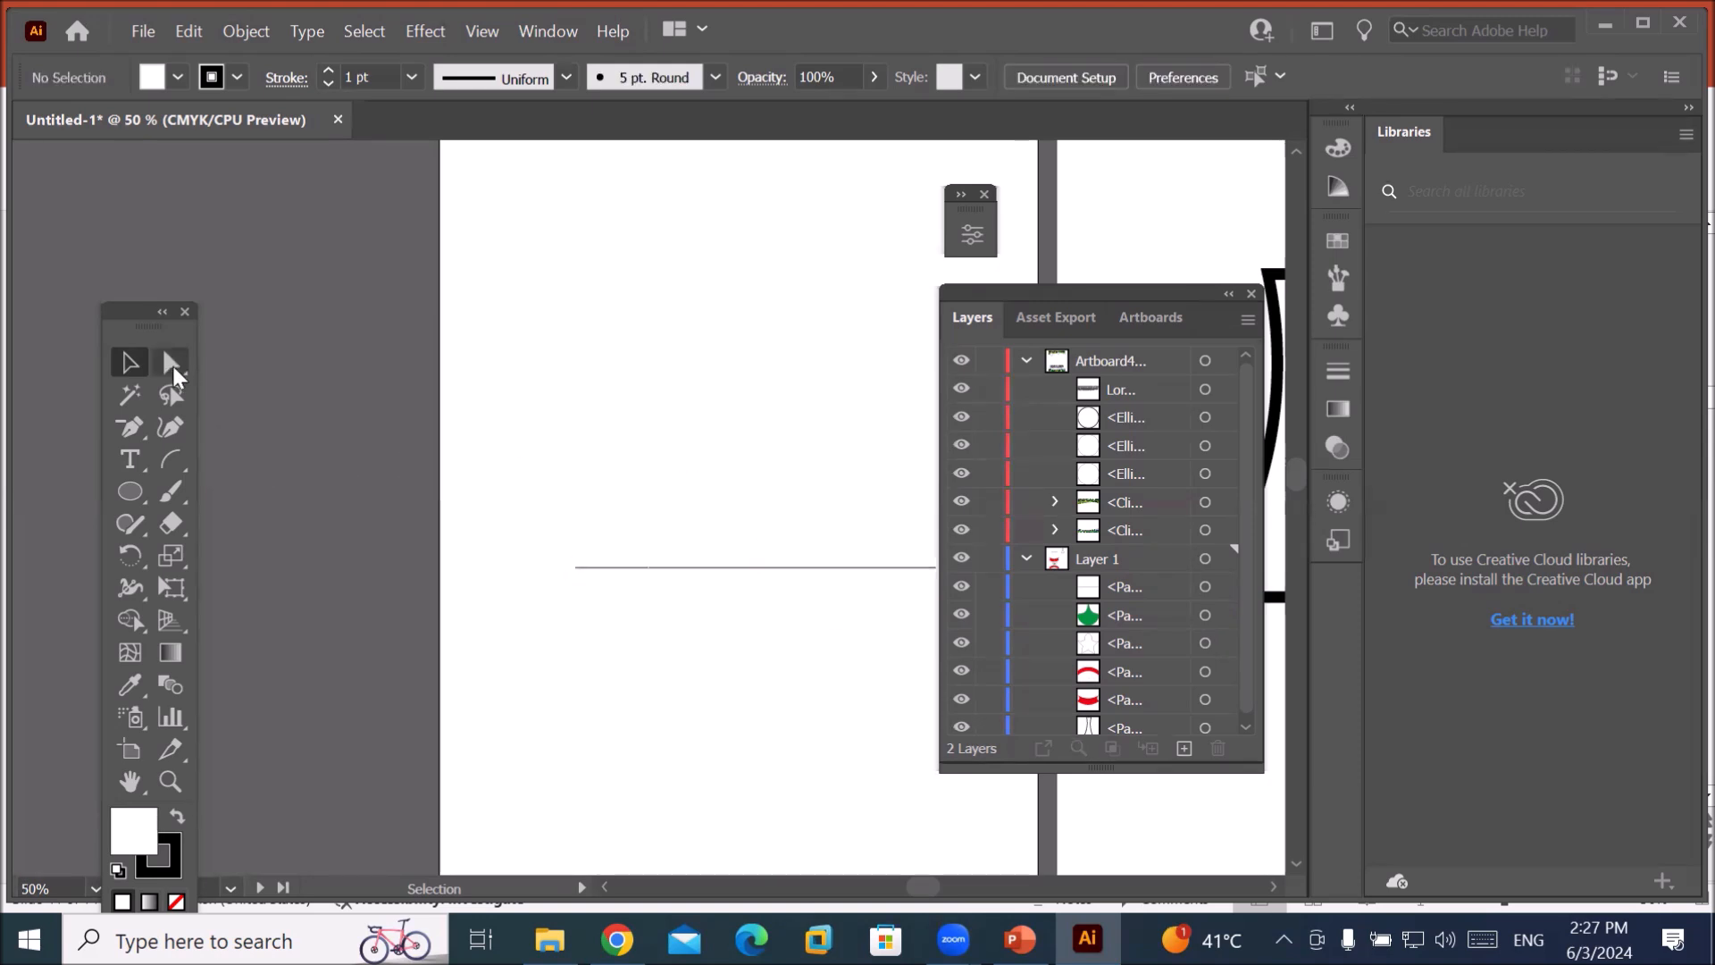
# Draw a closed, irregular eight-point polygon with straight Pen tool segments over most of the first artboard.
pyautogui.click(126, 425)
pyautogui.click(207, 427)
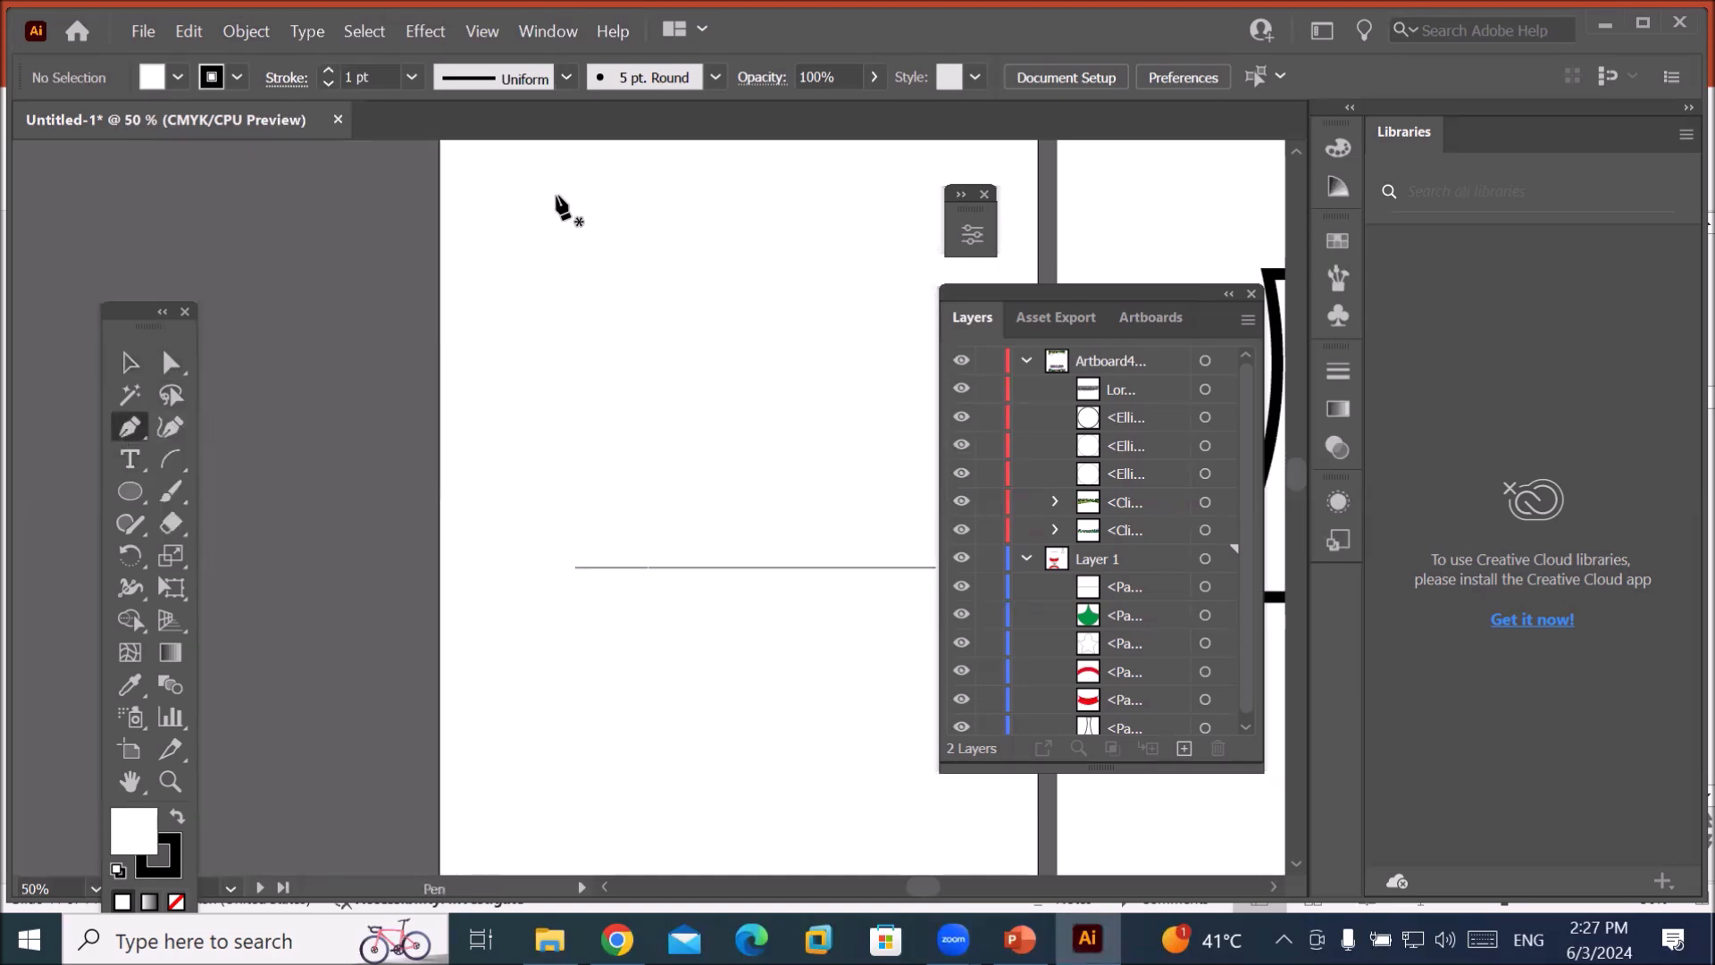
pyautogui.scroll(-2, 565, 200)
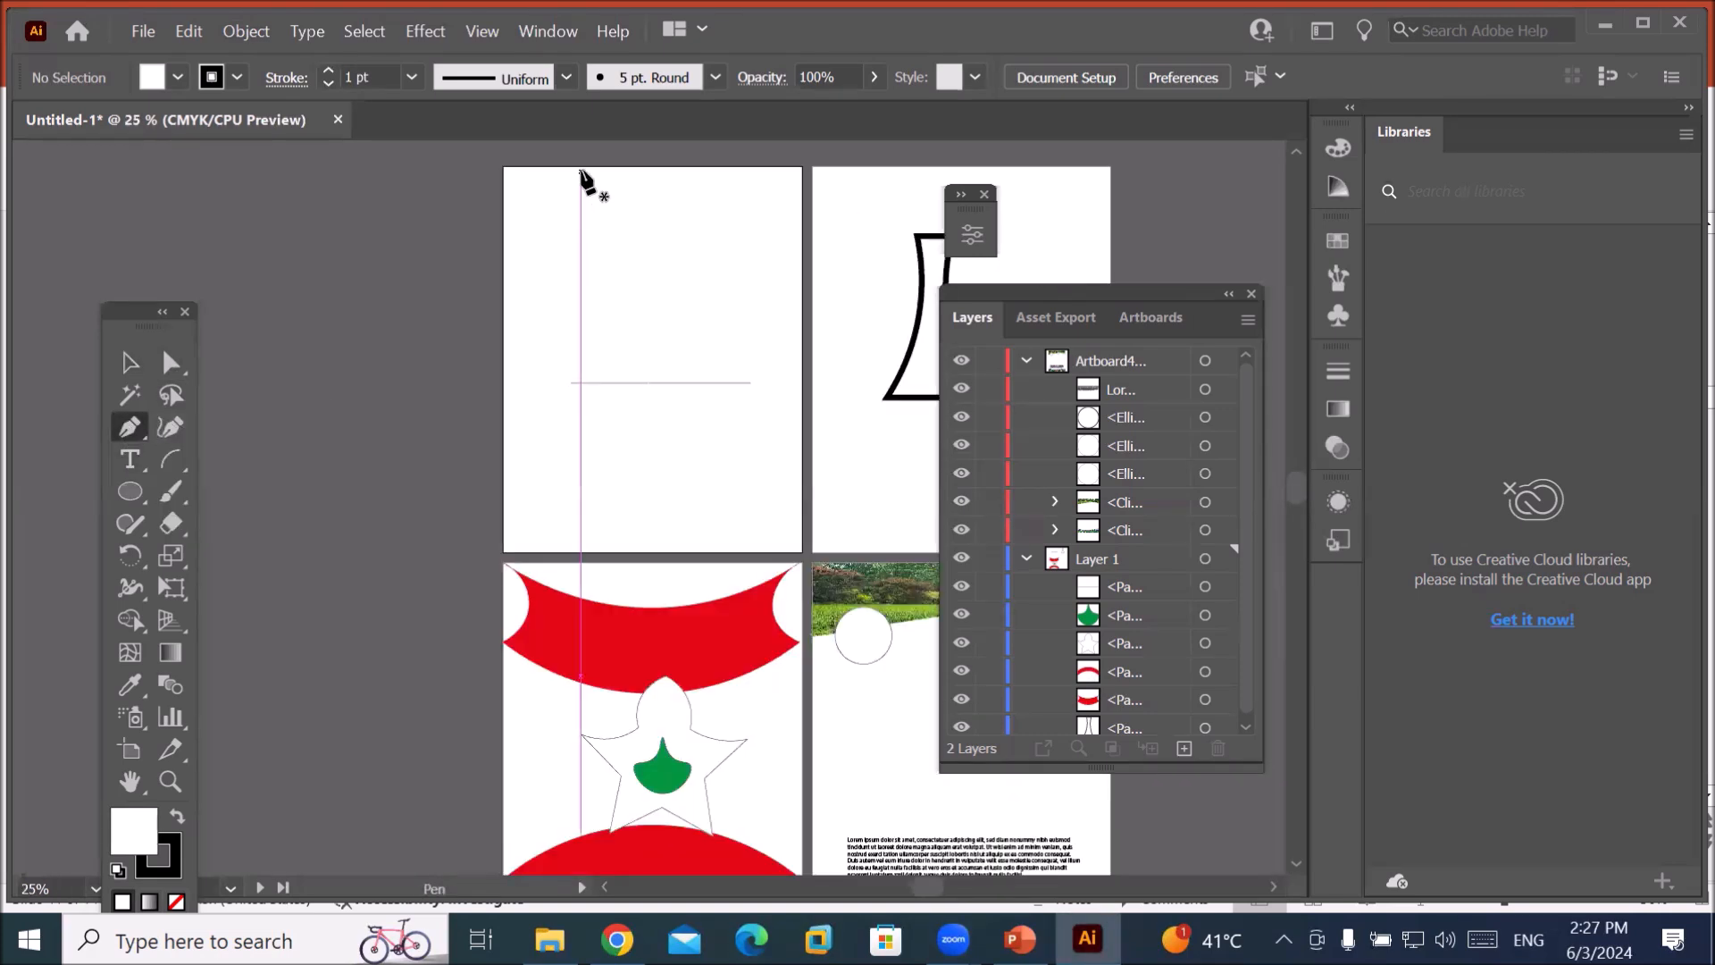
pyautogui.click(579, 168)
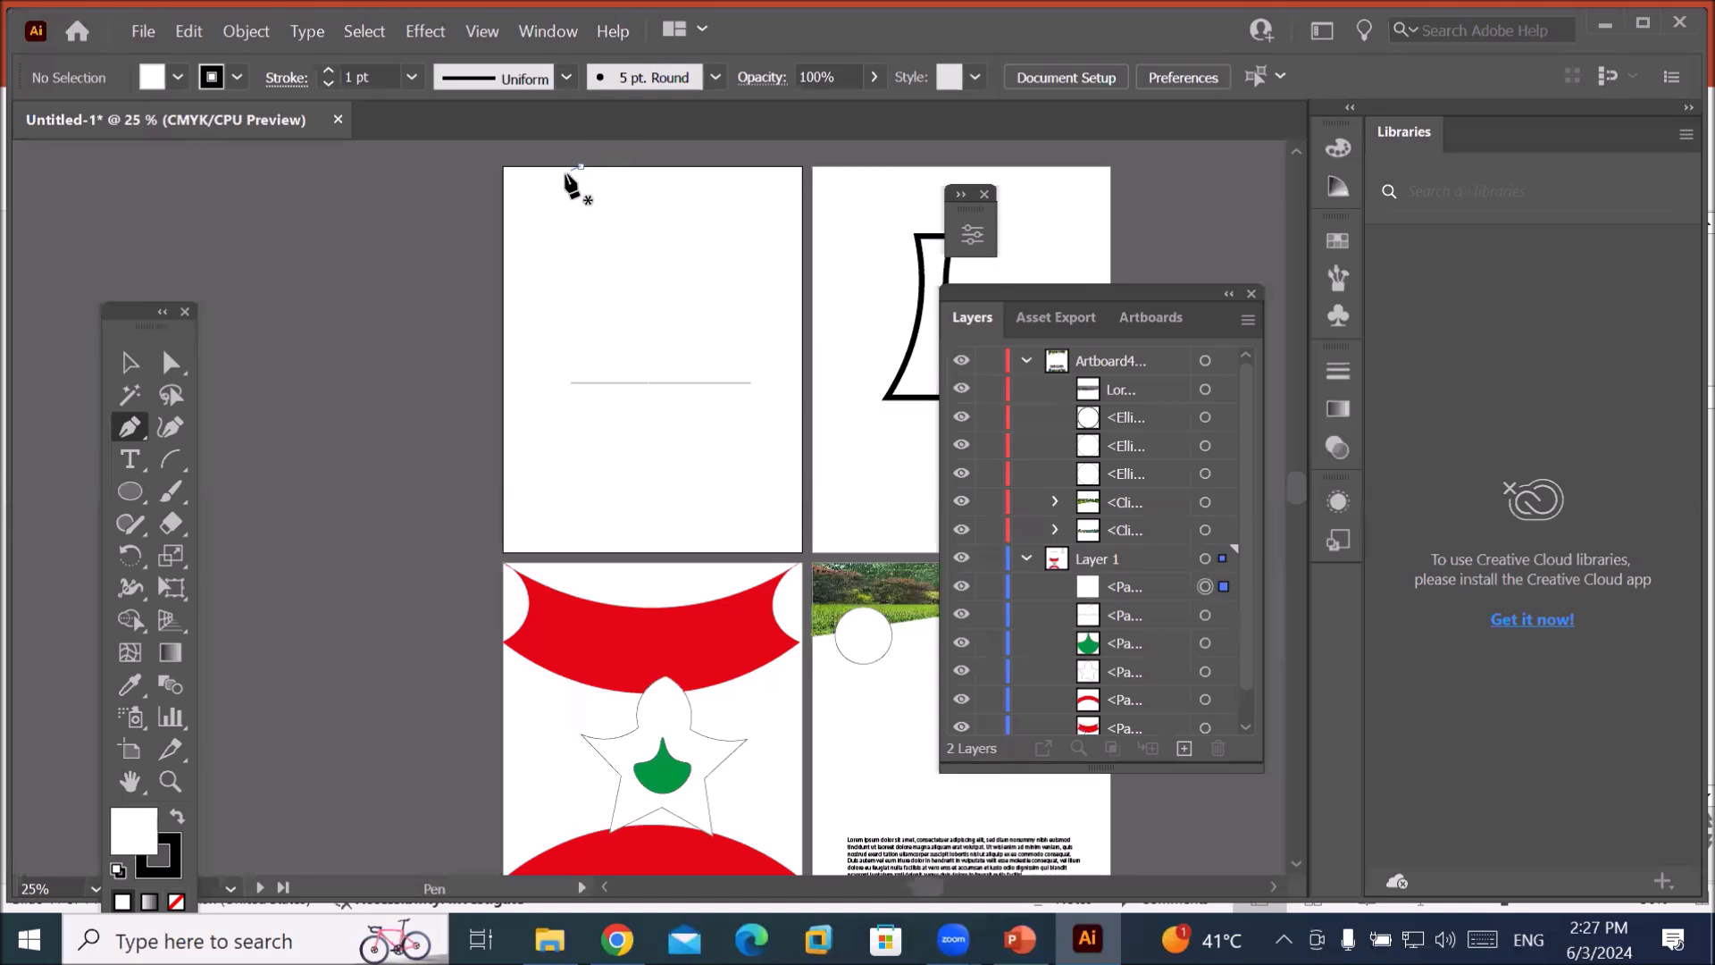
pyautogui.click(504, 272)
pyautogui.click(585, 341)
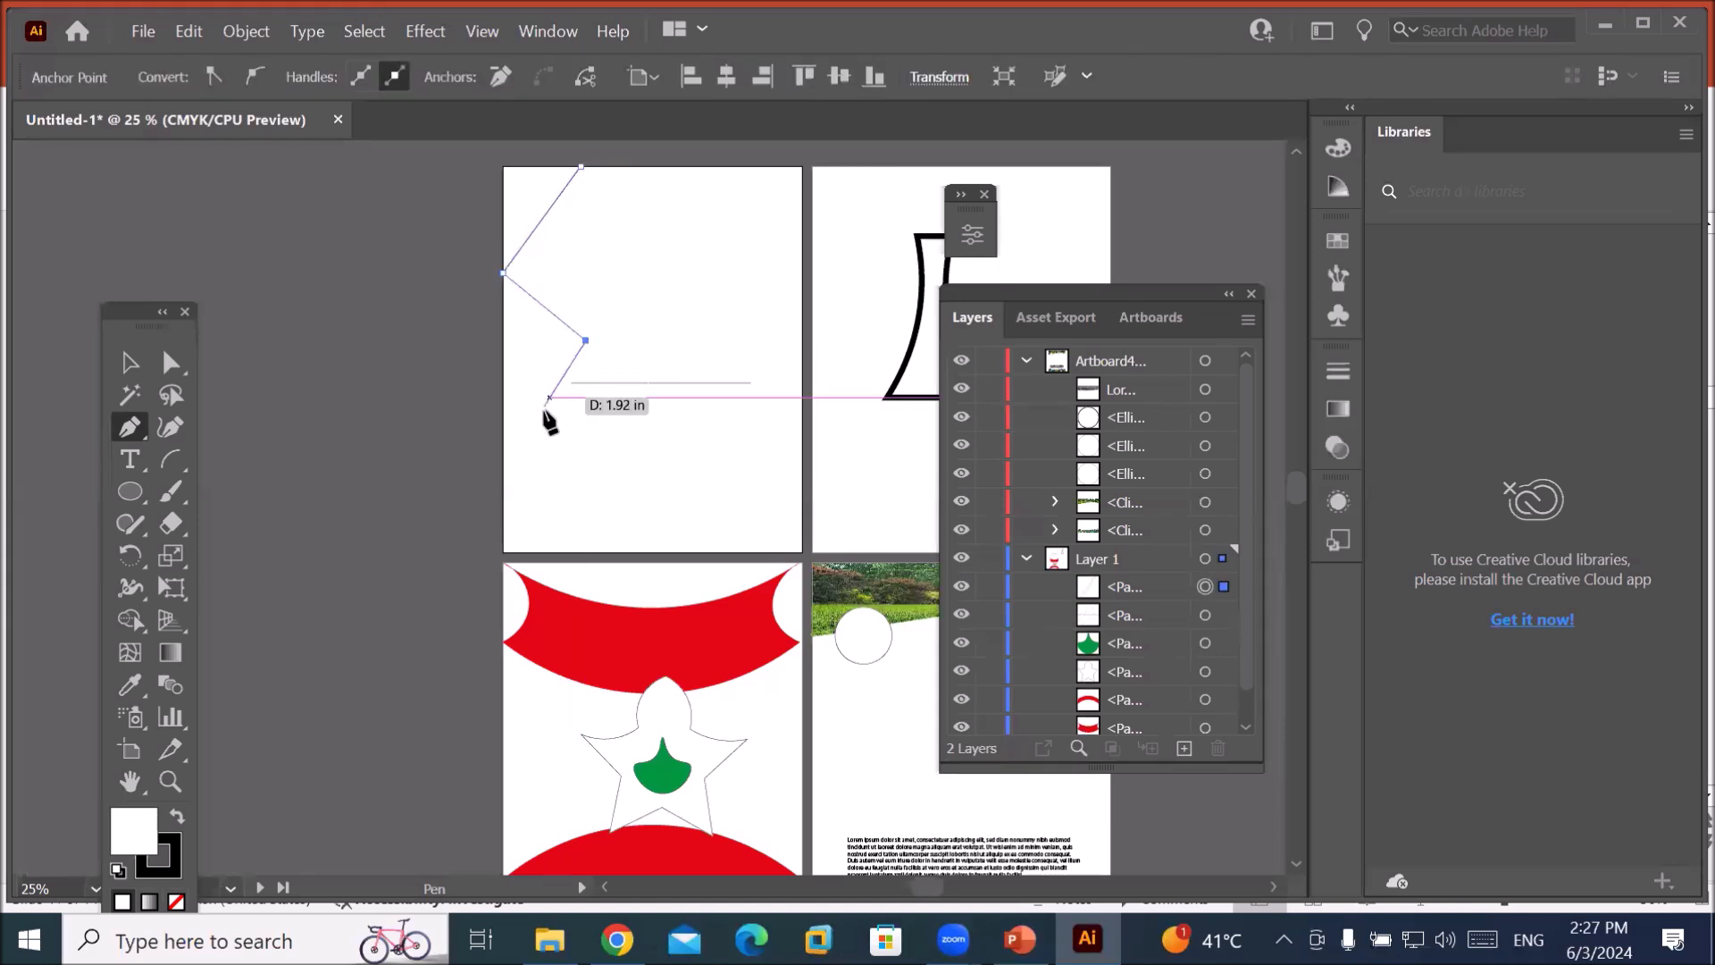
pyautogui.click(503, 487)
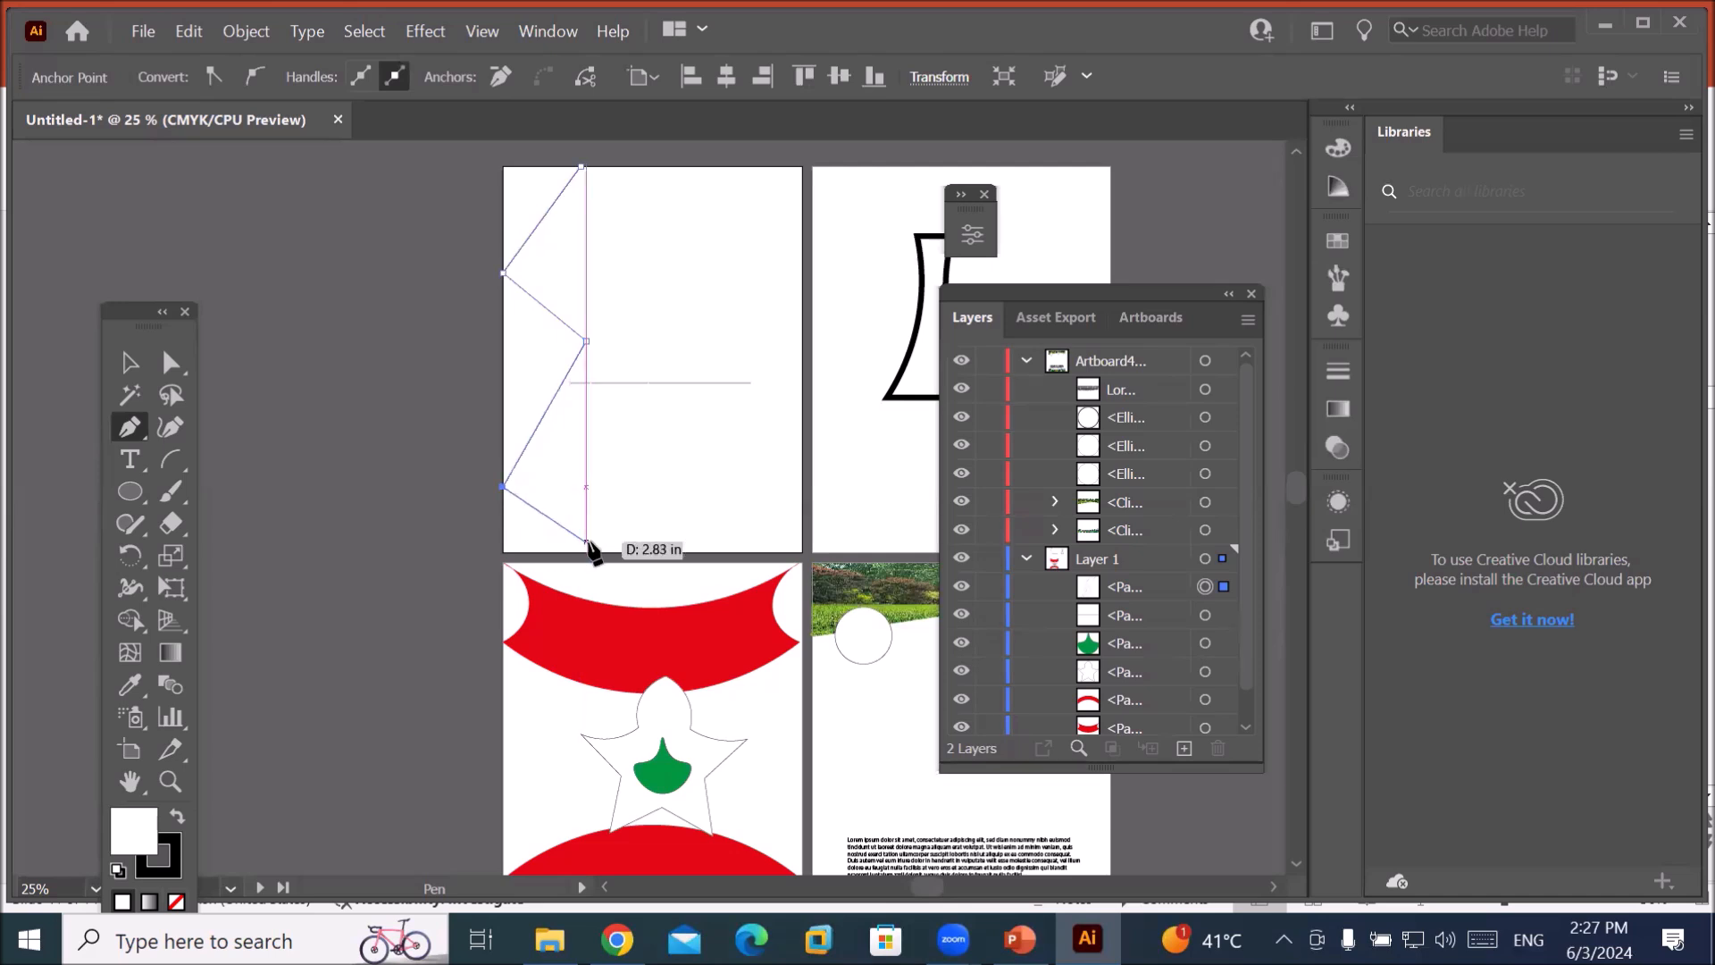
pyautogui.click(641, 551)
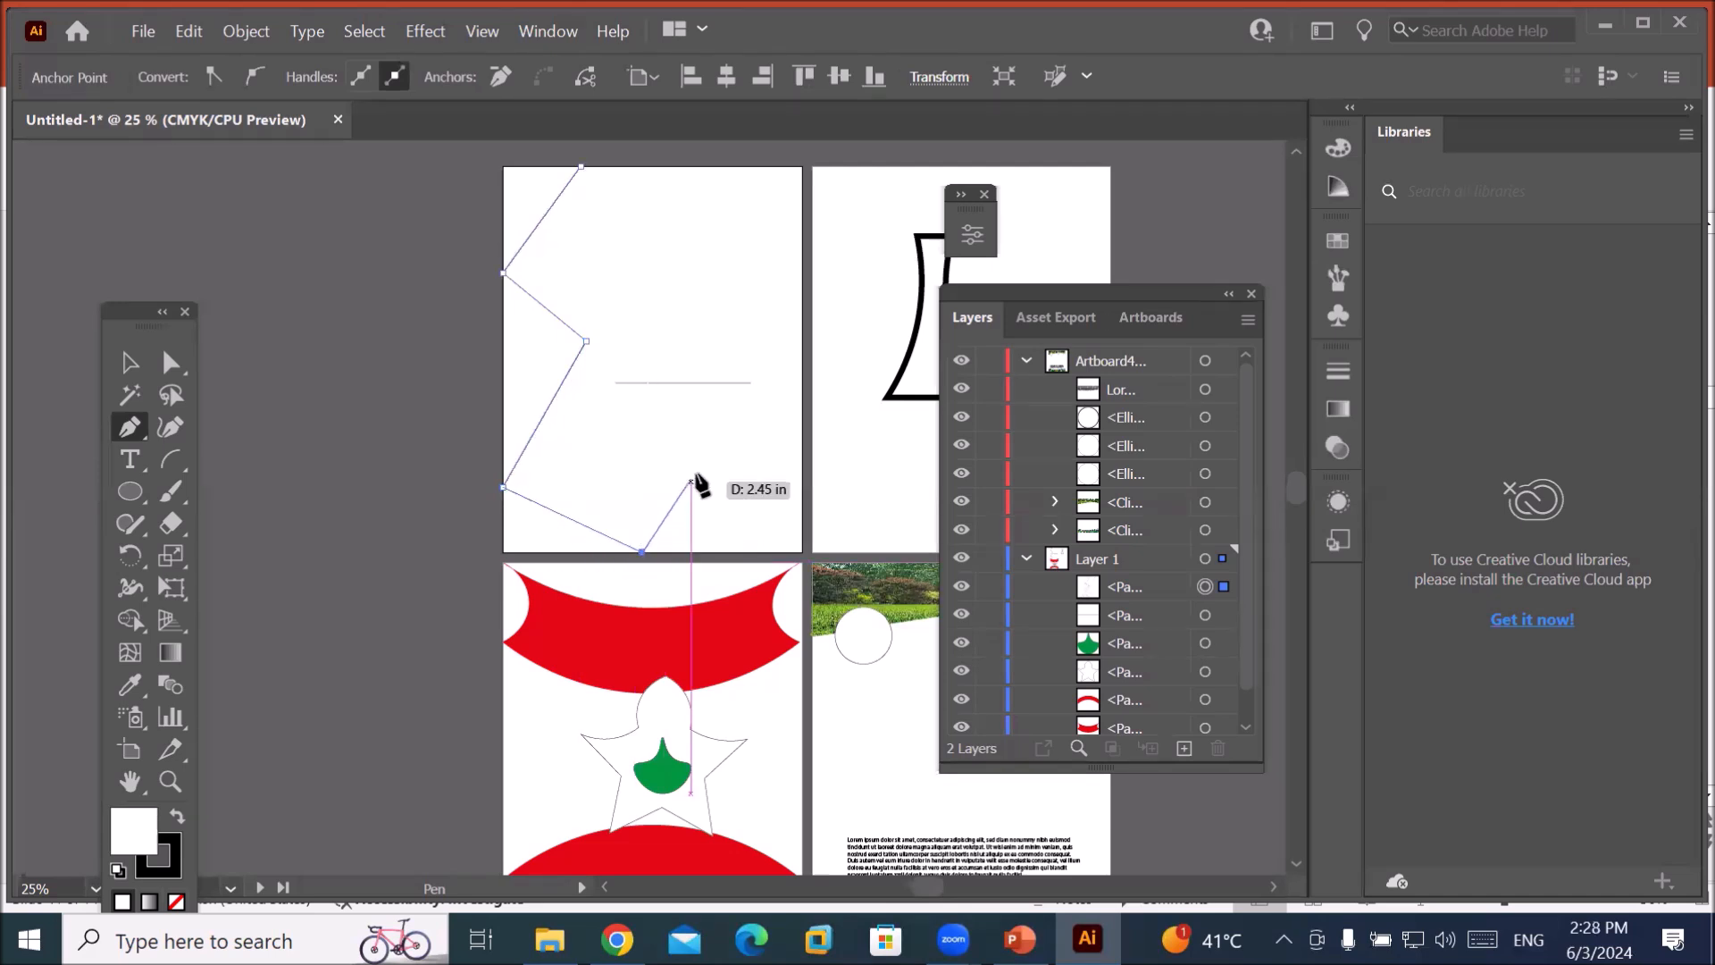
pyautogui.click(747, 395)
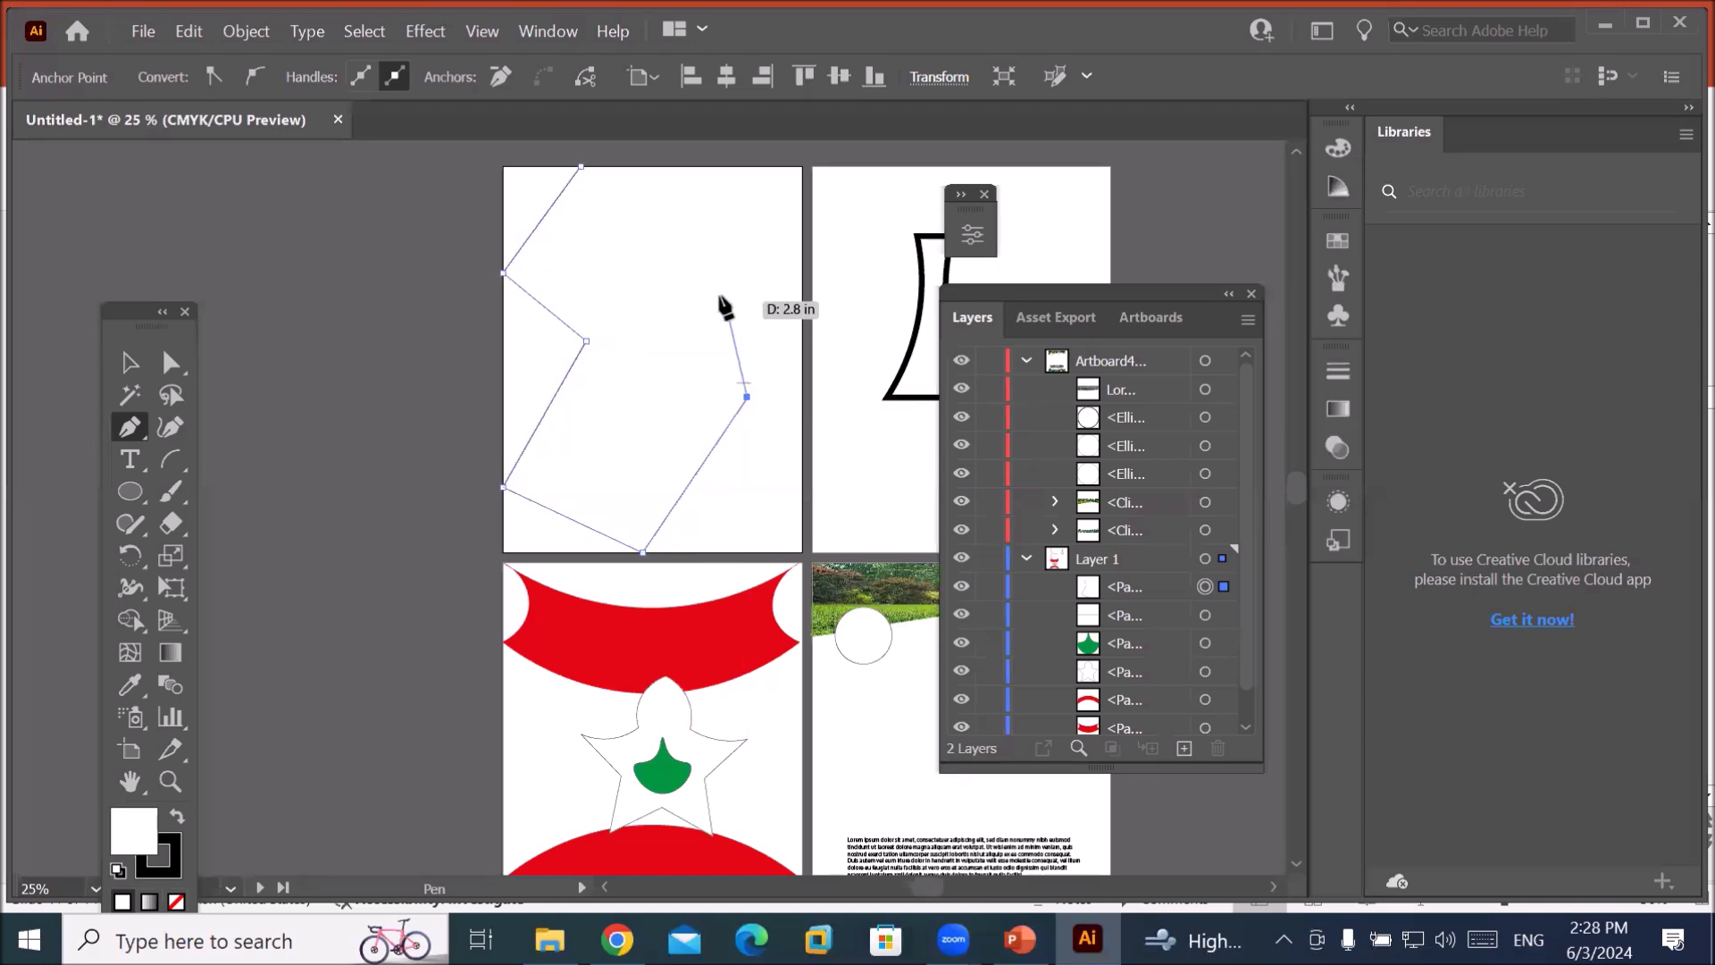
pyautogui.click(604, 296)
pyautogui.scroll(-2, 611, 285)
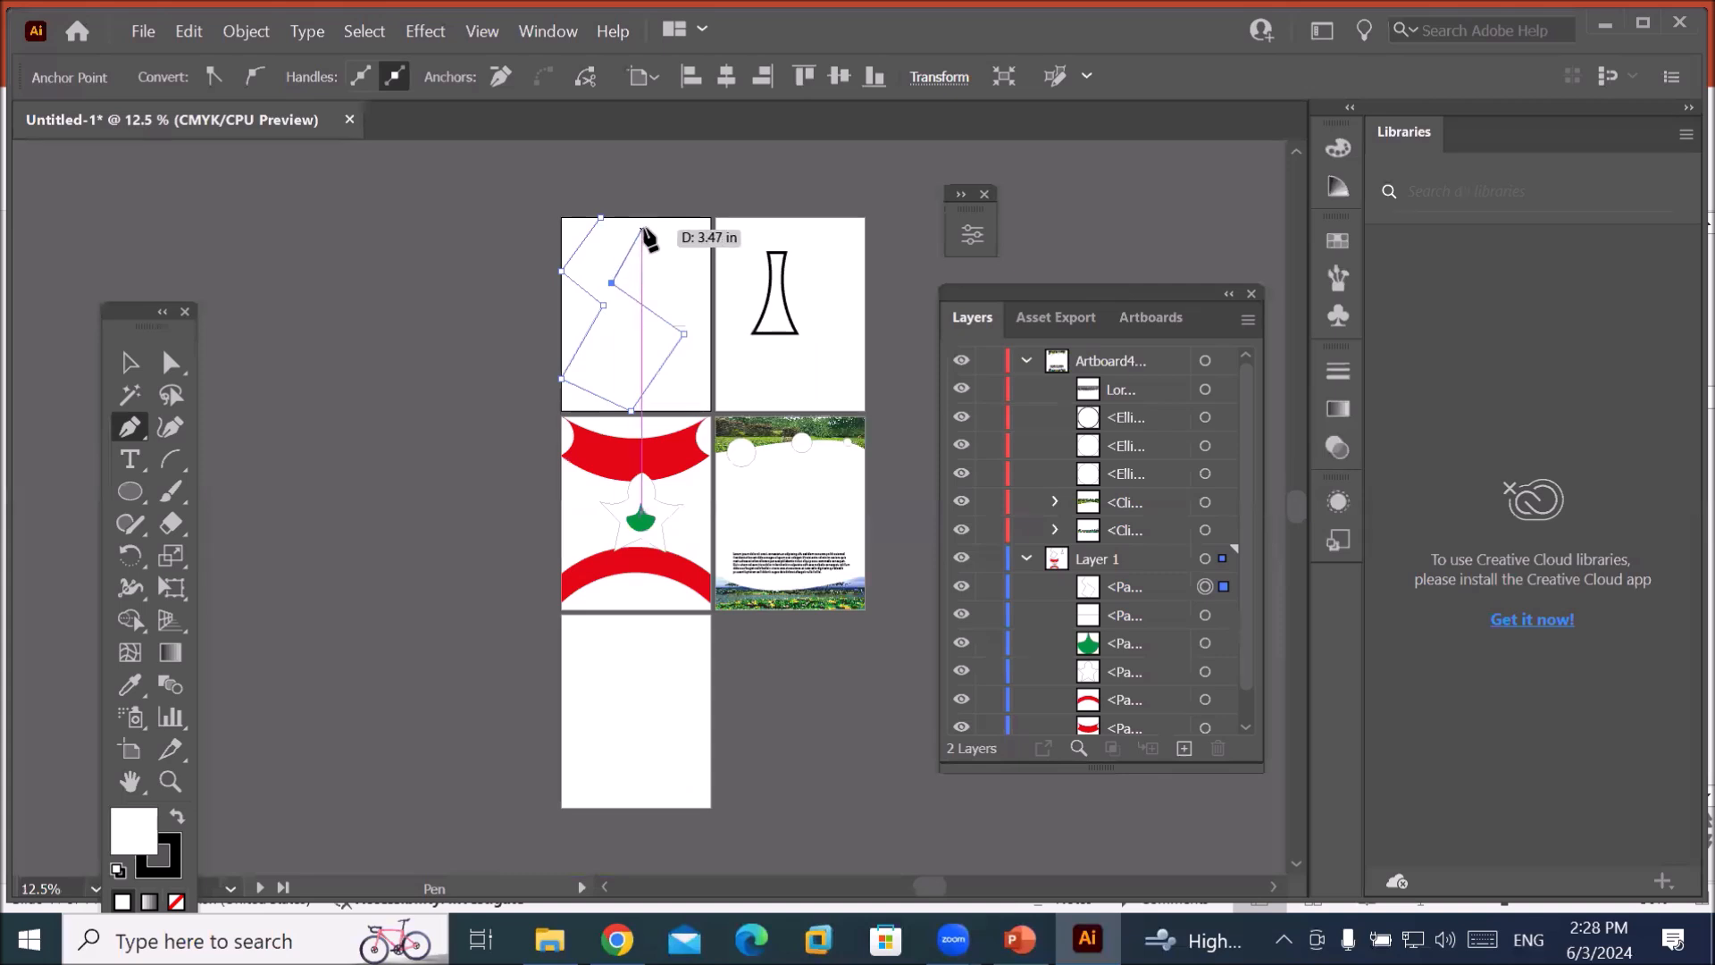
pyautogui.click(645, 222)
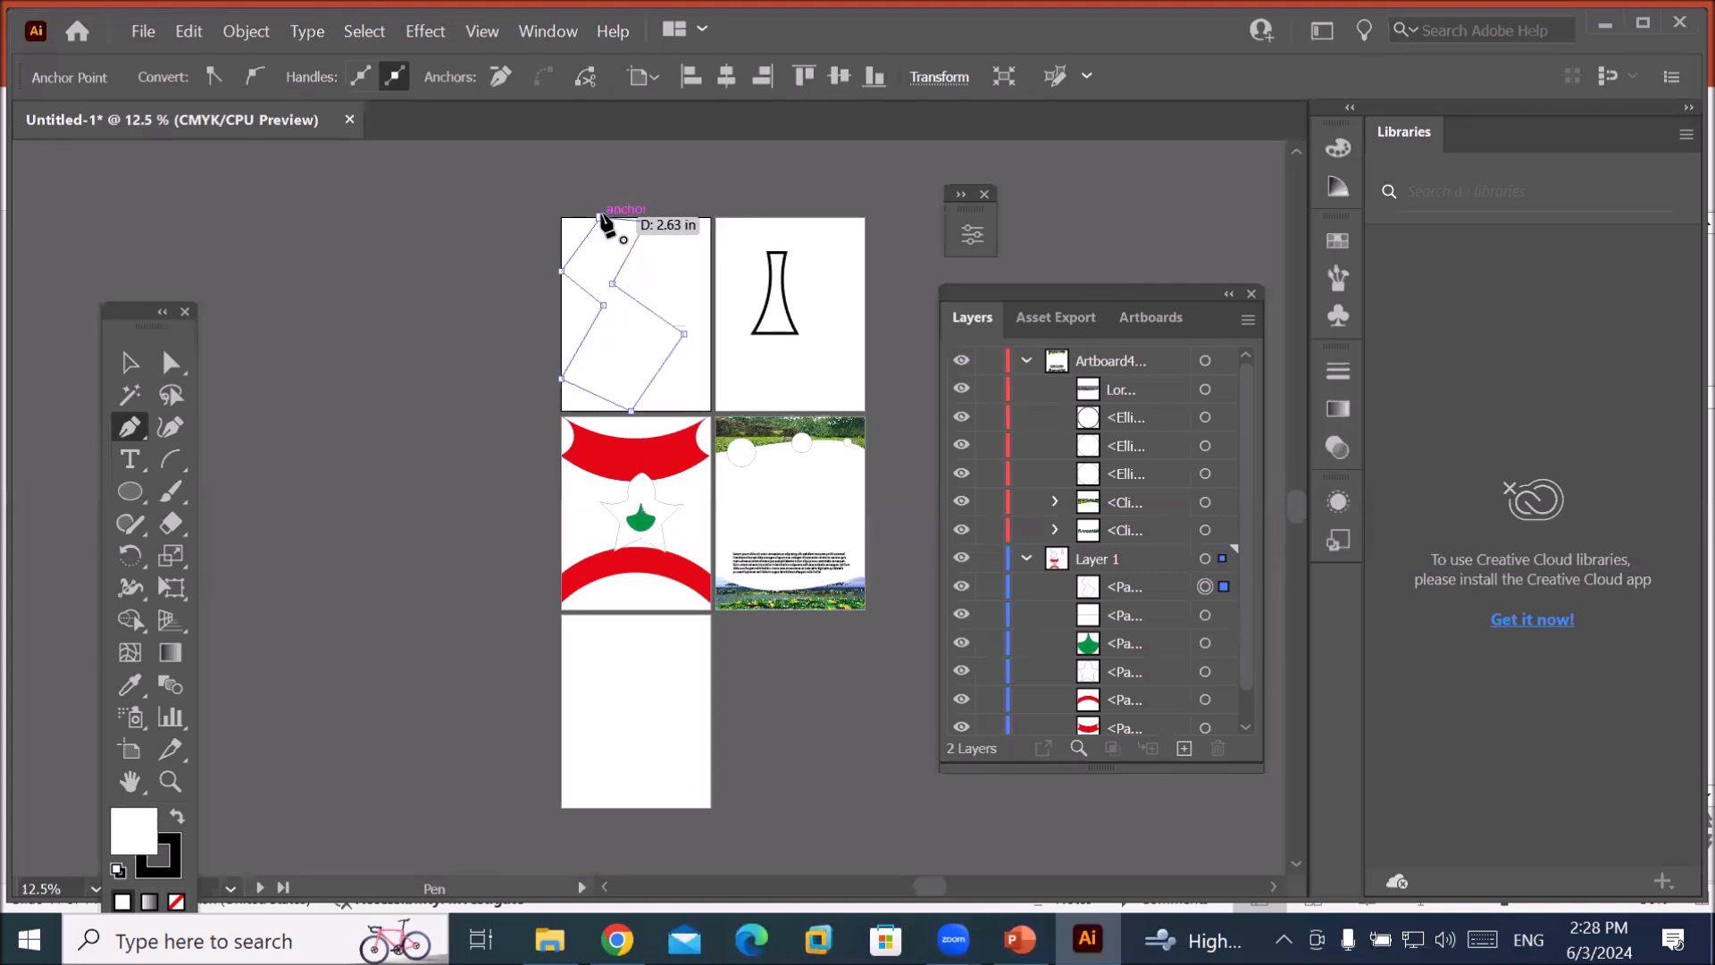
pyautogui.click(600, 217)
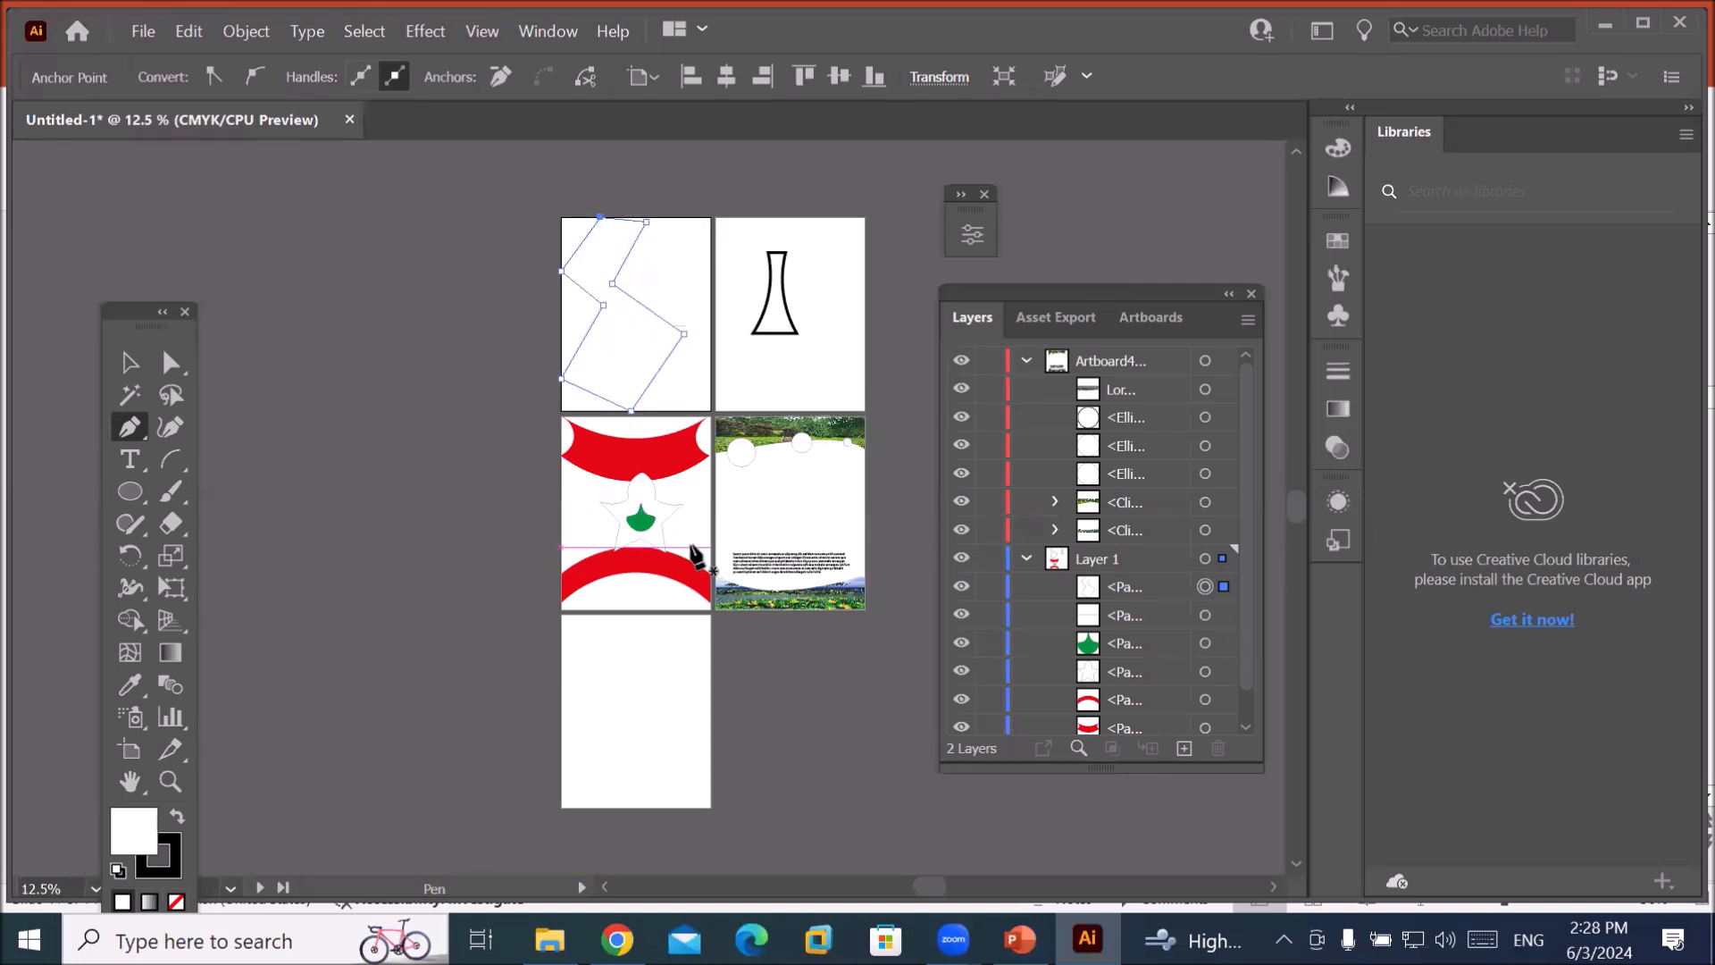
# Swap the polygon's fill and stroke colours to preview it filled black, and swap them back.
pyautogui.click(176, 825)
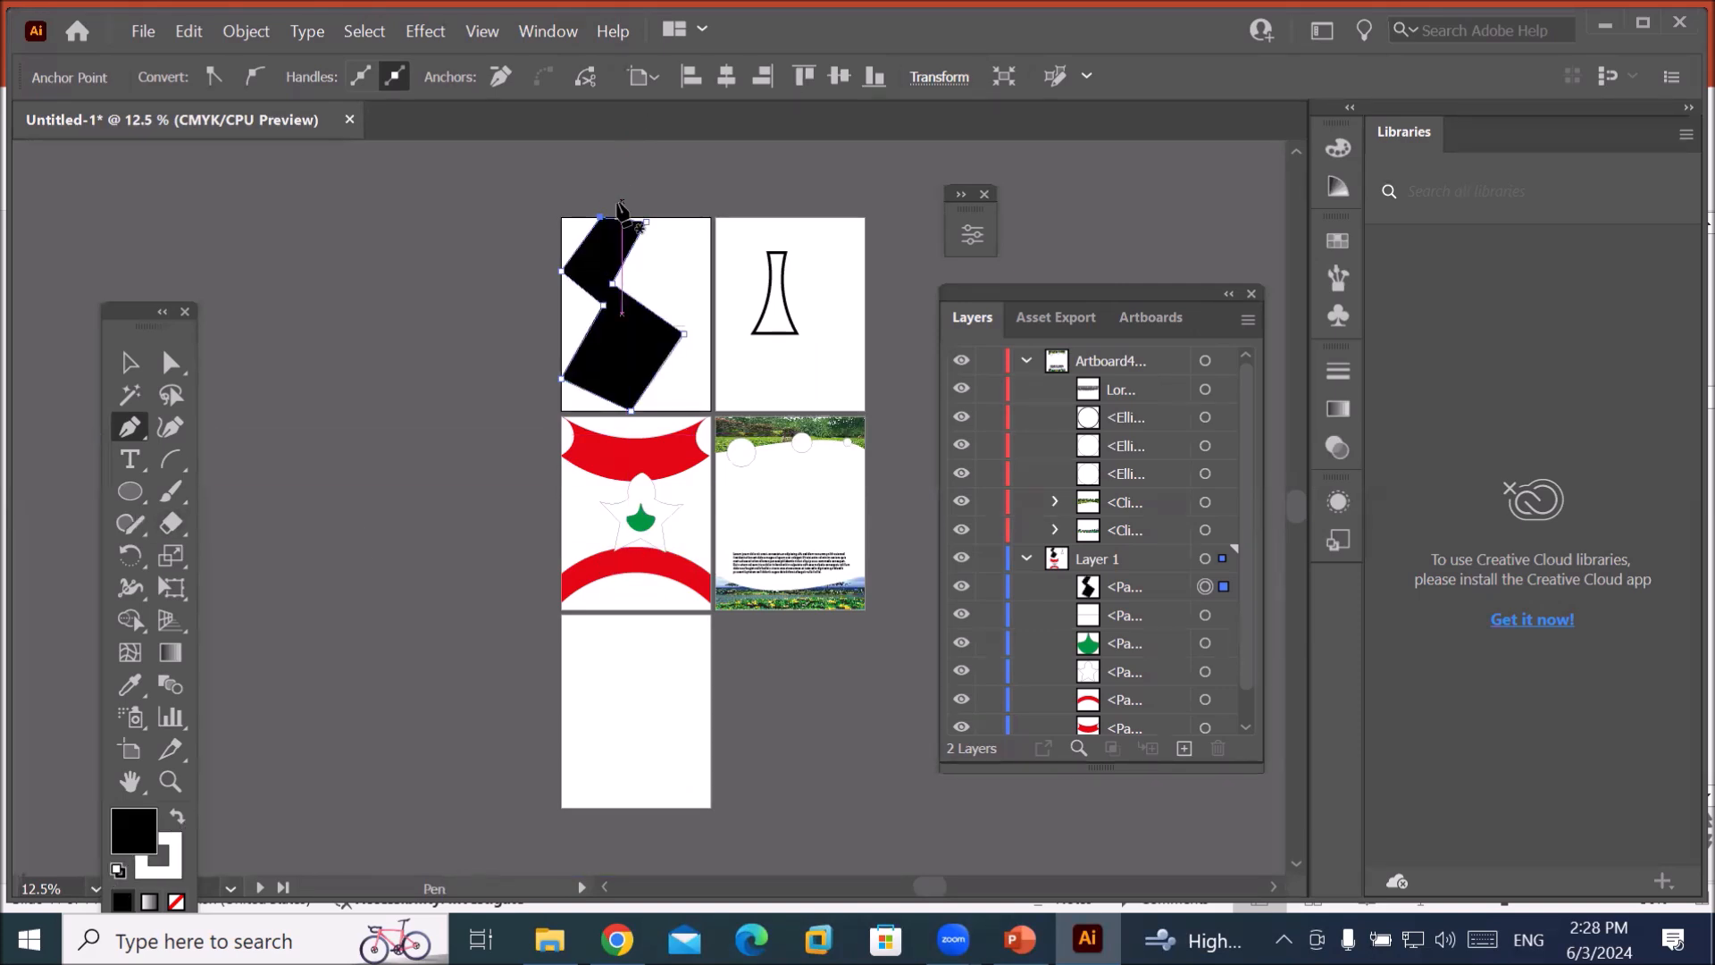
pyautogui.scroll(-2, 625, 234)
pyautogui.scroll(4, 619, 226)
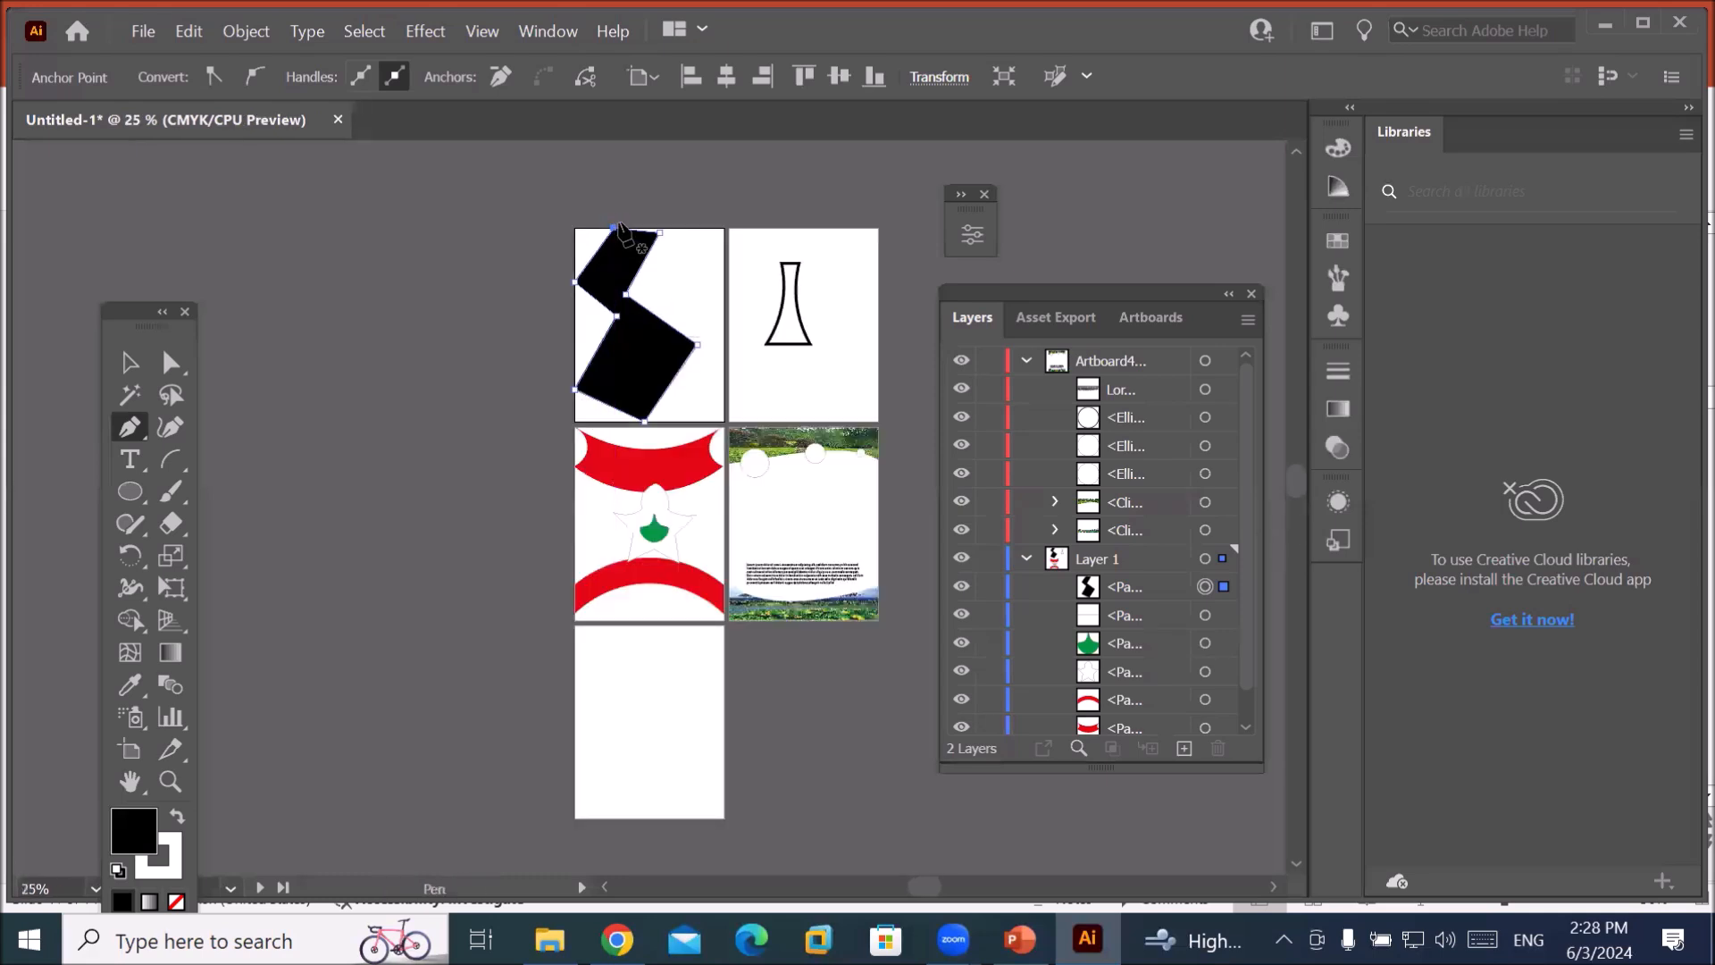
pyautogui.scroll(3, 622, 234)
pyautogui.scroll(-2, 719, 500)
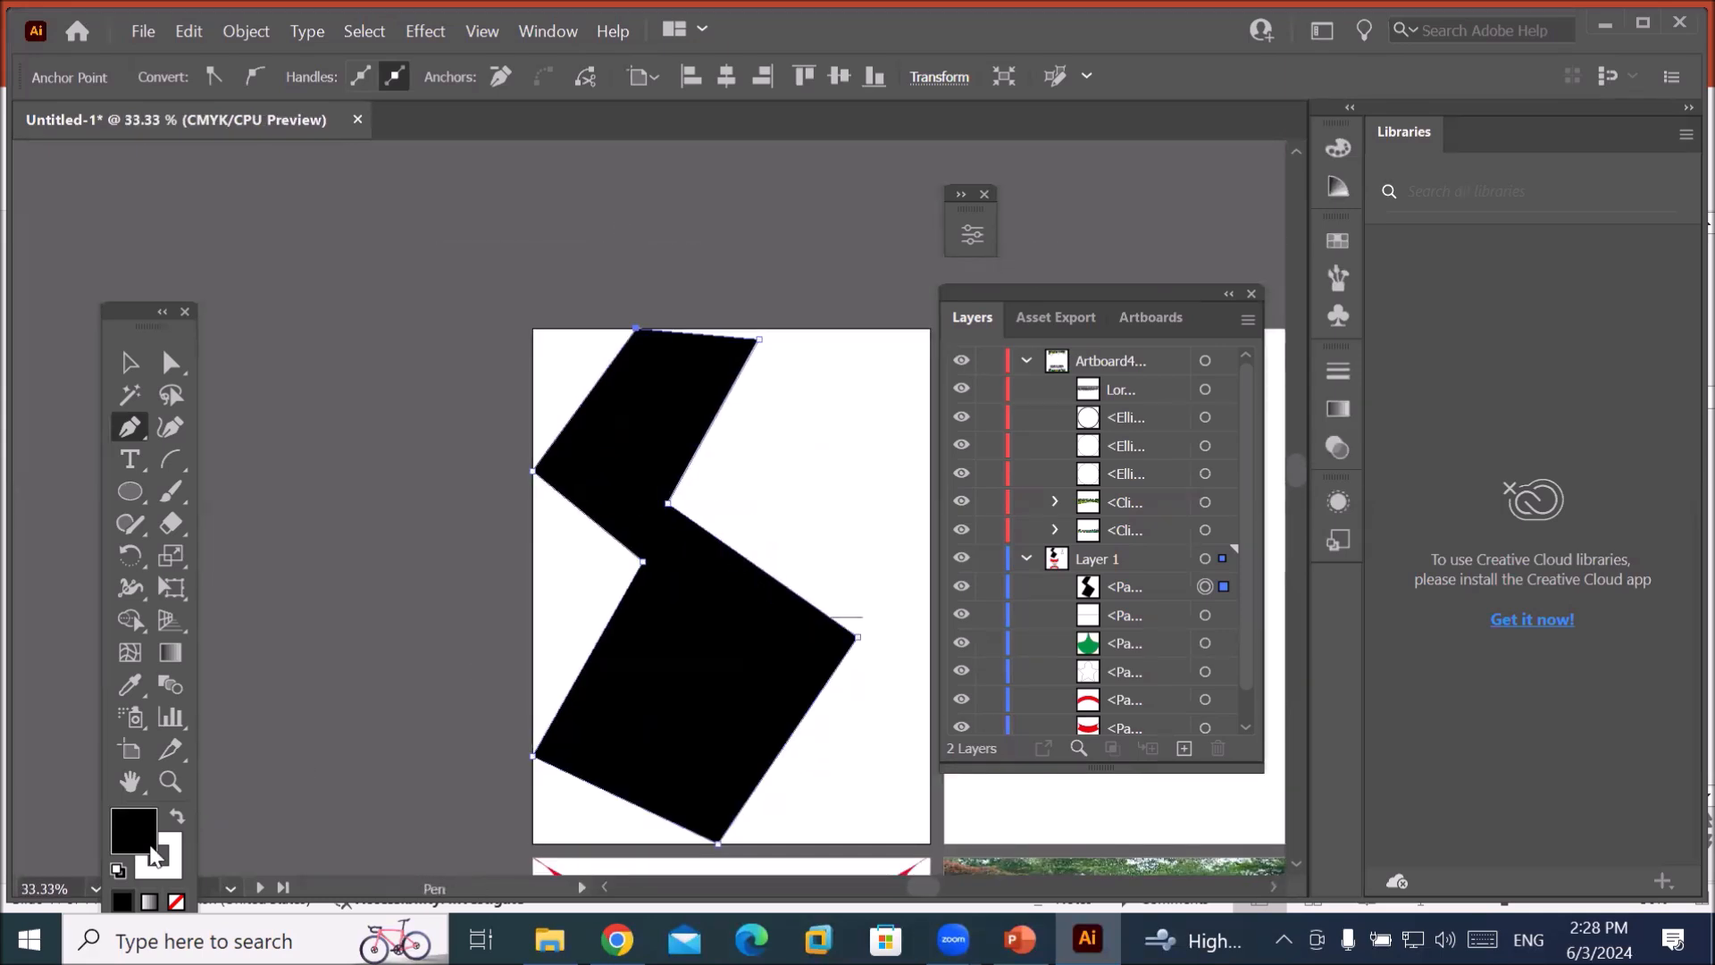
pyautogui.click(178, 816)
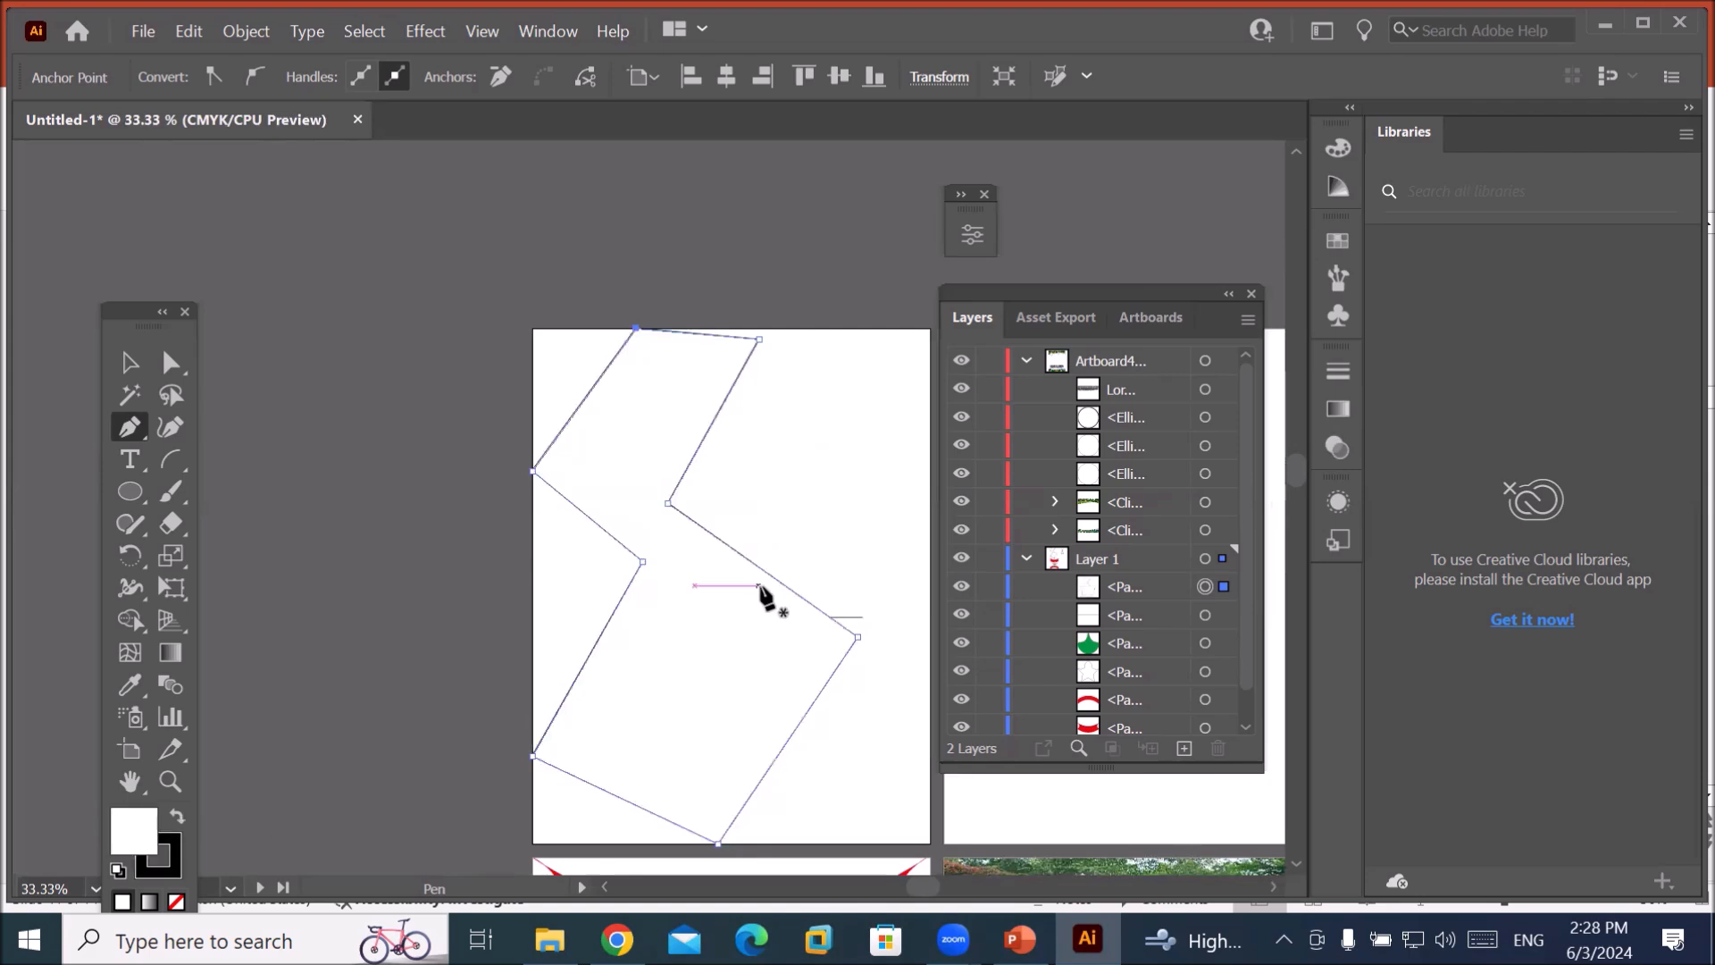
# Add four anchor points along the polygon's long diagonal edge running to its rightmost corner.
pyautogui.click(731, 546)
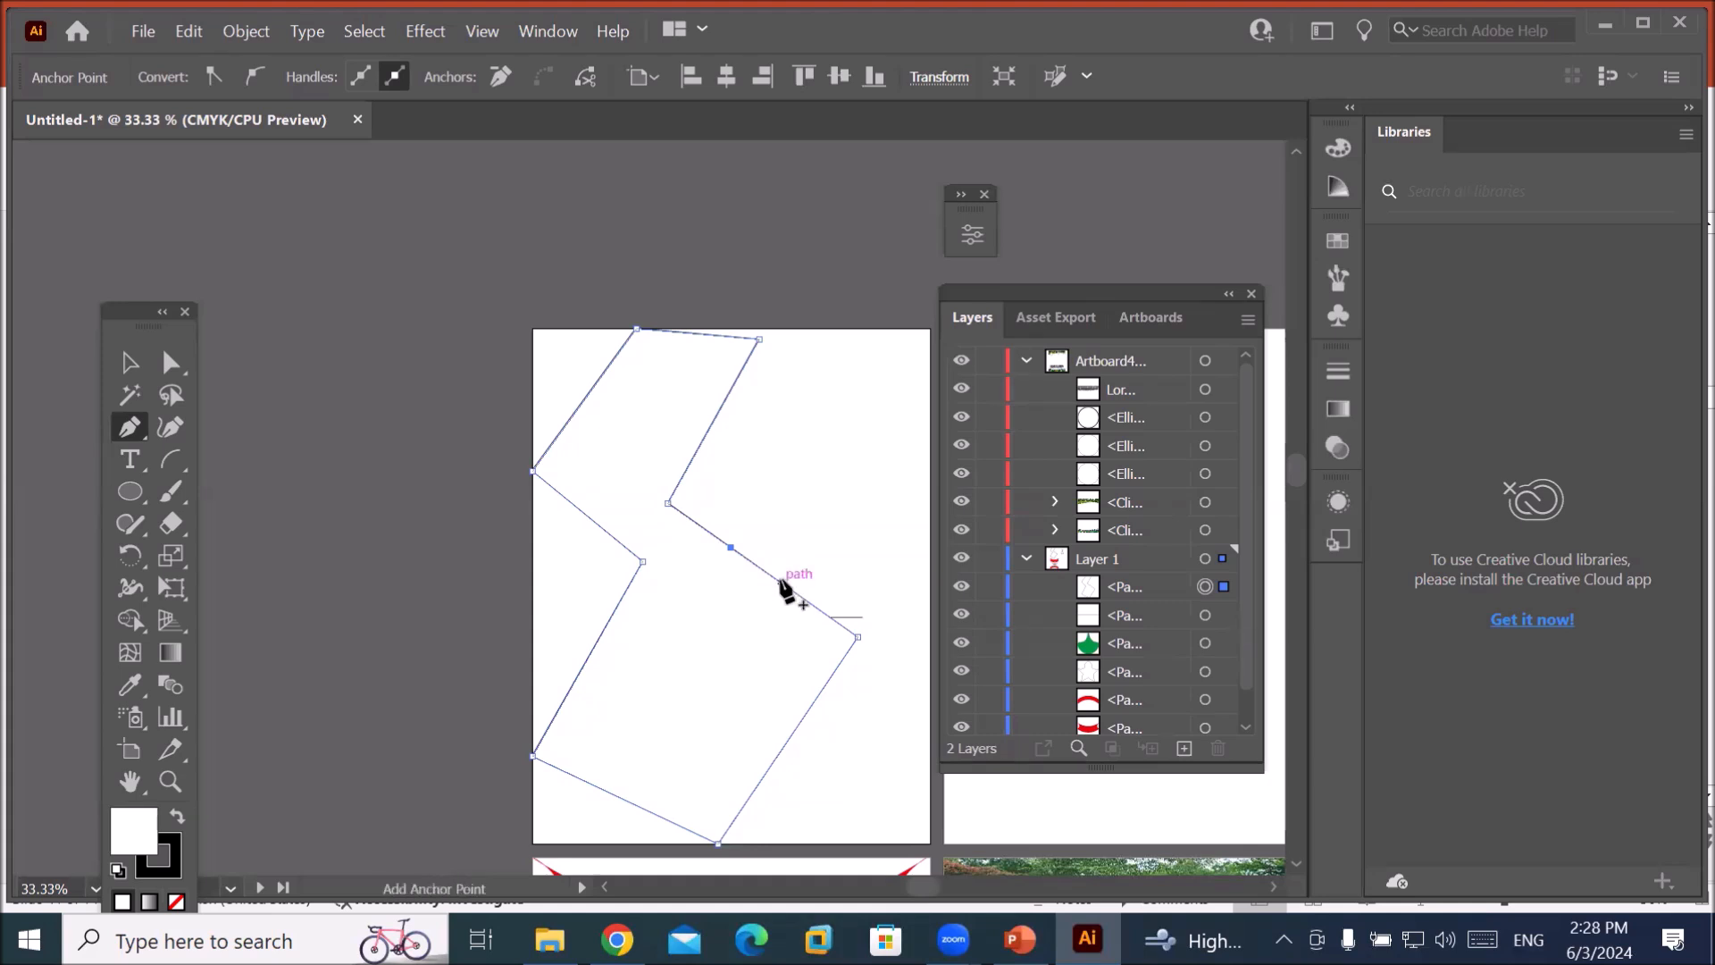
pyautogui.click(779, 582)
pyautogui.click(807, 601)
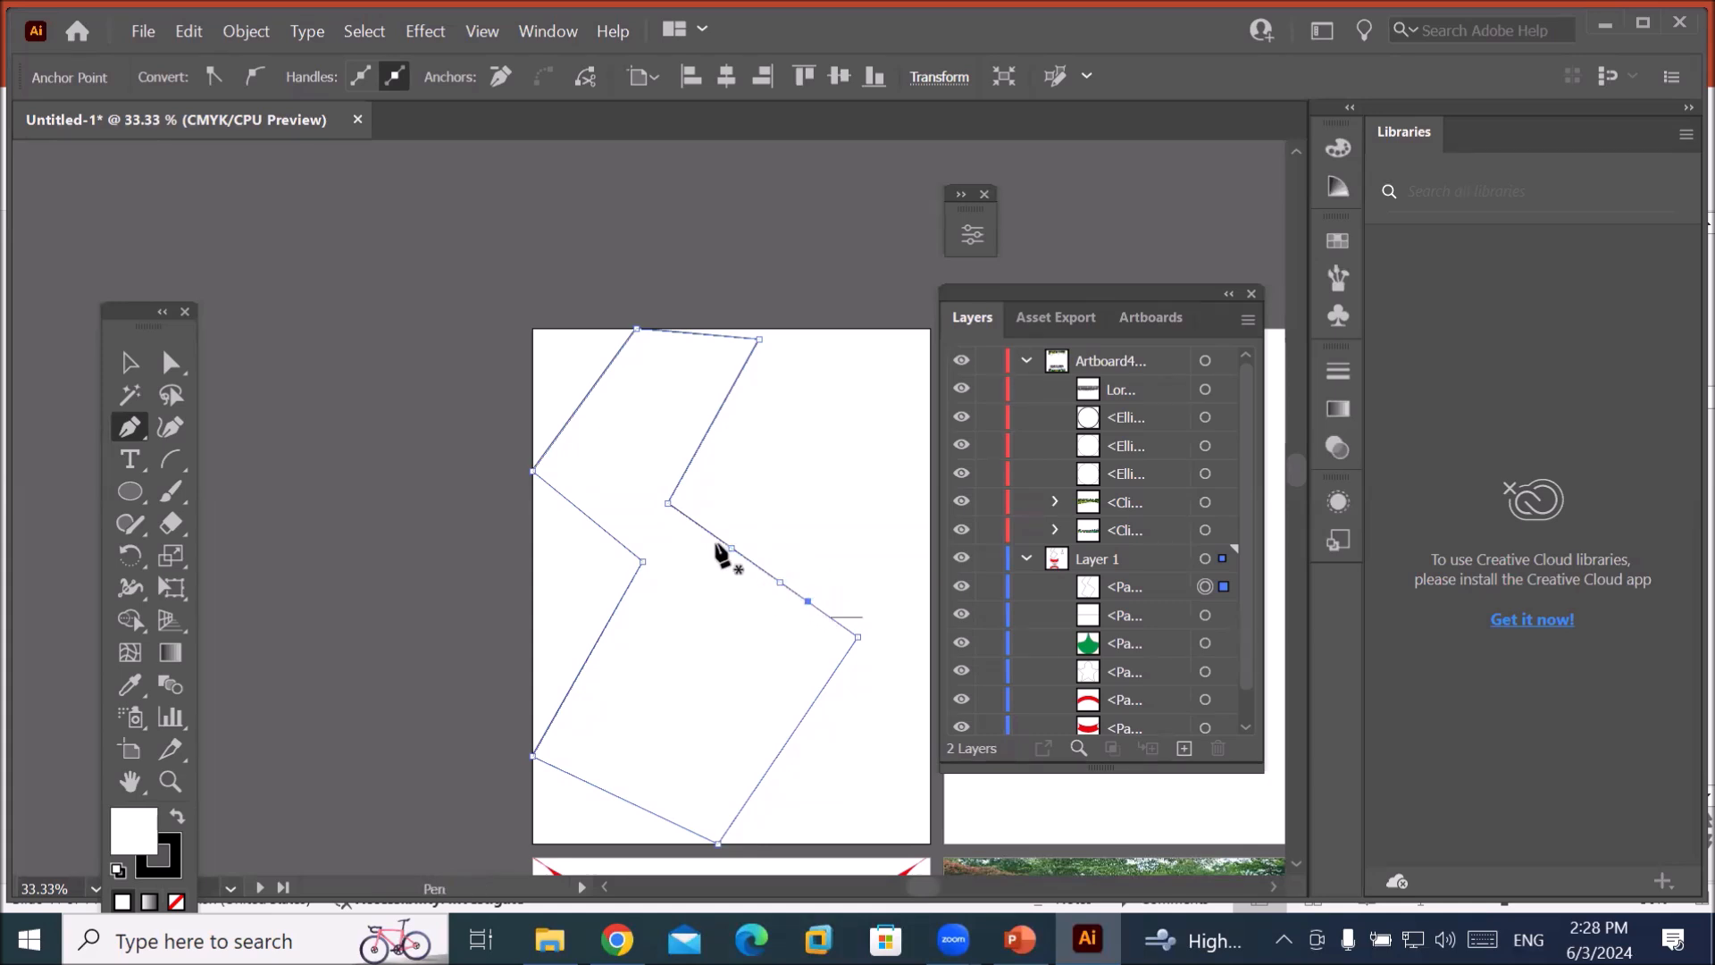
pyautogui.click(698, 525)
pyautogui.scroll(-1, 823, 571)
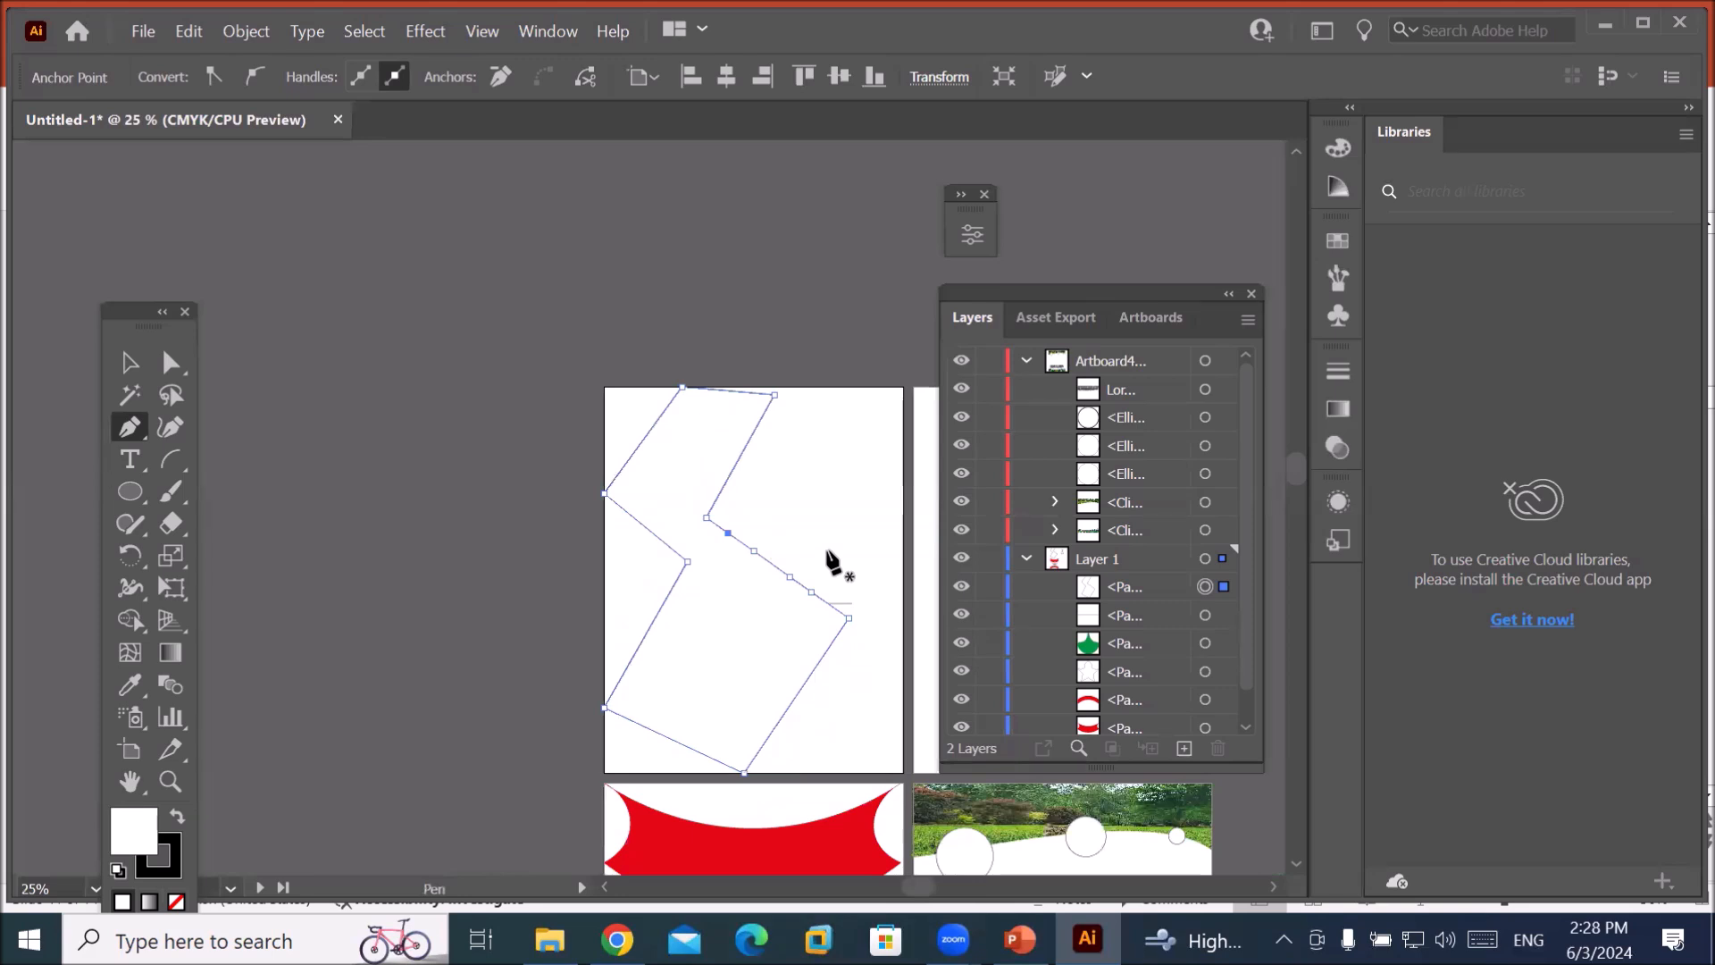
# Lasso the four added anchor points with the polygon's adjoining inner corner point and remove these anchor points from the path.
pyautogui.click(172, 396)
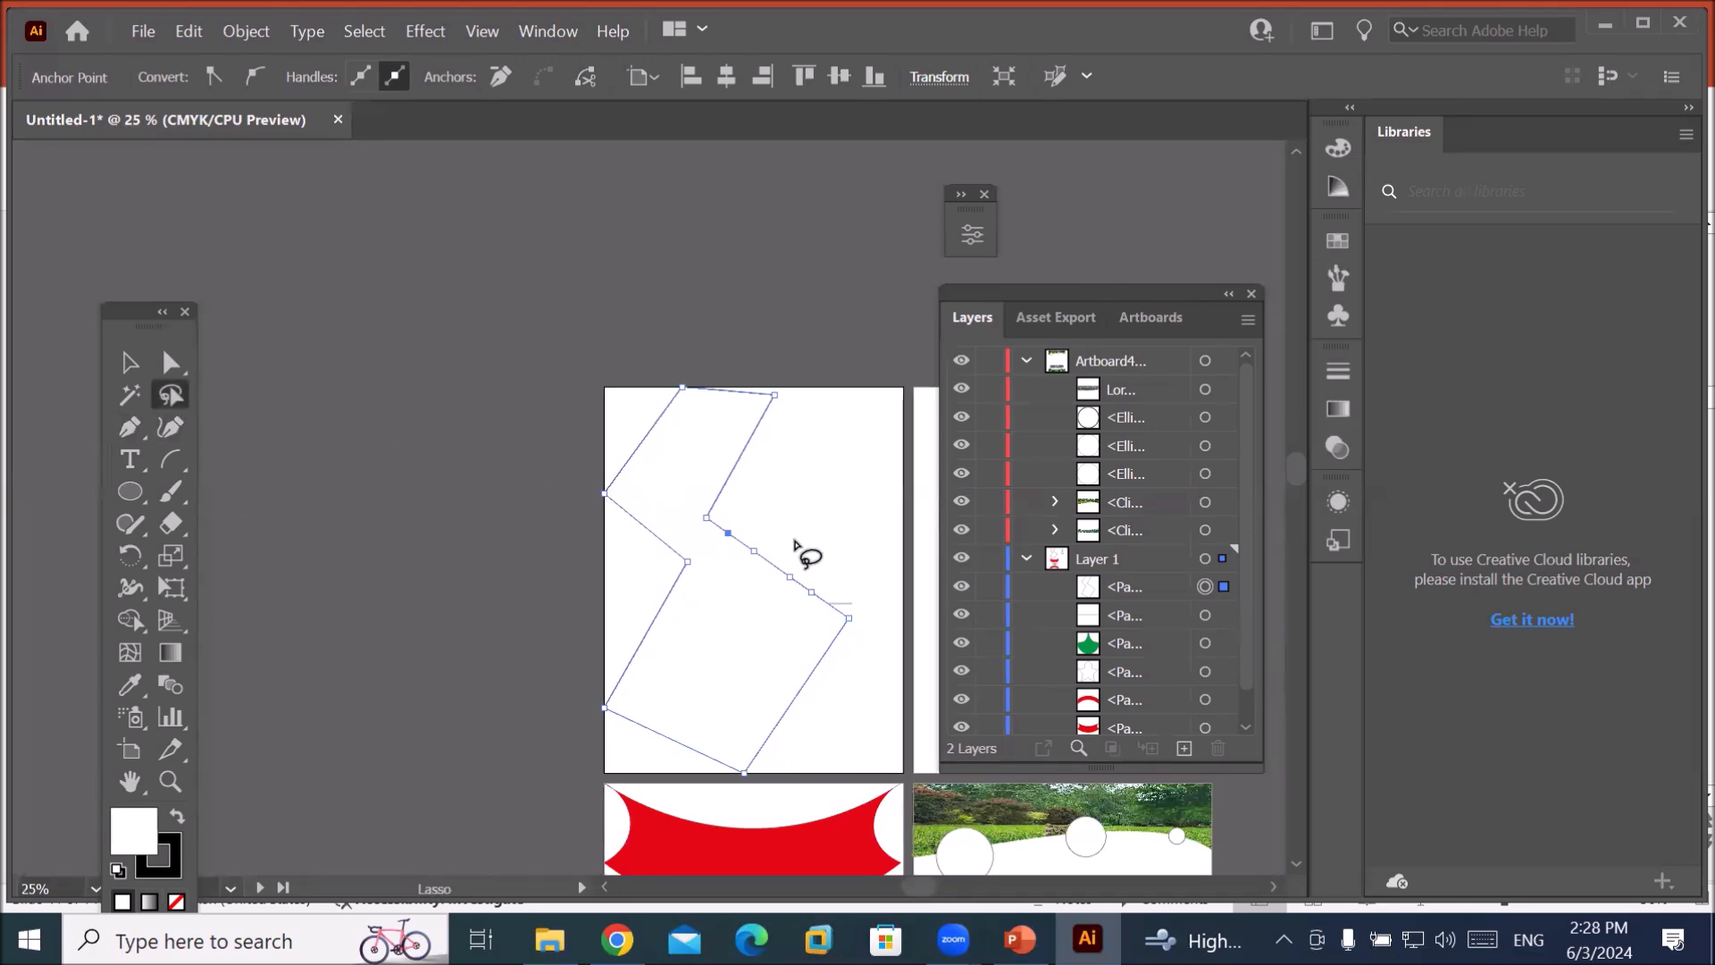
pyautogui.moveTo(806, 545)
pyautogui.mouseDown()
pyautogui.moveTo(728, 490)
pyautogui.moveTo(696, 505)
pyautogui.moveTo(718, 582)
pyautogui.moveTo(774, 612)
pyautogui.moveTo(834, 593)
pyautogui.moveTo(858, 552)
pyautogui.moveTo(807, 544)
pyautogui.mouseUp()
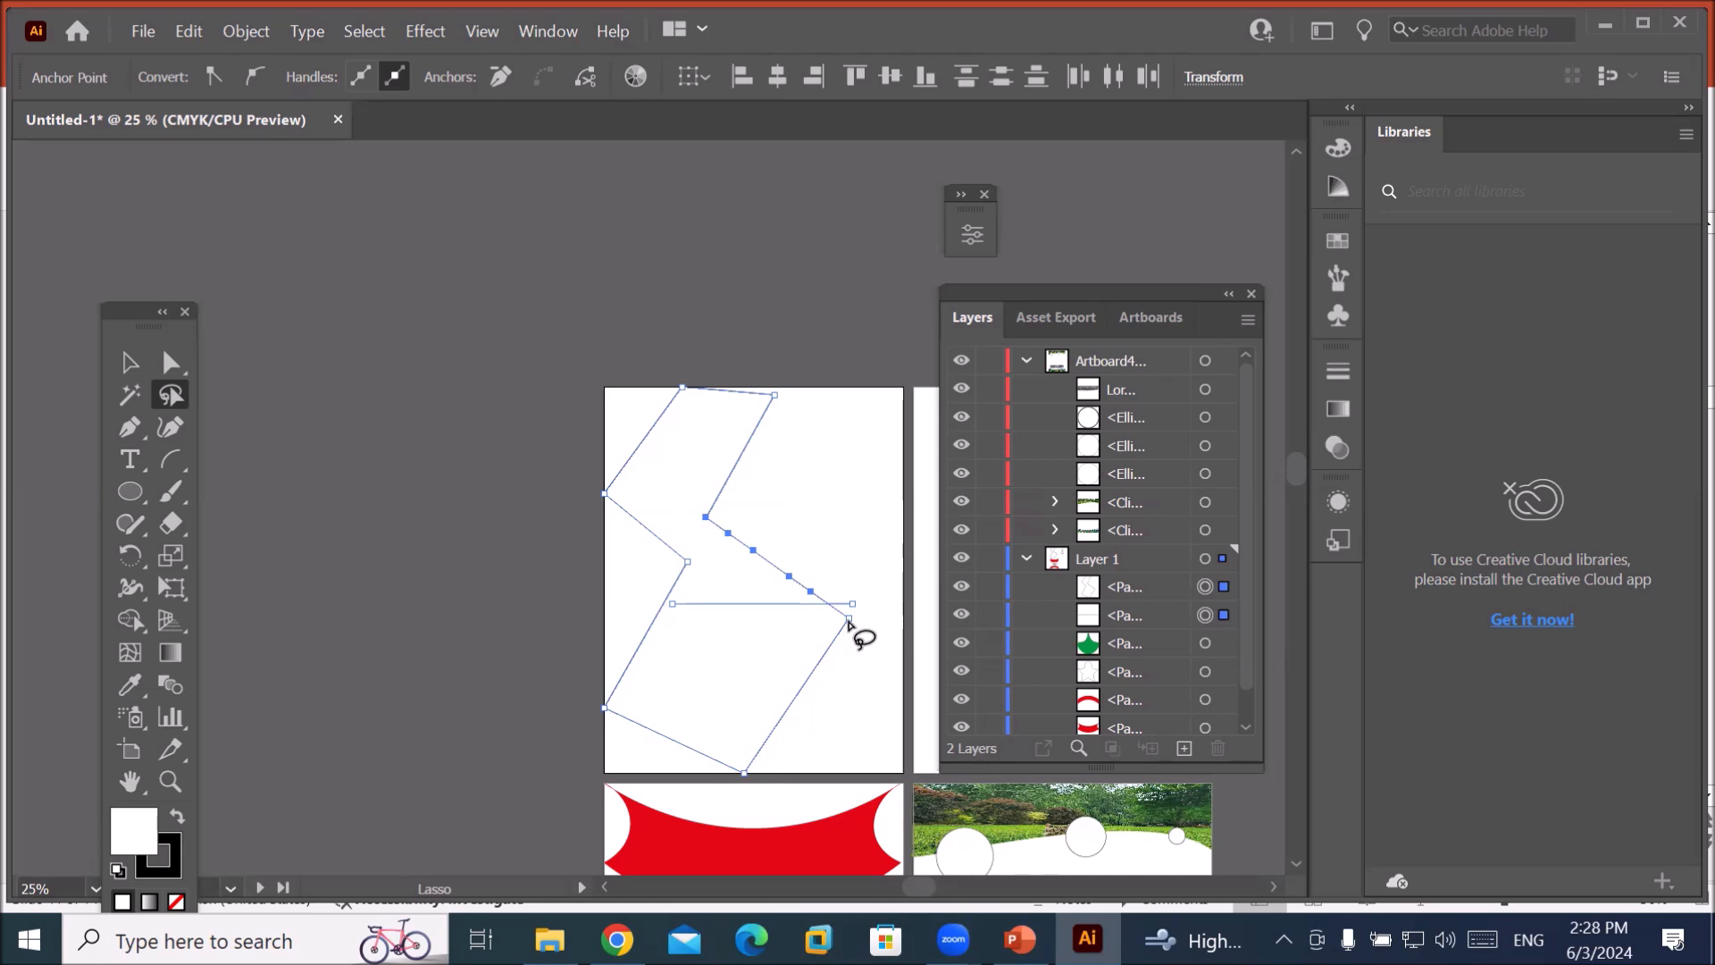
pyautogui.click(241, 34)
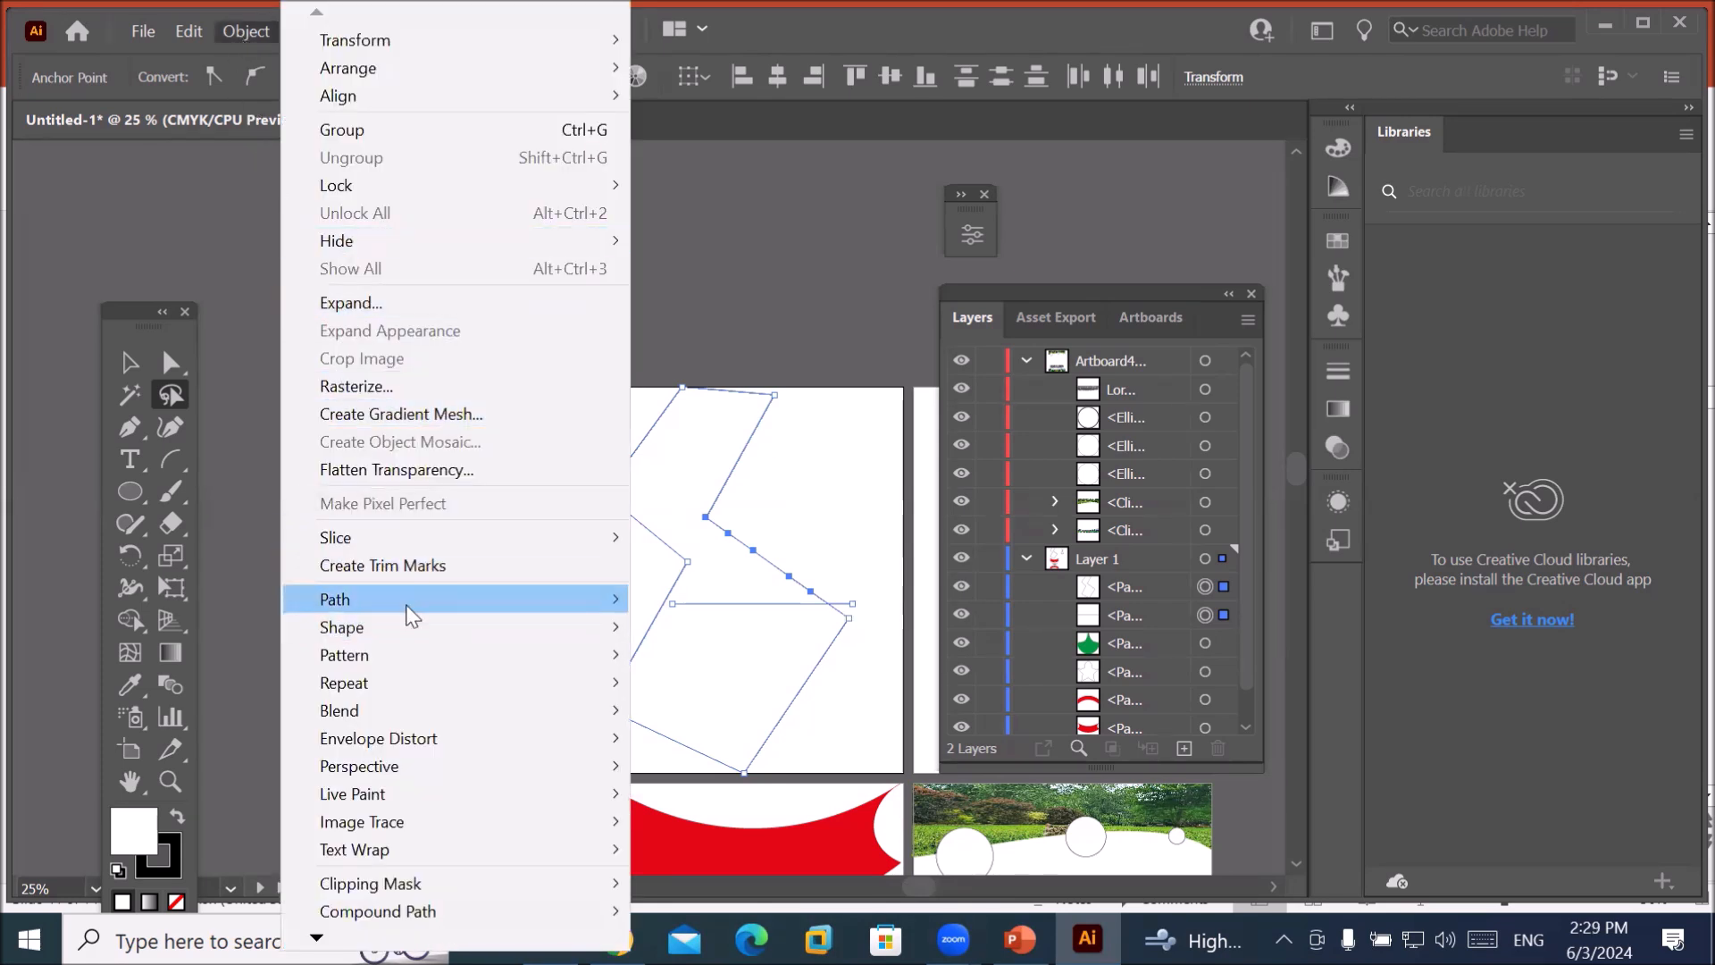
pyautogui.moveTo(411, 616)
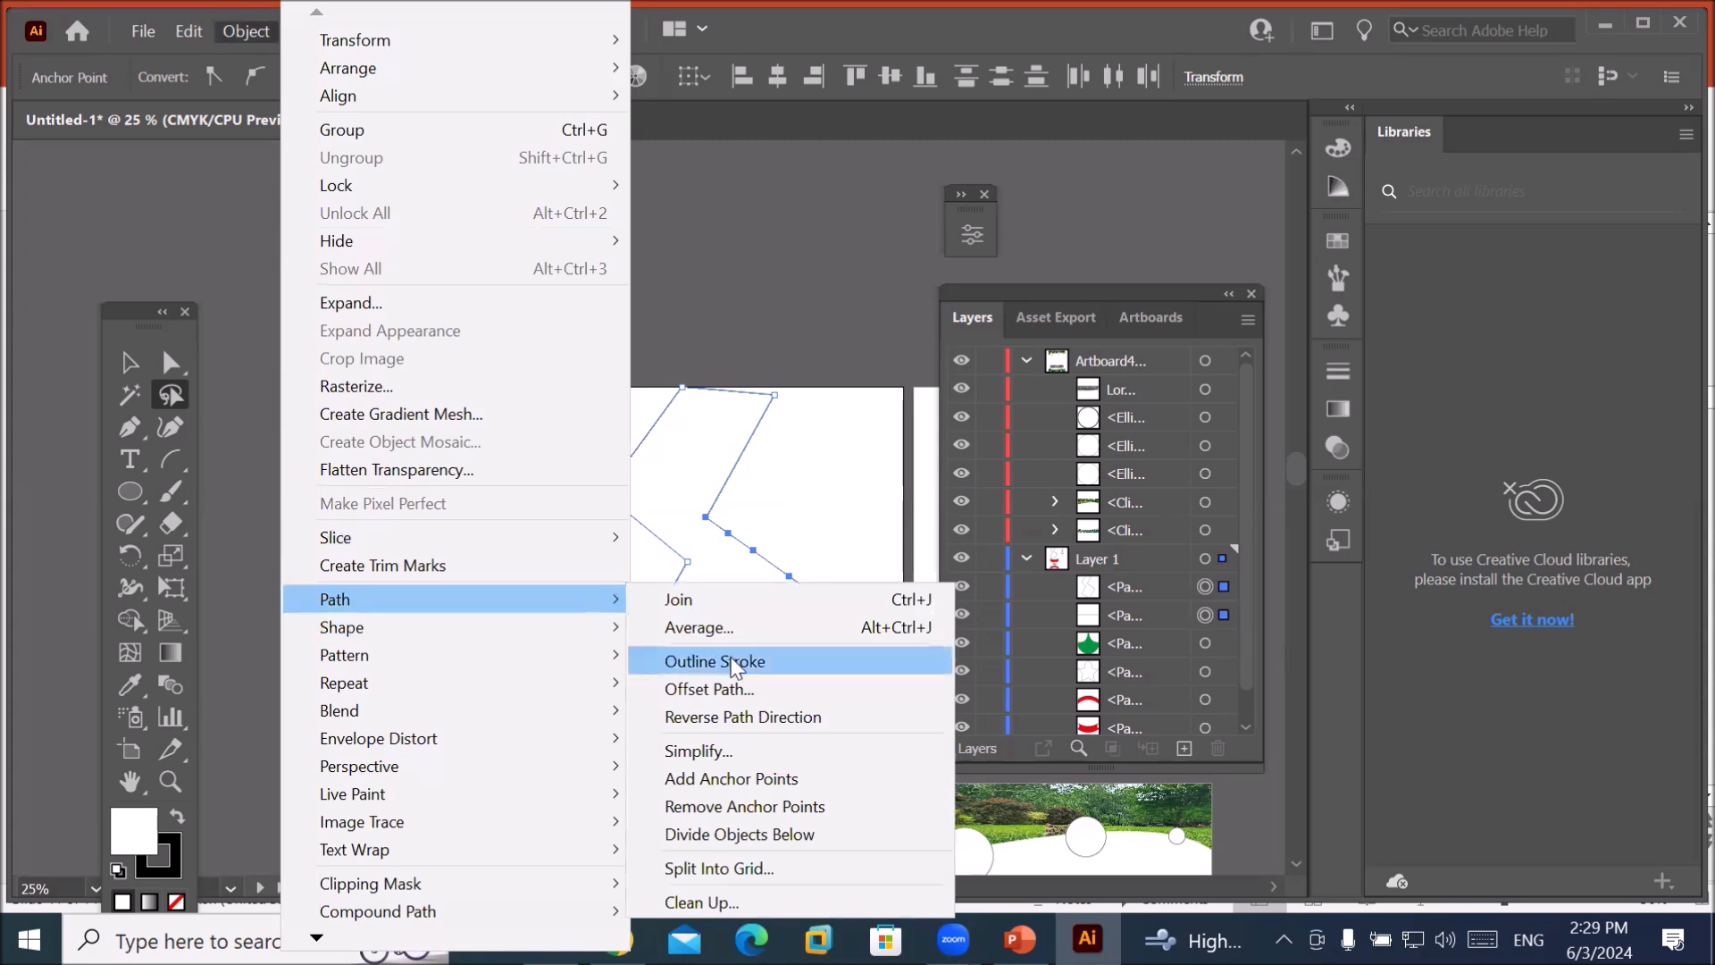
pyautogui.click(811, 806)
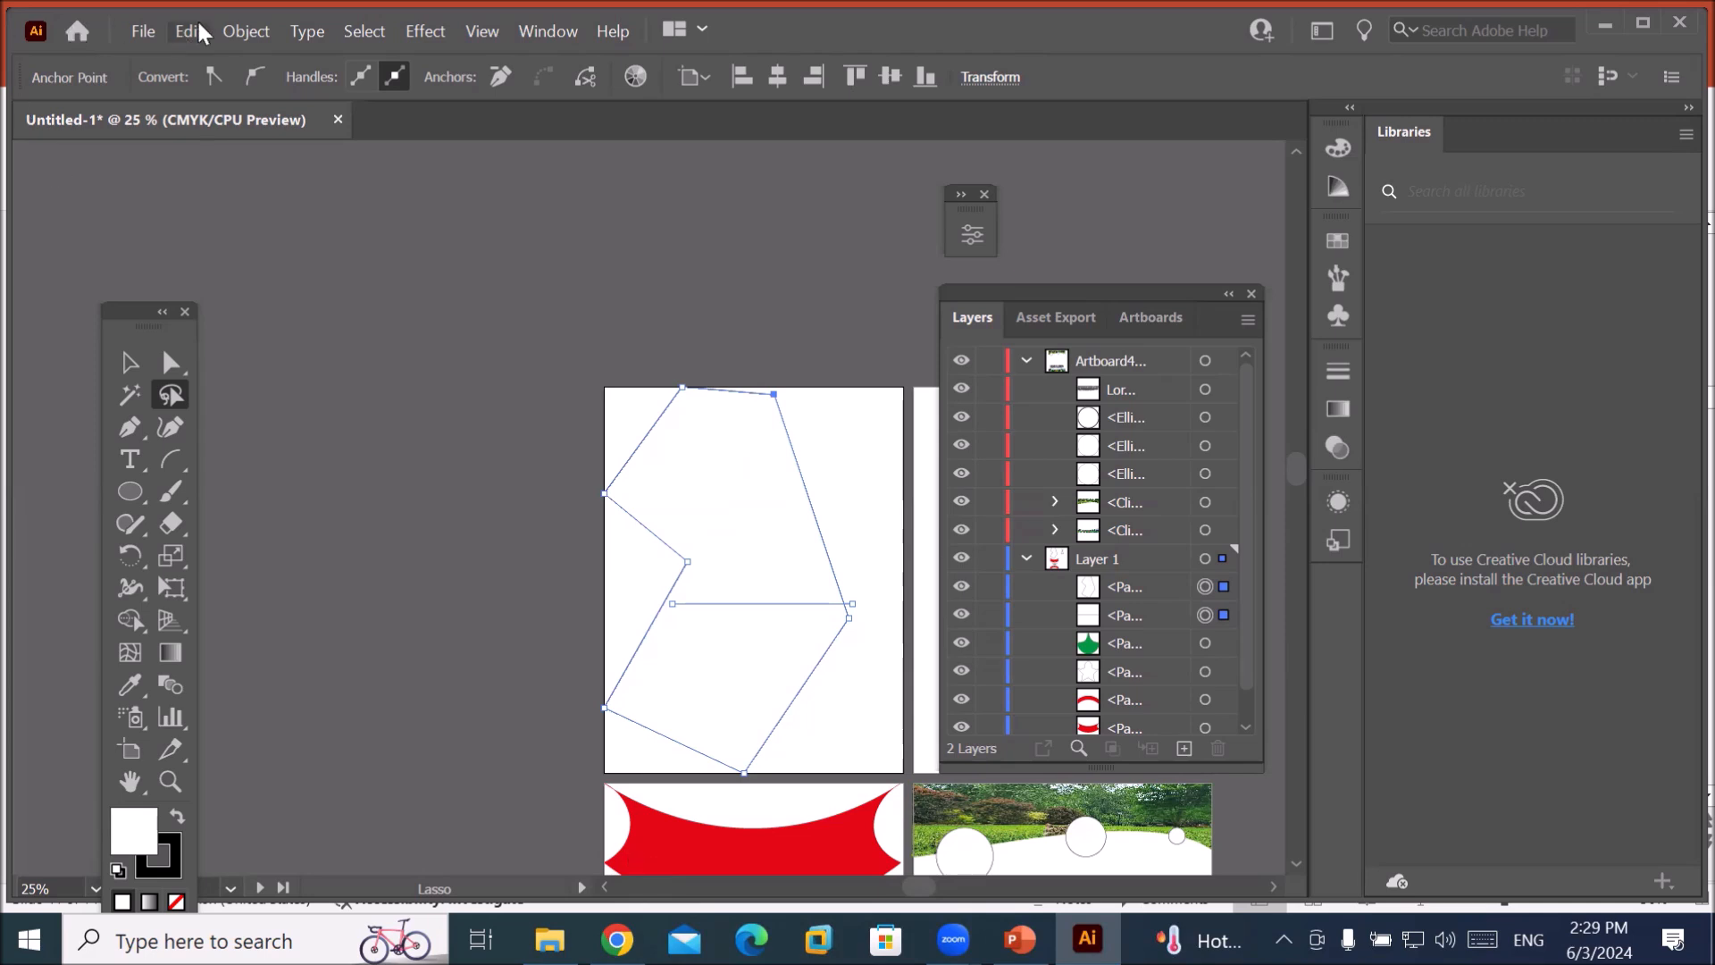
pyautogui.click(261, 34)
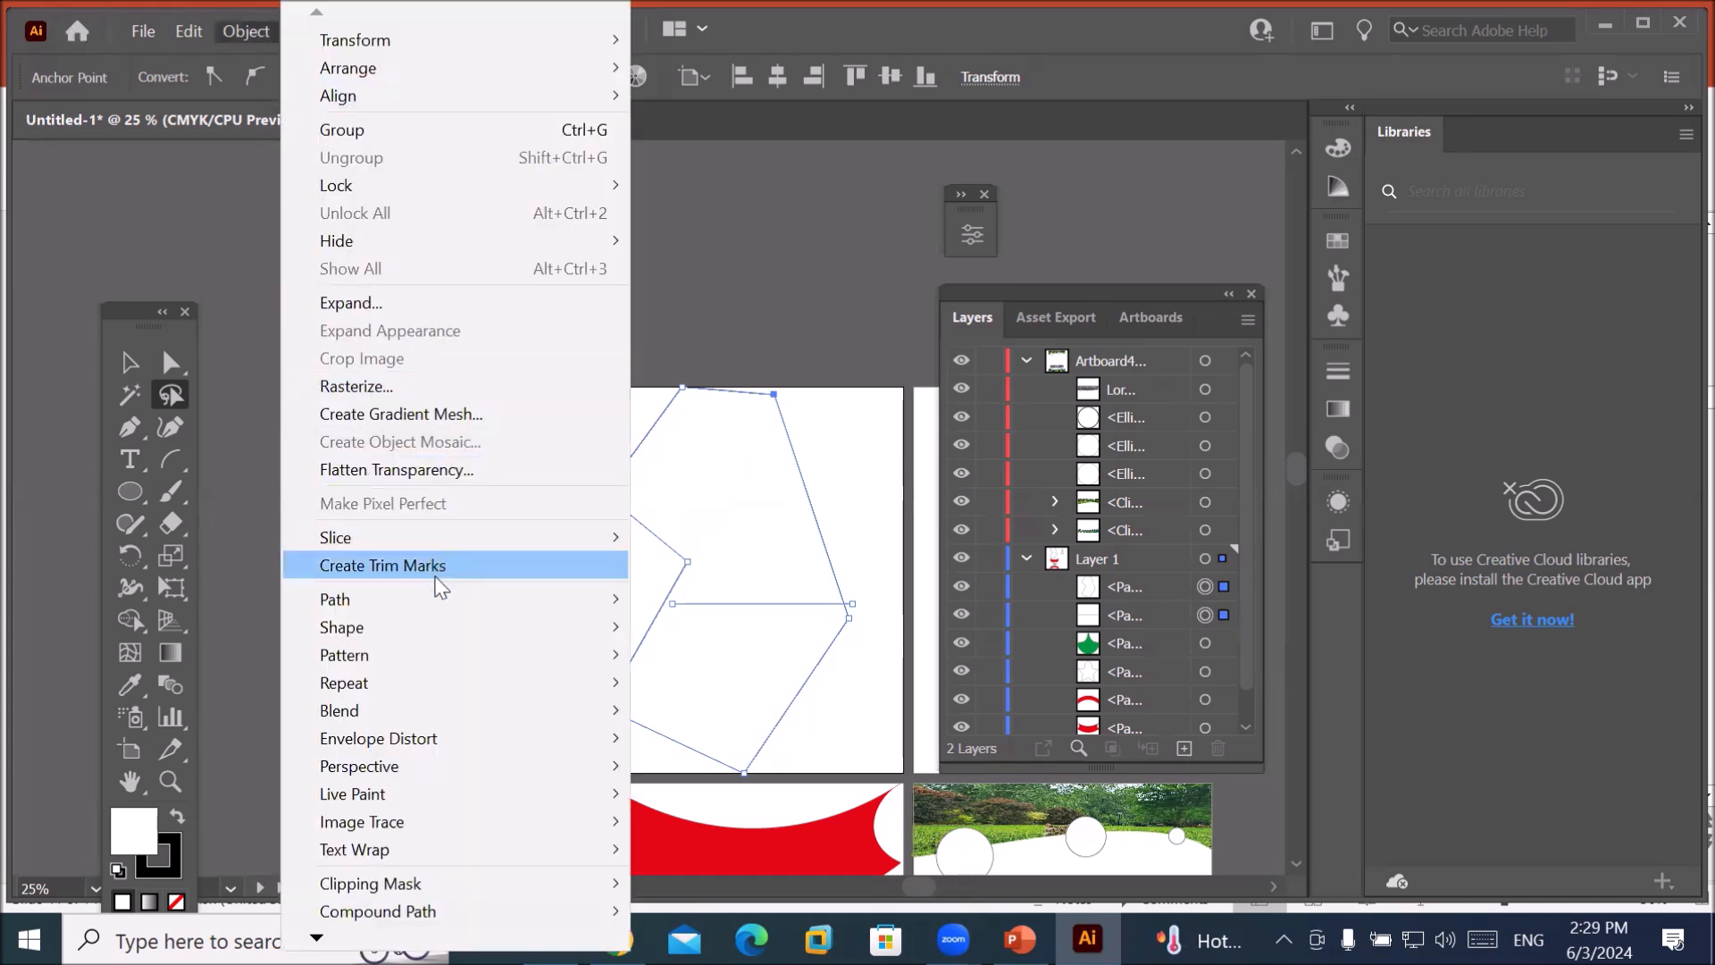
pyautogui.moveTo(443, 600)
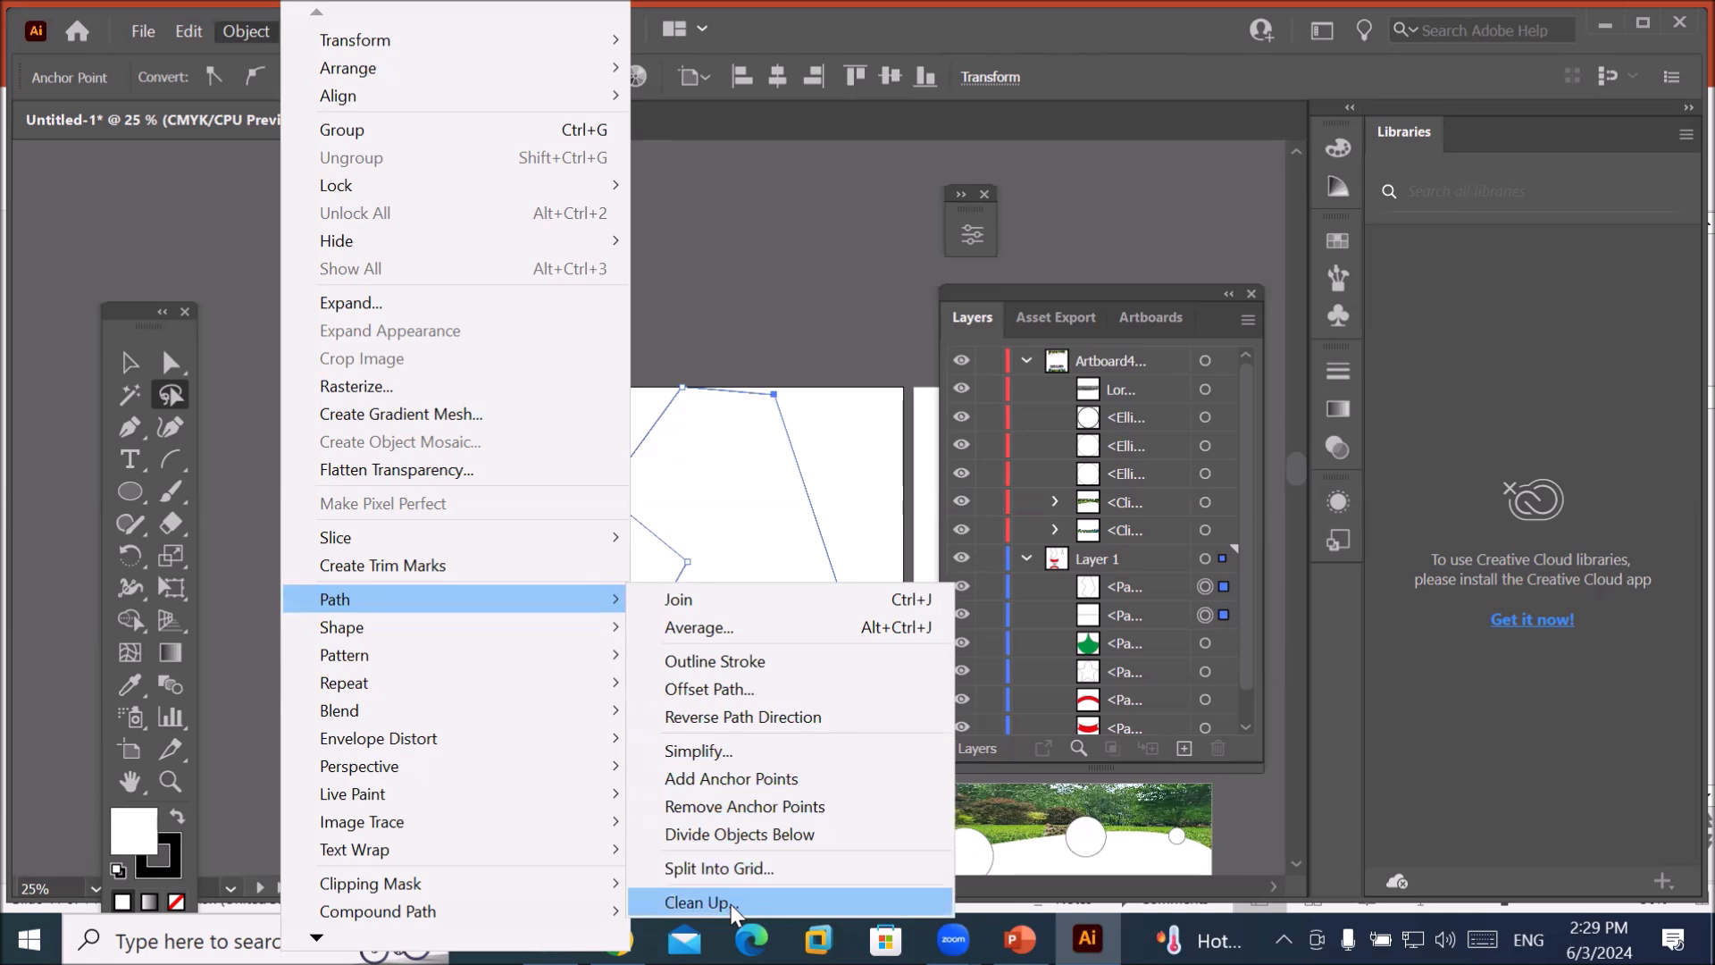
pyautogui.click(738, 470)
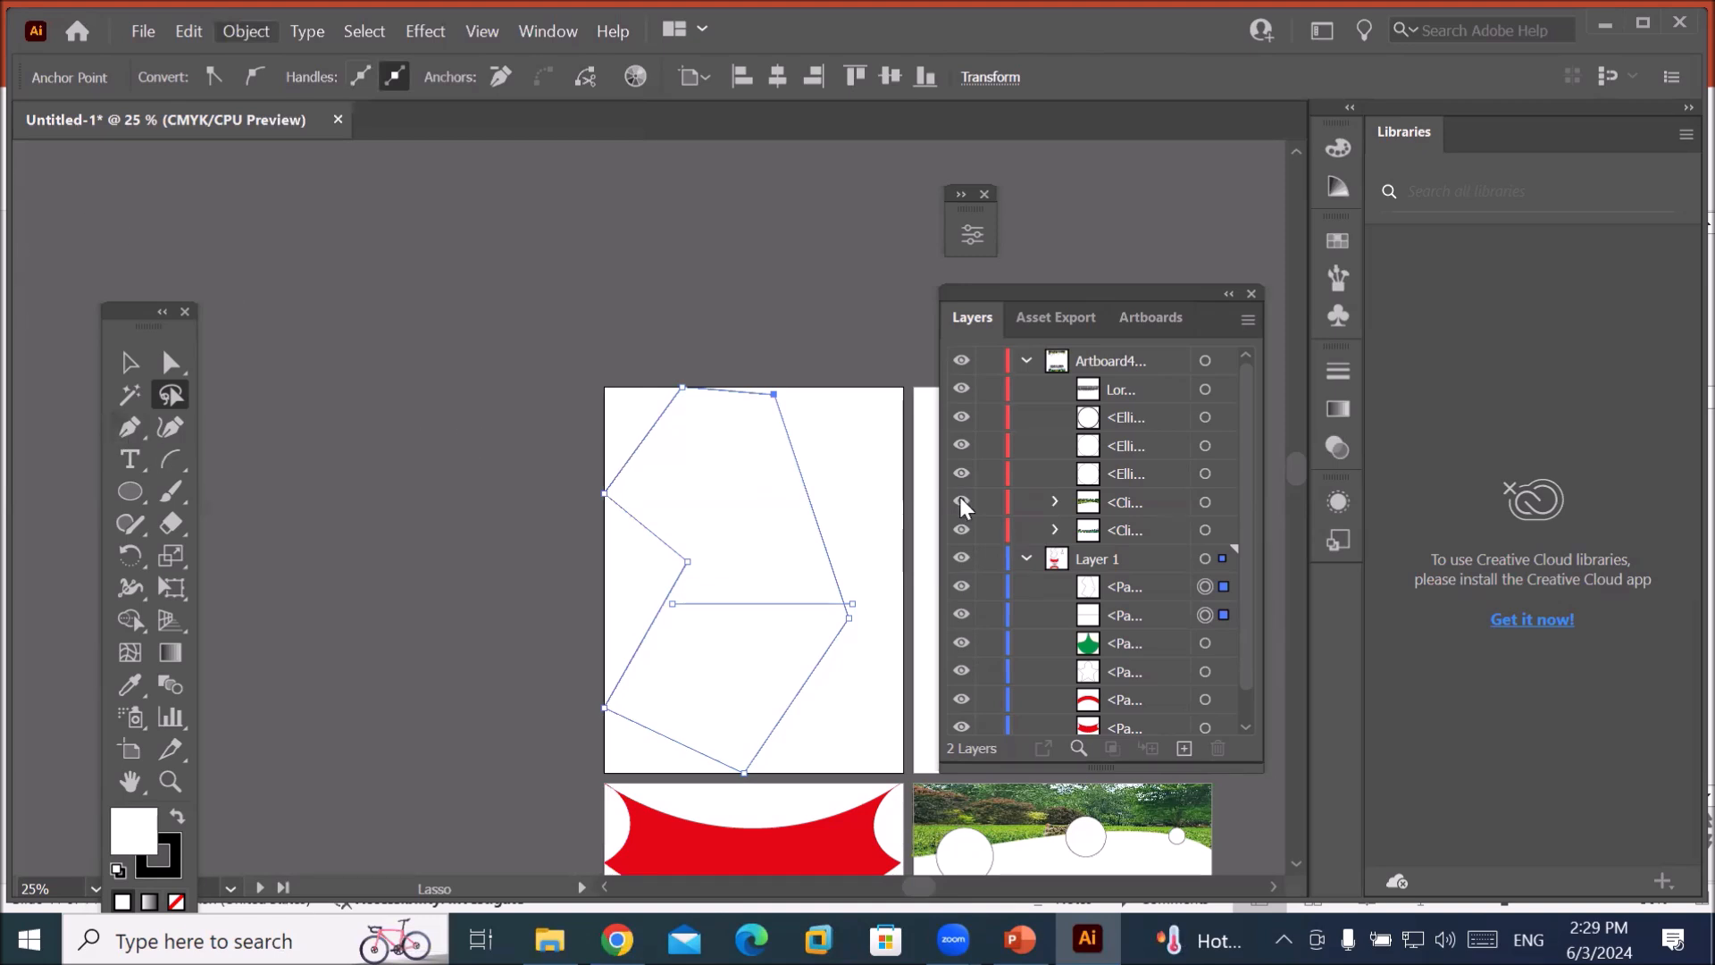
pyautogui.scroll(-1, 974, 496)
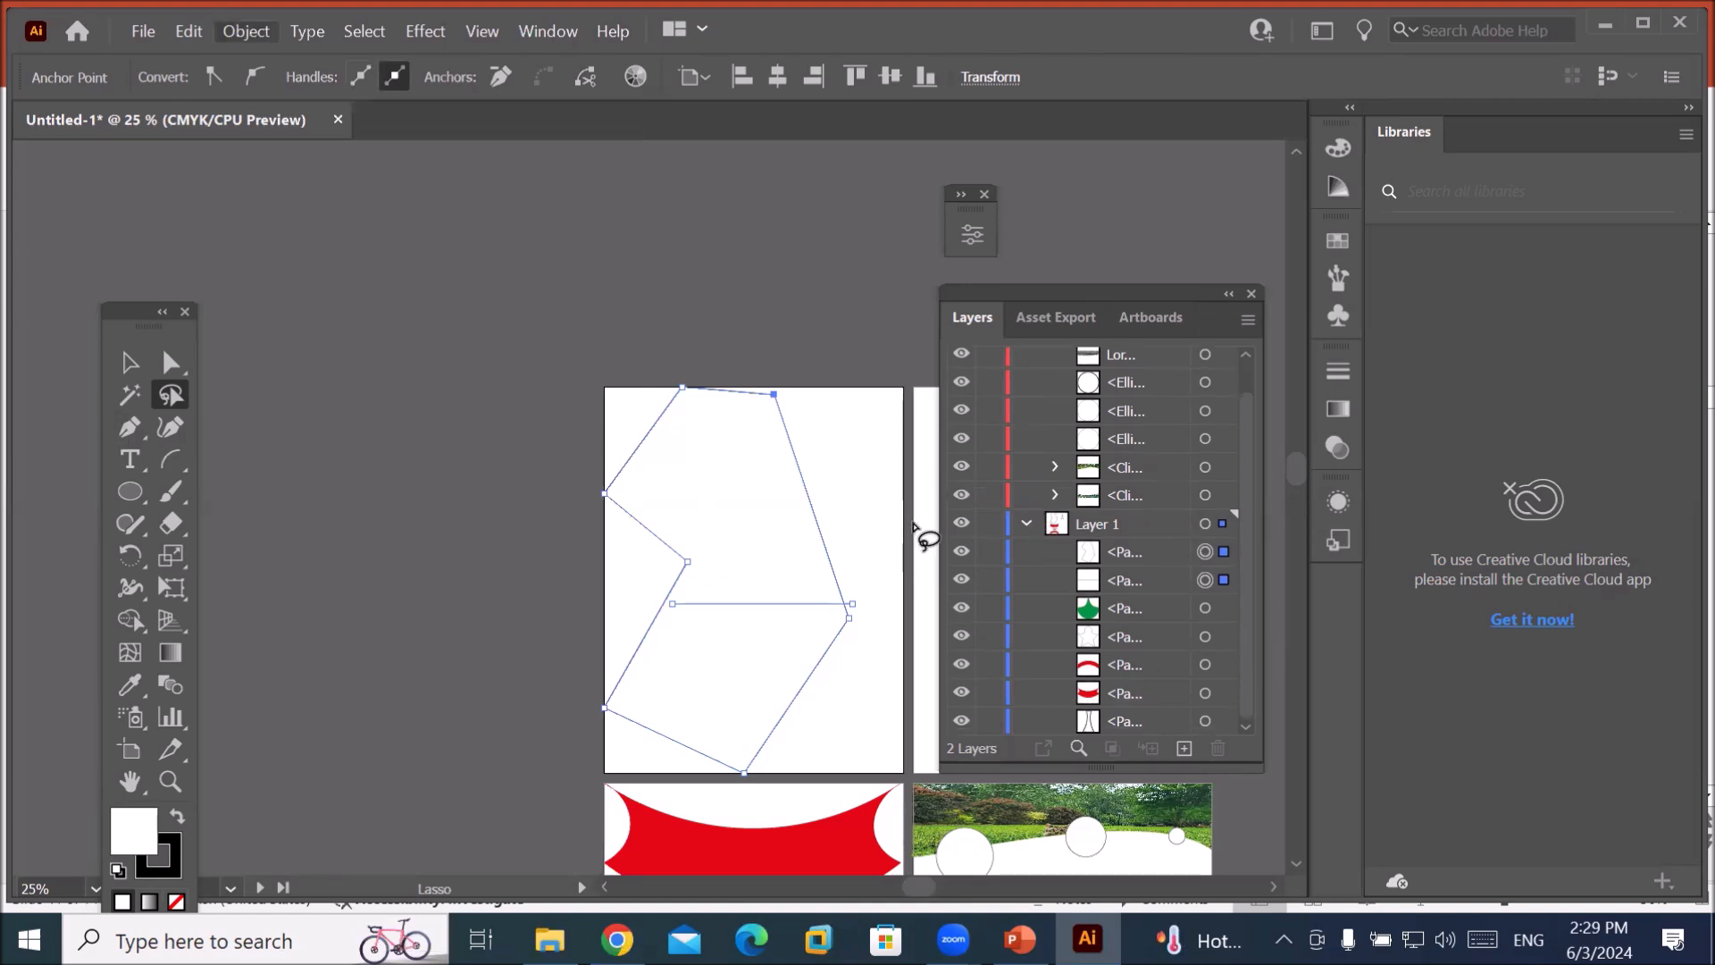
pyautogui.press('space')
pyautogui.scroll(2, 849, 501)
pyautogui.scroll(-1, 871, 493)
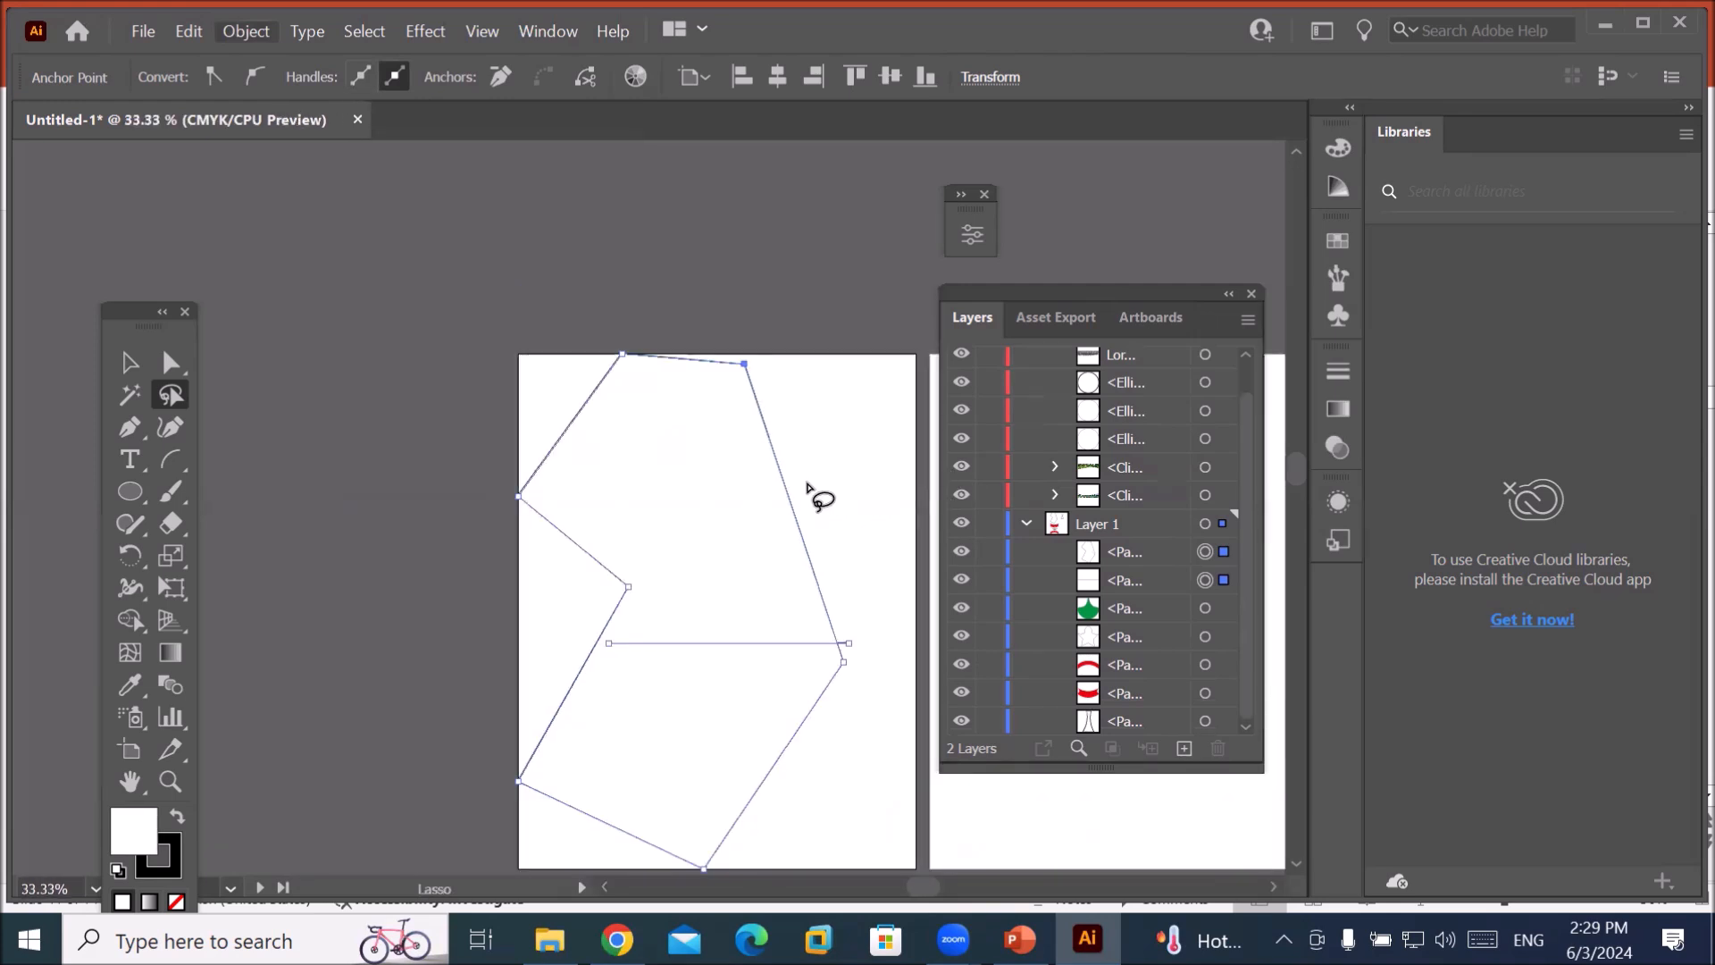
# Deselect the paths and add the point text "NIKE" in the lower part of the first artboard.
pyautogui.click(129, 362)
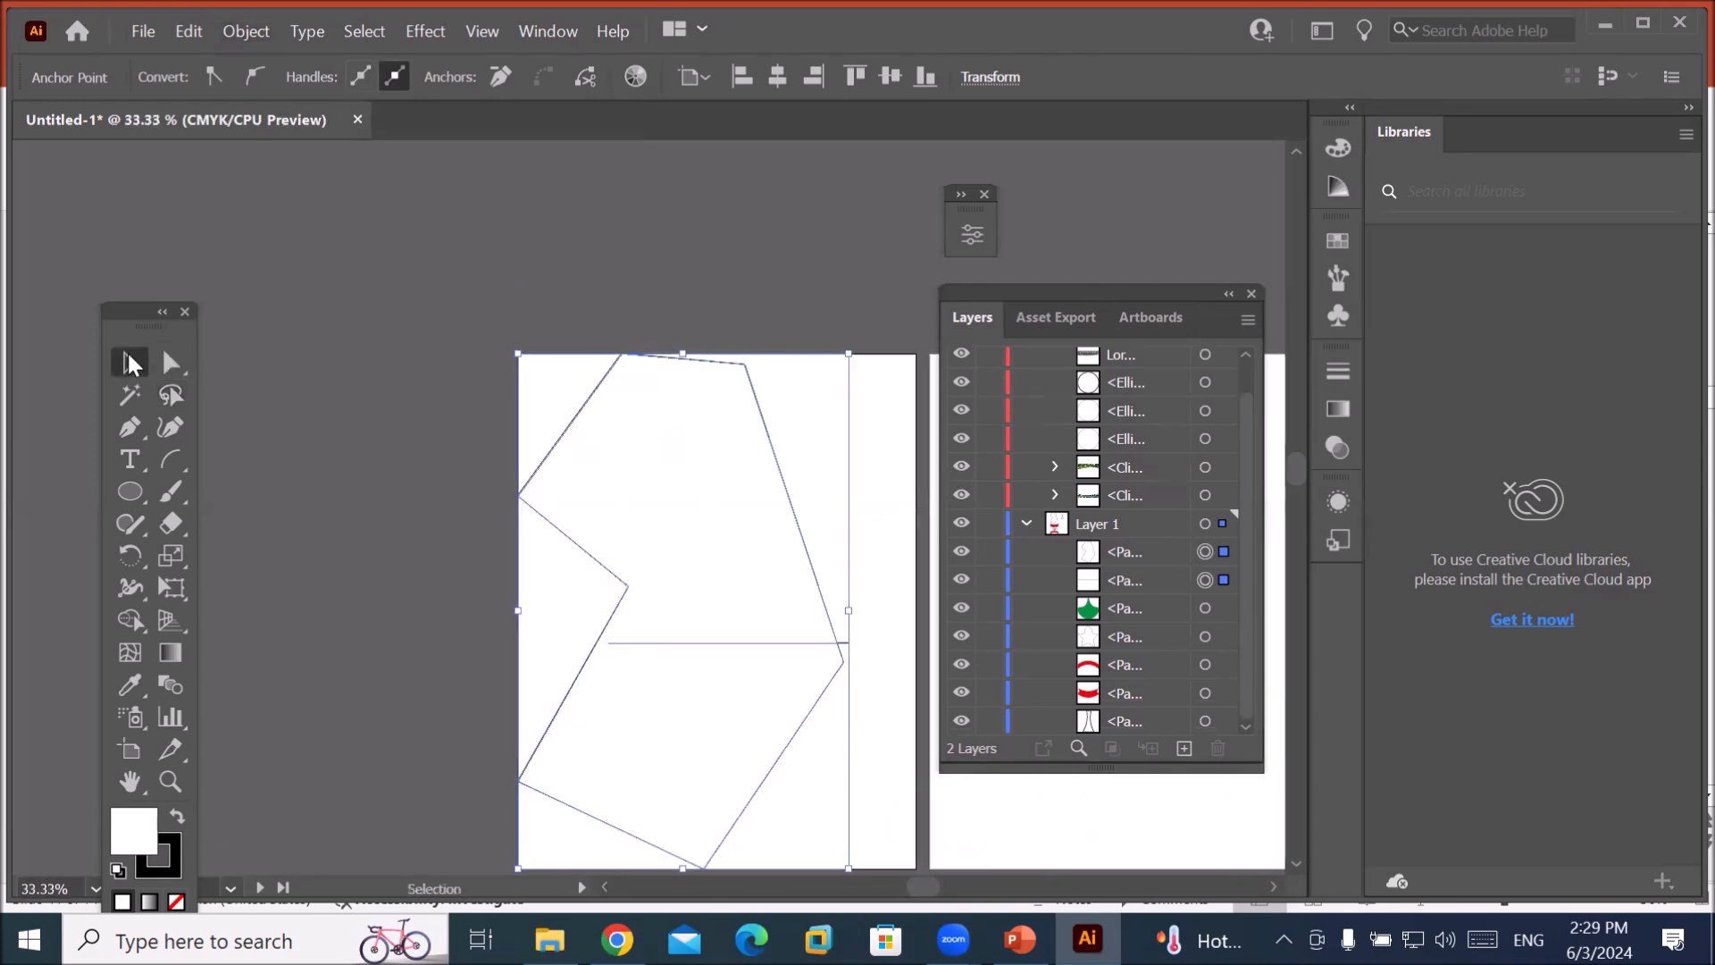
pyautogui.click(806, 642)
pyautogui.click(750, 668)
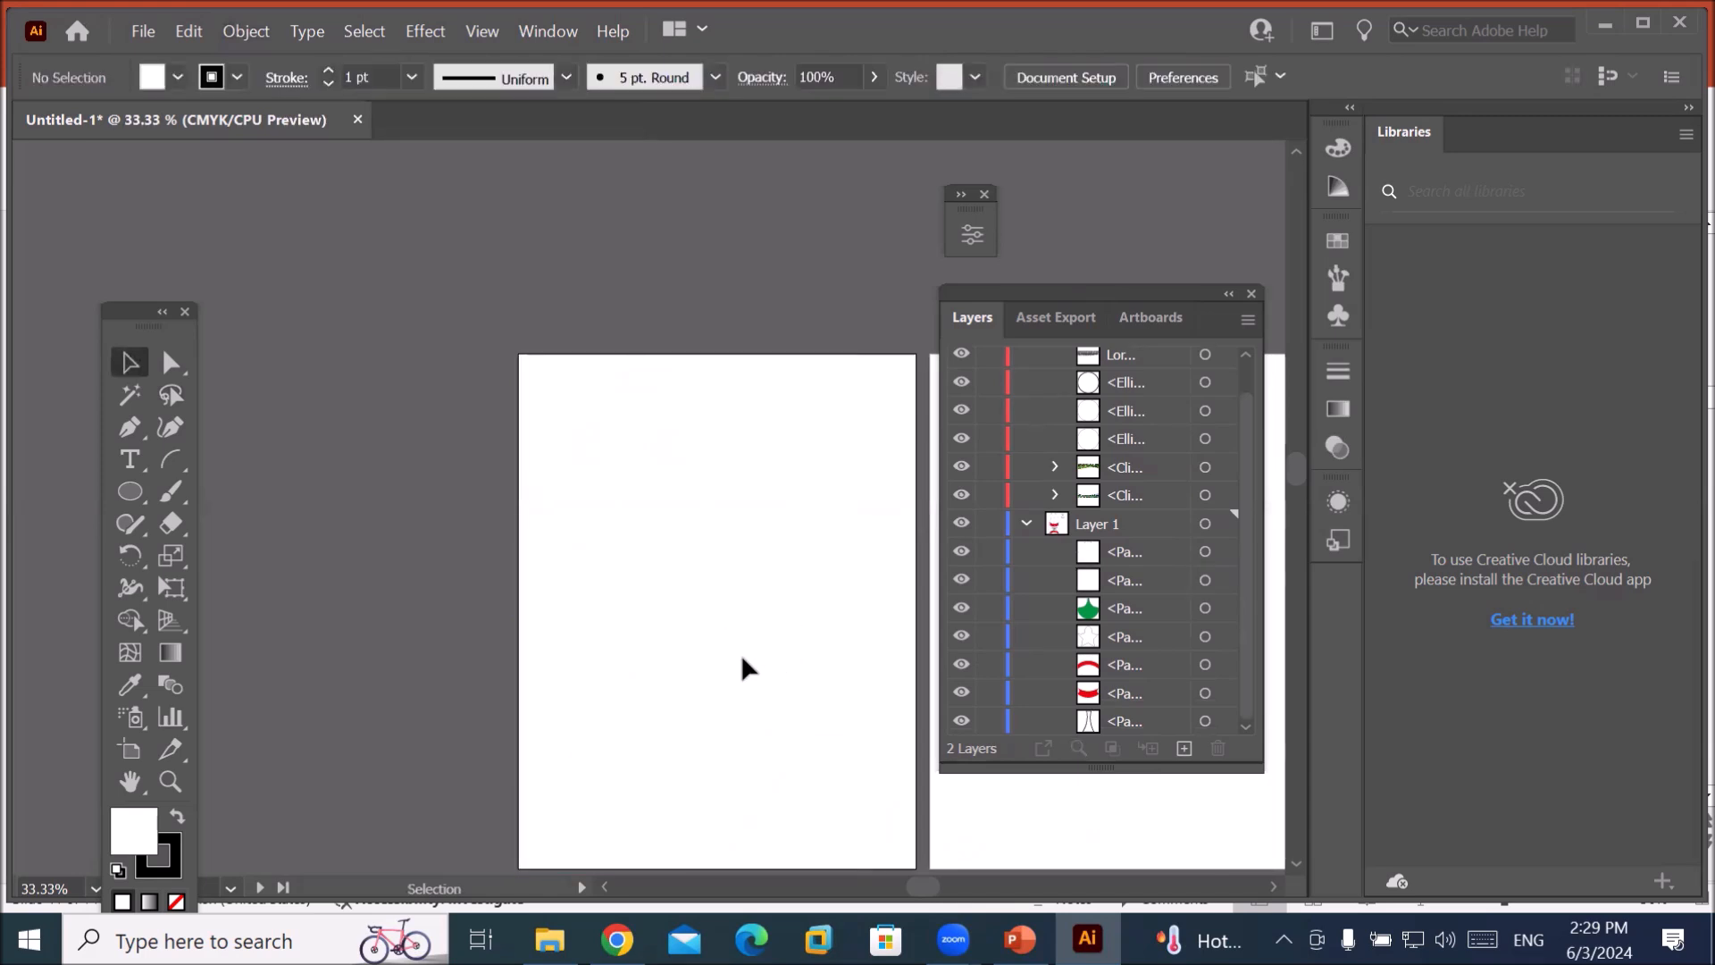
pyautogui.click(130, 459)
pyautogui.click(636, 715)
pyautogui.write('NIKE')
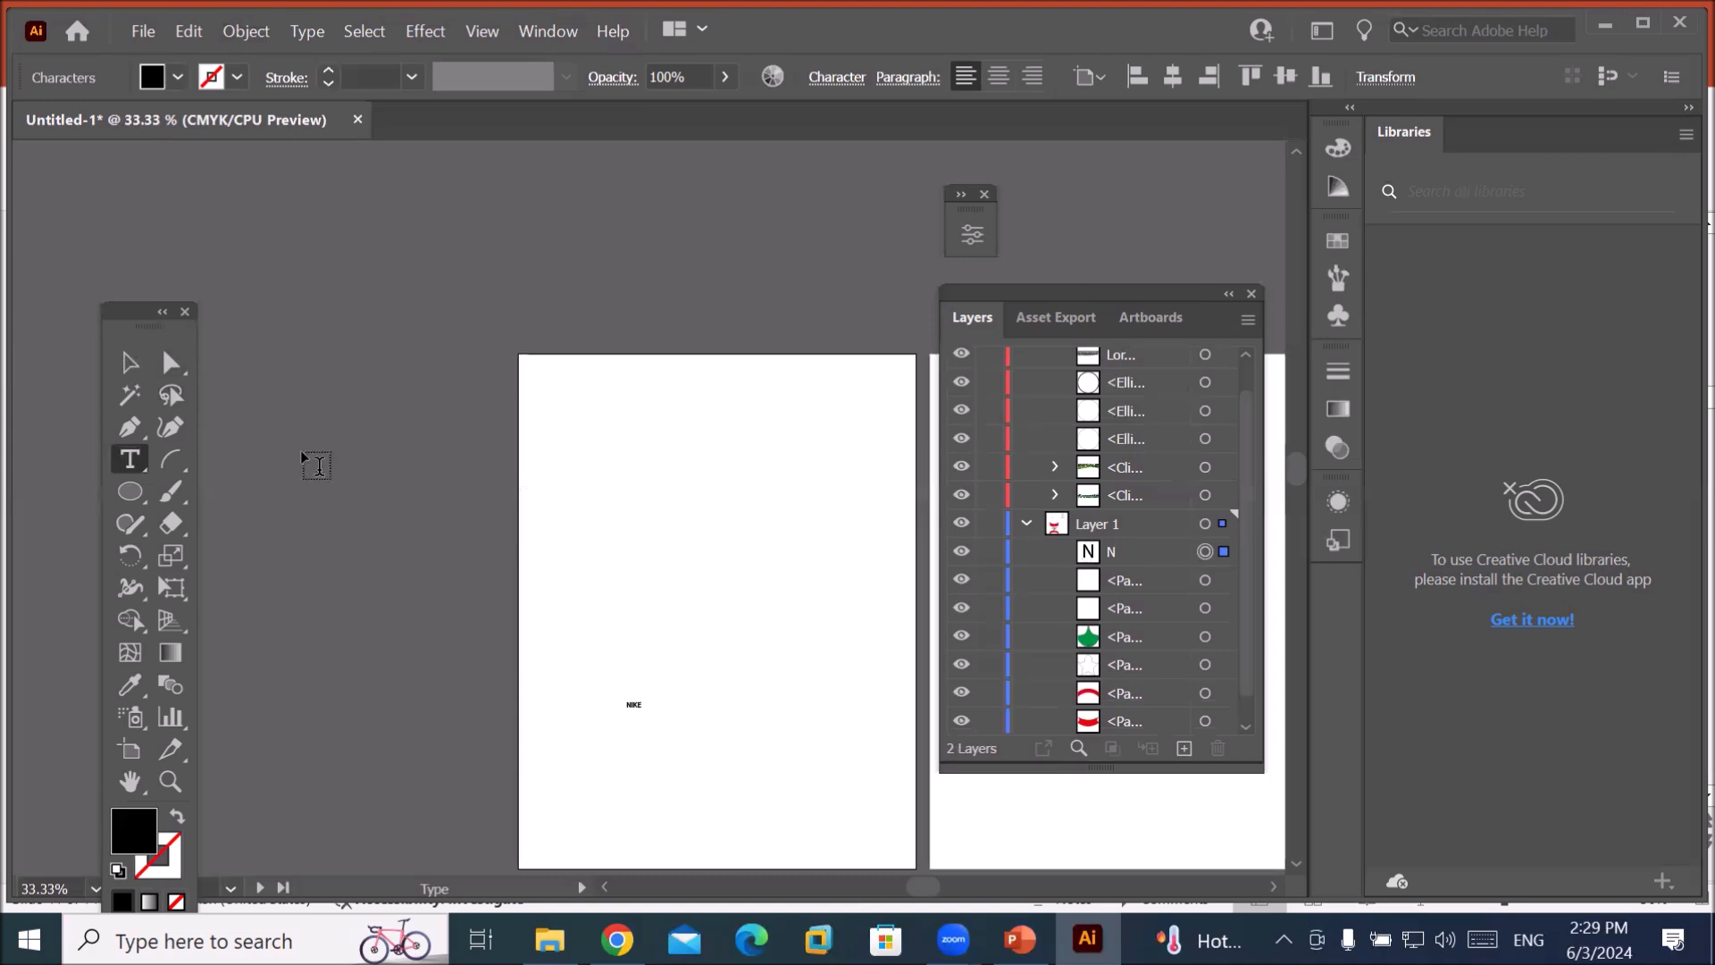
# Enlarge the NIKE text to a little over half the artboard's width and position it in the artboard's lower part.
pyautogui.click(128, 362)
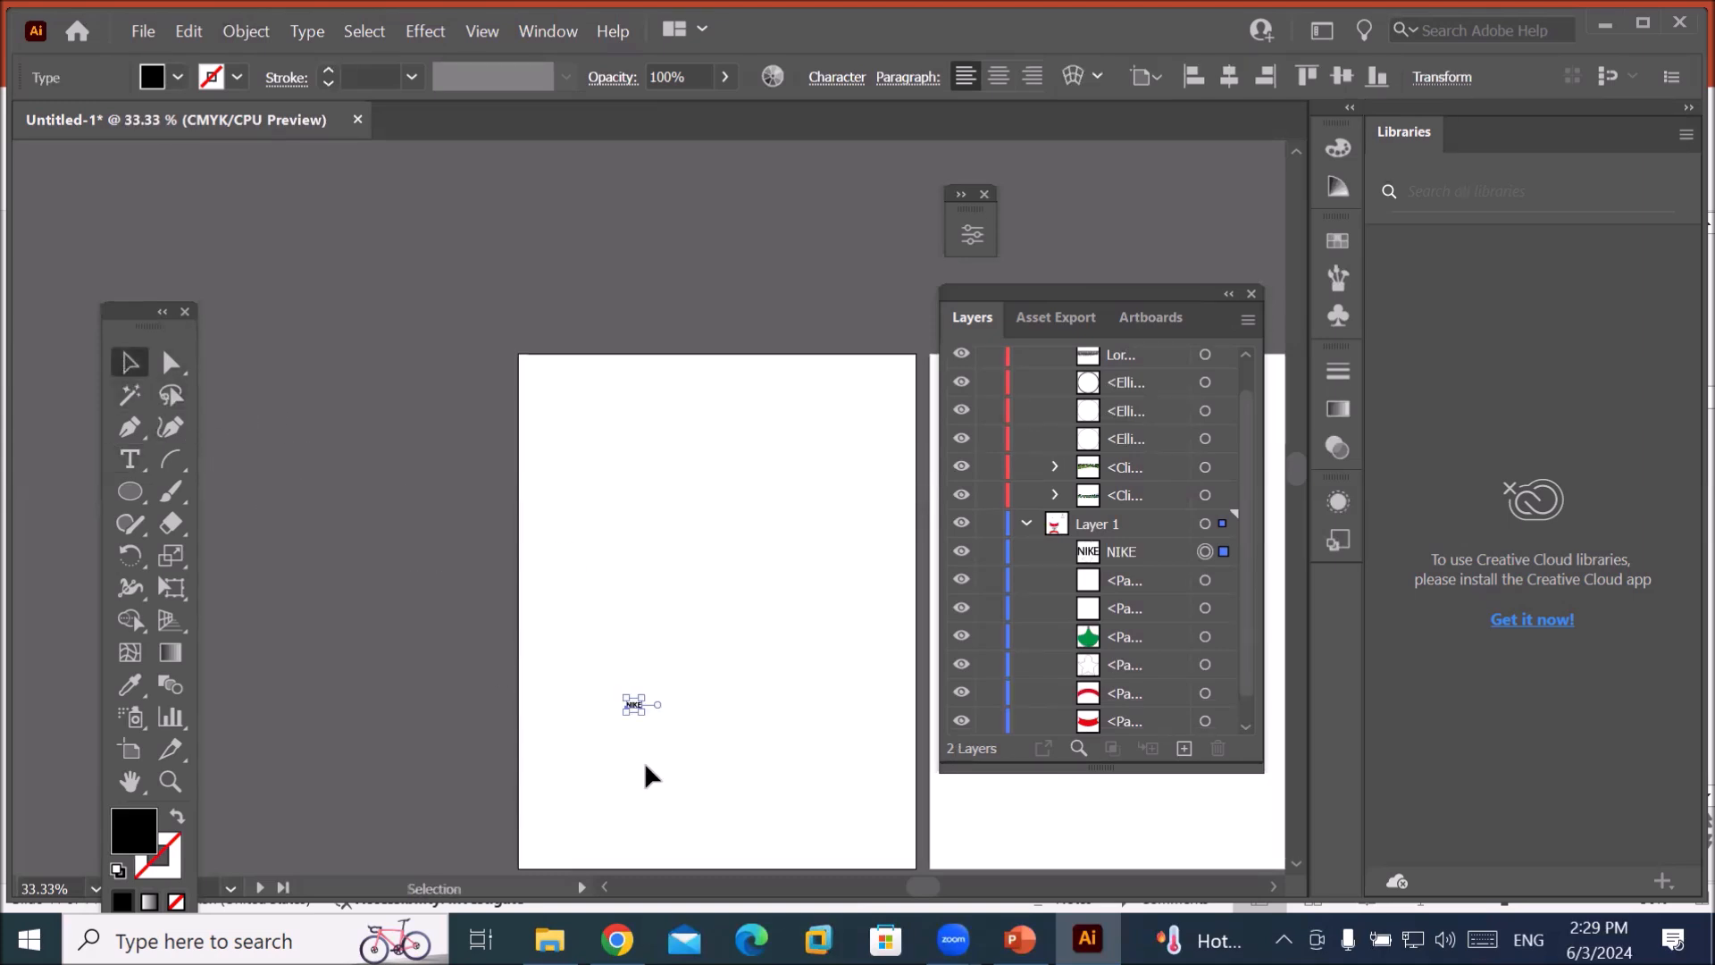
pyautogui.moveTo(643, 712); pyautogui.dragTo(857, 812)
pyautogui.moveTo(734, 742); pyautogui.dragTo(803, 758)
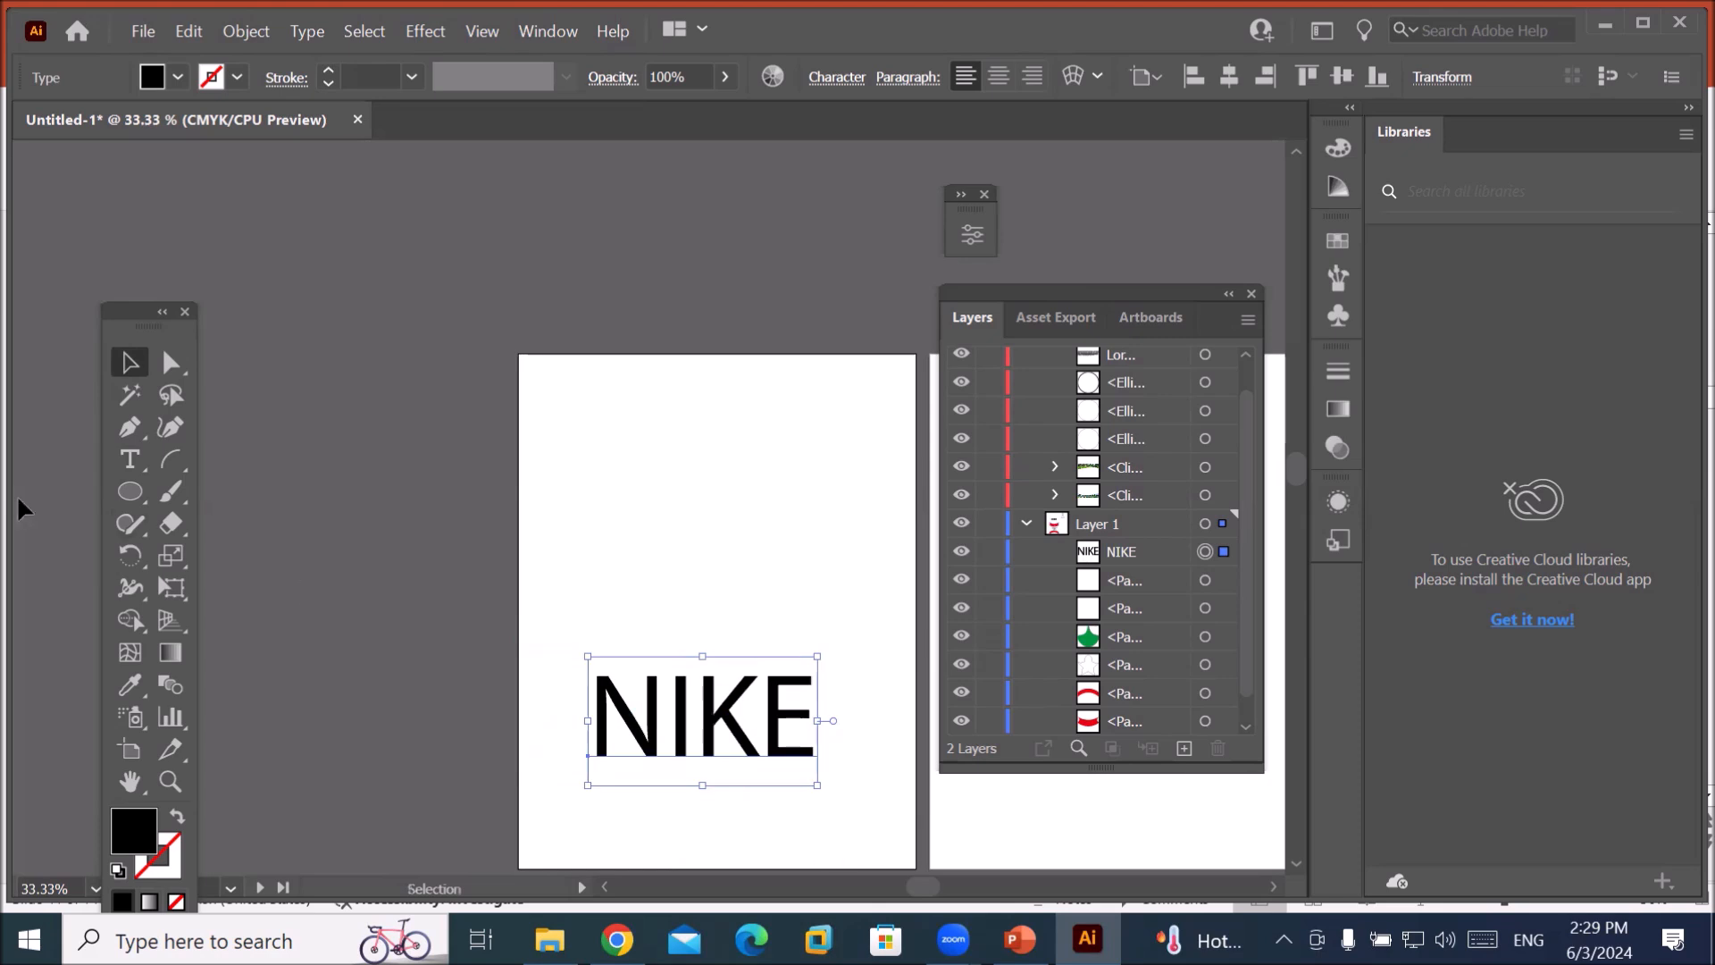
pyautogui.click(122, 424)
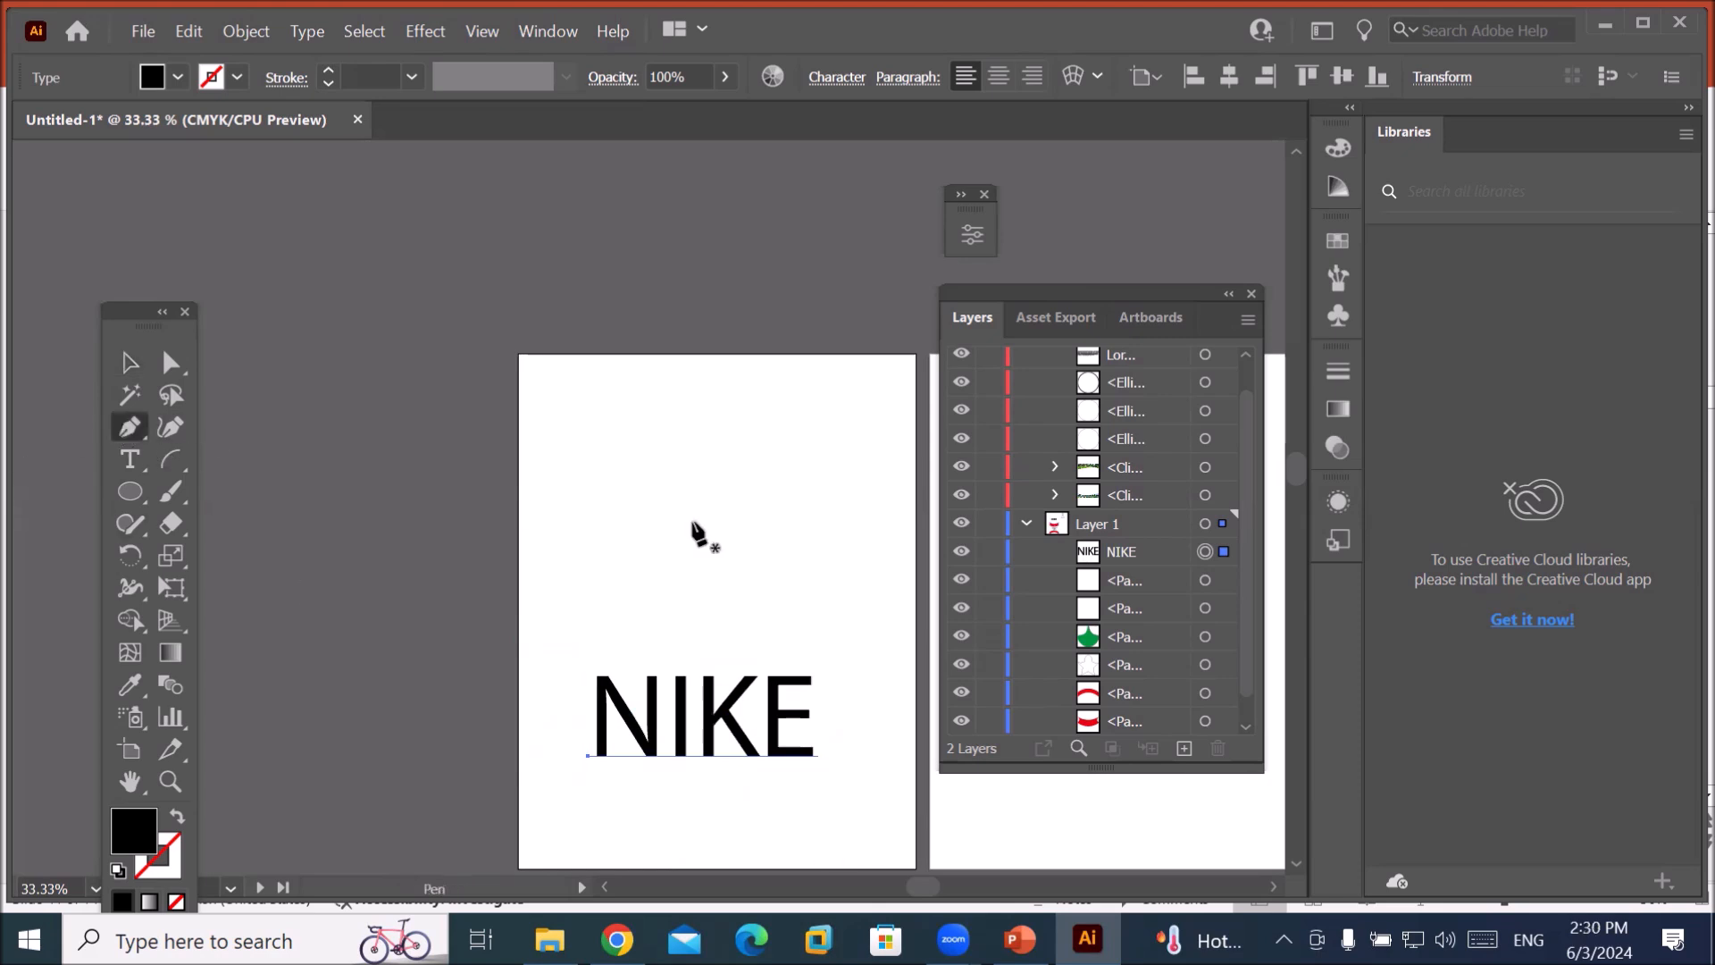
pyautogui.click(634, 517)
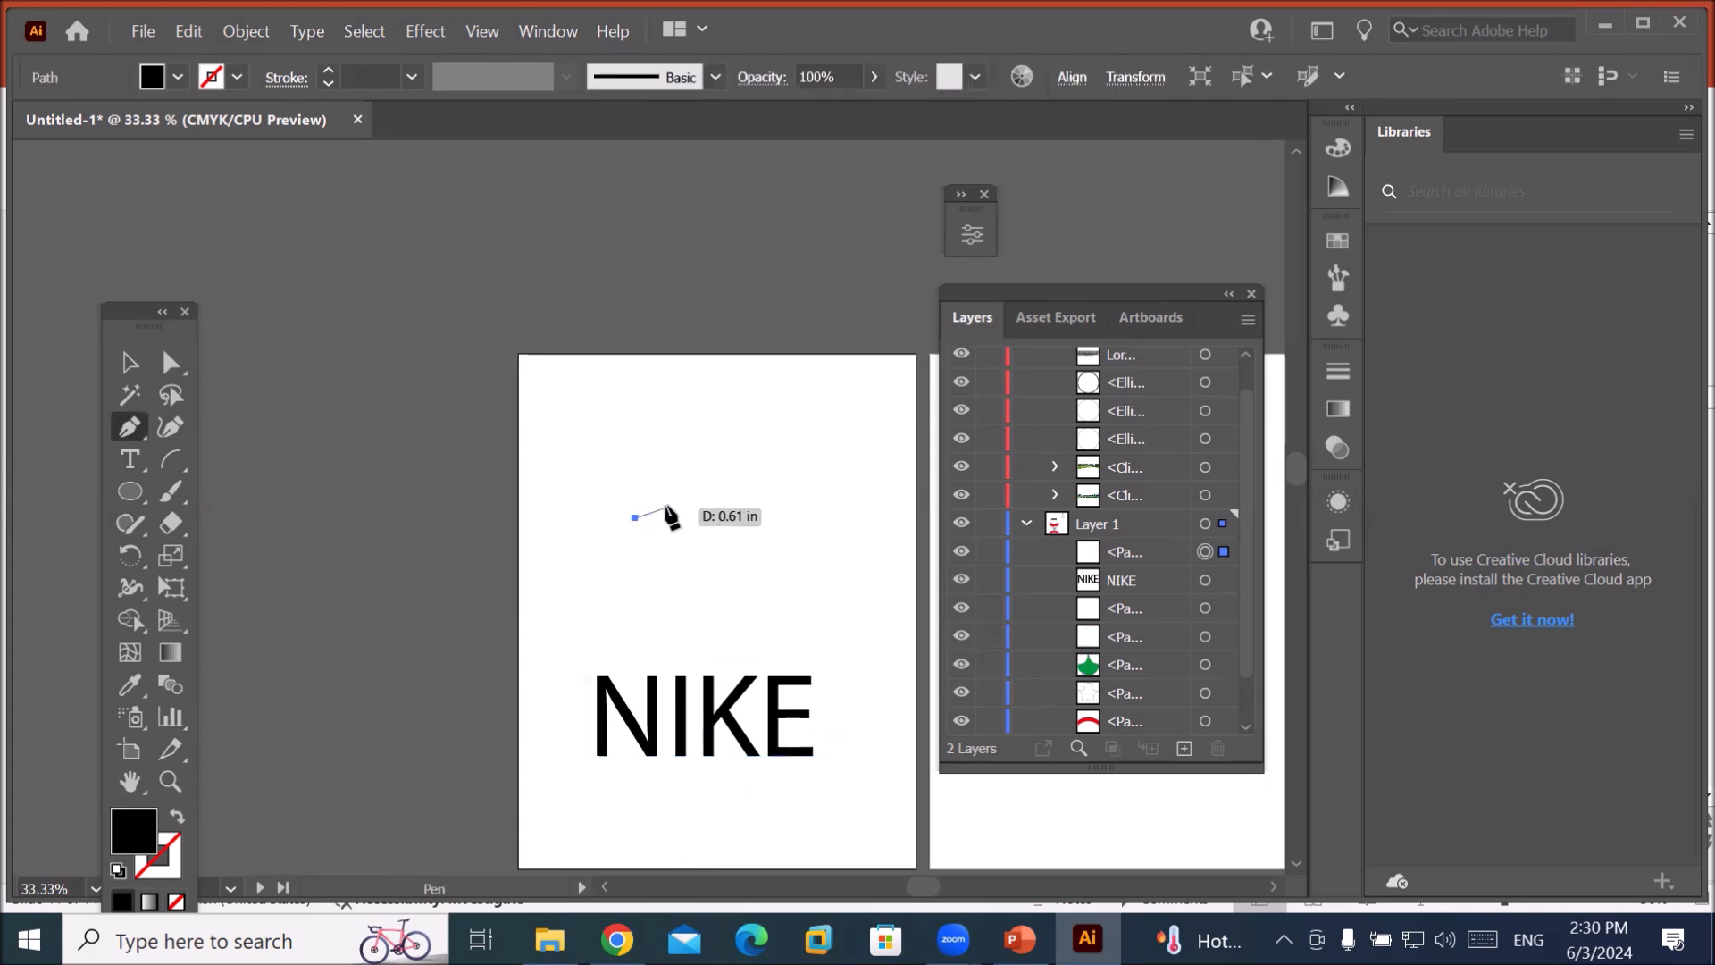
pyautogui.click(752, 436)
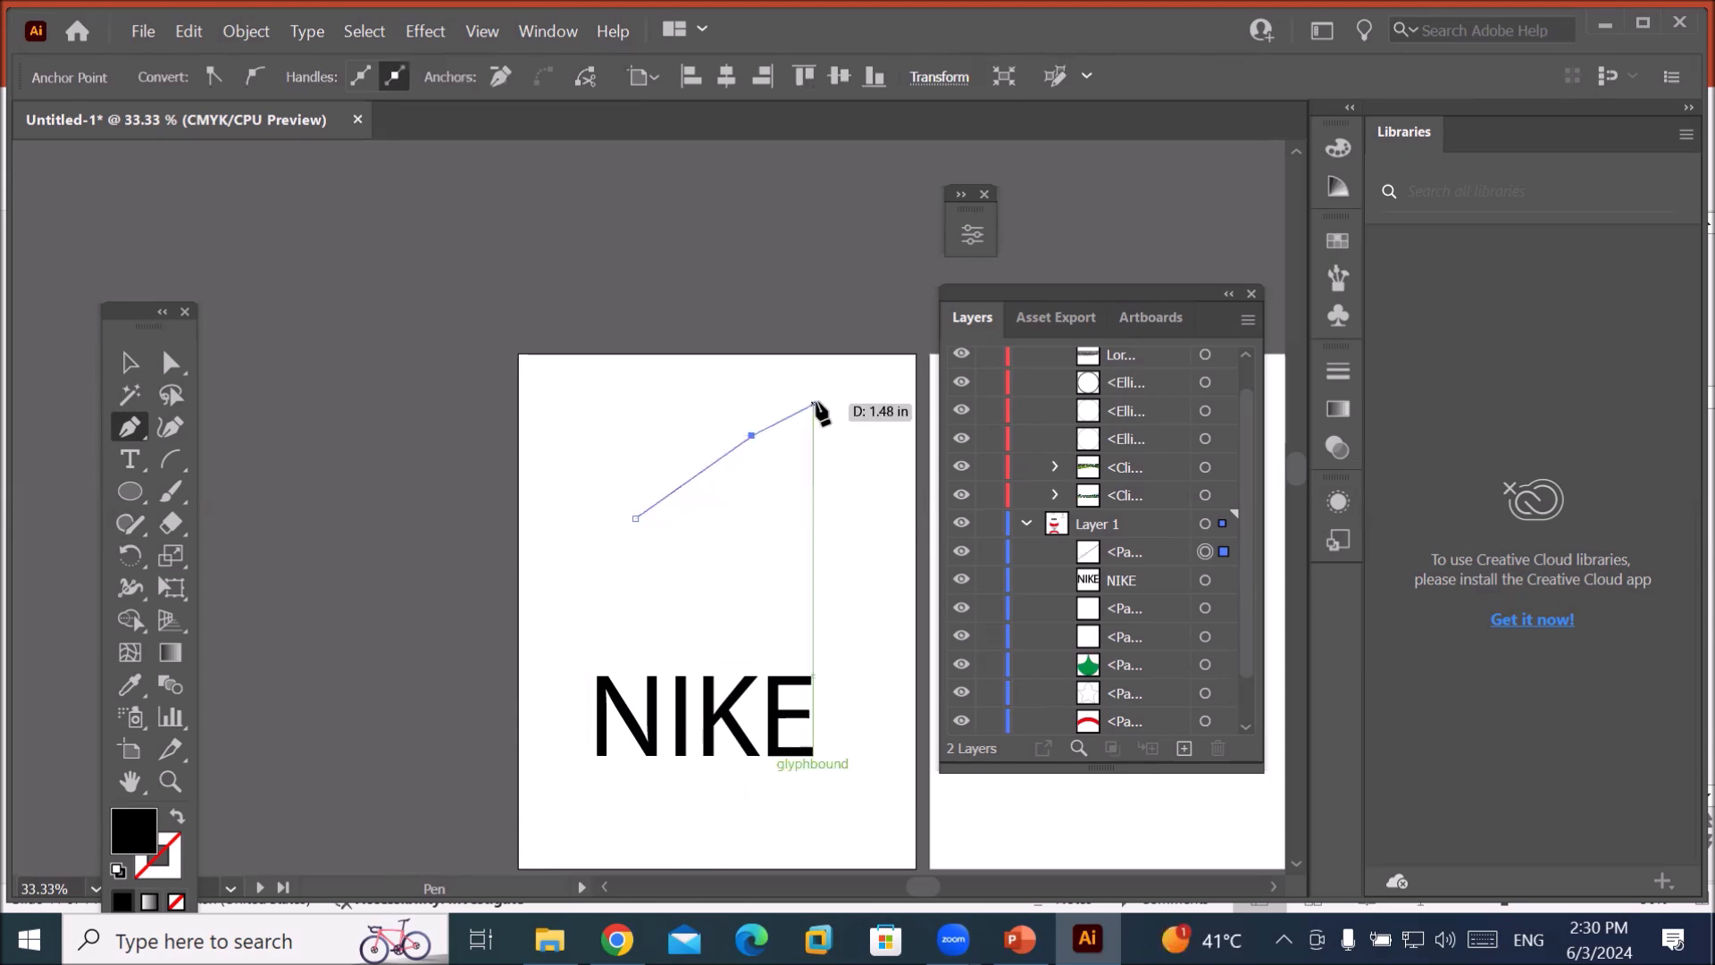
pyautogui.hotkey('ctrl', 'z')
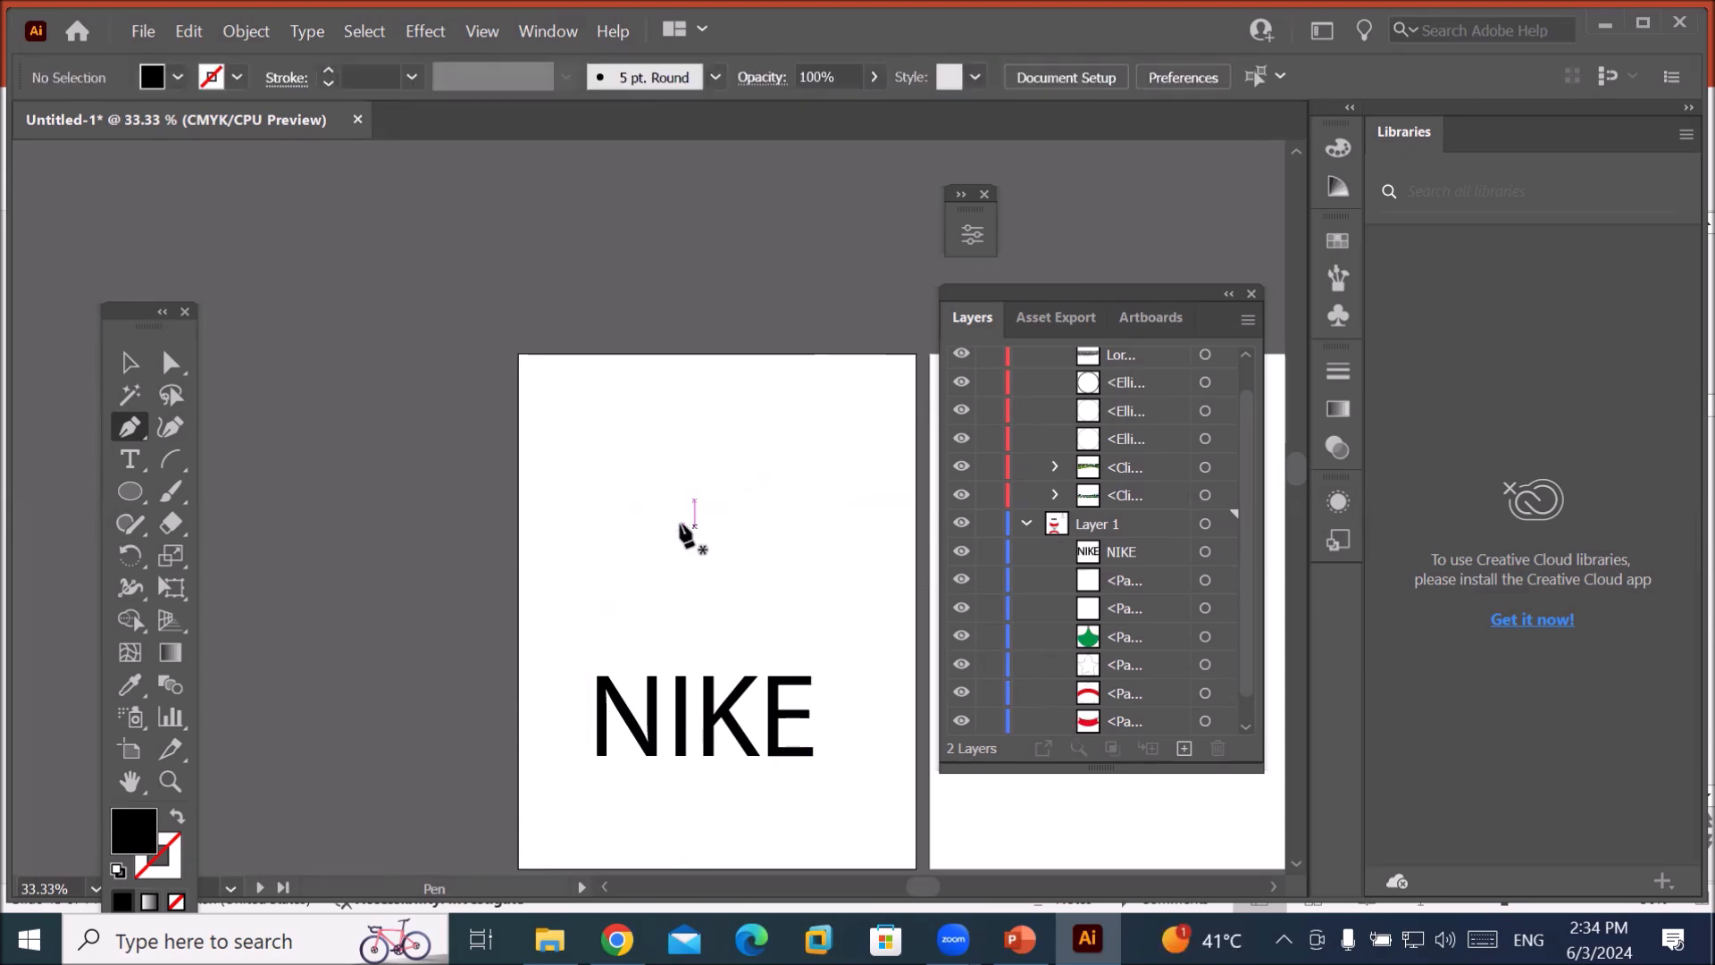
# Draw a closed, curved swoosh above the NIKE text with the Pen tool, using no fill, and give it a black fill without stroke.
pyautogui.click(179, 815)
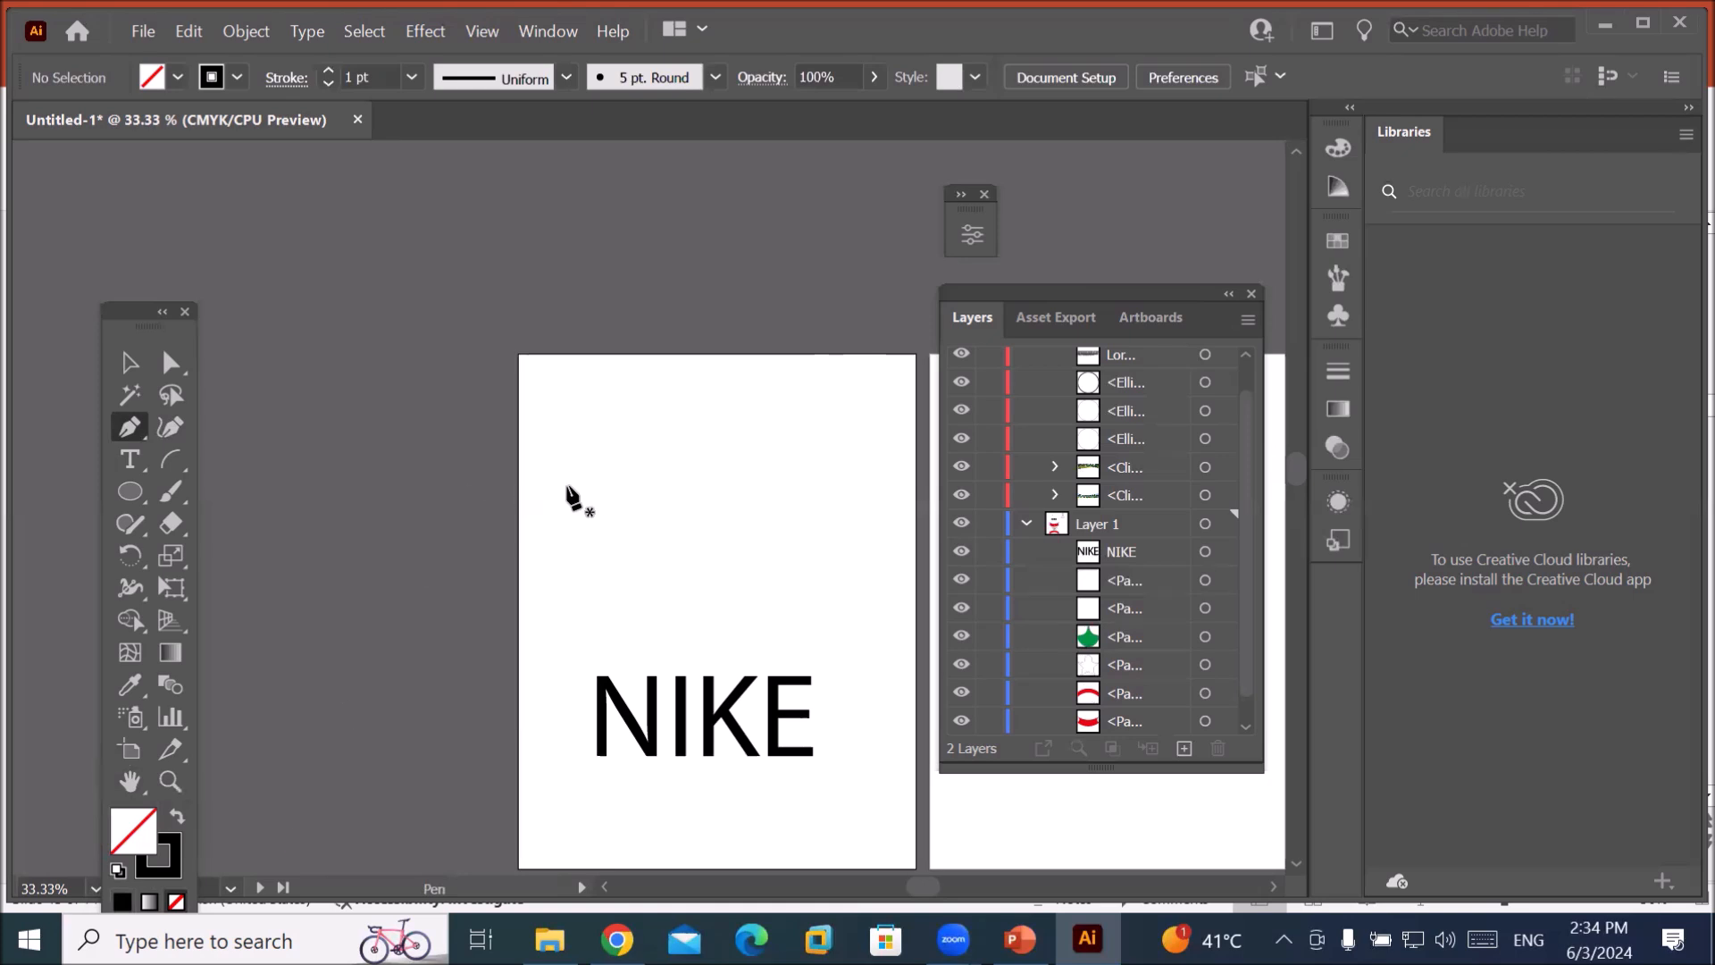
pyautogui.click(656, 518)
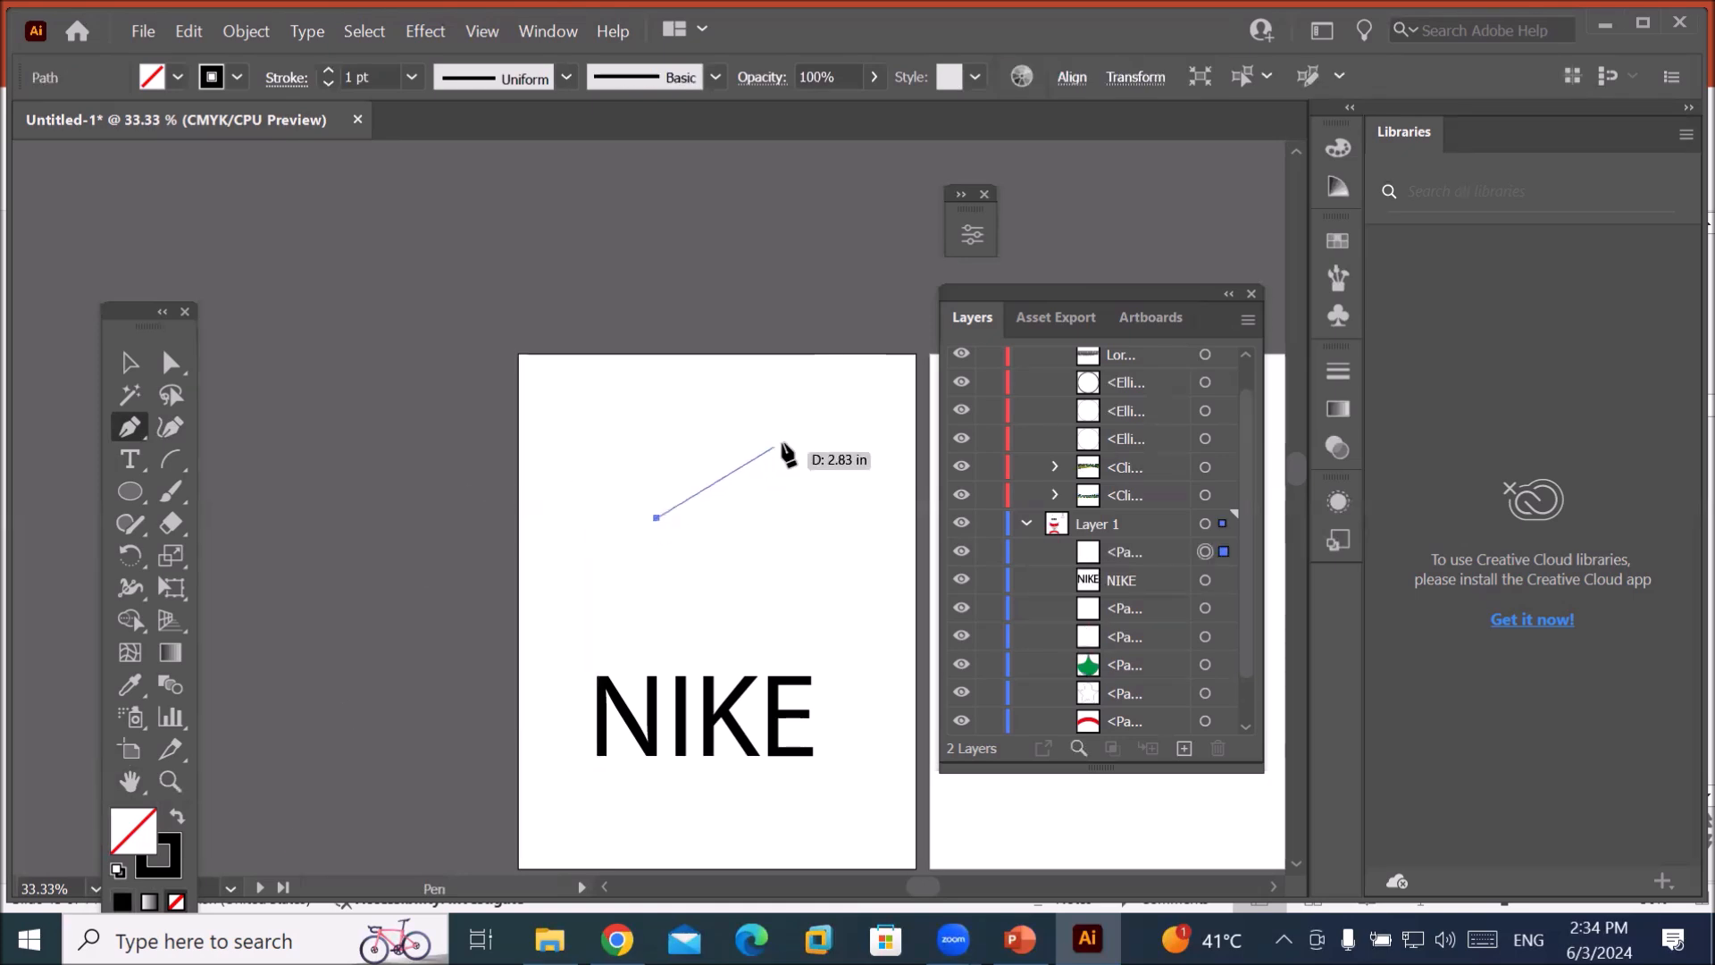
pyautogui.moveTo(796, 417); pyautogui.dragTo(969, 232)
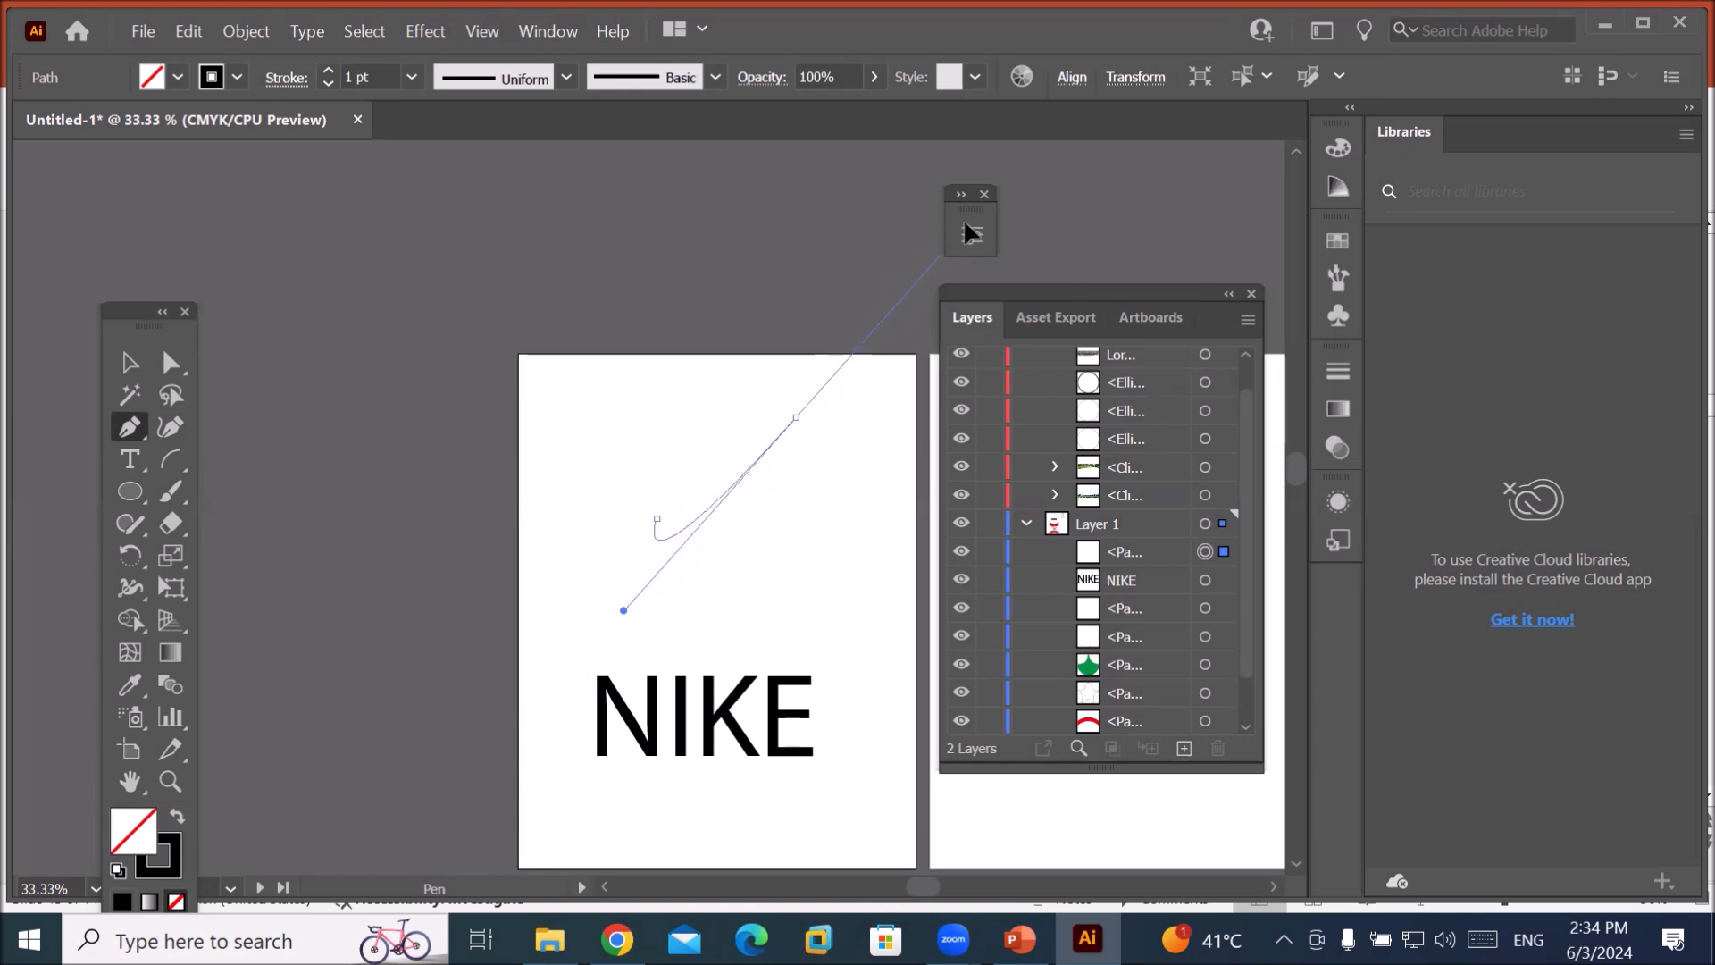
pyautogui.moveTo(967, 230); pyautogui.dragTo(964, 227)
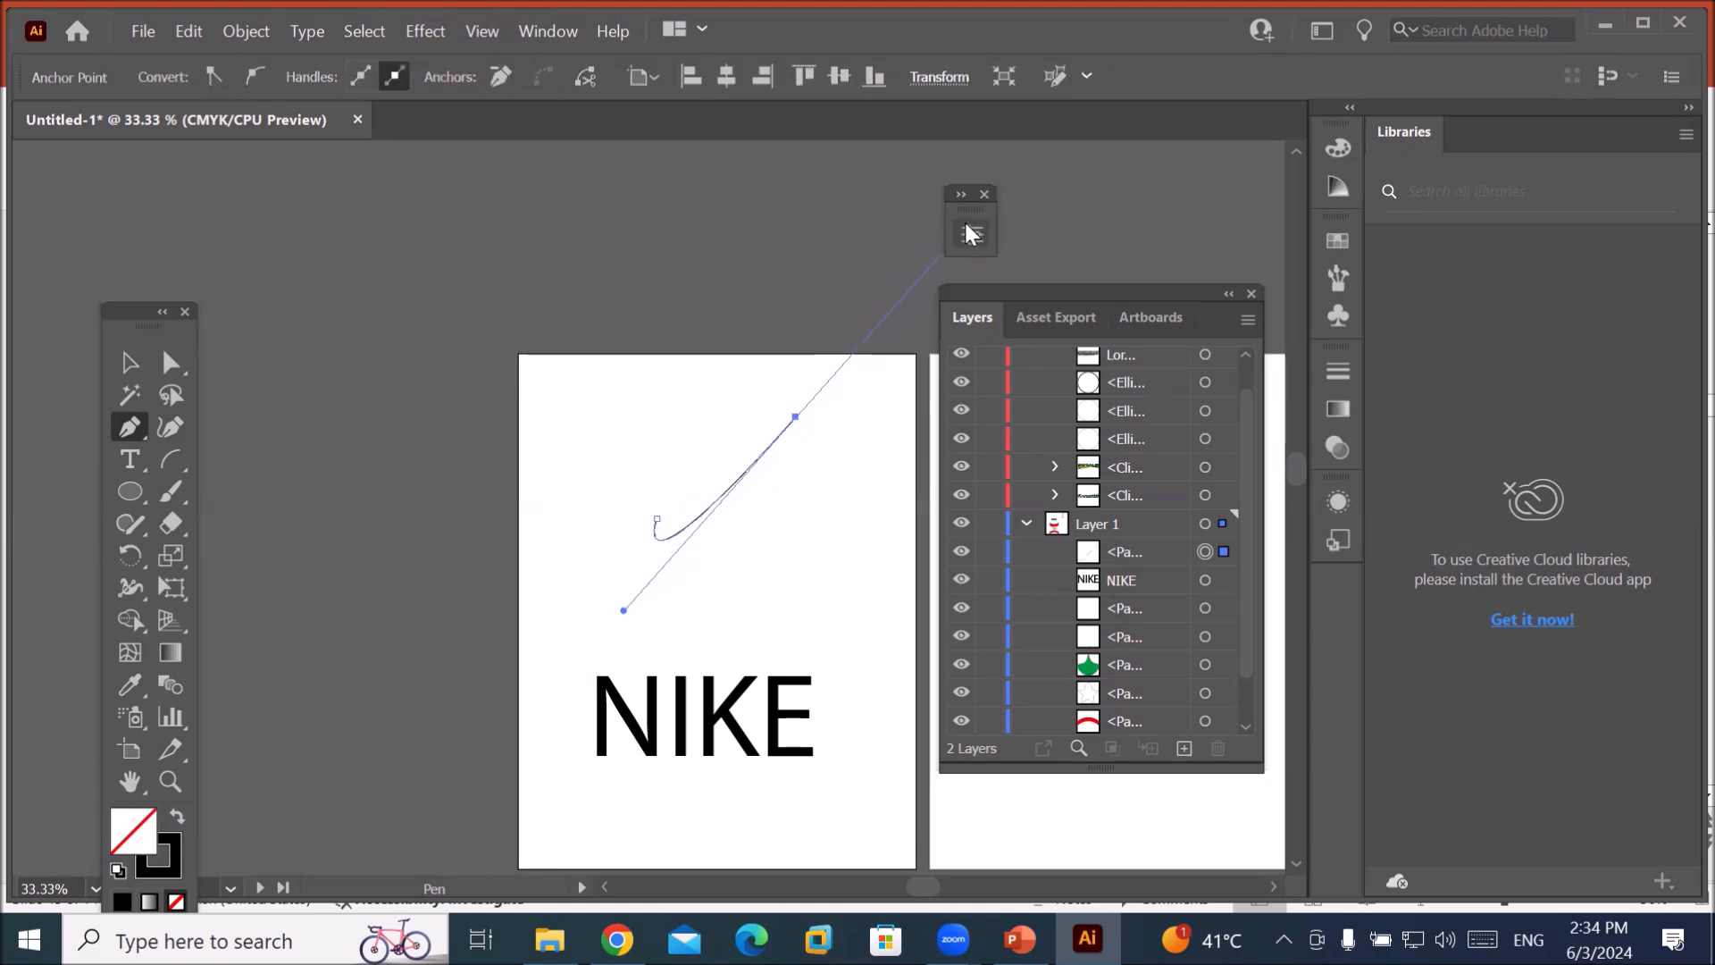
pyautogui.click(795, 419)
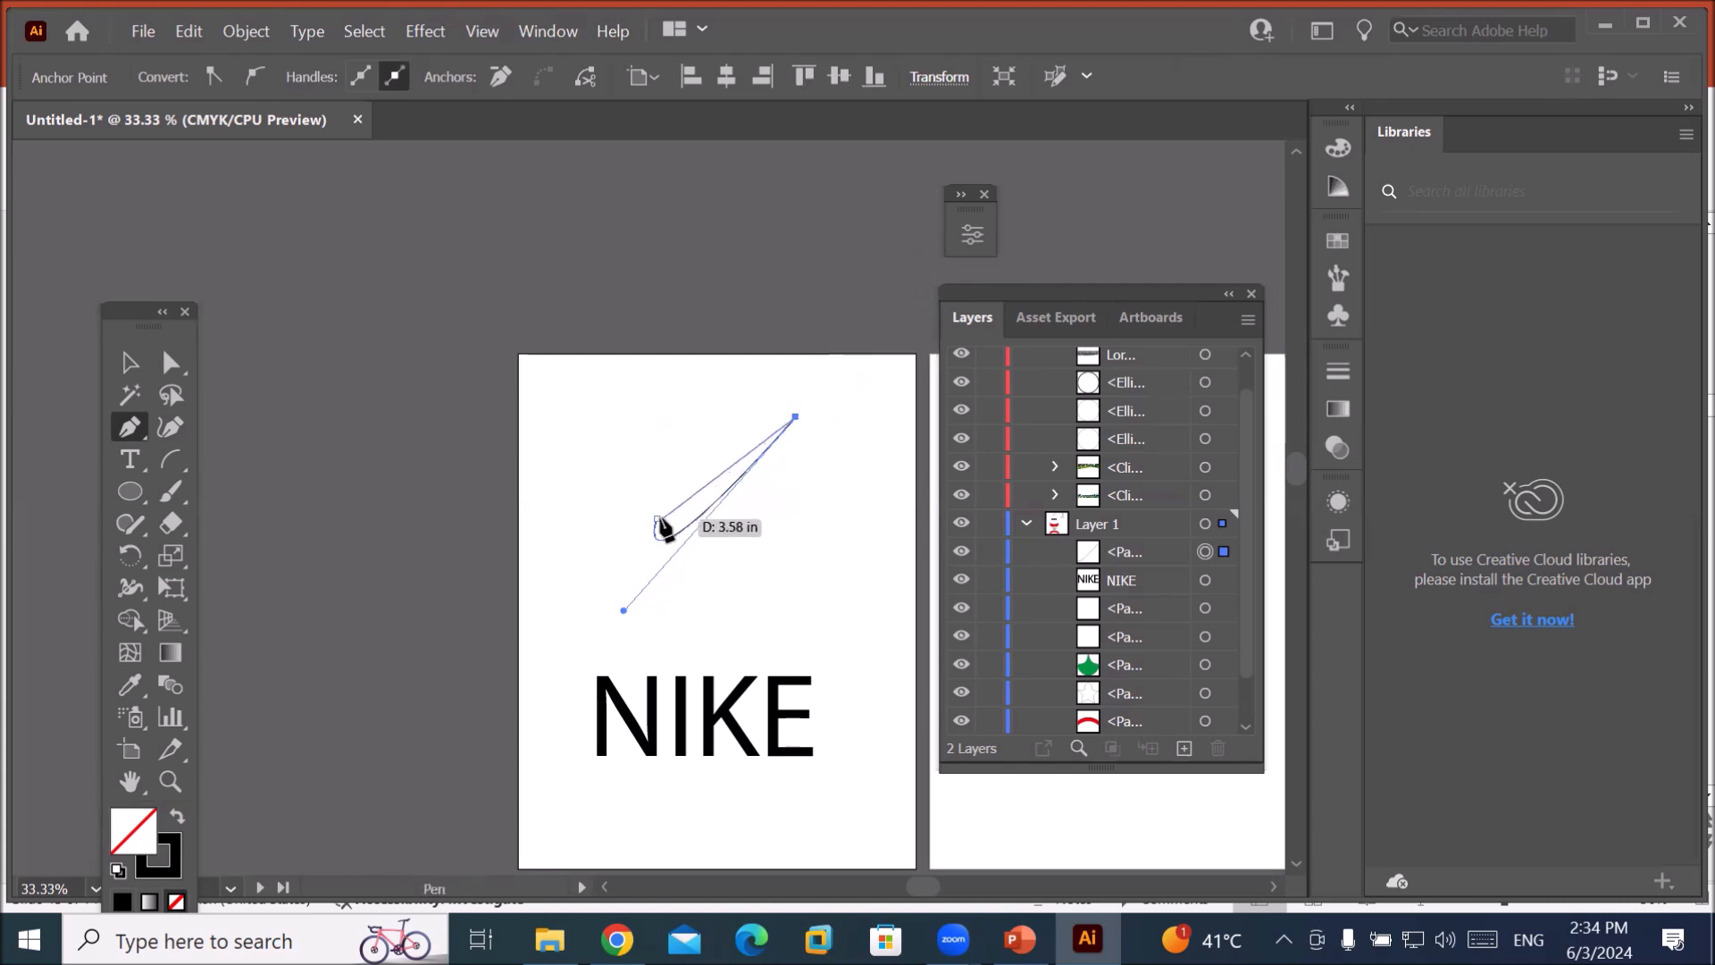
pyautogui.moveTo(664, 516); pyautogui.dragTo(690, 371)
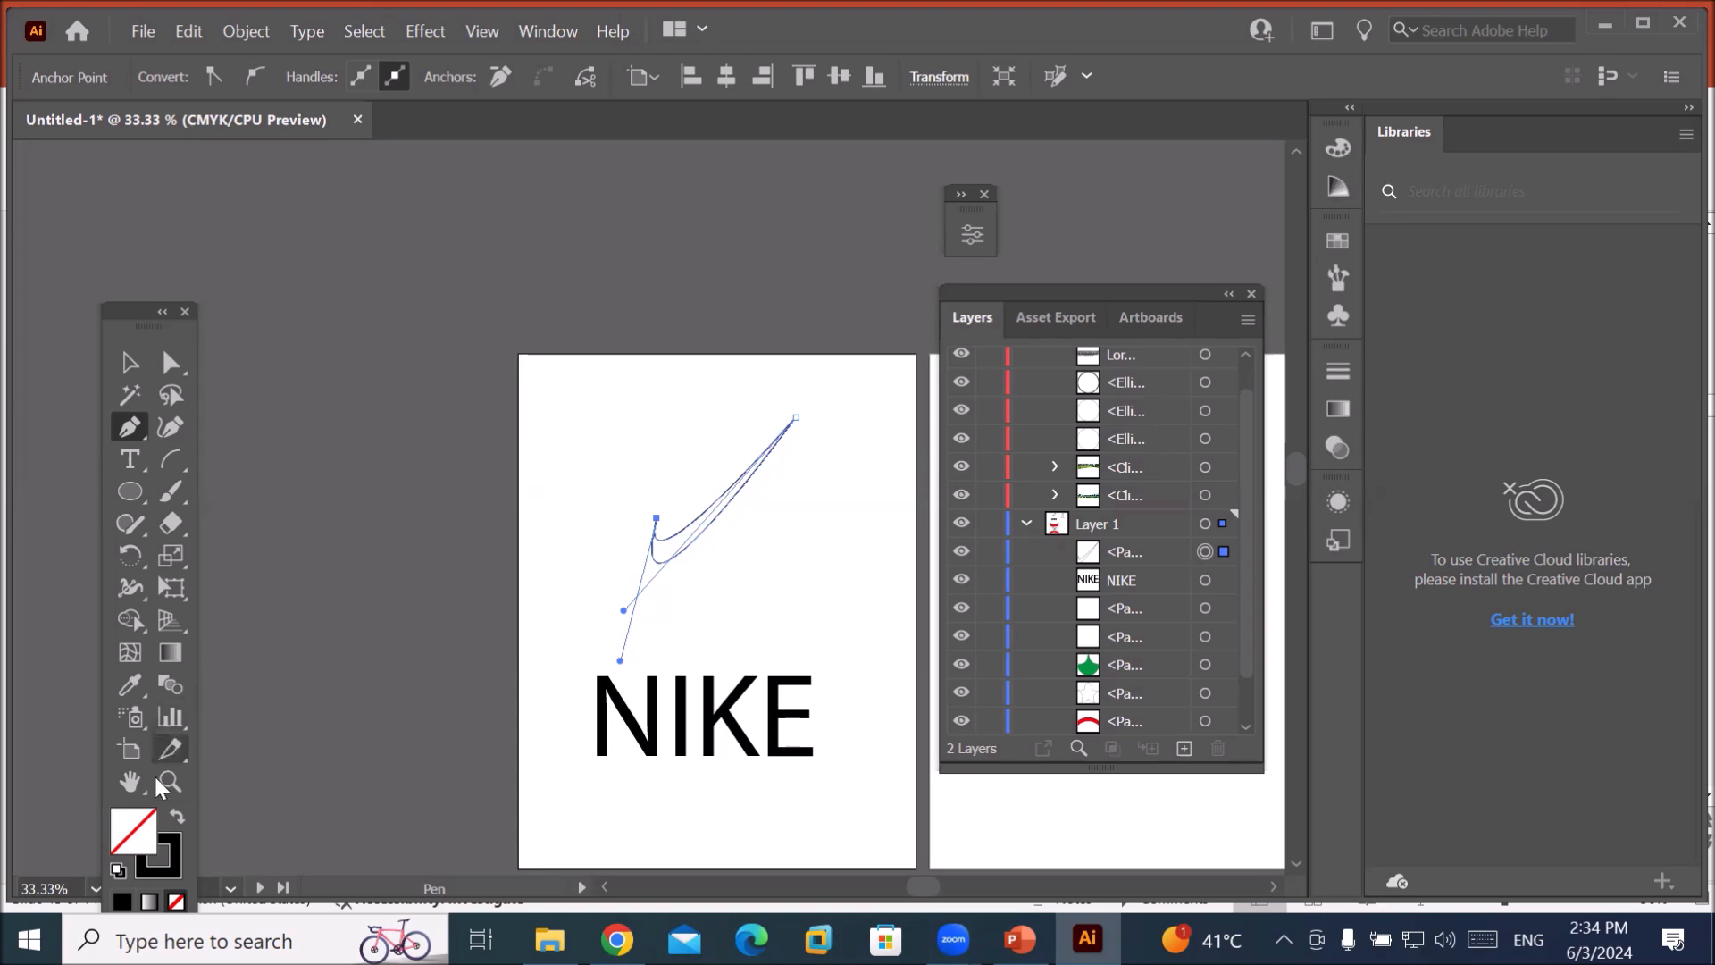
pyautogui.click(175, 818)
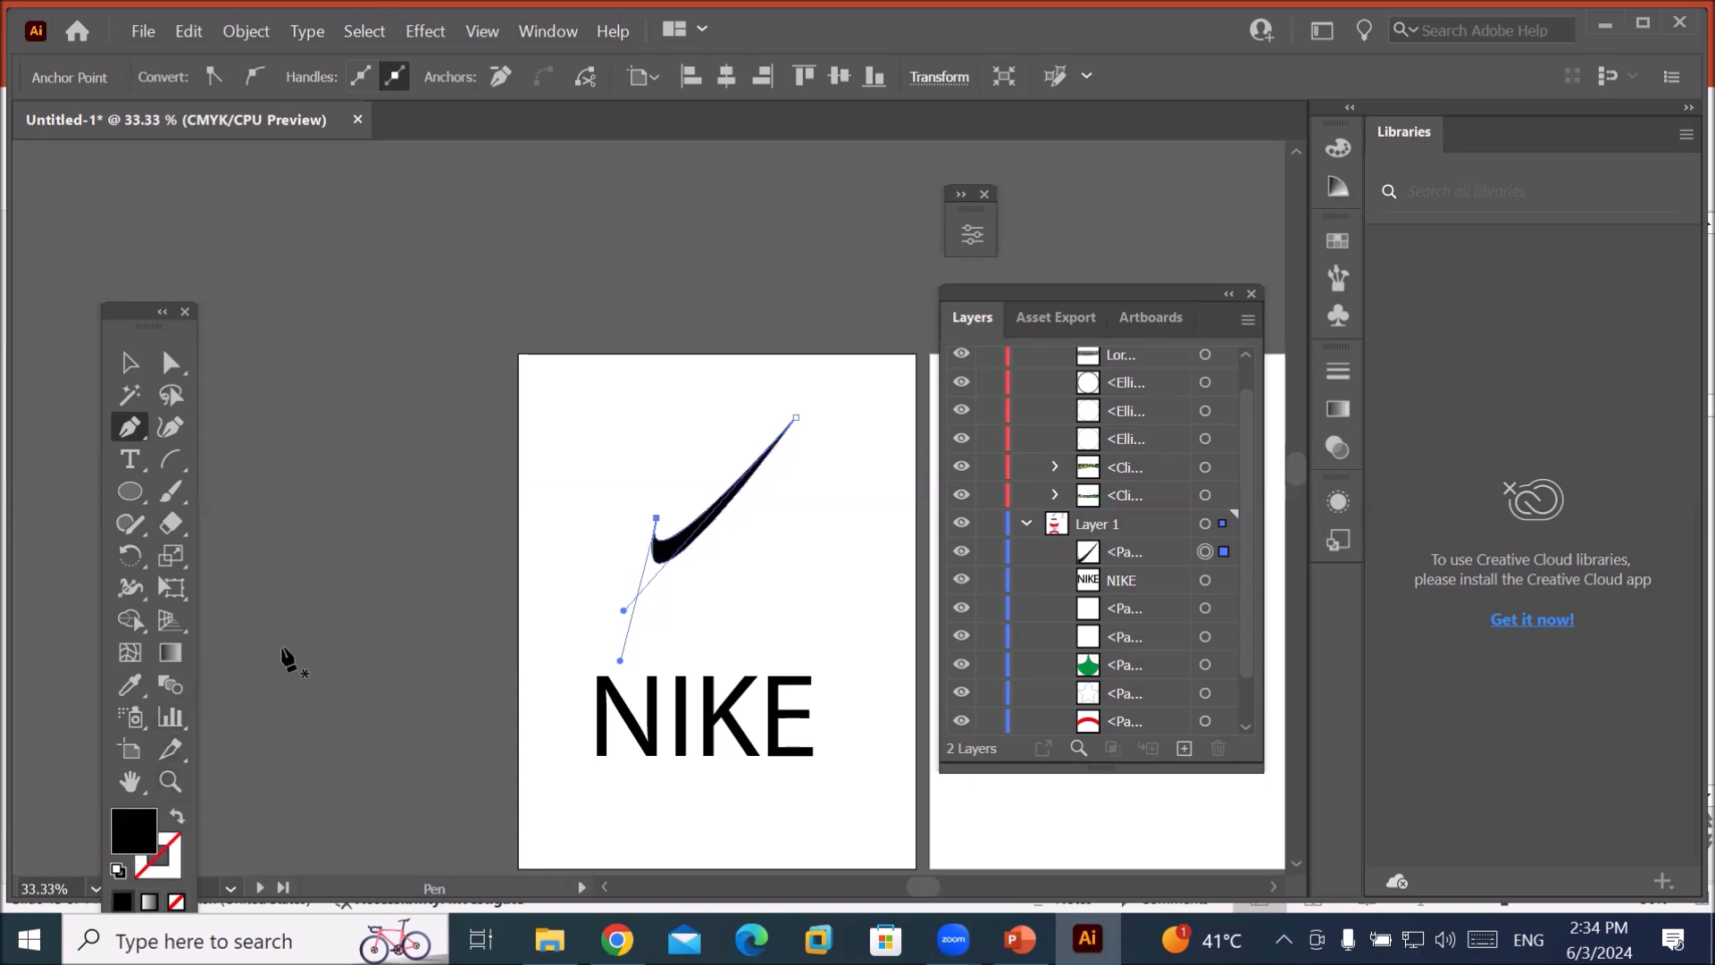
# Move the black swoosh down so that it overlaps the lower right part of the NIKE text.
pyautogui.click(127, 363)
pyautogui.click(625, 625)
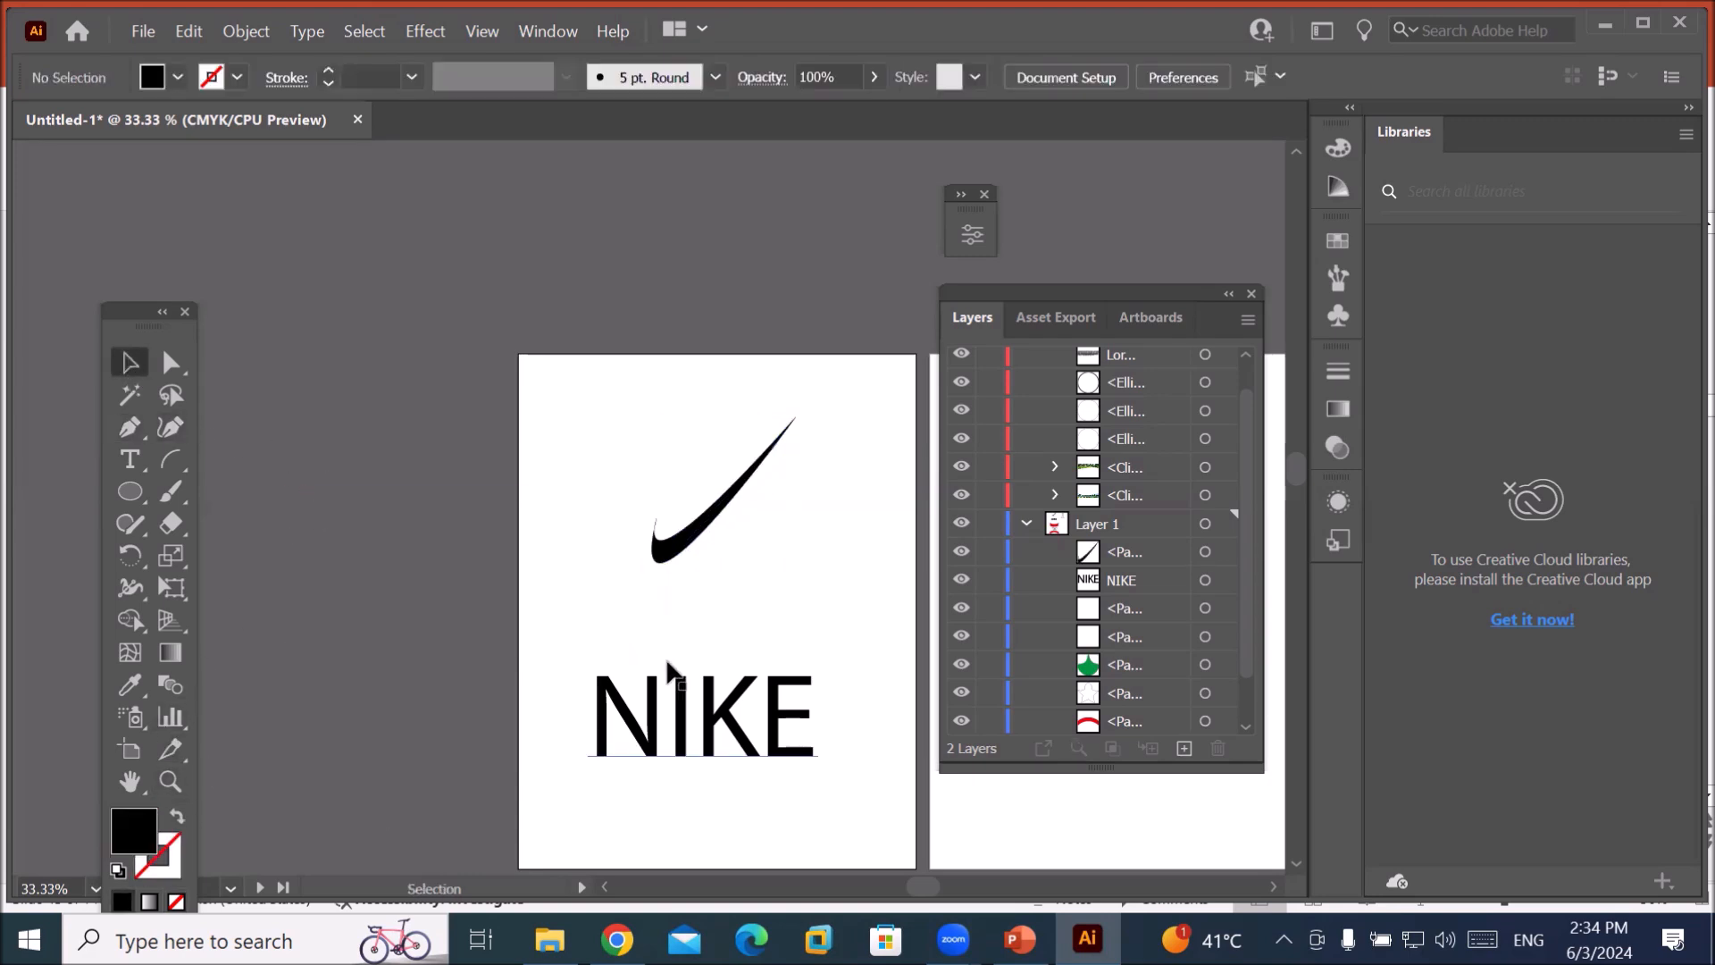
pyautogui.moveTo(683, 554); pyautogui.dragTo(697, 826)
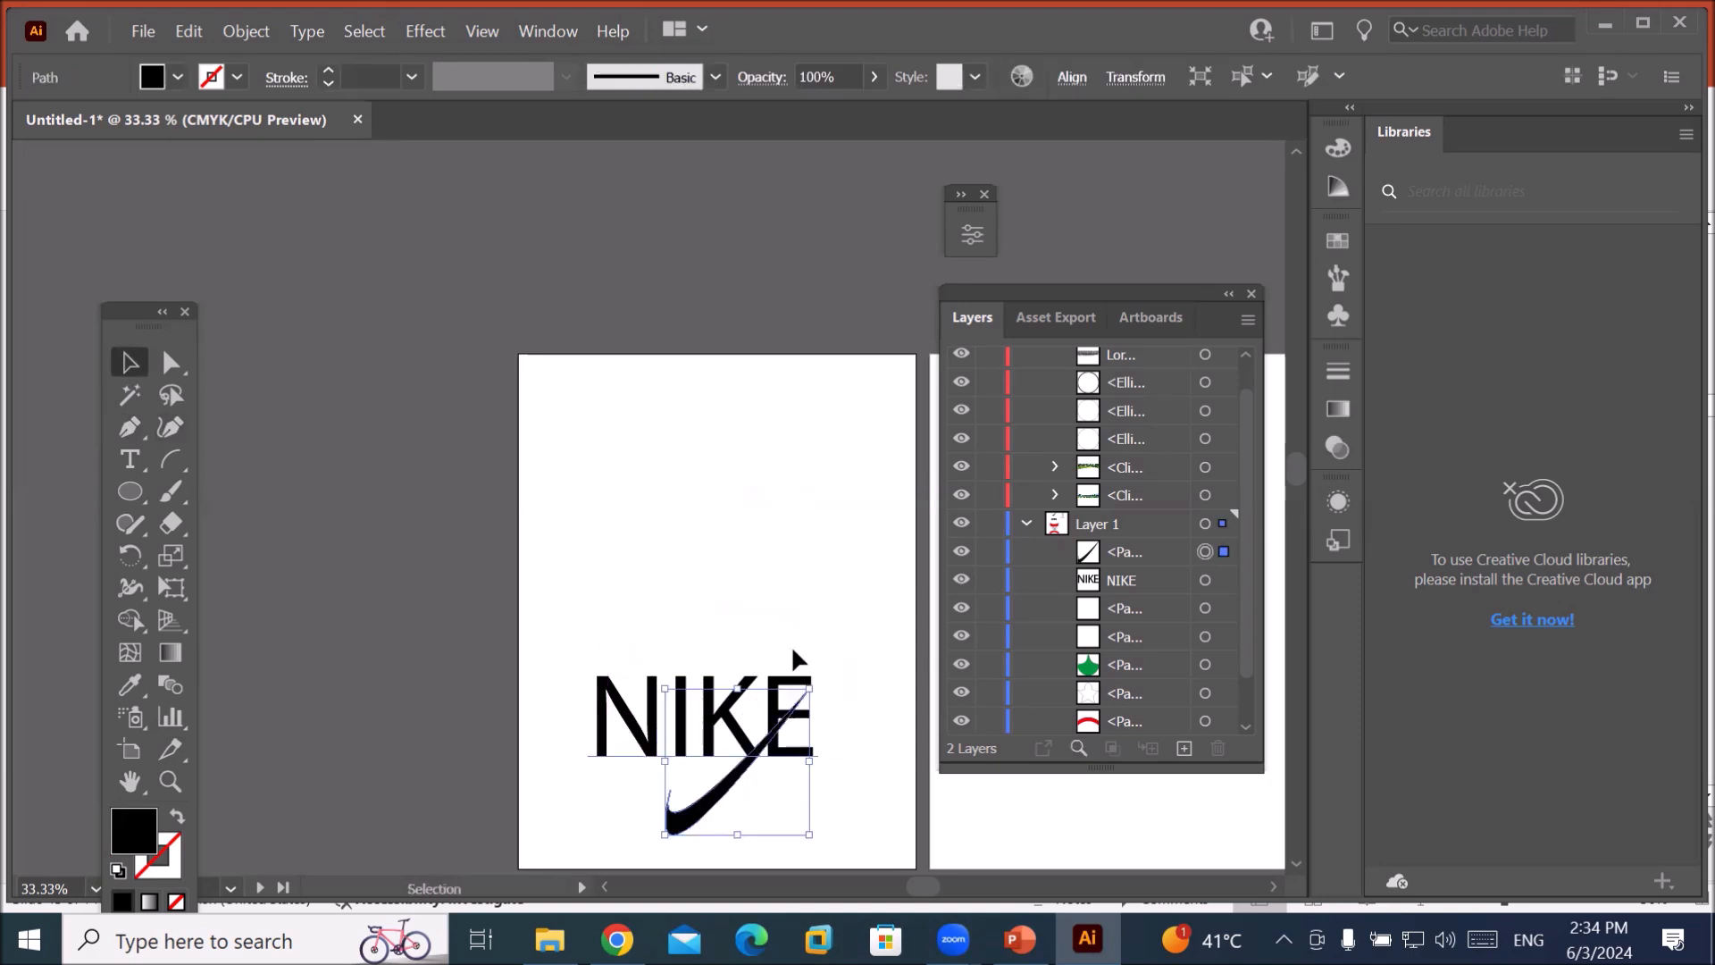
# Draw a second closed, curved swoosh about 3.8 in long in the first artboard's upper part with the Pen tool, filled black without stroke.
pyautogui.click(132, 427)
pyautogui.click(630, 510)
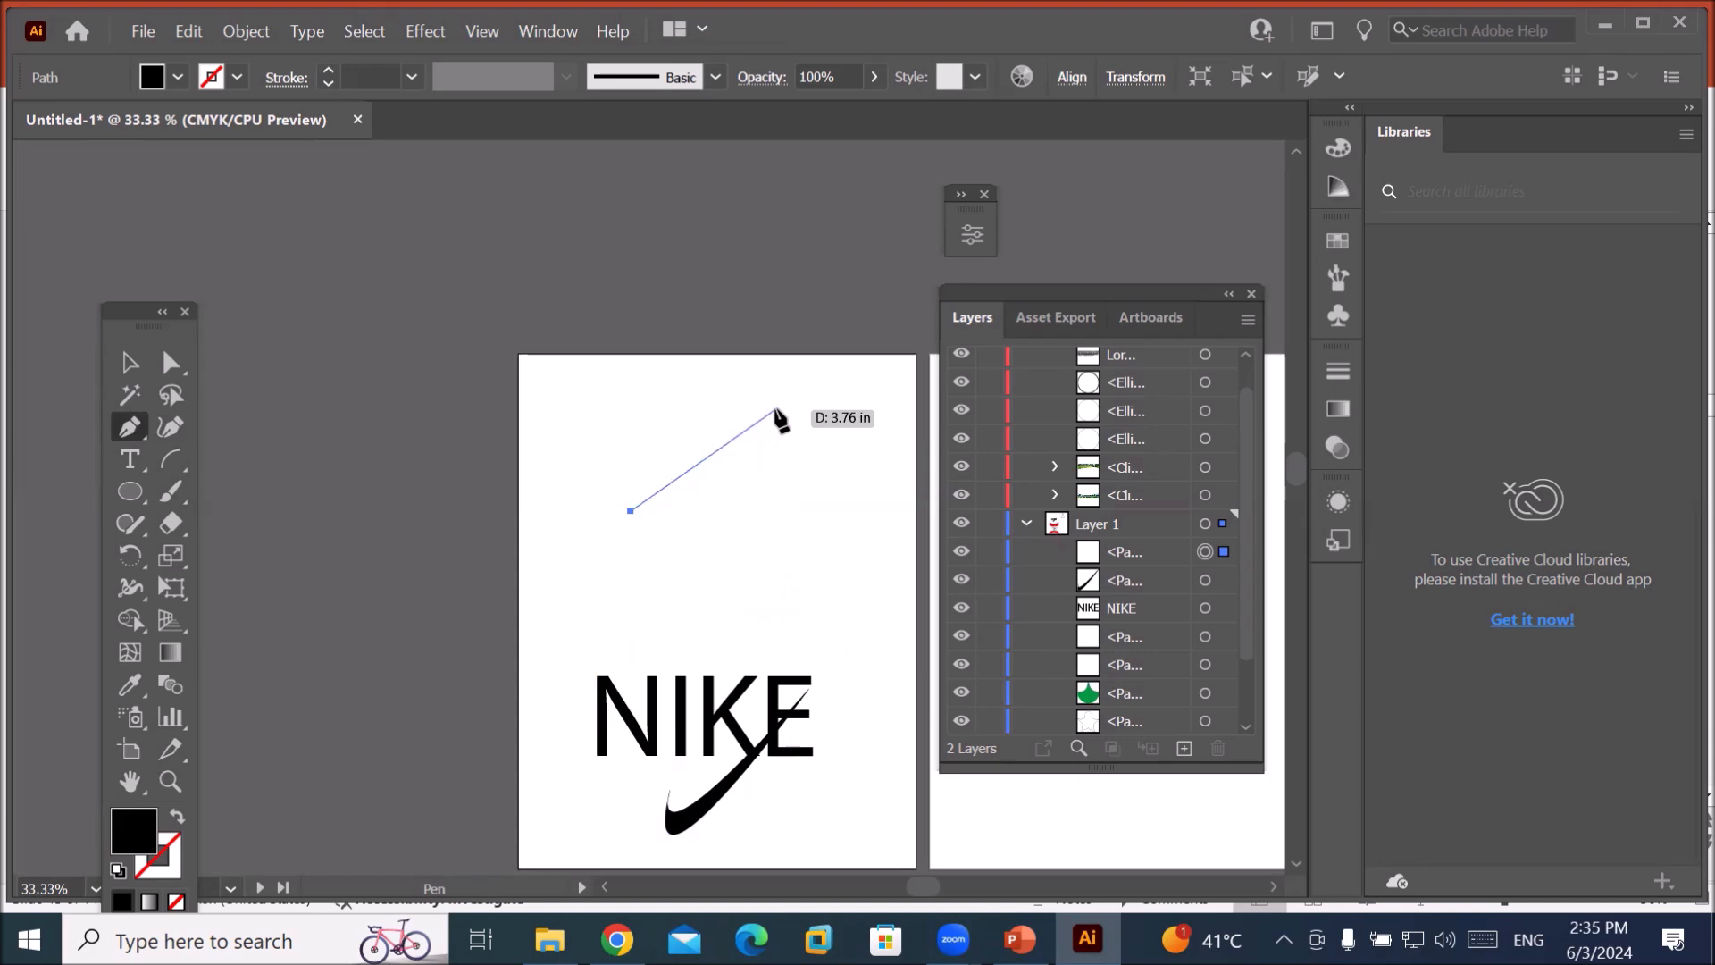
pyautogui.moveTo(776, 410); pyautogui.dragTo(951, 214)
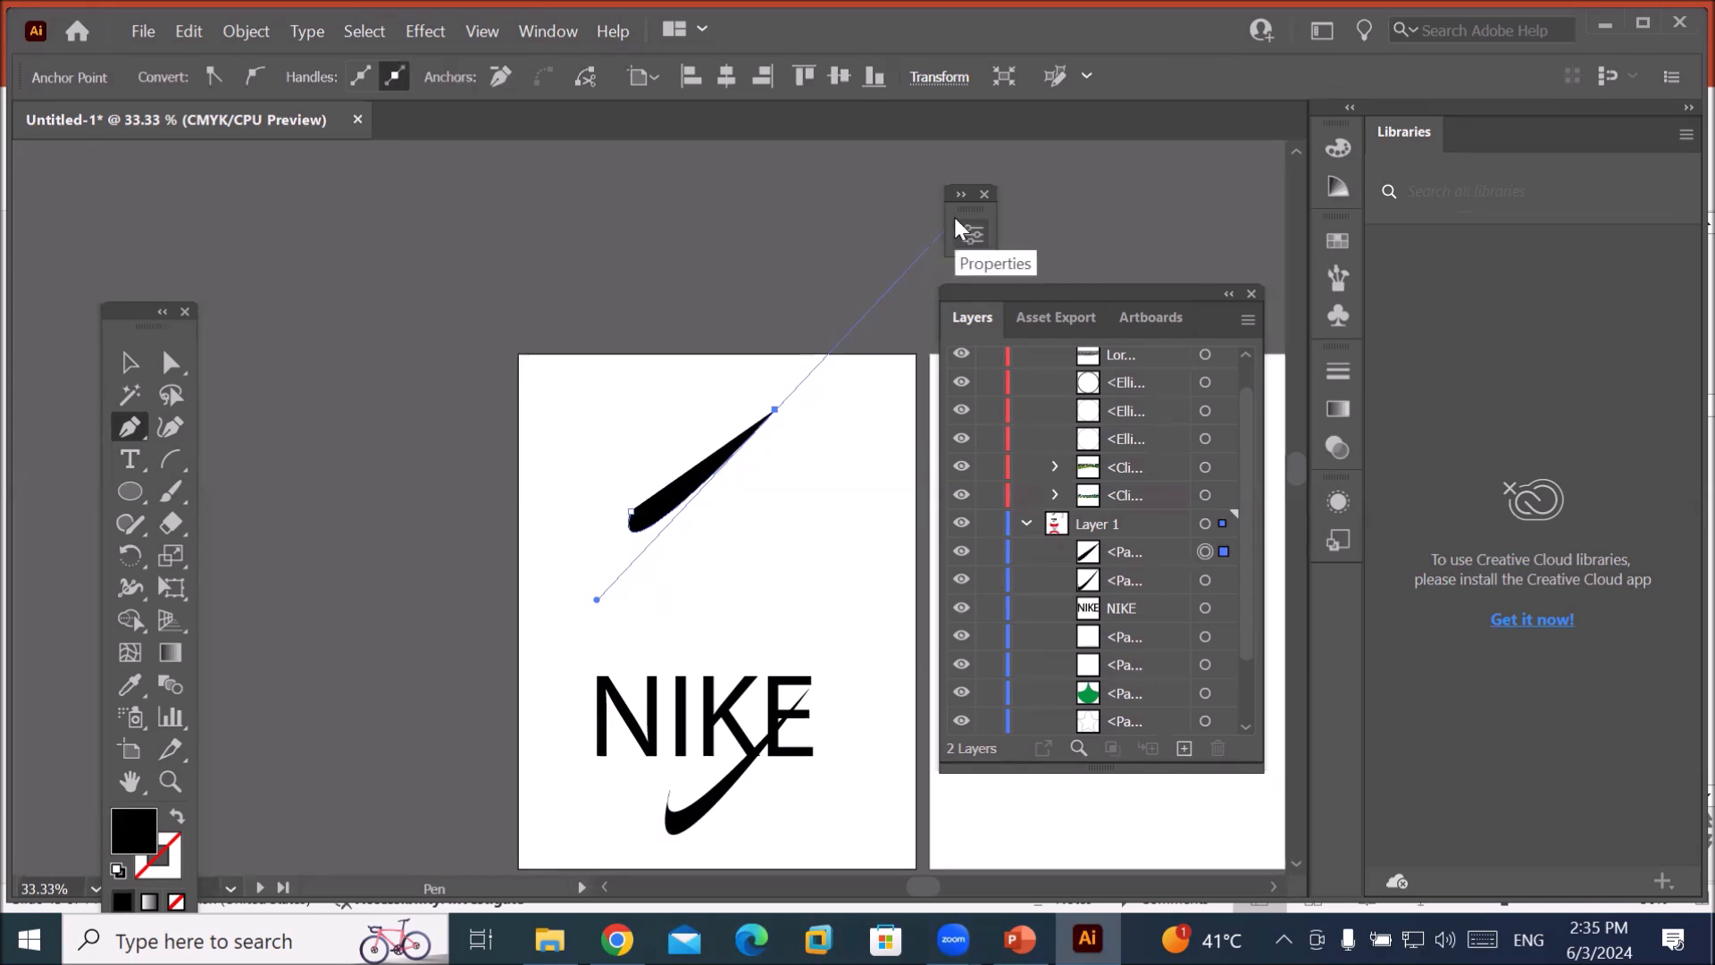
pyautogui.click(176, 817)
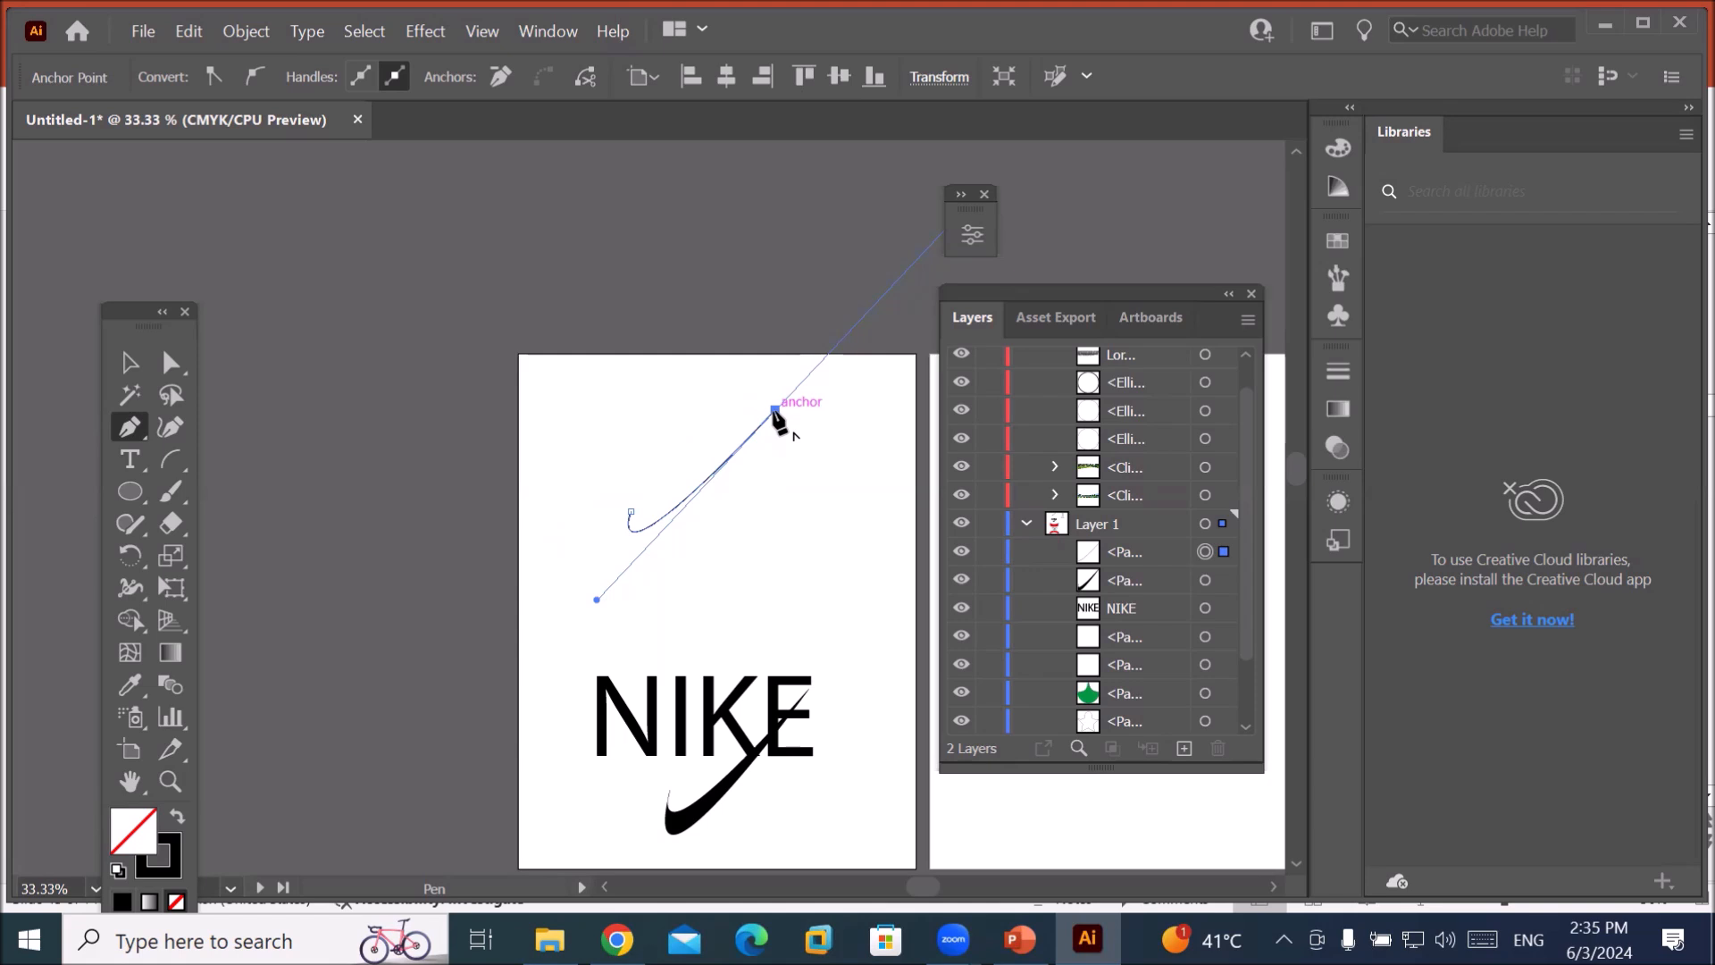
pyautogui.moveTo(776, 409); pyautogui.dragTo(661, 380)
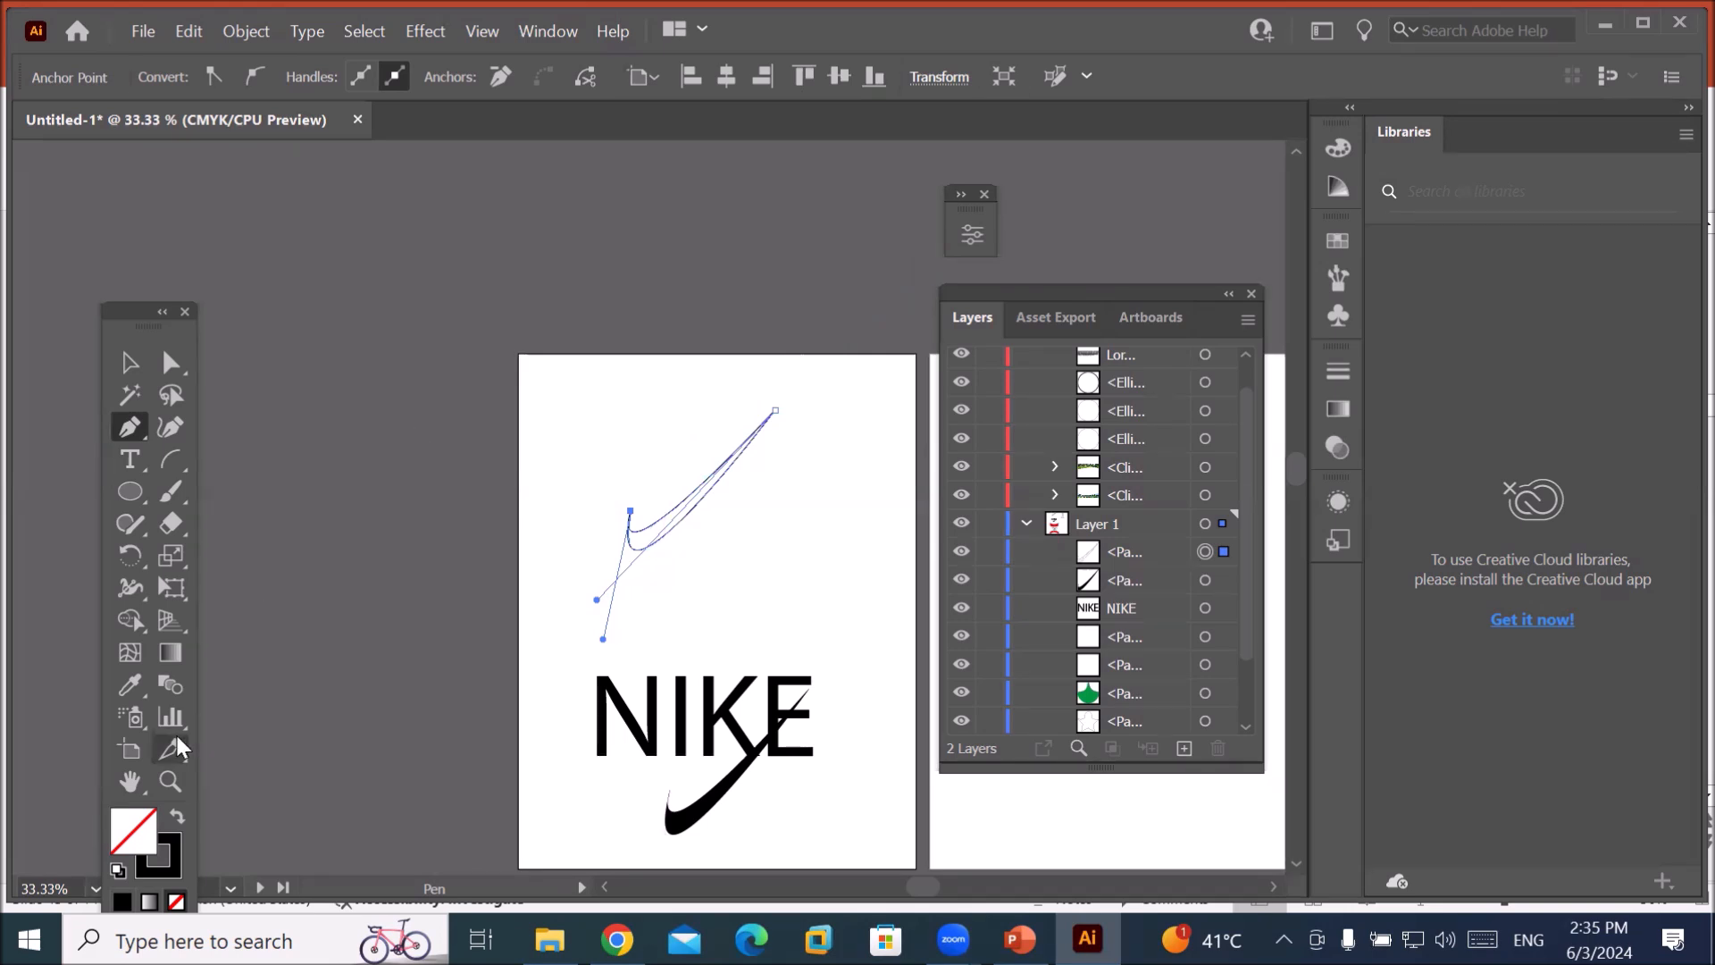
pyautogui.click(177, 818)
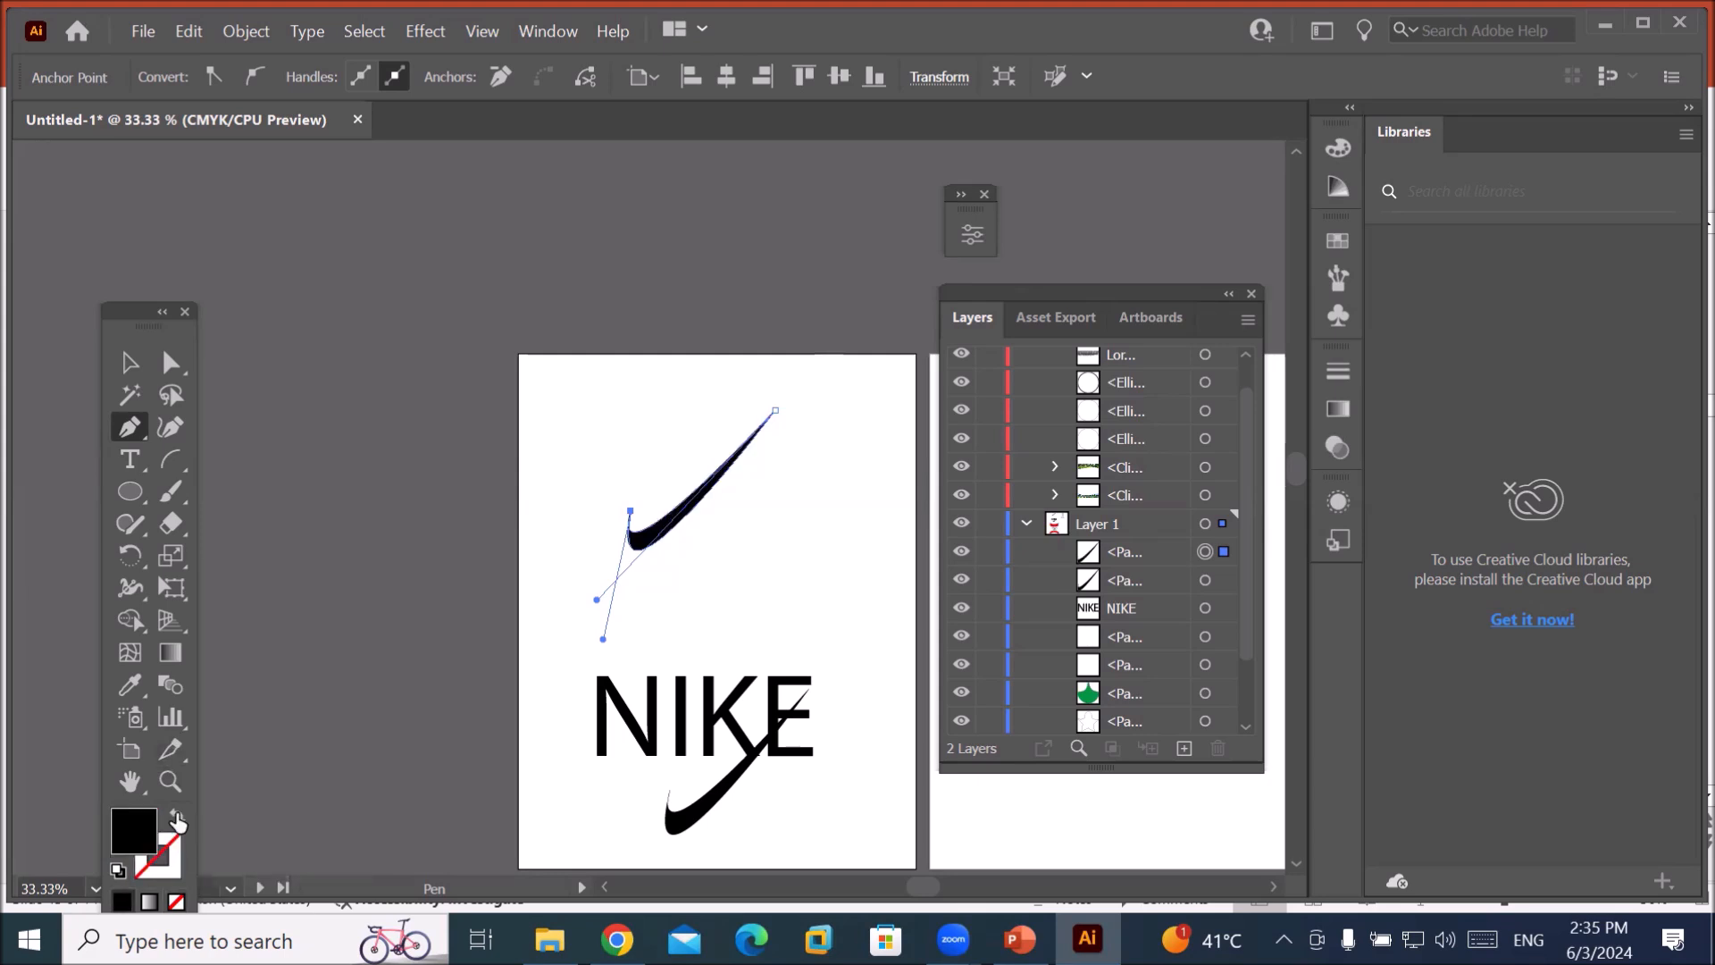
# Change the new swoosh's fill to blue (320BF7) and move it down to sit just above the NIKE text.
pyautogui.click(129, 362)
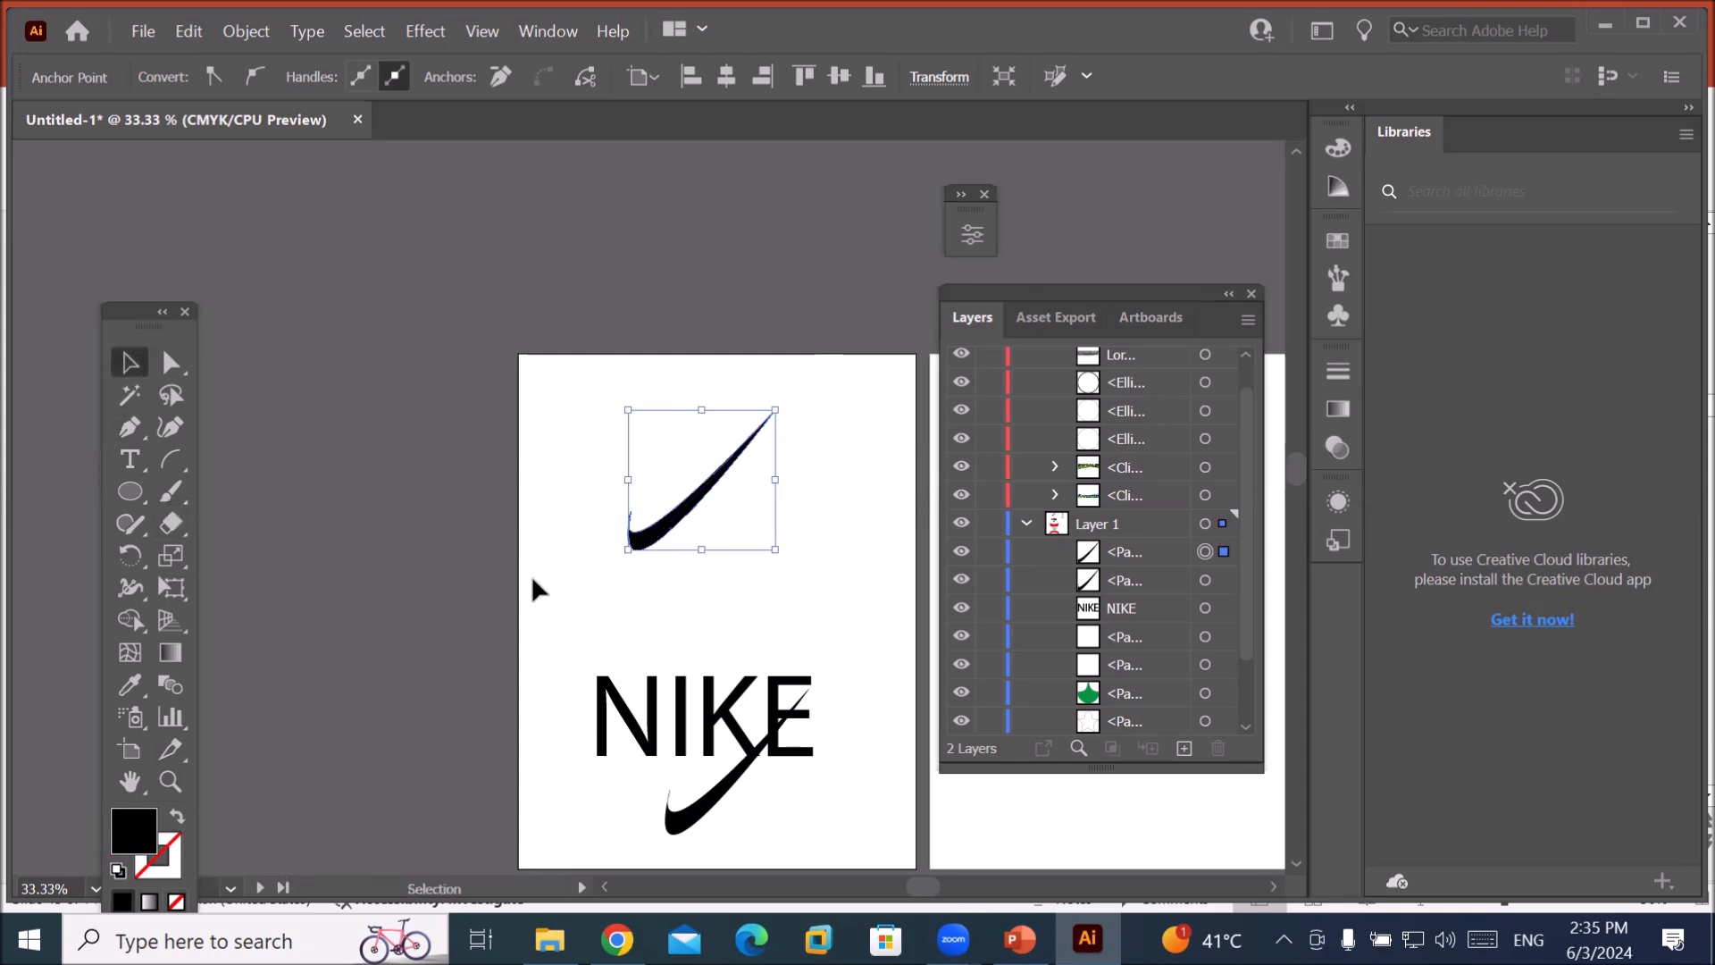
pyautogui.doubleClick(138, 840)
pyautogui.click(893, 295)
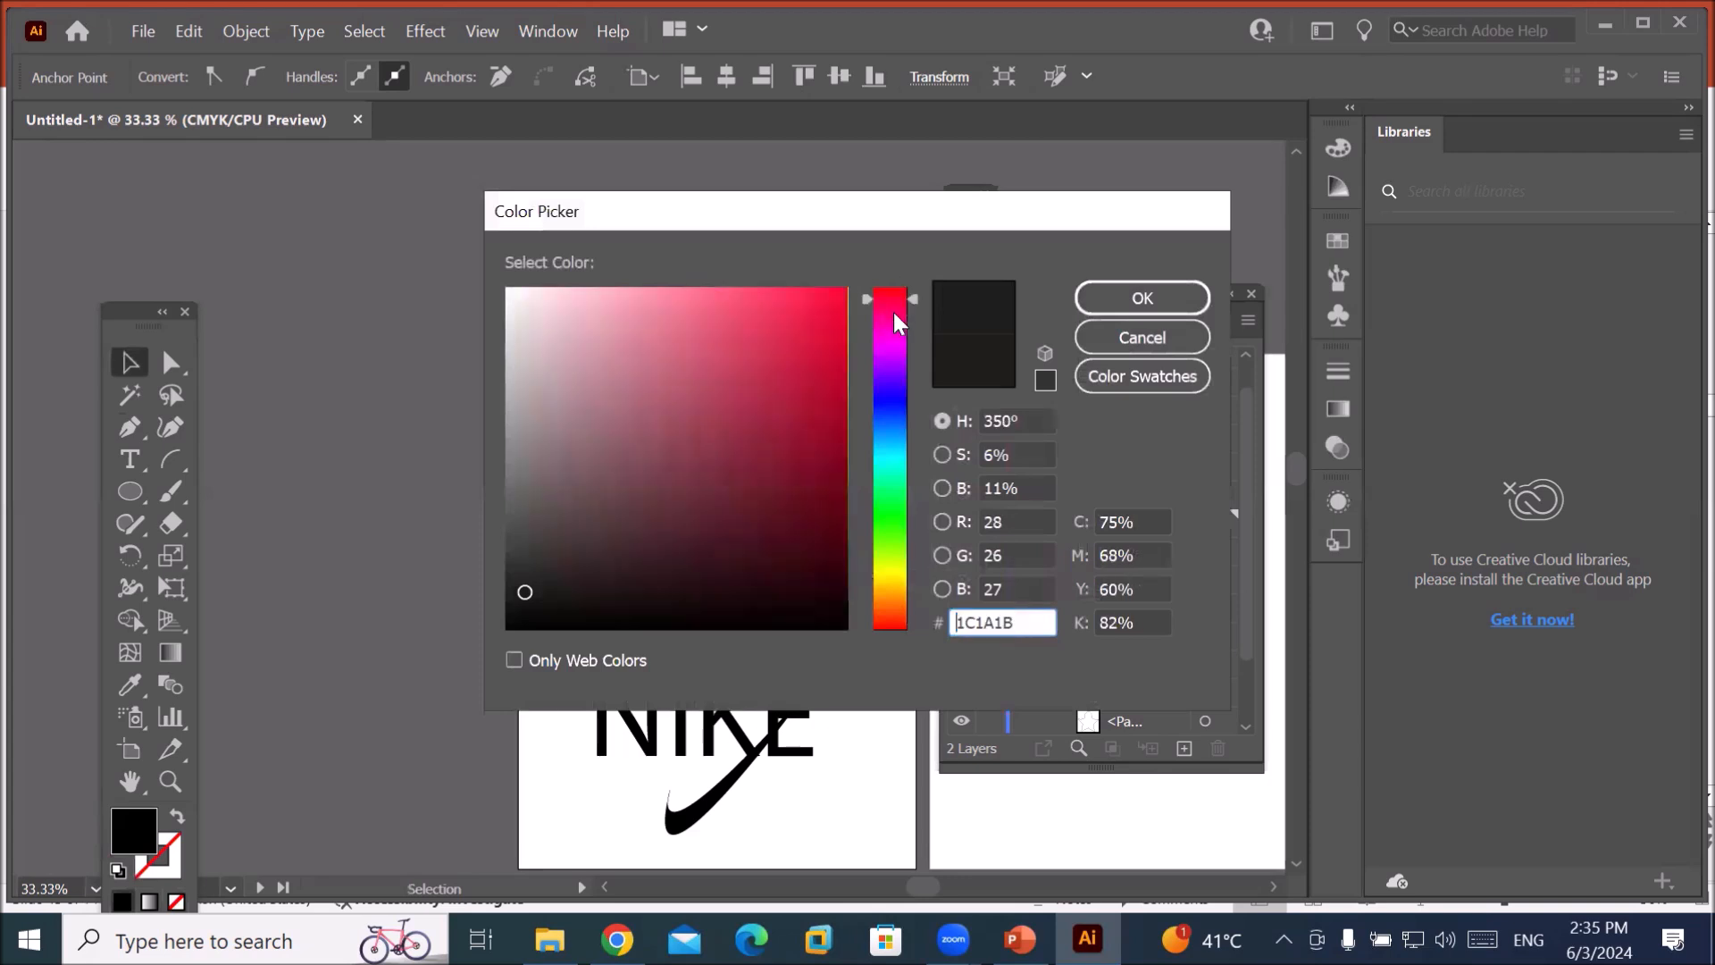
pyautogui.click(888, 388)
pyautogui.click(833, 297)
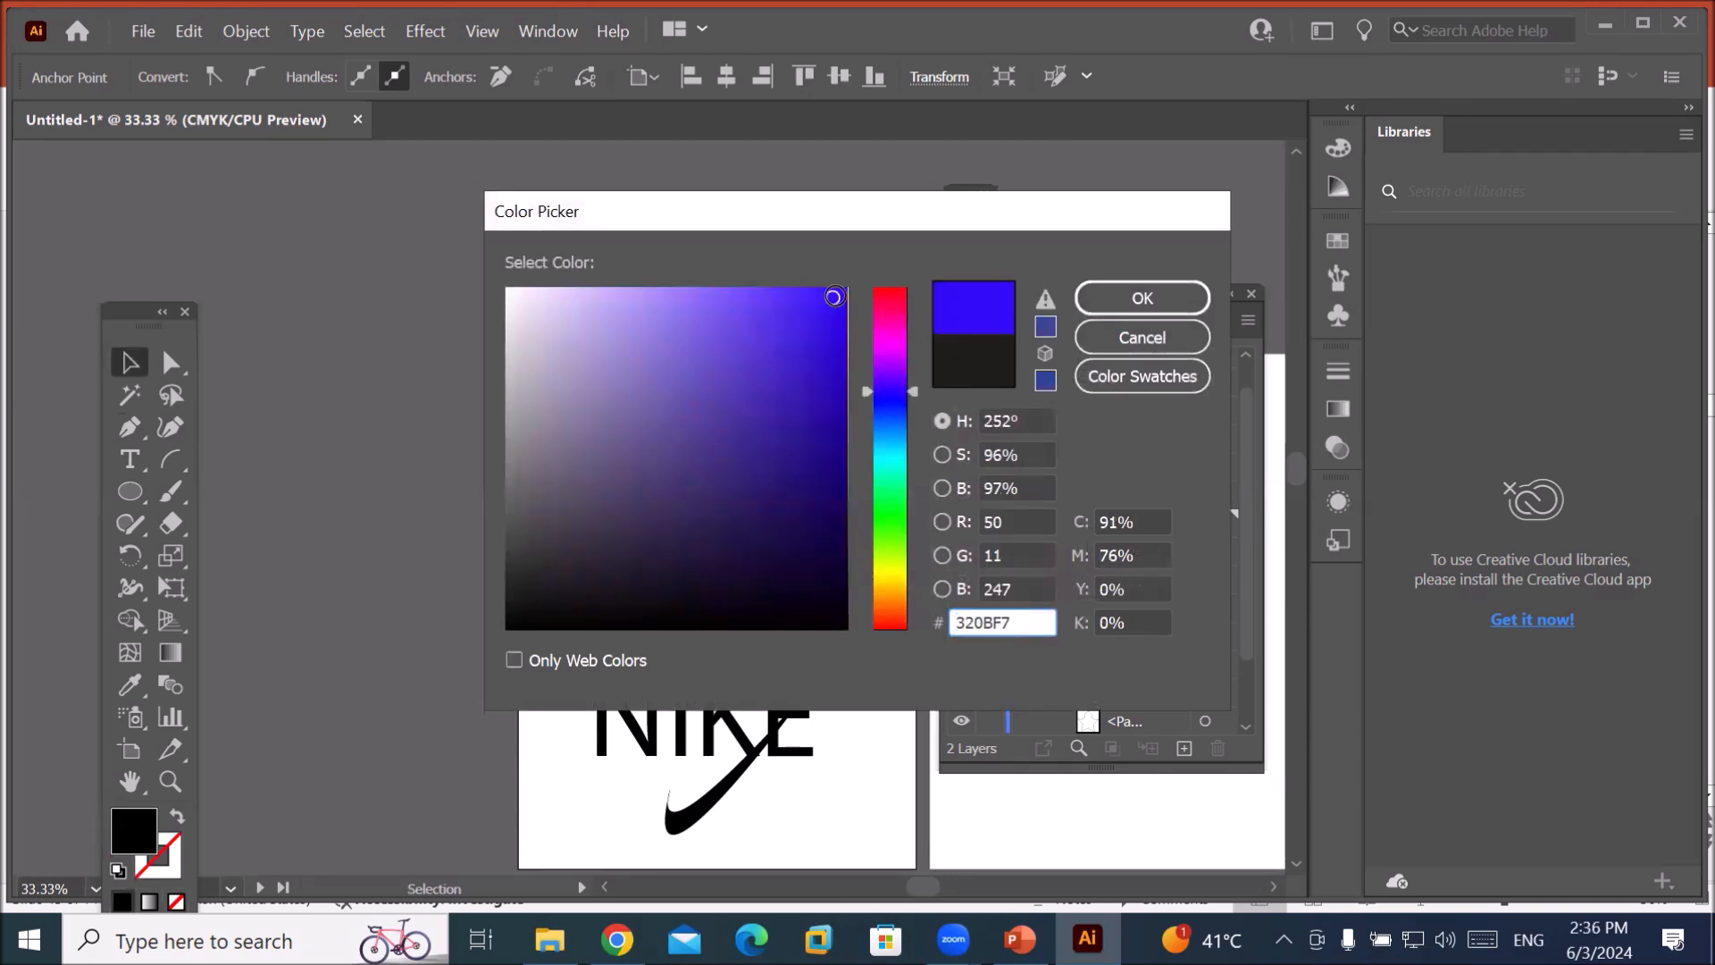
pyautogui.click(1106, 298)
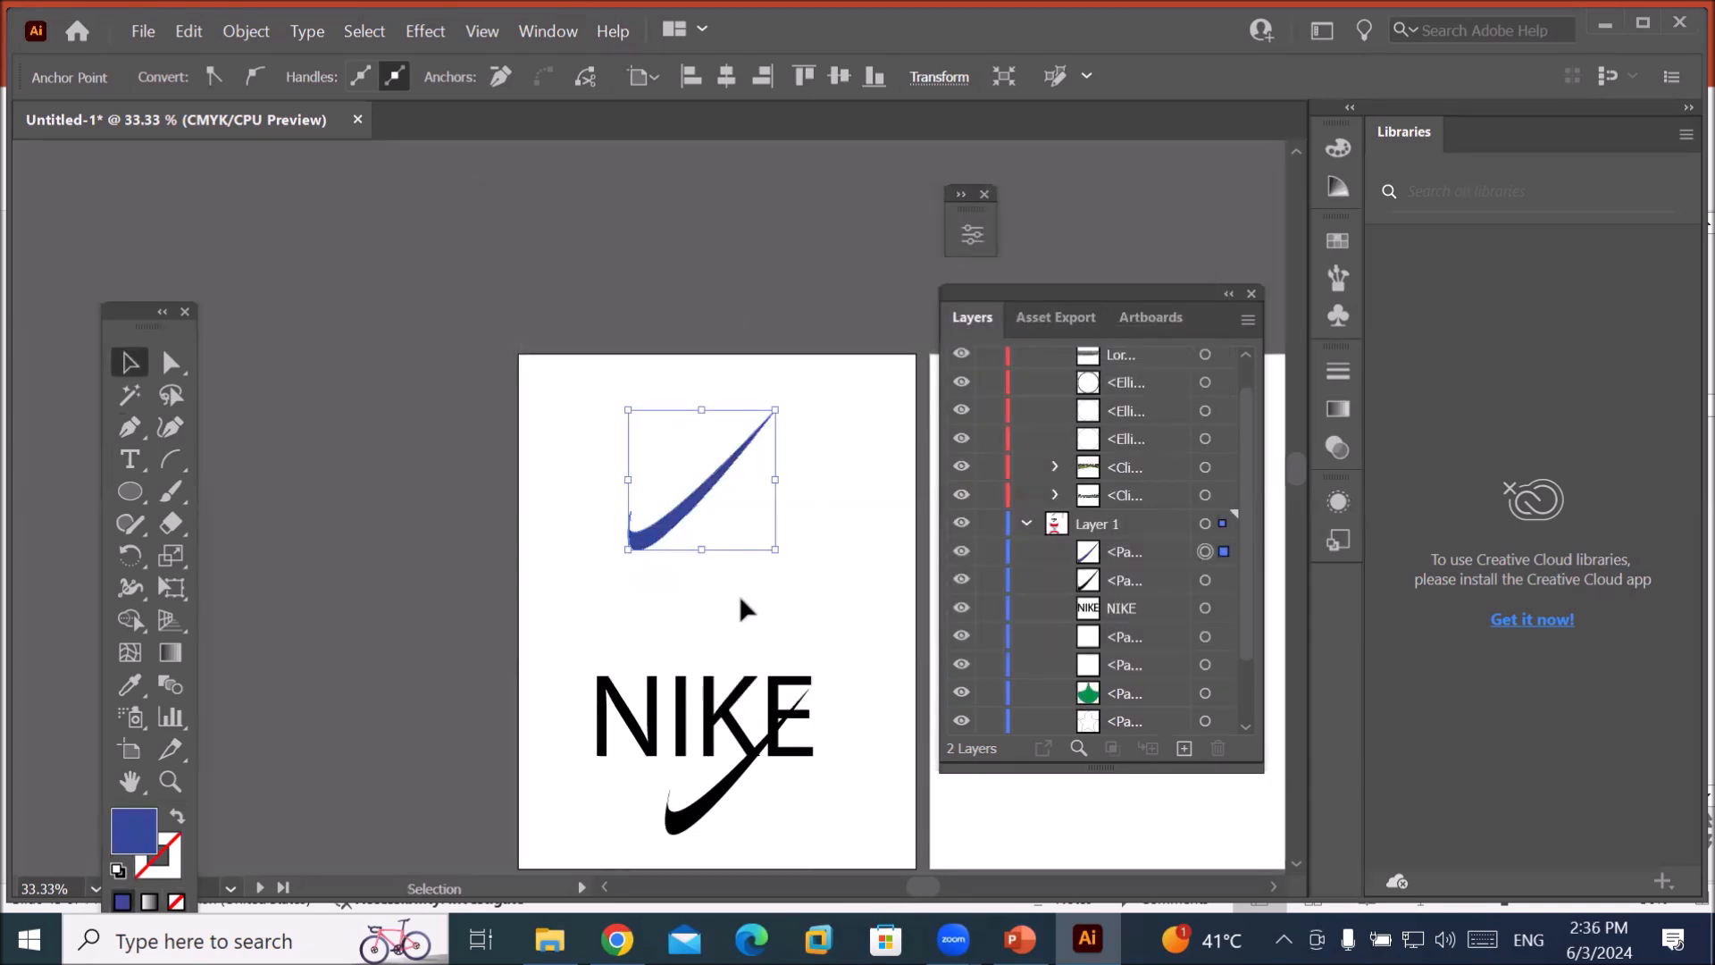
pyautogui.click(738, 595)
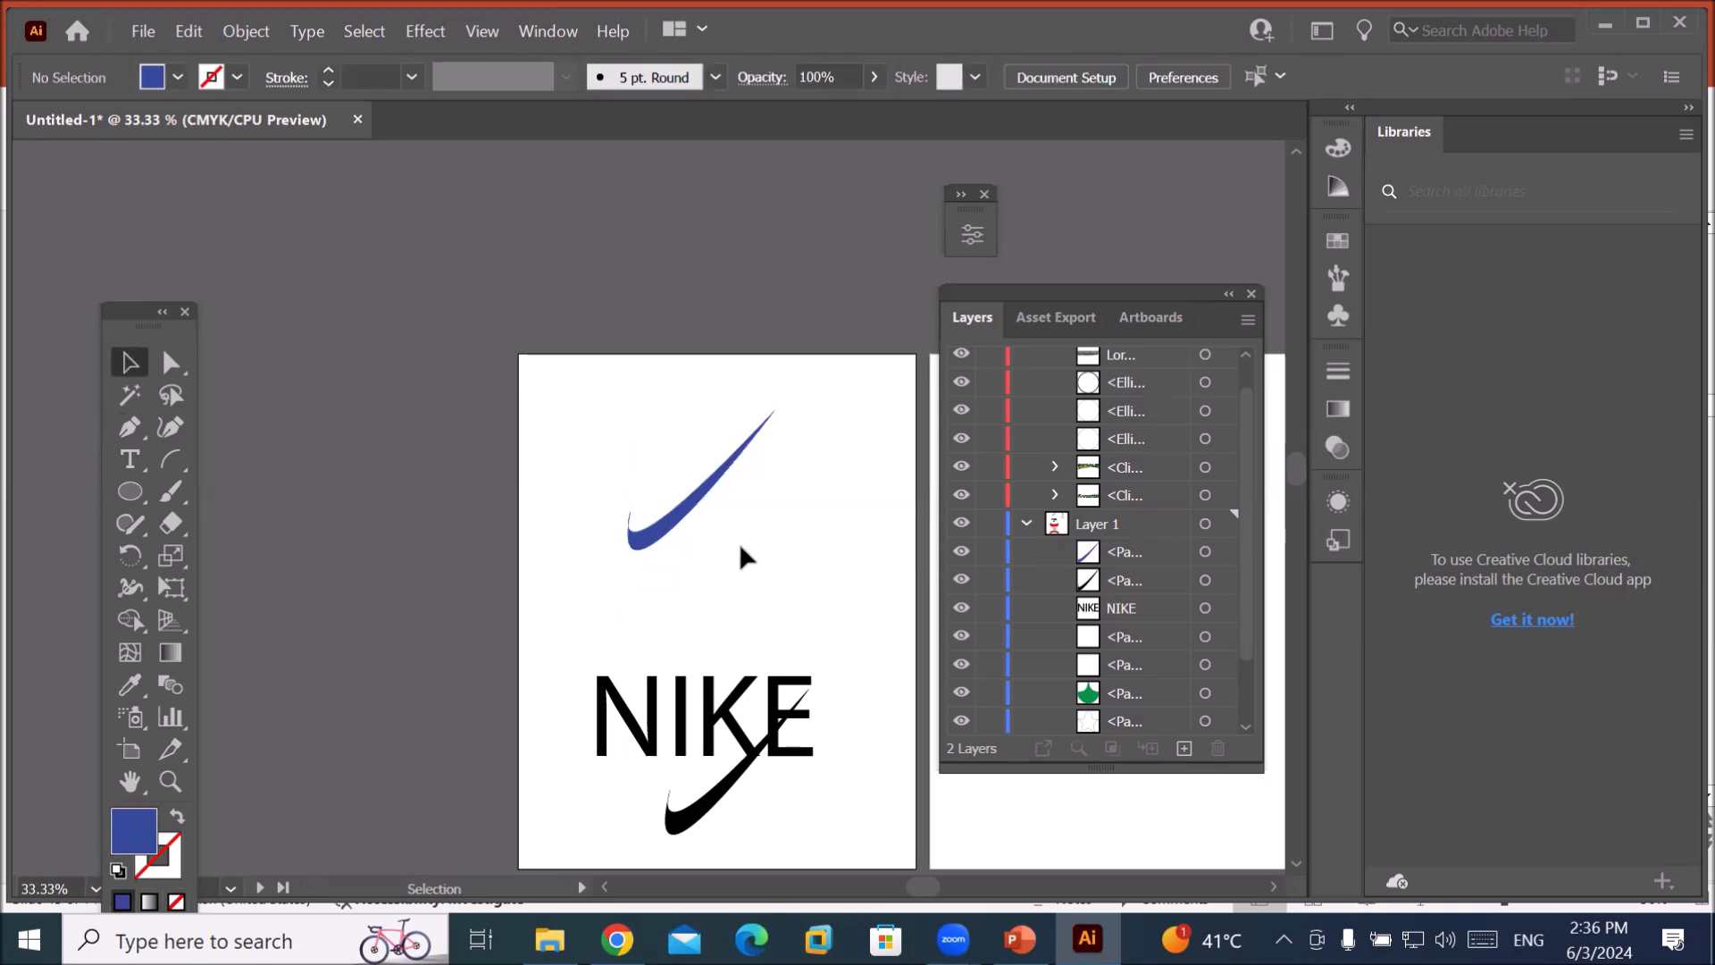
pyautogui.moveTo(684, 529); pyautogui.dragTo(719, 646)
pyautogui.click(609, 796)
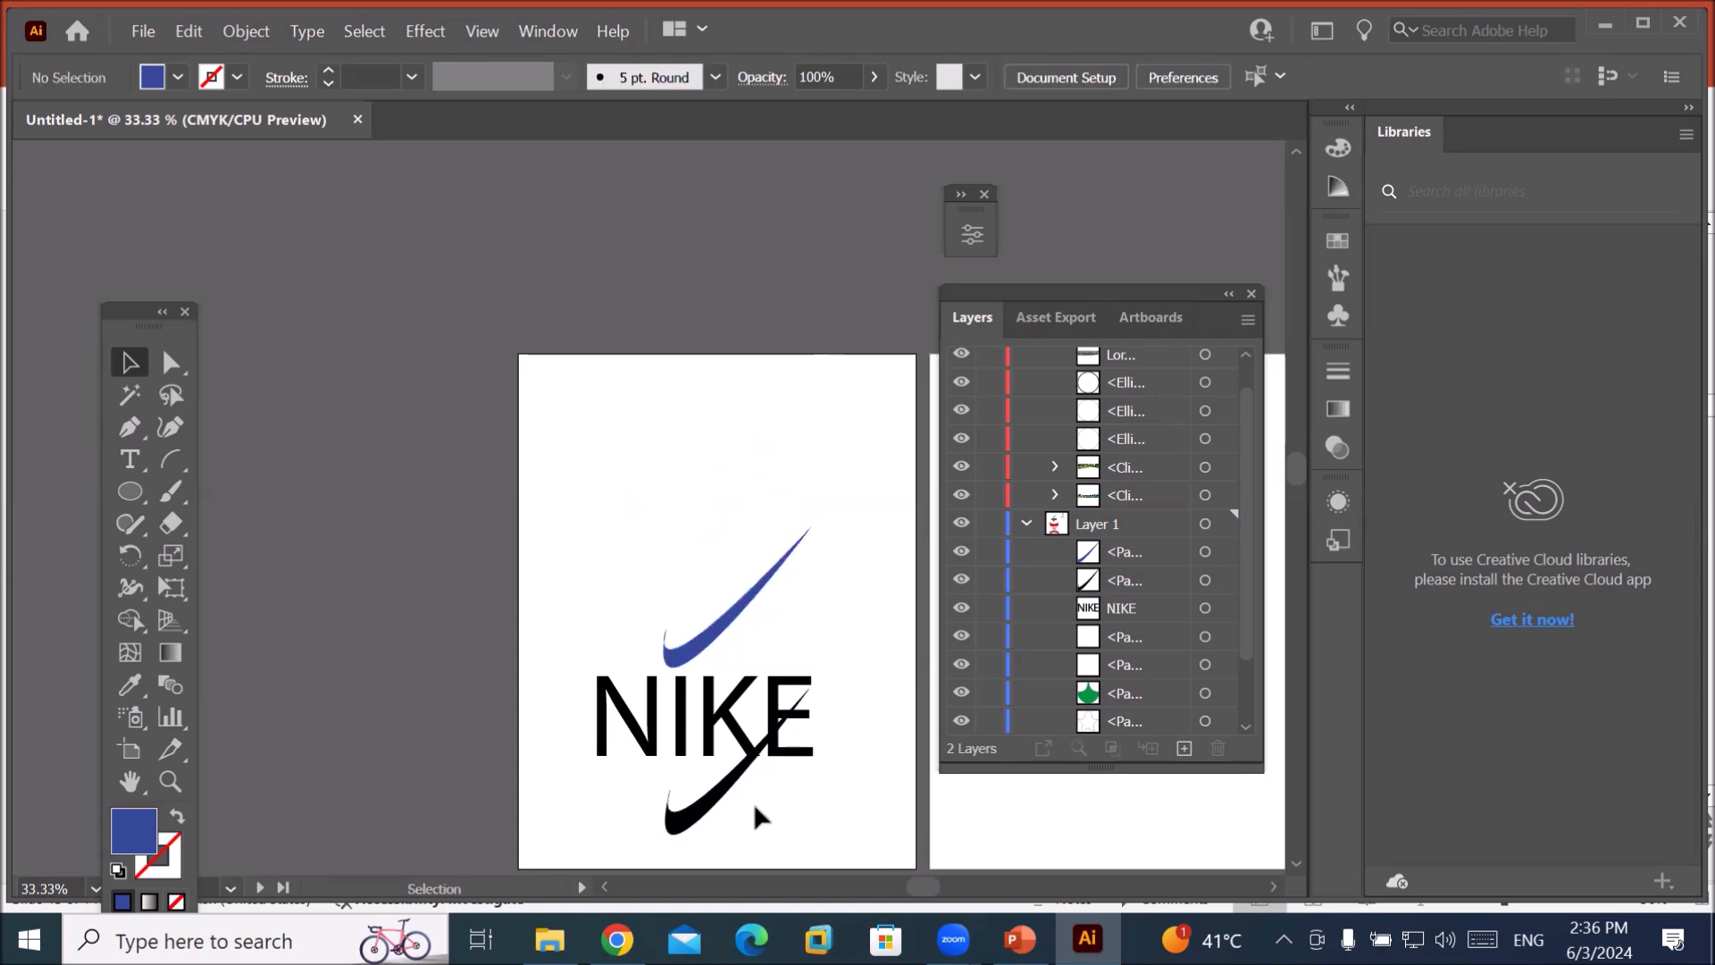
# Draw a third closed swoosh about 3.3 in long above the blue one with the Pen tool, using no fill and a 1 pt black stroke.
pyautogui.click(177, 819)
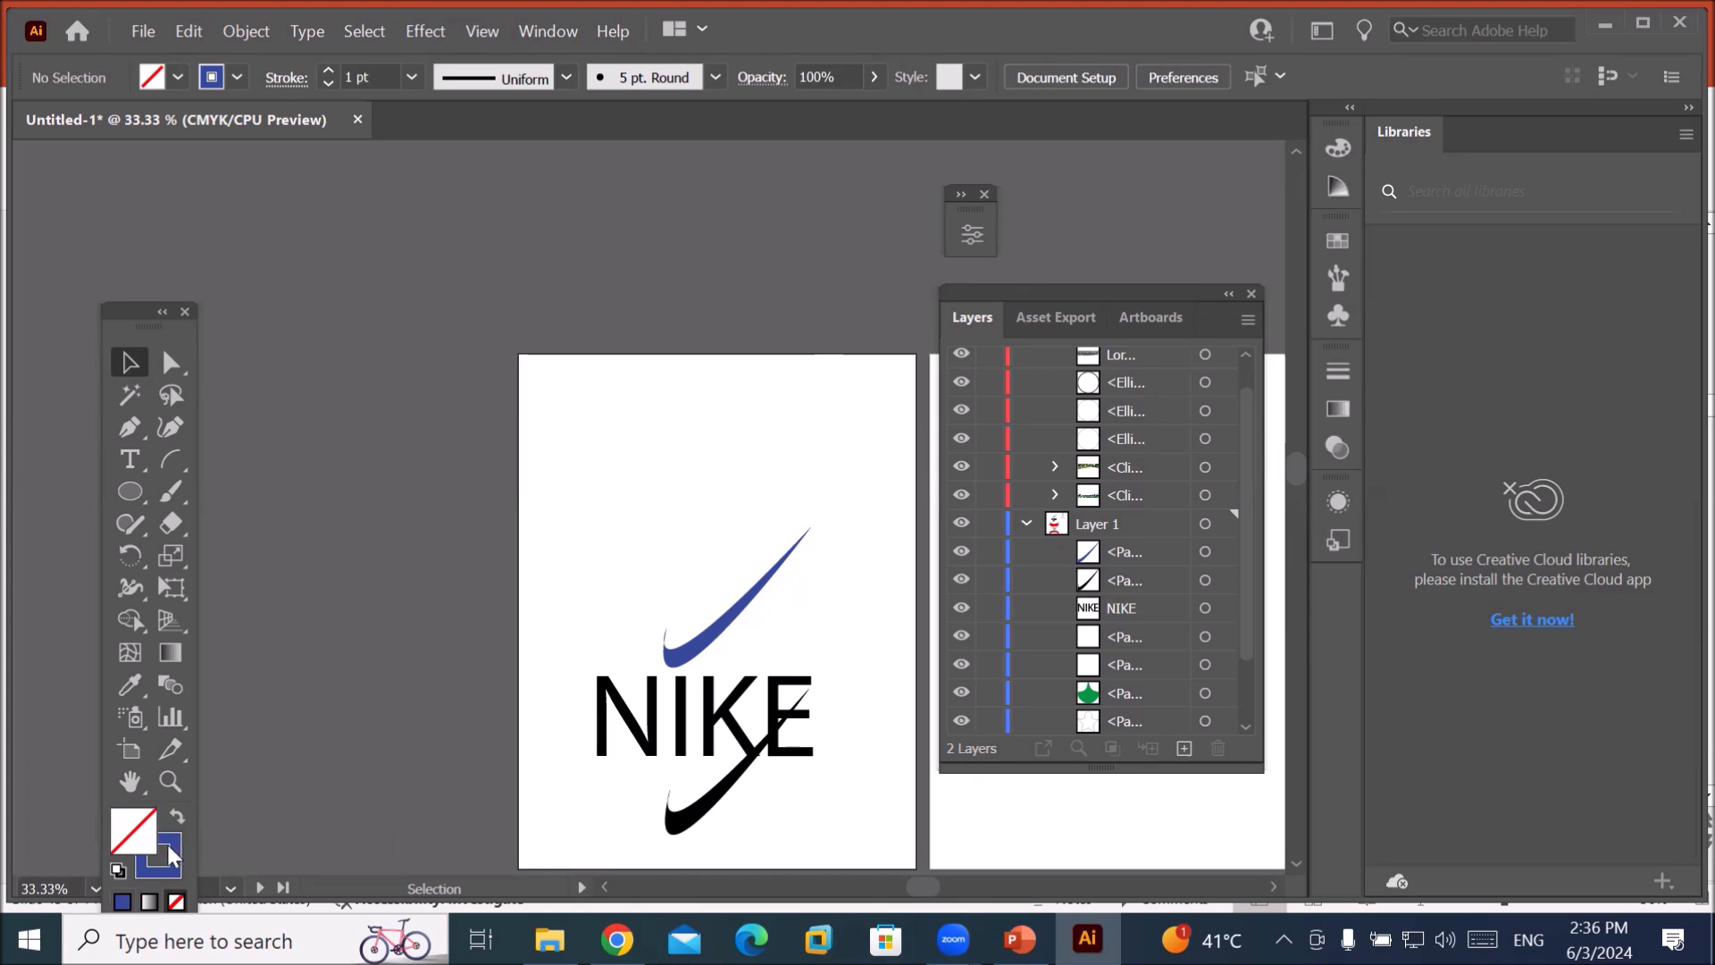
pyautogui.click(117, 871)
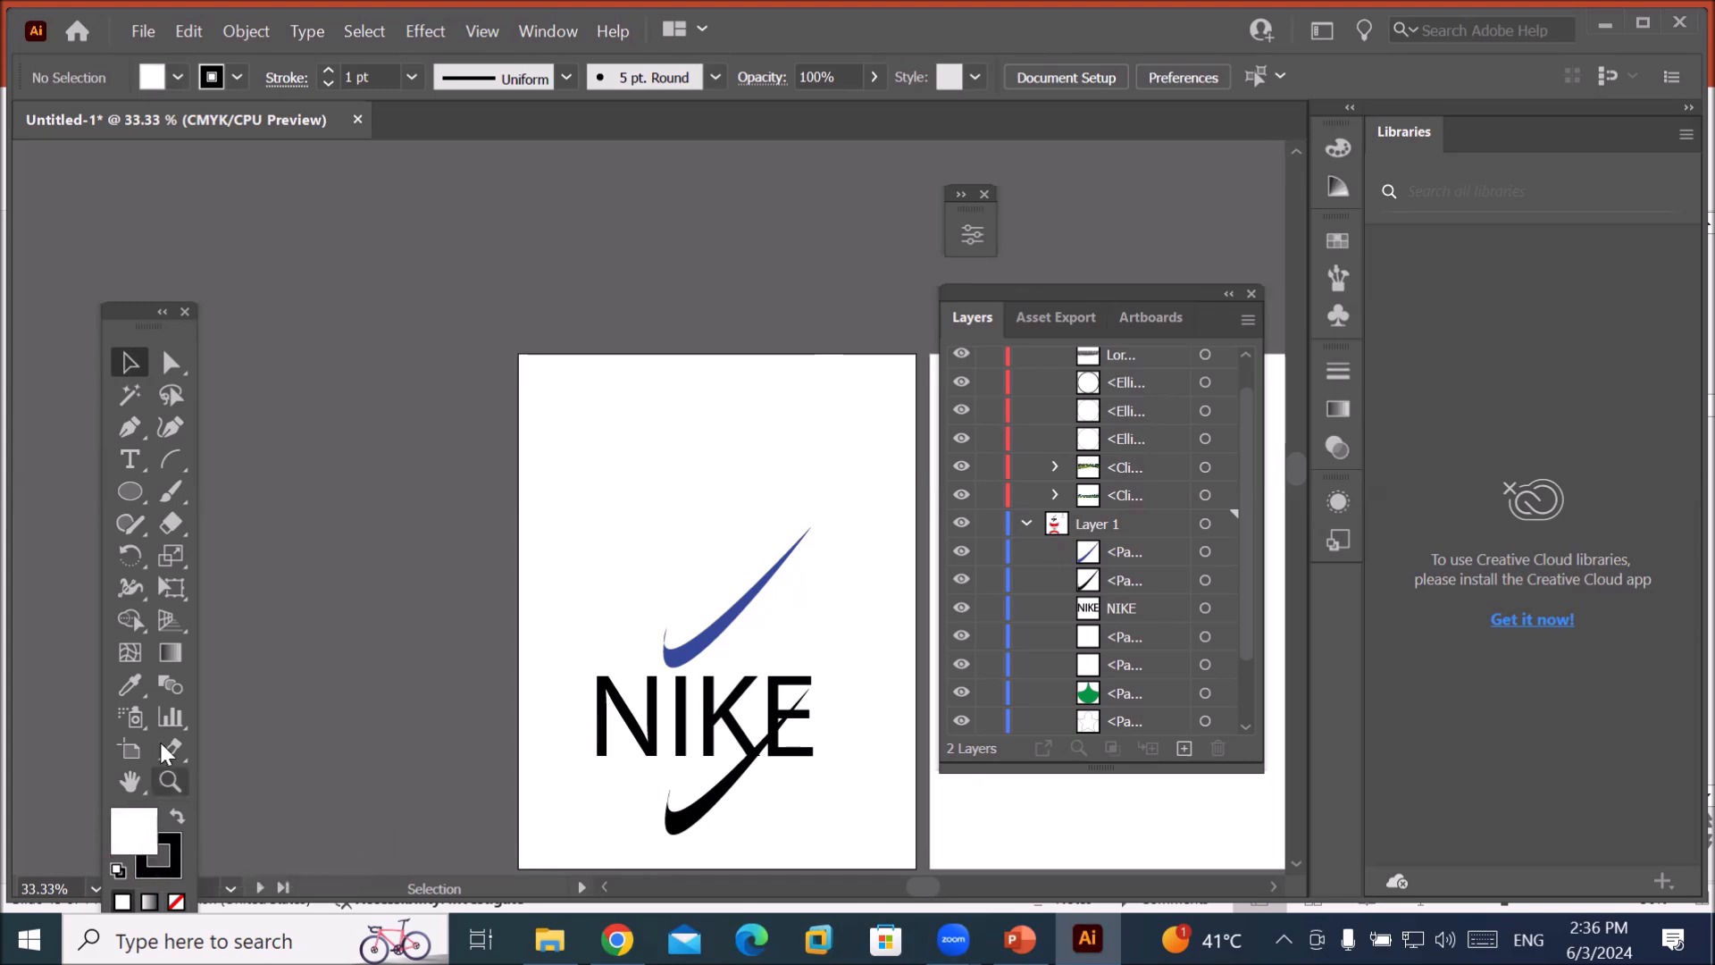
pyautogui.click(154, 82)
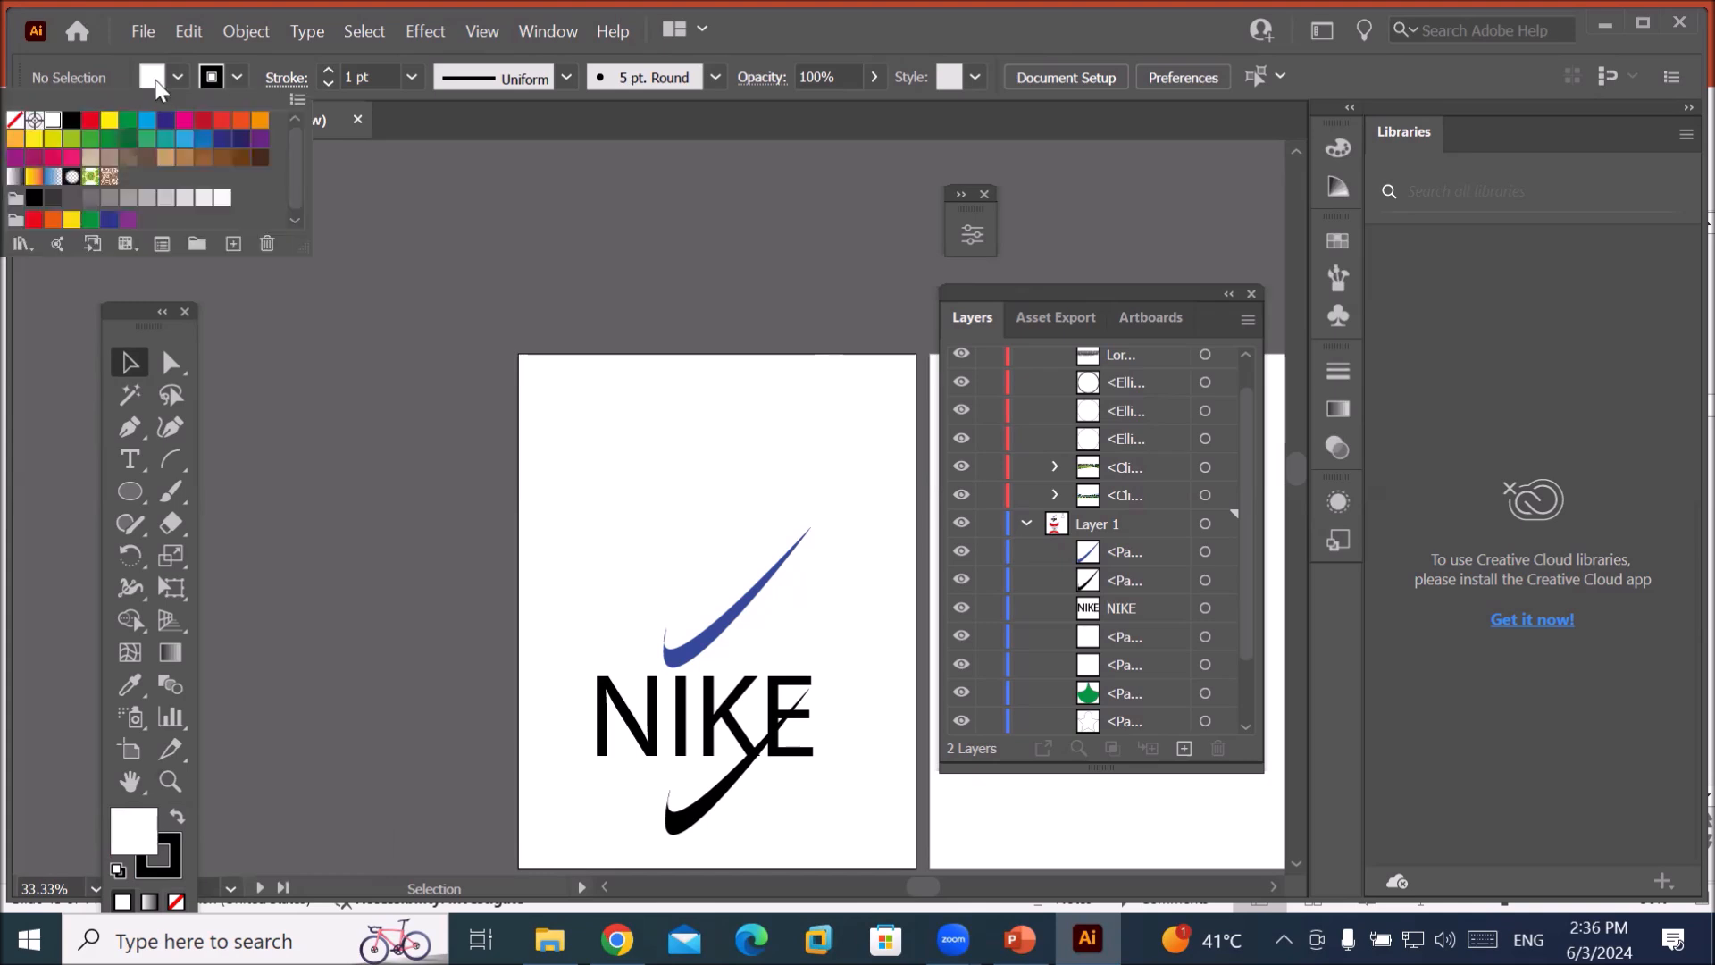
pyautogui.click(19, 121)
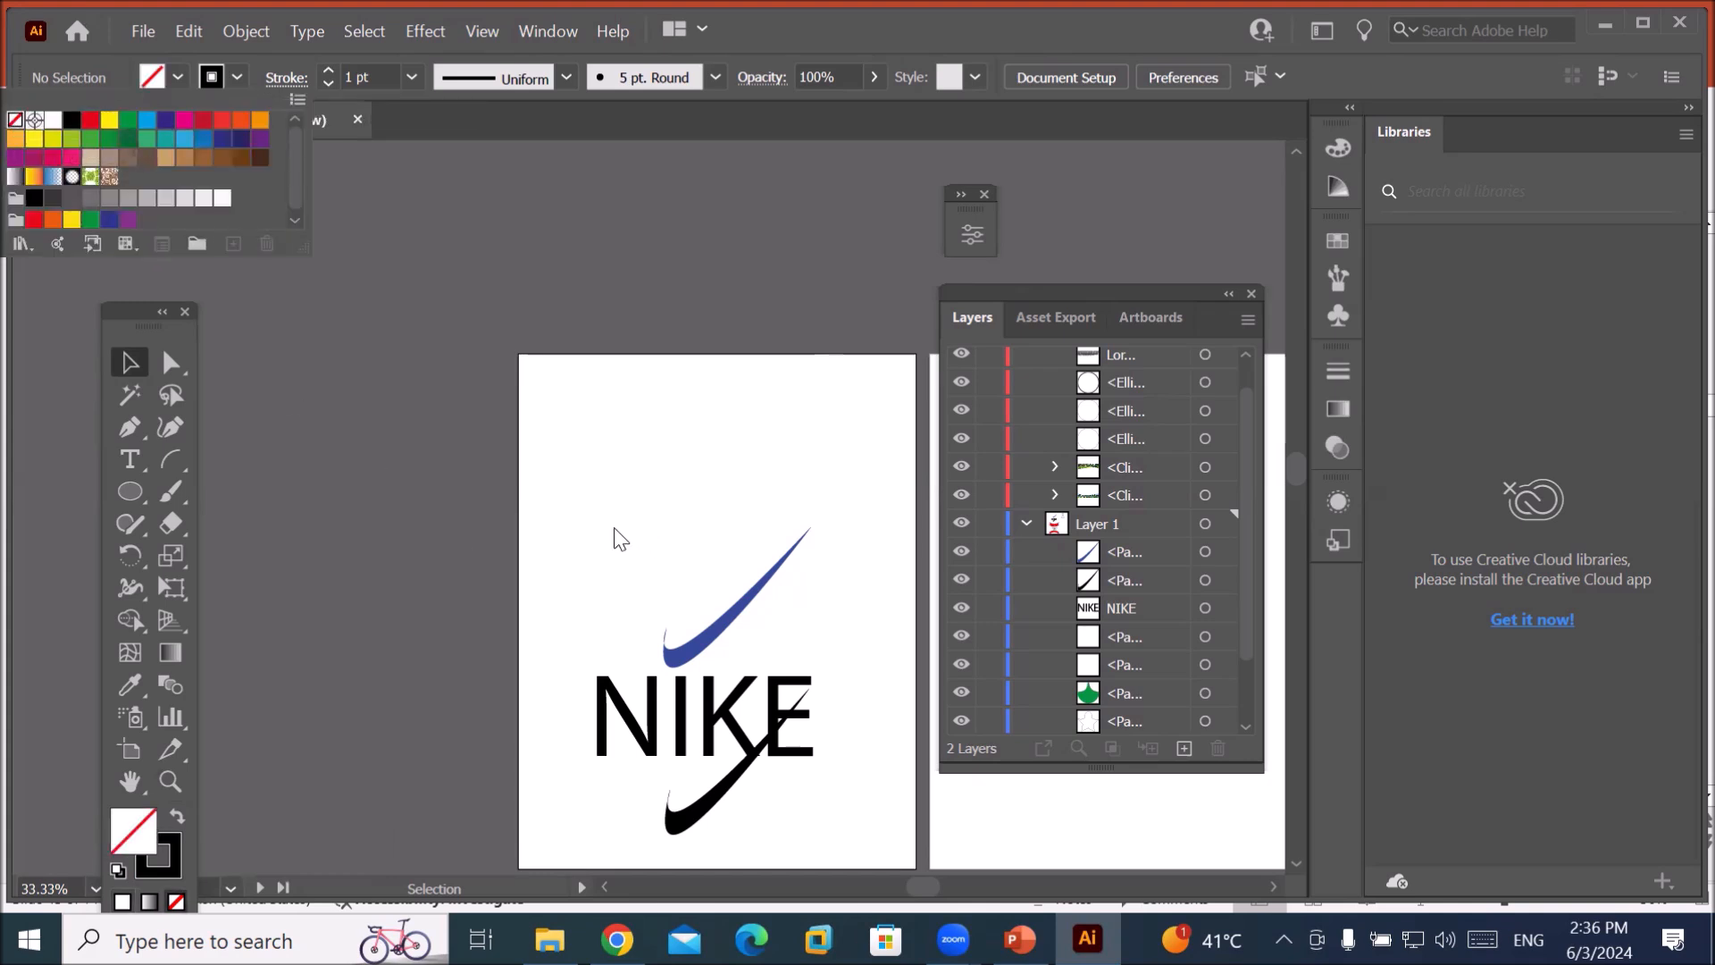
pyautogui.click(128, 433)
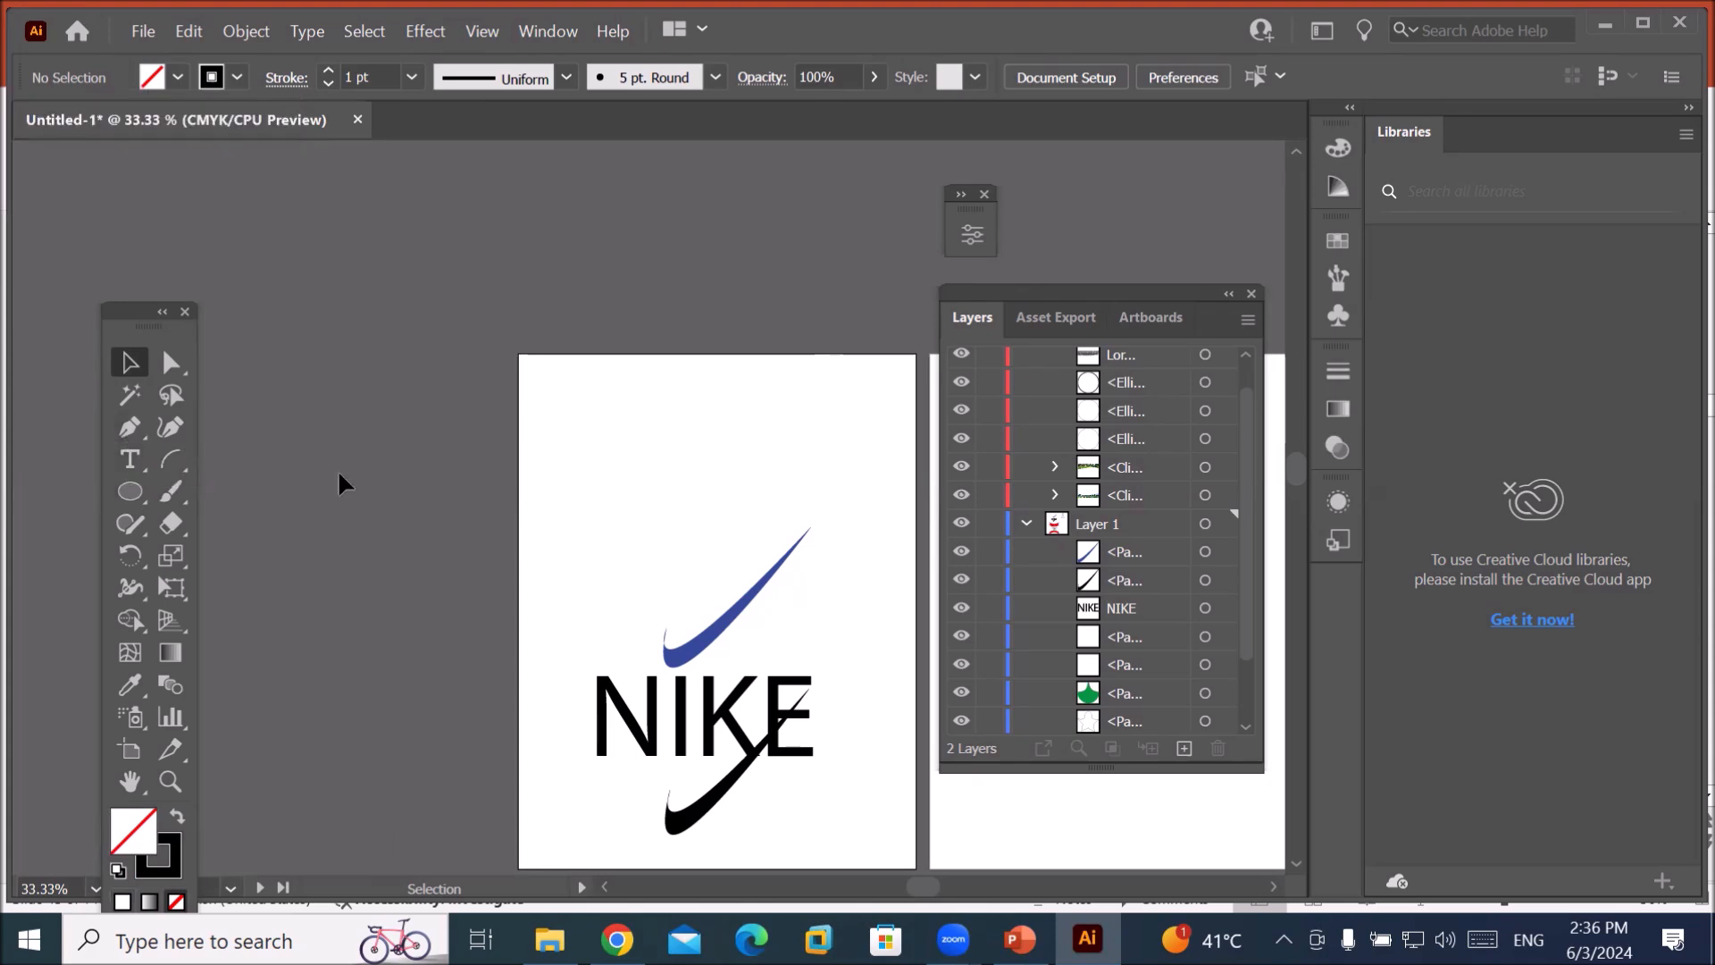
pyautogui.click(125, 432)
pyautogui.click(608, 550)
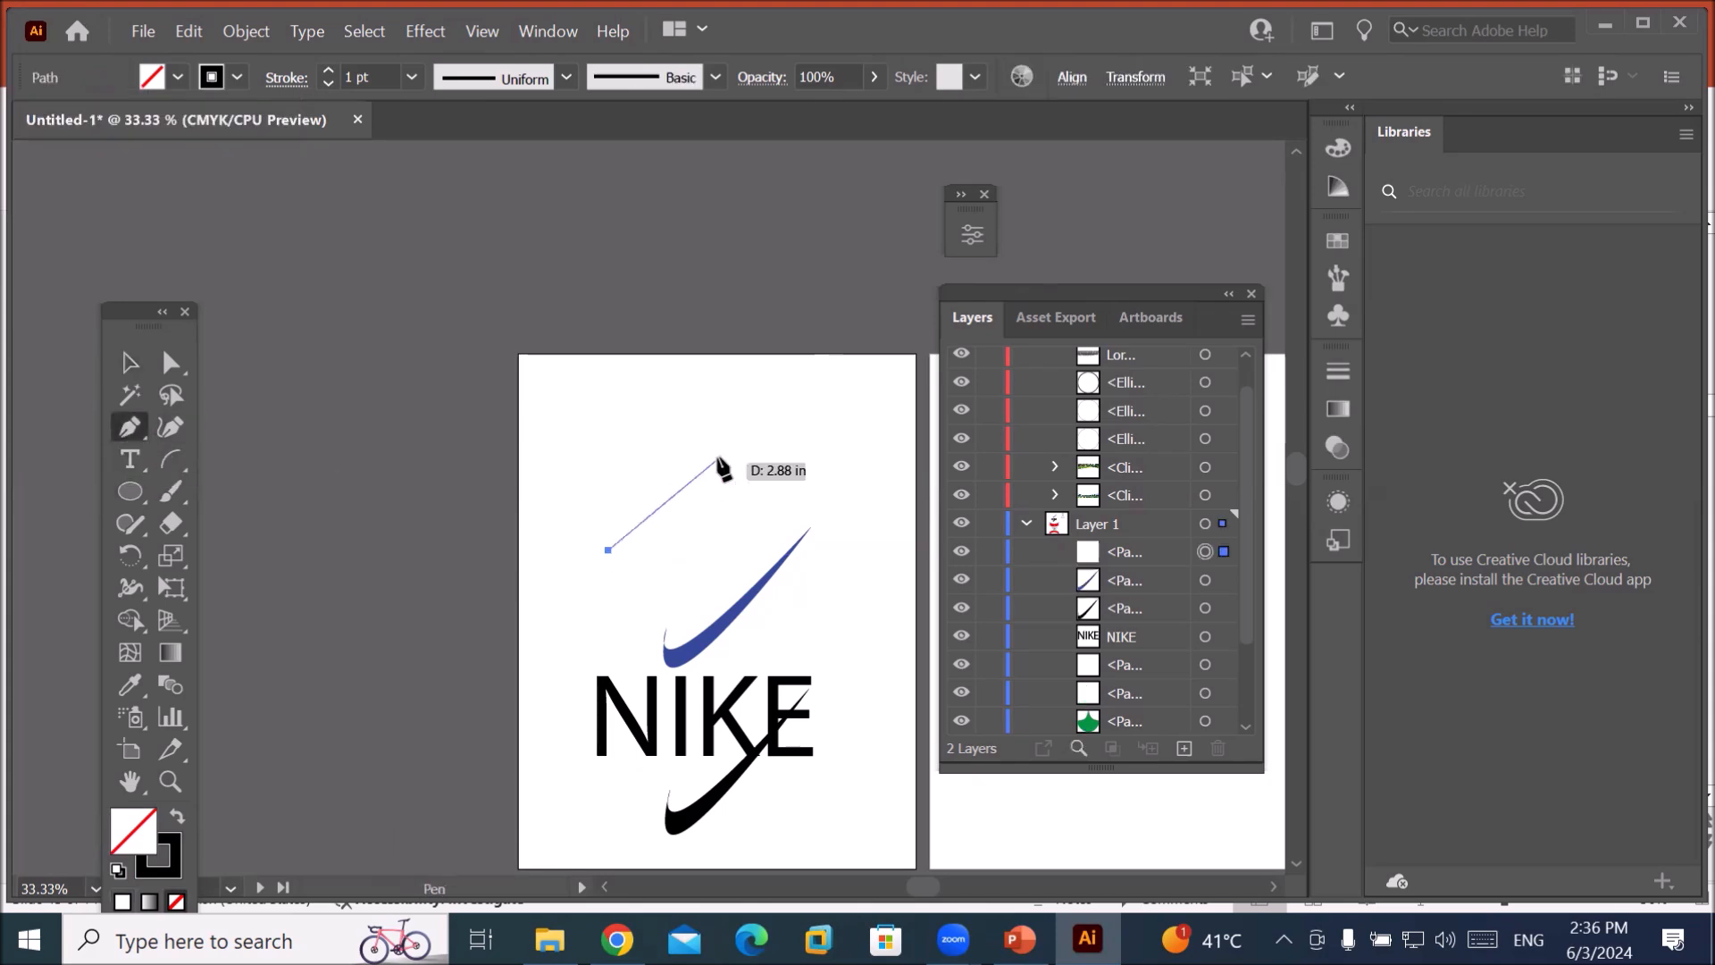
pyautogui.moveTo(725, 446); pyautogui.dragTo(855, 256)
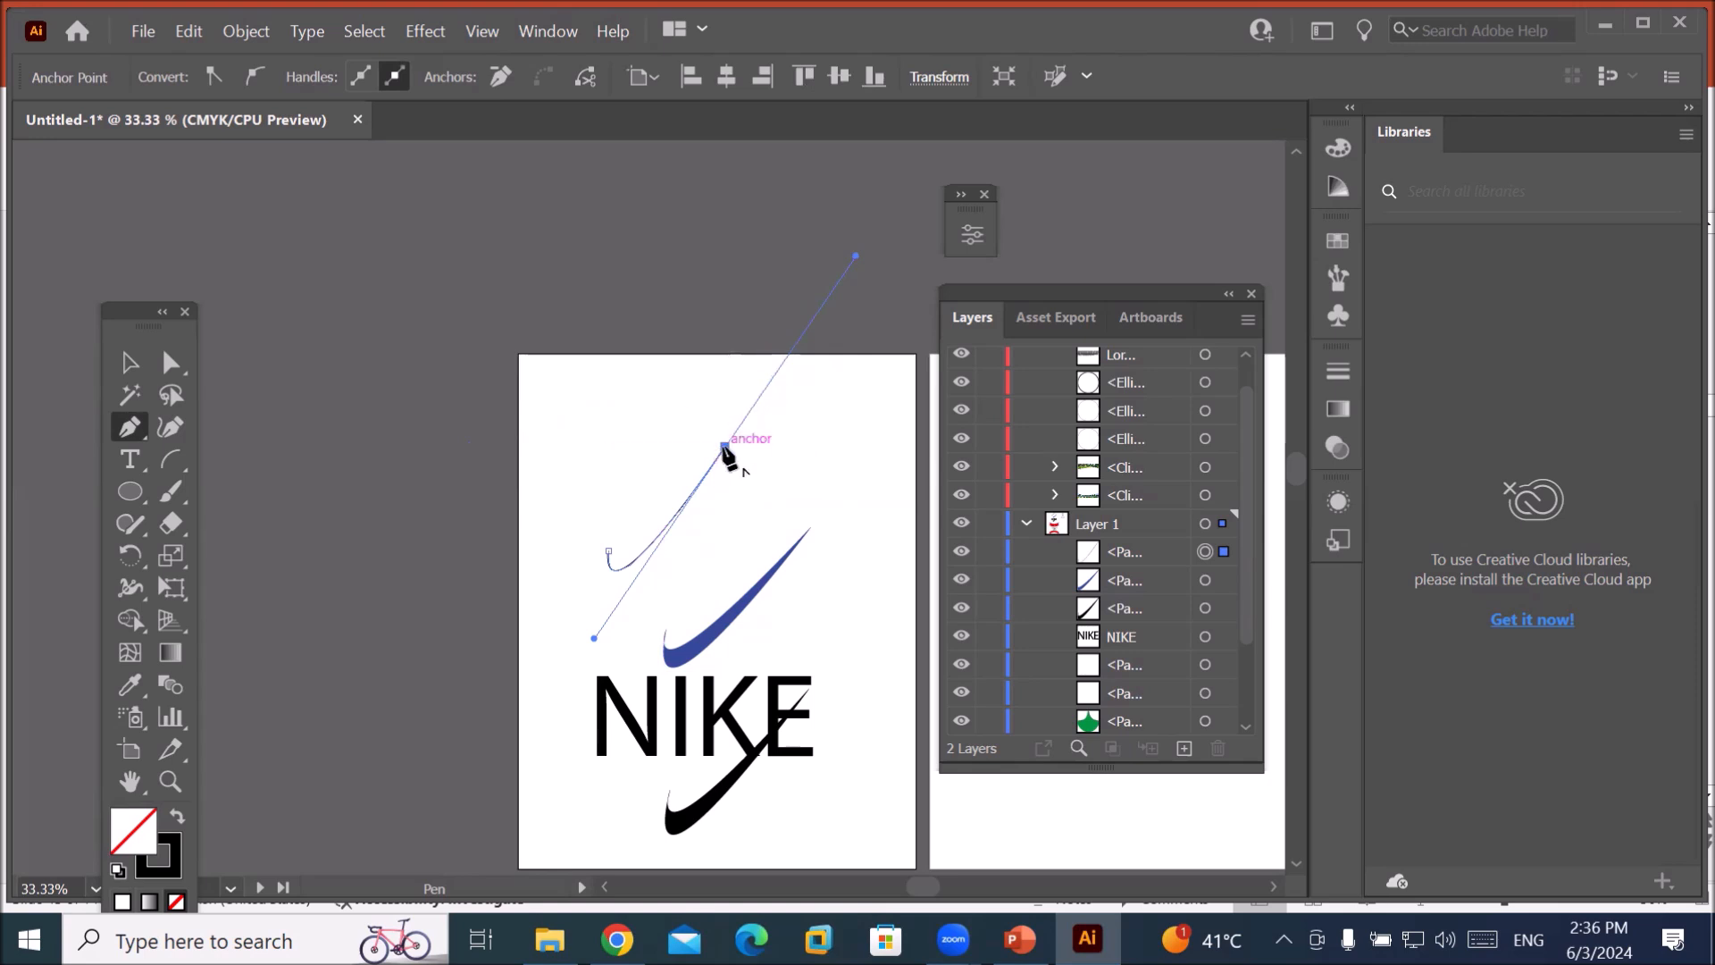
pyautogui.moveTo(724, 447); pyautogui.dragTo(802, 399)
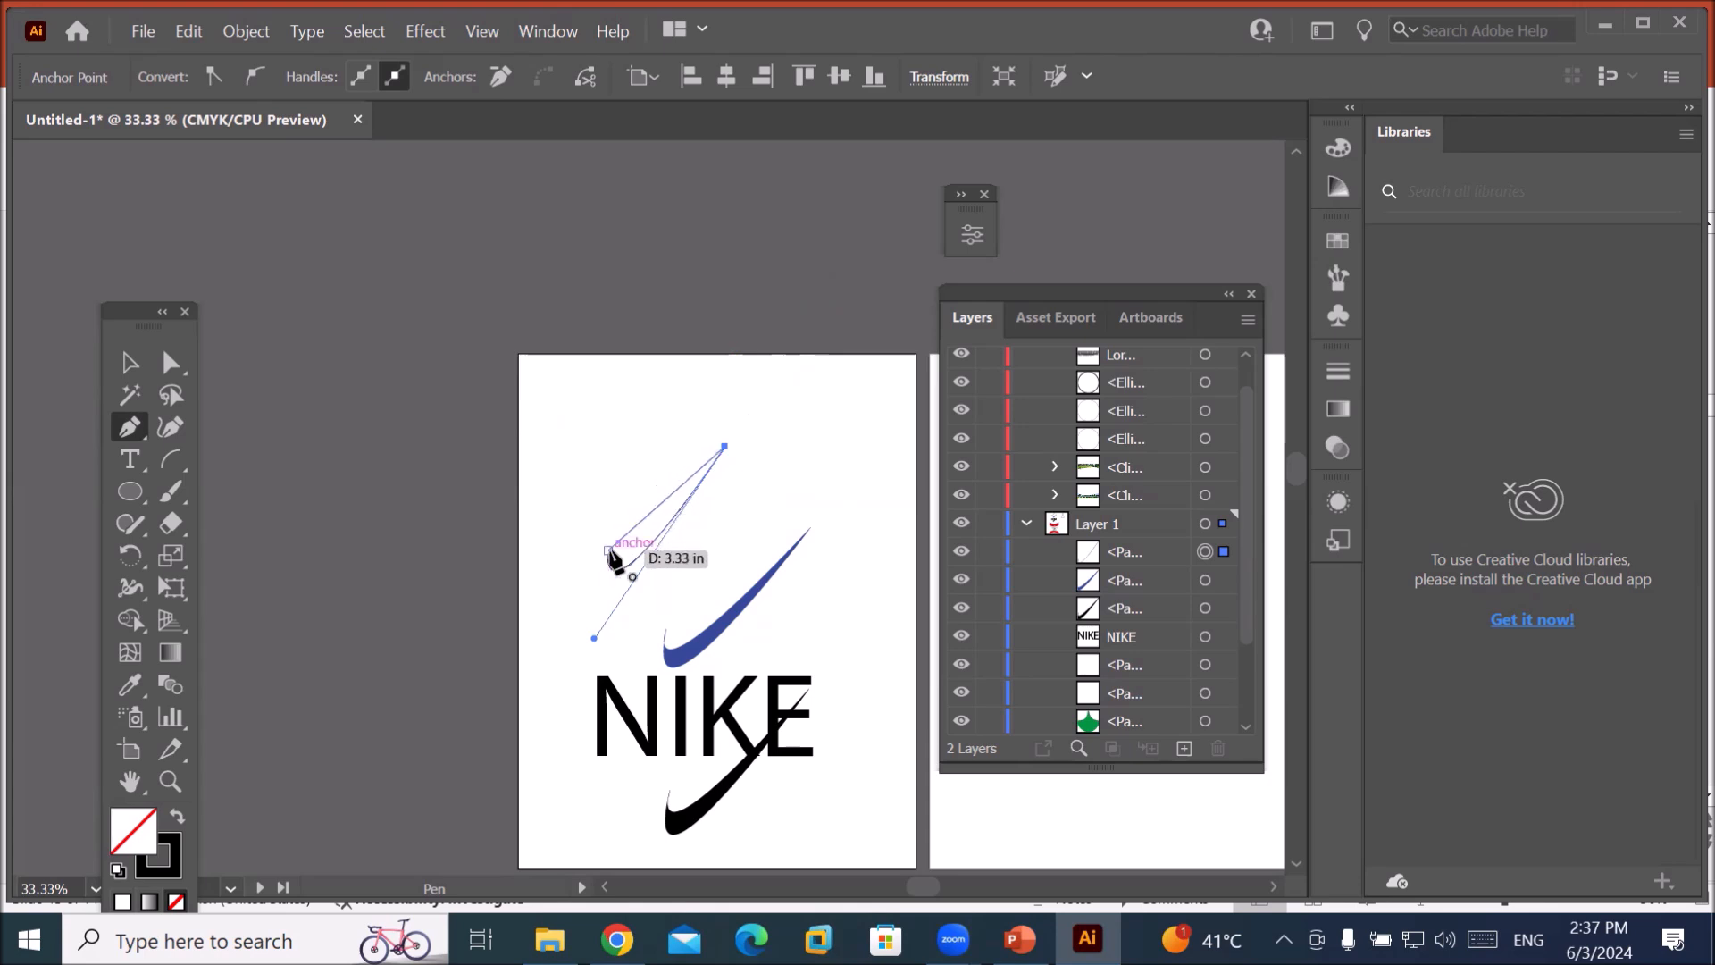
pyautogui.moveTo(608, 550); pyautogui.dragTo(604, 426)
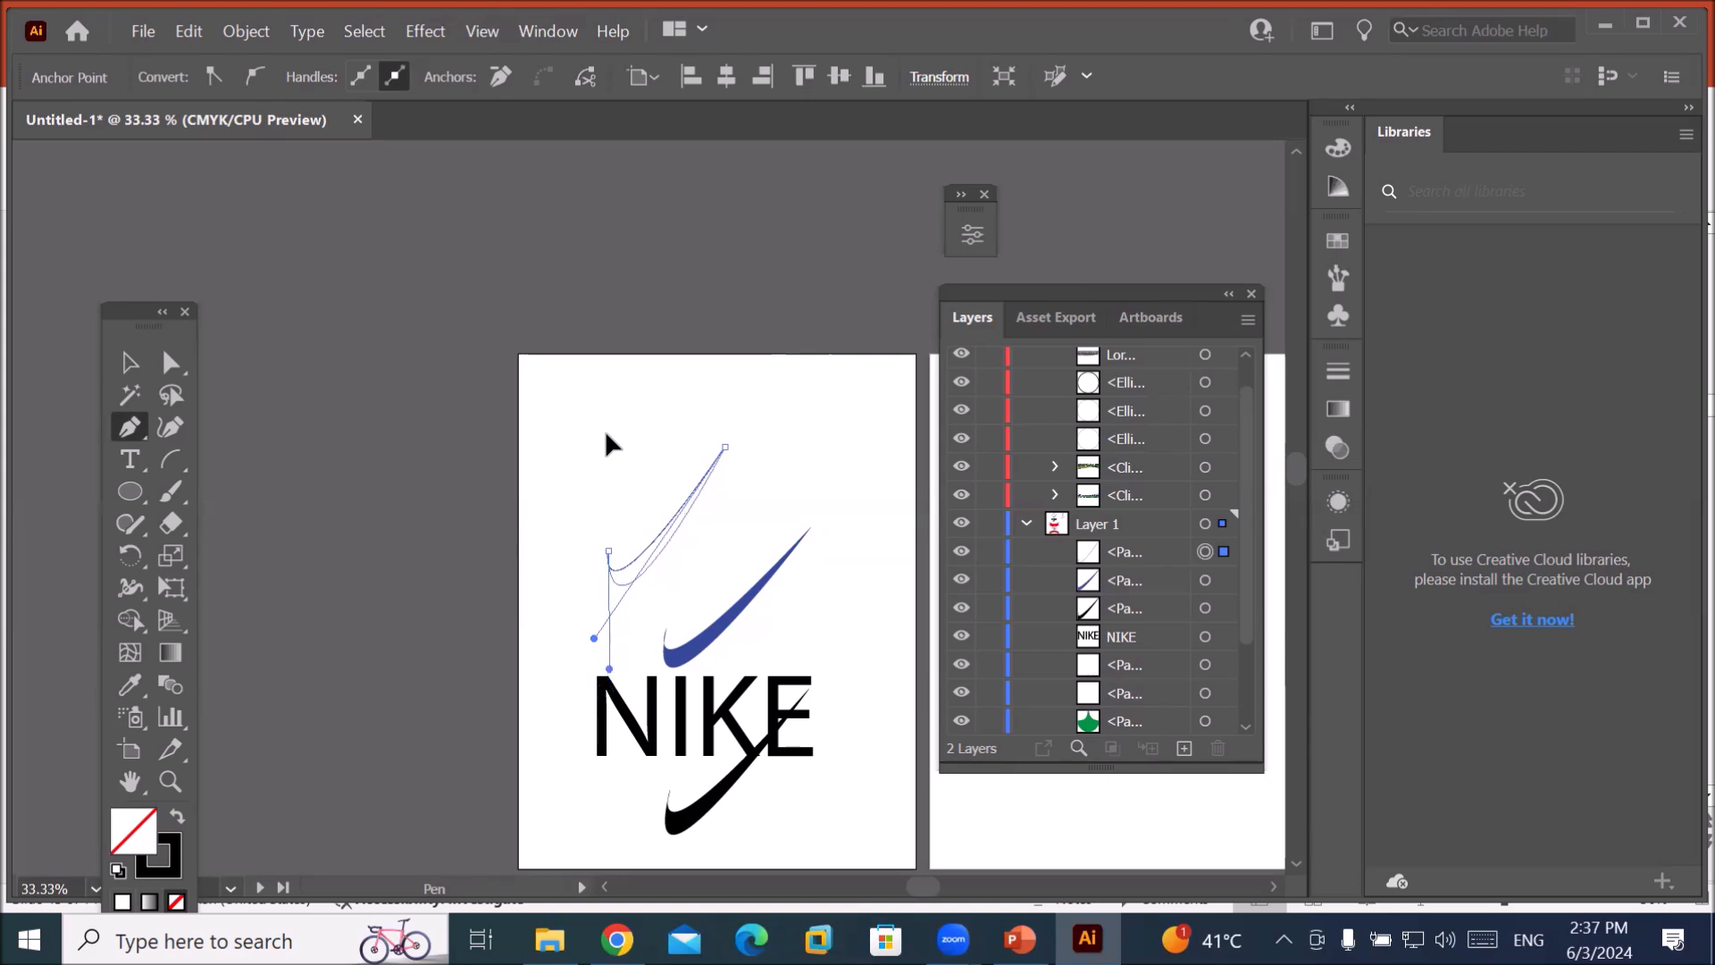
pyautogui.moveTo(604, 431); pyautogui.dragTo(606, 432)
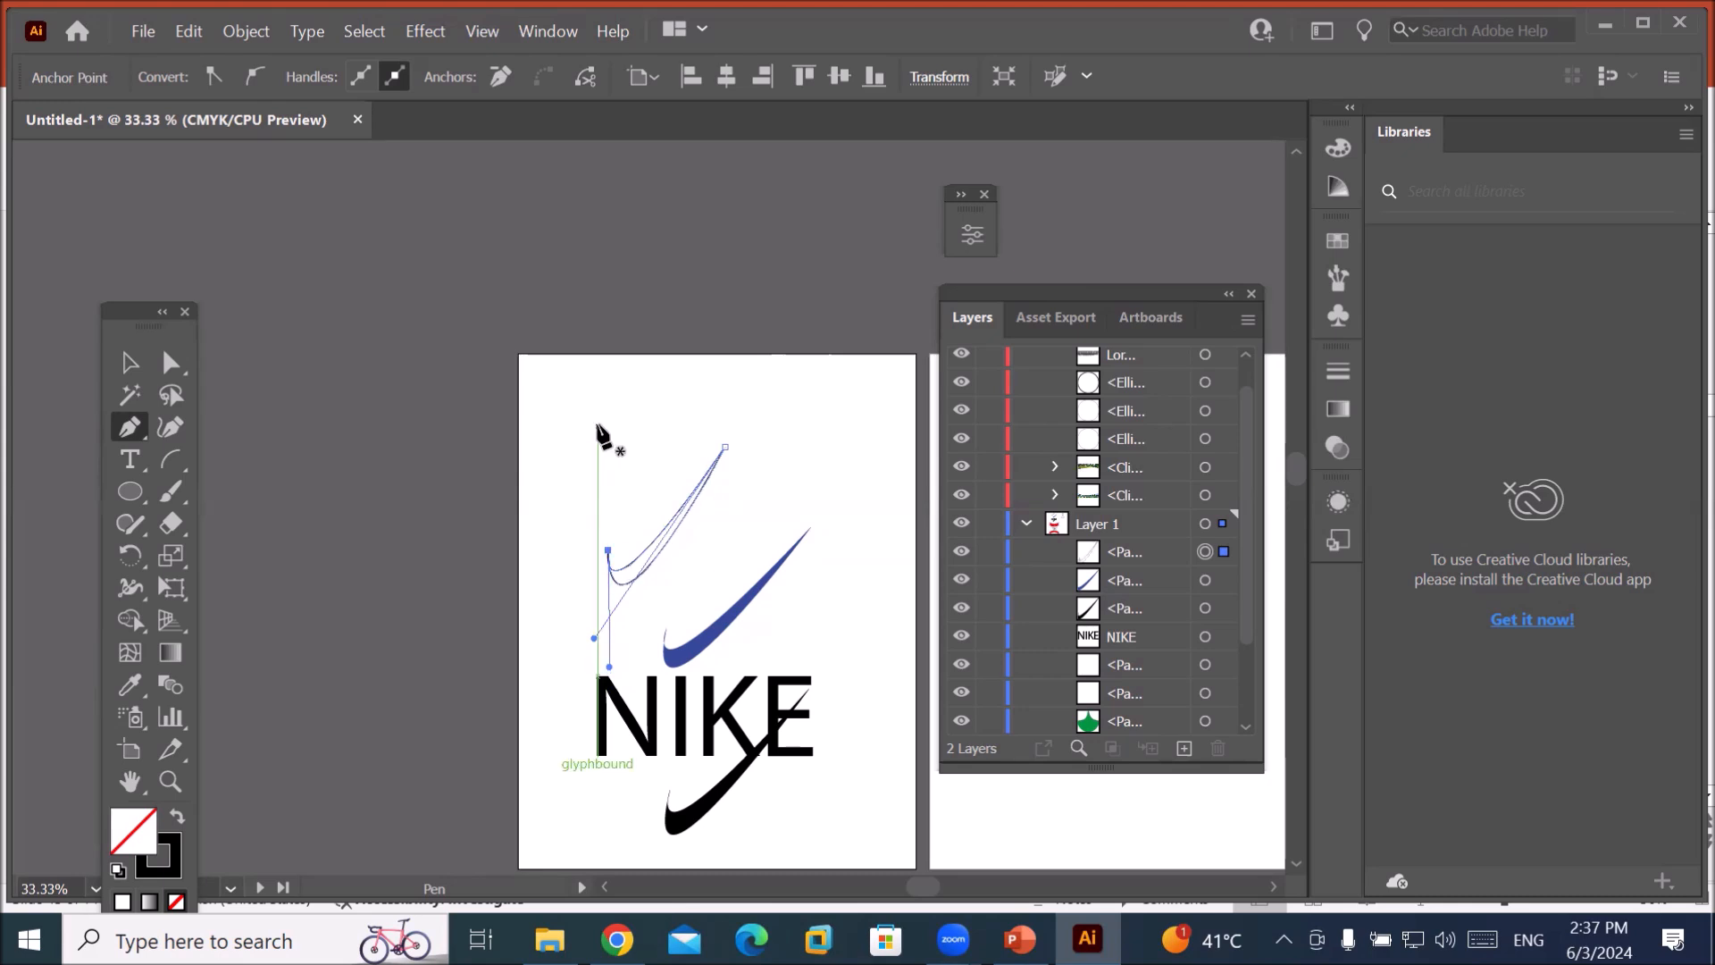
# Swap the third swoosh's fill and stroke to give it a black fill without stroke, and deselect it.
pyautogui.click(176, 827)
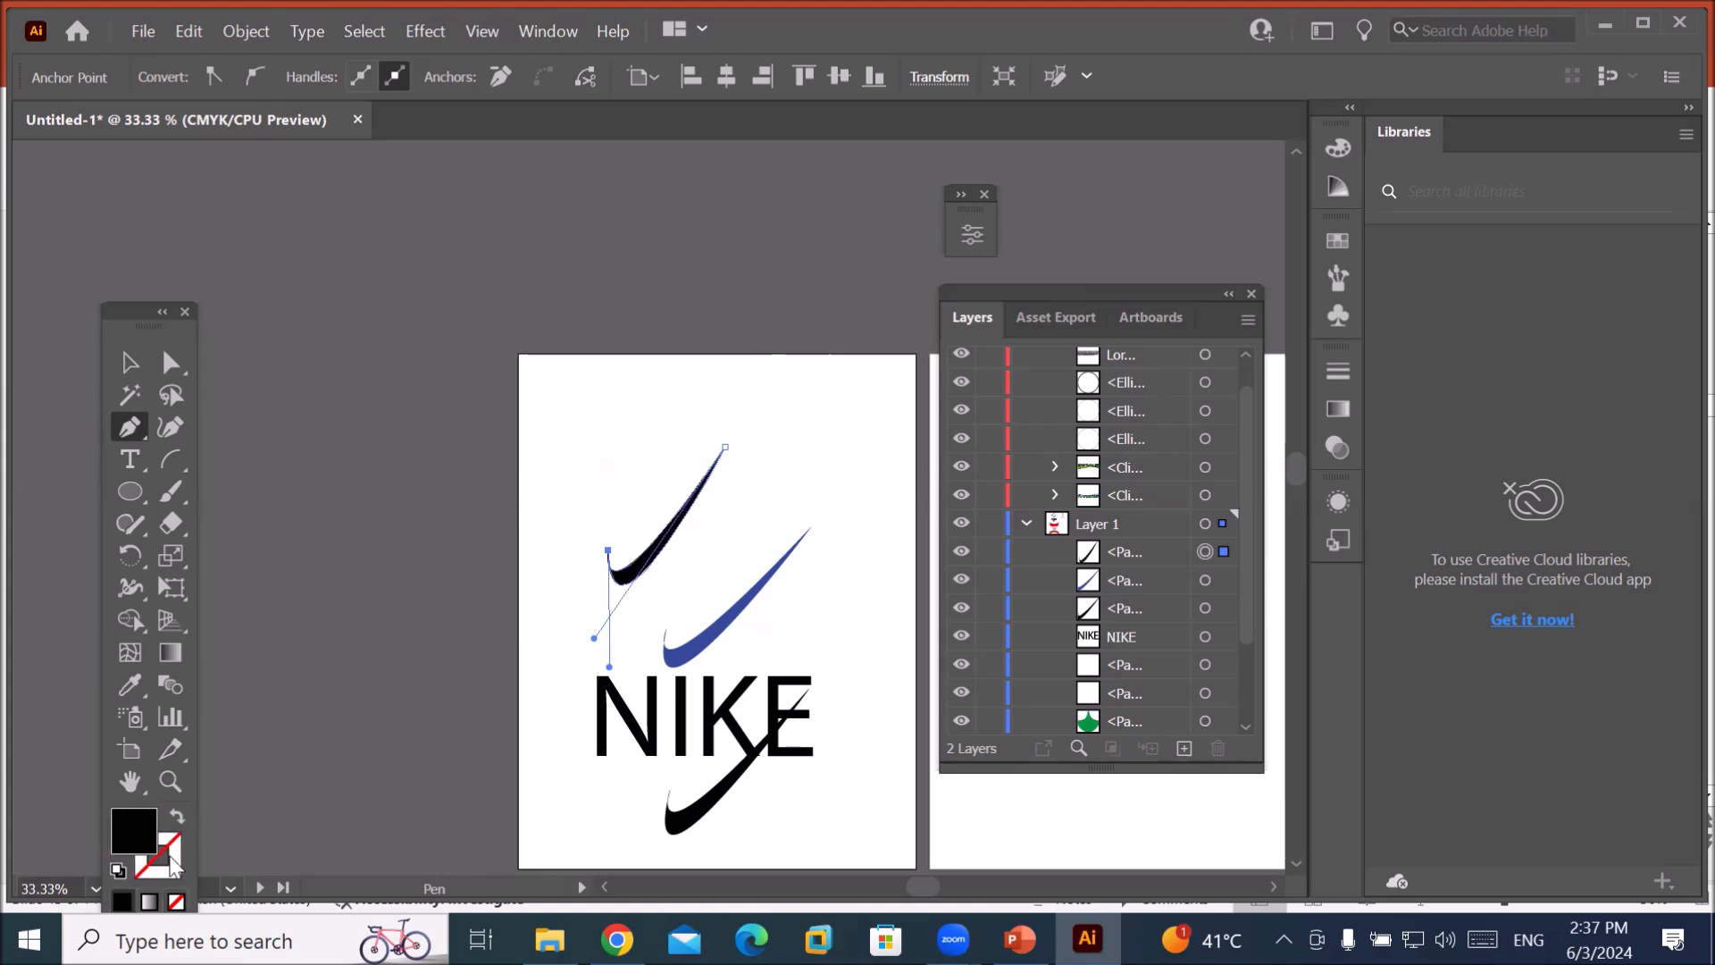
pyautogui.click(130, 362)
pyautogui.click(573, 625)
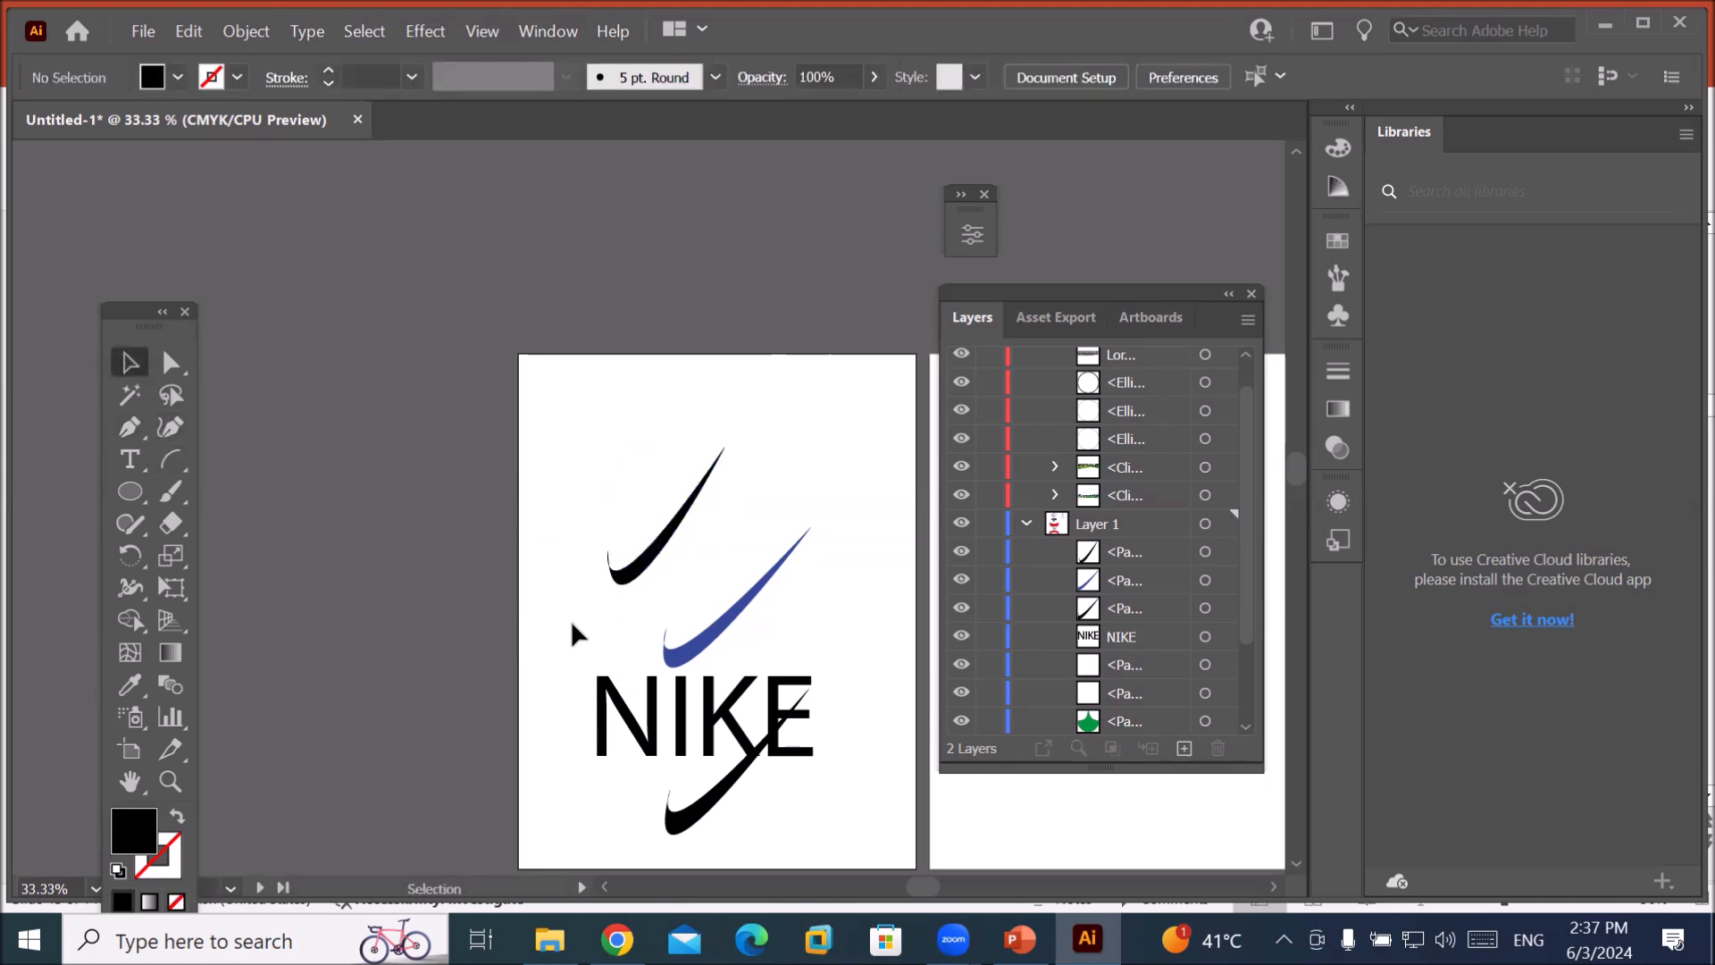
# Delete the flask-shaped outline from the second artboard.
pyautogui.moveTo(1020, 808); pyautogui.dragTo(639, 736)
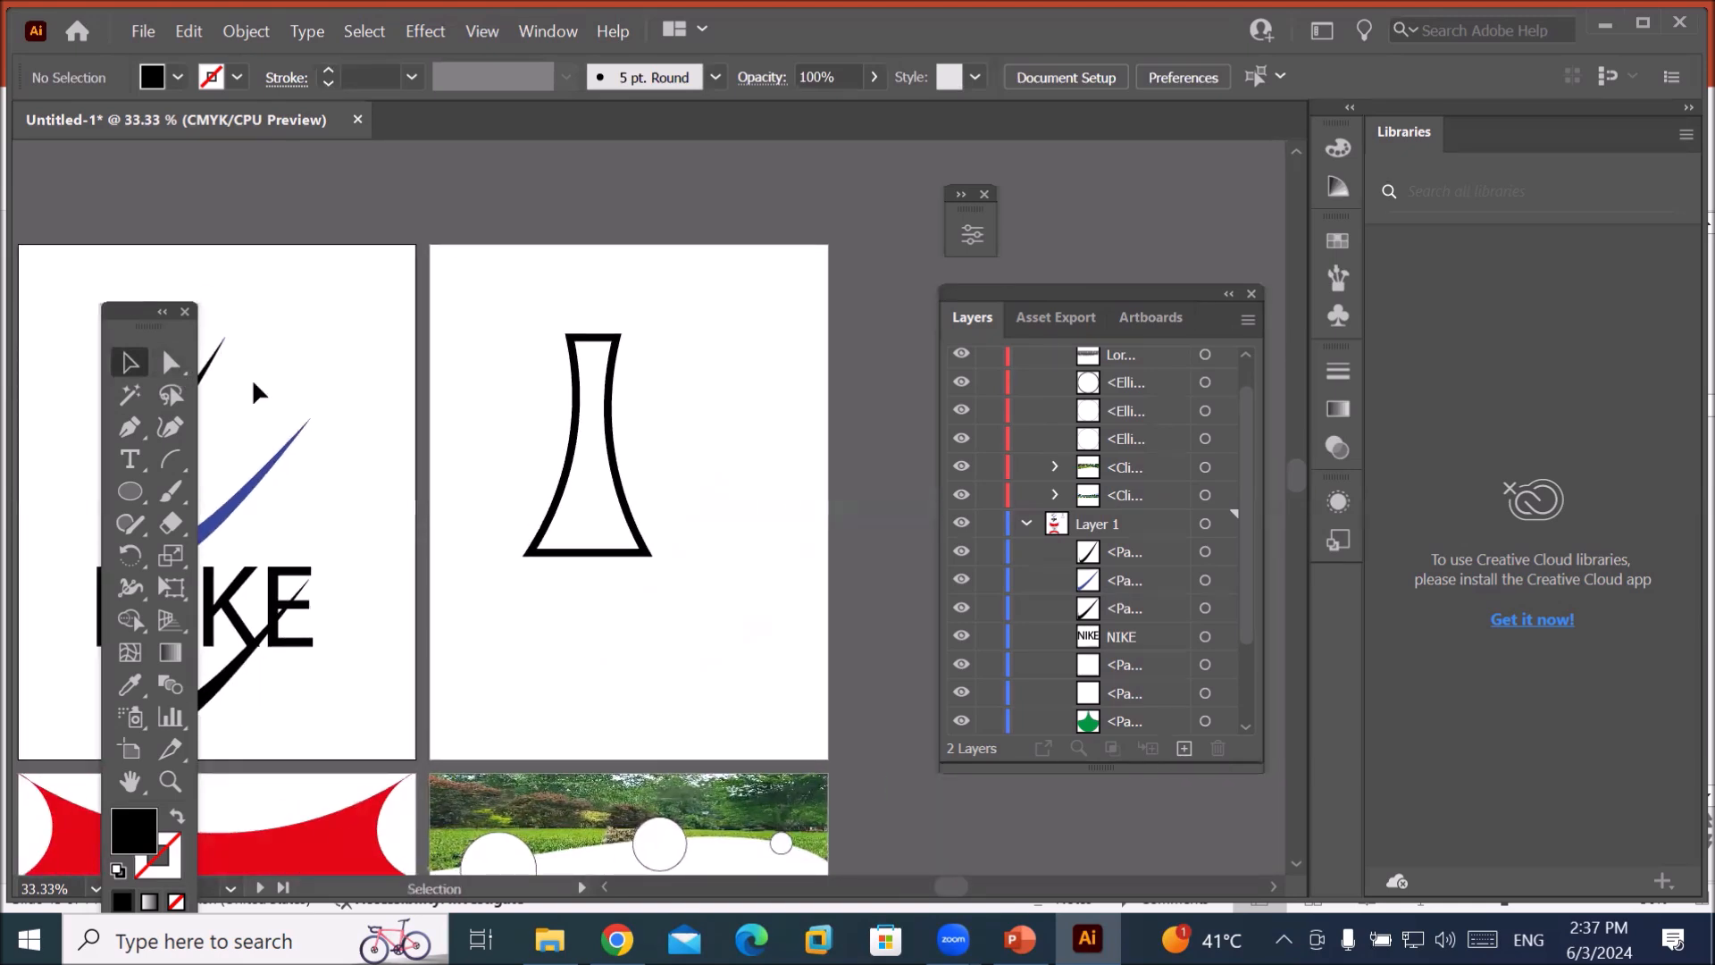
pyautogui.click(604, 444)
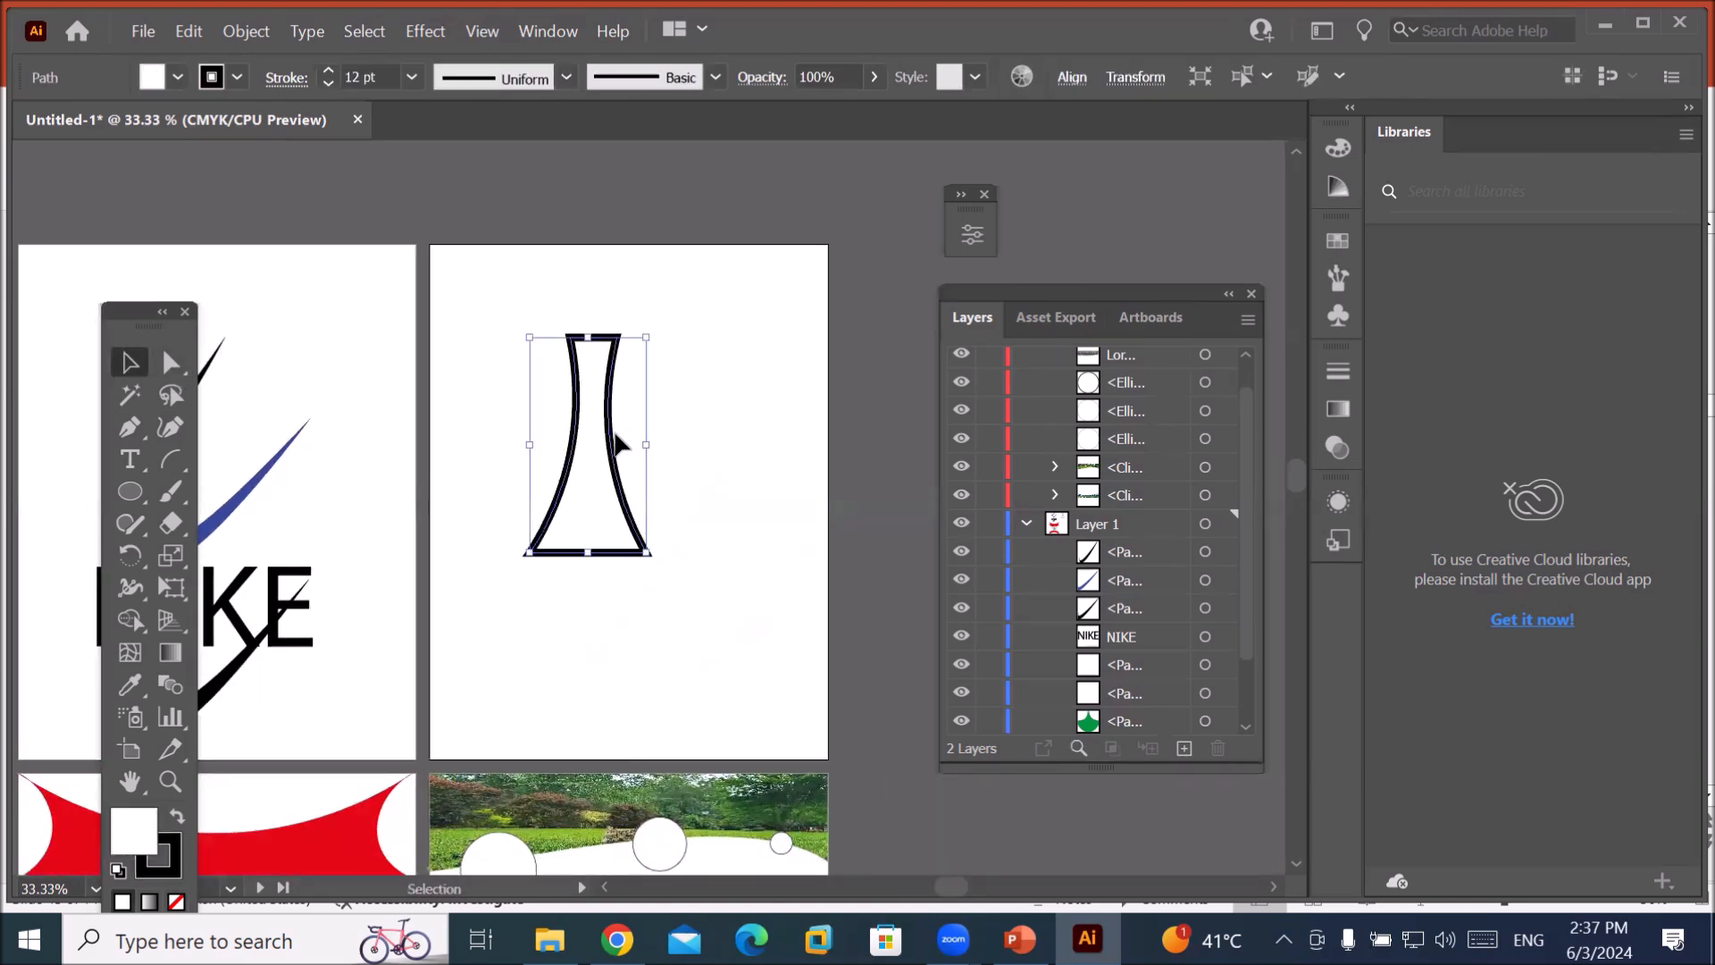
pyautogui.press('Delete')
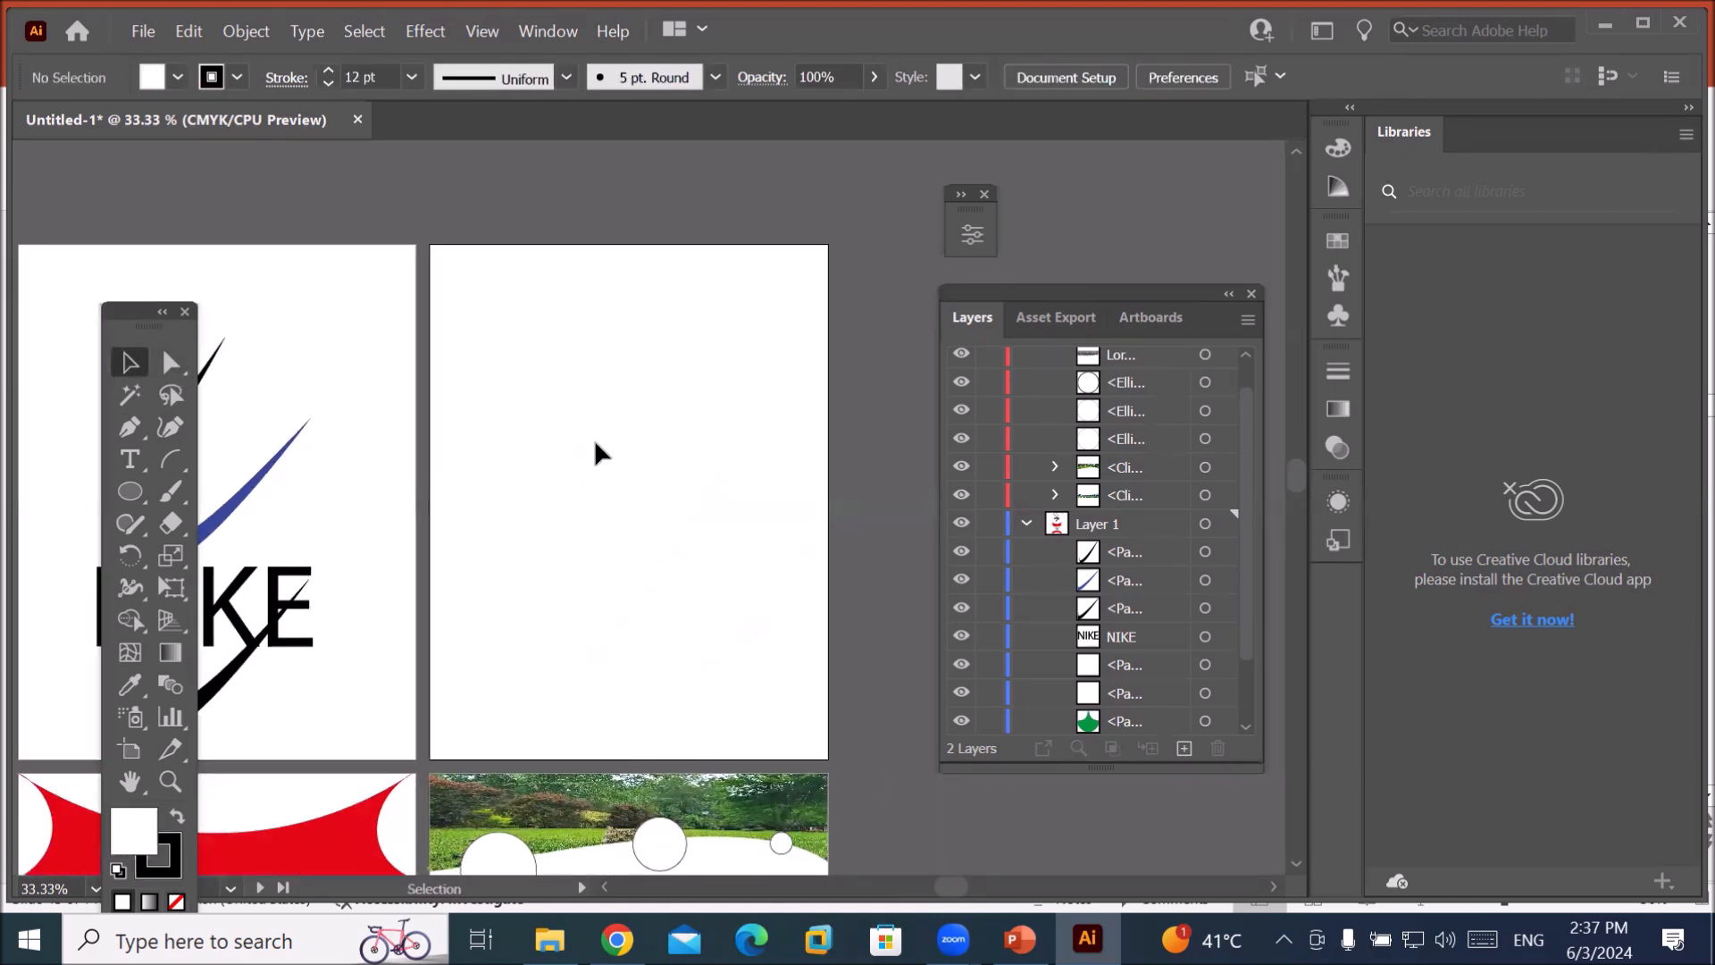
# Add the point text "Shield Design" at the top of the second artboard and enlarge it to nearly two thirds of the artboard's width.
pyautogui.click(130, 459)
pyautogui.click(525, 284)
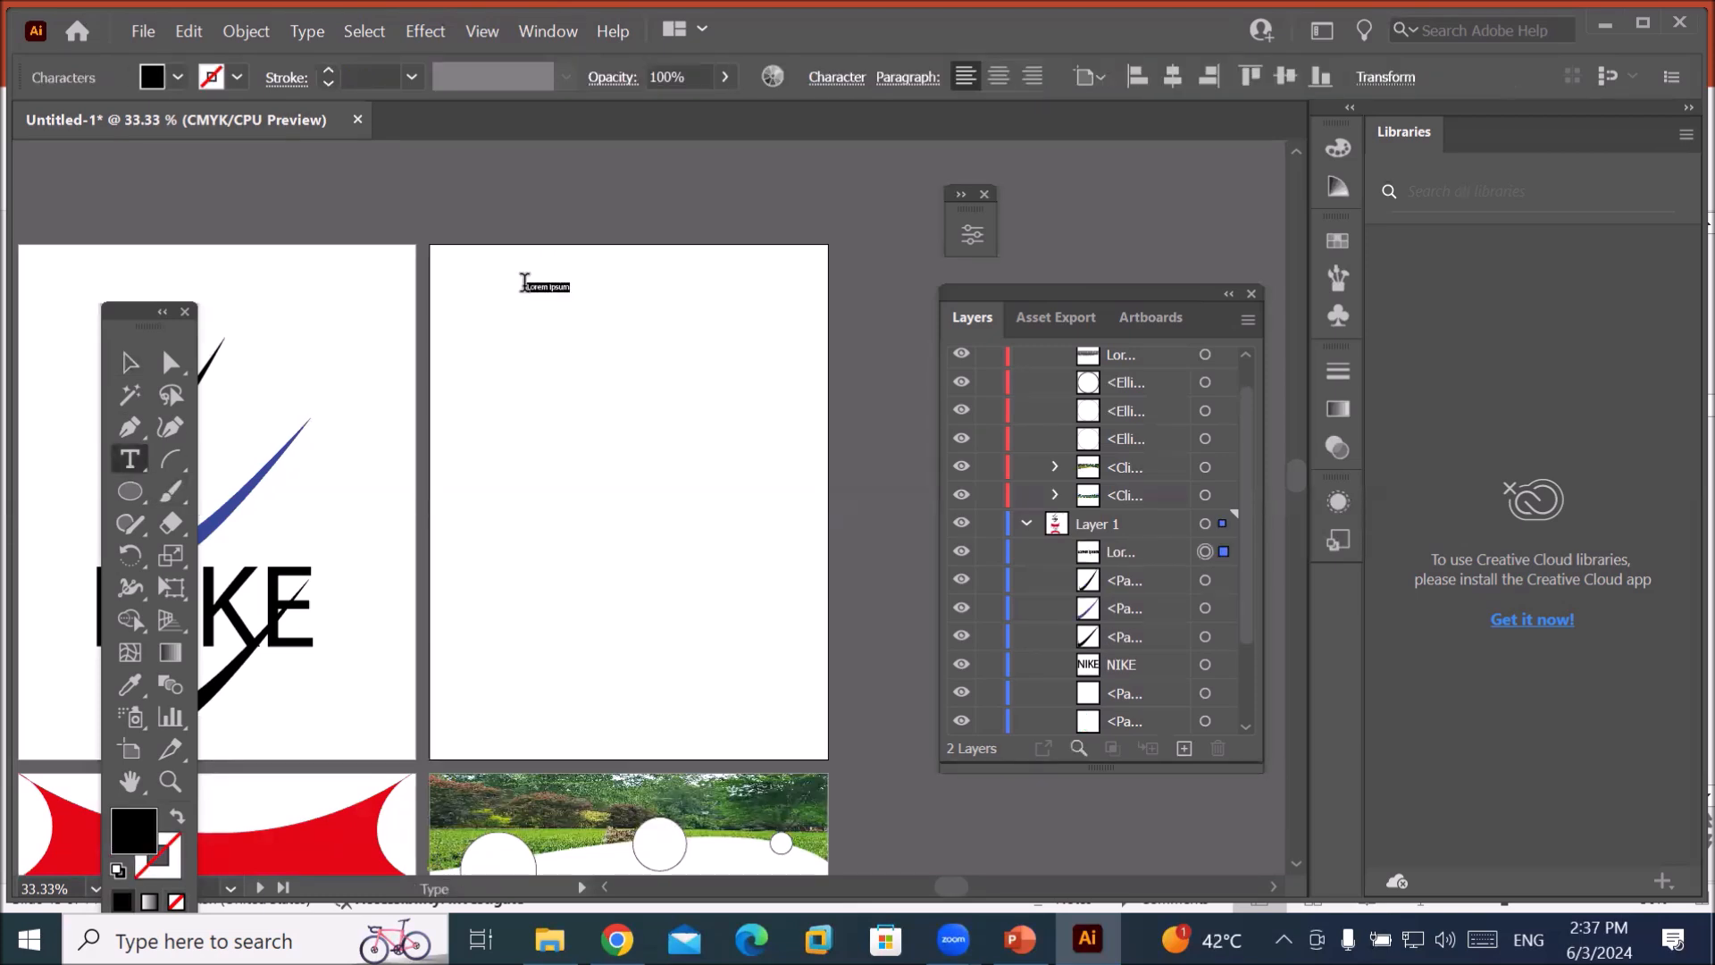
pyautogui.write('Shield Design')
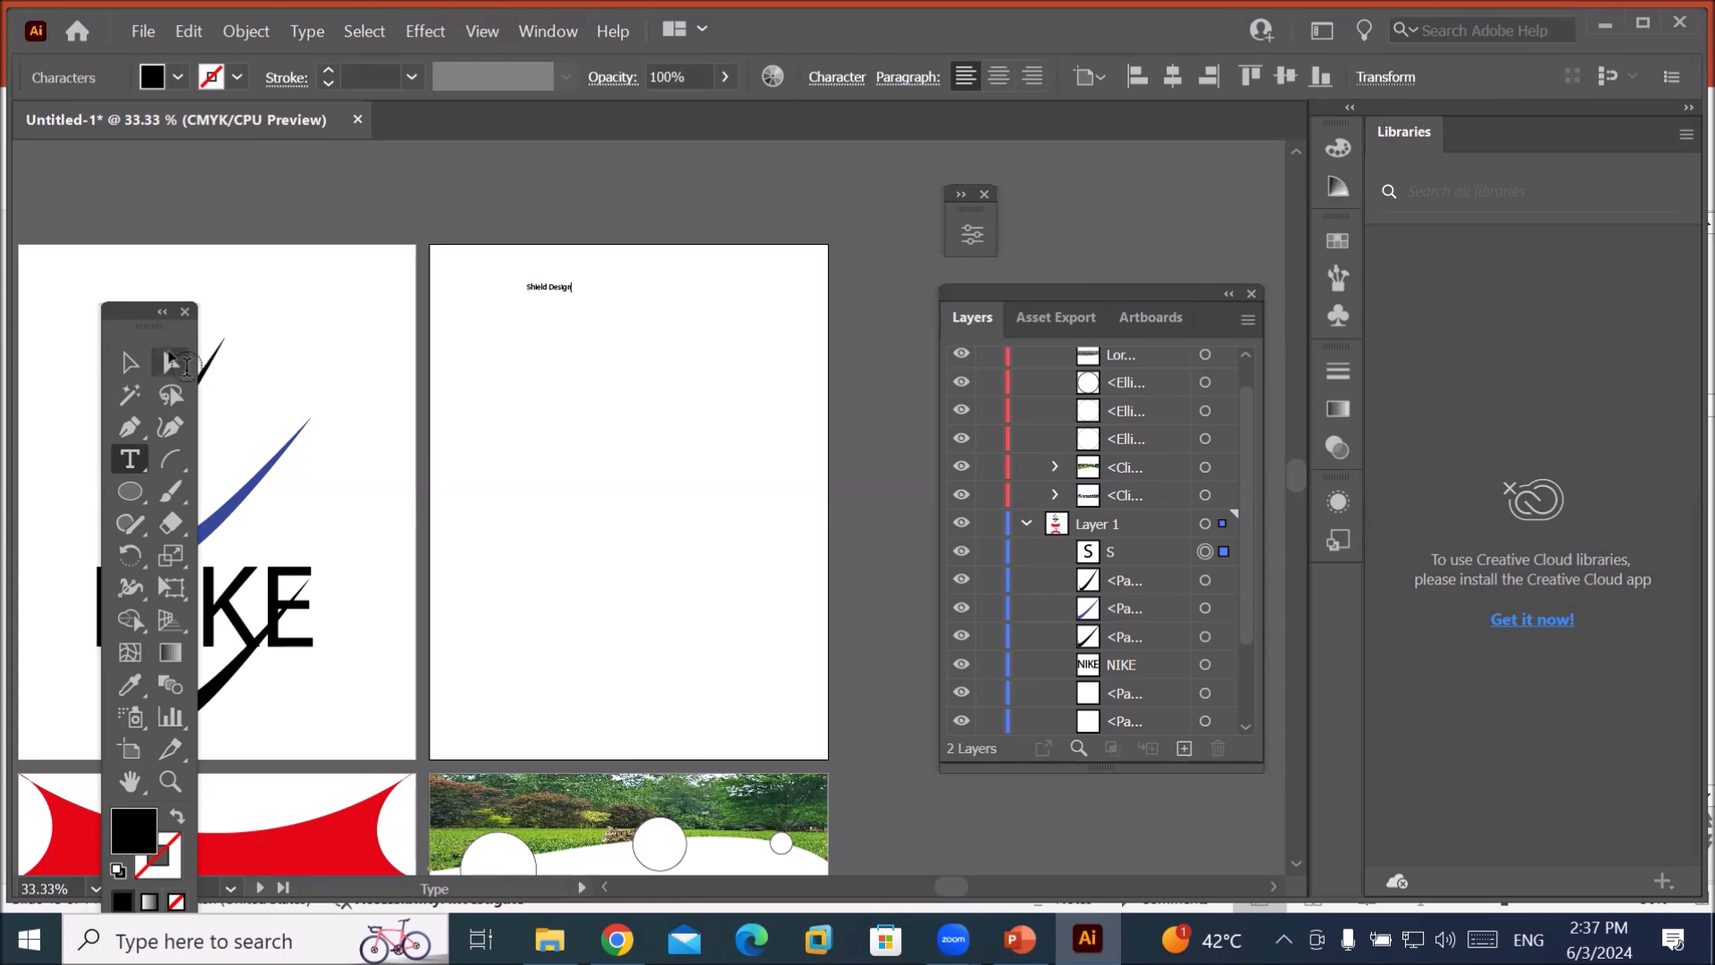
pyautogui.click(130, 362)
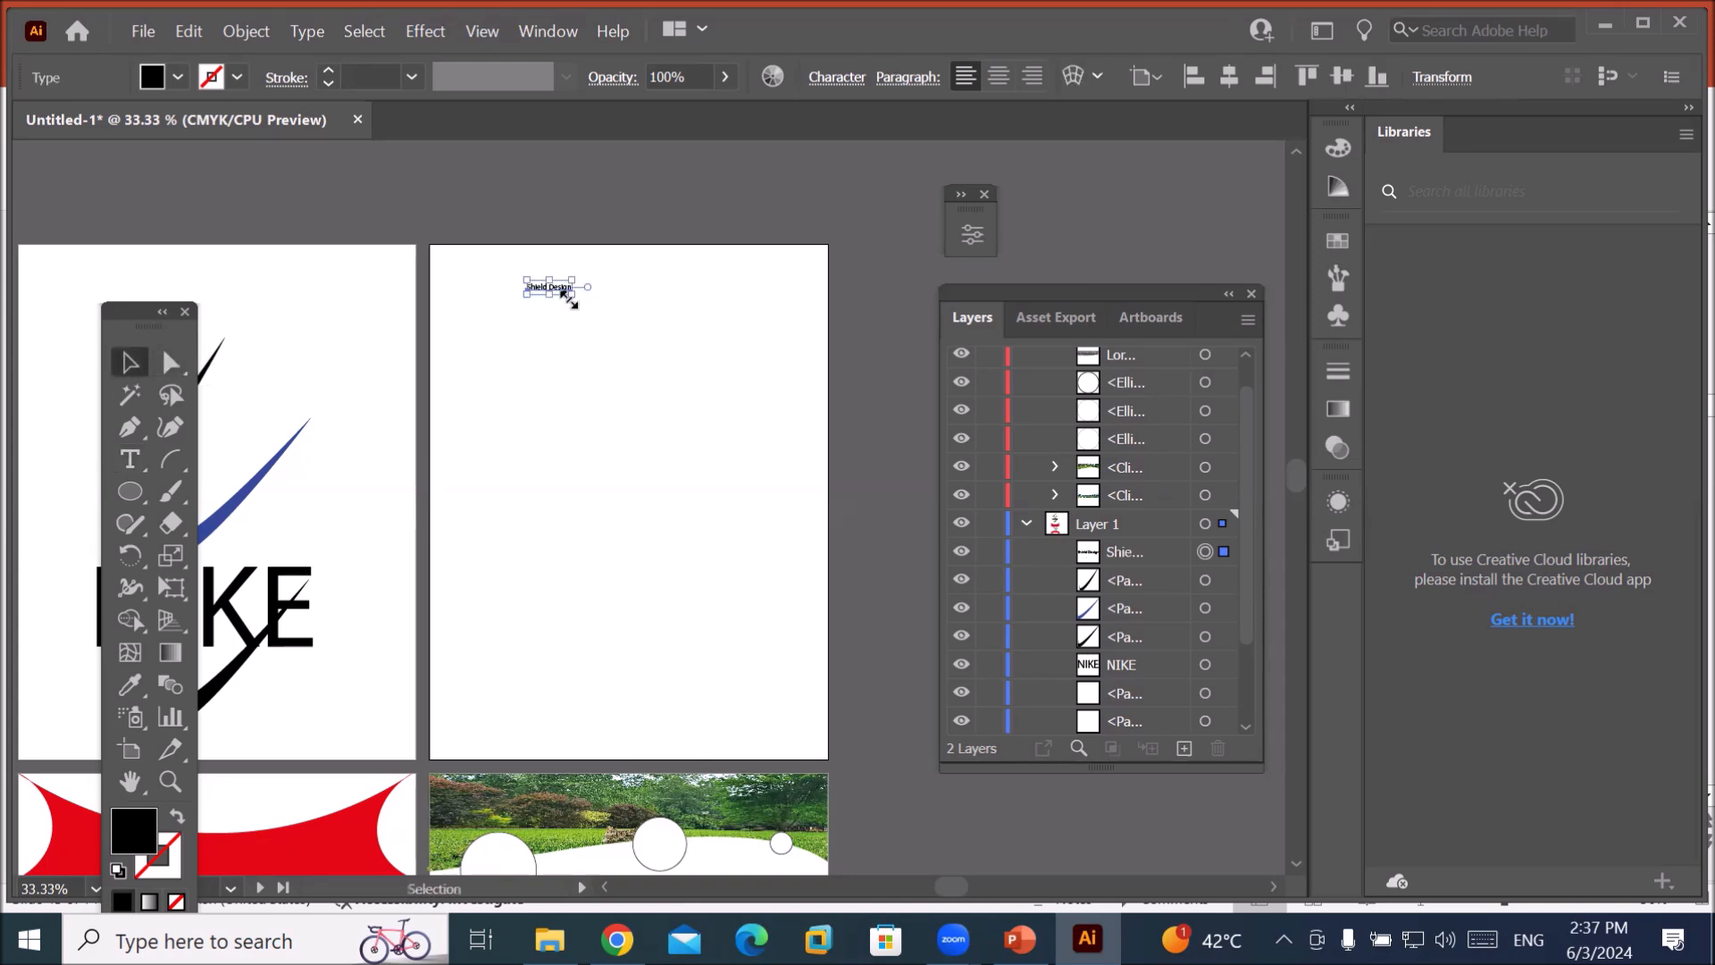
pyautogui.moveTo(565, 295); pyautogui.dragTo(758, 296)
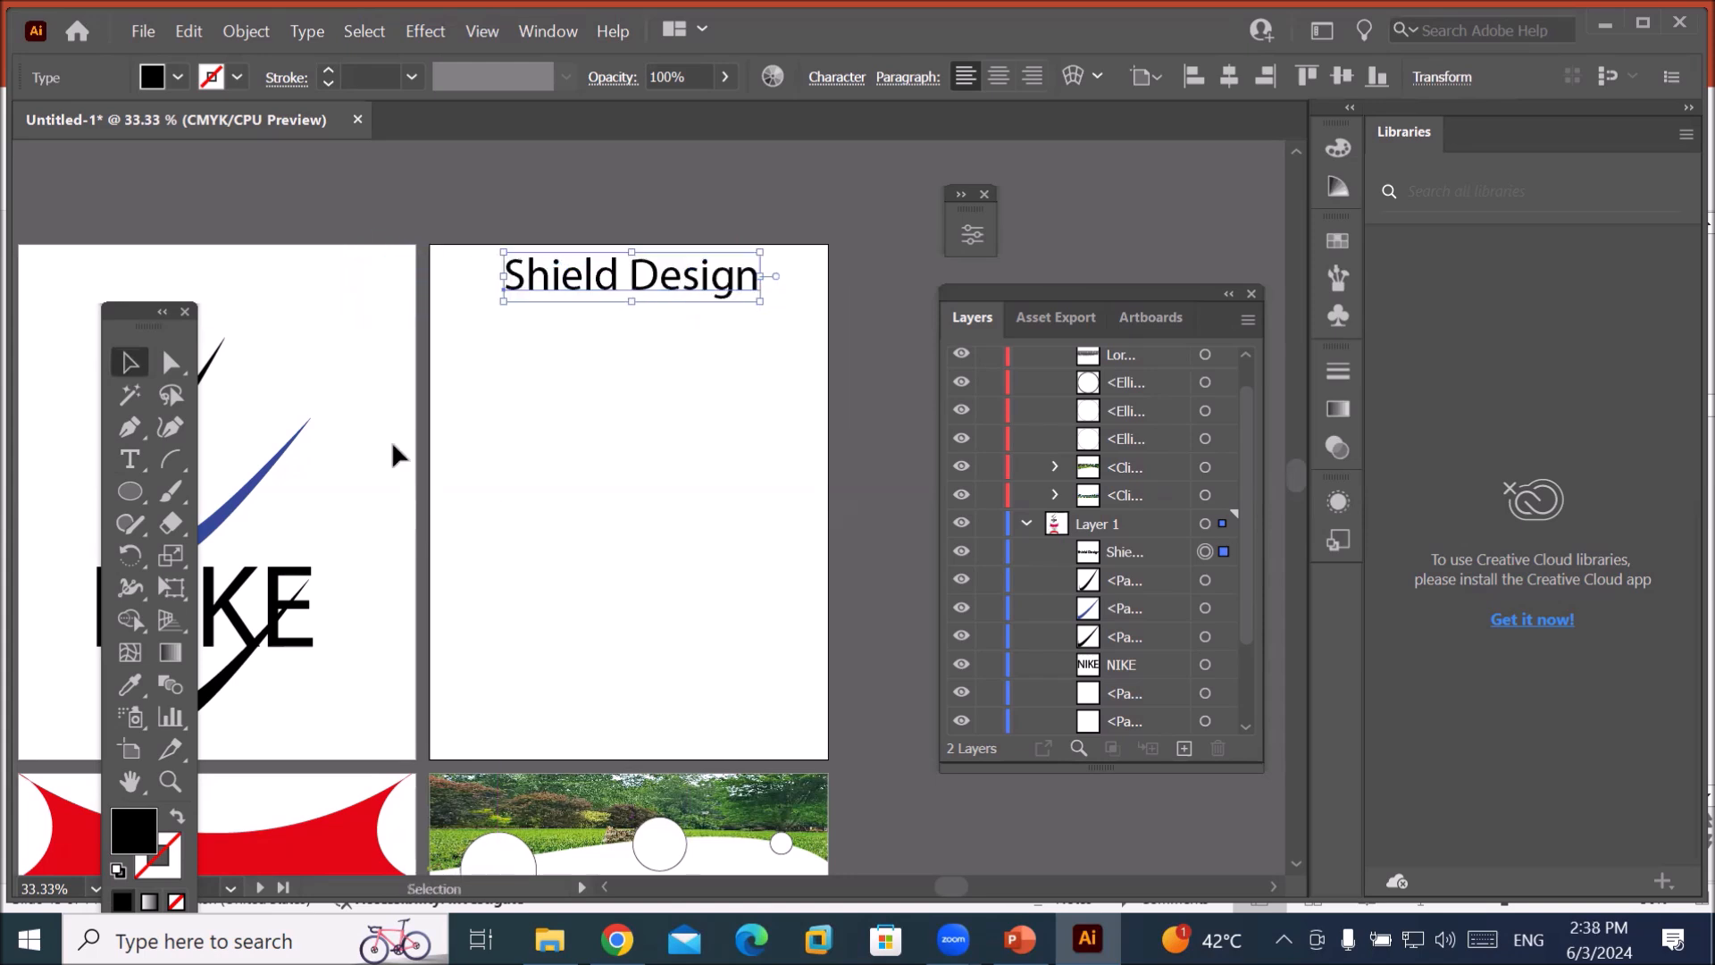
# Show the rulers and place a vertical guide down the centre of the second artboard.
pyautogui.click(131, 429)
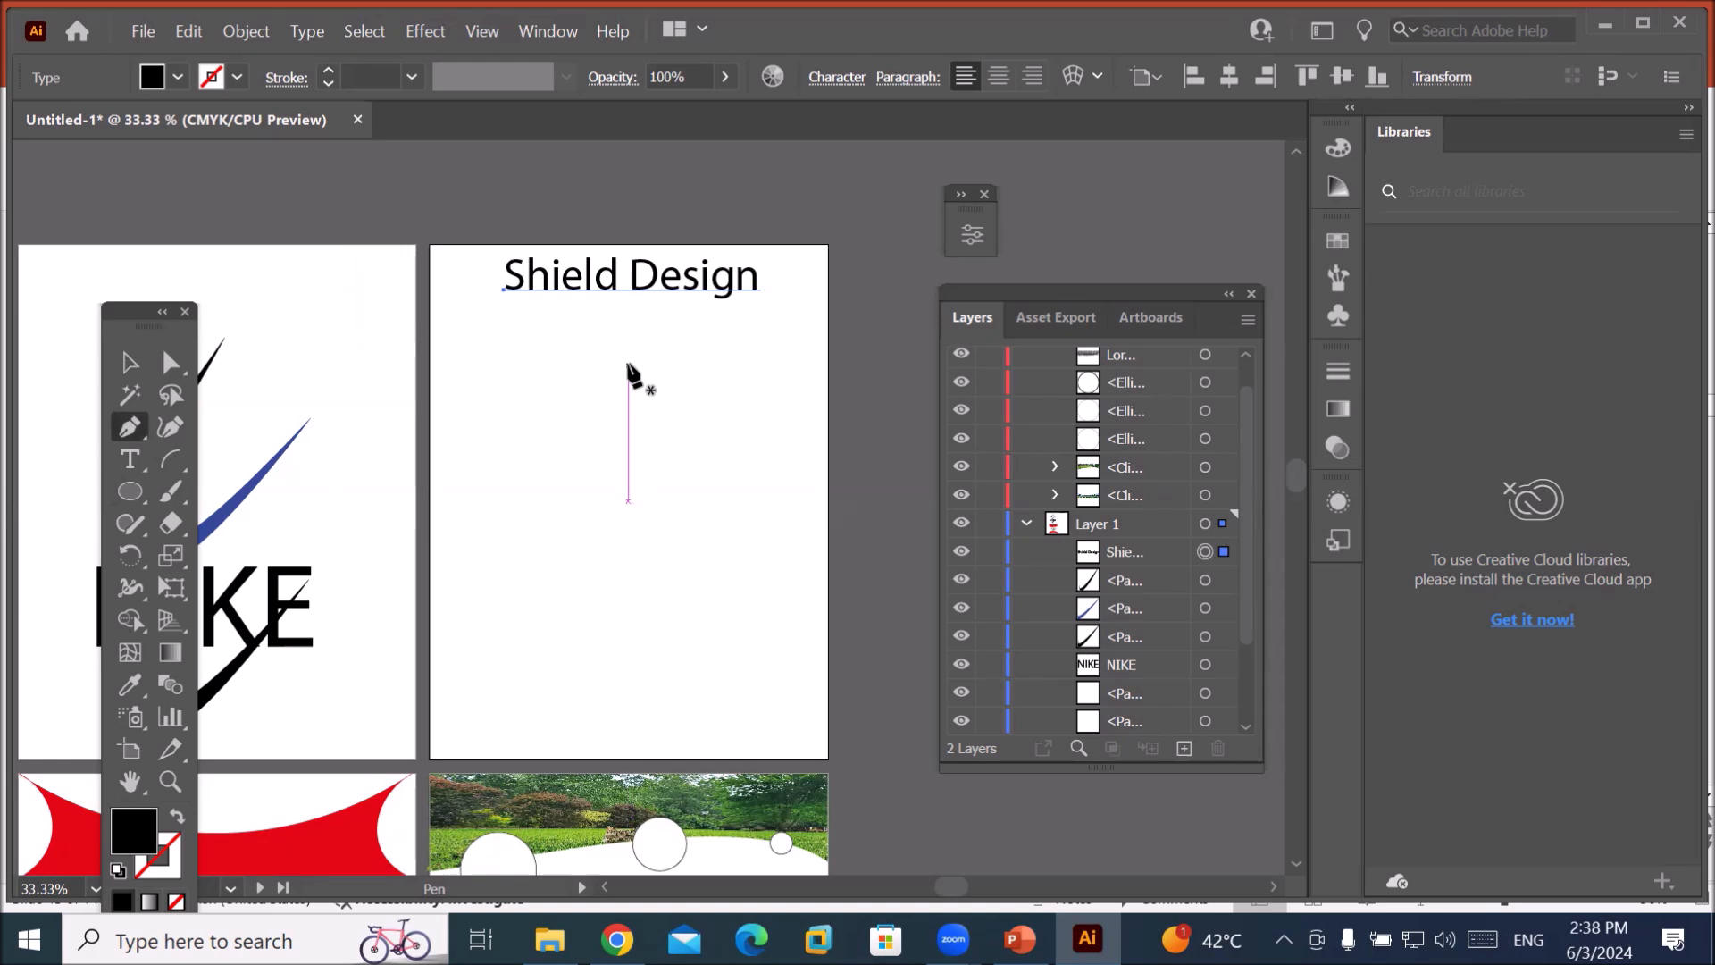
pyautogui.click(482, 32)
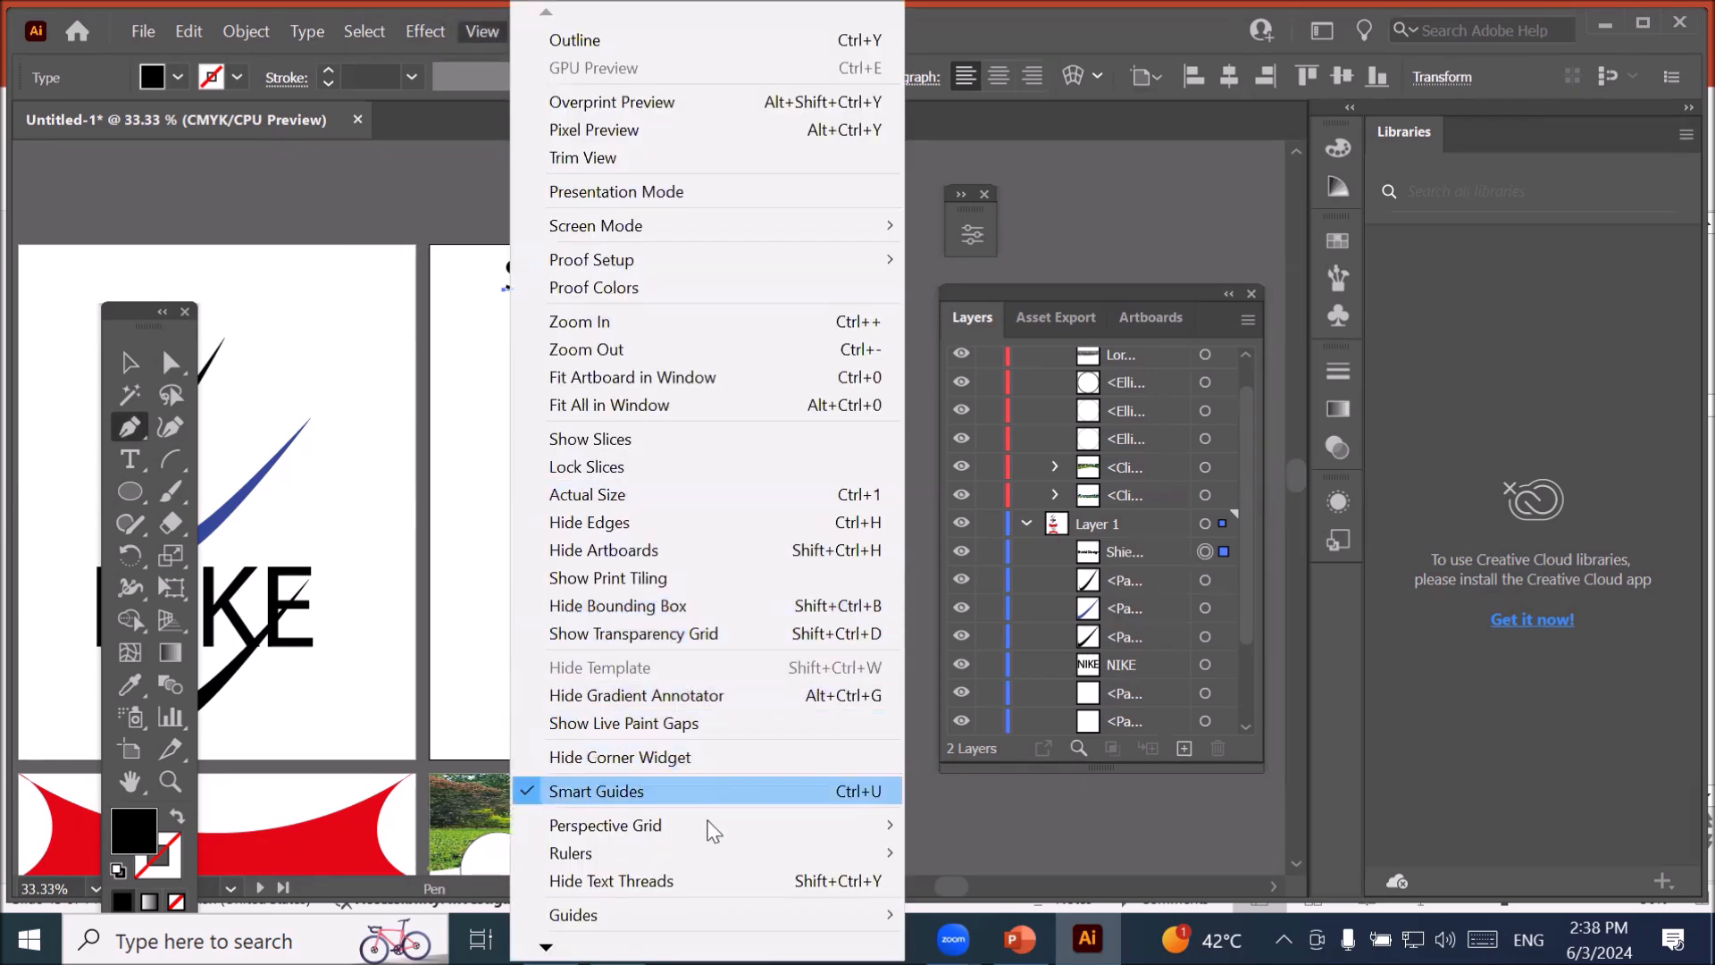
pyautogui.moveTo(736, 848)
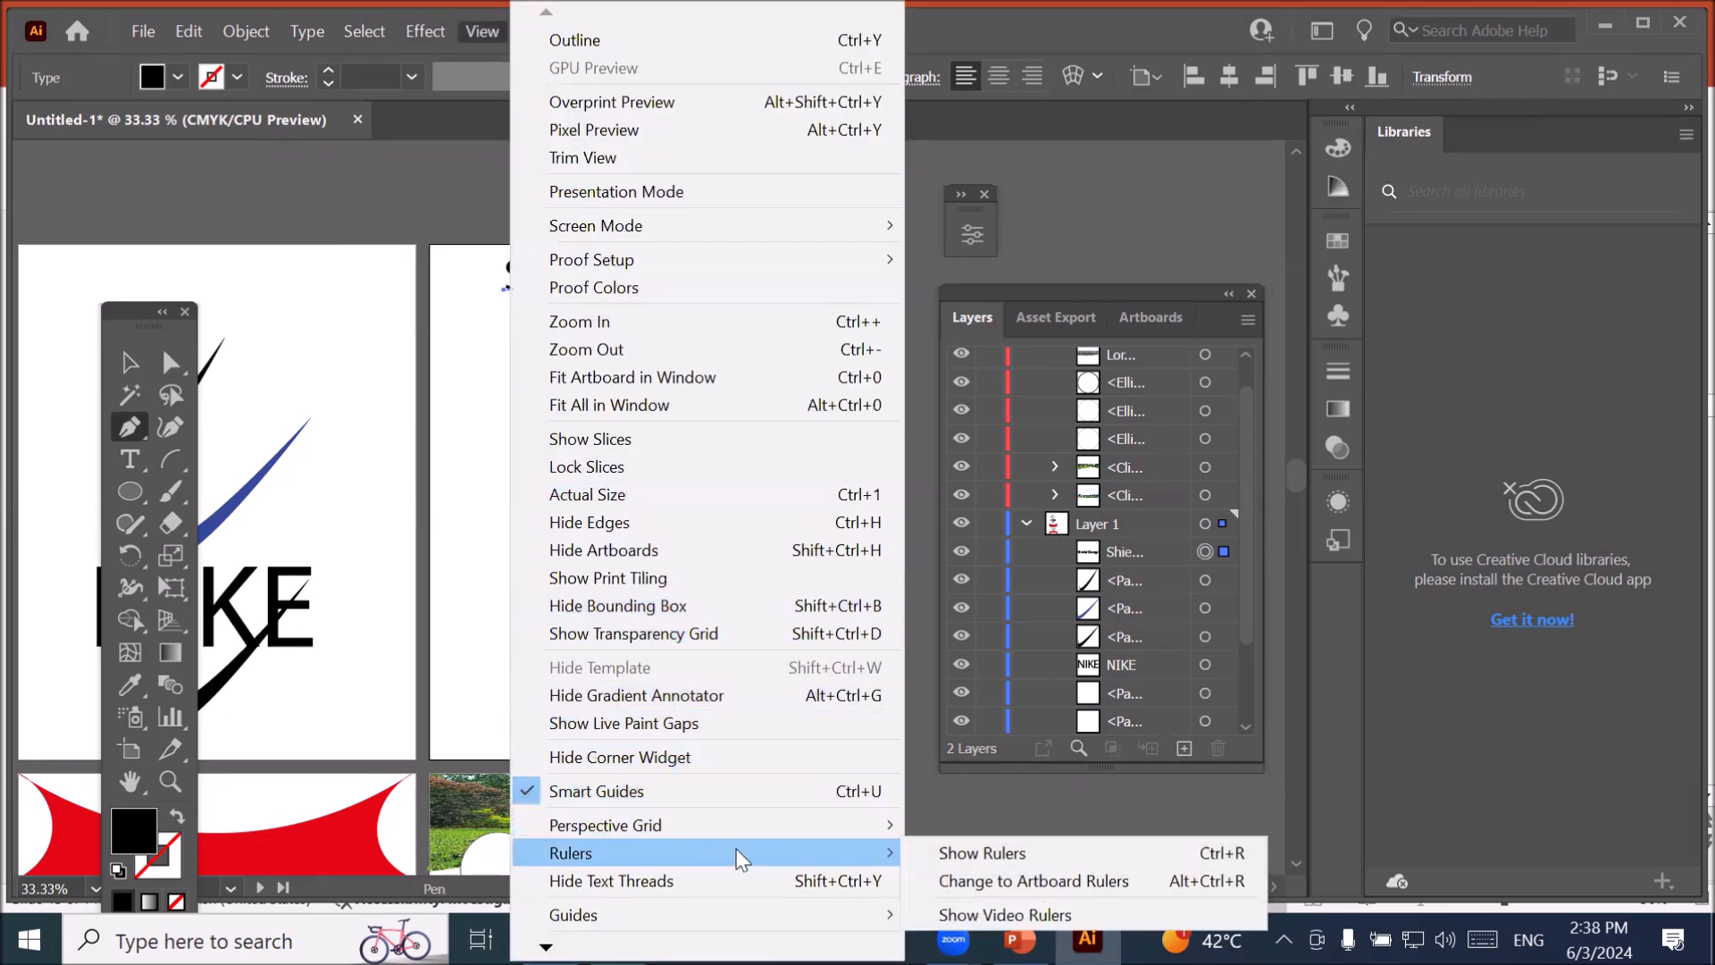
pyautogui.click(950, 856)
pyautogui.moveTo(55, 423); pyautogui.dragTo(626, 498)
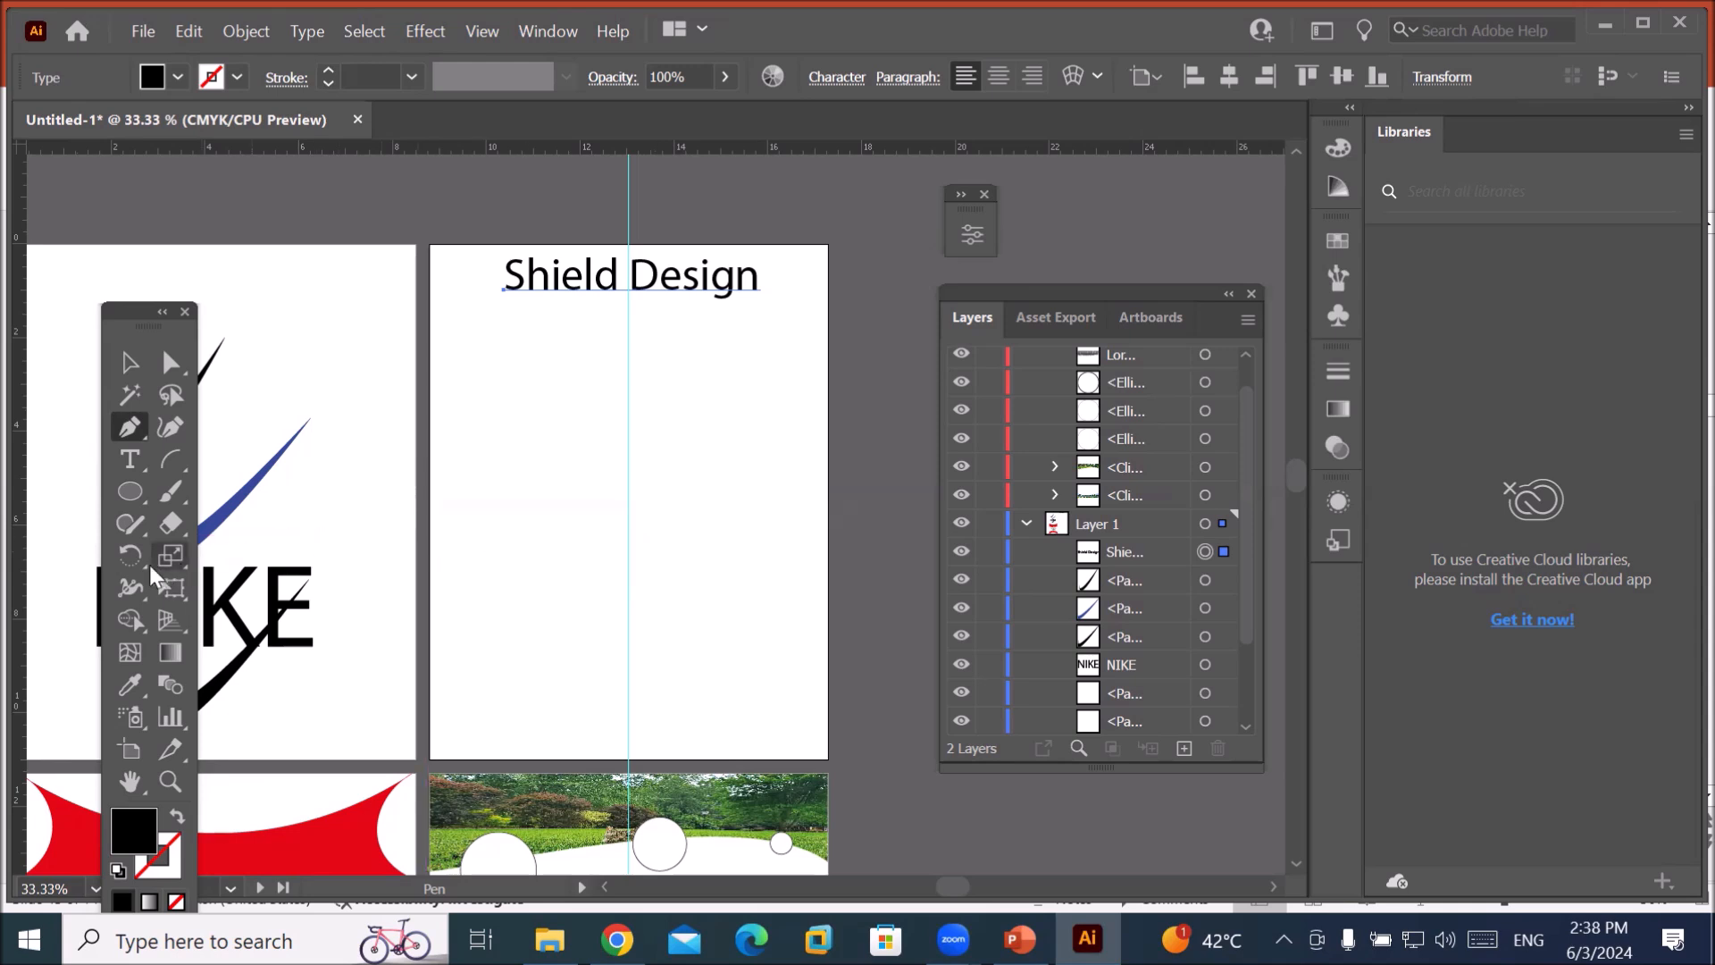
# Draw an open half-heart path with the Pen tool, starting on the guide below the title, curving left and ending lower on the guide.
pyautogui.click(126, 554)
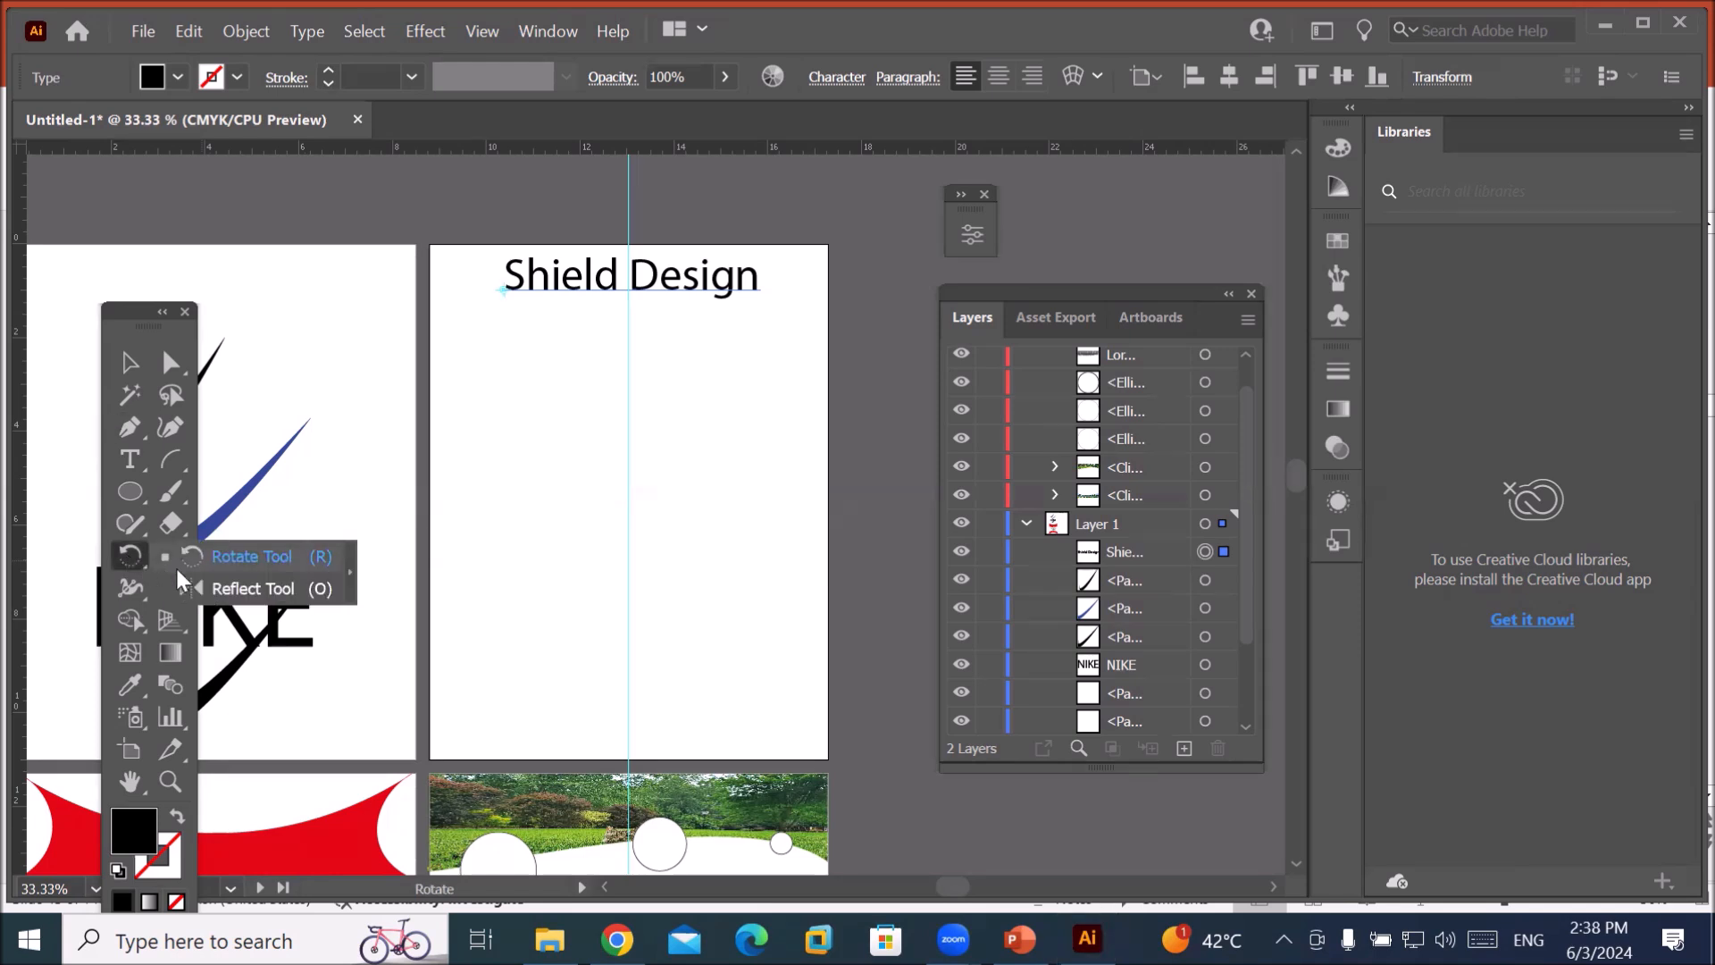
pyautogui.click(268, 587)
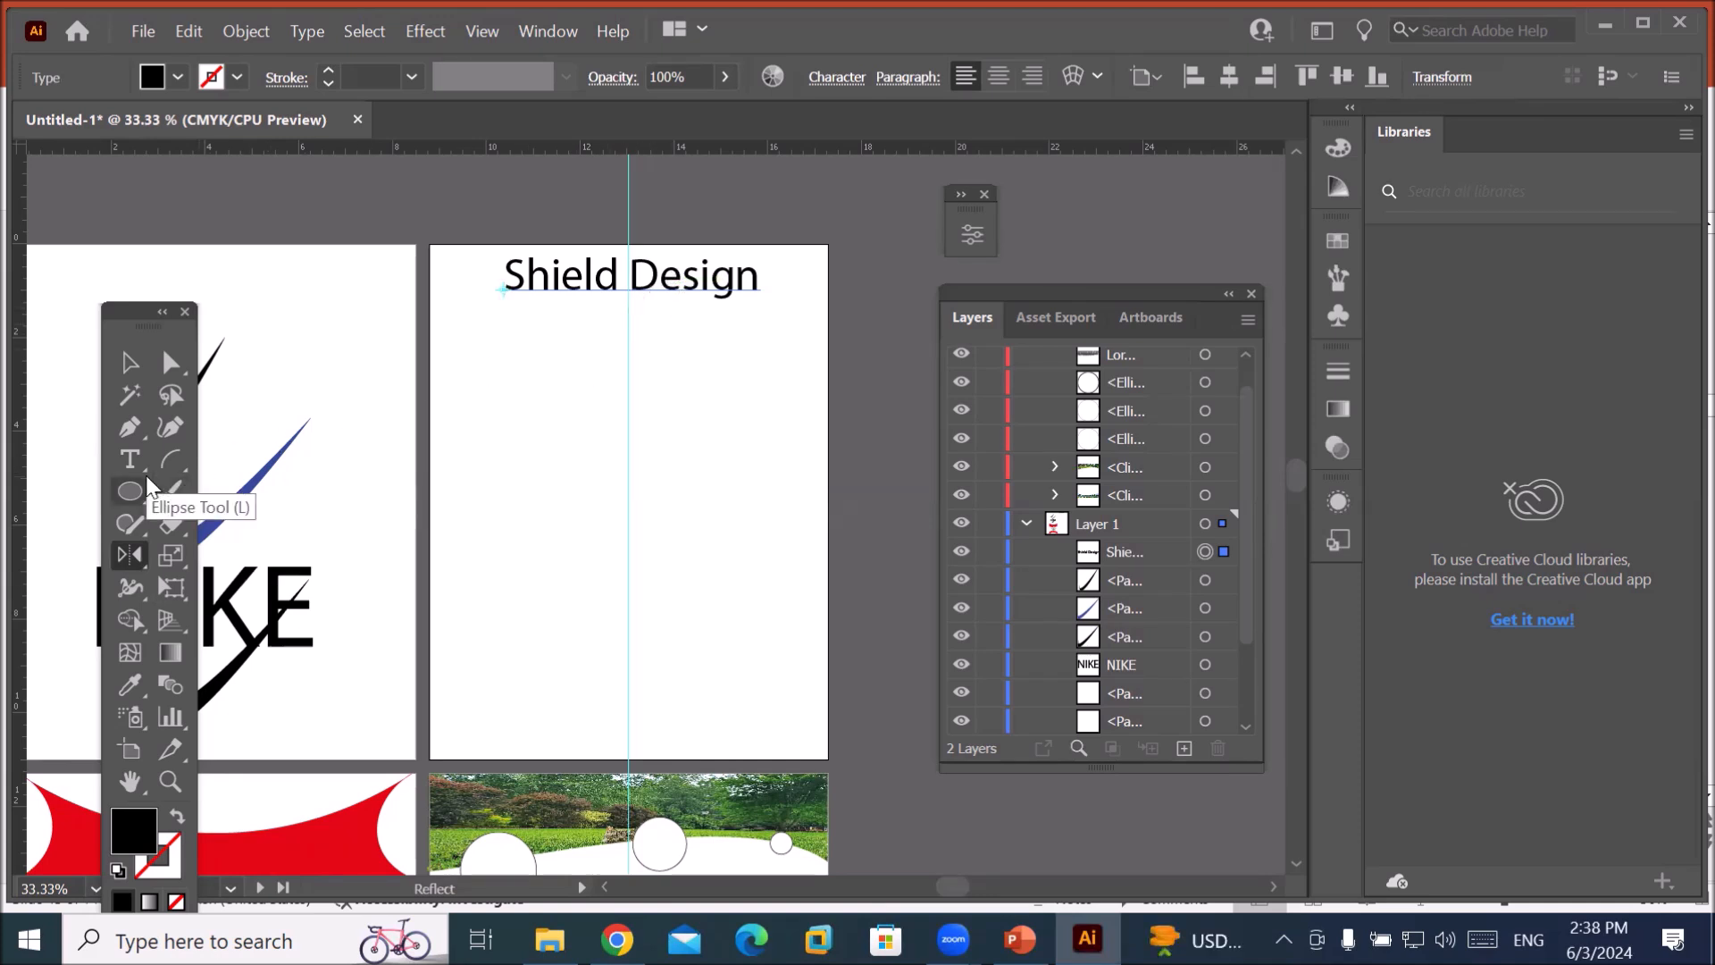
pyautogui.click(137, 429)
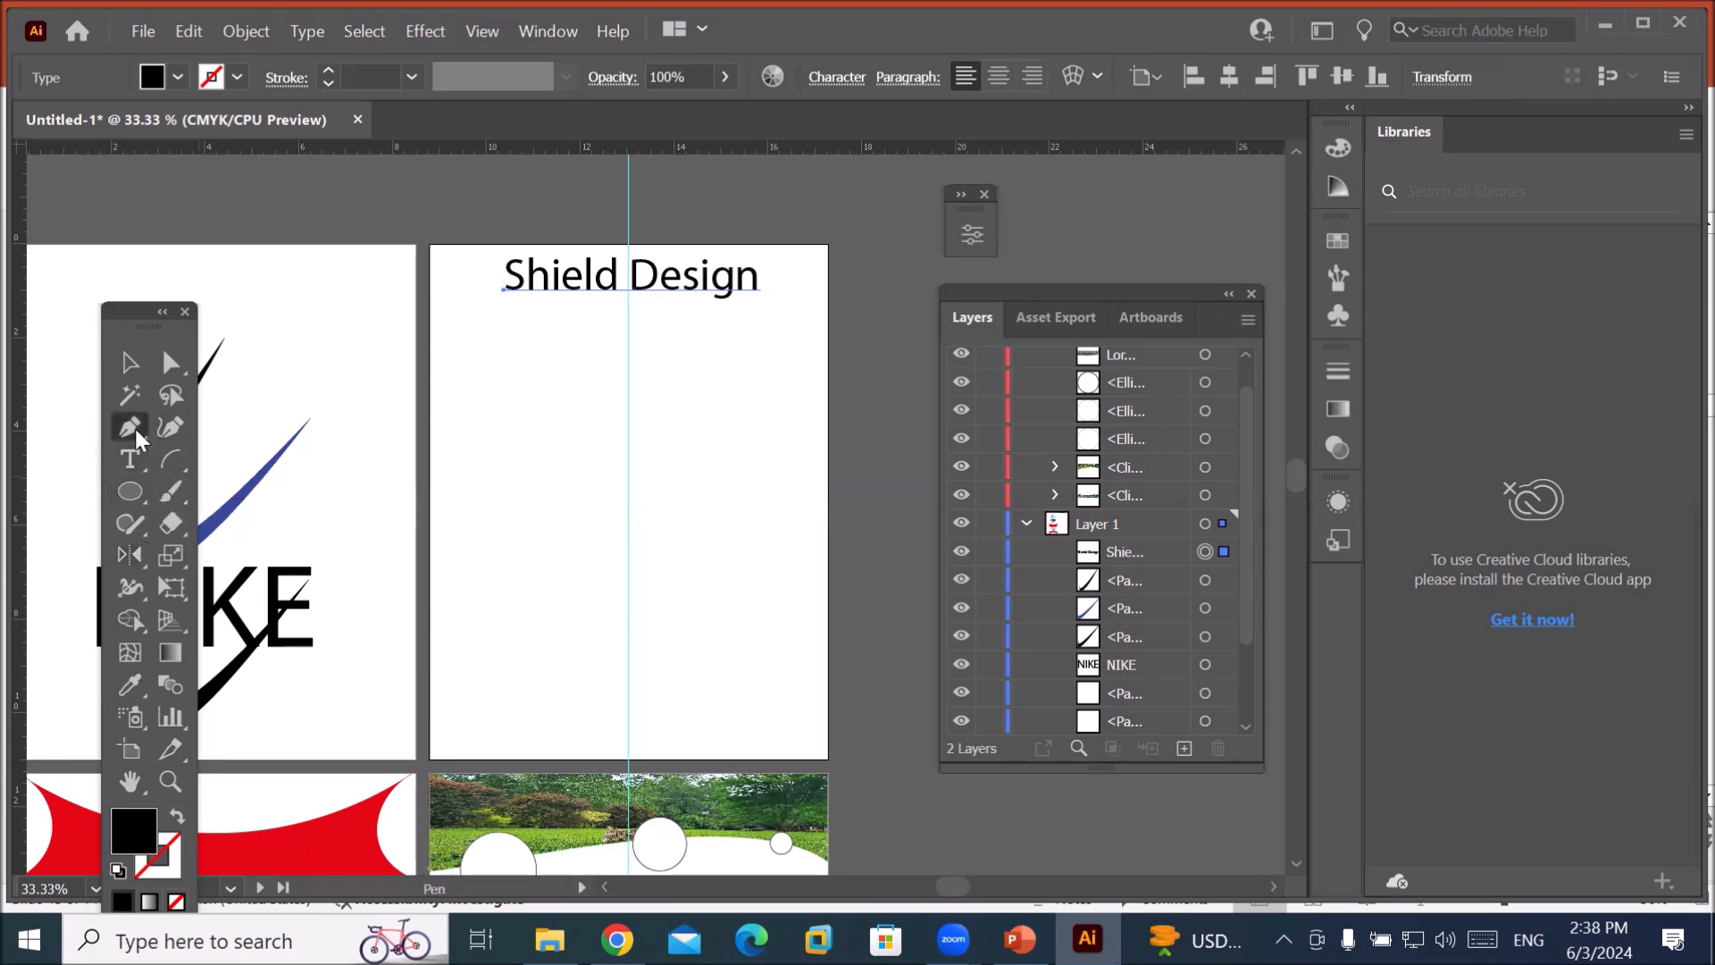
pyautogui.click(627, 368)
pyautogui.moveTo(479, 338); pyautogui.dragTo(456, 443)
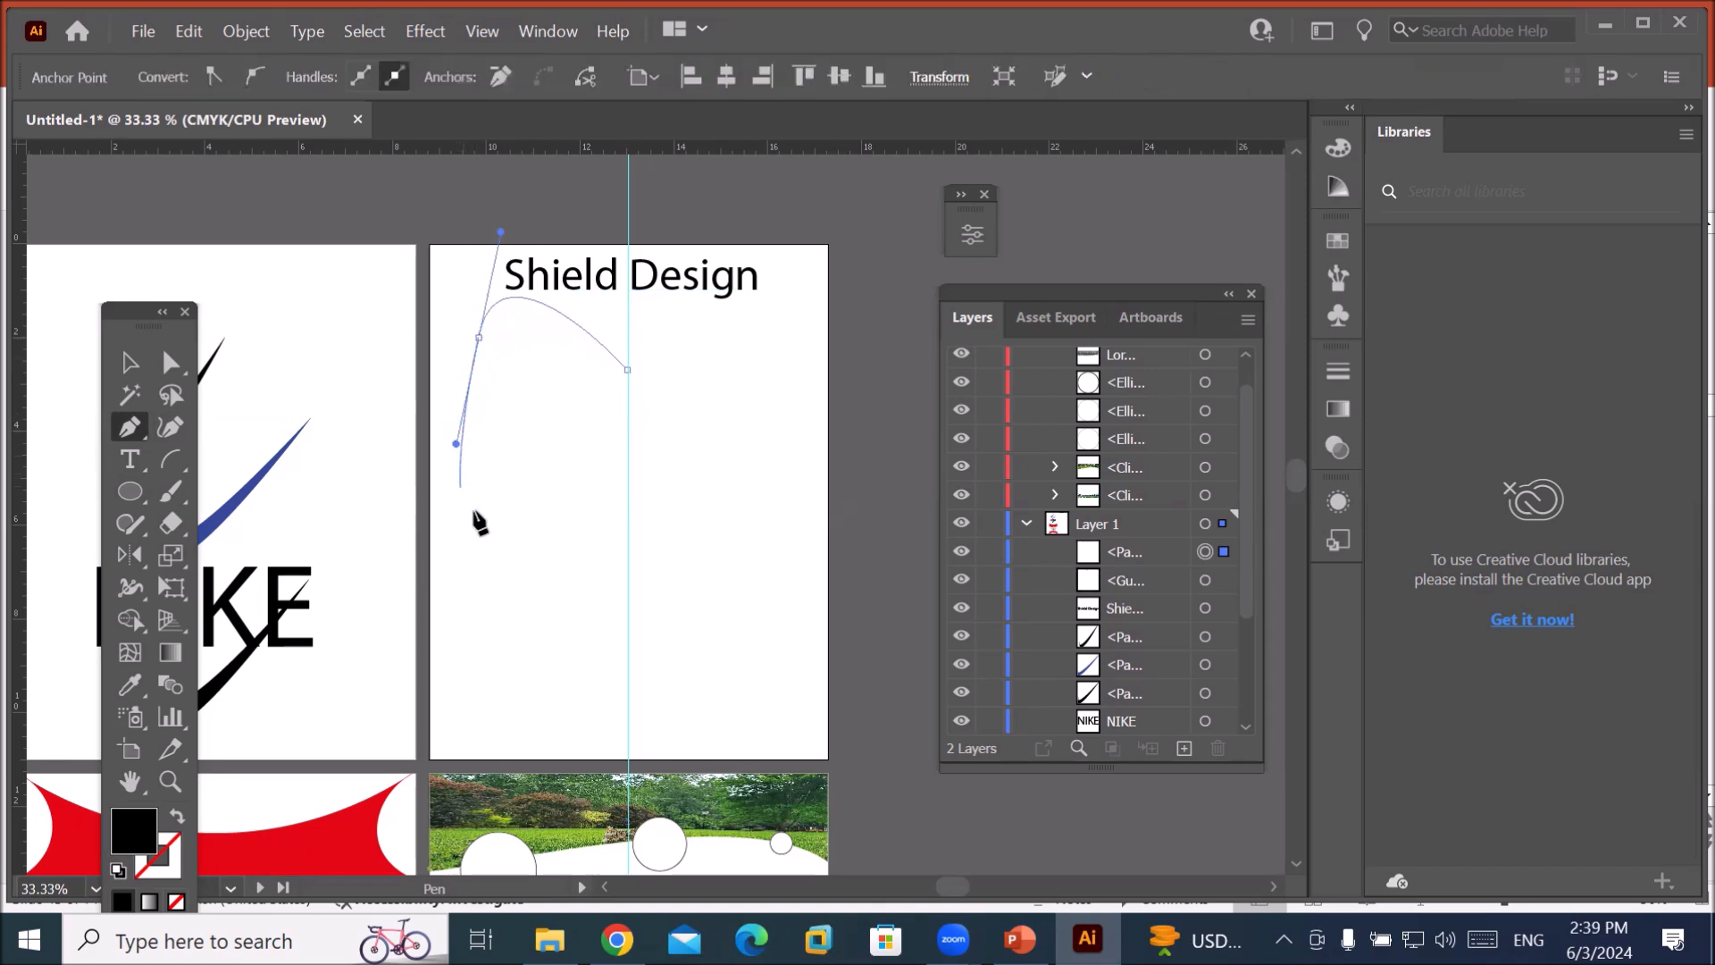
pyautogui.click(627, 614)
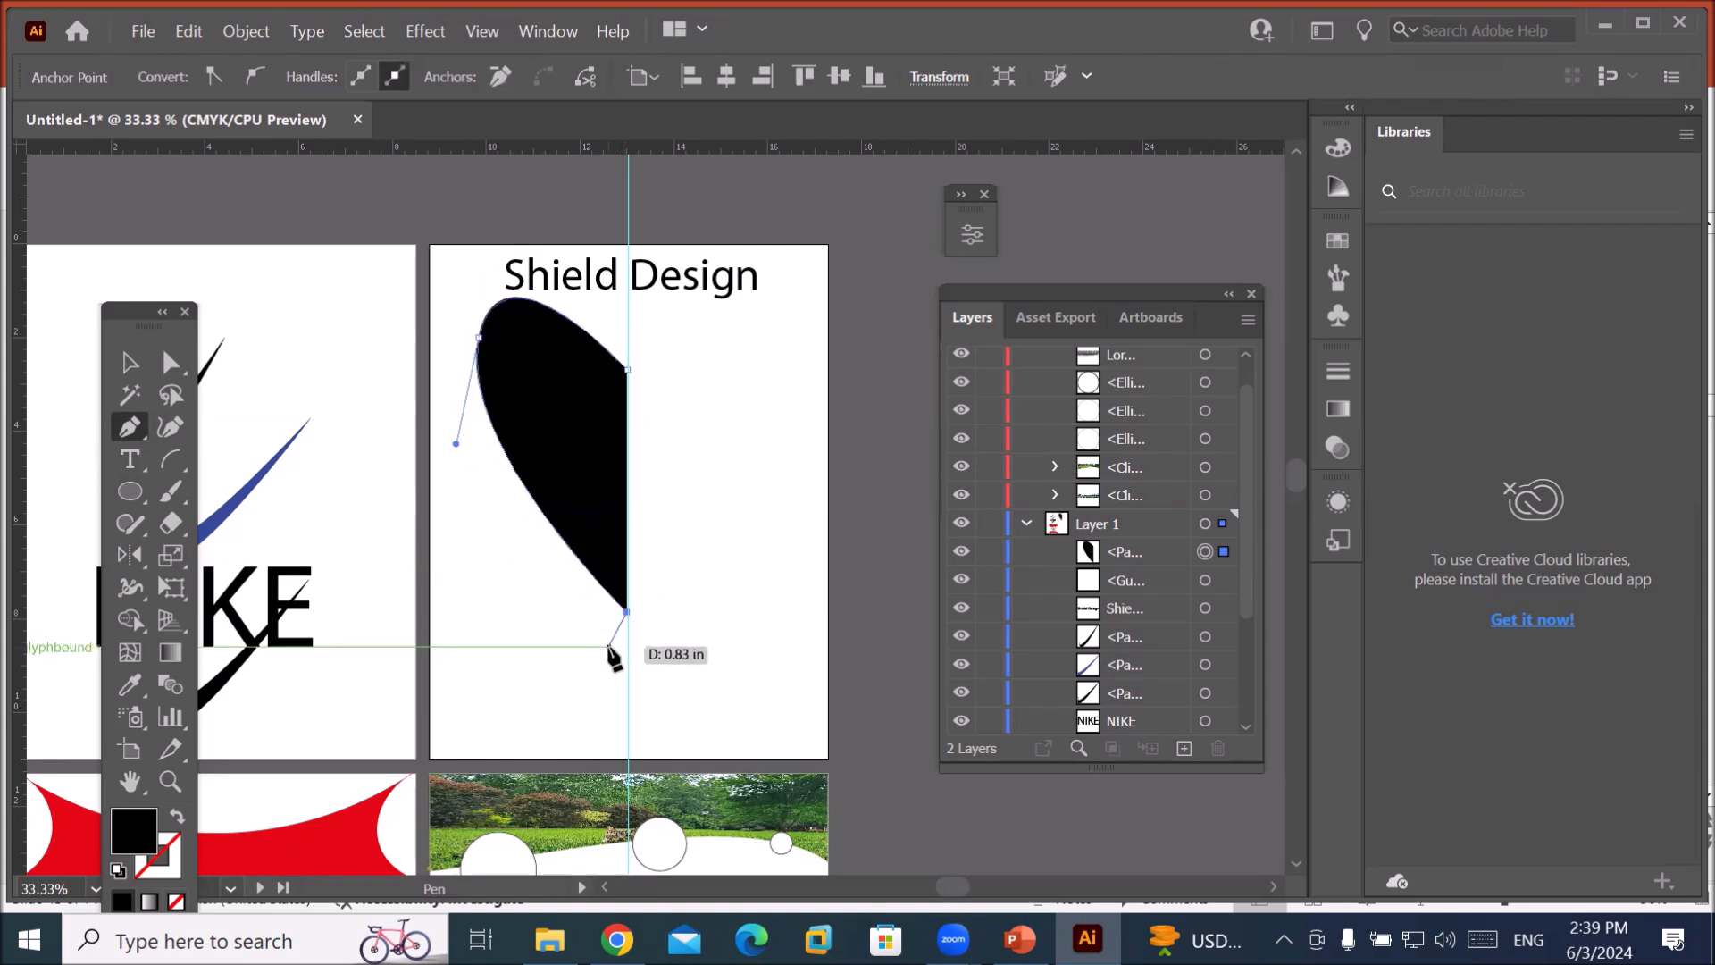
pyautogui.press('Escape')
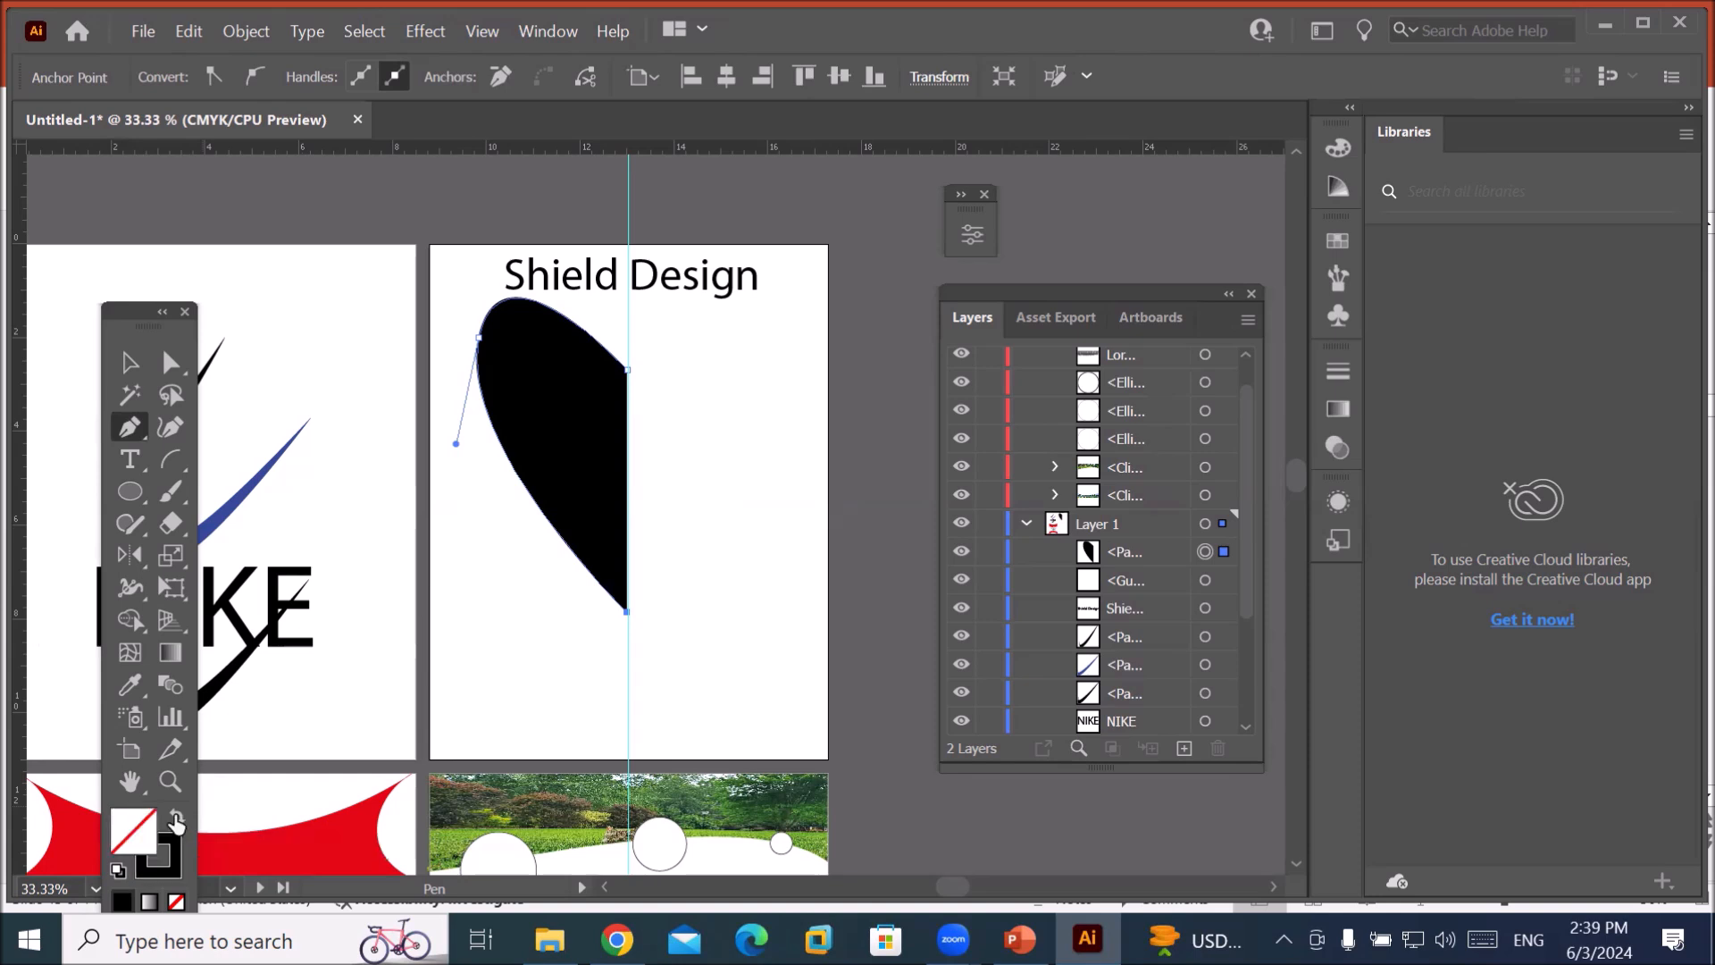
# Swap the half-heart's fill and stroke to give it a black stroke and no fill, and deselect it.
pyautogui.click(176, 823)
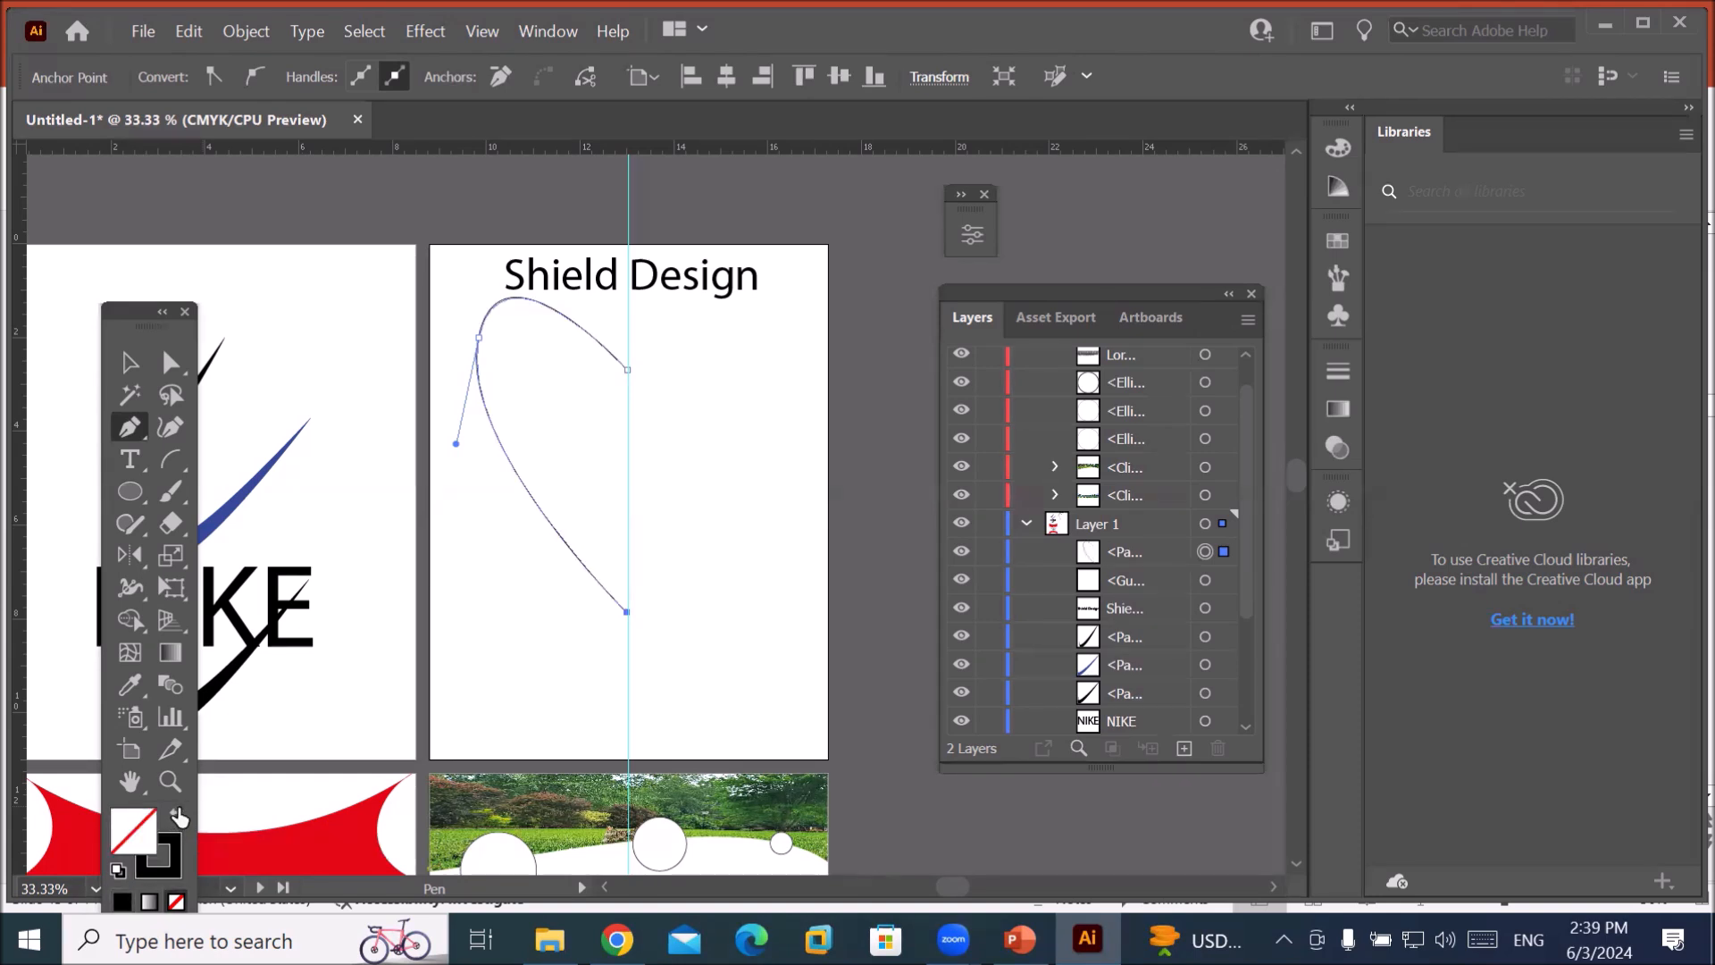
pyautogui.click(129, 361)
pyautogui.click(543, 663)
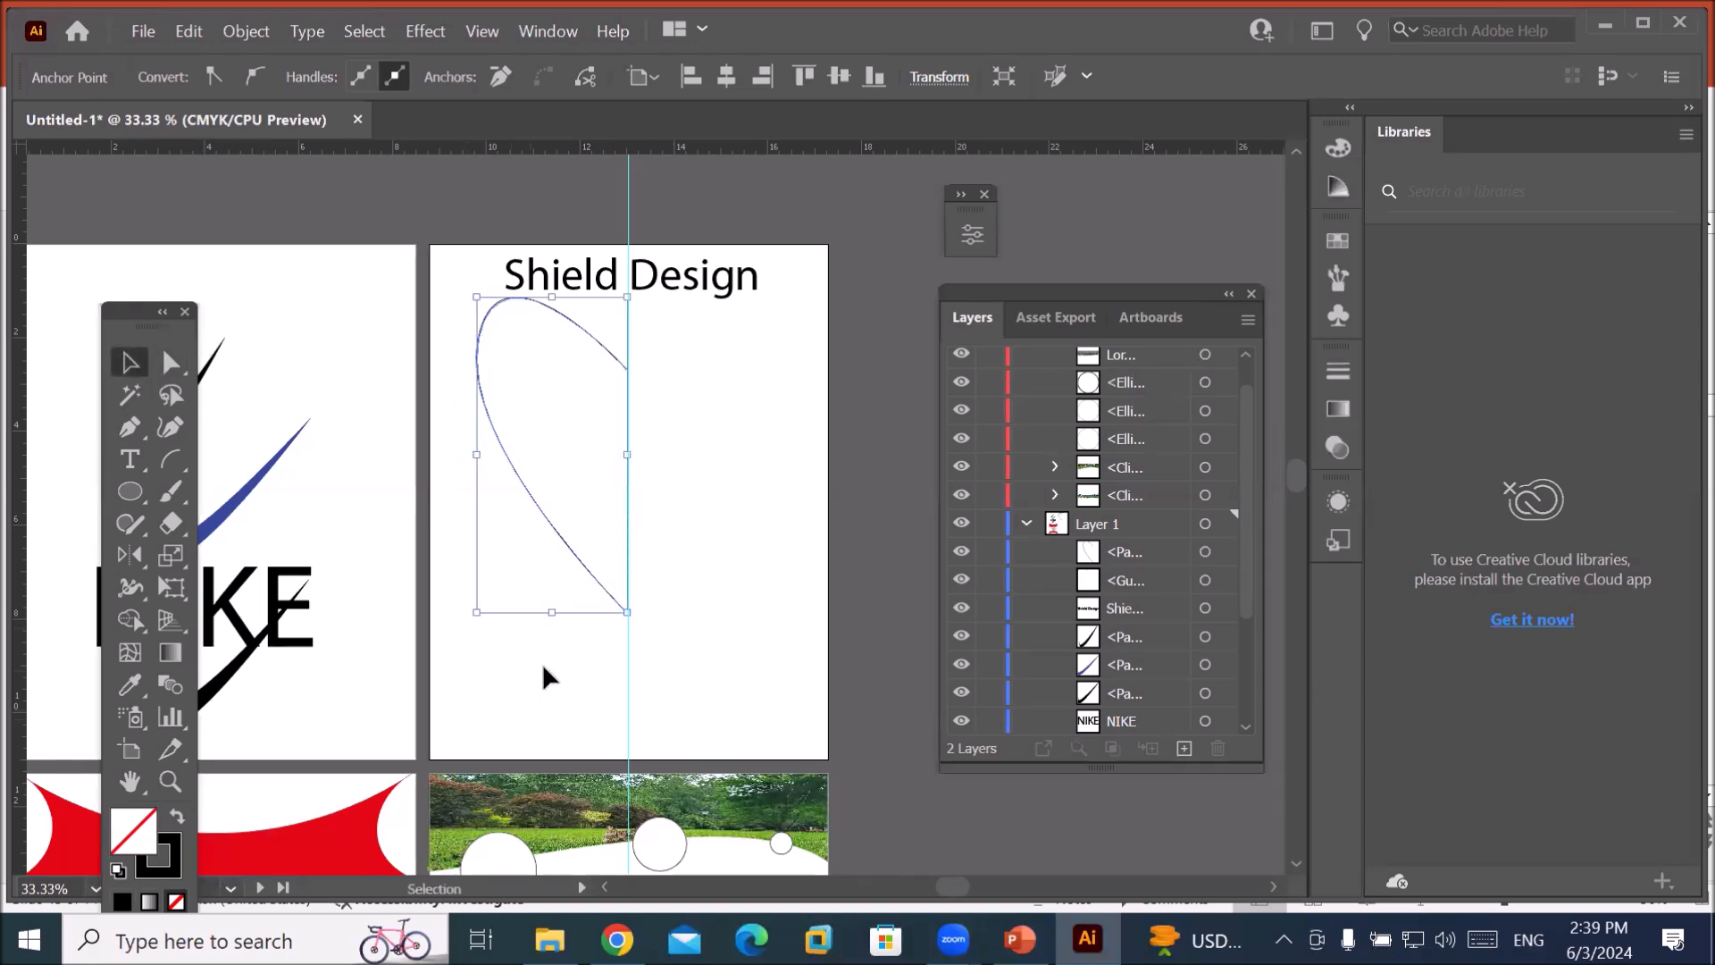
# Reflect a copy of the half-heart across the vertical axis through its upper anchor on the guide, and deselect the copy.
pyautogui.click(574, 565)
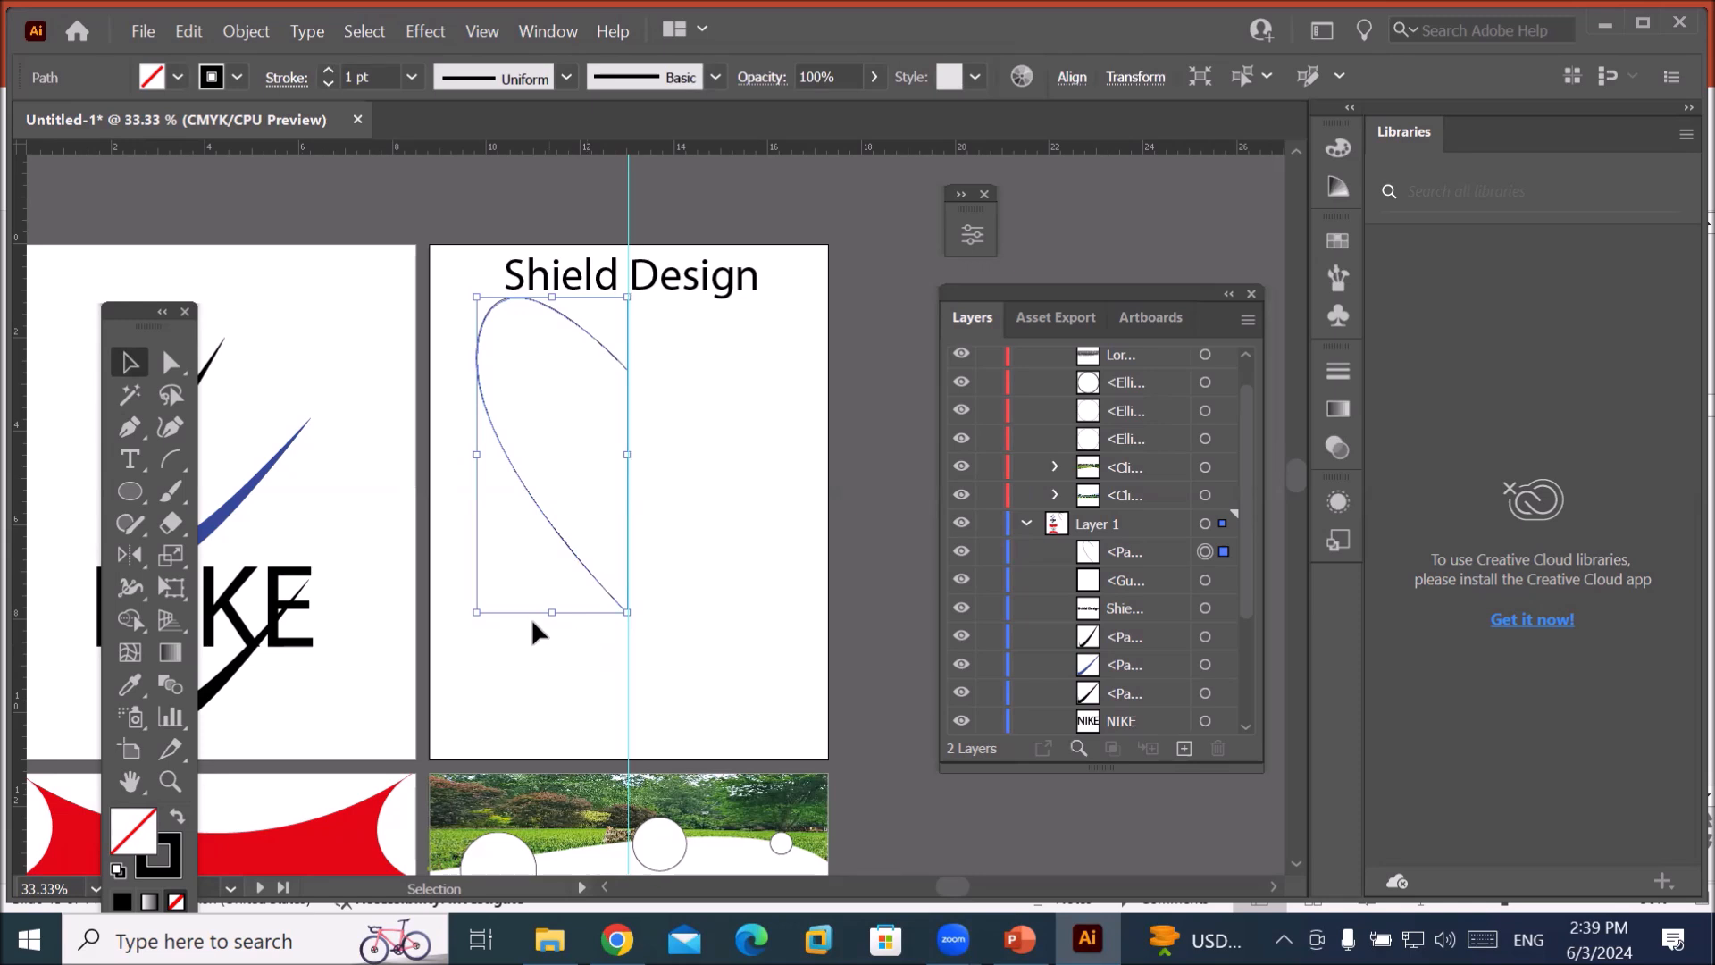
pyautogui.click(130, 555)
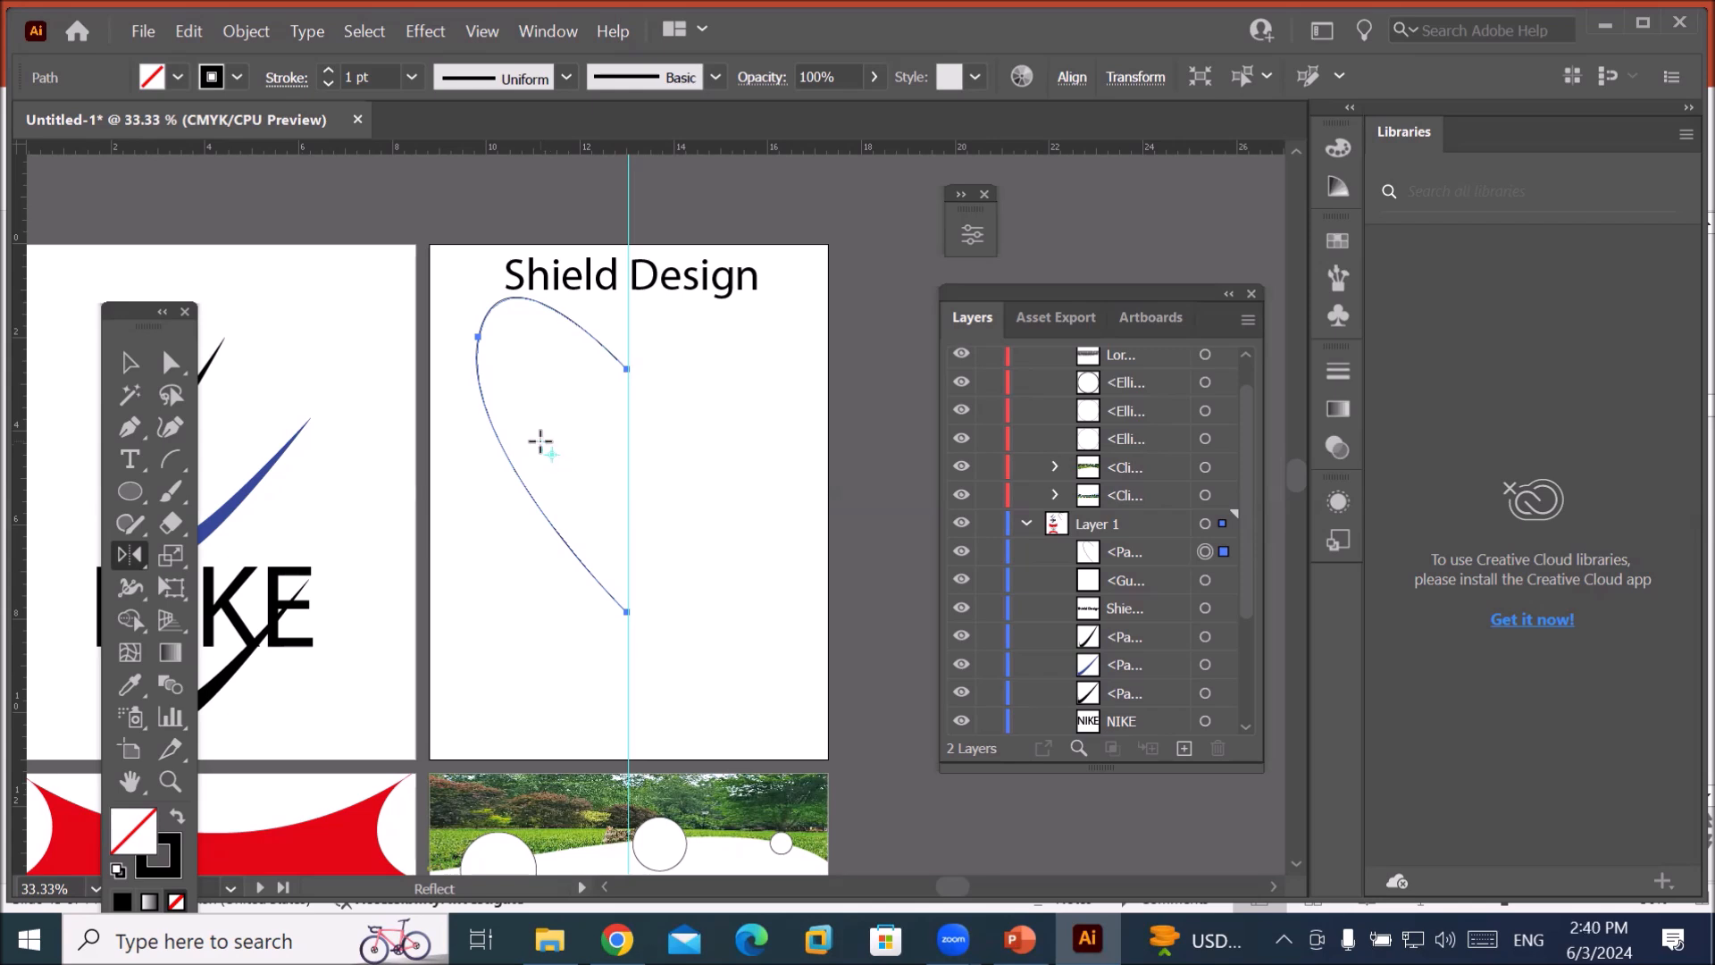
pyautogui.keyDown('alt'); pyautogui.click(627, 368); pyautogui.keyUp('alt')
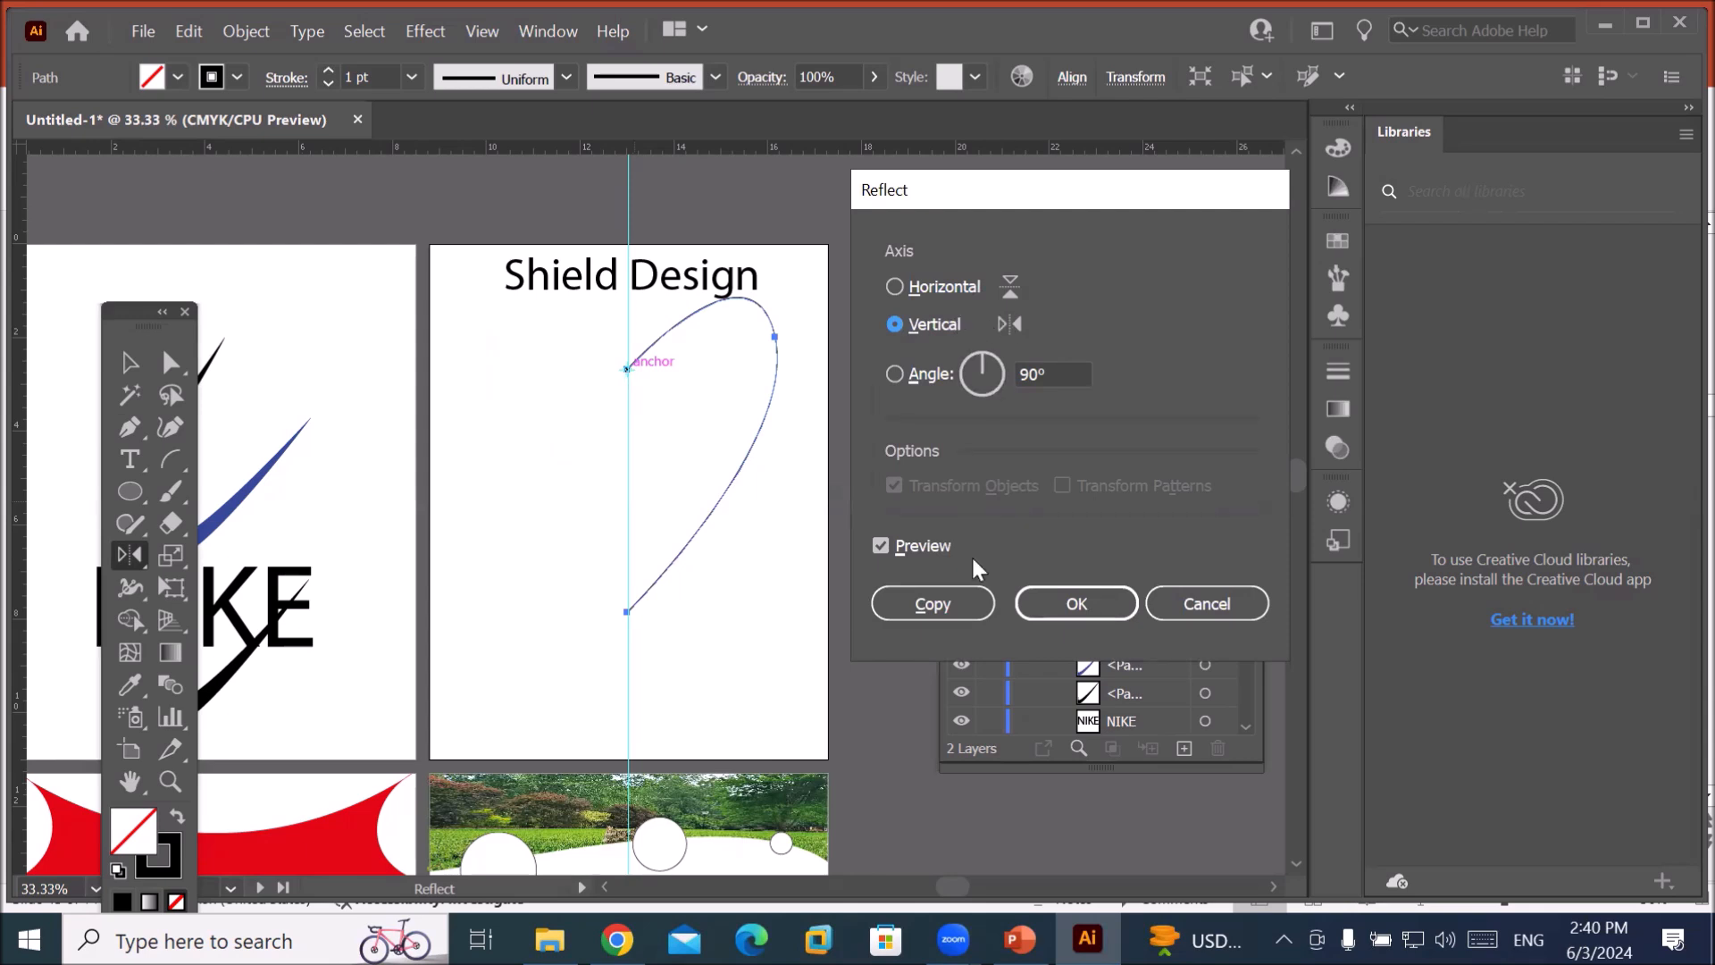
pyautogui.click(948, 603)
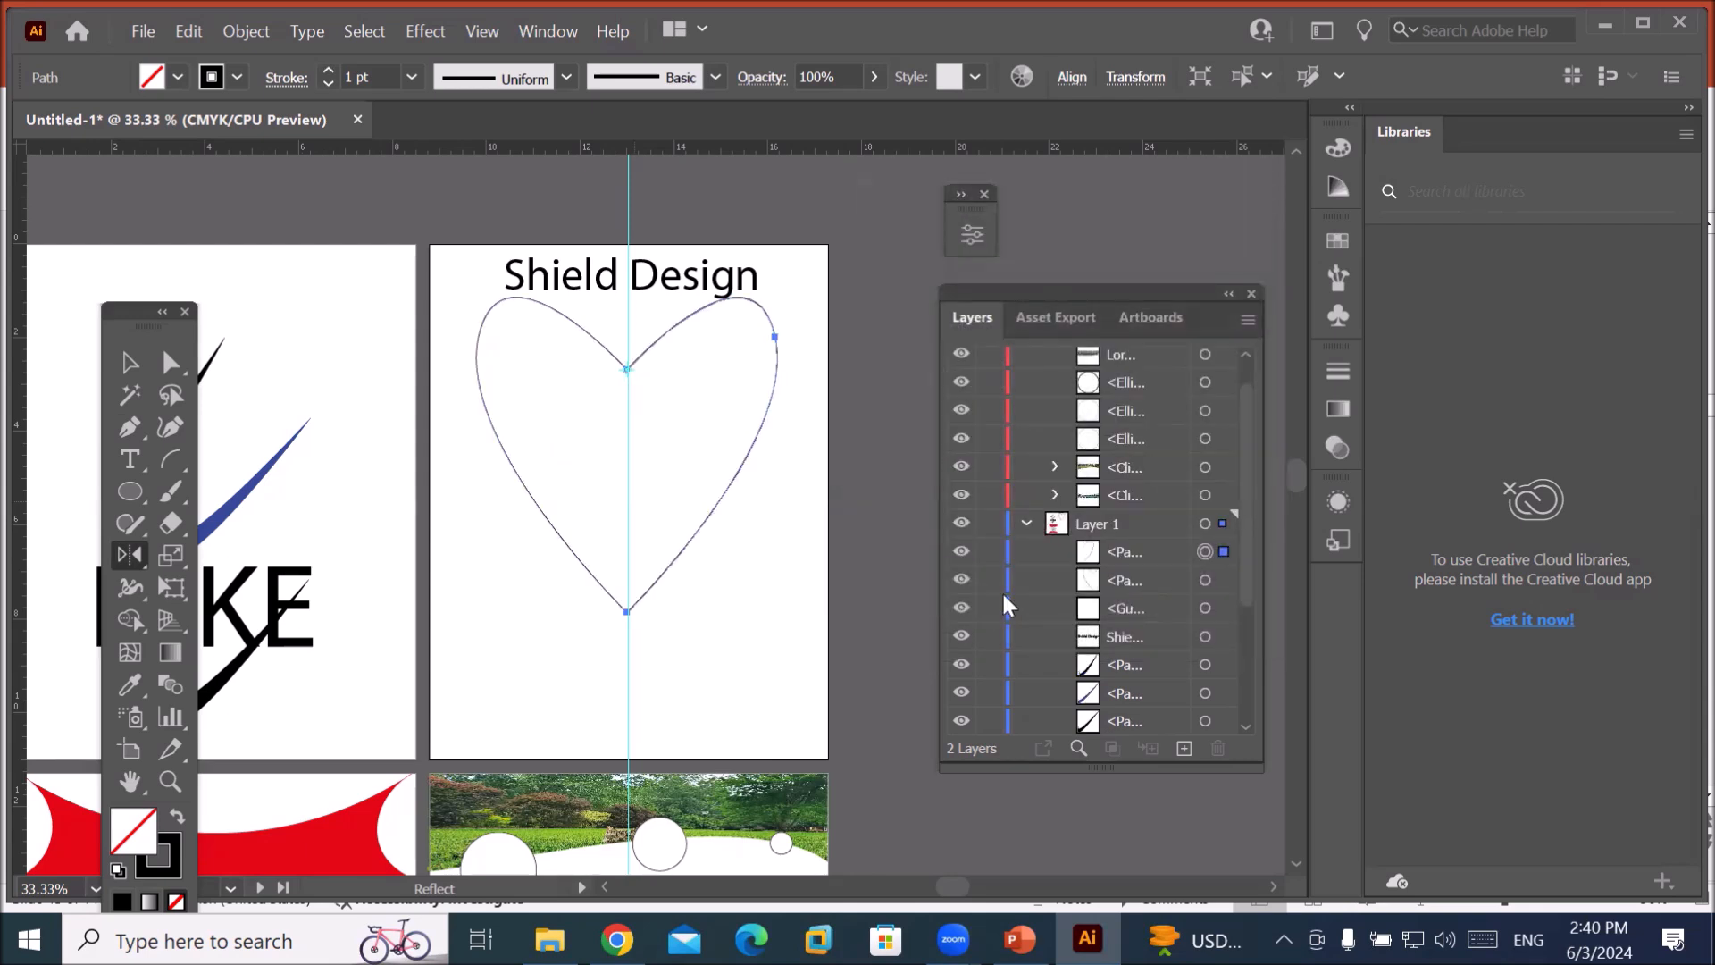
pyautogui.click(115, 360)
pyautogui.click(544, 642)
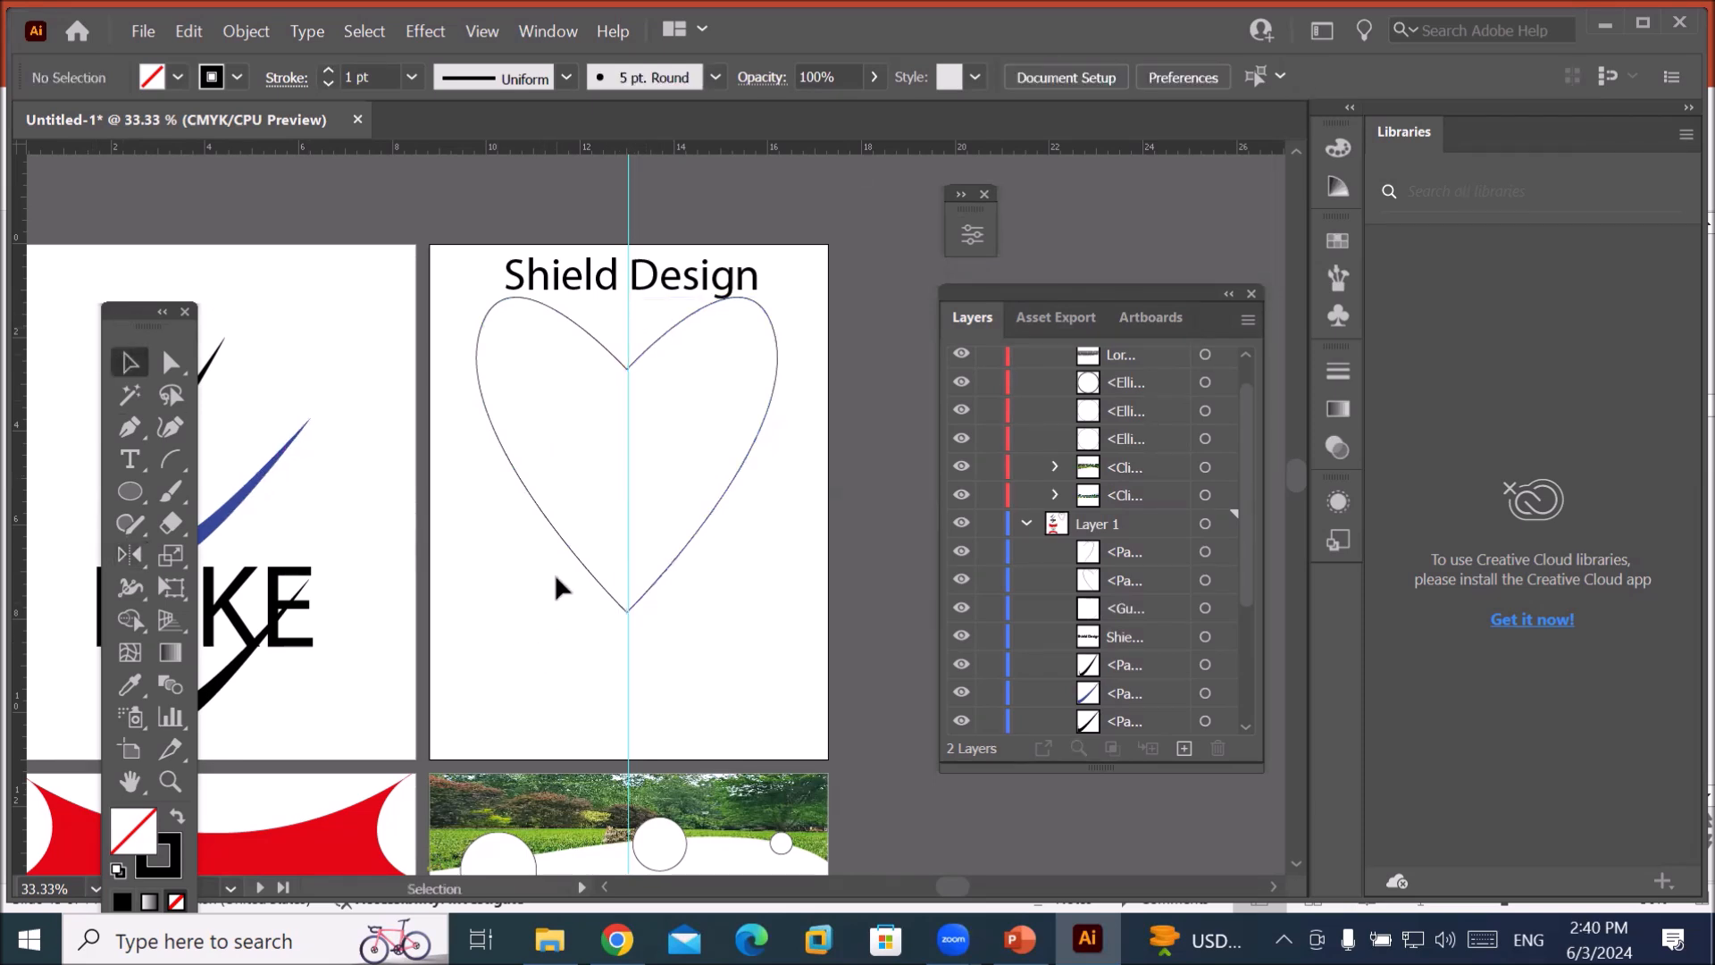
# Fill the left half of the heart with red and the right half with dark blue, and deselect them.
pyautogui.click(578, 548)
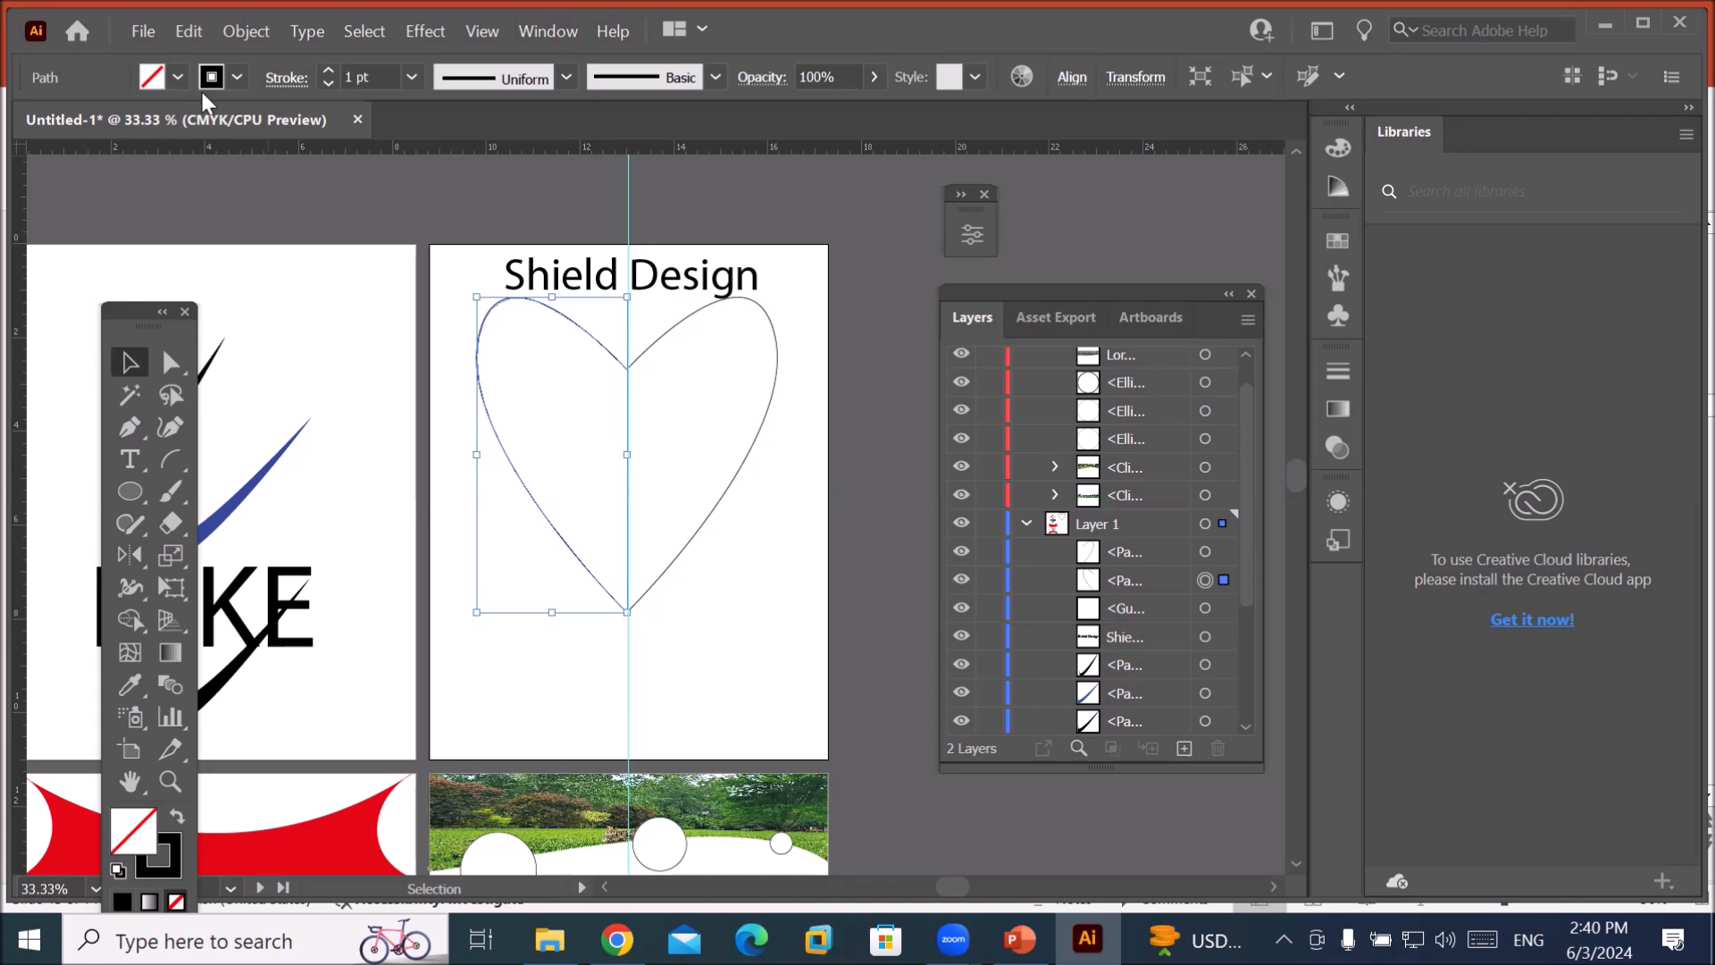
pyautogui.click(177, 76)
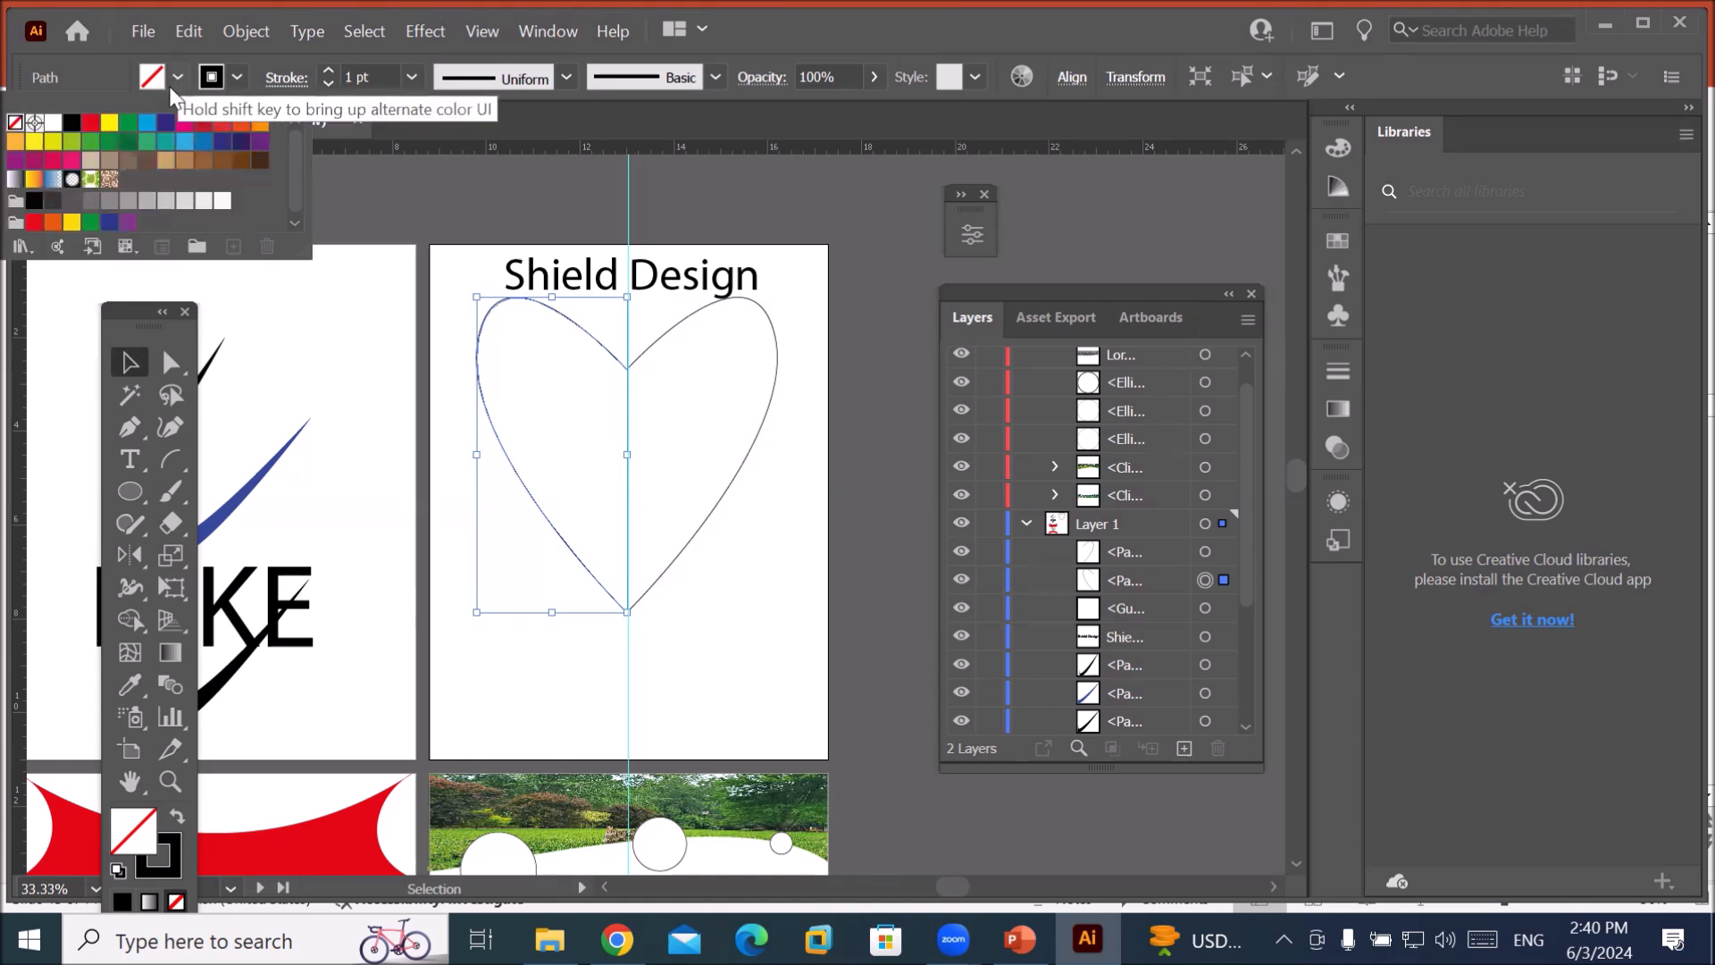
pyautogui.click(90, 122)
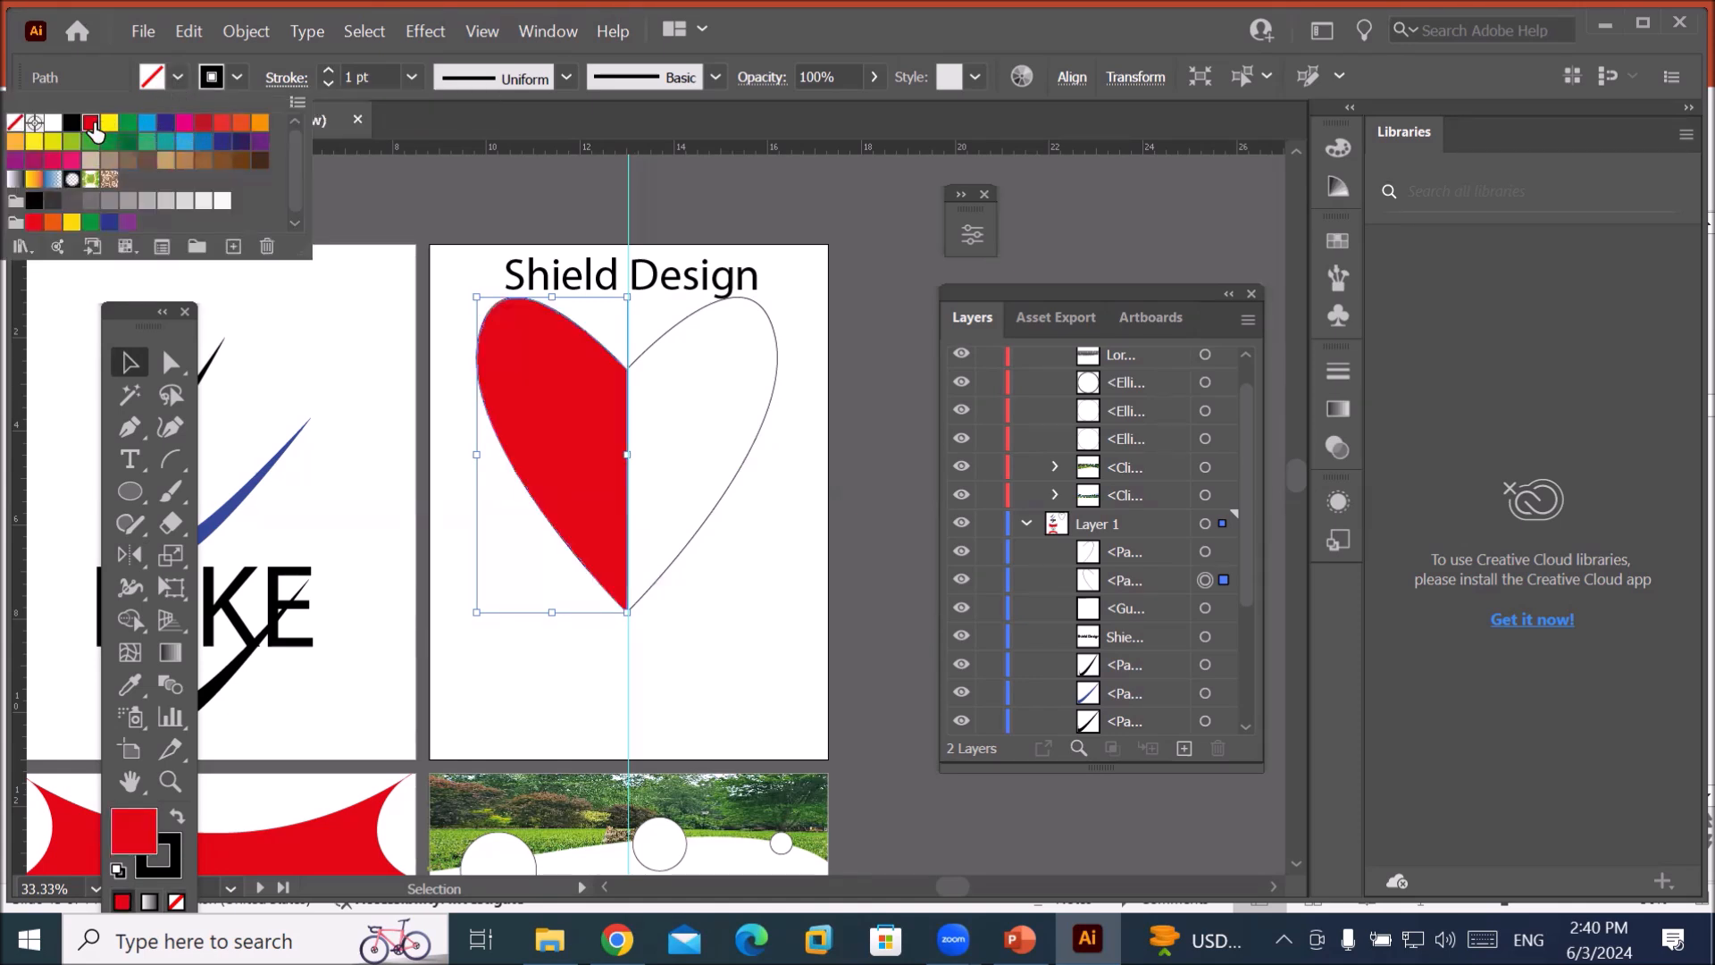
pyautogui.click(732, 478)
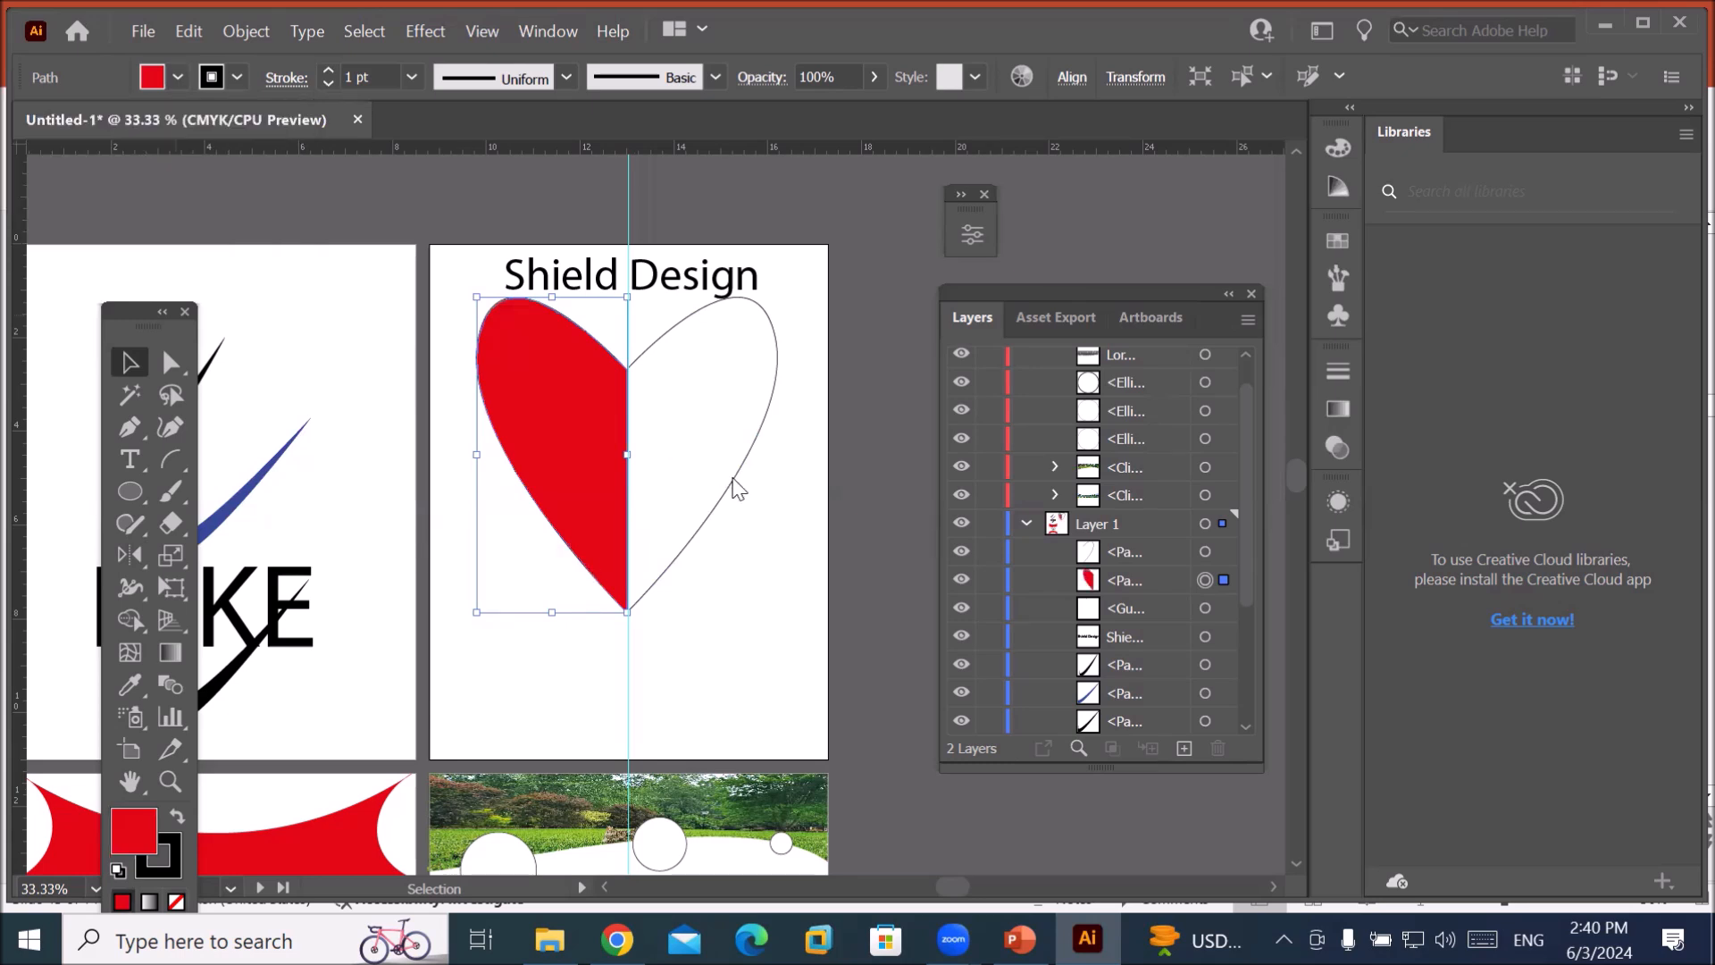
pyautogui.click(764, 309)
pyautogui.click(178, 77)
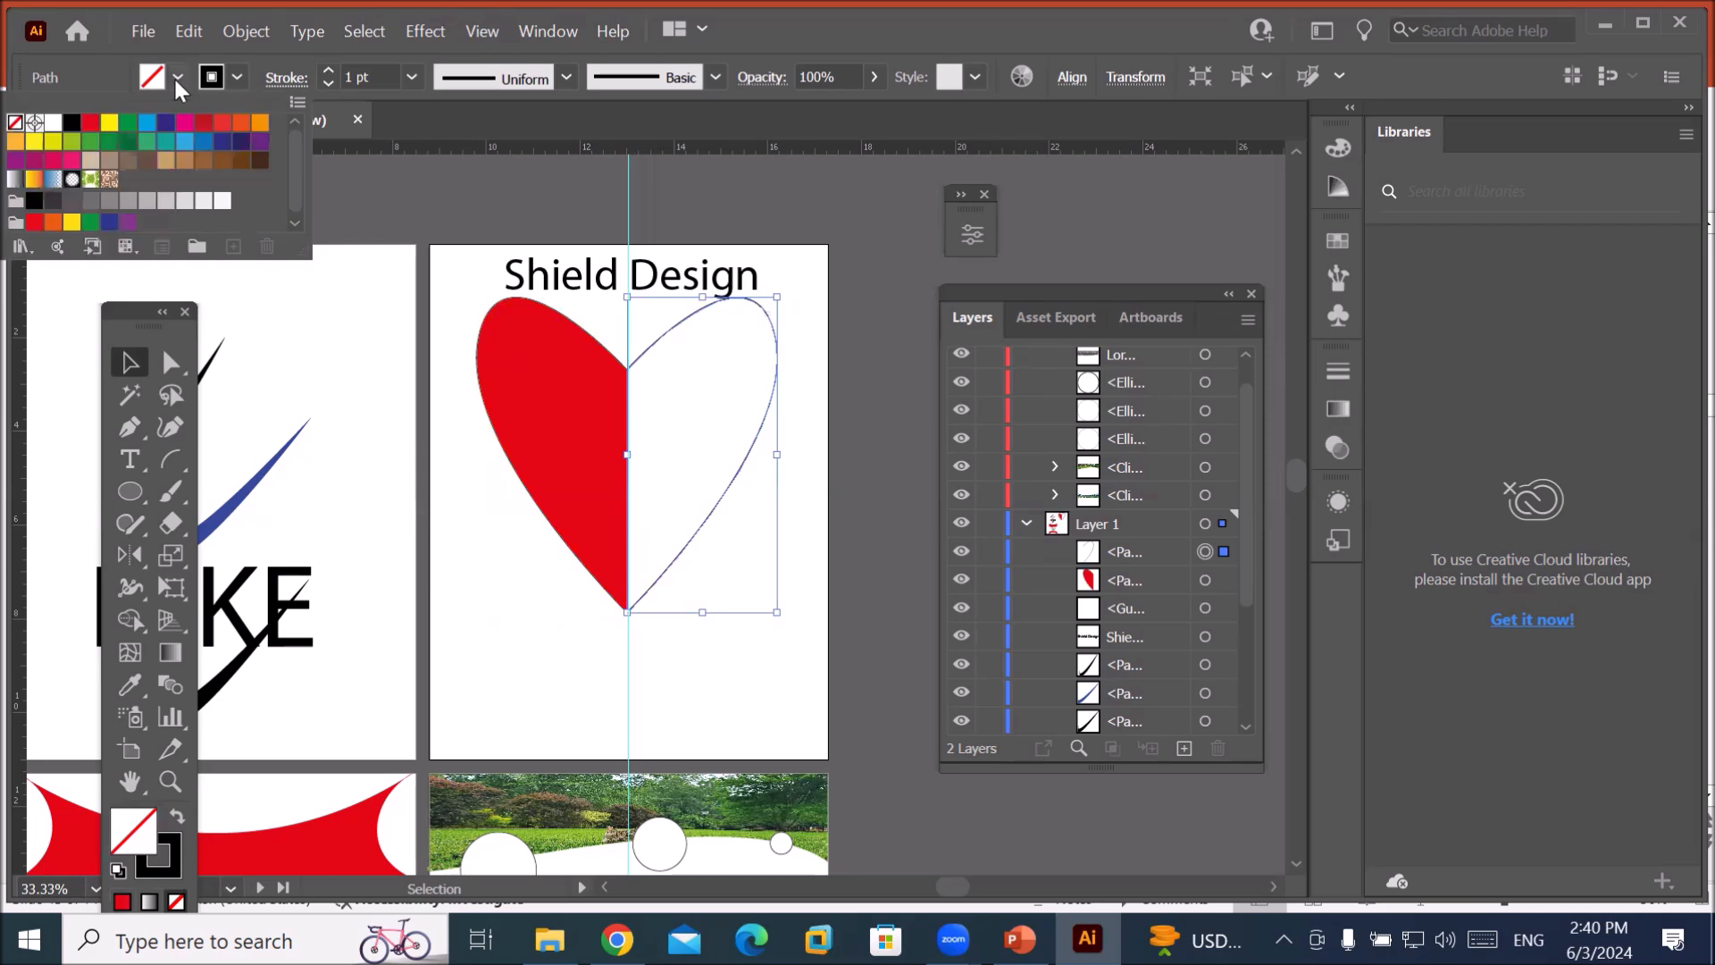
pyautogui.click(165, 122)
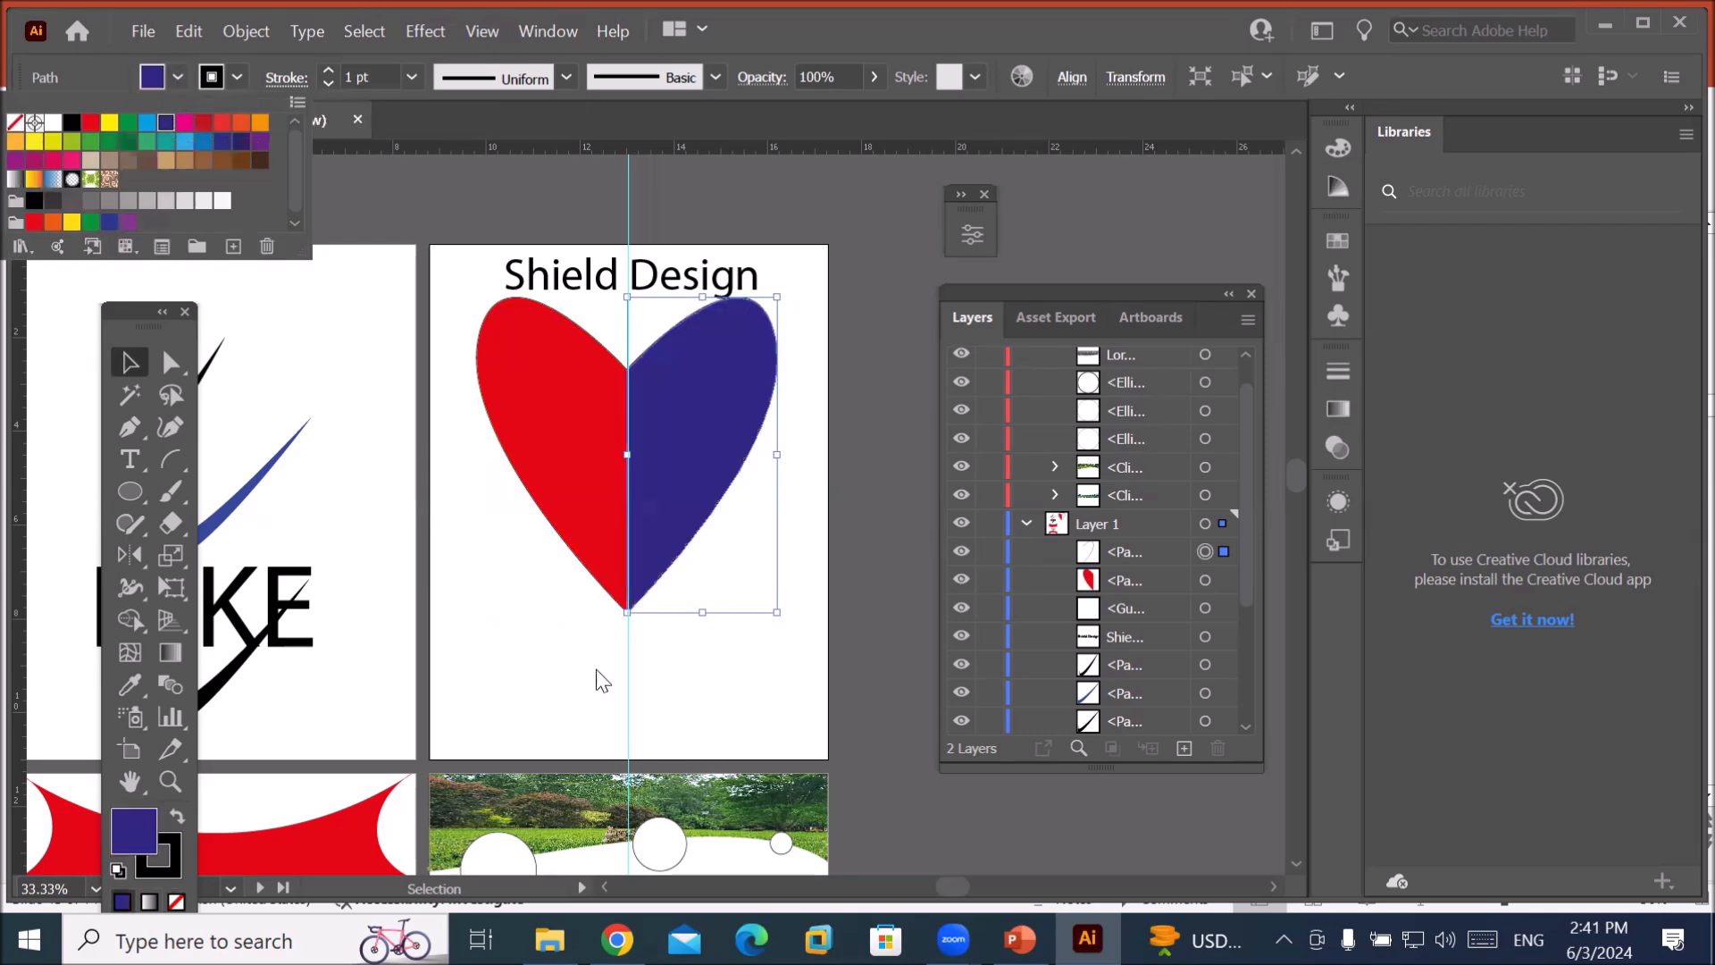
pyautogui.click(587, 691)
pyautogui.click(576, 693)
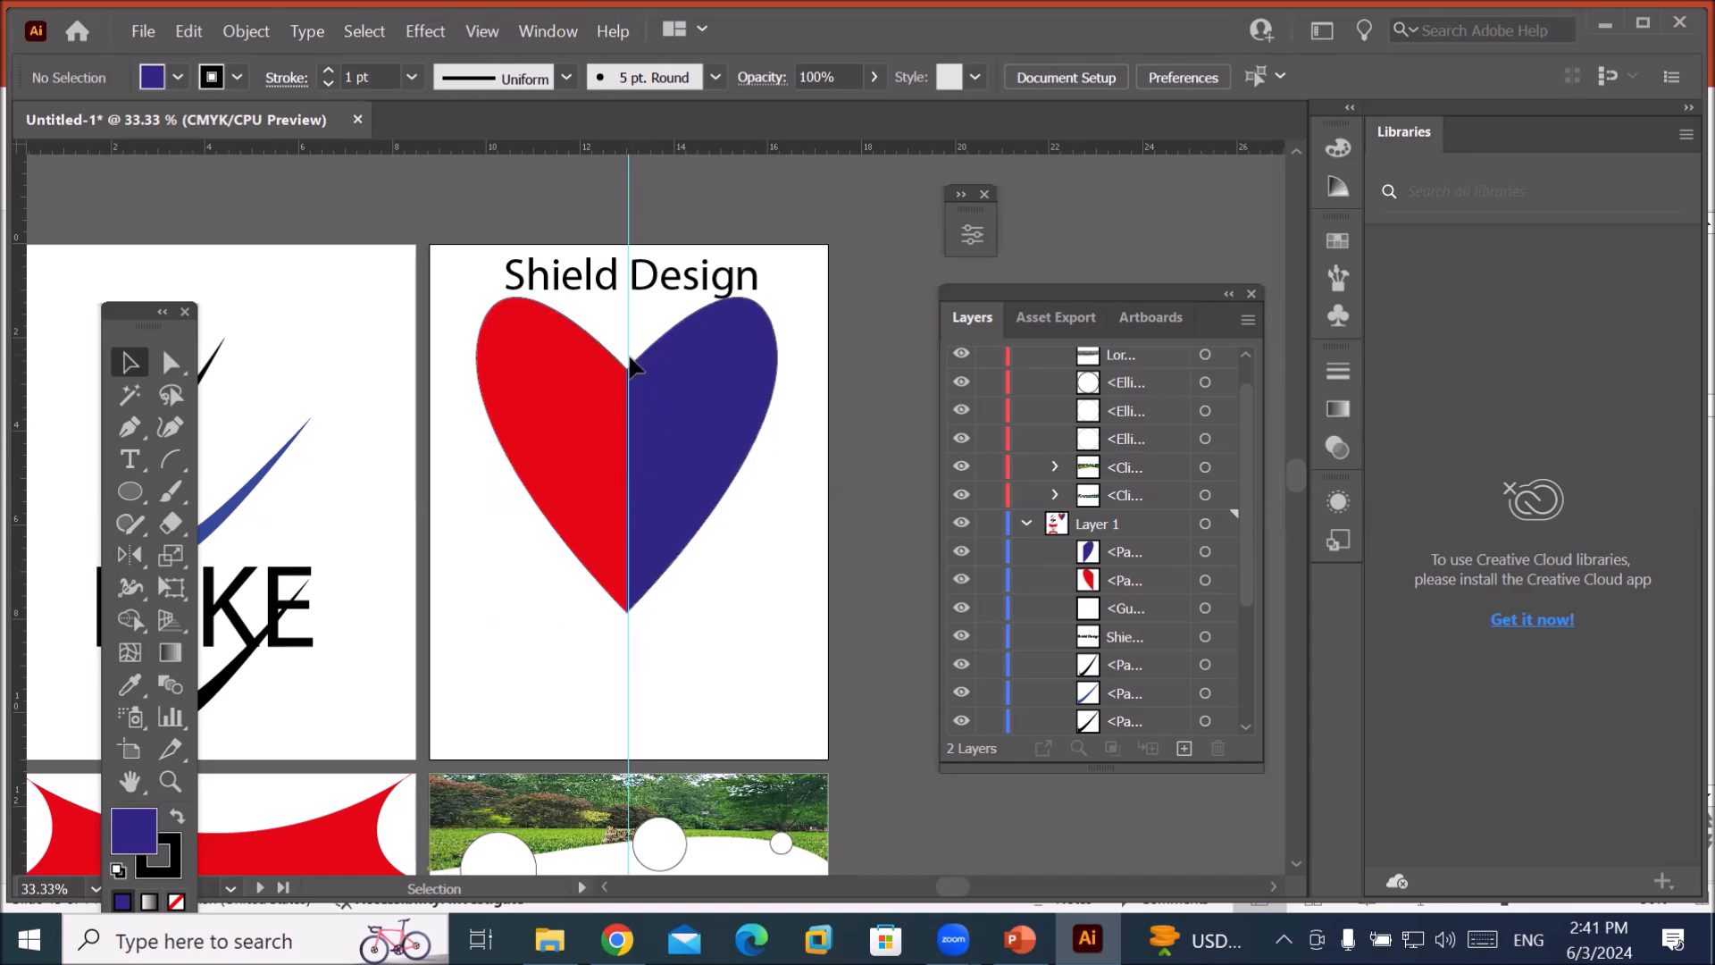
# Set the fill of both the left and the right half of the heart to None.
pyautogui.click(576, 403)
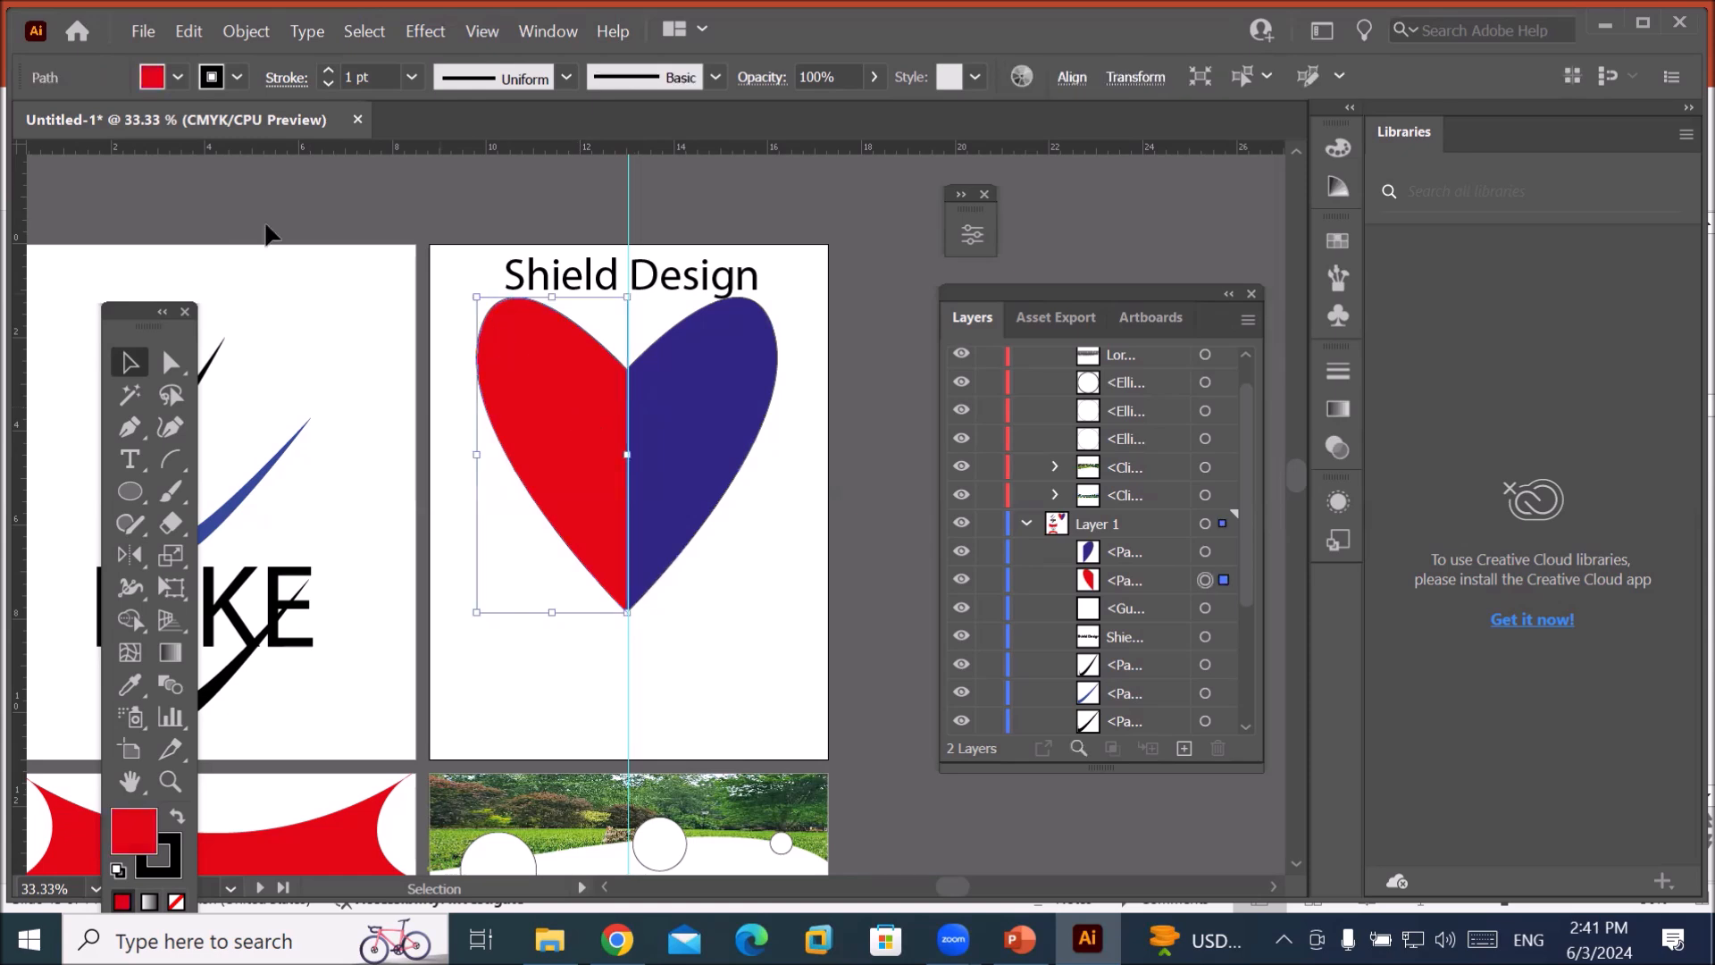
pyautogui.click(178, 77)
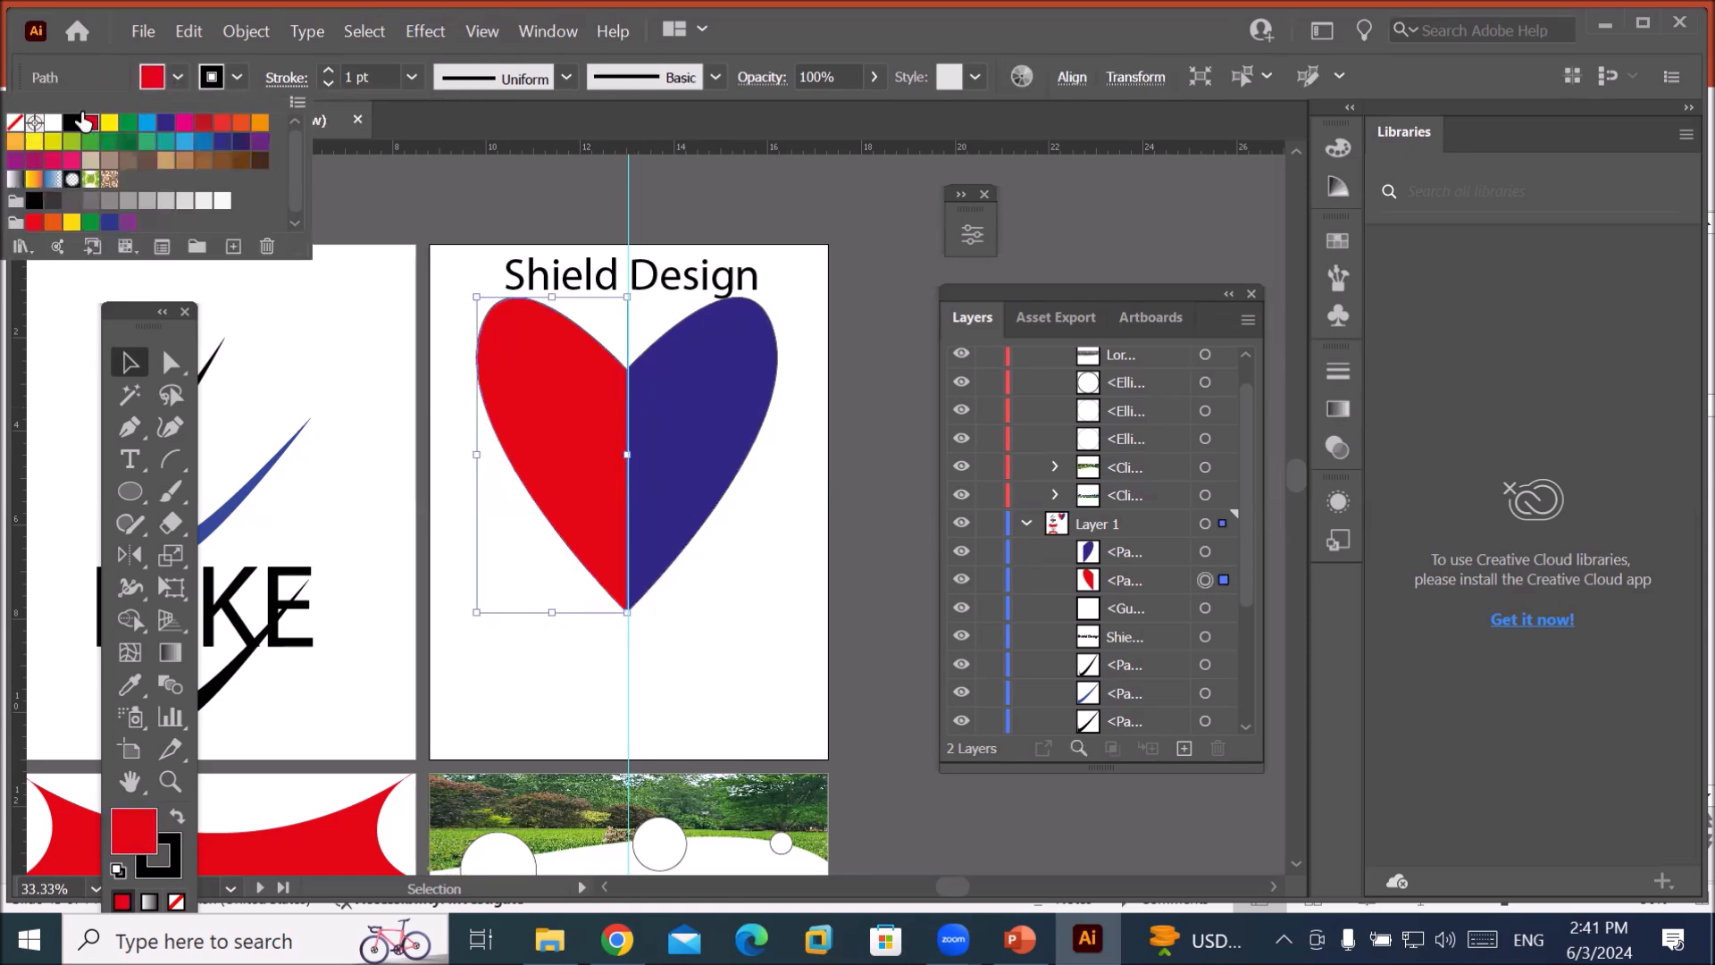
pyautogui.click(16, 130)
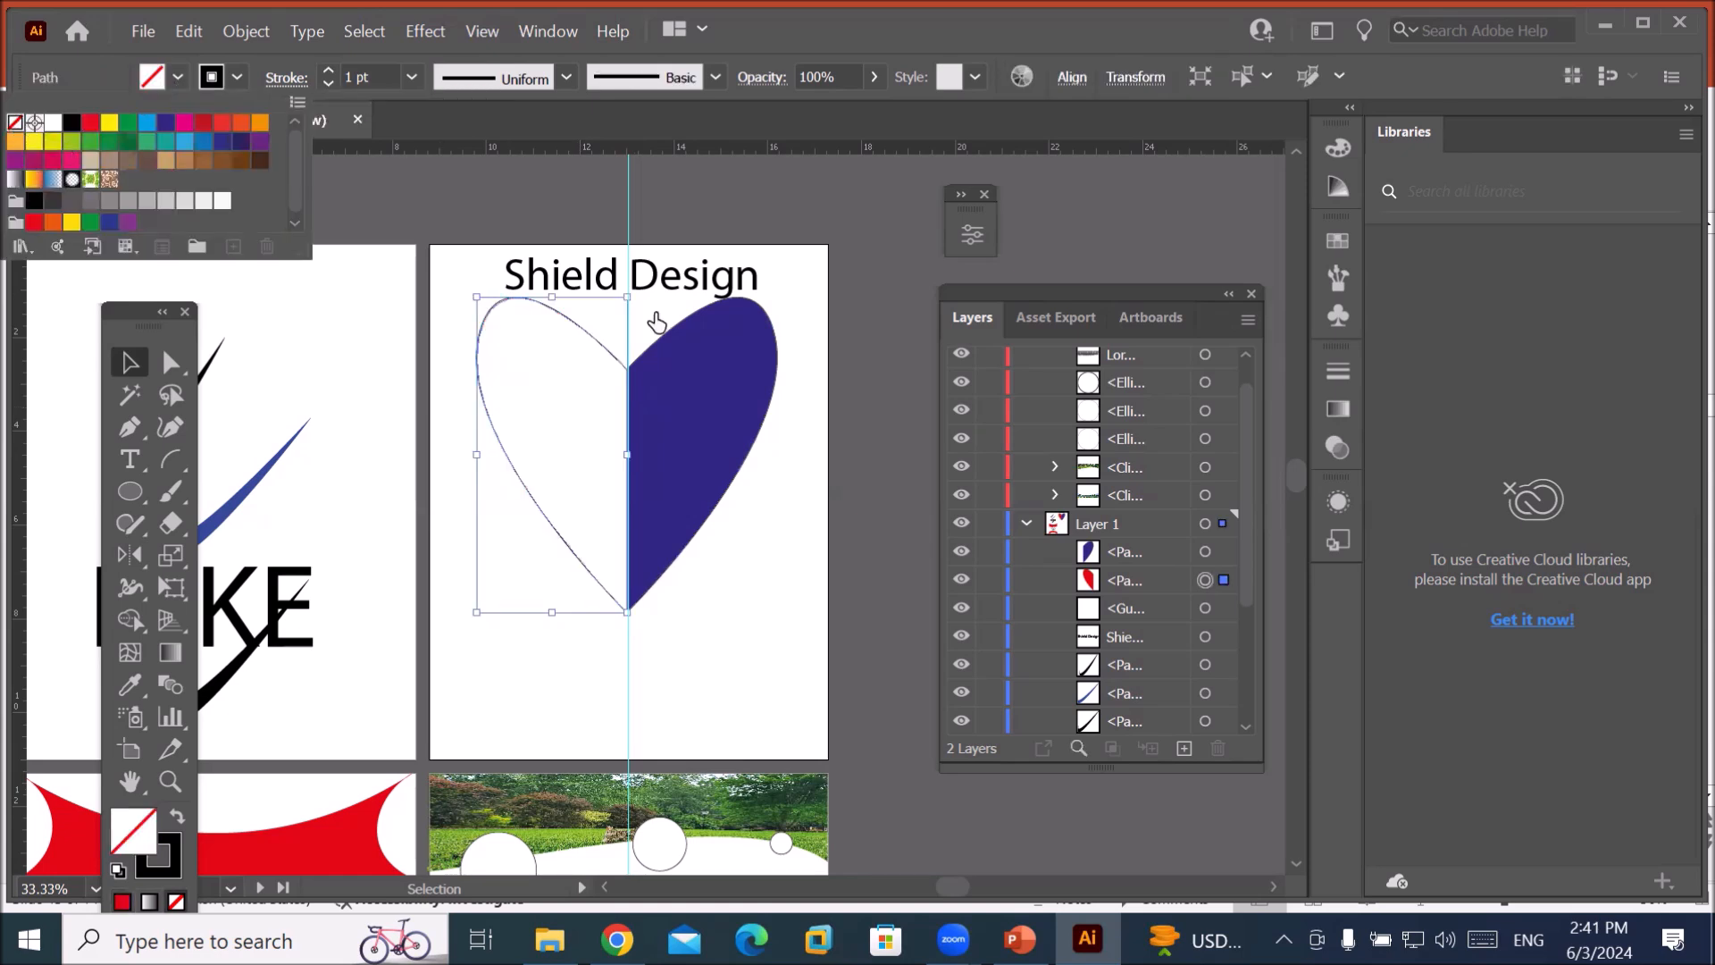
pyautogui.click(695, 375)
pyautogui.click(694, 375)
pyautogui.click(695, 380)
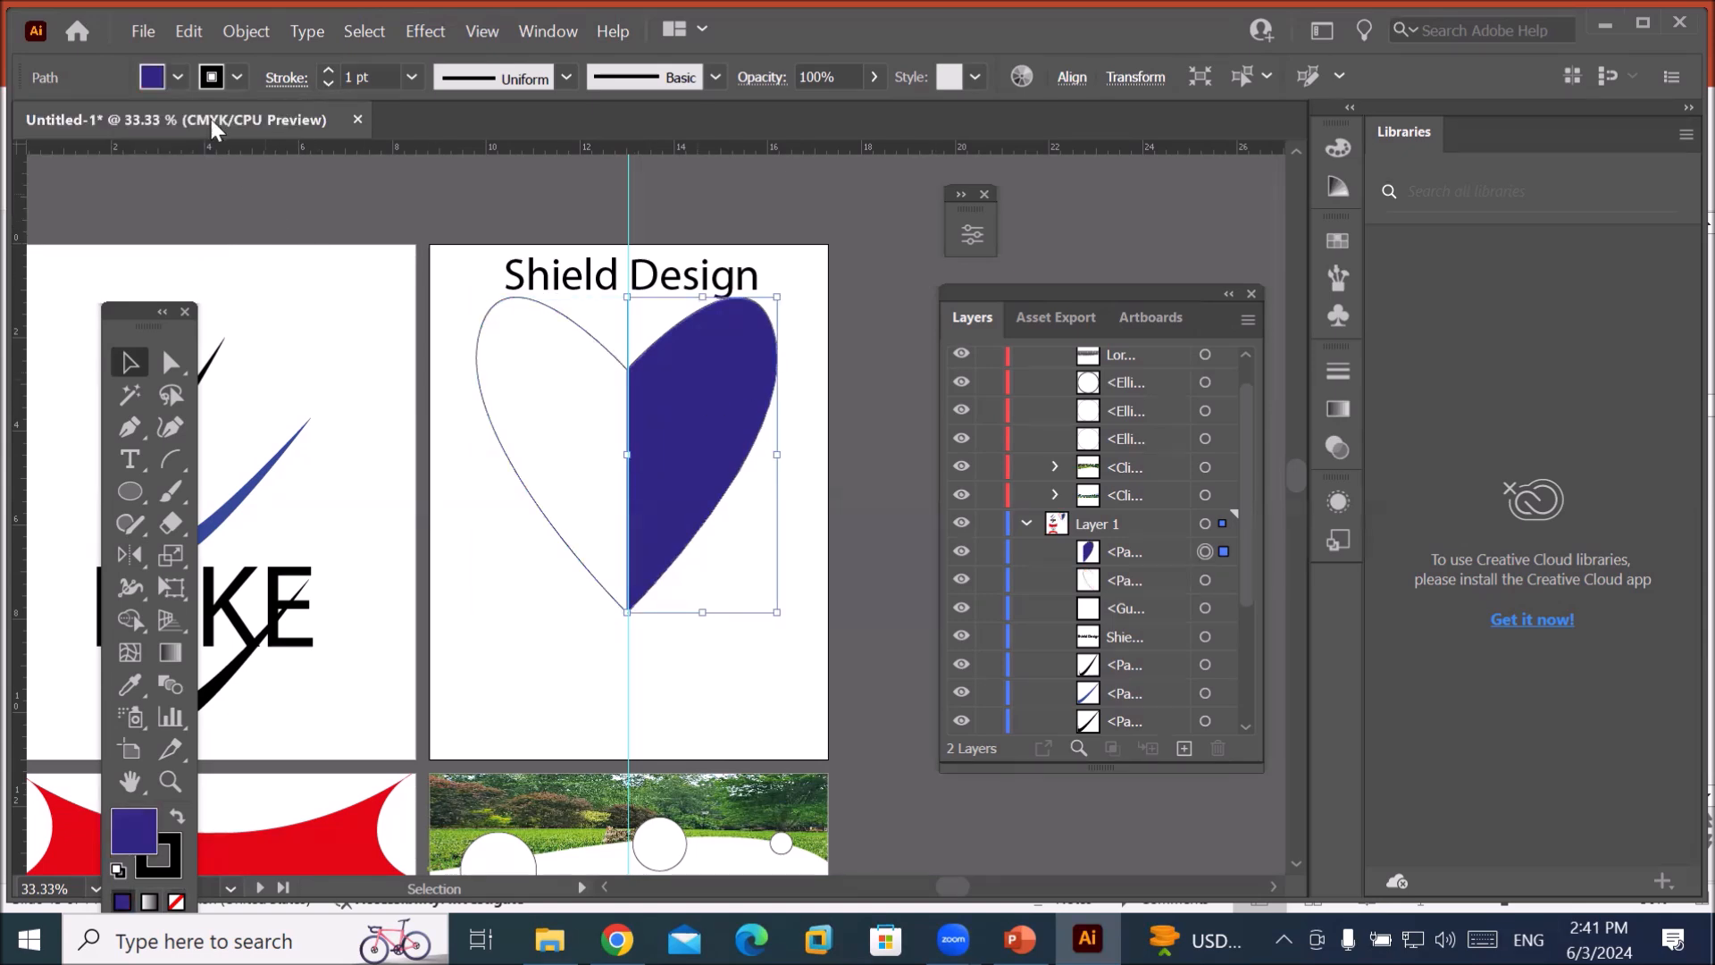
pyautogui.click(178, 77)
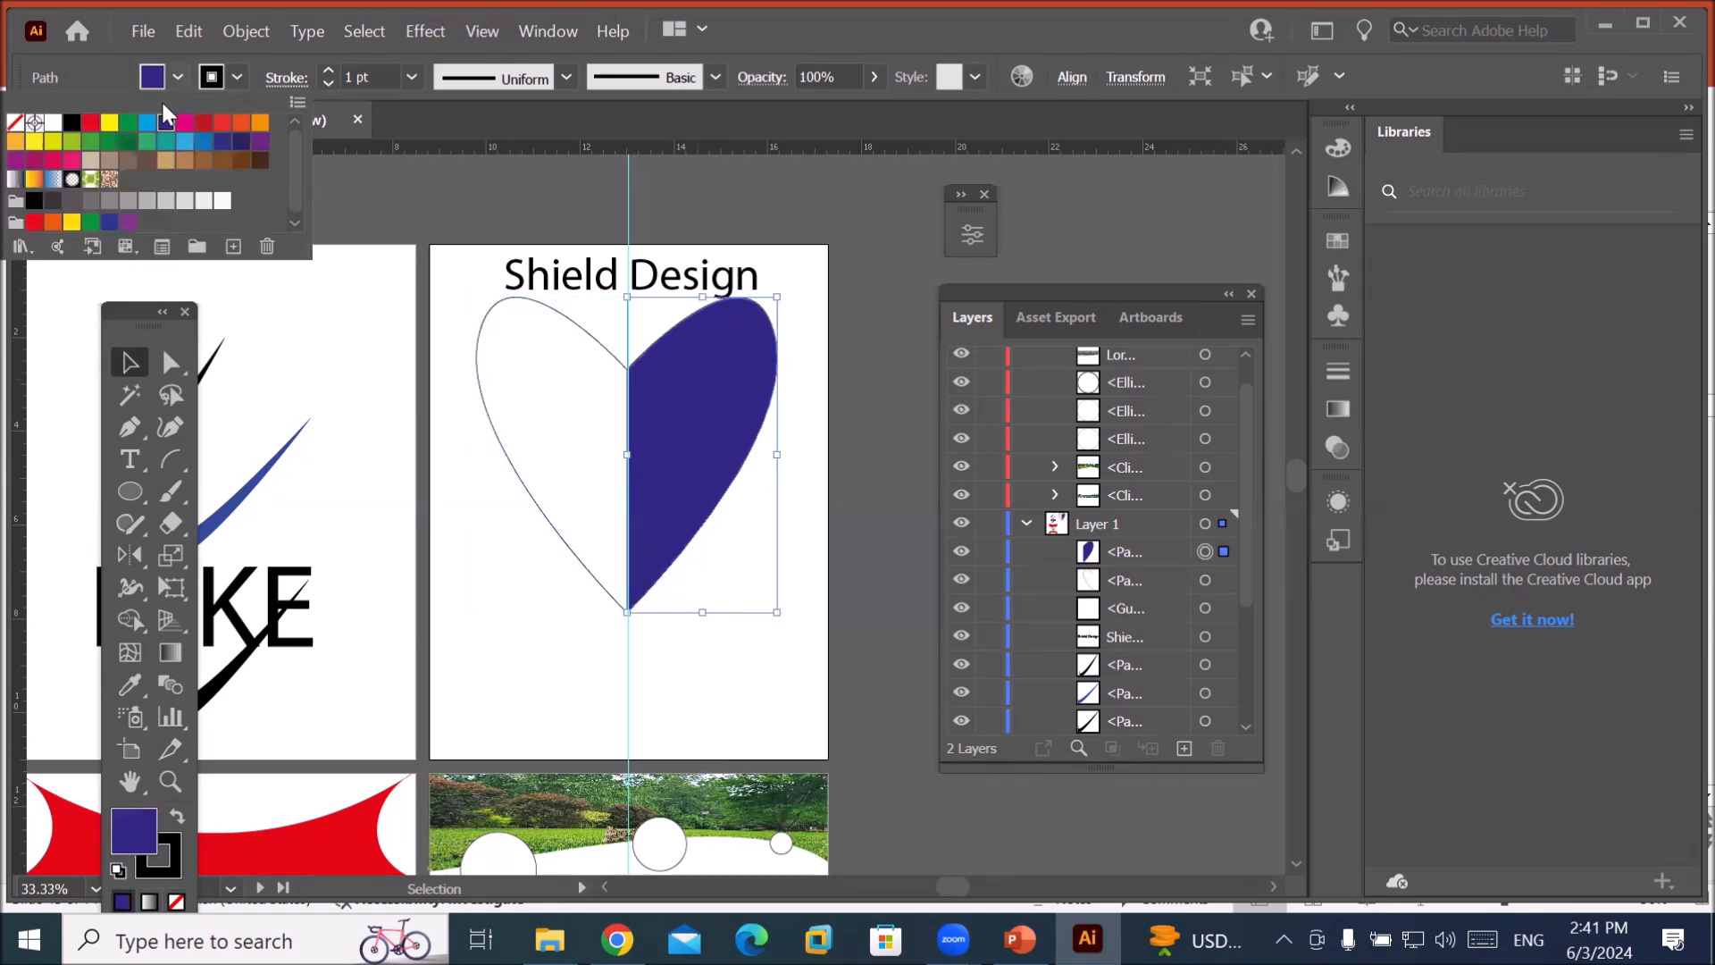
pyautogui.click(14, 125)
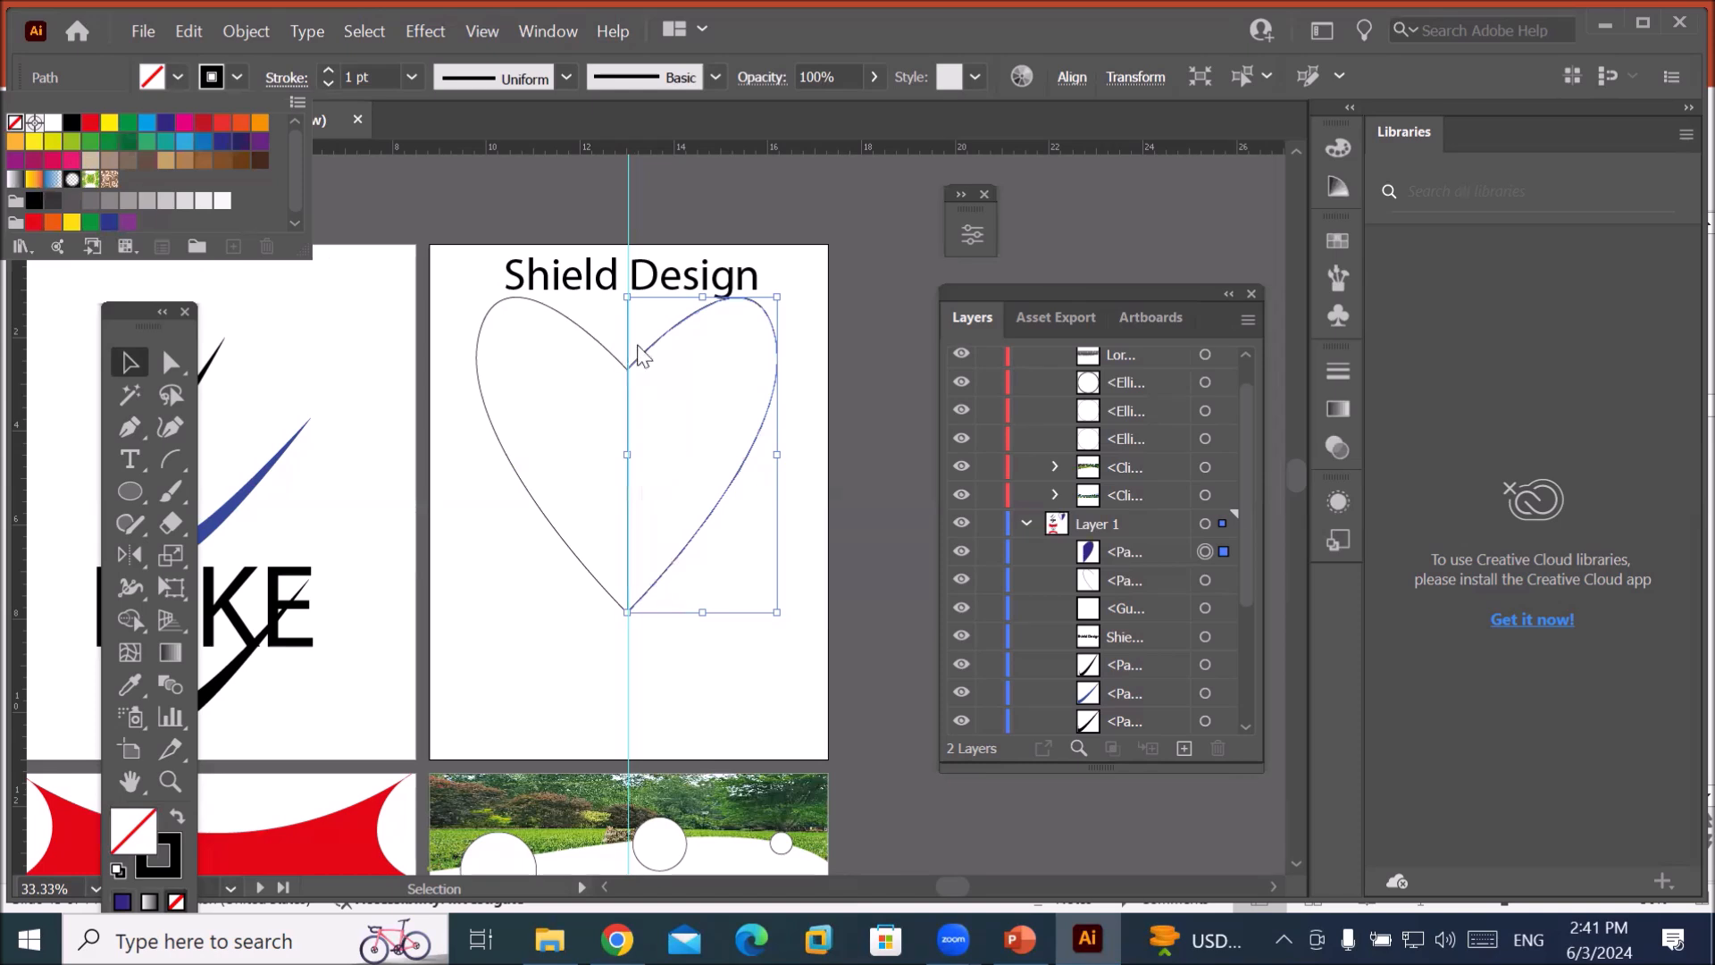
# Examine up close how the two half paths meet at the heart's upper notch and at its bottom tip.
pyautogui.scroll(4, 630, 341)
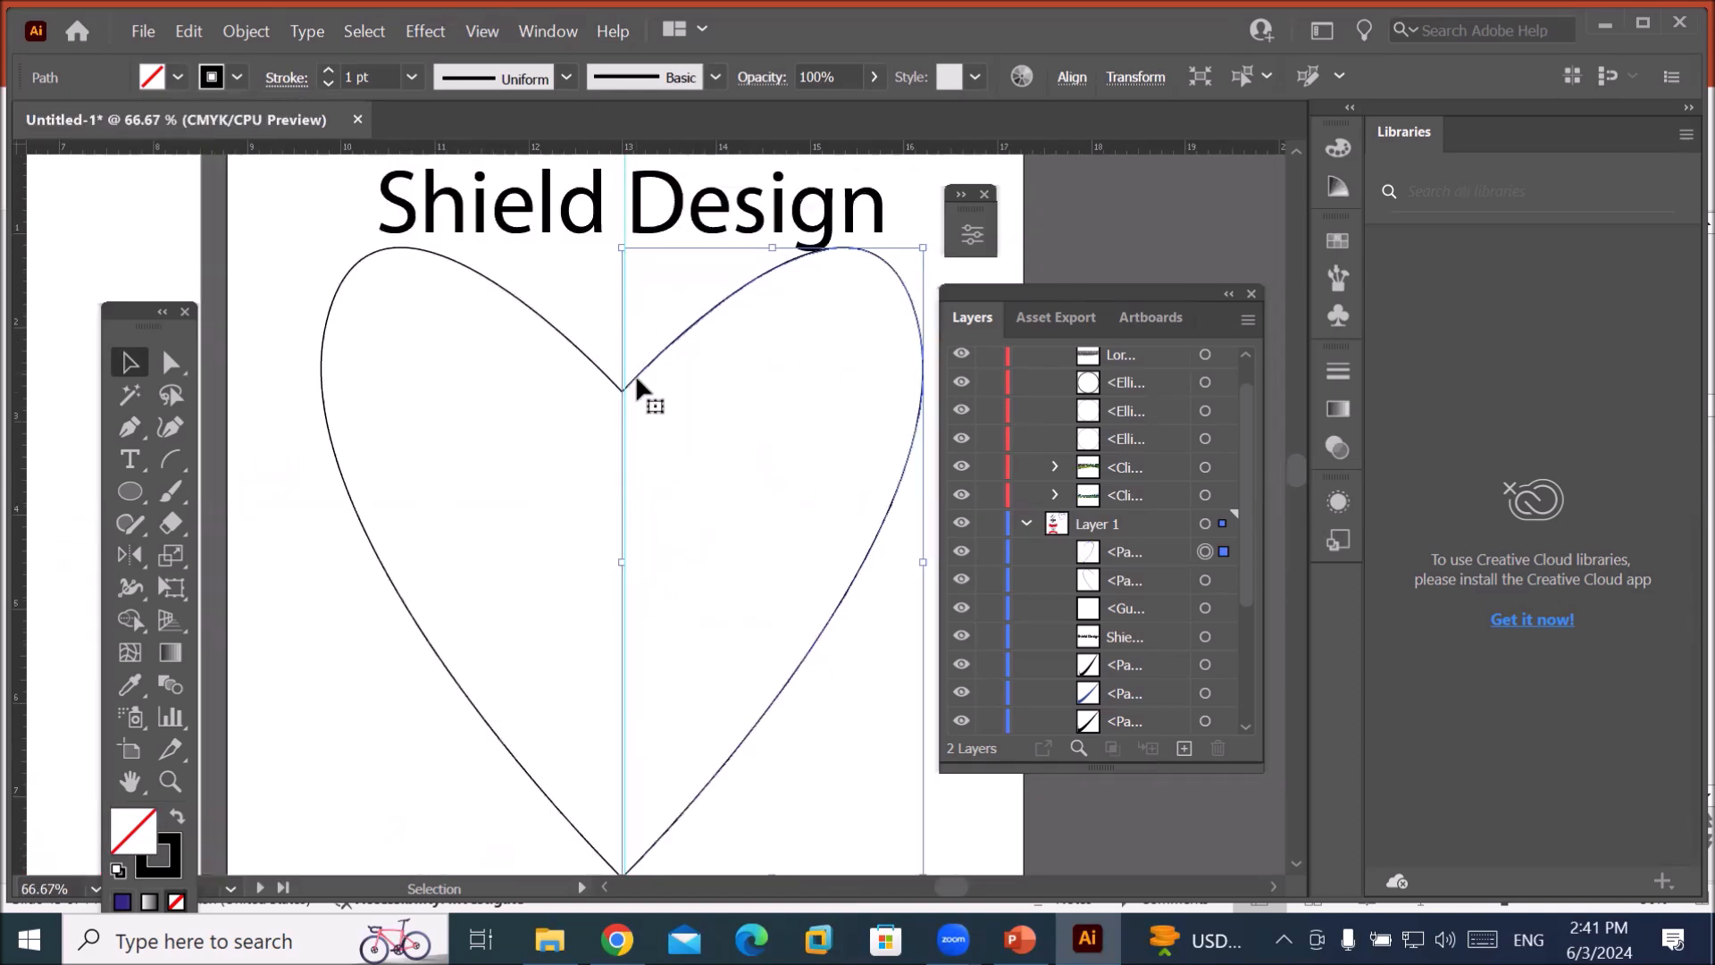
pyautogui.scroll(8, 605, 390)
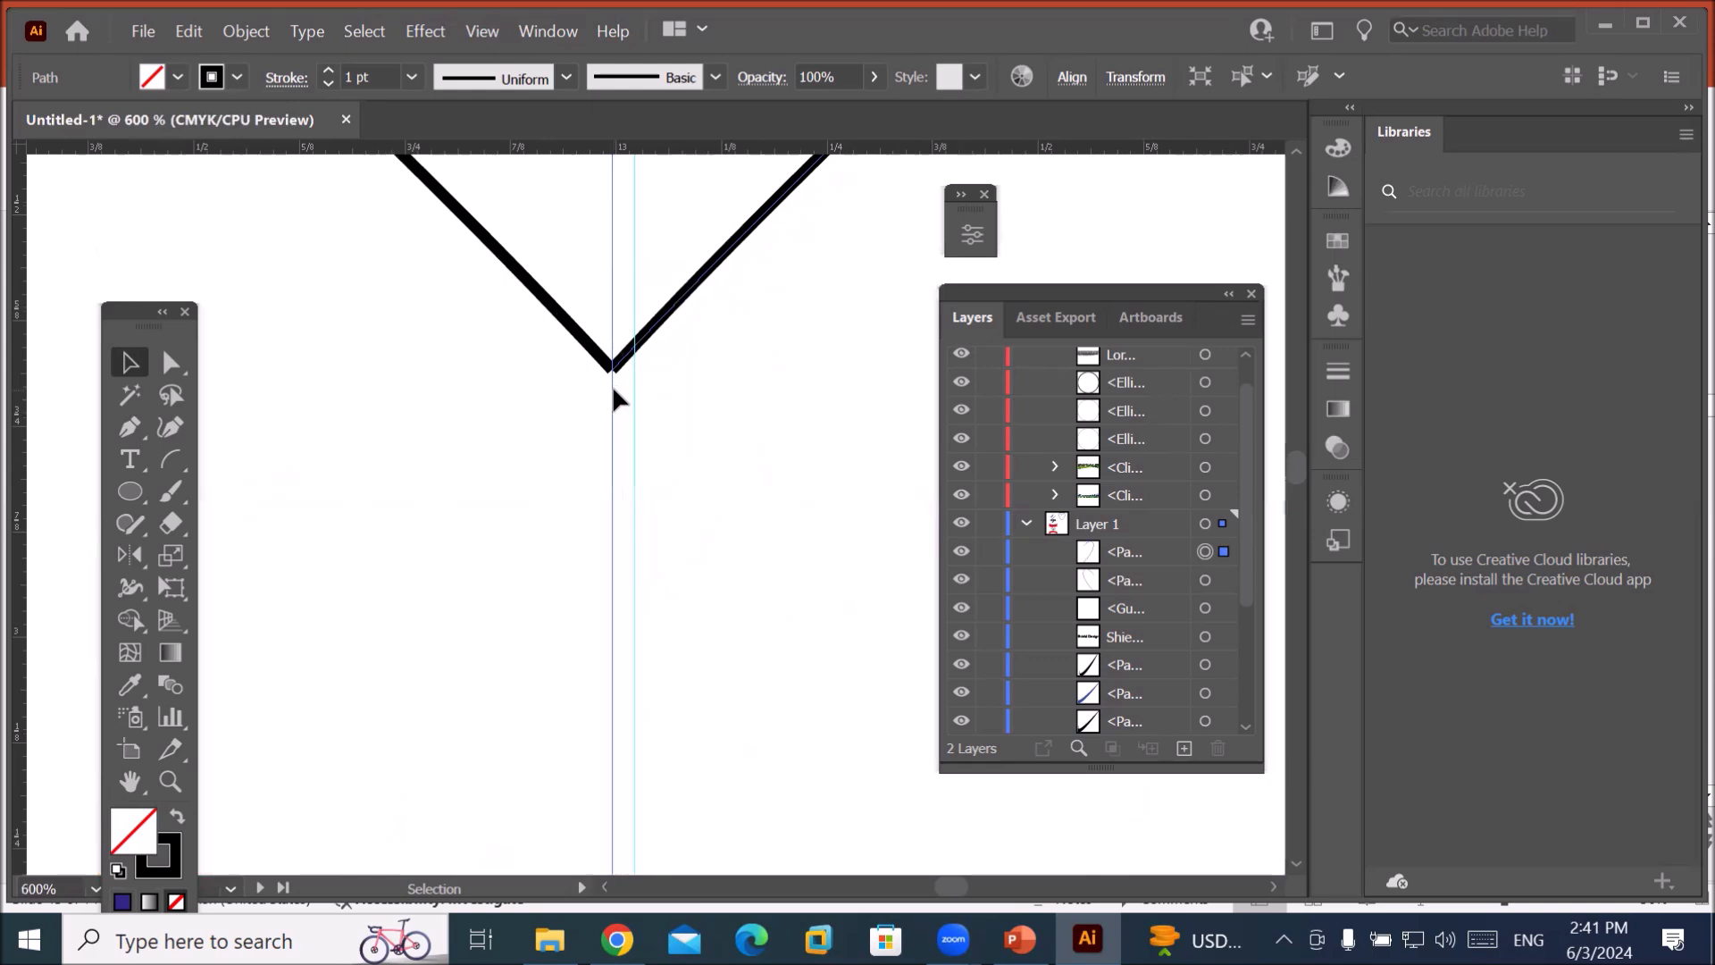
pyautogui.scroll(3, 626, 386)
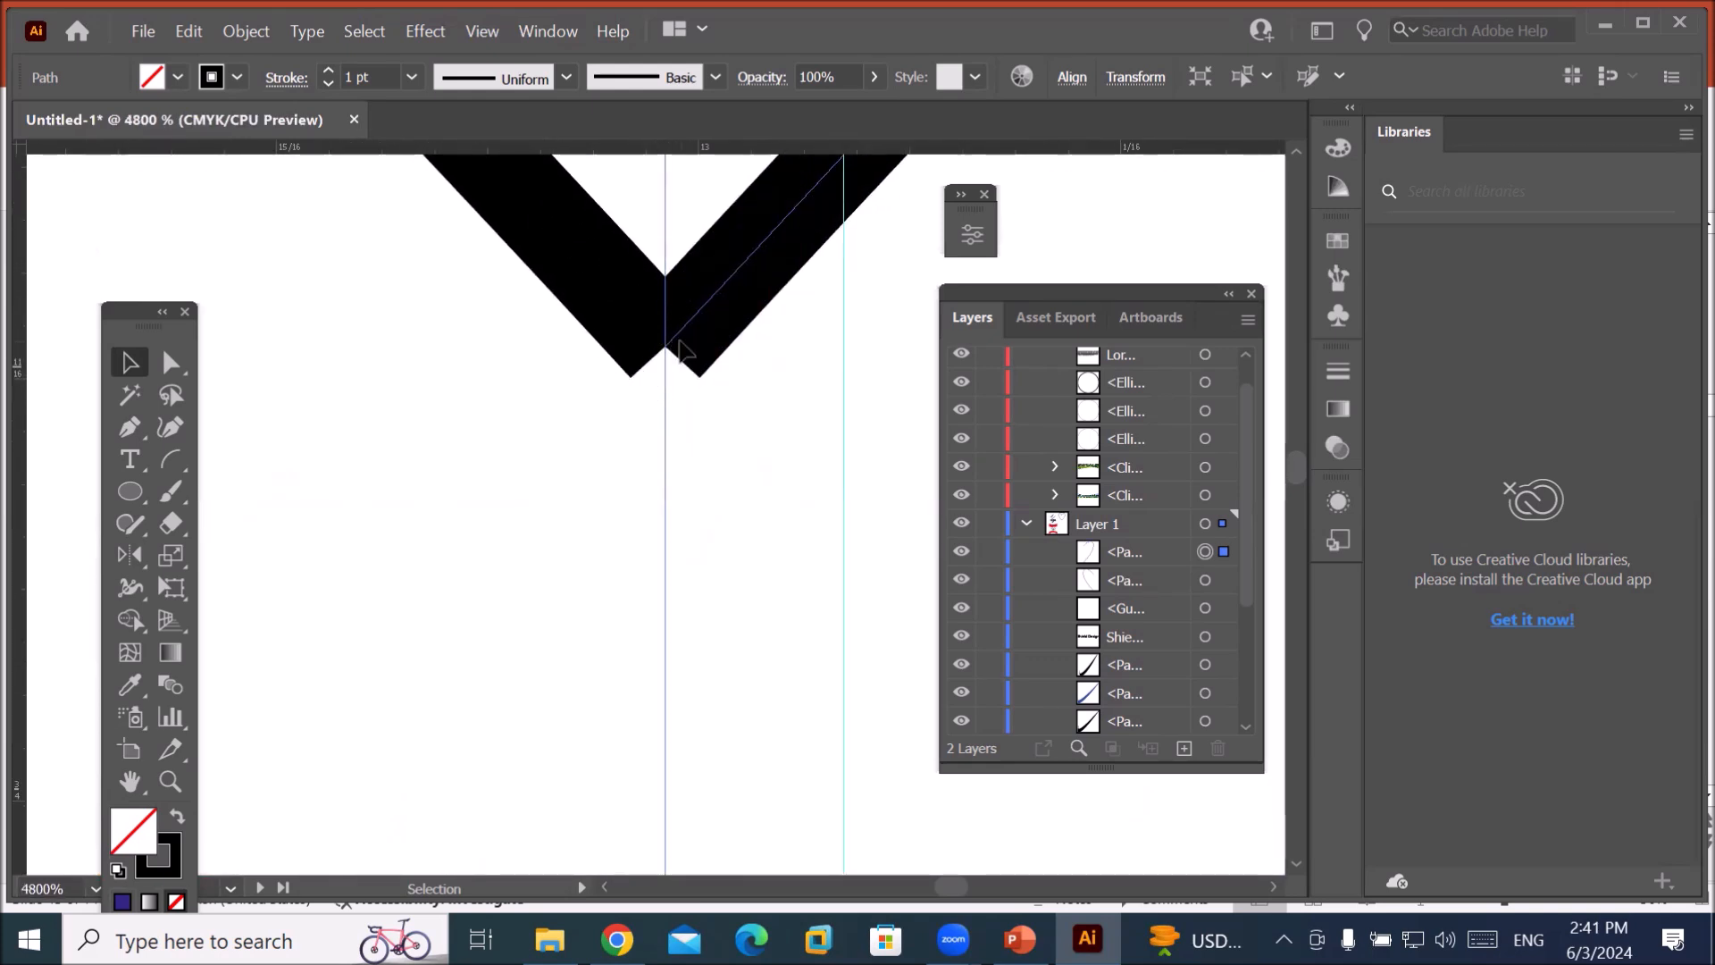
pyautogui.scroll(-8, 683, 344)
pyautogui.scroll(-8, 681, 344)
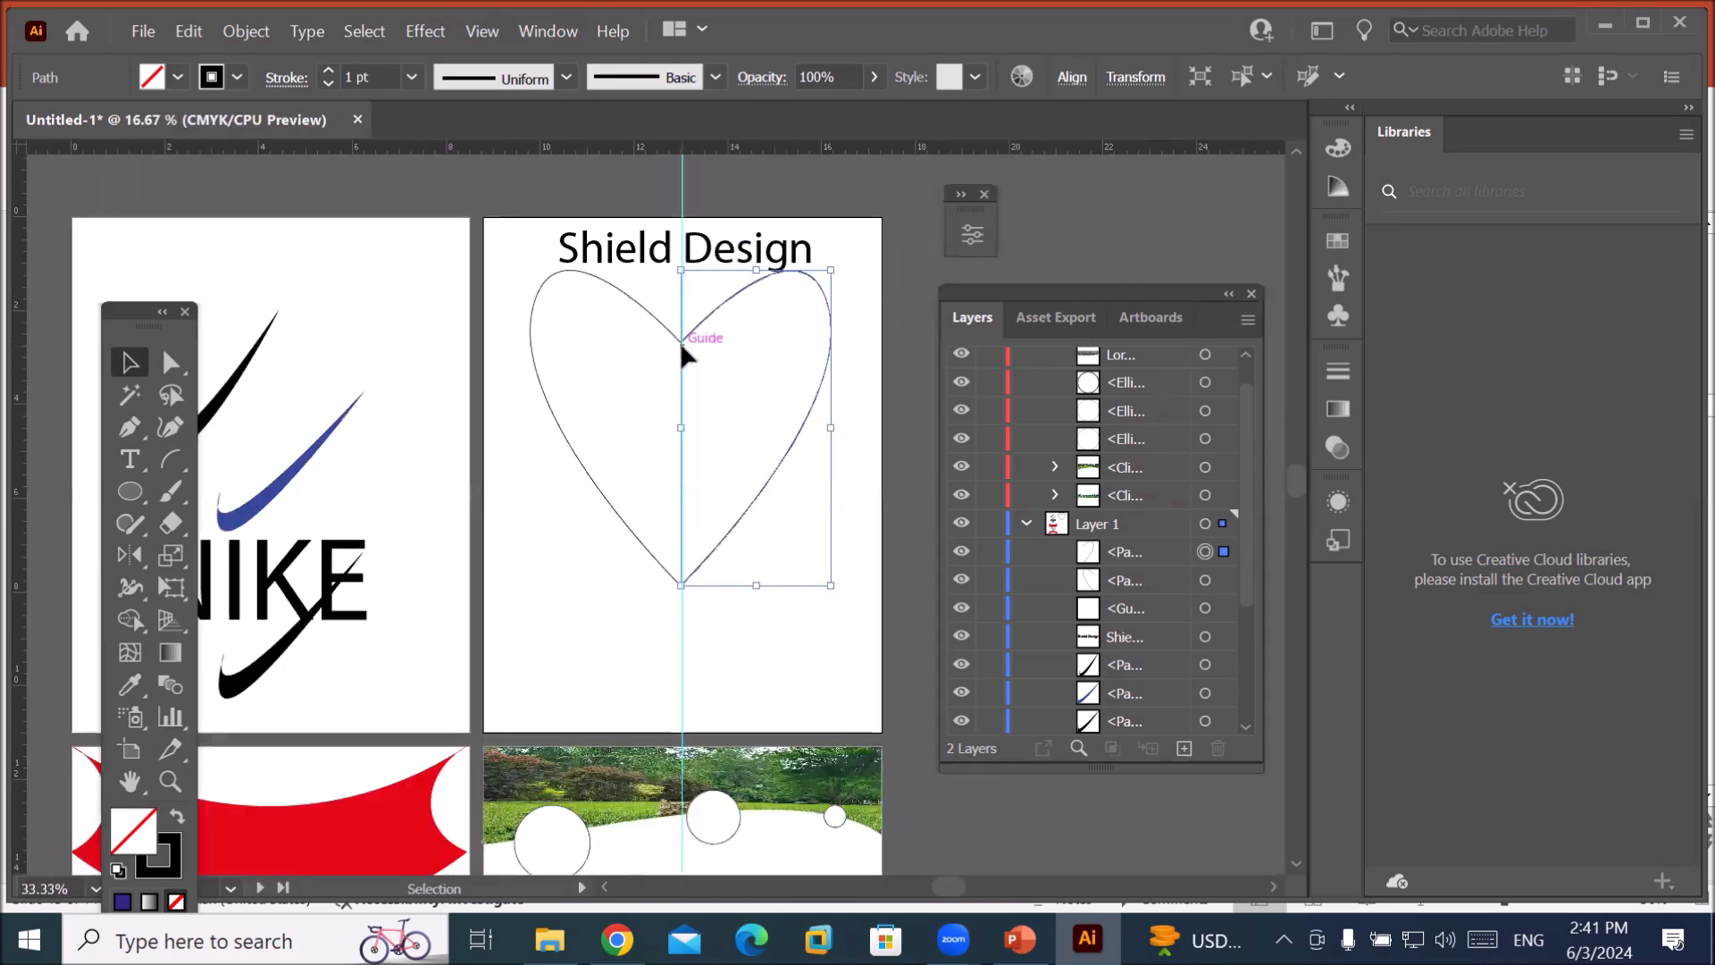
pyautogui.scroll(10, 695, 430)
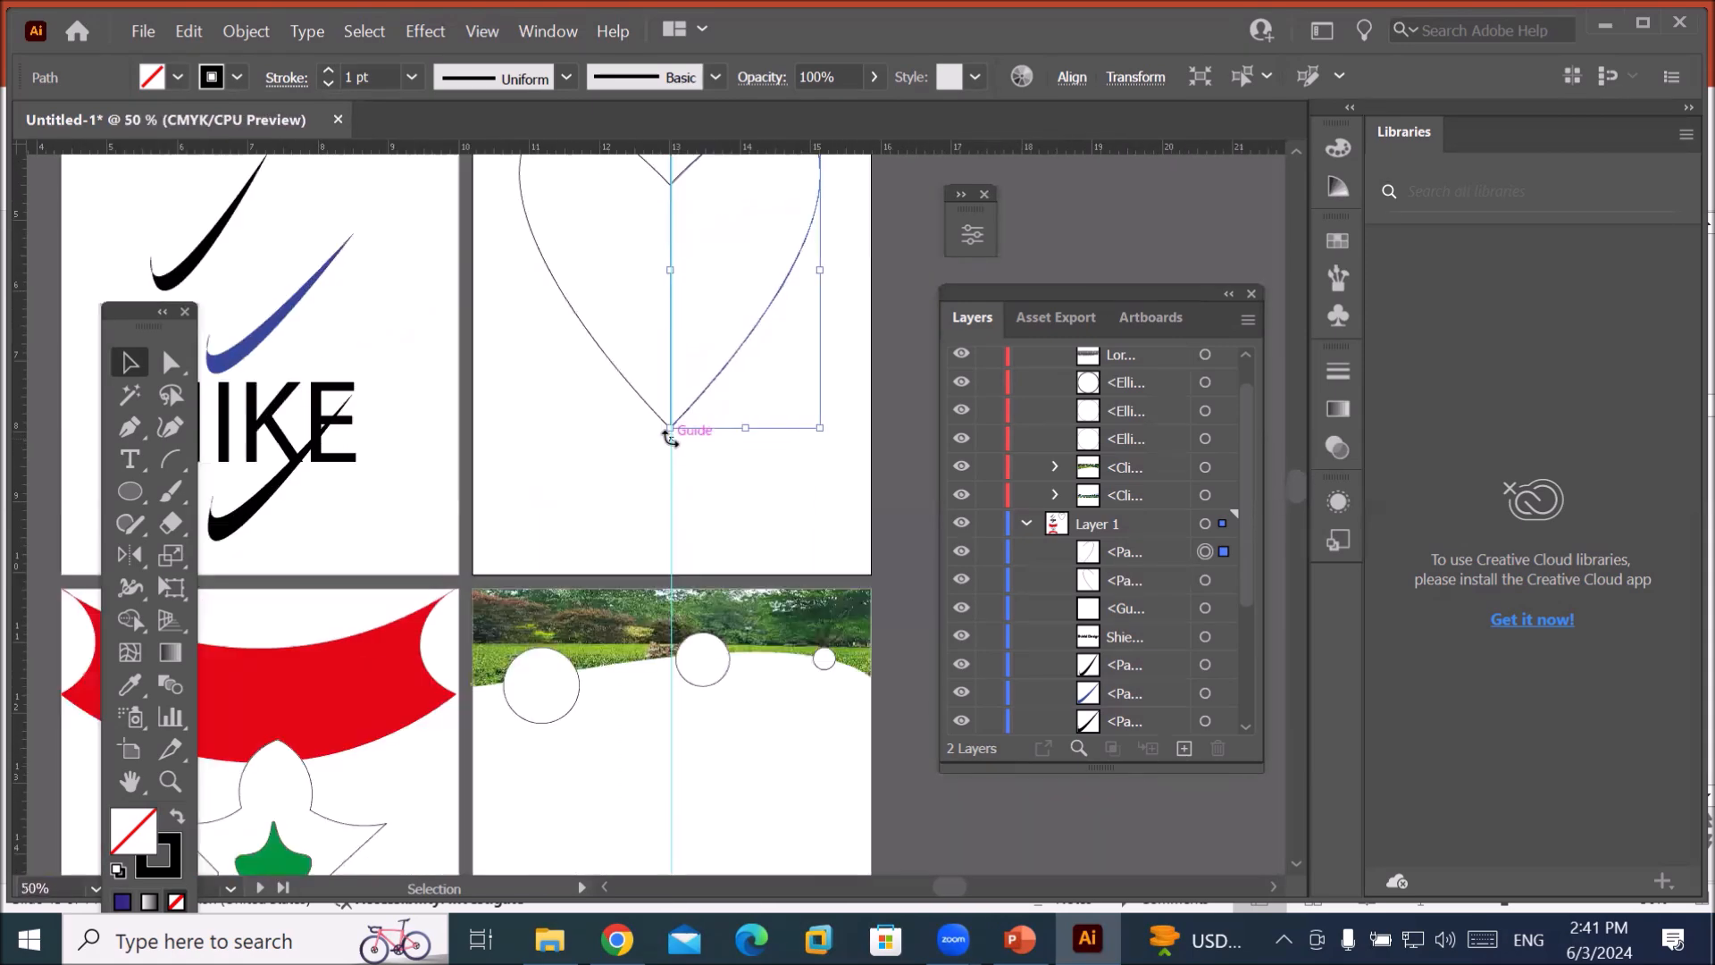
pyautogui.scroll(6, 650, 228)
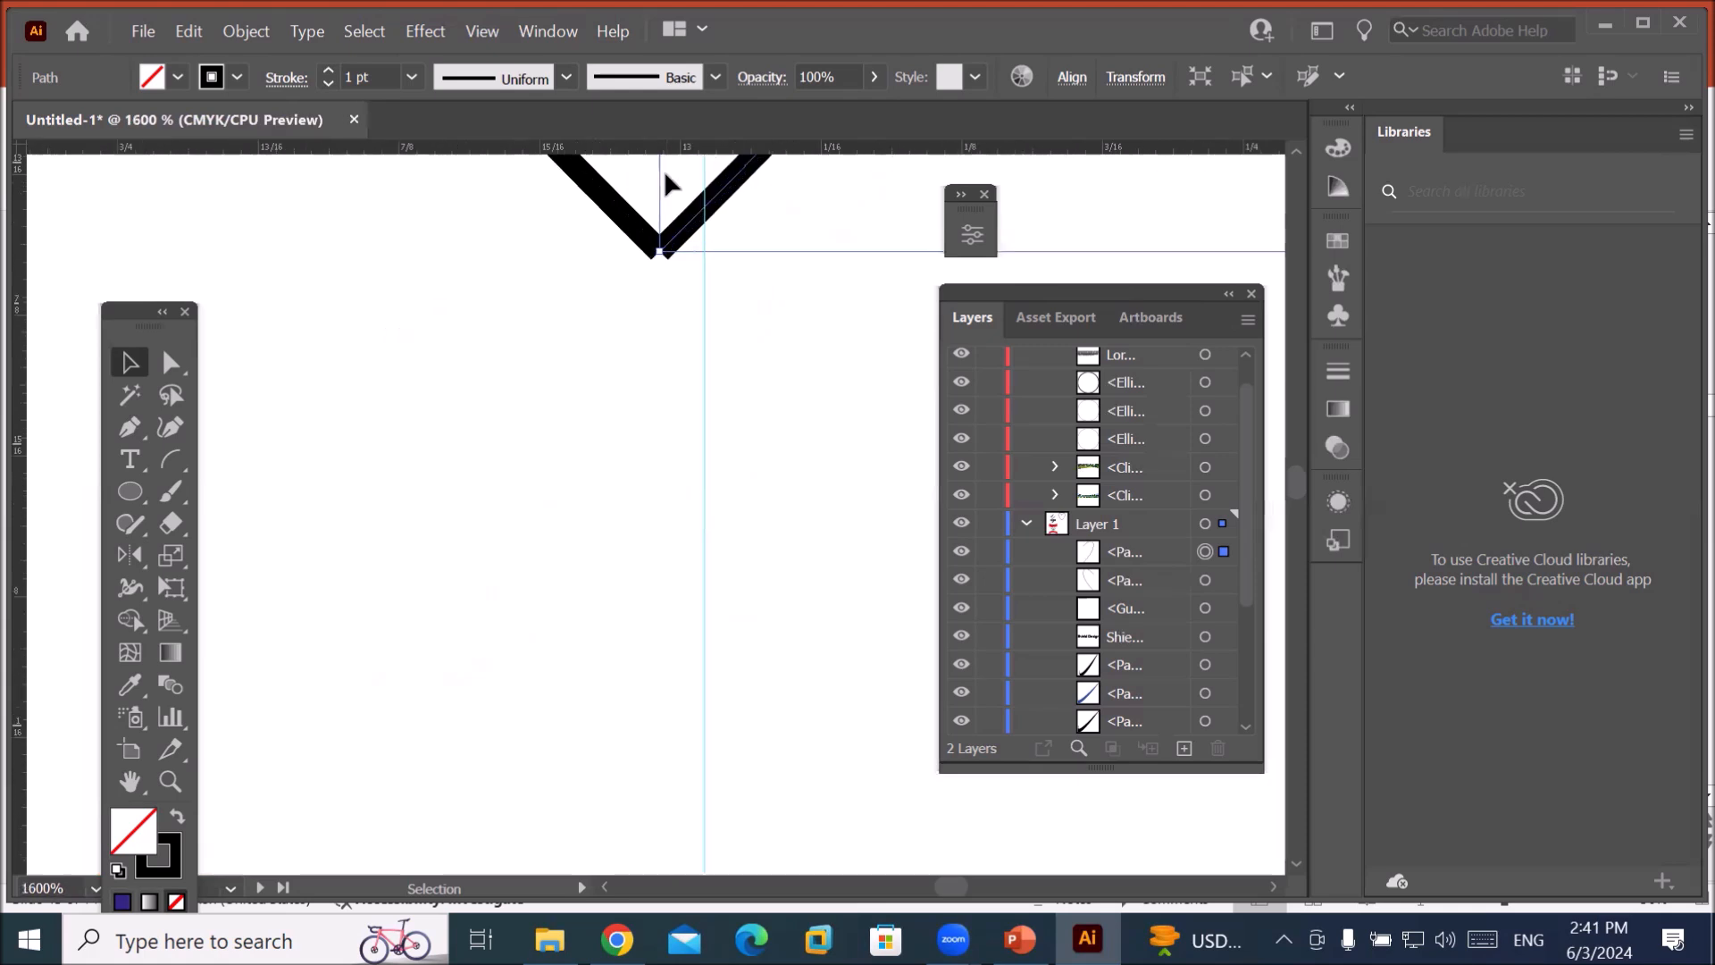
pyautogui.scroll(-2, 656, 211)
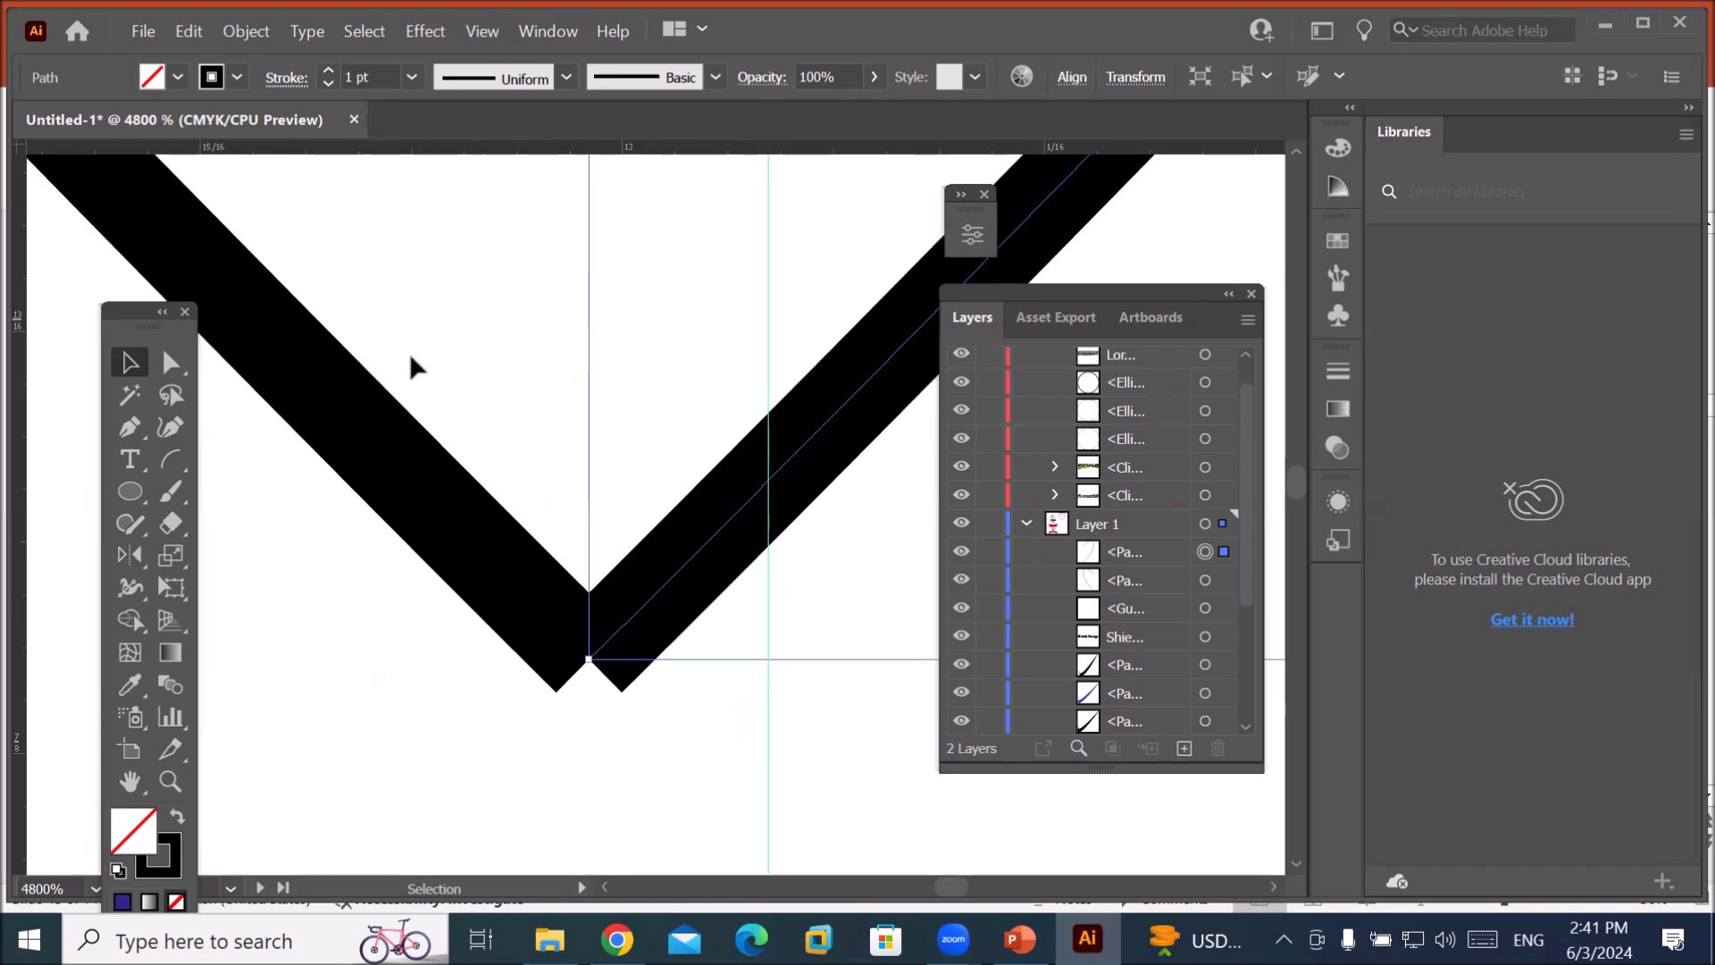
# Lasso the two overlapping endpoints at the heart's bottom tip and join the two half paths there.
pyautogui.click(169, 395)
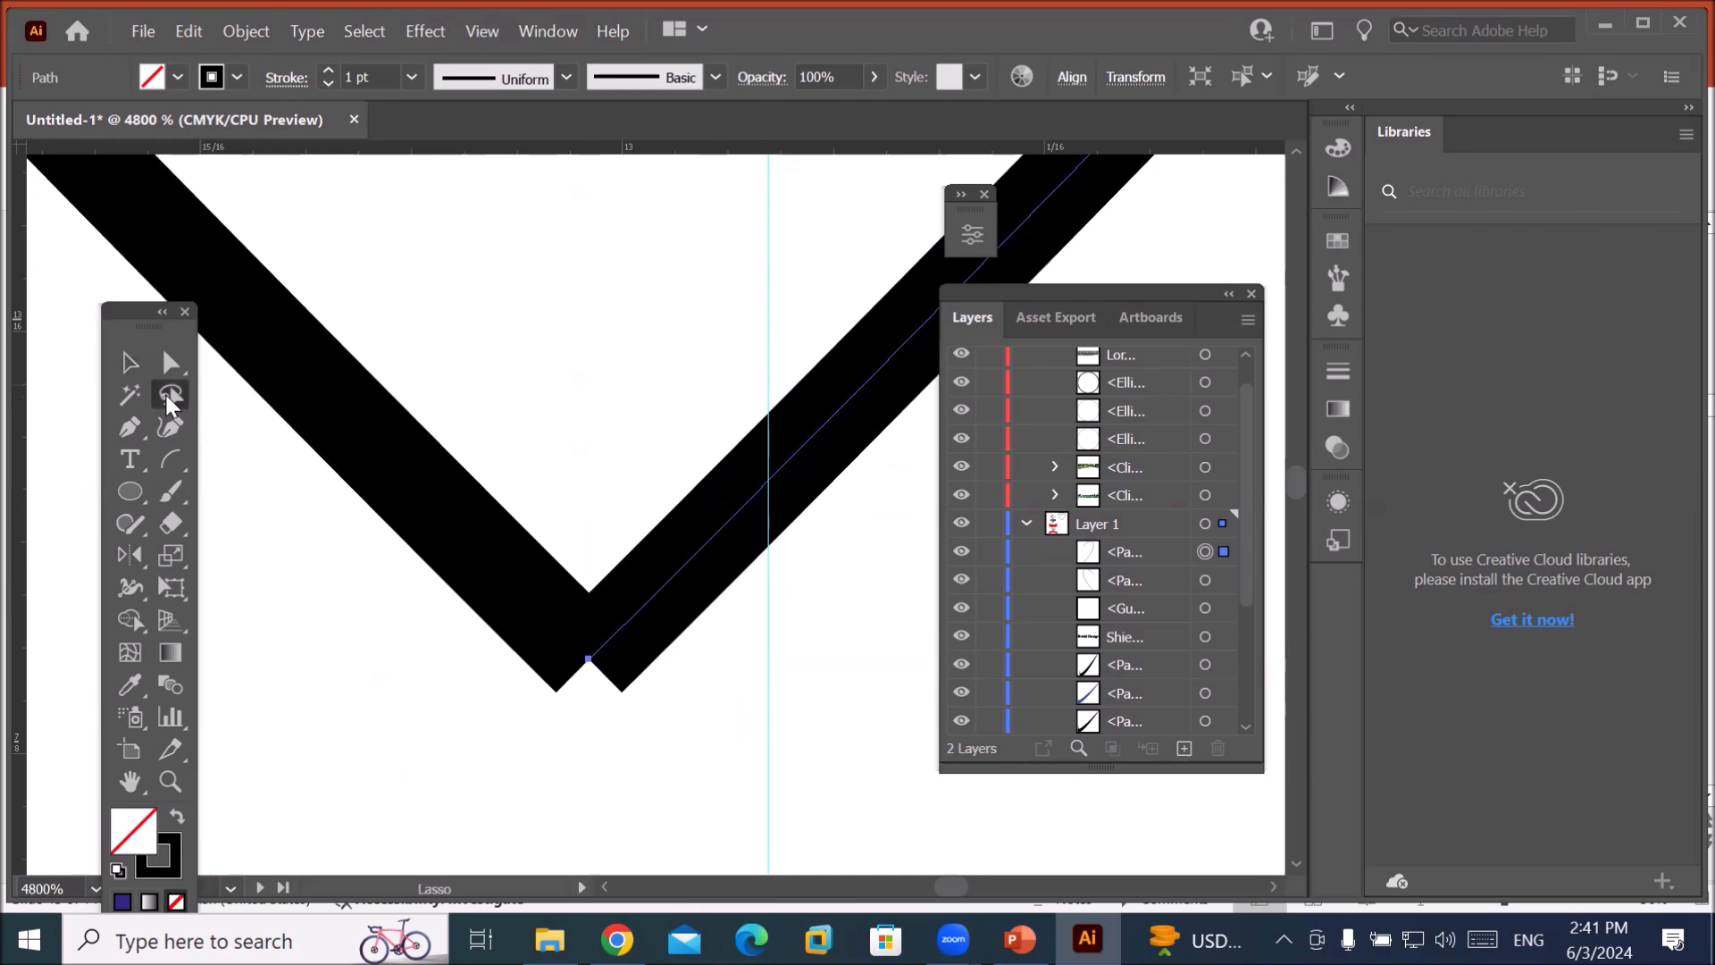
pyautogui.moveTo(740, 653)
pyautogui.mouseDown()
pyautogui.moveTo(674, 545)
pyautogui.moveTo(574, 511)
pyautogui.moveTo(485, 568)
pyautogui.moveTo(489, 742)
pyautogui.moveTo(682, 784)
pyautogui.moveTo(810, 681)
pyautogui.moveTo(730, 639)
pyautogui.mouseUp()
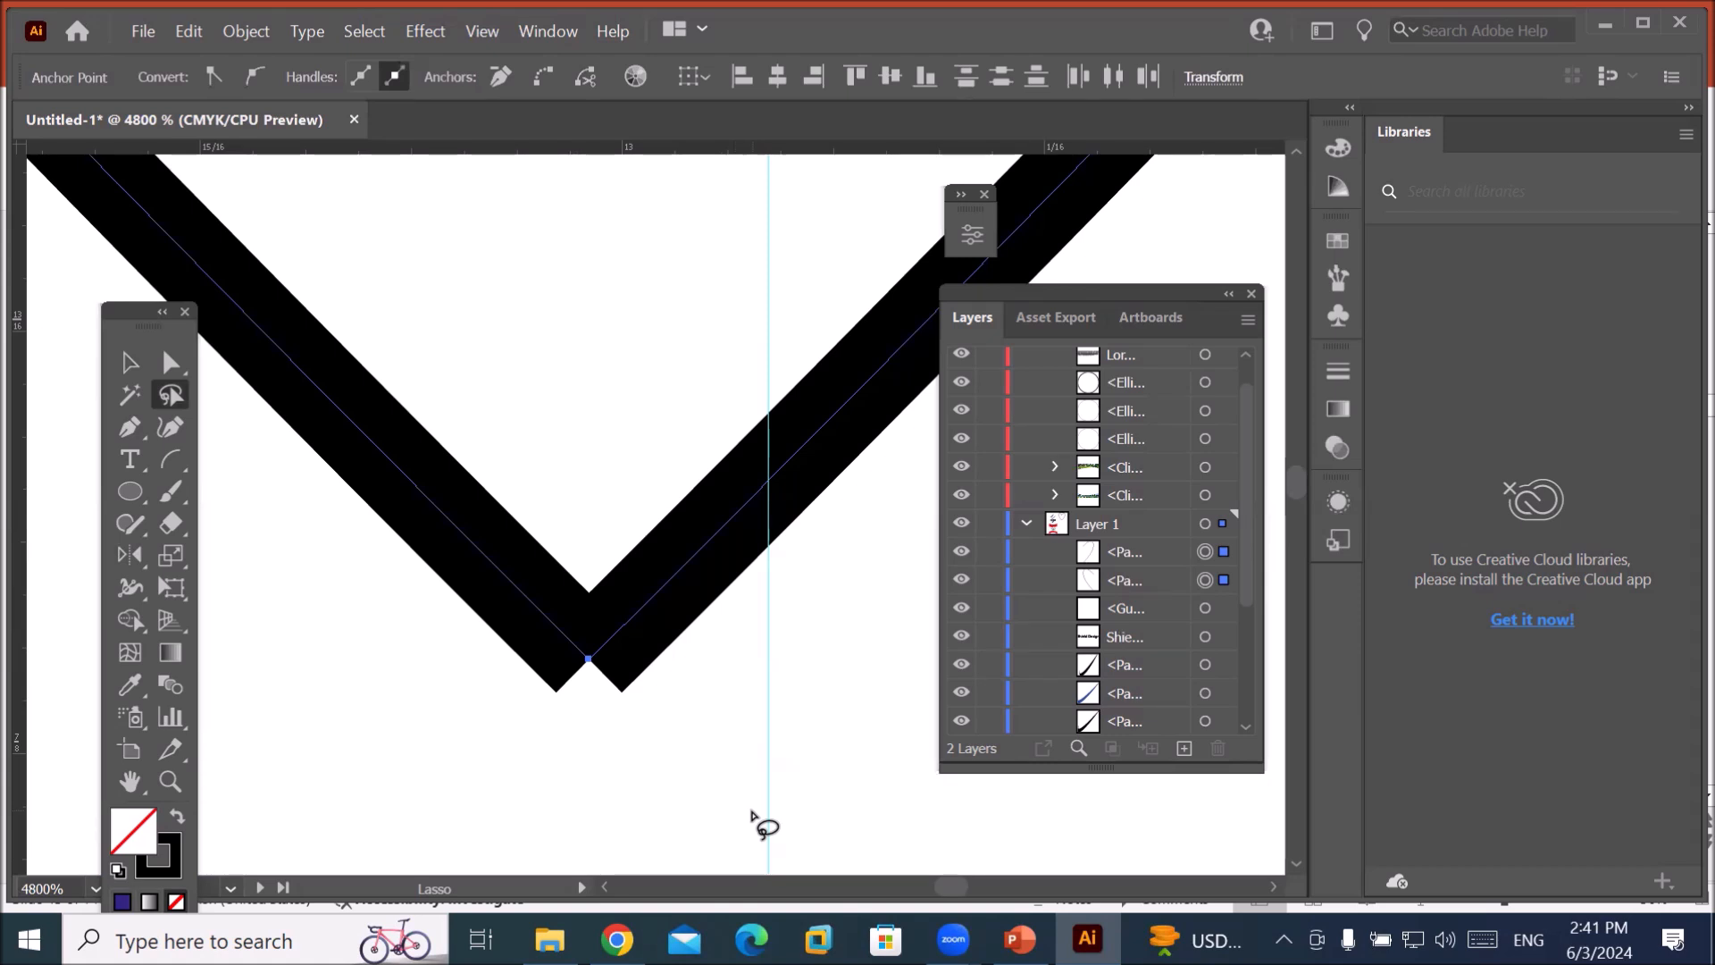
pyautogui.click(249, 34)
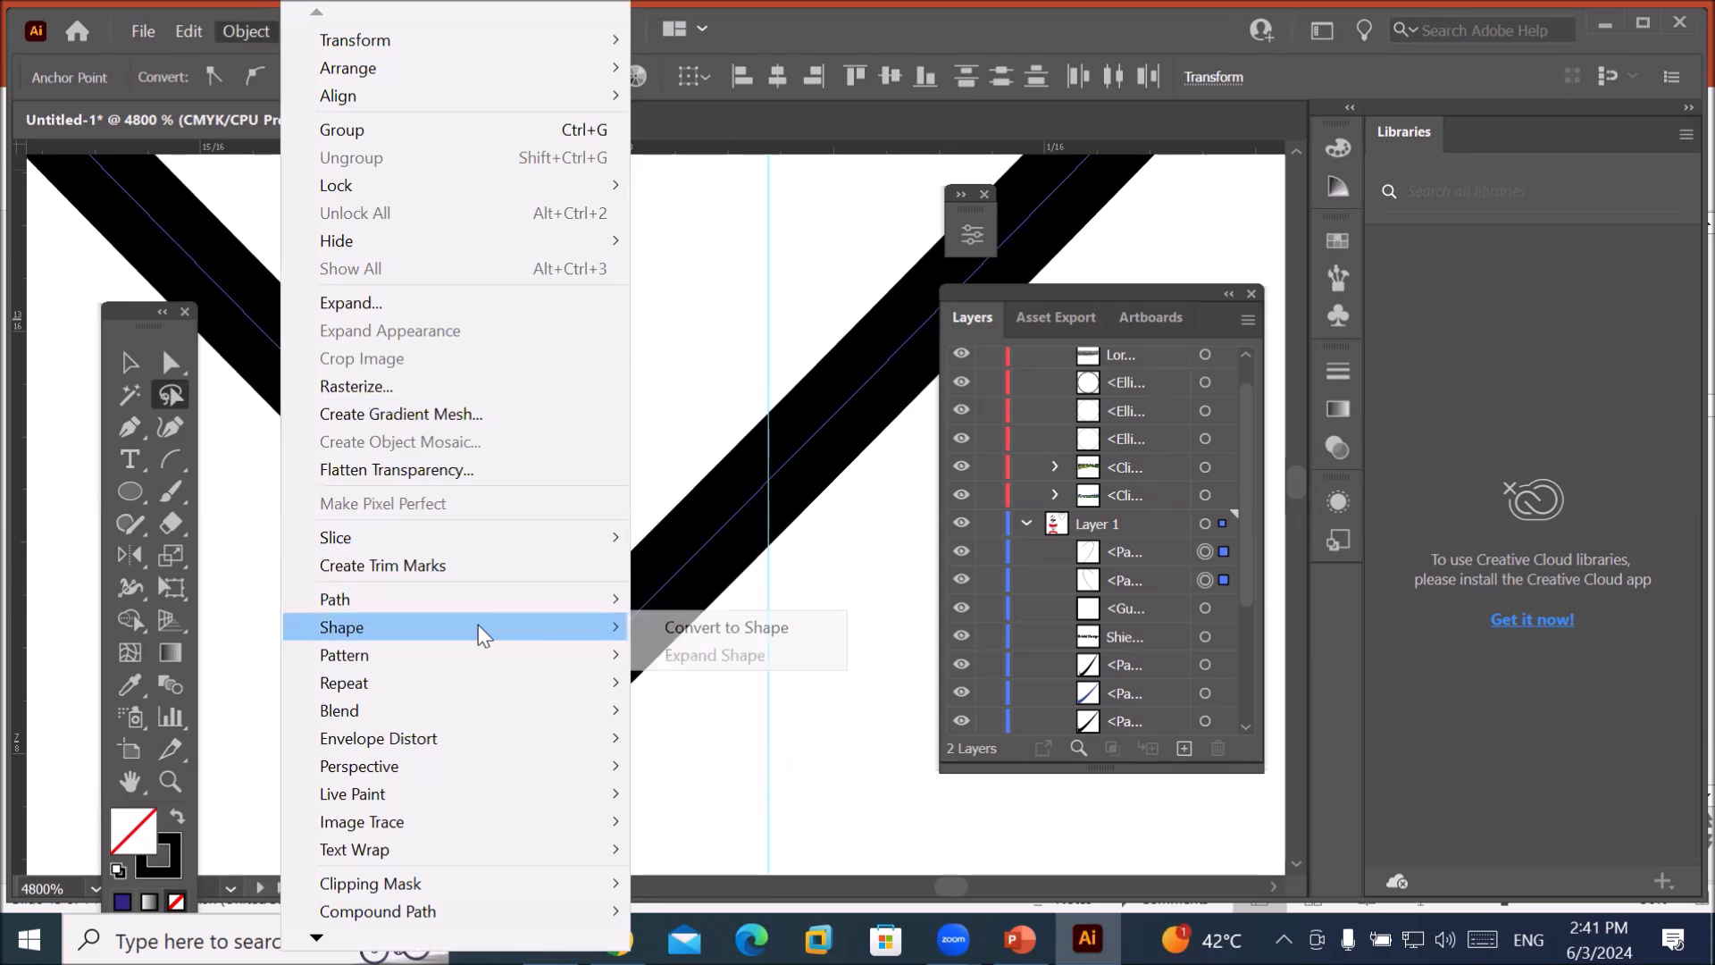
pyautogui.moveTo(484, 599)
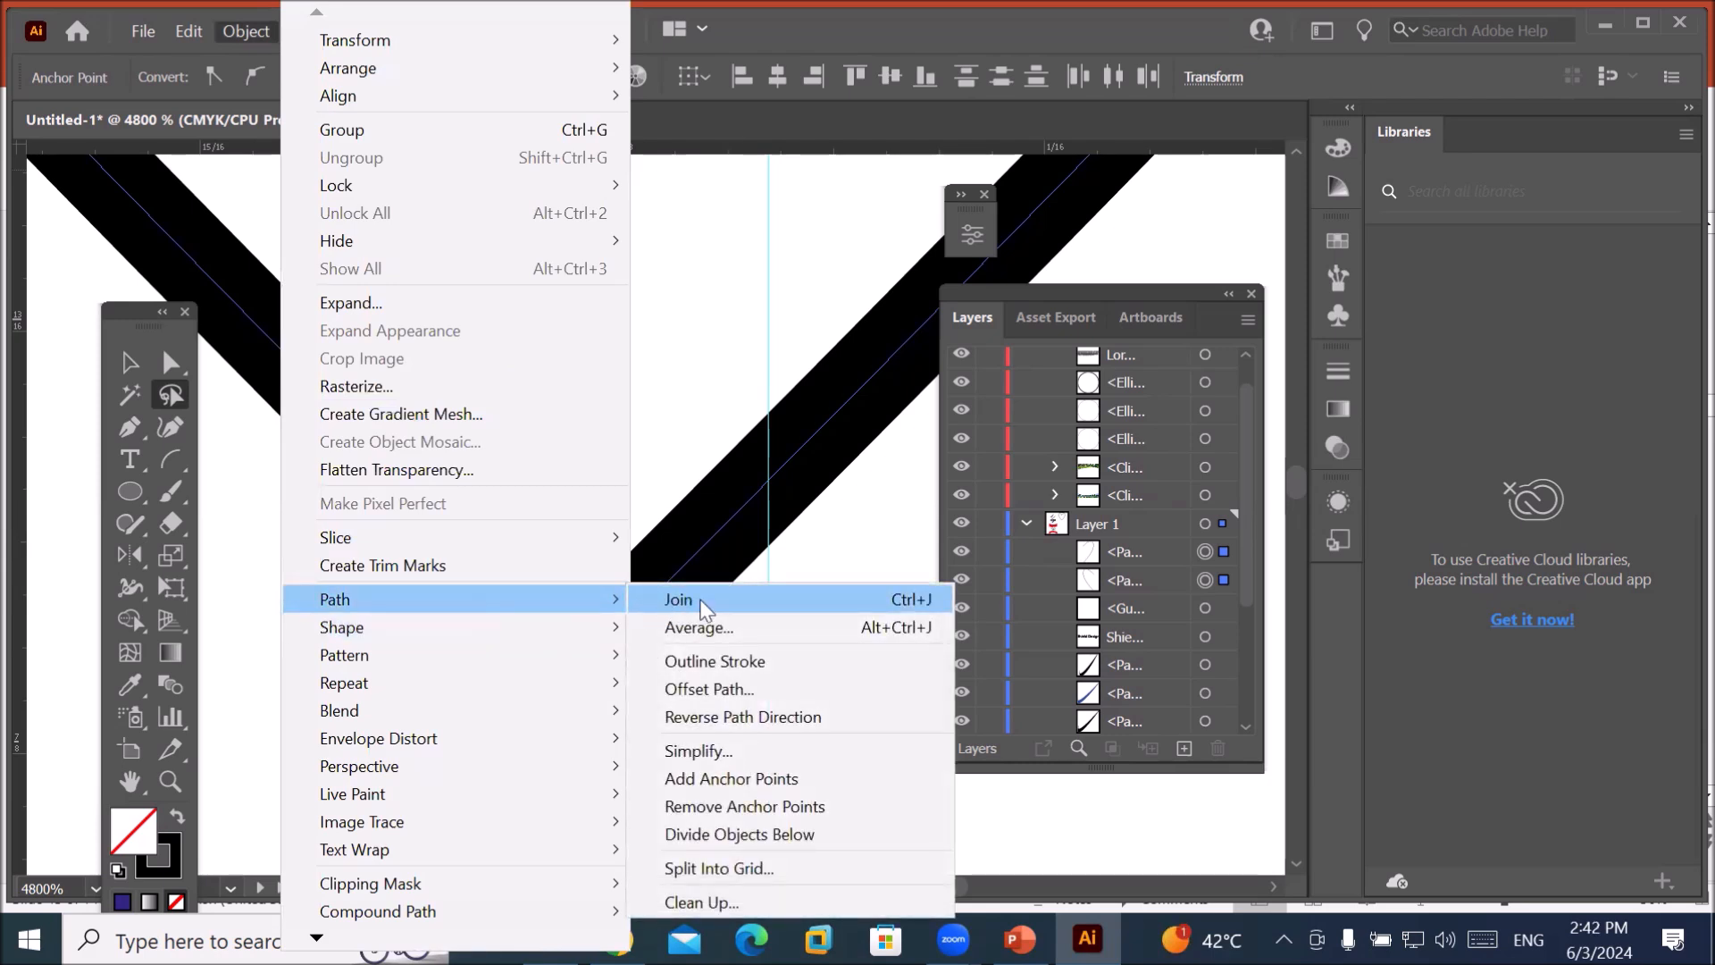
pyautogui.click(704, 610)
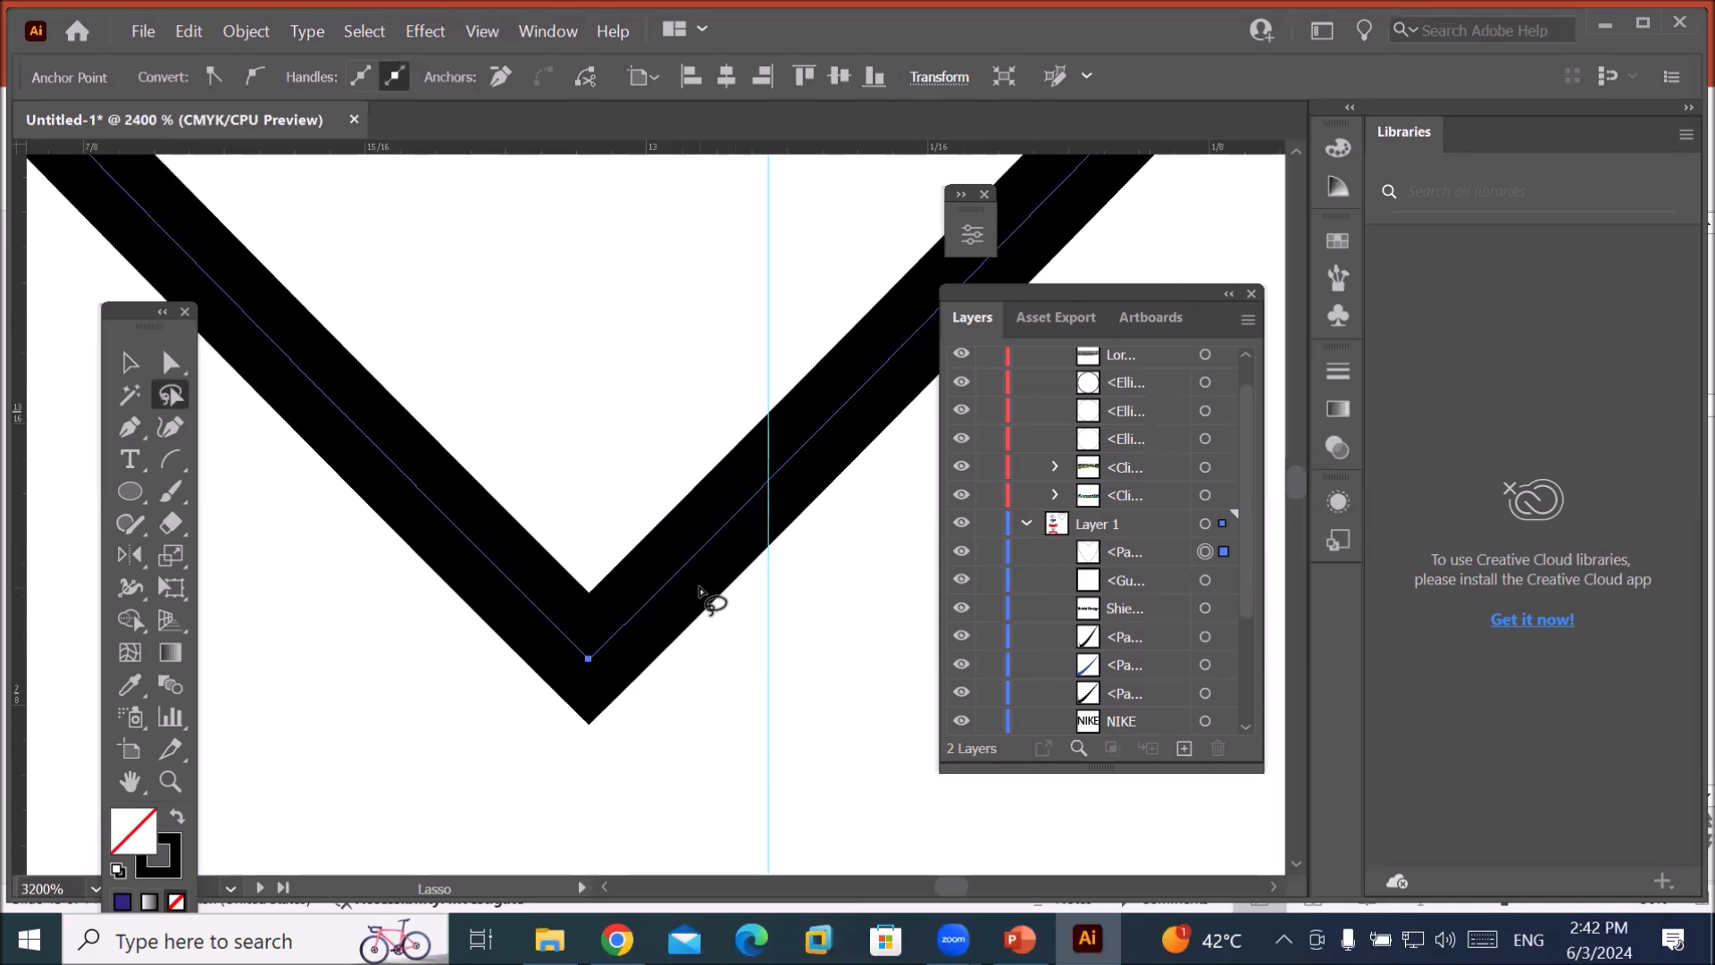
# Lasso the two endpoints at the heart's upper notch and join them to close the path.
pyautogui.scroll(-6, 700, 604)
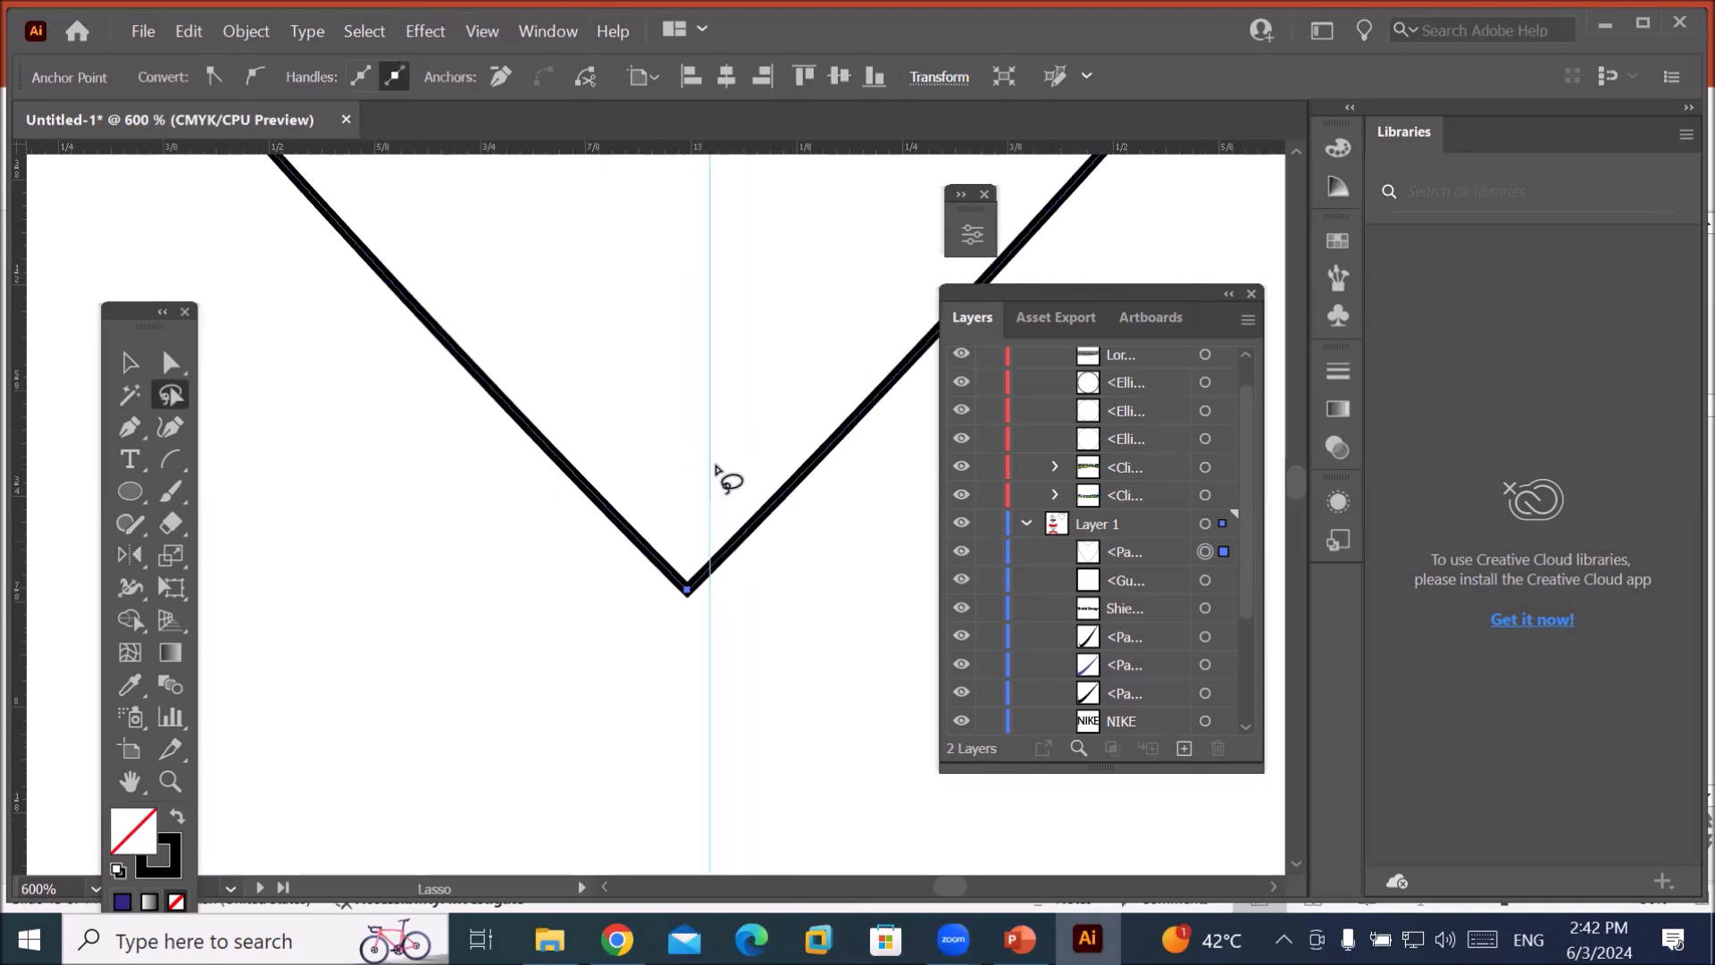
pyautogui.moveTo(695, 416); pyautogui.dragTo(604, 759)
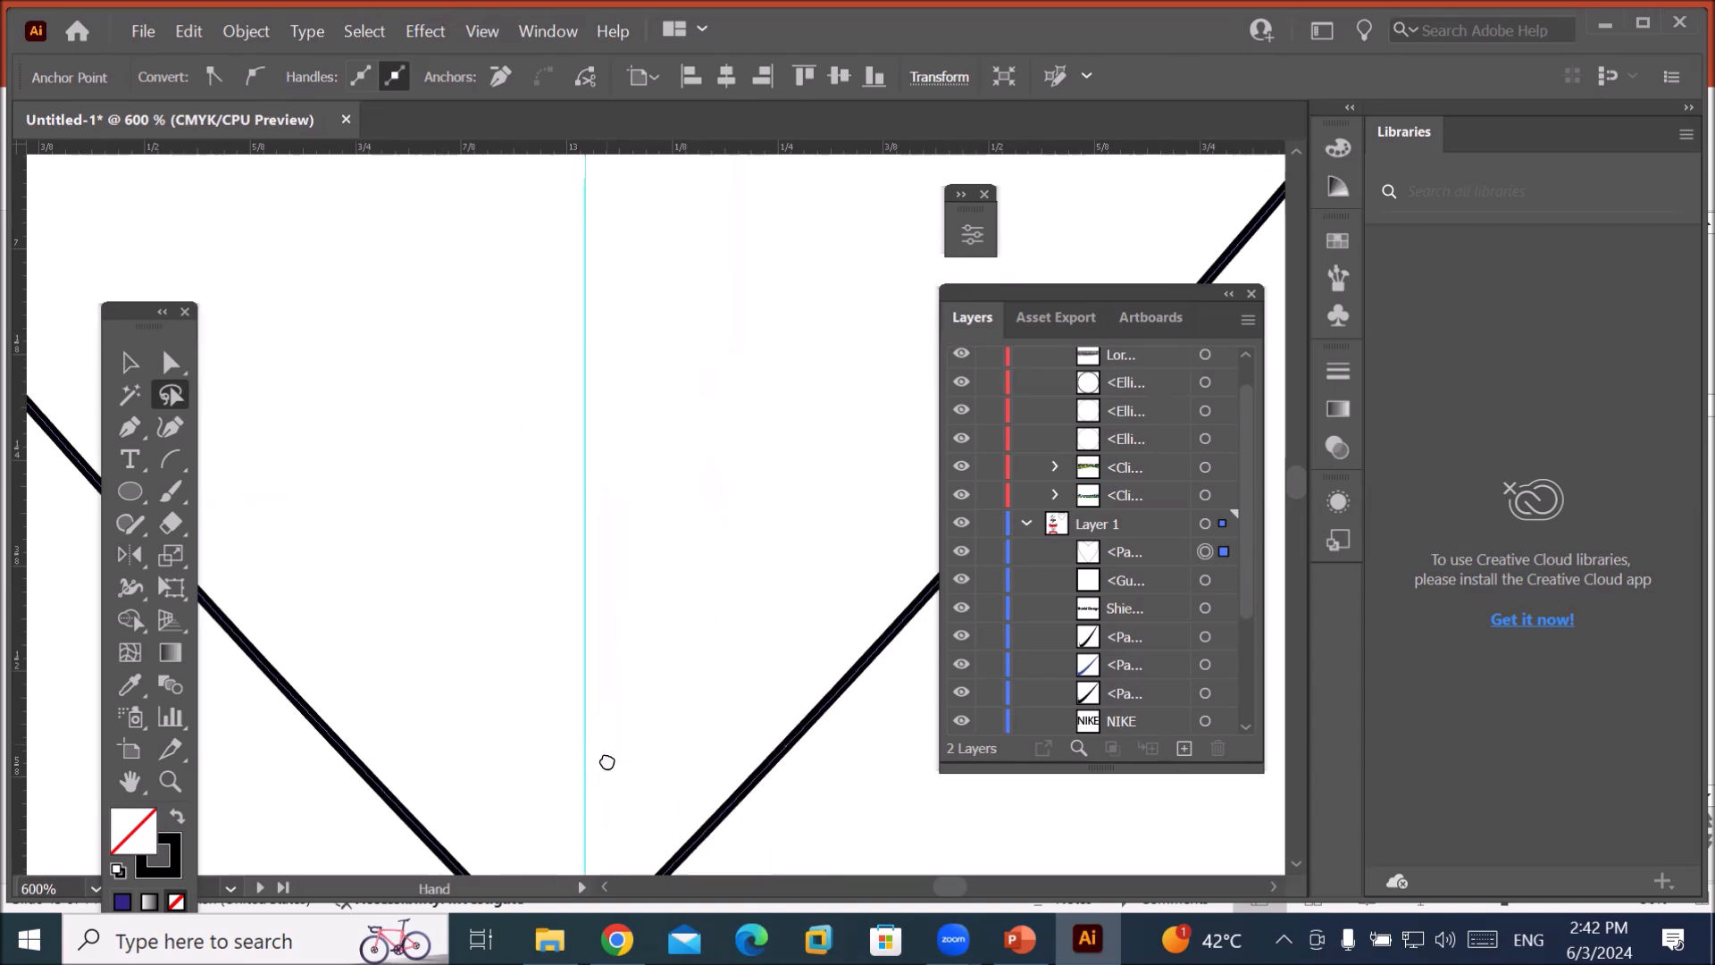
pyautogui.scroll(-3, 670, 486)
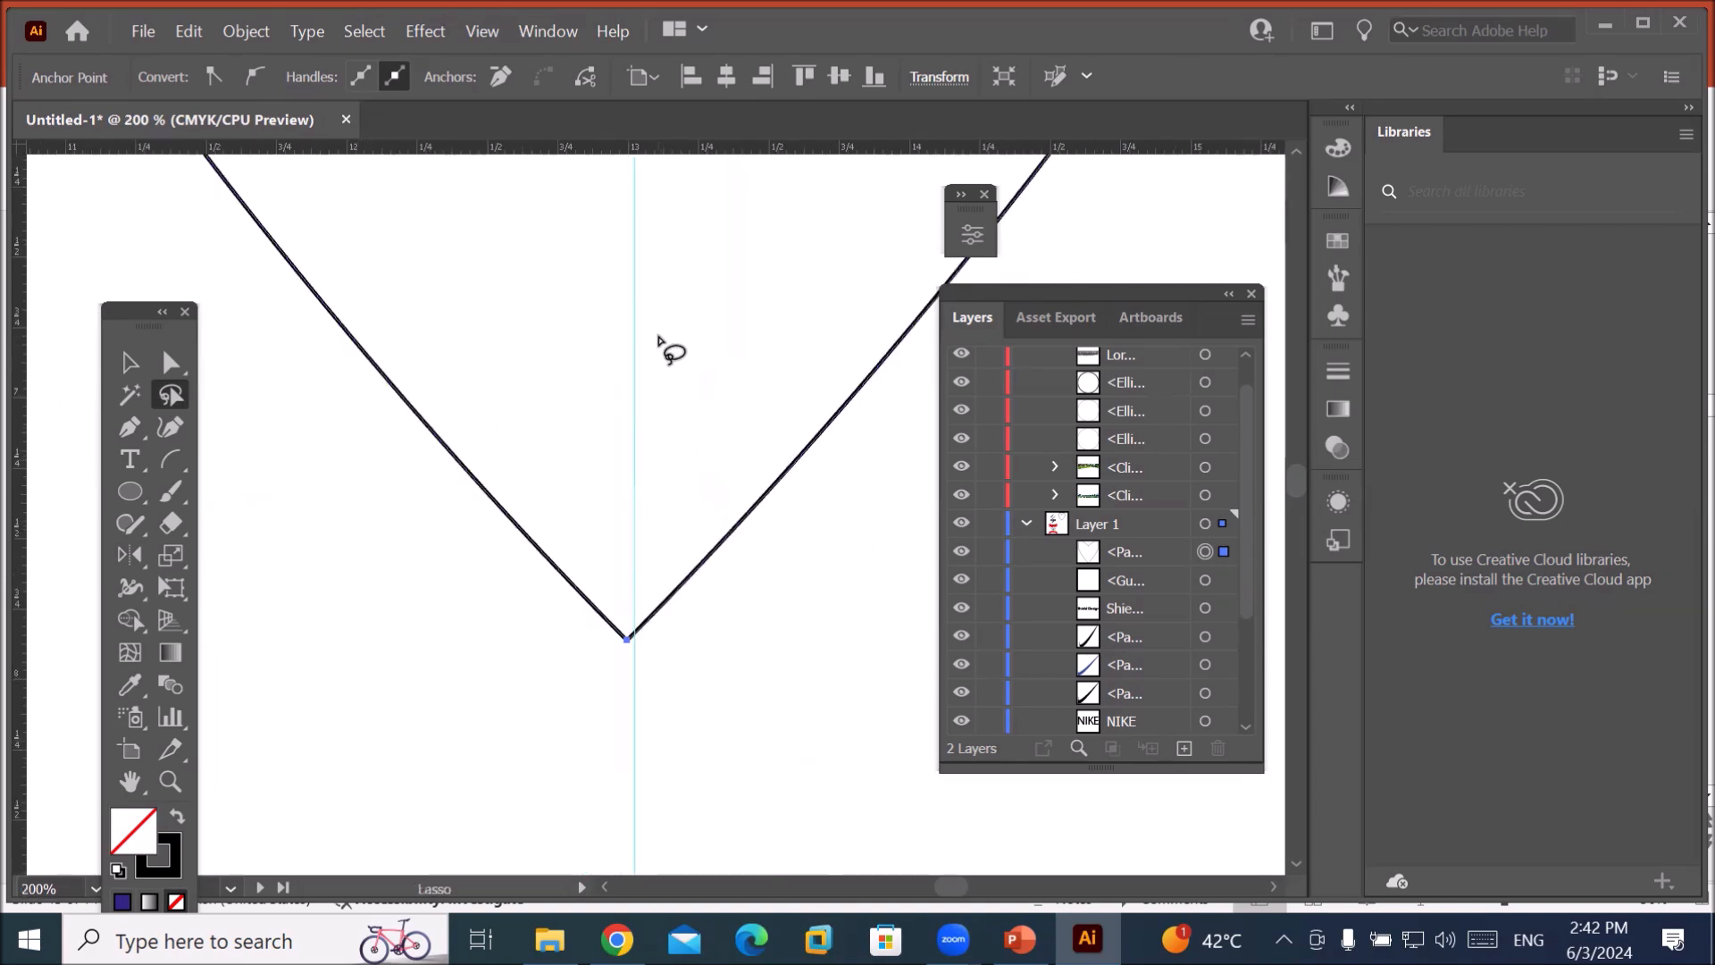
pyautogui.scroll(-2, 666, 347)
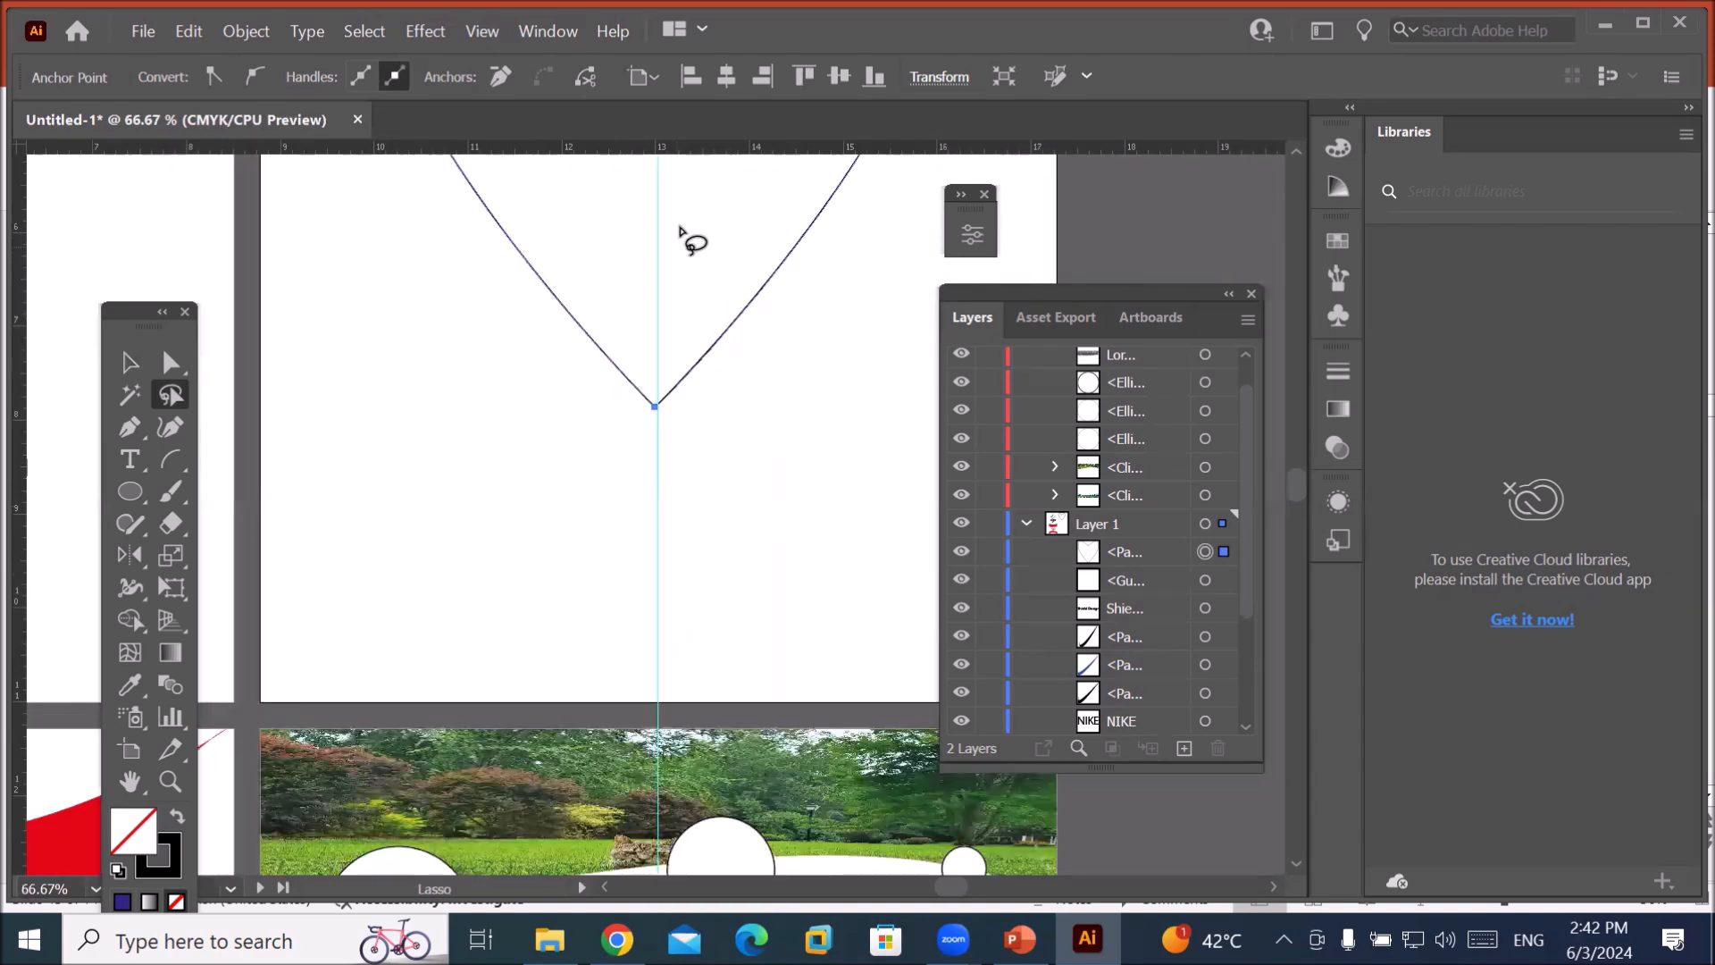
pyautogui.scroll(-1, 632, 713)
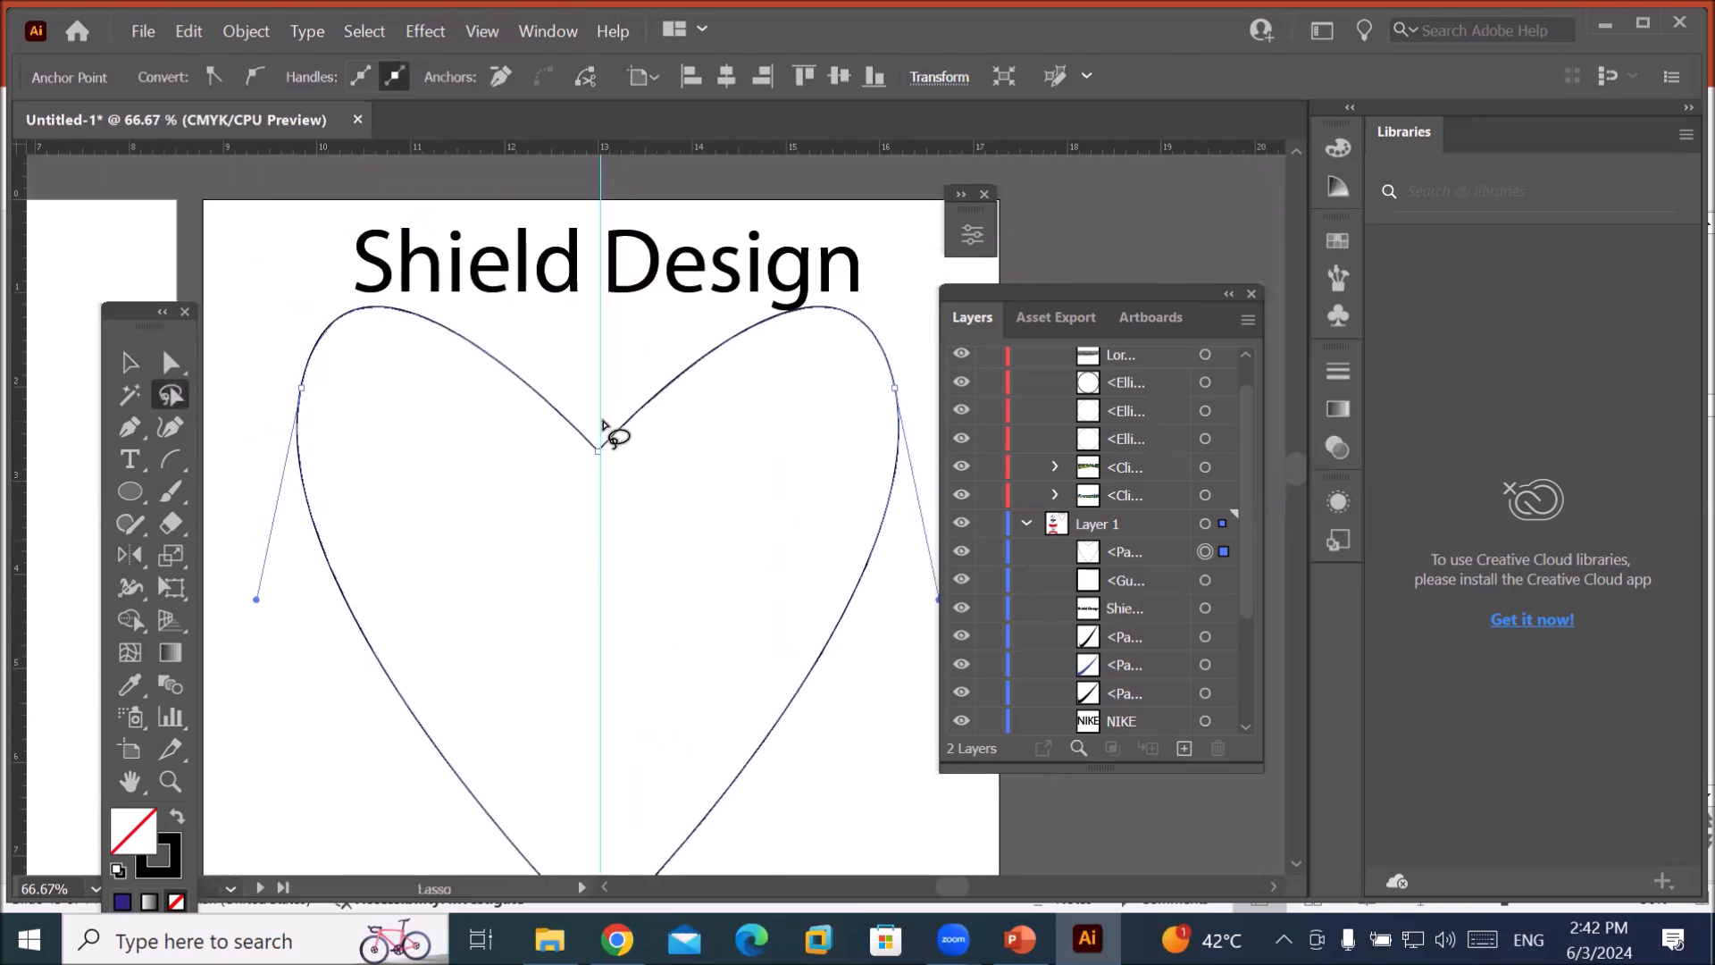
pyautogui.scroll(4, 613, 438)
pyautogui.scroll(5, 564, 578)
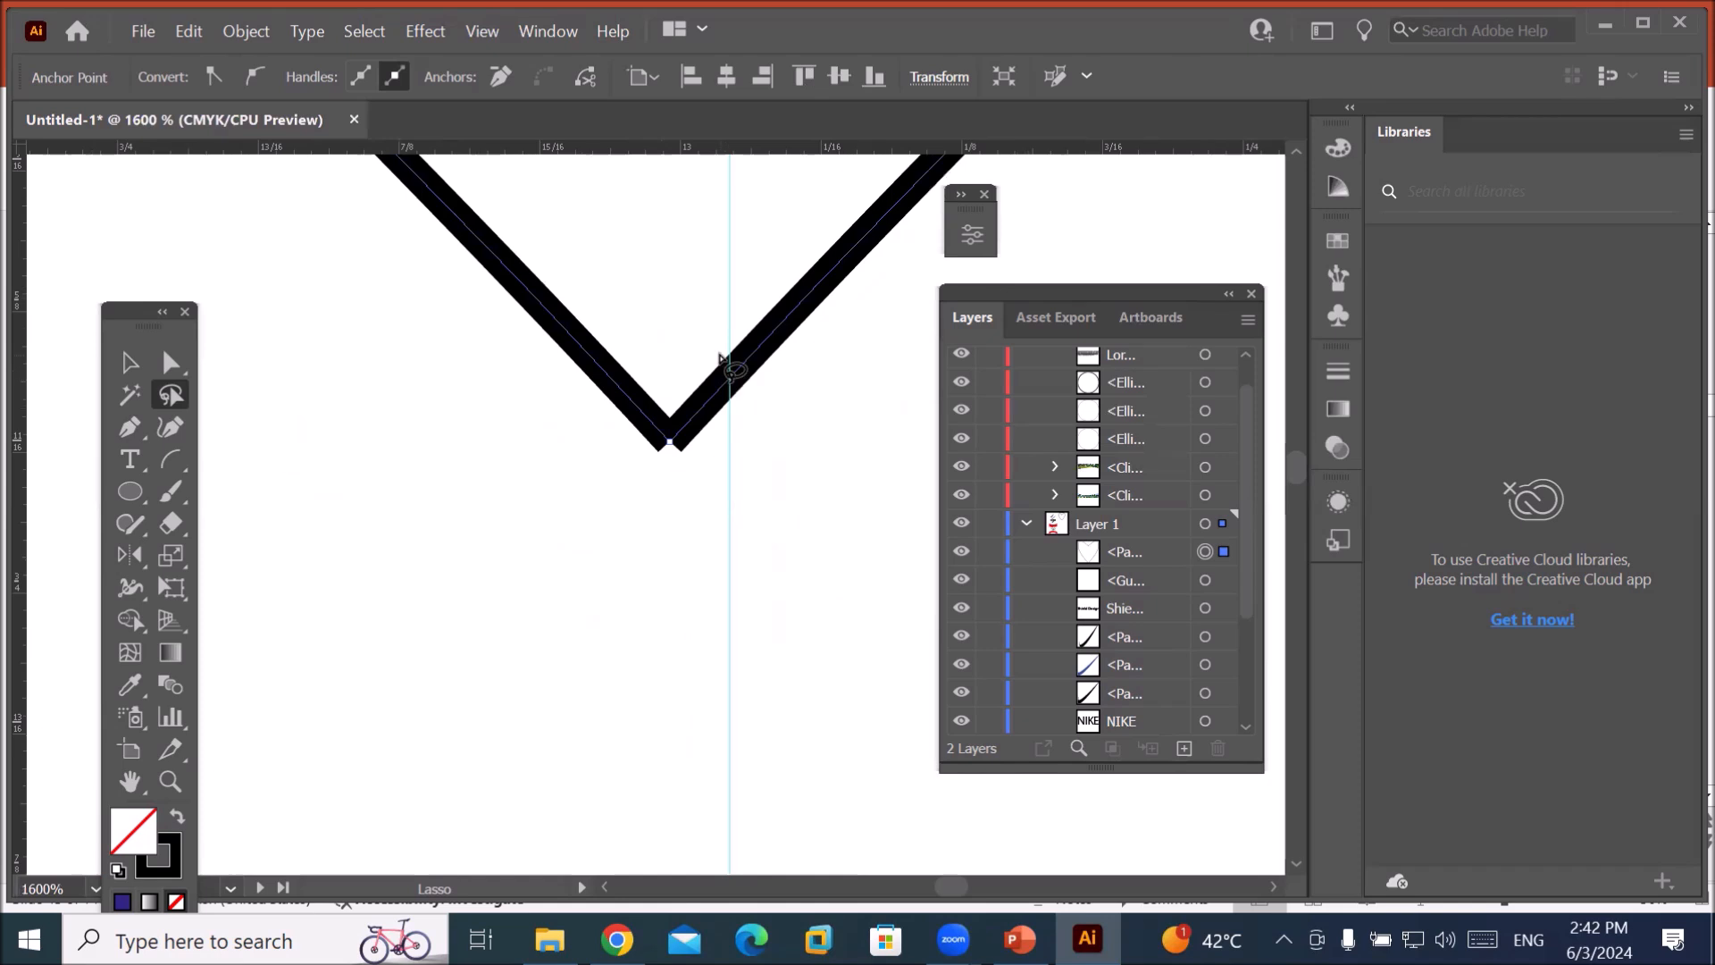
pyautogui.moveTo(776, 414)
pyautogui.mouseDown()
pyautogui.moveTo(669, 358)
pyautogui.moveTo(575, 388)
pyautogui.moveTo(648, 502)
pyautogui.moveTo(764, 487)
pyautogui.moveTo(770, 410)
pyautogui.mouseUp()
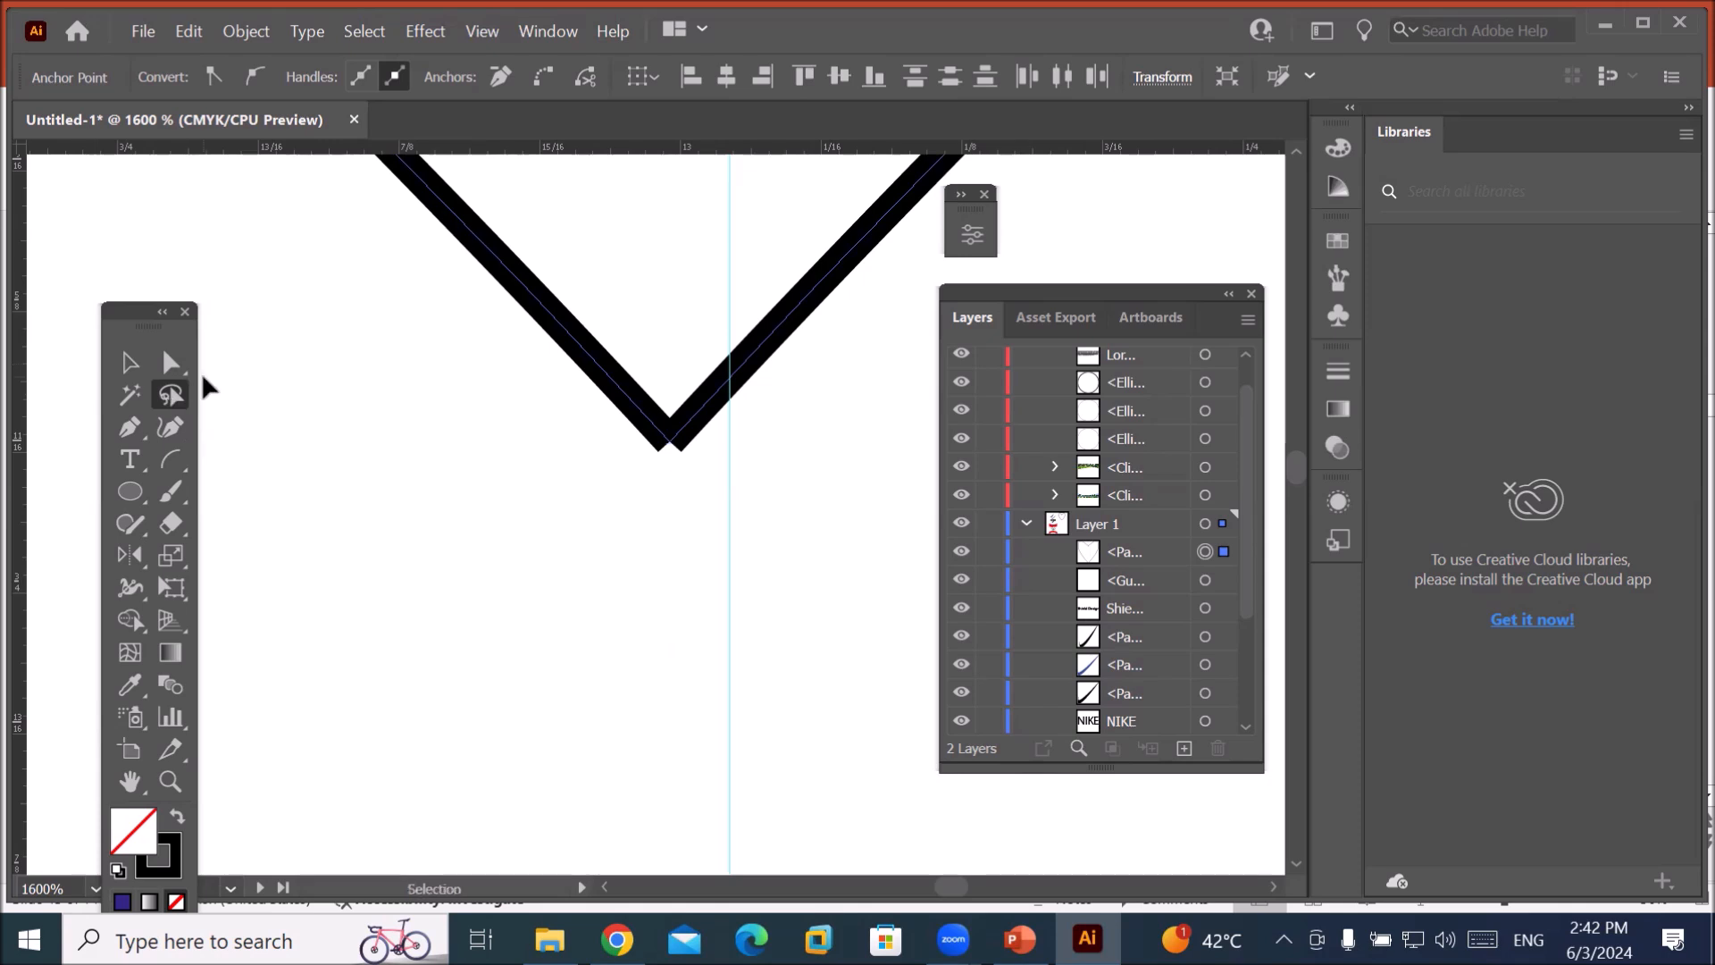
pyautogui.hotkey('ctrl', 'j')
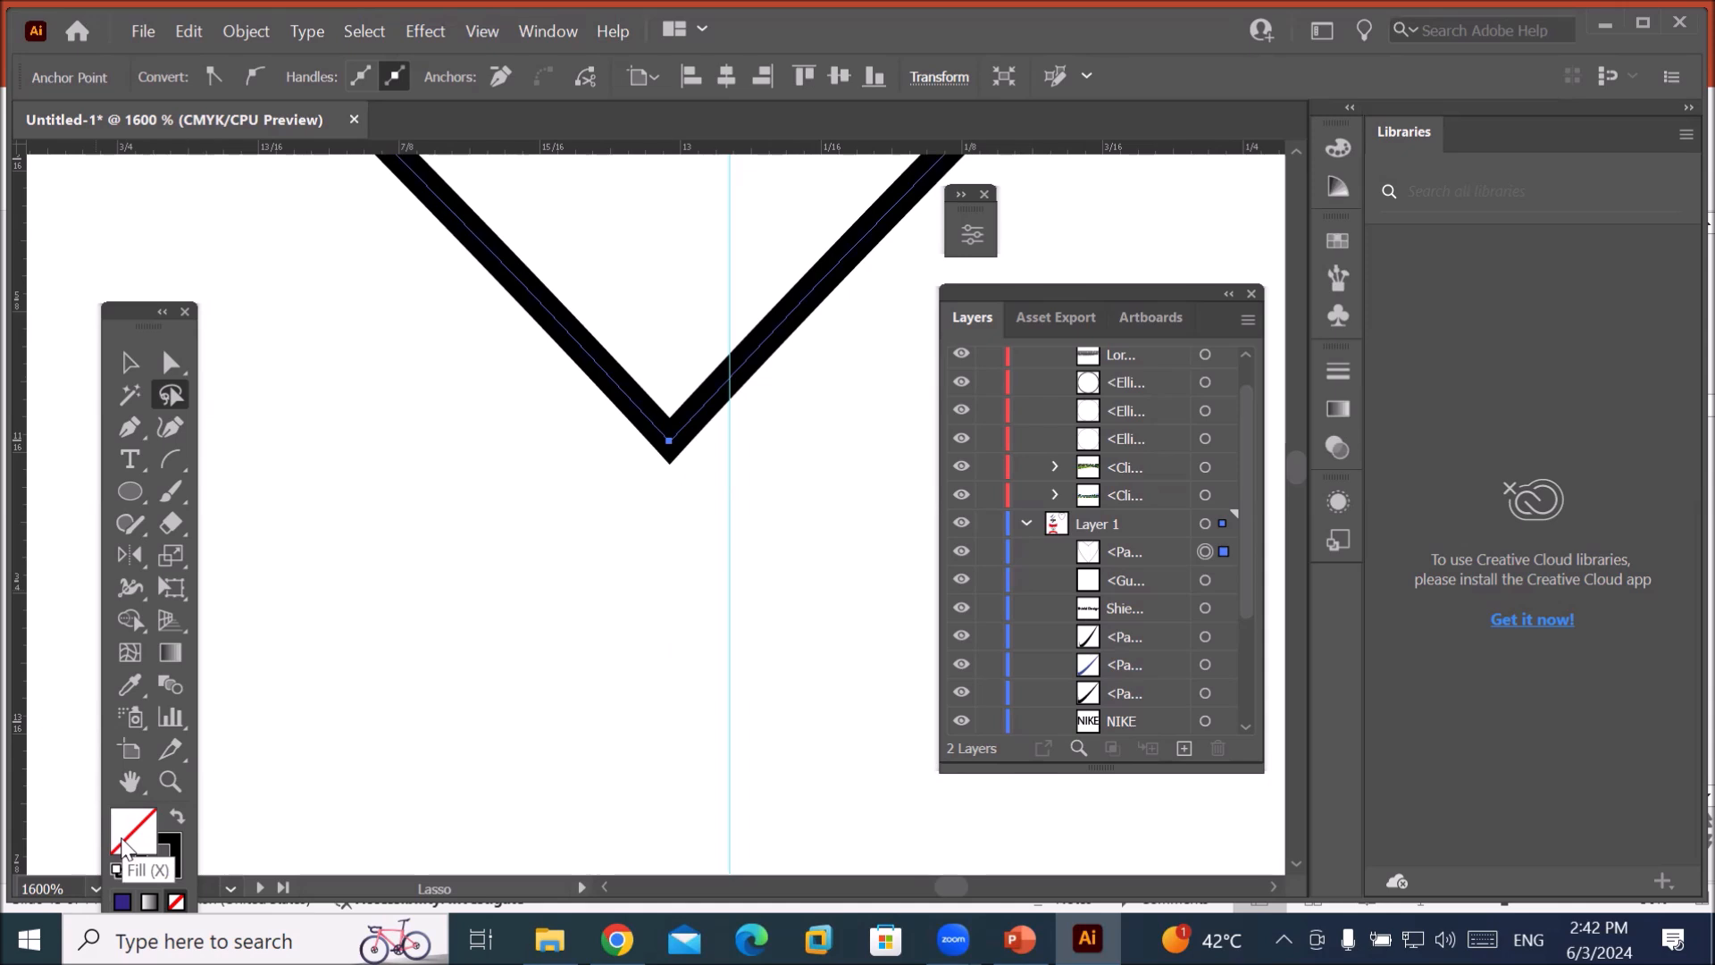
# Fill the joined heart path with red, check the whole shape on the artboard, and deselect it.
pyautogui.click(1133, 552)
pyautogui.click(1205, 553)
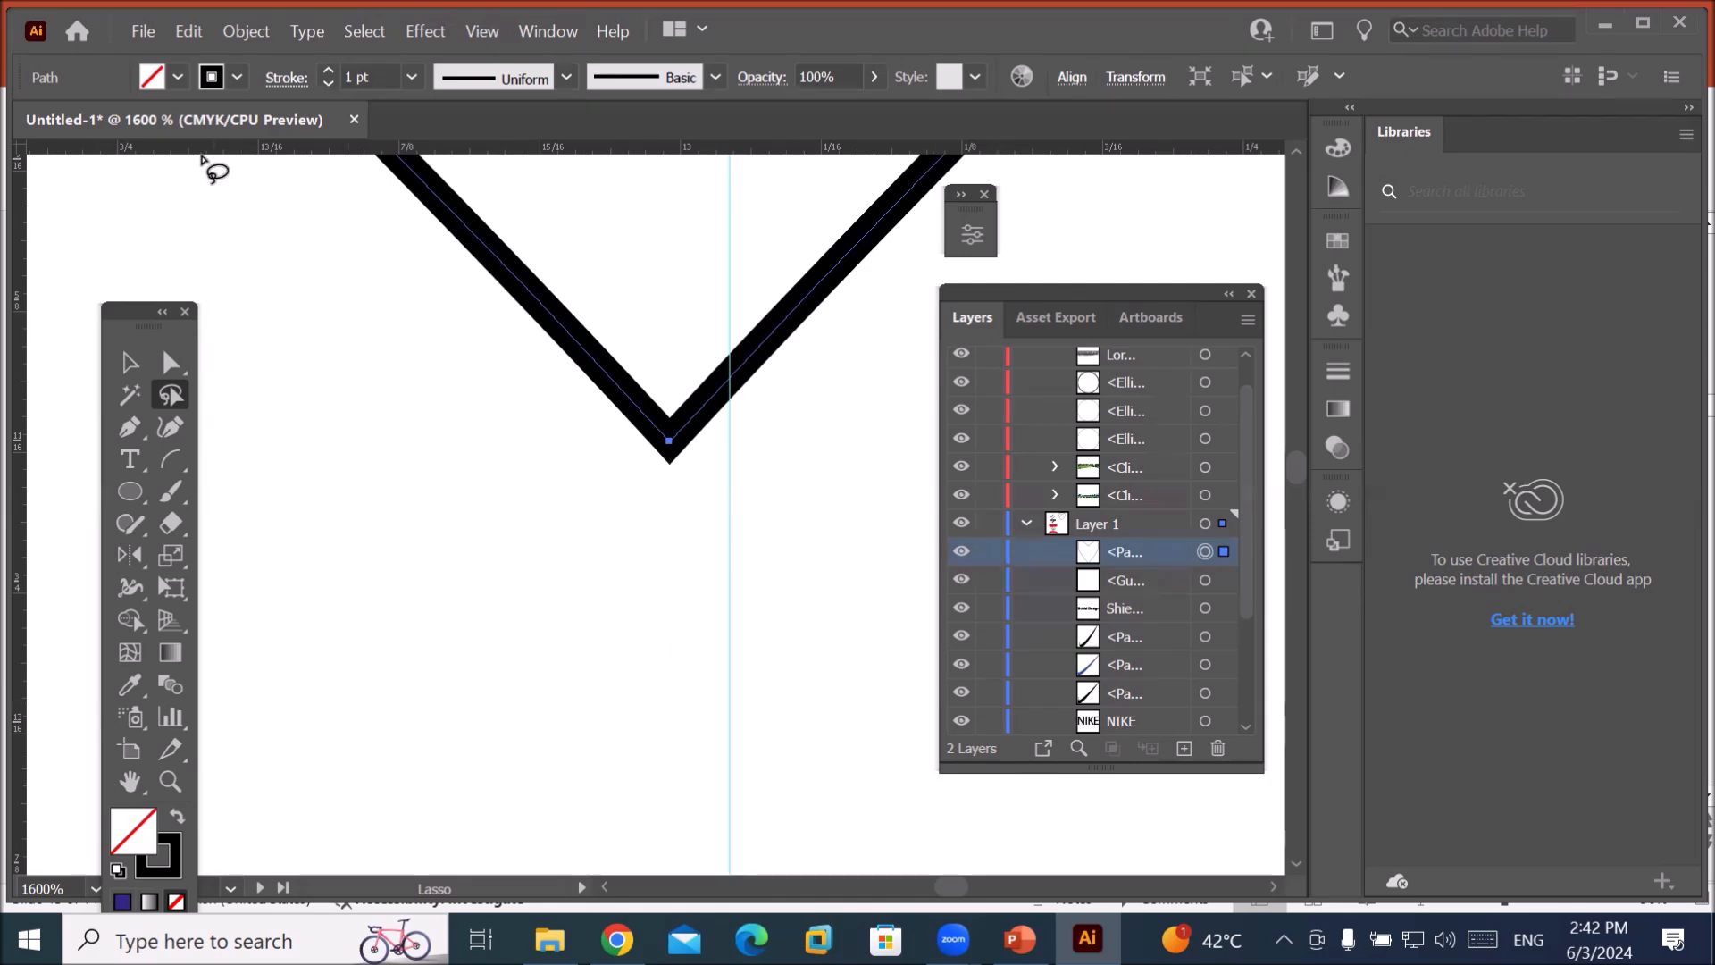
pyautogui.click(177, 77)
pyautogui.click(91, 122)
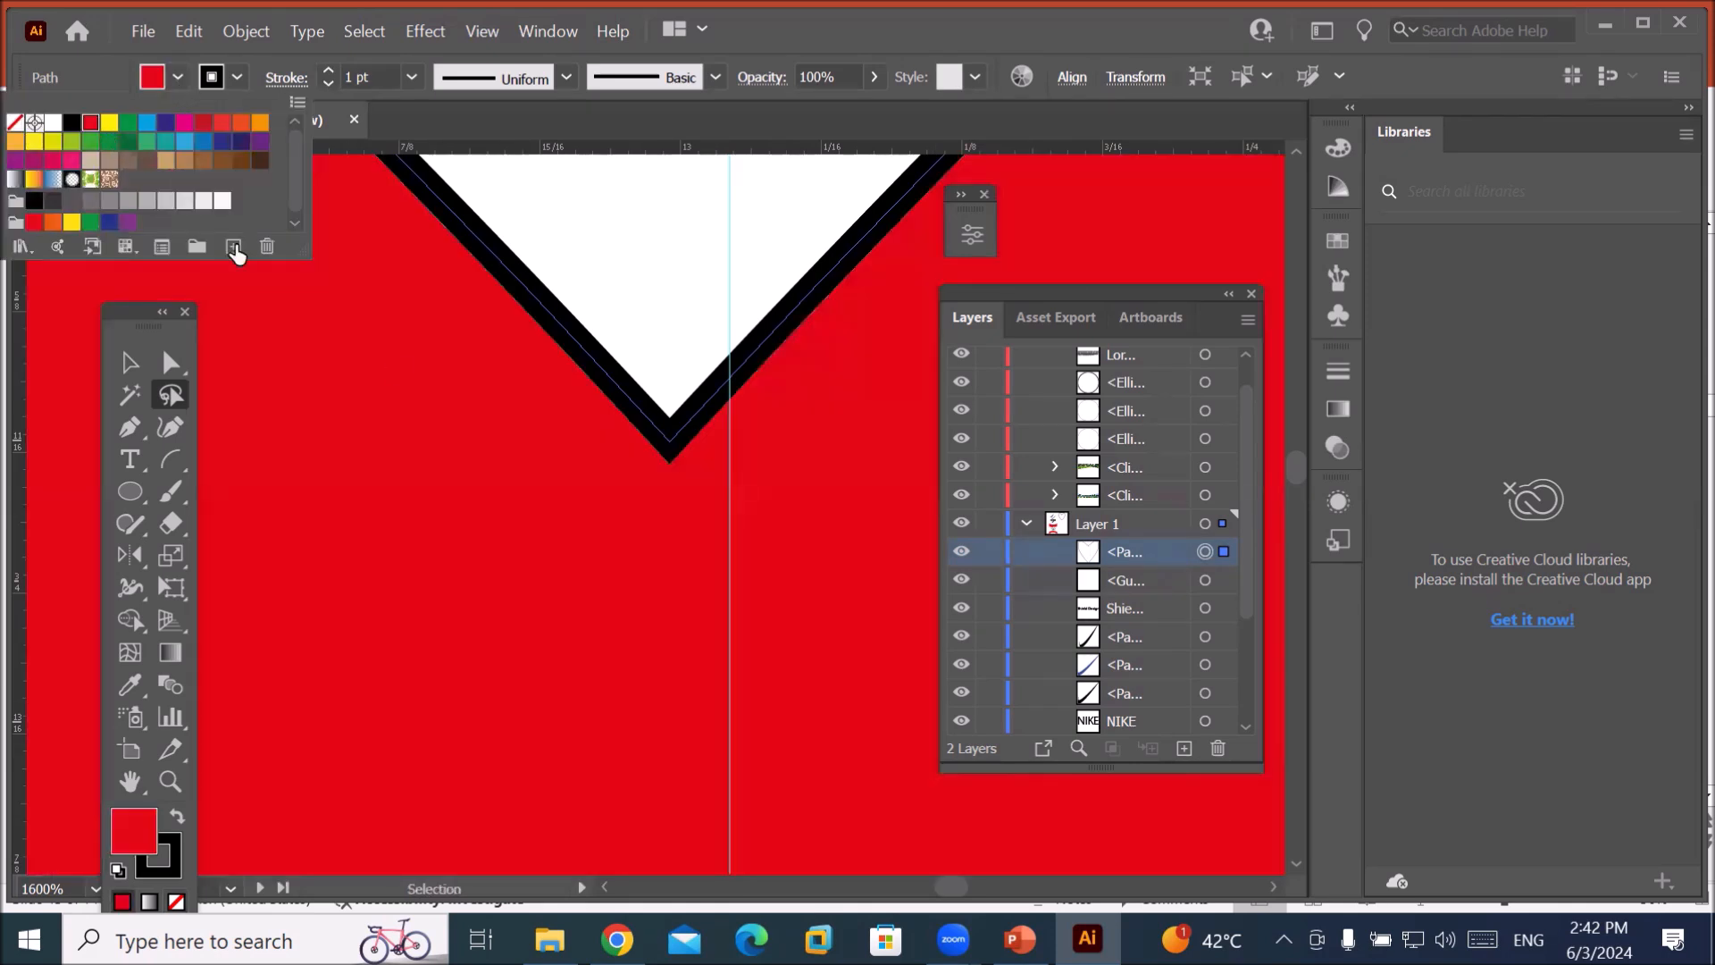
pyautogui.click(708, 599)
pyautogui.scroll(-11, 709, 600)
pyautogui.scroll(-3, 873, 826)
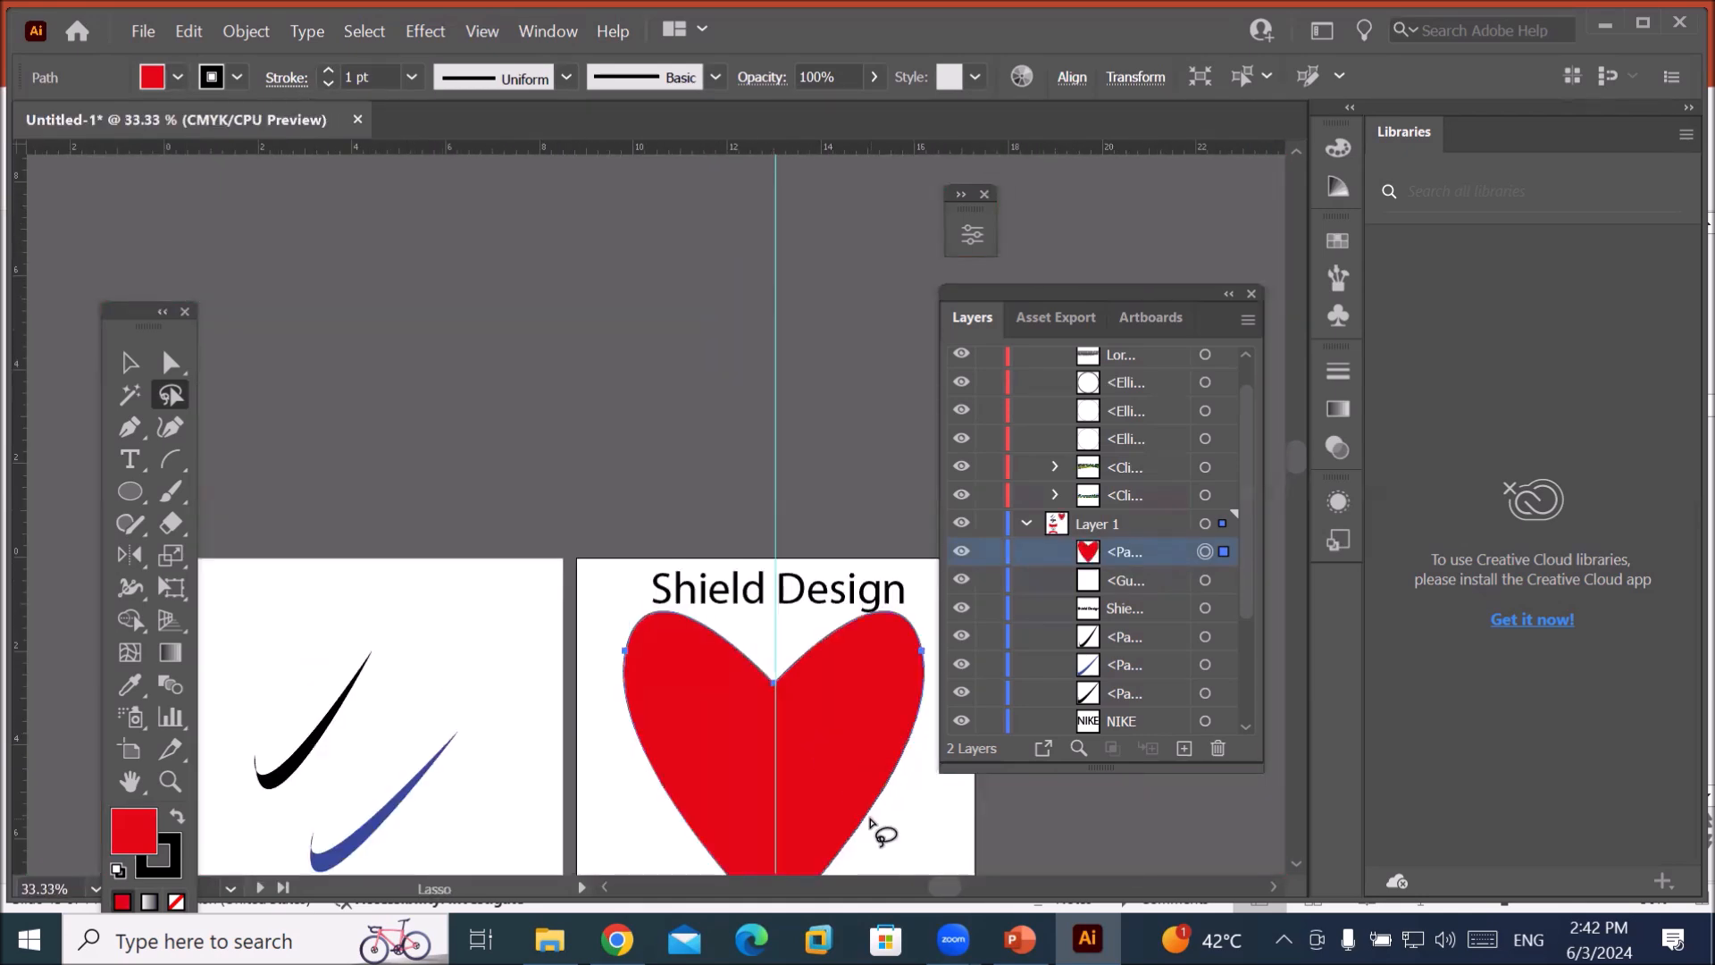
pyautogui.scroll(4, 903, 857)
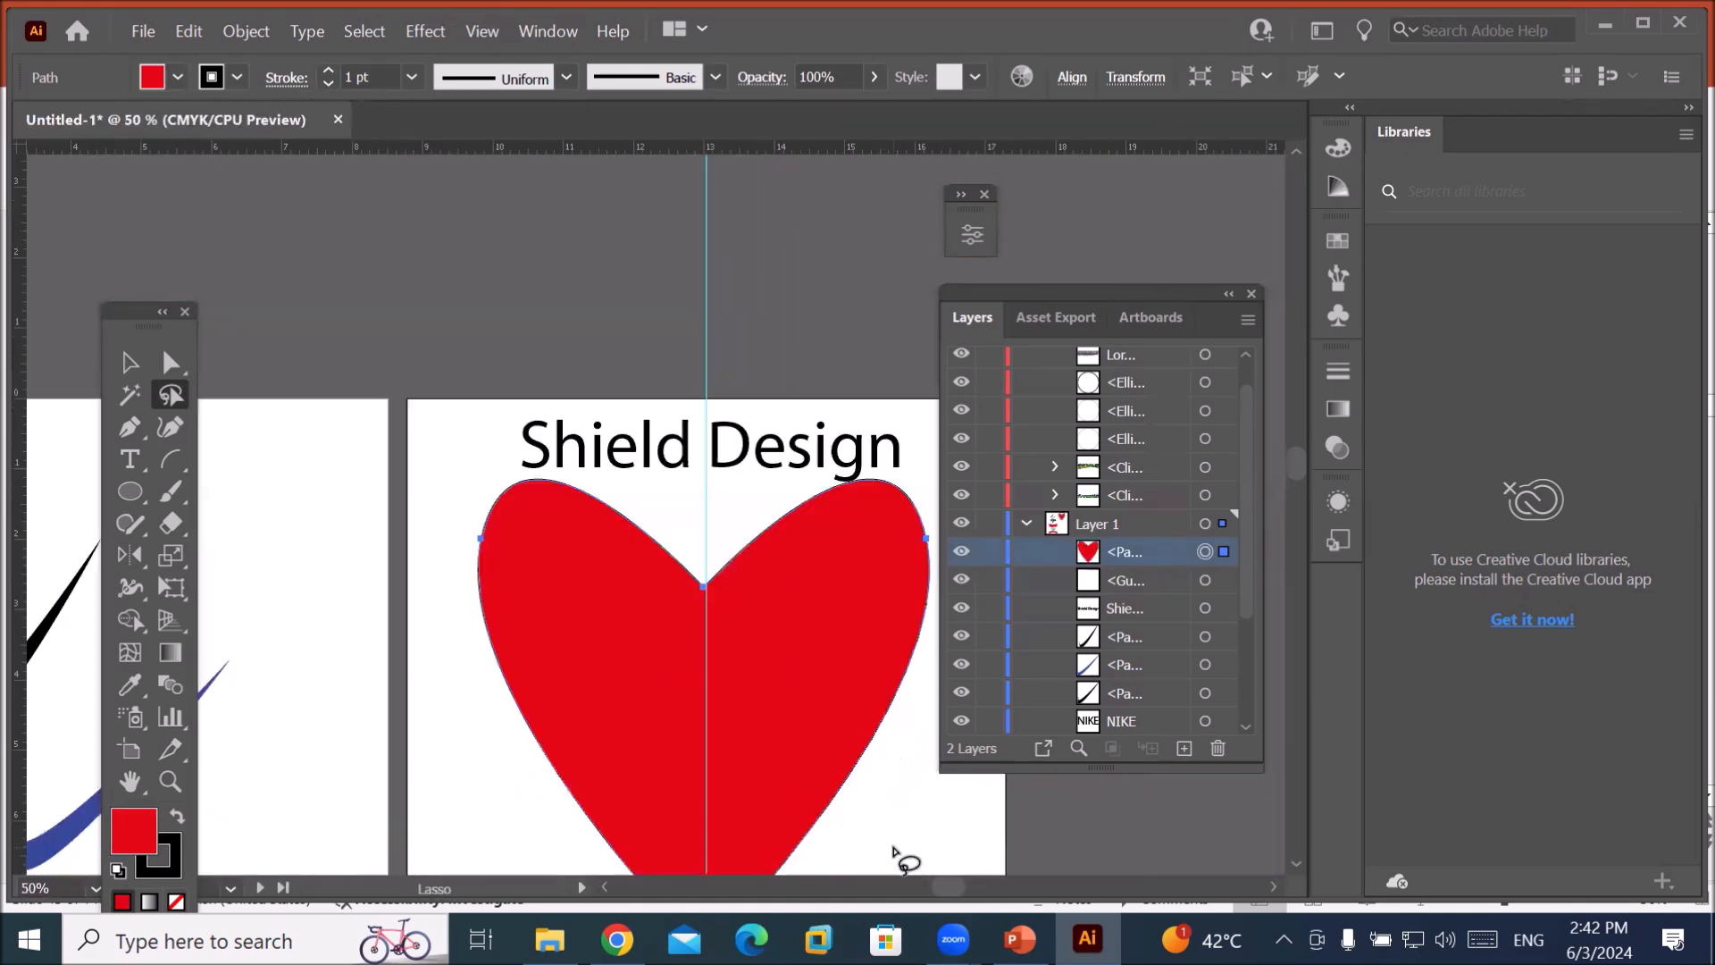
pyautogui.click(1296, 863)
pyautogui.click(1295, 863)
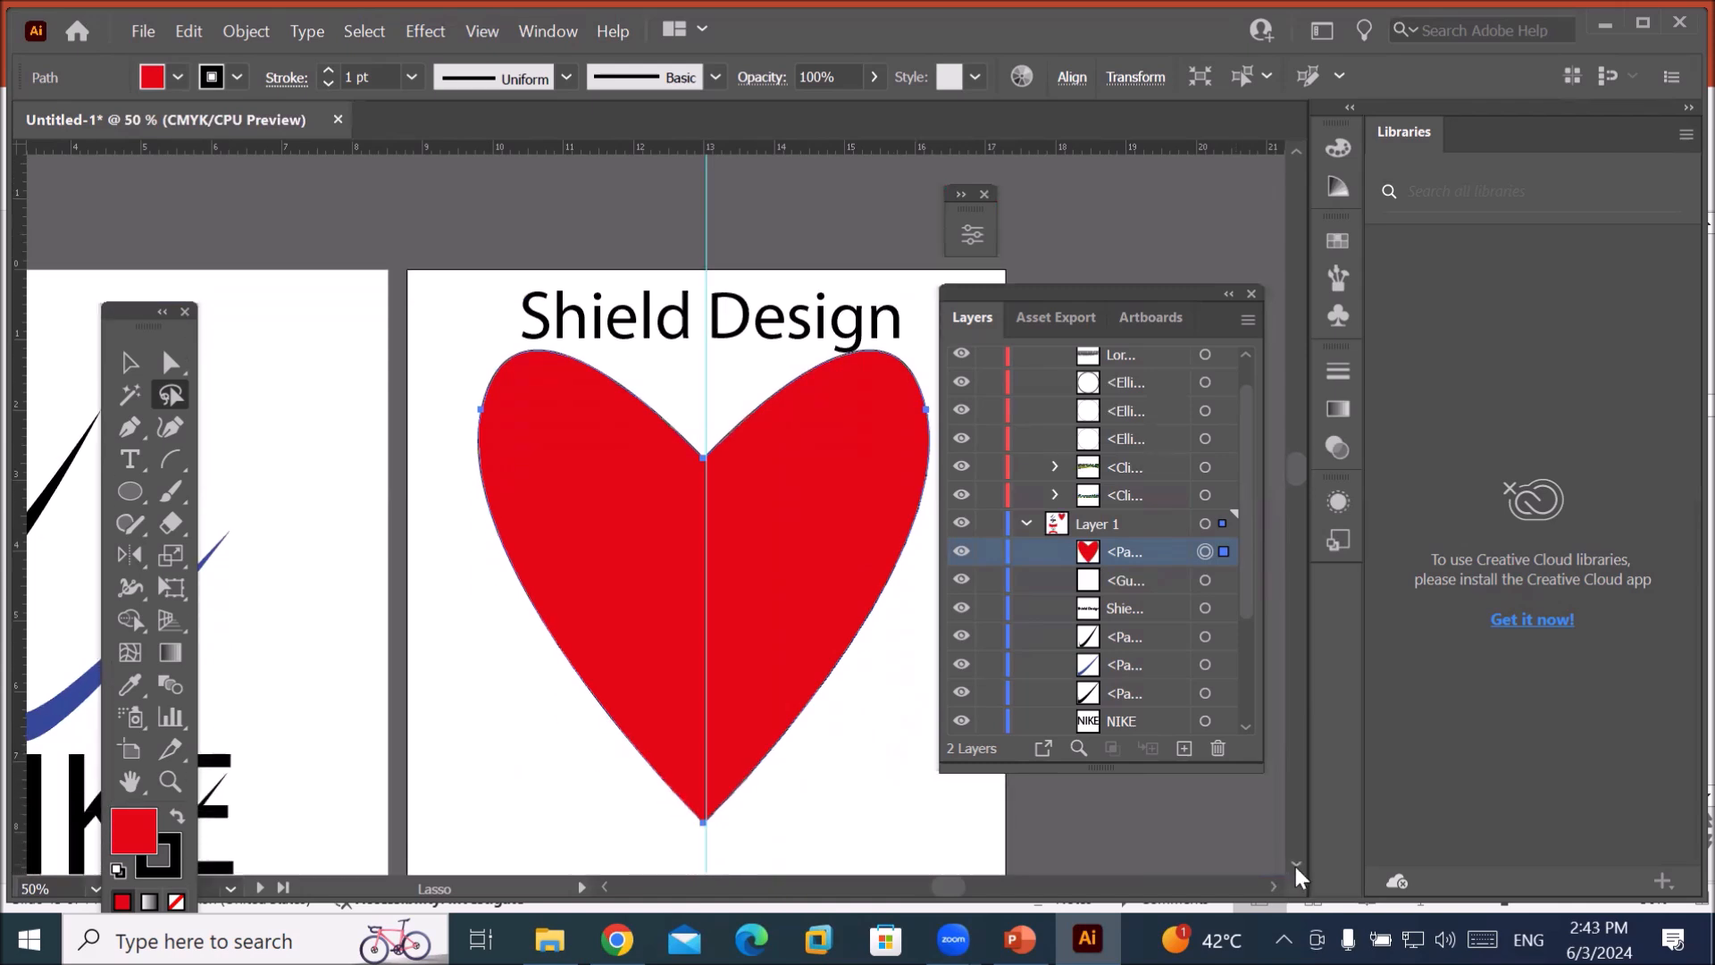
pyautogui.click(1271, 886)
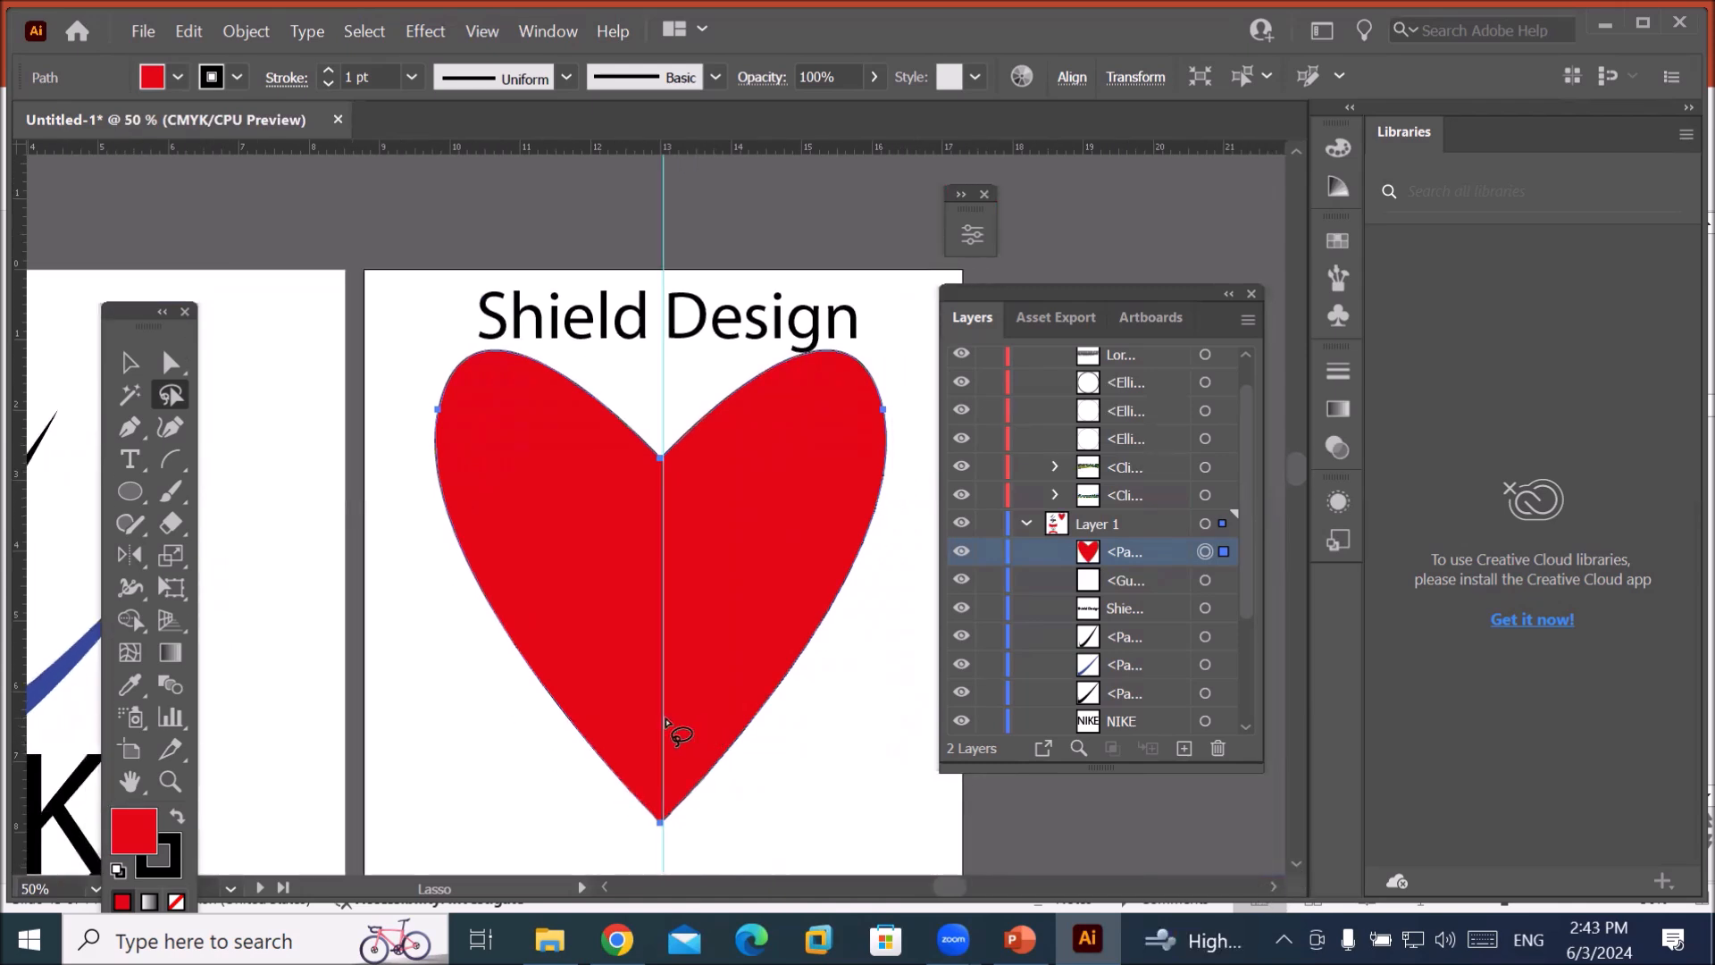
pyautogui.click(813, 785)
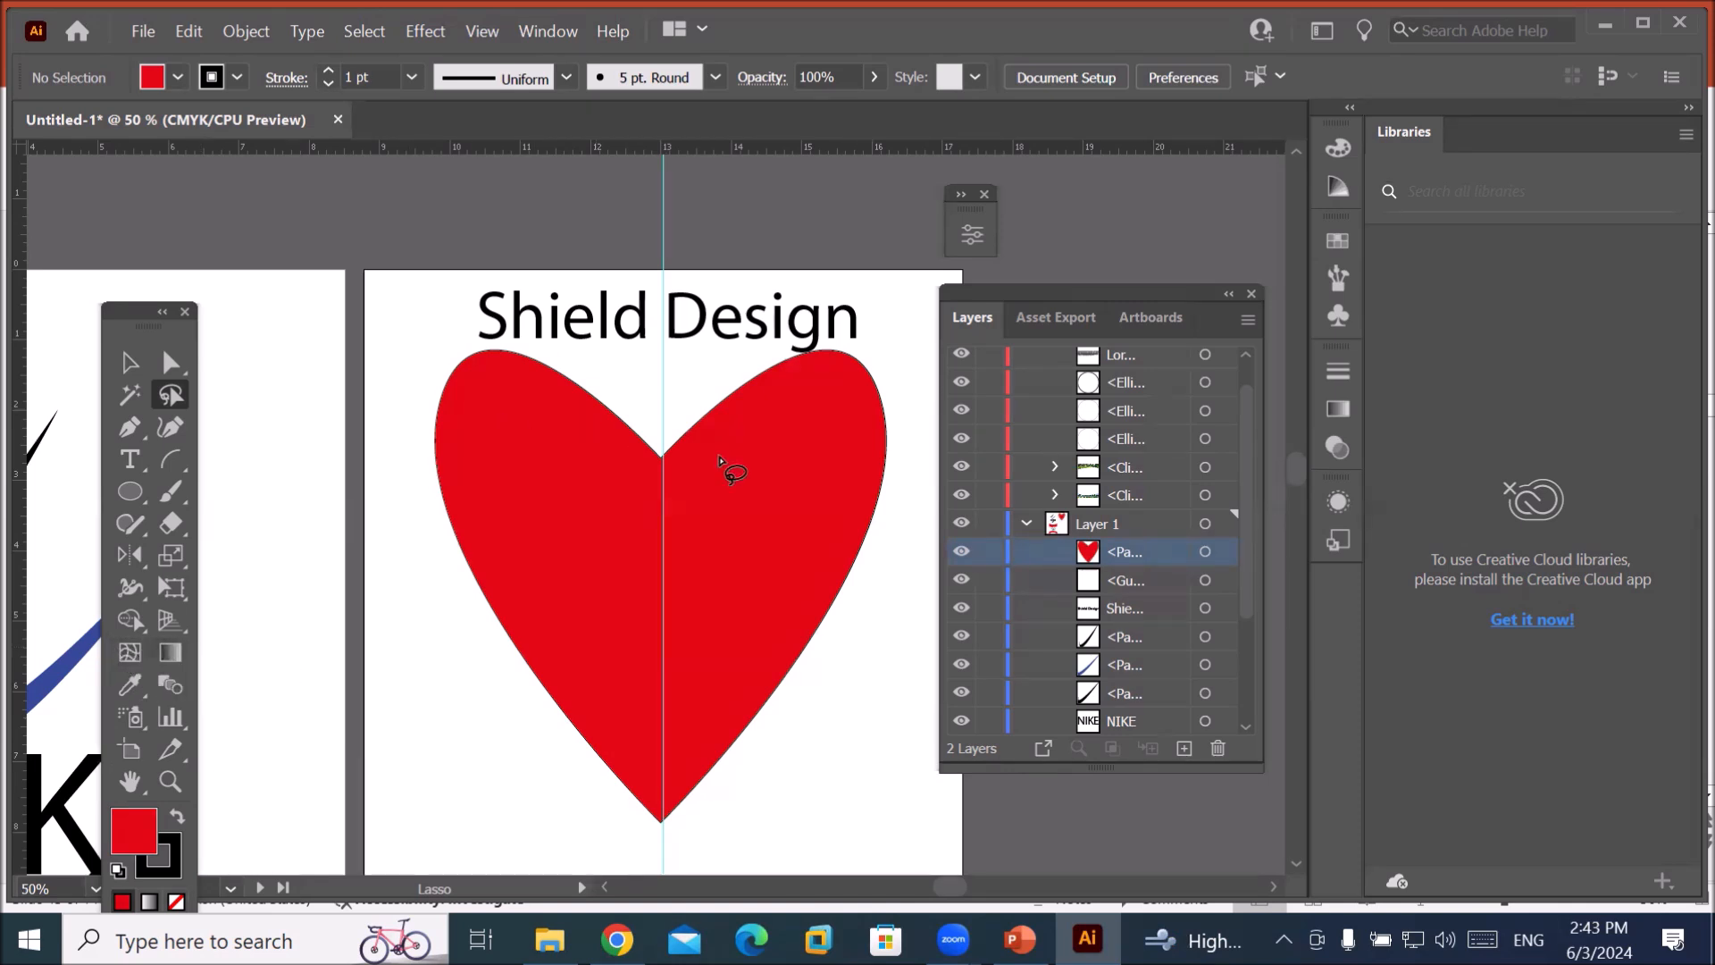
# Move the red heart off the artboard to just above the Shield Design title, and activate the Pen tool.
pyautogui.scroll(-2, 664, 550)
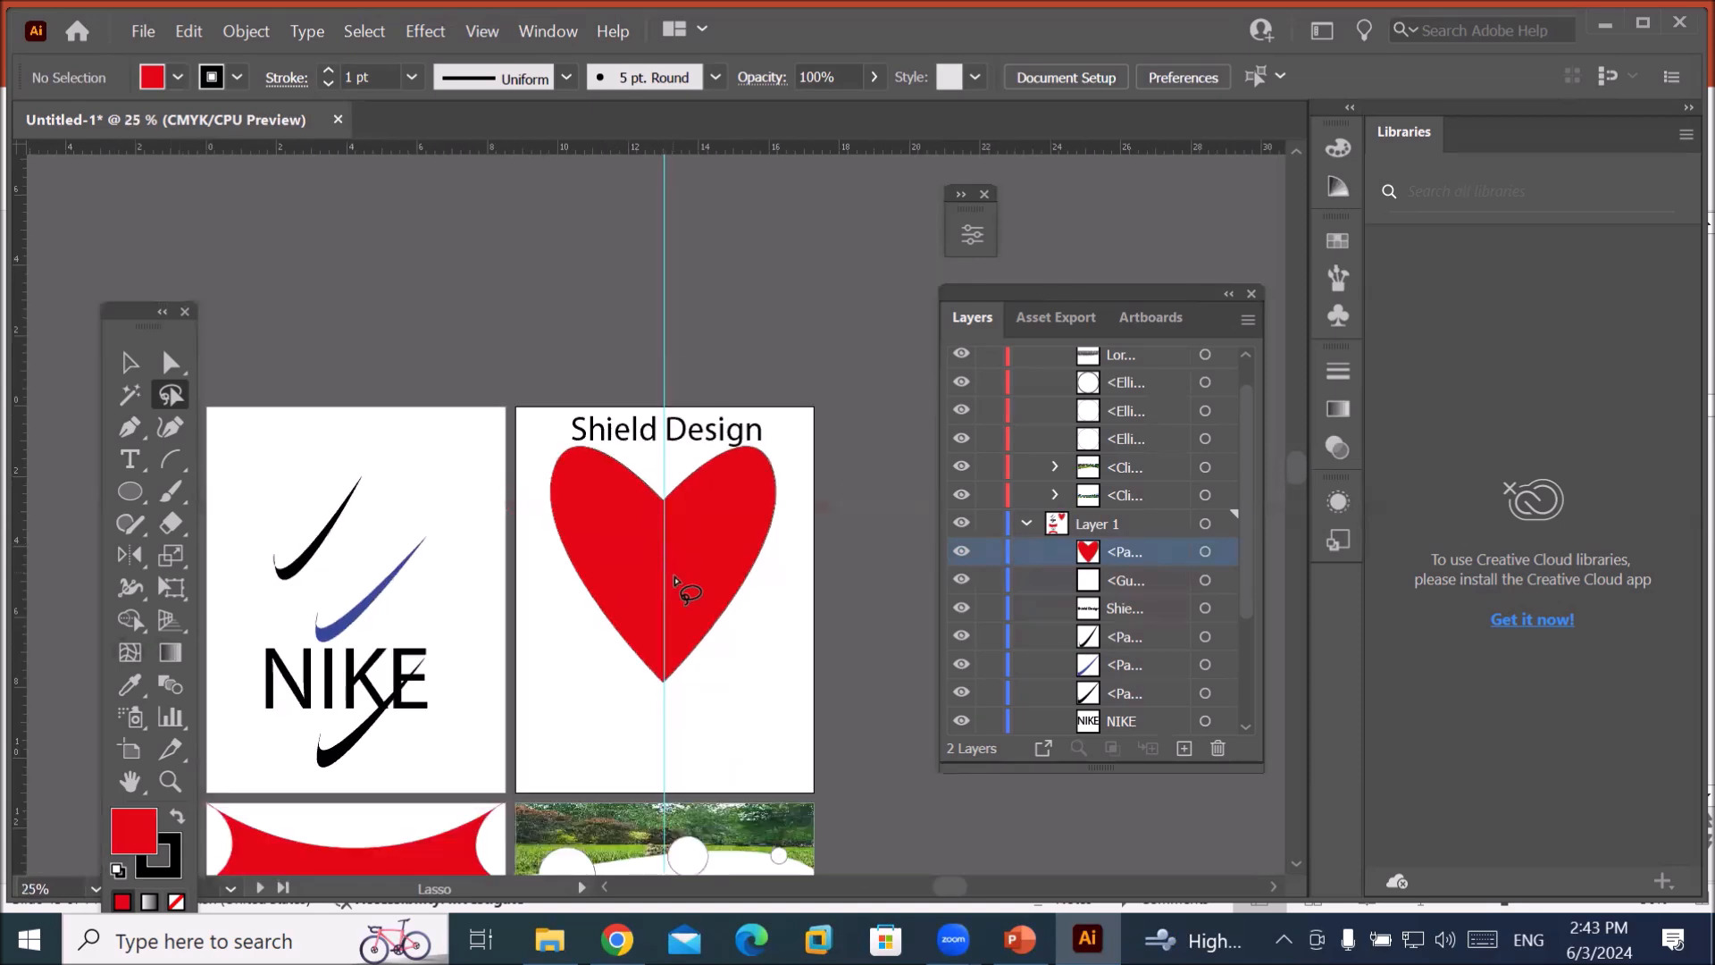
pyautogui.click(130, 362)
pyautogui.moveTo(692, 589); pyautogui.dragTo(663, 285)
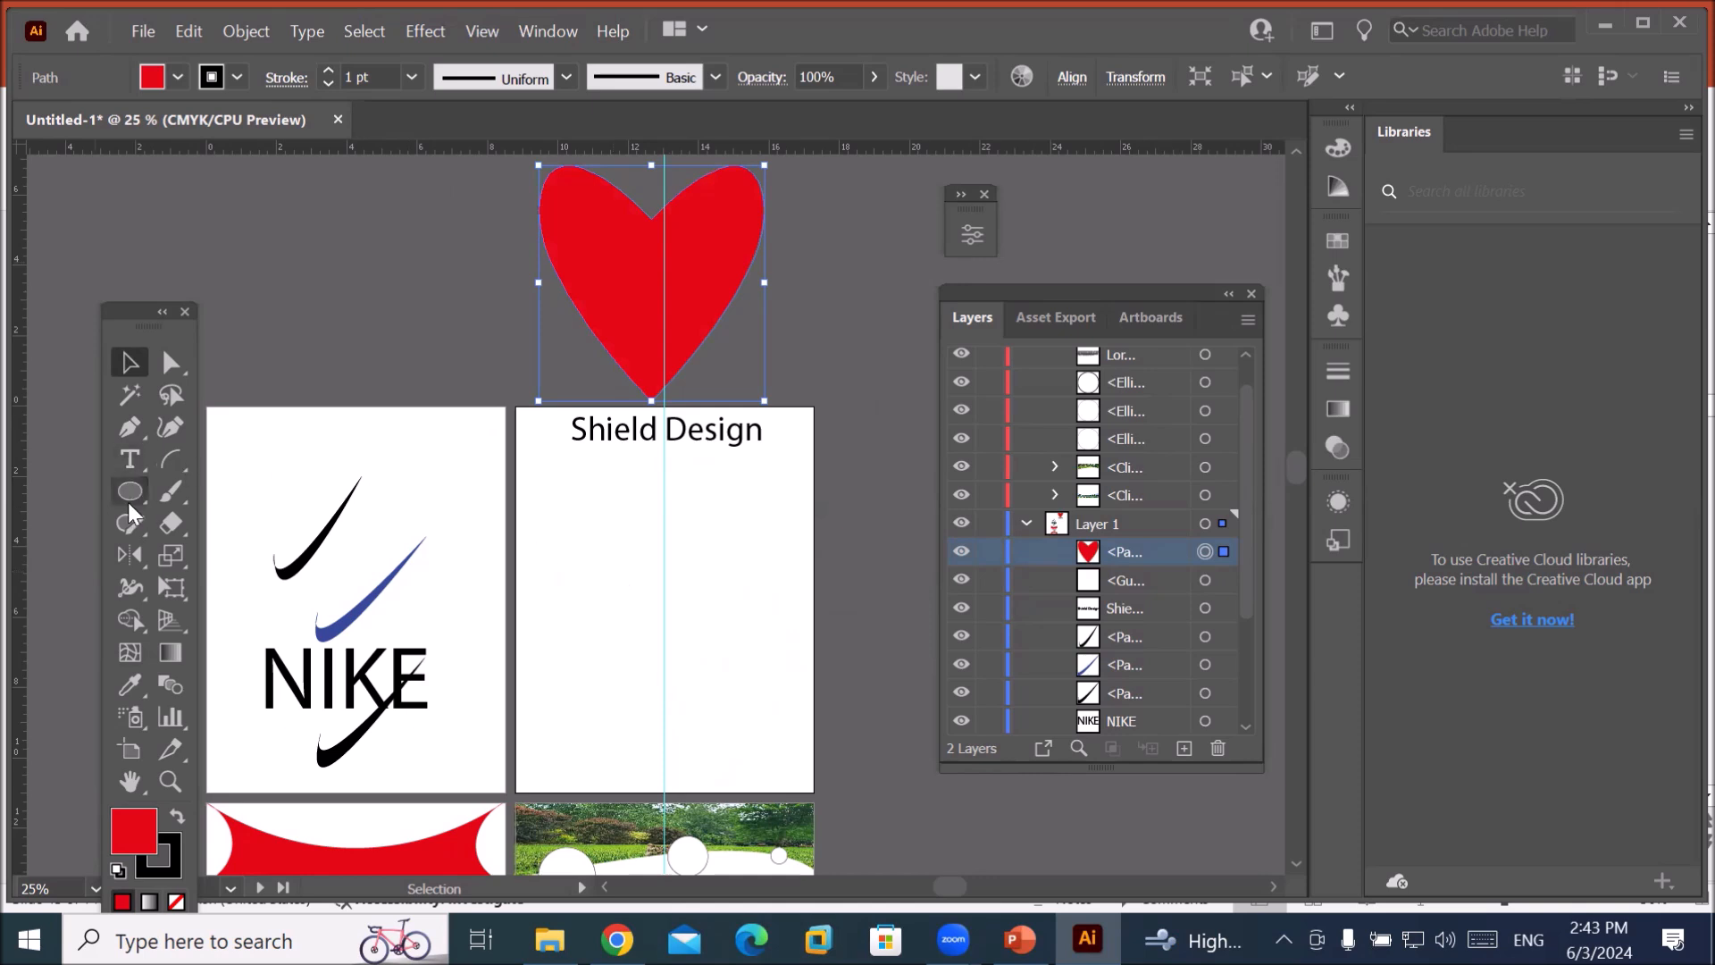
pyautogui.click(129, 427)
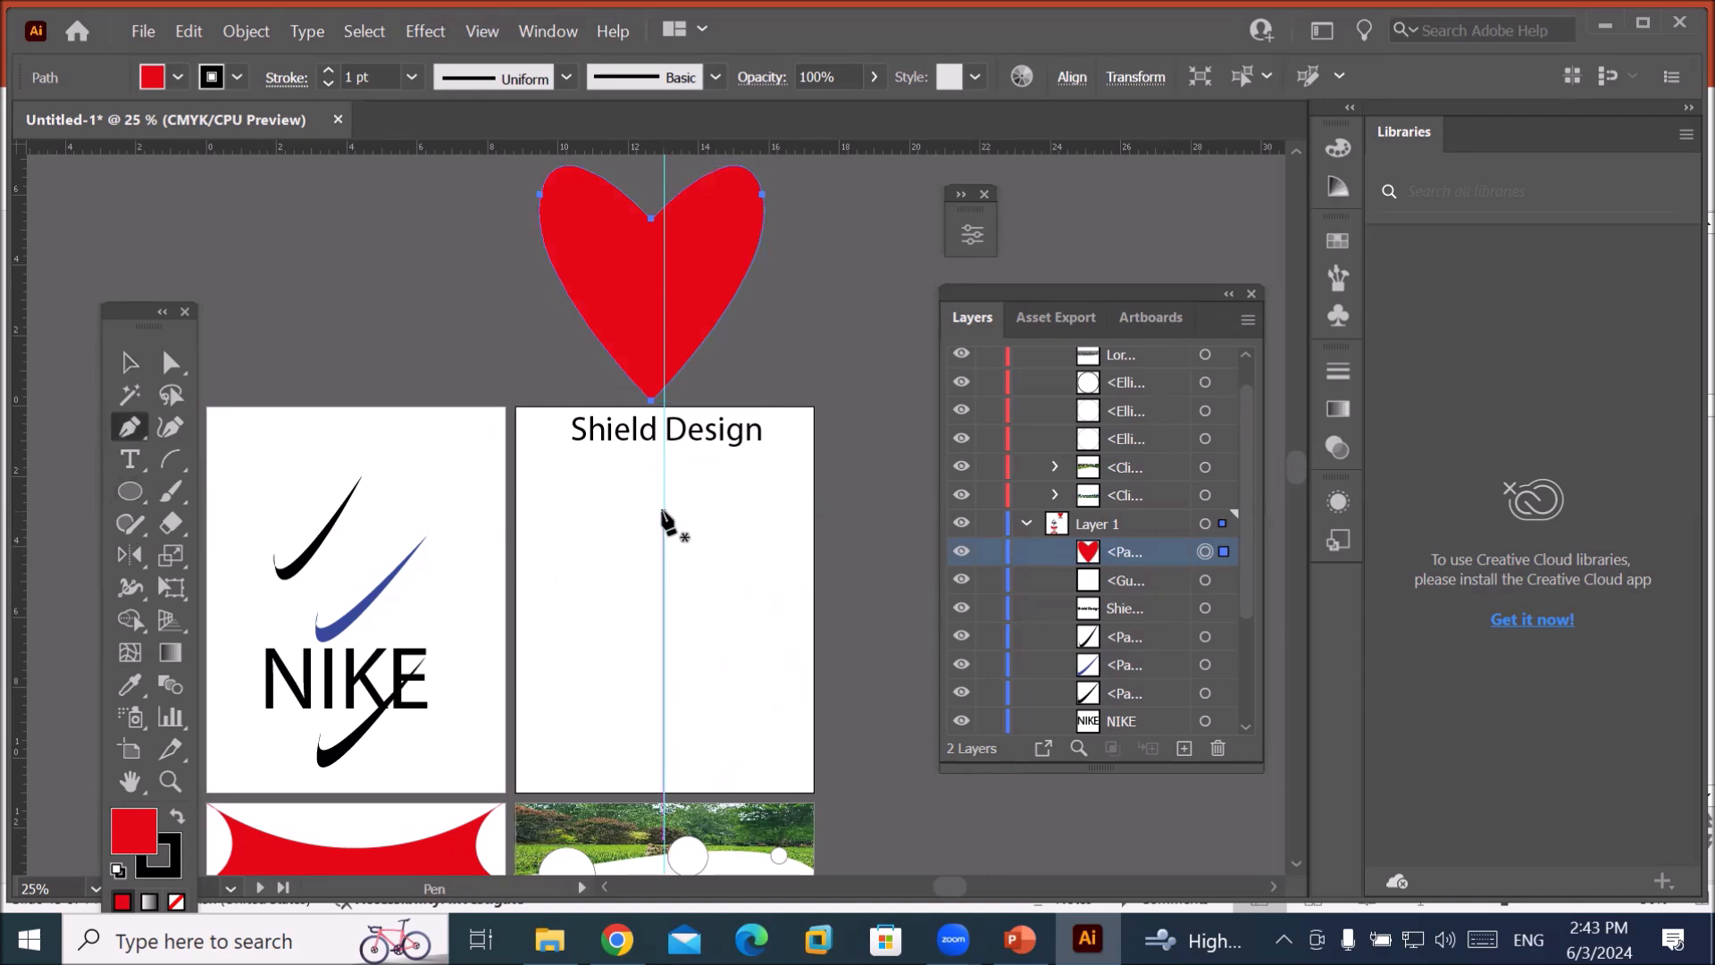
# Switch to PowerPoint and examine the shield picture on the Pen Tool (P) slide at a larger zoom.
pyautogui.click(1019, 939)
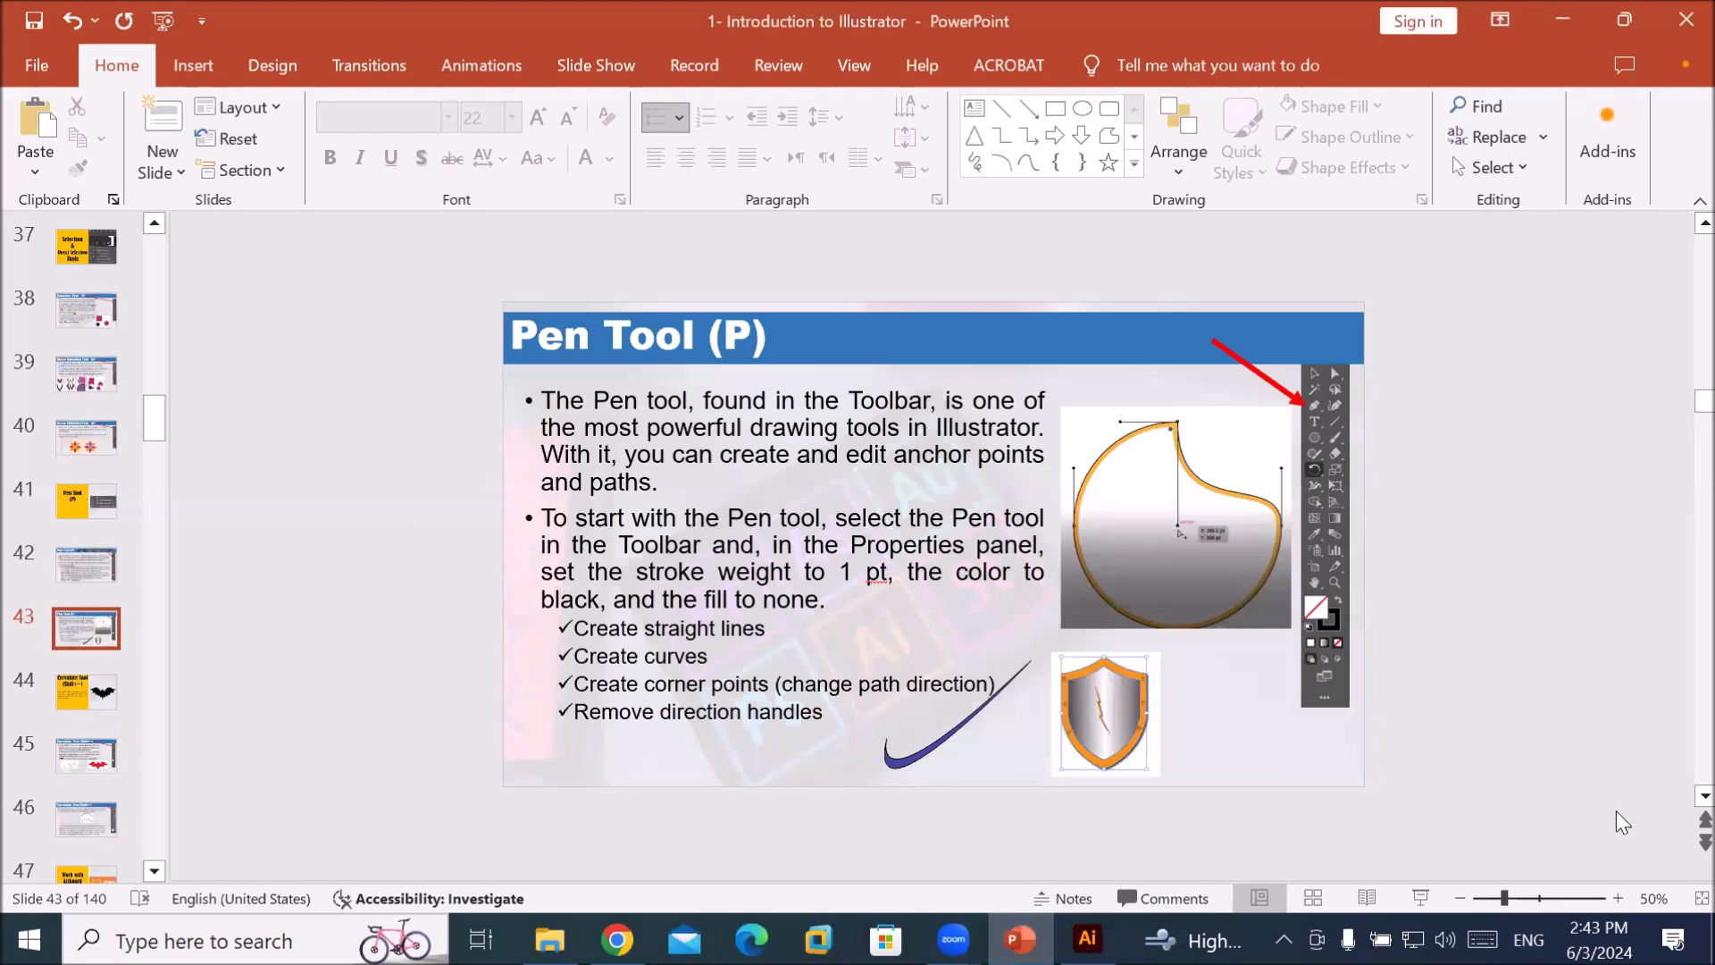
pyautogui.scroll(2, 1682, 806)
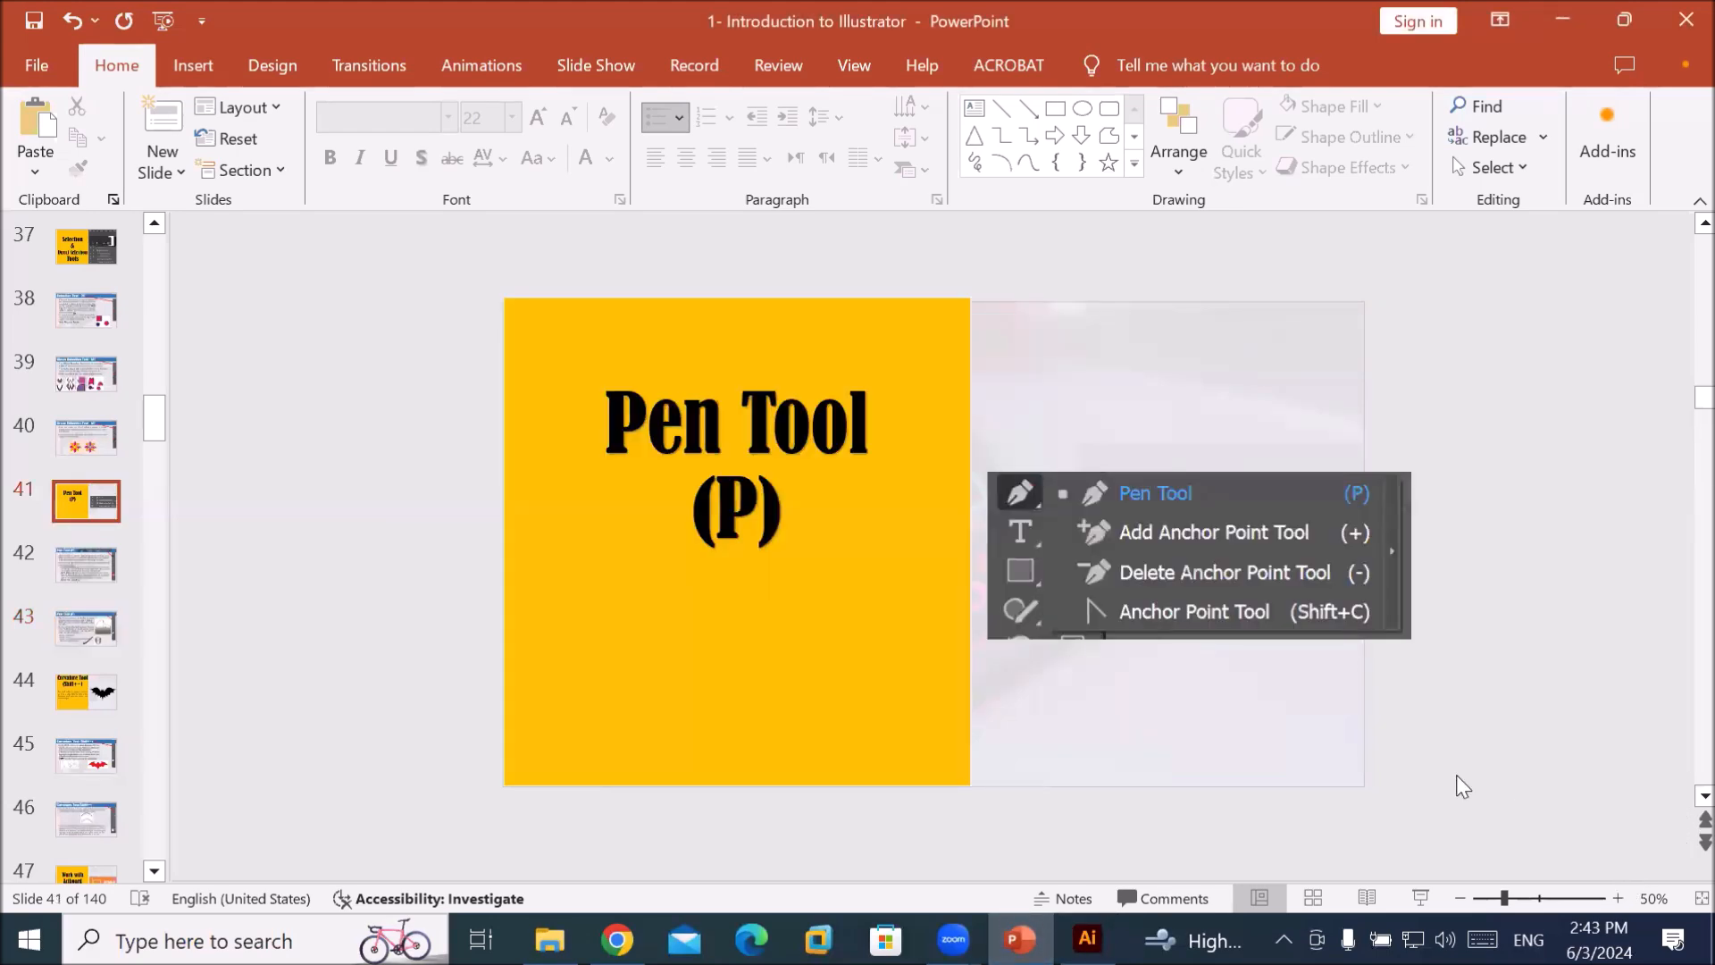
pyautogui.scroll(-3, 1456, 775)
pyautogui.scroll(1, 1458, 777)
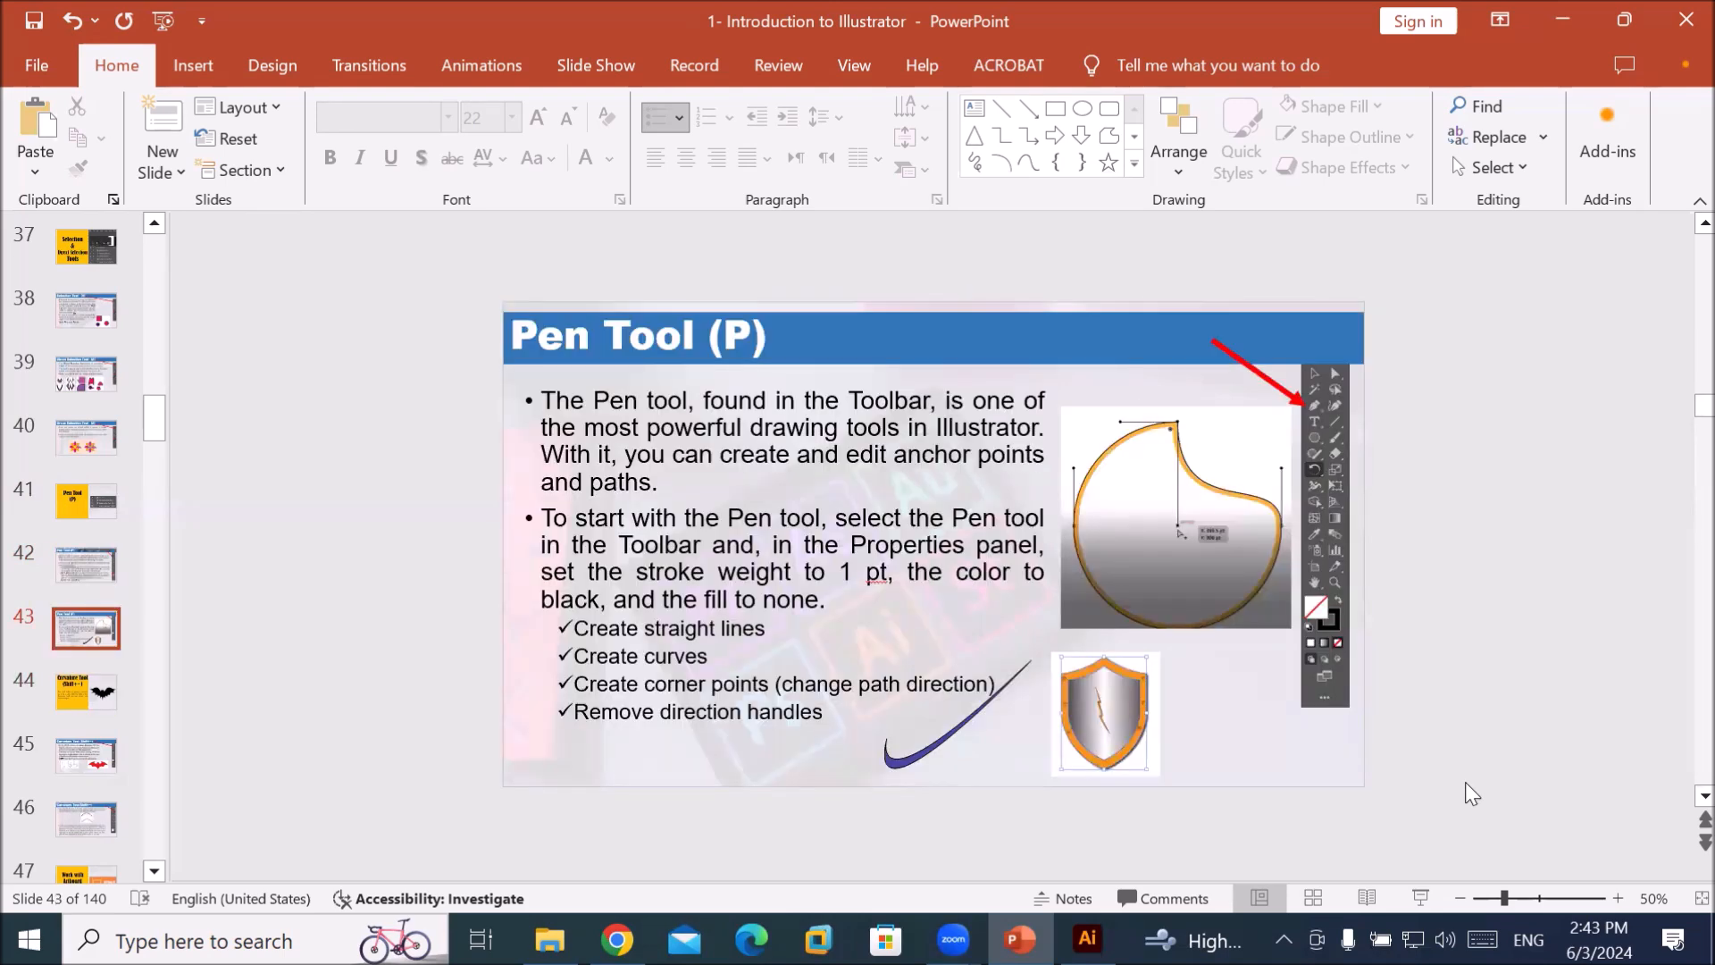
pyautogui.click(1617, 896)
pyautogui.click(1617, 897)
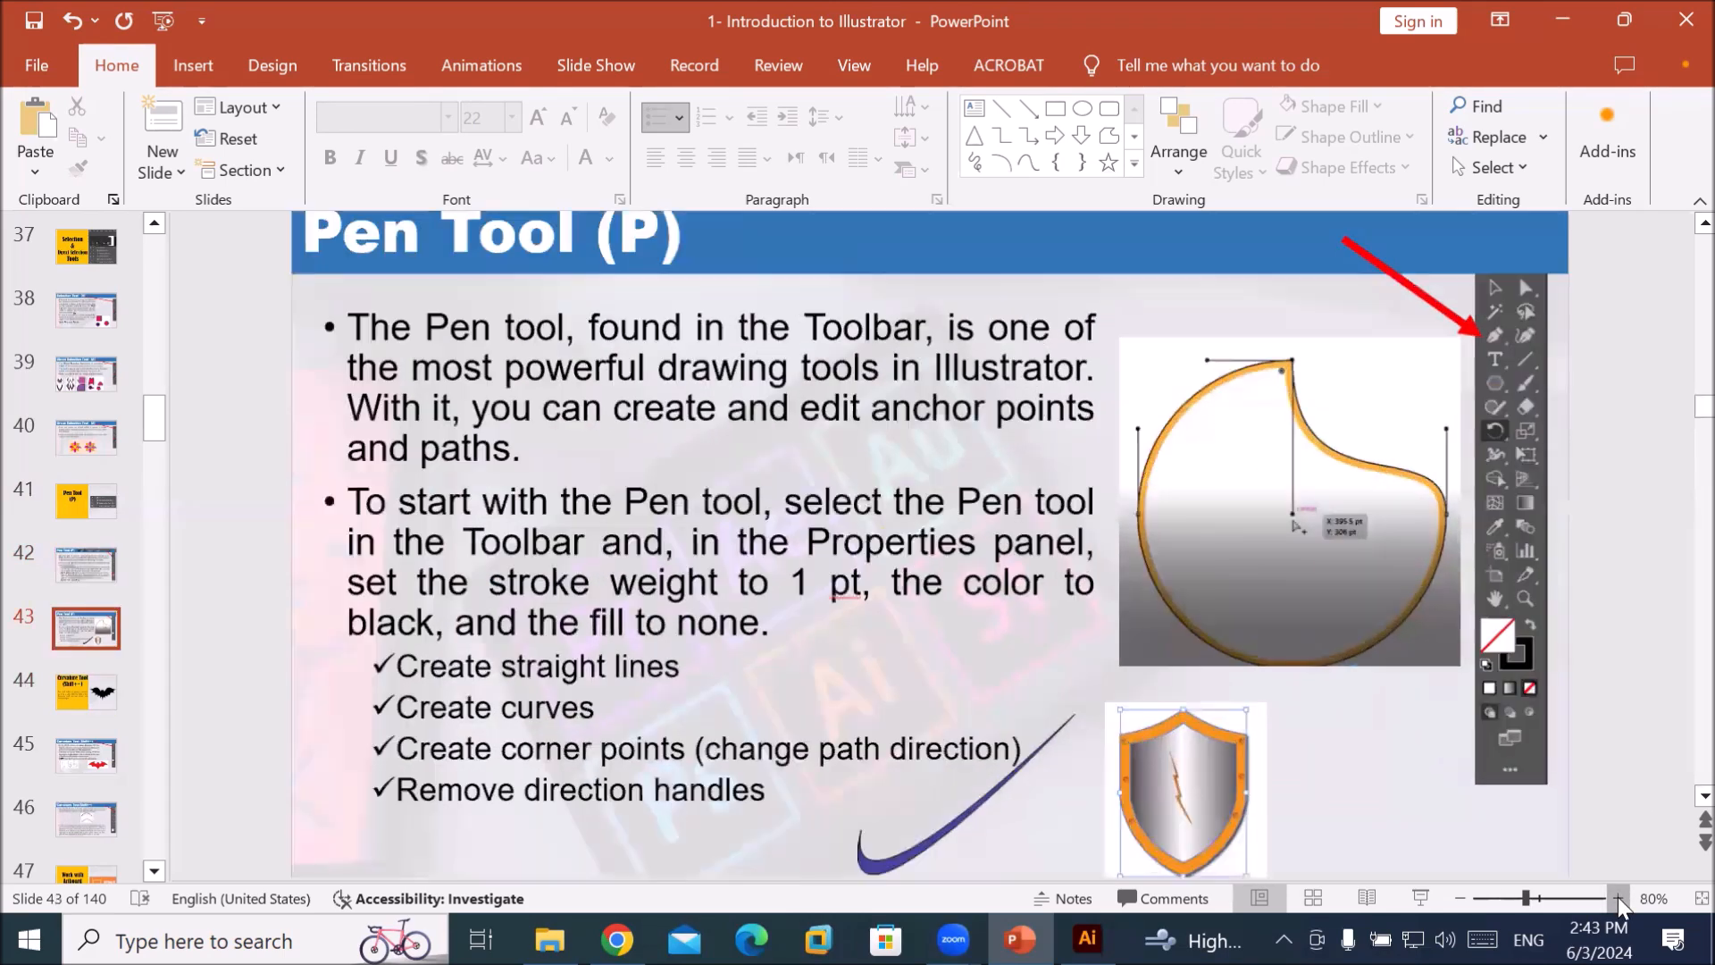
pyautogui.click(1617, 897)
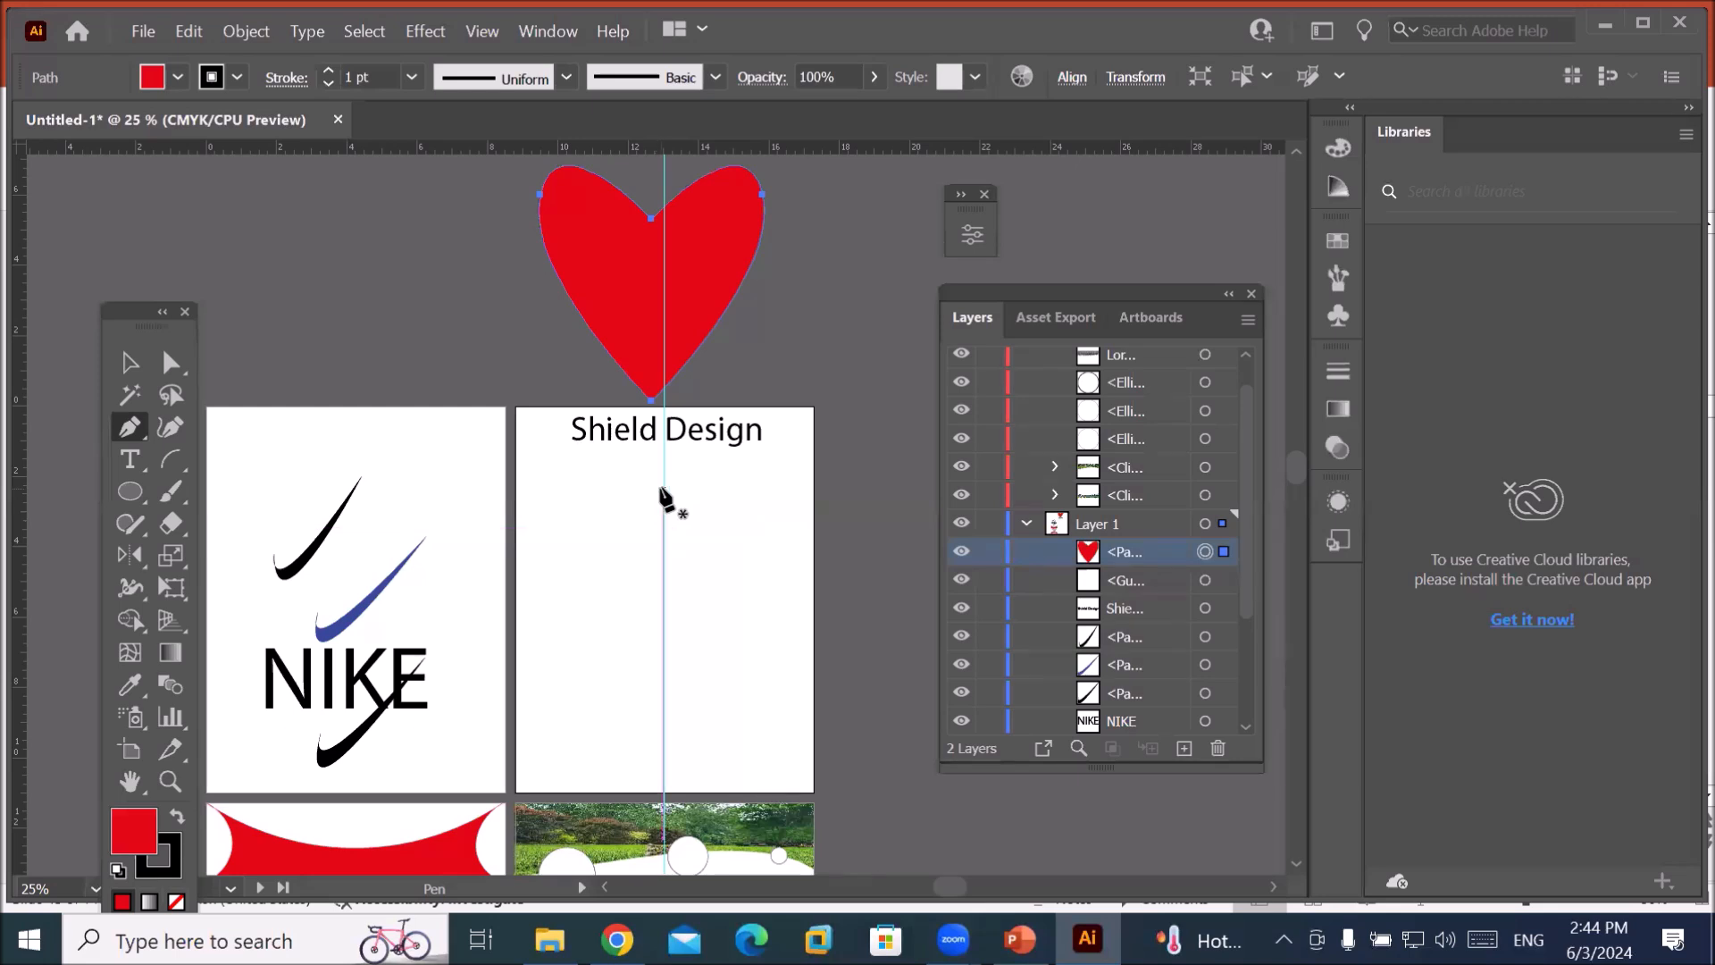
# In Illustrator, draw the shield's left half as three straight Pen segments starting and ending on the guide, with default white fill and black stroke.
pyautogui.click(662, 488)
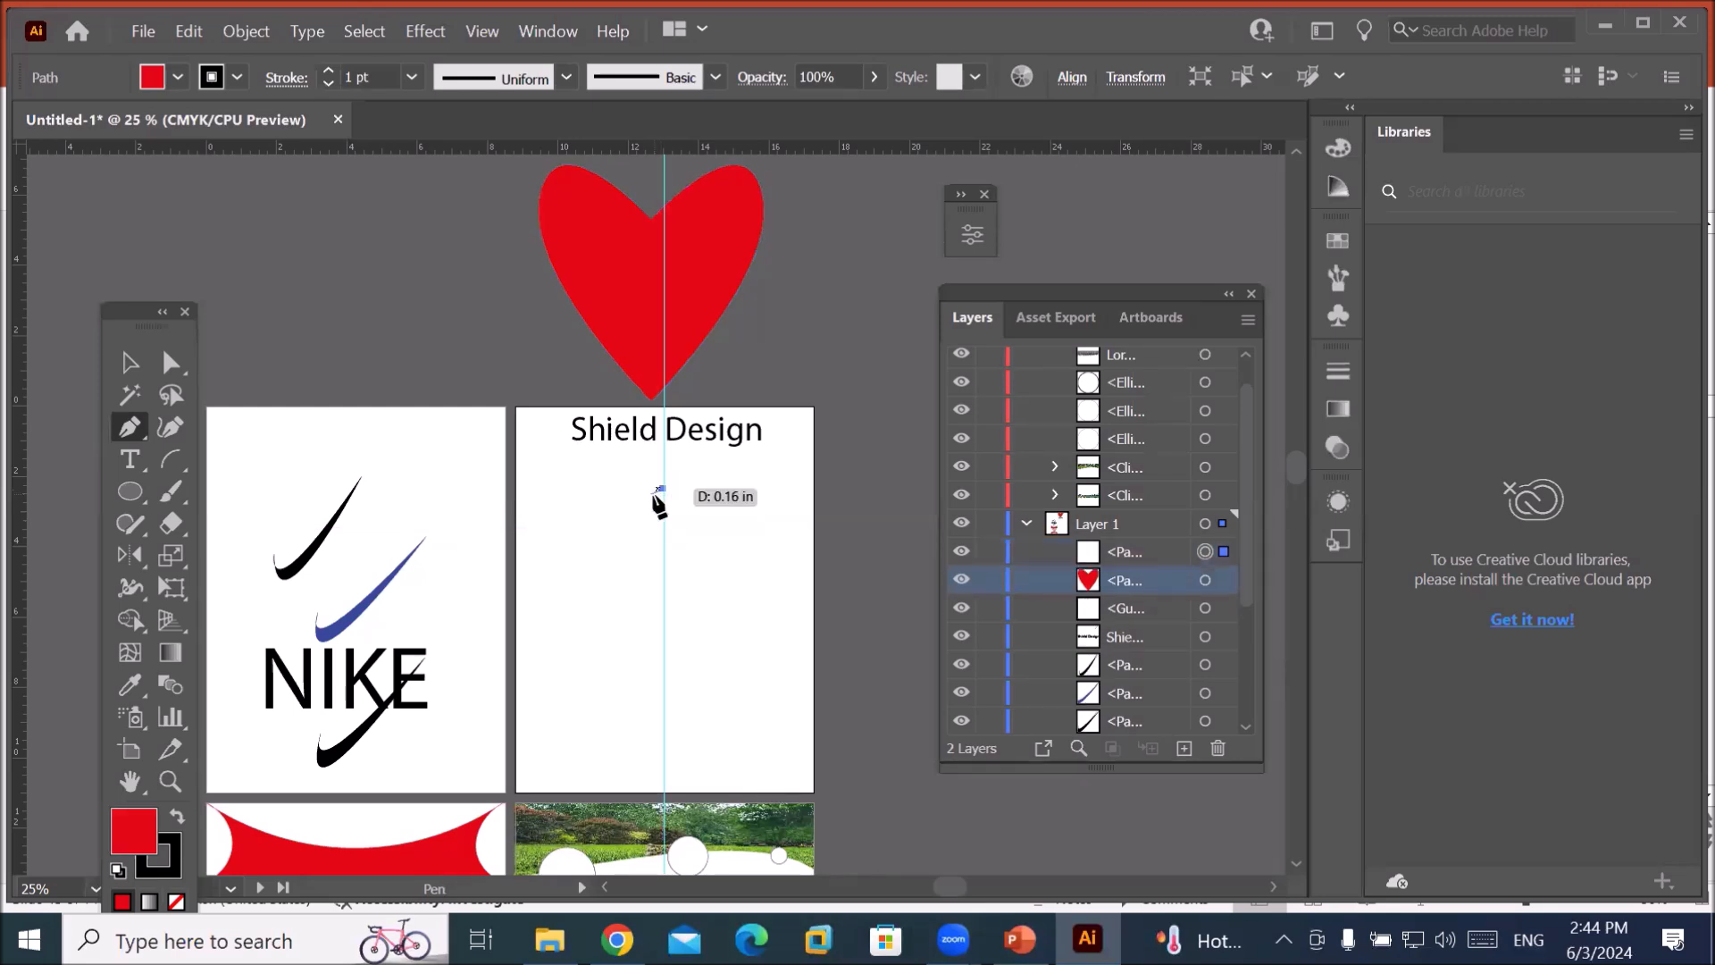
pyautogui.click(557, 521)
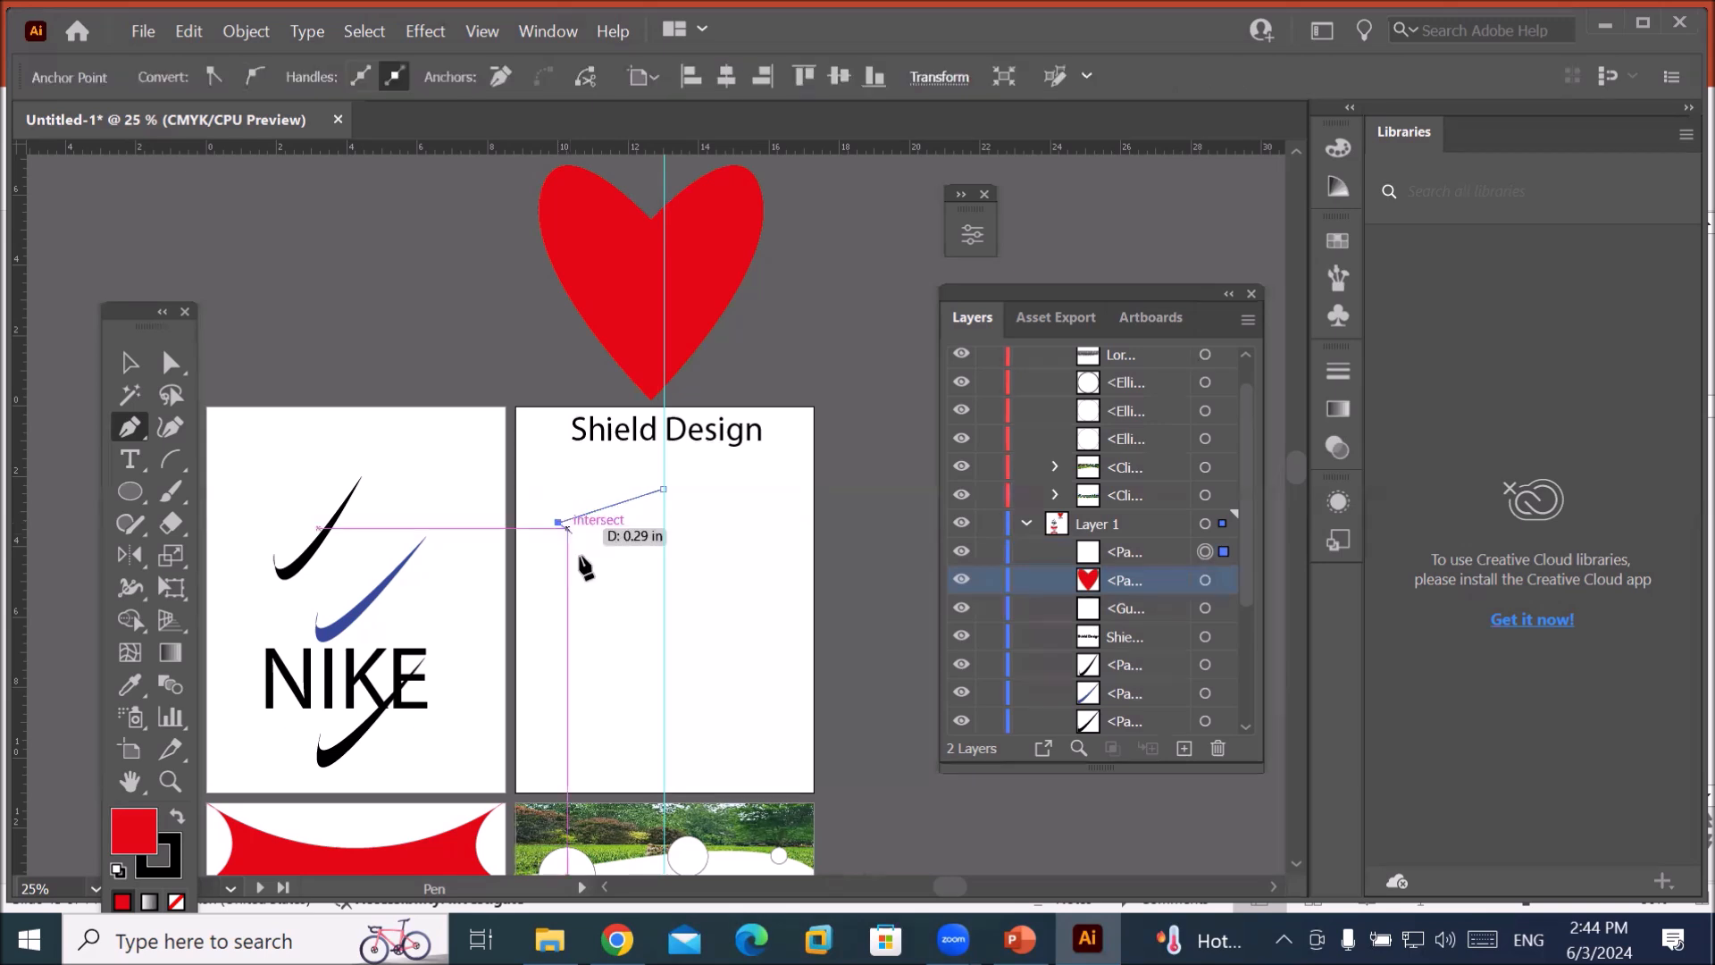
pyautogui.click(557, 622)
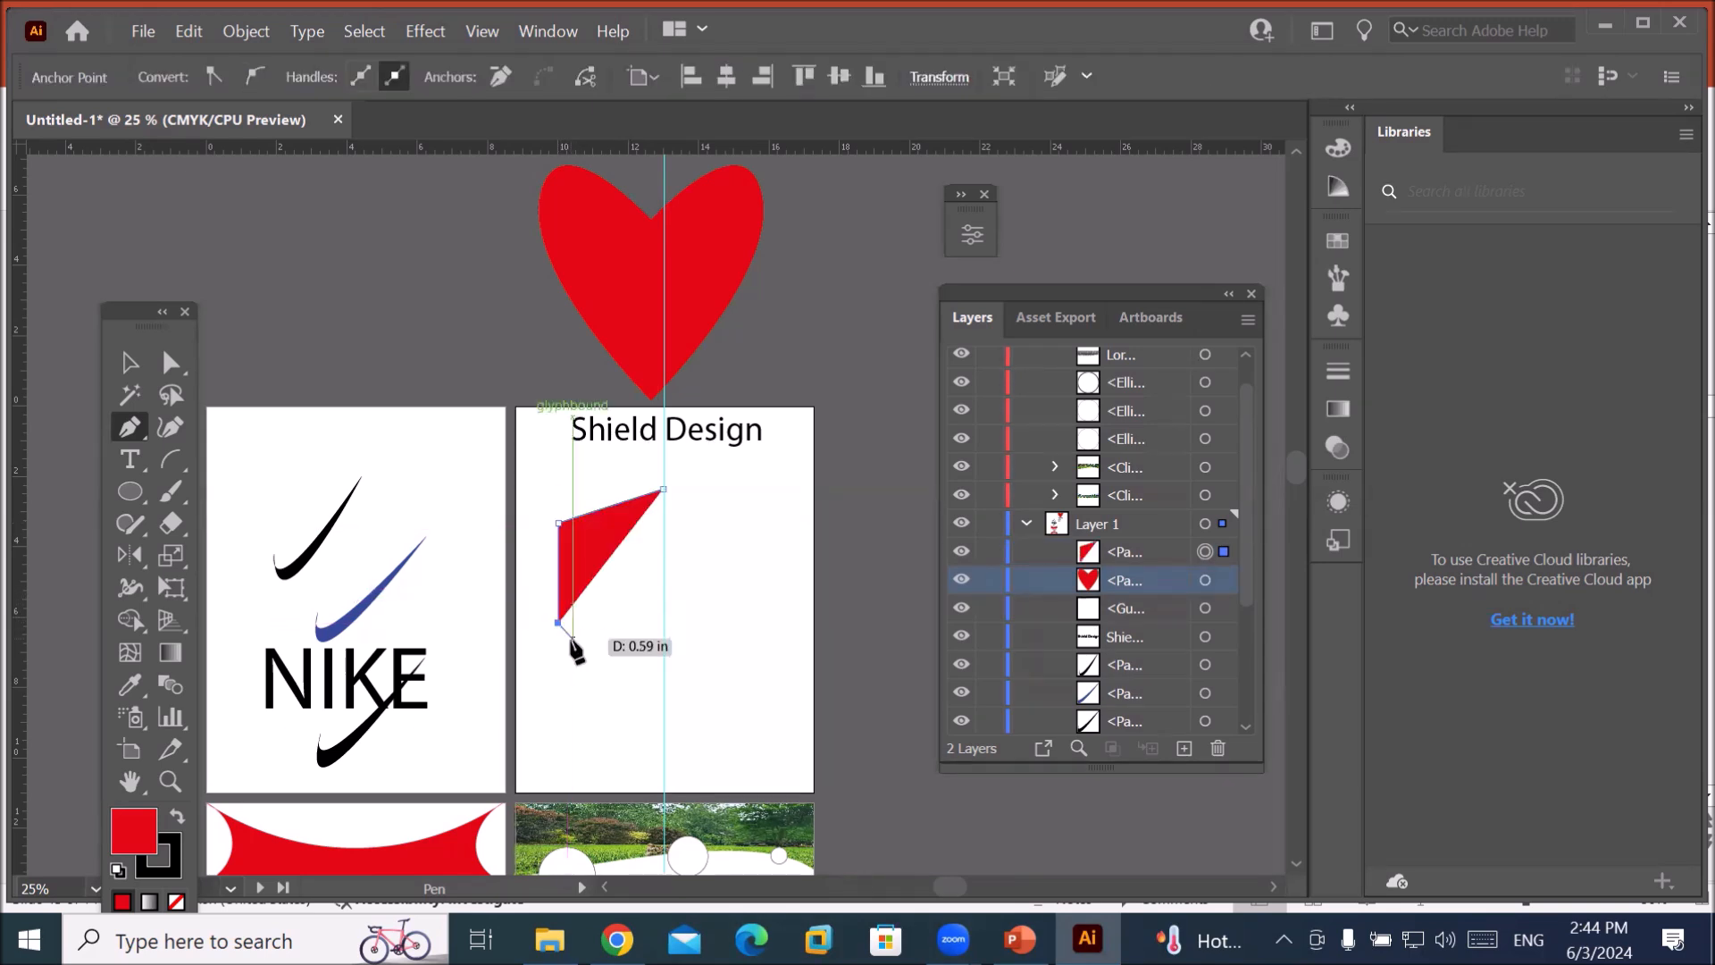
pyautogui.click(662, 731)
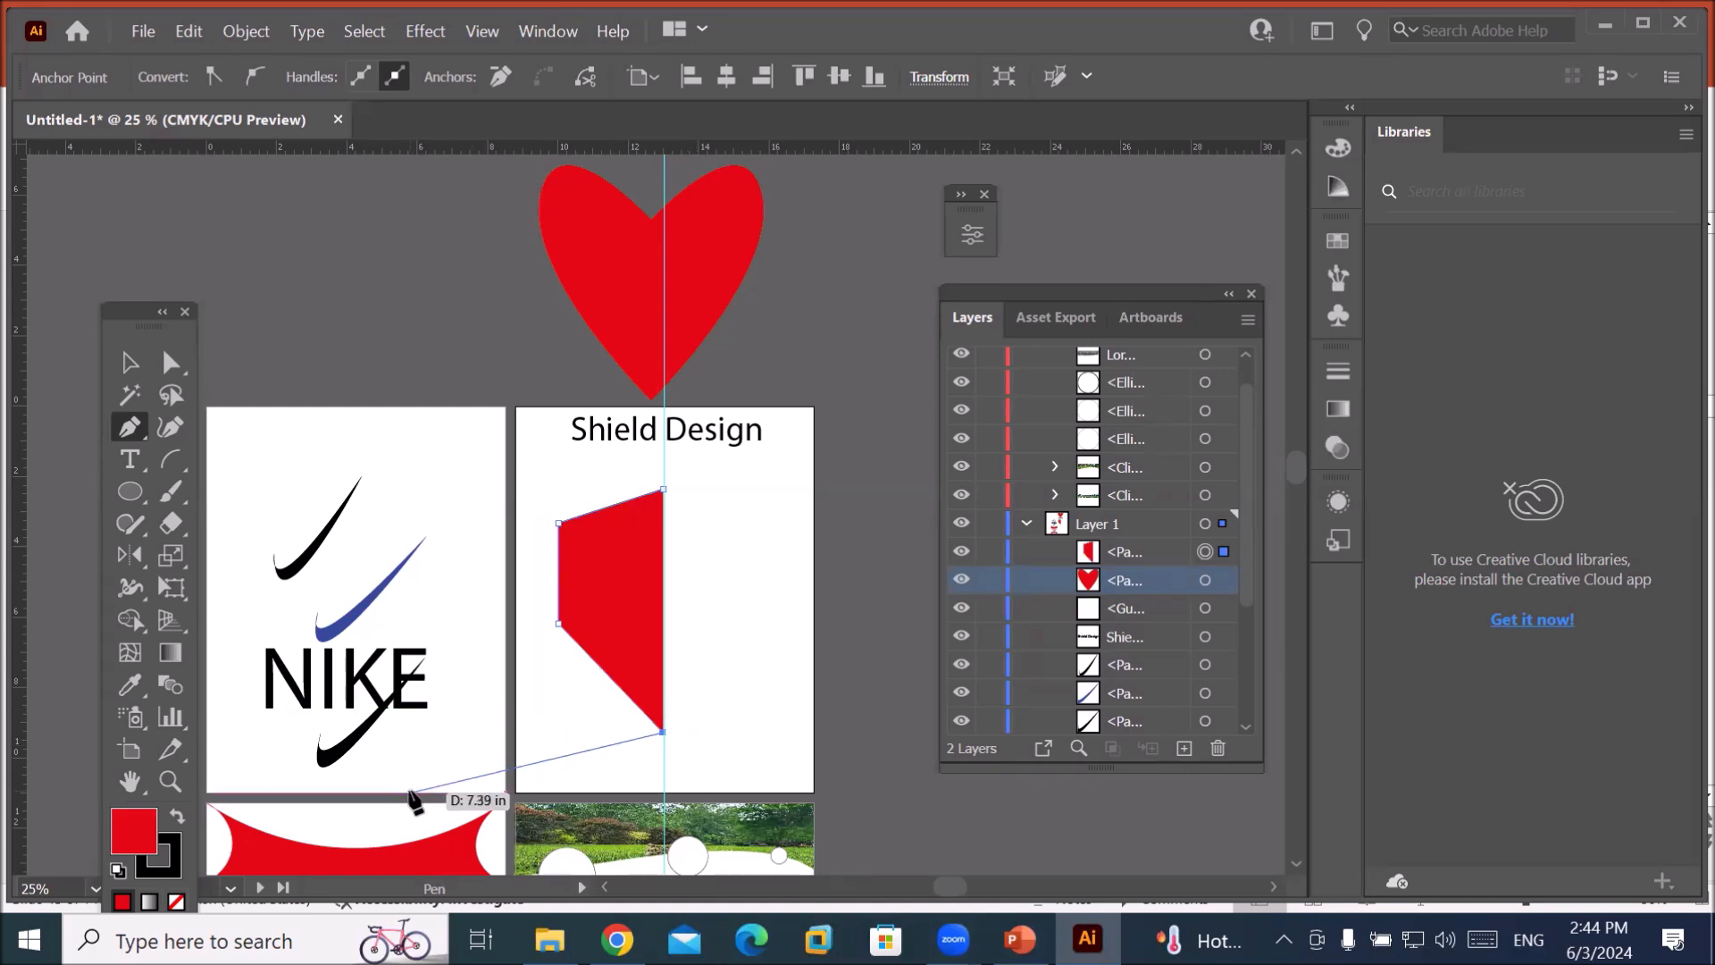
pyautogui.press('Escape')
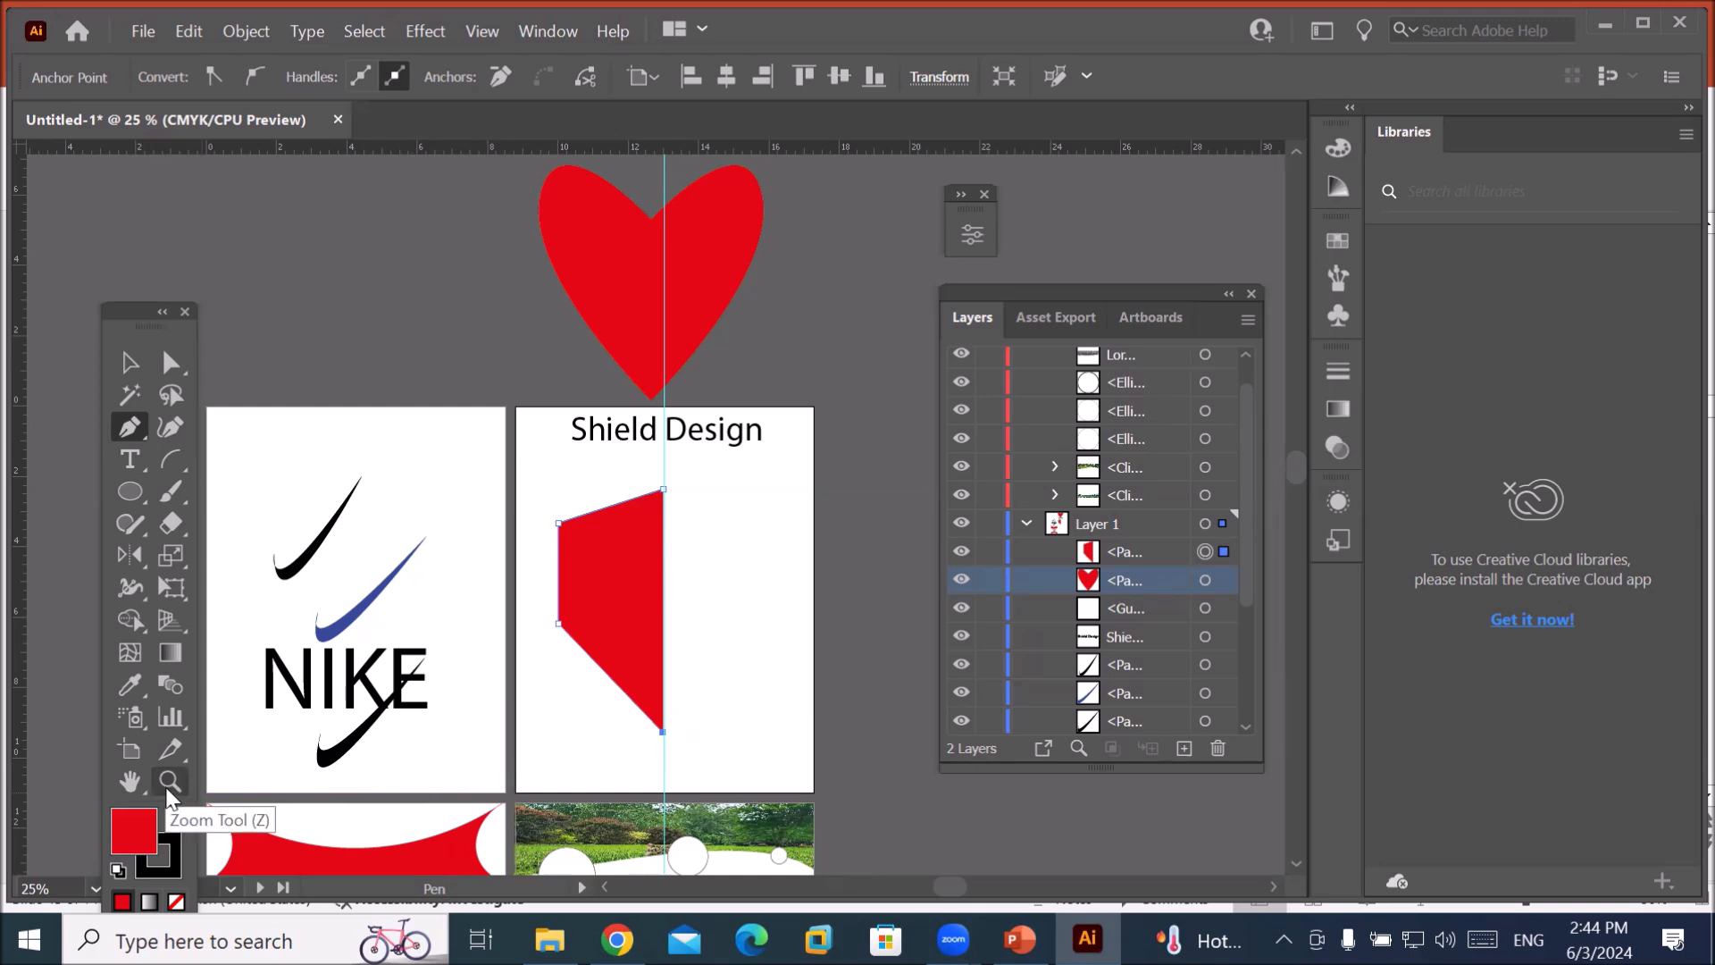
pyautogui.click(117, 868)
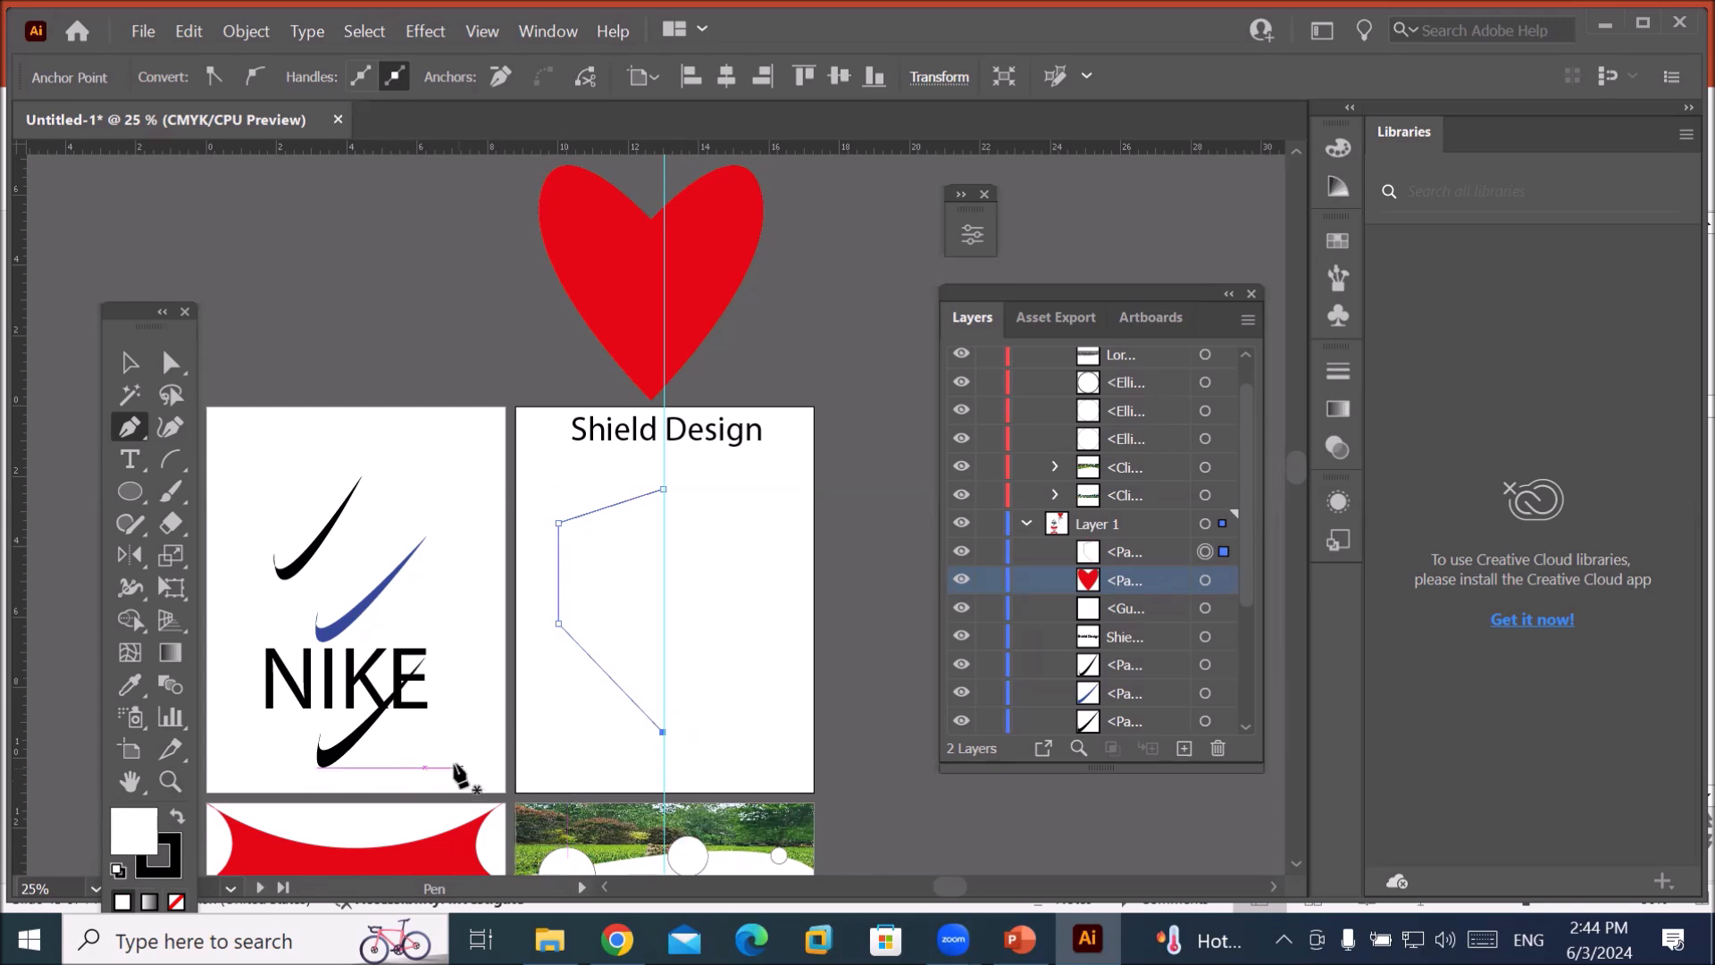
# Use the Curvature tool to bend the top segment of the shield's half outline inward.
pyautogui.click(171, 429)
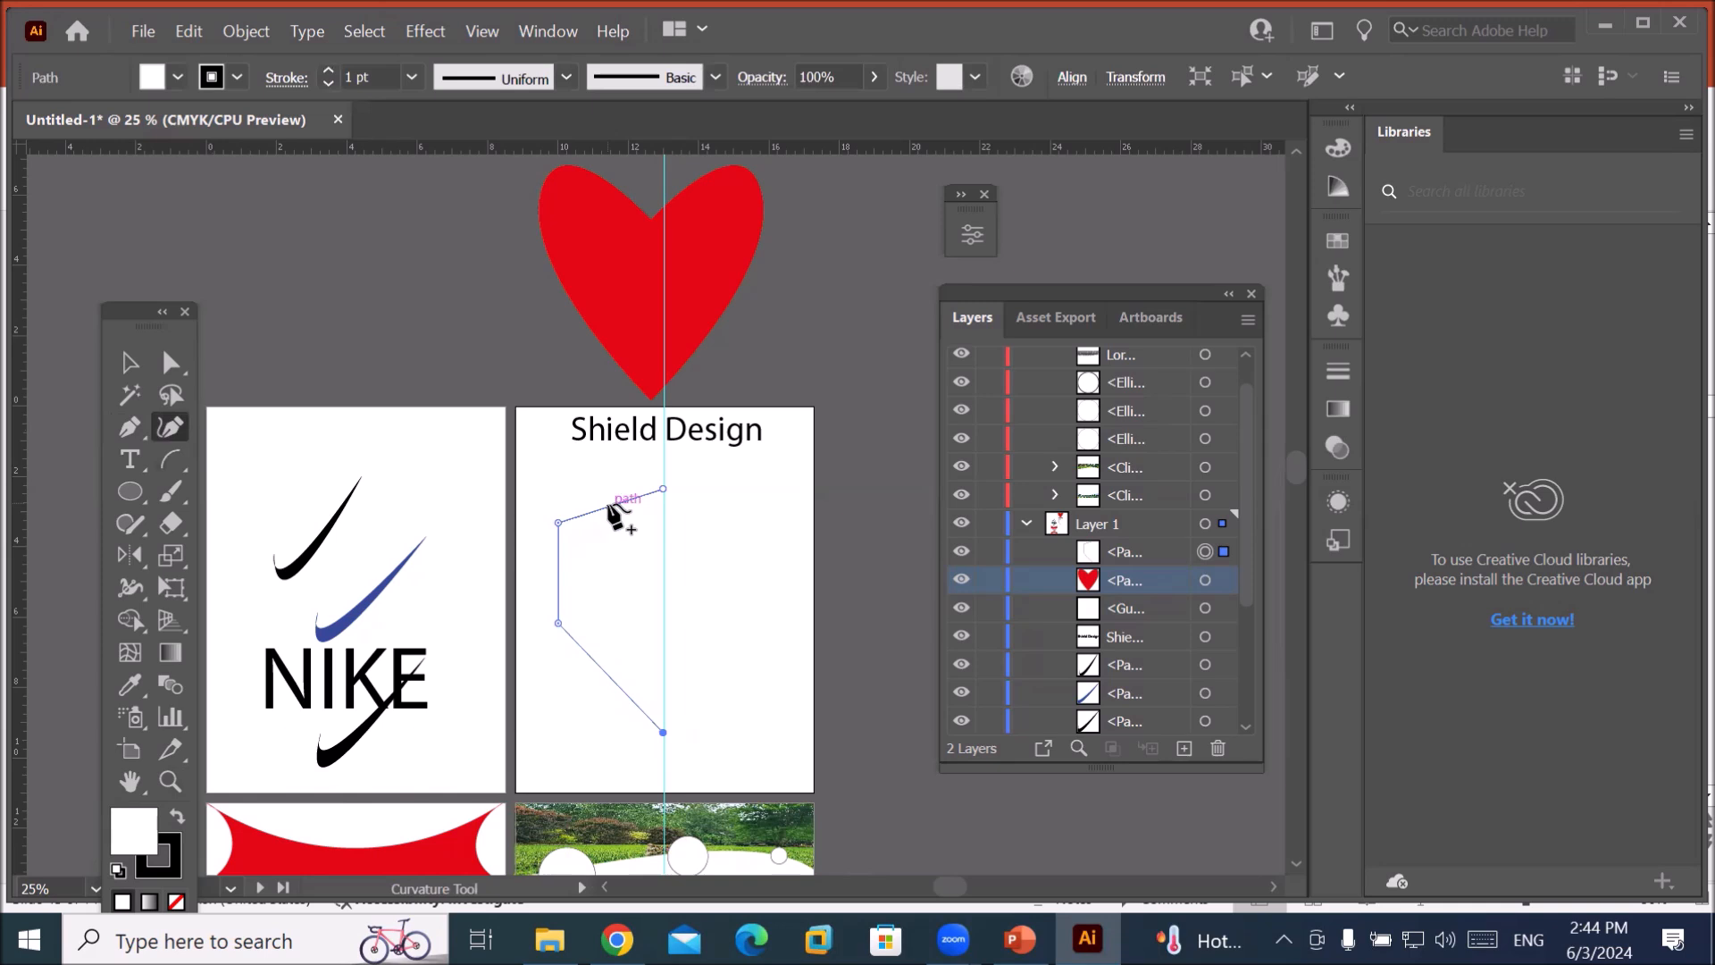
pyautogui.moveTo(614, 505); pyautogui.dragTo(617, 522)
pyautogui.moveTo(603, 665); pyautogui.dragTo(610, 658)
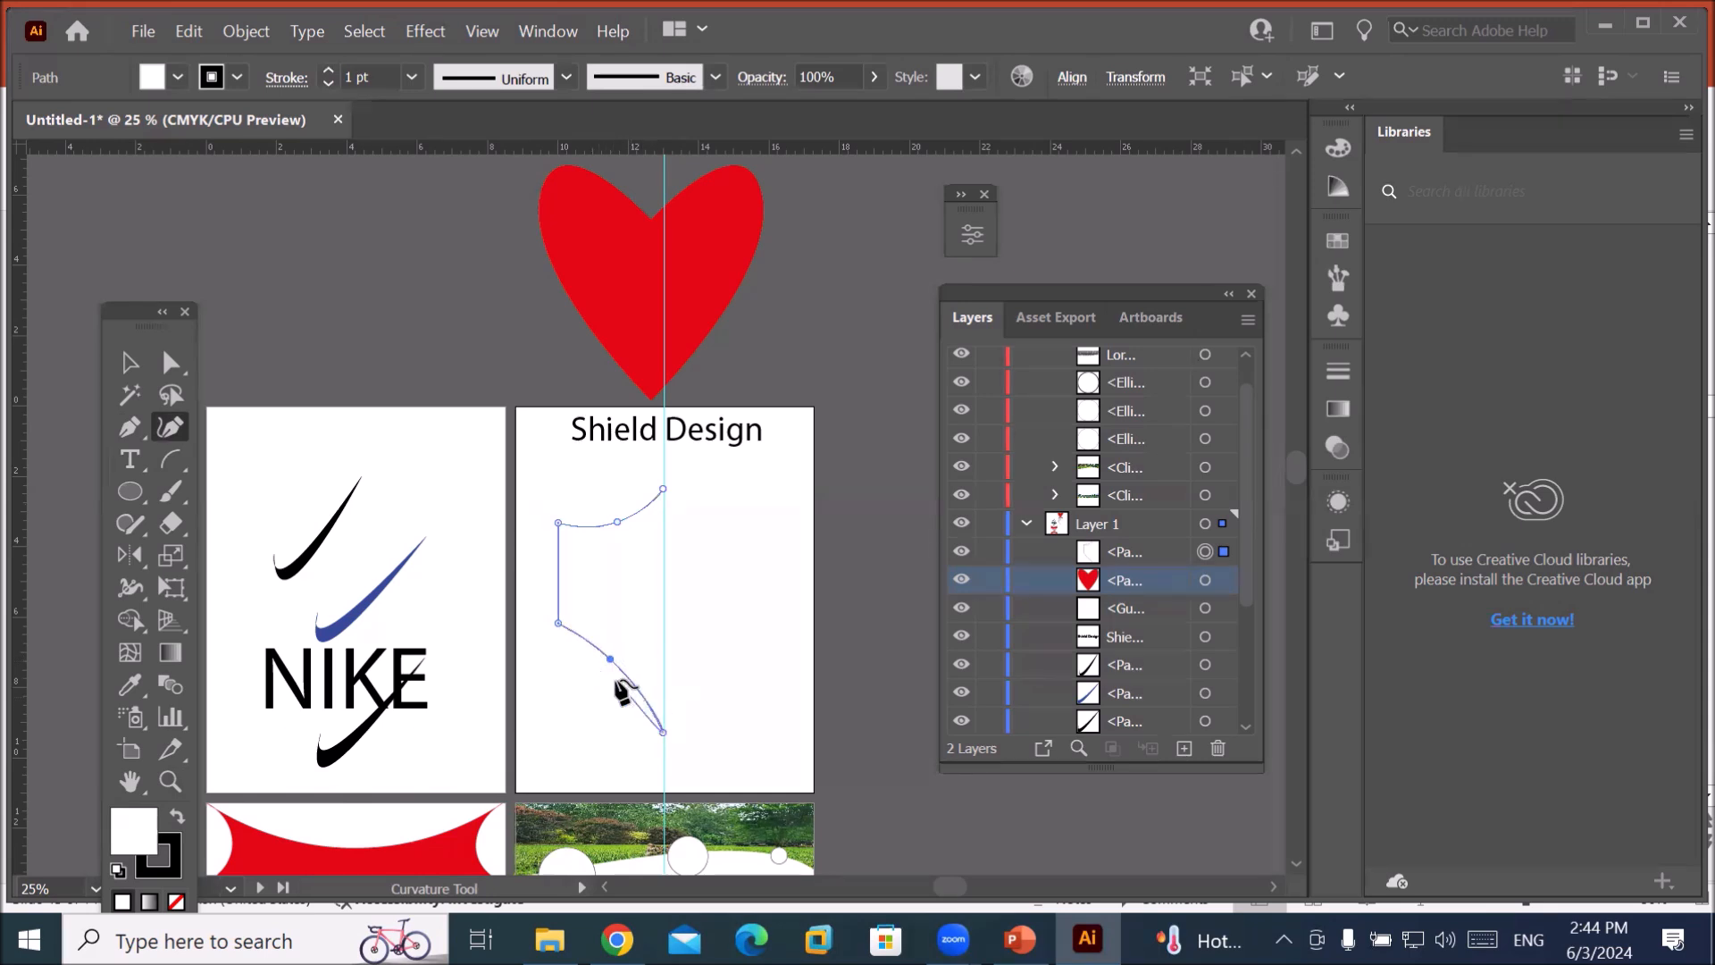
pyautogui.moveTo(625, 689); pyautogui.dragTo(593, 697)
pyautogui.hotkey('ctrl', 'z')
pyautogui.hotkey('ctrl', 'z')
pyautogui.moveTo(623, 684); pyautogui.dragTo(583, 697)
pyautogui.press('Escape')
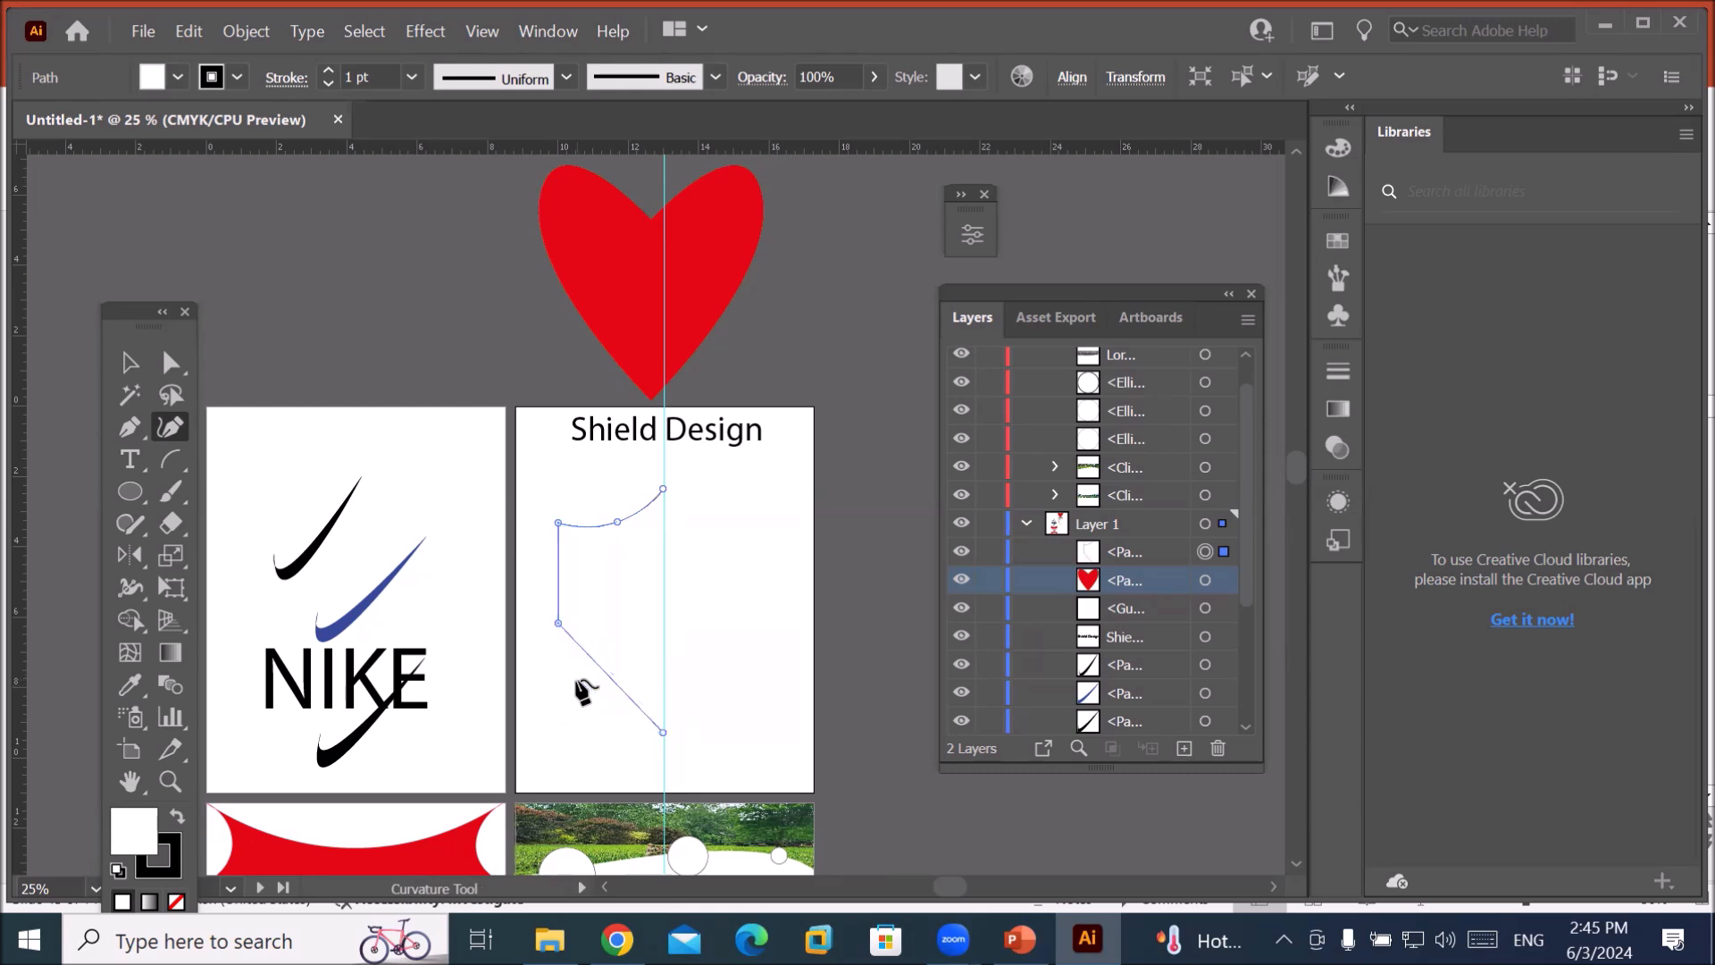
# Bend the half outline's lower diagonal segment outward with the Curvature tool, and switch to the Selection tool.
pyautogui.click(606, 672)
pyautogui.moveTo(607, 676); pyautogui.dragTo(602, 686)
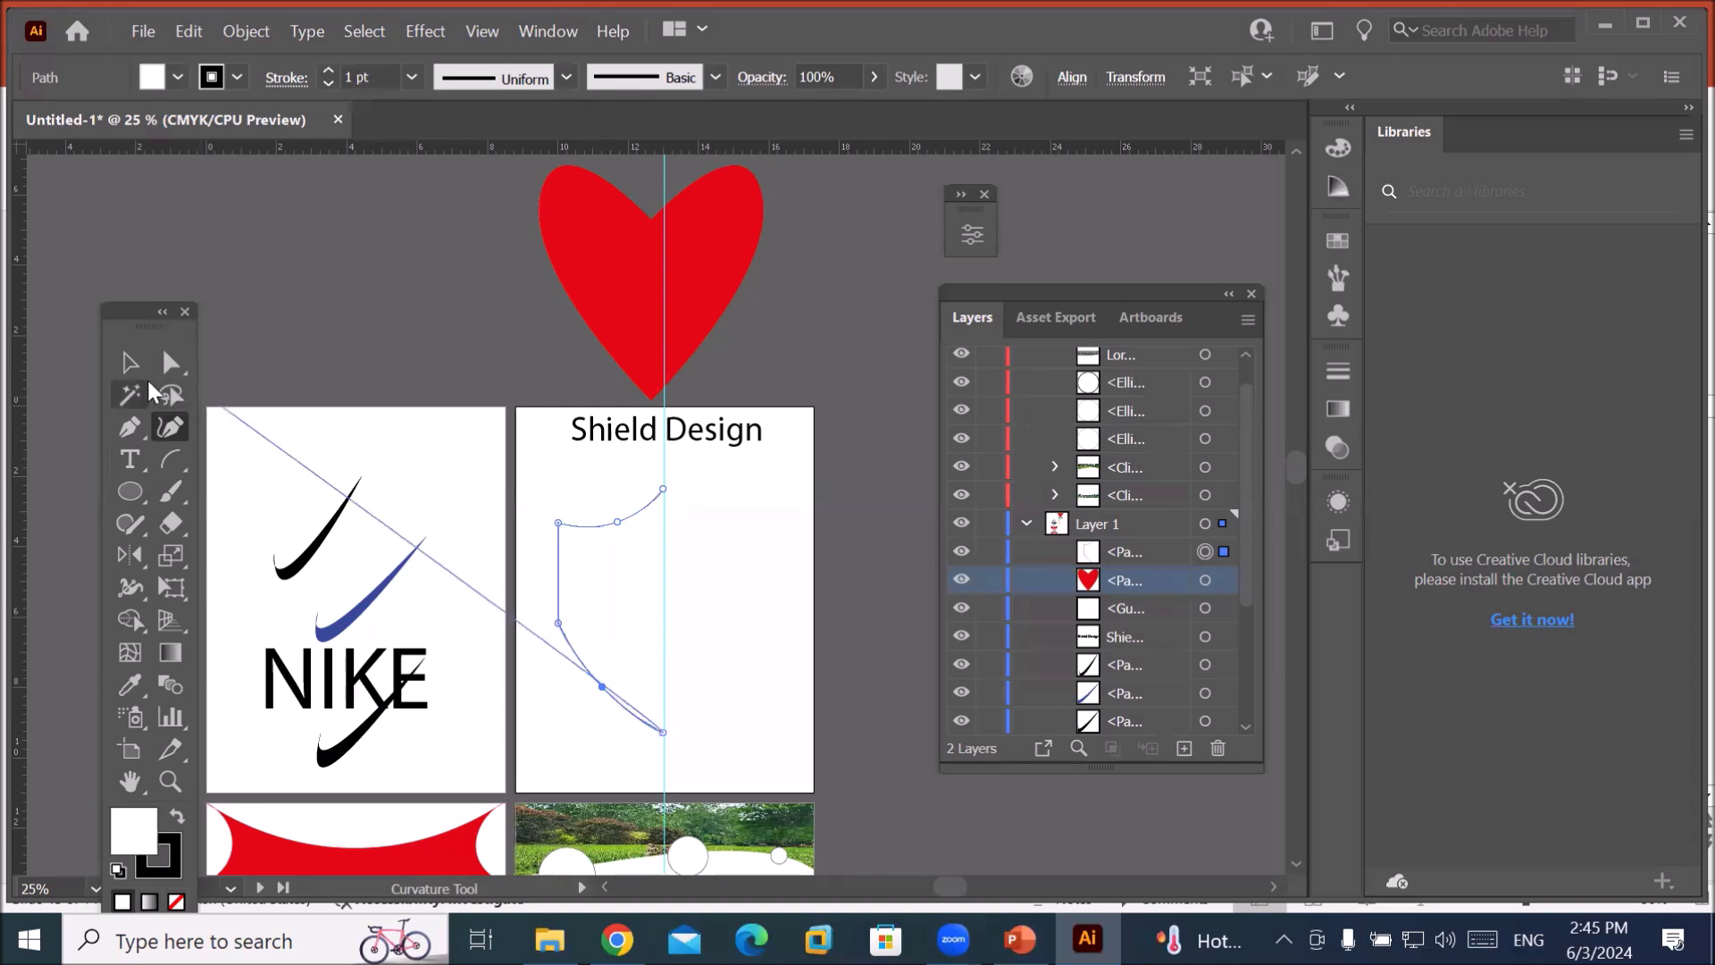
pyautogui.click(130, 362)
# Set the shield half outline's stroke weight to 9 pt.
pyautogui.click(329, 70)
pyautogui.click(329, 71)
pyautogui.click(328, 71)
pyautogui.click(329, 71)
pyautogui.click(329, 70)
pyautogui.click(329, 70)
pyautogui.click(329, 71)
pyautogui.click(329, 70)
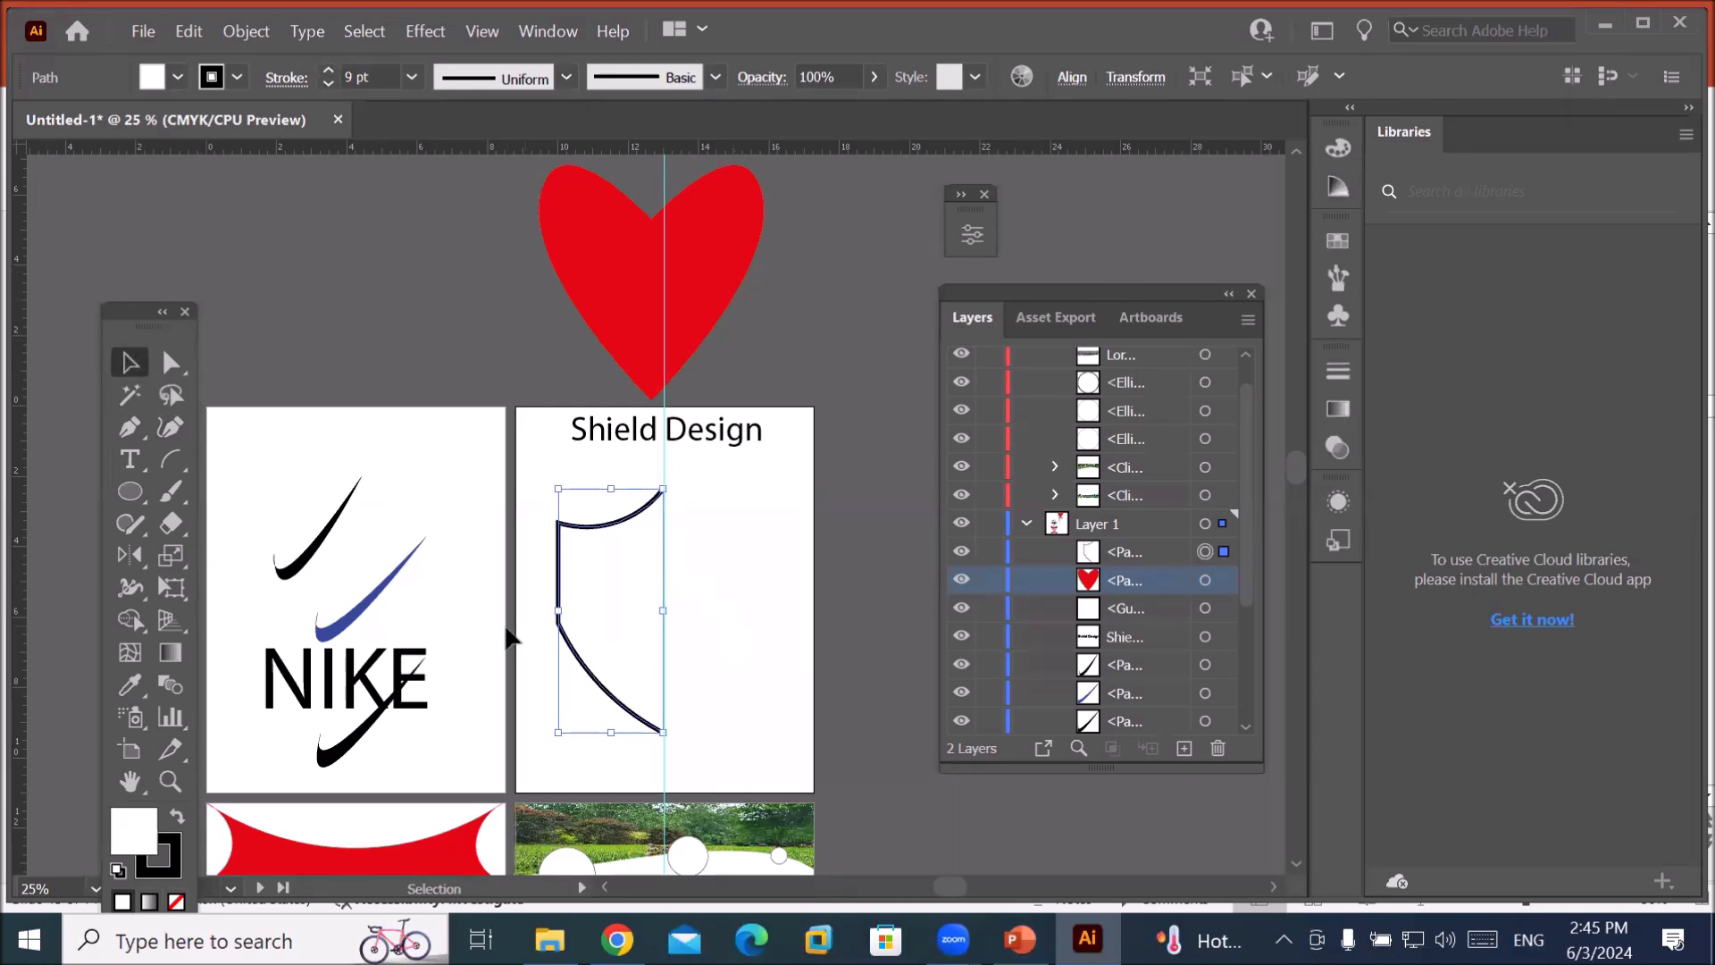
# Start Reflect on the half outline with its top anchor on the guide as the reference point, opening the options.
pyautogui.press('o')
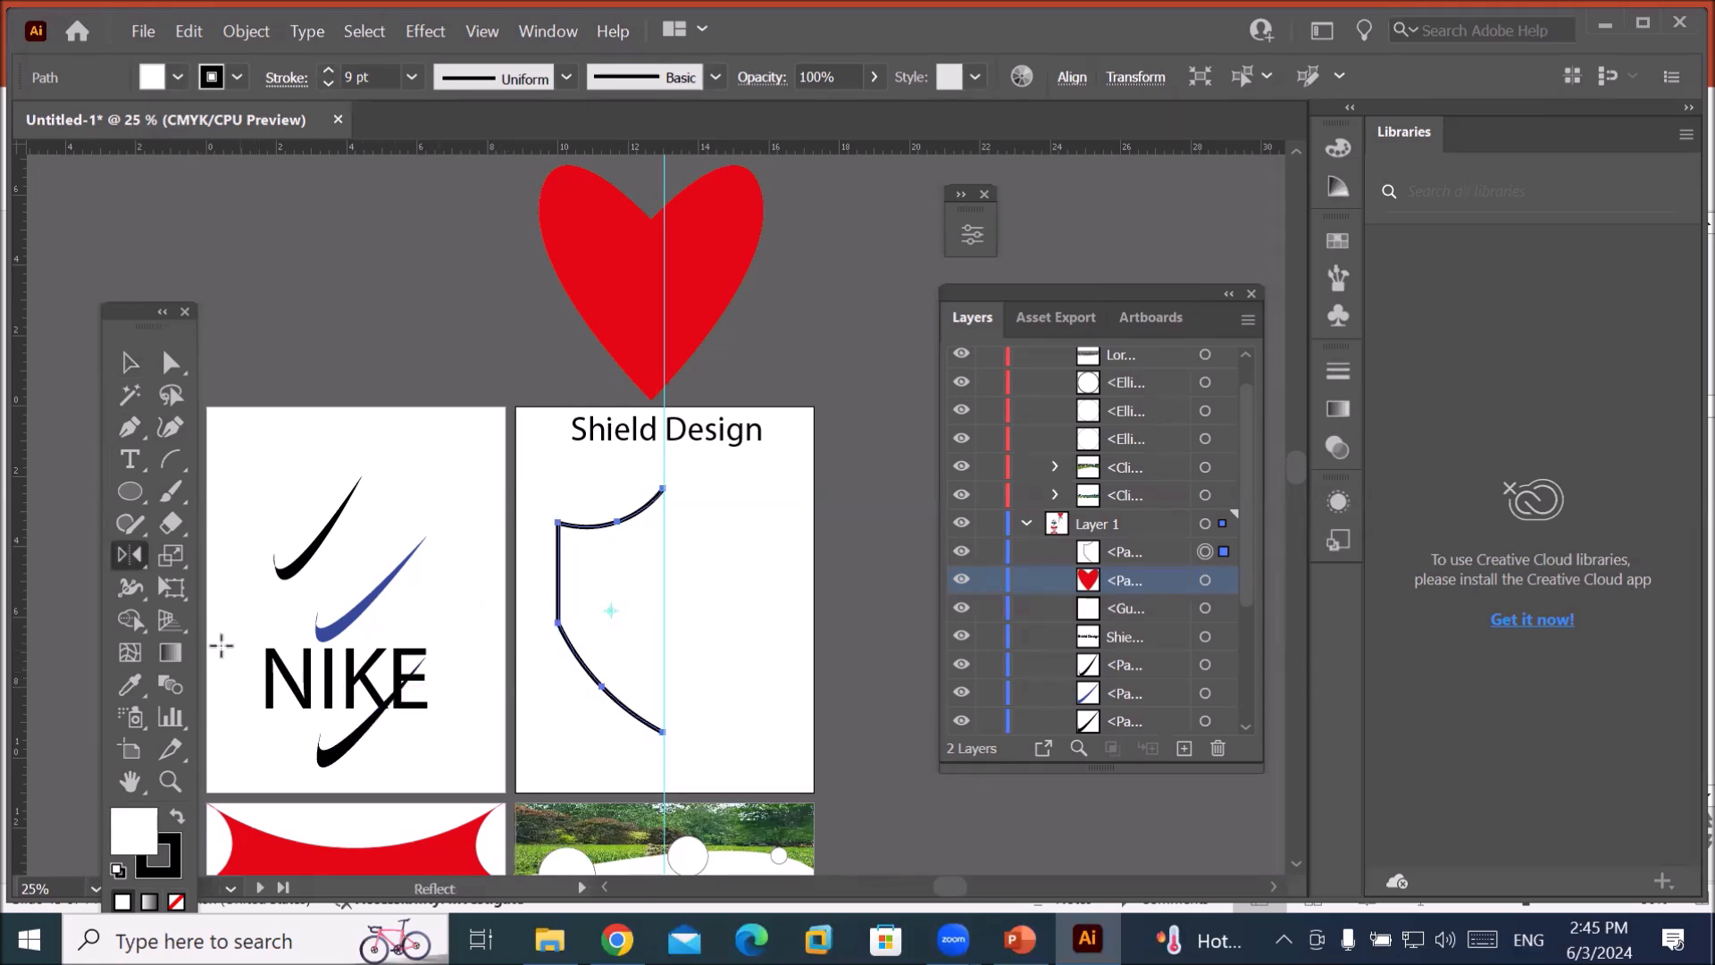
pyautogui.keyDown('alt'); pyautogui.click(663, 488); pyautogui.keyUp('alt')
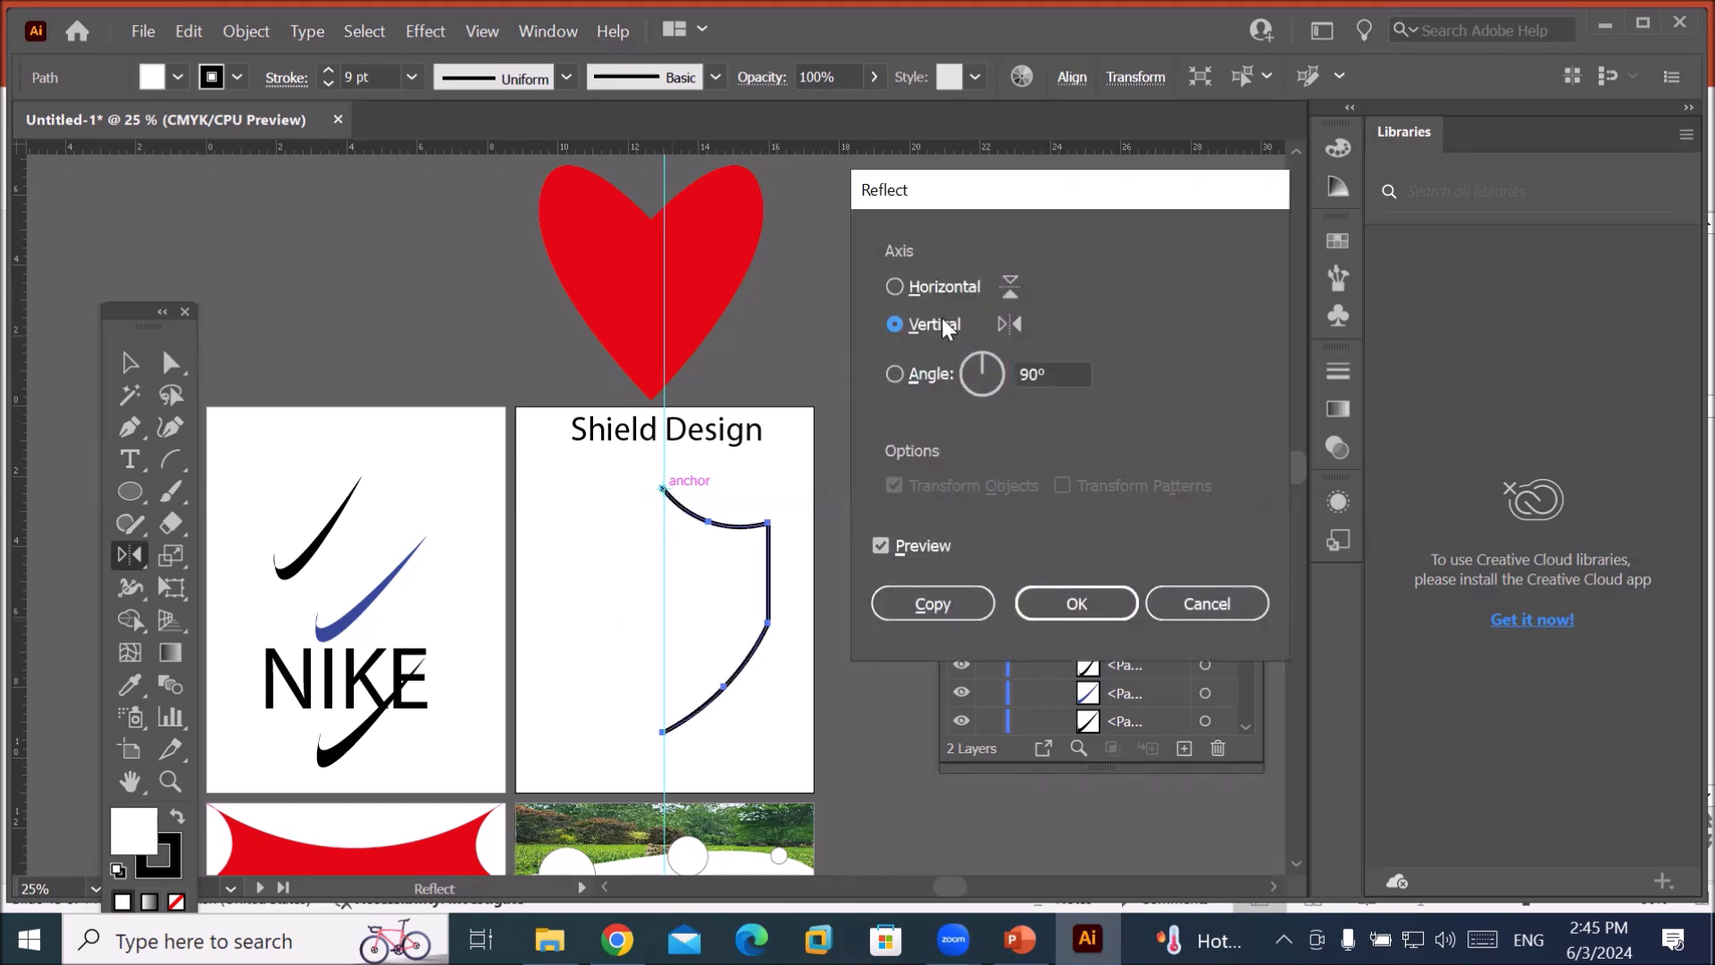
# Preview the reflection across the horizontal and vertical axes and with a custom angle raised from 0° to 90°.
pyautogui.click(895, 292)
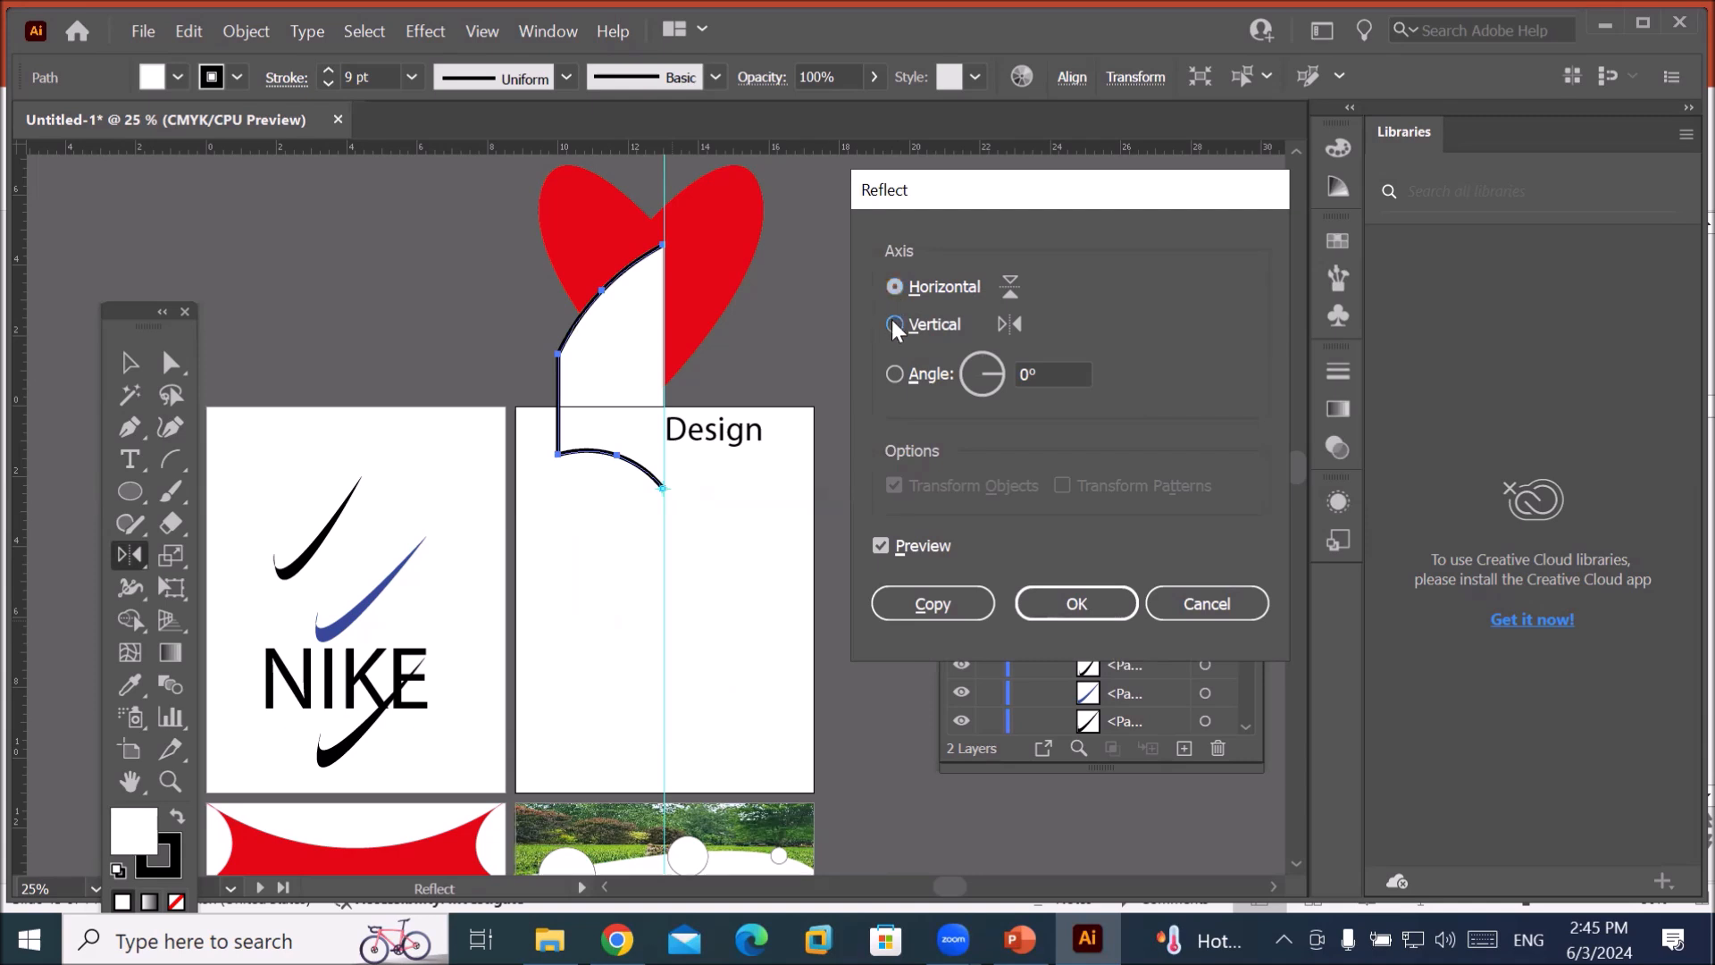
pyautogui.click(894, 324)
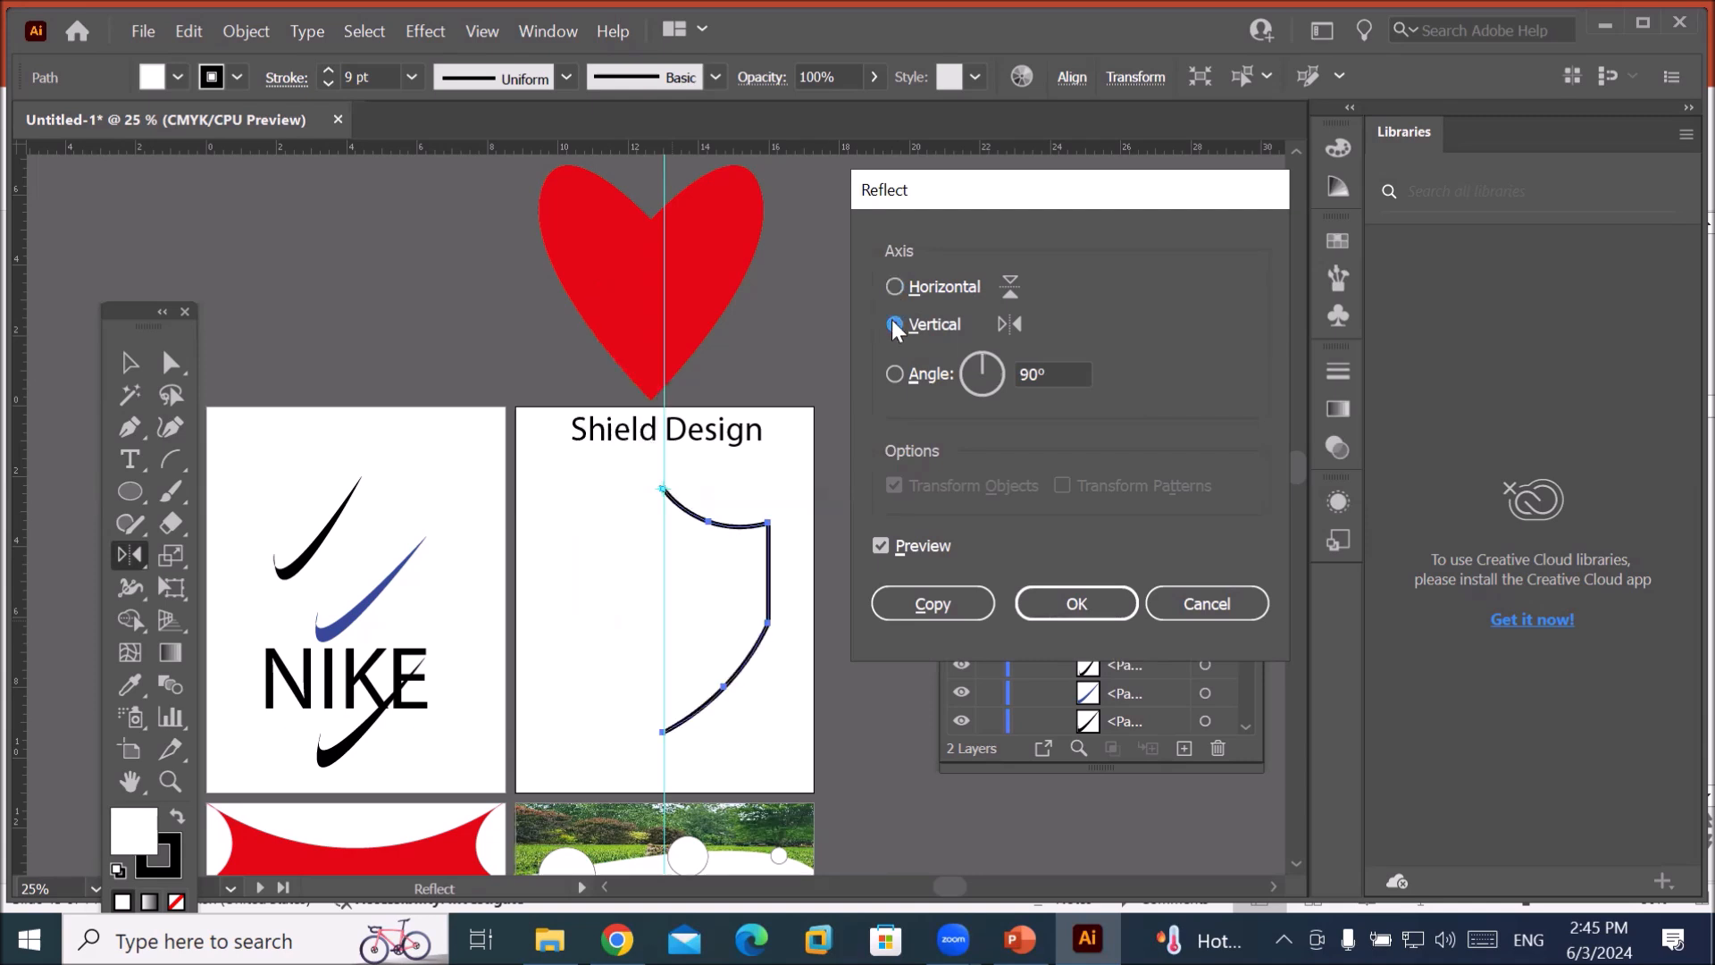
pyautogui.click(895, 374)
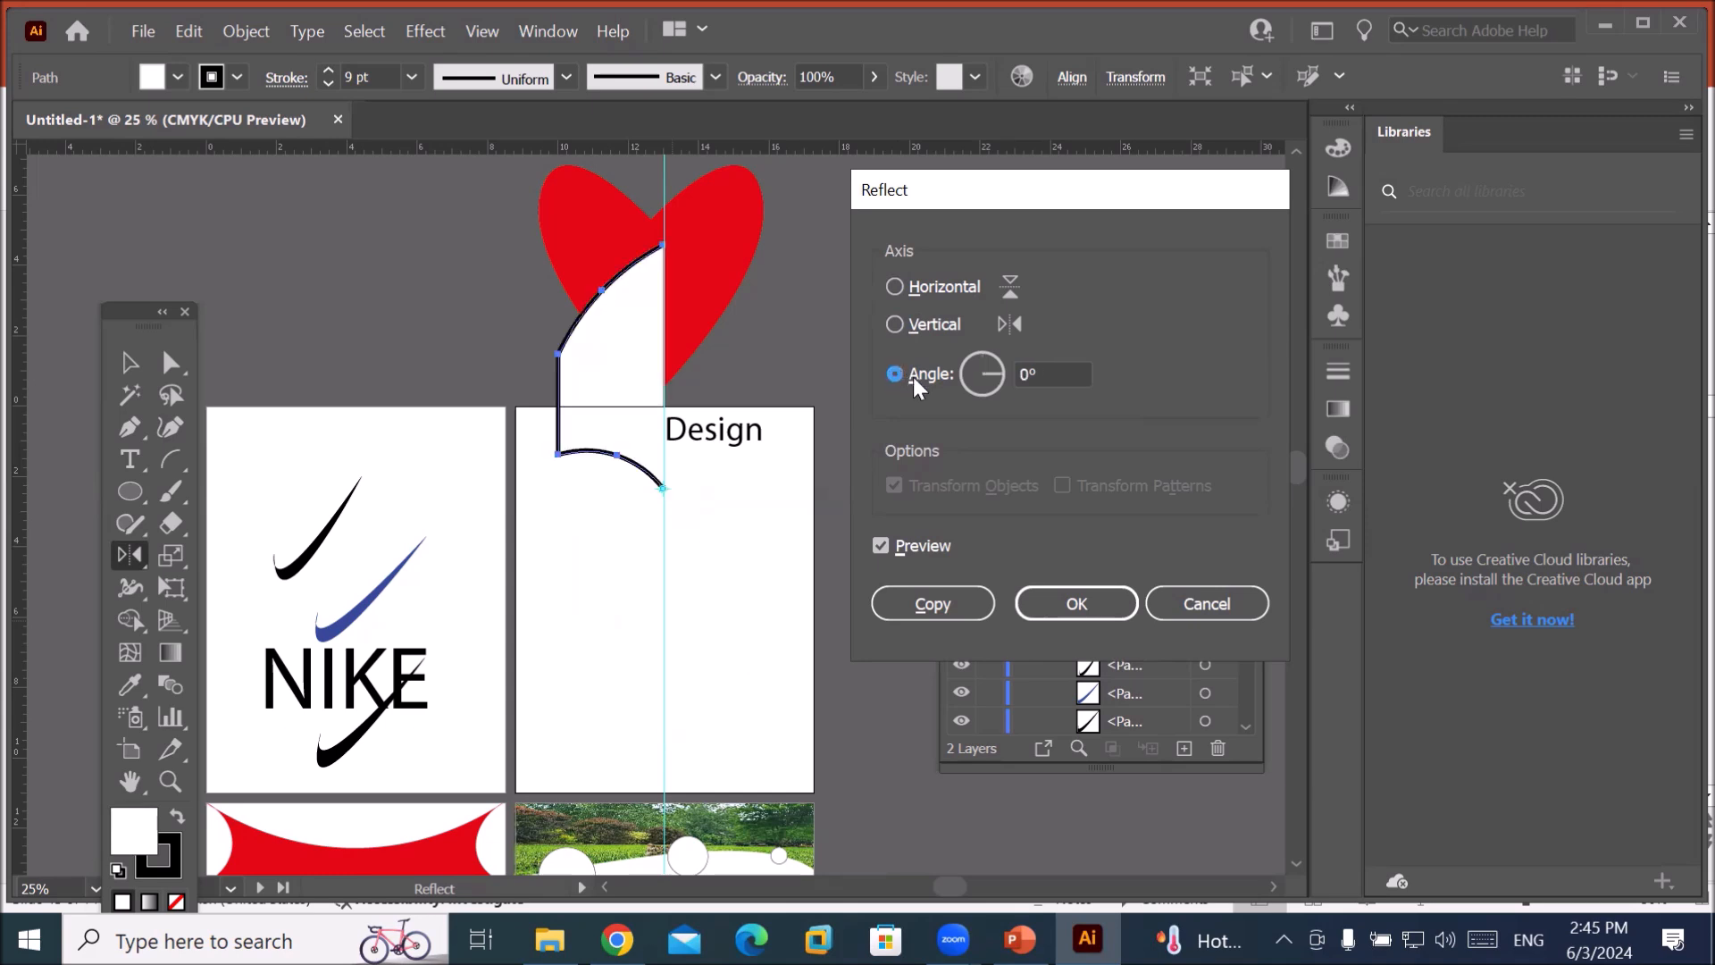
pyautogui.click(1040, 375)
pyautogui.scroll(16, 1048, 376)
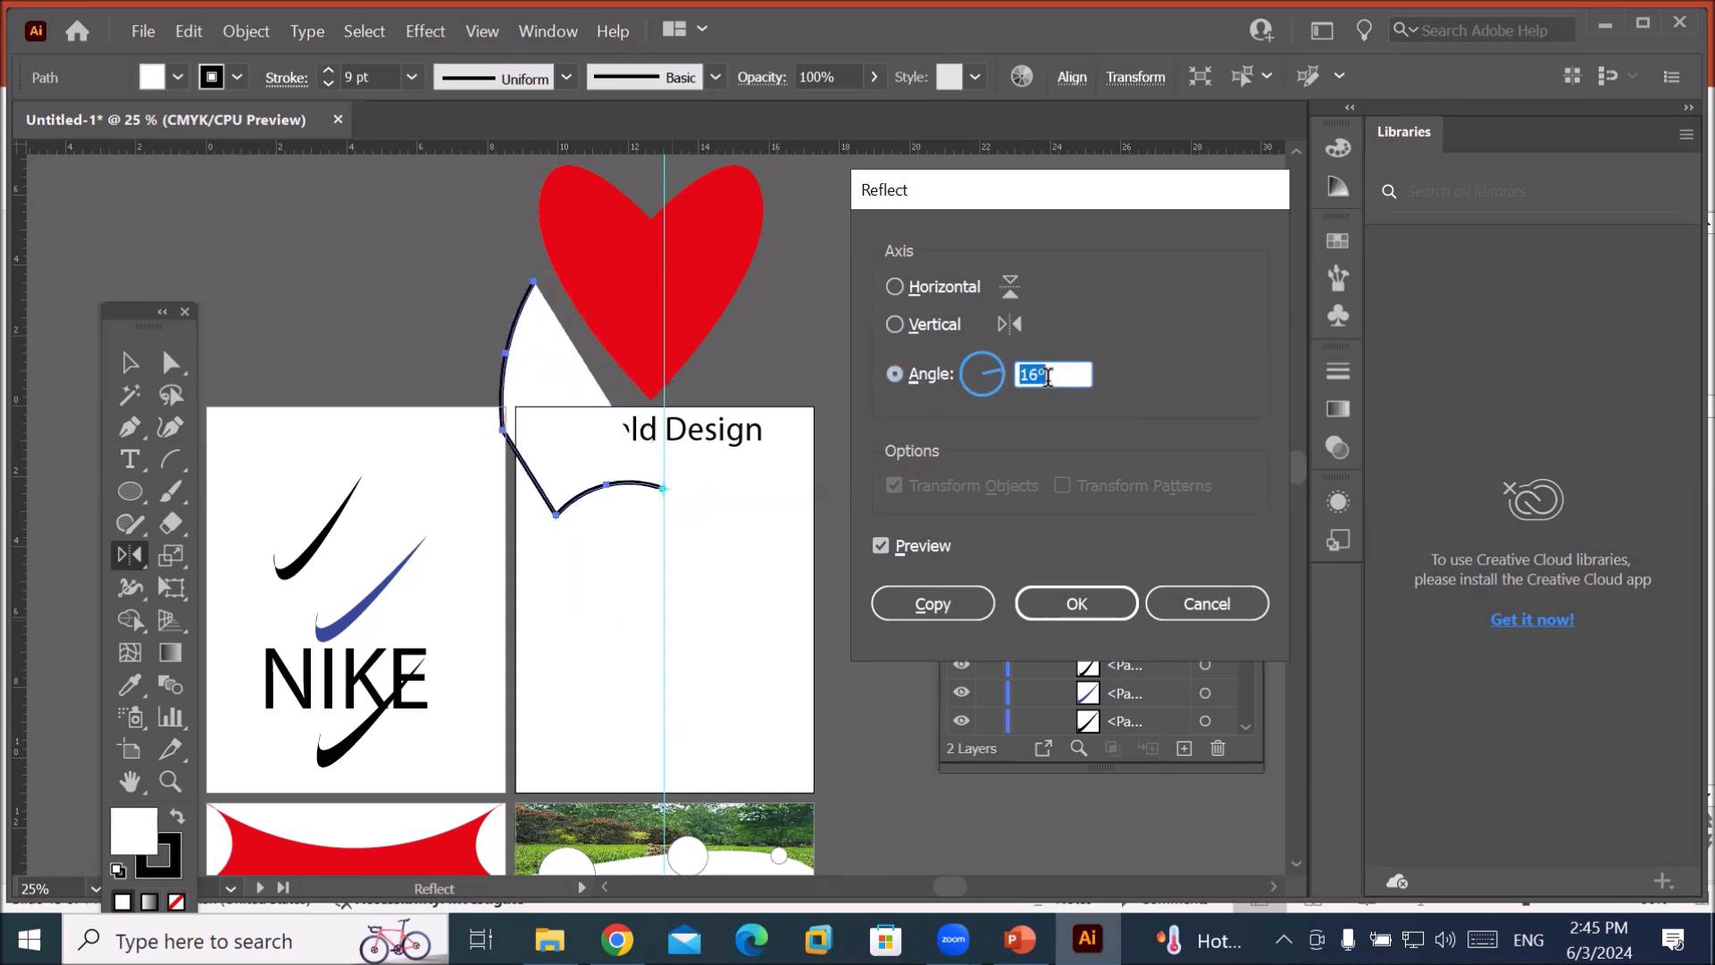
pyautogui.scroll(20, 1048, 376)
pyautogui.scroll(20, 1048, 376)
pyautogui.scroll(9, 1048, 376)
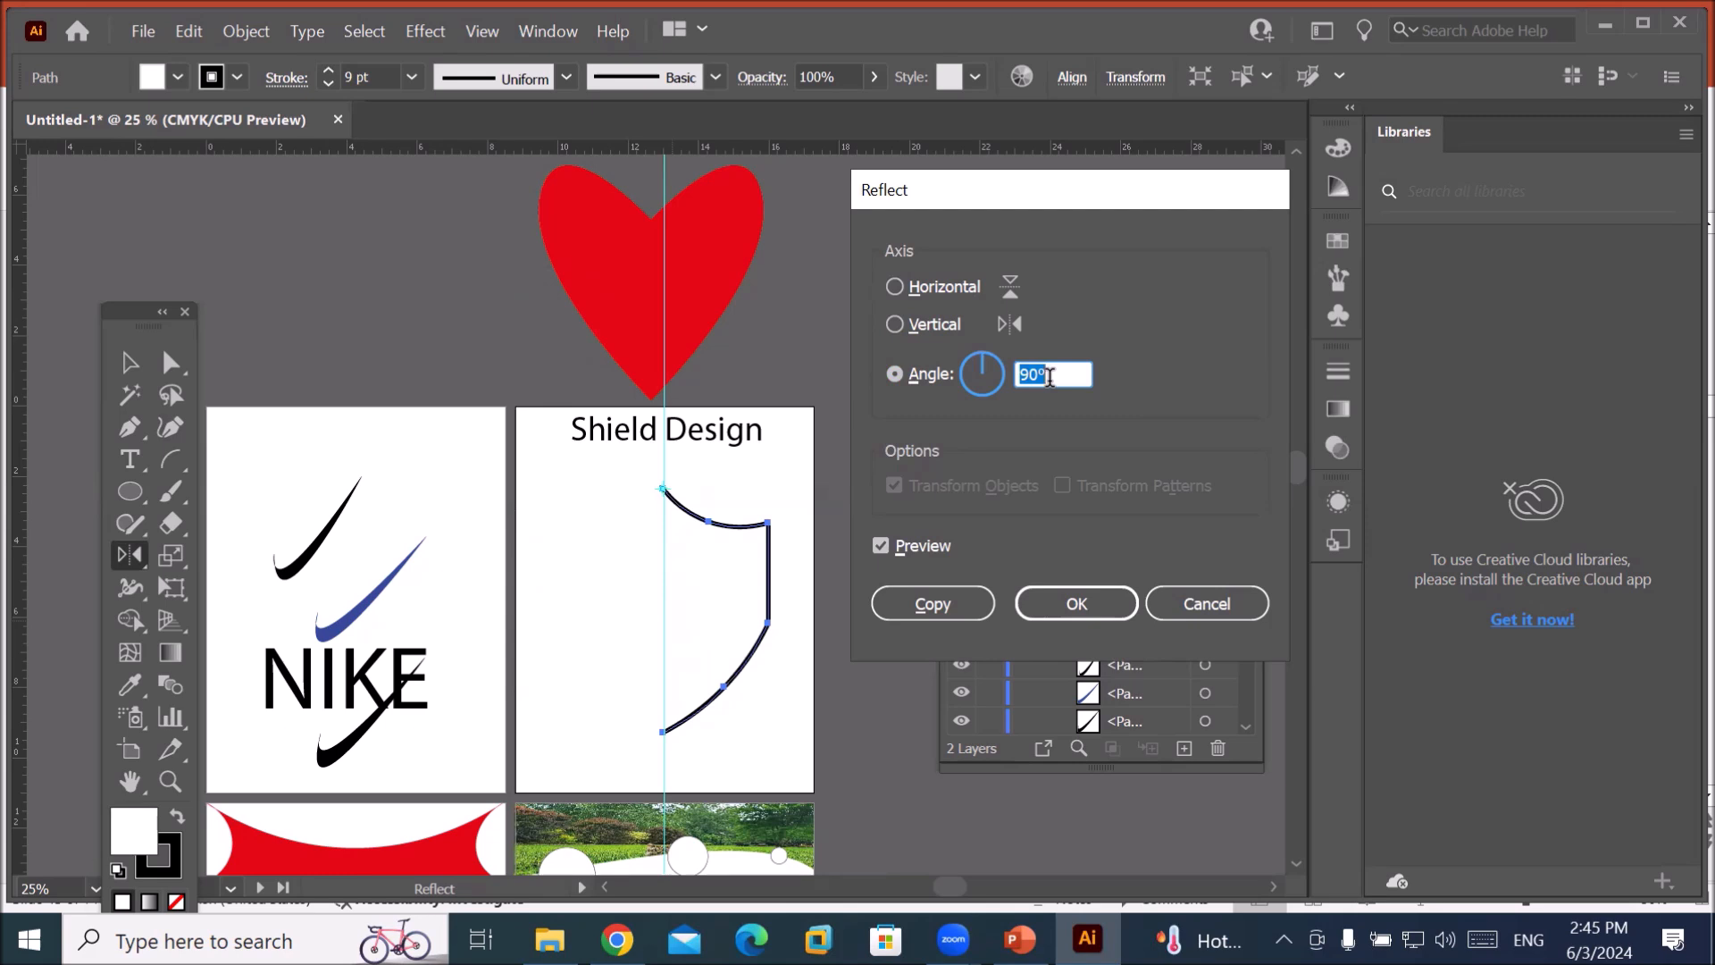
pyautogui.click(926, 323)
# Preview the horizontal reflection again, and sweep its axis angle up to 90° for comparison.
pyautogui.click(942, 284)
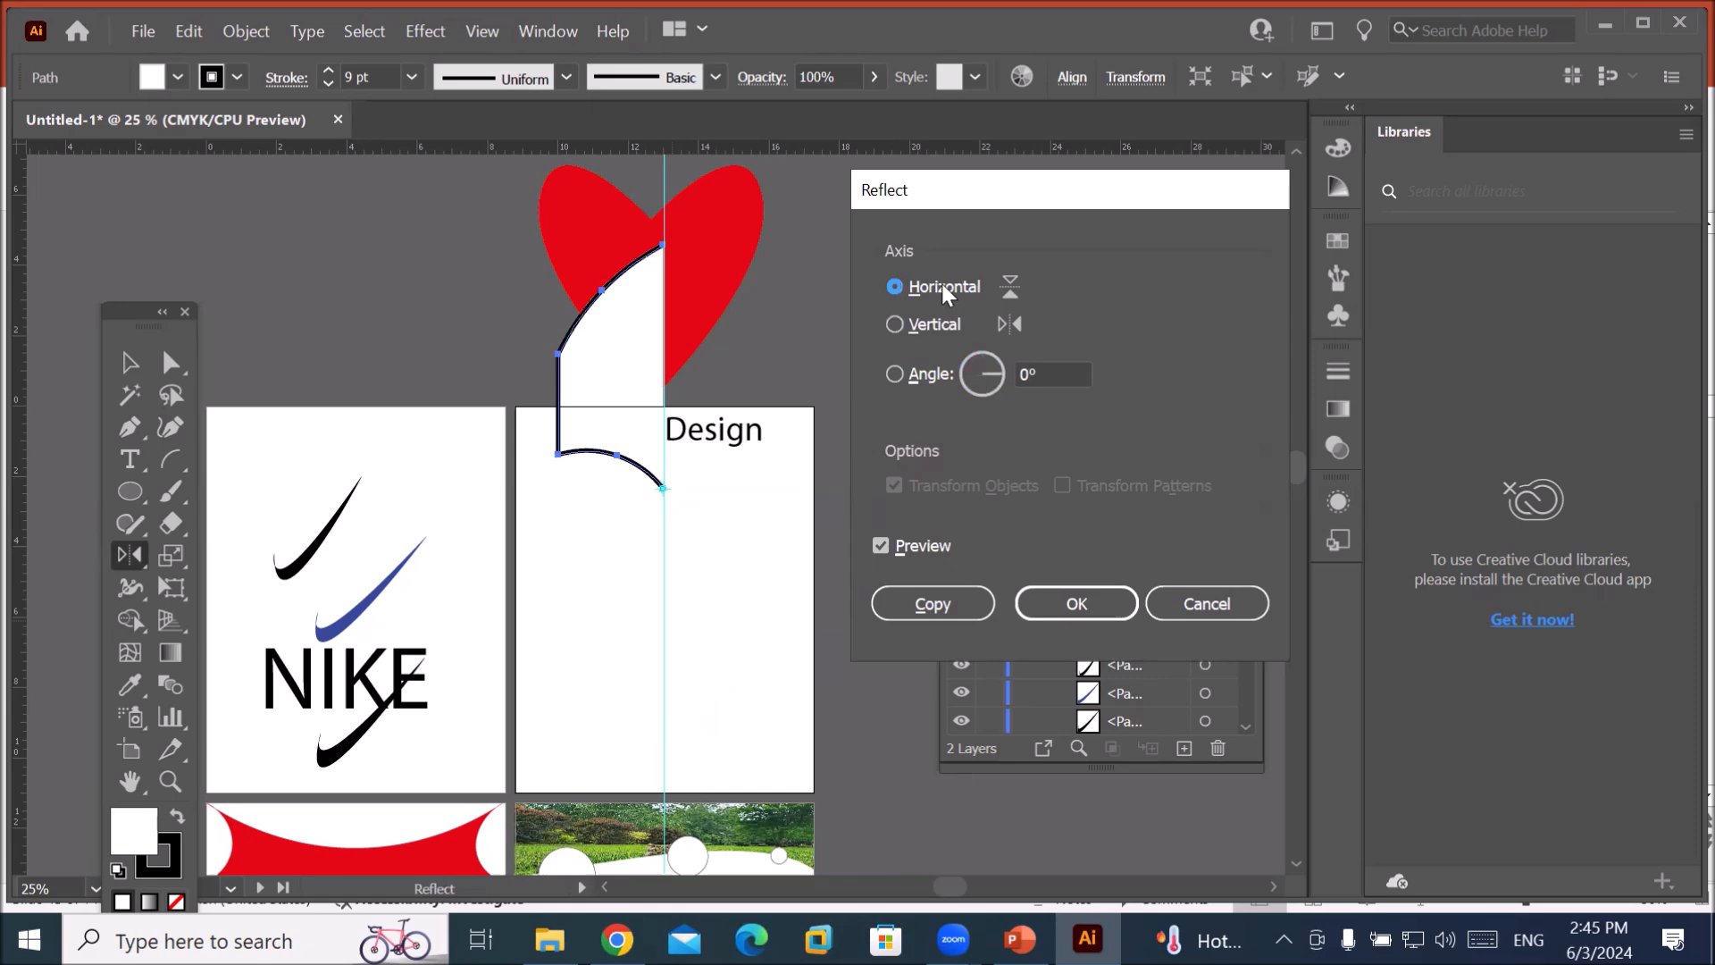
pyautogui.click(1046, 374)
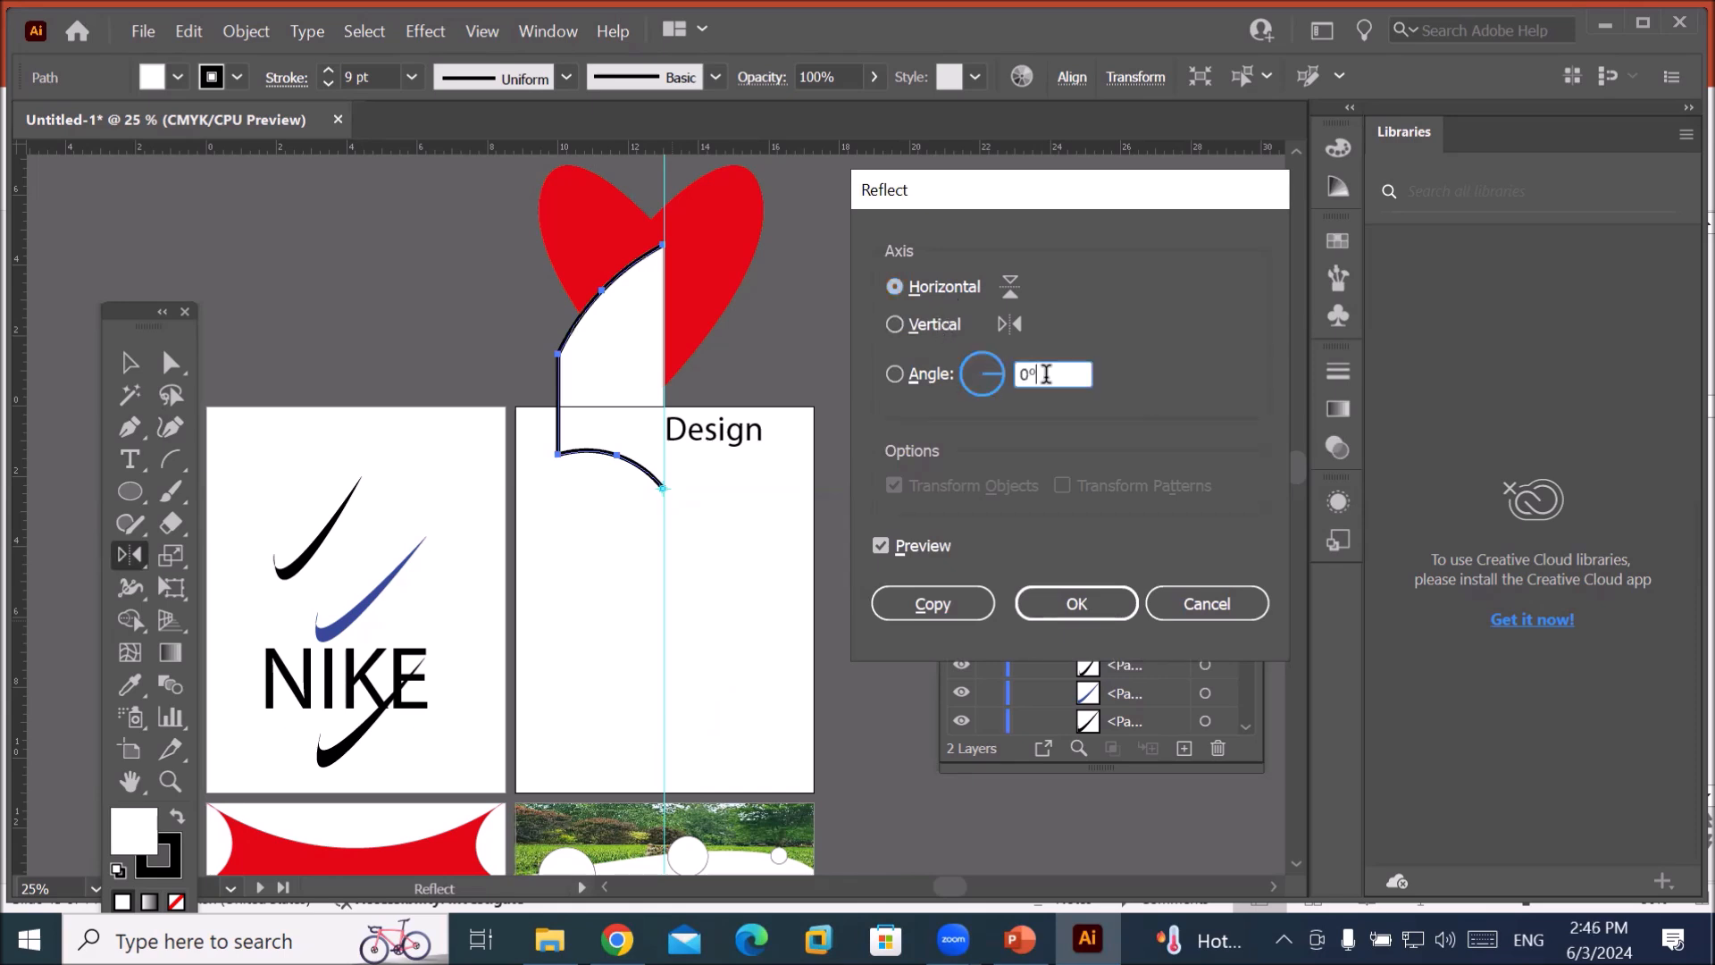
pyautogui.scroll(3, 1046, 374)
pyautogui.scroll(20, 1046, 375)
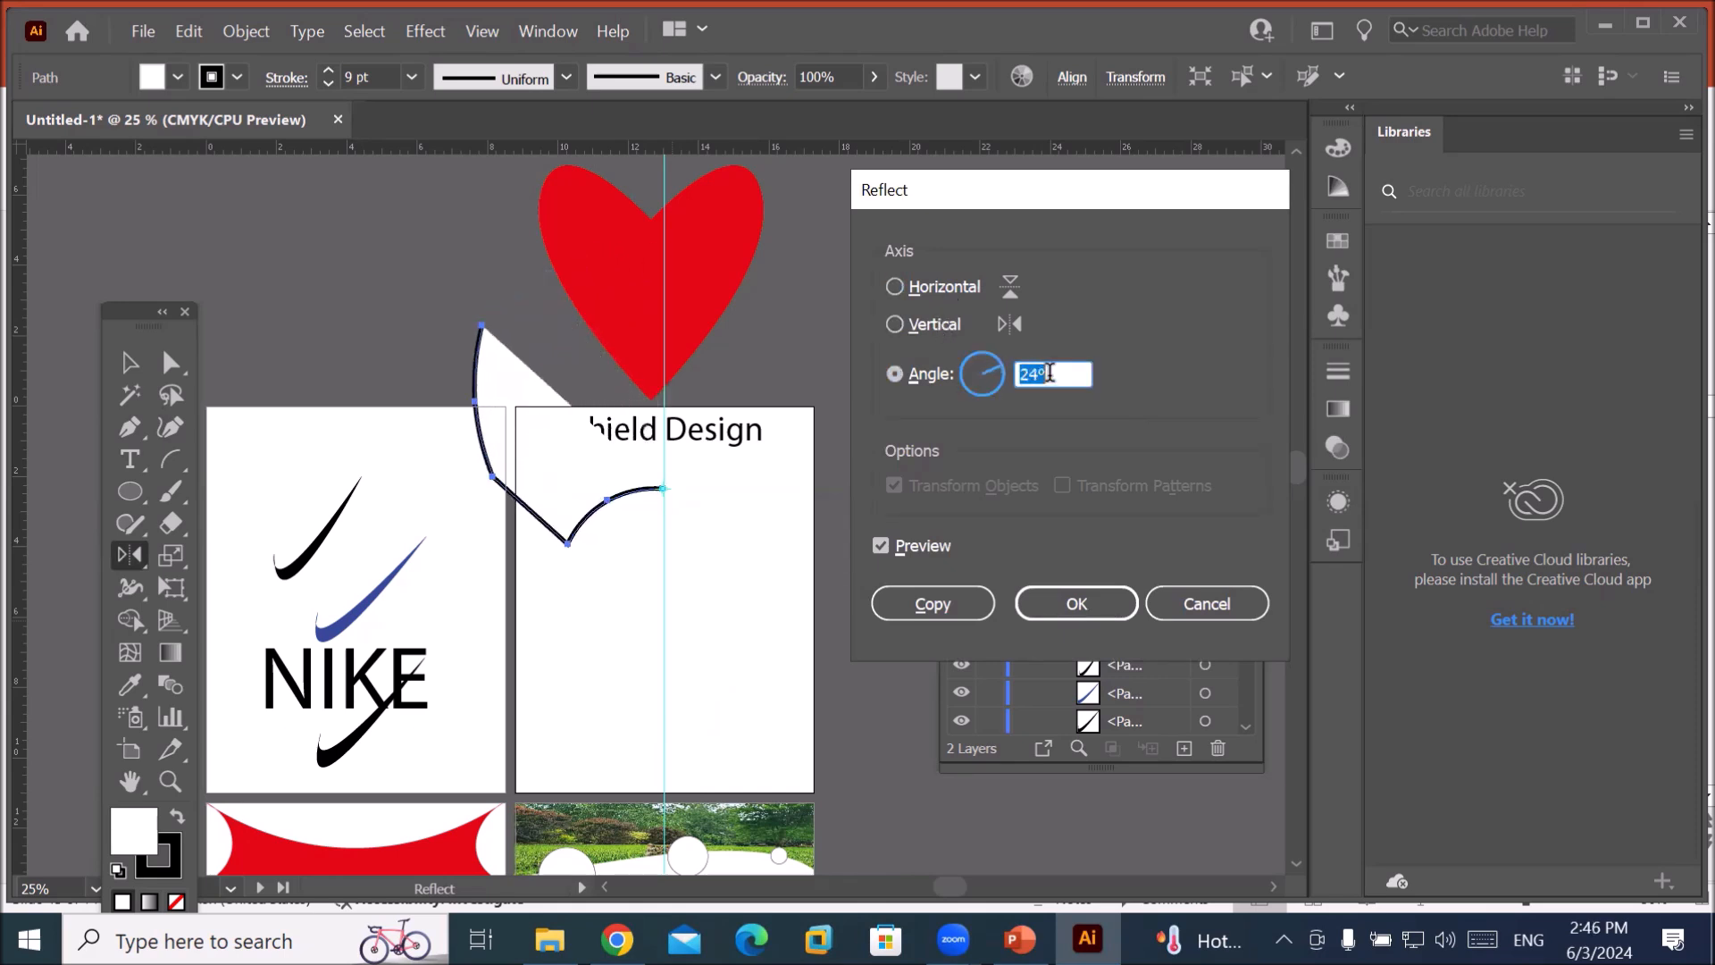
pyautogui.scroll(20, 1048, 373)
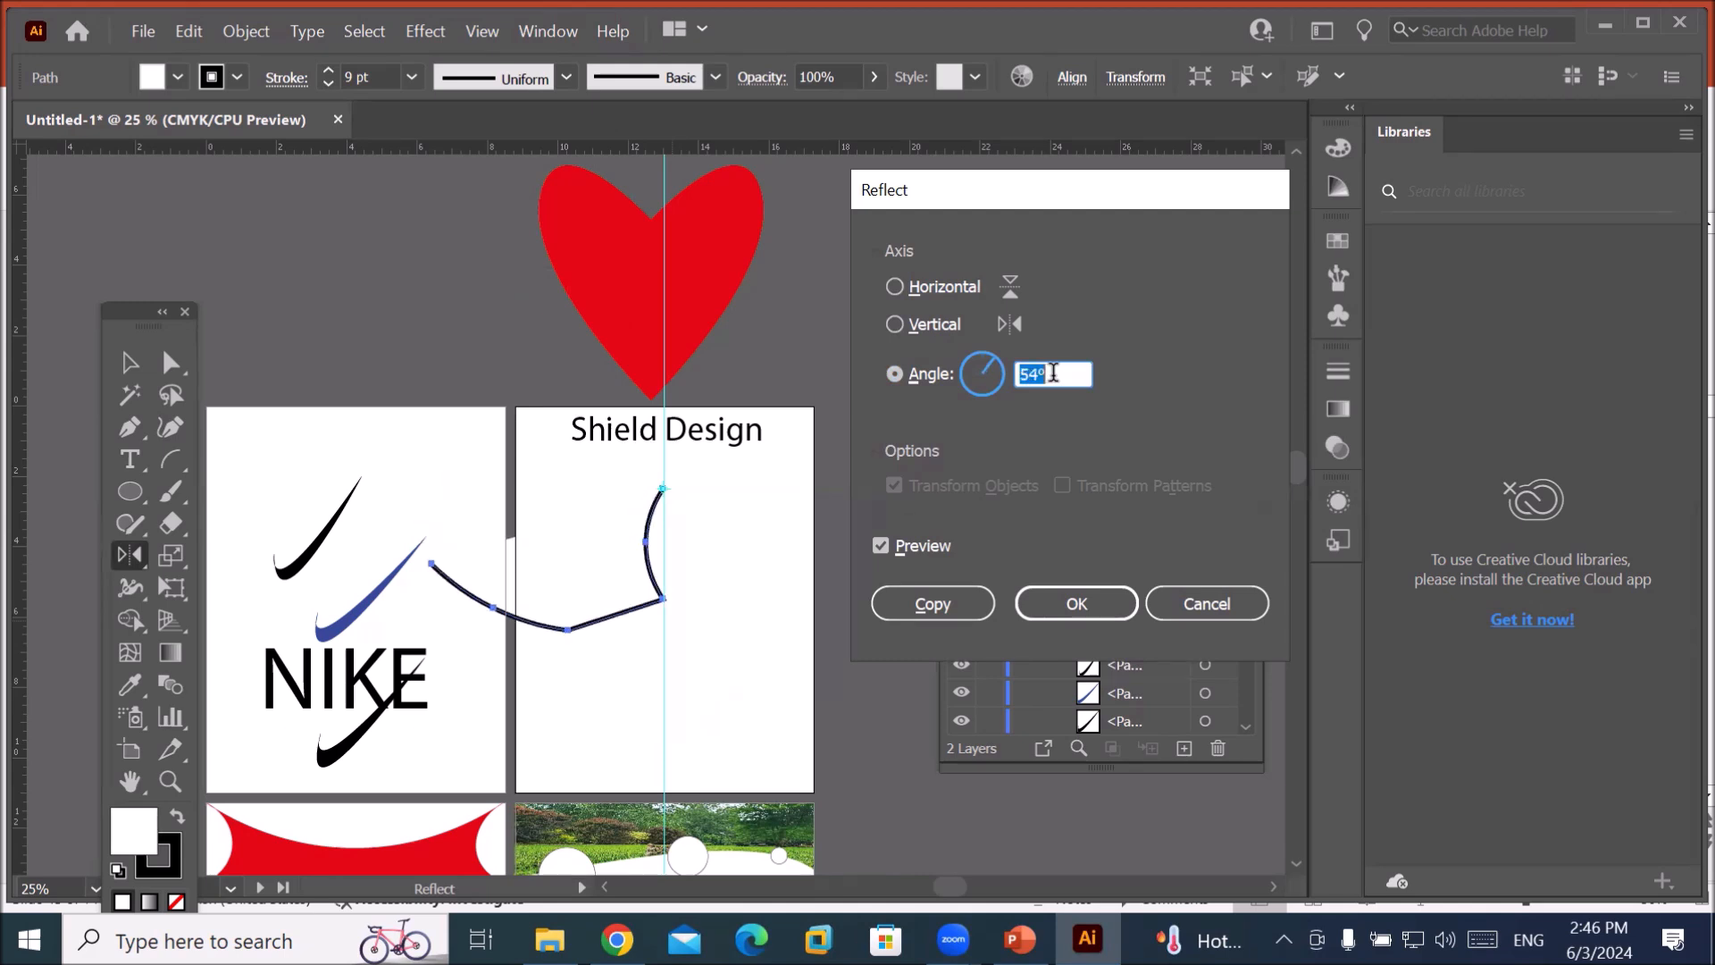
pyautogui.scroll(20, 1053, 373)
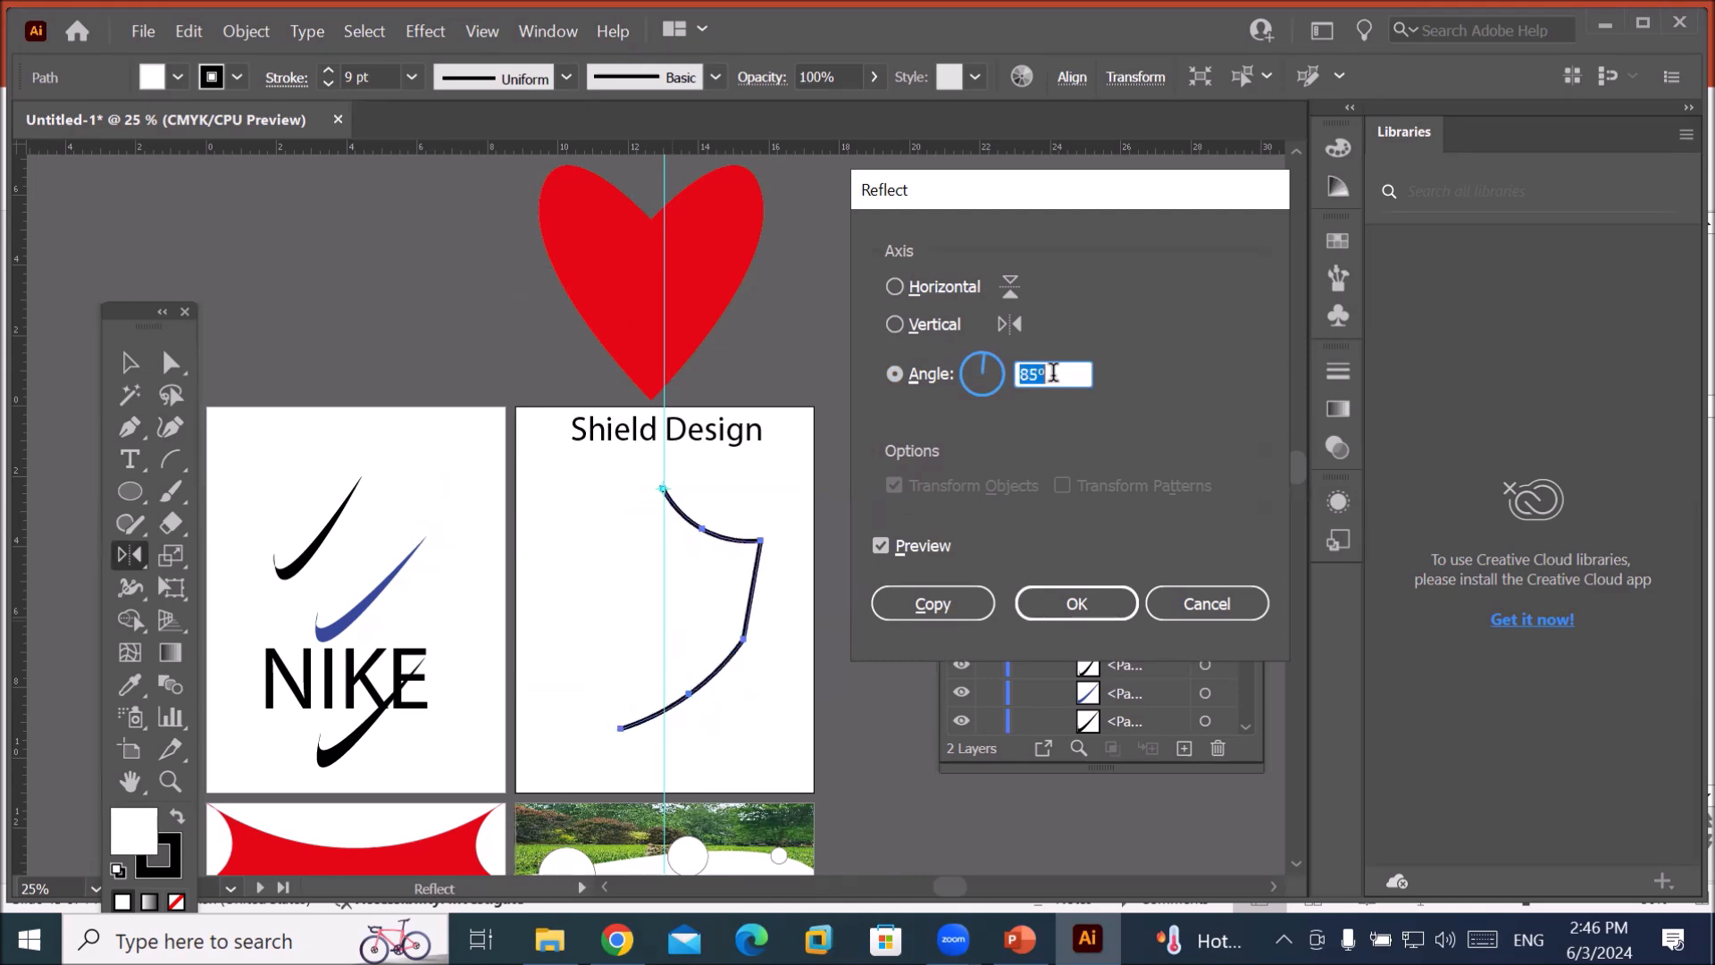
pyautogui.scroll(-2, 1053, 373)
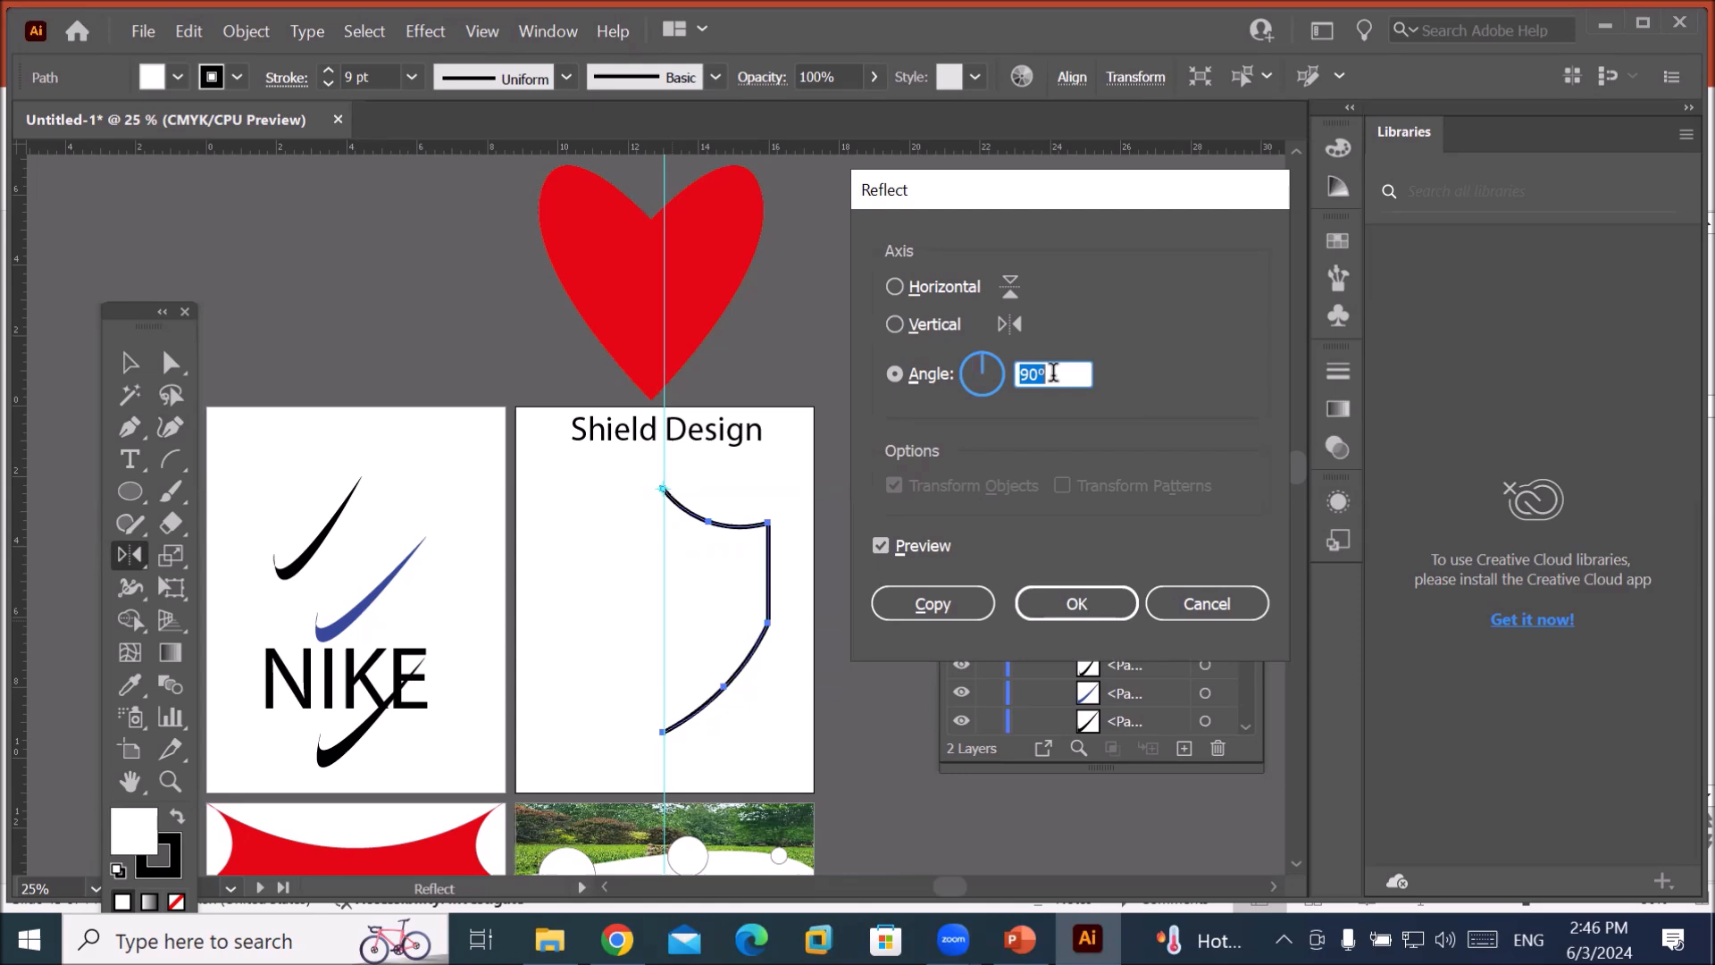
# Reflect the half outline across the vertical axis as a copy to complete the shield, and deselect it.
pyautogui.click(935, 325)
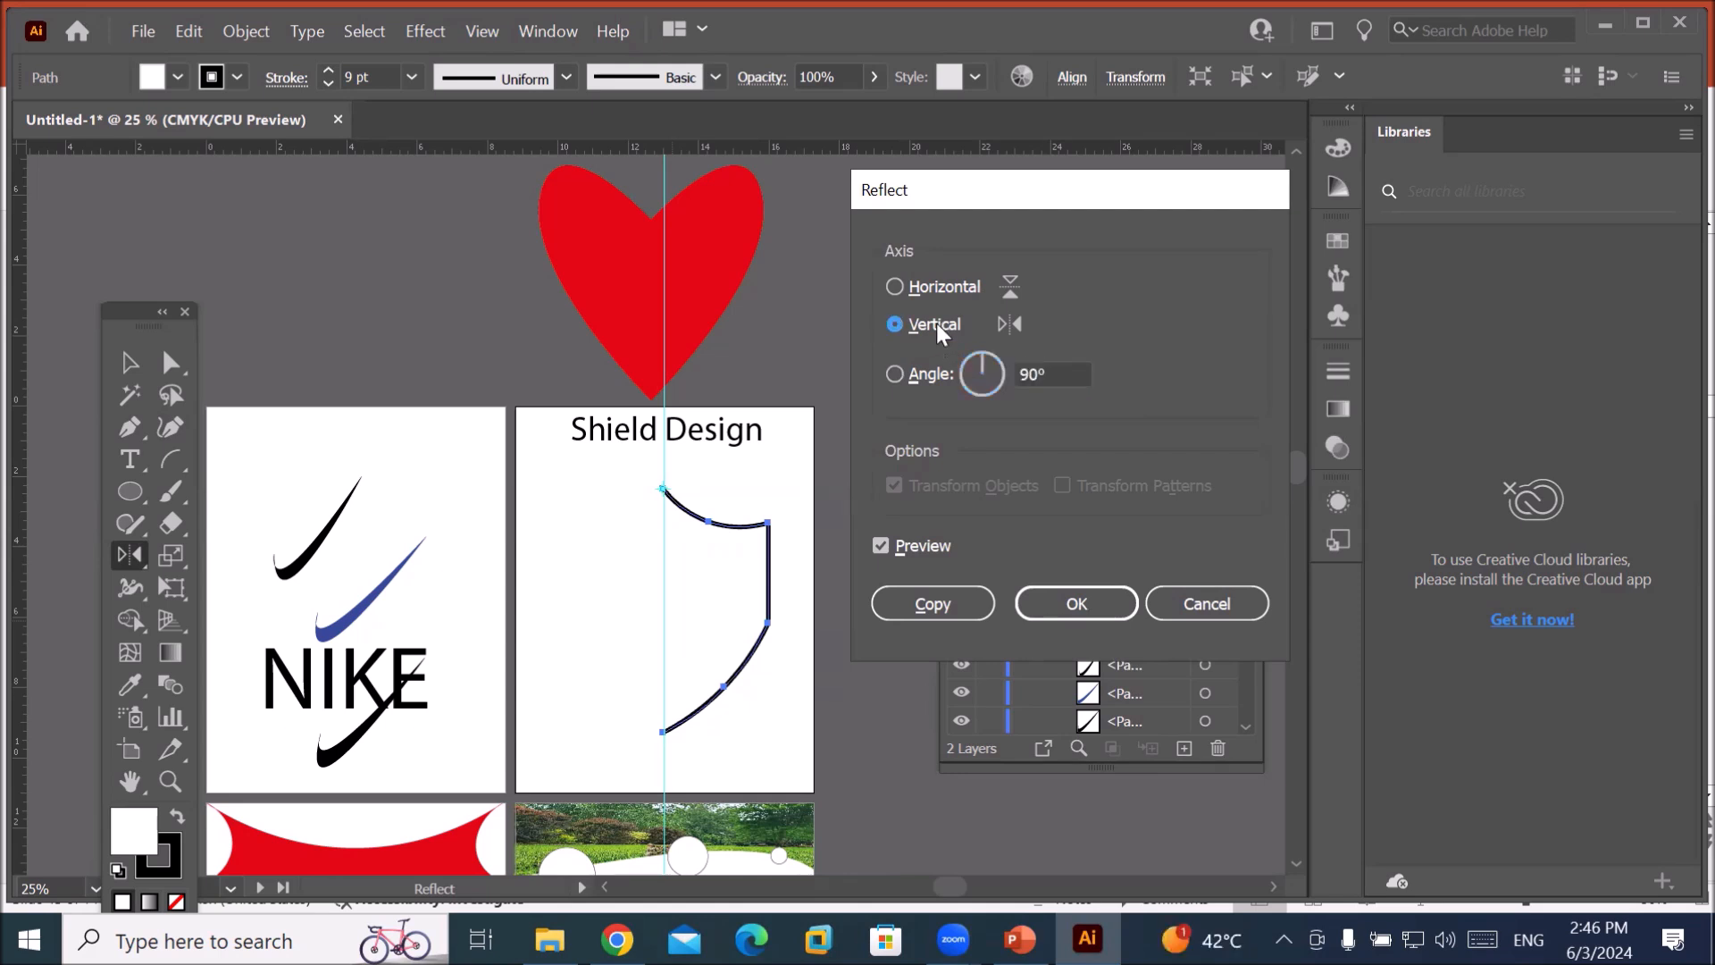
pyautogui.click(940, 607)
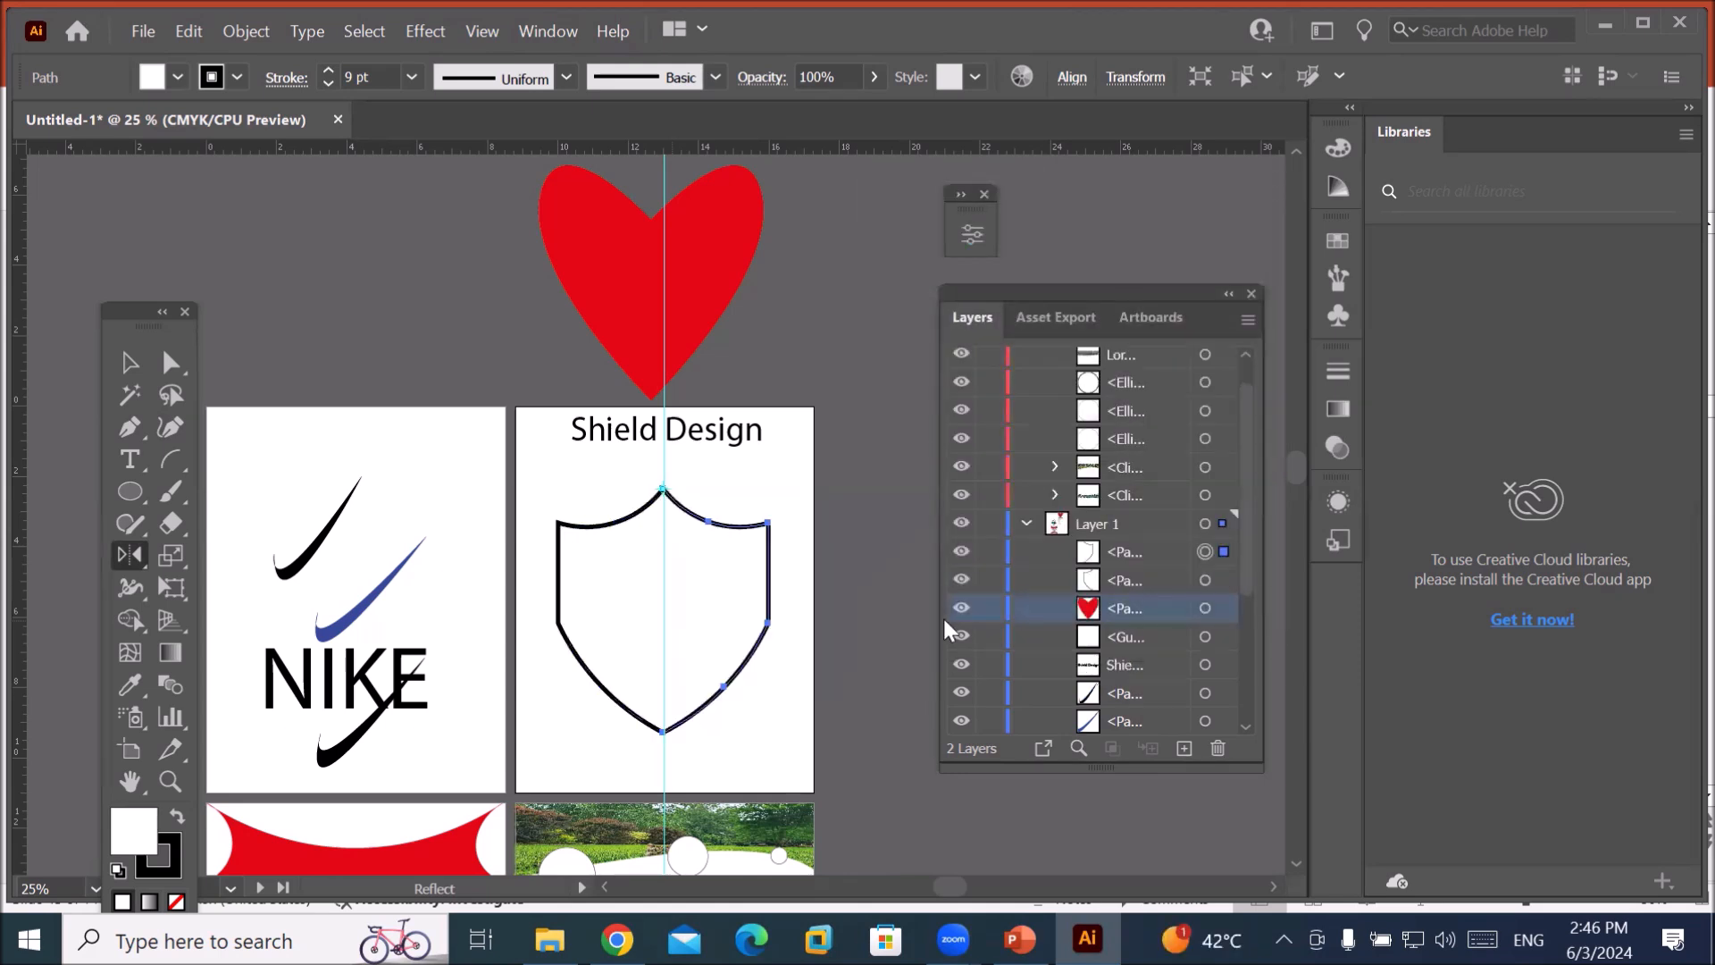
pyautogui.click(133, 365)
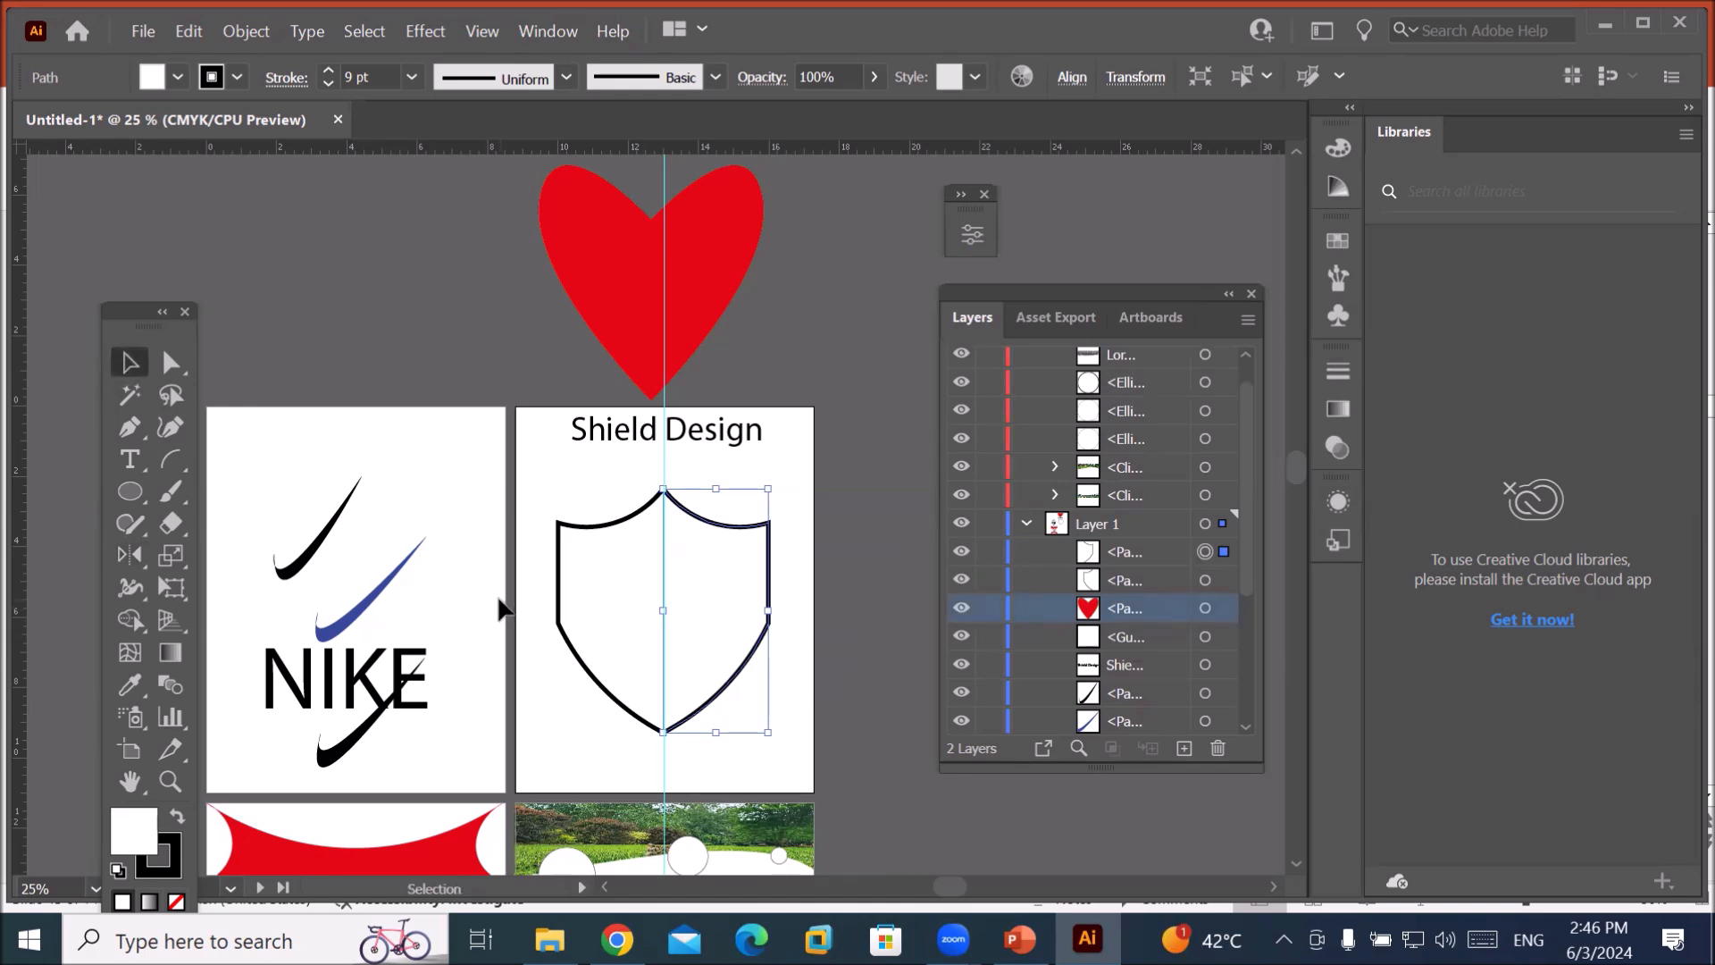
pyautogui.click(604, 482)
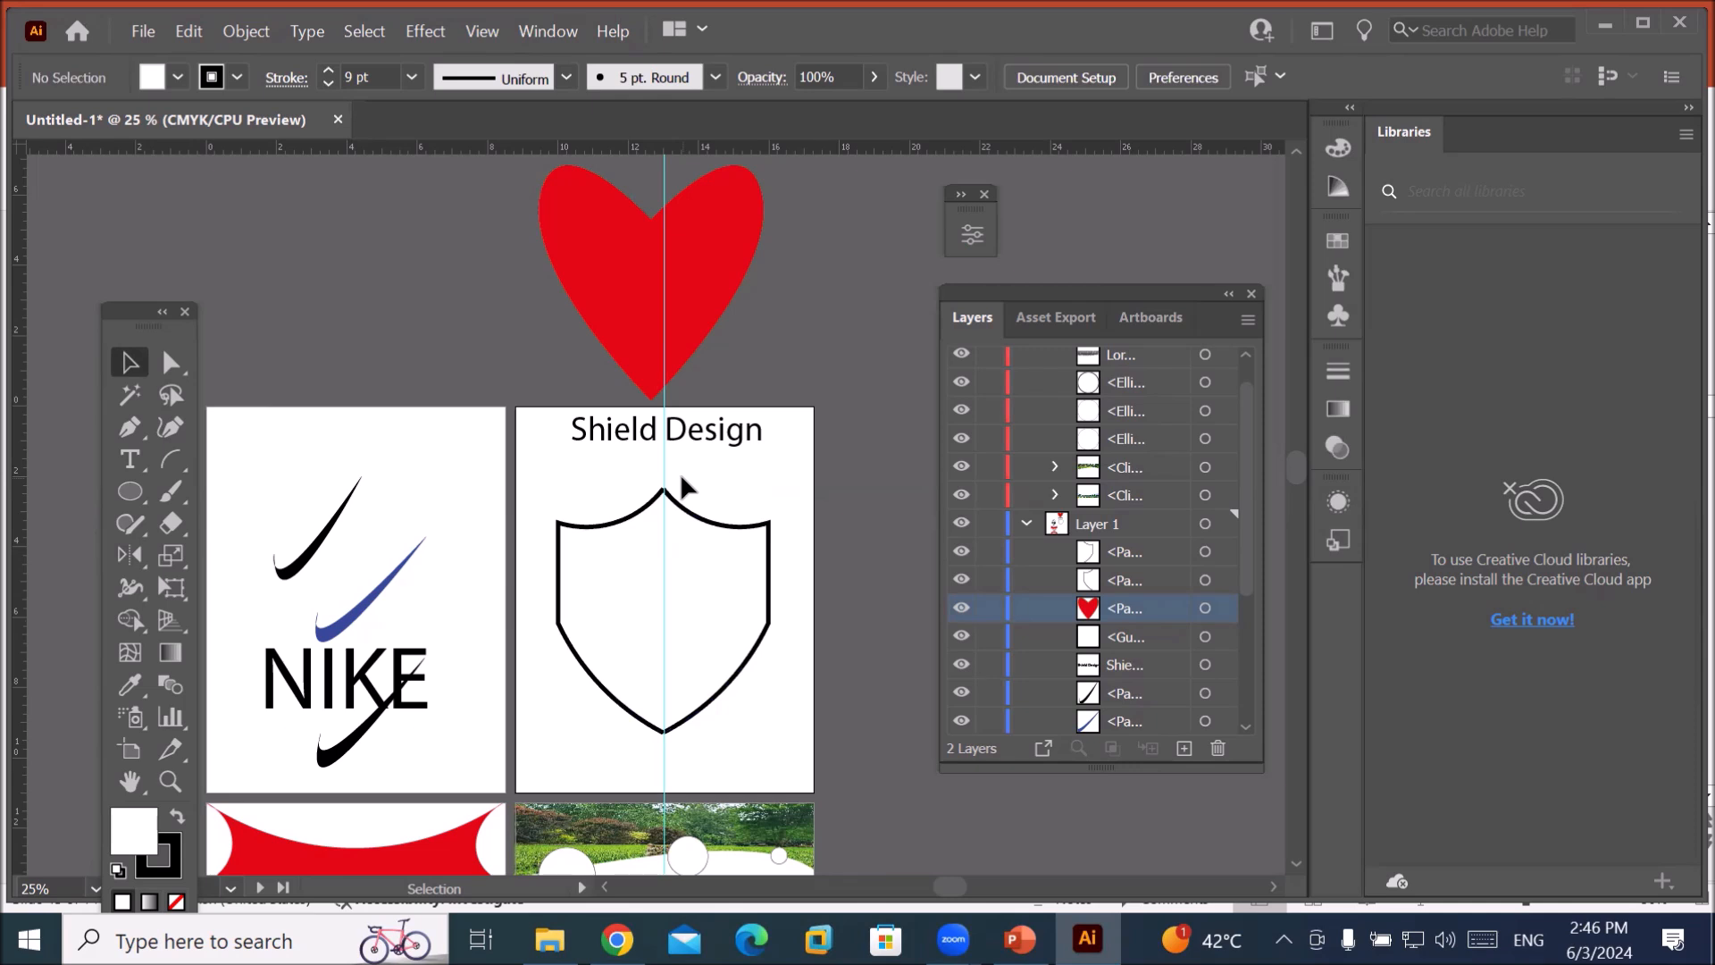
# Move the mirrored right half away from the left half, and bring it back to meet at the guide.
pyautogui.scroll(2, 681, 486)
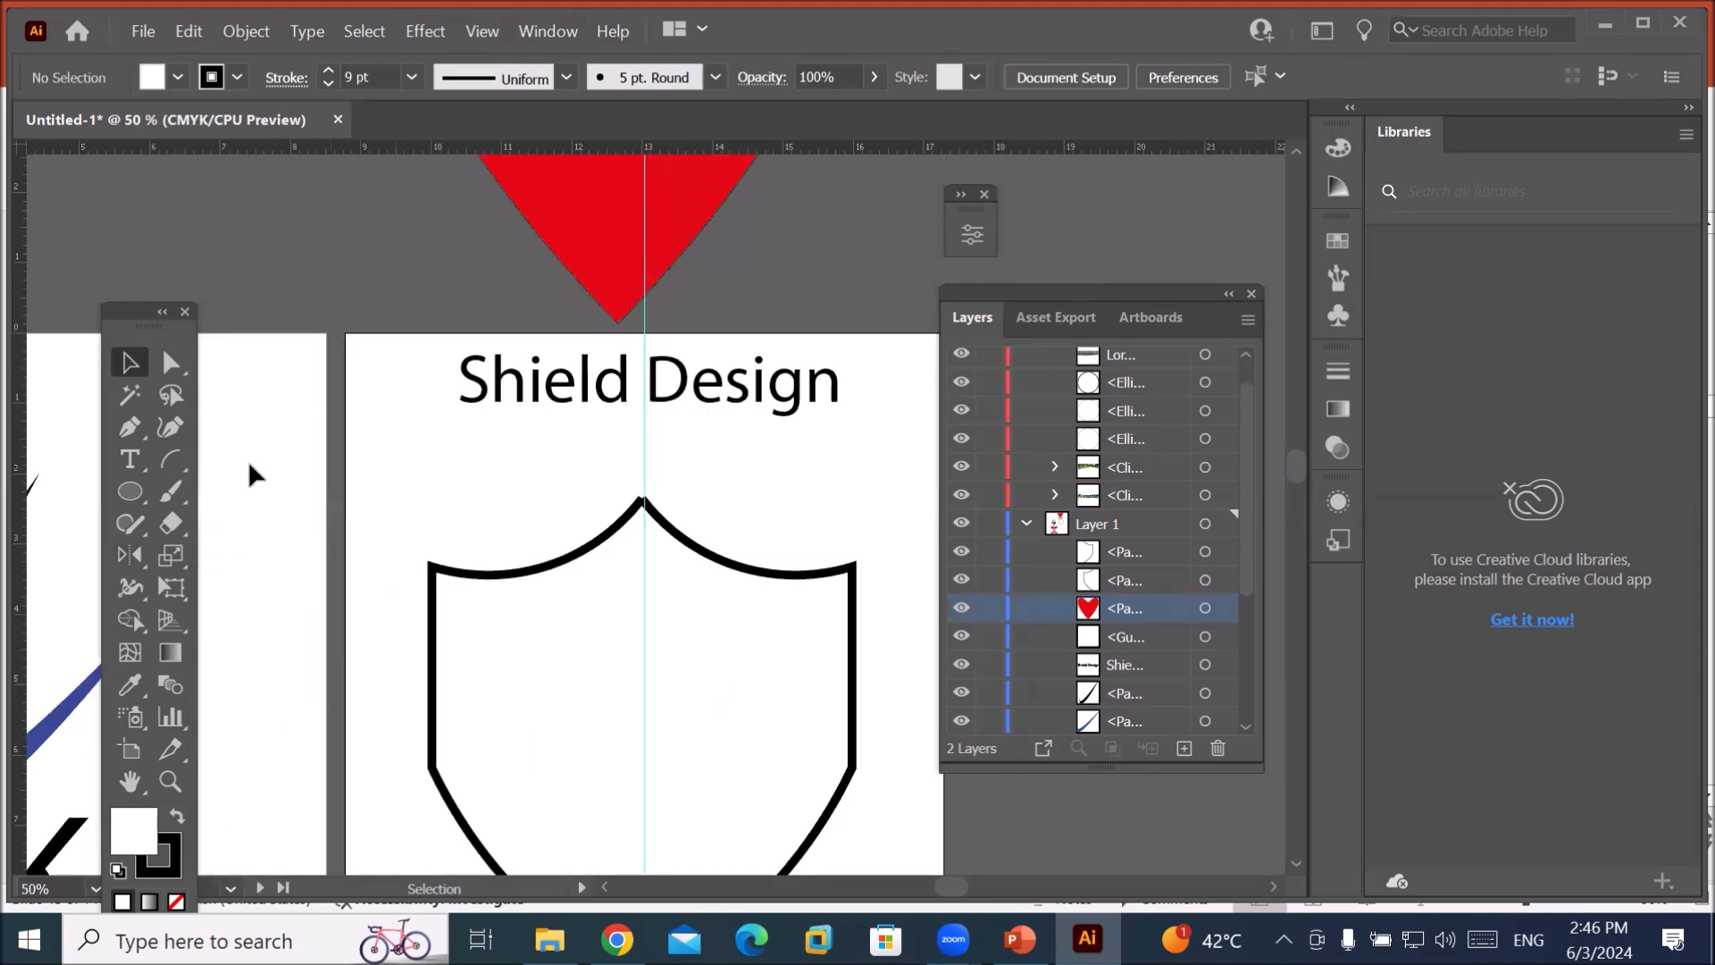
pyautogui.click(170, 393)
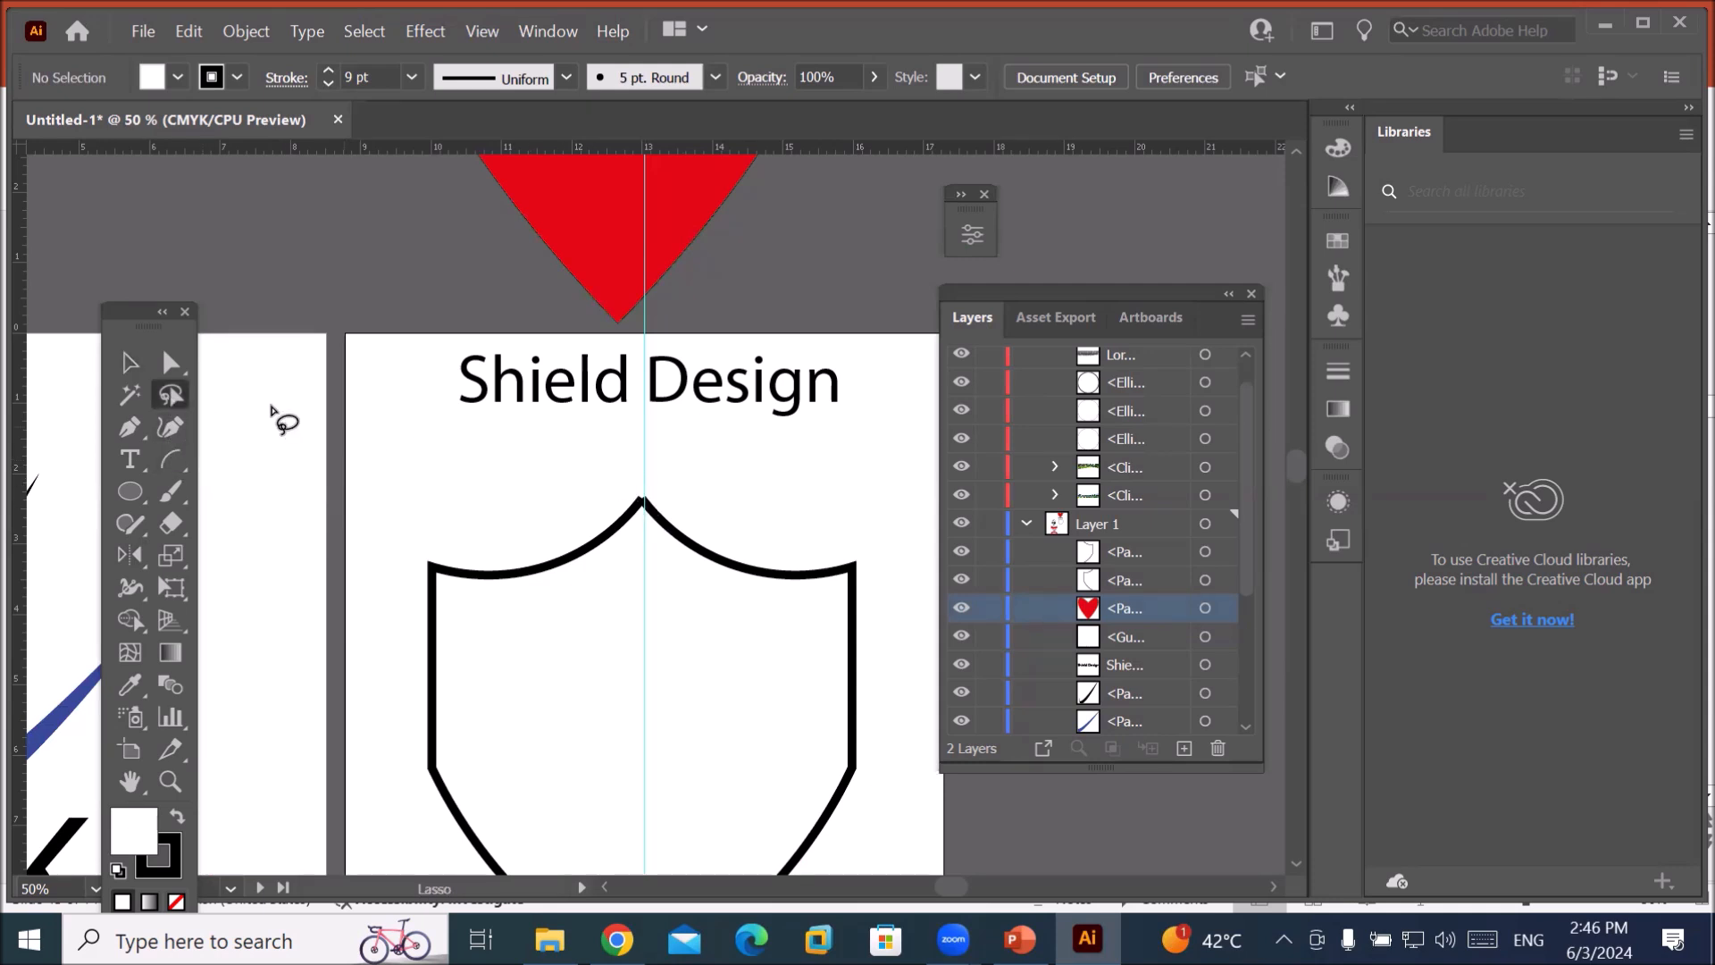
pyautogui.click(130, 362)
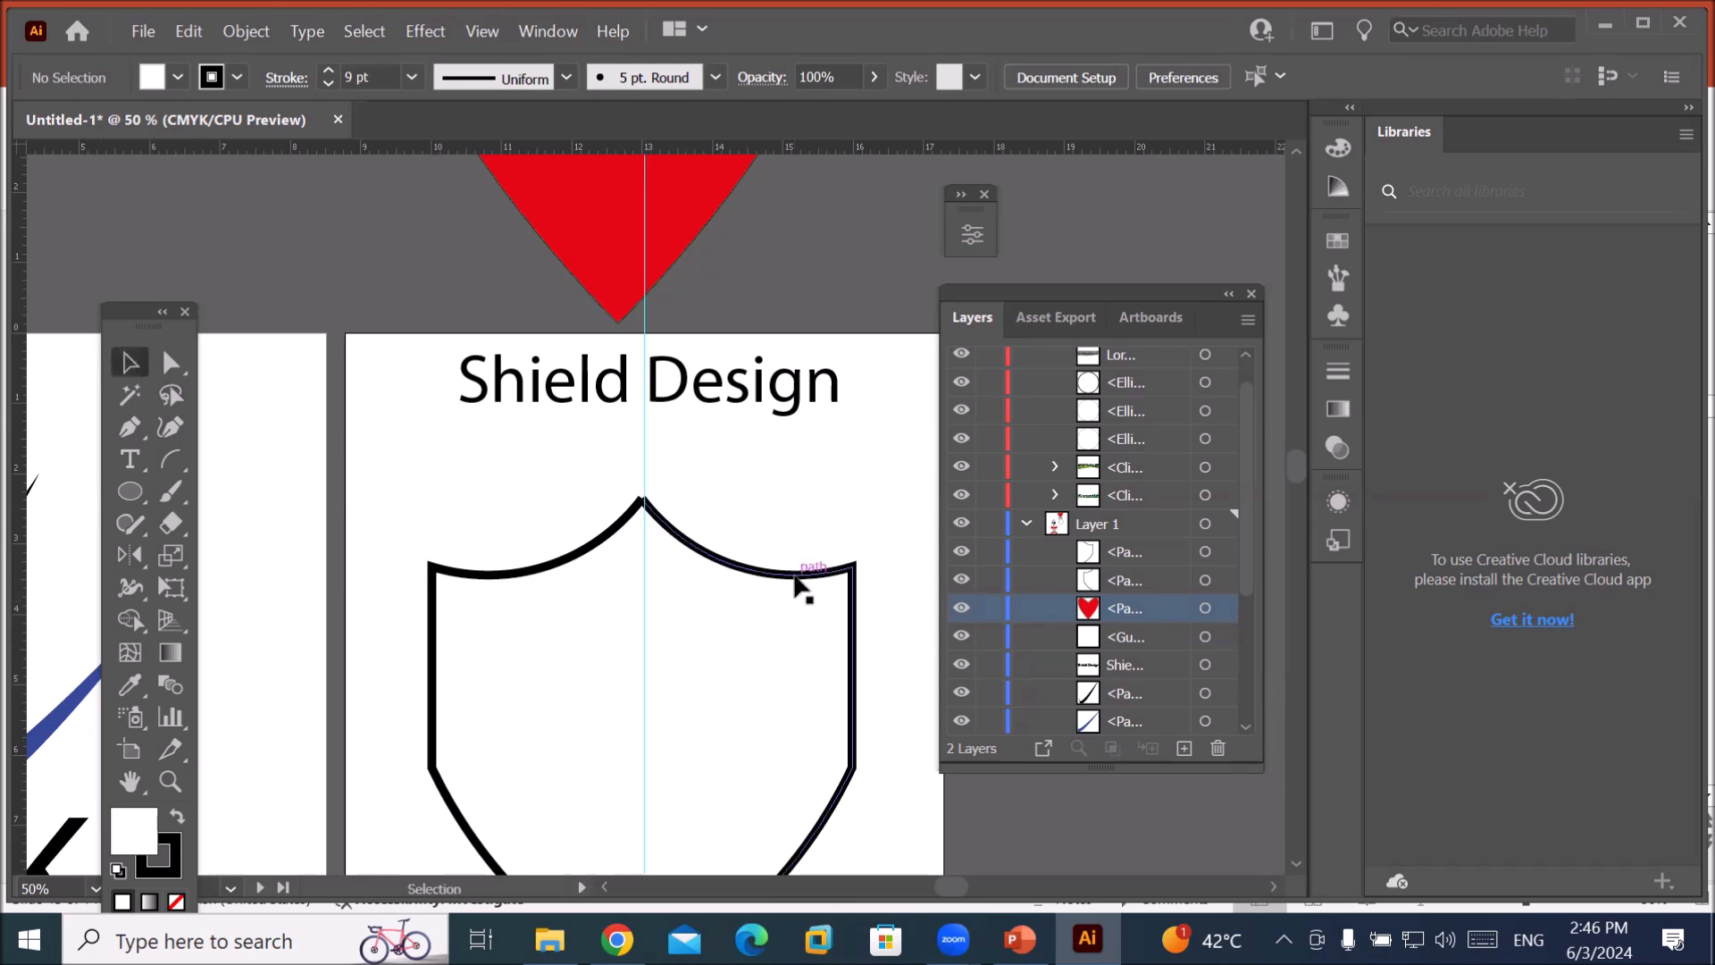
pyautogui.moveTo(797, 572); pyautogui.dragTo(817, 529)
pyautogui.scroll(-2, 881, 714)
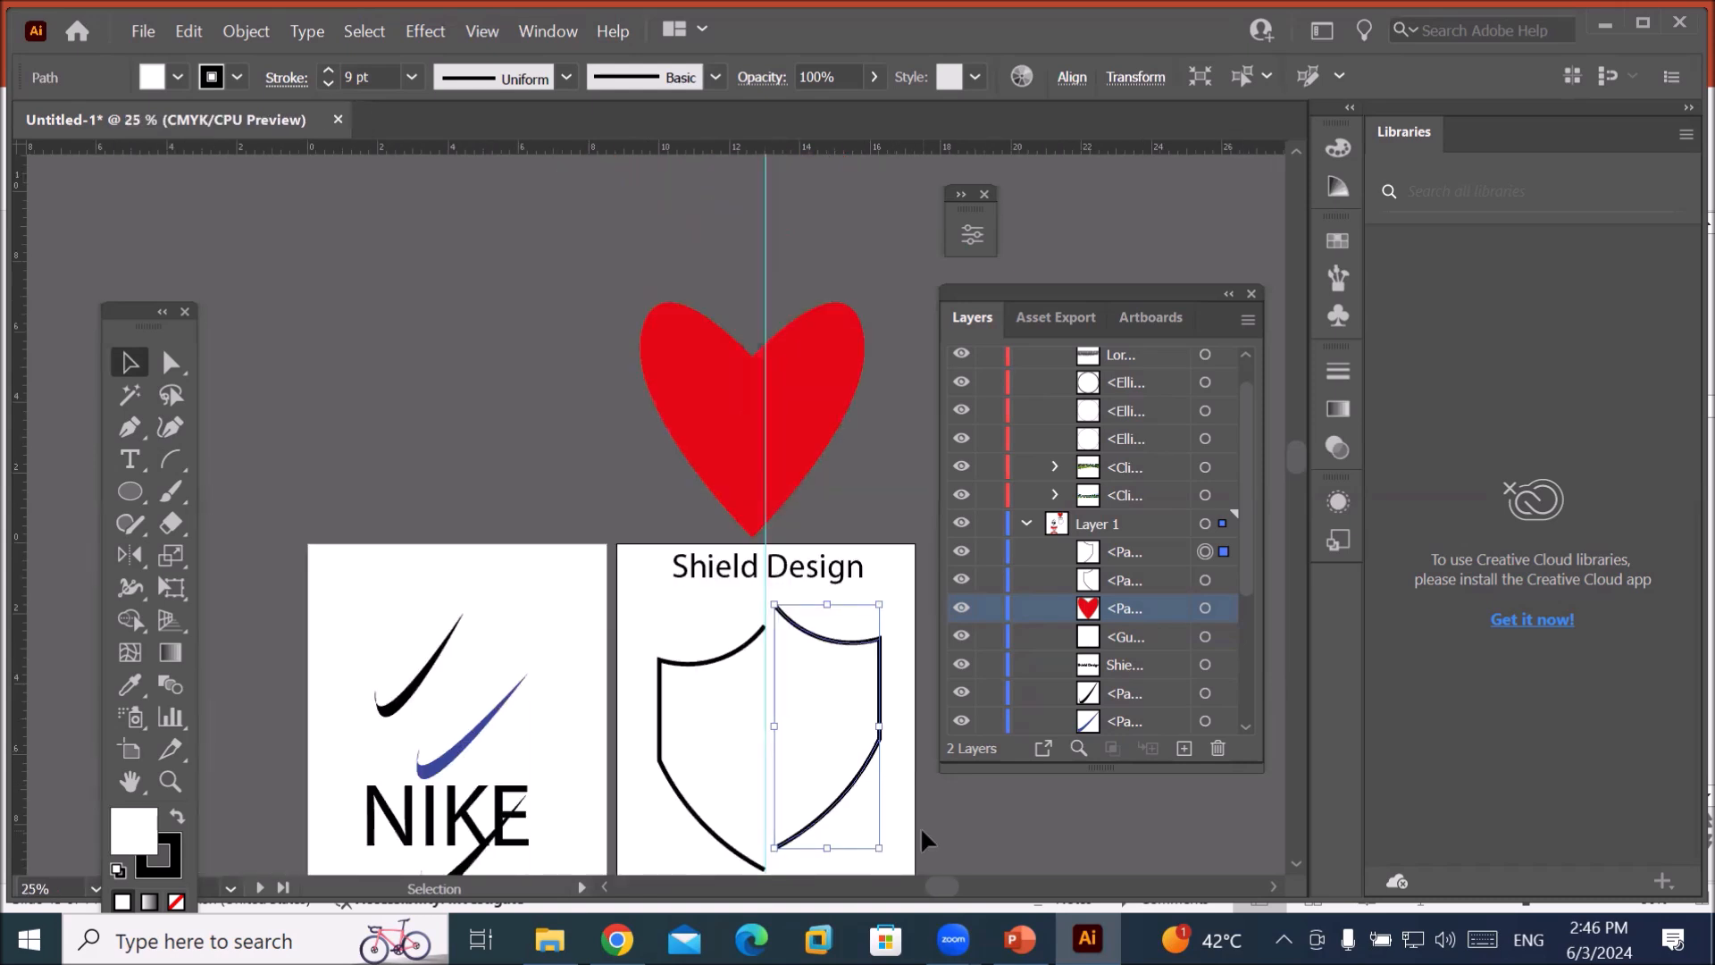
pyautogui.scroll(2, 871, 659)
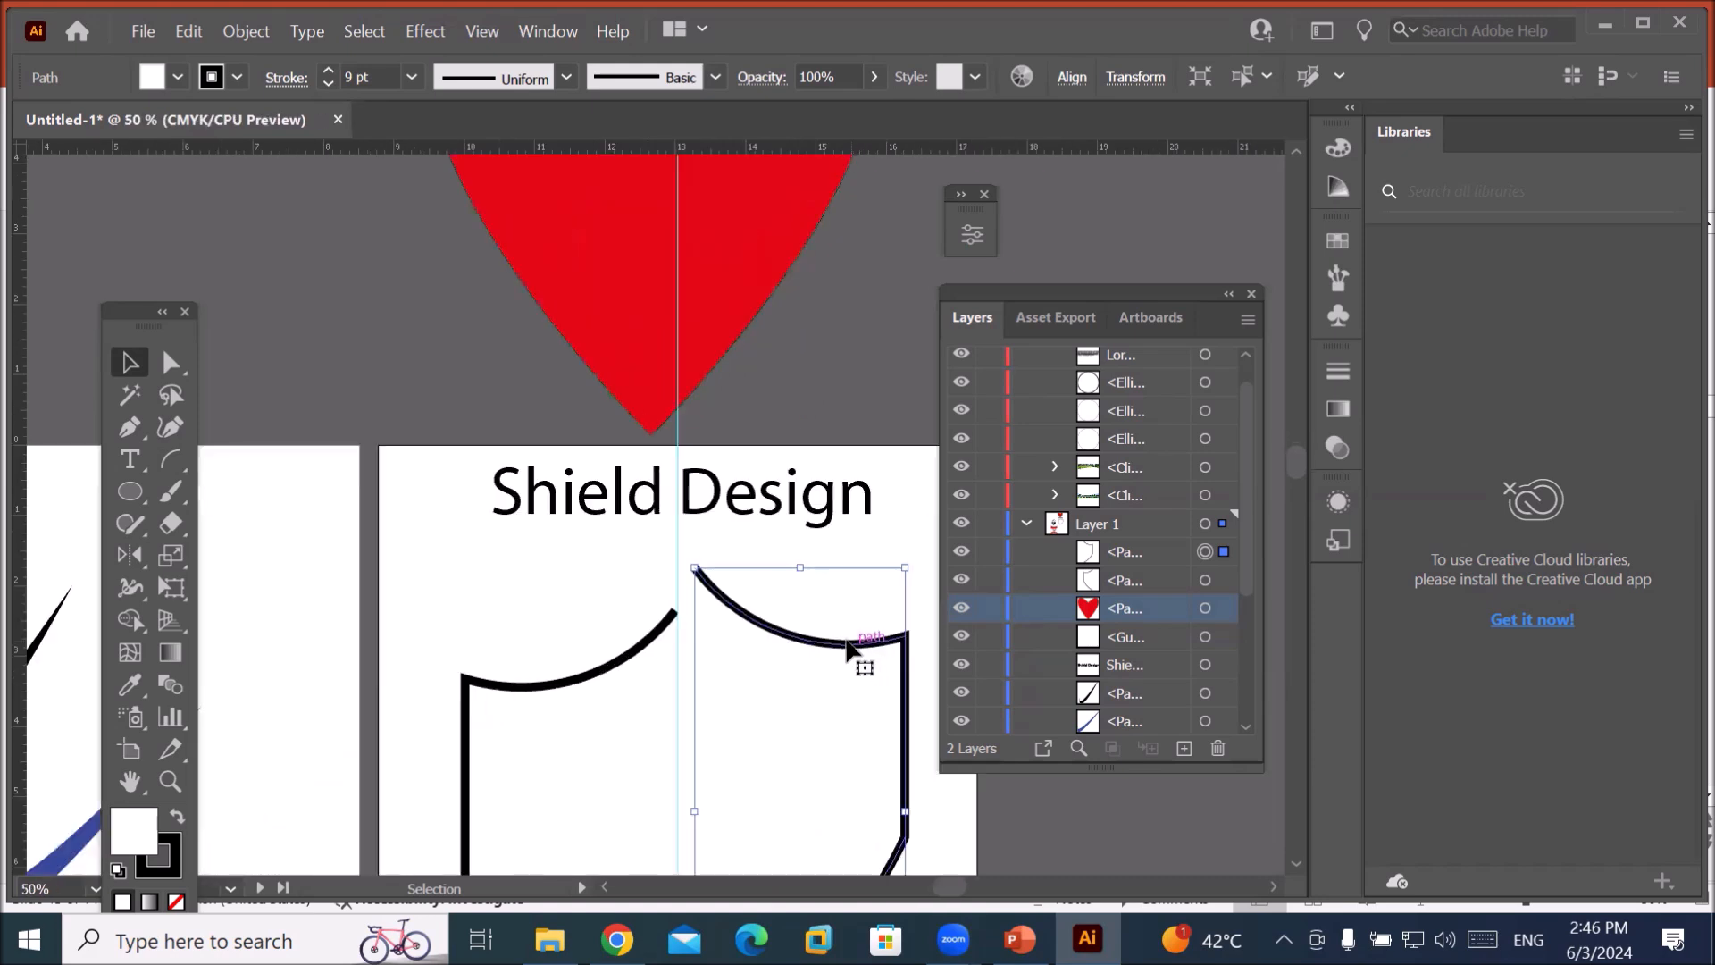
pyautogui.moveTo(799, 639); pyautogui.dragTo(782, 686)
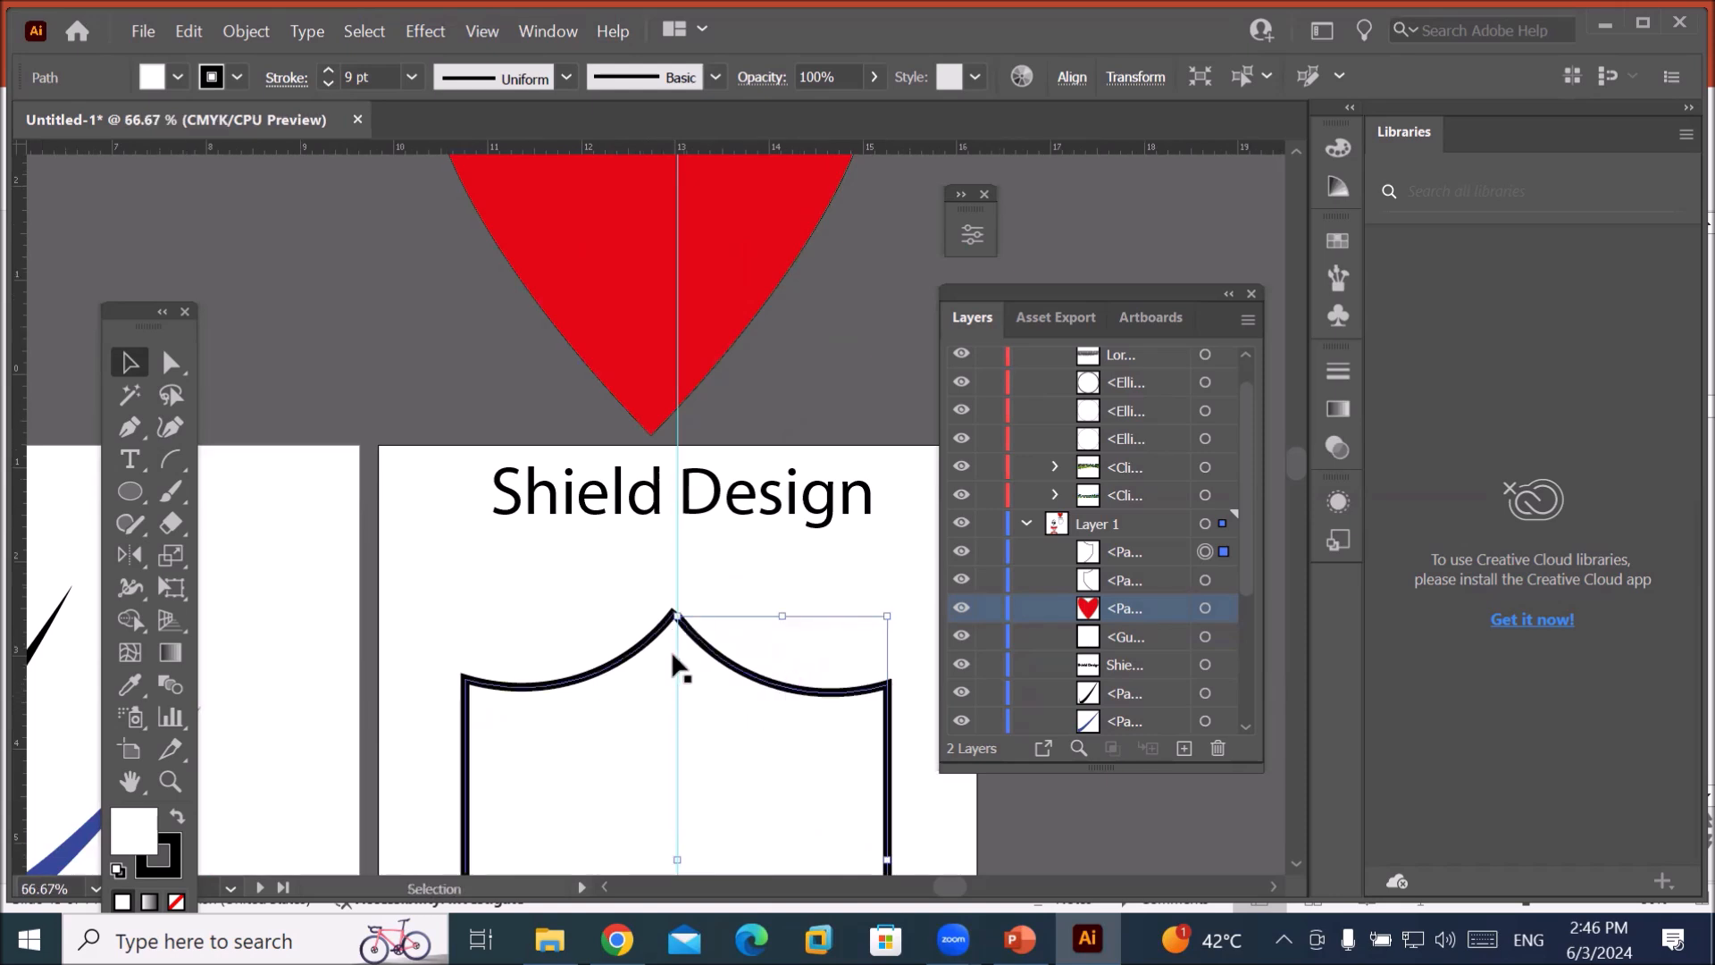
# Move the mirrored right half about 0.23 in to the right and 0.4 in up, separating it from the left half.
pyautogui.scroll(3, 673, 651)
pyautogui.click(729, 659)
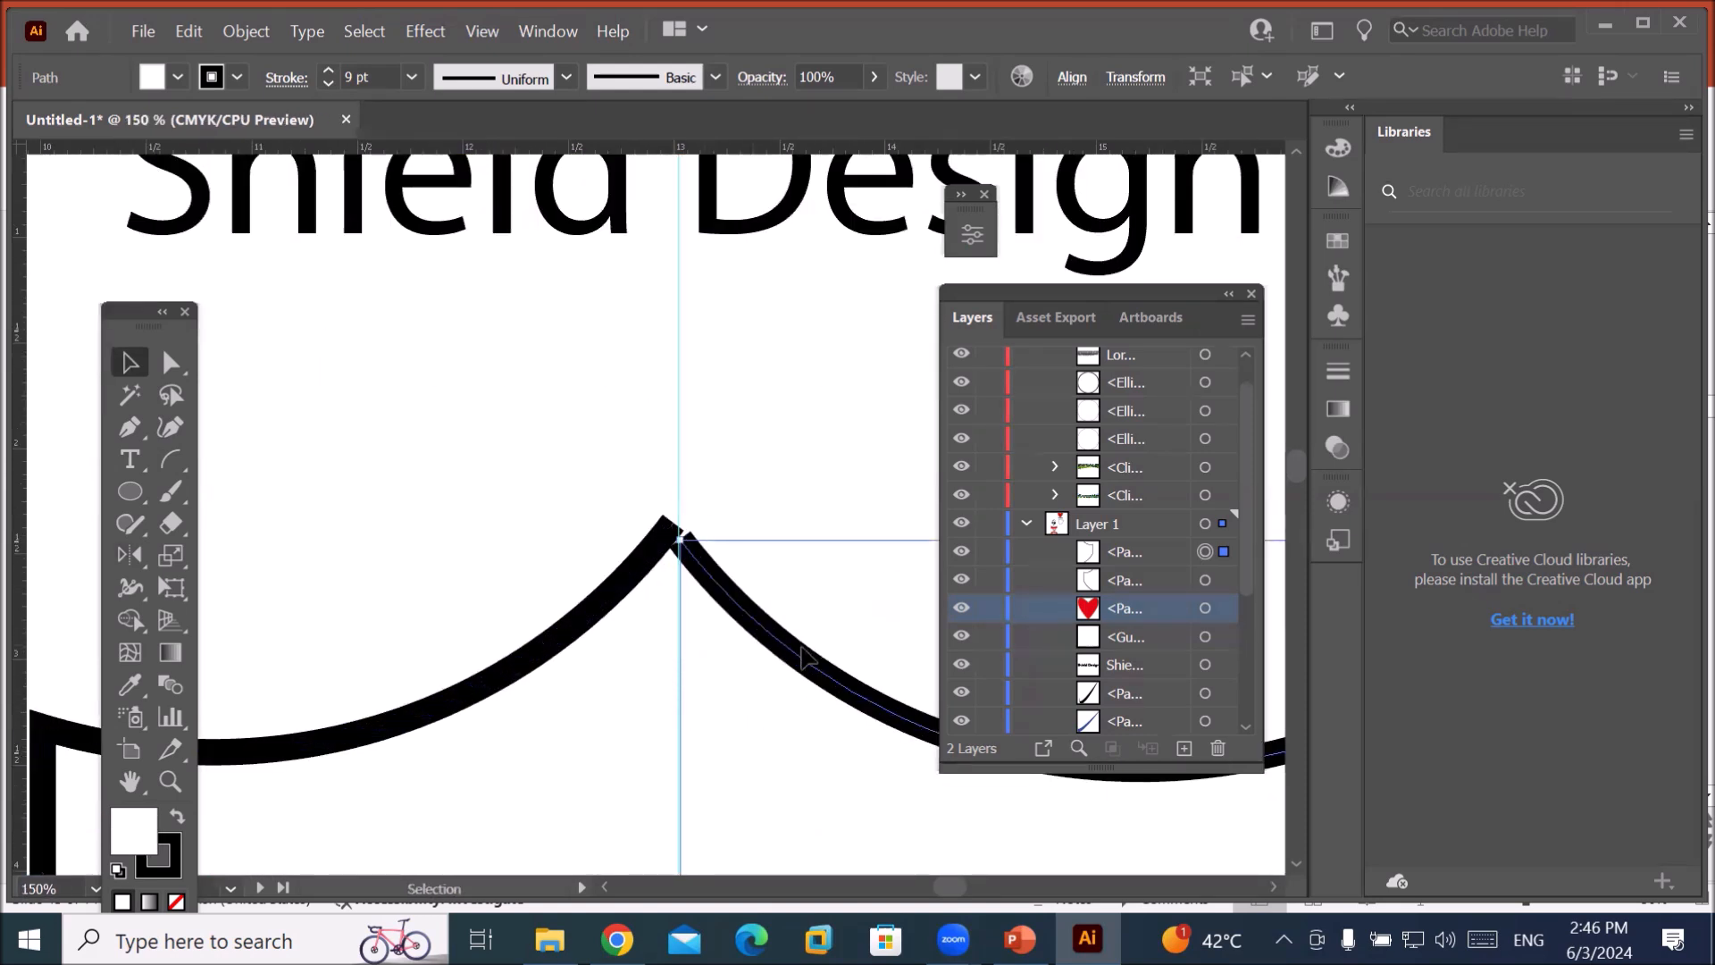
pyautogui.moveTo(814, 625); pyautogui.dragTo(862, 543)
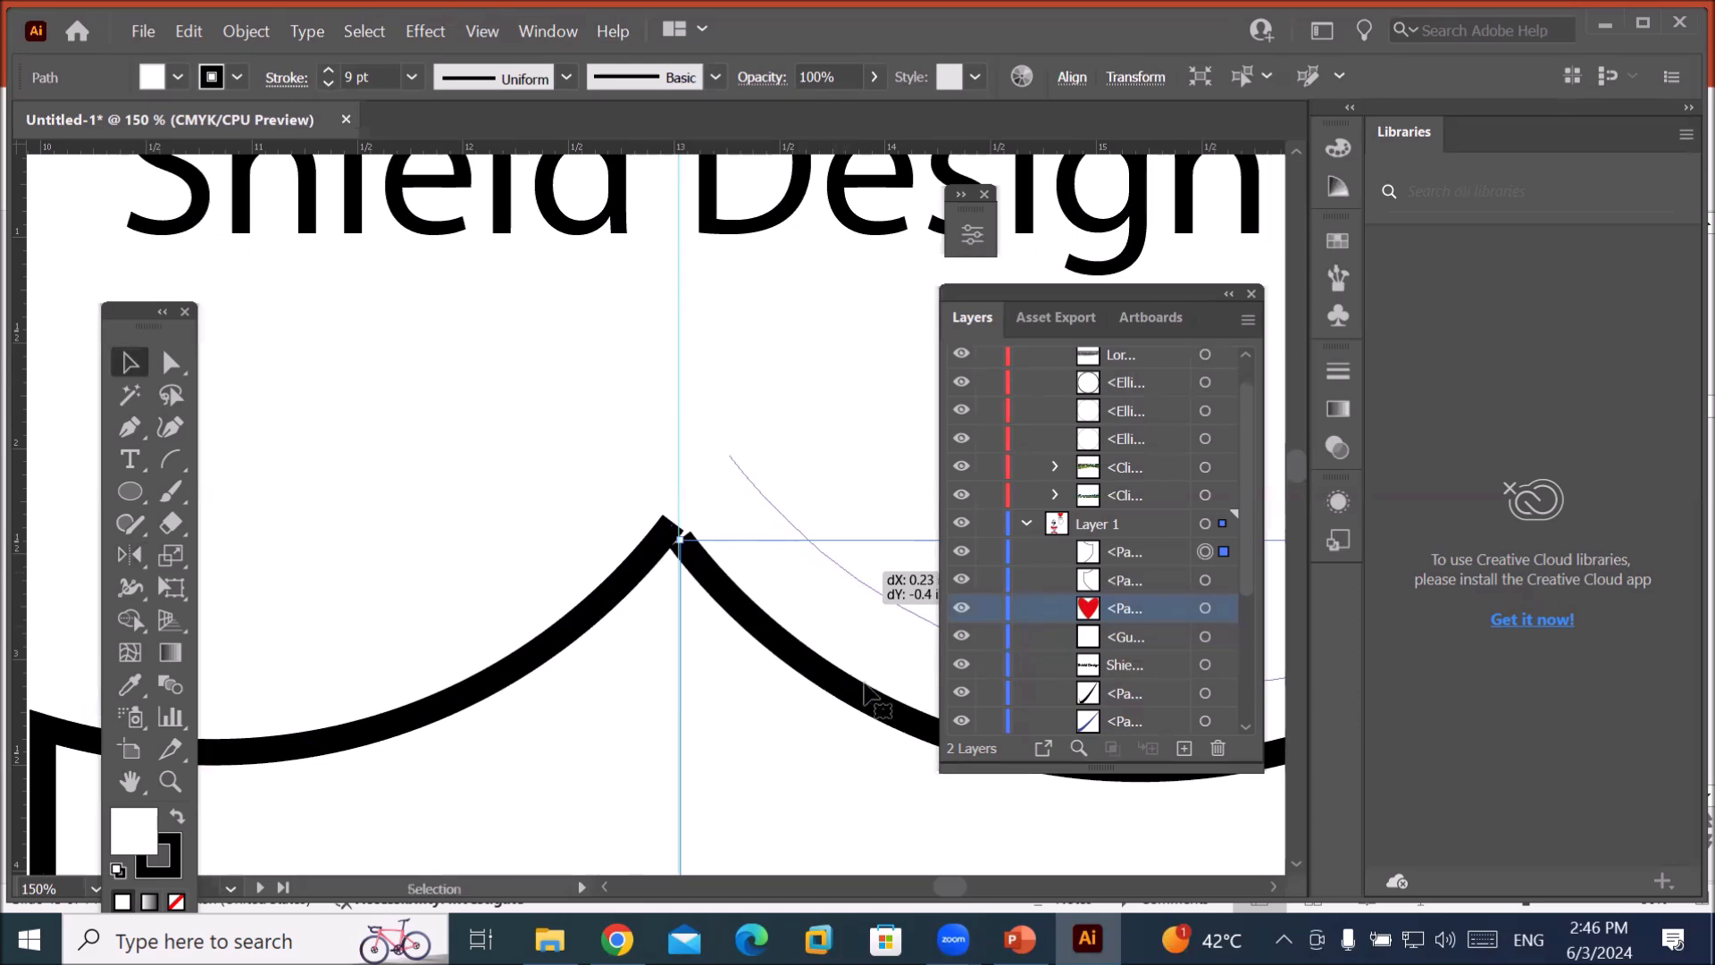
# Try joining the two halves' top endpoints, selected with the Lasso tool, and undo the join.
pyautogui.click(171, 394)
pyautogui.moveTo(757, 420)
pyautogui.mouseDown()
pyautogui.moveTo(712, 423)
pyautogui.moveTo(639, 471)
pyautogui.moveTo(628, 571)
pyautogui.moveTo(715, 587)
pyautogui.moveTo(776, 572)
pyautogui.moveTo(812, 494)
pyautogui.moveTo(801, 443)
pyautogui.moveTo(754, 431)
pyautogui.mouseUp()
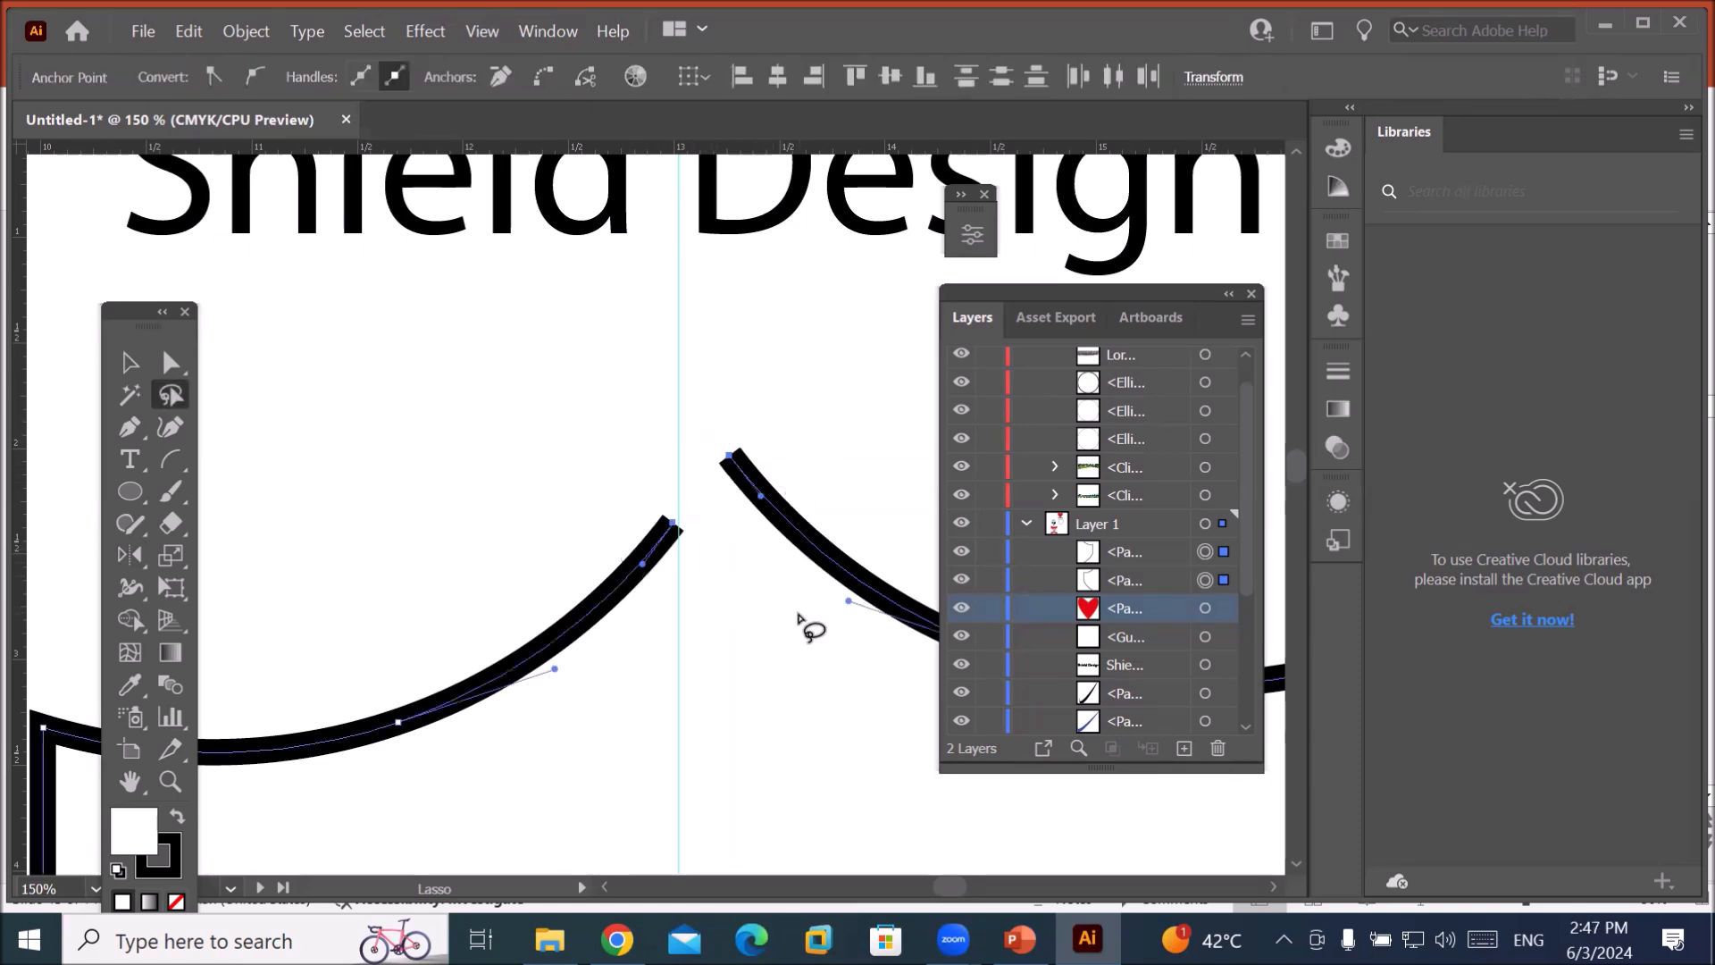
pyautogui.click(240, 31)
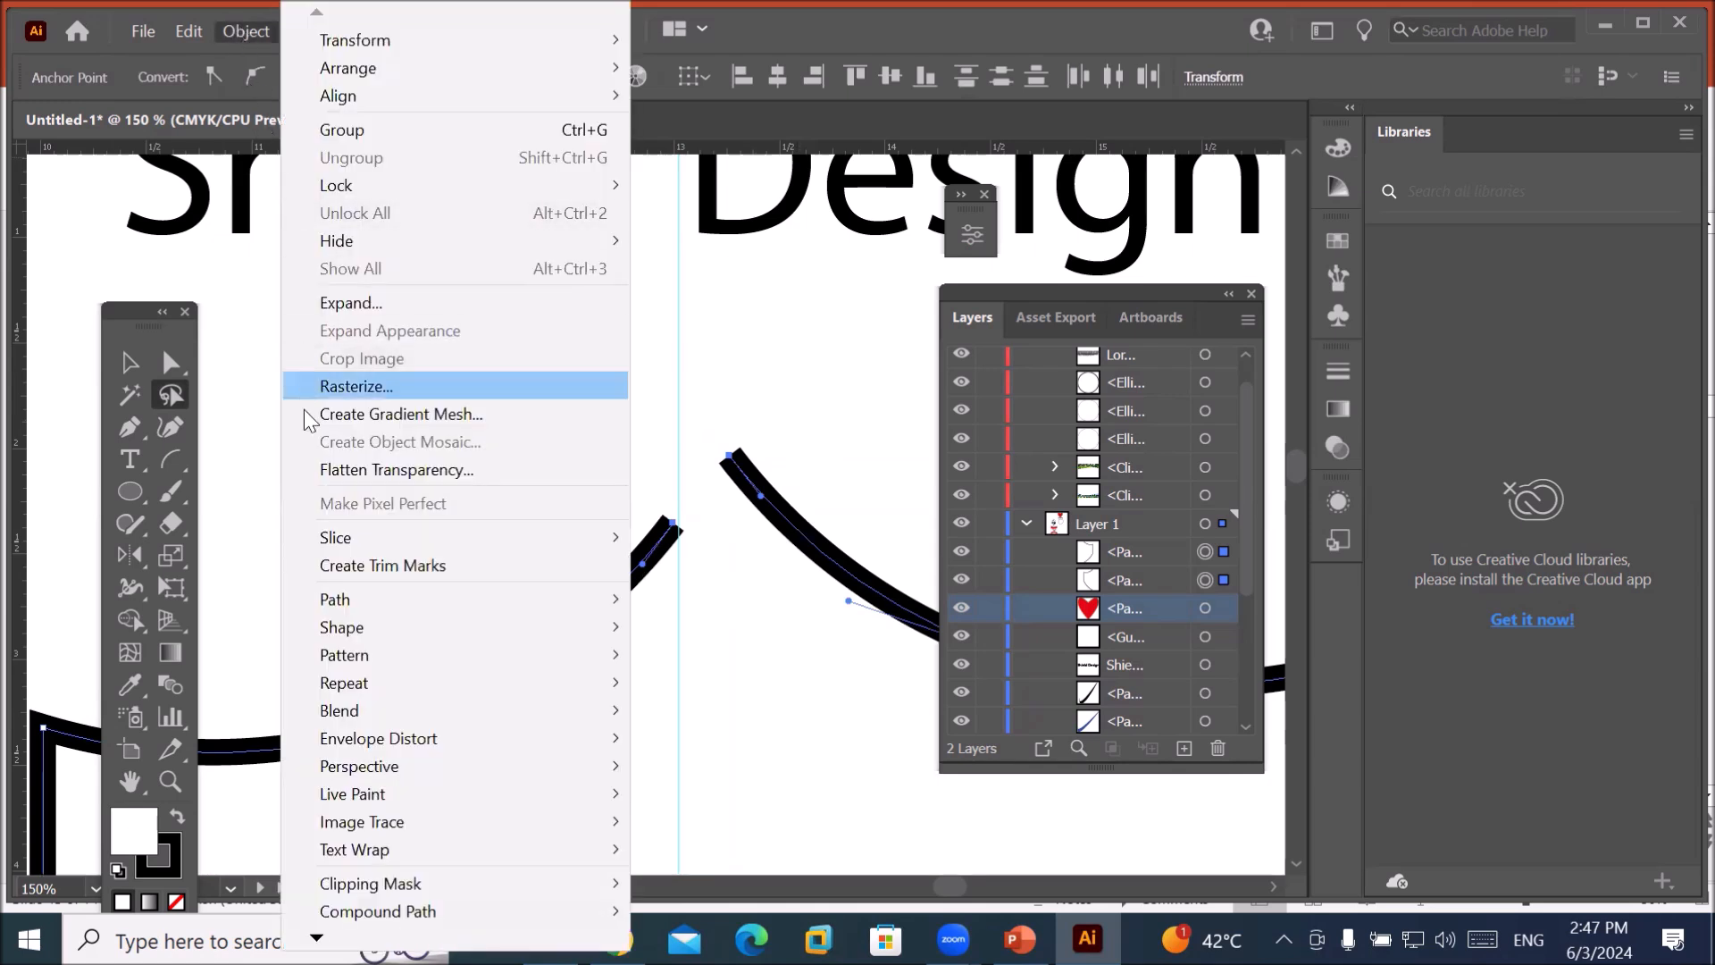
pyautogui.moveTo(370, 607)
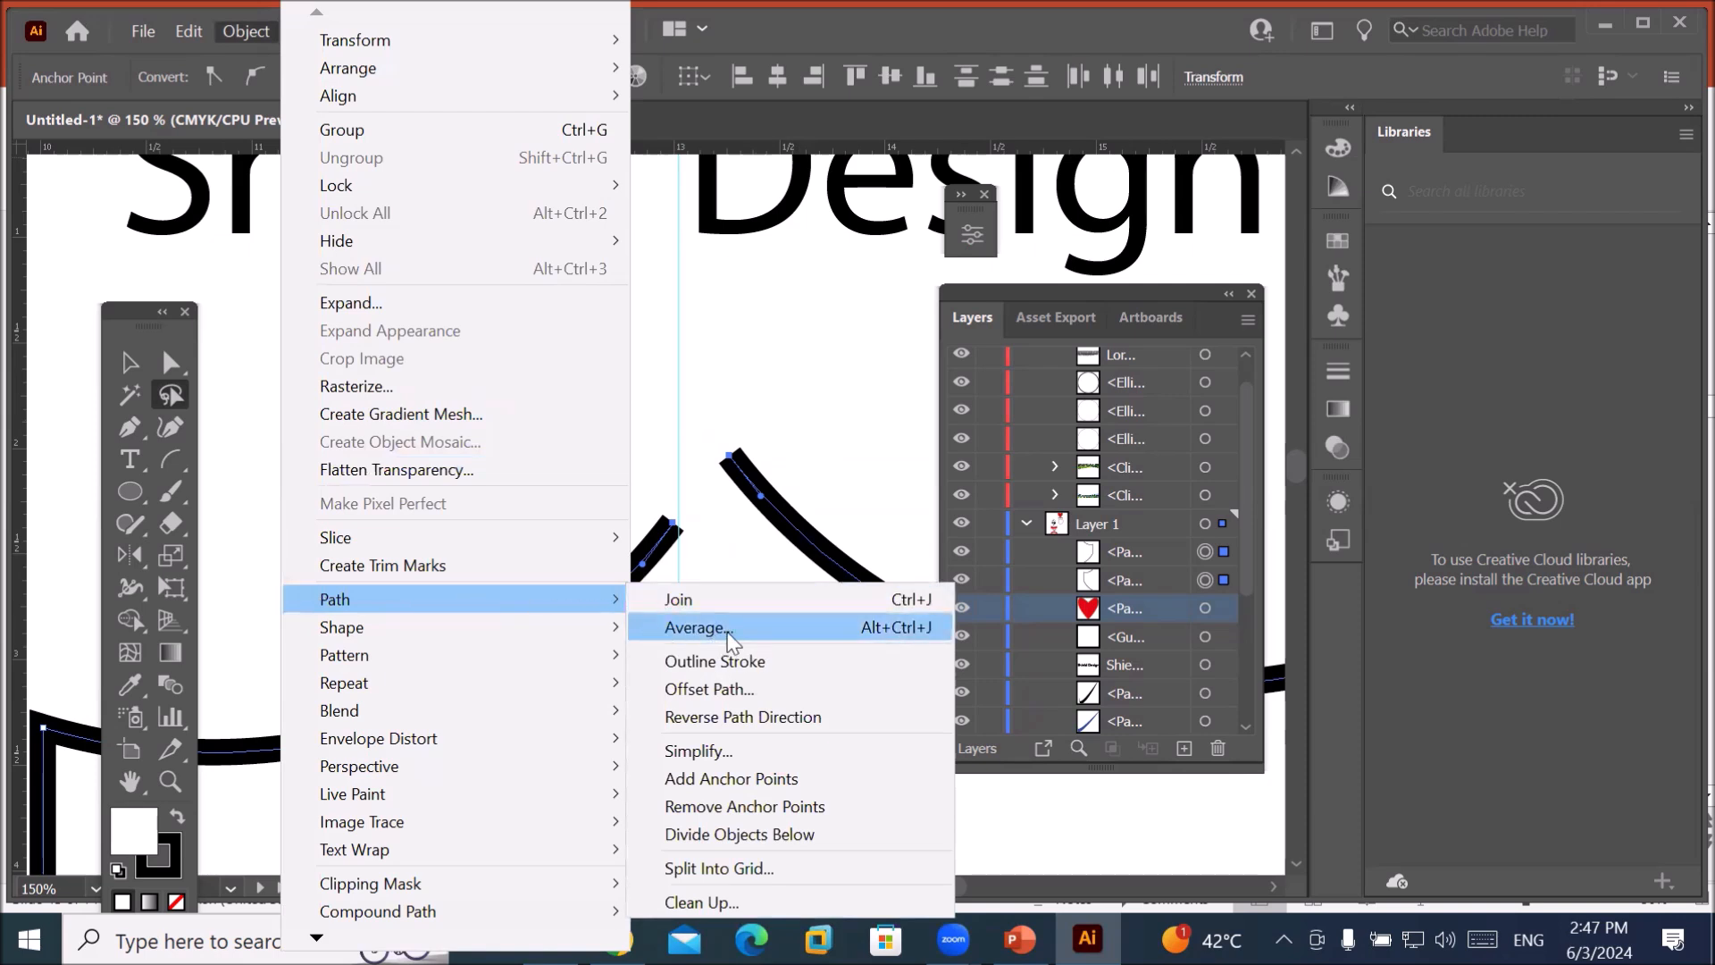
pyautogui.click(679, 599)
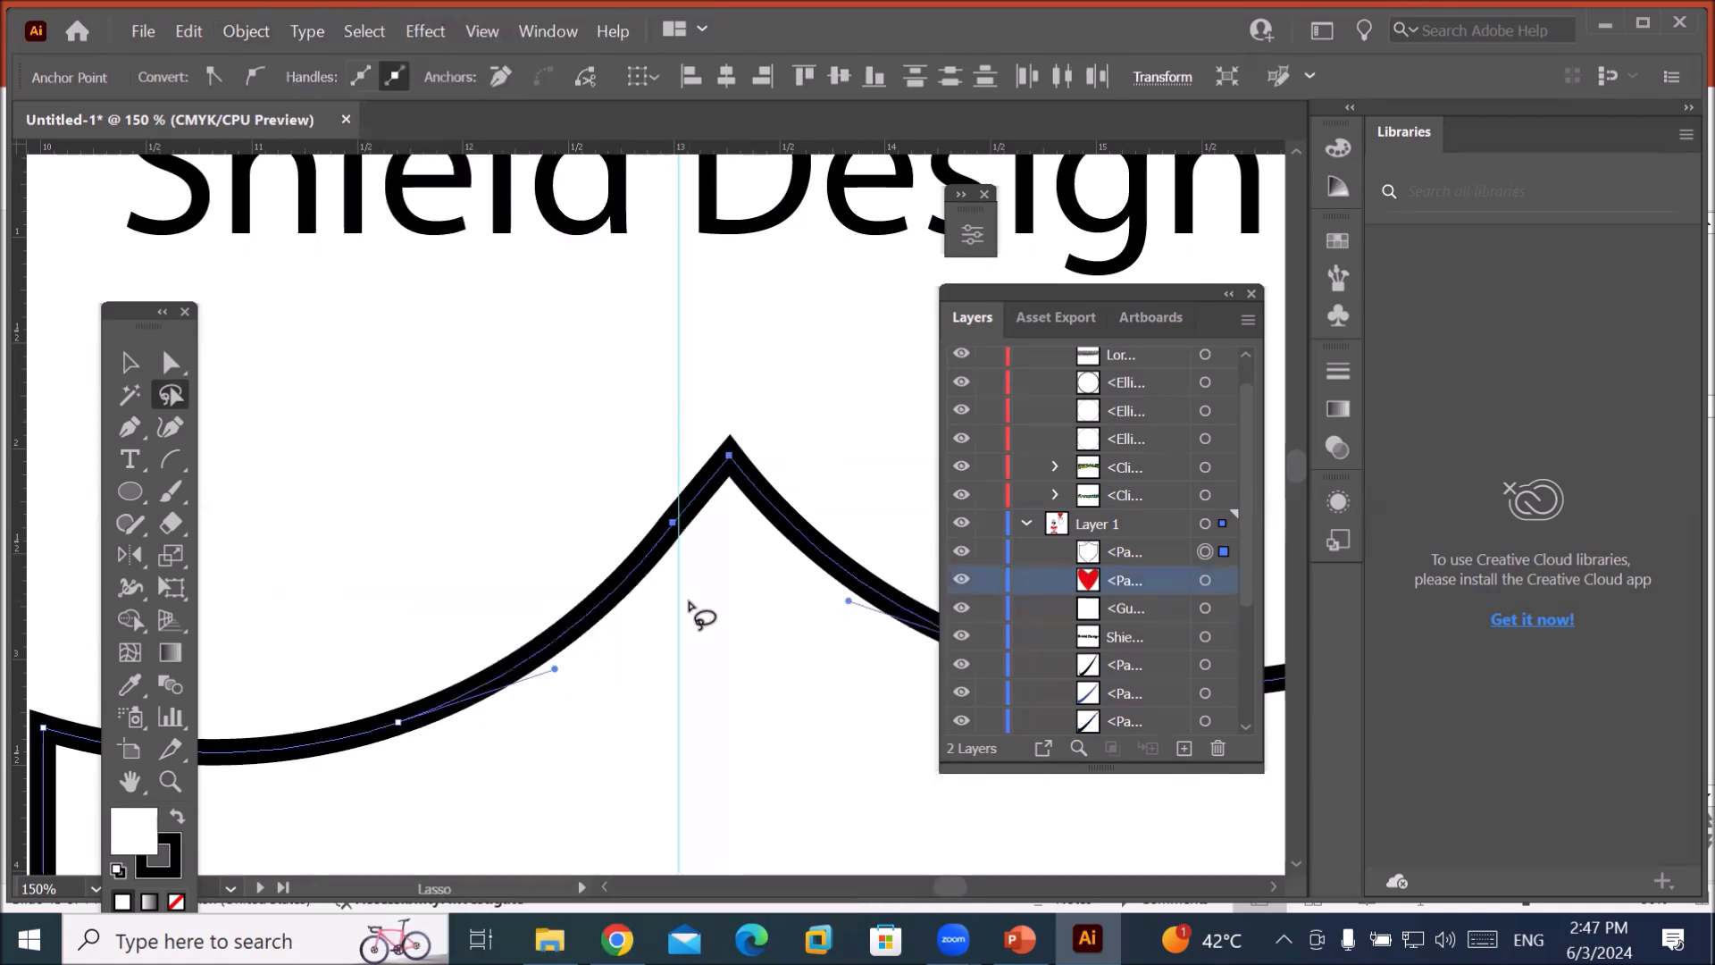
pyautogui.hotkey('ctrl', 'z')
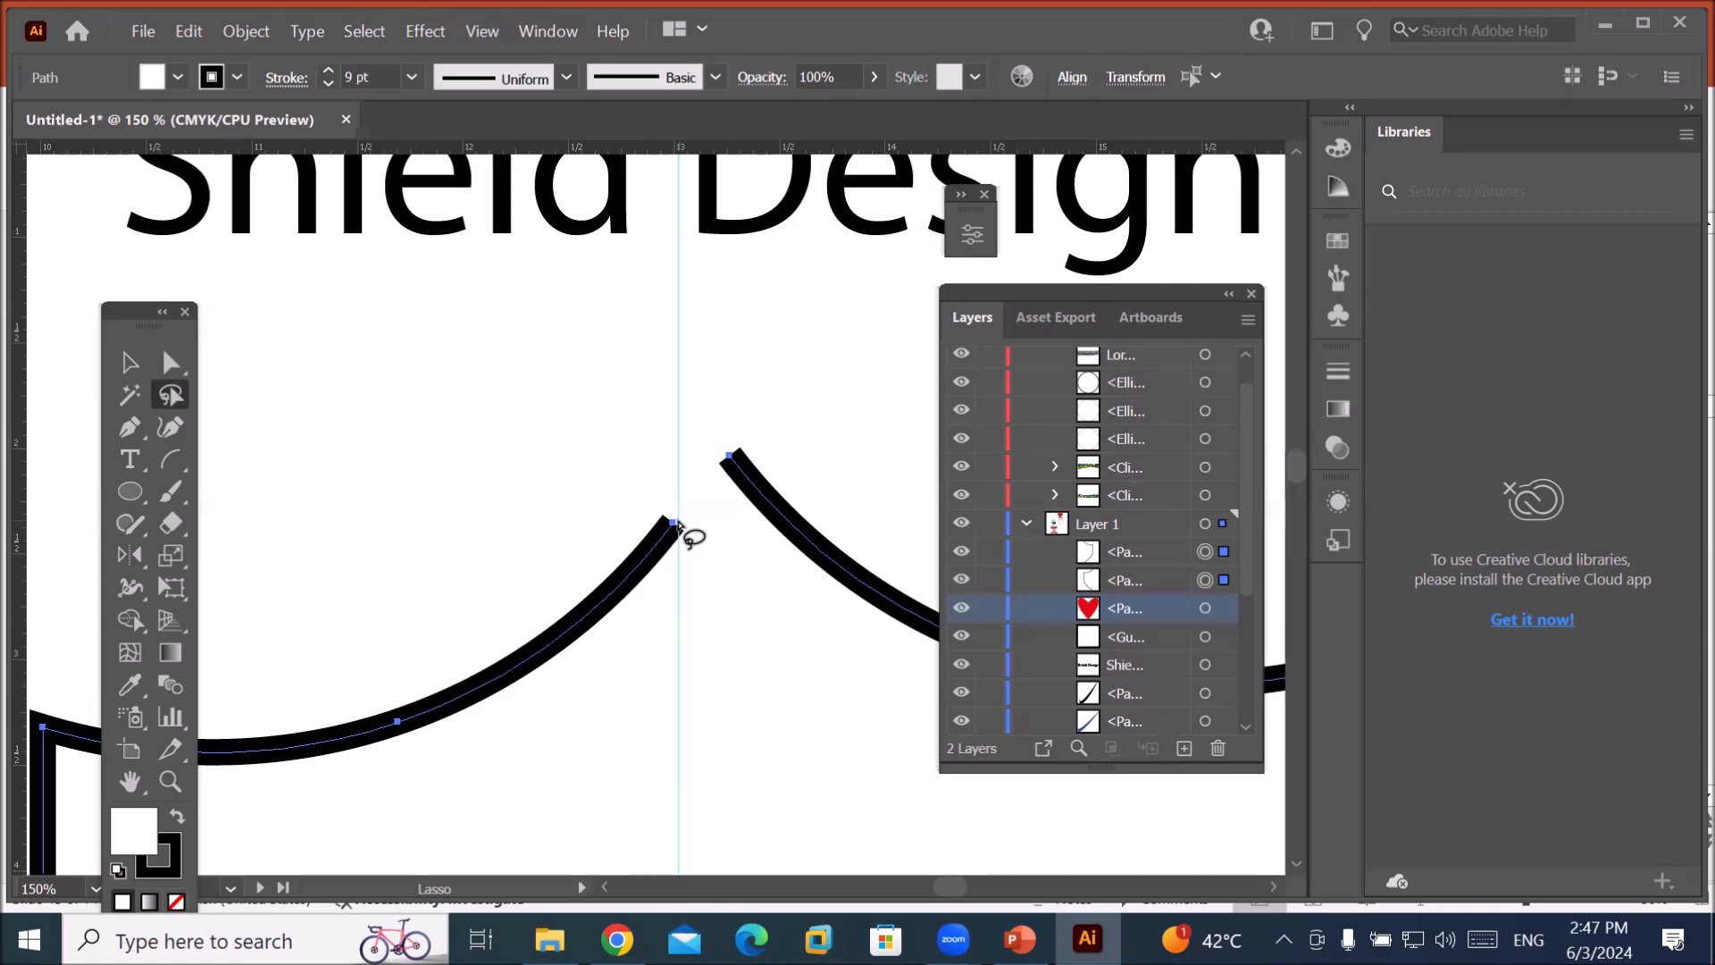
# Move the two shield halves separately to the right, placing the left half's tip just past the guide, and deselect.
pyautogui.click(129, 362)
pyautogui.moveTo(859, 583); pyautogui.dragTo(756, 578)
pyautogui.moveTo(748, 561); pyautogui.dragTo(750, 563)
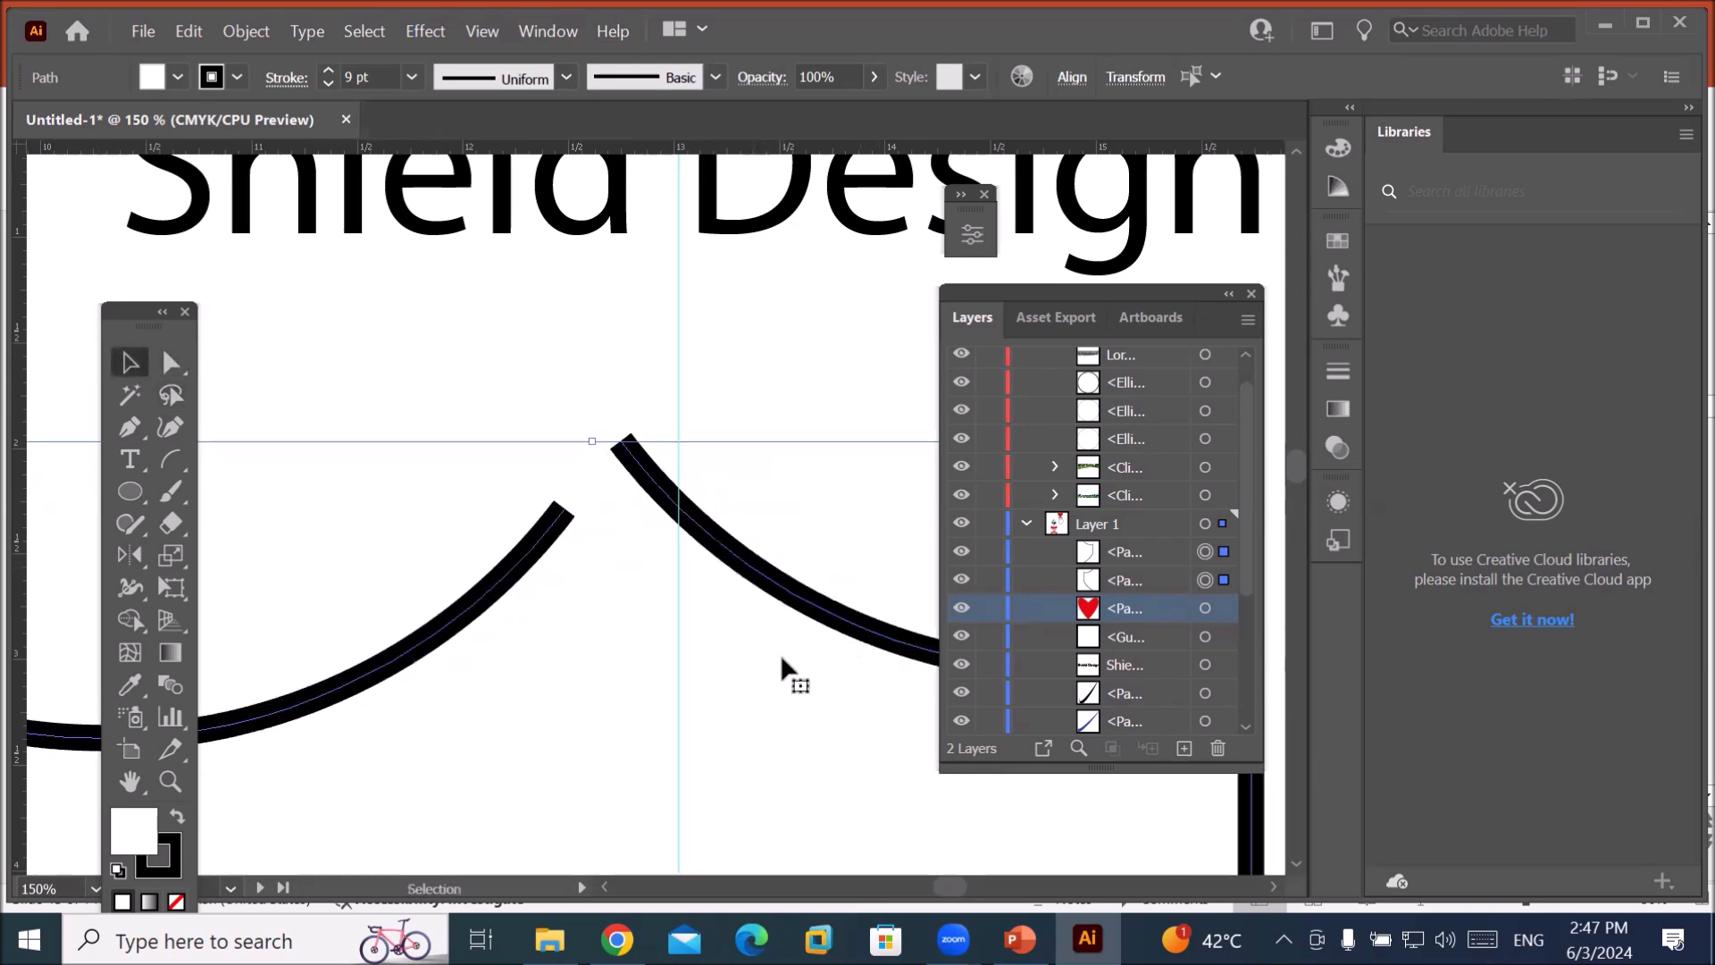
pyautogui.click(752, 438)
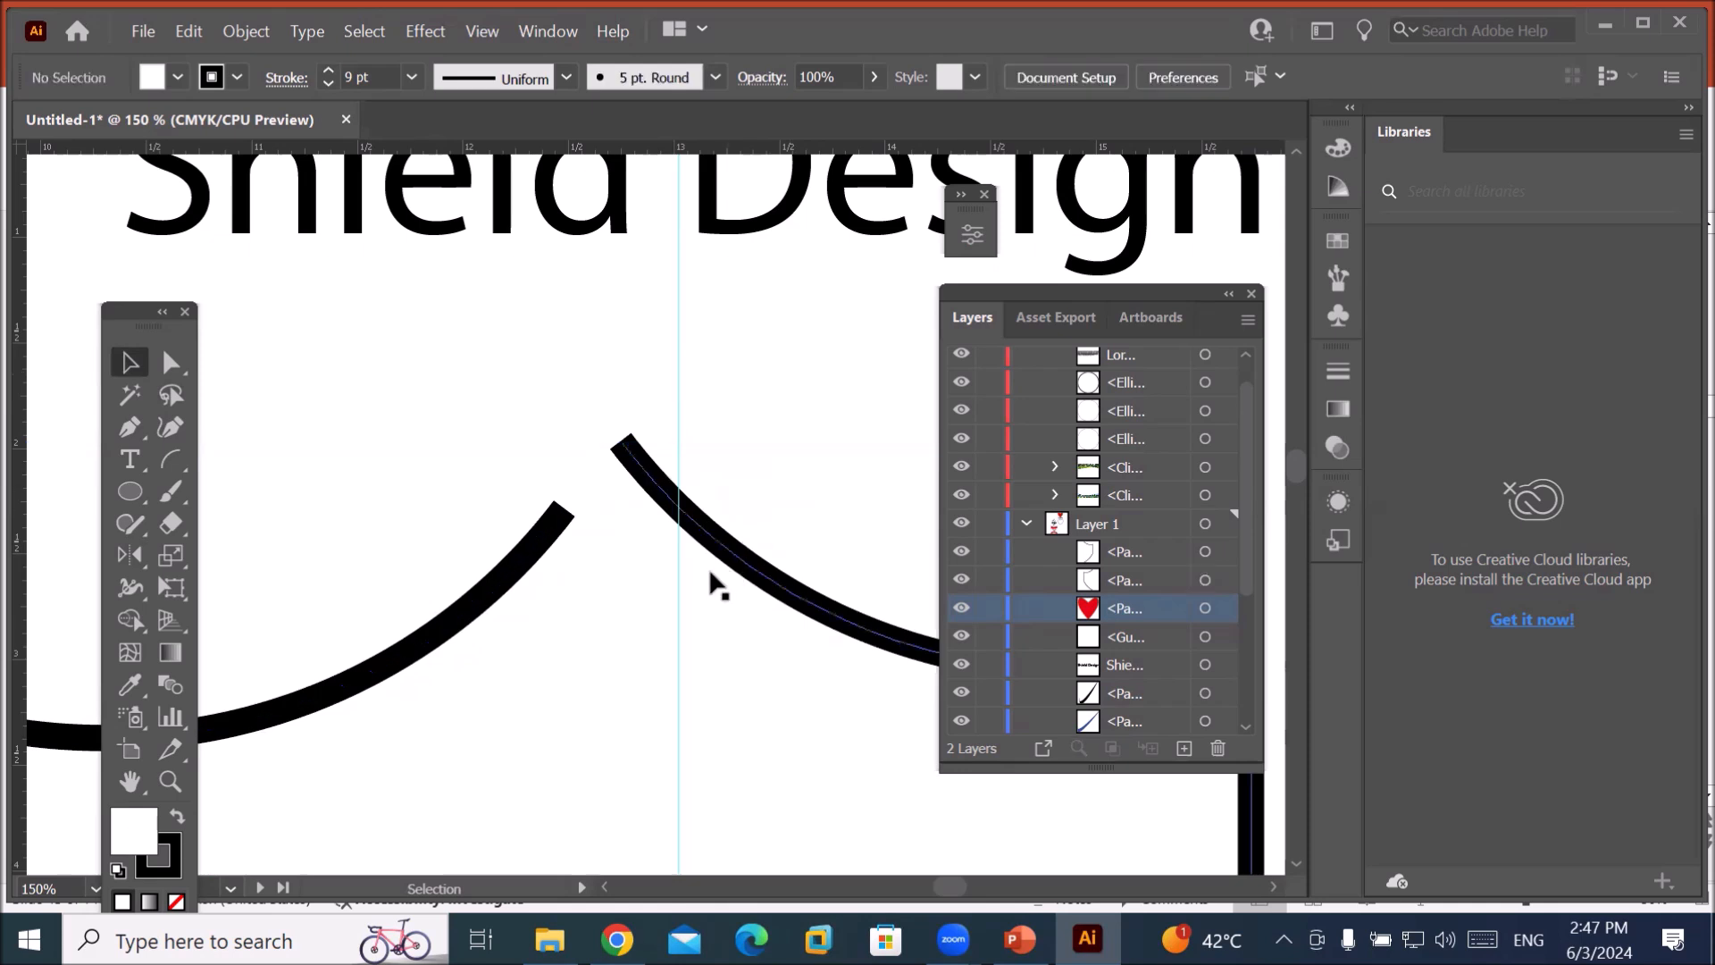
pyautogui.moveTo(727, 566); pyautogui.dragTo(756, 580)
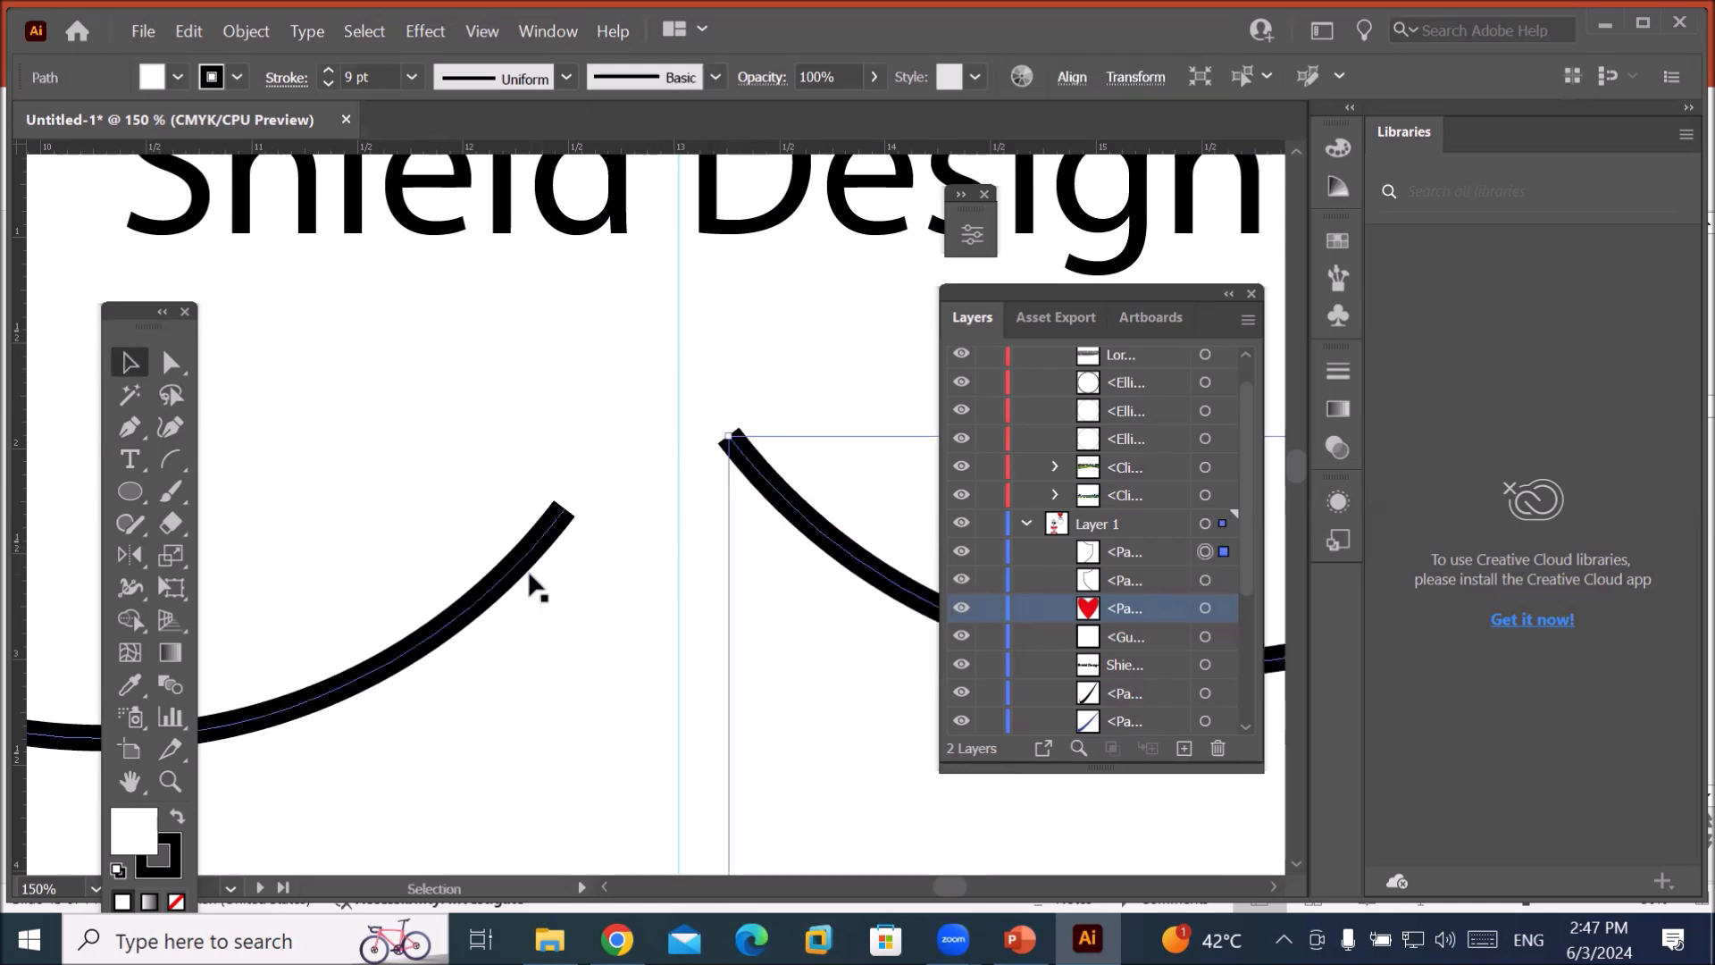
pyautogui.moveTo(517, 572); pyautogui.dragTo(667, 566)
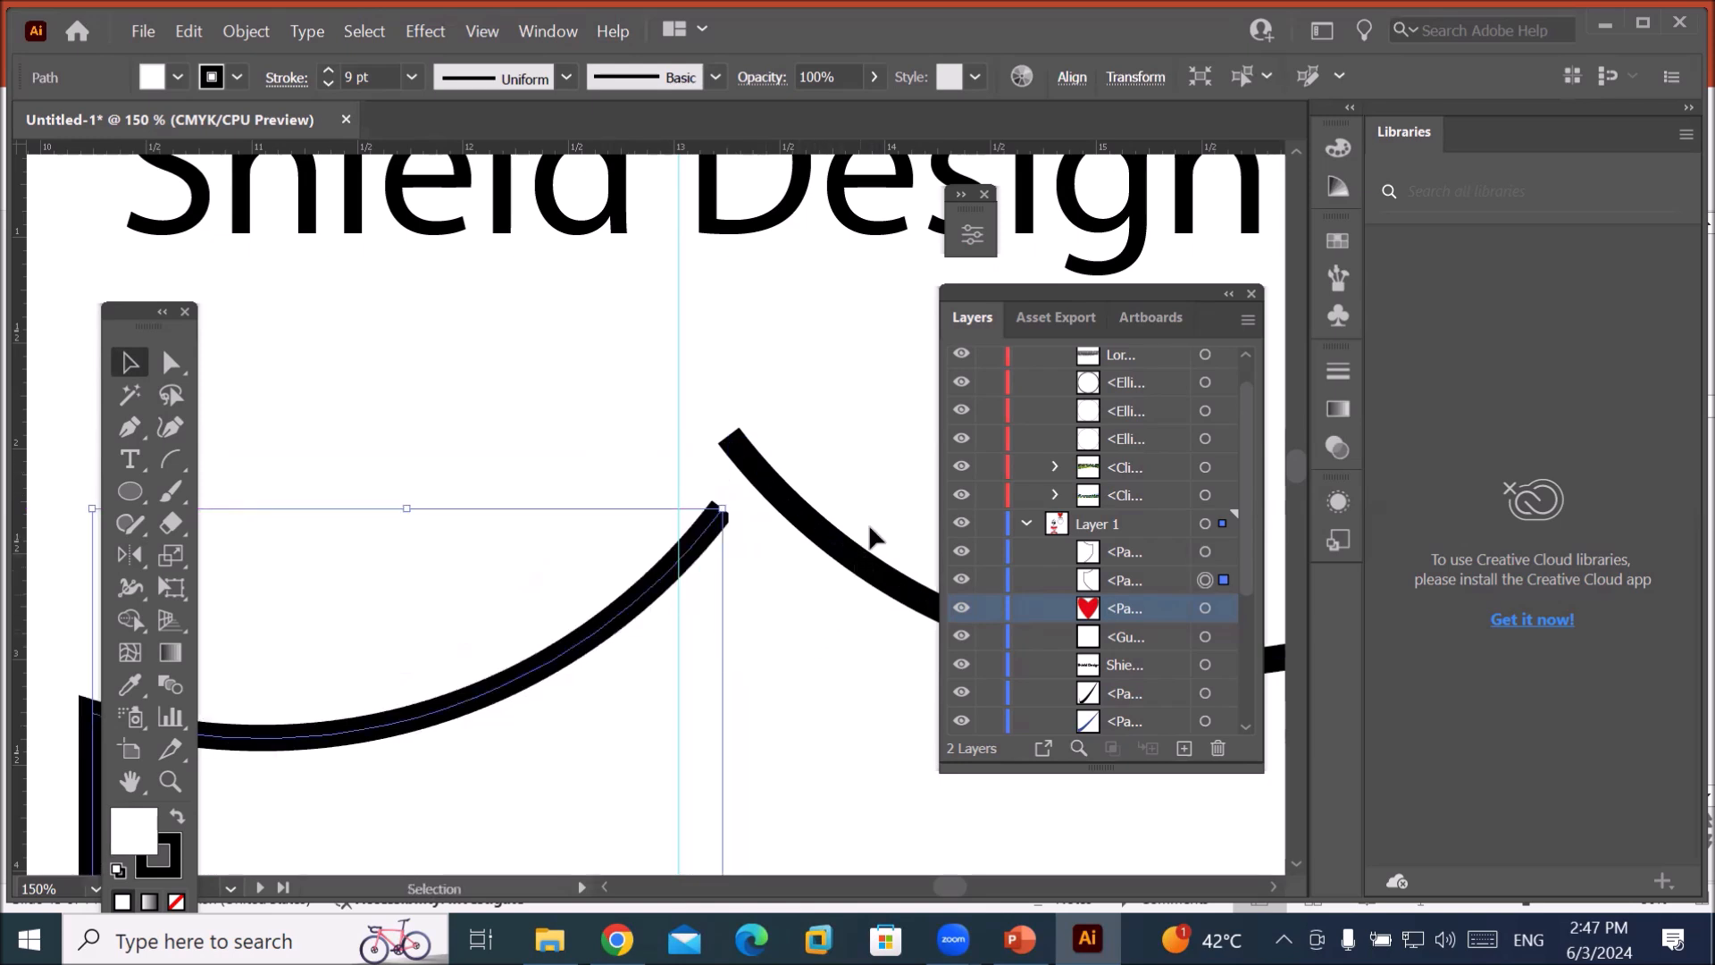
pyautogui.click(878, 396)
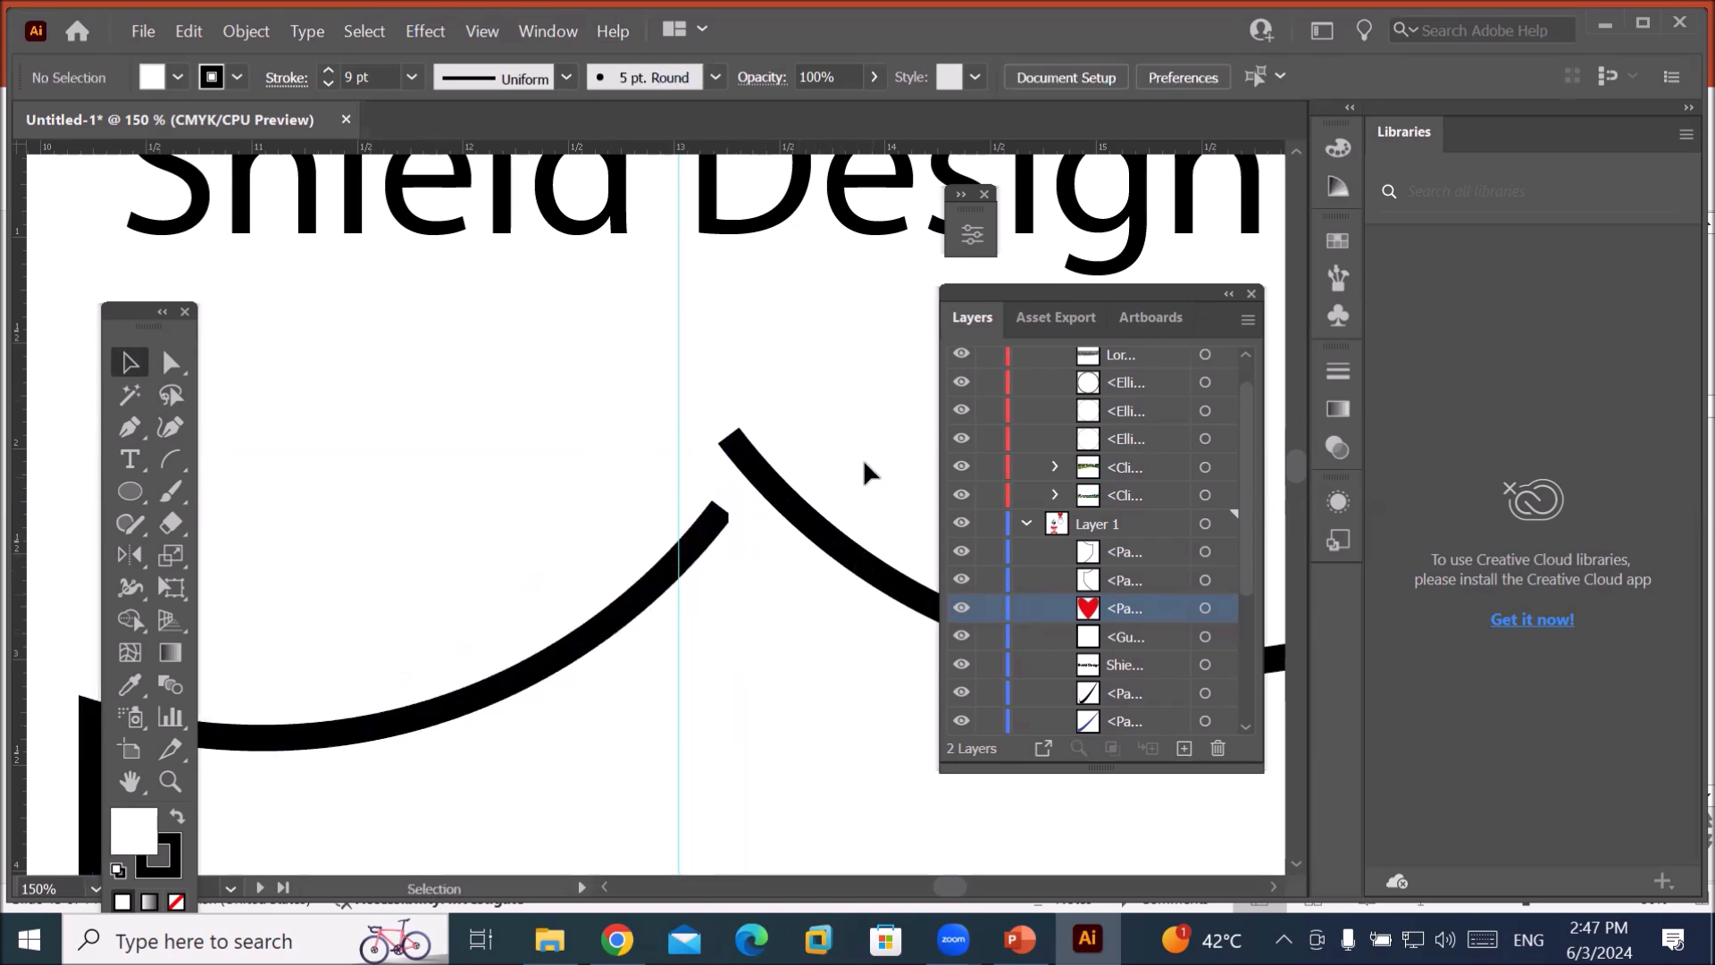
# Try the mirrored right half in several positions overlapping and meeting the left half's tip.
pyautogui.click(842, 560)
pyautogui.moveTo(842, 560); pyautogui.dragTo(723, 560)
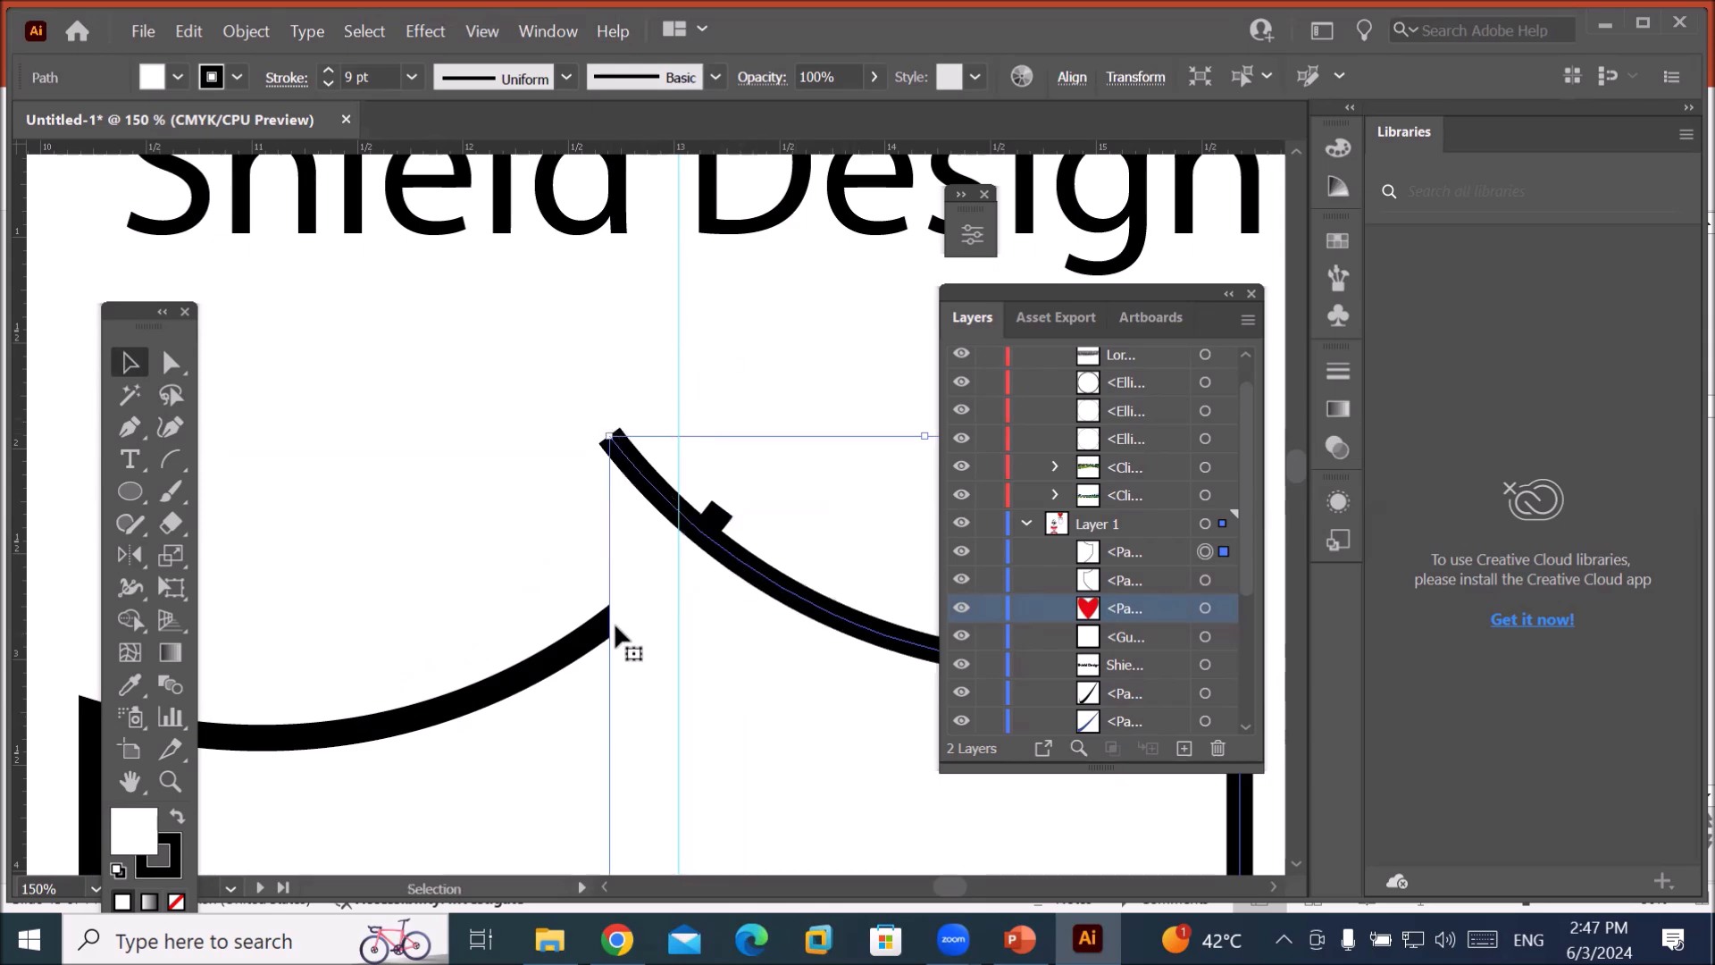
pyautogui.moveTo(770, 572); pyautogui.dragTo(886, 704)
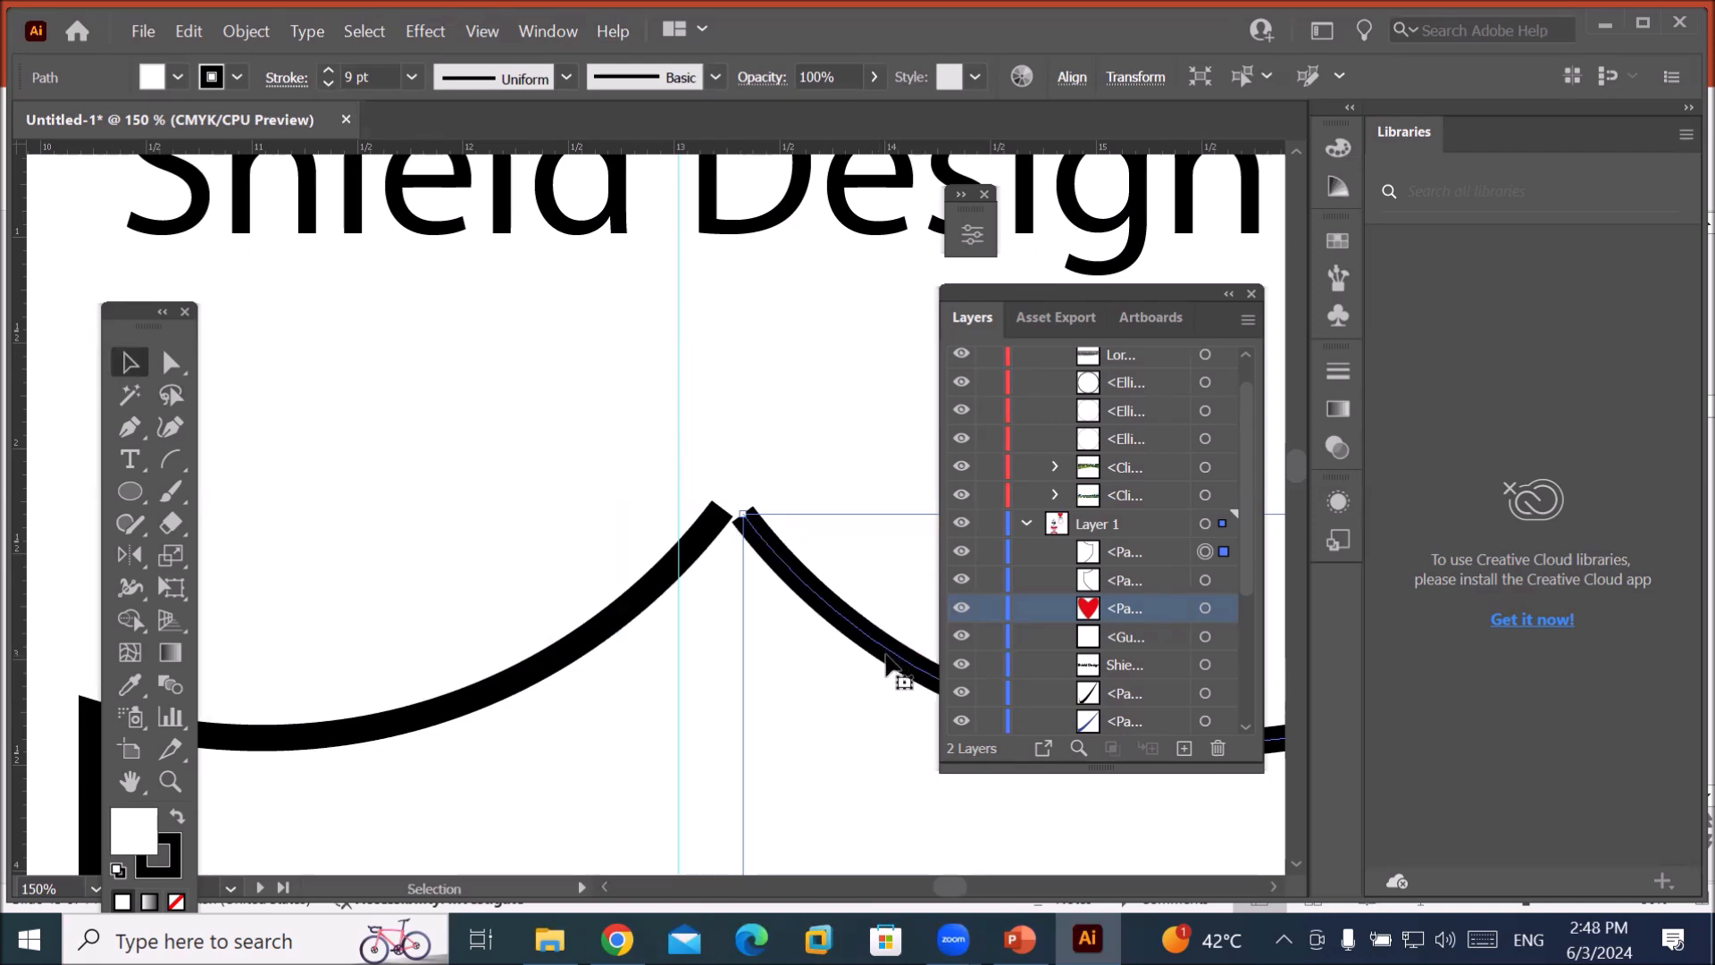
pyautogui.moveTo(888, 668); pyautogui.dragTo(853, 635)
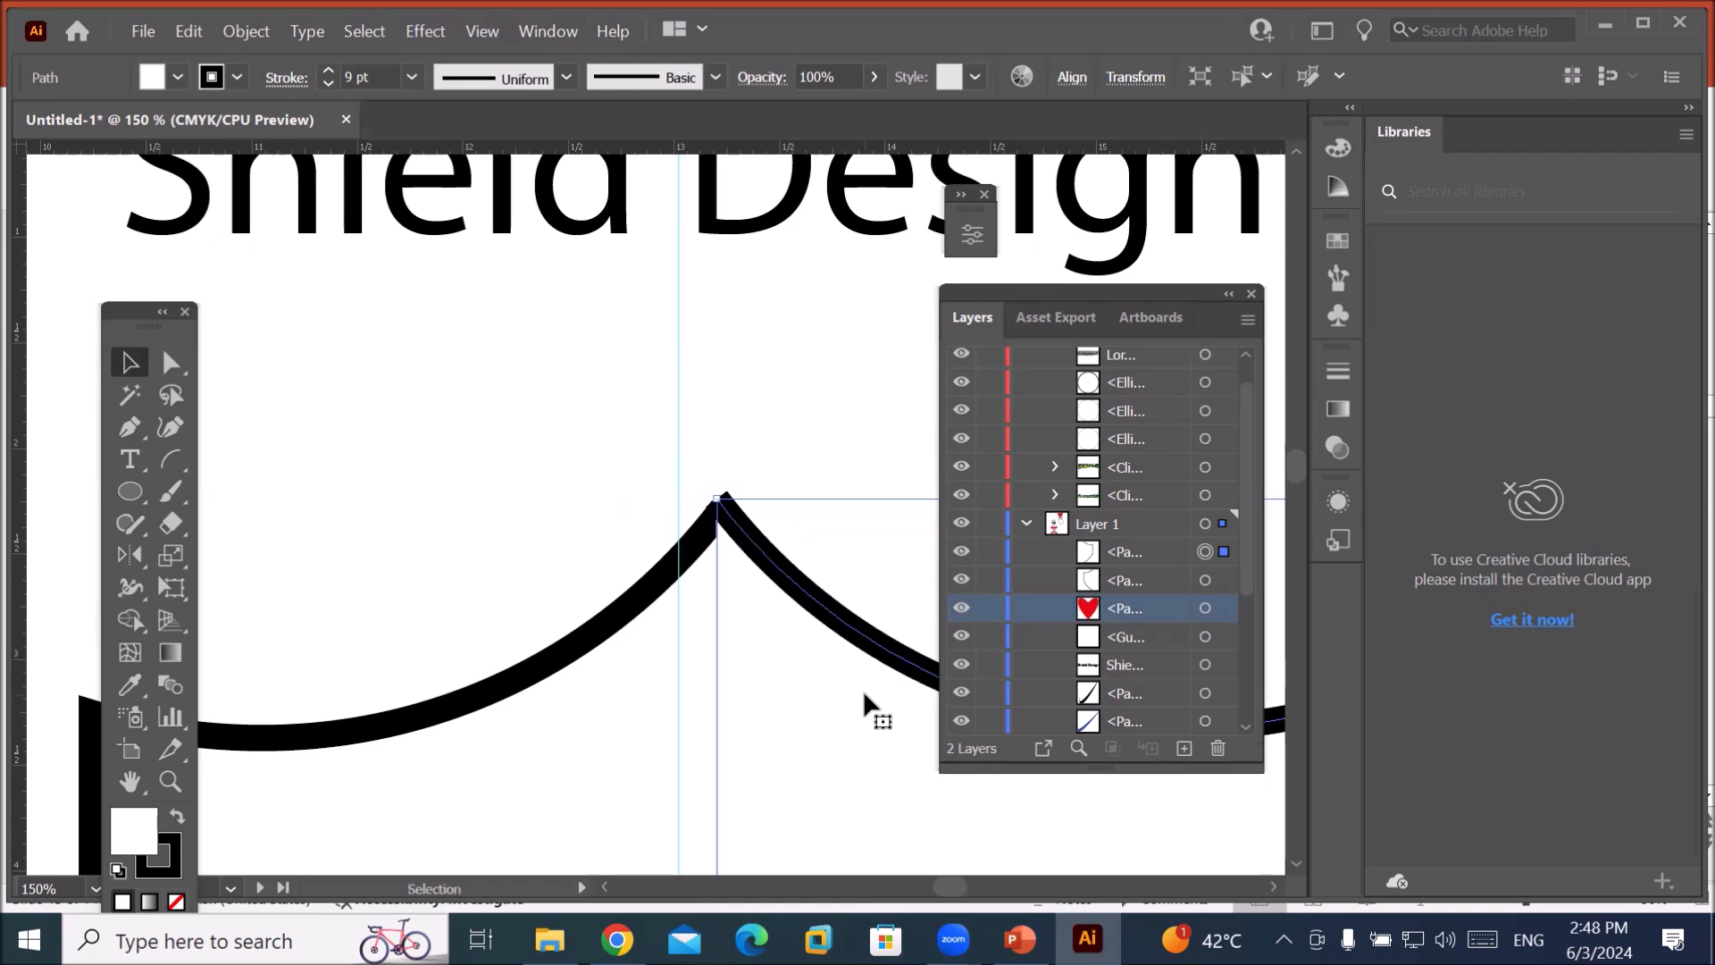
pyautogui.moveTo(870, 652); pyautogui.dragTo(761, 592)
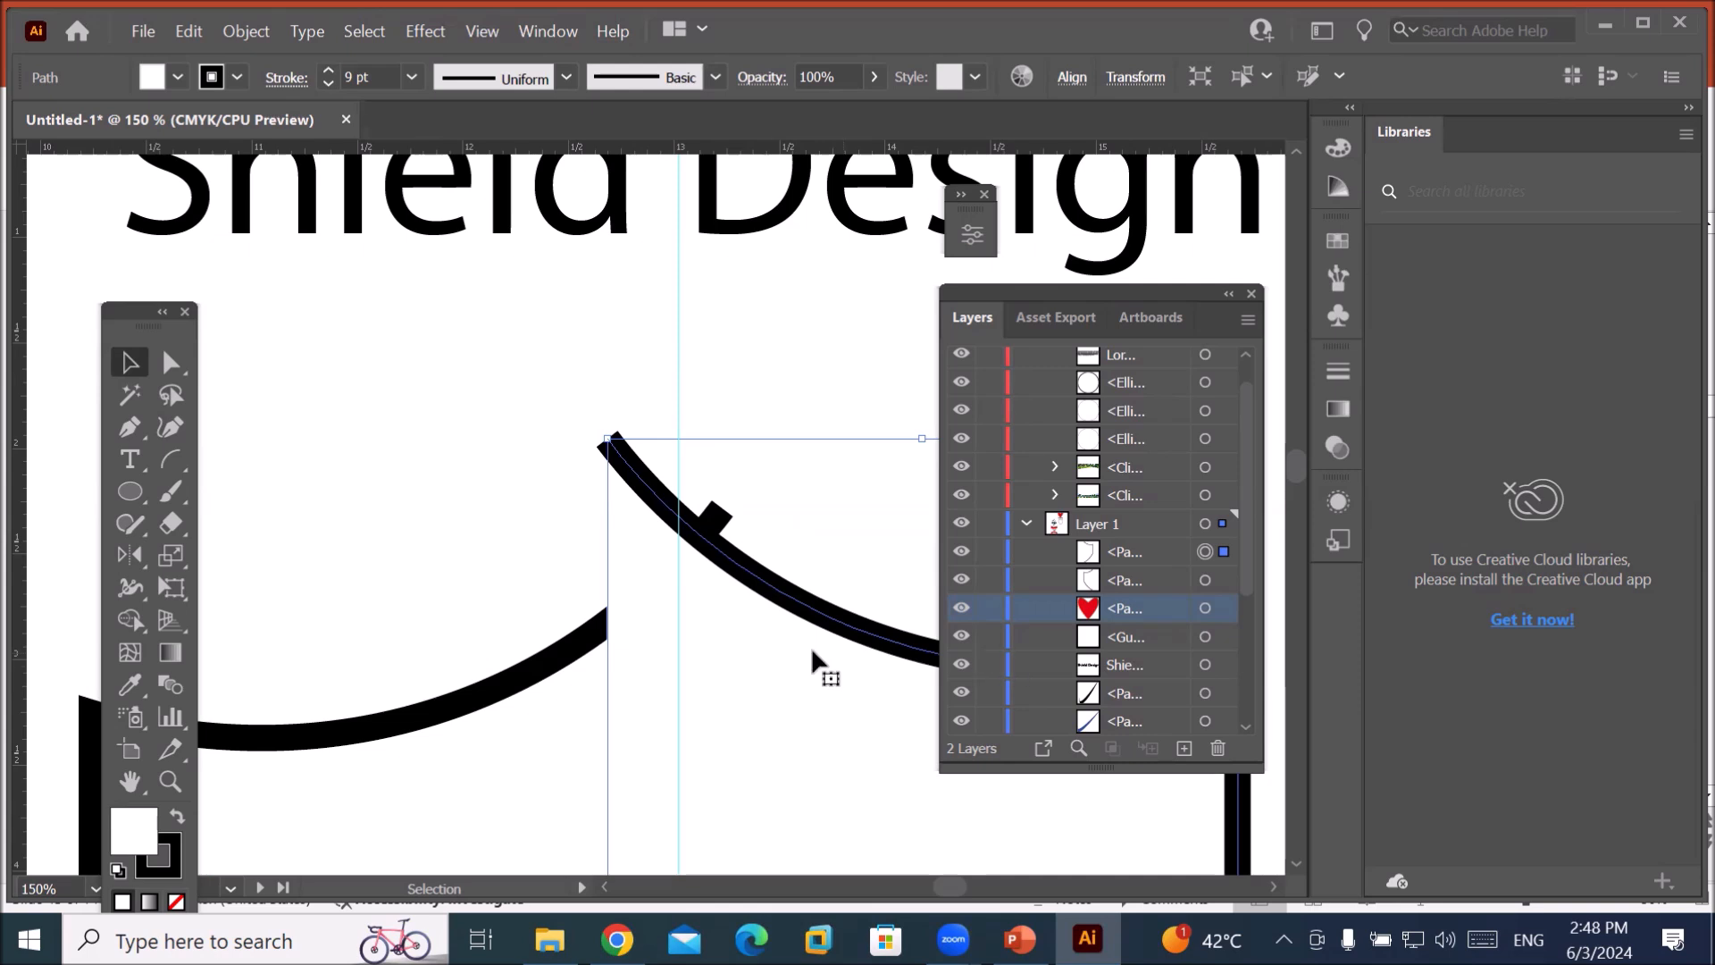
pyautogui.moveTo(823, 625); pyautogui.dragTo(949, 559)
pyautogui.moveTo(826, 627); pyautogui.dragTo(935, 568)
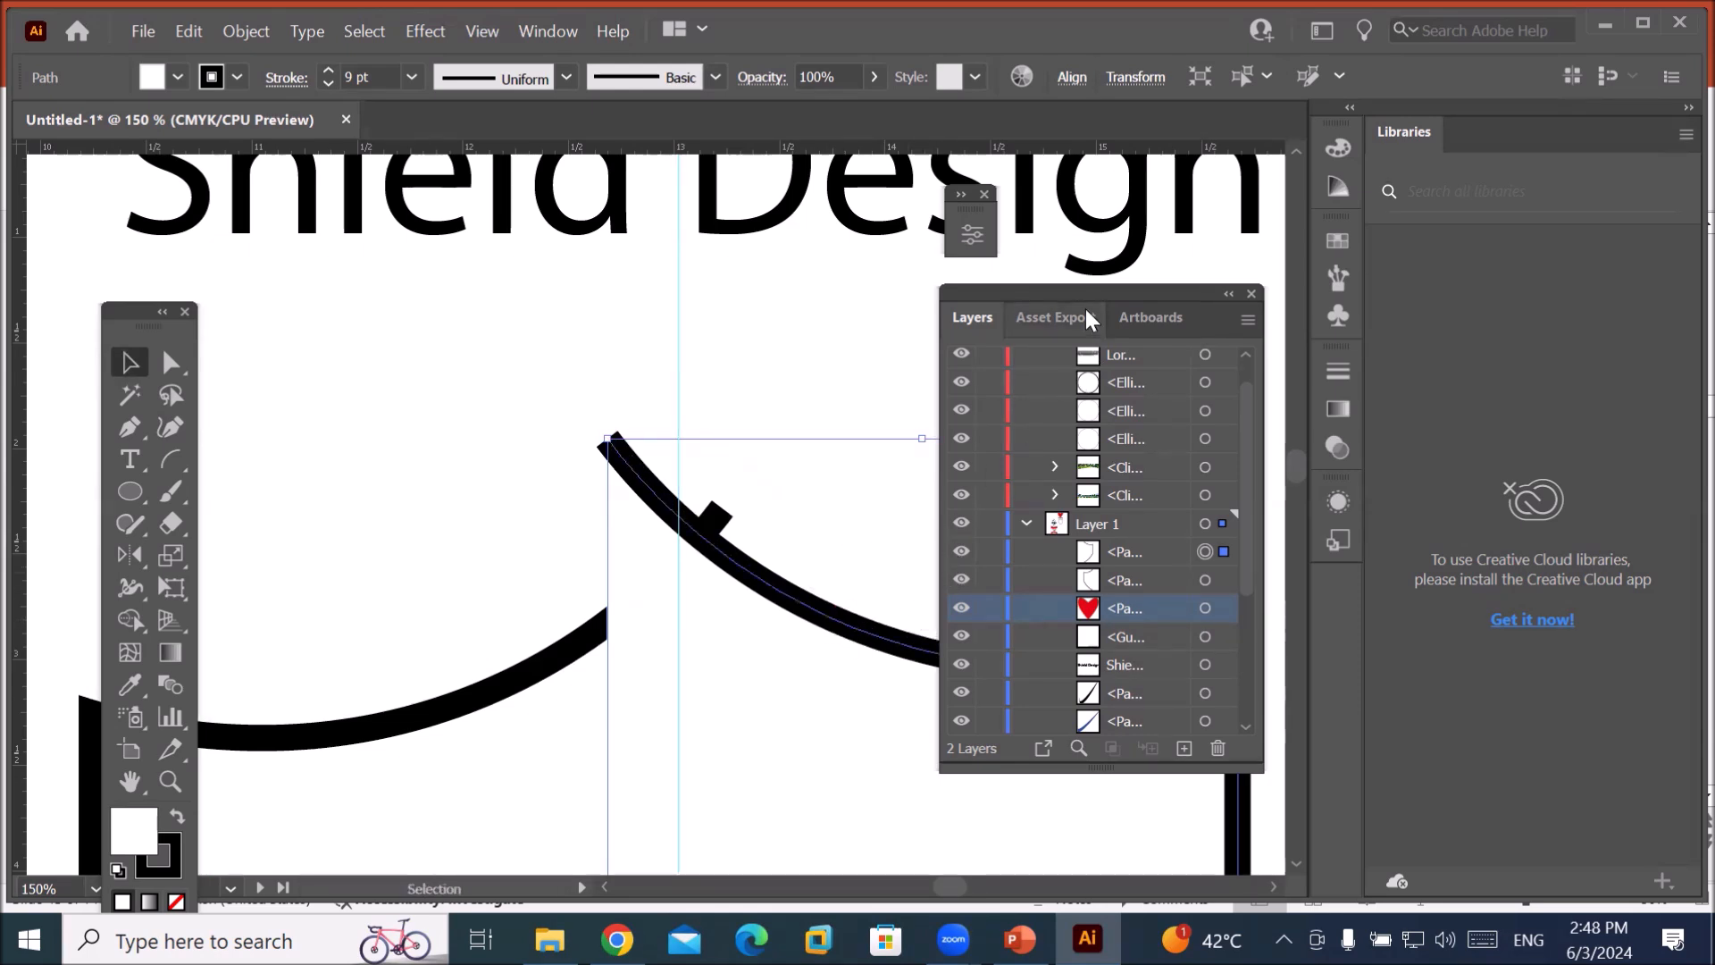
# Move the Layers panel clear of the drawing and place the right half's top endpoint at the guide, above the left half's tip.
pyautogui.moveTo(1095, 298); pyautogui.dragTo(1127, 391)
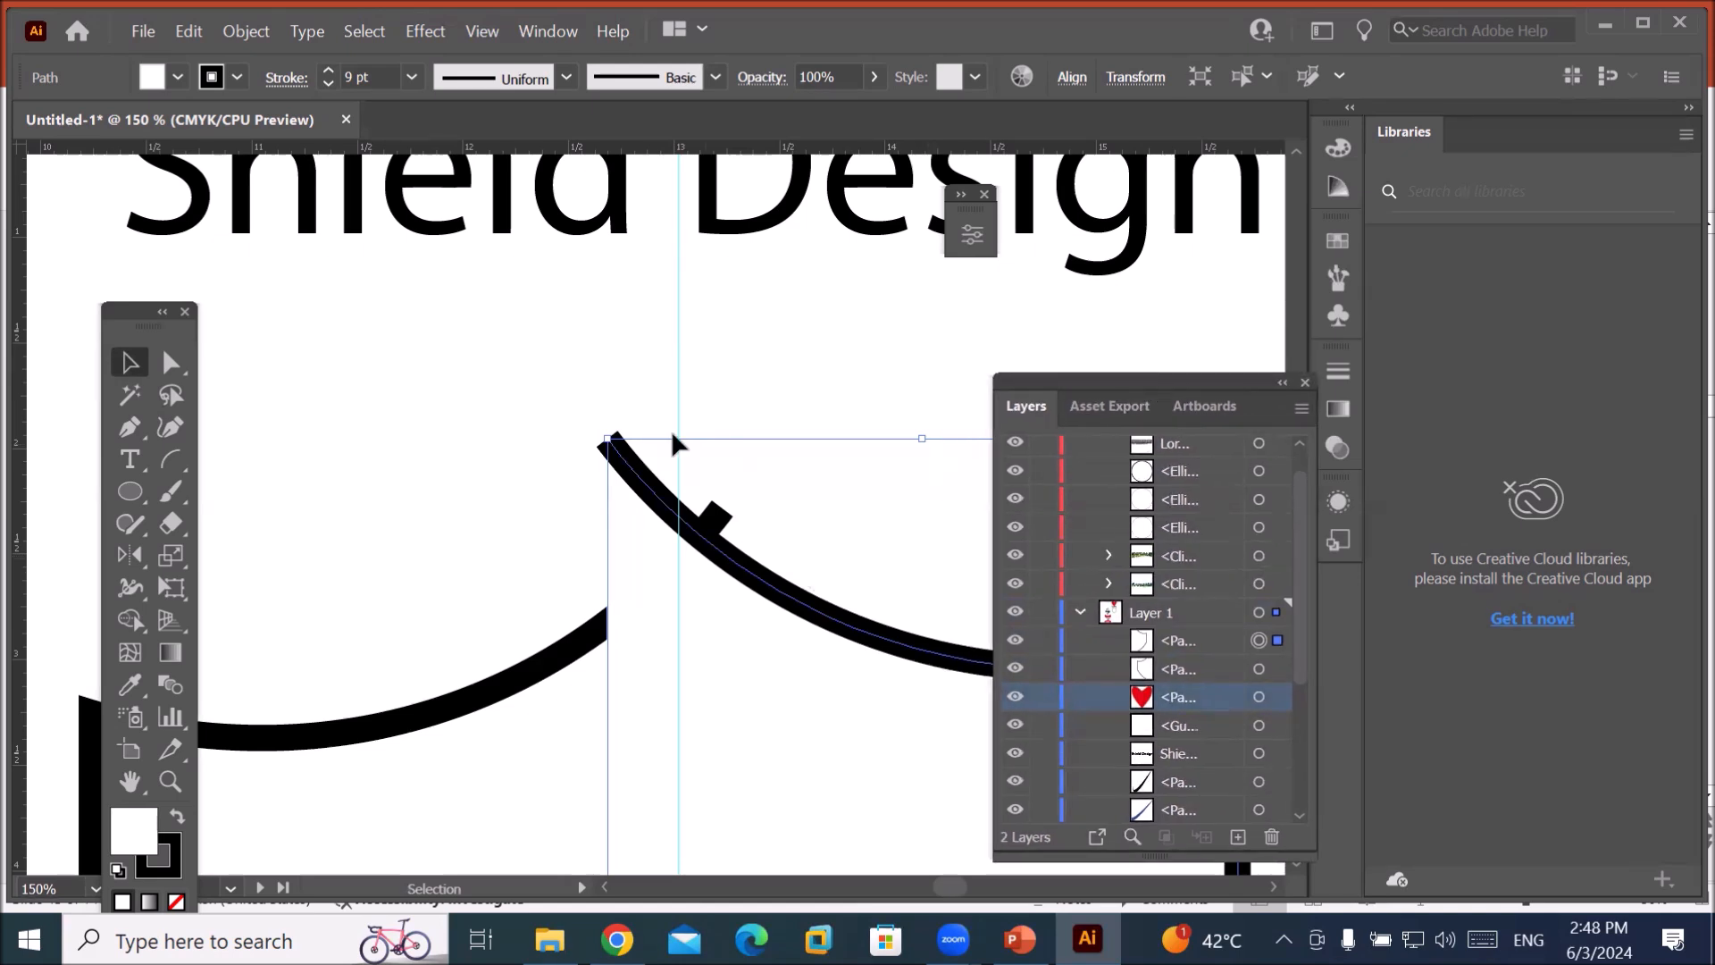
pyautogui.click(549, 430)
pyautogui.moveTo(792, 600); pyautogui.dragTo(819, 724)
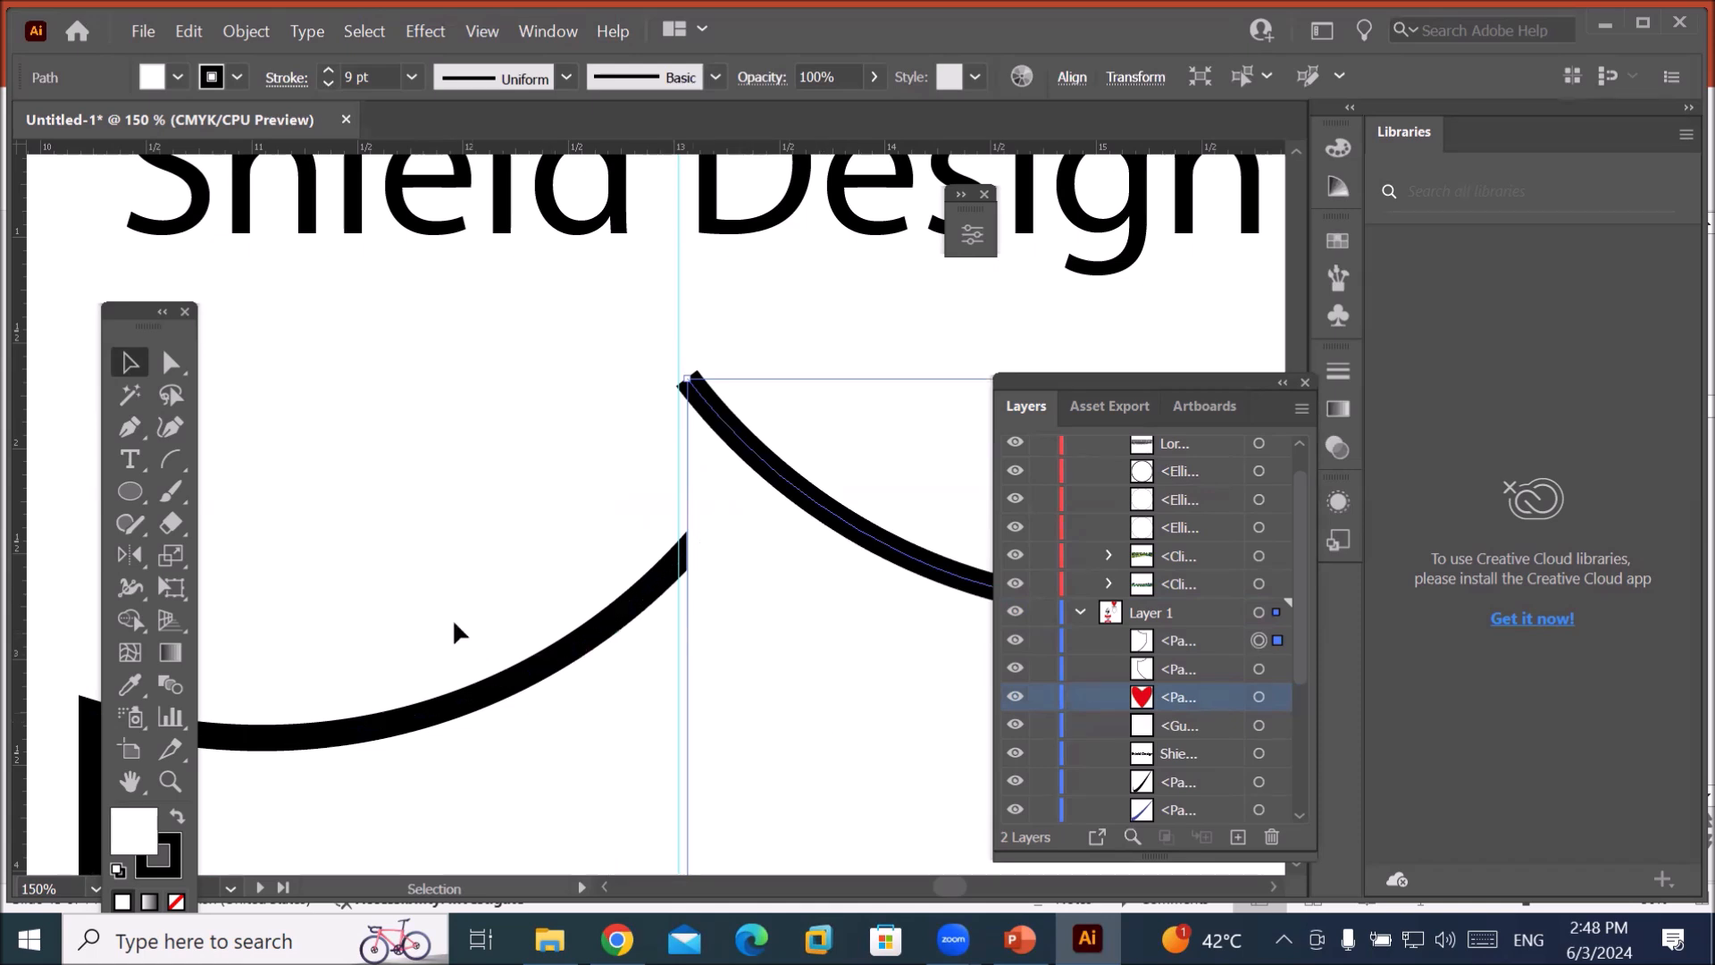
# Set the fill of both the right and left shield halves to None.
pyautogui.click(179, 70)
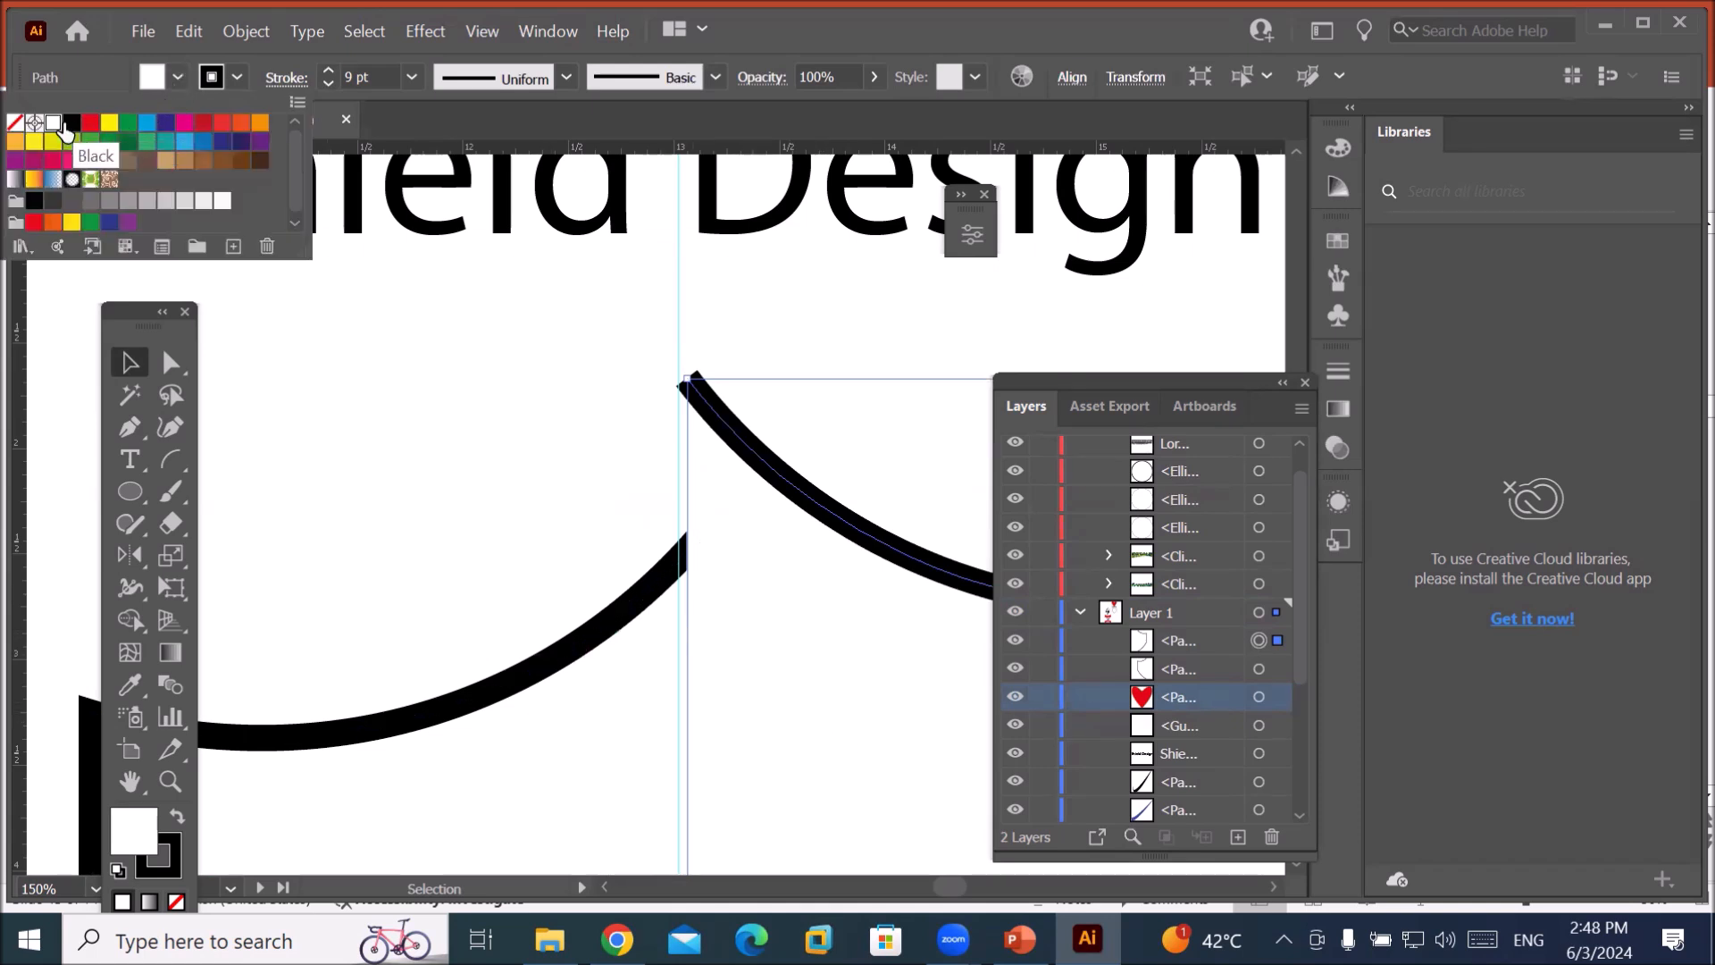
pyautogui.click(15, 122)
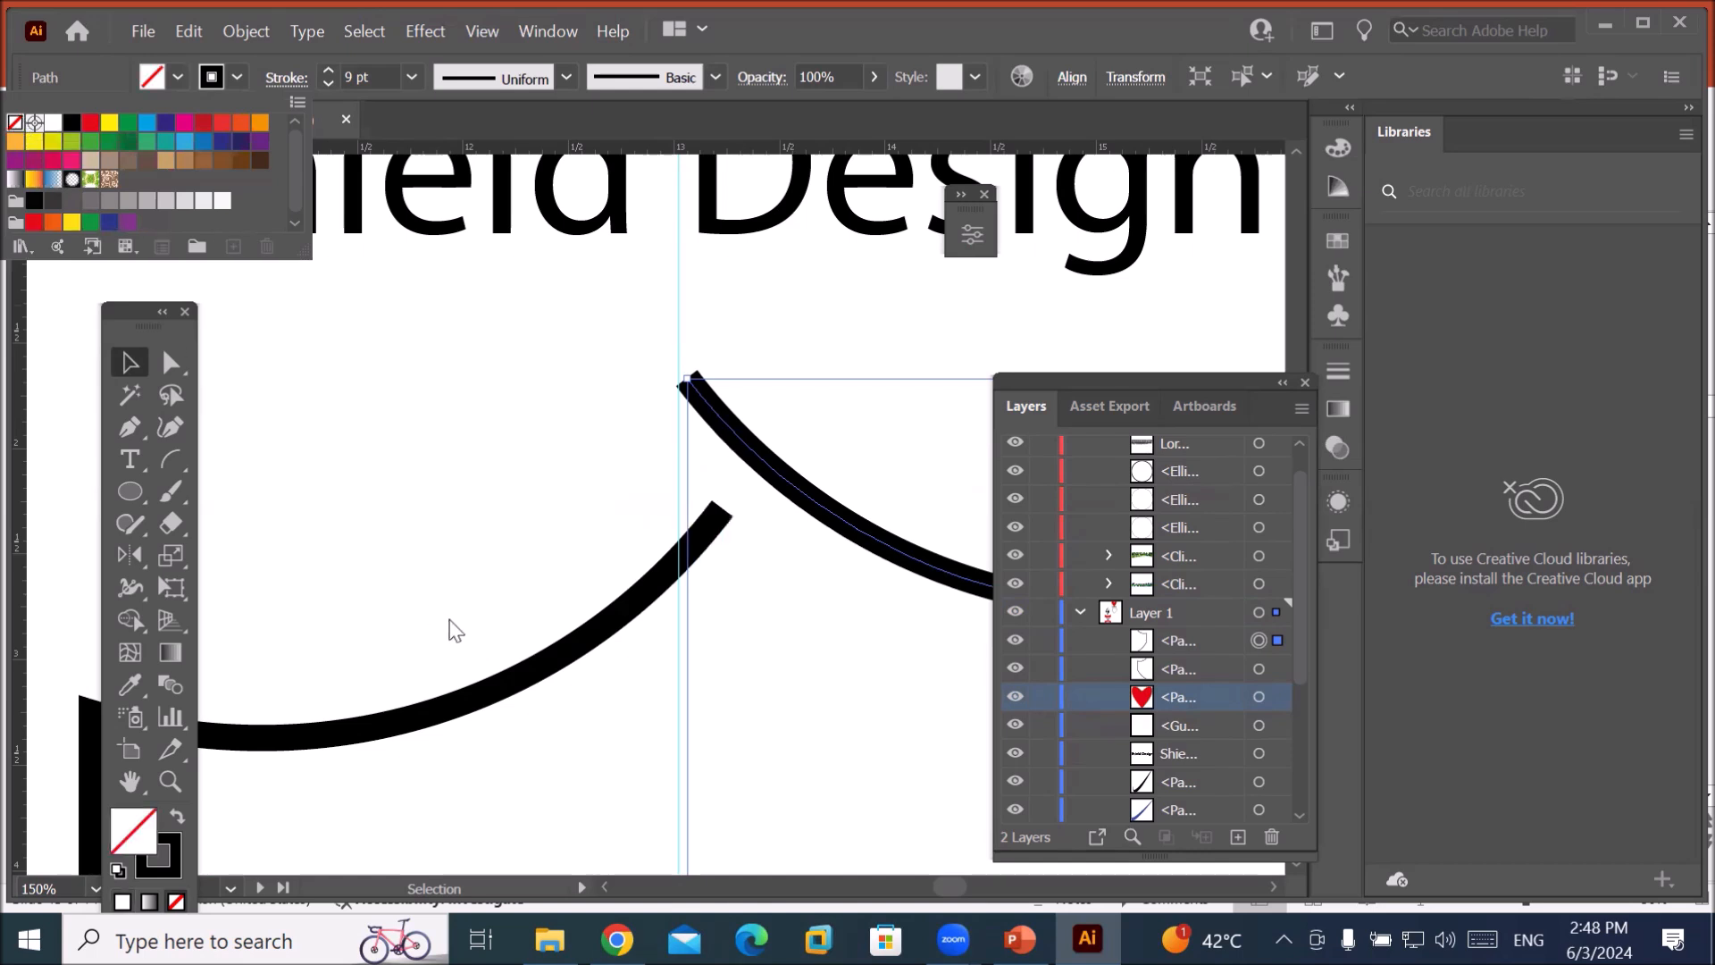
pyautogui.click(510, 681)
pyautogui.click(519, 684)
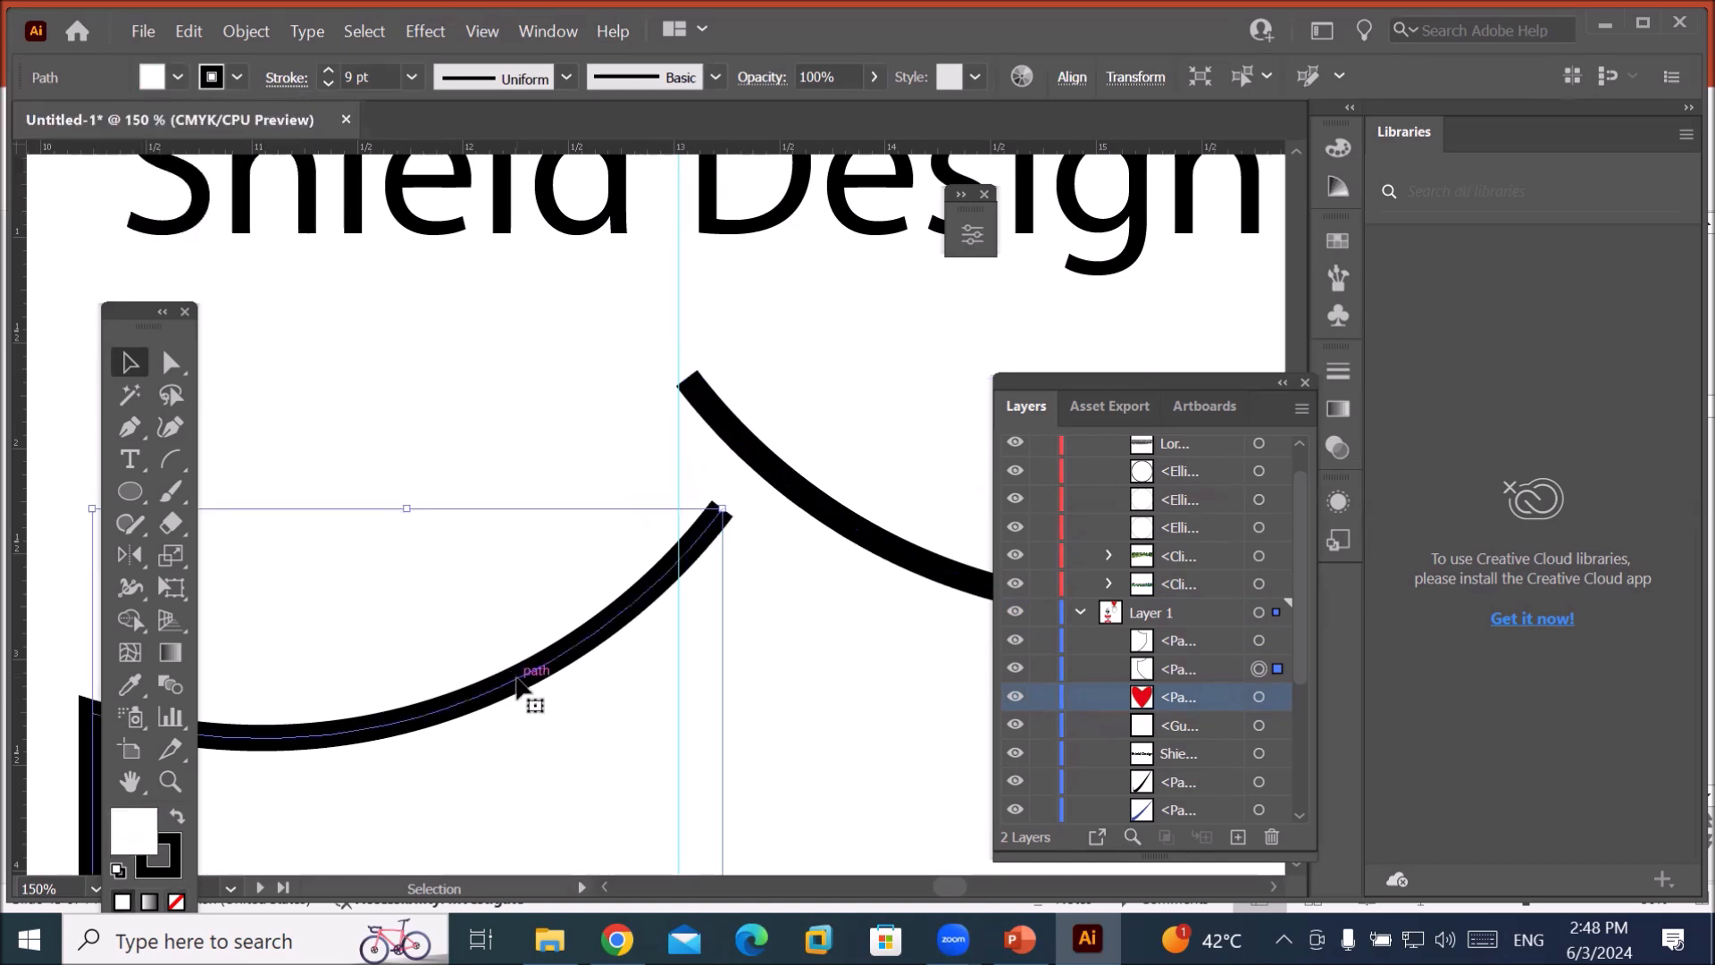
pyautogui.click(178, 78)
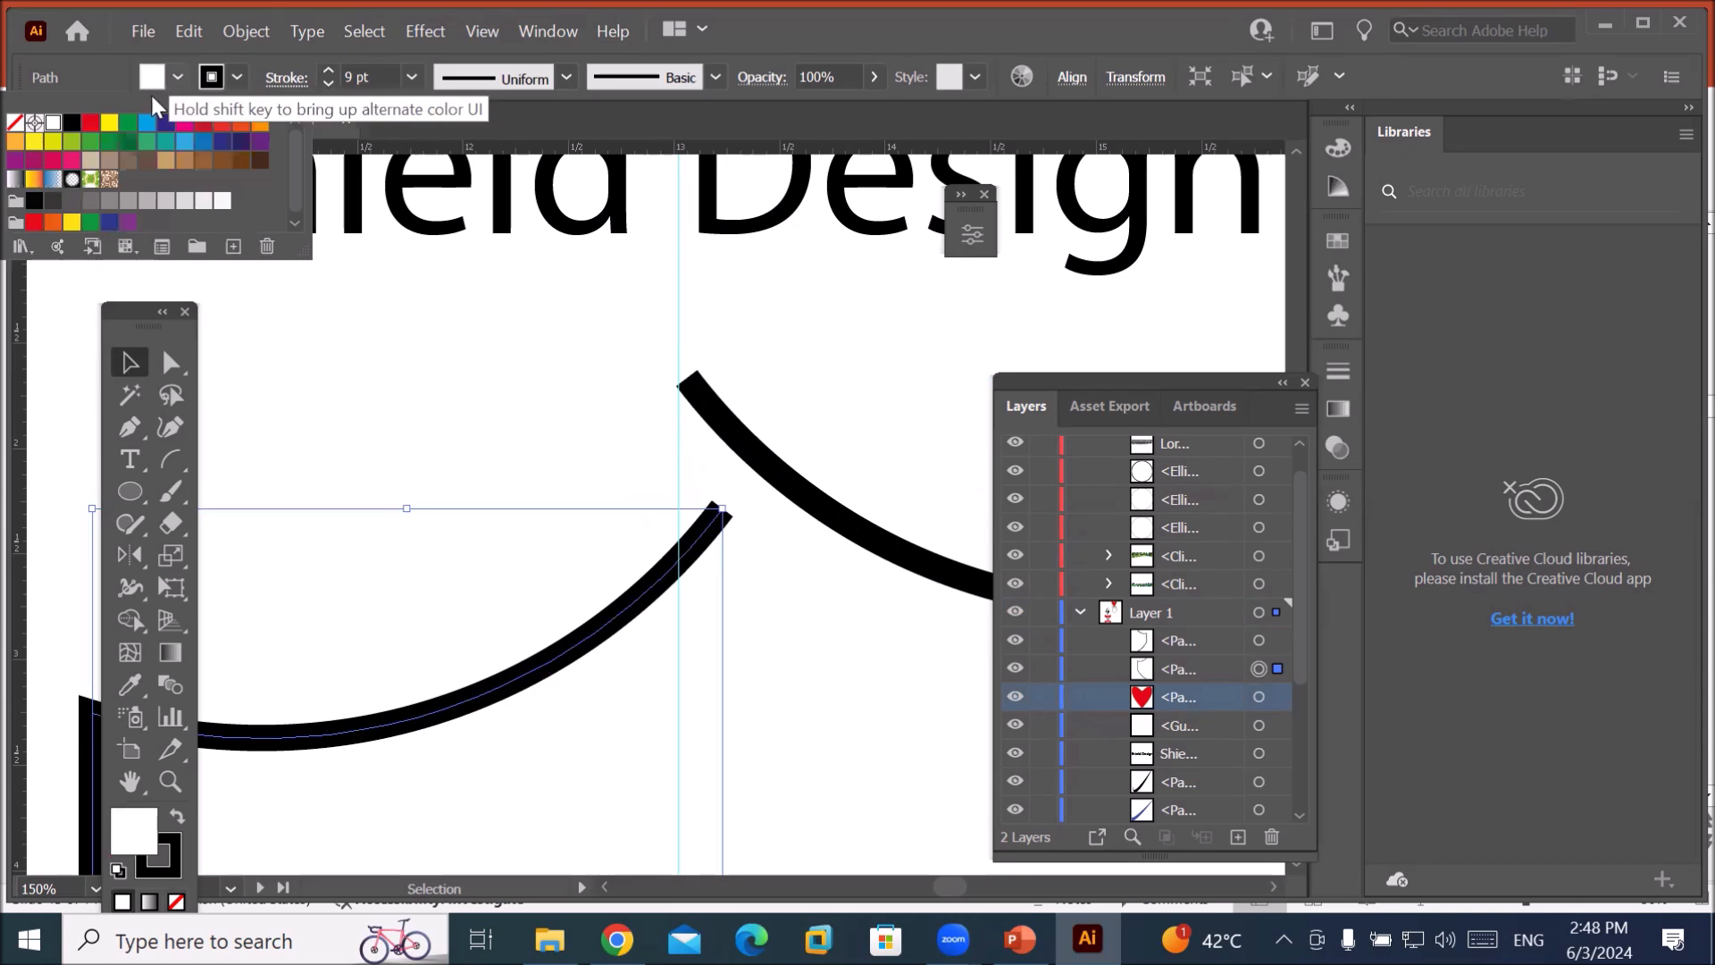
pyautogui.click(15, 125)
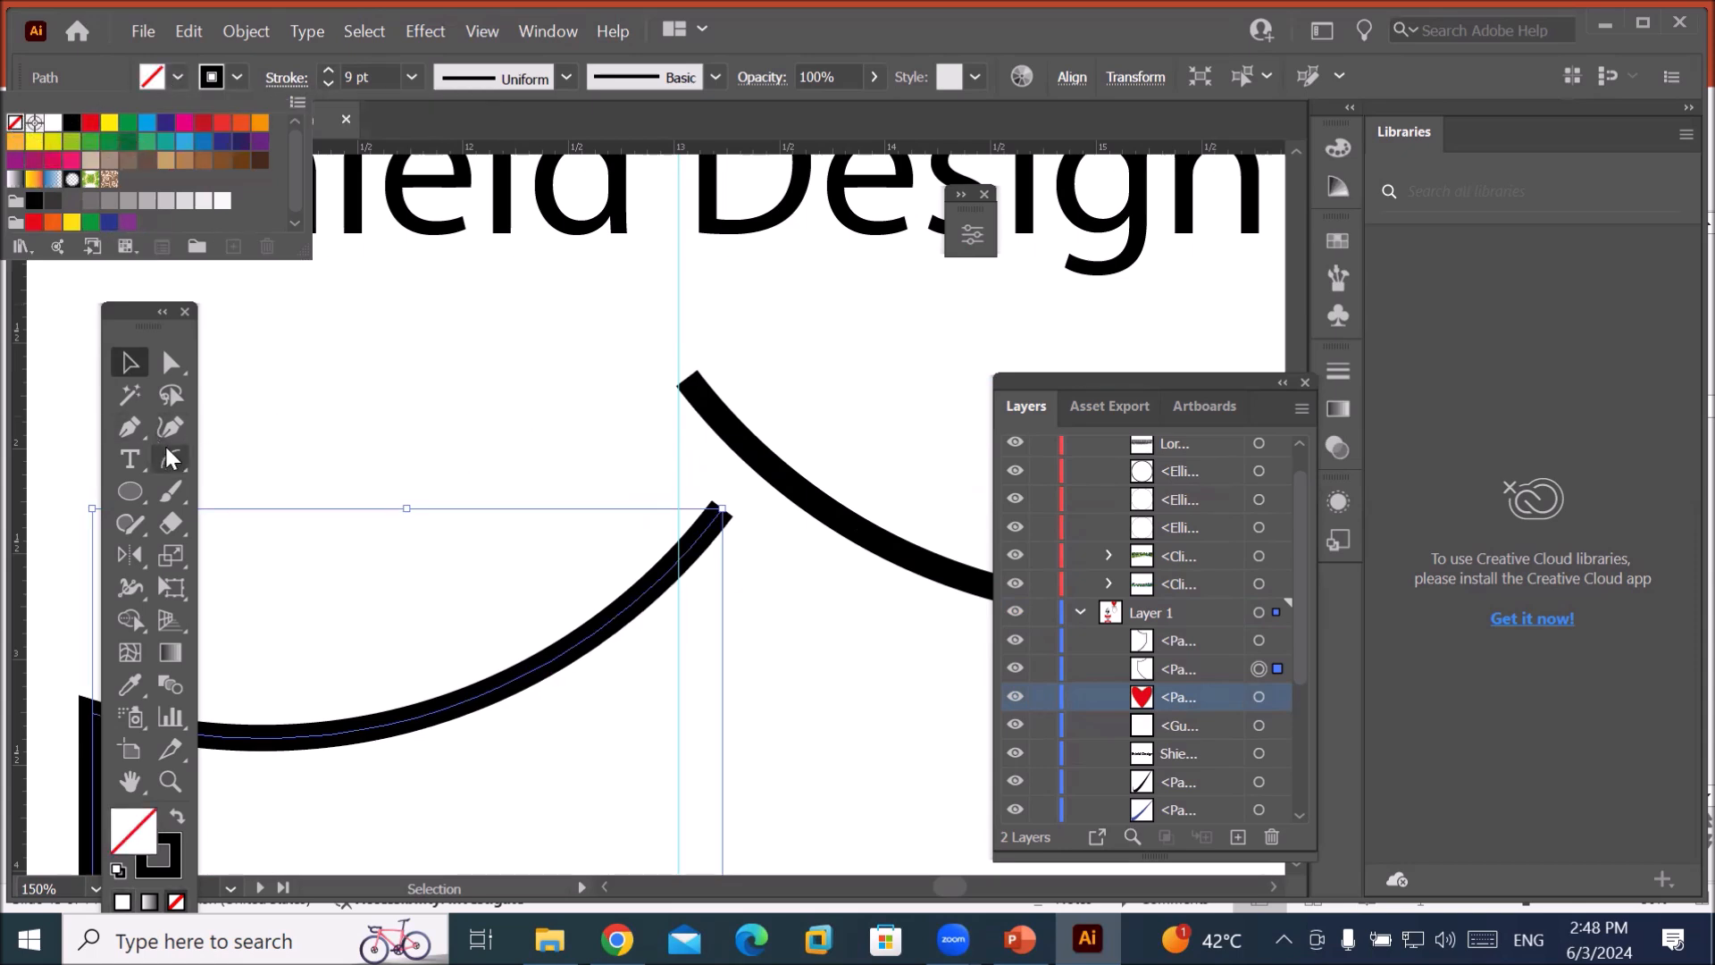
# Try averaging the two halves' top endpoints, selected with the Lasso tool, along the Horizontal axis, and undo it.
pyautogui.click(171, 399)
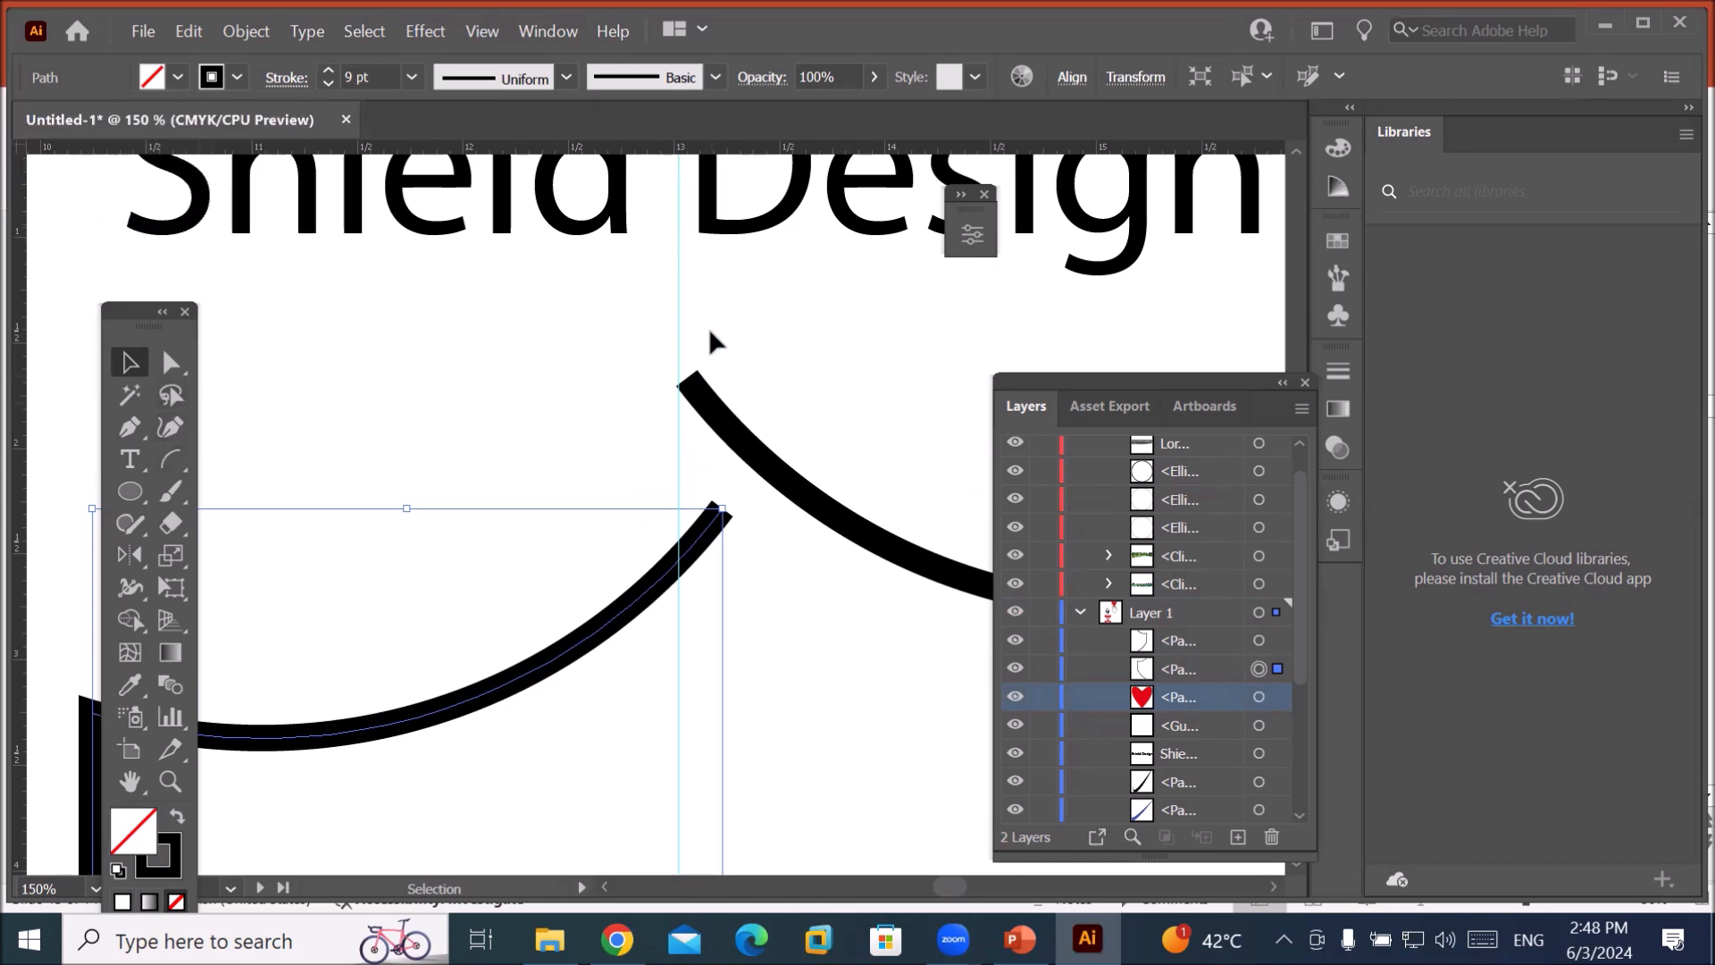
pyautogui.moveTo(711, 331)
pyautogui.mouseDown()
pyautogui.moveTo(620, 483)
pyautogui.moveTo(692, 599)
pyautogui.mouseUp()
pyautogui.click(170, 394)
pyautogui.moveTo(738, 336)
pyautogui.mouseDown()
pyautogui.moveTo(640, 389)
pyautogui.moveTo(650, 551)
pyautogui.moveTo(703, 601)
pyautogui.moveTo(802, 487)
pyautogui.moveTo(791, 372)
pyautogui.moveTo(737, 338)
pyautogui.mouseUp()
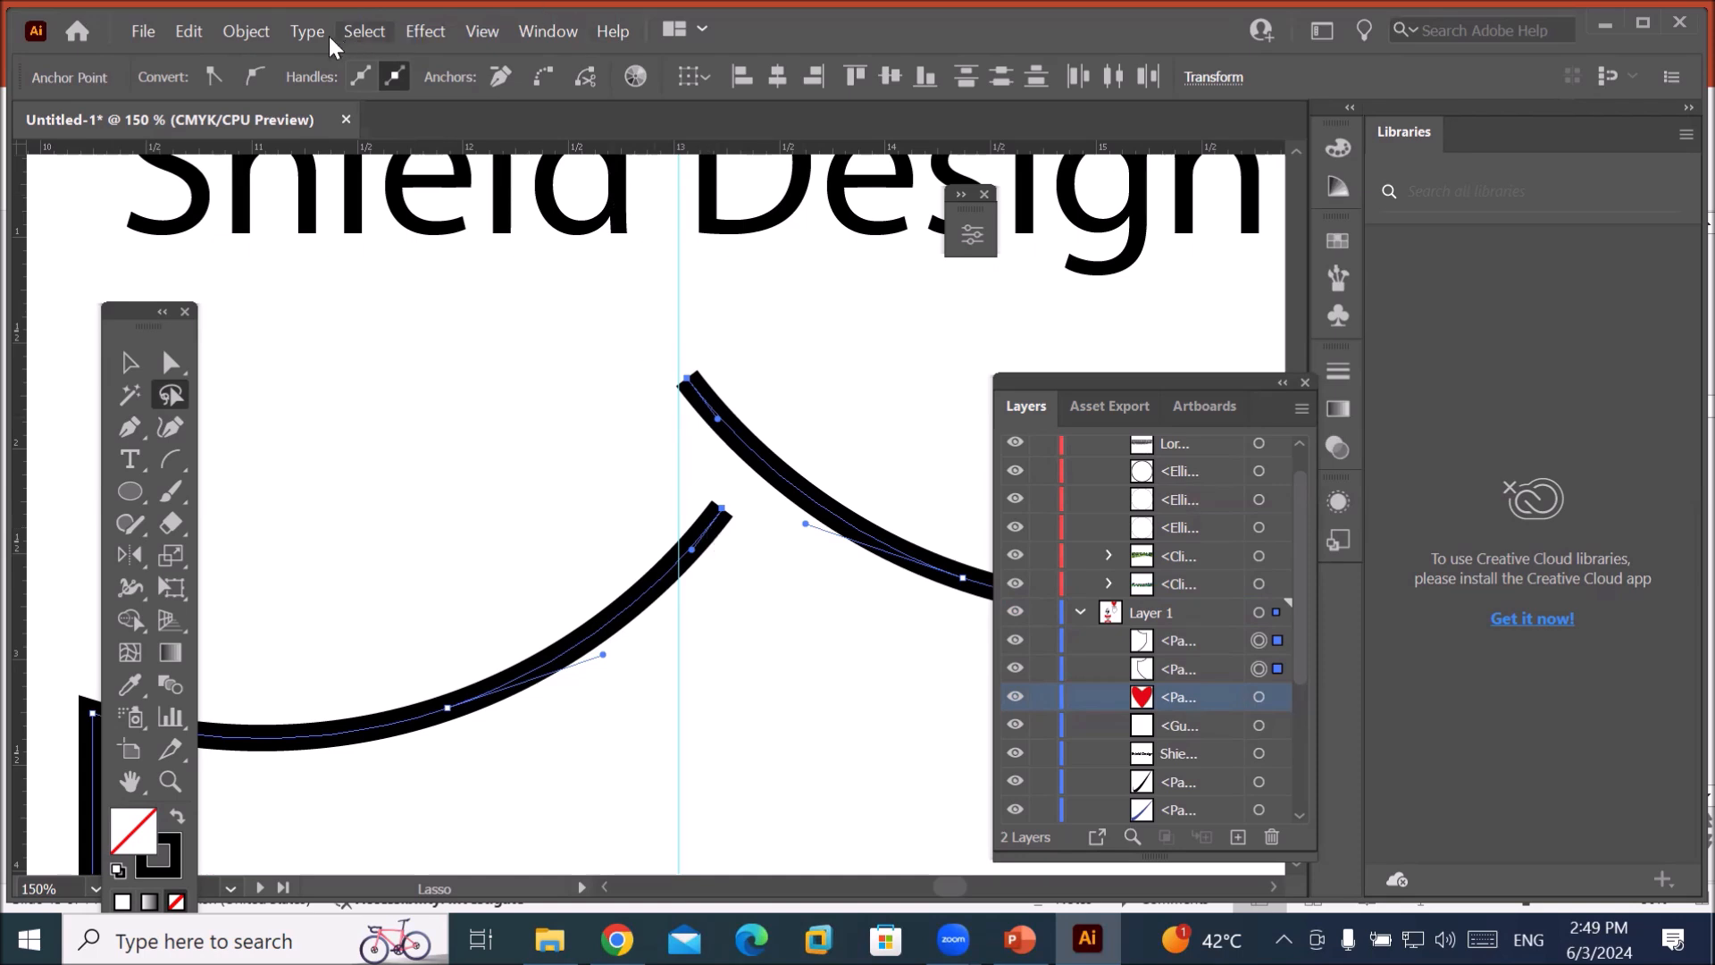
pyautogui.click(270, 35)
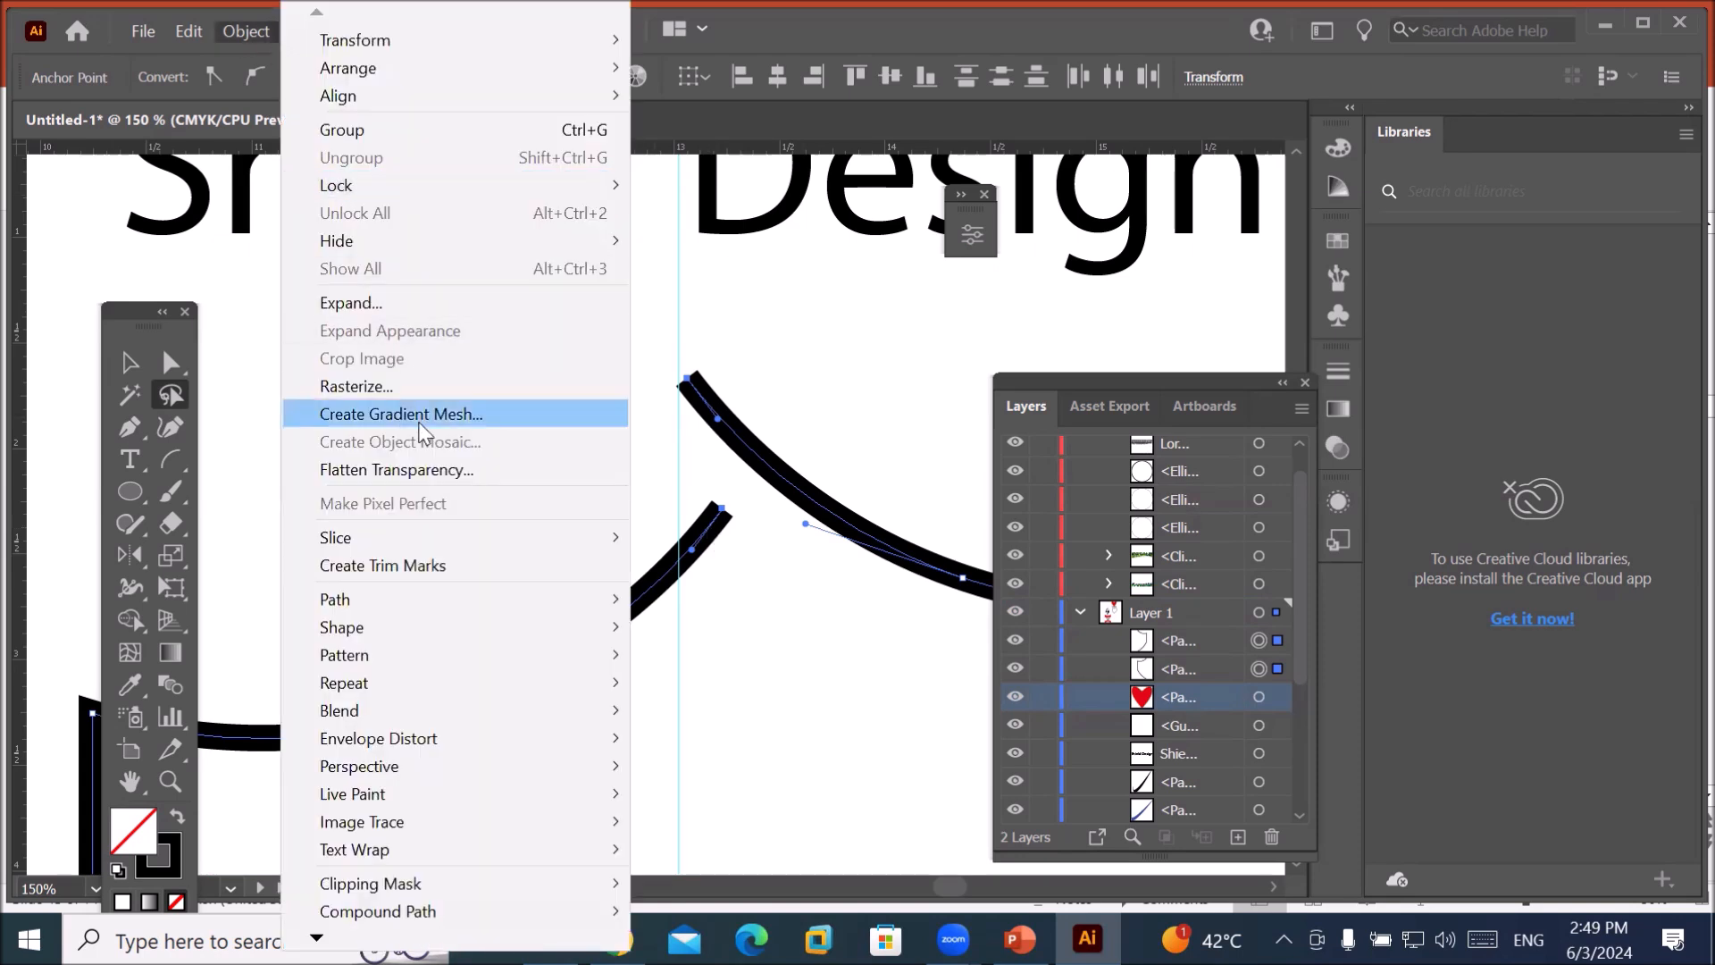
pyautogui.moveTo(473, 597)
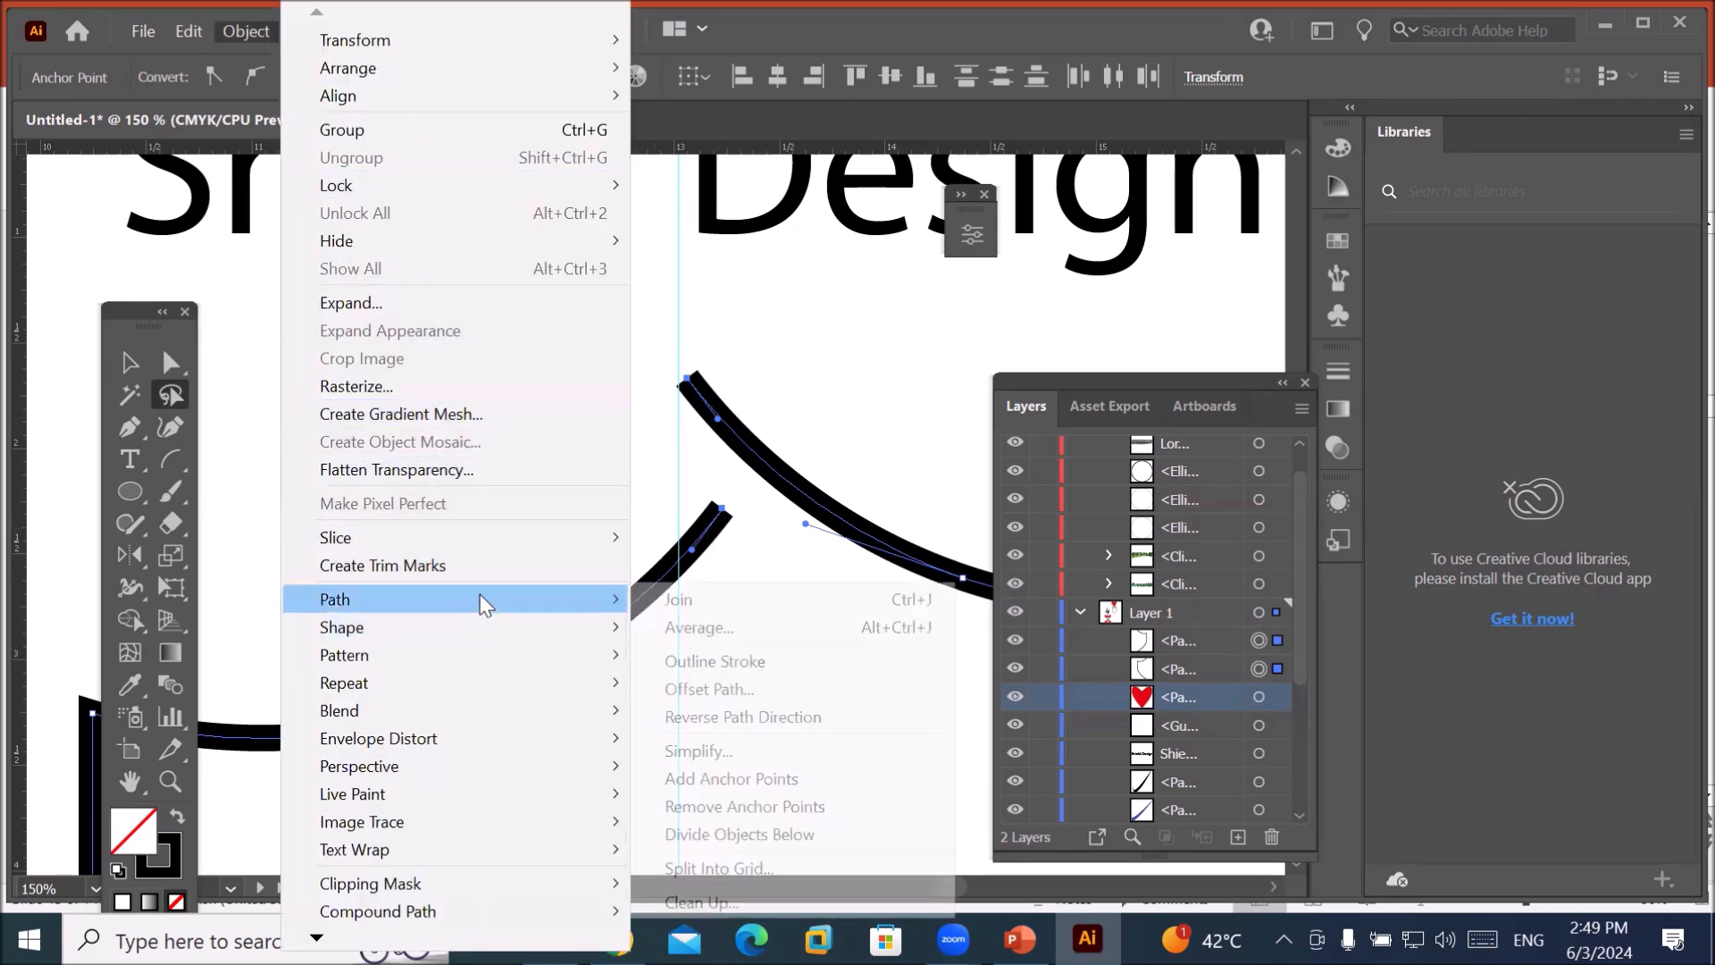
pyautogui.click(696, 630)
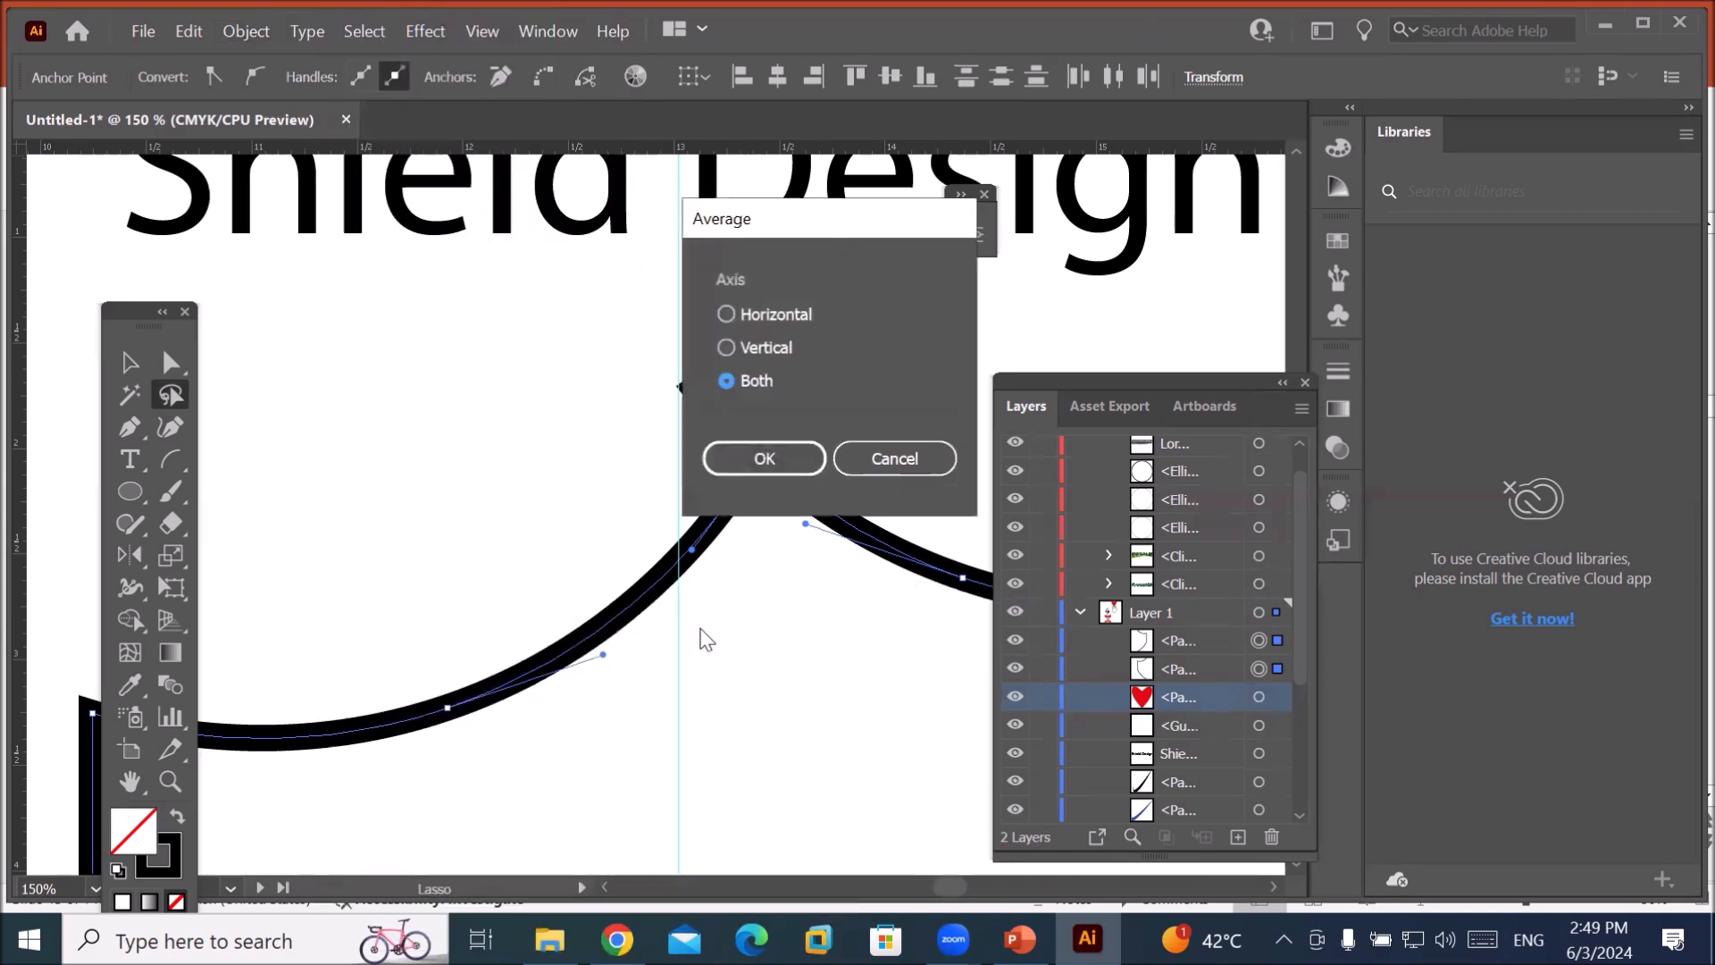
pyautogui.moveTo(811, 222); pyautogui.dragTo(507, 257)
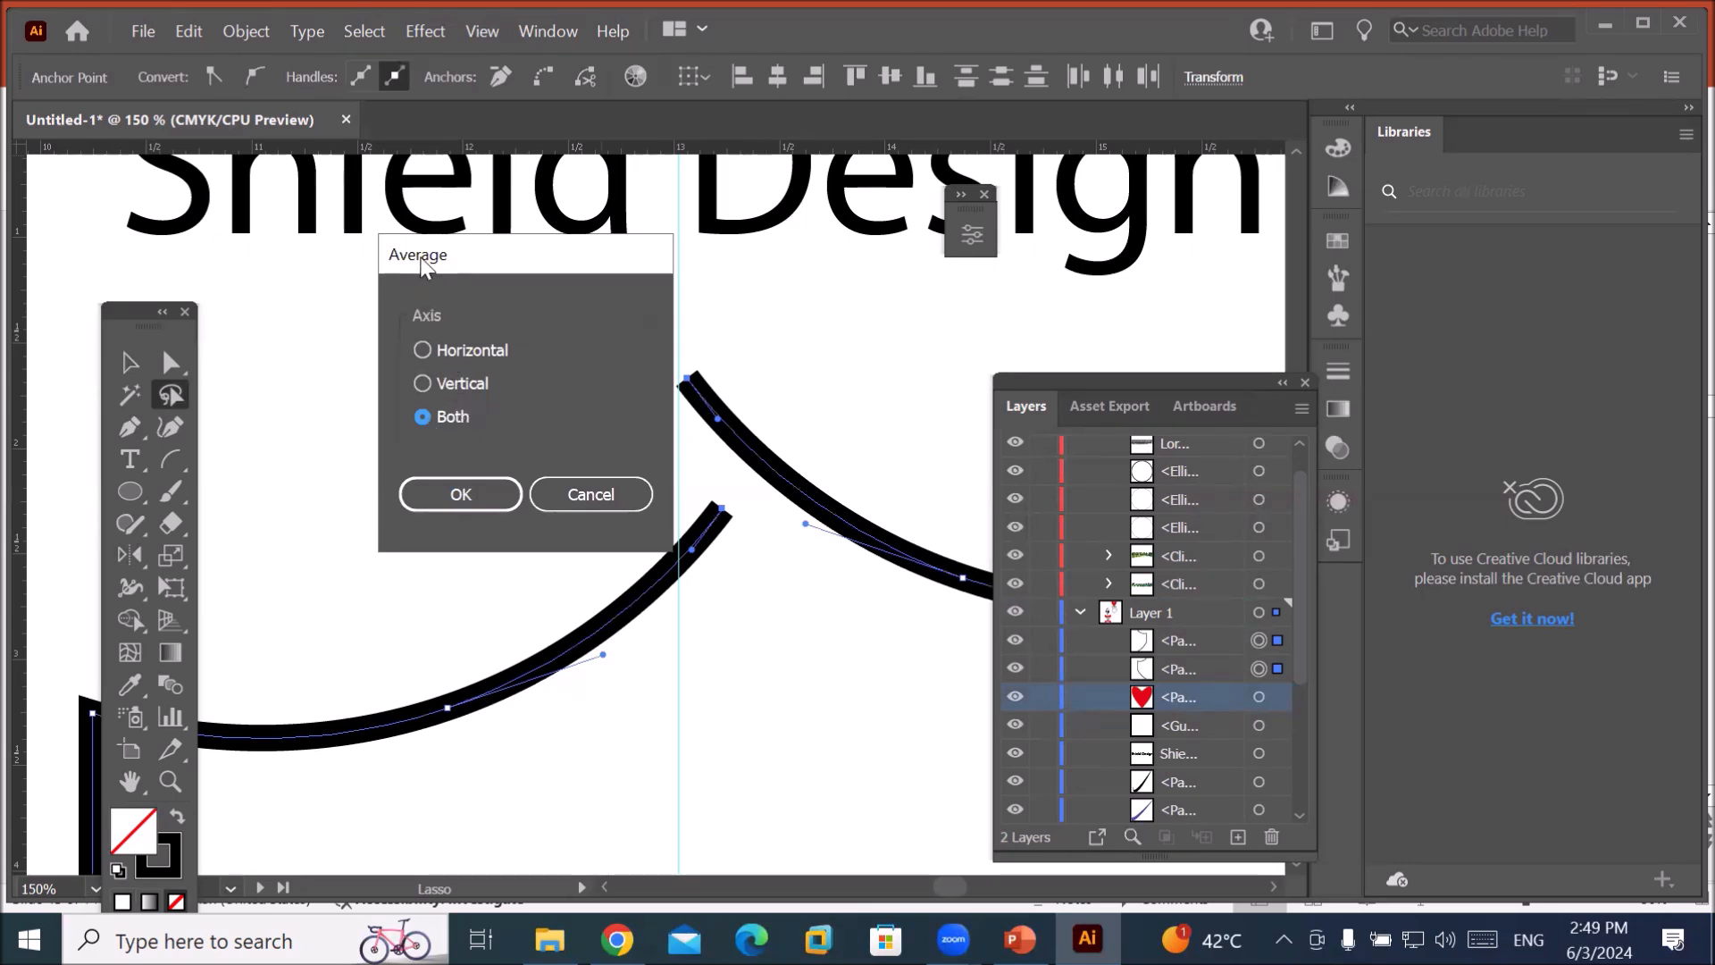
pyautogui.moveTo(423, 261); pyautogui.dragTo(306, 301)
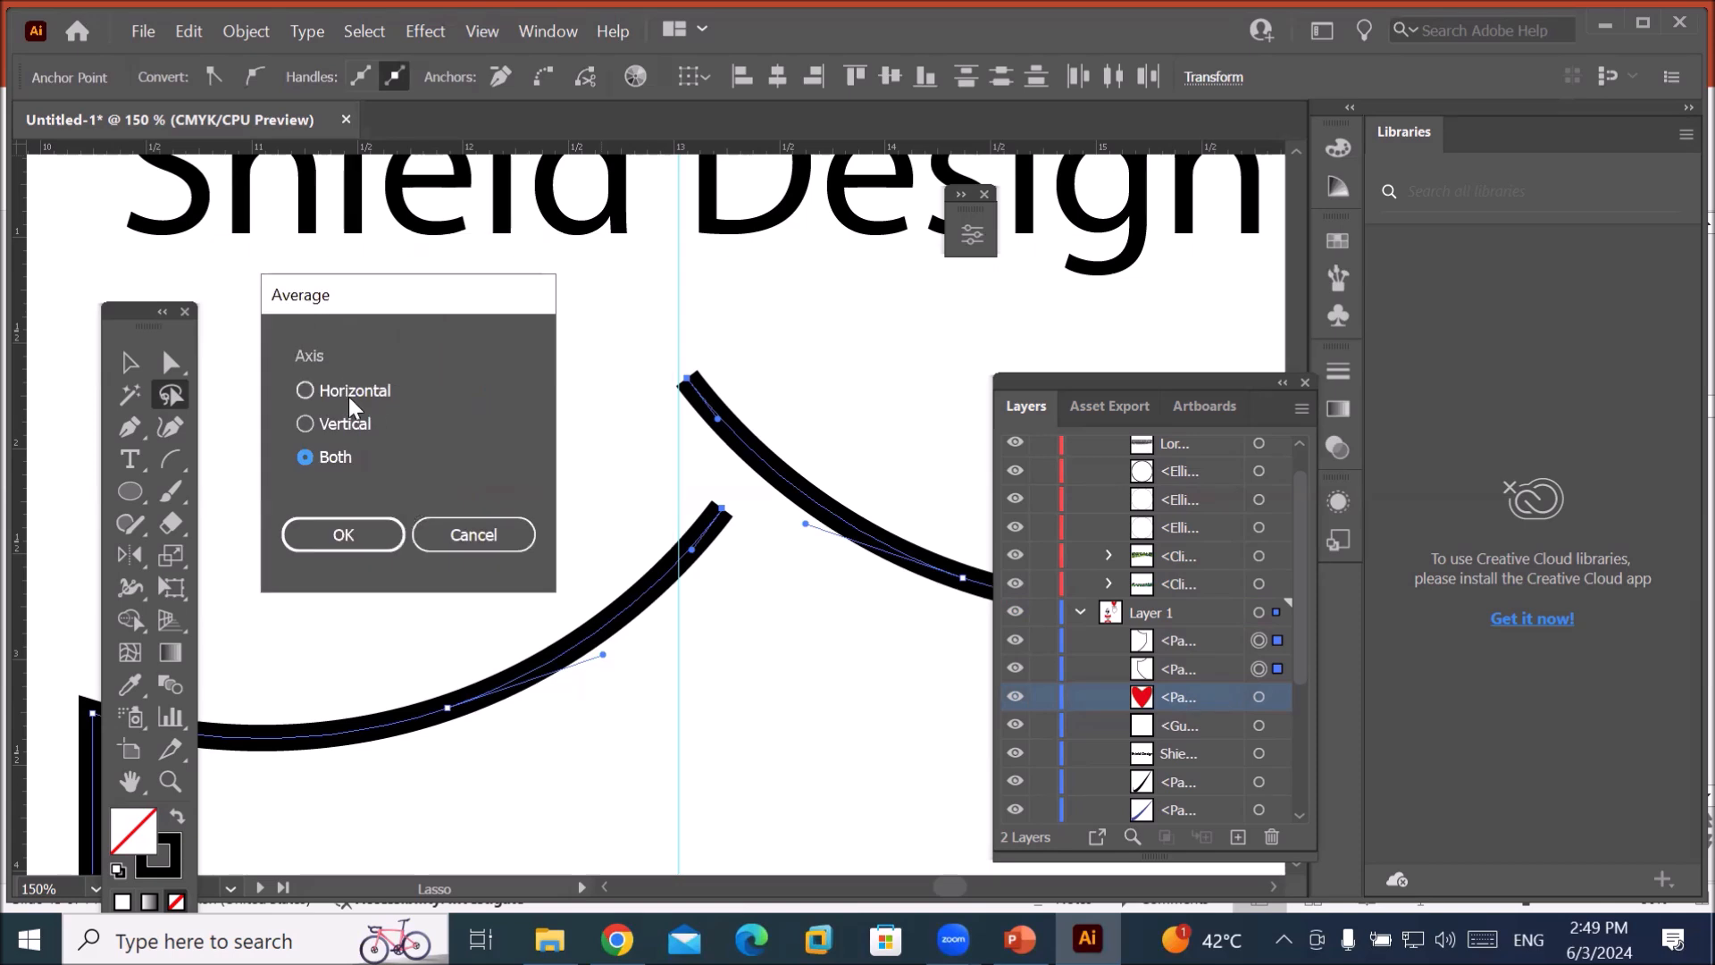
pyautogui.click(348, 396)
pyautogui.click(357, 531)
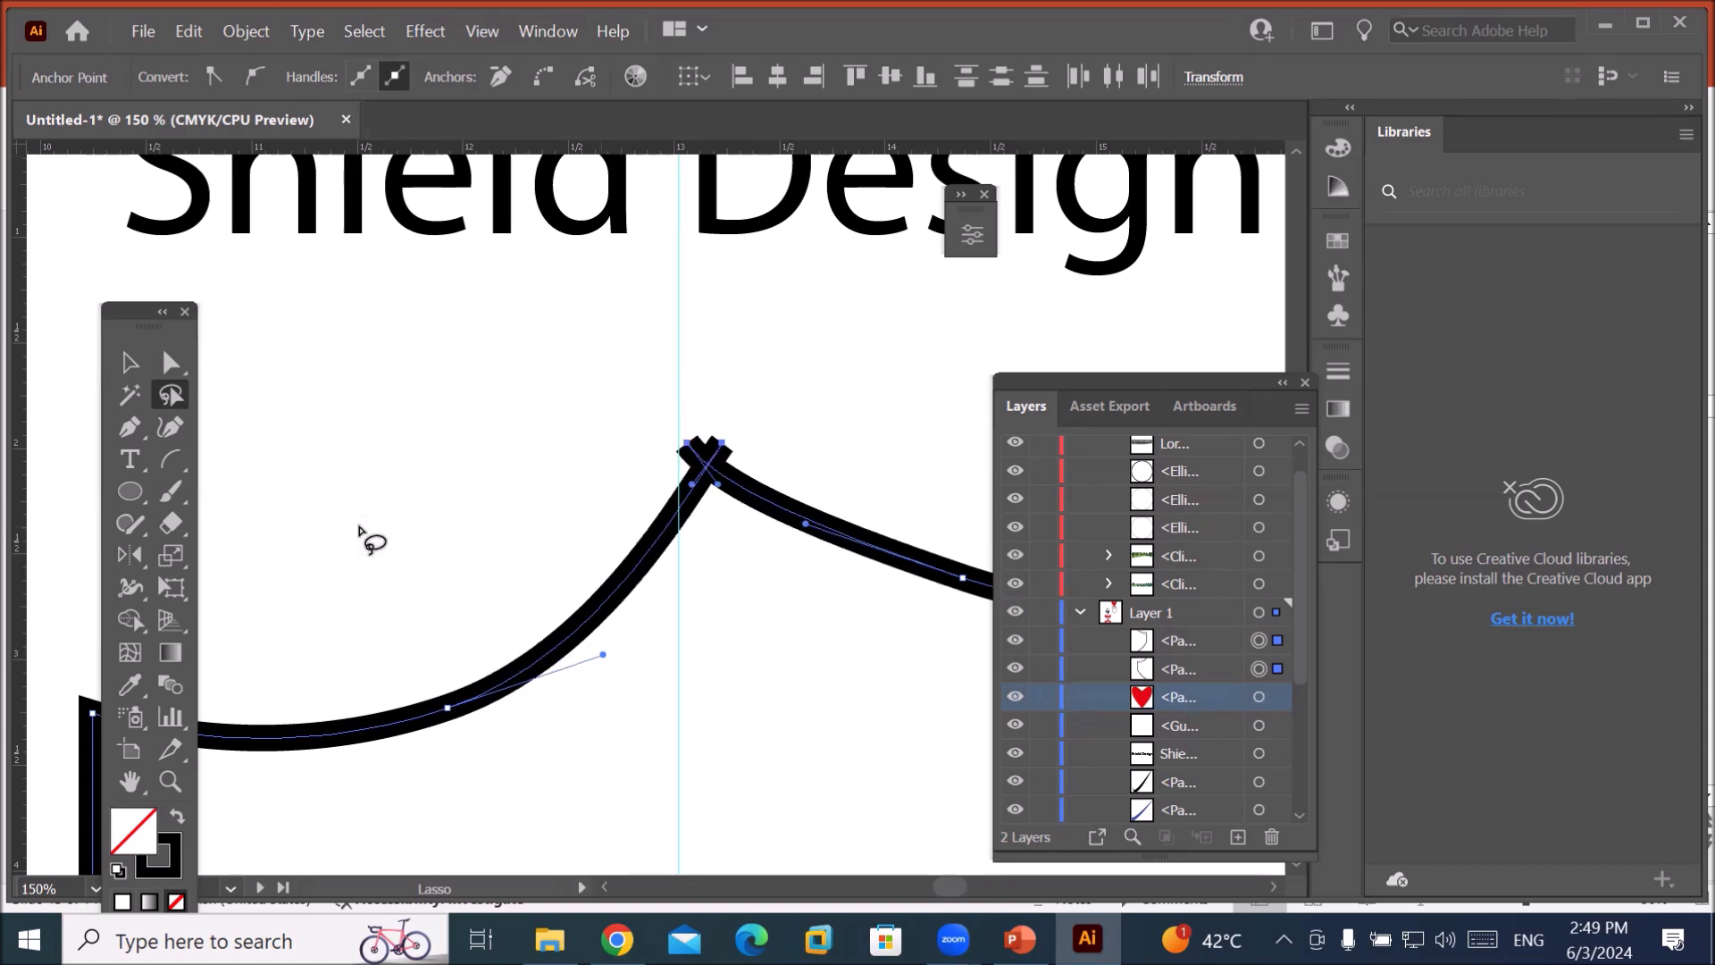
pyautogui.hotkey('ctrl', 'z')
pyautogui.hotkey('ctrl', 'z')
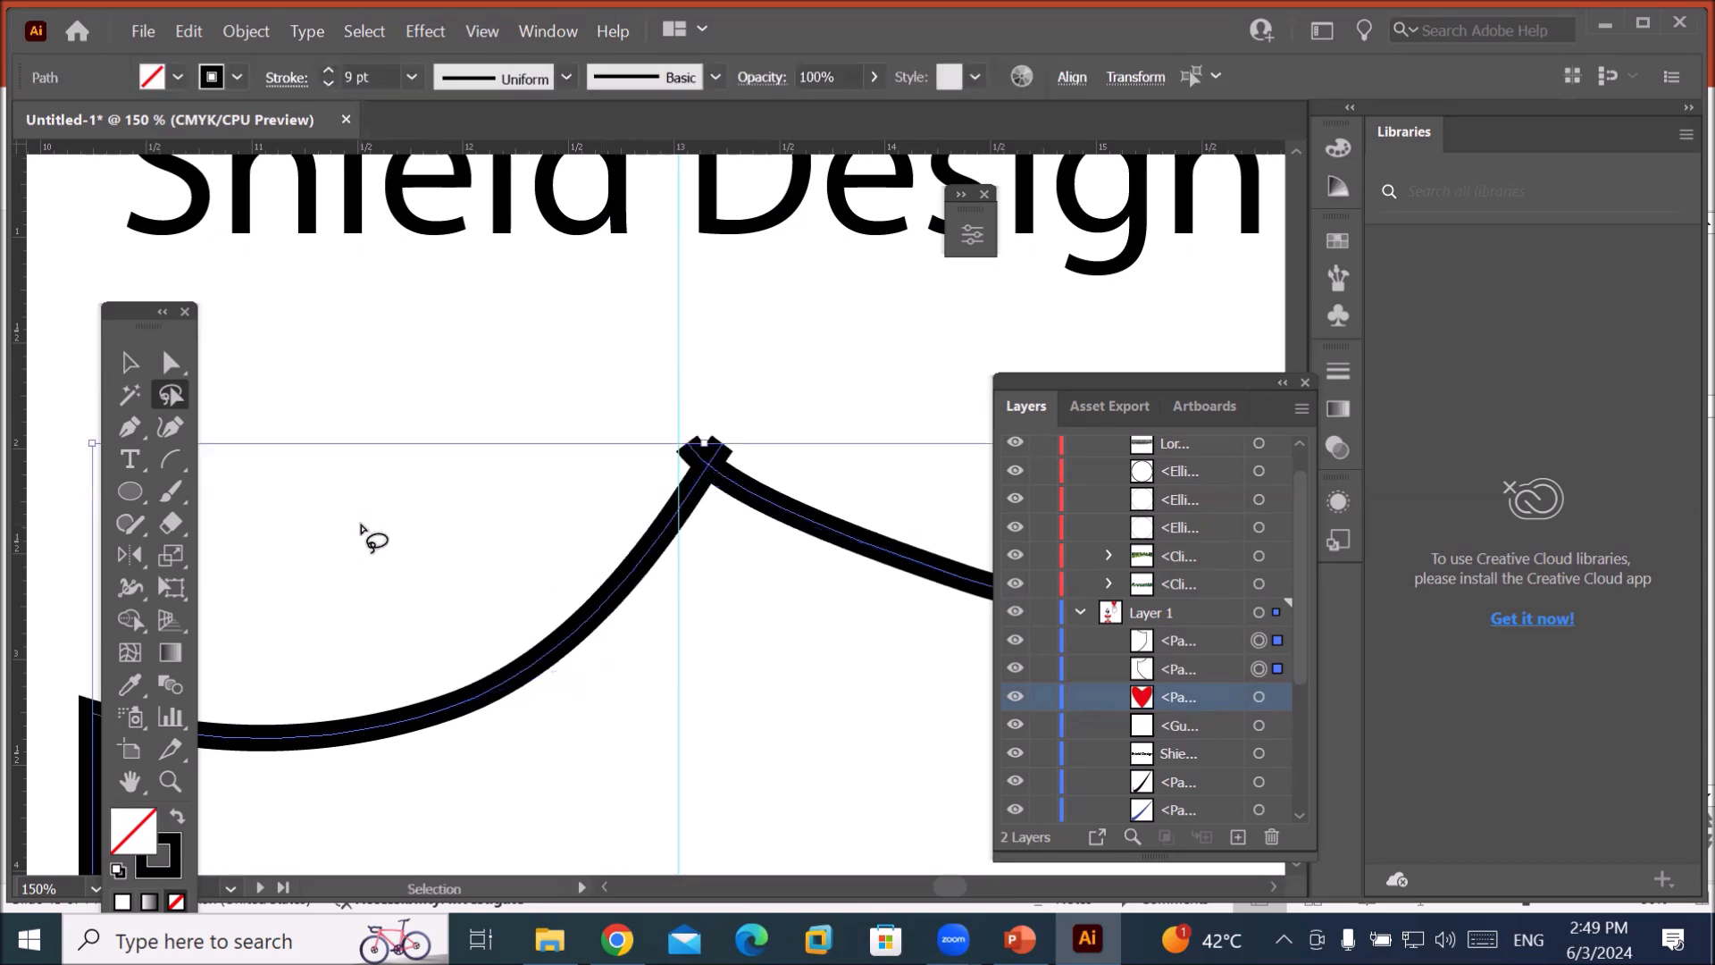
# Try averaging all anchor points of both halves along the Vertical axis, and undo it.
pyautogui.click(230, 27)
pyautogui.moveTo(468, 604)
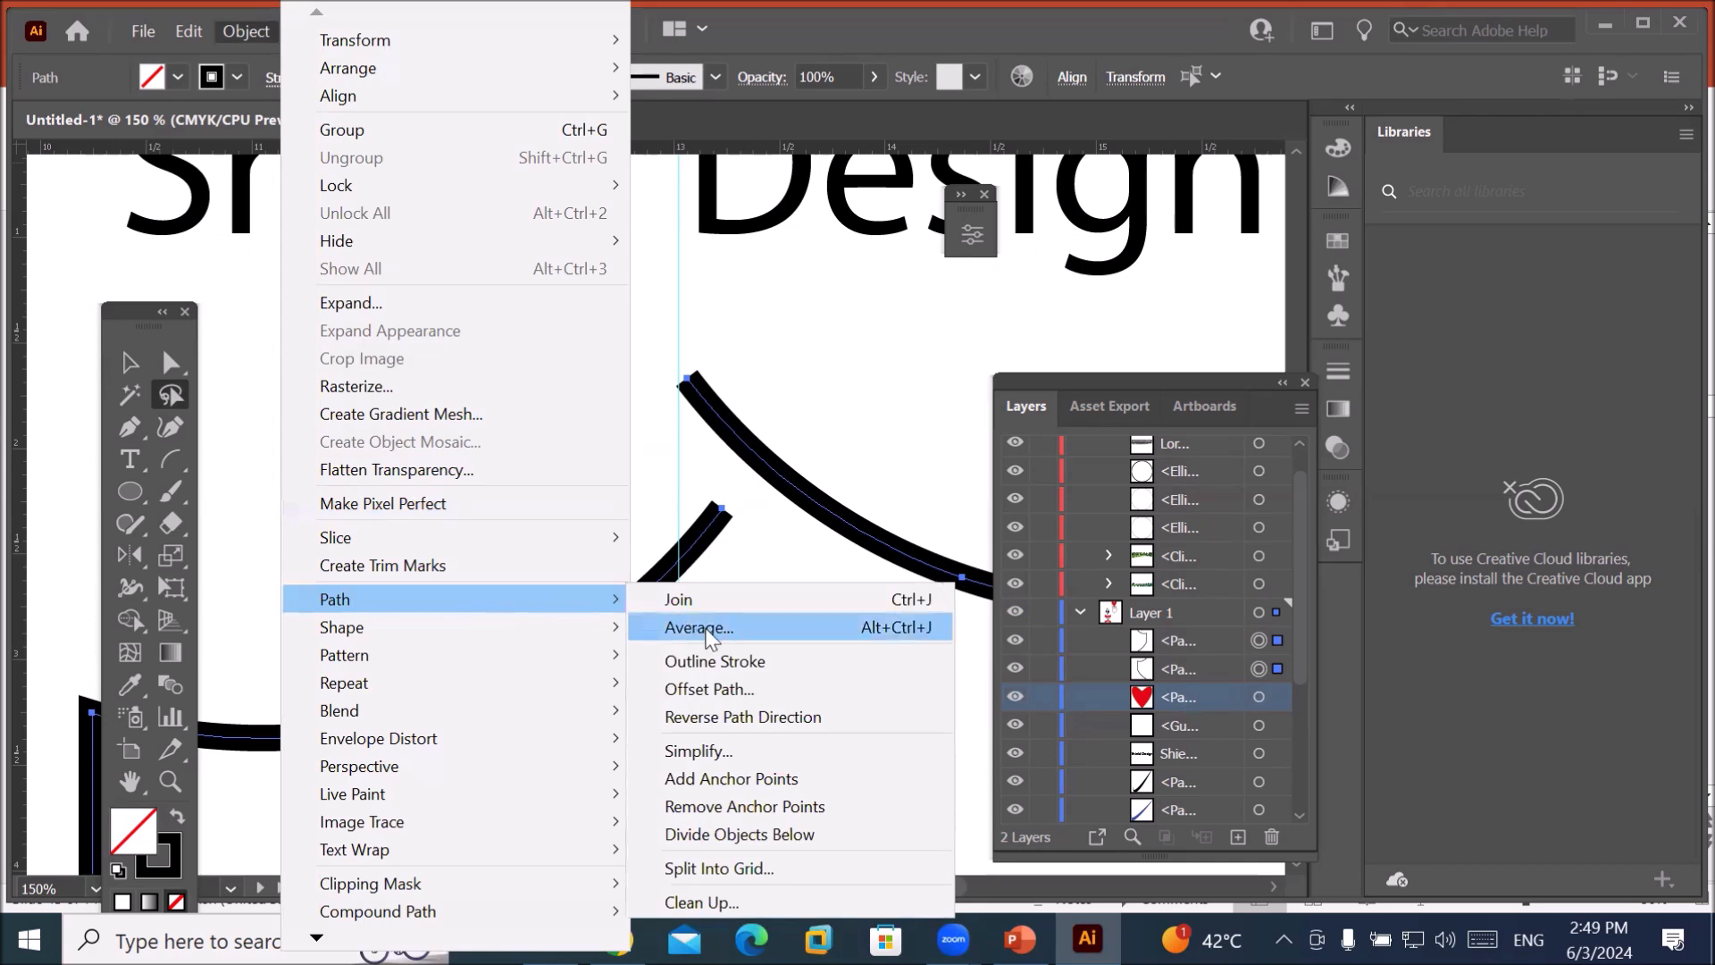
pyautogui.click(703, 629)
pyautogui.click(347, 425)
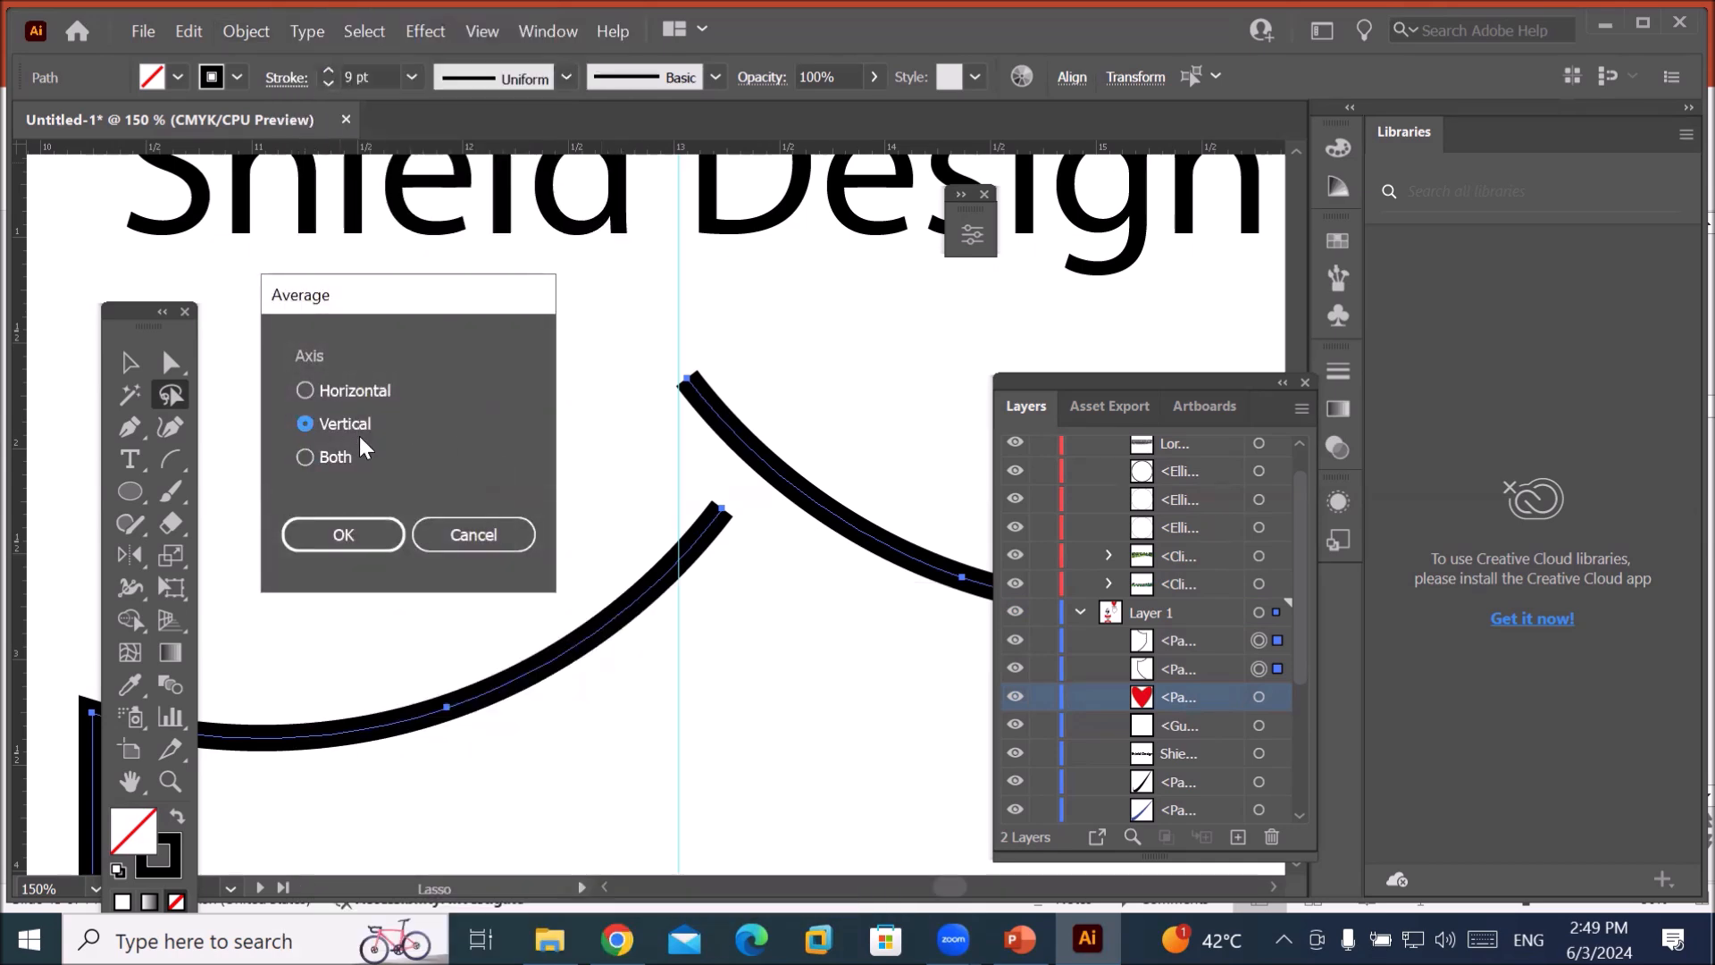
pyautogui.click(365, 531)
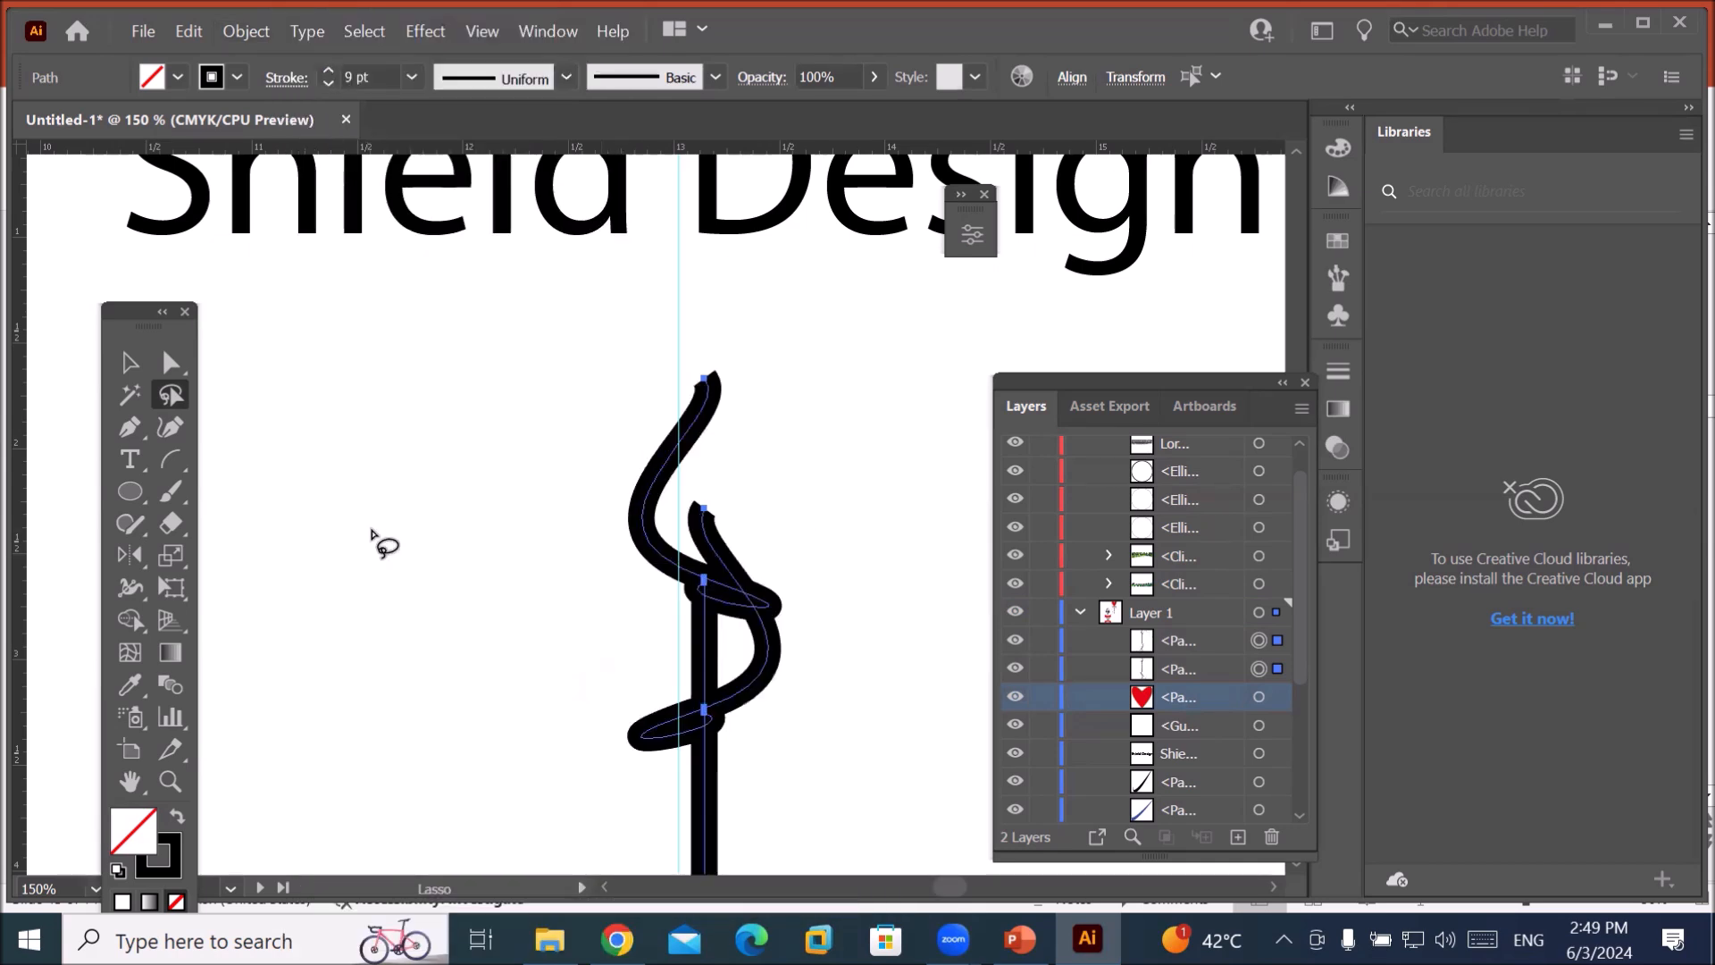
pyautogui.hotkey('ctrl', 'z')
# Select only the two halves' top endpoints with the Lasso tool and average them along the Vertical axis.
pyautogui.click(524, 374)
pyautogui.moveTo(713, 354)
pyautogui.mouseDown()
pyautogui.moveTo(652, 393)
pyautogui.moveTo(657, 447)
pyautogui.moveTo(708, 533)
pyautogui.moveTo(740, 527)
pyautogui.moveTo(760, 450)
pyautogui.moveTo(753, 365)
pyautogui.moveTo(714, 357)
pyautogui.mouseUp()
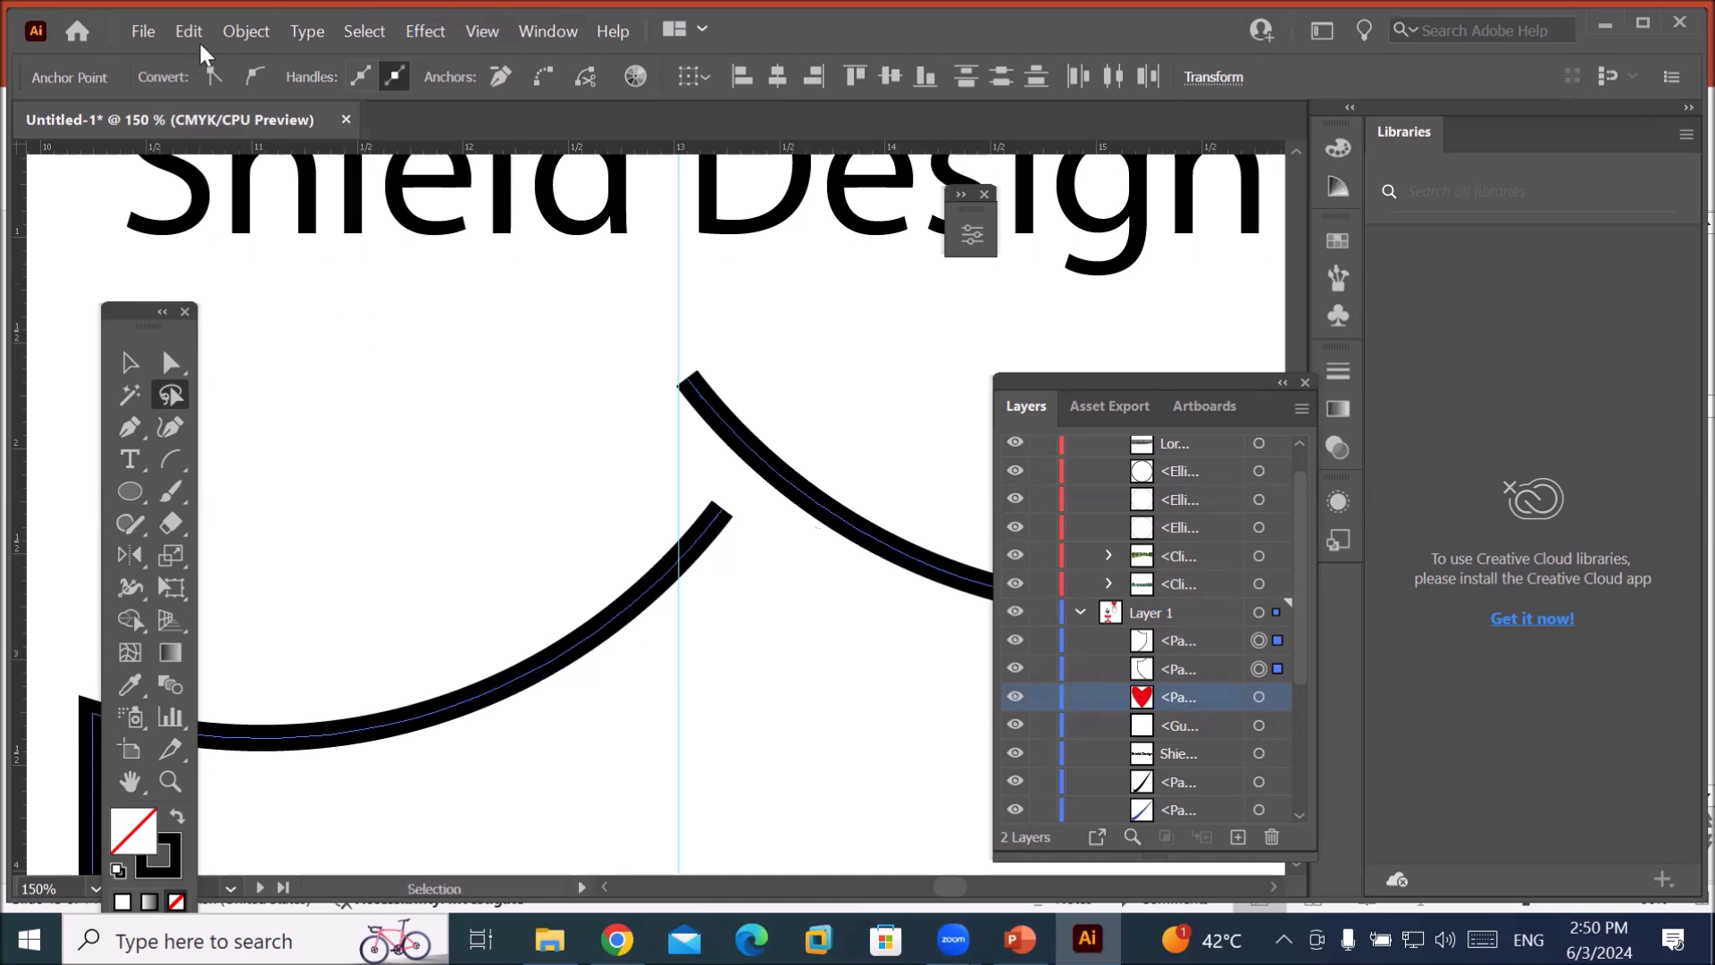
pyautogui.click(228, 33)
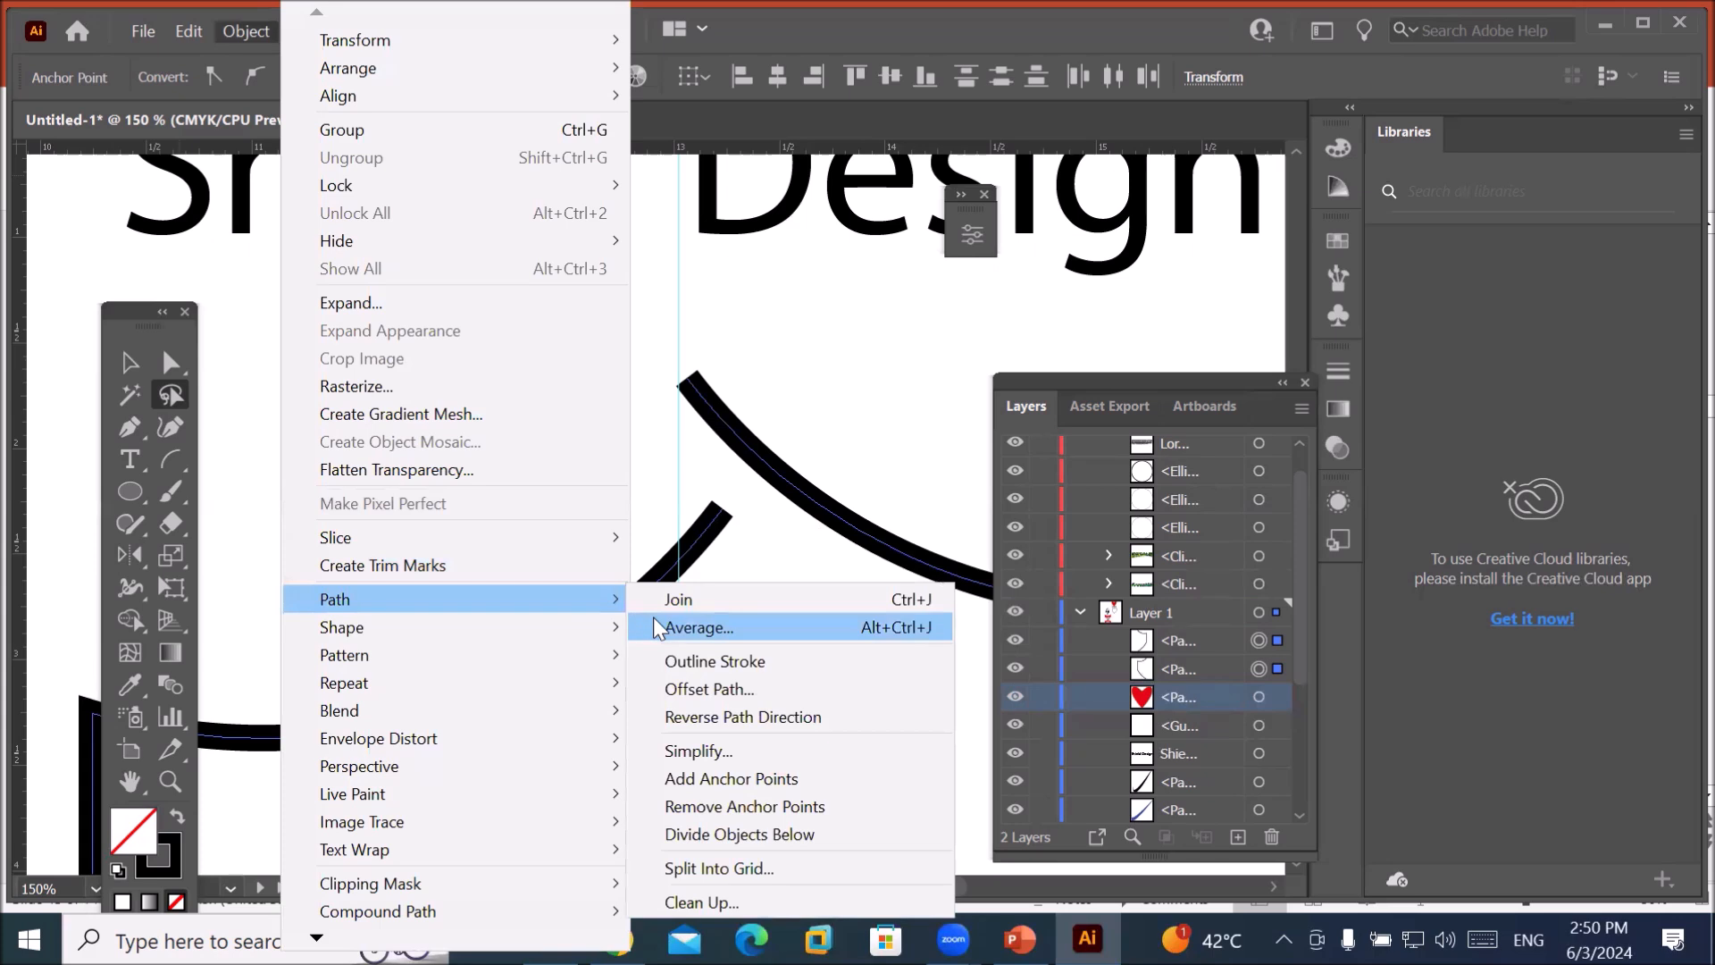
pyautogui.click(660, 628)
pyautogui.click(357, 425)
pyautogui.click(330, 532)
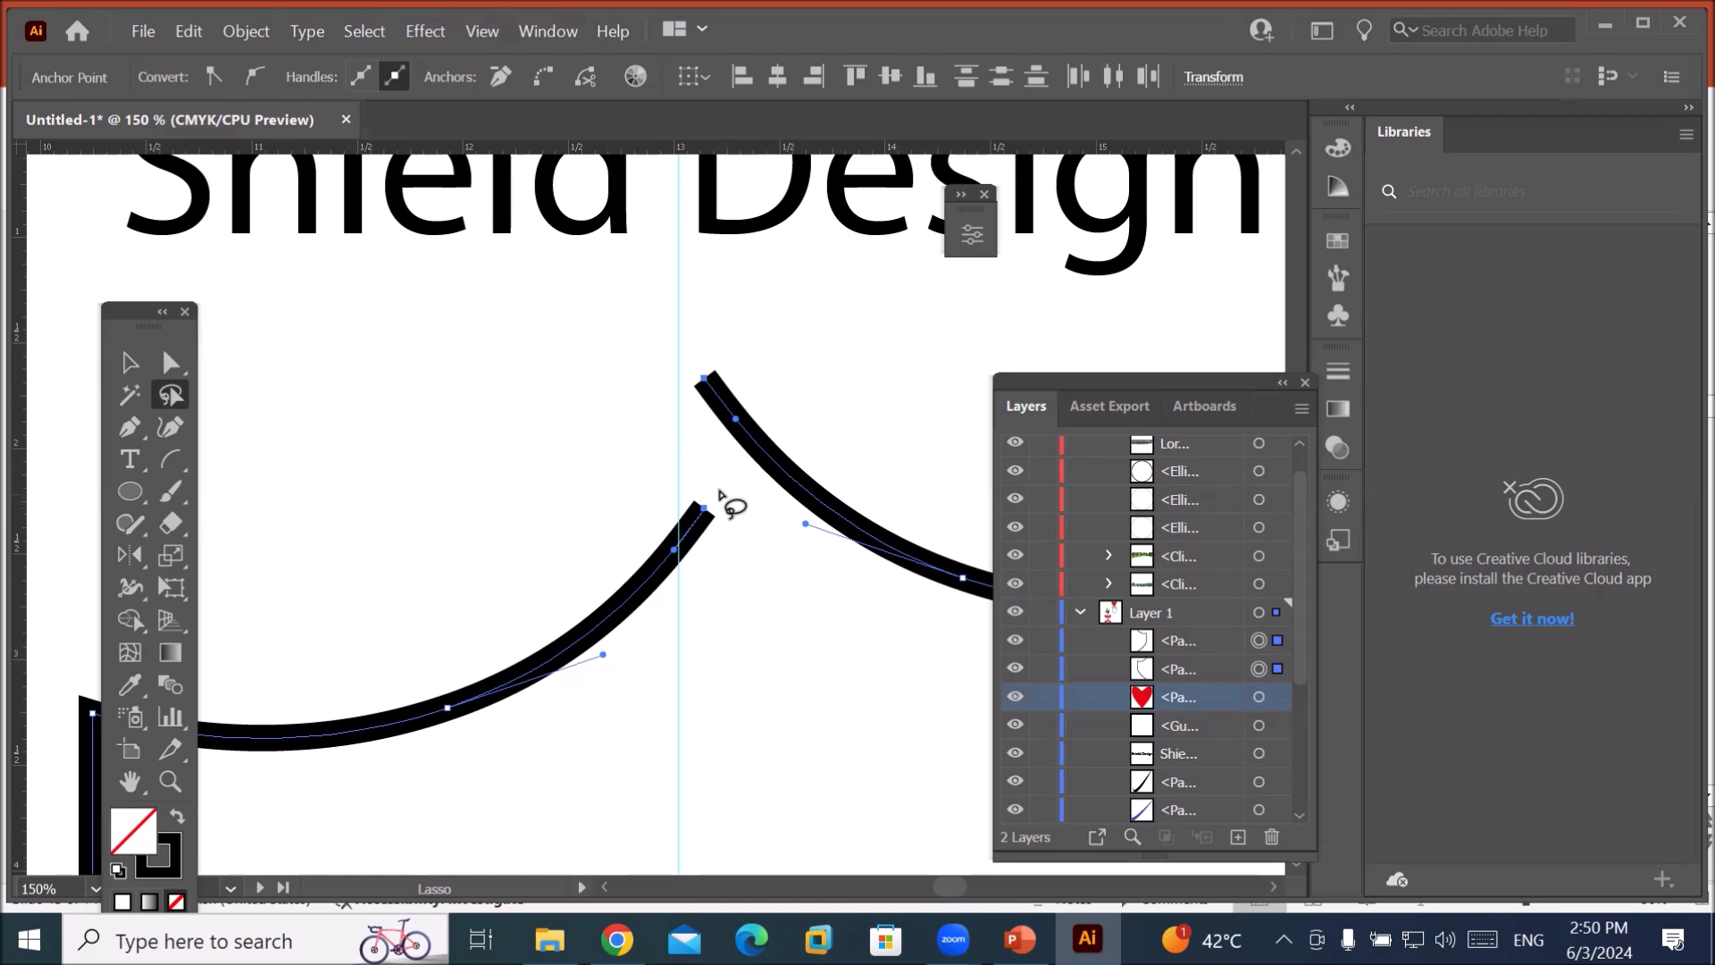
# Reselect the two halves' top endpoints with the Lasso tool, try averaging them along the Horizontal axis, and undo it.
pyautogui.click(593, 325)
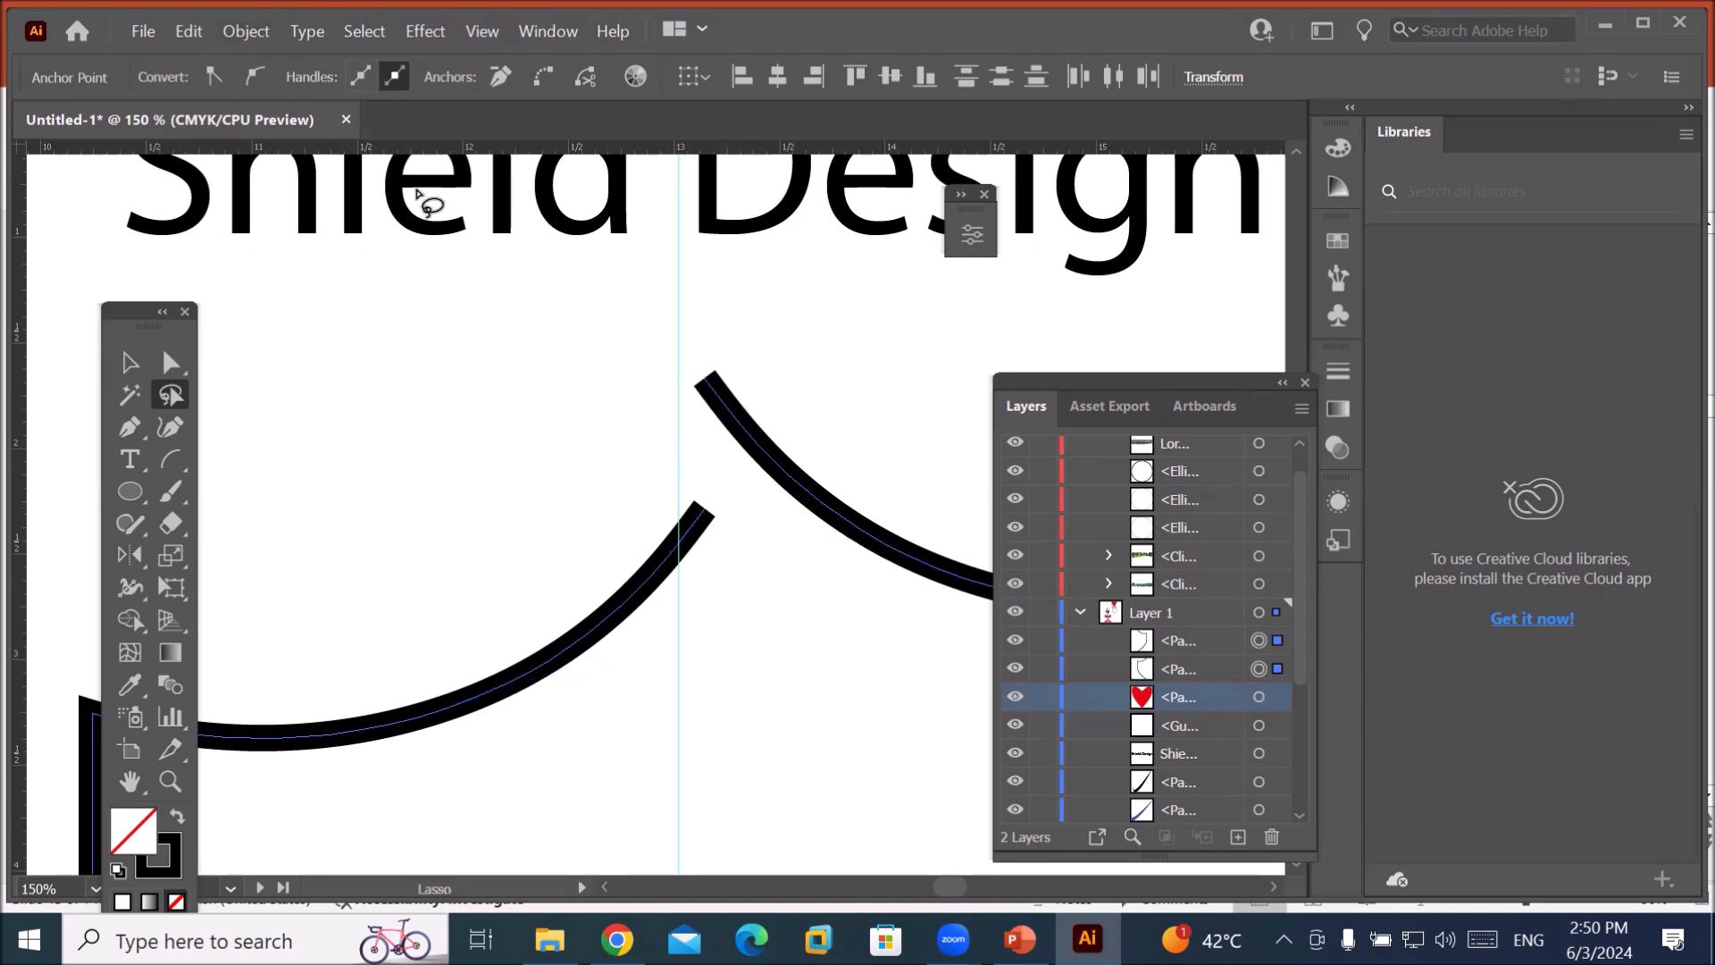
pyautogui.click(548, 382)
pyautogui.moveTo(710, 342)
pyautogui.mouseDown()
pyautogui.moveTo(656, 434)
pyautogui.moveTo(682, 534)
pyautogui.moveTo(717, 537)
pyautogui.moveTo(745, 499)
pyautogui.moveTo(765, 392)
pyautogui.moveTo(756, 348)
pyautogui.moveTo(706, 343)
pyautogui.mouseUp()
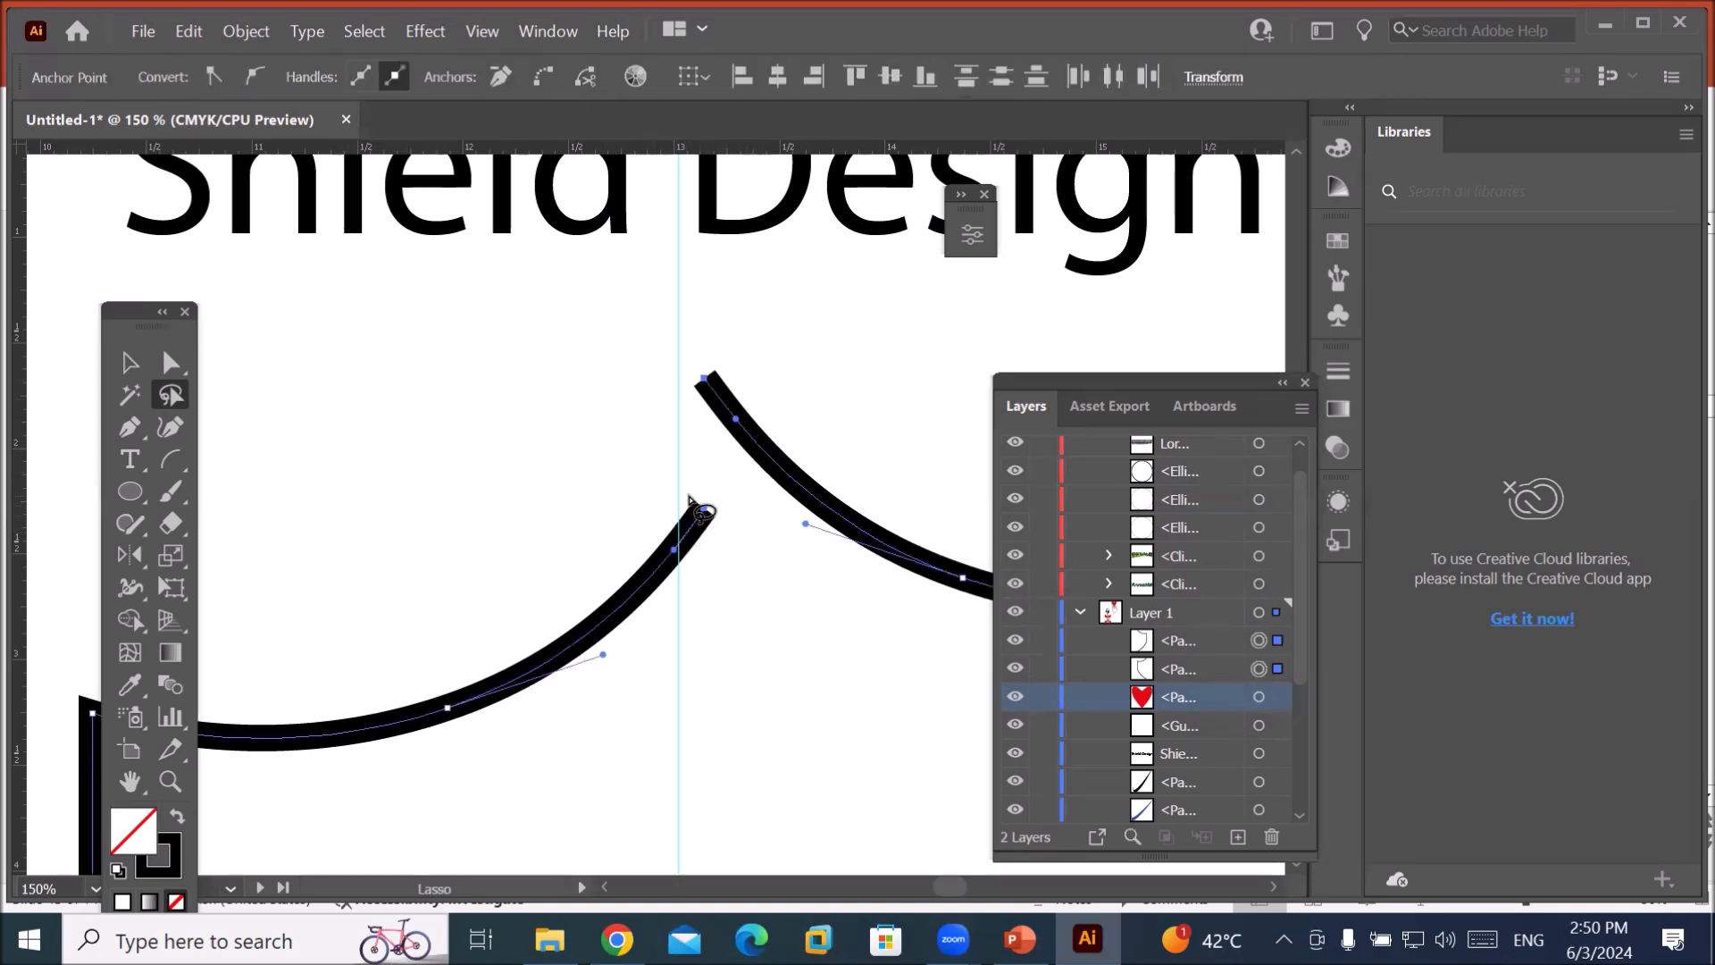
pyautogui.click(242, 30)
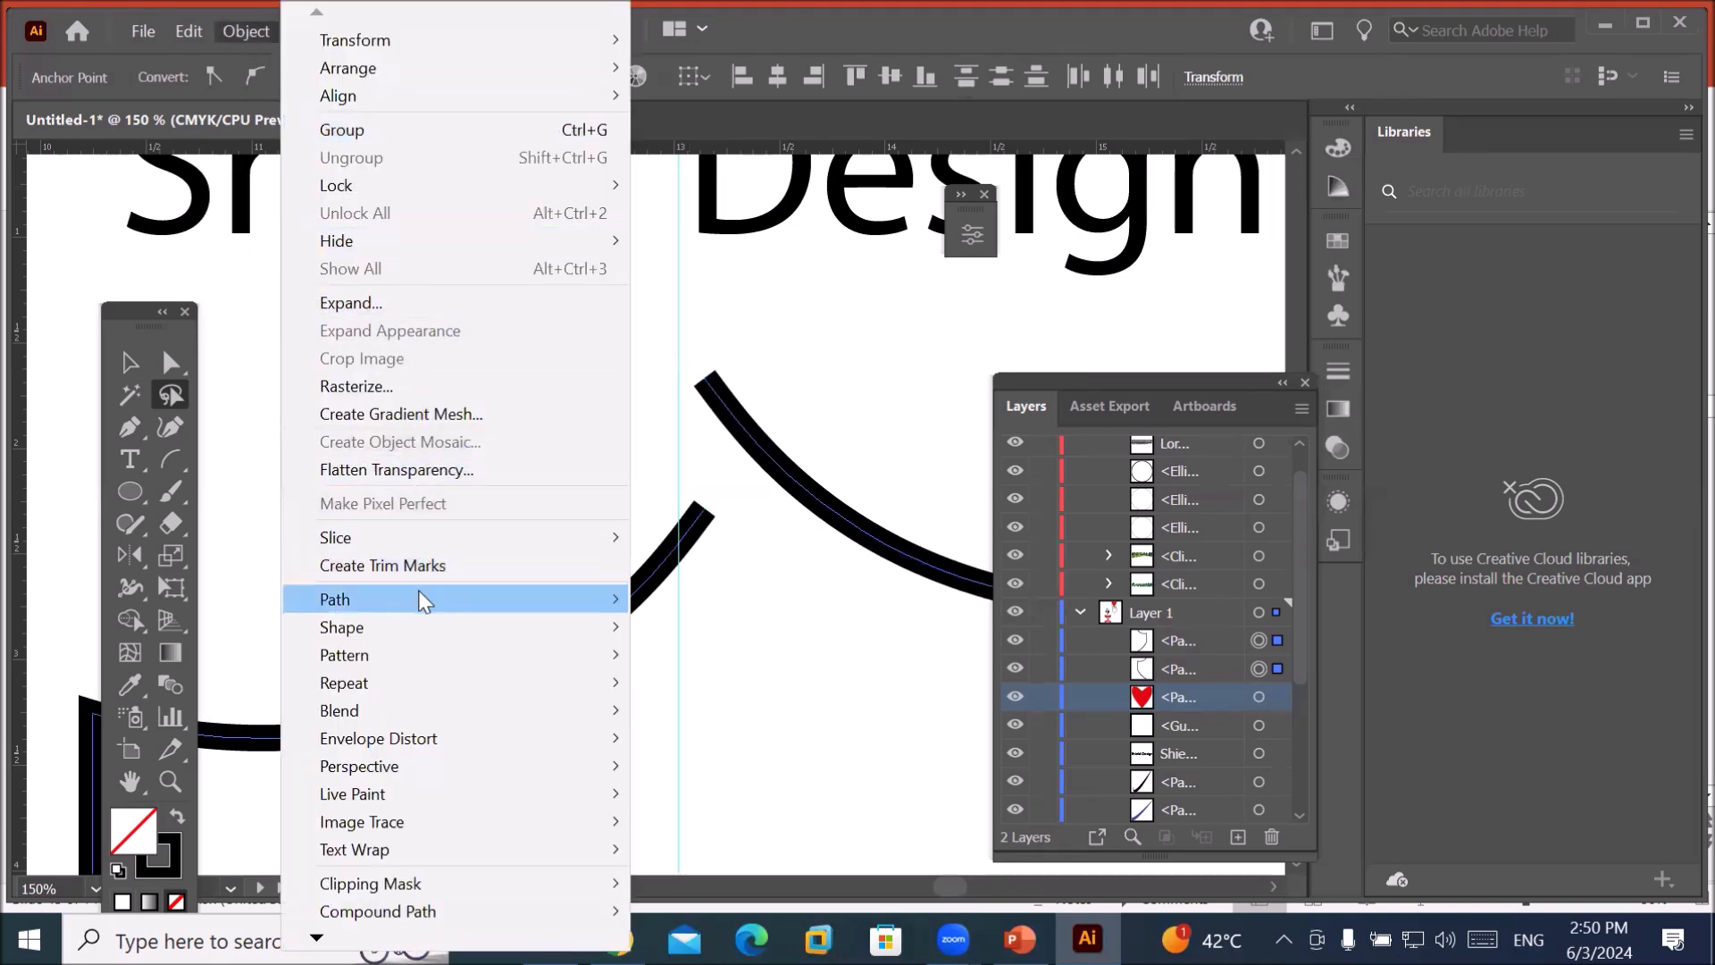
pyautogui.moveTo(427, 599)
pyautogui.click(706, 629)
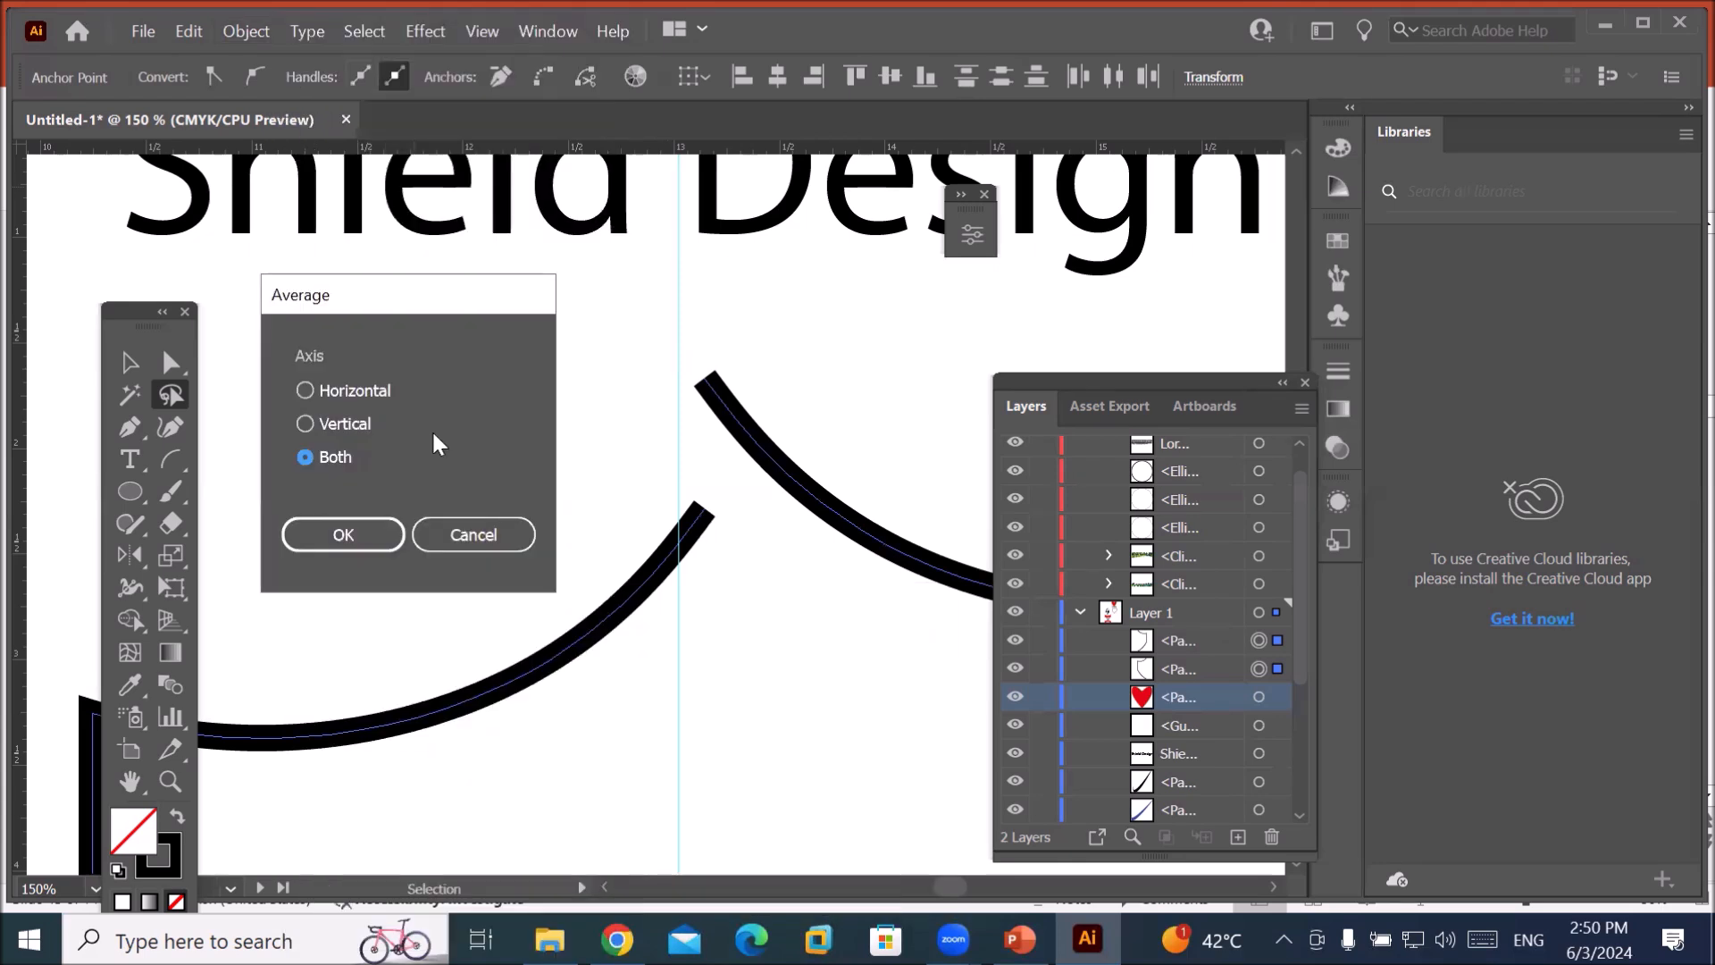
pyautogui.click(353, 393)
pyautogui.click(368, 535)
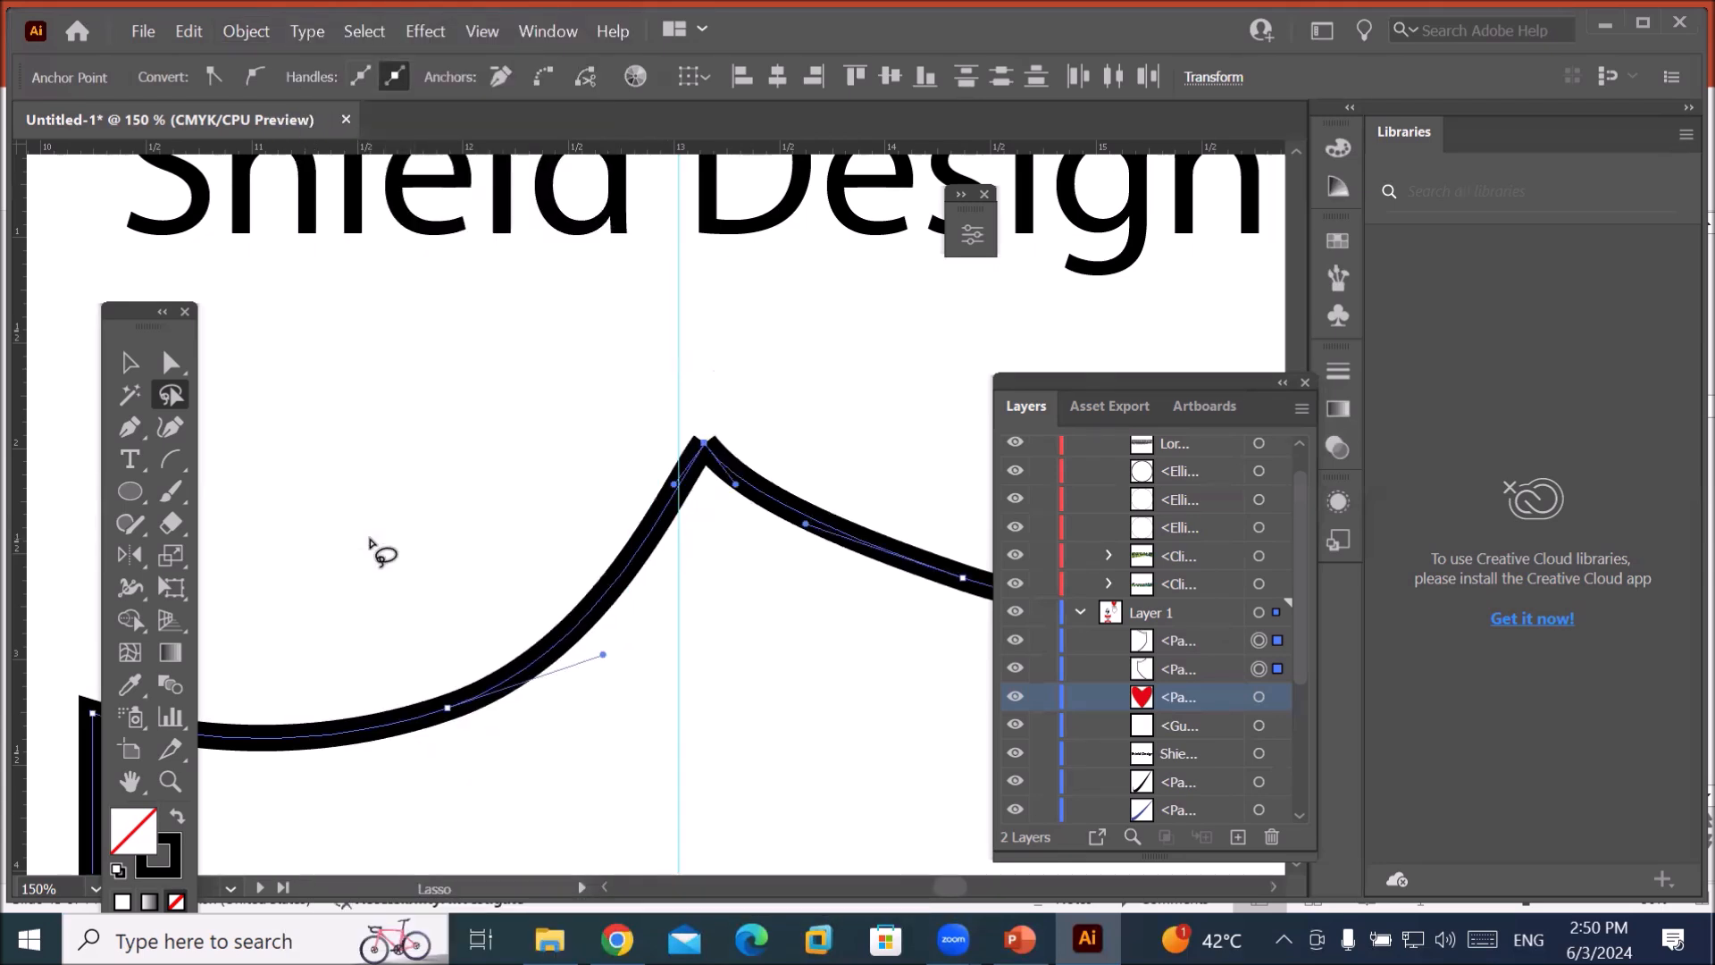
pyautogui.press('v')
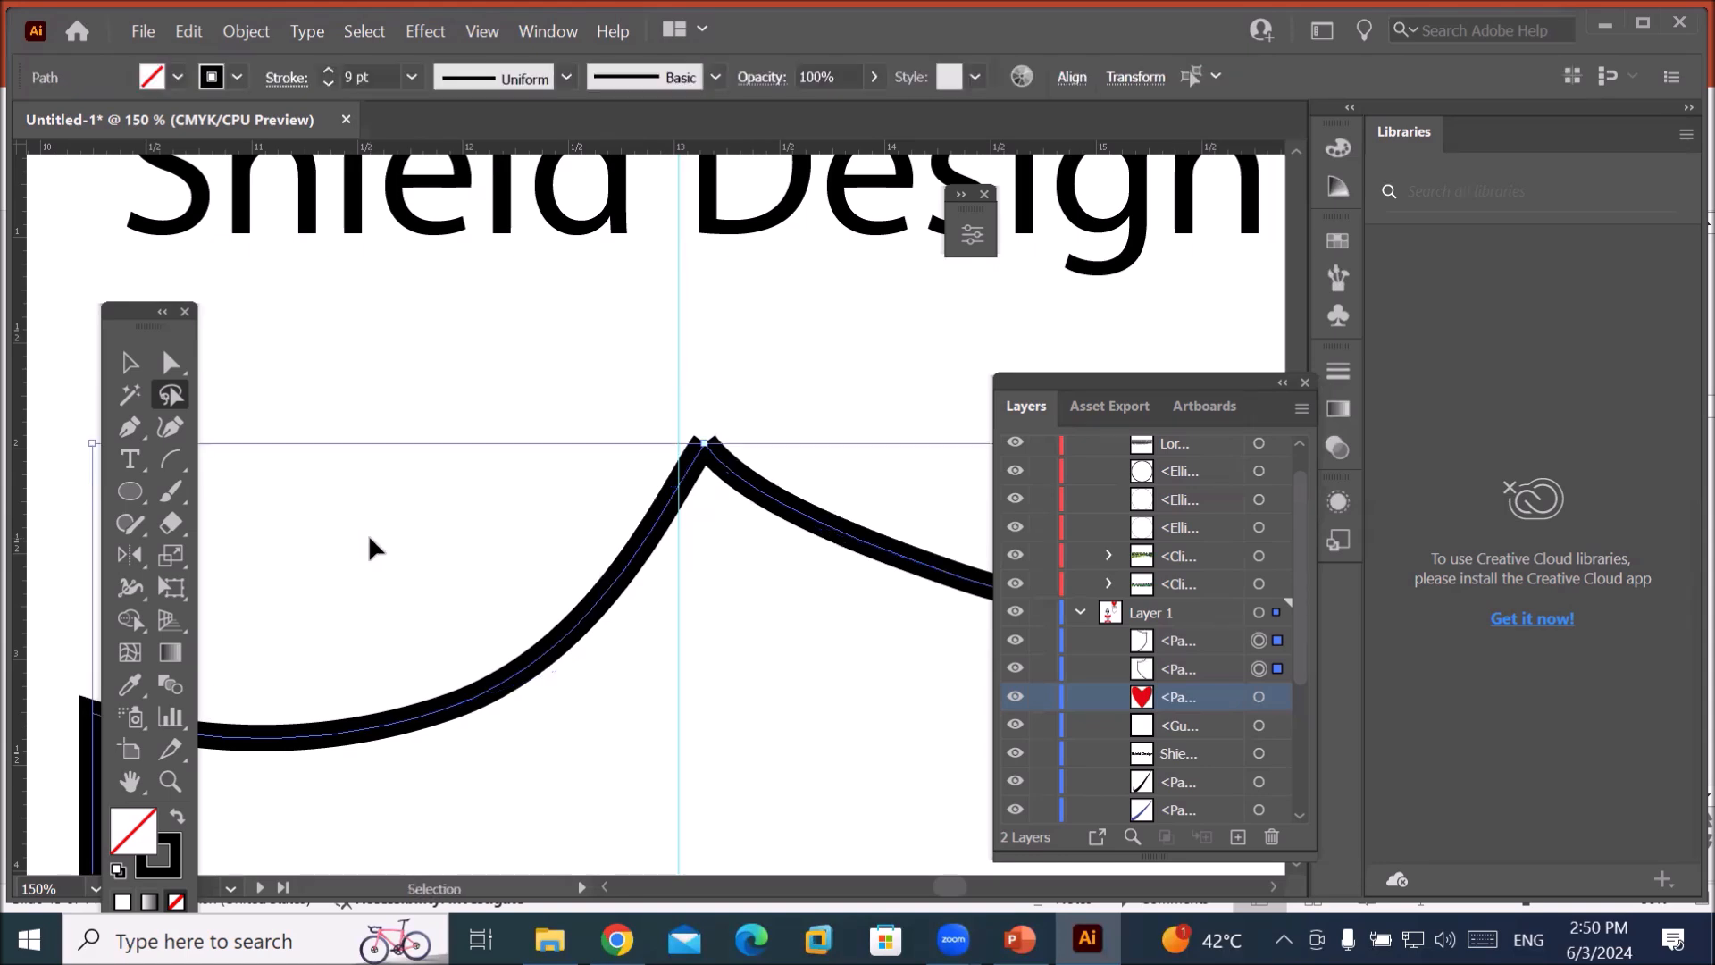
pyautogui.hotkey('ctrl', 'z')
pyautogui.press('q')
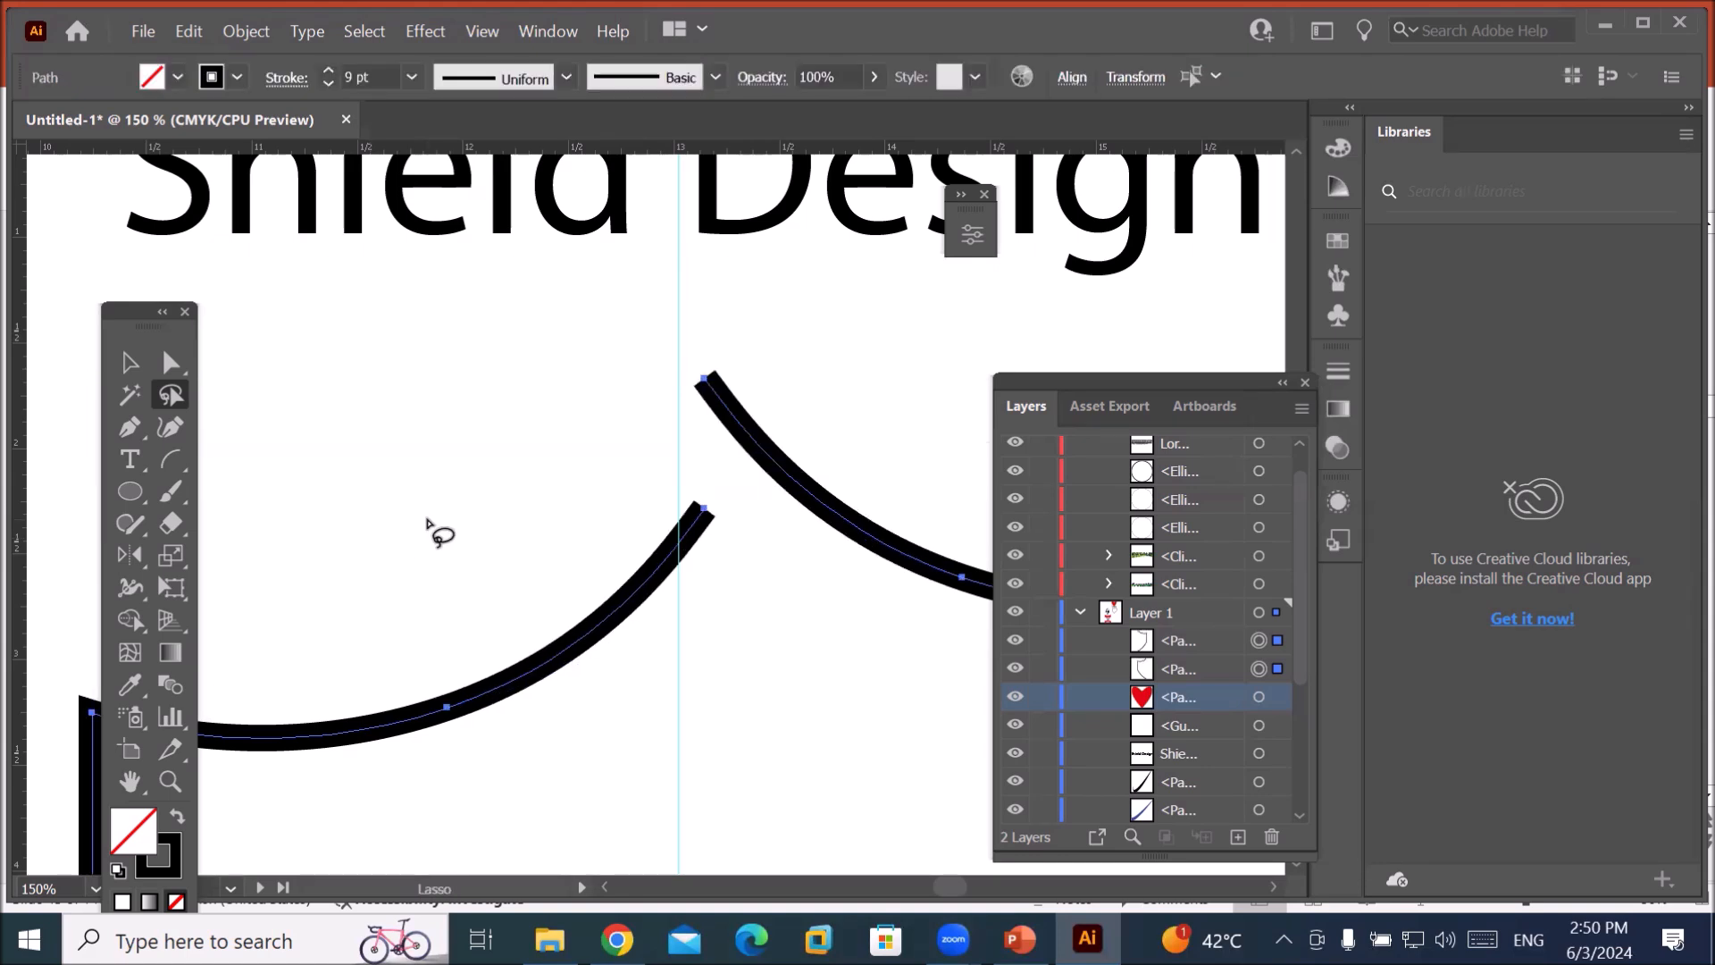
pyautogui.click(438, 533)
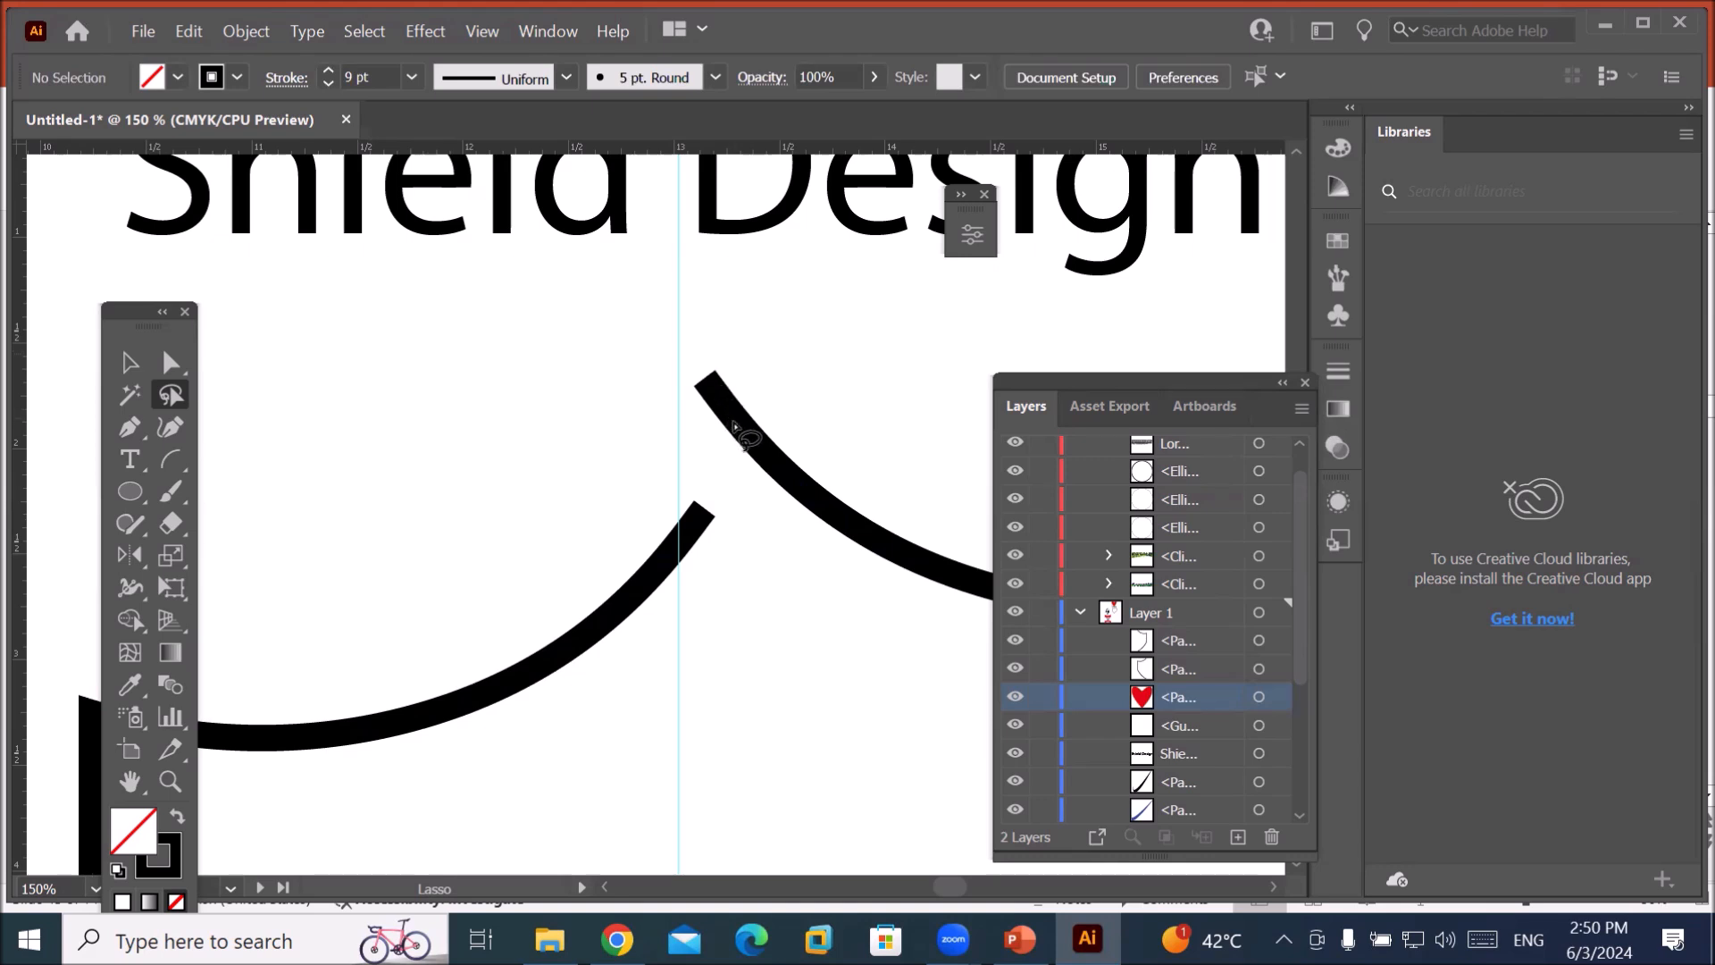
# Move the right half so its top end crosses the guide, and average both halves' top endpoints along Both axes.
pyautogui.click(129, 362)
pyautogui.moveTo(809, 500); pyautogui.dragTo(760, 526)
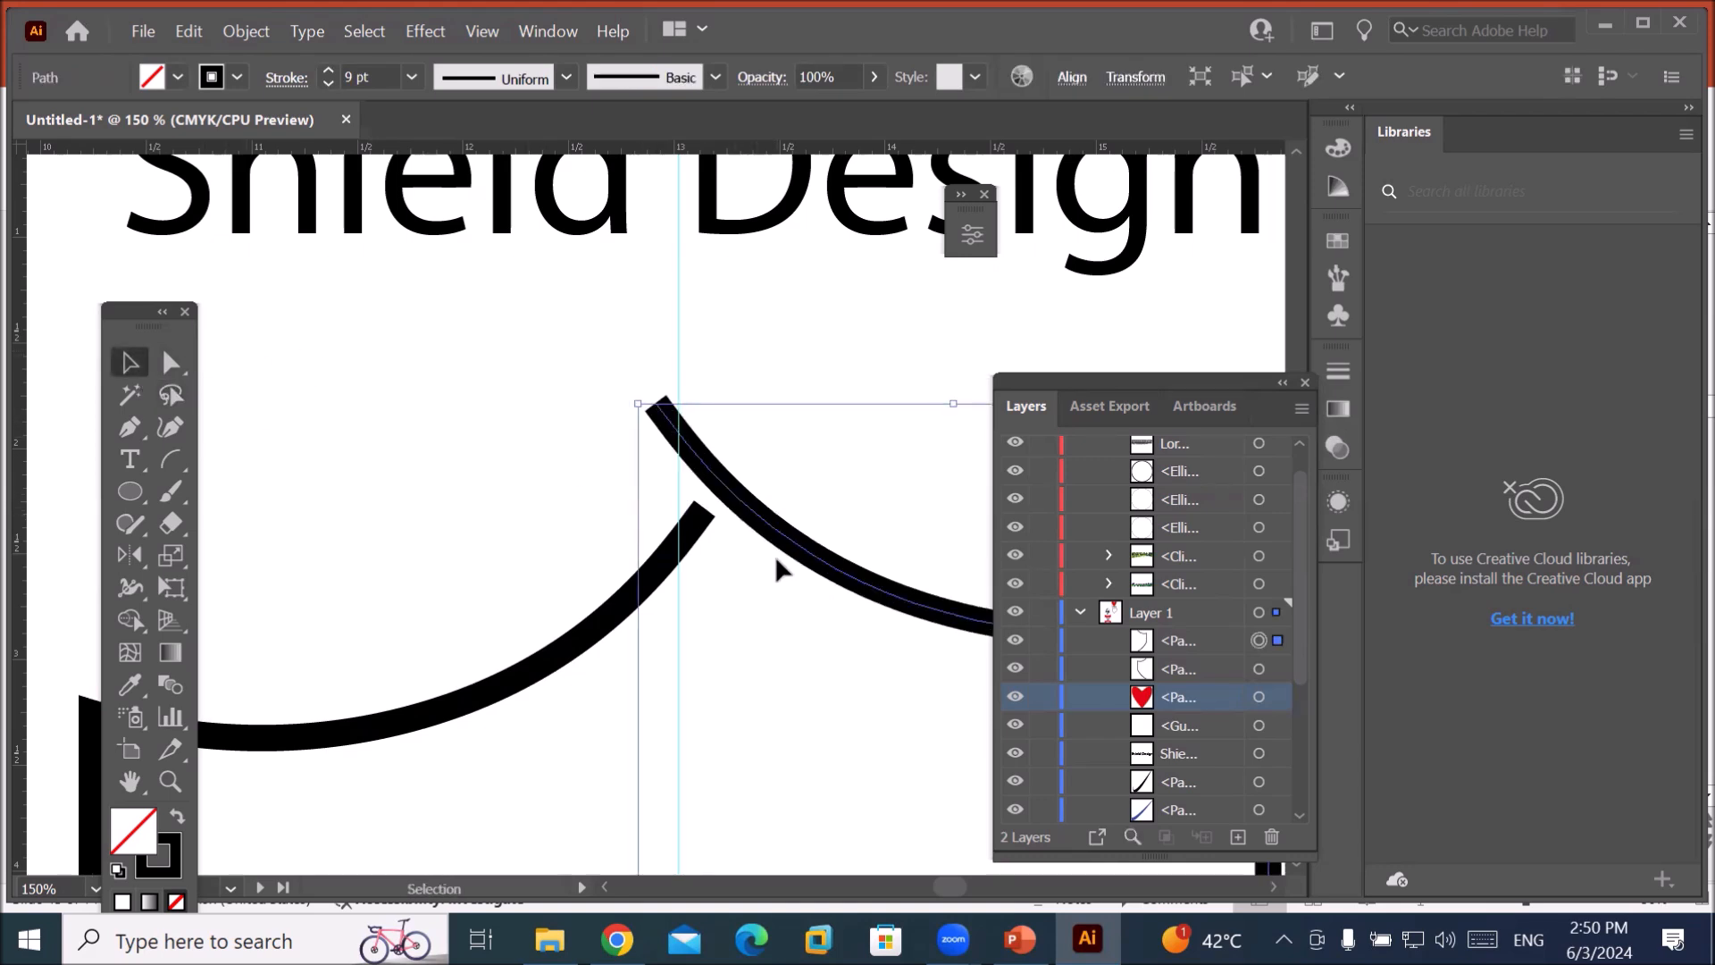
pyautogui.click(172, 394)
pyautogui.moveTo(662, 367); pyautogui.dragTo(641, 413)
pyautogui.moveTo(659, 475)
pyautogui.mouseDown()
pyautogui.moveTo(723, 535)
pyautogui.moveTo(670, 366)
pyautogui.mouseUp()
pyautogui.press('ctrl')
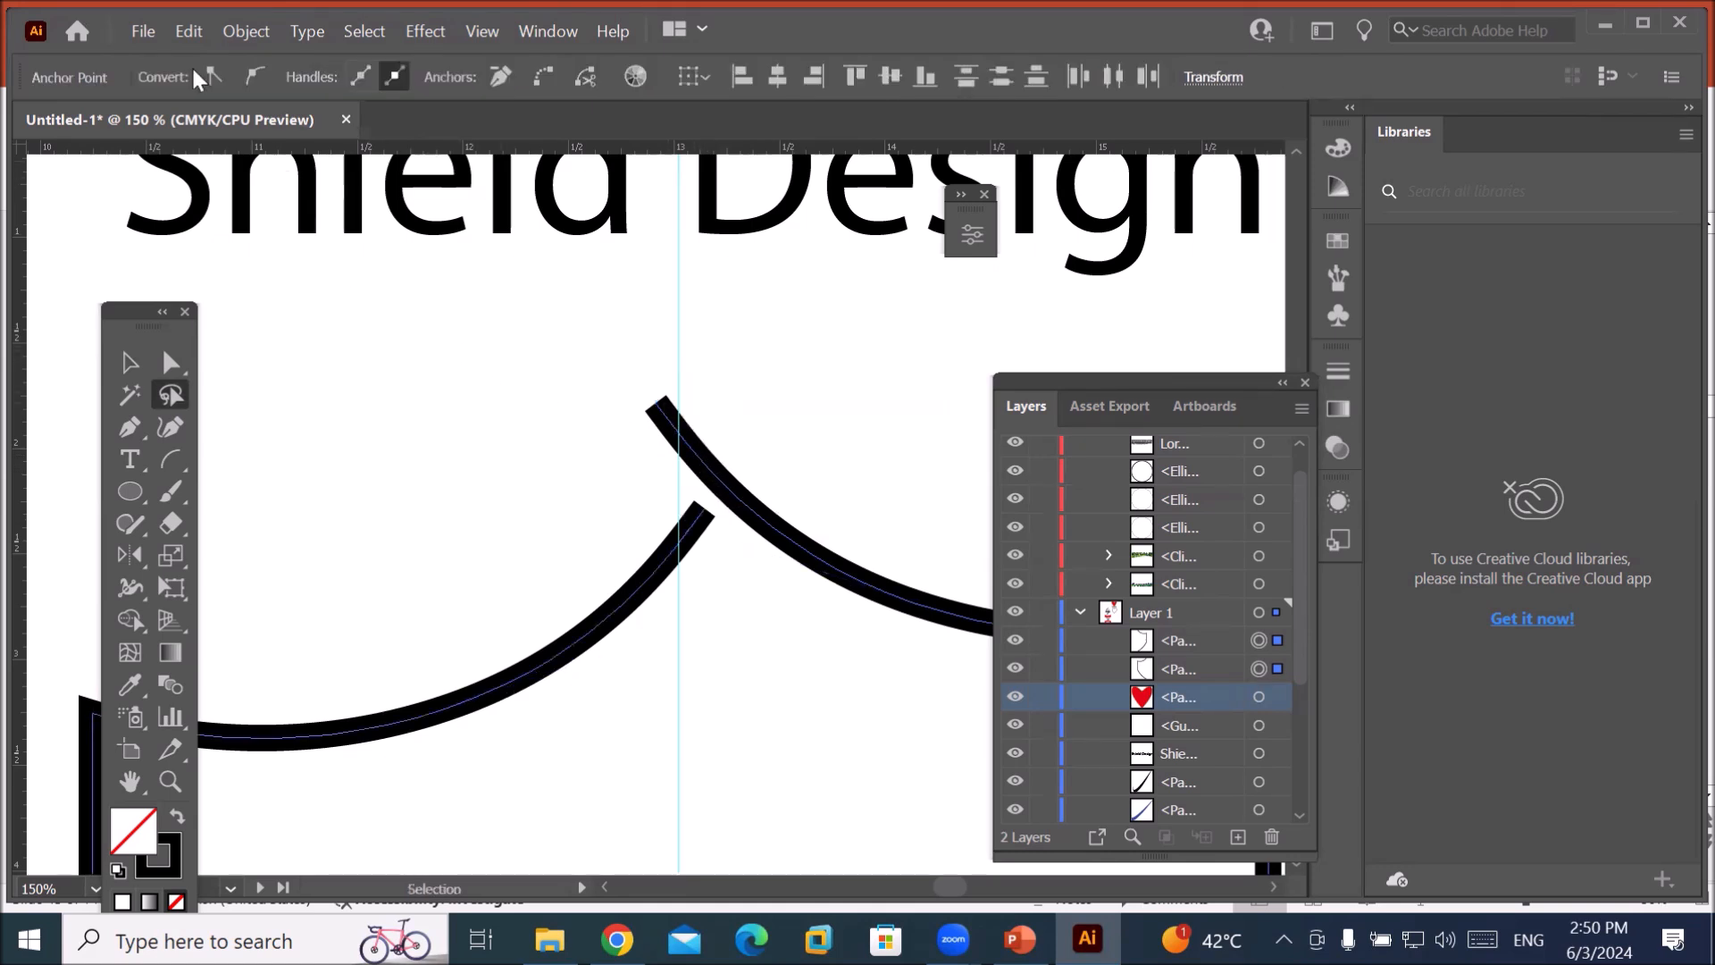
pyautogui.click(241, 33)
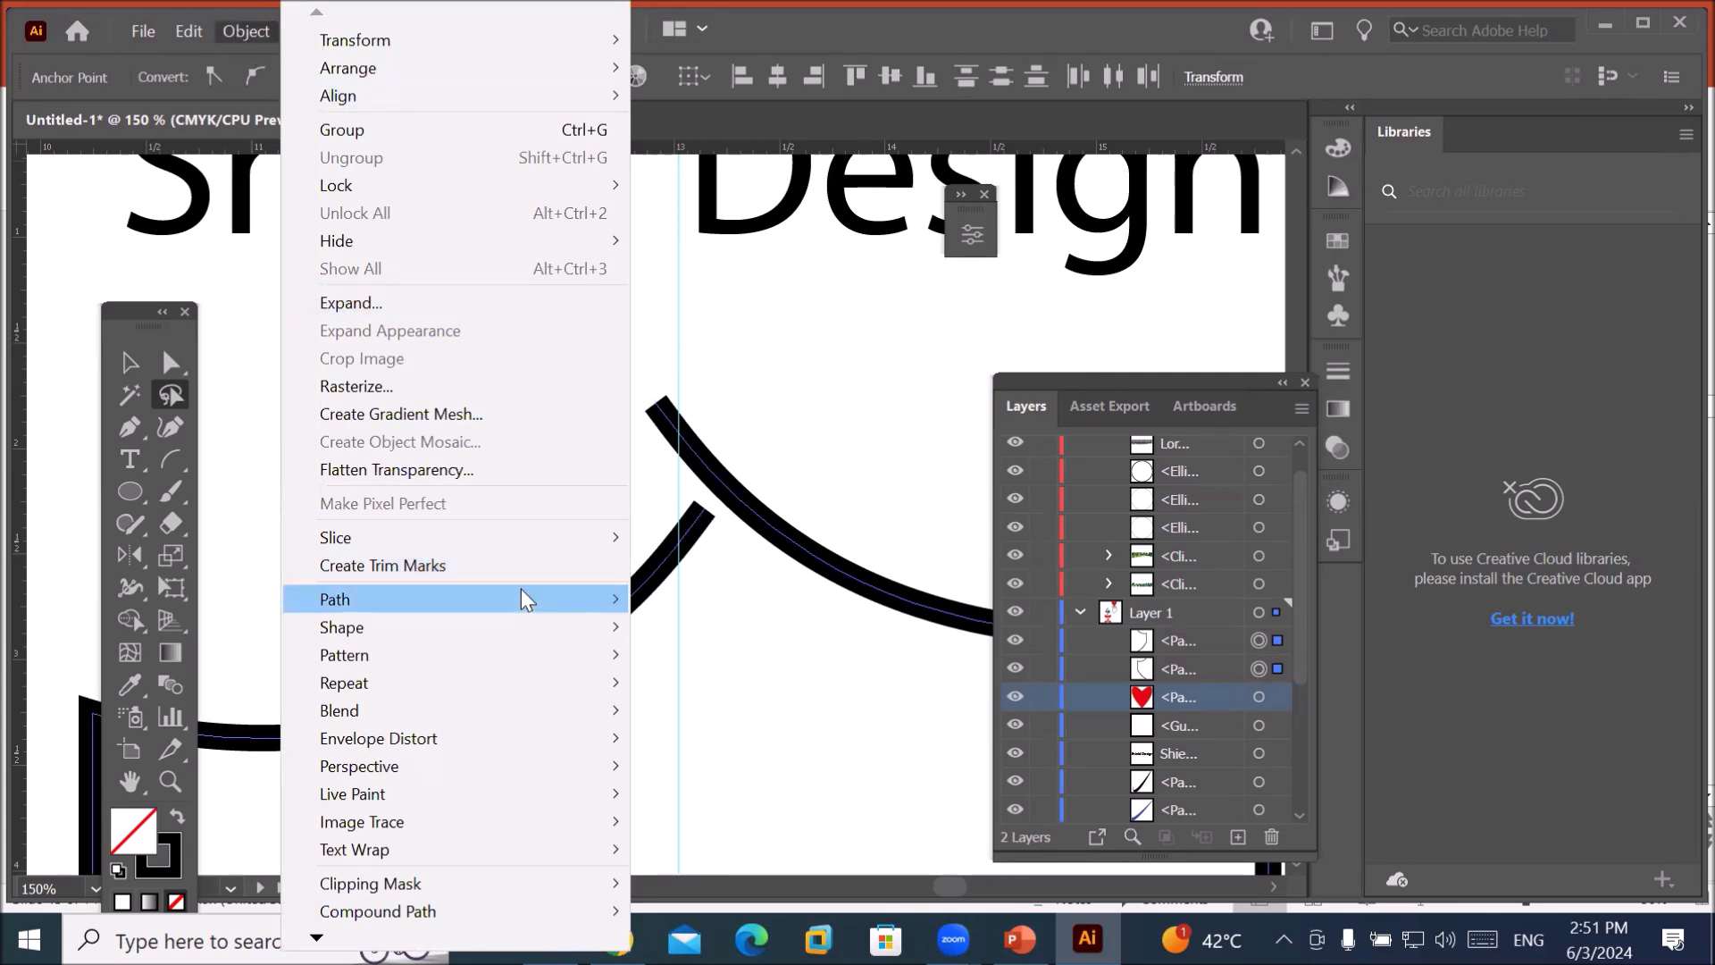
pyautogui.moveTo(554, 599)
pyautogui.click(743, 630)
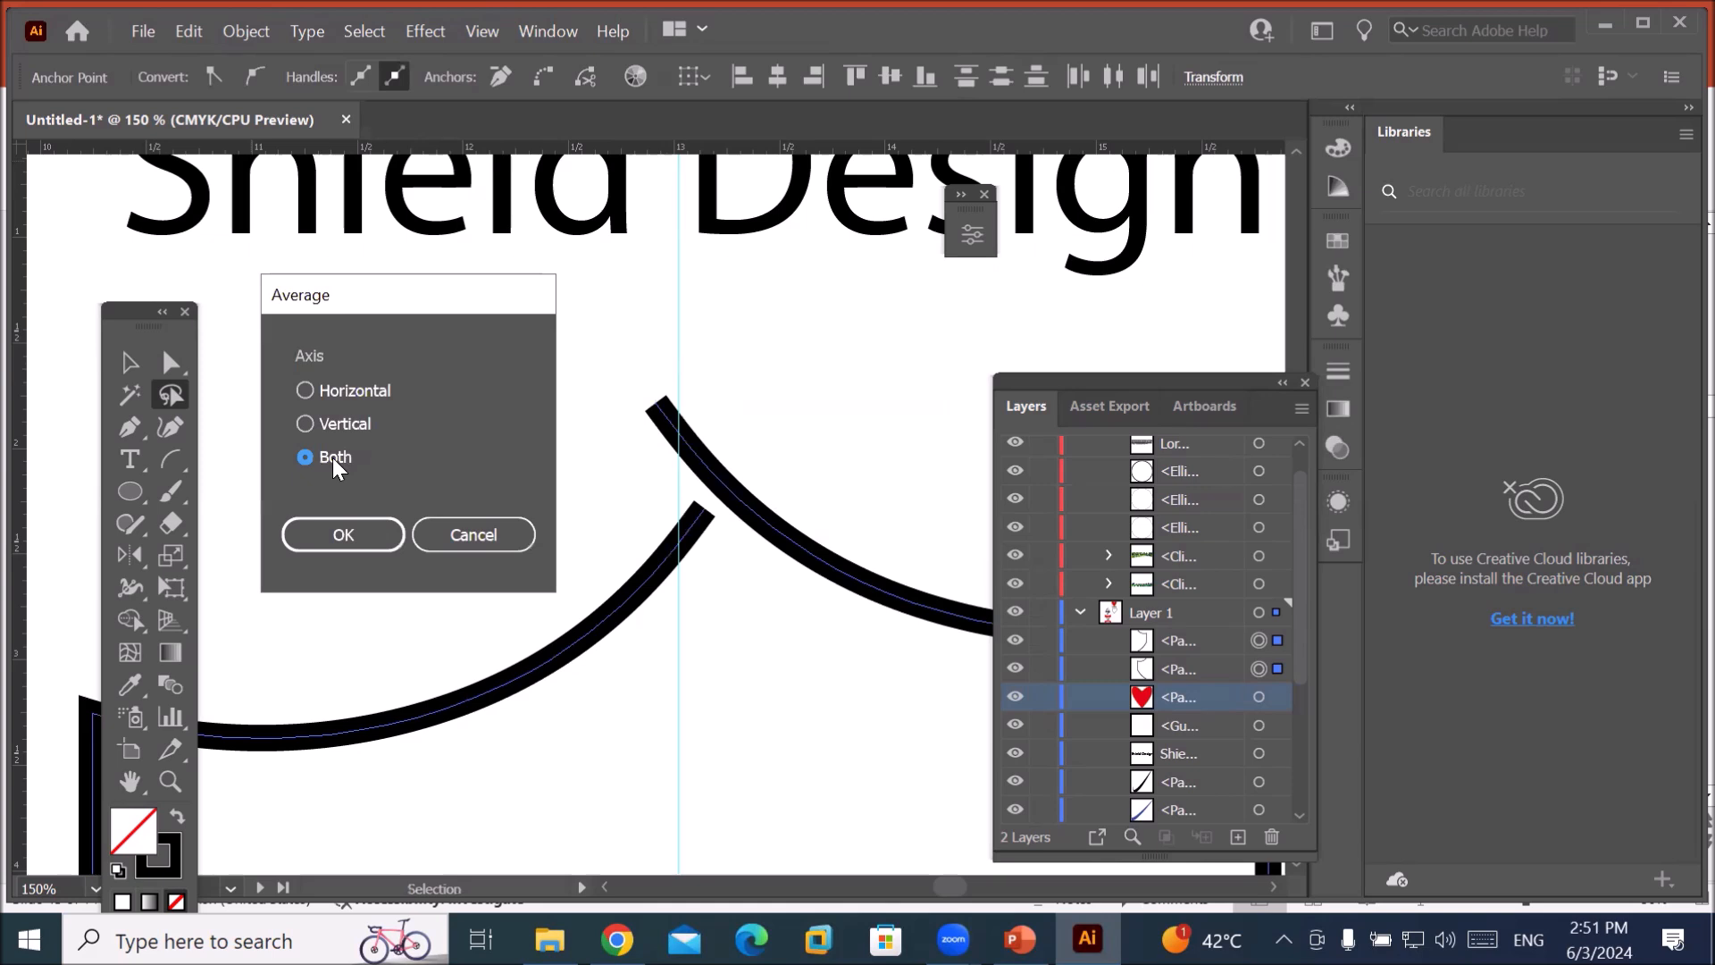
pyautogui.click(375, 543)
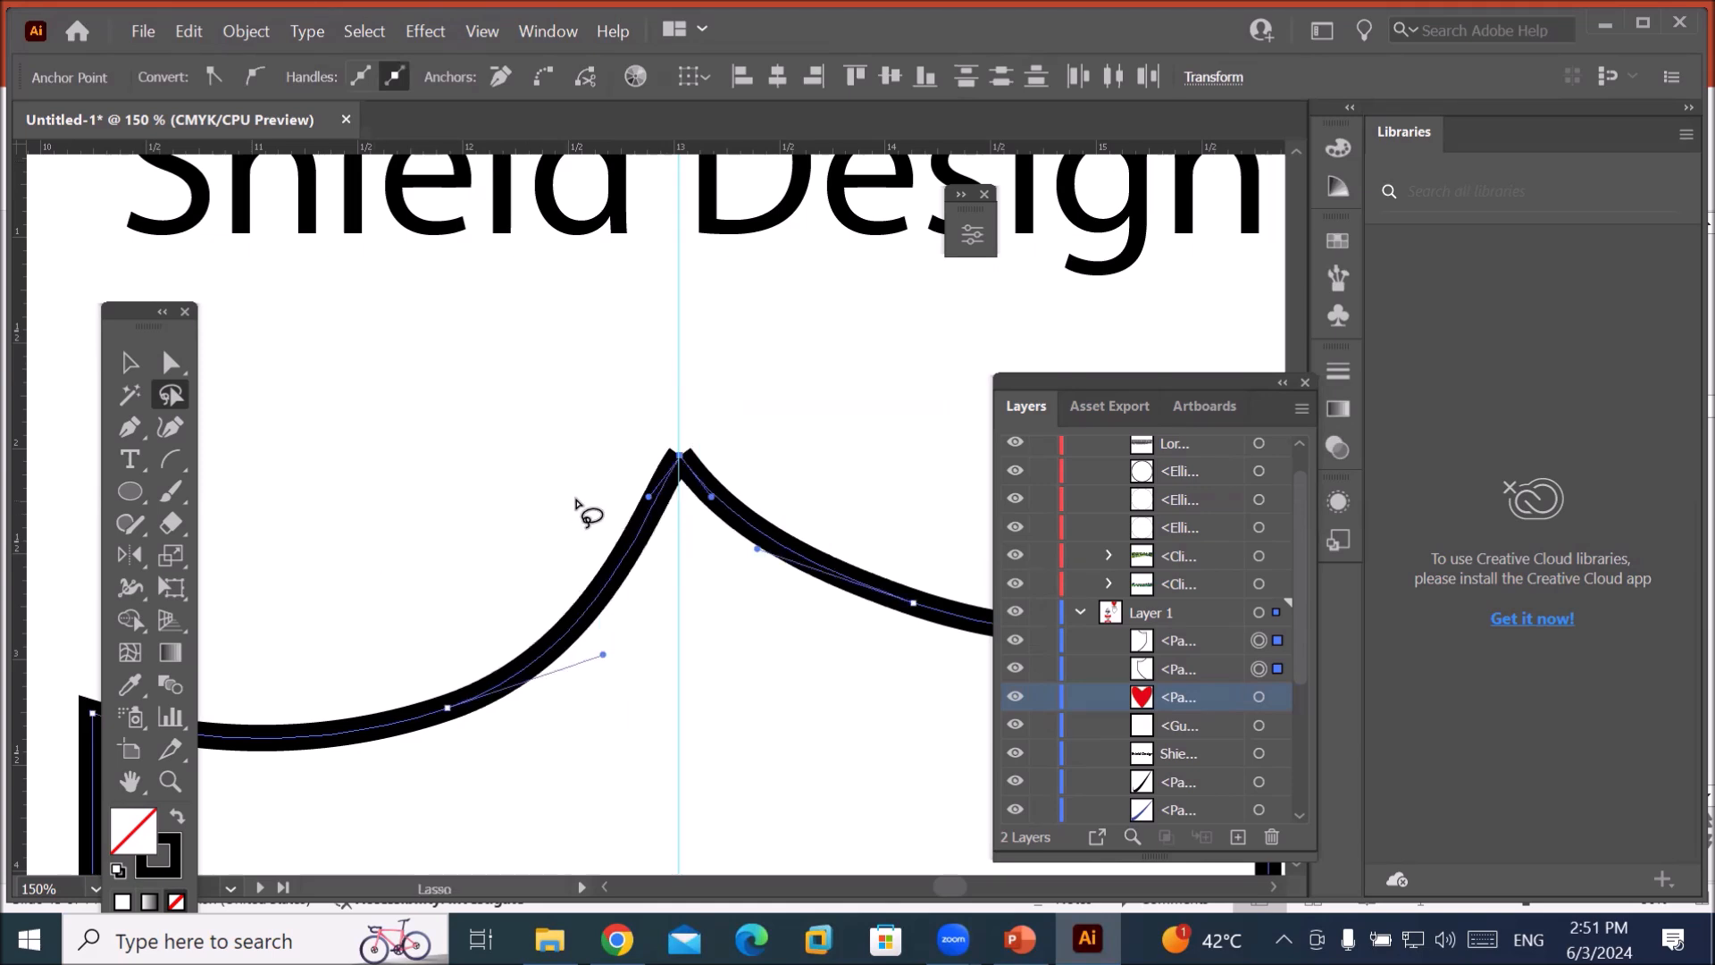
# Select the two halves' bottom endpoints with the Lasso tool and average them along Both axes.
pyautogui.scroll(-3, 609, 498)
pyautogui.scroll(-1, 697, 622)
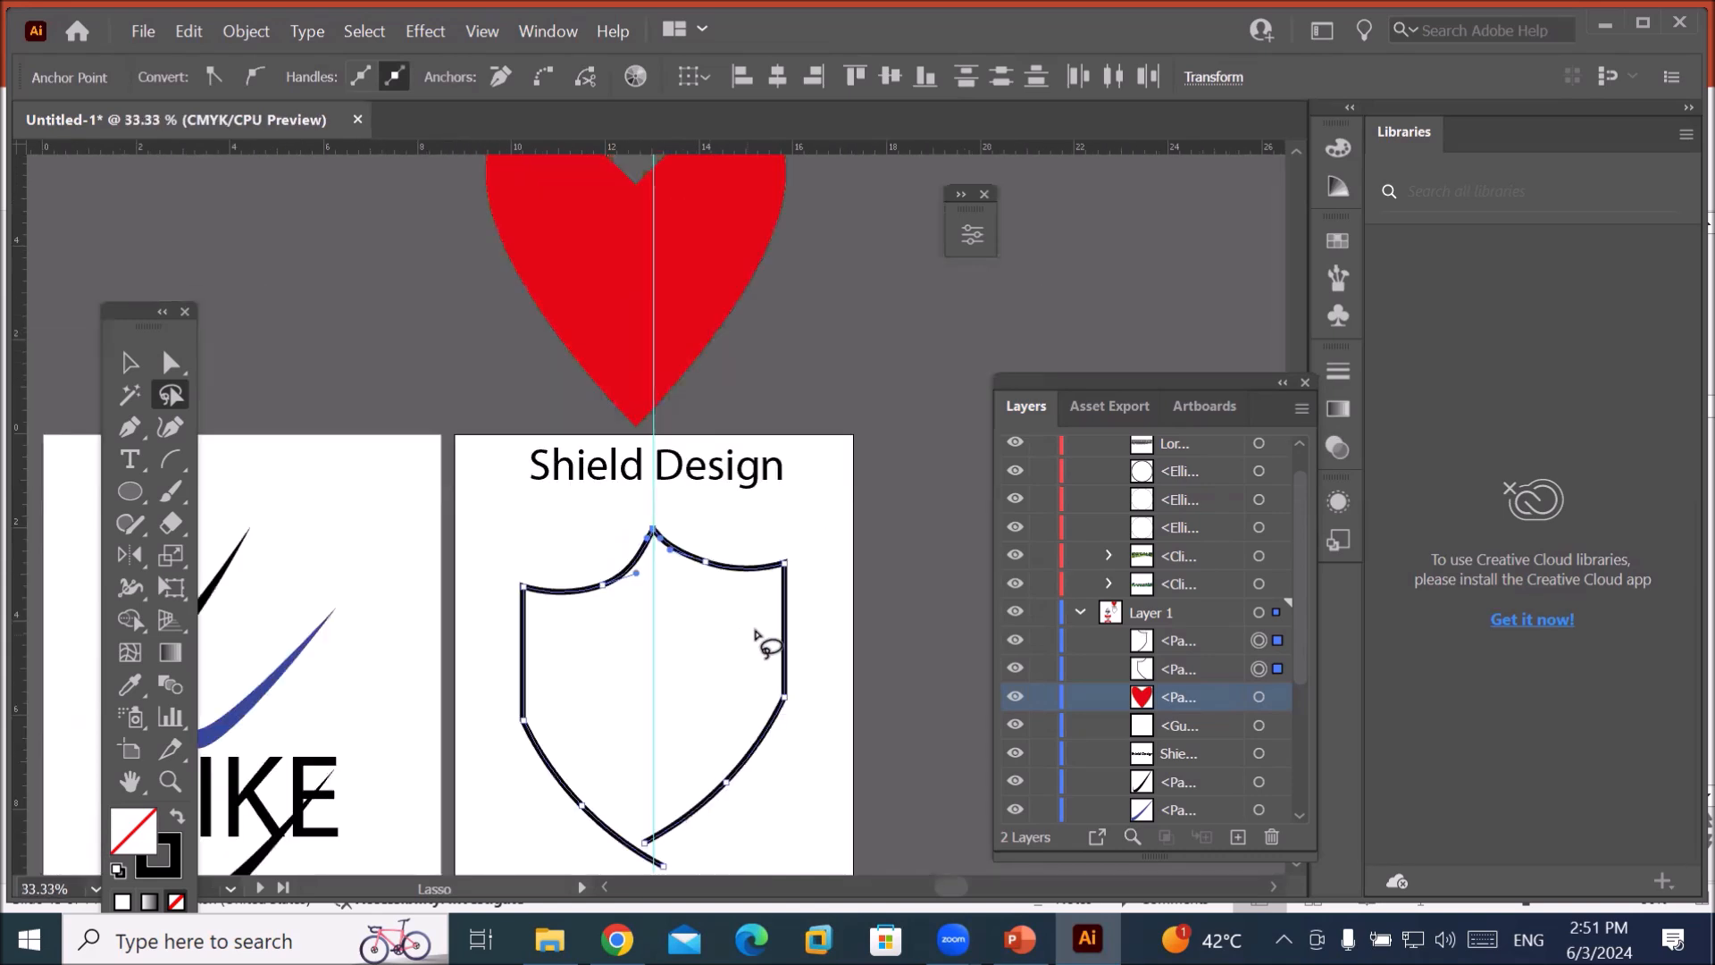
pyautogui.press('space')
pyautogui.moveTo(802, 838); pyautogui.dragTo(737, 712)
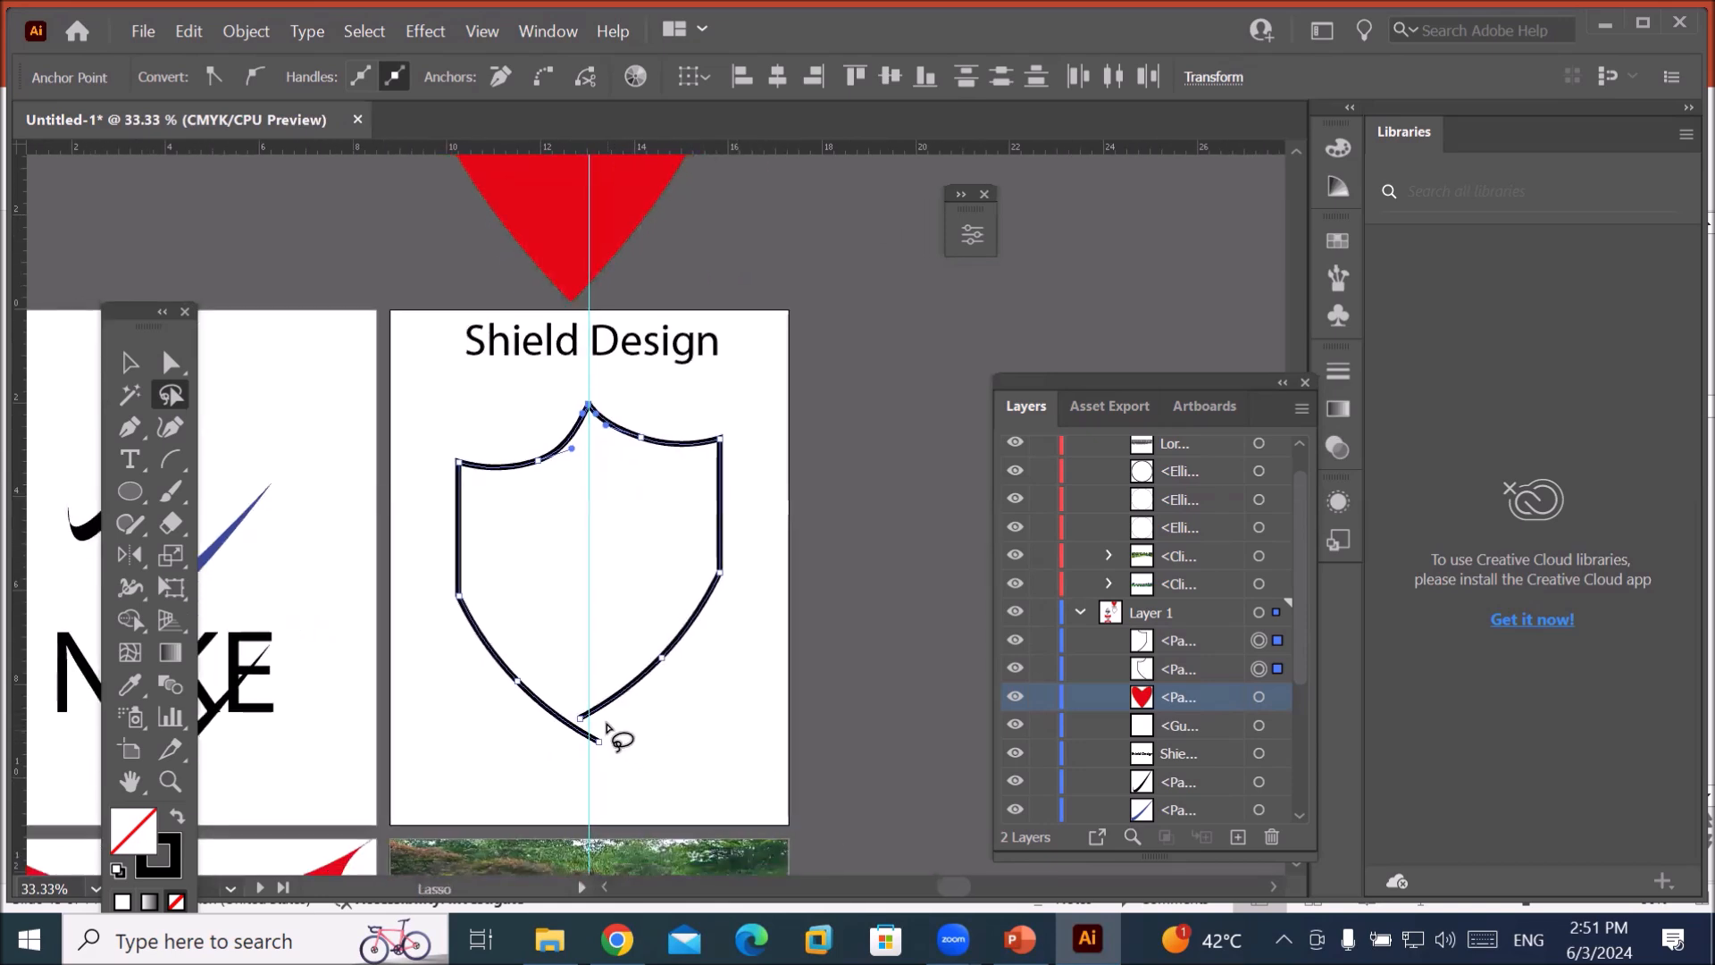
pyautogui.moveTo(597, 722)
pyautogui.mouseDown()
pyautogui.moveTo(580, 699)
pyautogui.moveTo(576, 737)
pyautogui.moveTo(601, 748)
pyautogui.moveTo(593, 713)
pyautogui.mouseUp()
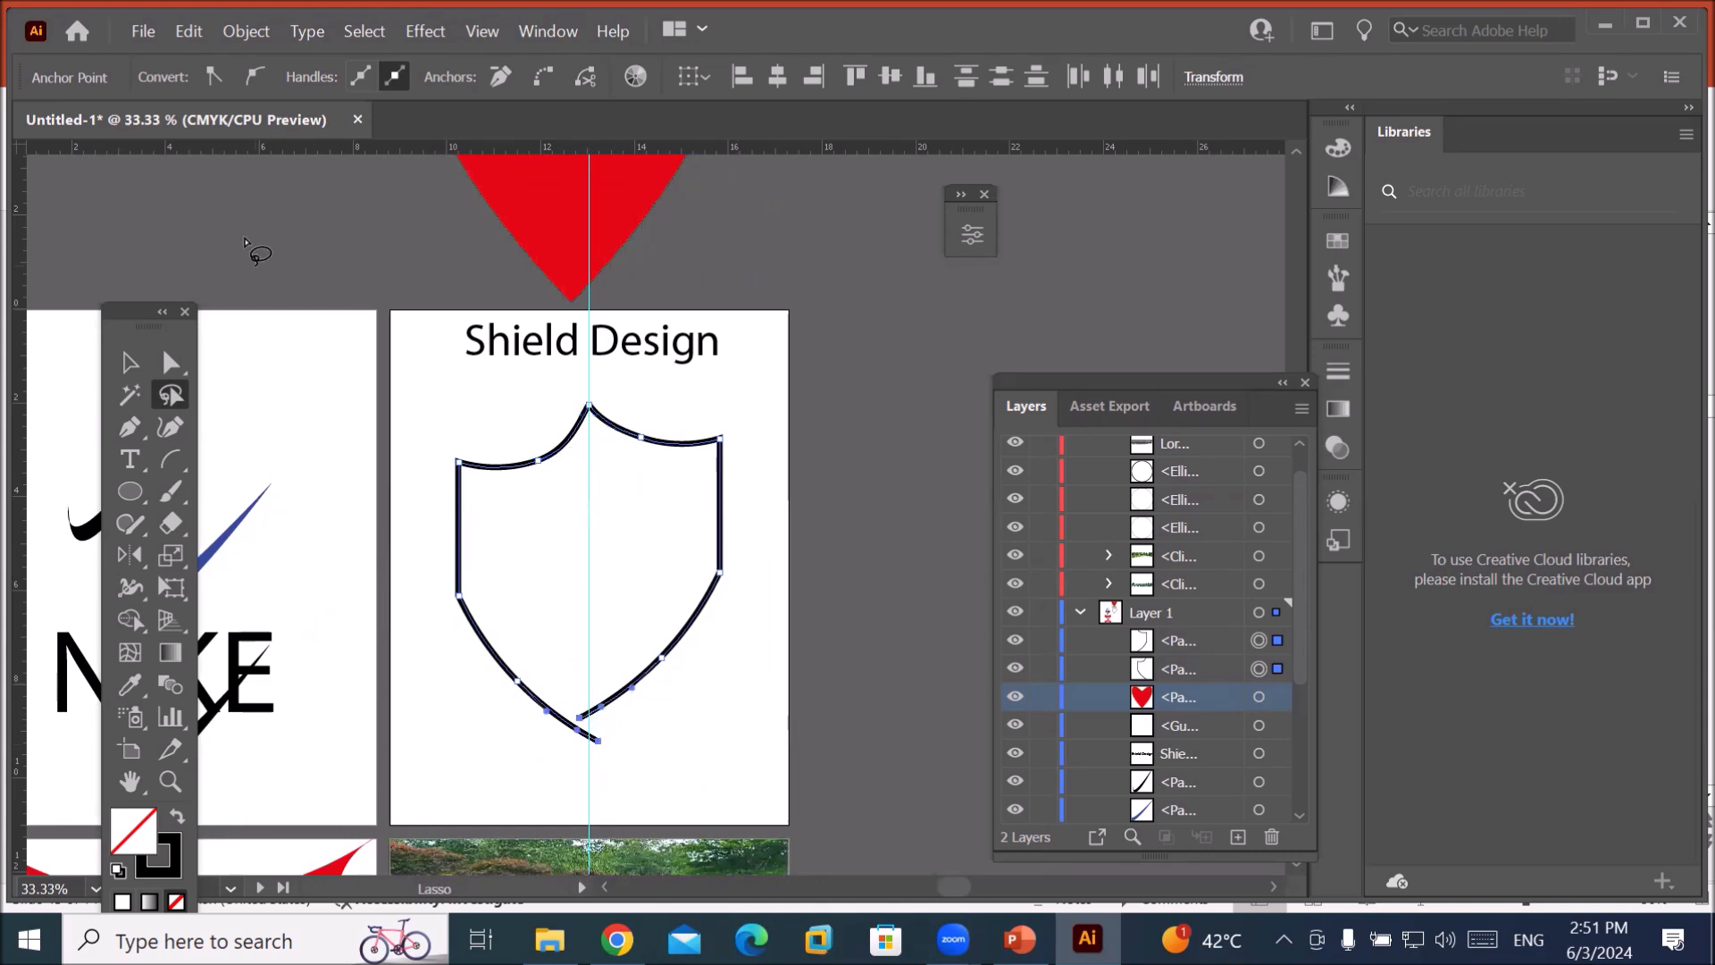
pyautogui.click(245, 32)
pyautogui.moveTo(393, 598)
pyautogui.click(699, 627)
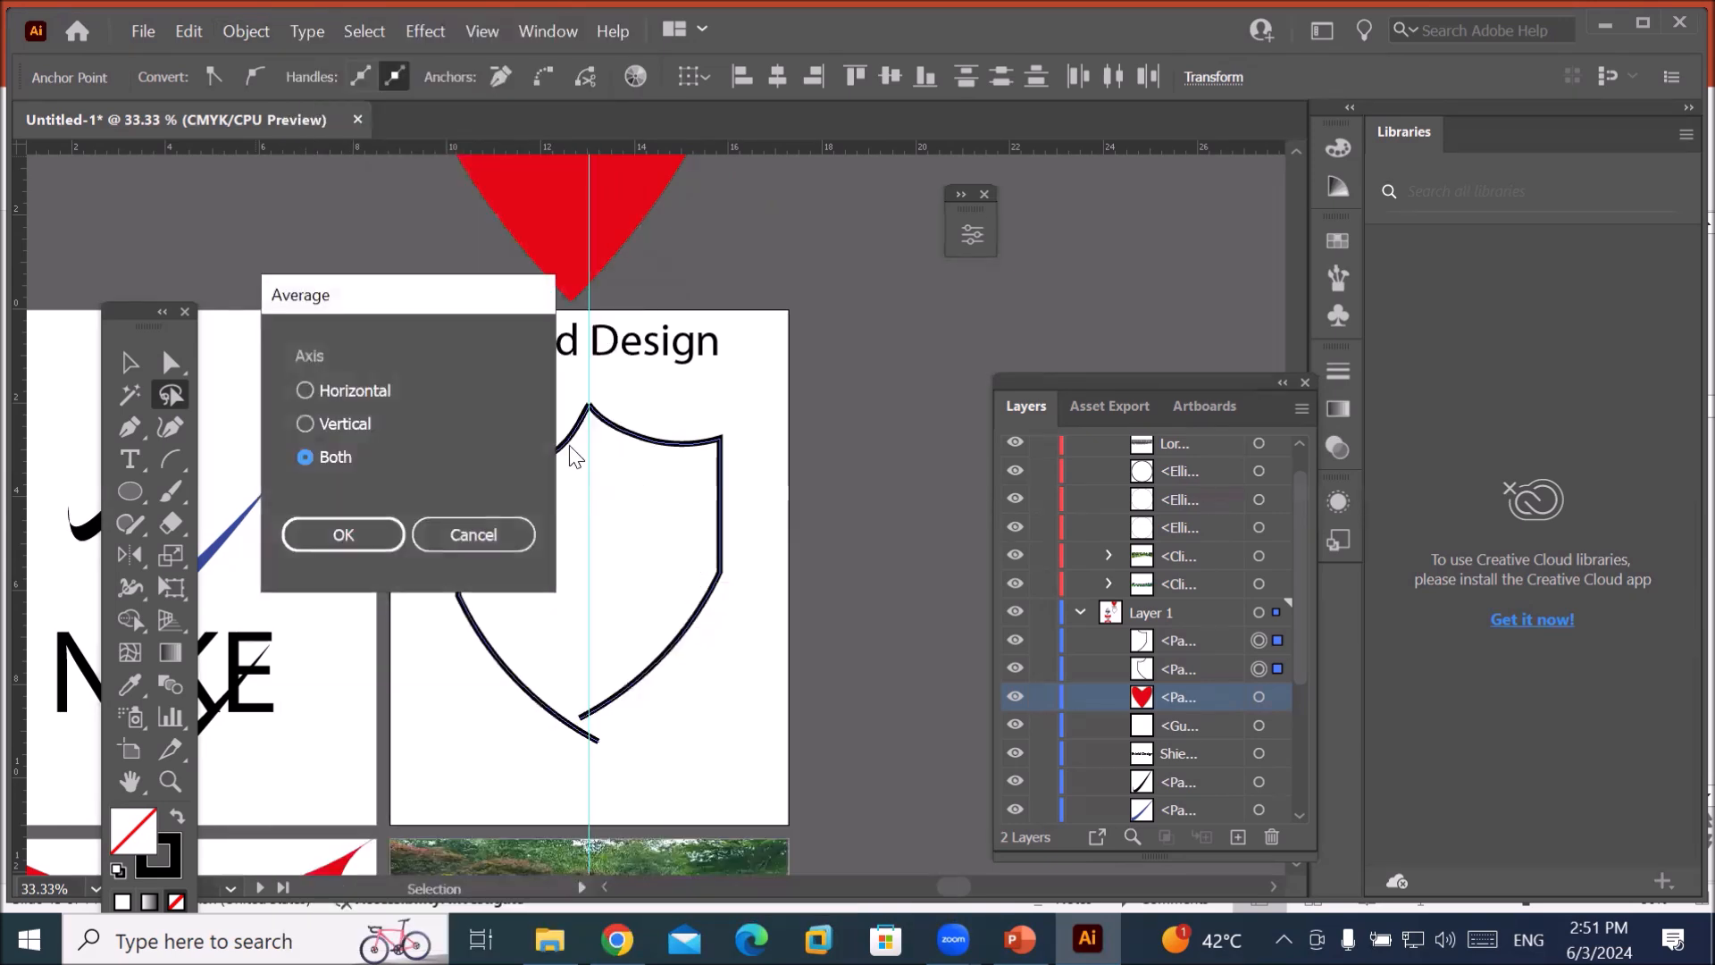
pyautogui.click(364, 532)
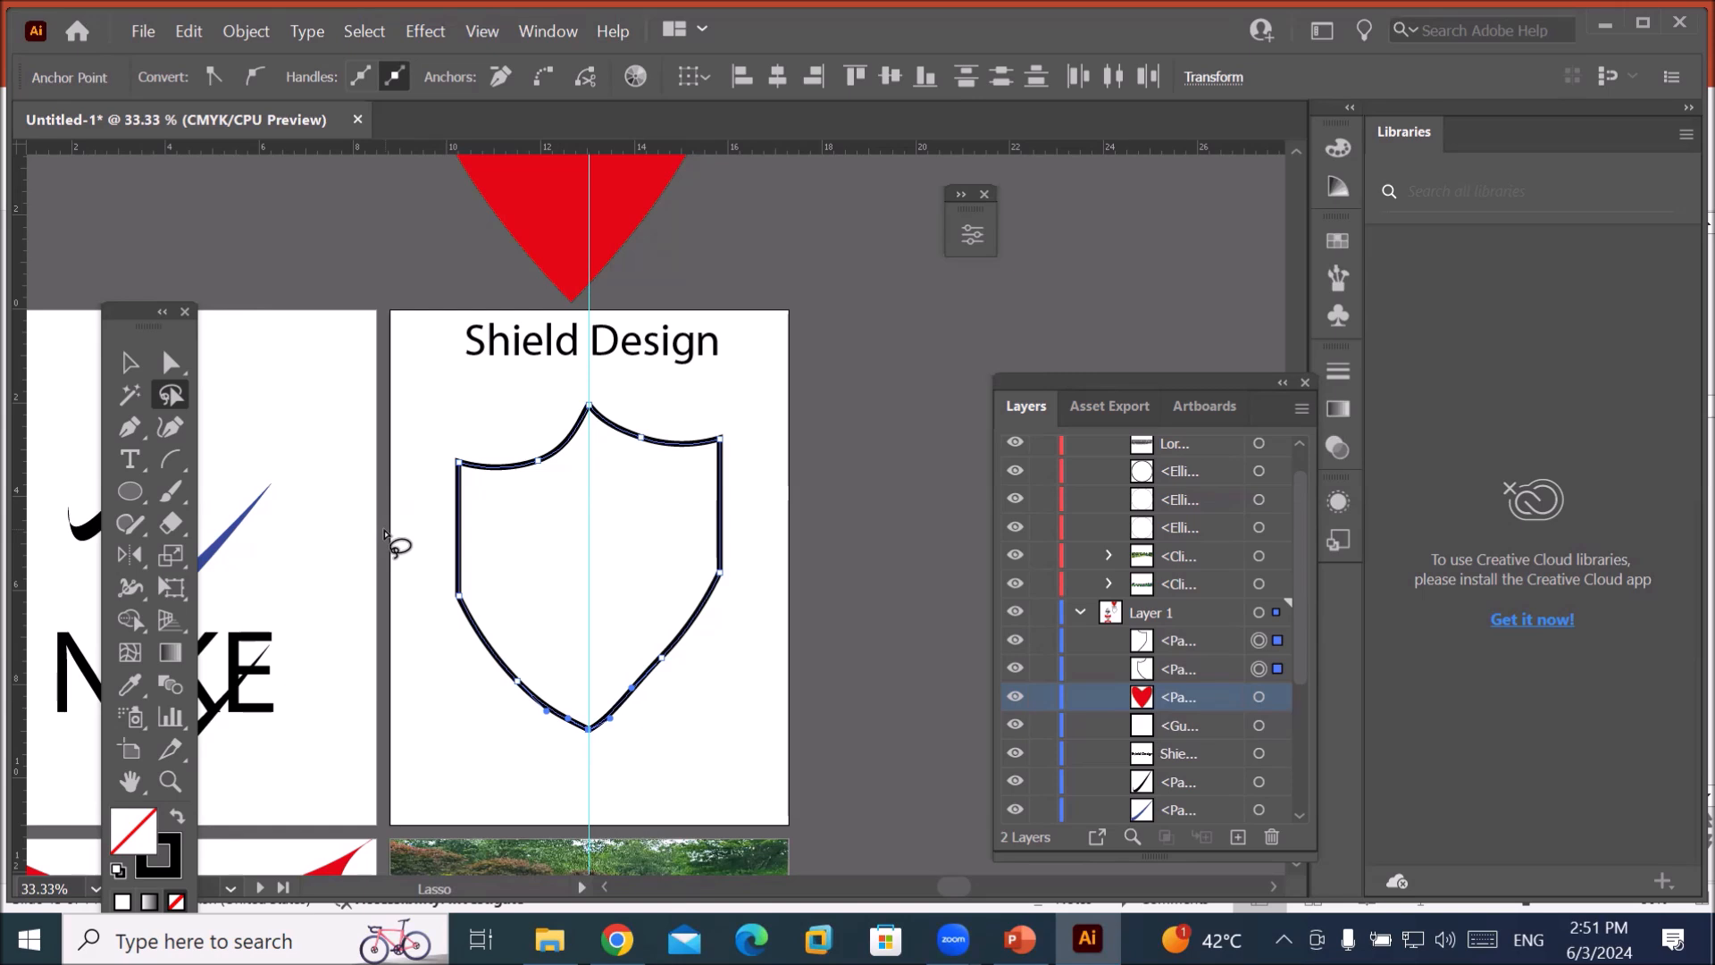
# Undo the endpoint averaging, the right half's move and the left half's fill change.
pyautogui.hotkey('ctrl', 'z')
pyautogui.hotkey('ctrl', 'z')
pyautogui.hotkey('ctrl', 'z')
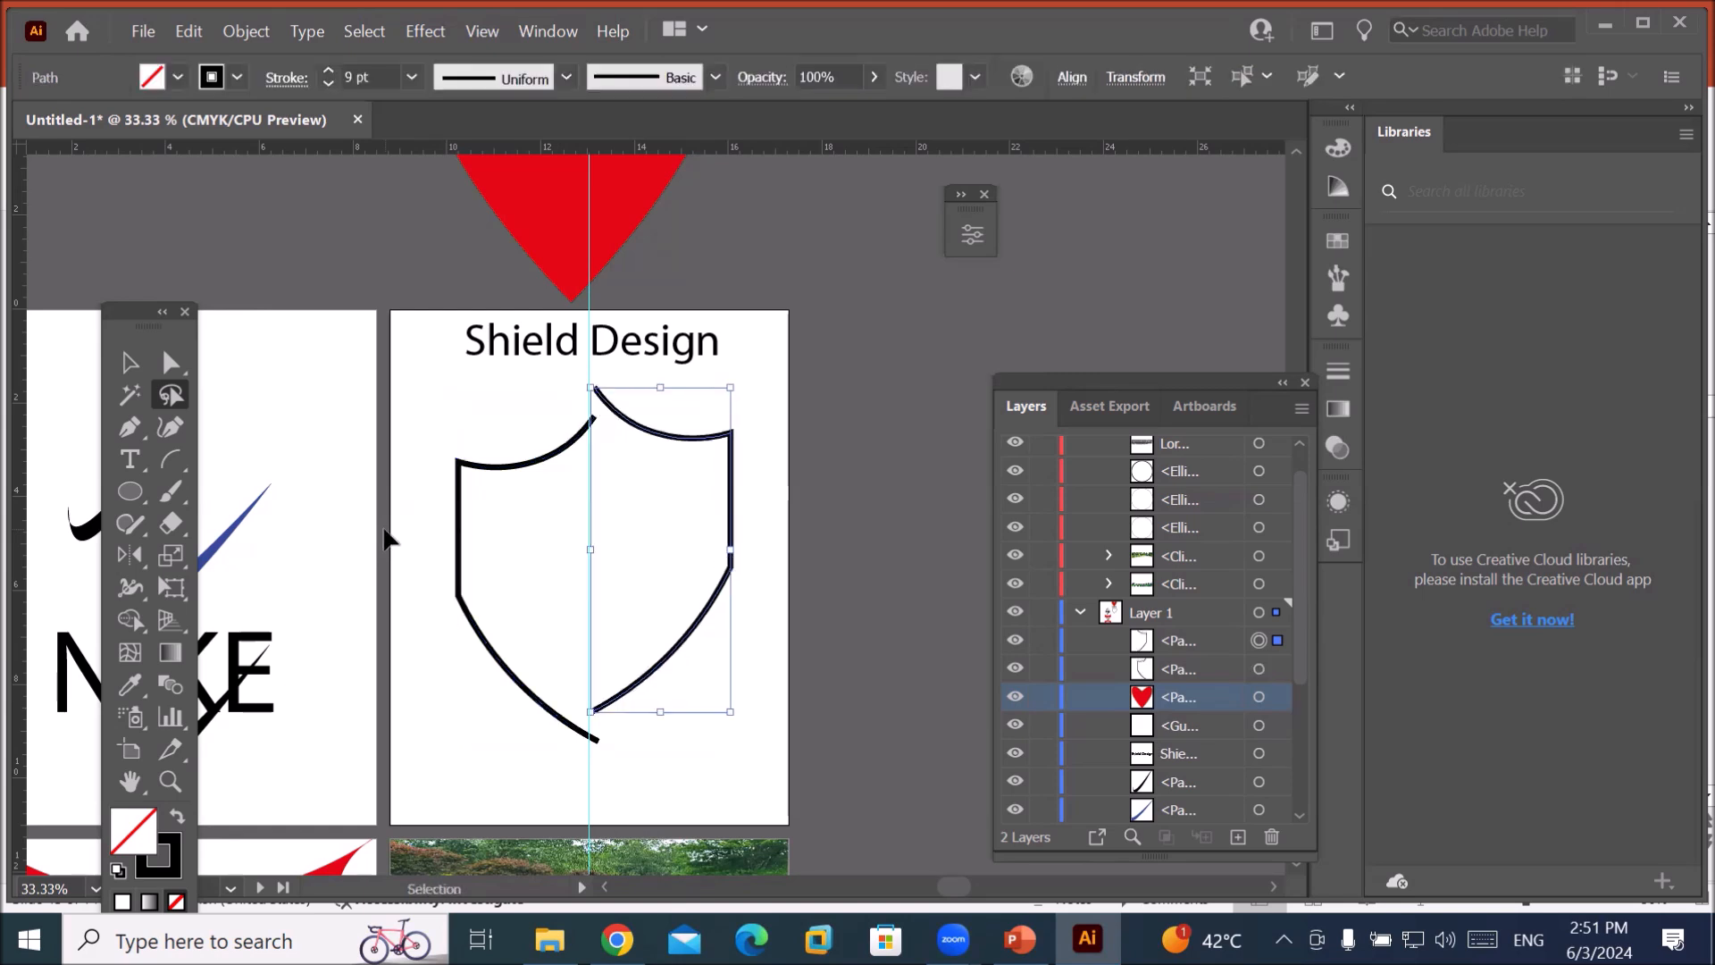
pyautogui.hotkey('ctrl', 'z')
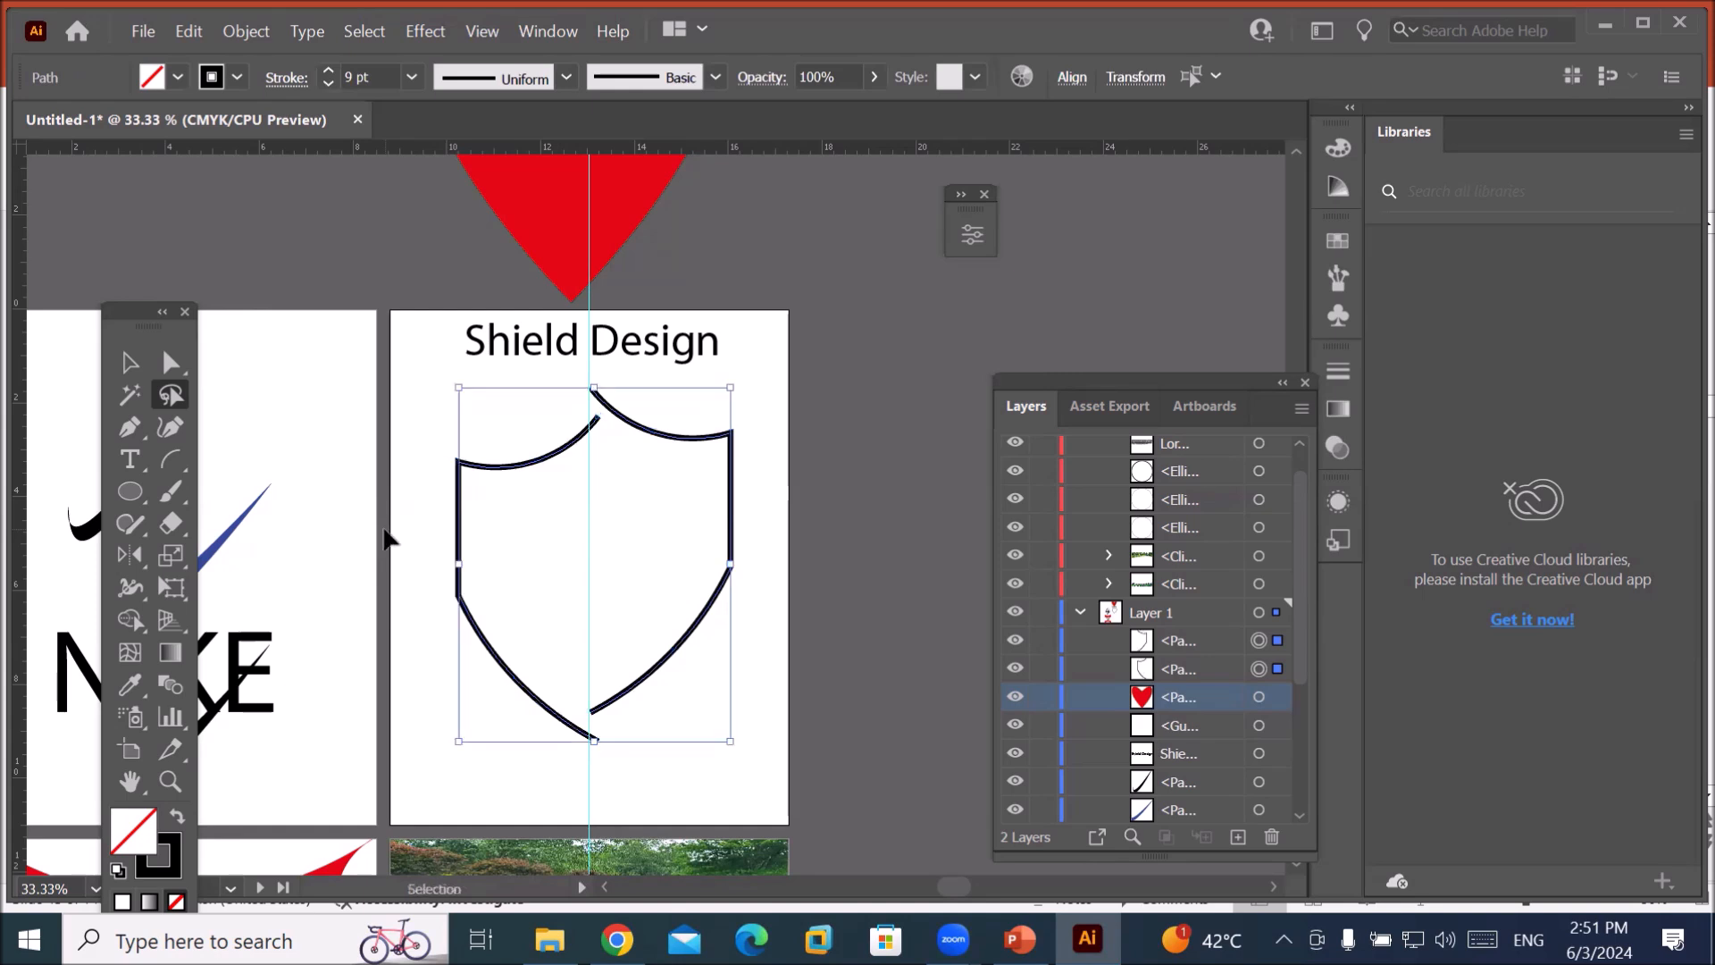
pyautogui.hotkey('ctrl', 'z')
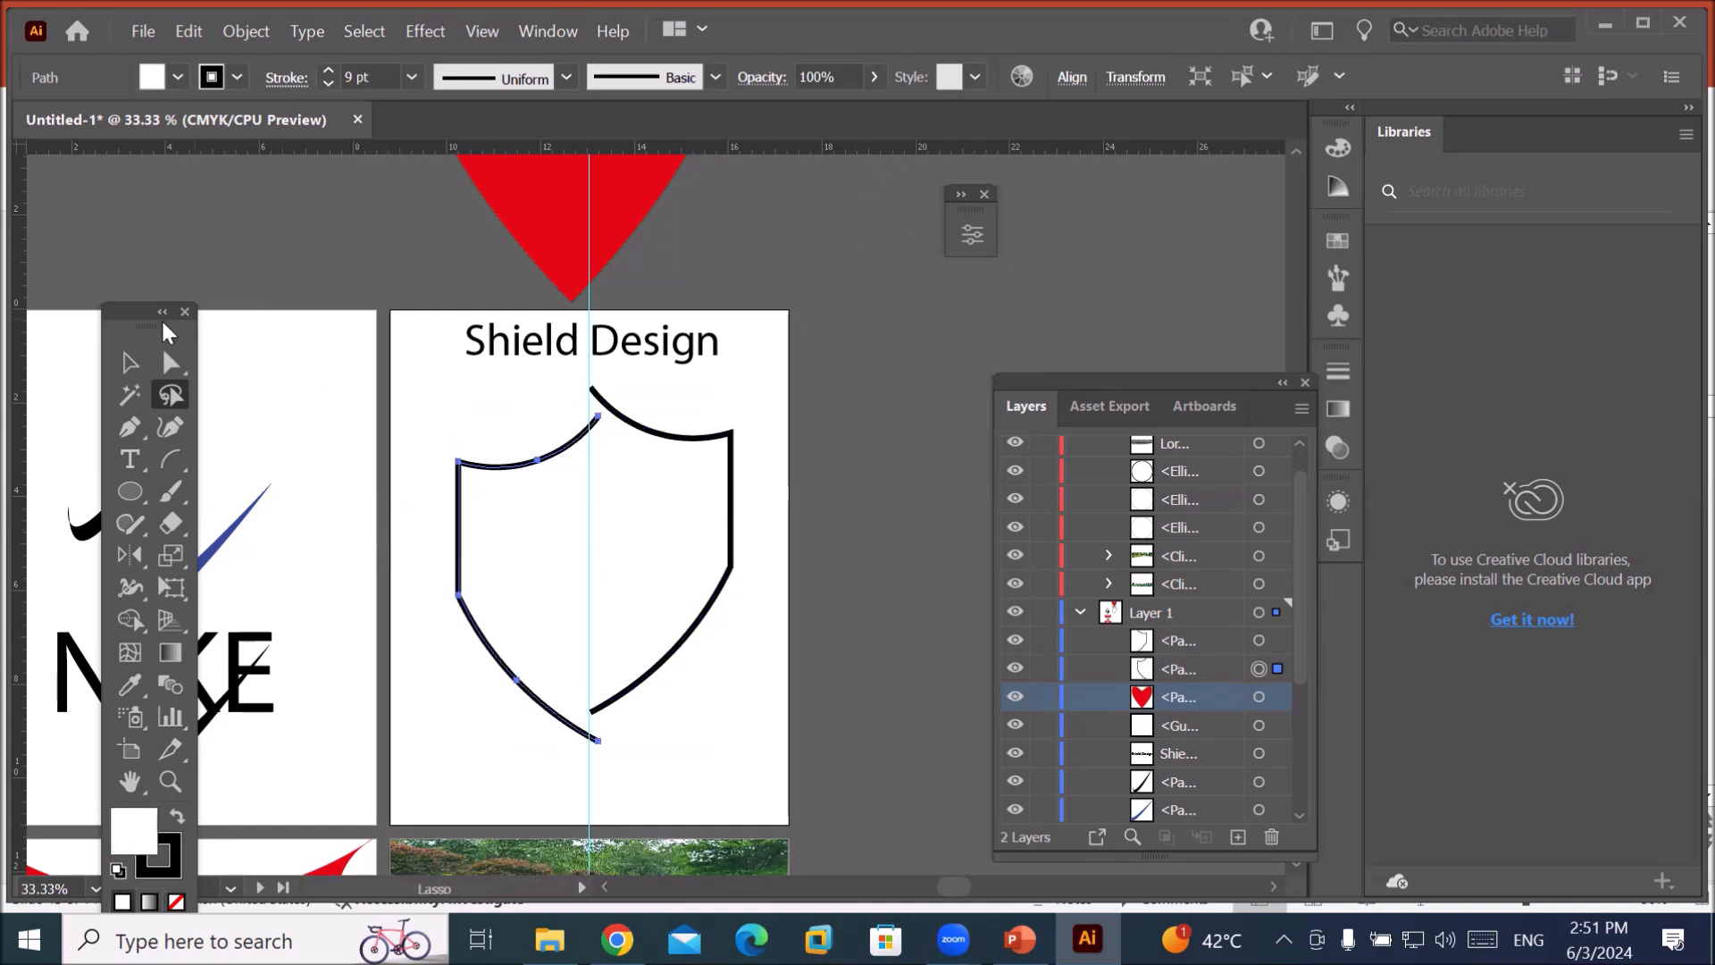
# Delete the right shield half and shift the left half so both its open endpoints lie on the vertical guide.
pyautogui.press('v')
pyautogui.click(730, 482)
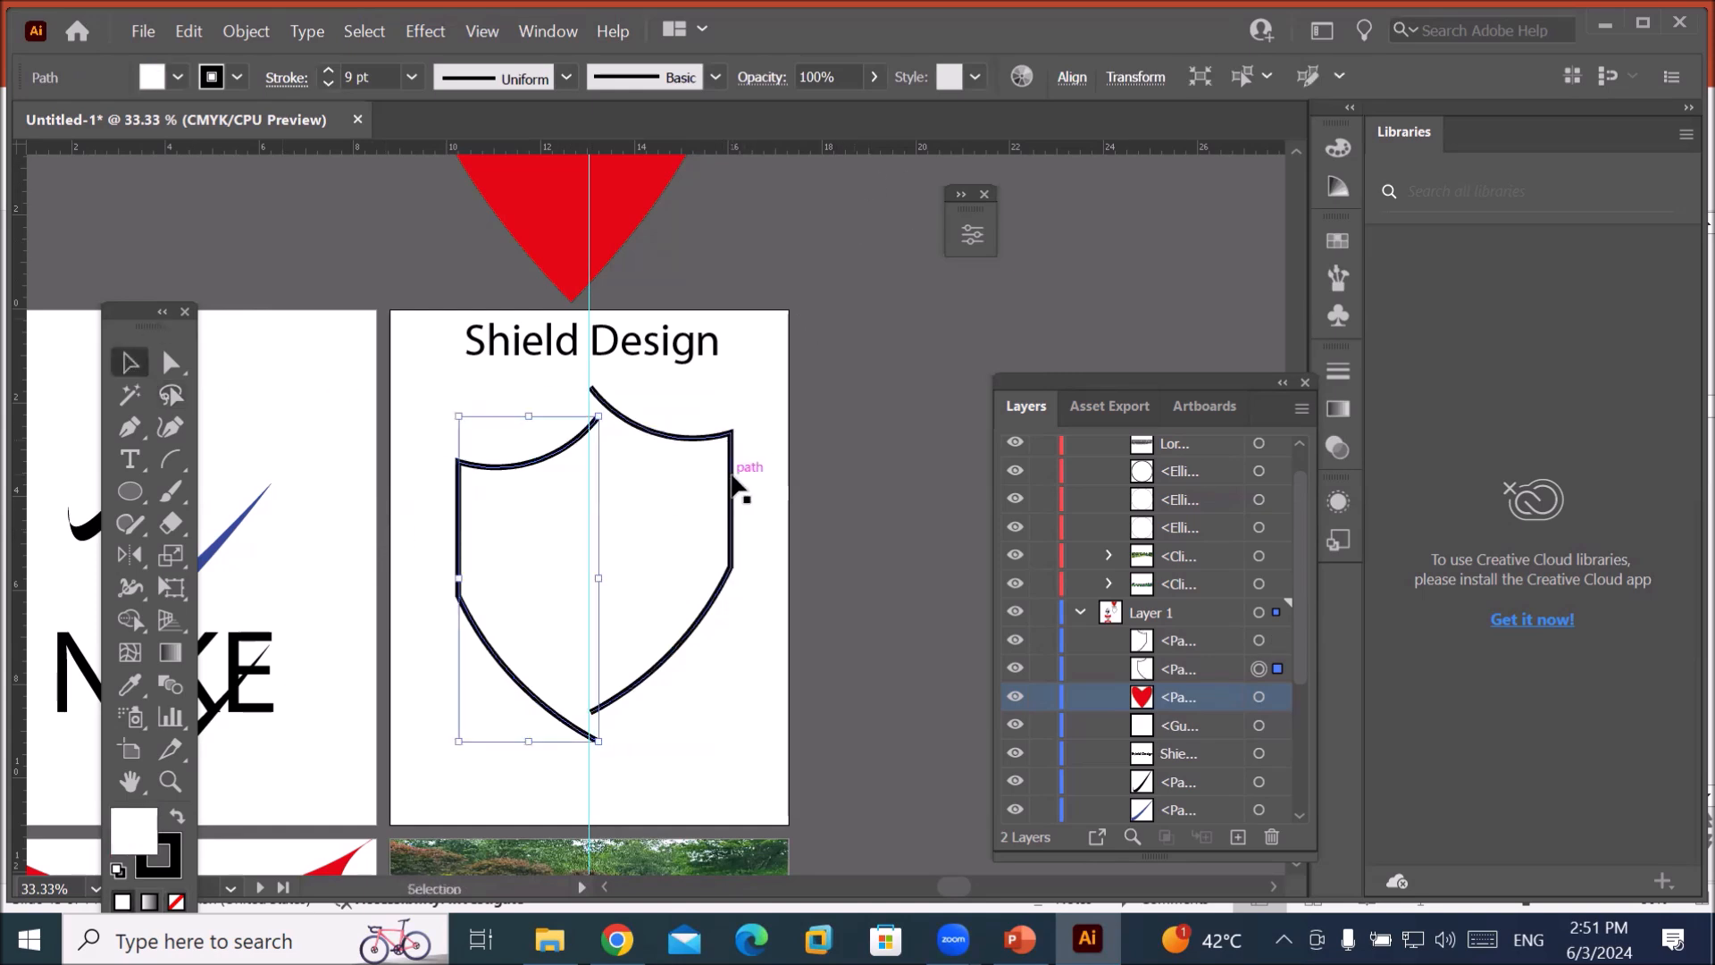
pyautogui.press('Delete')
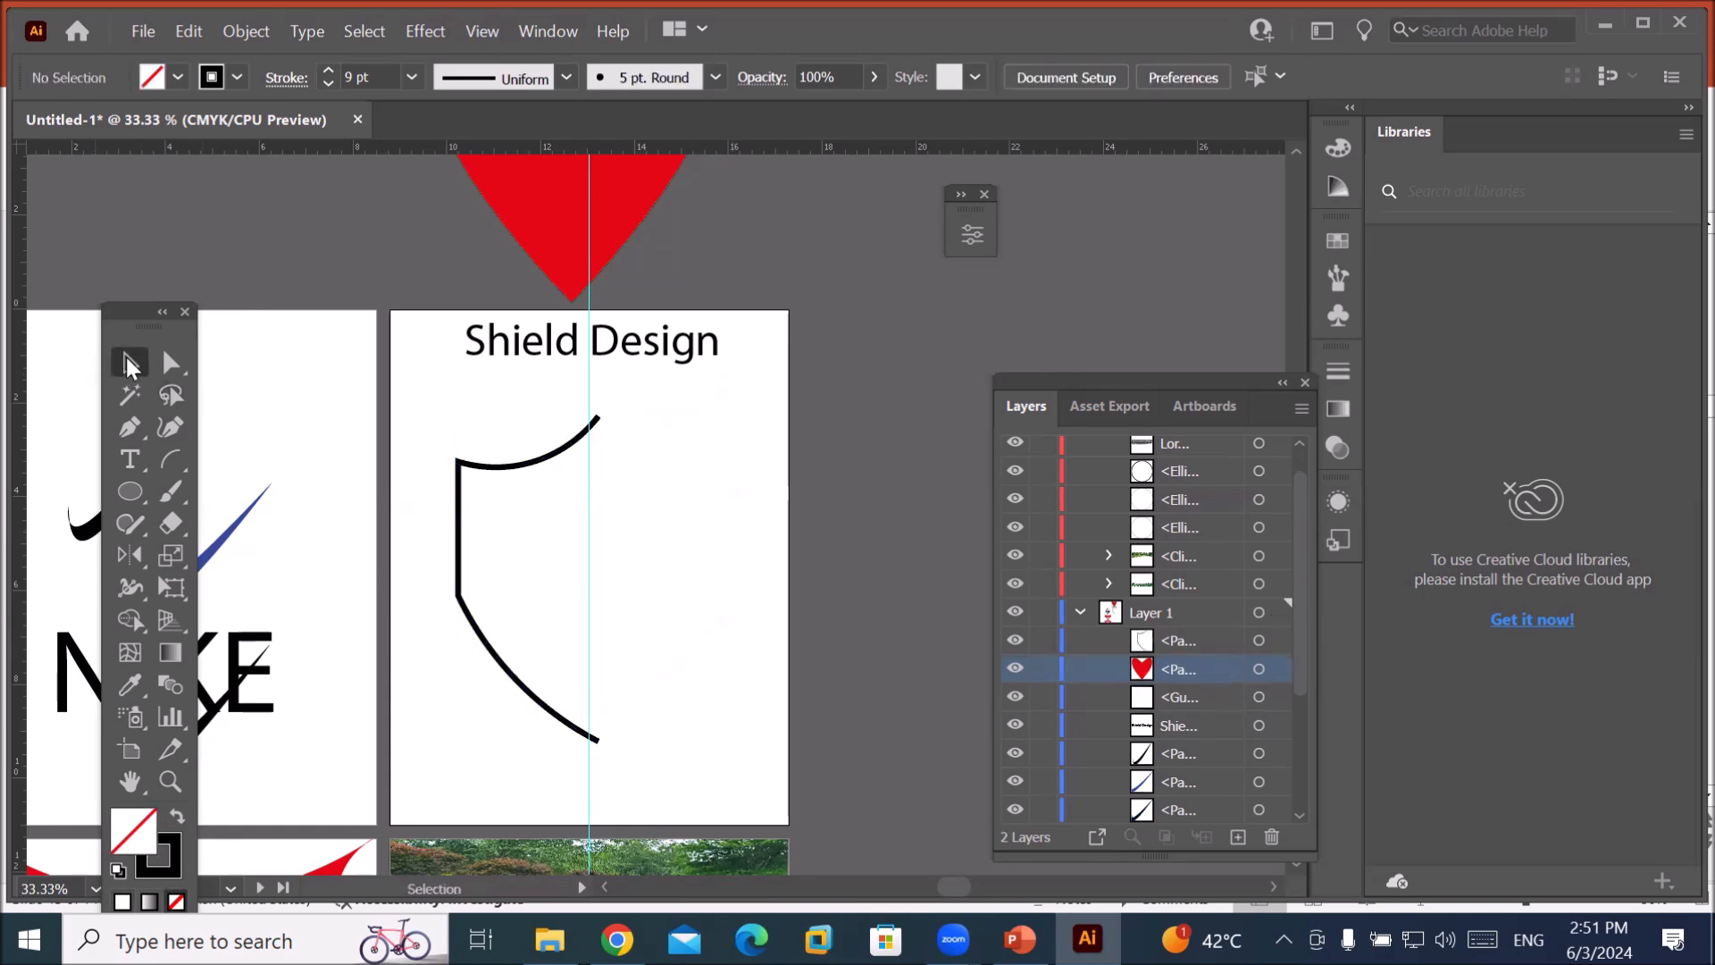
pyautogui.moveTo(465, 592); pyautogui.dragTo(444, 609)
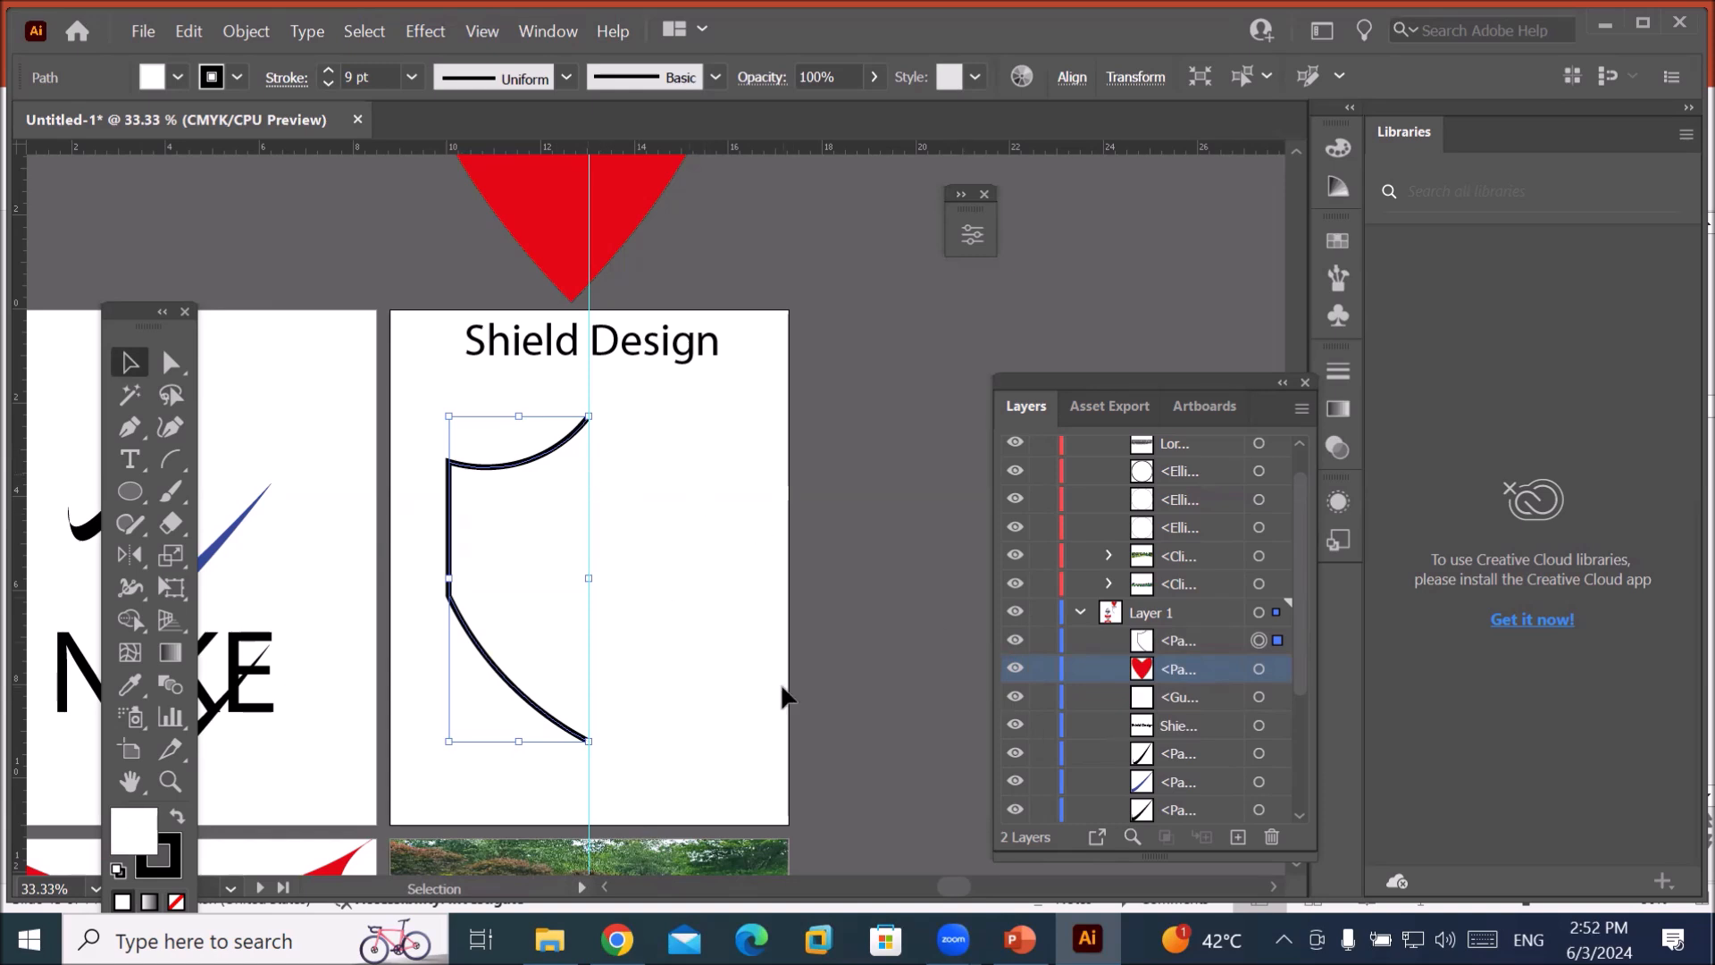
# Reflect a copy of the left half across the Vertical axis through its top endpoint and check the meeting point.
pyautogui.press('o')
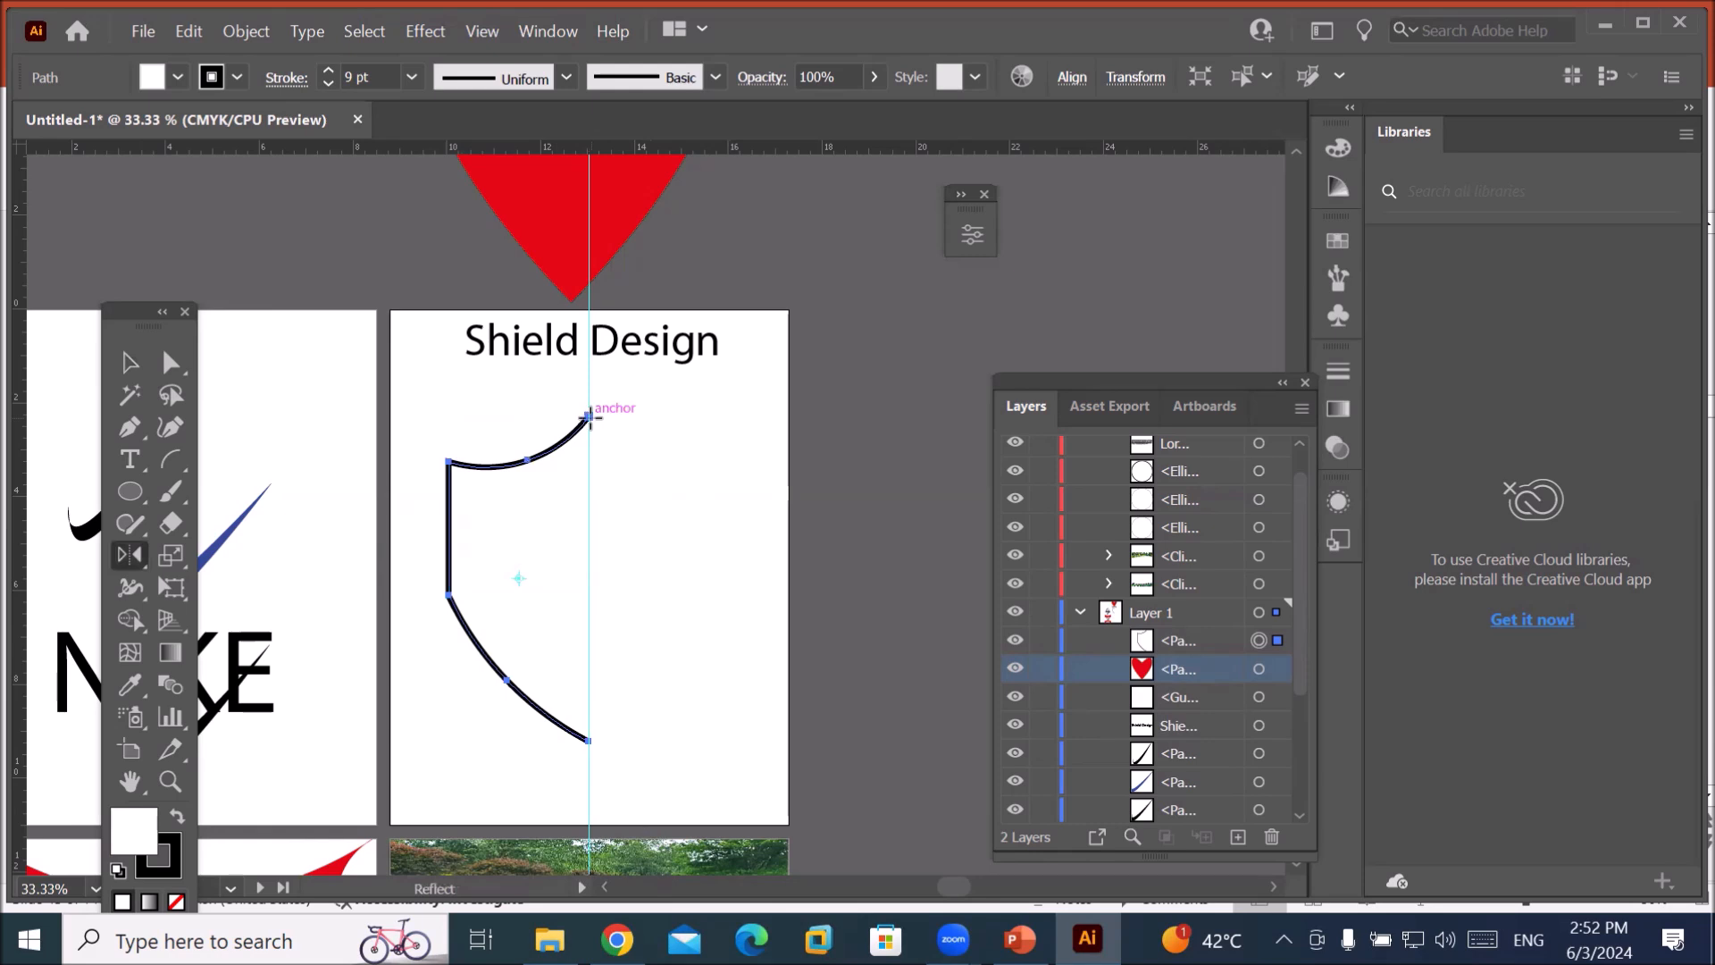
pyautogui.keyDown('alt'); pyautogui.click(589, 415); pyautogui.keyUp('alt')
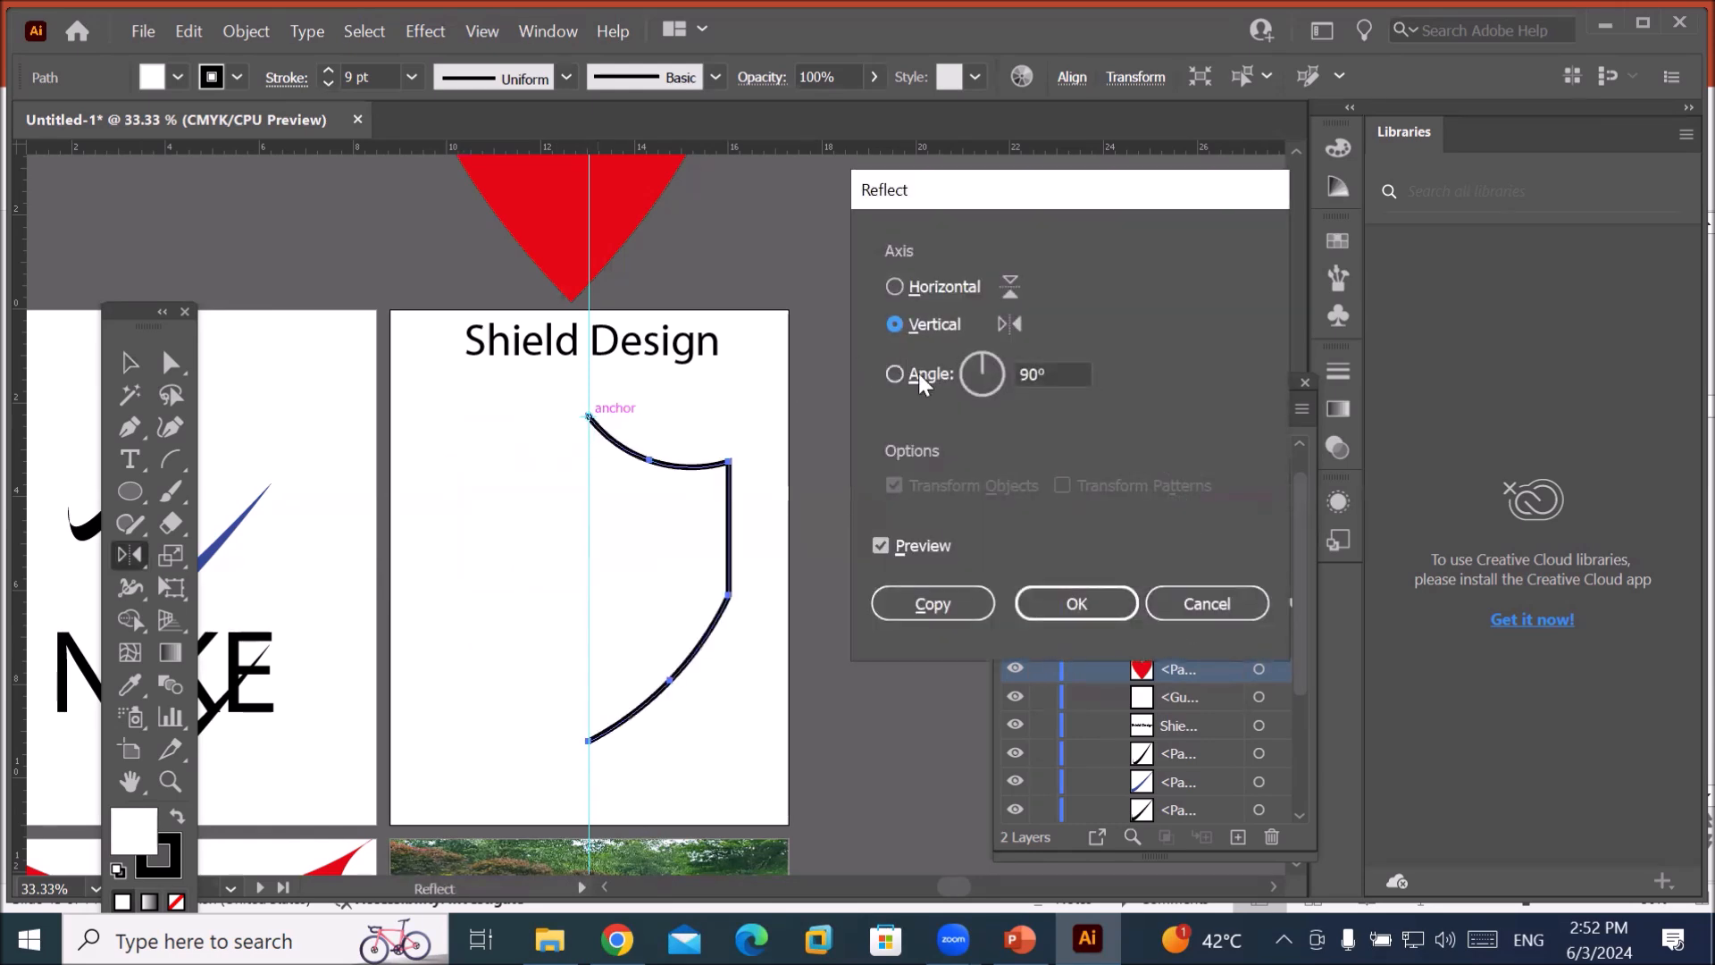
pyautogui.click(931, 602)
pyautogui.scroll(4, 619, 401)
pyautogui.scroll(4, 590, 396)
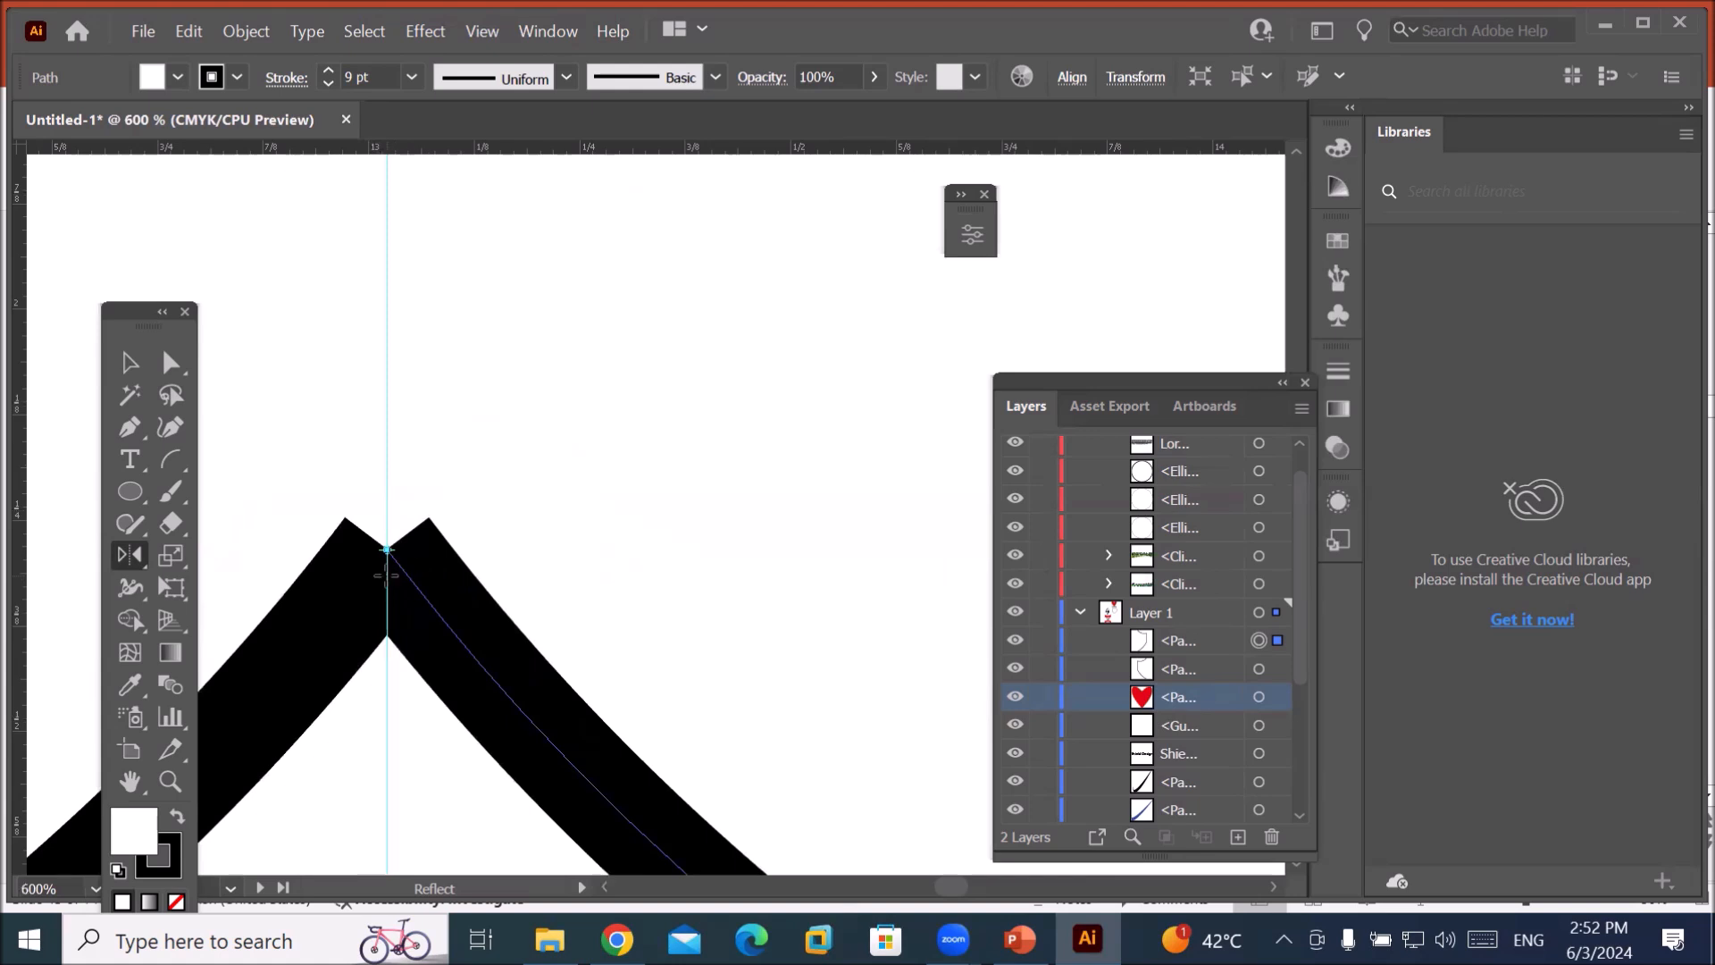
pyautogui.scroll(-7, 386, 574)
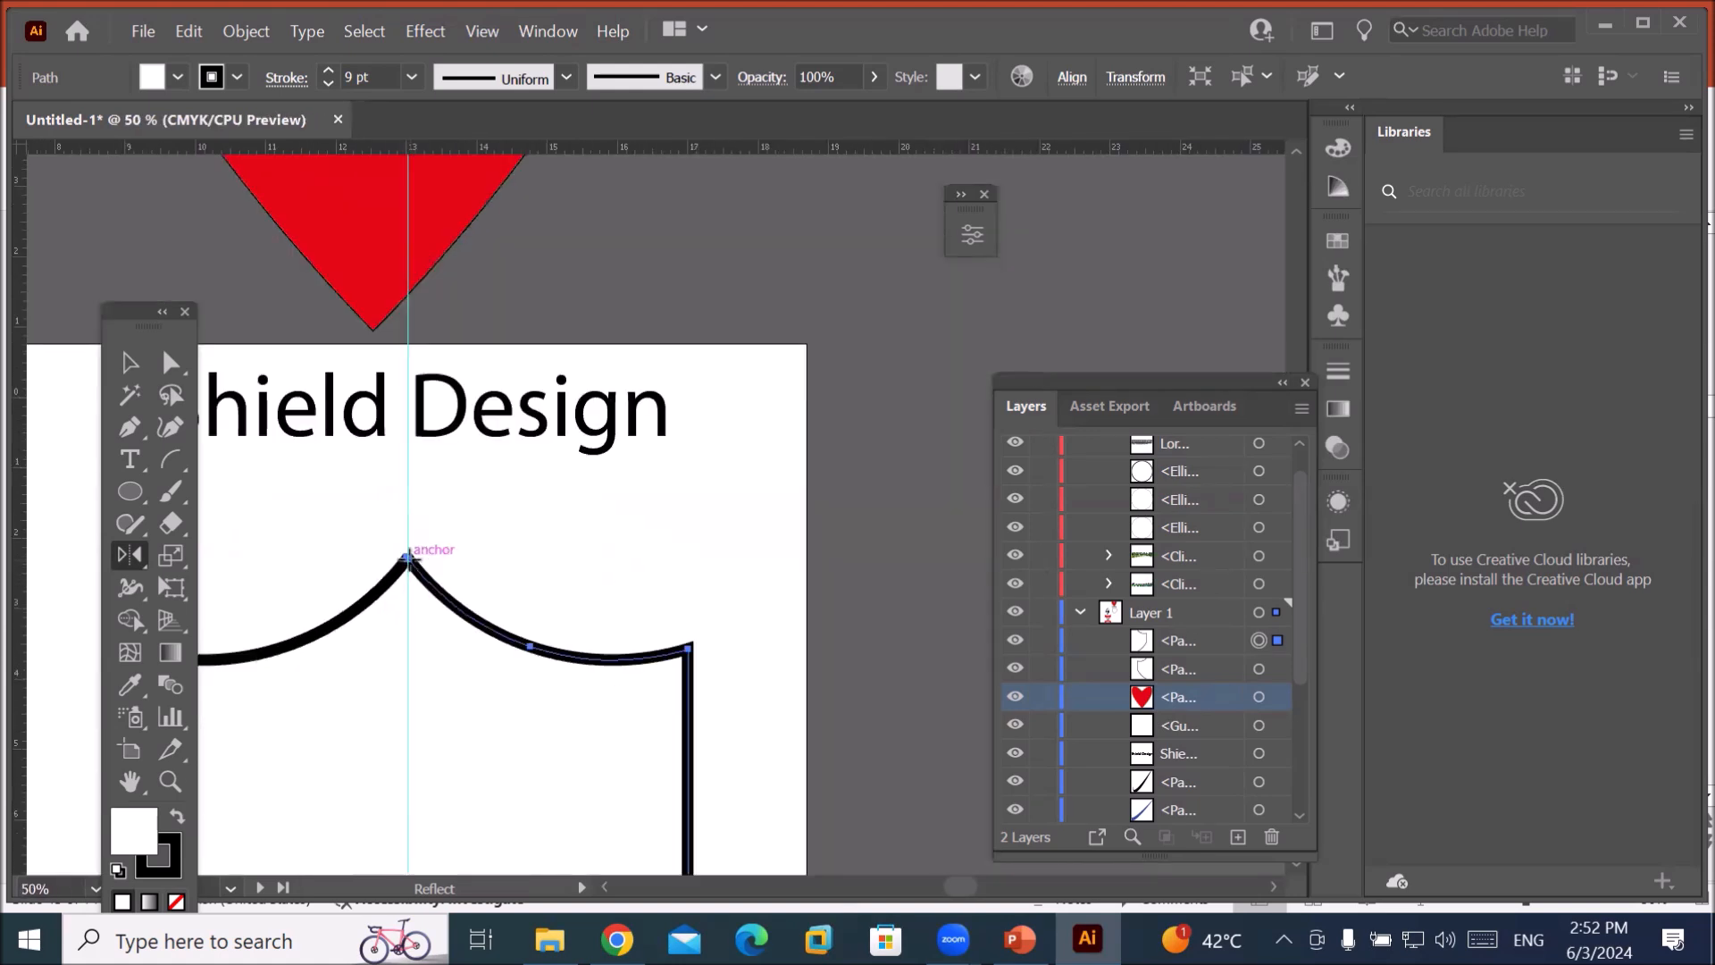
pyautogui.scroll(-2, 409, 558)
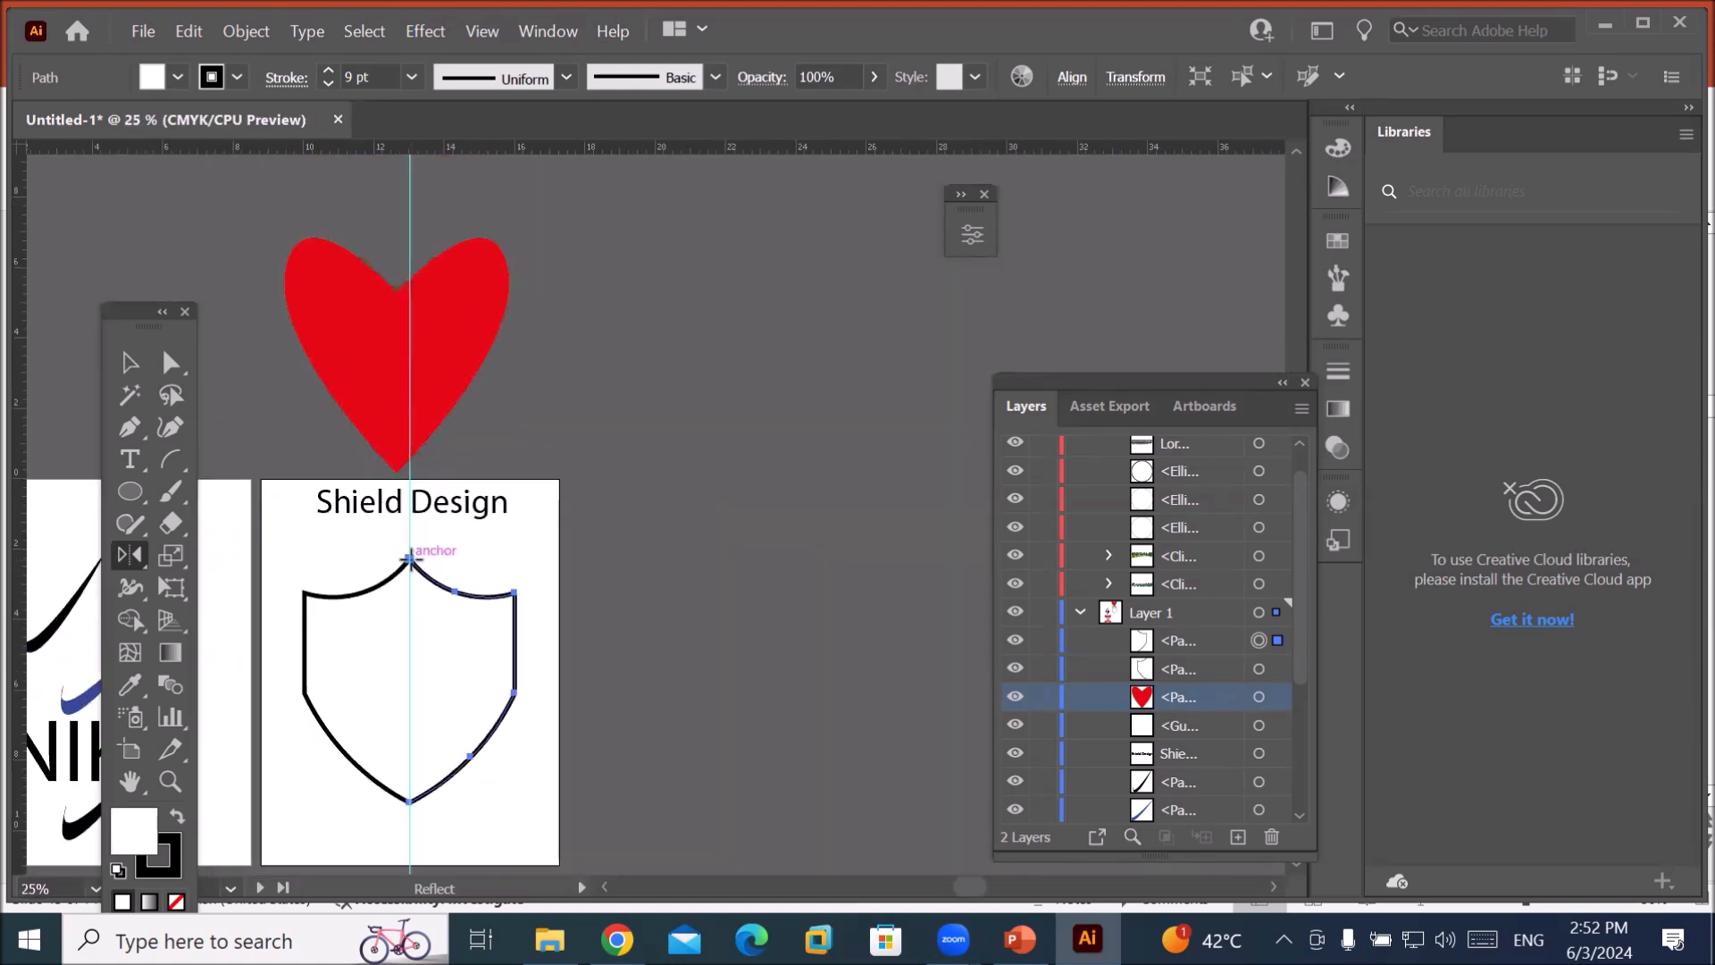
# Select the two coincident top endpoints of the shield halves with the Lasso tool and join them.
pyautogui.click(170, 394)
pyautogui.scroll(2, 407, 541)
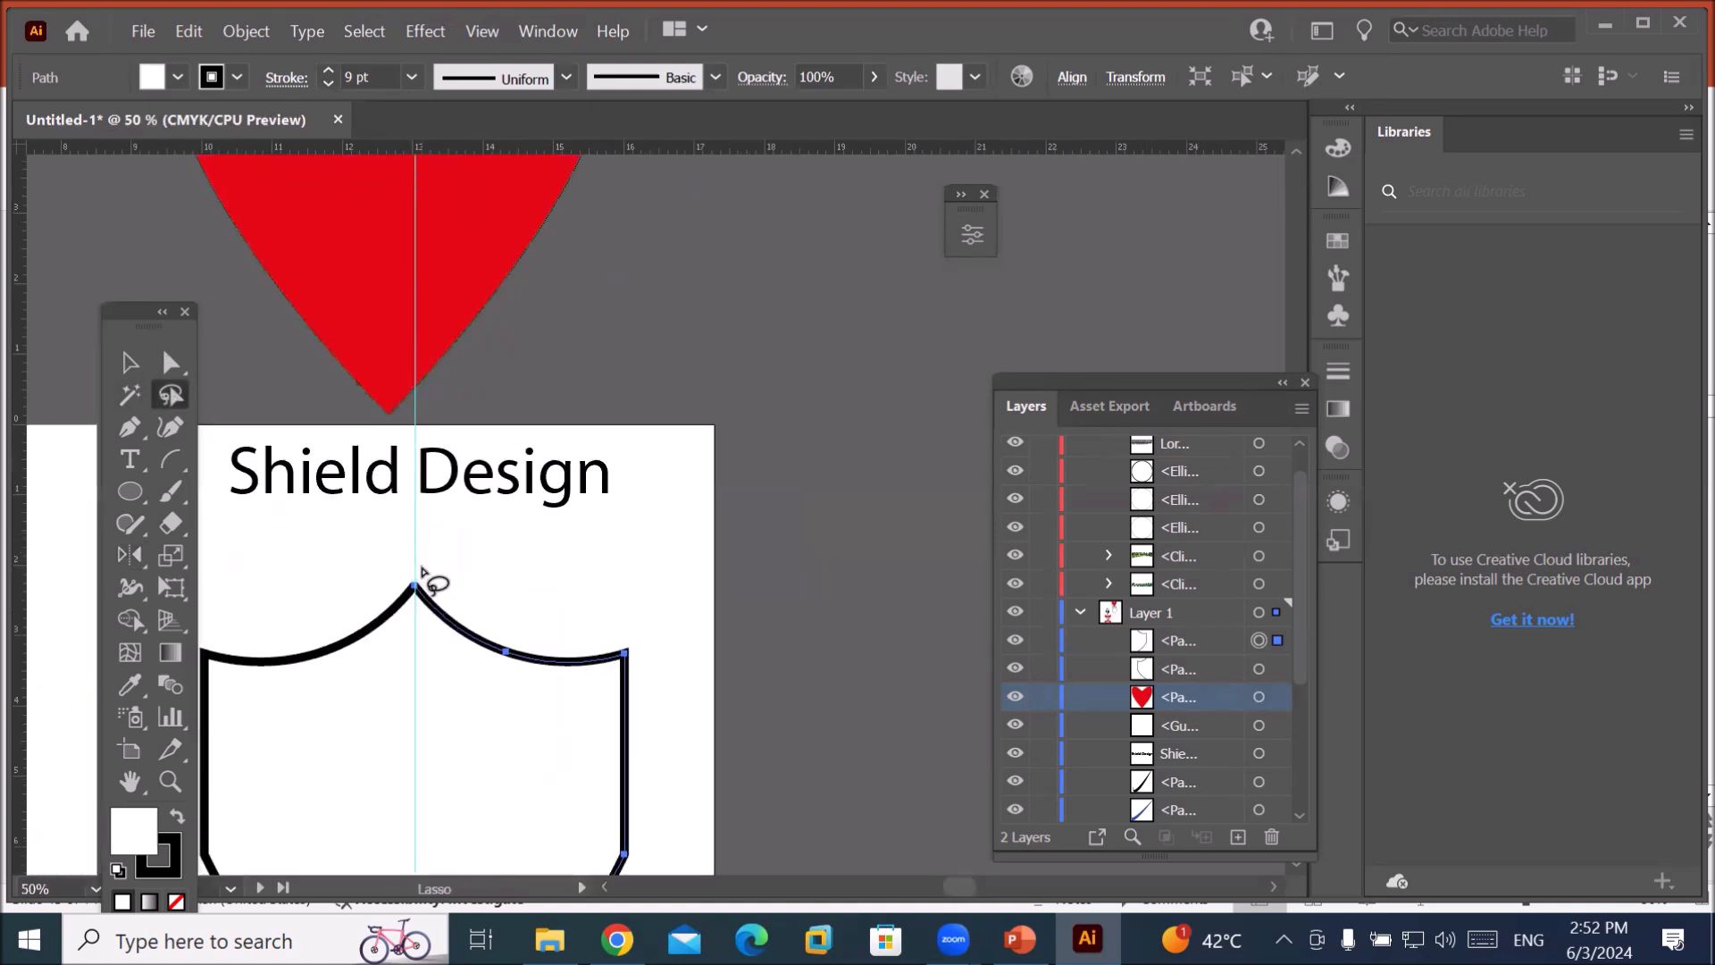
pyautogui.moveTo(399, 583)
pyautogui.mouseDown()
pyautogui.moveTo(421, 604)
pyautogui.moveTo(433, 593)
pyautogui.moveTo(403, 578)
pyautogui.mouseUp()
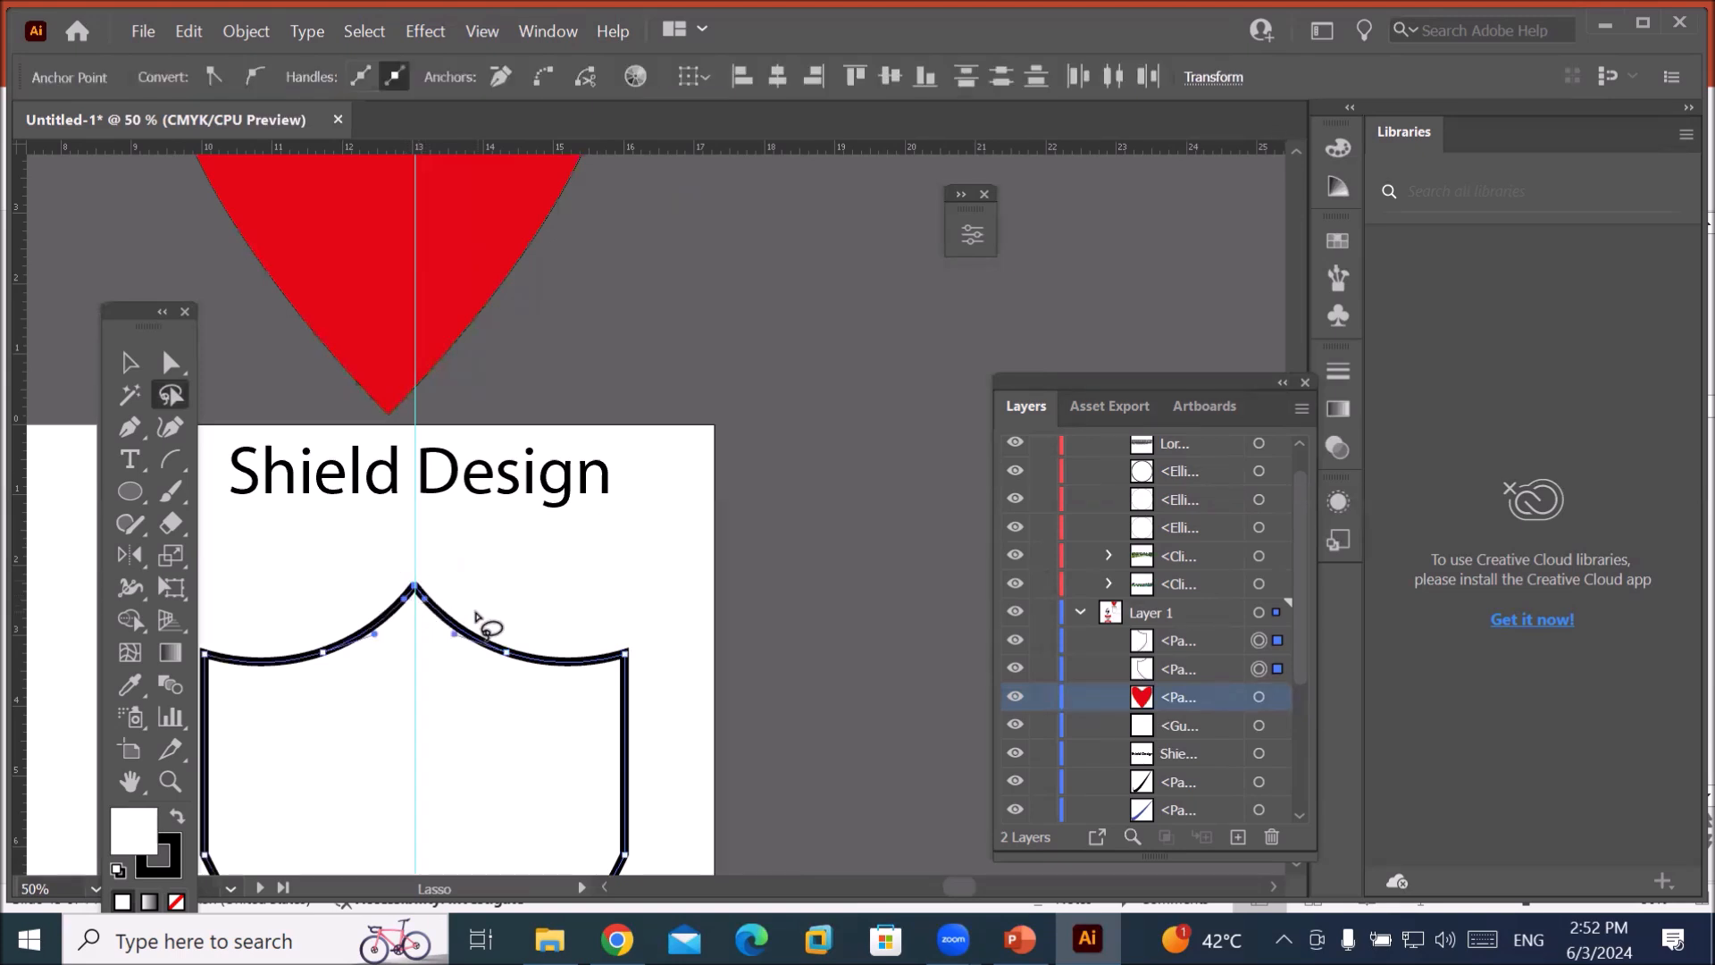
pyautogui.click(256, 36)
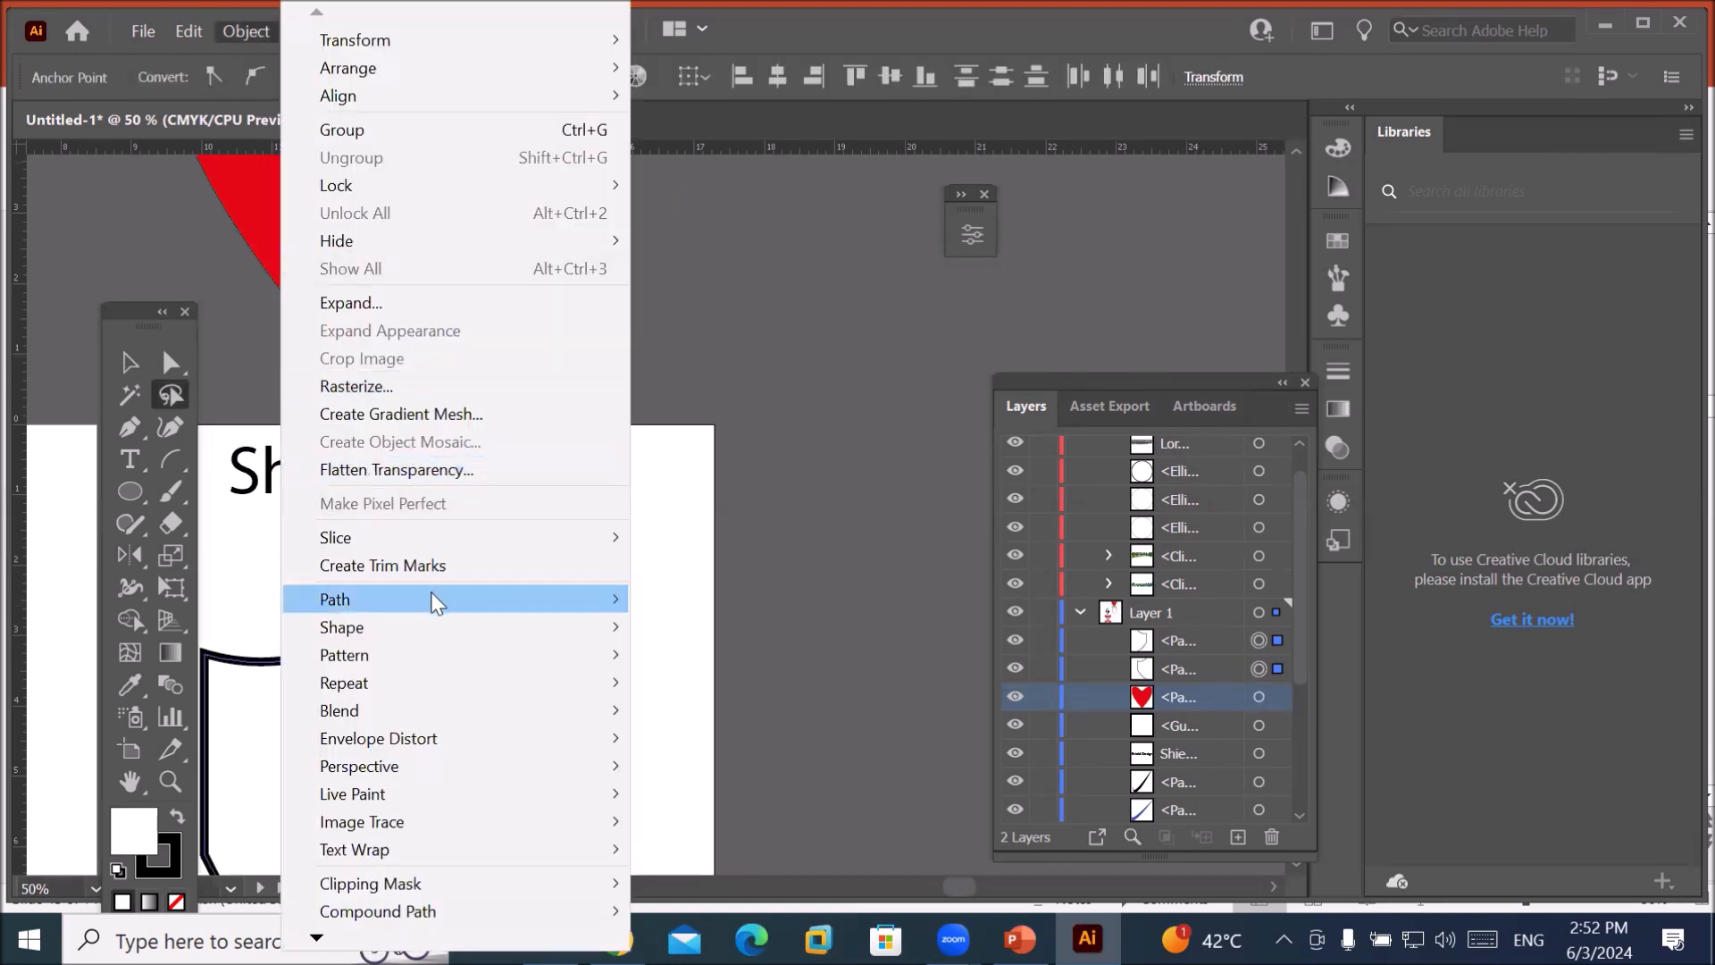
pyautogui.moveTo(581, 614)
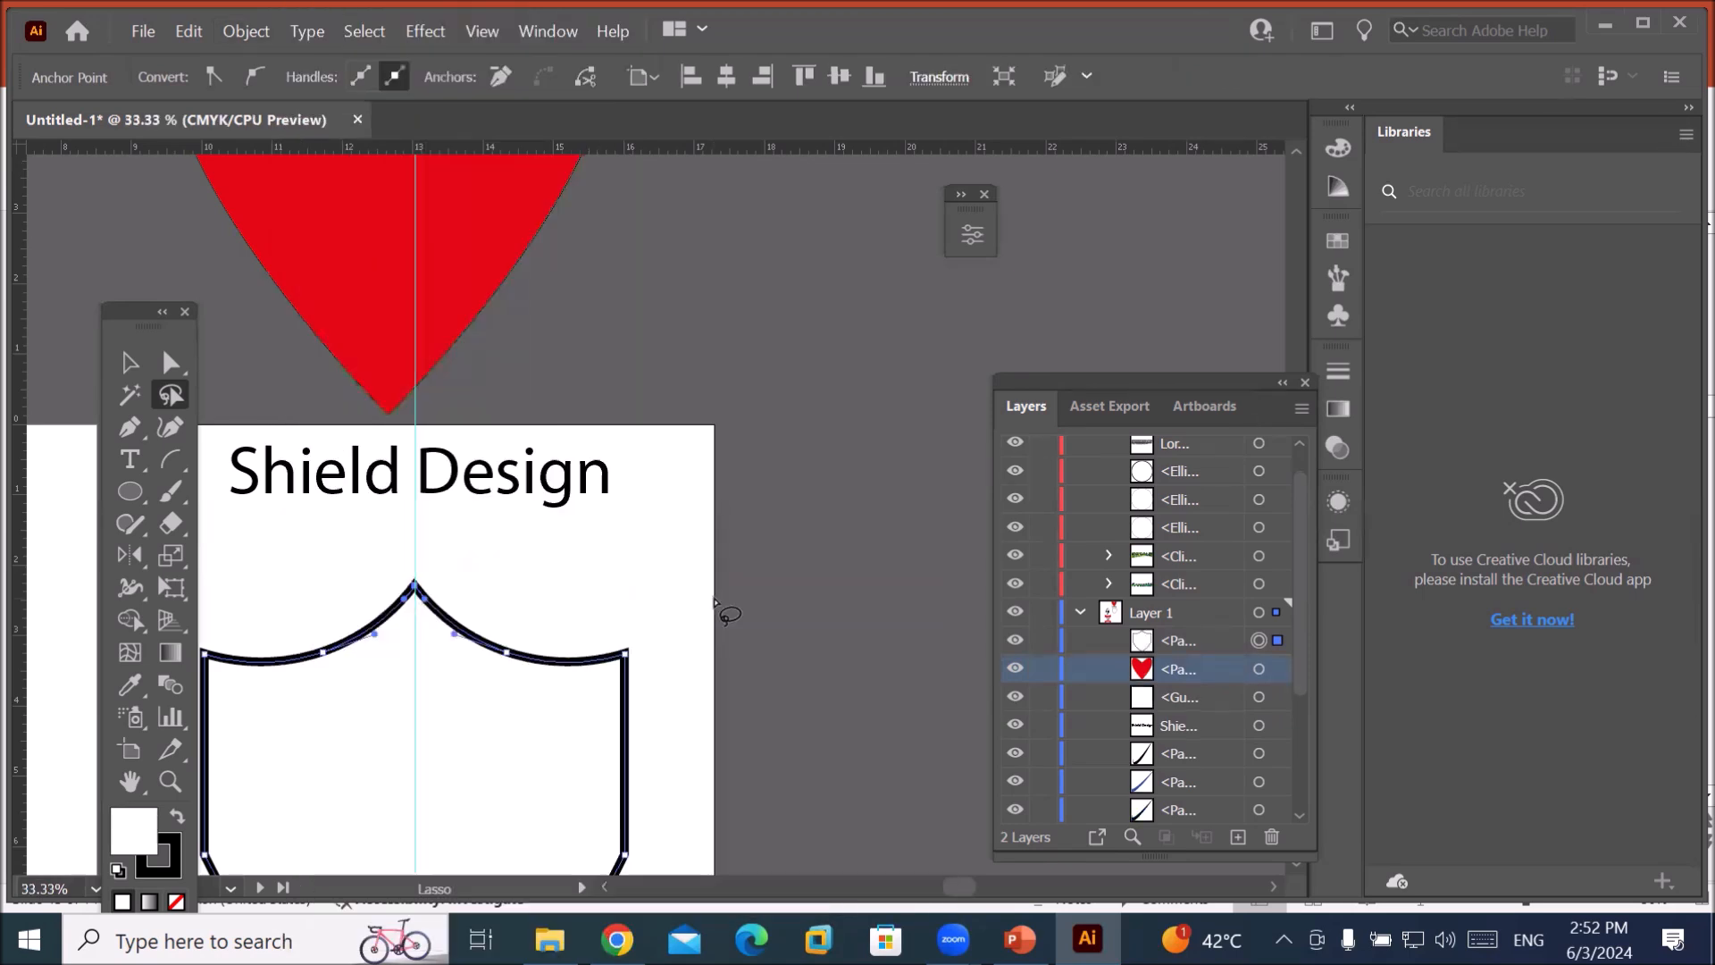
# Select the two coincident endpoints at the shield's lower tip with the Lasso tool and join them to close the outline.
pyautogui.hotkey('ctrl', '-')
pyautogui.hotkey('ctrl', '-')
pyautogui.hotkey('ctrl', '-')
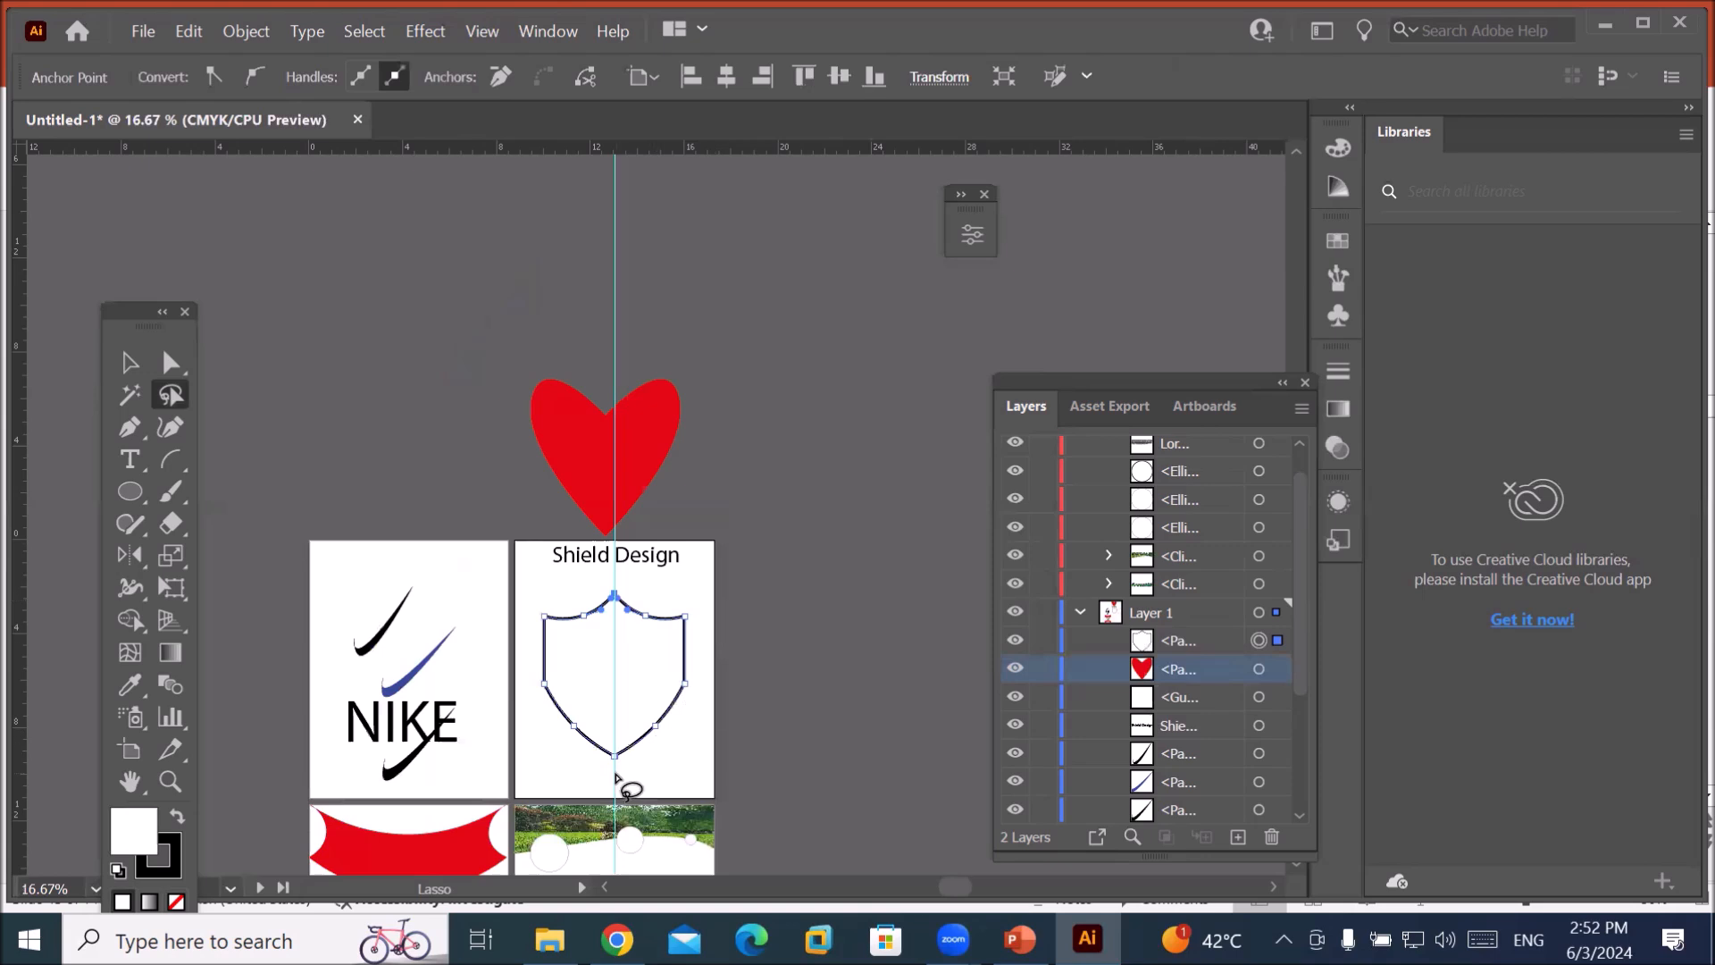
pyautogui.hotkey('ctrl', '1')
pyautogui.scroll(1, 619, 774)
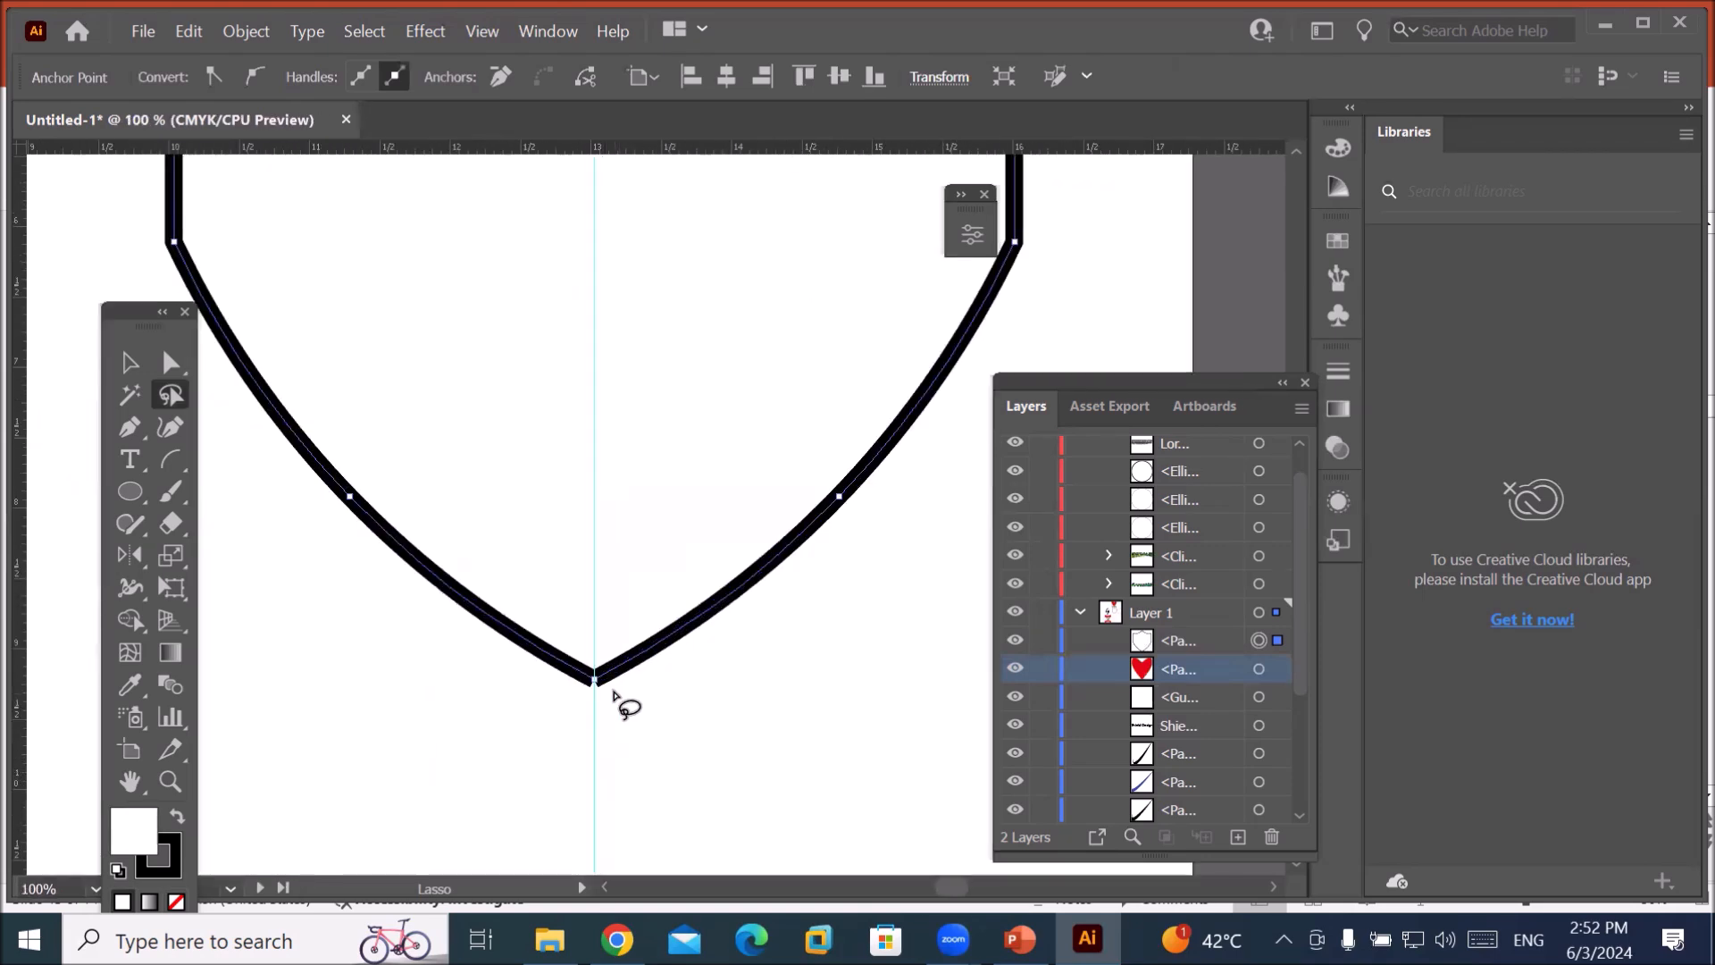
pyautogui.scroll(2, 609, 694)
pyautogui.scroll(1, 583, 678)
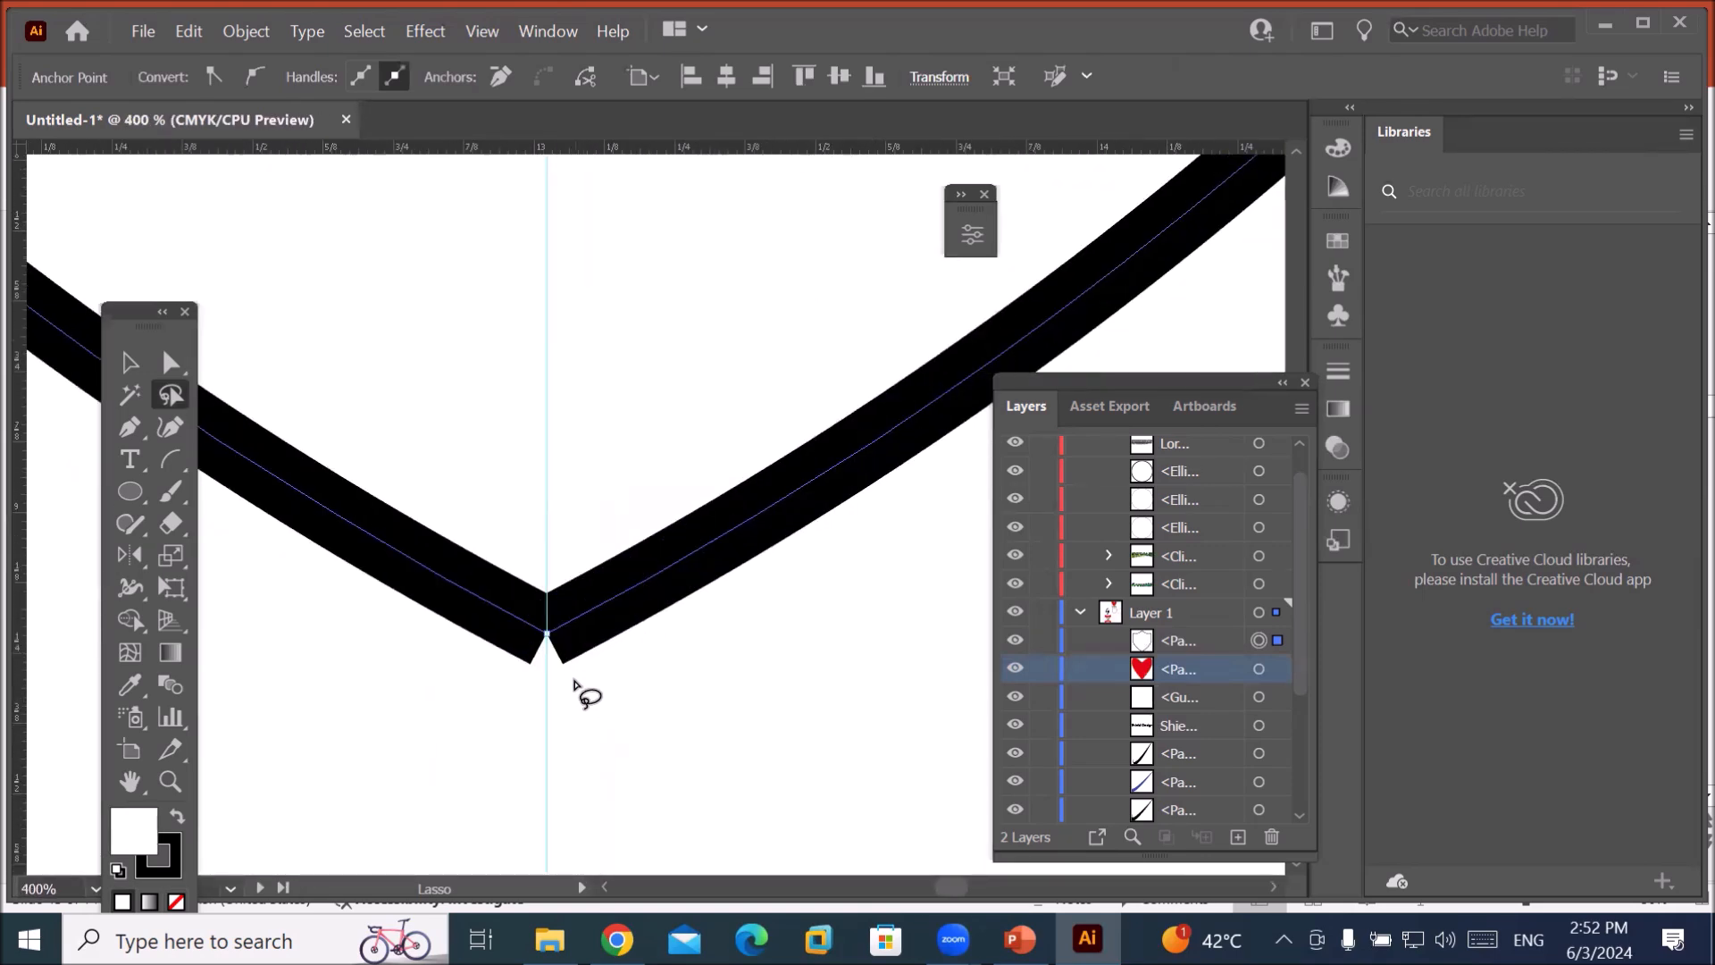
pyautogui.moveTo(587, 669)
pyautogui.mouseDown()
pyautogui.moveTo(540, 564)
pyautogui.moveTo(508, 549)
pyautogui.moveTo(506, 695)
pyautogui.moveTo(578, 697)
pyautogui.moveTo(572, 648)
pyautogui.mouseUp()
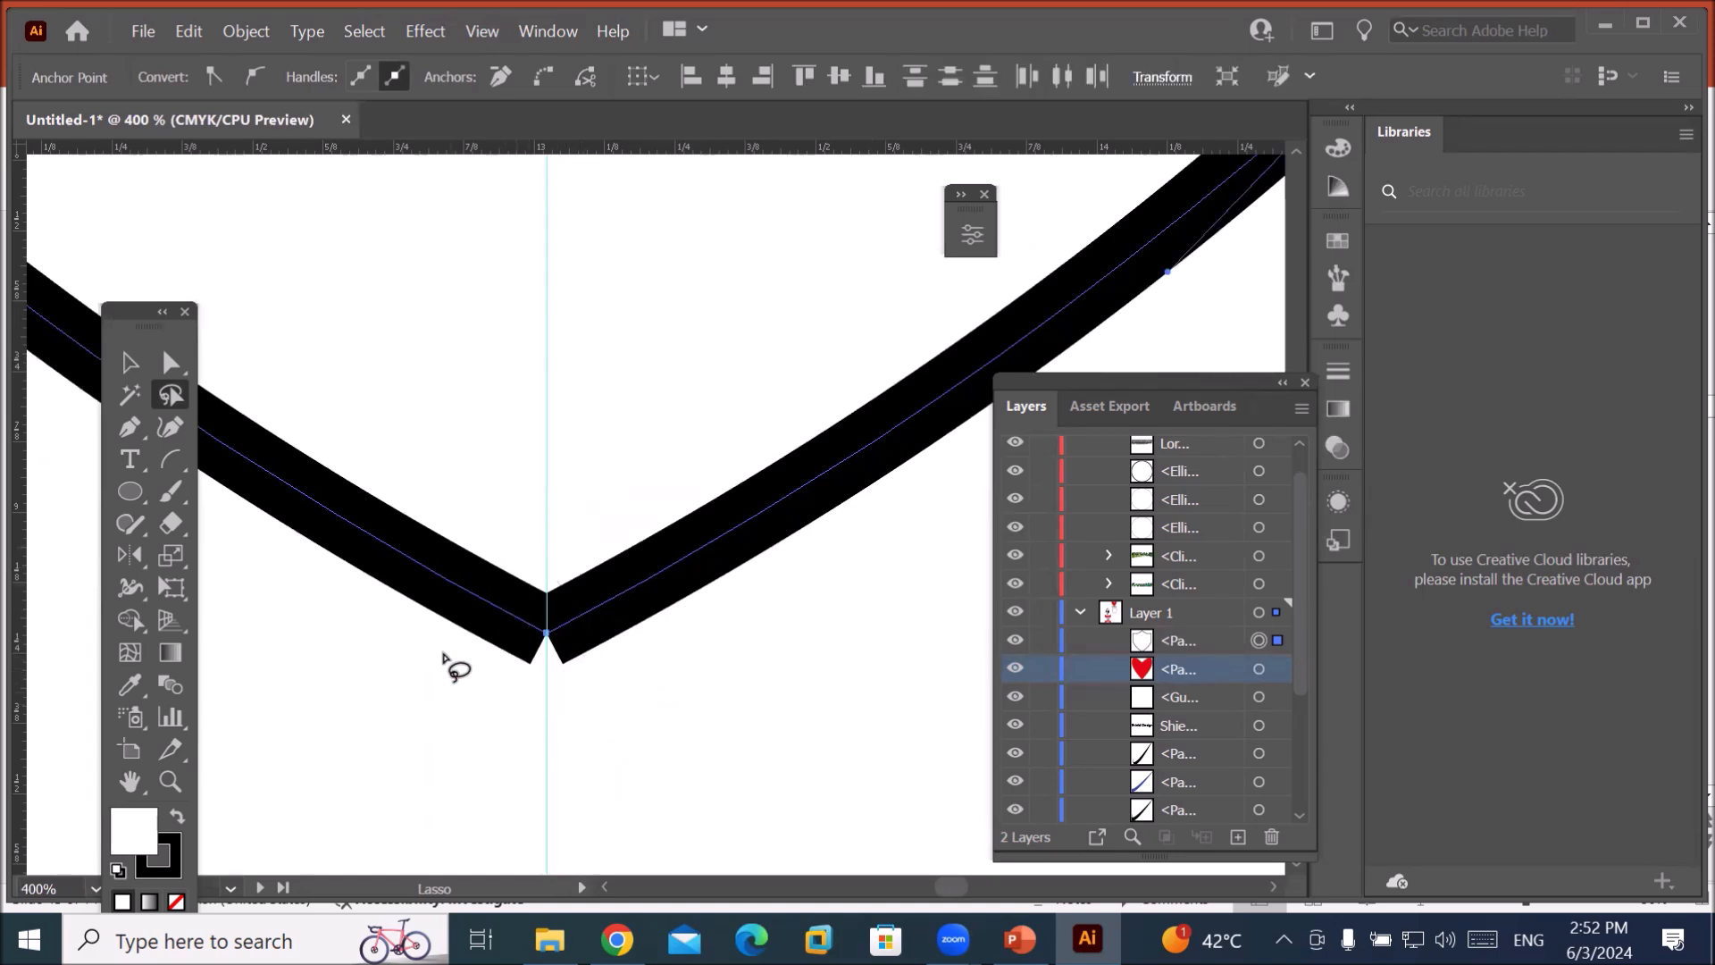
pyautogui.click(237, 32)
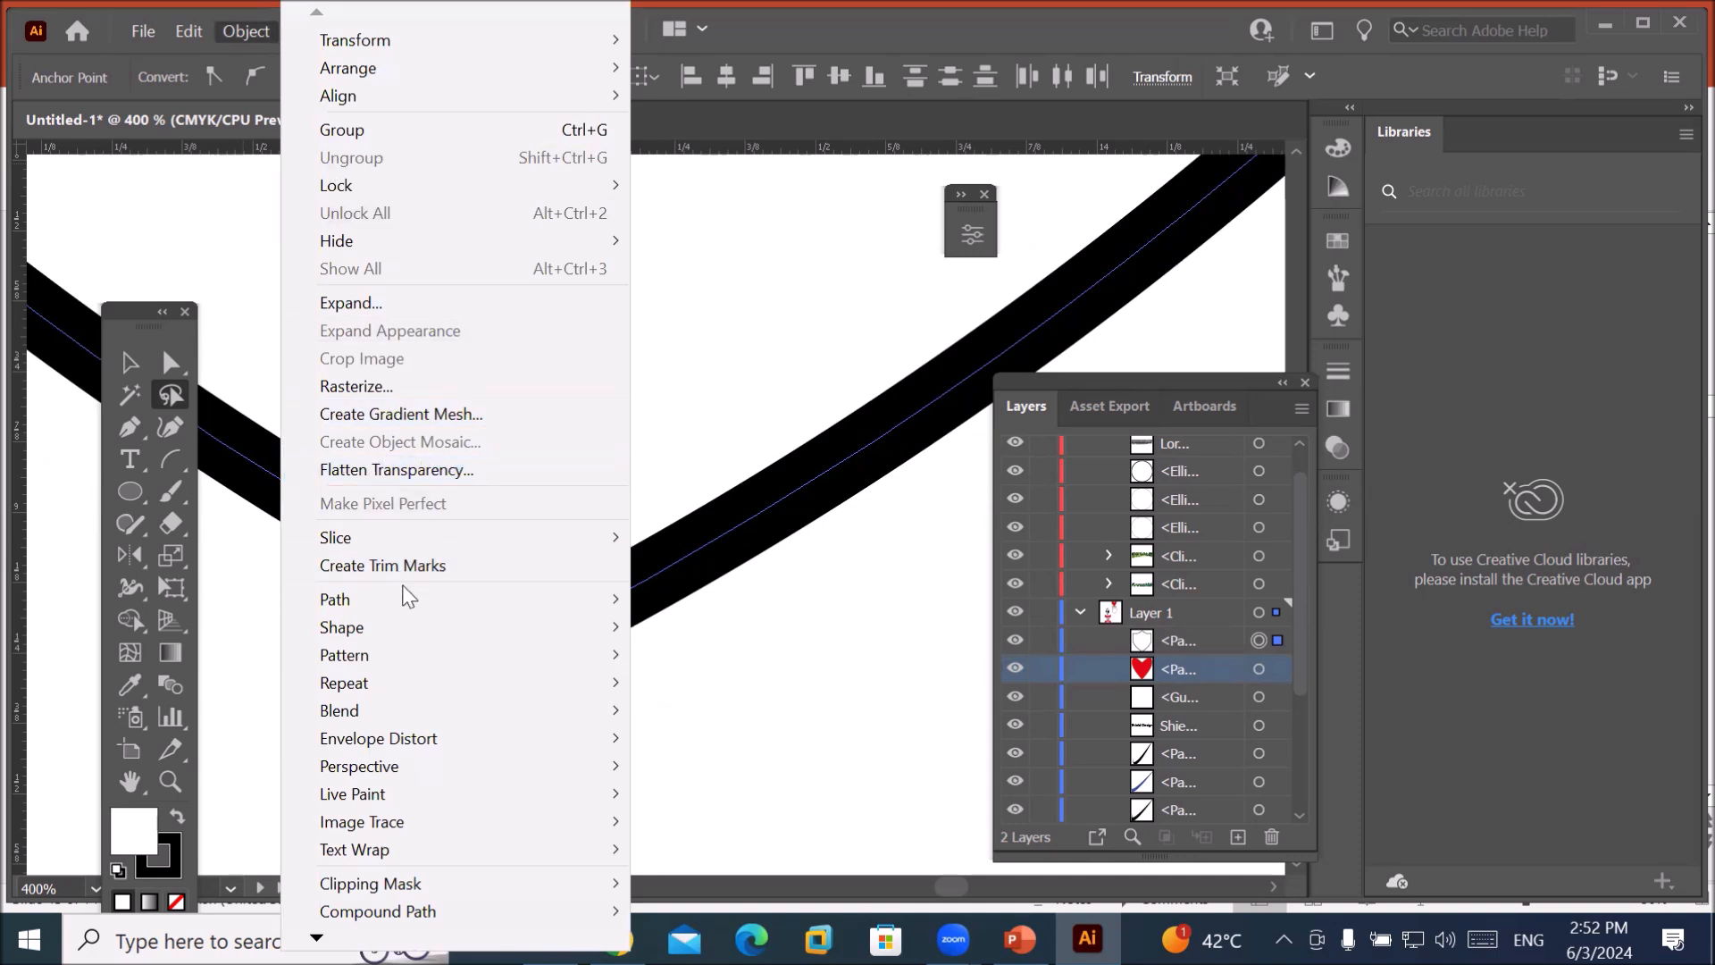
pyautogui.moveTo(406, 596)
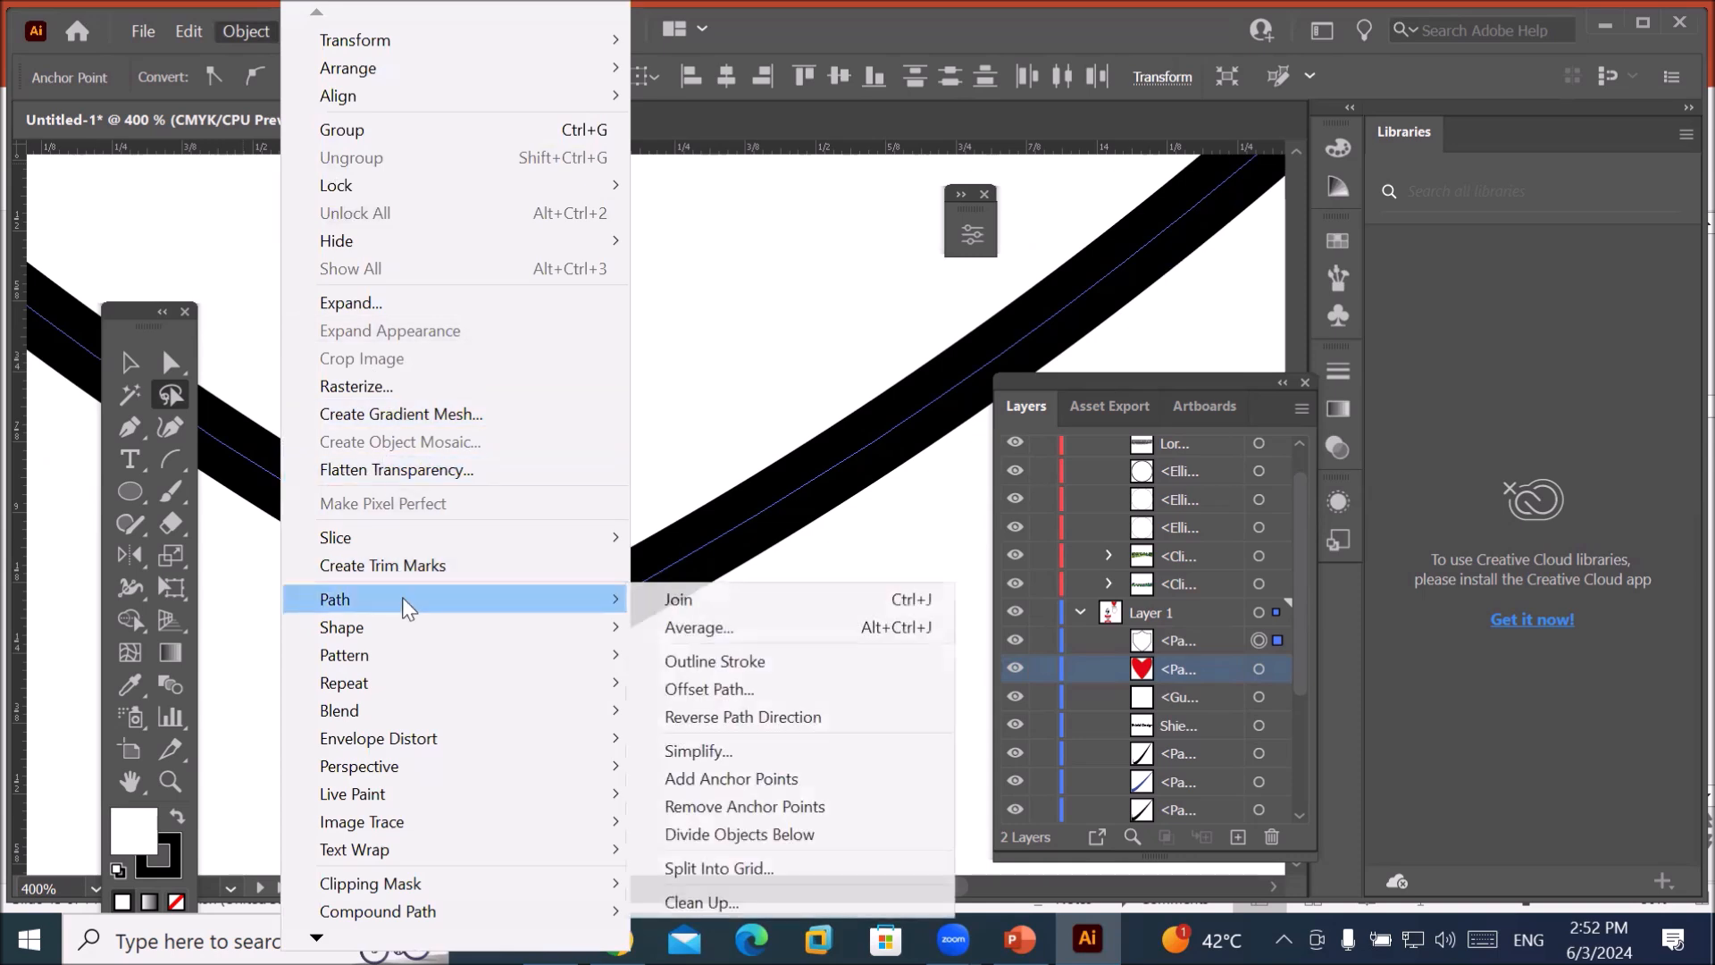
pyautogui.click(753, 599)
pyautogui.scroll(-7, 697, 619)
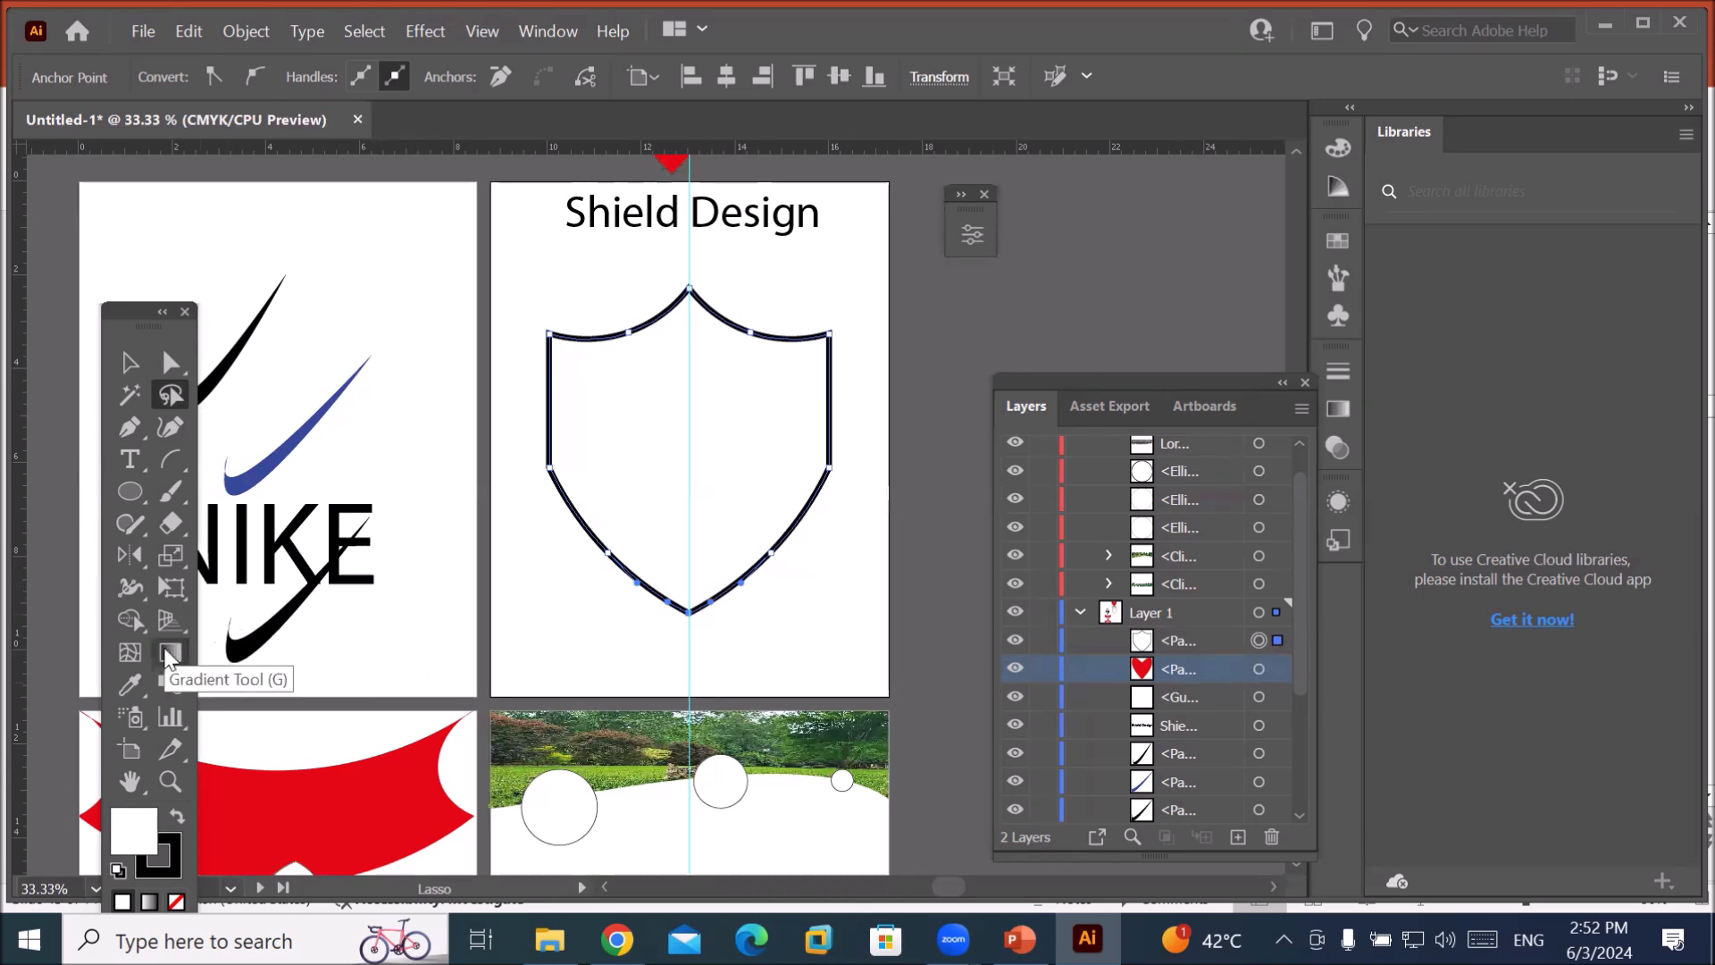
# Fill the closed shield with a white-to-black linear gradient using the Gradient tool.
pyautogui.click(166, 655)
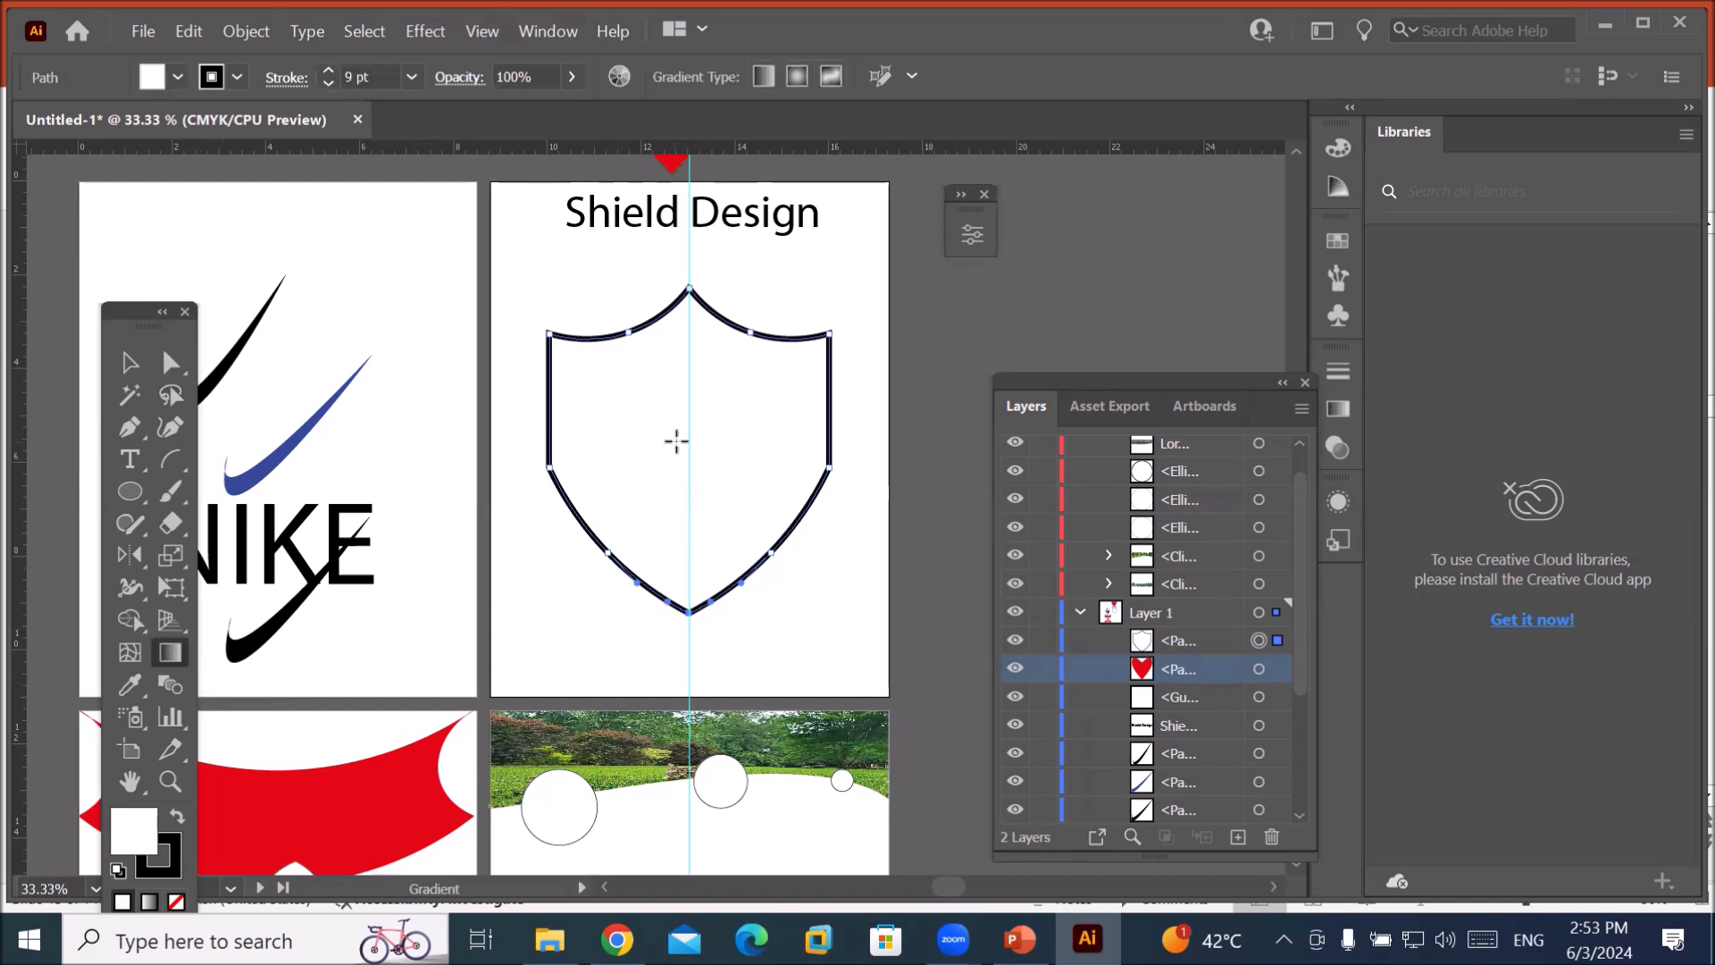
pyautogui.click(688, 449)
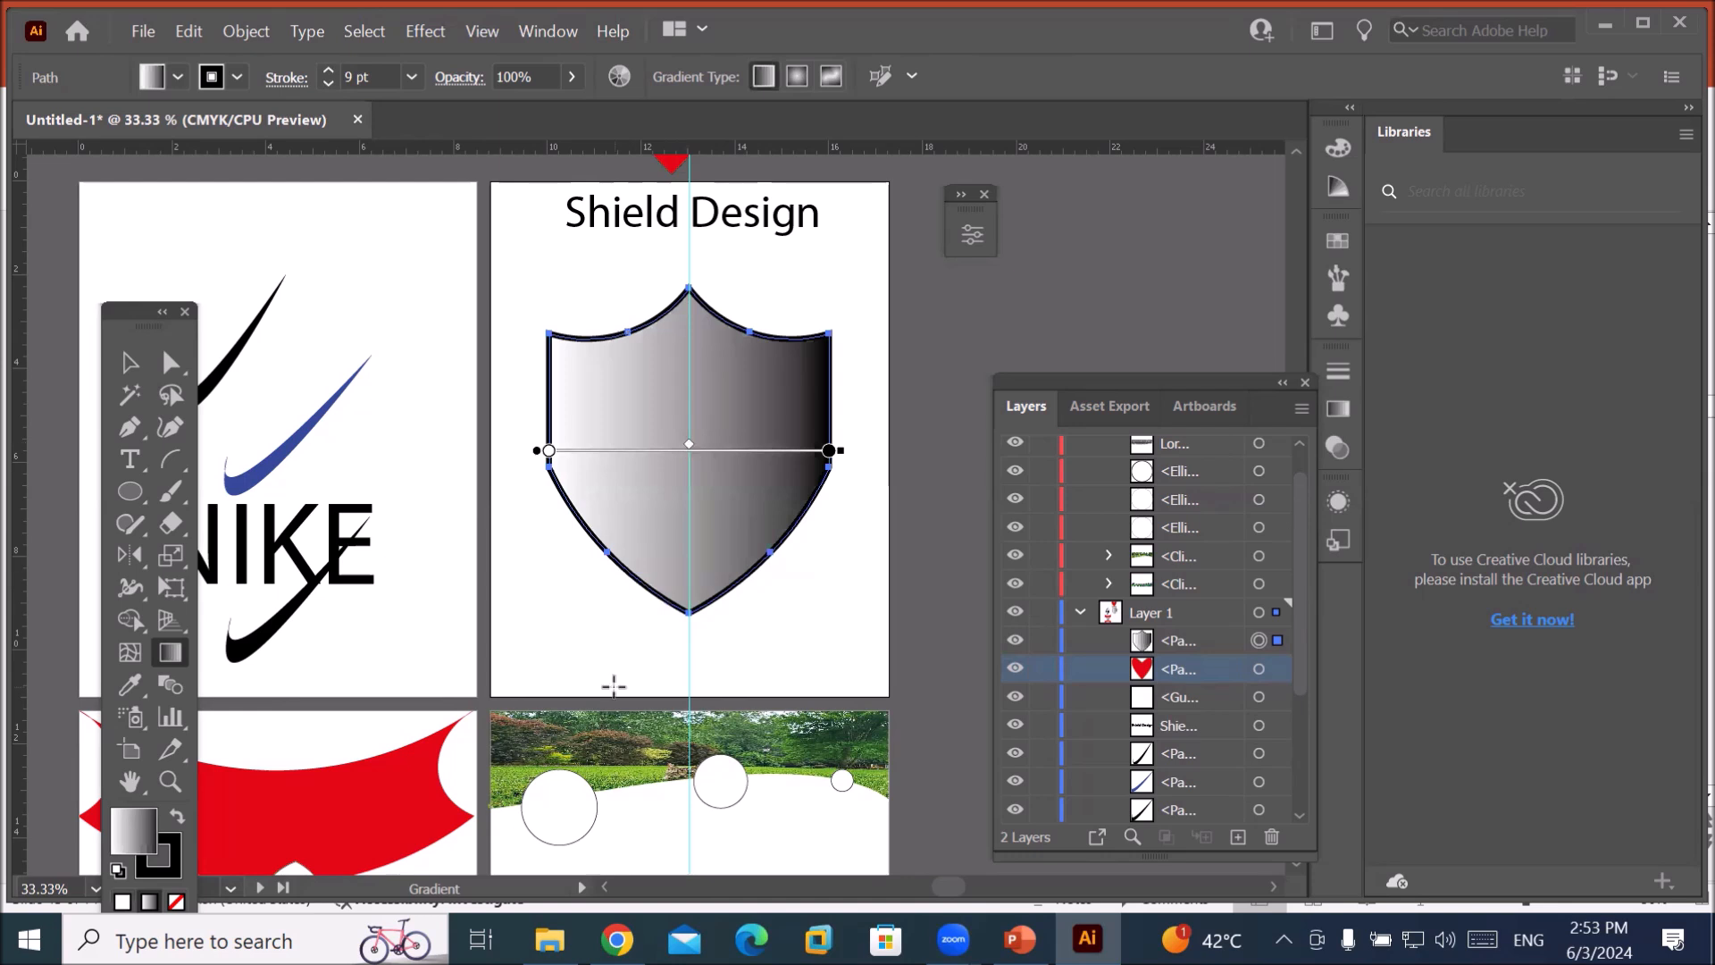
pyautogui.scroll(2, 824, 282)
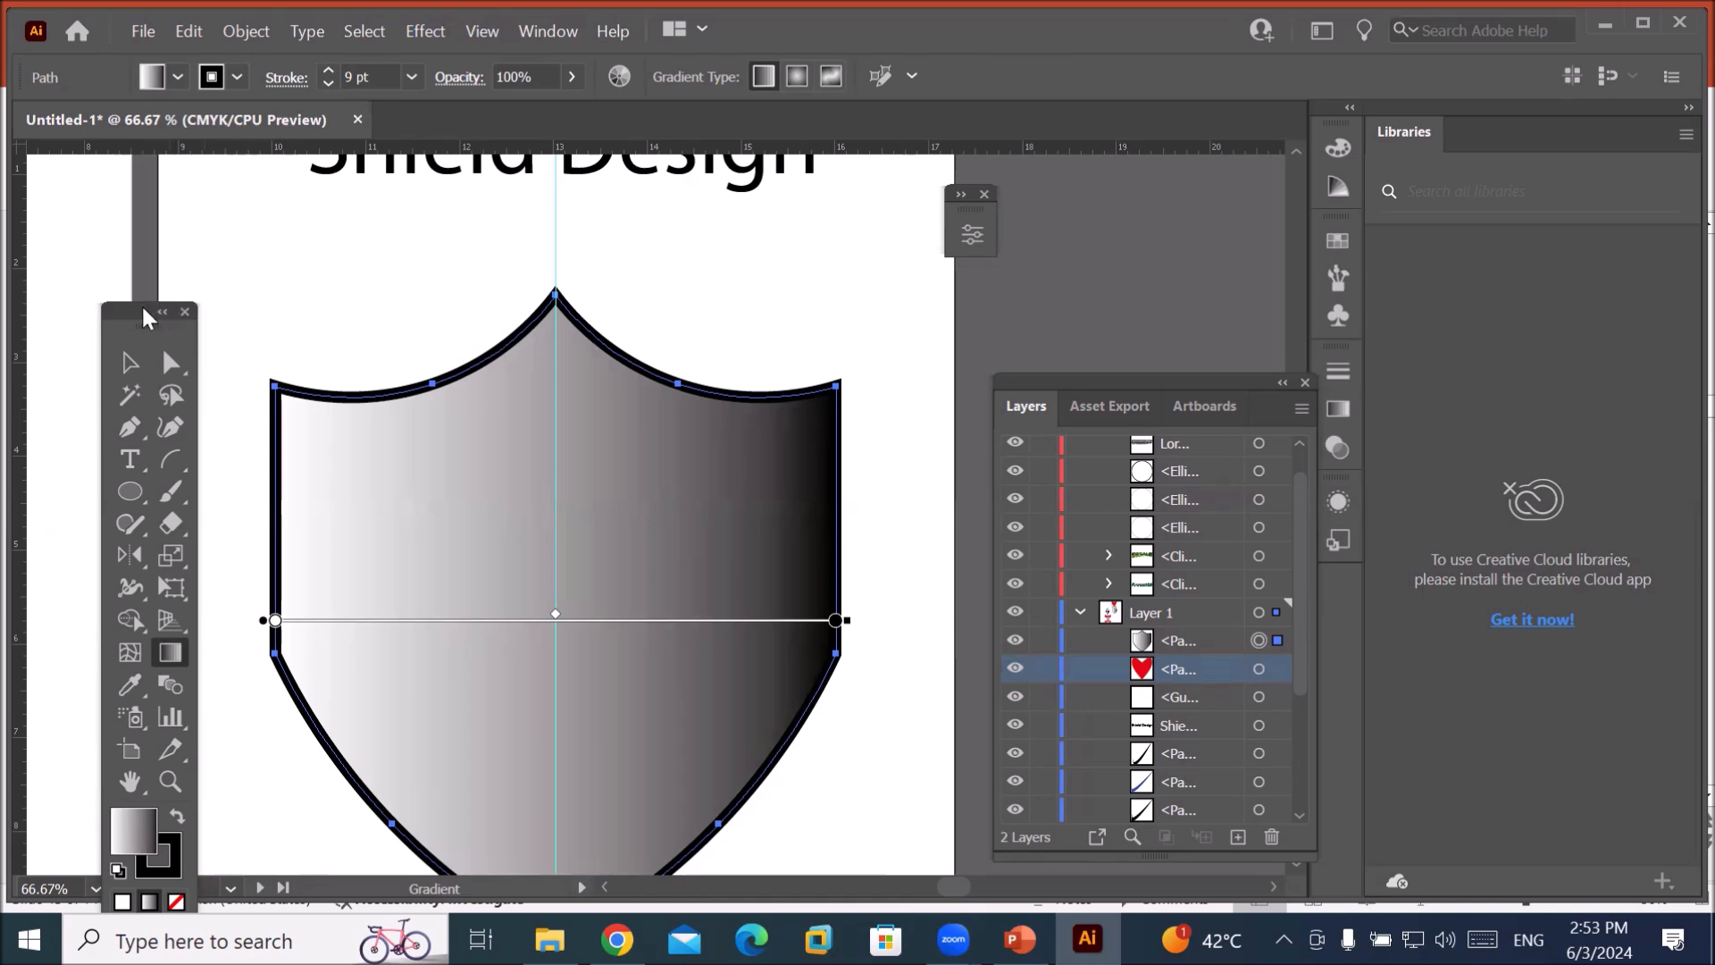
# Try red, green and blue swatches as the shield's solid fill, and settle on magenta.
pyautogui.moveTo(136, 315); pyautogui.dragTo(103, 230)
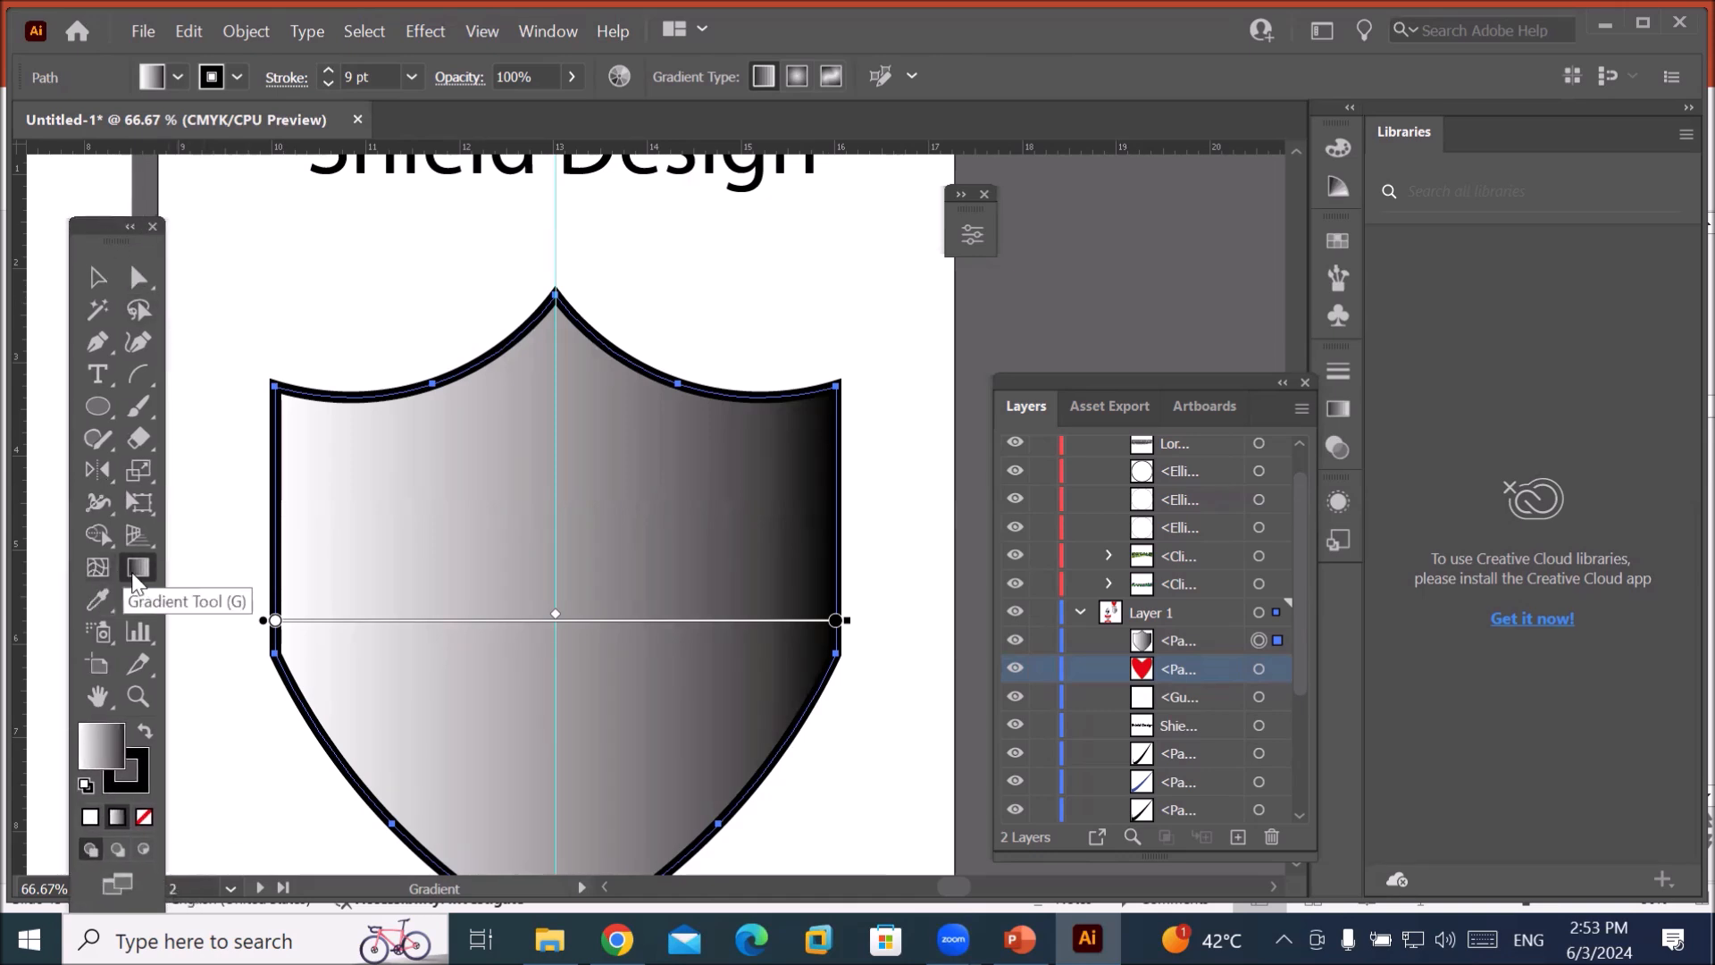
pyautogui.click(178, 76)
pyautogui.click(90, 122)
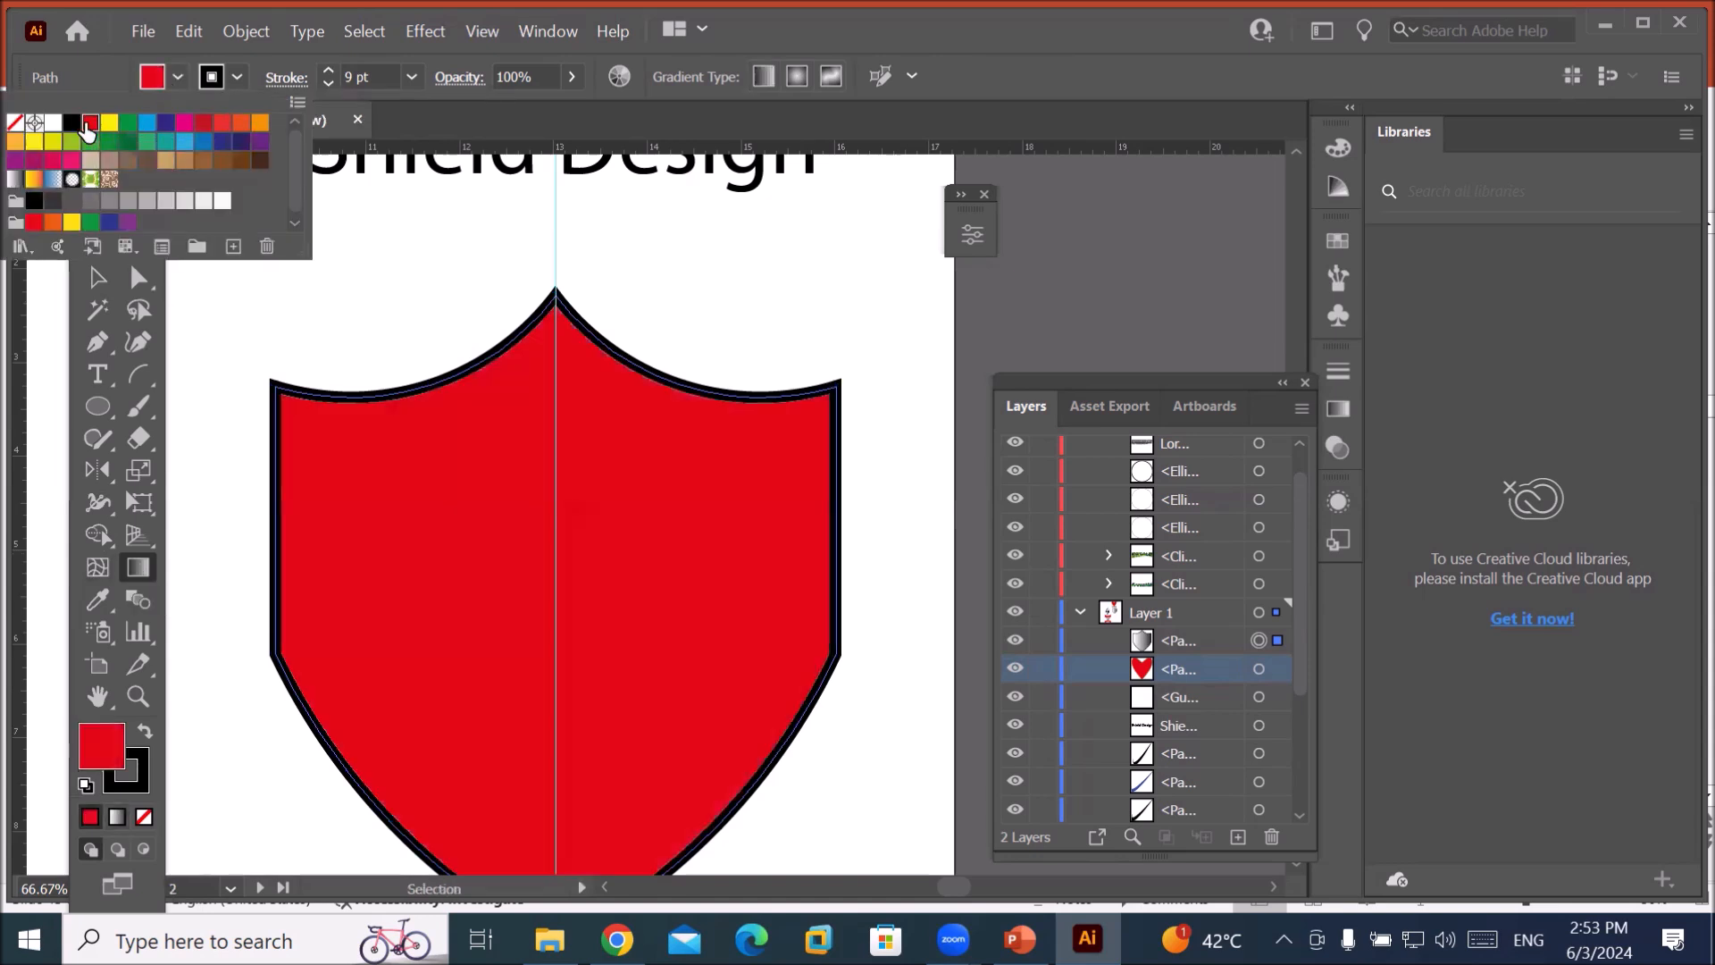
pyautogui.click(127, 124)
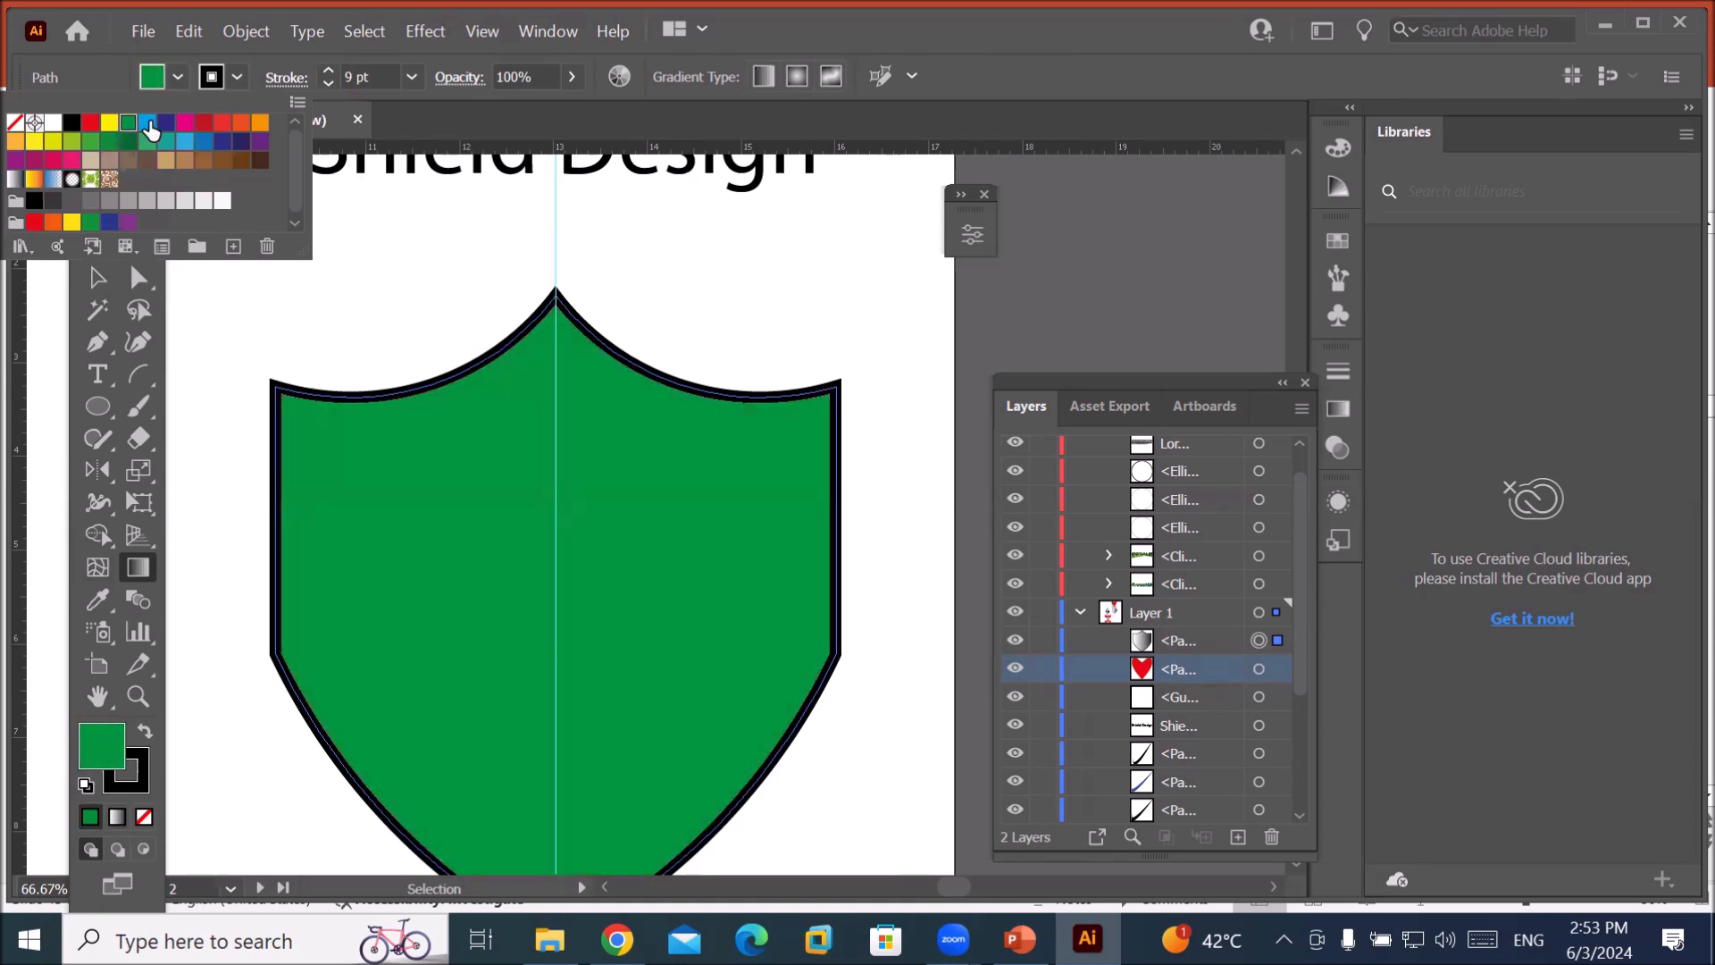
pyautogui.click(147, 124)
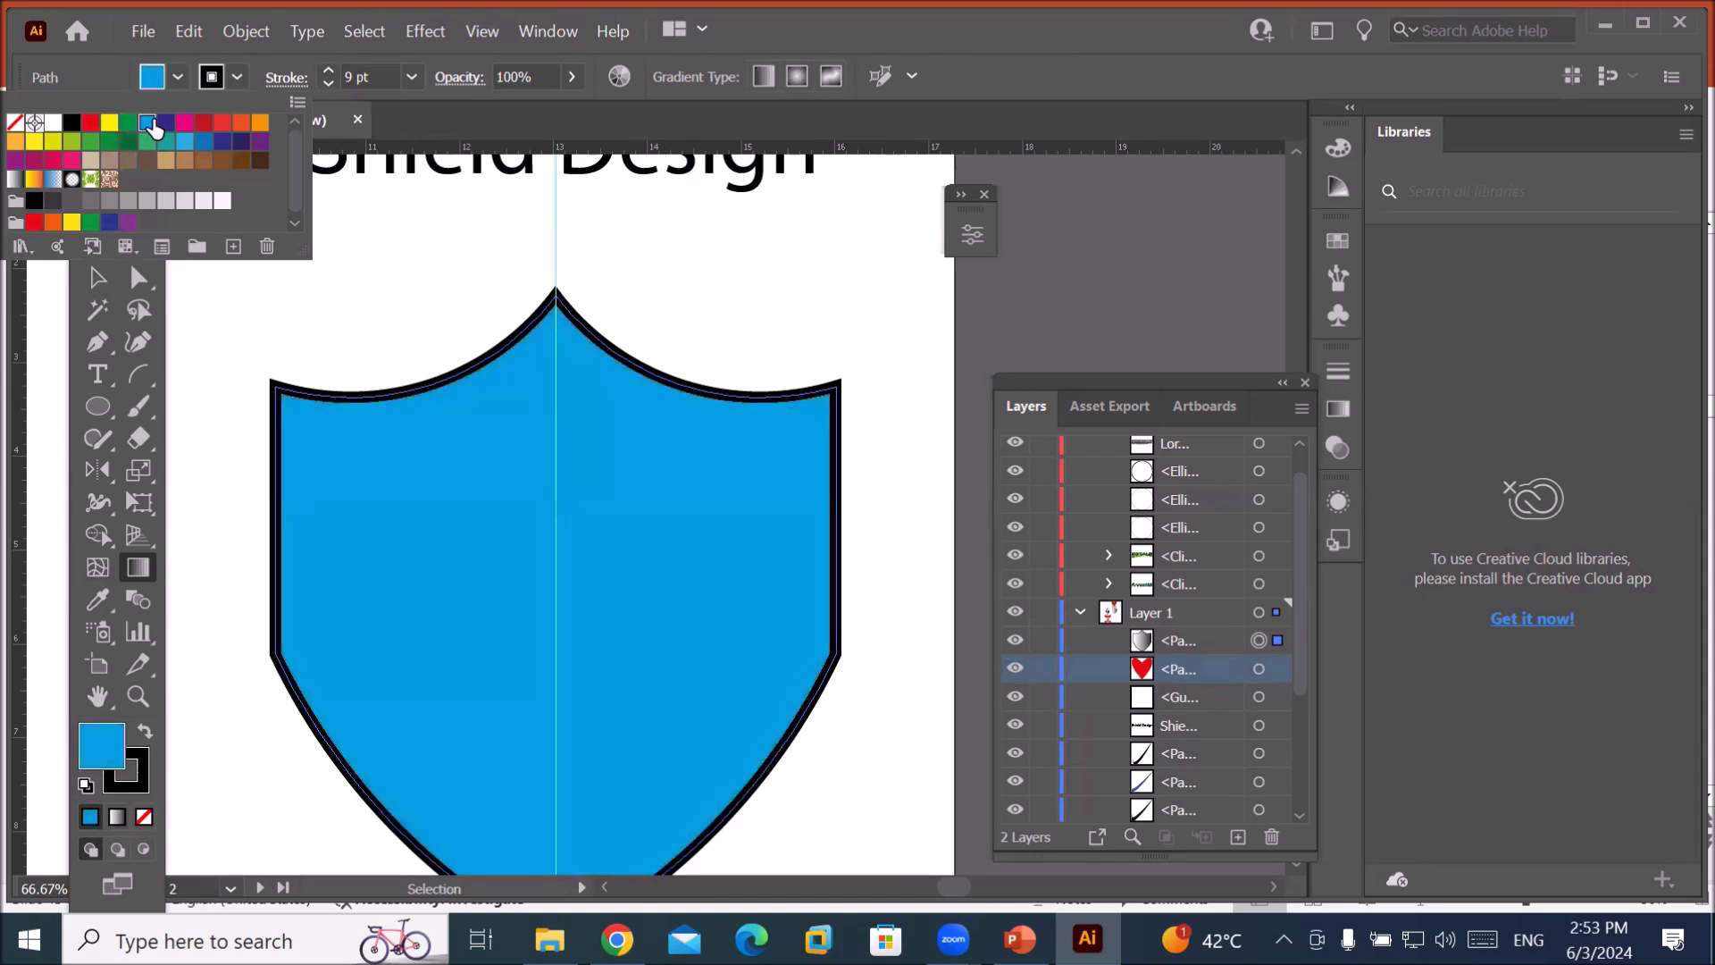
pyautogui.click(184, 122)
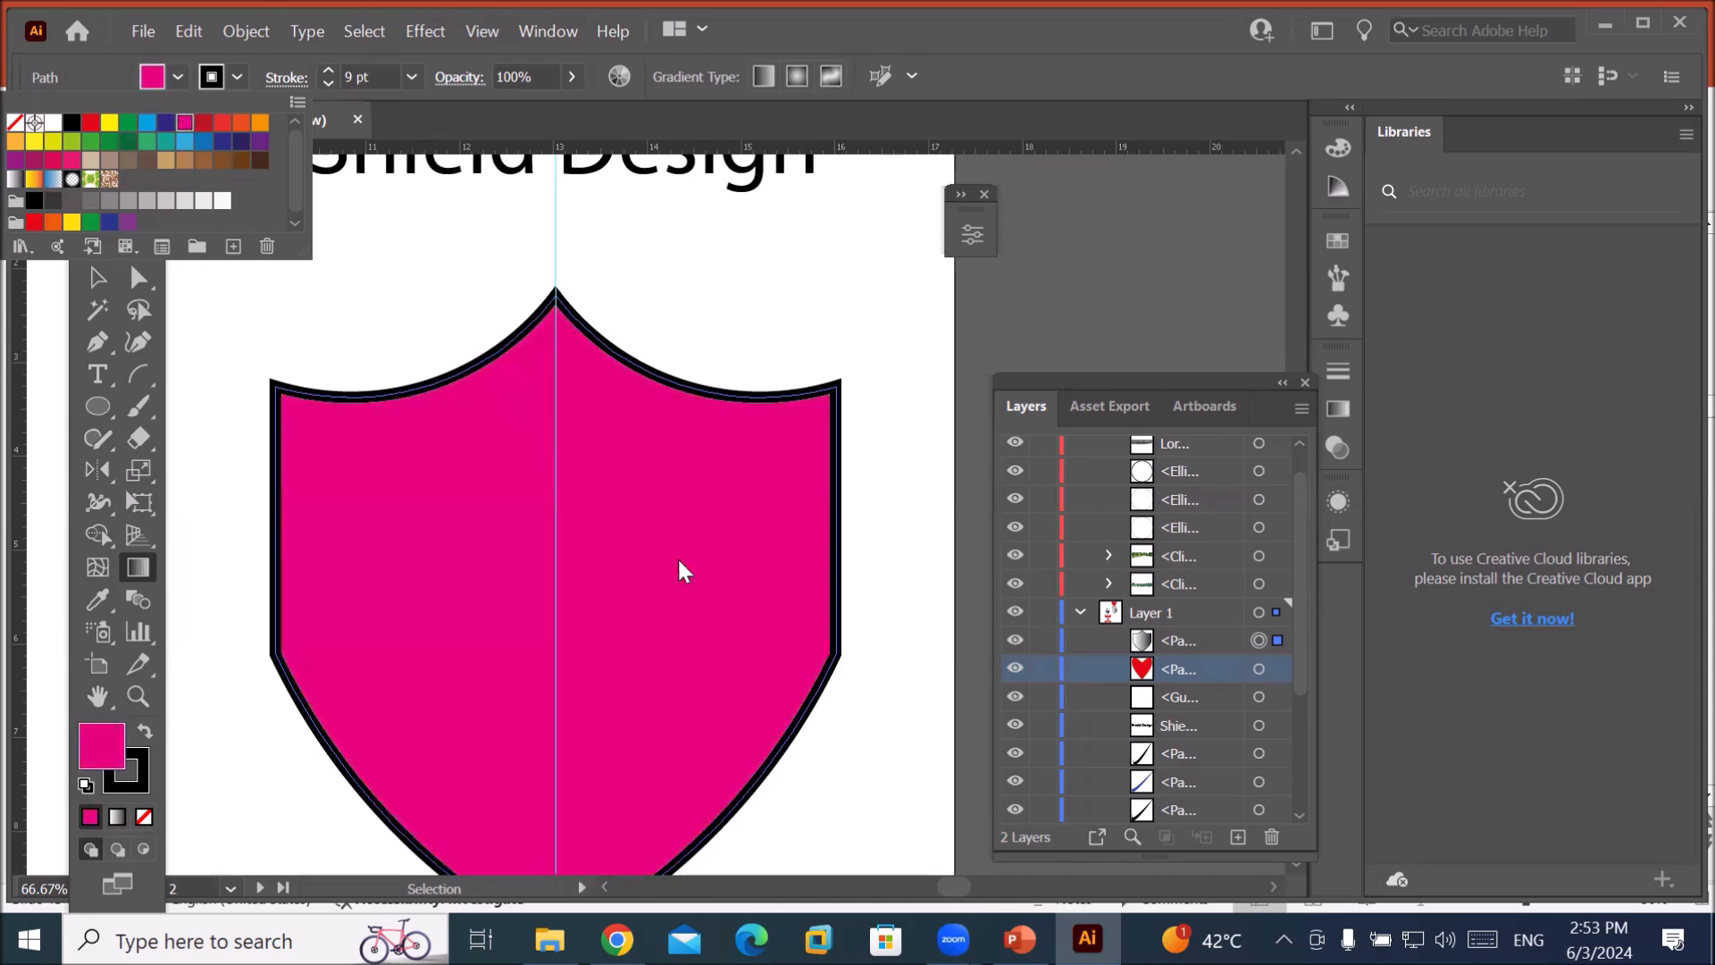
pyautogui.press('Escape')
pyautogui.hotkey('ctrl', '-')
pyautogui.hotkey('ctrl', '-')
pyautogui.hotkey('ctrl', '-')
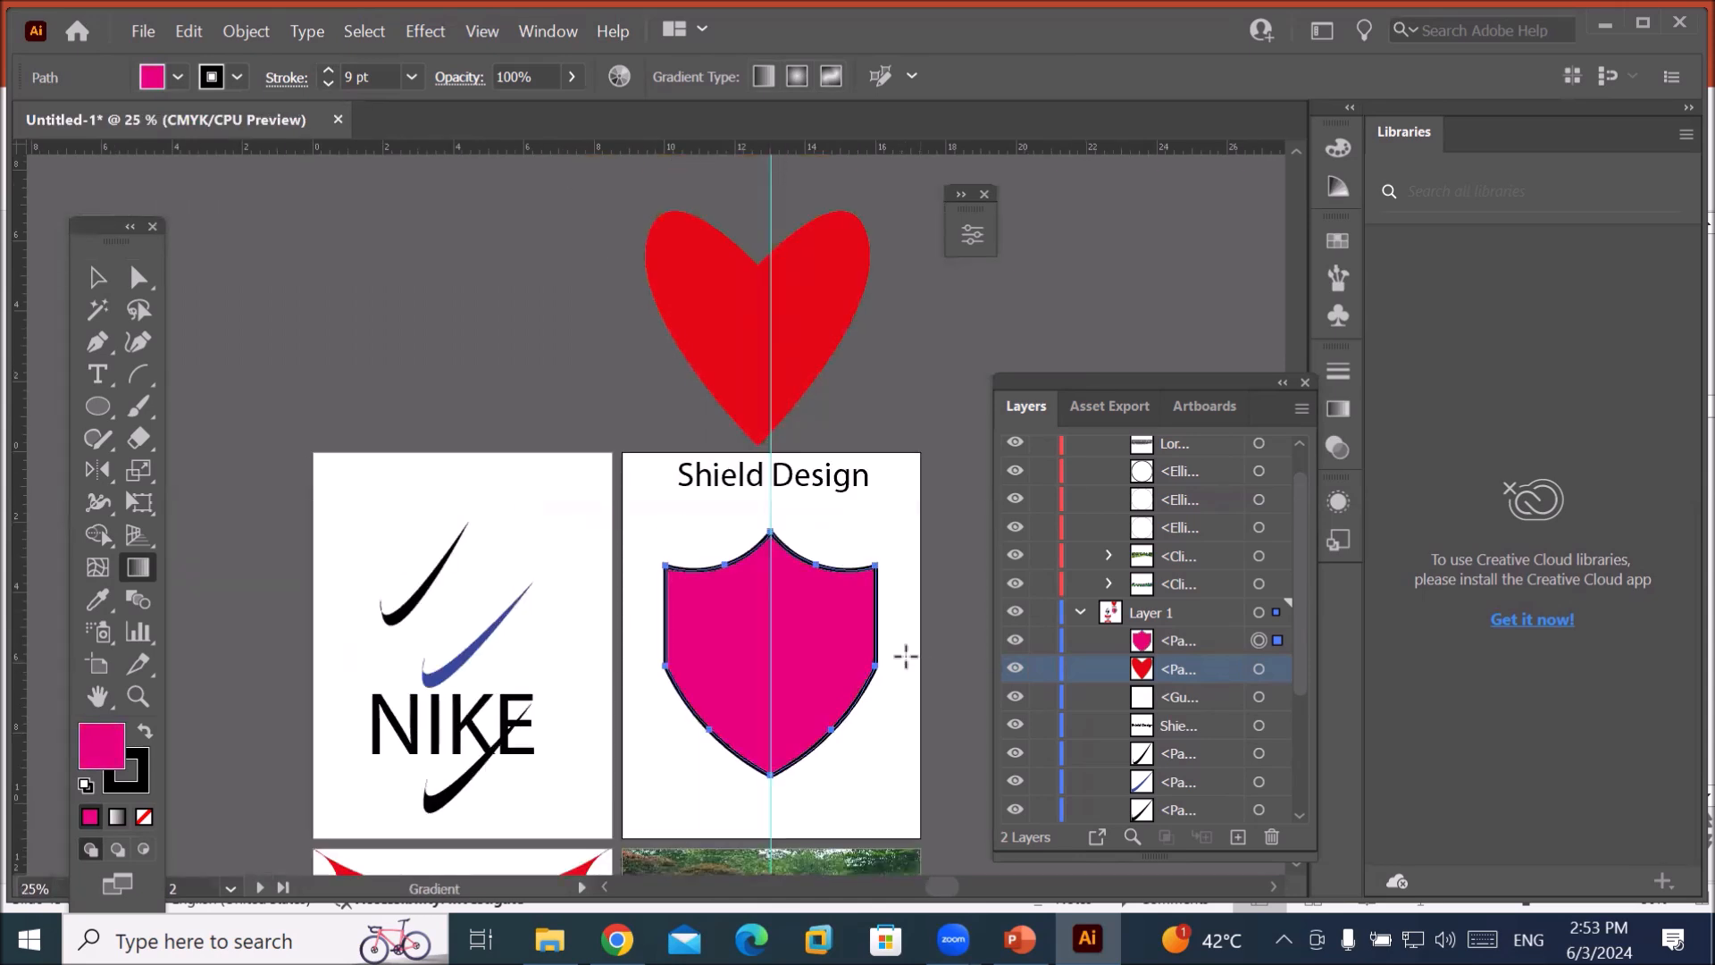
pyautogui.click(101, 349)
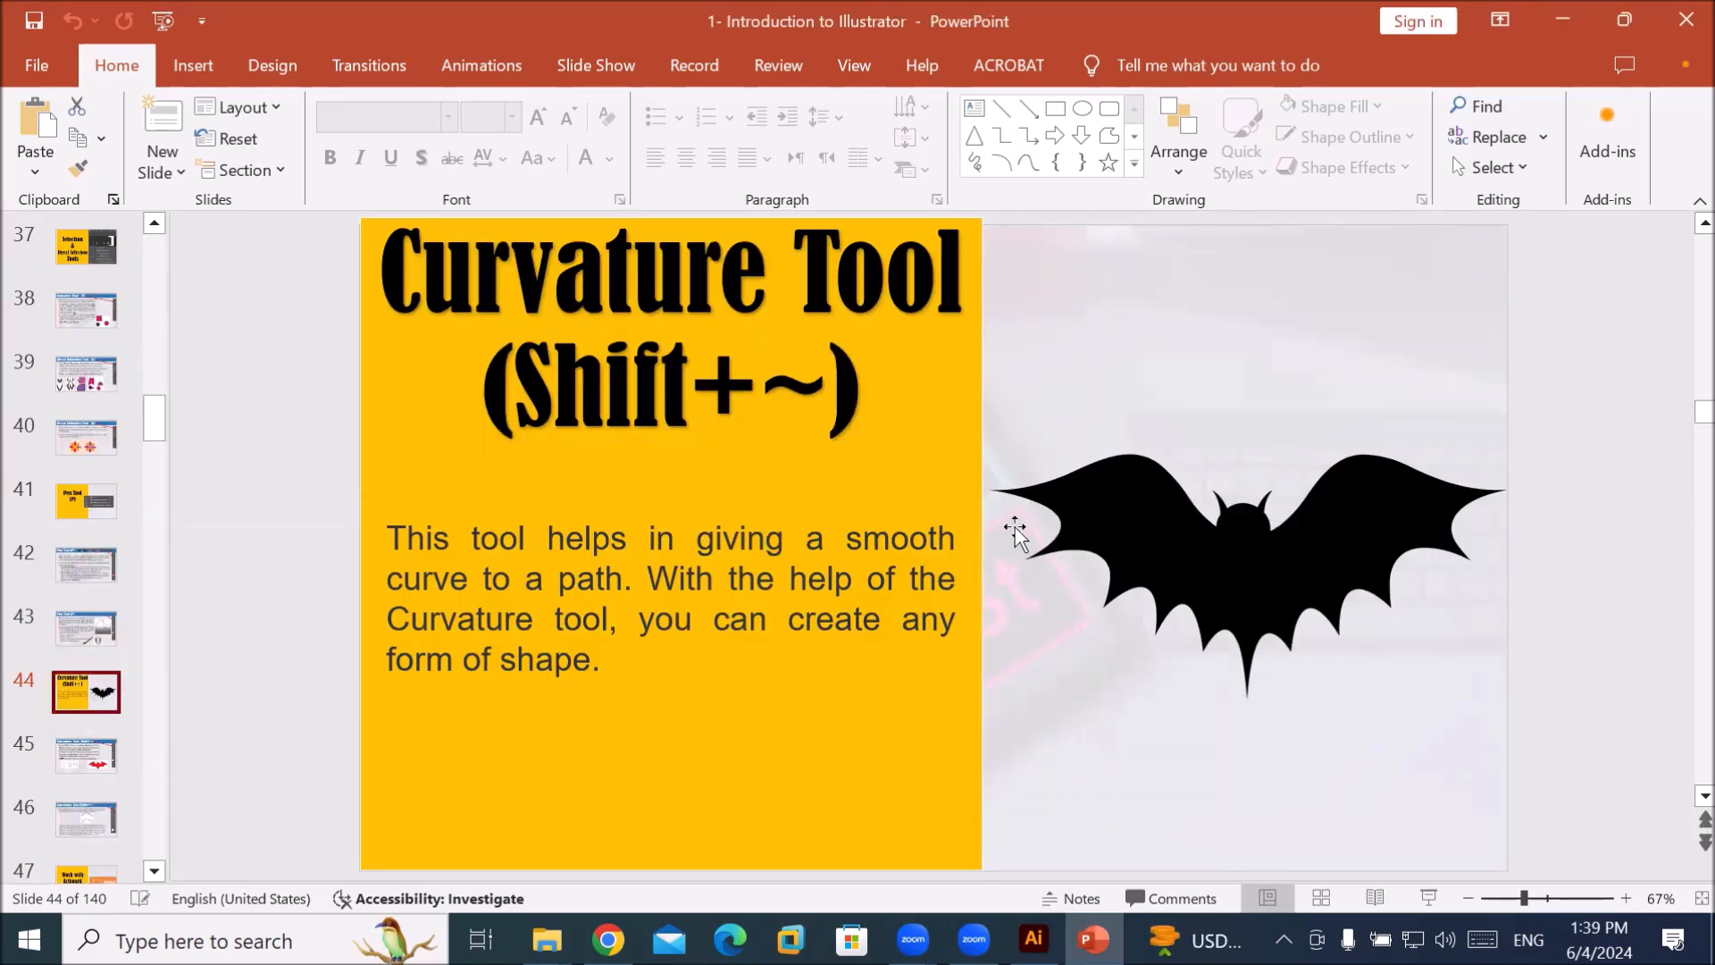
# Move the bat picture on the Curvature Tool slide to straddle the yellow panel's edge and copy it.
pyautogui.click(1195, 552)
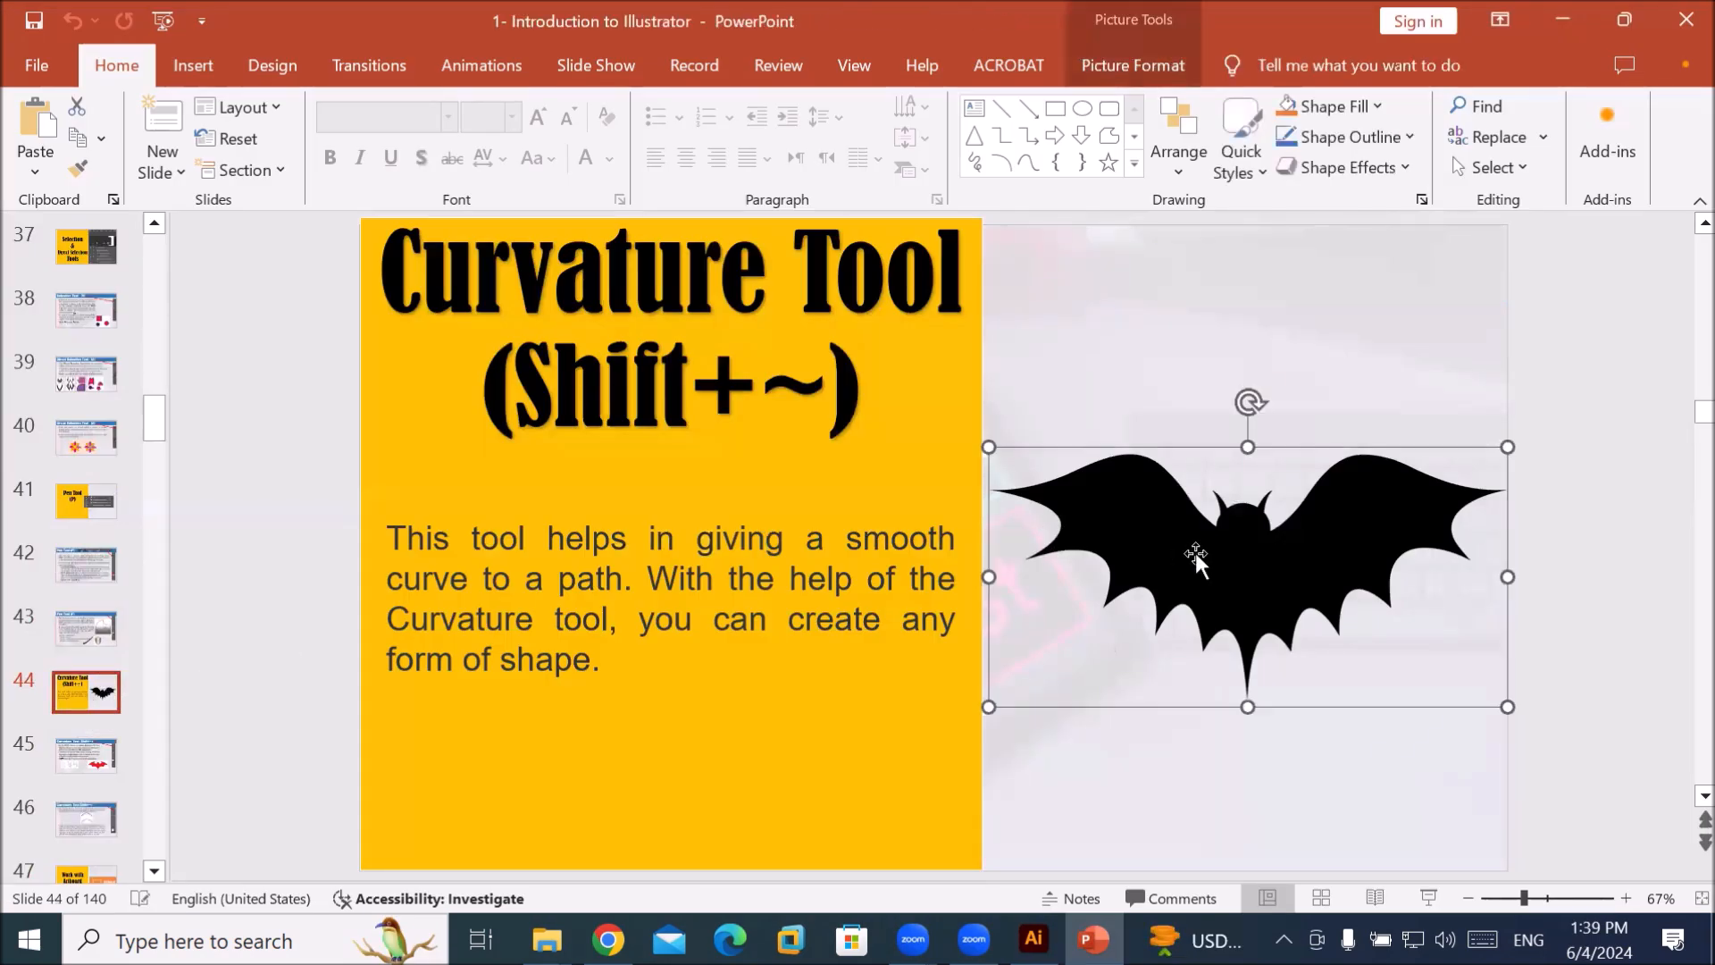
pyautogui.moveTo(1194, 552); pyautogui.dragTo(752, 539)
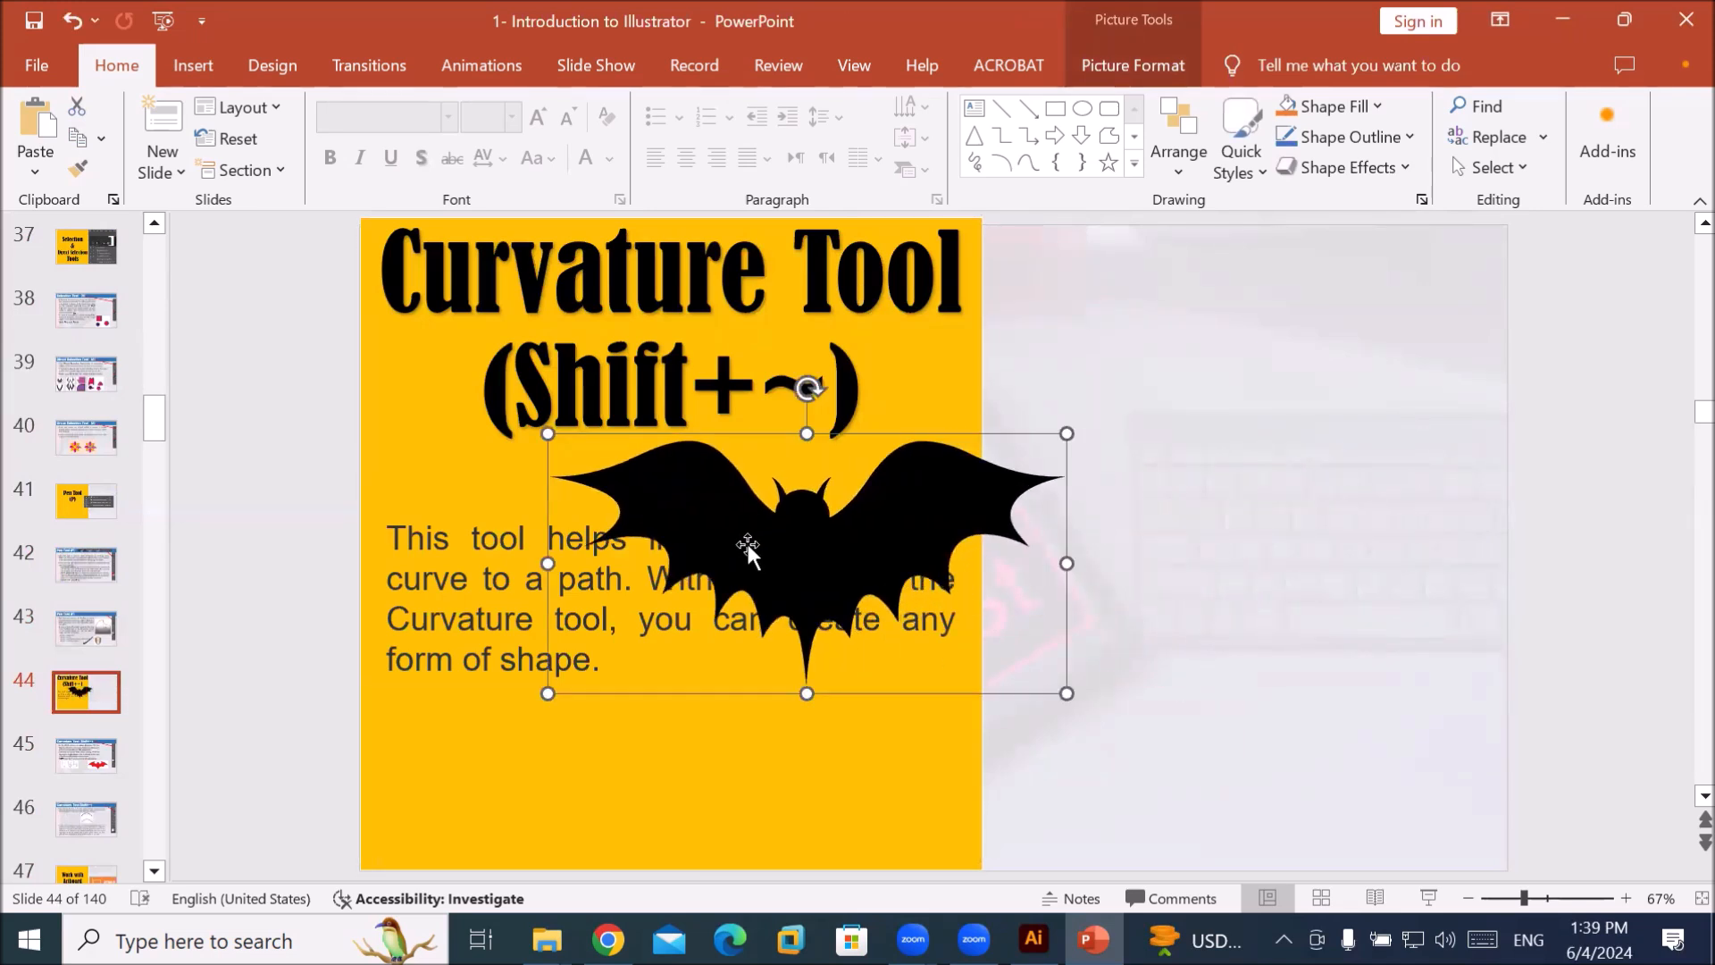
pyautogui.moveTo(816, 533); pyautogui.dragTo(805, 609)
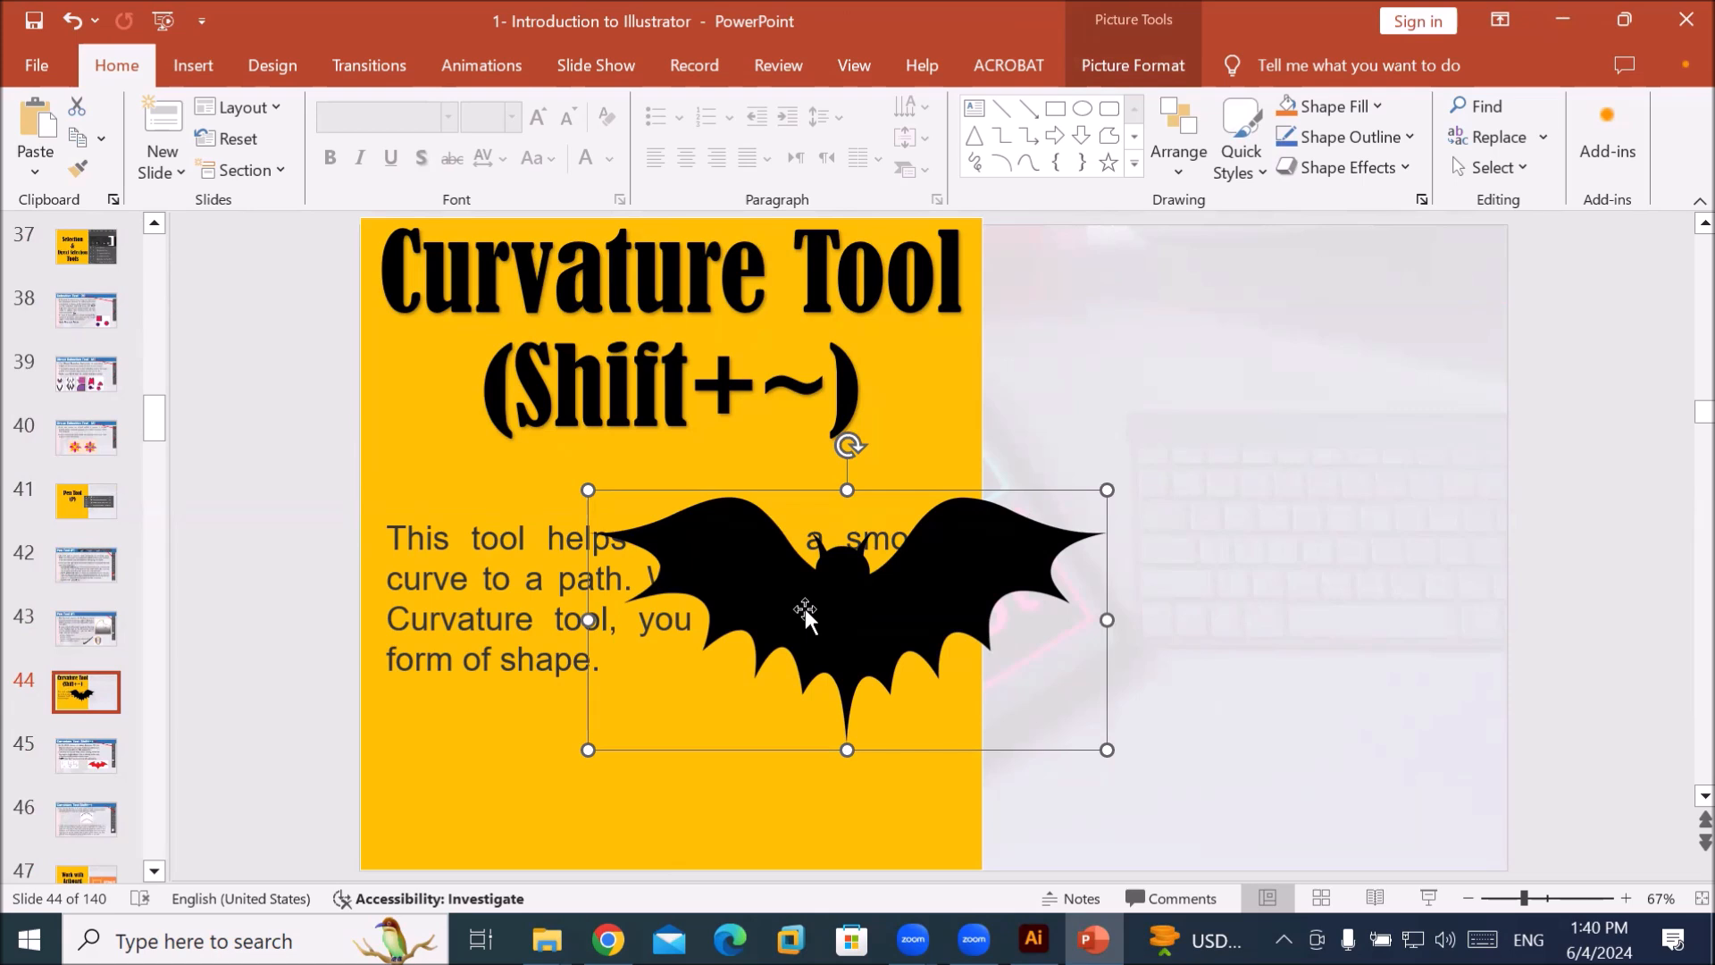
pyautogui.moveTo(805, 608); pyautogui.dragTo(1043, 860)
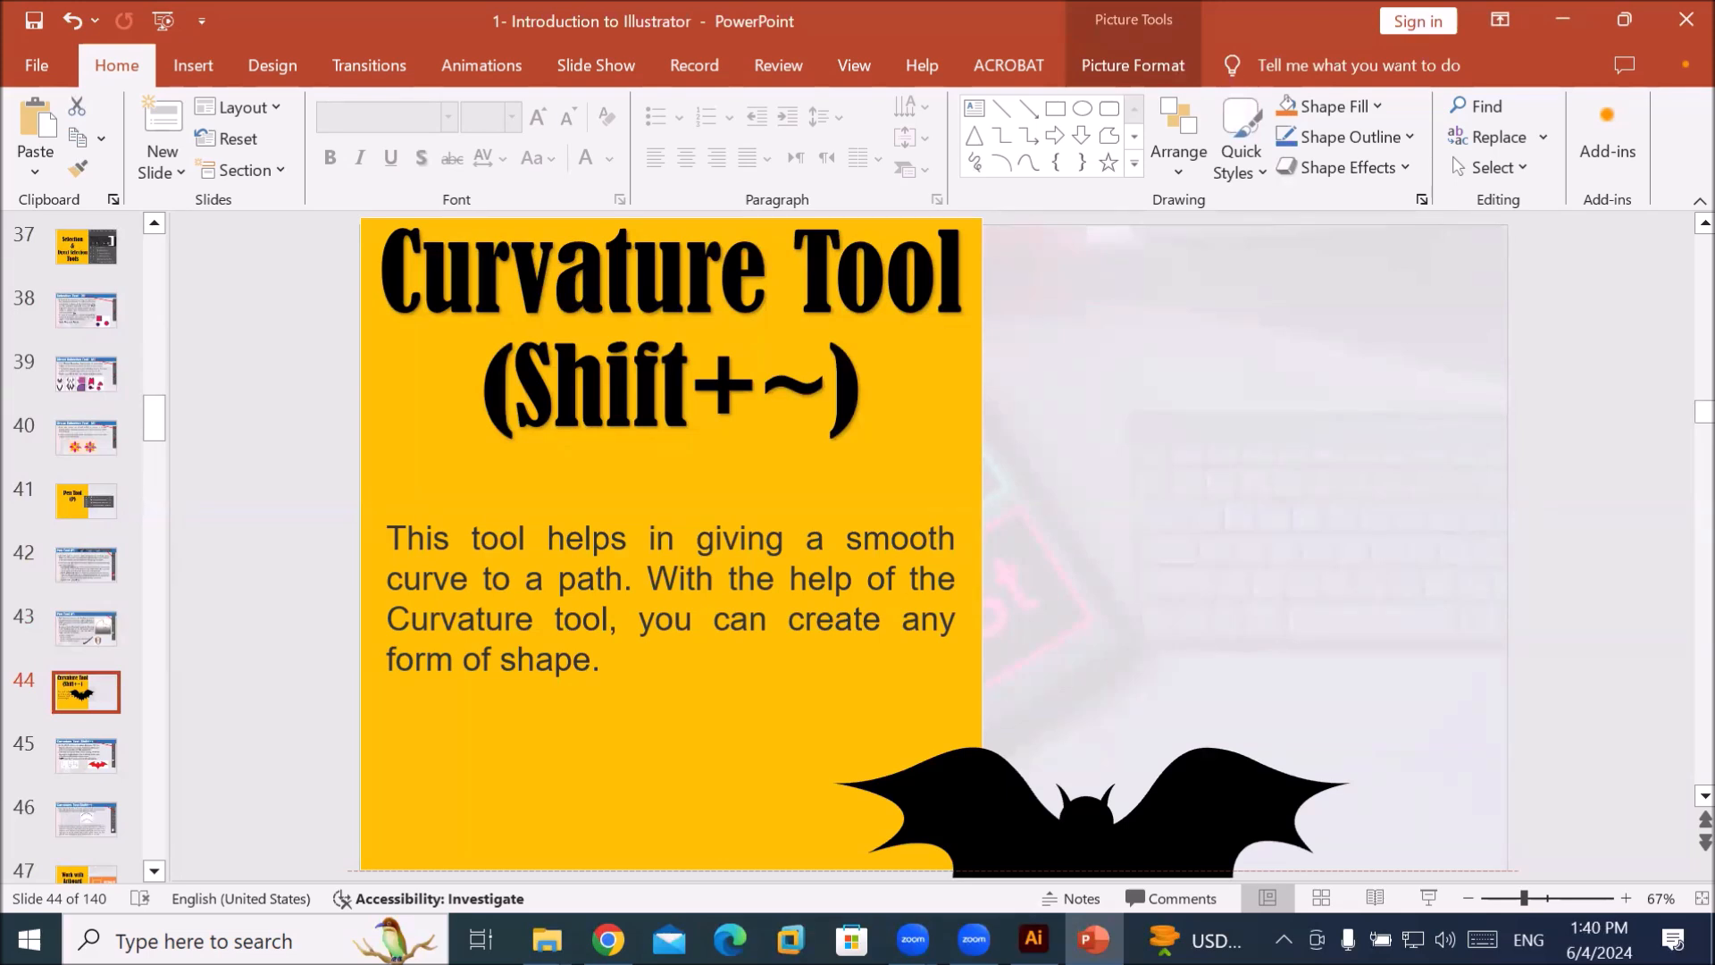
pyautogui.moveTo(1043, 860); pyautogui.dragTo(1015, 670)
pyautogui.rightClick(1015, 670)
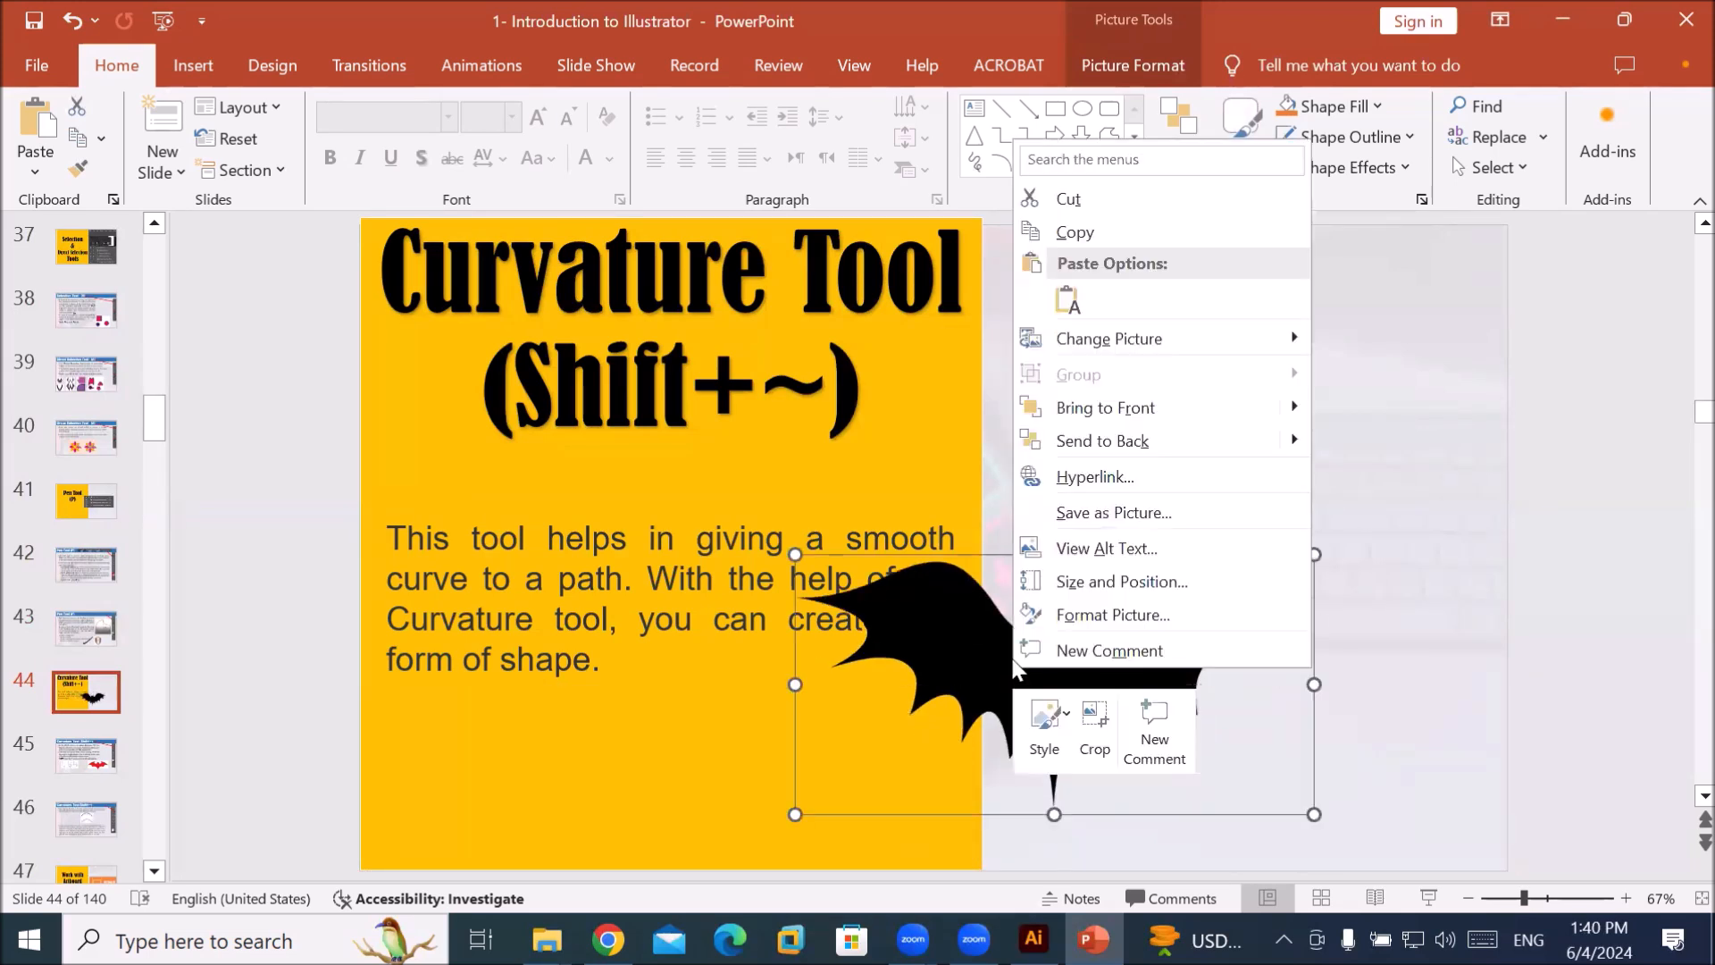
pyautogui.click(1063, 231)
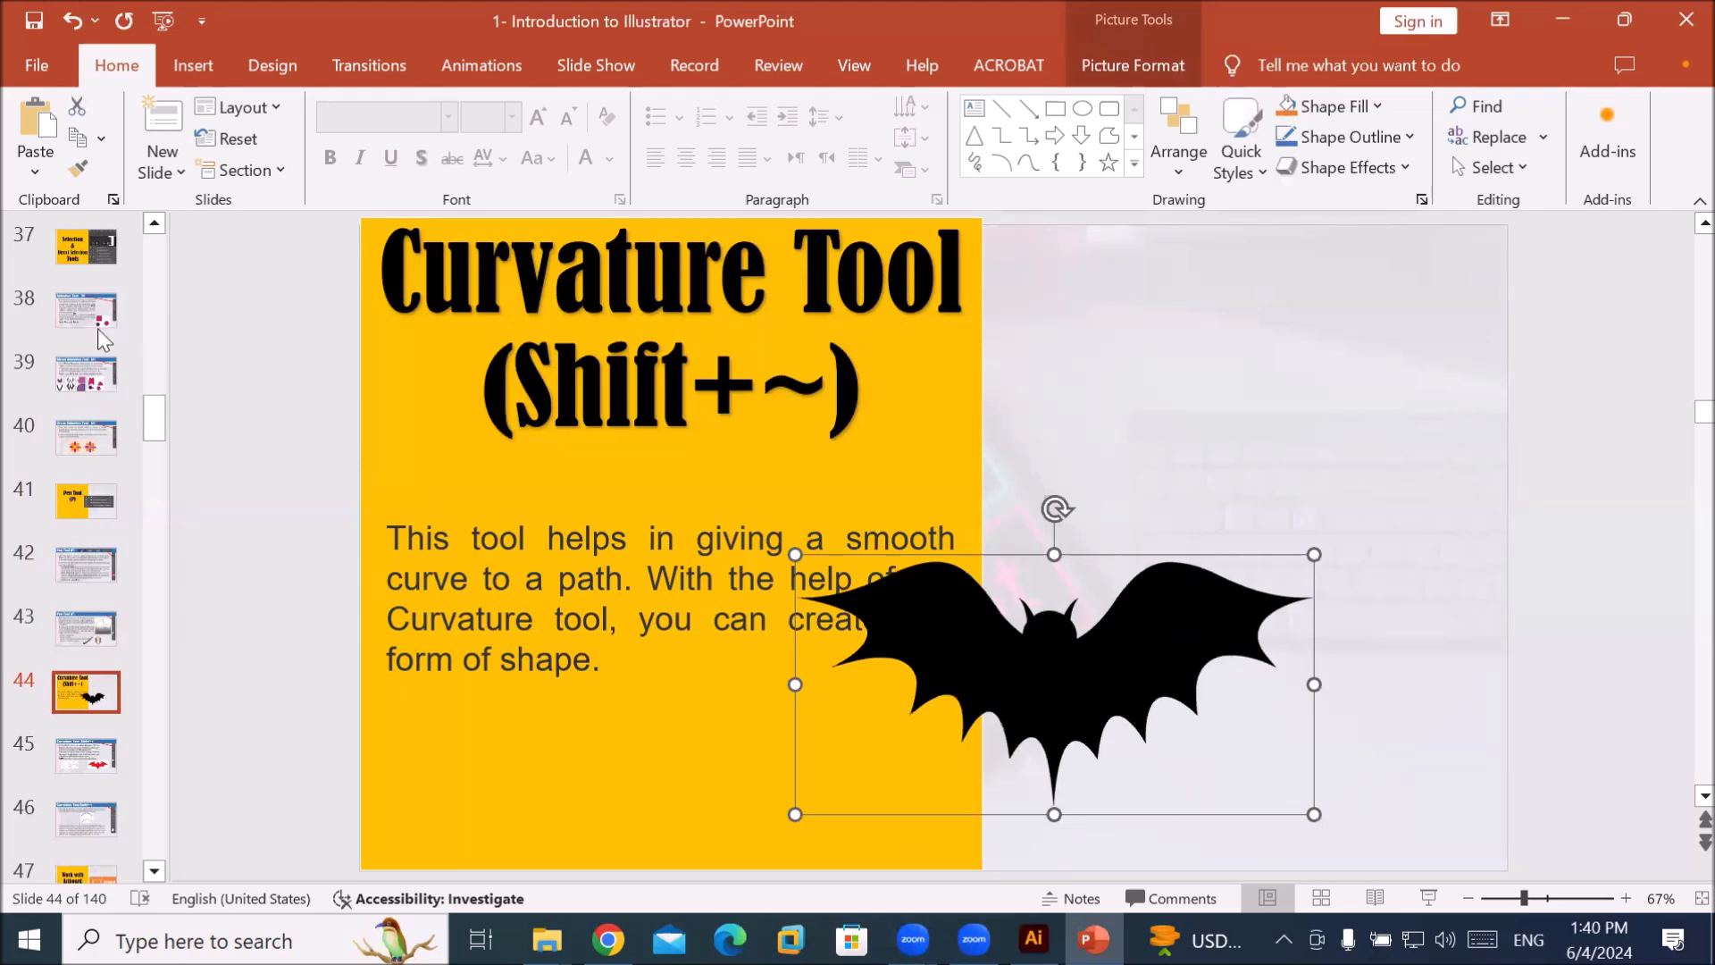
# Switch to Illustrator and create a Letter document, 8.5 x 11 in, with 5 artboards in CMYK Color.
pyautogui.hotkey('alt', 'Tab')
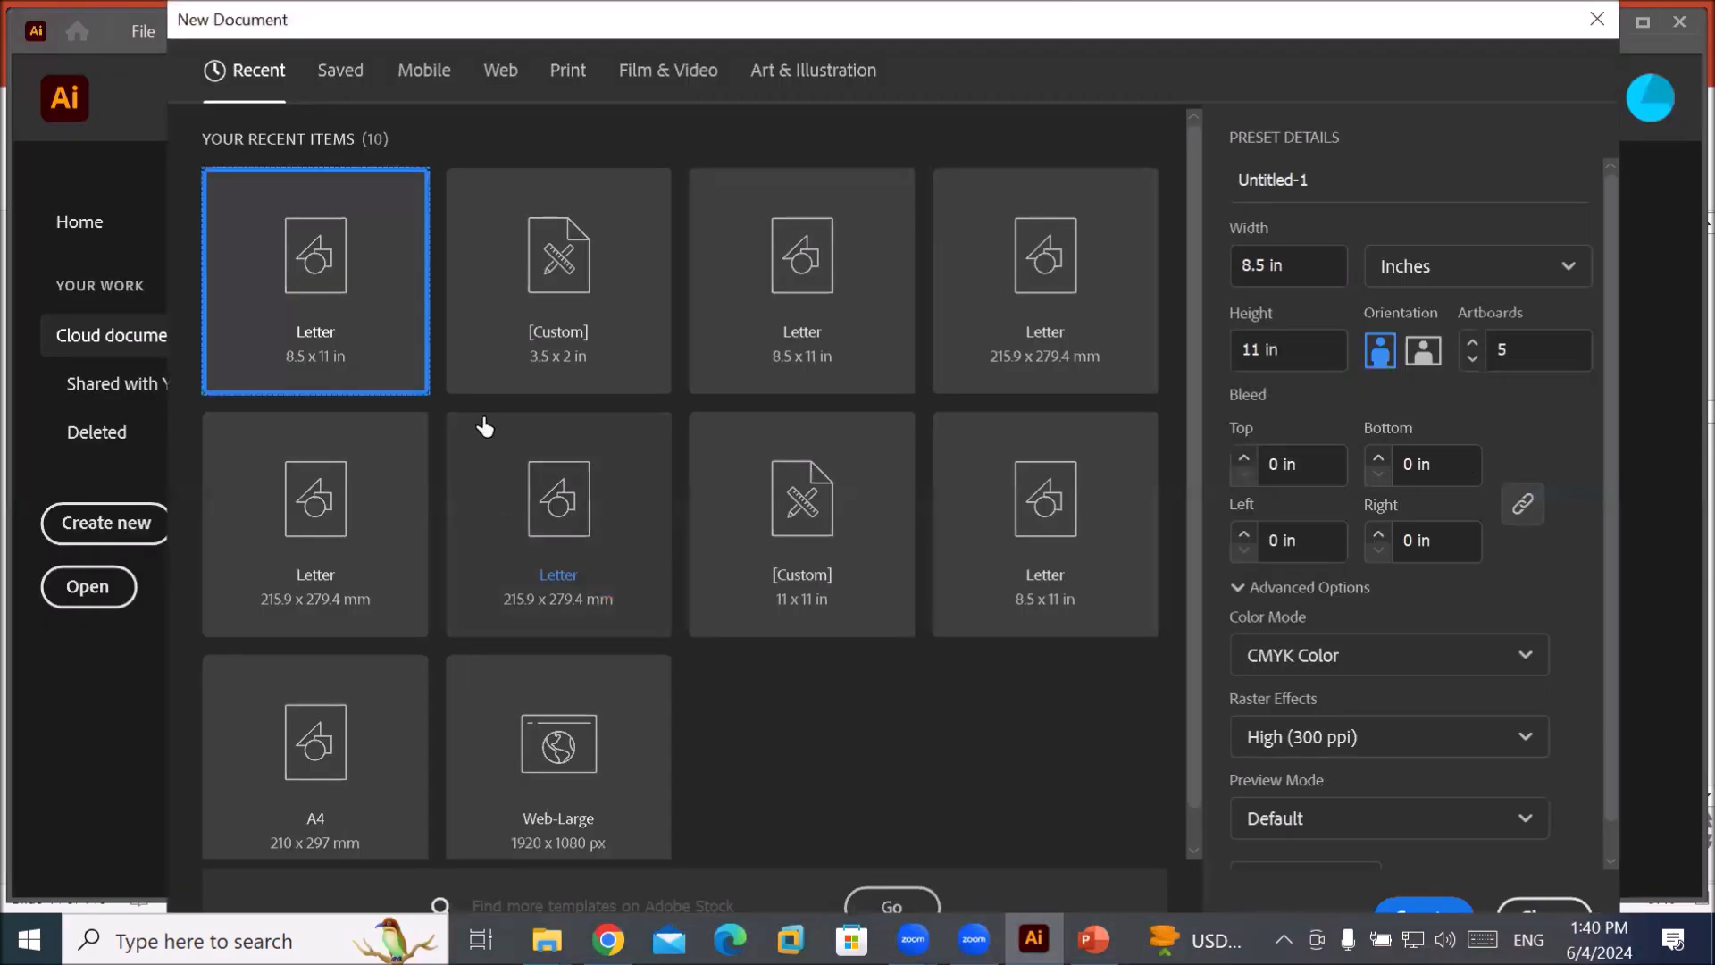
pyautogui.doubleClick(347, 314)
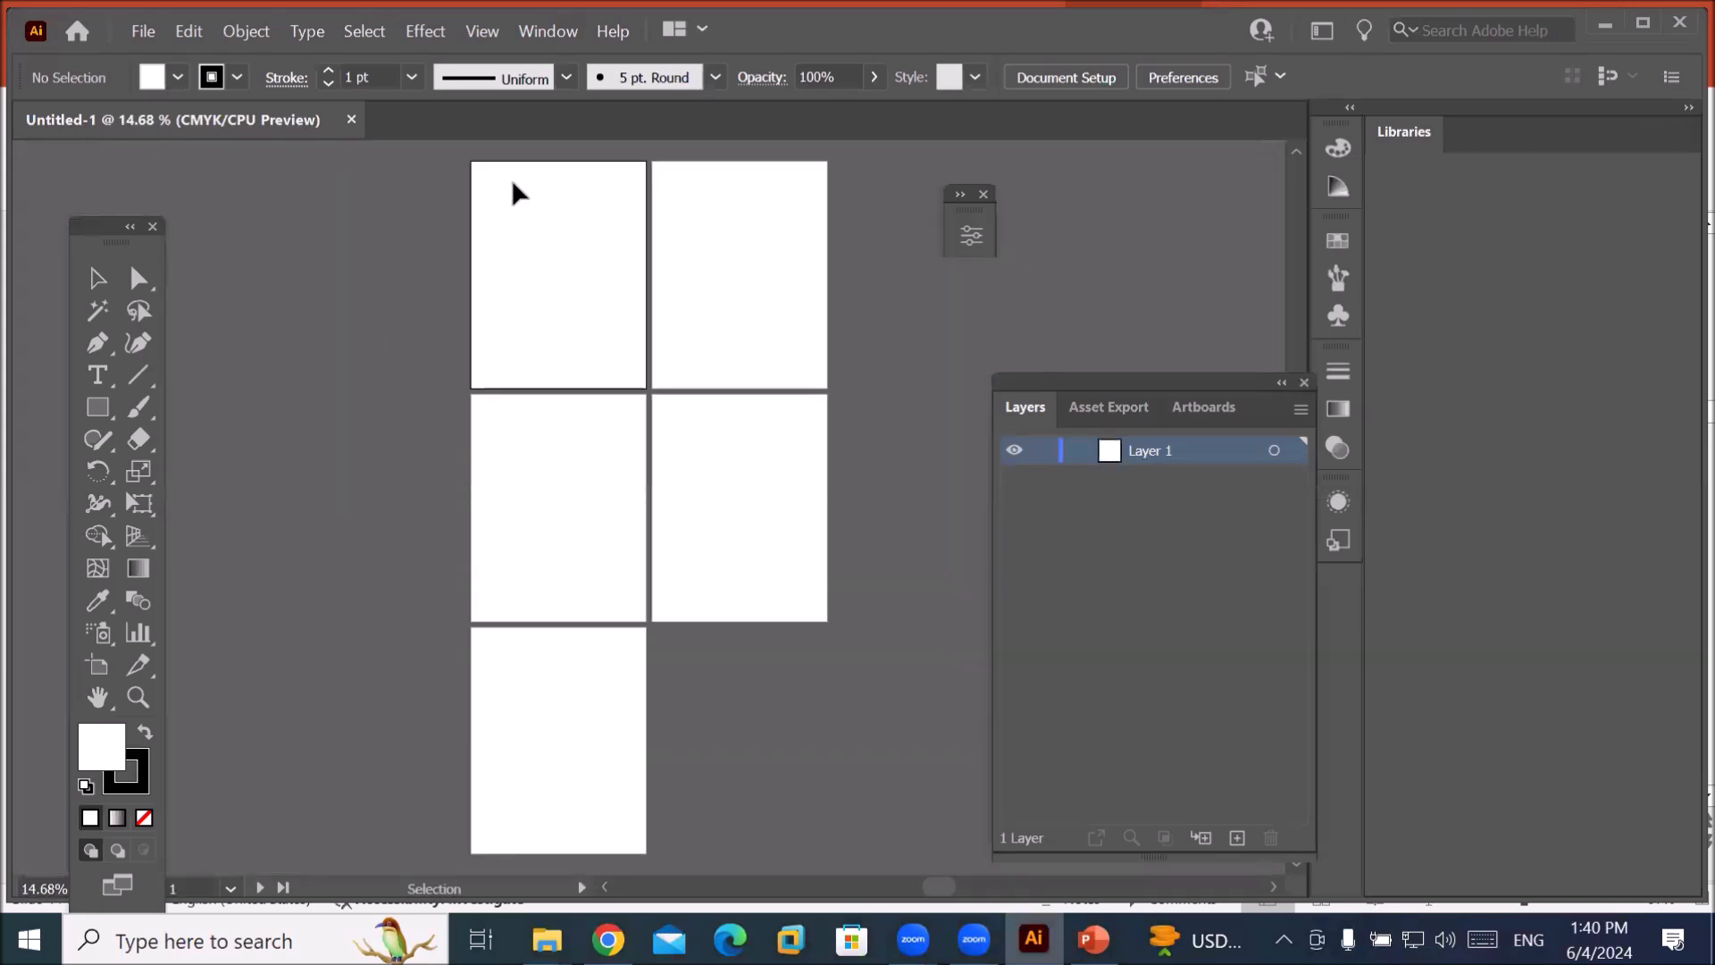
pyautogui.hotkey('ctrl', '0')
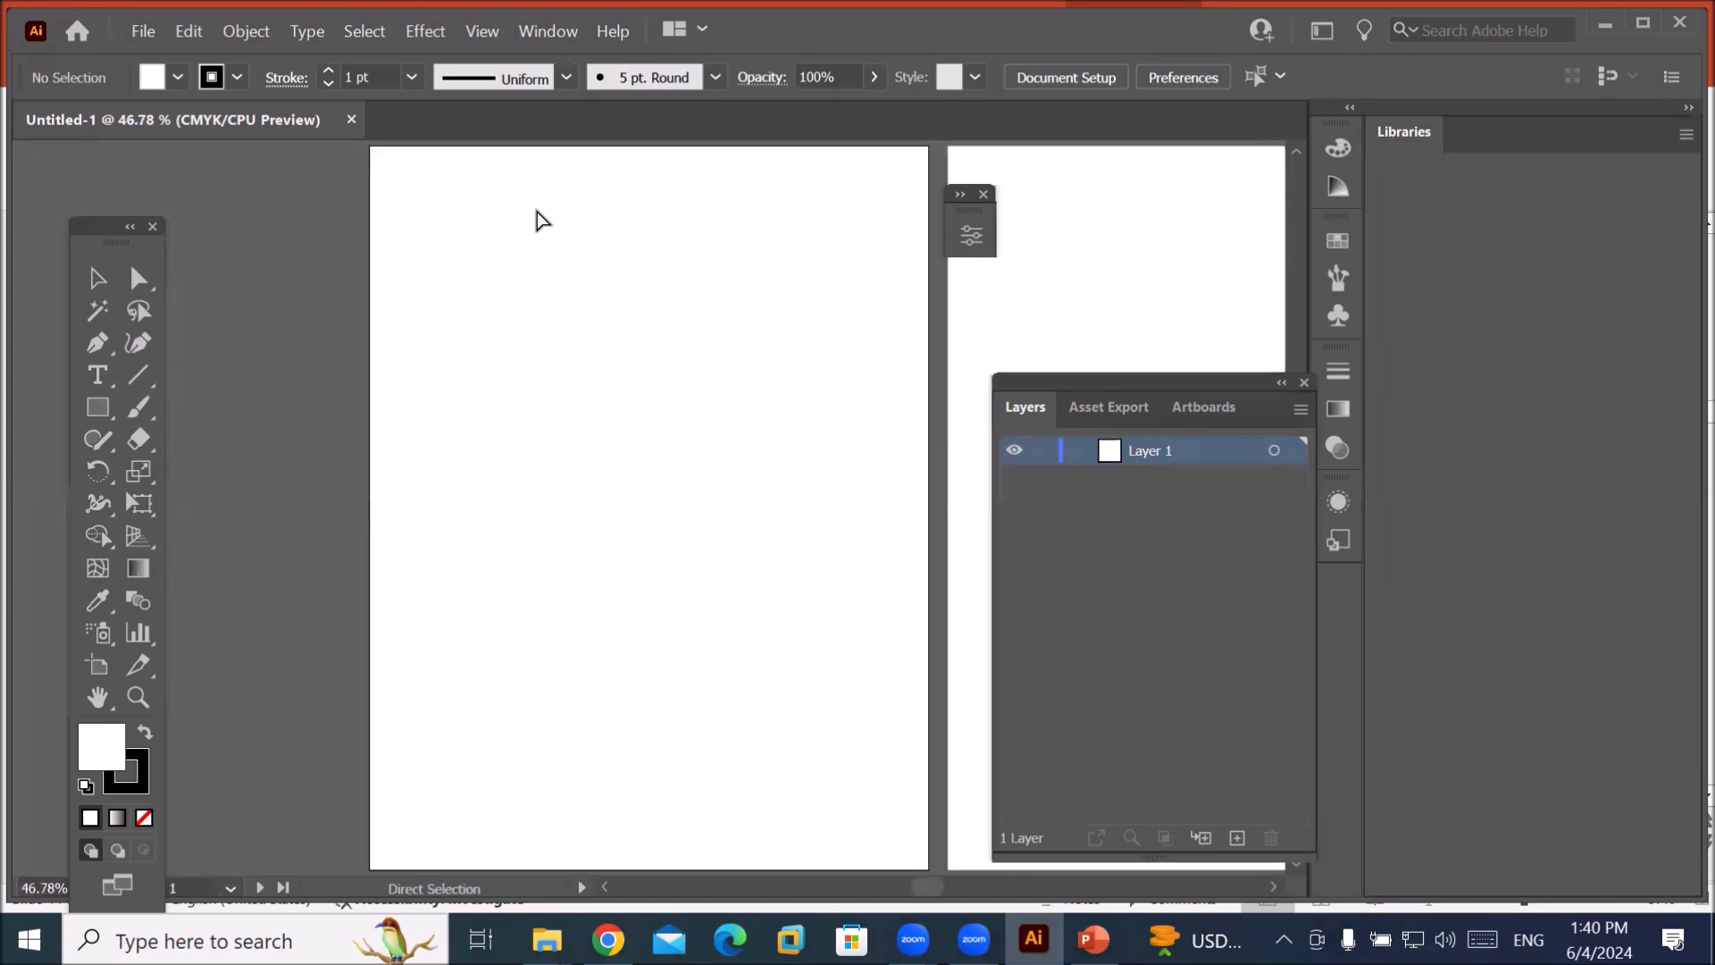
# Paste the copied bat picture onto the first artboard.
pyautogui.click(185, 30)
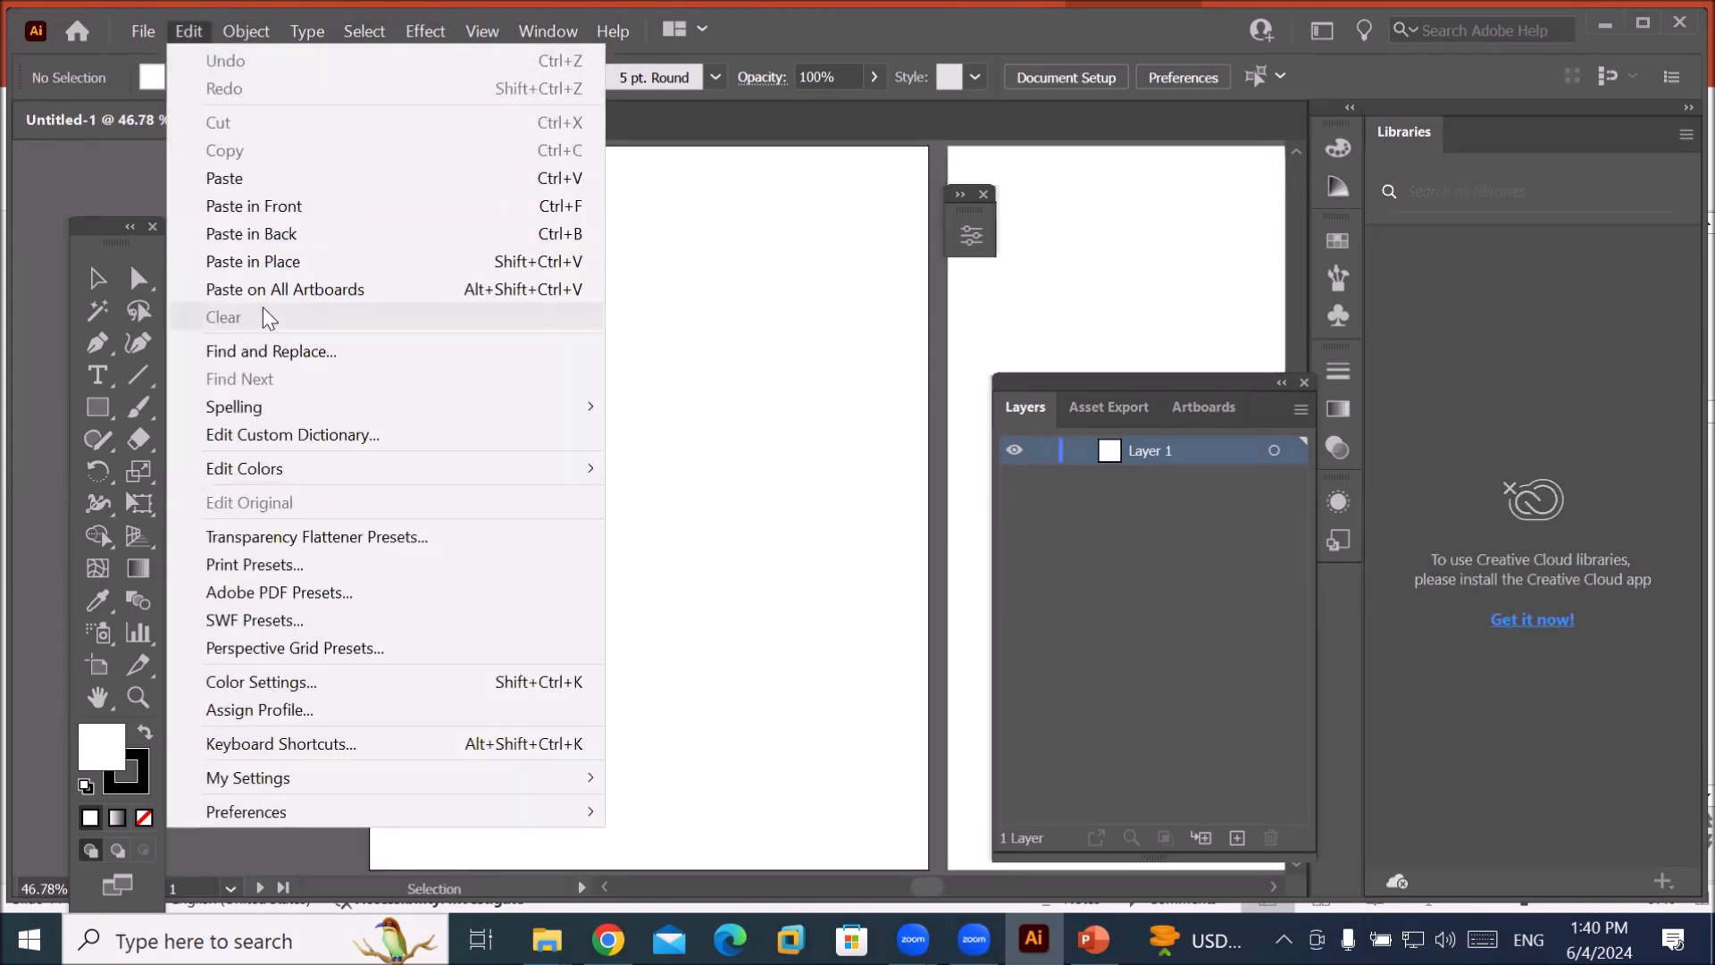
pyautogui.click(255, 178)
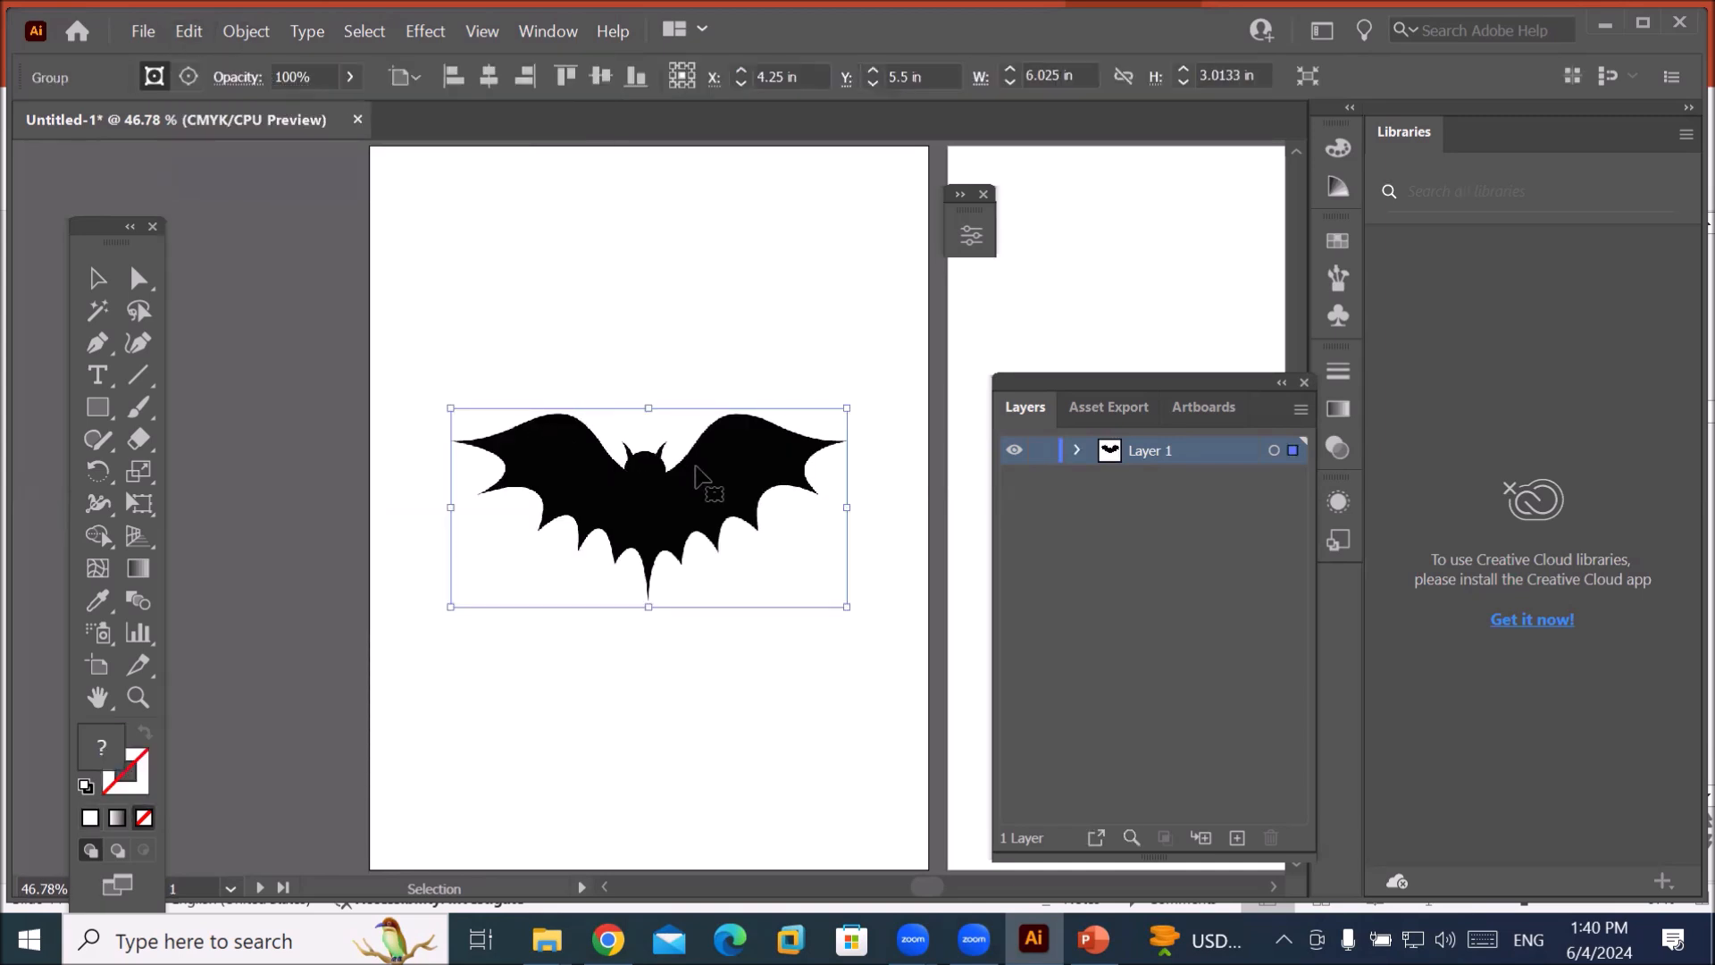
pyautogui.keyDown('alt'); pyautogui.scroll(1, 777, 498); pyautogui.keyUp('alt')
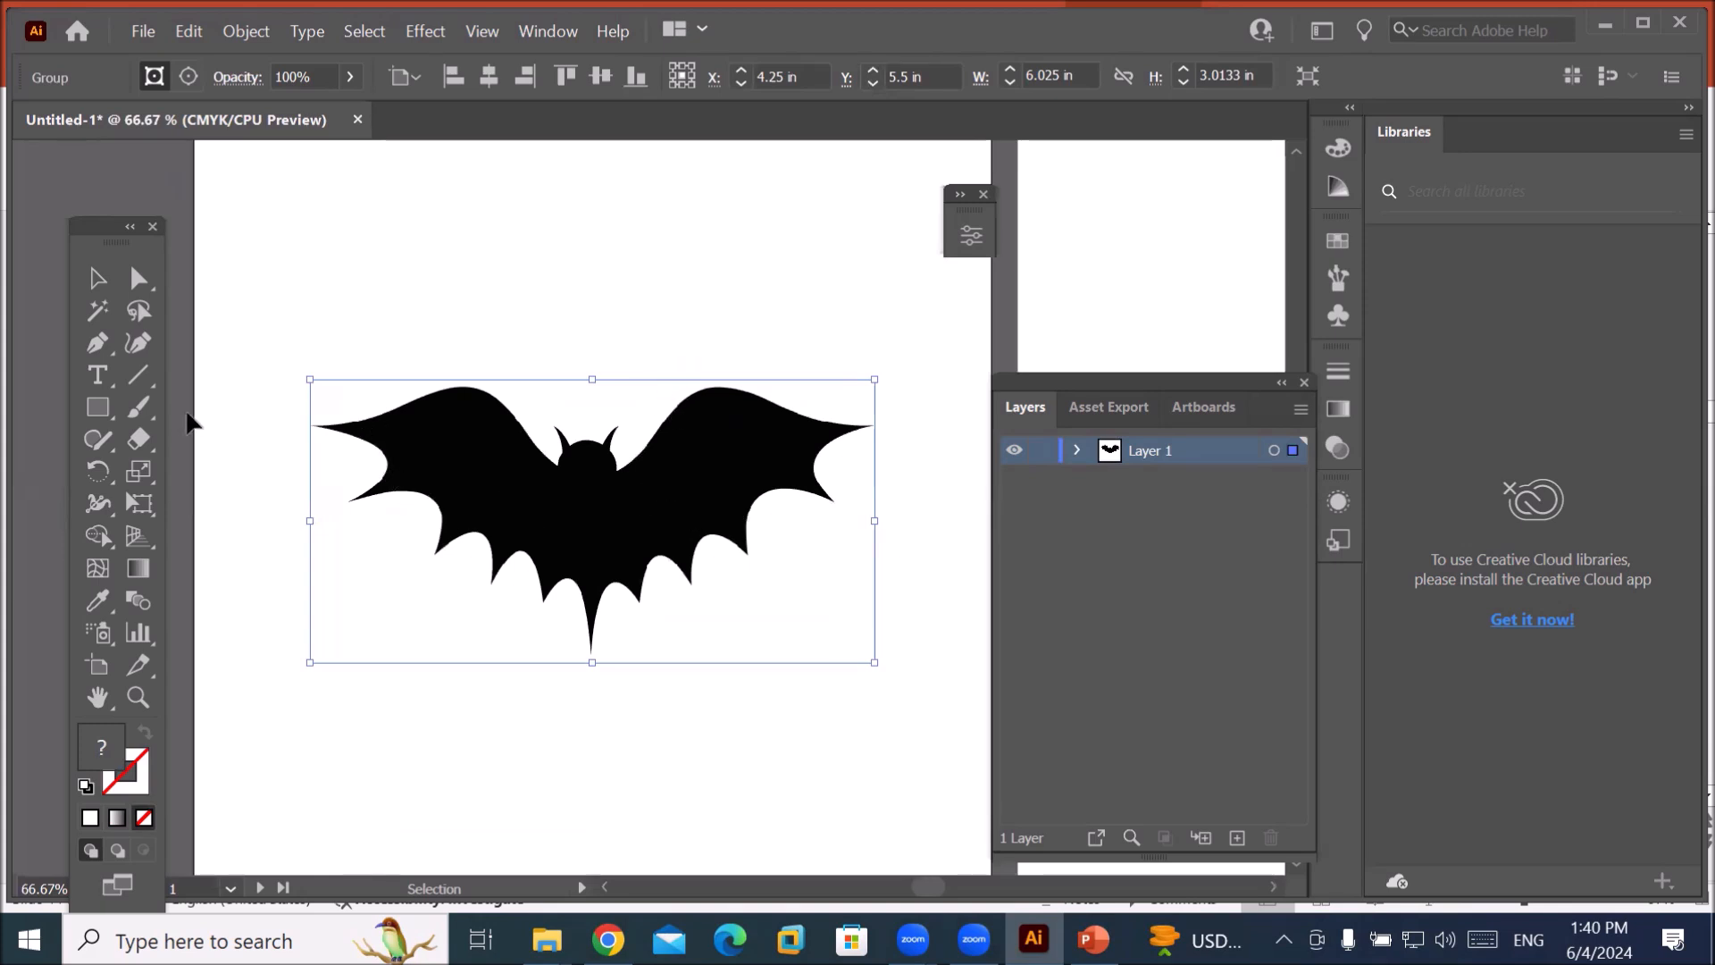
# With the Pen tool, trace the bat's left wing upper edge from near the tip over the peak to the head.
pyautogui.click(97, 344)
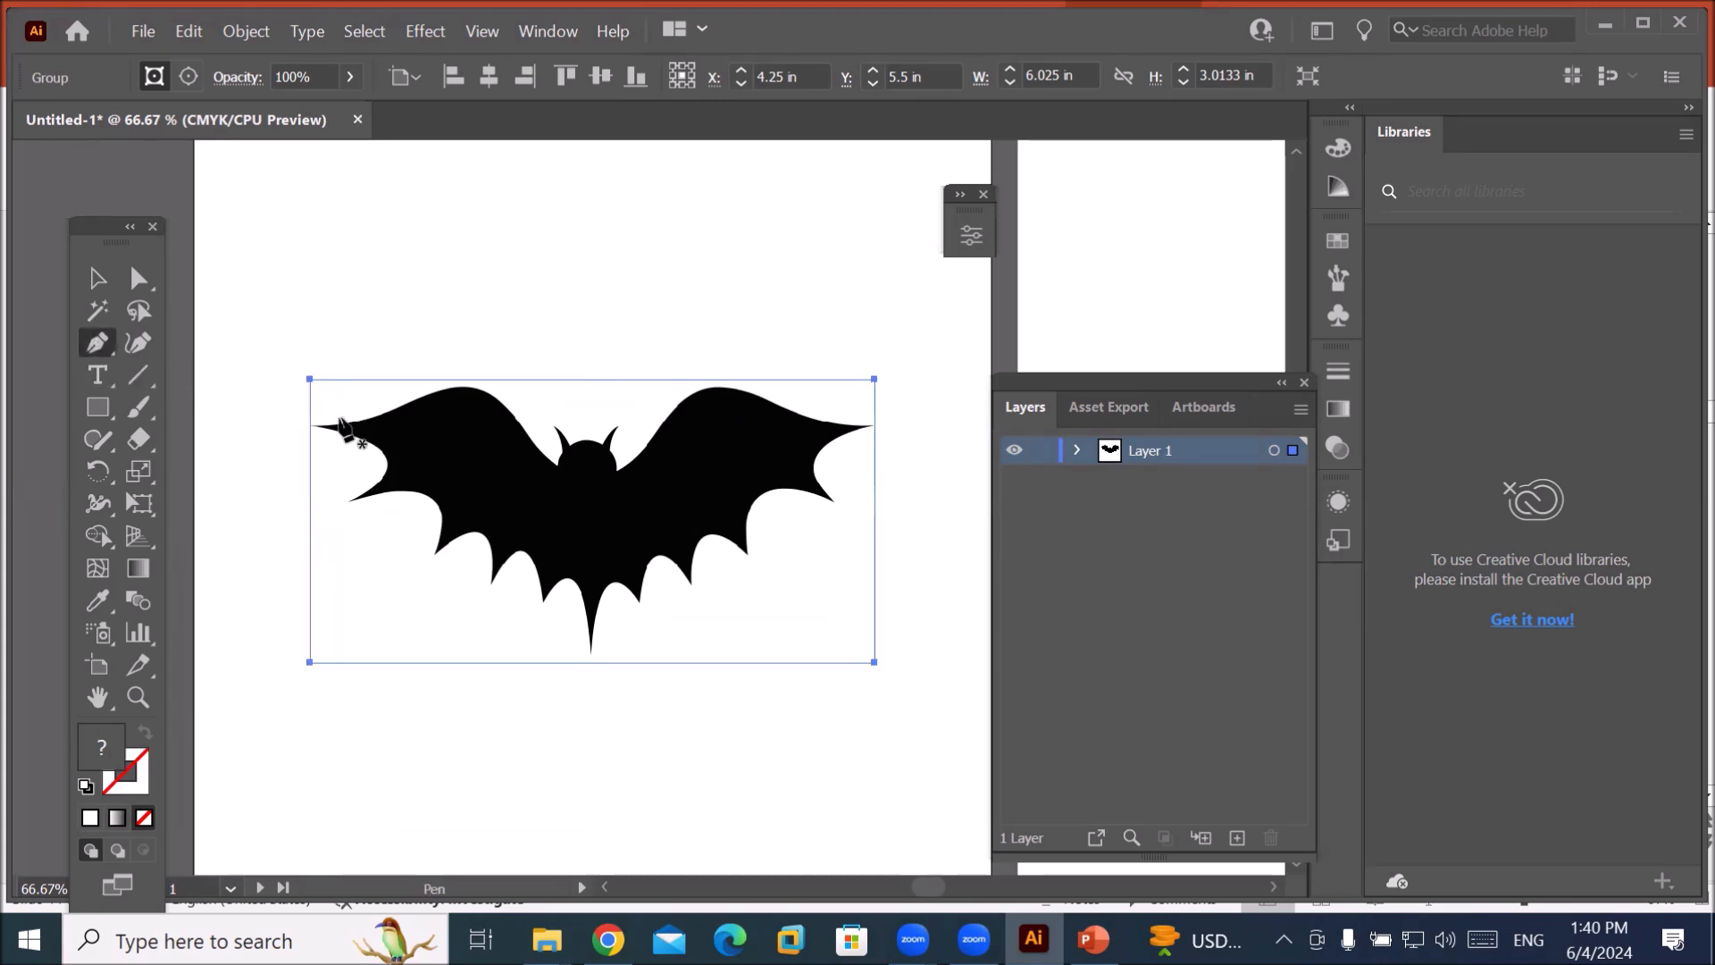
pyautogui.click(336, 421)
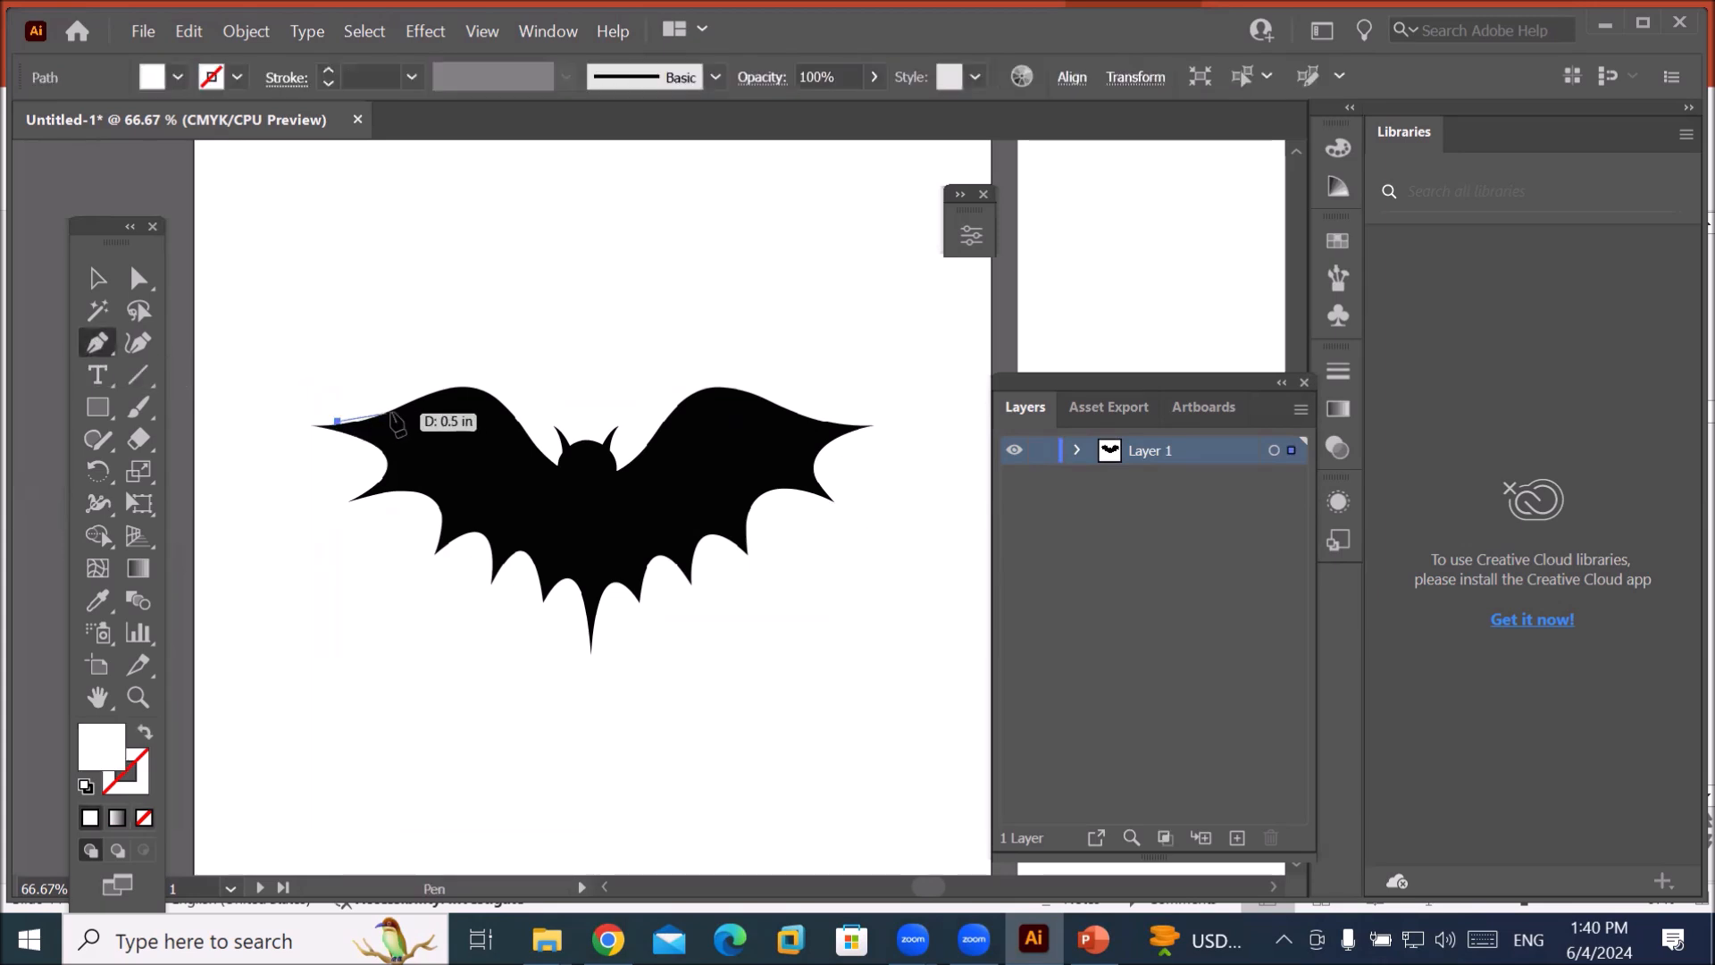
pyautogui.click(413, 402)
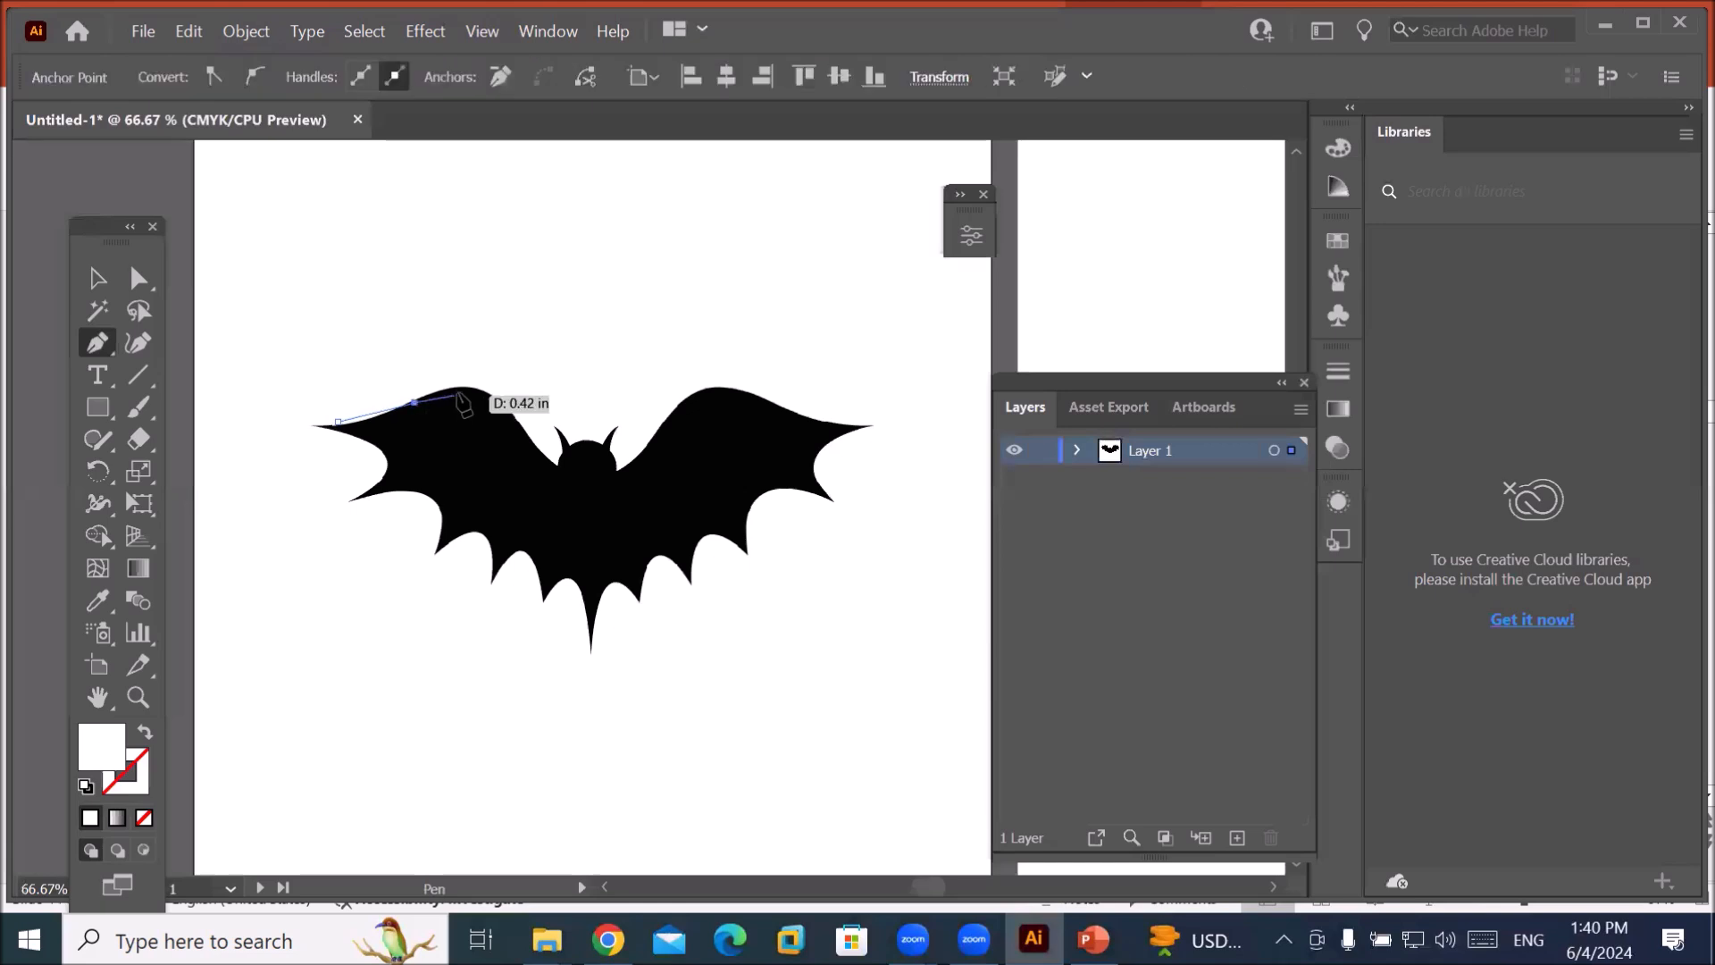
pyautogui.click(468, 387)
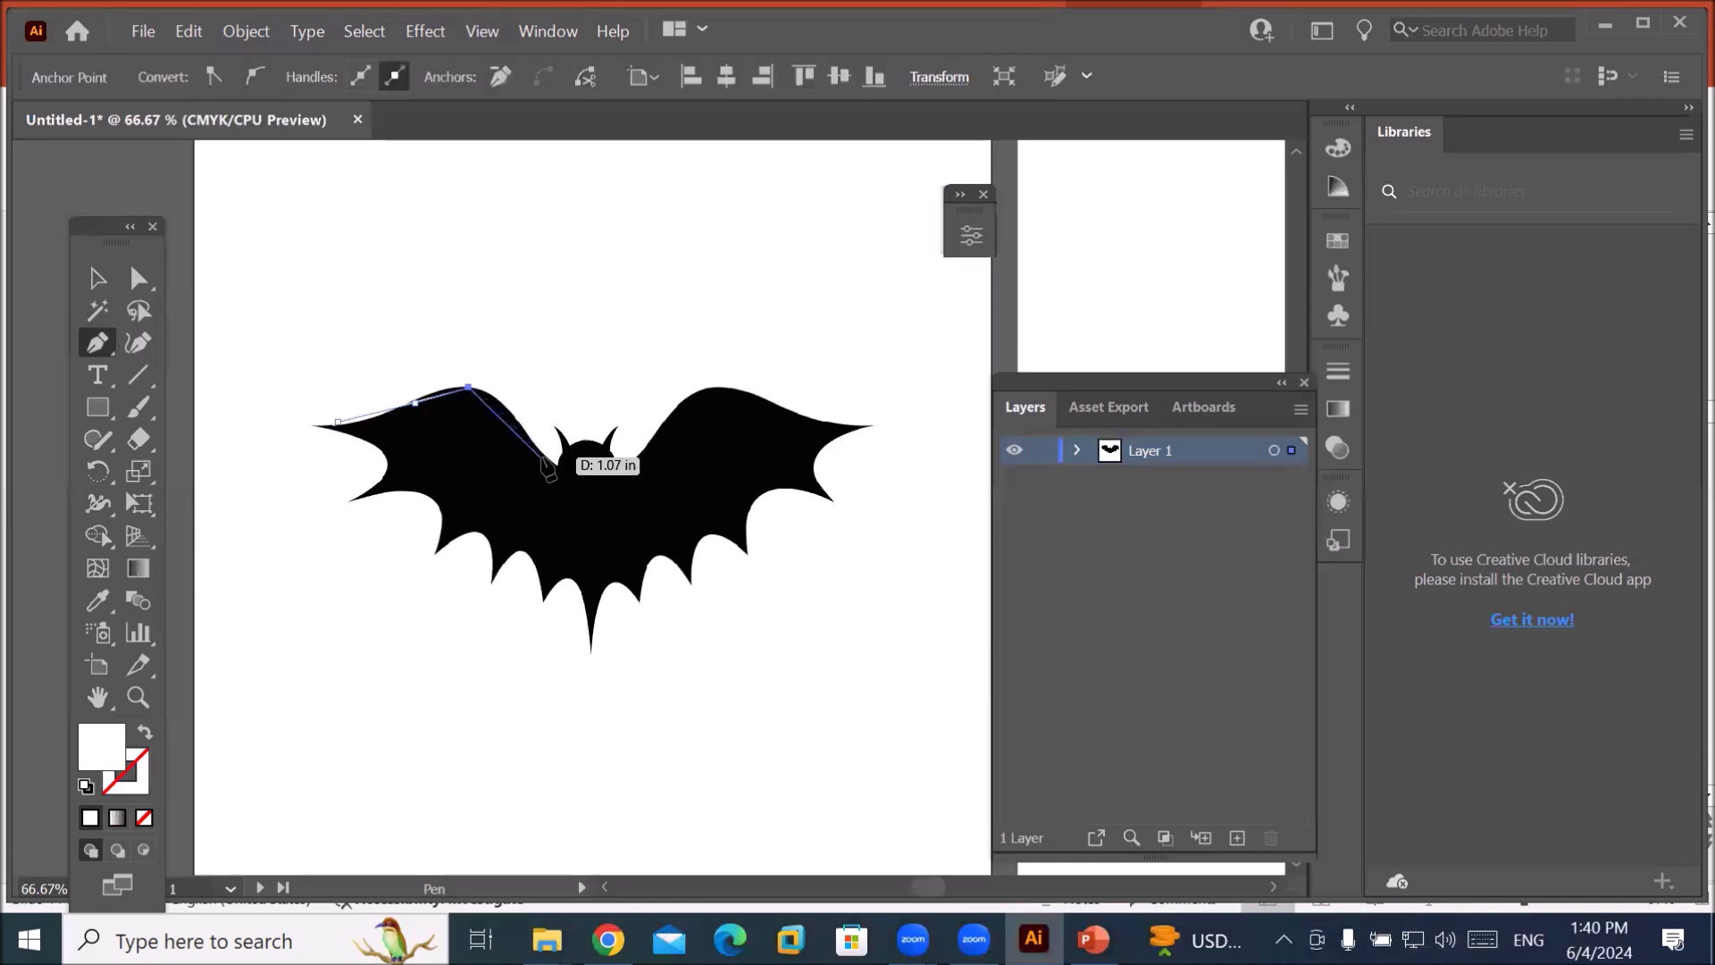
pyautogui.click(555, 462)
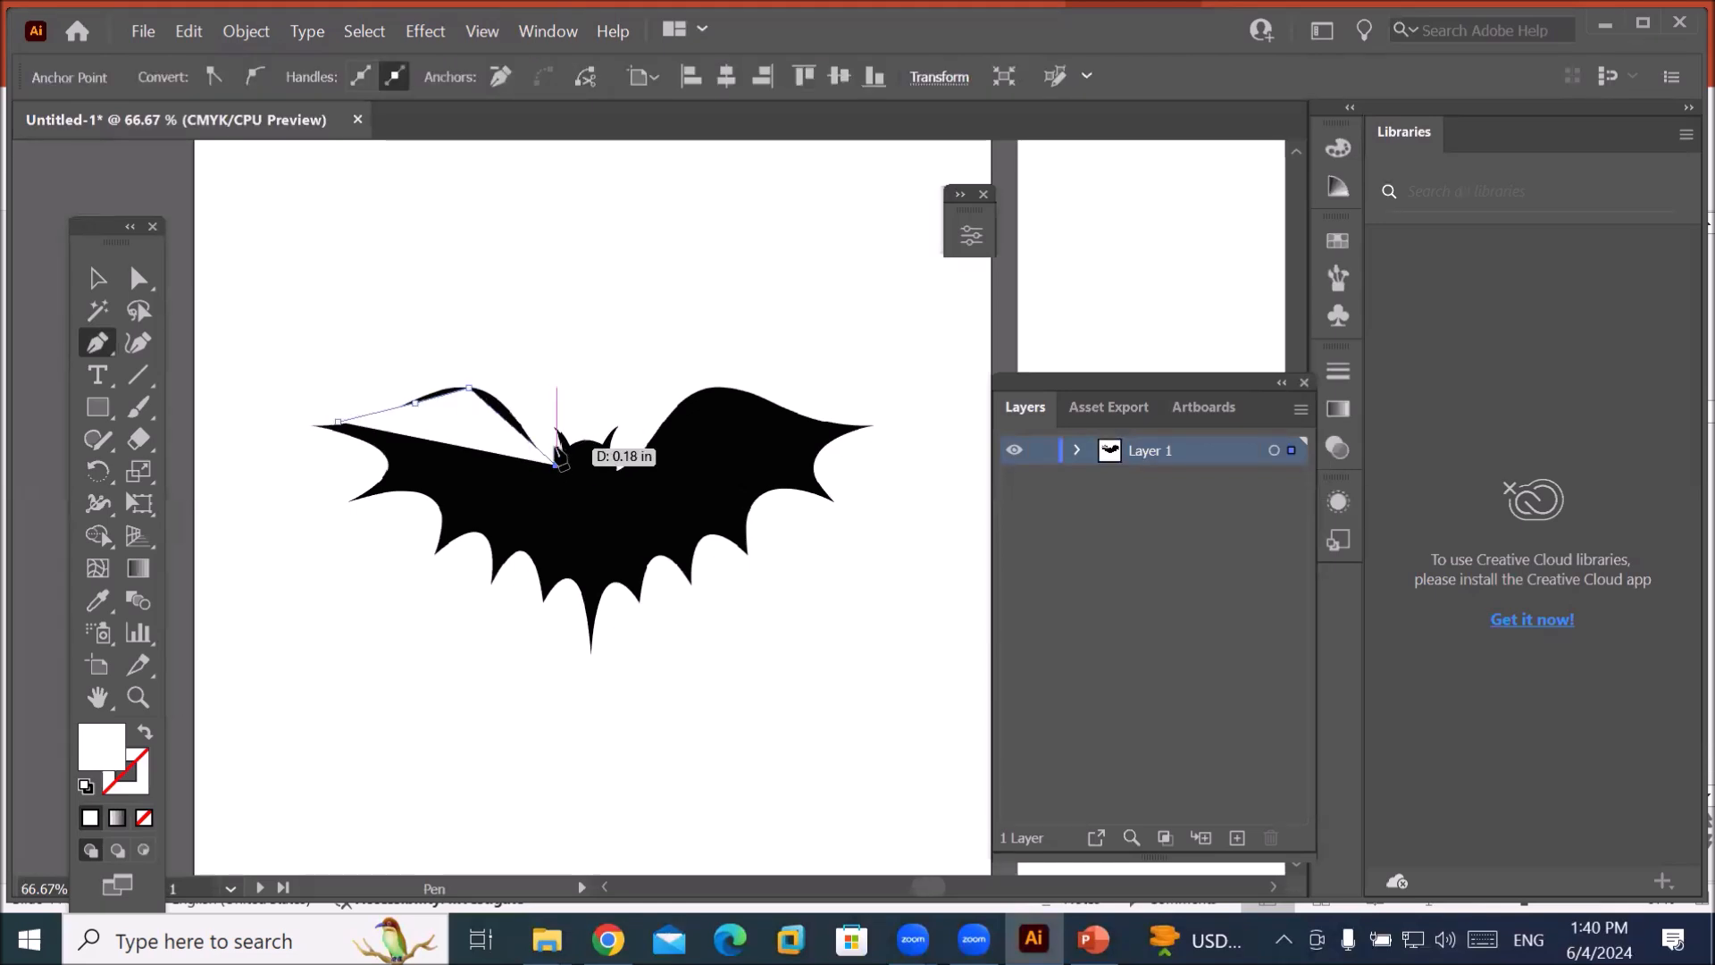
# Continue the path around both ears and across the head to the base of the right wing.
pyautogui.moveTo(555, 433); pyautogui.dragTo(600, 459)
pyautogui.click(602, 440)
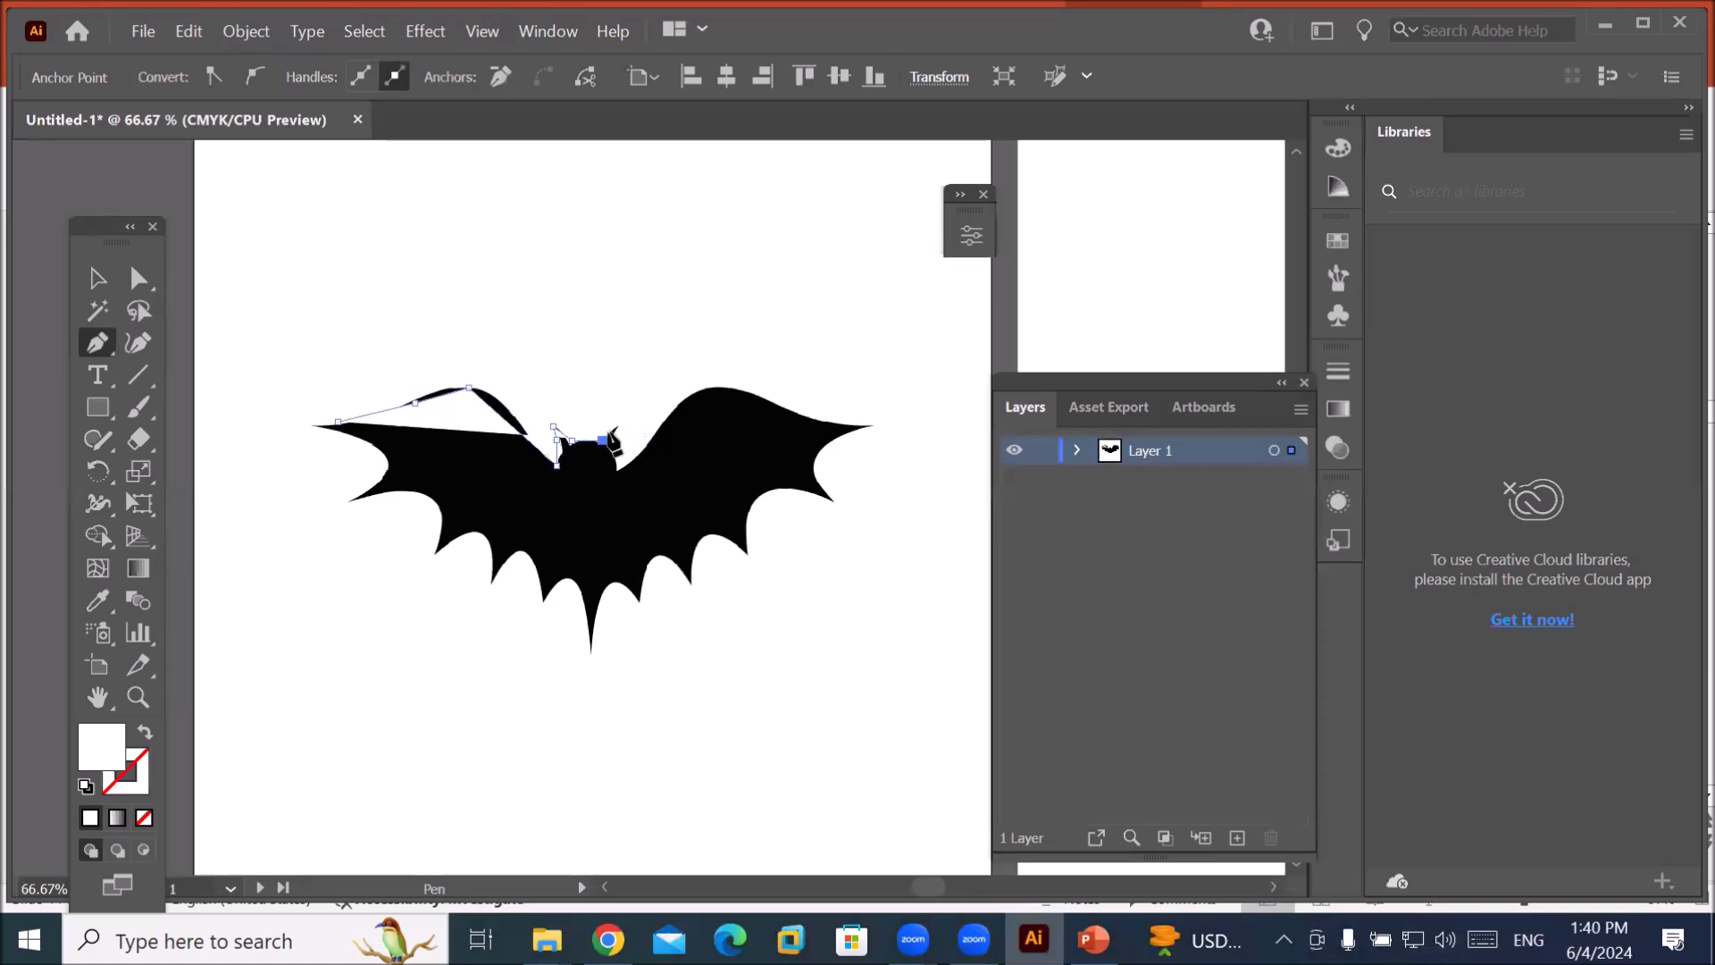
pyautogui.moveTo(612, 428); pyautogui.dragTo(624, 467)
pyautogui.click(619, 464)
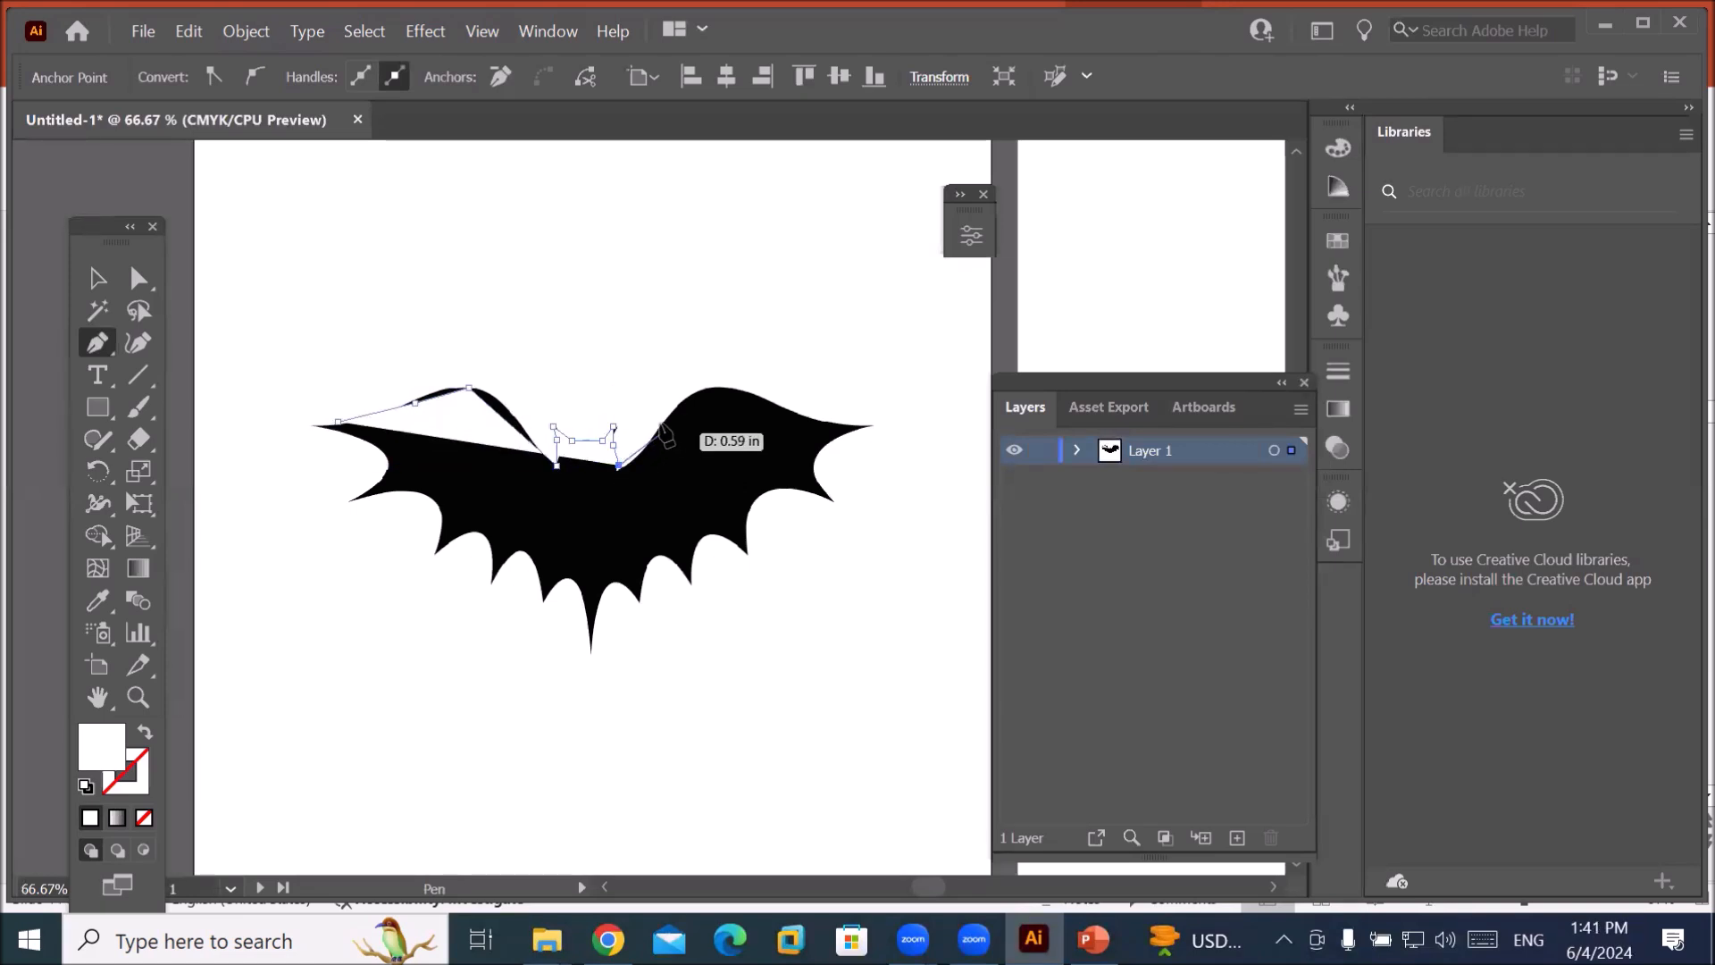
# Trace the right wing over its peak to the outer tip and down to the lower tip with straight segments.
pyautogui.click(692, 387)
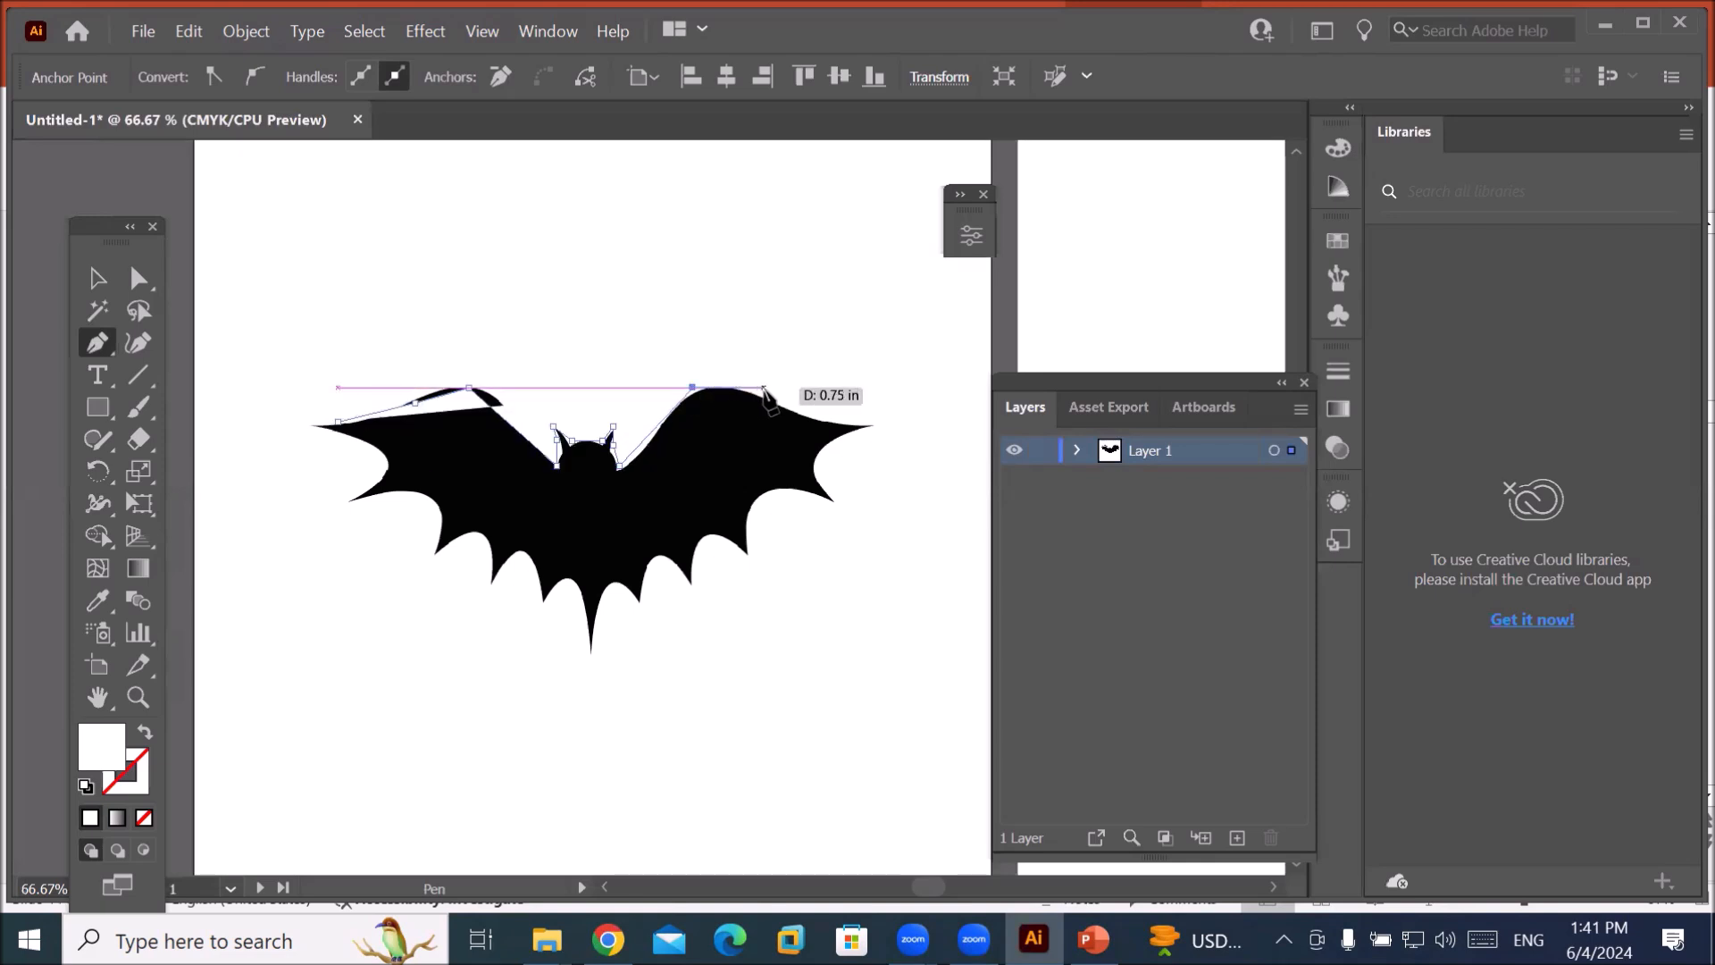
pyautogui.click(767, 394)
pyautogui.moveTo(870, 425); pyautogui.dragTo(838, 498)
pyautogui.click(836, 495)
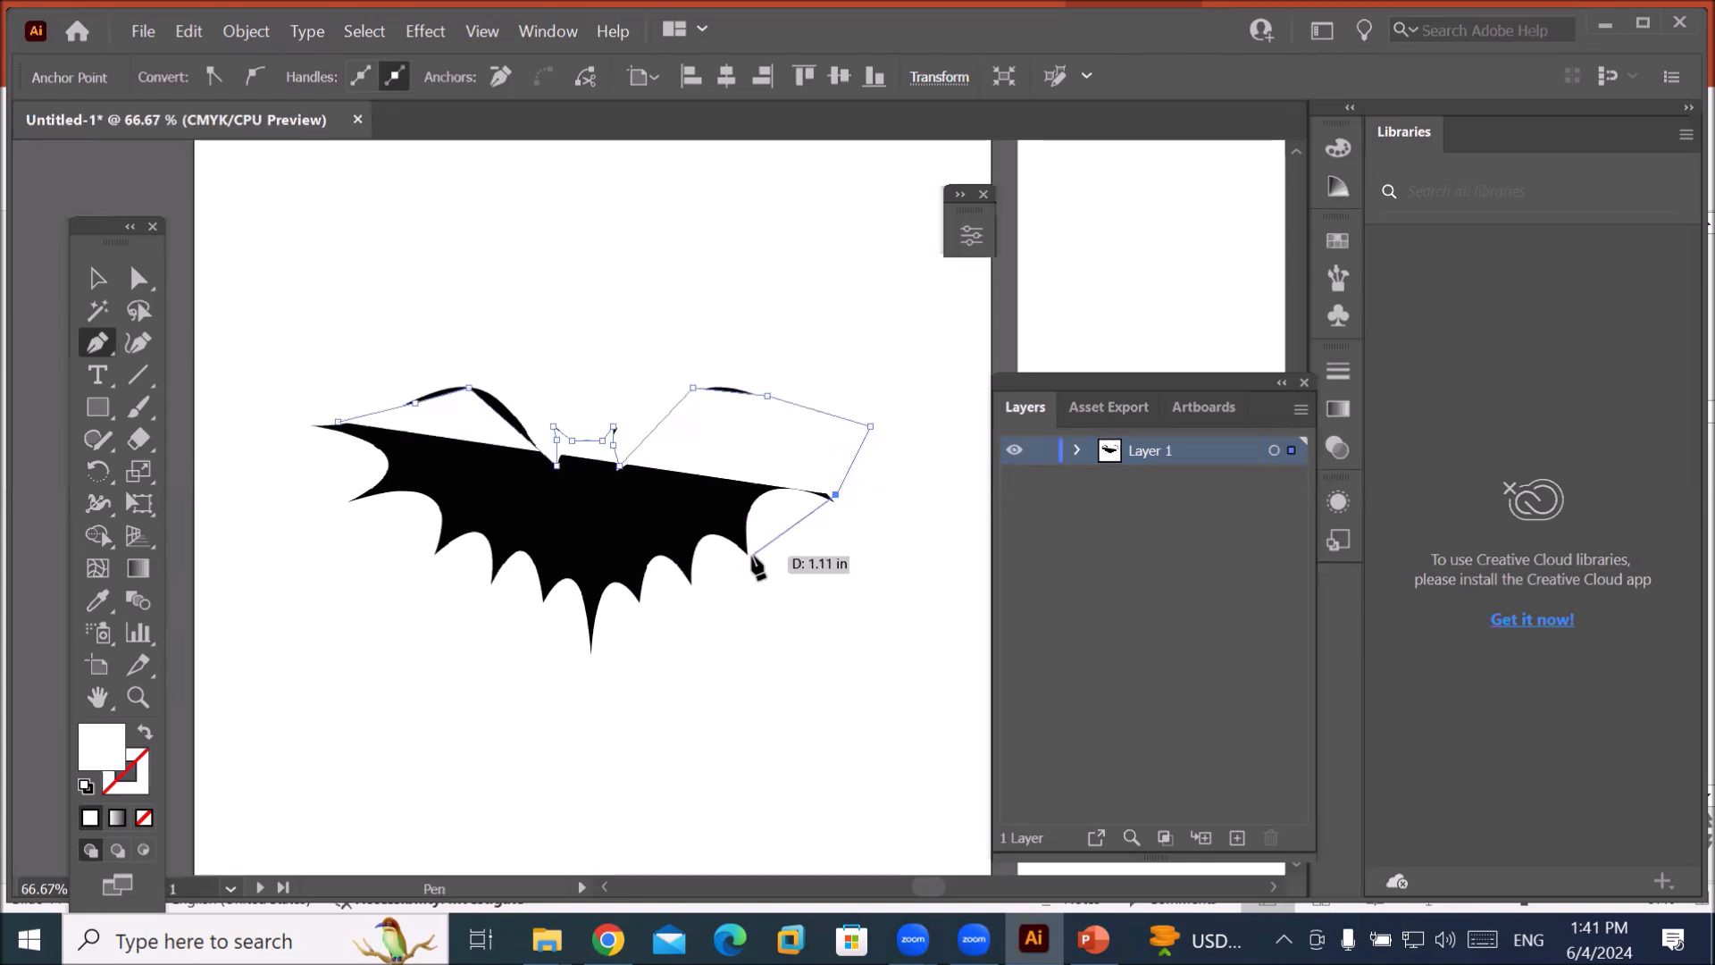
# Trace the right lower edge with straight segments through the scallop points to the tail tip.
pyautogui.moveTo(753, 564); pyautogui.dragTo(695, 590)
pyautogui.click(638, 607)
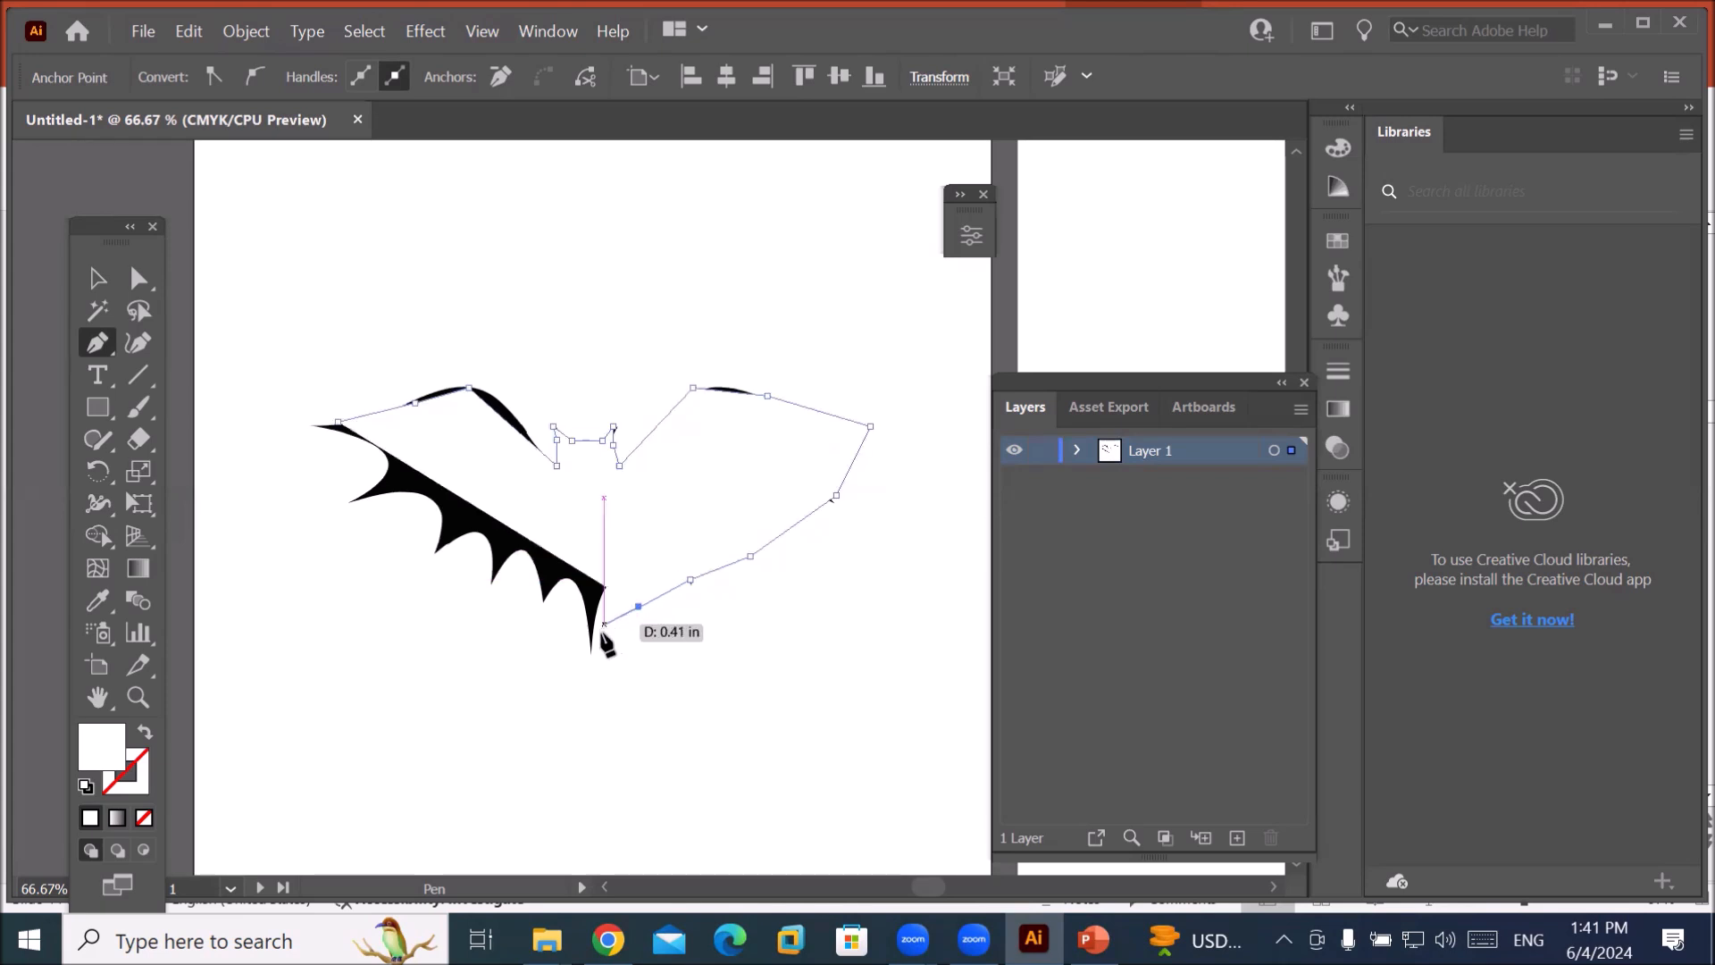
pyautogui.click(592, 651)
# Trace the left lower edge through its scallop points to the left wing tip and close the path at its starting anchor.
pyautogui.click(538, 605)
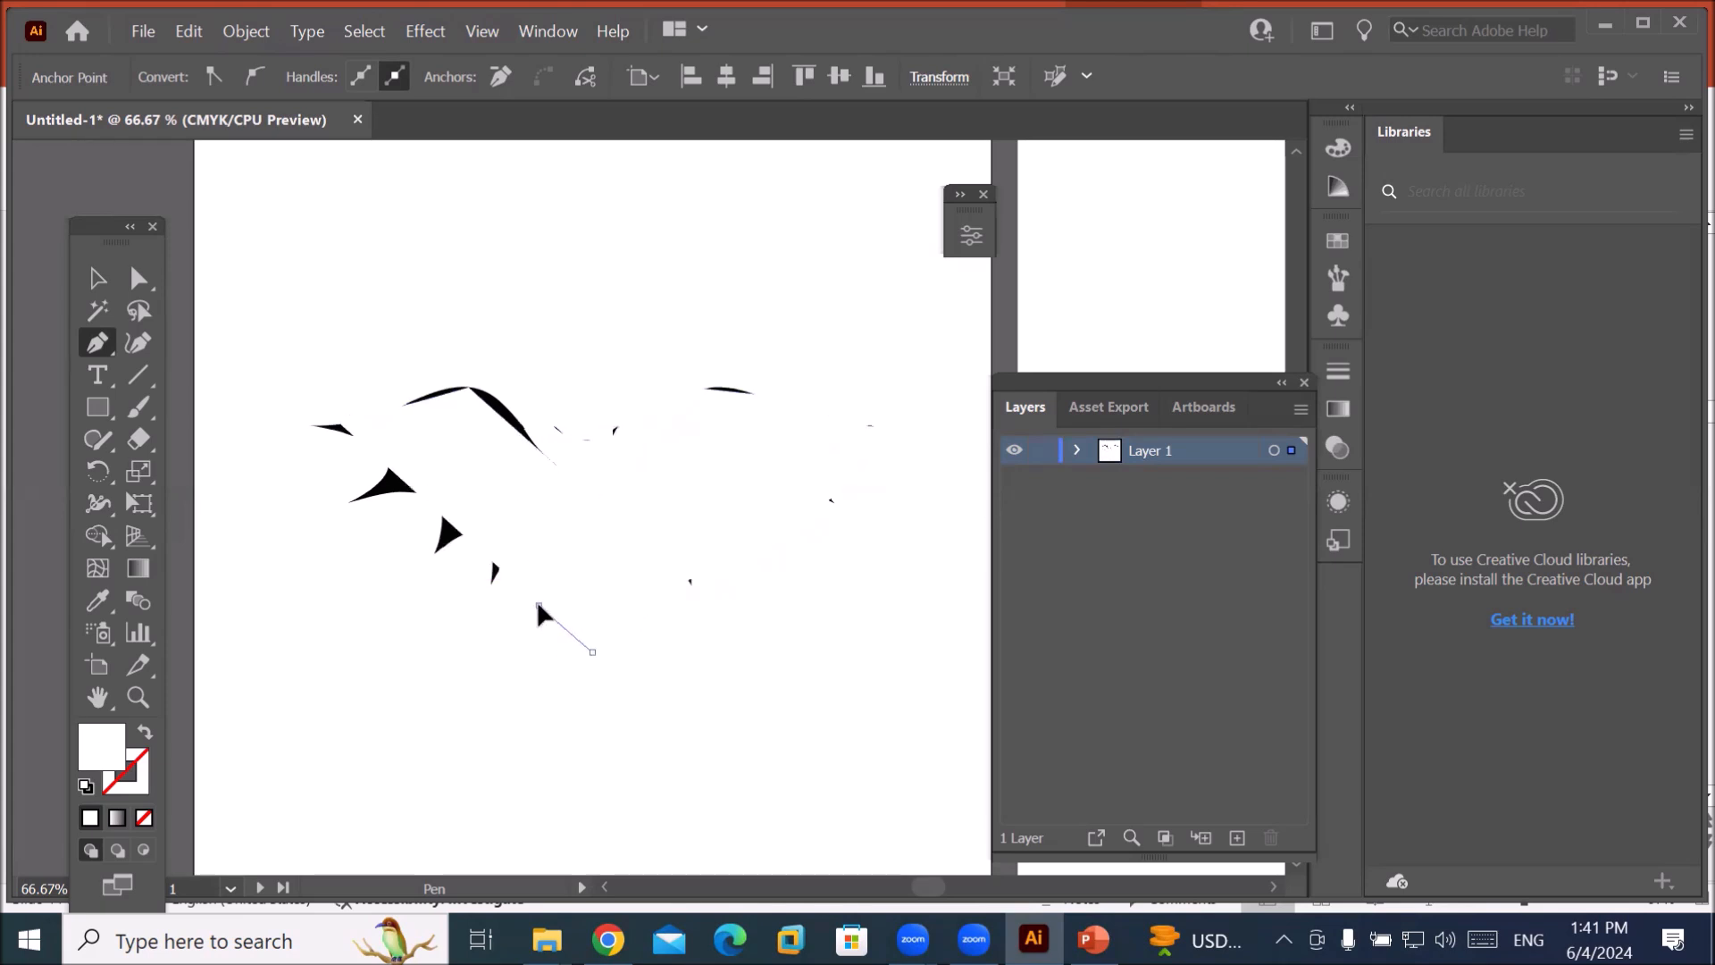
pyautogui.click(483, 578)
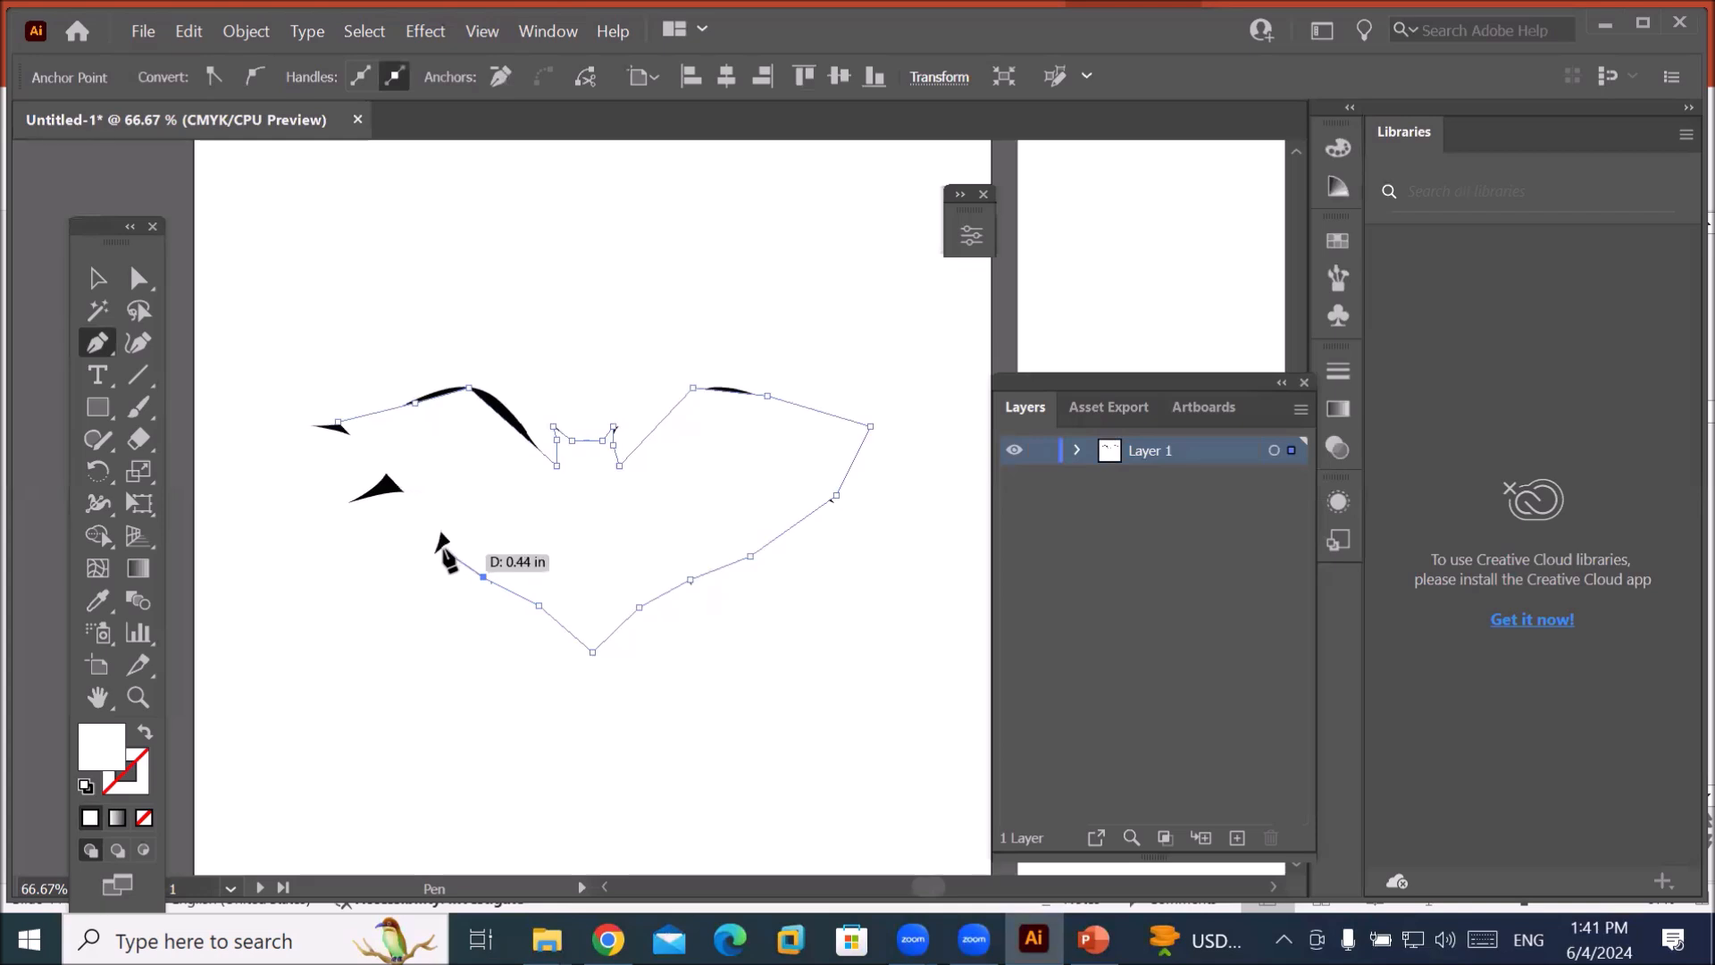
pyautogui.click(440, 549)
pyautogui.click(351, 500)
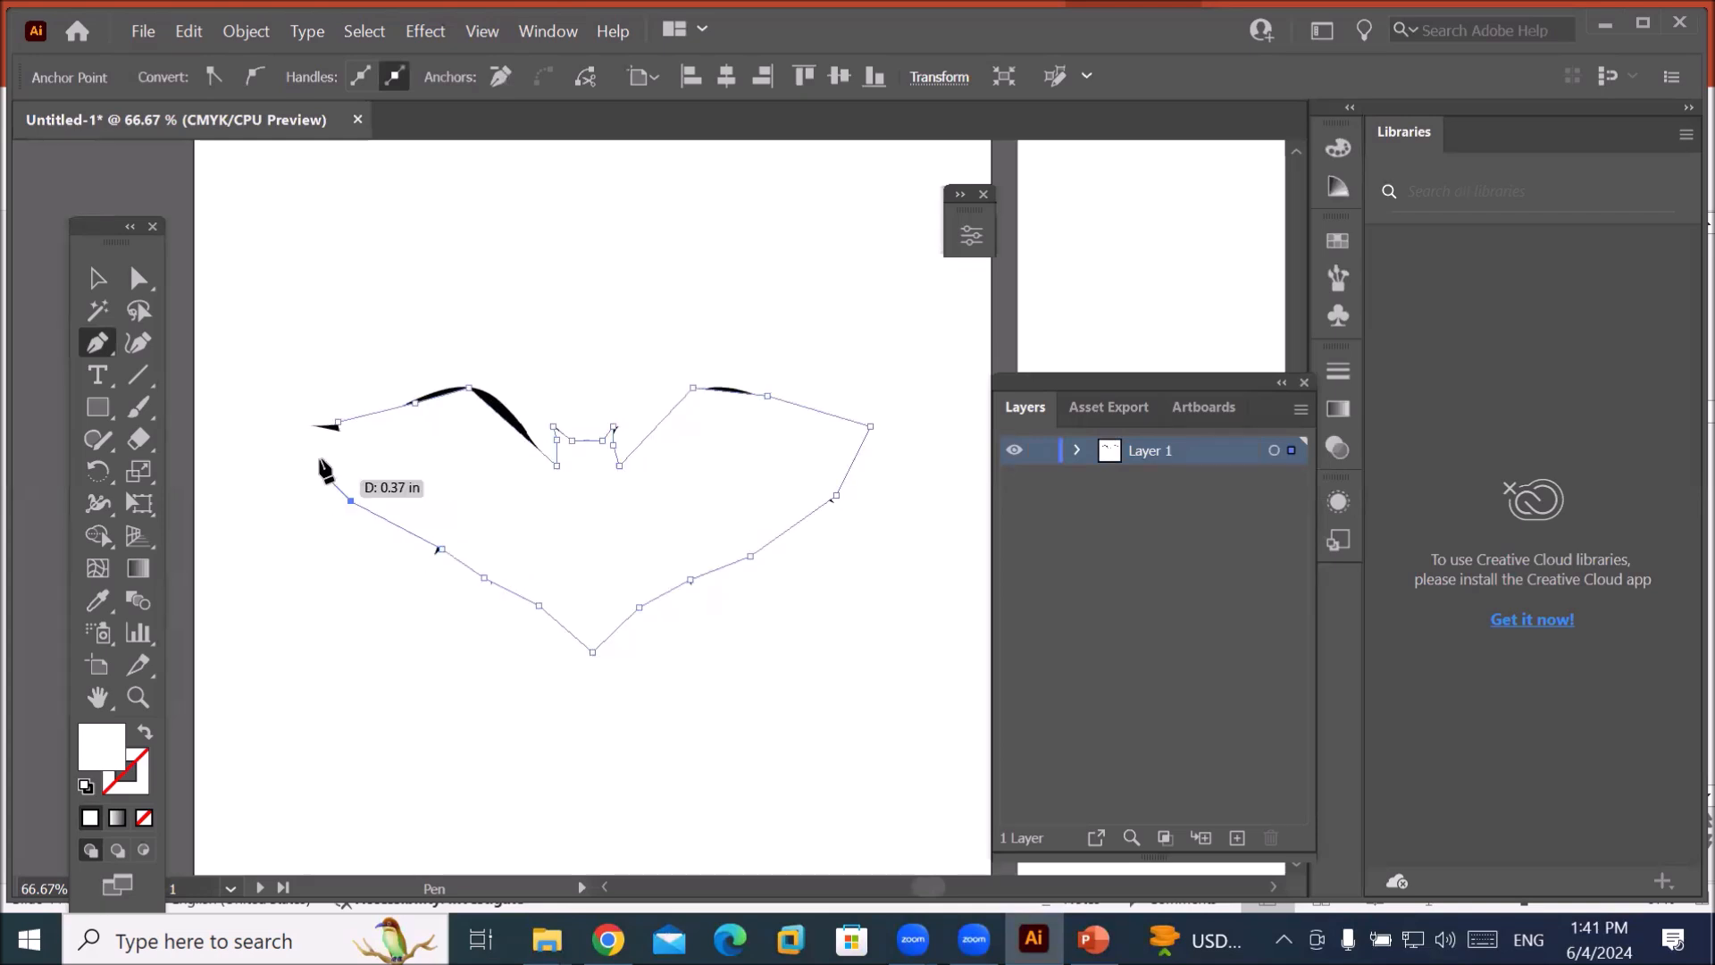
pyautogui.click(314, 424)
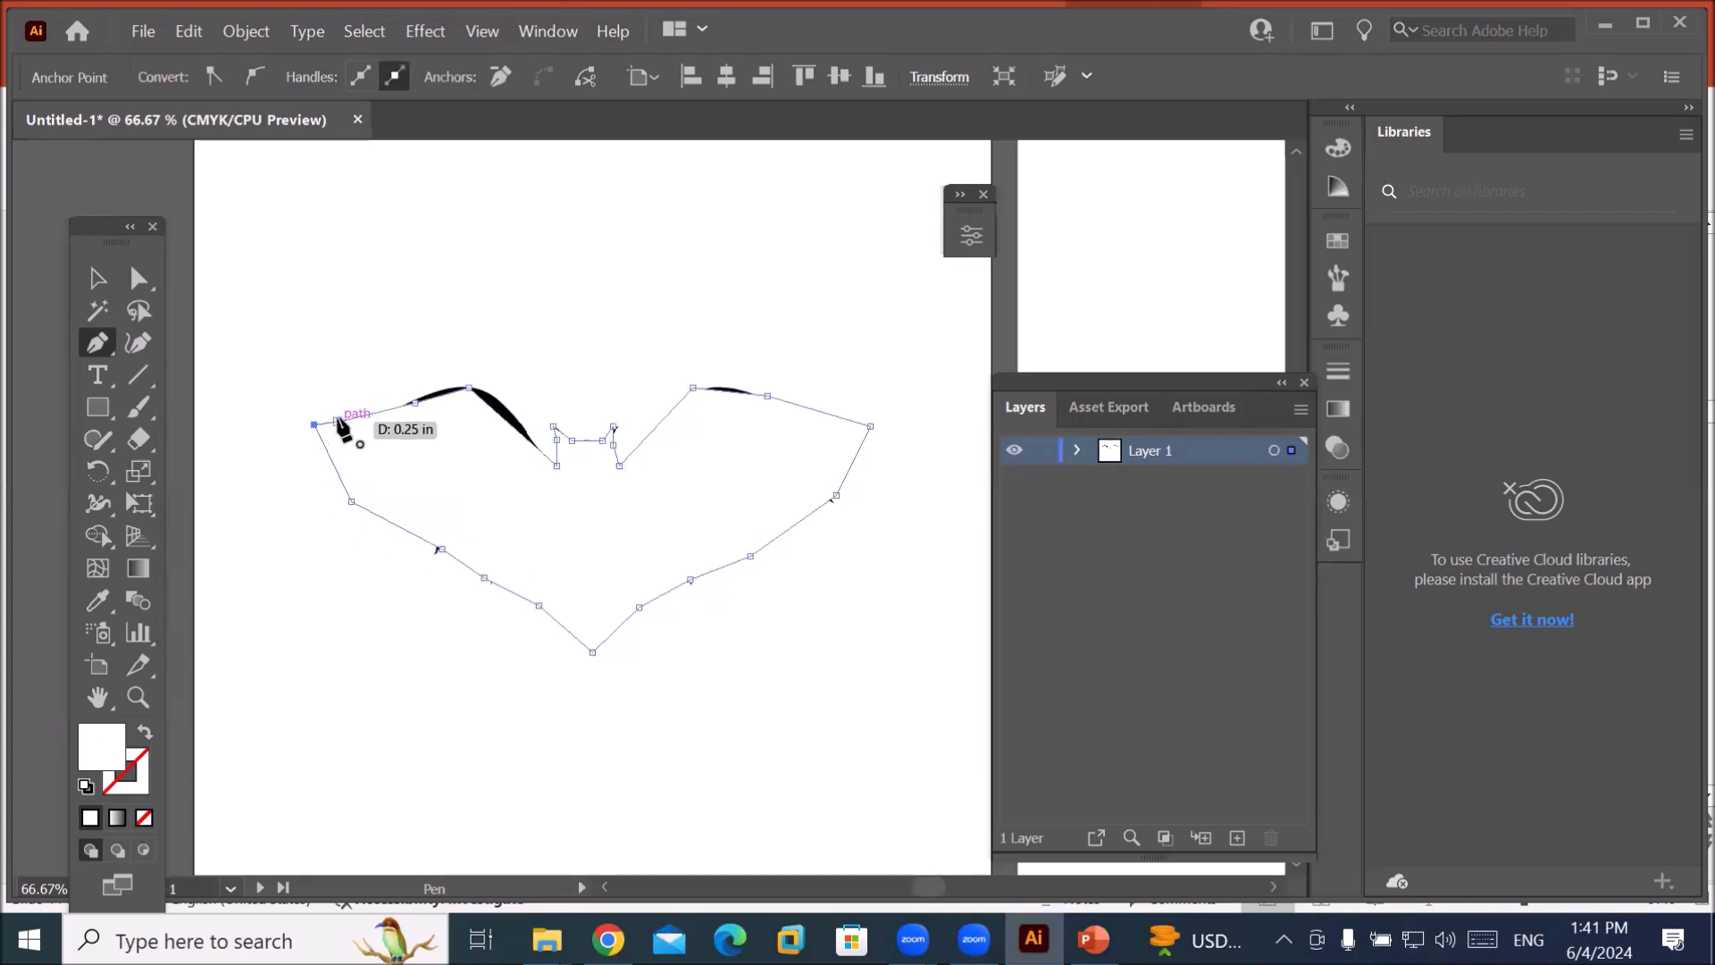
pyautogui.click(338, 421)
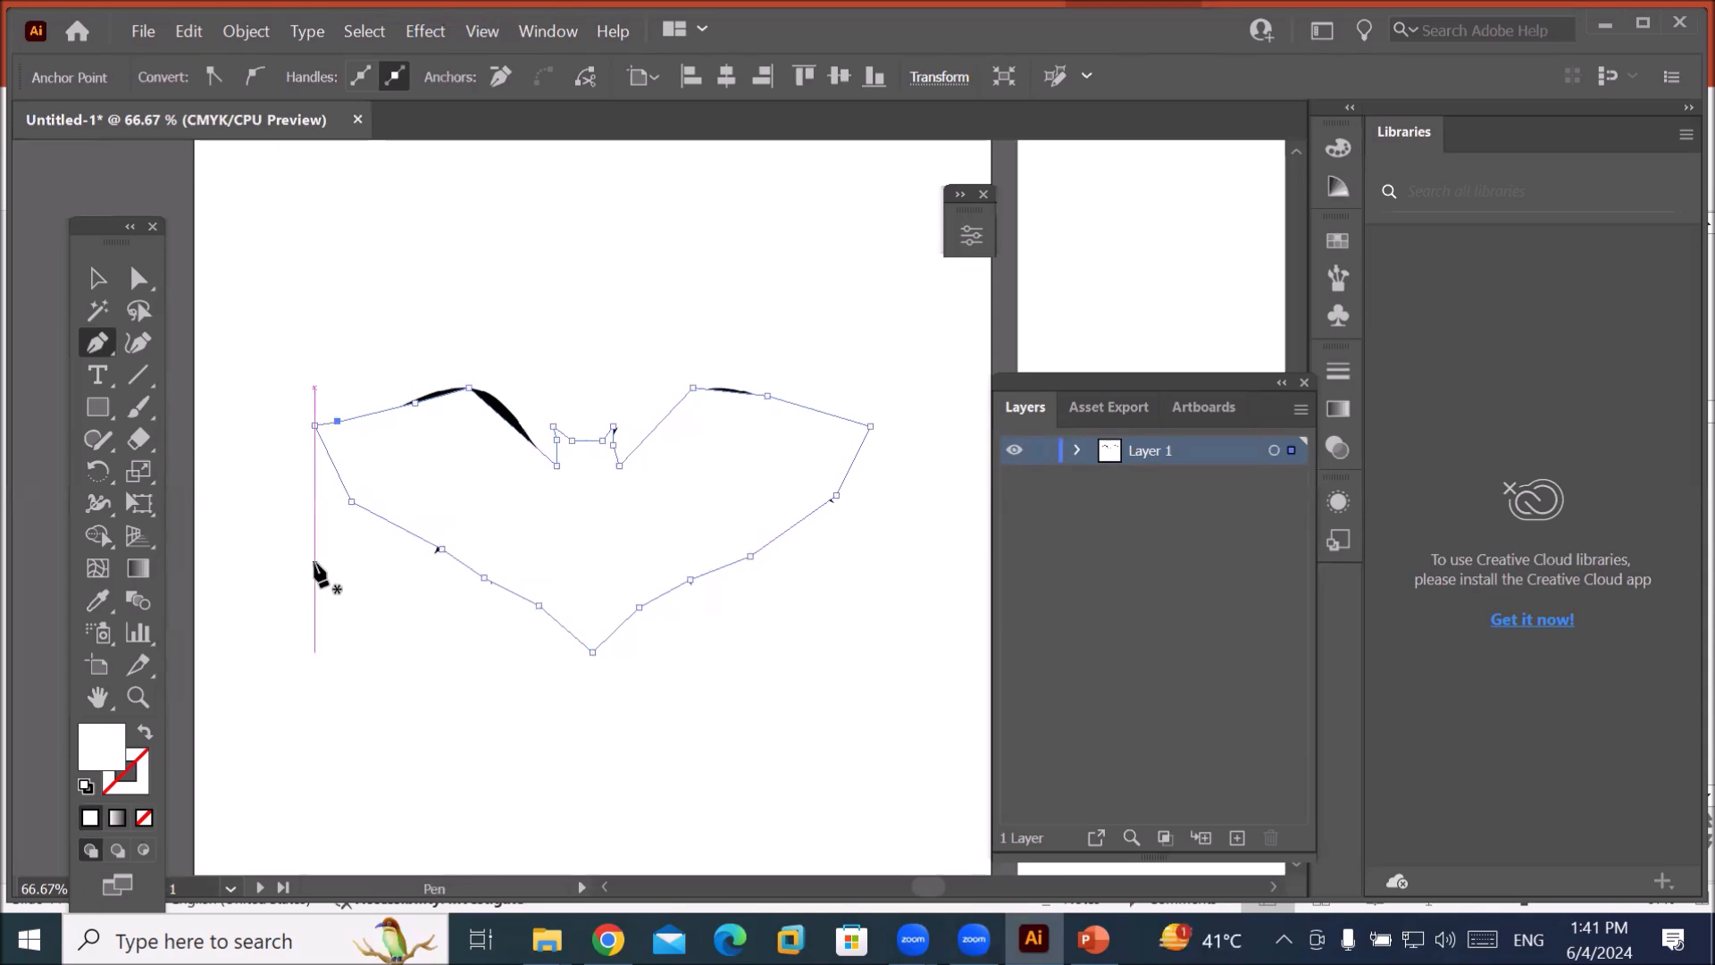
# Apply the default white fill and black stroke to the traced bat outline.
pyautogui.click(86, 787)
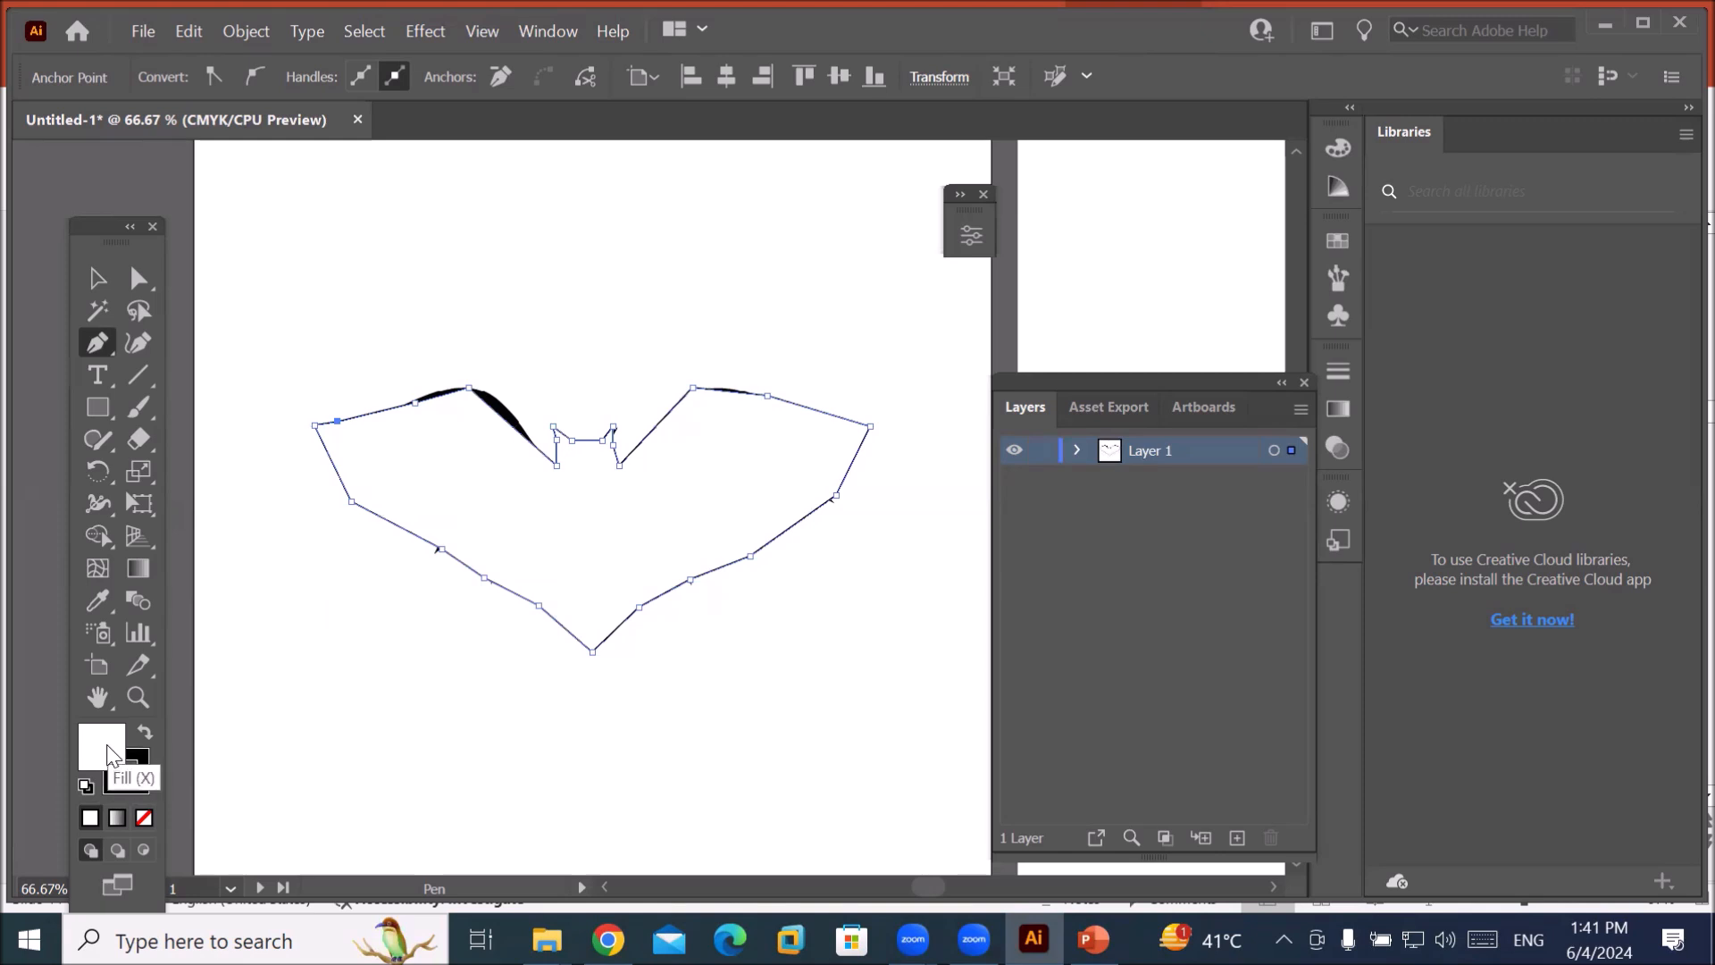
pyautogui.doubleClick(111, 755)
pyautogui.click(1131, 342)
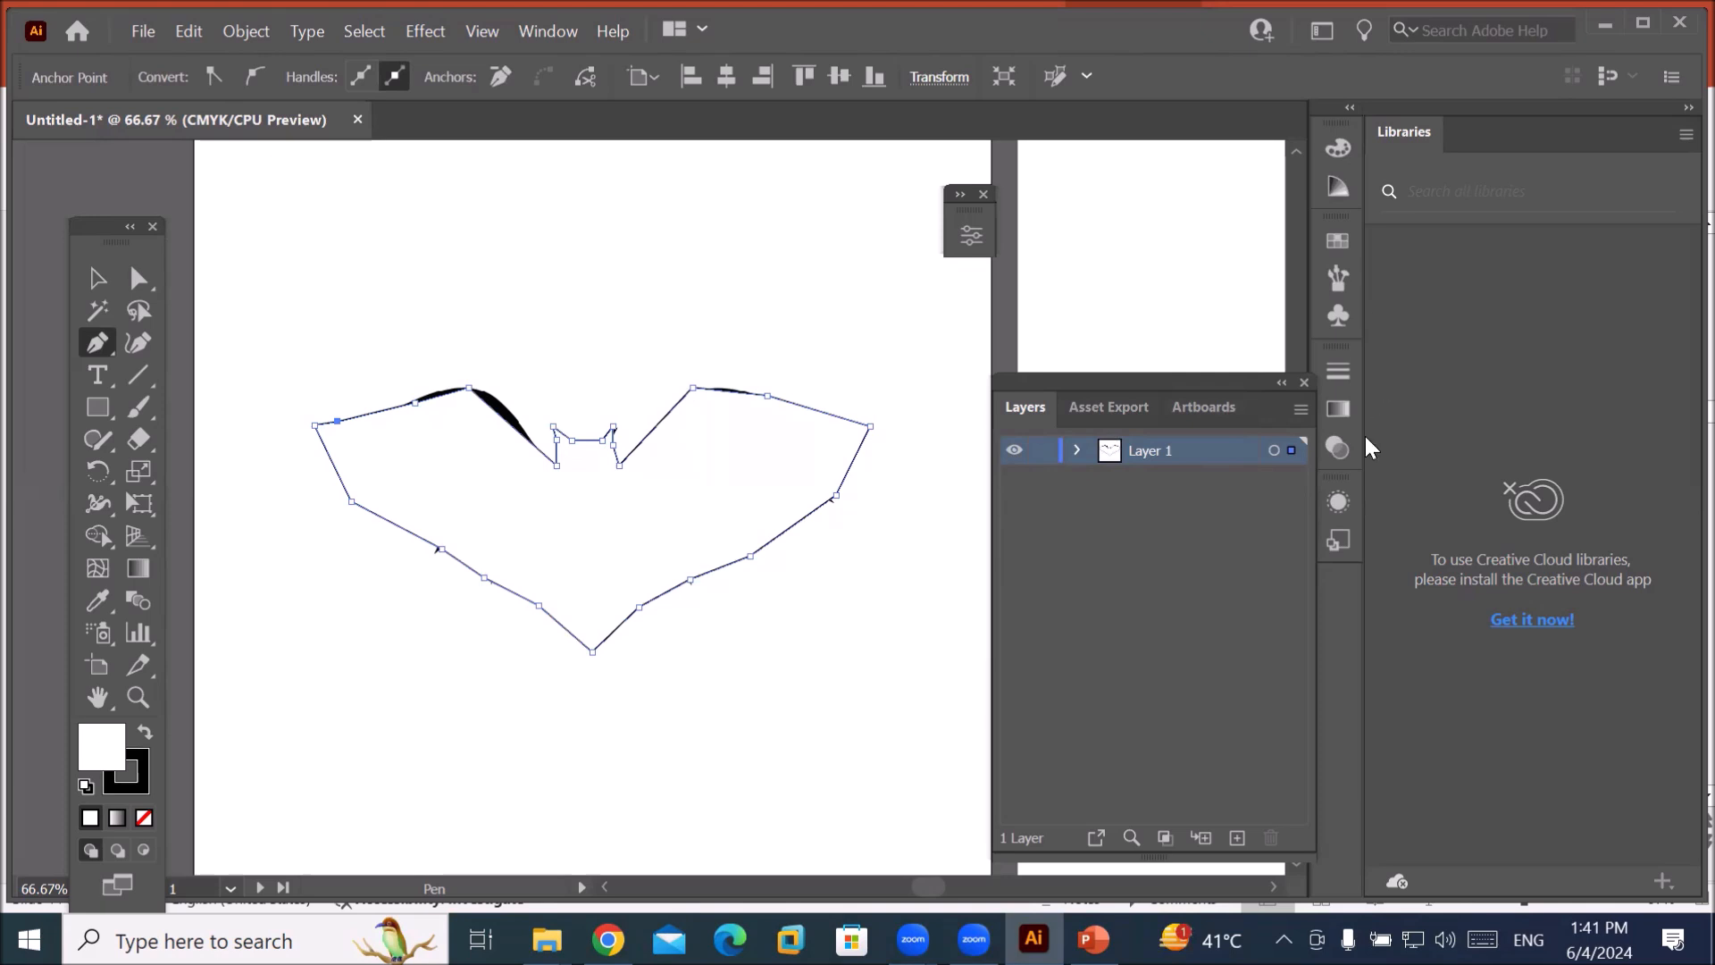
# Set the bat outline's fill to None, keeping the 1 pt black stroke.
pyautogui.click(969, 236)
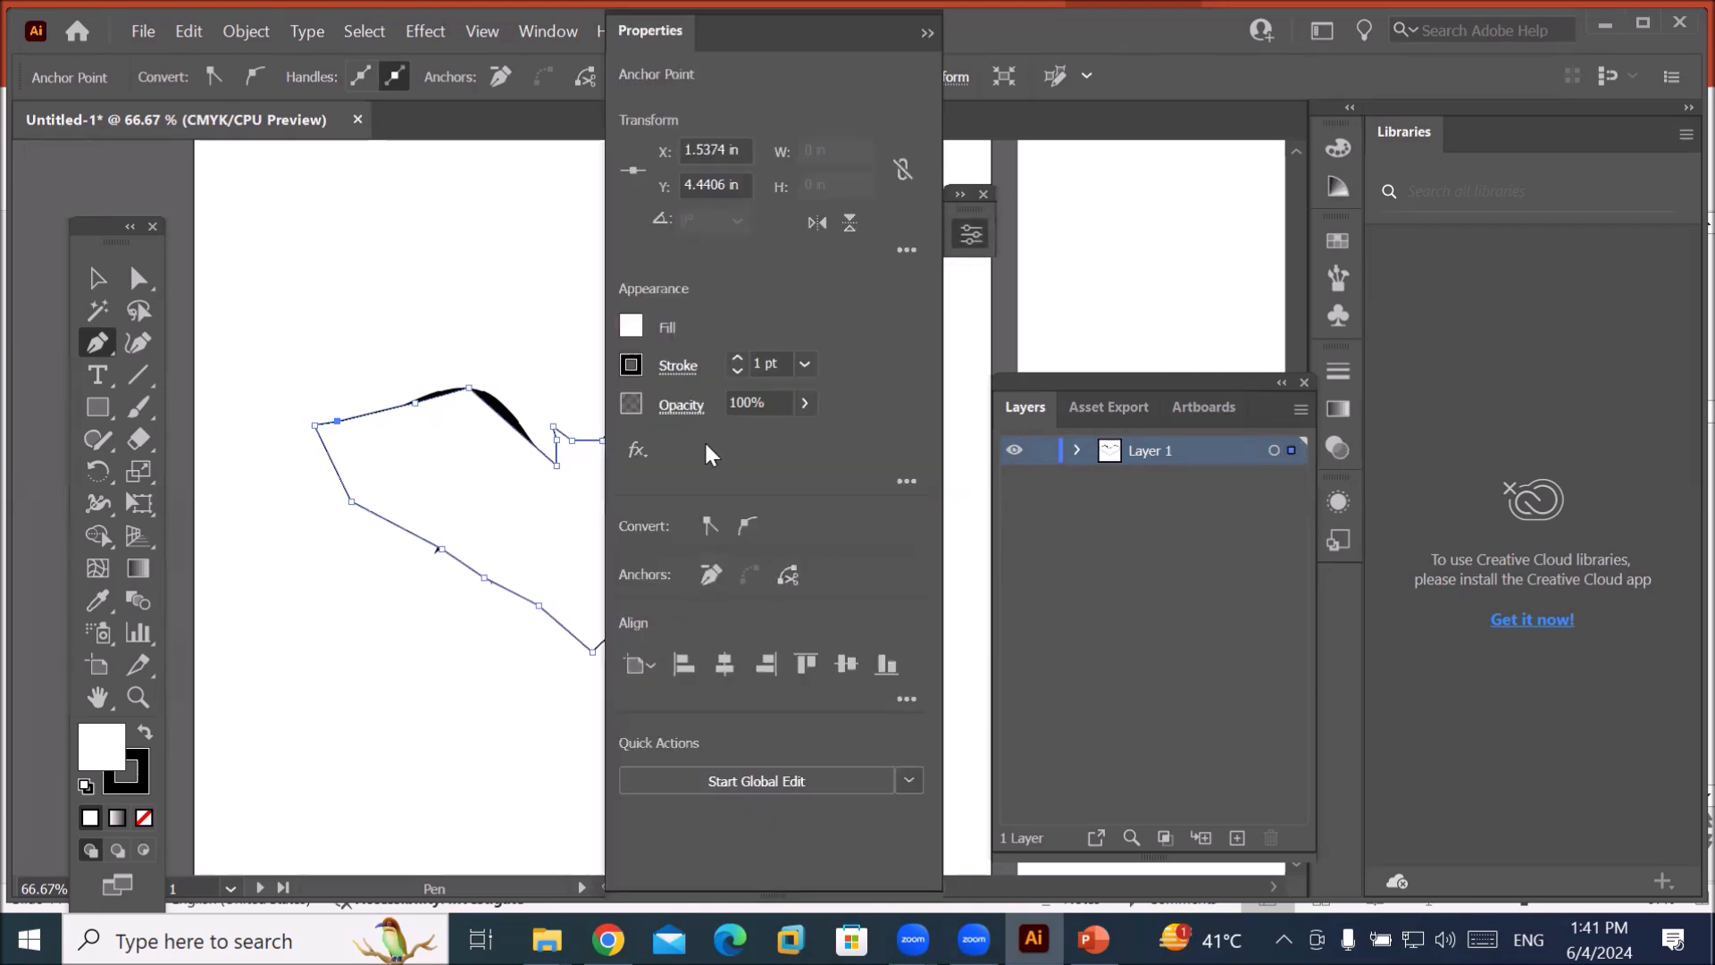
pyautogui.click(630, 327)
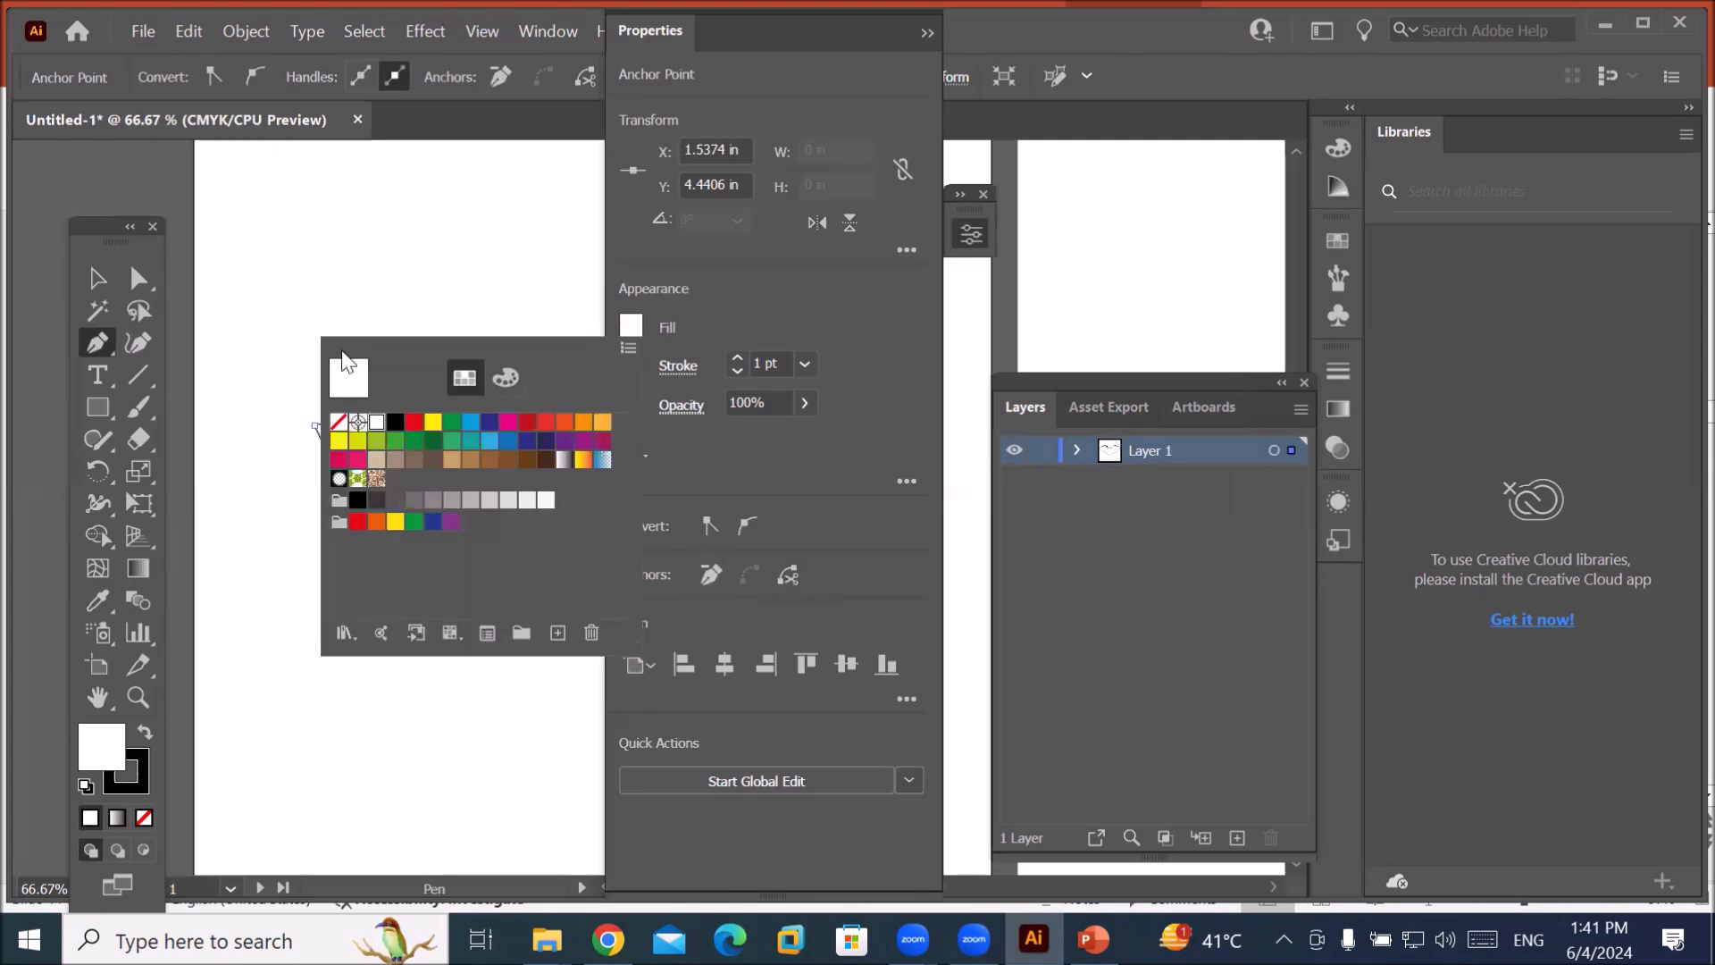
pyautogui.click(339, 421)
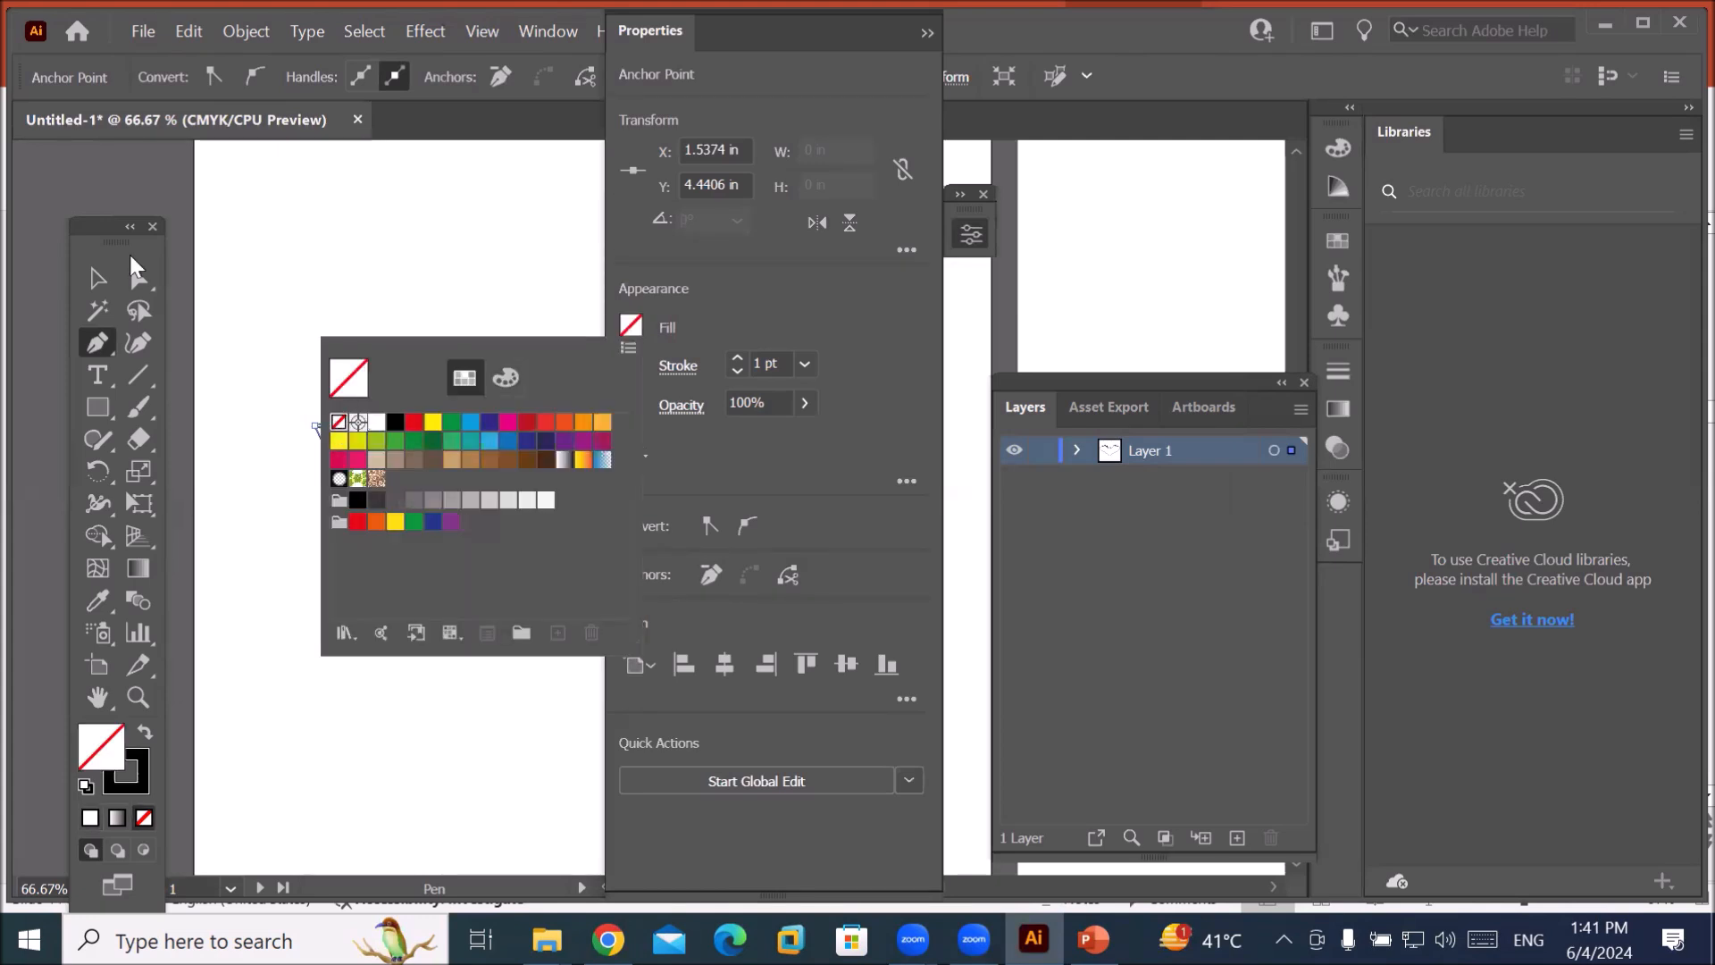
pyautogui.click(97, 282)
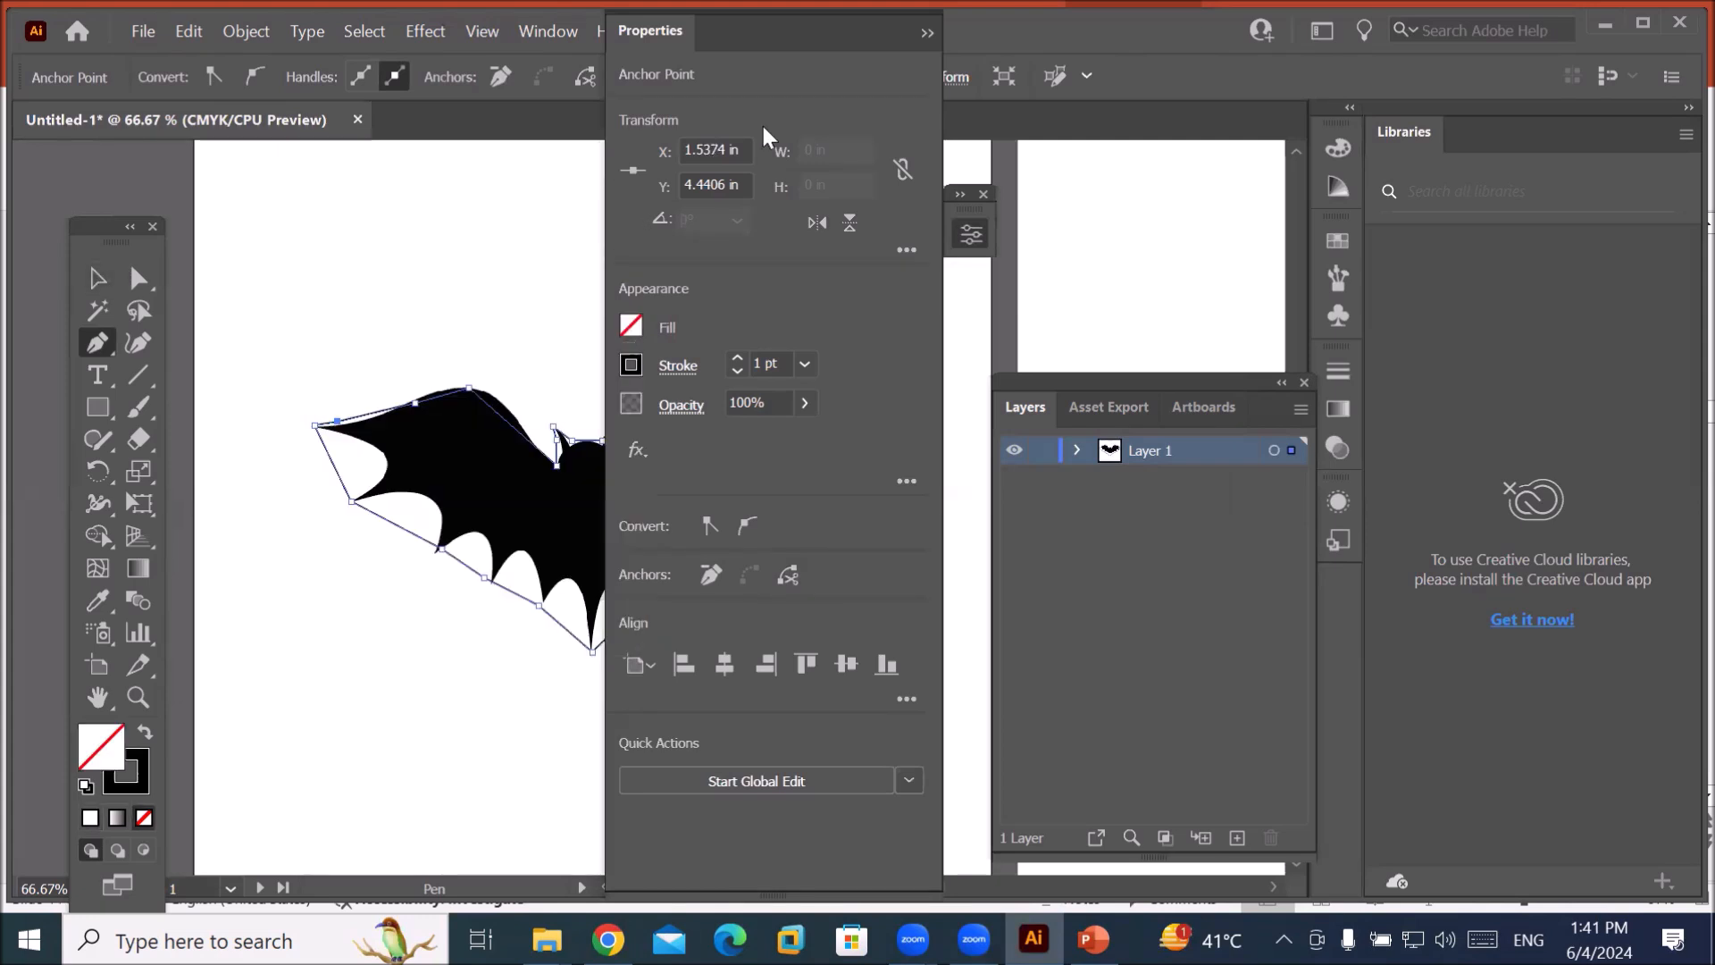
pyautogui.click(927, 33)
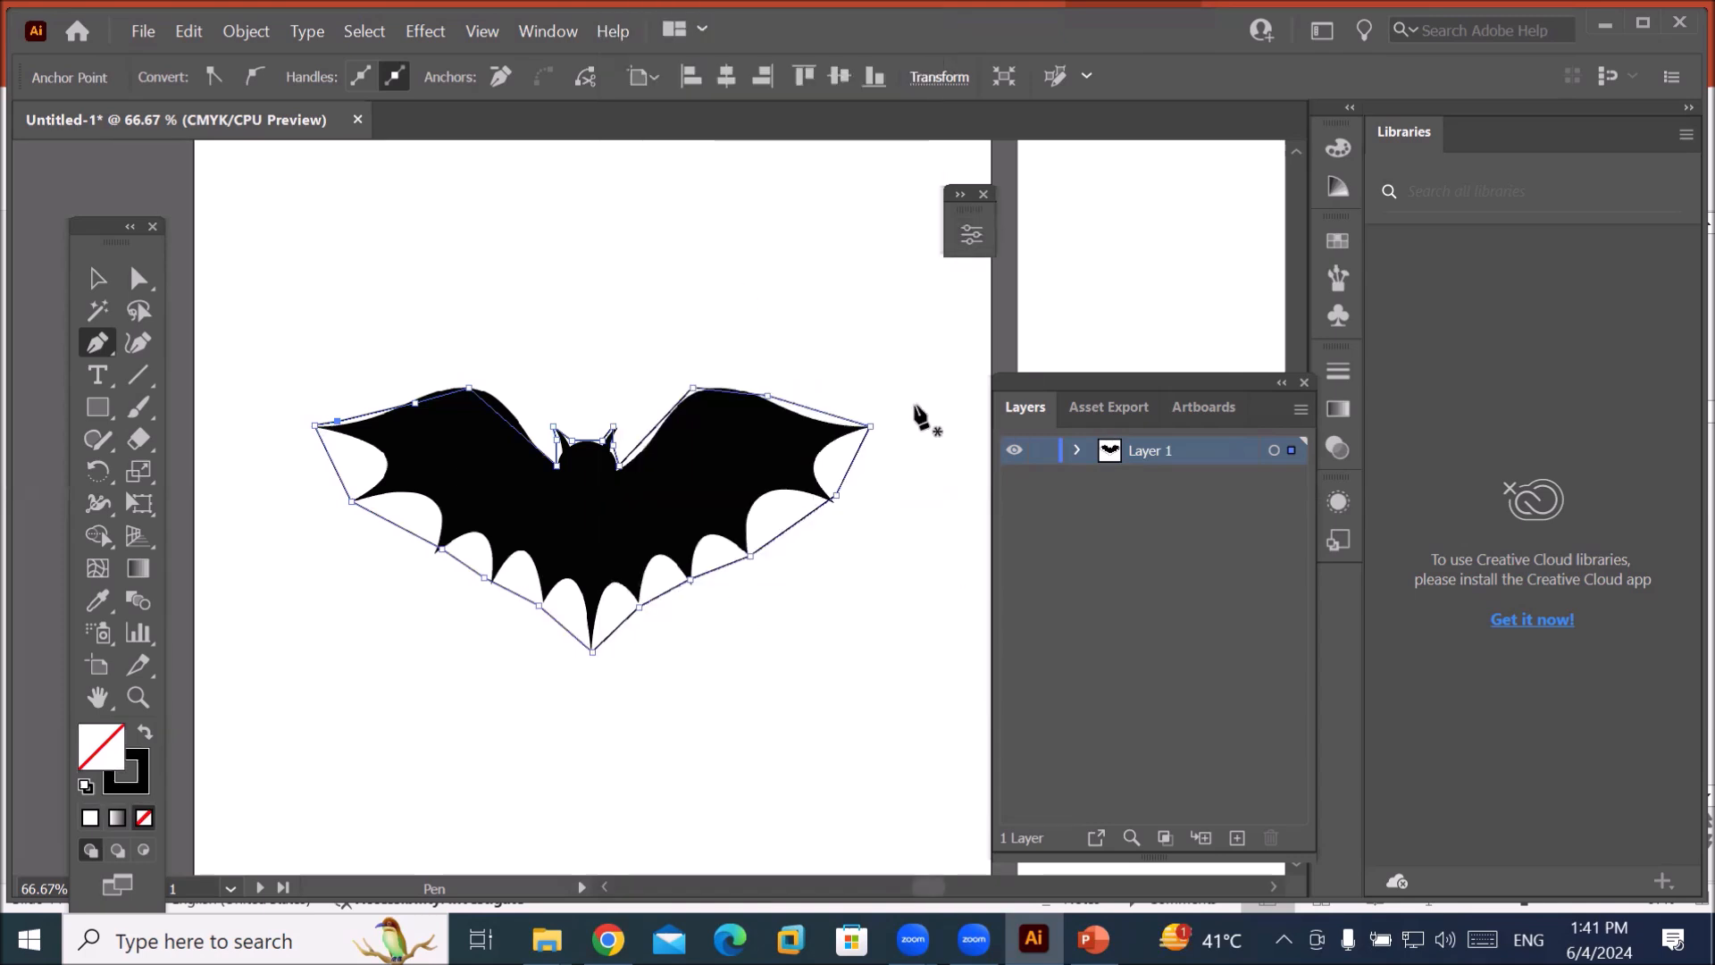
# With the Curvature tool, bend the right wing's two outer lower edges inward to match the picture's scallops.
pyautogui.click(750, 556)
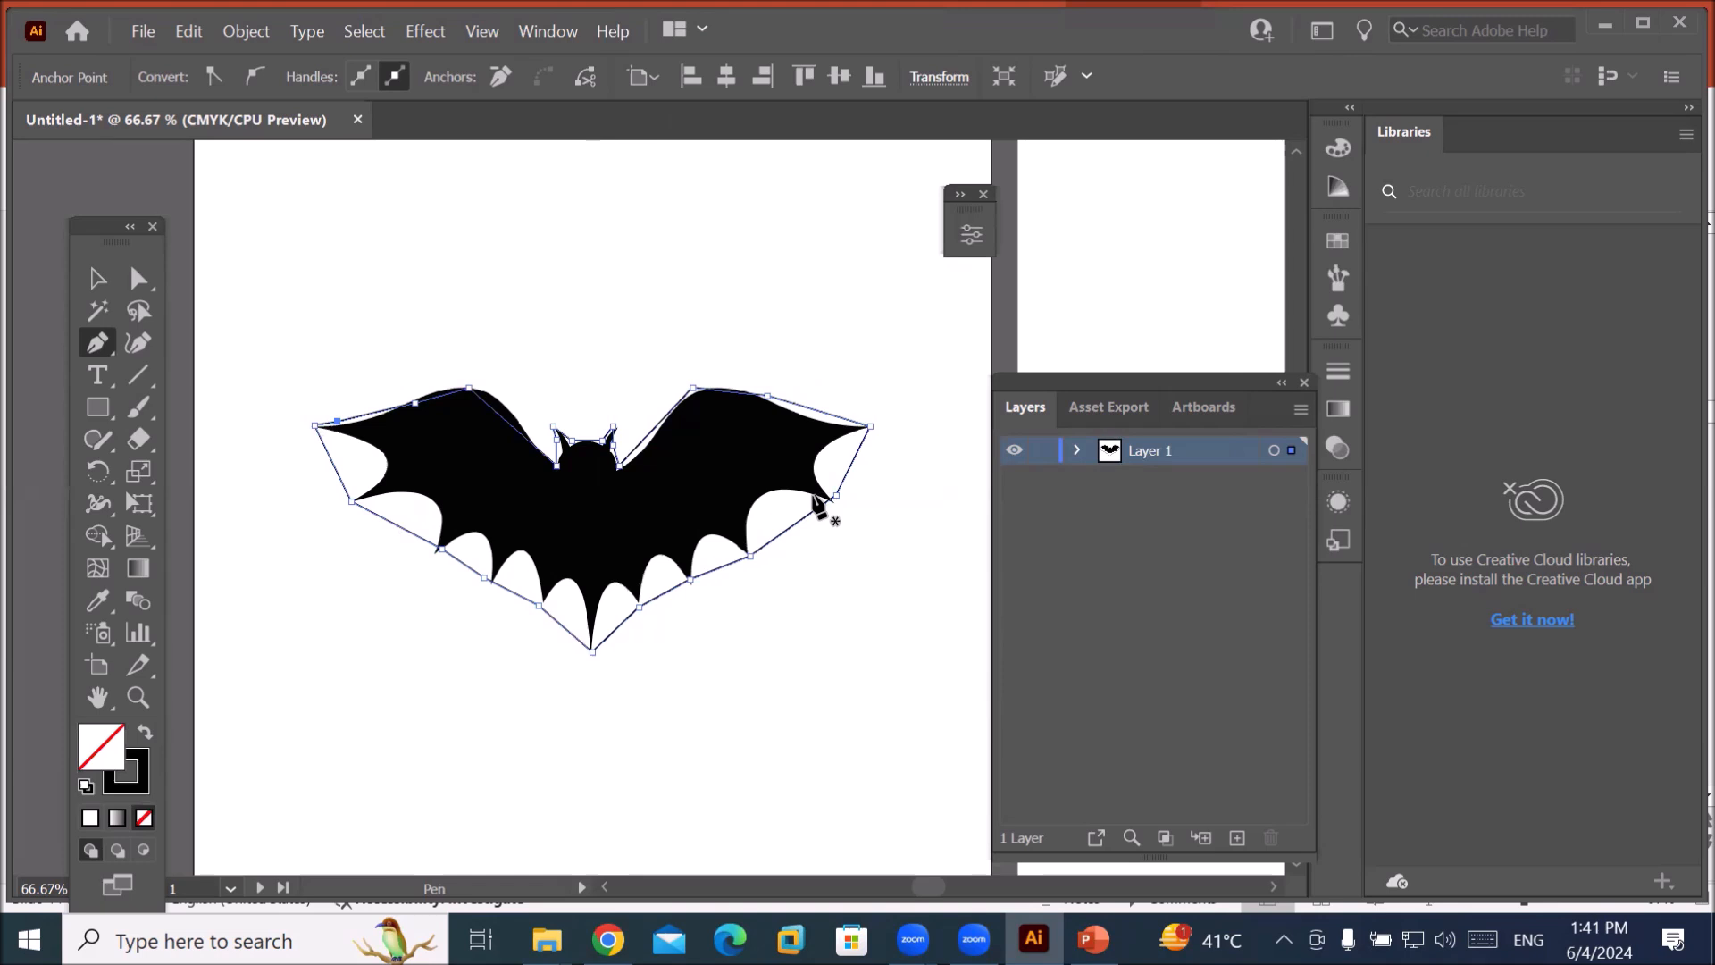
pyautogui.click(138, 344)
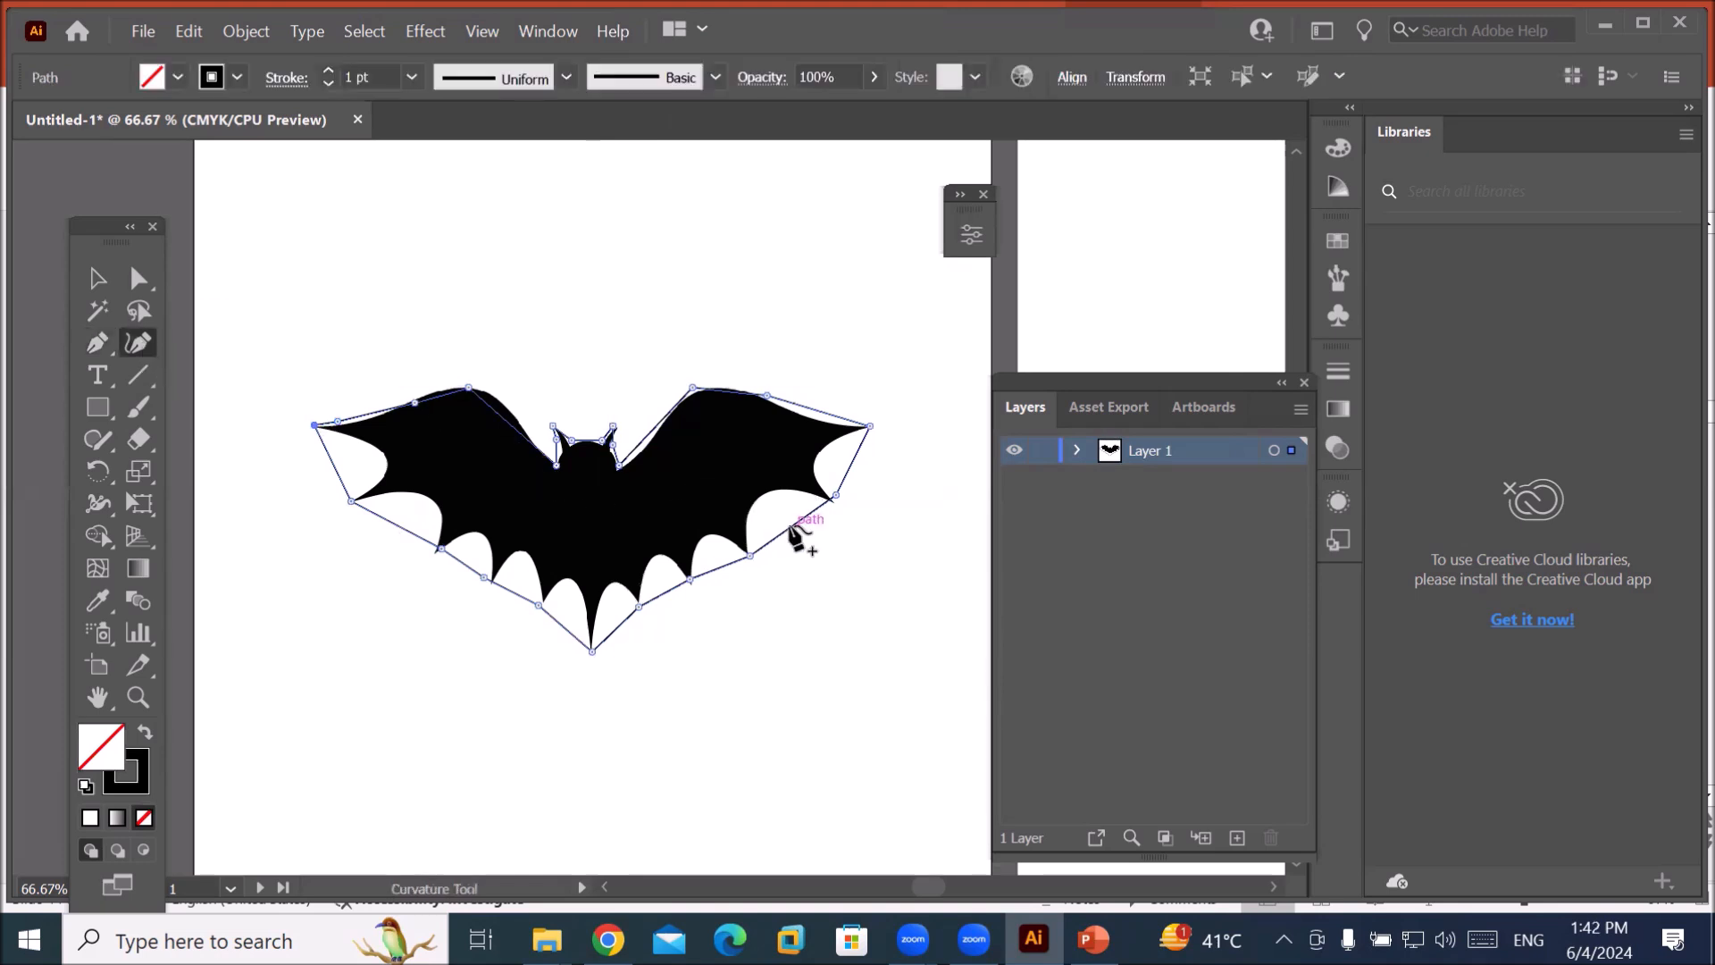
pyautogui.moveTo(790, 527); pyautogui.dragTo(757, 498)
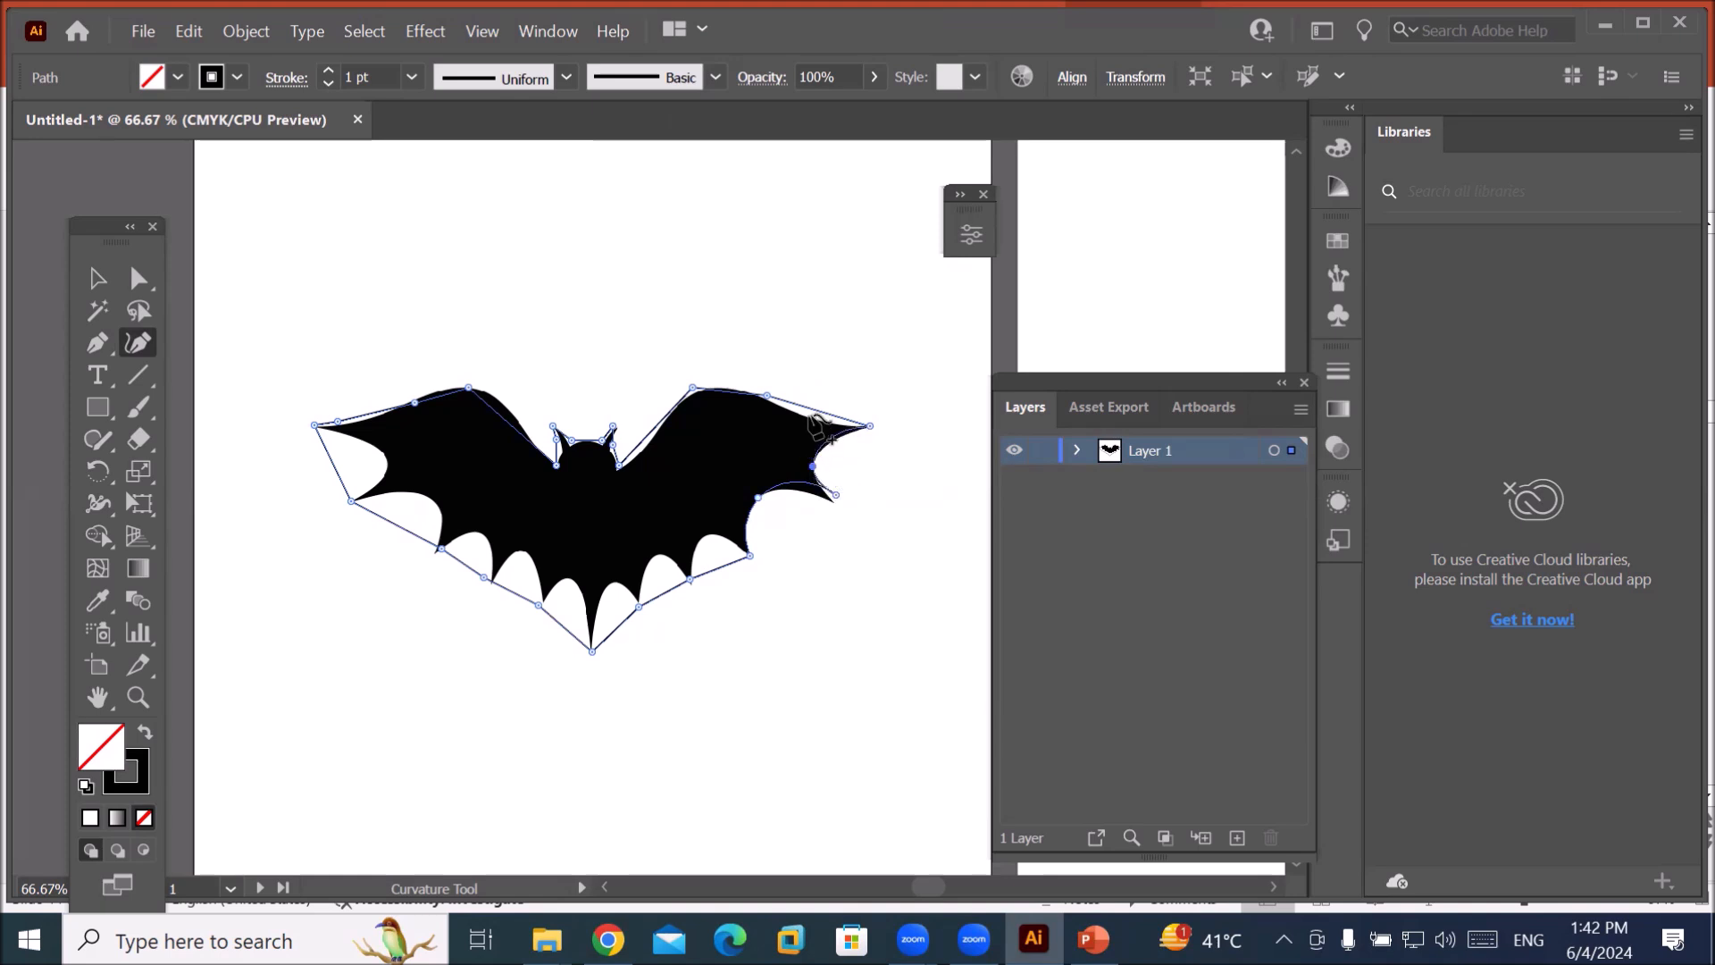
# Bend the right wing's upper edge between the peak and outer tip downward to follow the picture.
pyautogui.scroll(4, 866, 407)
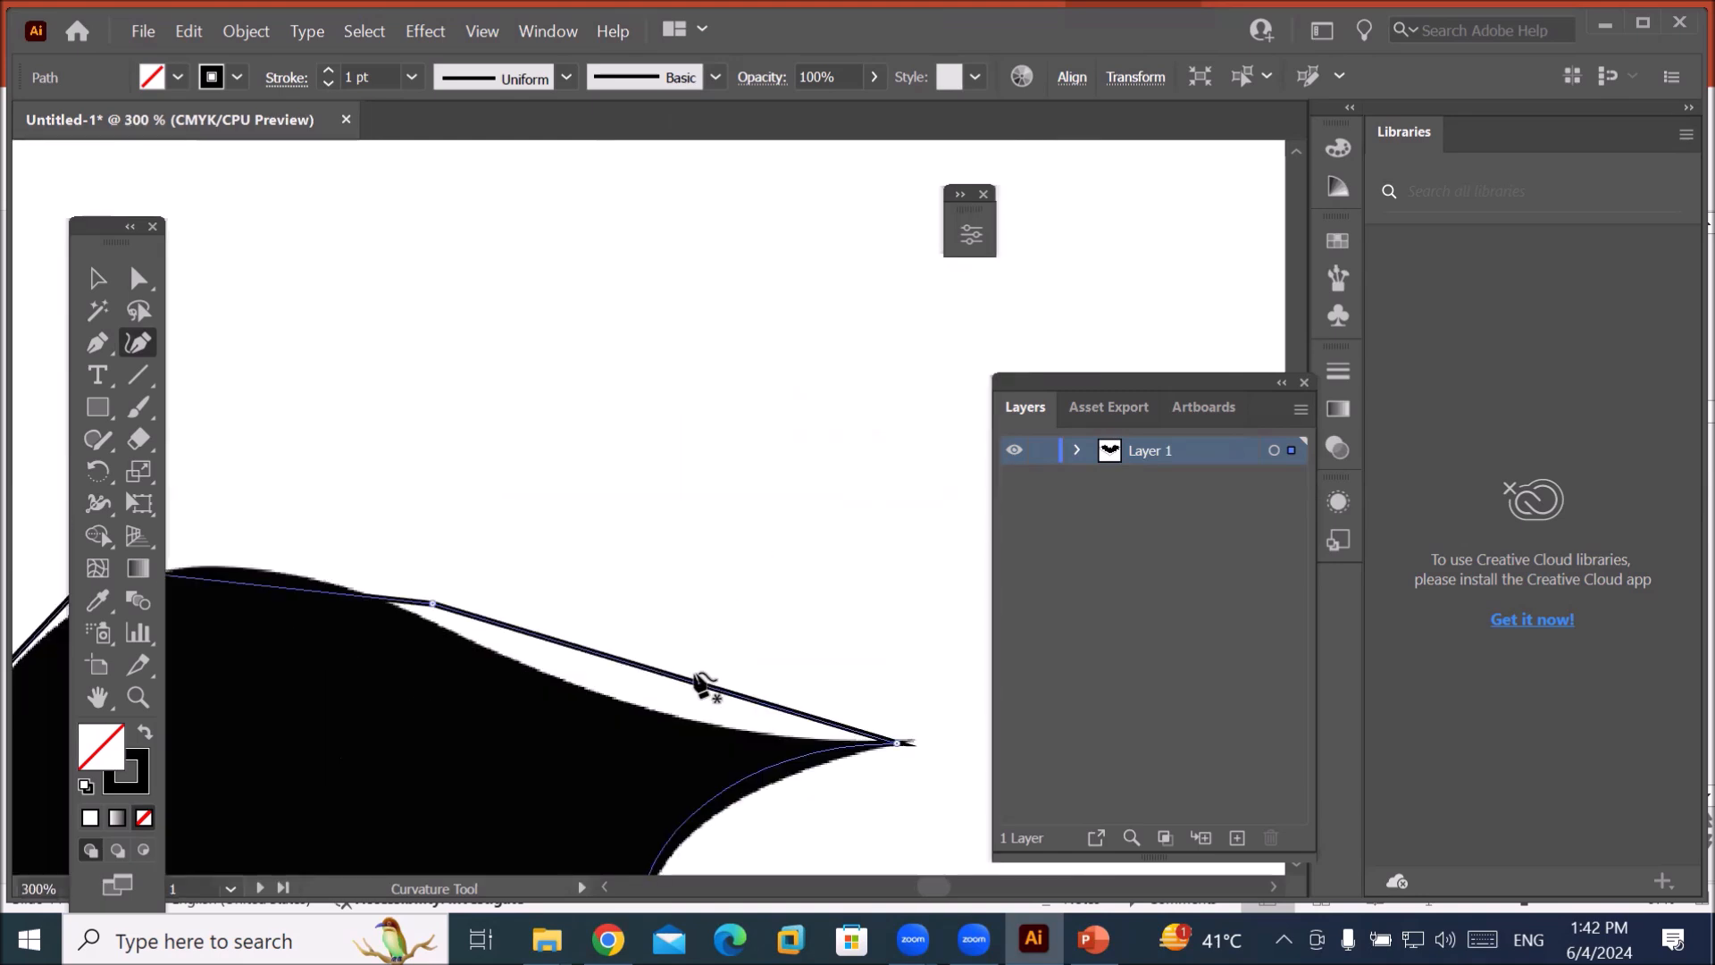
pyautogui.moveTo(681, 686); pyautogui.dragTo(655, 705)
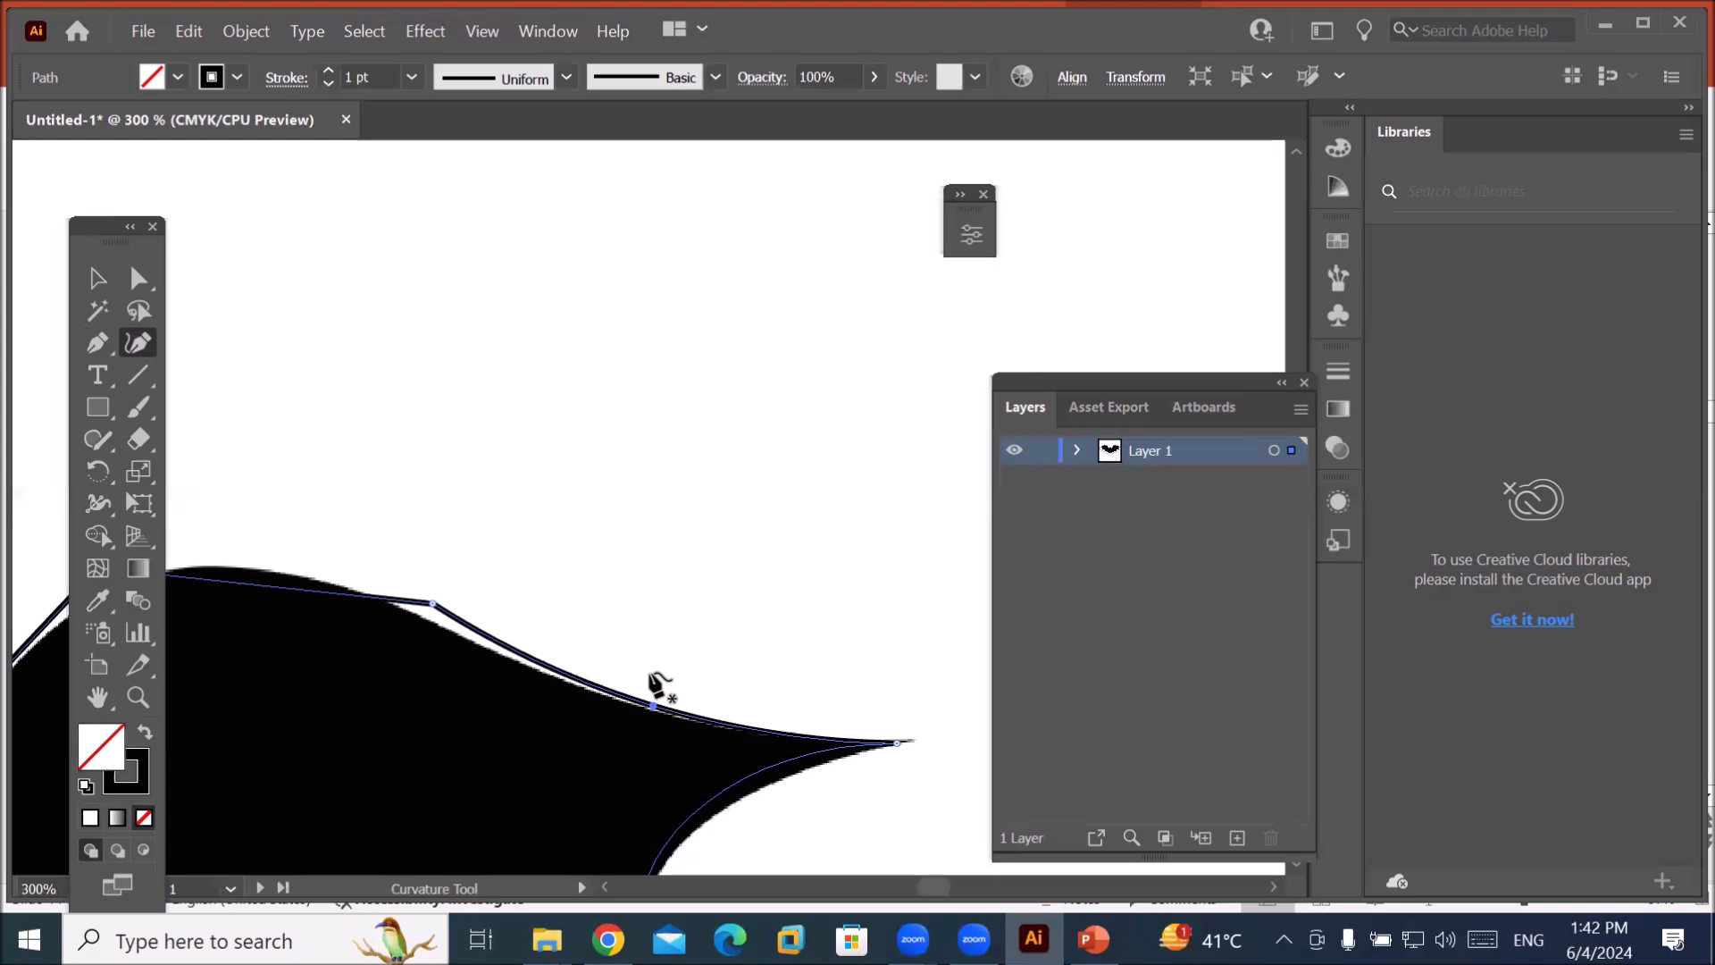
pyautogui.moveTo(517, 593); pyautogui.dragTo(823, 386)
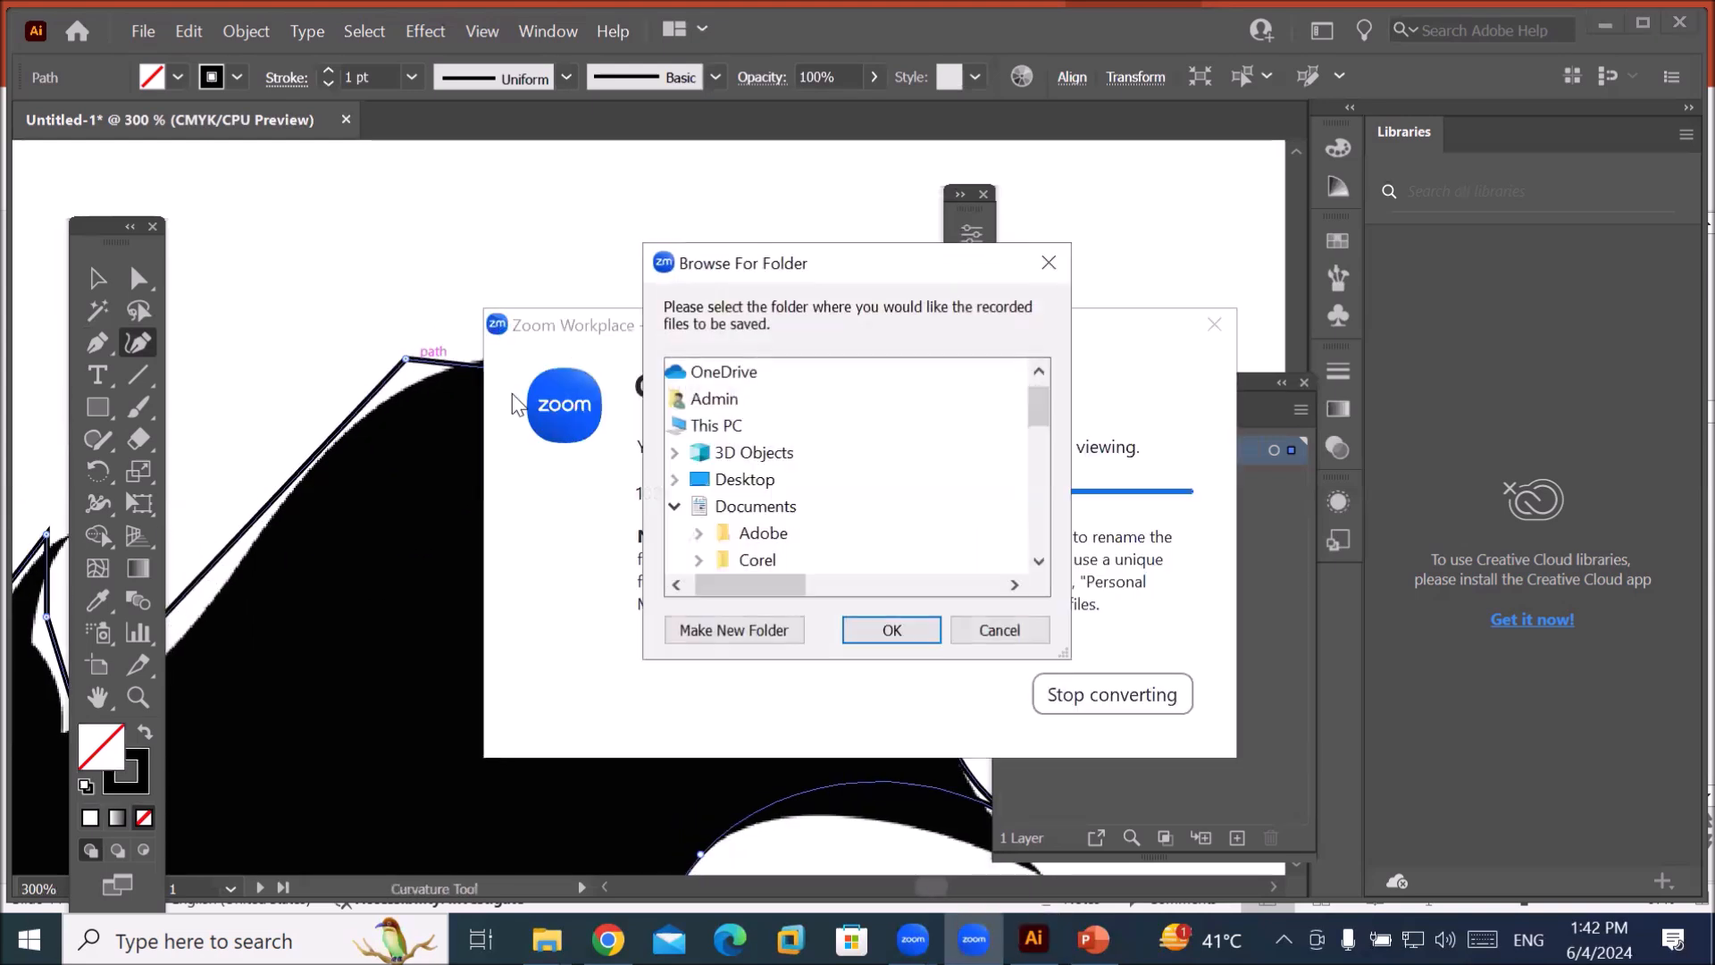
# Accept the save folder for the Zoom recording and curve the right wing's inner upper edge near the head inward.
pyautogui.click(865, 629)
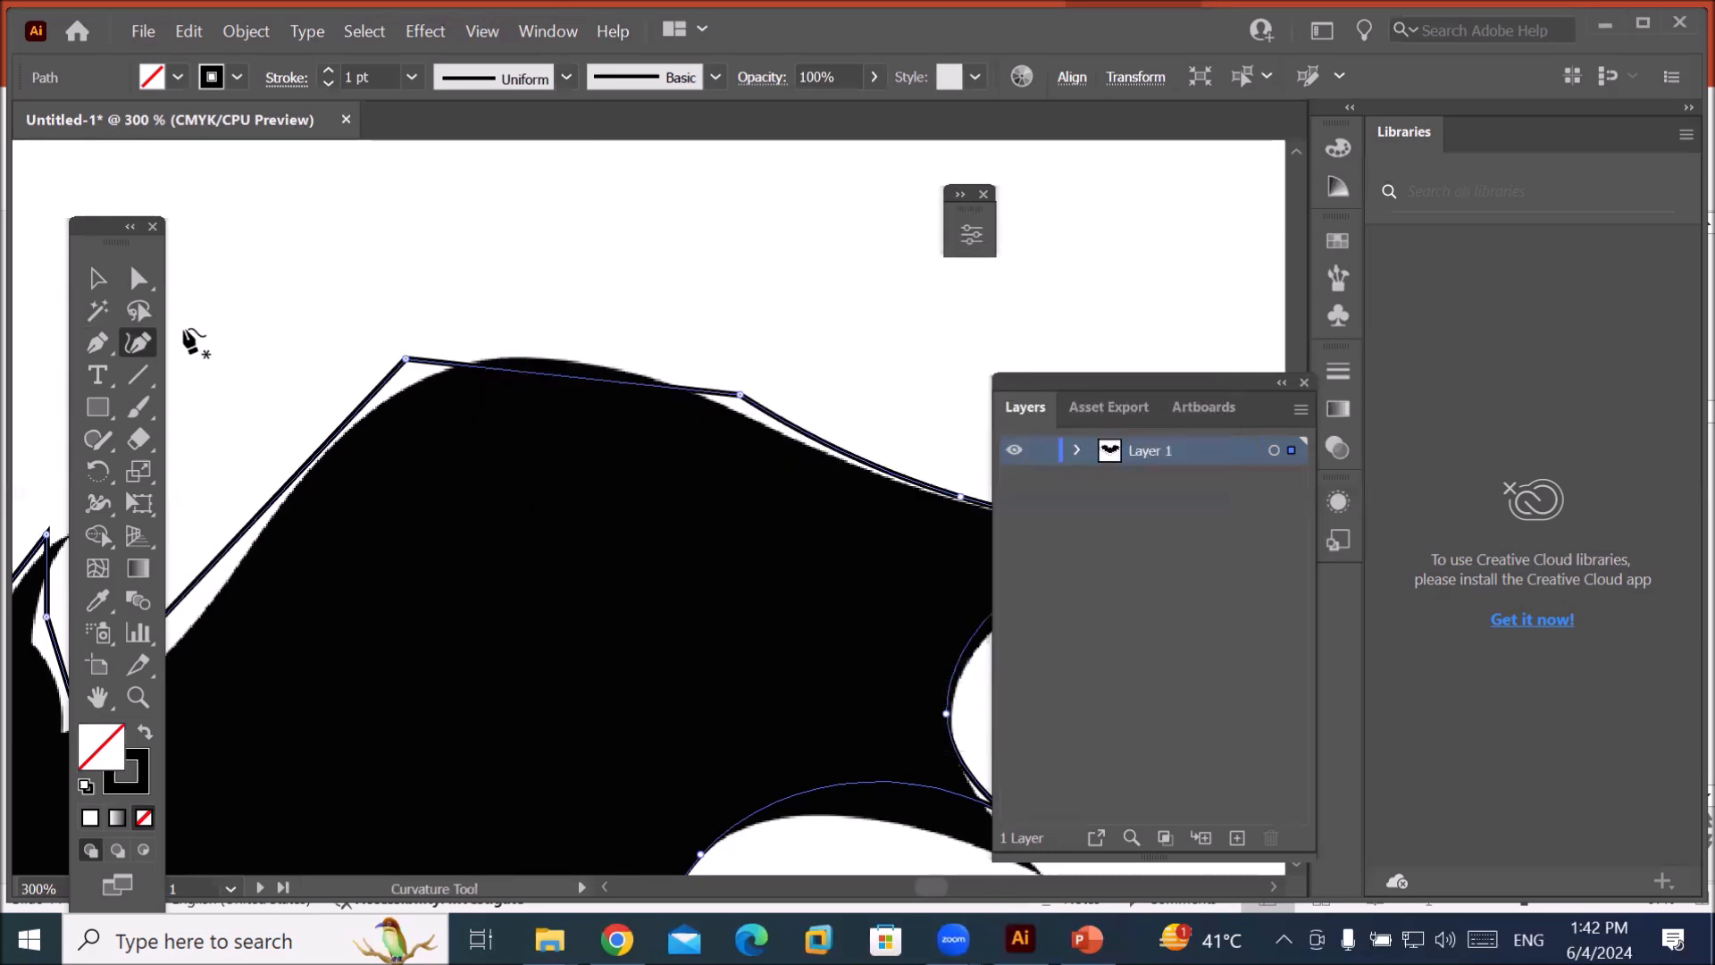
pyautogui.moveTo(103, 236); pyautogui.dragTo(787, 464)
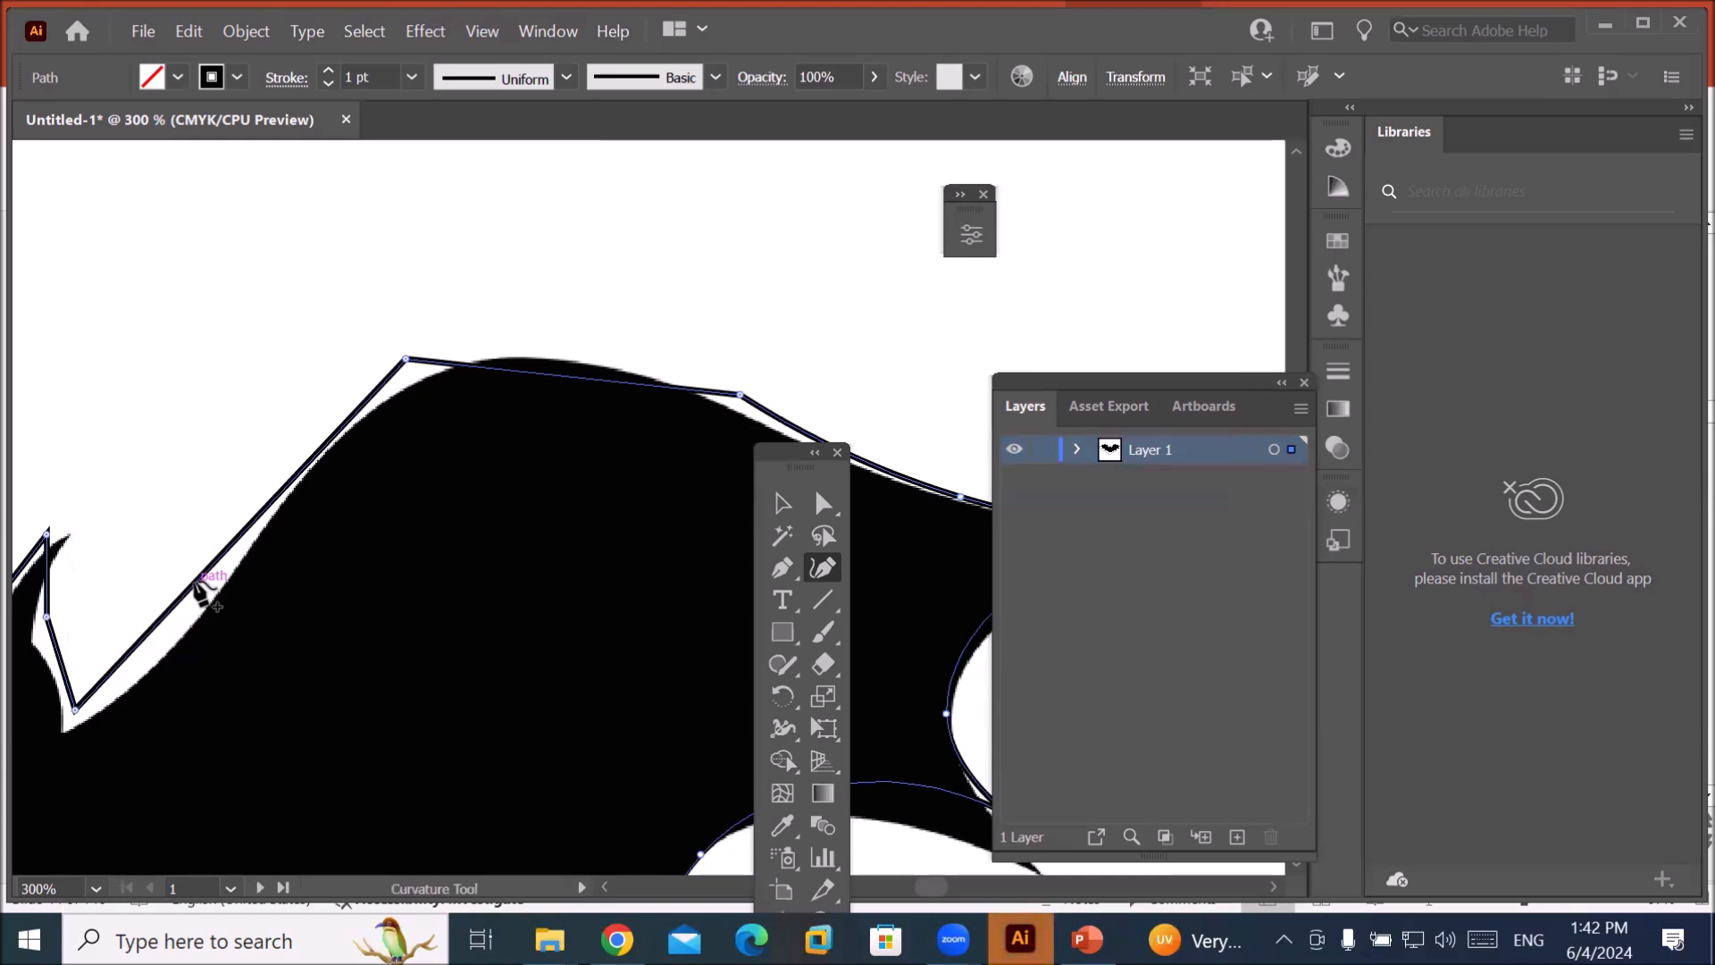
pyautogui.click(205, 606)
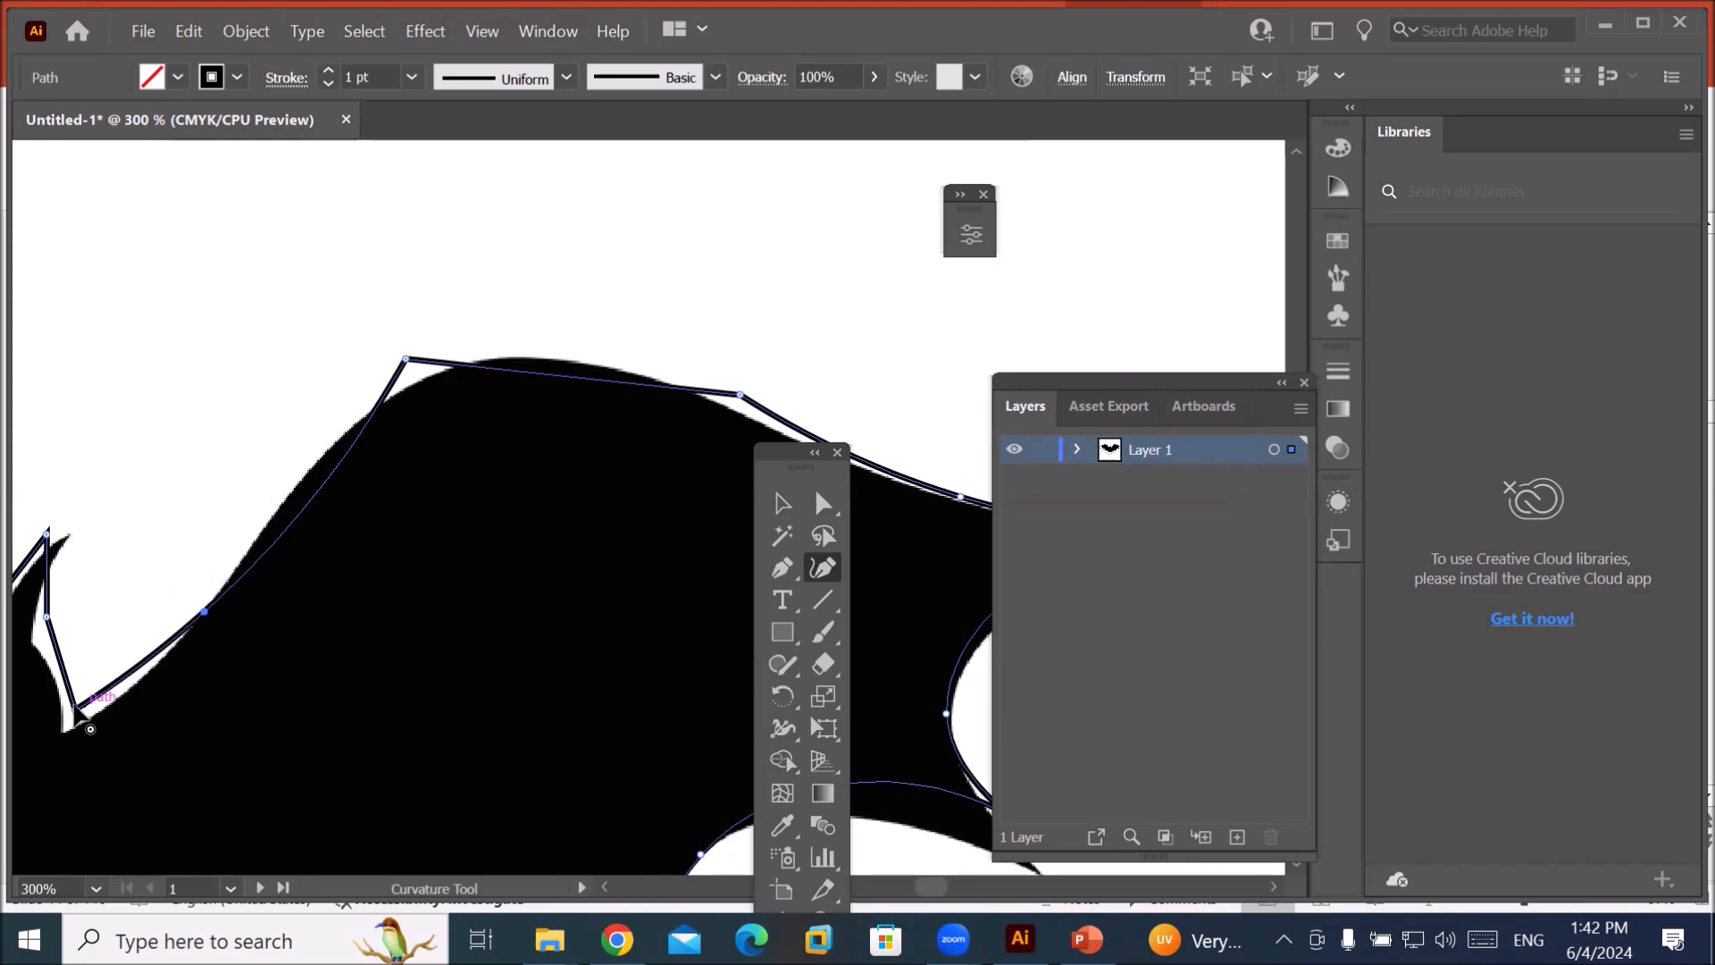
# Move the anchors beside the ear onto the bat silhouette and bend the path around the hump of the right wing's upper edge.
pyautogui.moveTo(76, 708); pyautogui.dragTo(66, 730)
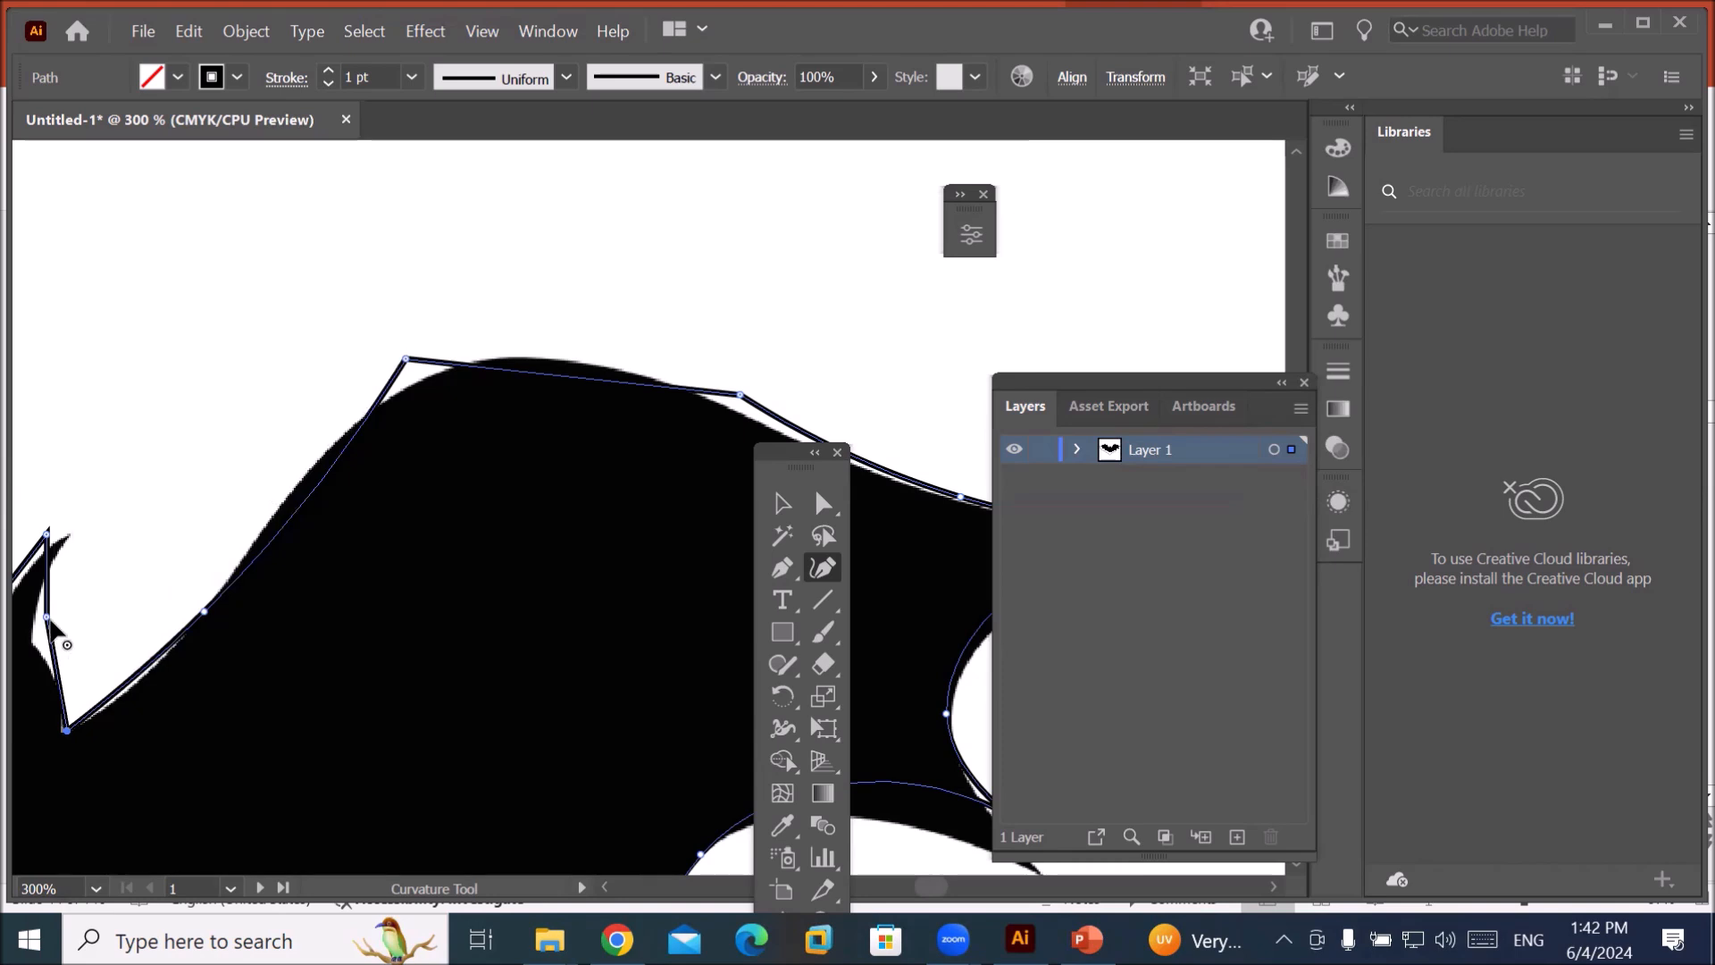
pyautogui.moveTo(47, 617); pyautogui.dragTo(34, 643)
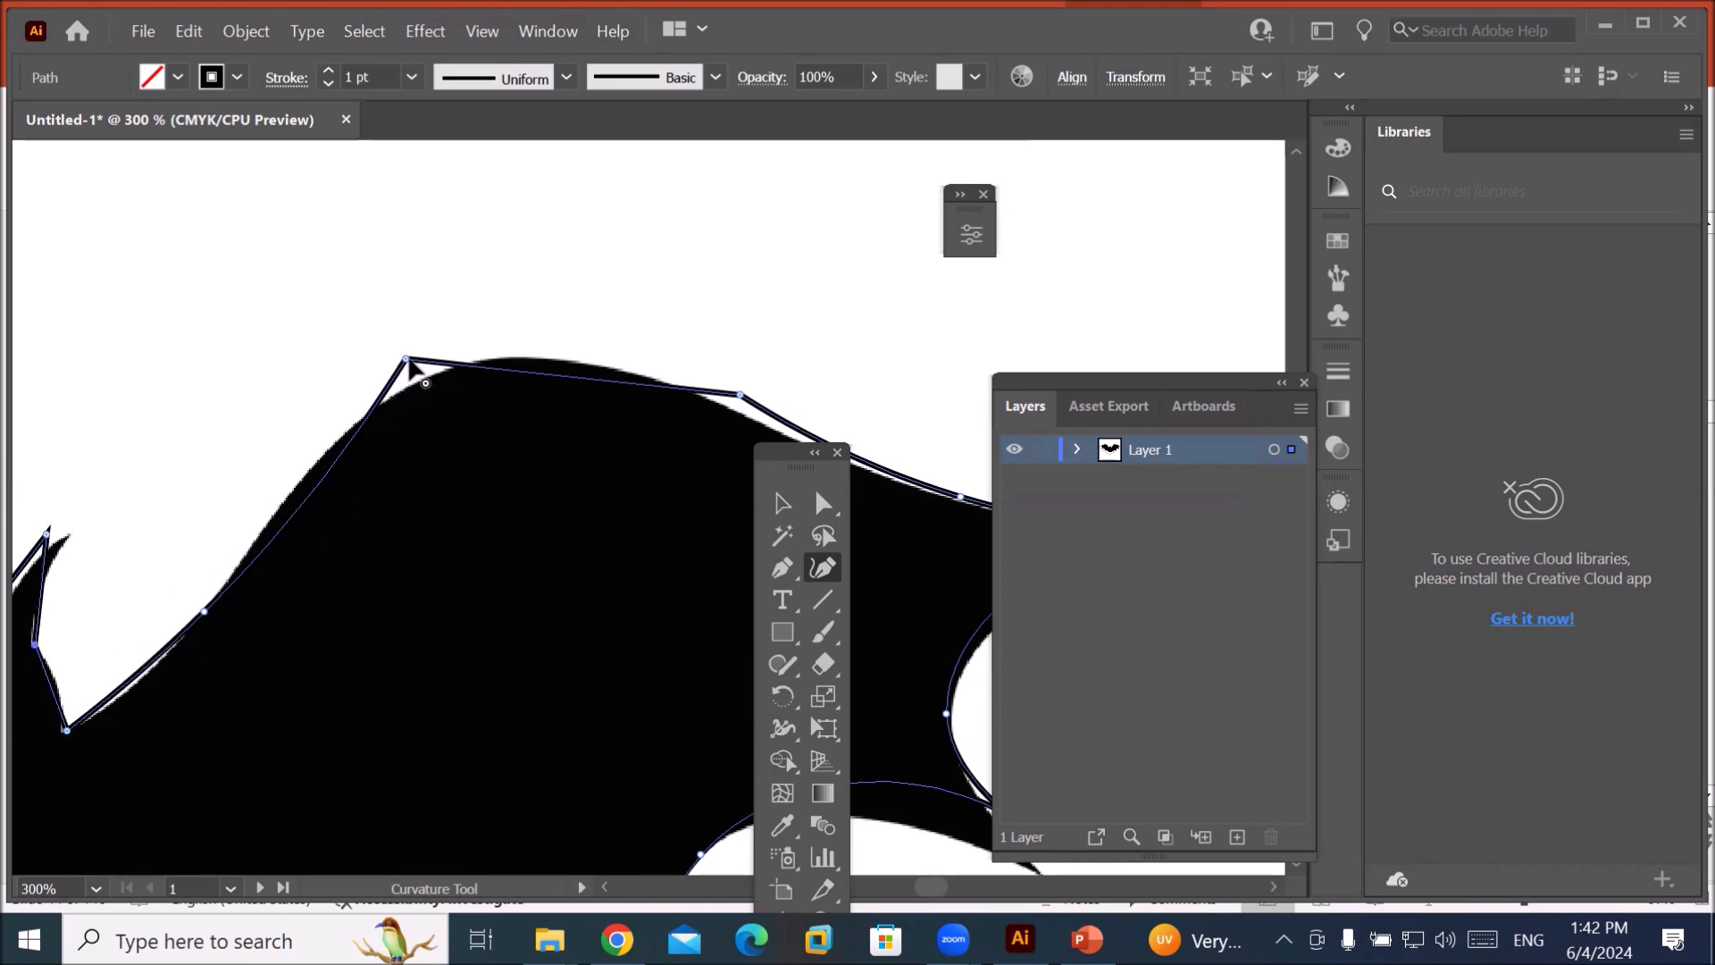
pyautogui.moveTo(405, 359); pyautogui.dragTo(411, 376)
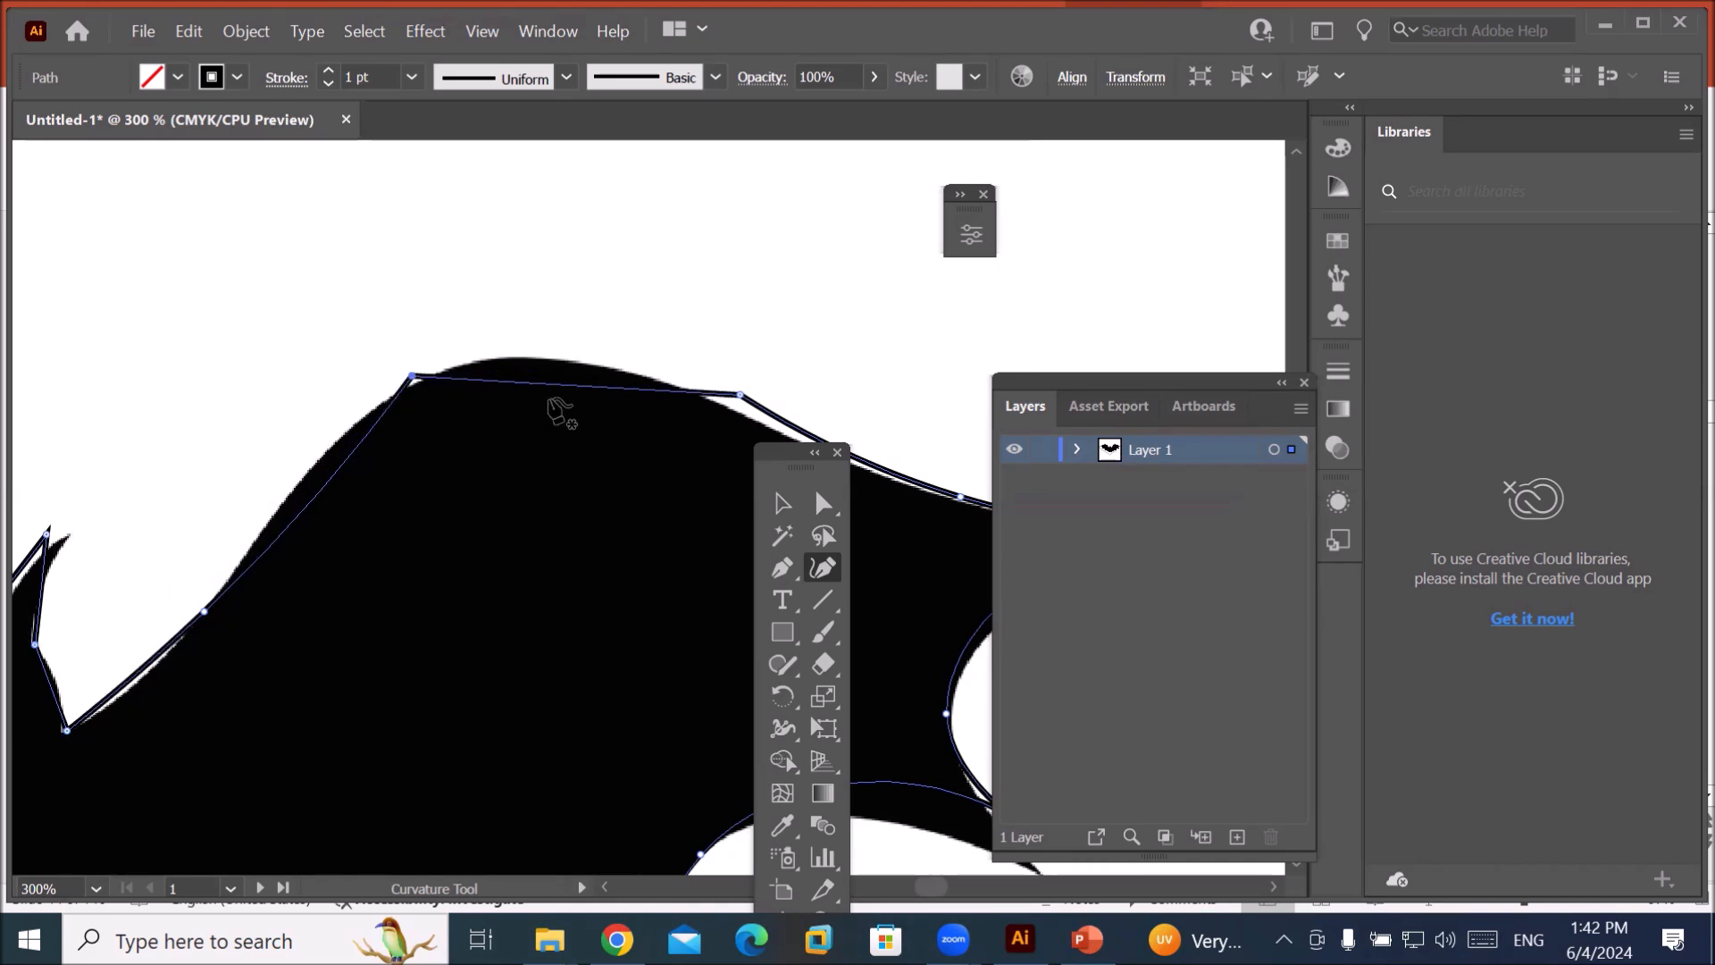
pyautogui.moveTo(574, 384); pyautogui.dragTo(546, 357)
pyautogui.moveTo(740, 394); pyautogui.dragTo(736, 410)
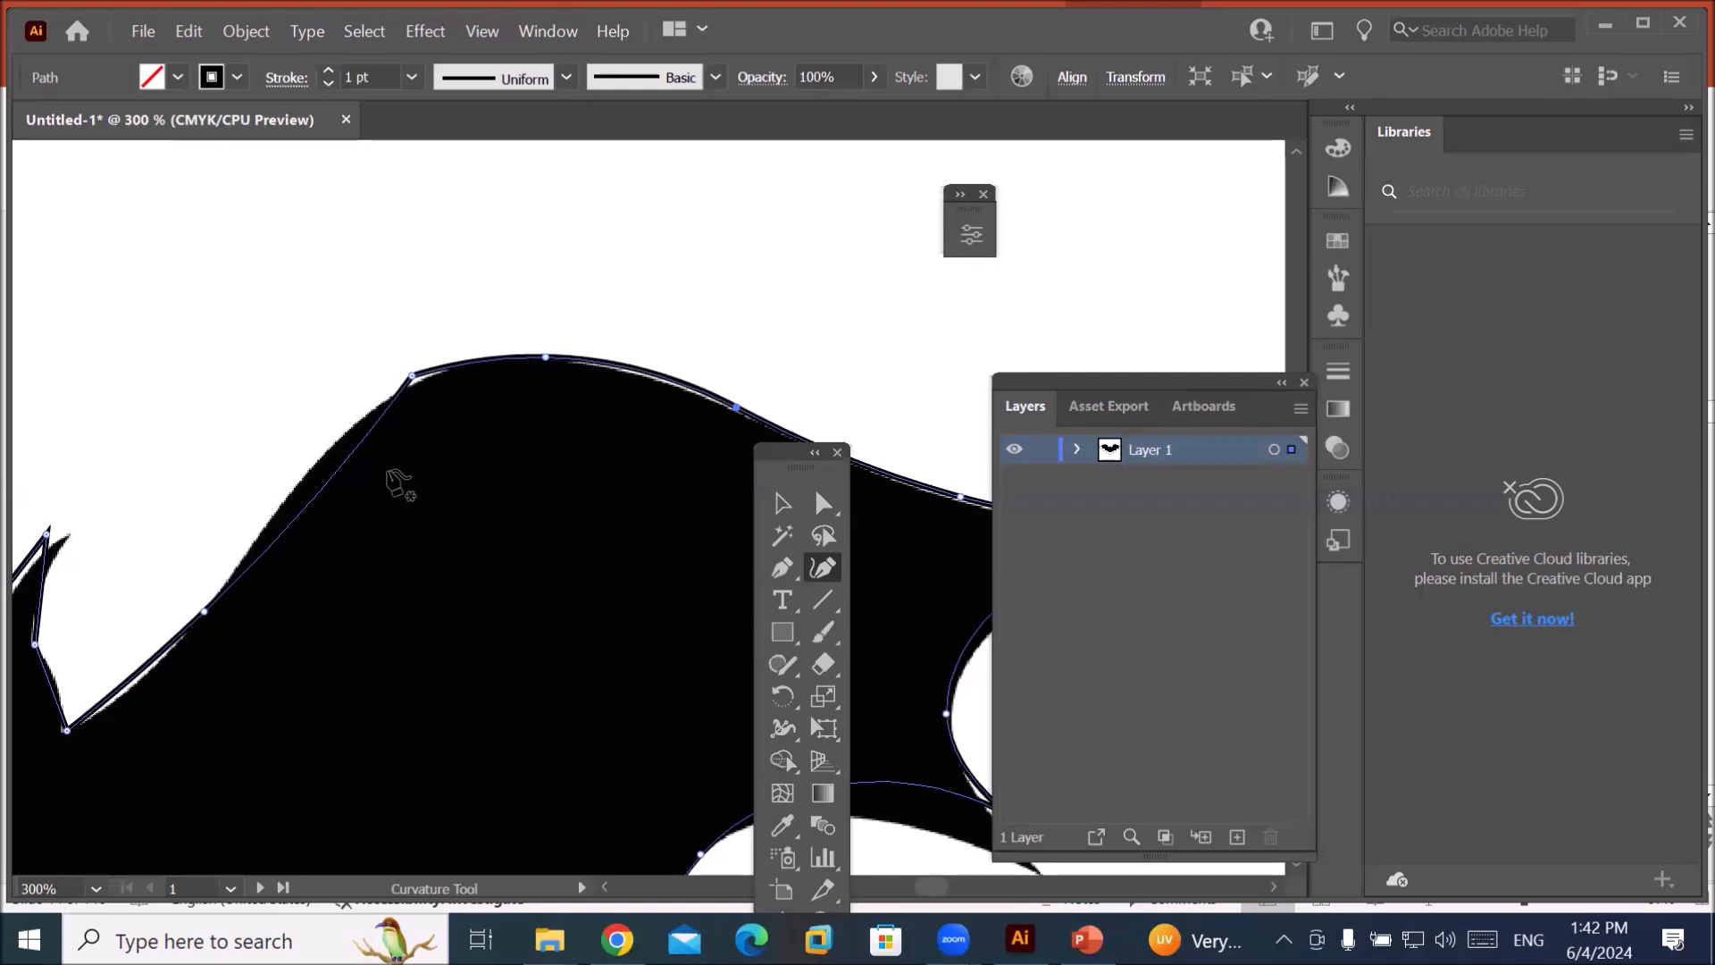
pyautogui.moveTo(412, 376); pyautogui.dragTo(421, 381)
pyautogui.moveTo(336, 476); pyautogui.dragTo(342, 438)
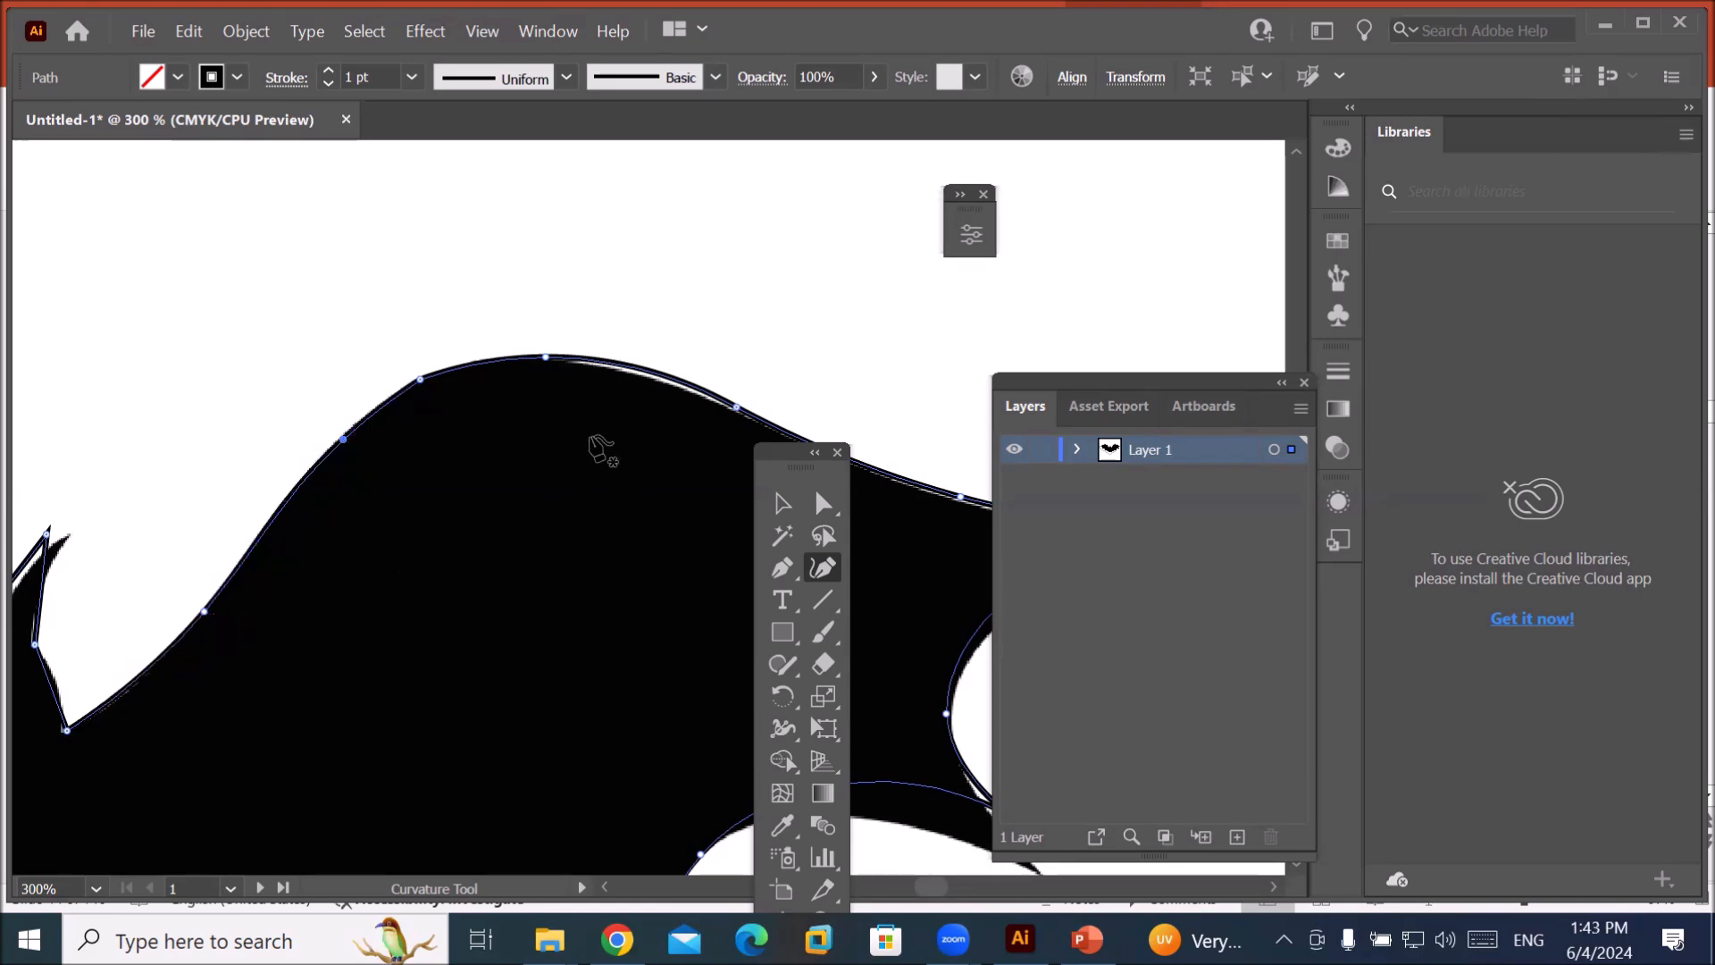
# Add anchor points on the descending slope of the right wing's upper hump to pull the path closer to the silhouette.
pyautogui.click(655, 372)
pyautogui.click(651, 371)
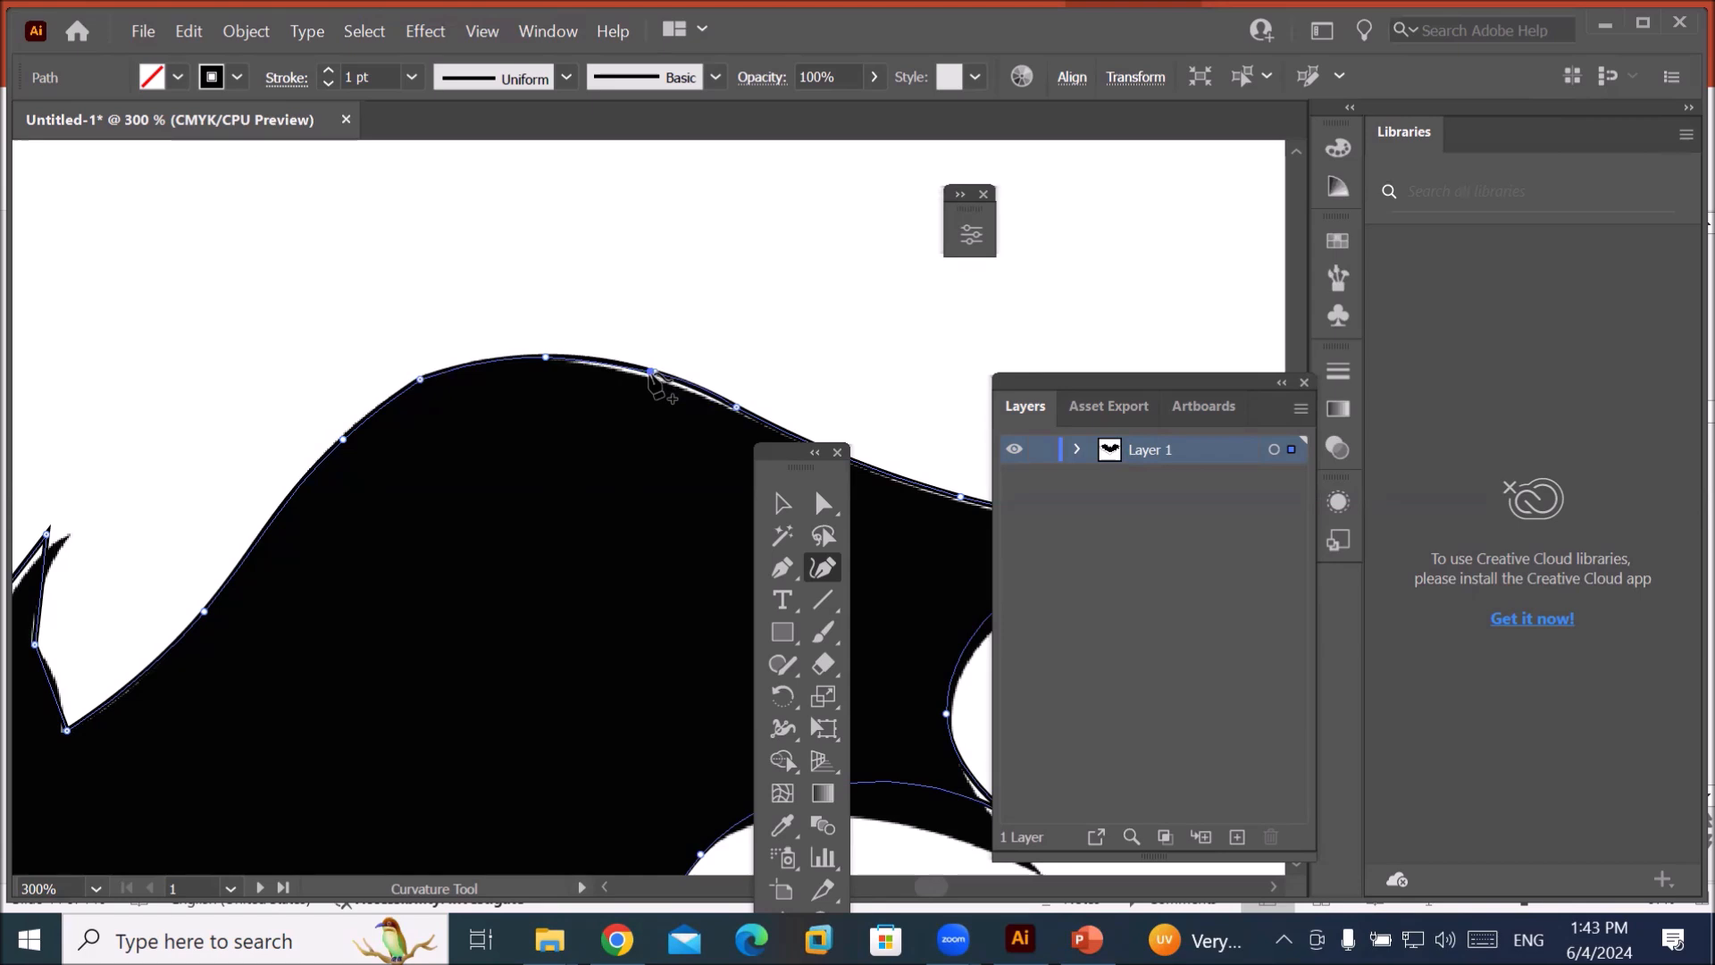
pyautogui.click(705, 394)
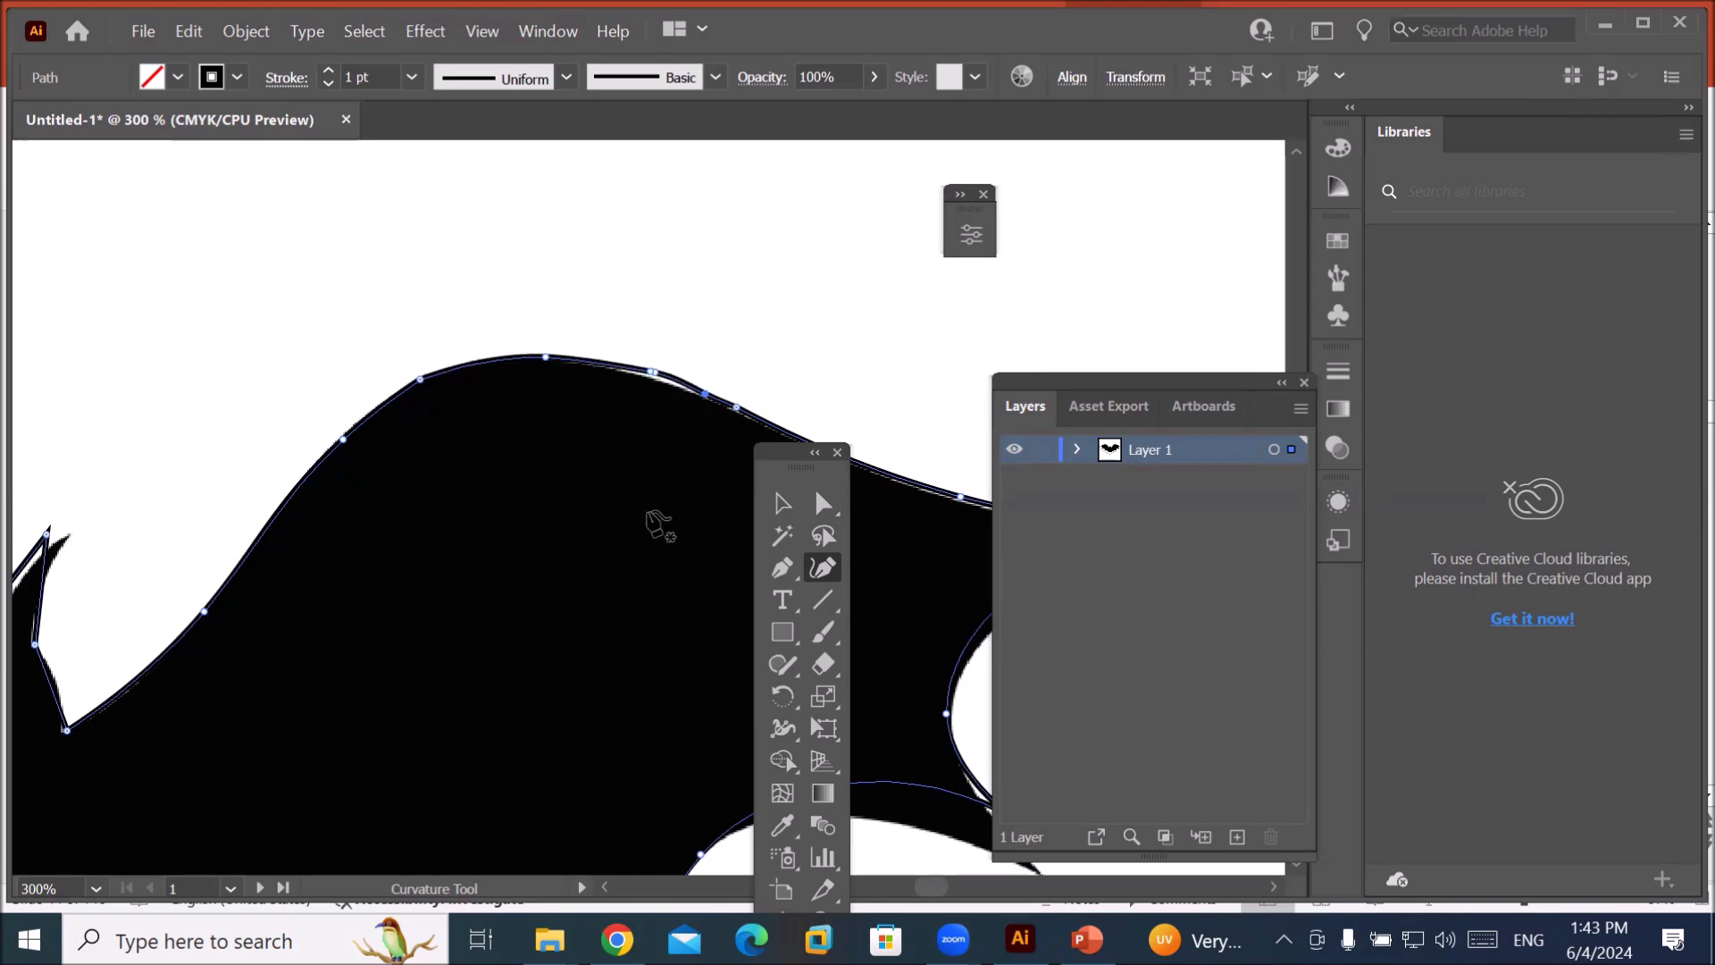
# Move the misplaced anchor onto the right wing's pointed lower tip and bend the path along the wide scallop beside it.
pyautogui.moveTo(624, 551); pyautogui.dragTo(233, 129)
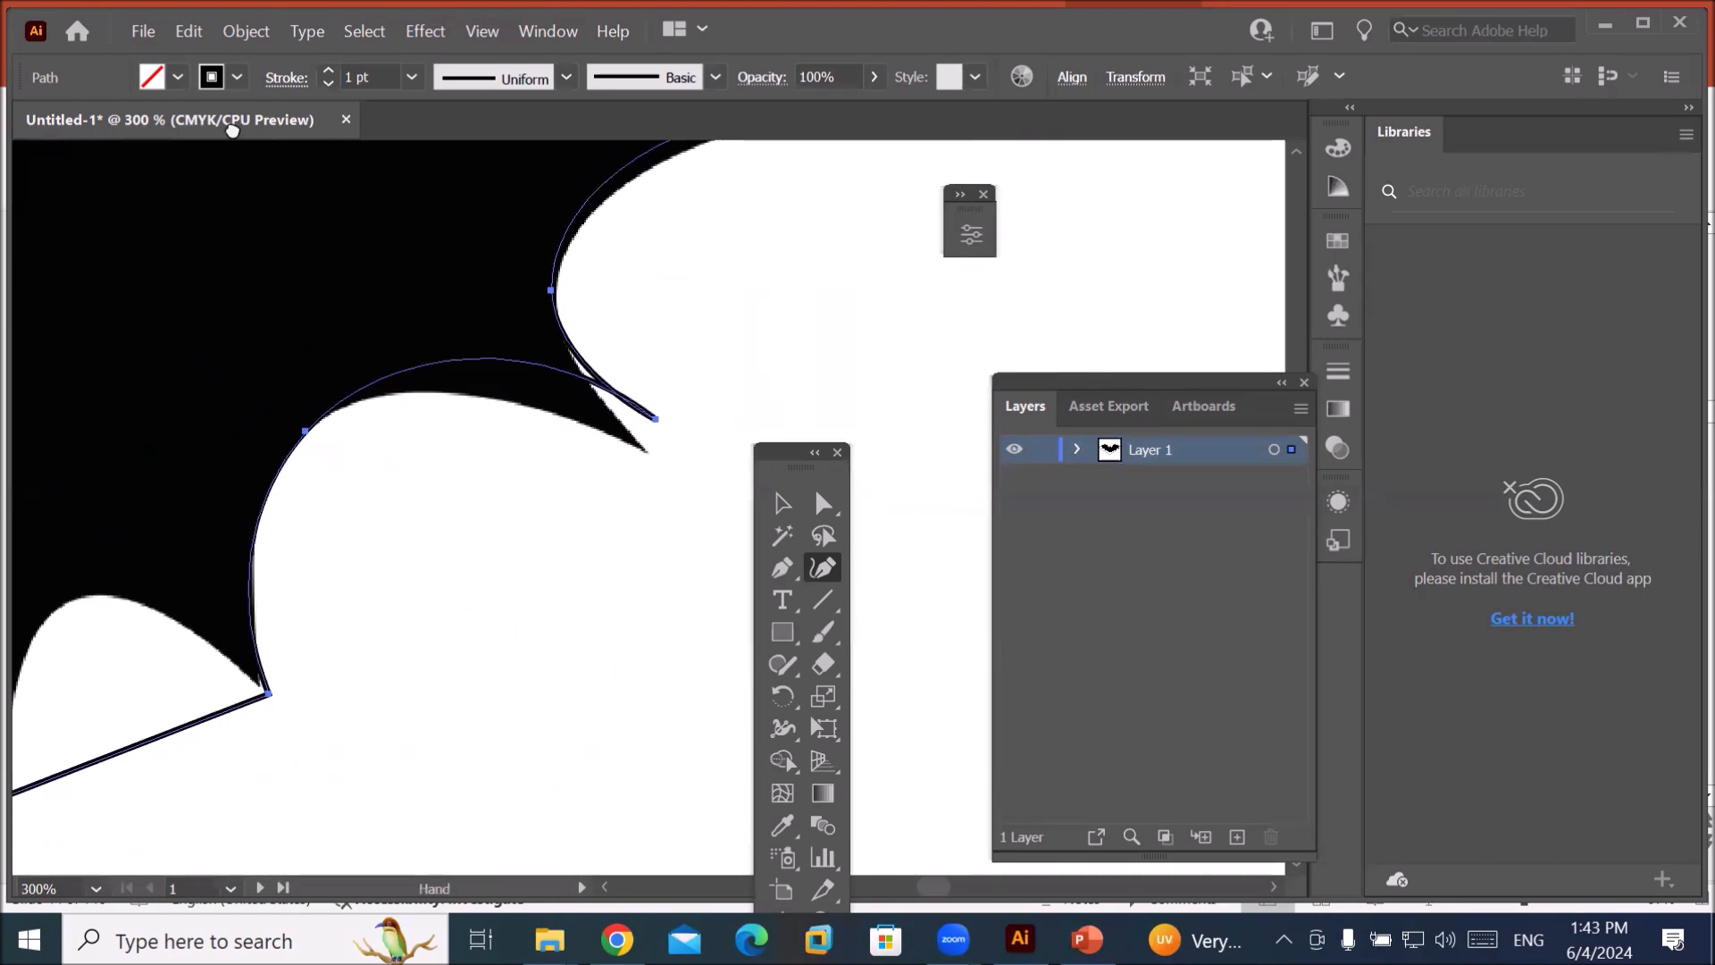
pyautogui.moveTo(656, 421); pyautogui.dragTo(649, 453)
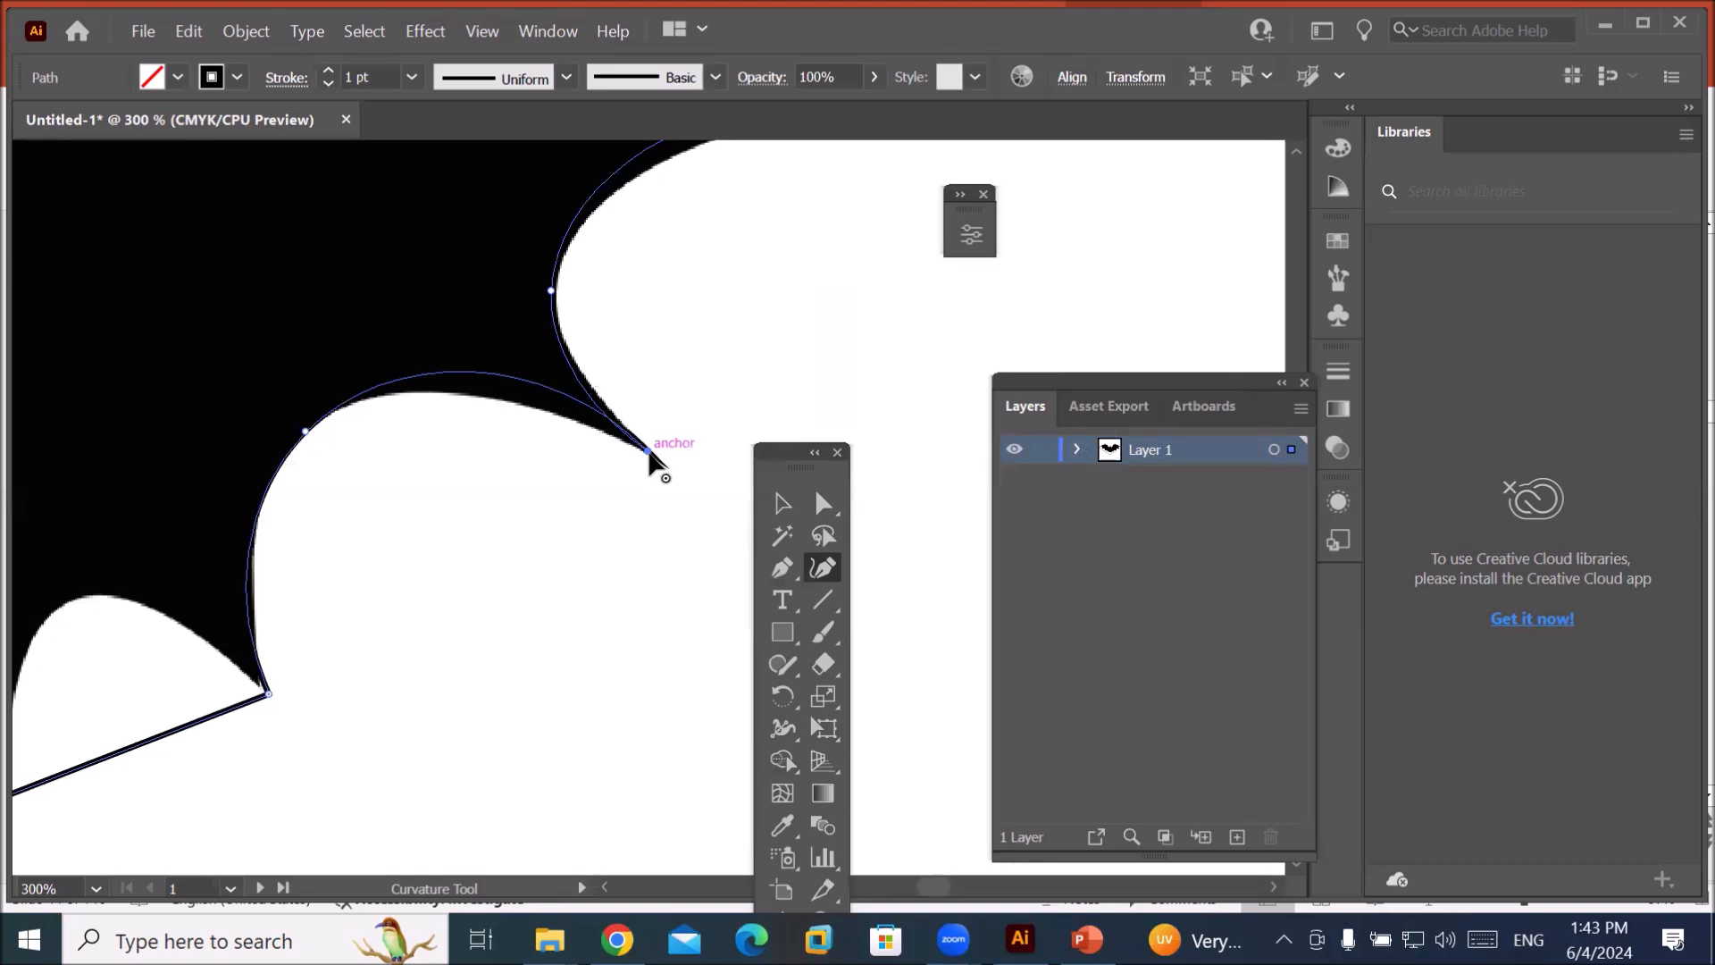
pyautogui.moveTo(527, 382)
pyautogui.mouseDown()
pyautogui.moveTo(534, 400)
pyautogui.moveTo(517, 399)
pyautogui.mouseUp()
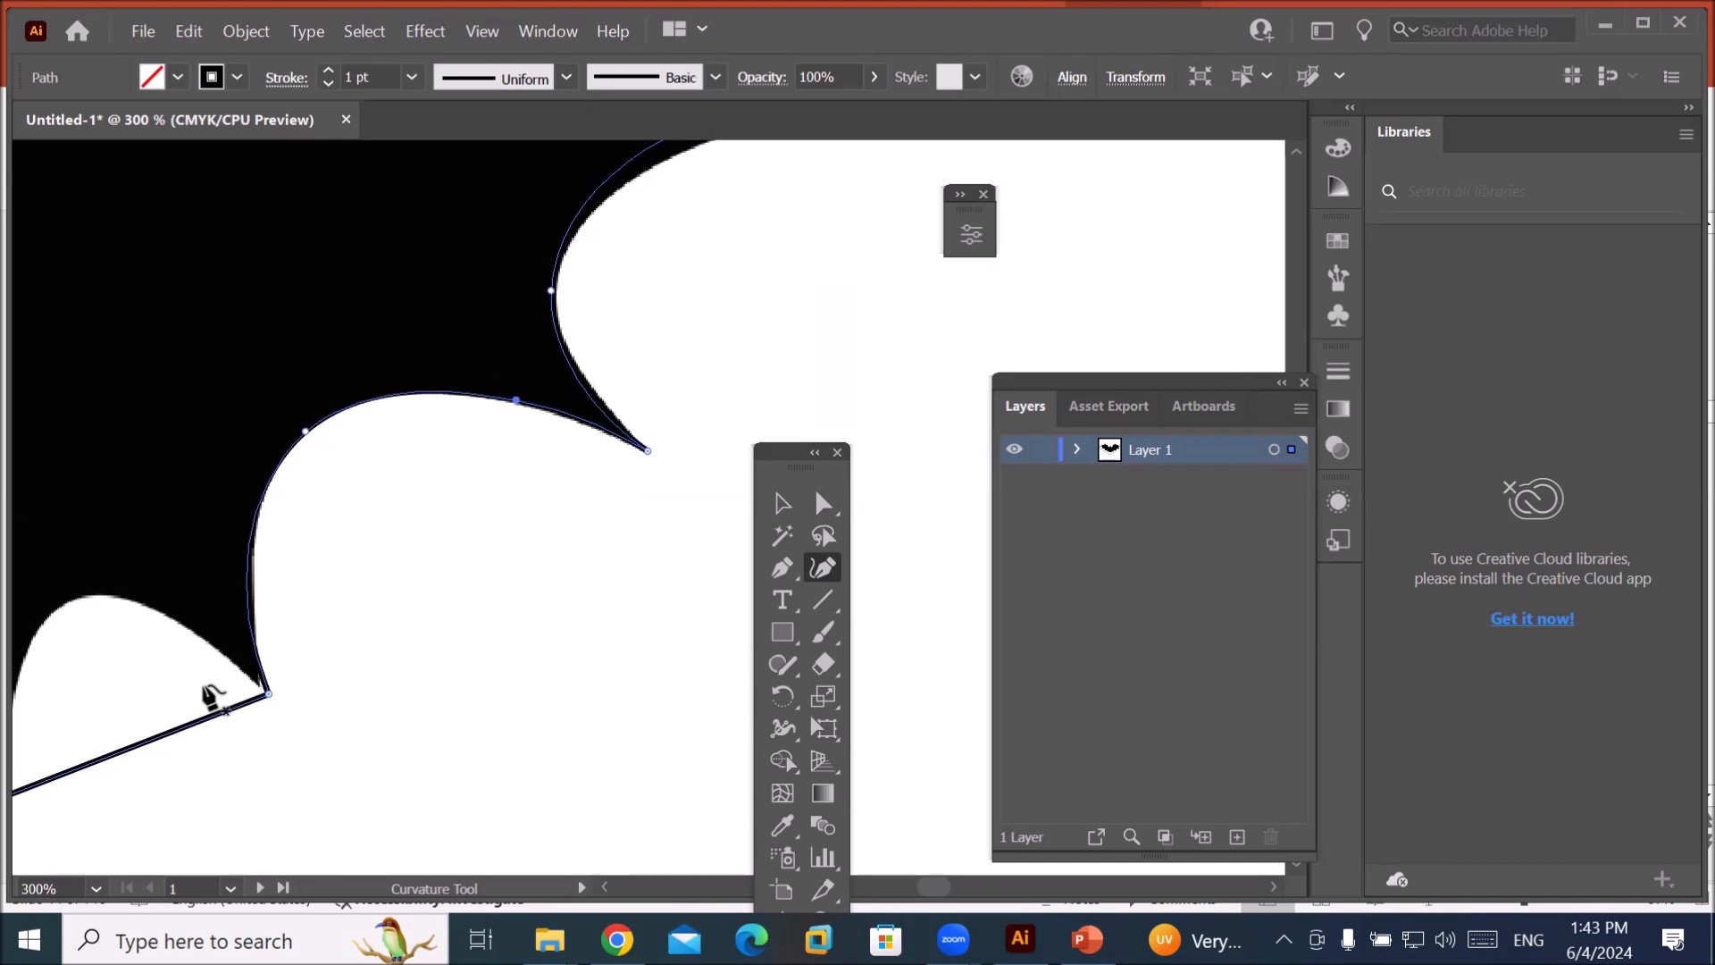
# Fit the path to the next scallop inward on the right wing's lower edge, adjusting its slope, peak and inner tip anchors.
pyautogui.press('space')
pyautogui.moveTo(125, 715); pyautogui.dragTo(496, 516)
pyautogui.click(636, 528)
pyautogui.moveTo(636, 528); pyautogui.dragTo(623, 539)
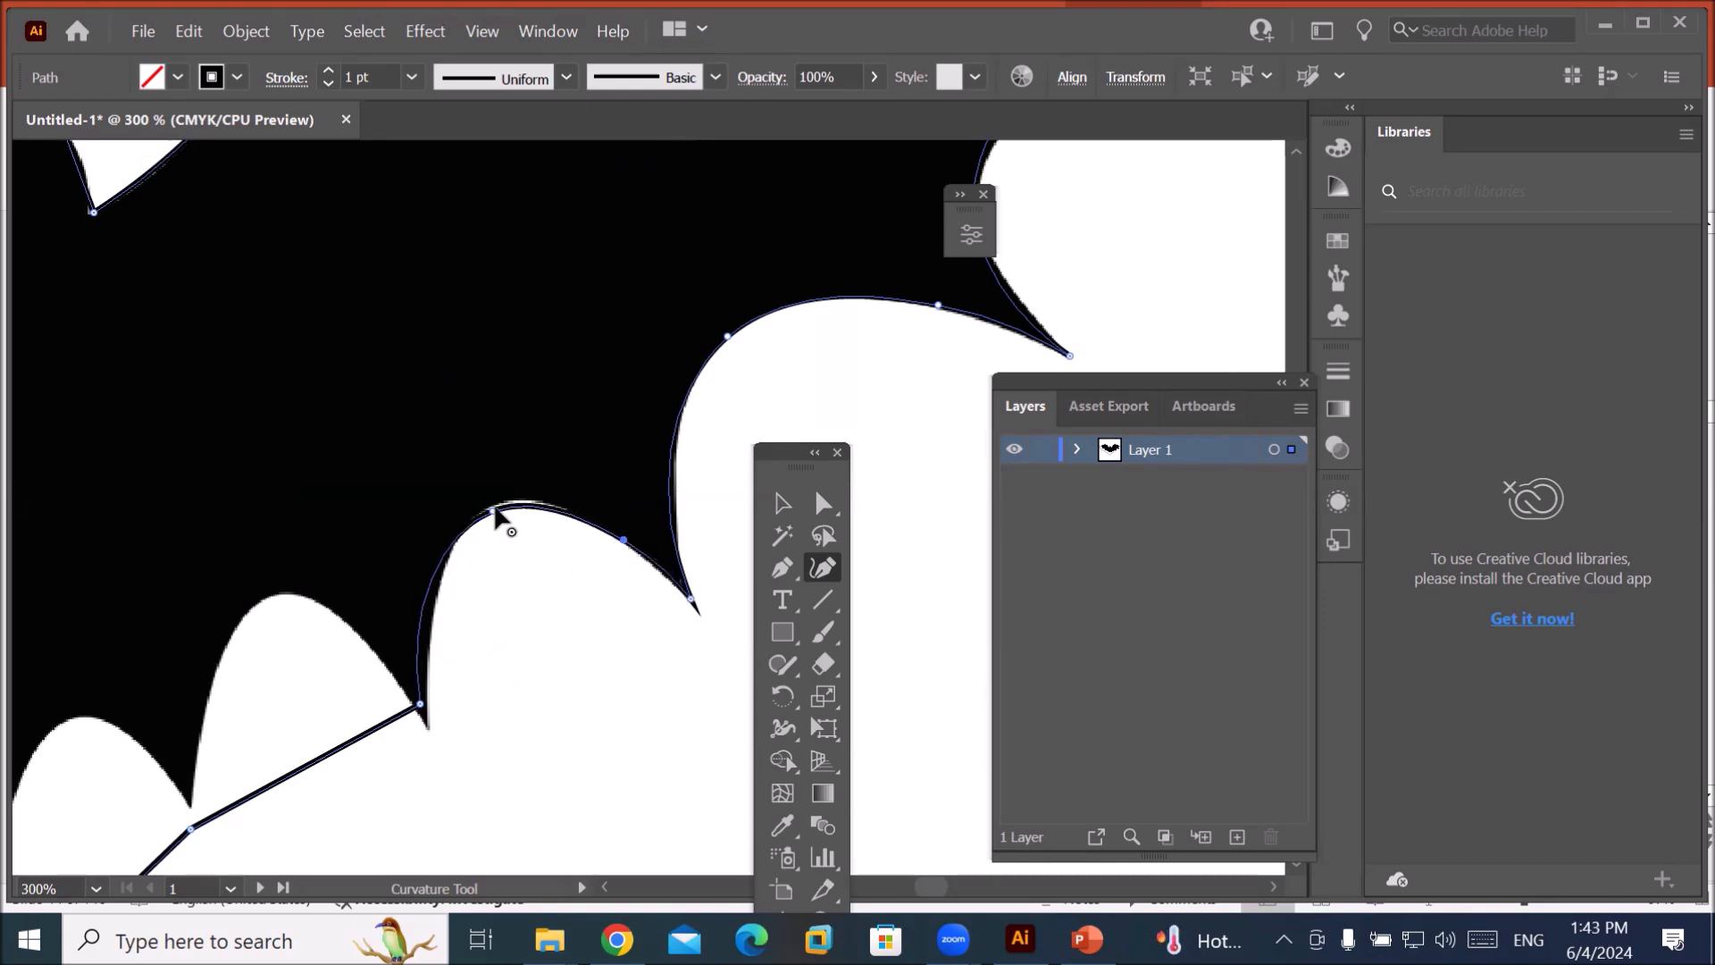
pyautogui.moveTo(495, 507); pyautogui.dragTo(505, 499)
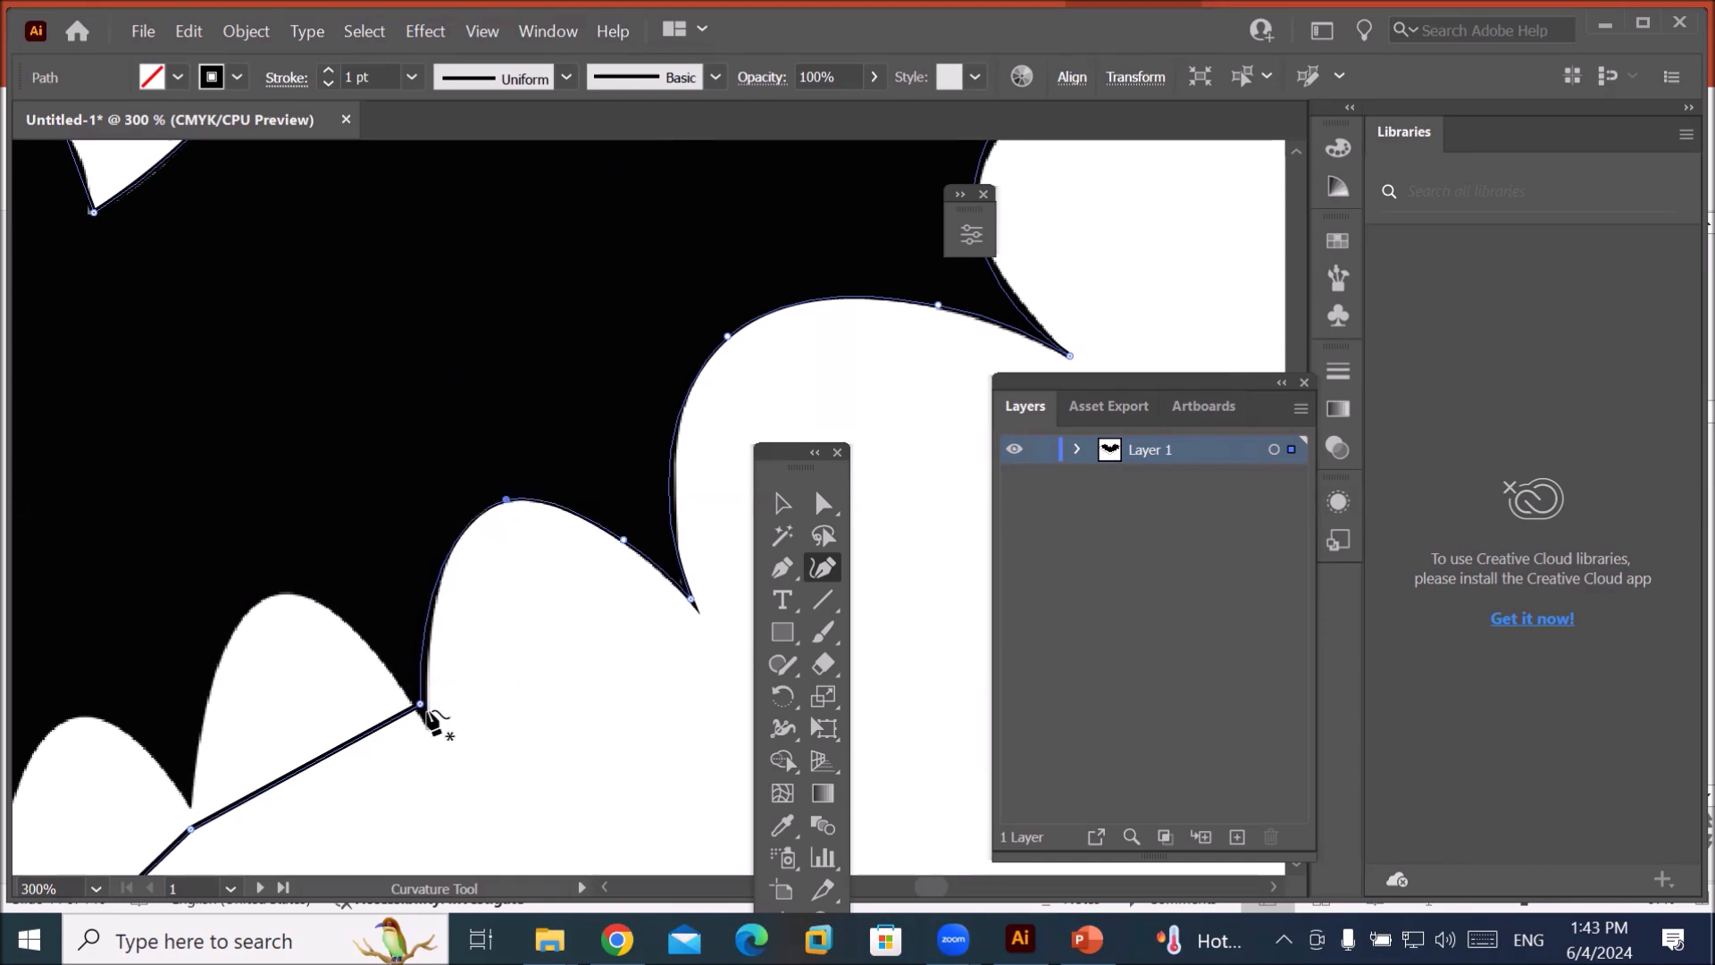
pyautogui.moveTo(420, 705); pyautogui.dragTo(429, 725)
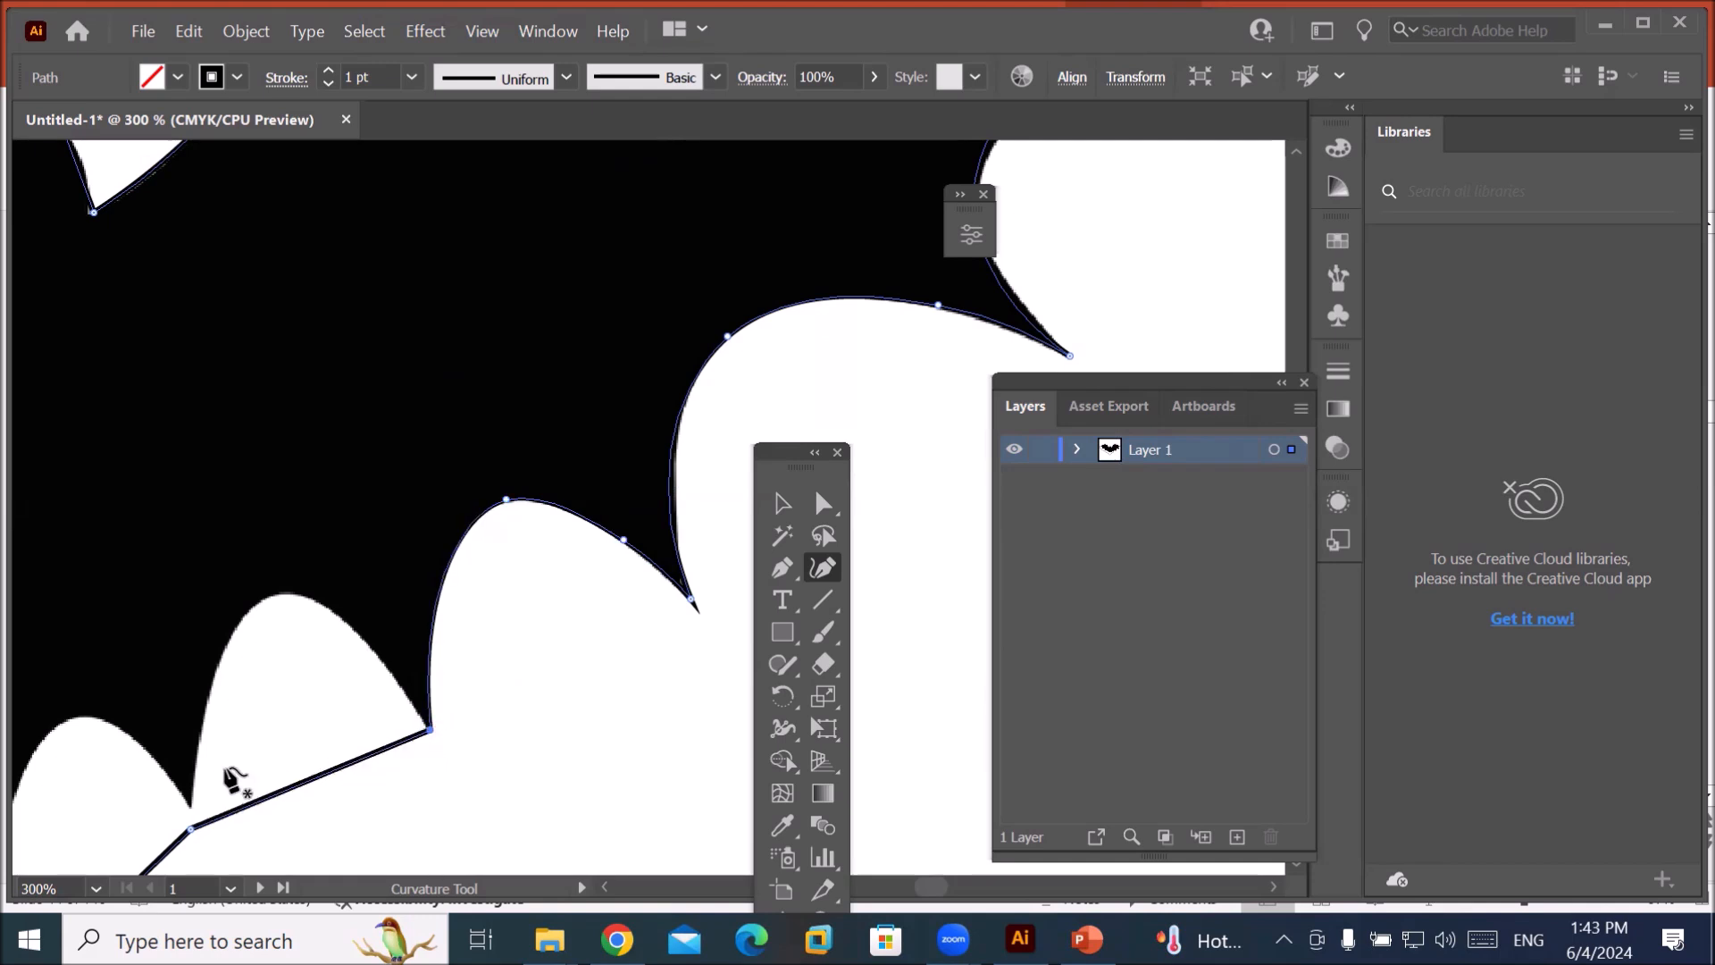
# Curve the straight segment of the second scallop to the right of the tail spike up to its peak and outer slope.
pyautogui.moveTo(312, 780); pyautogui.dragTo(278, 596)
pyautogui.click(388, 653)
pyautogui.moveTo(388, 653); pyautogui.dragTo(384, 658)
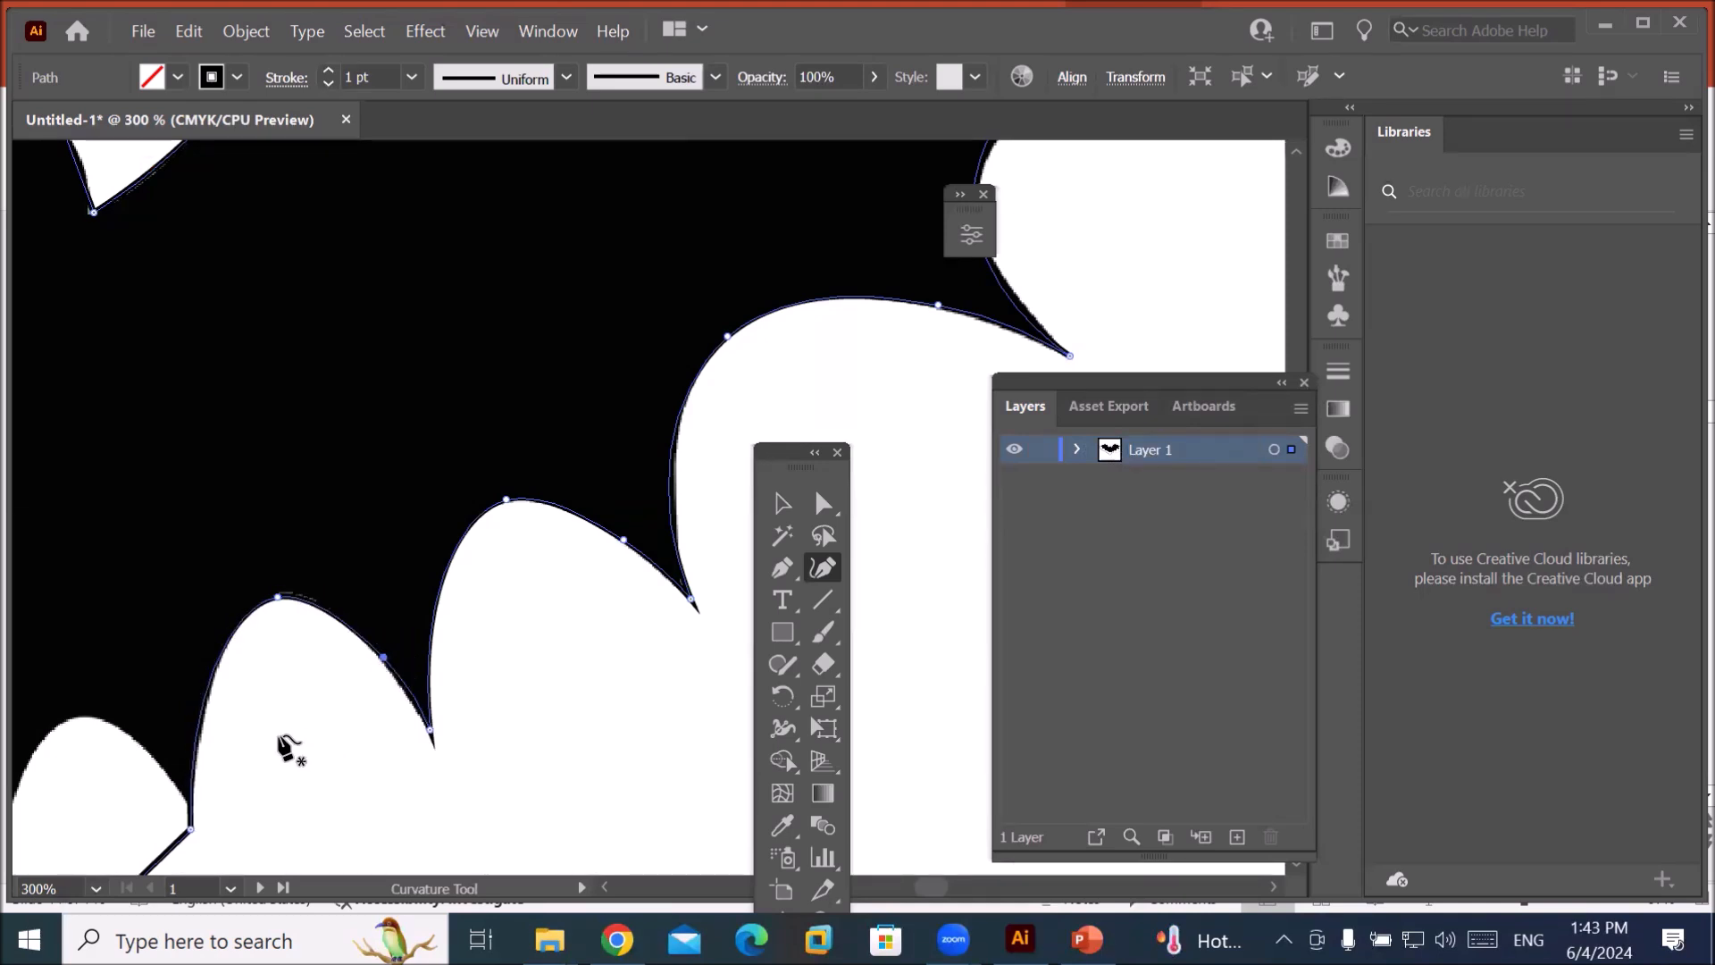
# Align the tip anchor to the right of the tail spike and curve the segment around the scallop adjoining the spike.
pyautogui.moveTo(301, 777); pyautogui.dragTo(601, 490)
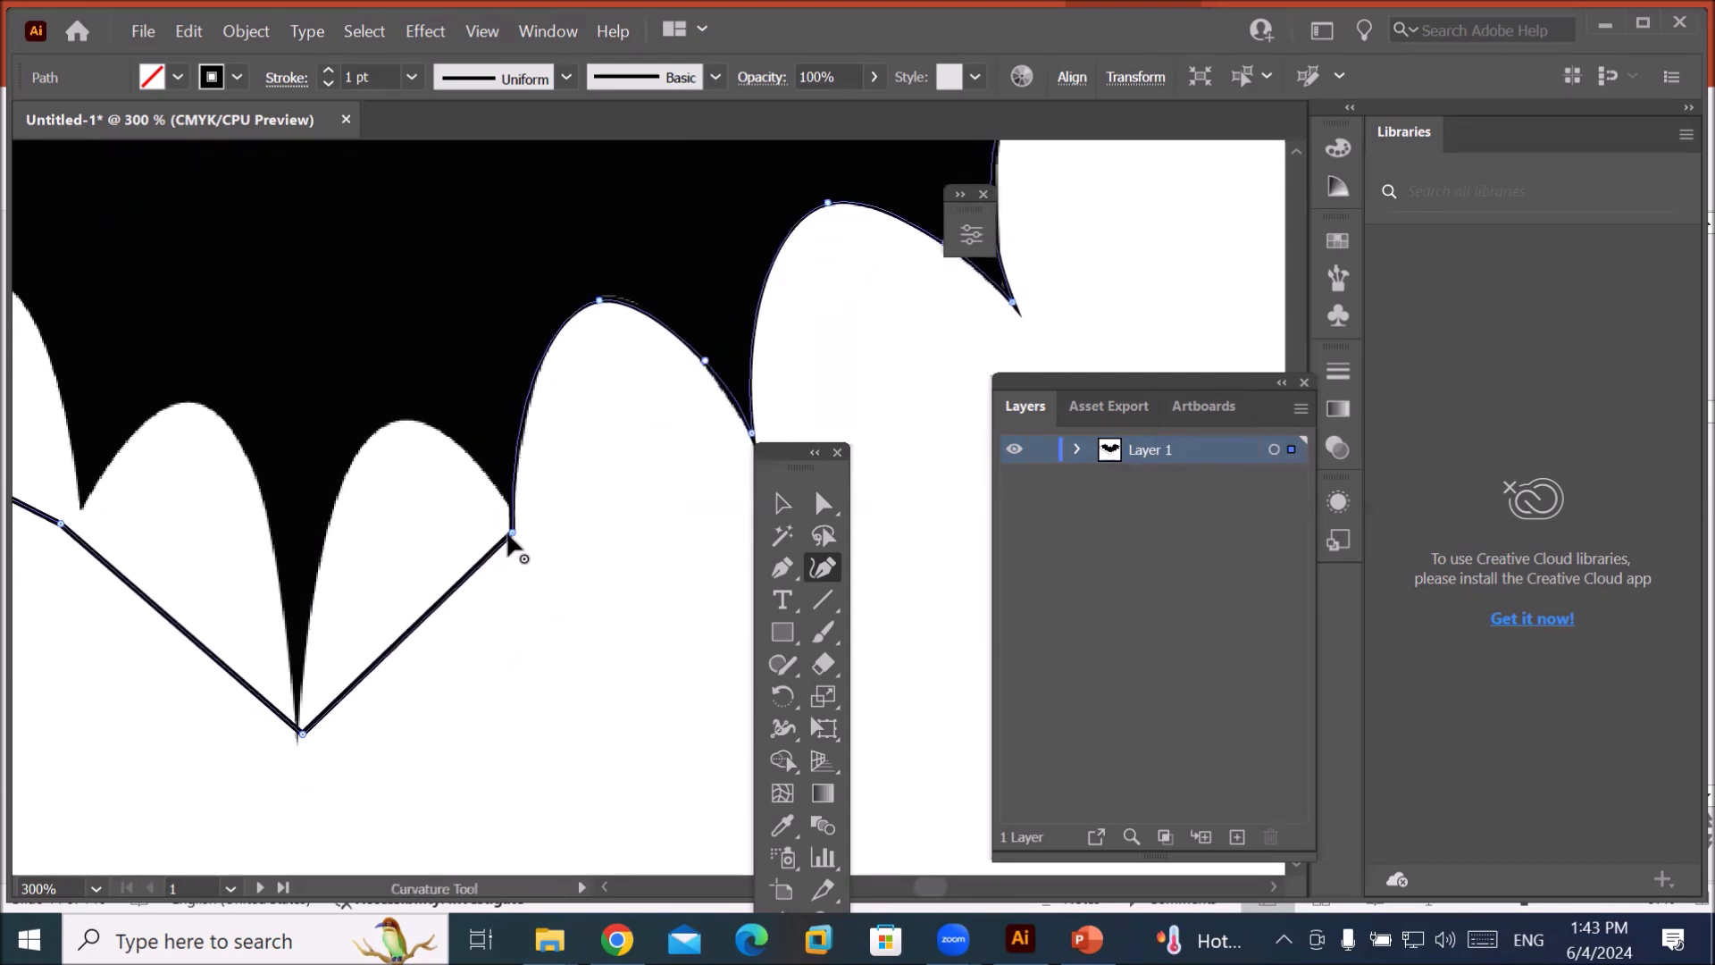
pyautogui.moveTo(512, 534); pyautogui.dragTo(520, 525)
pyautogui.moveTo(434, 601); pyautogui.dragTo(400, 420)
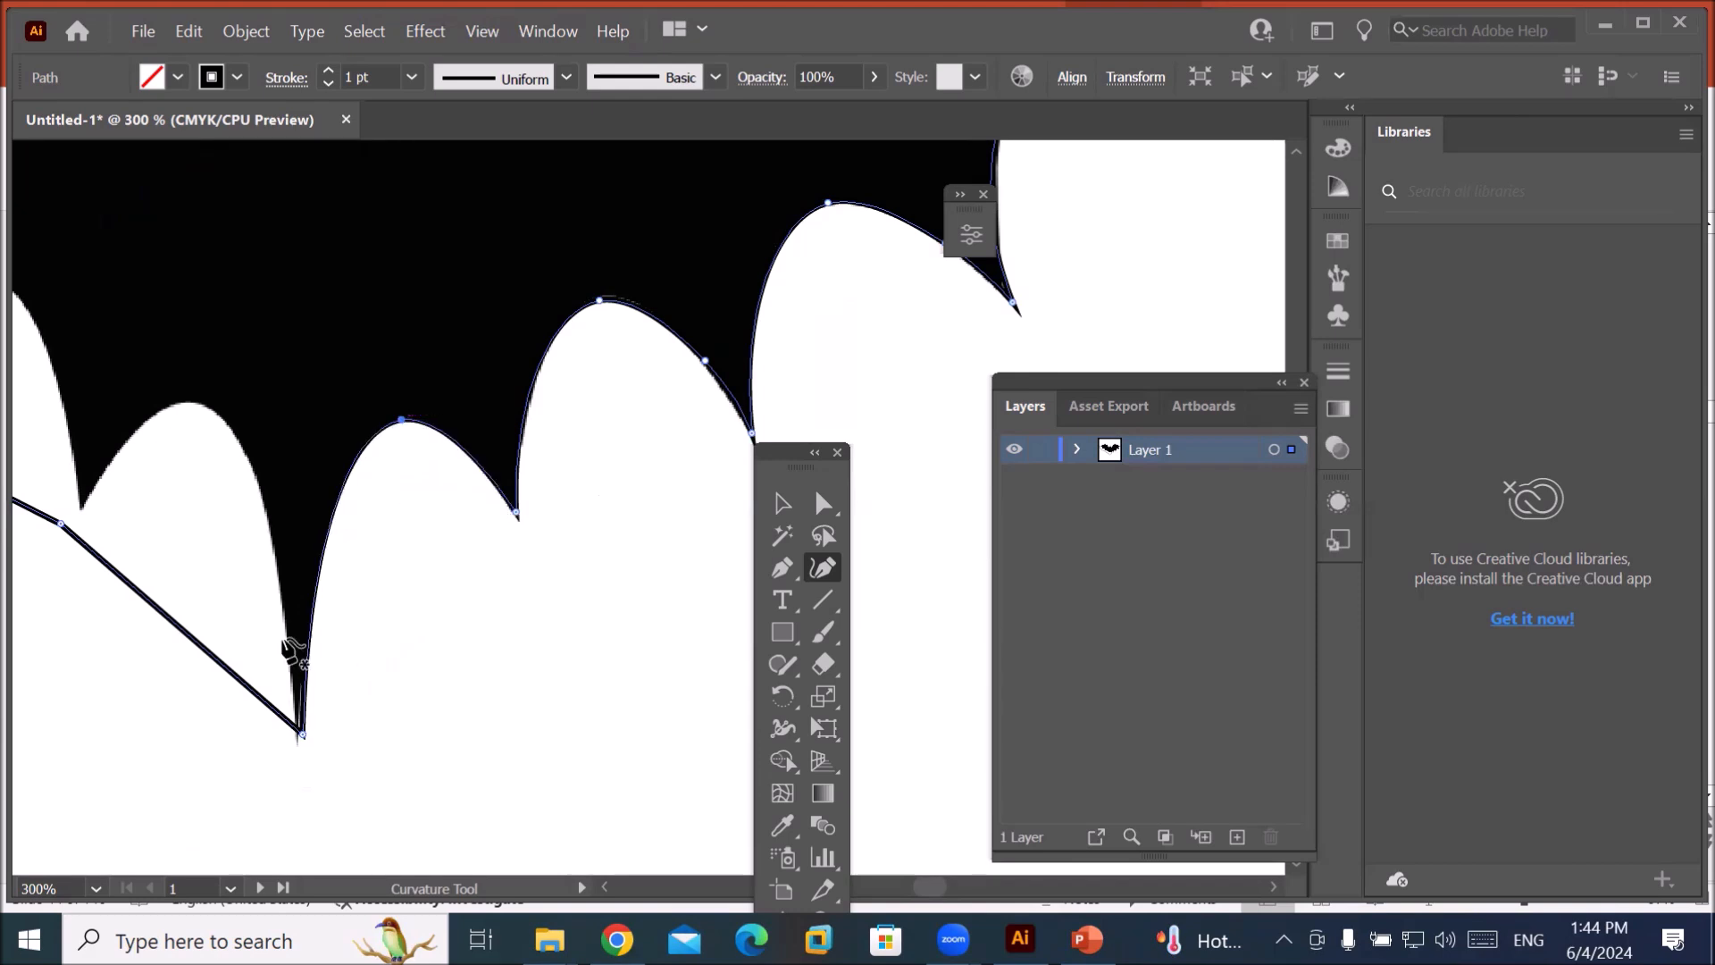
# Curve the segment around the scallop just left of the tail spike and add anchors down the spike's left edge.
pyautogui.moveTo(201, 645); pyautogui.dragTo(190, 406)
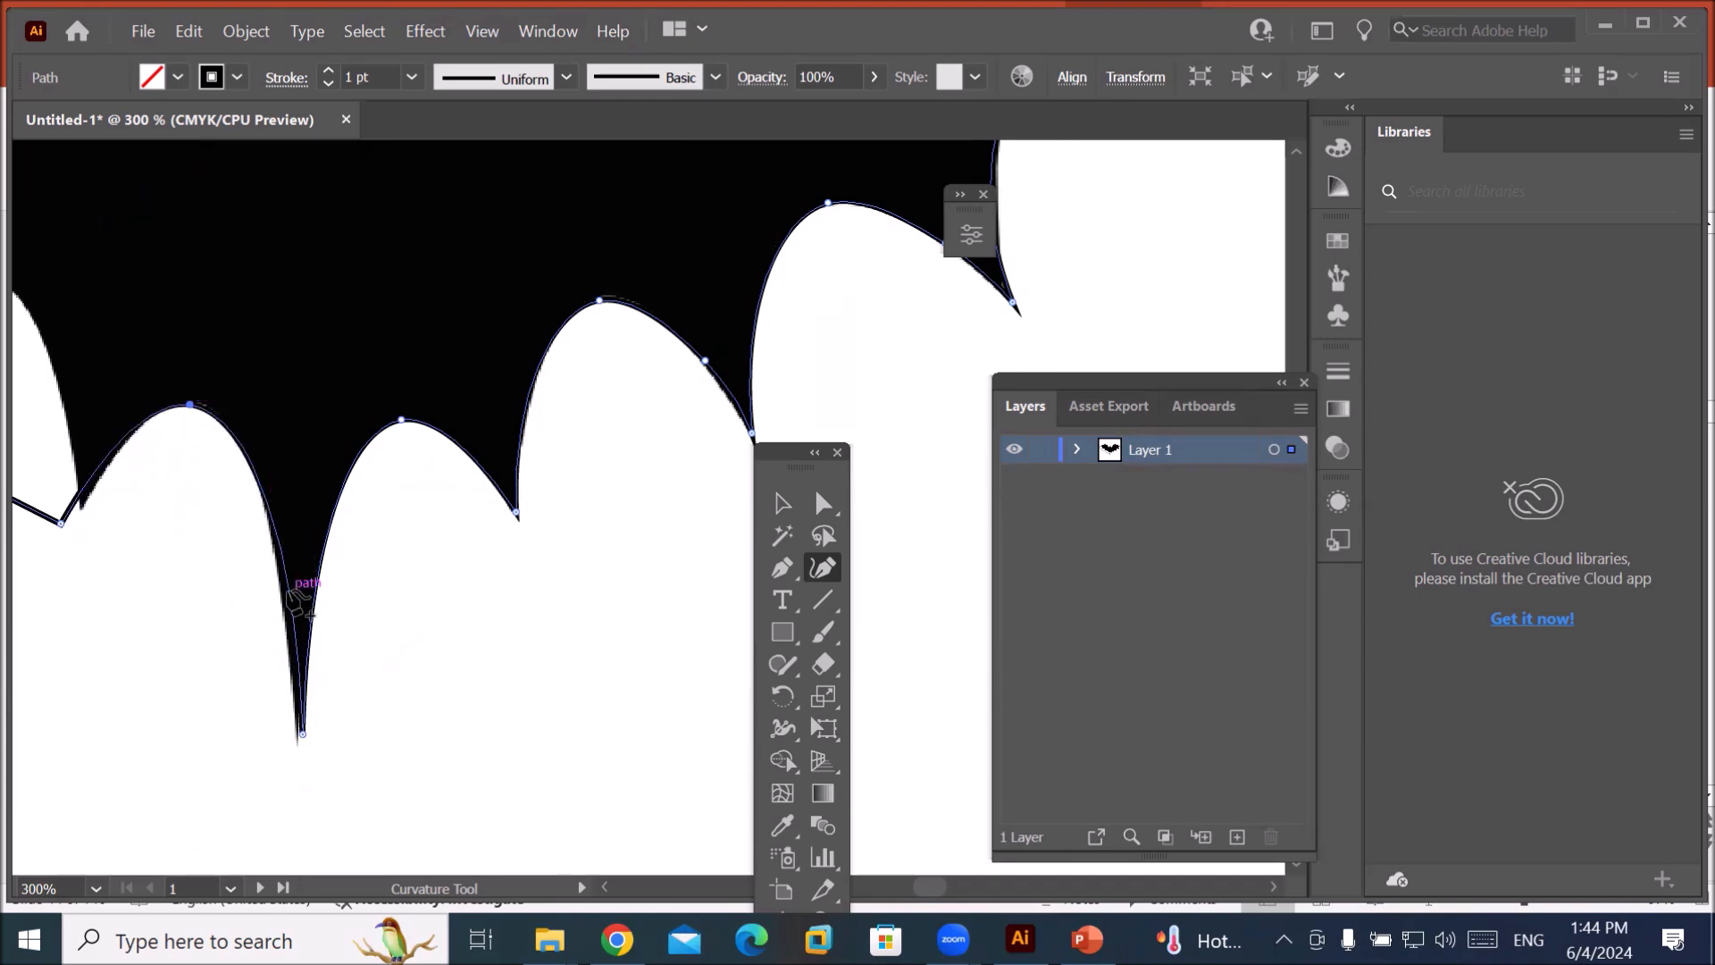
pyautogui.moveTo(284, 592); pyautogui.dragTo(276, 591)
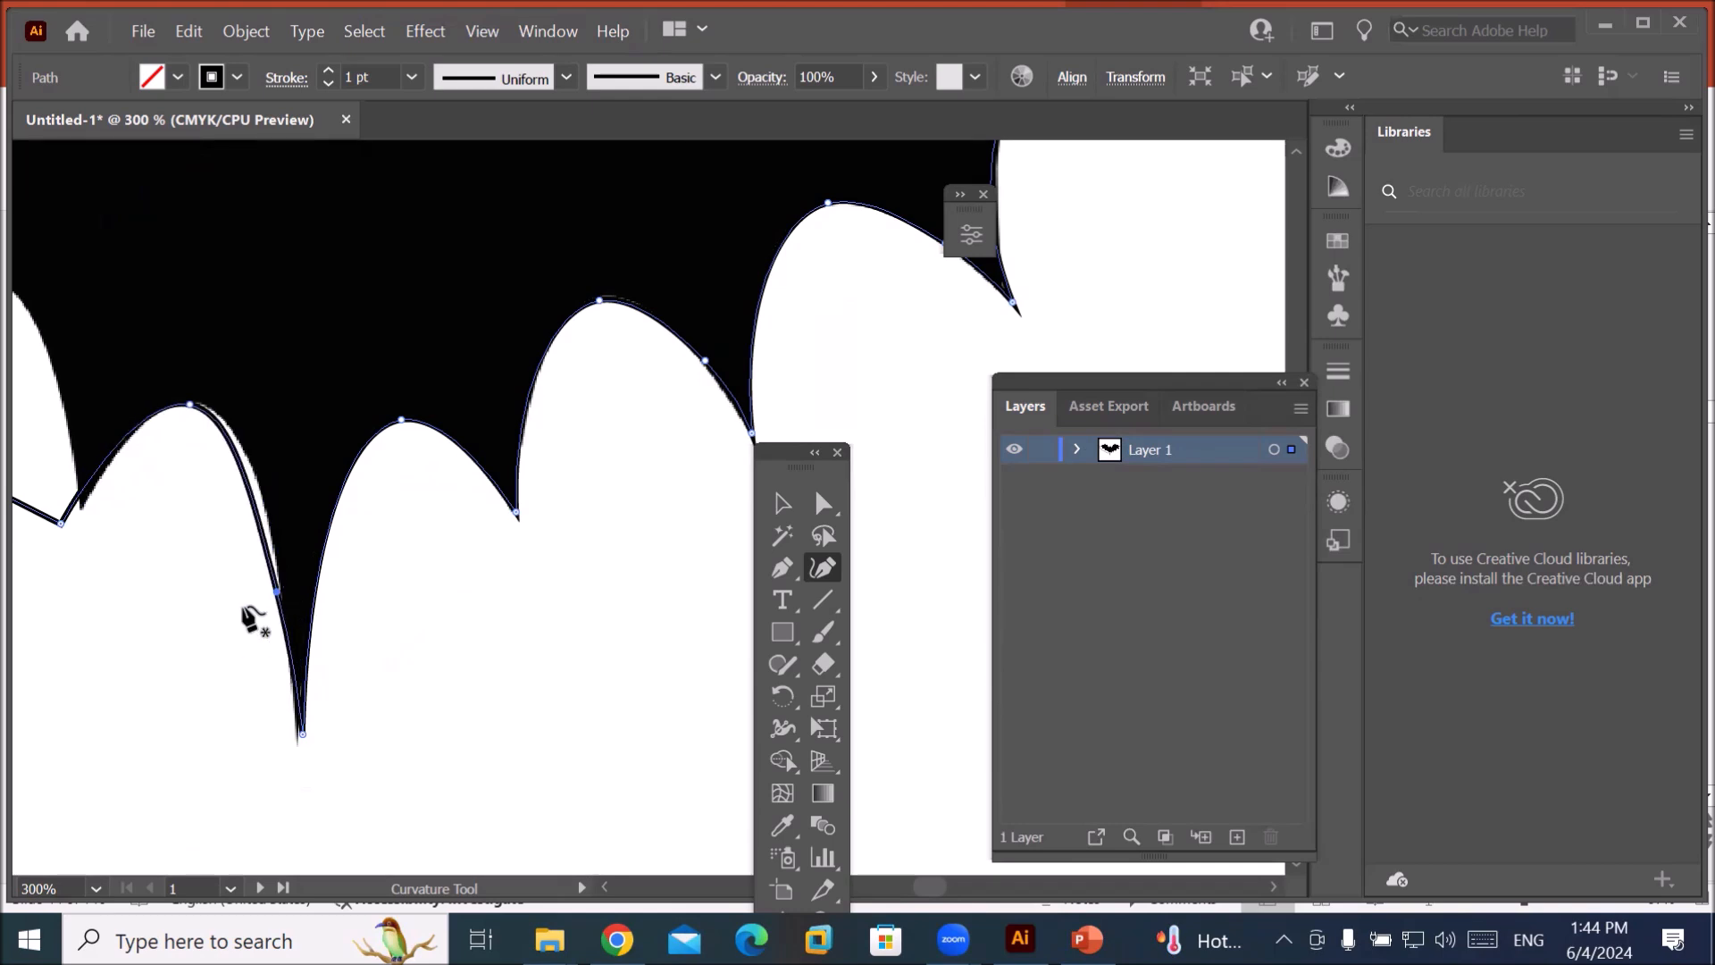
pyautogui.moveTo(254, 506); pyautogui.dragTo(267, 501)
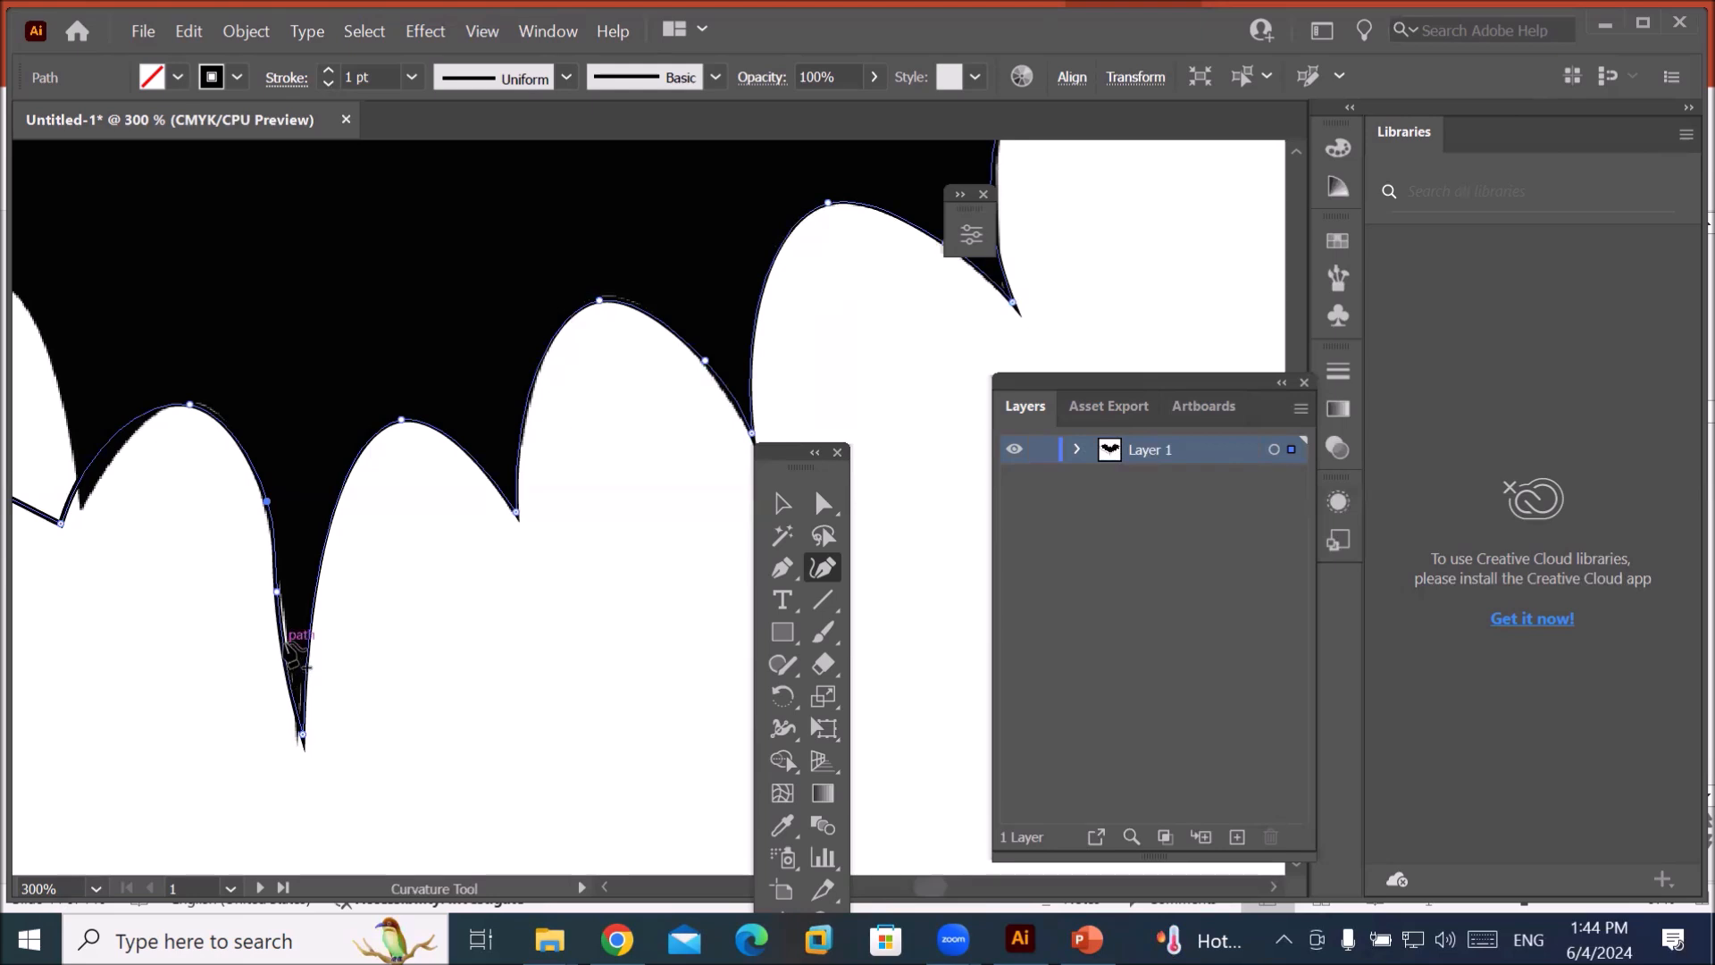
pyautogui.click(287, 643)
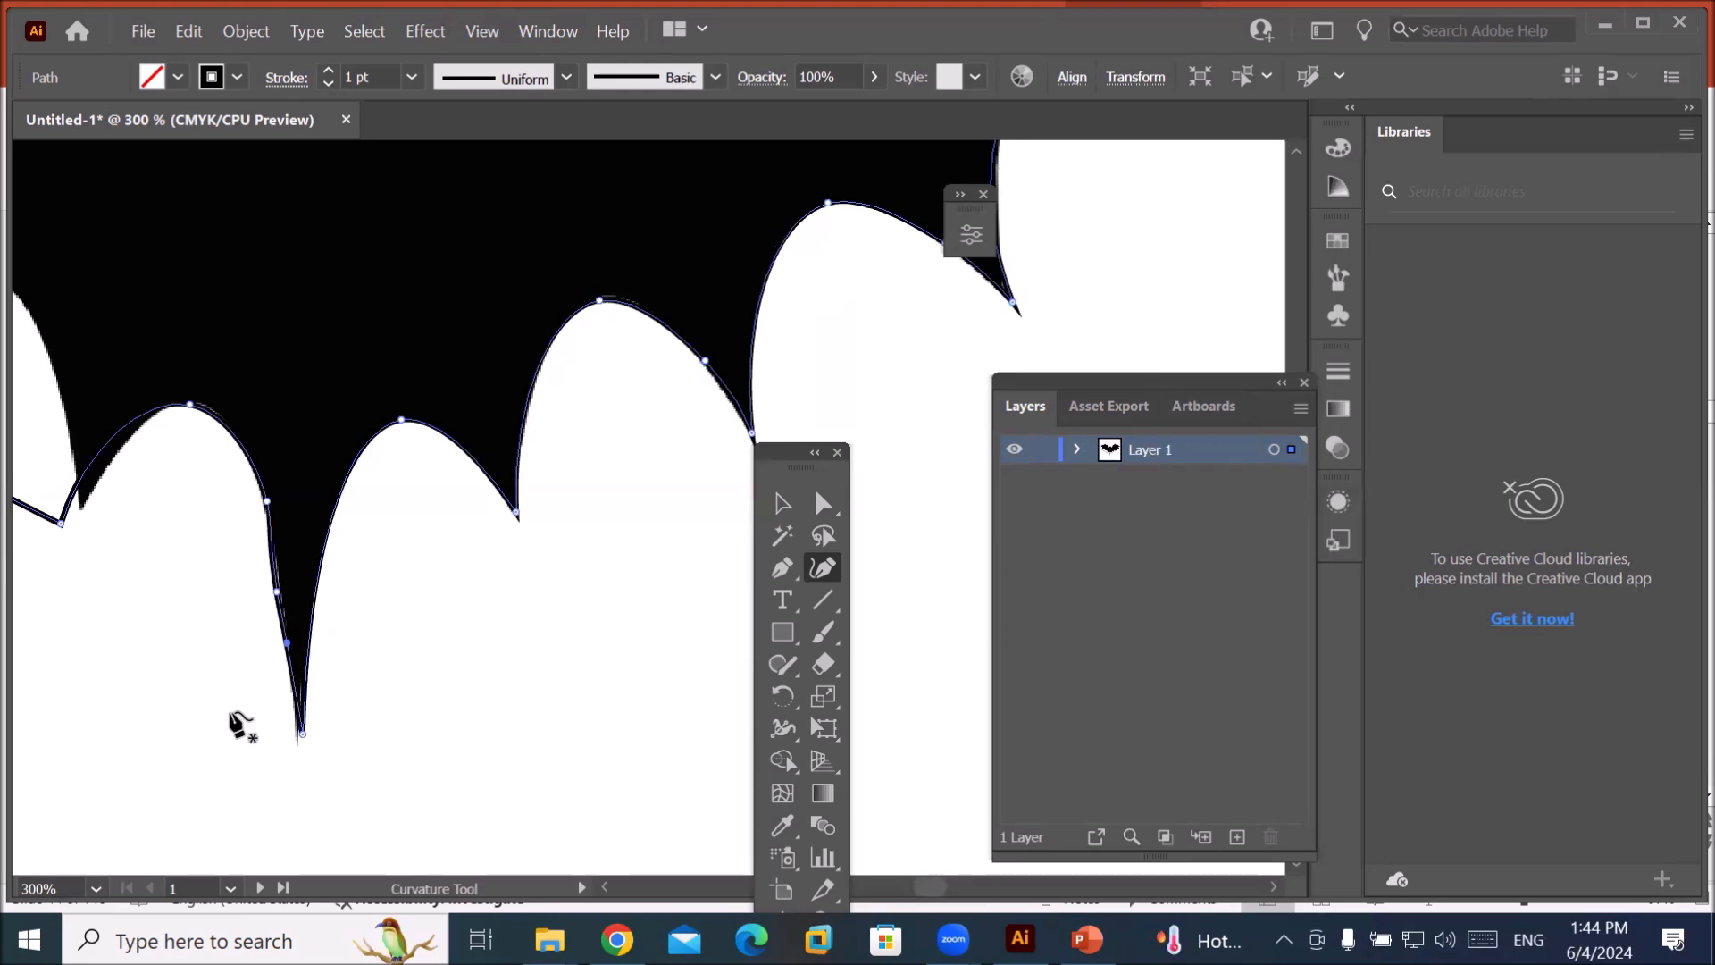
# Refine the path along the outer slope of the scallop just left of the tail spike.
pyautogui.moveTo(204, 619); pyautogui.dragTo(470, 715)
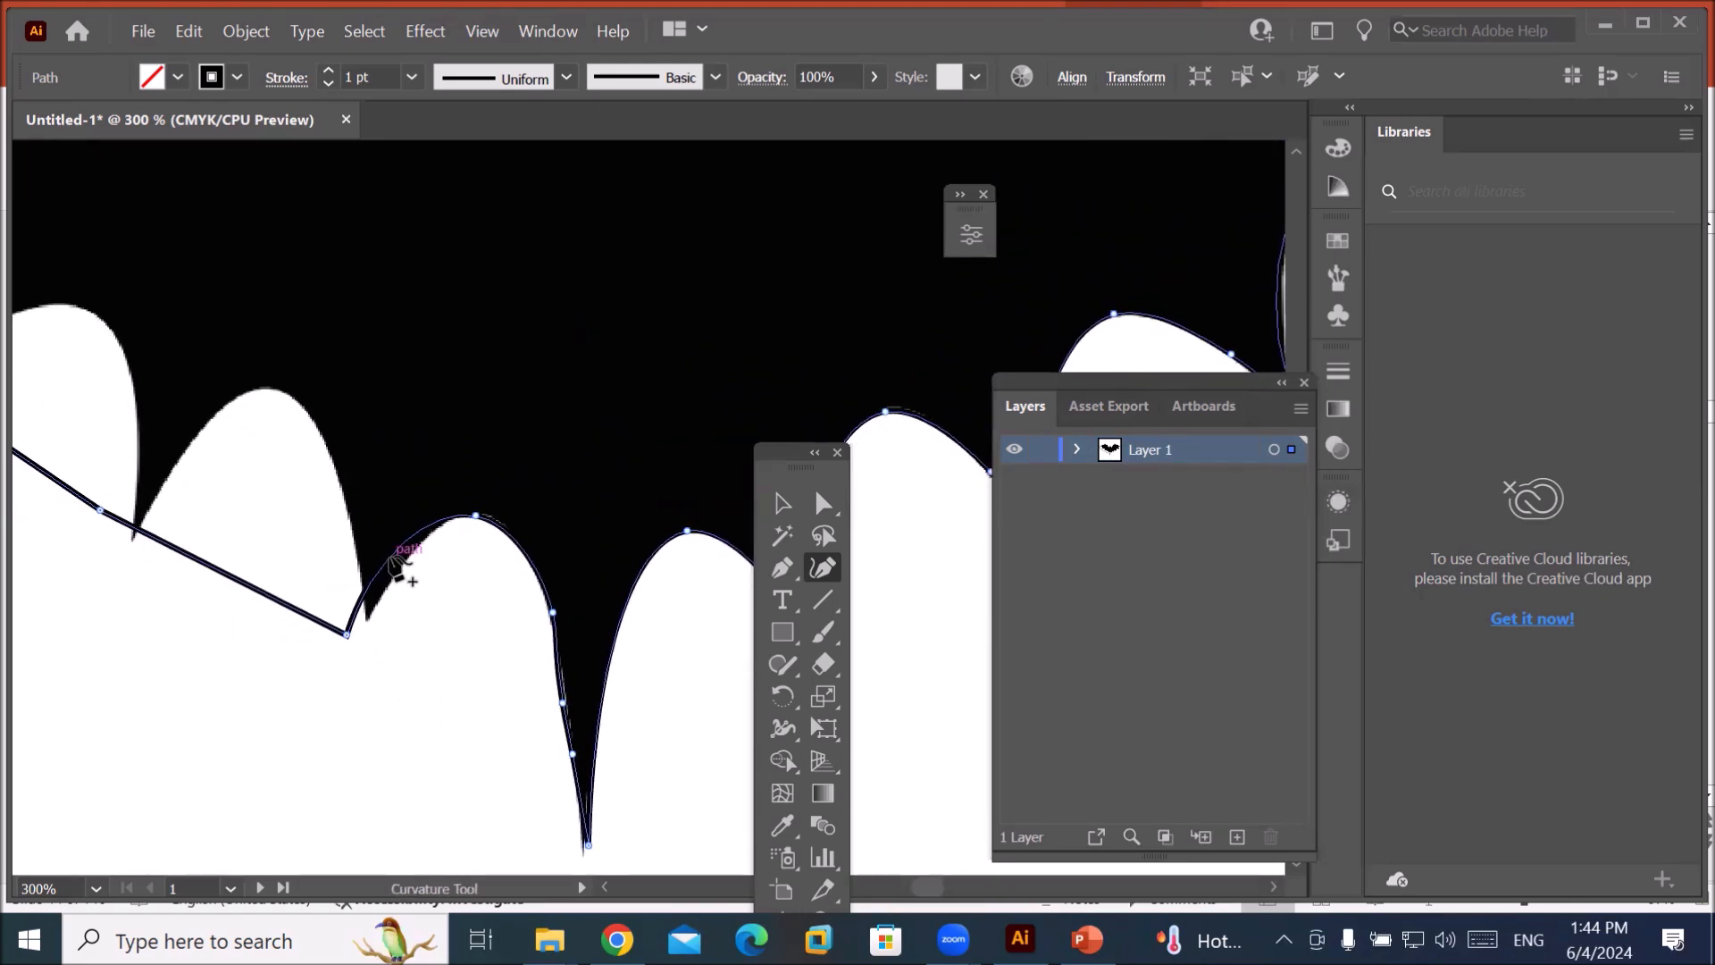
pyautogui.moveTo(402, 560); pyautogui.dragTo(410, 566)
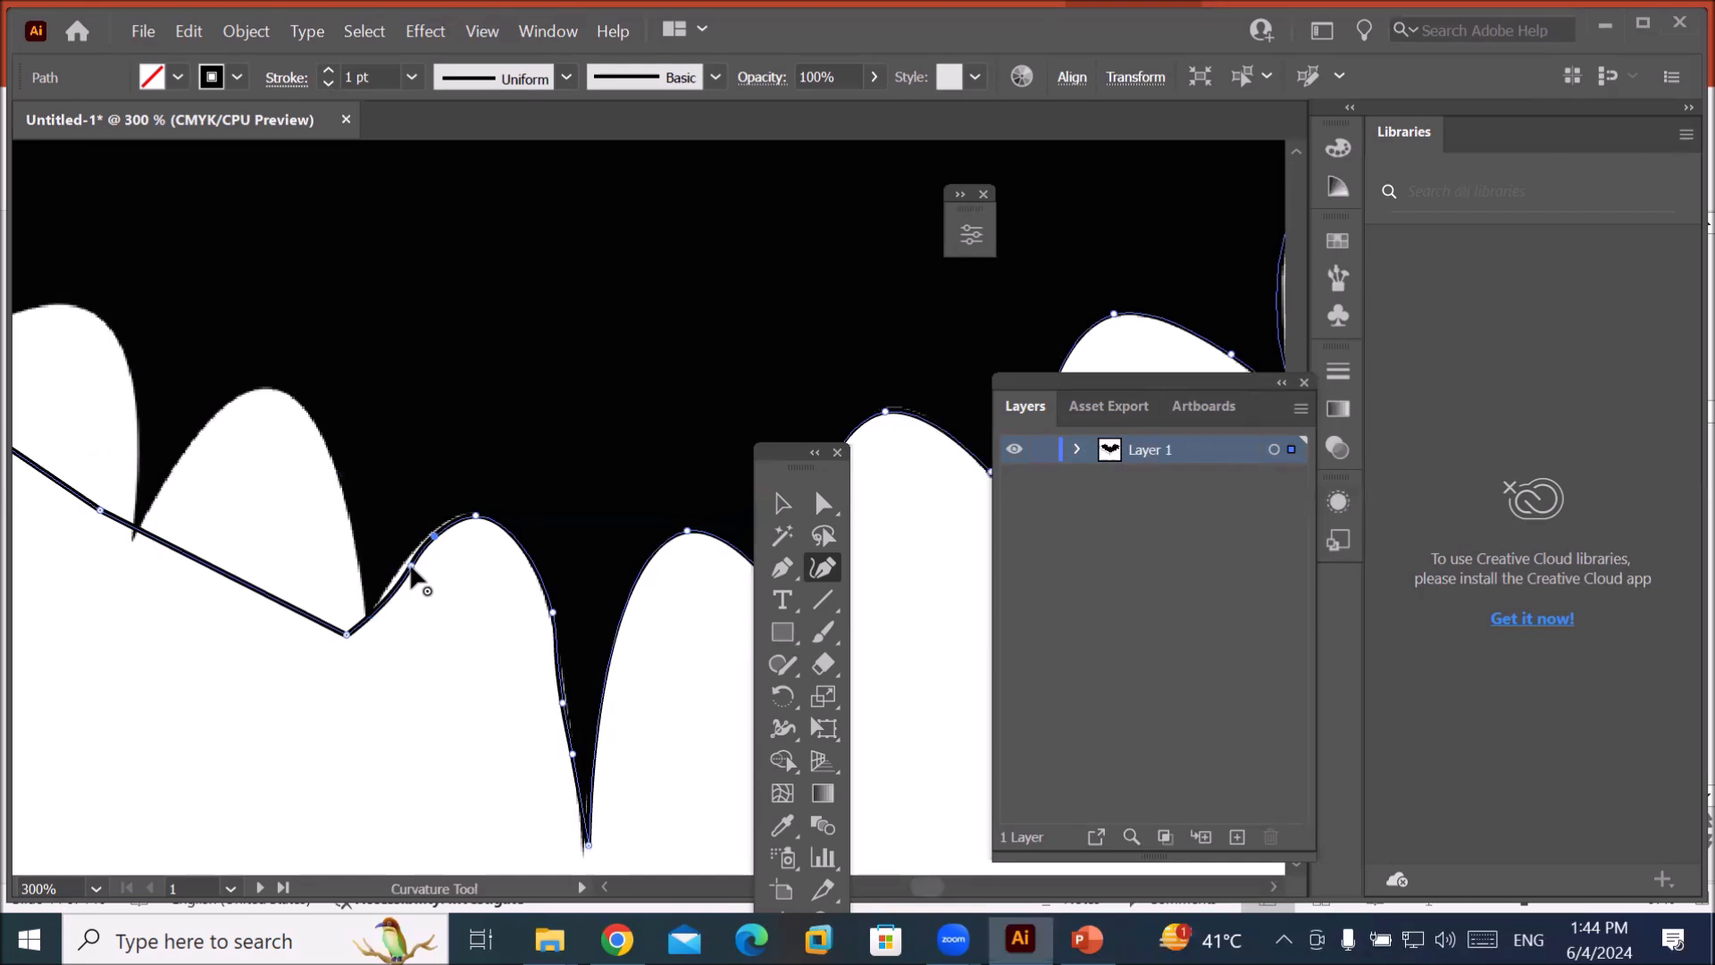
pyautogui.moveTo(407, 568); pyautogui.dragTo(402, 566)
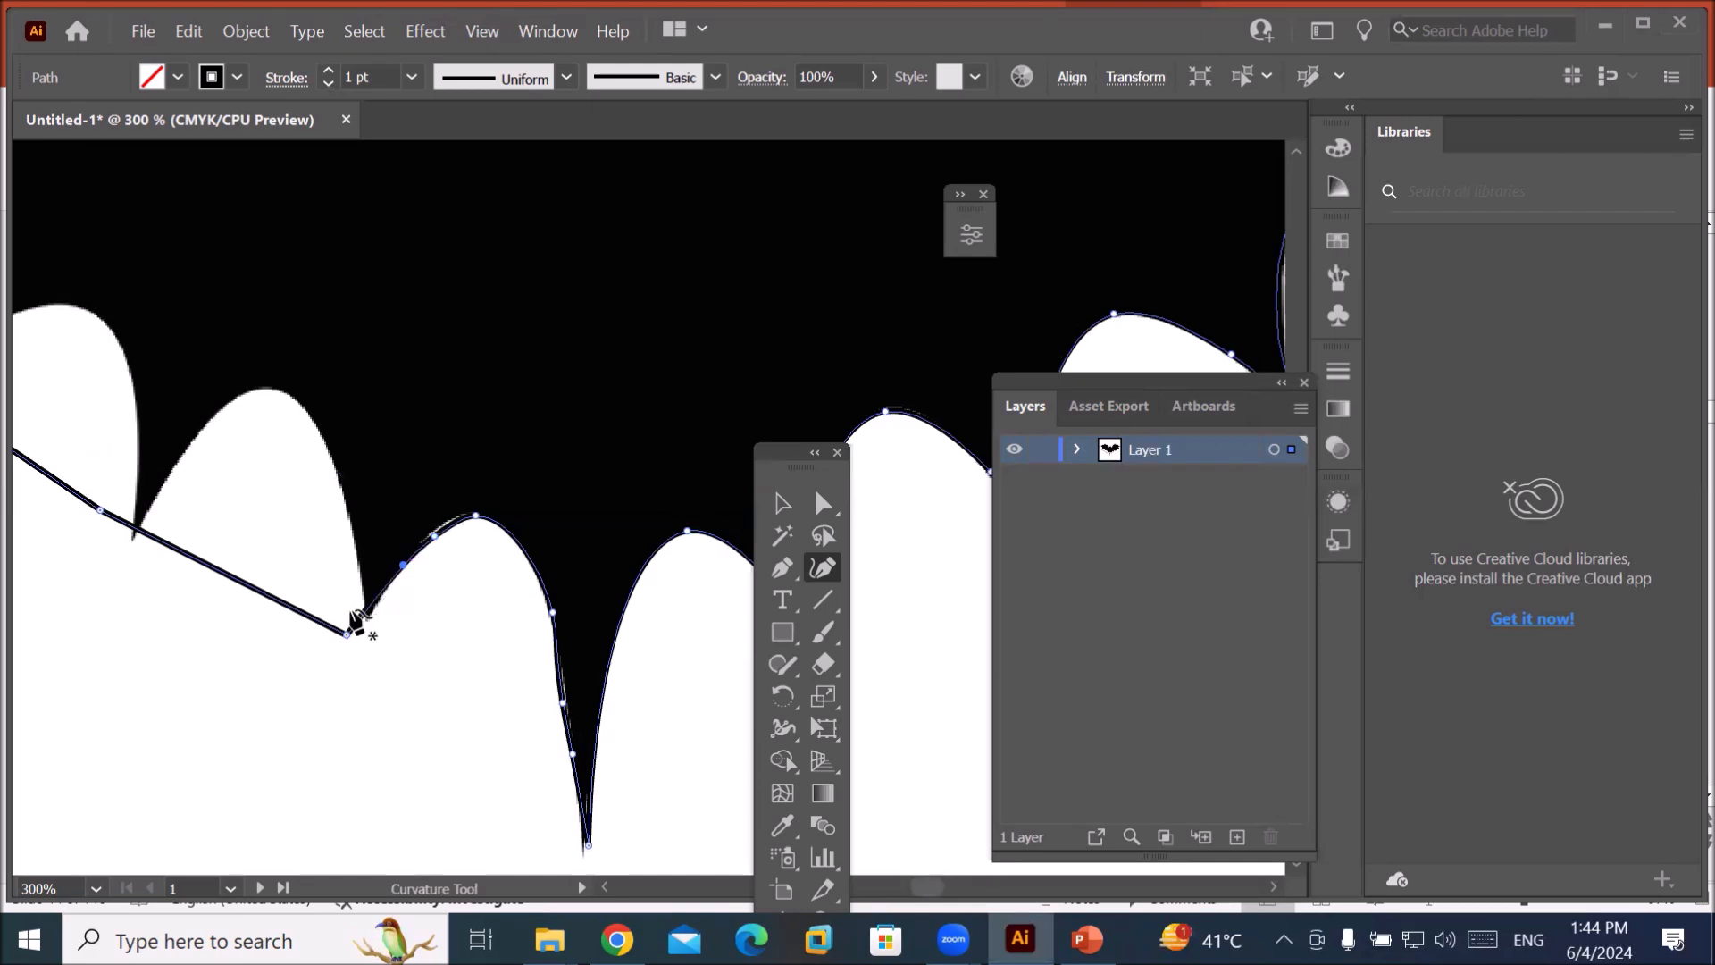
# Fit the path to the second scallop left of the tail spike and move both of its tip anchors onto the silhouette.
pyautogui.moveTo(235, 577)
pyautogui.mouseDown()
pyautogui.moveTo(294, 429)
pyautogui.moveTo(256, 374)
pyautogui.moveTo(277, 393)
pyautogui.mouseUp()
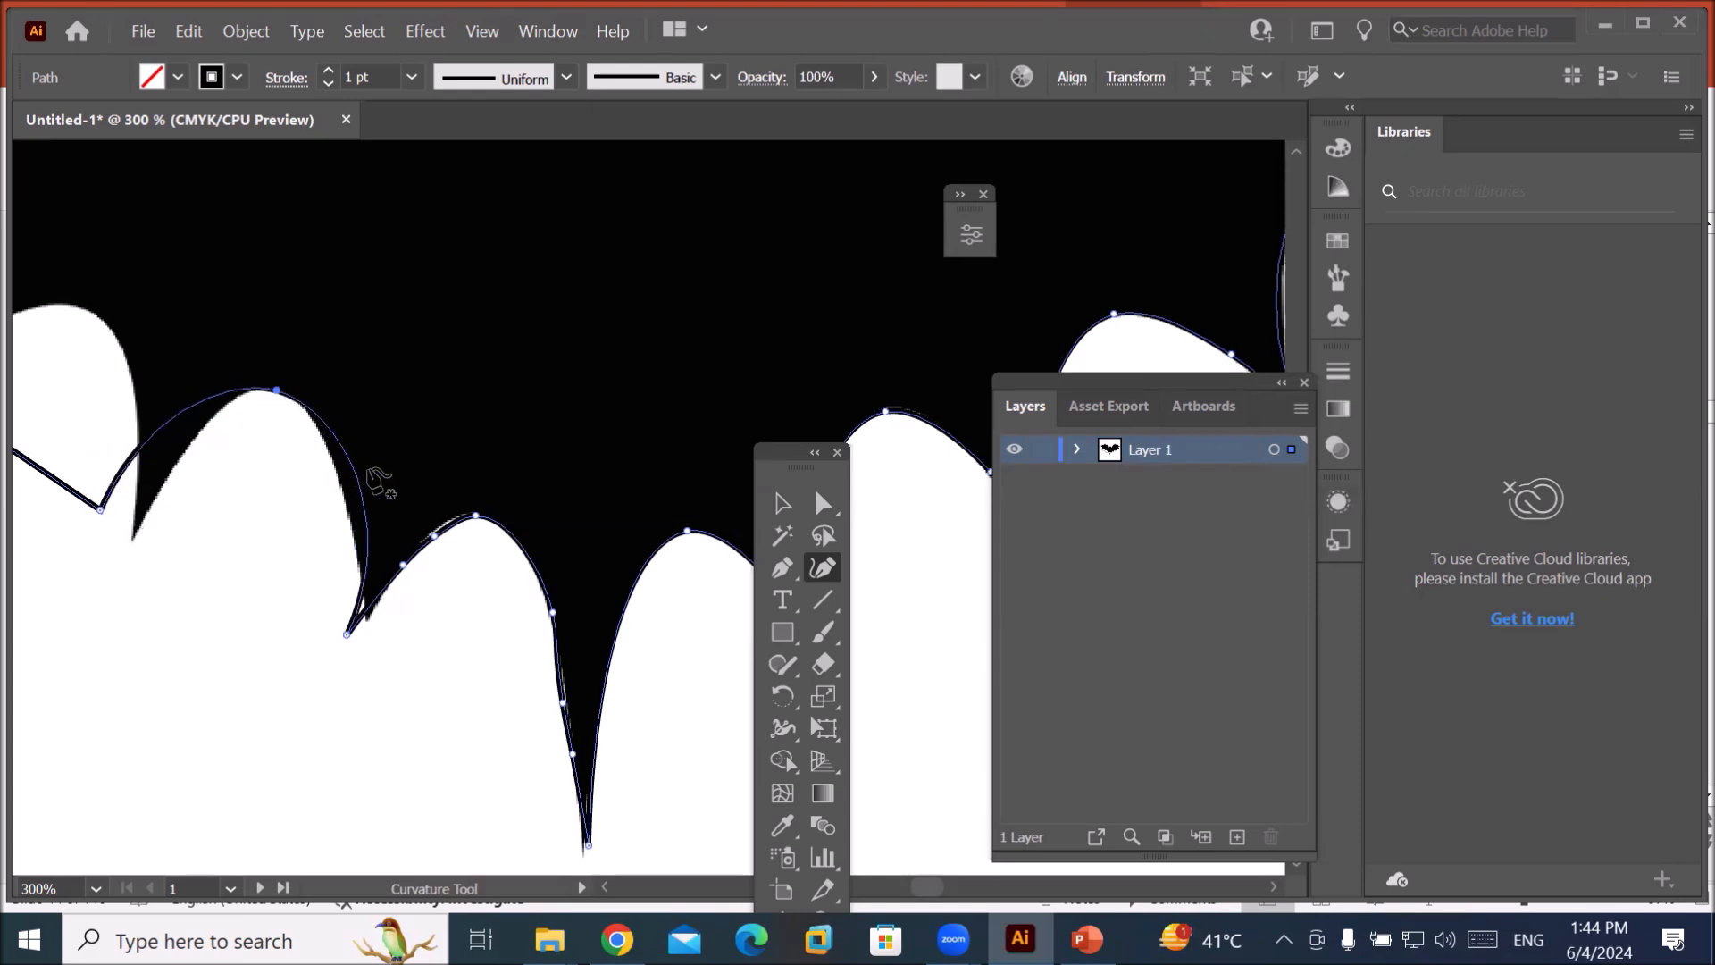
pyautogui.moveTo(360, 477)
pyautogui.mouseDown()
pyautogui.moveTo(330, 511)
pyautogui.moveTo(332, 488)
pyautogui.mouseUp()
pyautogui.moveTo(343, 628); pyautogui.dragTo(364, 618)
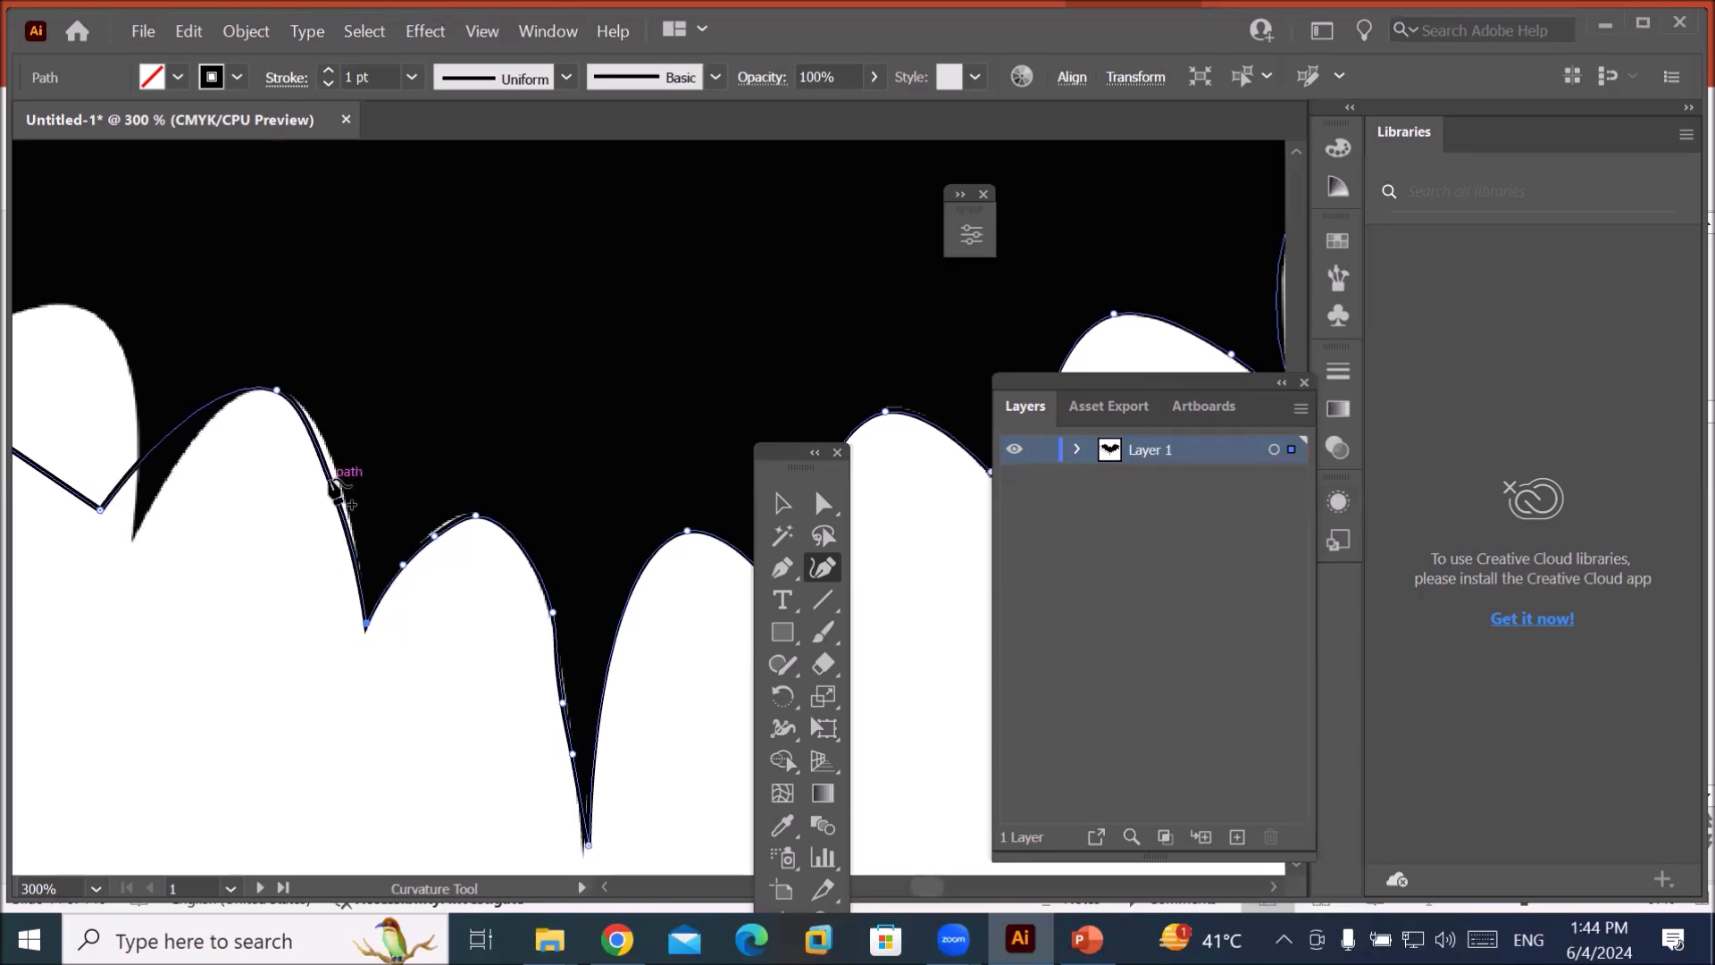
pyautogui.moveTo(331, 487); pyautogui.dragTo(341, 485)
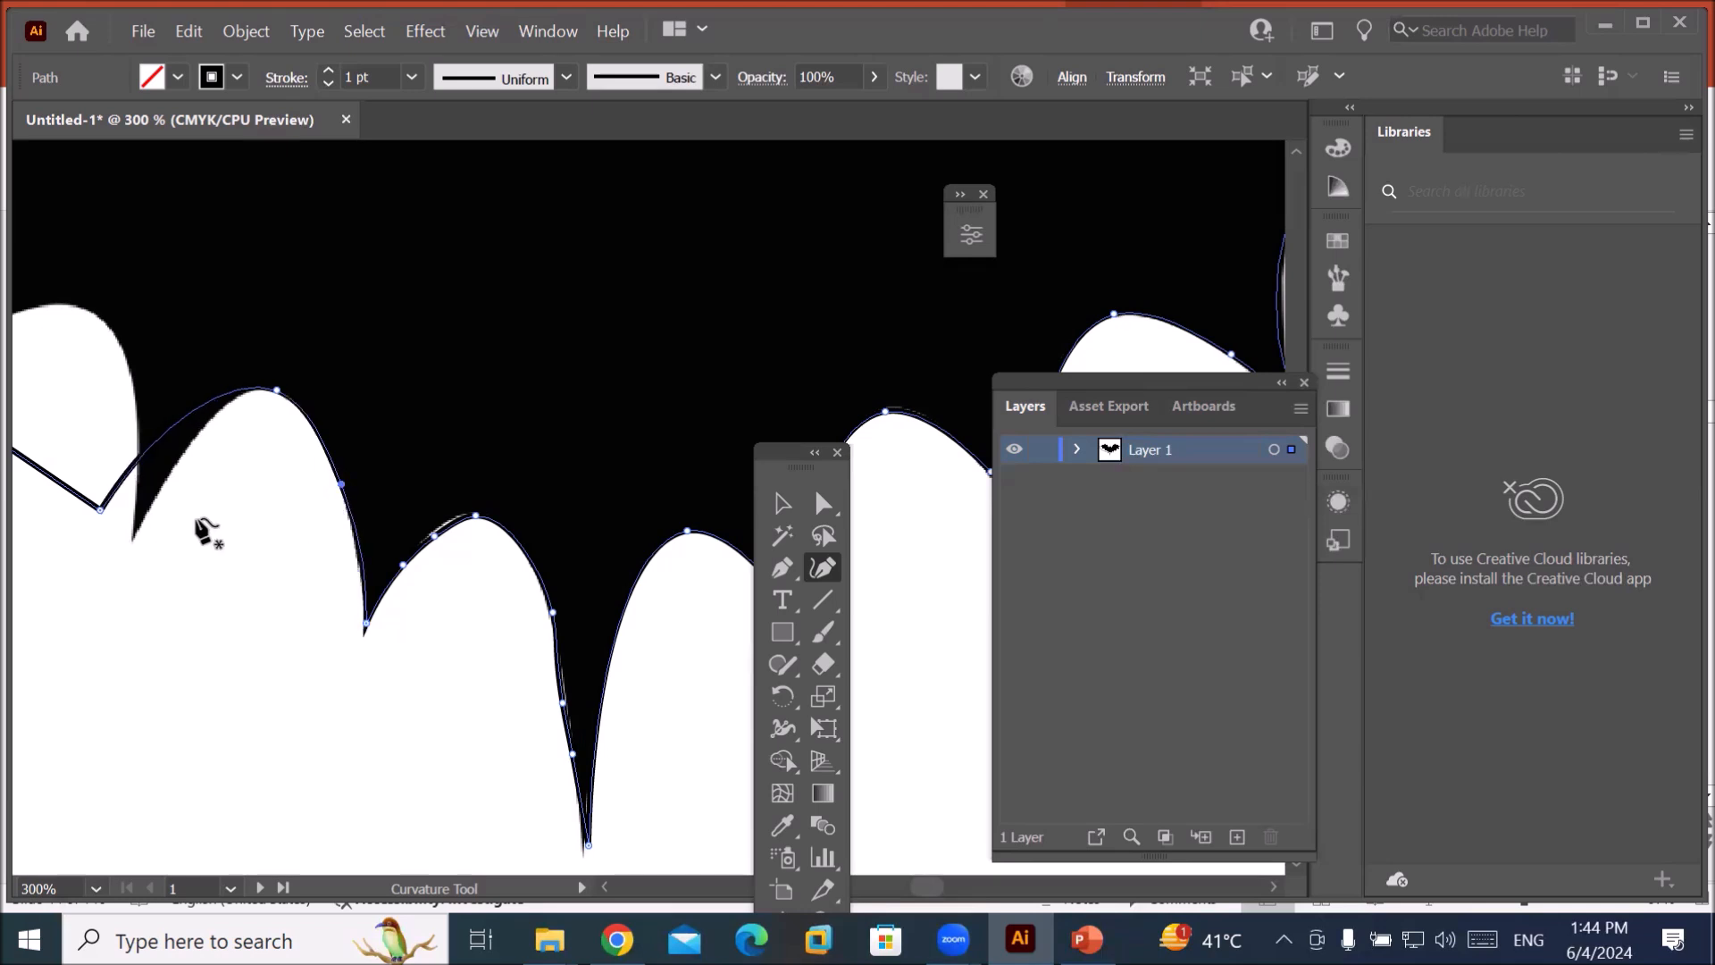
pyautogui.moveTo(101, 509); pyautogui.dragTo(137, 535)
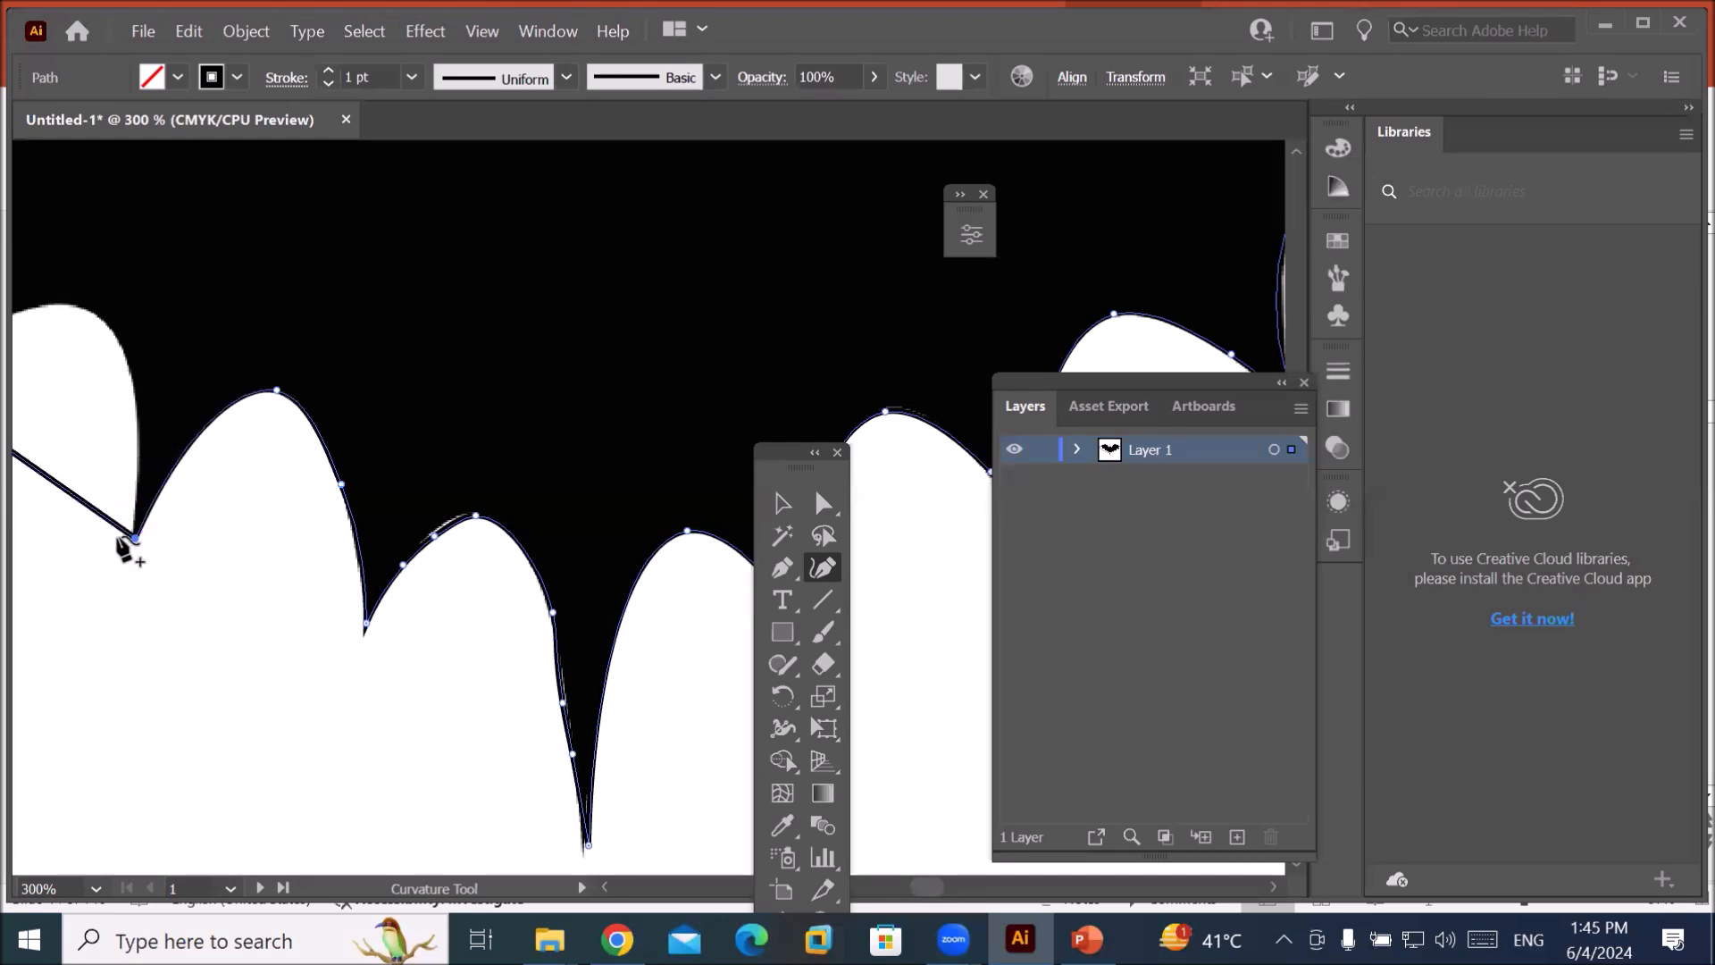
# Curve the segment around the third scallop left of the tail spike, shaping its peak, shoulder and steep inner side.
pyautogui.moveTo(153, 553); pyautogui.dragTo(431, 593)
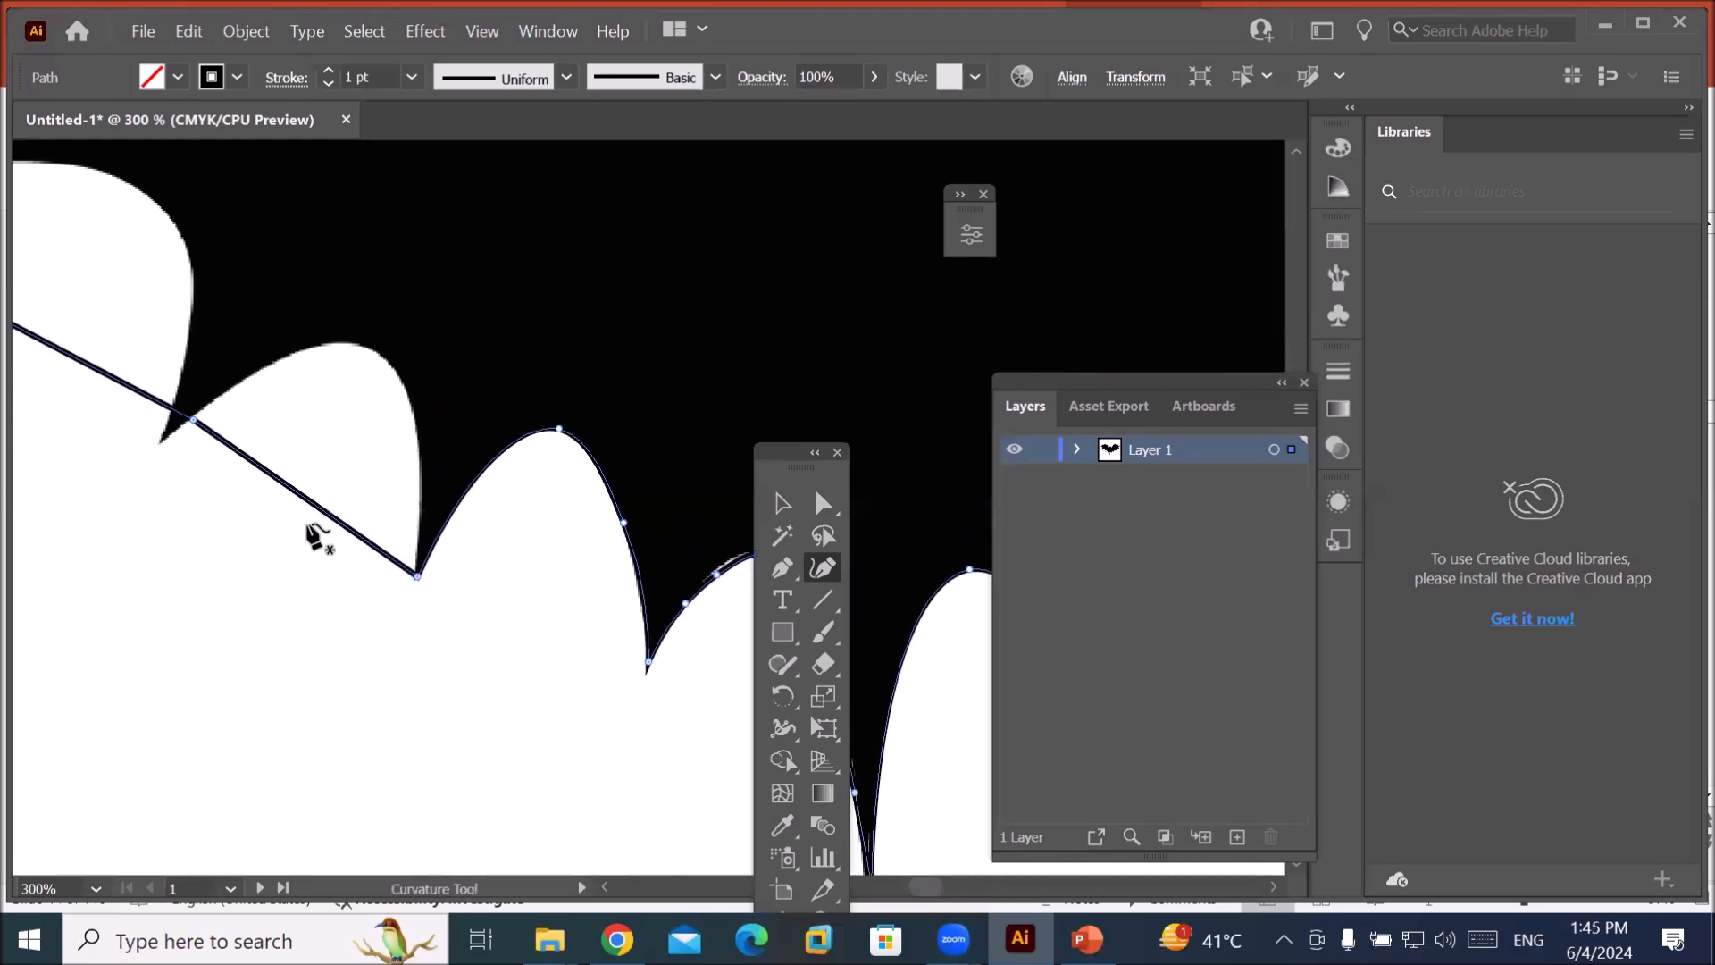
pyautogui.moveTo(307, 498)
pyautogui.mouseDown()
pyautogui.moveTo(387, 387)
pyautogui.moveTo(359, 348)
pyautogui.mouseUp()
pyautogui.moveTo(438, 440); pyautogui.dragTo(408, 389)
pyautogui.moveTo(436, 483); pyautogui.dragTo(420, 496)
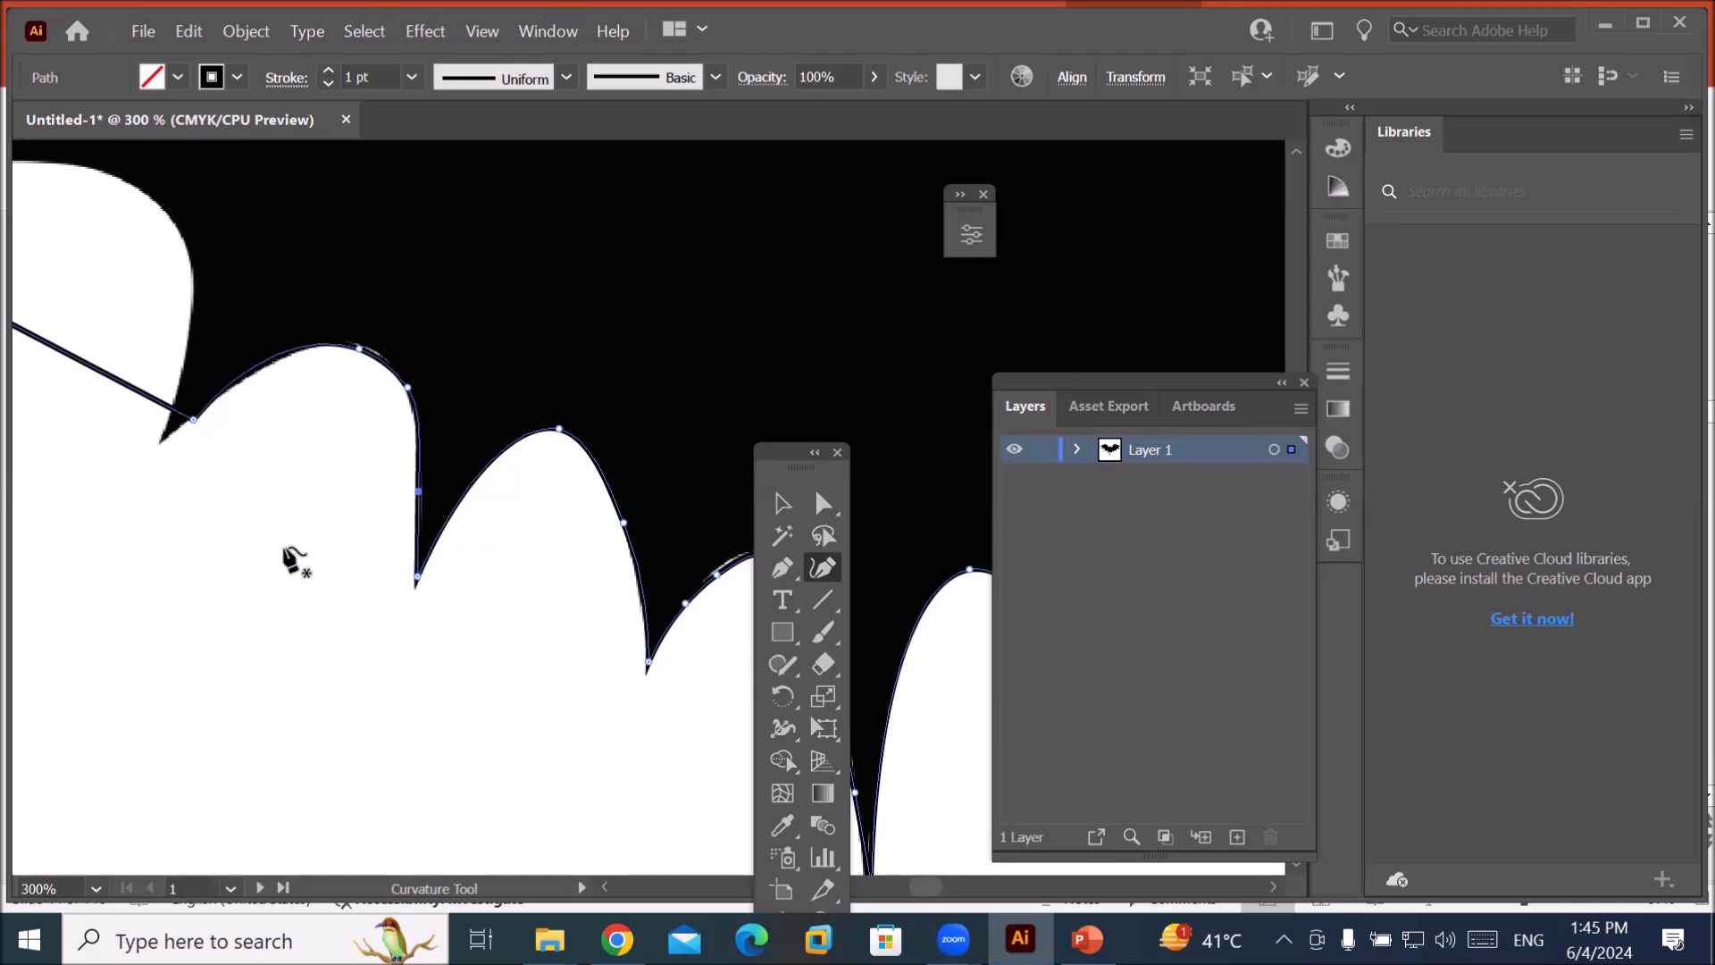
# Fit the path to the wide scallop on the left wing's lower edge, shaping its shoulder, top and inner side.
pyautogui.press('space')
pyautogui.moveTo(217, 471); pyautogui.dragTo(443, 582)
pyautogui.moveTo(290, 483); pyautogui.dragTo(459, 372)
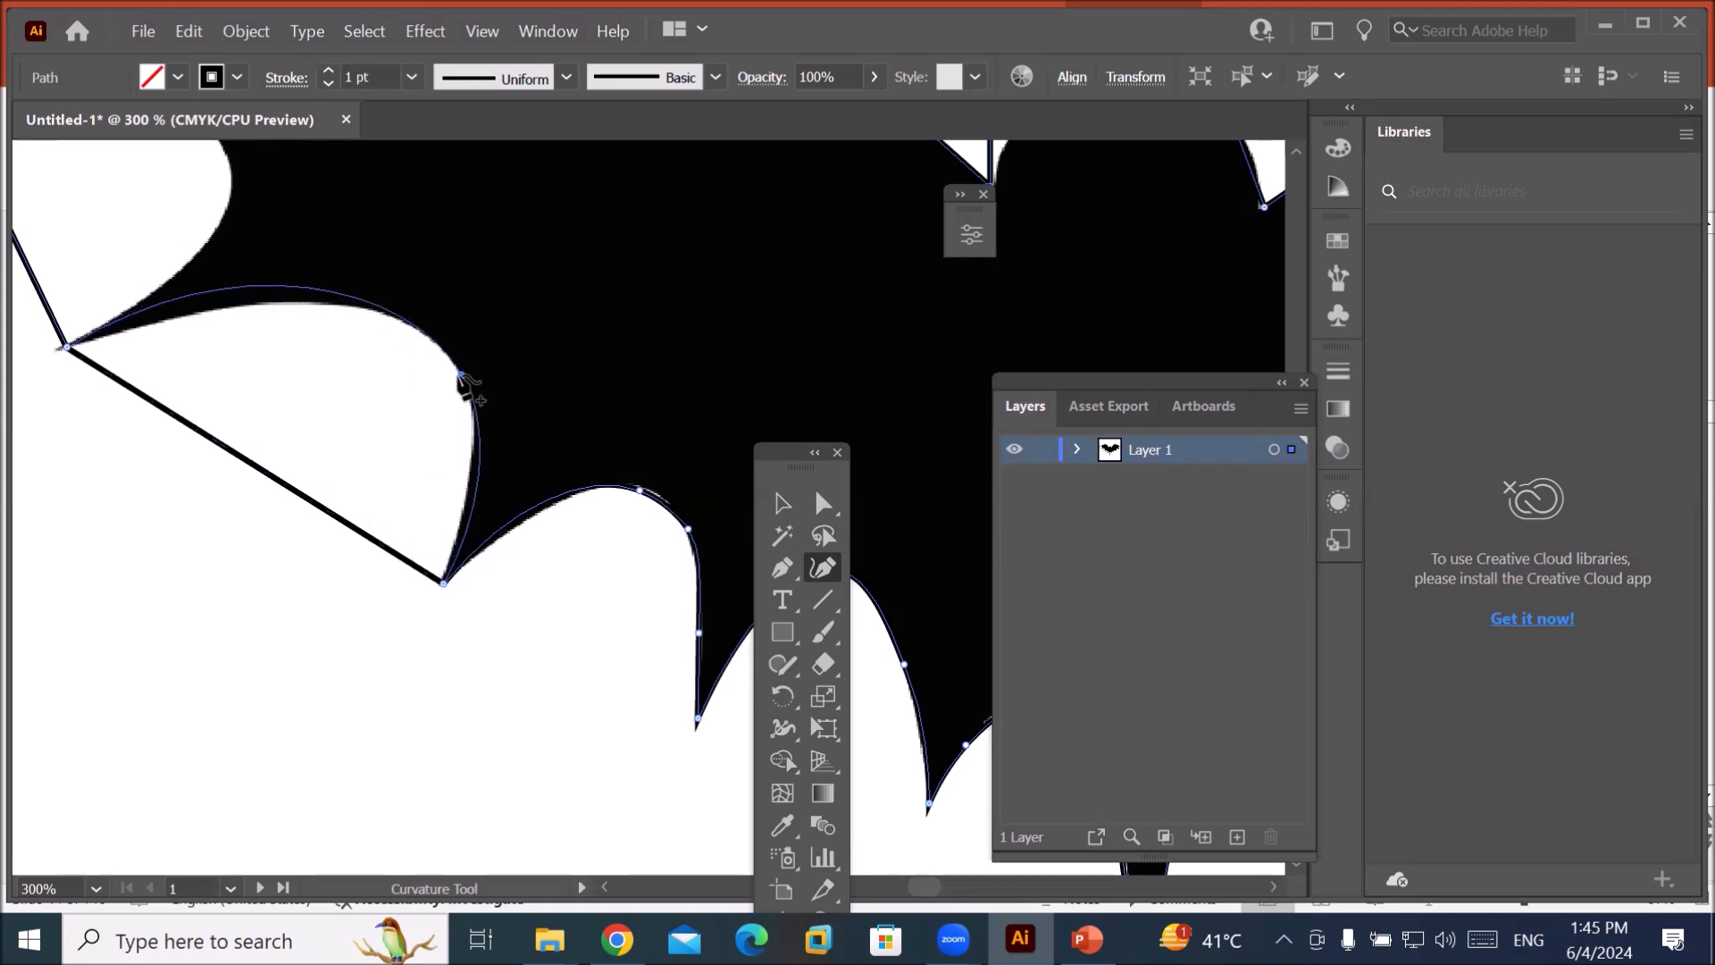
pyautogui.click(257, 294)
pyautogui.moveTo(257, 298); pyautogui.dragTo(312, 305)
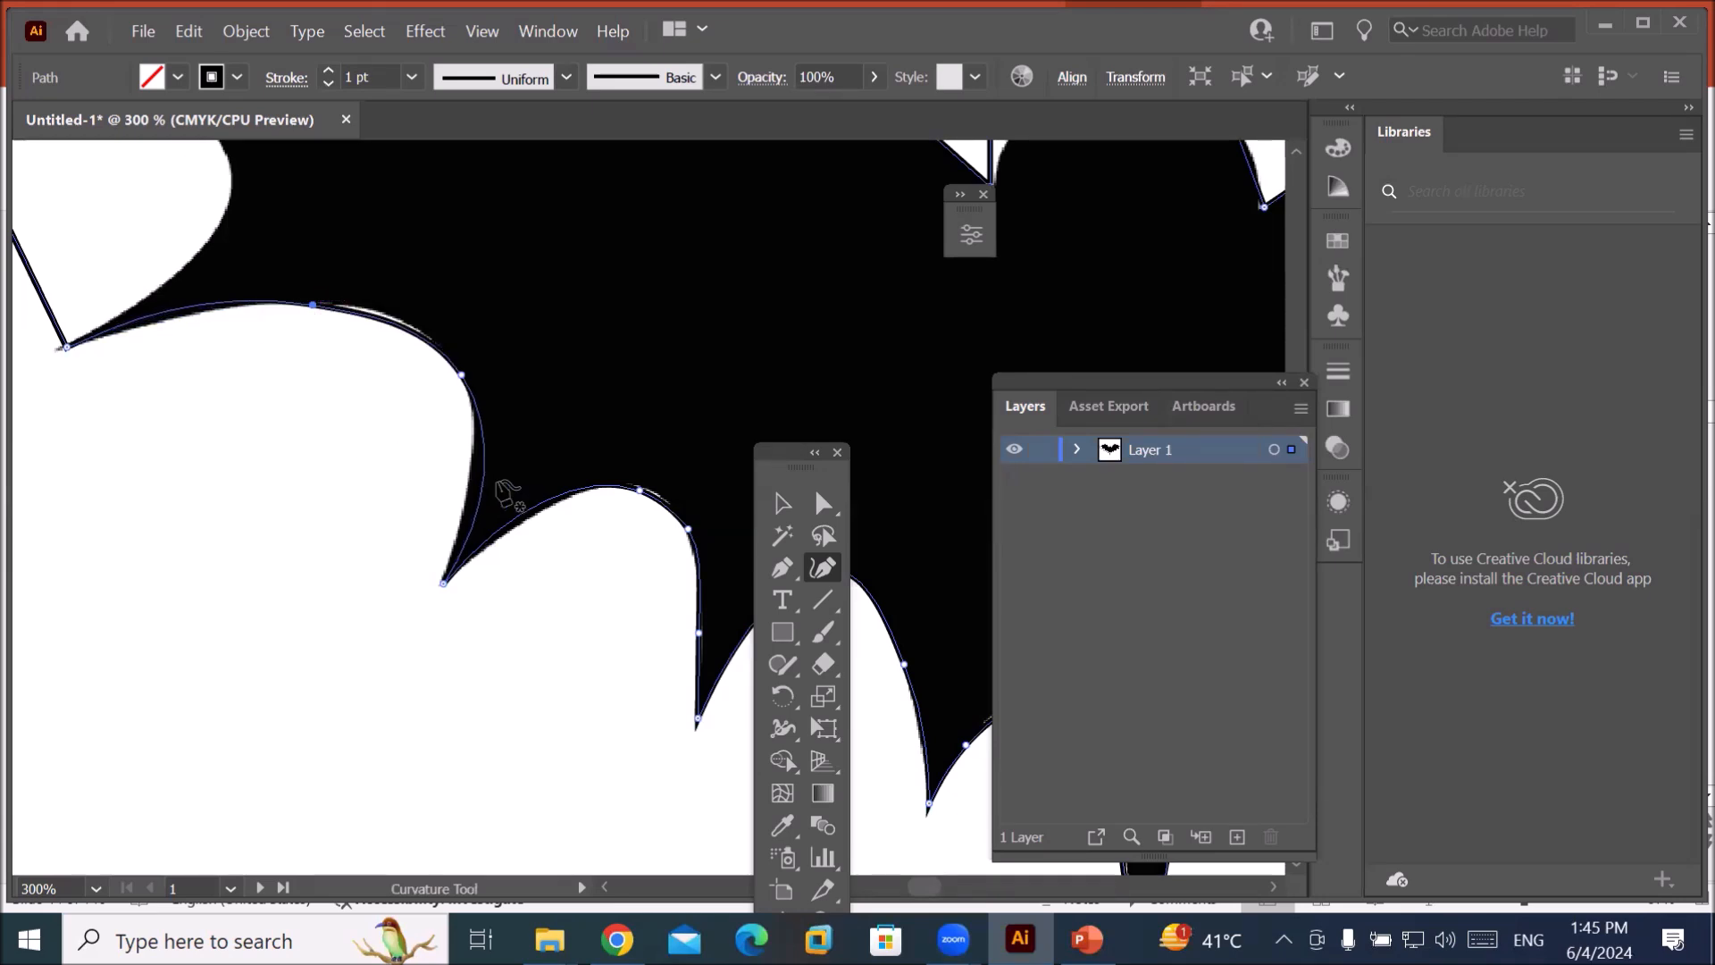
pyautogui.click(466, 487)
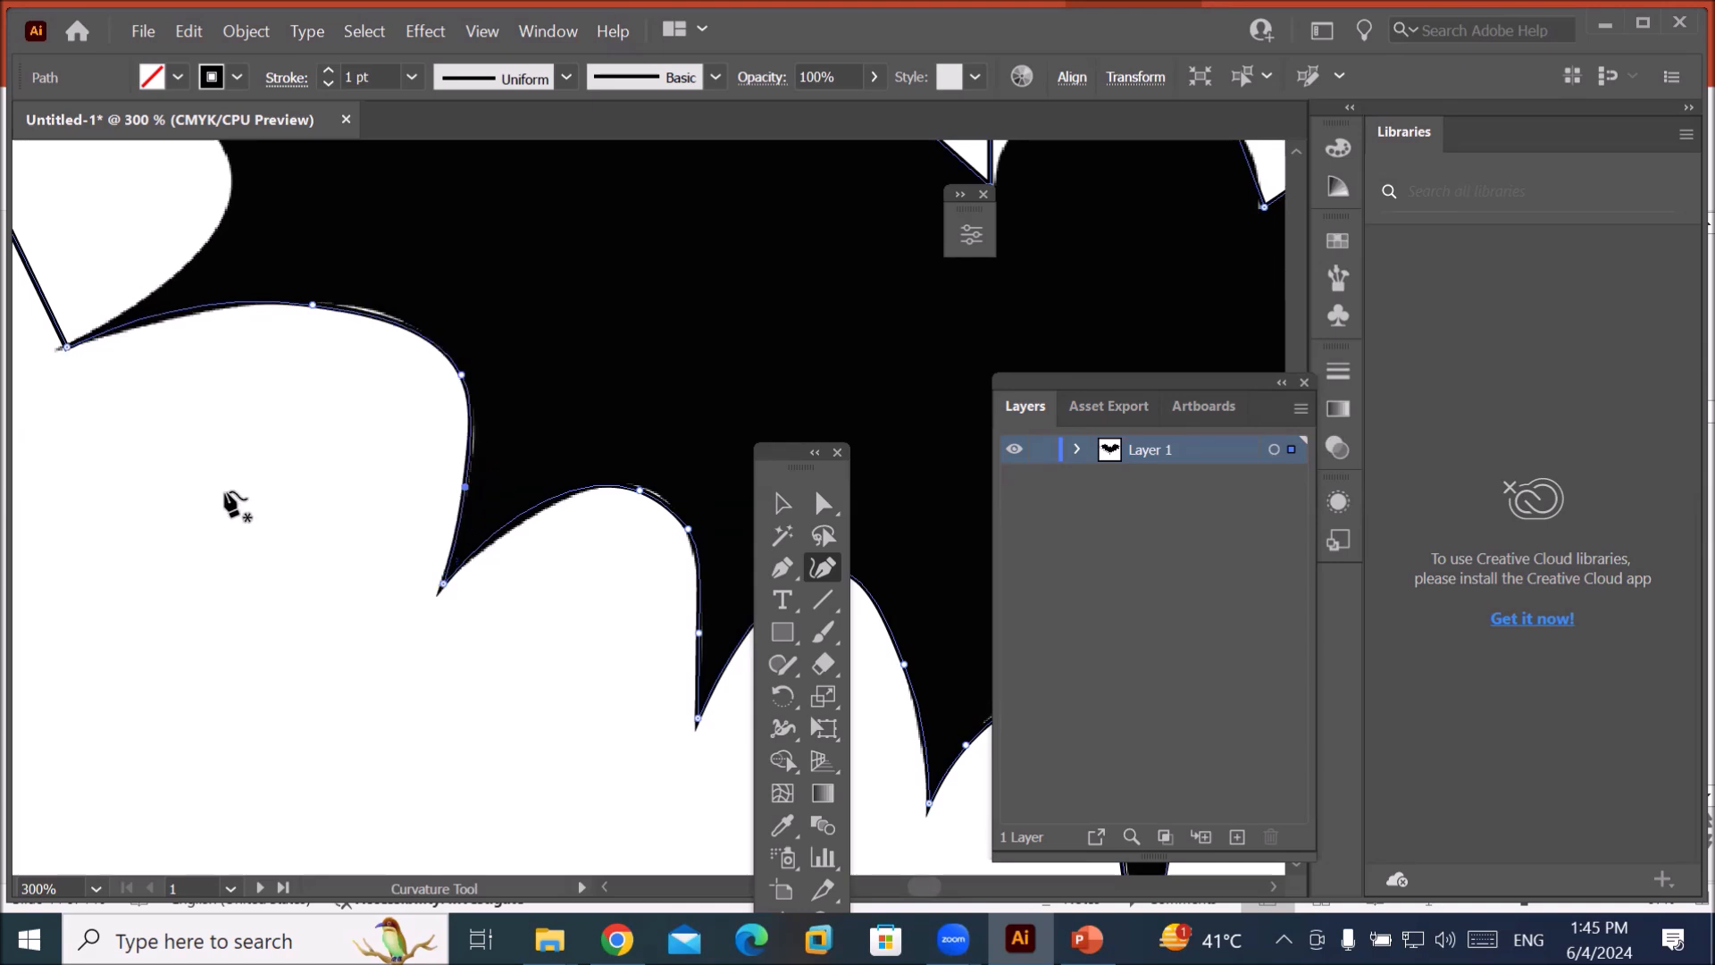
# Bow the straight segment into the left wing's outermost scallop and fit its lower tip and the adjoining edge to the silhouette.
pyautogui.moveTo(248, 444); pyautogui.dragTo(467, 712)
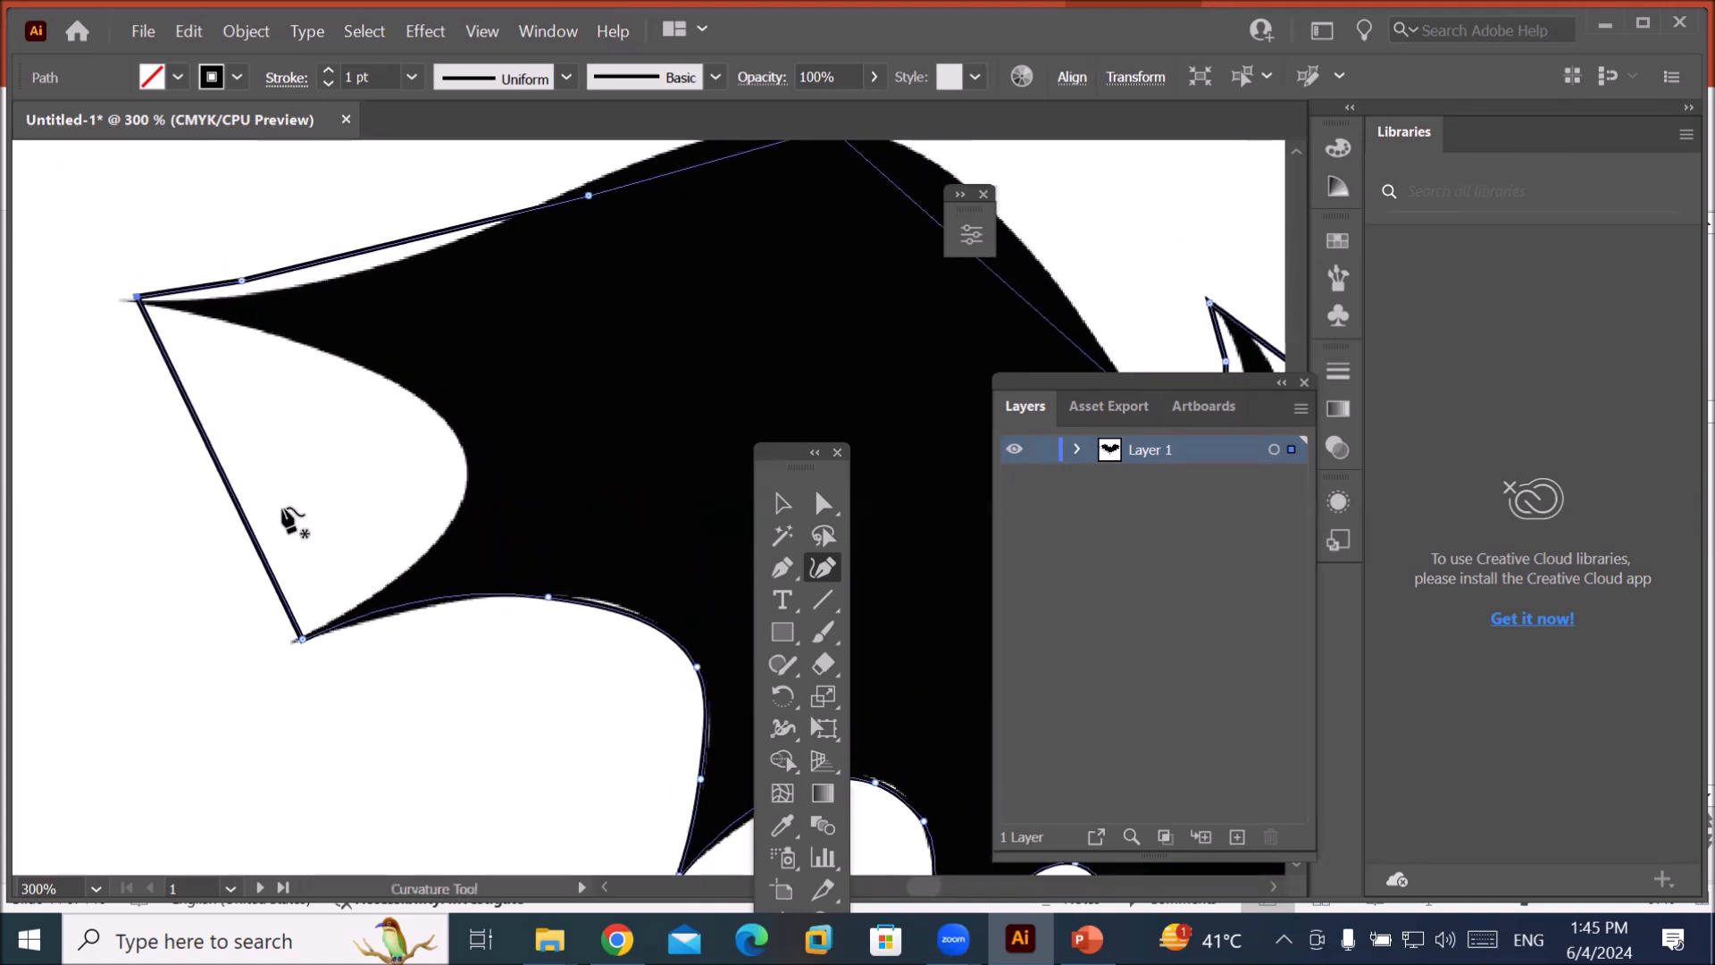
pyautogui.moveTo(234, 483); pyautogui.dragTo(471, 475)
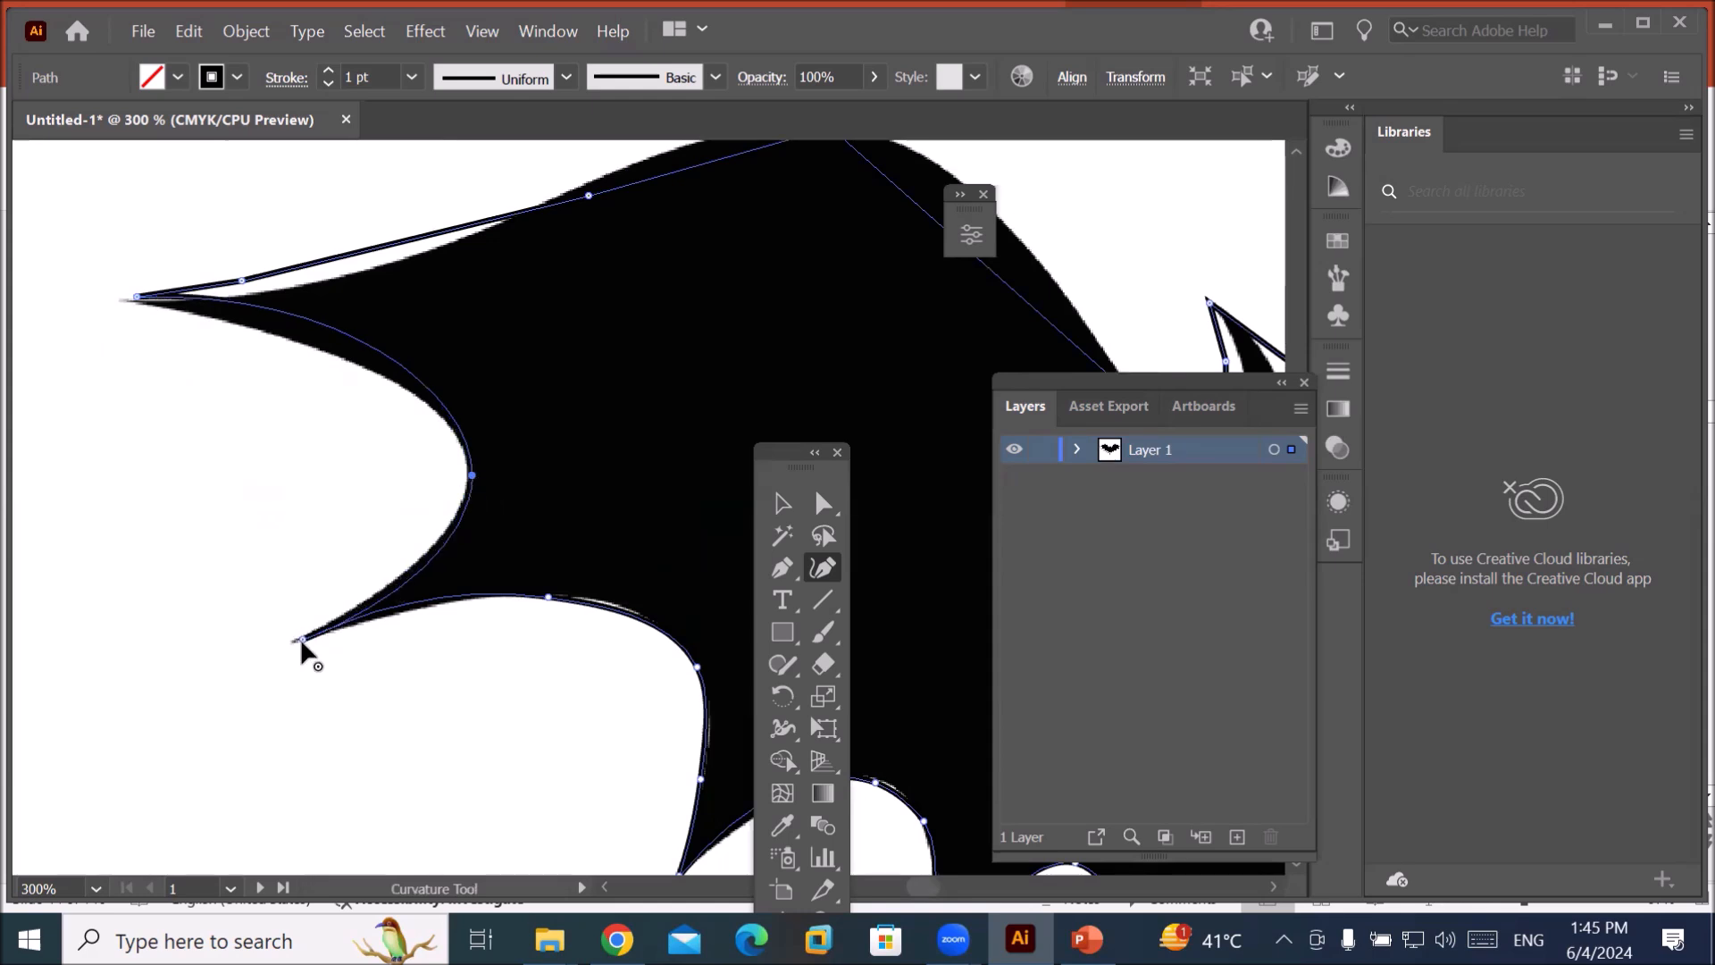
pyautogui.moveTo(300, 636); pyautogui.dragTo(284, 638)
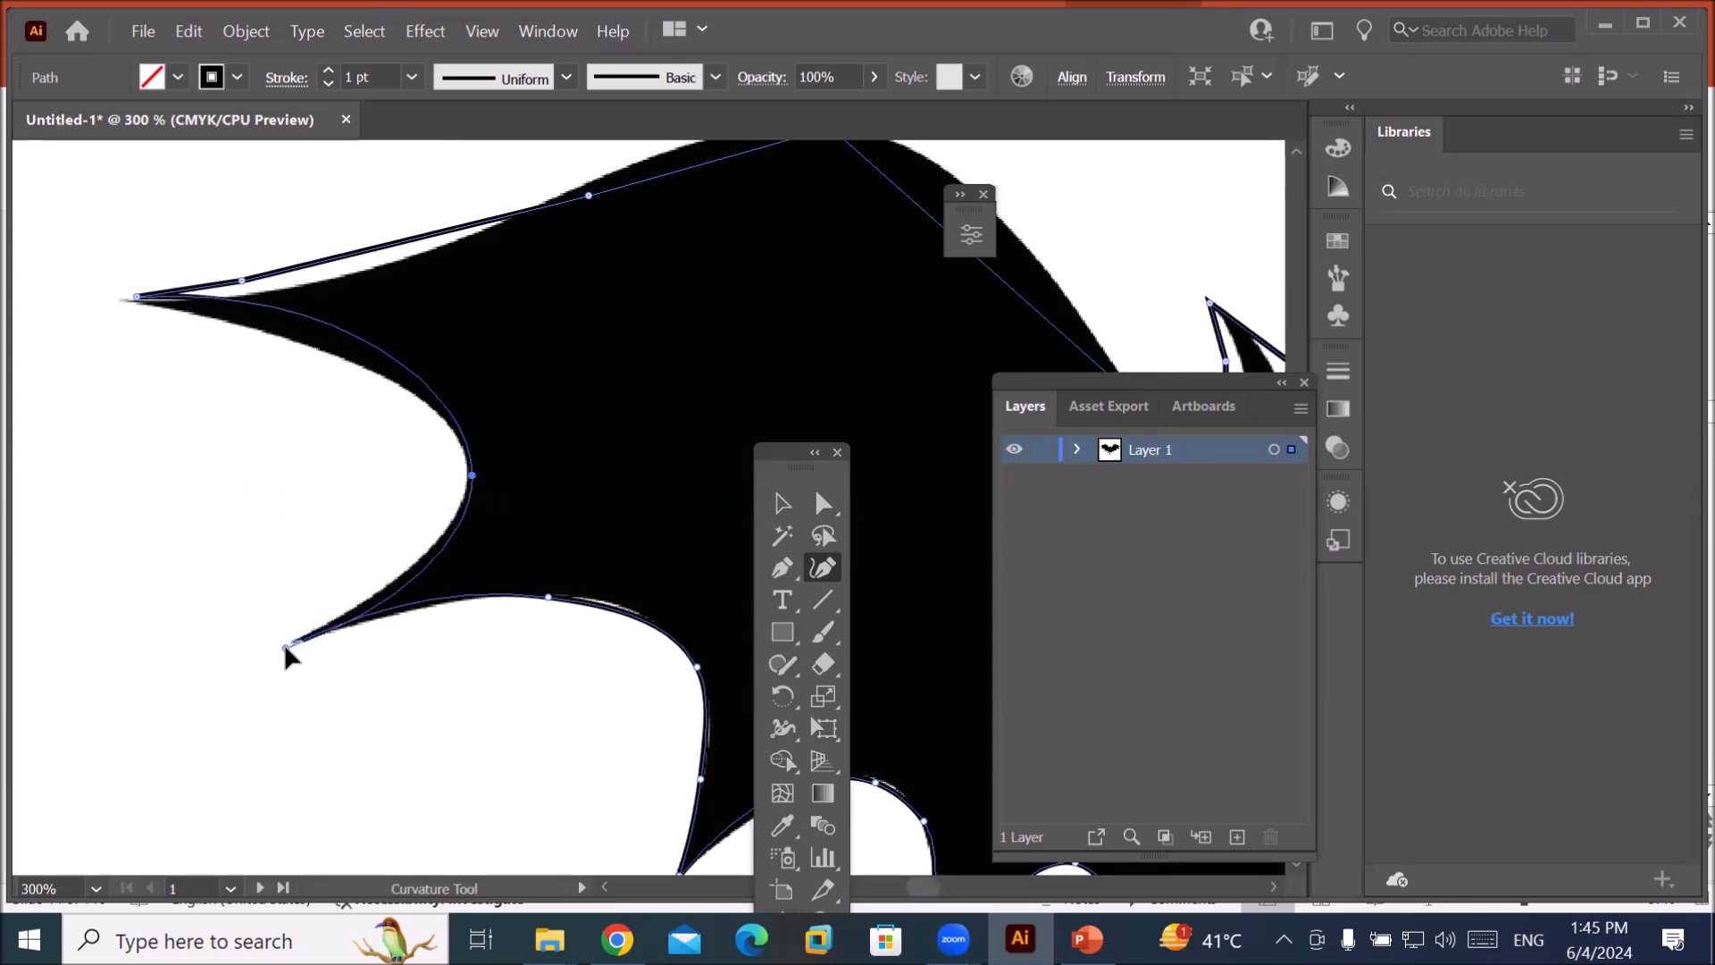
pyautogui.click(414, 601)
pyautogui.moveTo(419, 608); pyautogui.dragTo(418, 614)
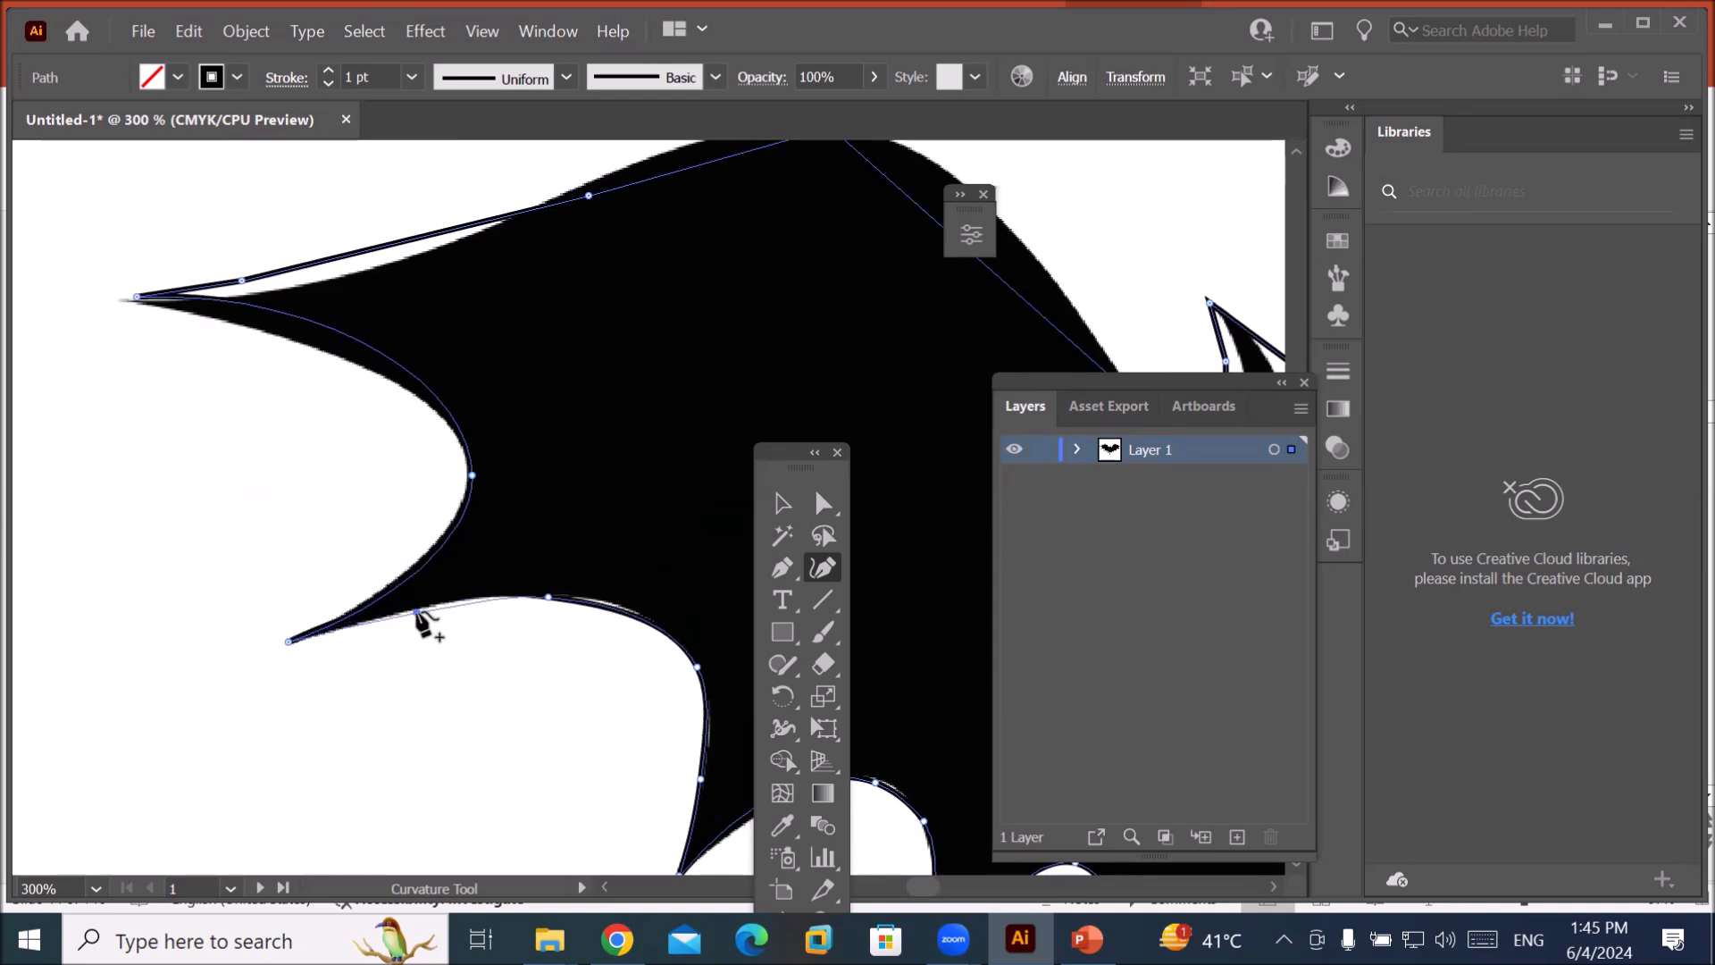
# Refine the outermost scallop's deepest point and shape its upper side towards the left wingtip.
pyautogui.click(465, 471)
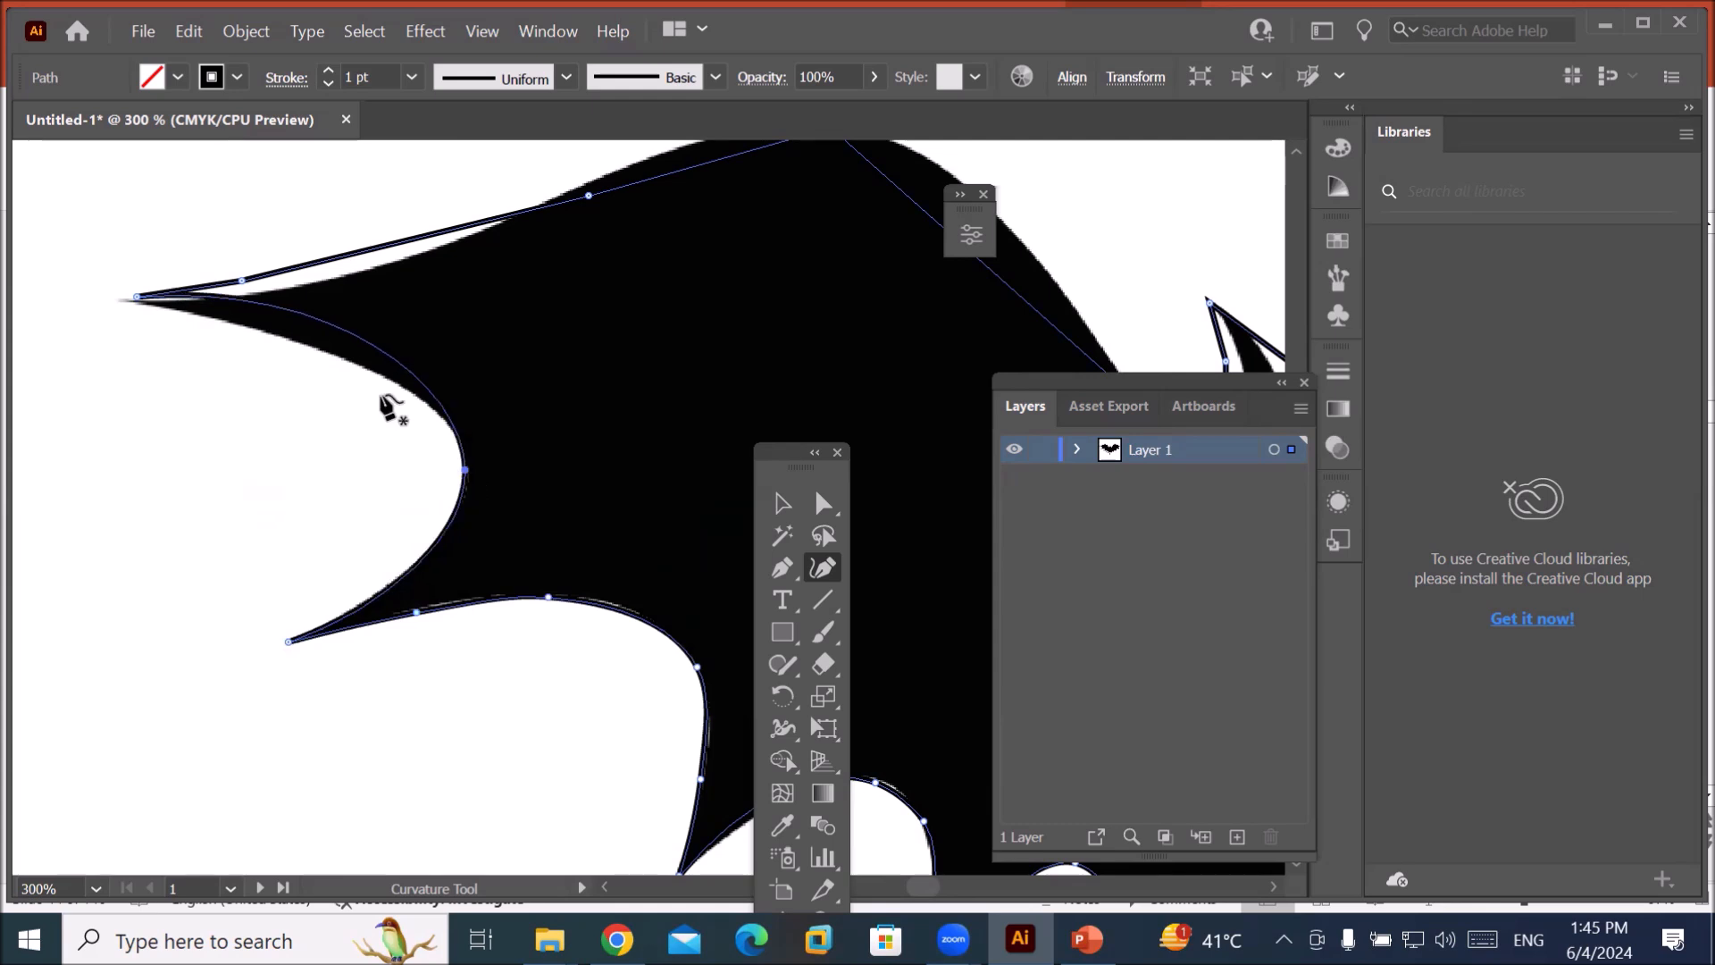
pyautogui.moveTo(341, 329); pyautogui.dragTo(401, 386)
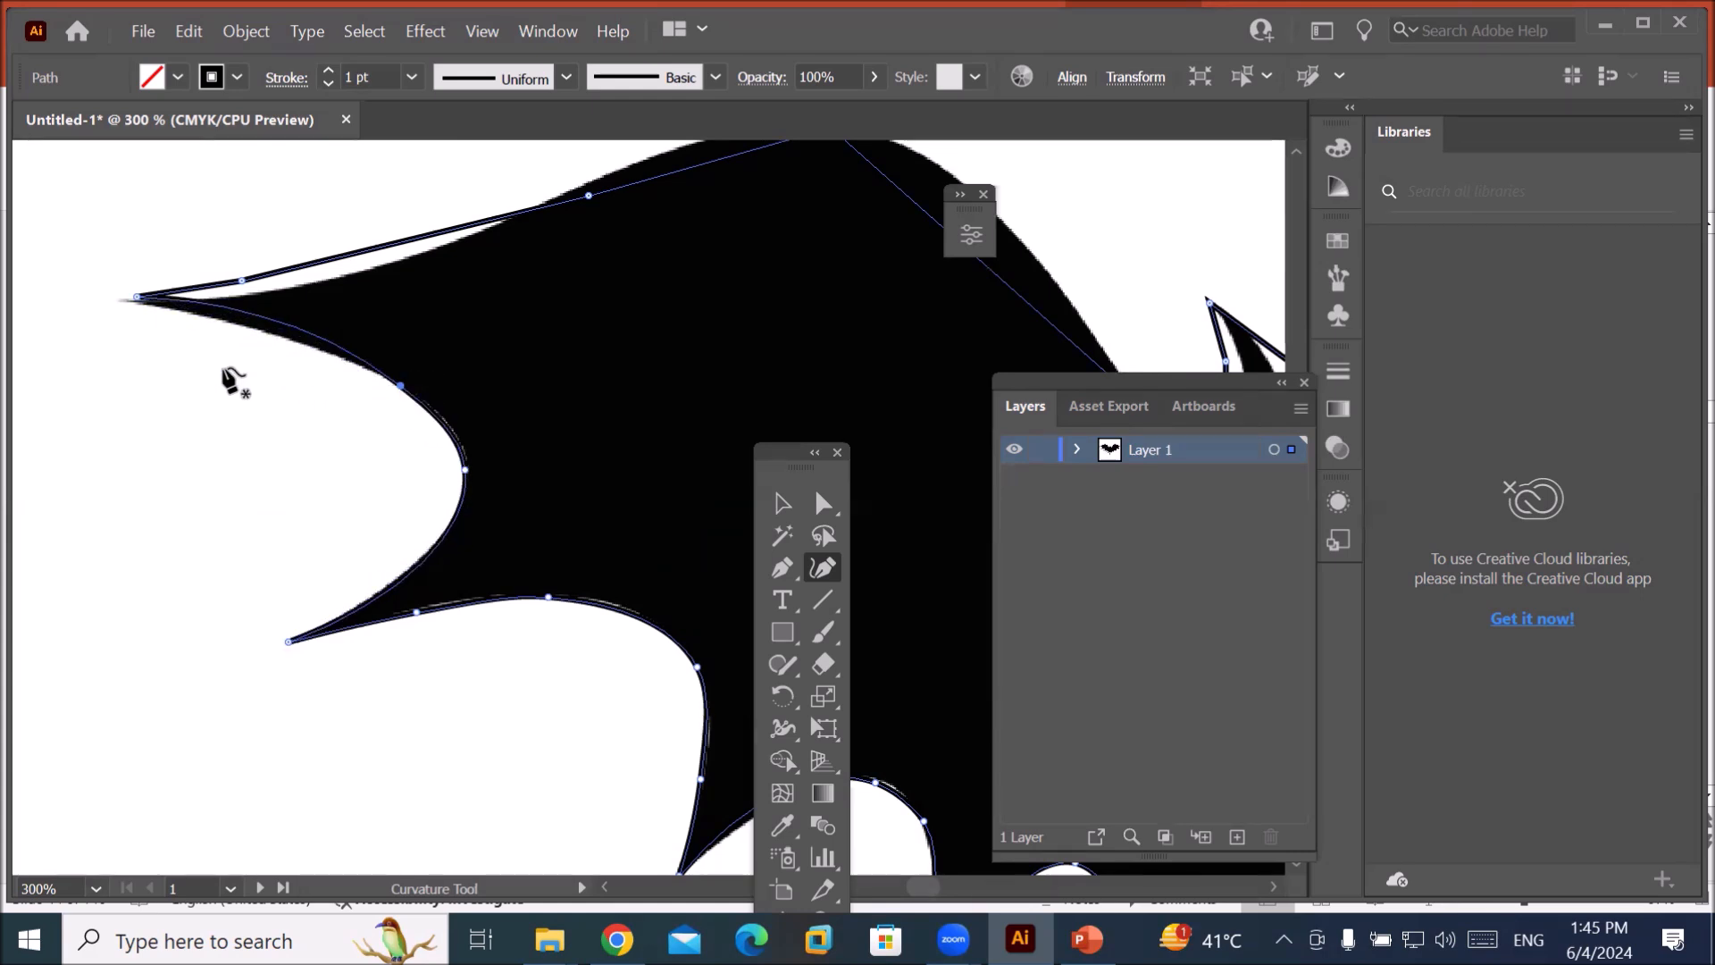
pyautogui.click(265, 327)
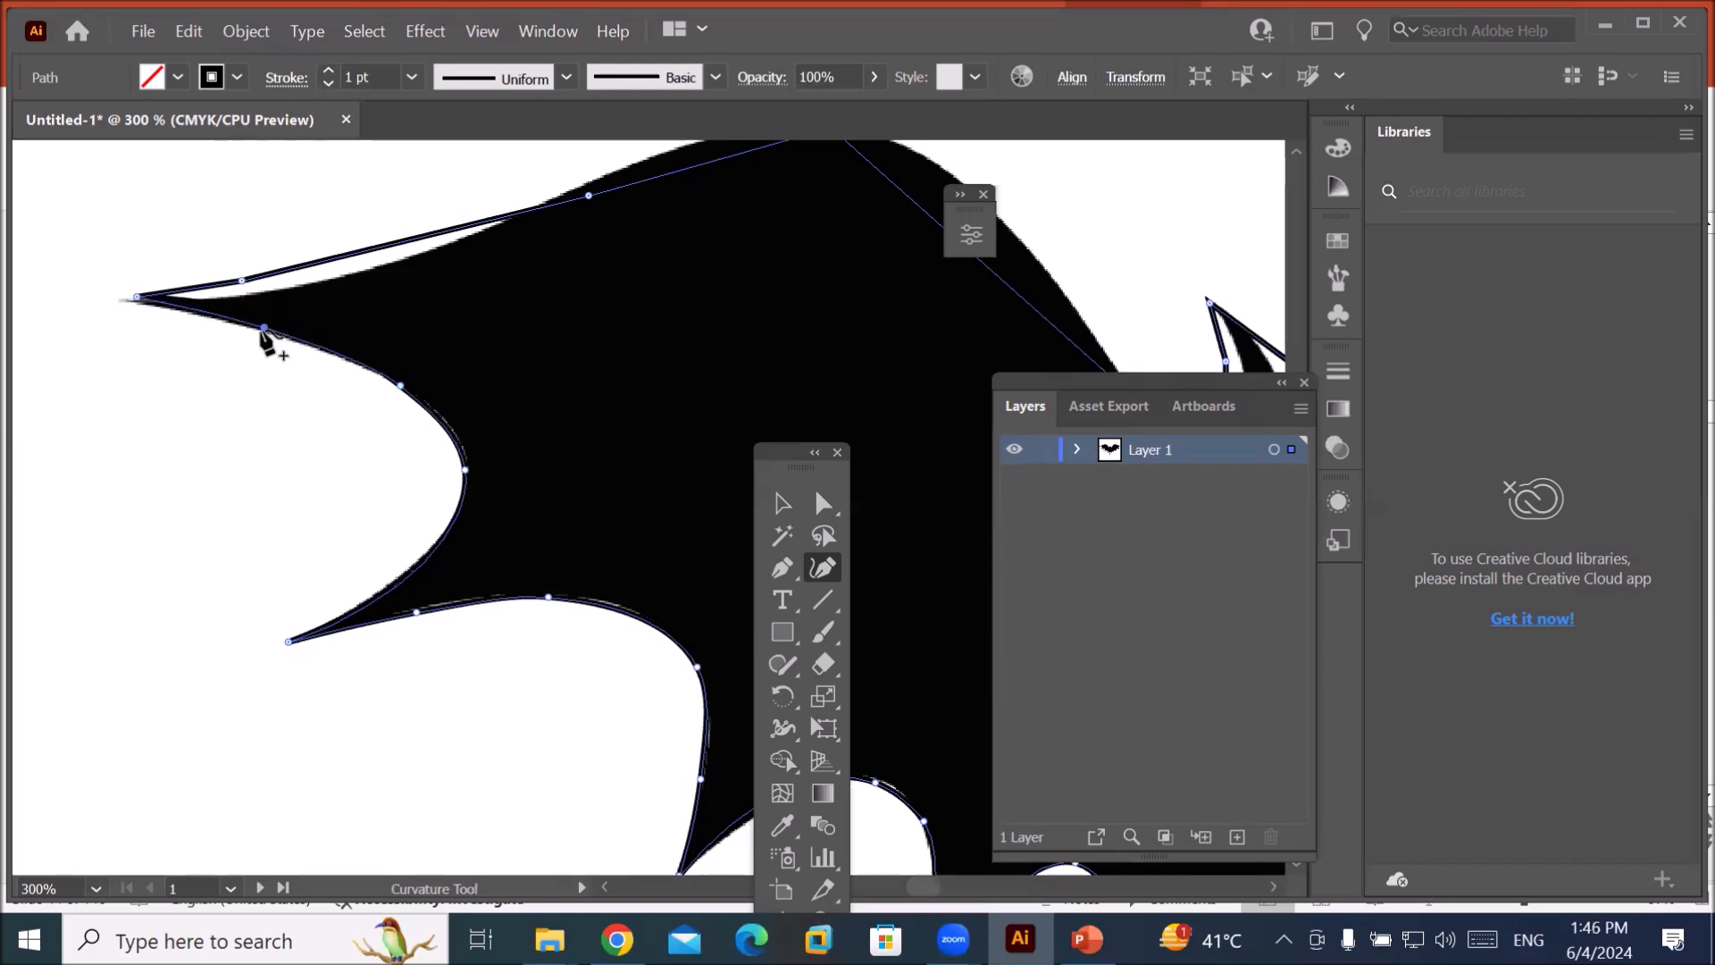
# Move the left wingtip anchor onto the silhouette and fit the path along the wing's upper edge to the crest.
pyautogui.click(122, 294)
pyautogui.moveTo(306, 265)
pyautogui.mouseDown()
pyautogui.moveTo(312, 284)
pyautogui.moveTo(241, 294)
pyautogui.mouseUp()
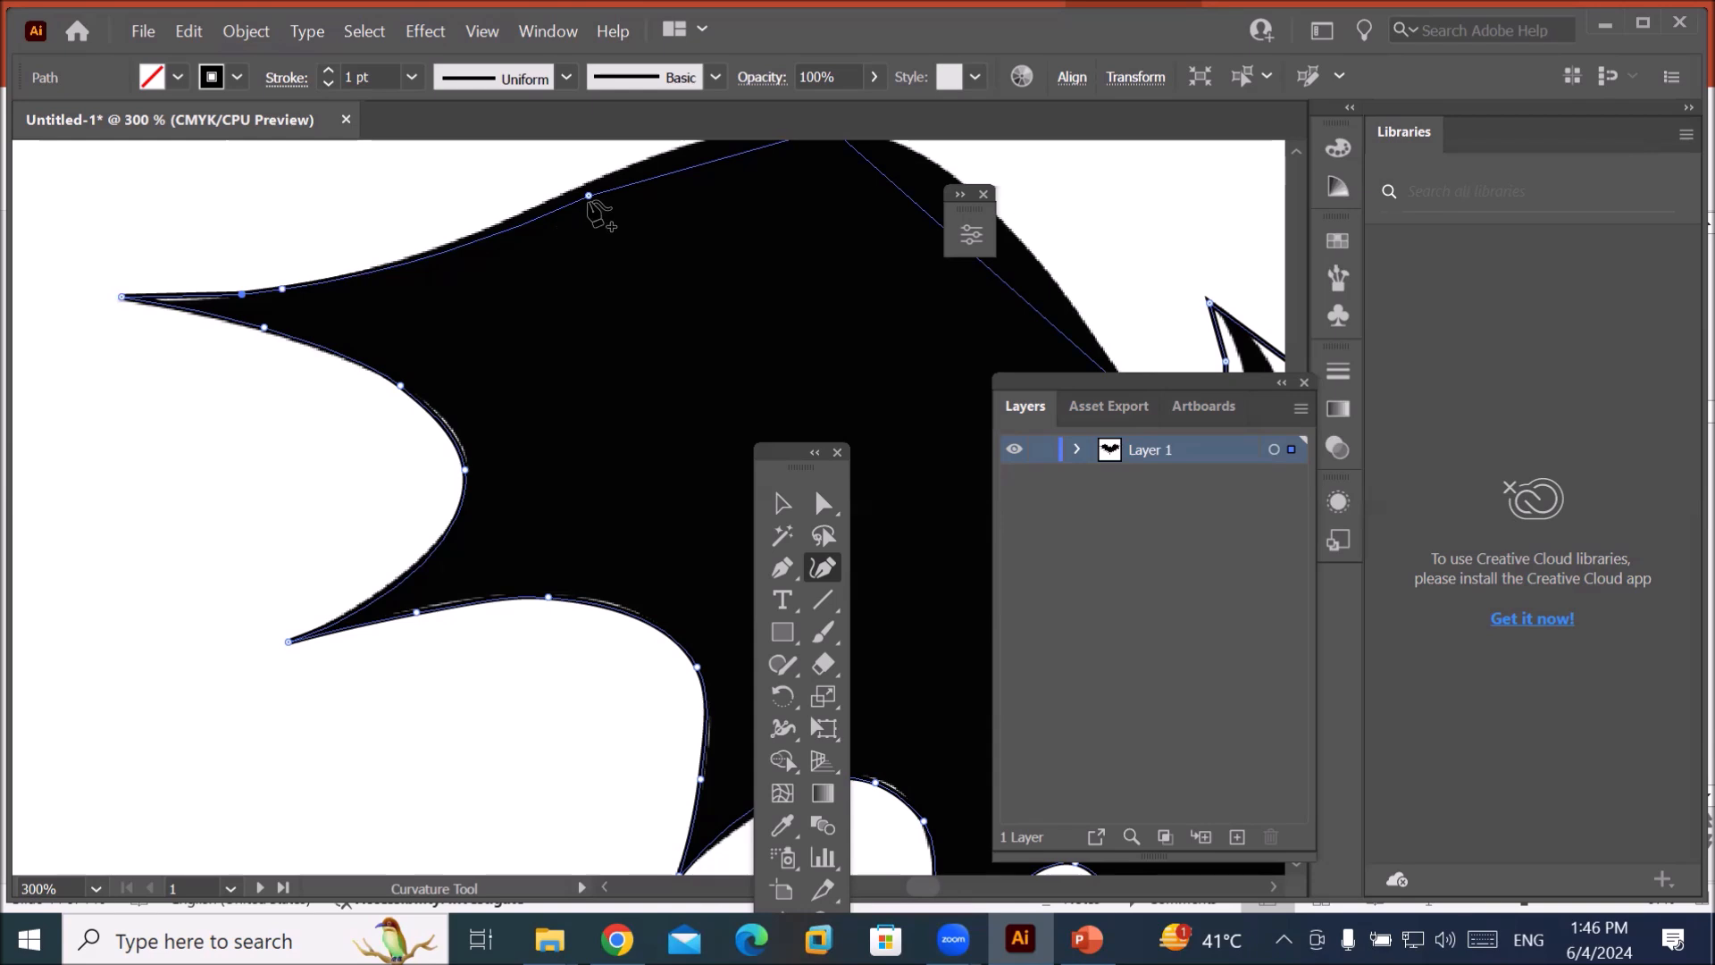
pyautogui.moveTo(589, 195); pyautogui.dragTo(591, 182)
pyautogui.moveTo(674, 234); pyautogui.dragTo(371, 531)
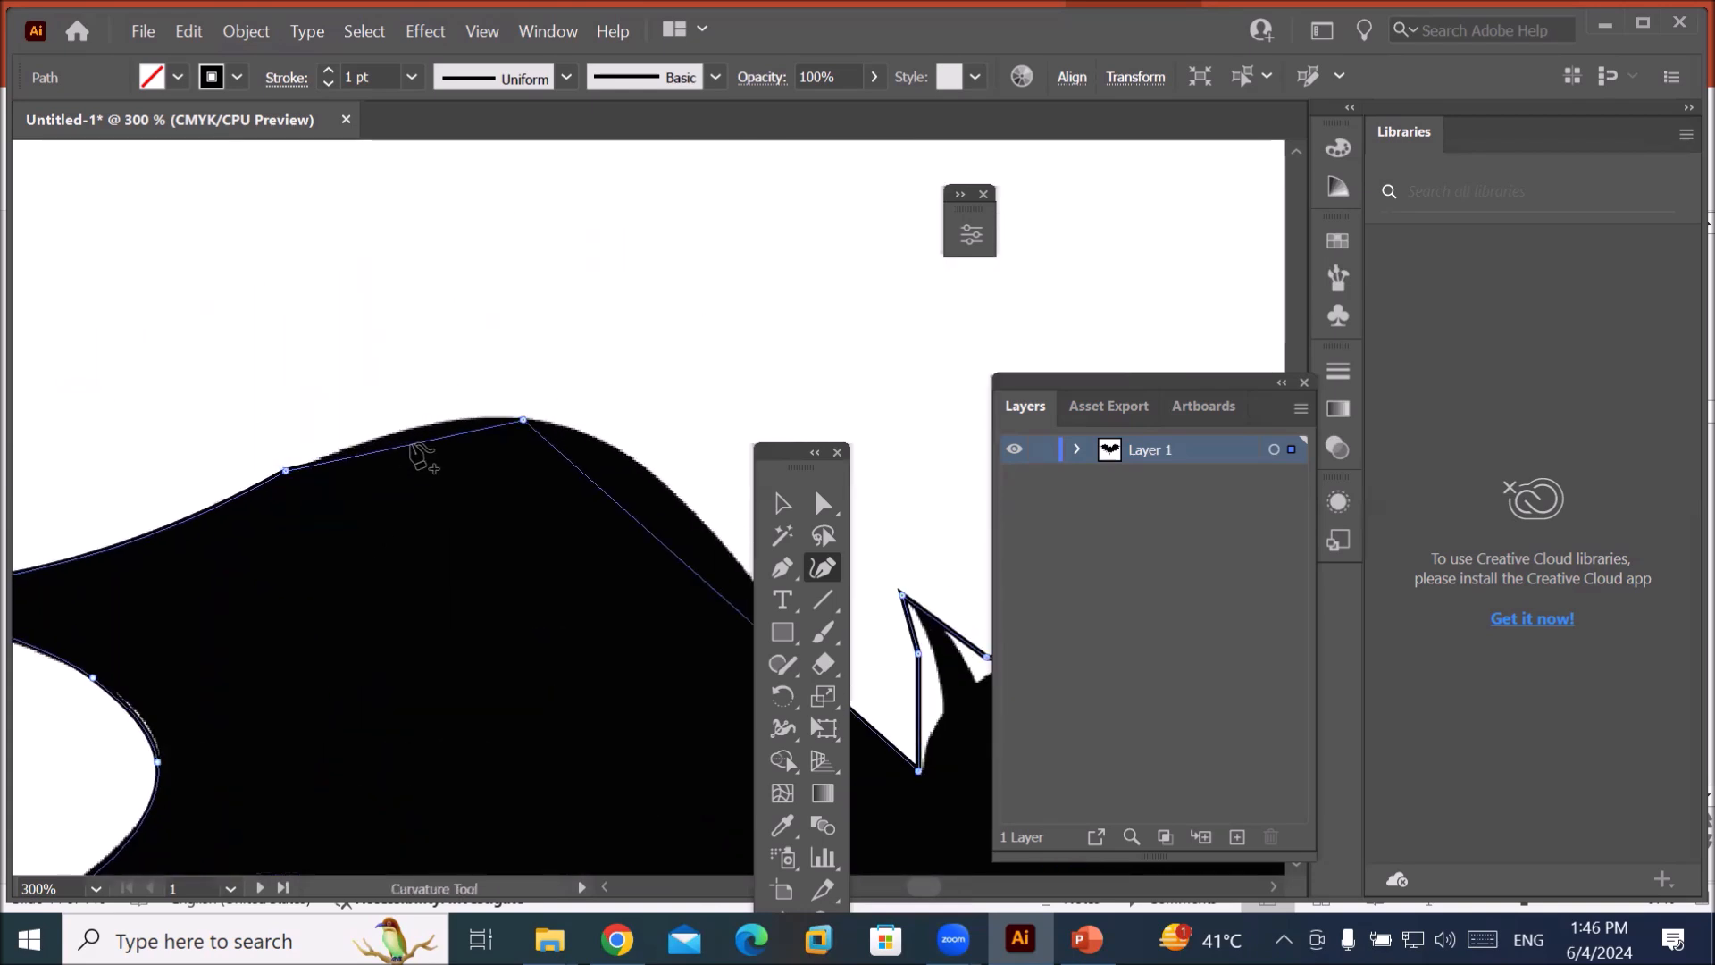
pyautogui.moveTo(410, 444); pyautogui.dragTo(430, 421)
# Curve the segment from the left wing's crest down to the base of the left ear, following the silhouette's slope.
pyautogui.press('space')
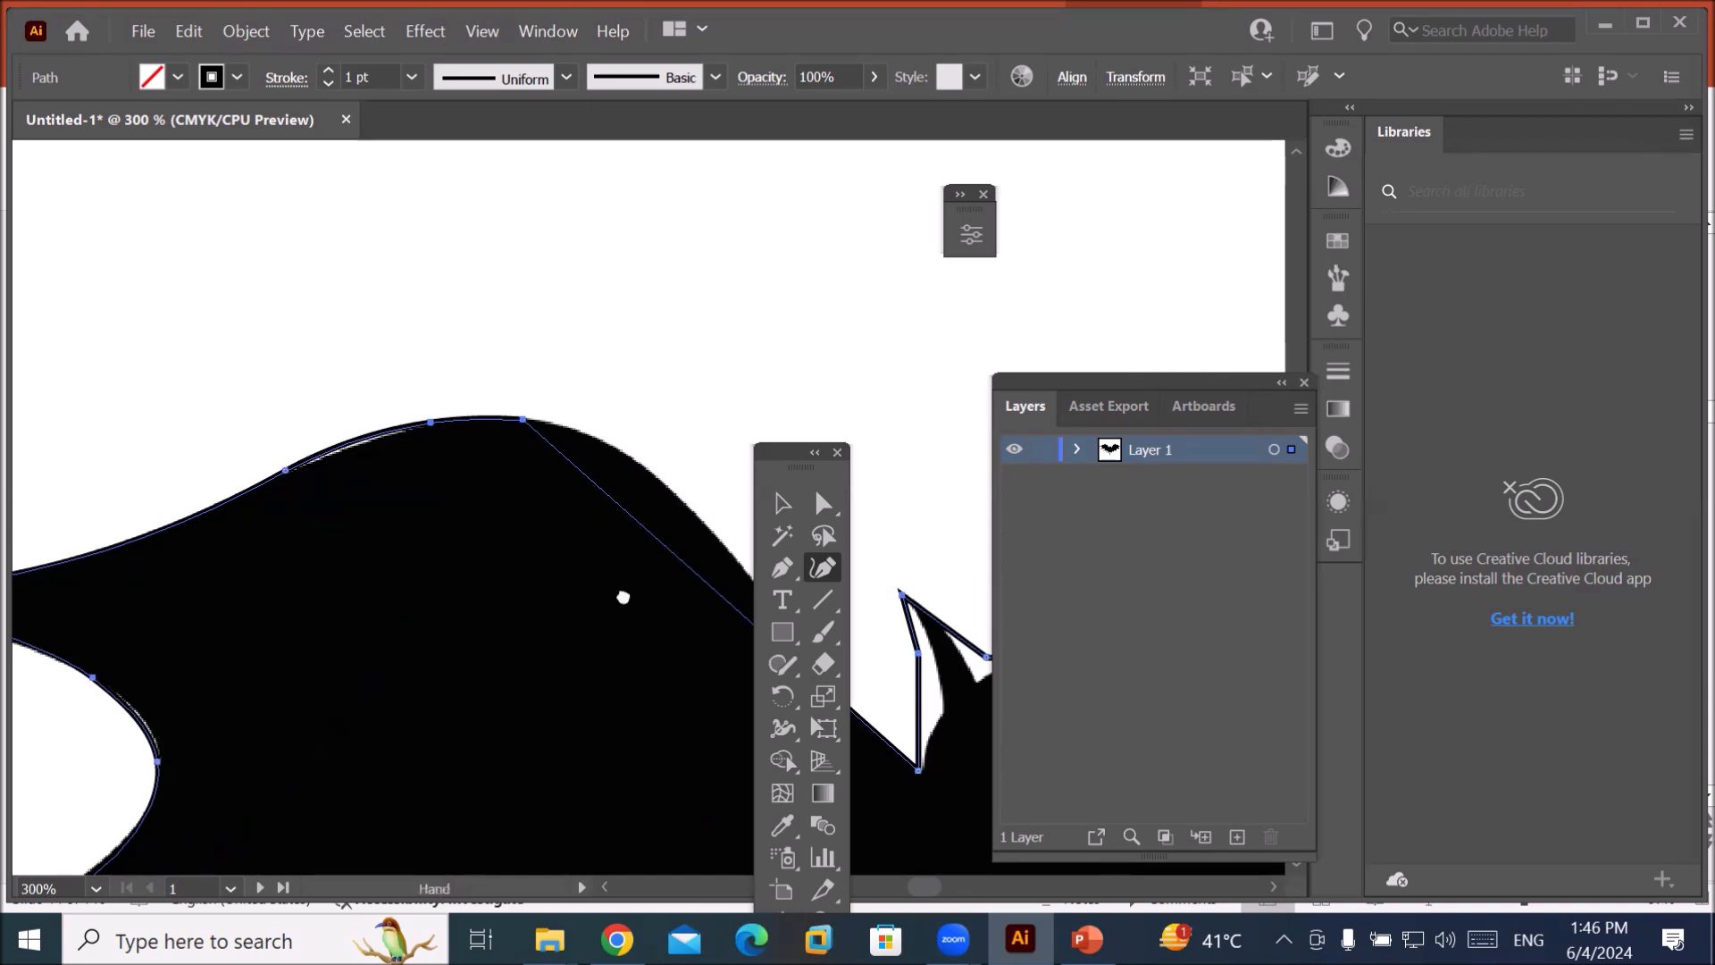
pyautogui.moveTo(623, 596); pyautogui.dragTo(330, 497)
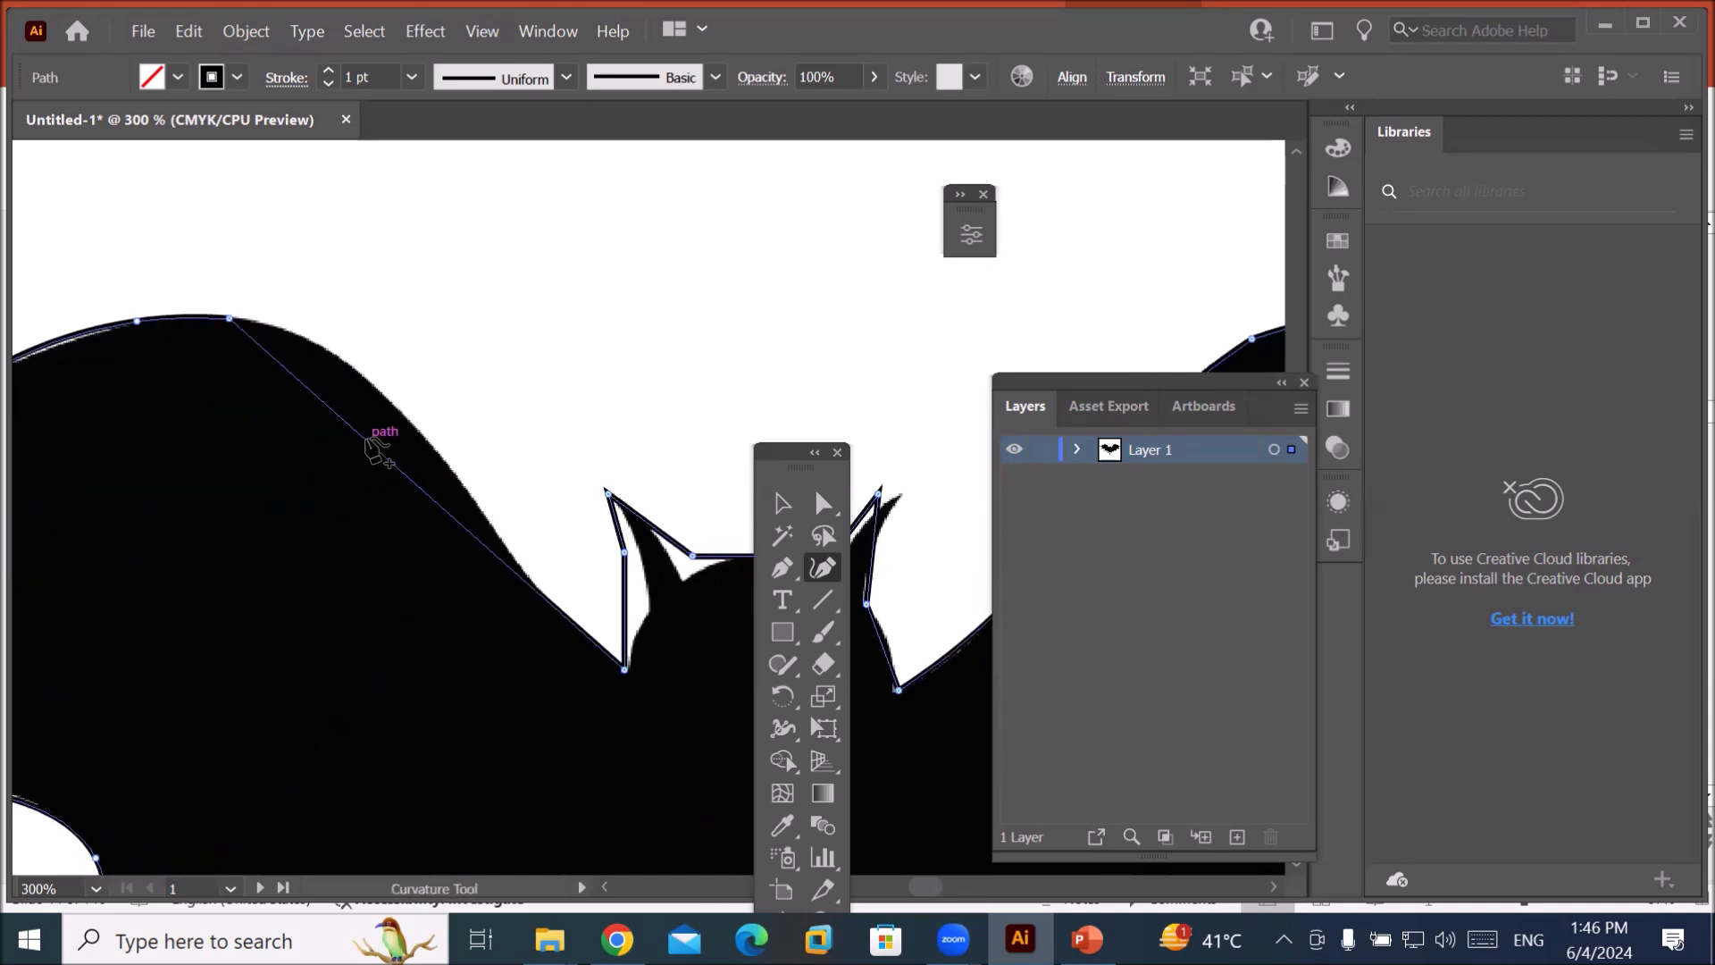
pyautogui.moveTo(367, 439); pyautogui.dragTo(362, 367)
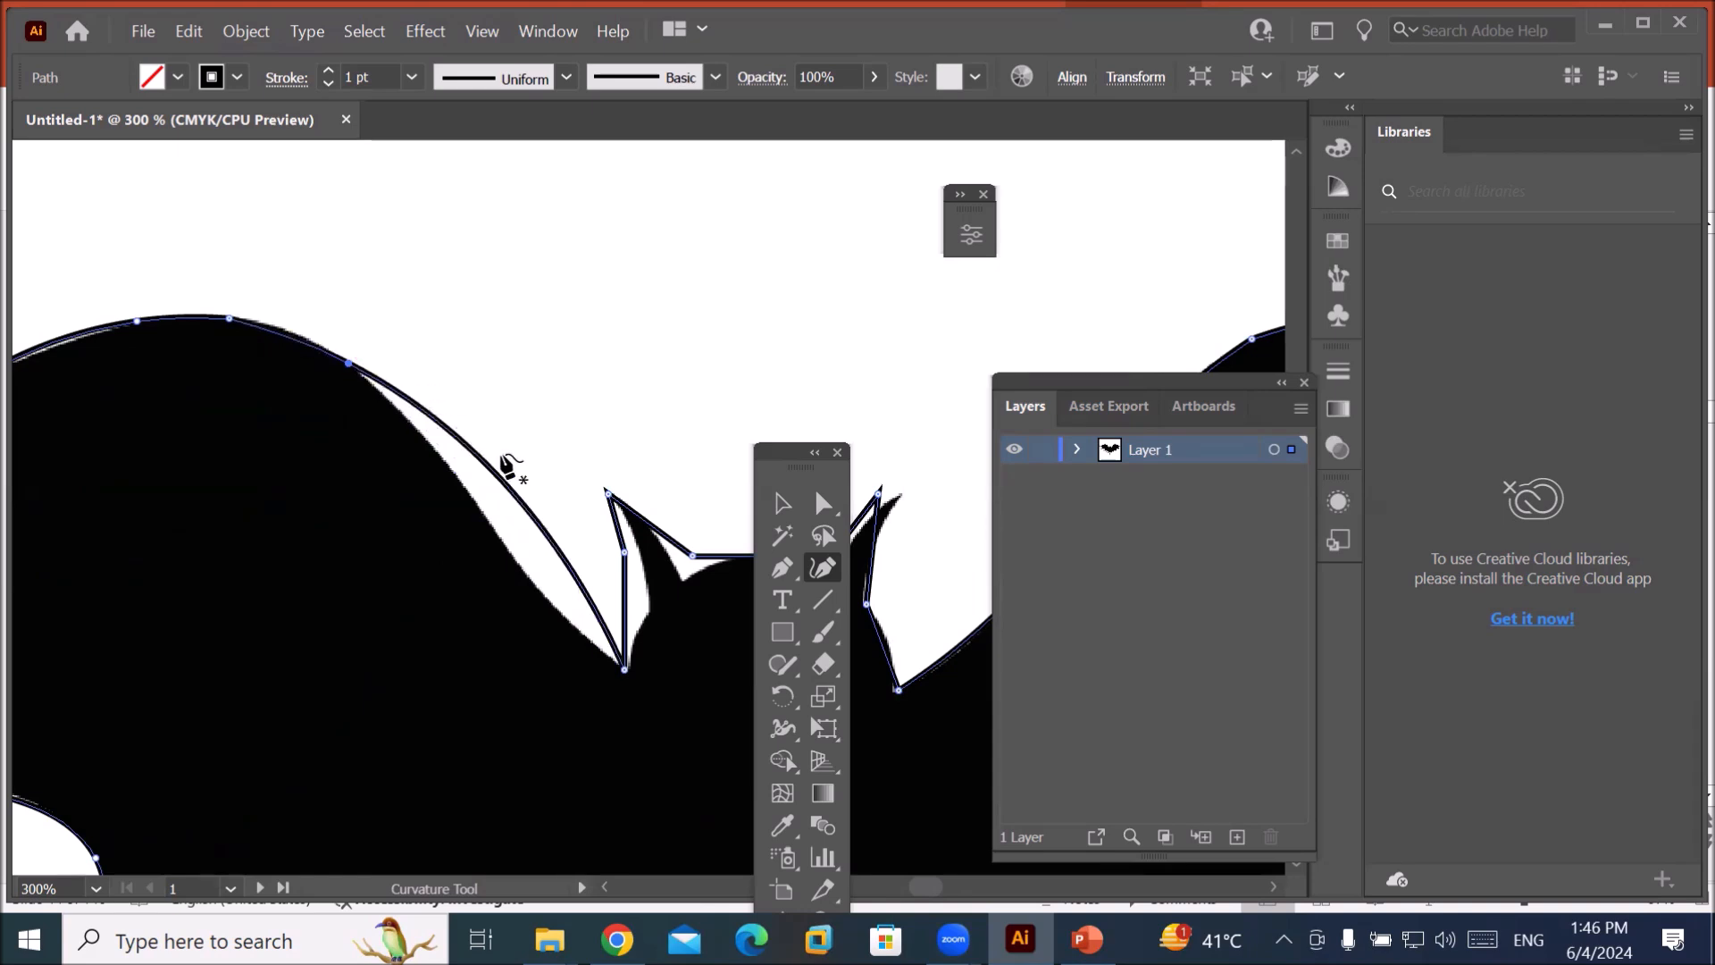
pyautogui.click(507, 507)
pyautogui.moveTo(509, 509); pyautogui.dragTo(492, 537)
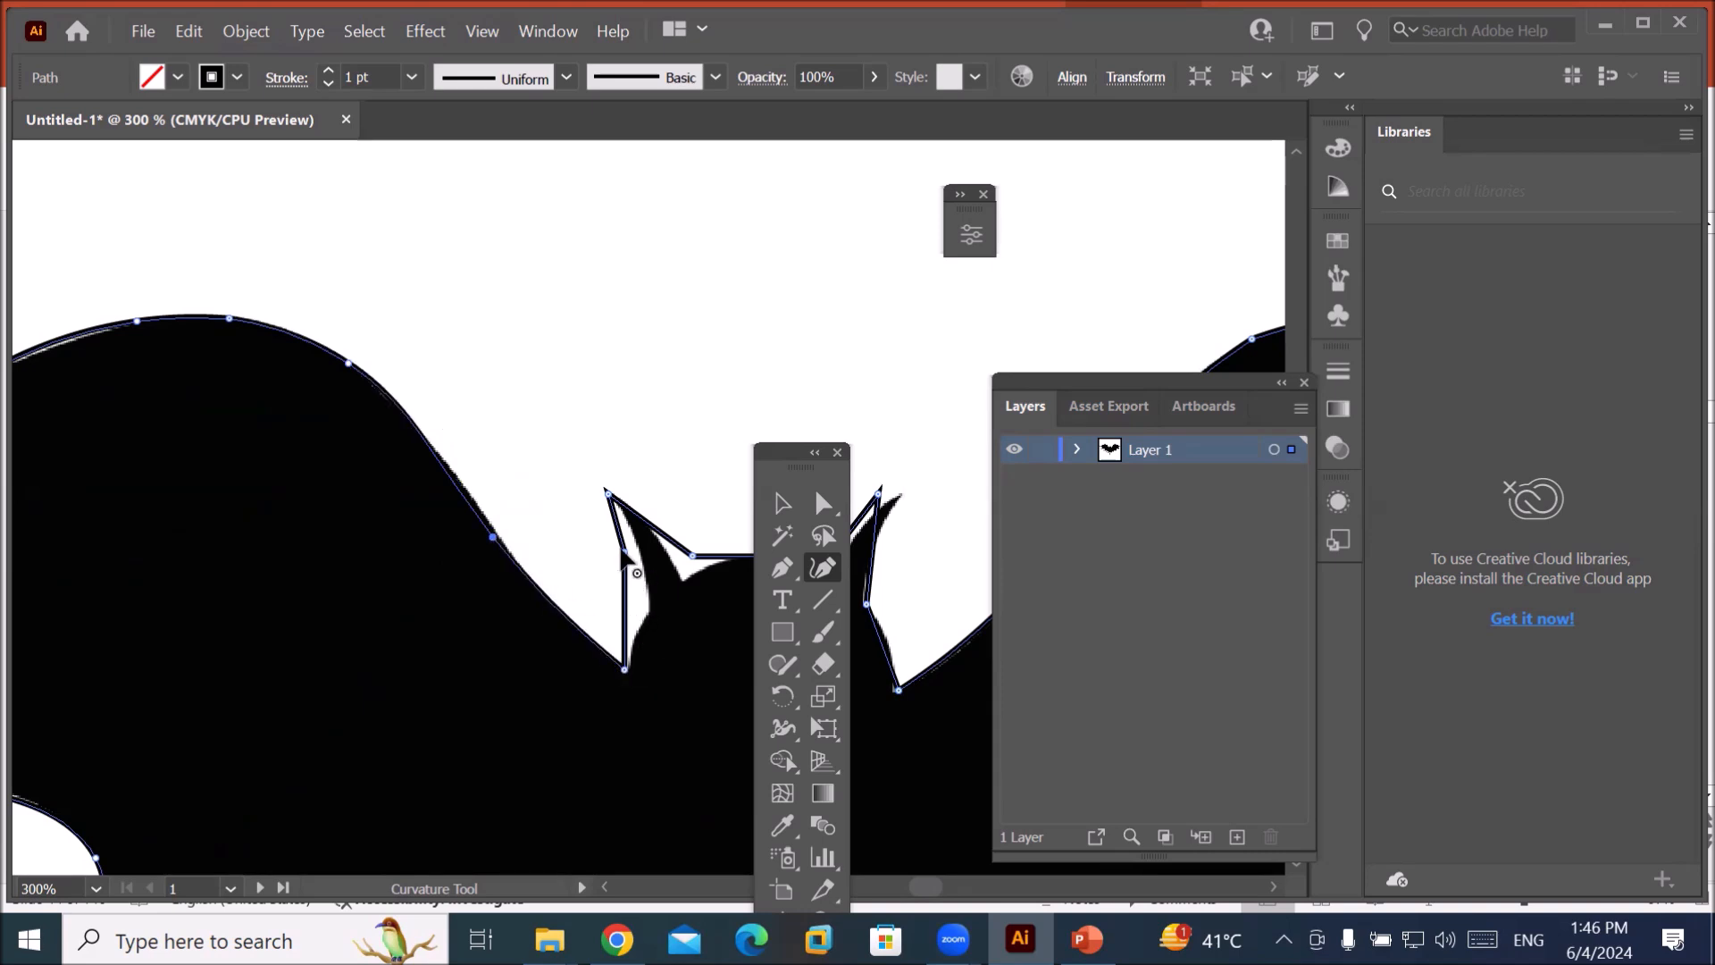
# Fit the path to the left ear, curving its outer side and moving its inner base anchor onto the silhouette.
pyautogui.moveTo(624, 557); pyautogui.dragTo(653, 613)
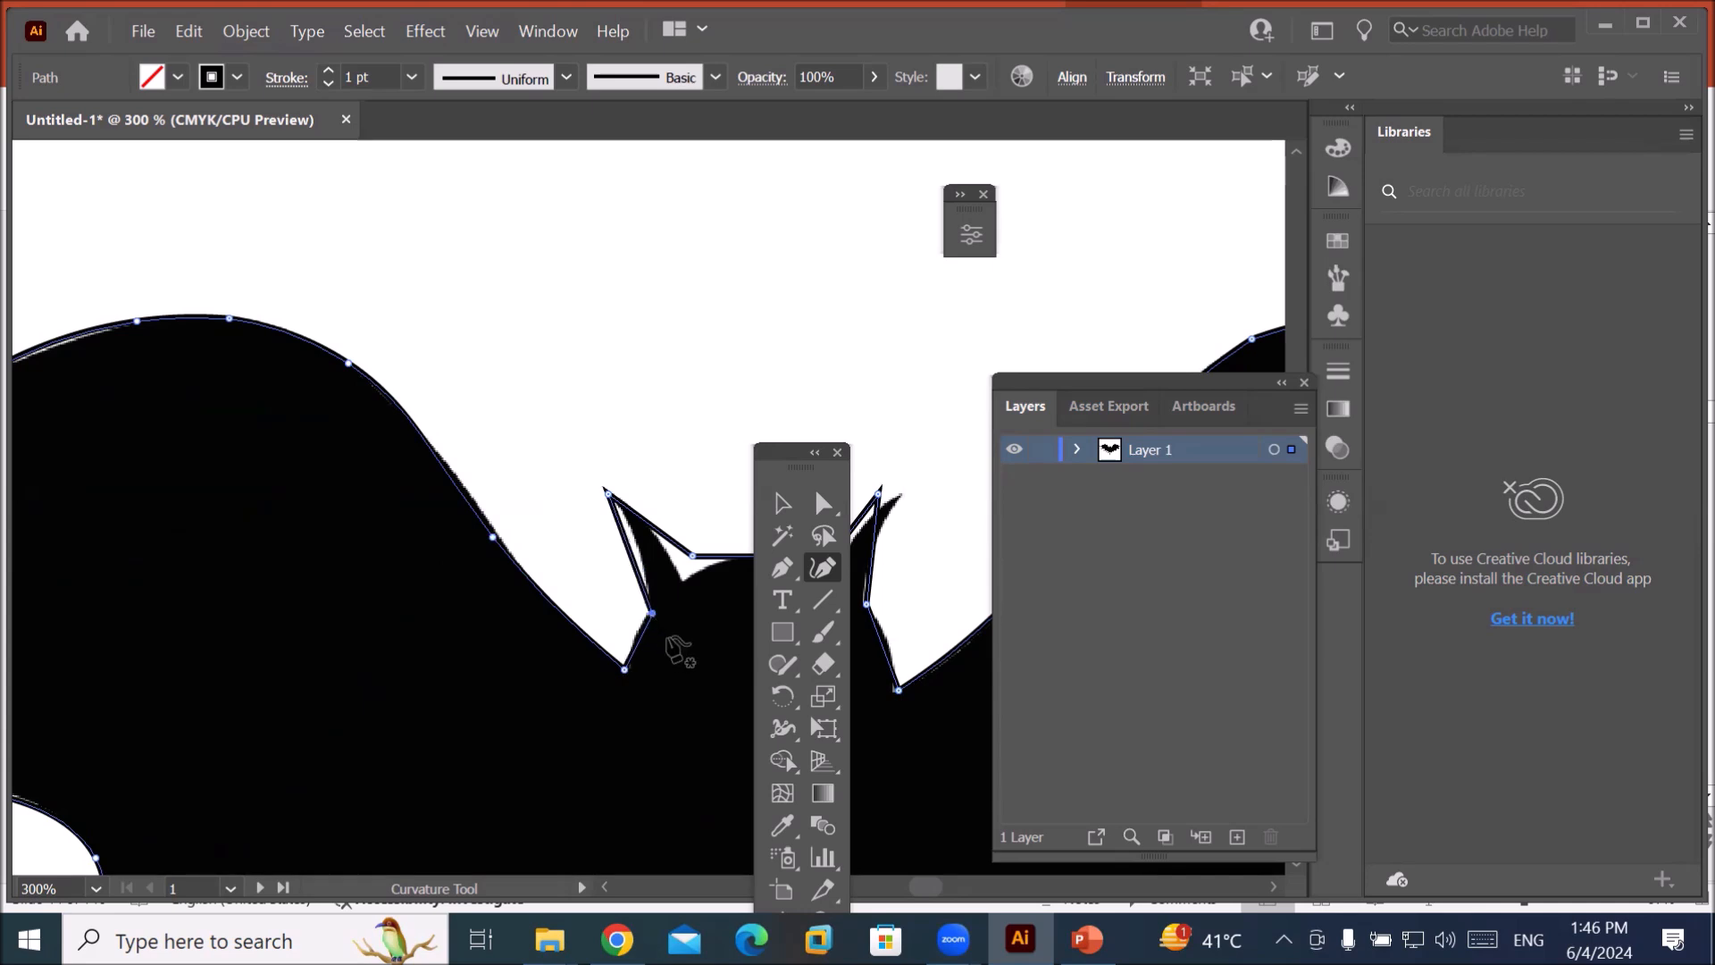
pyautogui.click(635, 547)
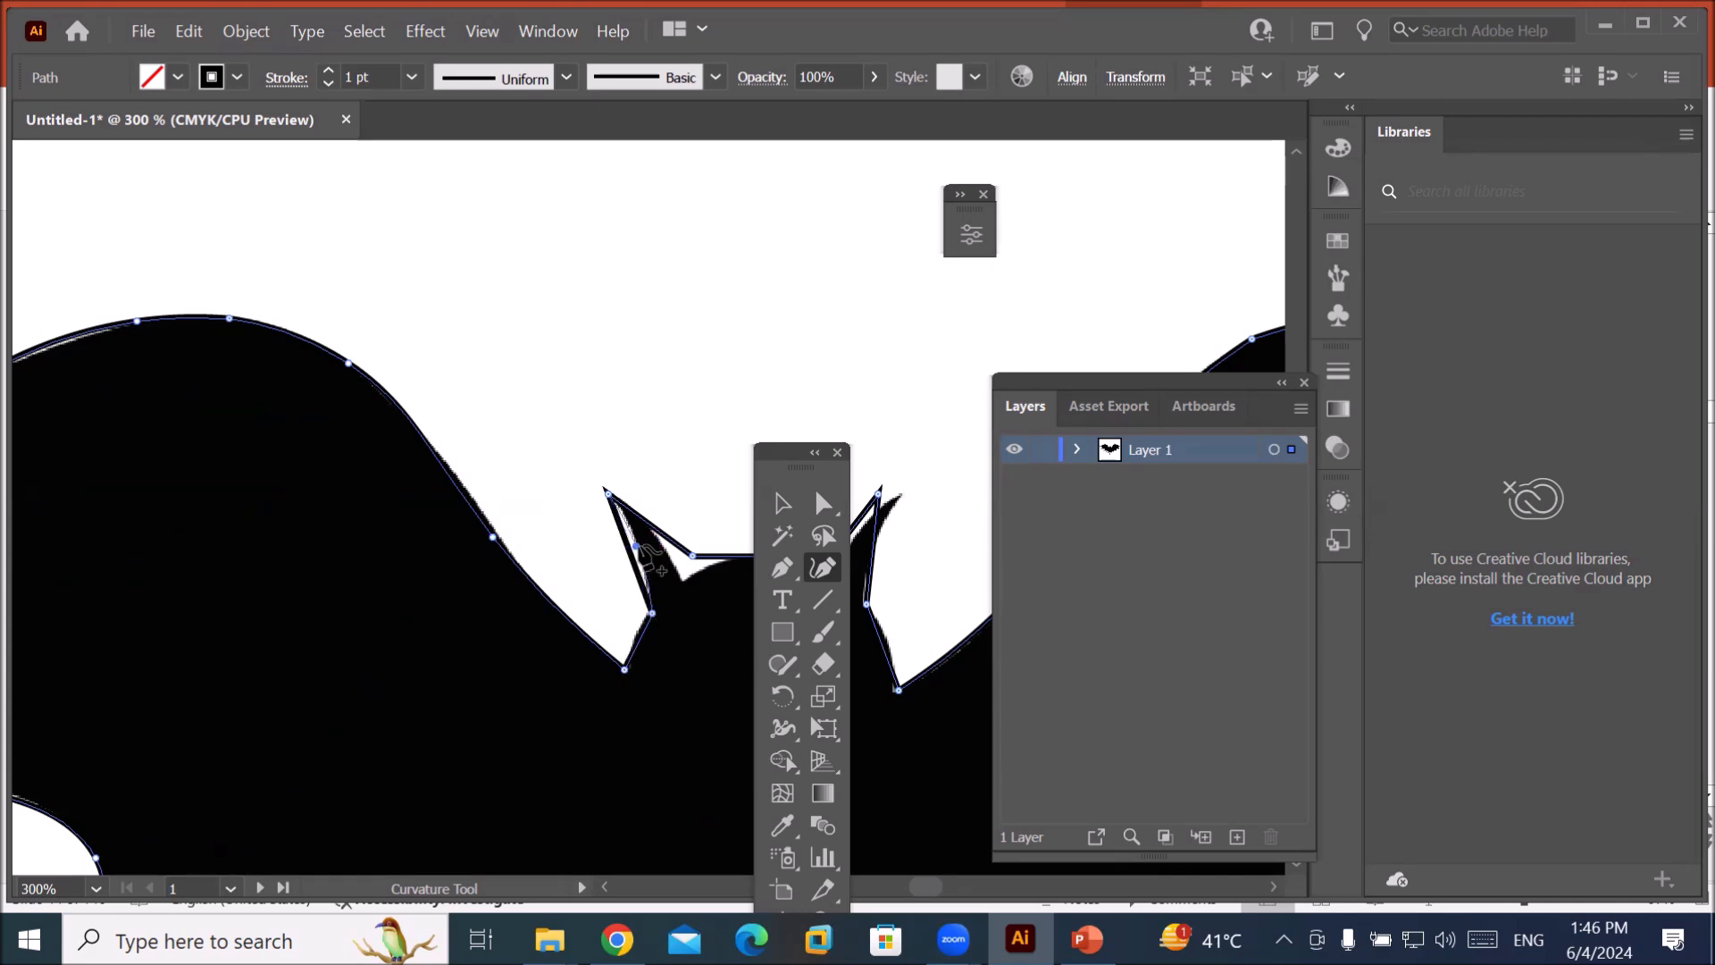
pyautogui.click(636, 546)
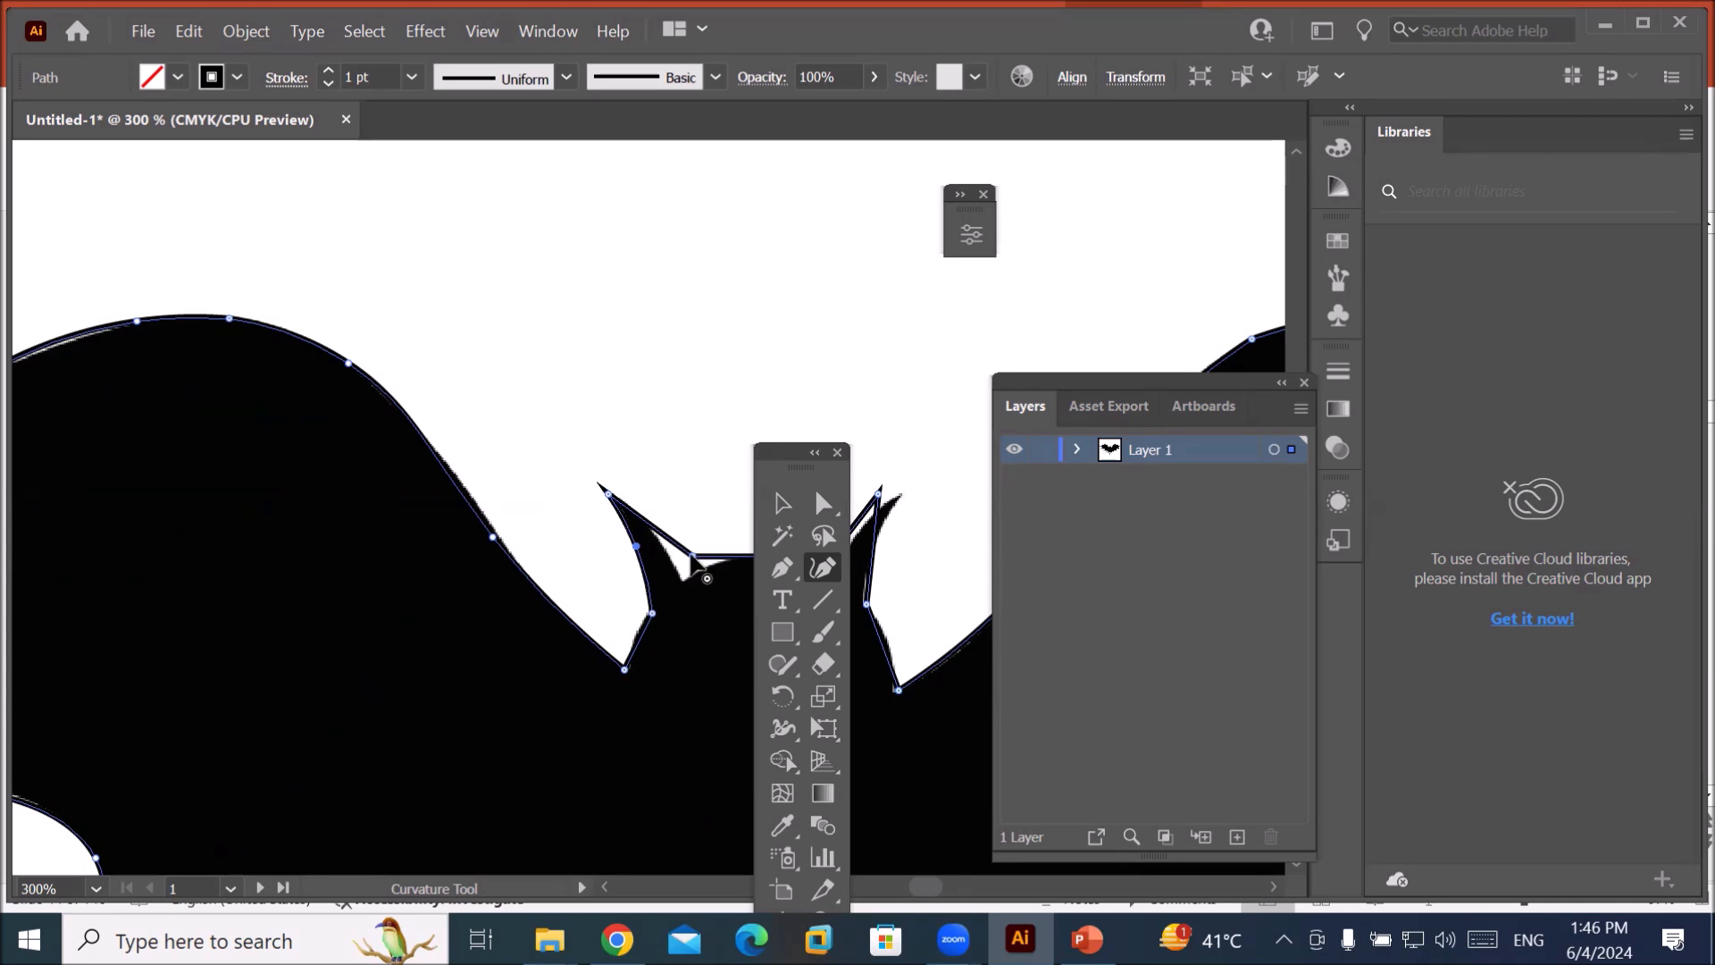
pyautogui.moveTo(690, 558); pyautogui.dragTo(683, 580)
# Curve the path over the top of the head and fit the right ear's inner base, tip and outer side.
pyautogui.press('space')
pyautogui.moveTo(711, 636); pyautogui.dragTo(359, 583)
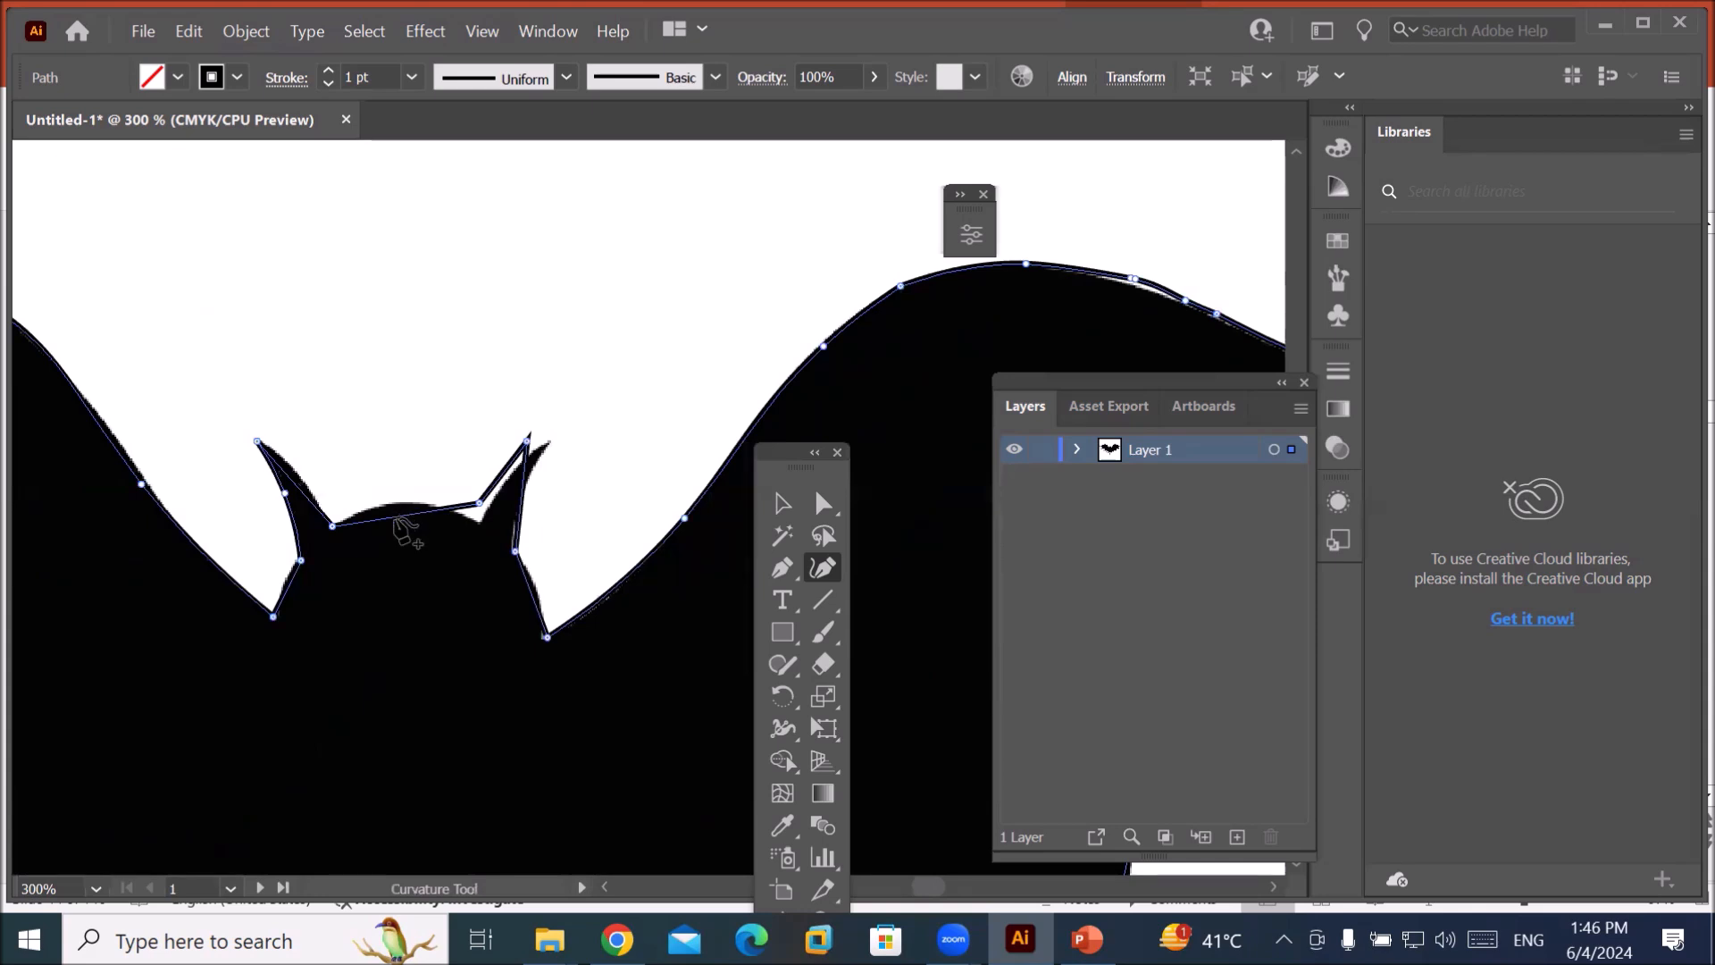
pyautogui.moveTo(390, 518); pyautogui.dragTo(392, 506)
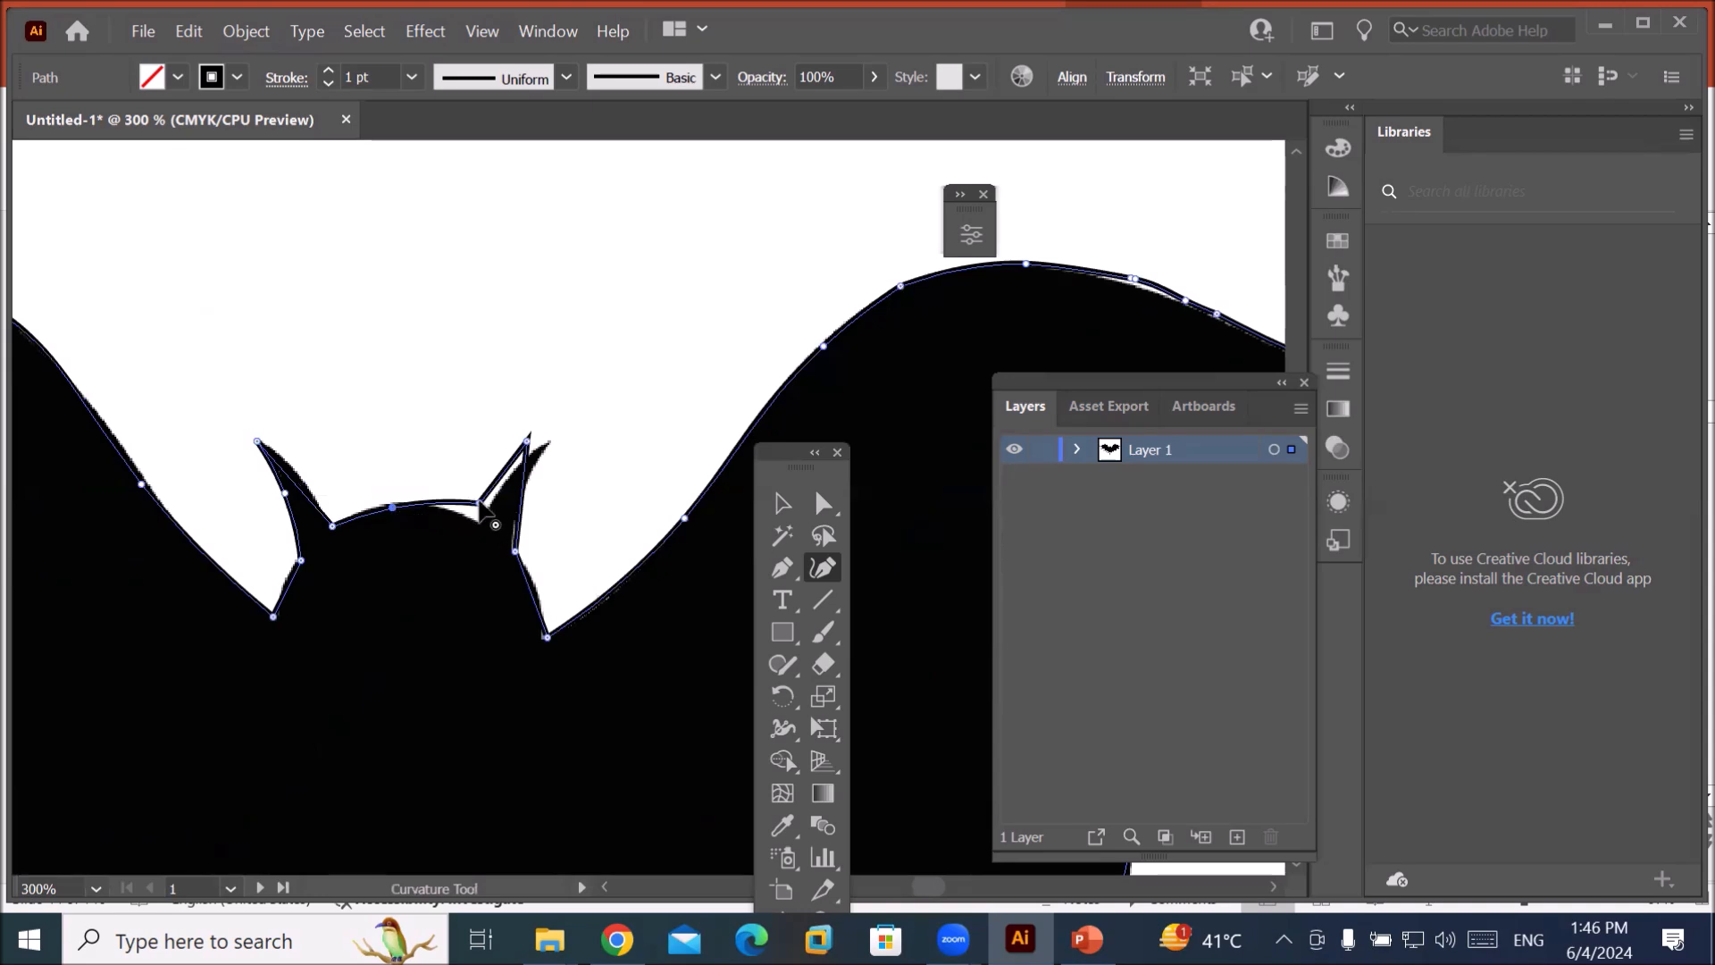
pyautogui.moveTo(481, 505); pyautogui.dragTo(480, 517)
pyautogui.moveTo(529, 442); pyautogui.dragTo(554, 435)
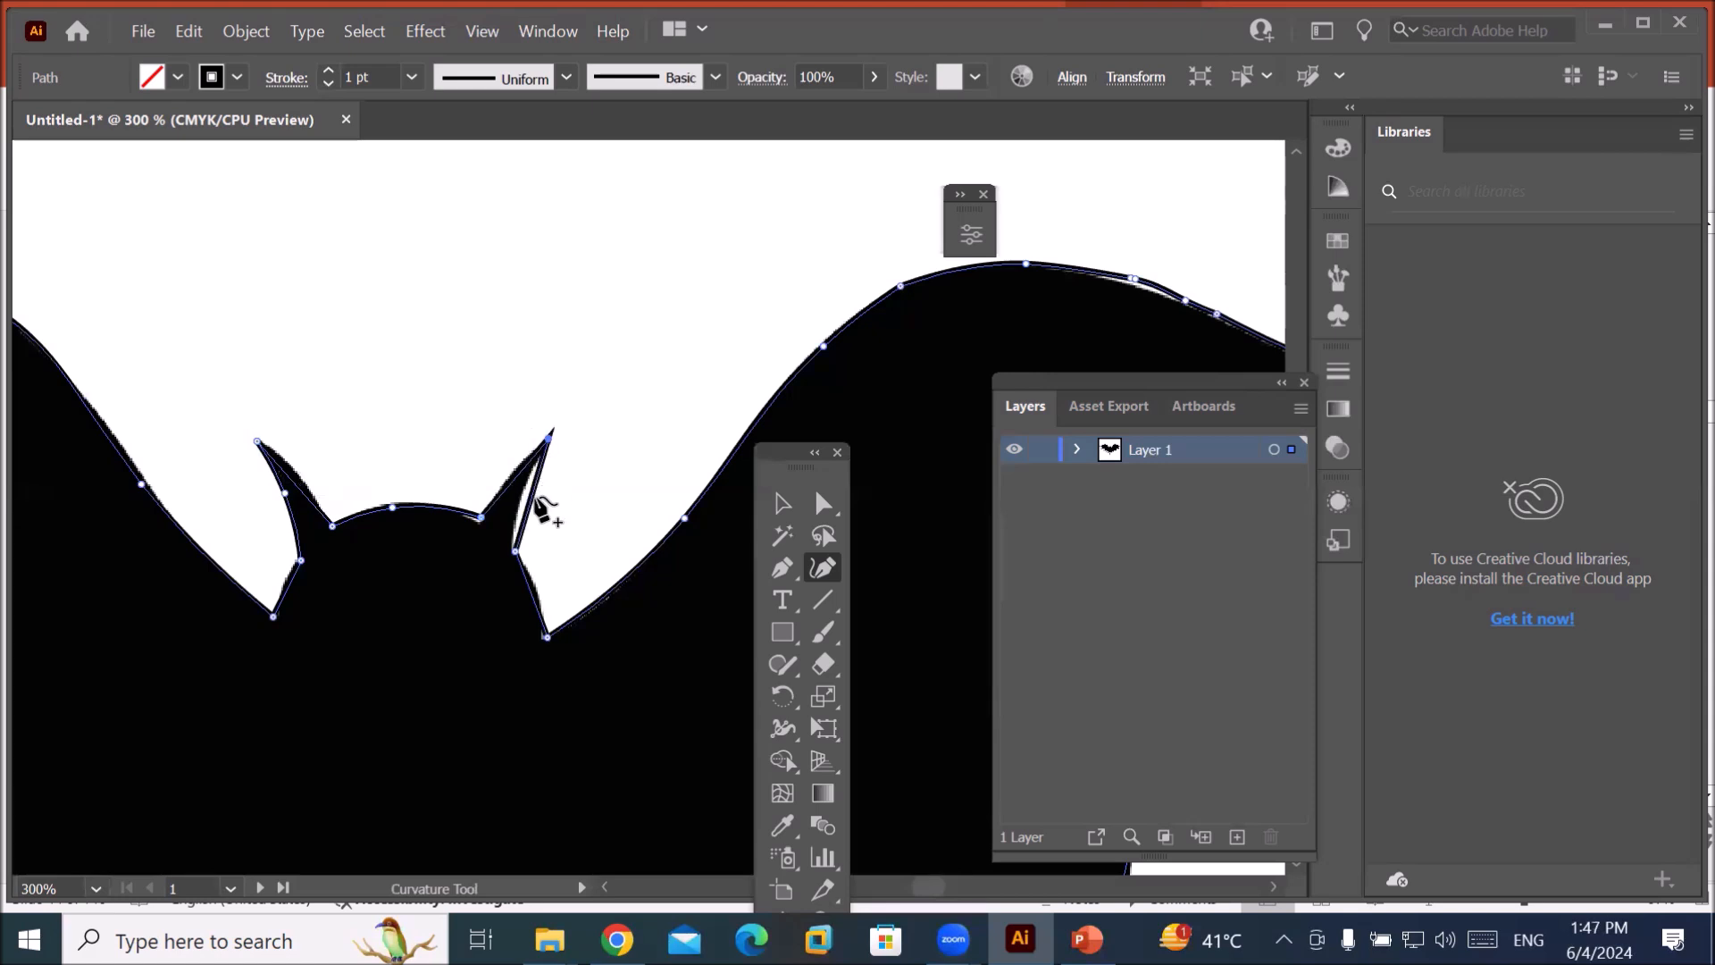
pyautogui.click(522, 497)
# Move the black bat image straight up, clear of the traced outline, and select the outline.
pyautogui.scroll(-4, 577, 623)
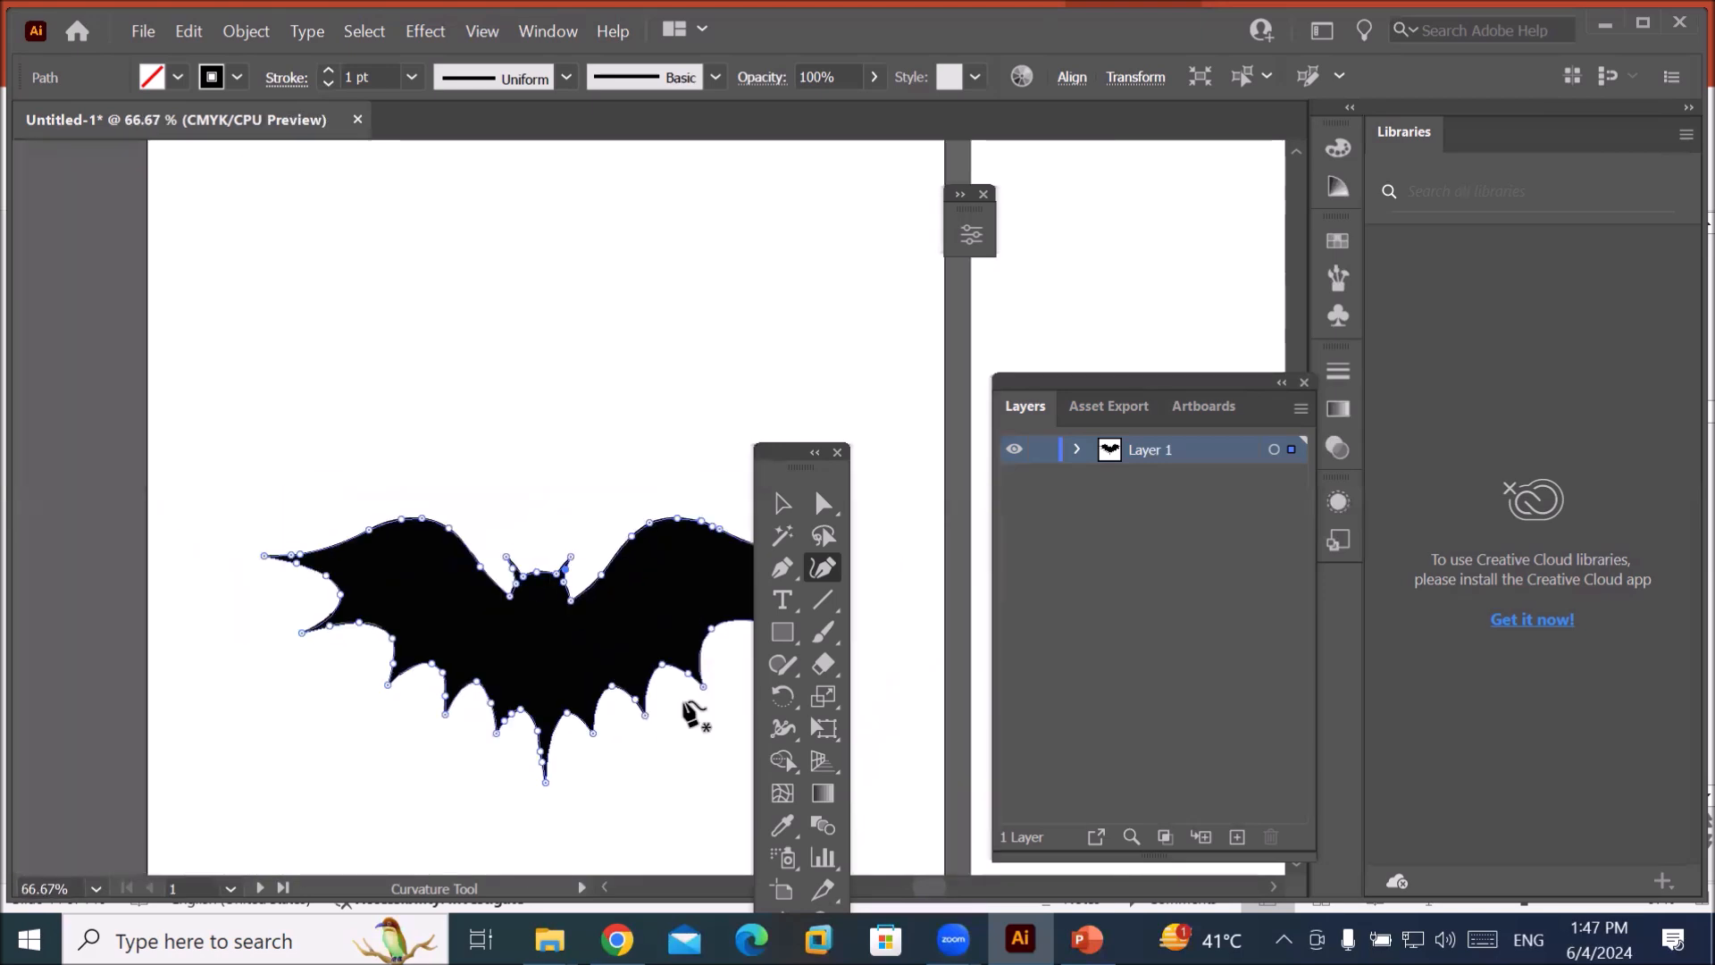
pyautogui.click(782, 506)
pyautogui.moveTo(636, 639); pyautogui.dragTo(649, 330)
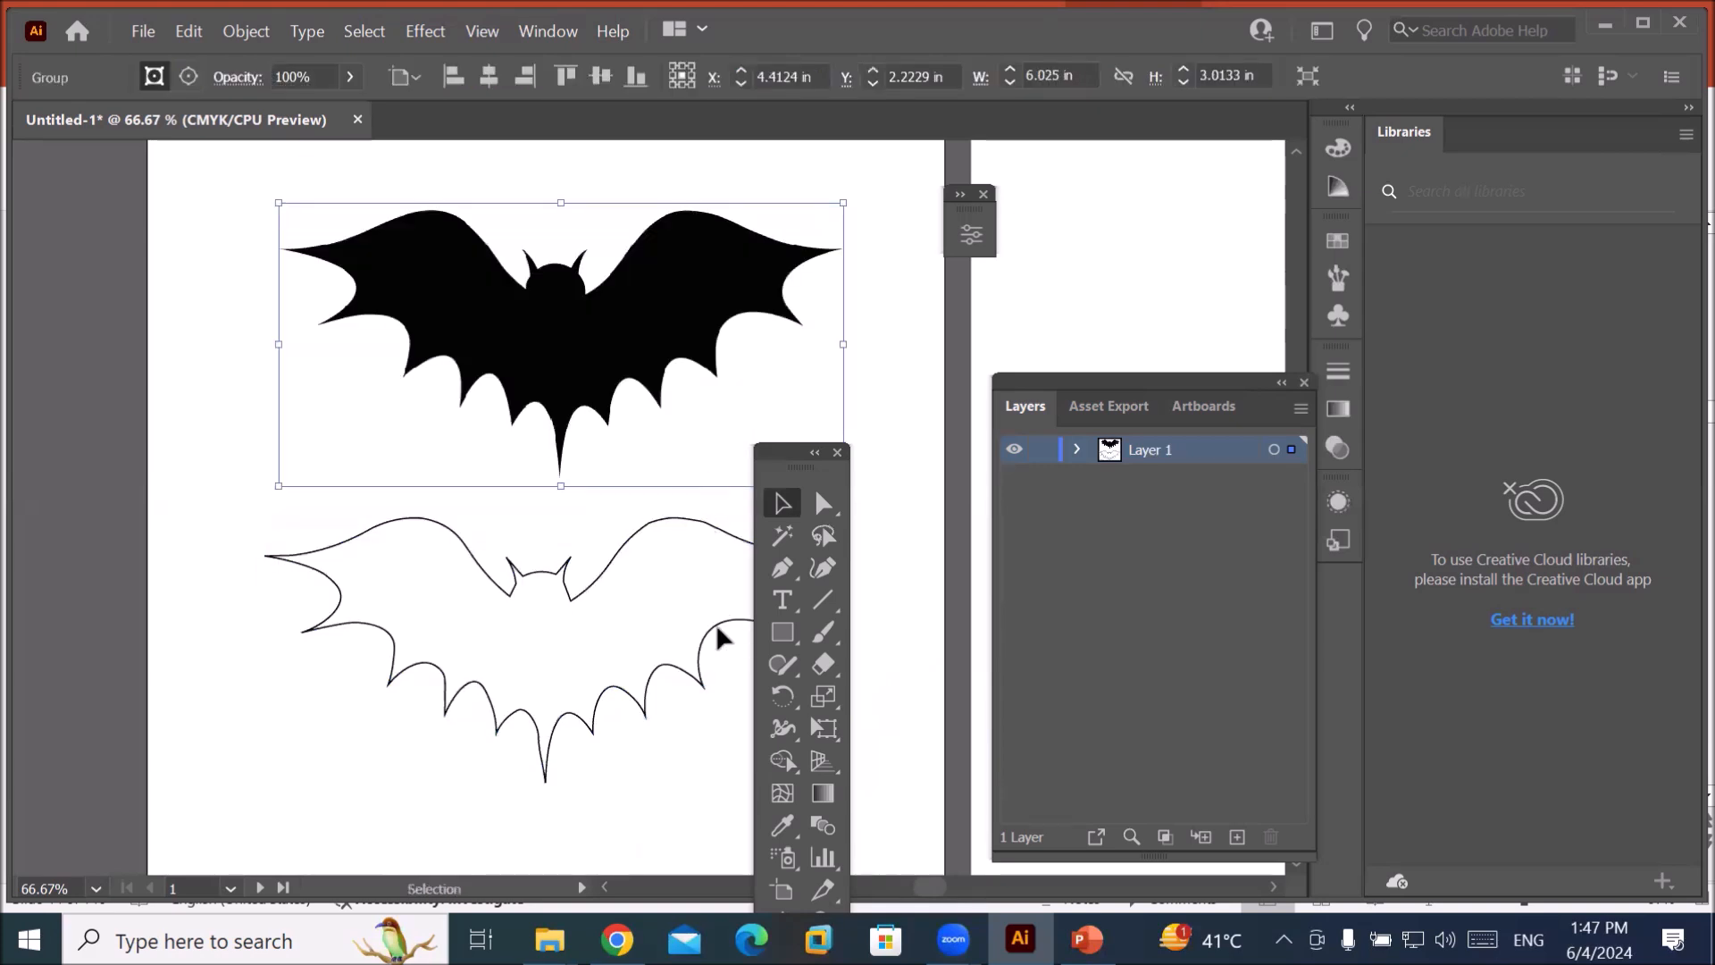
pyautogui.click(568, 720)
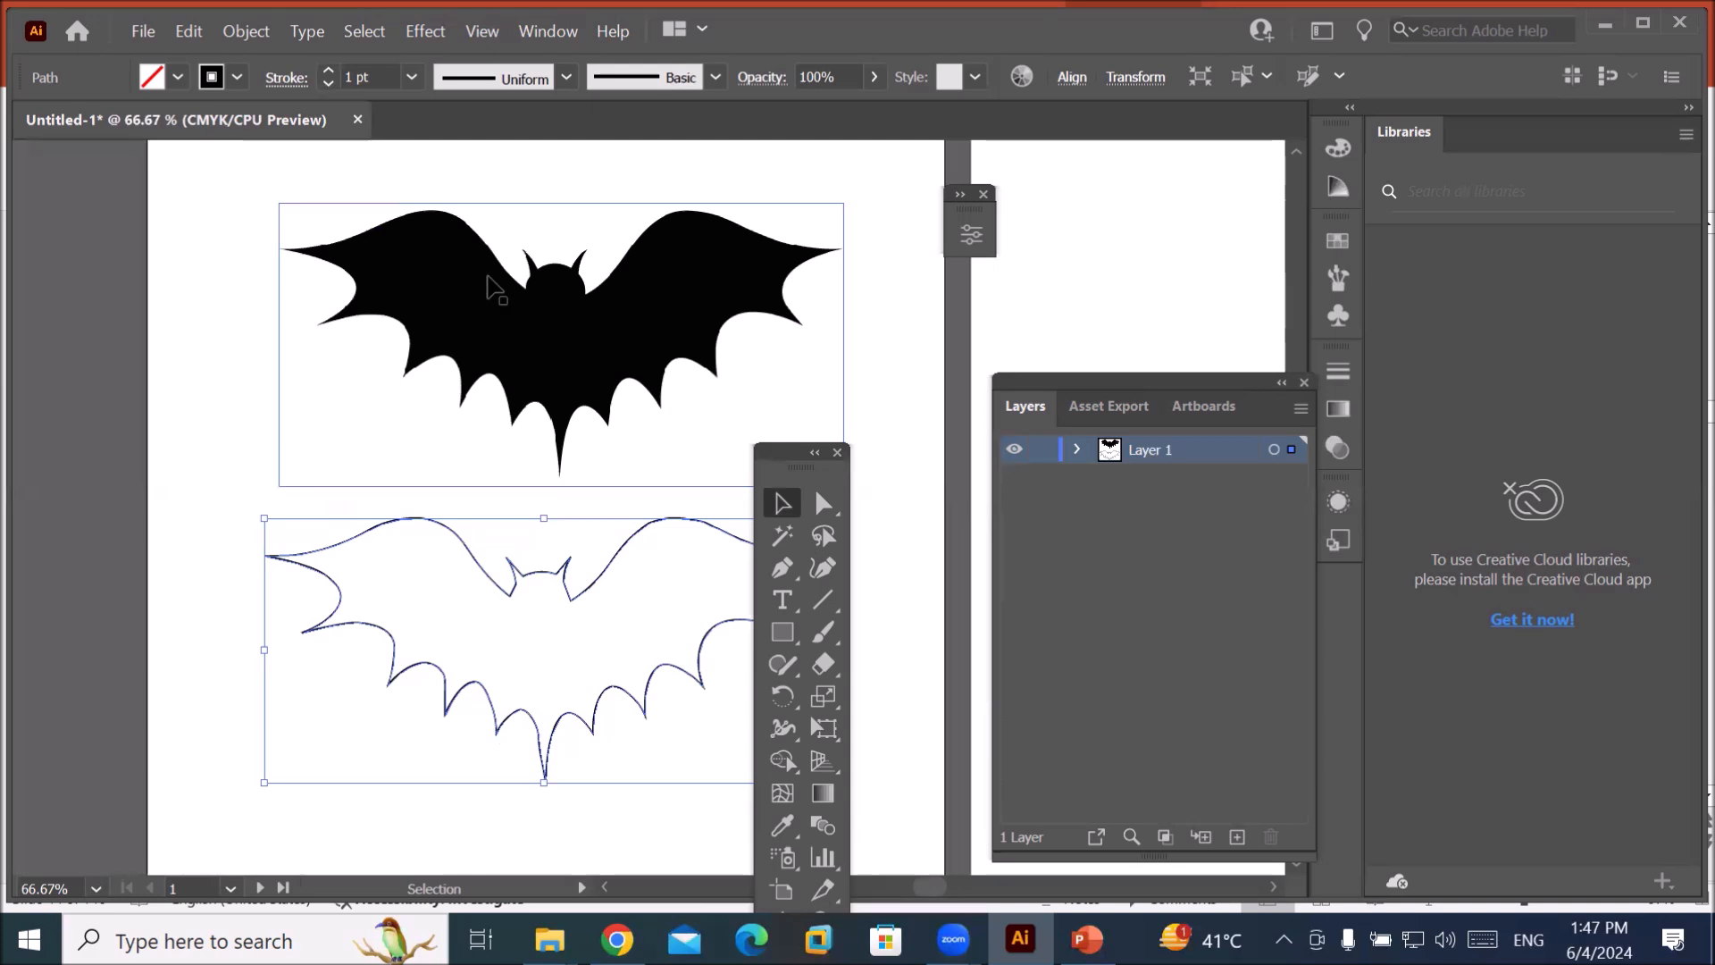
# Examine the edges of the original bat image at very high magnification.
pyautogui.keyDown('alt'); pyautogui.scroll(7, 589, 410); pyautogui.keyUp('alt')
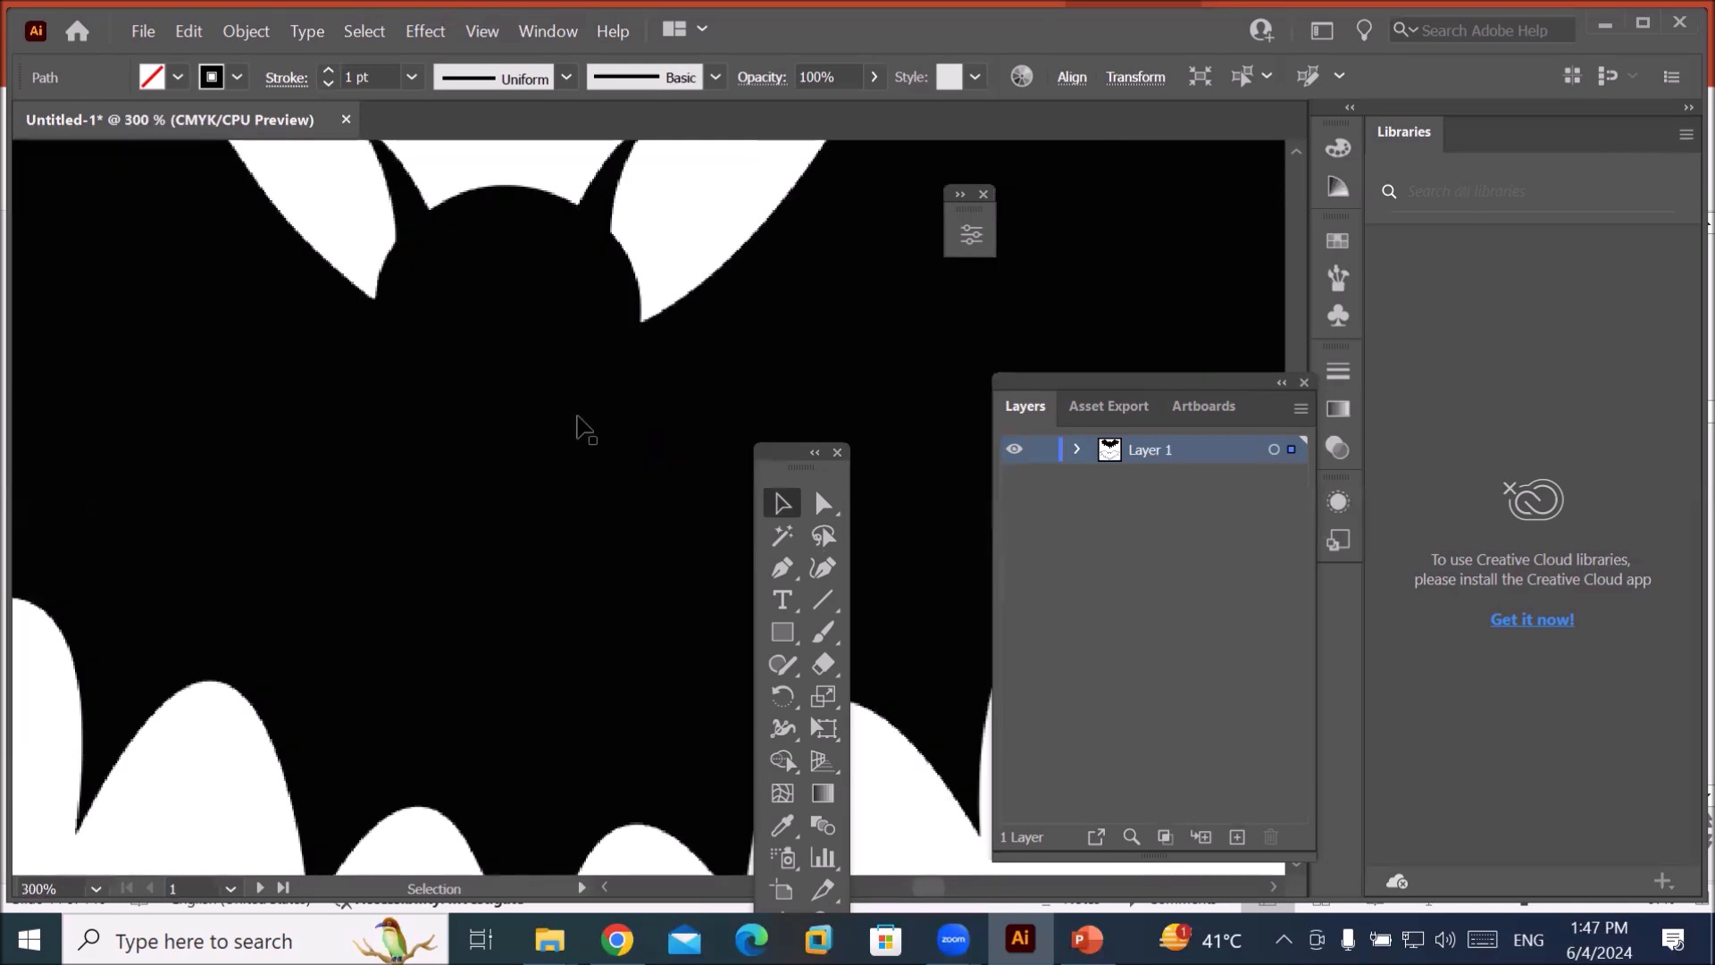
pyautogui.keyDown('alt'); pyautogui.scroll(-6, 643, 333); pyautogui.keyUp('alt')
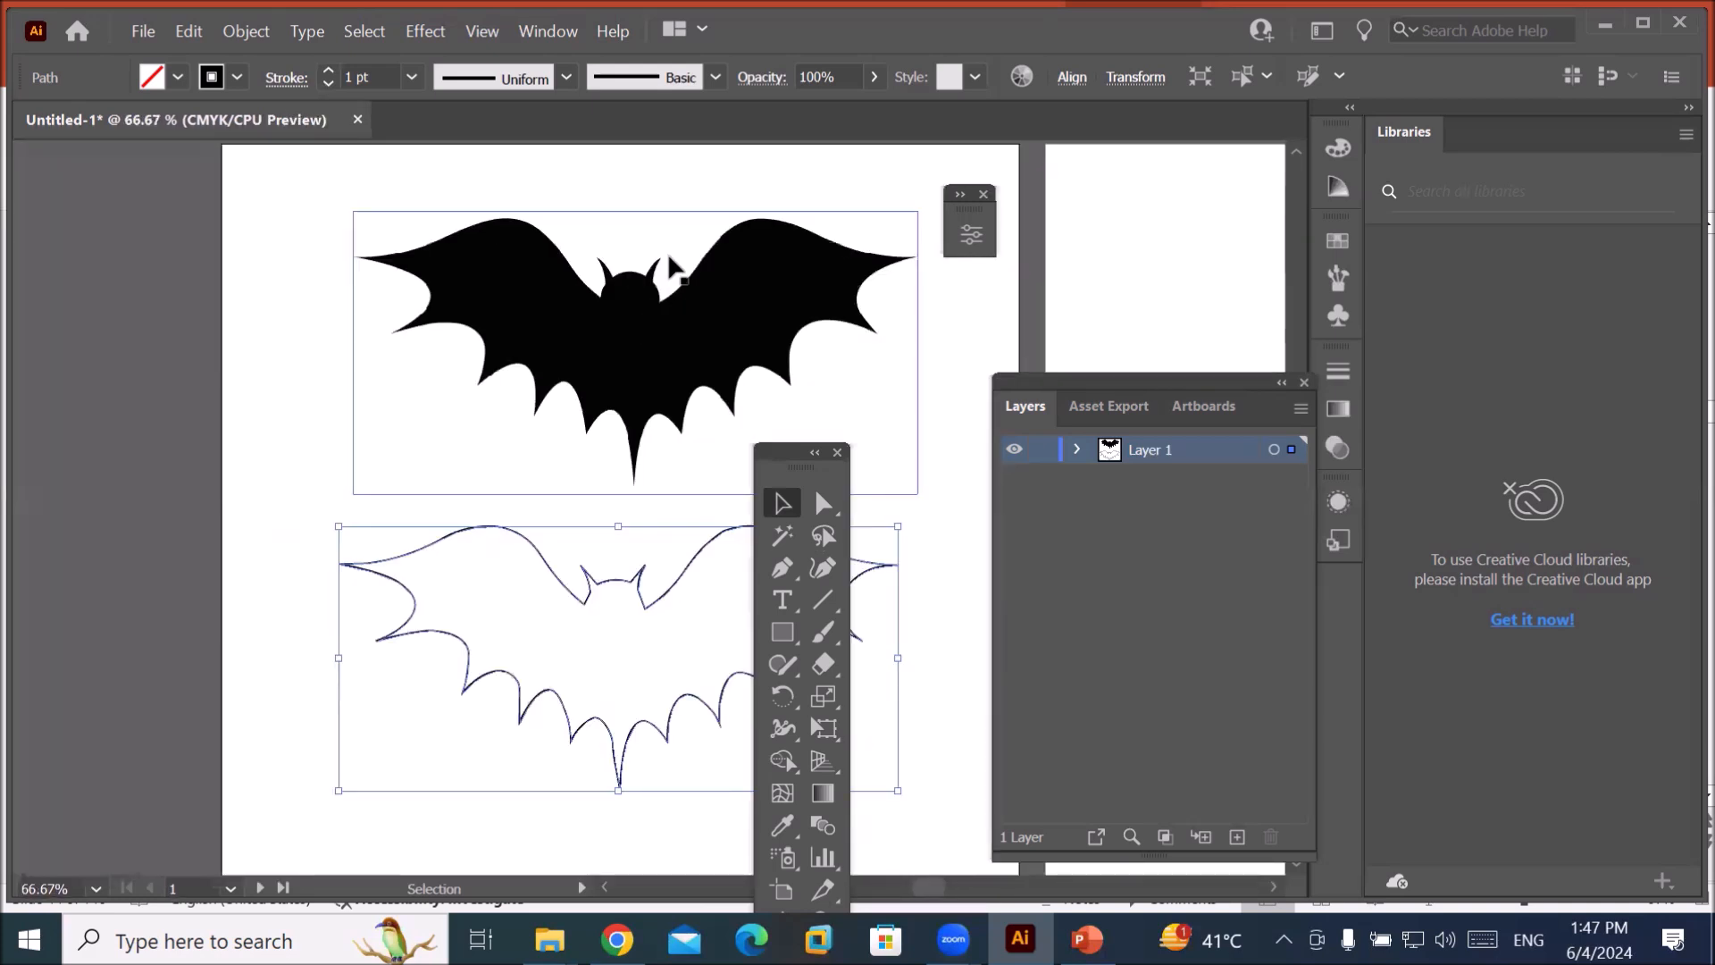
pyautogui.keyDown('alt'); pyautogui.scroll(3, 687, 286); pyautogui.keyUp('alt')
pyautogui.keyDown('alt'); pyautogui.scroll(8, 777, 331); pyautogui.keyUp('alt')
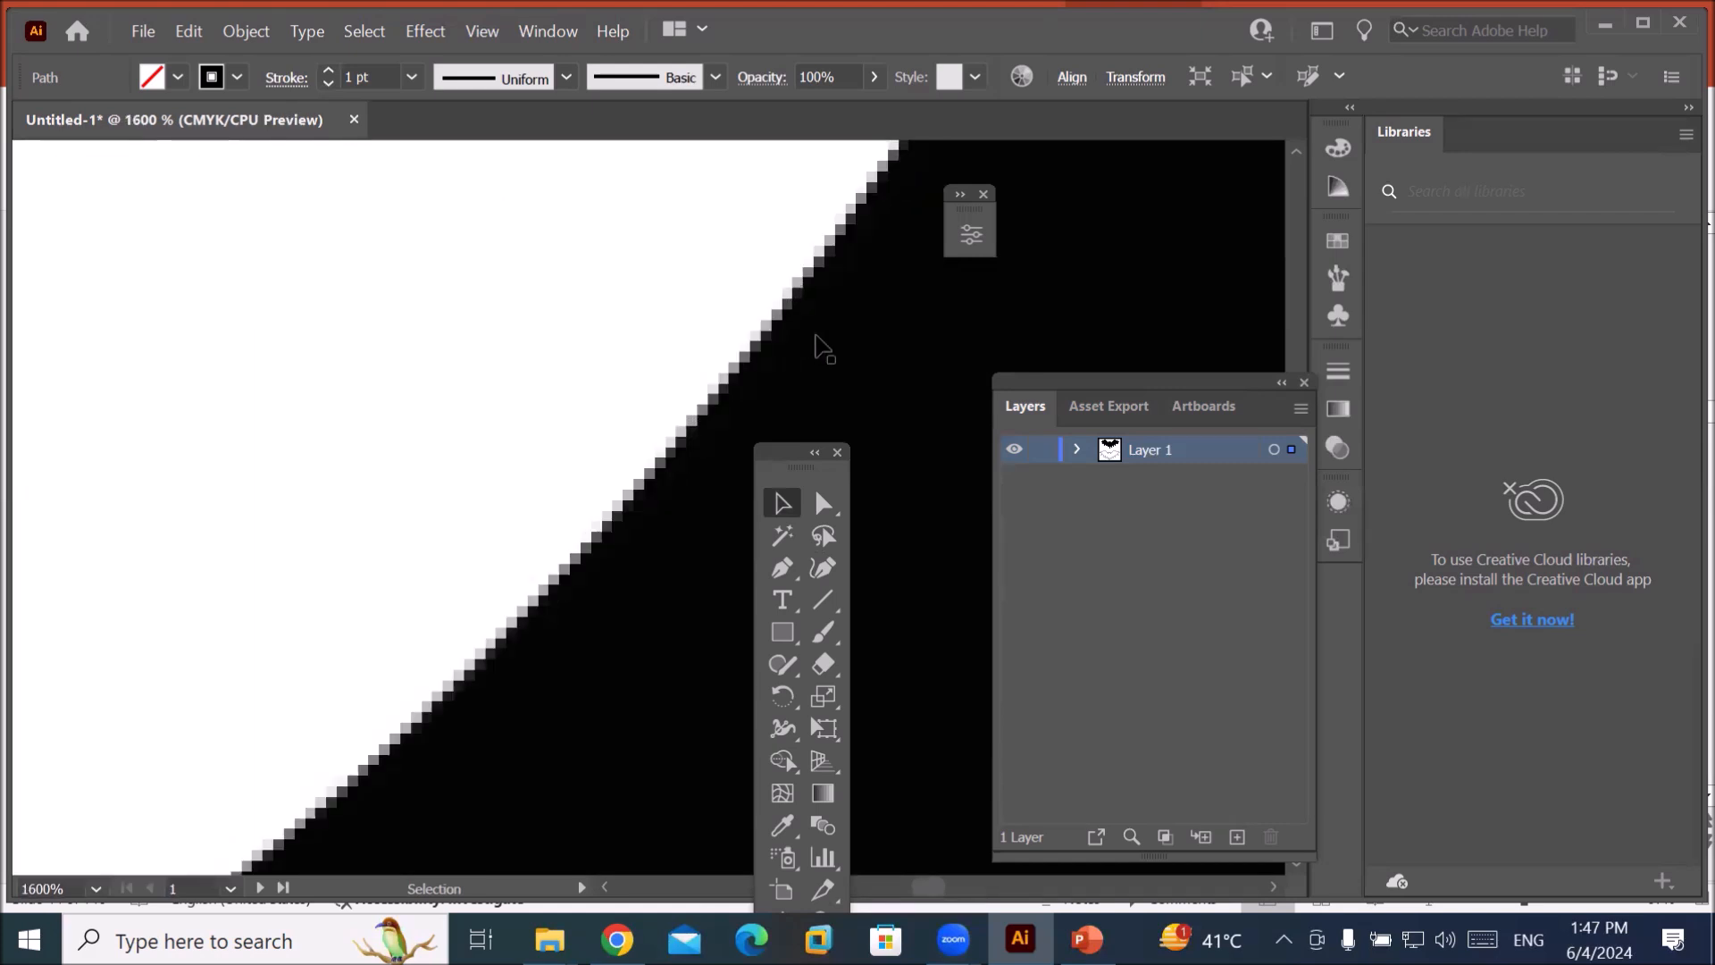
pyautogui.keyDown('alt'); pyautogui.scroll(4, 773, 342); pyautogui.keyUp('alt')
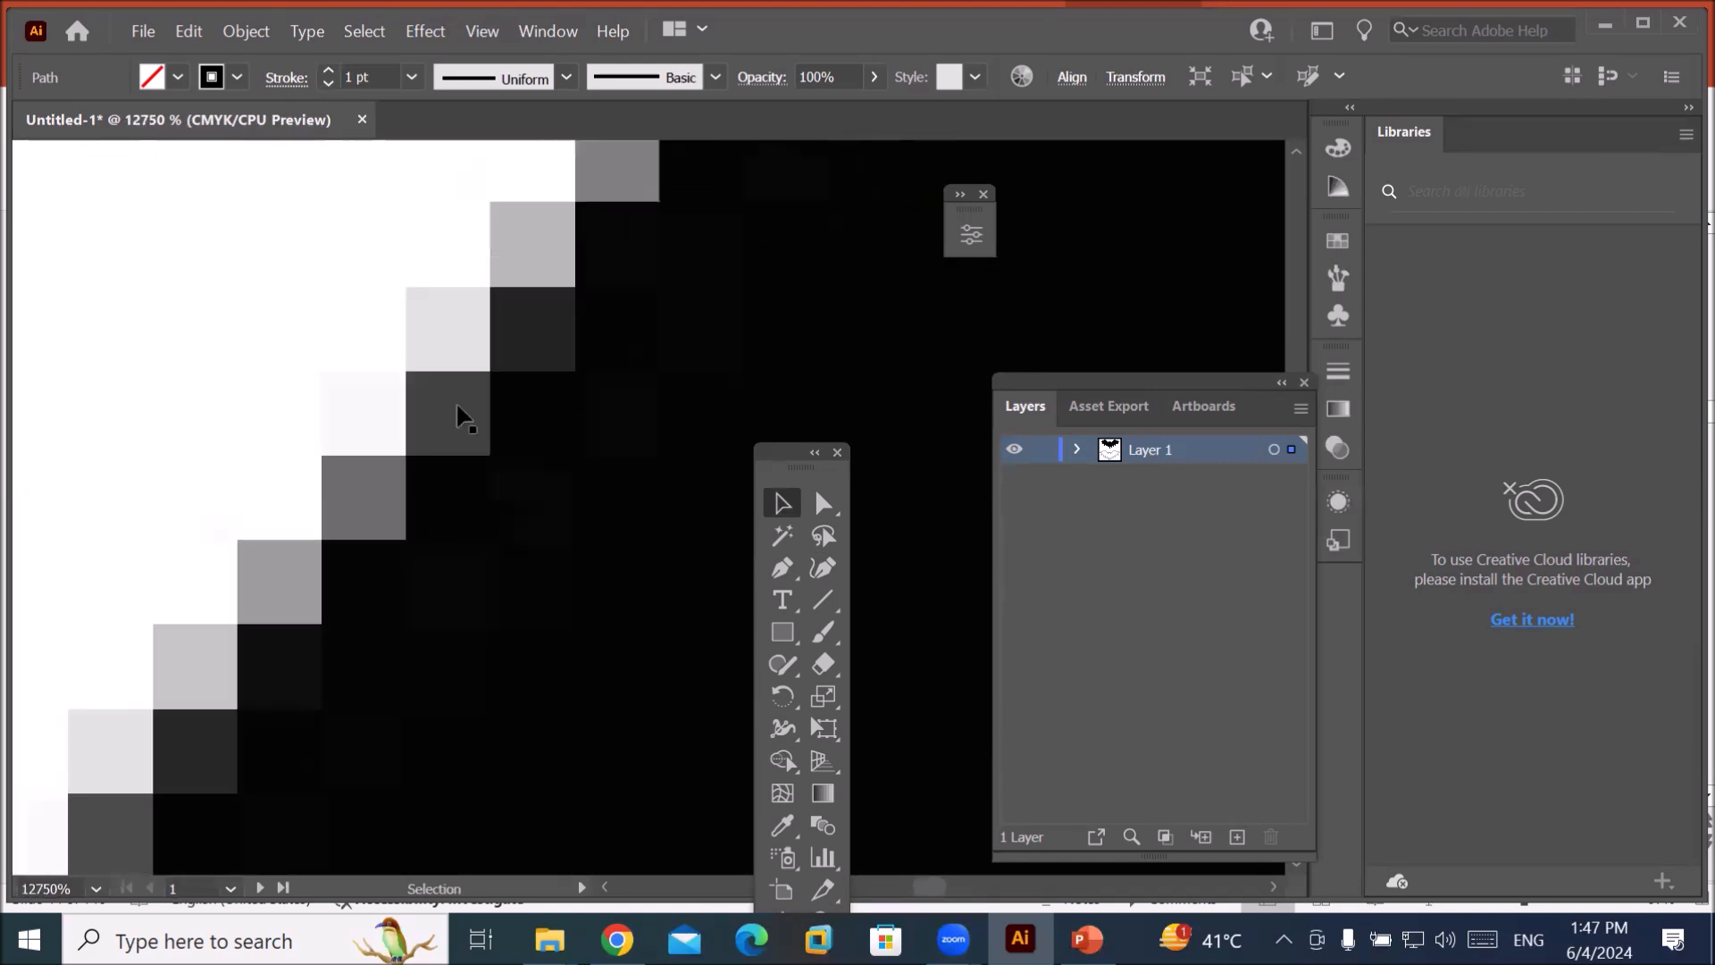
pyautogui.keyDown('alt'); pyautogui.scroll(-3, 432, 428); pyautogui.keyUp('alt')
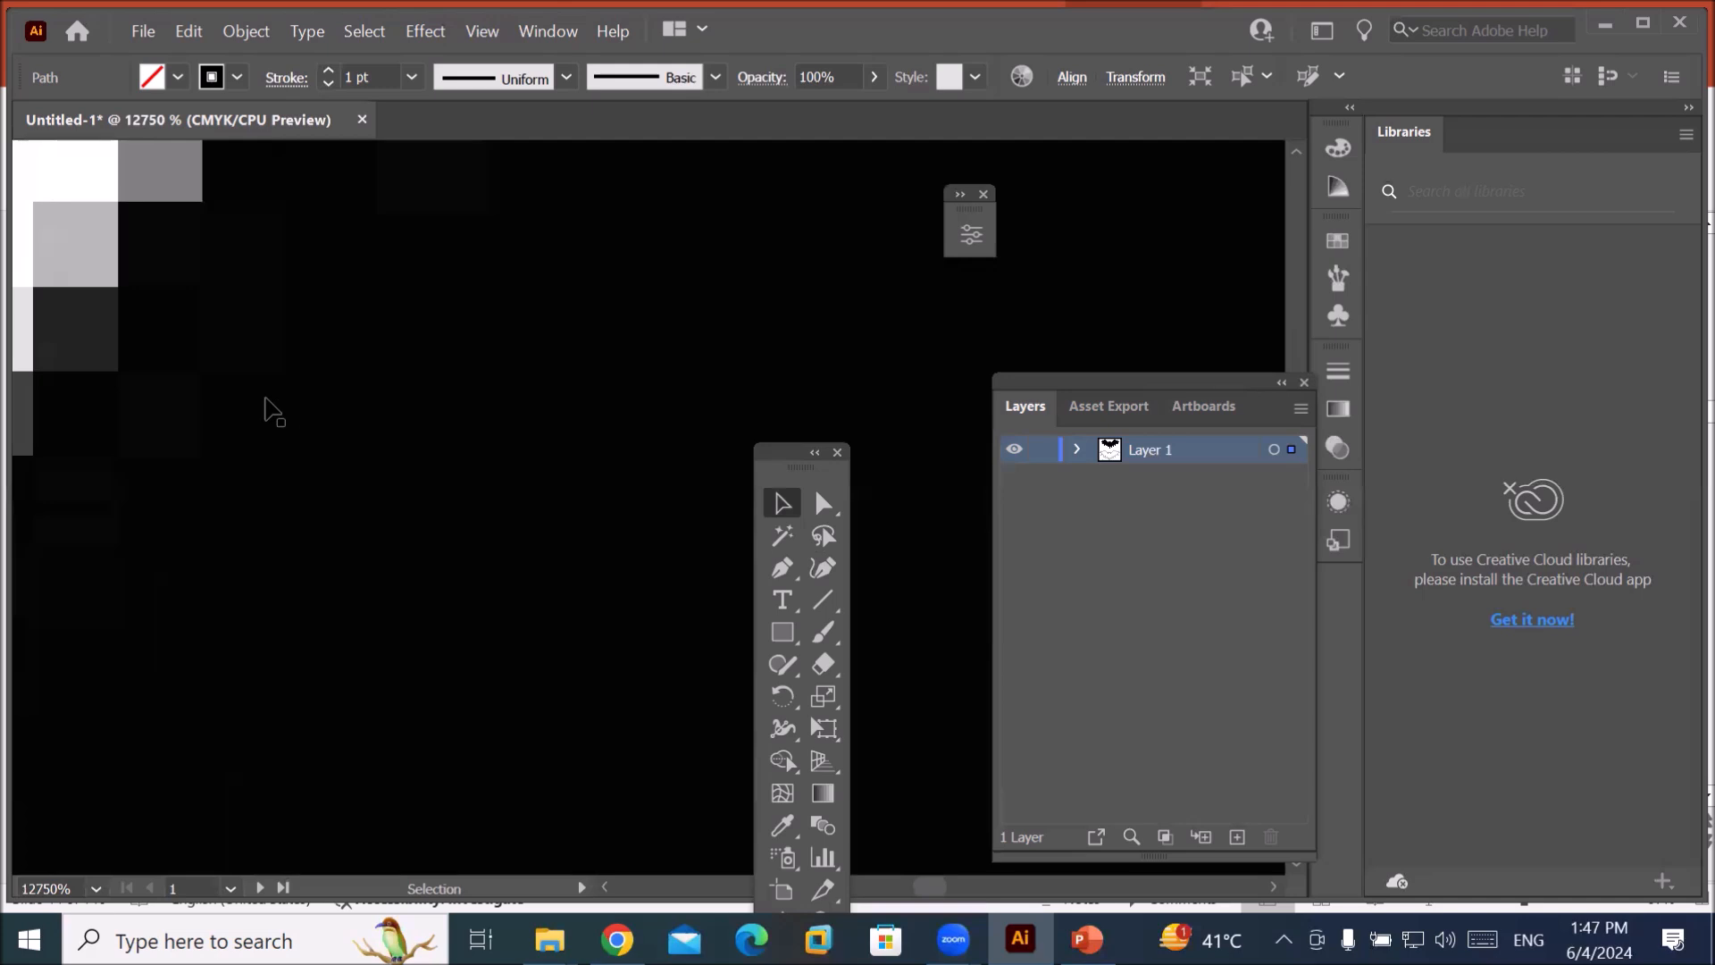
pyautogui.keyDown('alt'); pyautogui.scroll(-15, 273, 402); pyautogui.keyUp('alt')
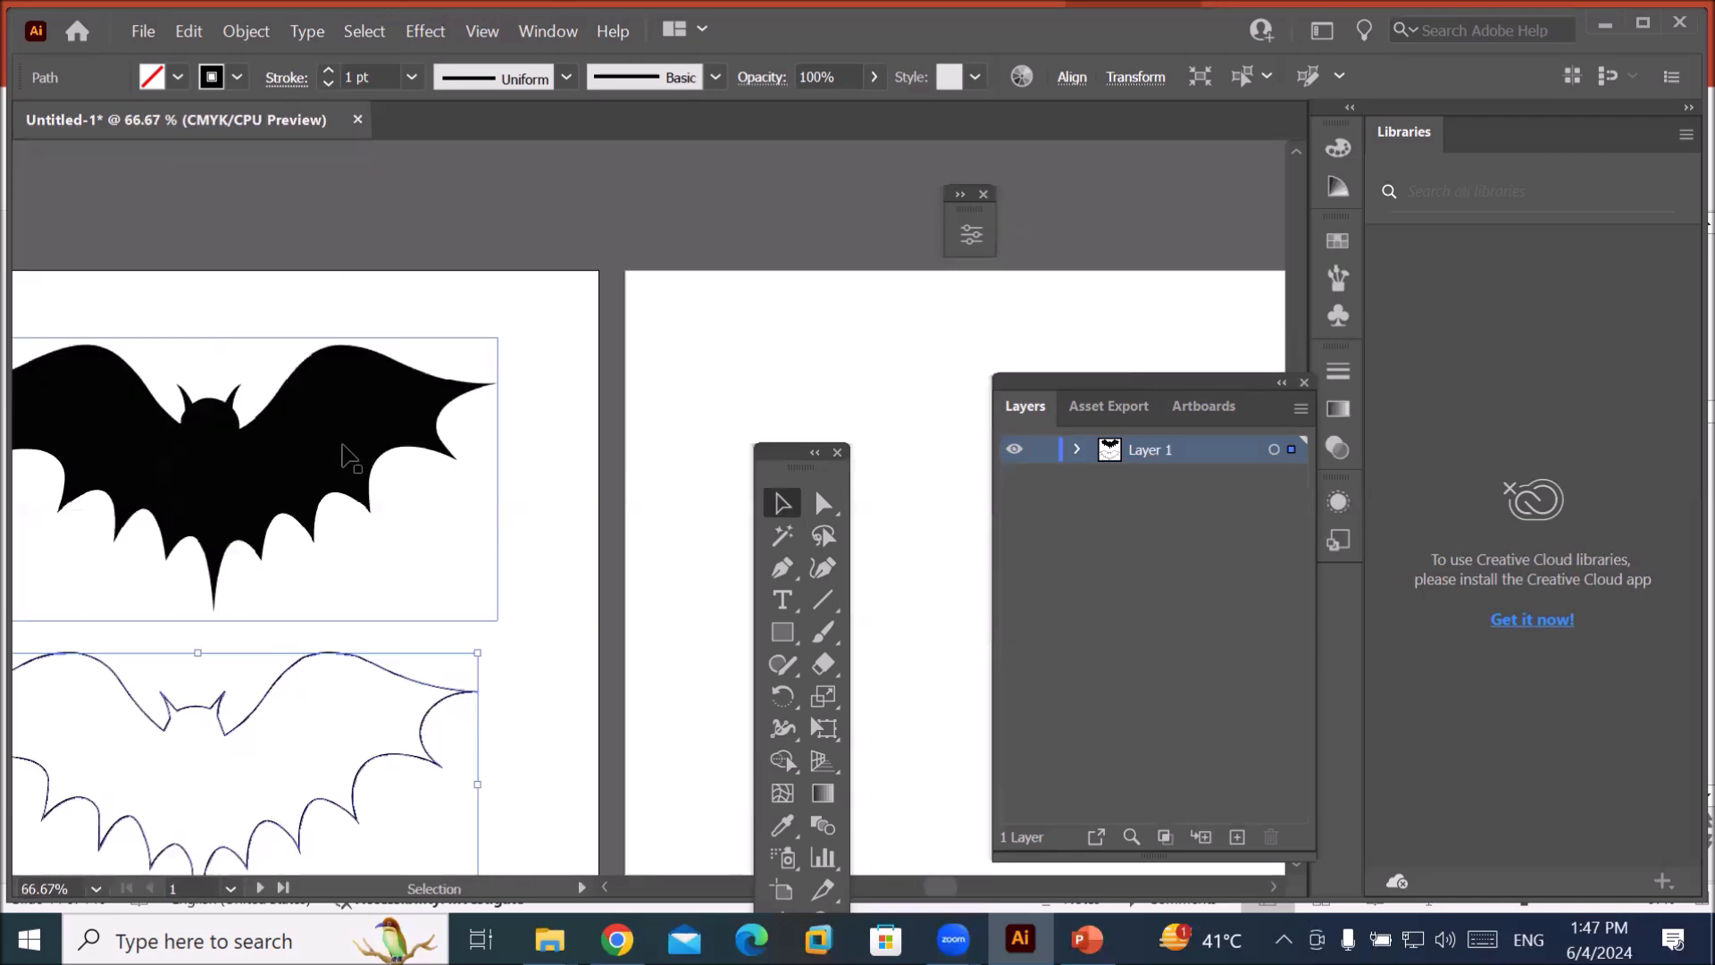
# Move the traced bat outline farther down from the original image and fill it with black.
pyautogui.moveTo(354, 540); pyautogui.dragTo(353, 582)
pyautogui.keyDown('alt'); pyautogui.scroll(2, 353, 583); pyautogui.keyUp('alt')
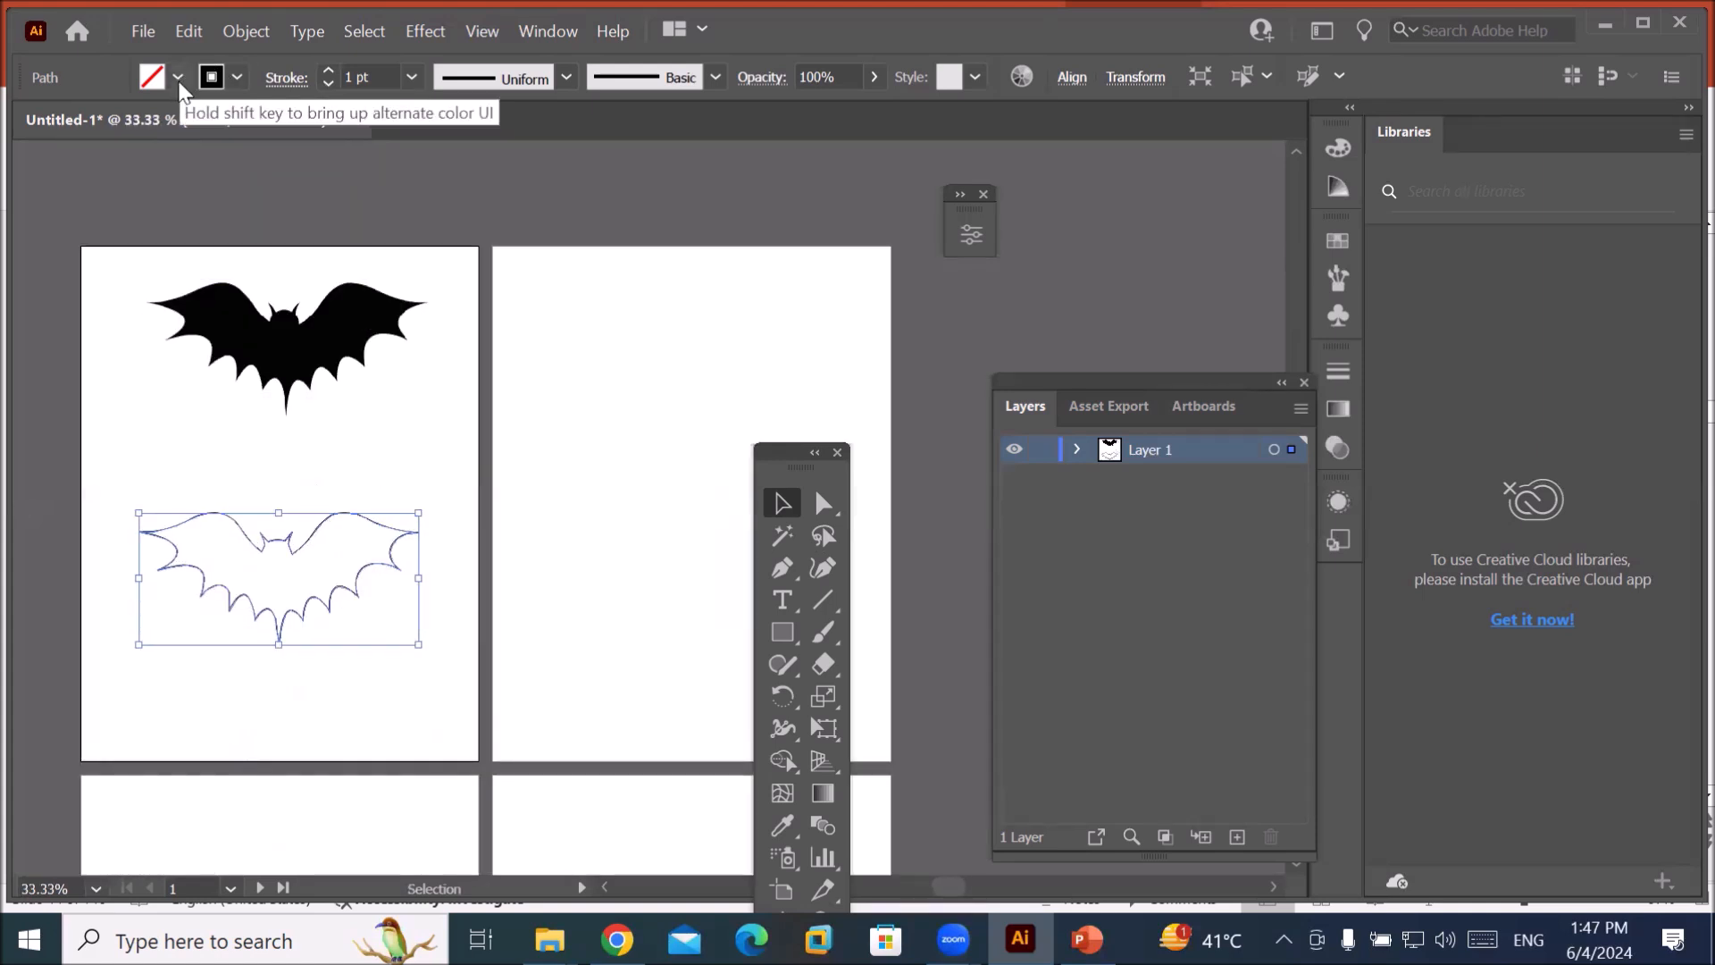
pyautogui.click(178, 78)
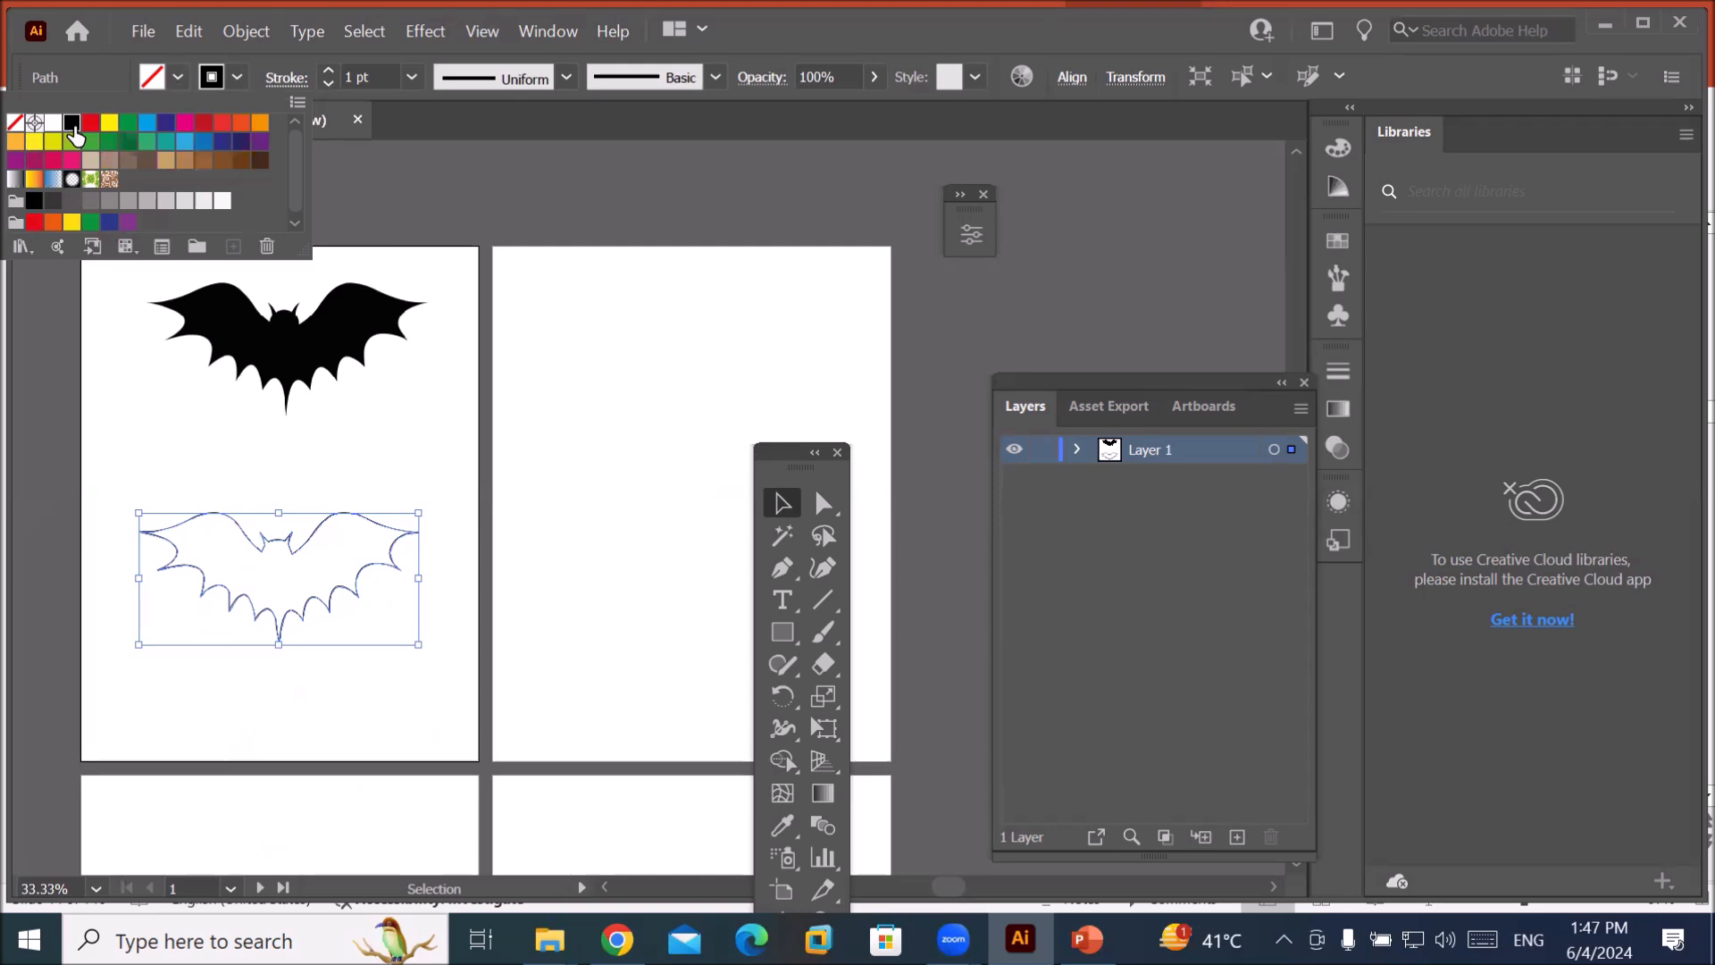
pyautogui.click(70, 124)
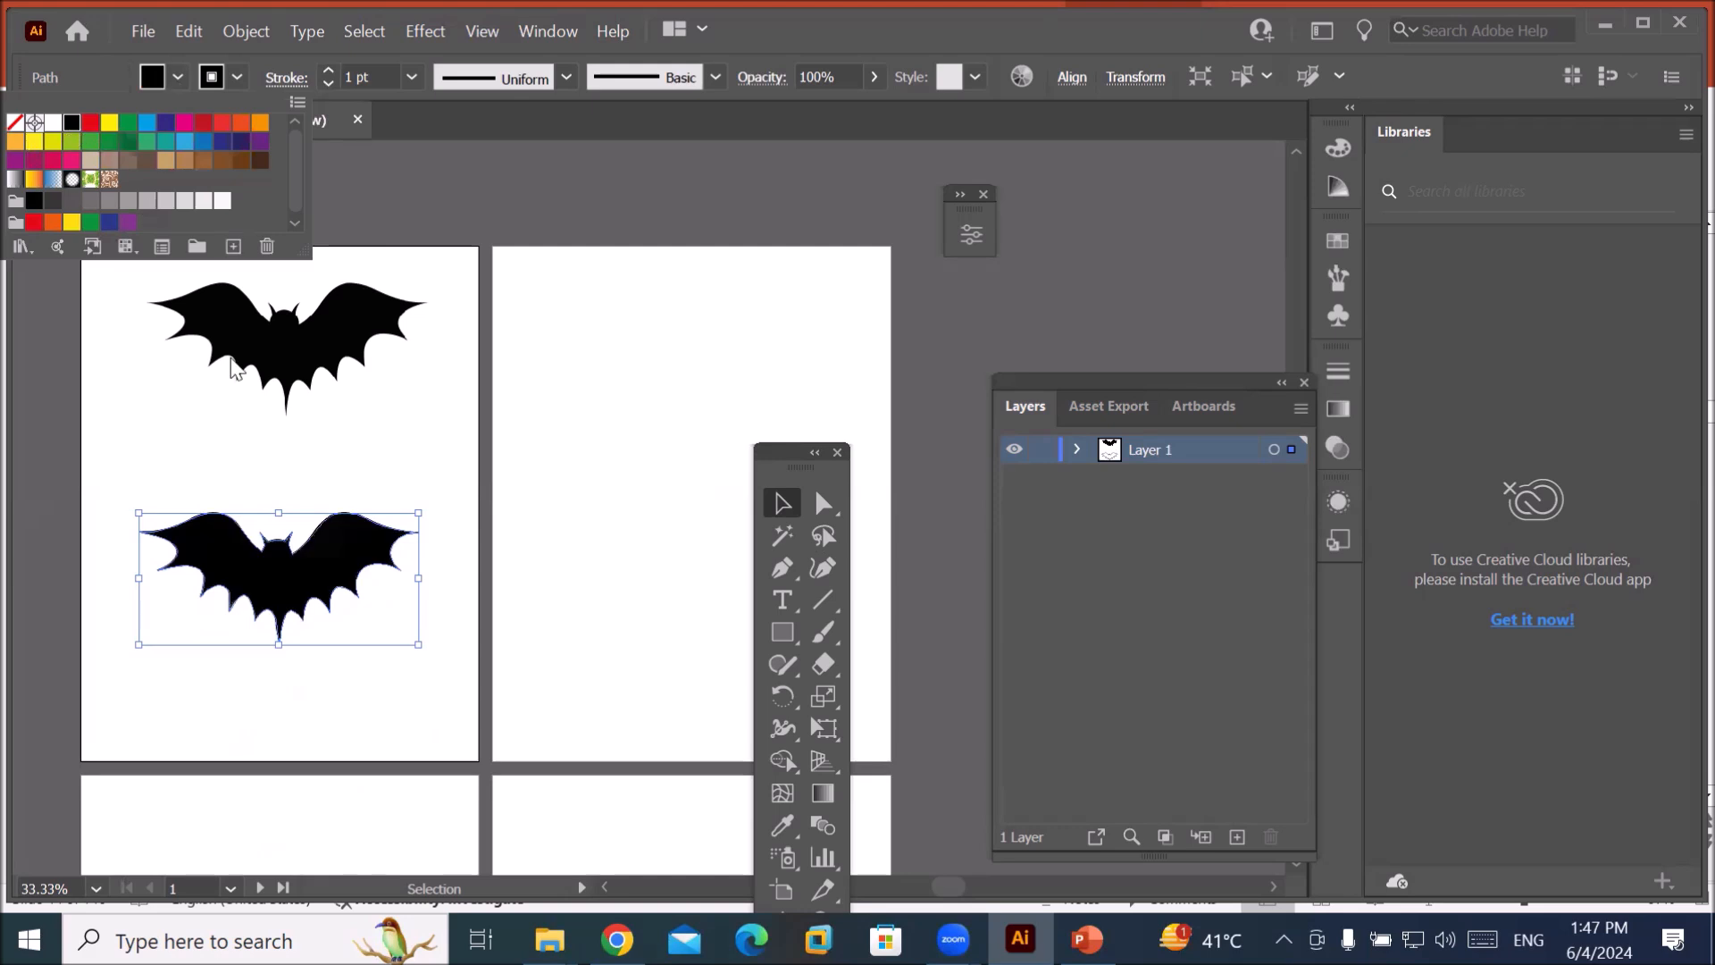
pyautogui.click(358, 536)
# Examine the upper wing edge of the filled vector bat at up to 64000% magnification.
pyautogui.scroll(5, 384, 540)
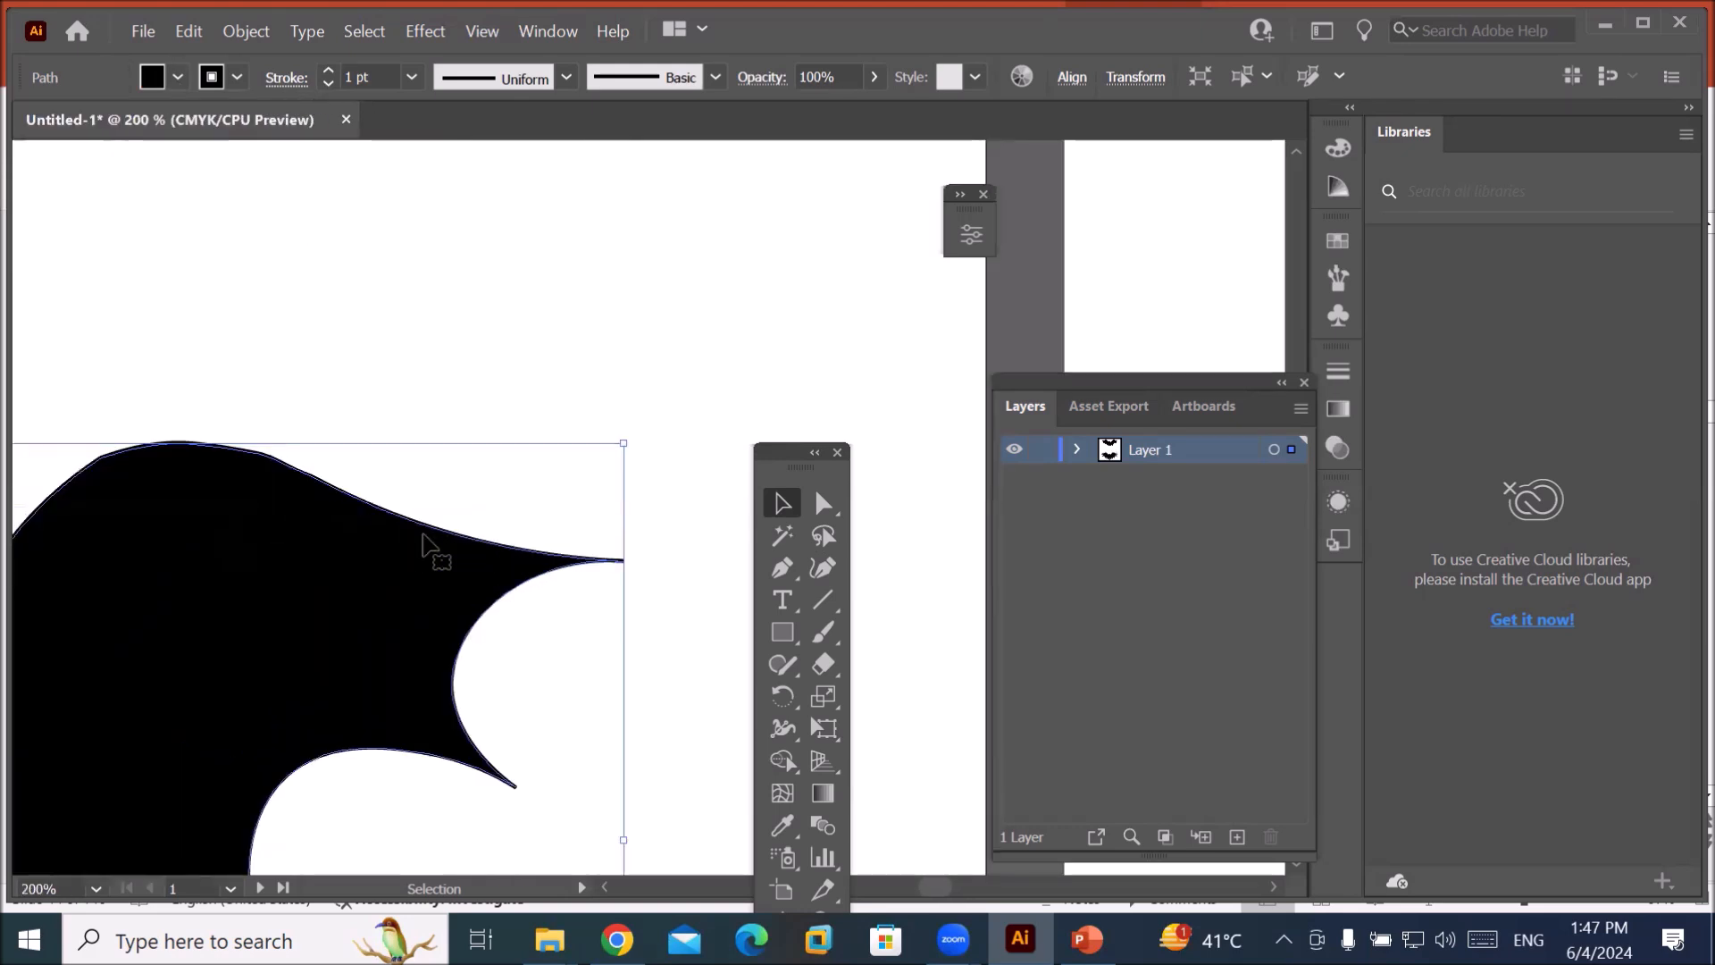
pyautogui.scroll(5, 429, 540)
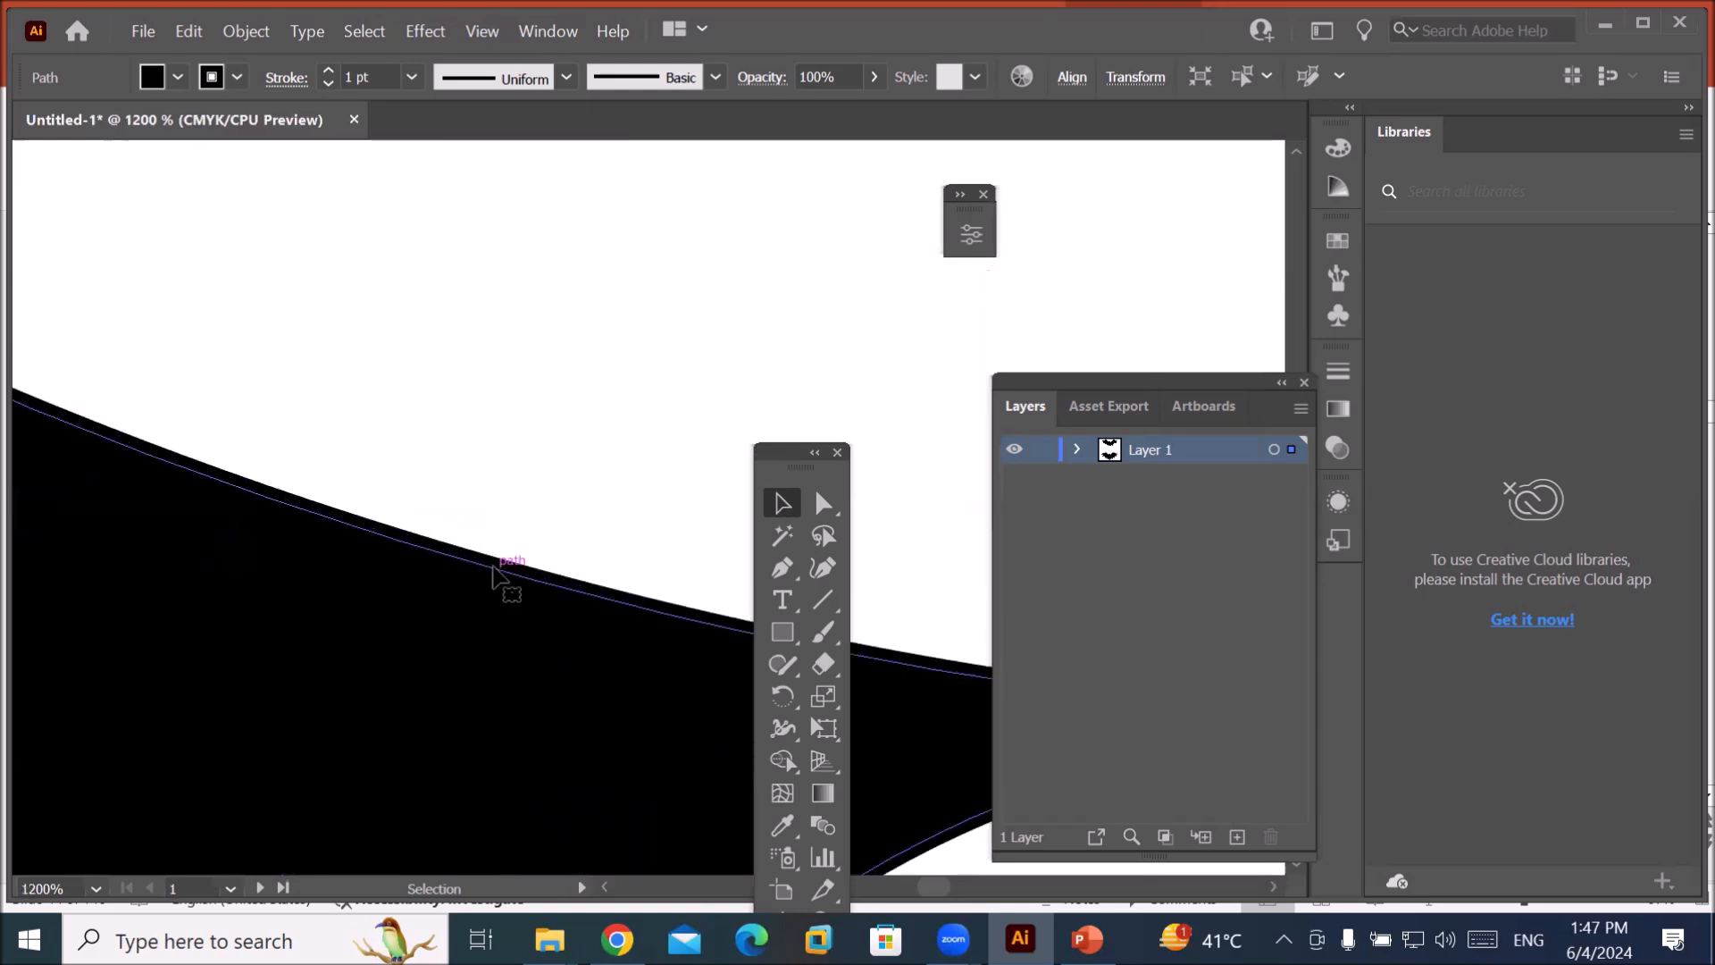
pyautogui.scroll(6, 500, 576)
pyautogui.scroll(4, 536, 533)
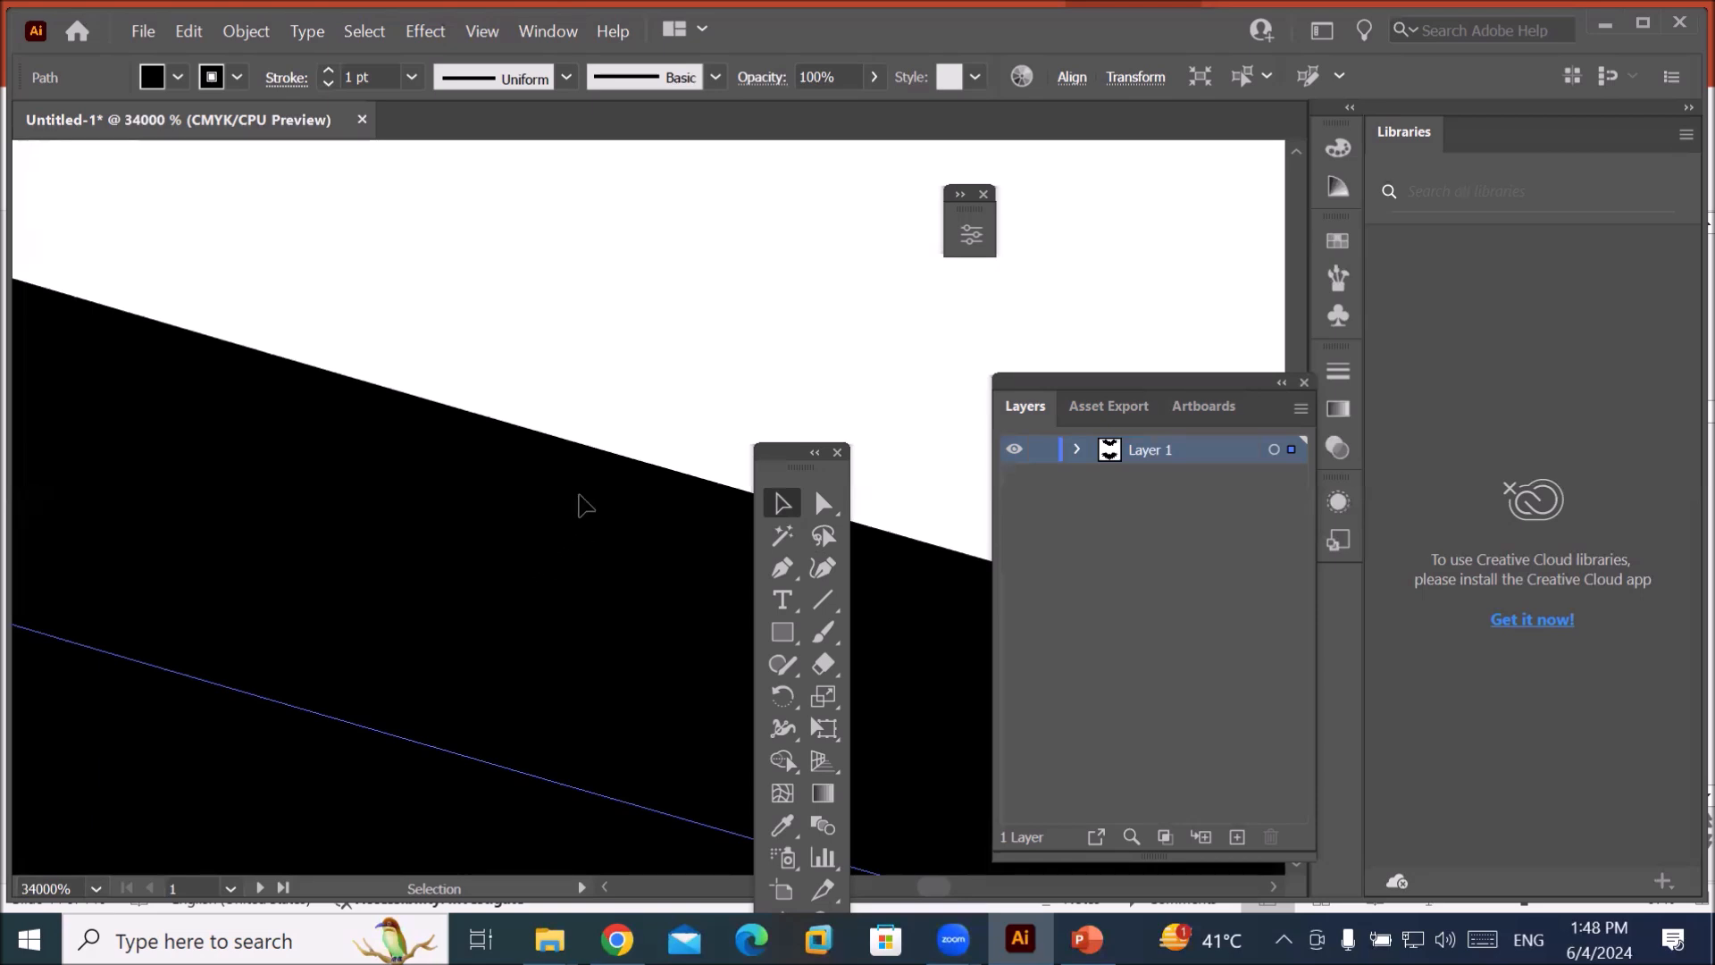
pyautogui.scroll(1, 587, 503)
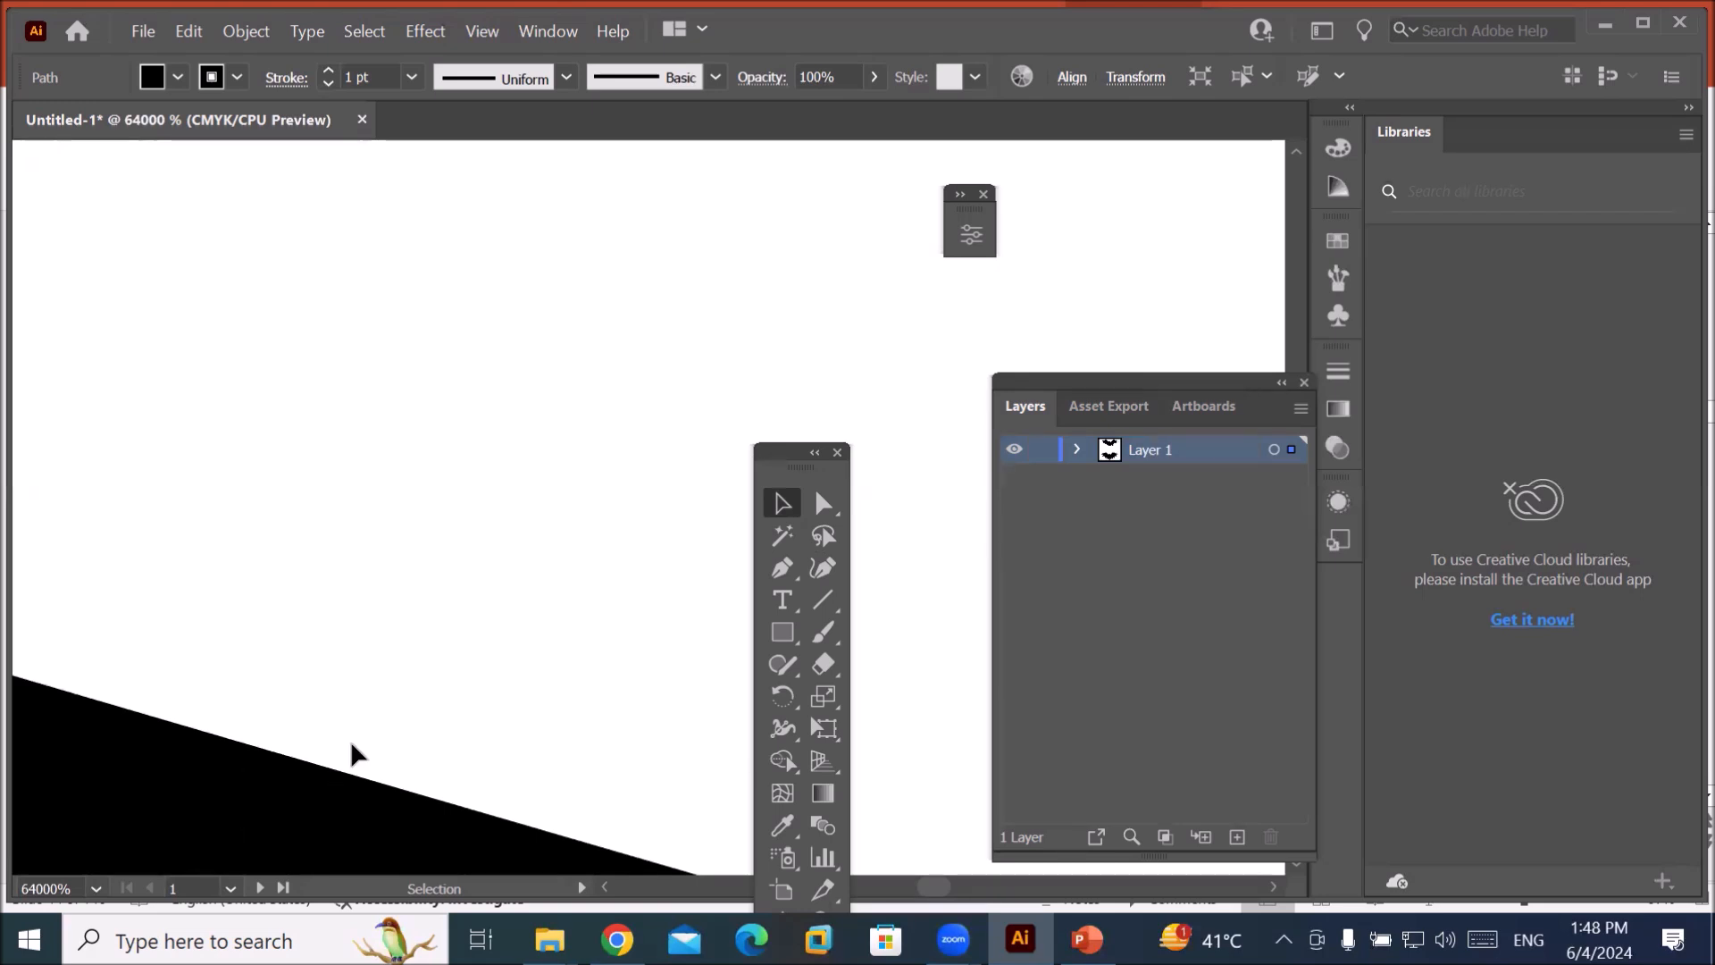
# Move the filled vector bat from the first artboard onto the upper half of the second artboard.
pyautogui.scroll(-5, 501, 544)
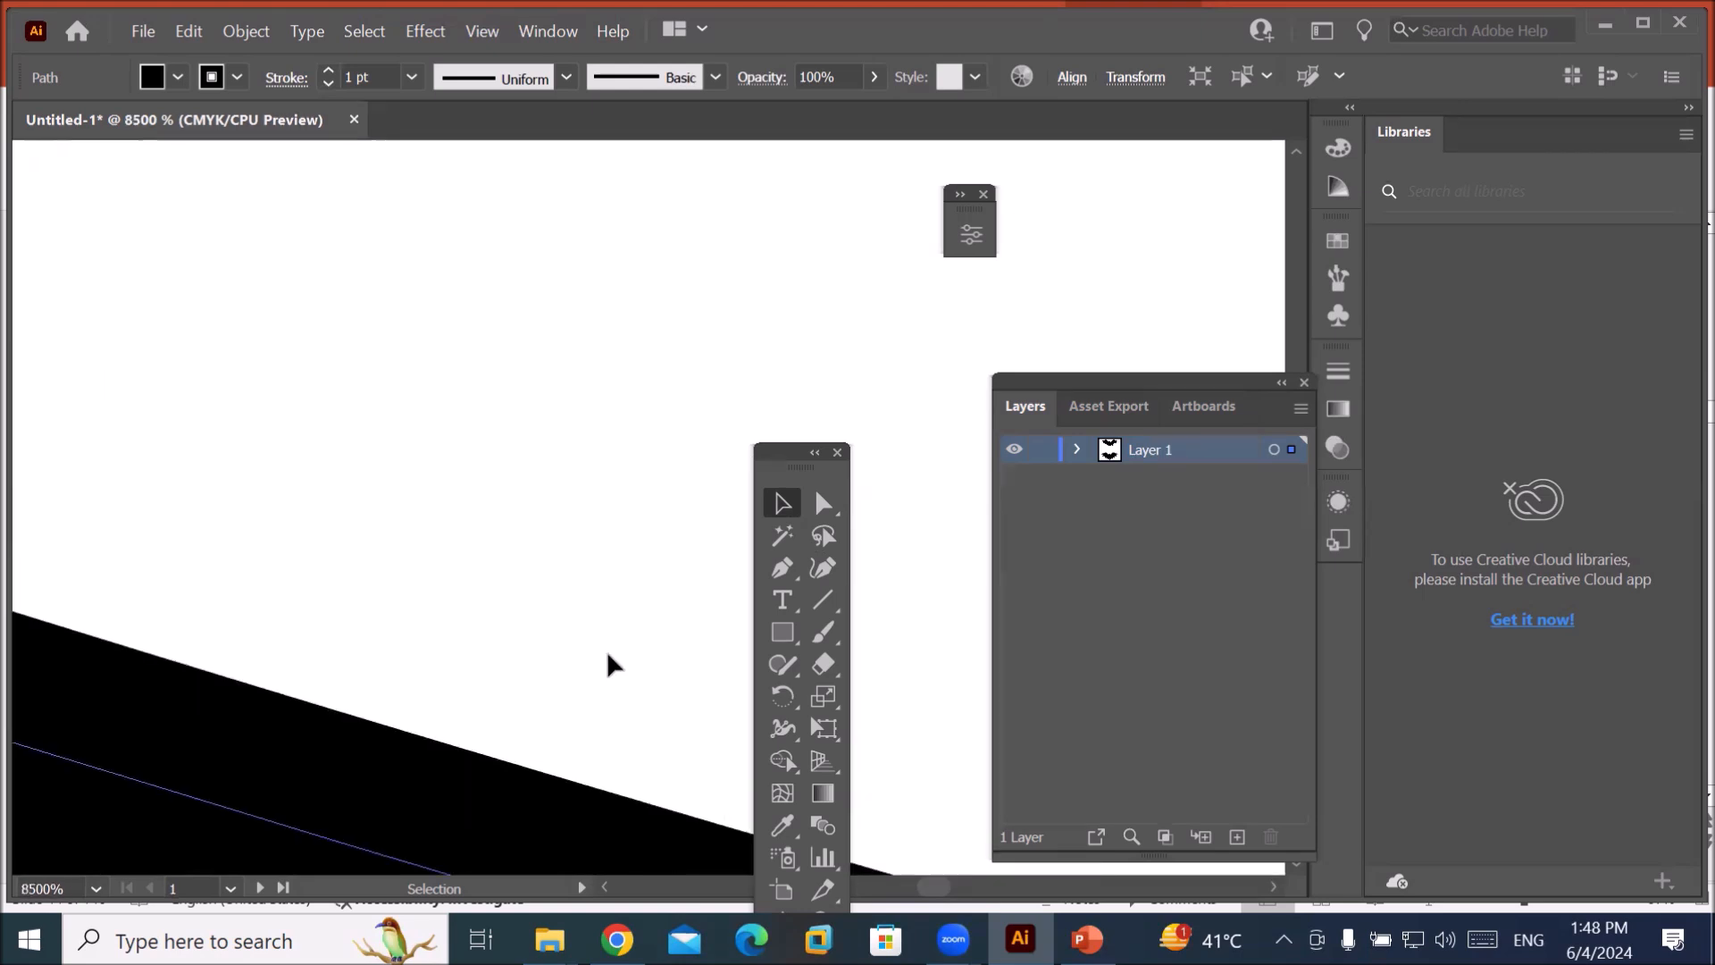
pyautogui.scroll(-10, 572, 706)
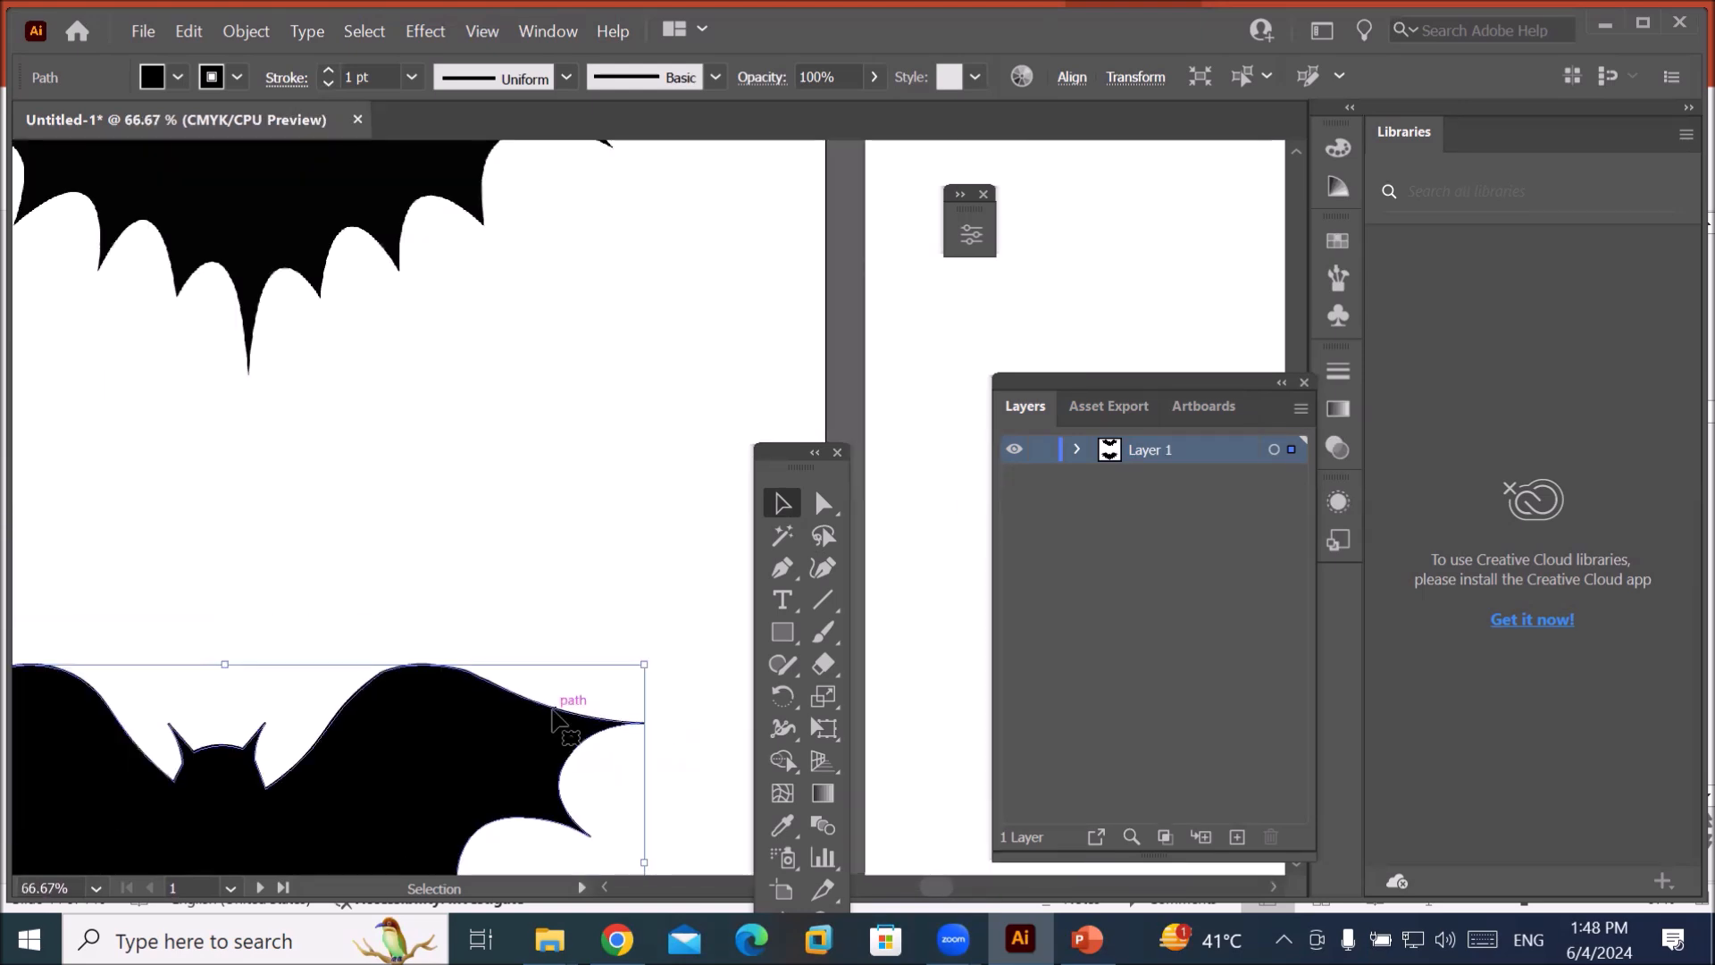
pyautogui.scroll(-1, 539, 731)
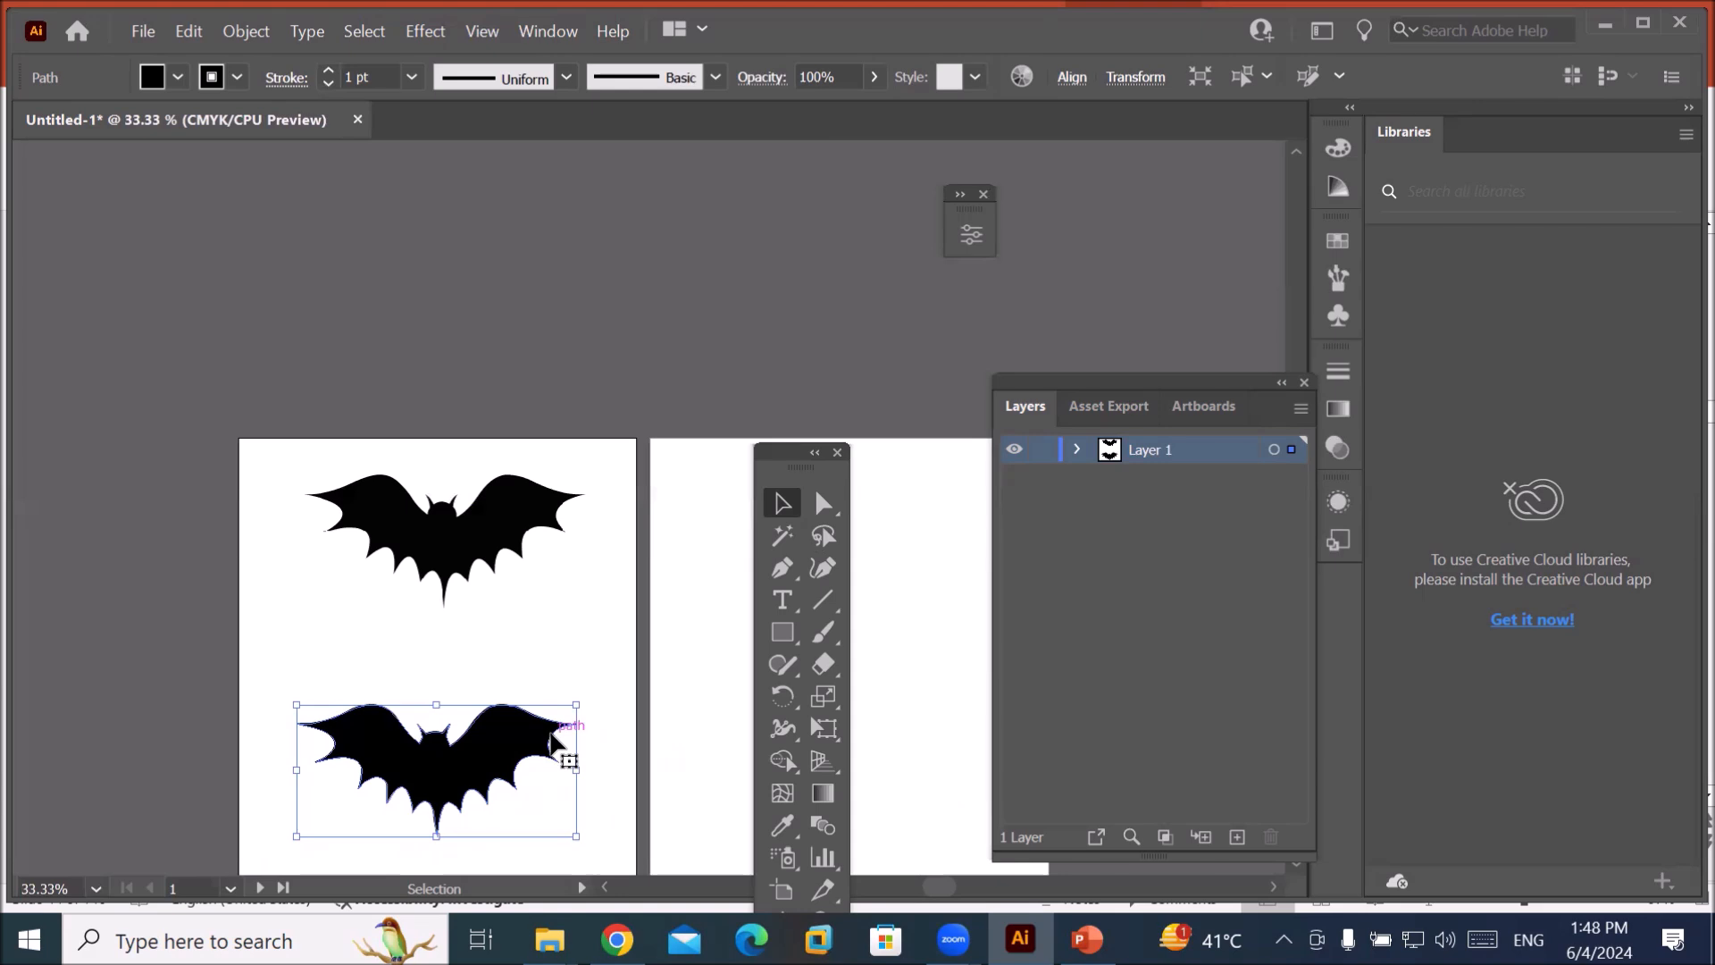
pyautogui.scroll(-2, 572, 733)
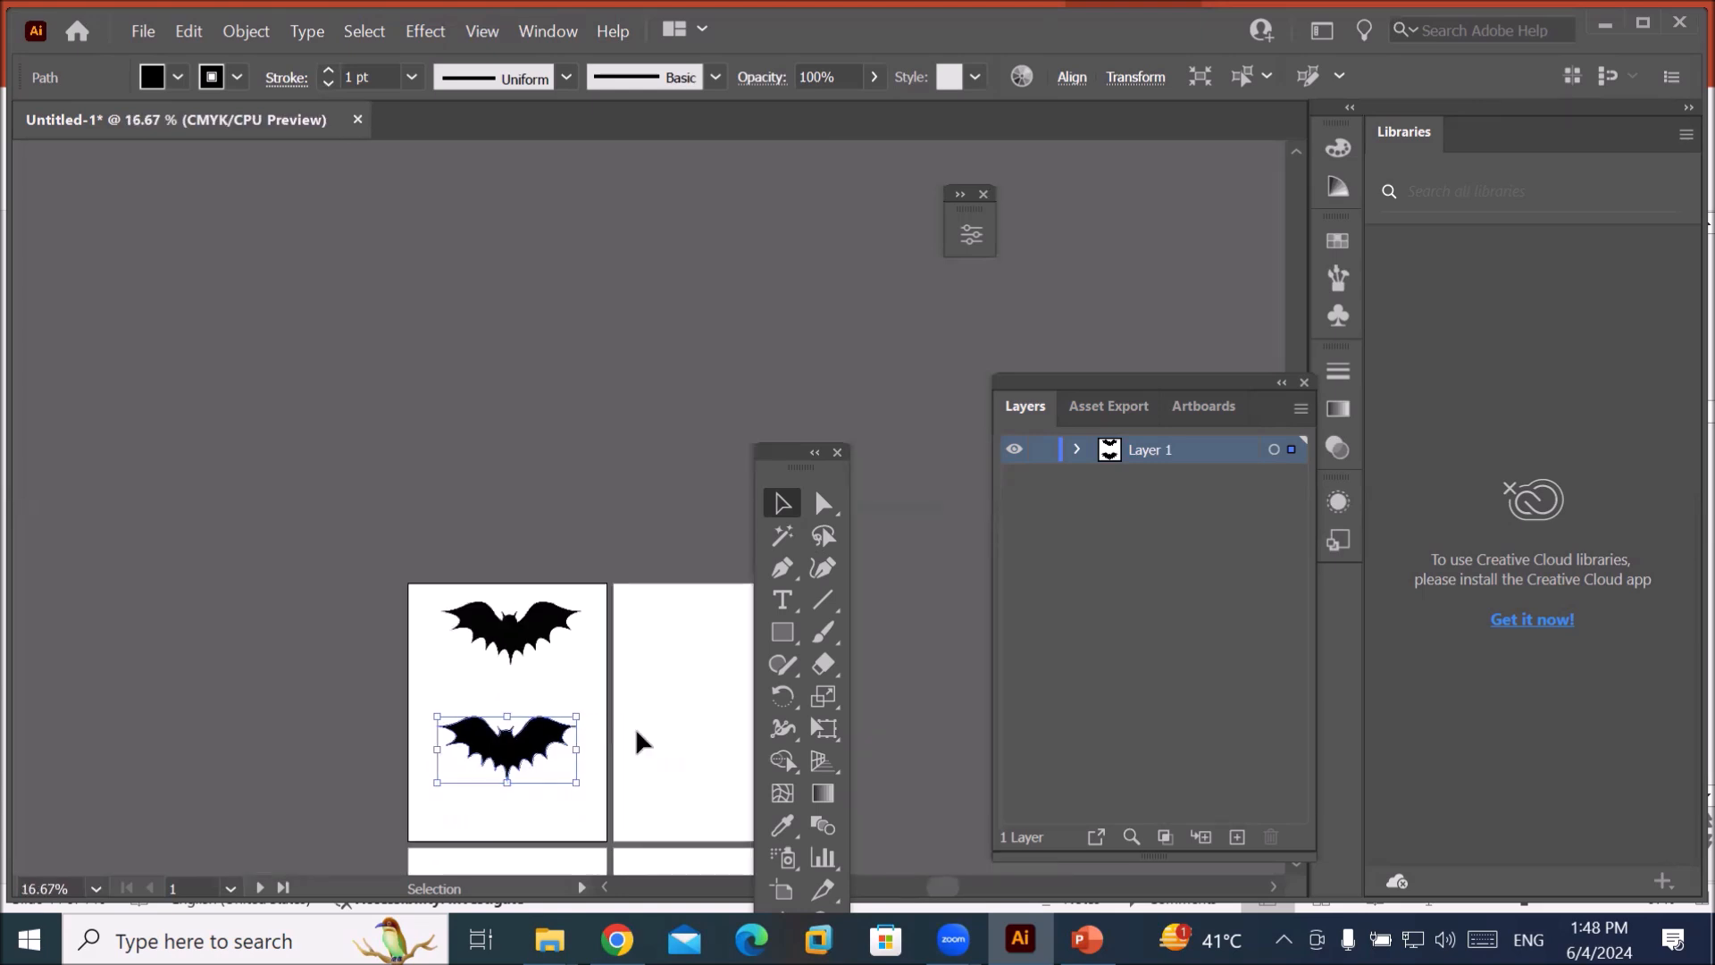
pyautogui.scroll(-3, 640, 740)
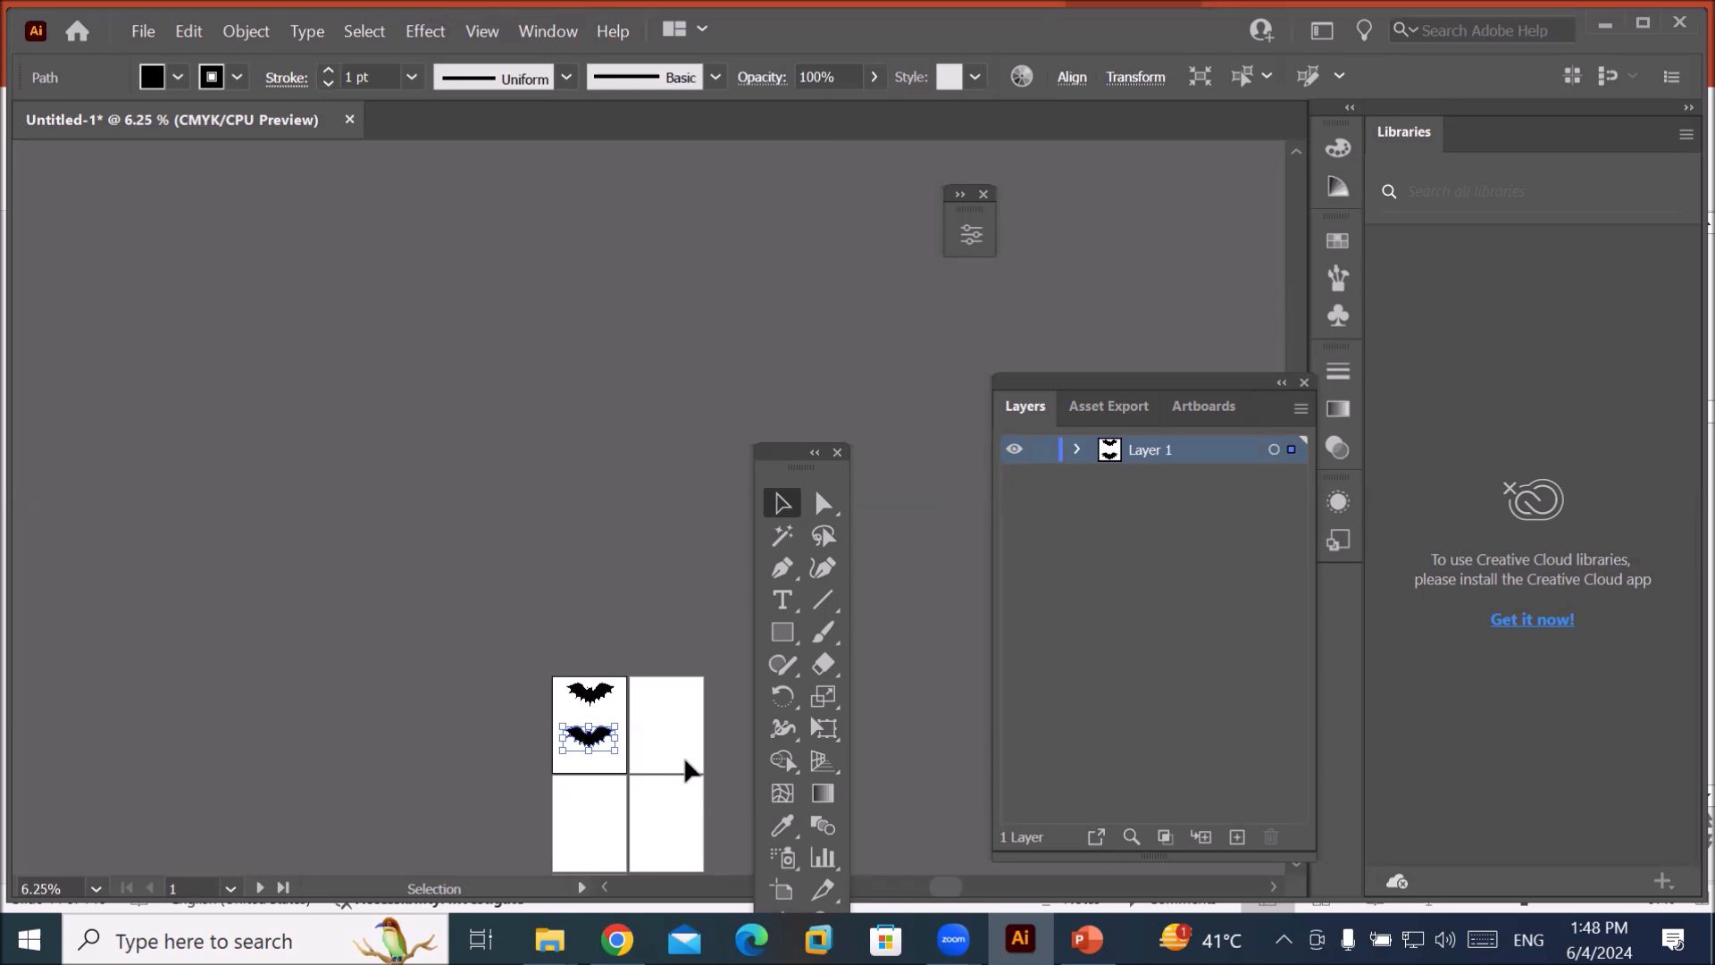
pyautogui.moveTo(607, 741); pyautogui.dragTo(678, 726)
pyautogui.scroll(6, 701, 732)
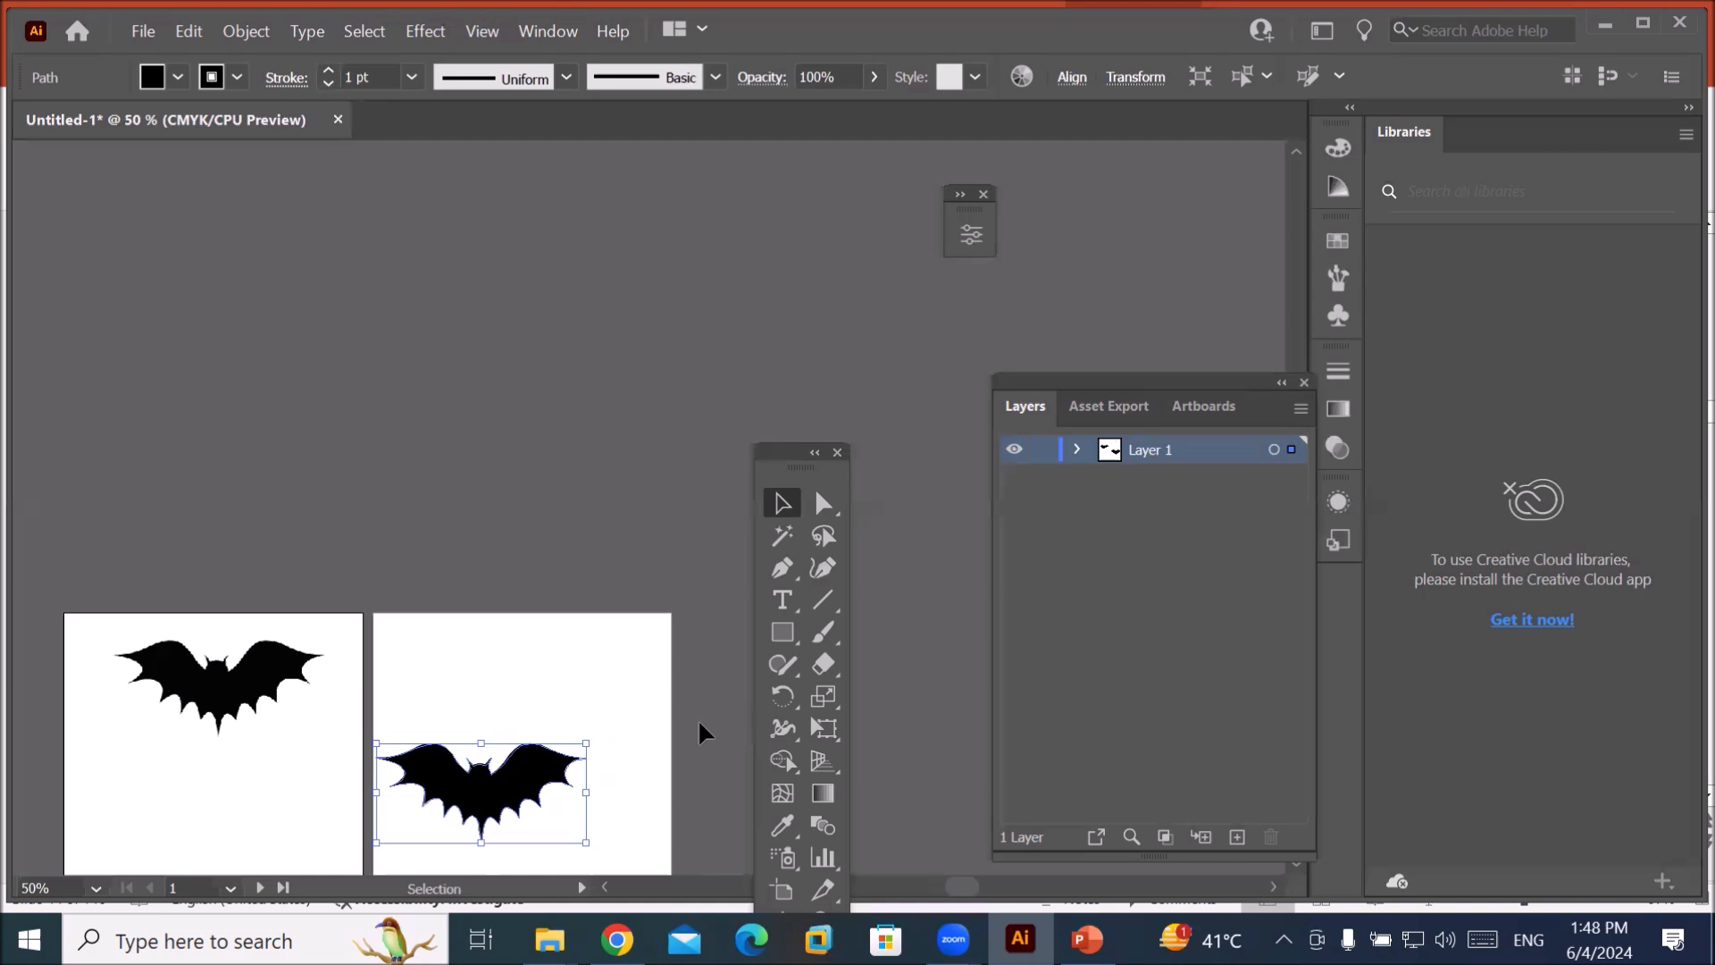
pyautogui.scroll(2, 701, 732)
pyautogui.moveTo(536, 759); pyautogui.dragTo(599, 345)
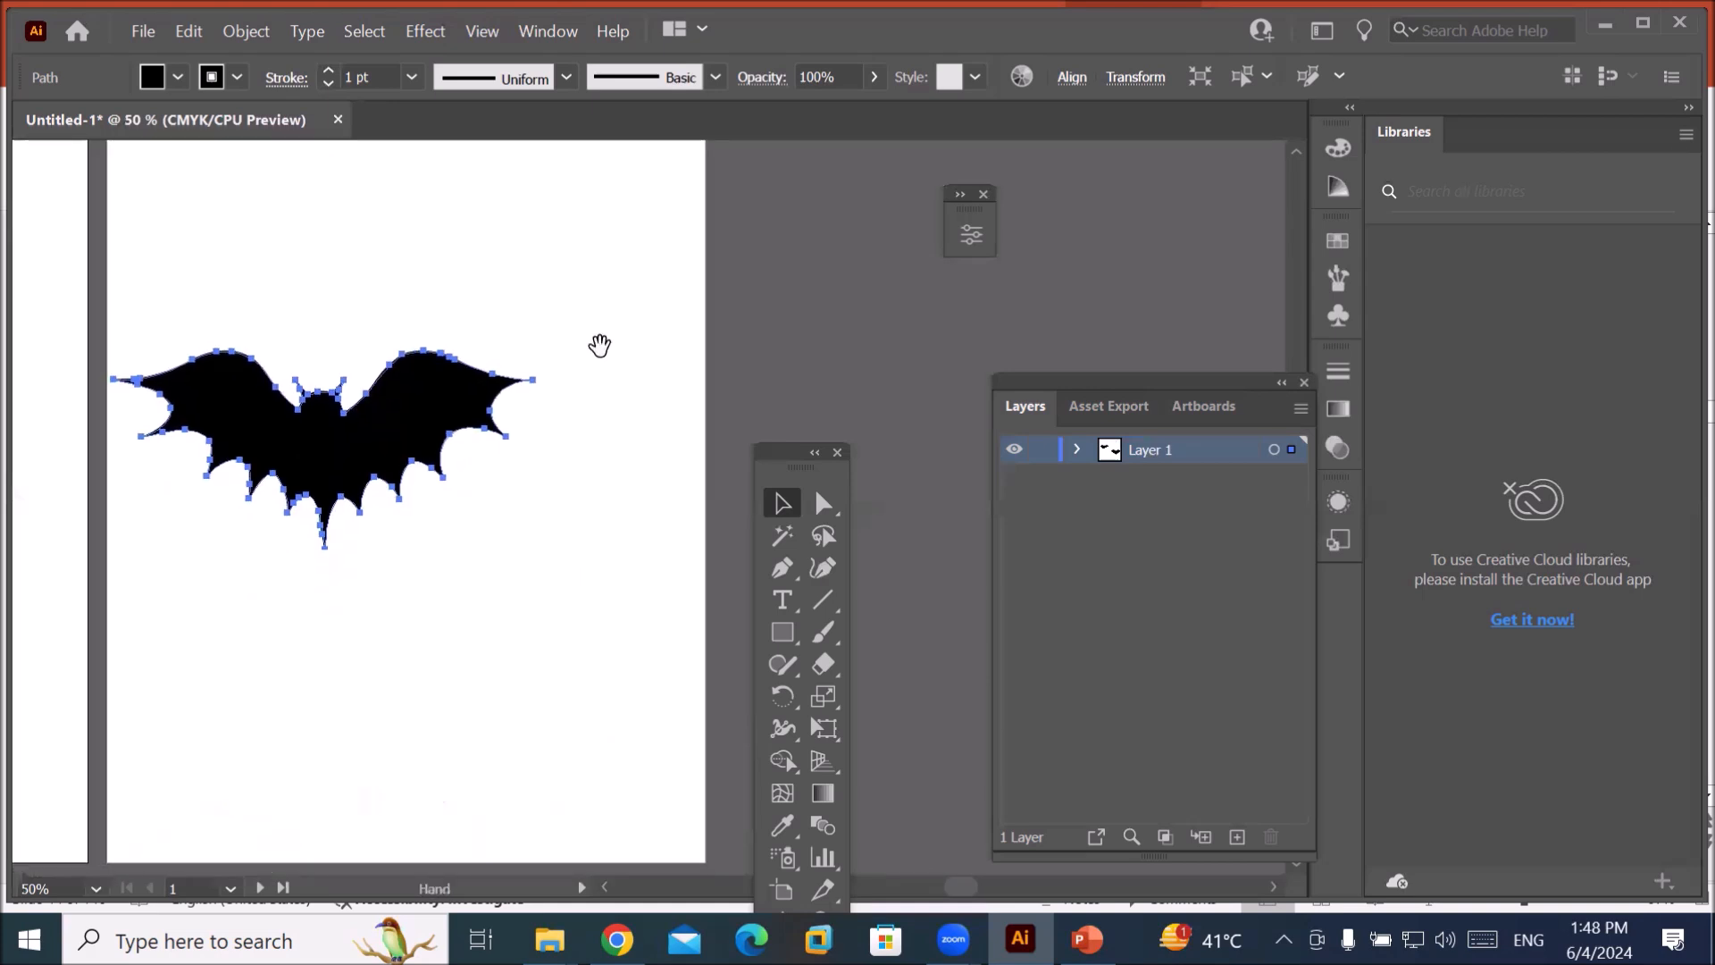
pyautogui.moveTo(360, 446); pyautogui.dragTo(485, 374)
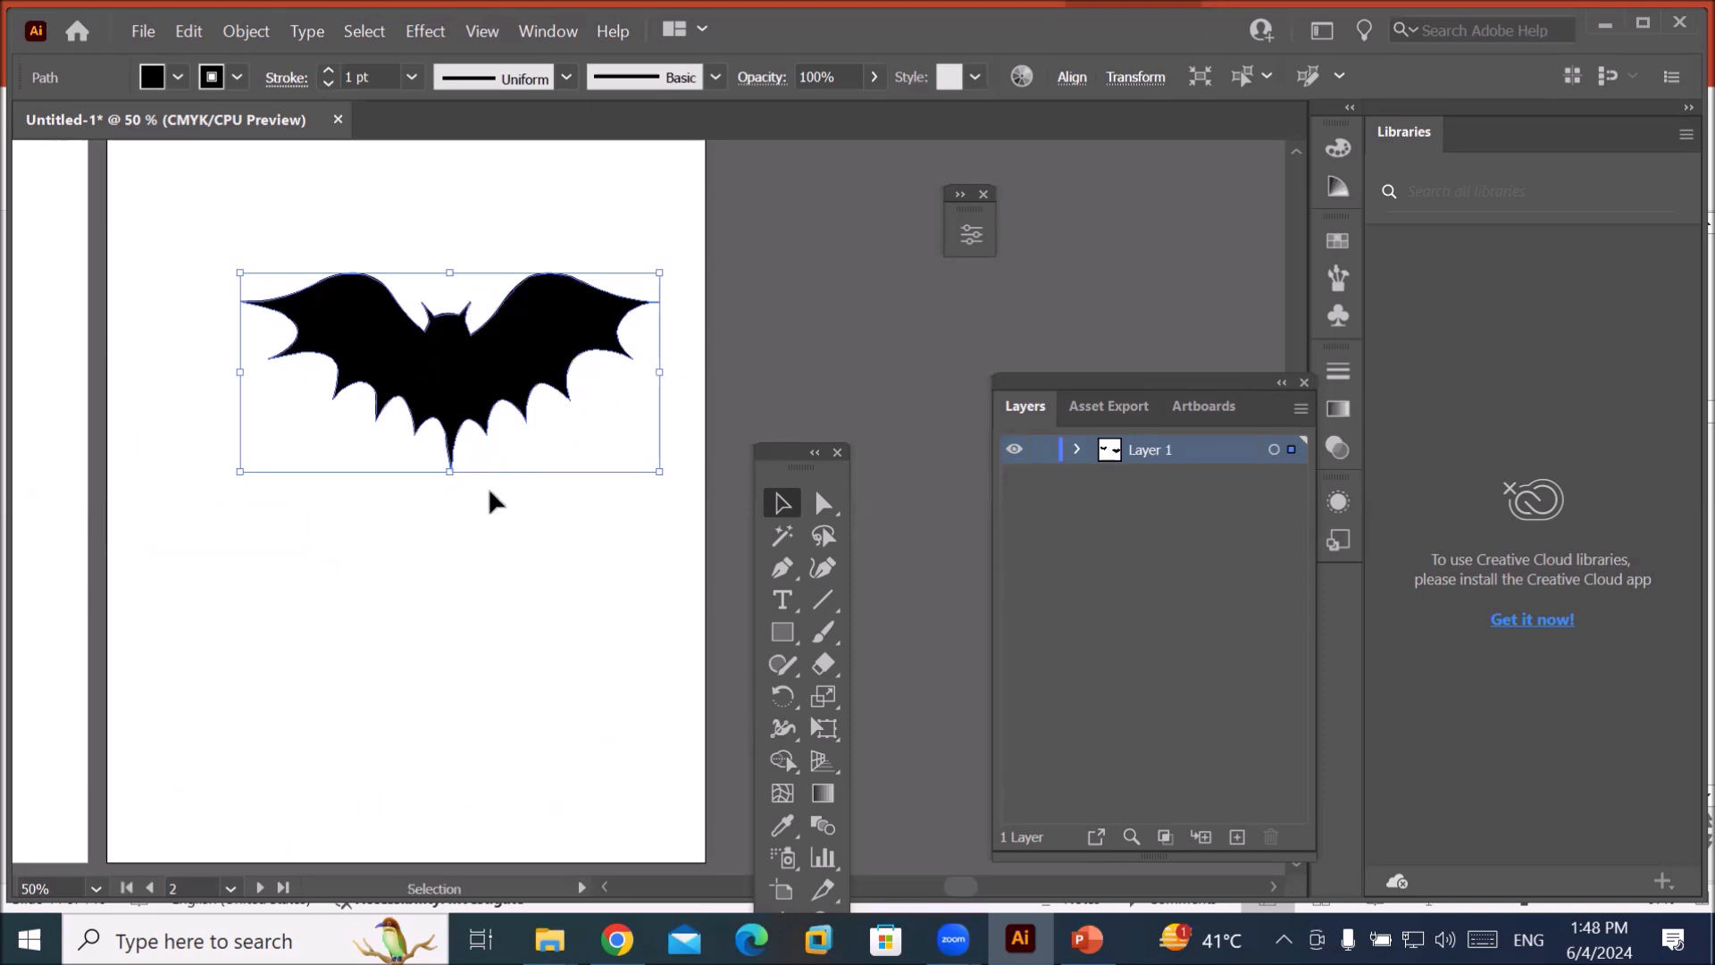
pyautogui.moveTo(469, 398); pyautogui.dragTo(456, 411)
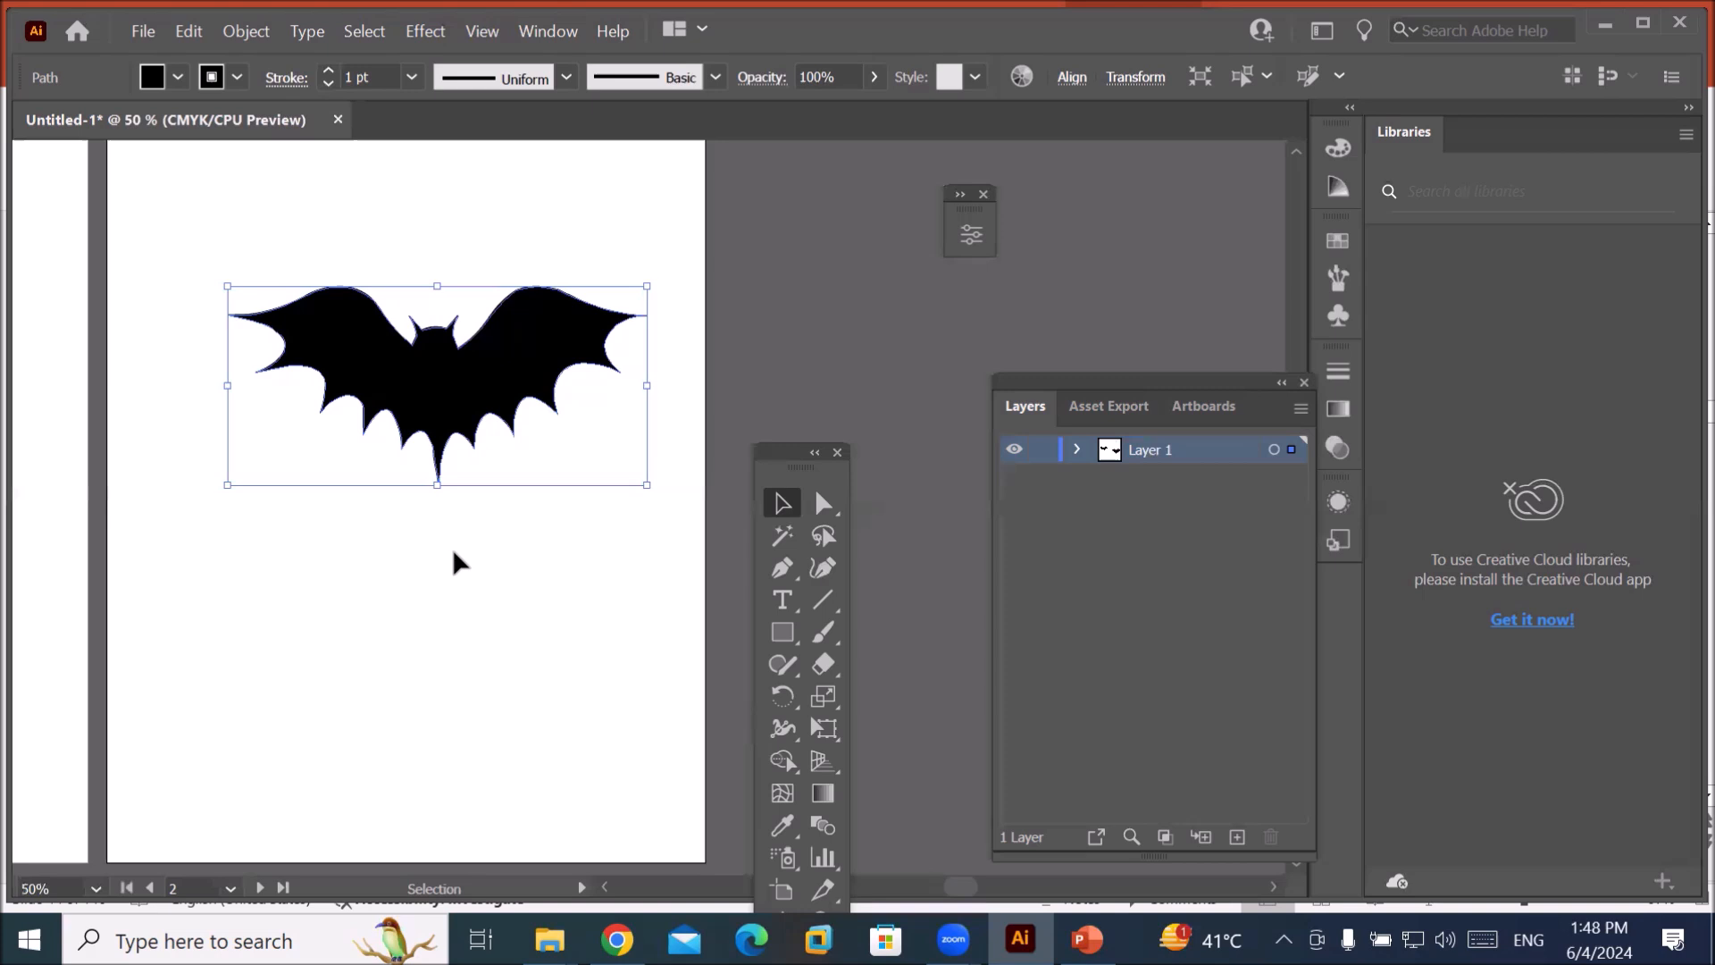
# Reposition the floating tool set so all its tools show, and activate the Reflect tool for the selected bat.
pyautogui.moveTo(786, 453); pyautogui.dragTo(836, 198)
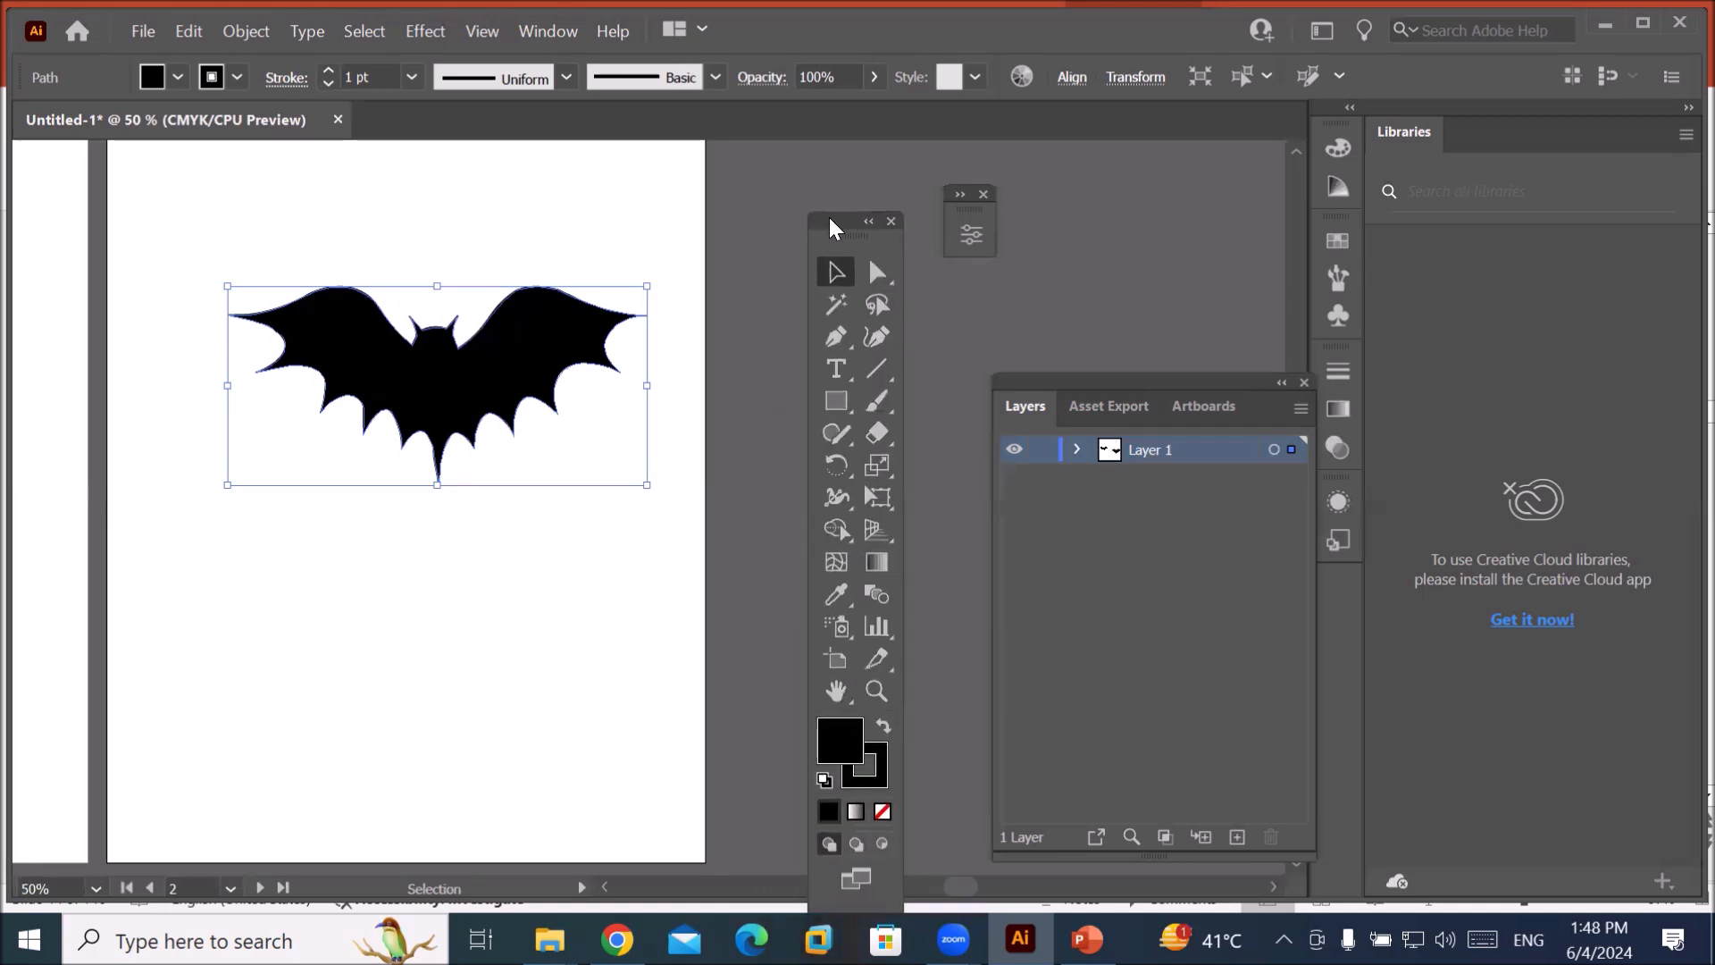
pyautogui.click(838, 465)
pyautogui.moveTo(845, 466); pyautogui.dragTo(950, 502)
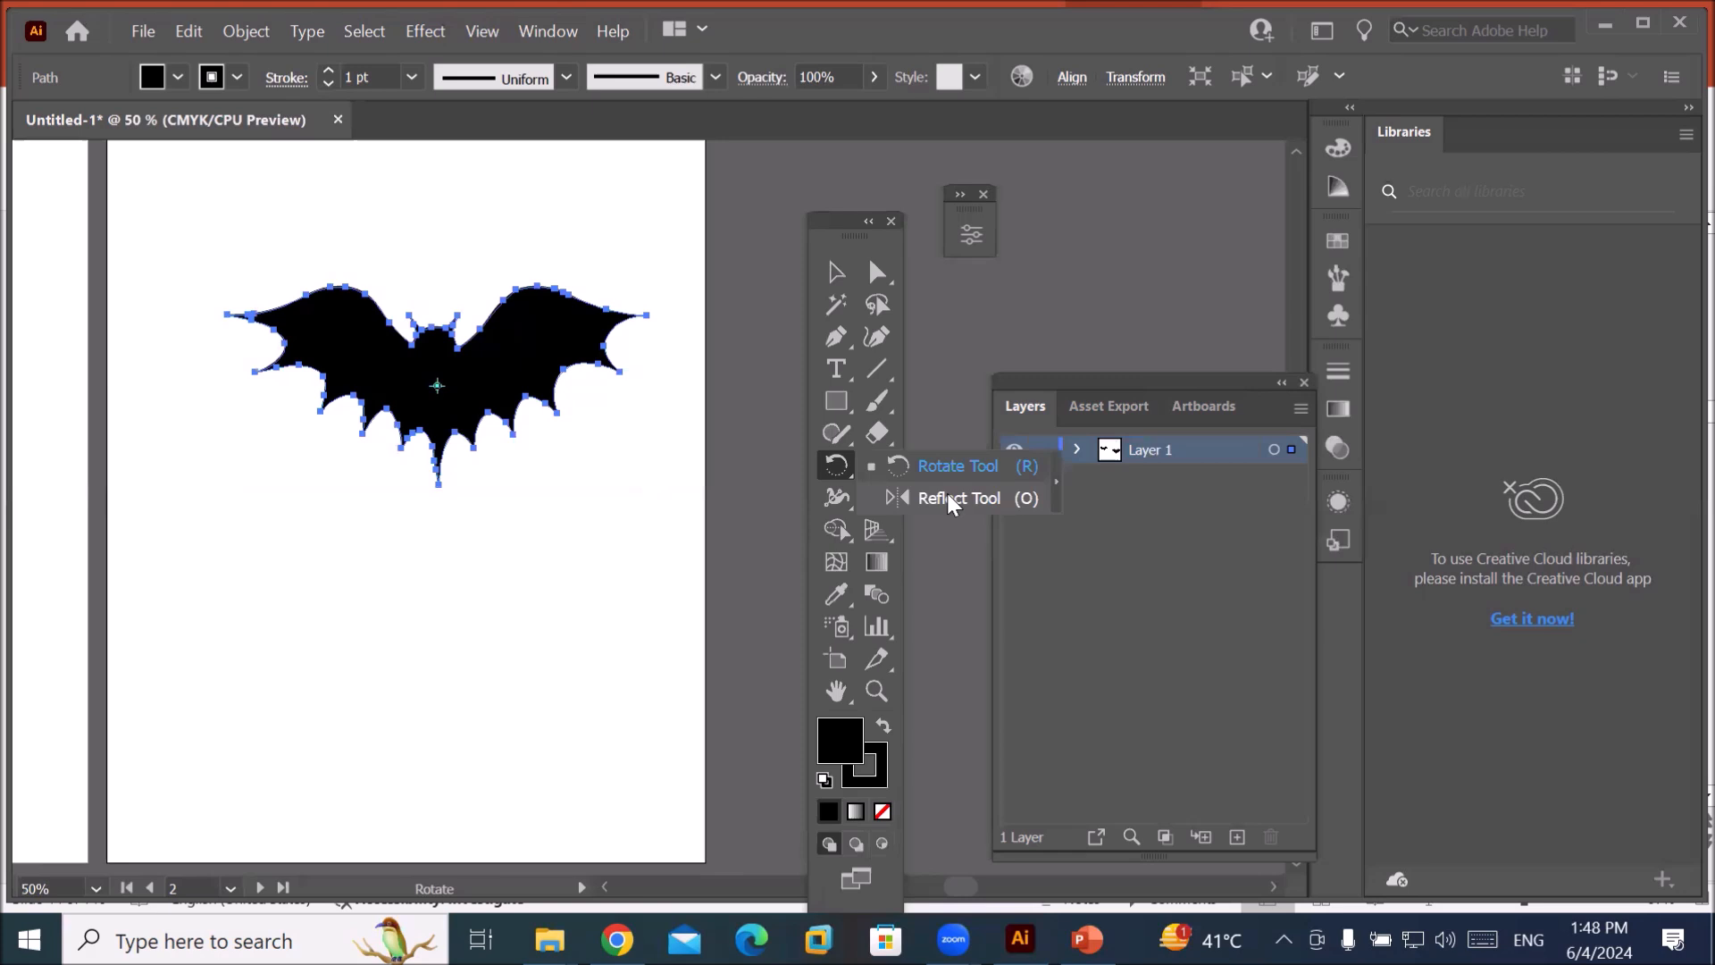
pyautogui.click(835, 272)
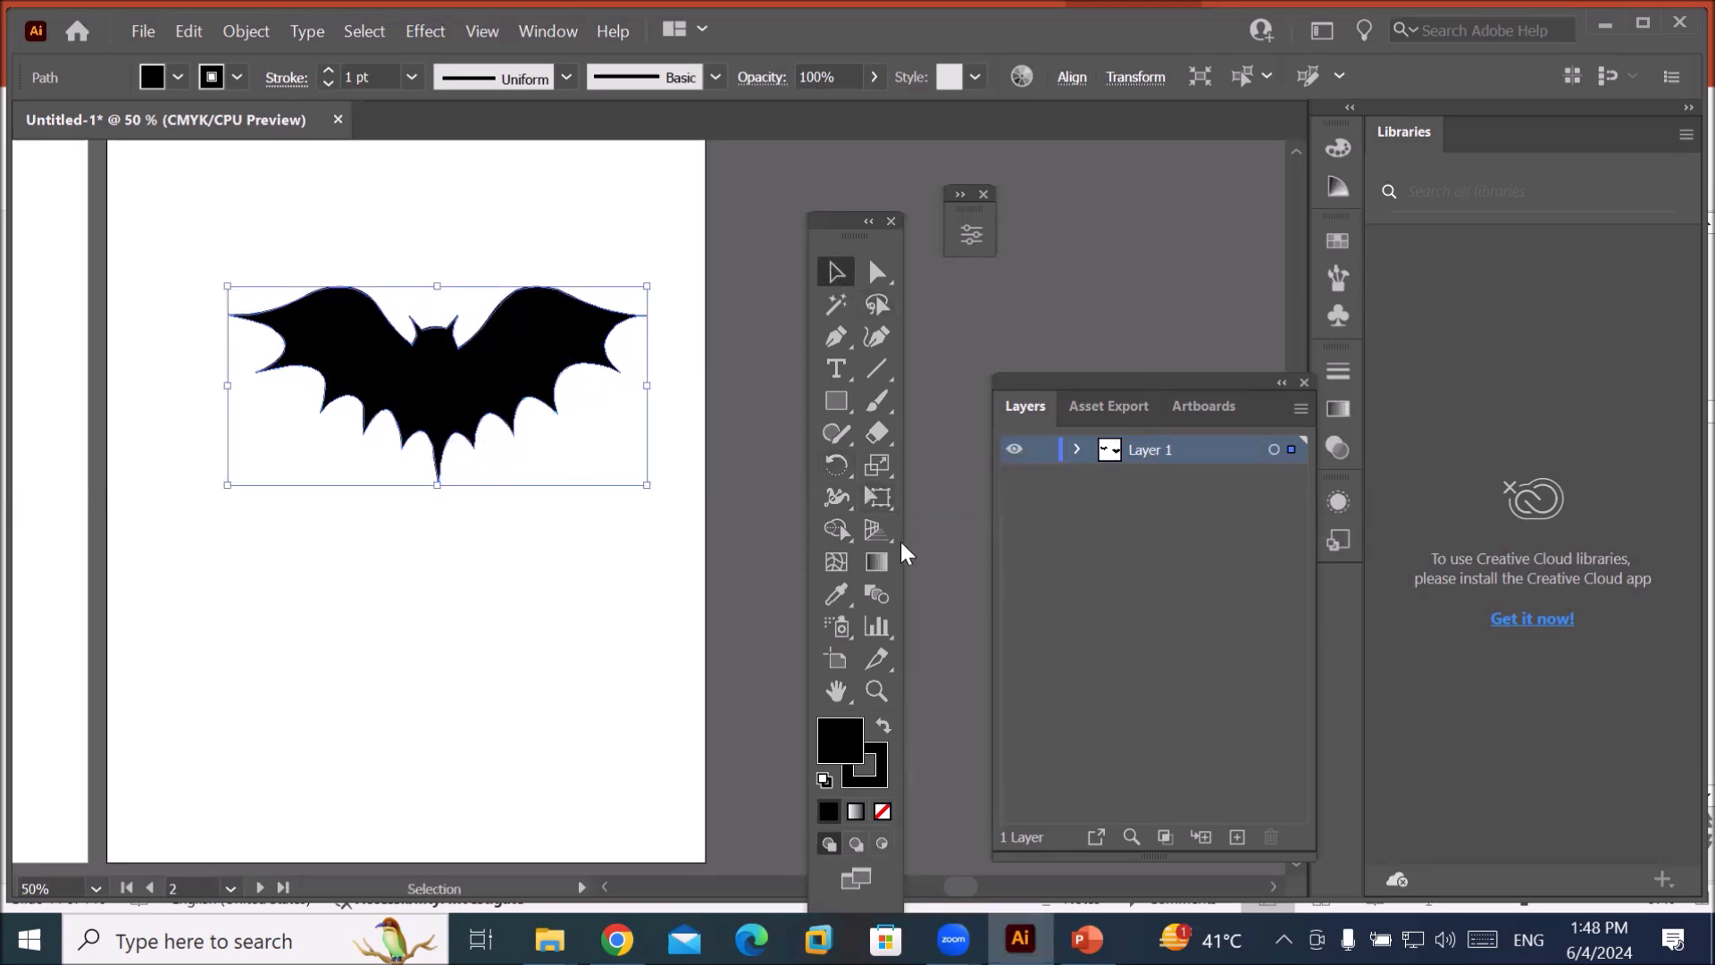
pyautogui.click(853, 469)
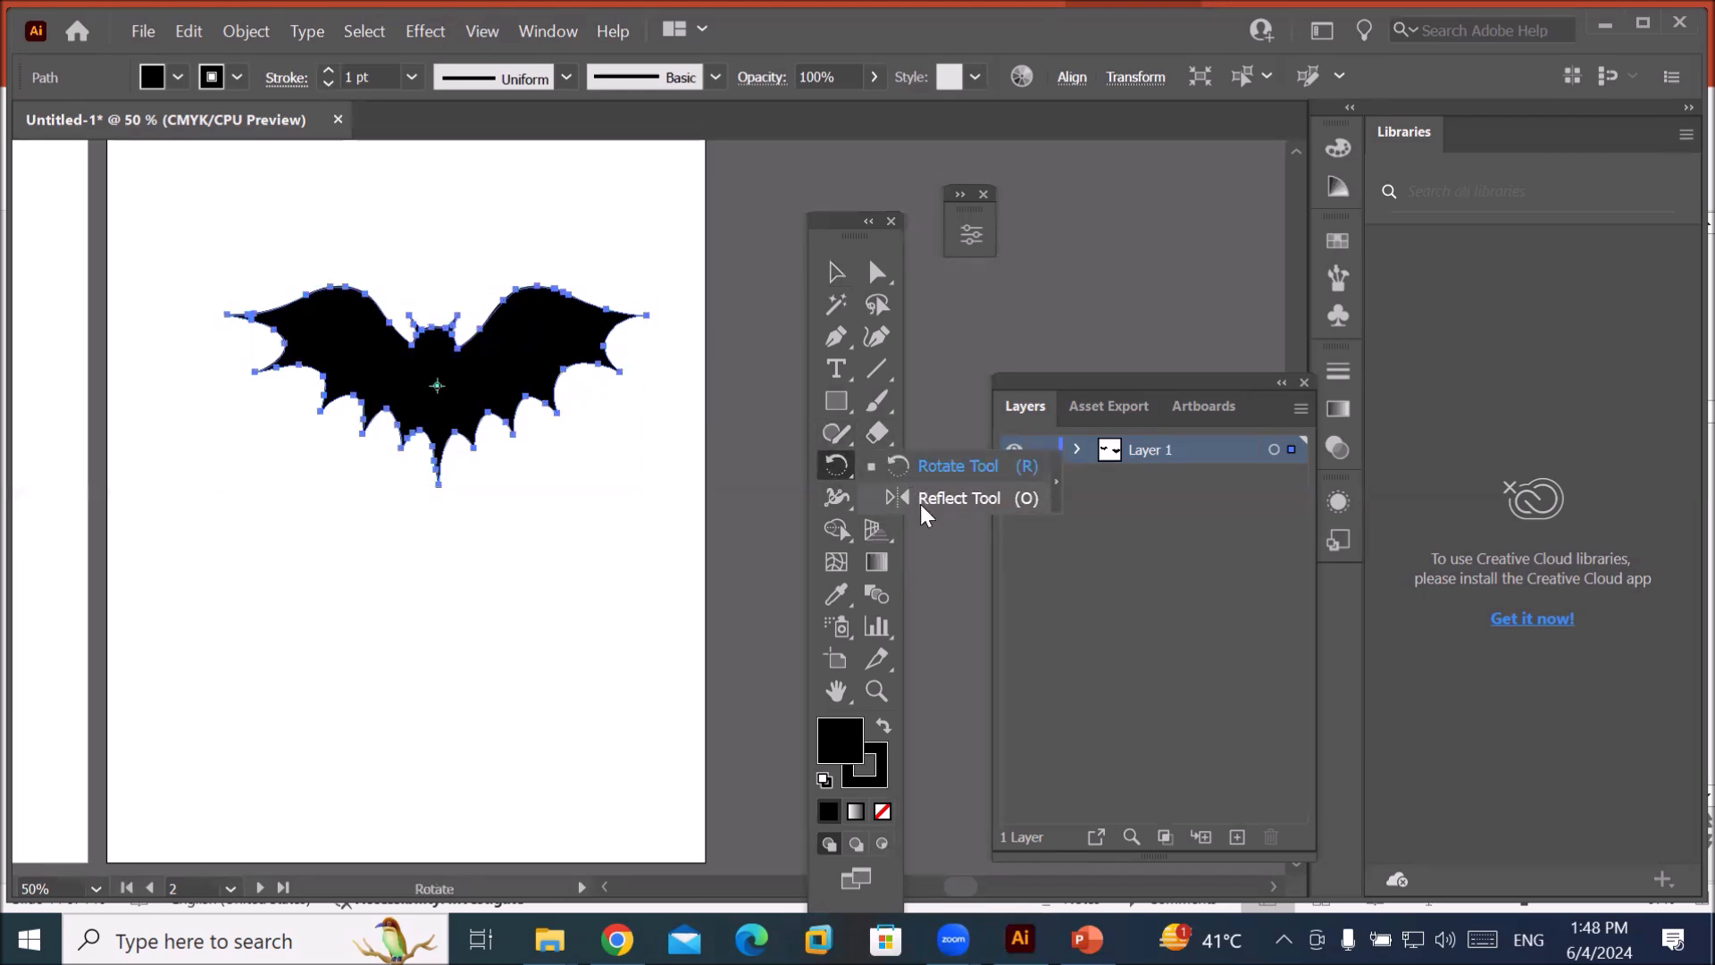
pyautogui.click(956, 498)
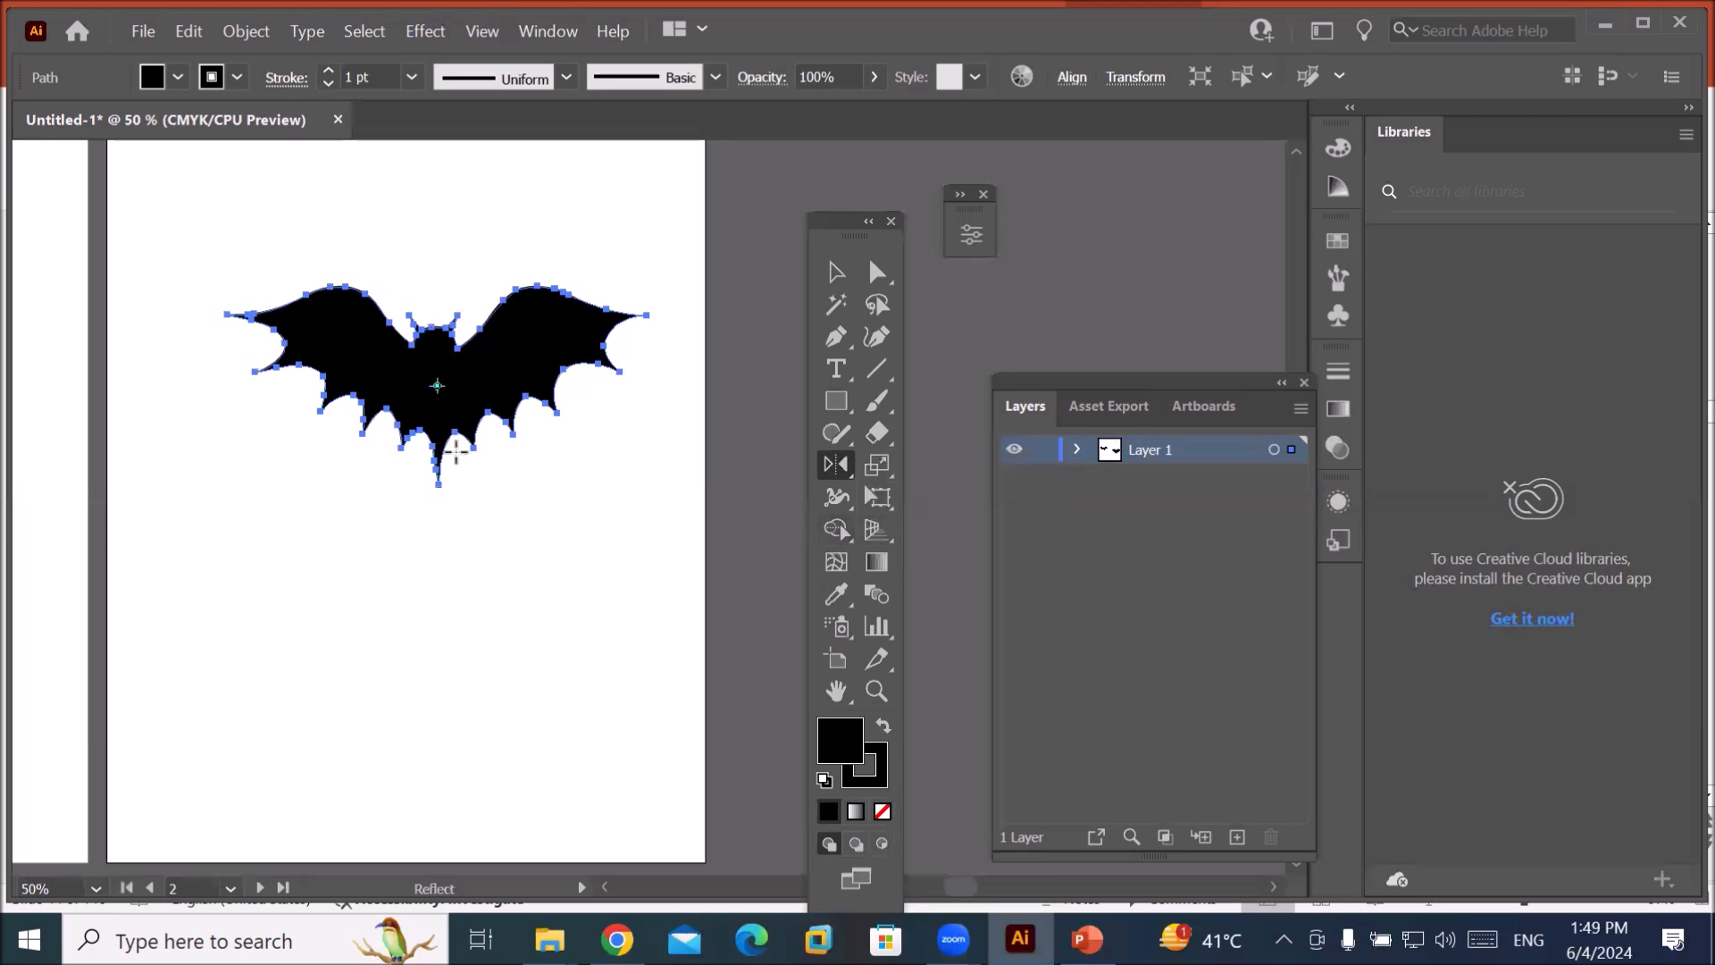
pyautogui.scroll(2, 448, 375)
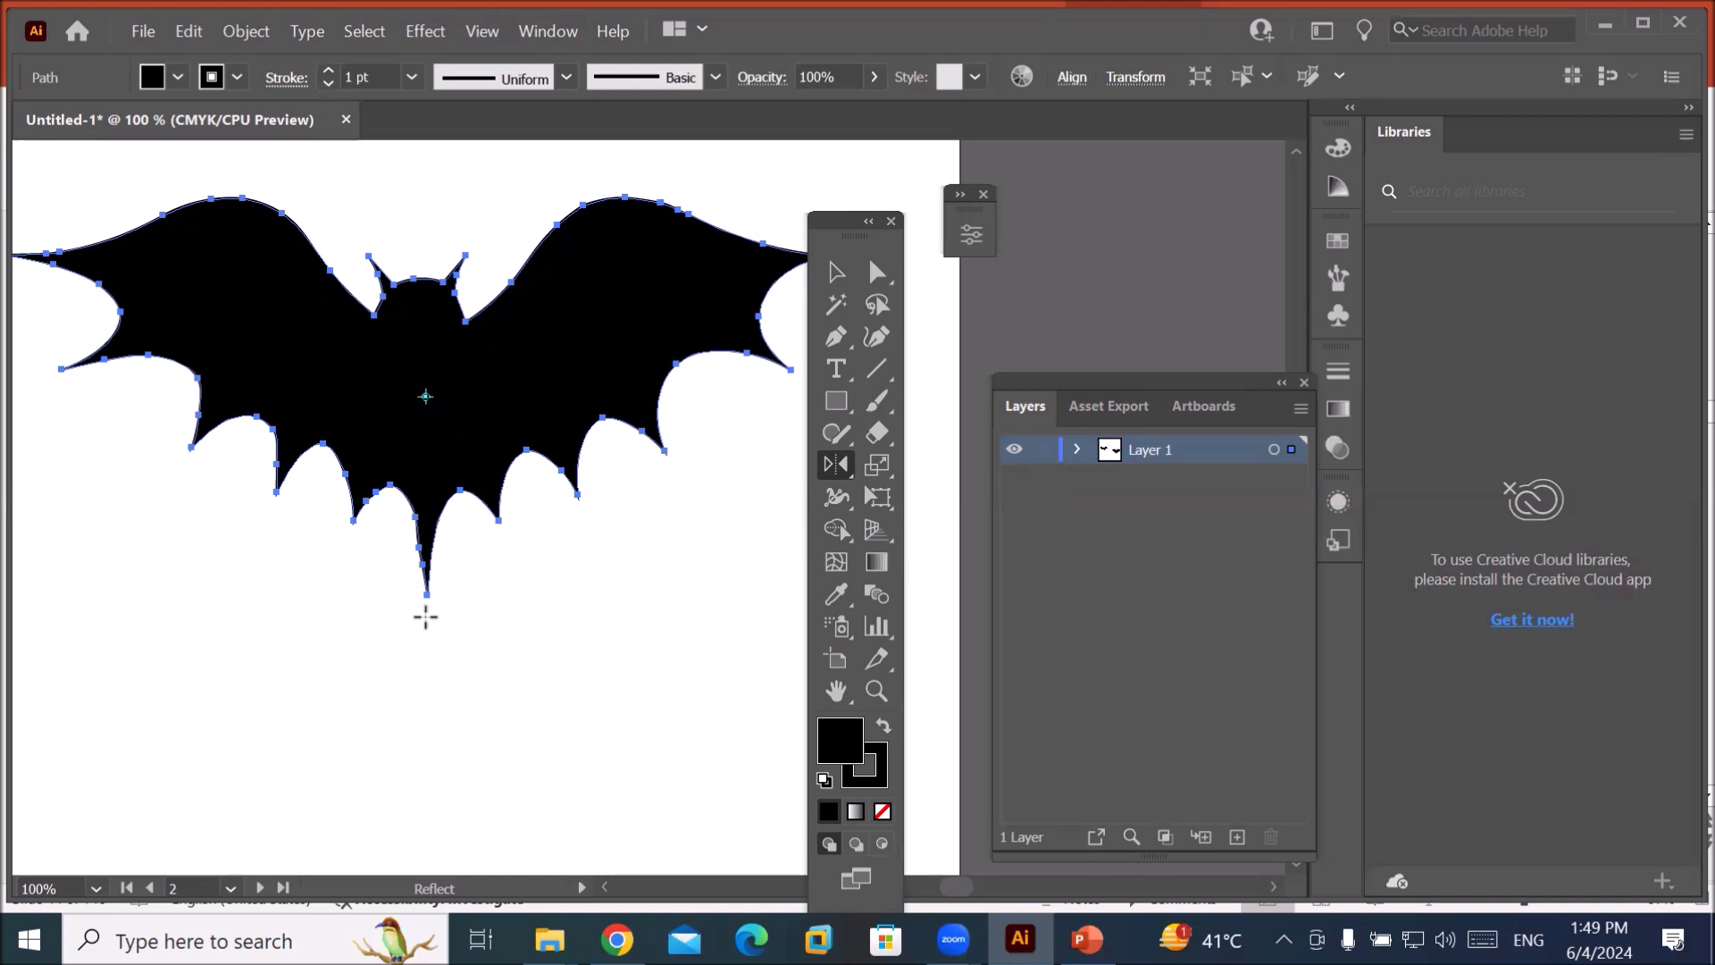
pyautogui.keyDown('alt'); pyautogui.click(425, 617); pyautogui.keyUp('alt')
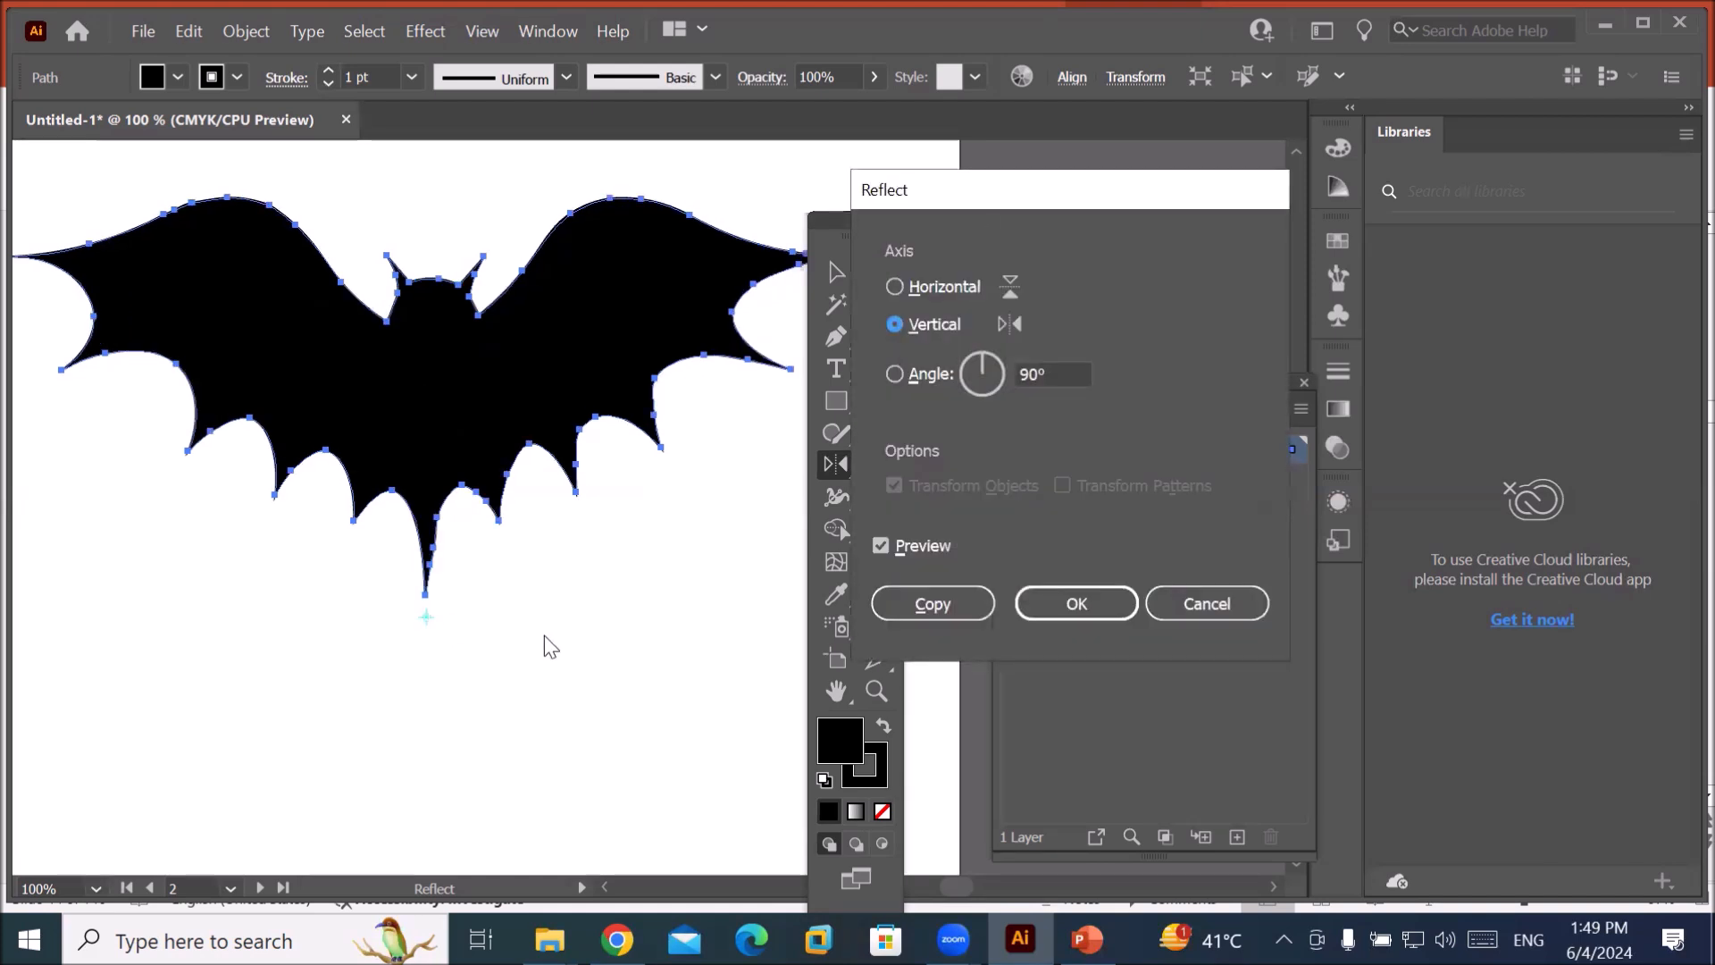
pyautogui.click(1182, 609)
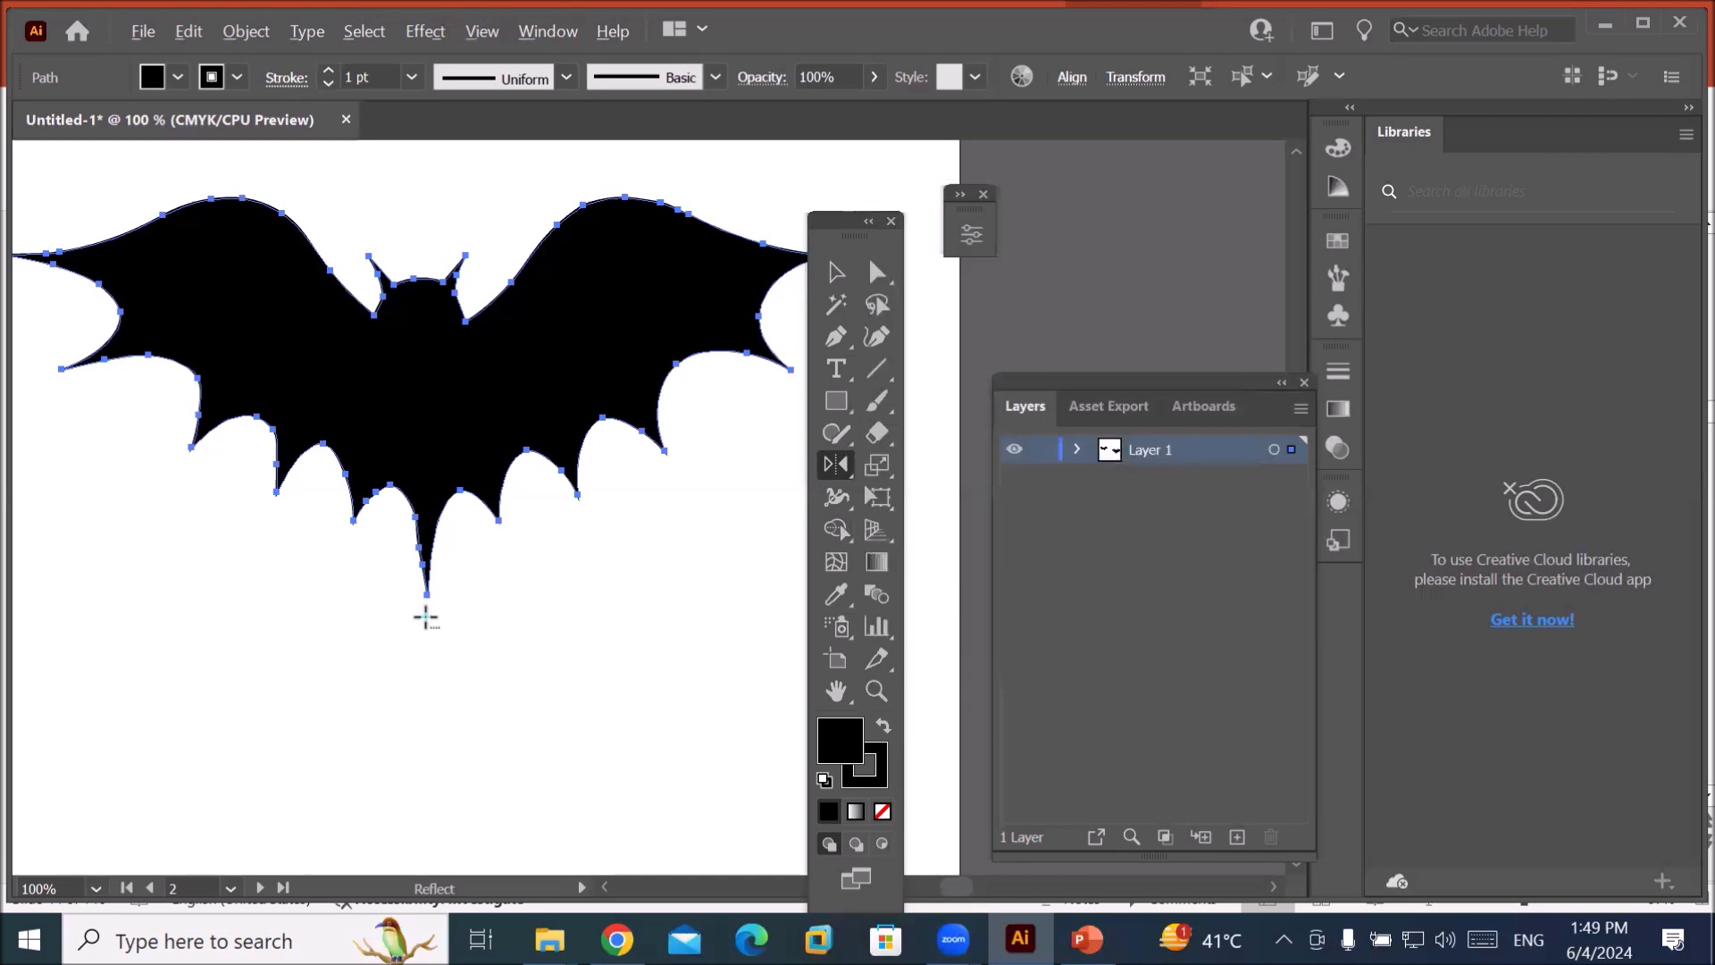
# Reflect a copy of the bat across a horizontal axis set just below its tail tip, and deselect it.
pyautogui.keyDown('alt'); pyautogui.click(426, 619); pyautogui.keyUp('alt')
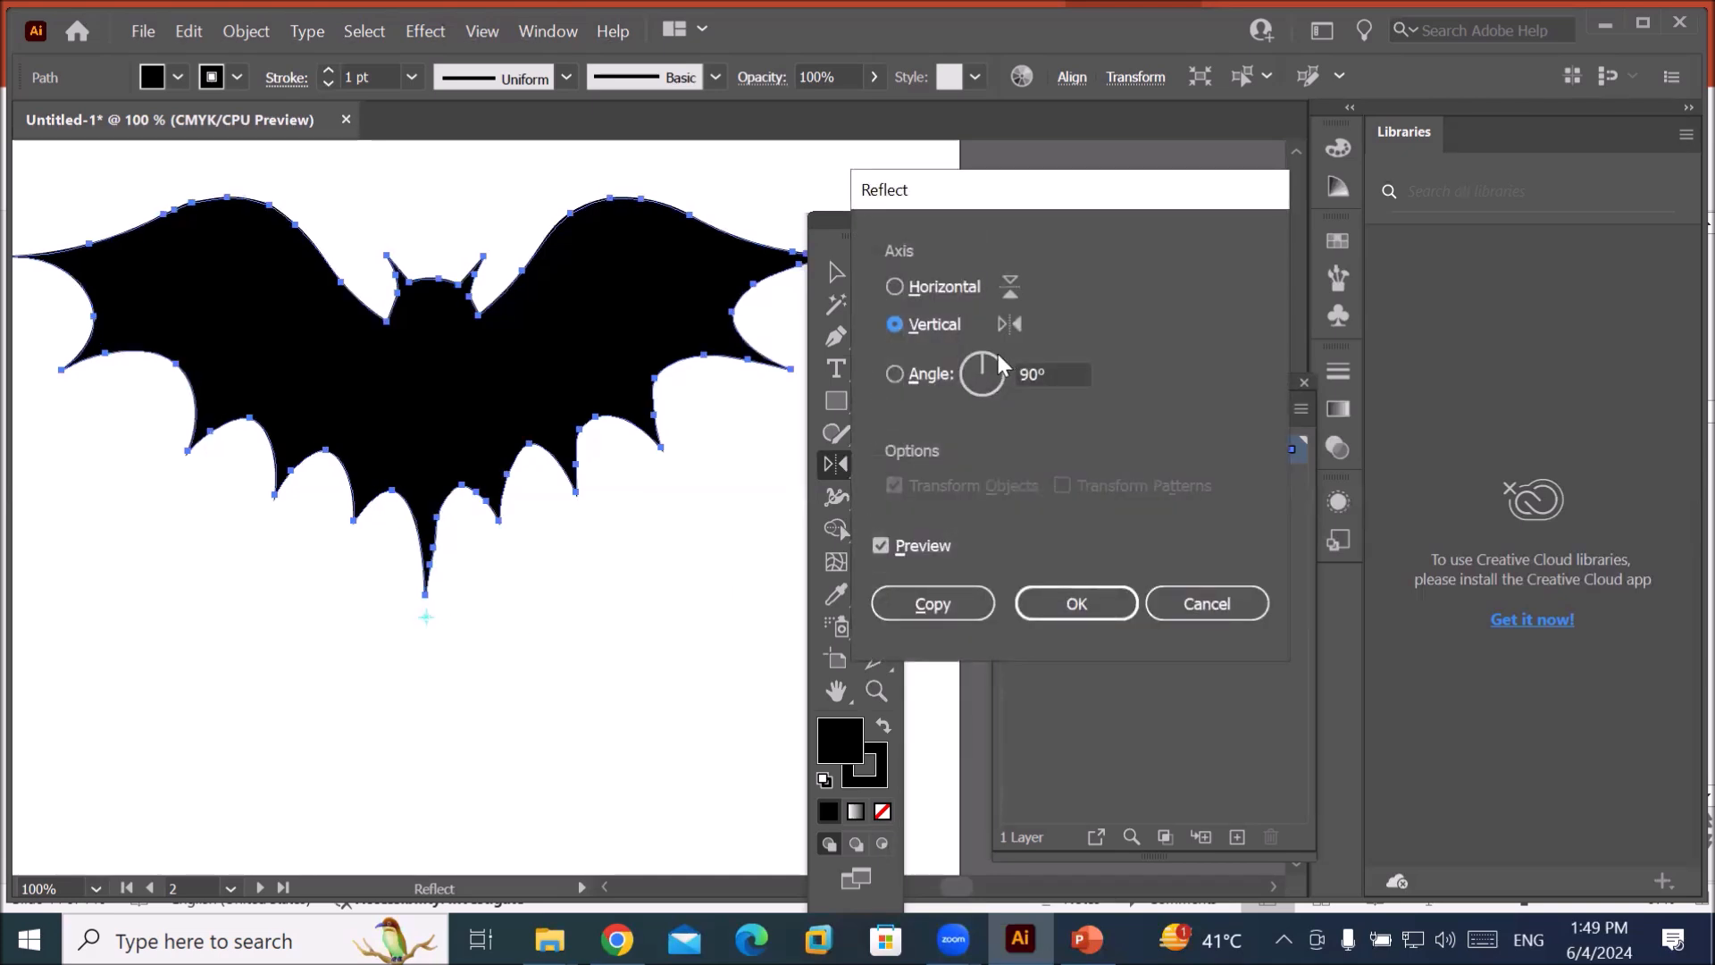
pyautogui.click(894, 286)
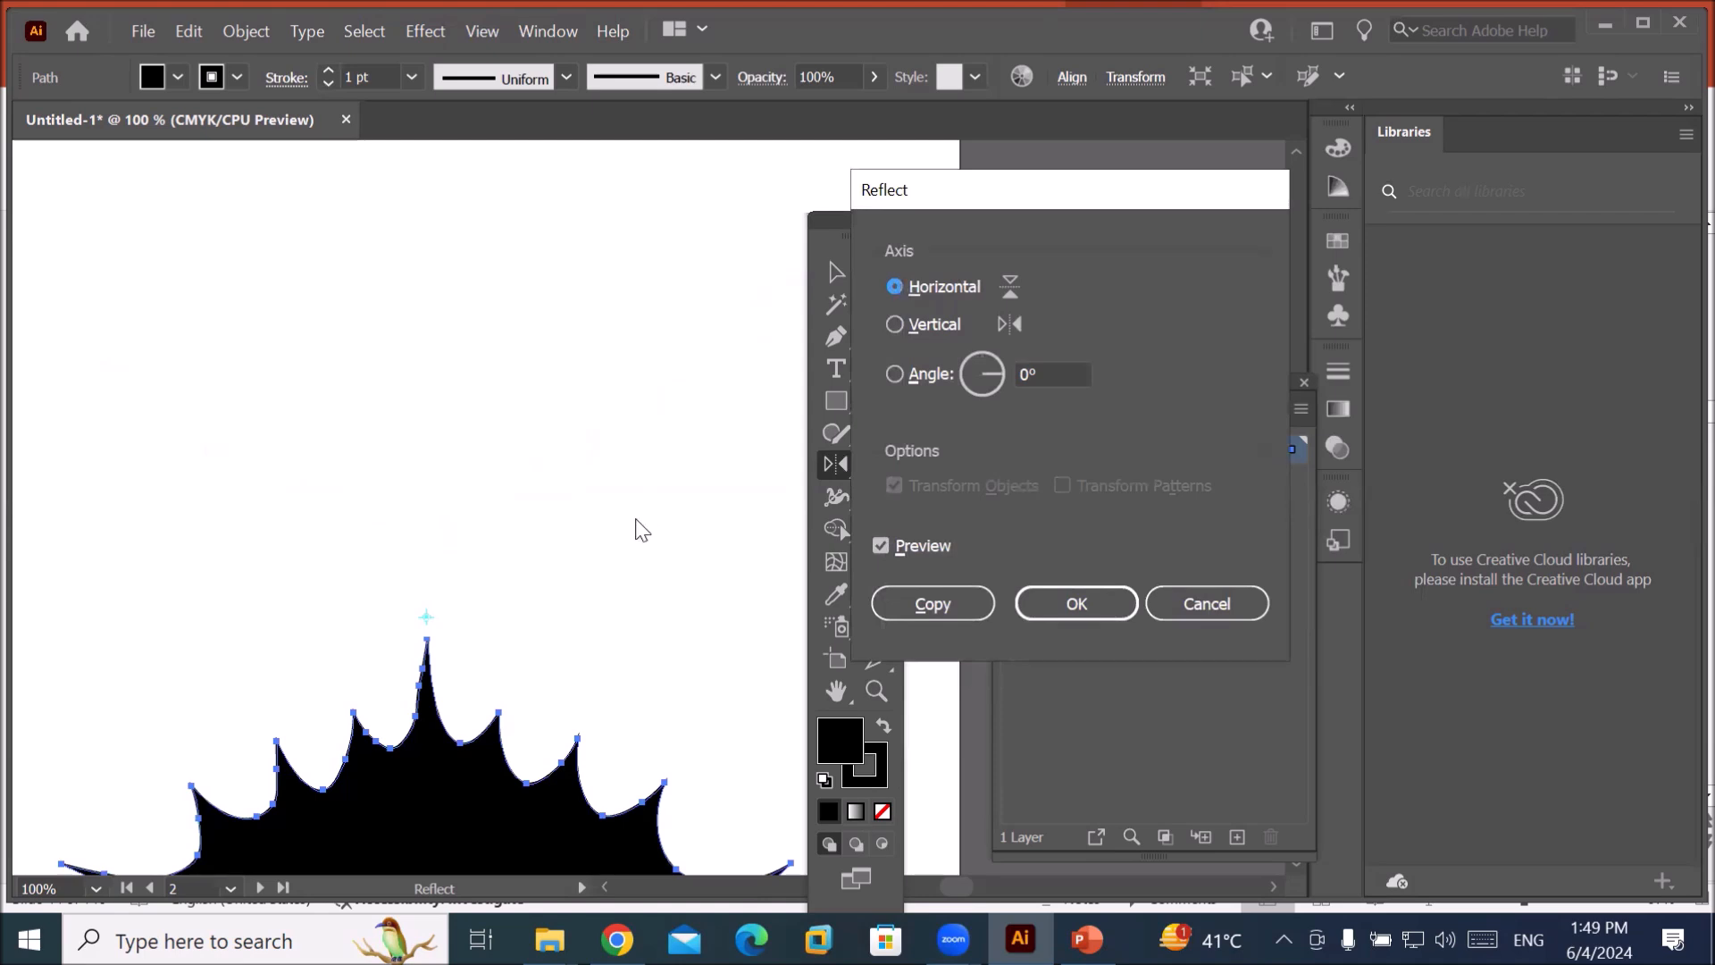
pyautogui.click(906, 611)
pyautogui.scroll(-4, 704, 712)
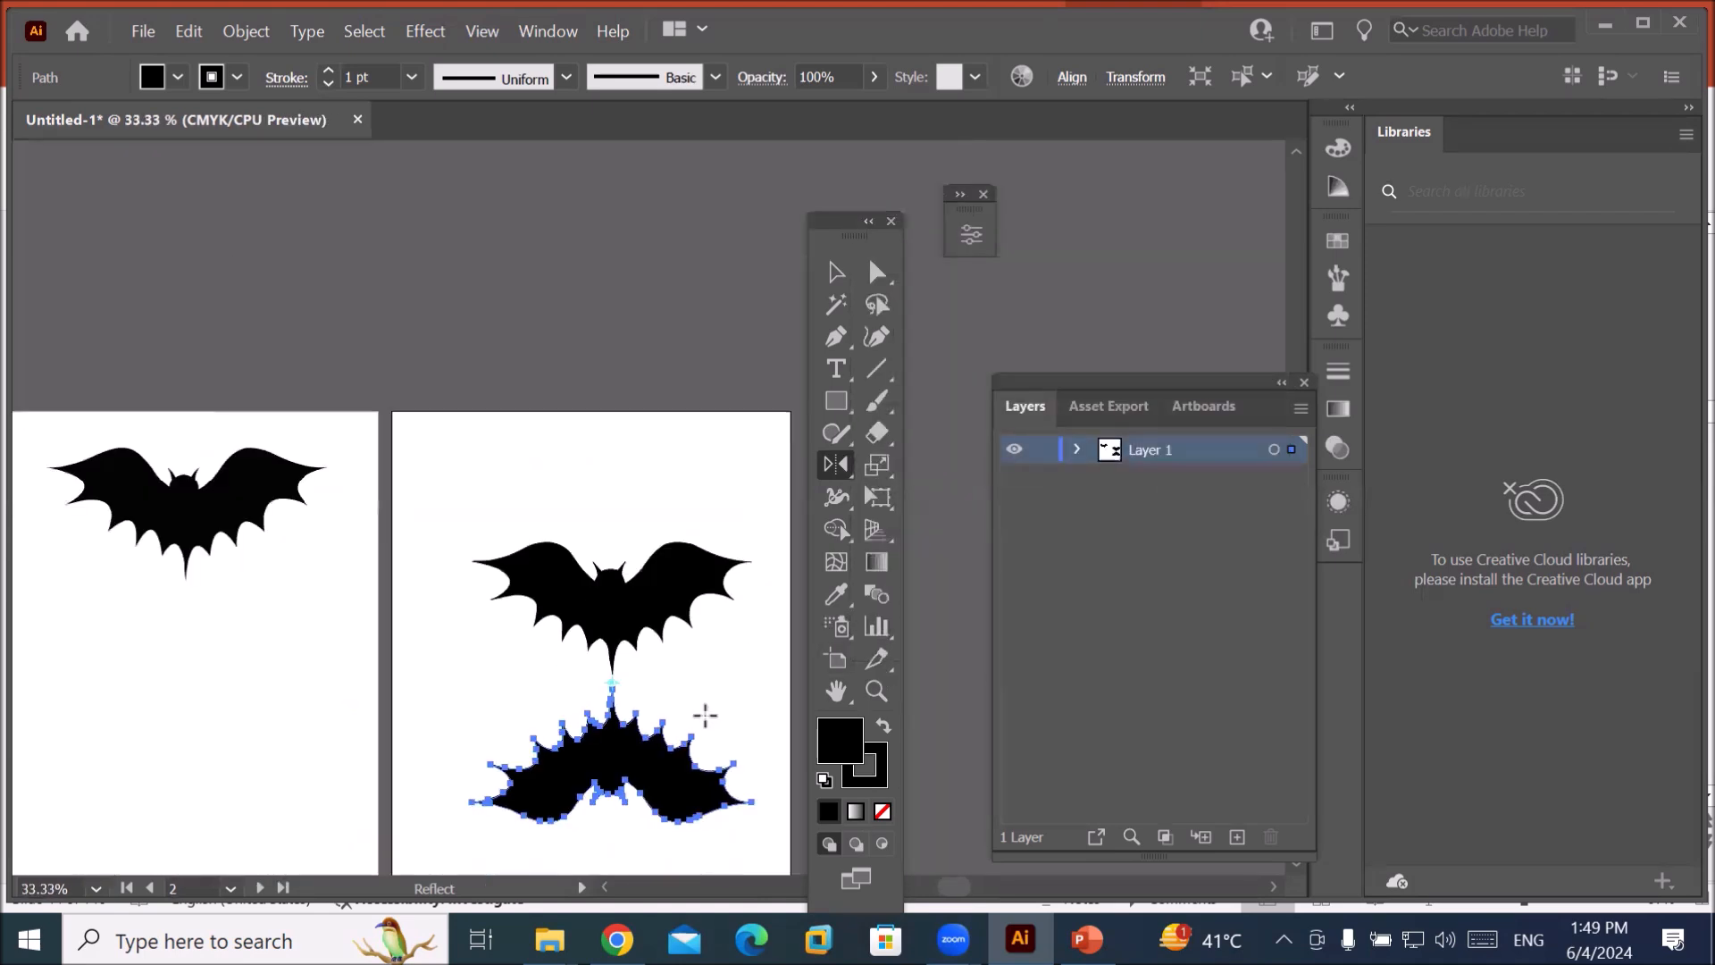
pyautogui.scroll(3, 733, 815)
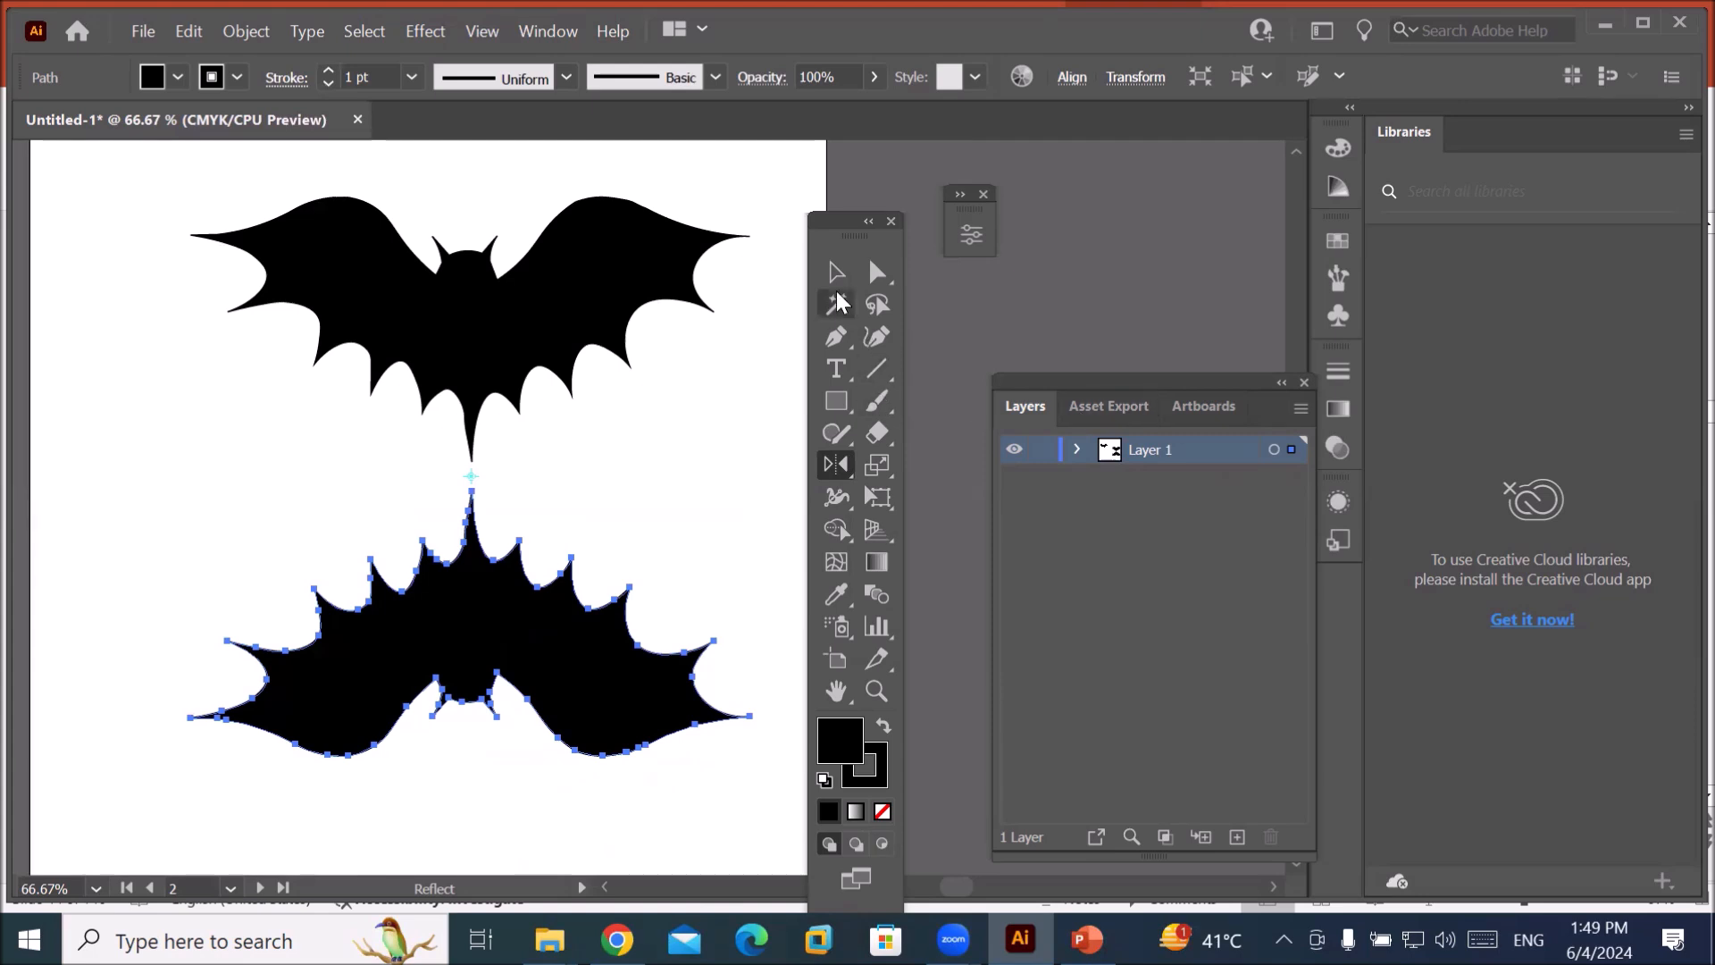
pyautogui.click(836, 271)
pyautogui.click(725, 495)
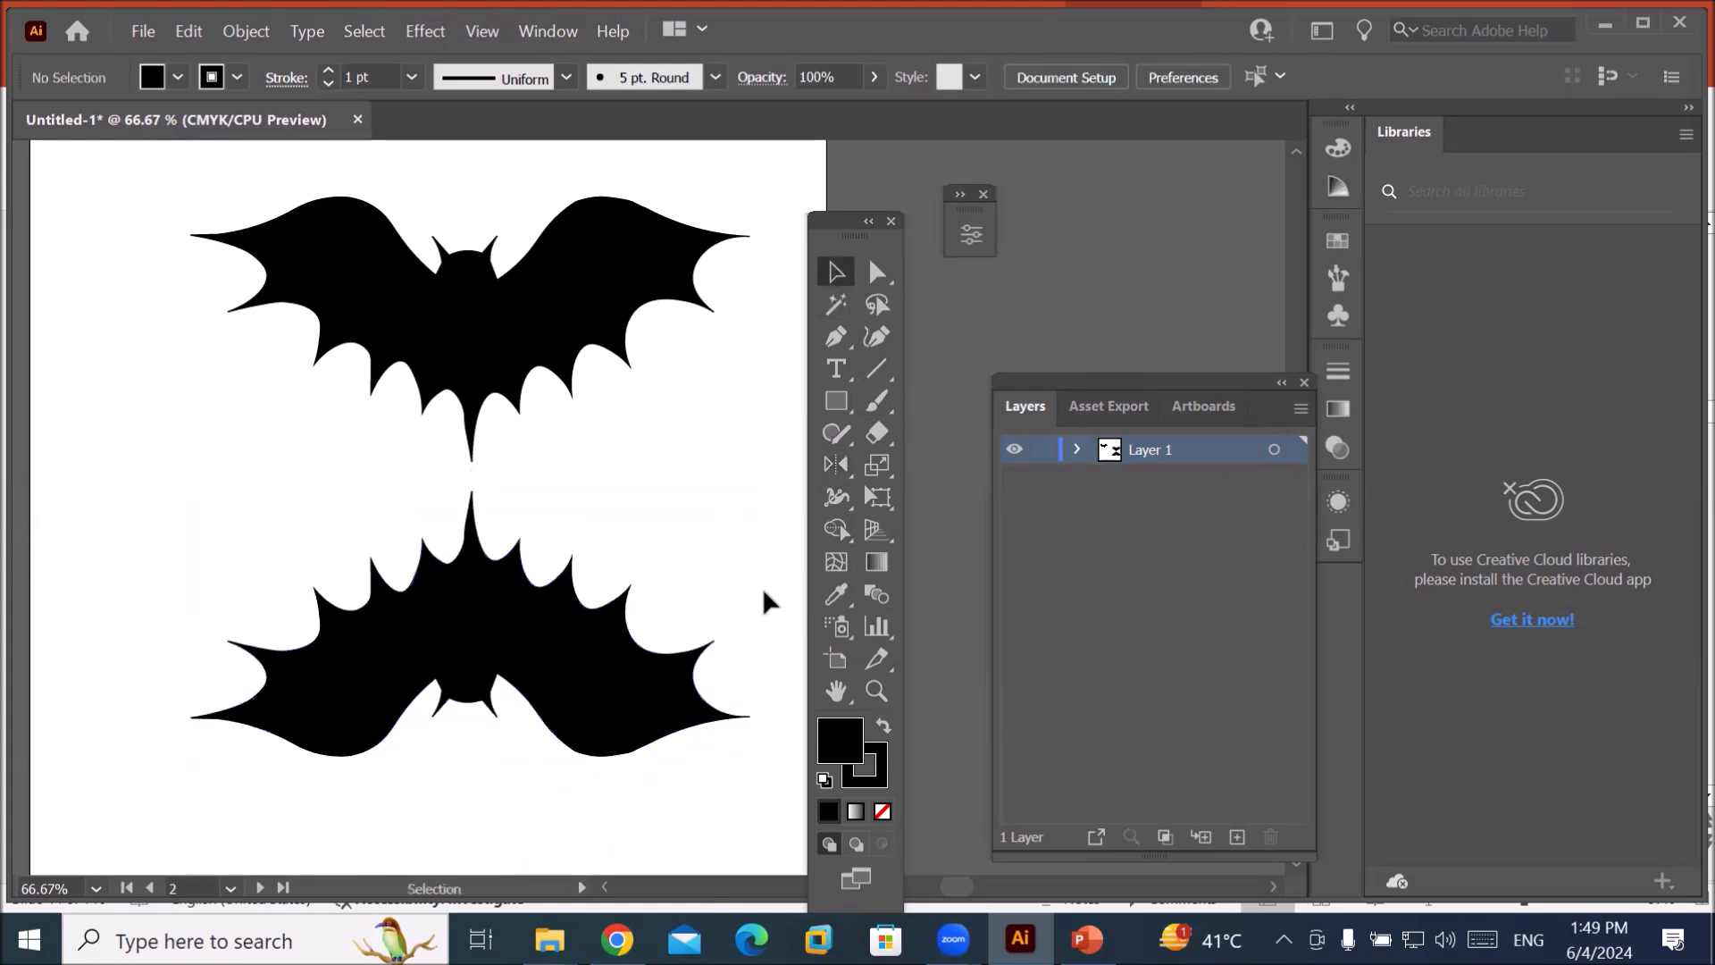
# Move the upright vector bat to the first artboard below the original image and scale it down to under half its size.
pyautogui.scroll(-2, 766, 594)
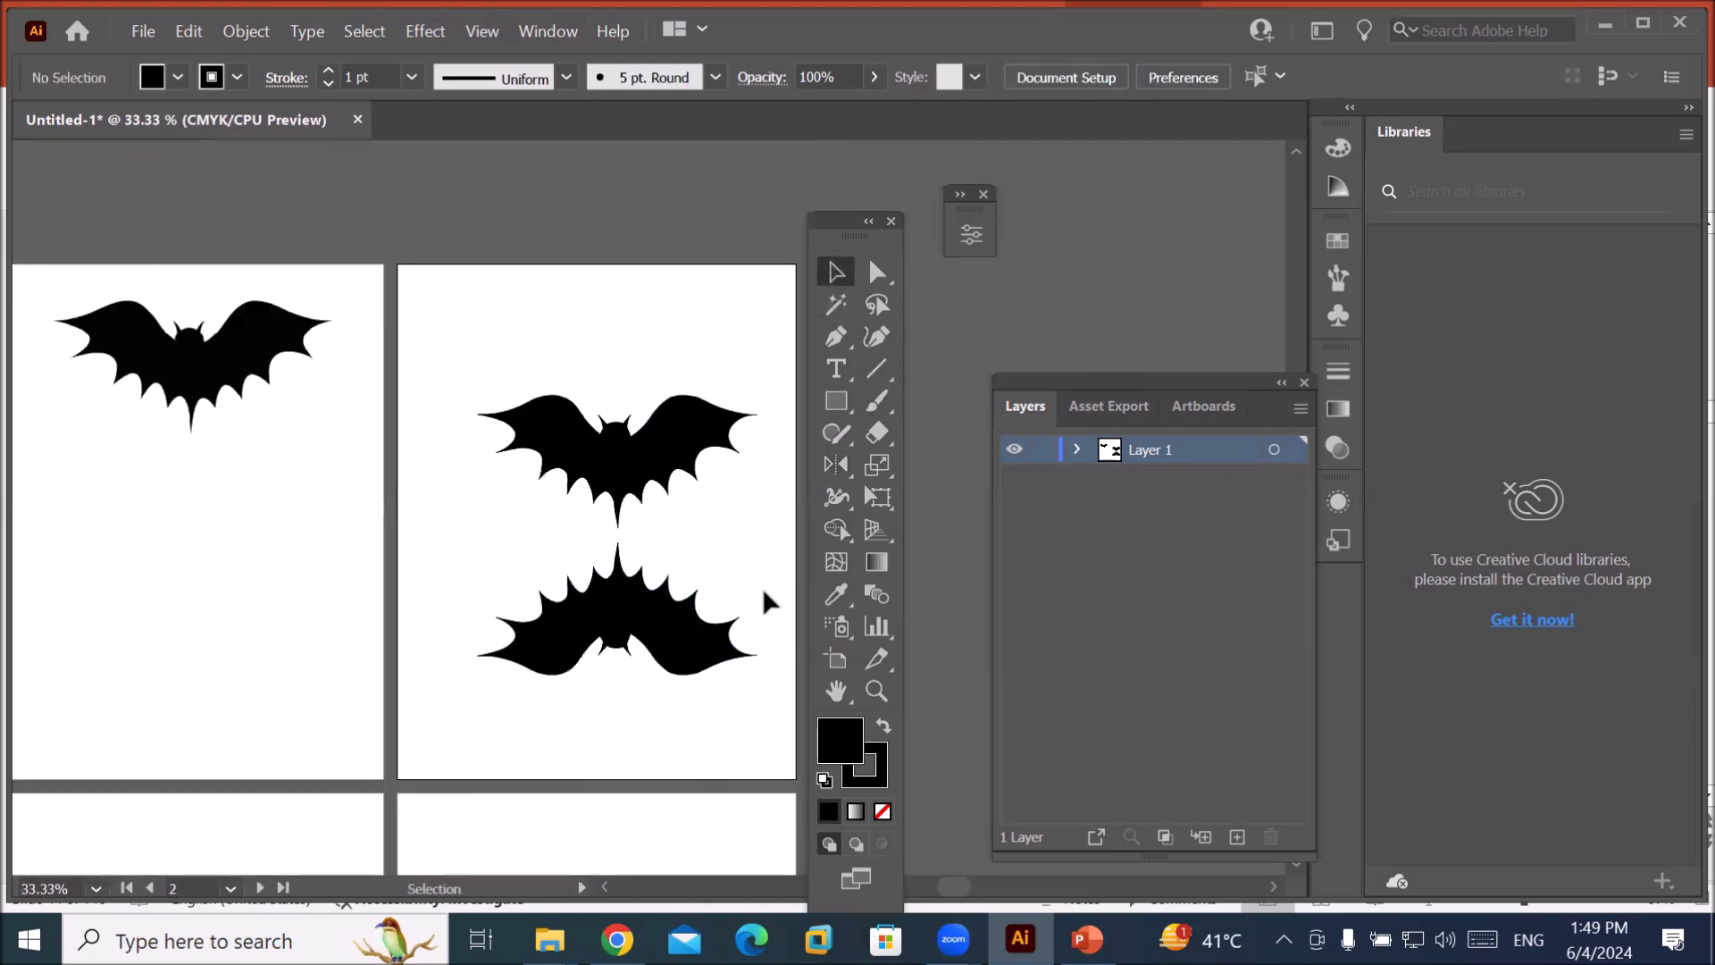
pyautogui.moveTo(607, 472); pyautogui.dragTo(181, 576)
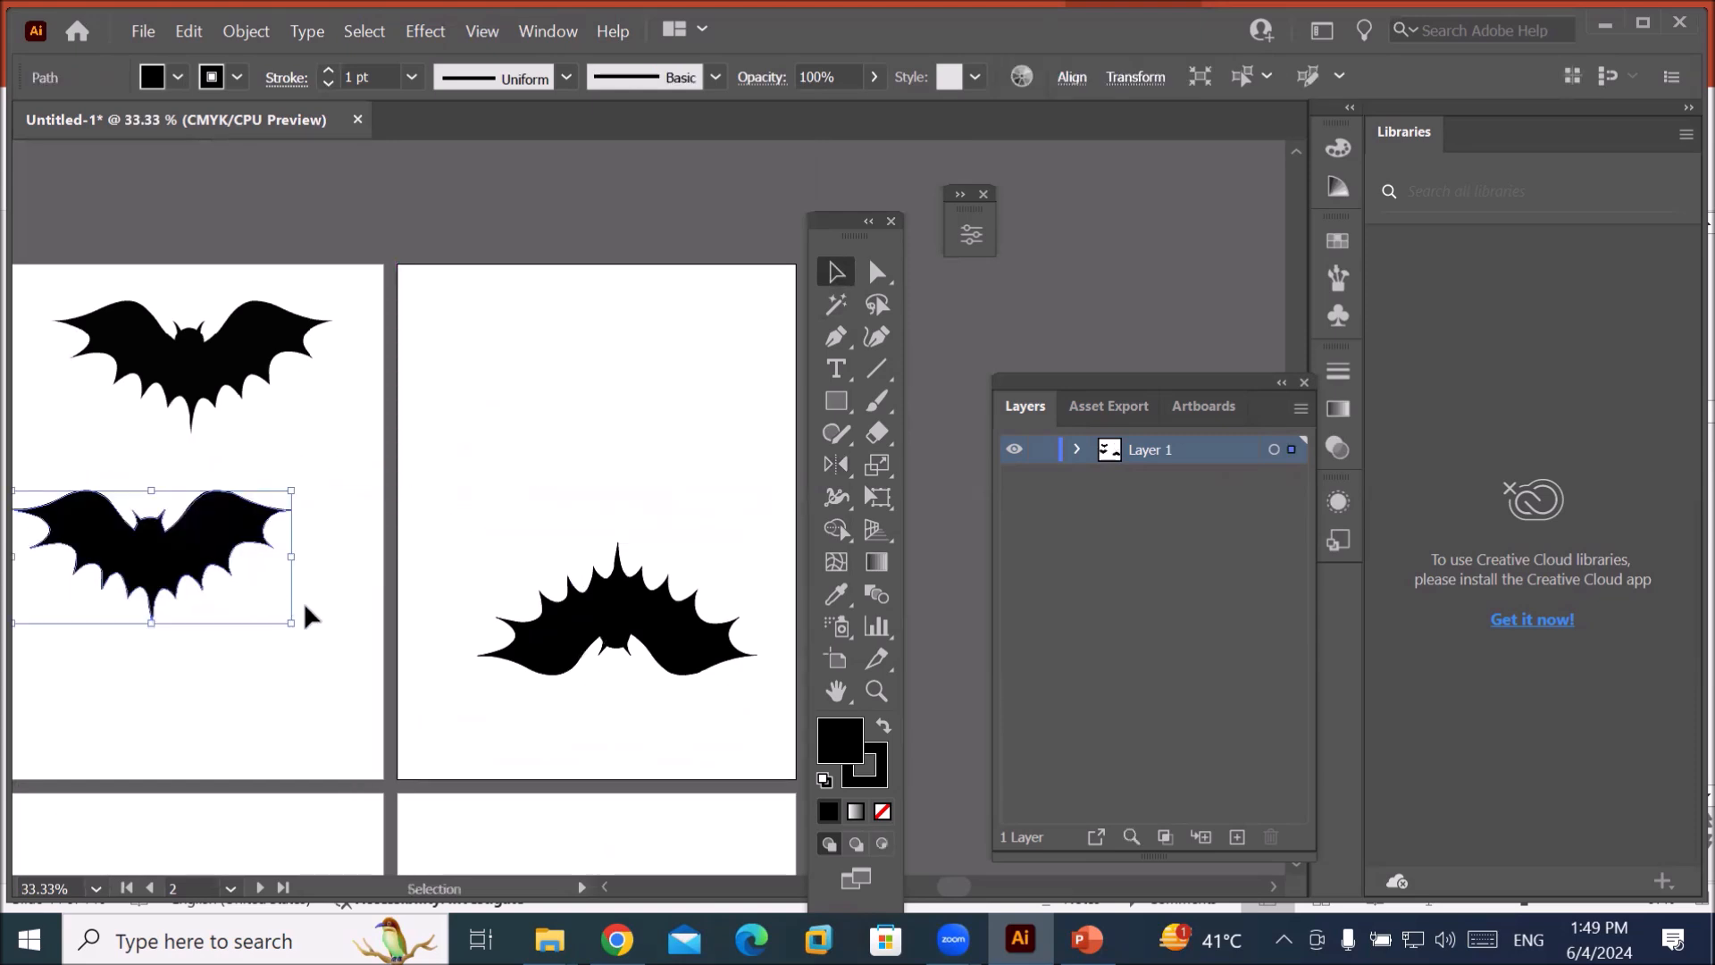
pyautogui.moveTo(291, 626); pyautogui.dragTo(142, 541)
pyautogui.scroll(1, 111, 581)
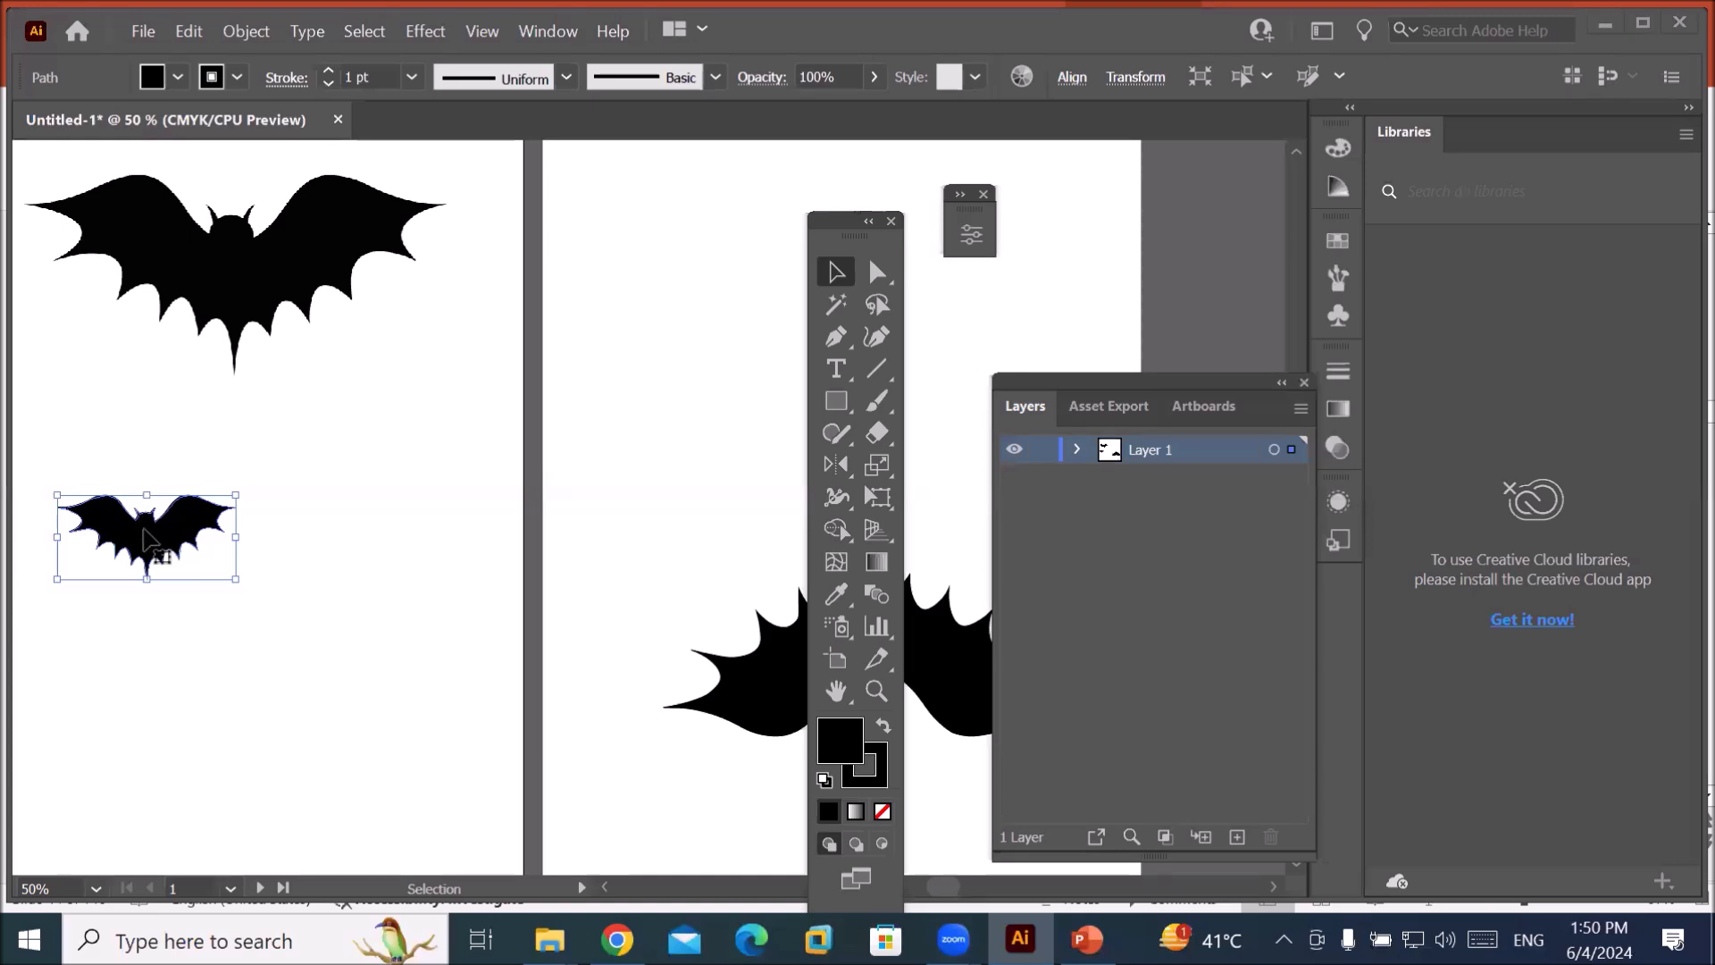
# Add the text "BAT" directly beneath the small bat and enlarge it to a bit more than half the bat's width.
pyautogui.click(835, 376)
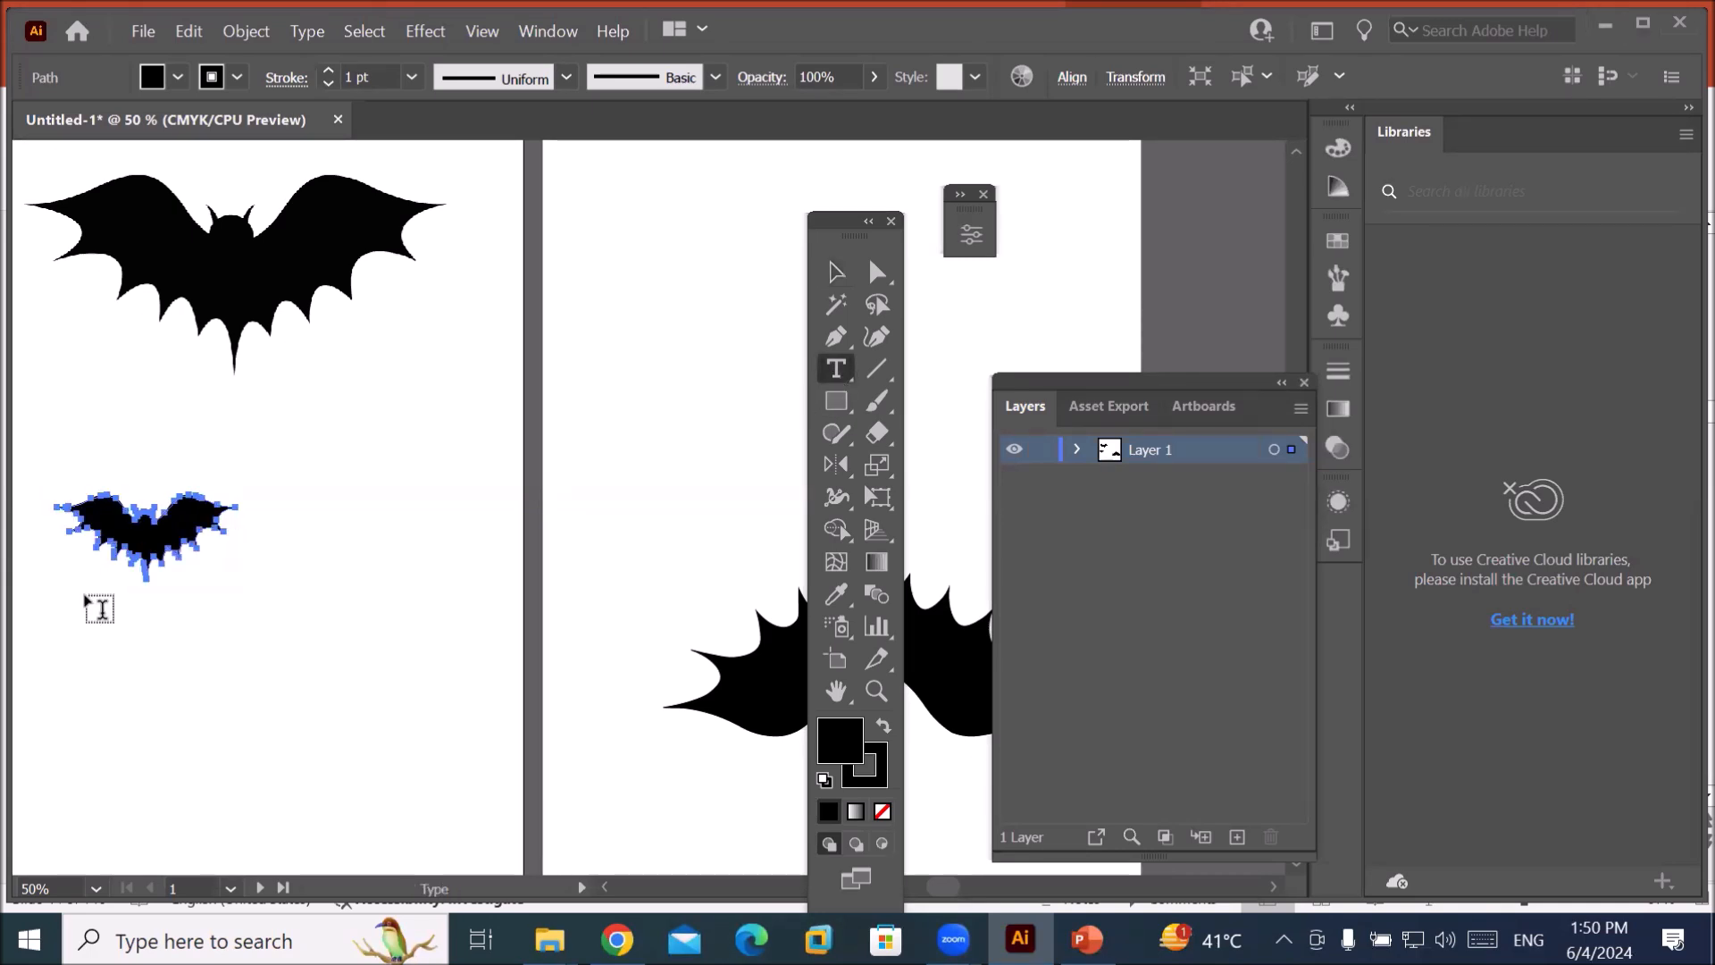
pyautogui.click(98, 605)
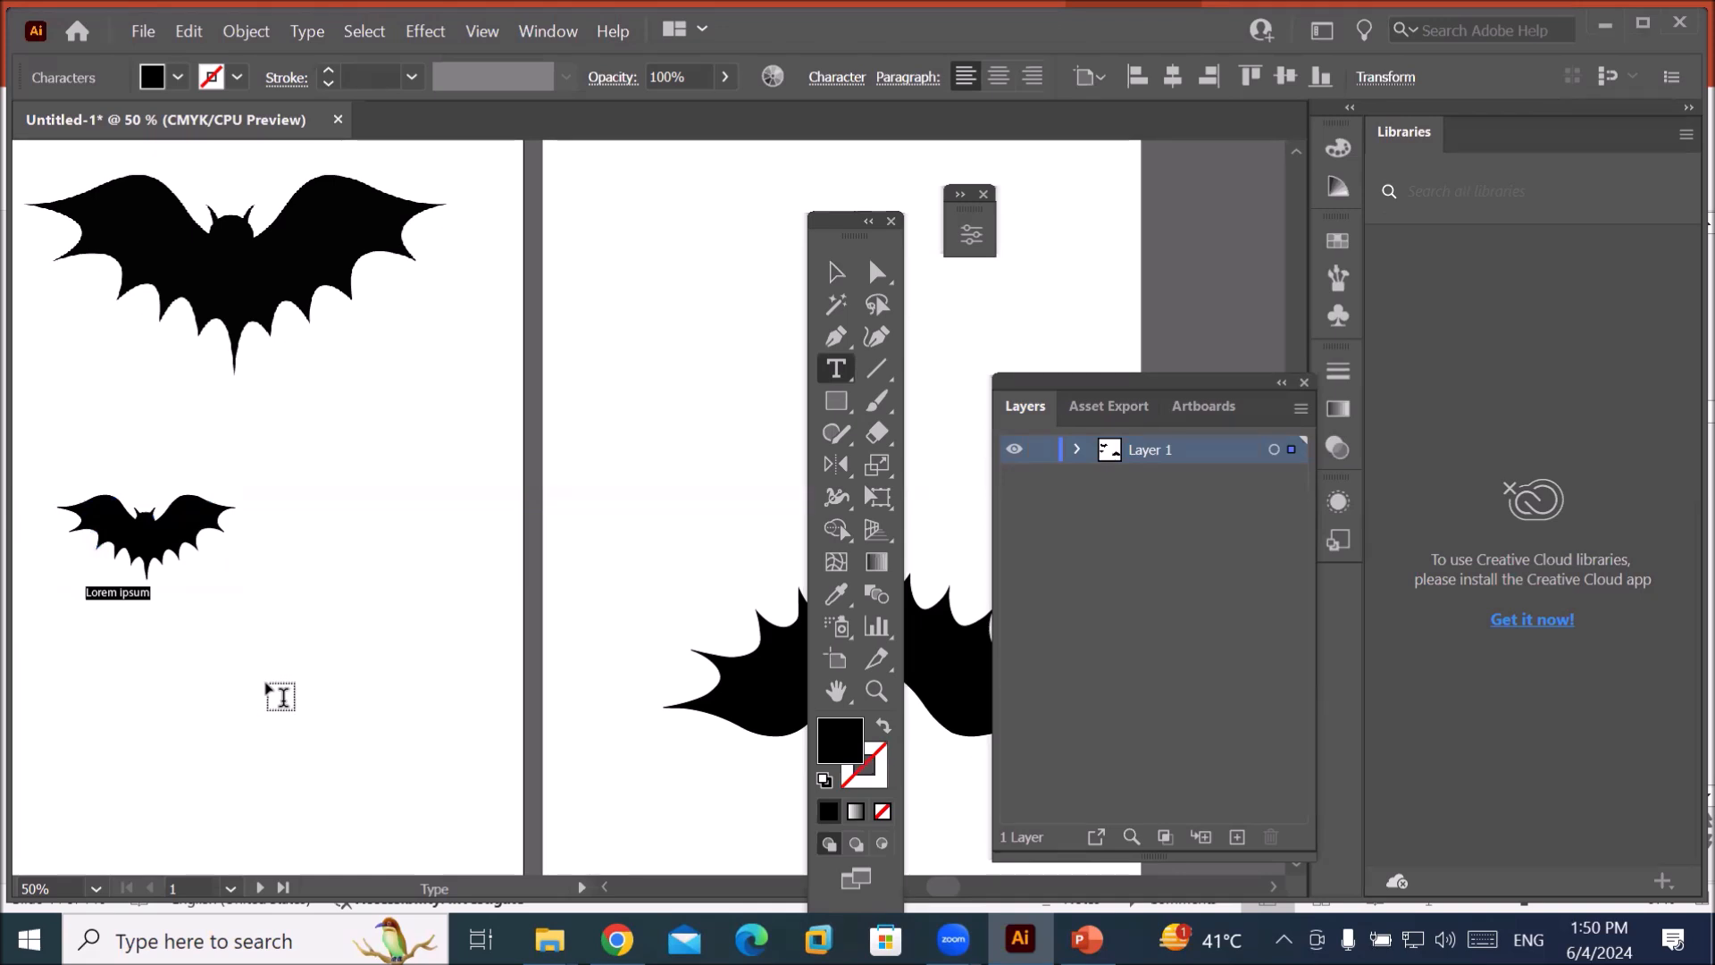
pyautogui.write('BAT')
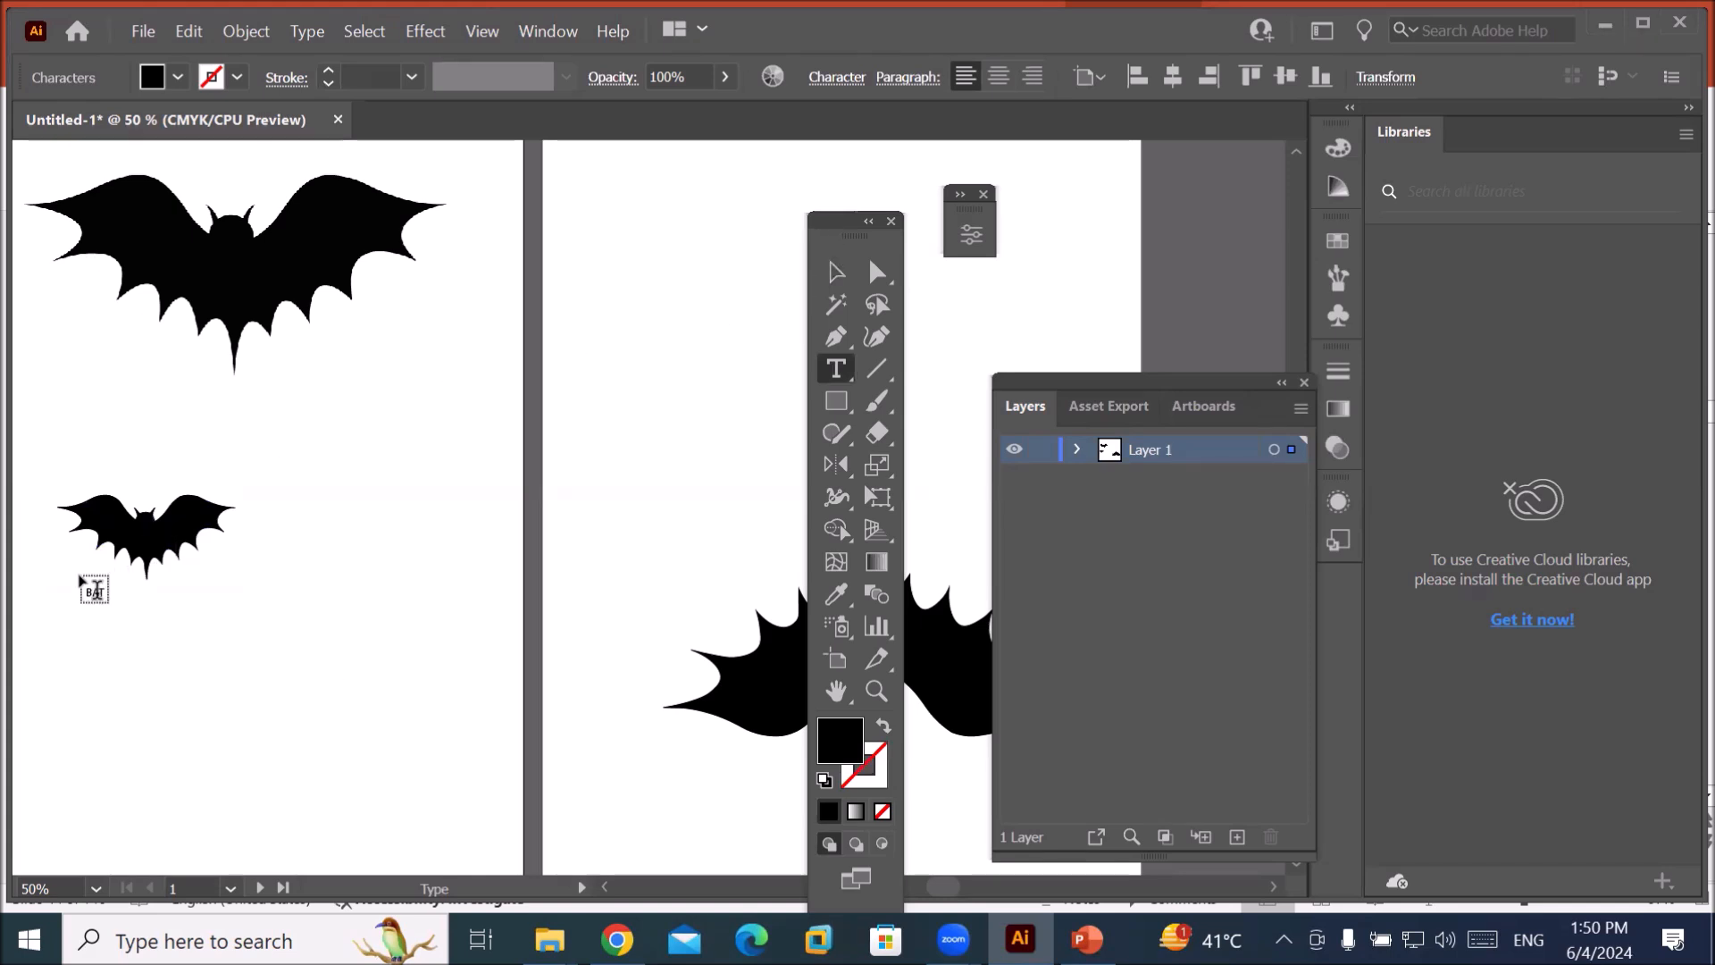
pyautogui.click(836, 273)
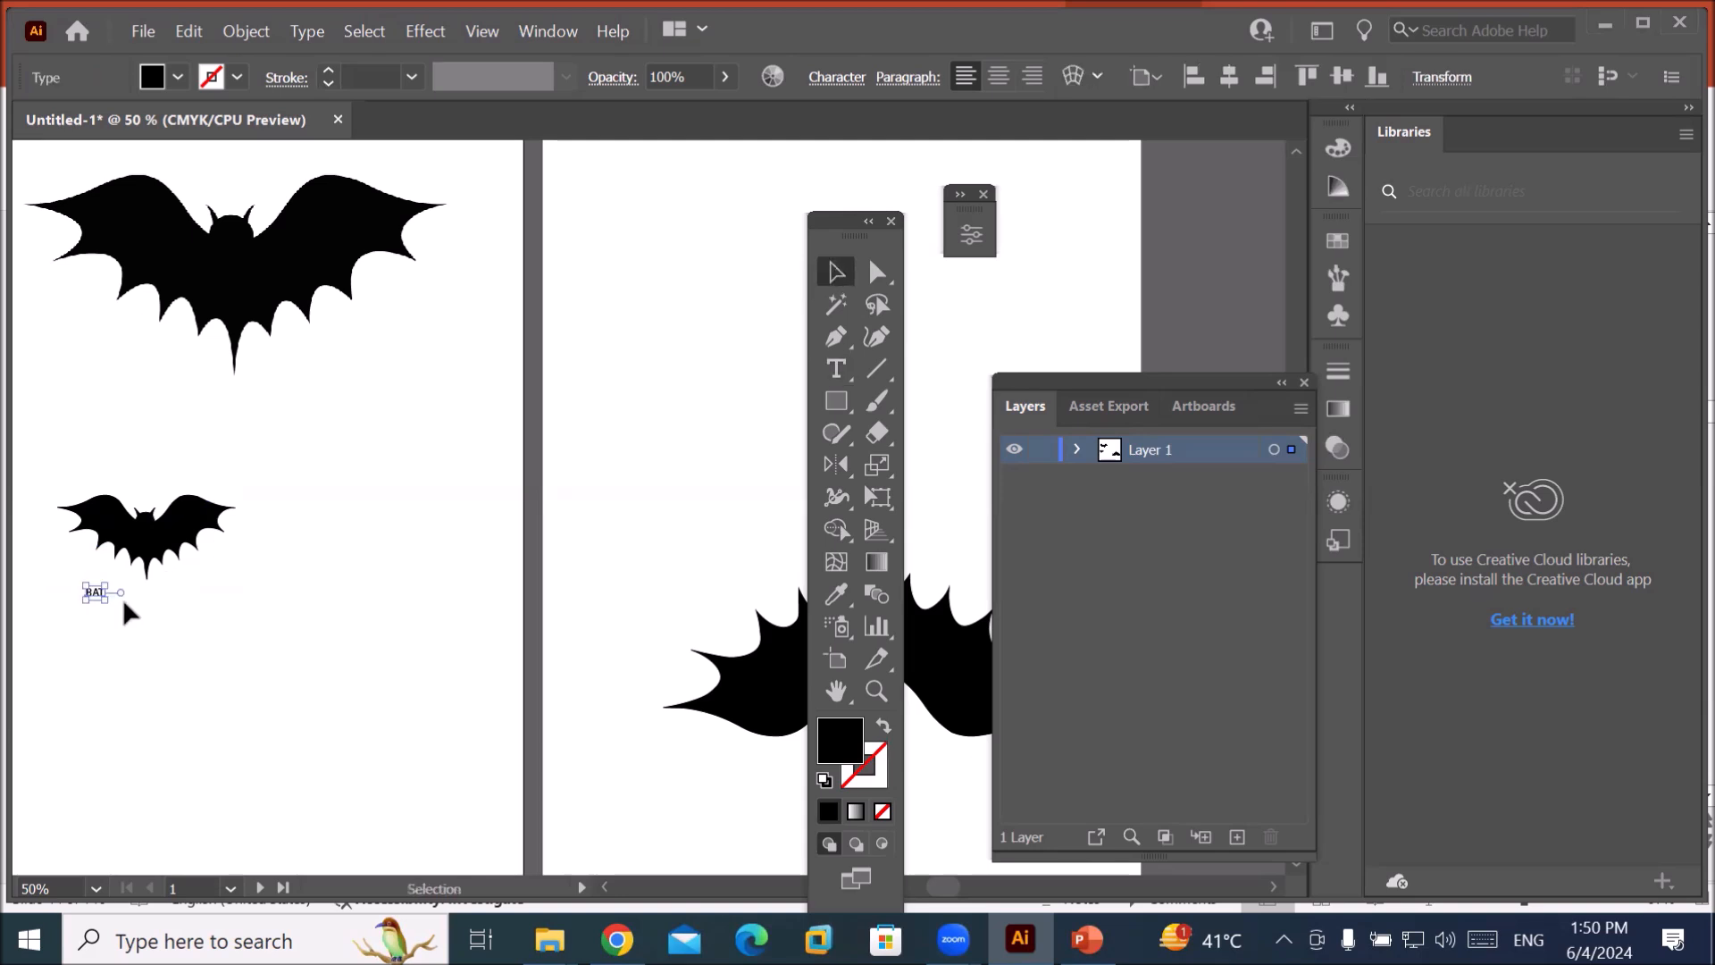
pyautogui.moveTo(111, 607); pyautogui.dragTo(185, 621)
pyautogui.click(186, 691)
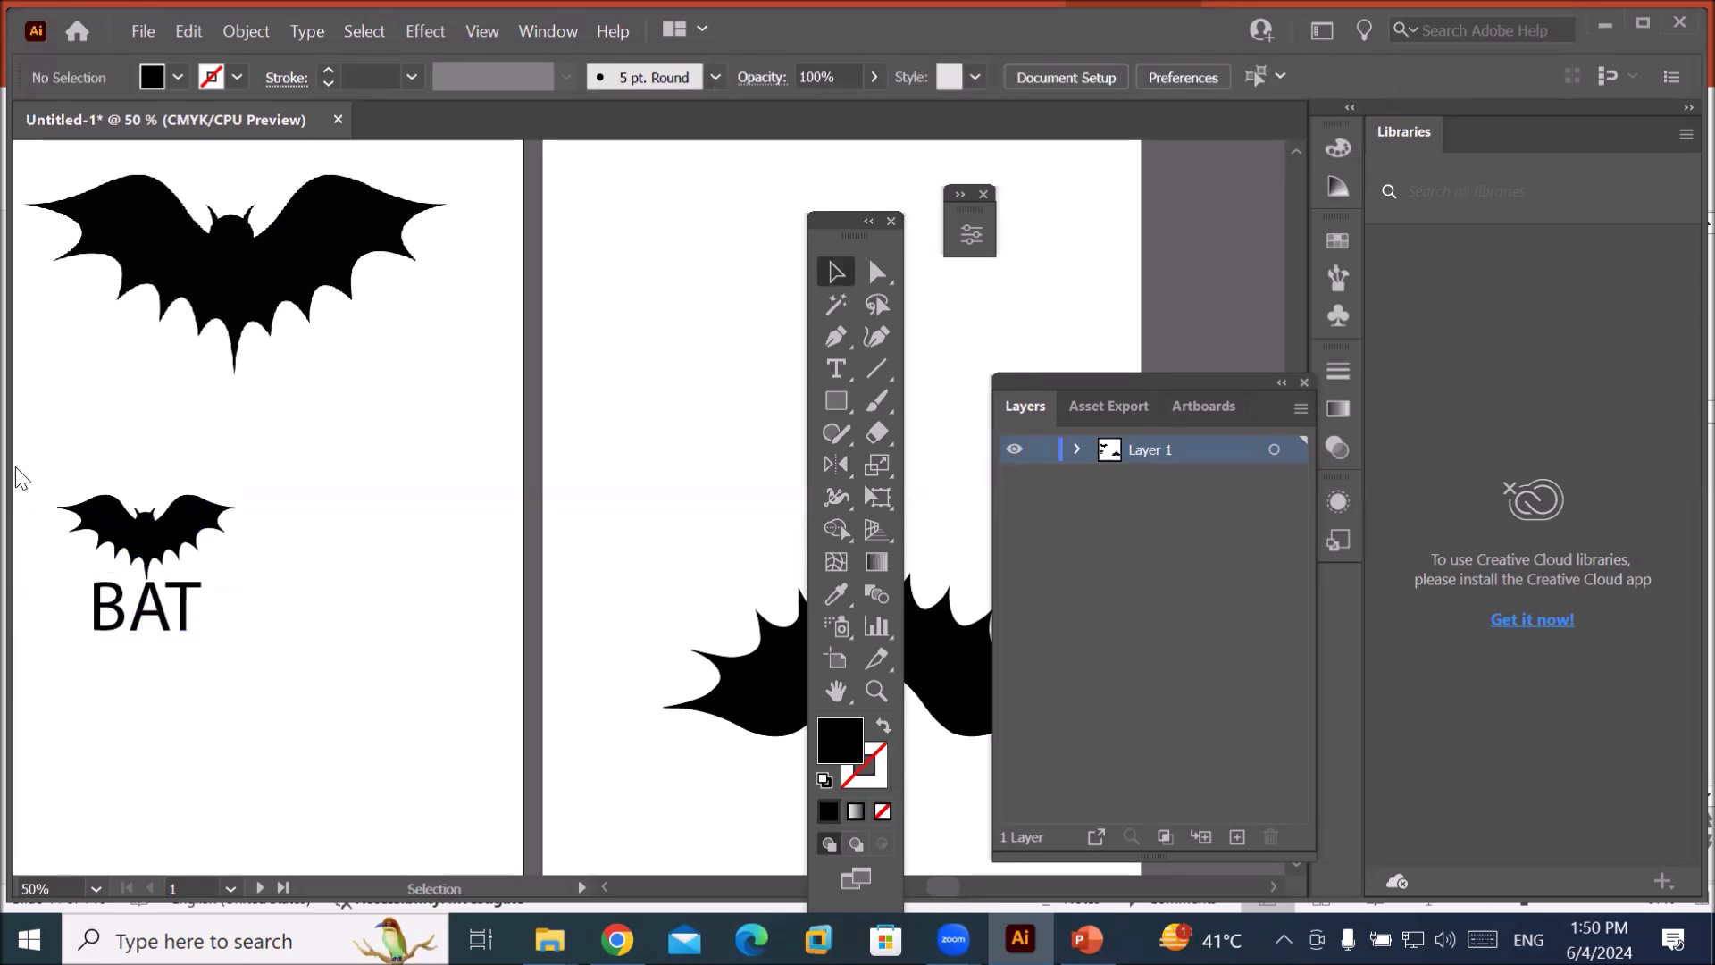
# Reflect a copy of the small bat and its BAT text across a vertical axis just beyond the bat's right wing tip.
pyautogui.moveTo(28, 453); pyautogui.dragTo(300, 702)
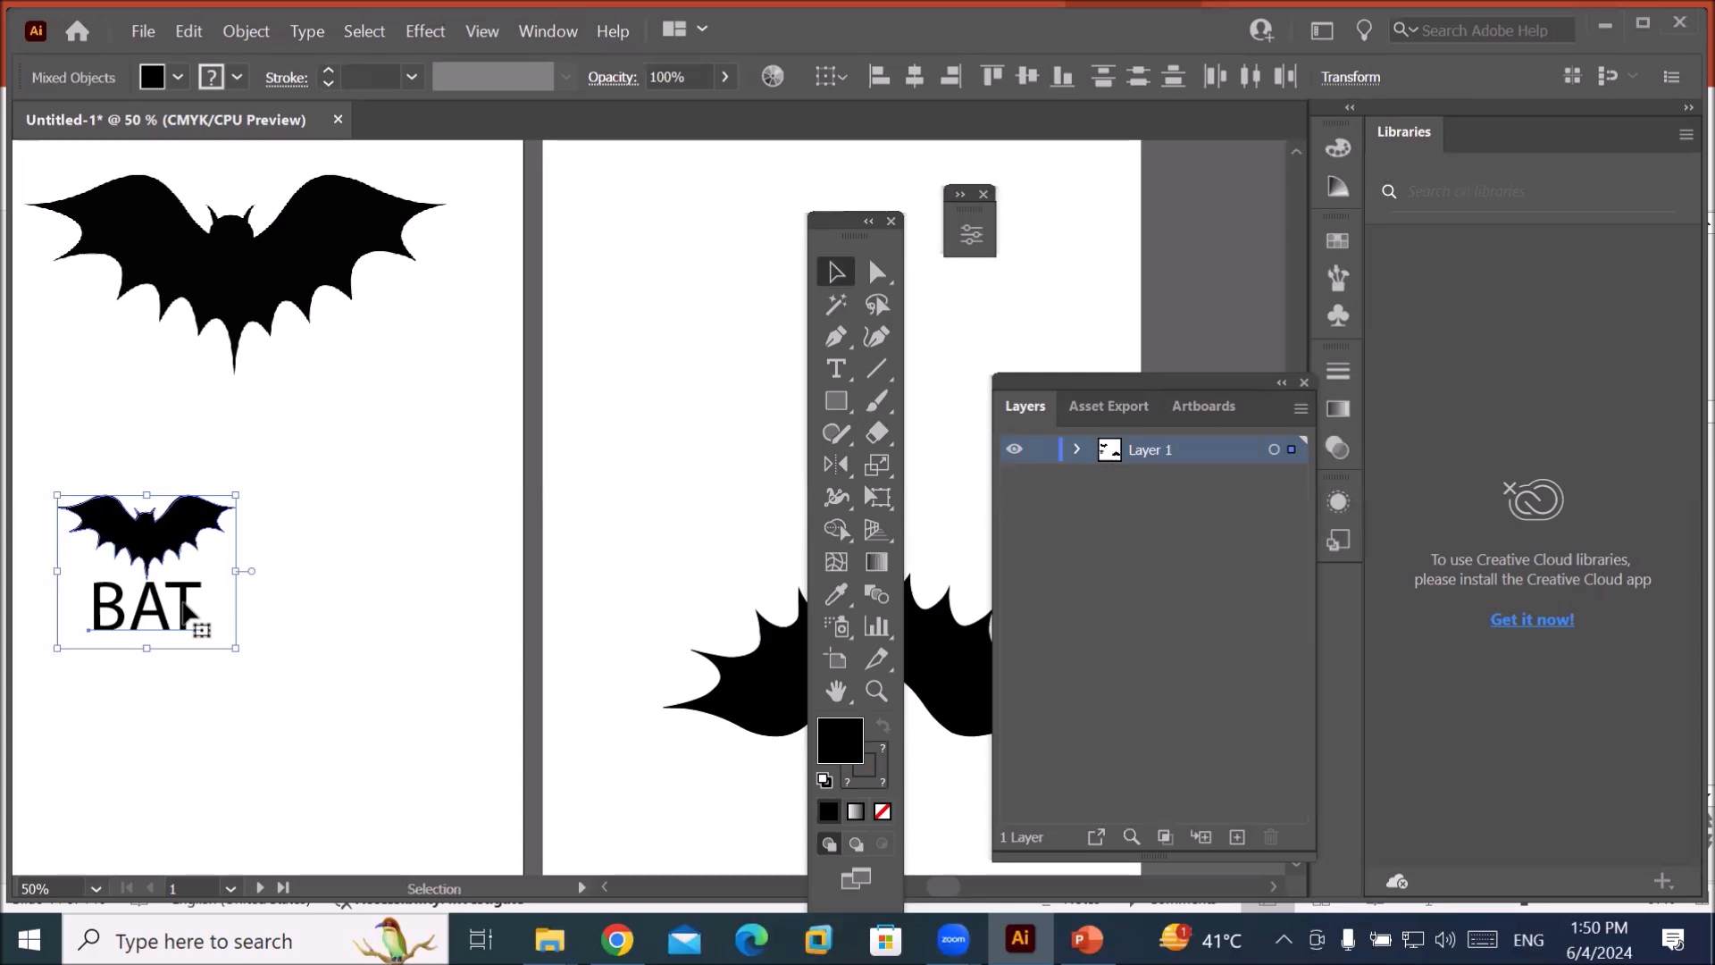
pyautogui.click(839, 462)
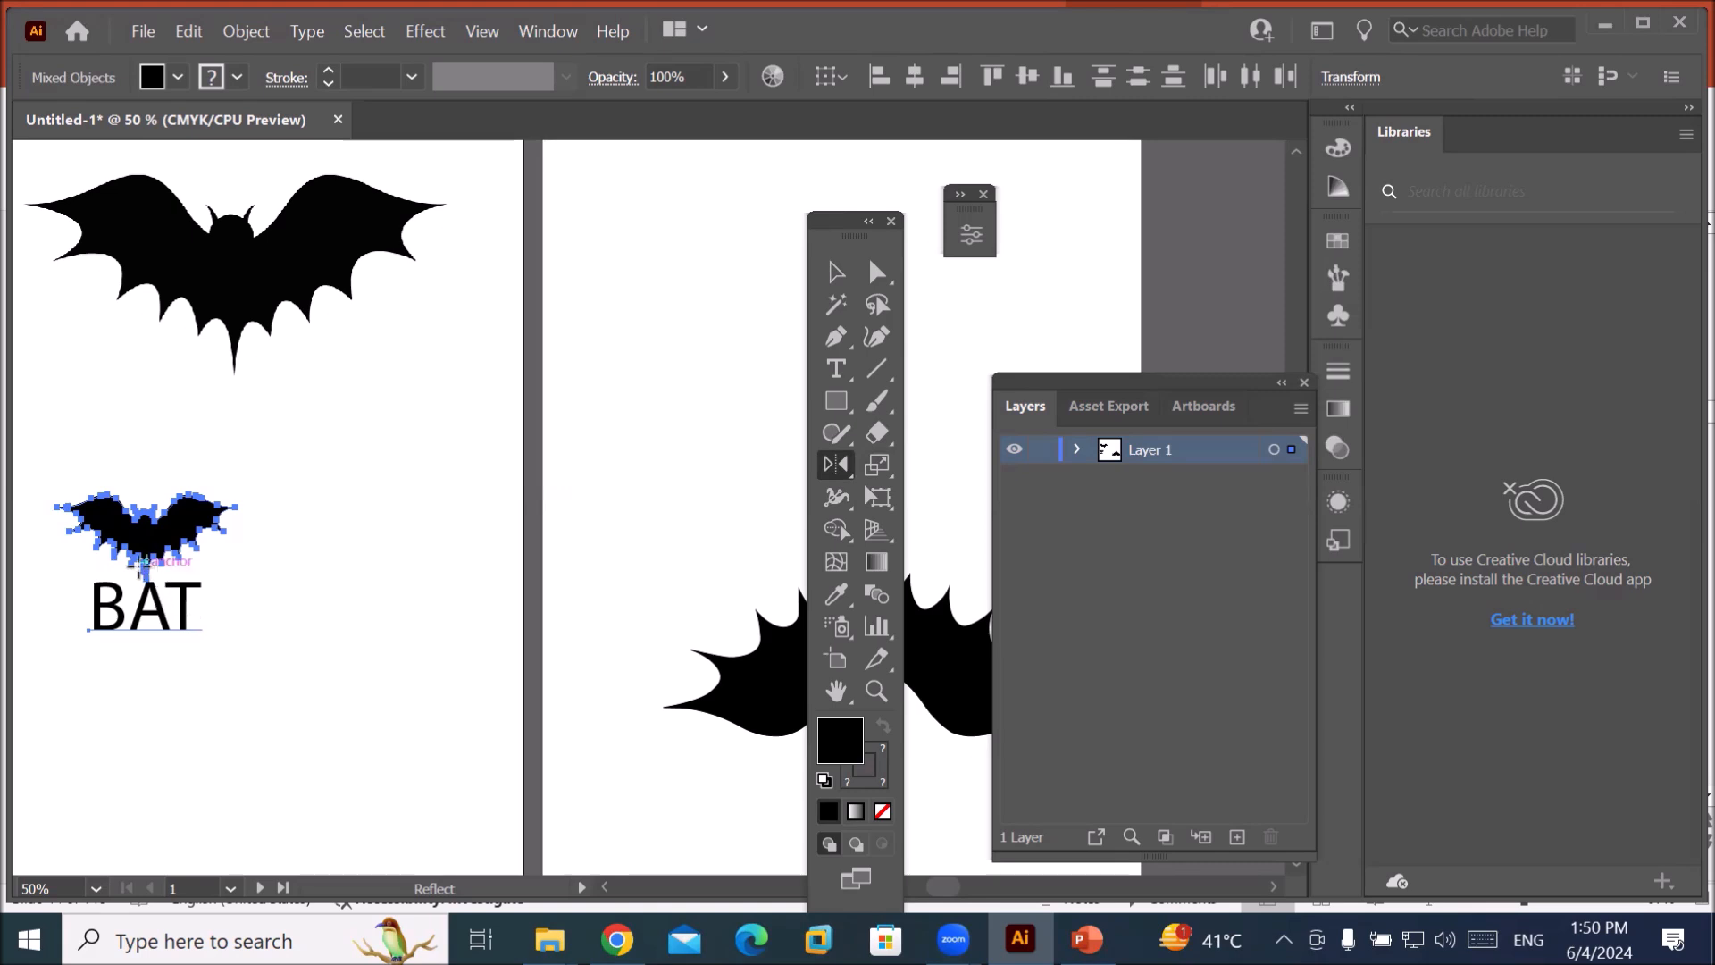
pyautogui.scroll(8, 145, 559)
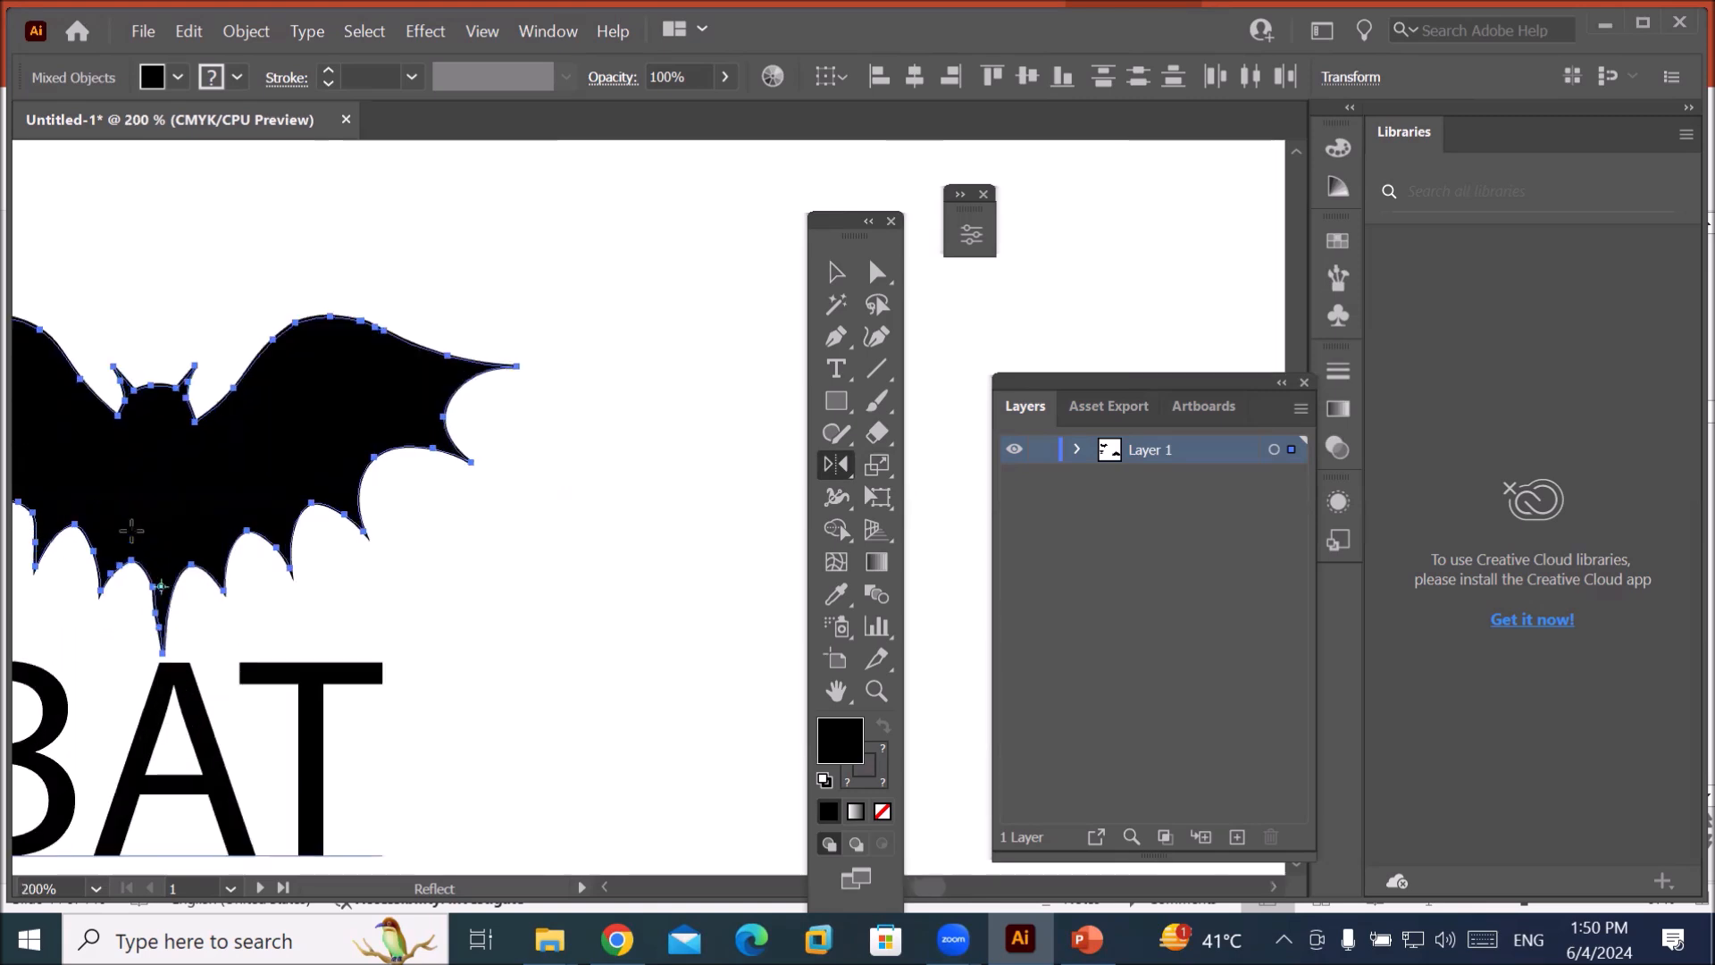
pyautogui.scroll(-5, 202, 628)
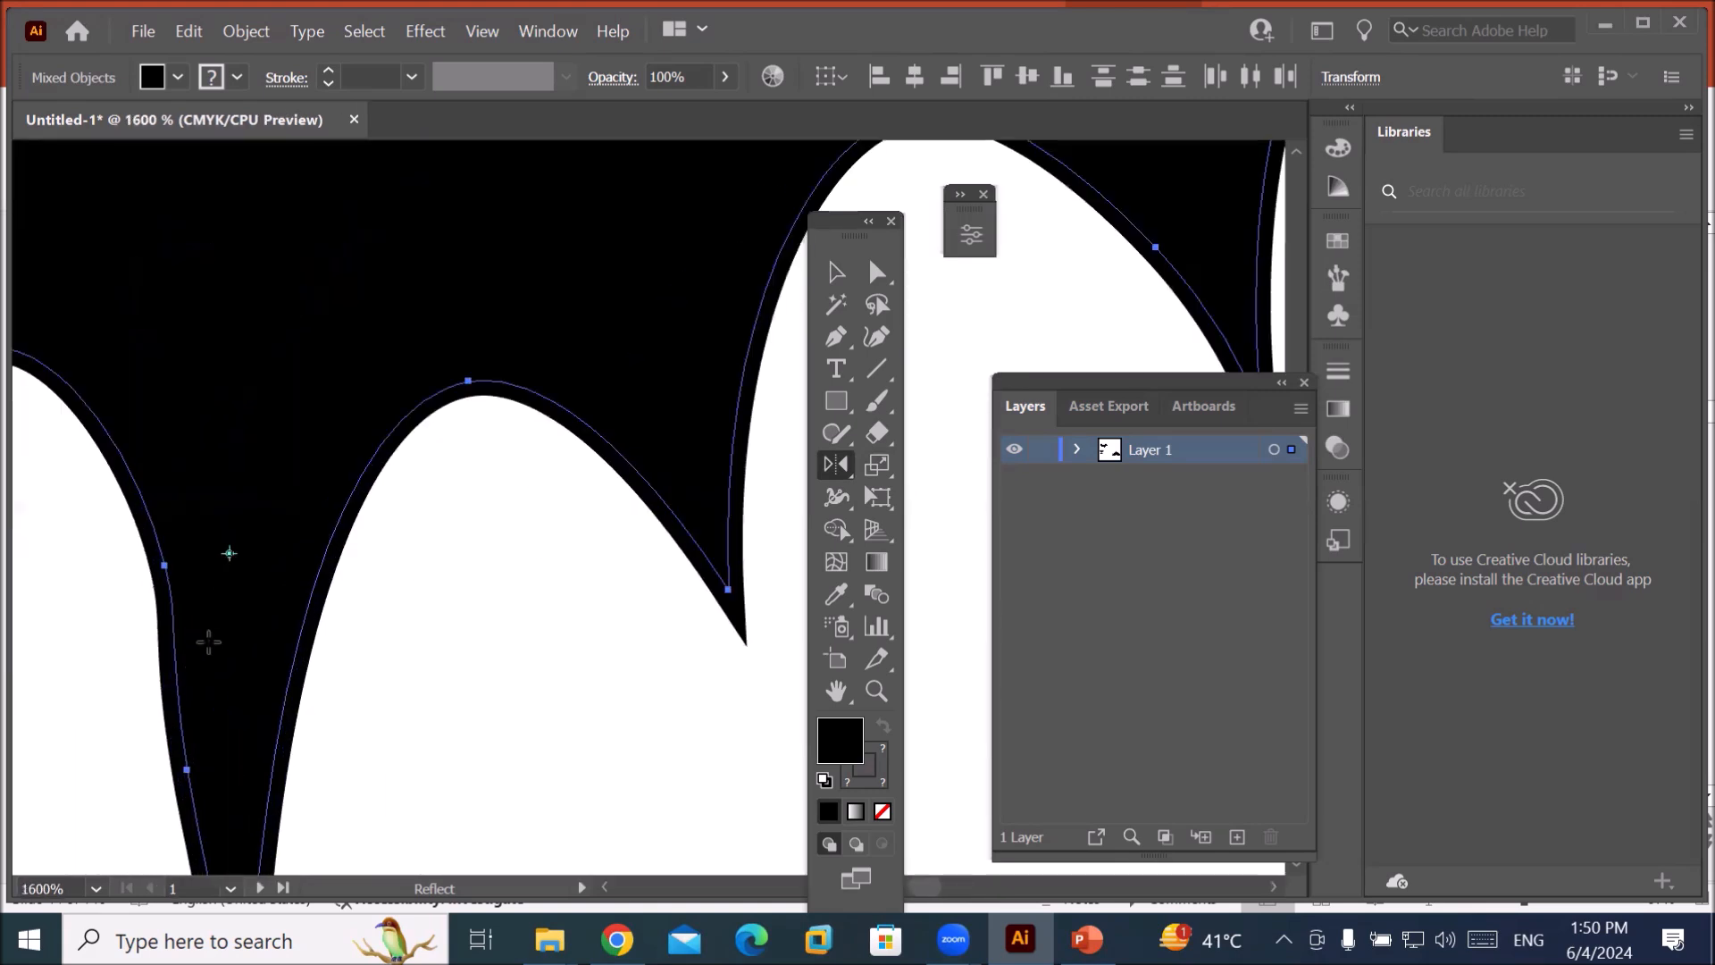
pyautogui.scroll(-2, 212, 627)
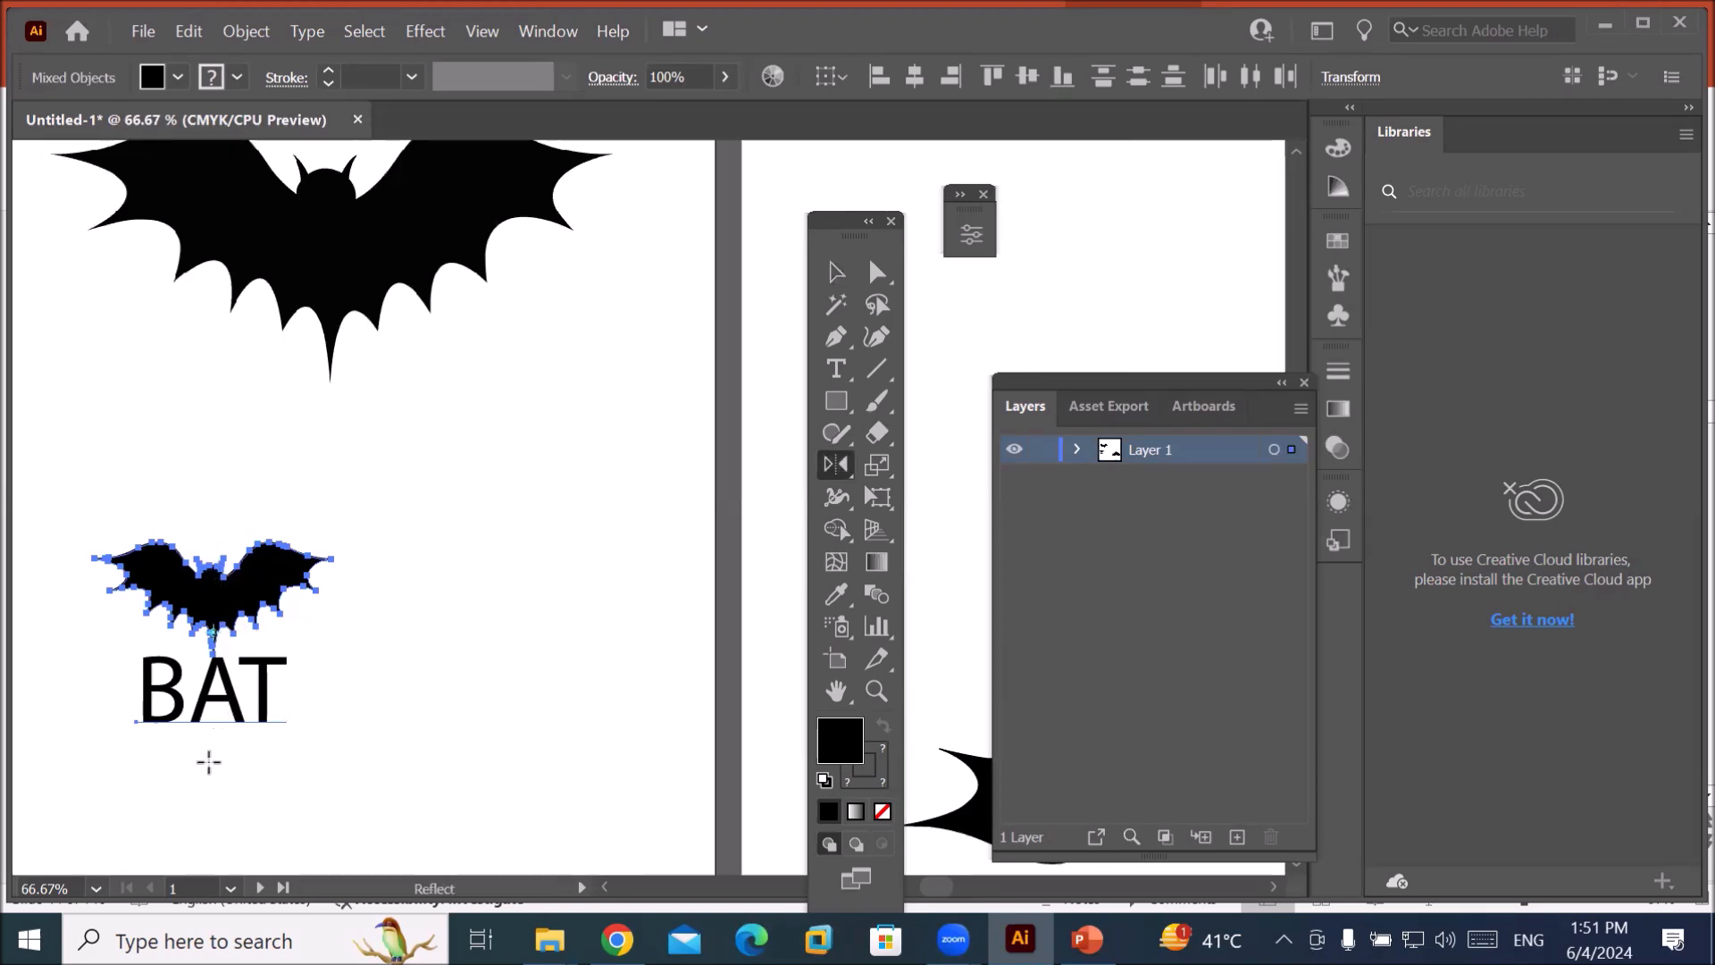
pyautogui.keyDown('alt'); pyautogui.click(368, 558); pyautogui.keyUp('alt')
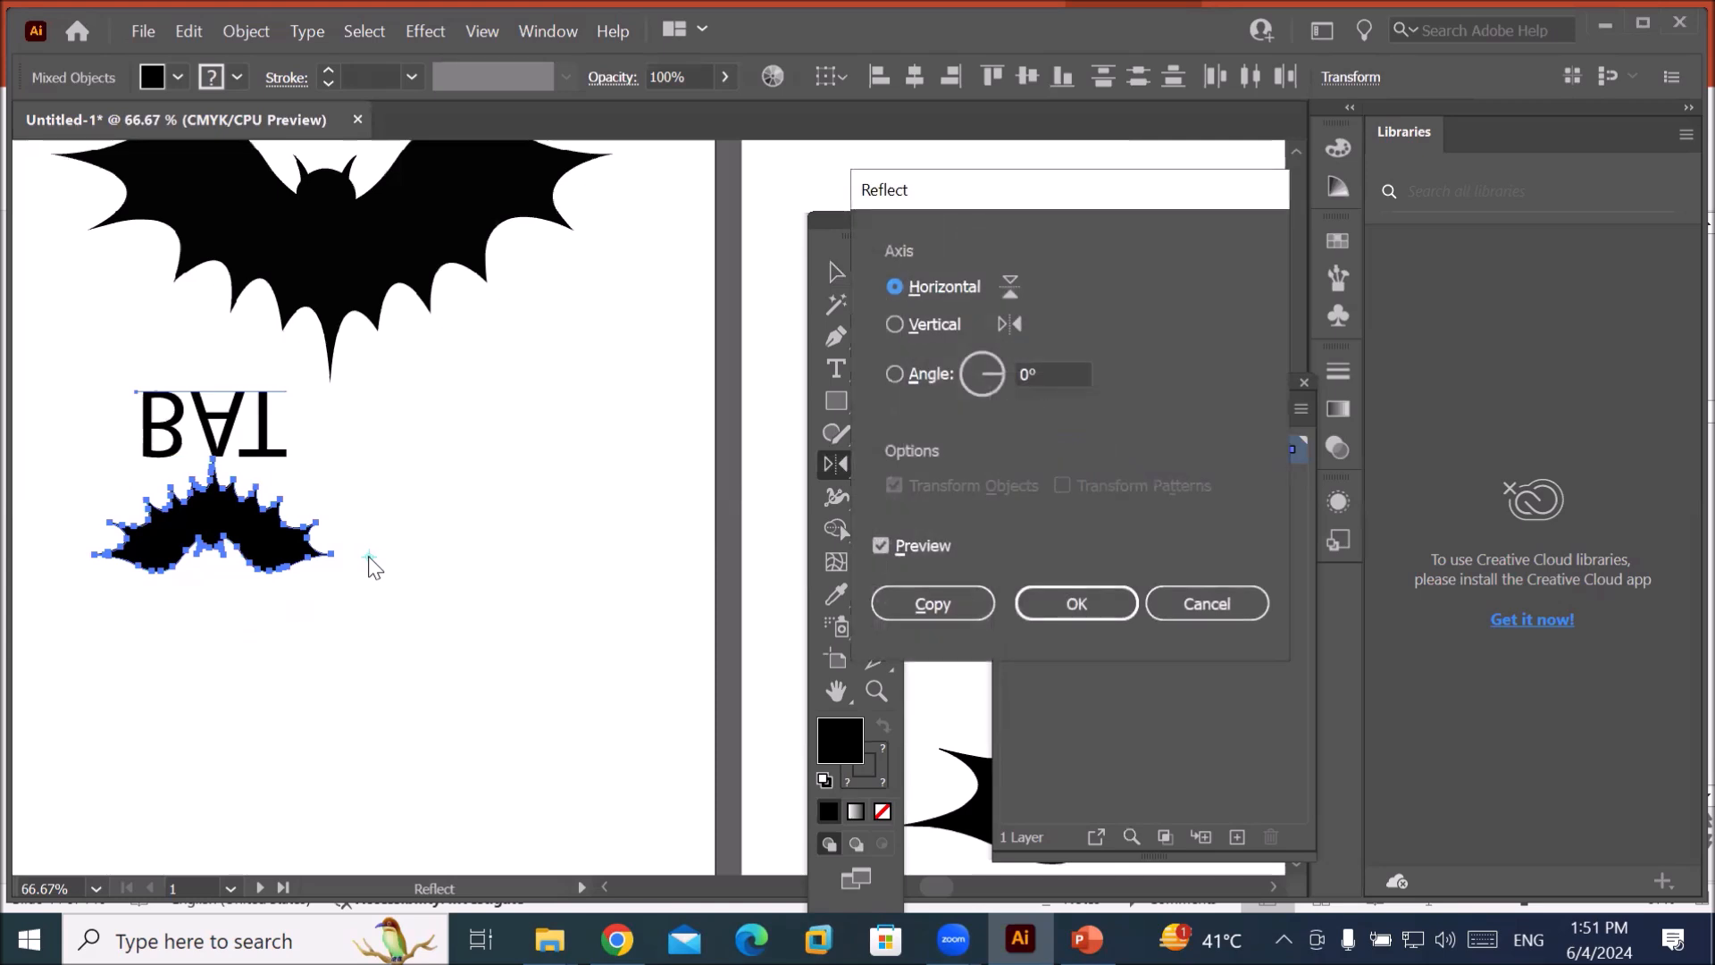
pyautogui.click(924, 329)
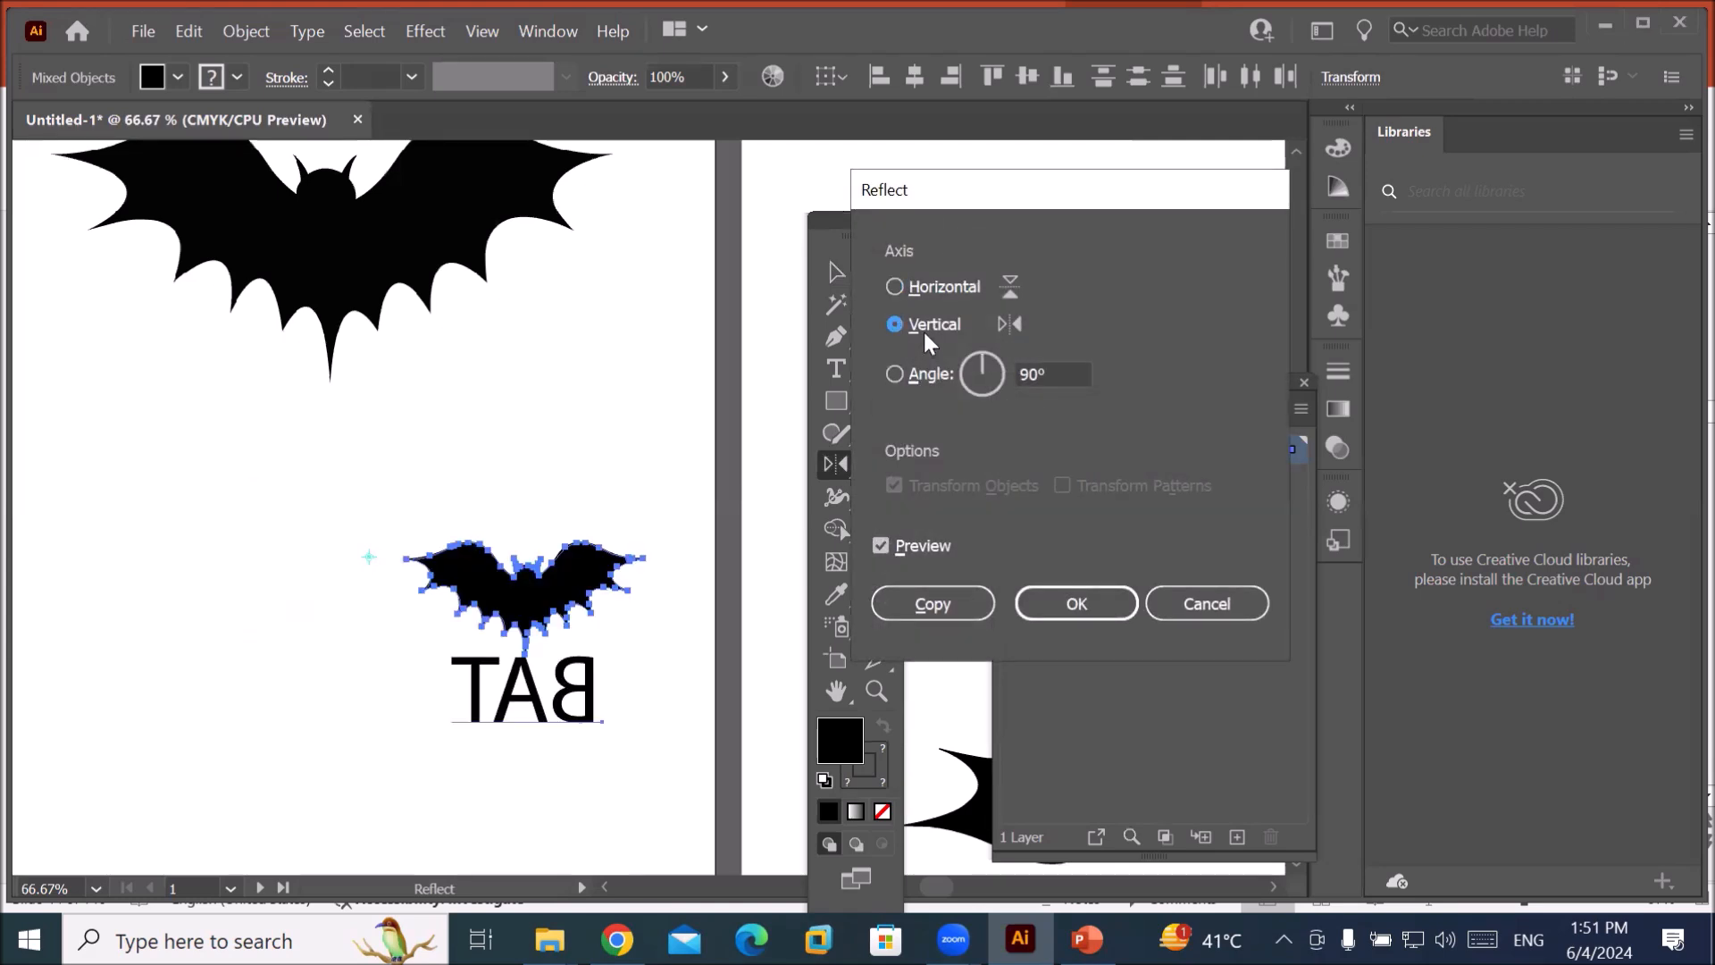
pyautogui.click(931, 604)
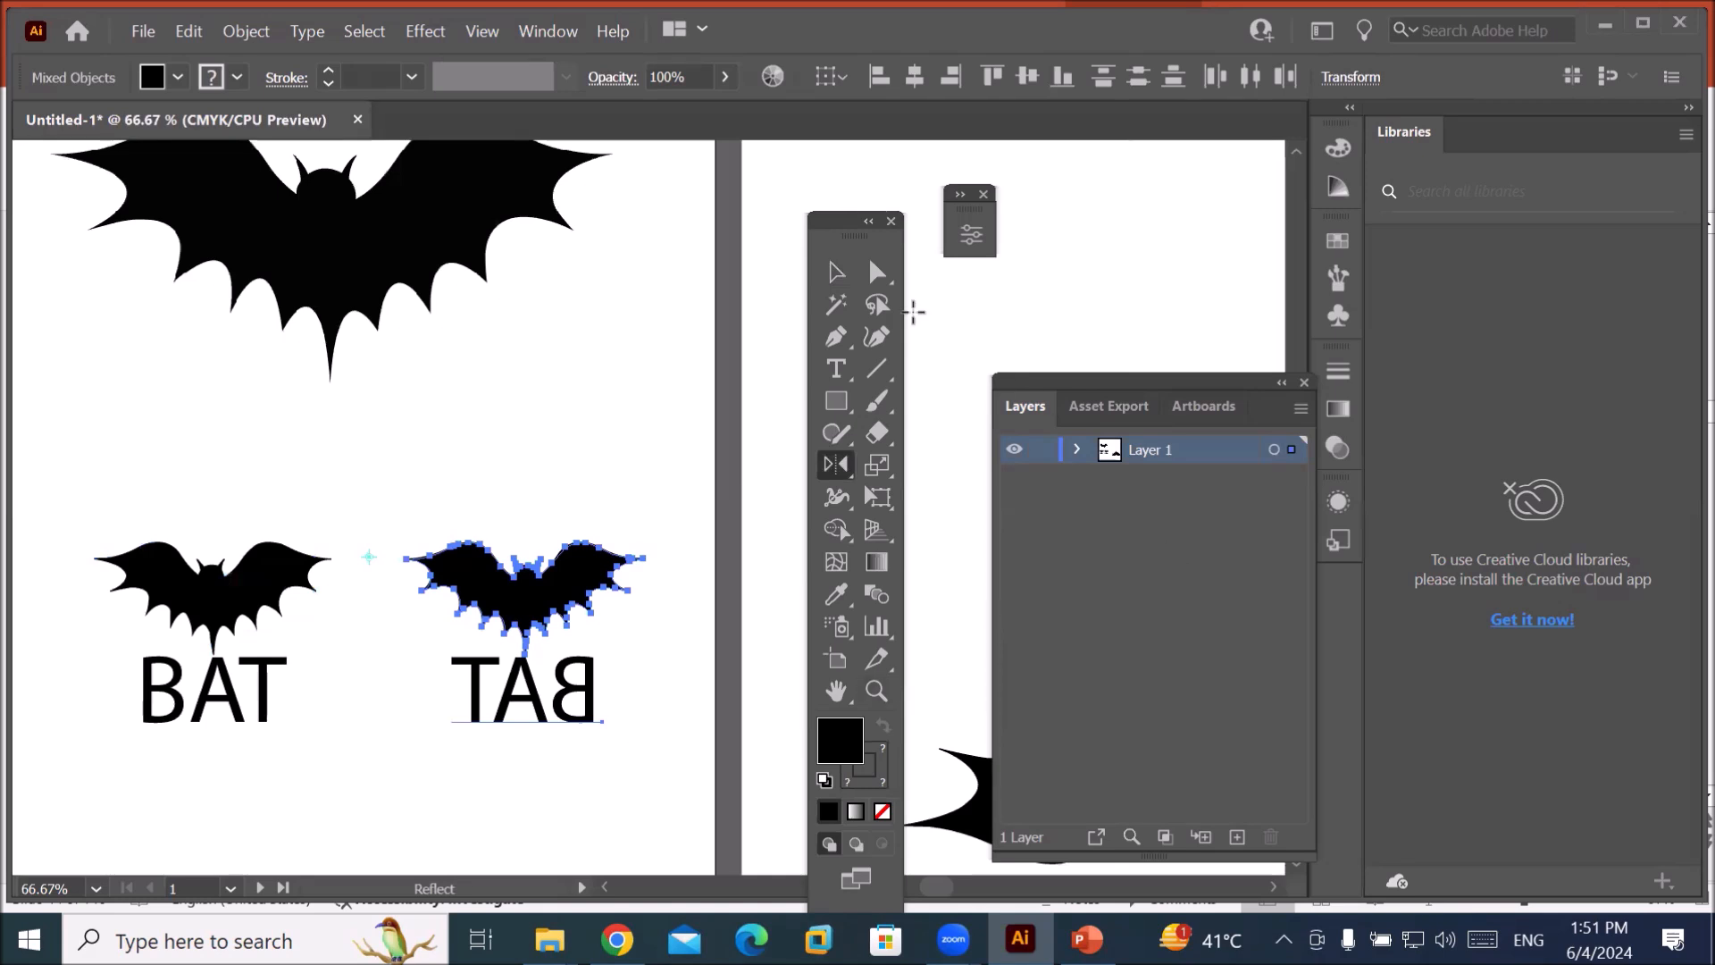
# Delete the mirrored copy of the small bat and its text.
pyautogui.click(838, 273)
pyautogui.click(577, 415)
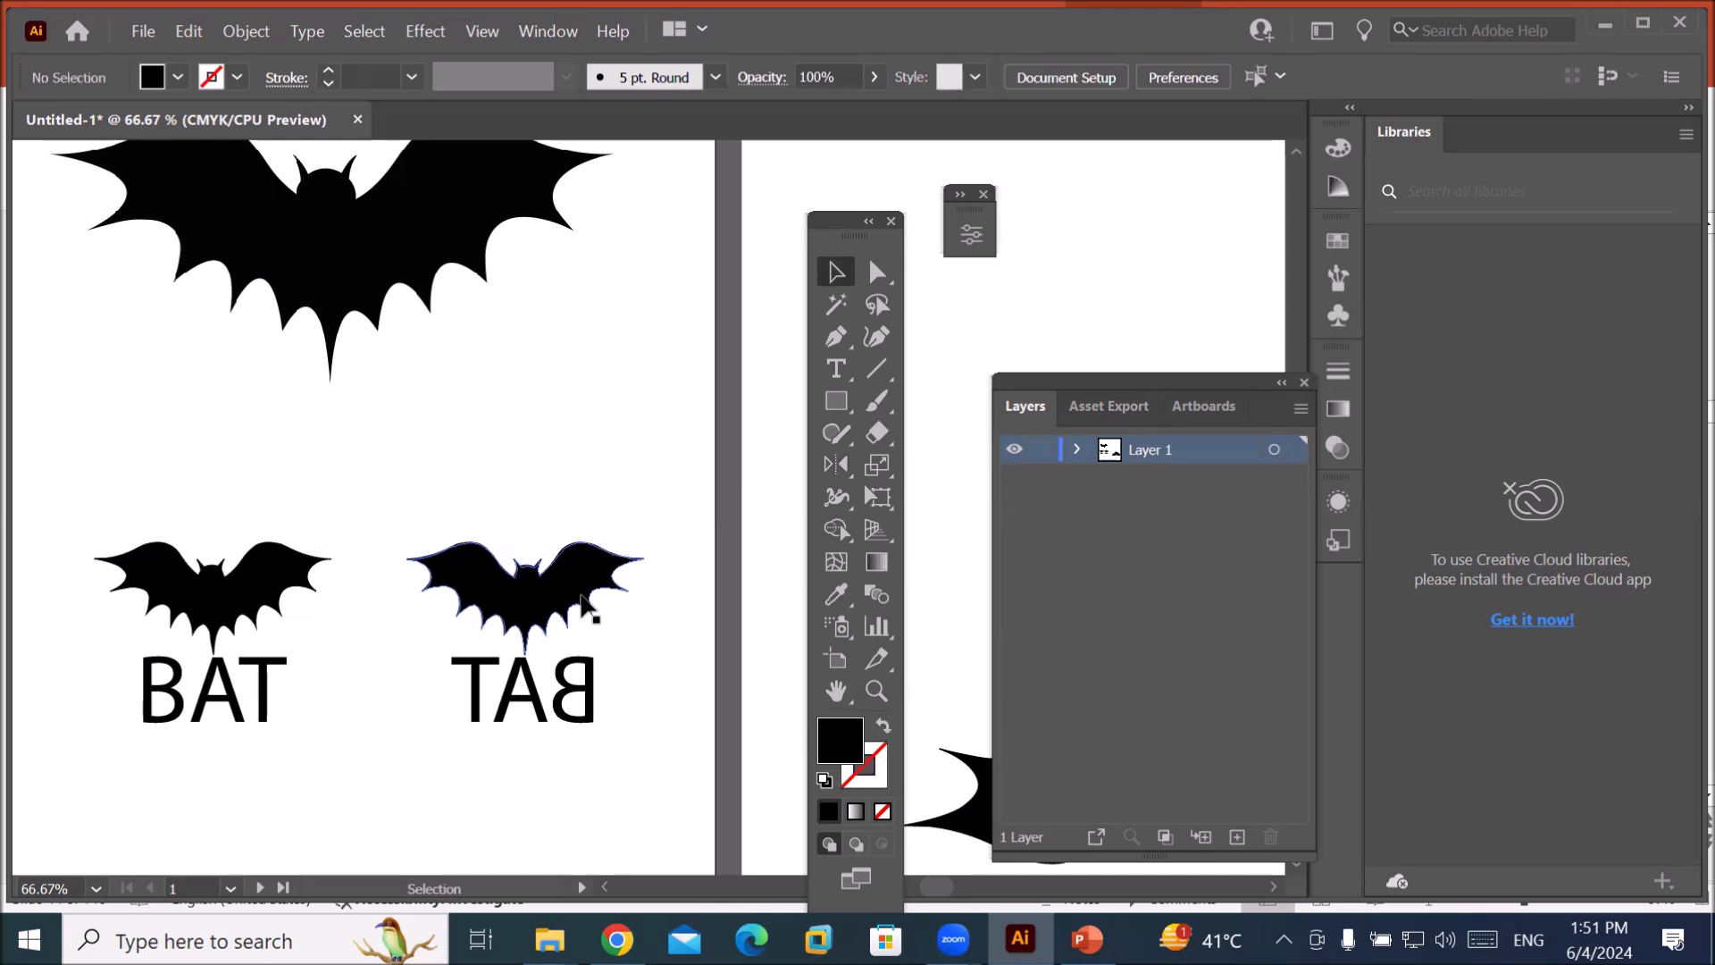
pyautogui.moveTo(426, 502); pyautogui.dragTo(630, 740)
pyautogui.press('Delete')
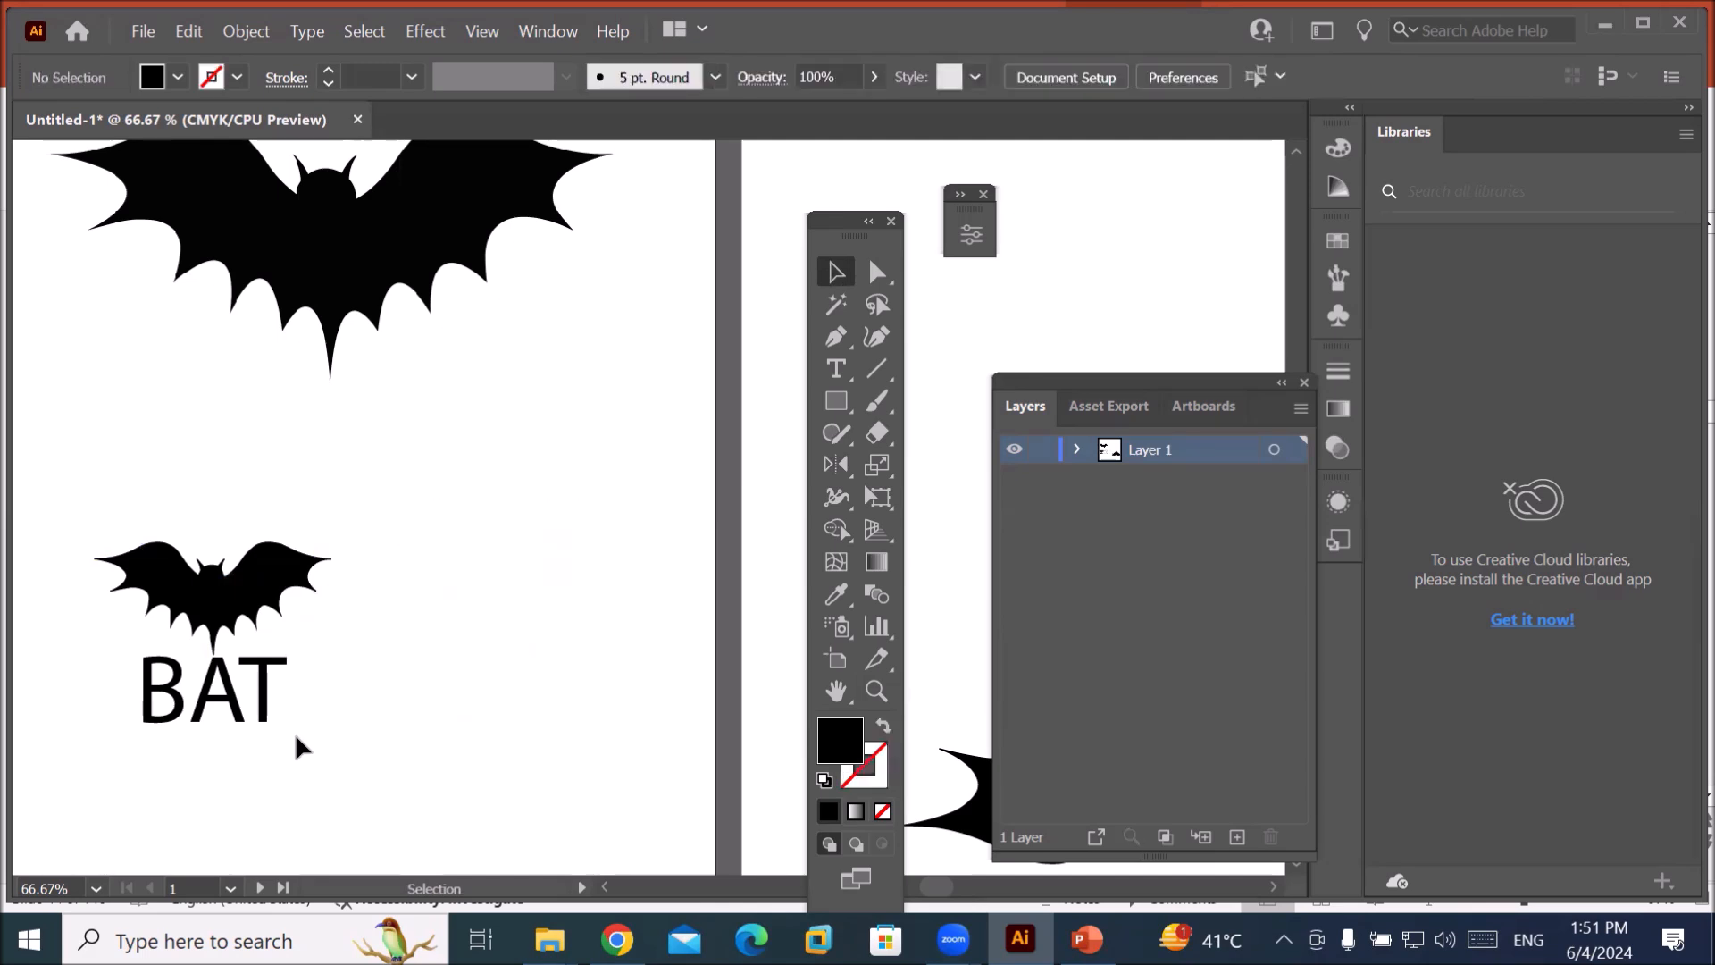
# Start reflecting the small bat and its BAT text around a point just beyond the right wing tip, opening the Reflect options.
pyautogui.scroll(-1, 268, 759)
pyautogui.scroll(1, 210, 800)
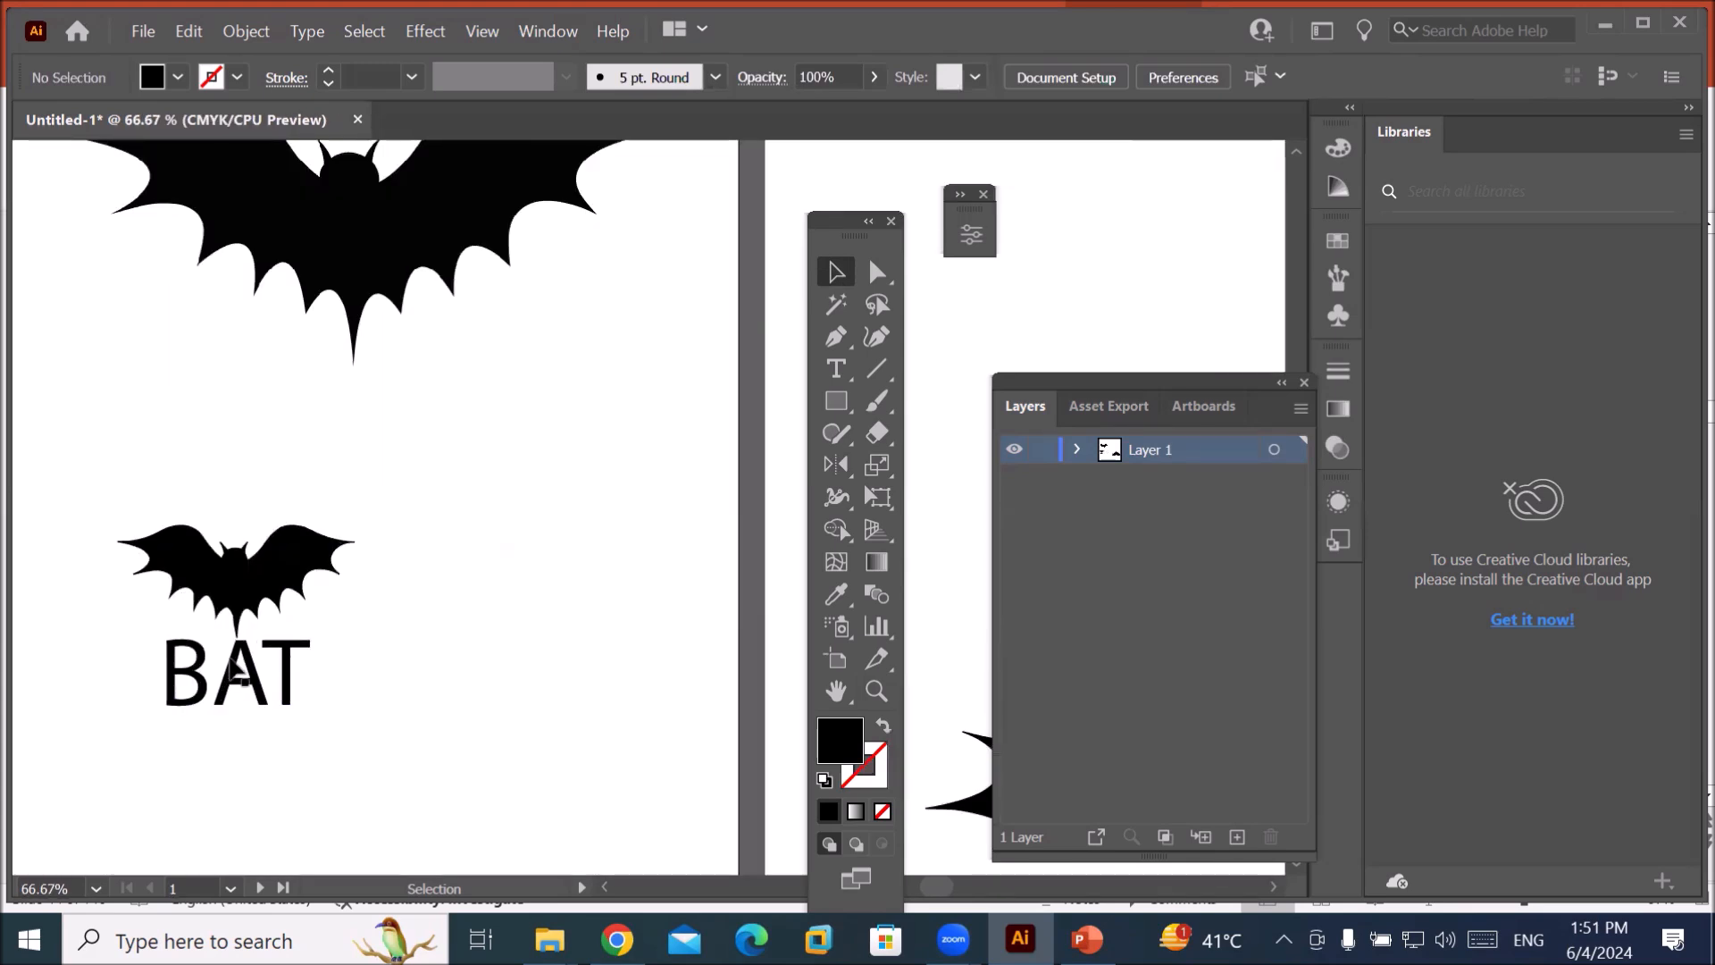
pyautogui.moveTo(101, 483); pyautogui.dragTo(413, 762)
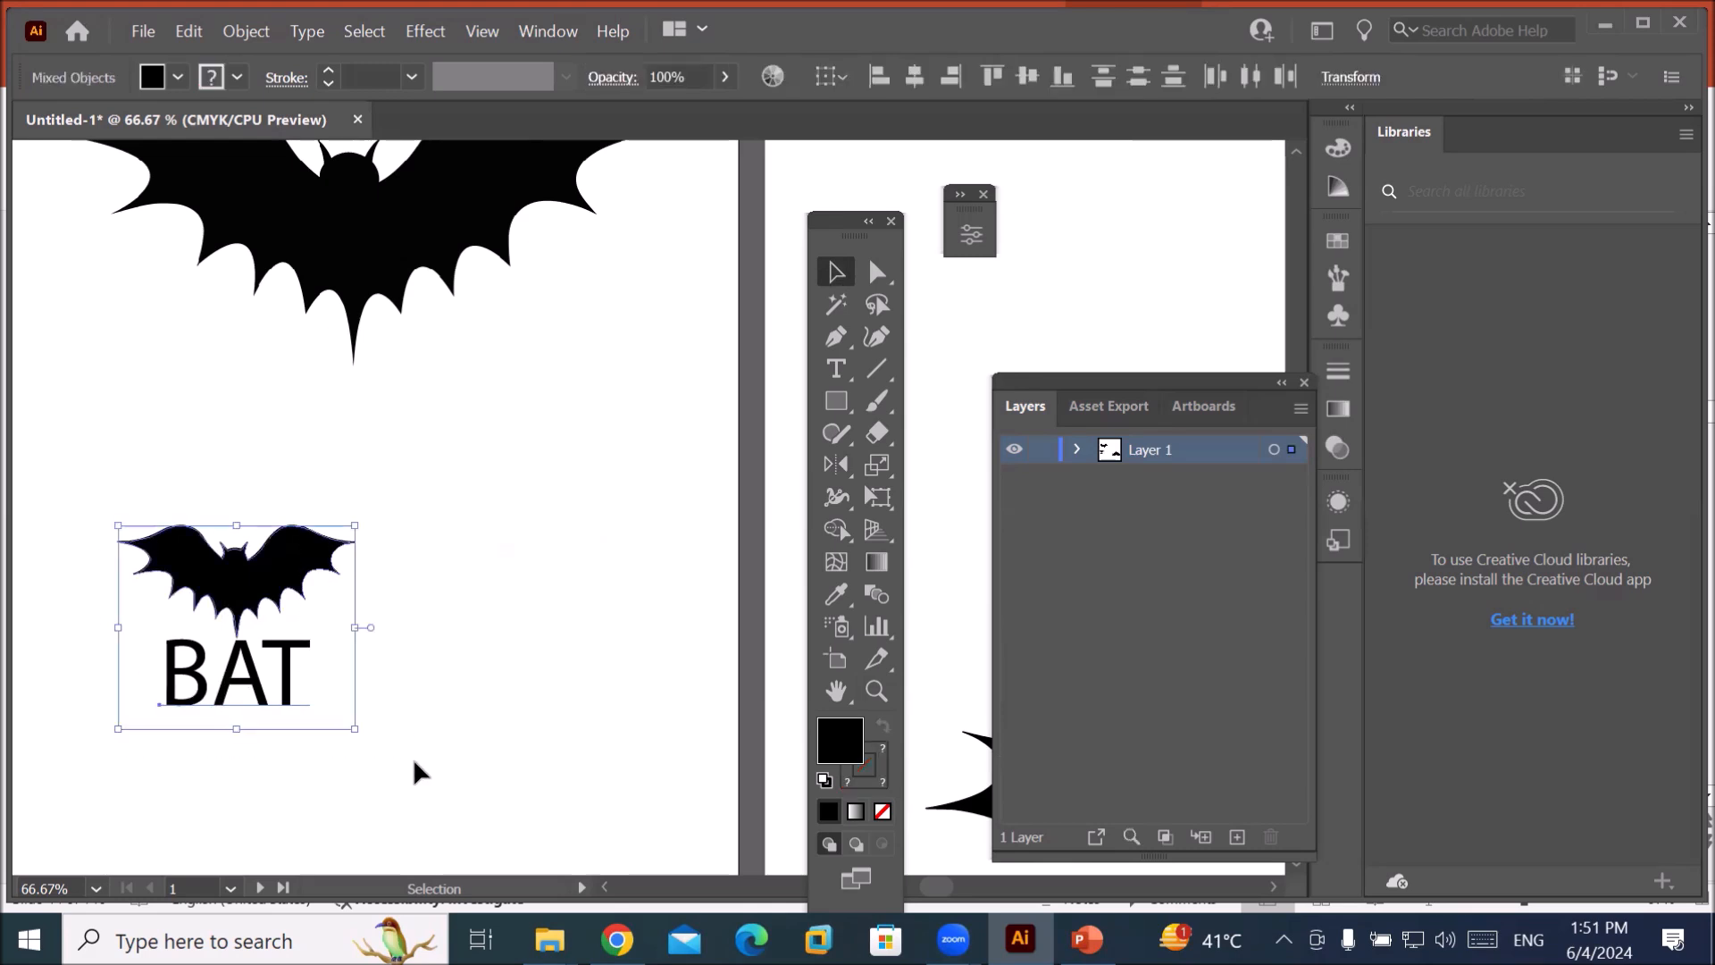
pyautogui.moveTo(477, 771); pyautogui.dragTo(484, 588)
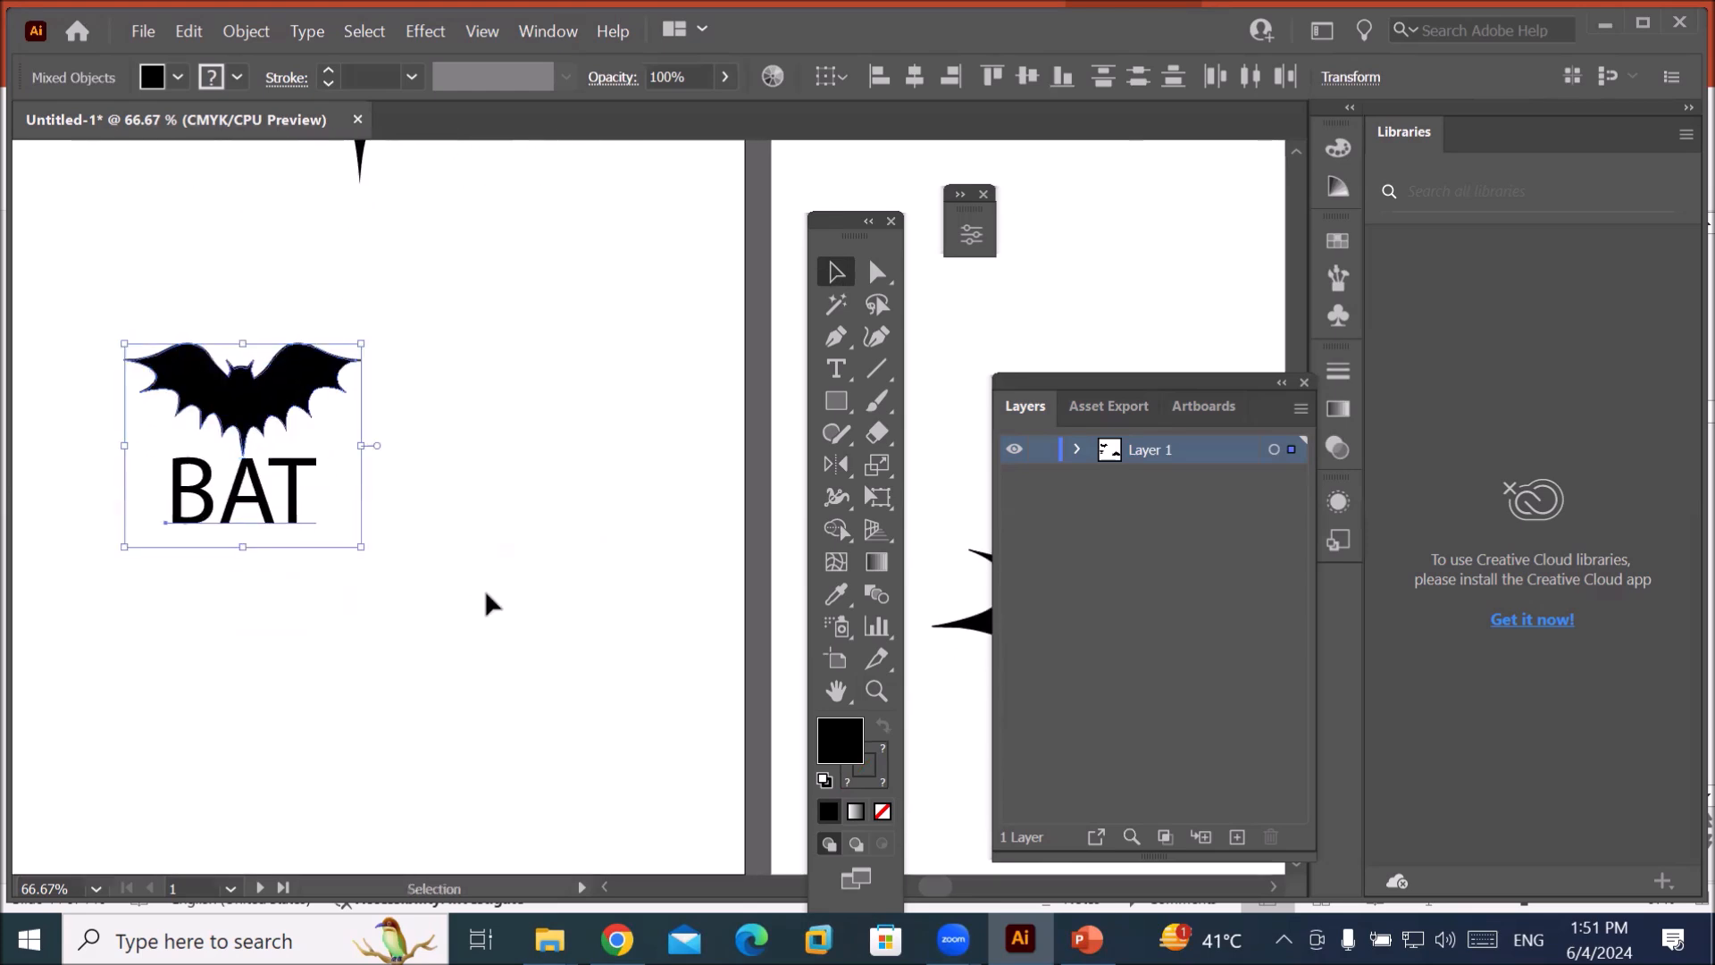
pyautogui.click(838, 465)
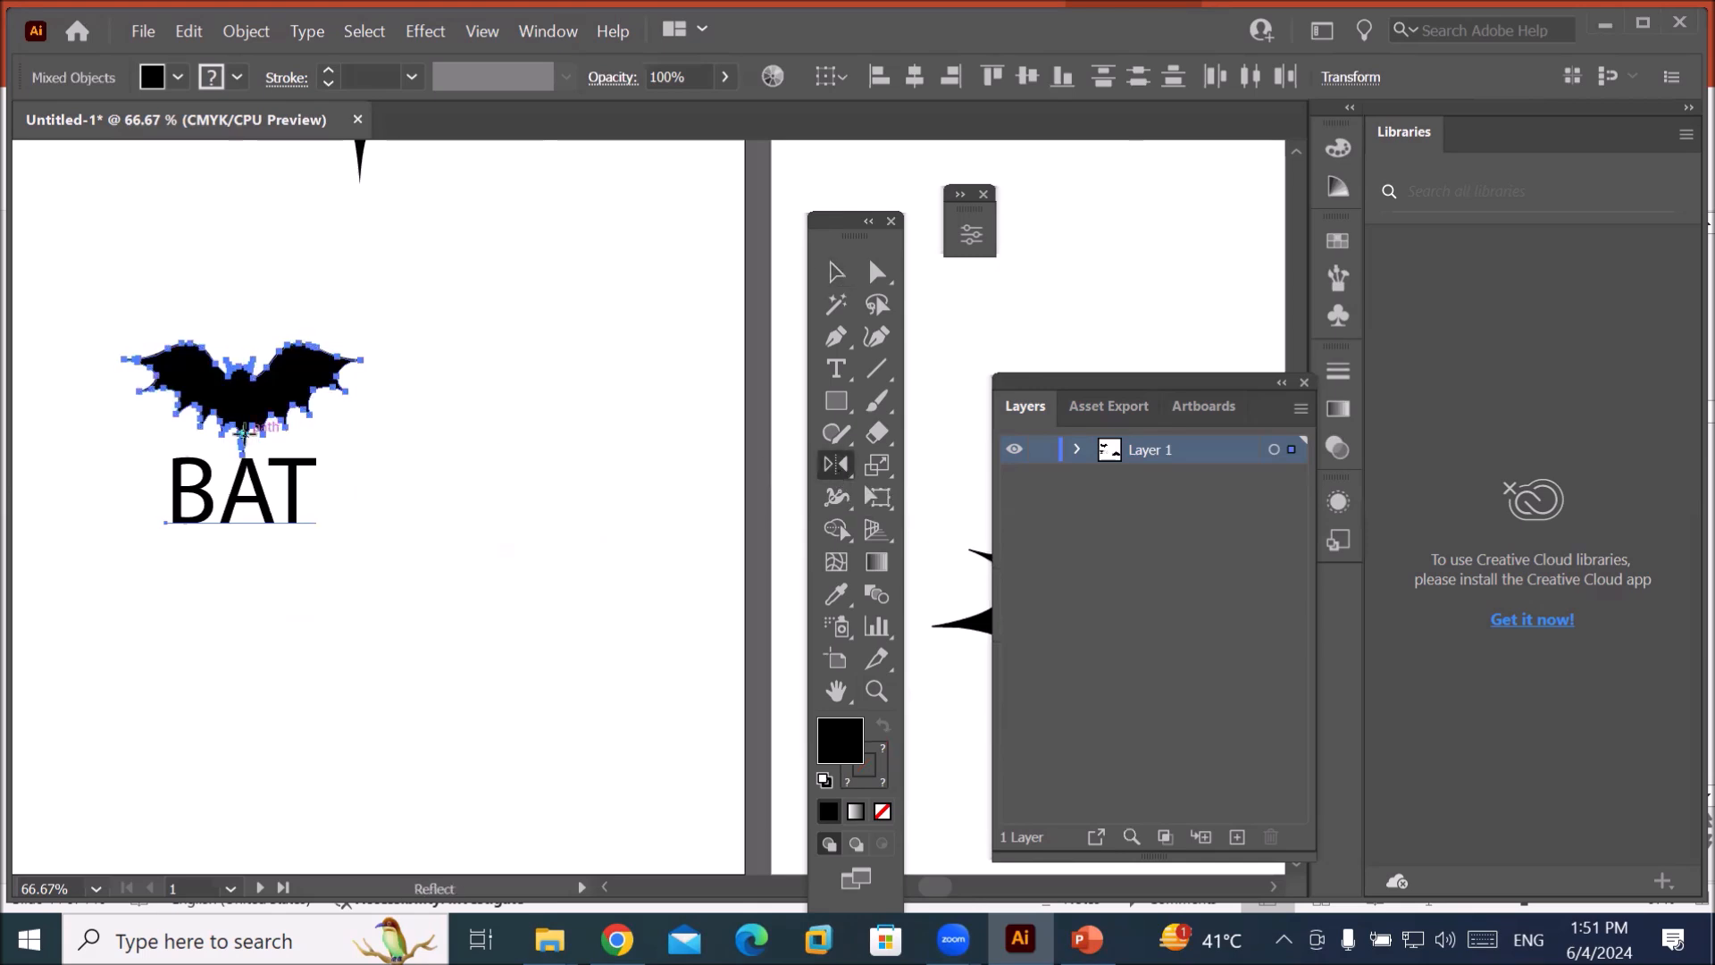
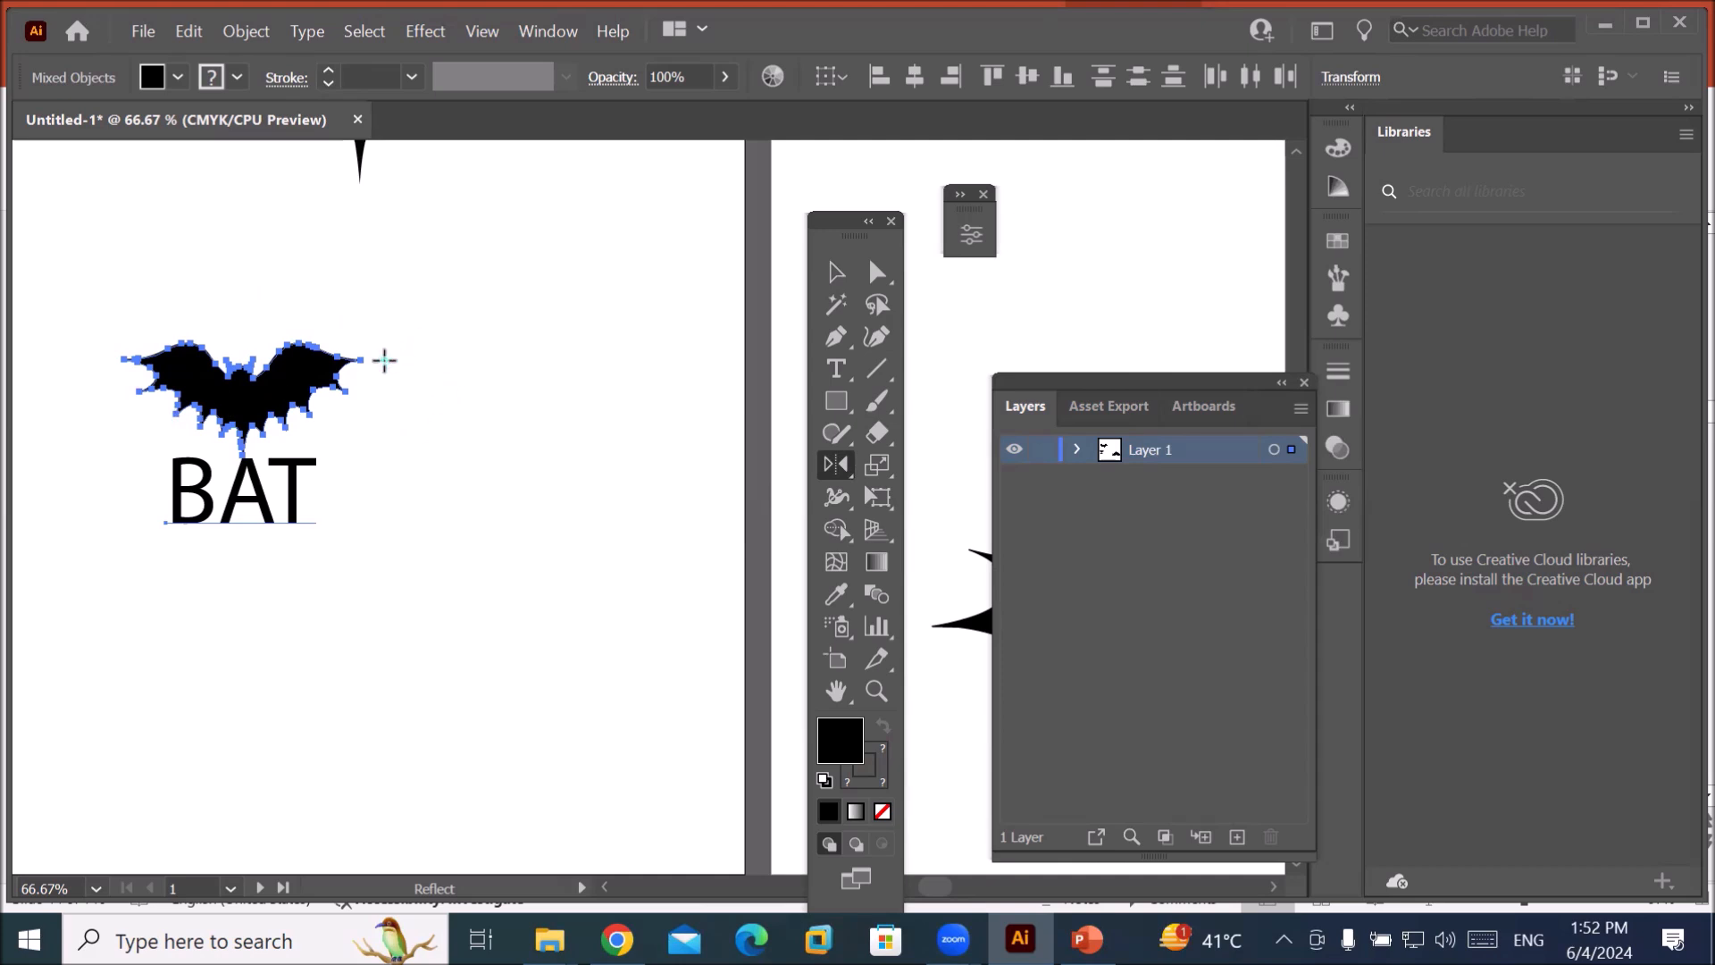
pyautogui.keyDown('alt'); pyautogui.click(384, 360); pyautogui.keyUp('alt')
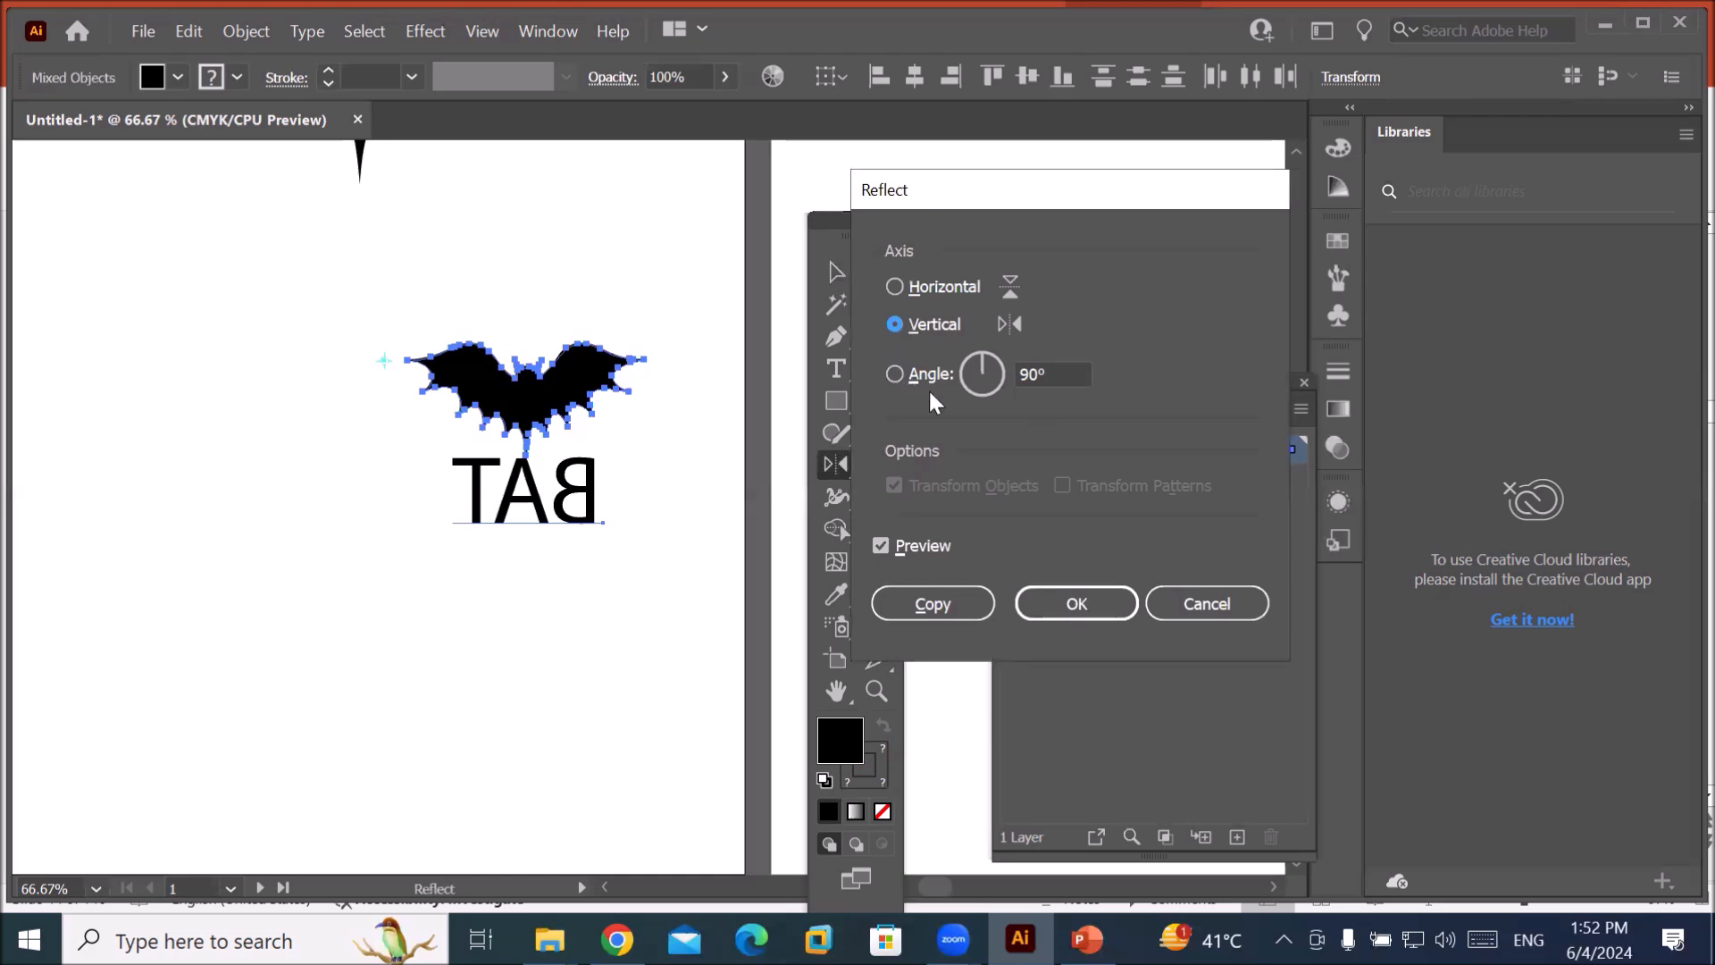
# Preview the reflection at a custom axis angle, raising it gradually from 0° to 88°.
pyautogui.click(915, 374)
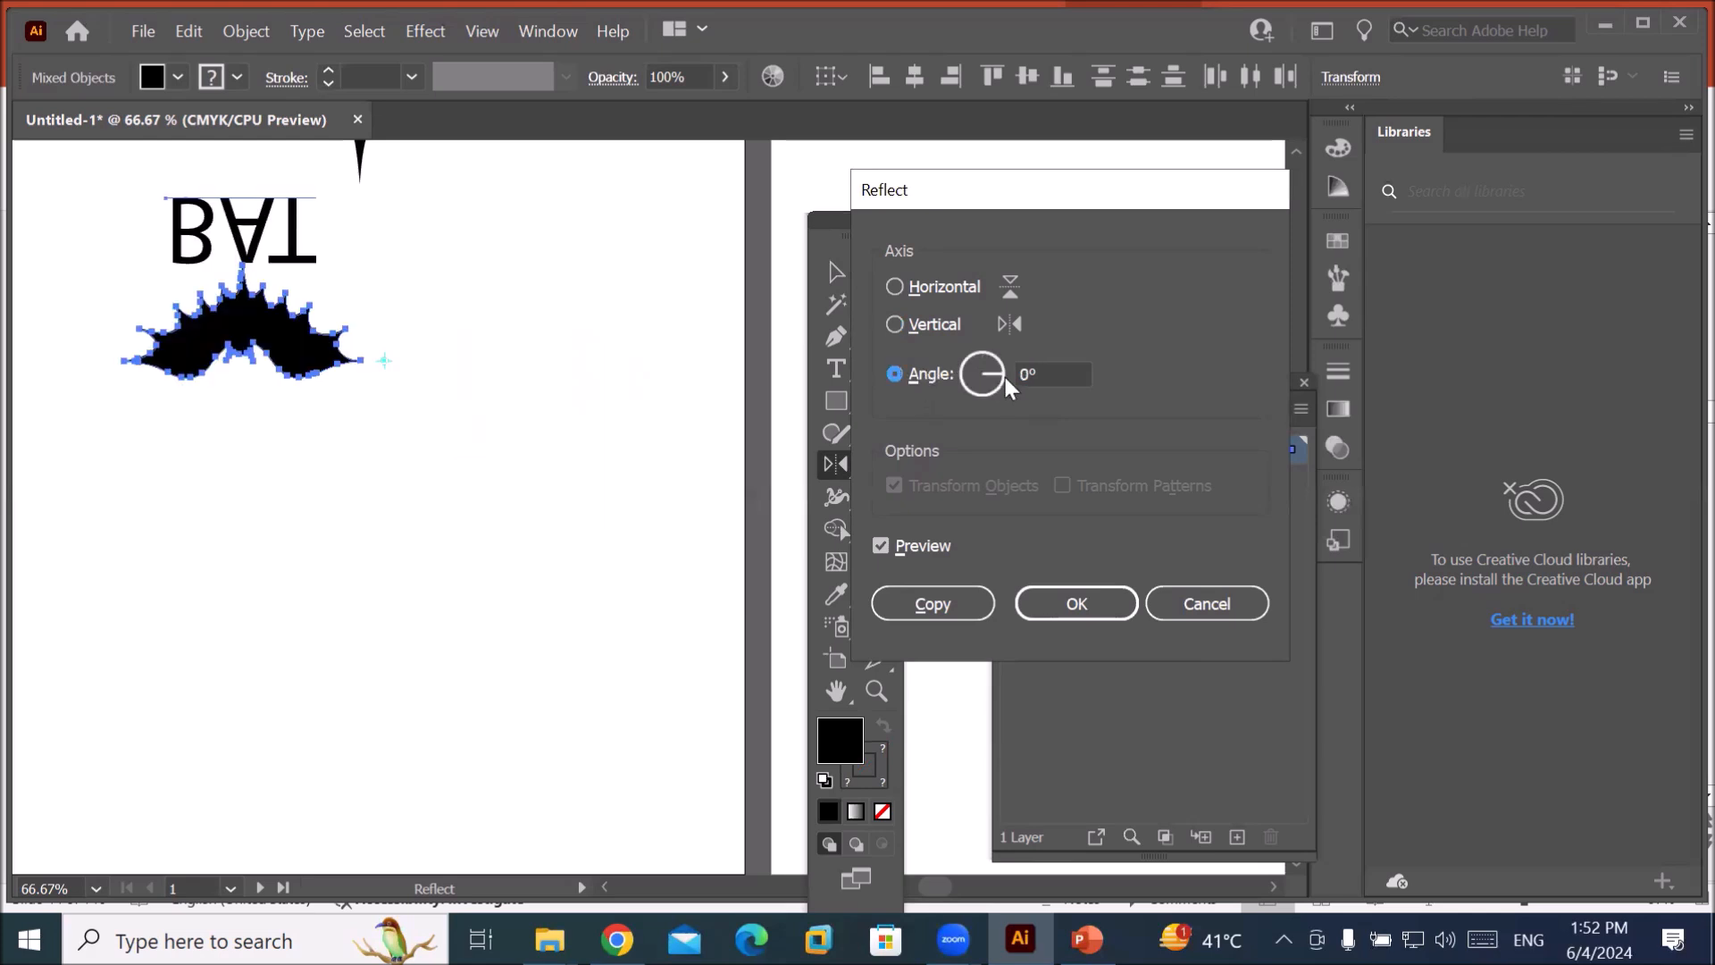
pyautogui.click(1057, 370)
pyautogui.press('Up')
pyautogui.press('Up')
pyautogui.press('Up')
pyautogui.press('Up')
pyautogui.press('Up')
pyautogui.press('Up')
pyautogui.press('Up')
pyautogui.press('Up')
pyautogui.press('Up')
pyautogui.press('Up')
pyautogui.press('Up')
pyautogui.press('Up')
pyautogui.press('Up')
pyautogui.press('Up')
pyautogui.press('Up')
pyautogui.press('Up')
pyautogui.press('Up')
pyautogui.press('Up')
pyautogui.press('Up')
pyautogui.press('Up')
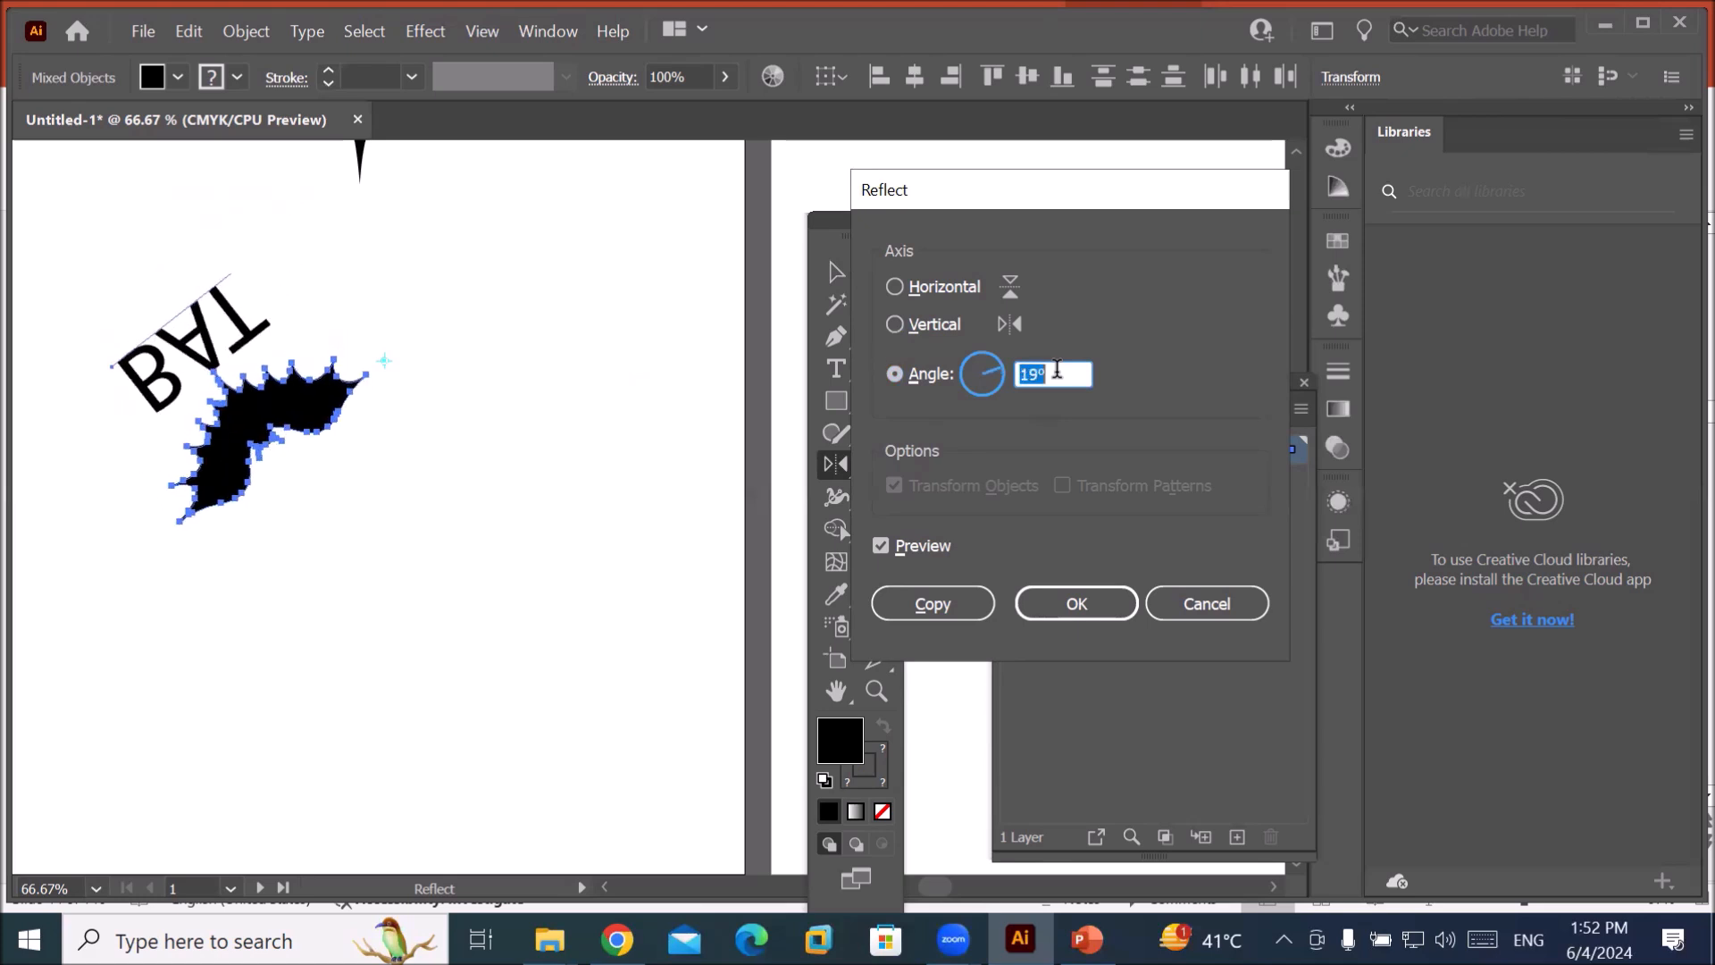
pyautogui.press('Up')
pyautogui.press('Up')
pyautogui.press('Up')
pyautogui.press('Up')
pyautogui.press('Up')
pyautogui.press('Up')
pyautogui.press('Up')
pyautogui.press('Up')
pyautogui.press('Up')
pyautogui.press('Up')
pyautogui.press('Up')
pyautogui.press('Up')
pyautogui.press('Up')
pyautogui.press('Up')
pyautogui.press('Up')
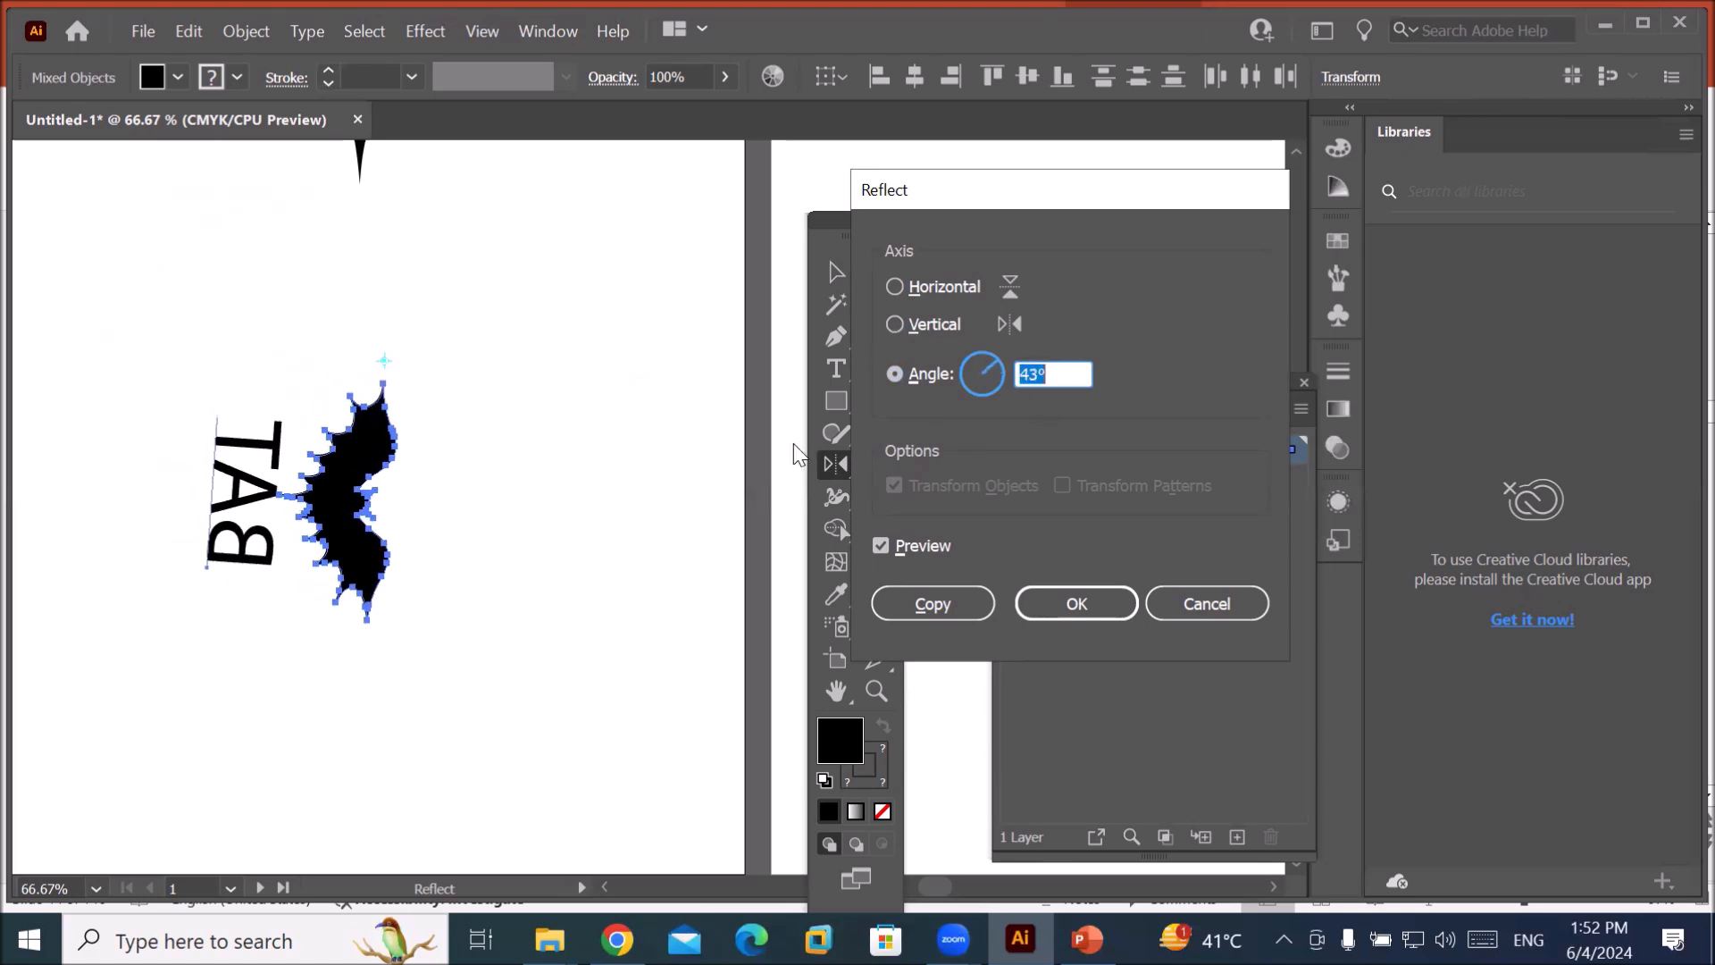
pyautogui.click(1082, 375)
pyautogui.press('Up')
pyautogui.press('Up')
pyautogui.press('Up')
pyautogui.press('Up')
pyautogui.press('Up')
pyautogui.press('Up')
pyautogui.press('Up')
pyautogui.press('Up')
pyautogui.press('Up')
pyautogui.press('Up')
pyautogui.press('Up')
pyautogui.press('Up')
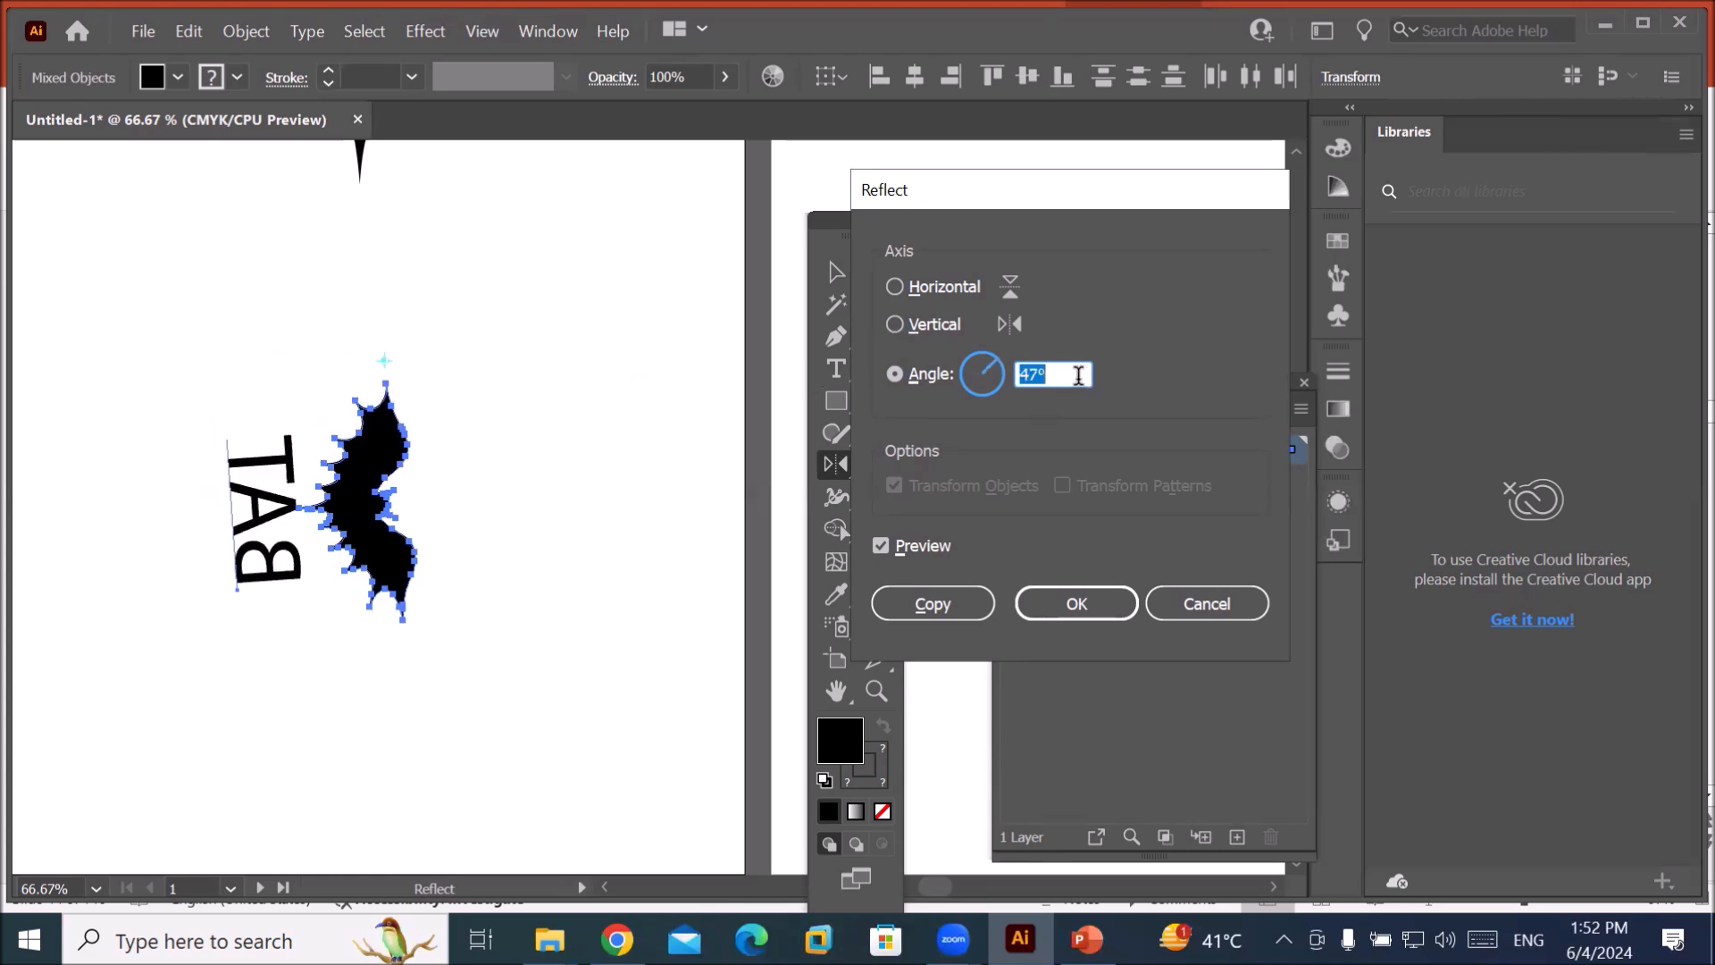
pyautogui.press('Up')
pyautogui.press('Up')
pyautogui.press('Up')
pyautogui.press('Up')
pyautogui.press('Up')
pyautogui.press('Up')
pyautogui.press('Up')
pyautogui.press('Up')
pyautogui.press('Up')
pyautogui.press('Up')
pyautogui.press('Up')
pyautogui.press('Up')
pyautogui.press('Up')
pyautogui.press('Up')
pyautogui.press('Up')
pyautogui.press('Up')
pyautogui.press('Up')
pyautogui.press('Up')
pyautogui.press('Up')
pyautogui.press('Up')
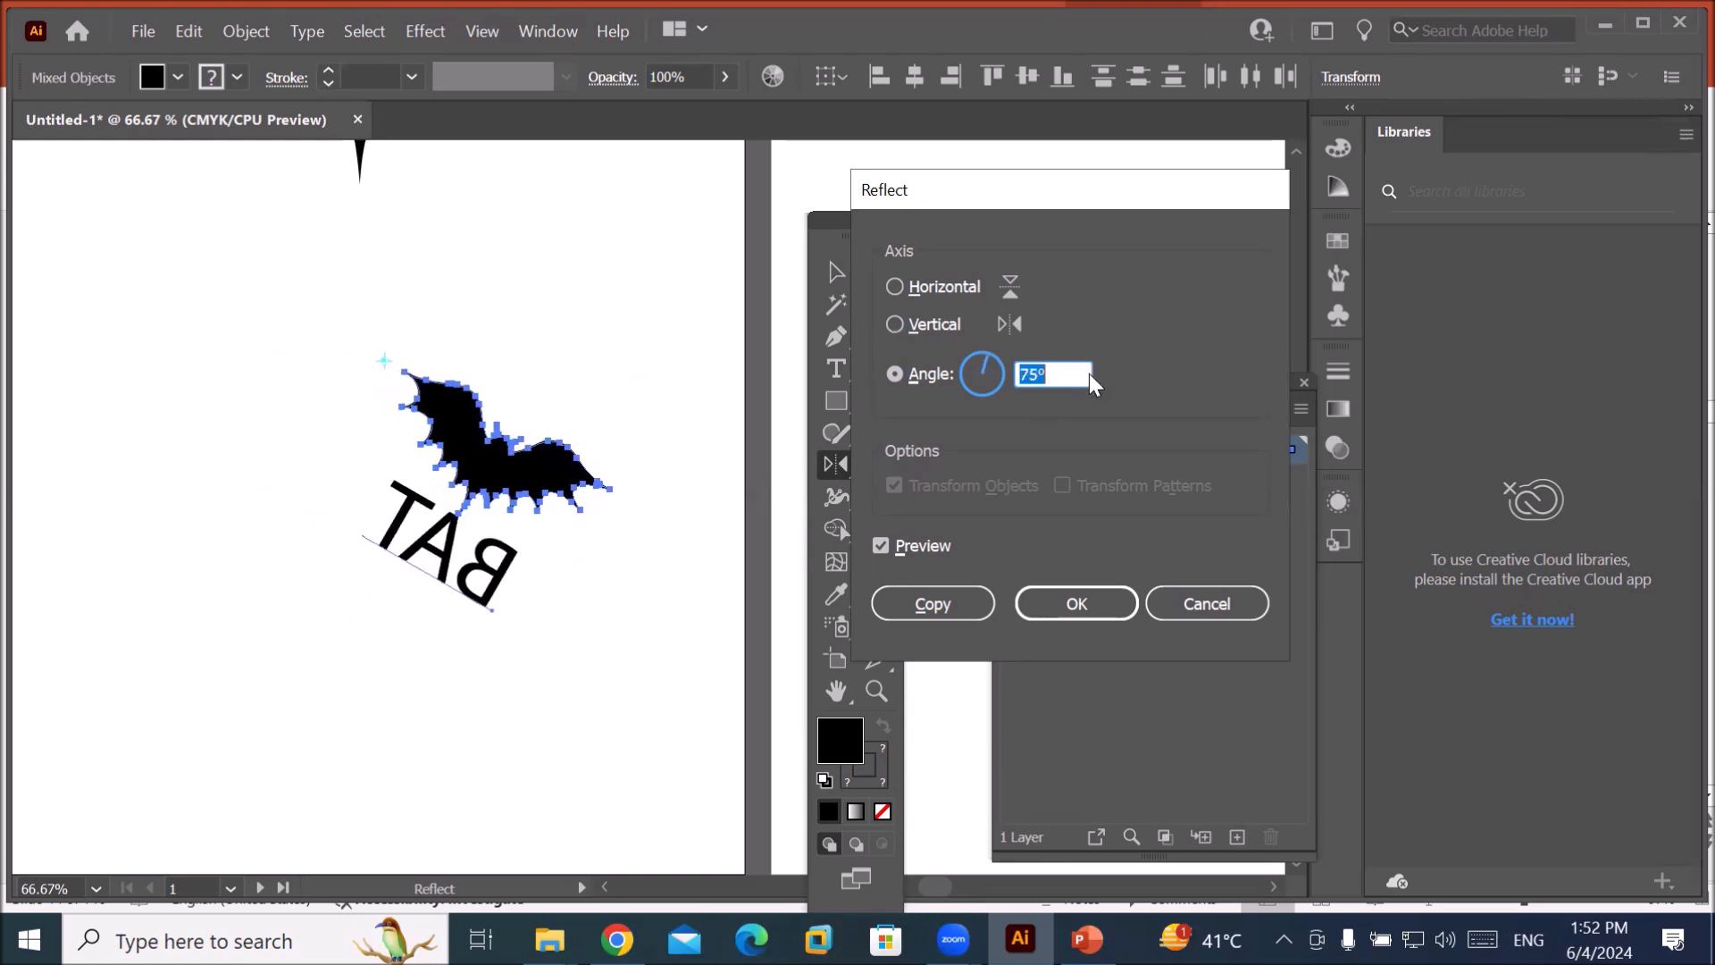
pyautogui.press('Up')
pyautogui.press('Up')
pyautogui.press('Up')
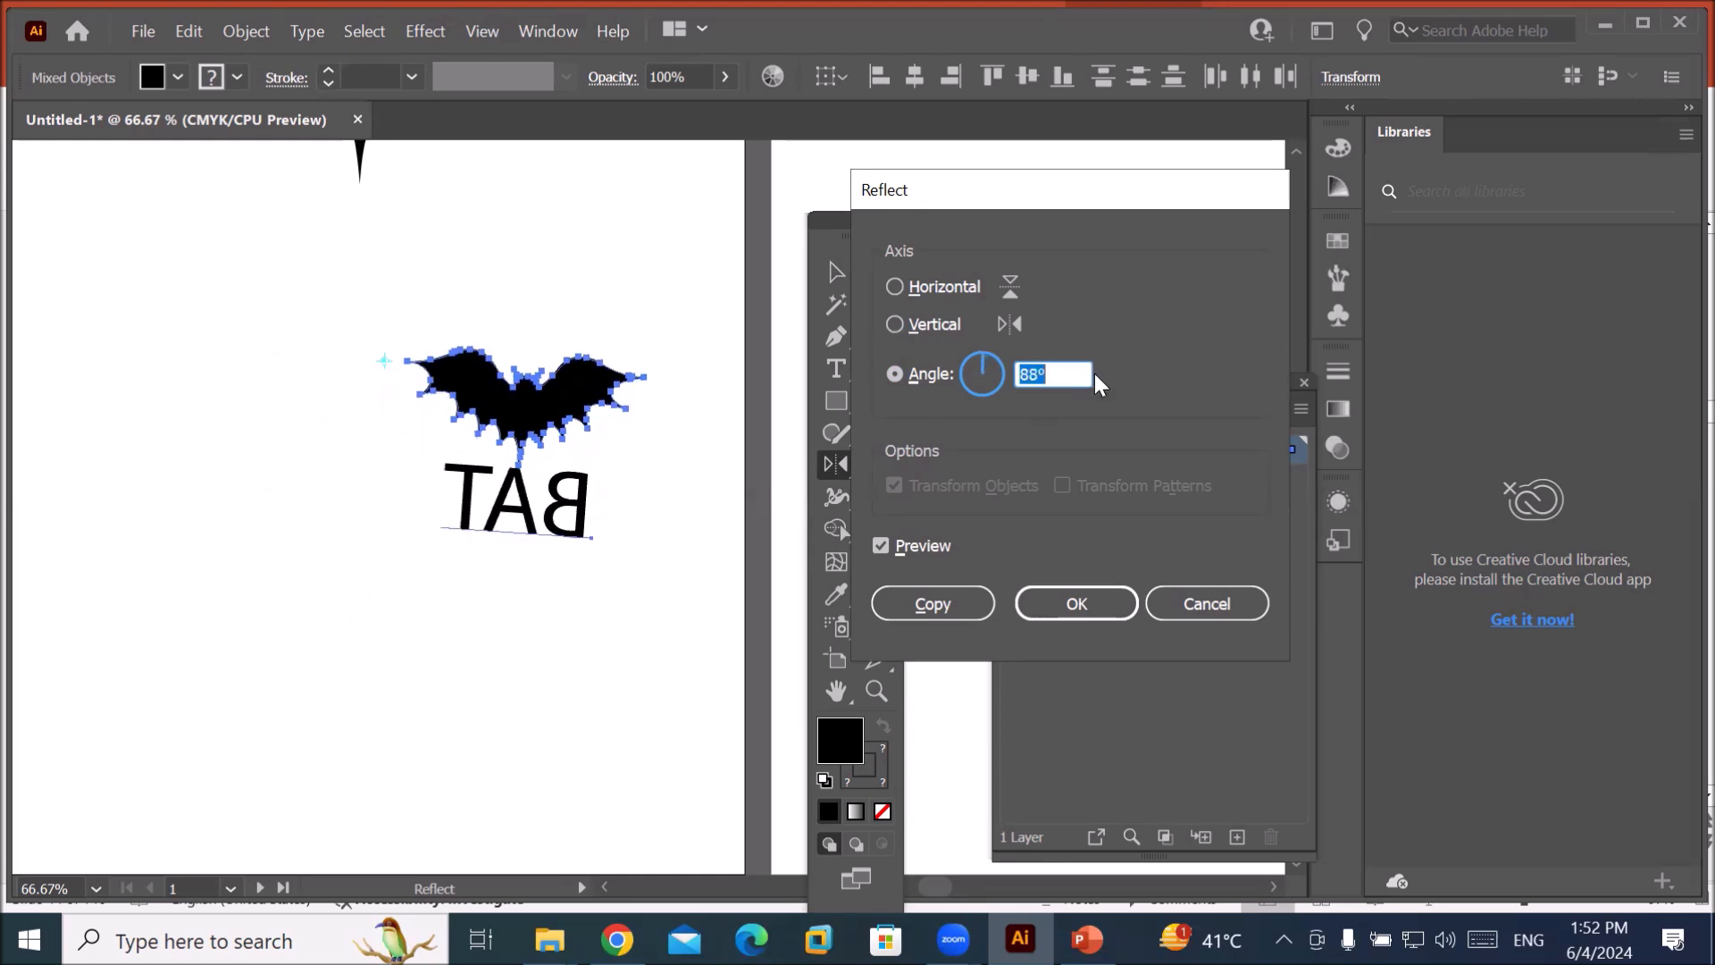
# Set the reflection axis angle to 90° and create the result as a copy.
pyautogui.write('90')
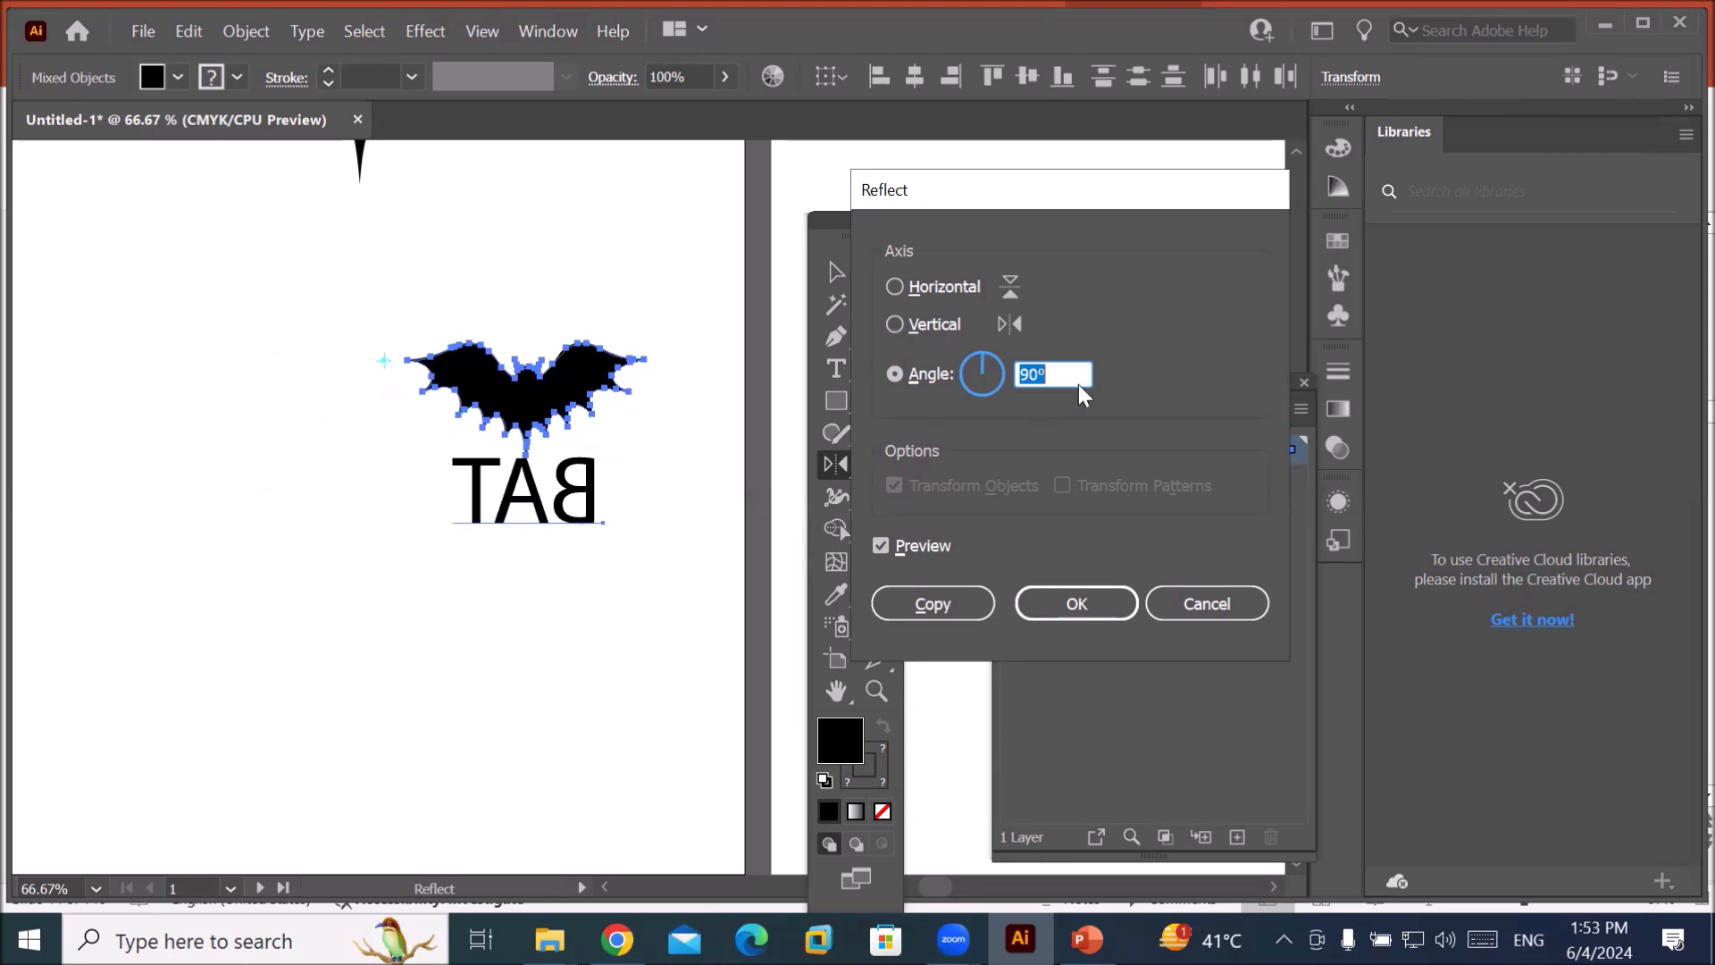
pyautogui.click(925, 616)
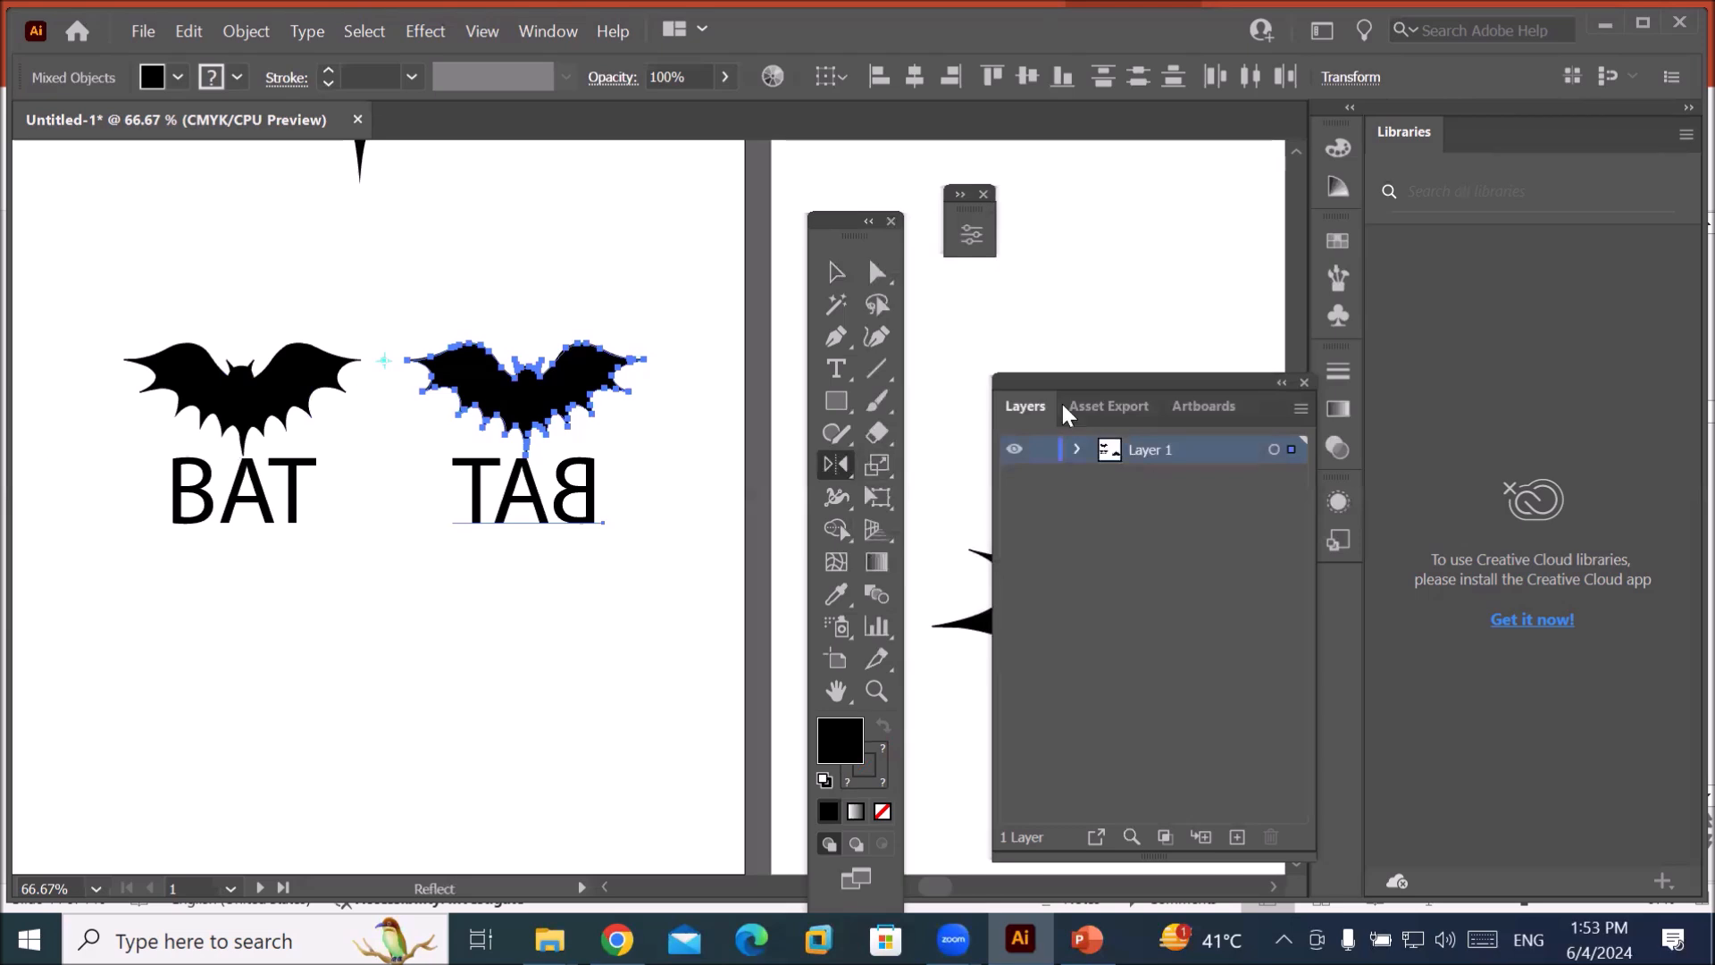
# Select both small bats with their texts and open the Reflect options around a point centred just below the pair.
pyautogui.click(831, 272)
pyautogui.moveTo(107, 299); pyautogui.dragTo(694, 611)
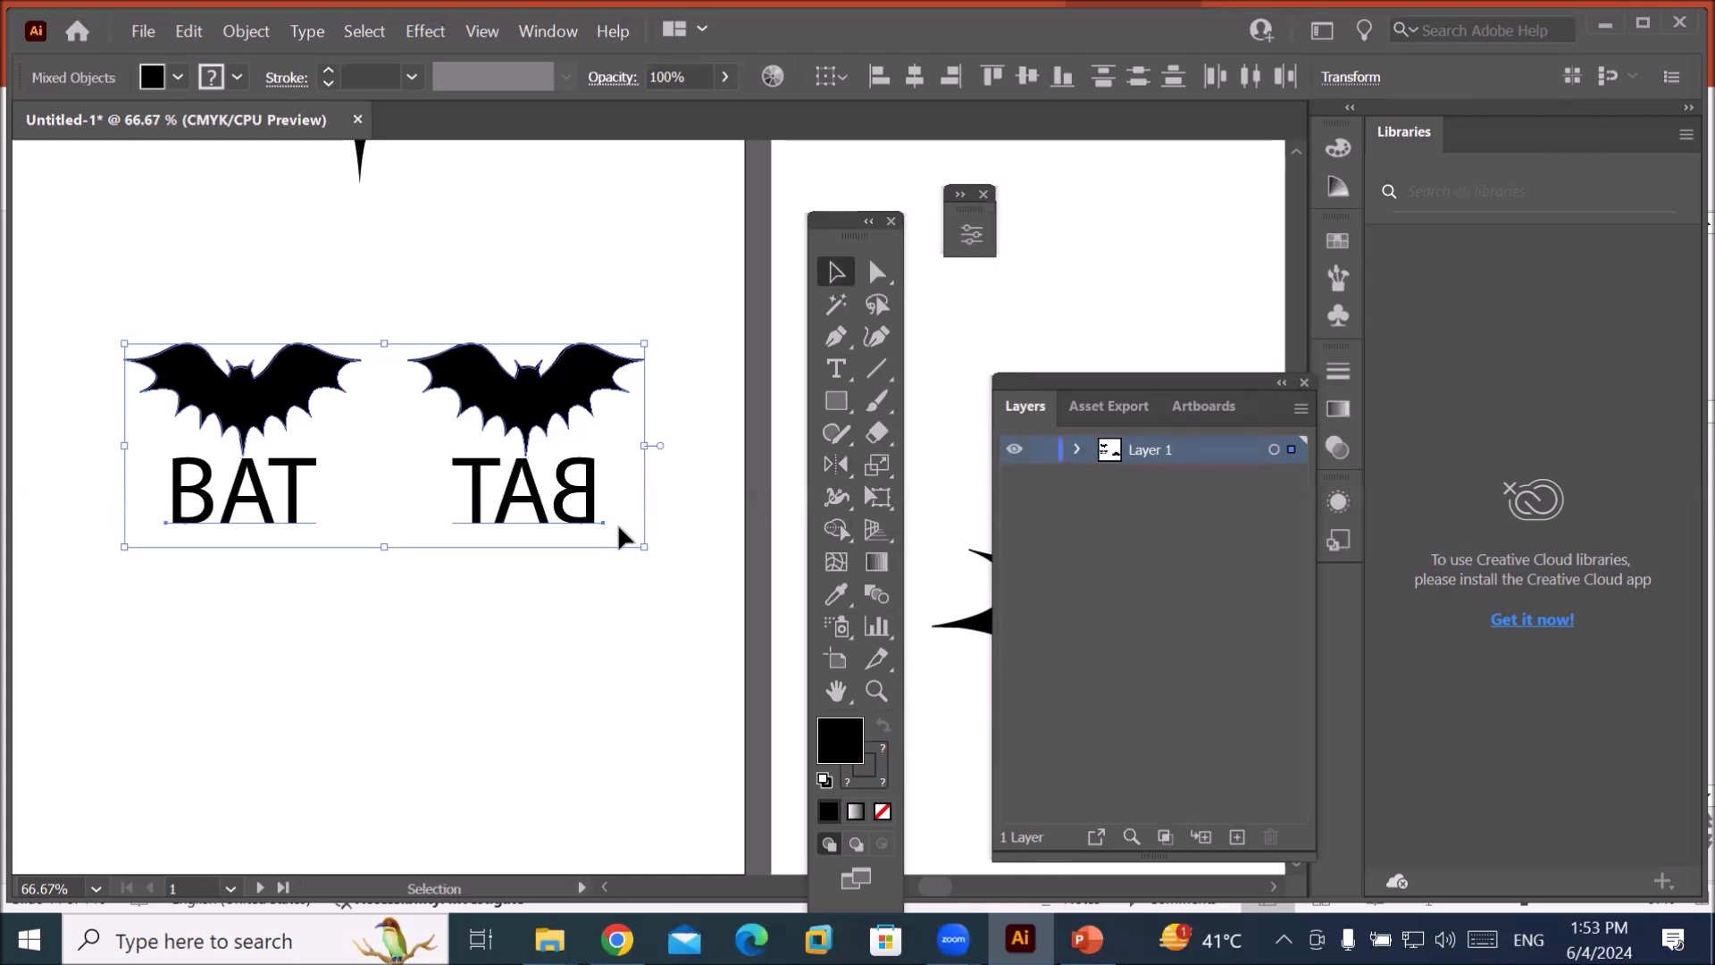
pyautogui.press('o')
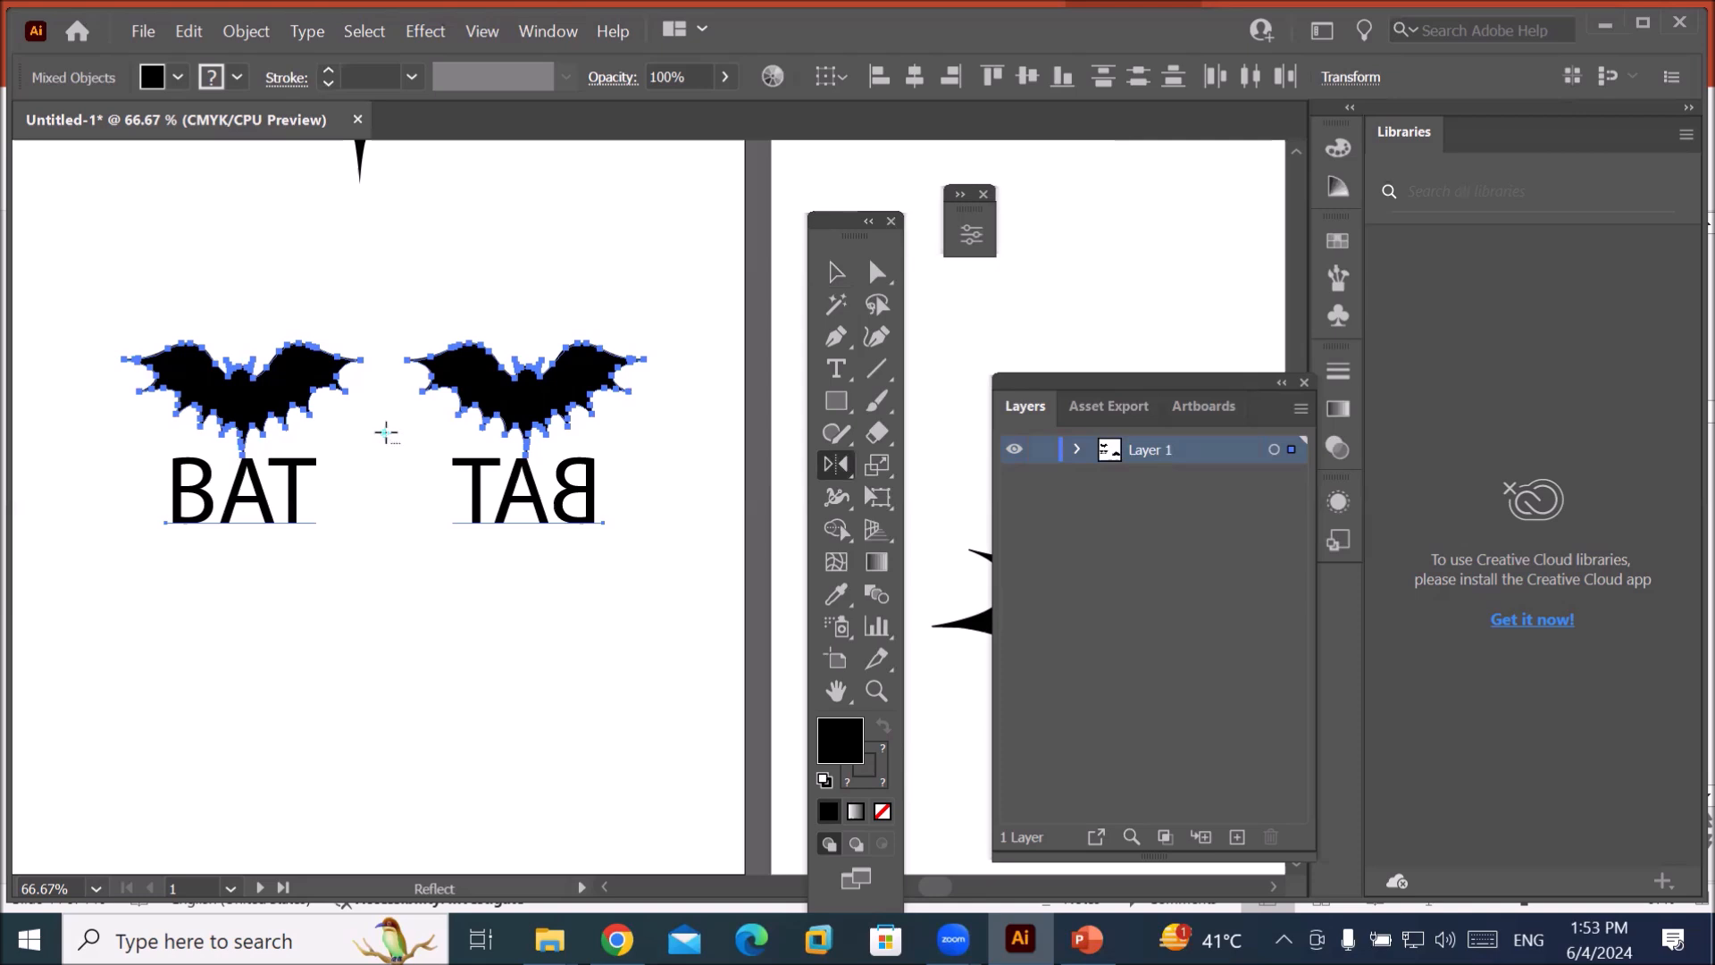
pyautogui.keyDown('alt'); pyautogui.click(378, 573); pyautogui.keyUp('alt')
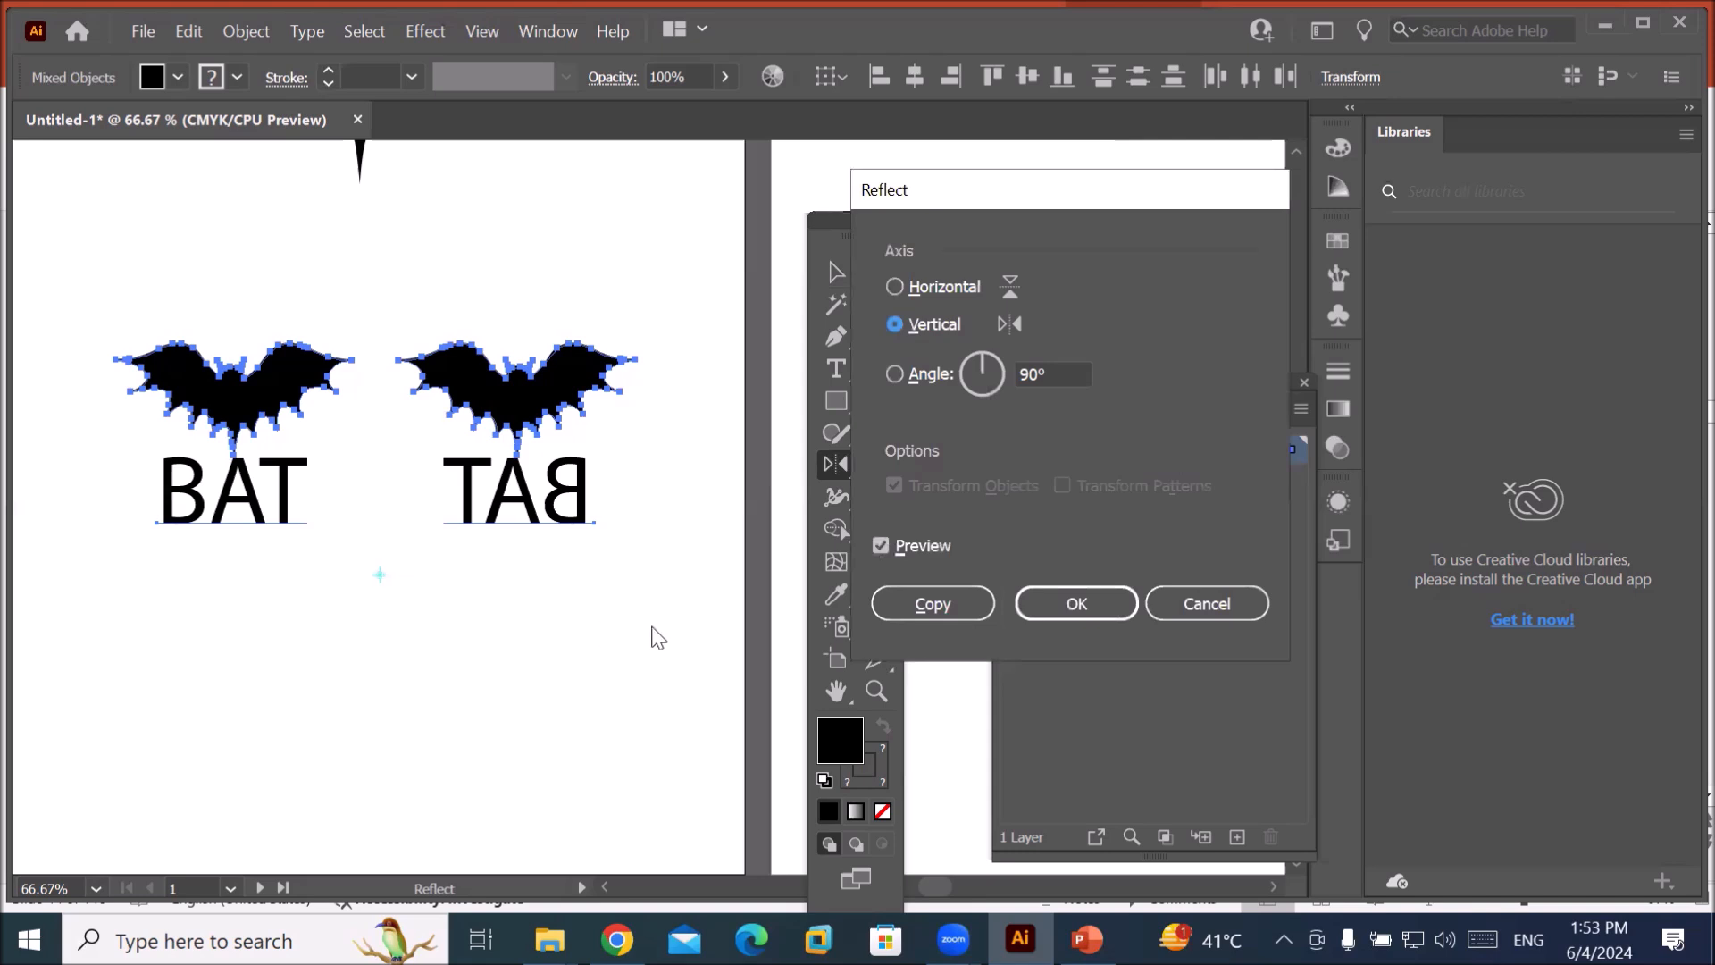
# Raise the reflection axis angle to 180° with the preview on and create the mirrored pair of bats as a copy.
pyautogui.click(1066, 375)
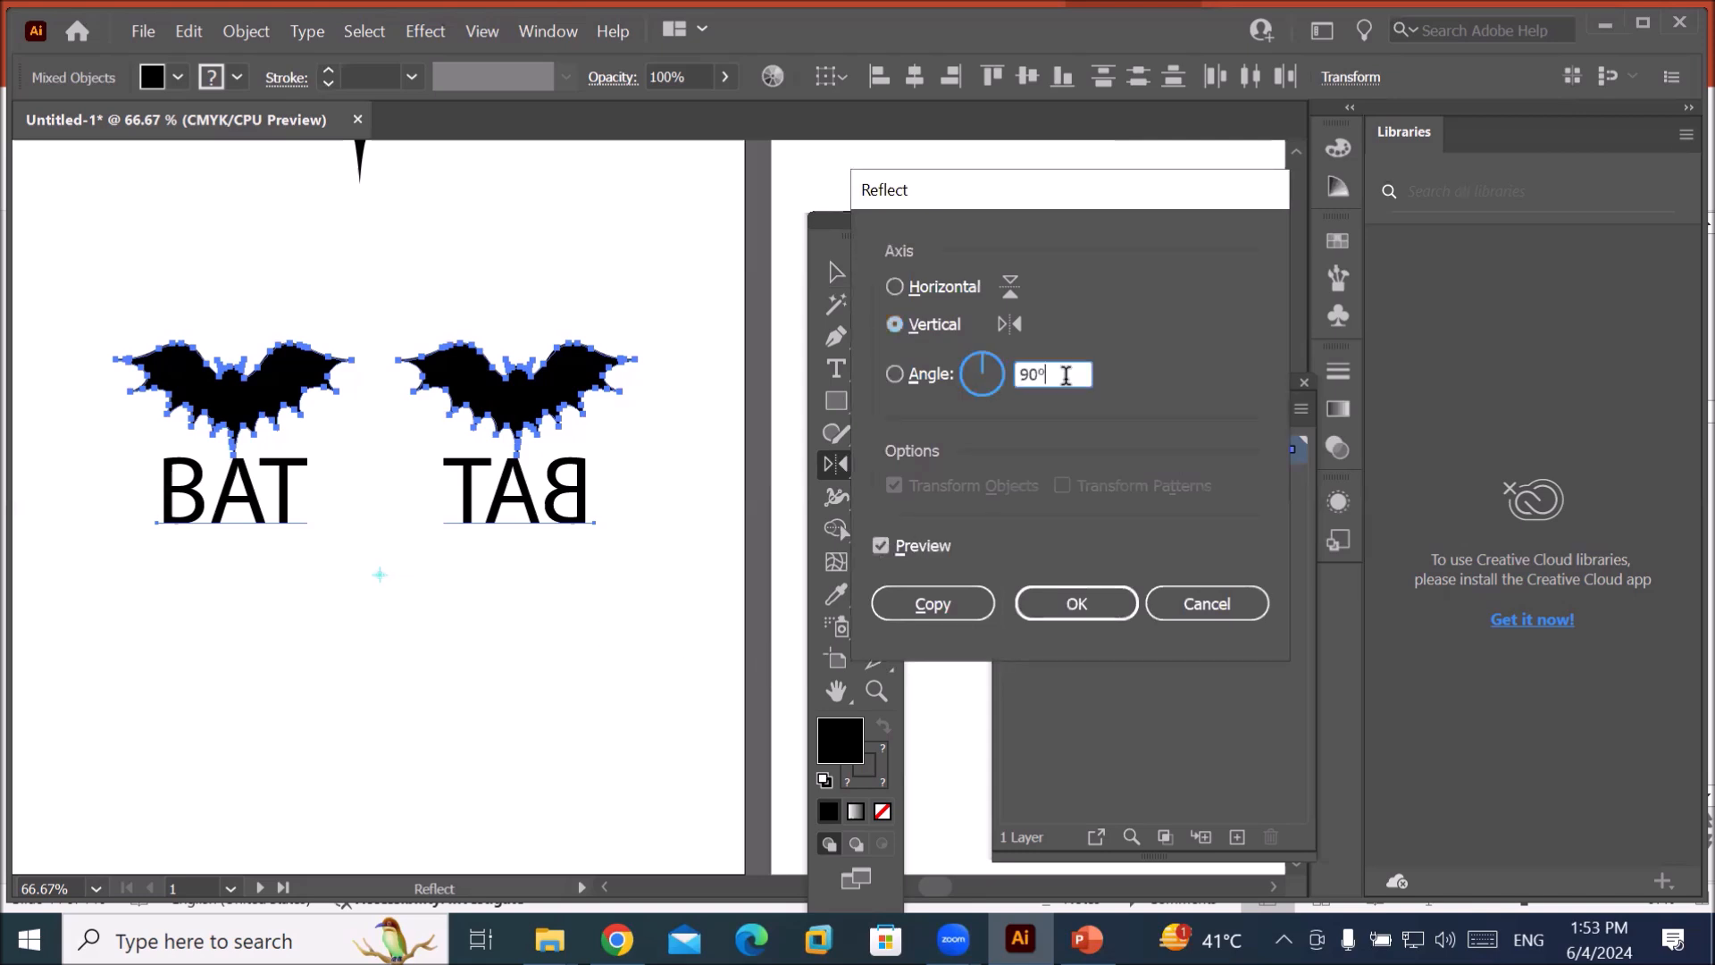
pyautogui.press('Up')
pyautogui.press('Up')
pyautogui.press('Up')
pyautogui.press('Up')
pyautogui.press('Up')
pyautogui.press('Up')
pyautogui.press('Up')
pyautogui.press('Up')
pyautogui.press('Up')
pyautogui.press('Up')
pyautogui.press('Up')
pyautogui.press('Up')
pyautogui.press('Up')
pyautogui.press('Up')
pyautogui.press('Up')
pyautogui.press('Up')
pyautogui.press('Up')
pyautogui.press('Up')
pyautogui.press('Up')
pyautogui.press('Up')
pyautogui.press('Up')
pyautogui.press('Up')
pyautogui.press('Up')
pyautogui.press('Up')
pyautogui.press('Up')
pyautogui.press('Up')
pyautogui.press('Up')
pyautogui.press('Up')
pyautogui.press('Up')
pyautogui.press('Up')
pyautogui.press('Up')
pyautogui.press('Up')
pyautogui.press('Up')
pyautogui.press('Up')
pyautogui.press('Up')
pyautogui.press('Up')
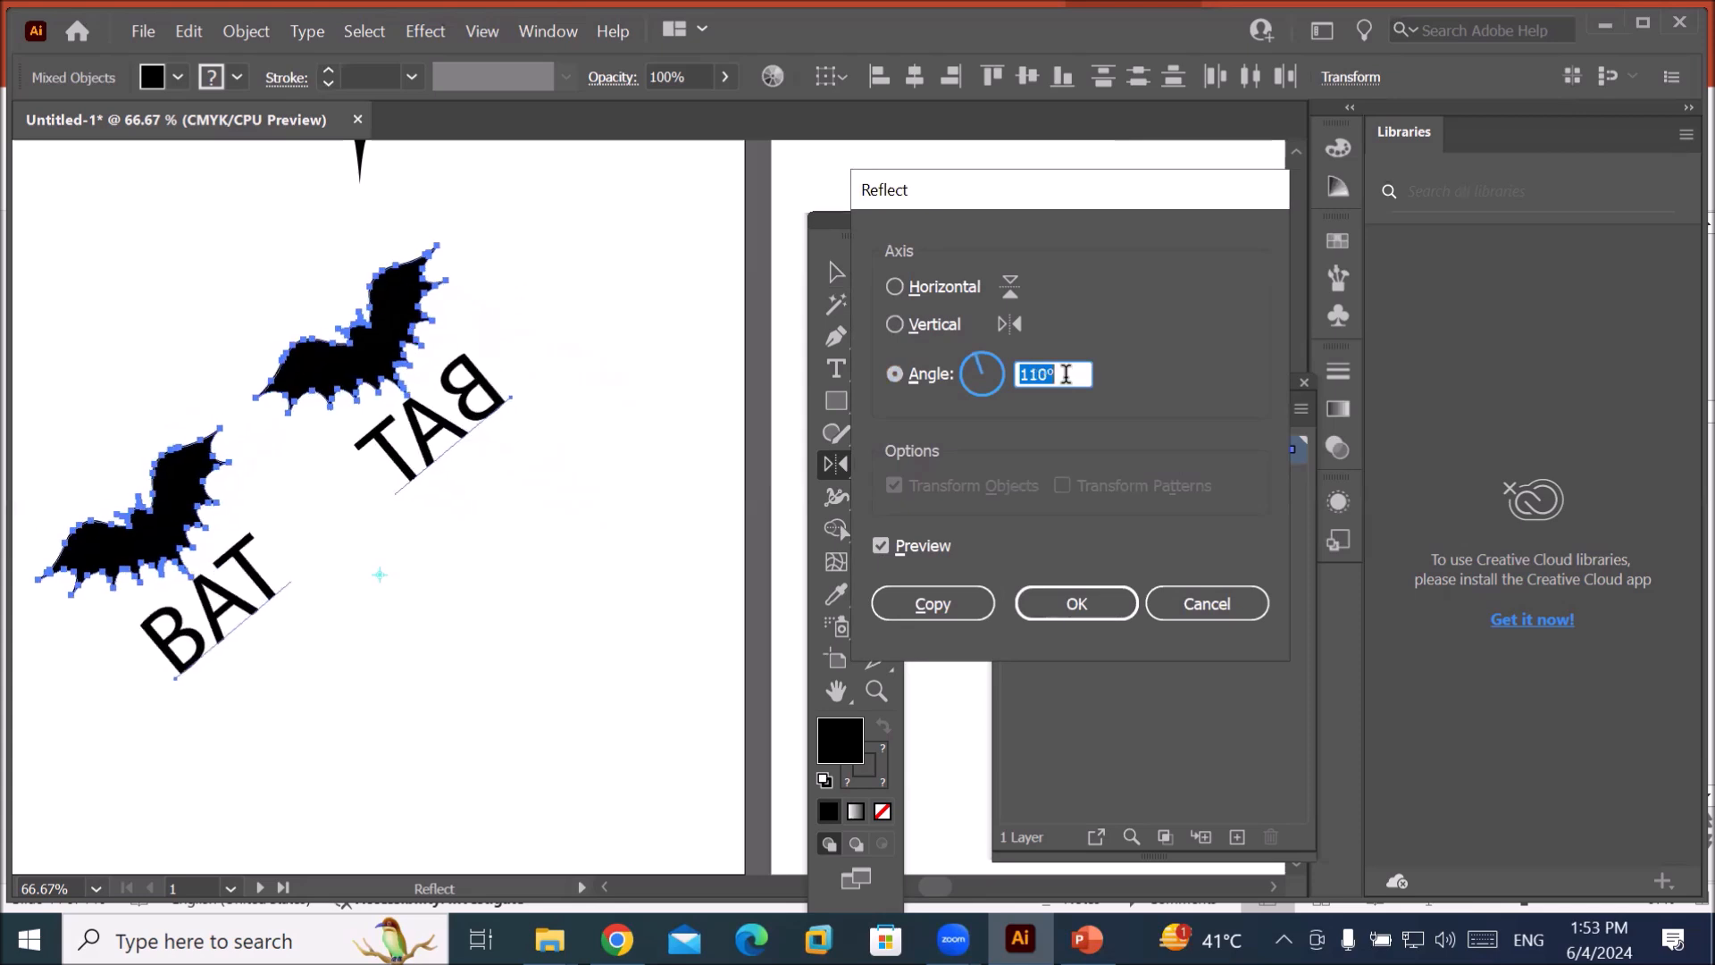
pyautogui.press('Up')
pyautogui.press('Up')
pyautogui.press('Up')
pyautogui.press('Up')
pyautogui.press('Up')
pyautogui.press('Up')
pyautogui.press('Up')
pyautogui.press('Up')
pyautogui.press('Up')
pyautogui.press('Up')
pyautogui.press('Up')
pyautogui.press('Up')
pyautogui.press('Up')
pyautogui.press('Up')
pyautogui.press('Up')
pyautogui.press('Up')
pyautogui.press('Up')
pyautogui.press('Up')
pyautogui.press('Up')
pyautogui.press('Up')
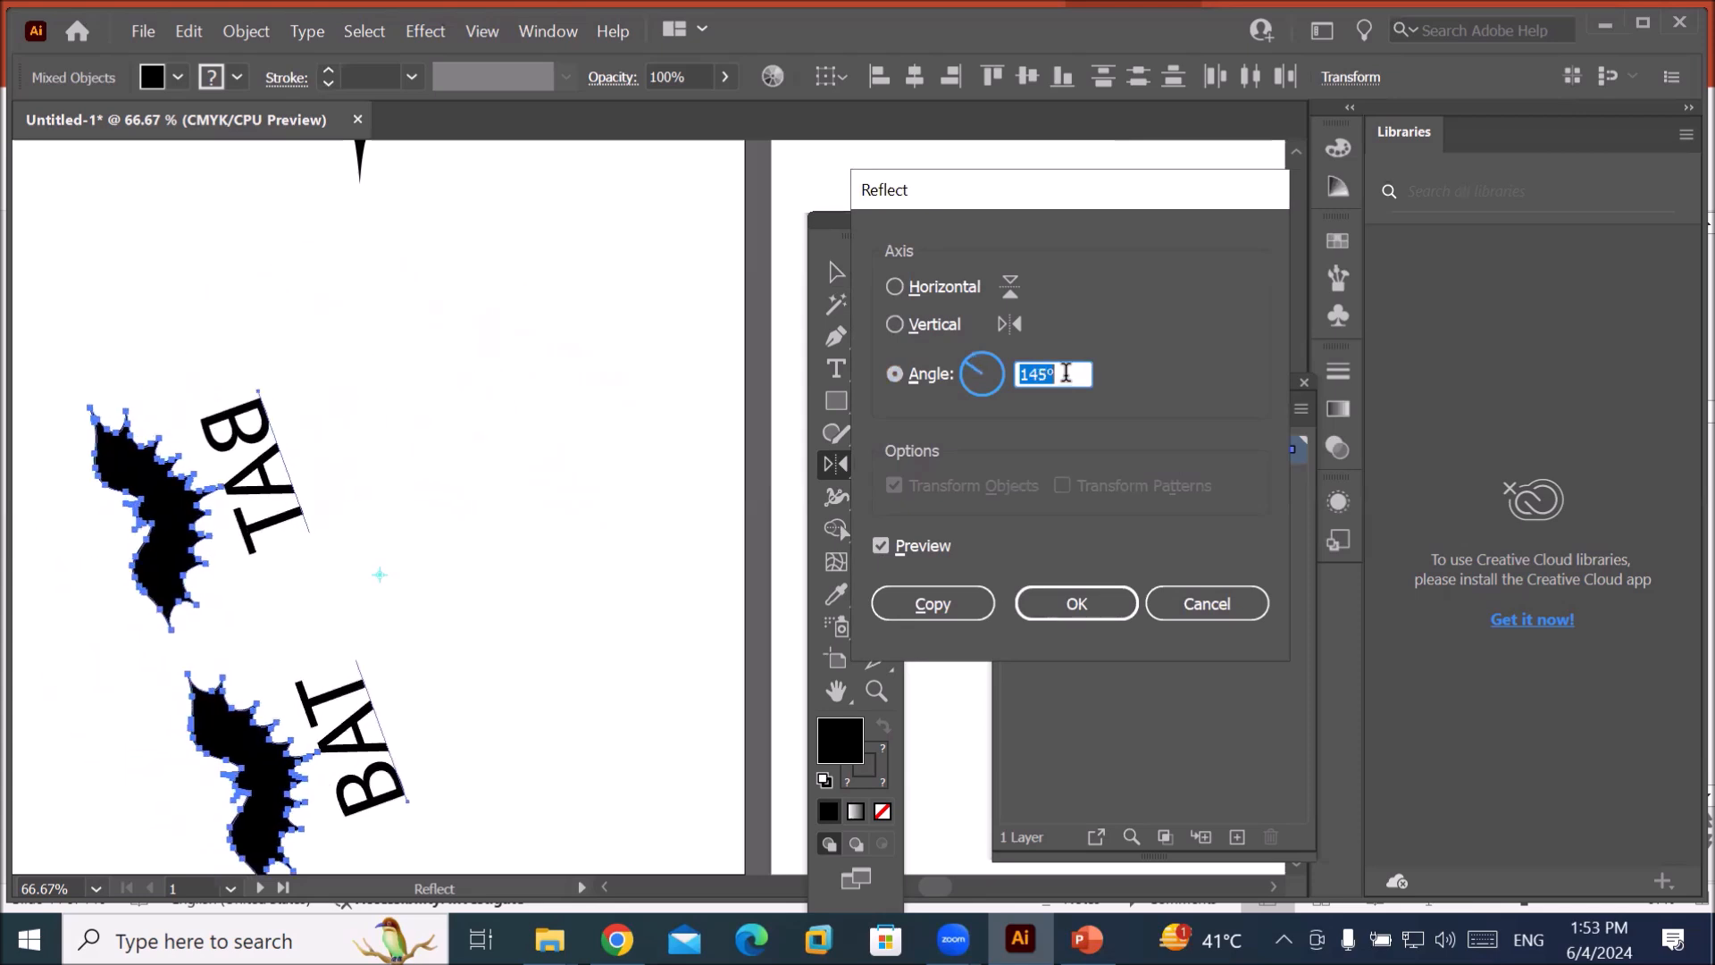
pyautogui.press('Up')
pyautogui.press('Up')
pyautogui.press('Up')
pyautogui.press('Up')
pyautogui.press('Up')
pyautogui.press('Up')
pyautogui.press('Up')
pyautogui.press('Up')
pyautogui.press('Up')
pyautogui.press('Up')
pyautogui.press('Up')
pyautogui.press('Up')
pyautogui.press('Up')
pyautogui.press('Up')
pyautogui.press('Up')
pyautogui.press('Up')
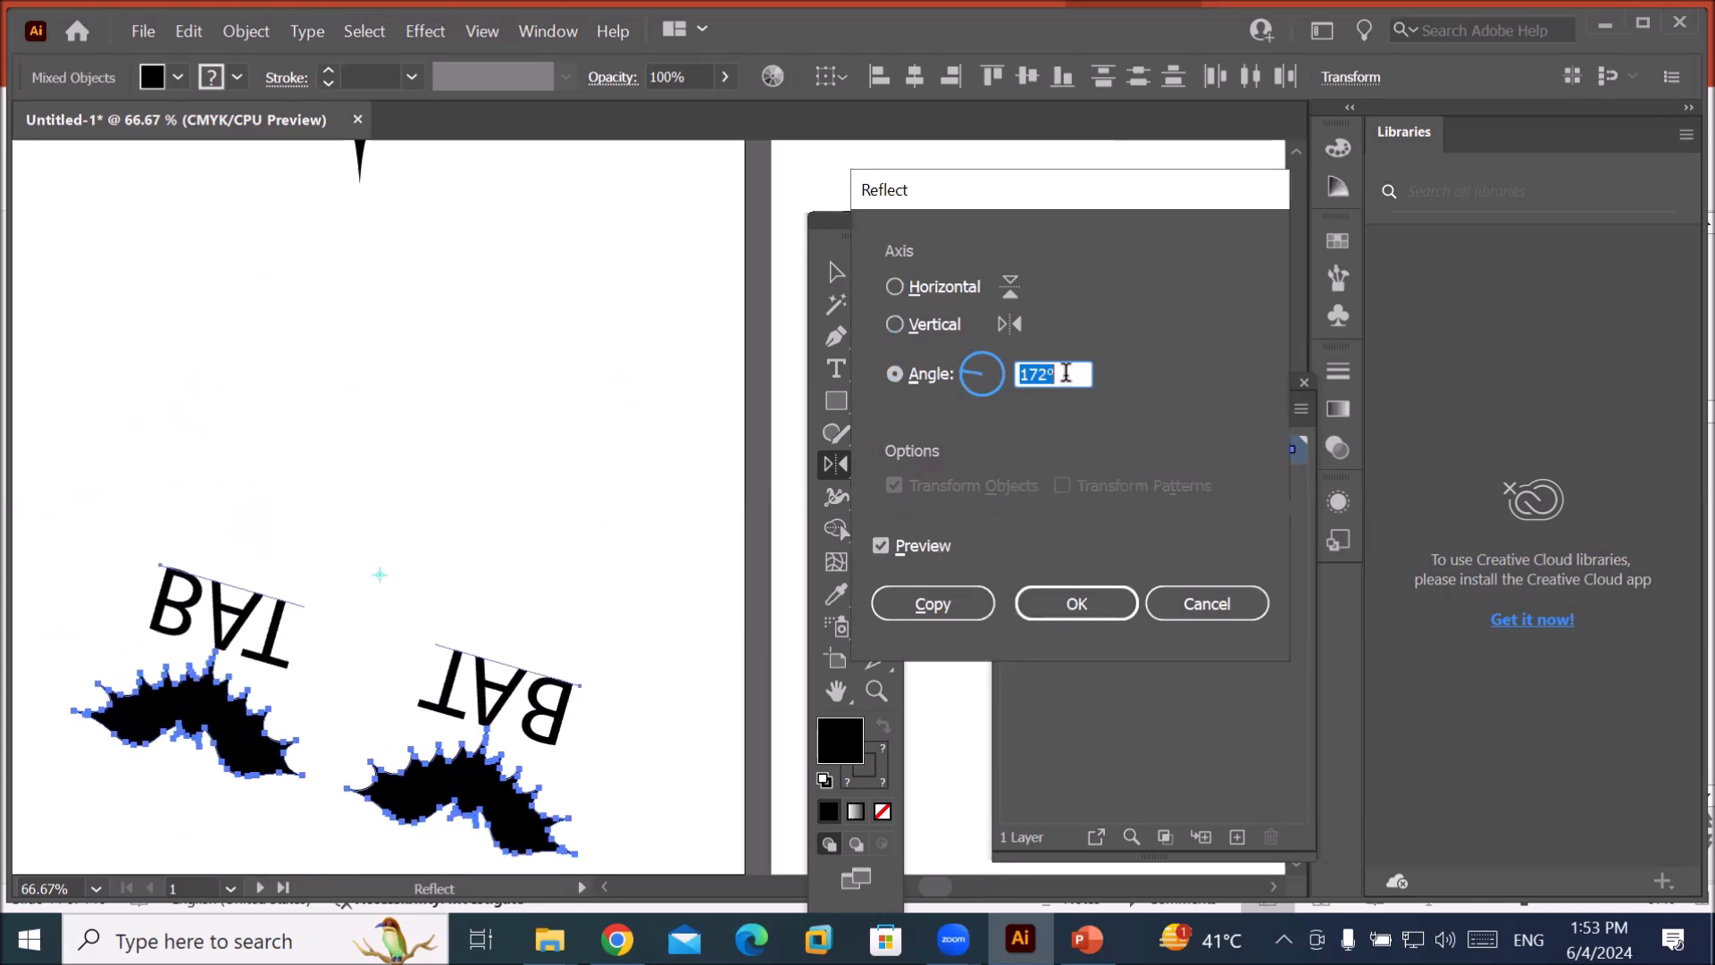
pyautogui.press('Down')
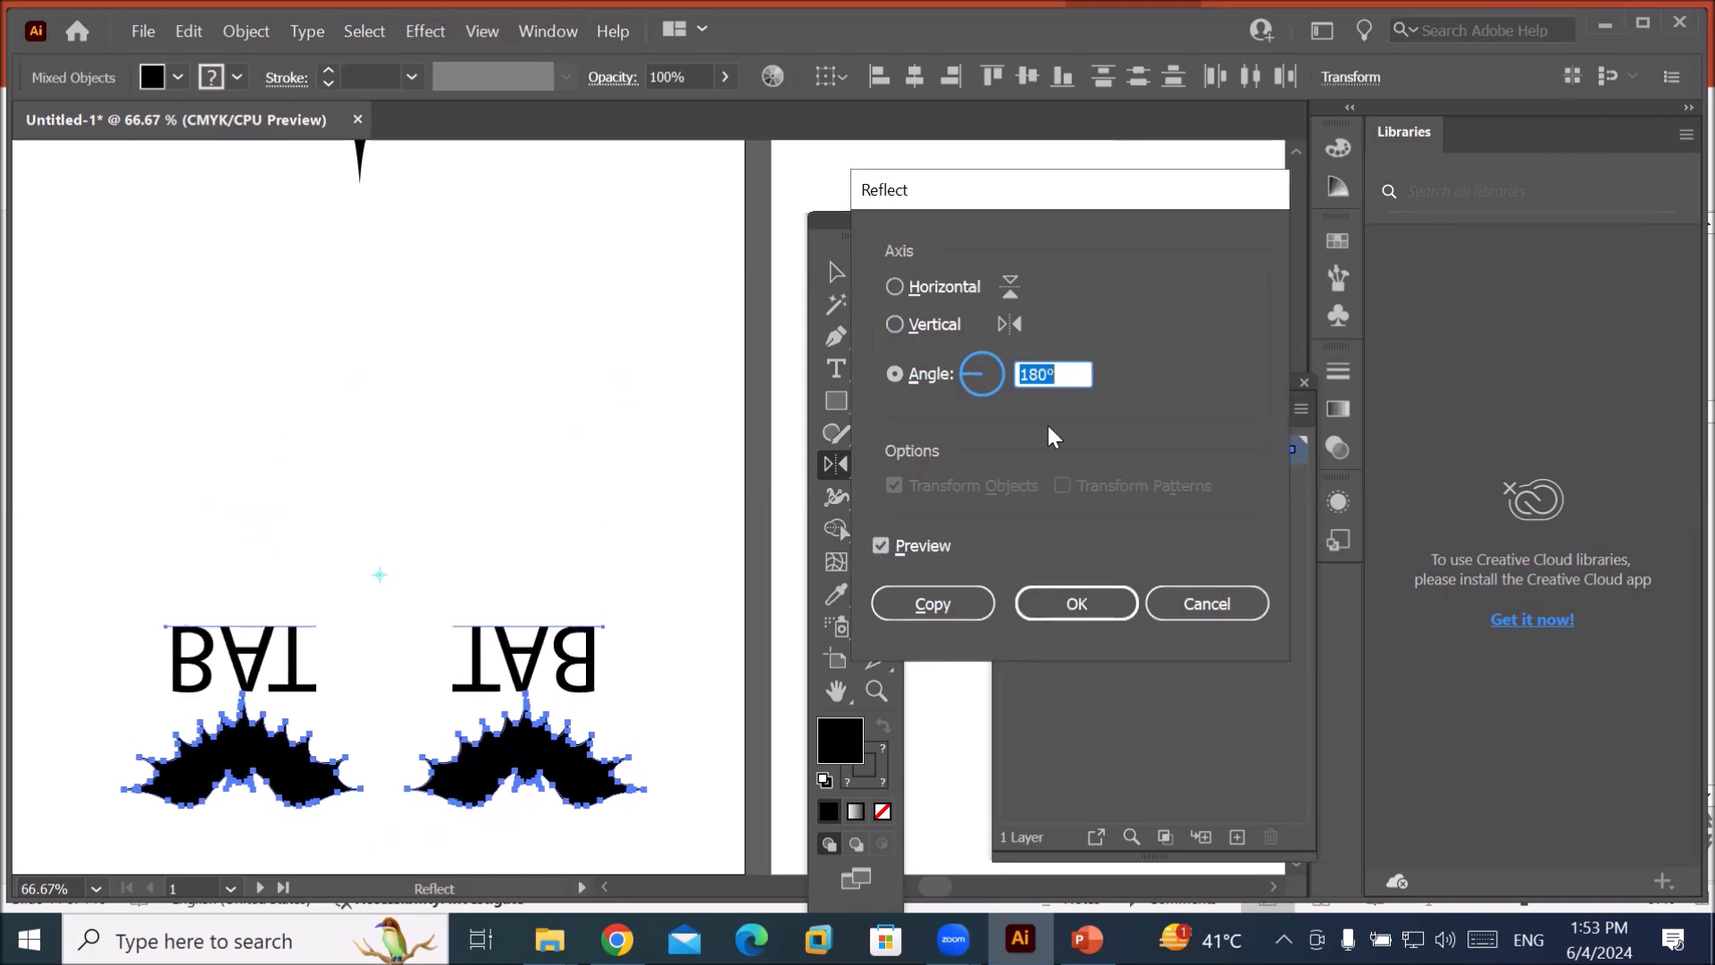
pyautogui.click(941, 592)
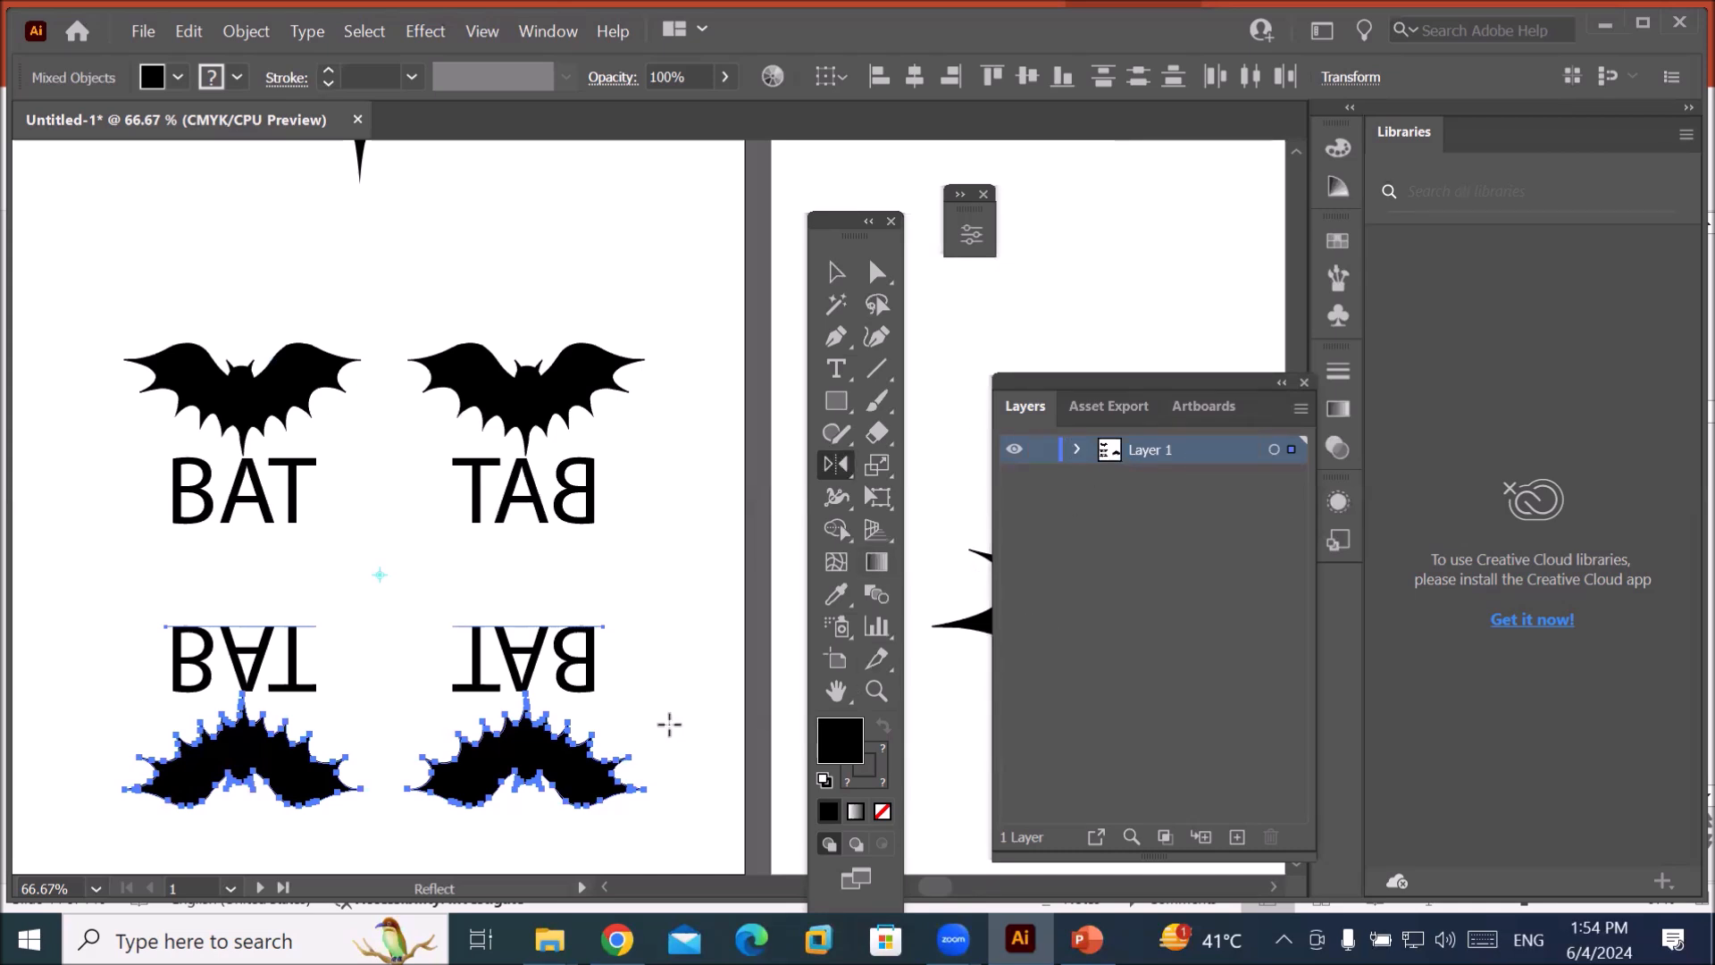
# Start placing an image for the empty artboard below the bats and browse to the Downloads folder.
pyautogui.press('space')
pyautogui.moveTo(652, 718); pyautogui.dragTo(629, 211)
pyautogui.moveTo(519, 542); pyautogui.dragTo(574, 406)
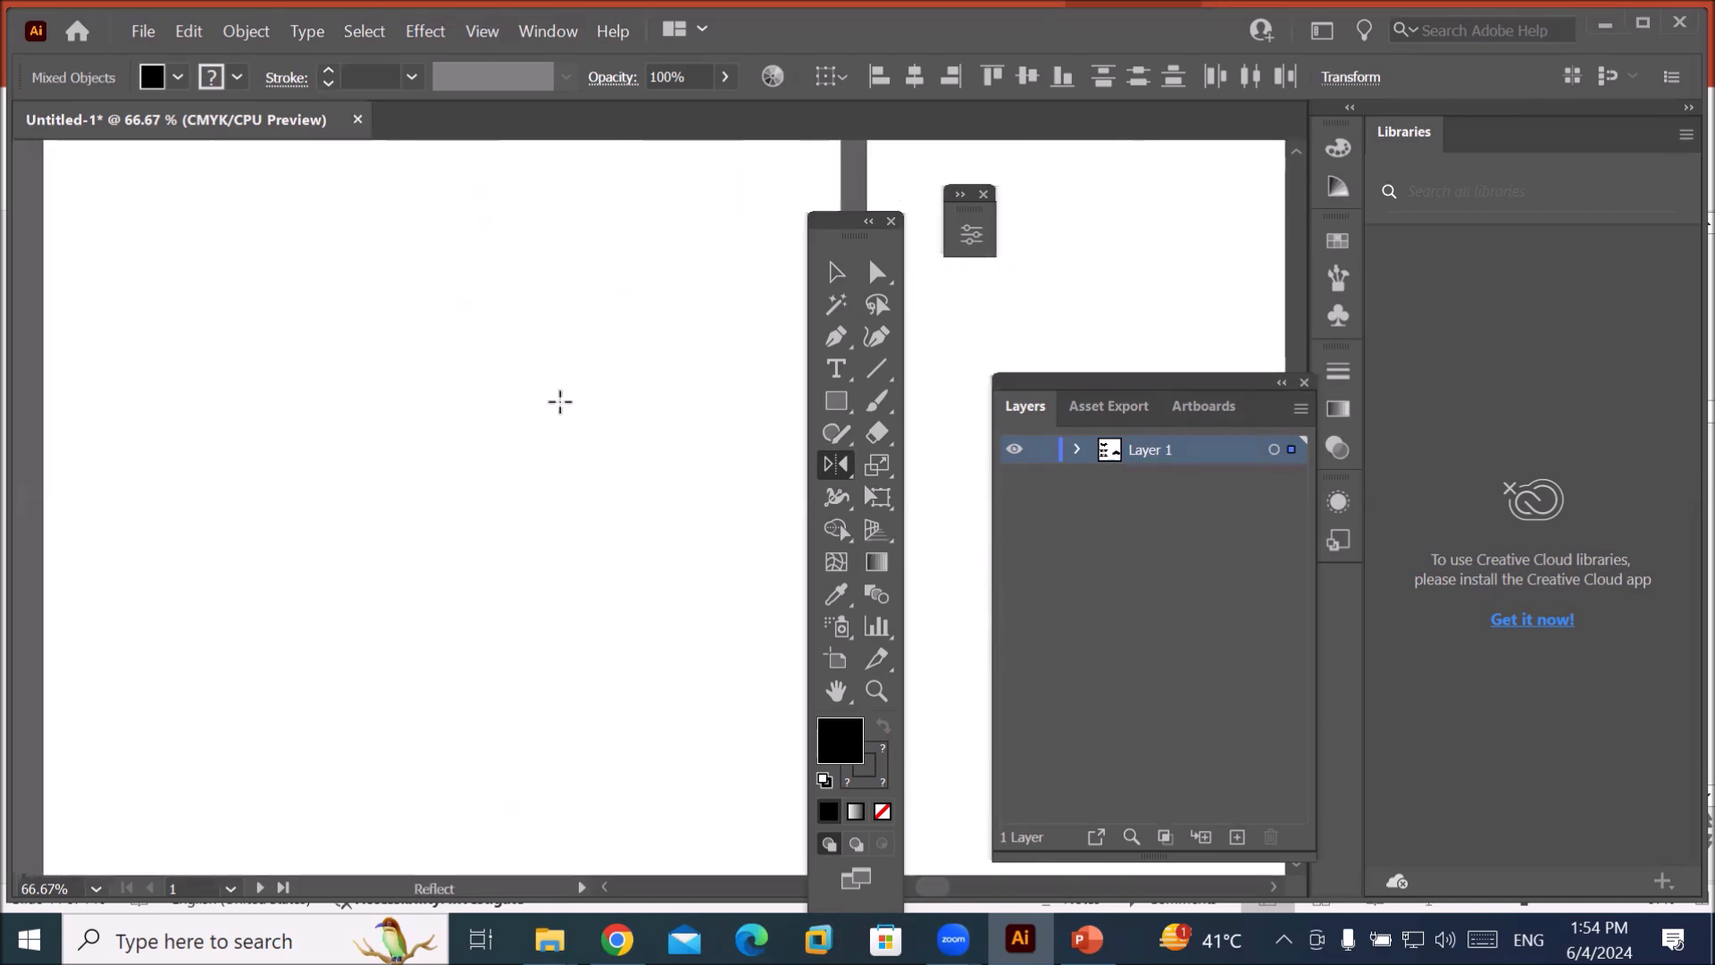
pyautogui.scroll(-2, 560, 402)
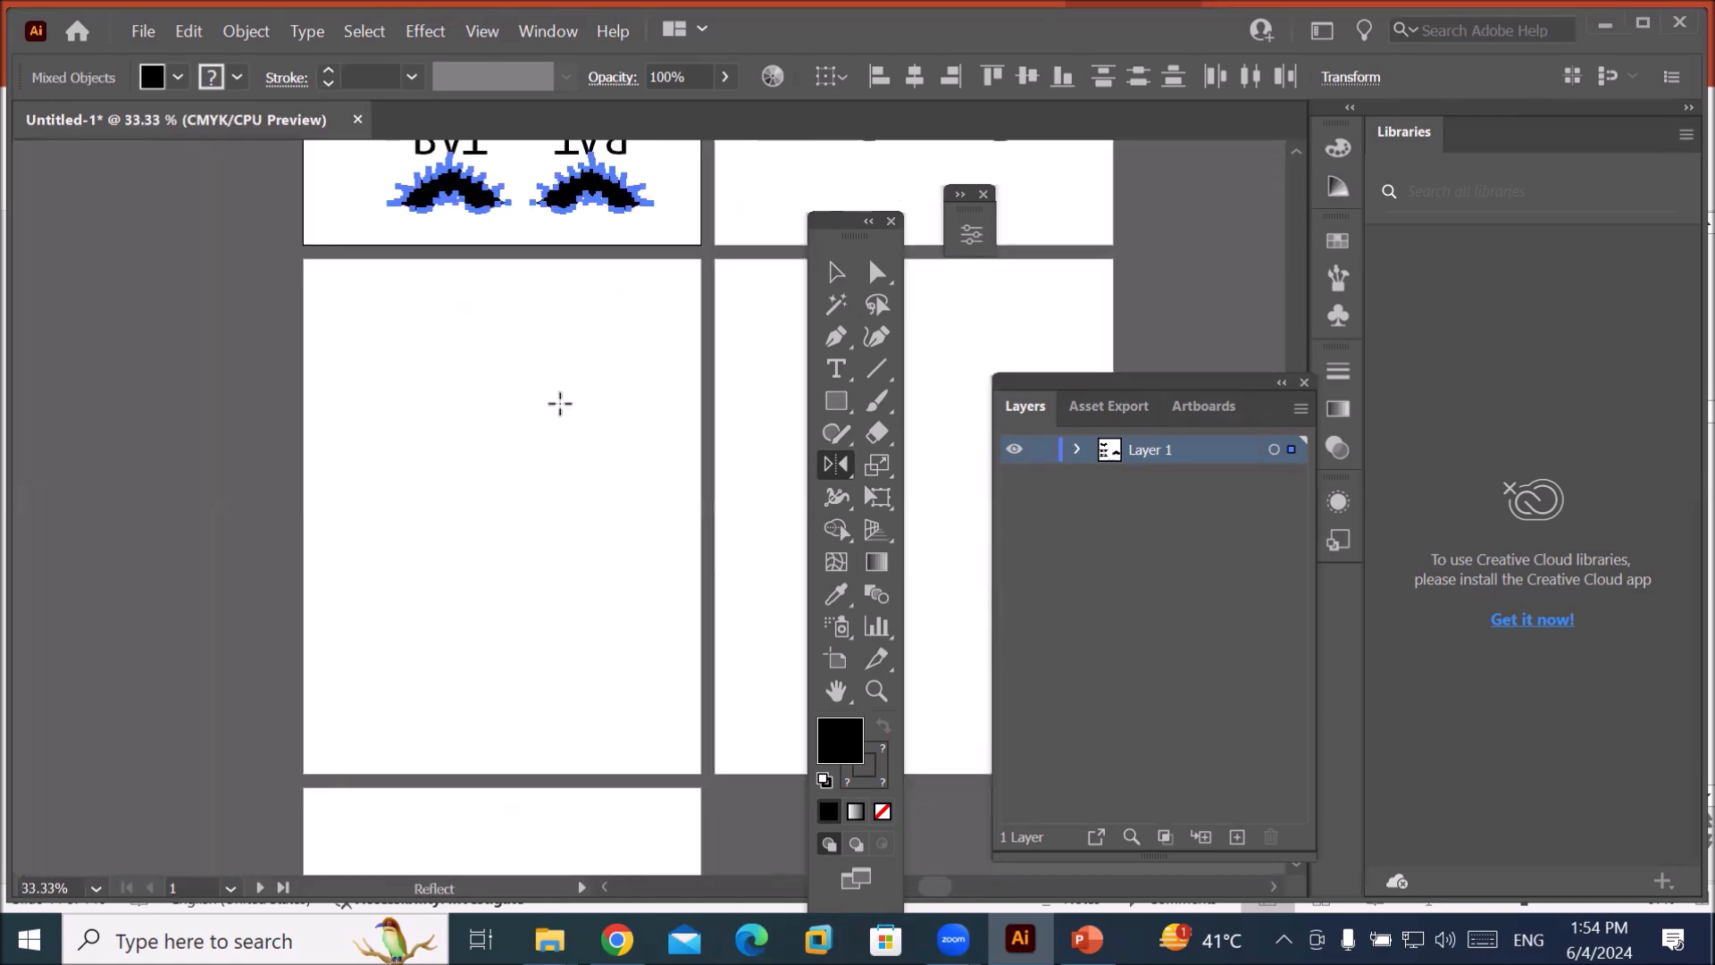
pyautogui.click(143, 33)
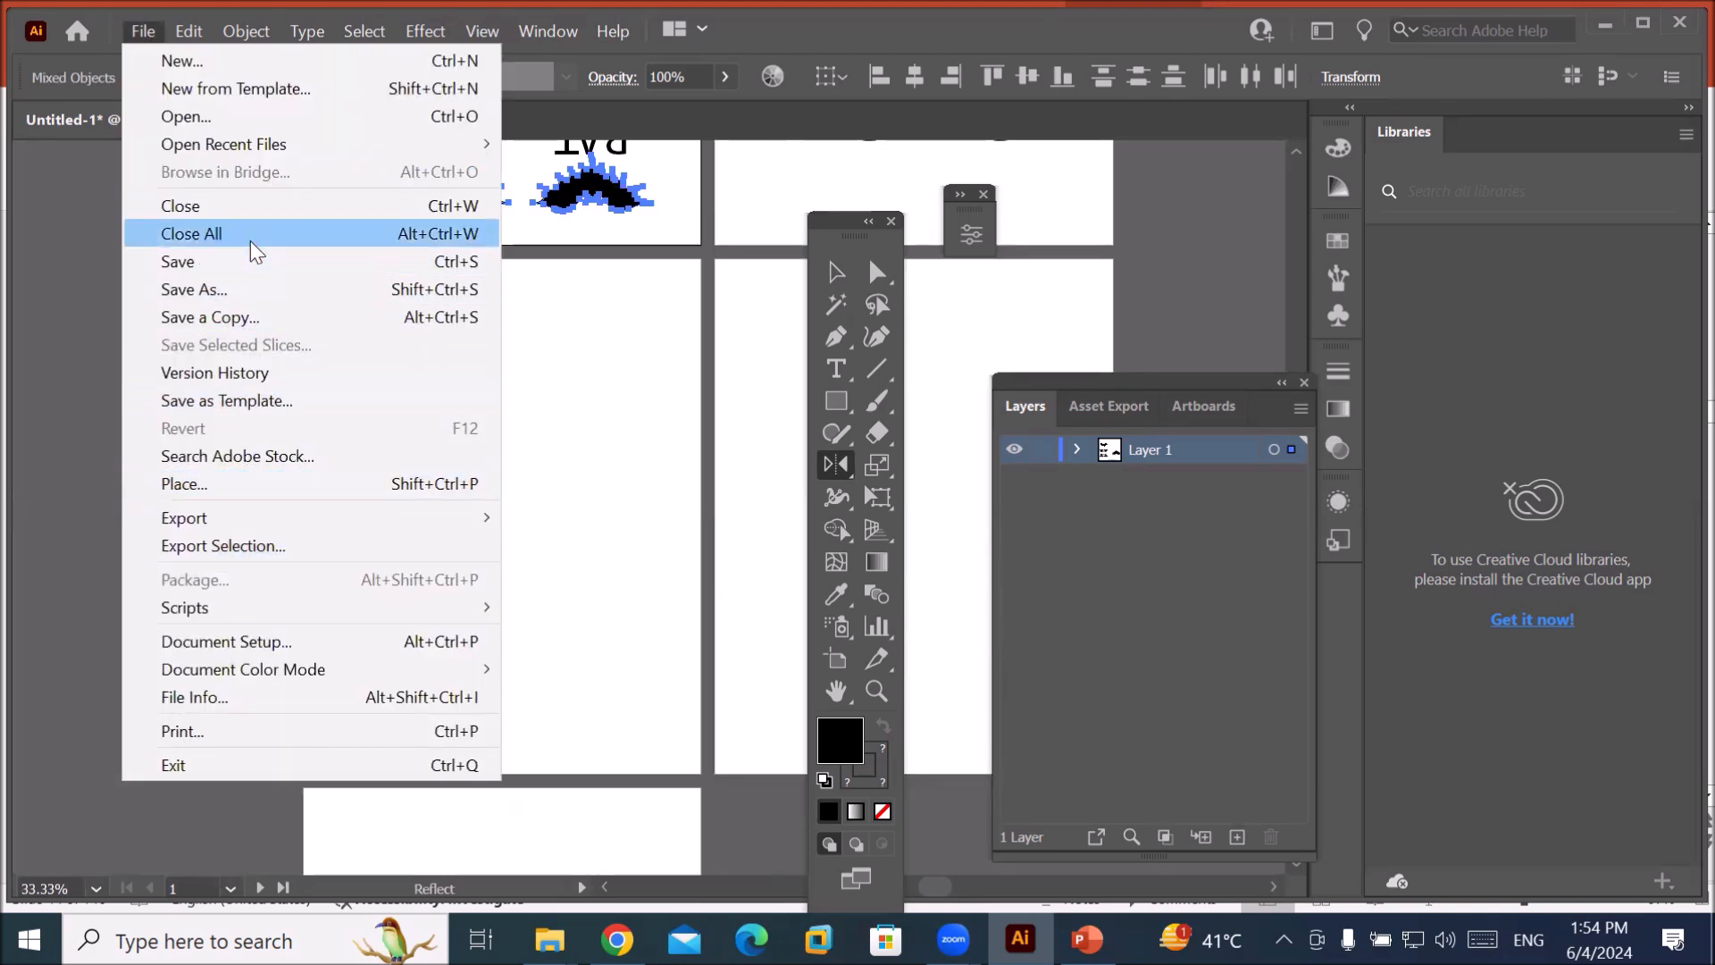
pyautogui.click(243, 477)
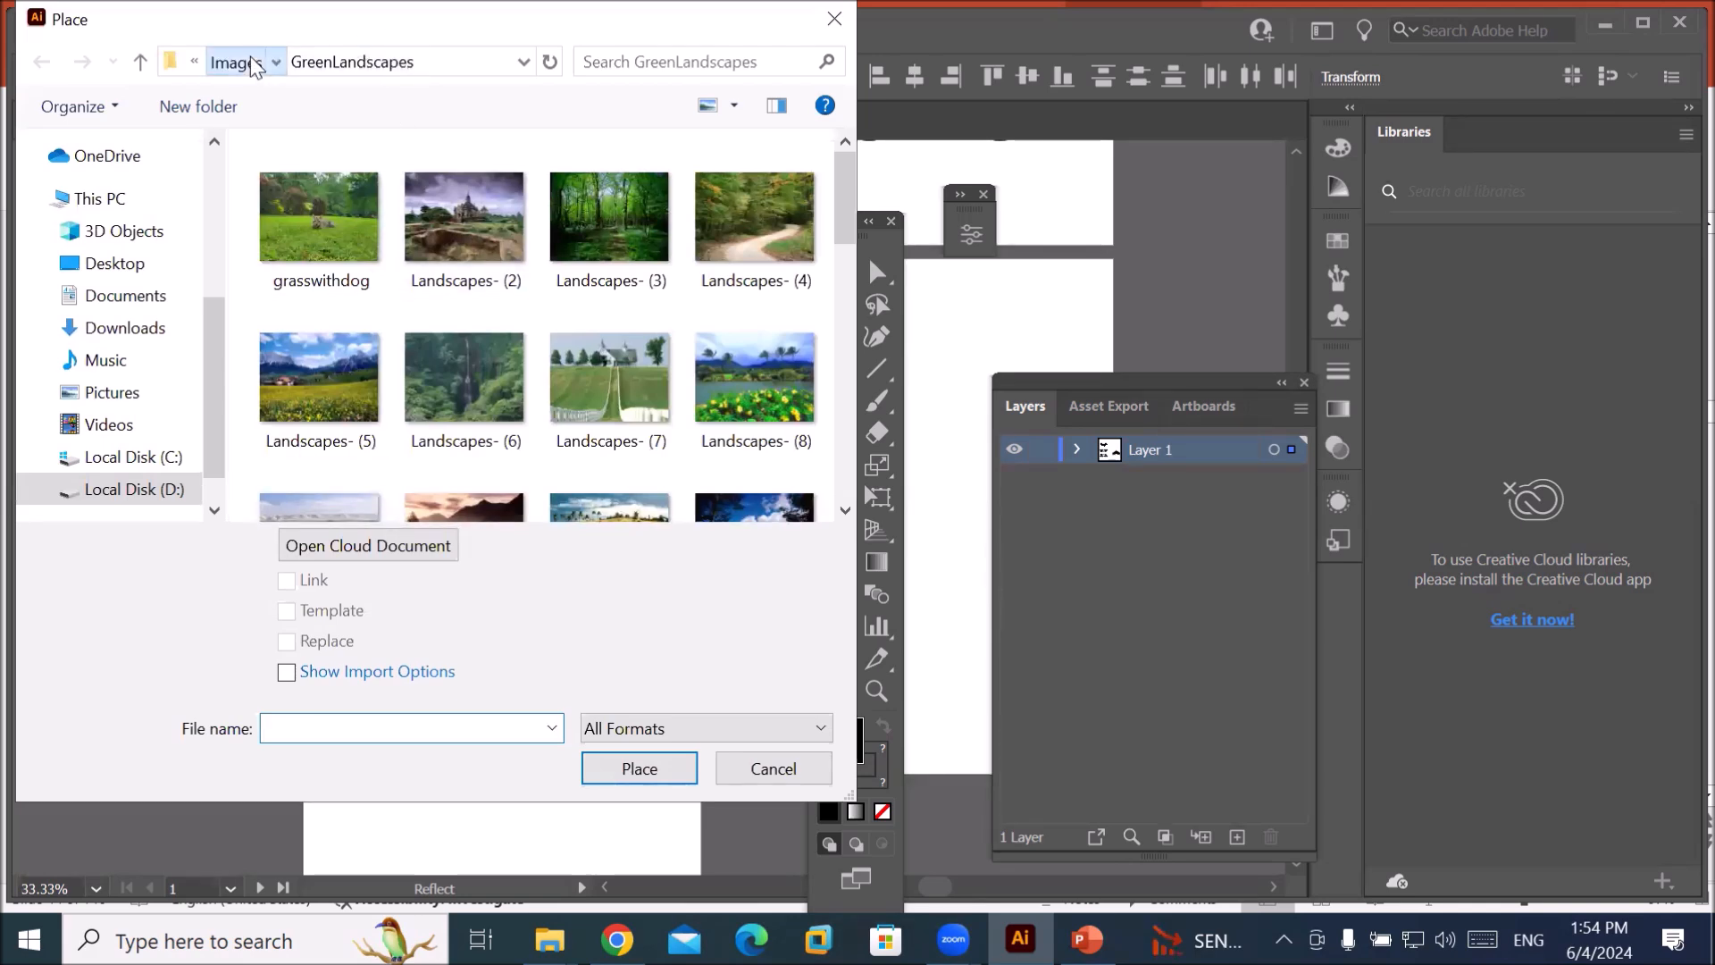
pyautogui.click(253, 64)
pyautogui.scroll(-1, 626, 424)
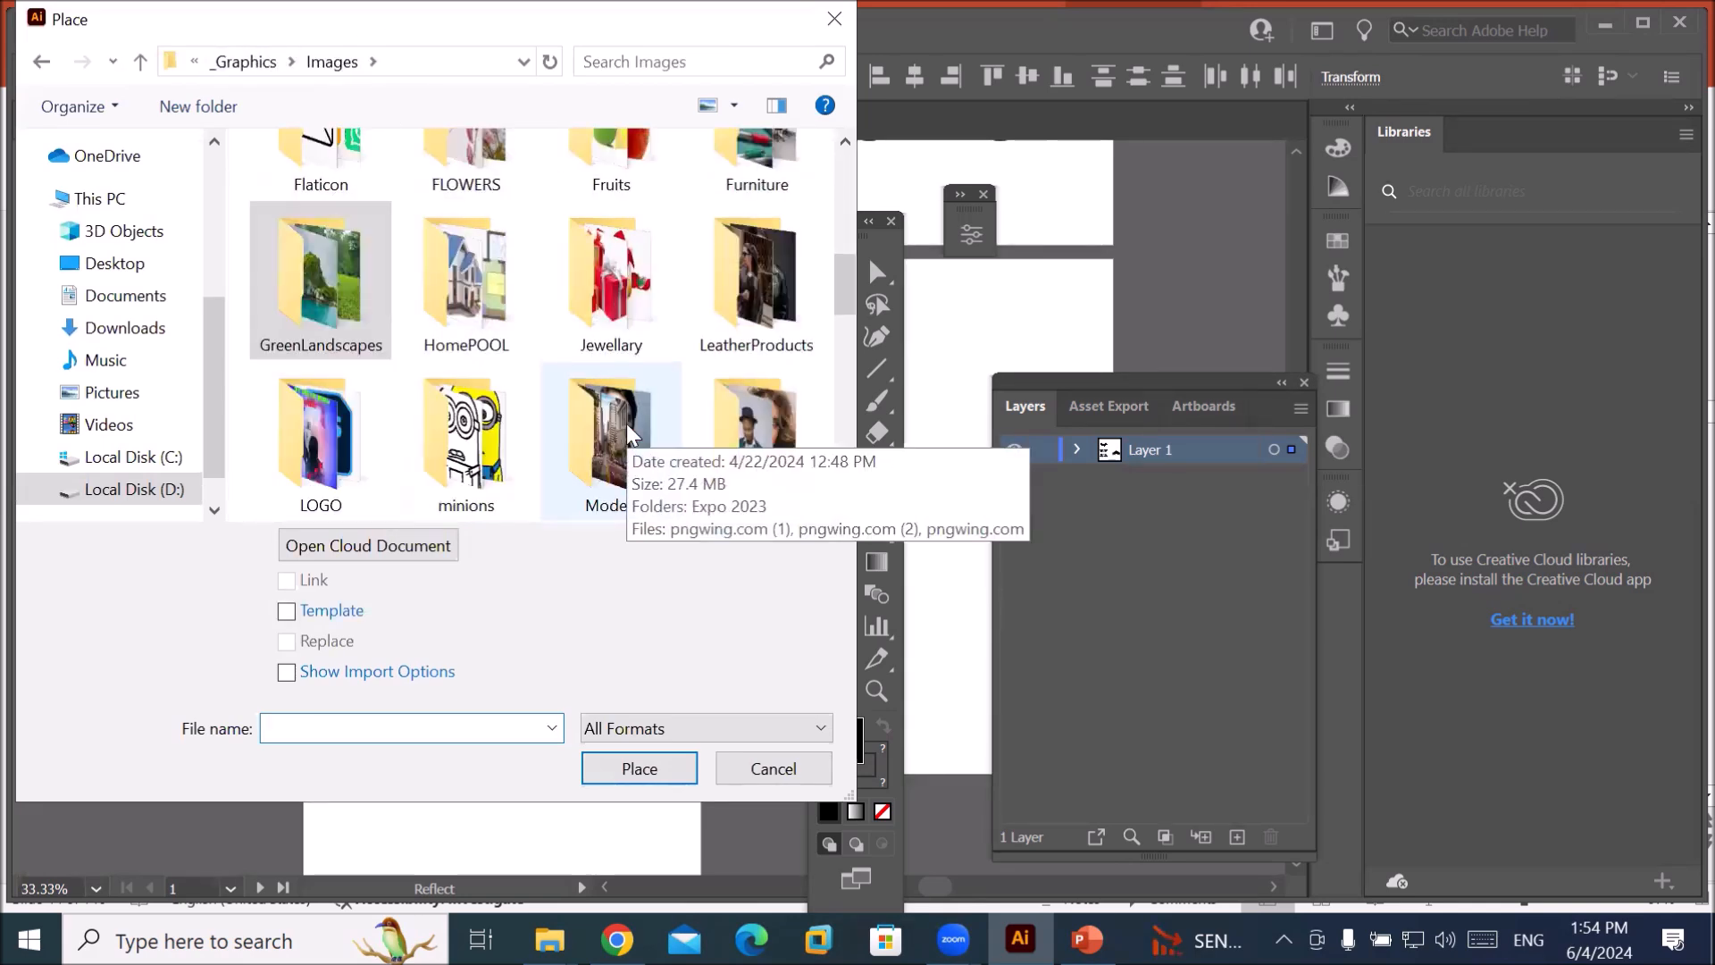
pyautogui.scroll(5, 625, 423)
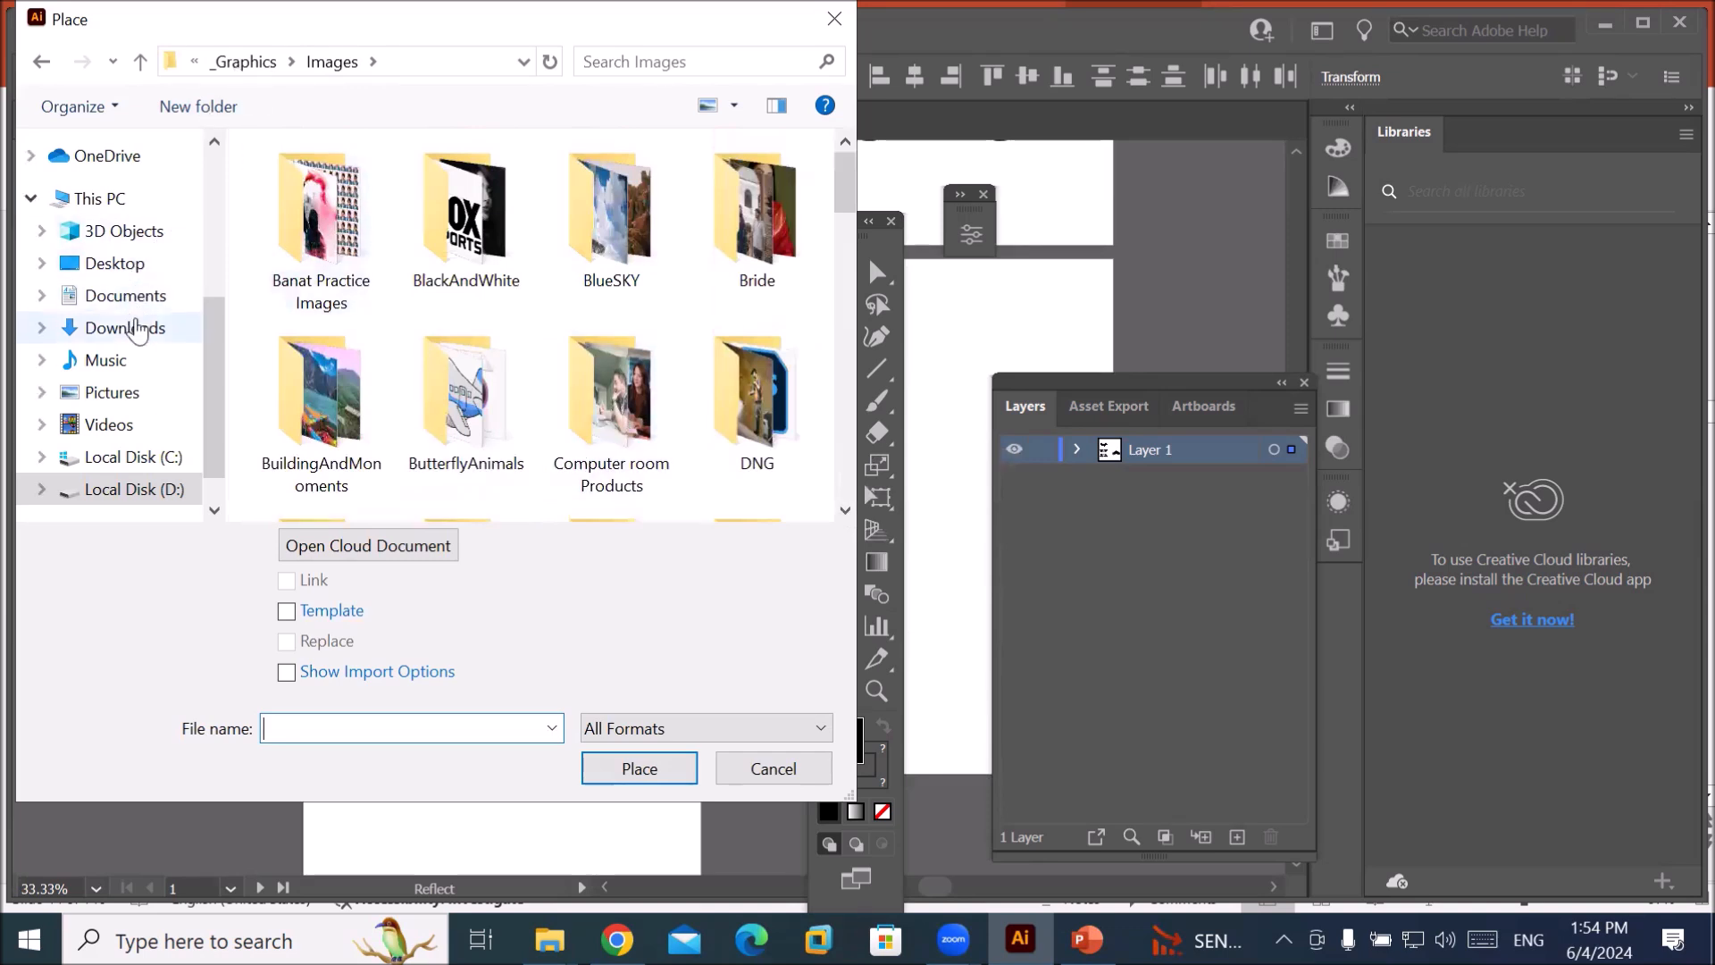
pyautogui.click(138, 327)
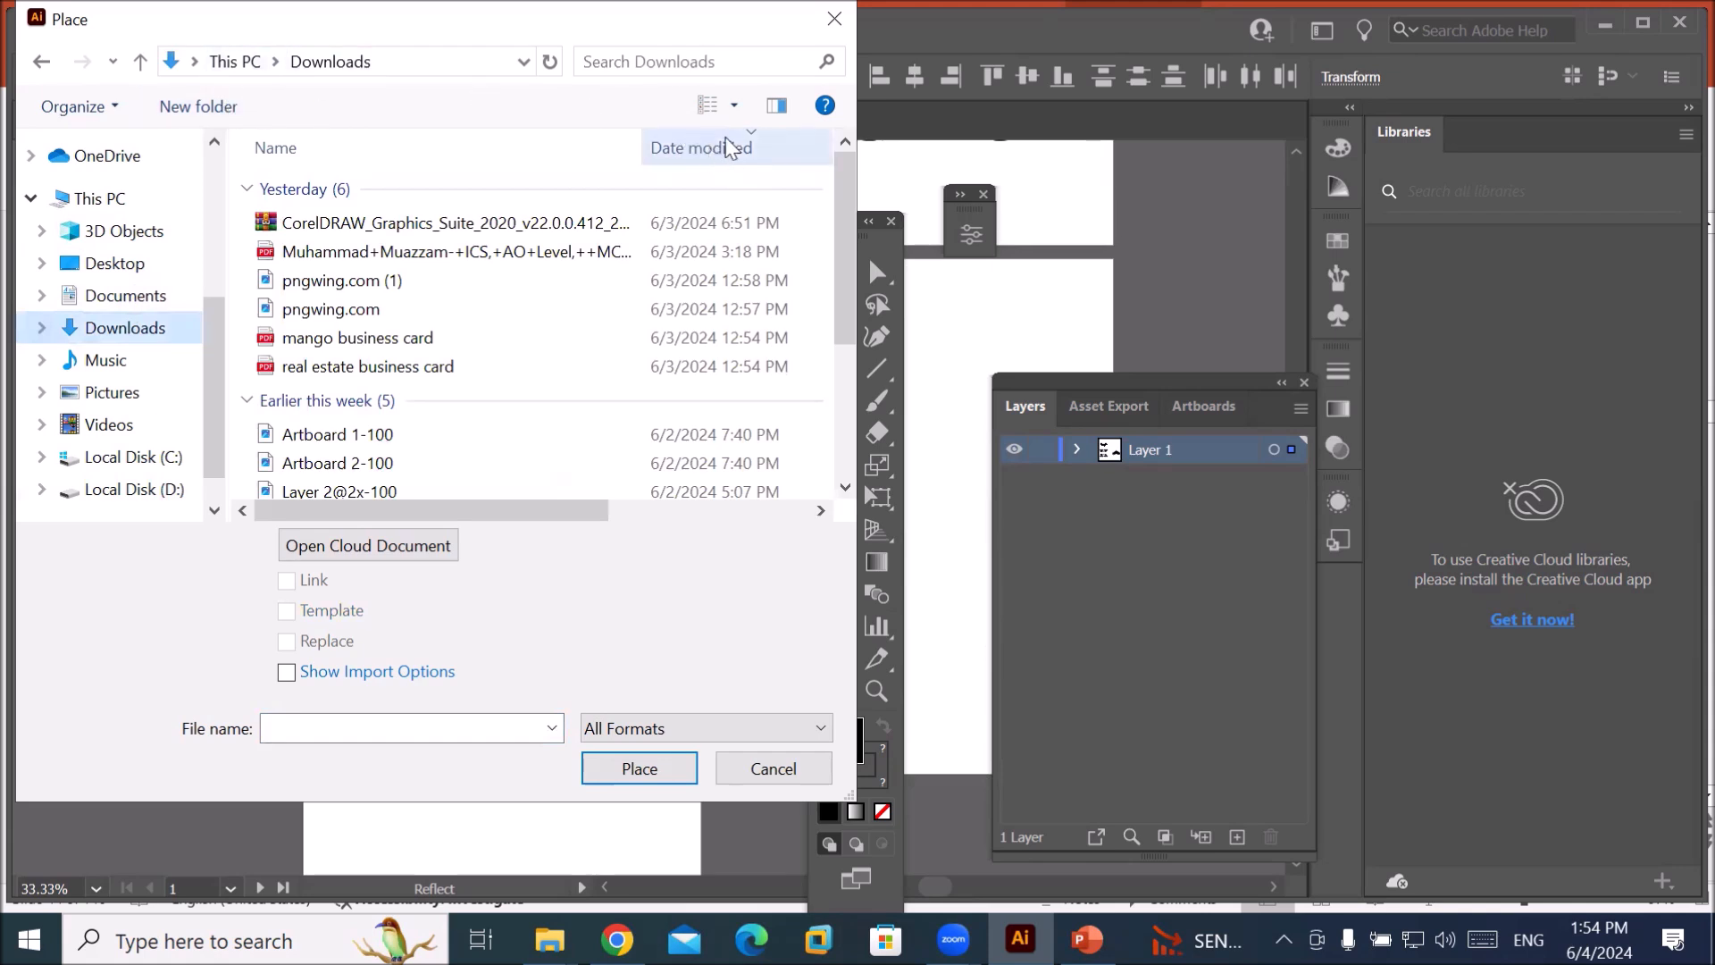
# Show the files as large icons and place the linked jeep image pngwing.com (1) on the empty artboard's upper half.
pyautogui.click(734, 107)
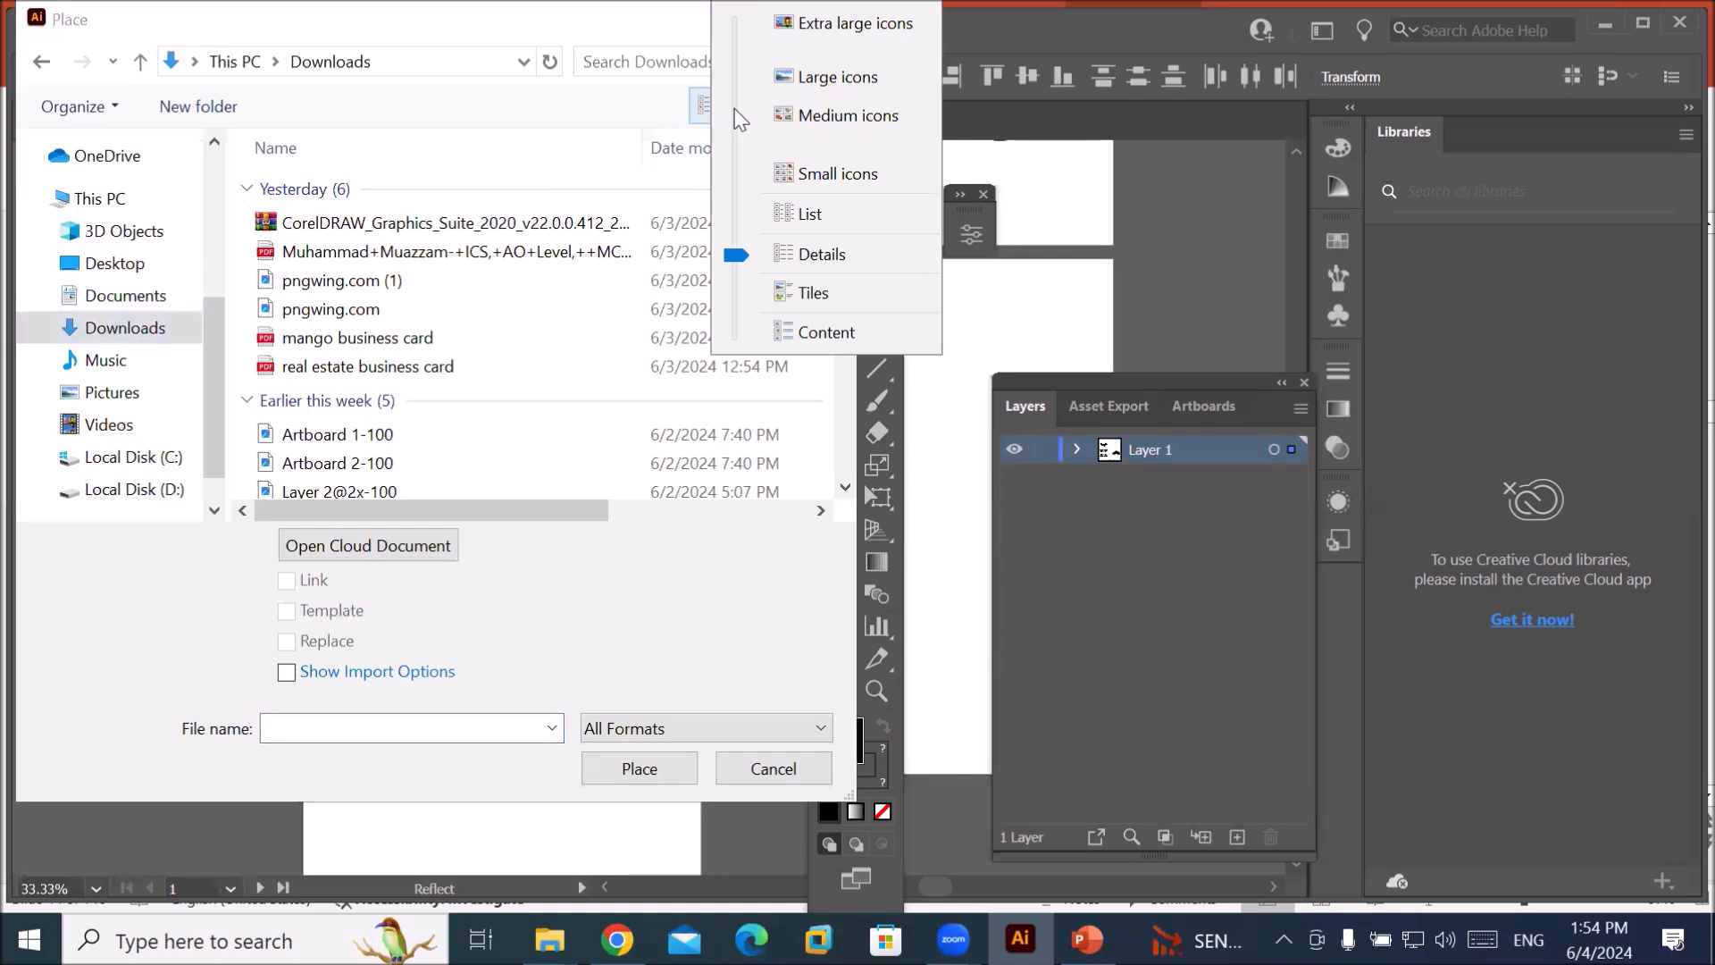
pyautogui.click(838, 77)
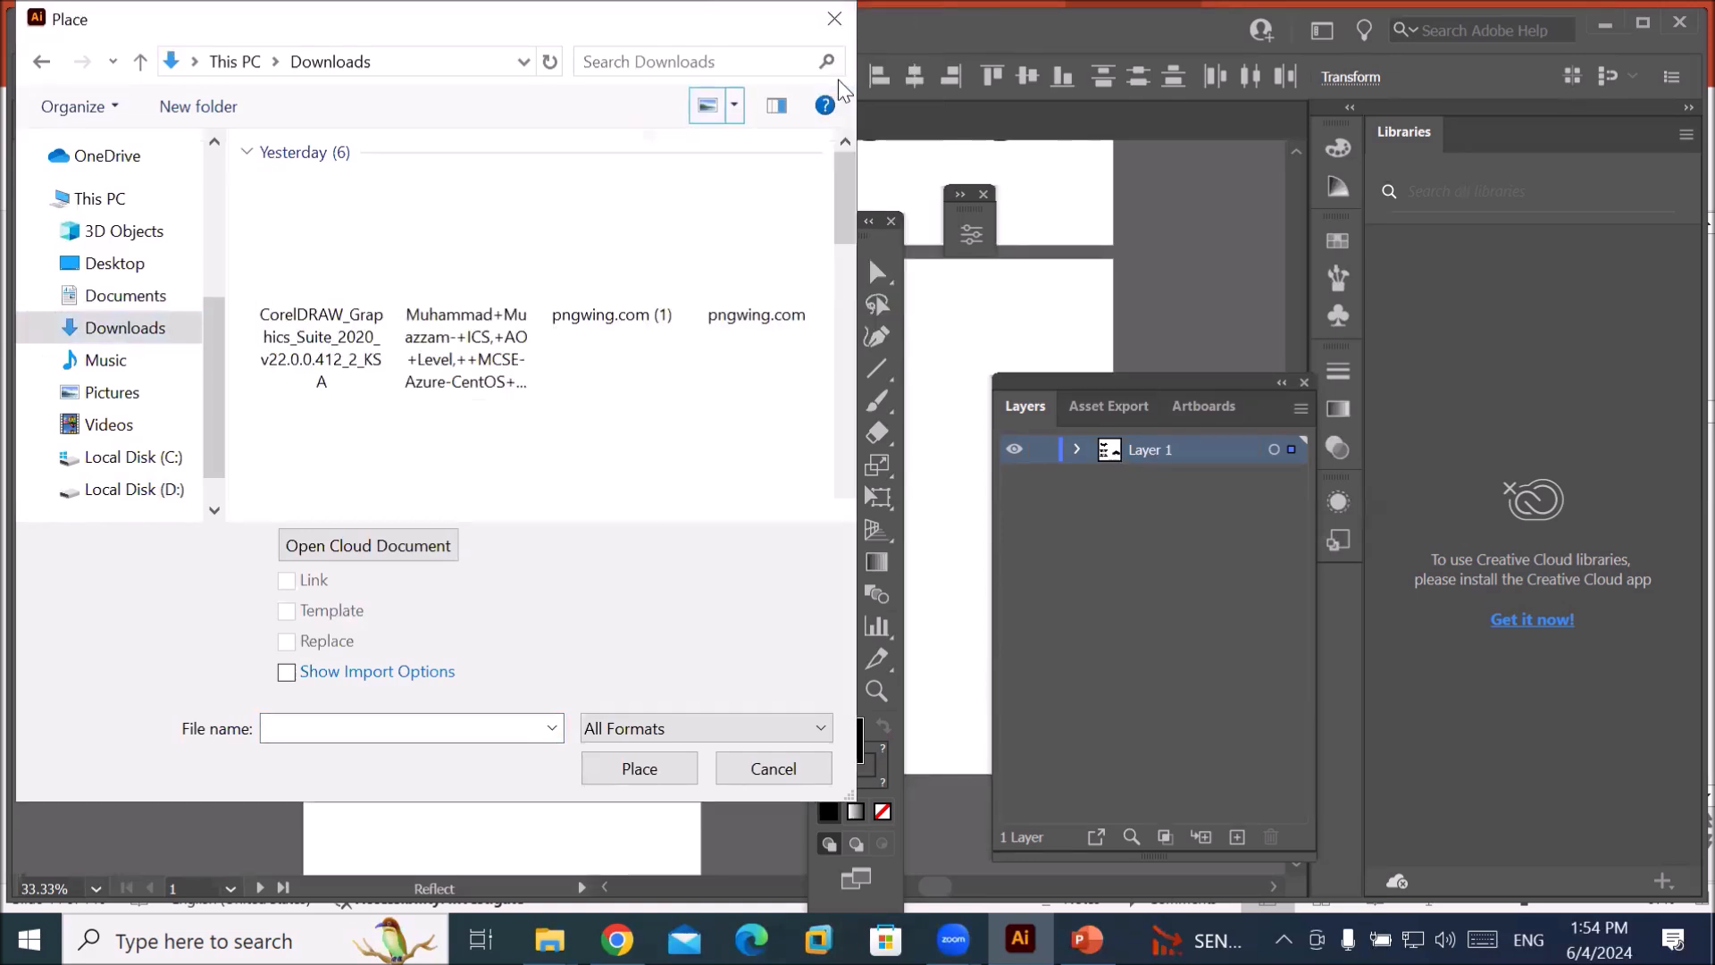
pyautogui.click(661, 278)
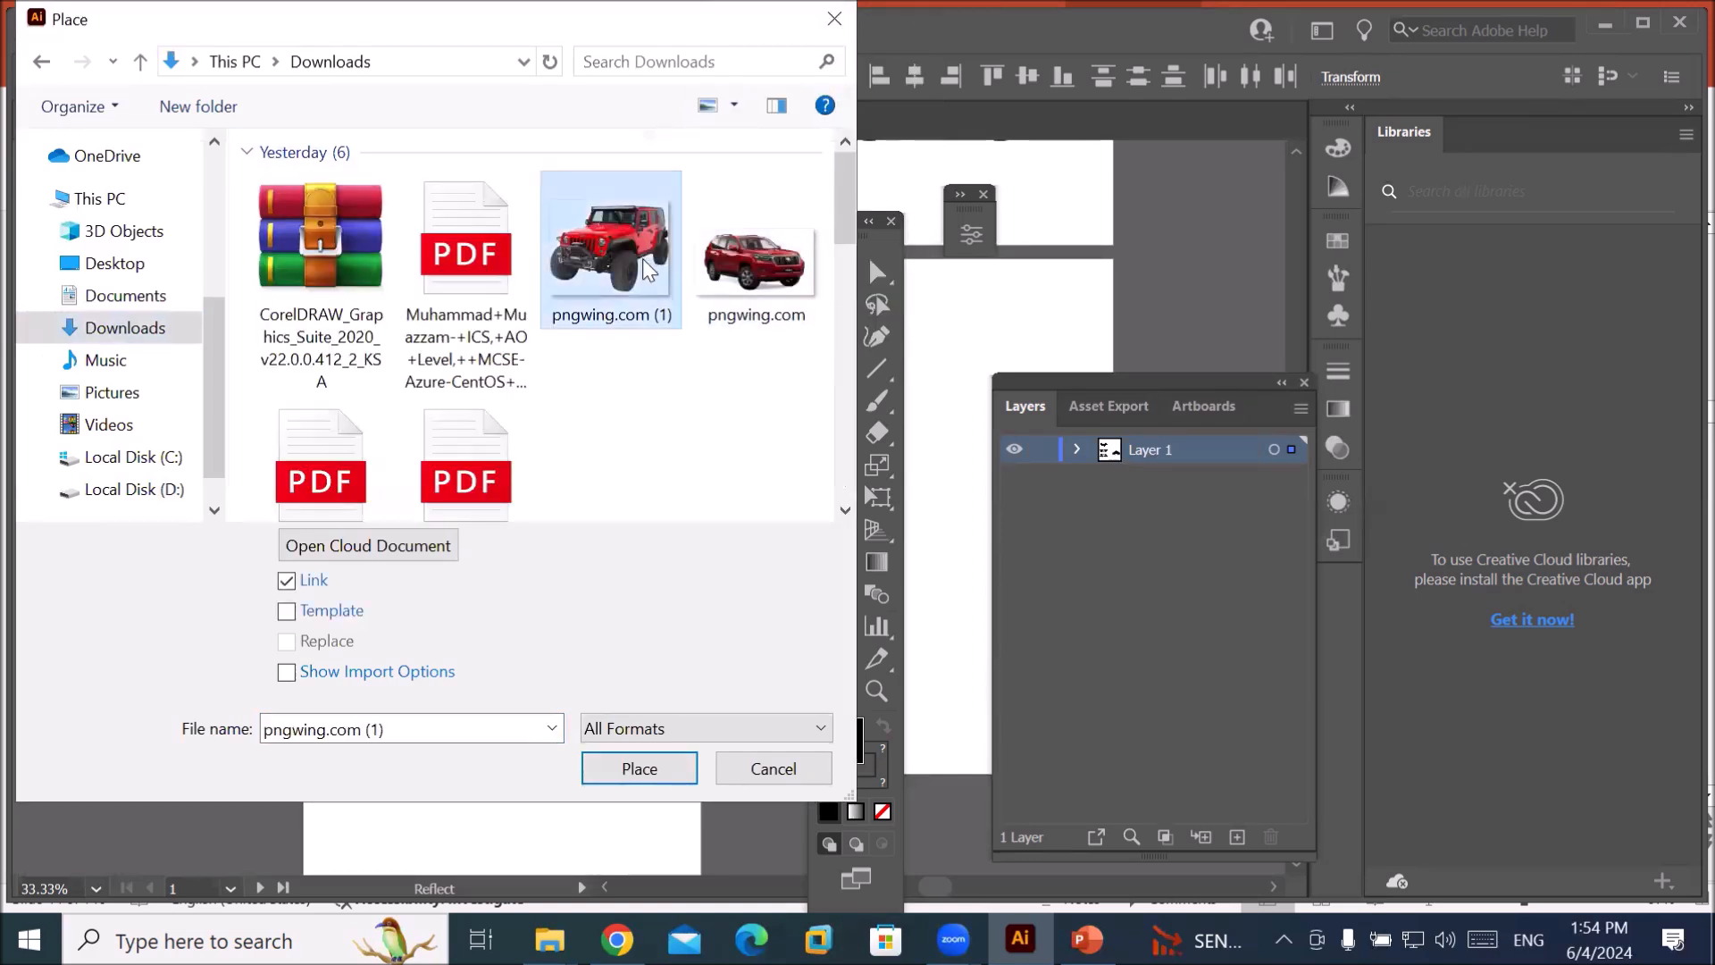
pyautogui.click(625, 768)
pyautogui.moveTo(412, 338); pyautogui.dragTo(637, 537)
pyautogui.press('o')
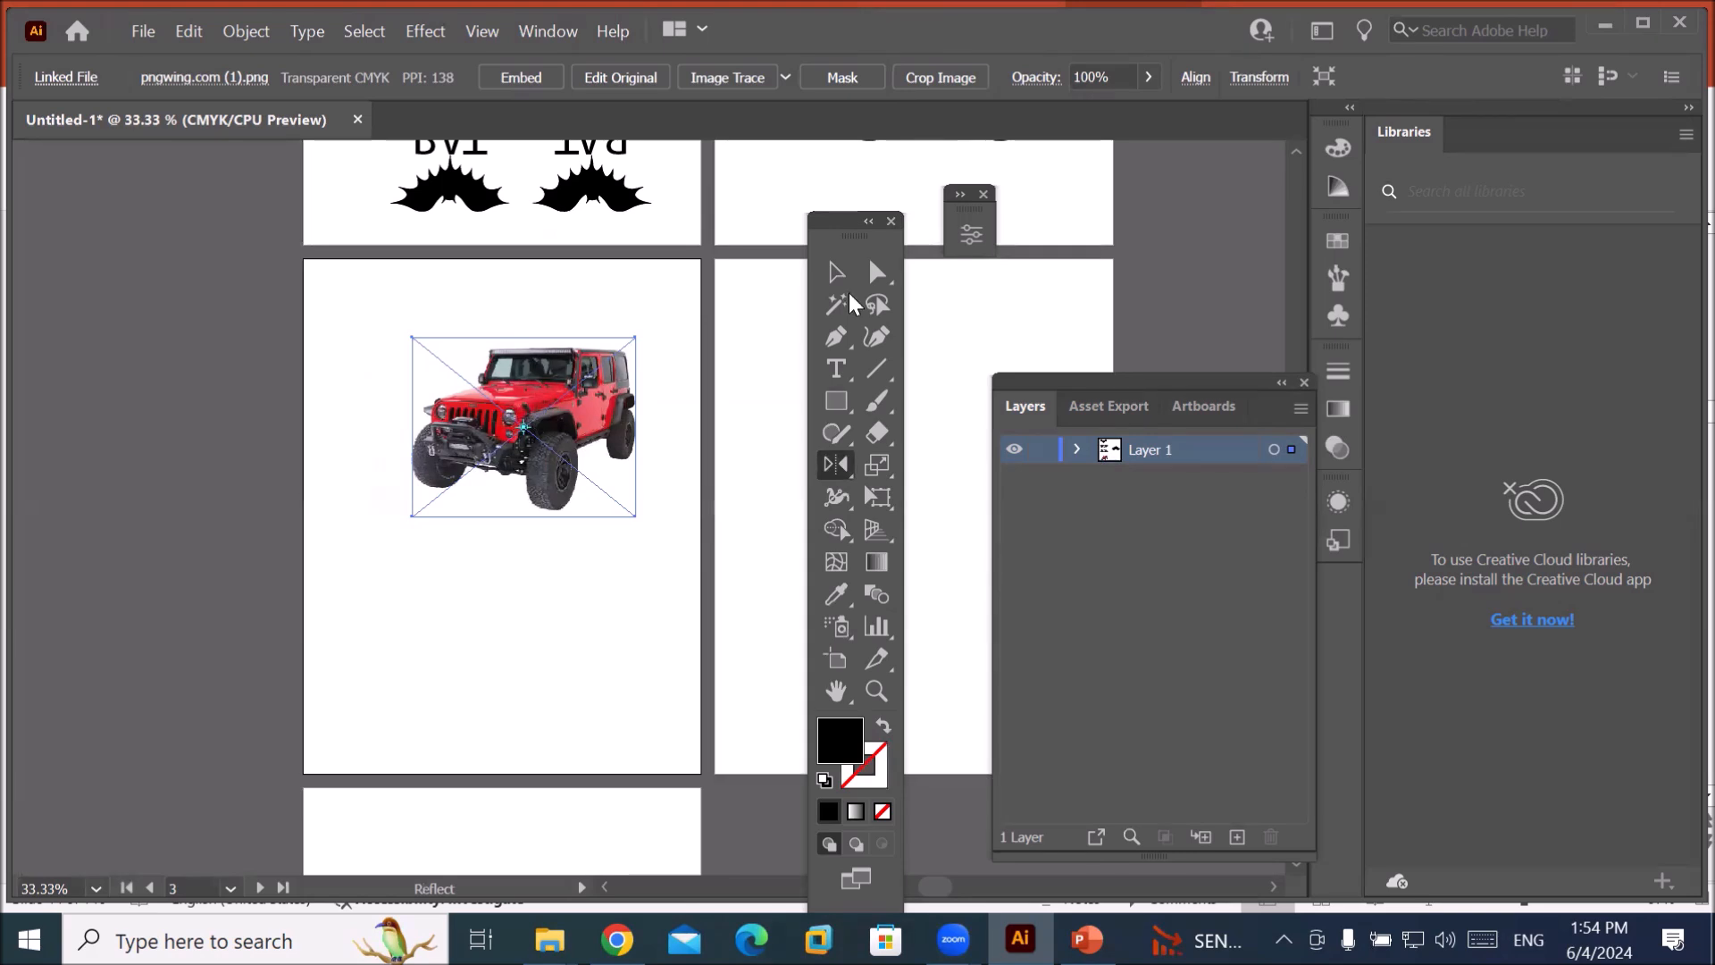
# Move the jeep to the artboard's left edge, scale it down to about 4.37 in wide, and lower it to just below mid-height.
pyautogui.click(835, 271)
pyautogui.moveTo(542, 439); pyautogui.dragTo(442, 494)
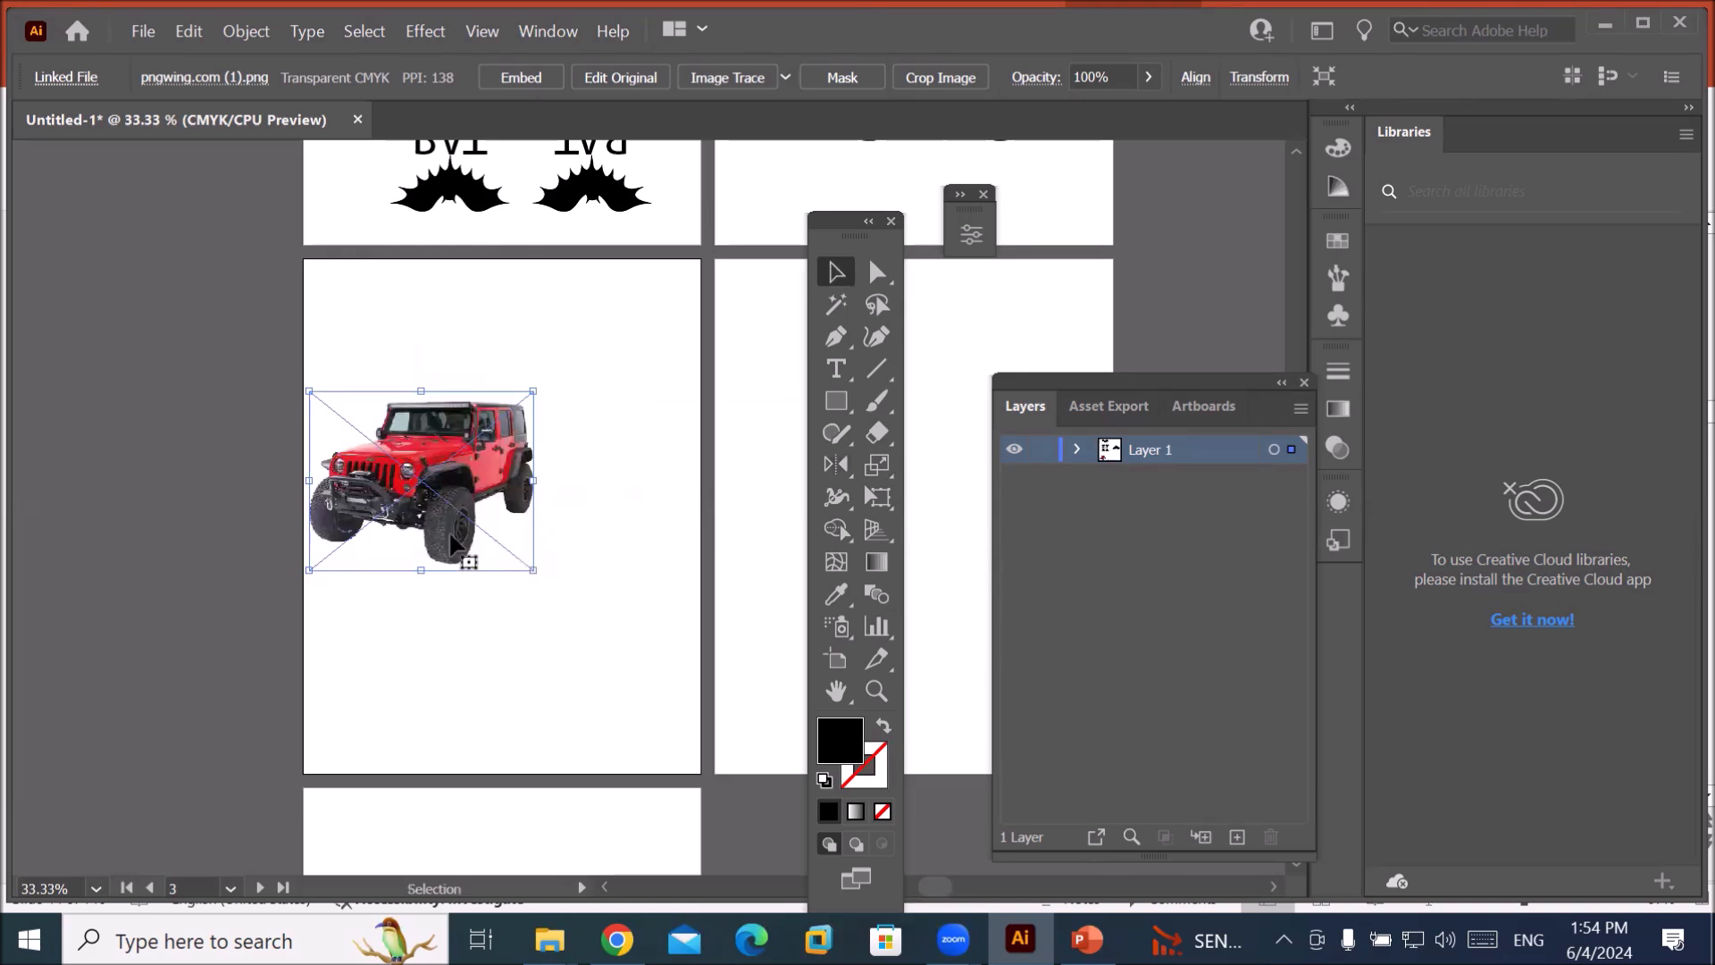
pyautogui.moveTo(533, 568); pyautogui.dragTo(515, 545)
pyautogui.moveTo(454, 497); pyautogui.dragTo(453, 577)
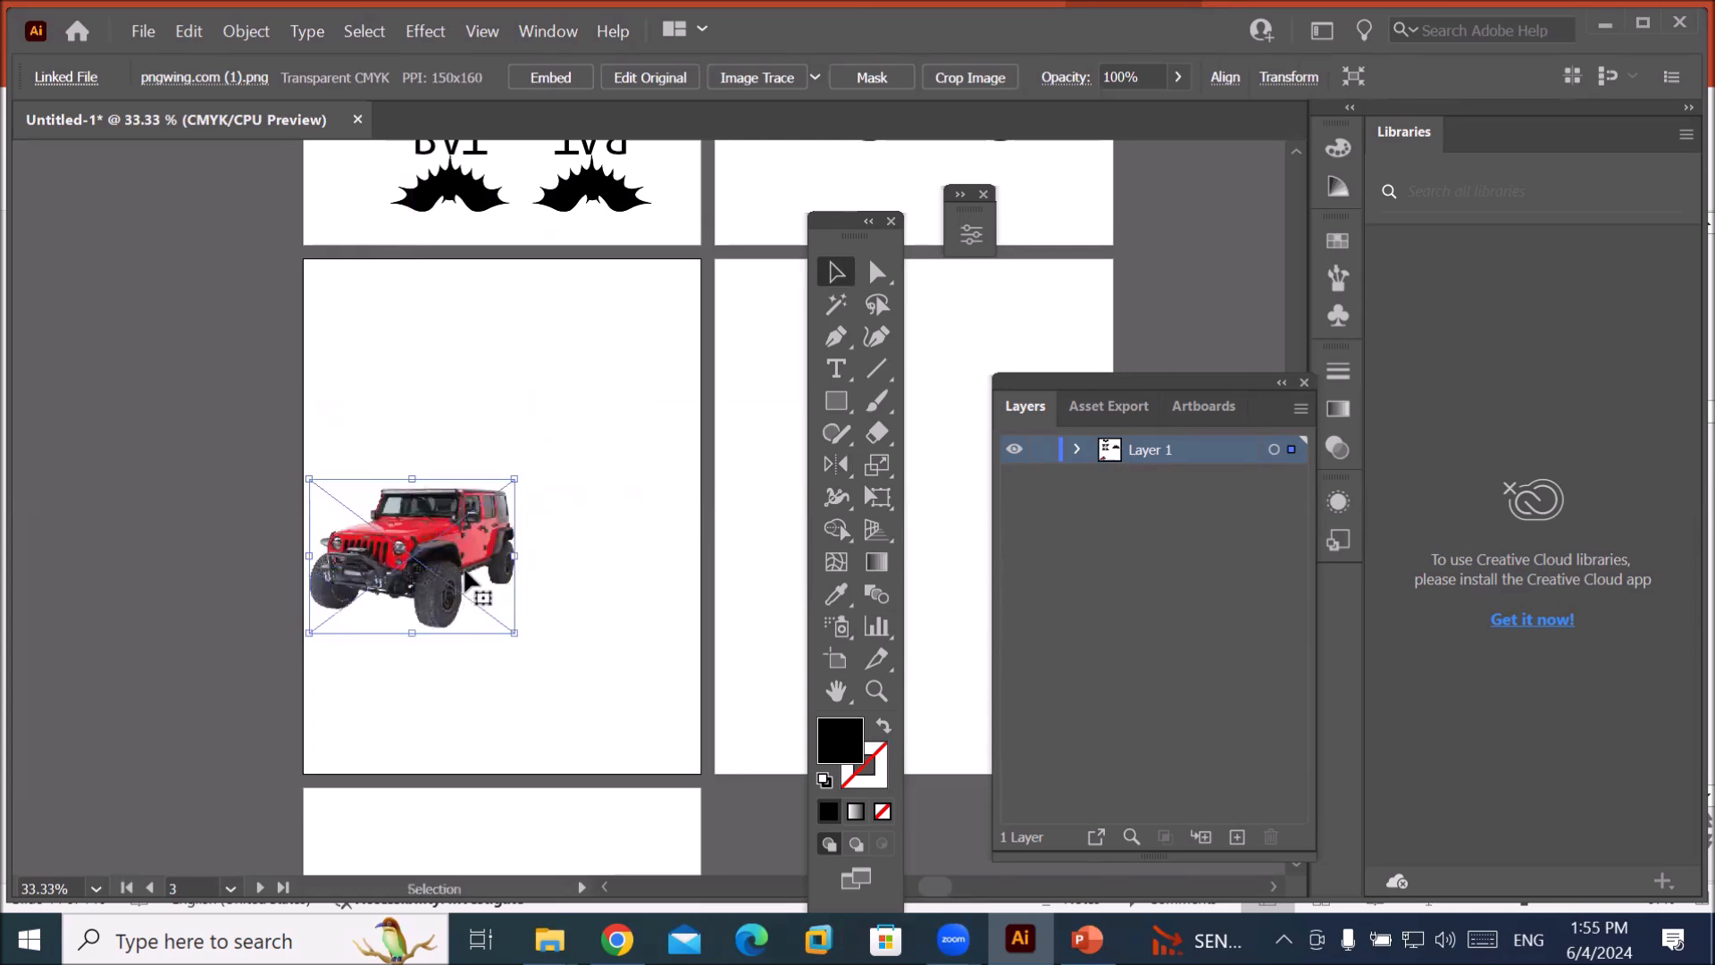
# Add the two-line heading "Car Racing Event in Lahore 2024" above the jeep and enlarge it across the artboard's upper part.
pyautogui.click(832, 370)
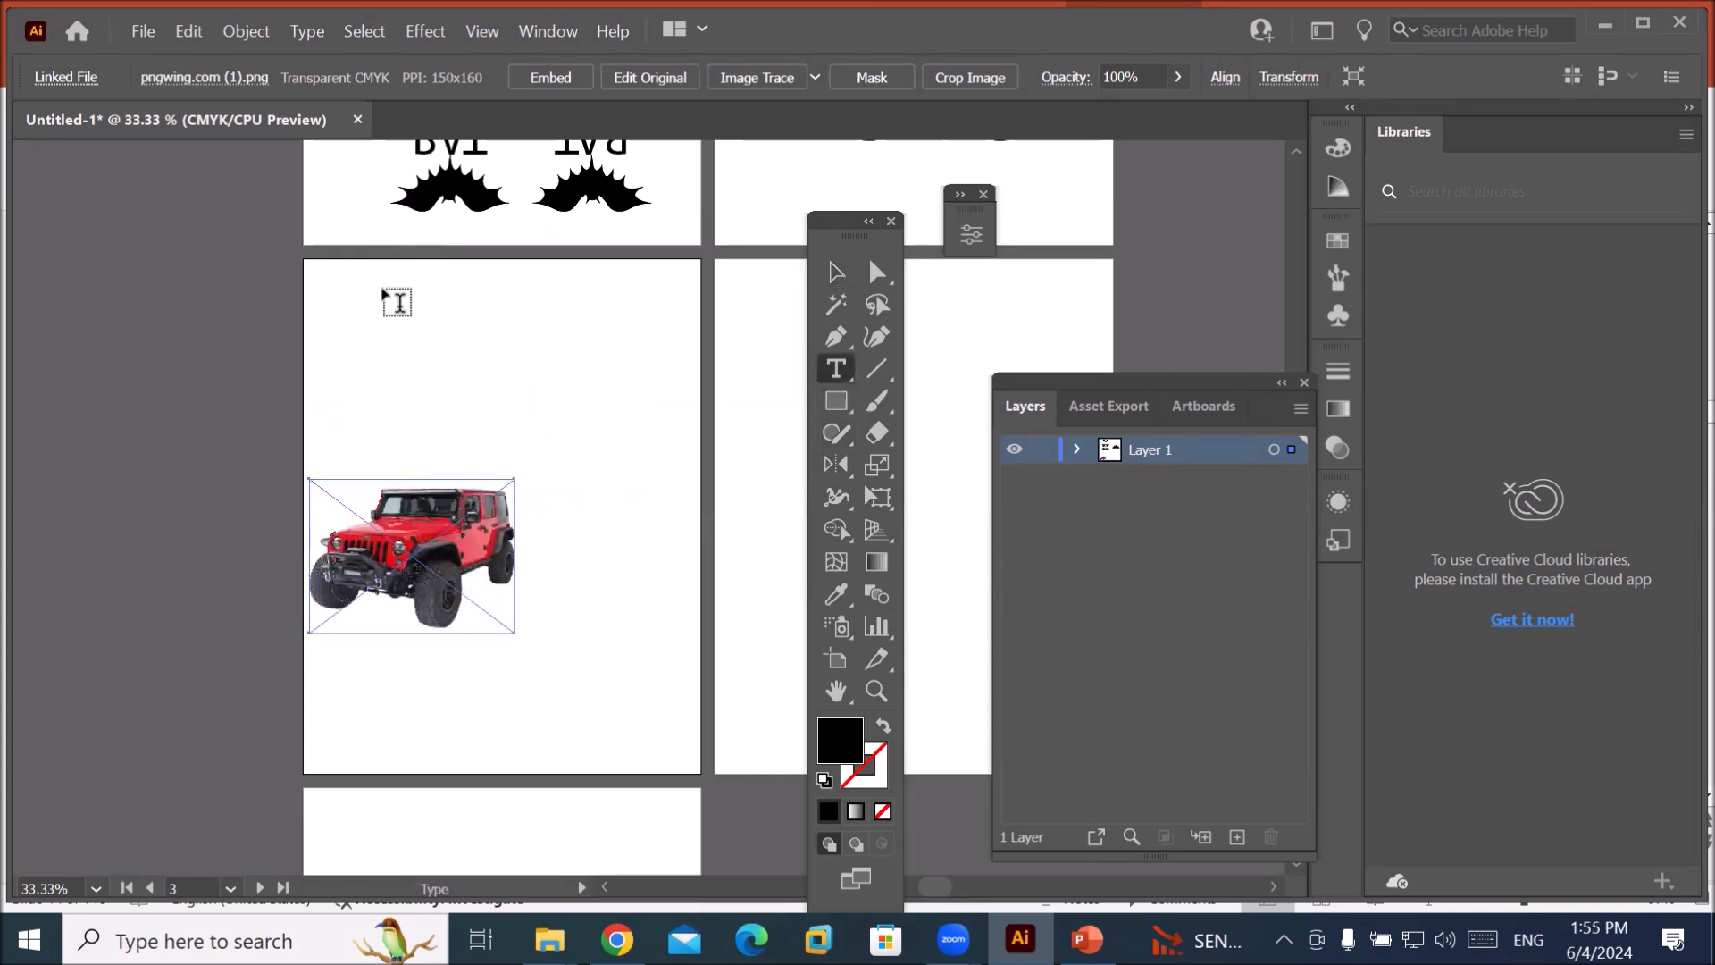
pyautogui.click(429, 286)
pyautogui.write('qar Racing Ever')
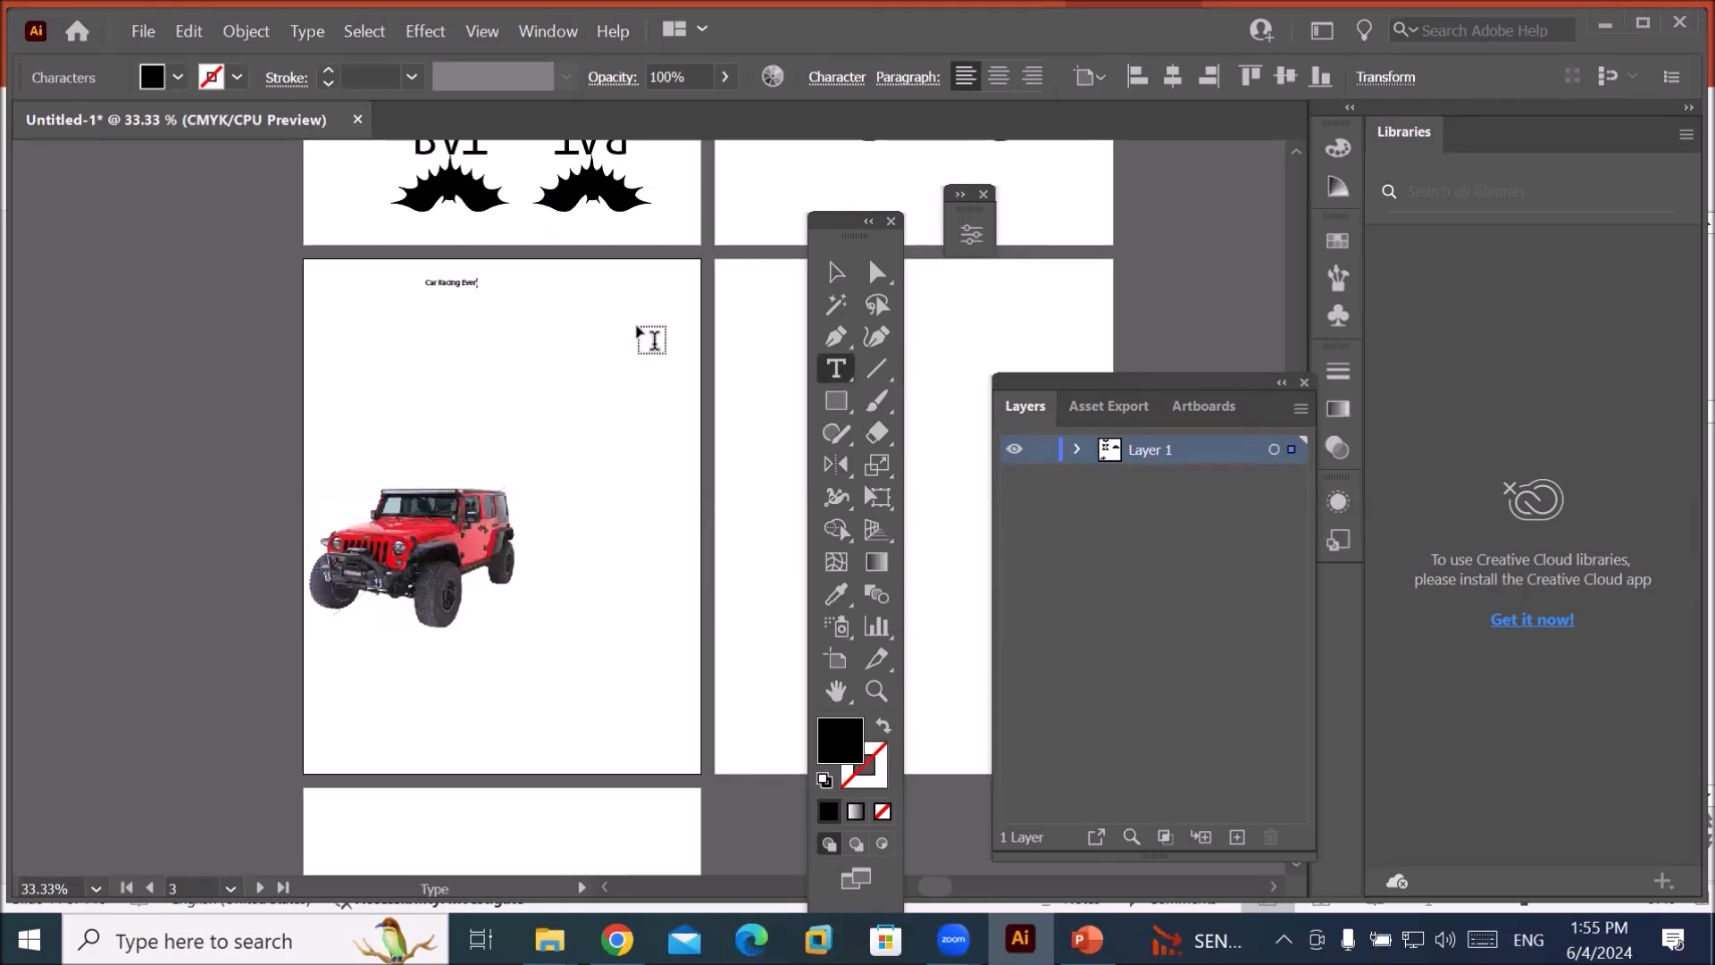
pyautogui.write('t')
pyautogui.write('In')
pyautogui.write(' Lahore 2024')
pyautogui.click(837, 271)
pyautogui.moveTo(481, 294); pyautogui.dragTo(566, 349)
# Duplicate the jeep directly to its right and flip the copy horizontally so the two jeeps mirror each other.
pyautogui.click(457, 561)
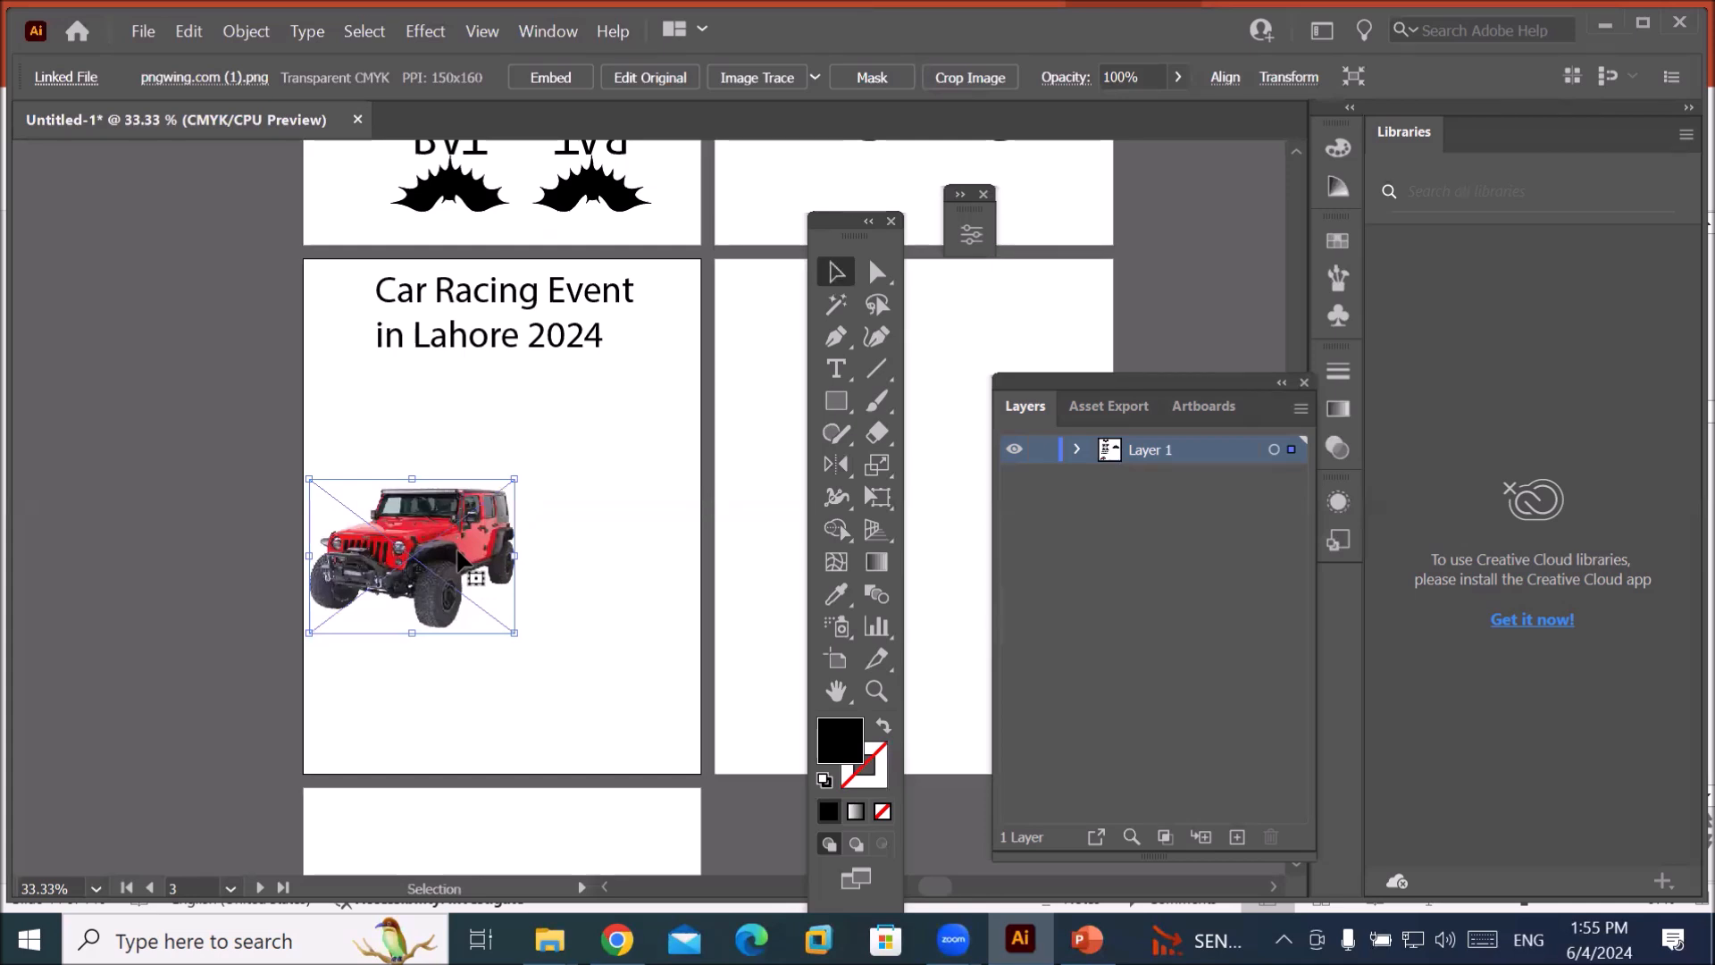
pyautogui.moveTo(438, 554); pyautogui.dragTo(647, 555)
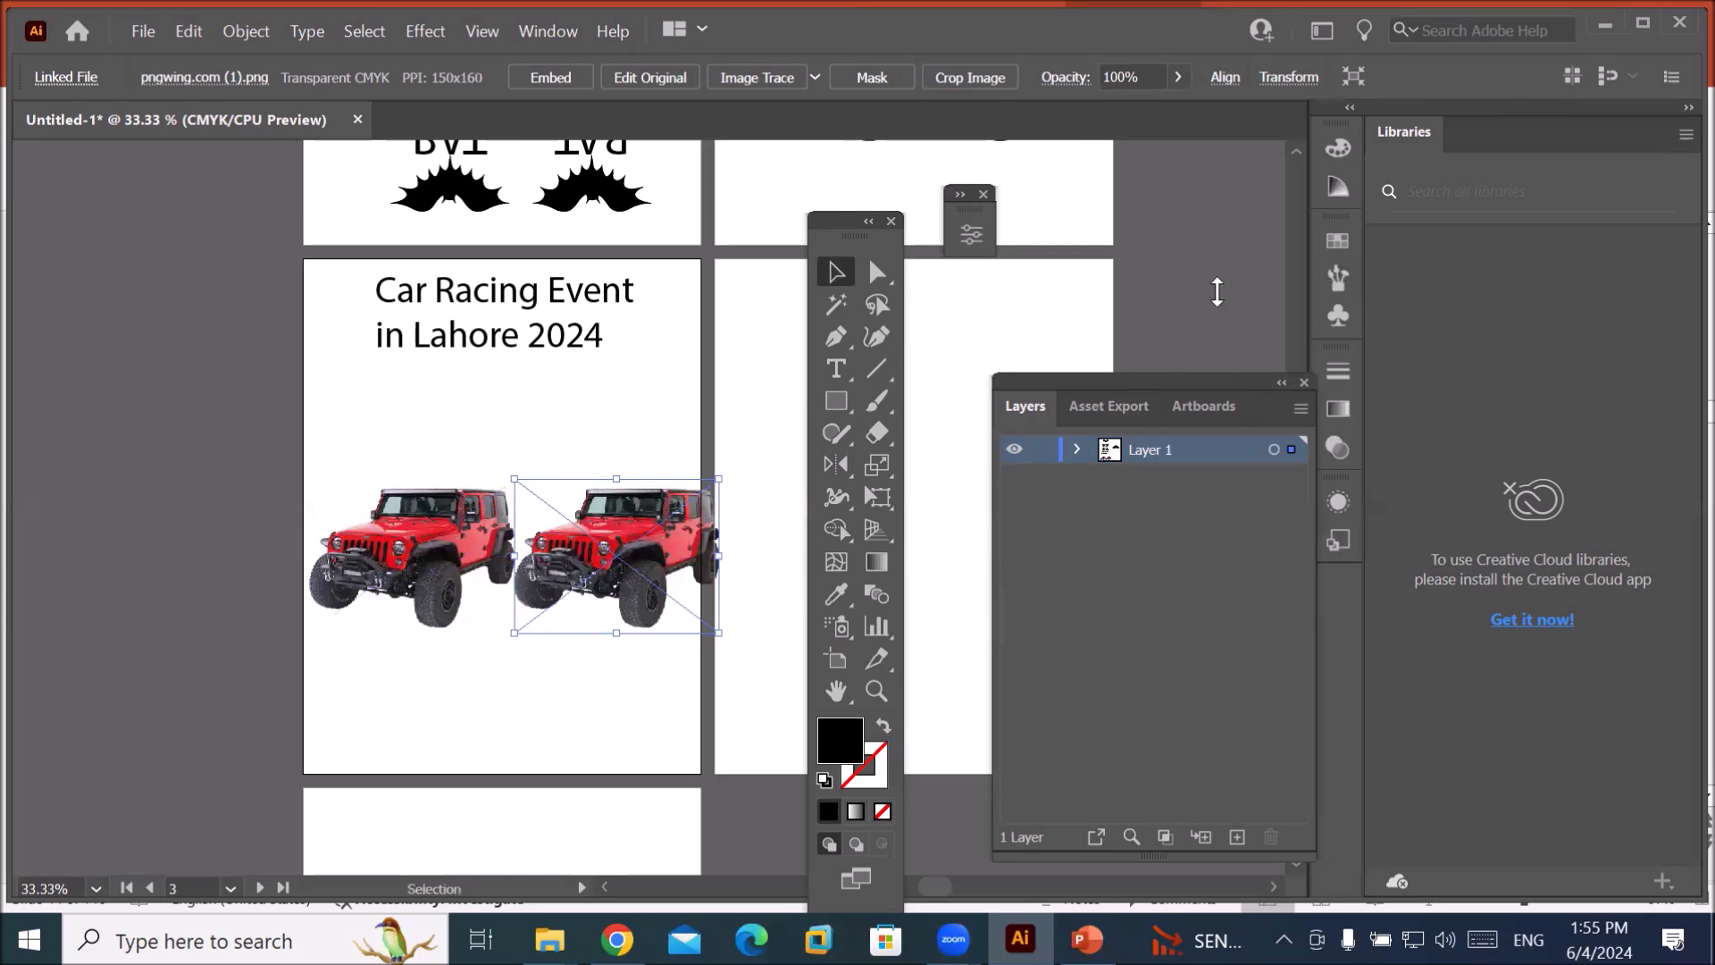
pyautogui.click(960, 195)
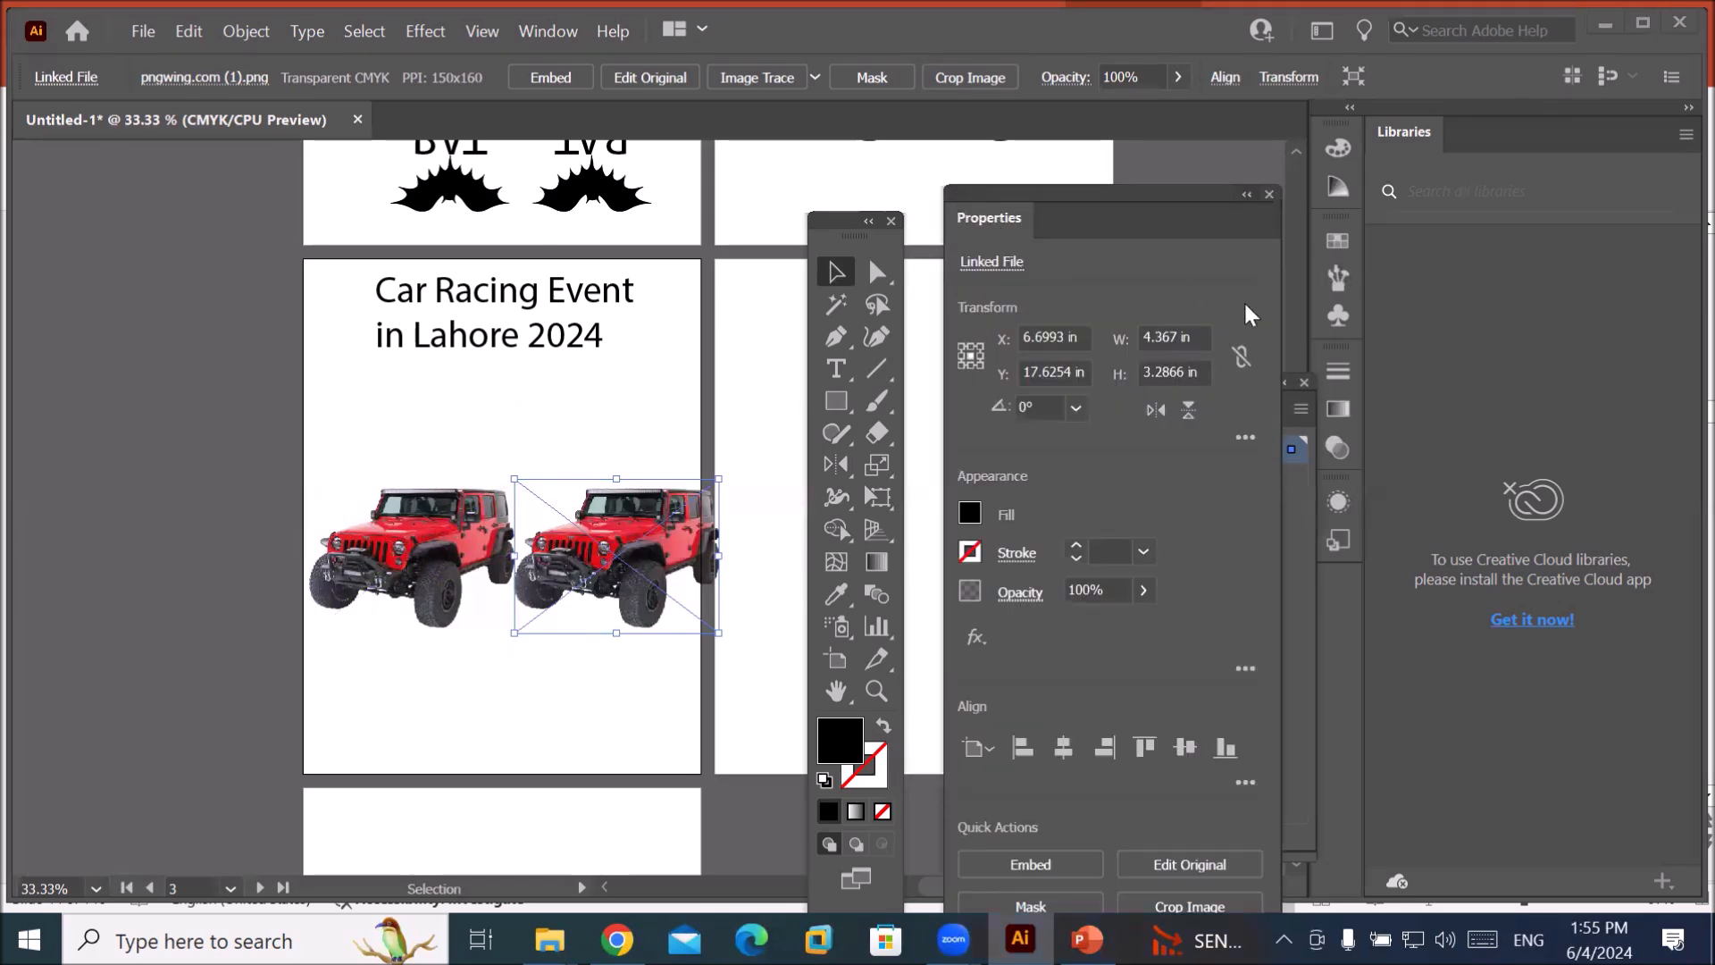
pyautogui.click(1154, 409)
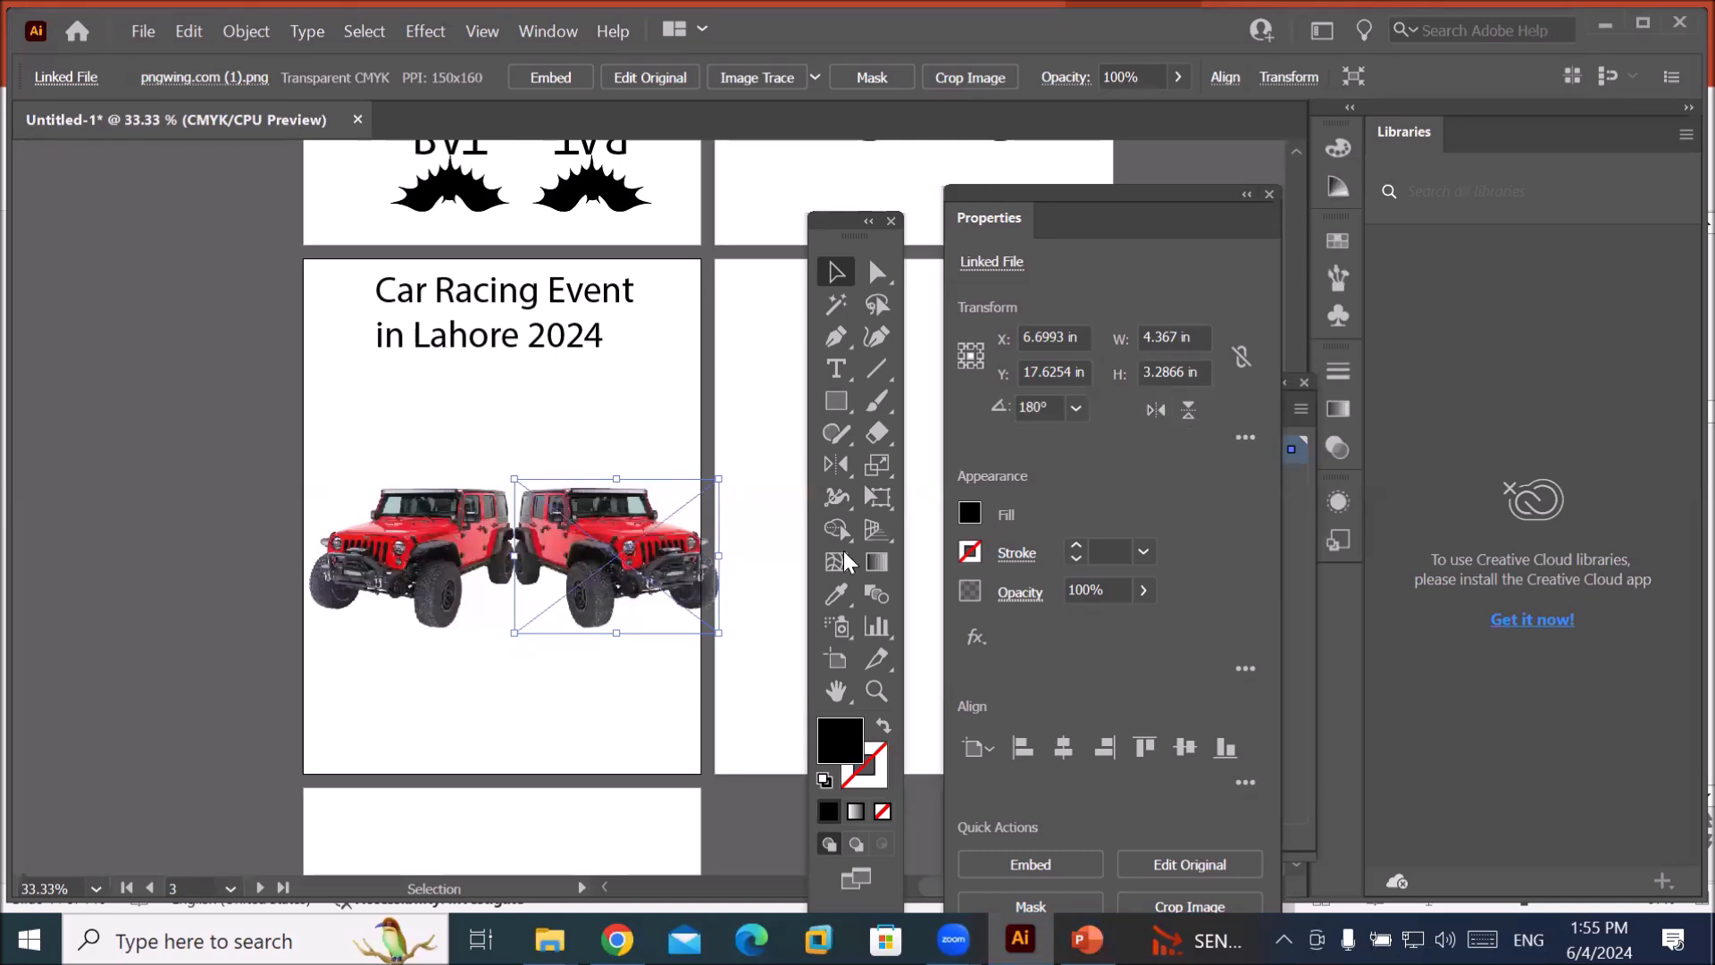
pyautogui.click(243, 464)
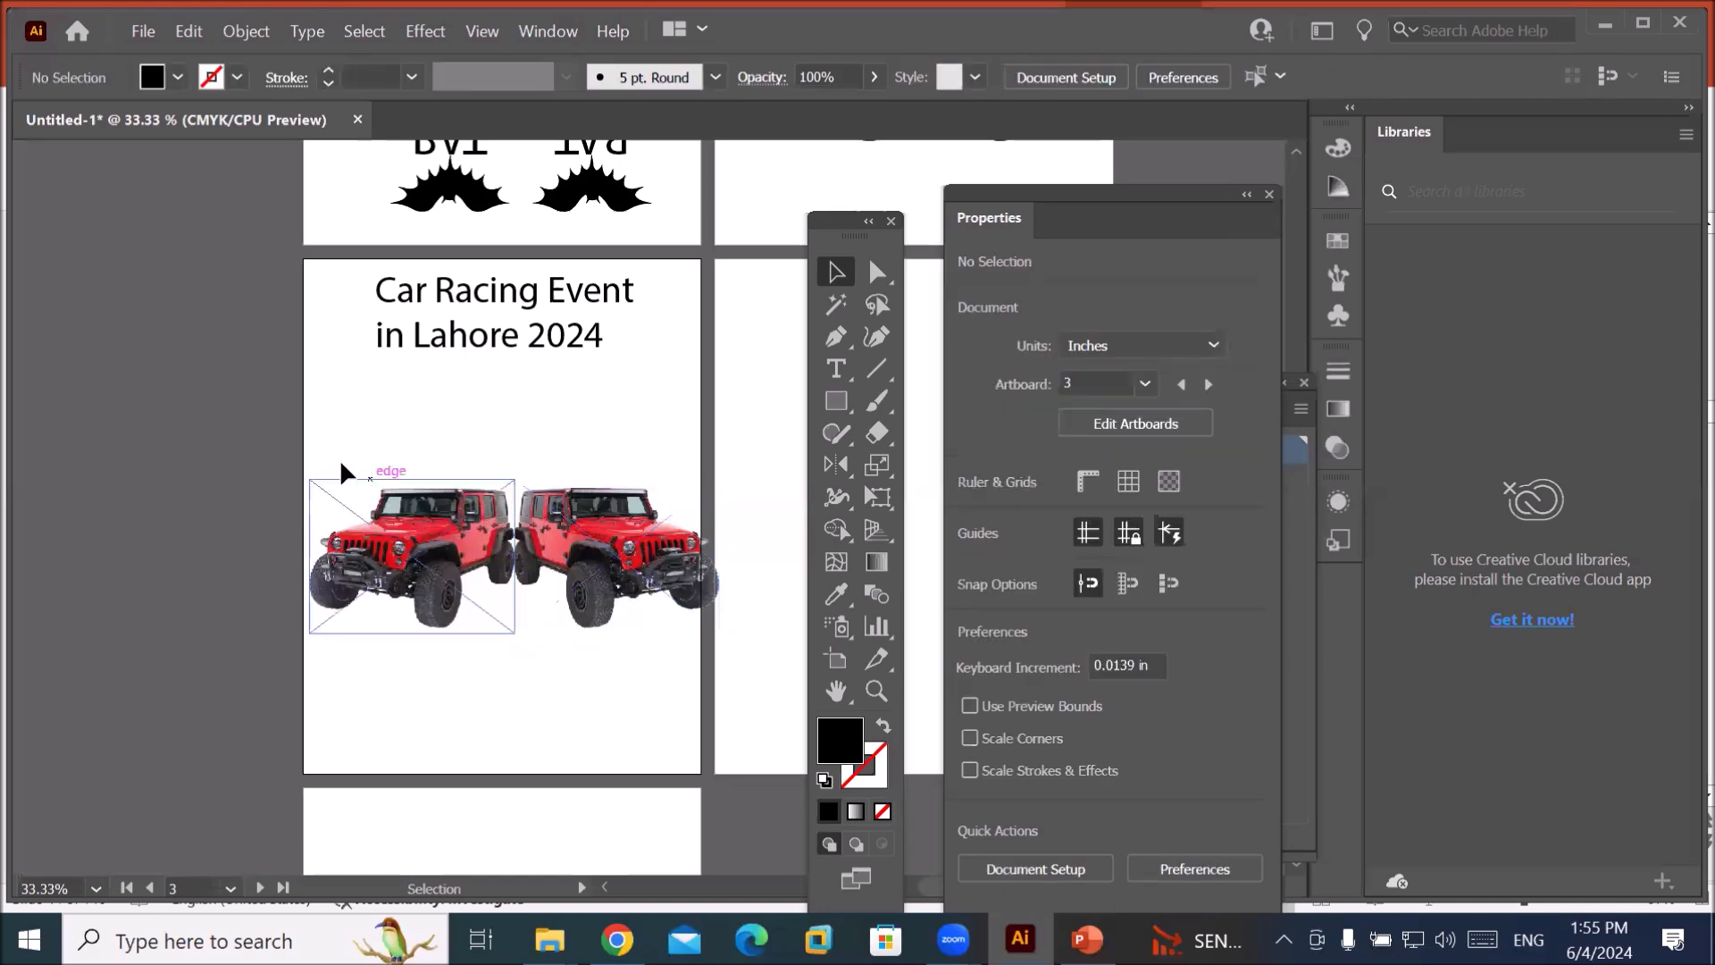
# Select both jeeps, centre them beneath the heading, and scale the pair down to about 6.16 in wide.
pyautogui.moveTo(529, 574); pyautogui.dragTo(732, 645)
pyautogui.moveTo(626, 573); pyautogui.dragTo(615, 452)
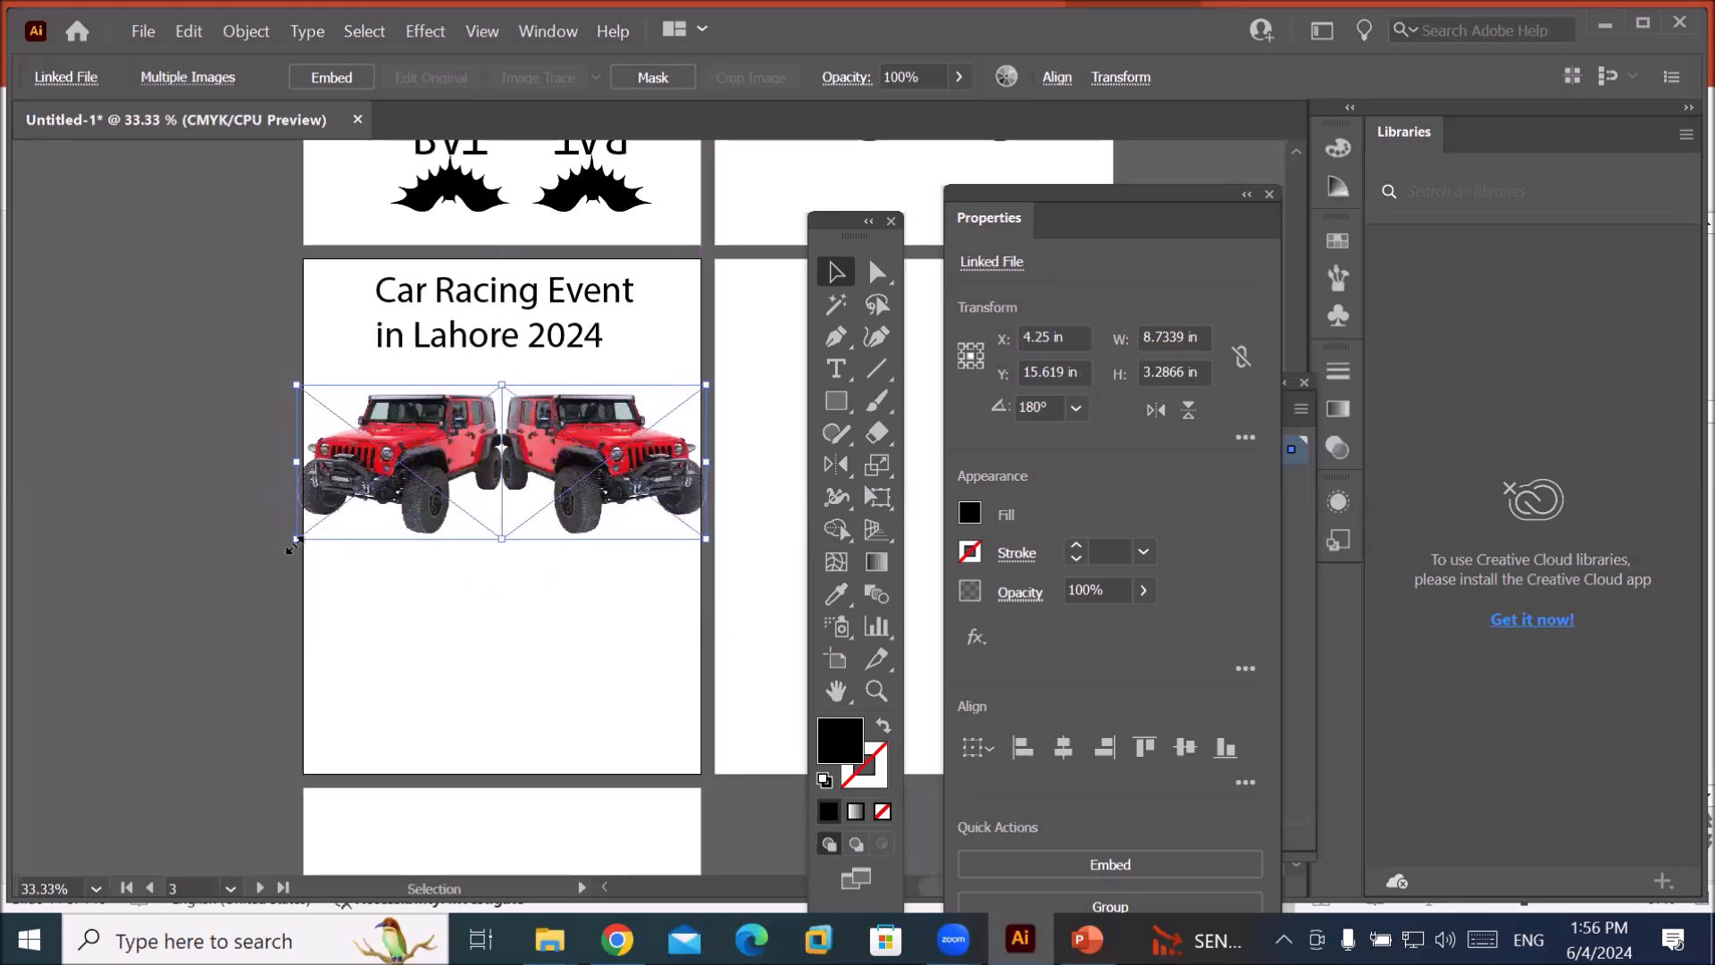
pyautogui.moveTo(295, 542); pyautogui.dragTo(358, 516)
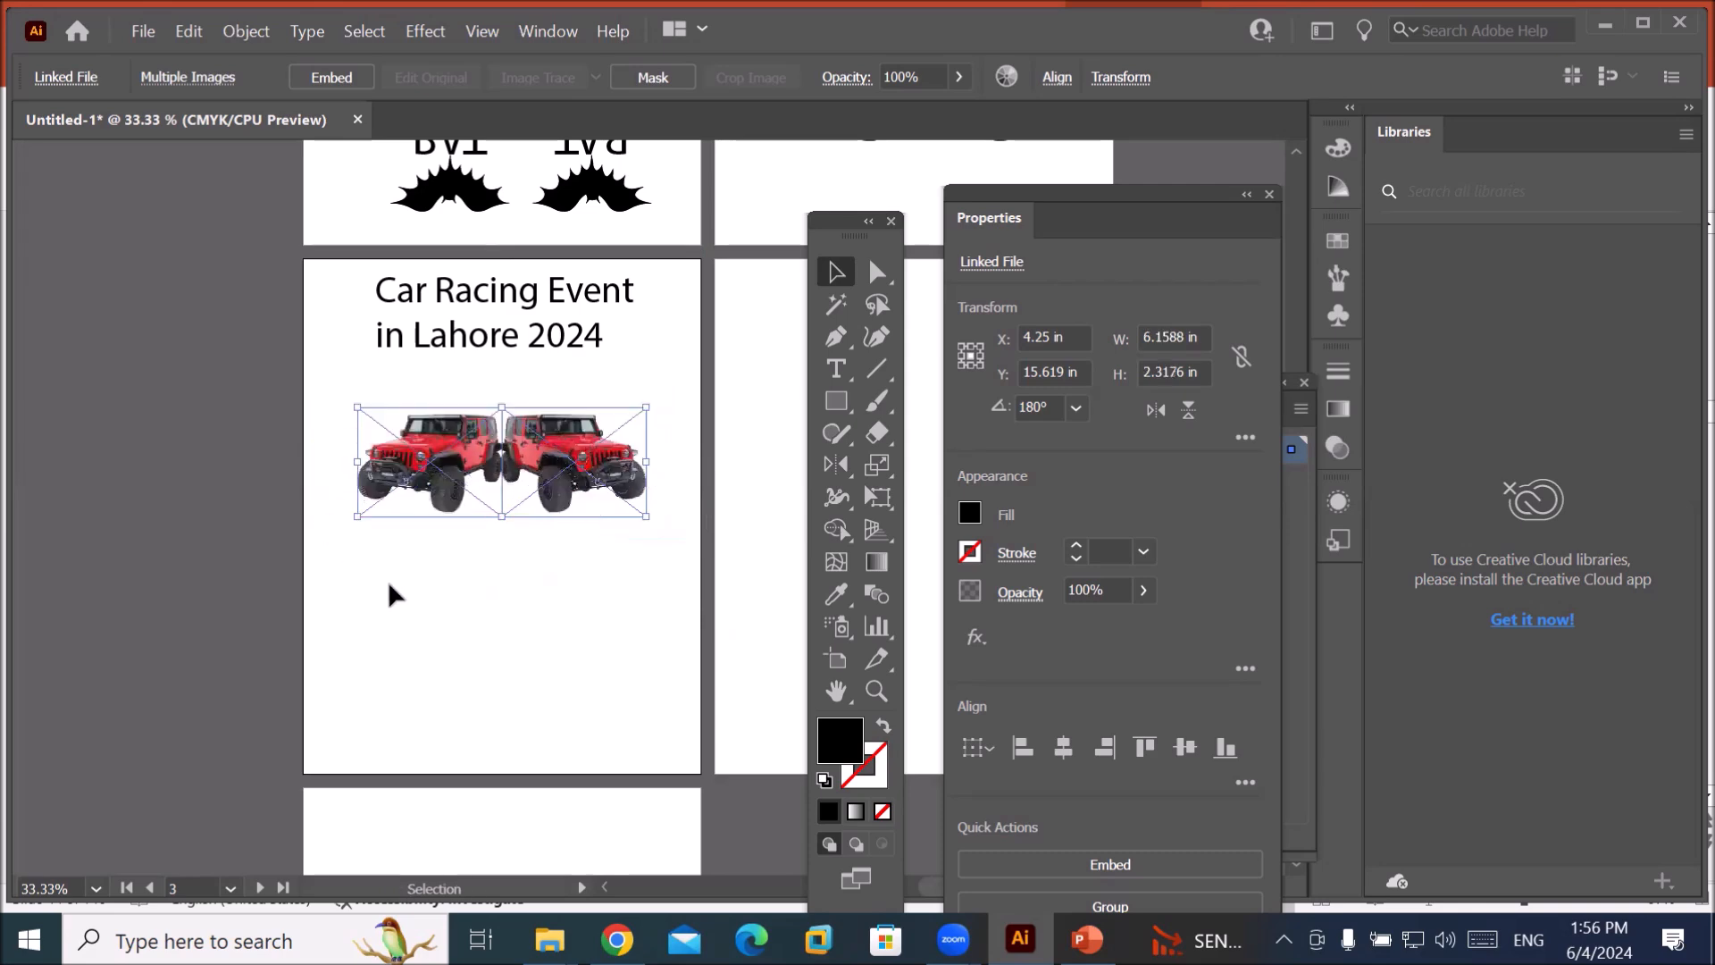
pyautogui.click(393, 591)
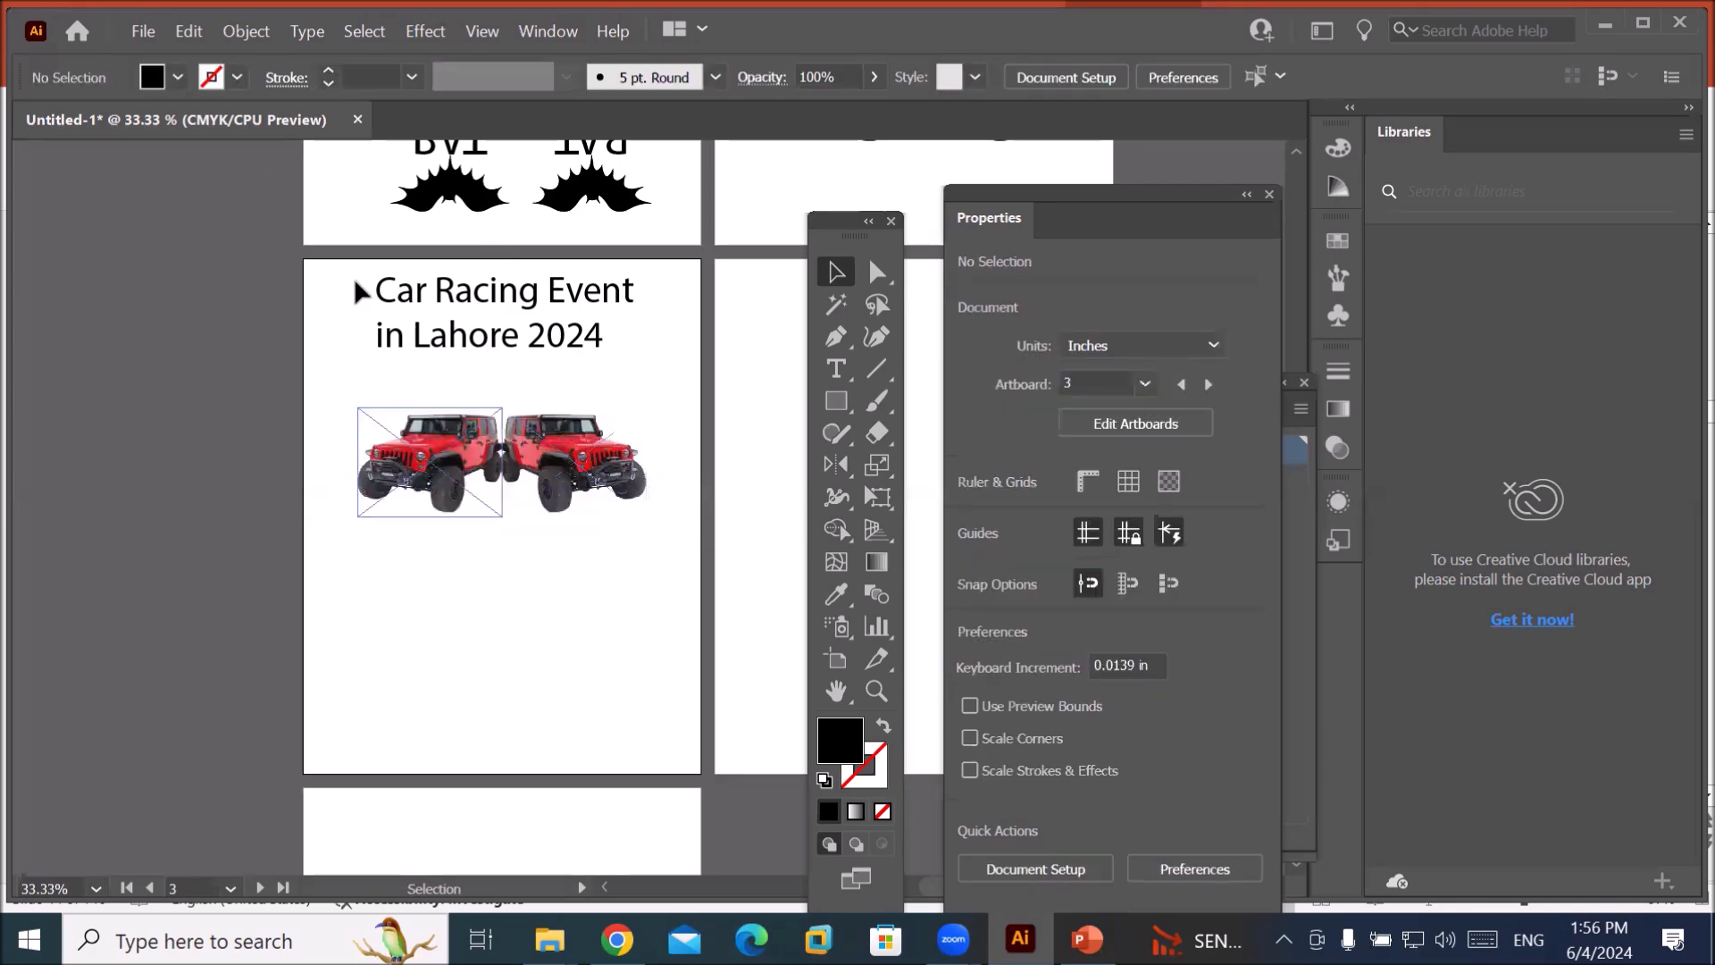
# Place the linked SUV image pngwing.com at about 2.65 in wide in the artboard's lower right area.
pyautogui.click(140, 32)
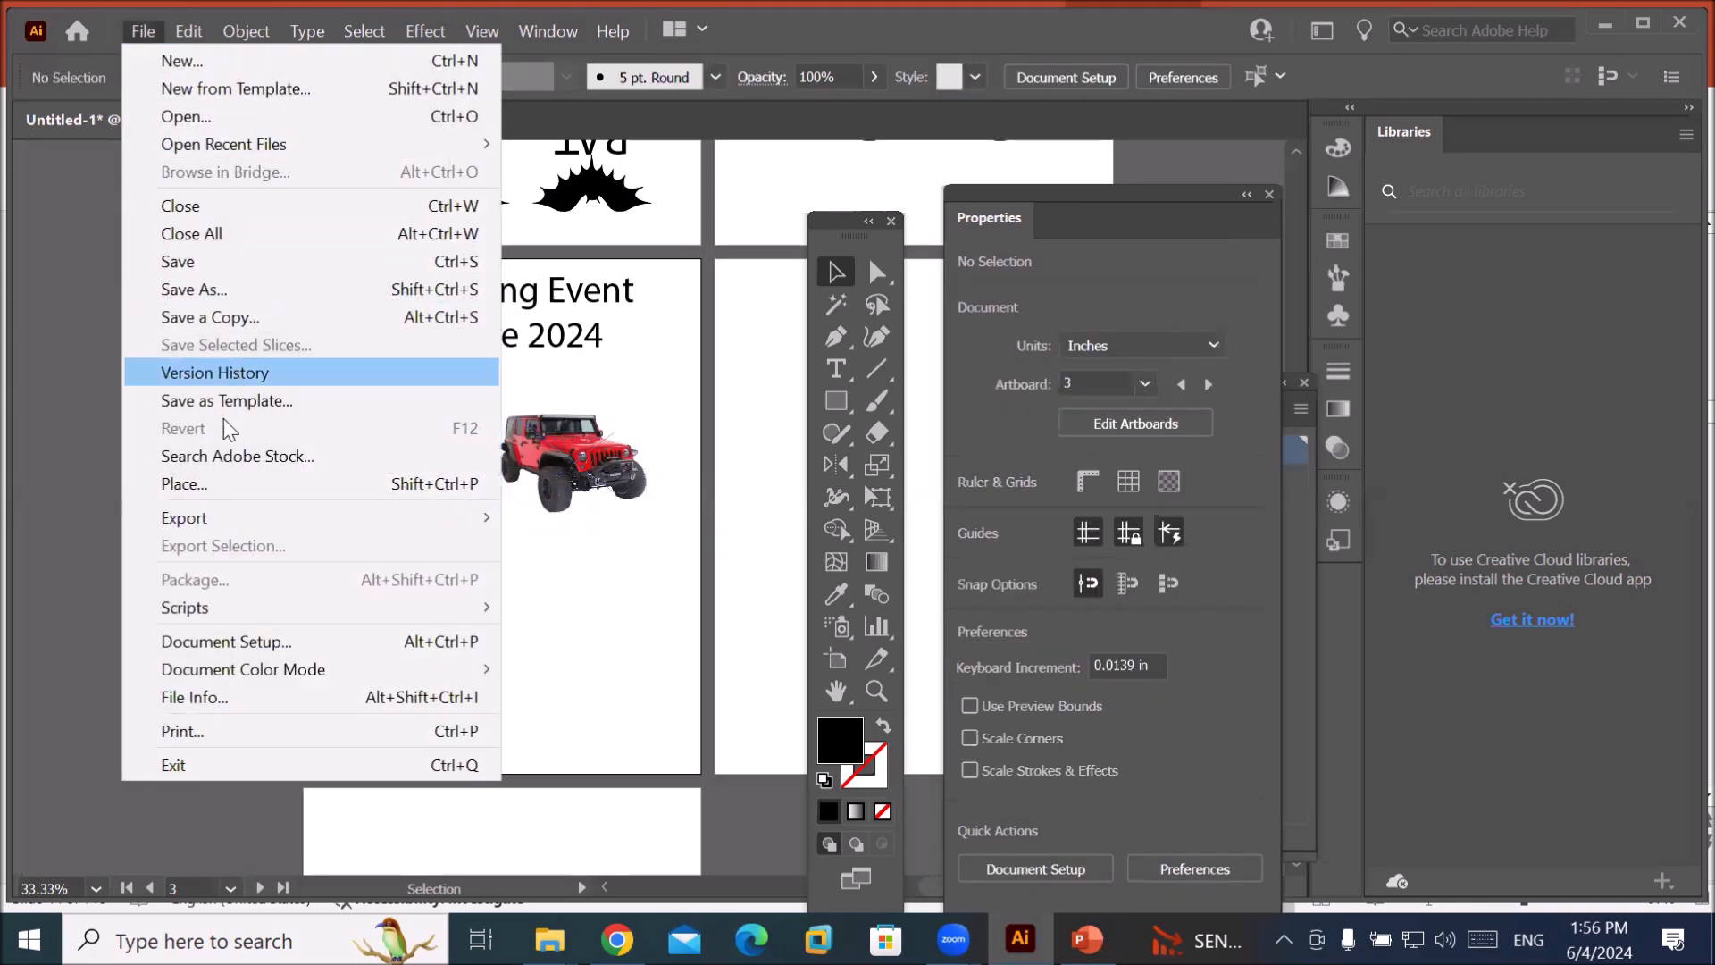
pyautogui.click(205, 483)
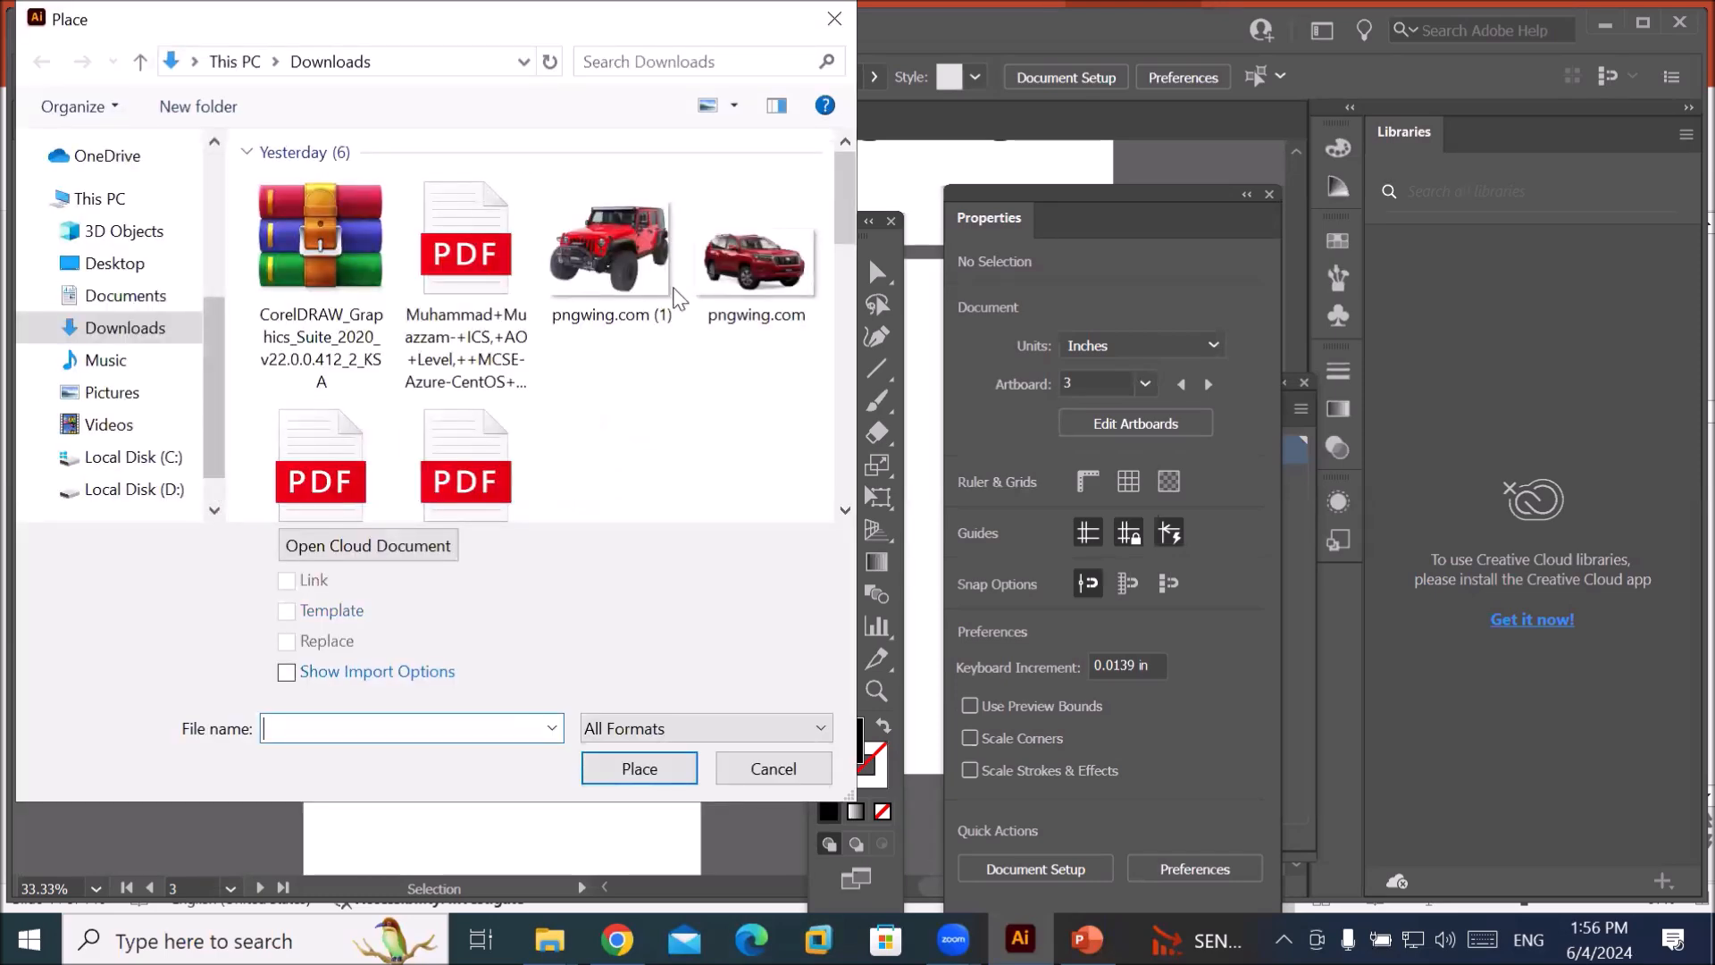
pyautogui.click(755, 264)
pyautogui.click(638, 768)
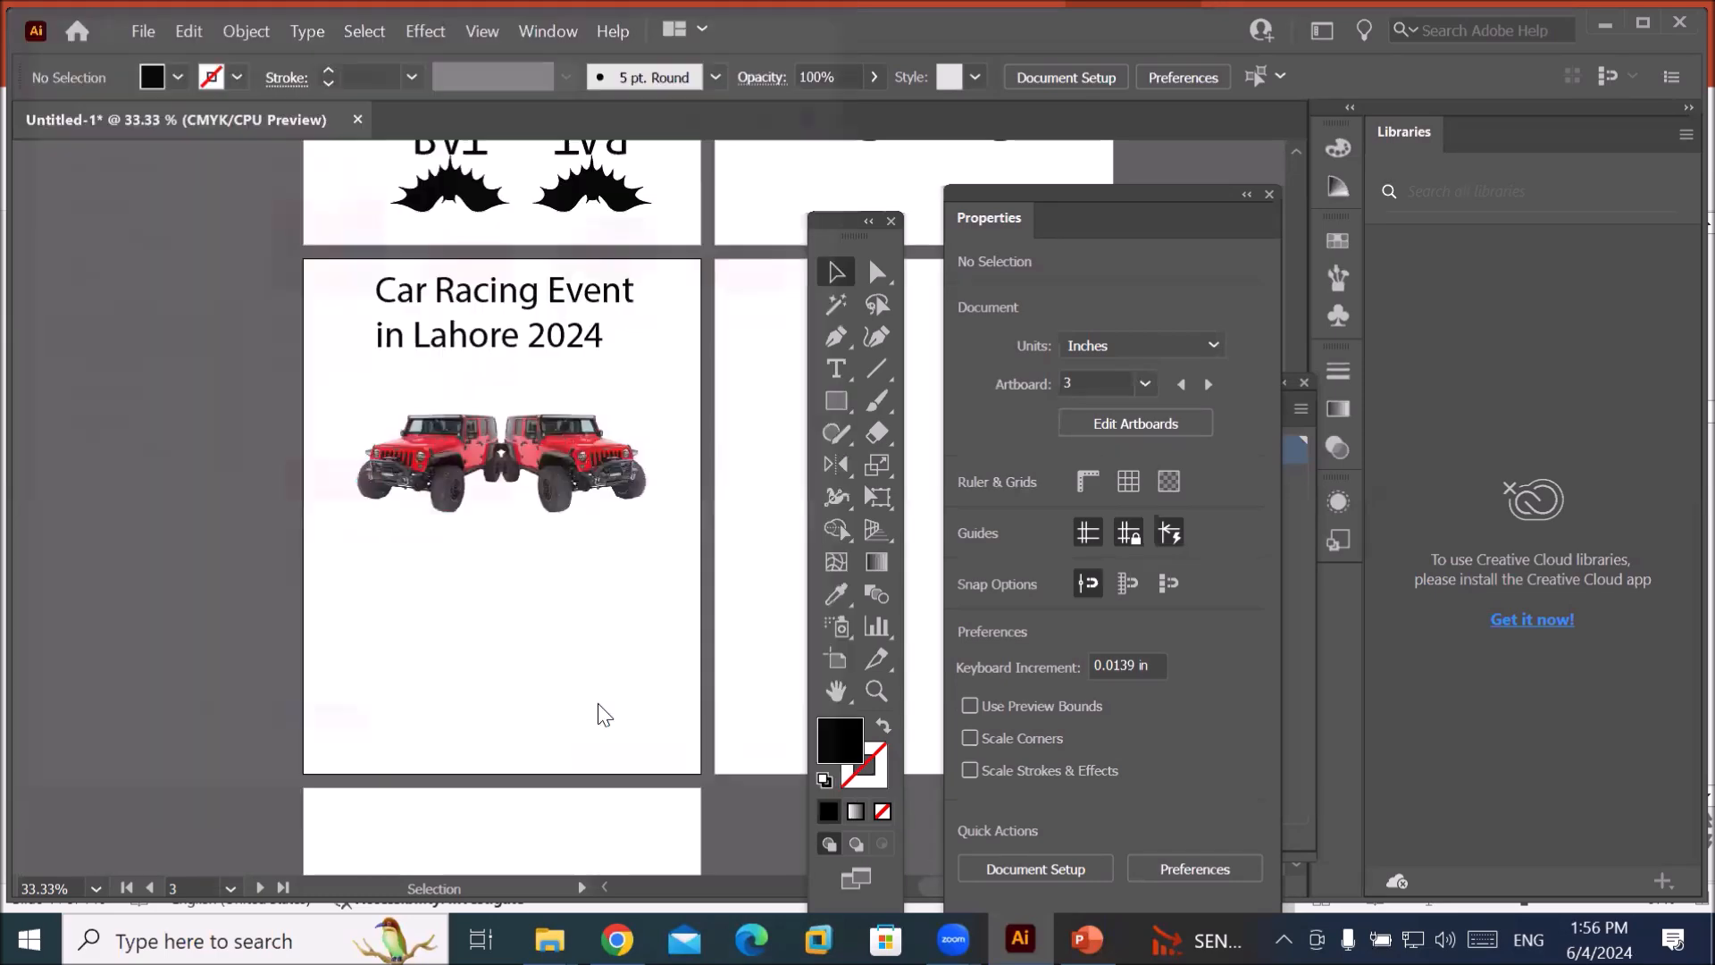
pyautogui.moveTo(645, 690); pyautogui.dragTo(672, 721)
pyautogui.scroll(2, 581, 662)
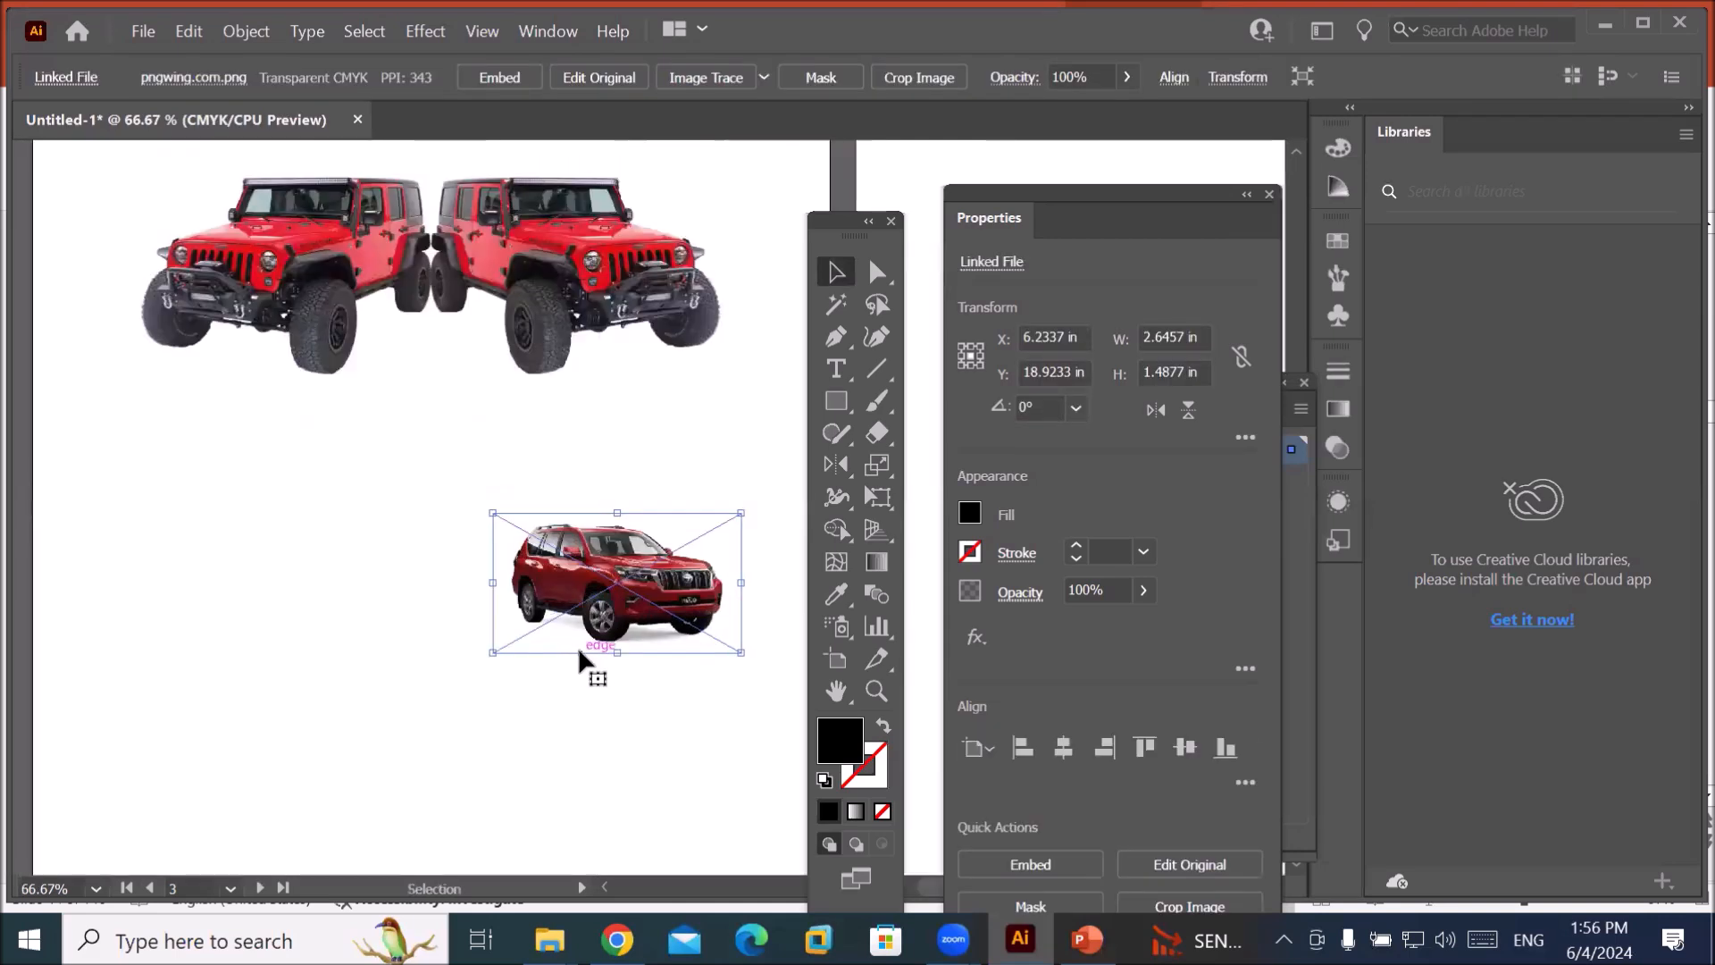
# Add the two-line caption "Fortune" and "Model 2024" as text directly beneath the red SUV.
pyautogui.click(852, 369)
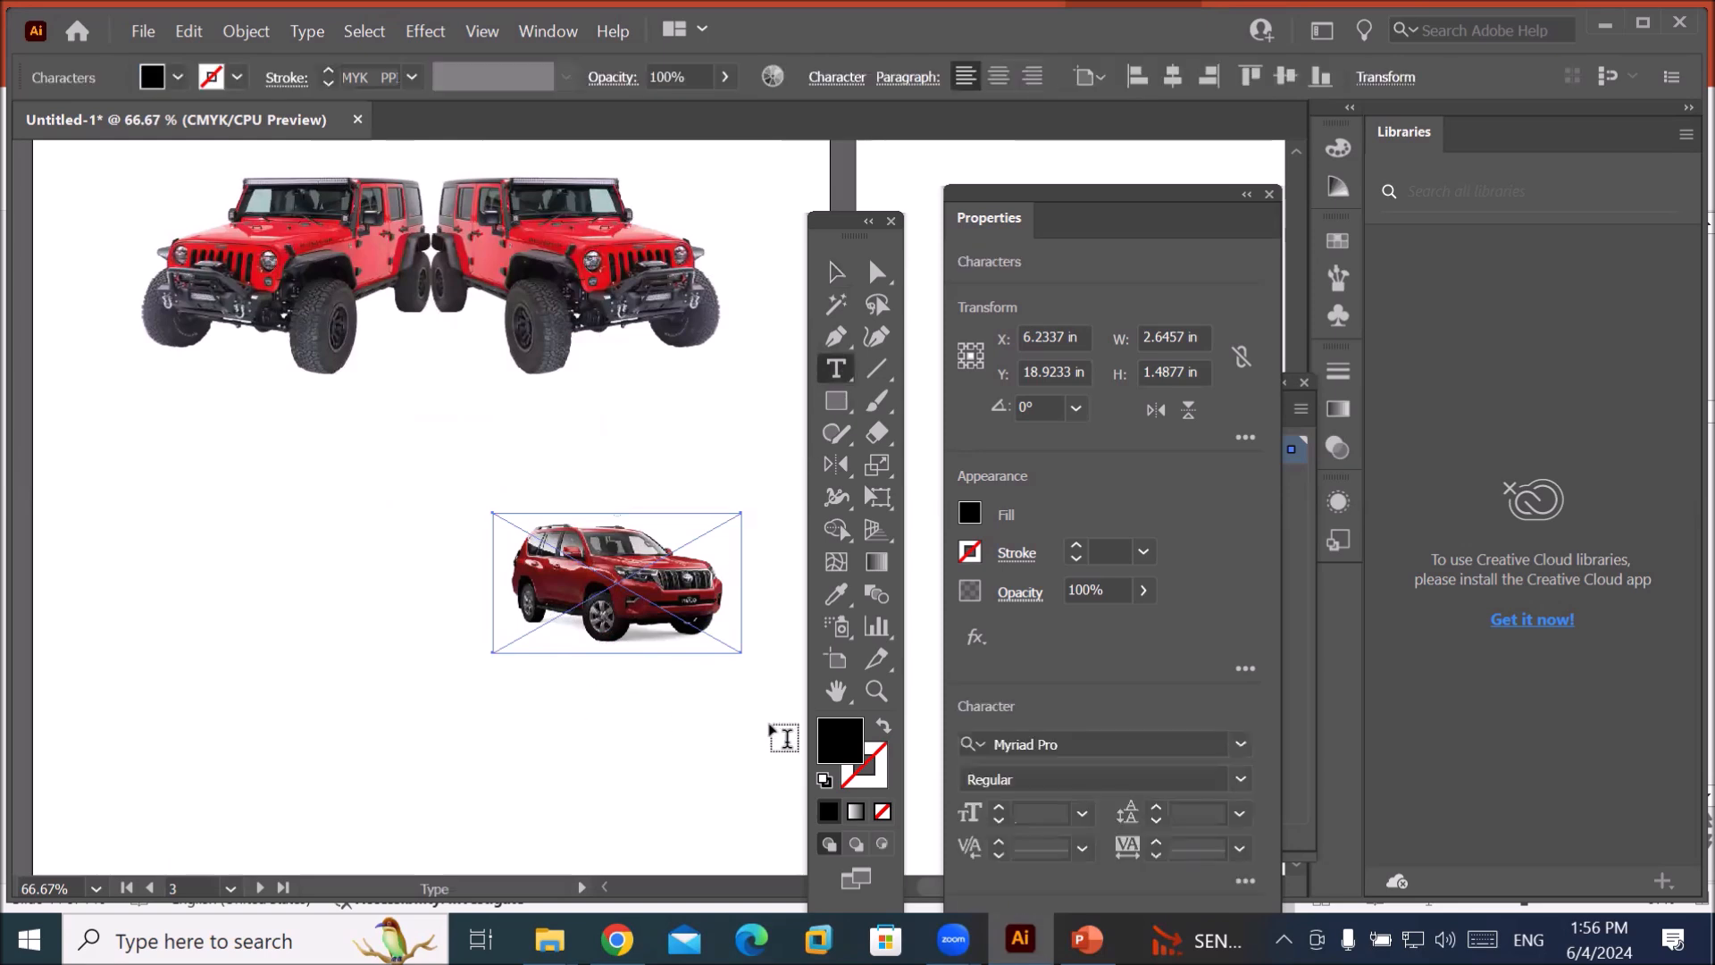
pyautogui.write('Fortune')
pyautogui.press('Return')
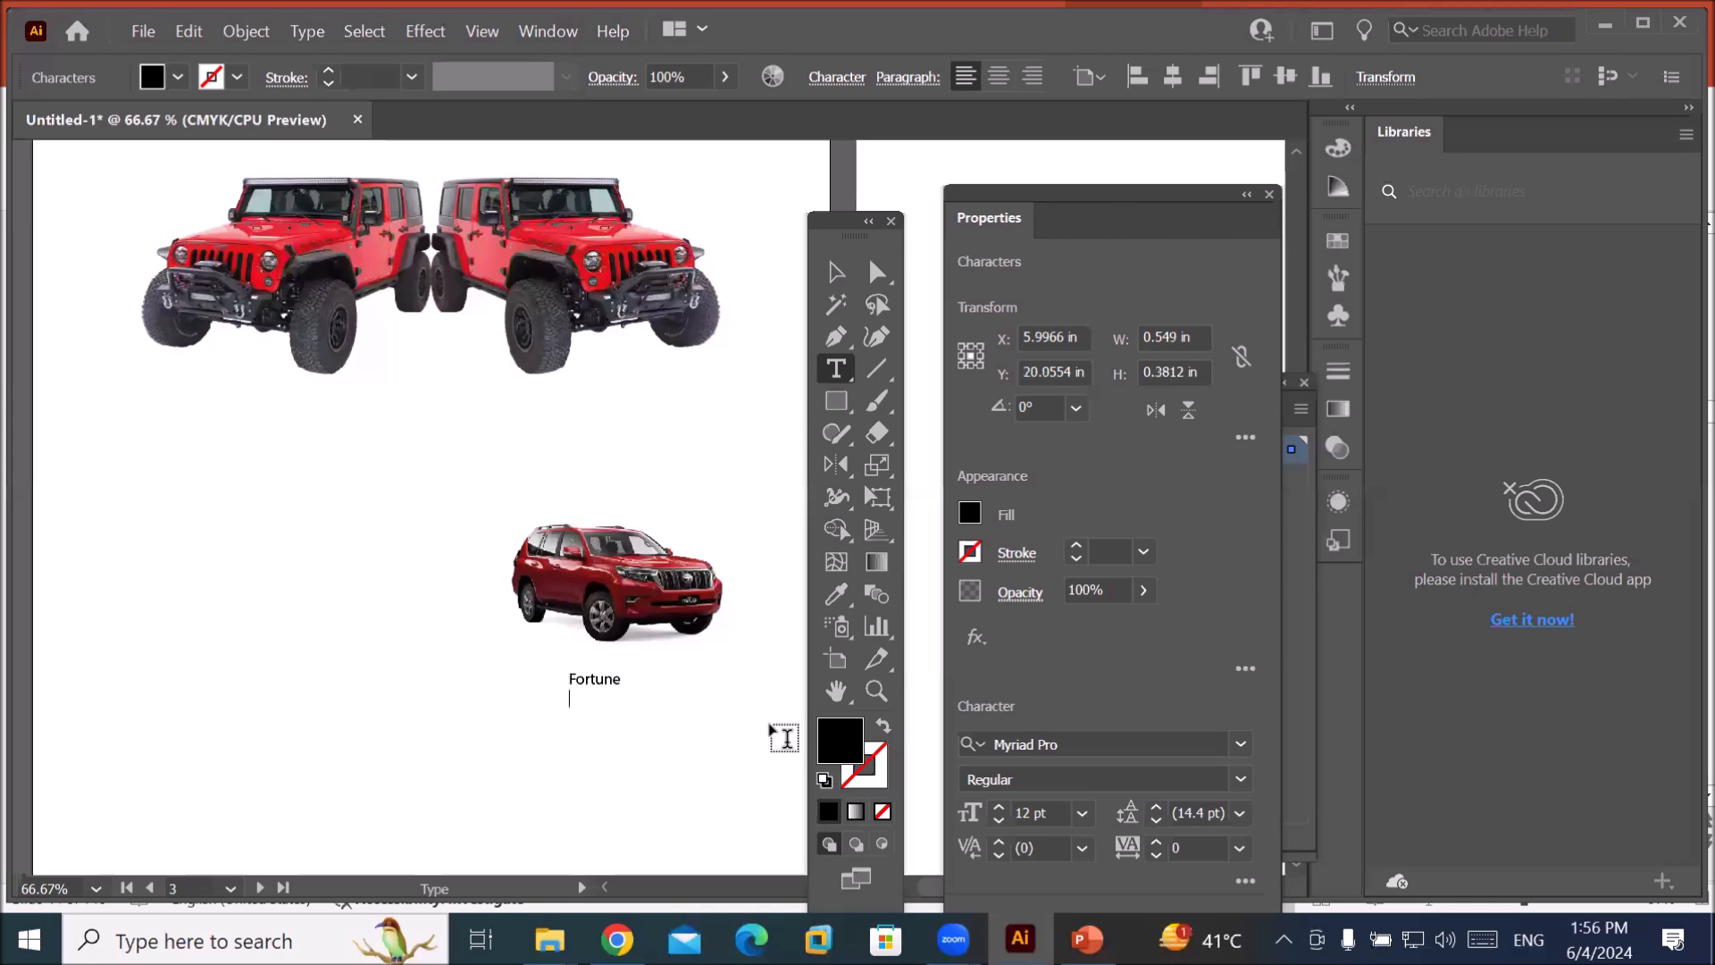
pyautogui.write('Model 2024')
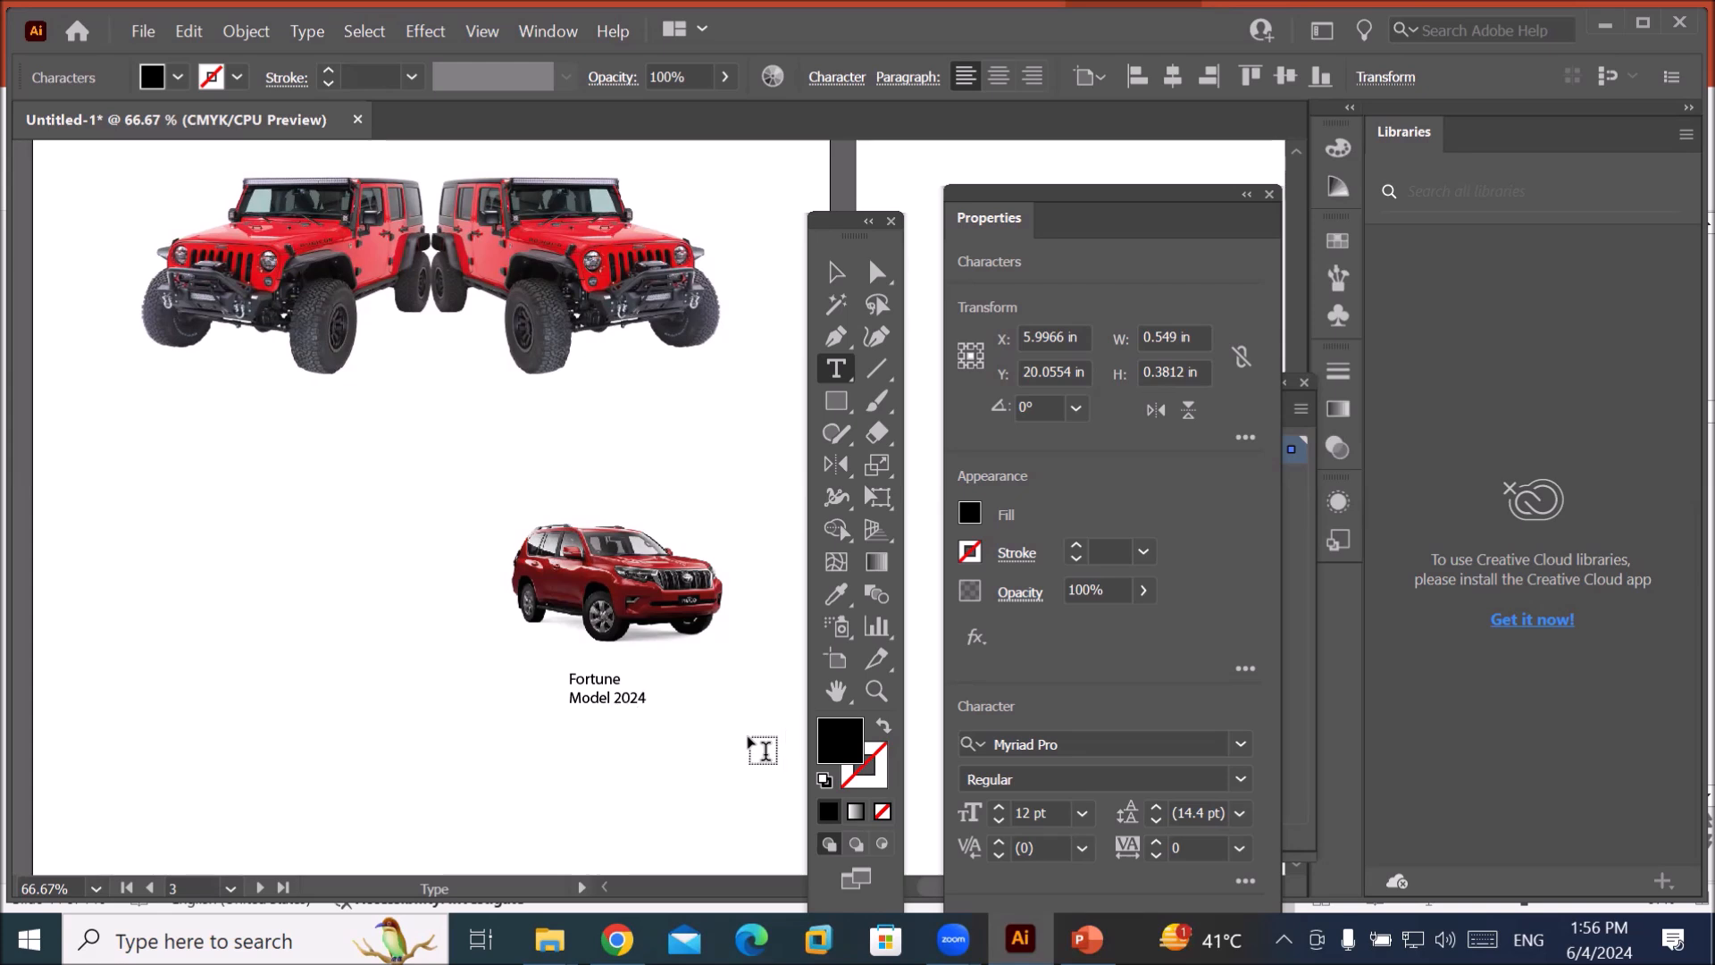
# Select the SUV with its caption, start Reflect from the image's upper-left corner, and preview the vertical and horizontal axes.
pyautogui.click(834, 273)
pyautogui.moveTo(472, 501); pyautogui.dragTo(715, 754)
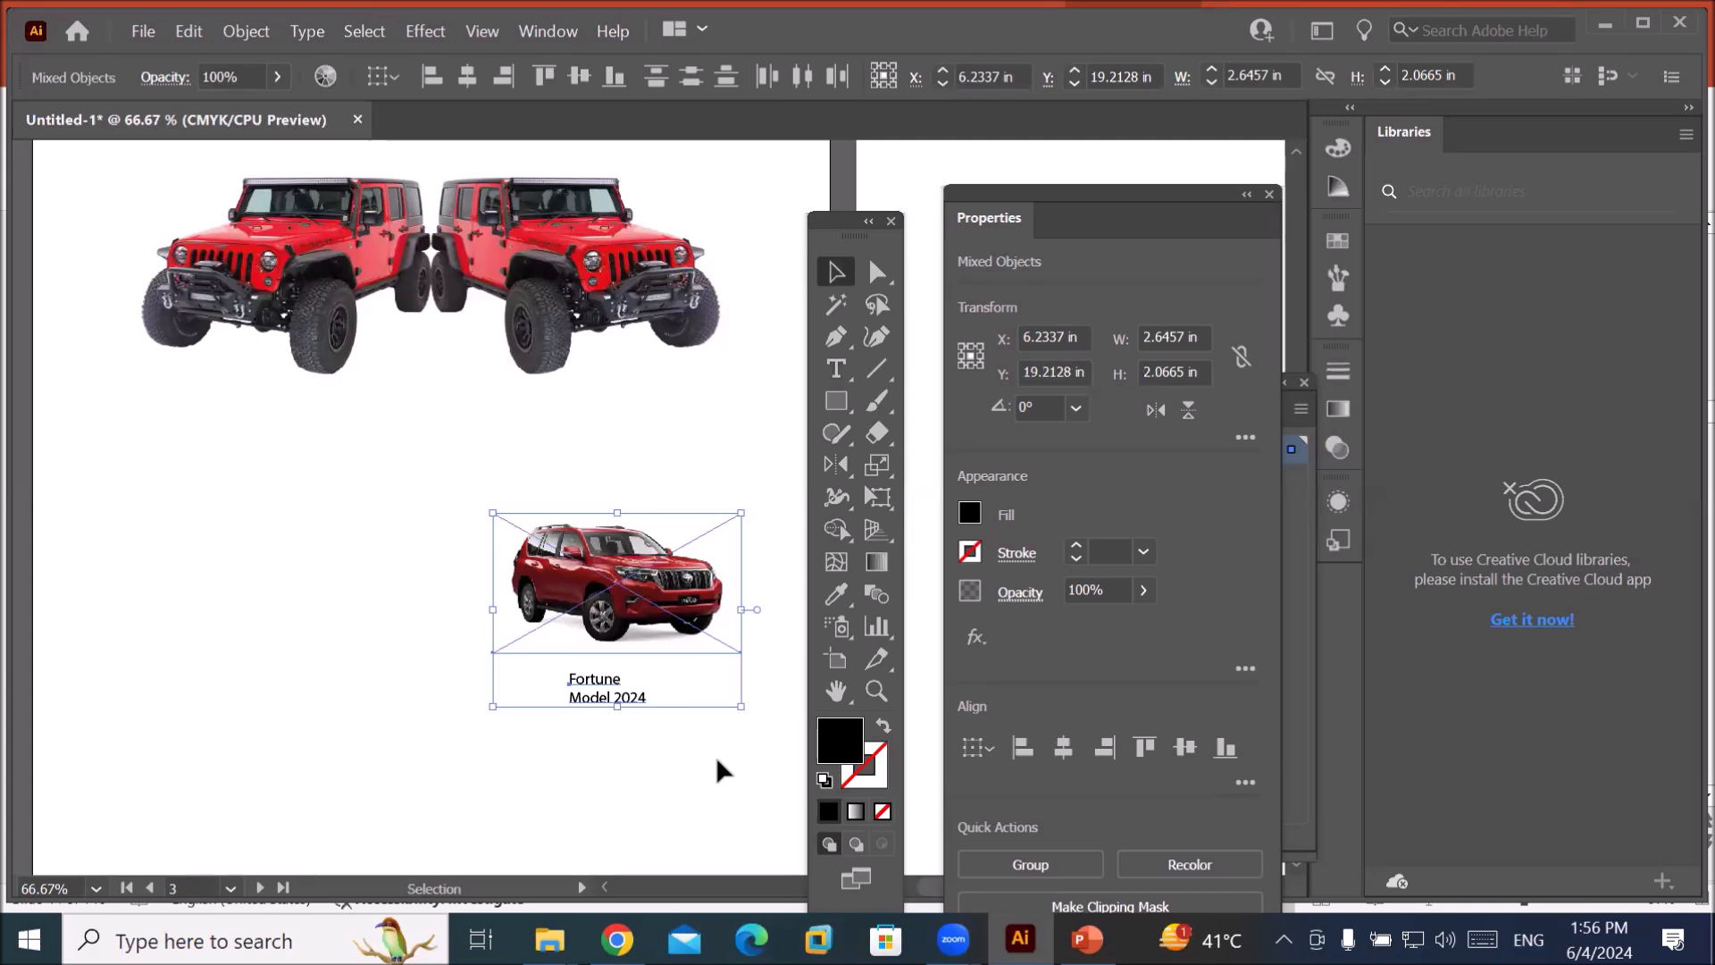
pyautogui.click(834, 465)
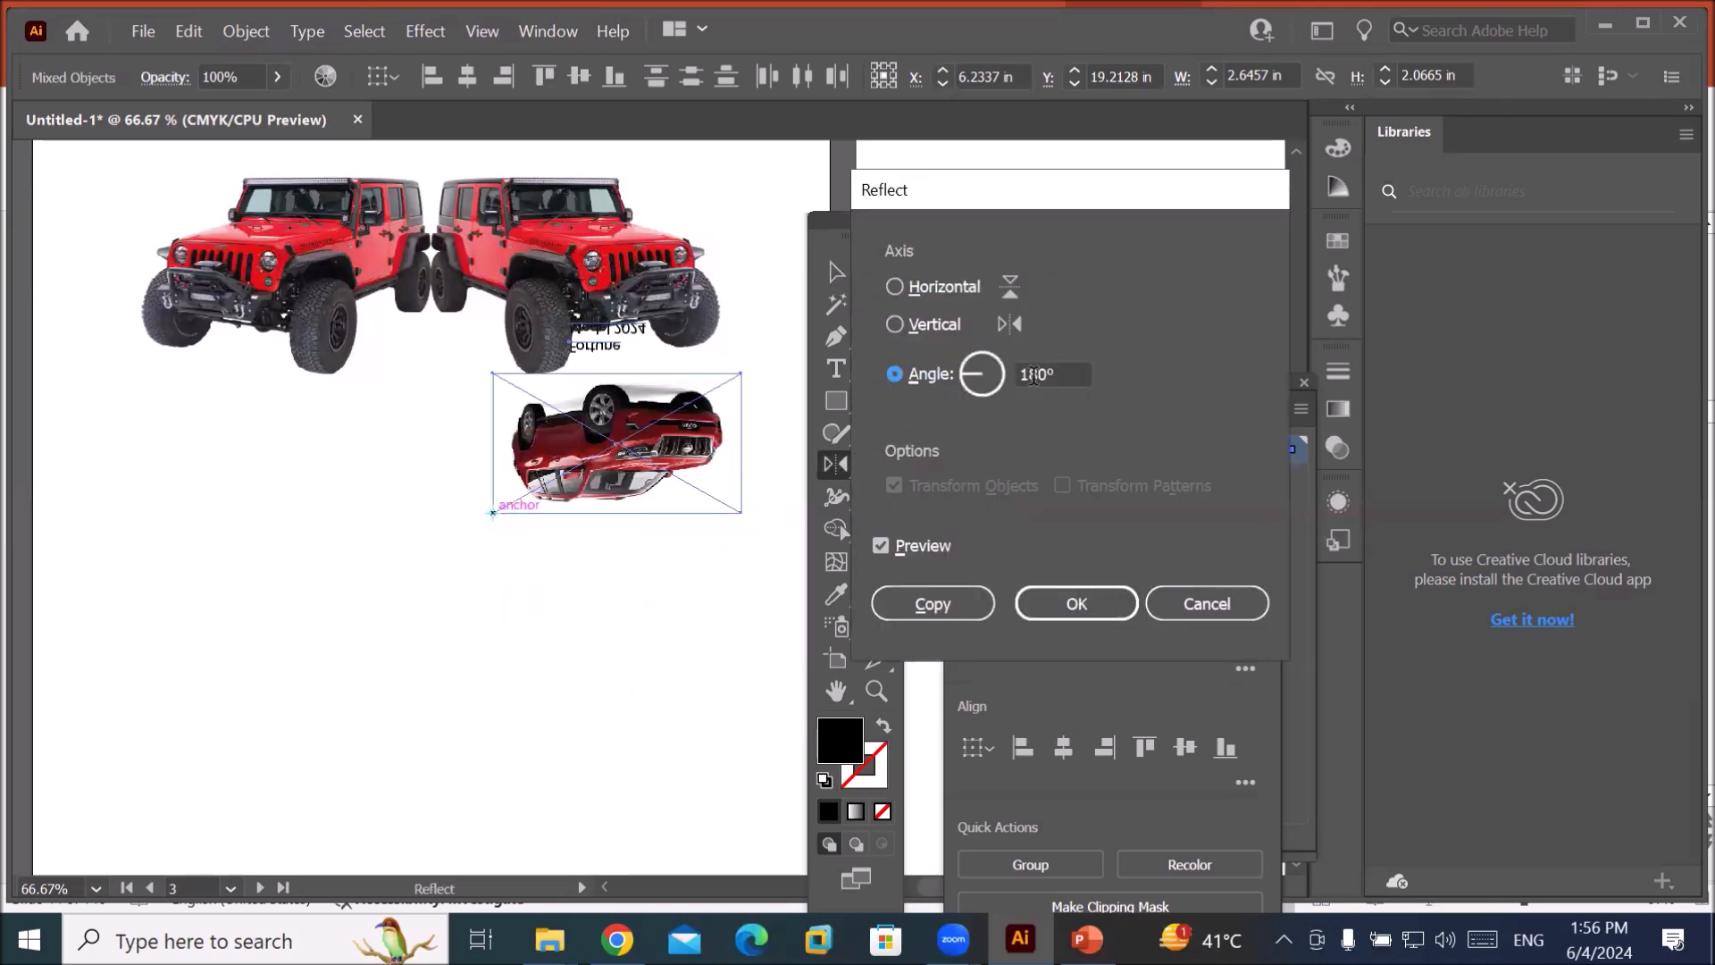
pyautogui.click(929, 282)
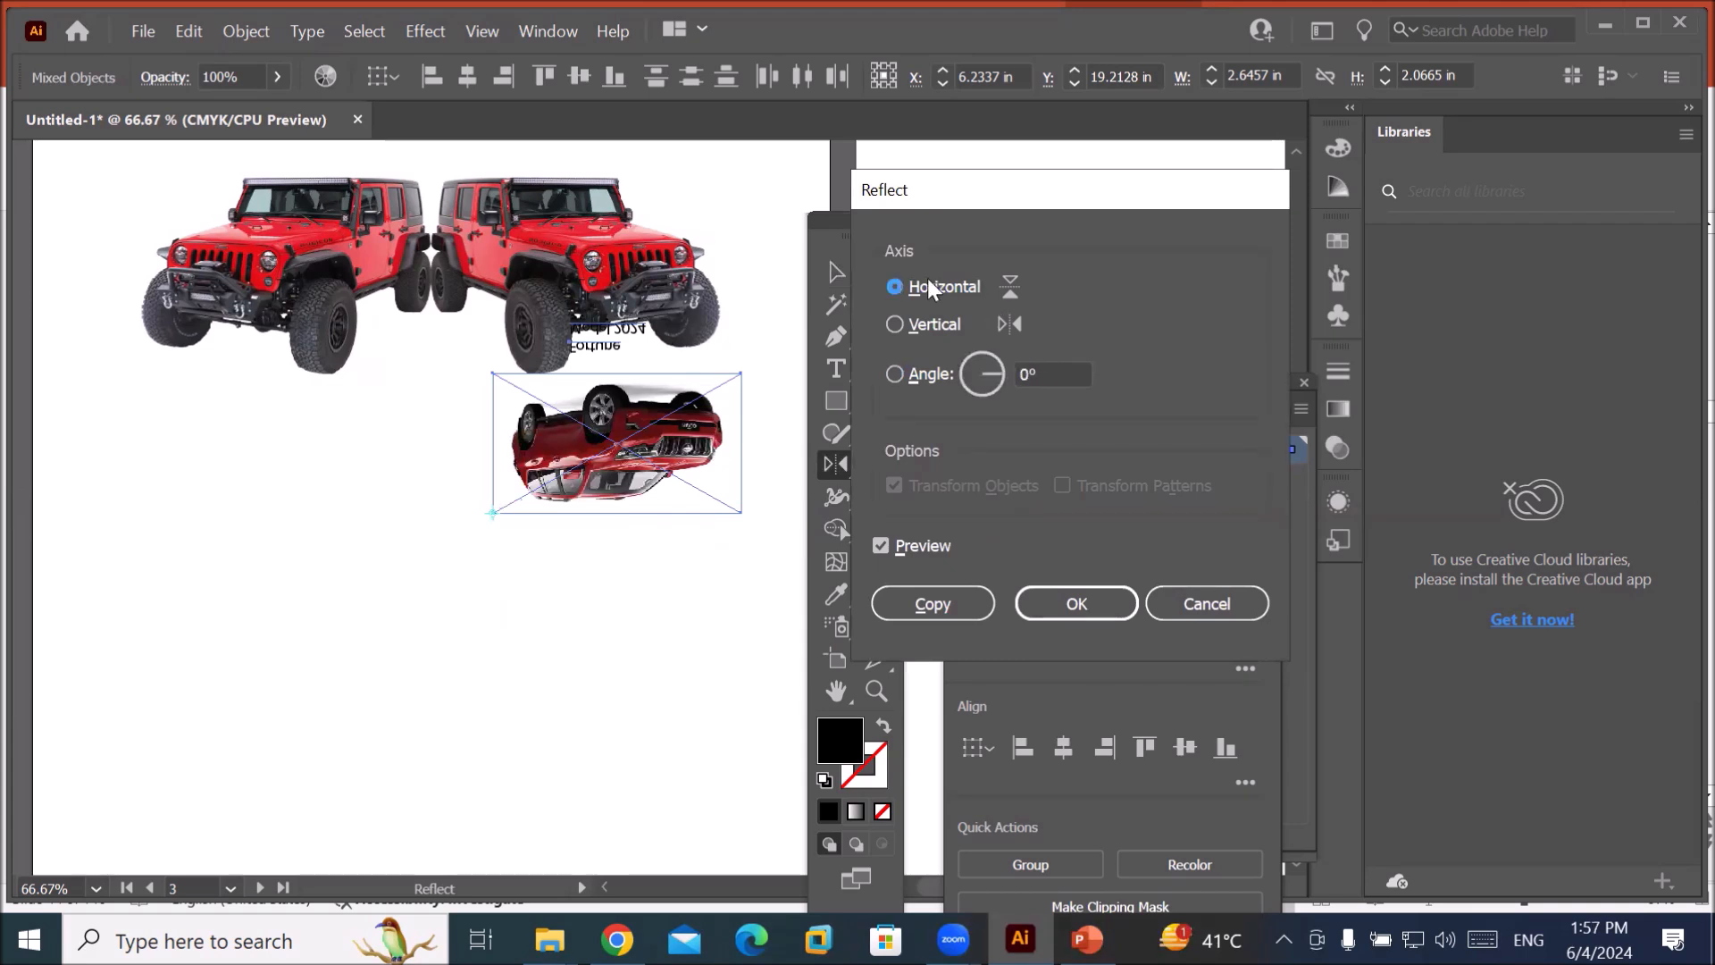
pyautogui.click(892, 322)
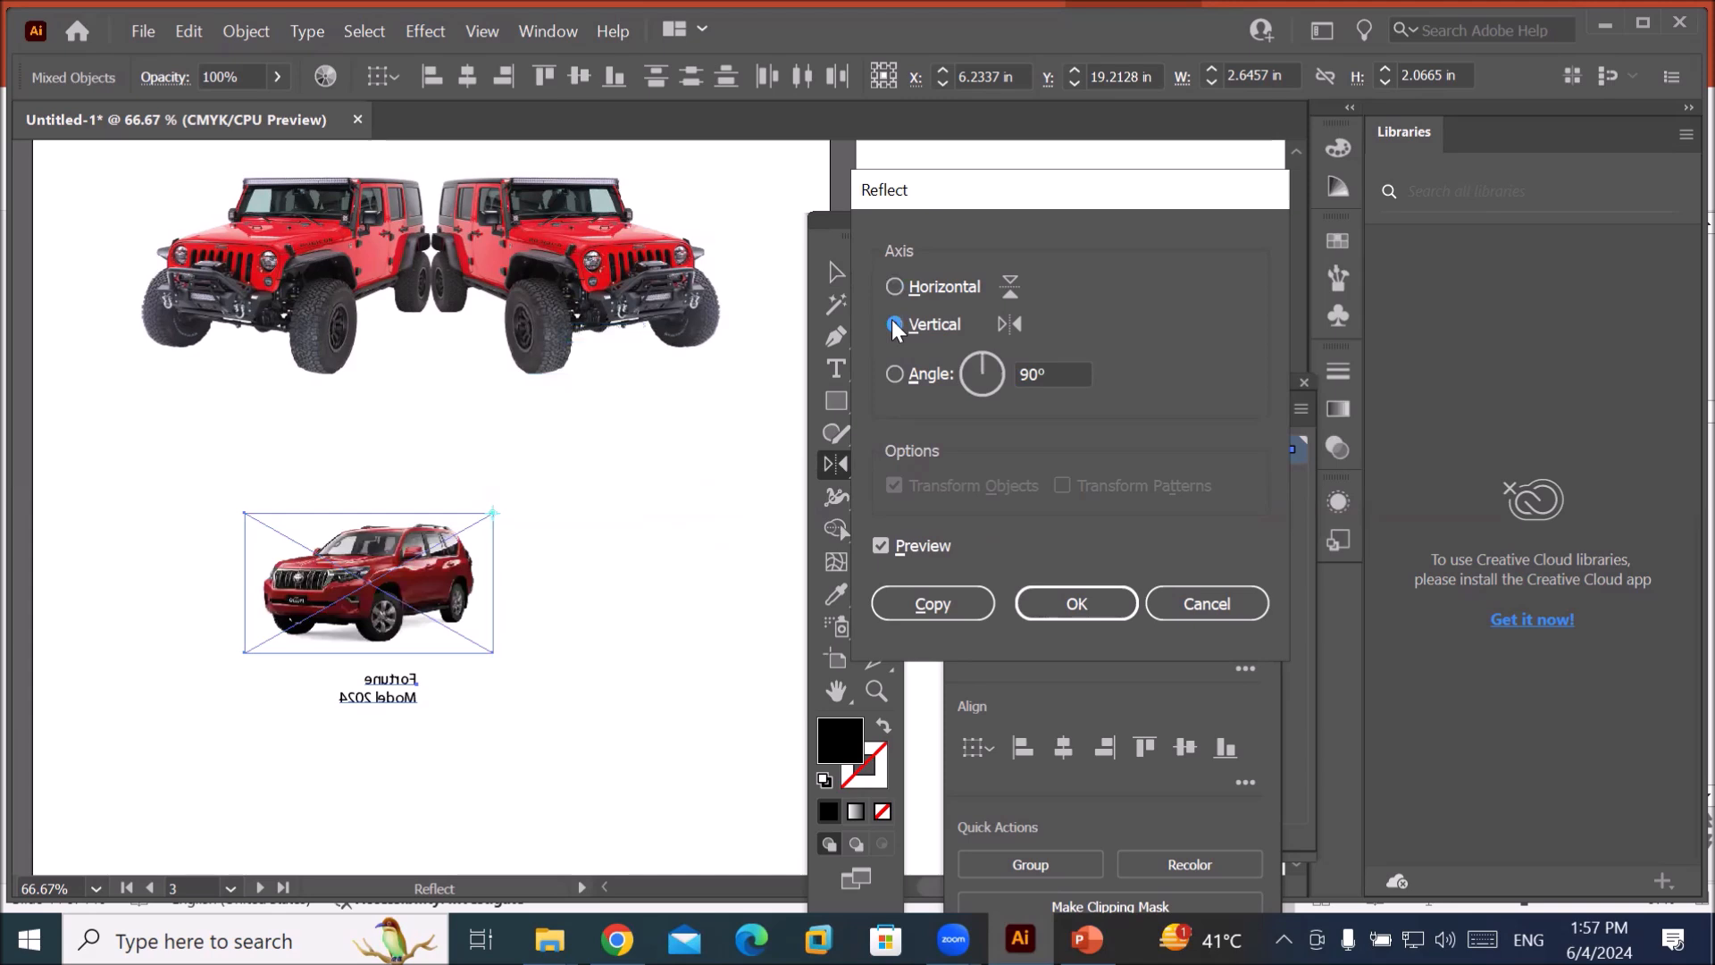
pyautogui.moveTo(1060, 374); pyautogui.dragTo(978, 368)
pyautogui.click(892, 287)
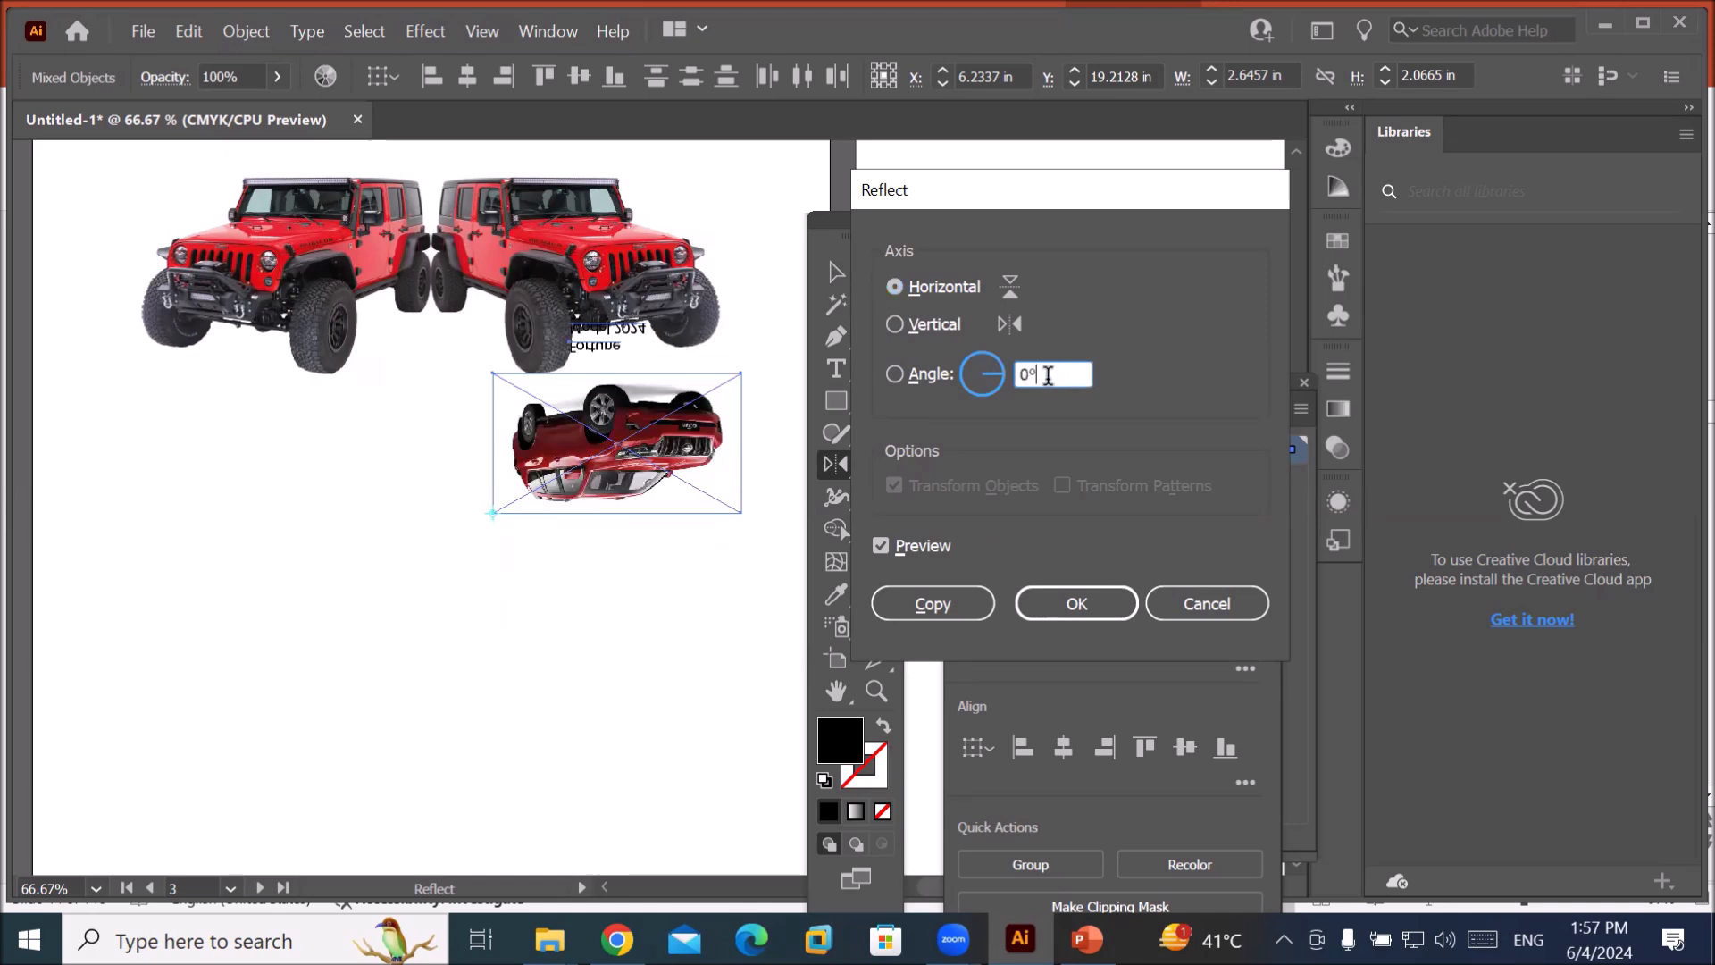
# Set the reflection axis angle to 90° and create a mirrored copy of the SUV and caption beside the original.
pyautogui.click(909, 375)
pyautogui.click(1046, 373)
pyautogui.press('Up')
pyautogui.press('Up')
pyautogui.press('Up')
pyautogui.press('Up')
pyautogui.press('Up')
pyautogui.press('Up')
pyautogui.press('Up')
pyautogui.press('Up')
pyautogui.press('Up')
pyautogui.press('Up')
pyautogui.press('Up')
pyautogui.press('Up')
pyautogui.press('Up')
pyautogui.press('Up')
pyautogui.press('Up')
pyautogui.press('Up')
pyautogui.press('Up')
pyautogui.press('Up')
pyautogui.press('Up')
pyautogui.press('Up')
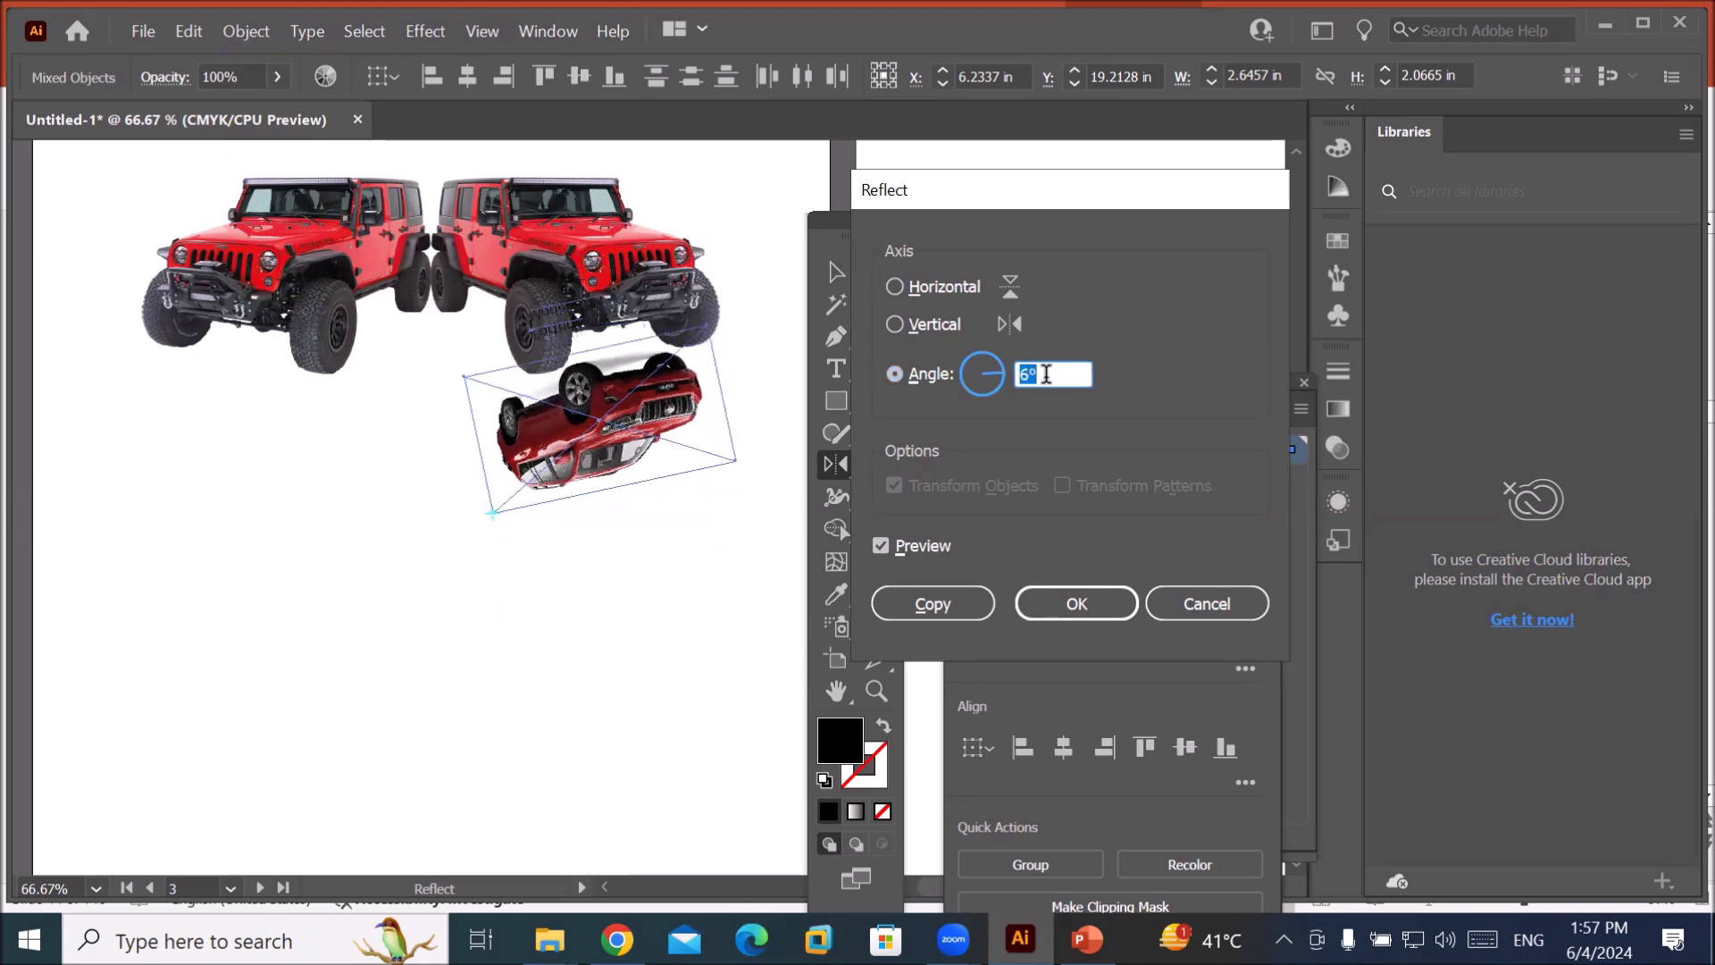
pyautogui.press('Up')
pyautogui.press('Up')
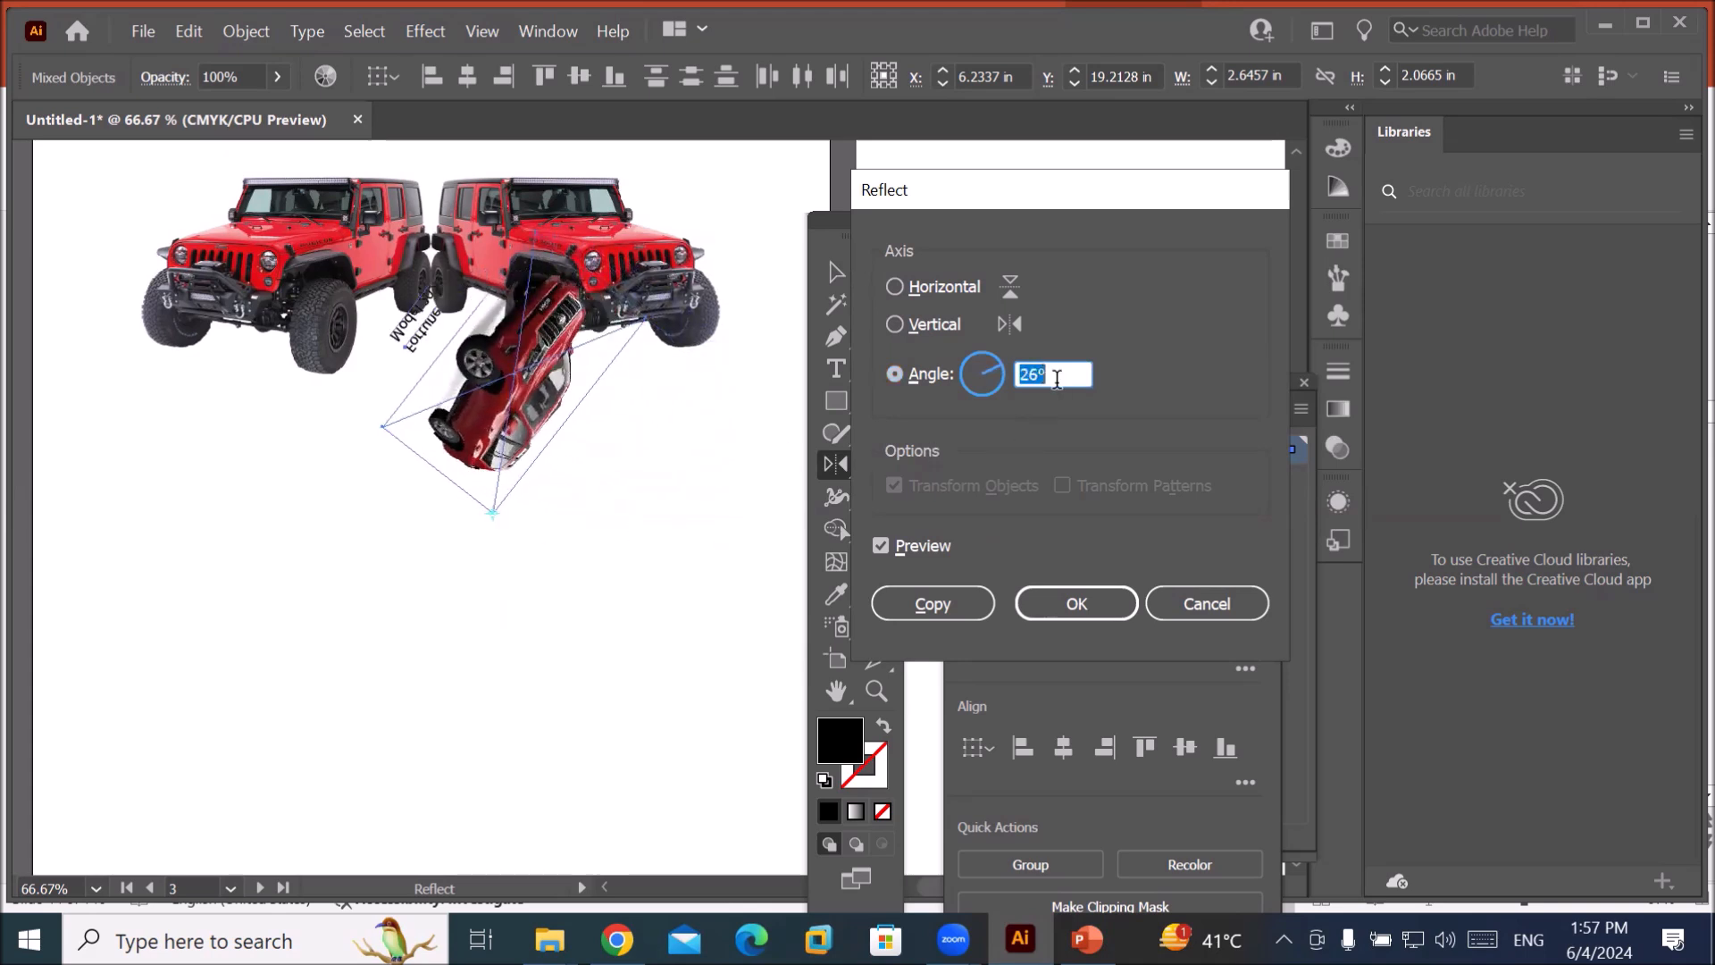
pyautogui.press('Up')
pyautogui.press('Up')
pyautogui.press('Up')
pyautogui.press('Up')
pyautogui.press('Up')
pyautogui.press('Up')
pyautogui.press('Up')
pyautogui.press('Up')
pyautogui.press('Up')
pyautogui.press('Up')
pyautogui.press('Up')
pyautogui.press('Up')
pyautogui.press('Up')
pyautogui.press('Up')
pyautogui.press('Up')
pyautogui.press('Up')
pyautogui.press('Up')
pyautogui.press('Up')
pyautogui.press('Up')
pyautogui.press('Up')
pyautogui.press('Up')
pyautogui.press('Up')
pyautogui.press('Up')
pyautogui.press('Up')
pyautogui.press('Up')
pyautogui.press('Up')
pyautogui.press('Up')
pyautogui.press('Up')
pyautogui.press('Up')
pyautogui.press('Up')
pyautogui.press('Up')
pyautogui.press('Up')
pyautogui.press('Up')
pyautogui.press('Up')
pyautogui.press('Up')
pyautogui.press('Up')
pyautogui.press('Up')
pyautogui.press('Up')
pyautogui.press('Up')
pyautogui.press('Up')
pyautogui.press('Up')
pyautogui.press('Up')
pyautogui.press('Up')
pyautogui.press('Up')
pyautogui.press('Up')
pyautogui.press('Up')
pyautogui.press('Up')
pyautogui.press('Up')
pyautogui.press('Up')
pyautogui.press('Up')
pyautogui.press('Up')
pyautogui.press('Up')
pyautogui.press('Up')
pyautogui.press('Up')
pyautogui.press('Down')
pyautogui.press('Down')
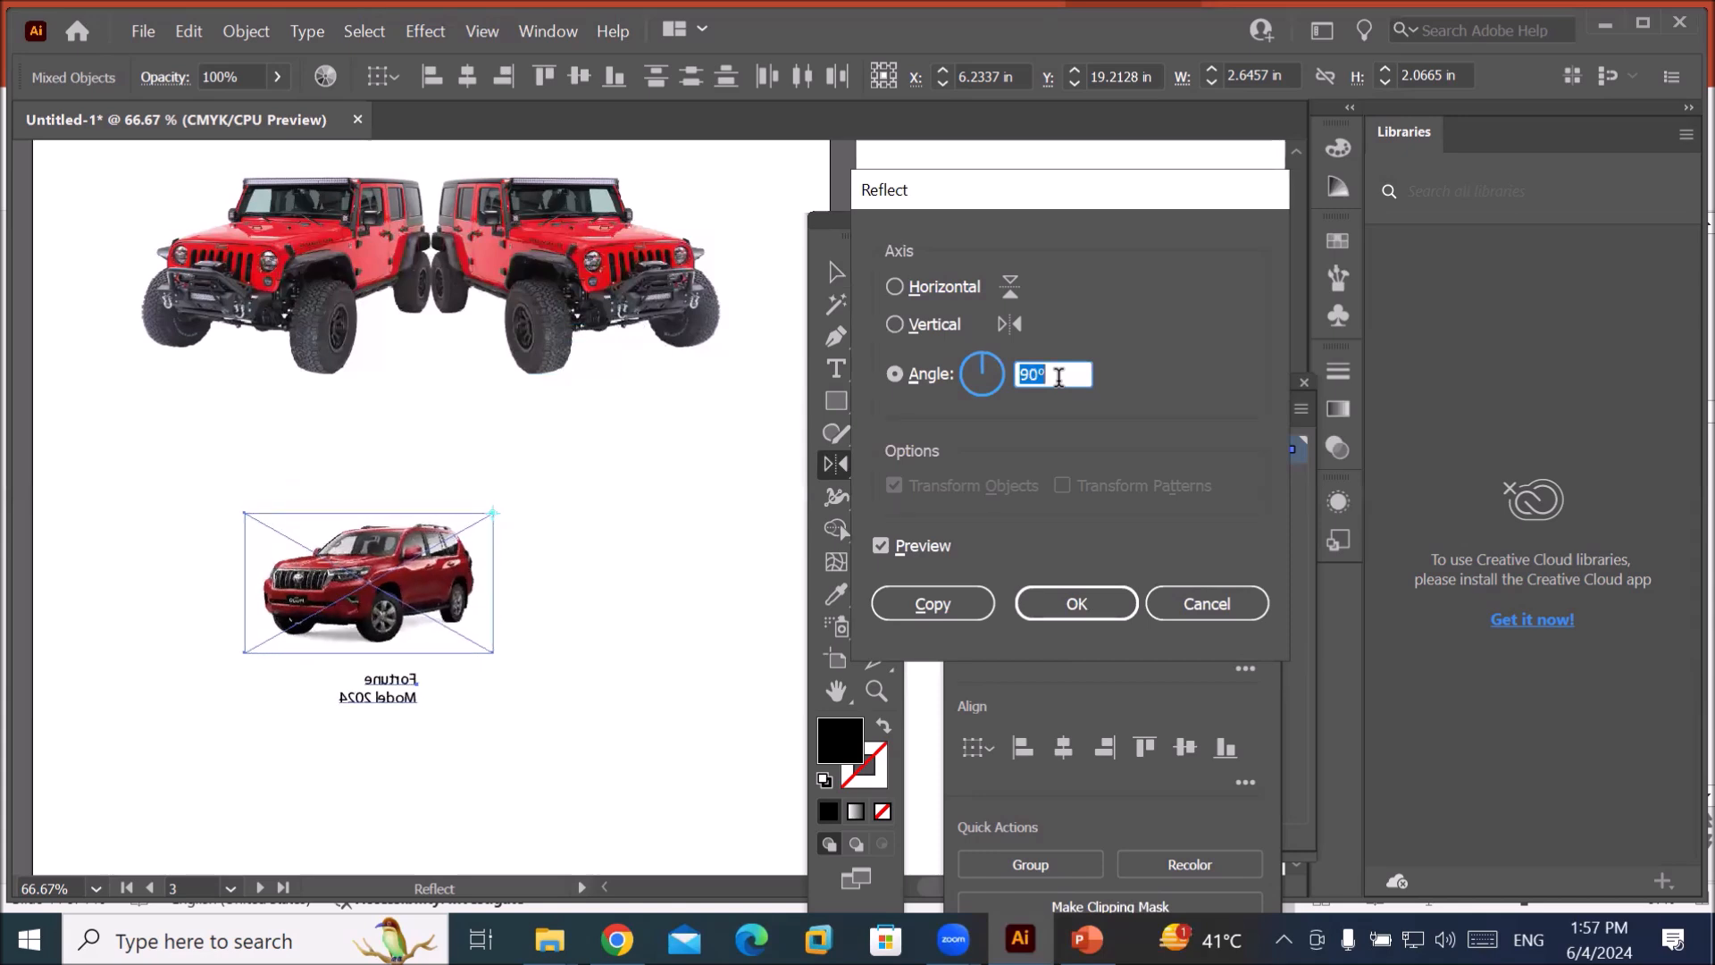
pyautogui.click(966, 599)
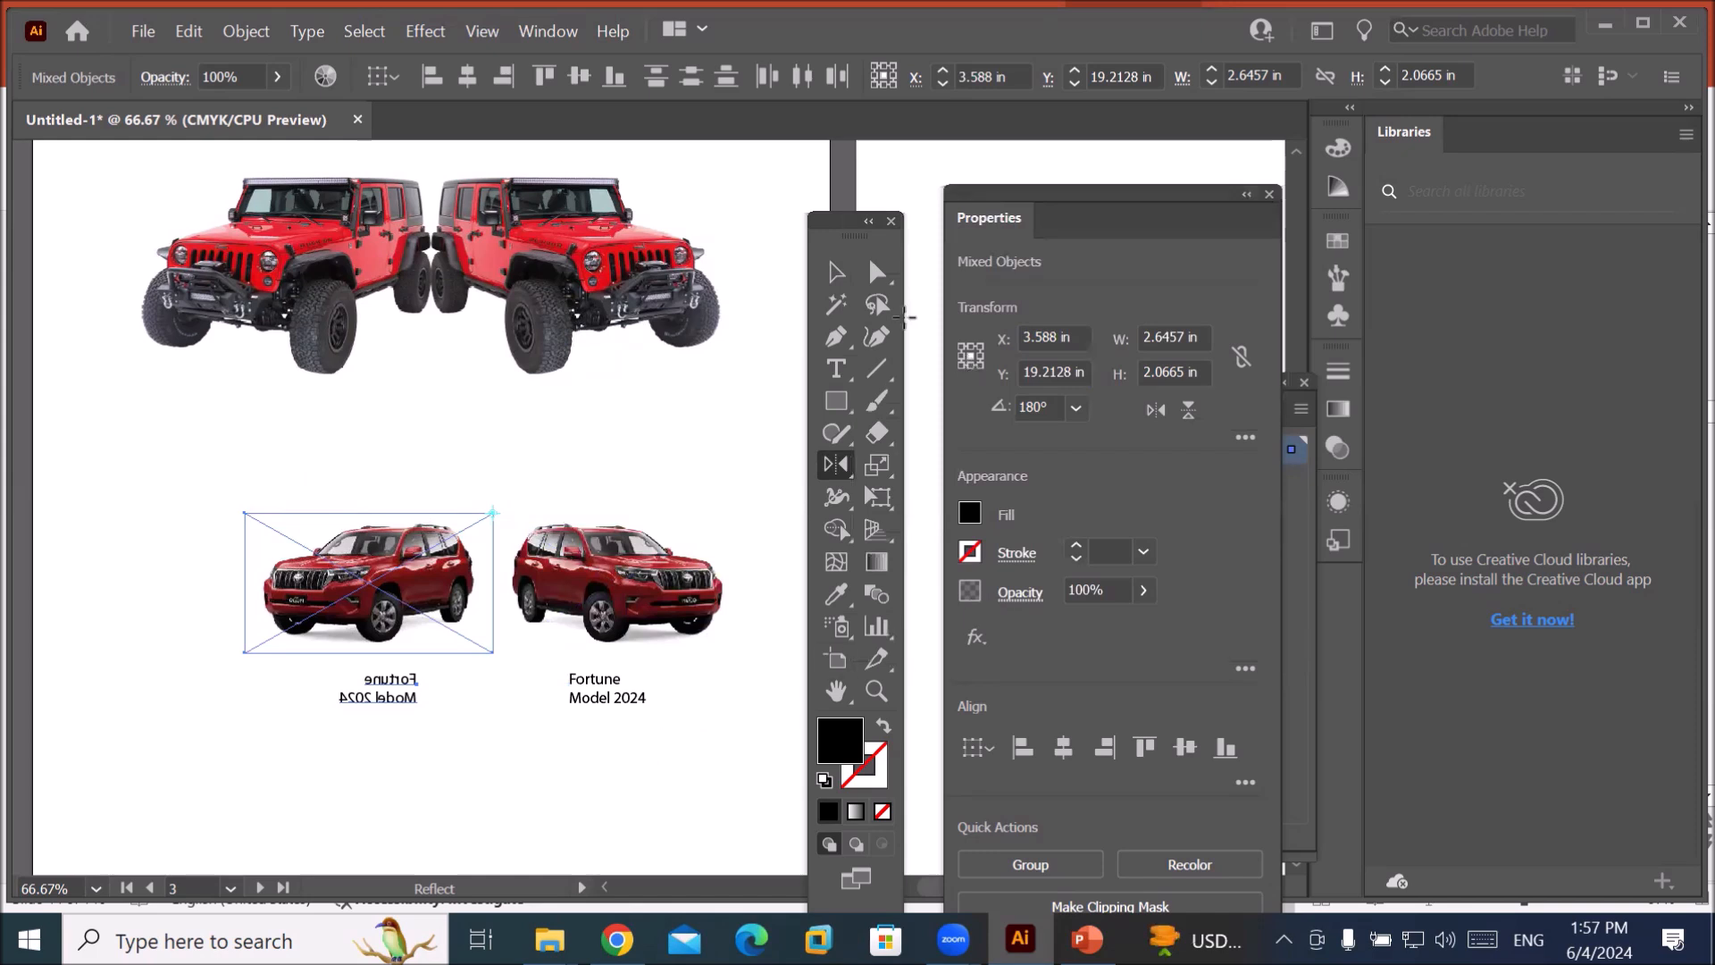
# Select both SUVs with their captions and move the pair up, roughly centred directly beneath the jeeps.
pyautogui.click(836, 271)
pyautogui.moveTo(191, 496); pyautogui.dragTo(715, 757)
pyautogui.moveTo(657, 614); pyautogui.dragTo(610, 518)
pyautogui.hotkey('ctrl', '=')
pyautogui.hotkey('ctrl', '=')
pyautogui.hotkey('ctrl', '=')
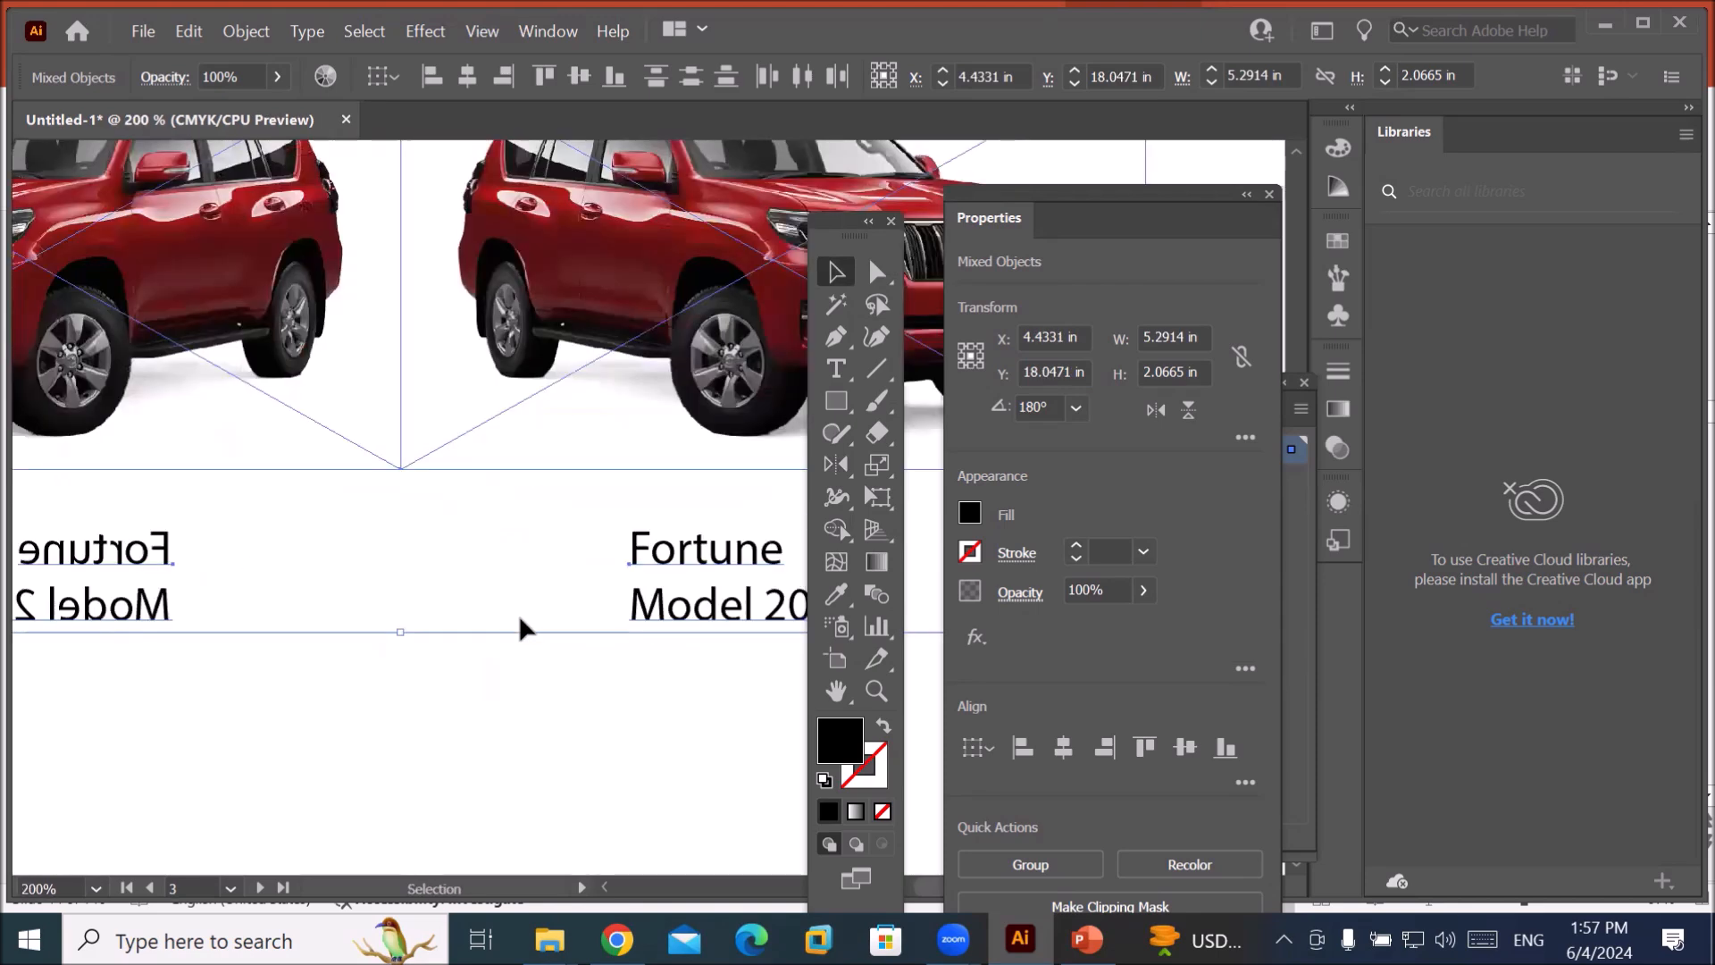
pyautogui.hotkey('ctrl', '-')
pyautogui.hotkey('ctrl', '-')
pyautogui.hotkey('ctrl', '-')
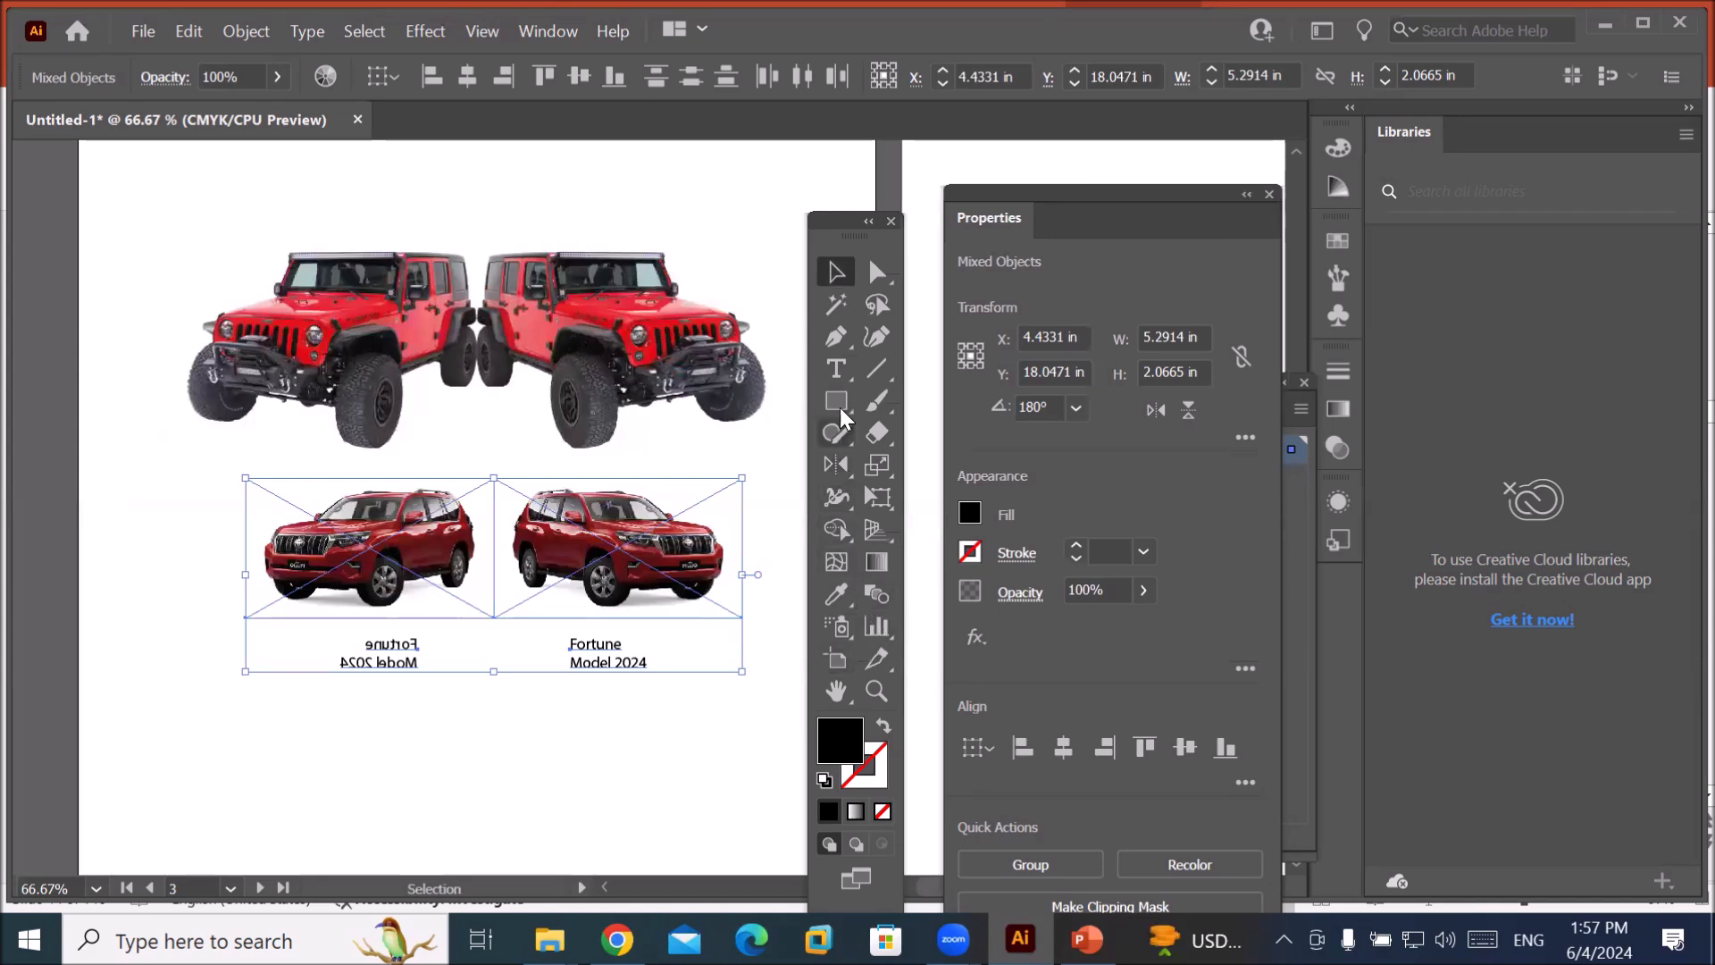
# Add a placeholder paragraph in a text area about 6.26 in wide and 1.53 in high beneath the SUV captions.
pyautogui.click(836, 366)
pyautogui.moveTo(158, 707); pyautogui.dragTo(748, 845)
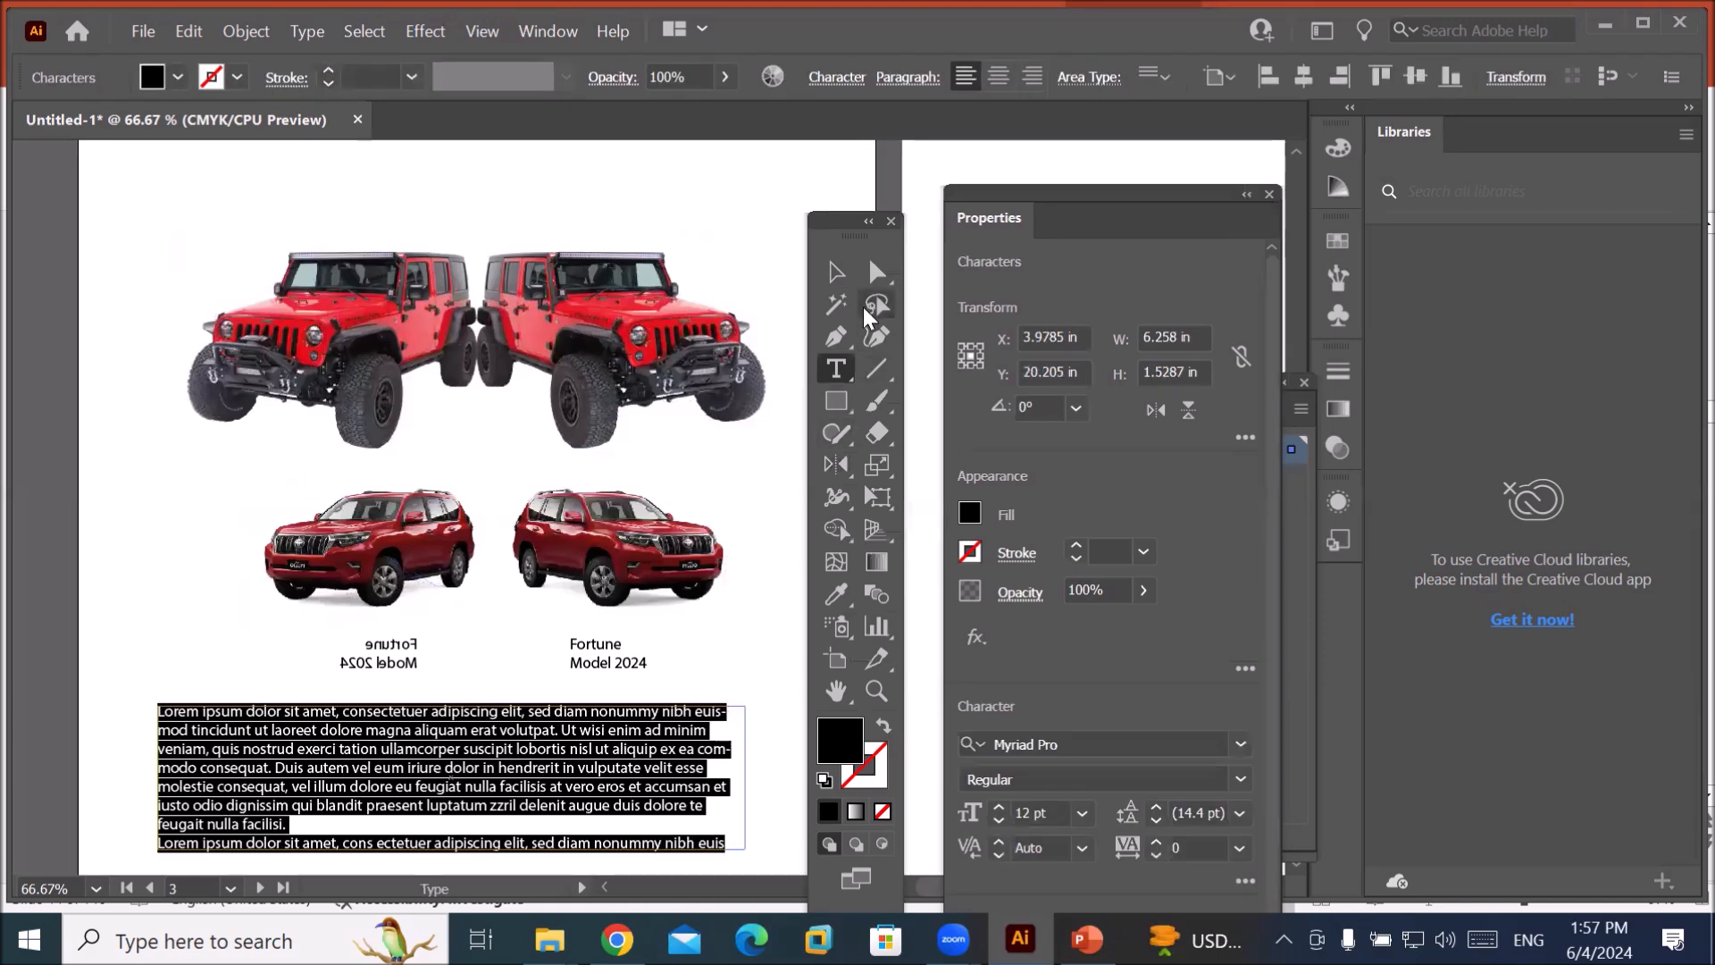
pyautogui.click(848, 277)
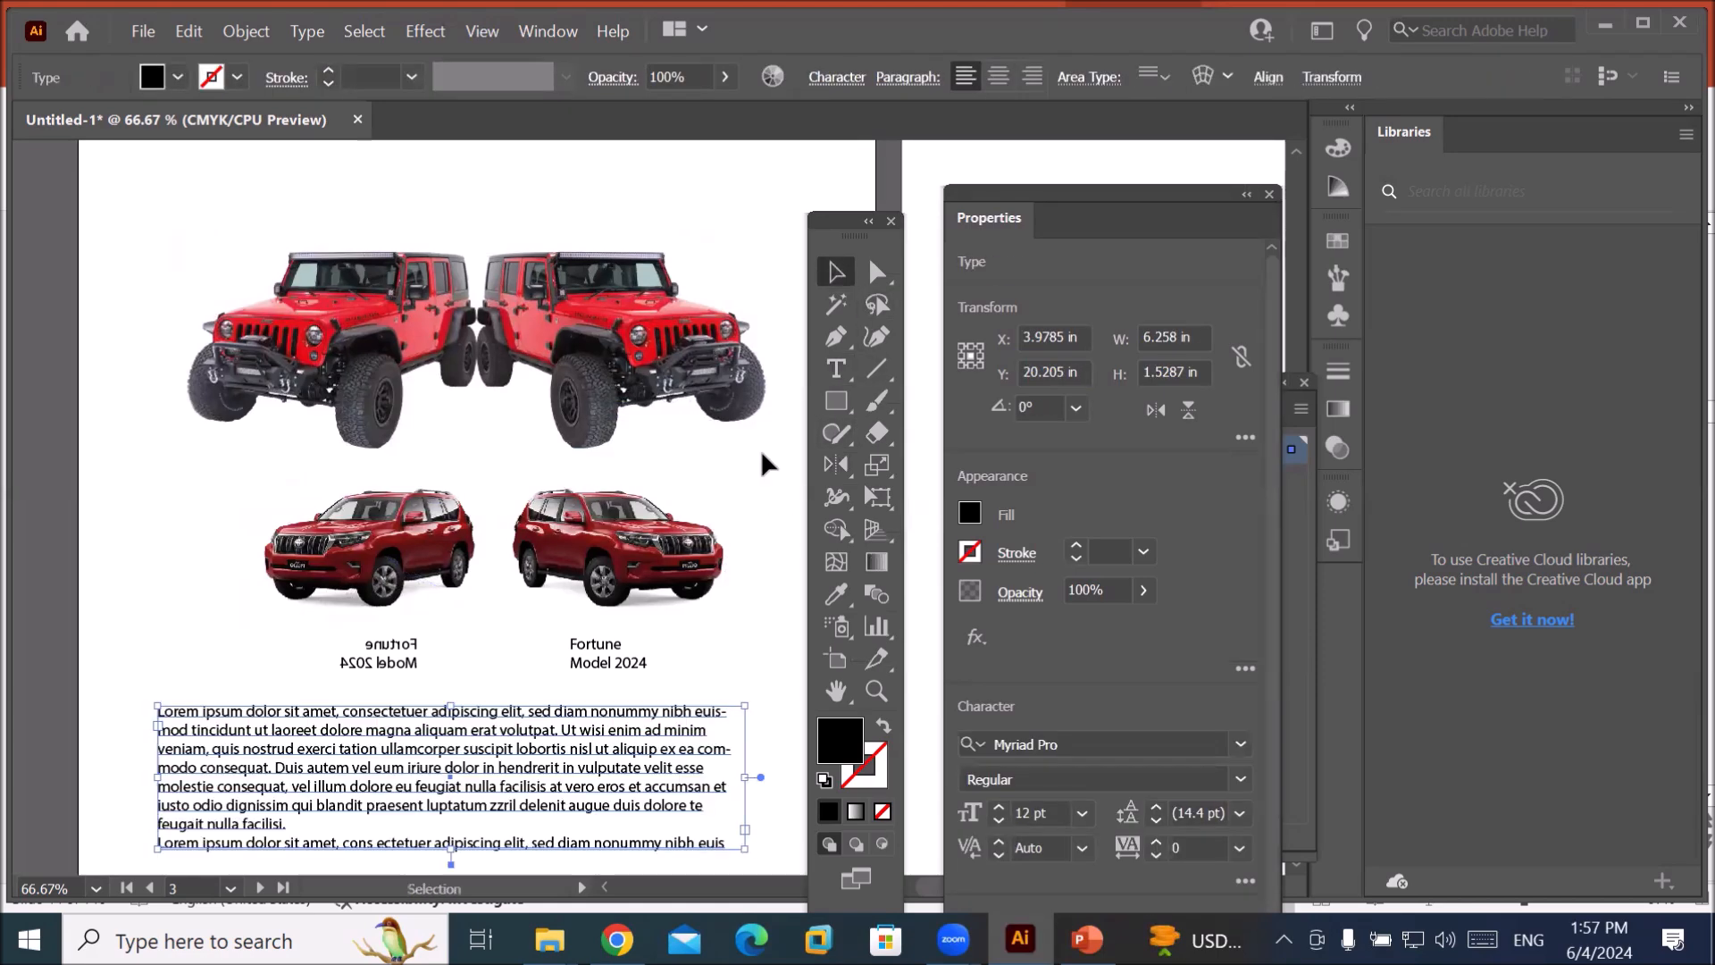
pyautogui.click(759, 600)
# Scale the "Car Racing Event in Lahore 2024" heading down to about 3.83 in wide near the artboard's top edge.
pyautogui.scroll(2, 766, 613)
pyautogui.scroll(-3, 767, 613)
pyautogui.scroll(-1, 766, 612)
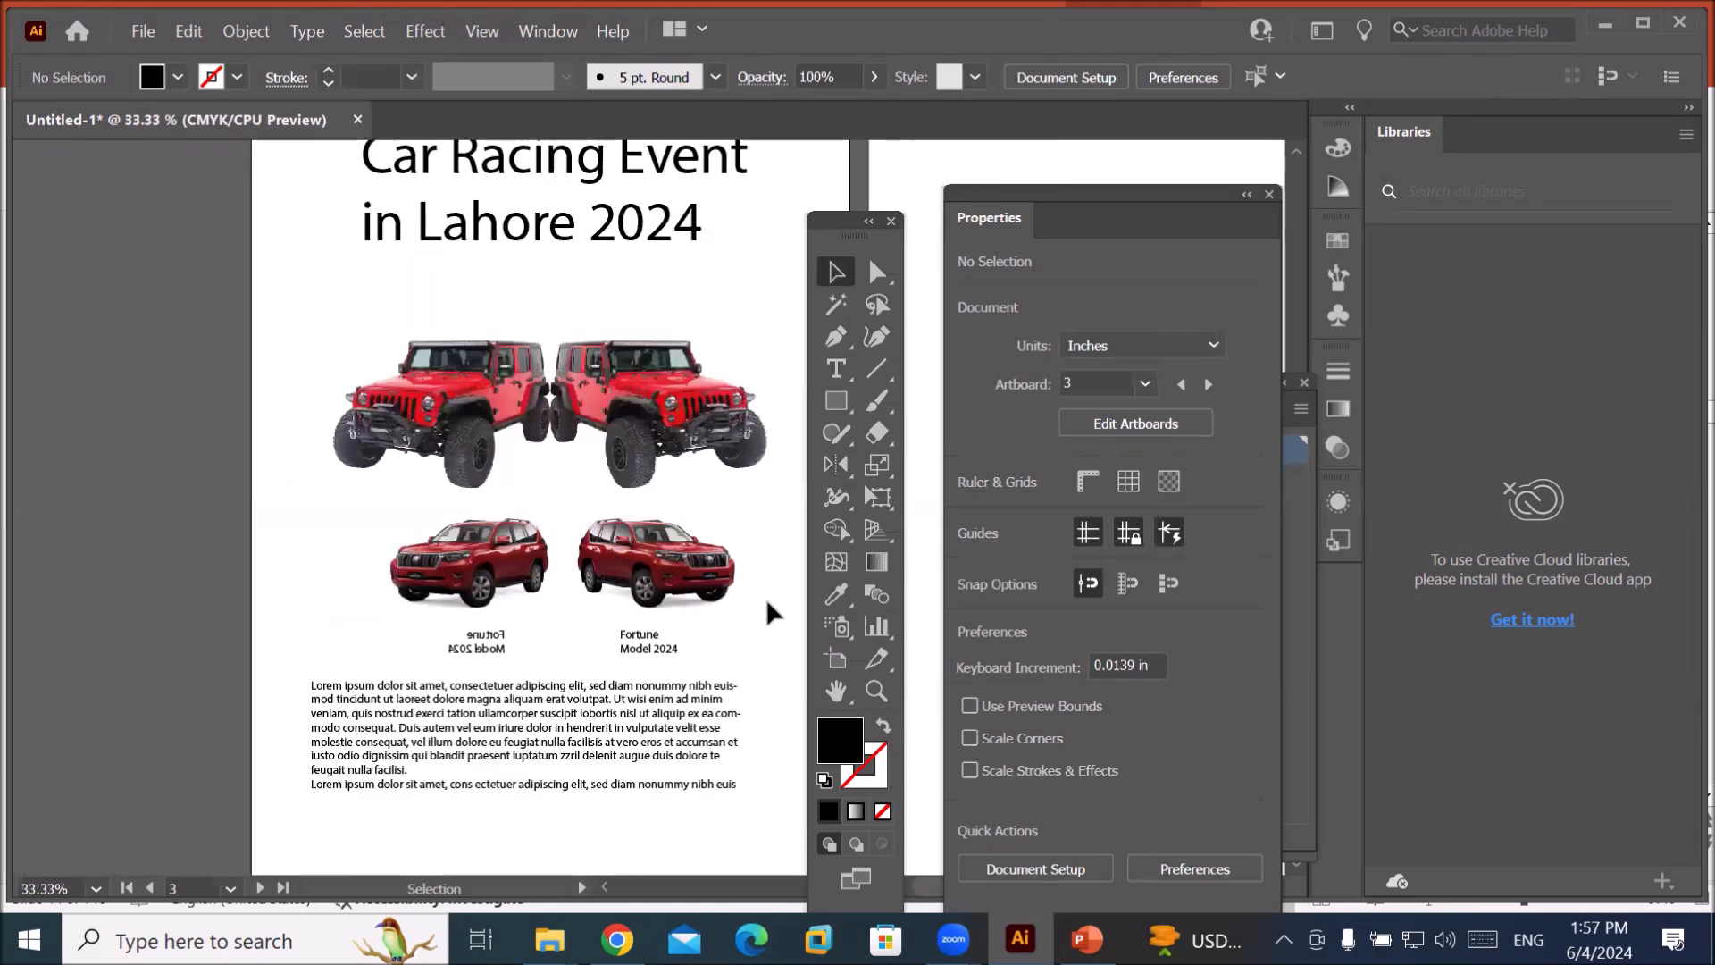
pyautogui.press('space')
pyautogui.moveTo(693, 559); pyautogui.dragTo(440, 536)
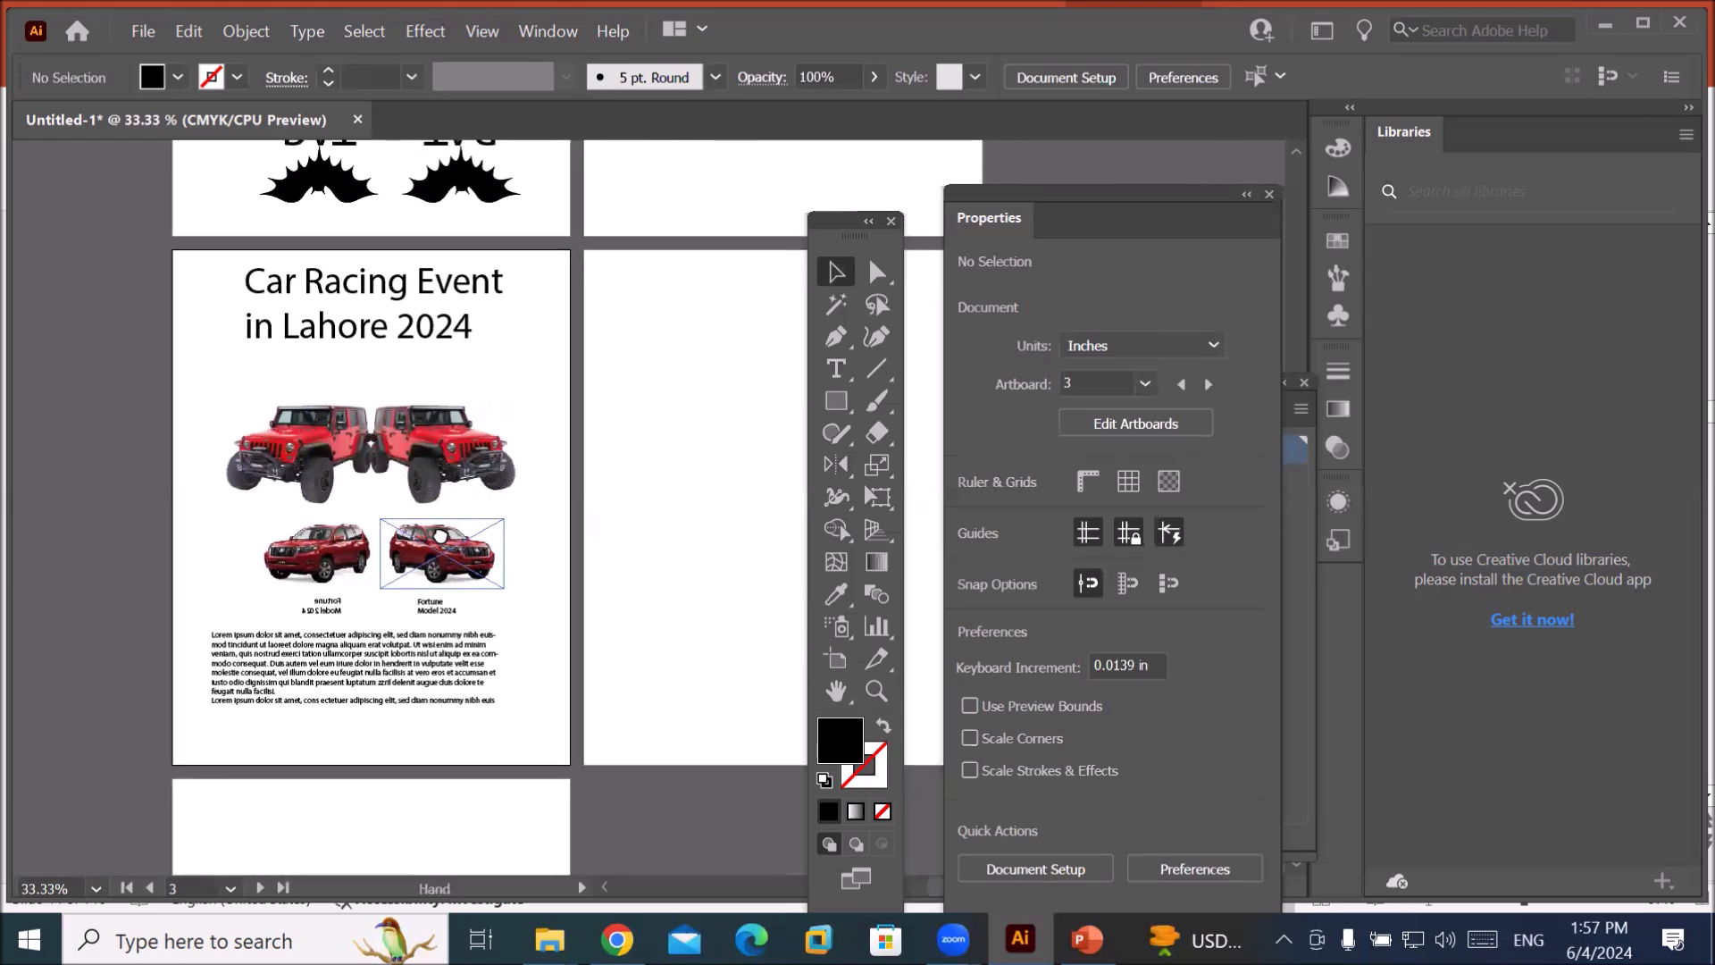
pyautogui.scroll(1, 478, 483)
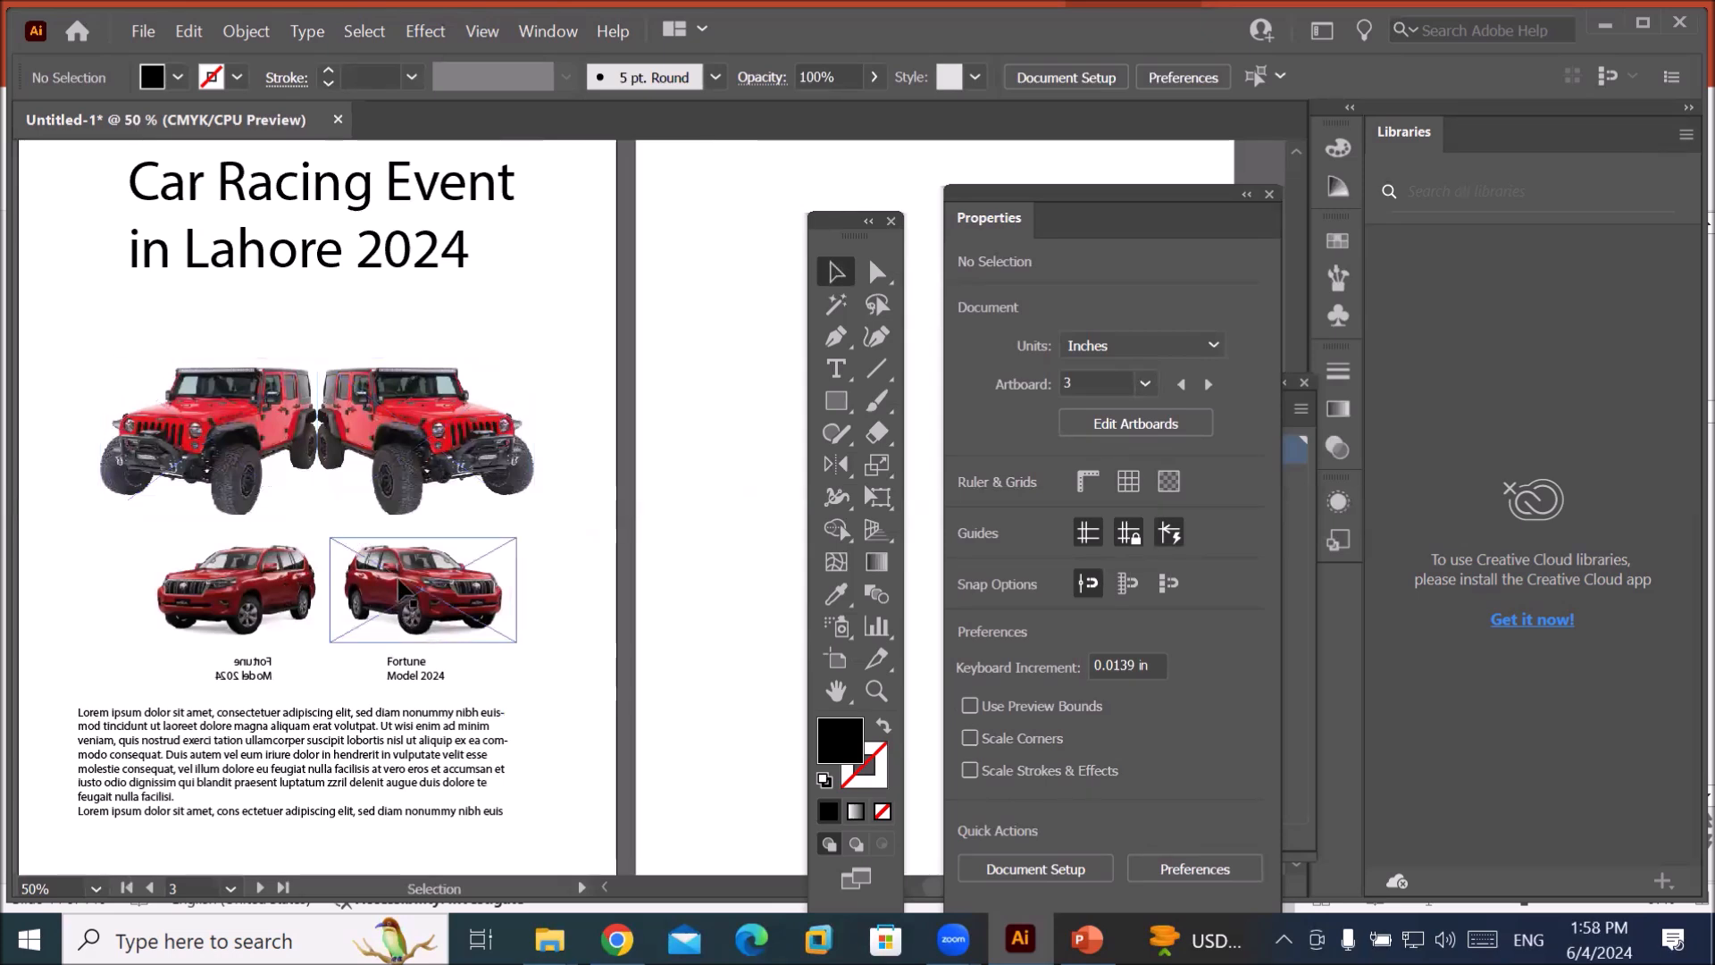
pyautogui.scroll(-1, 399, 591)
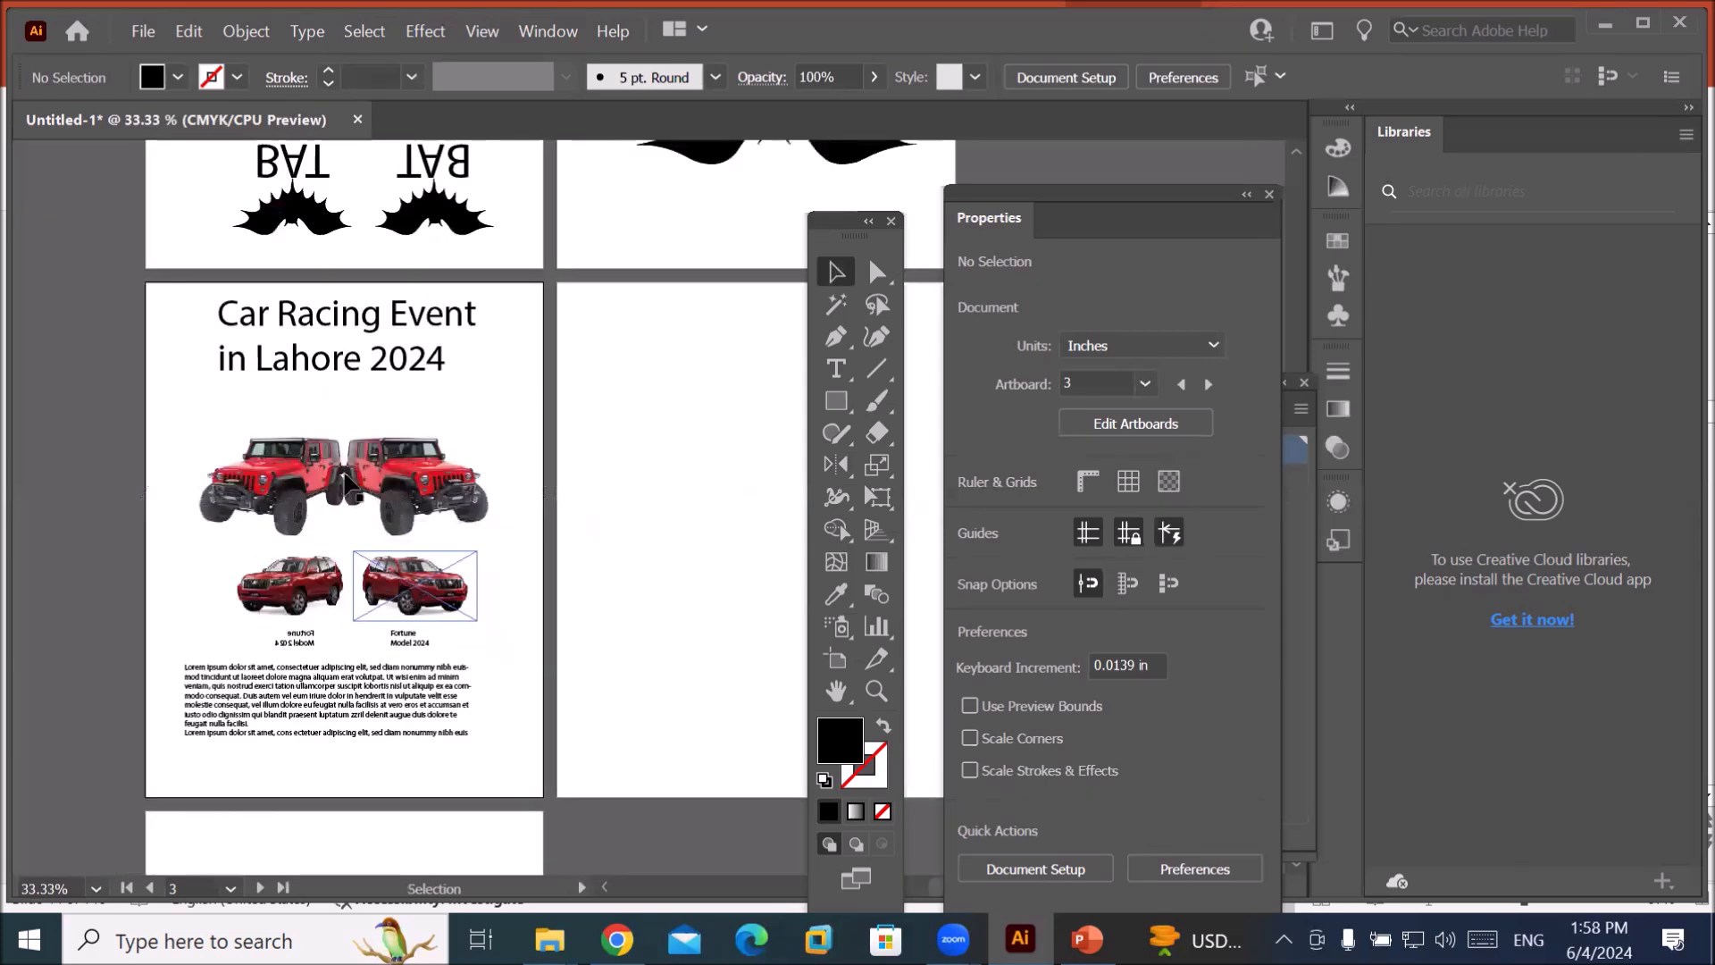
pyautogui.click(357, 362)
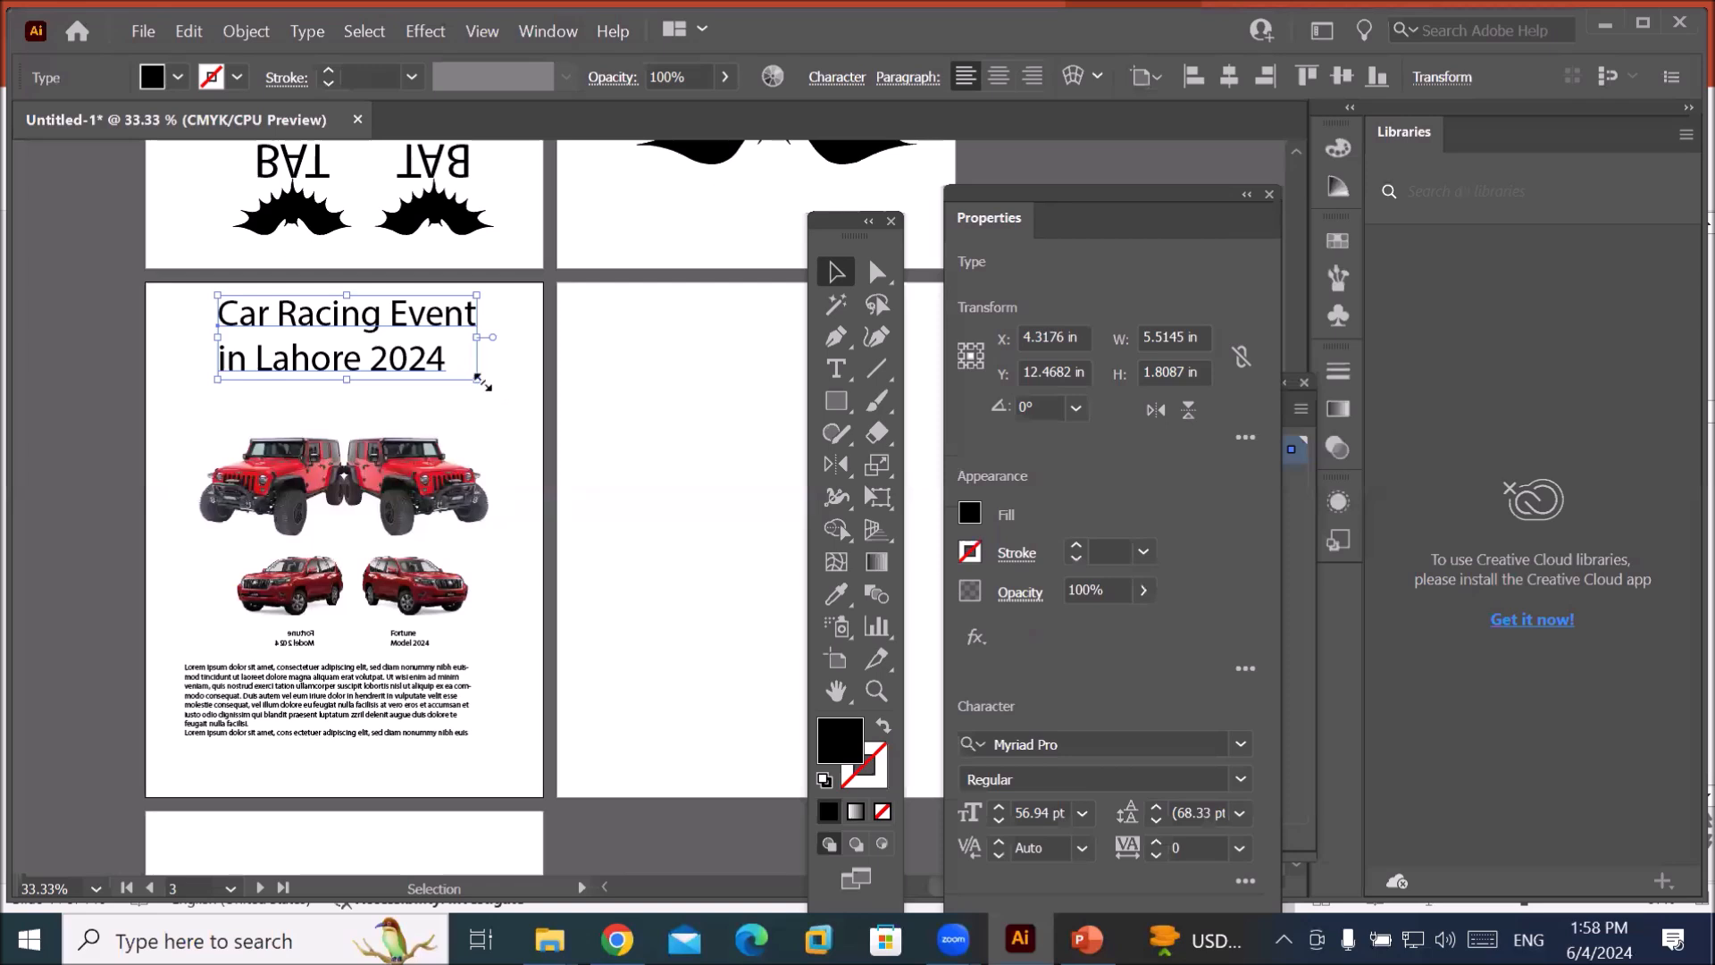
pyautogui.moveTo(476, 378); pyautogui.dragTo(377, 335)
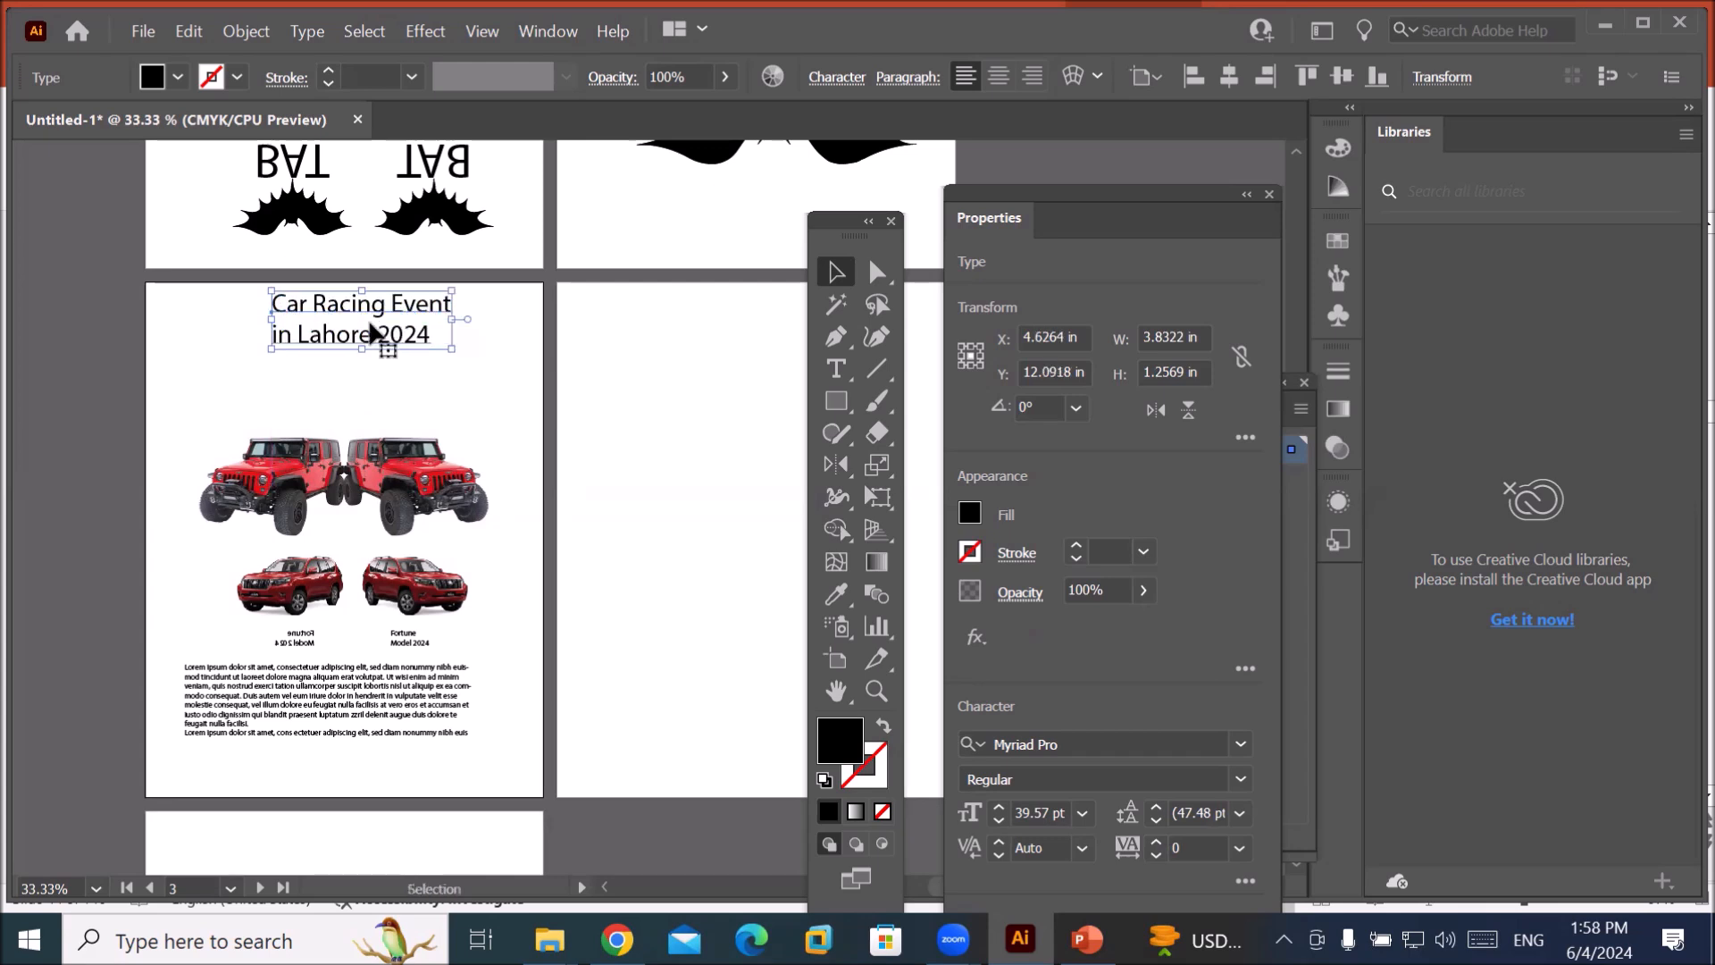
# Change the heading's font to Wide Latin.
pyautogui.scroll(1, 374, 284)
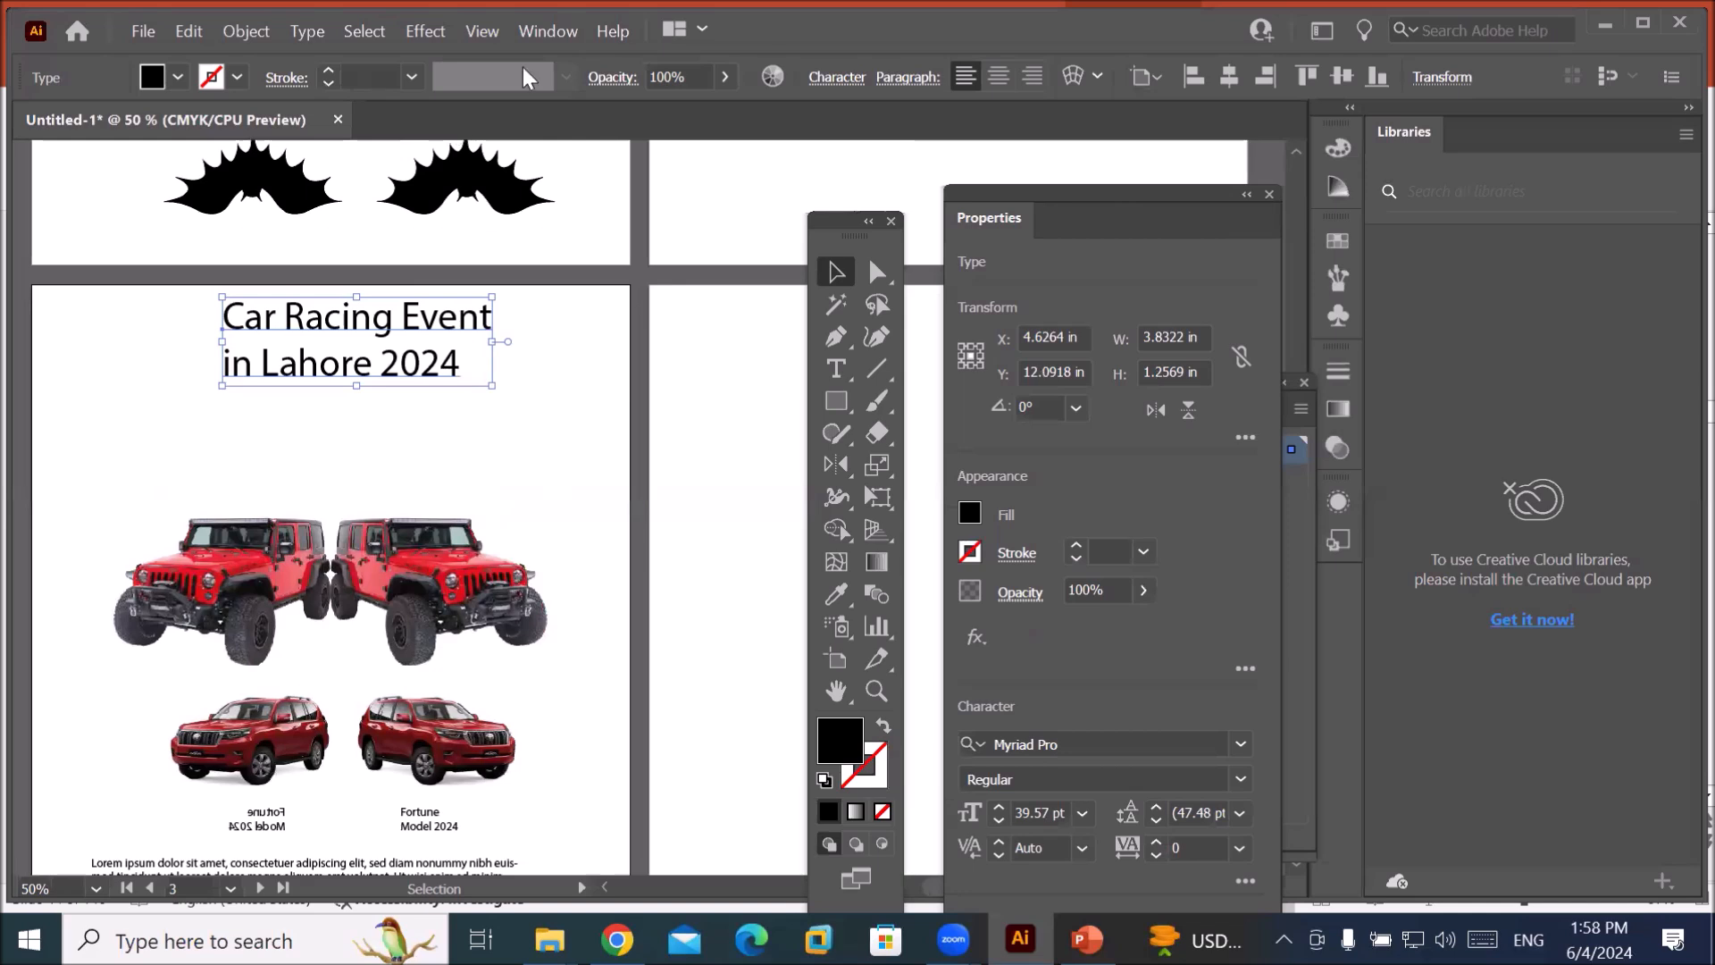
pyautogui.click(828, 77)
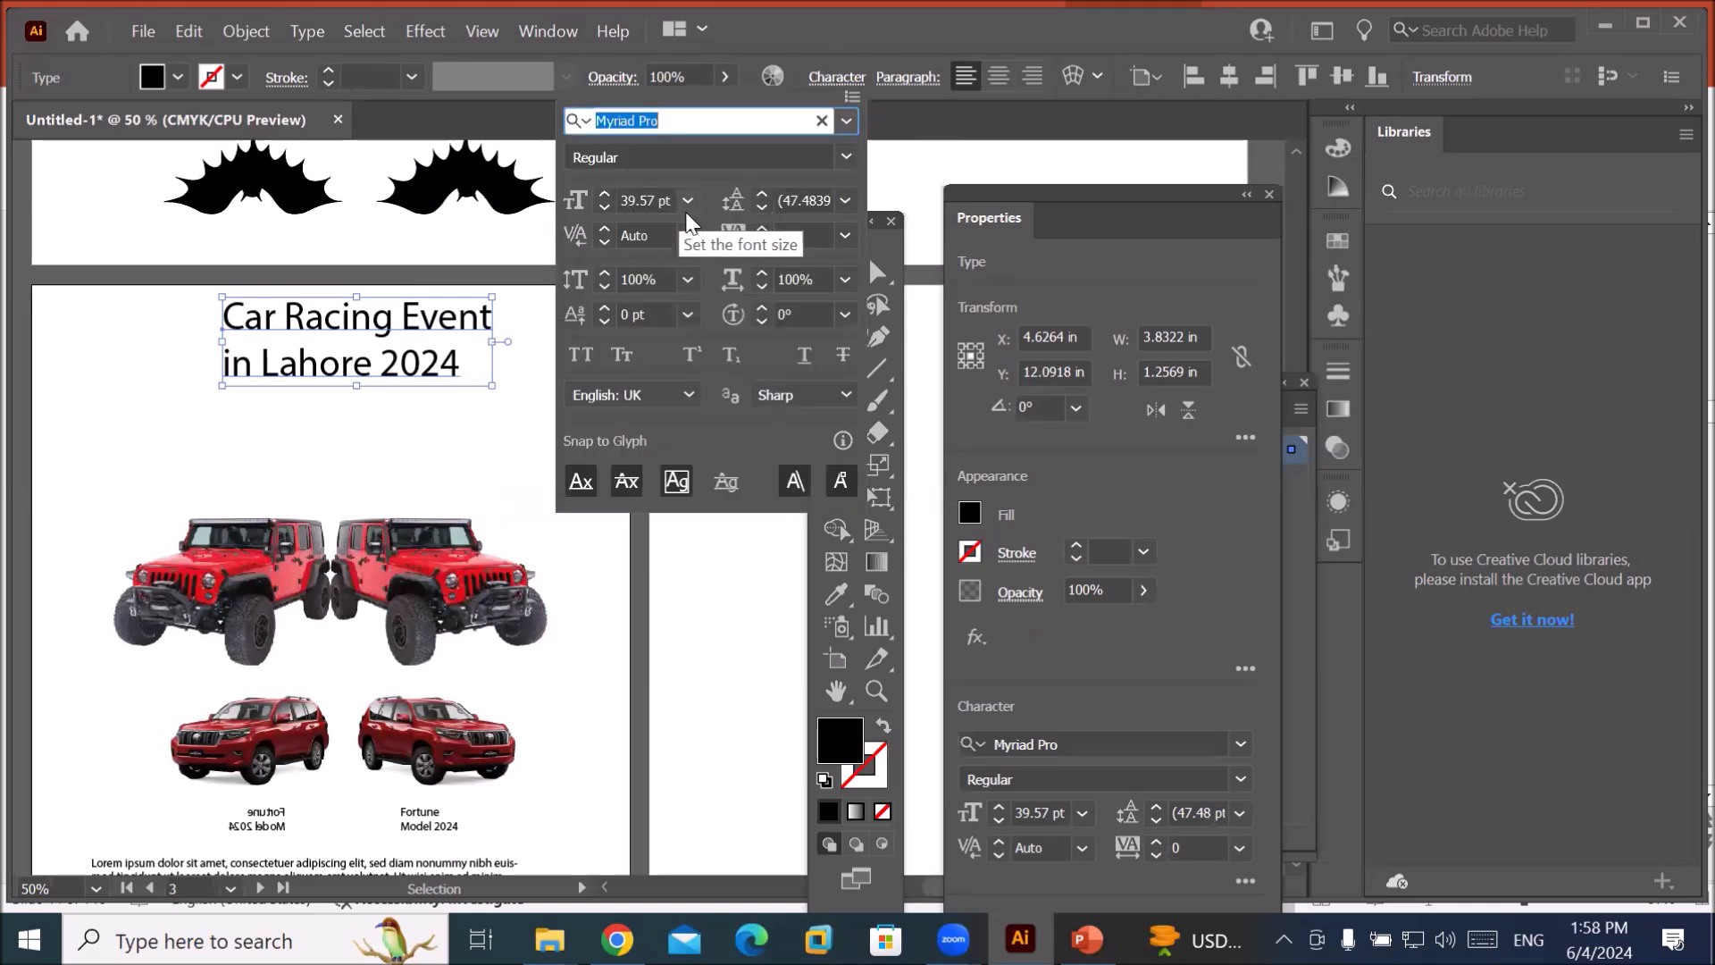
pyautogui.click(845, 158)
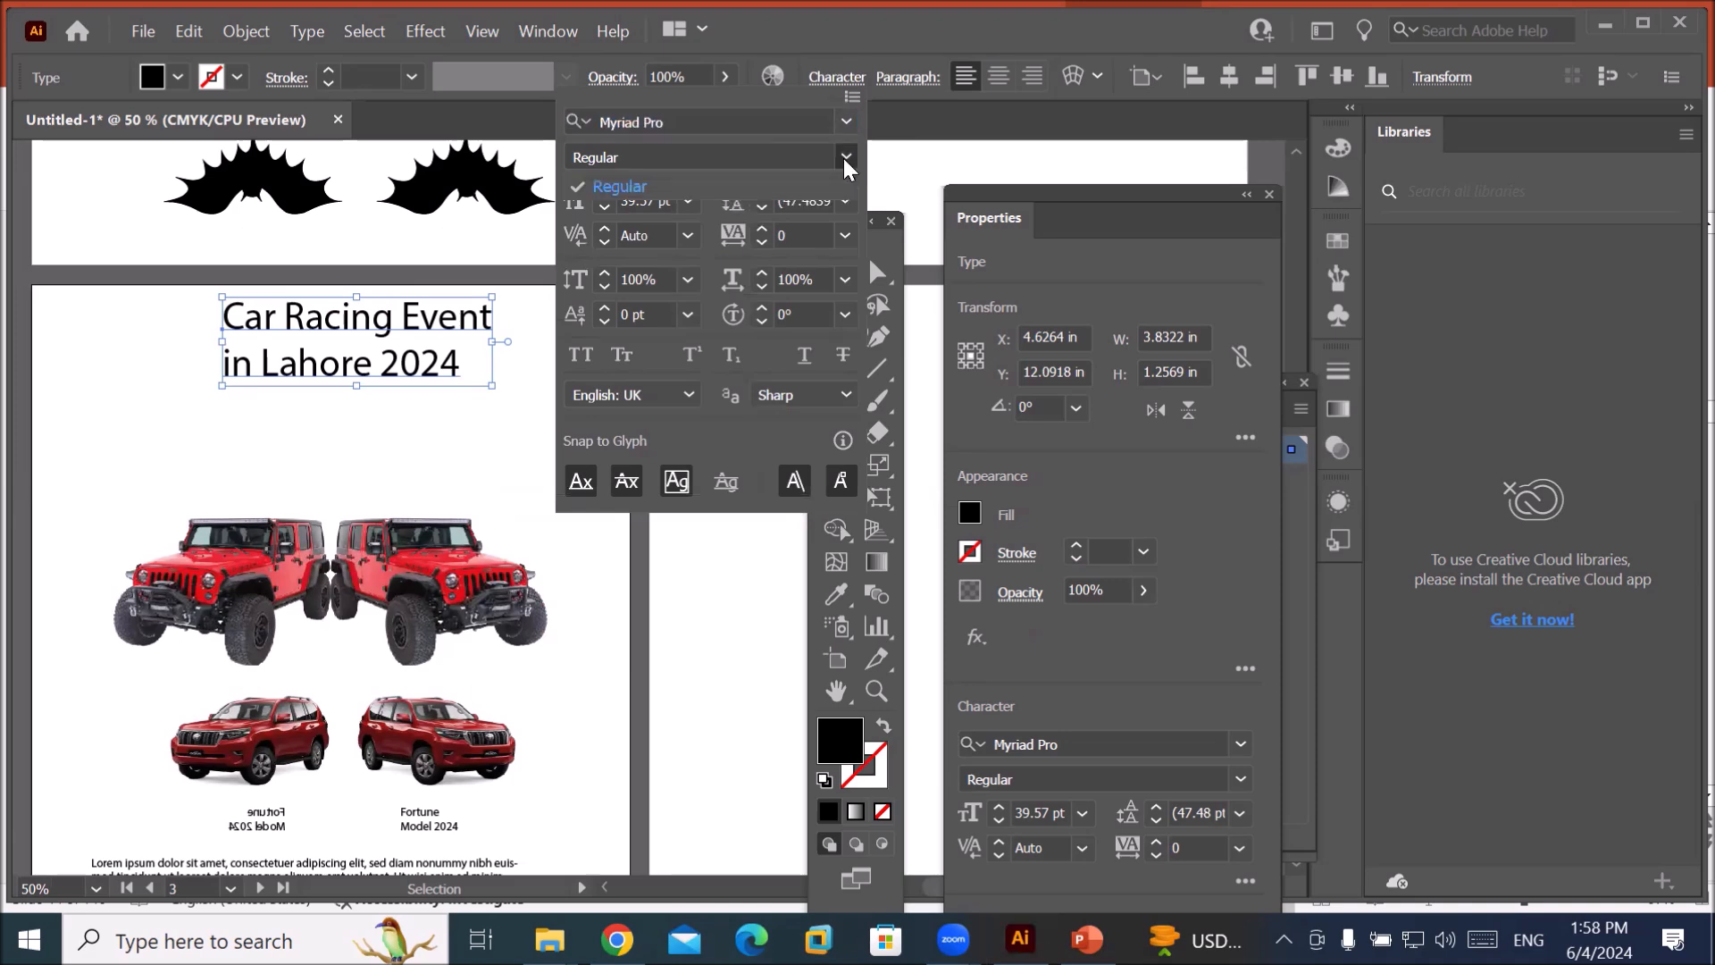
pyautogui.click(848, 125)
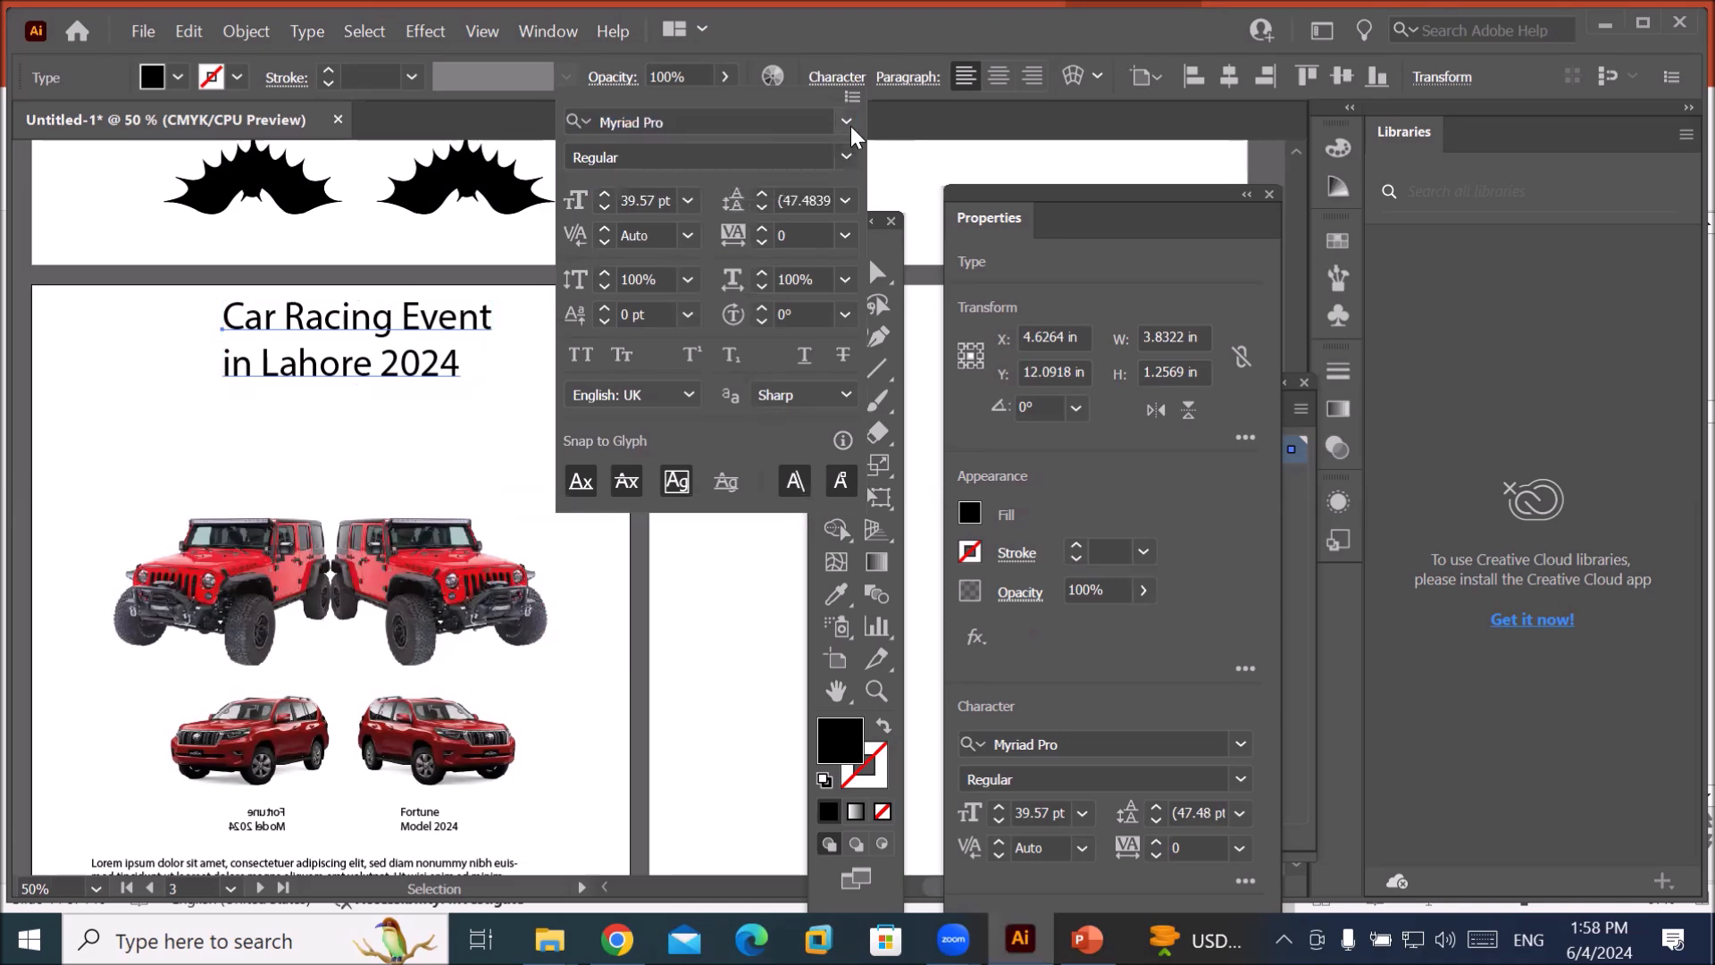
pyautogui.click(847, 125)
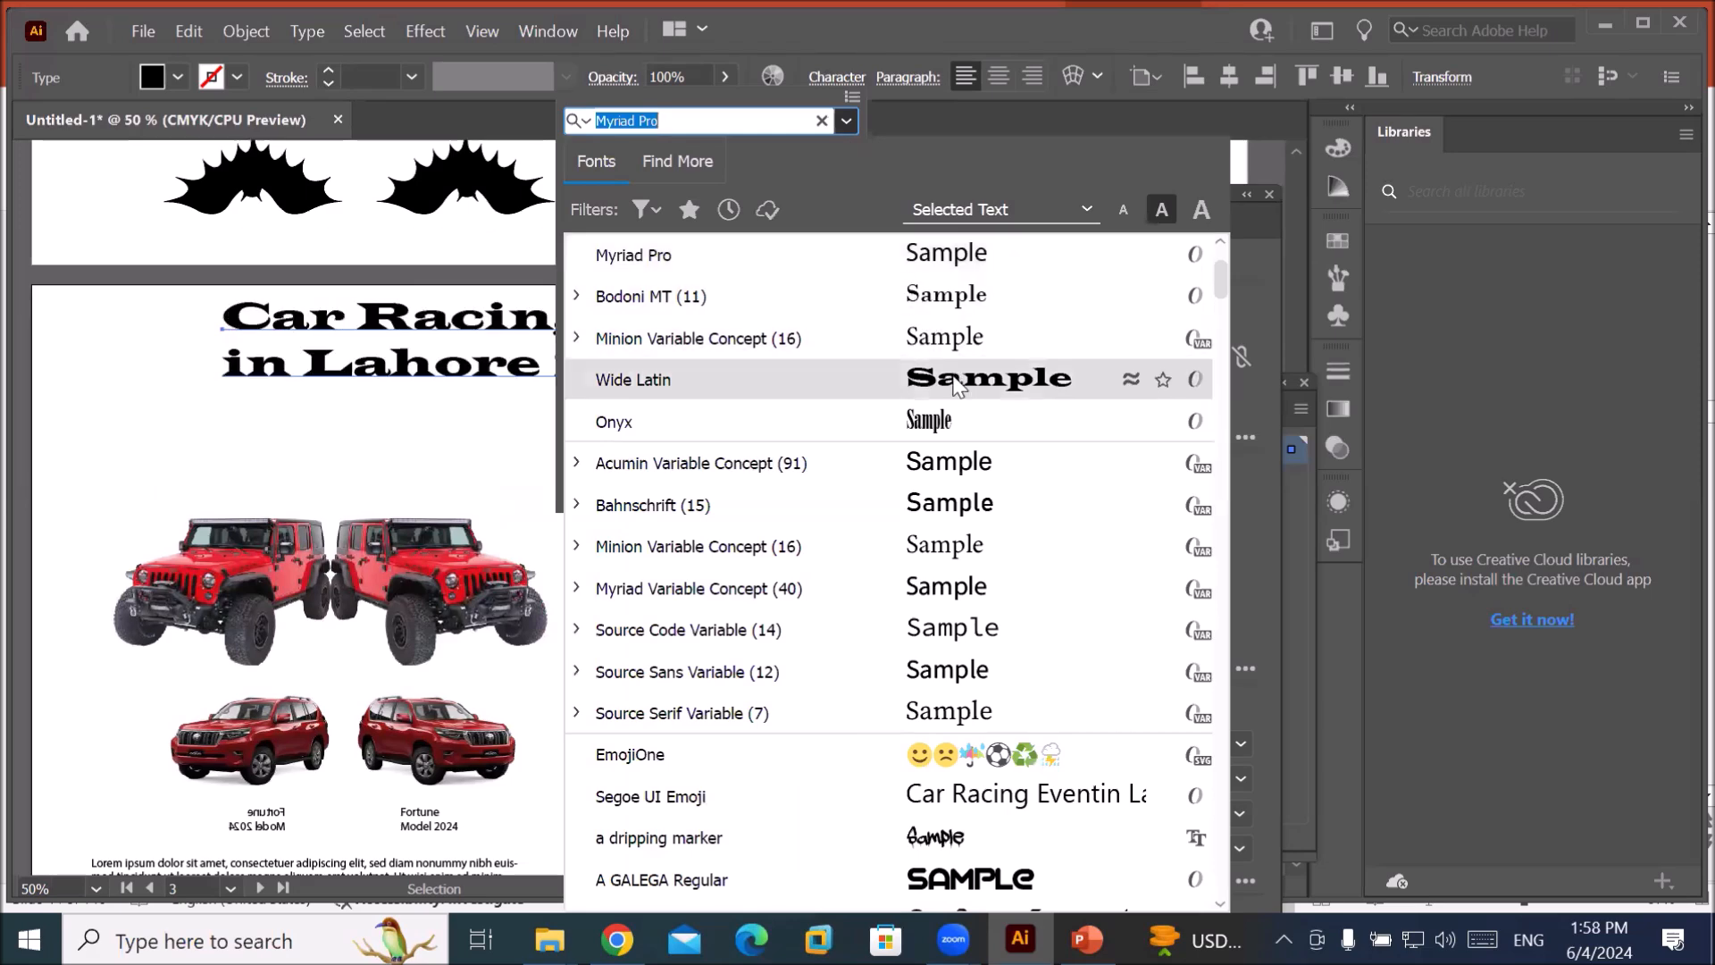
pyautogui.click(959, 384)
pyautogui.click(263, 333)
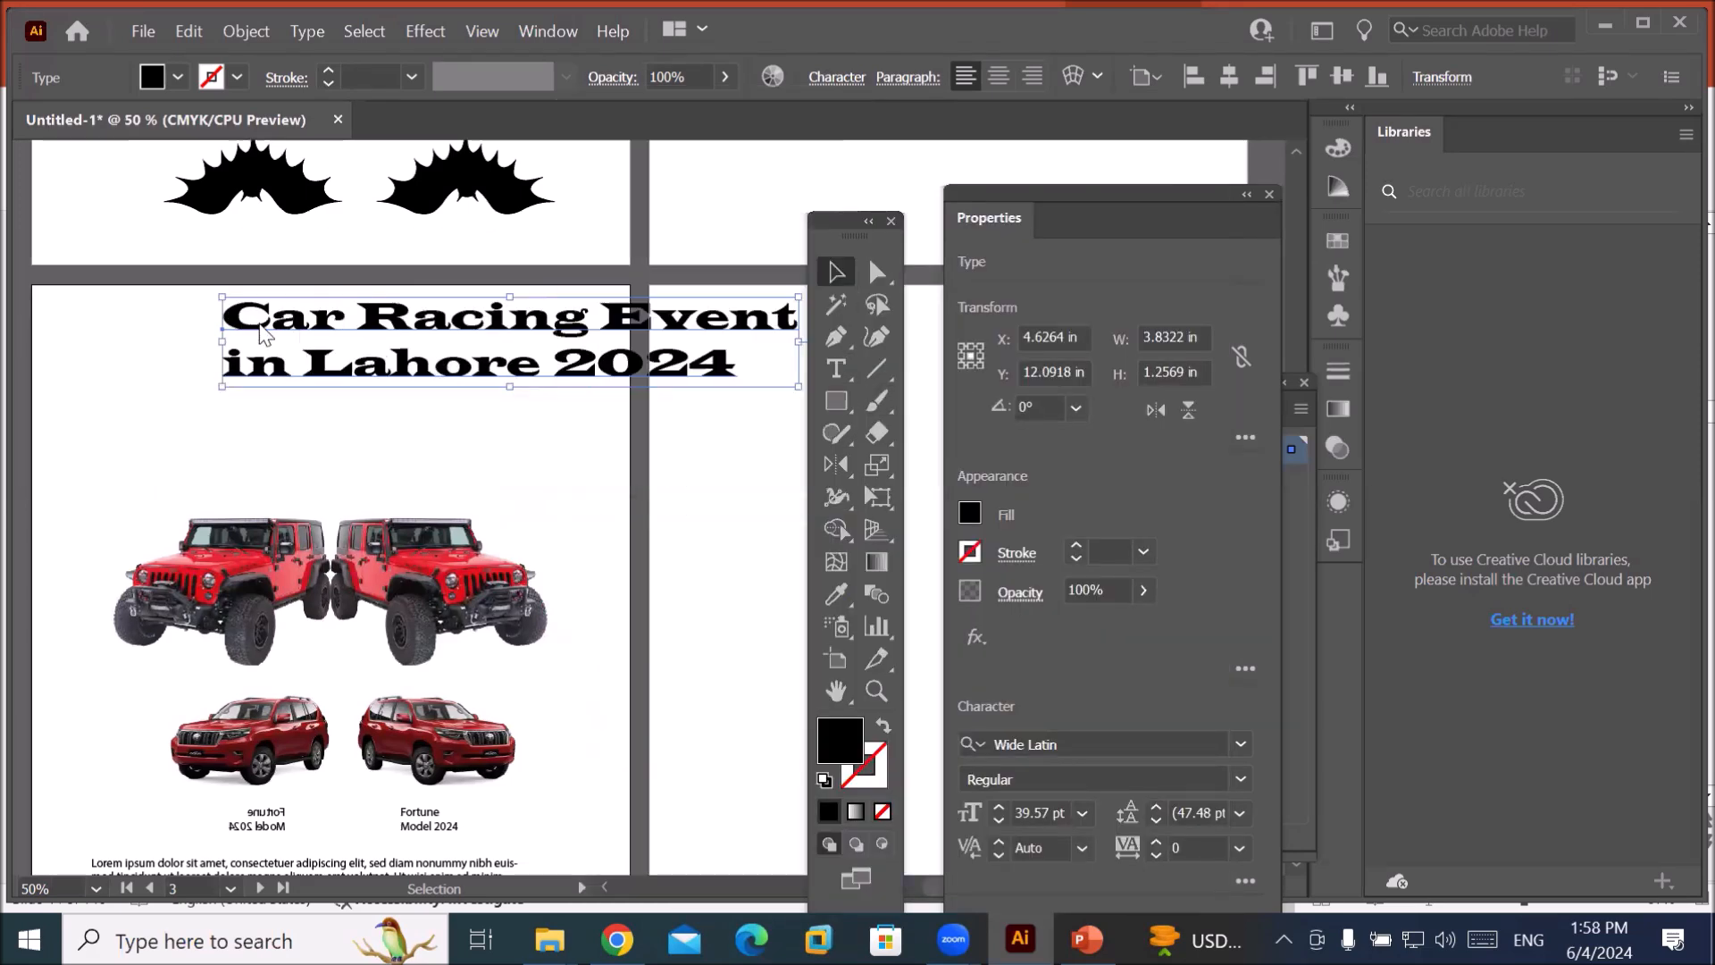
# Centre-align the heading's two lines and position it horizontally centred across the artboard's top, at X 4.25 in.
pyautogui.moveTo(432, 338); pyautogui.dragTo(275, 323)
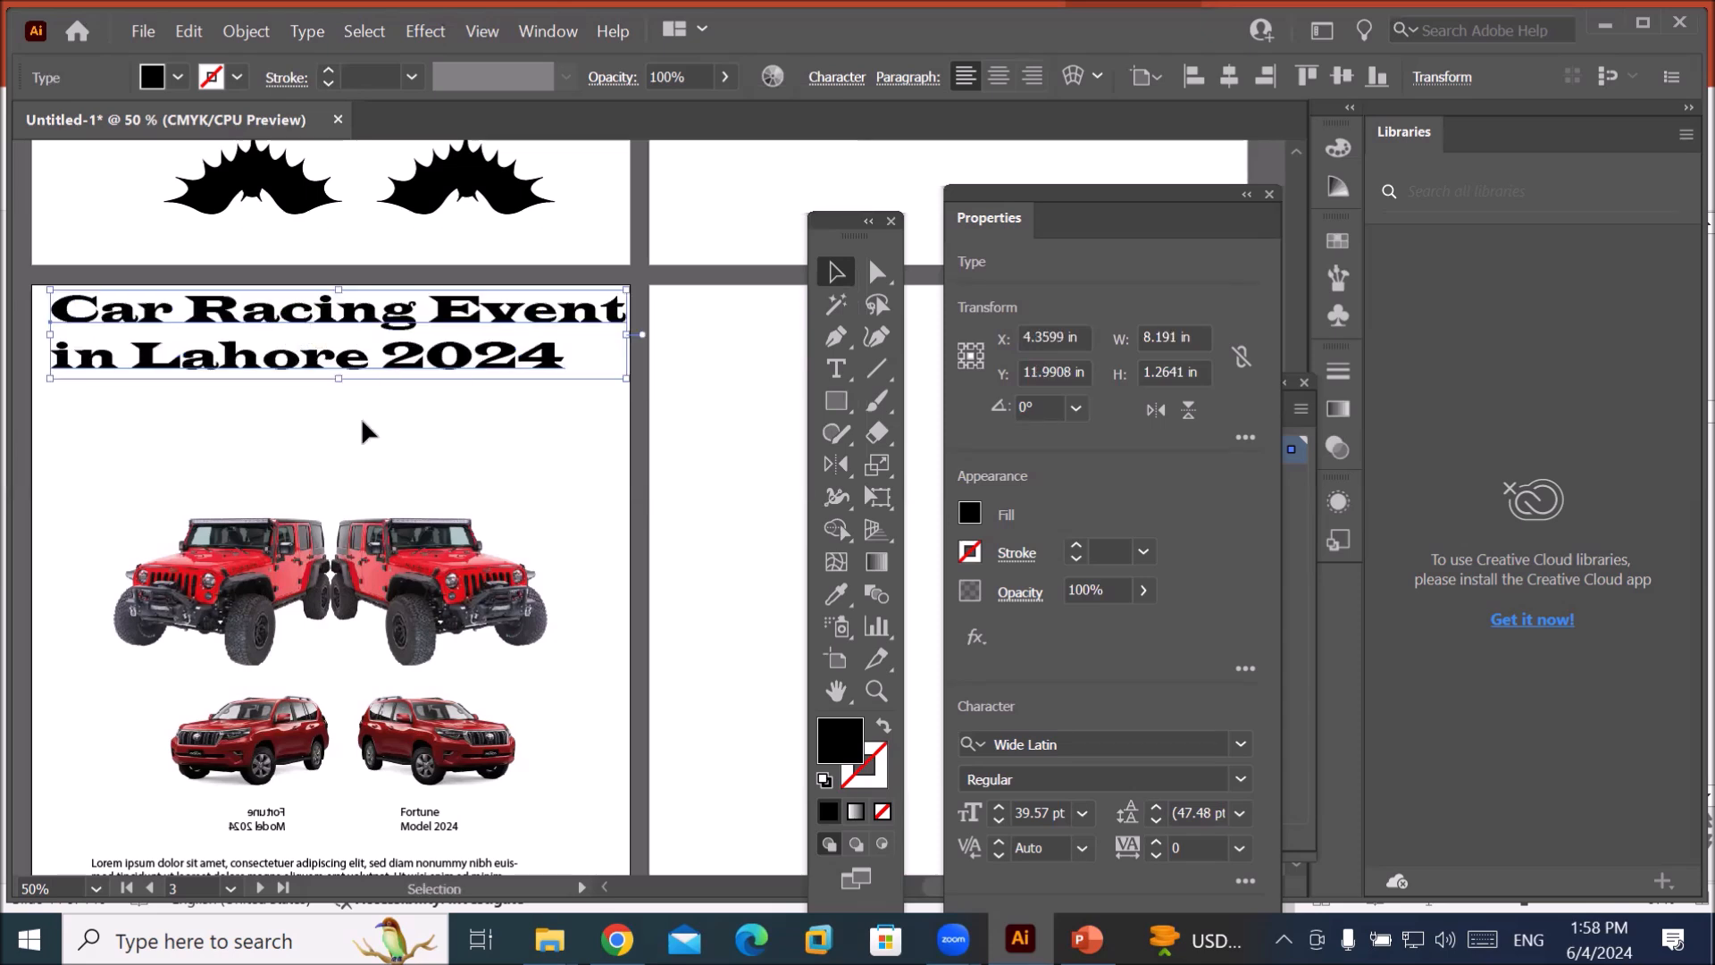
pyautogui.click(998, 77)
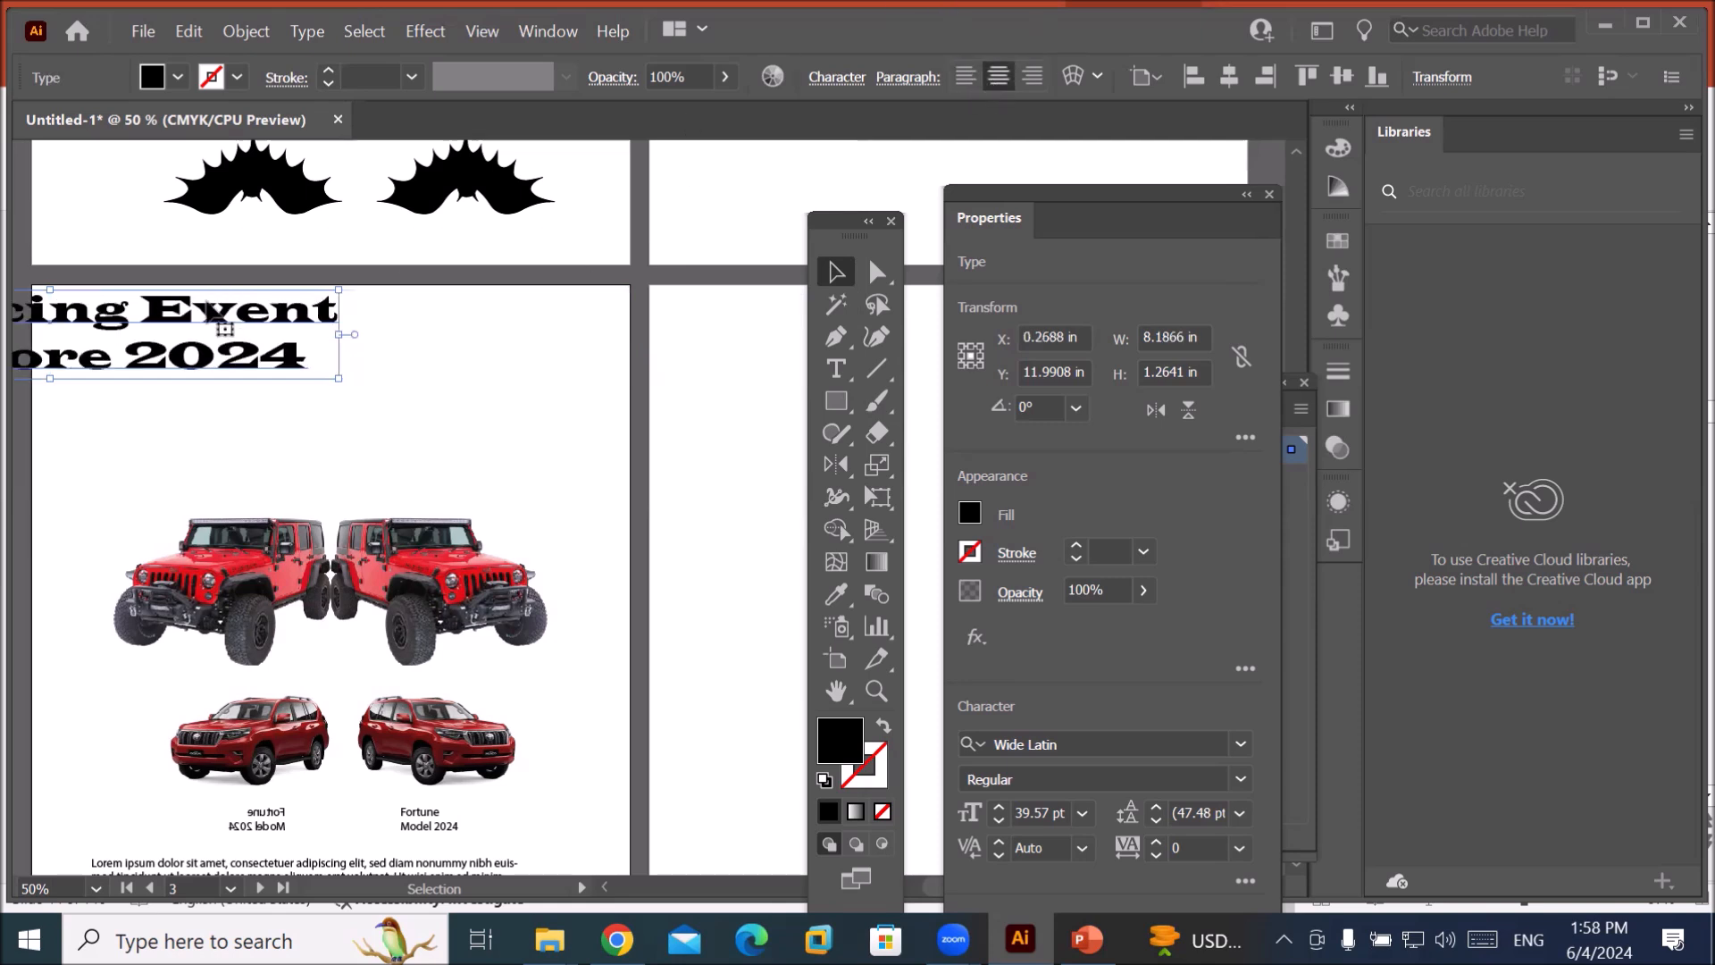
pyautogui.moveTo(207, 313); pyautogui.dragTo(490, 332)
pyautogui.click(560, 420)
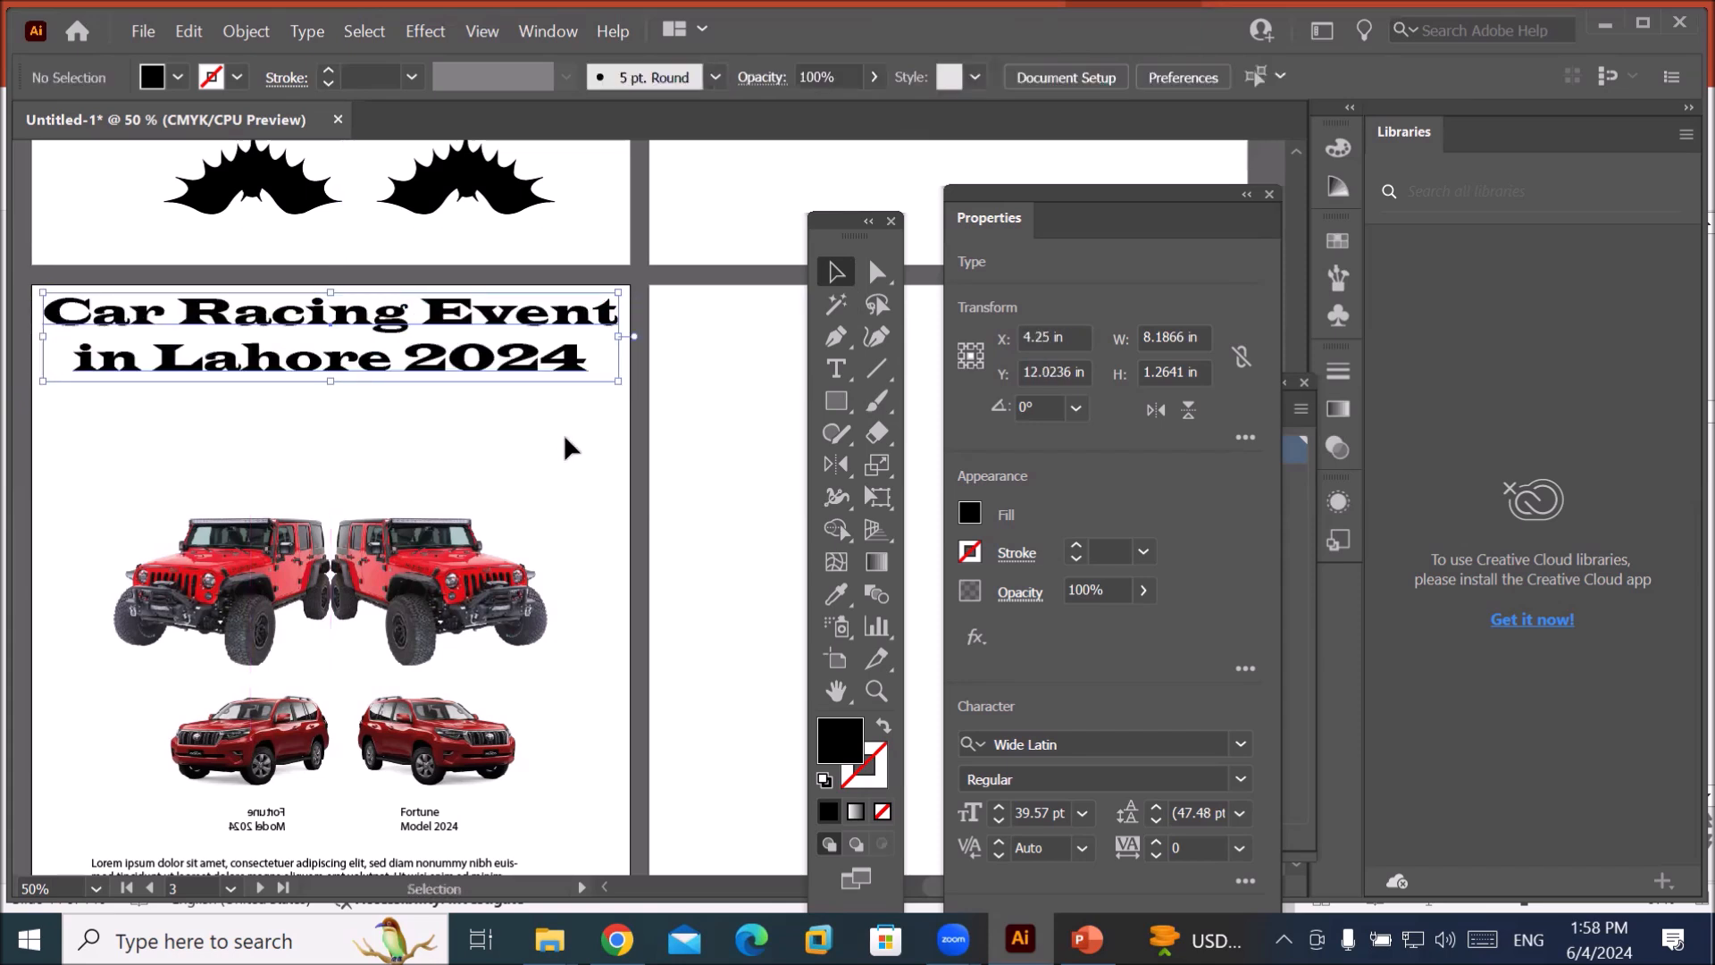
pyautogui.click(440, 315)
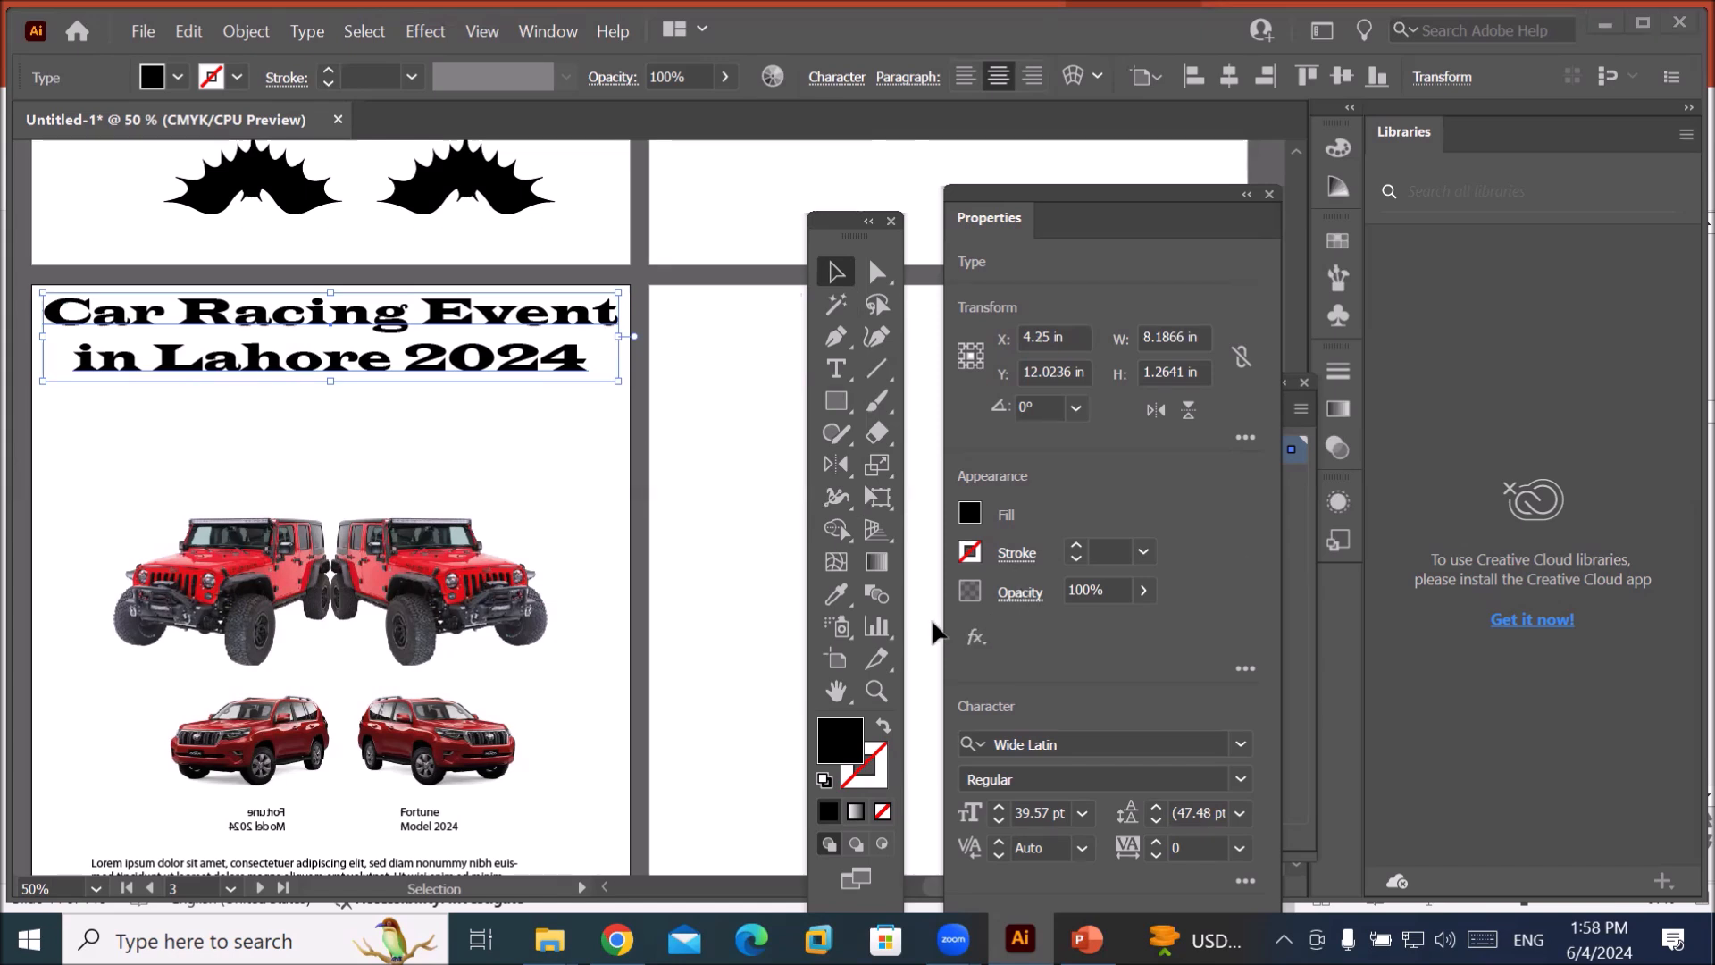
pyautogui.click(845, 468)
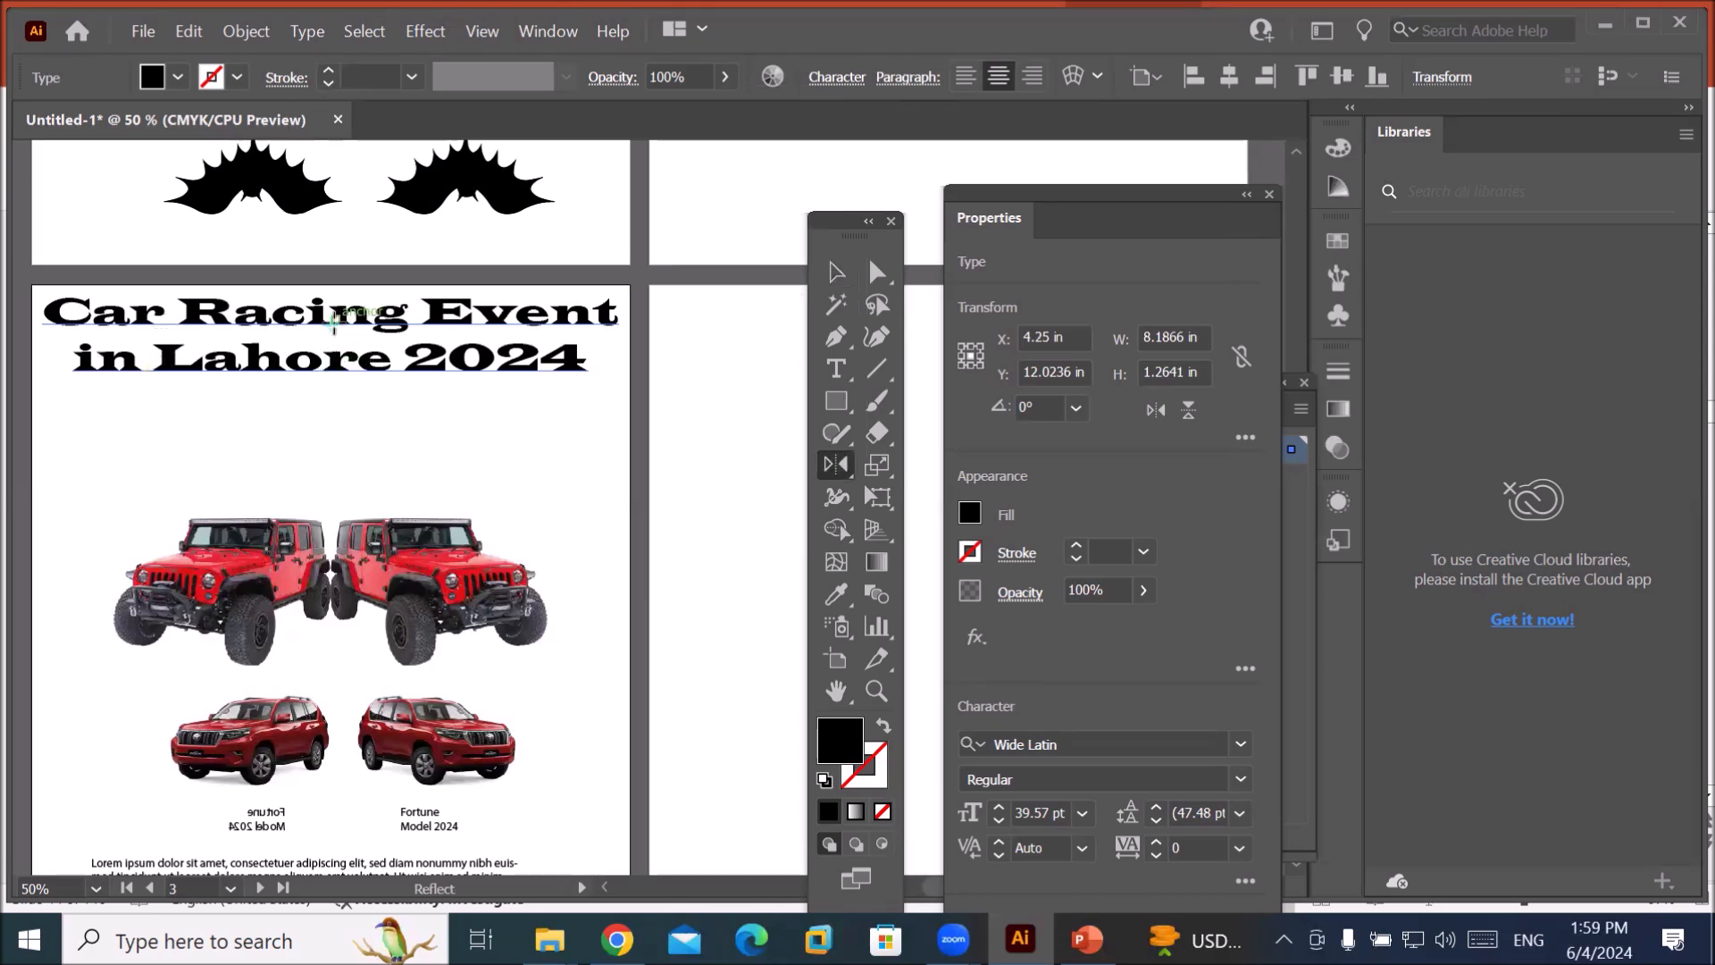
pyautogui.keyDown('alt'); pyautogui.click(332, 382); pyautogui.keyUp('alt')
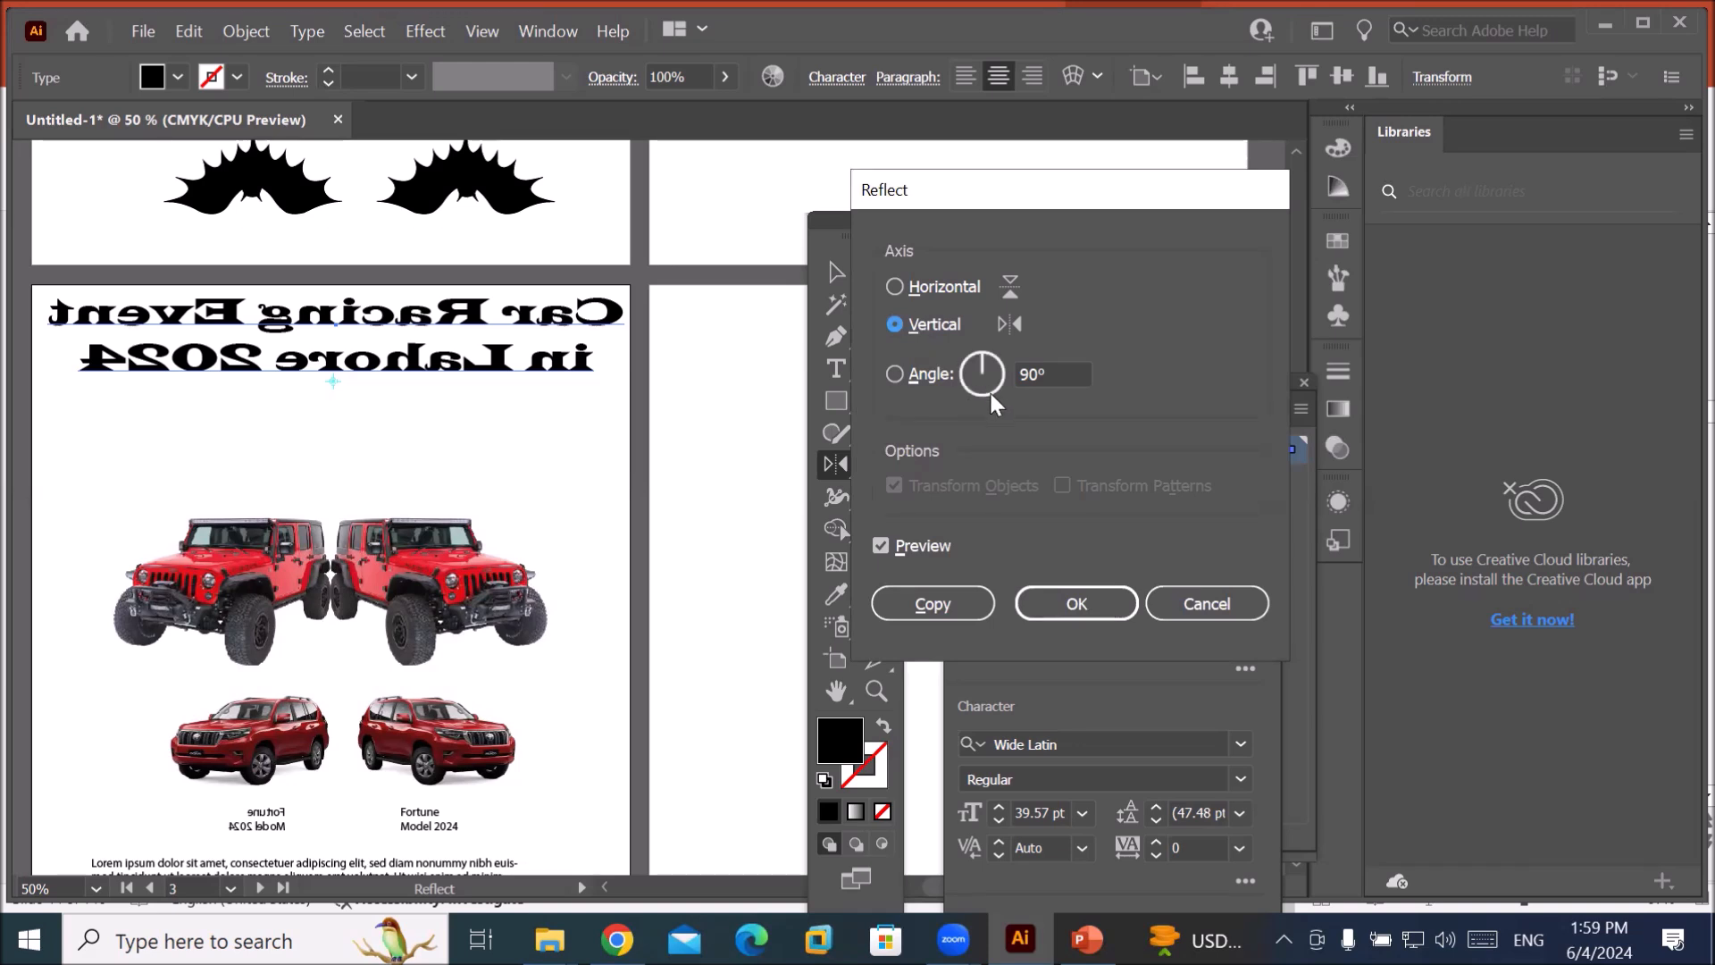
pyautogui.click(1066, 373)
pyautogui.press('Up')
pyautogui.press('Up')
pyautogui.press('Up')
pyautogui.press('Up')
pyautogui.press('Up')
pyautogui.press('Up')
pyautogui.press('Up')
pyautogui.press('Up')
pyautogui.press('Up')
pyautogui.press('Up')
pyautogui.press('Up')
pyautogui.press('Up')
pyautogui.press('Up')
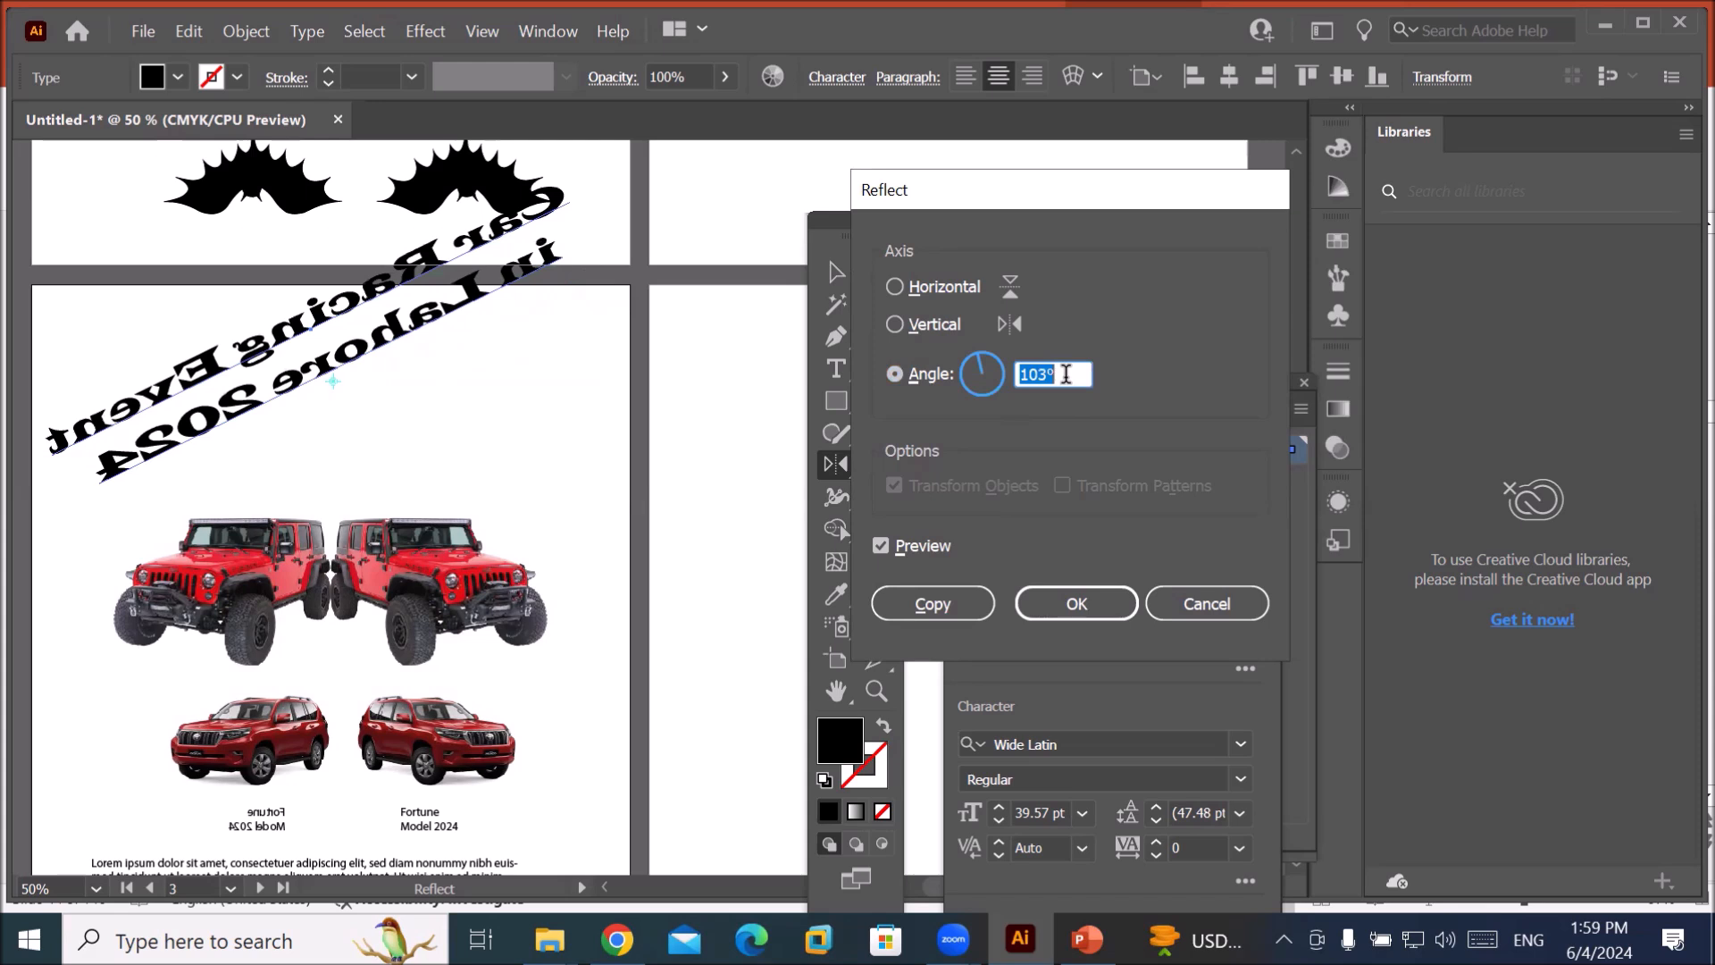
pyautogui.press('Down')
pyautogui.press('Down')
pyautogui.press('Down')
pyautogui.press('Down')
pyautogui.press('Down')
pyautogui.press('Down')
pyautogui.press('Down')
pyautogui.press('Down')
pyautogui.press('Down')
pyautogui.press('Down')
pyautogui.press('Down')
pyautogui.press('Down')
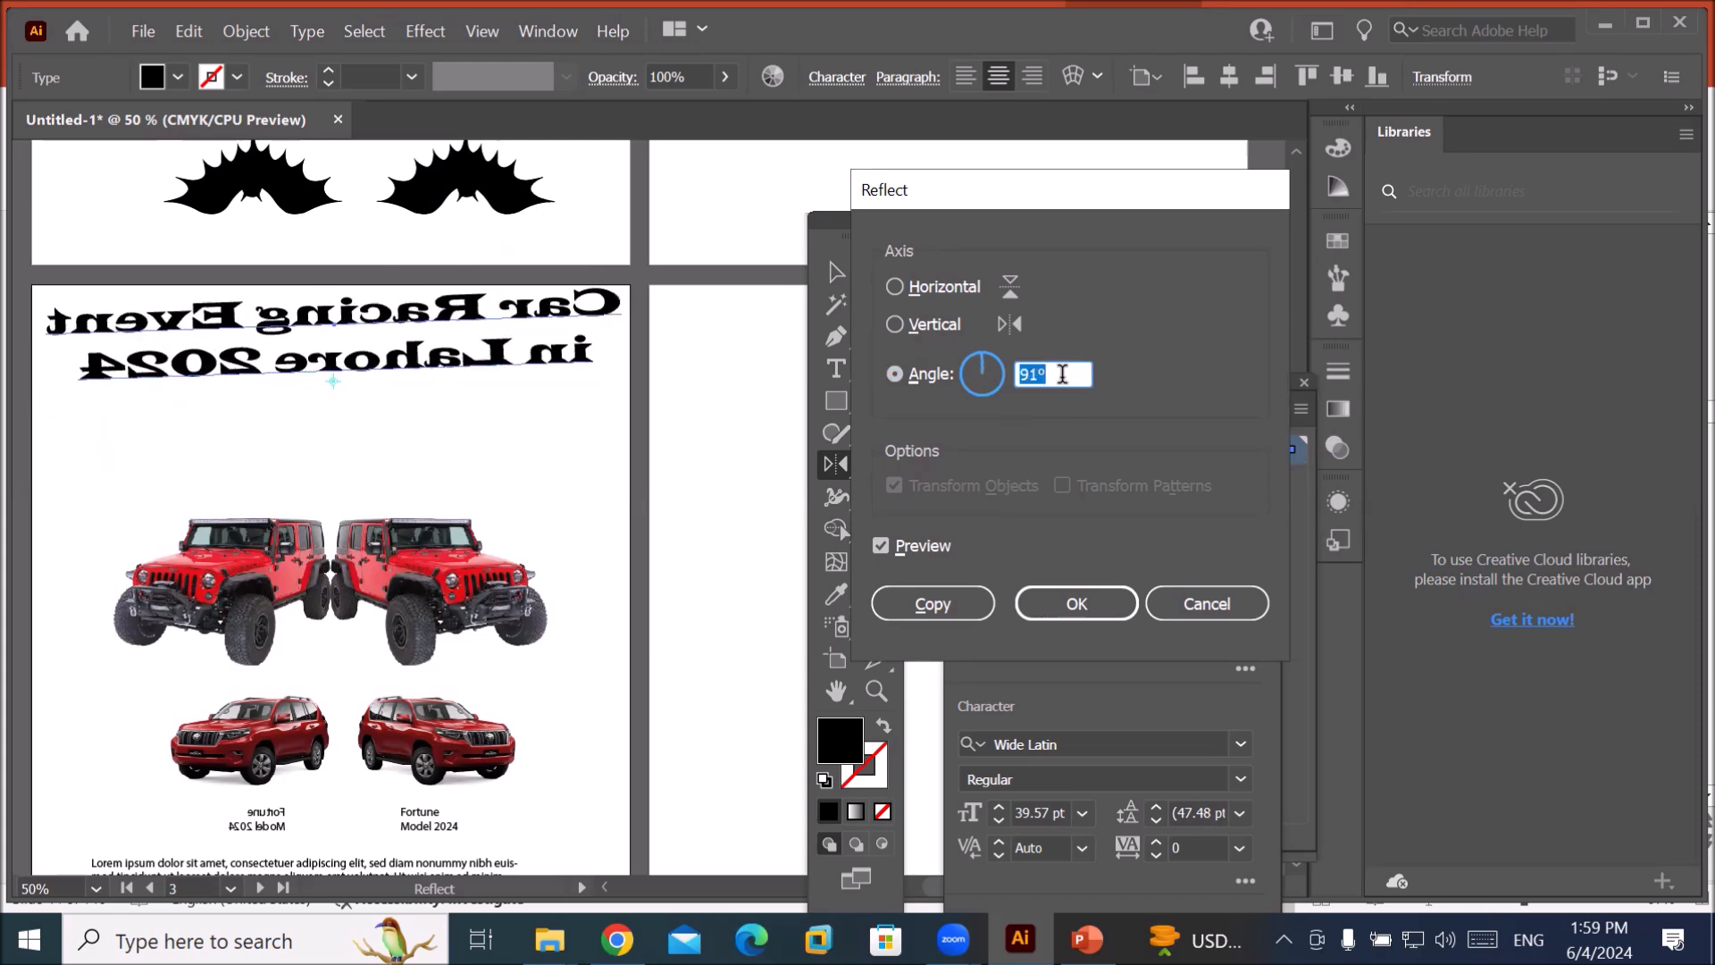
pyautogui.click(1206, 604)
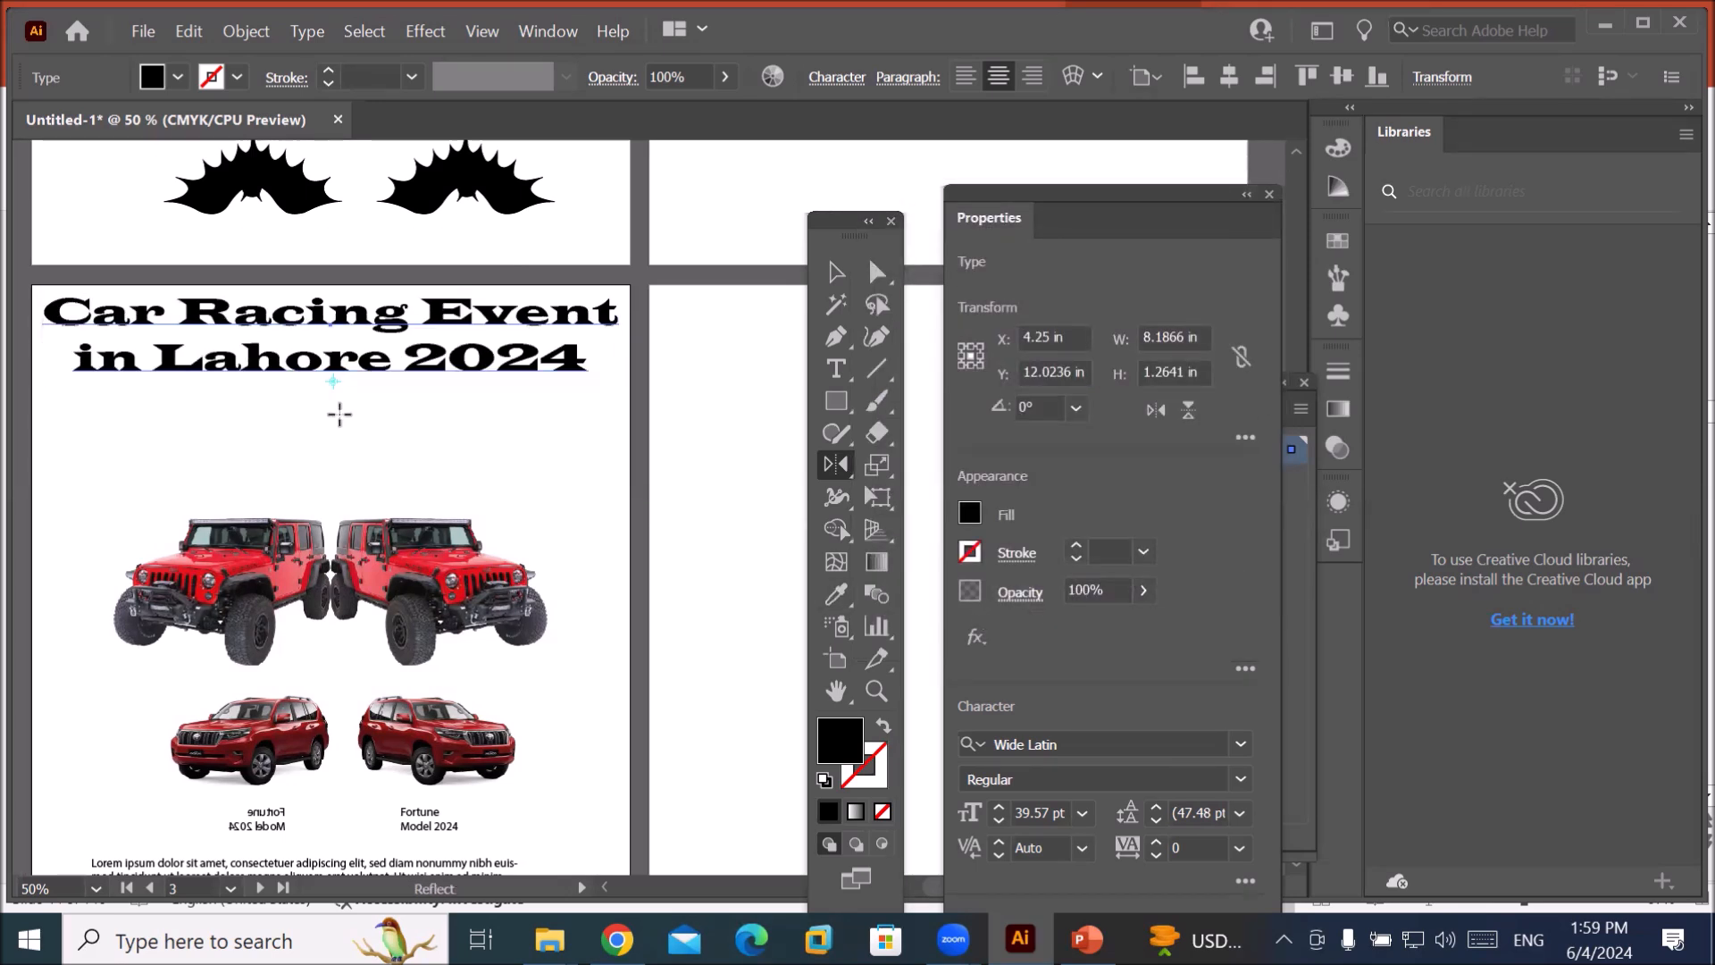
# Reflect a copy of the "Car Racing Event in Lahore 2024" heading beneath the original, using an axis angle of 0°.
pyautogui.click(836, 272)
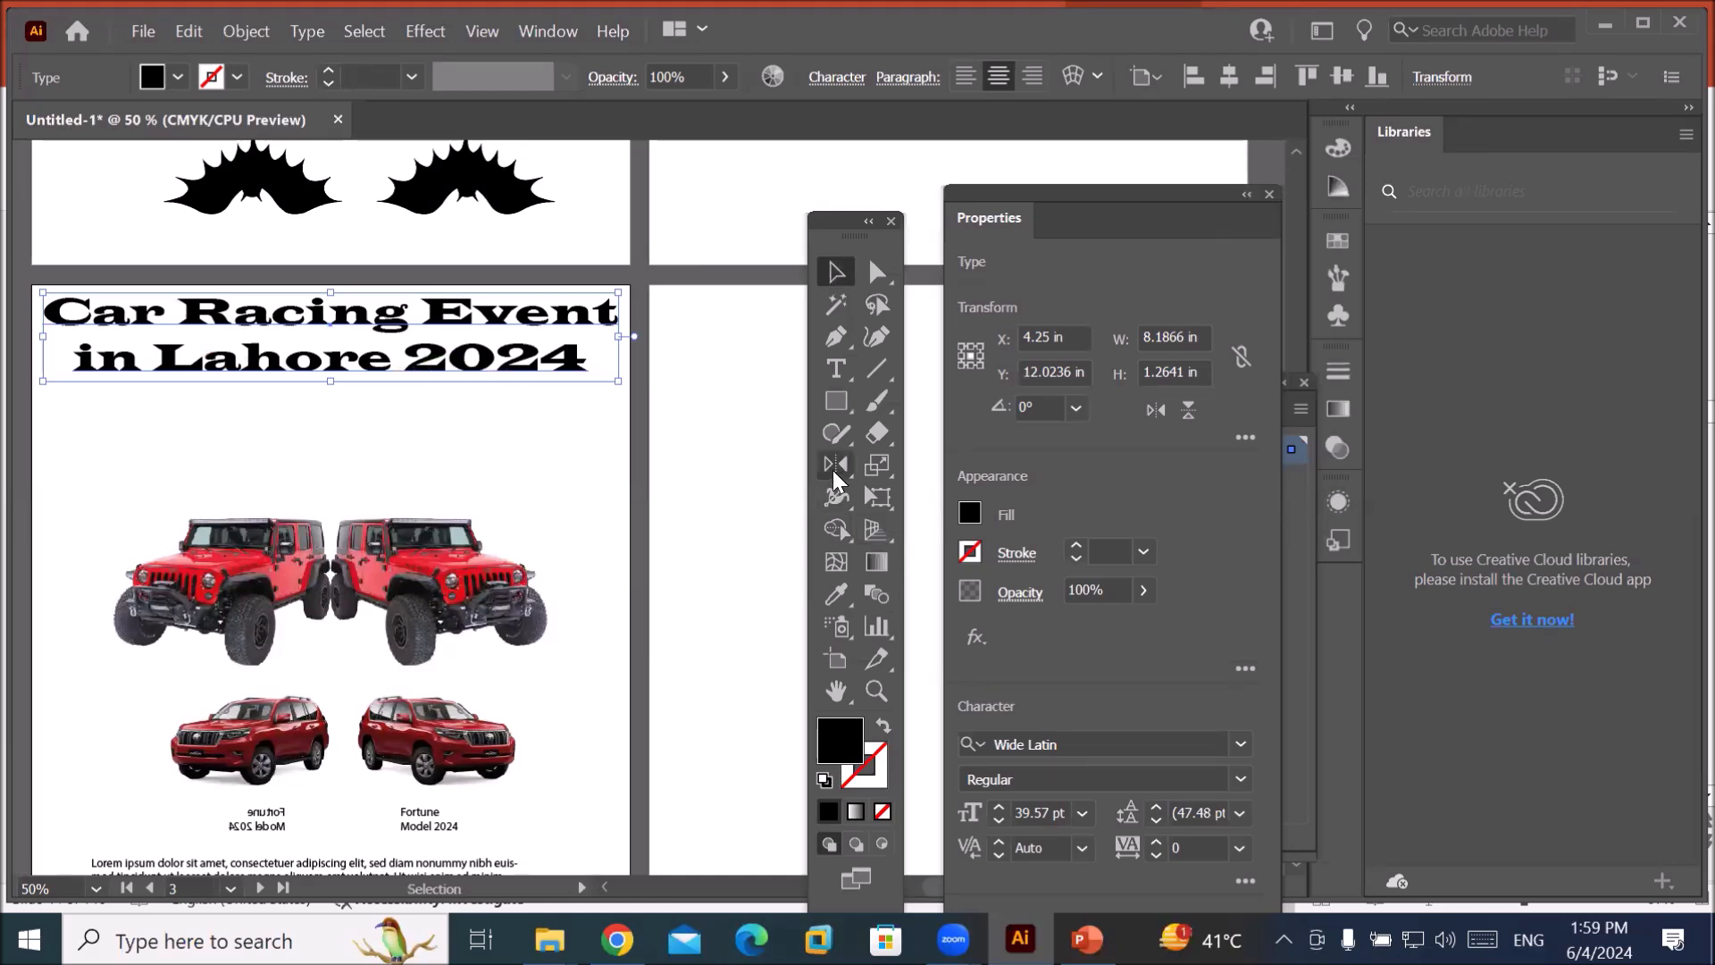
pyautogui.click(833, 463)
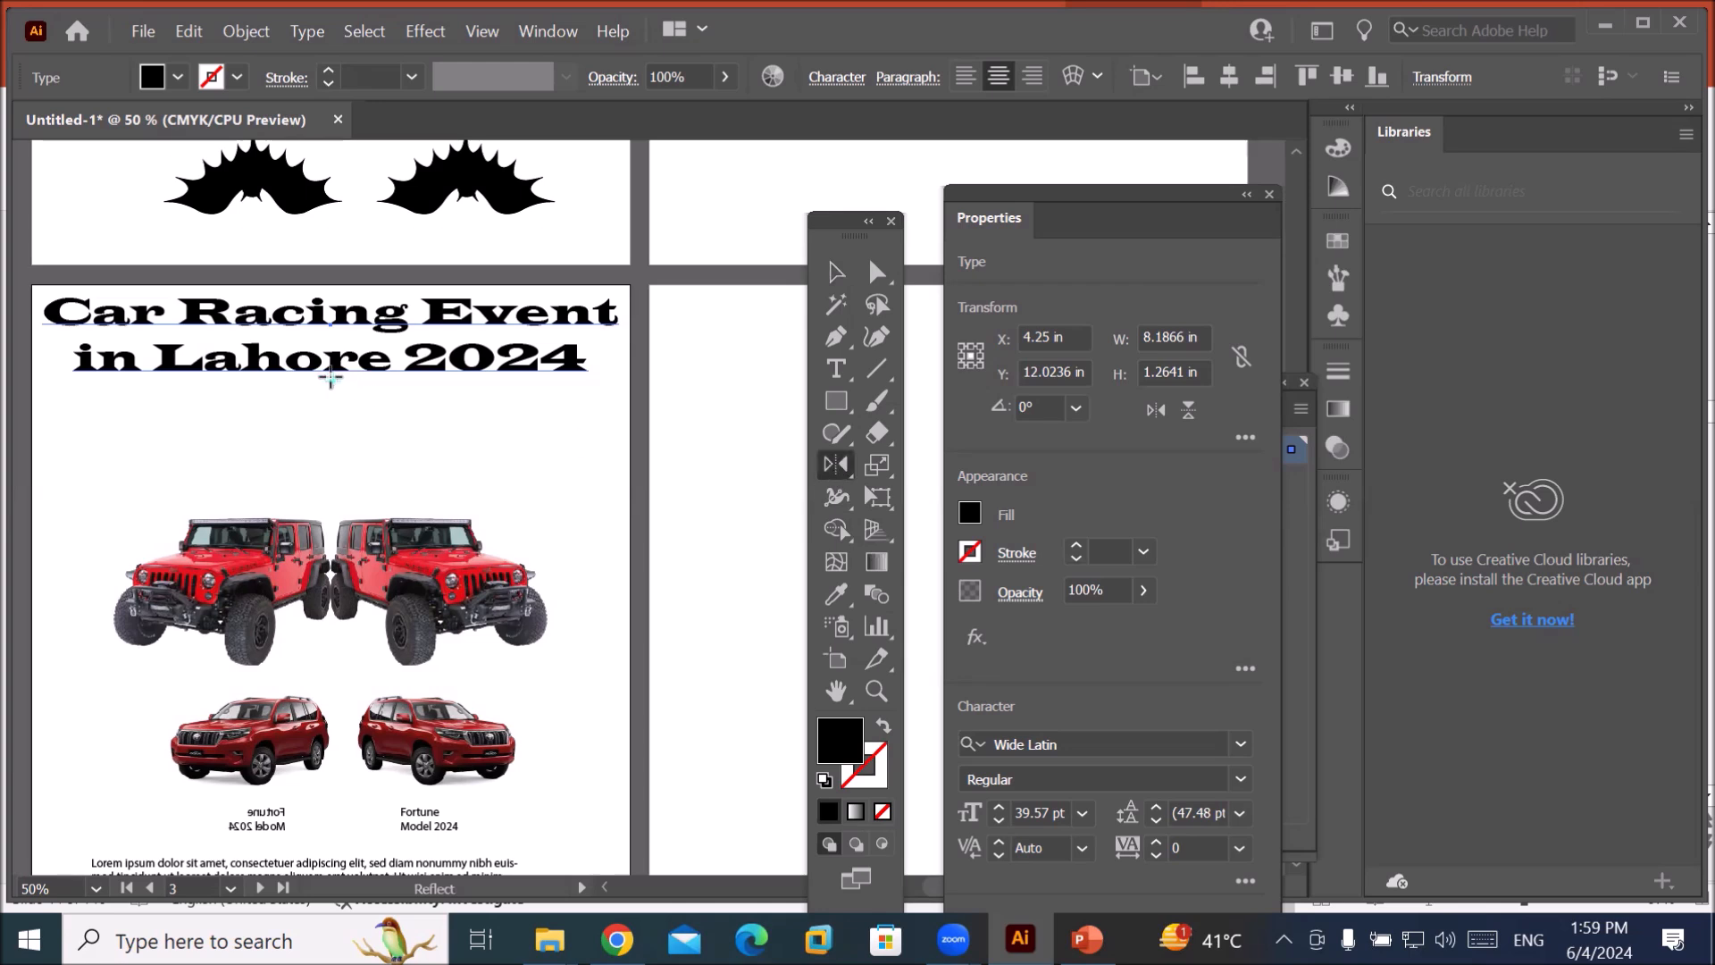
pyautogui.keyDown('alt'); pyautogui.click(57, 400); pyautogui.keyUp('alt')
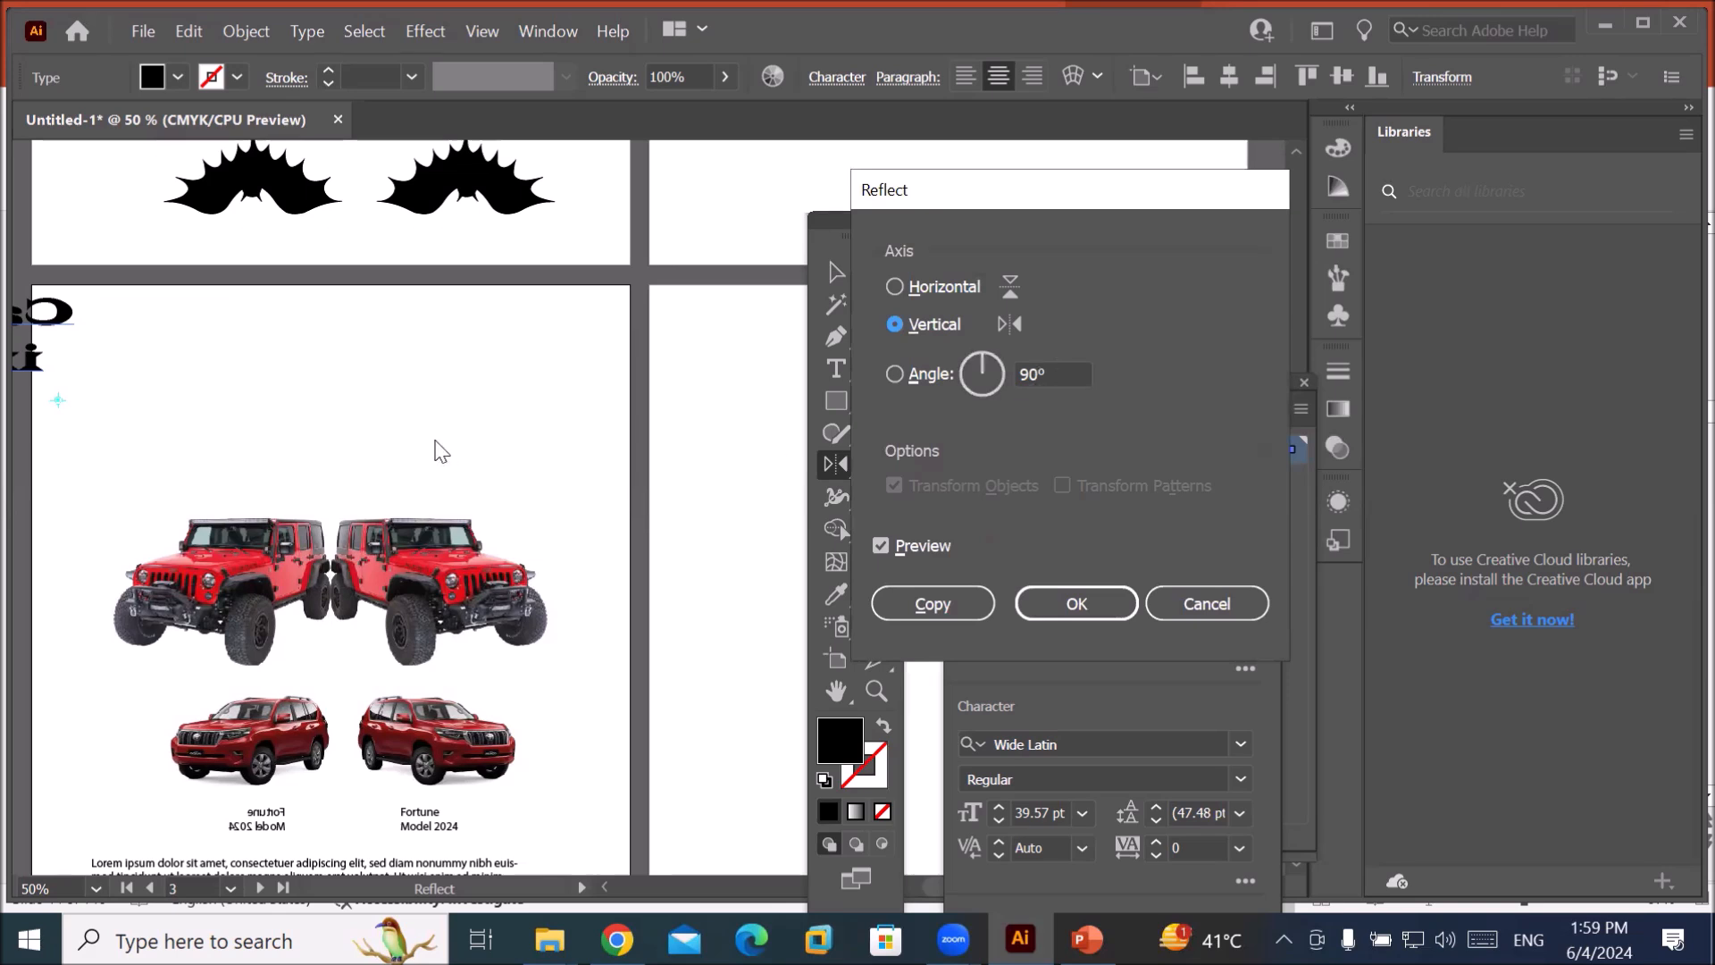
pyautogui.click(1064, 375)
pyautogui.scroll(-14, 1063, 375)
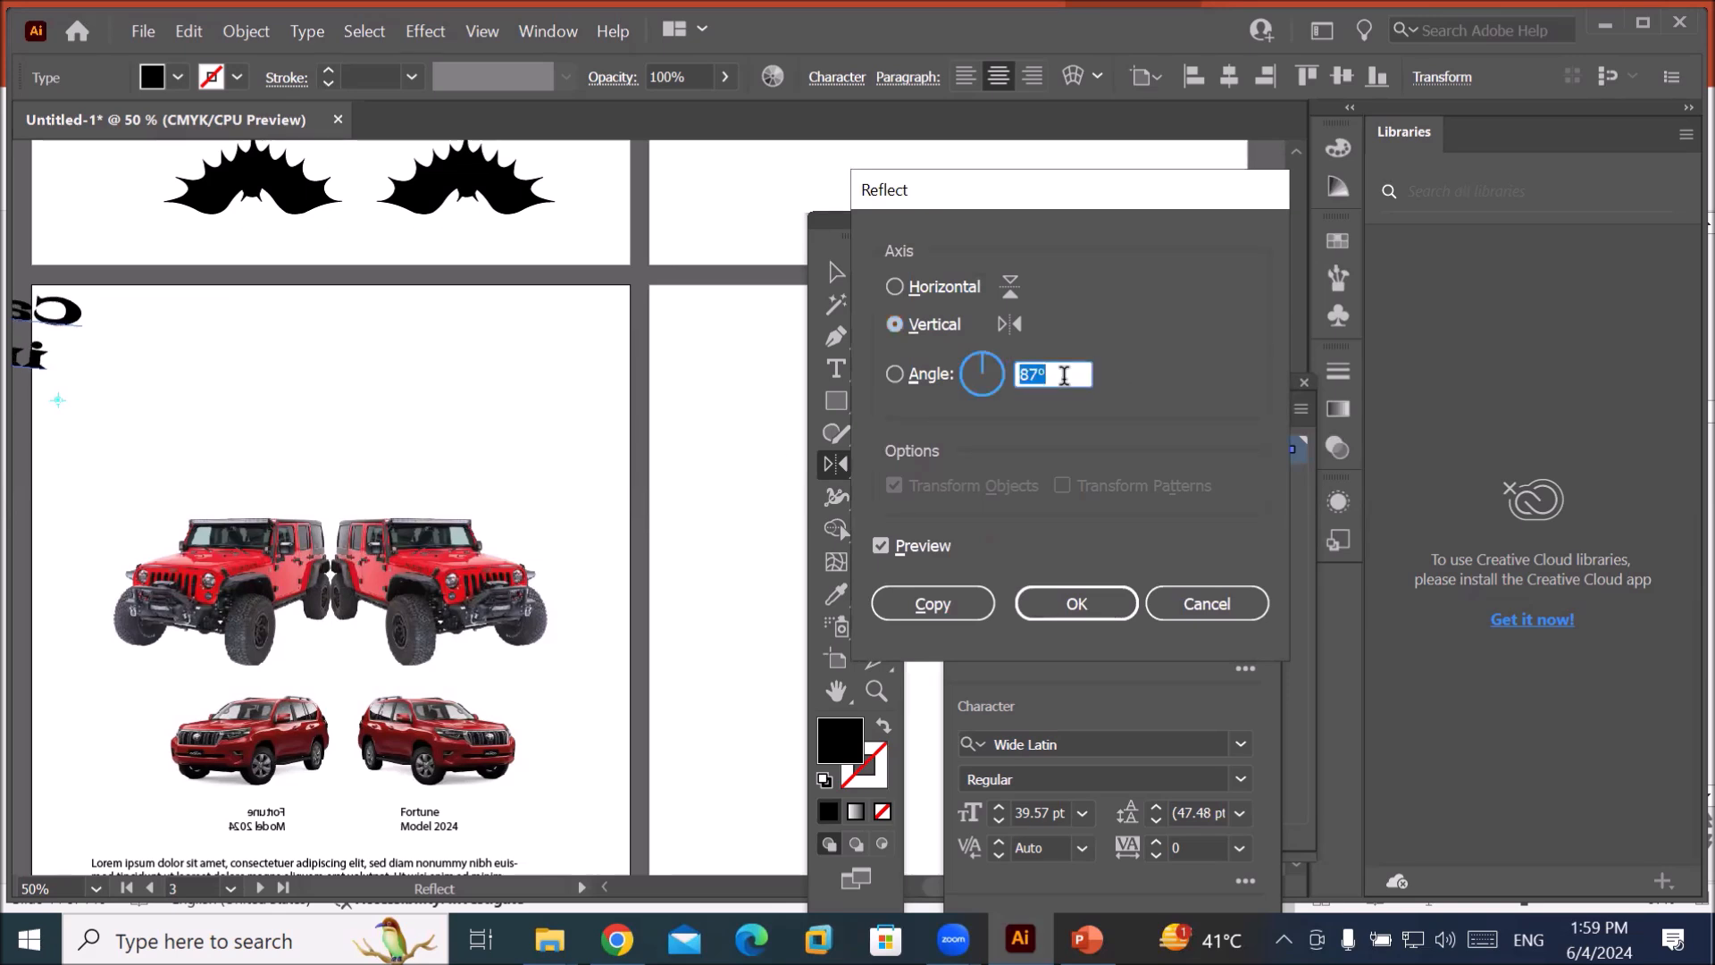
pyautogui.scroll(-20, 1064, 375)
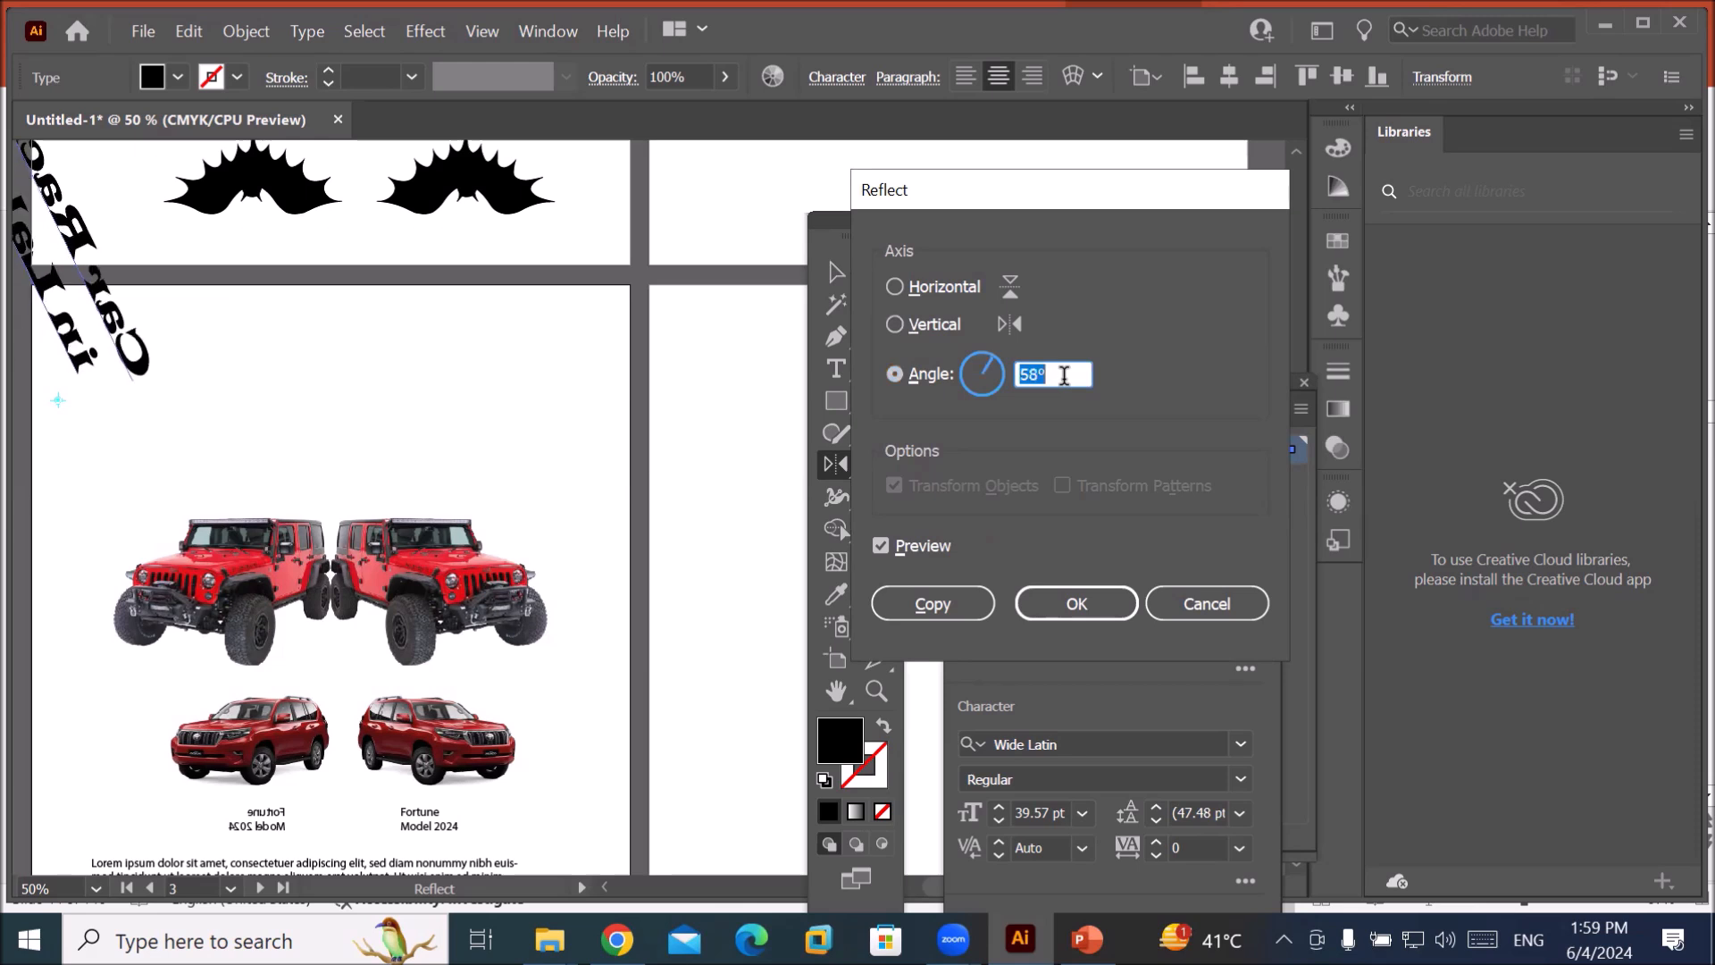
pyautogui.scroll(-20, 1064, 375)
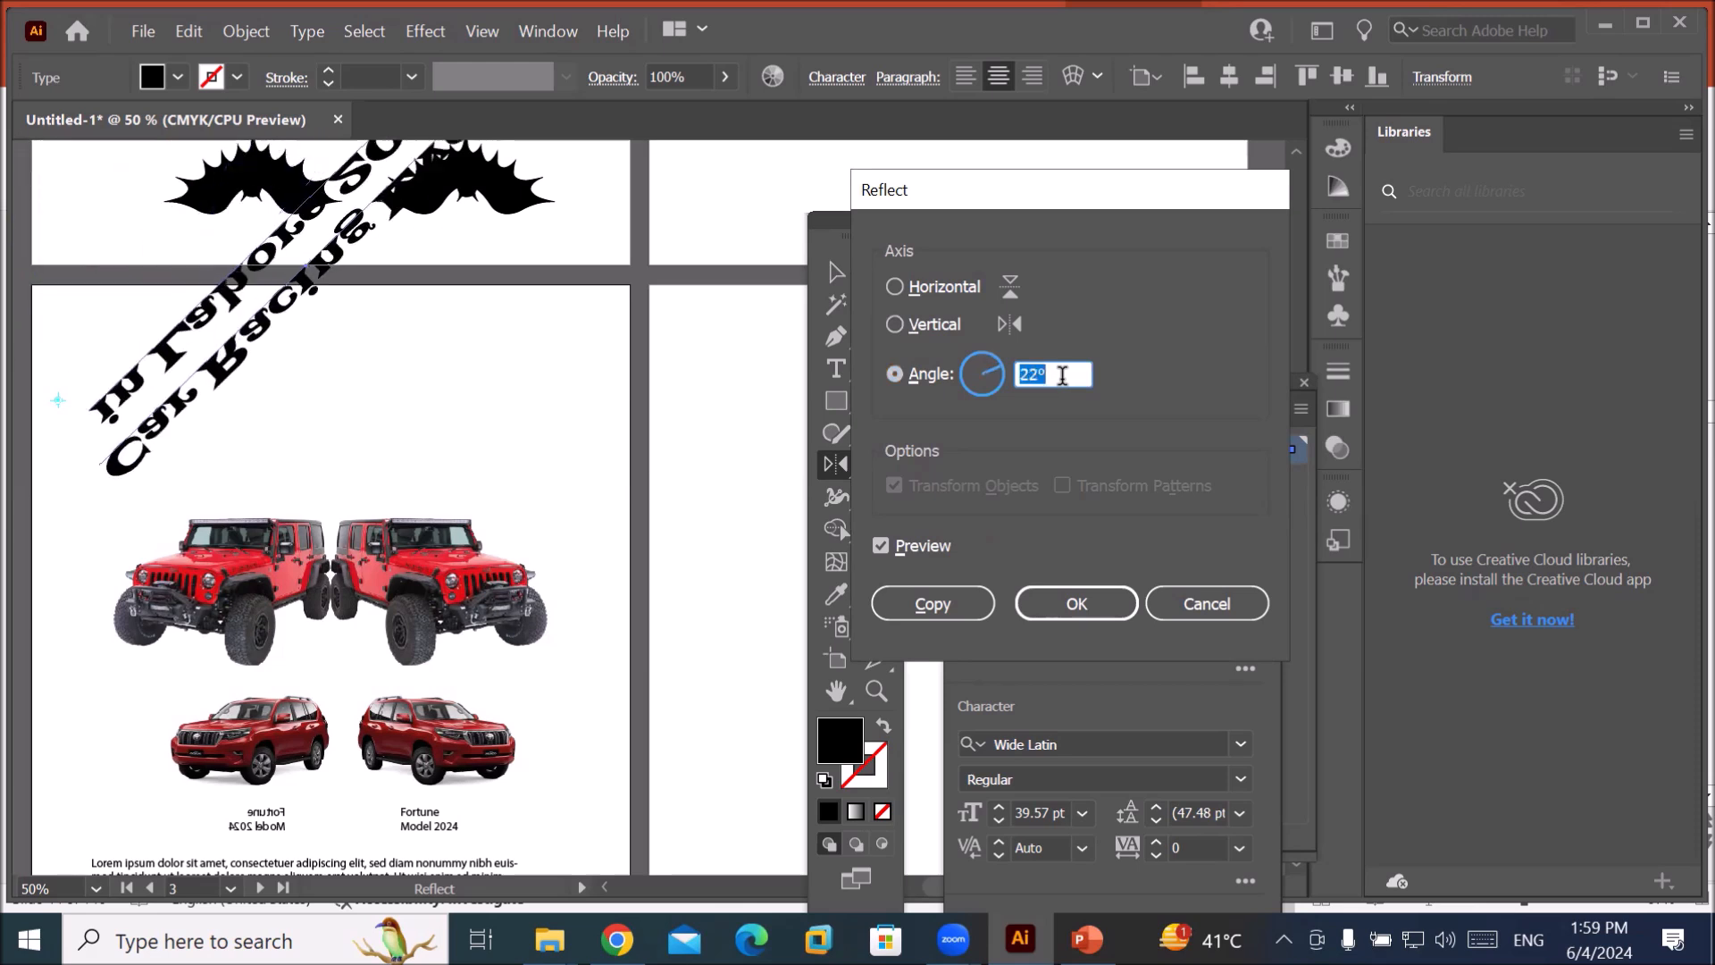
pyautogui.scroll(-7, 1062, 375)
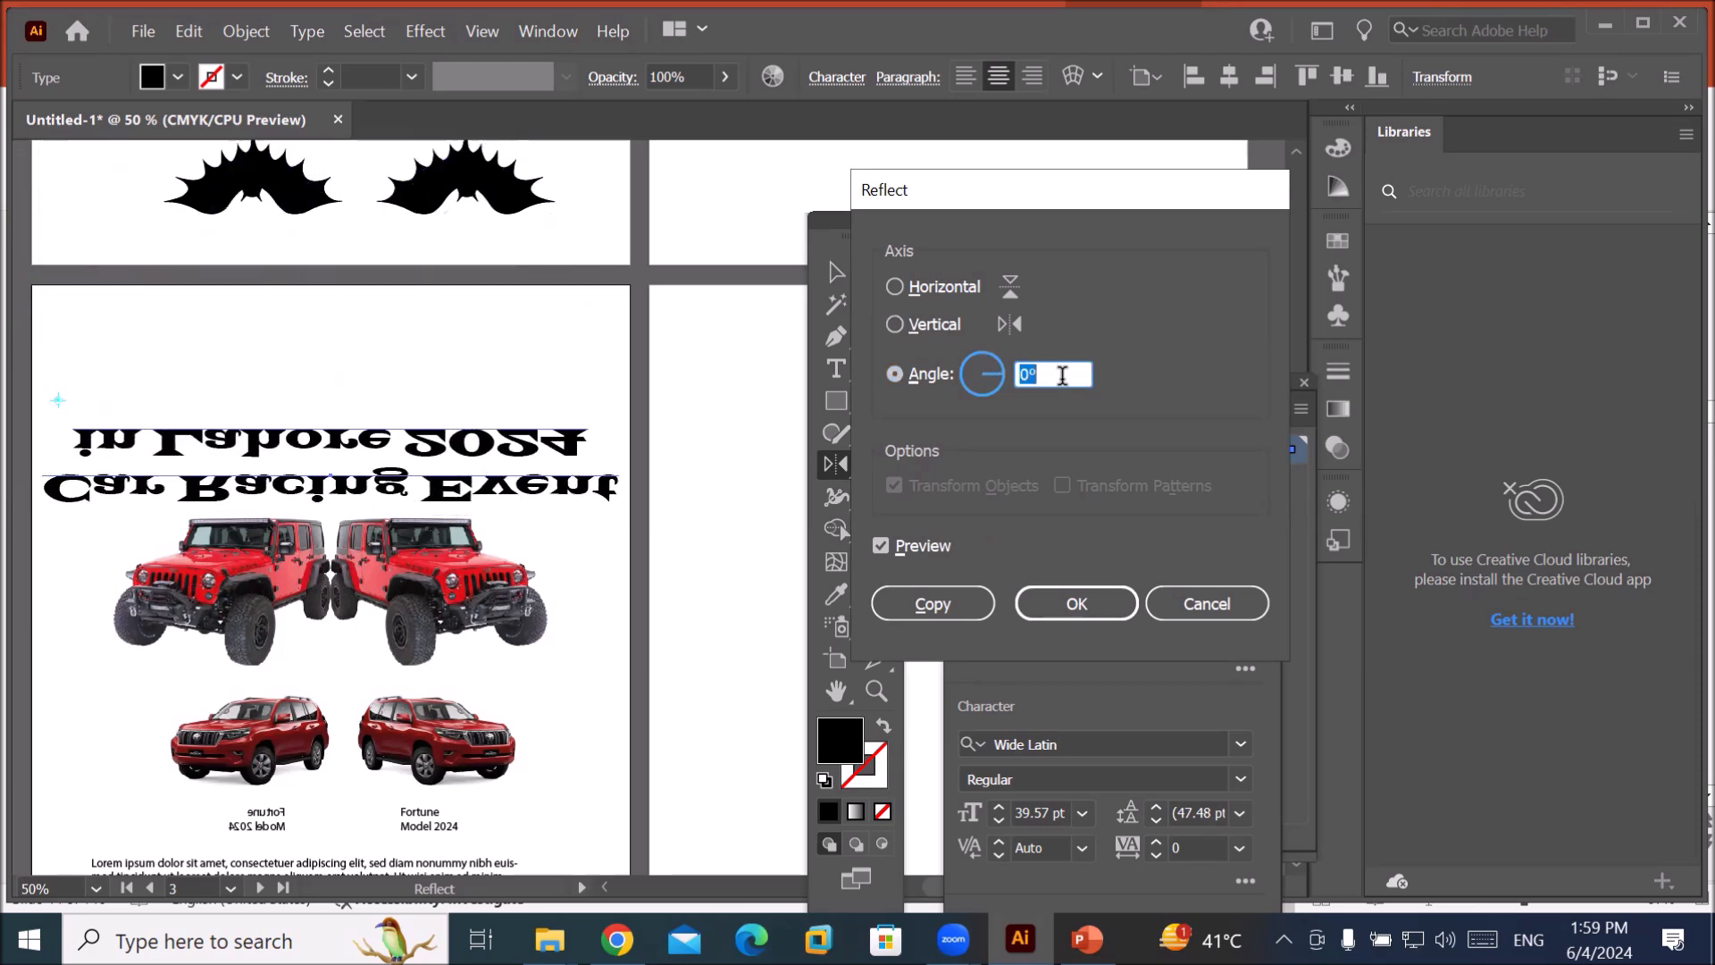
pyautogui.click(930, 602)
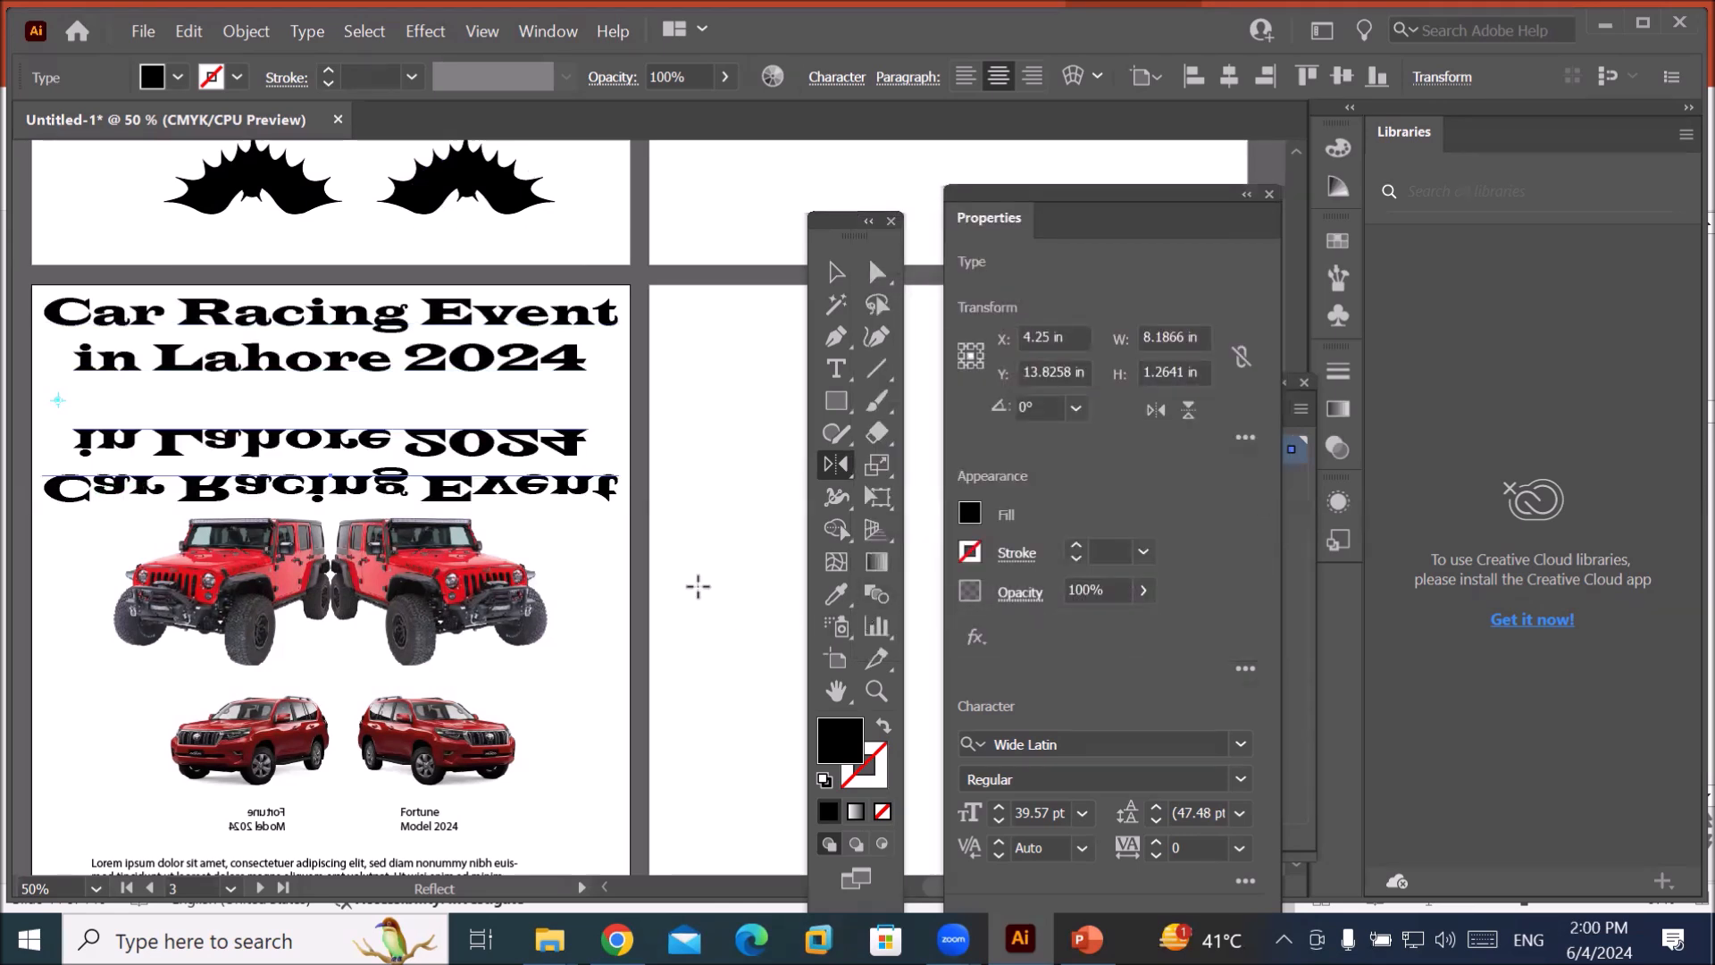
# Move the upside-down heading copy up against the original heading's lower line and set its opacity to 30%.
pyautogui.click(836, 272)
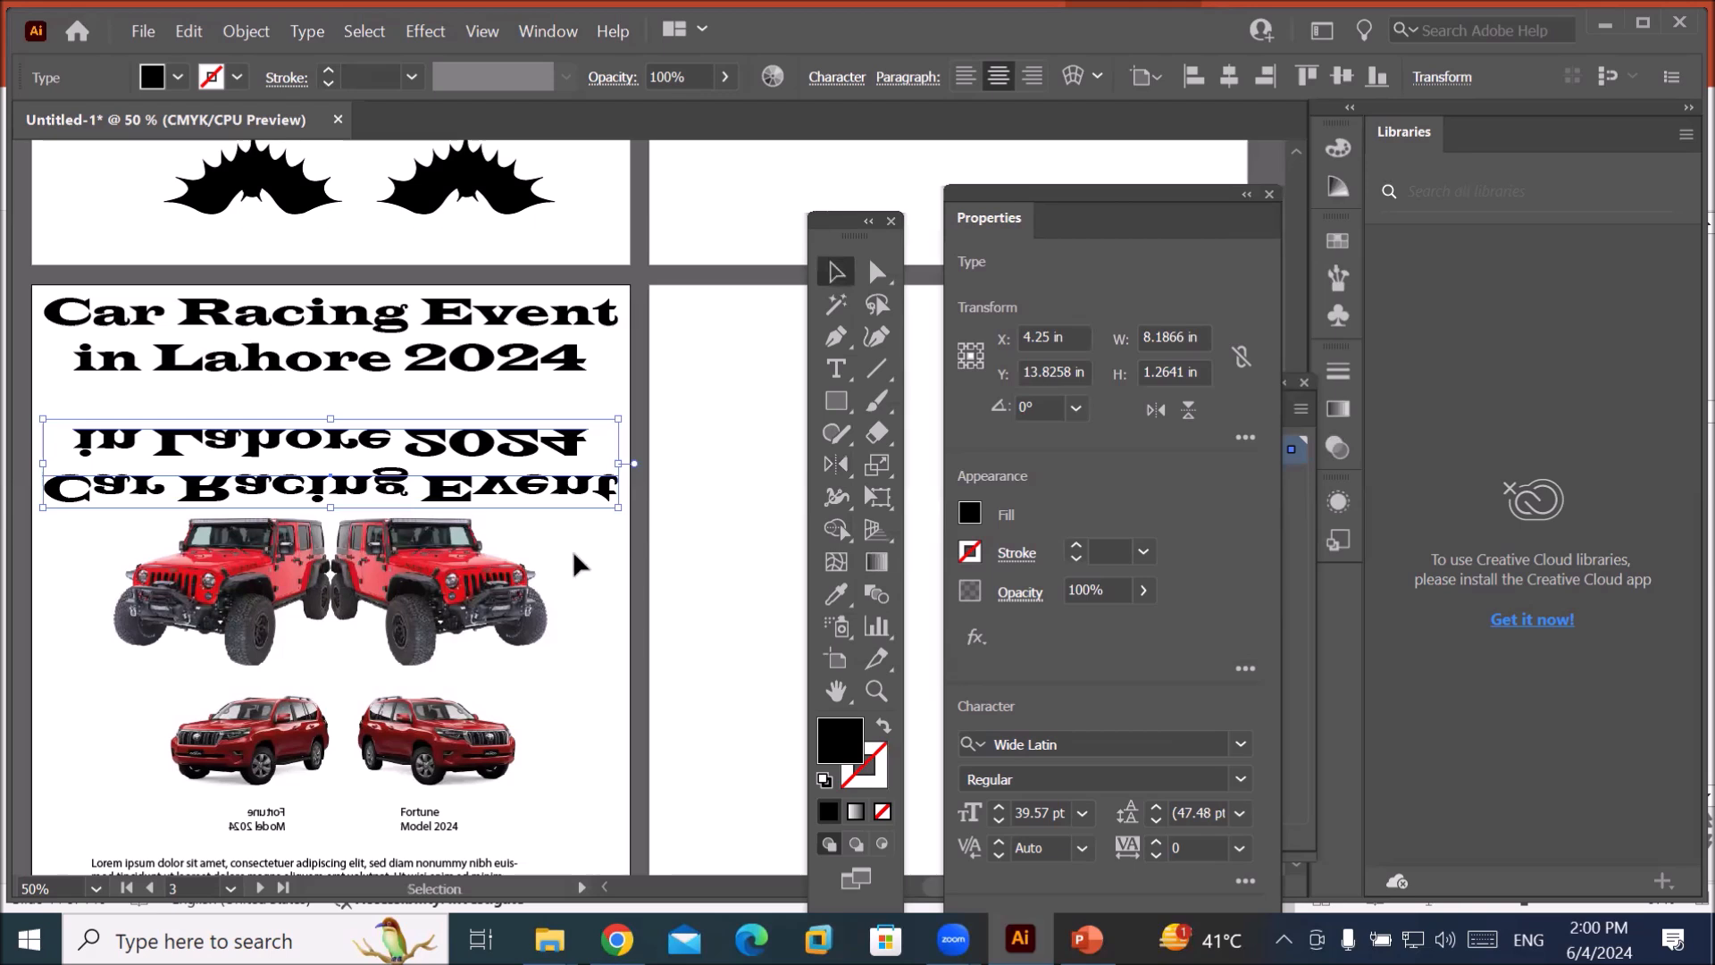
pyautogui.moveTo(533, 490); pyautogui.dragTo(540, 439)
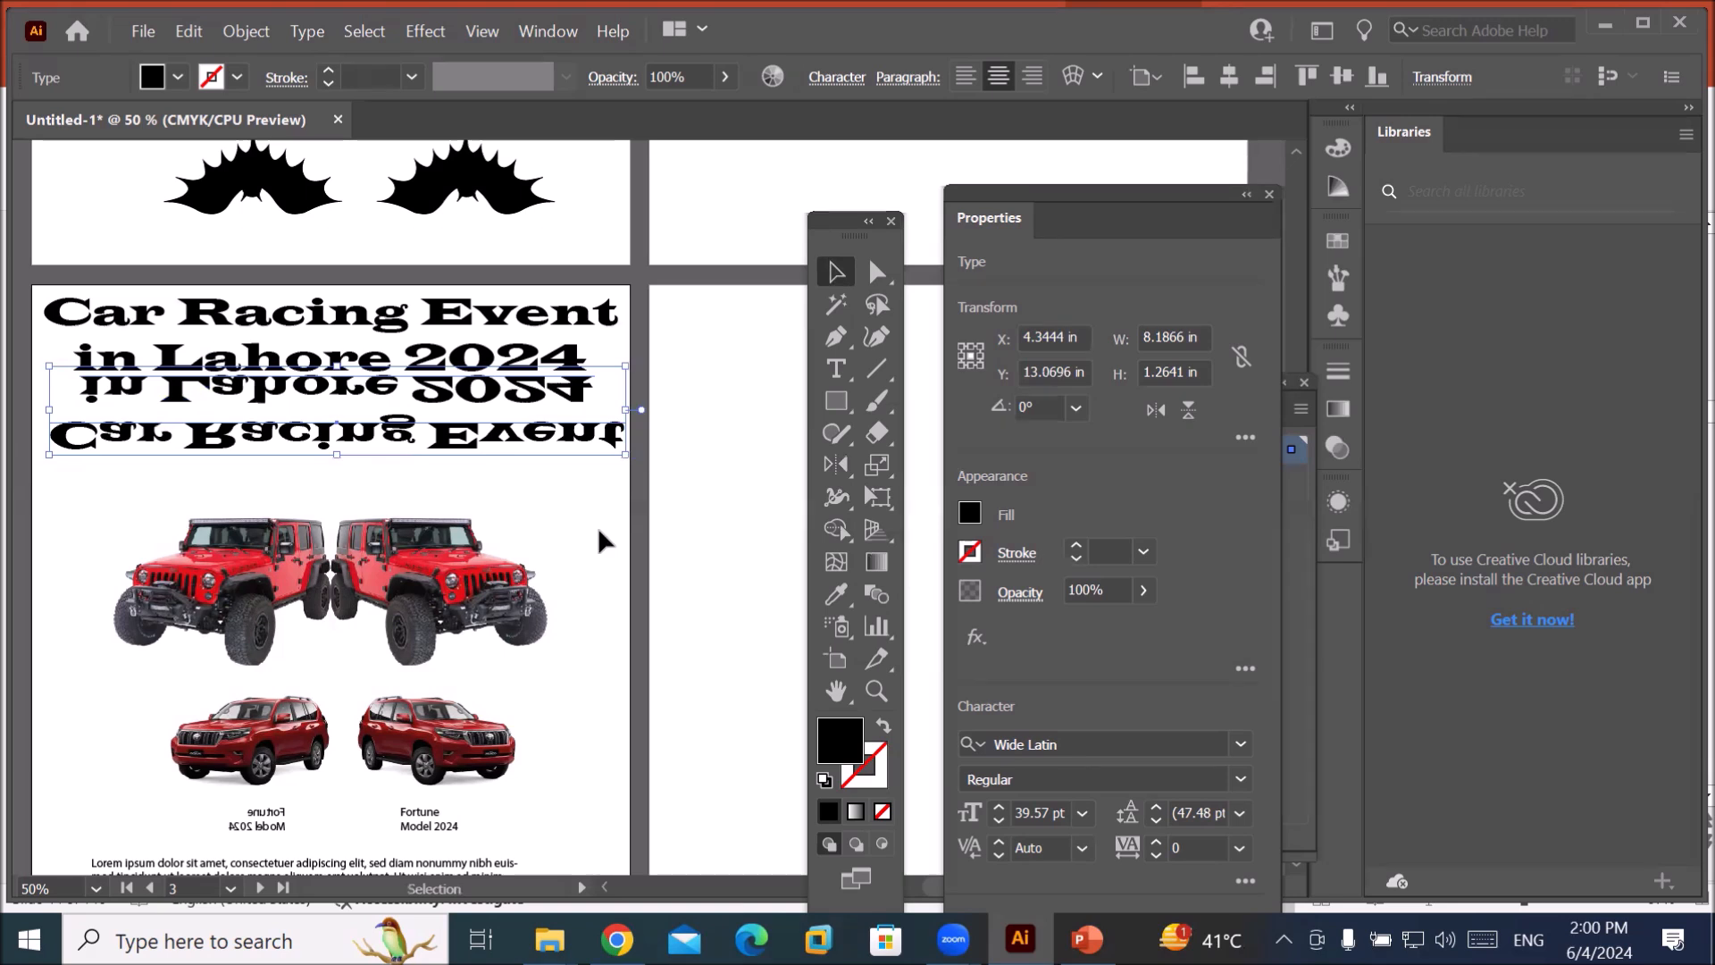
pyautogui.click(724, 77)
pyautogui.moveTo(720, 109); pyautogui.dragTo(647, 109)
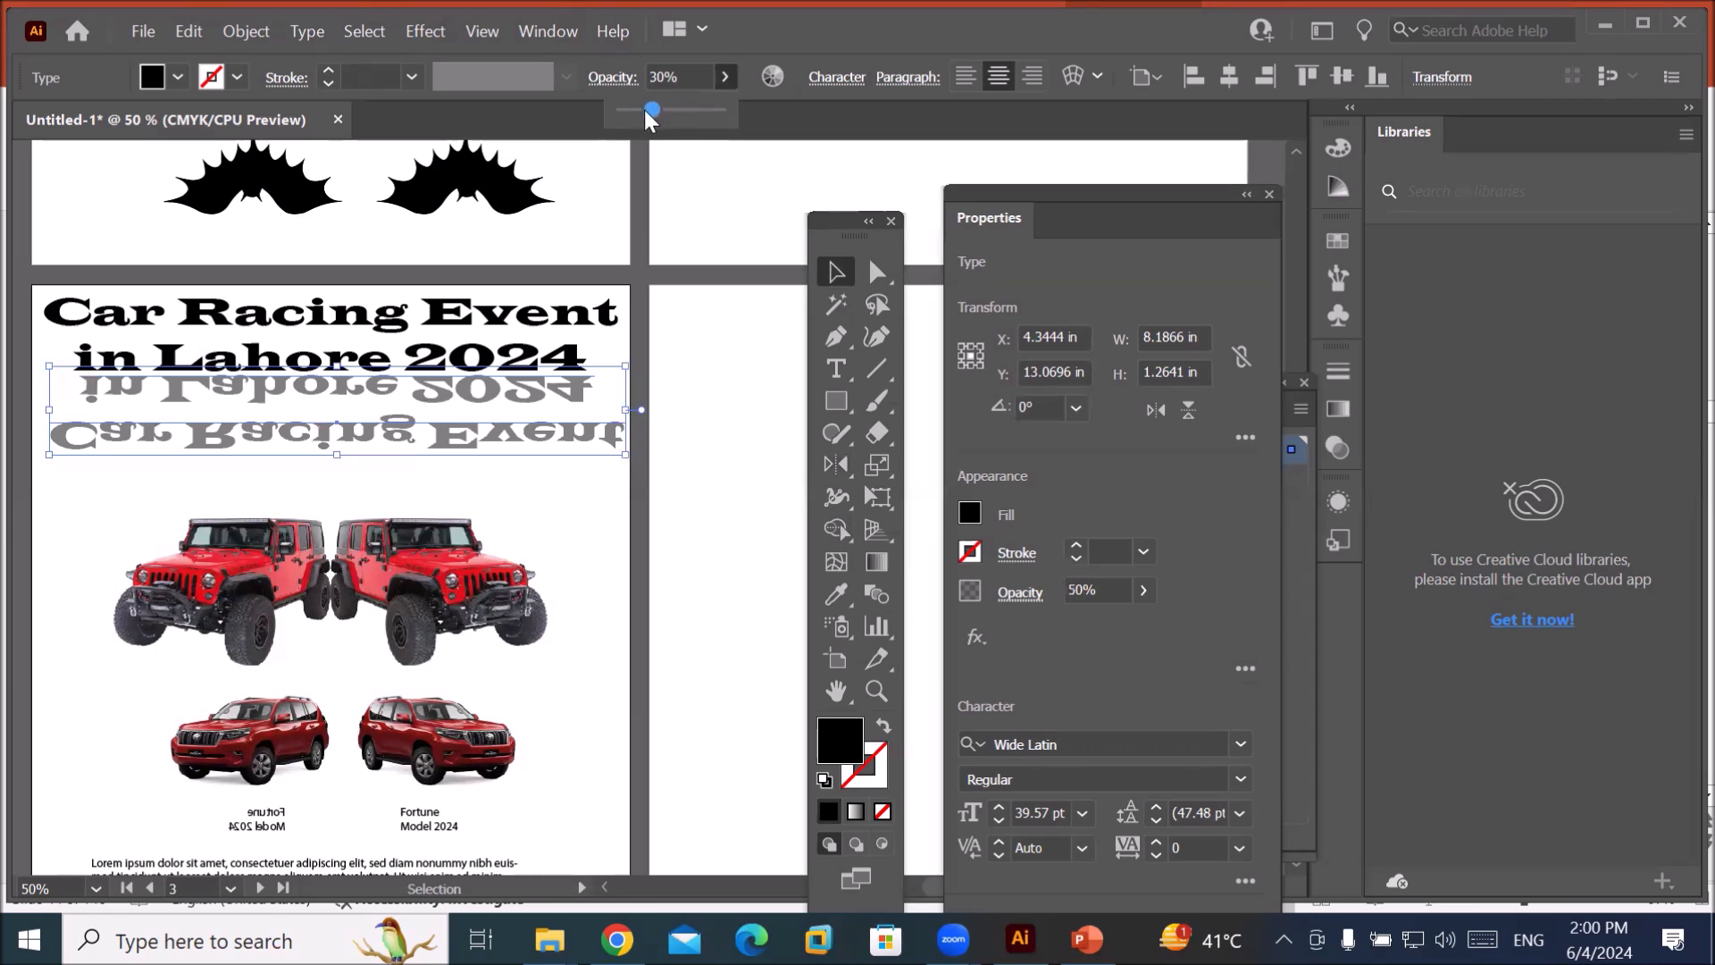
pyautogui.click(562, 497)
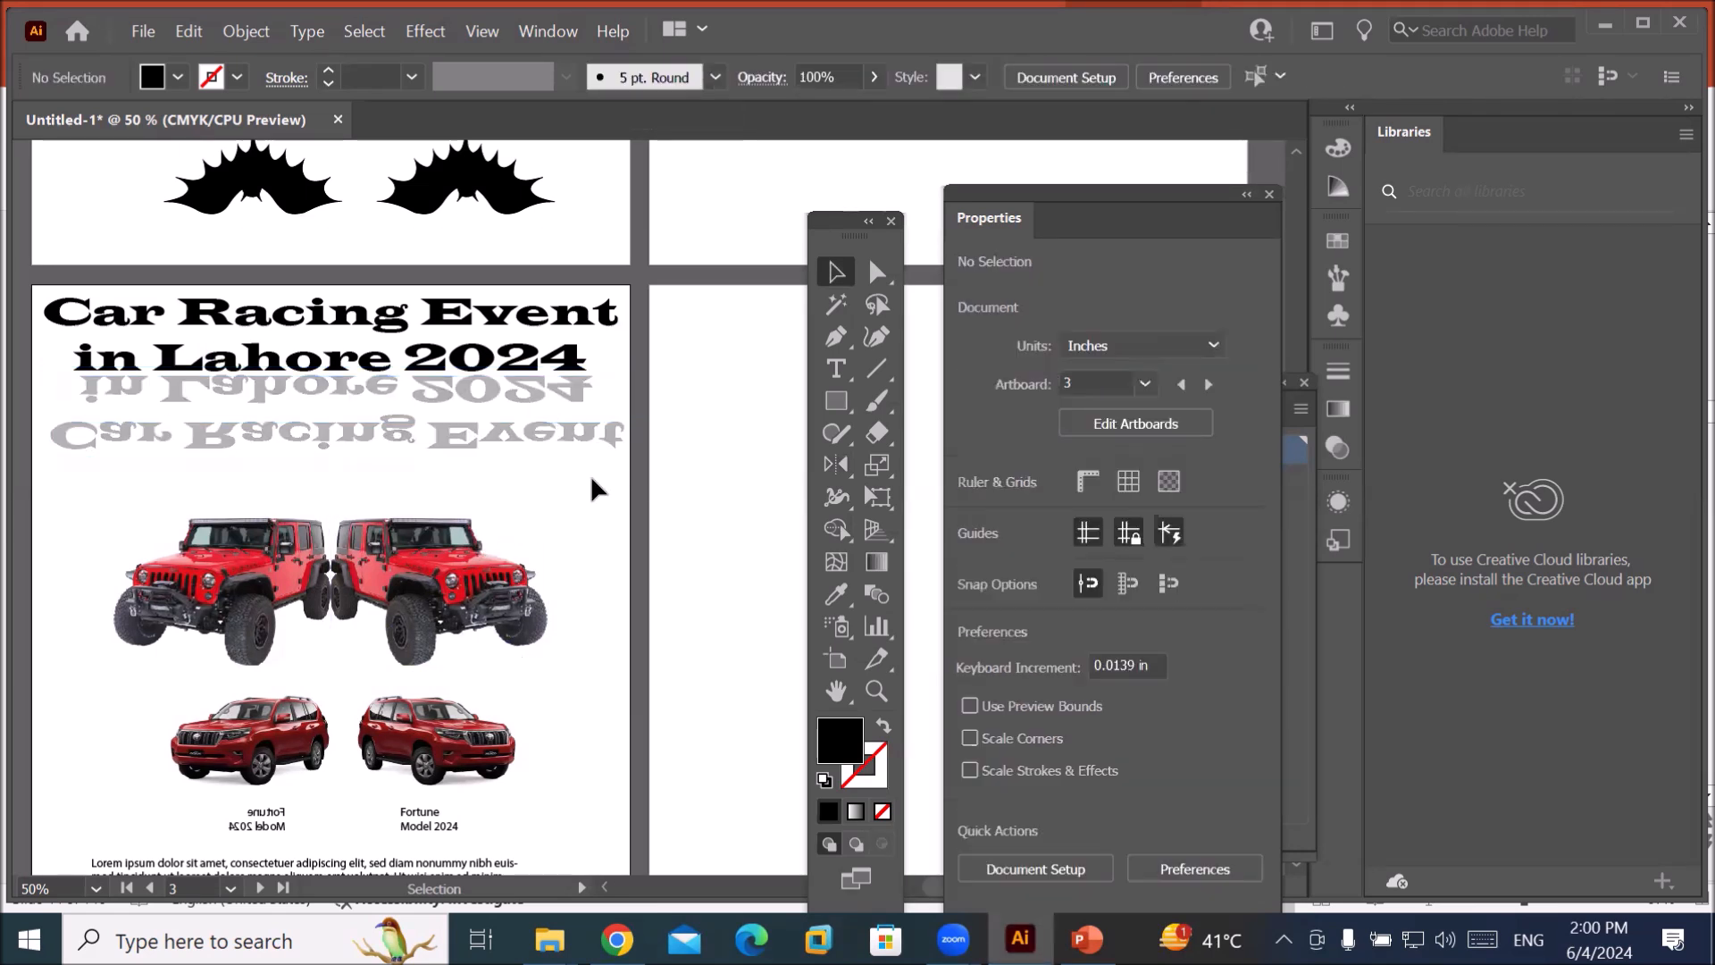
# Clear the floating tools away from the flyer and fill the reflected heading copy with red.
pyautogui.moveTo(623, 497); pyautogui.dragTo(750, 491)
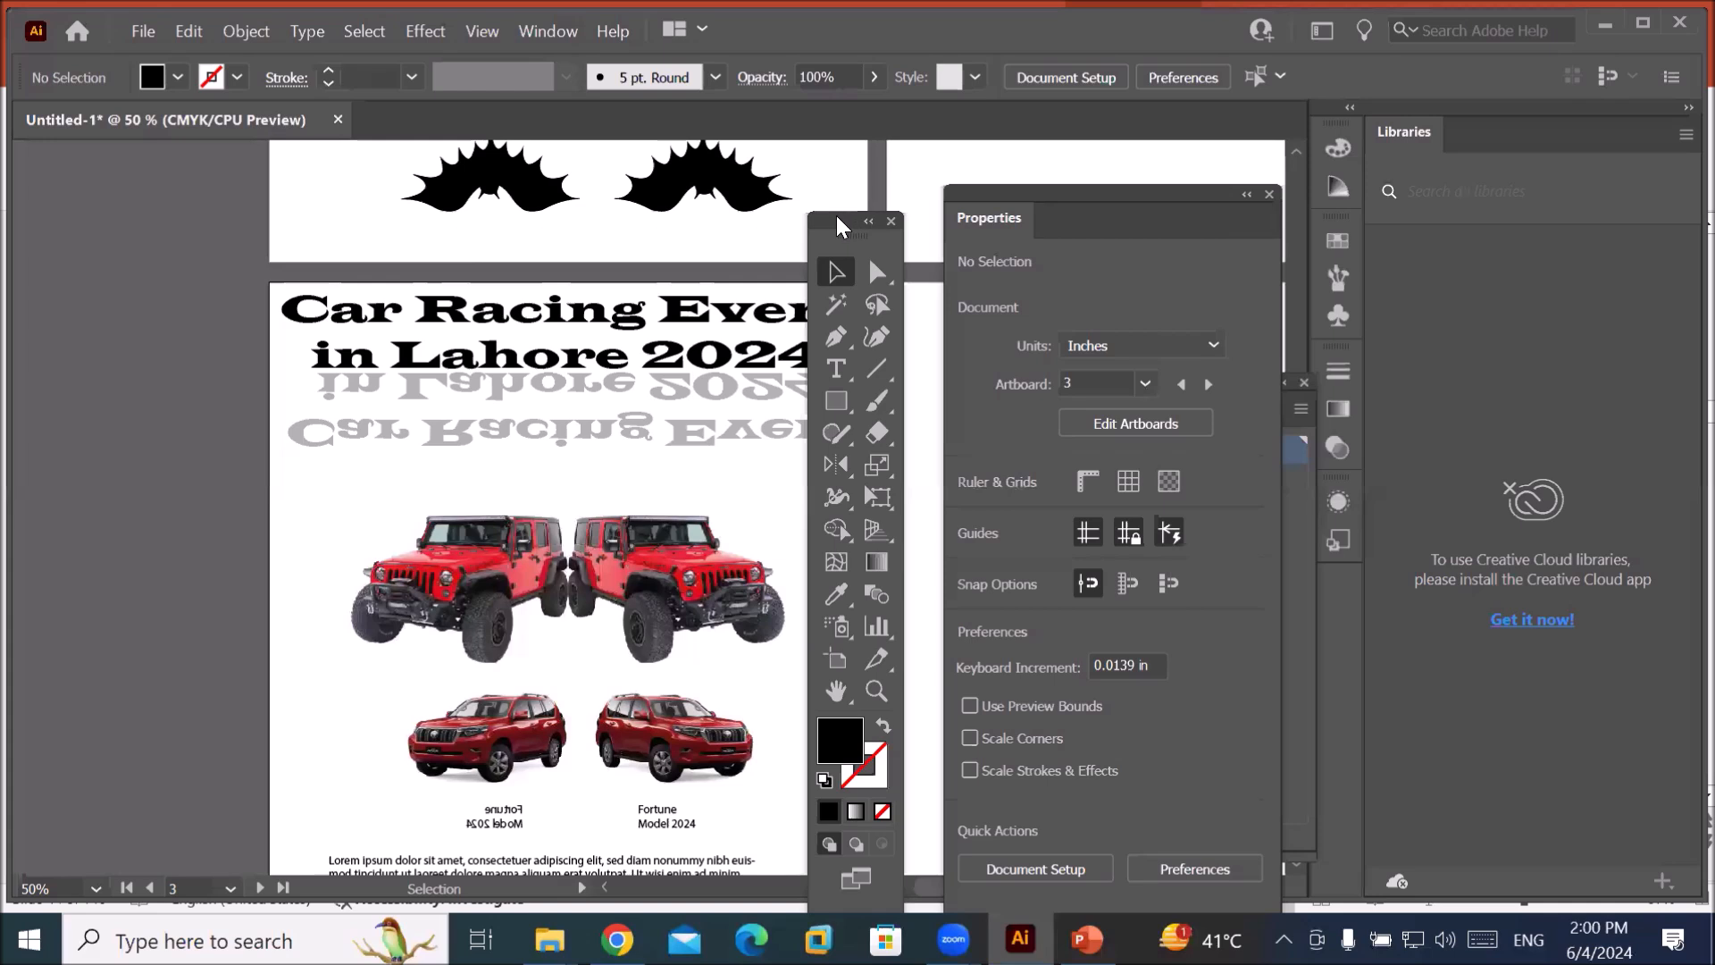
pyautogui.moveTo(842, 223); pyautogui.dragTo(632, 224)
pyautogui.moveTo(458, 220); pyautogui.dragTo(191, 166)
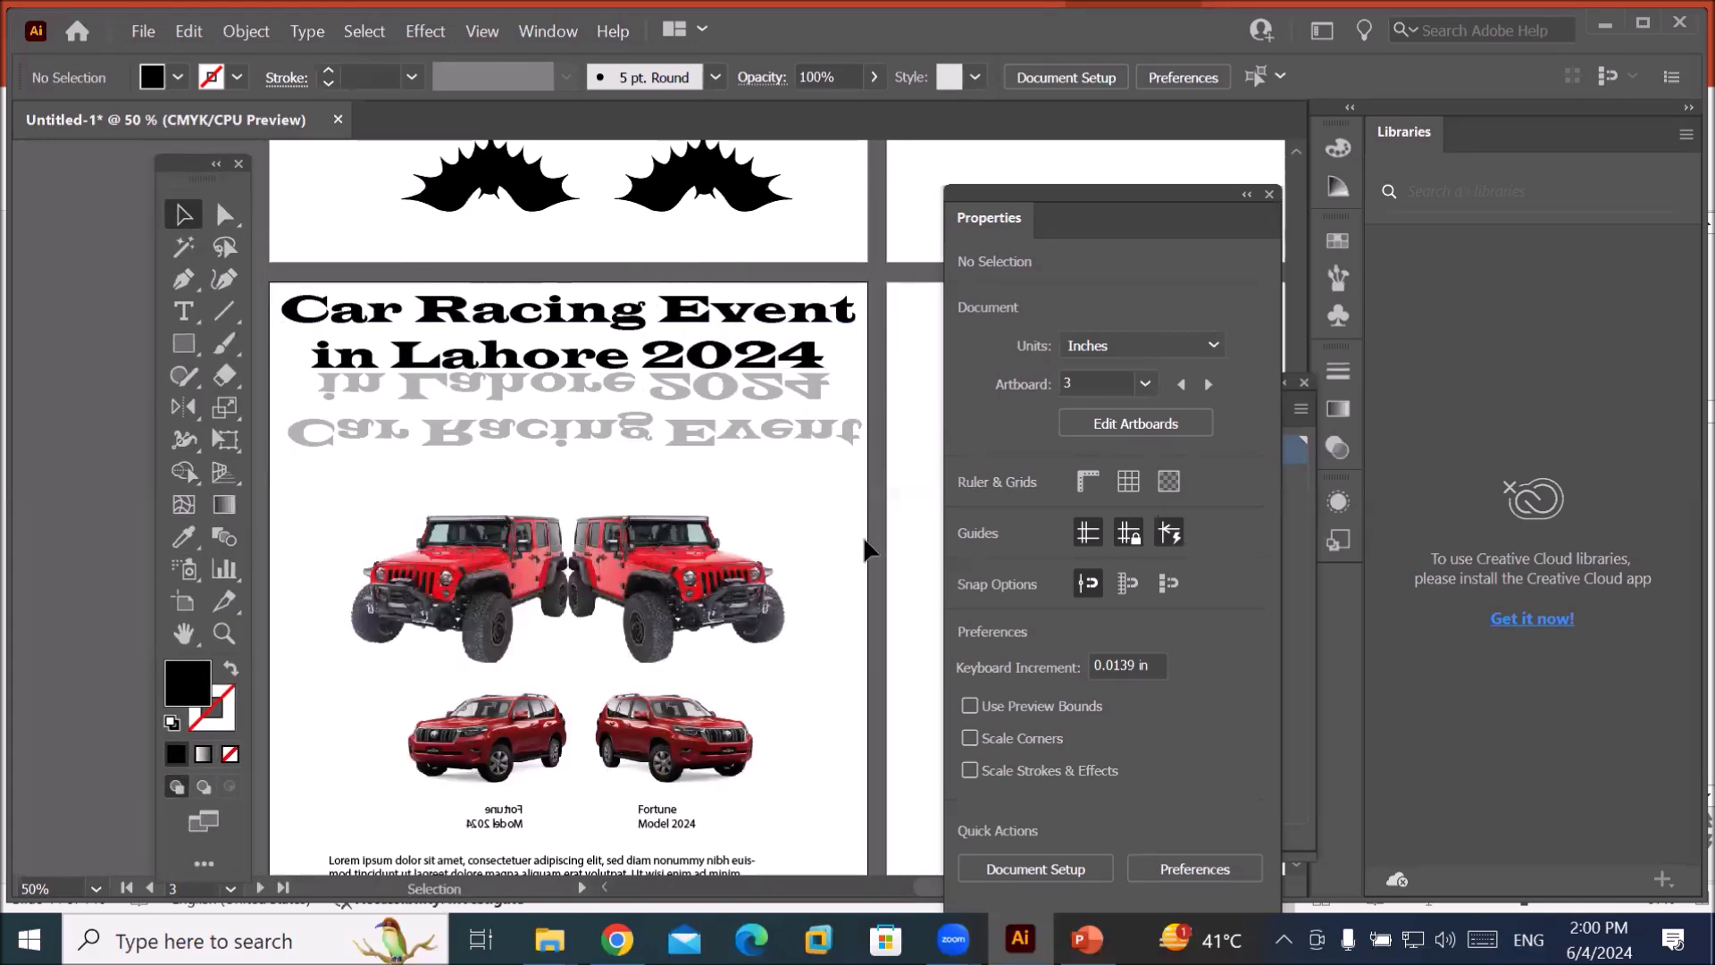
pyautogui.click(738, 435)
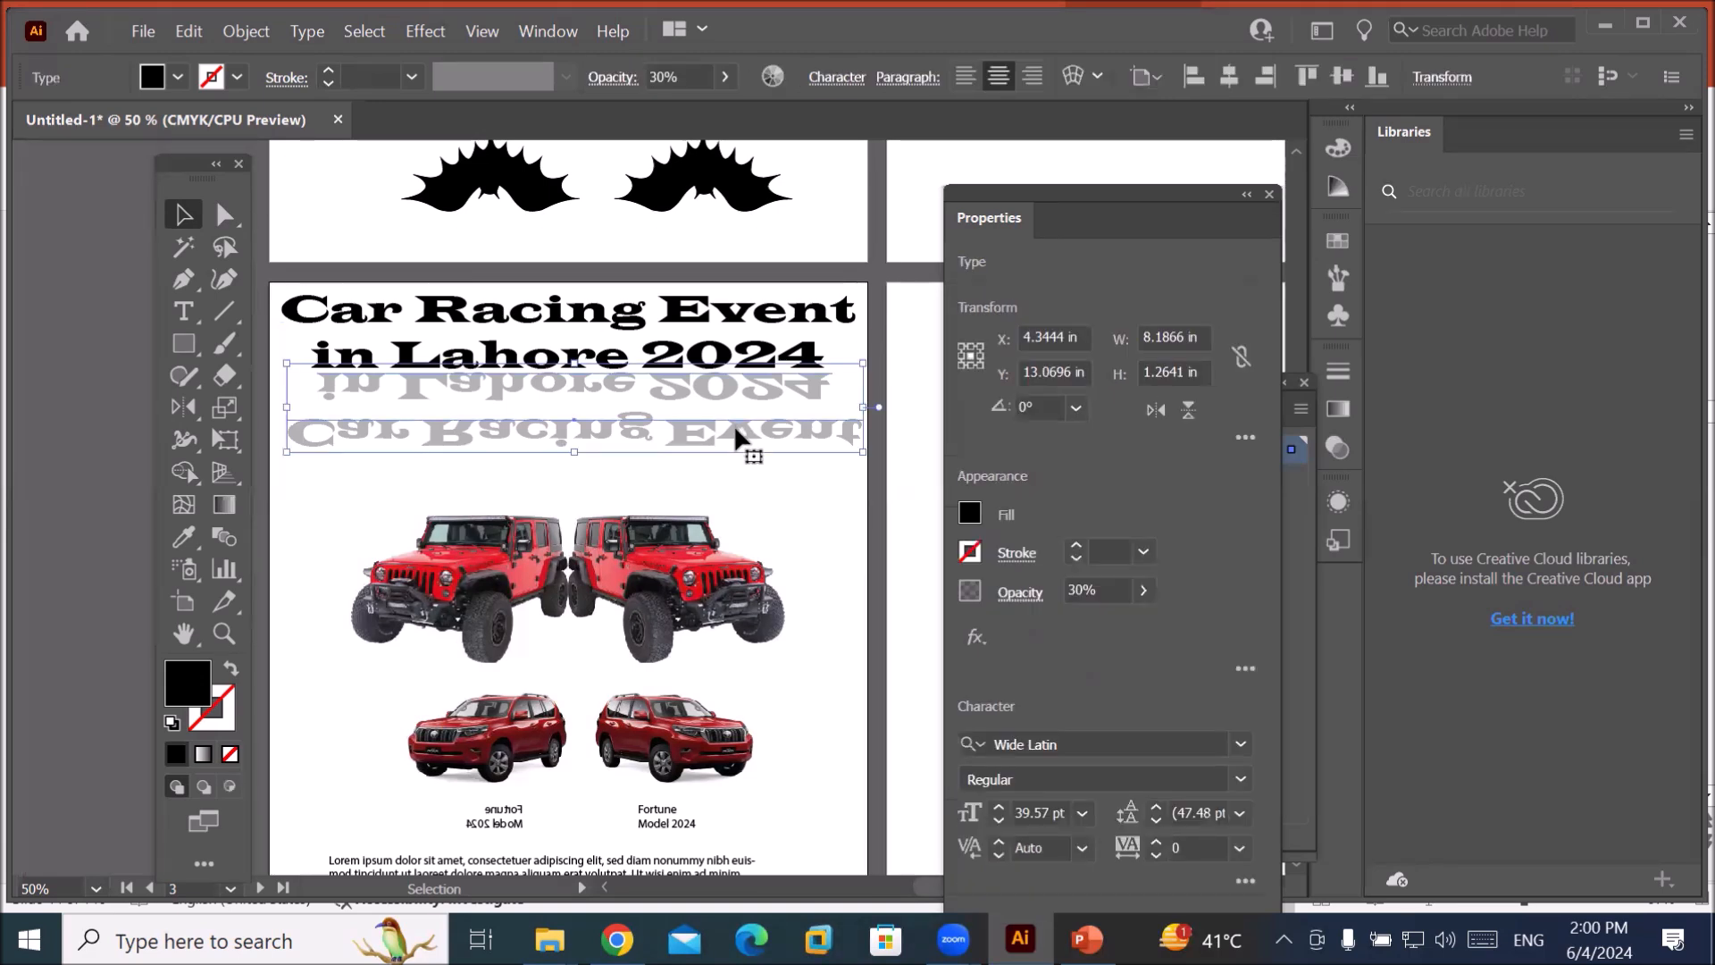
pyautogui.click(178, 77)
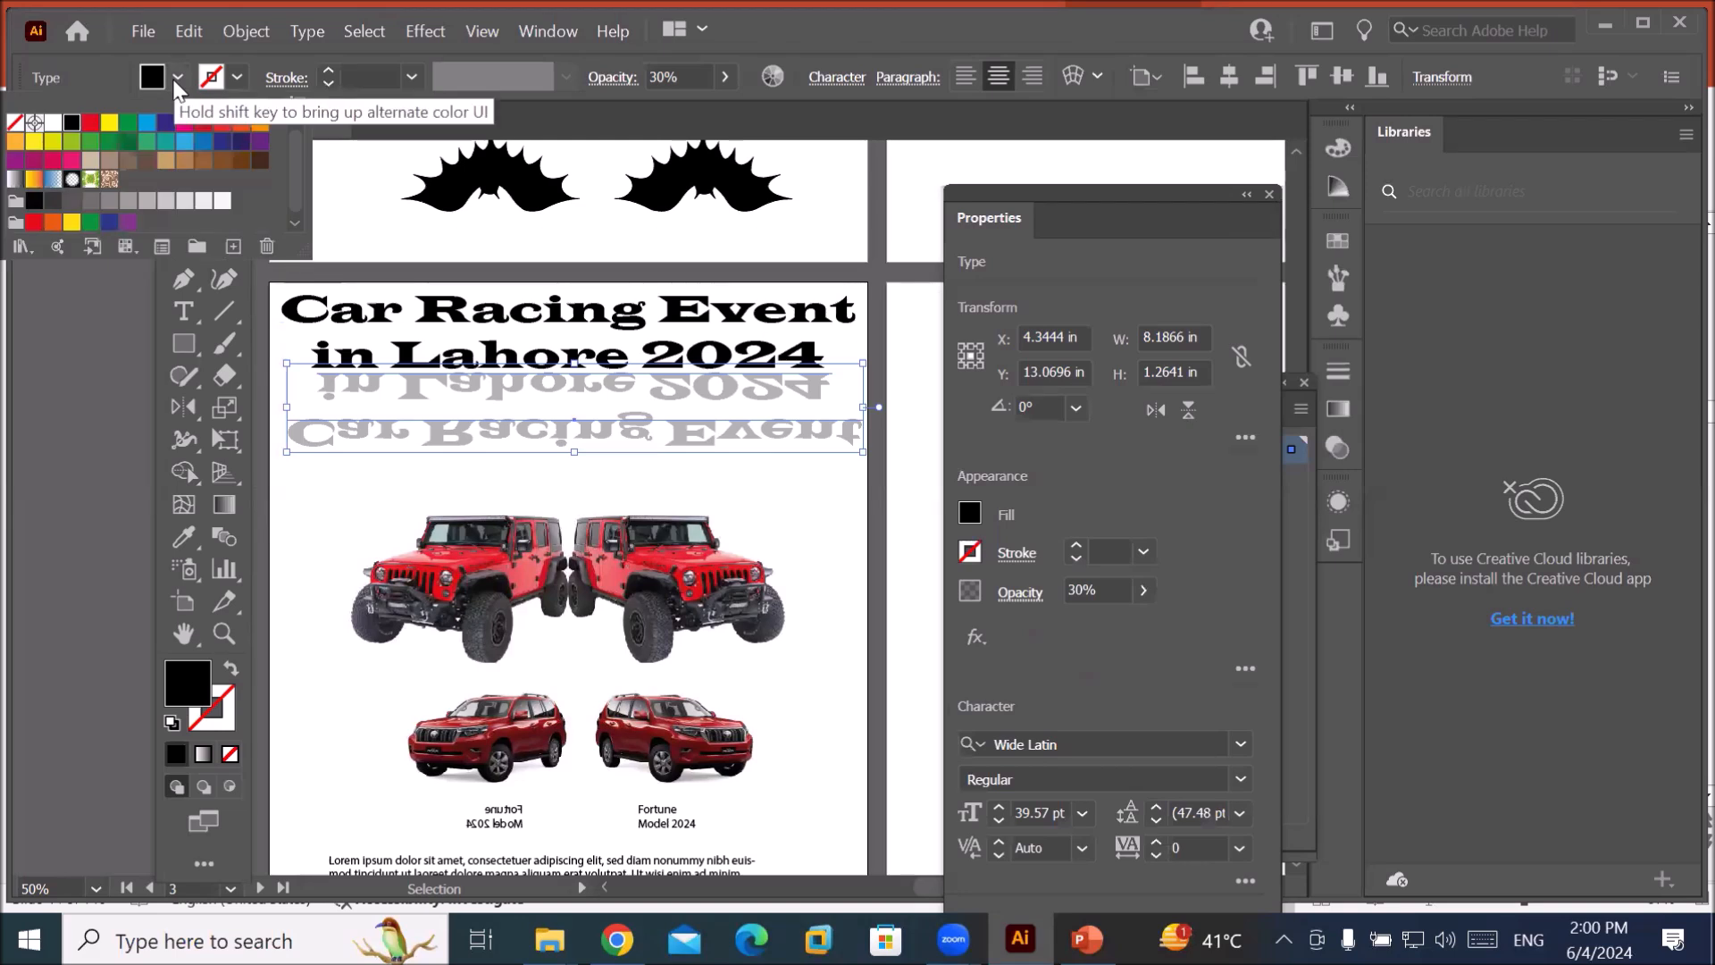
pyautogui.click(91, 122)
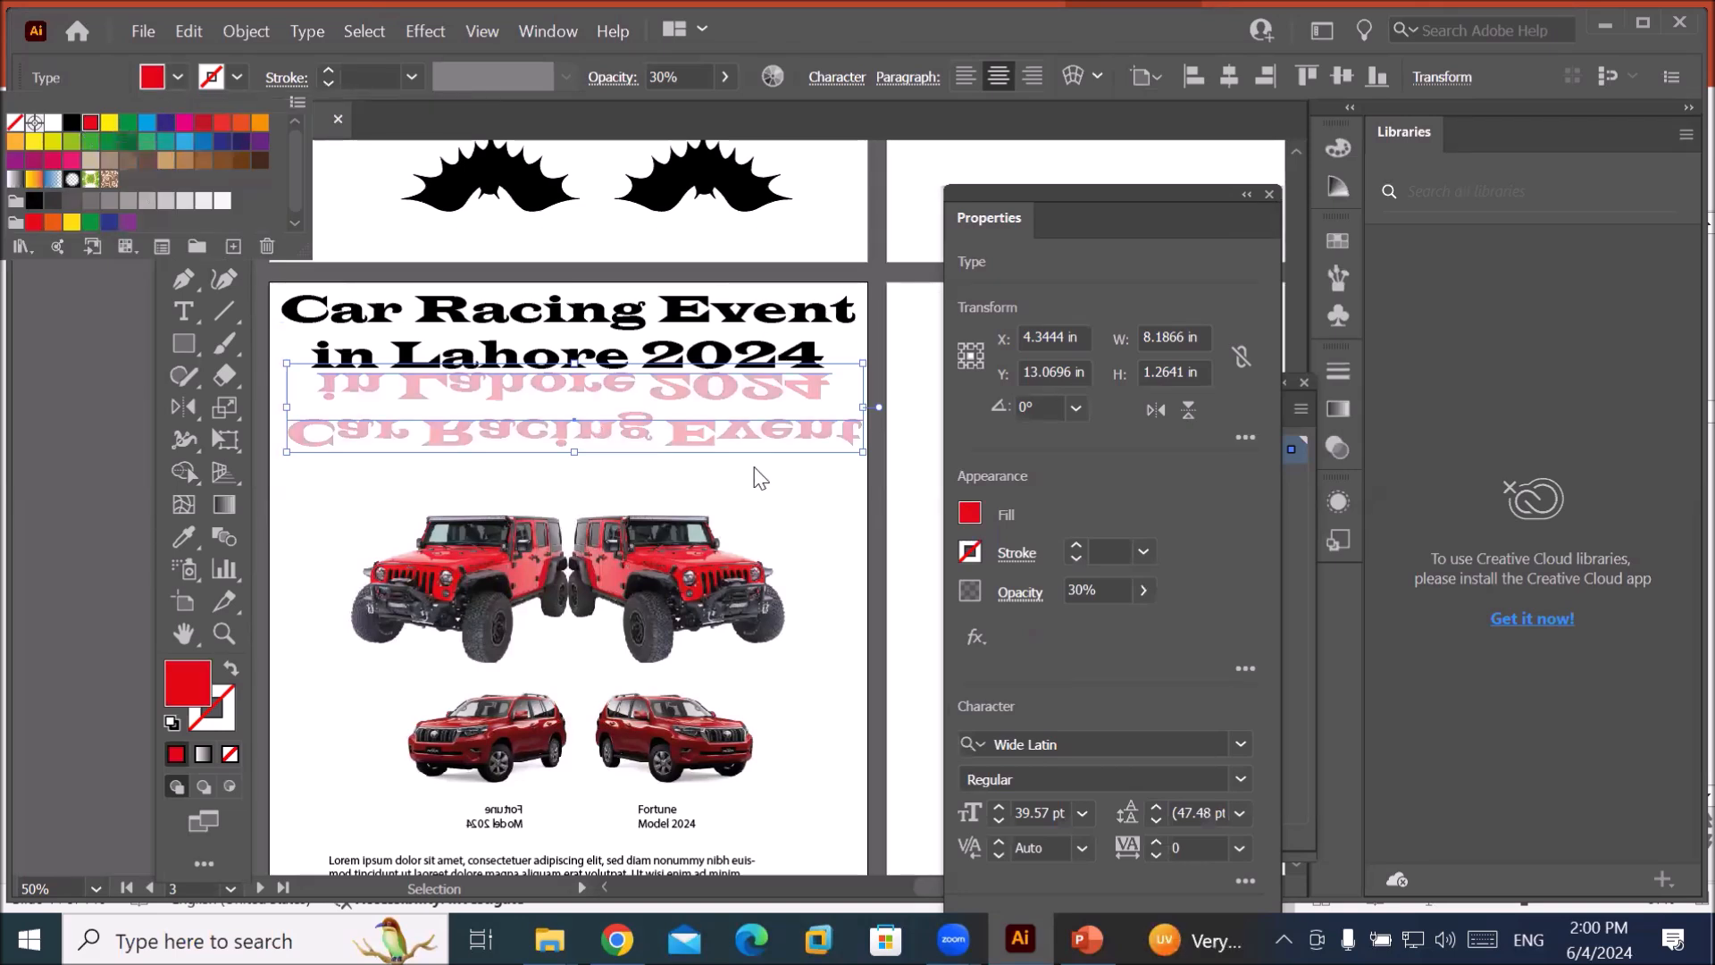
pyautogui.click(812, 497)
pyautogui.click(815, 499)
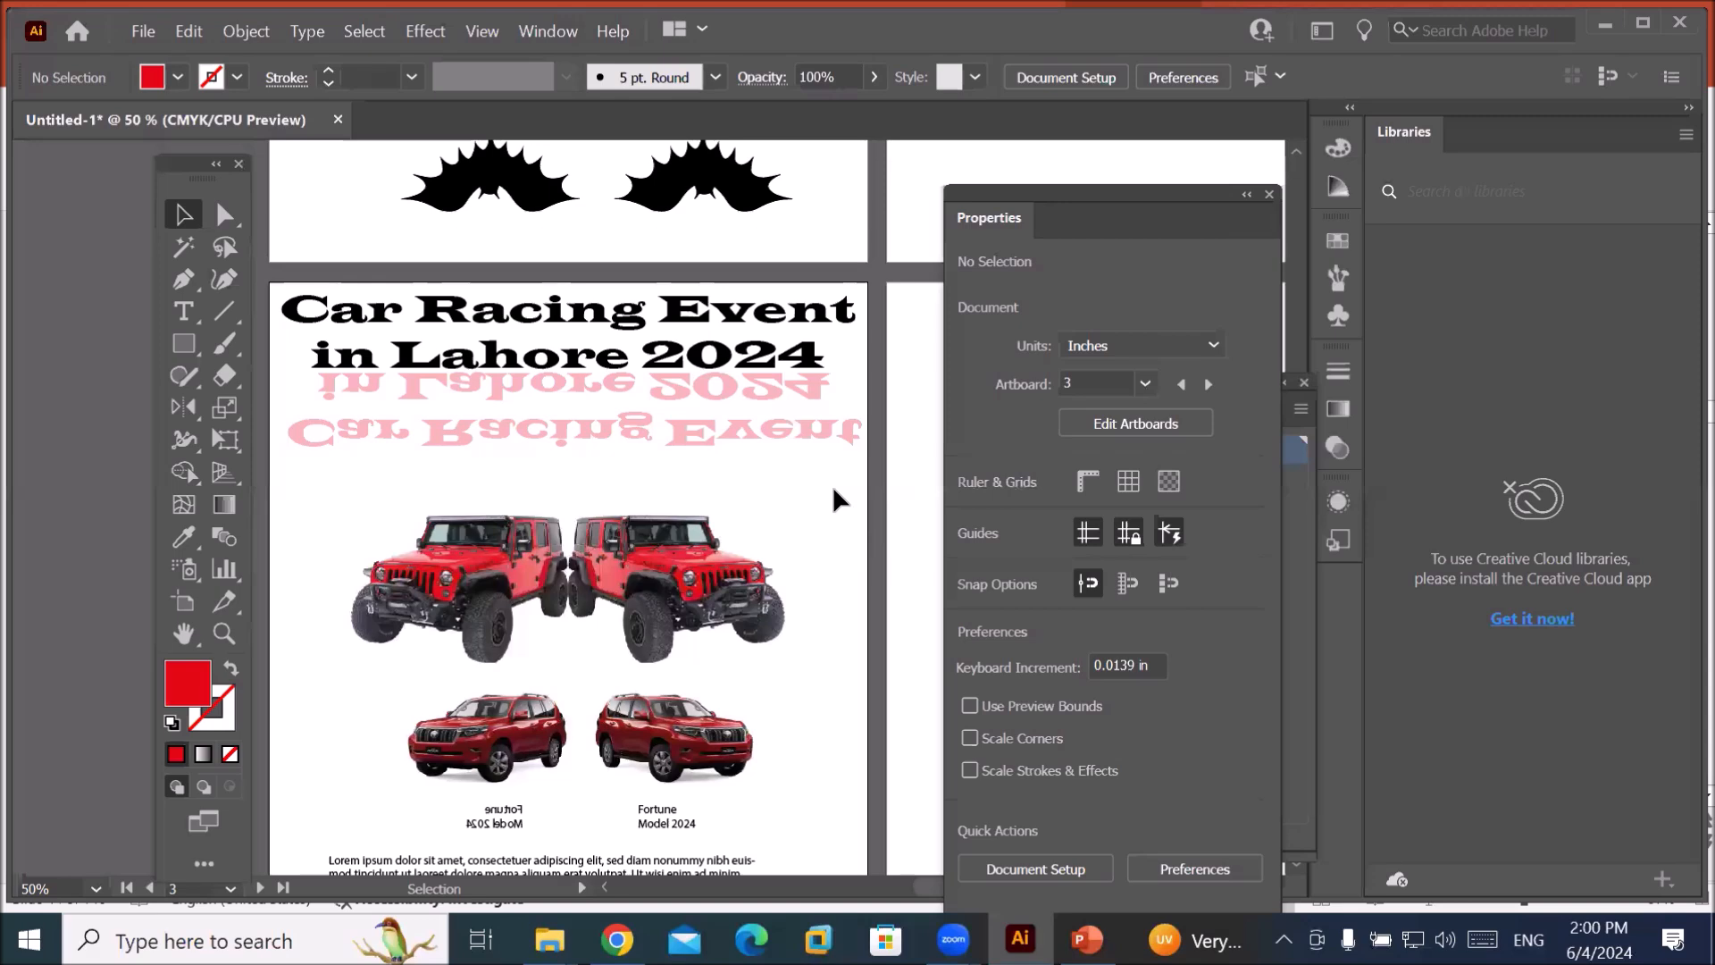
pyautogui.scroll(-1, 835, 499)
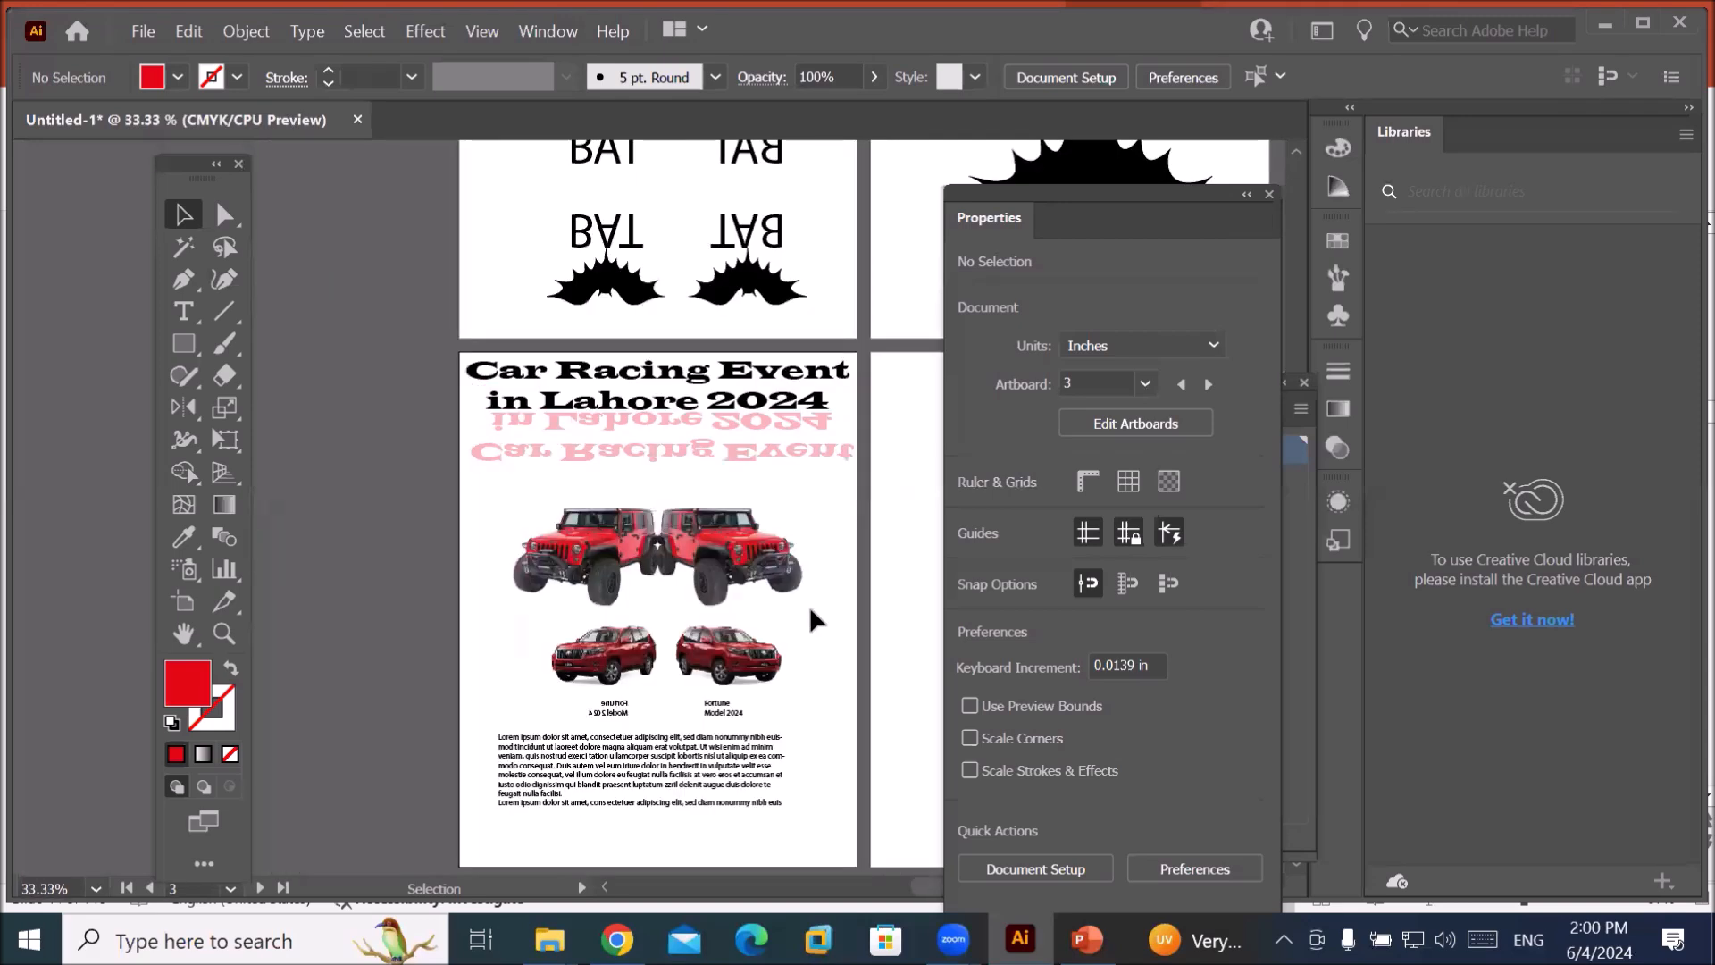
pyautogui.scroll(-1, 818, 600)
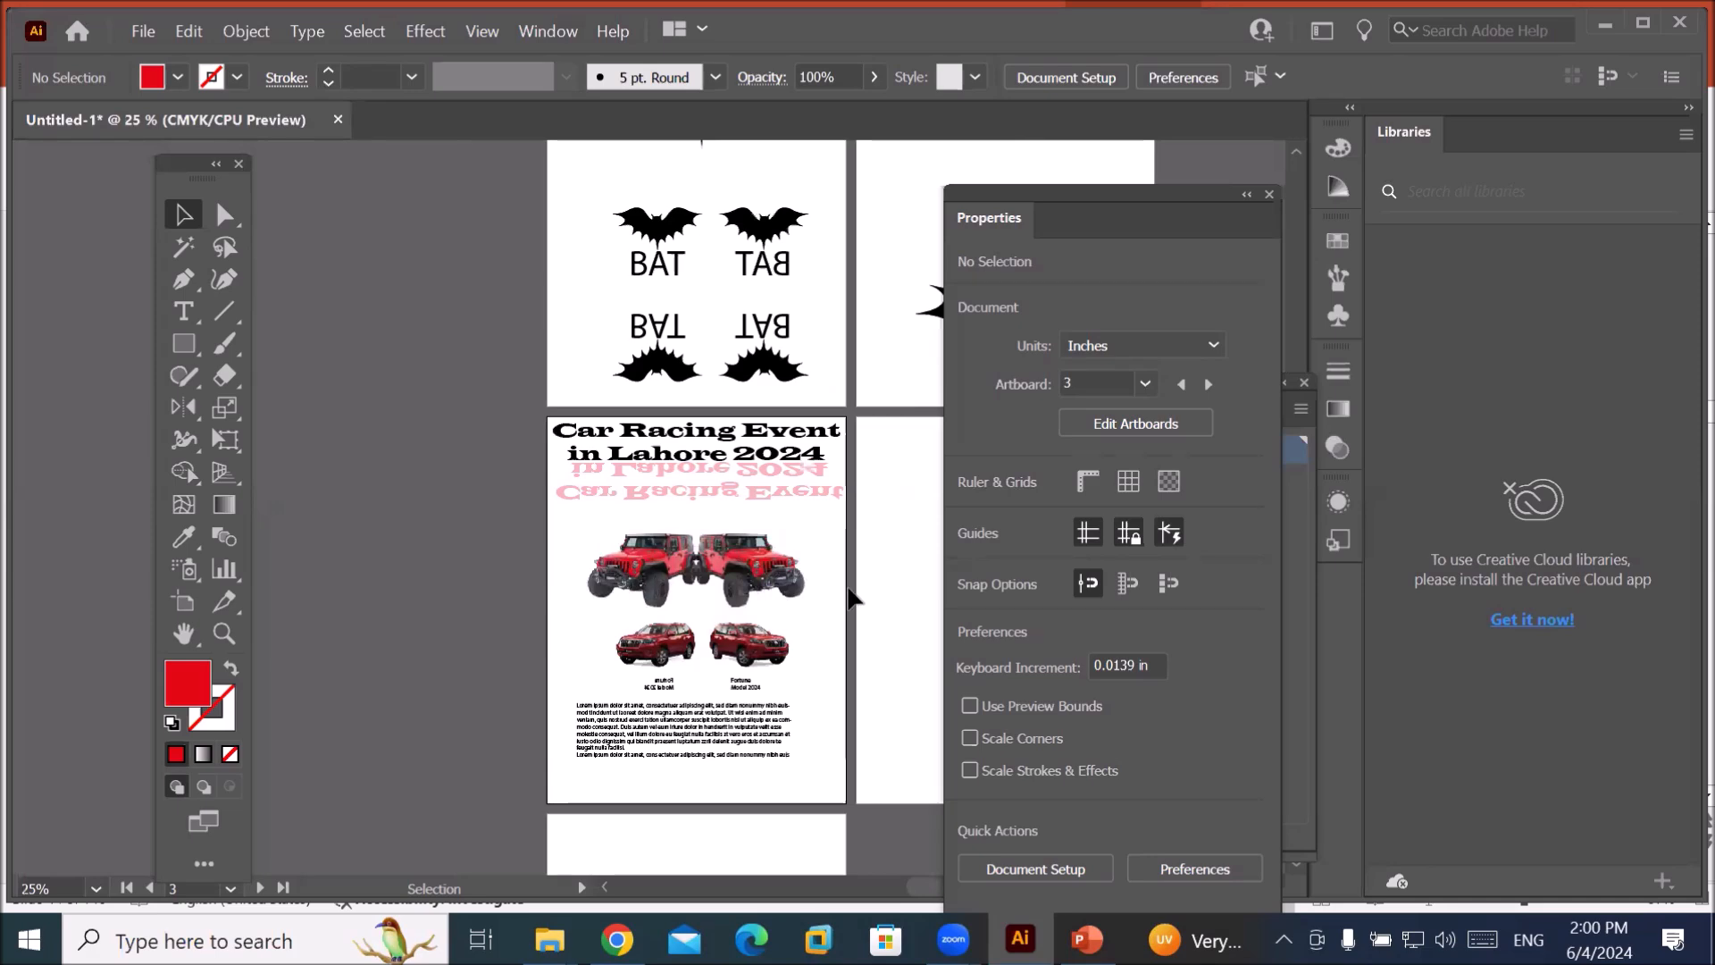
pyautogui.press('space')
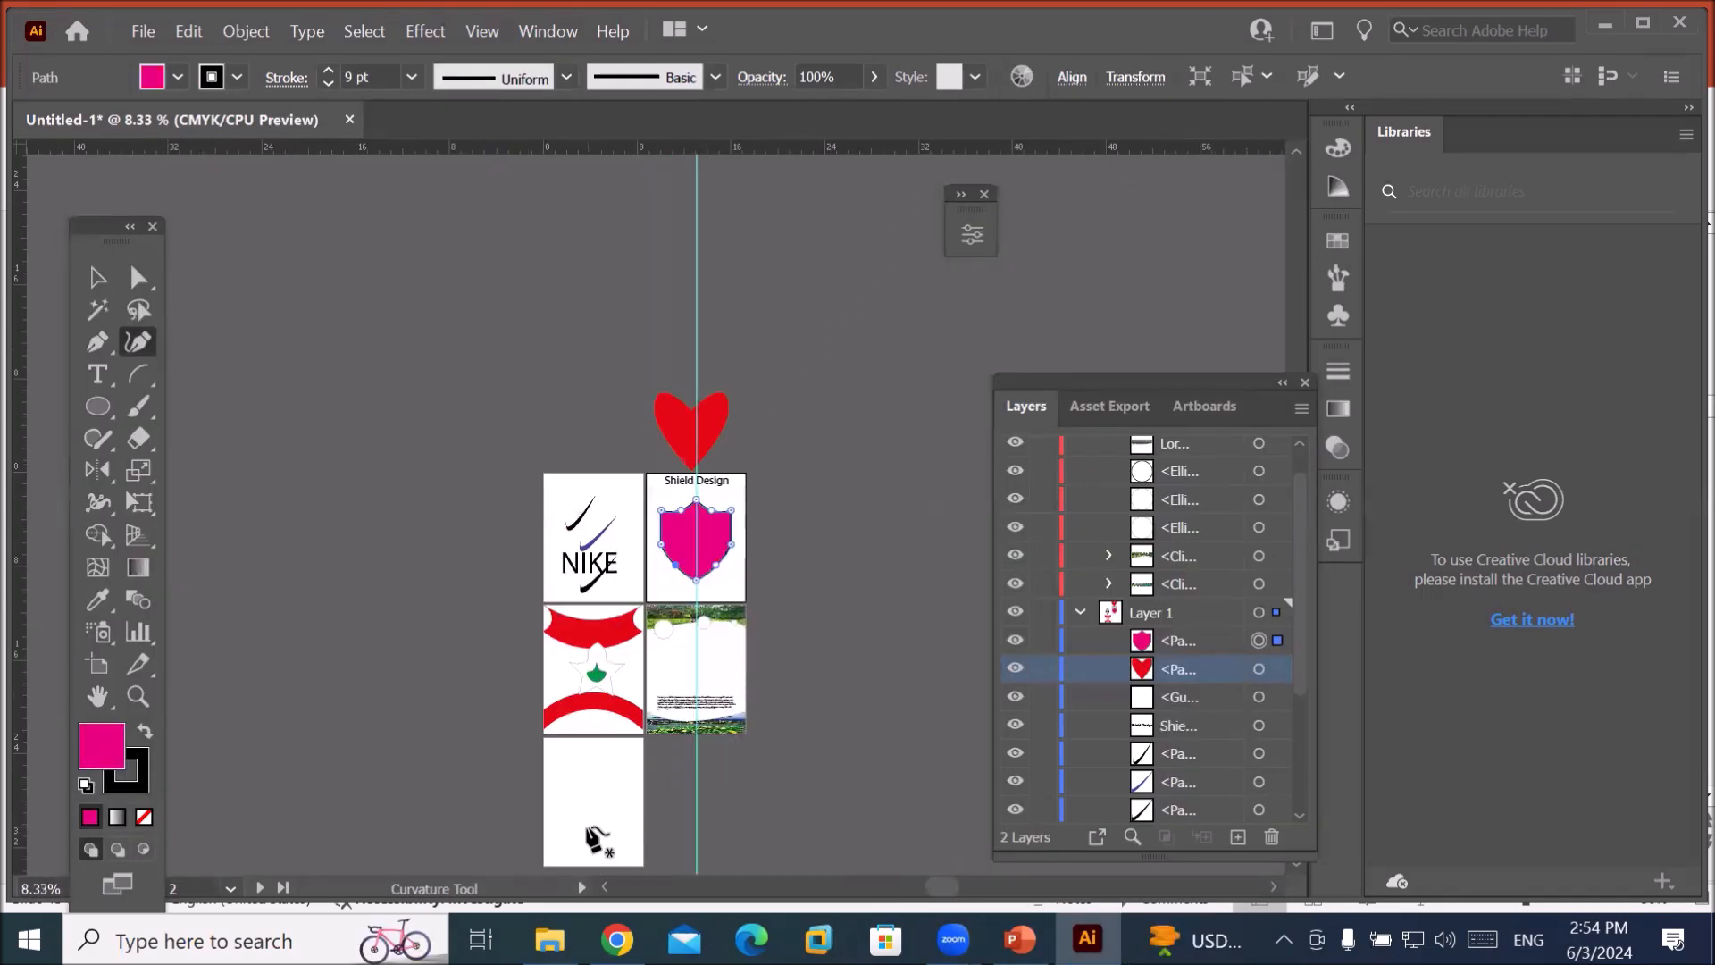
# Deselect the shield, make the empty fifth artboard active and fit it to the window.
pyautogui.scroll(1, 549, 806)
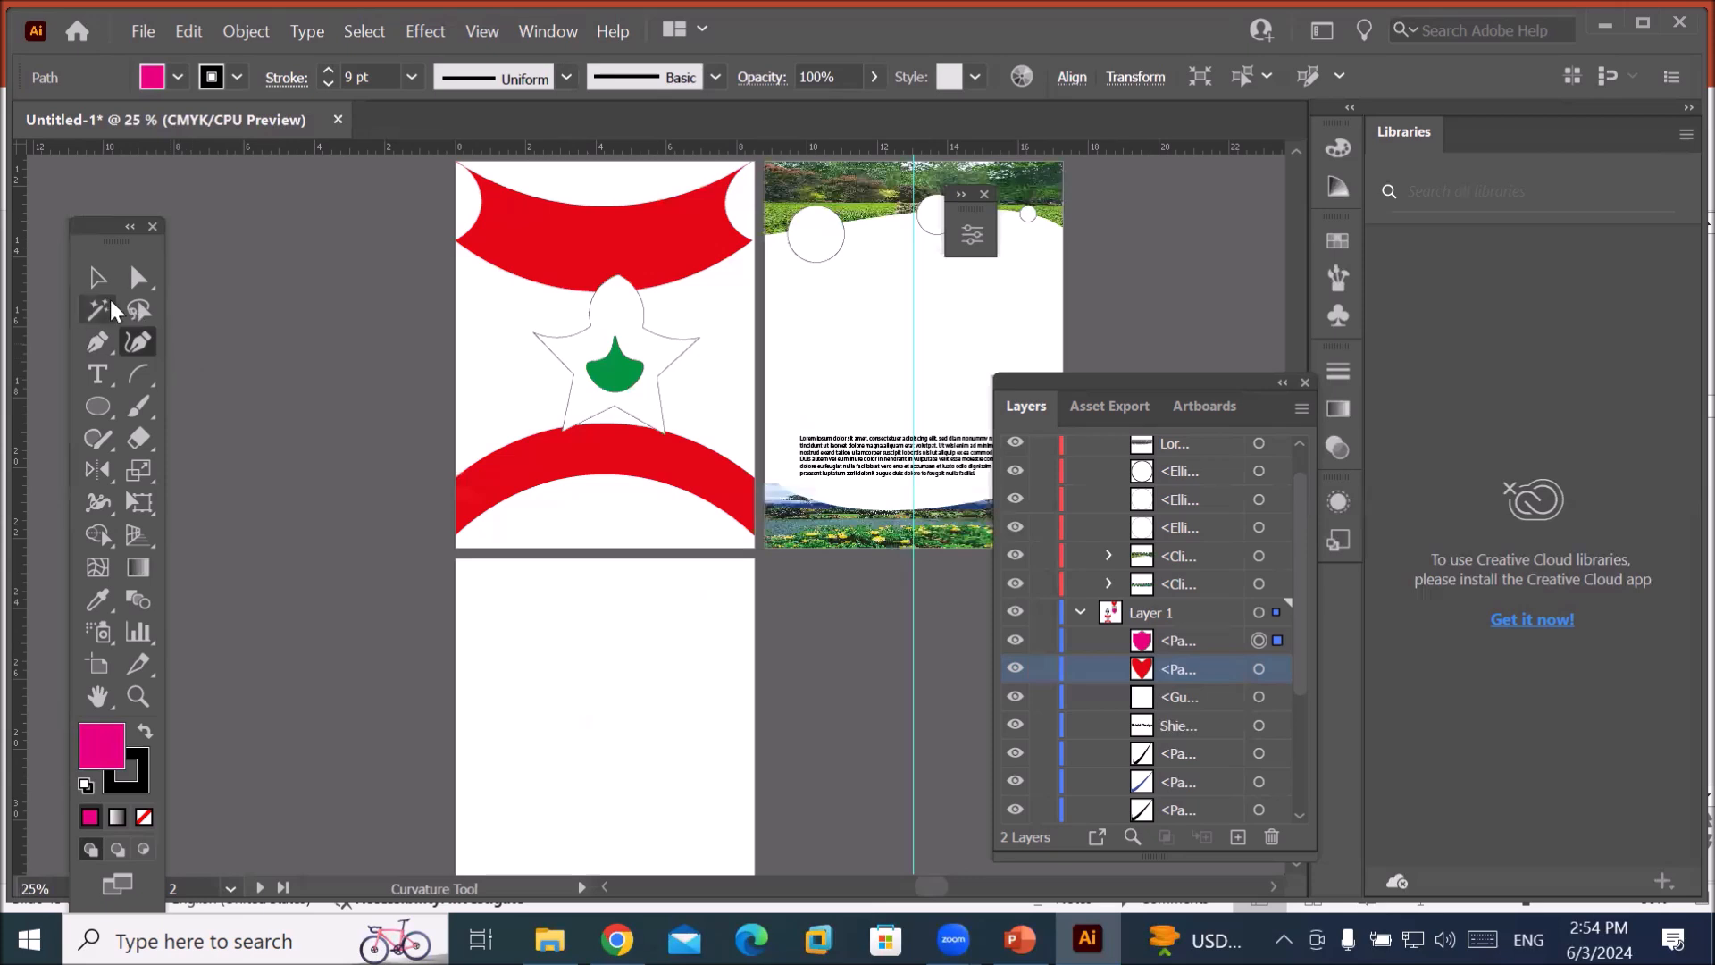
pyautogui.click(102, 280)
pyautogui.click(535, 659)
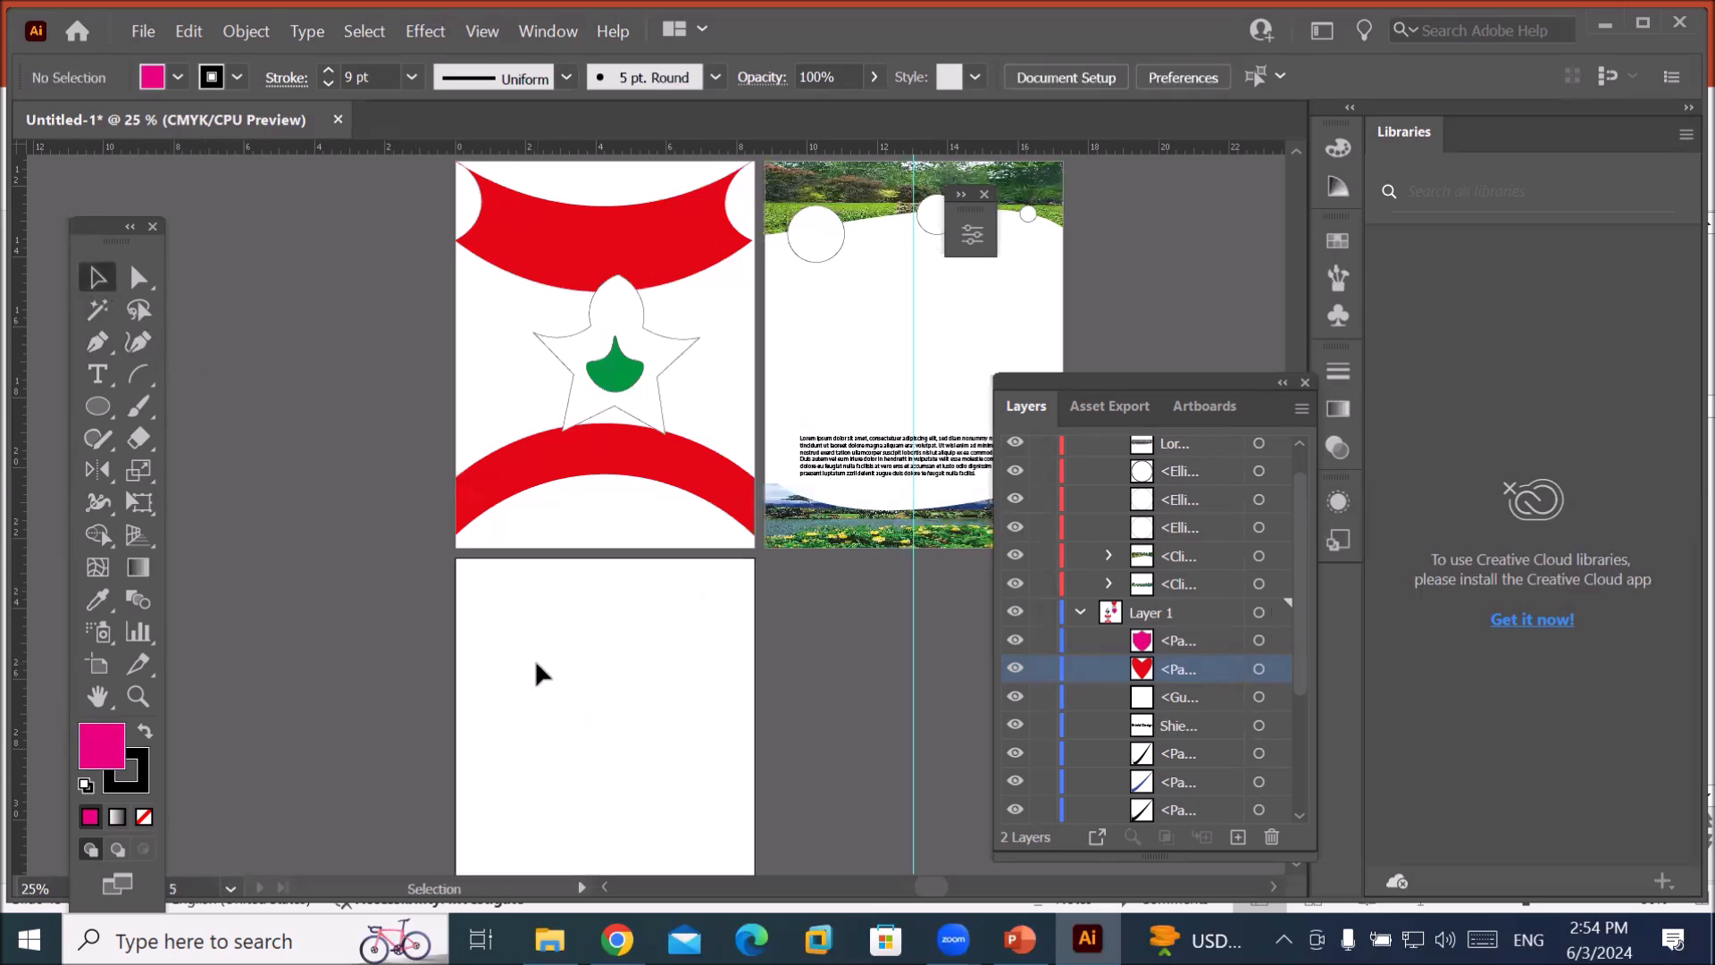
pyautogui.press('ctrl')
pyautogui.hotkey('ctrl', '0')
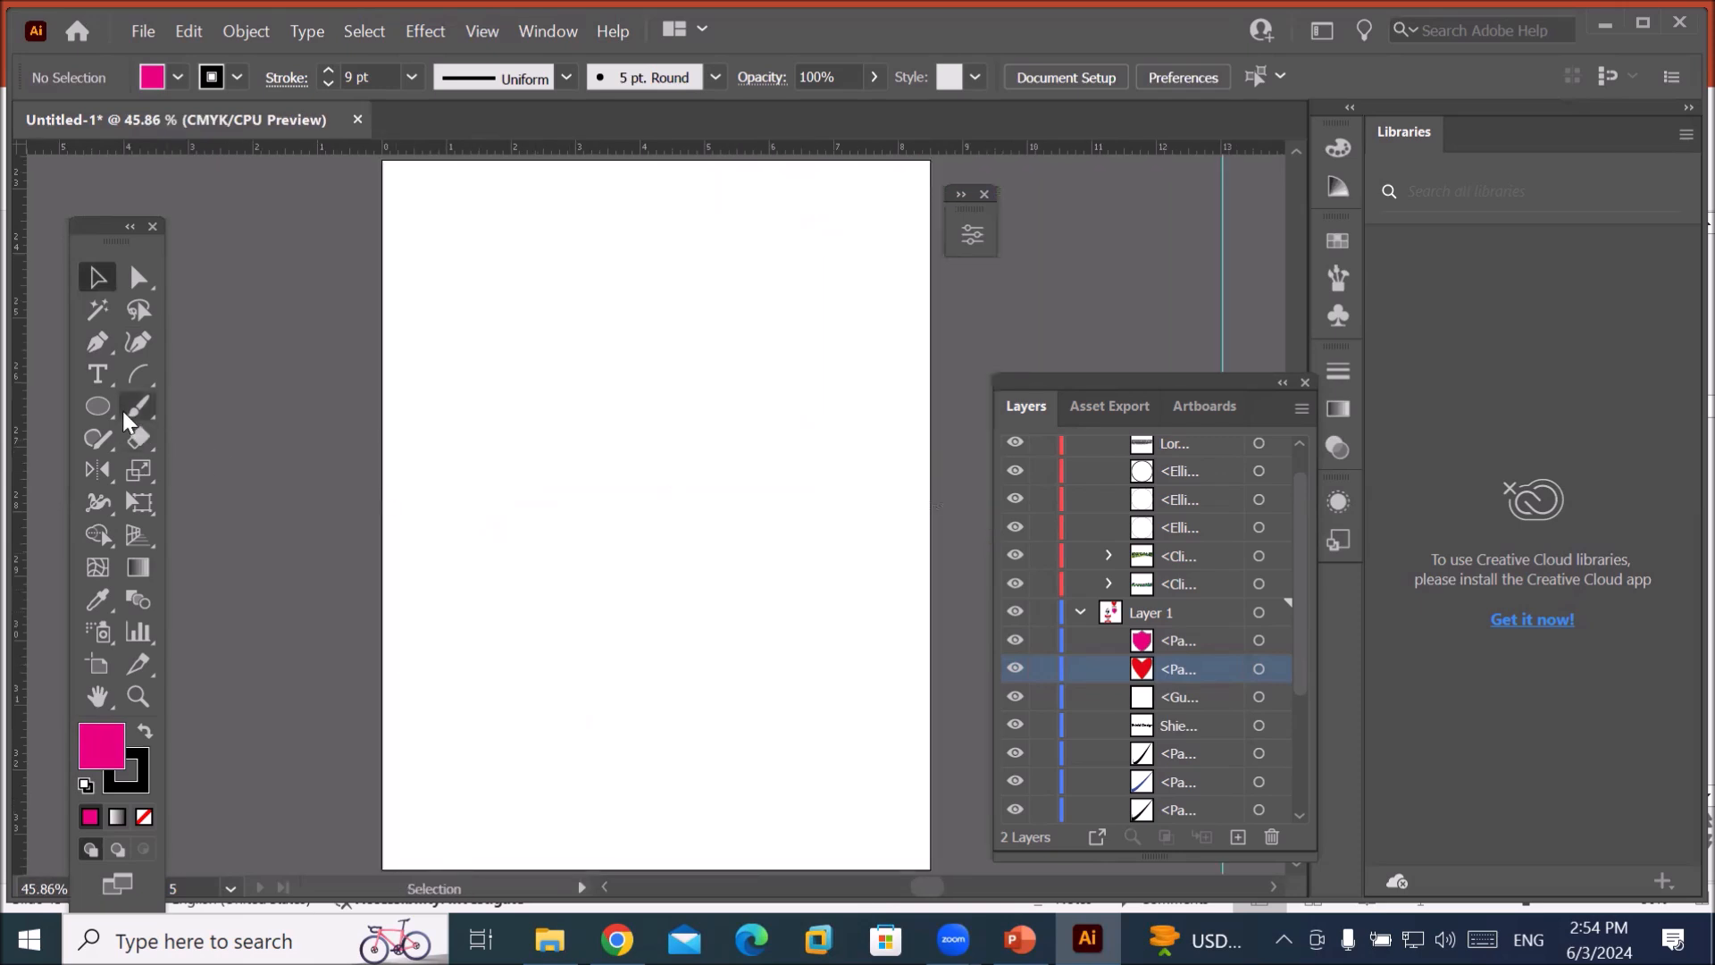
# Draw an open, winding path of six alternating points down the lower-left part of the empty artboard with the Curvature tool.
pyautogui.click(141, 344)
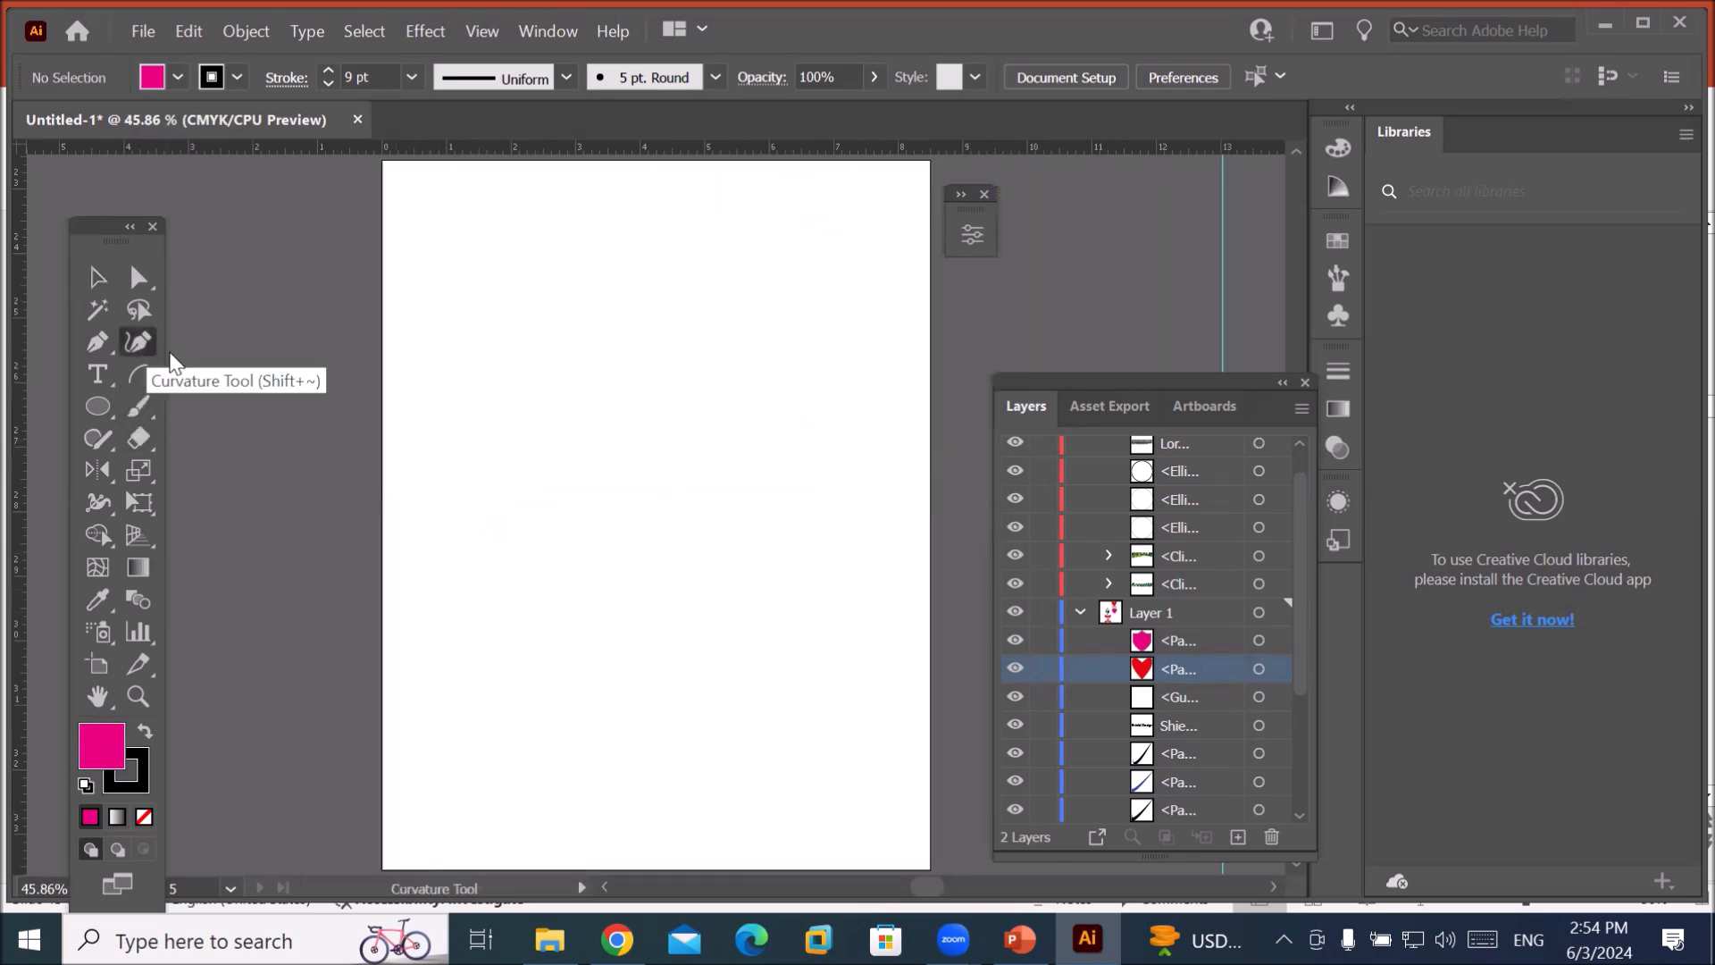
pyautogui.click(453, 518)
pyautogui.click(607, 549)
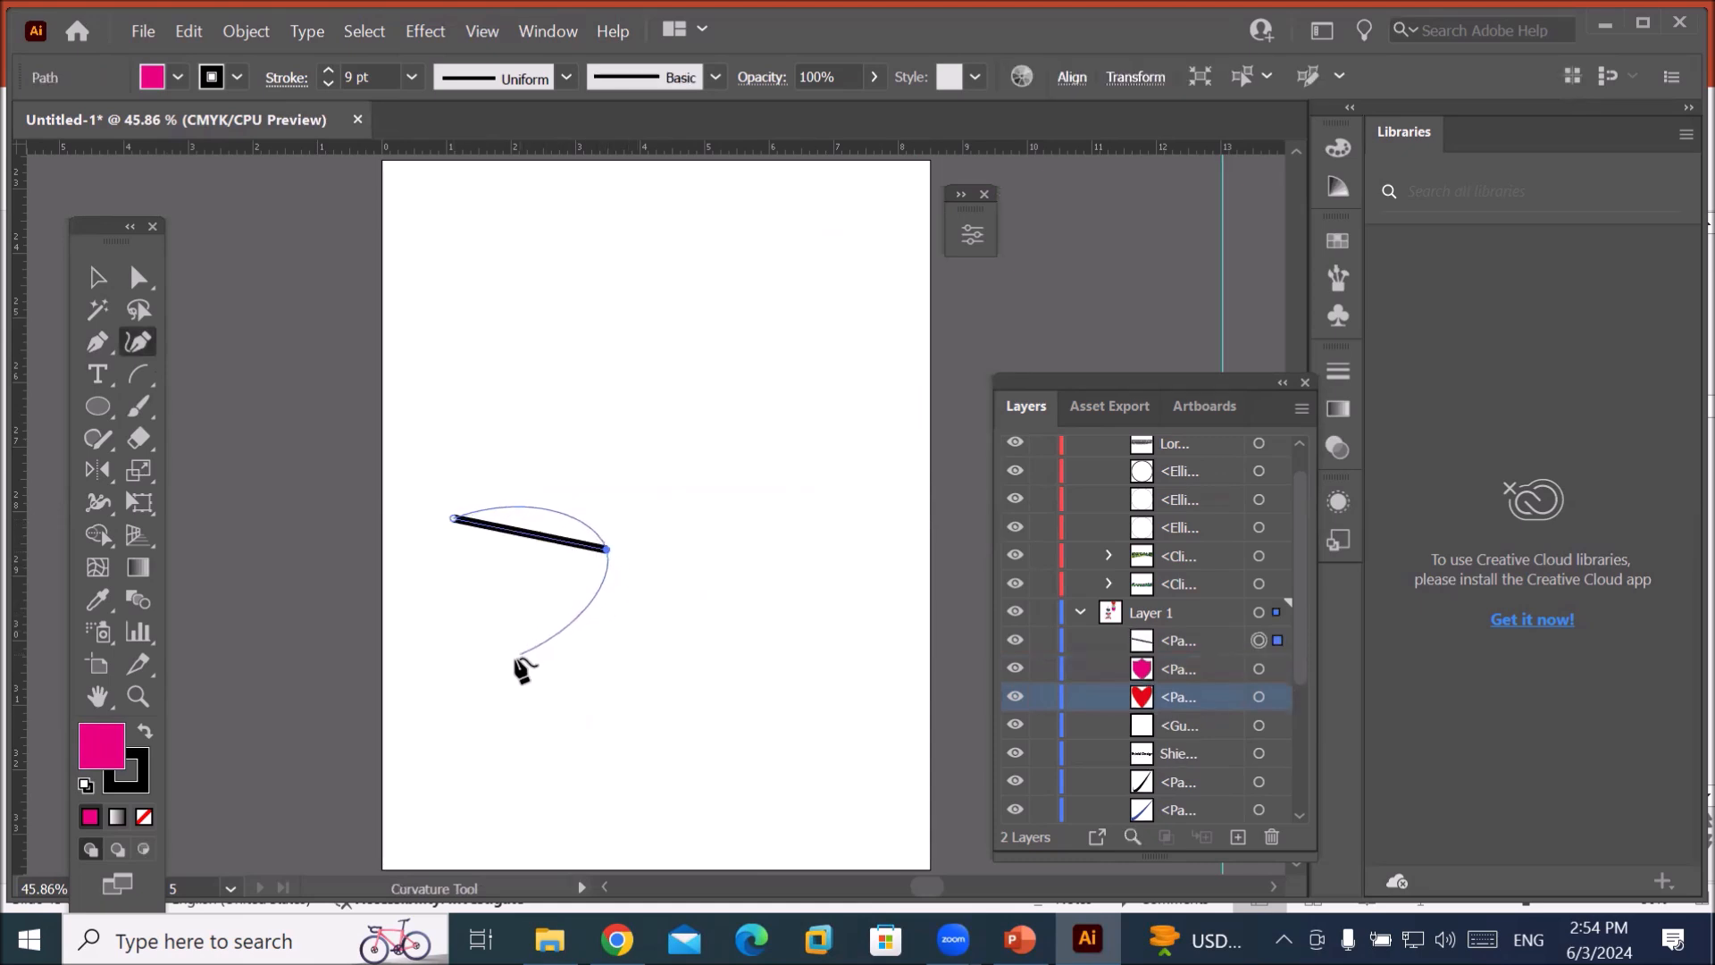
pyautogui.click(490, 659)
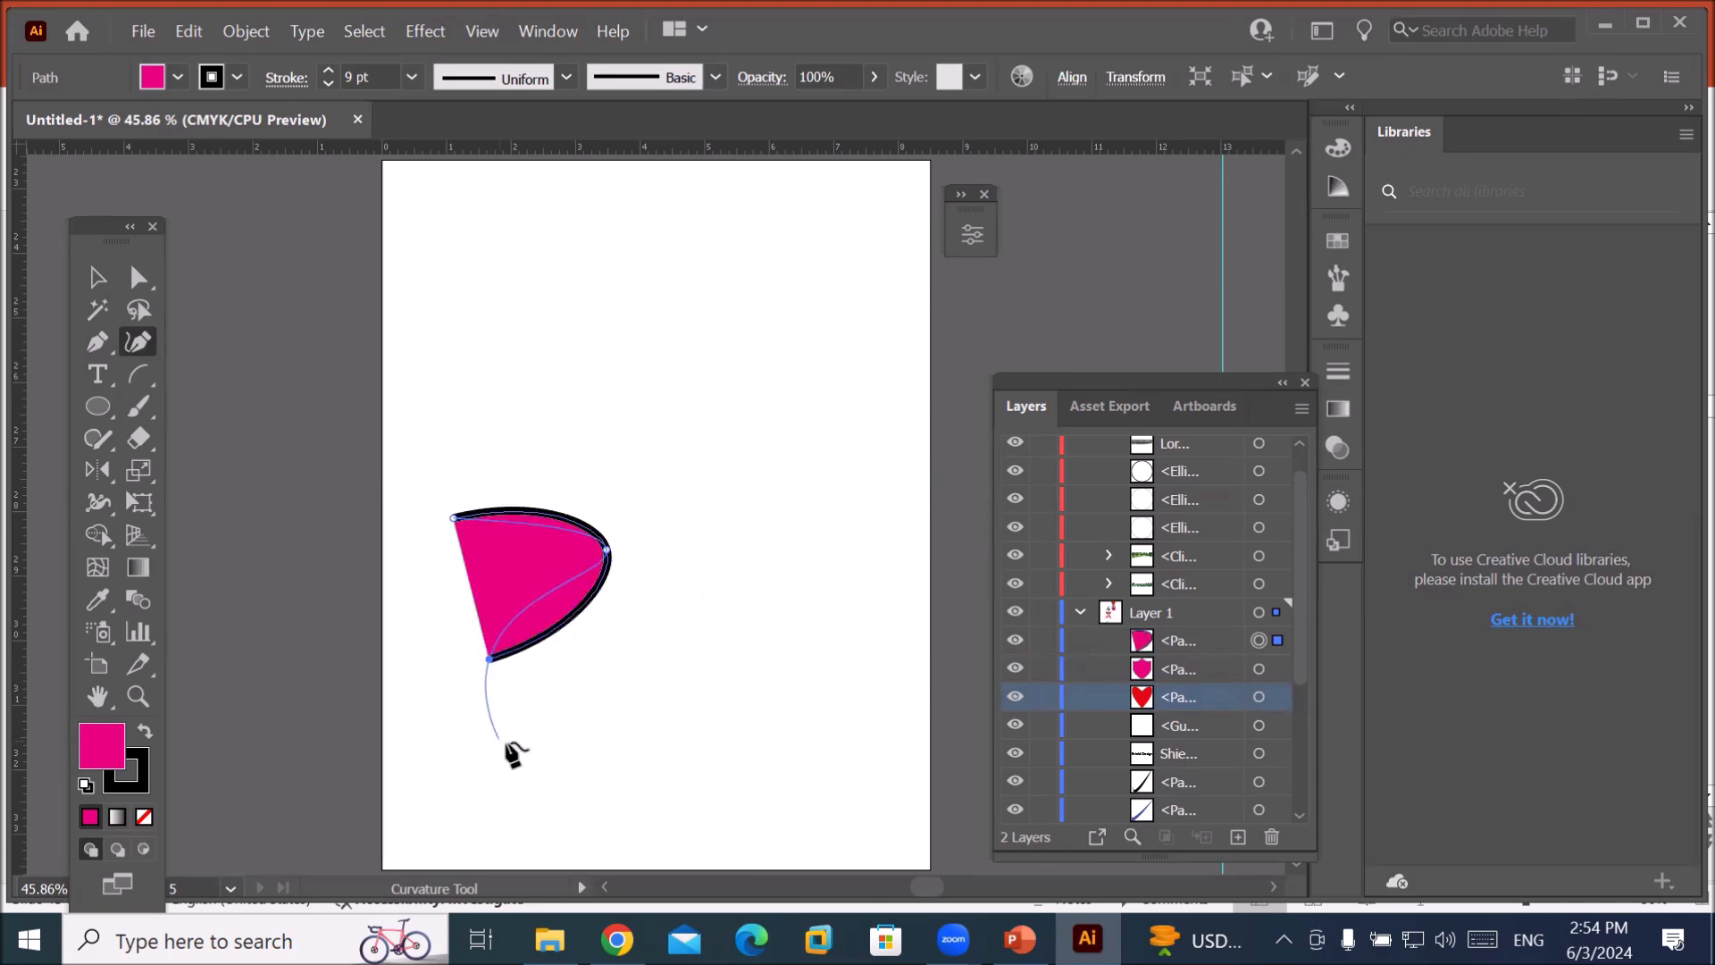
pyautogui.click(596, 779)
pyautogui.press('Escape')
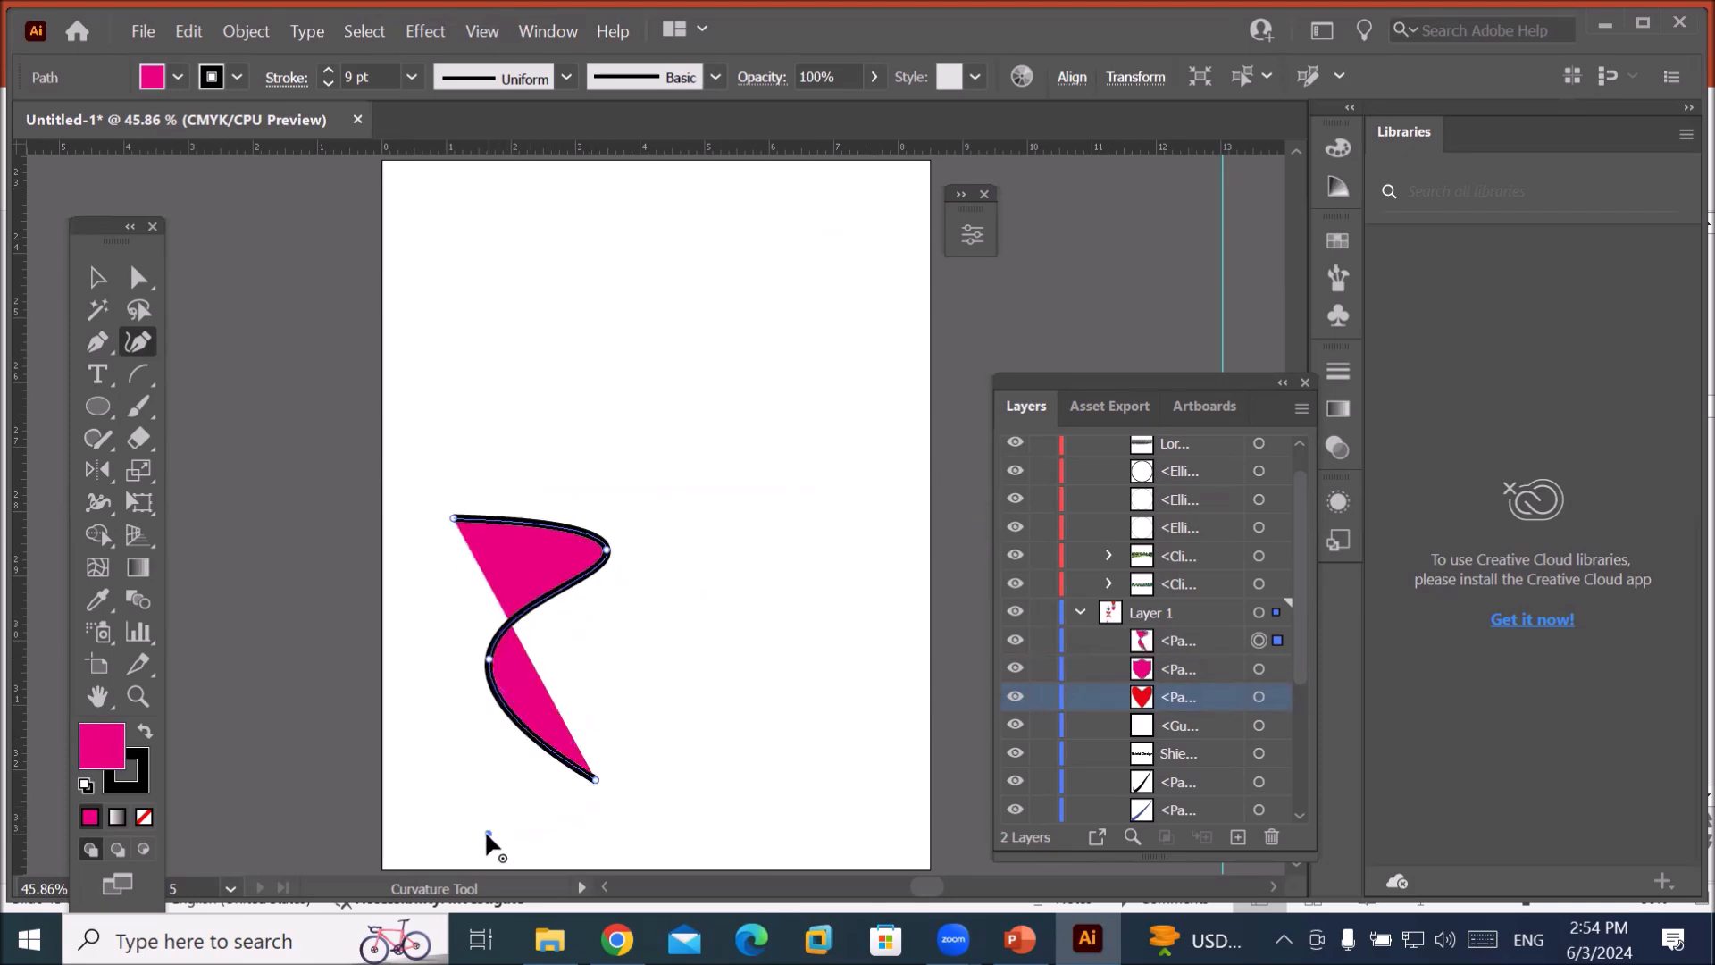
pyautogui.click(487, 834)
pyautogui.click(599, 866)
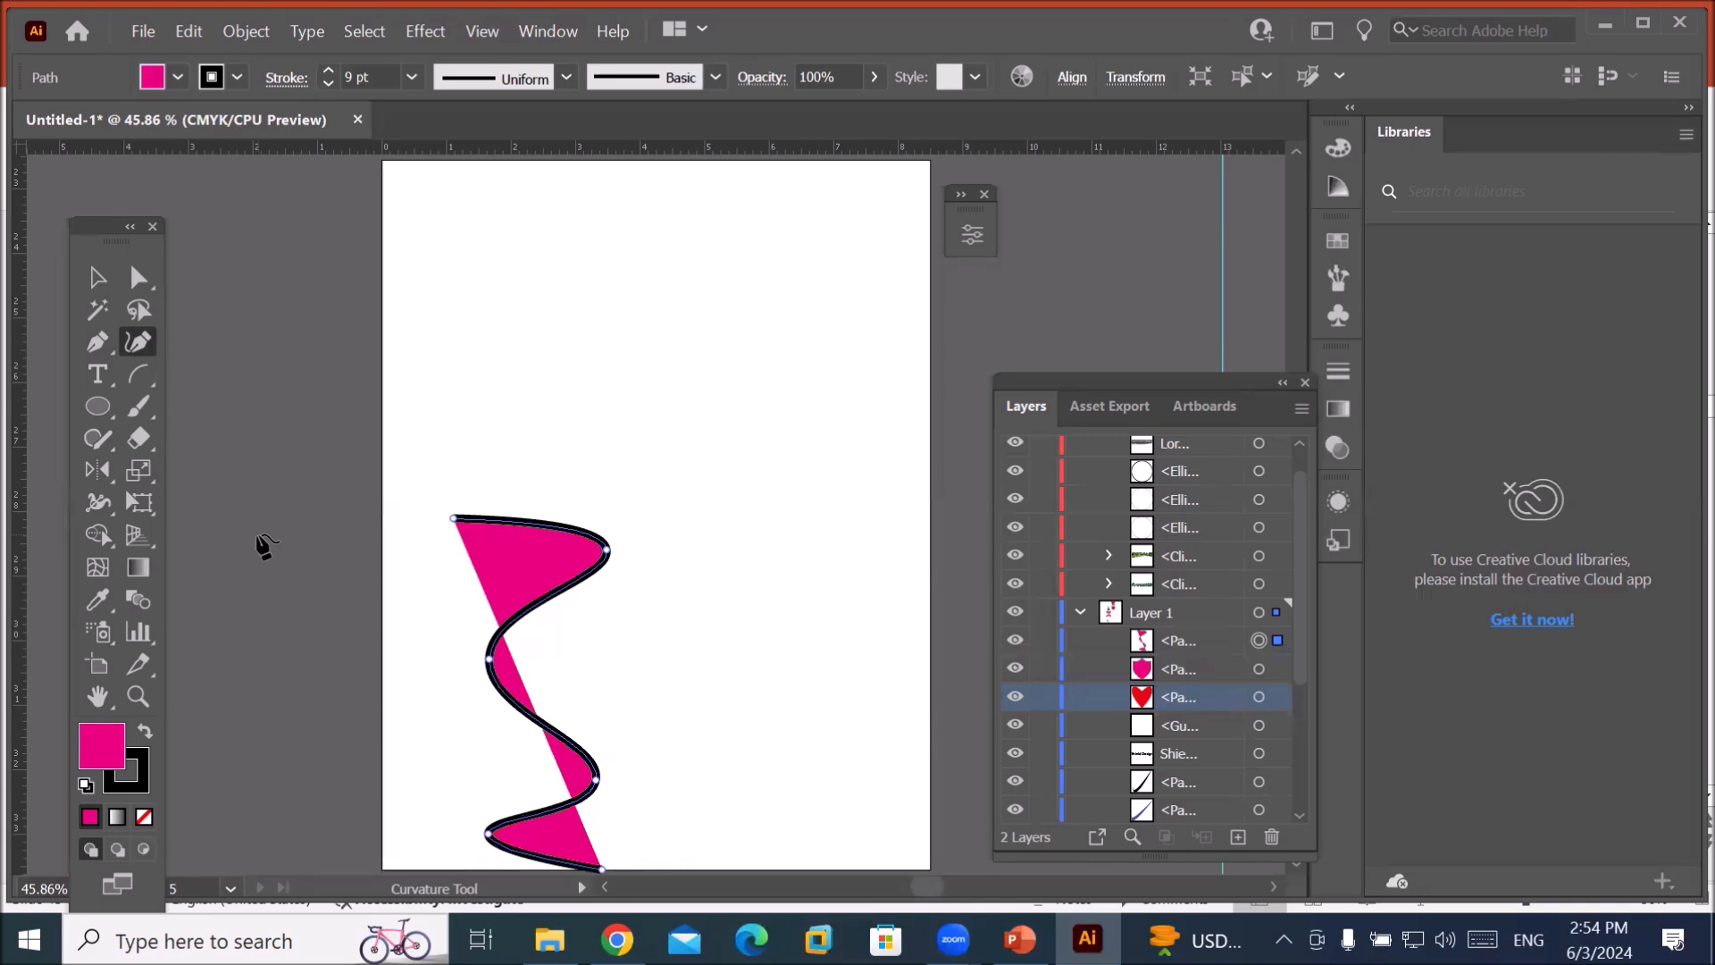
# Remove the magenta fill from the winding path by setting its fill to none.
pyautogui.click(153, 78)
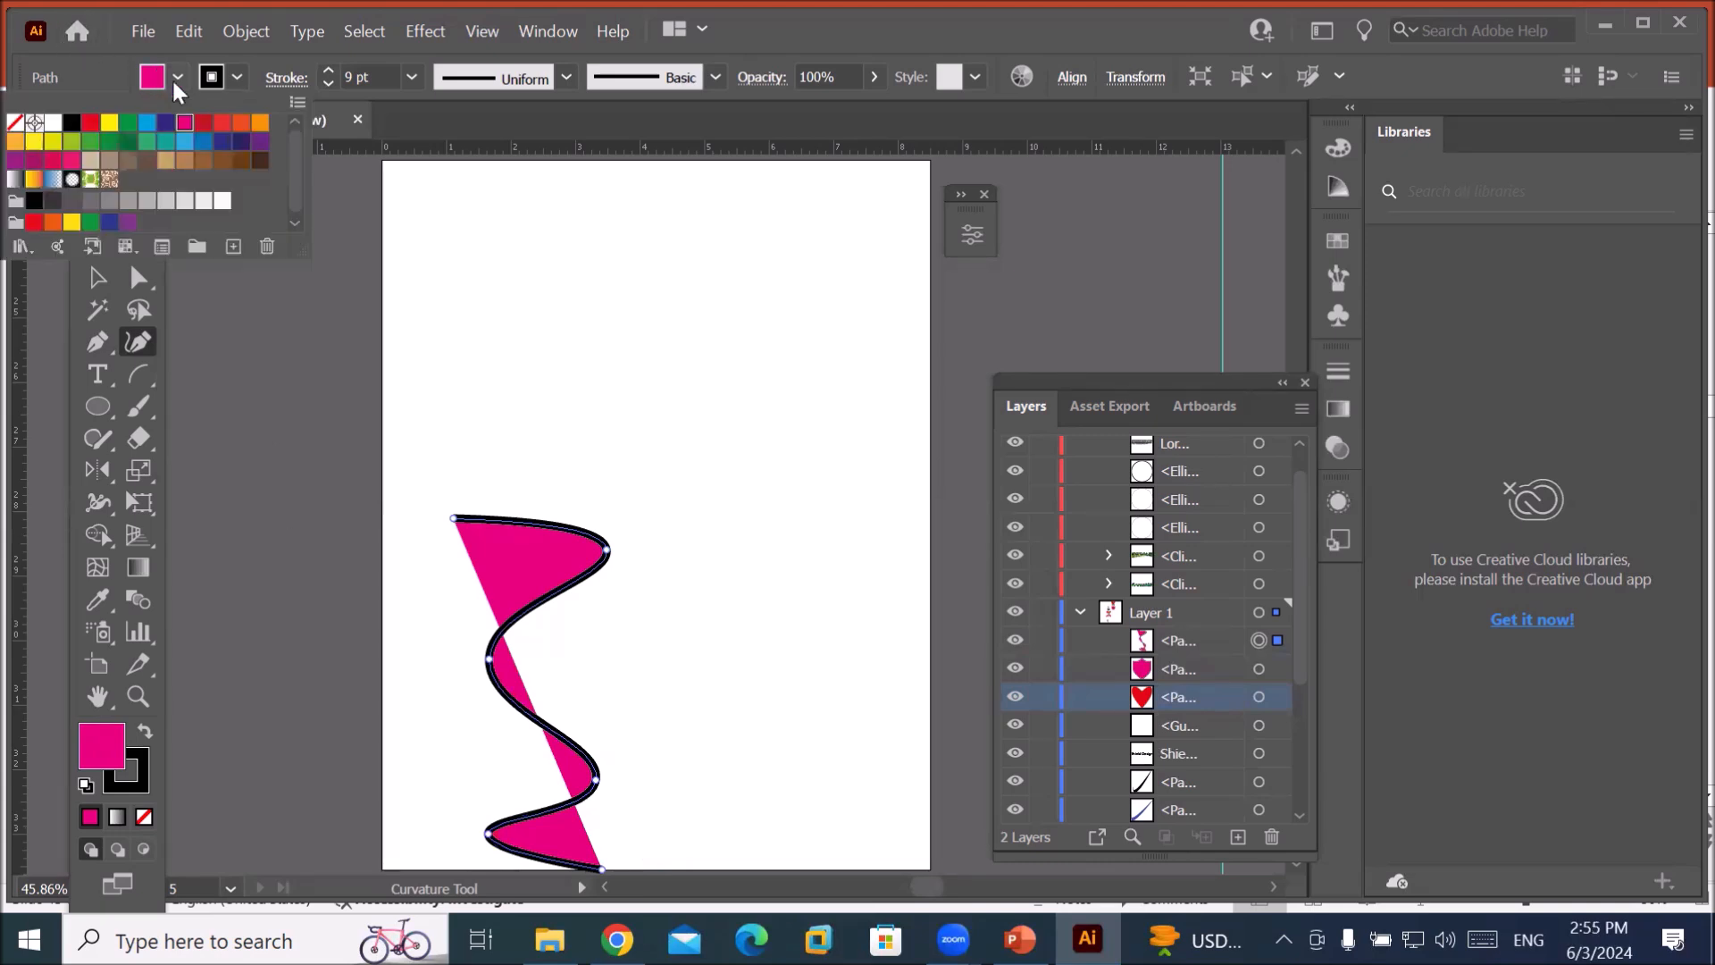
pyautogui.click(16, 123)
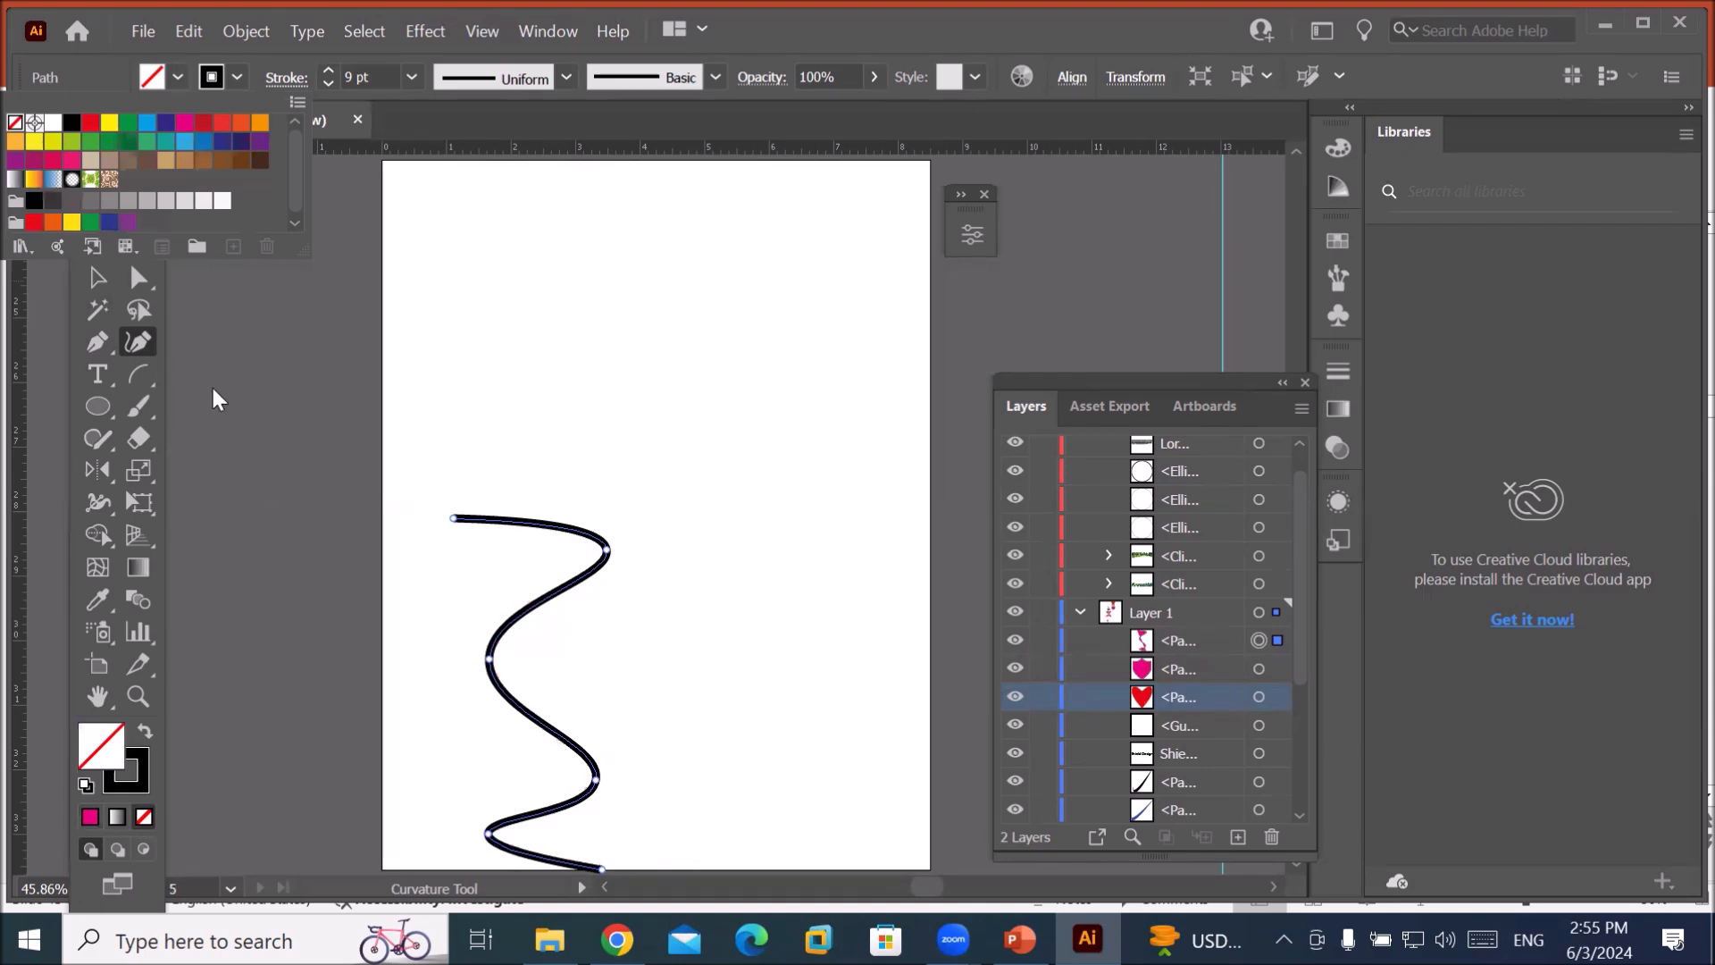
pyautogui.click(140, 279)
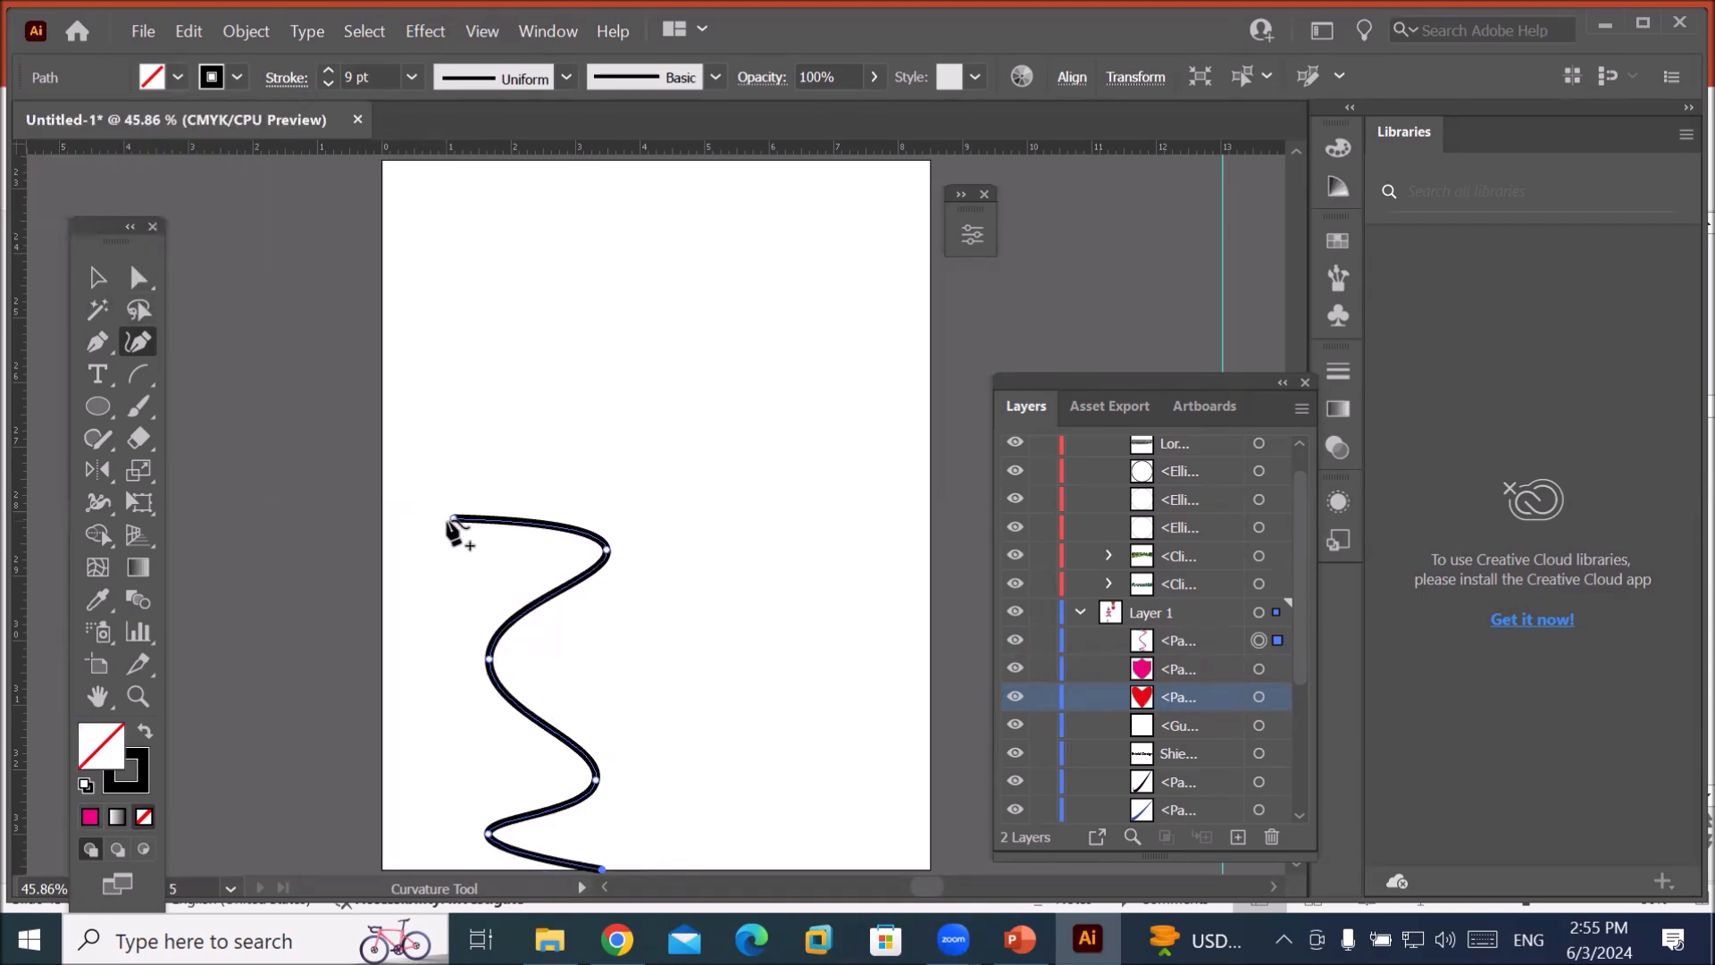
# Line up the winding path's three left-hand anchor points by averaging them on the vertical axis.
pyautogui.click(138, 280)
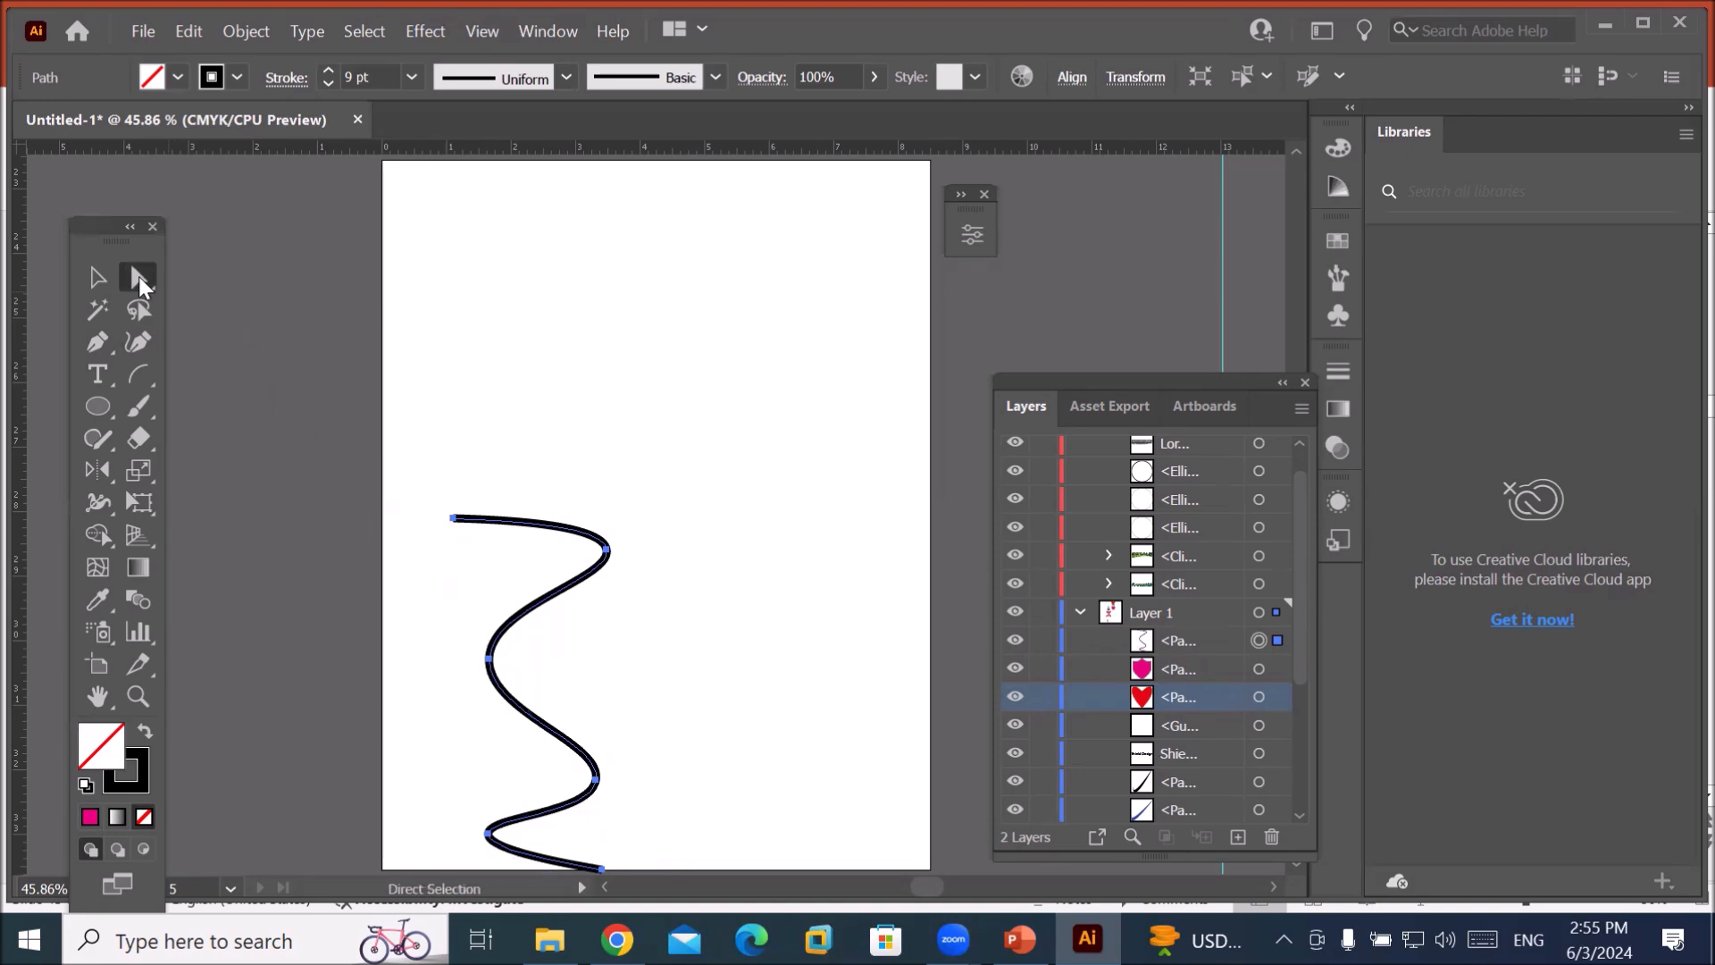
pyautogui.click(452, 519)
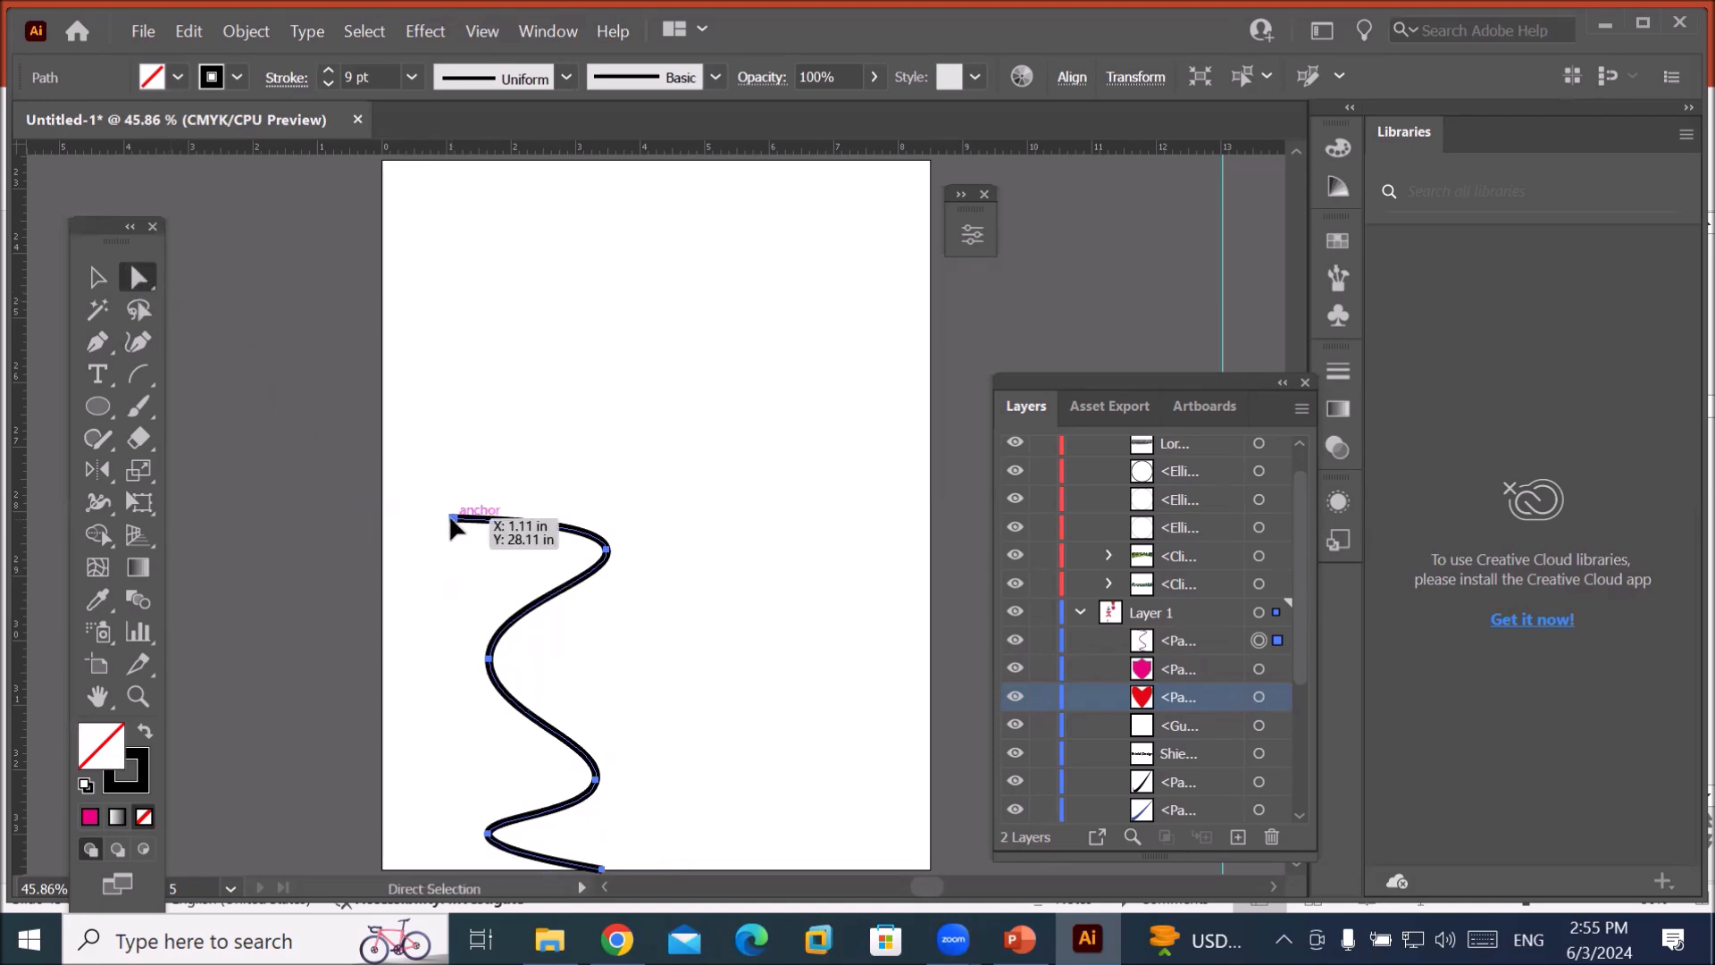
pyautogui.click(489, 659)
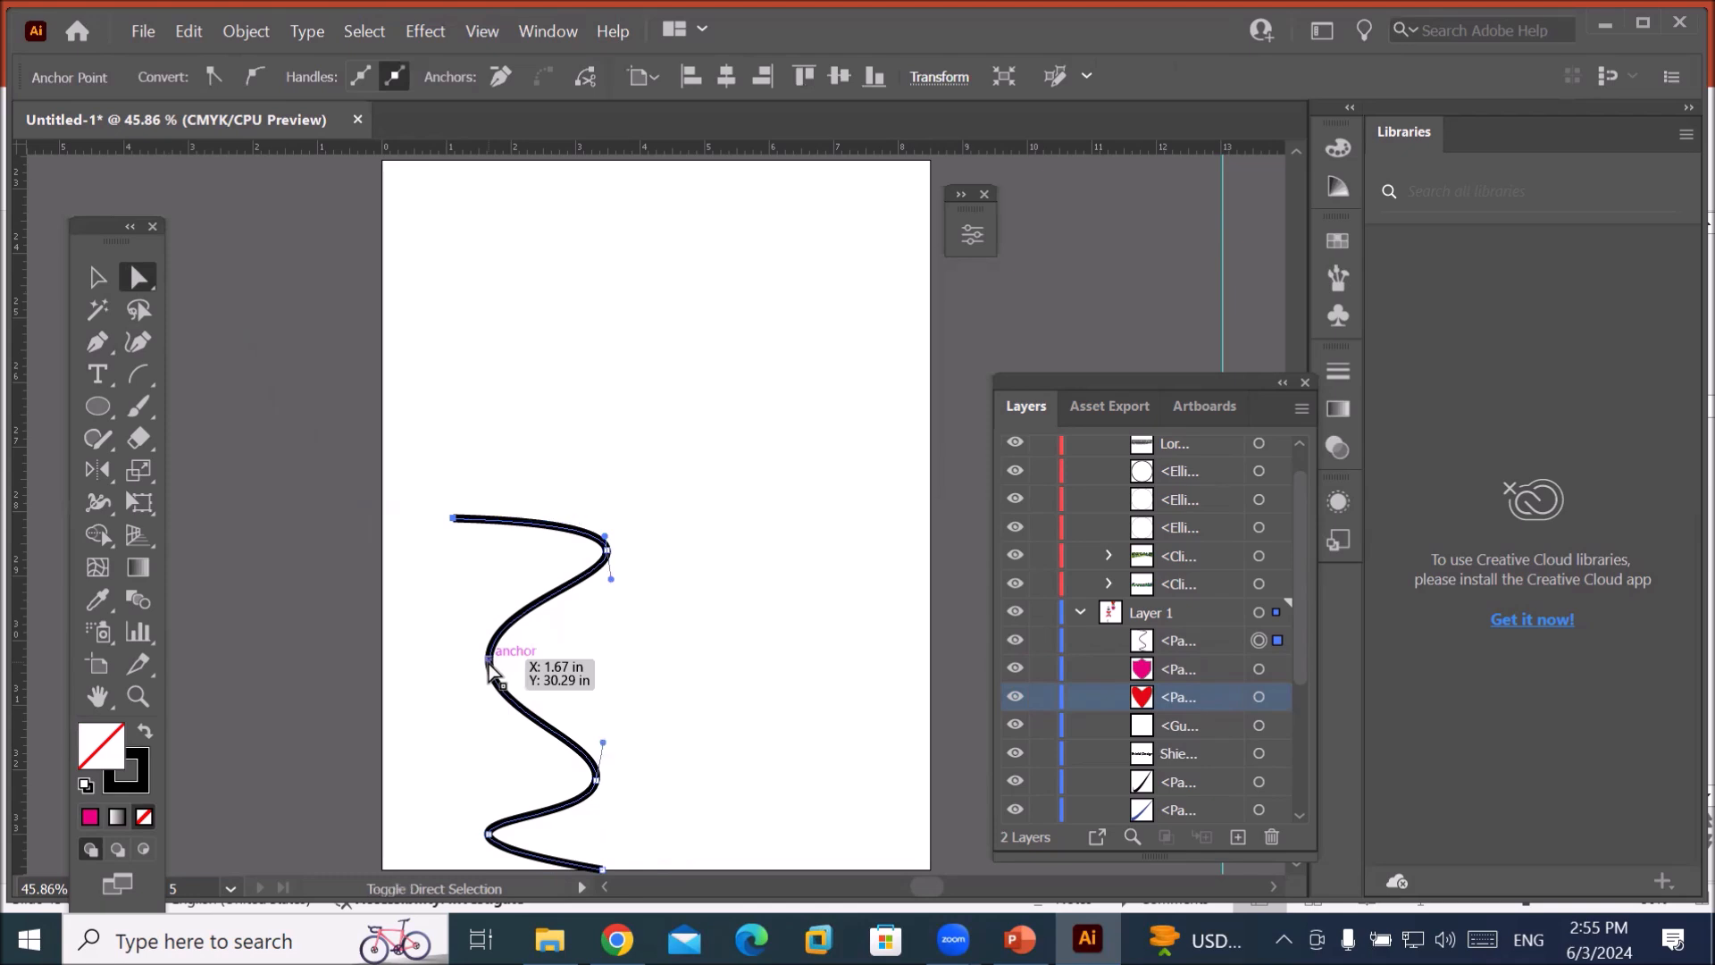
pyautogui.keyDown('shift'); pyautogui.click(489, 836); pyautogui.keyUp('shift')
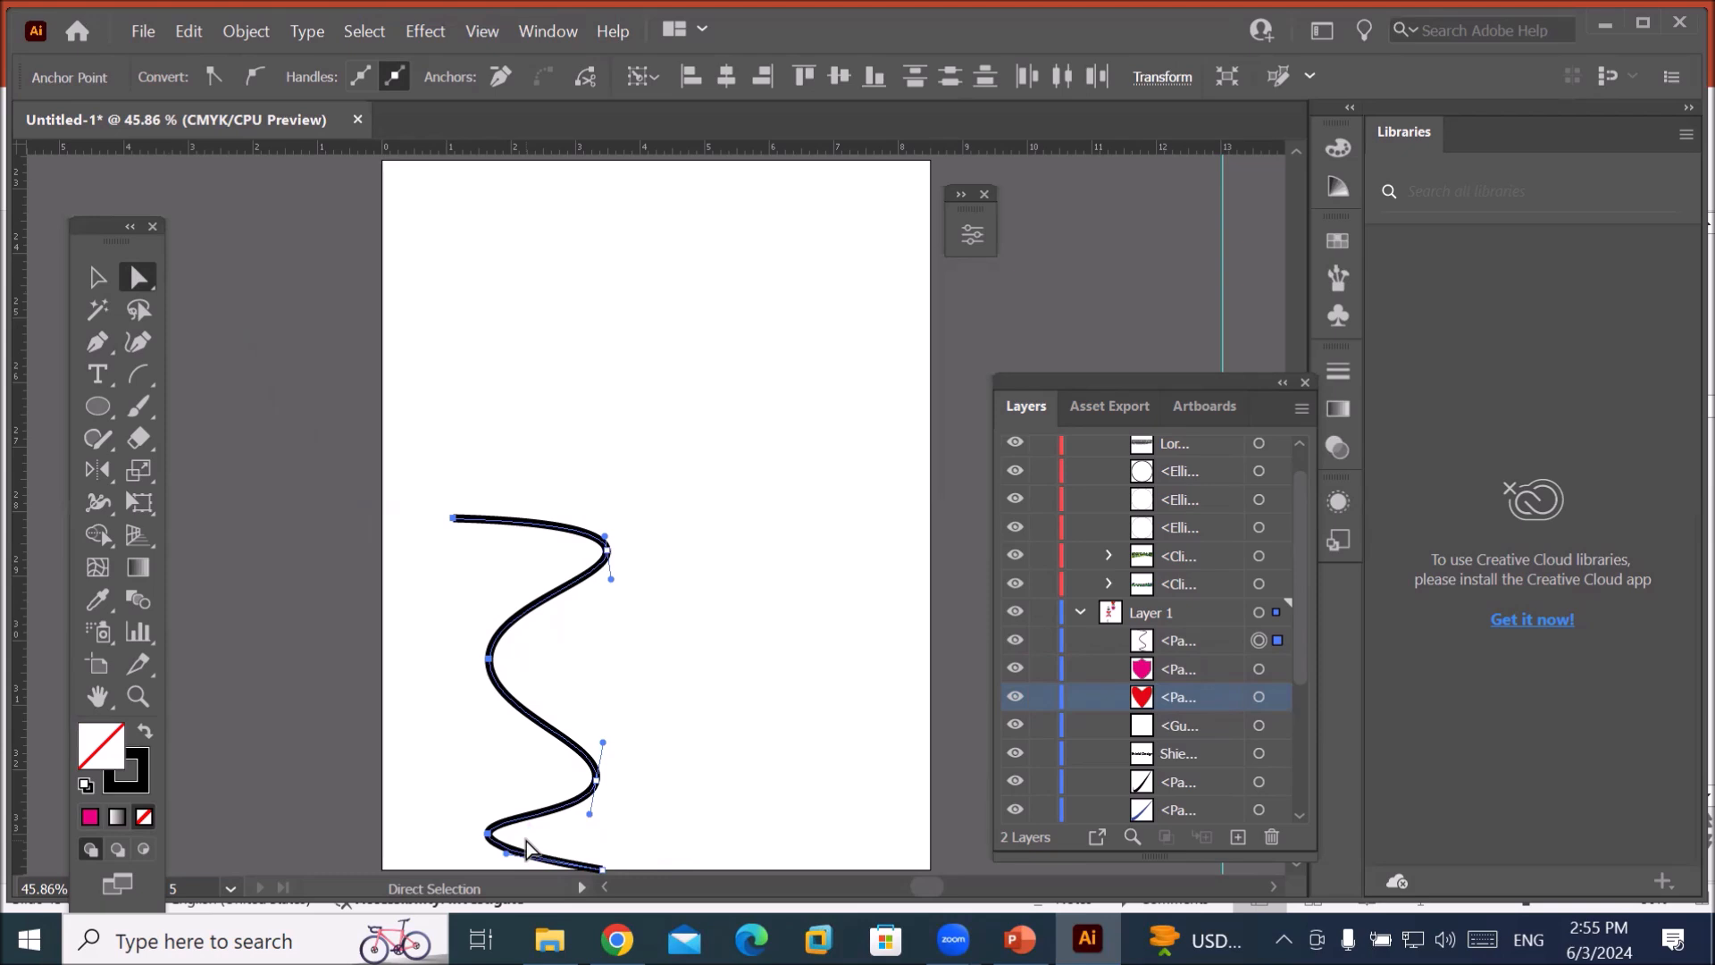
pyautogui.click(453, 519)
pyautogui.click(241, 36)
pyautogui.moveTo(401, 597)
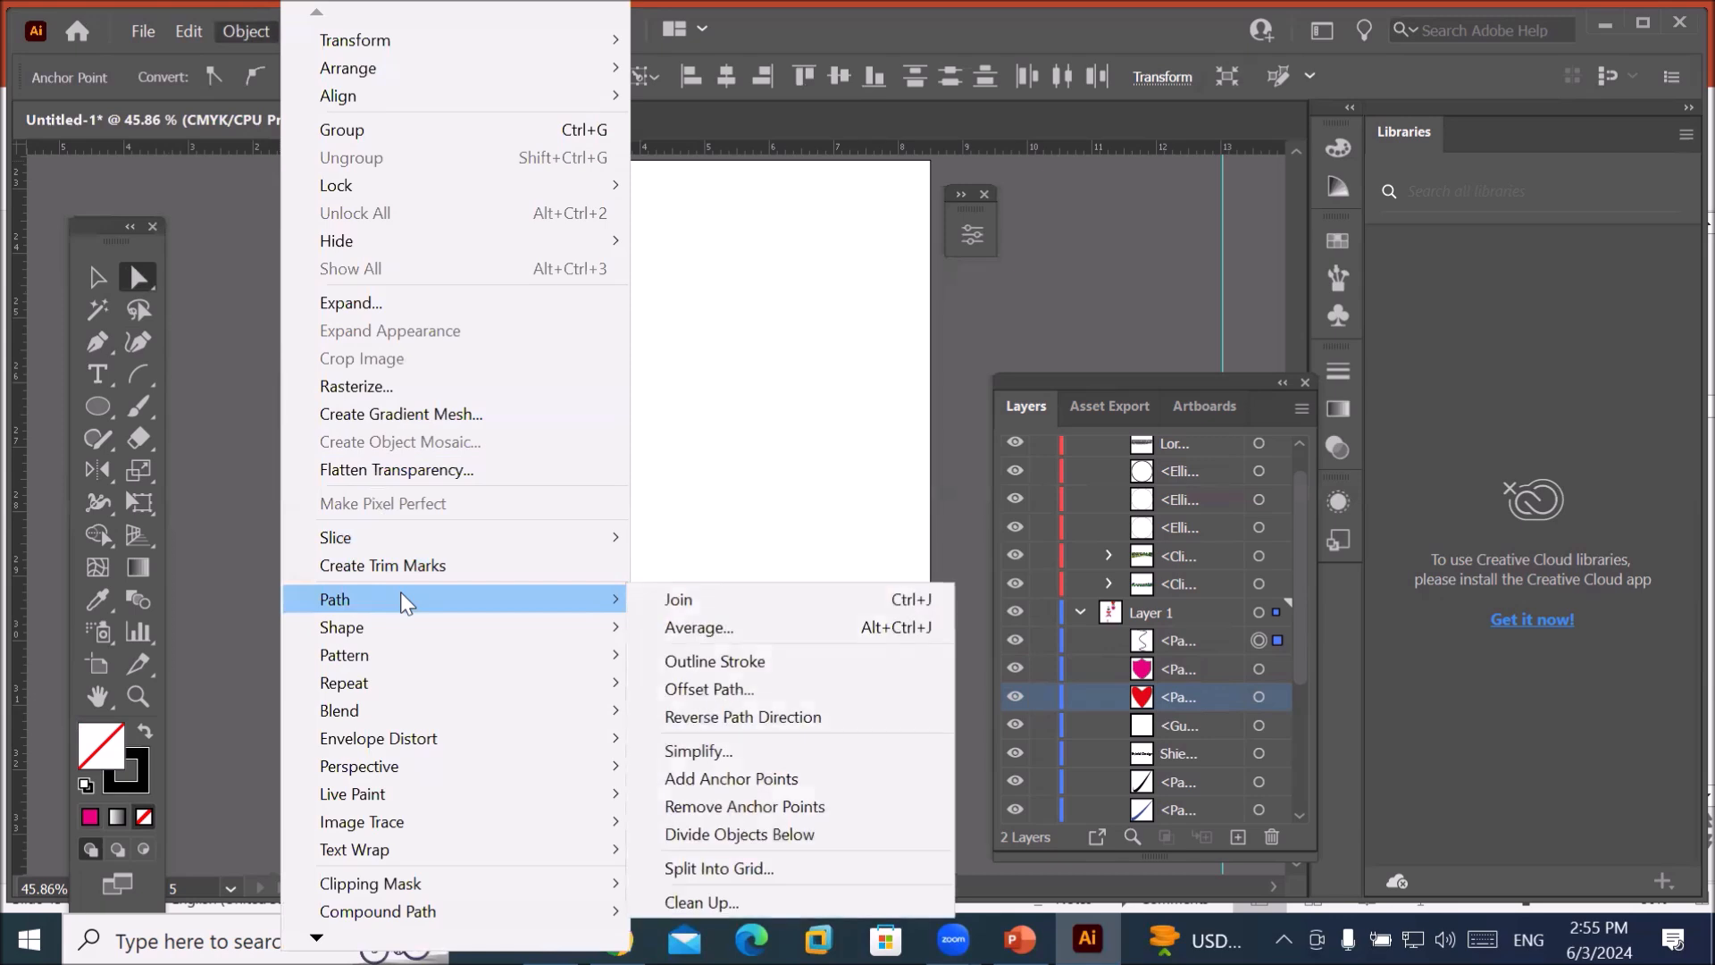
pyautogui.click(672, 626)
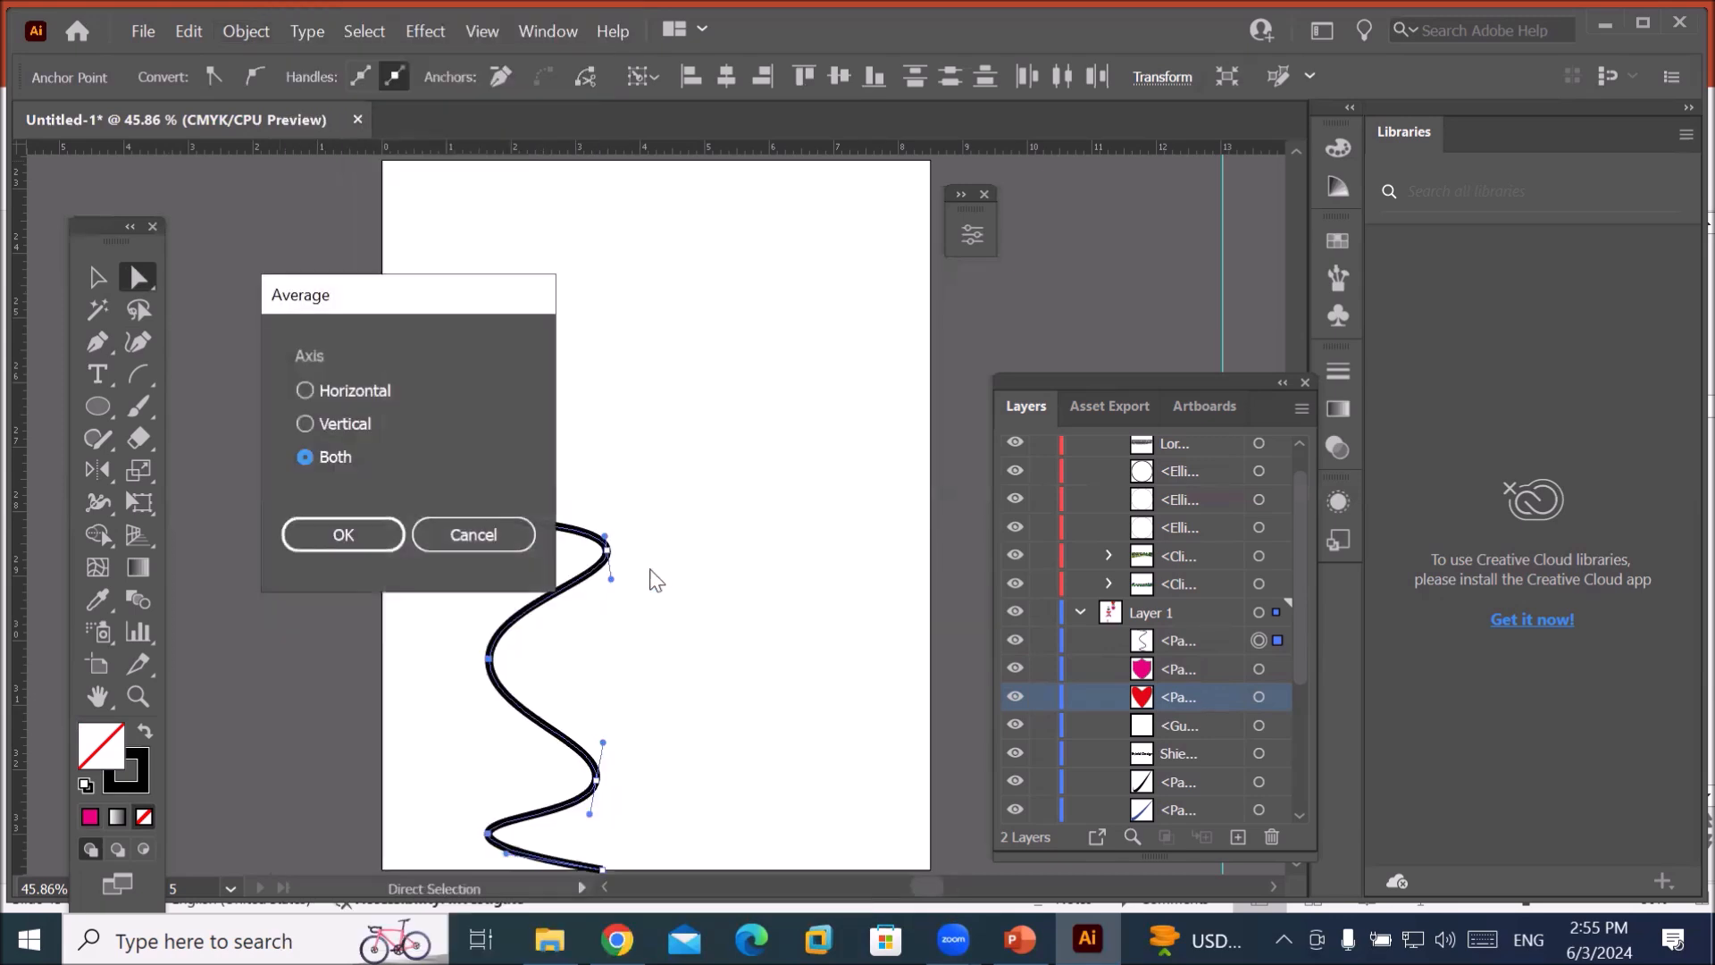
pyautogui.moveTo(359, 295); pyautogui.dragTo(768, 202)
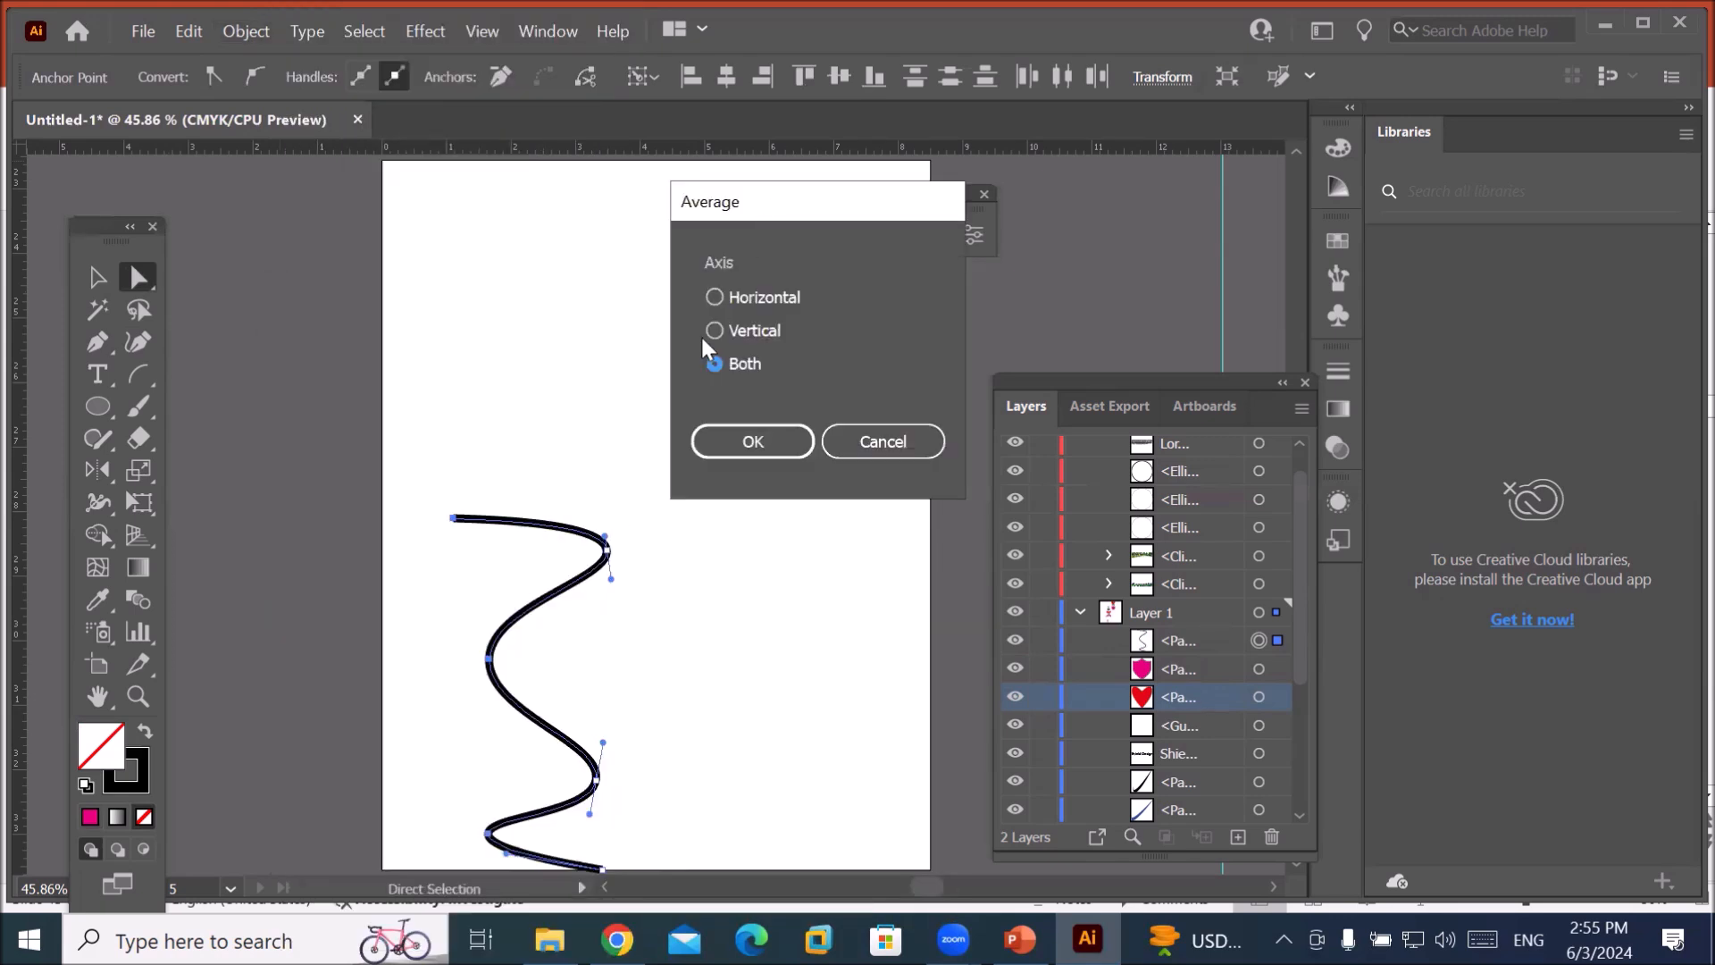
pyautogui.click(715, 329)
pyautogui.click(761, 446)
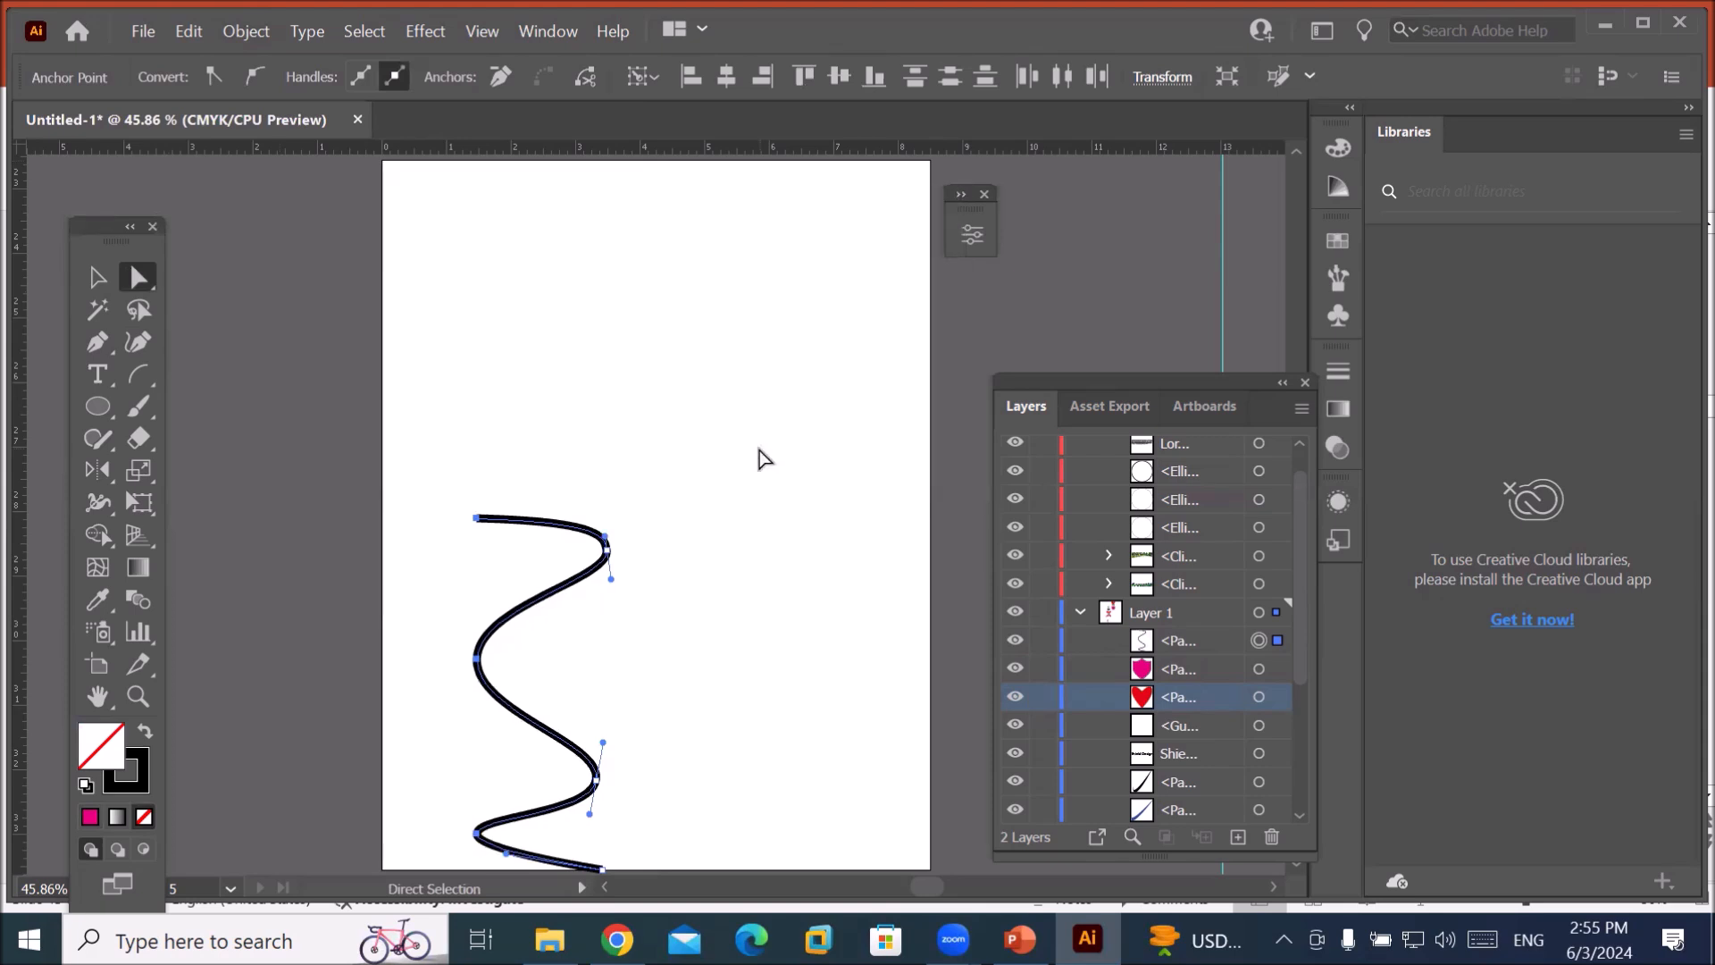
# Line up the winding path's three right-hand anchor points by averaging them on the vertical axis.
pyautogui.click(606, 550)
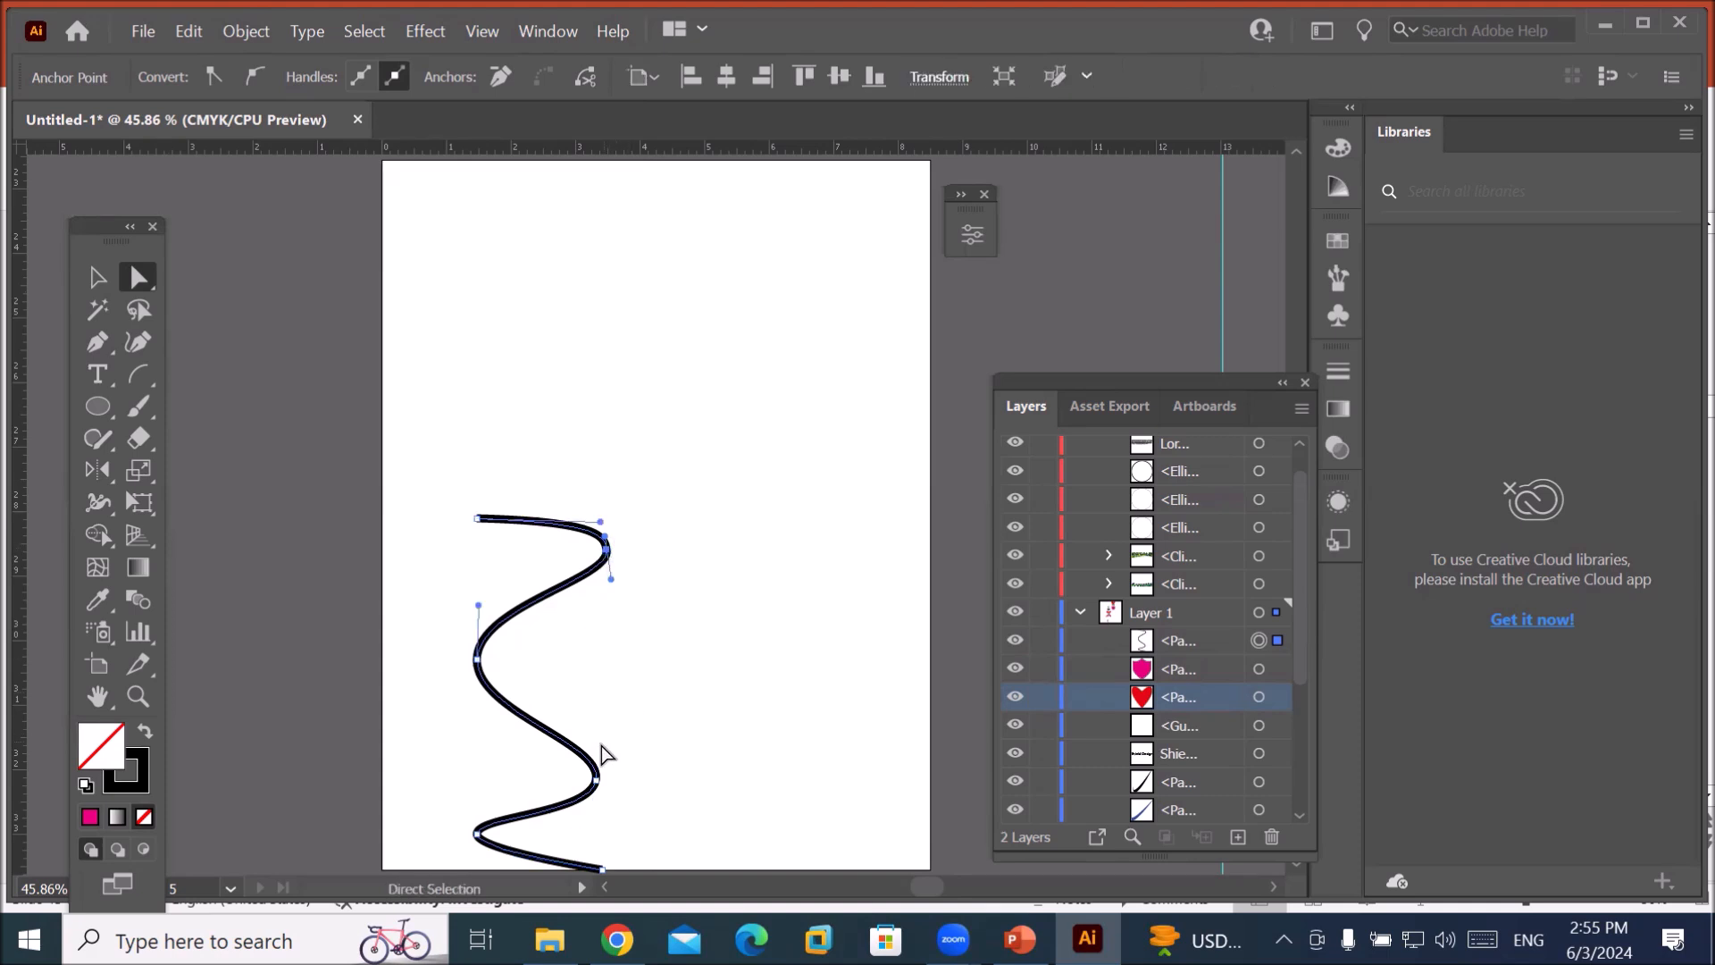
pyautogui.keyDown('shift'); pyautogui.click(596, 780); pyautogui.keyUp('shift')
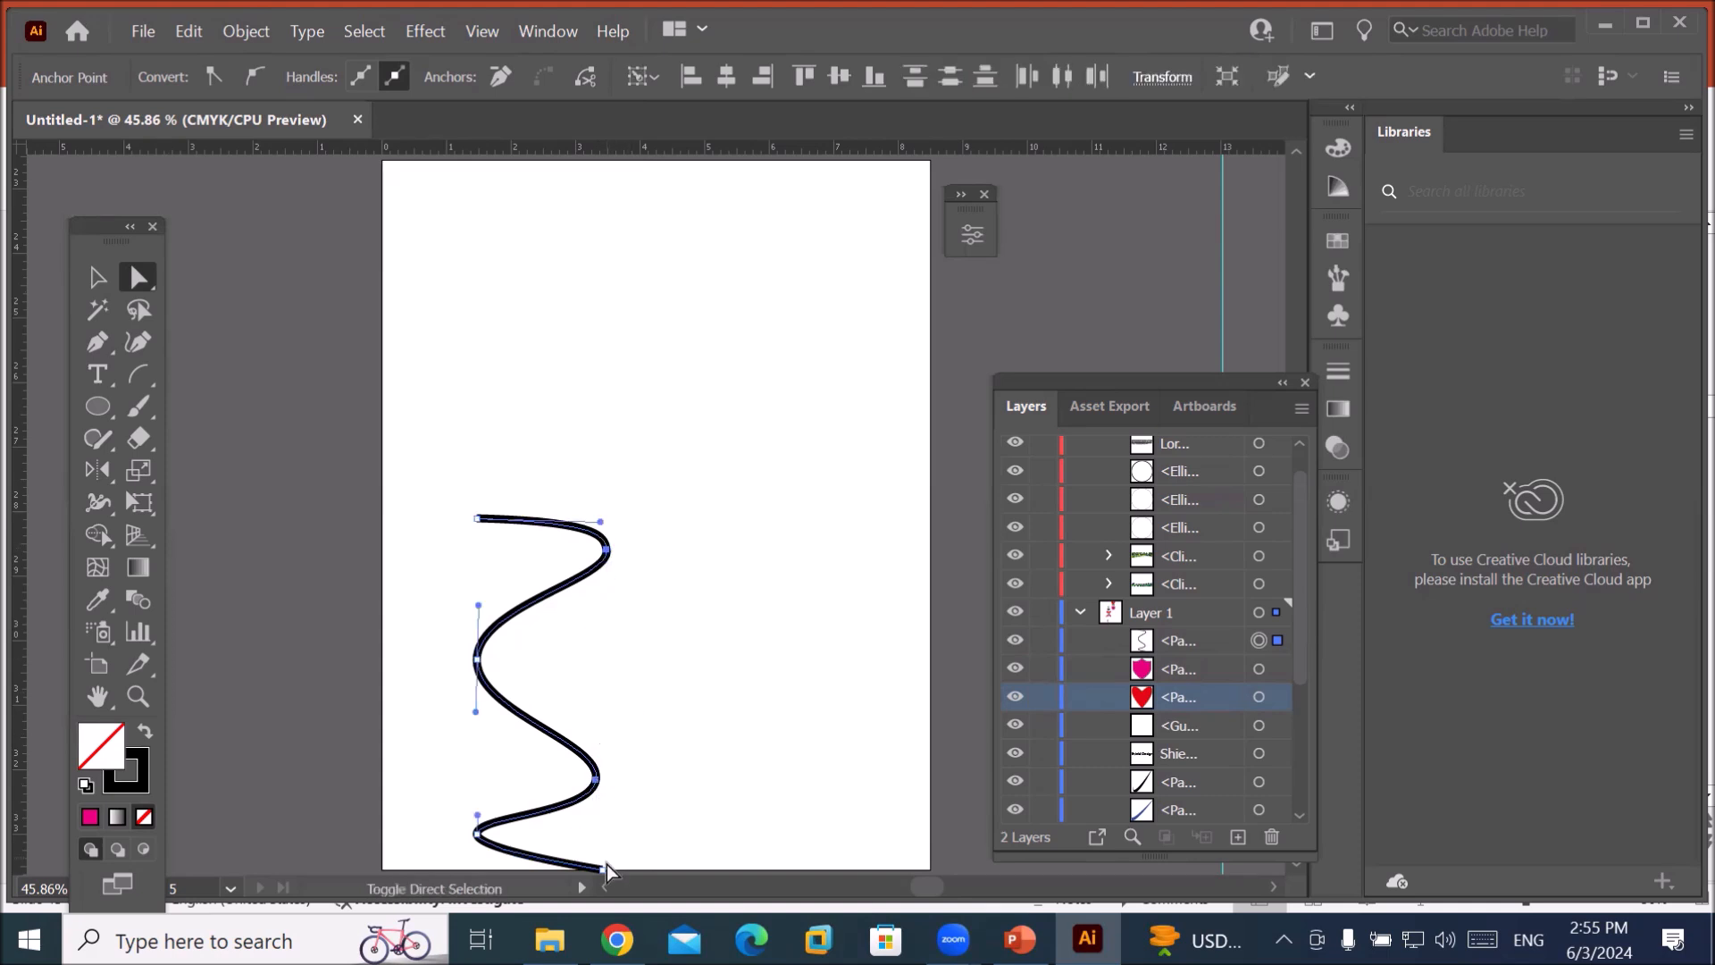
pyautogui.keyDown('shift'); pyautogui.click(601, 870); pyautogui.keyUp('shift')
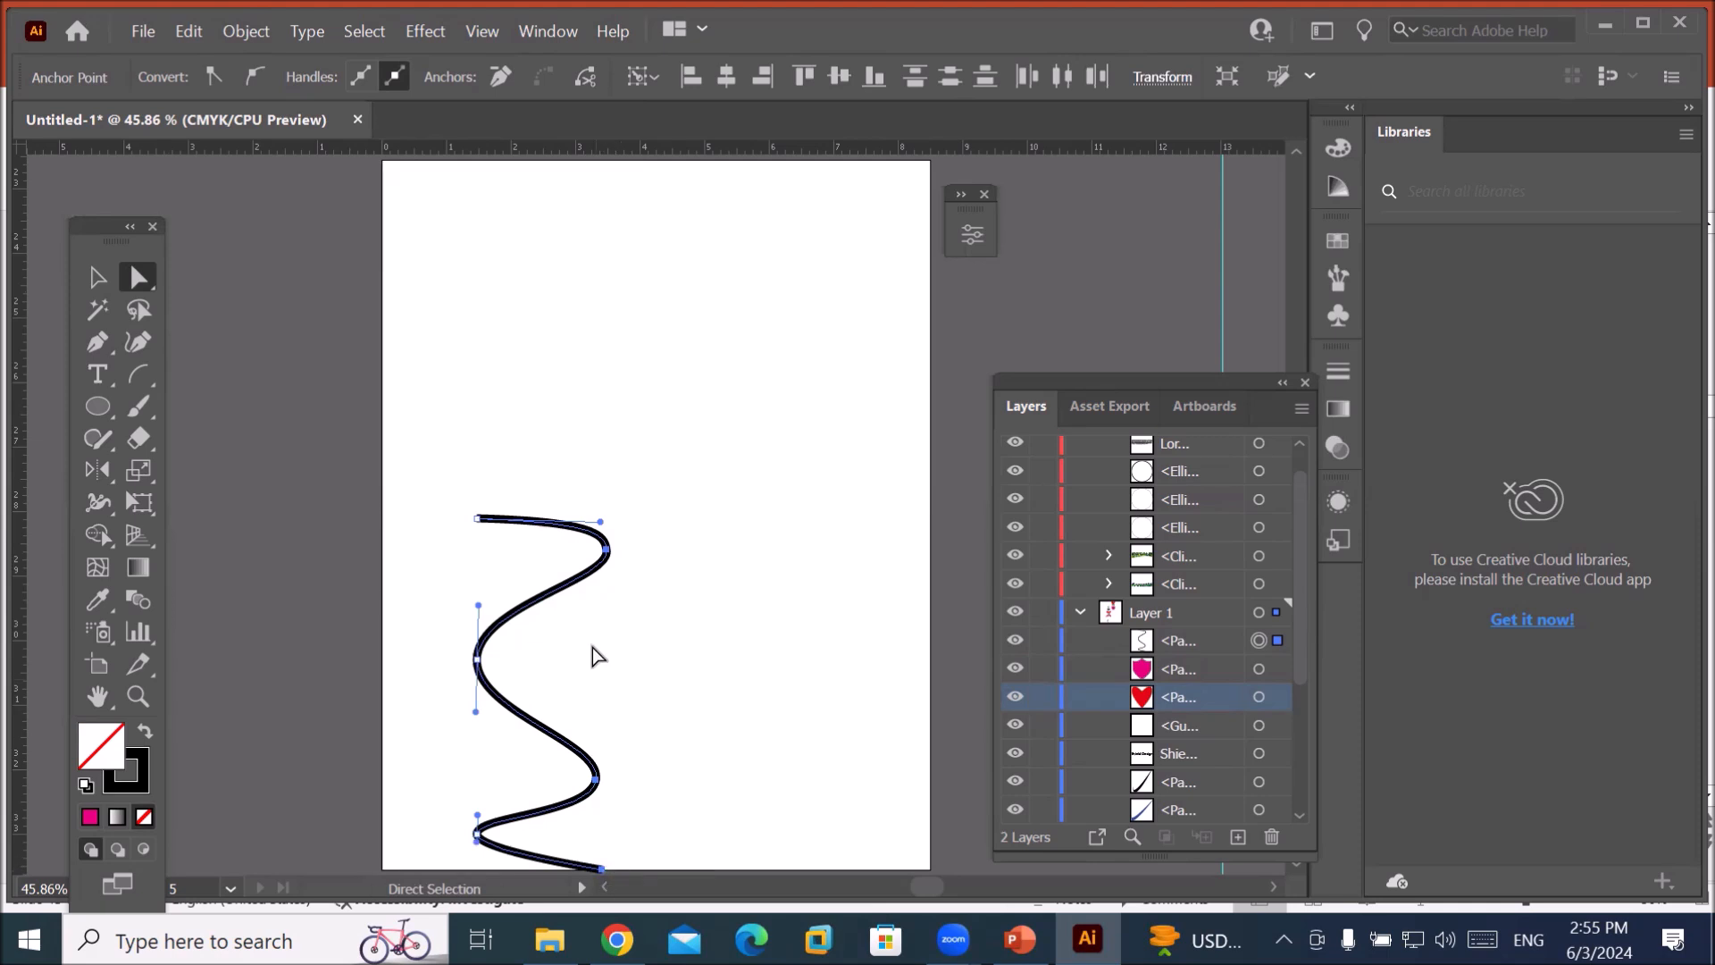
pyautogui.click(243, 33)
pyautogui.moveTo(434, 609)
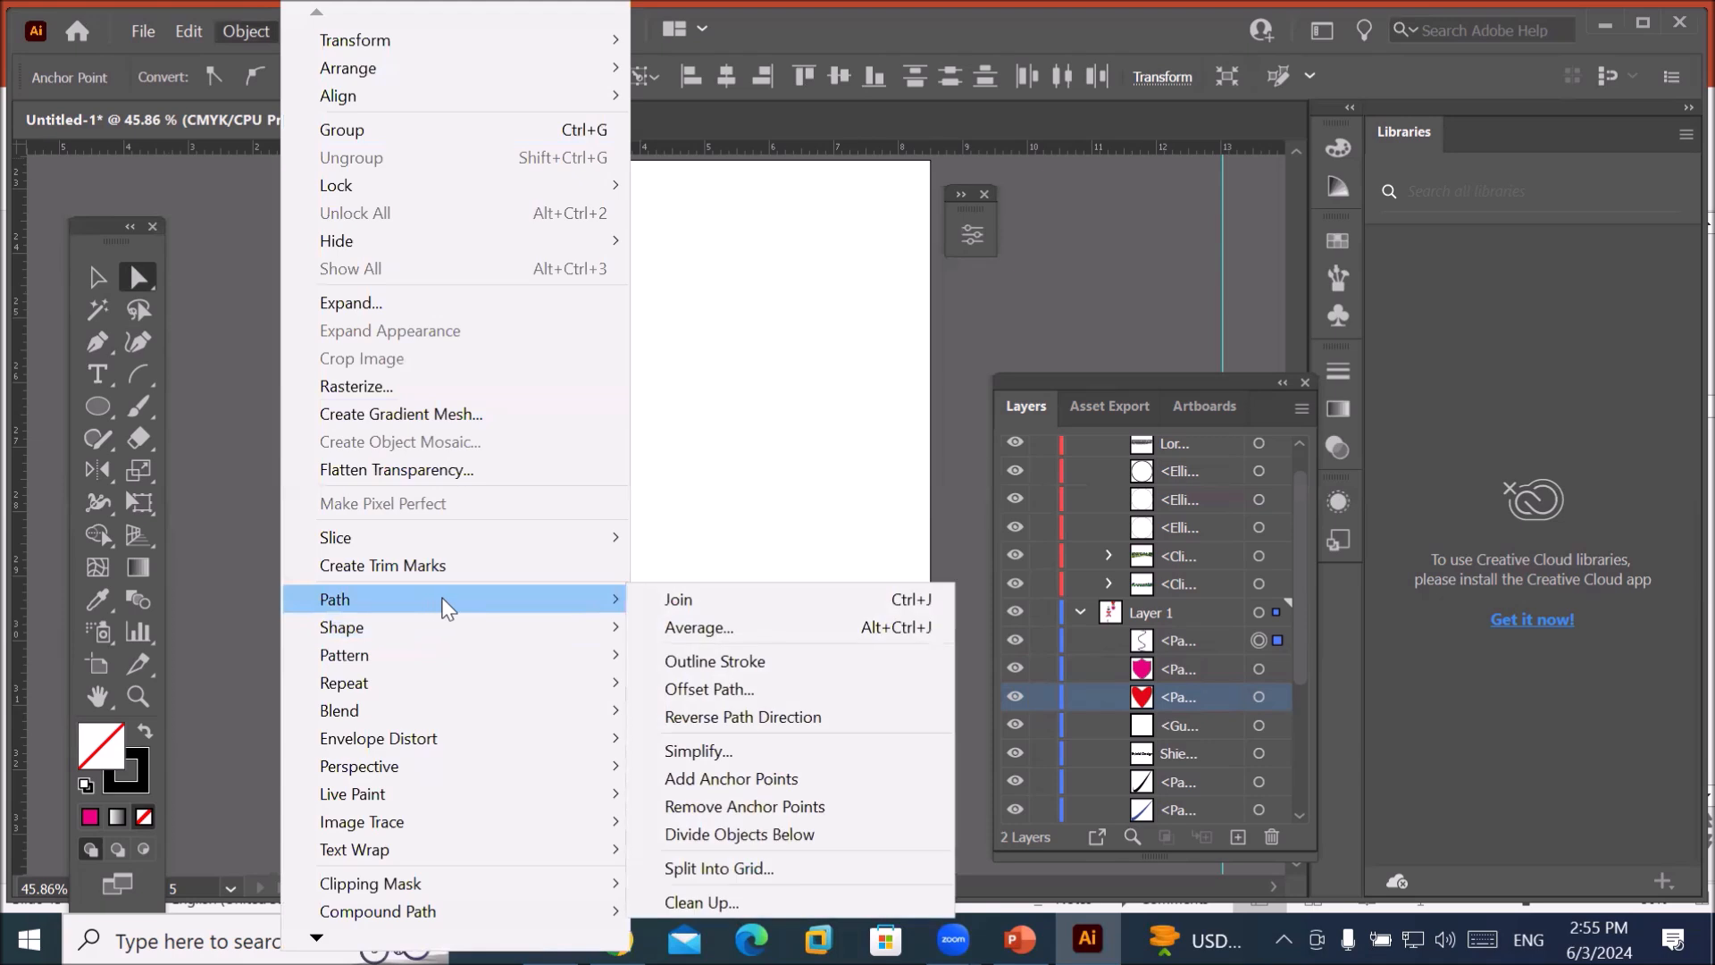
pyautogui.click(710, 626)
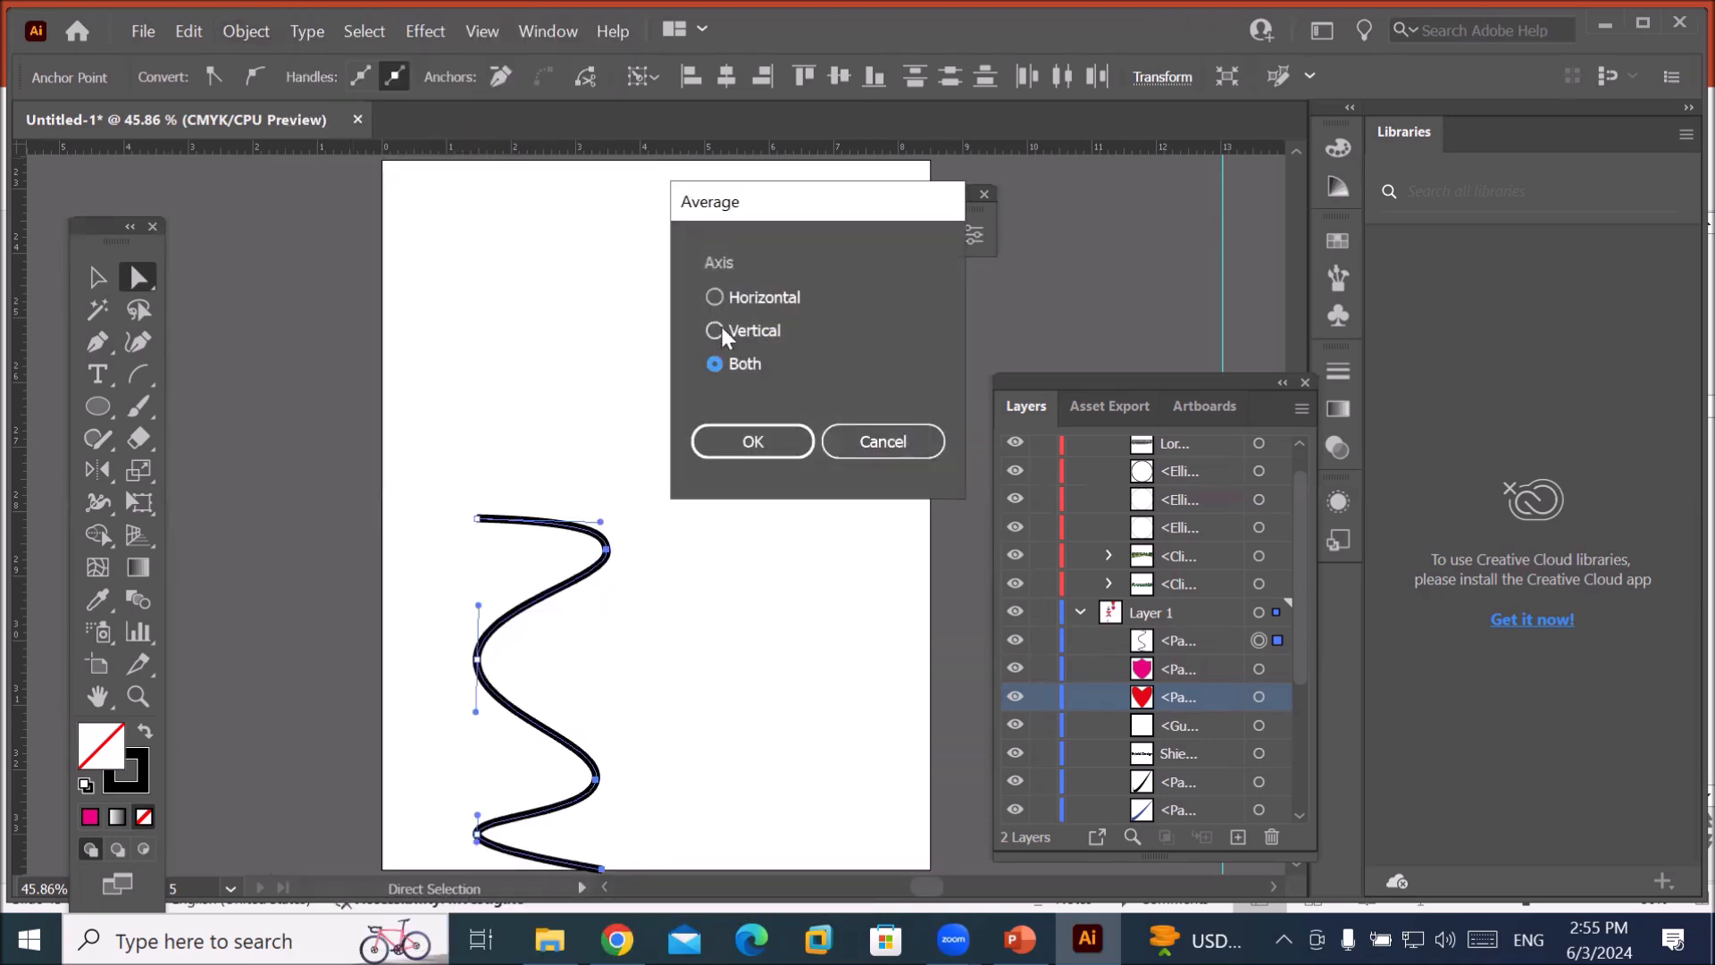
pyautogui.click(736, 331)
pyautogui.click(752, 443)
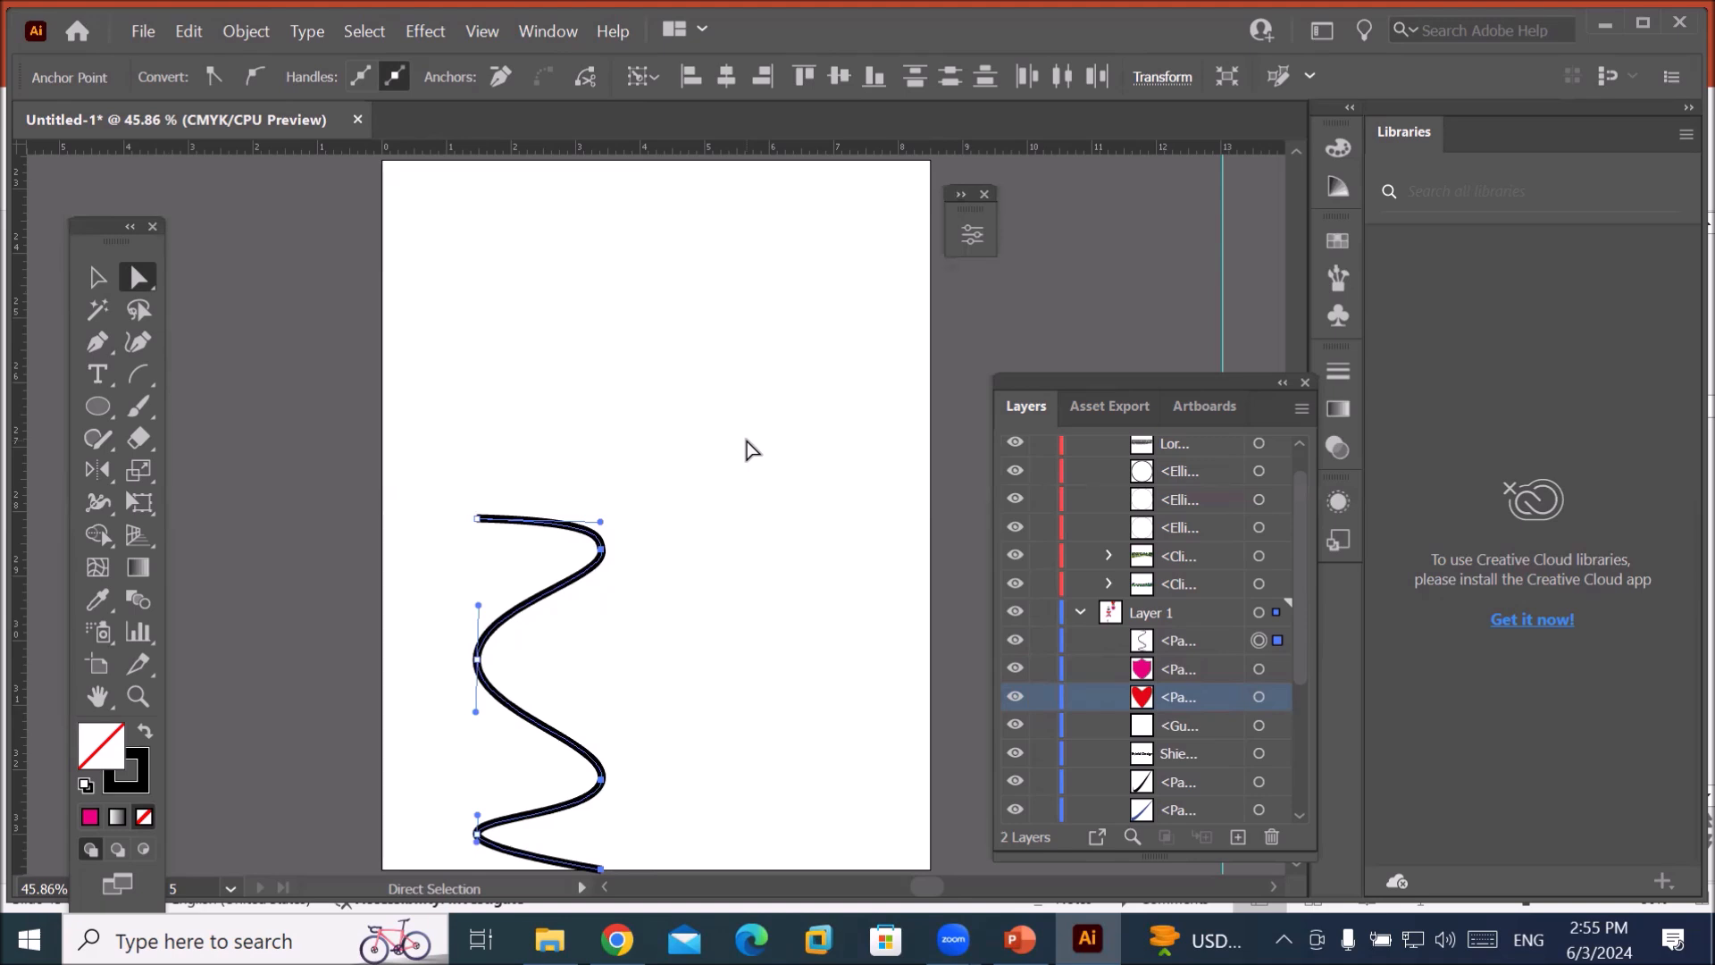
# Move the winding path up to the middle of the artboard, deselect it to check its shape and delete it.
pyautogui.click(104, 282)
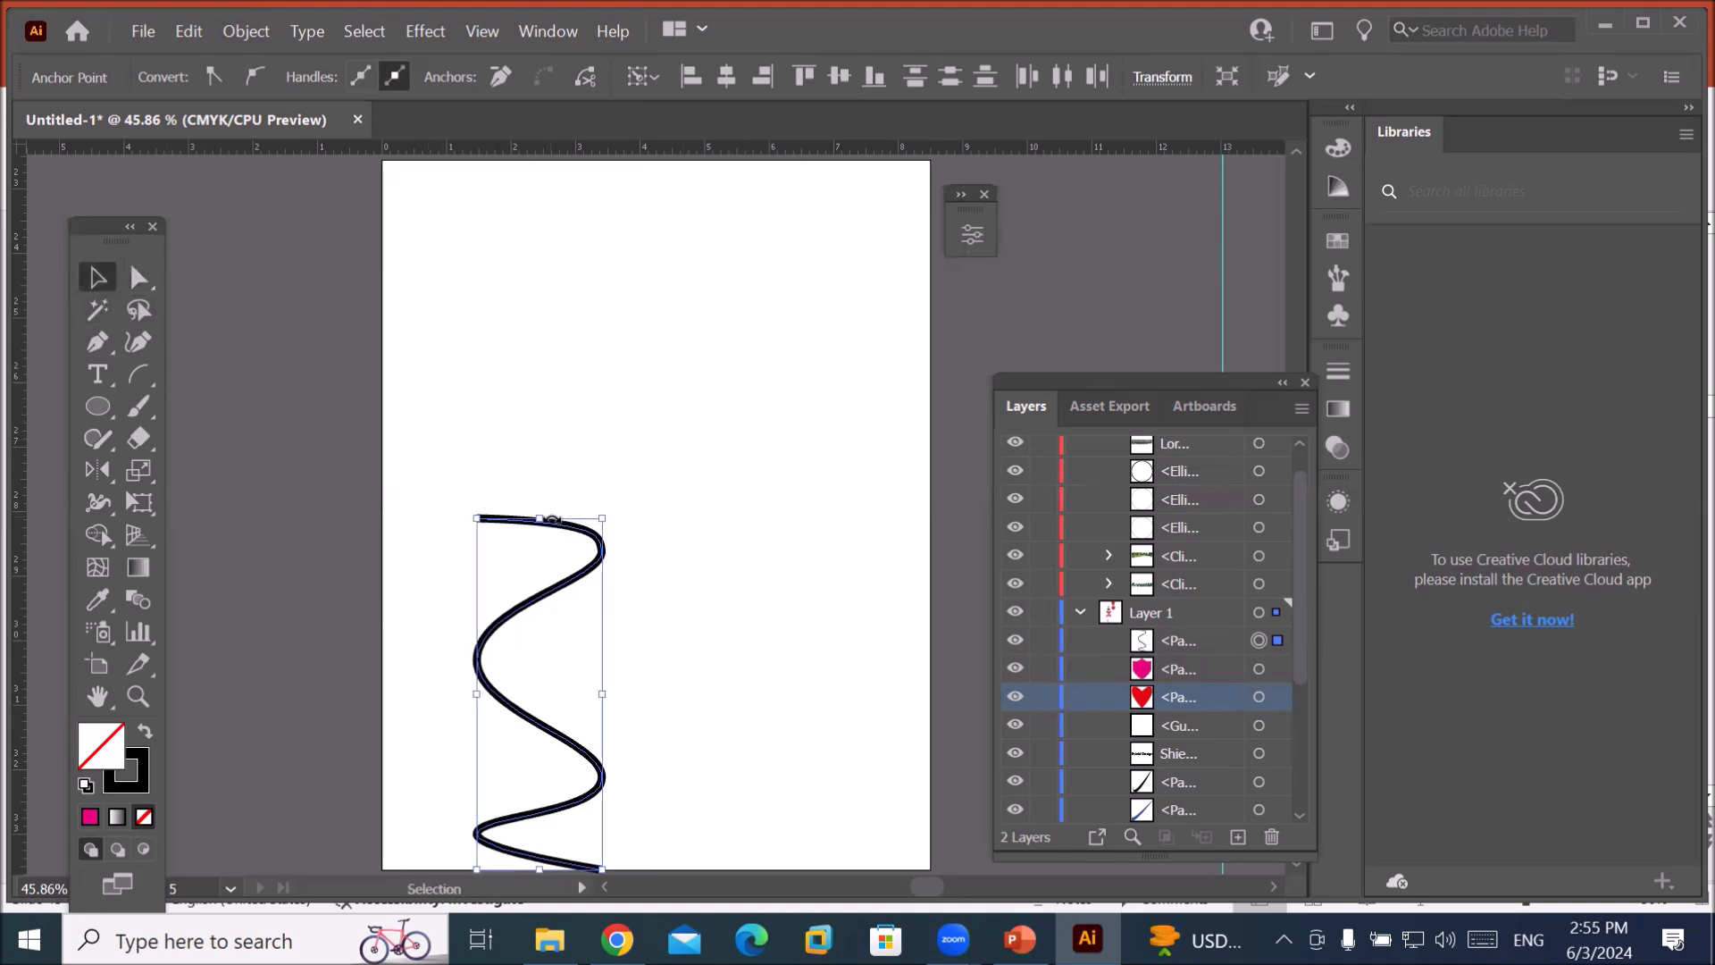
pyautogui.moveTo(552, 518); pyautogui.dragTo(636, 282)
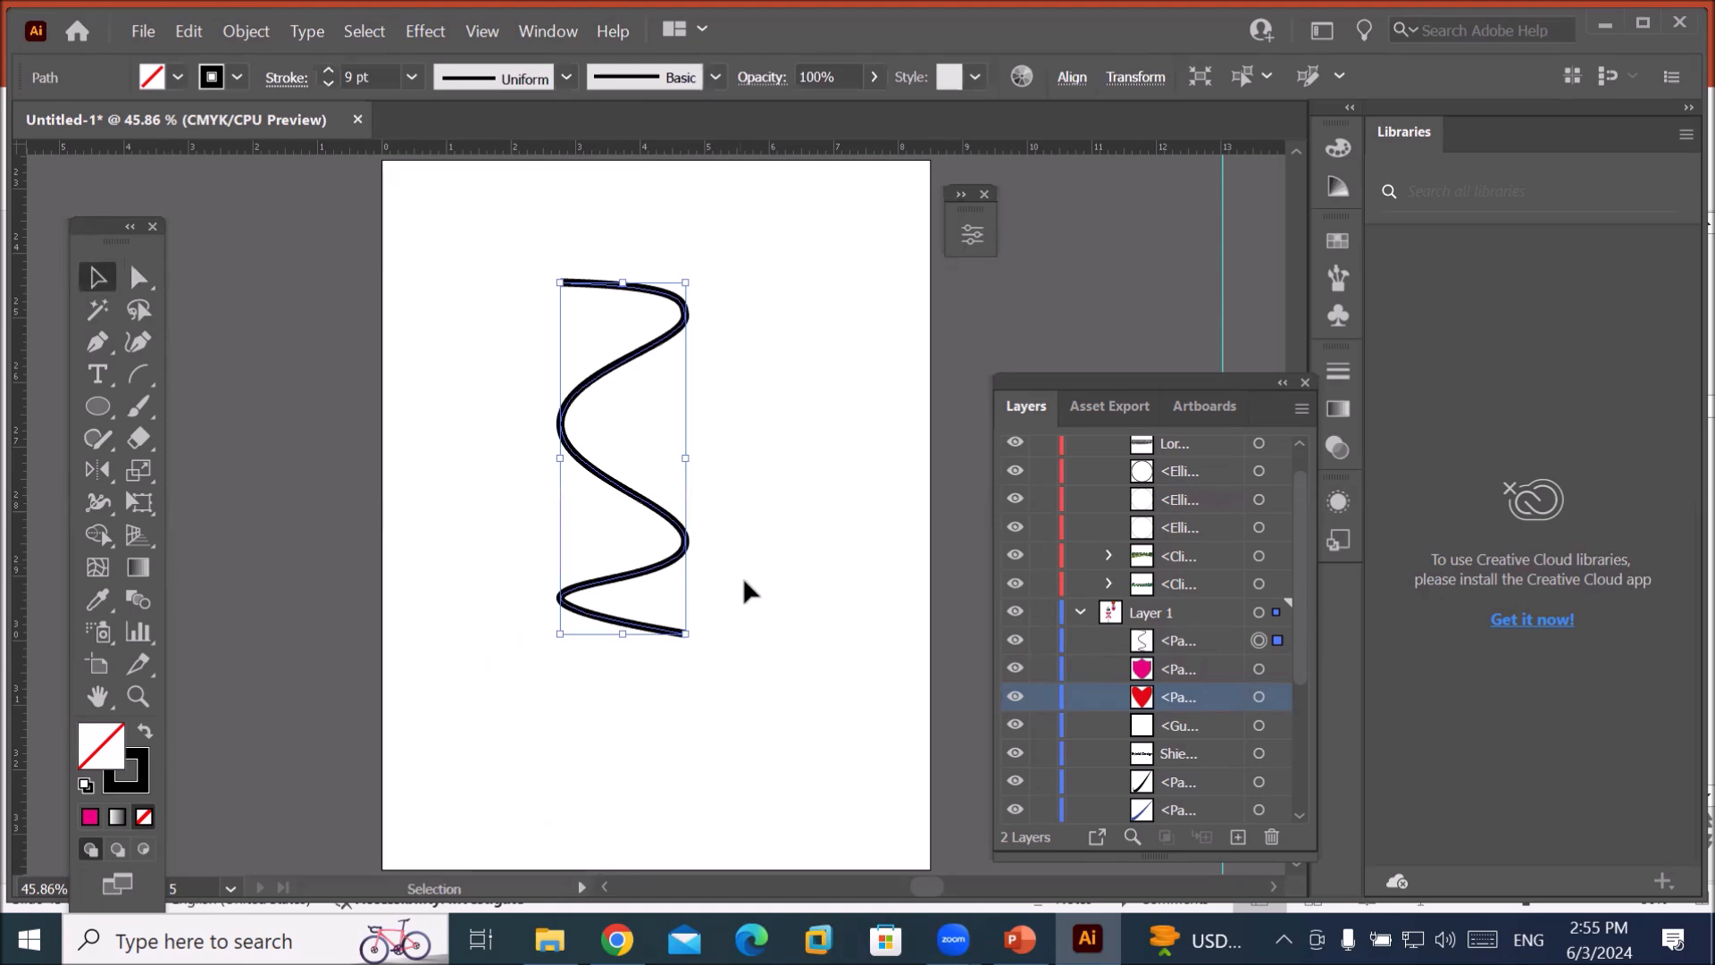
pyautogui.click(777, 621)
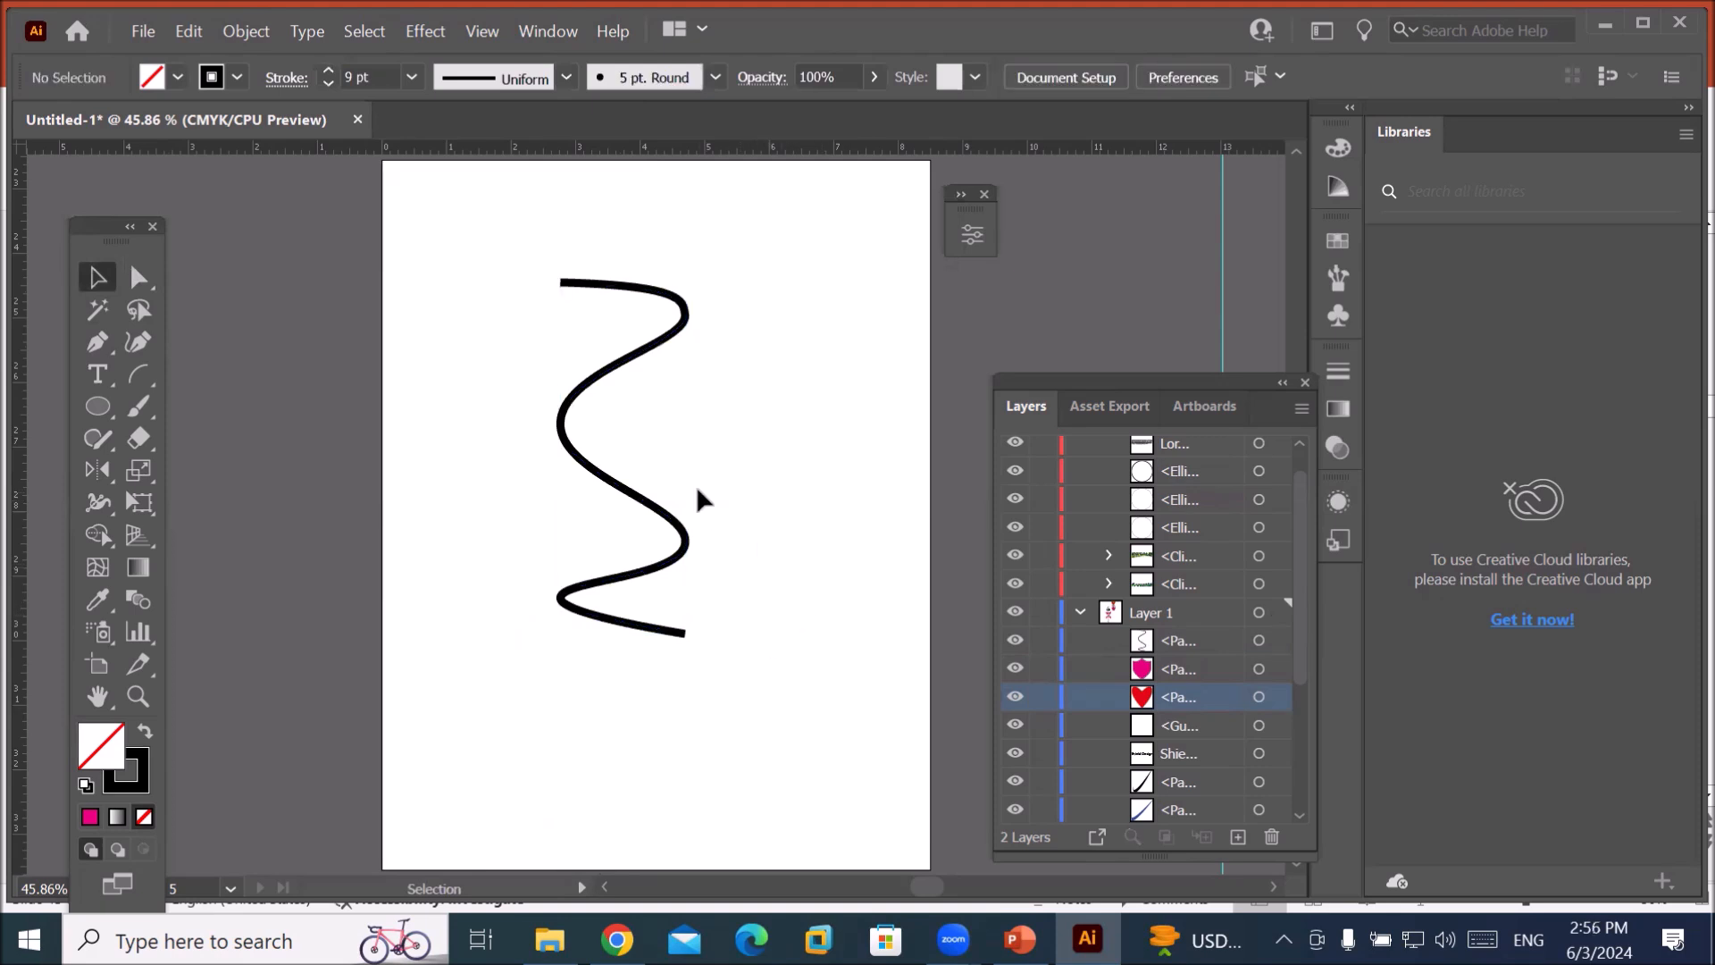
pyautogui.click(652, 502)
pyautogui.press('Delete')
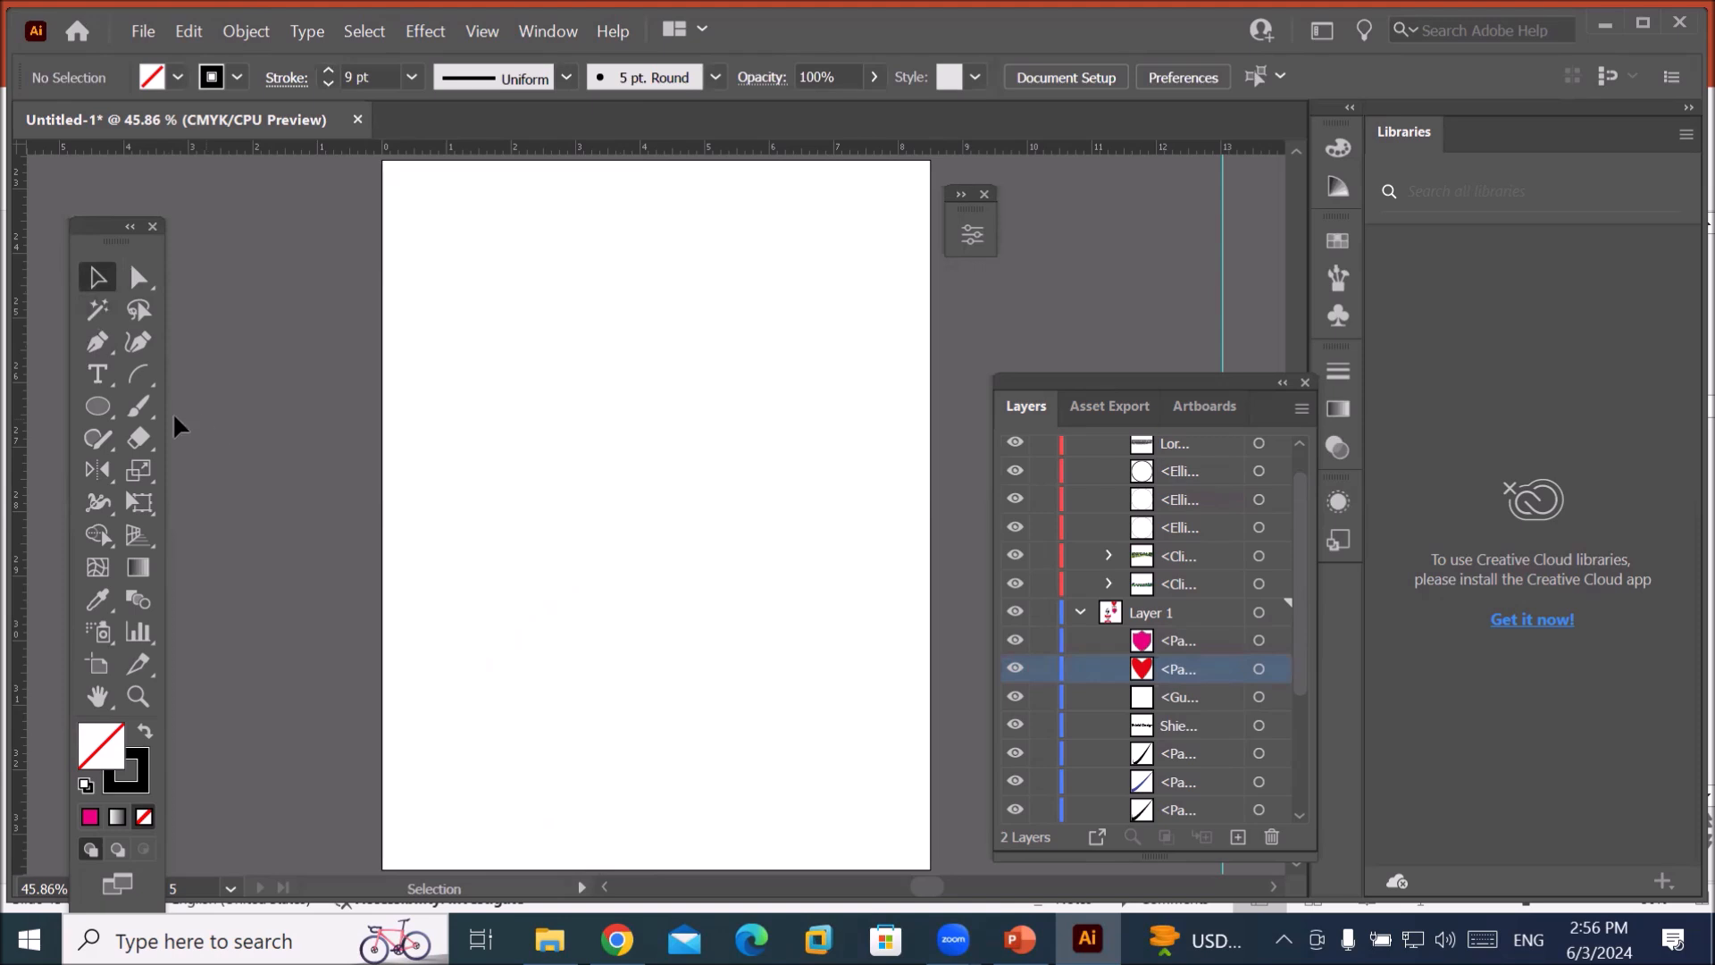
# Draw an open, winding path of seven points from the artboard's top edge to its bottom edge with the Curvature tool.
pyautogui.click(139, 348)
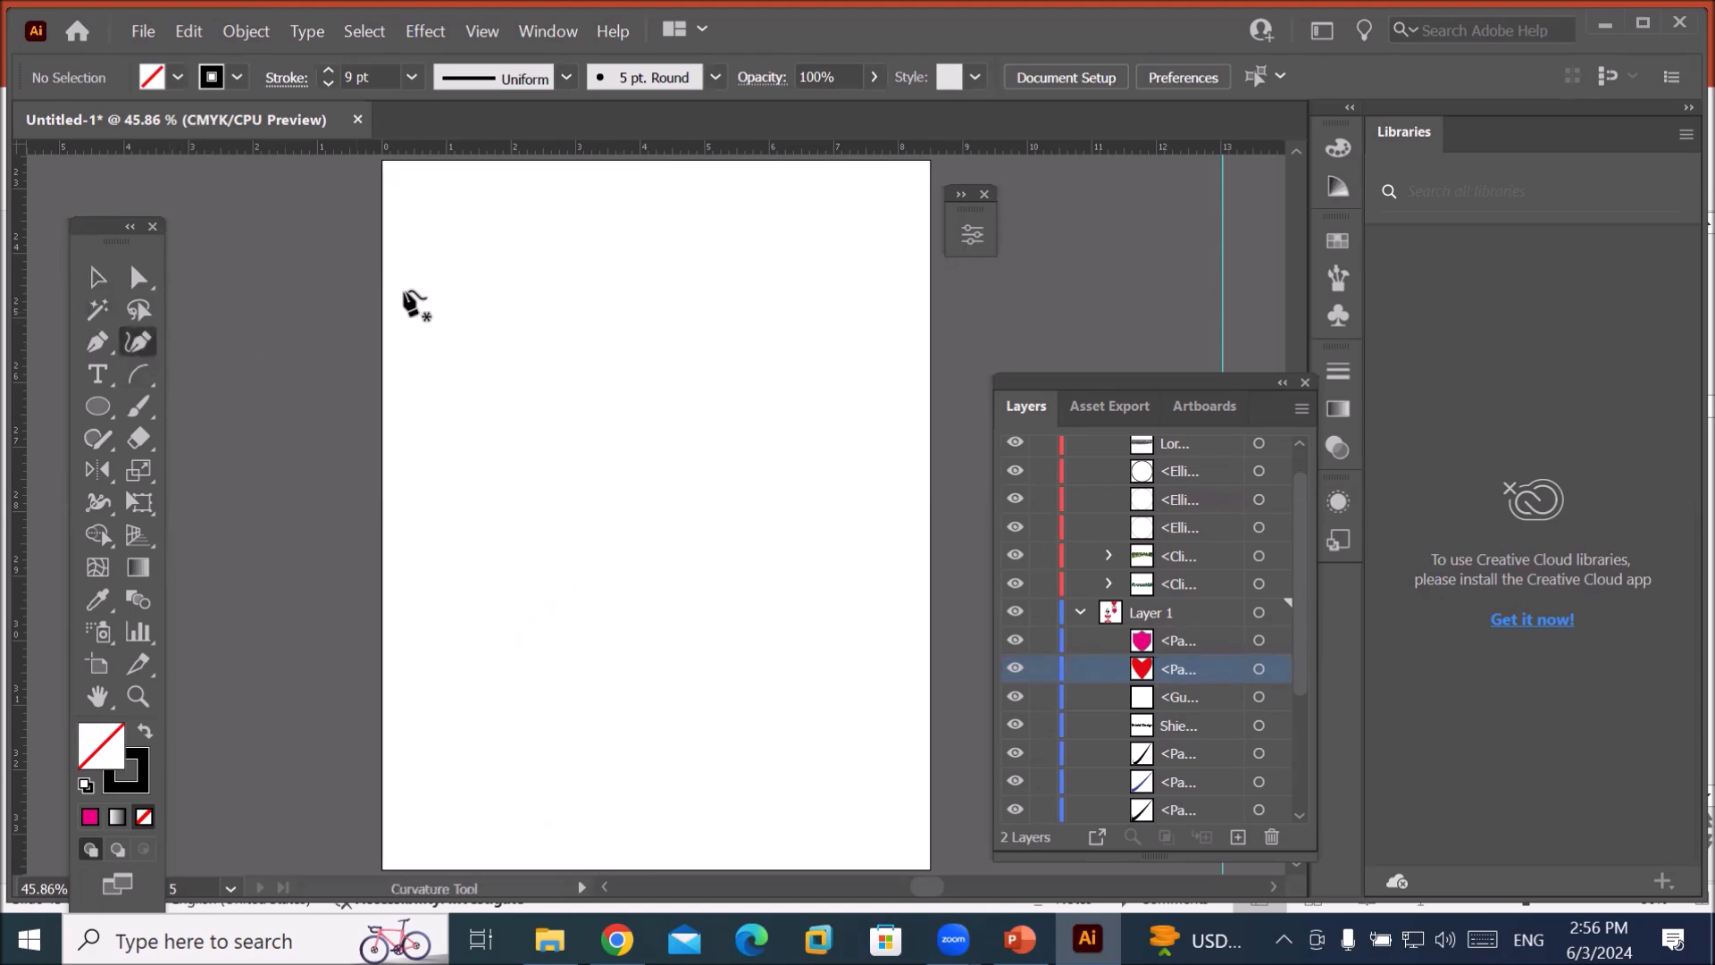
pyautogui.click(646, 160)
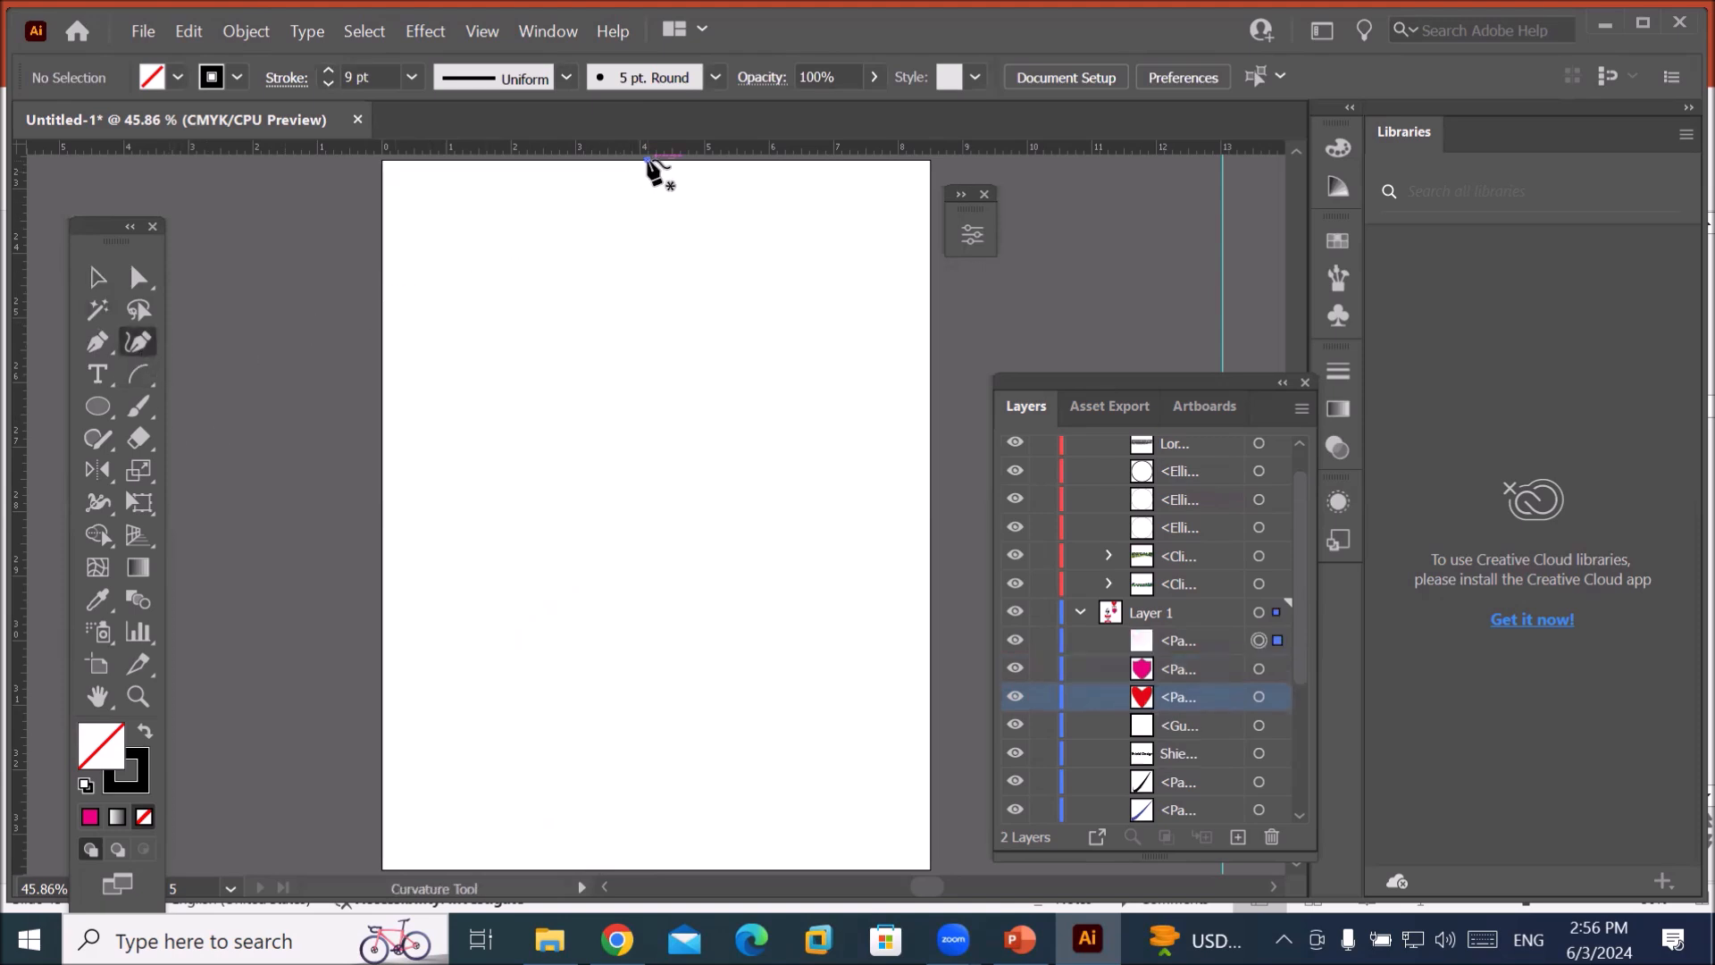
pyautogui.click(647, 362)
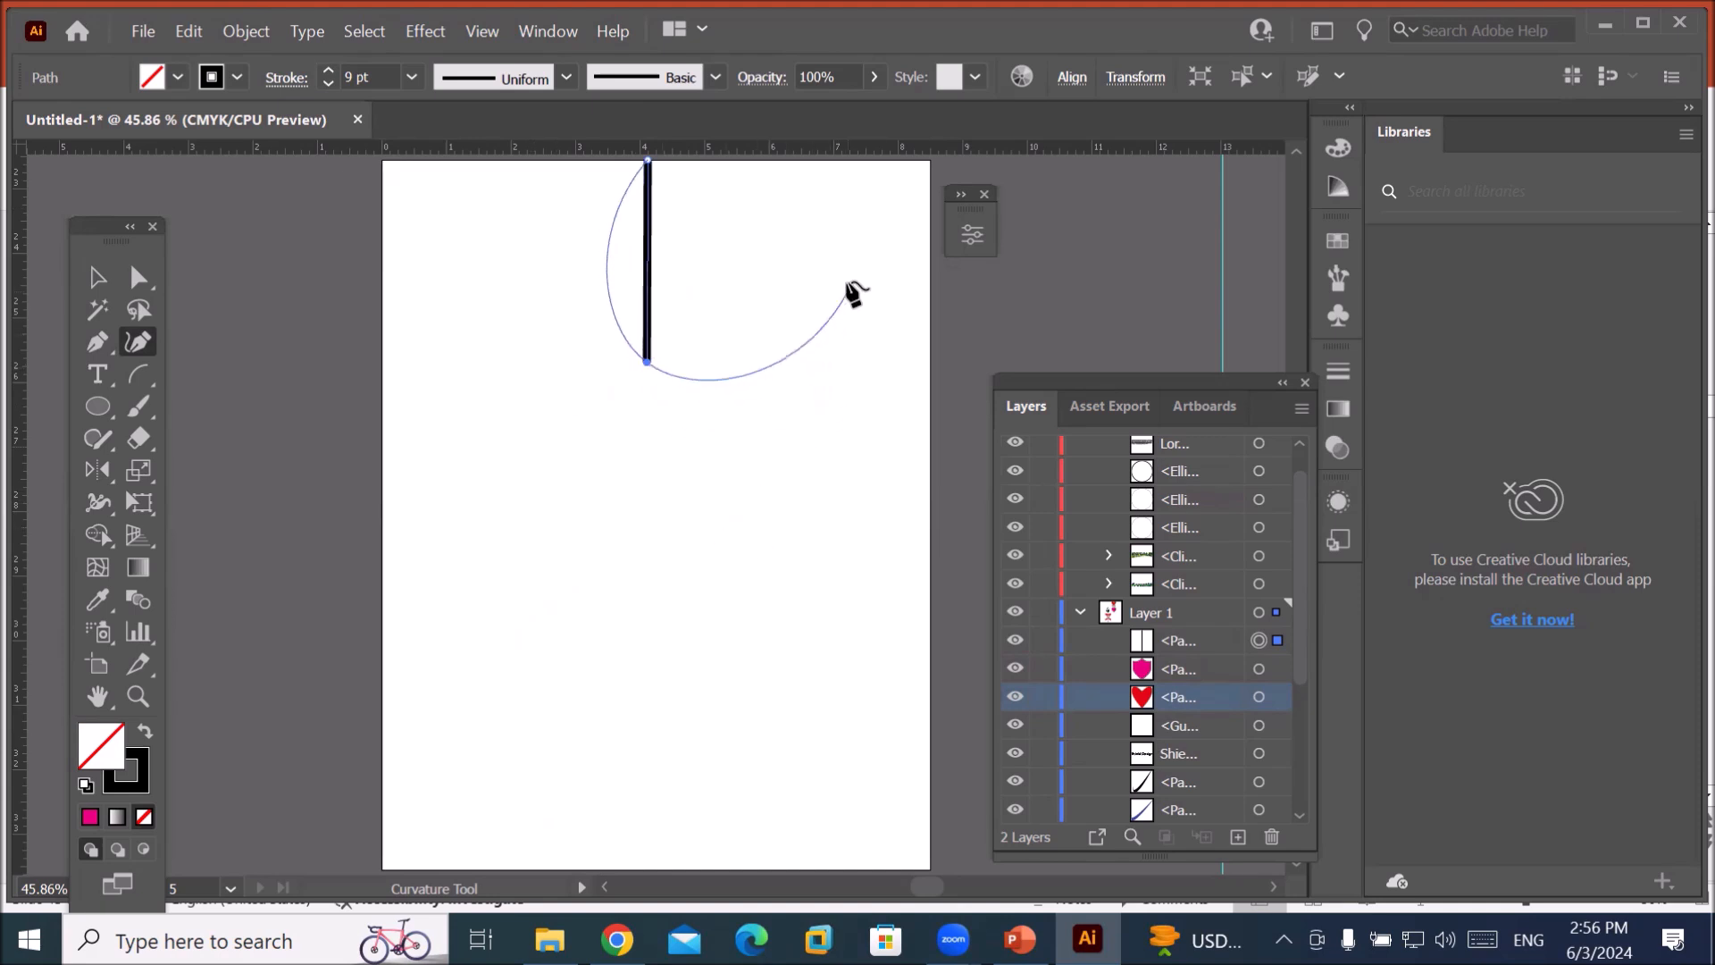
pyautogui.click(498, 462)
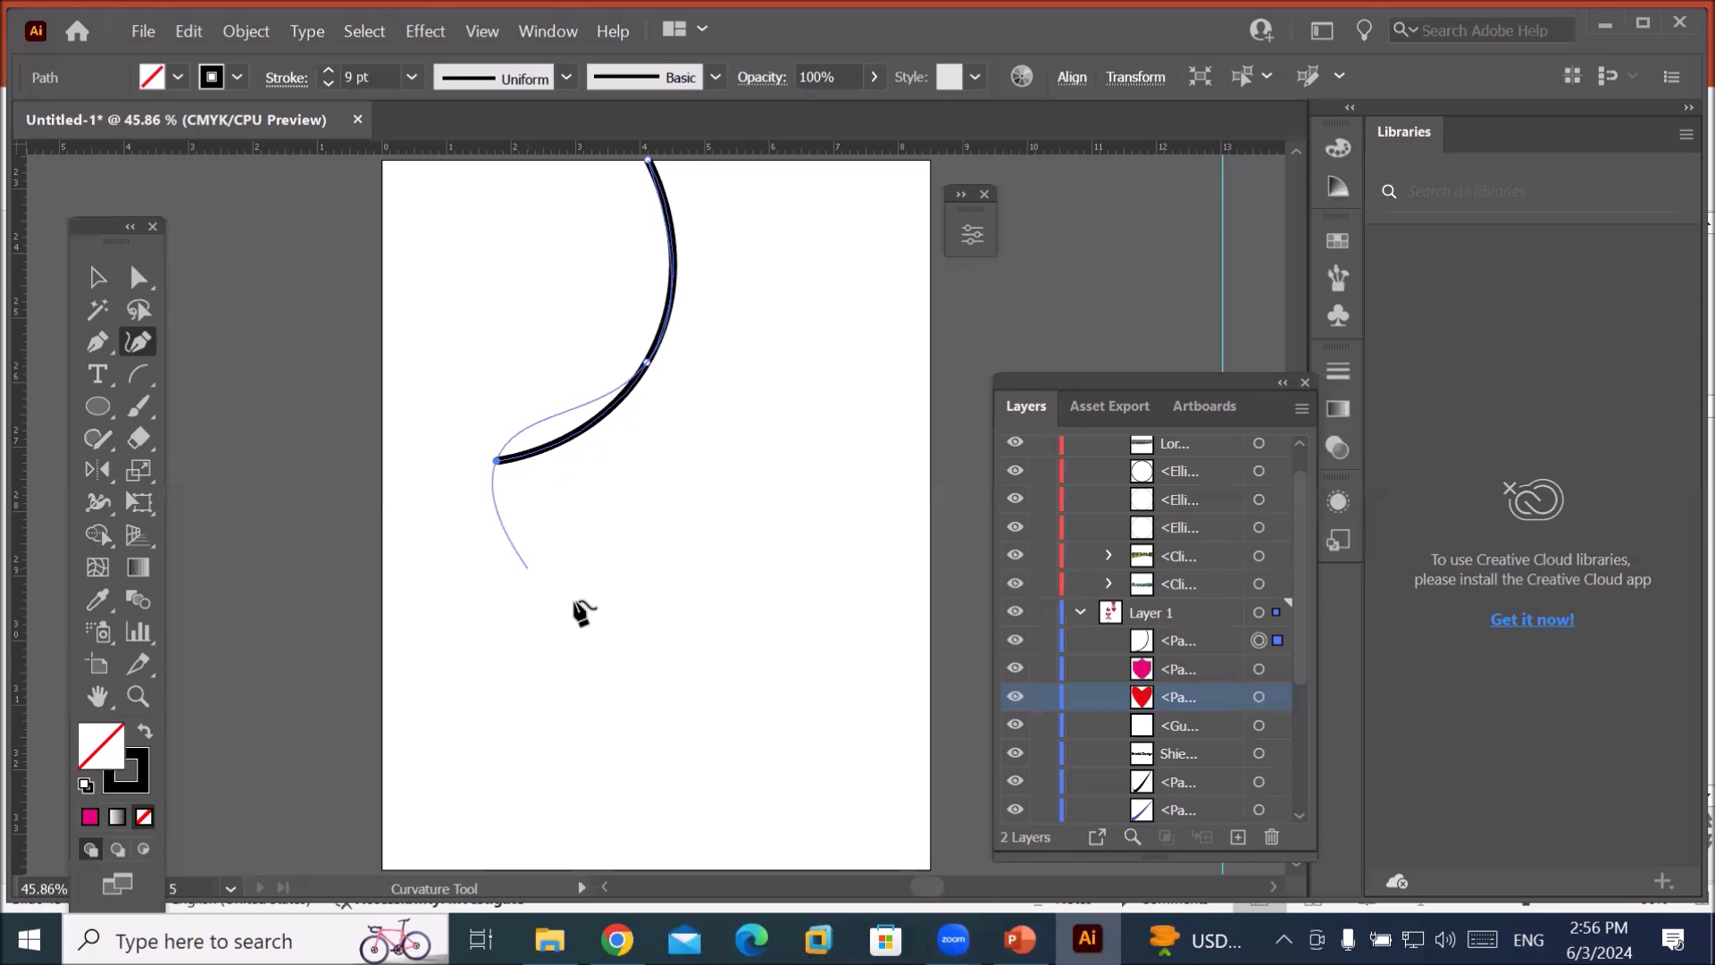
pyautogui.click(710, 644)
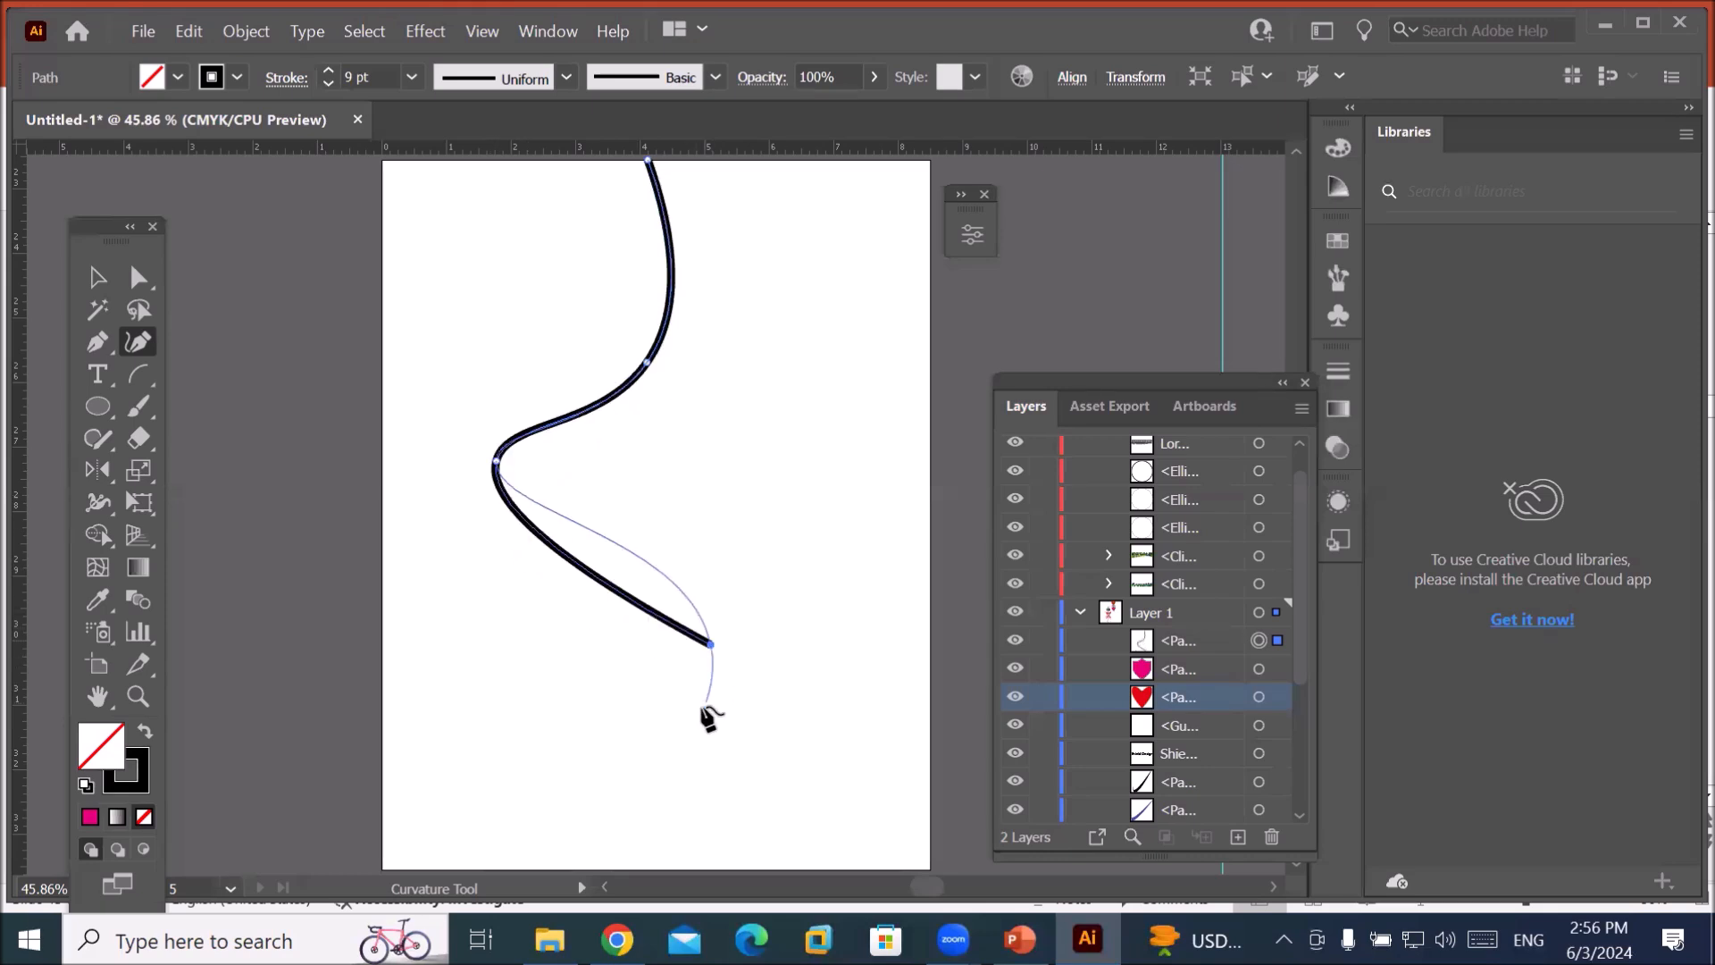
pyautogui.click(513, 744)
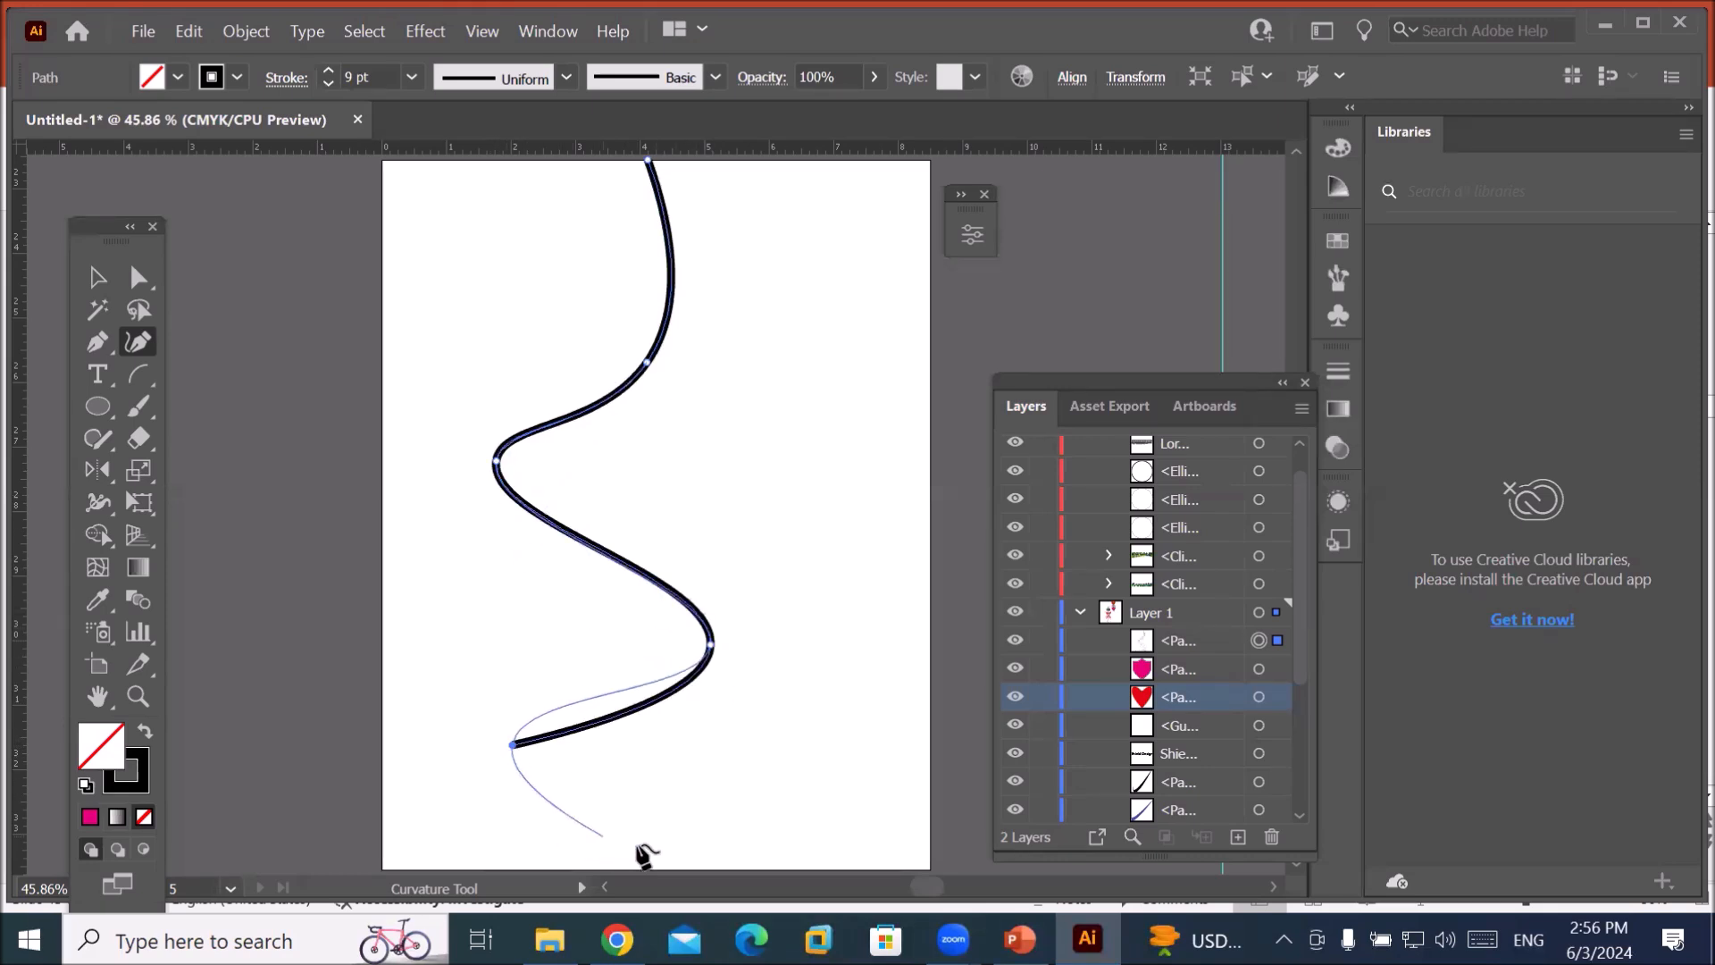
pyautogui.click(693, 848)
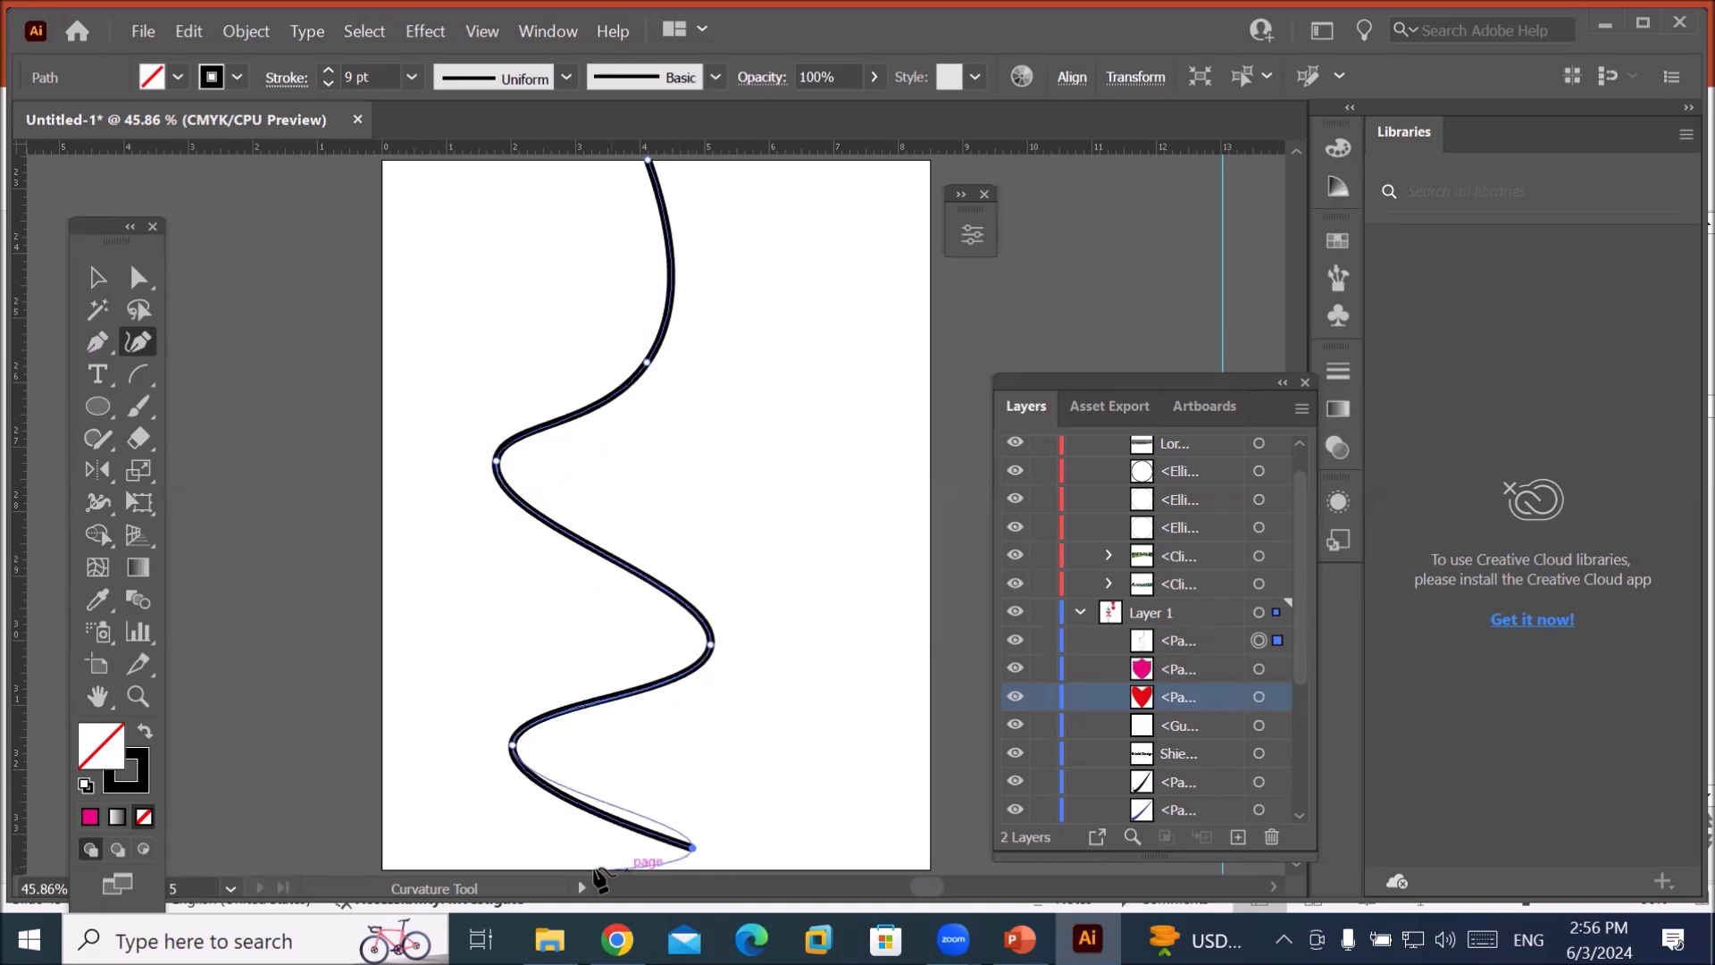
pyautogui.click(517, 868)
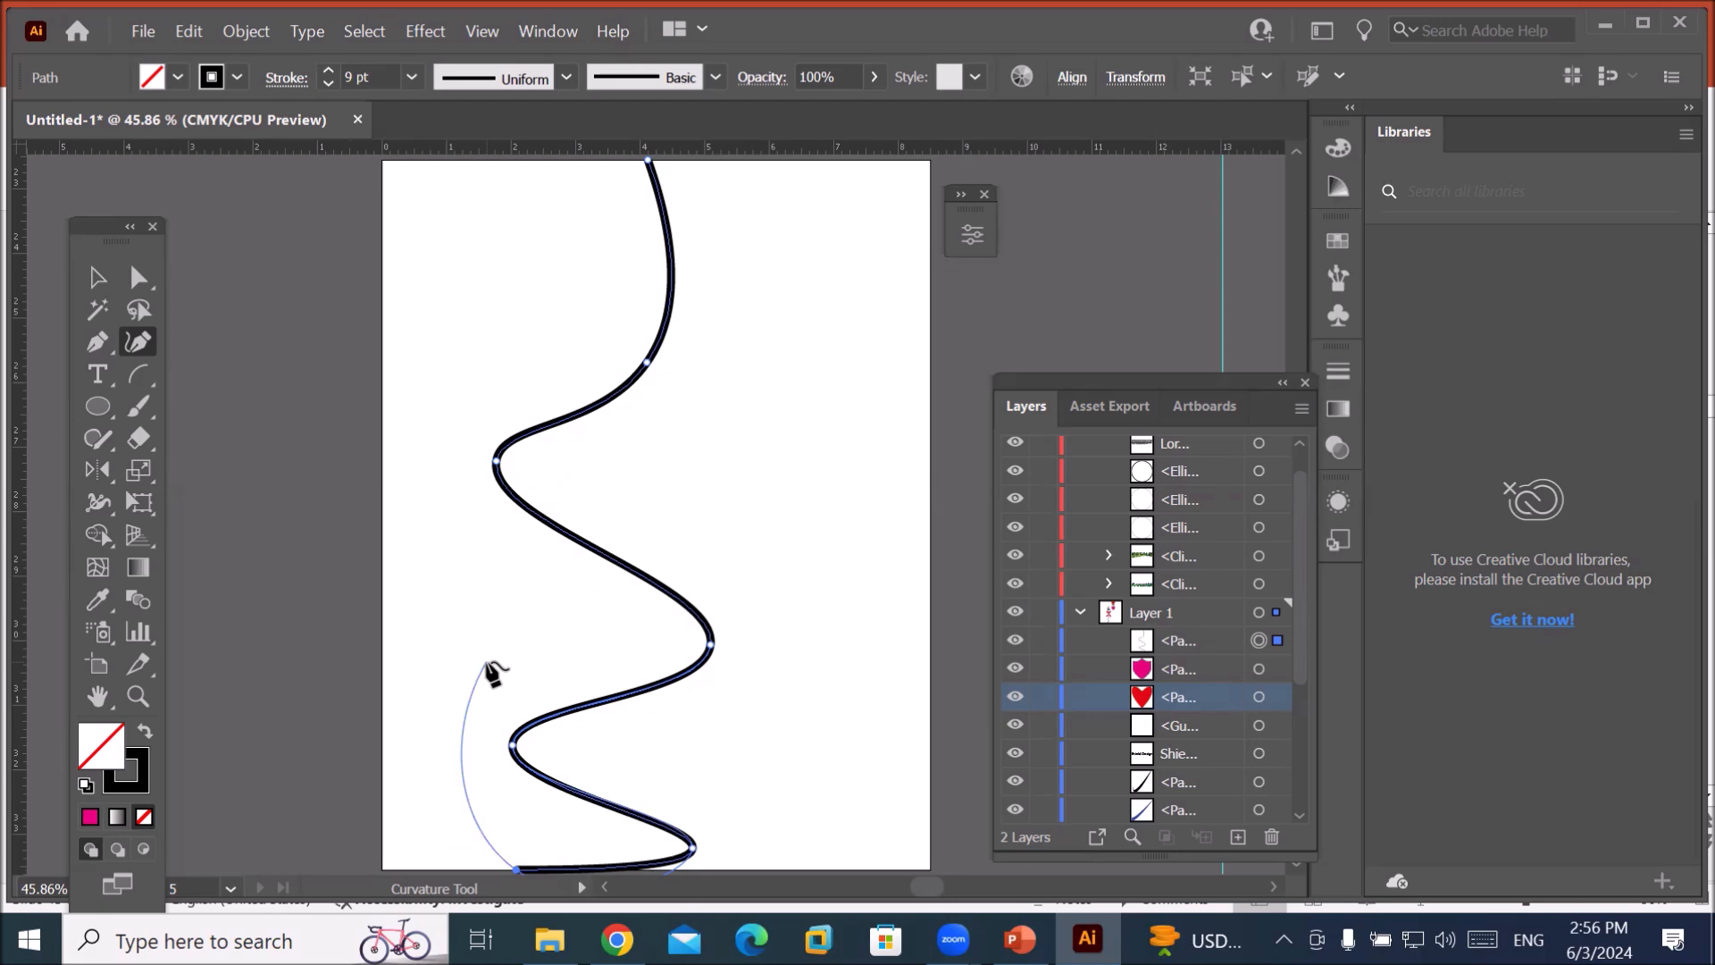
pyautogui.press('Escape')
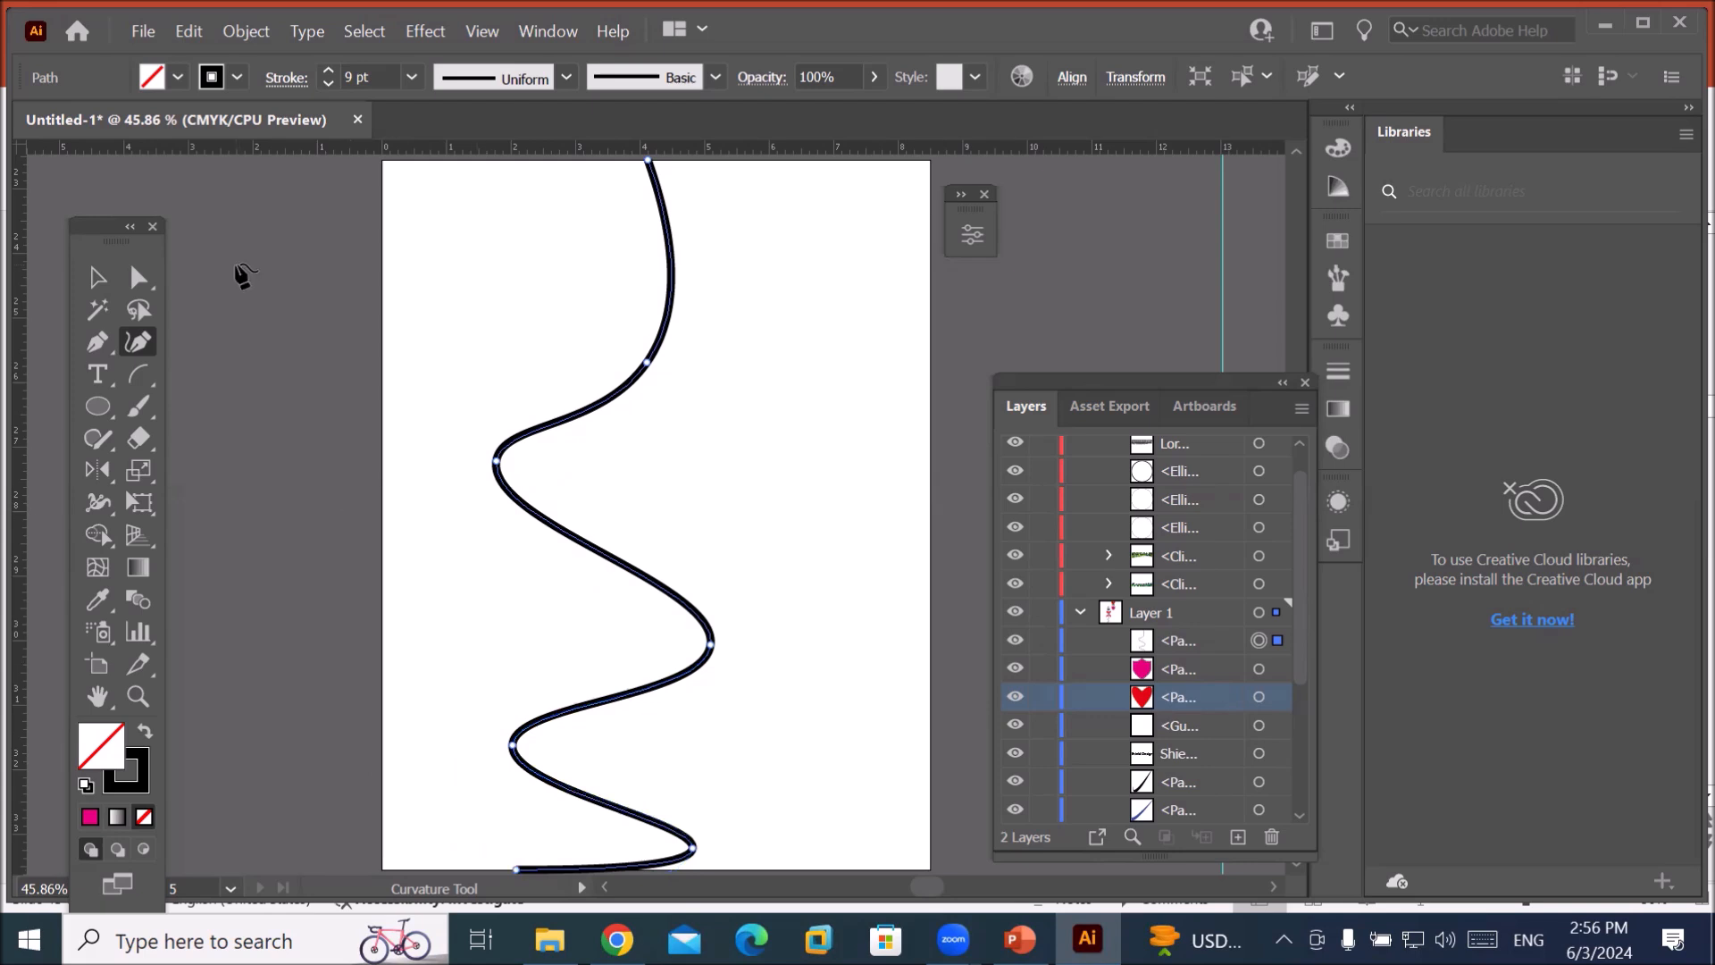
# Shift the full-height winding path slightly to the right and delete it from the artboard.
pyautogui.click(94, 277)
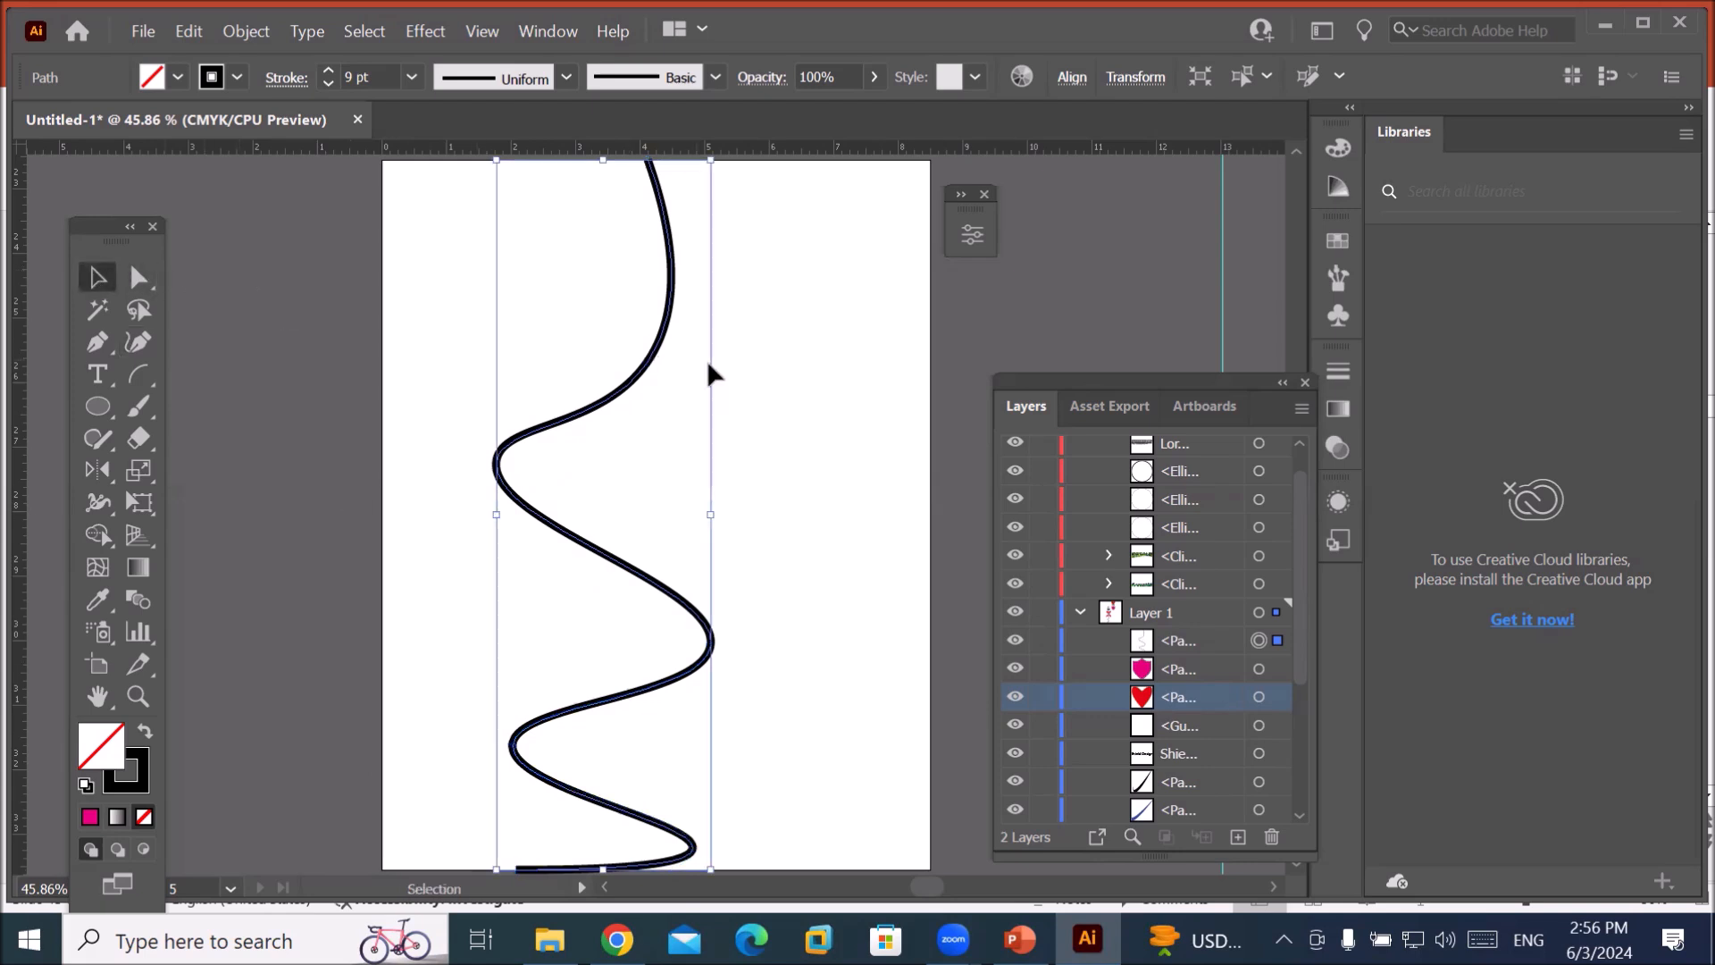
pyautogui.click(731, 394)
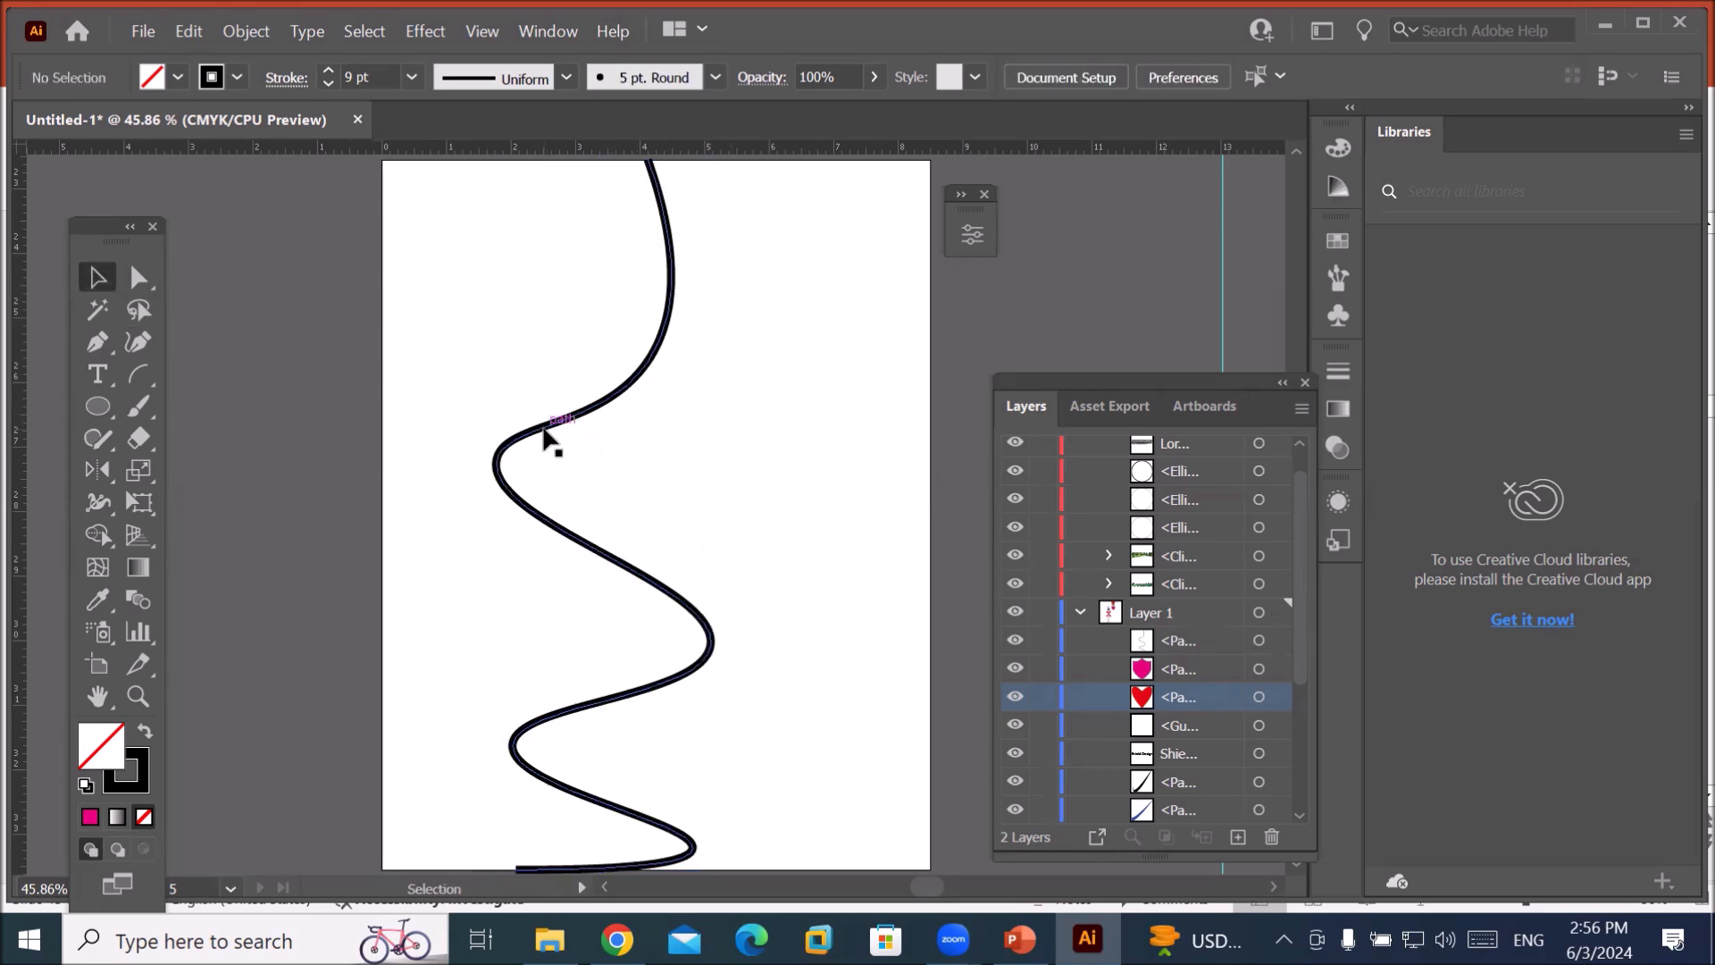
pyautogui.moveTo(541, 427)
pyautogui.mouseDown()
pyautogui.moveTo(650, 448)
pyautogui.moveTo(577, 418)
pyautogui.mouseUp()
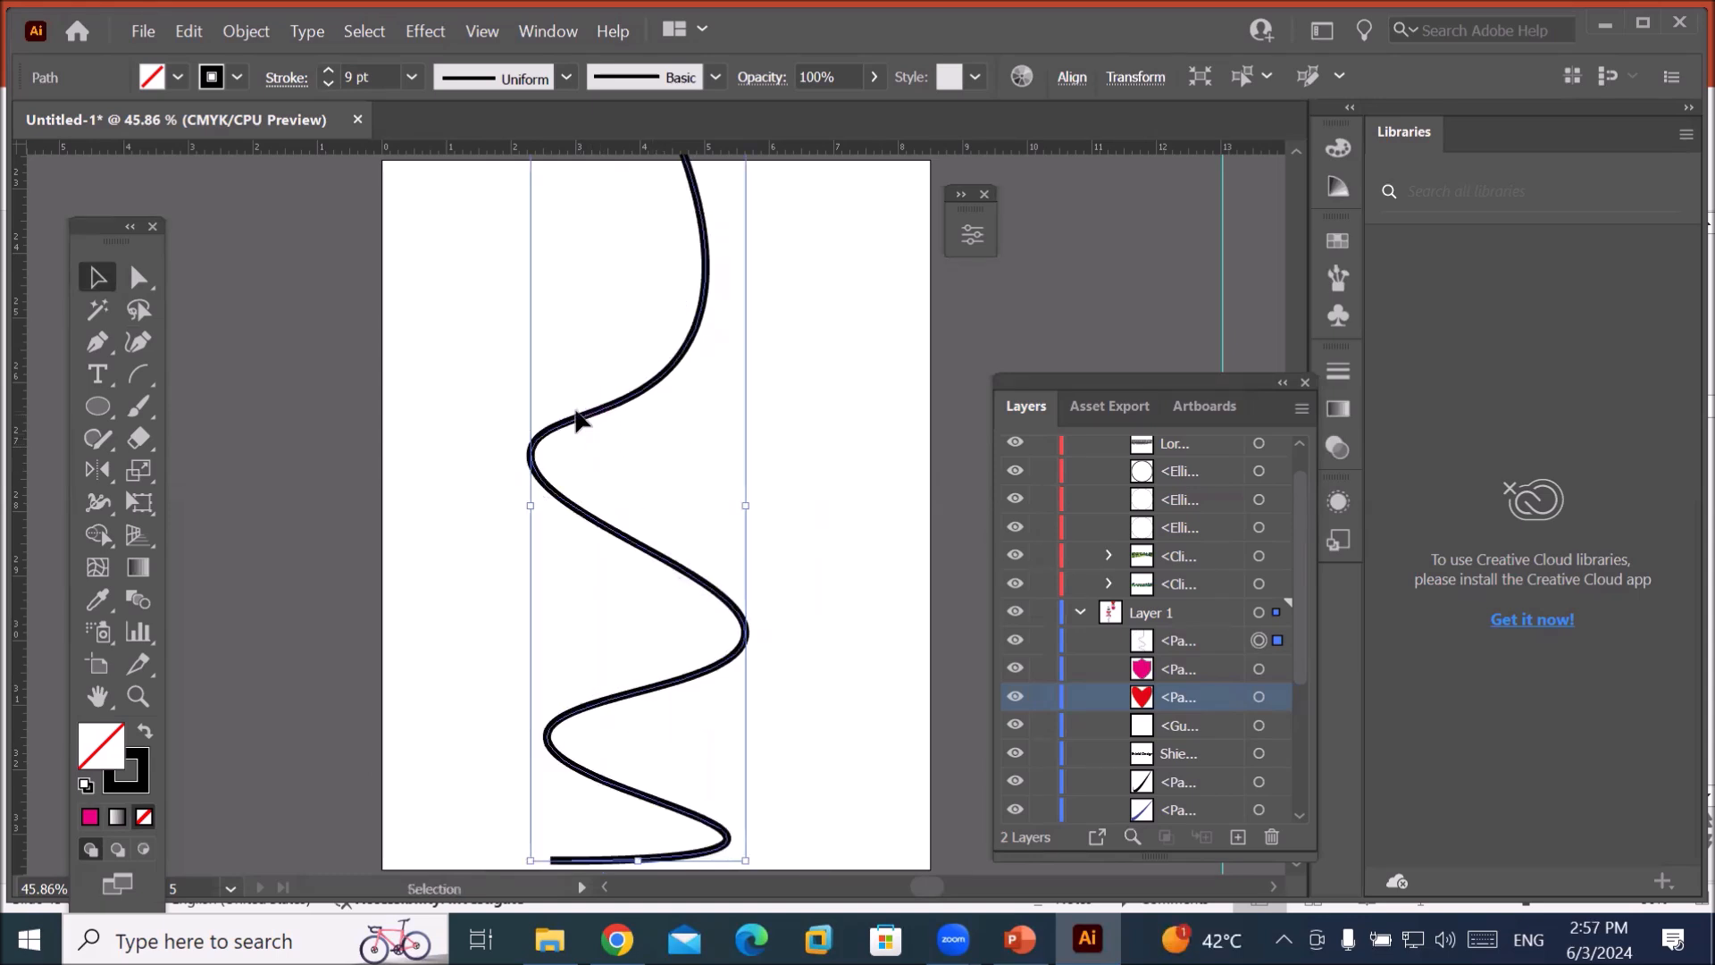
pyautogui.press('Delete')
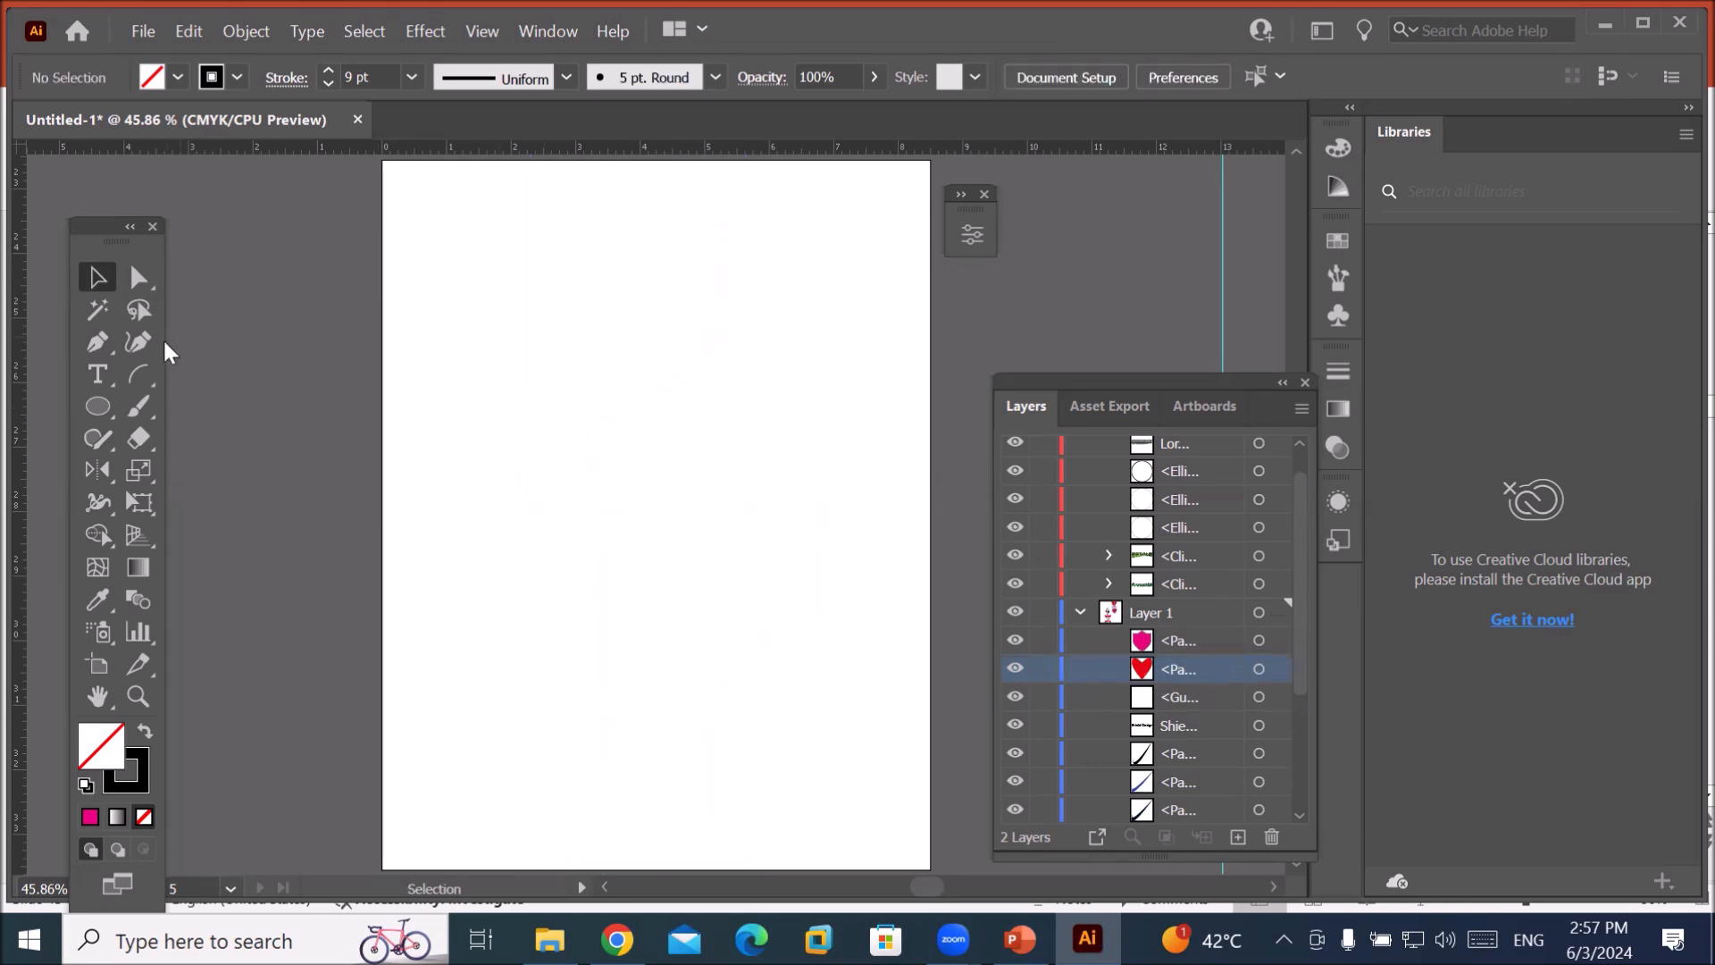
# Draw a wavy 13-point path with the Curvature tool, descending from the artboard's left edge to its lower right edge.
pyautogui.click(140, 343)
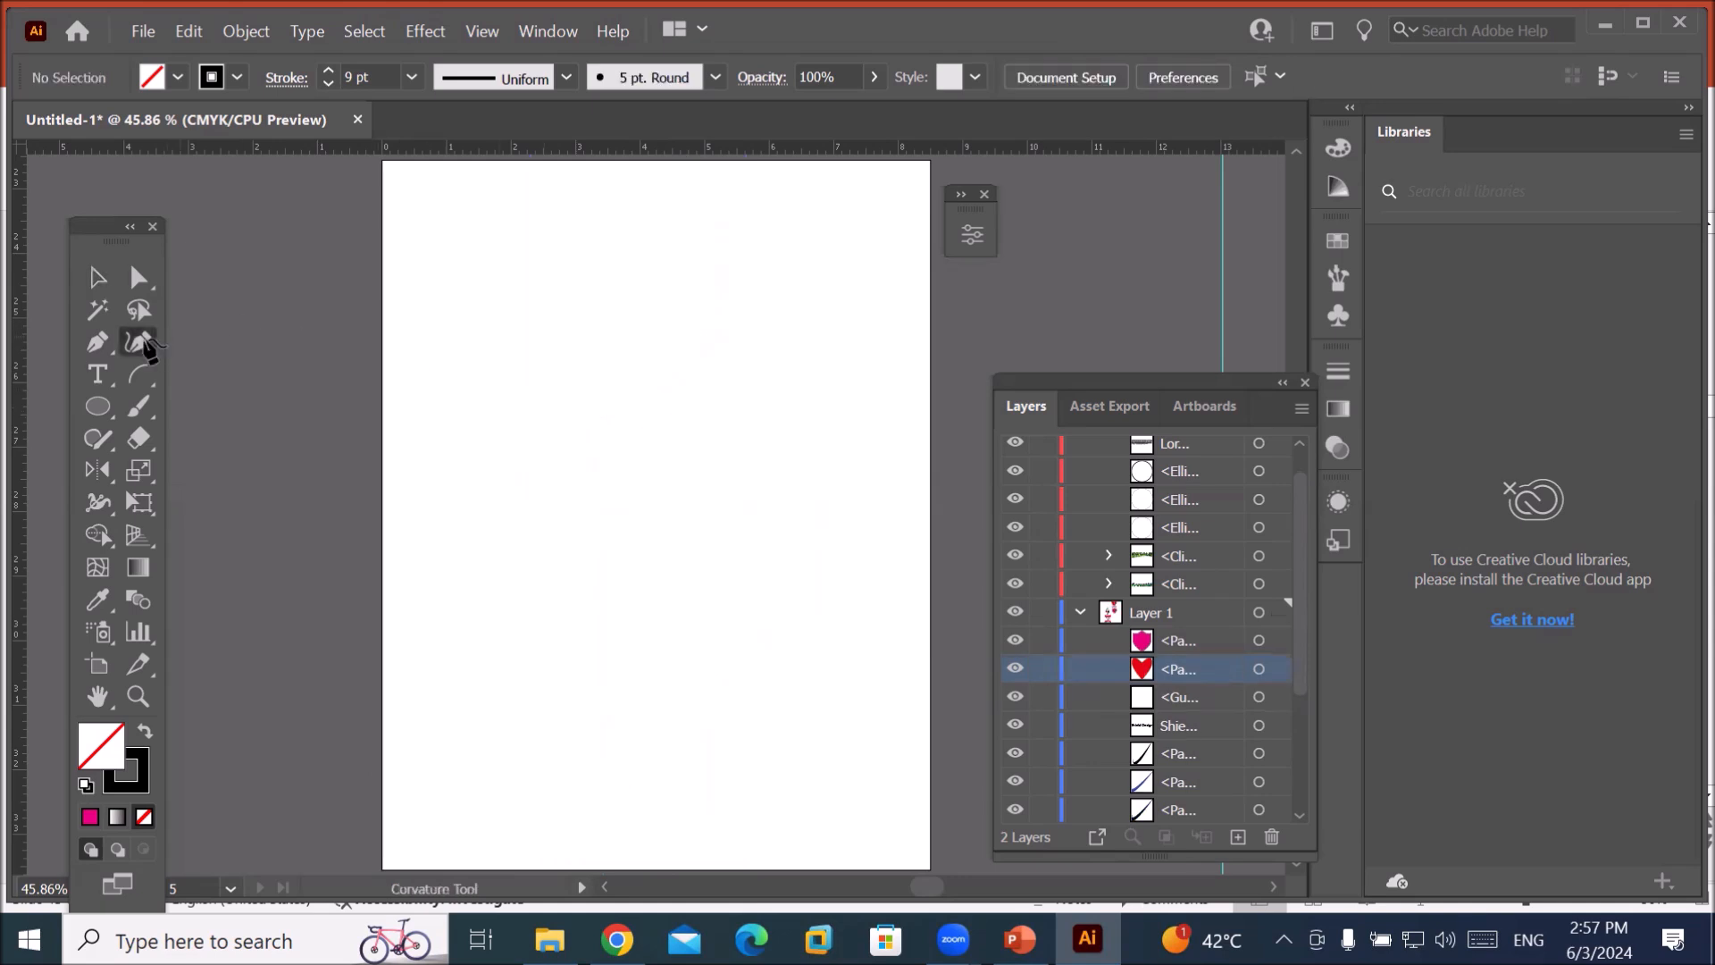
pyautogui.click(404, 516)
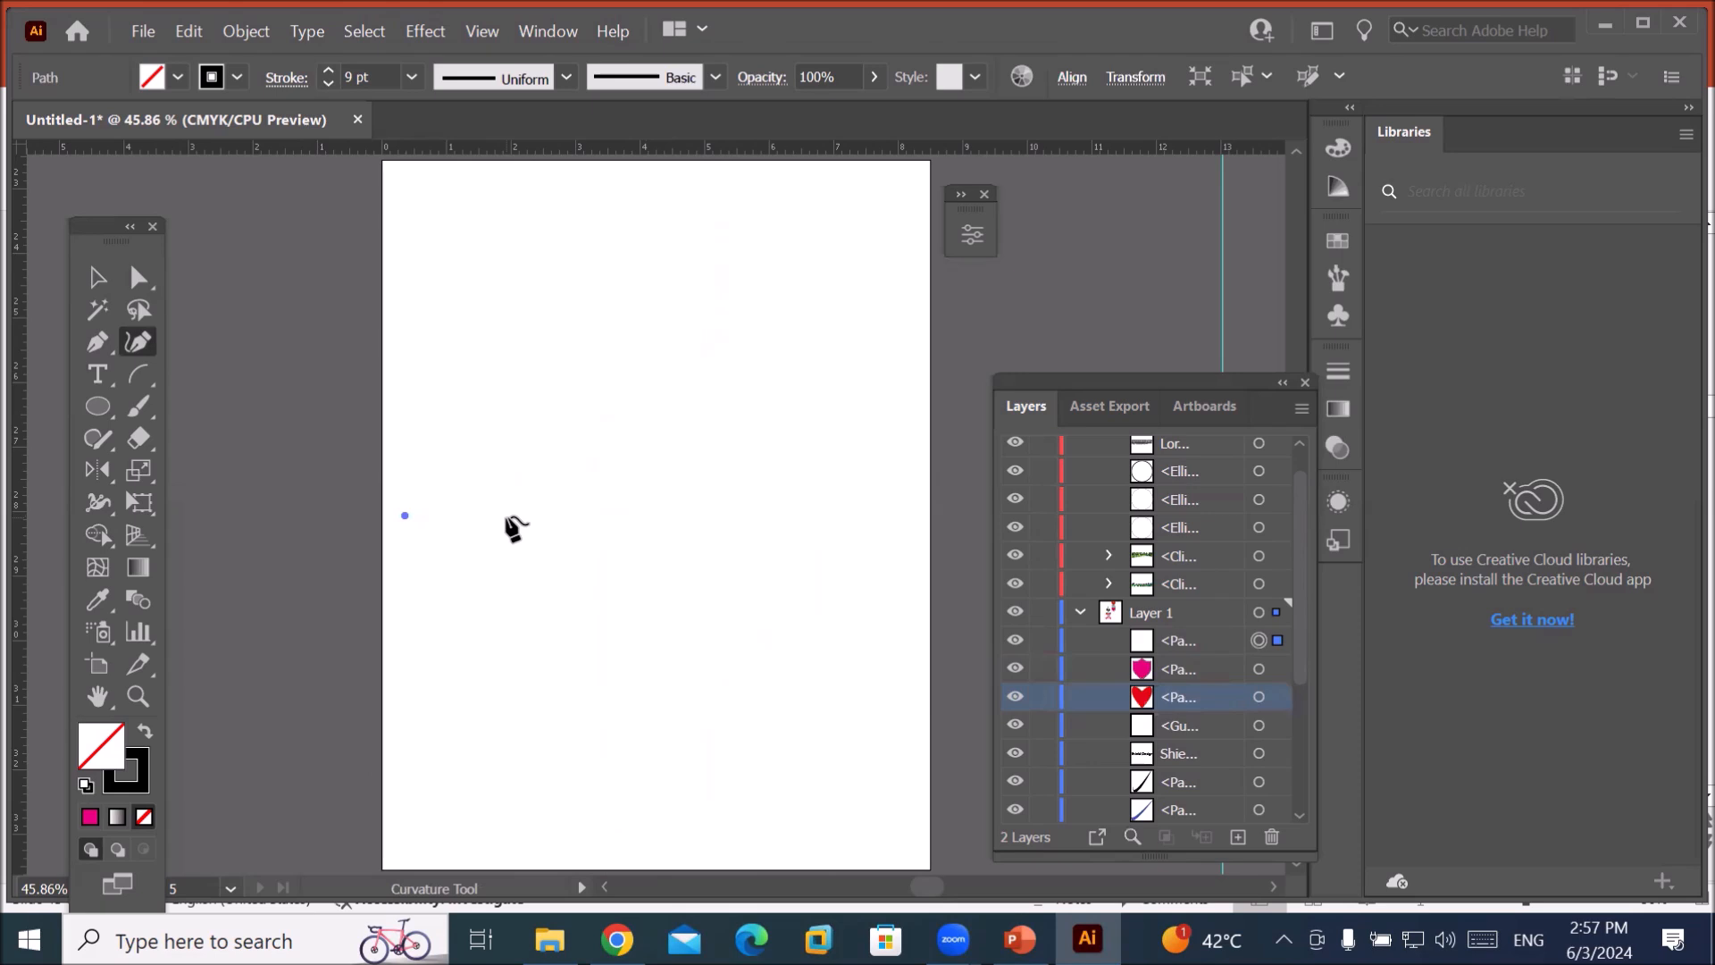
pyautogui.click(507, 516)
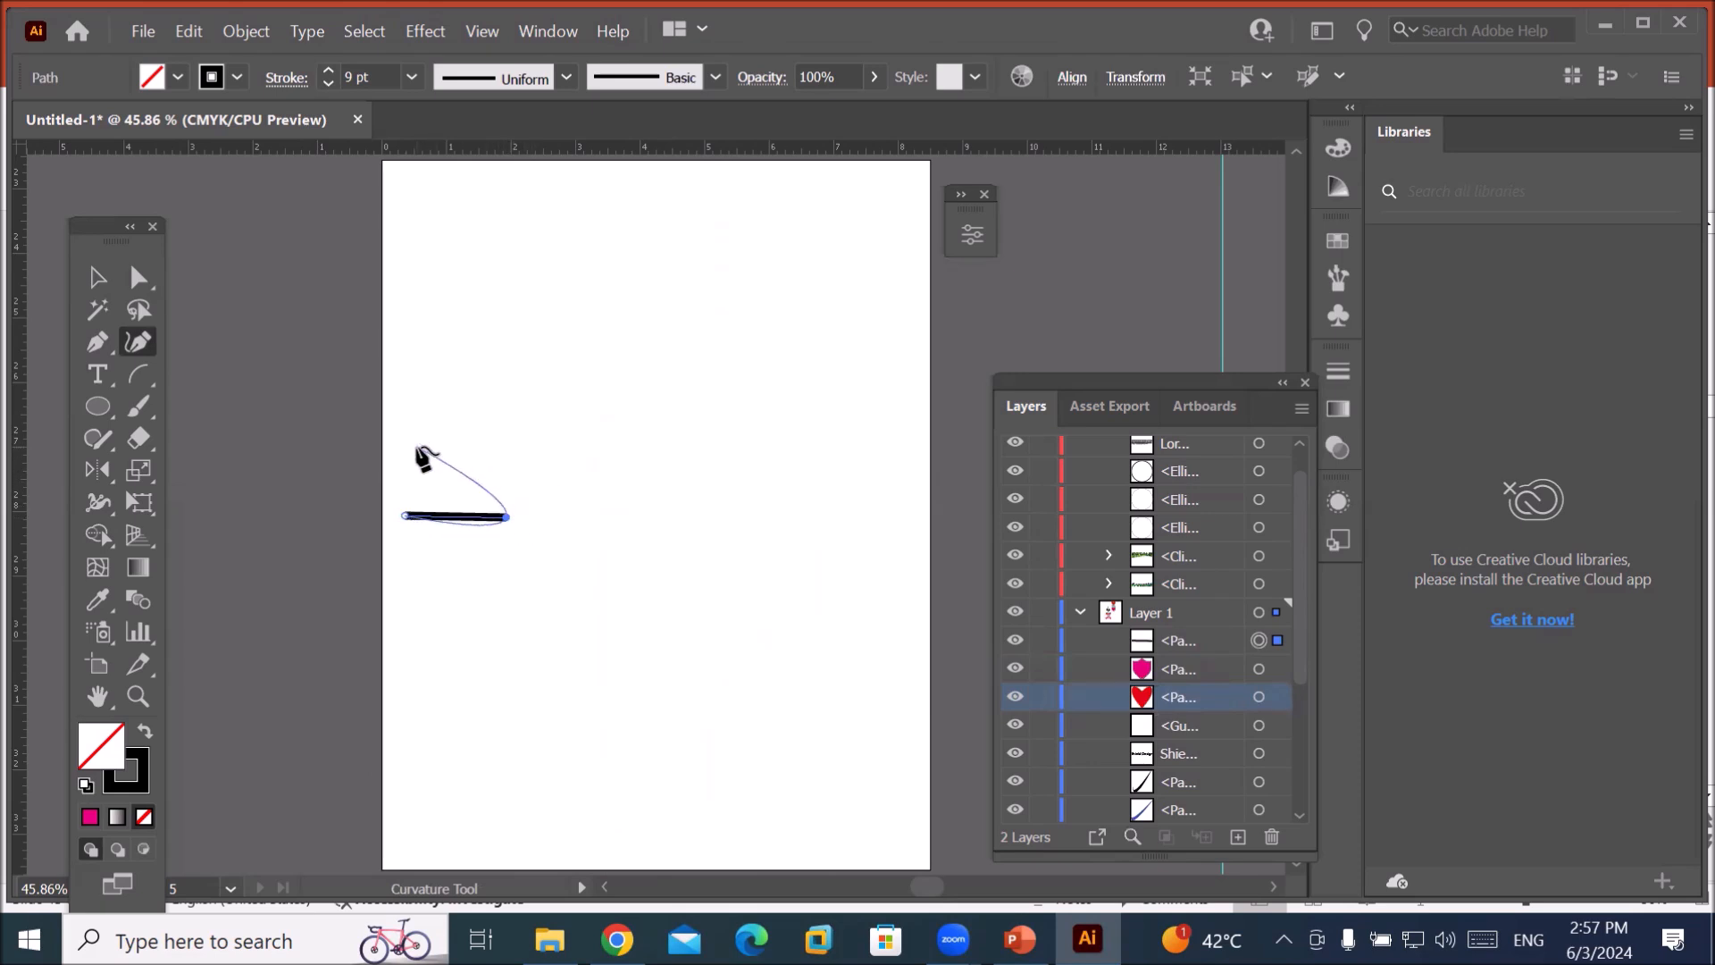
pyautogui.click(505, 471)
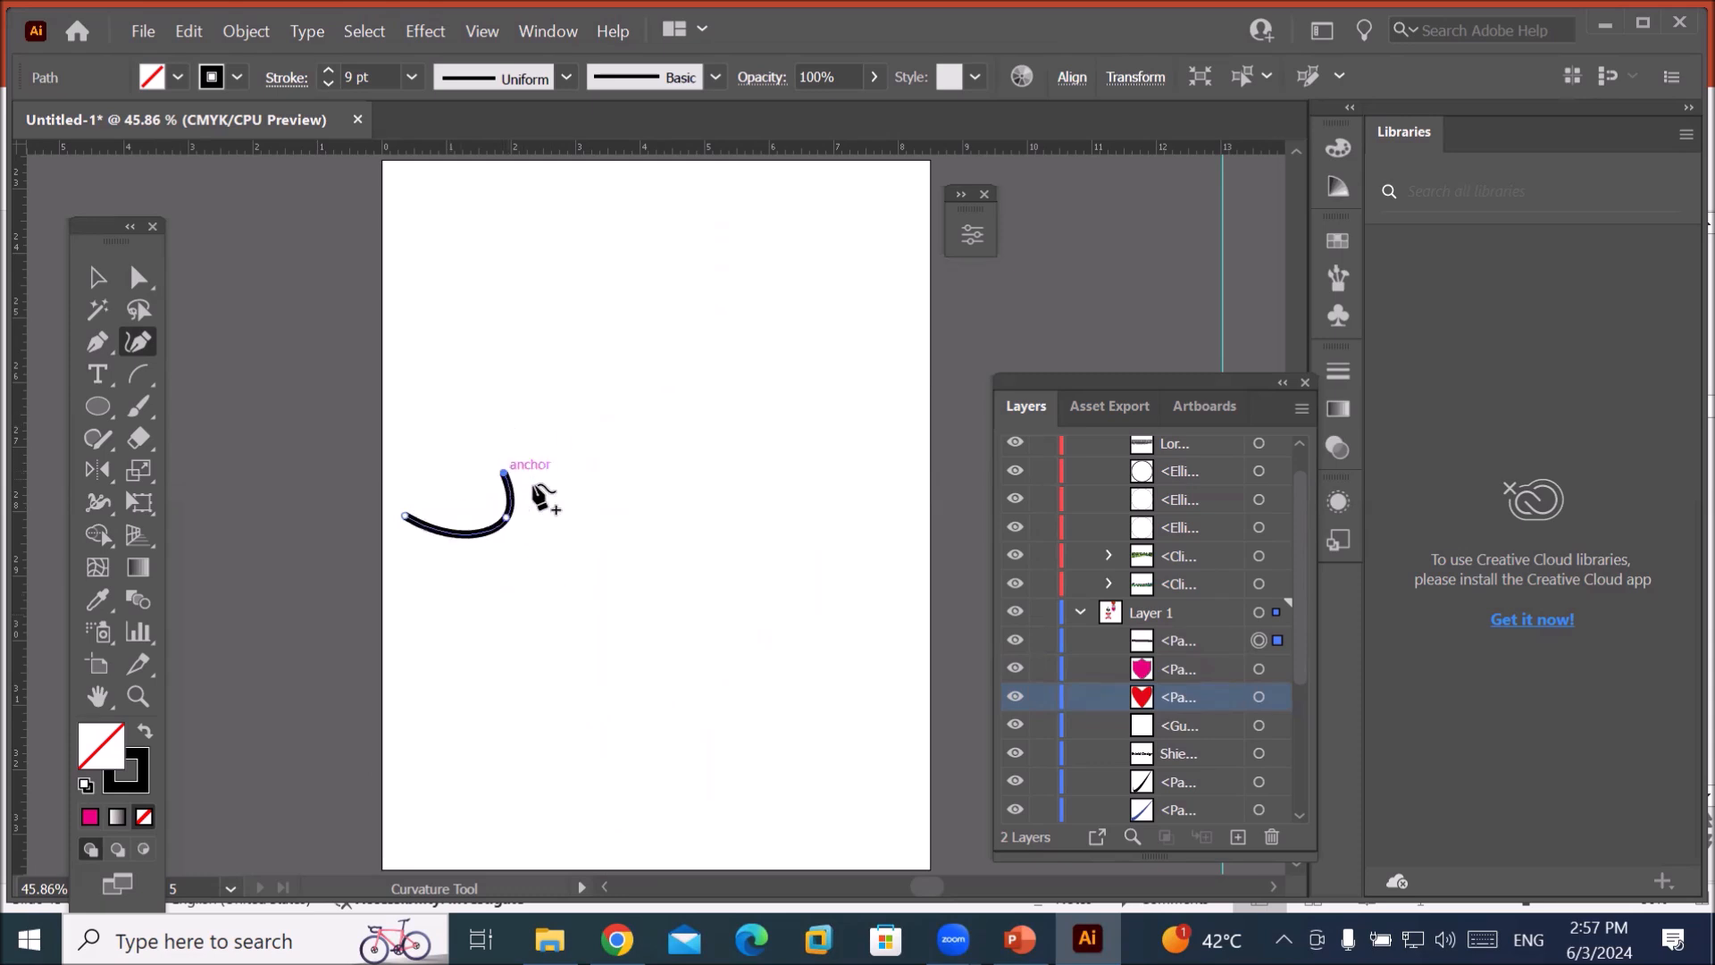
pyautogui.click(569, 539)
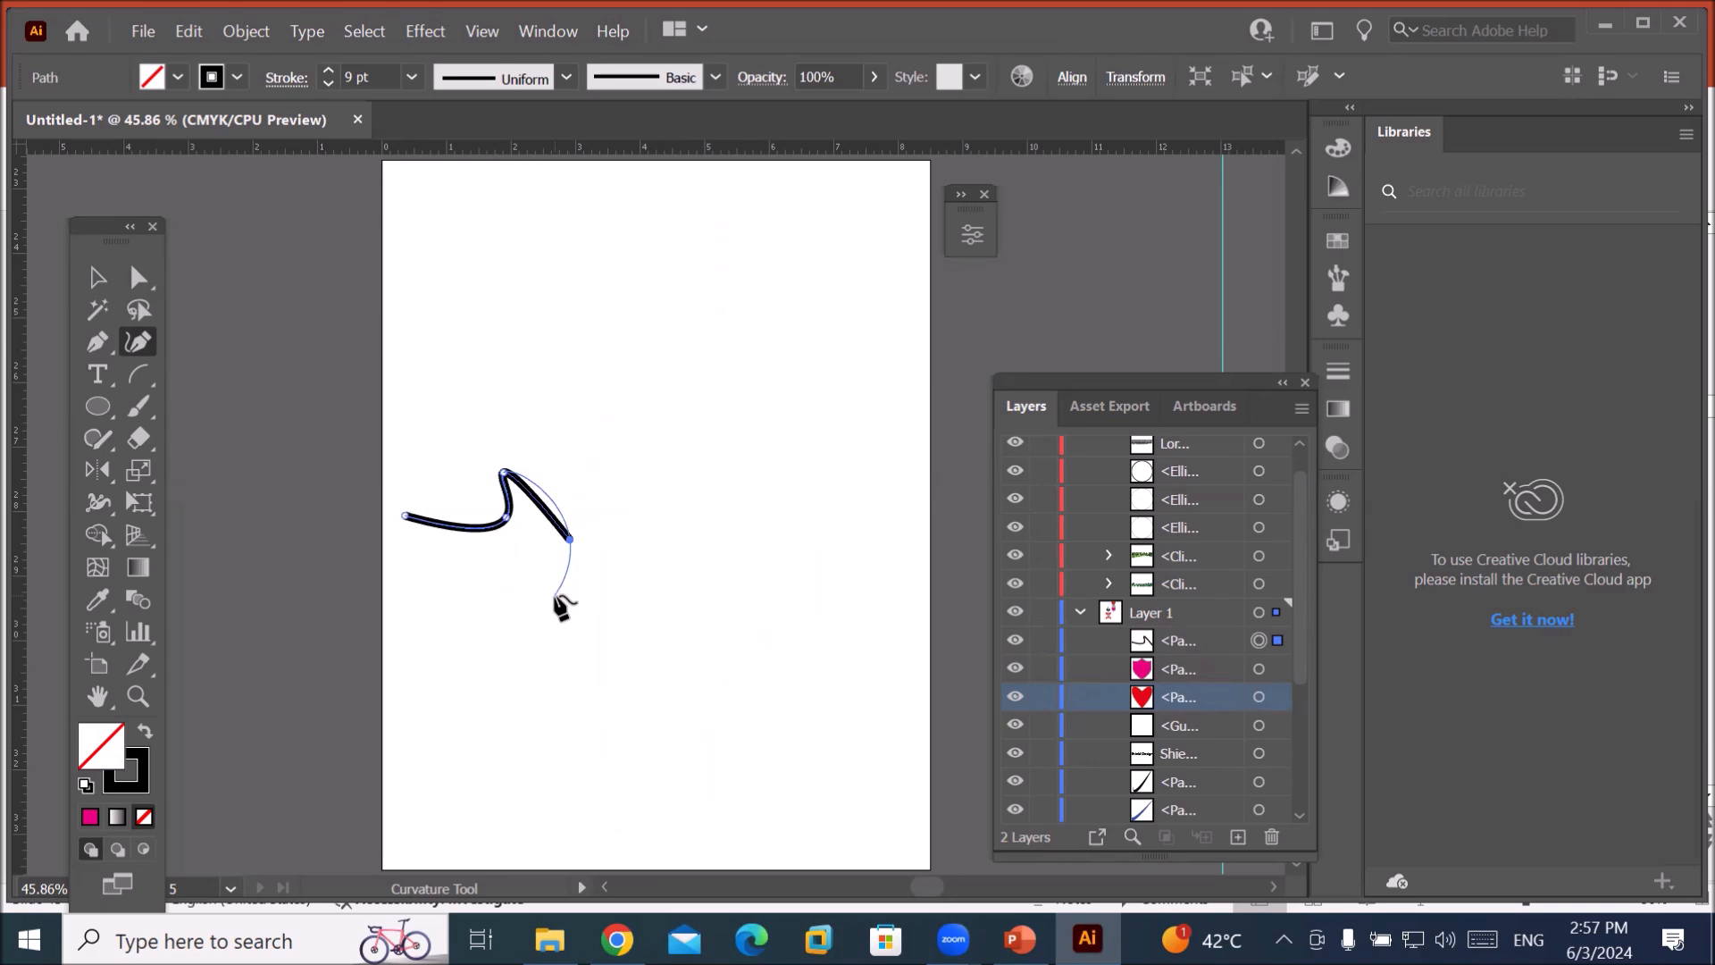
pyautogui.click(554, 594)
pyautogui.click(640, 638)
pyautogui.click(700, 609)
pyautogui.click(725, 653)
pyautogui.click(791, 660)
pyautogui.click(838, 726)
pyautogui.click(878, 717)
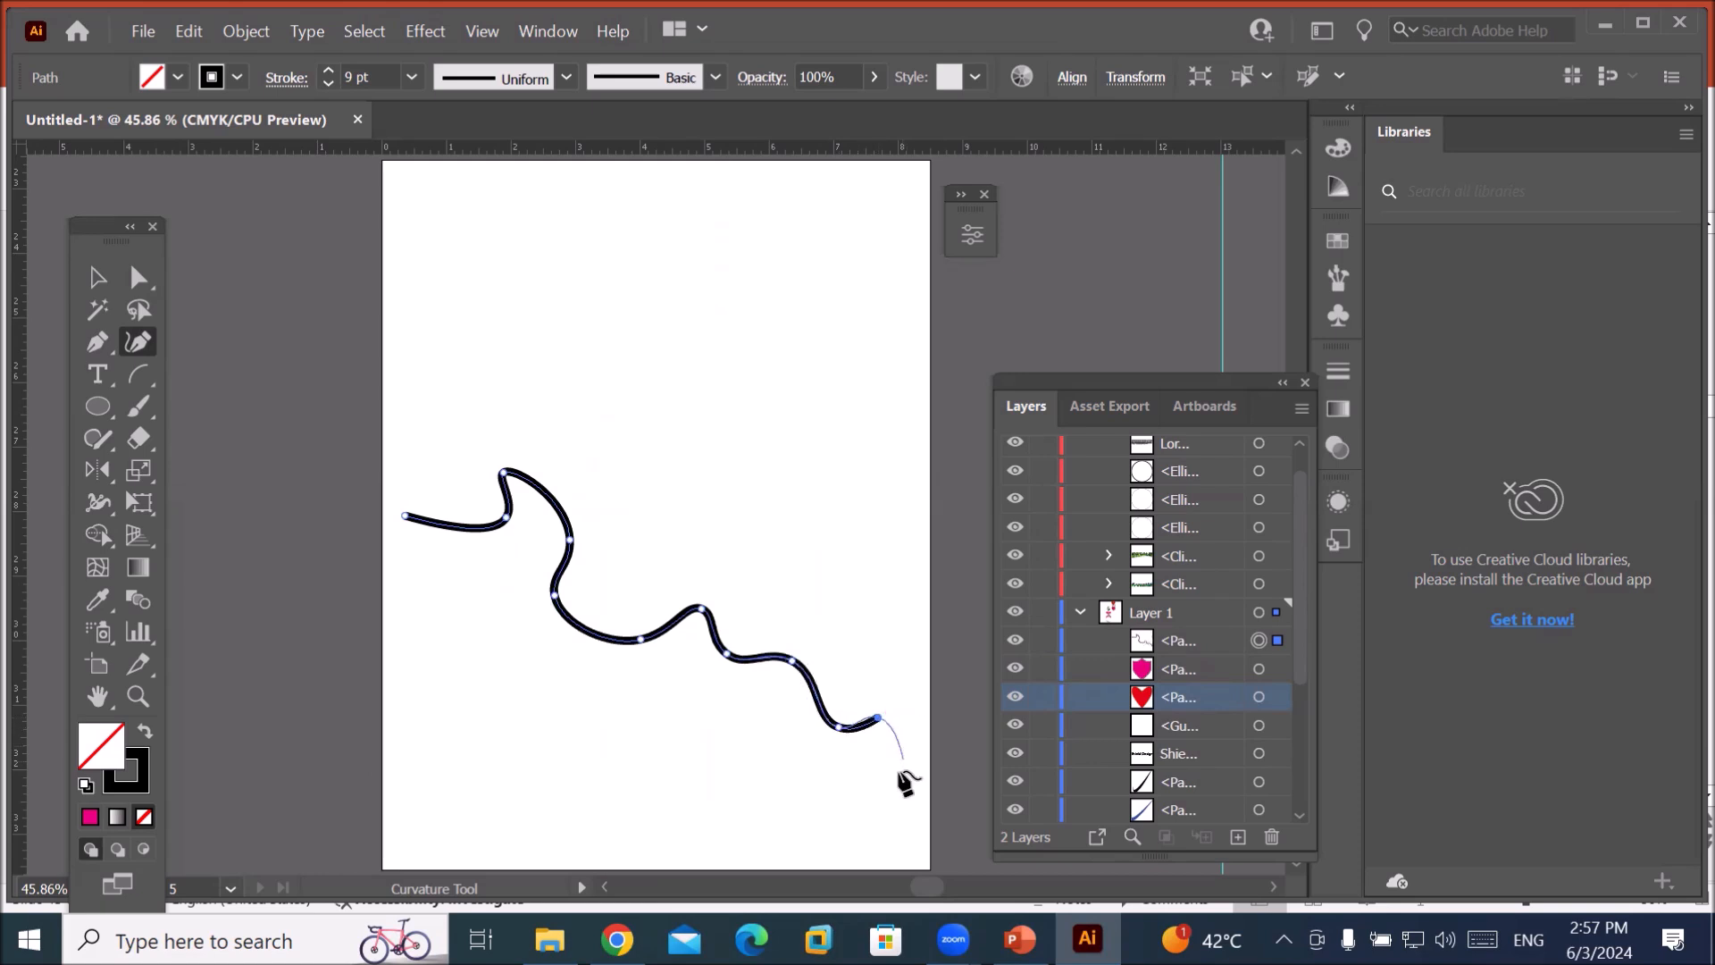
pyautogui.click(897, 781)
pyautogui.click(924, 783)
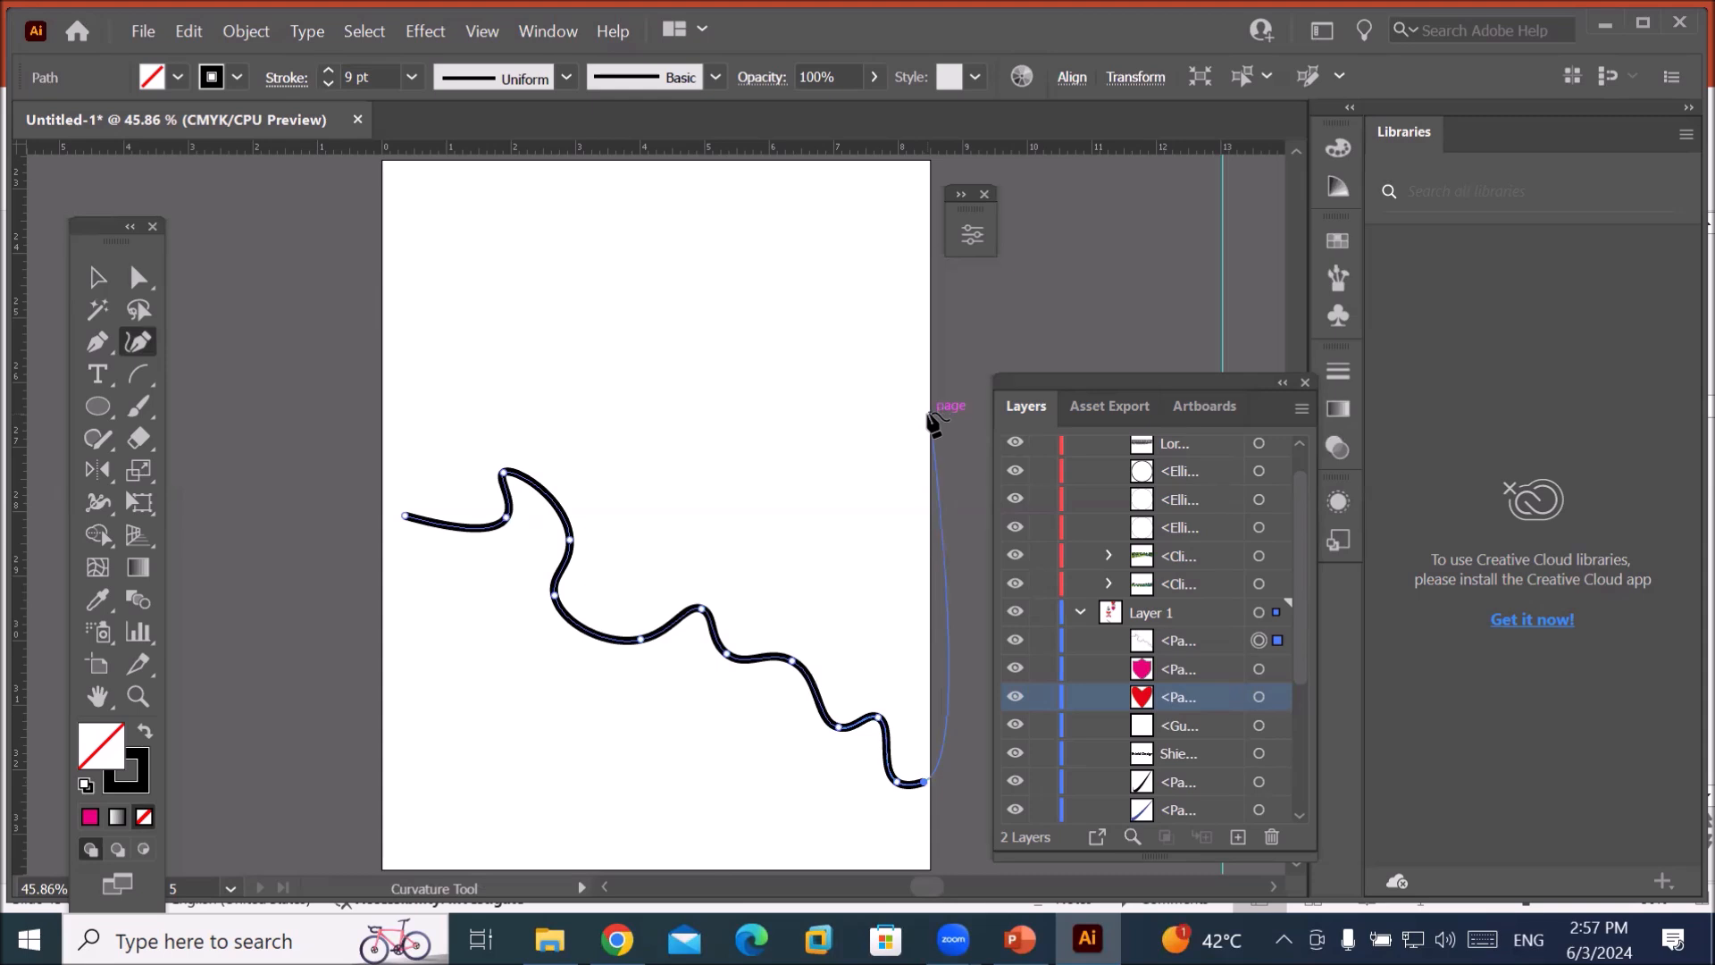
# Close the wavy path with a broad arc over the top, through two more points back to its starting point.
pyautogui.click(854, 398)
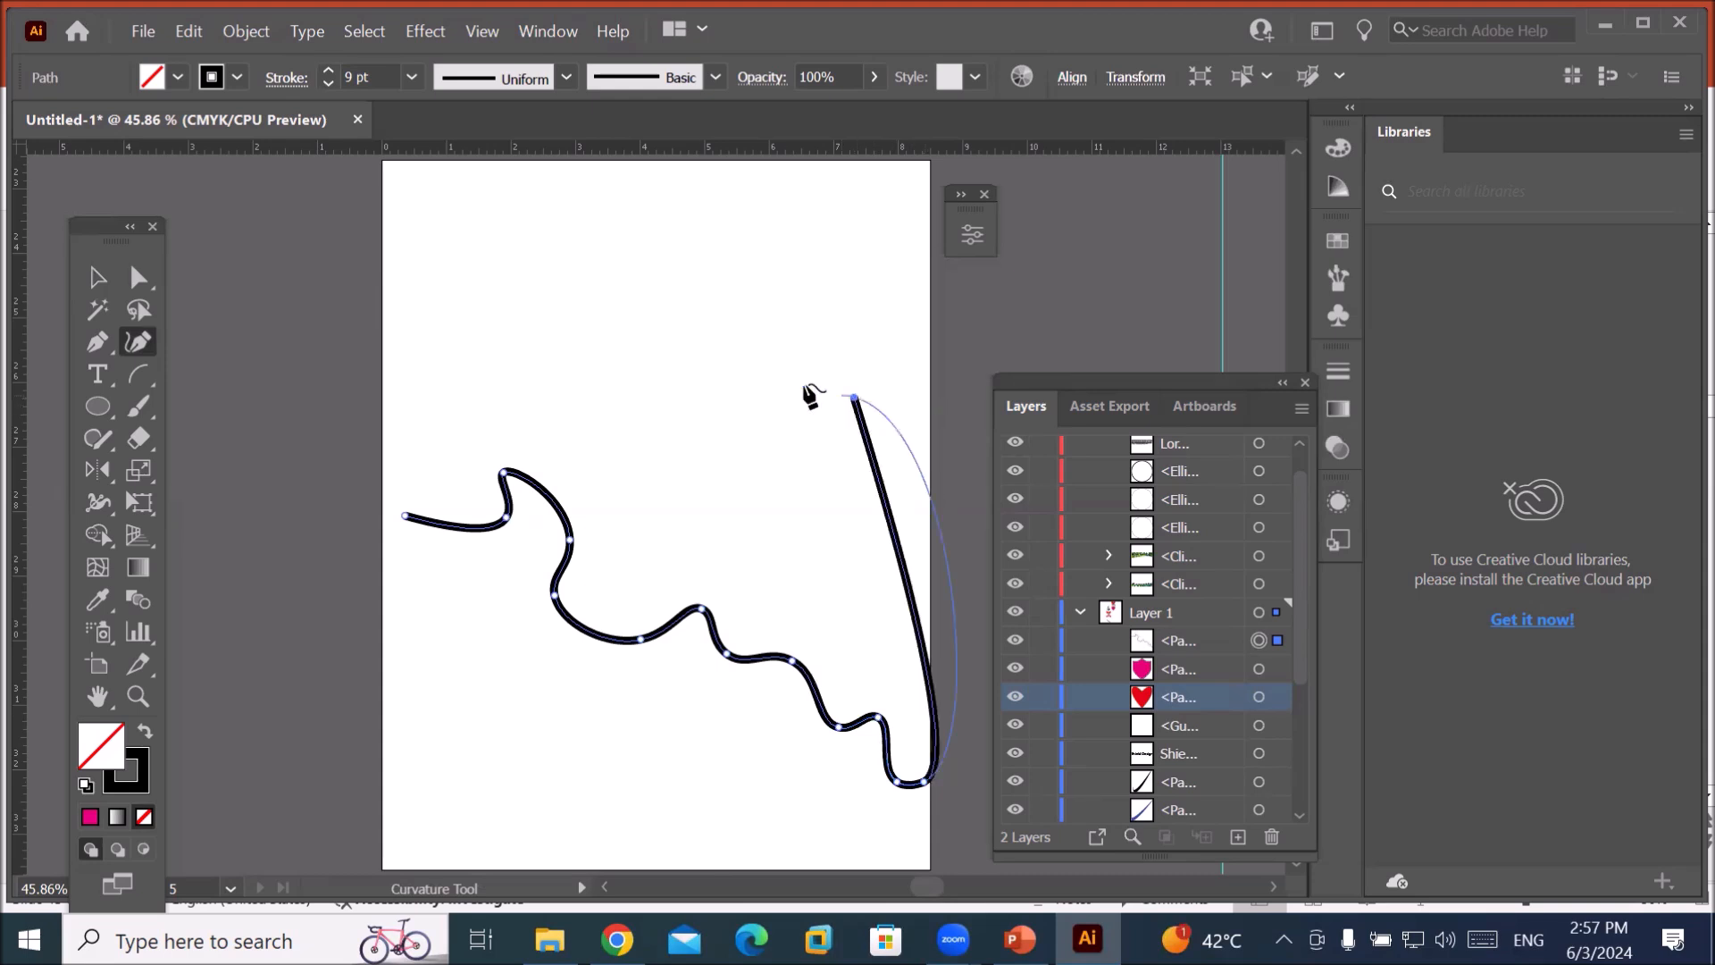
pyautogui.click(601, 364)
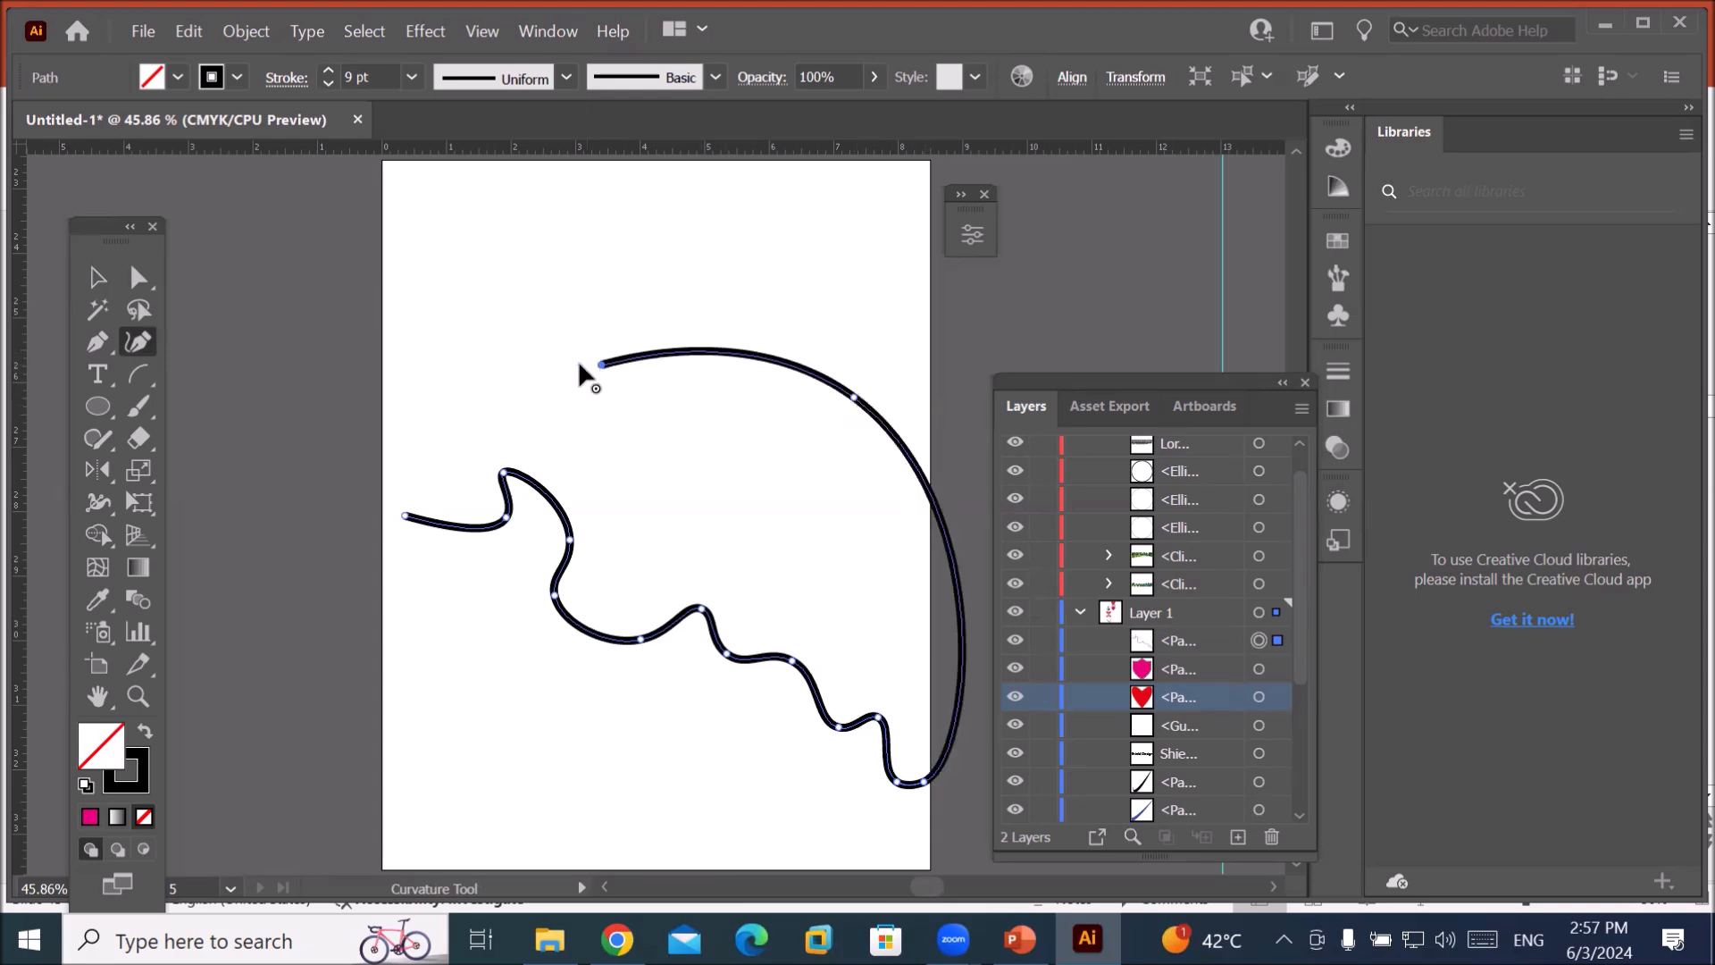
pyautogui.click(407, 517)
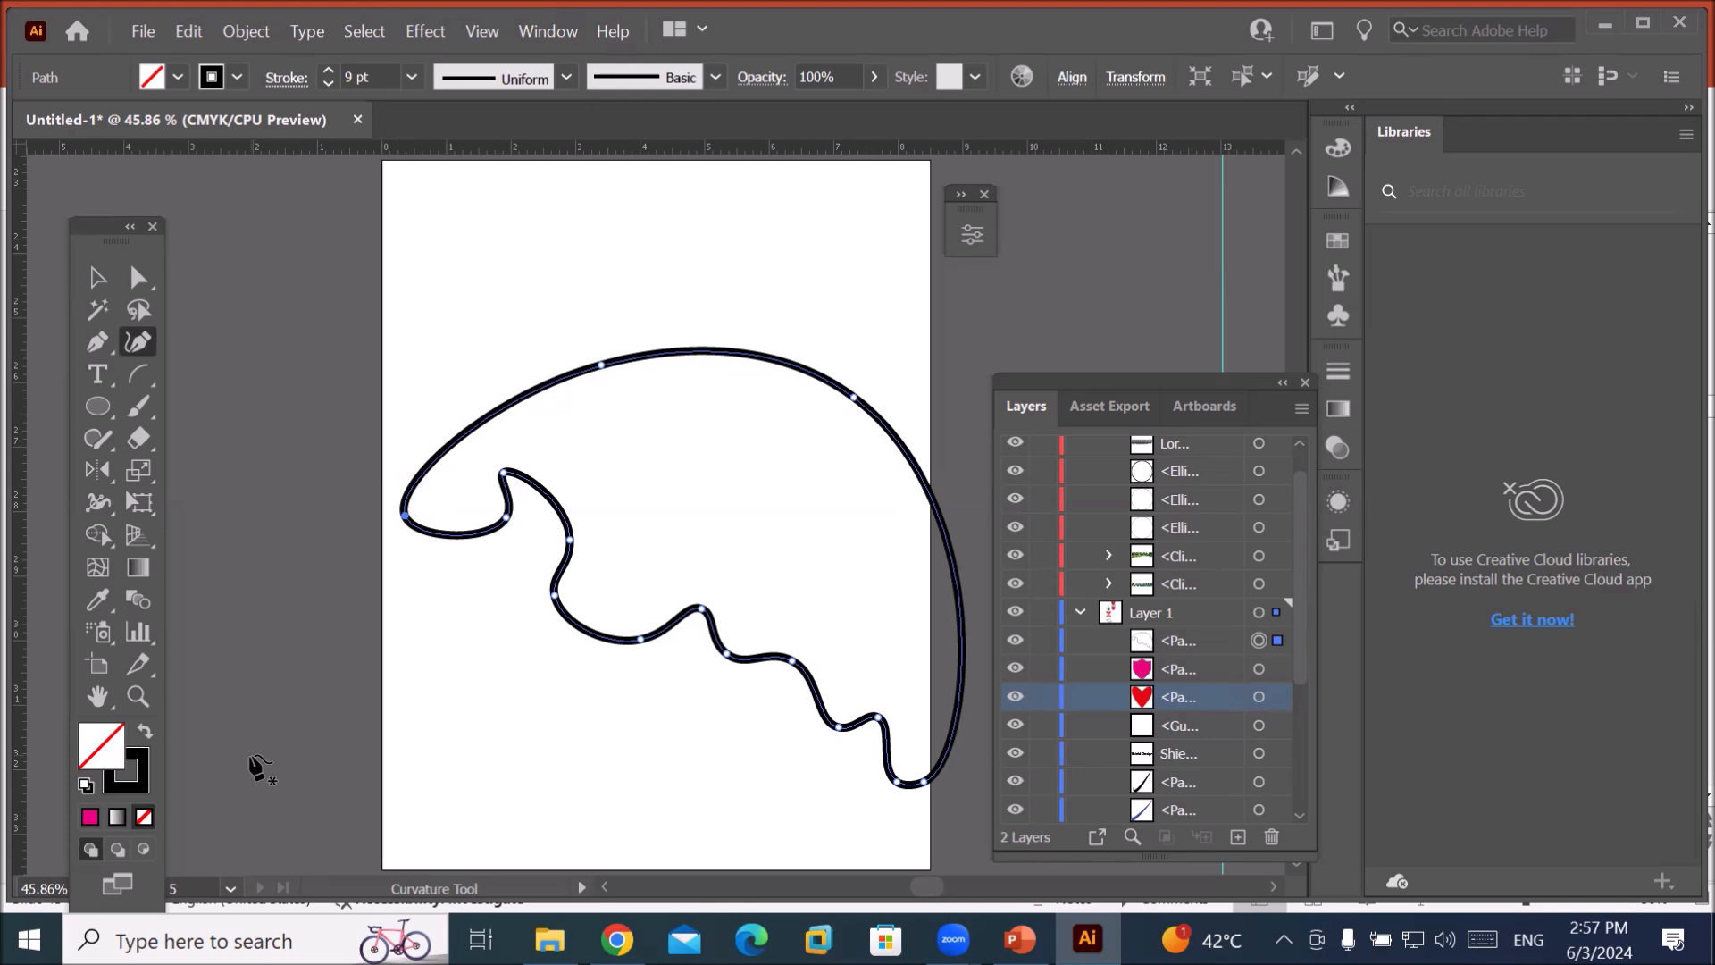
# Fill the closed wavy shape with CMYK Red and give its 10 pt stroke the Width Profile 1.
pyautogui.click(177, 77)
pyautogui.click(90, 123)
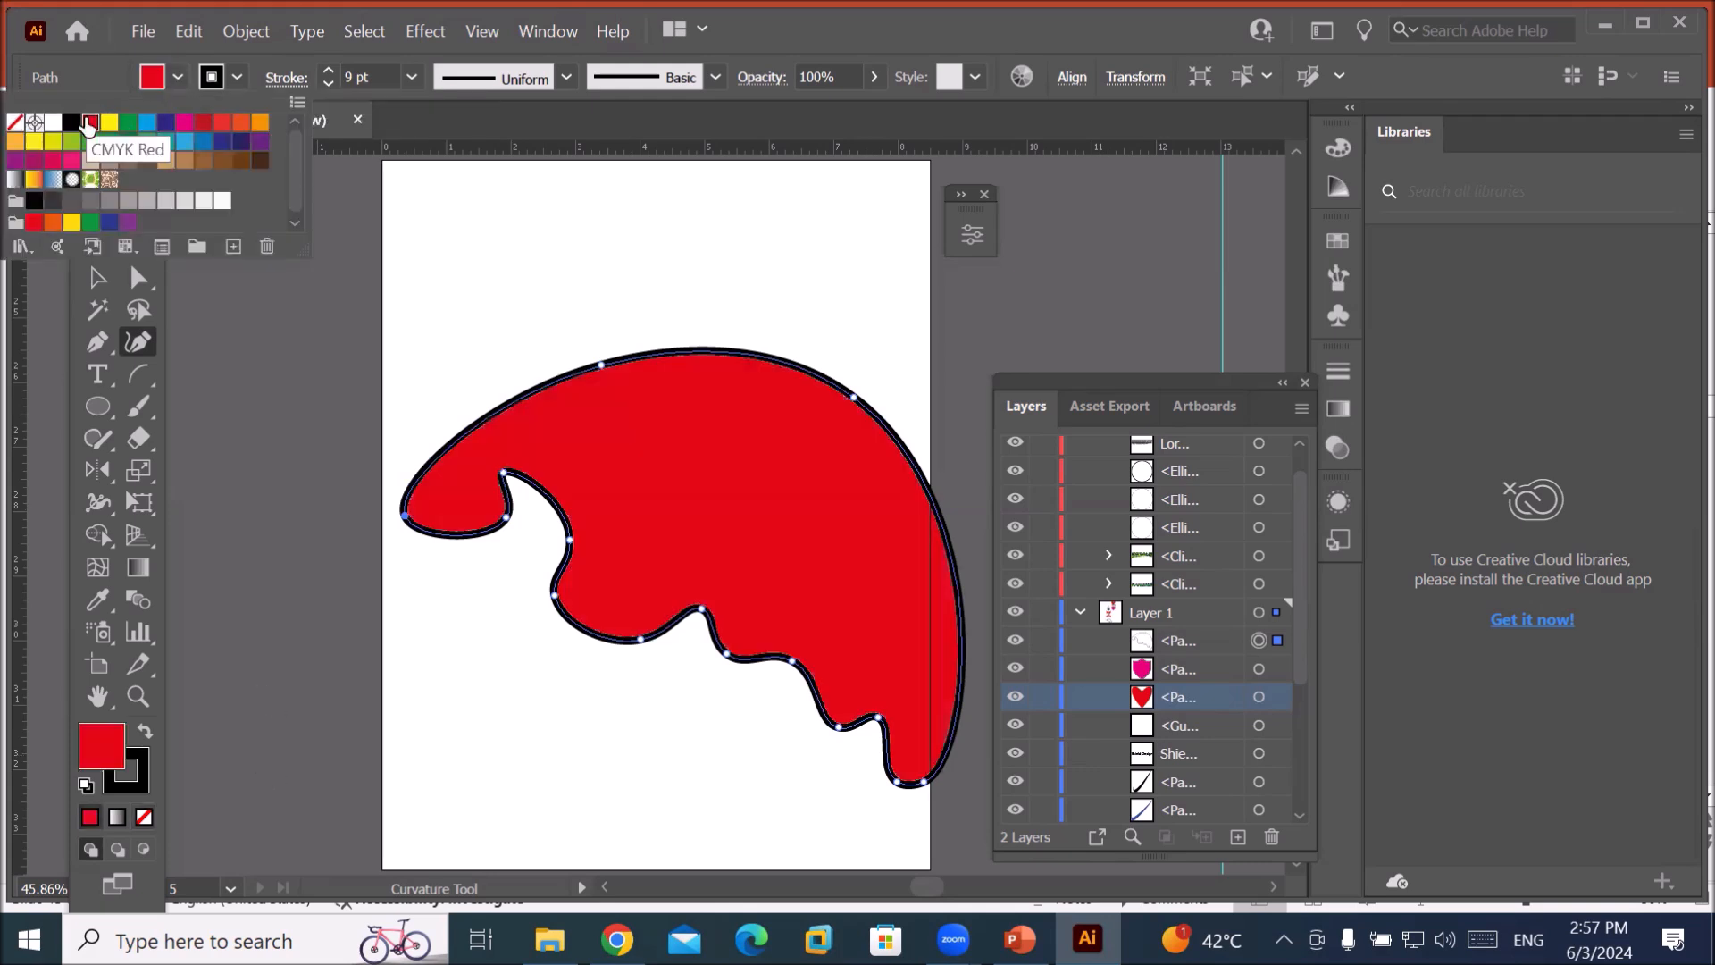
pyautogui.click(329, 67)
pyautogui.click(567, 77)
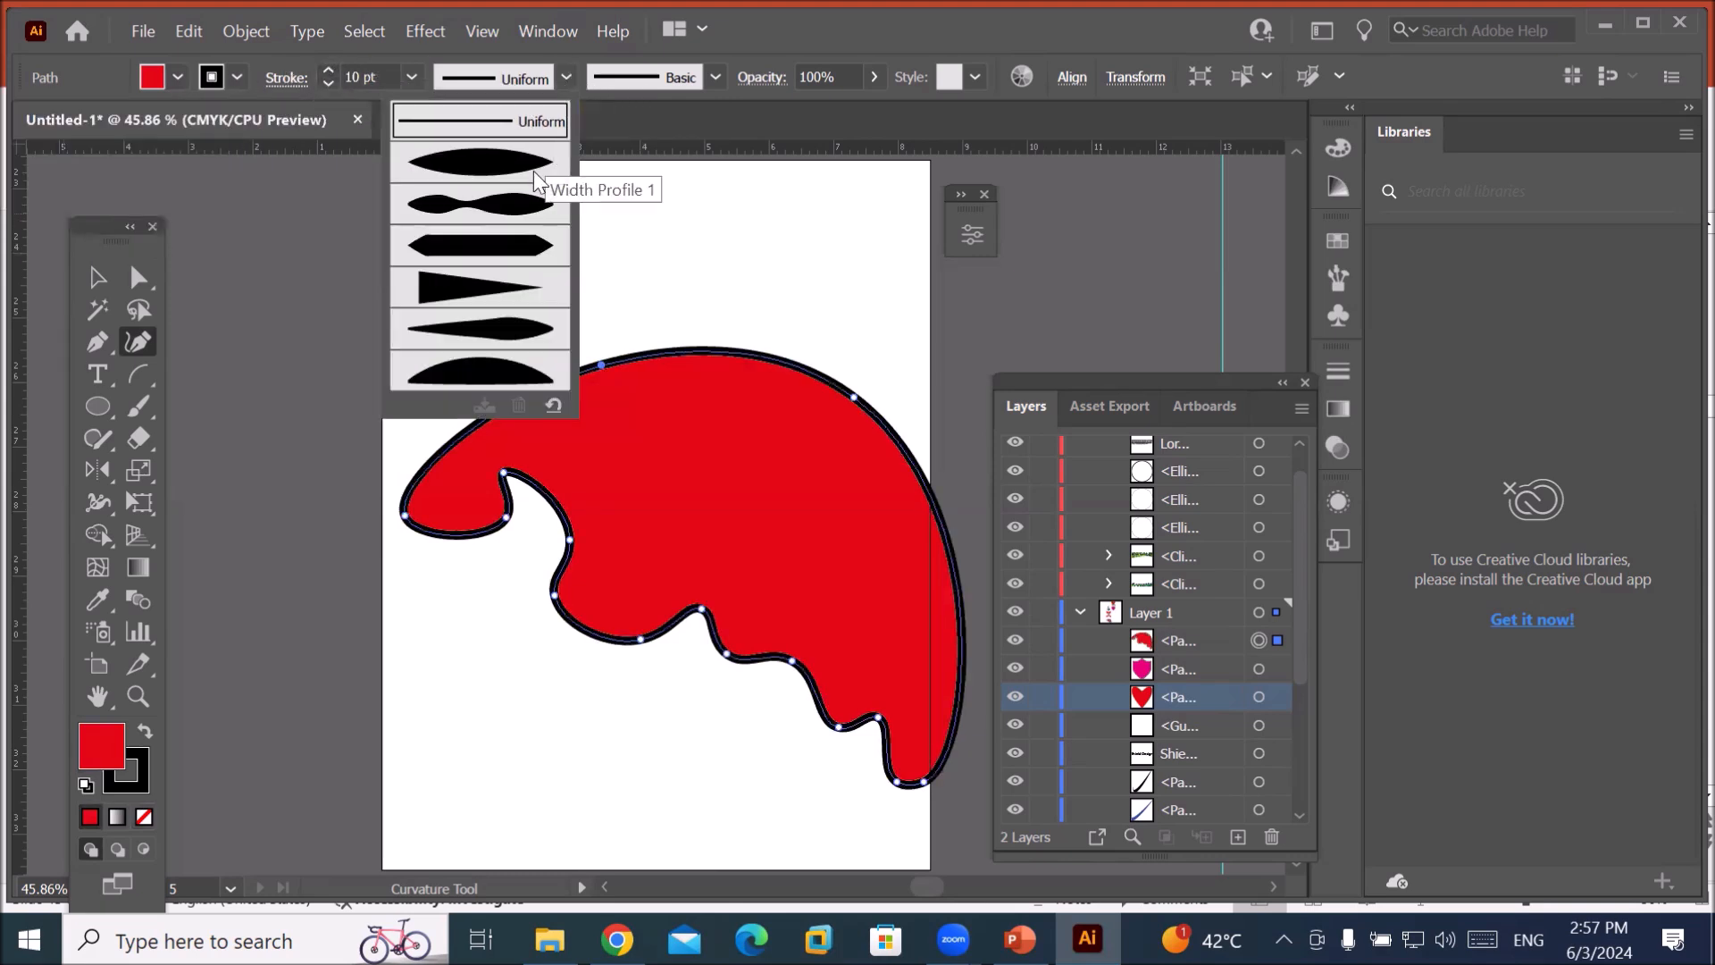
pyautogui.click(521, 165)
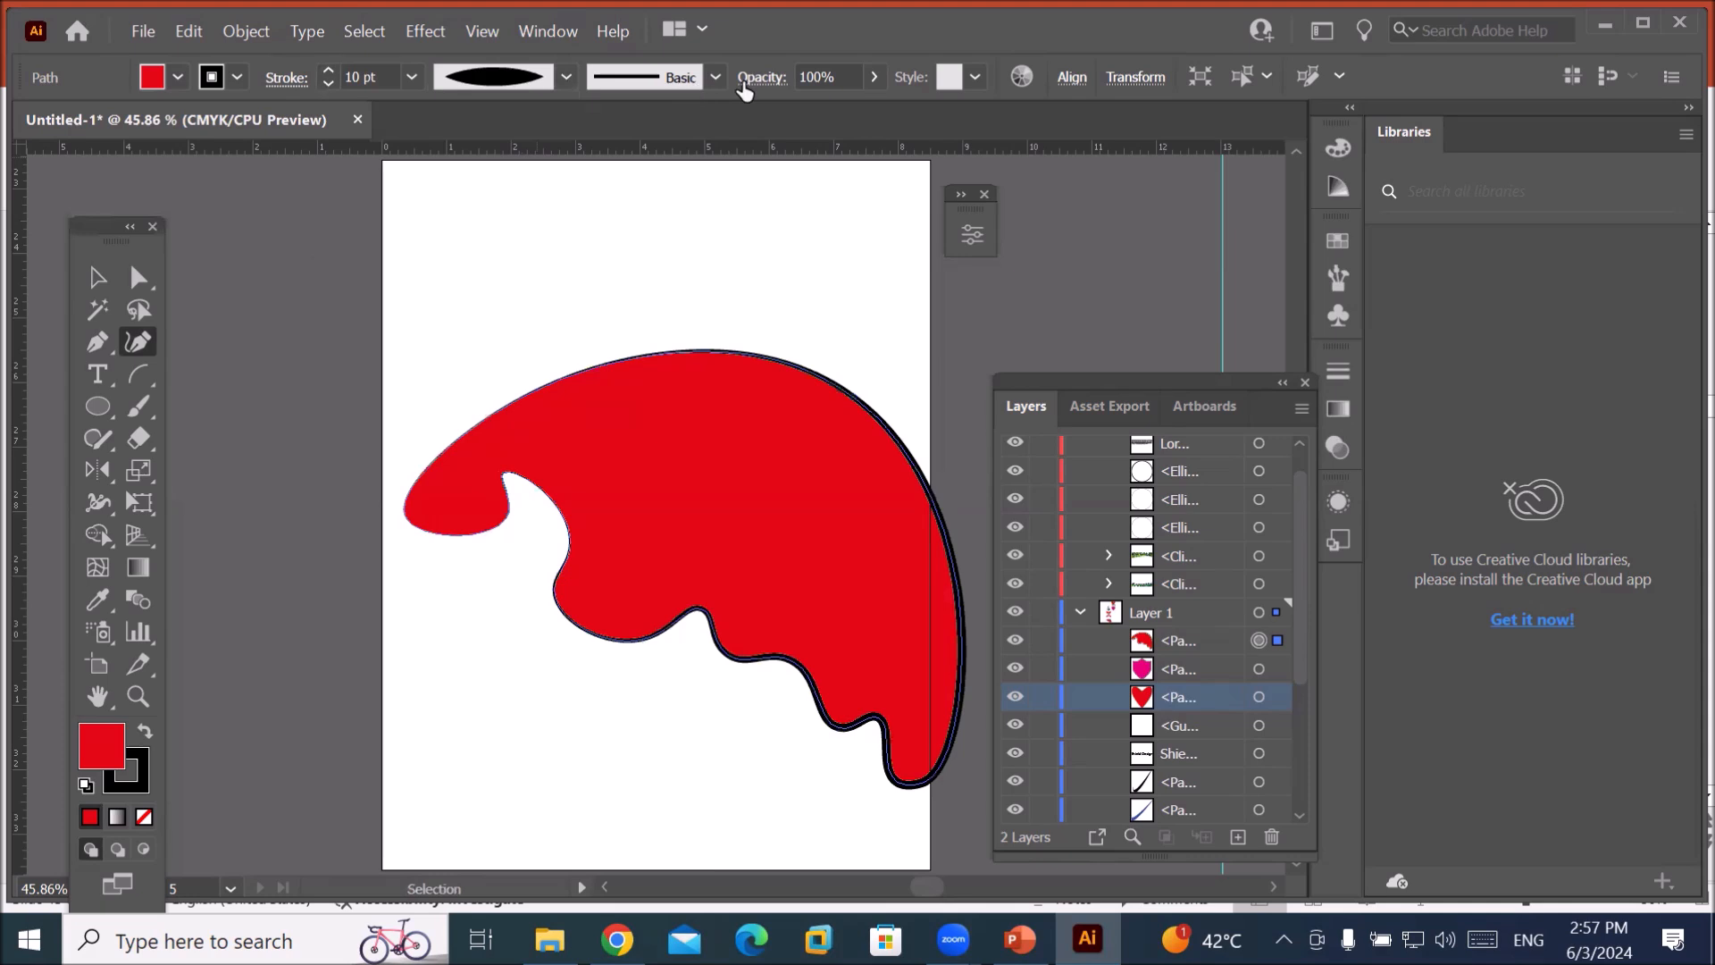
# Raise the red shape's stroke weight to 21 pt and delete the shape from the artboard.
pyautogui.click(329, 71)
pyautogui.click(328, 72)
pyautogui.click(328, 71)
pyautogui.click(329, 71)
pyautogui.click(329, 70)
pyautogui.click(329, 70)
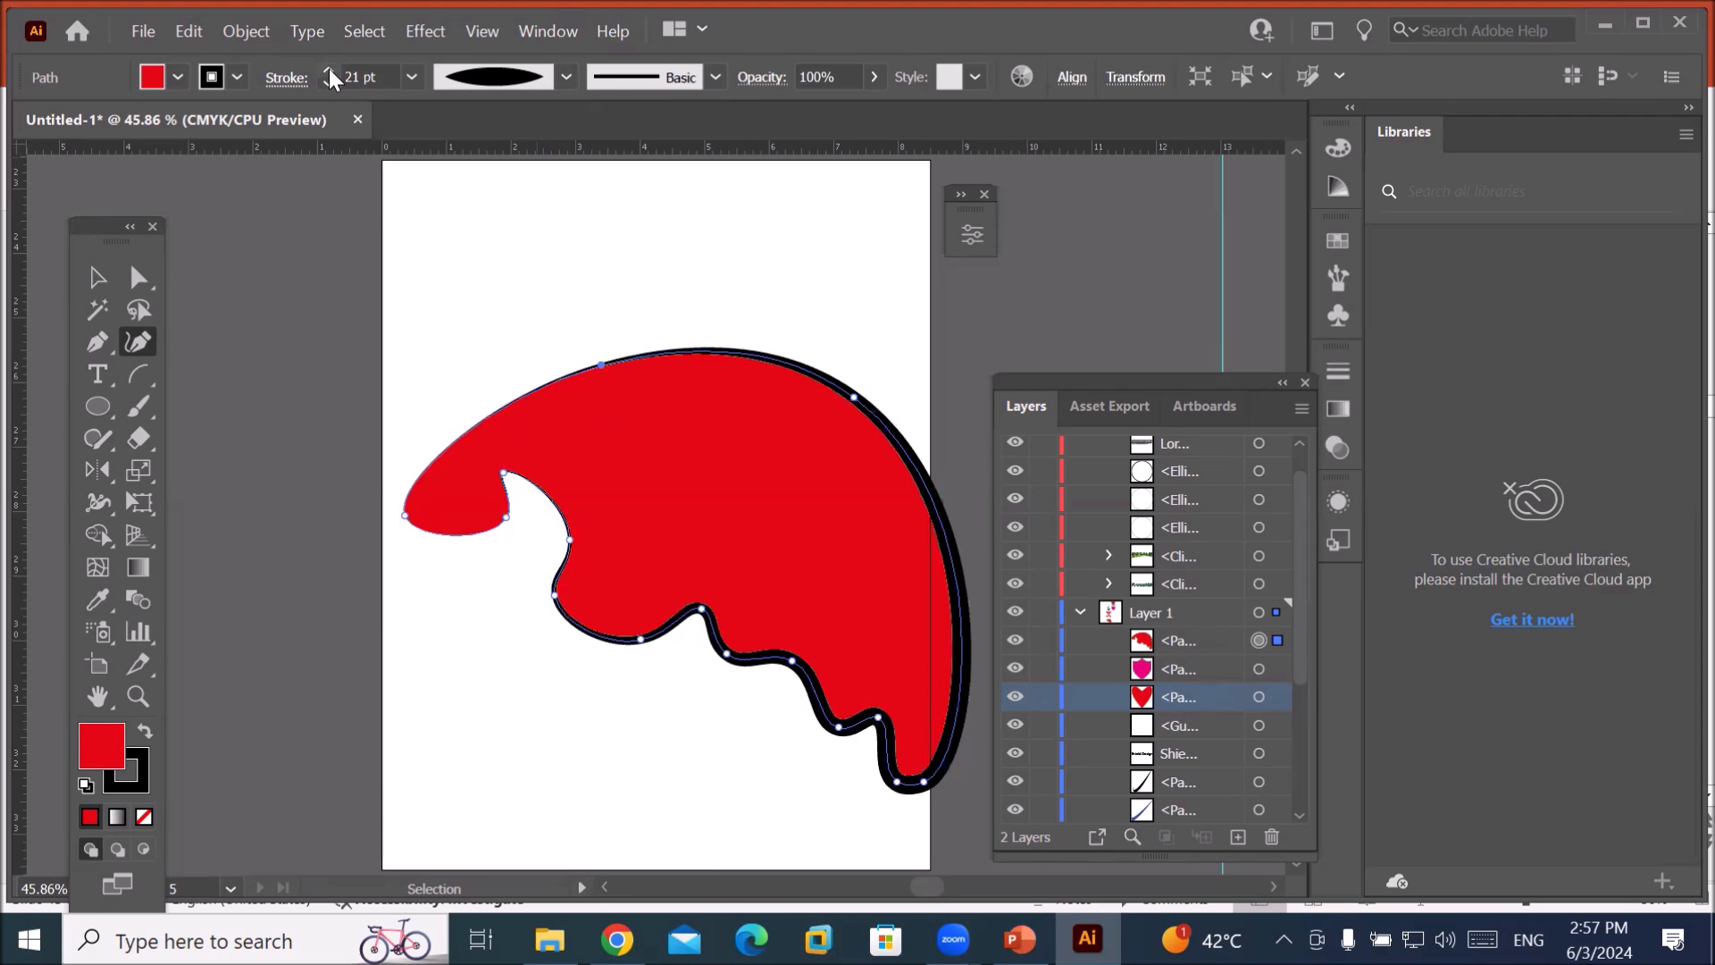
pyautogui.click(96, 277)
pyautogui.press('Delete')
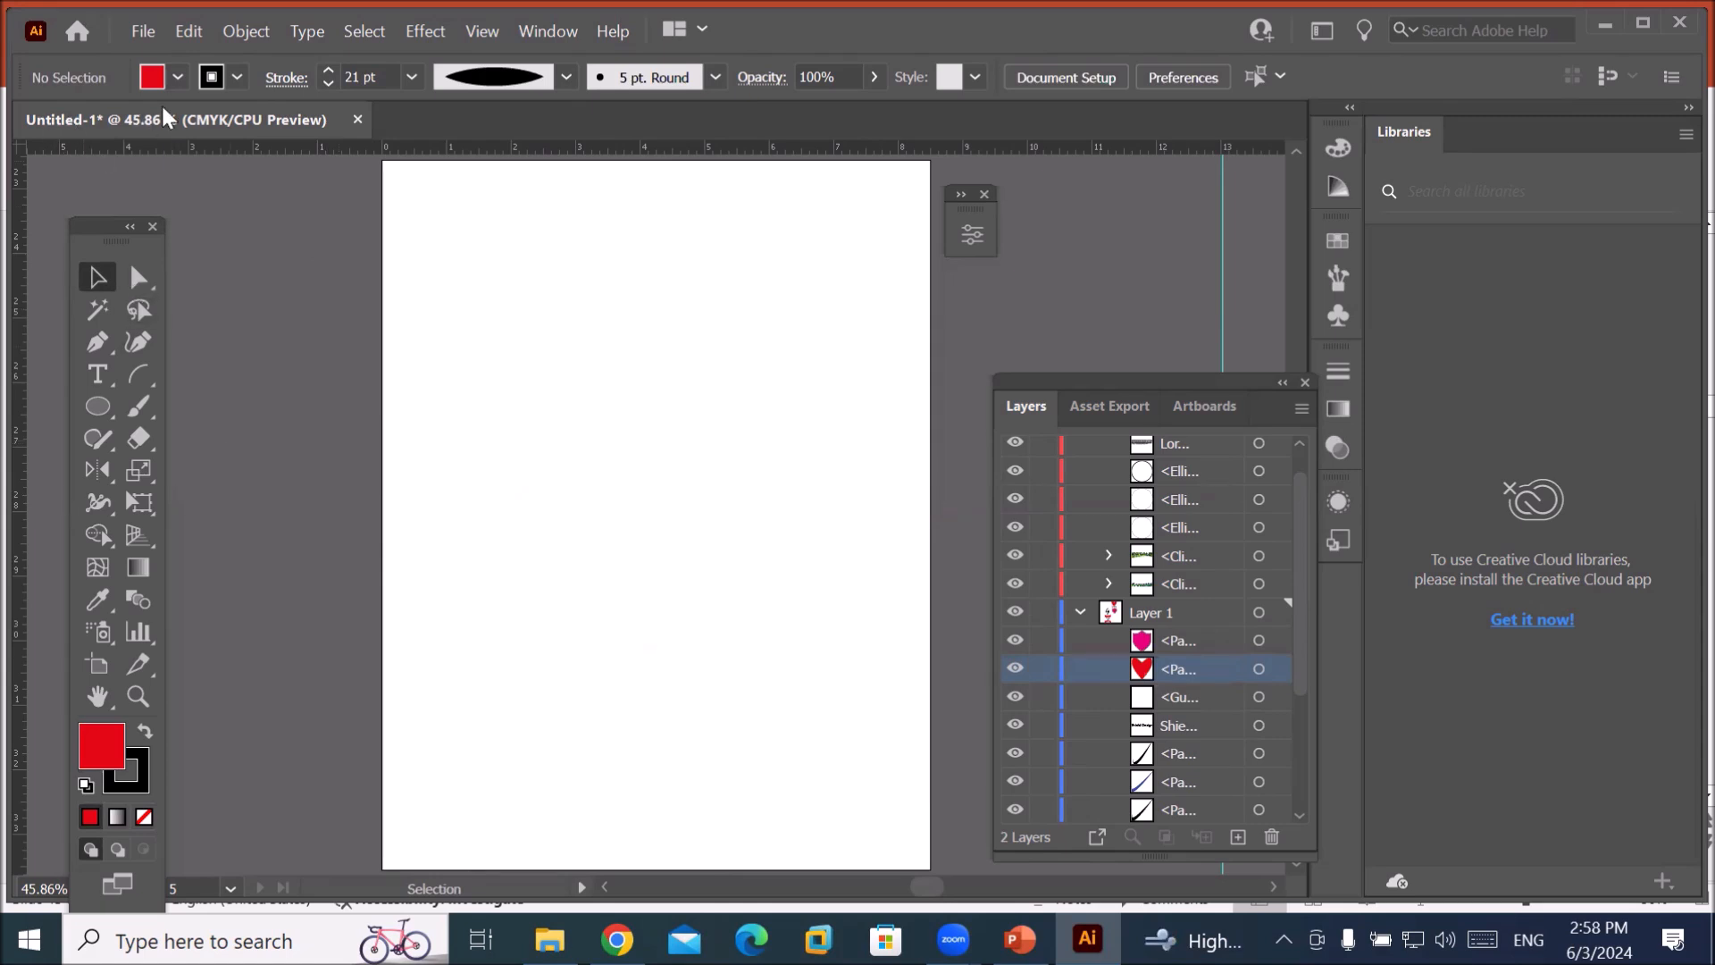
# Set the default fill to None and the stroke weight to 4 pt with nothing selected.
pyautogui.click(179, 75)
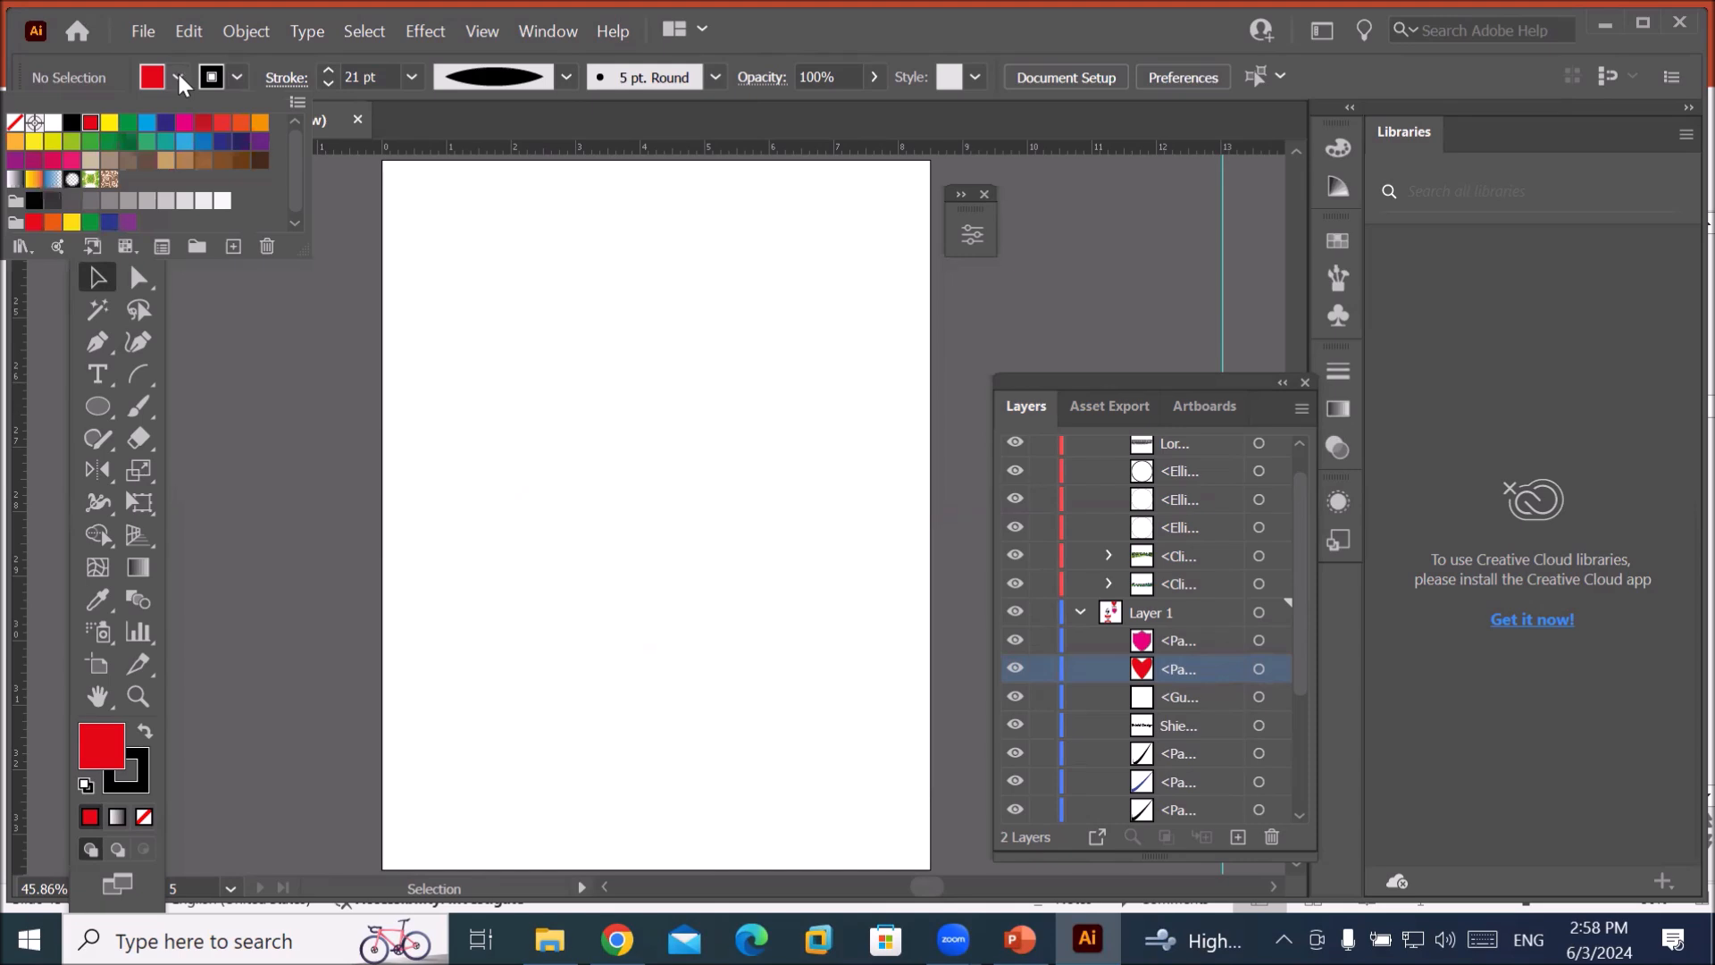
pyautogui.click(15, 125)
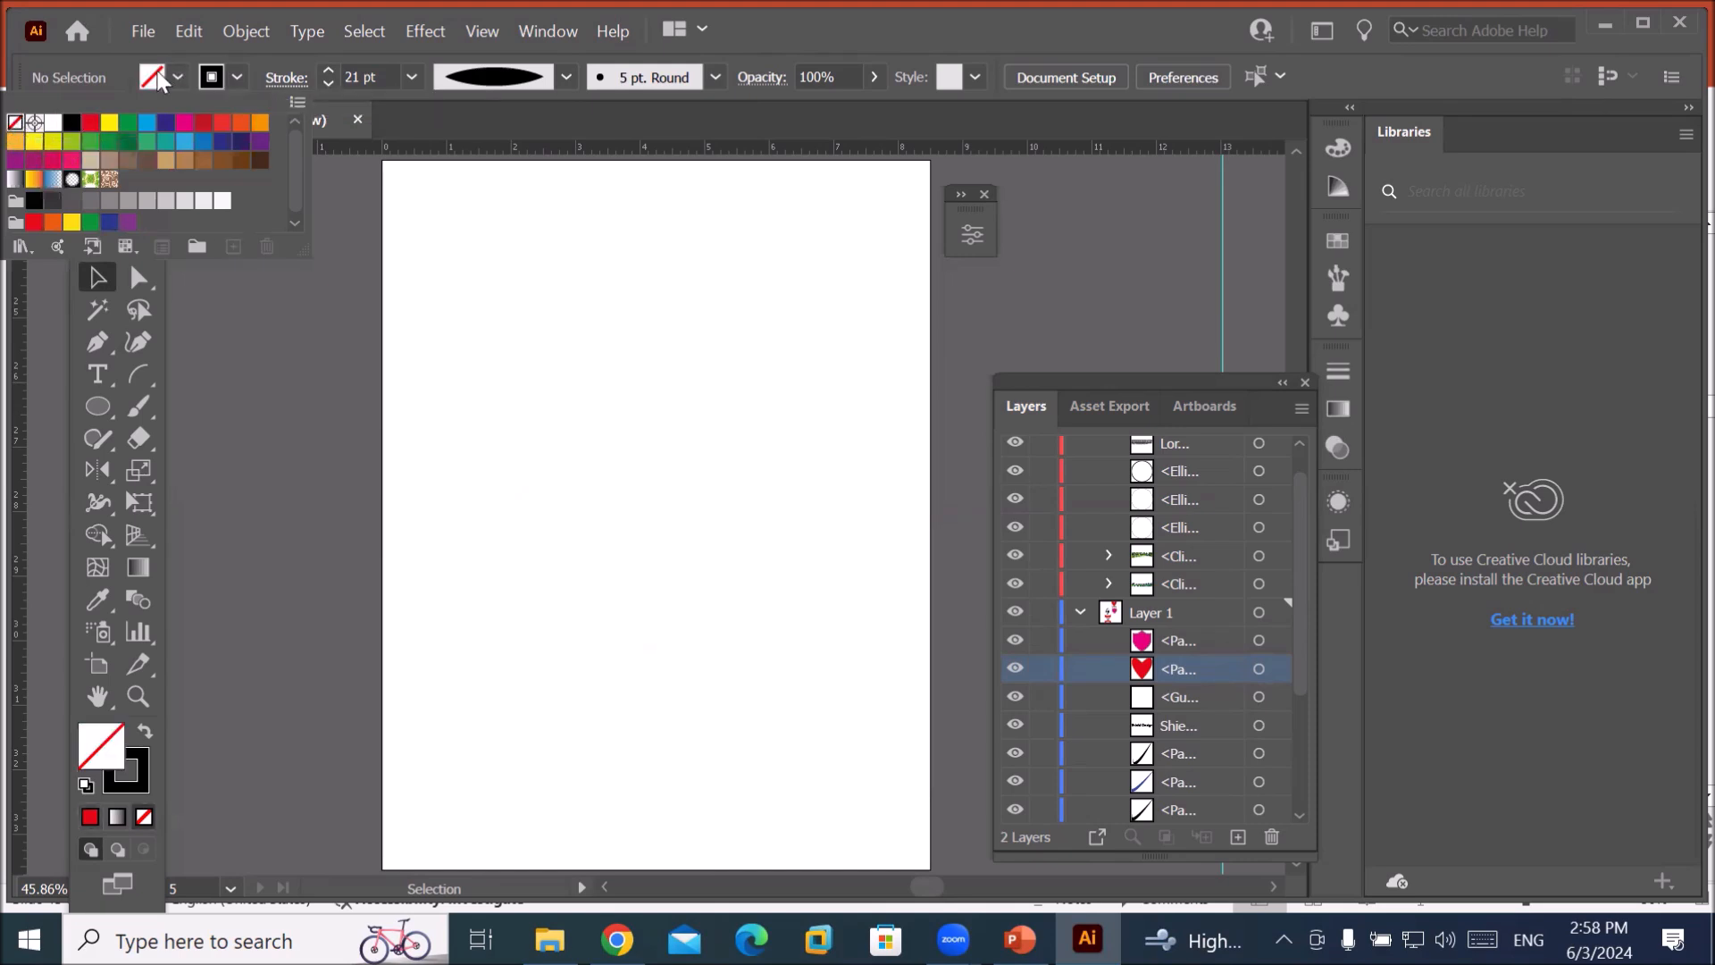
pyautogui.click(323, 85)
pyautogui.click(324, 85)
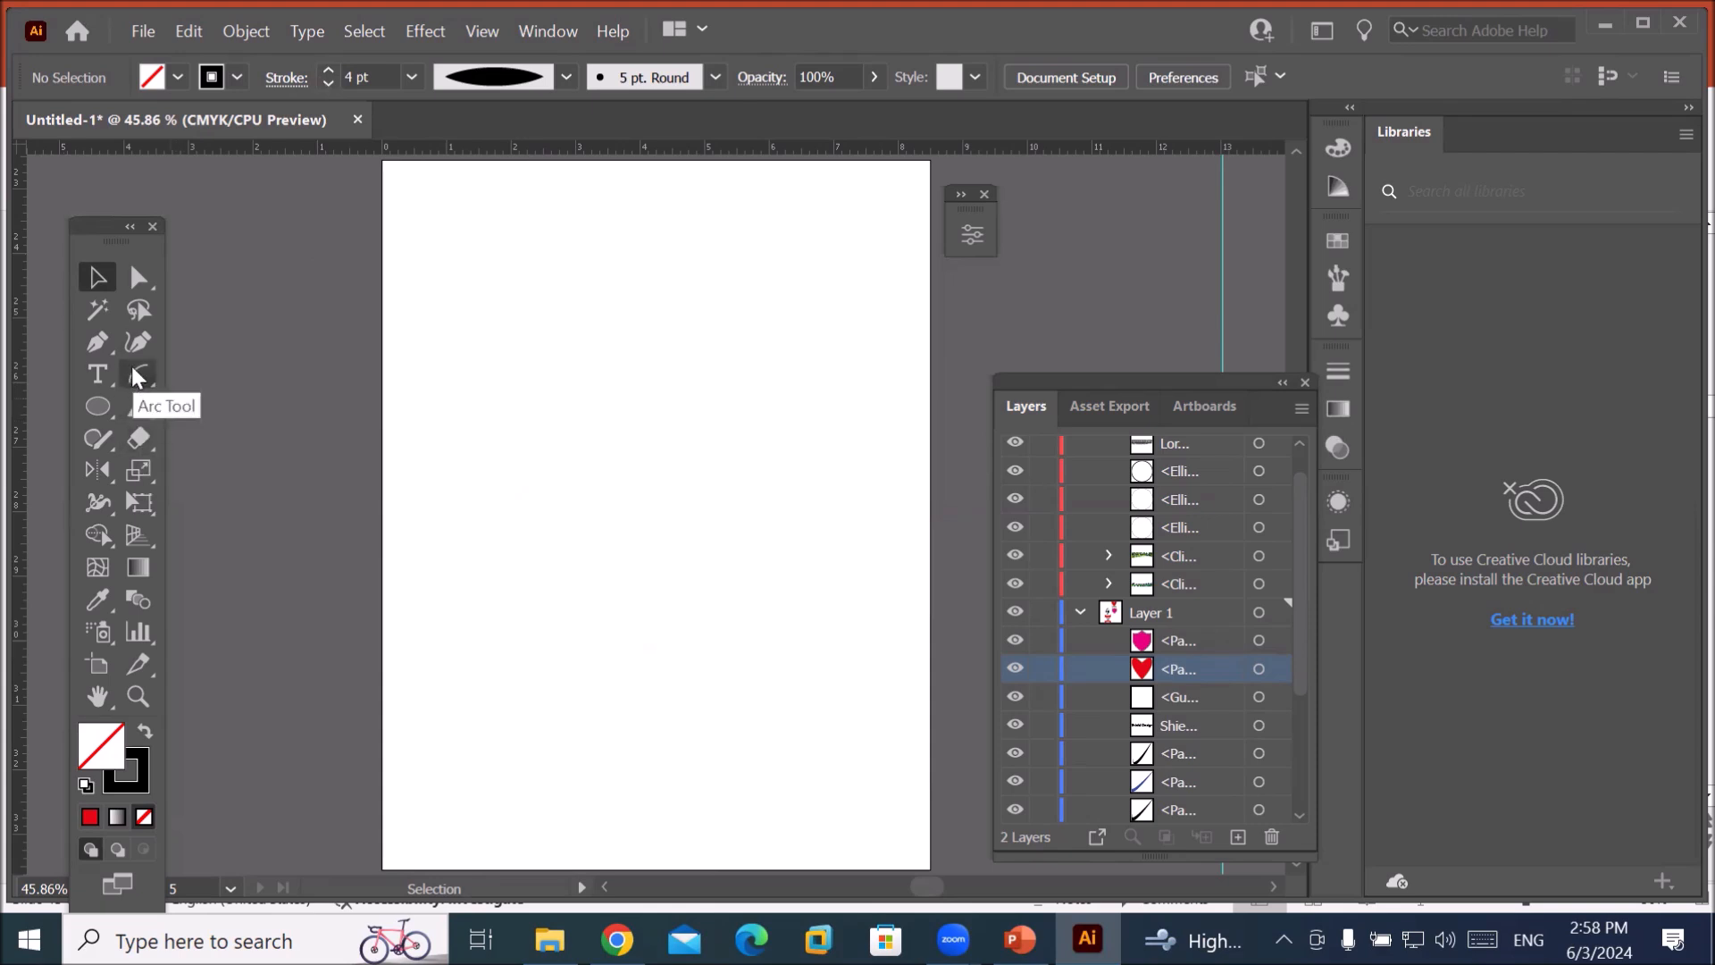
# Draw an open 16-point spiral with the Curvature tool, winding inward from the artboard's upper right to its centre.
pyautogui.click(137, 341)
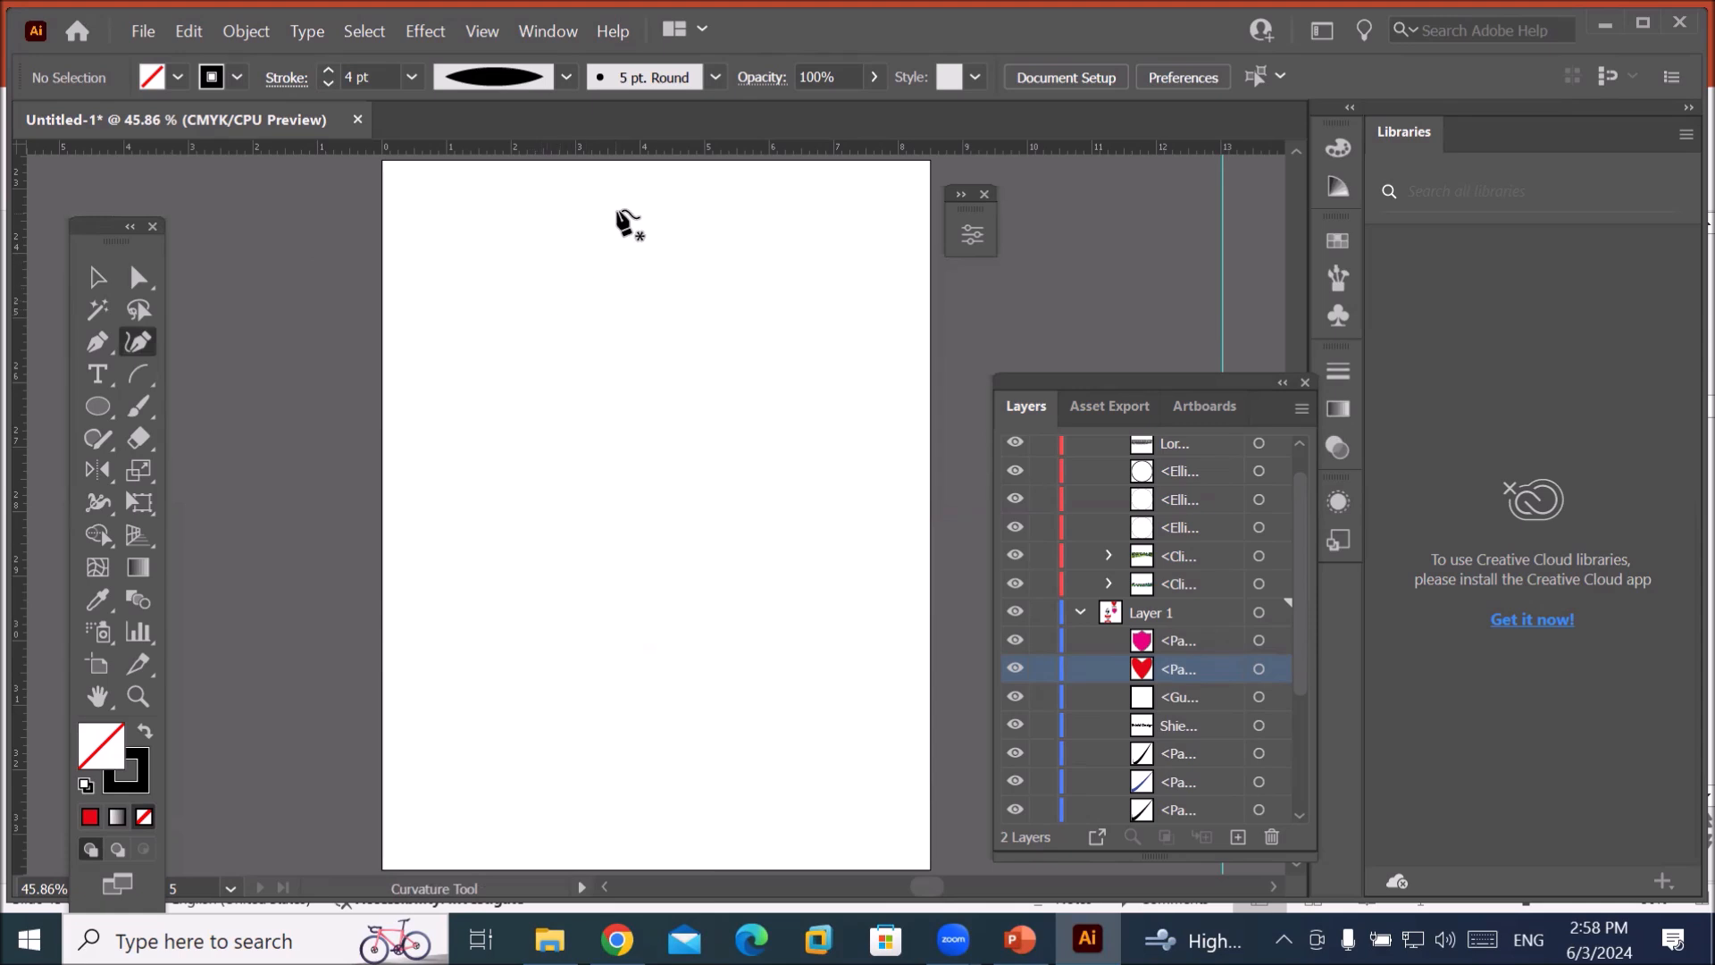
pyautogui.click(901, 316)
pyautogui.click(522, 374)
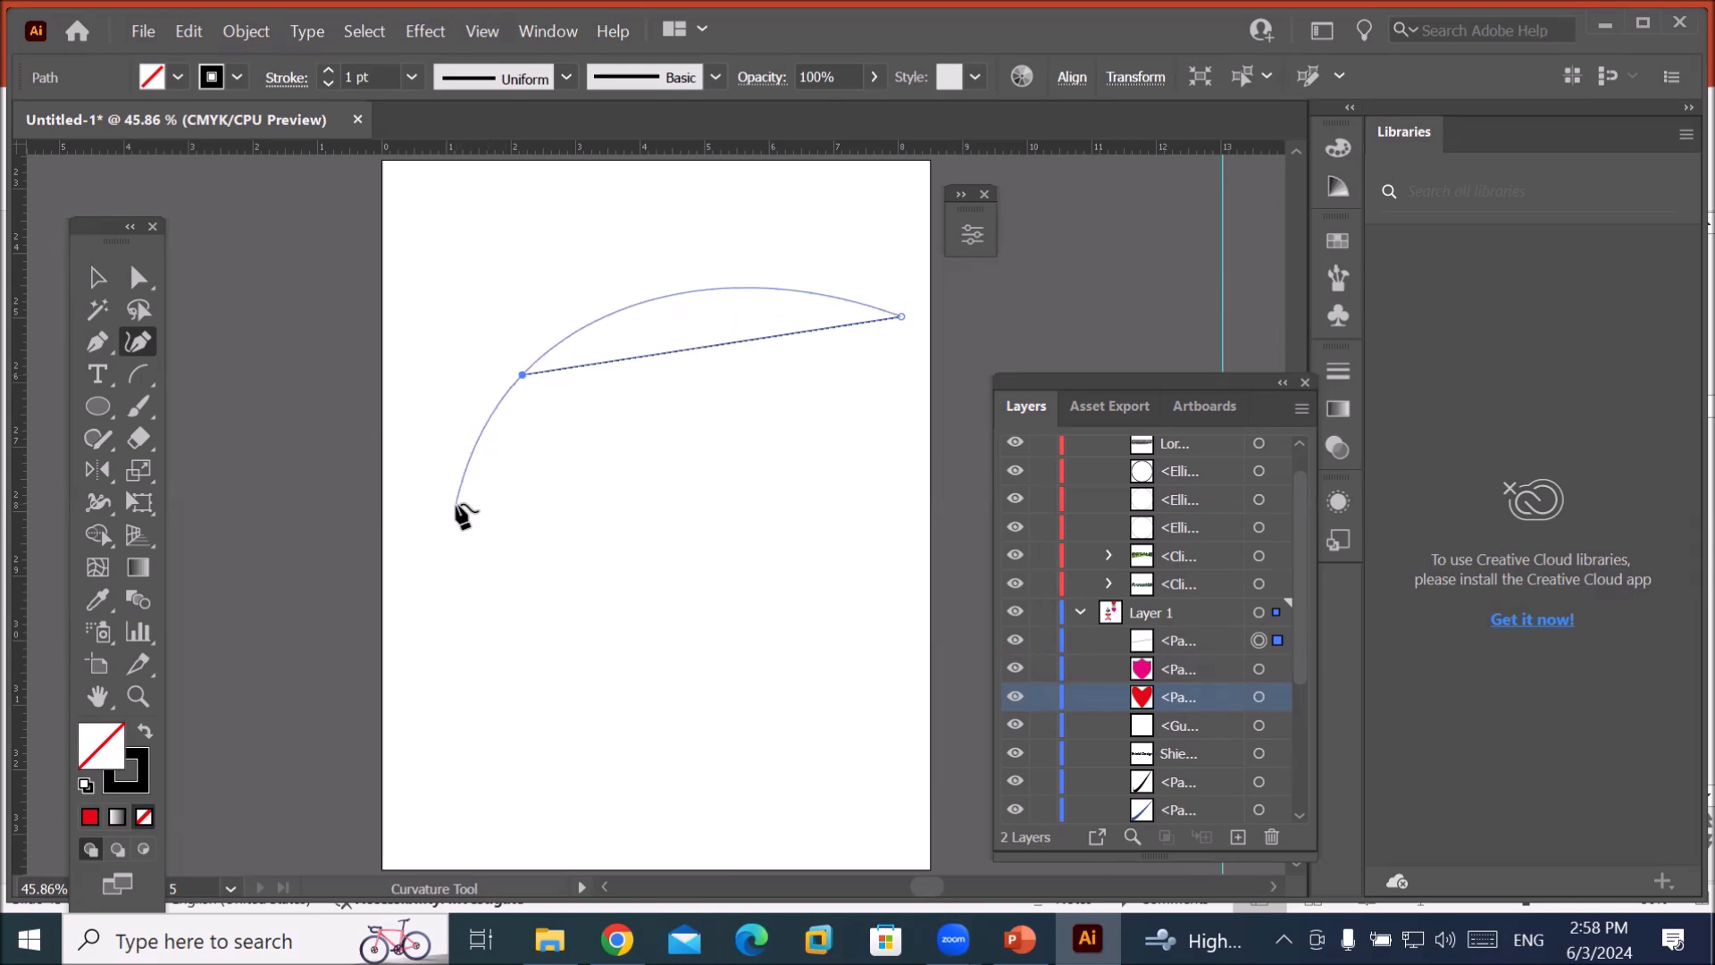
pyautogui.click(703, 744)
pyautogui.click(872, 546)
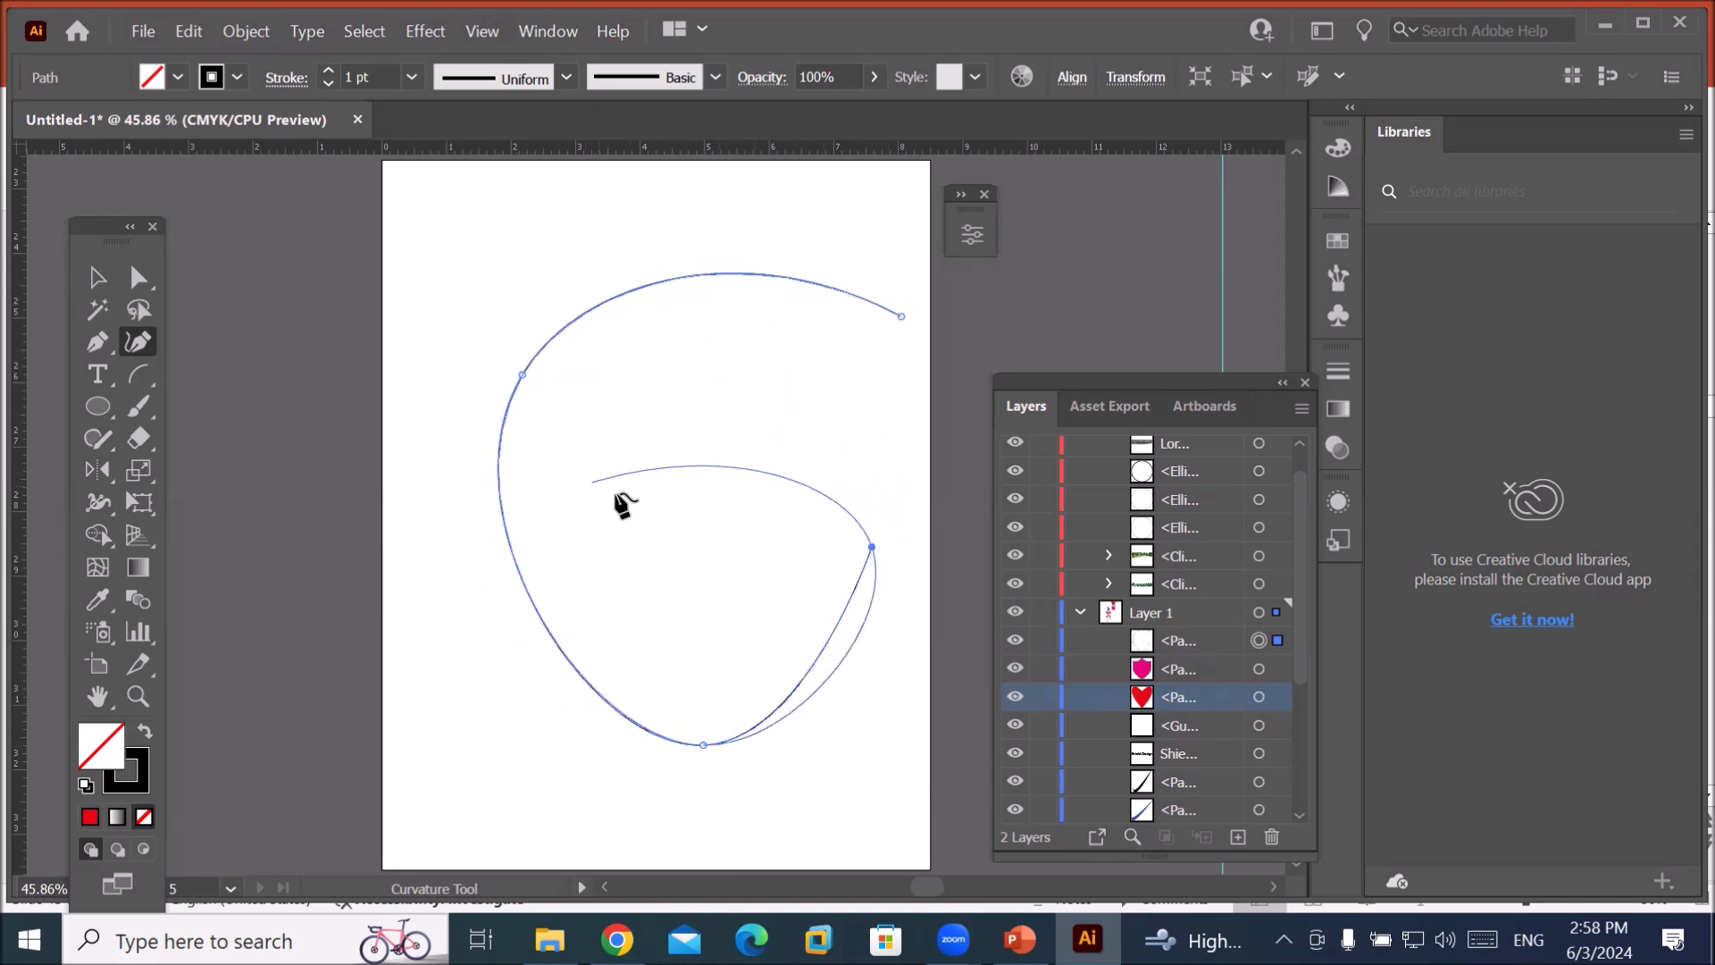
pyautogui.click(646, 344)
pyautogui.click(589, 516)
pyautogui.click(758, 641)
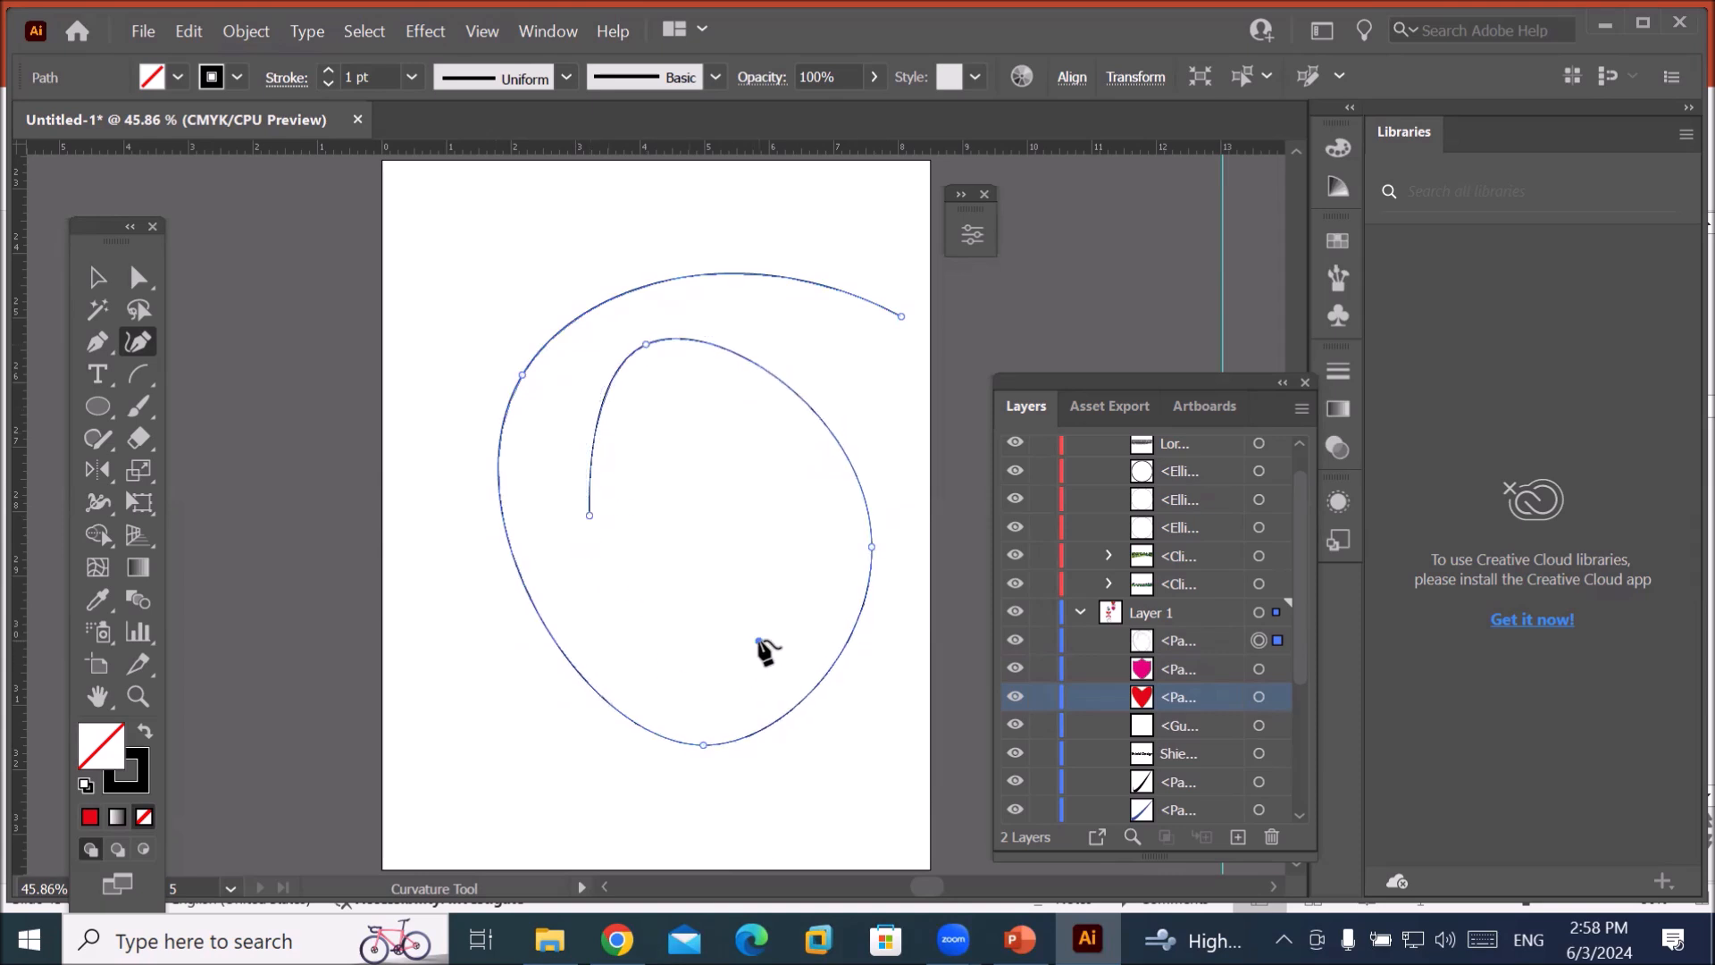
pyautogui.click(772, 444)
pyautogui.click(641, 428)
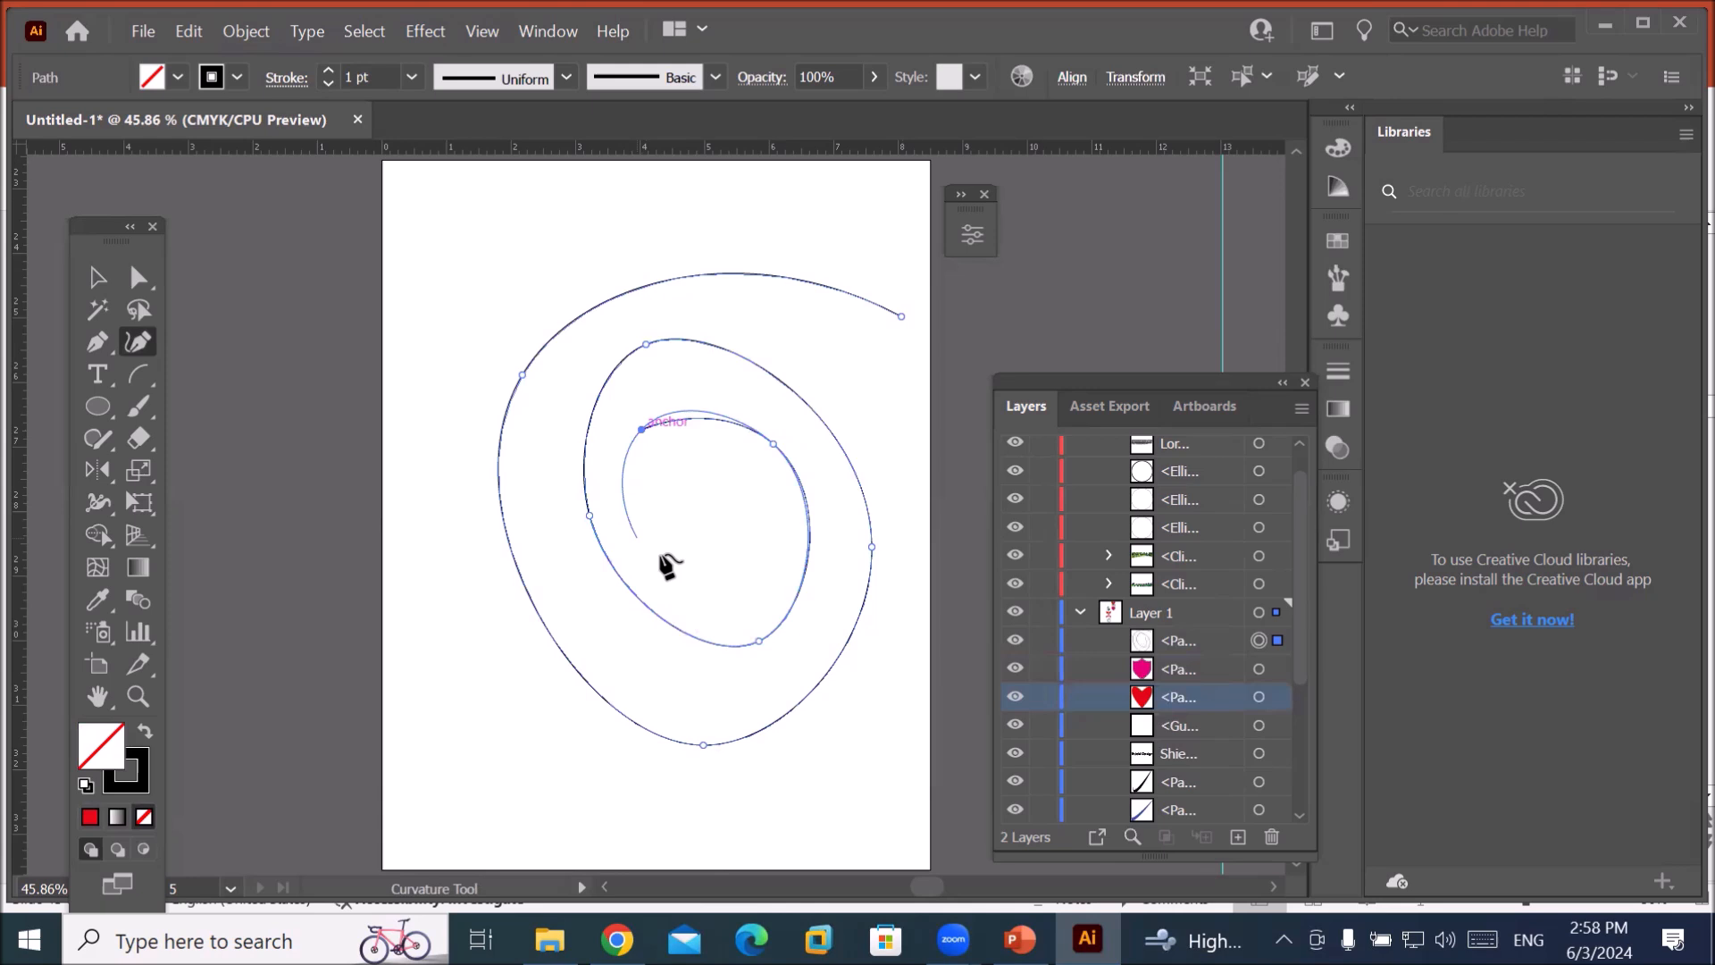
pyautogui.click(677, 559)
pyautogui.click(757, 489)
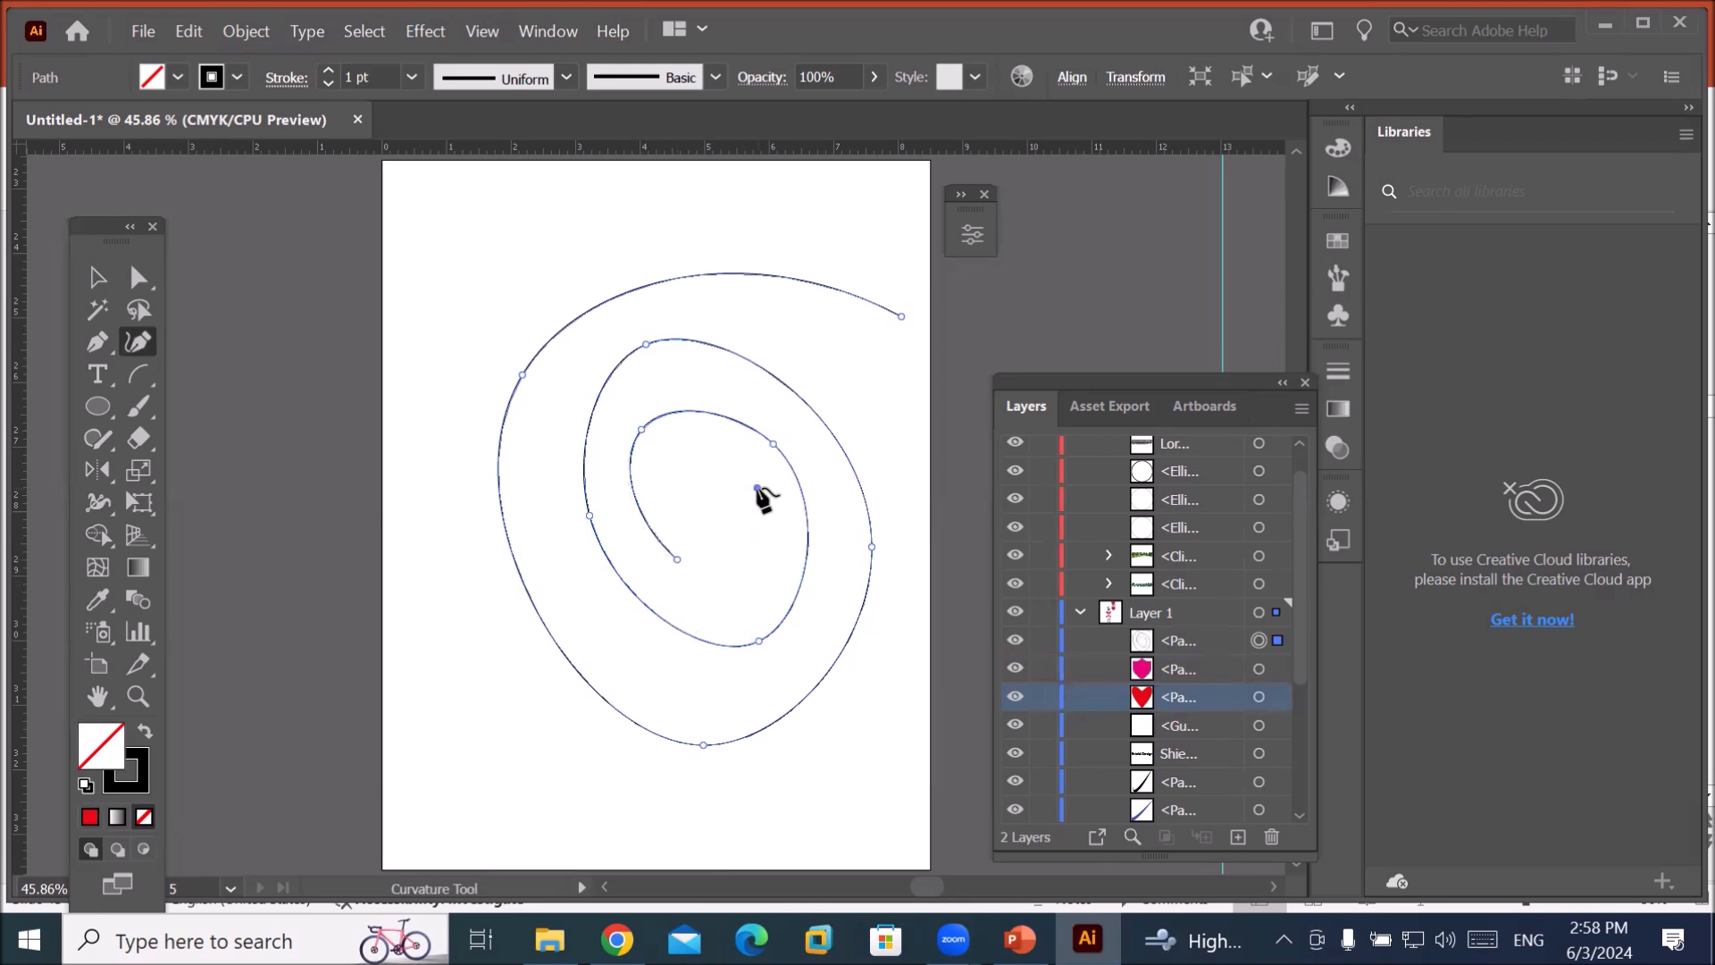
pyautogui.click(666, 445)
pyautogui.click(674, 514)
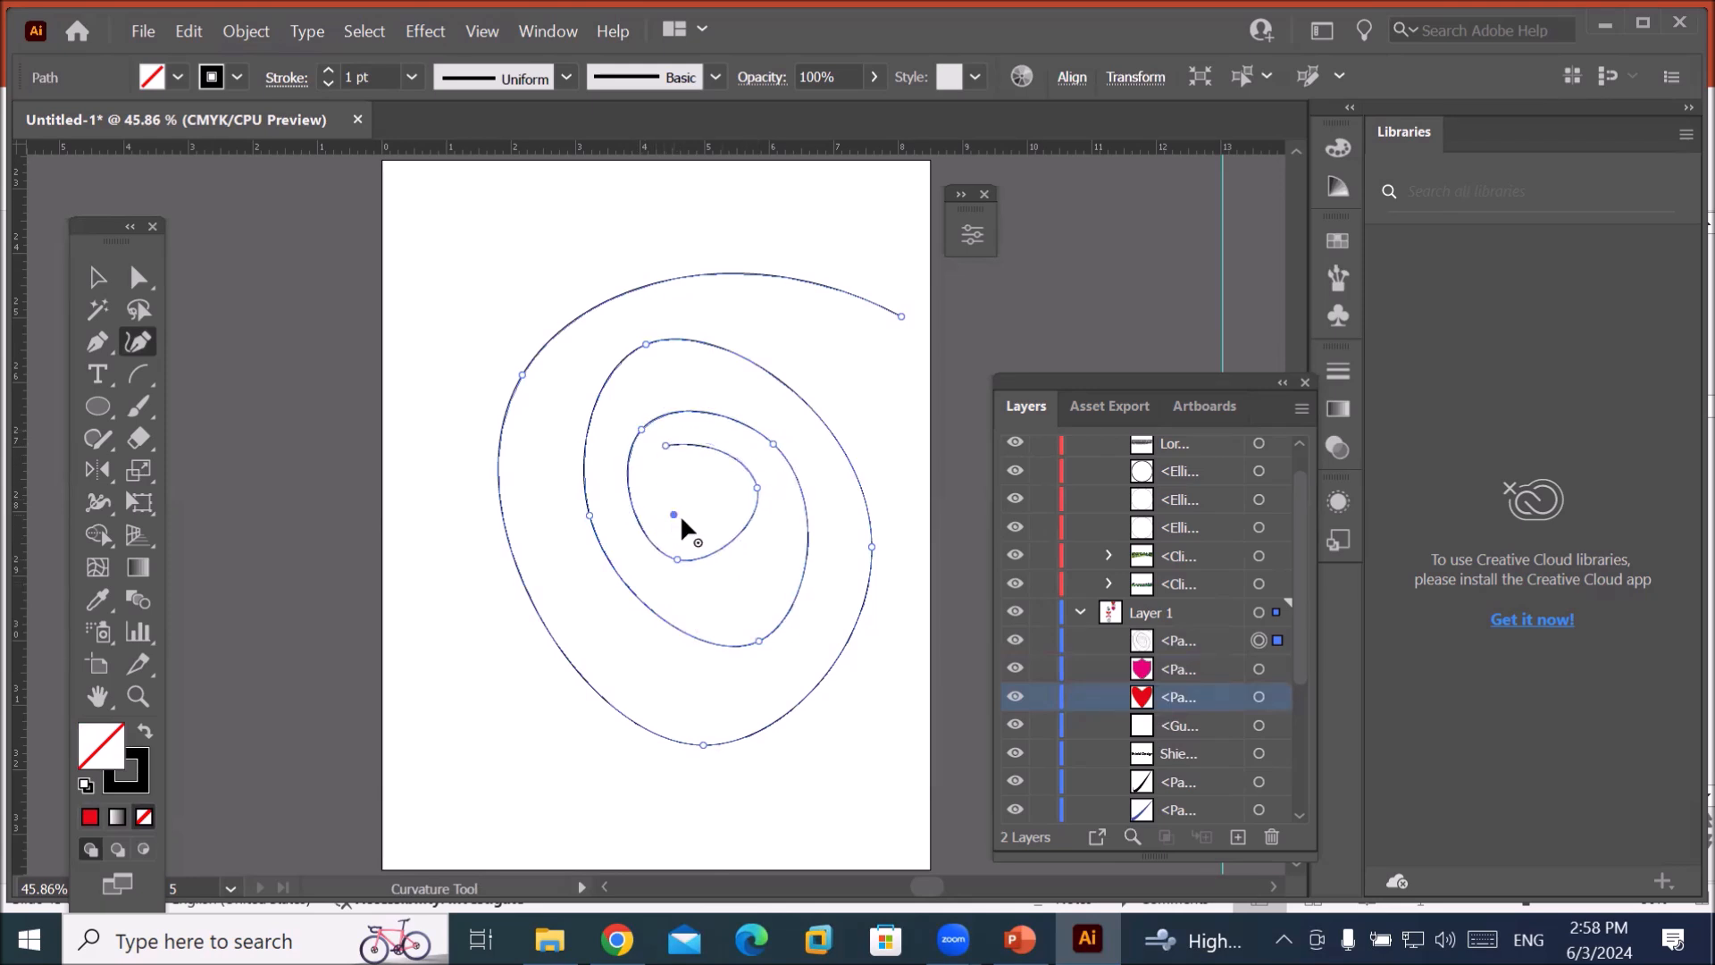
pyautogui.click(719, 477)
pyautogui.click(679, 457)
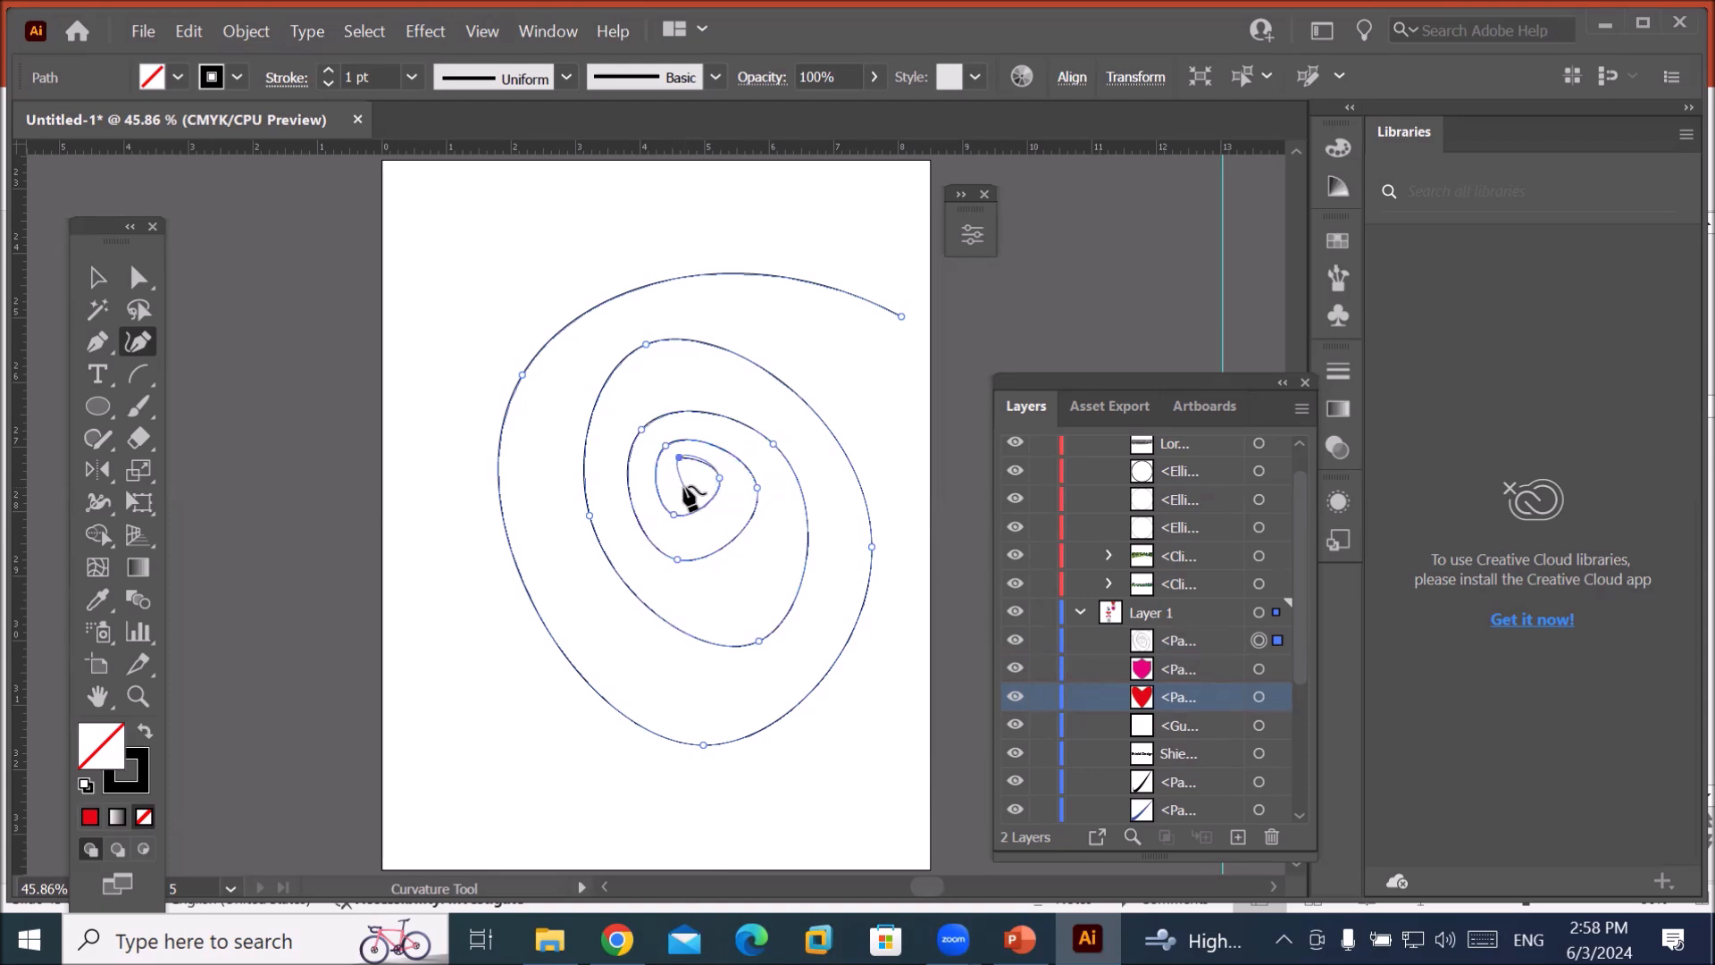
pyautogui.click(689, 481)
pyautogui.press('Escape')
pyautogui.press('v')
# Set the spiral's stroke weight to 15 pt.
pyautogui.click(329, 71)
pyautogui.click(329, 71)
pyautogui.click(329, 70)
pyautogui.click(329, 71)
pyautogui.click(329, 70)
pyautogui.click(329, 70)
pyautogui.click(330, 70)
pyautogui.click(330, 70)
pyautogui.click(330, 70)
pyautogui.click(330, 70)
pyautogui.click(330, 71)
pyautogui.click(330, 71)
pyautogui.click(329, 70)
pyautogui.click(330, 71)
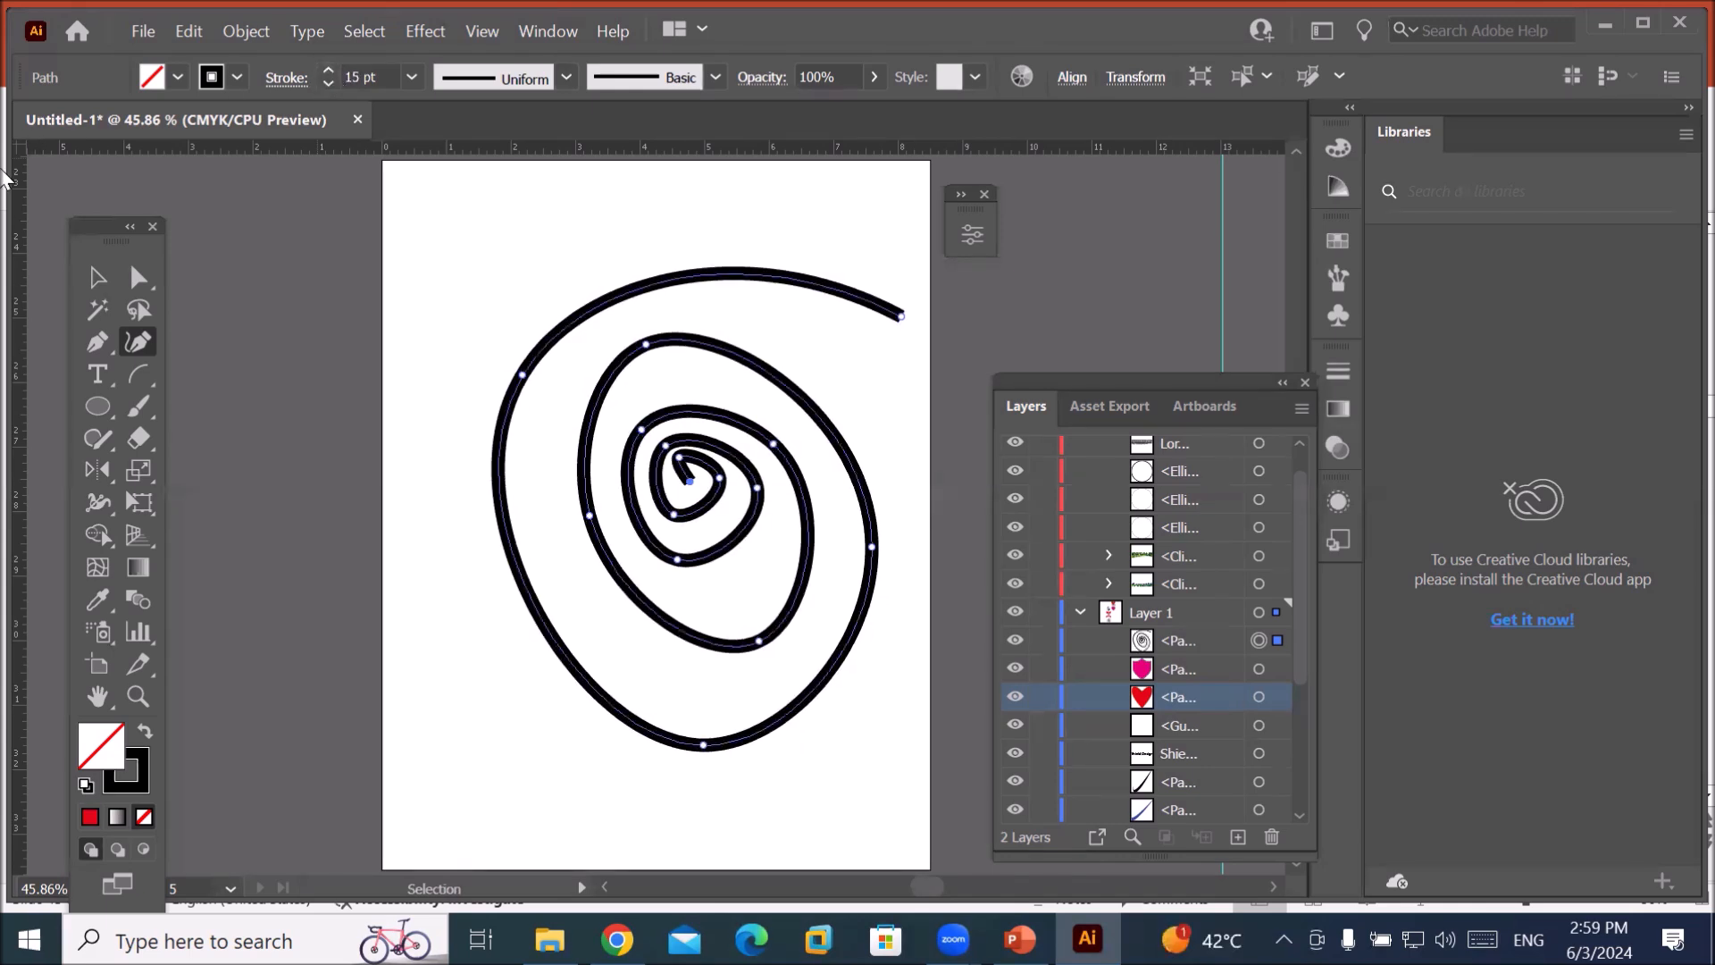
# Apply Width Profile 1 to the spiral's stroke so that both of its ends taper.
pyautogui.click(141, 279)
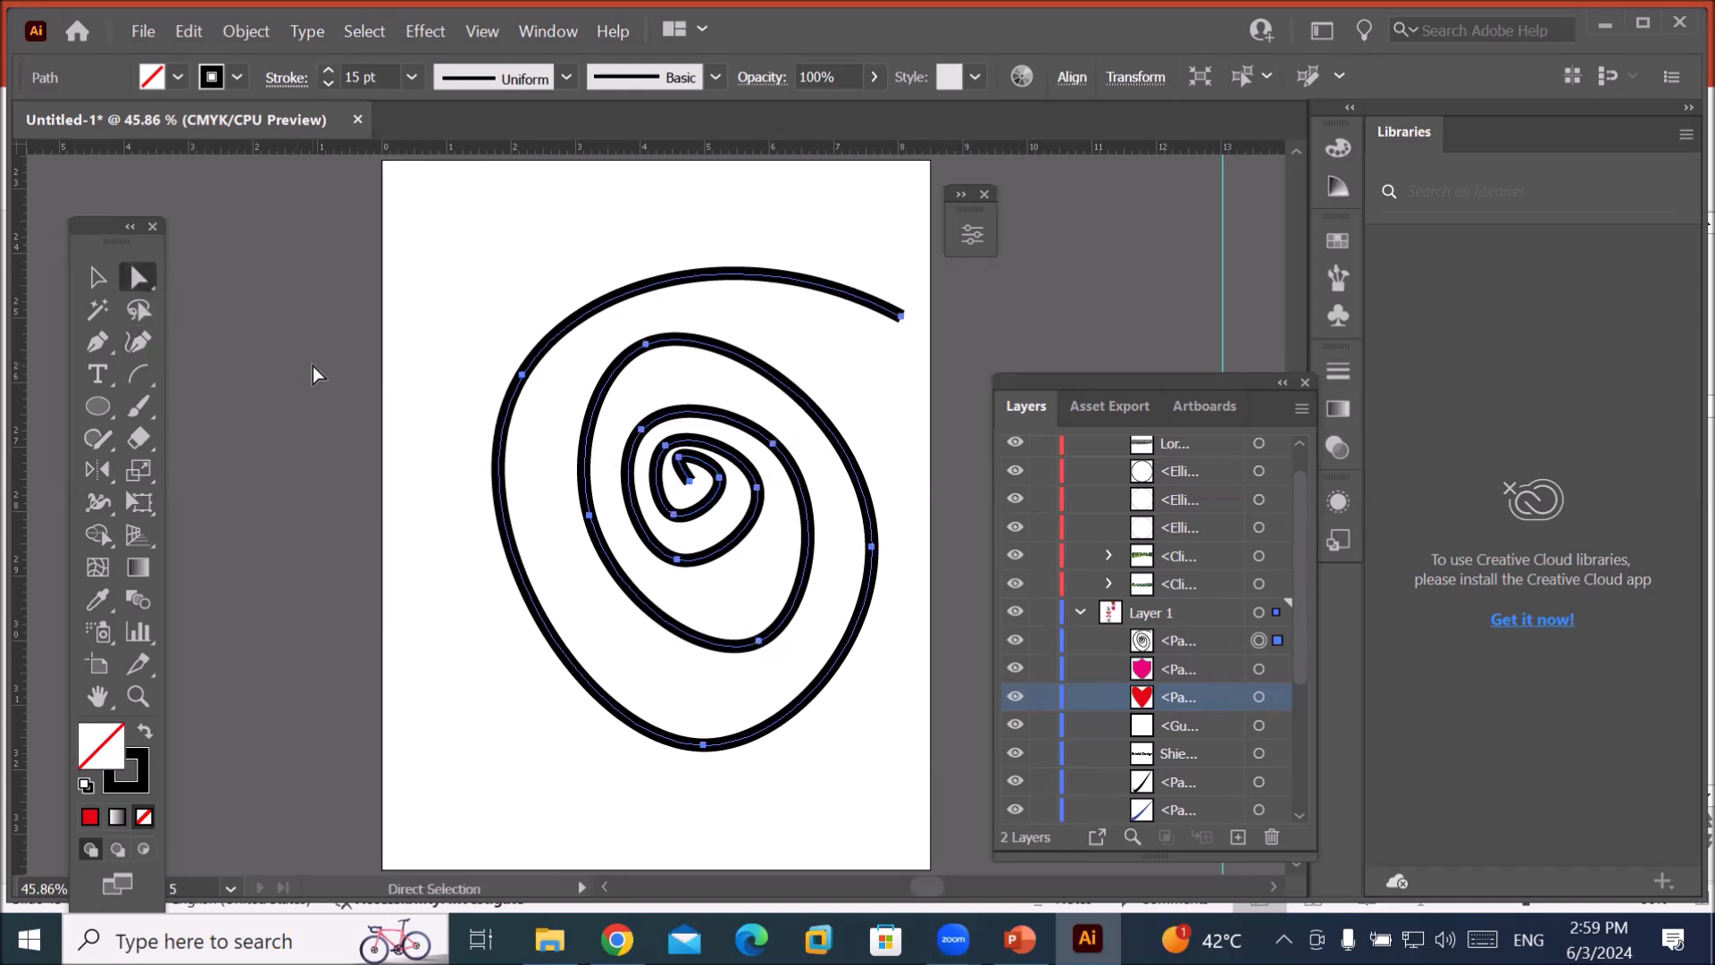
pyautogui.moveTo(89, 343); pyautogui.dragTo(204, 383)
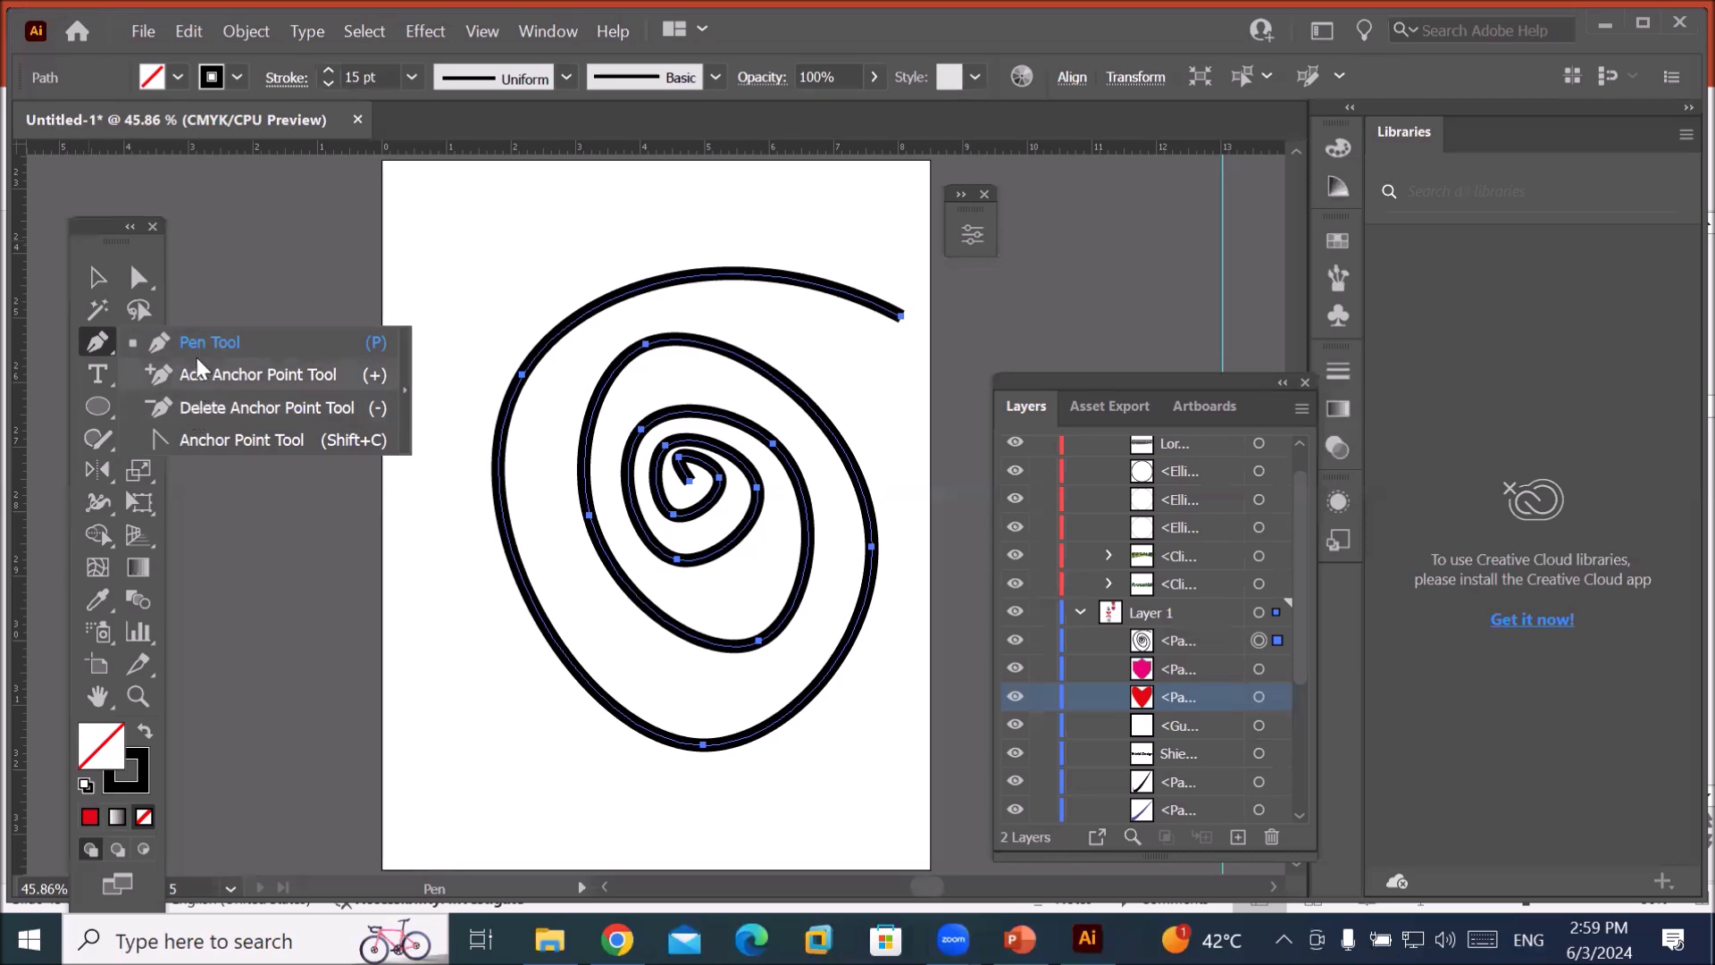
pyautogui.click(134, 279)
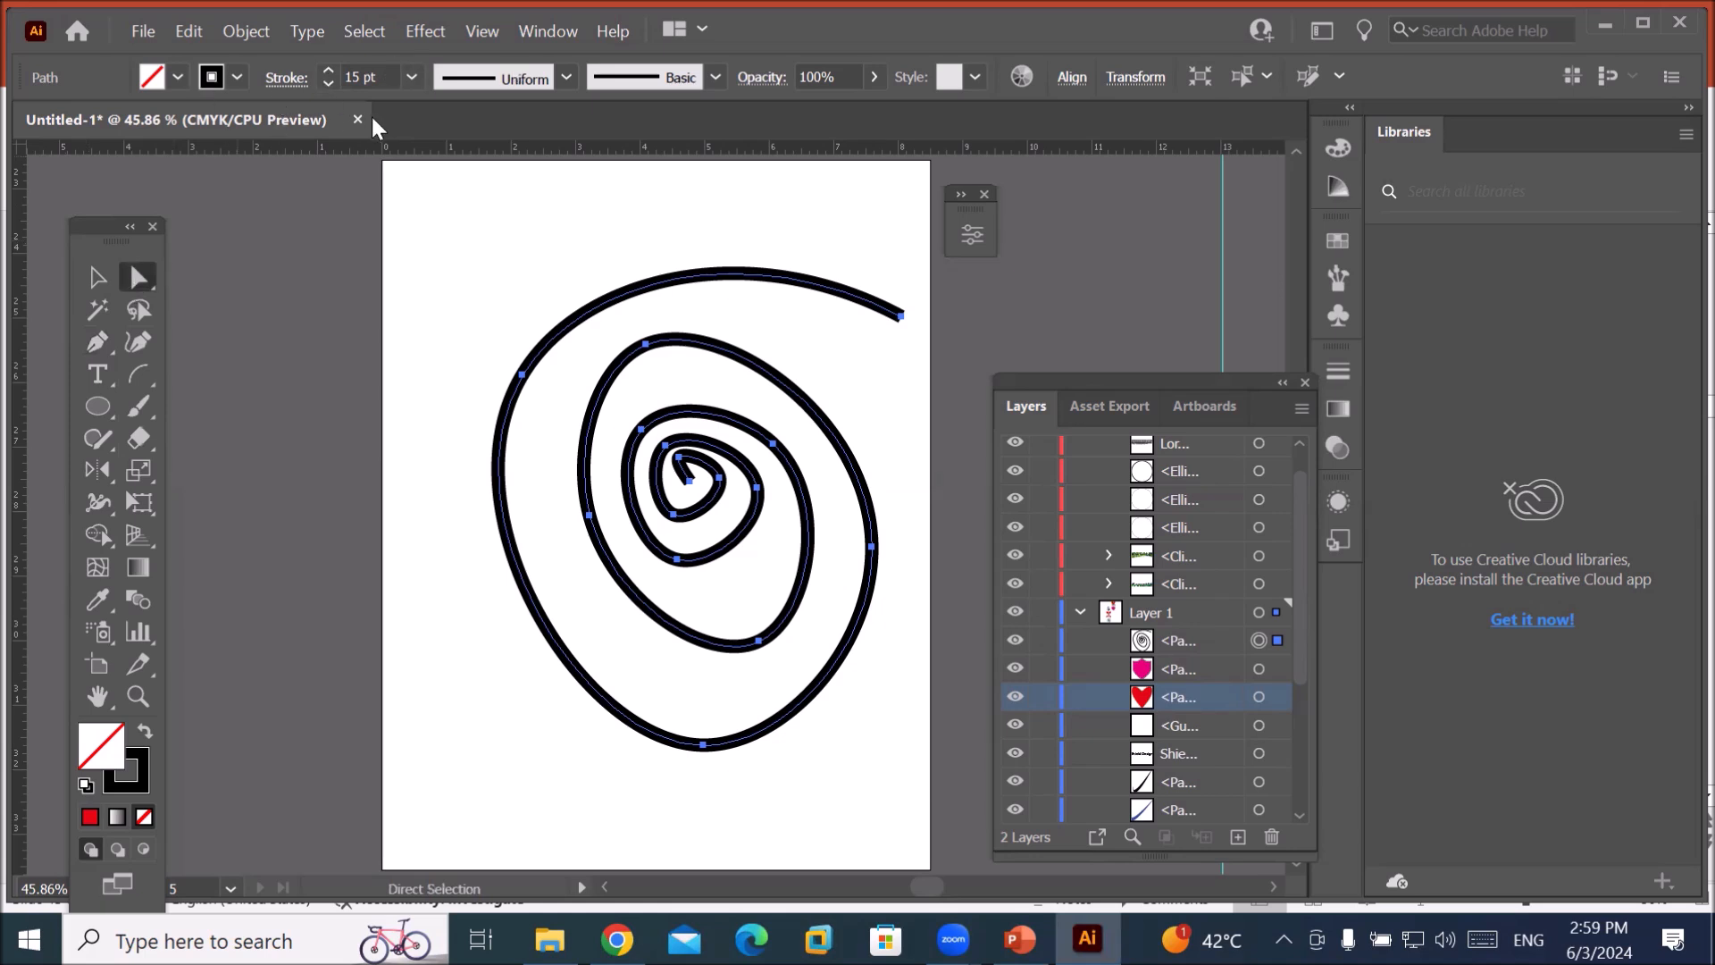
pyautogui.click(562, 79)
pyautogui.click(530, 179)
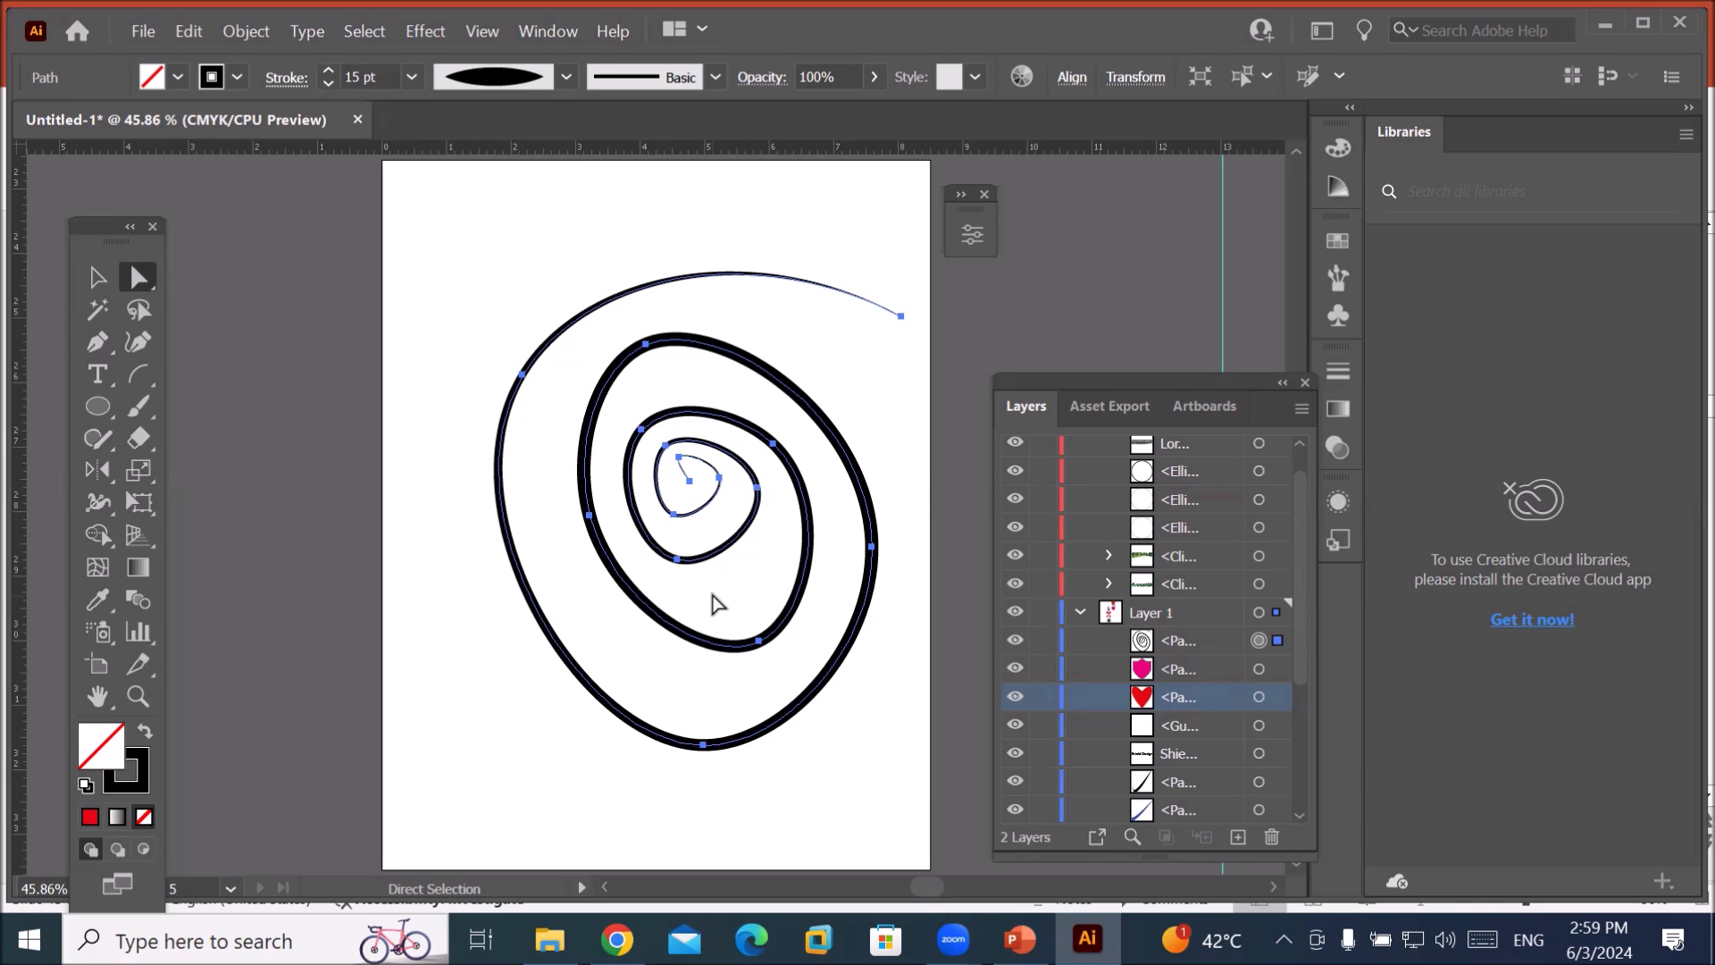
pyautogui.click(246, 33)
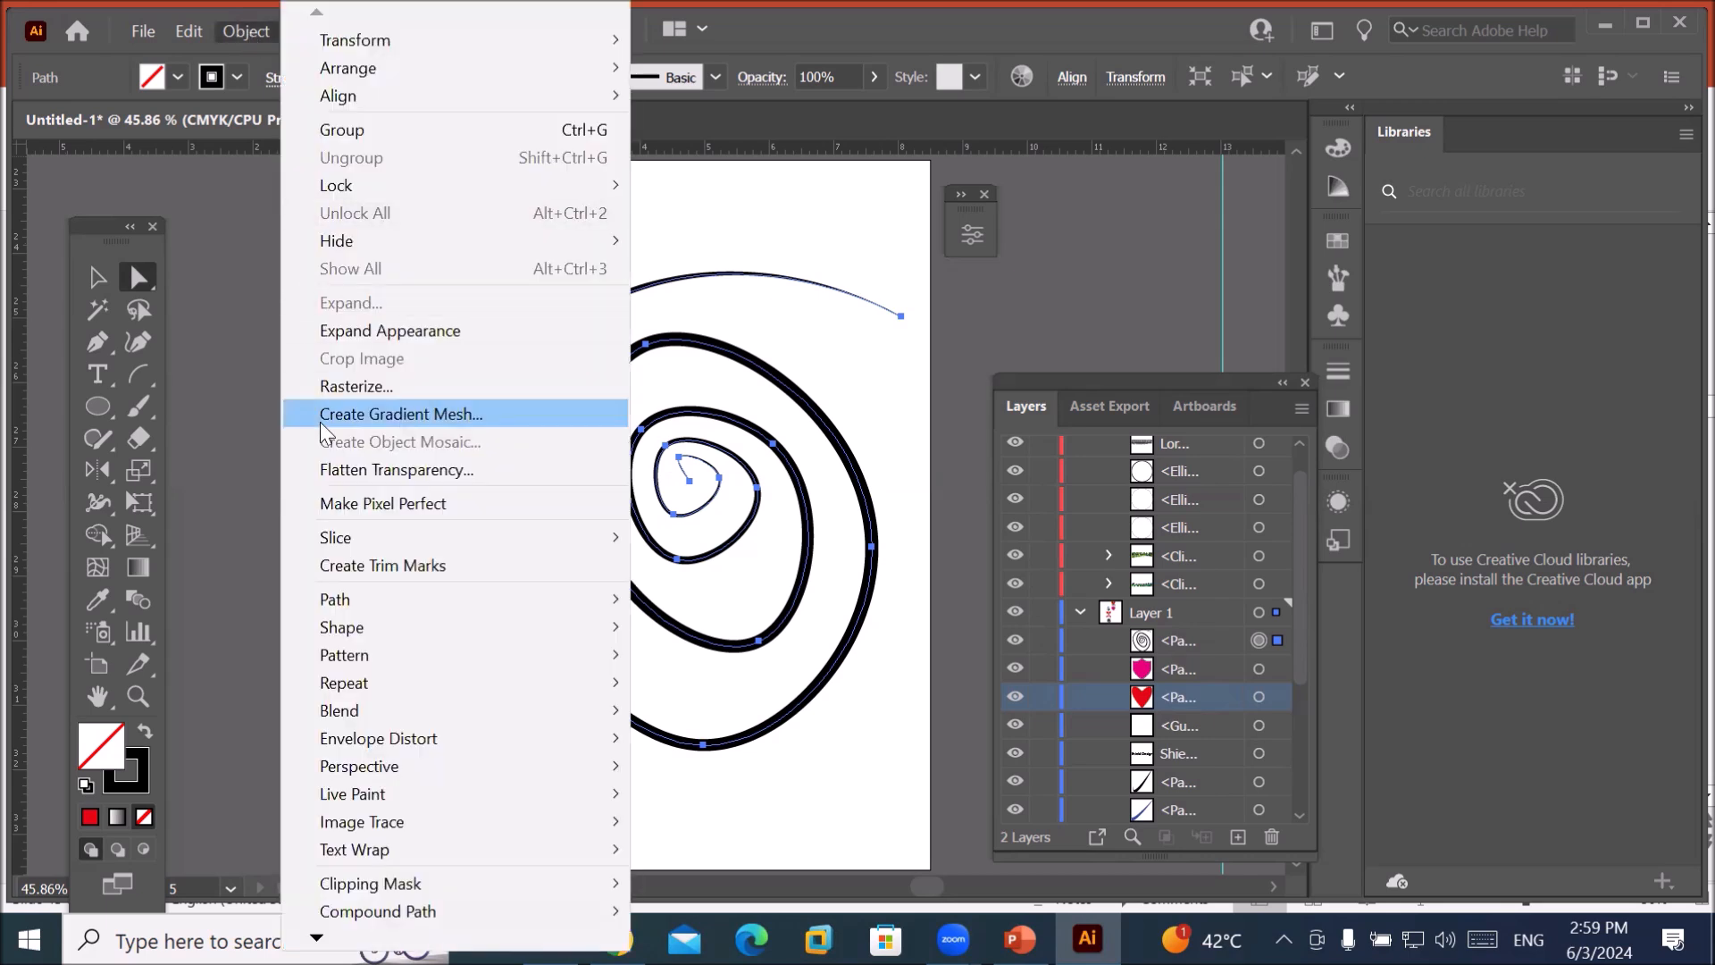
pyautogui.moveTo(344, 606)
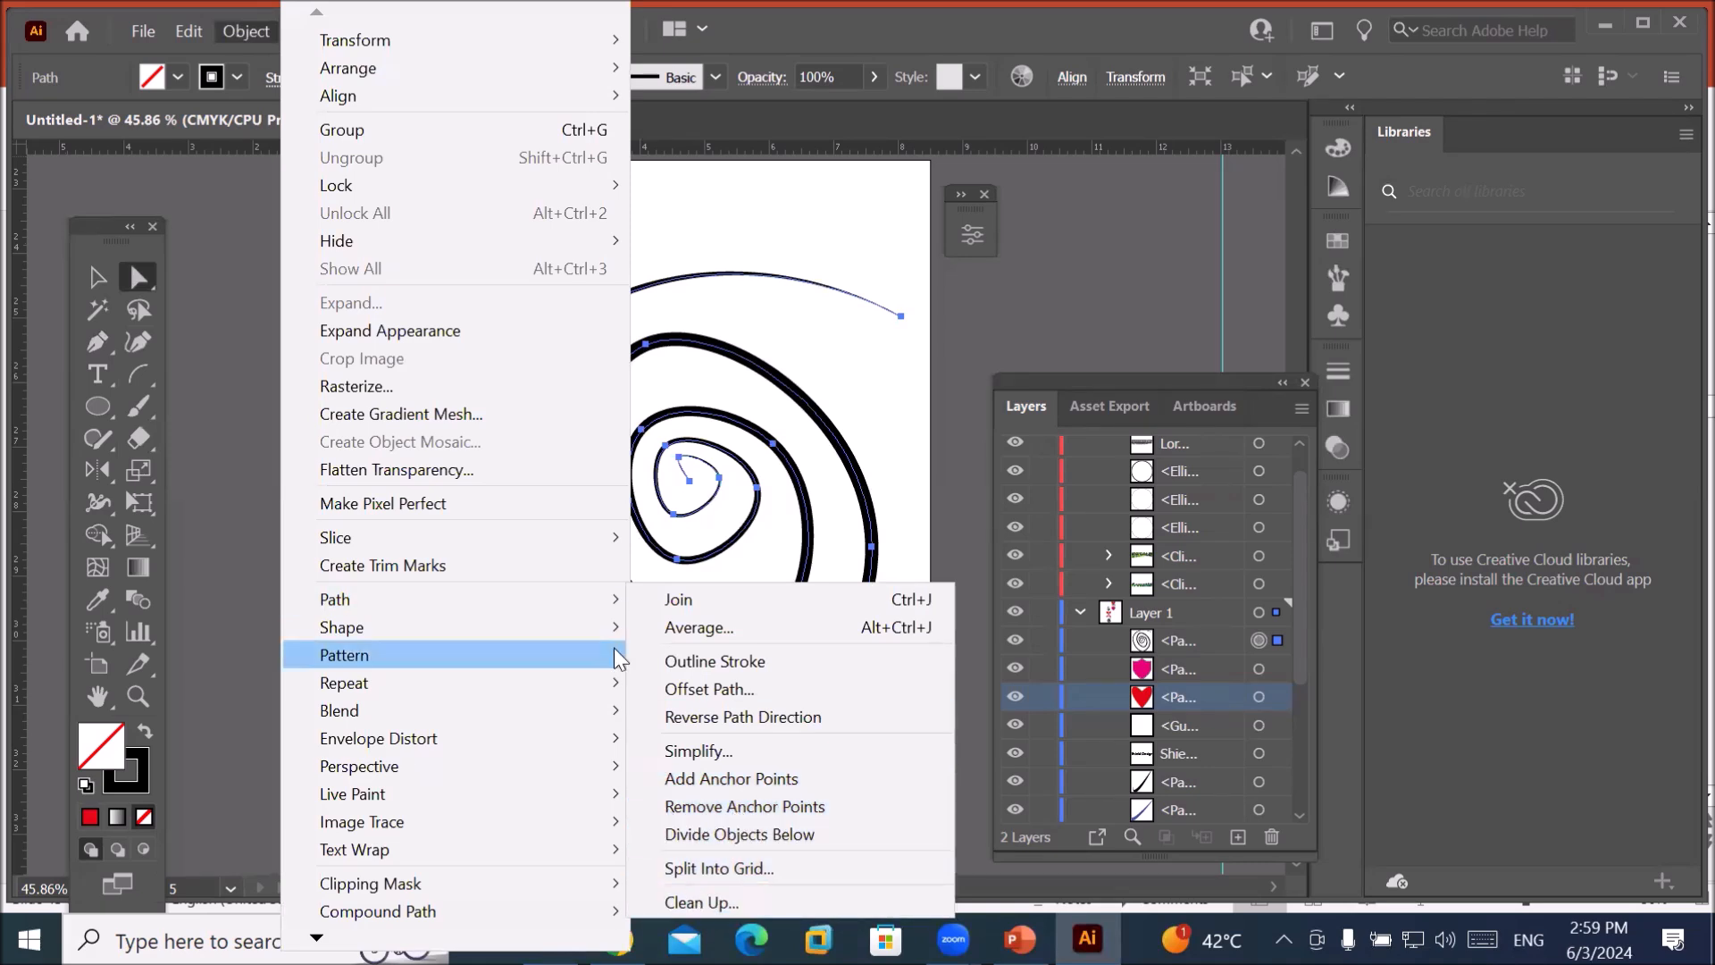
pyautogui.press('Escape')
pyautogui.press('Escape')
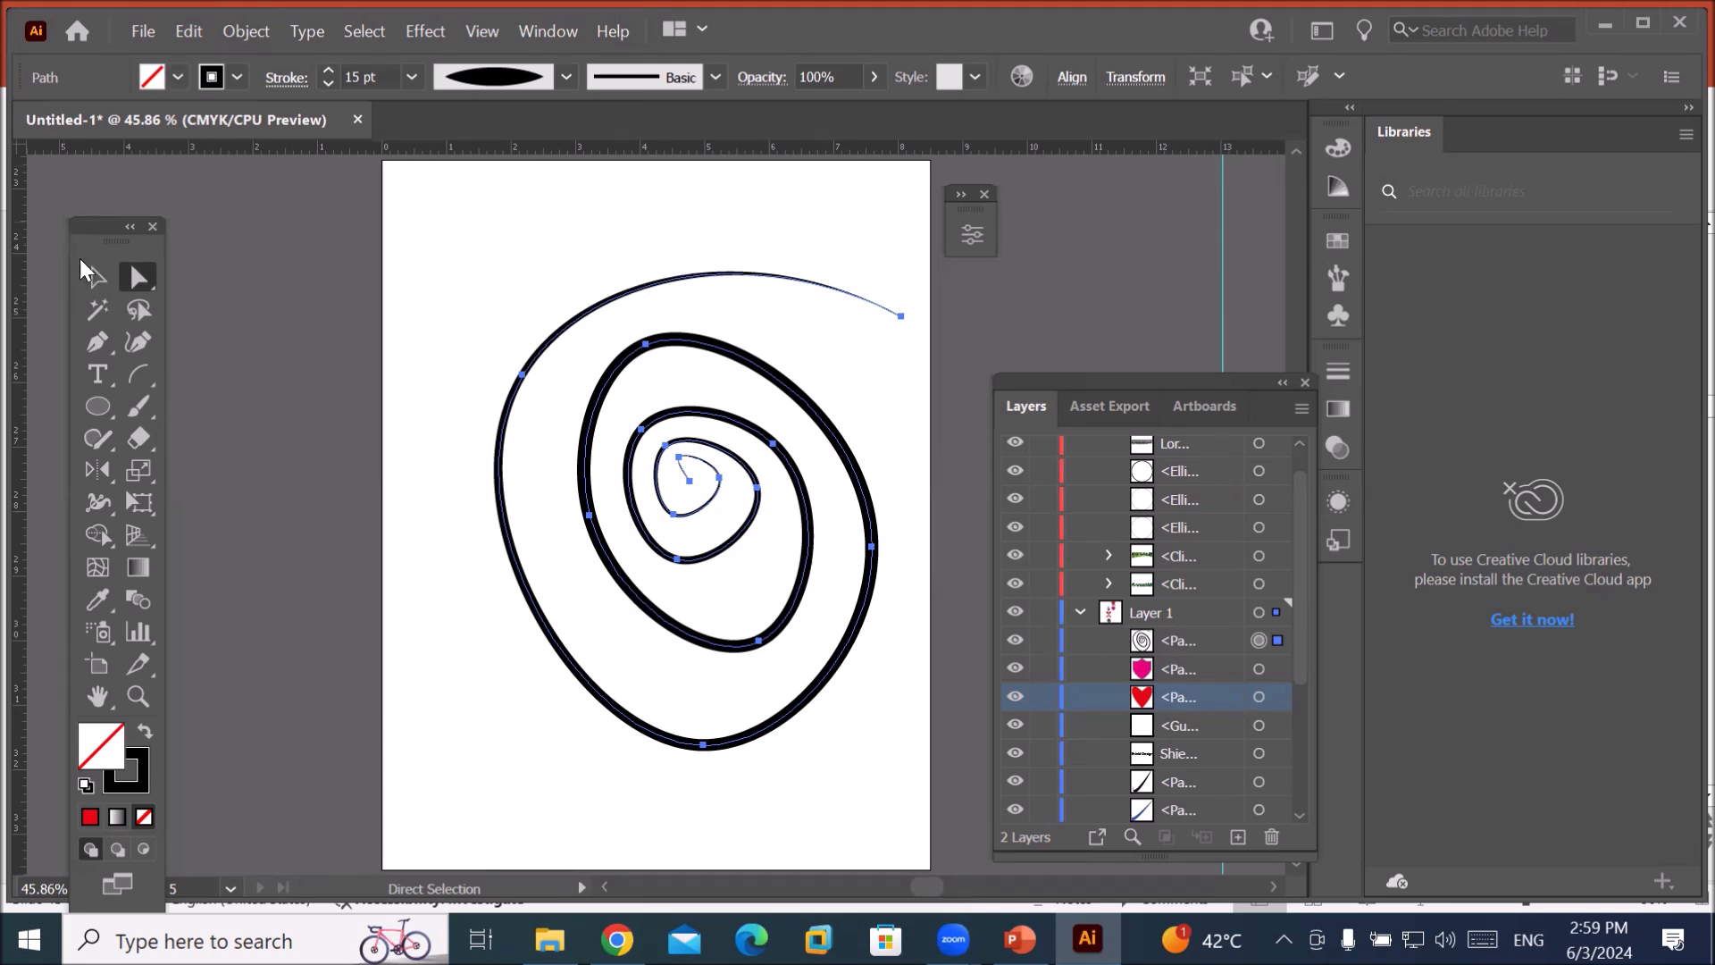
# Reshape the left side of the spiral's second turn by shortening the lower direction handle of its left-hand anchor point.
pyautogui.click(590, 516)
pyautogui.moveTo(612, 601); pyautogui.dragTo(601, 560)
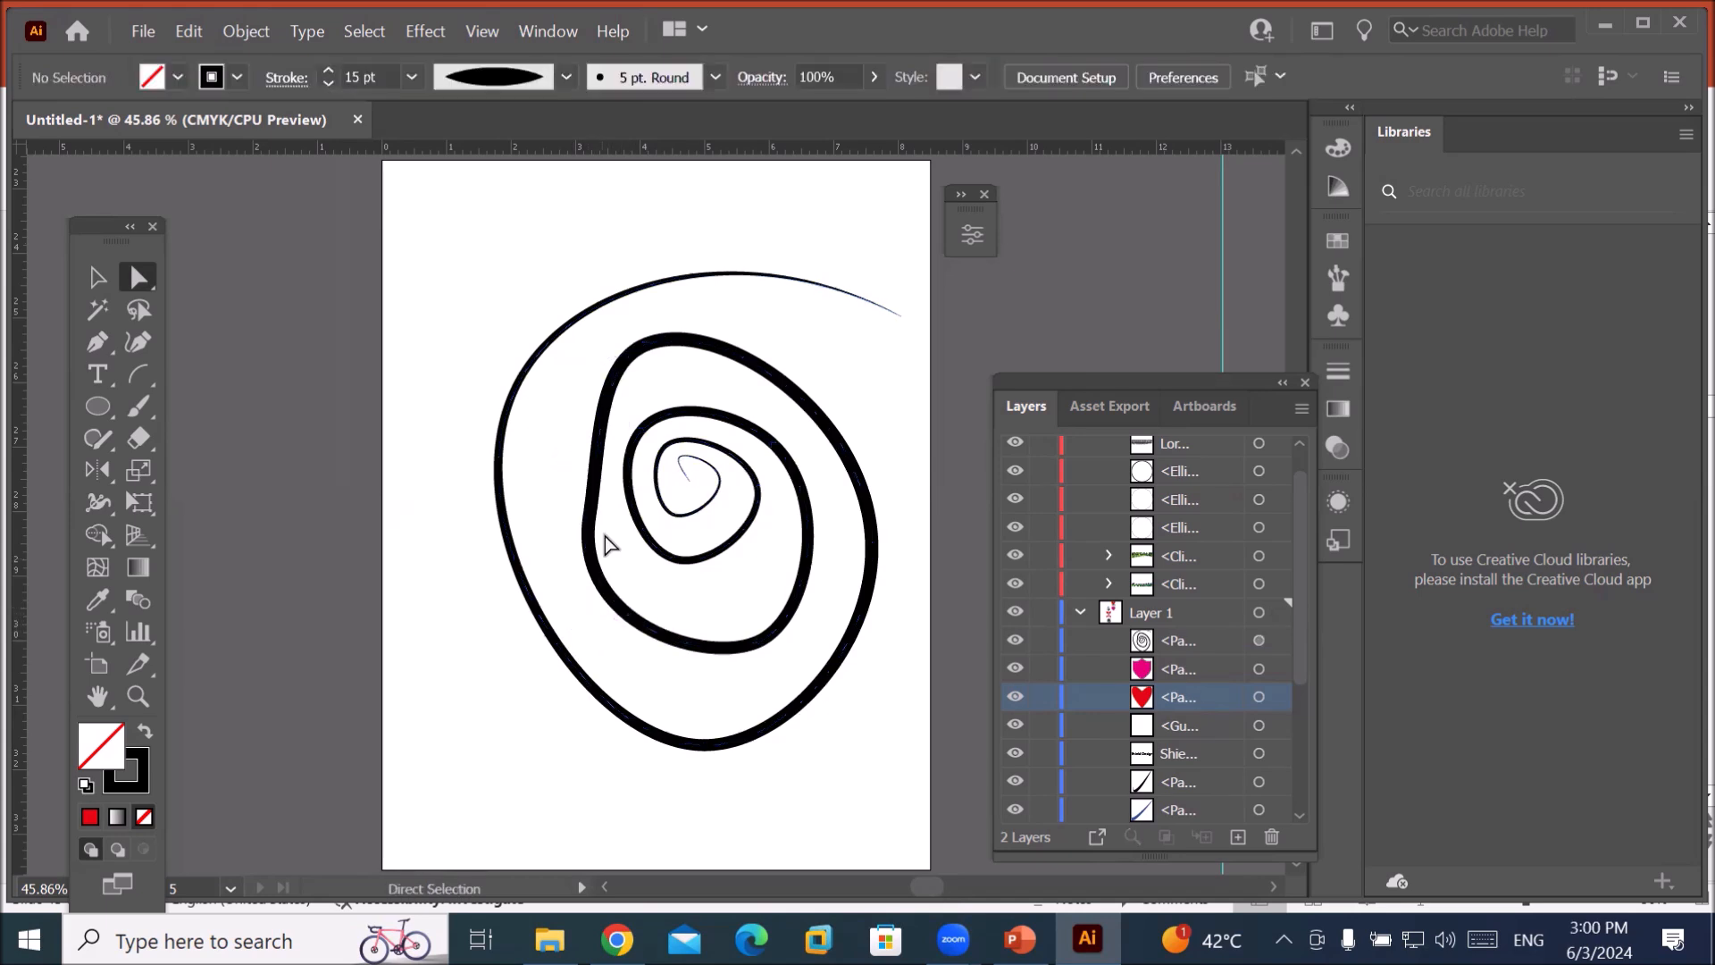
# Reshape the spiral's second turn by moving its left anchor point outward and its lower anchor point up toward the centre.
pyautogui.click(594, 527)
pyautogui.moveTo(589, 517); pyautogui.dragTo(548, 507)
pyautogui.moveTo(756, 645); pyautogui.dragTo(738, 613)
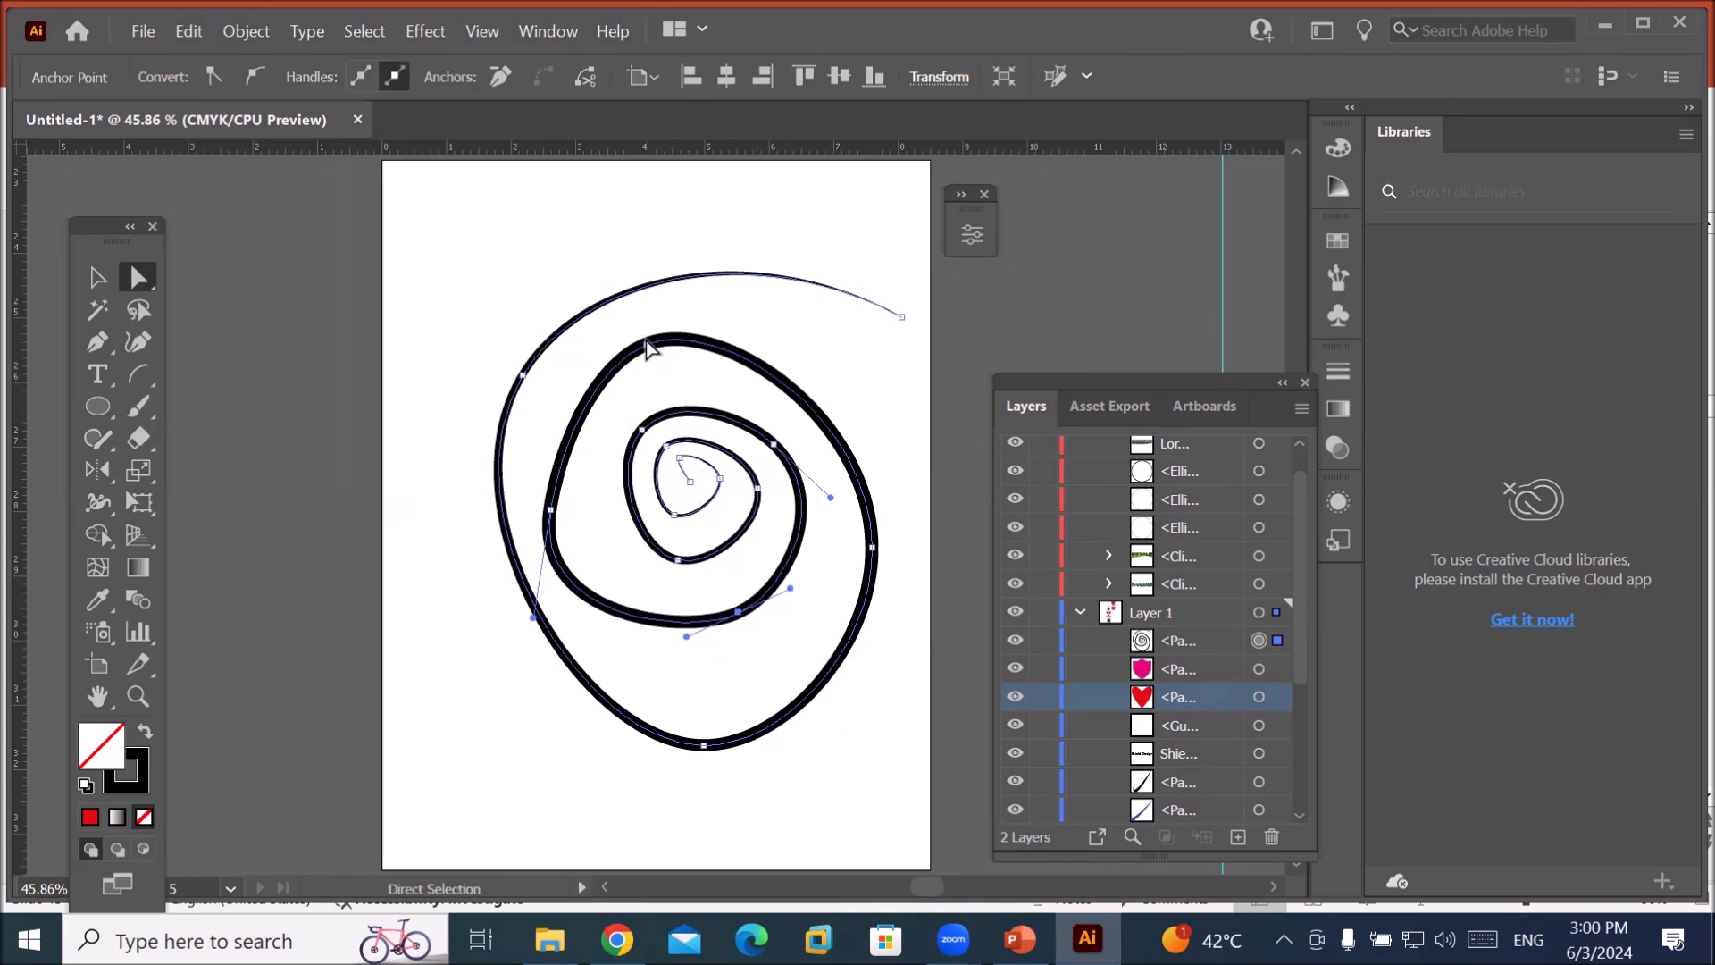
pyautogui.click(645, 342)
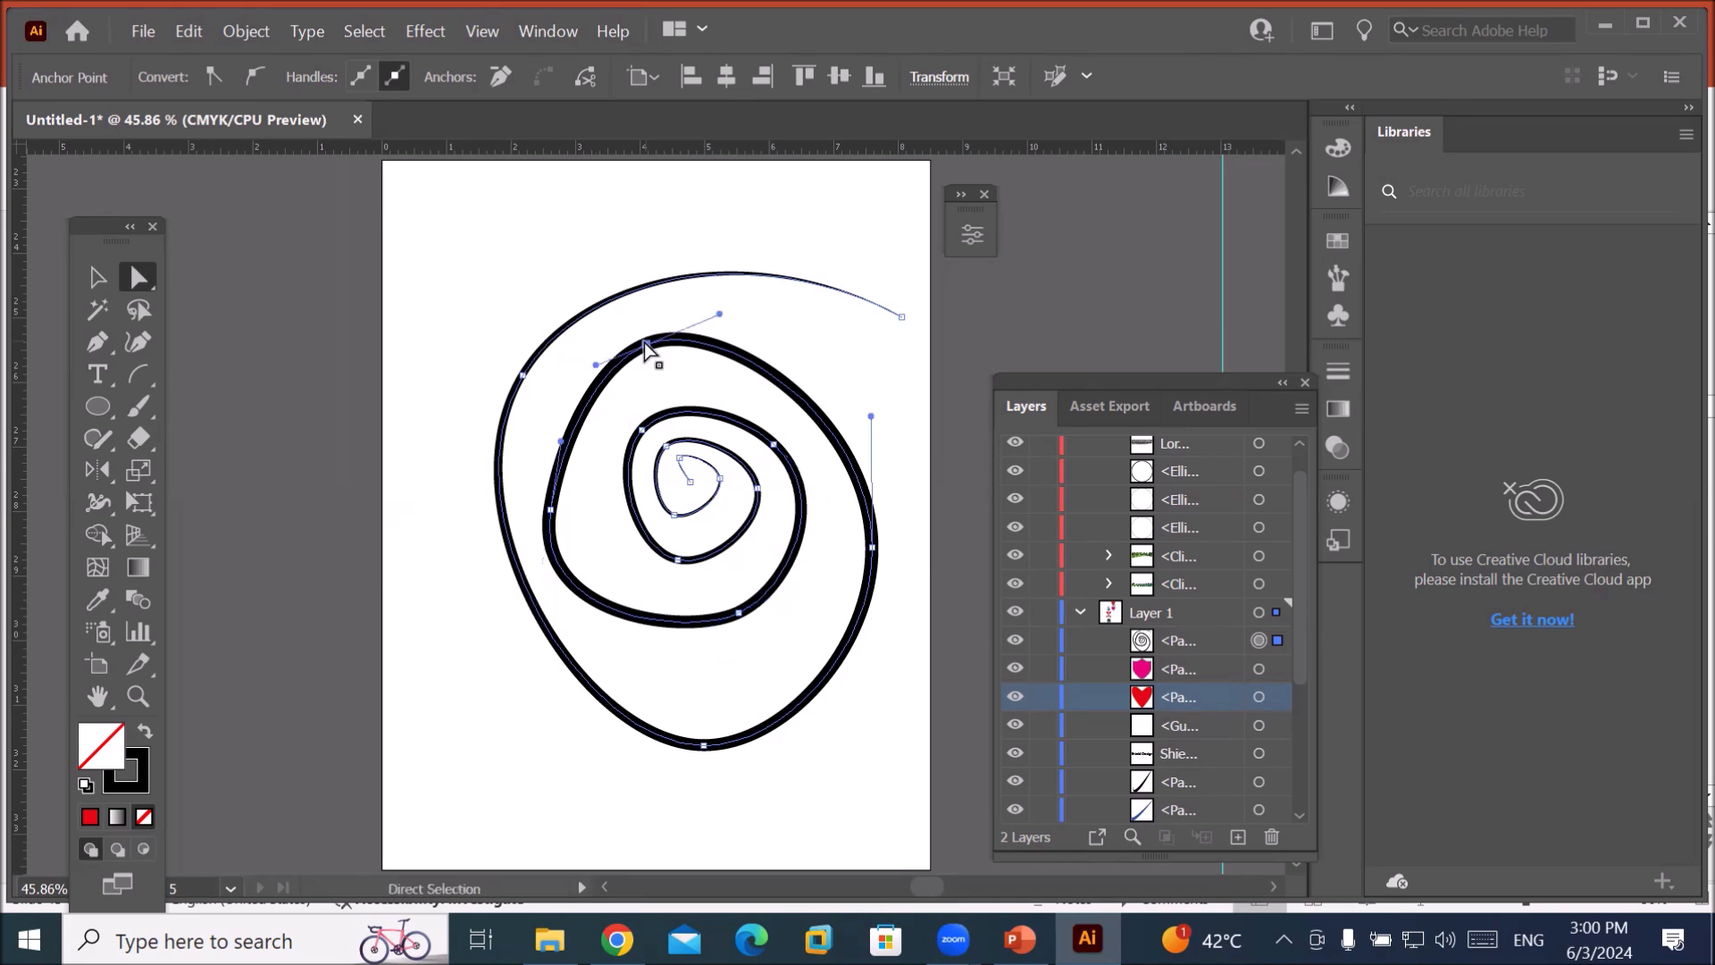
pyautogui.click(522, 375)
pyautogui.moveTo(645, 343); pyautogui.dragTo(647, 350)
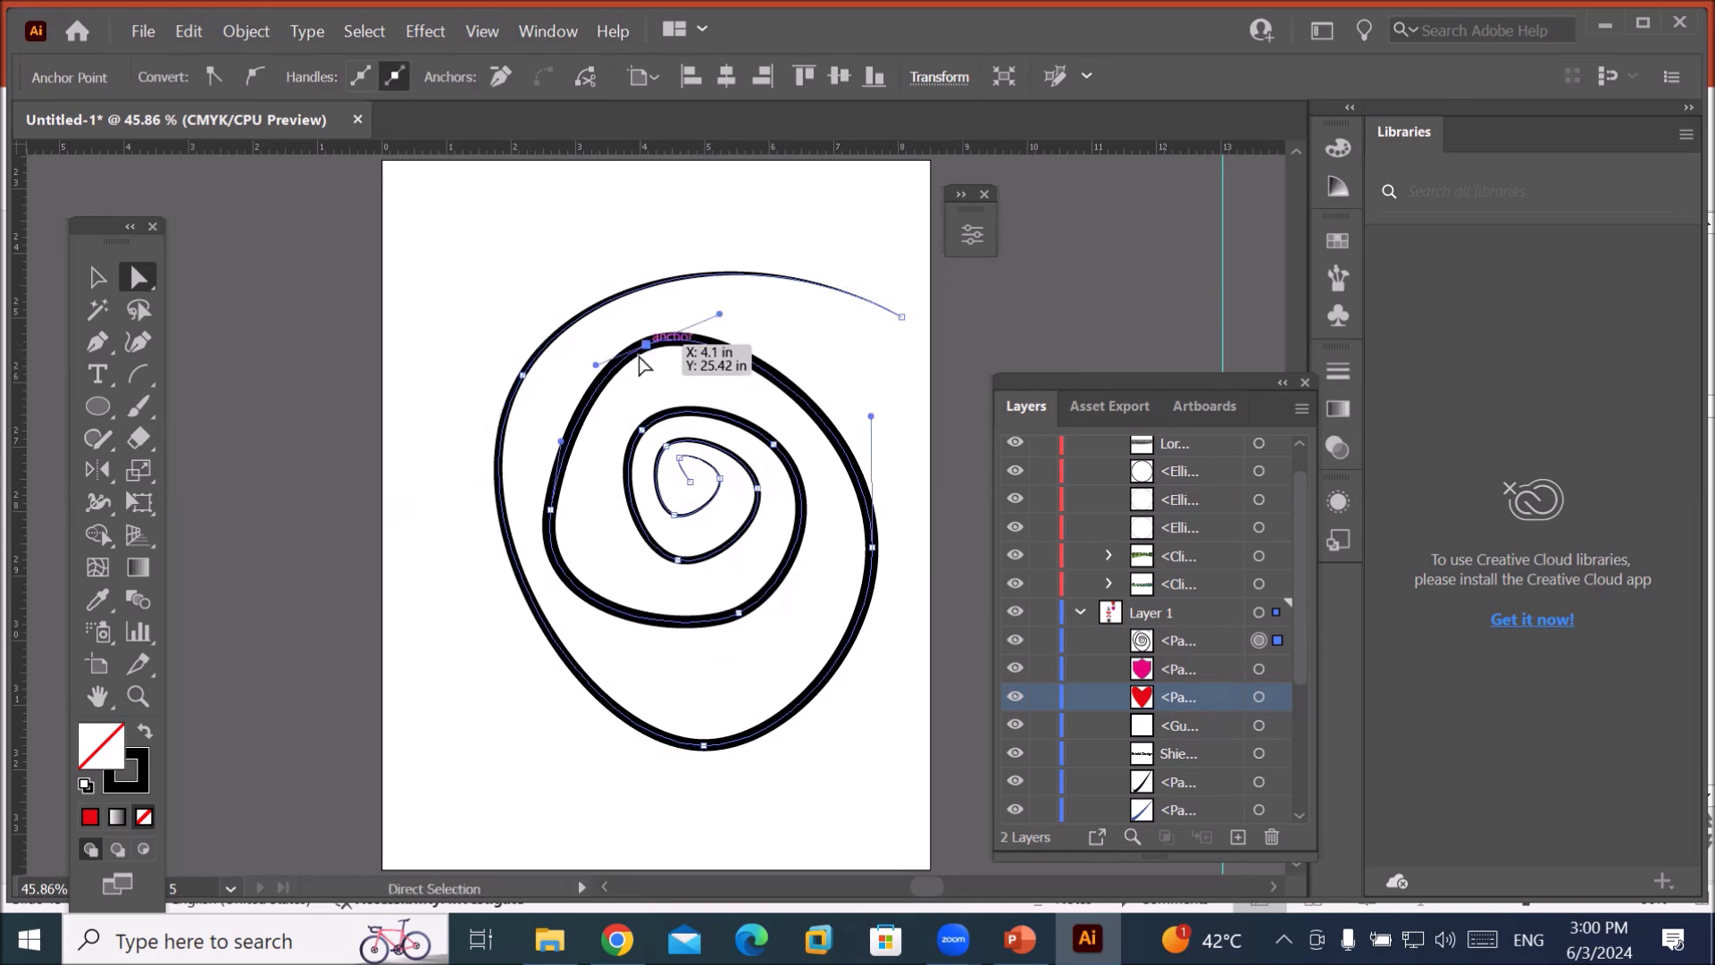
# Widen the bottom of the spiral's outer turn by lengthening the right direction handle of its lowest anchor point.
pyautogui.click(737, 613)
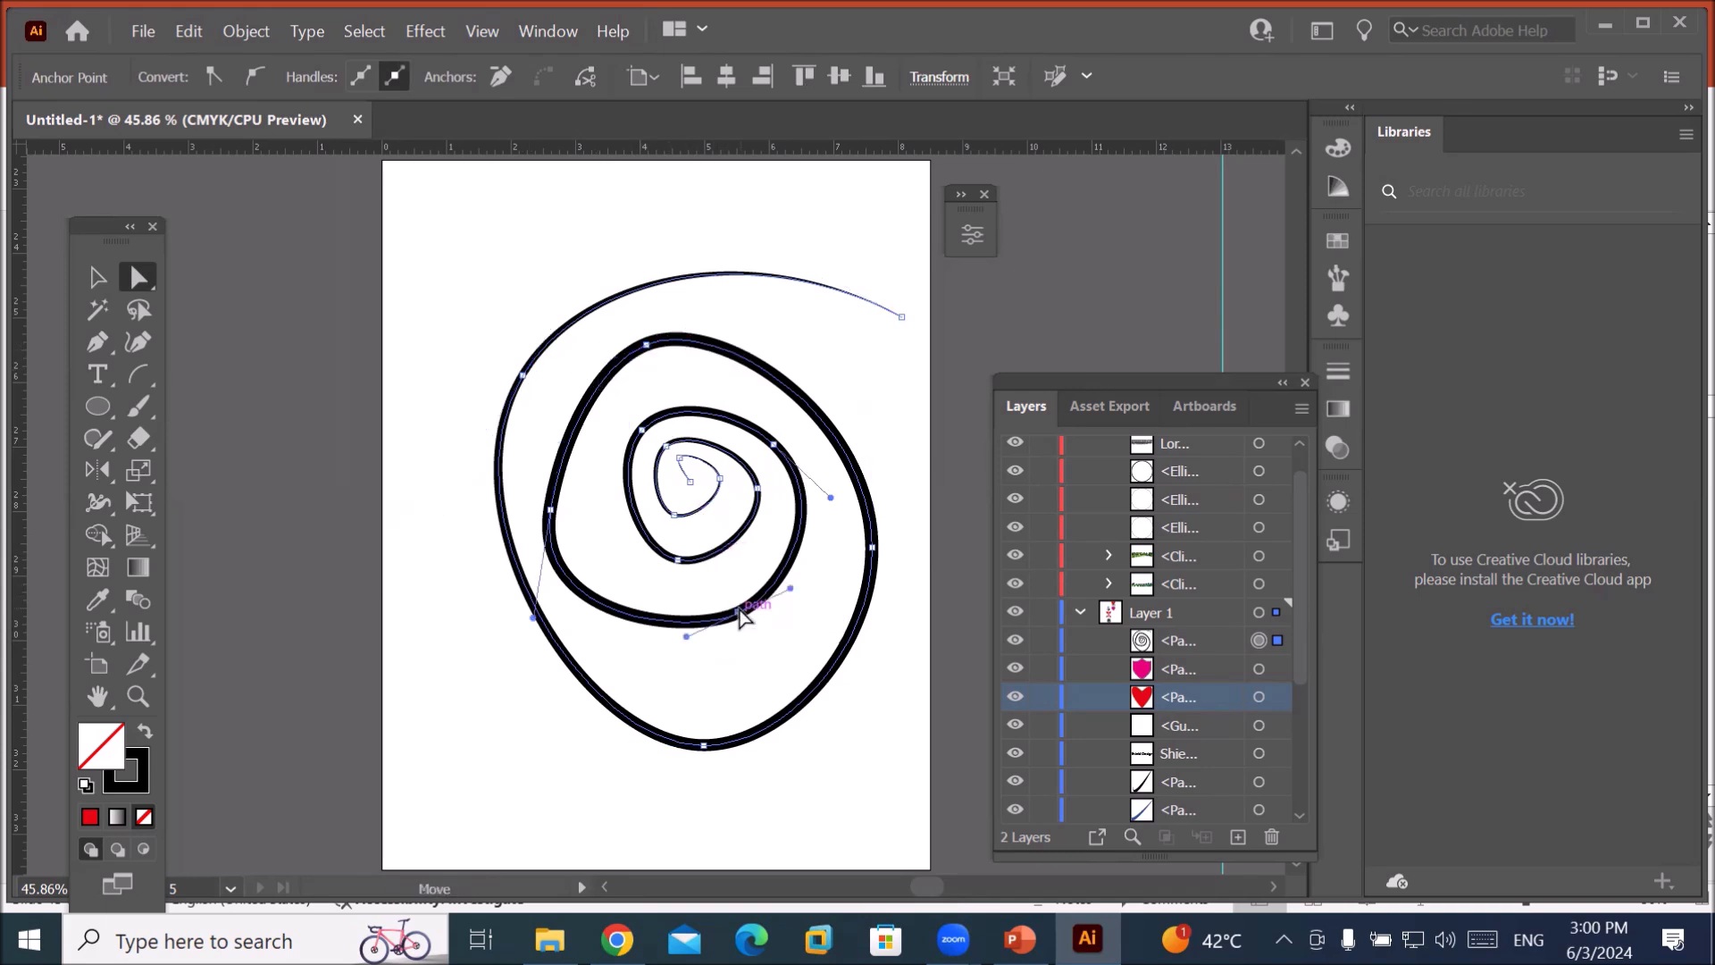
pyautogui.click(705, 745)
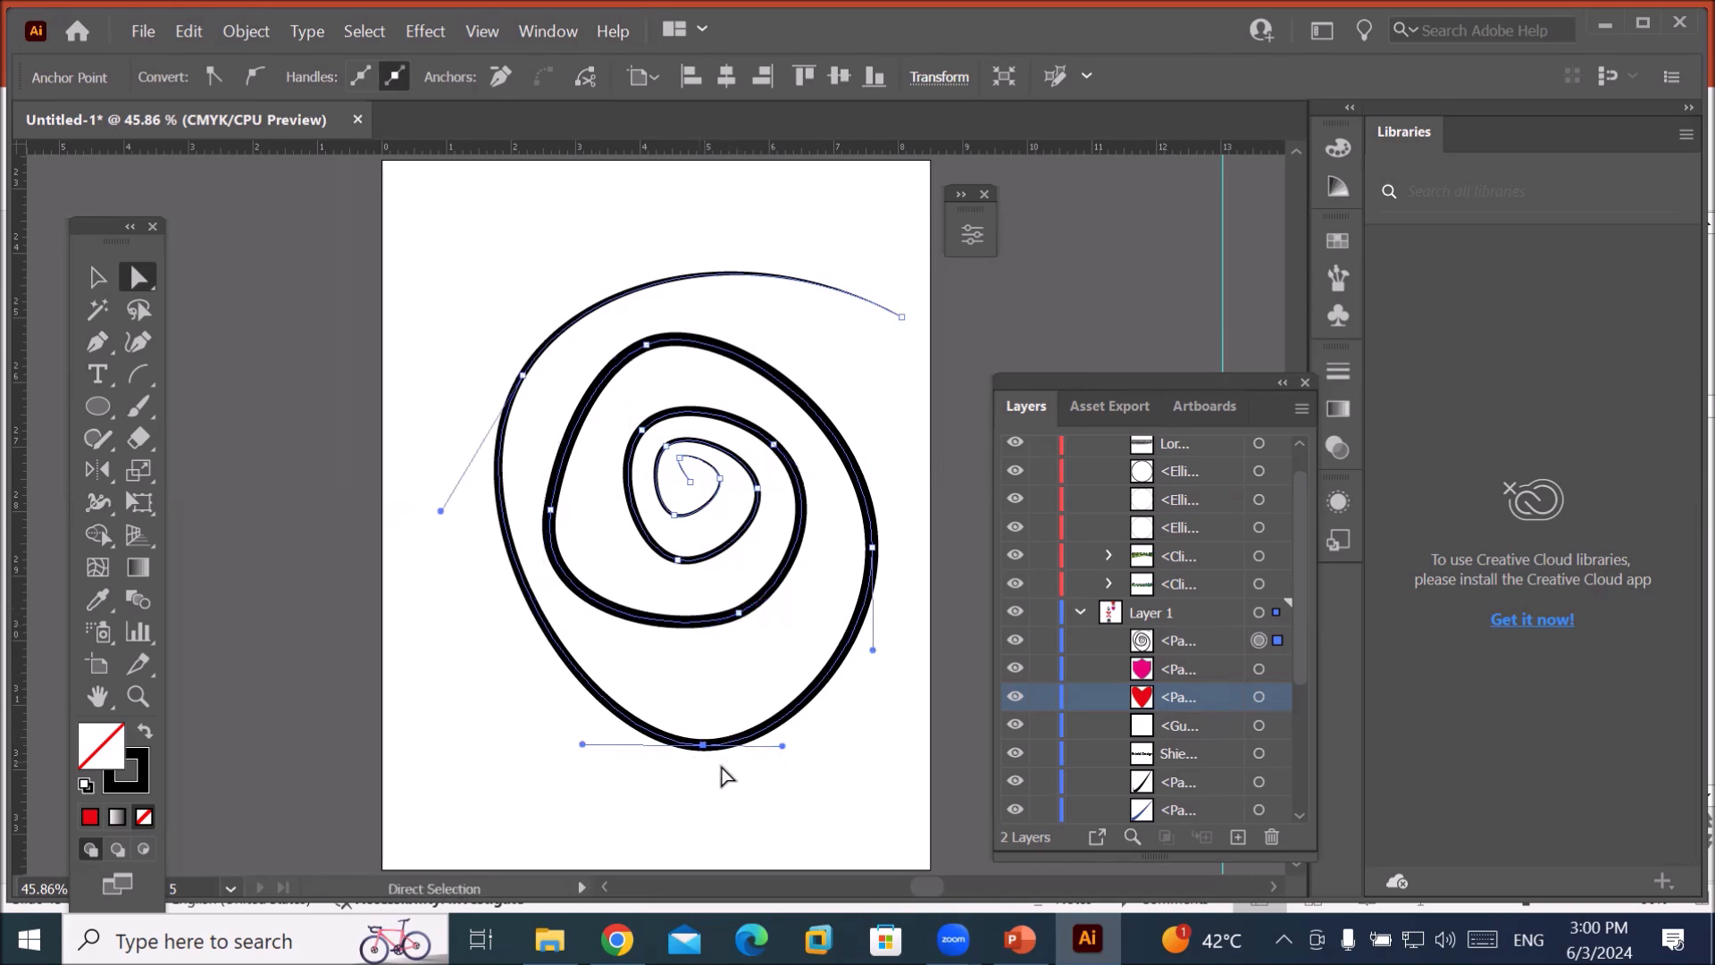
pyautogui.moveTo(782, 745); pyautogui.dragTo(836, 745)
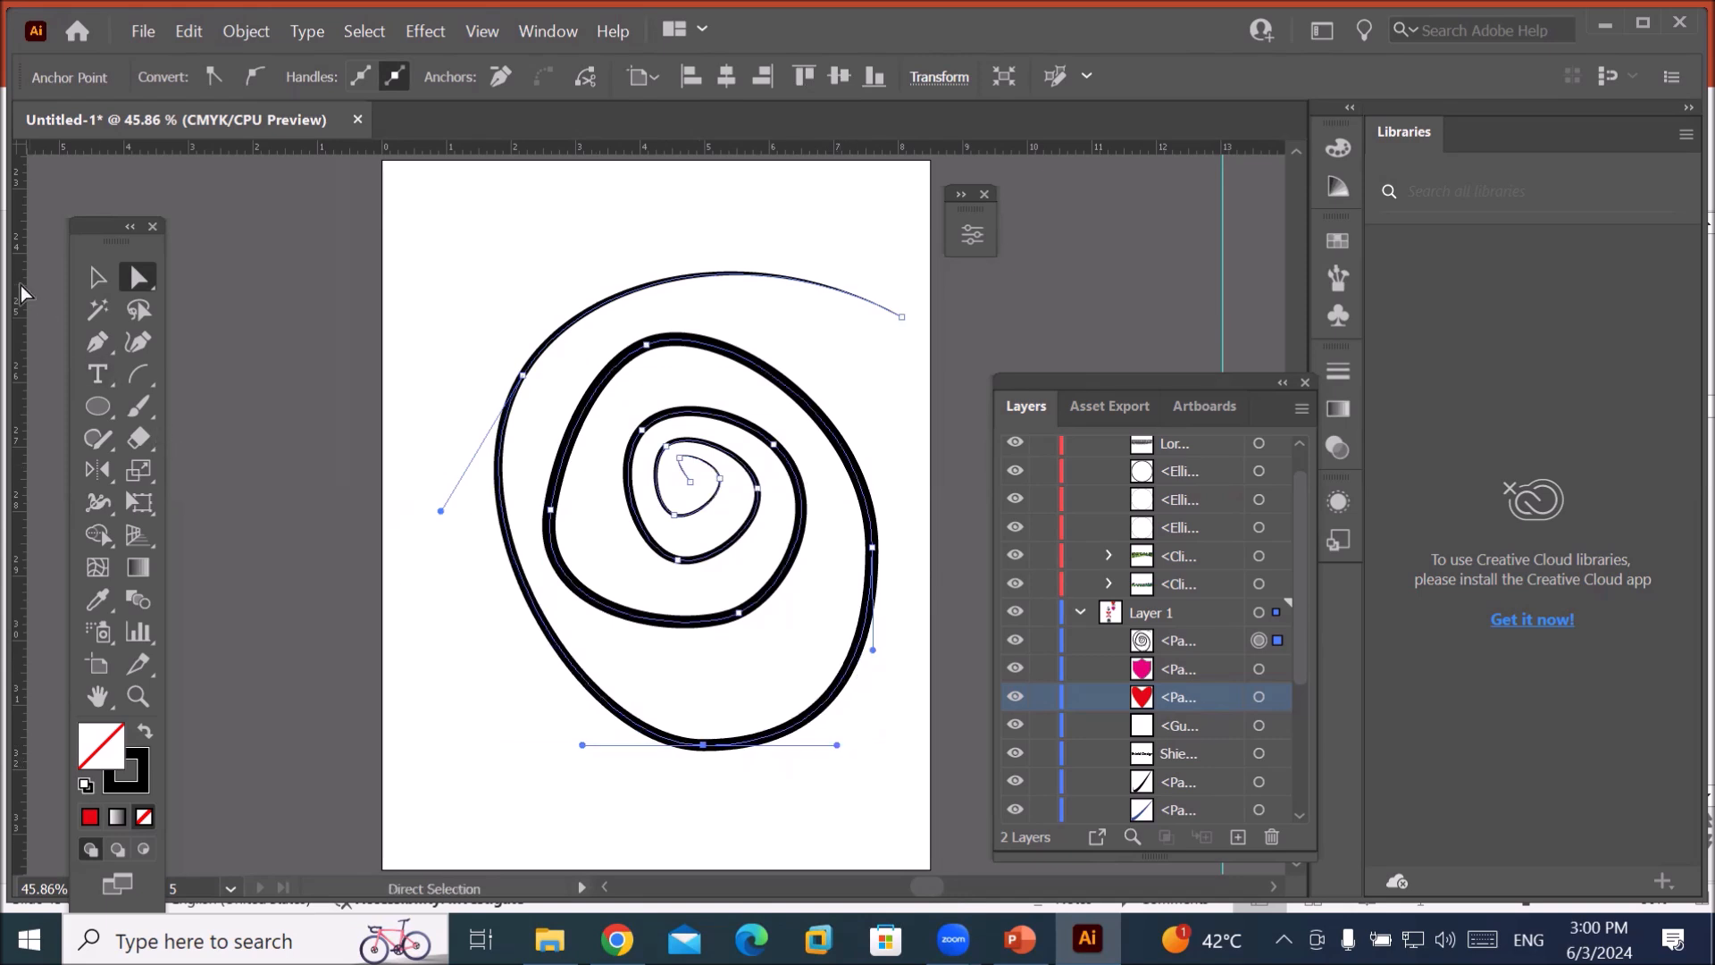
# Break the spiral into separate arcs by deleting the lowest anchor point of each of its three outer turns.
pyautogui.click(93, 283)
pyautogui.press('Delete')
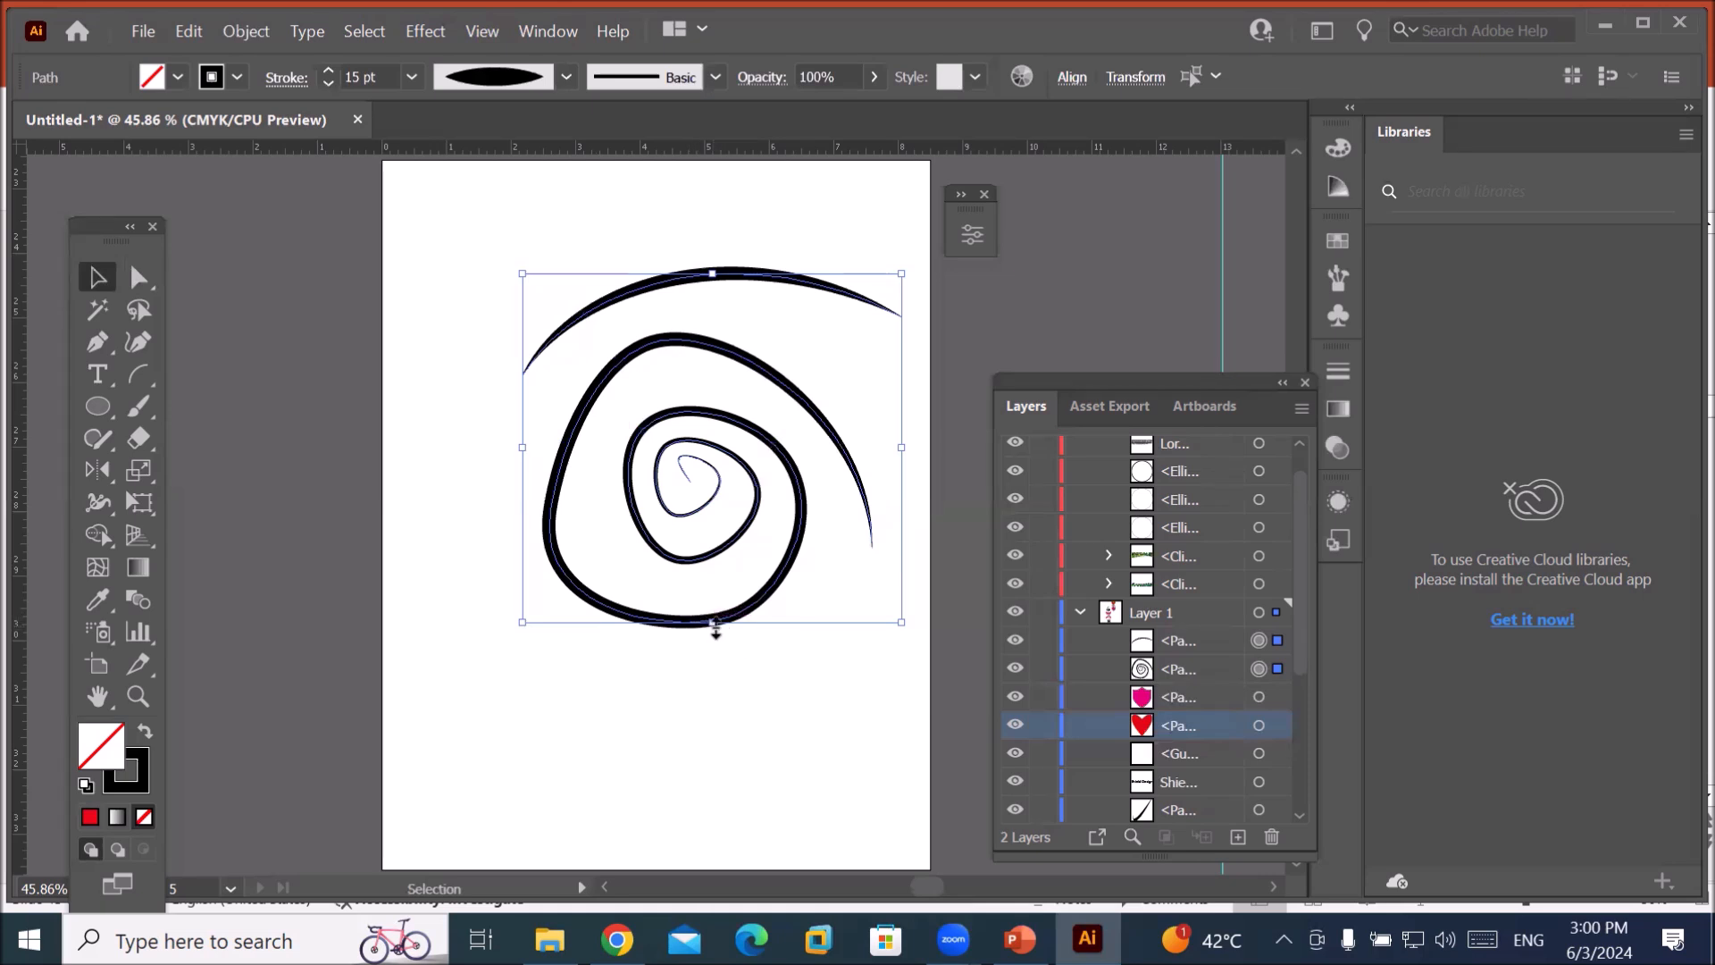
pyautogui.click(139, 278)
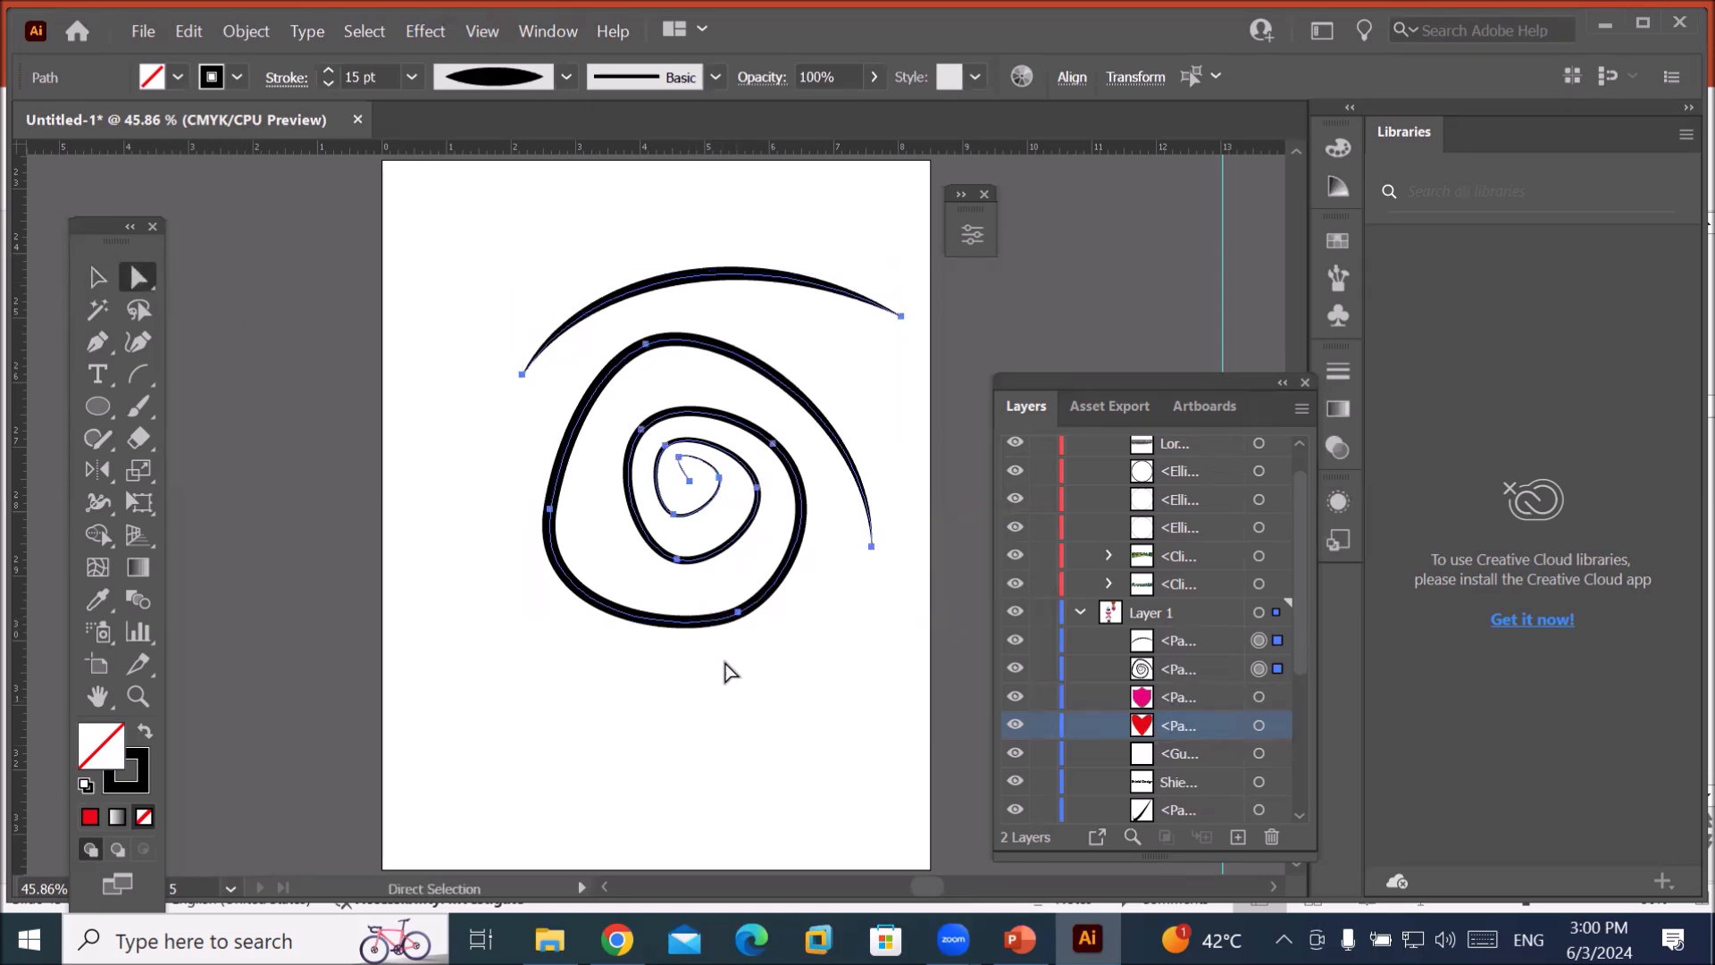
pyautogui.click(738, 613)
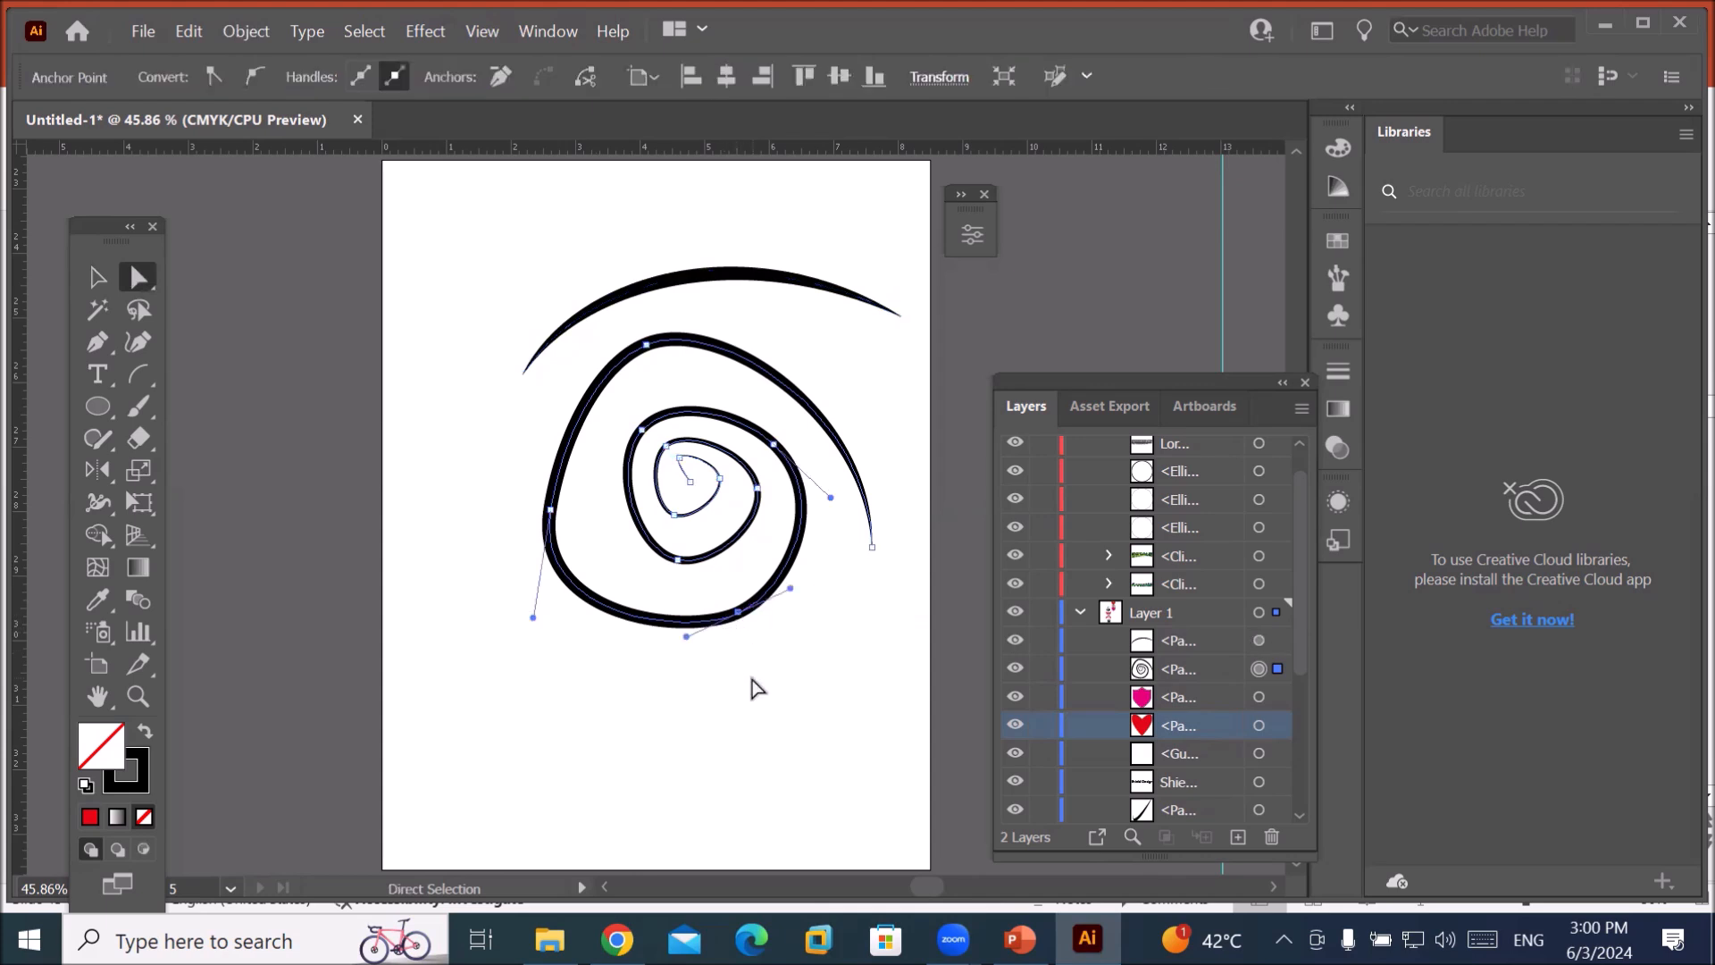
pyautogui.press('Delete')
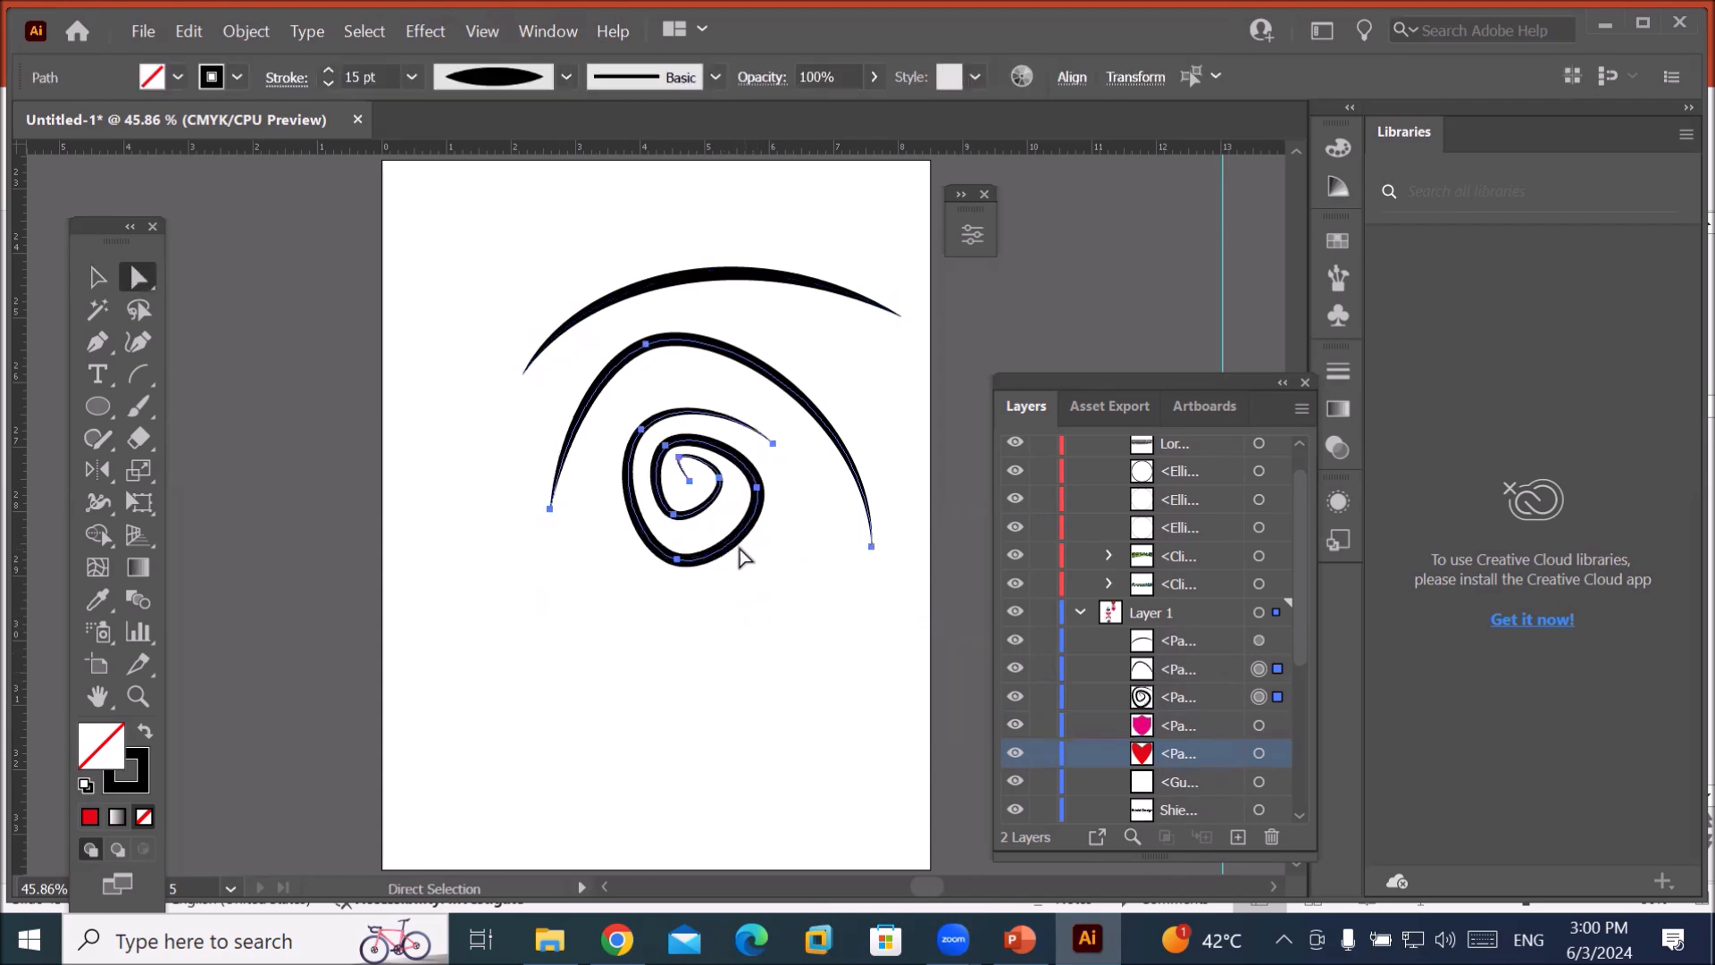
pyautogui.click(677, 560)
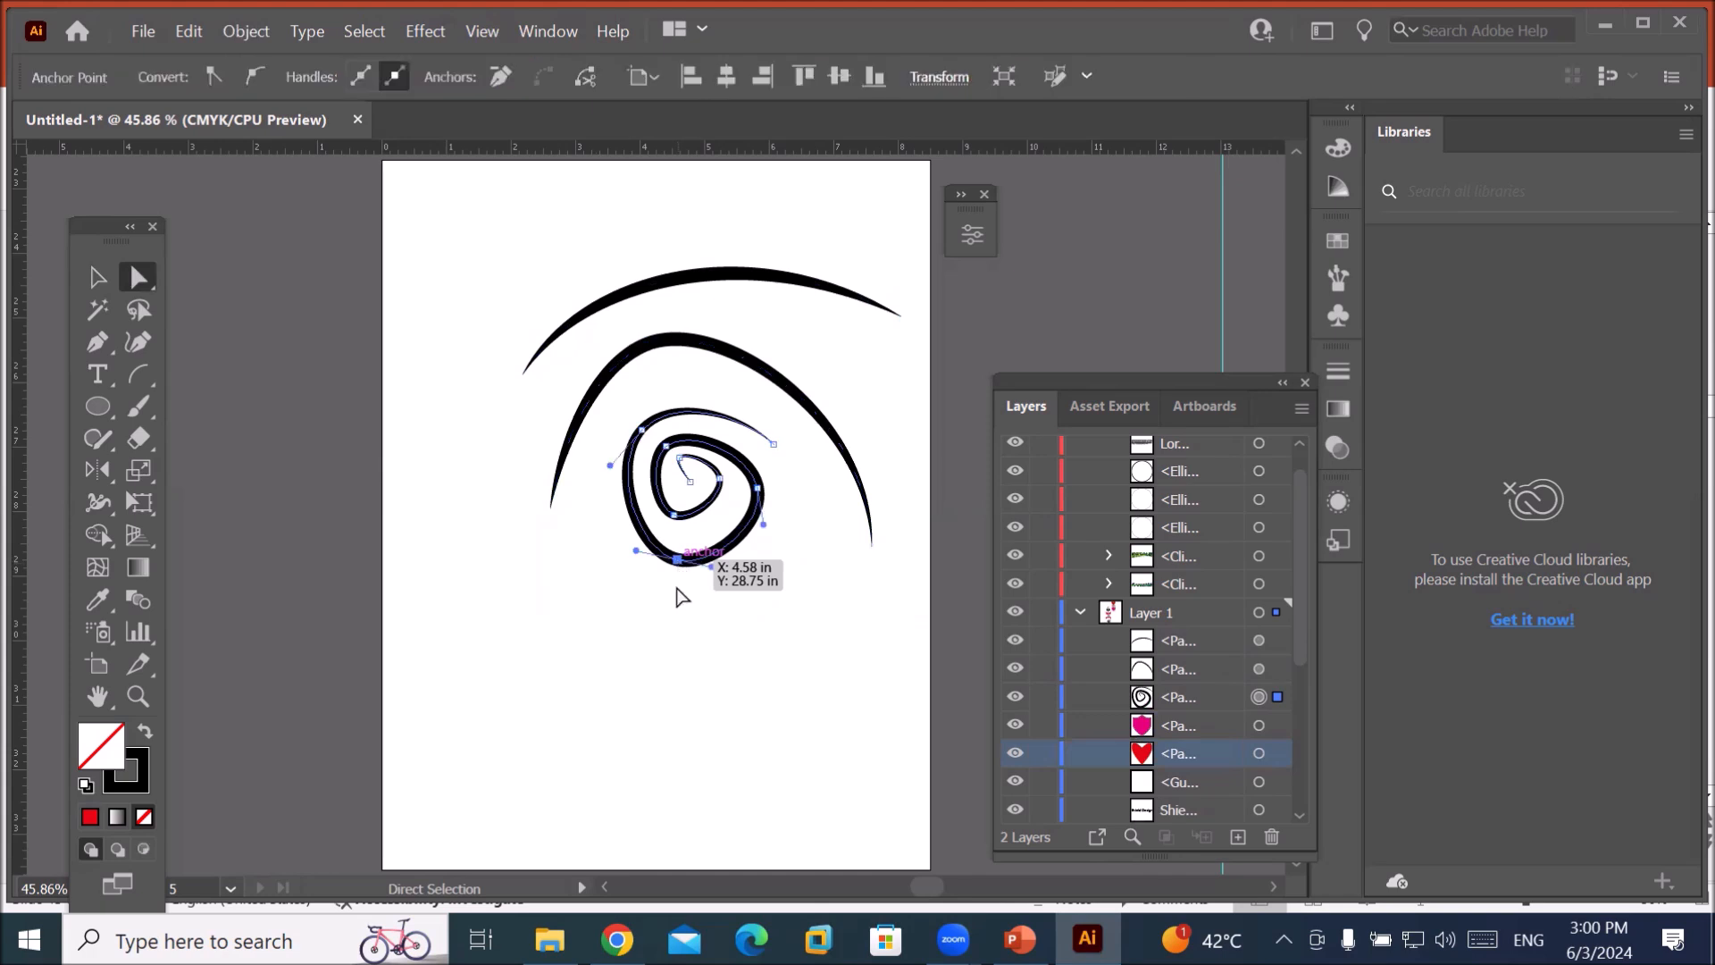
pyautogui.press('Delete')
pyautogui.click(683, 607)
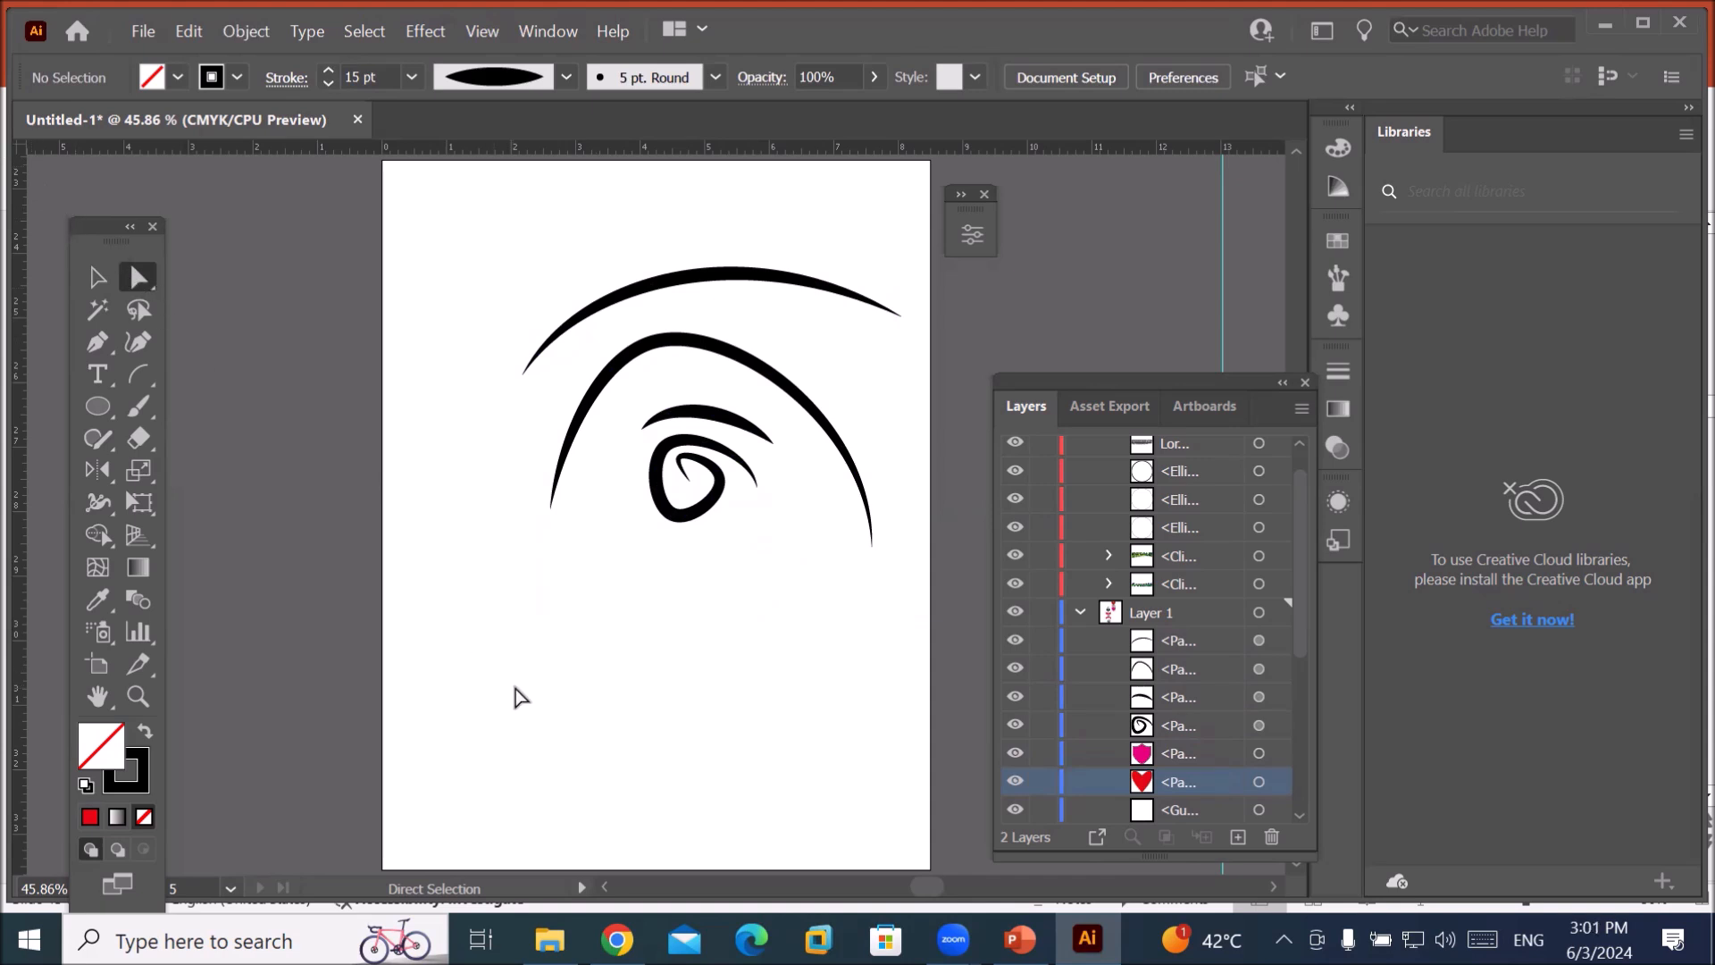
# Bend the topmost arc higher and bulge the right side of the second arc outward by pulling on their segments.
pyautogui.moveTo(659, 295); pyautogui.dragTo(643, 257)
pyautogui.moveTo(710, 356); pyautogui.dragTo(731, 385)
pyautogui.click(726, 412)
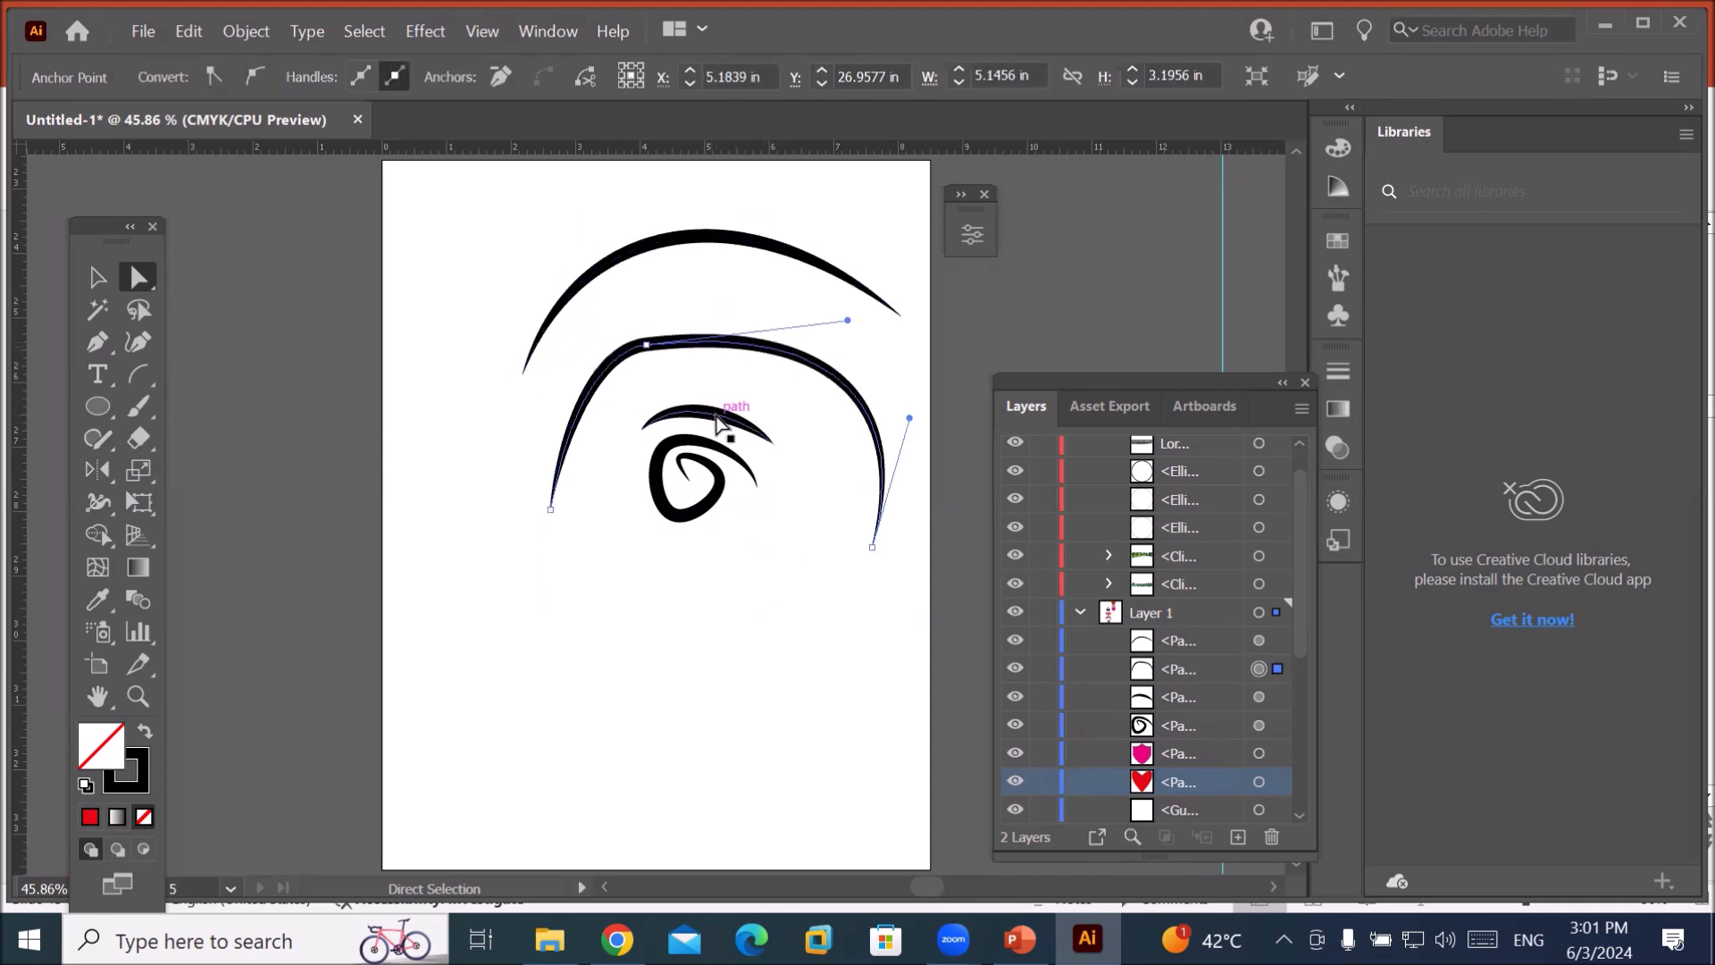
# Delete the lower-right segment of the innermost curl and all remaining spiral pieces on the artboard.
pyautogui.click(712, 489)
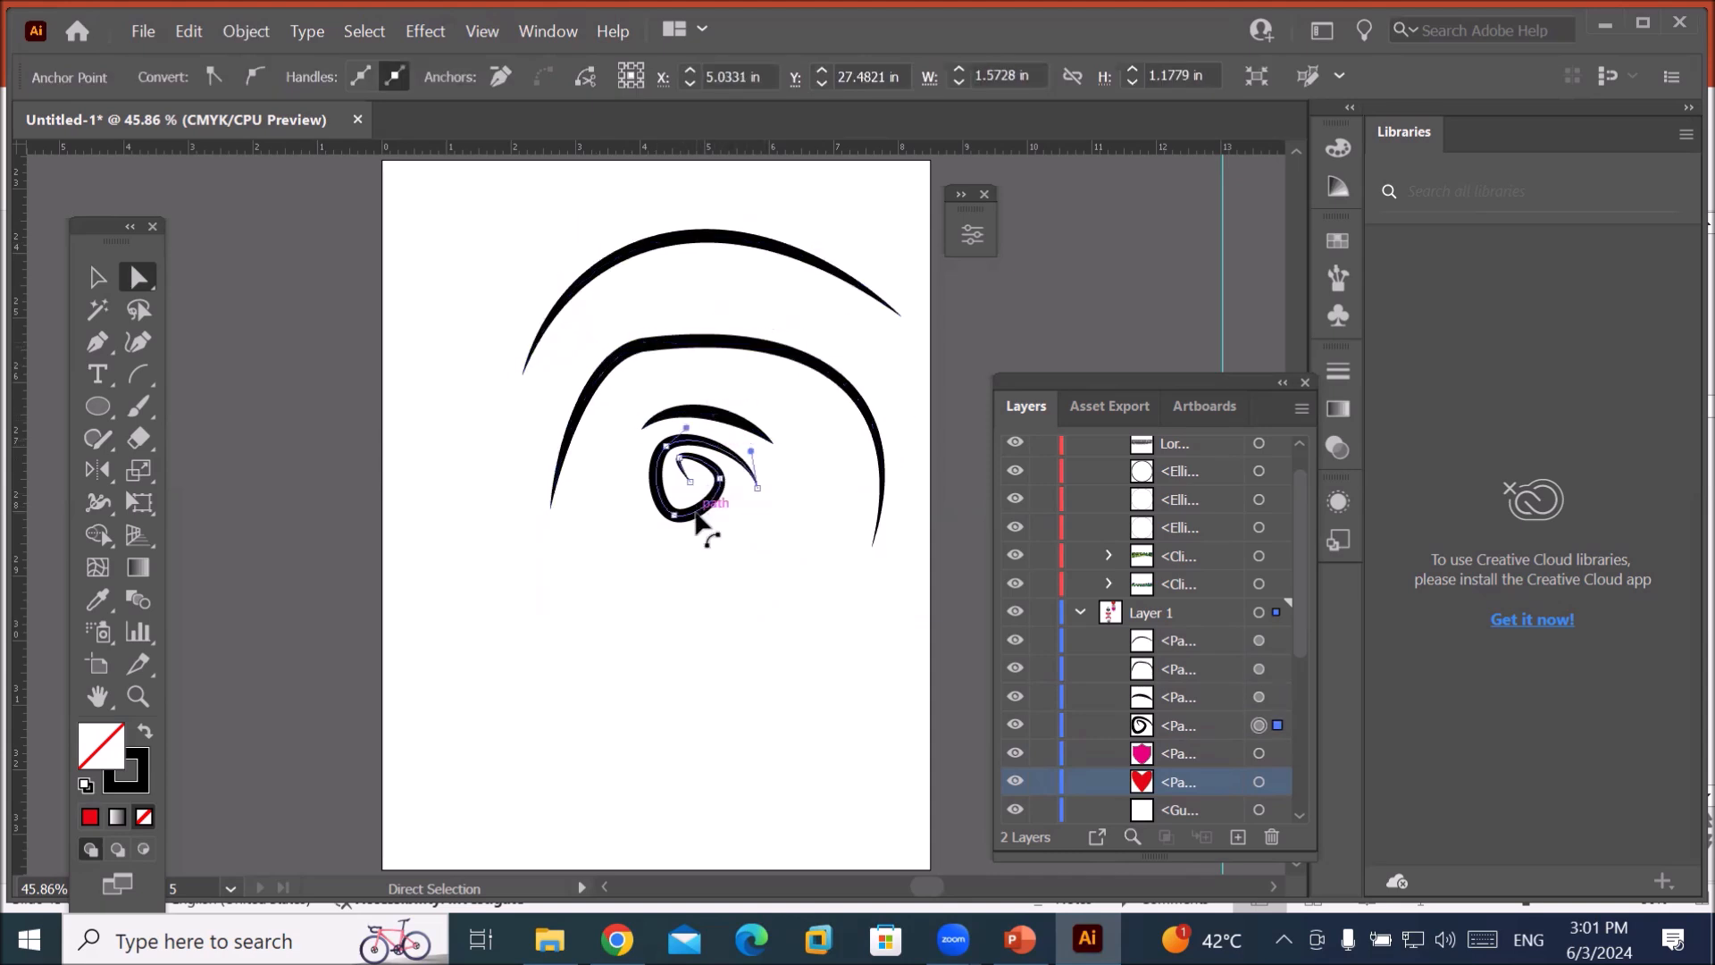
pyautogui.press('Delete')
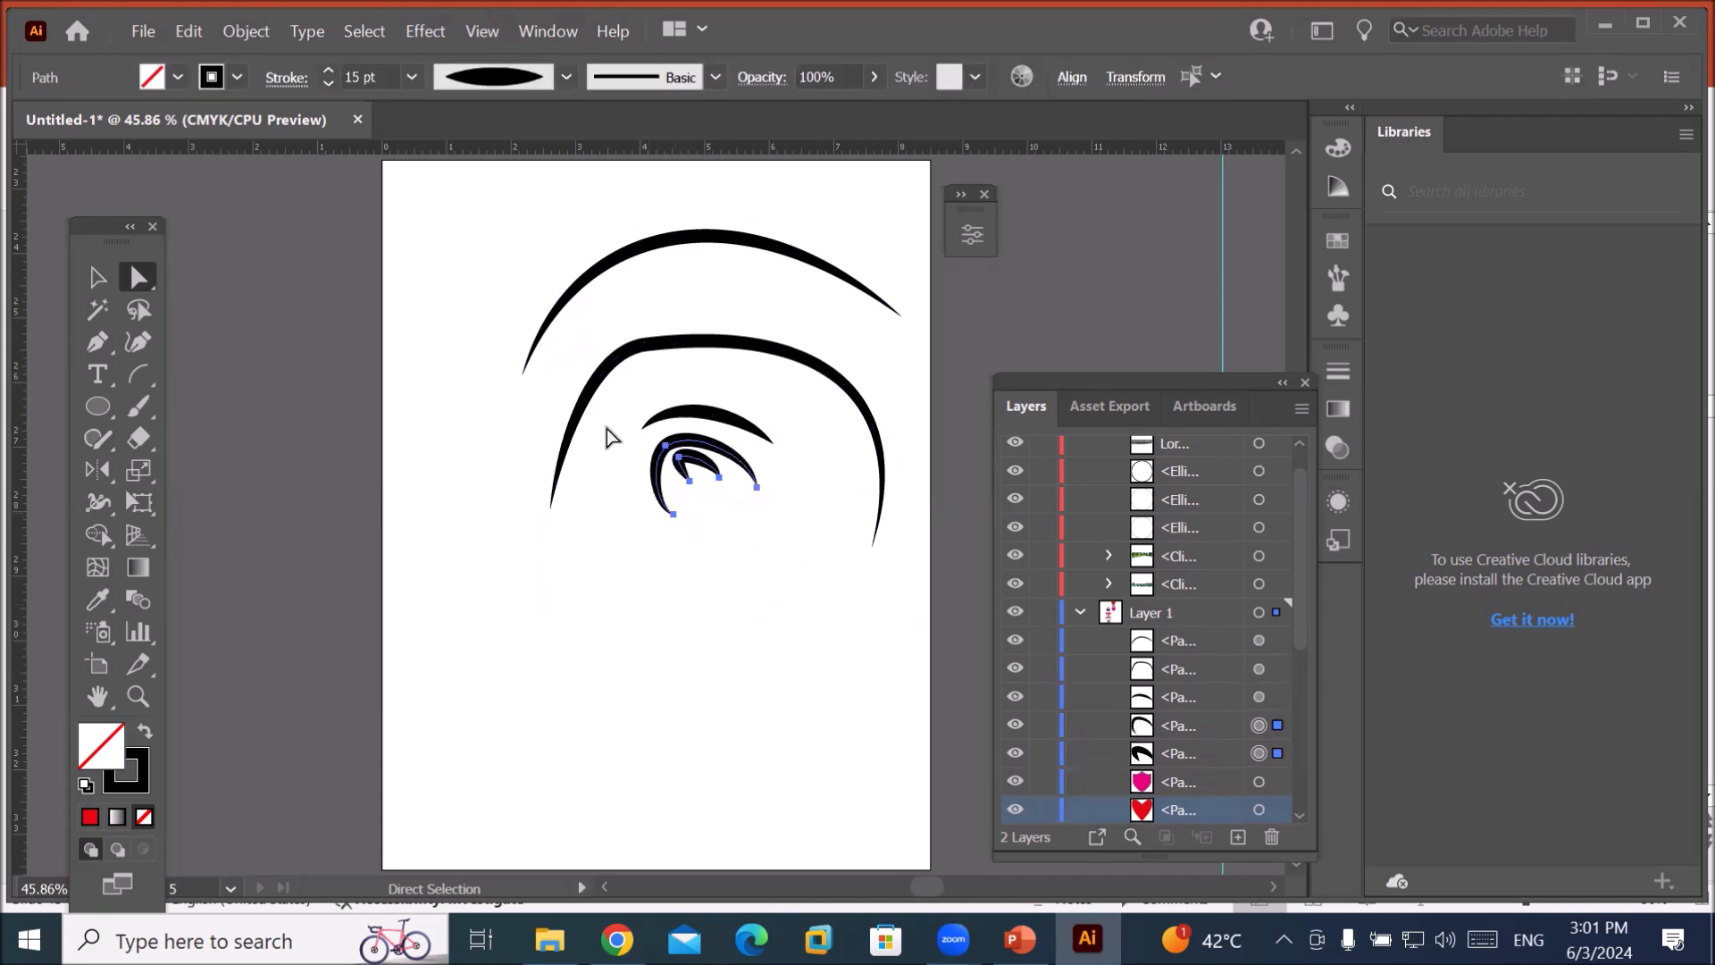
pyautogui.moveTo(489, 230); pyautogui.dragTo(926, 633)
pyautogui.press('Delete')
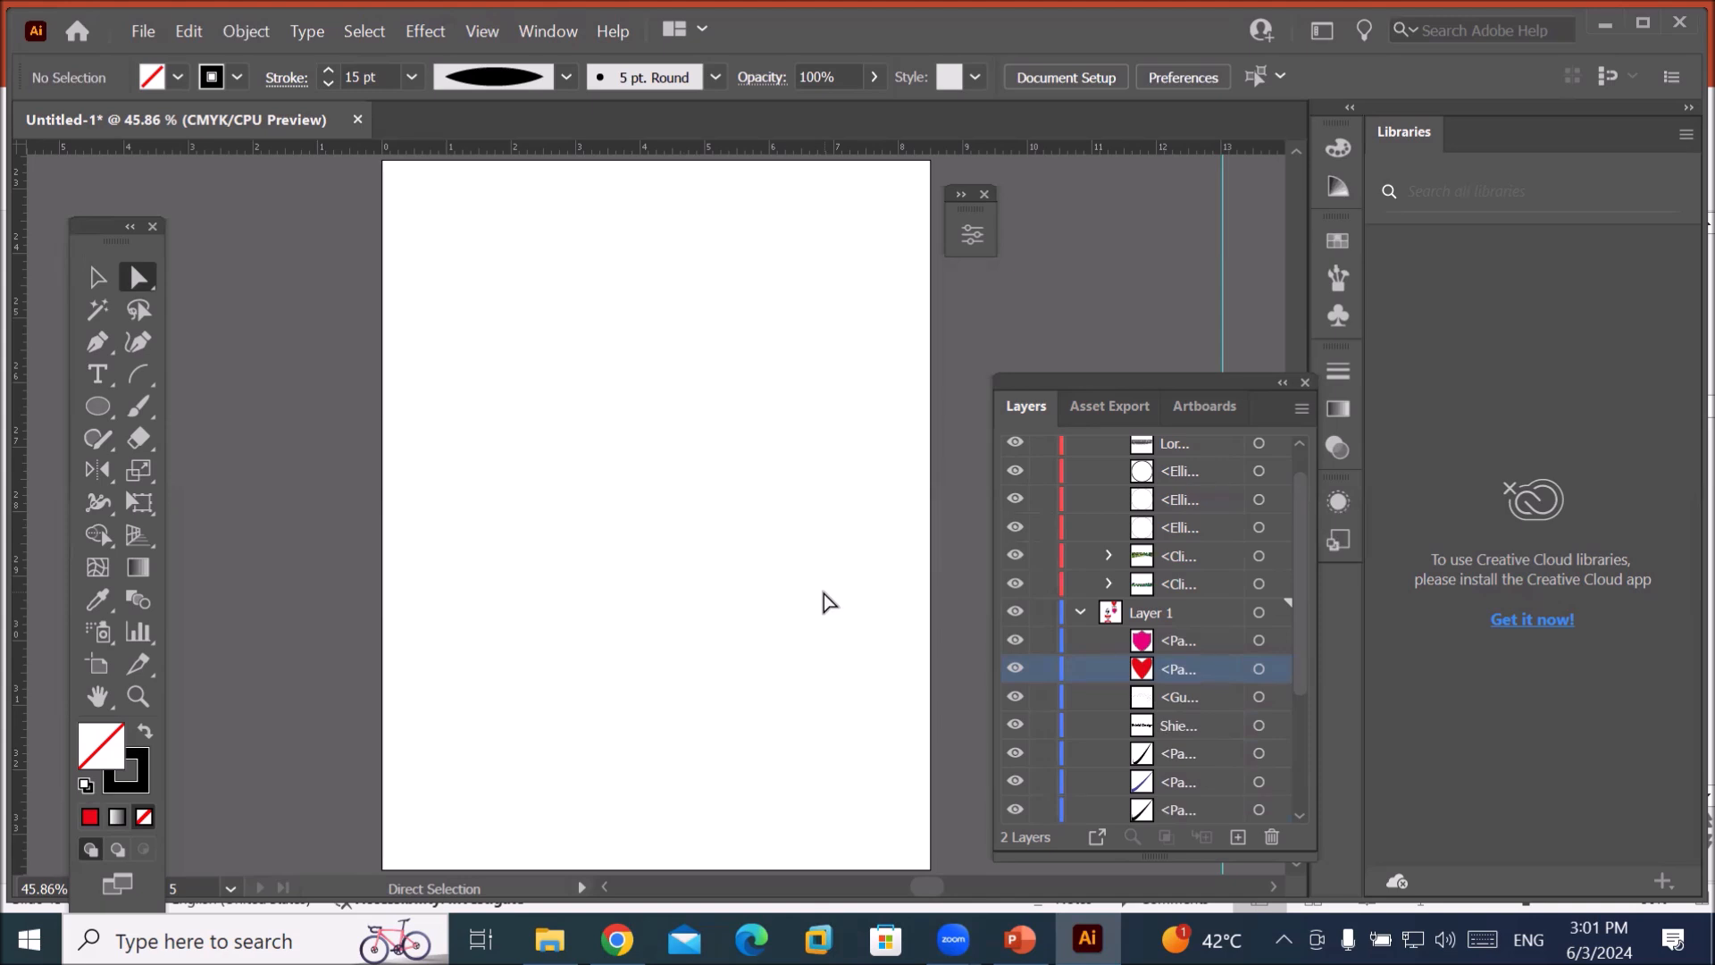
pyautogui.click(138, 342)
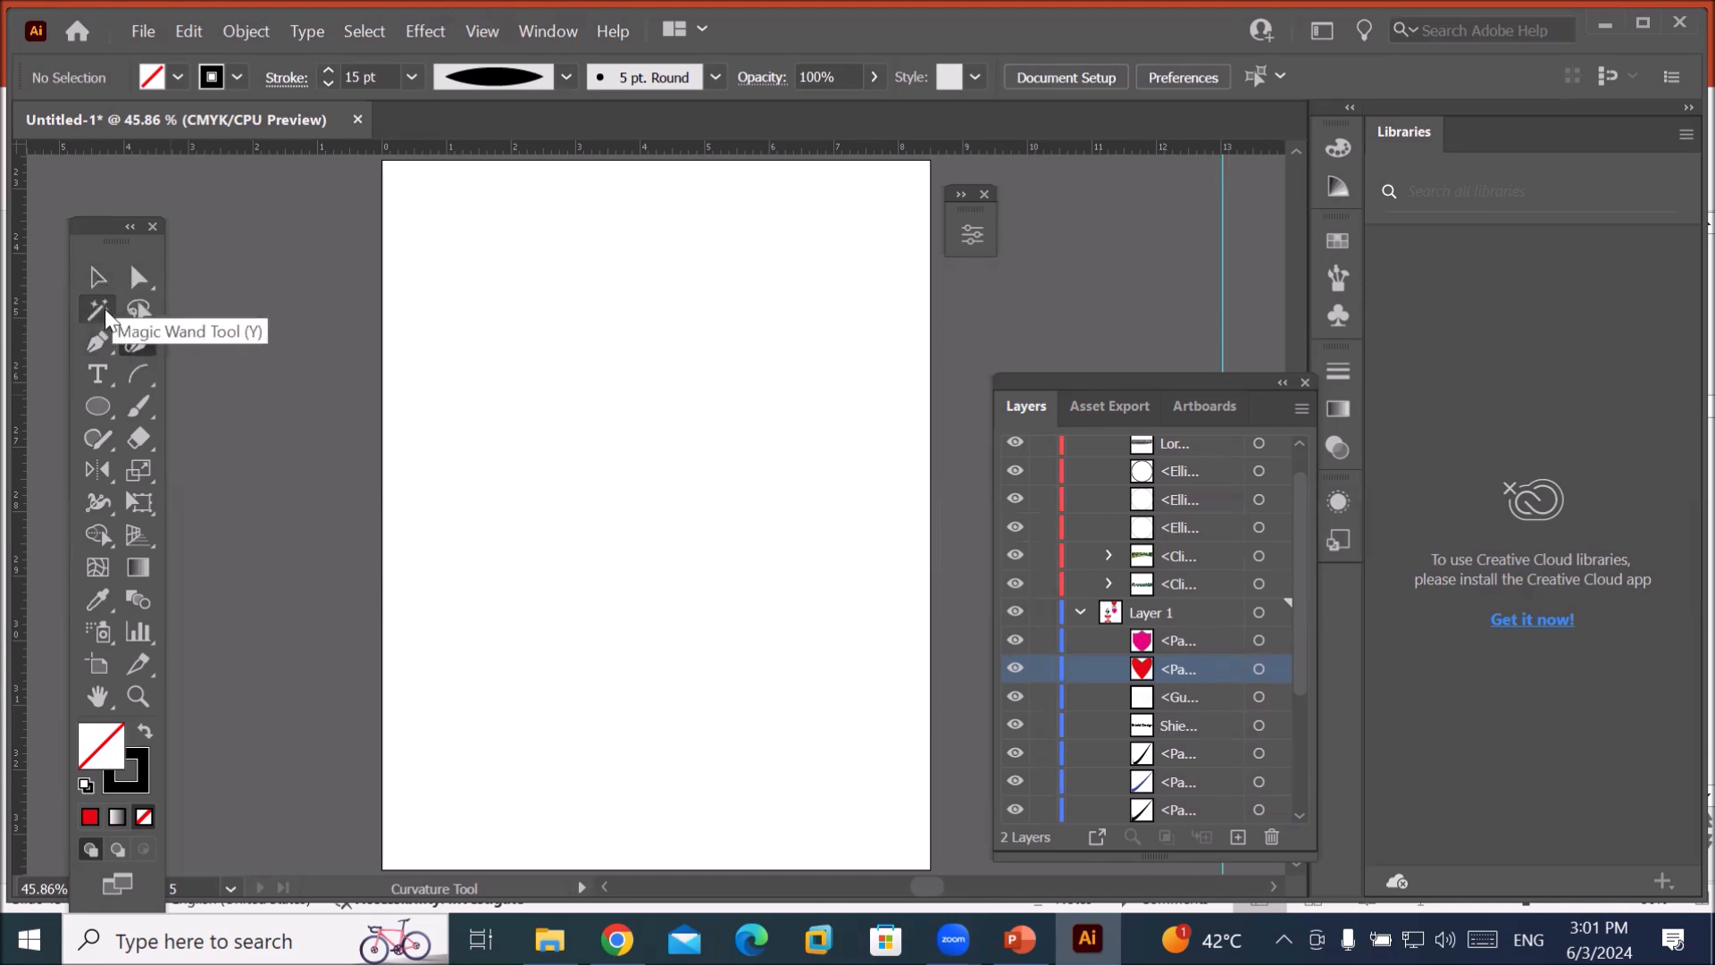
pyautogui.click(138, 373)
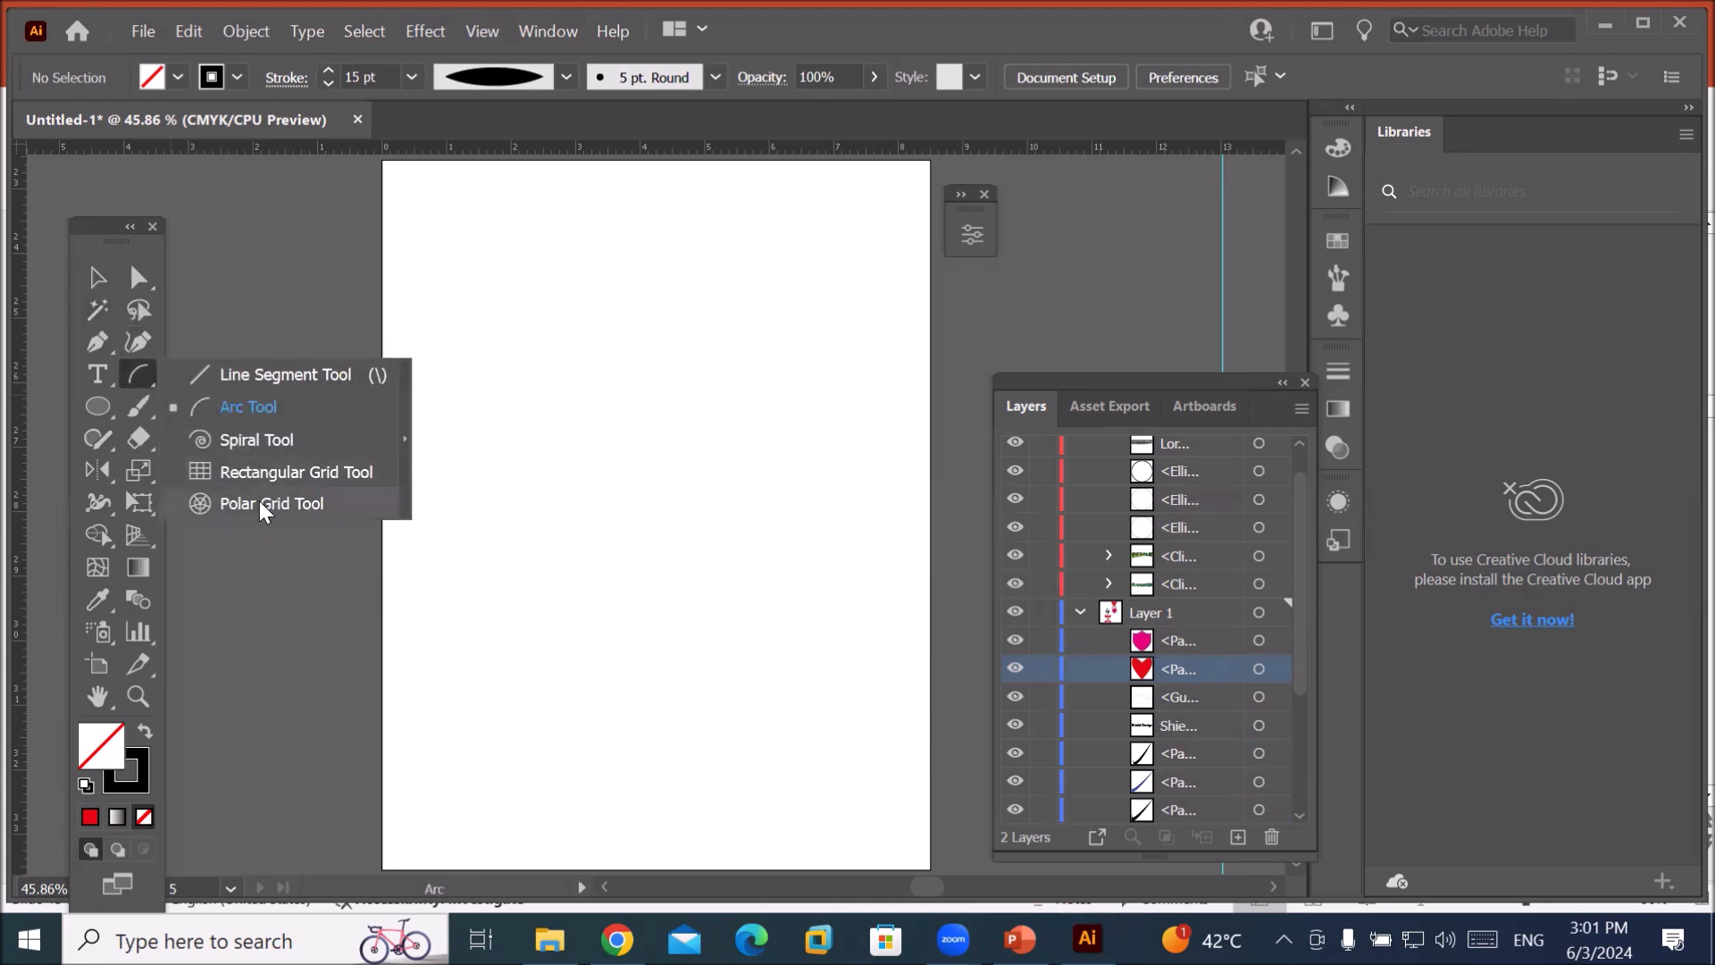
pyautogui.click(99, 409)
pyautogui.click(99, 409)
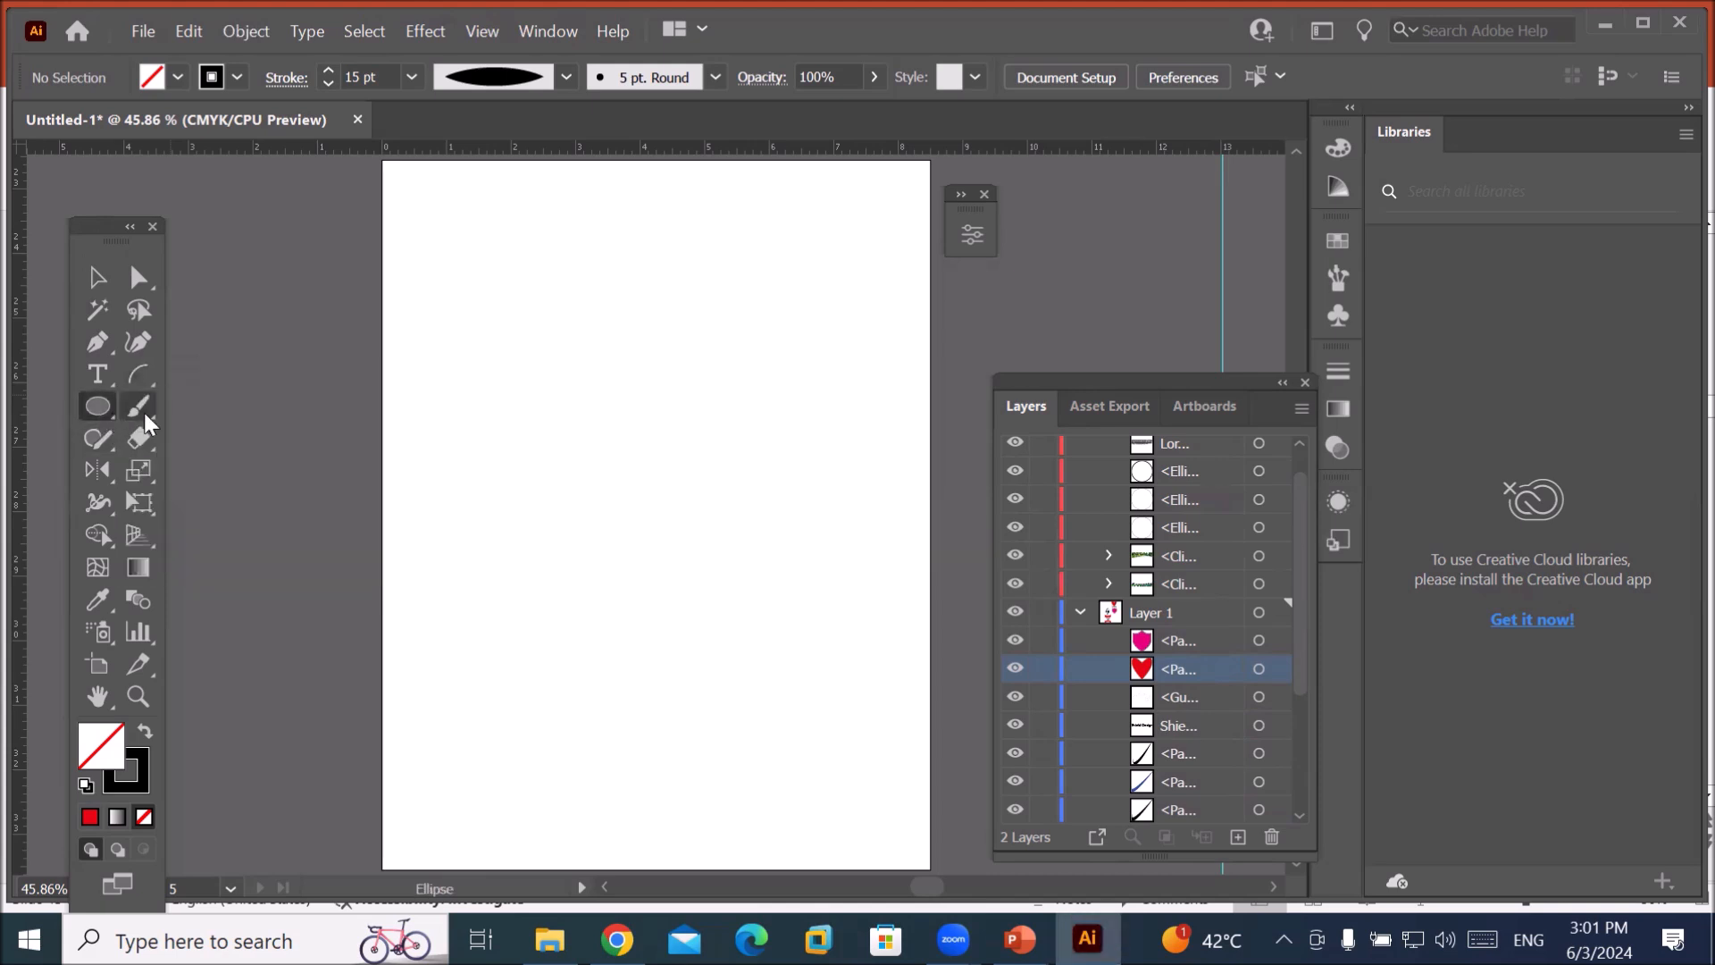
pyautogui.click(143, 441)
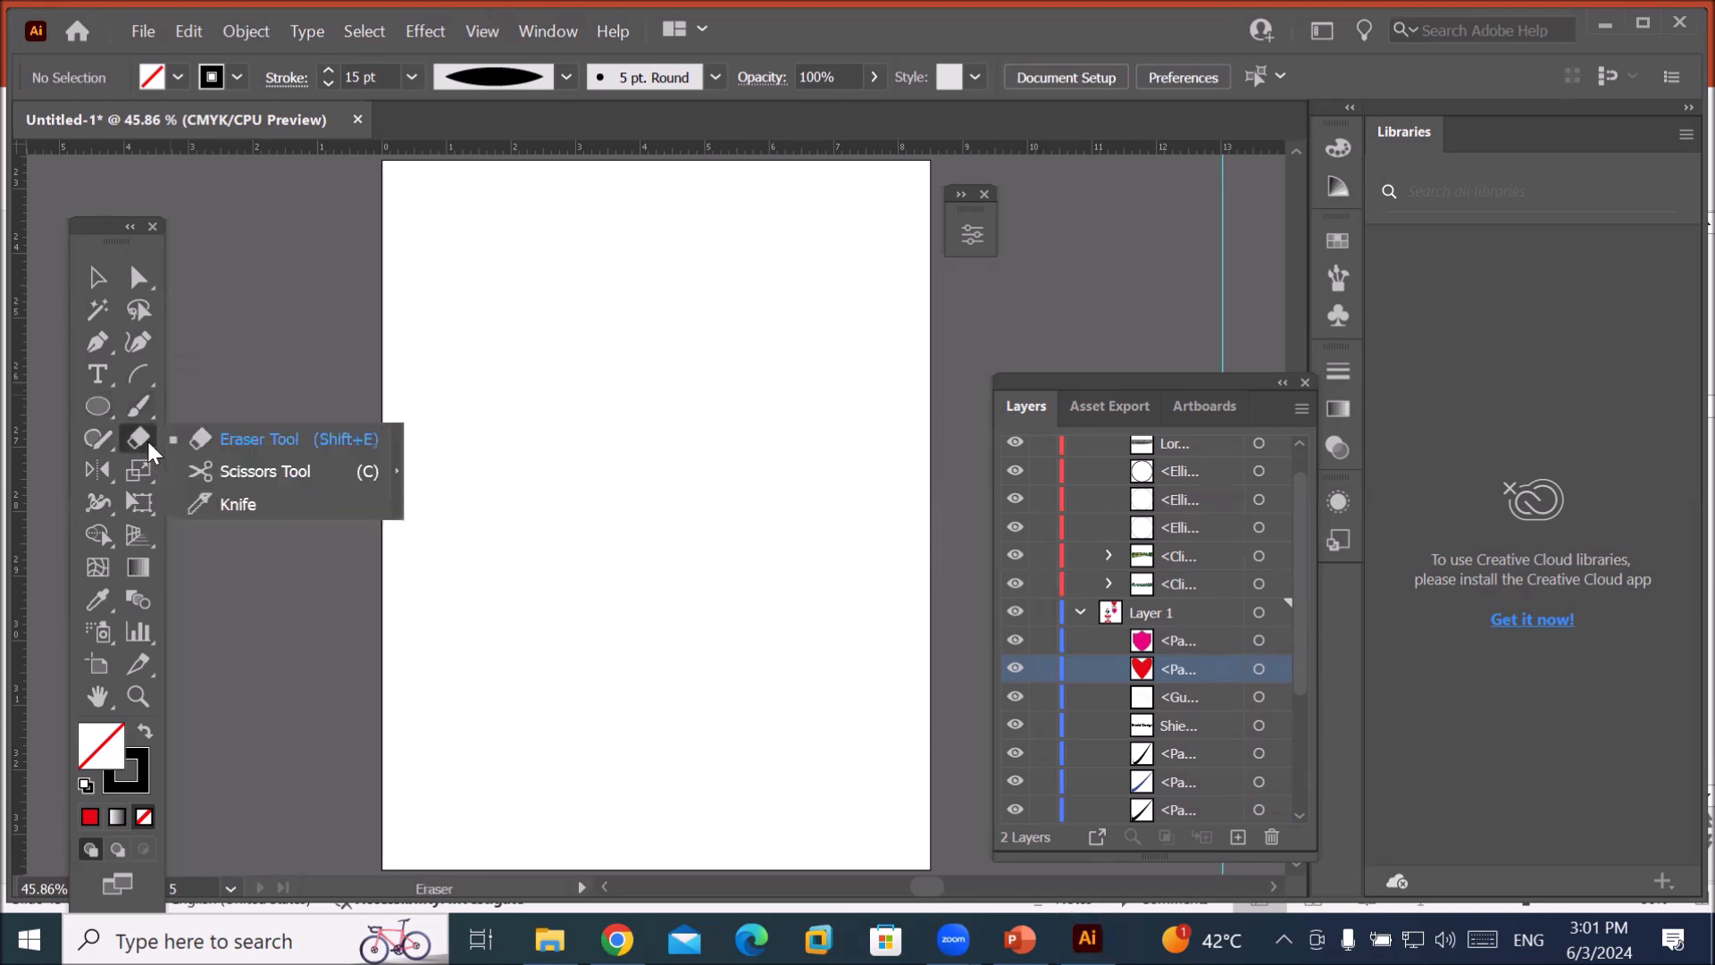
pyautogui.click(100, 443)
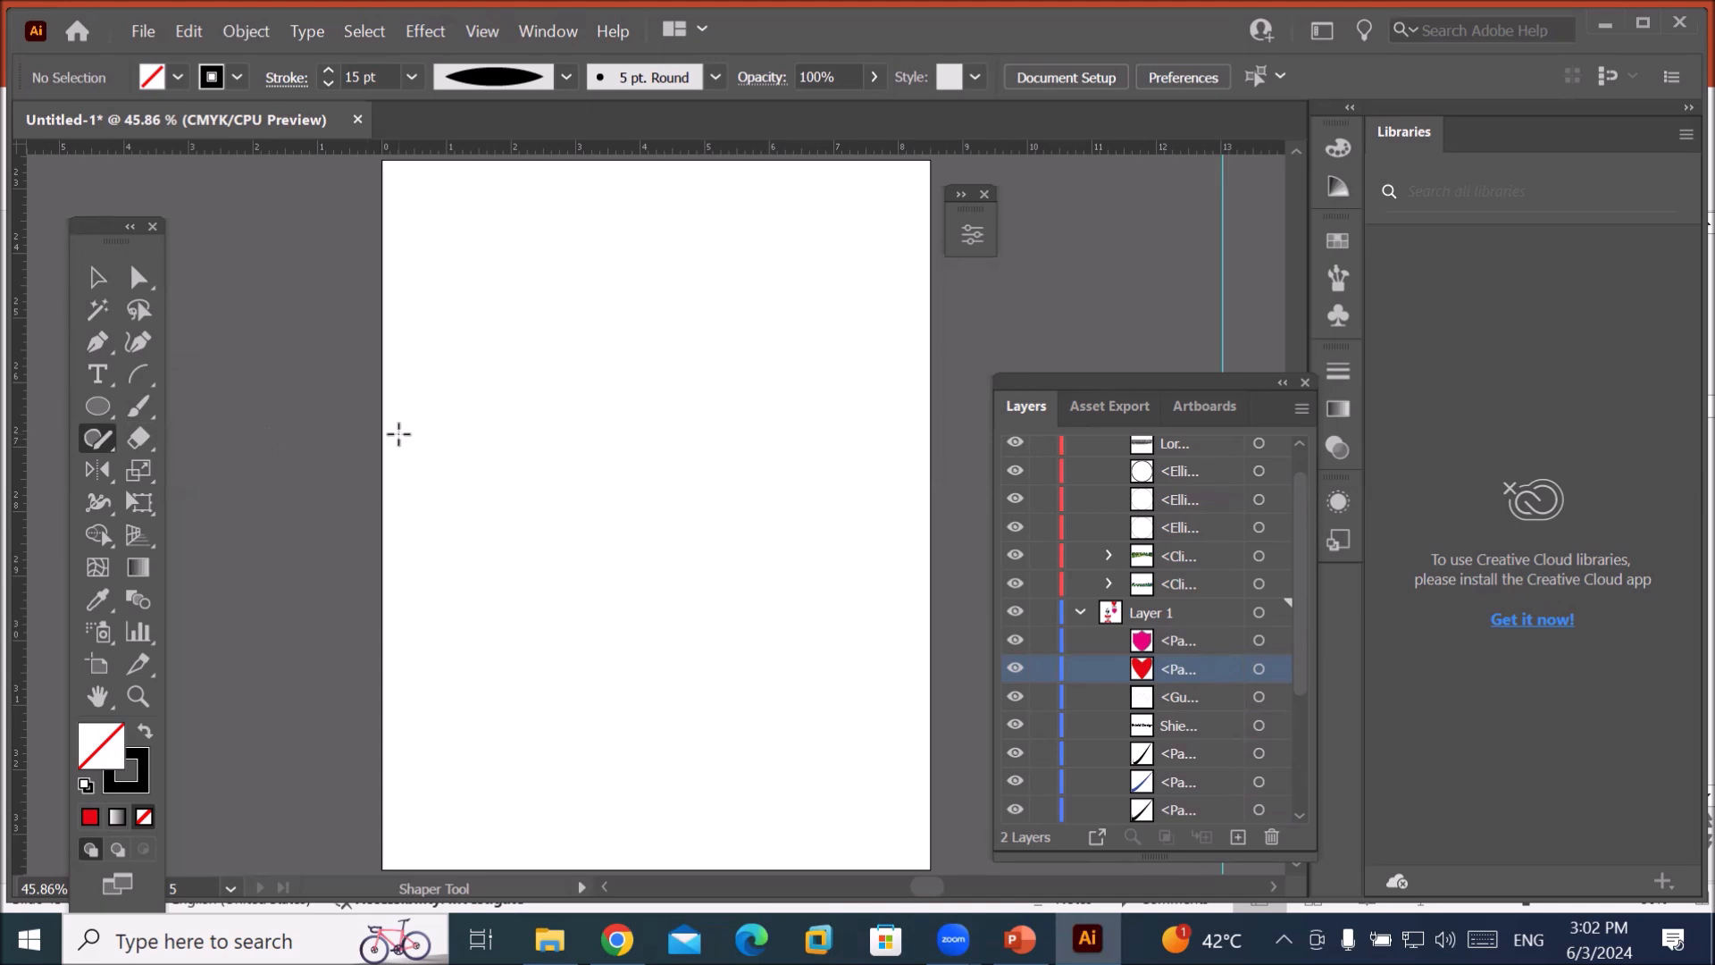
# Draw an open 16-point spiral with the Curvature tool, winding inward in the white area above the text on the landscape-photo artboard.
pyautogui.scroll(-1, 400, 434)
pyautogui.scroll(-2, 399, 434)
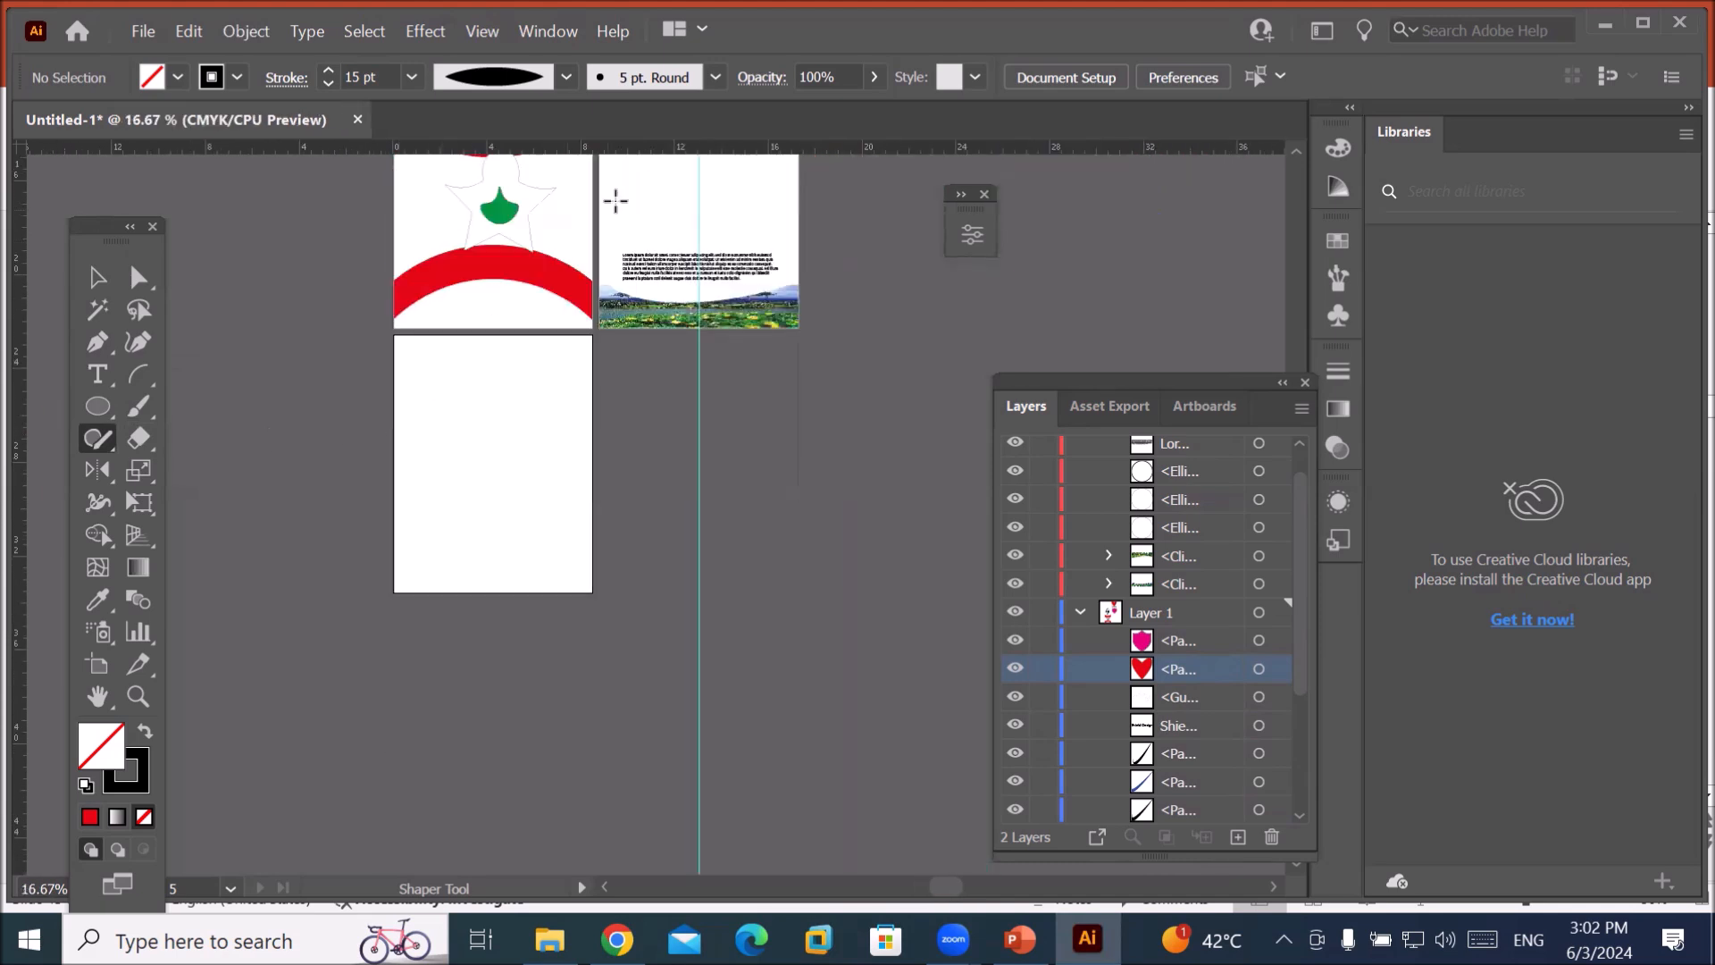
pyautogui.moveTo(708, 191); pyautogui.dragTo(709, 561)
pyautogui.scroll(1, 762, 562)
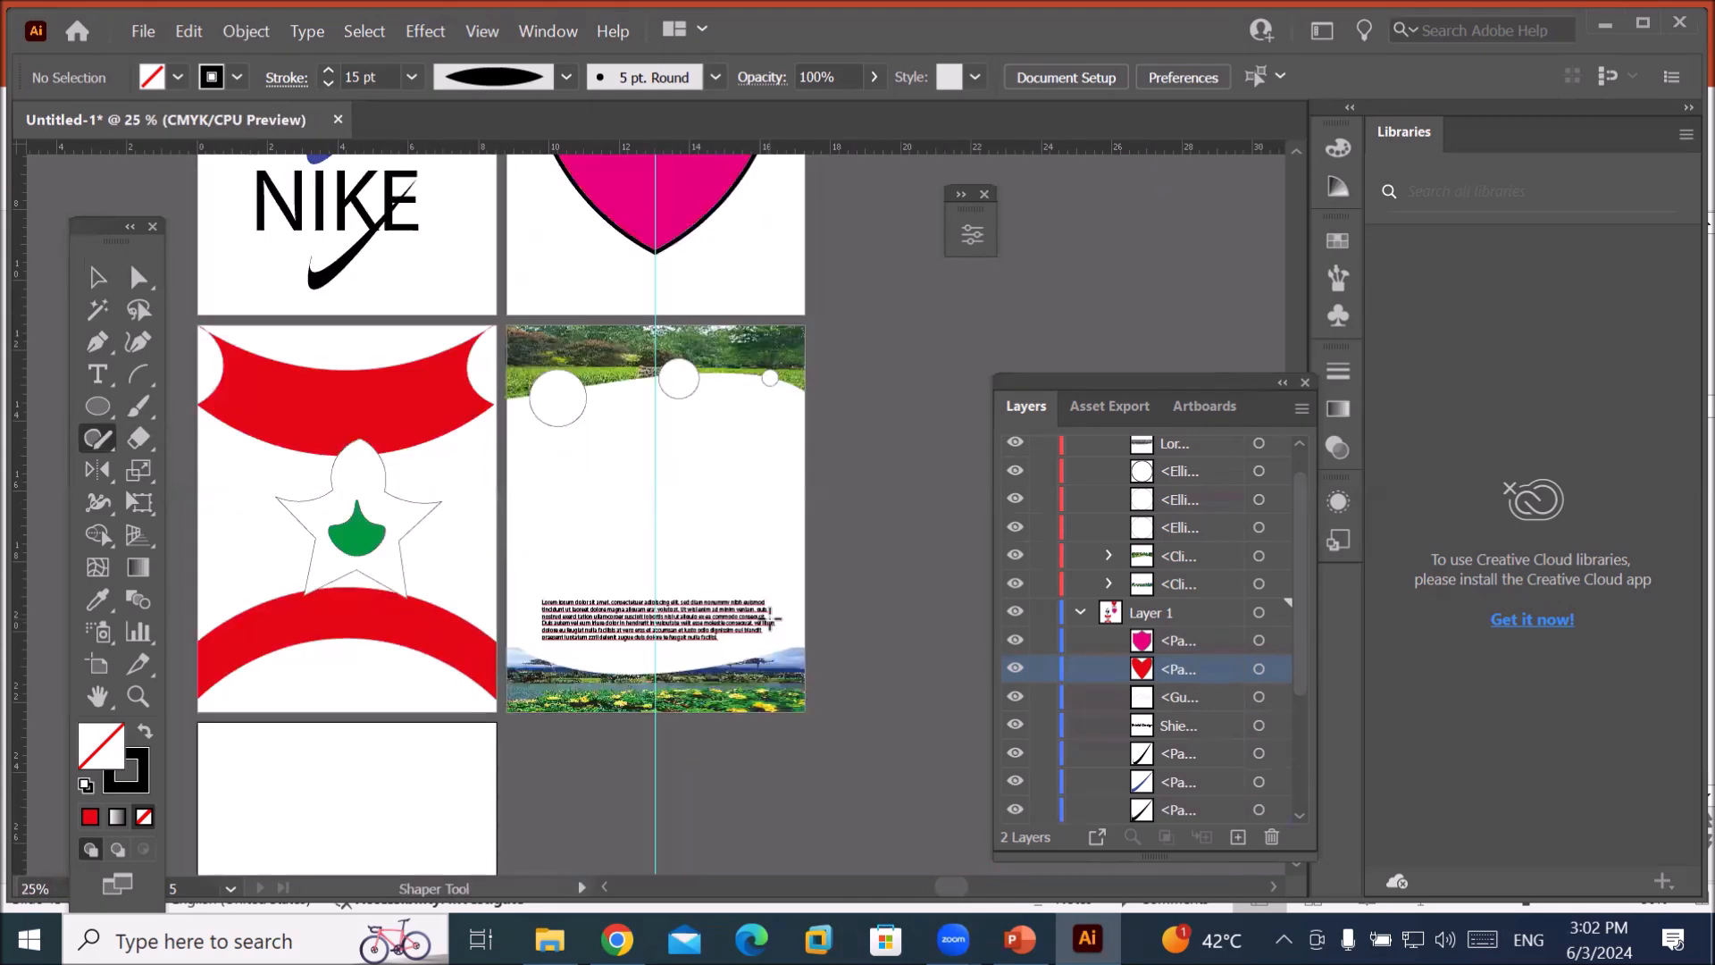
pyautogui.scroll(1, 762, 564)
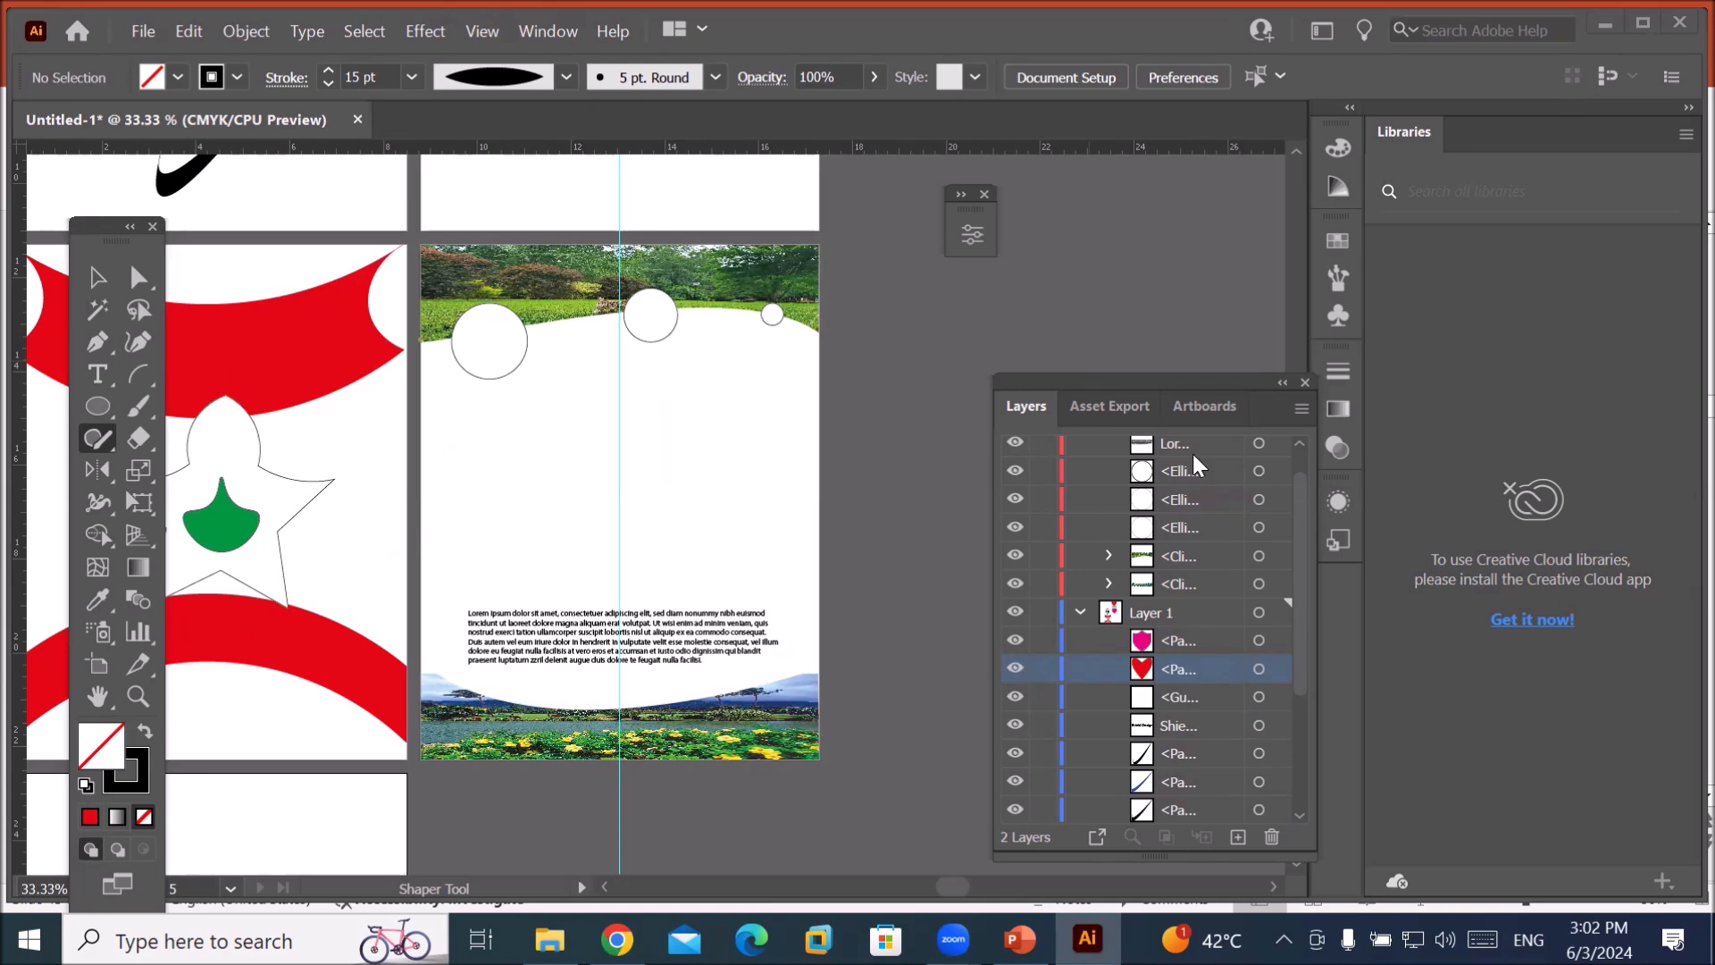
pyautogui.click(134, 372)
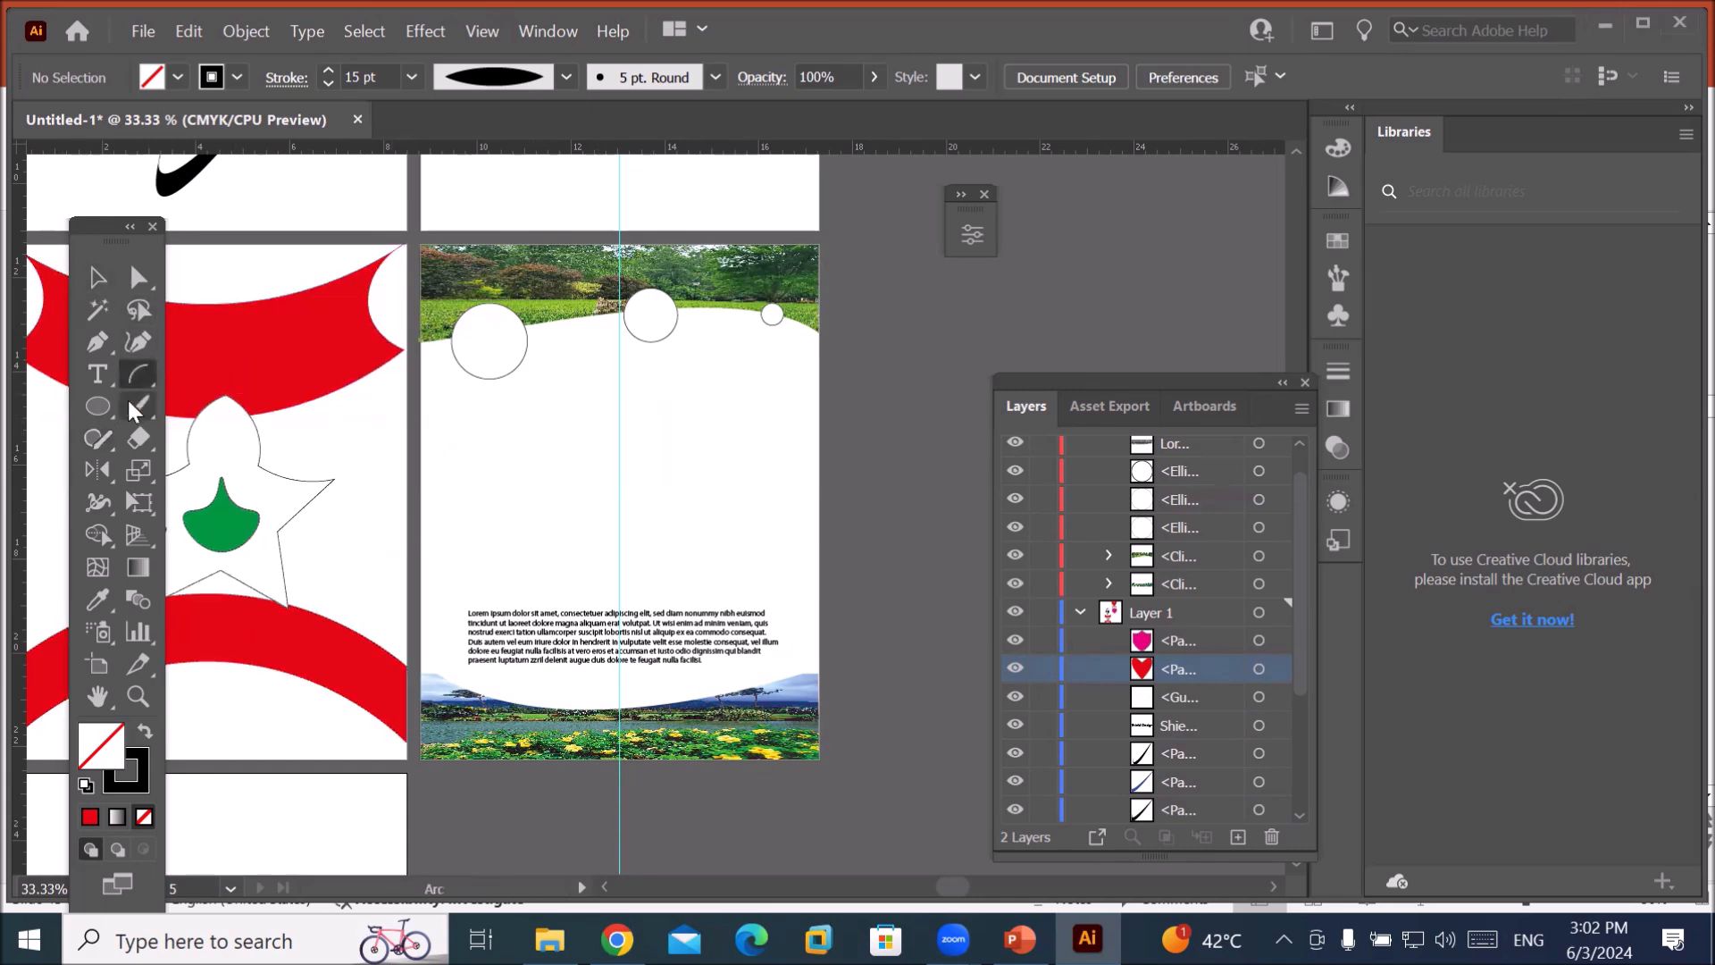
pyautogui.click(136, 347)
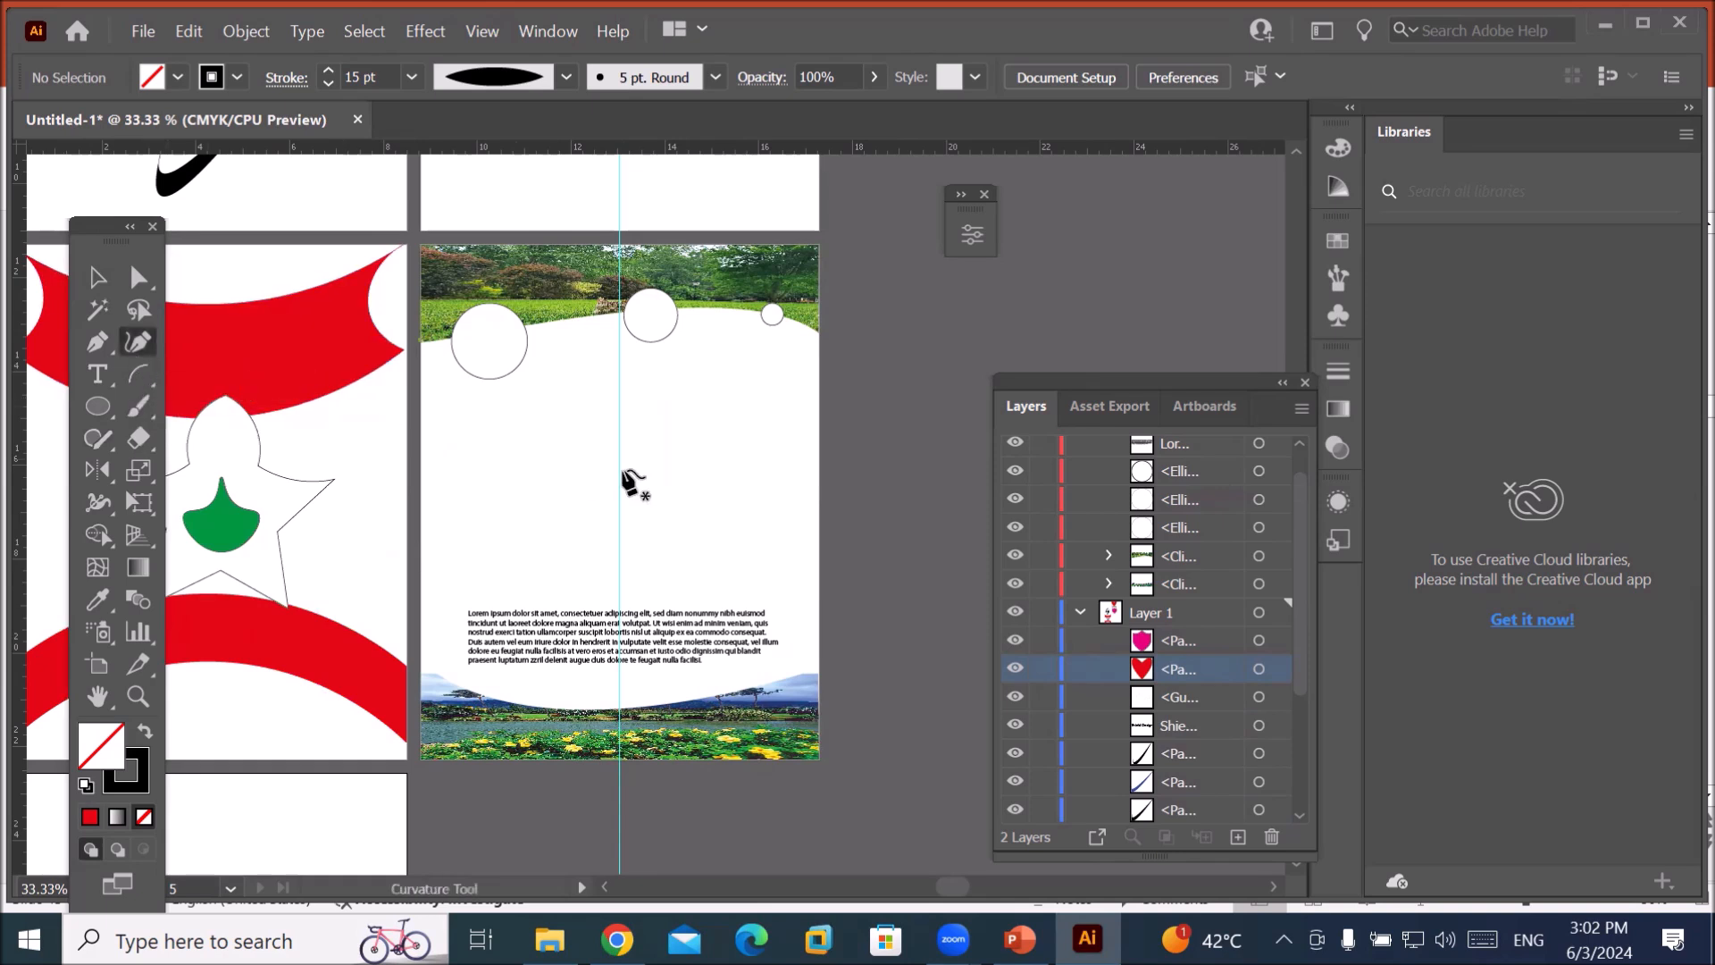
pyautogui.click(624, 397)
pyautogui.click(544, 520)
pyautogui.click(685, 578)
pyautogui.click(716, 428)
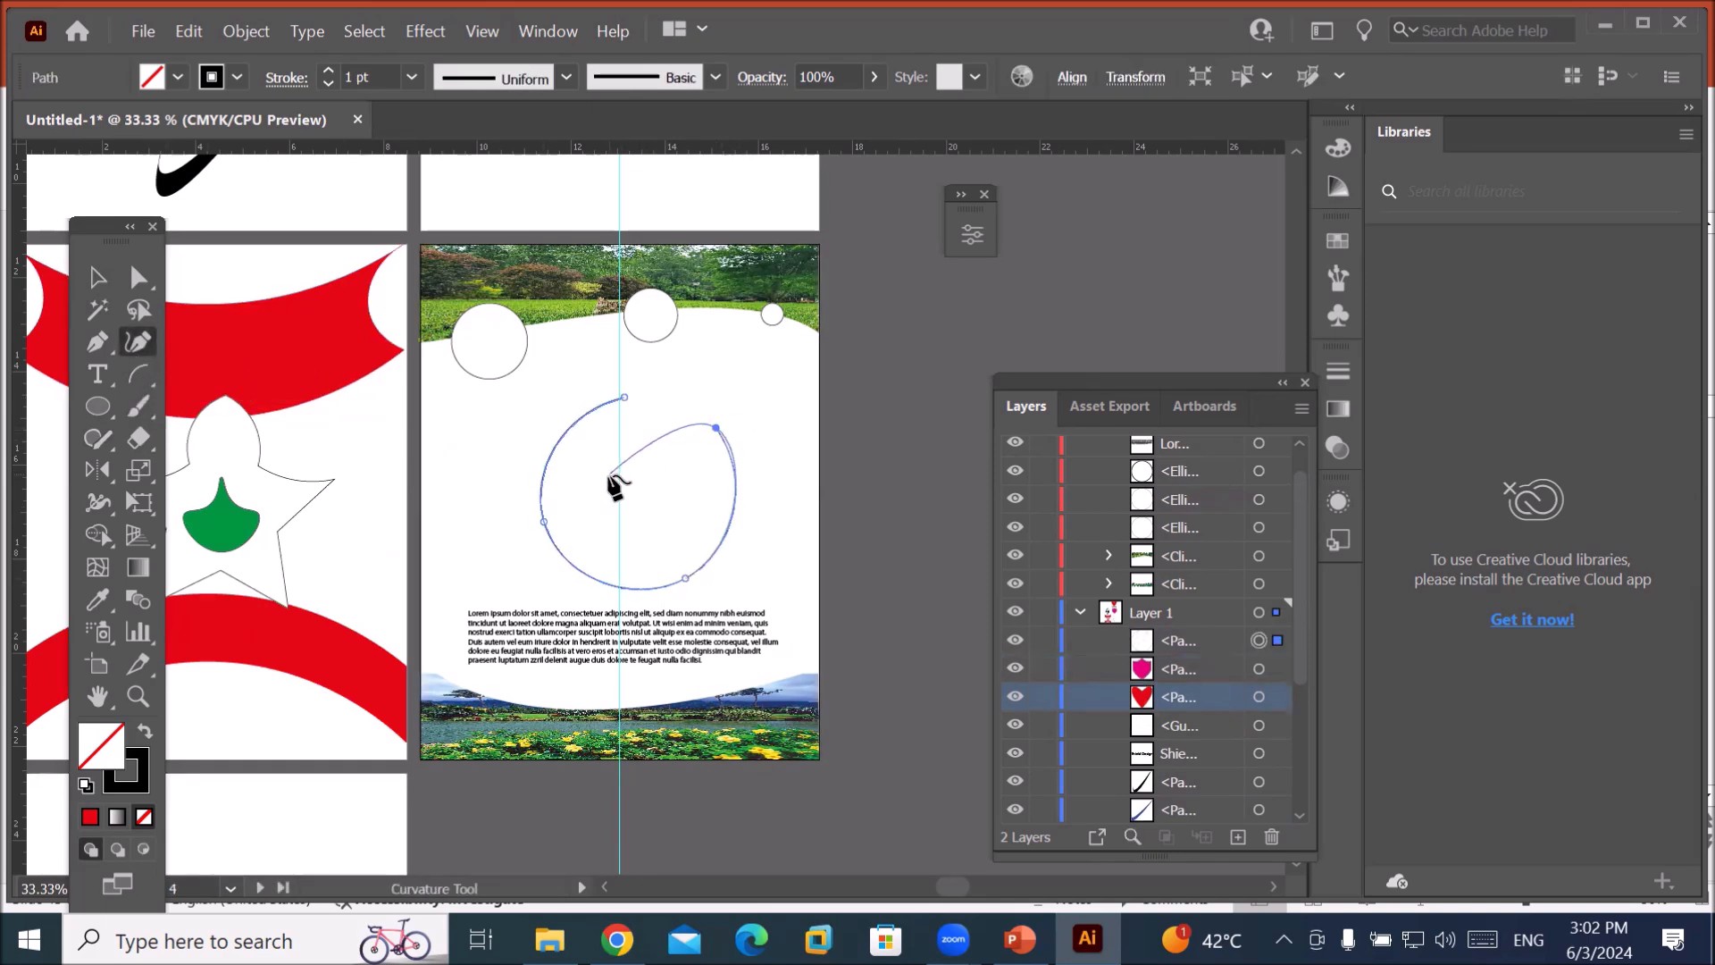
pyautogui.click(581, 445)
pyautogui.click(582, 528)
pyautogui.click(677, 553)
pyautogui.click(715, 475)
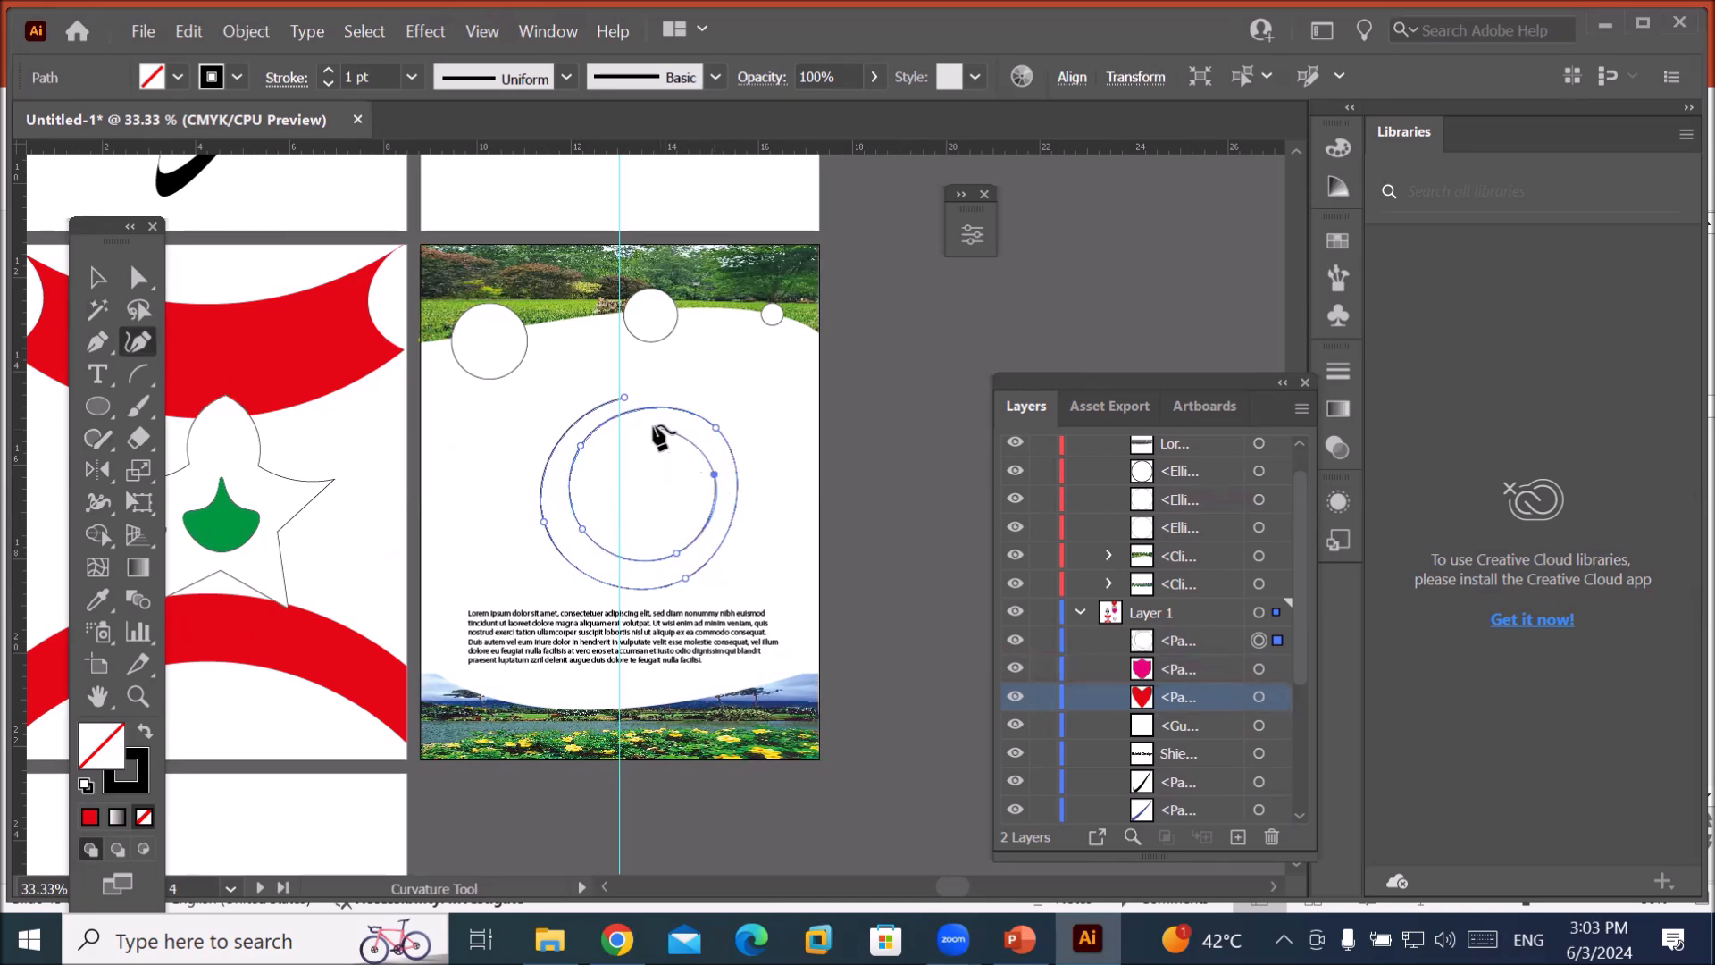
pyautogui.click(634, 429)
pyautogui.click(598, 485)
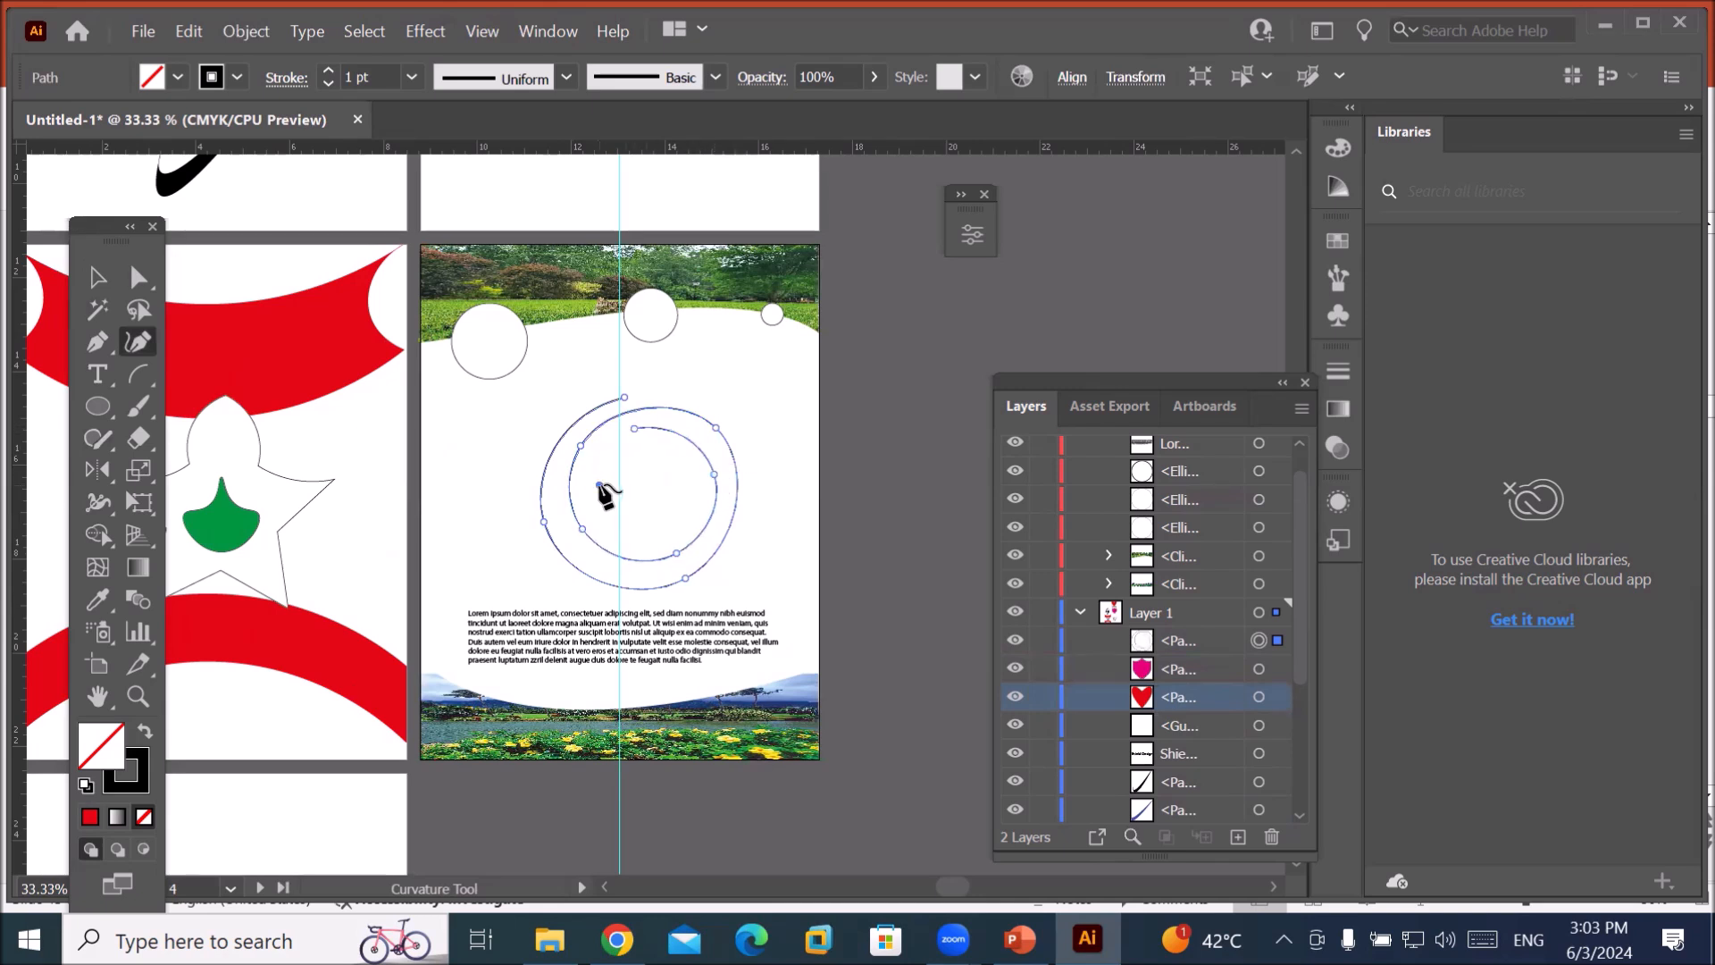
pyautogui.click(640, 530)
pyautogui.click(684, 485)
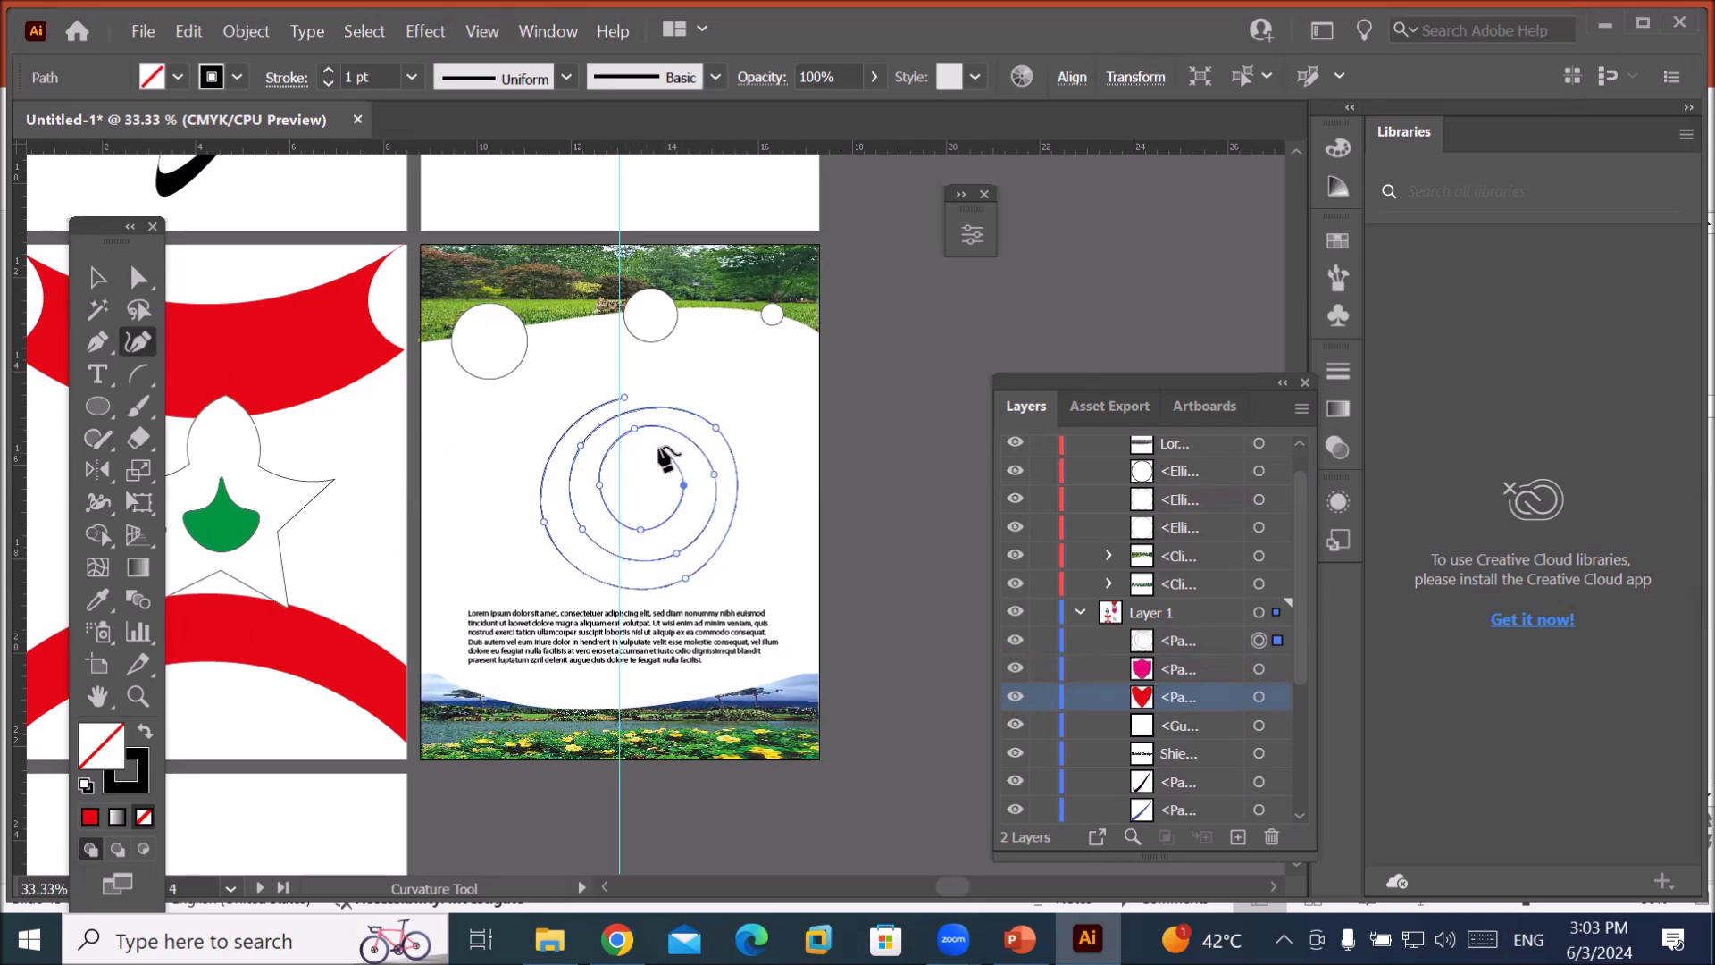
pyautogui.click(645, 444)
pyautogui.click(624, 490)
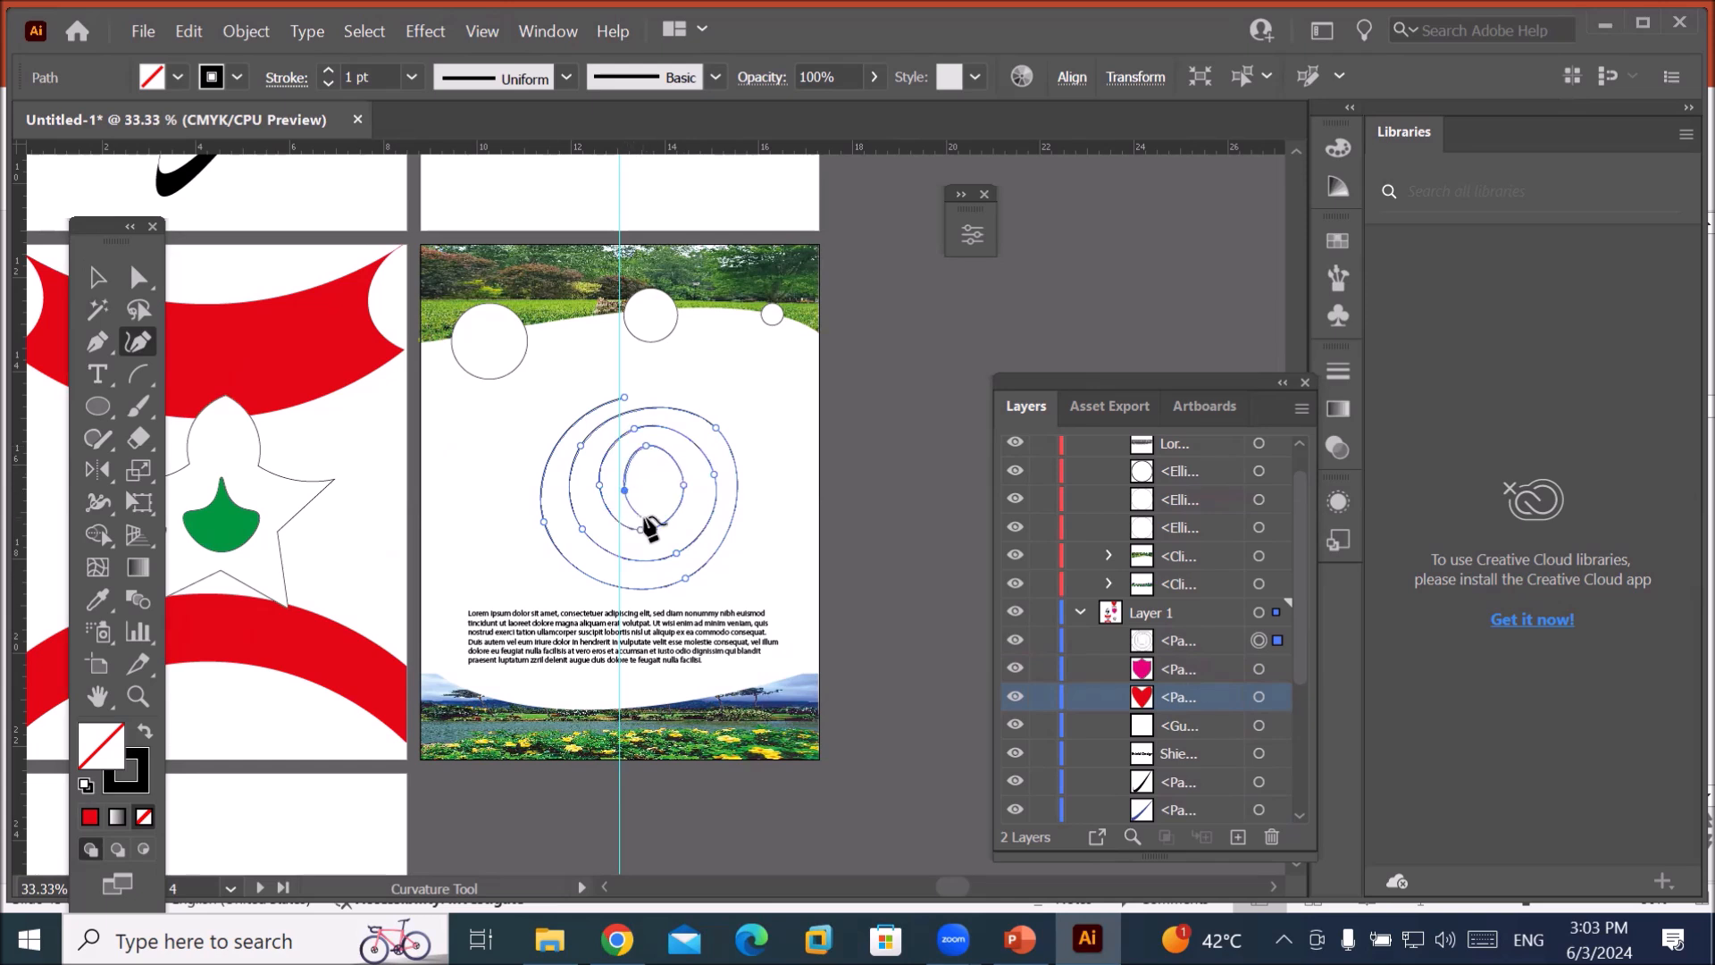
pyautogui.click(648, 510)
pyautogui.click(662, 487)
# Fill the new spiral with the light blue swatch.
pyautogui.click(178, 78)
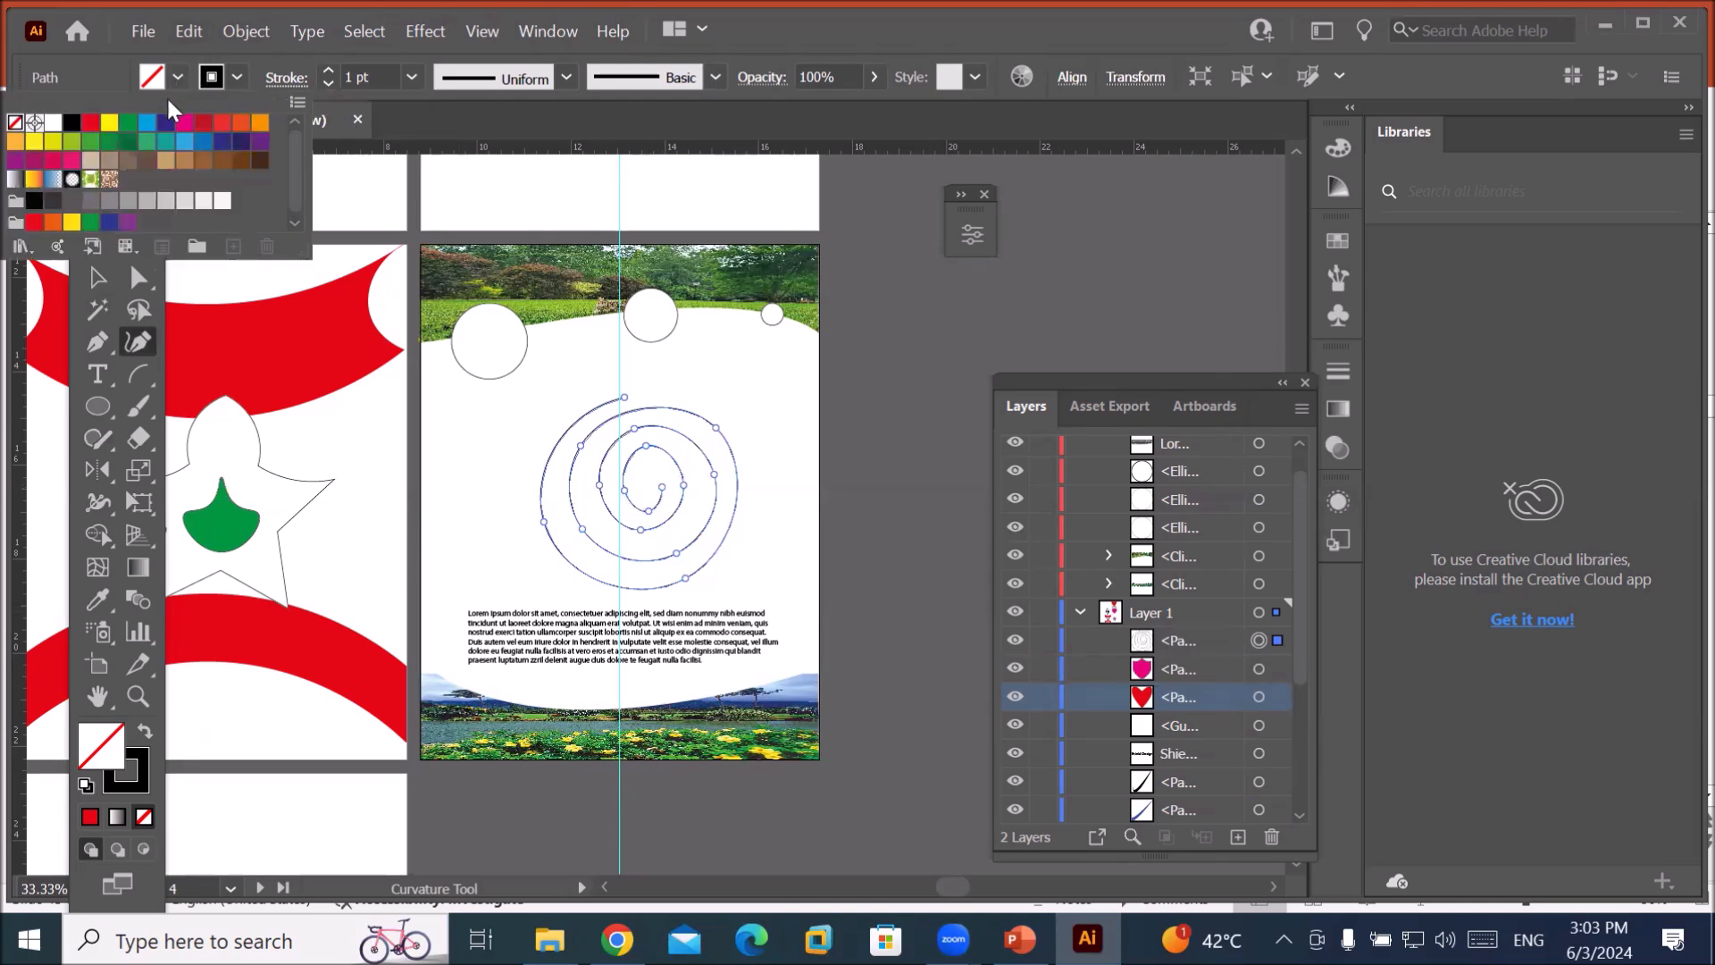
pyautogui.click(165, 125)
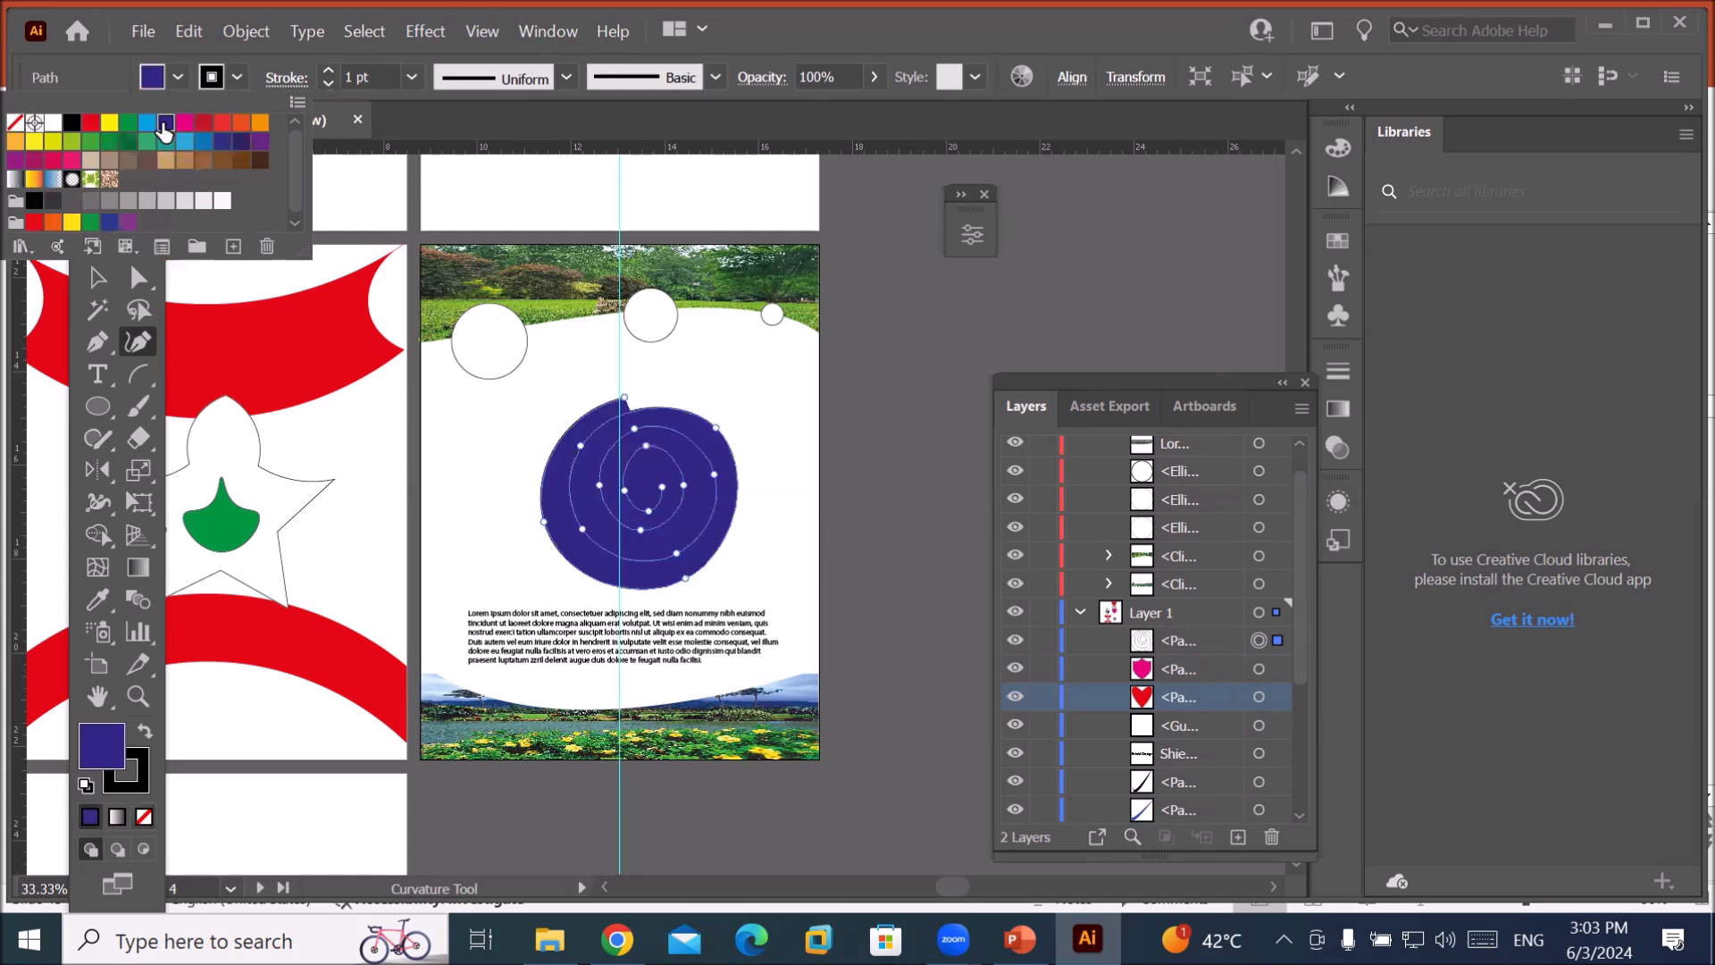
pyautogui.click(148, 124)
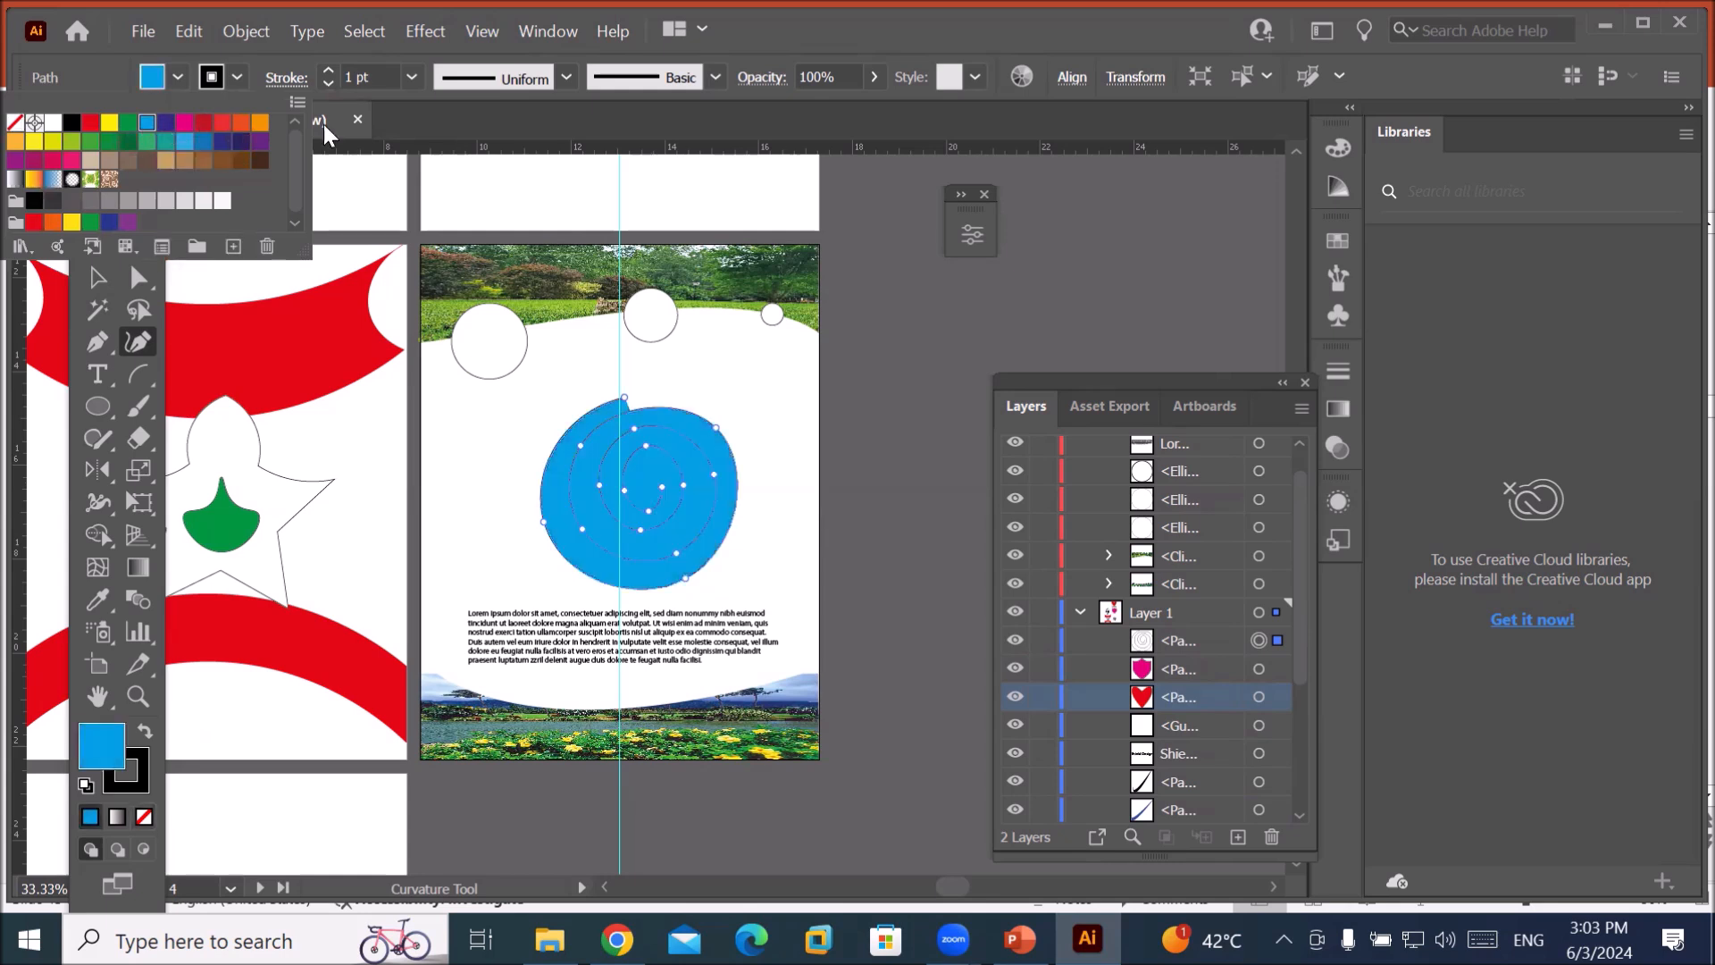
# Set the blue spiral's stroke weight to 15 pt.
pyautogui.click(328, 72)
pyautogui.click(328, 71)
pyautogui.click(328, 71)
pyautogui.click(327, 71)
pyautogui.click(328, 71)
pyautogui.click(328, 72)
pyautogui.click(328, 71)
pyautogui.click(327, 71)
pyautogui.click(327, 71)
pyautogui.click(327, 72)
pyautogui.click(327, 71)
pyautogui.click(327, 72)
pyautogui.click(327, 71)
pyautogui.click(326, 71)
# Apply Width Profile 1 to the blue spiral's stroke so that both ends taper, and deselect it.
pyautogui.click(564, 80)
pyautogui.click(527, 159)
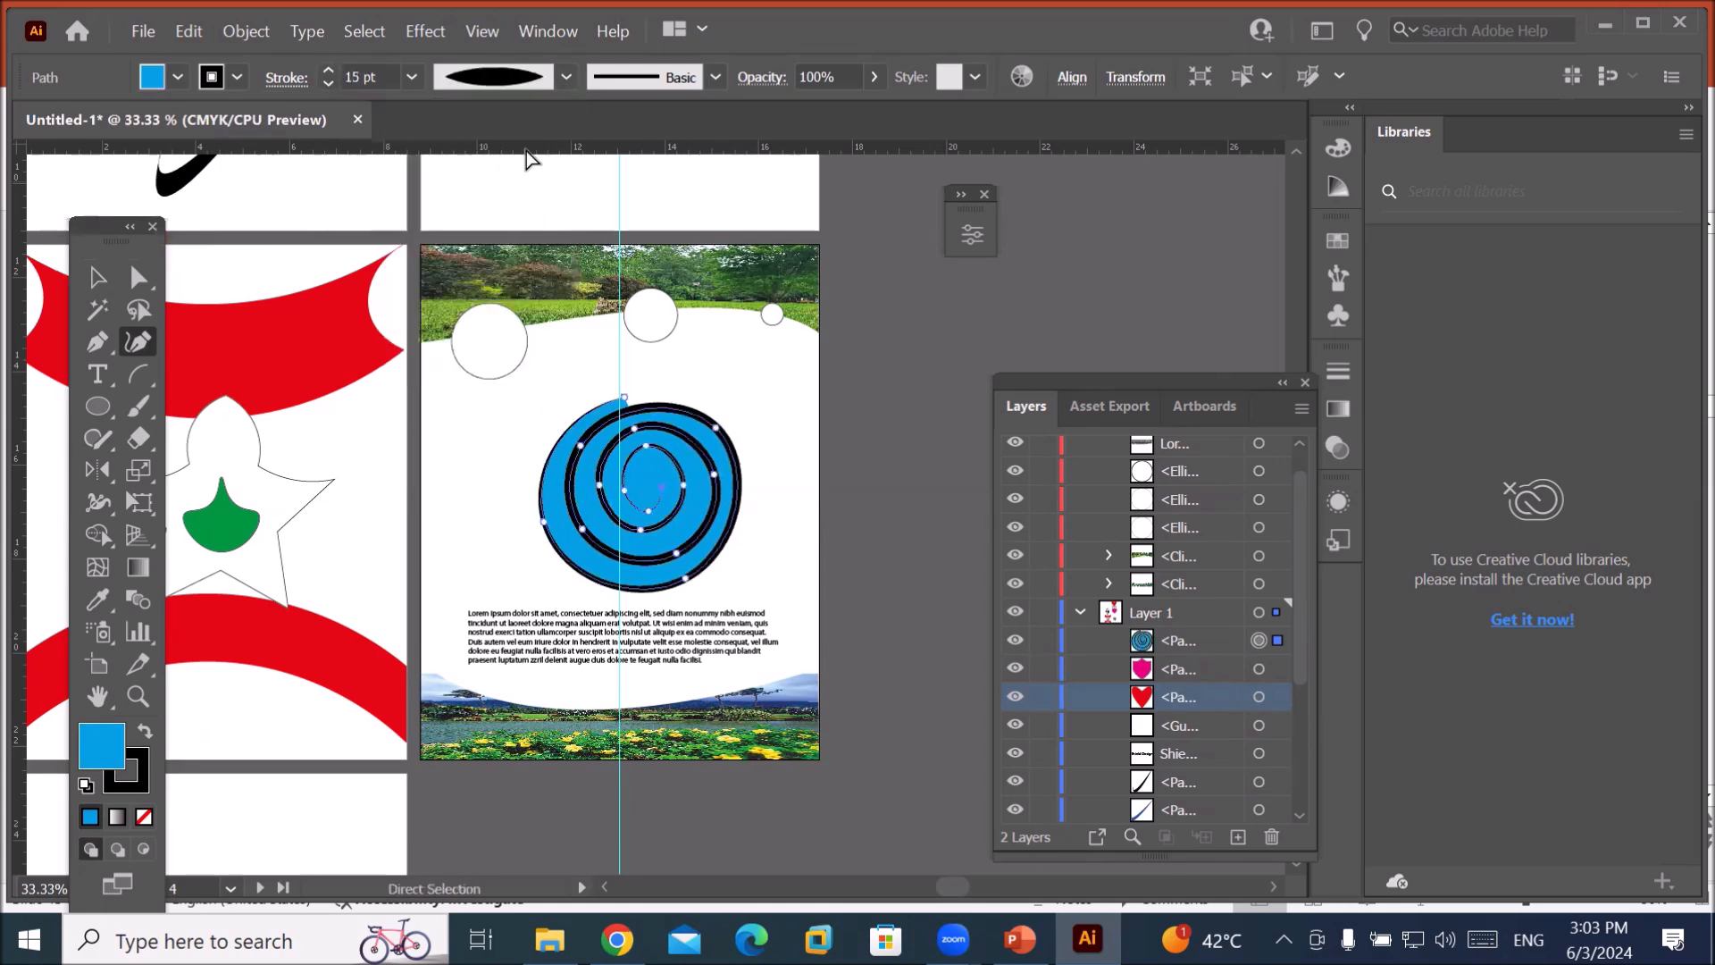
pyautogui.click(97, 278)
pyautogui.click(786, 426)
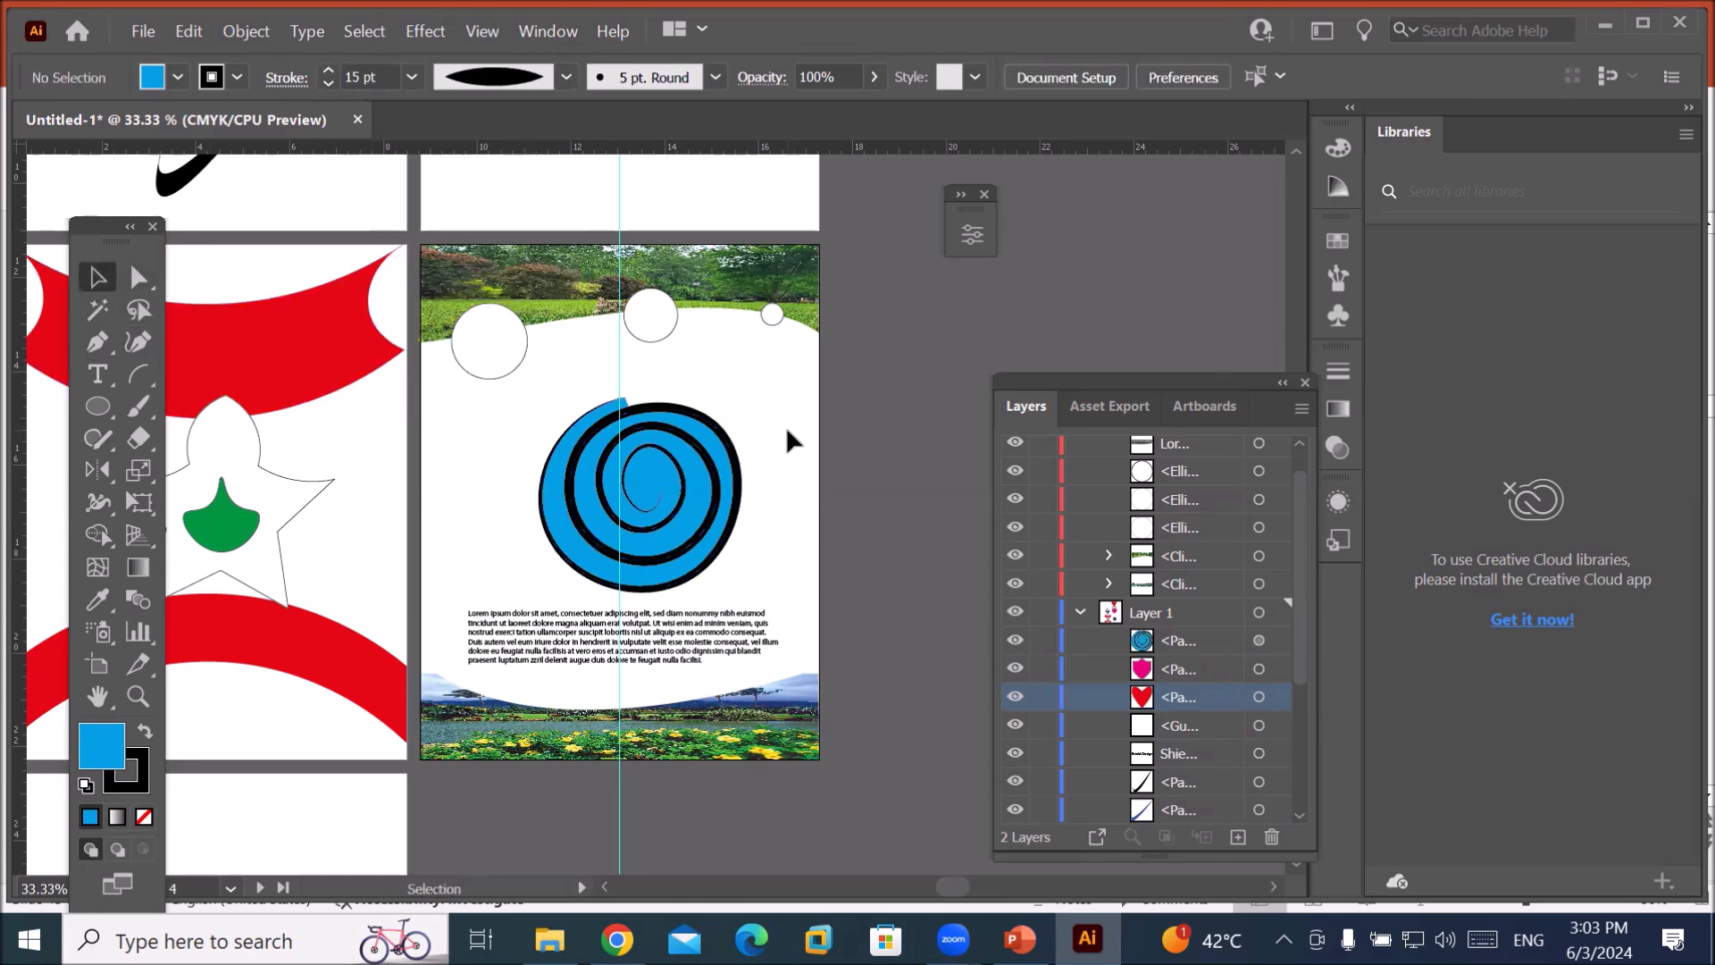
pyautogui.scroll(2, 745, 482)
pyautogui.scroll(2, 743, 481)
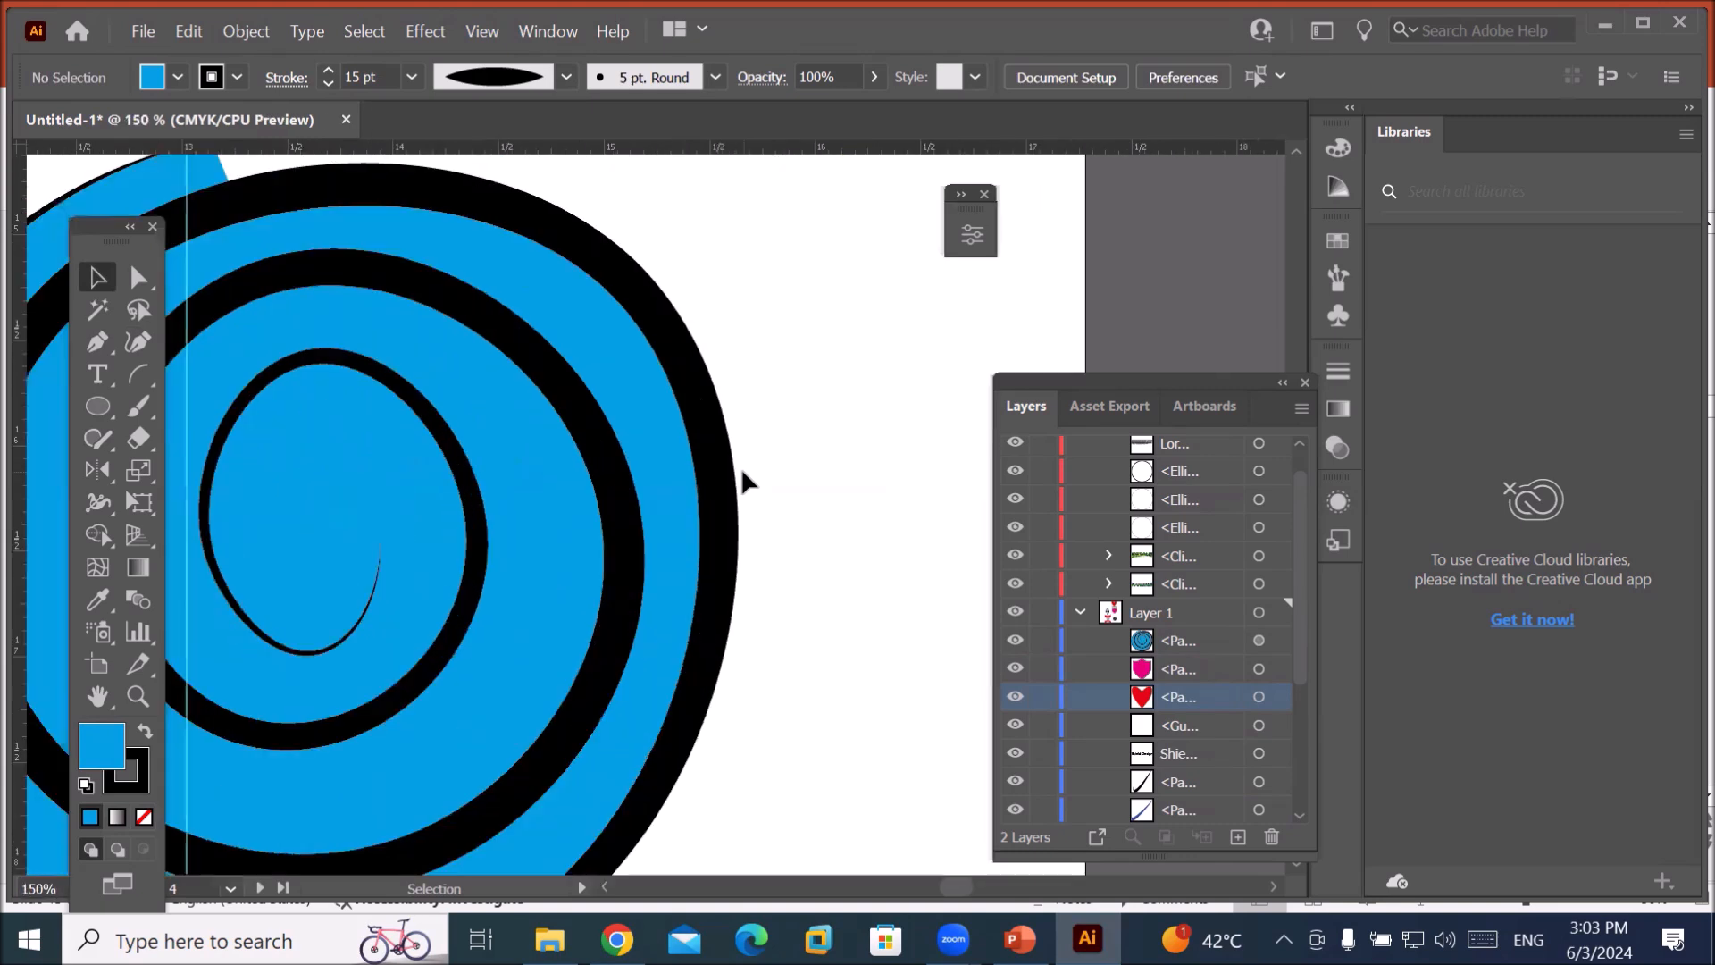
pyautogui.scroll(-1, 743, 481)
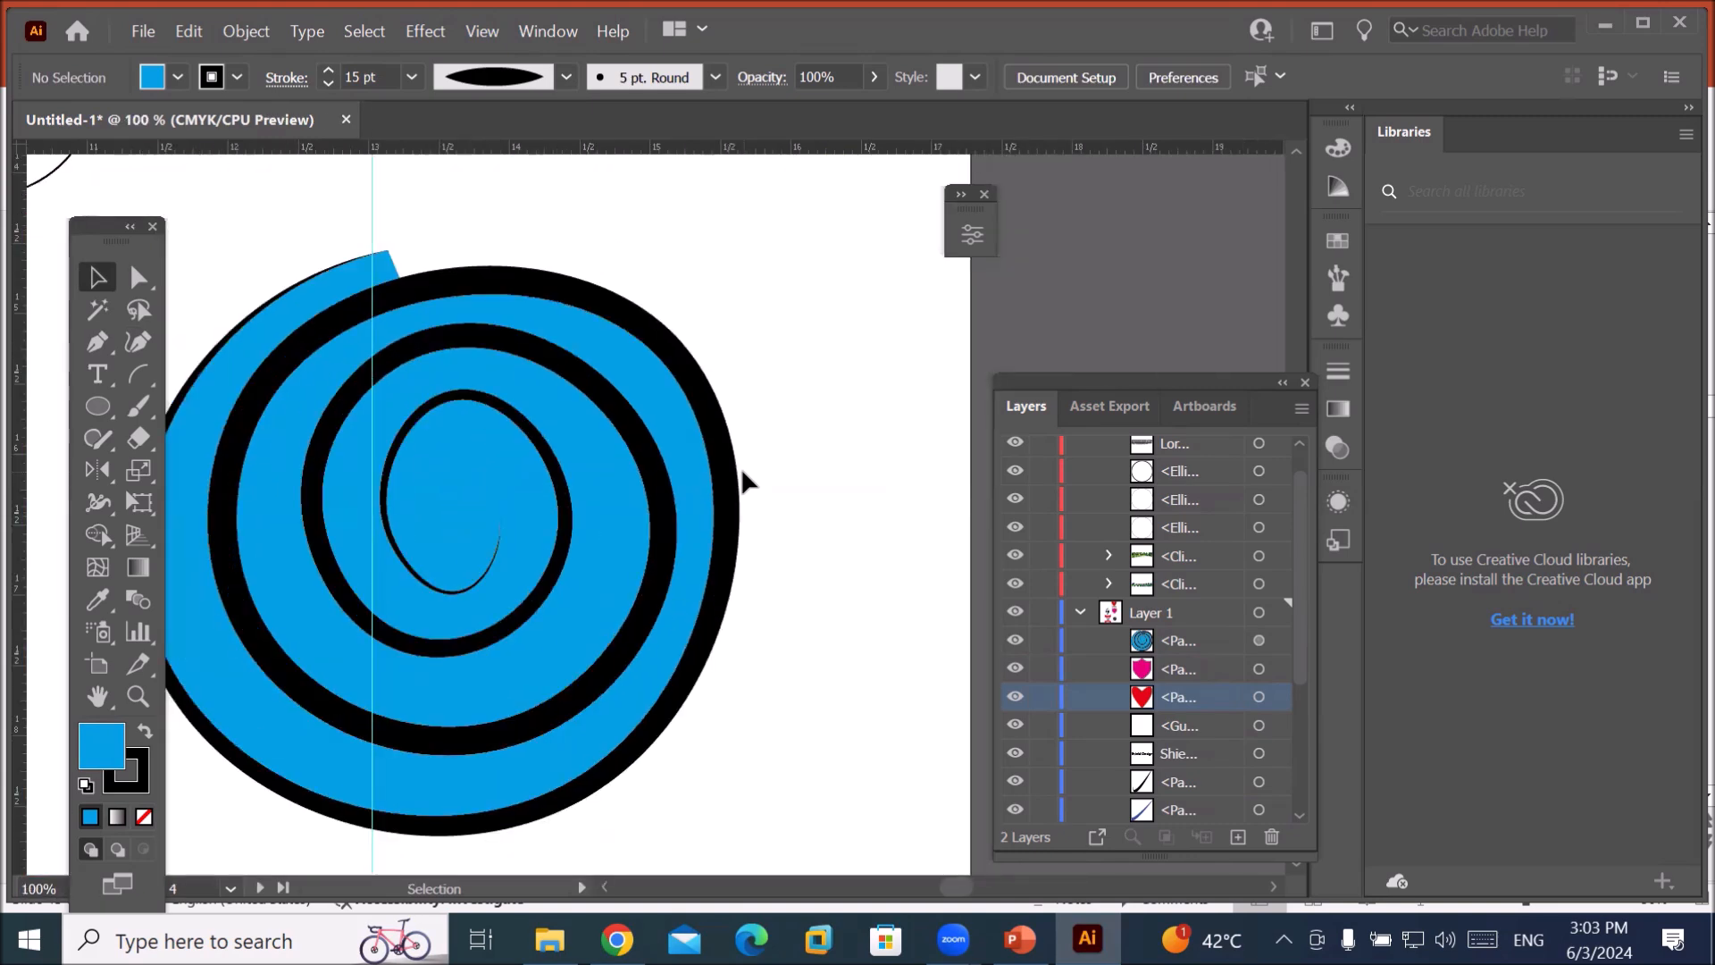